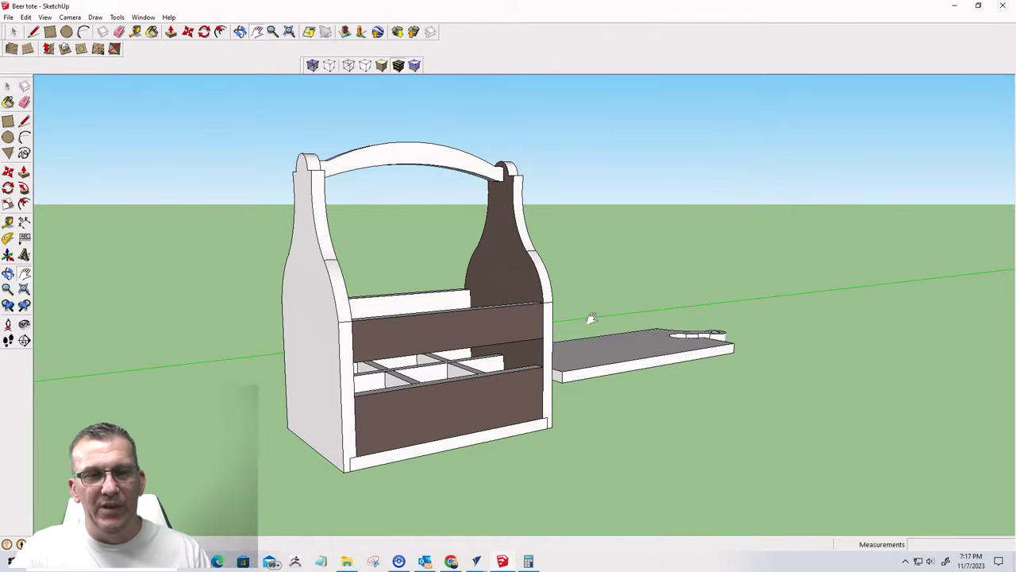
- Orbit and pan the view to frame the tote's front and the cutting board
{"action": "left_click_drag", "start_coordinate": [660, 286], "coordinate": [591, 236]}
{"action": "middle_click_drag", "start_coordinate": [591, 236], "coordinate": [691, 296]}
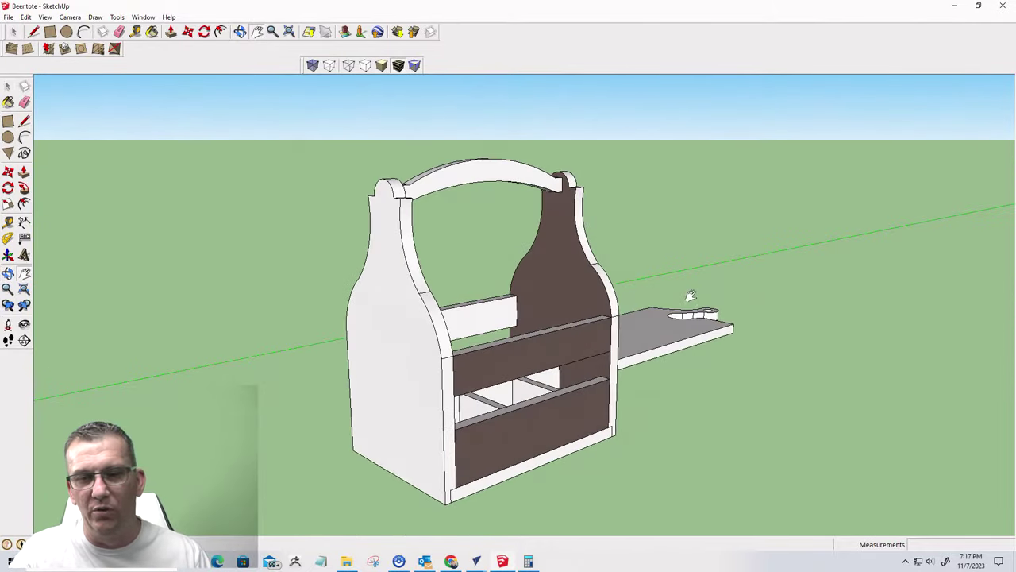
{"action": "scroll", "coordinate": [333, 410], "scroll_direction": "up", "scroll_amount": 2}
{"action": "left_click_drag", "start_coordinate": [402, 386], "coordinate": [405, 111]}
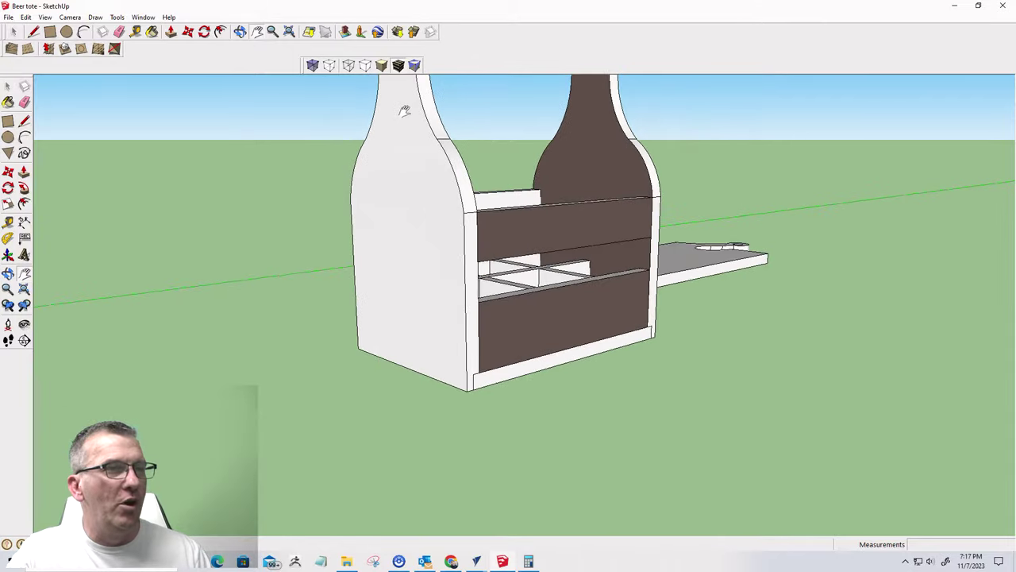
{"action": "scroll", "coordinate": [424, 124], "scroll_direction": "down", "scroll_amount": 2}
{"action": "middle_click_drag", "start_coordinate": [505, 218], "coordinate": [234, 368]}
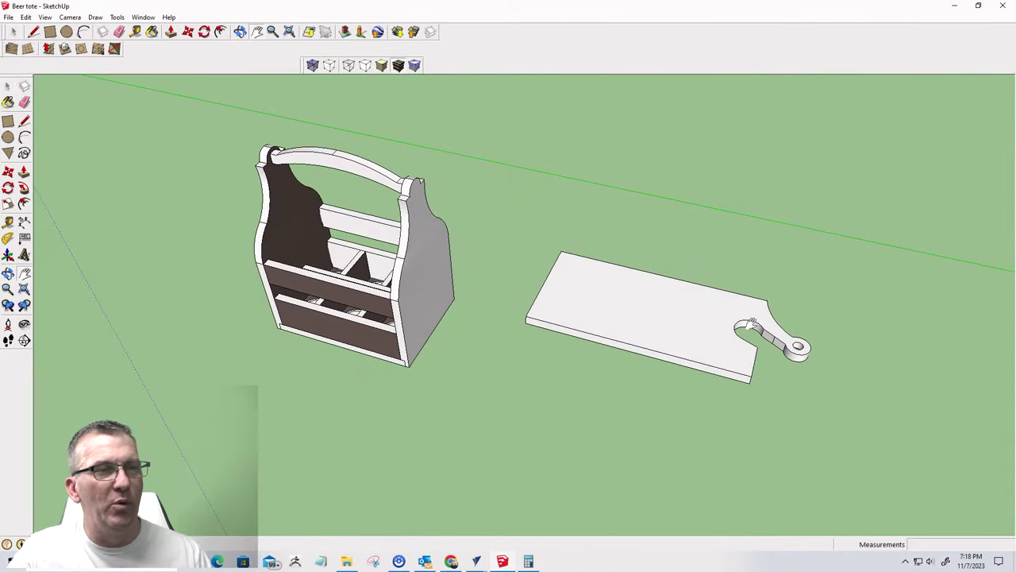
{"action": "scroll", "coordinate": [750, 325], "scroll_direction": "up", "scroll_amount": 4}
{"action": "scroll", "coordinate": [793, 325], "scroll_direction": "down", "scroll_amount": 3}
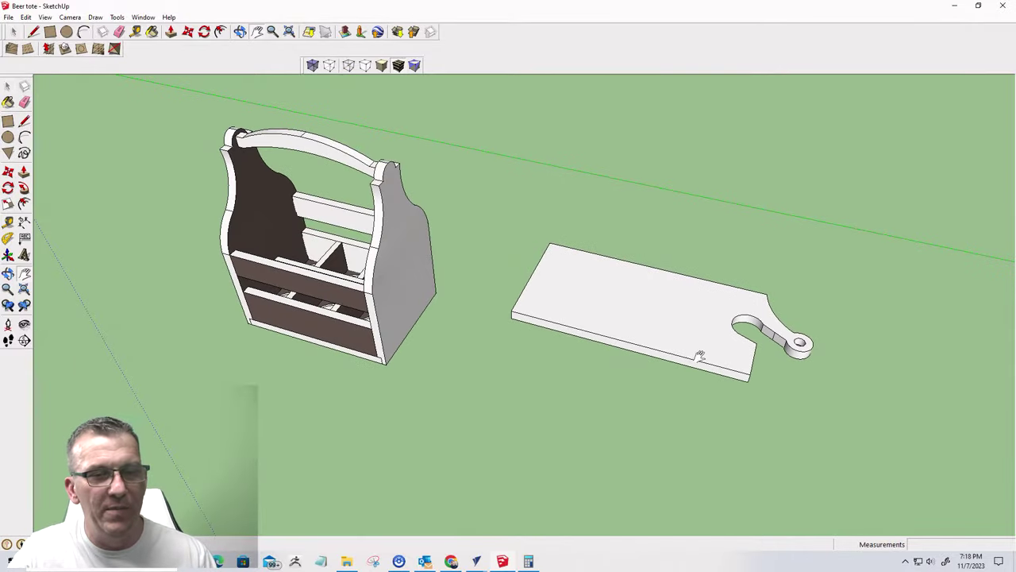
{"action": "mouse_move", "coordinate": [699, 357]}
{"action": "middle_mouse_down", "text": "shift"}
{"action": "mouse_move", "coordinate": [717, 352]}
{"action": "mouse_move", "coordinate": [671, 341]}
{"action": "middle_mouse_up", "text": "shift"}
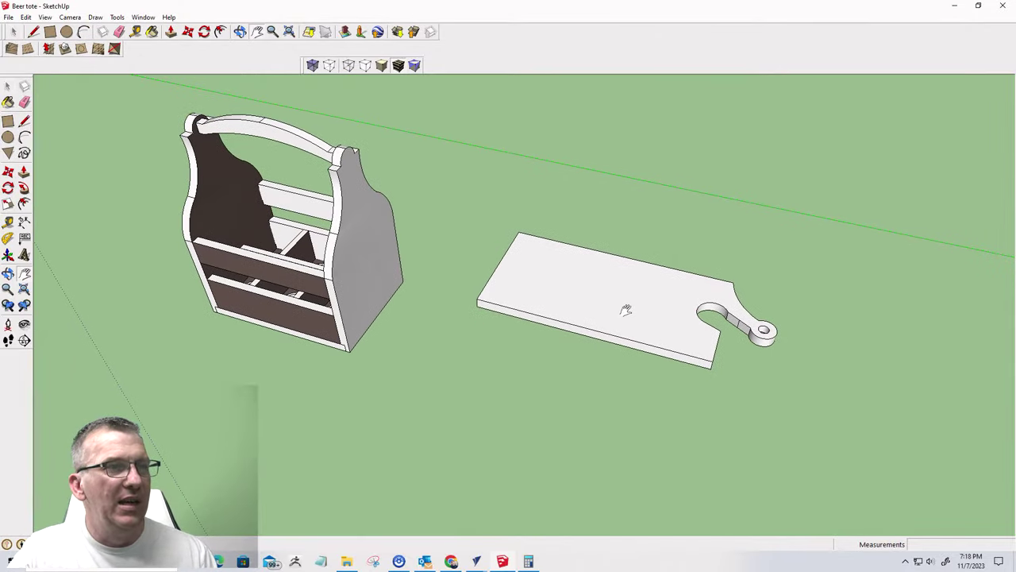
- Hide the cutting board beside the tote
{"action": "left_click", "coordinate": [14, 33]}
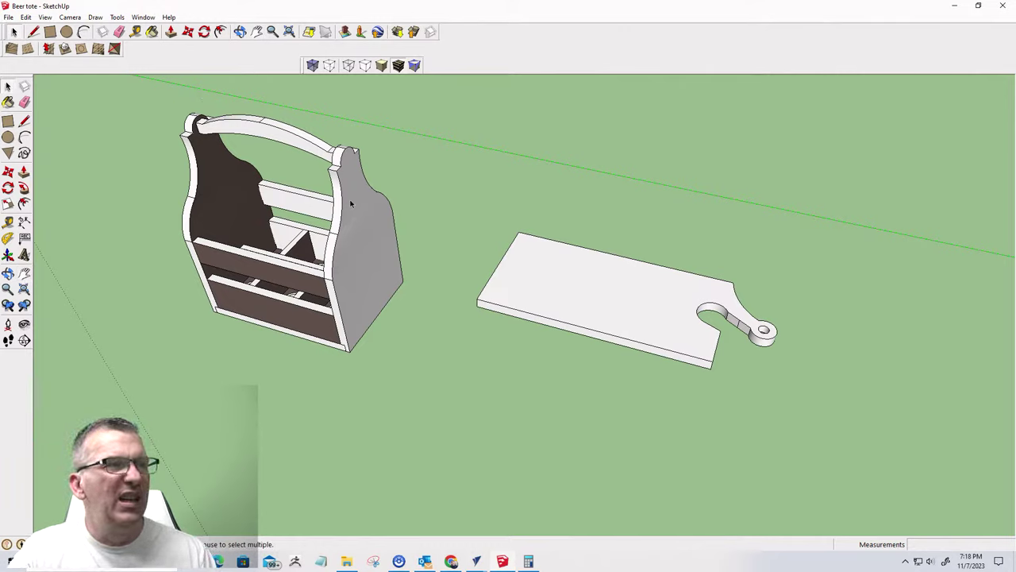
{"action": "left_click_drag", "start_coordinate": [351, 204], "coordinate": [345, 254]}
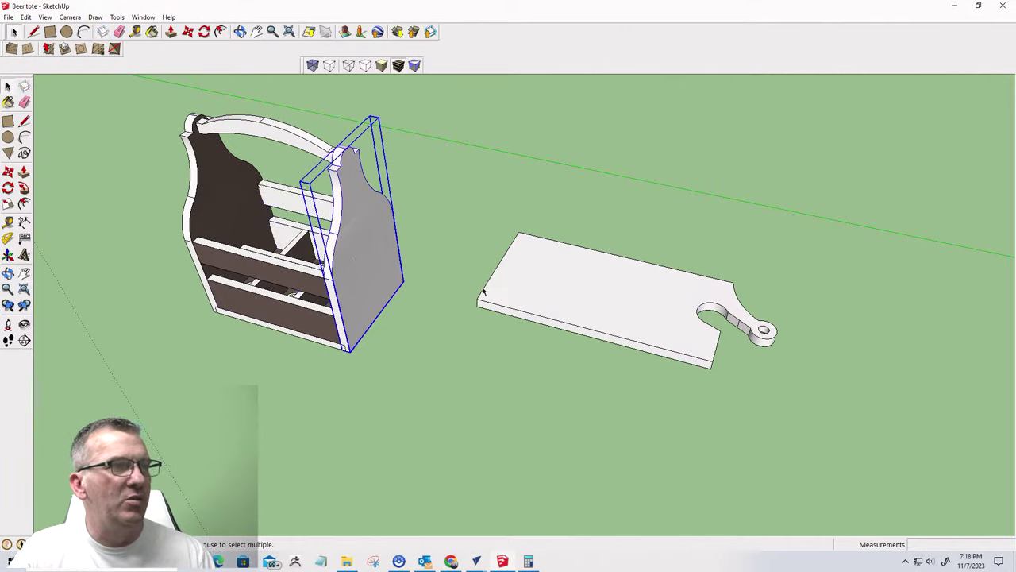
{"action": "left_click", "coordinate": [644, 309]}
{"action": "right_click", "coordinate": [643, 308]}
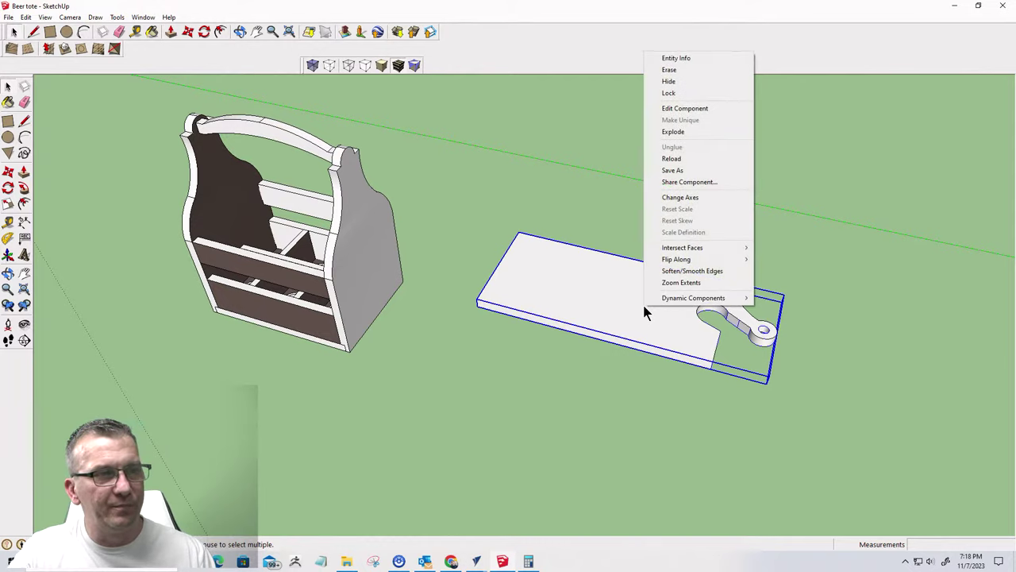
{"action": "left_click", "coordinate": [667, 81]}
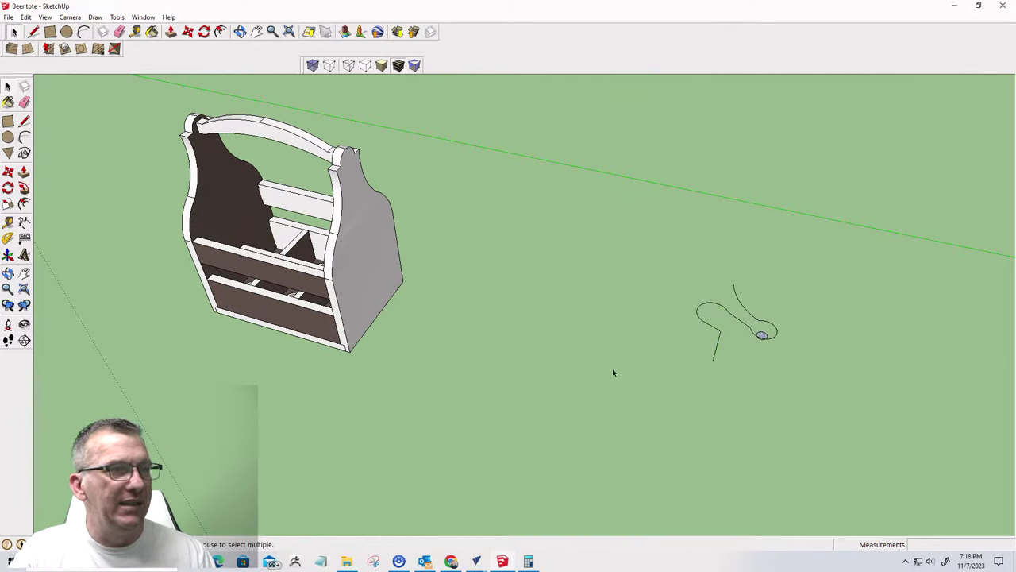
- Delete the leftover stray freehand curve and orbit back to the beer tote
{"action": "left_click_drag", "start_coordinate": [645, 248], "coordinate": [870, 454]}
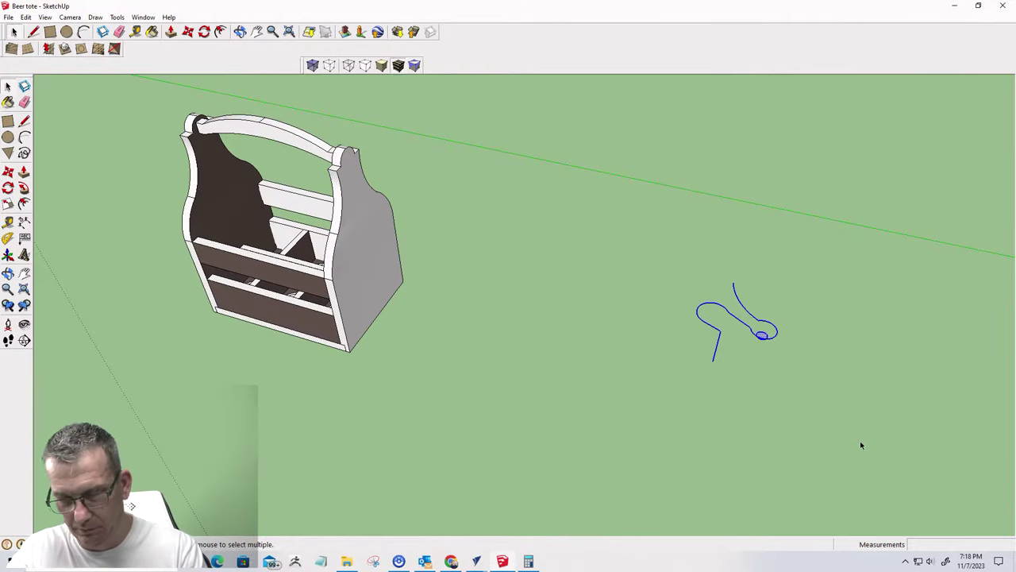
{"action": "key", "text": "Delete"}
{"action": "middle_click_drag", "start_coordinate": [403, 293], "coordinate": [267, 137]}
{"action": "key", "text": "space"}
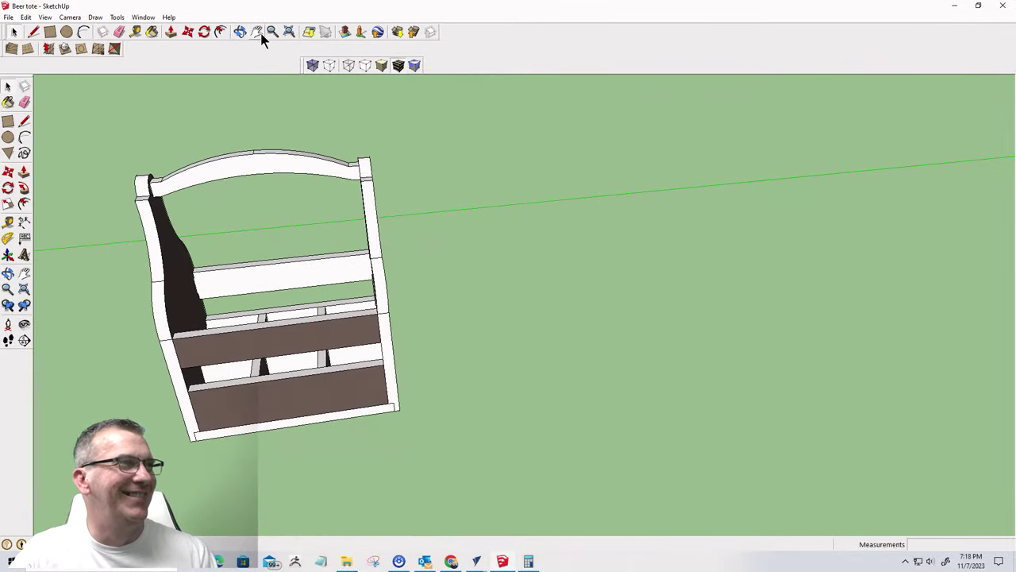
{"action": "middle_click_drag", "start_coordinate": [315, 71], "coordinate": [560, 174]}
{"action": "scroll", "coordinate": [553, 296], "scroll_direction": "up", "scroll_amount": 2}
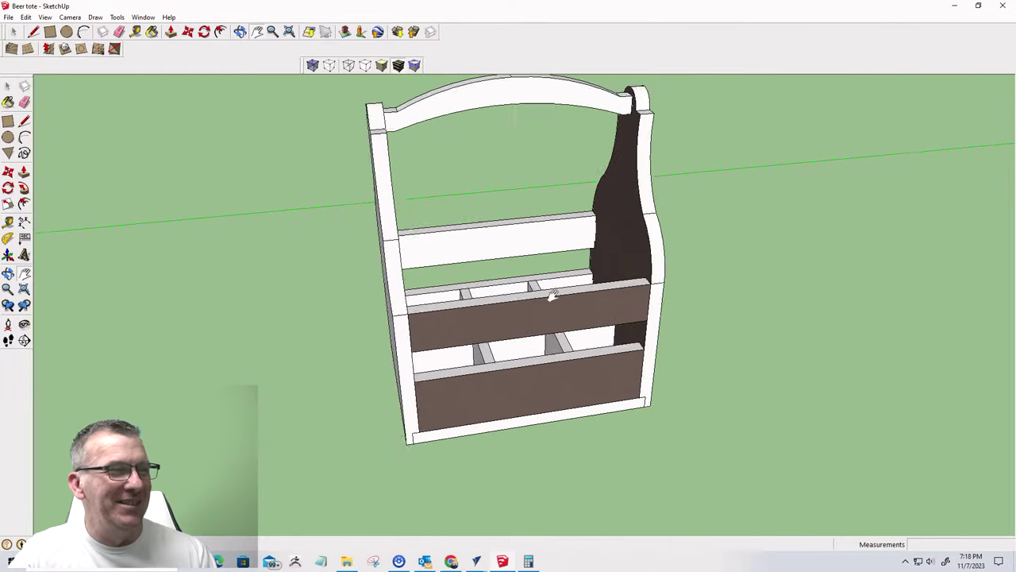
{"action": "scroll", "coordinate": [554, 295], "scroll_direction": "up", "scroll_amount": 3}
{"action": "middle_click_drag", "start_coordinate": [585, 370], "coordinate": [400, 386]}
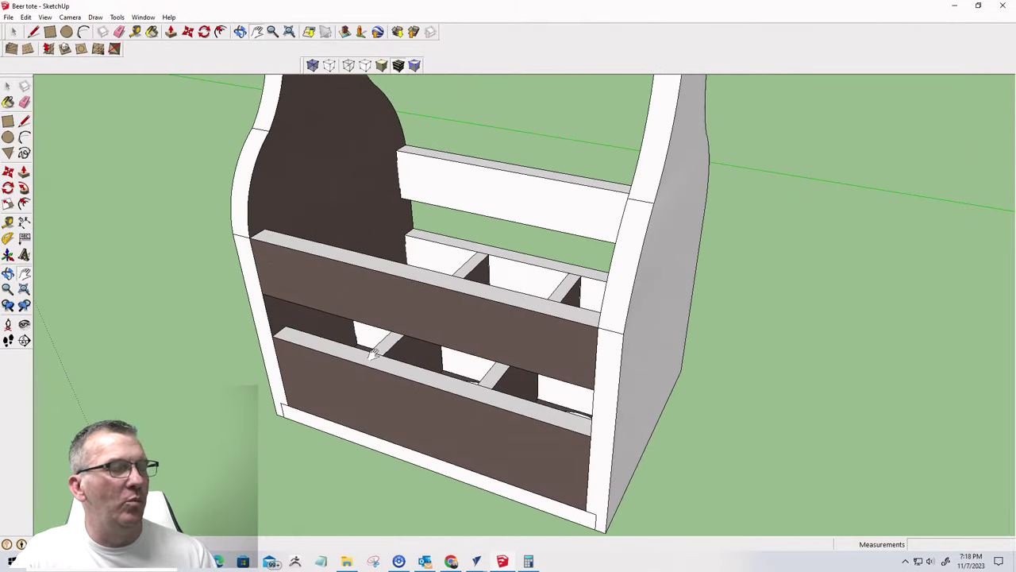
{"action": "scroll", "coordinate": [323, 228], "scroll_direction": "down", "scroll_amount": 2}
{"action": "scroll", "coordinate": [432, 293], "scroll_direction": "up", "scroll_amount": 1}
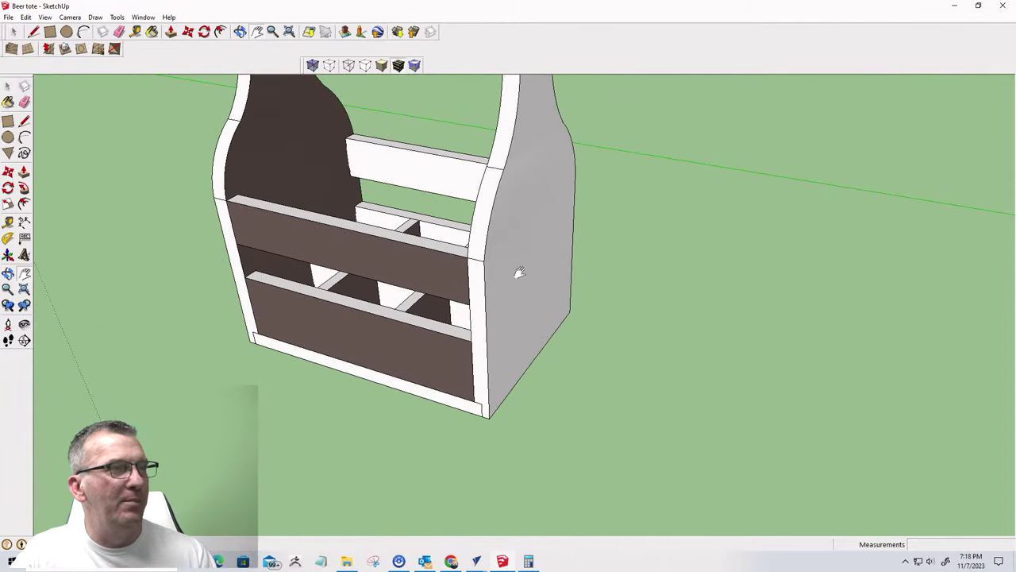
{"action": "middle_click_drag", "start_coordinate": [519, 272], "coordinate": [93, 188]}
{"action": "scroll", "coordinate": [741, 168], "scroll_direction": "up", "scroll_amount": 2}
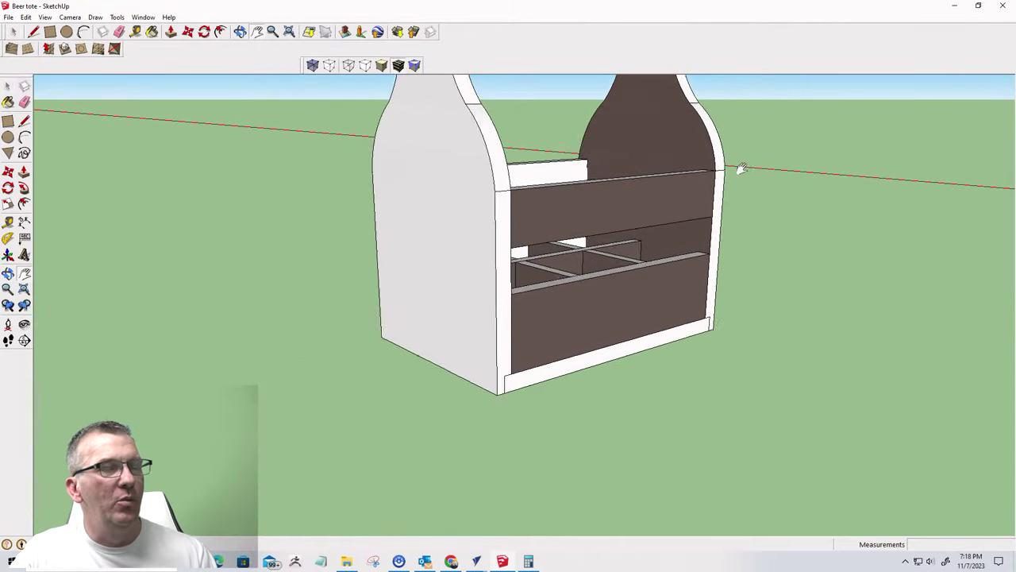
{"action": "scroll", "coordinate": [740, 168], "scroll_direction": "up", "scroll_amount": 2}
{"action": "scroll", "coordinate": [608, 231], "scroll_direction": "up", "scroll_amount": 1}
{"action": "middle_click_drag", "start_coordinate": [585, 231], "coordinate": [812, 352]}
{"action": "key", "text": "shift"}
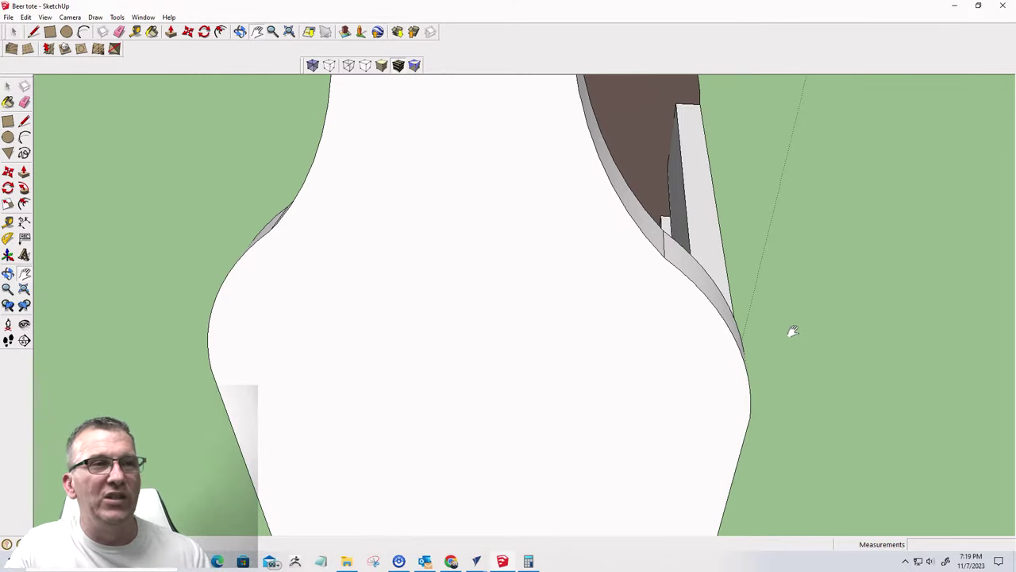
{"action": "scroll", "coordinate": [789, 333], "scroll_direction": "down", "scroll_amount": 4}
{"action": "mouse_move", "coordinate": [794, 337]}
{"action": "middle_mouse_down"}
{"action": "mouse_move", "coordinate": [802, 336]}
{"action": "mouse_move", "coordinate": [436, 263]}
{"action": "mouse_move", "coordinate": [204, 199]}
{"action": "mouse_move", "coordinate": [365, 216]}
{"action": "middle_mouse_up"}
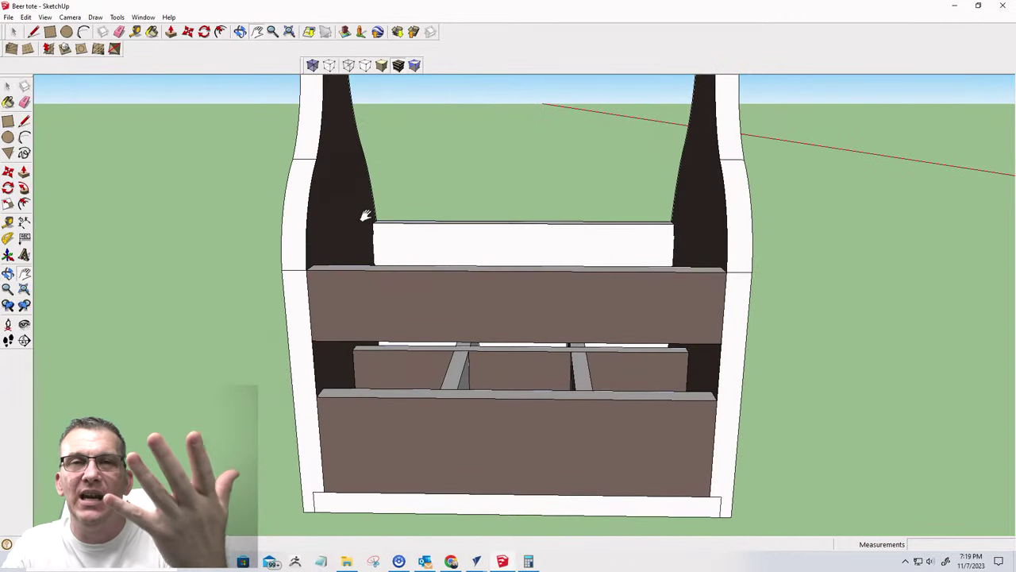
{"action": "mouse_move", "coordinate": [421, 273]}
{"action": "middle_mouse_down"}
{"action": "mouse_move", "coordinate": [245, 304]}
{"action": "mouse_move", "coordinate": [70, 374]}
{"action": "mouse_move", "coordinate": [317, 301]}
{"action": "middle_mouse_up"}
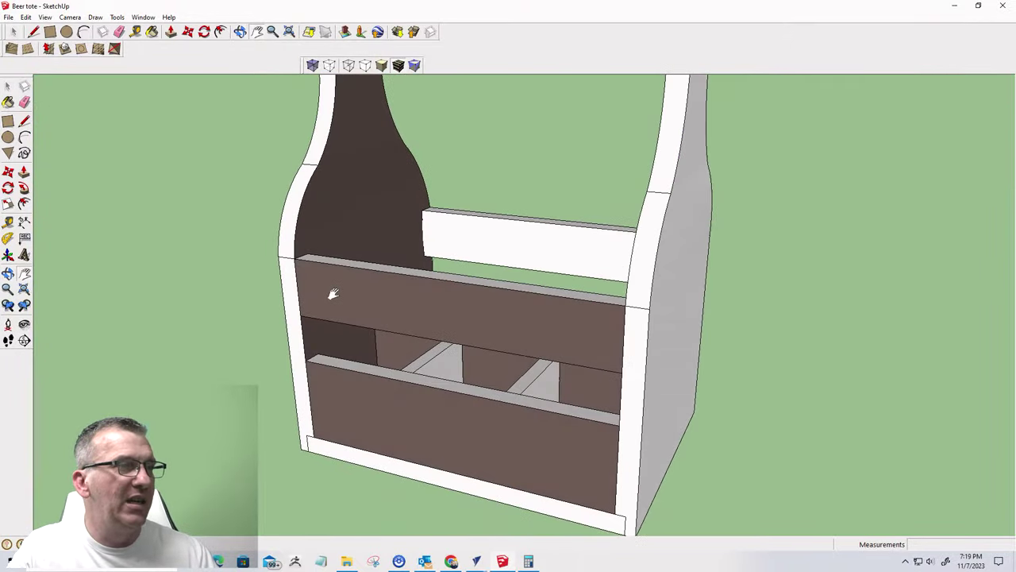
{"action": "scroll", "coordinate": [333, 290], "scroll_direction": "down", "scroll_amount": 3}
{"action": "scroll", "coordinate": [673, 274], "scroll_direction": "down", "scroll_amount": 2}
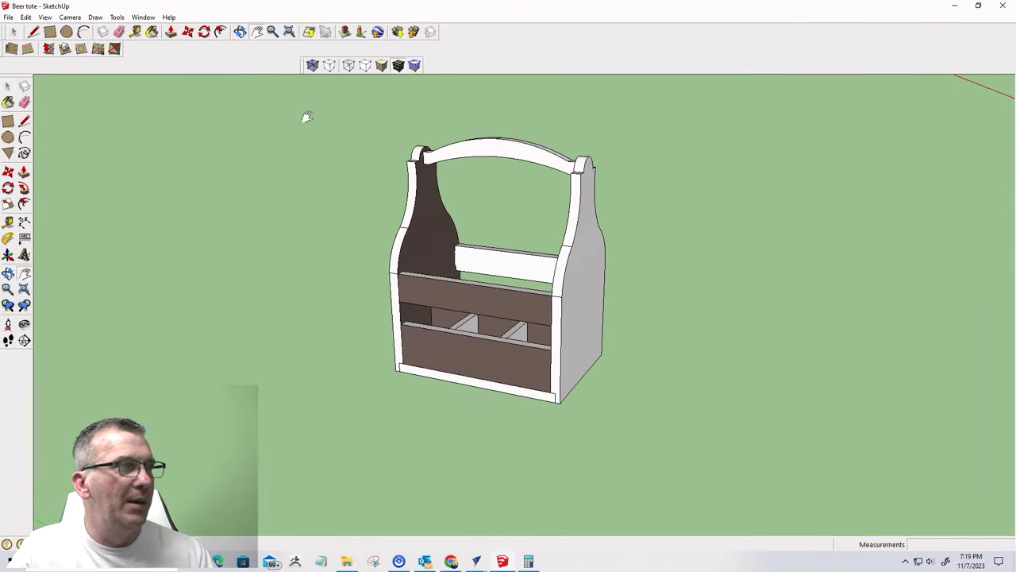
- Hide the handle, two boards and both bottle-shaped side panels
{"action": "left_click", "coordinate": [13, 32]}
{"action": "left_click_drag", "start_coordinate": [300, 111], "coordinate": [698, 346]}
{"action": "right_click", "coordinate": [525, 157]}
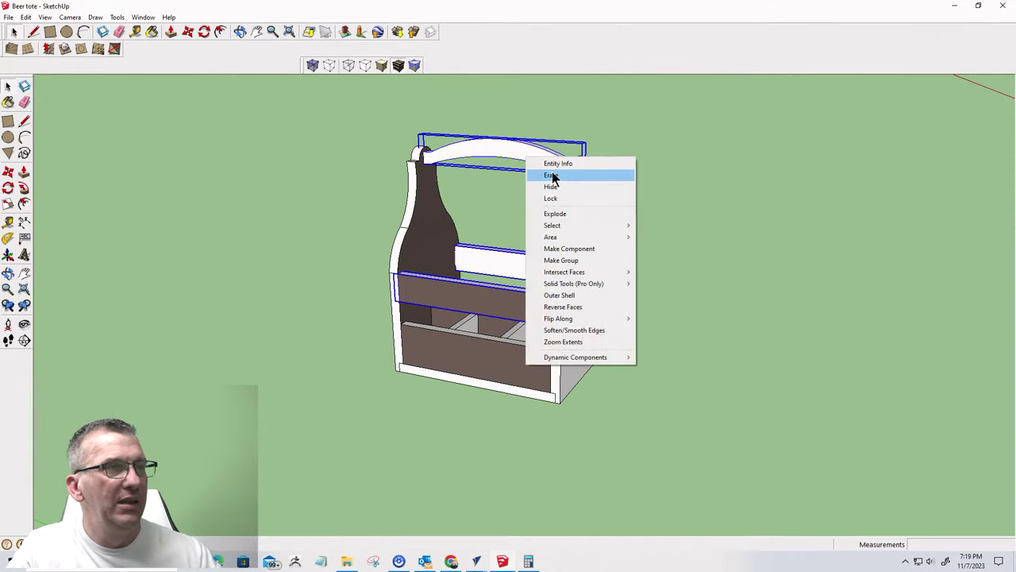
{"action": "left_click", "coordinate": [550, 186]}
{"action": "right_click", "coordinate": [429, 235]}
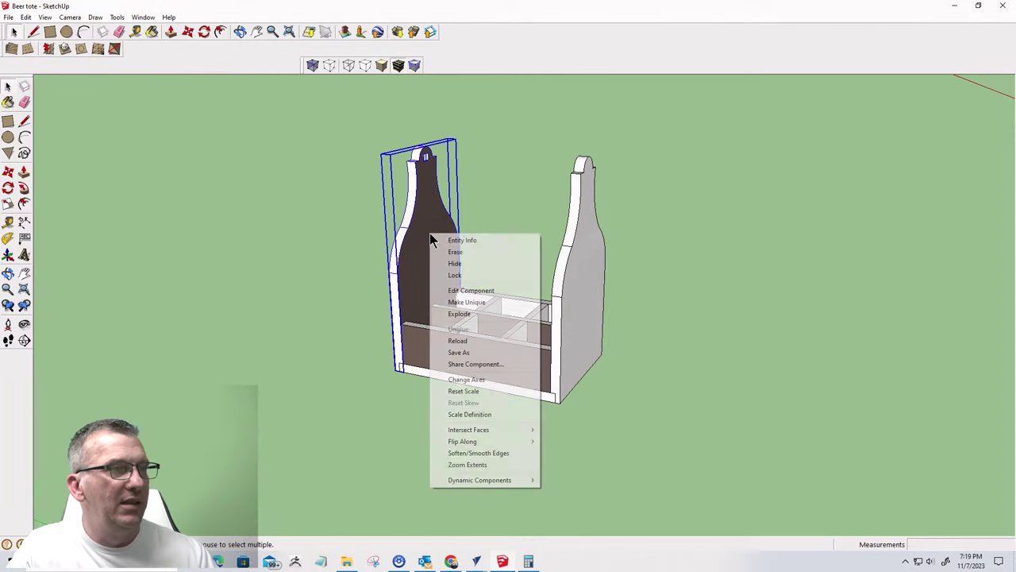
{"action": "left_click", "coordinate": [450, 266]}
{"action": "right_click", "coordinate": [582, 284]}
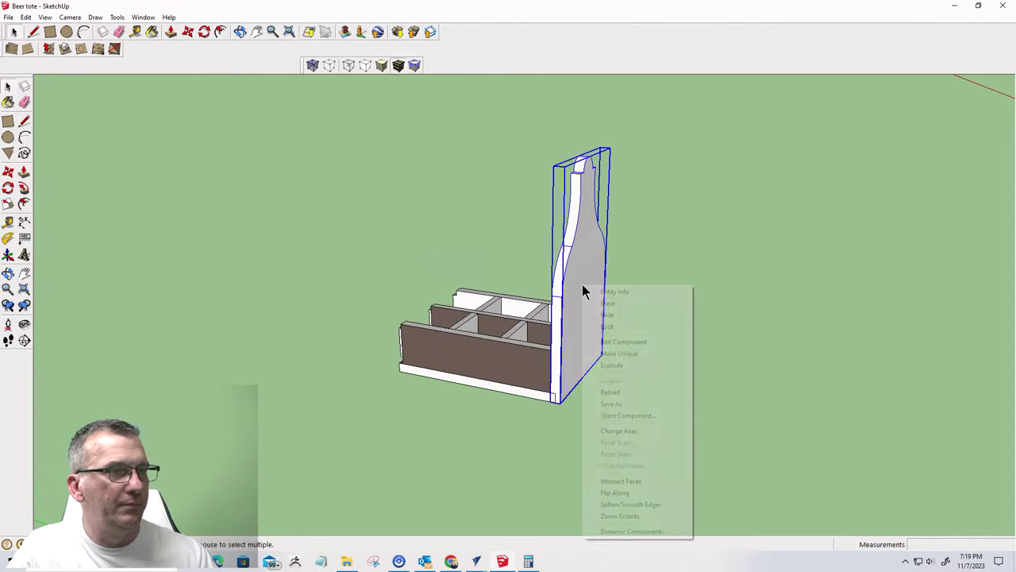
{"action": "left_click", "coordinate": [596, 315]}
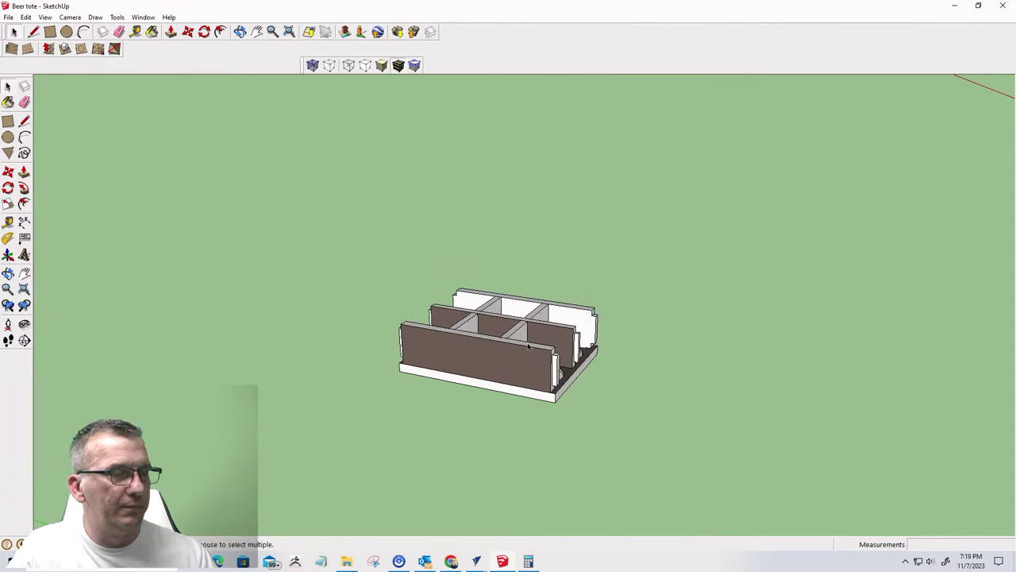
- Hide the front board and the back and middle dividers
{"action": "left_click_drag", "start_coordinate": [492, 291], "coordinate": [486, 287]}
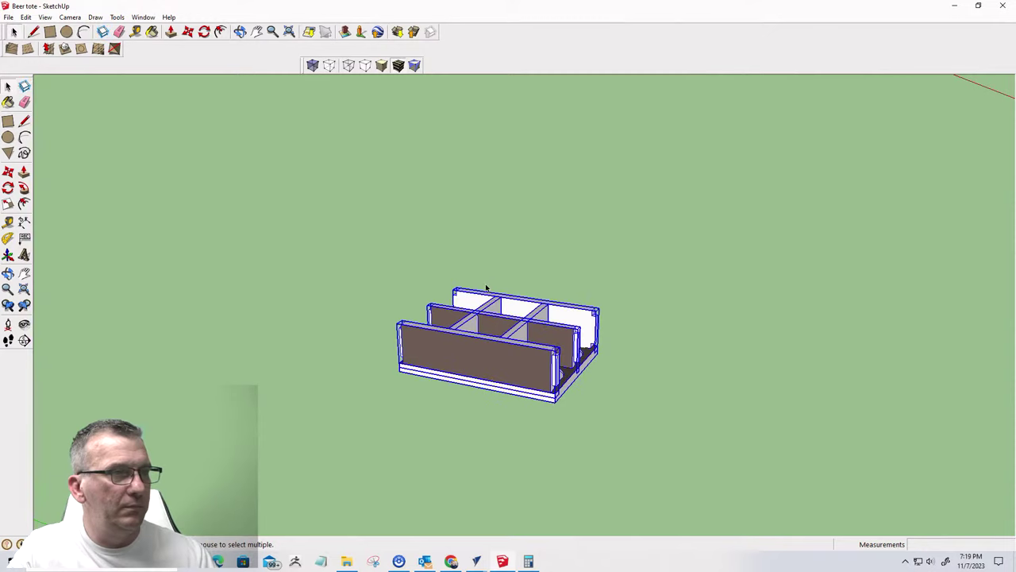
{"action": "left_click", "coordinate": [566, 392]}
{"action": "right_click", "coordinate": [567, 390]}
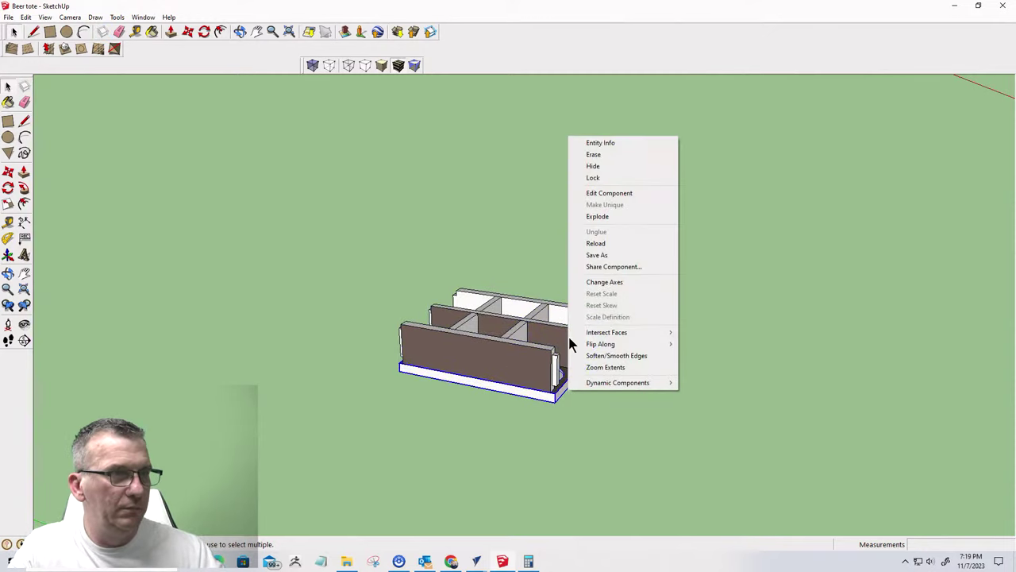
{"action": "left_click", "coordinate": [480, 348]}
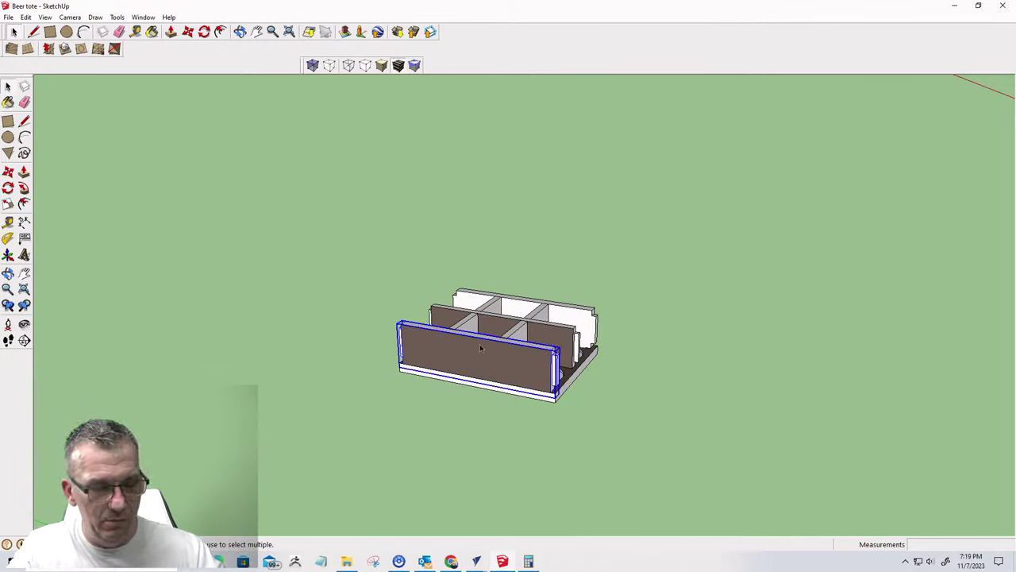
{"action": "right_click", "coordinate": [480, 345]}
{"action": "left_click", "coordinate": [515, 119]}
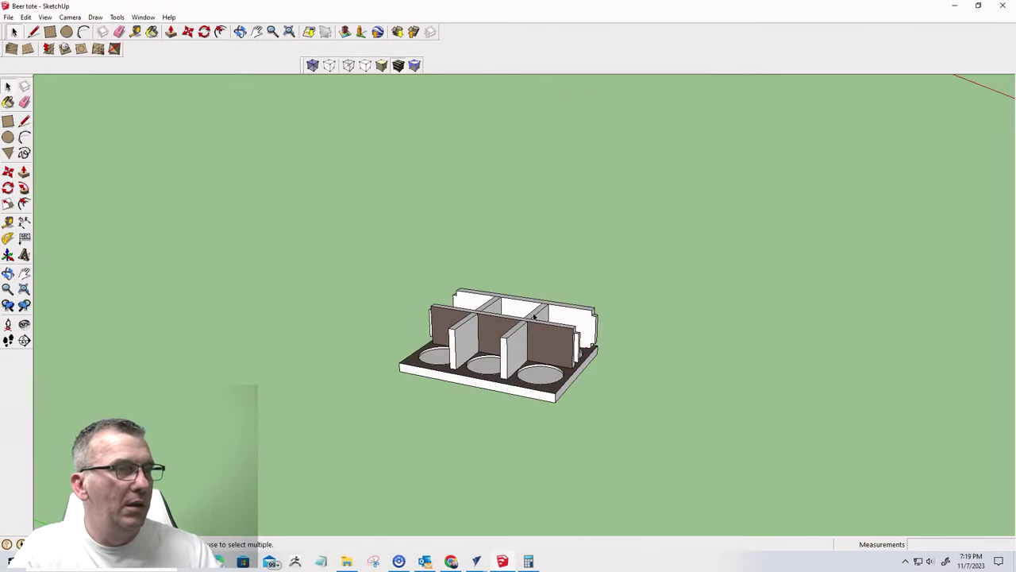
{"action": "left_click", "coordinate": [517, 308]}
{"action": "right_click", "coordinate": [510, 297]}
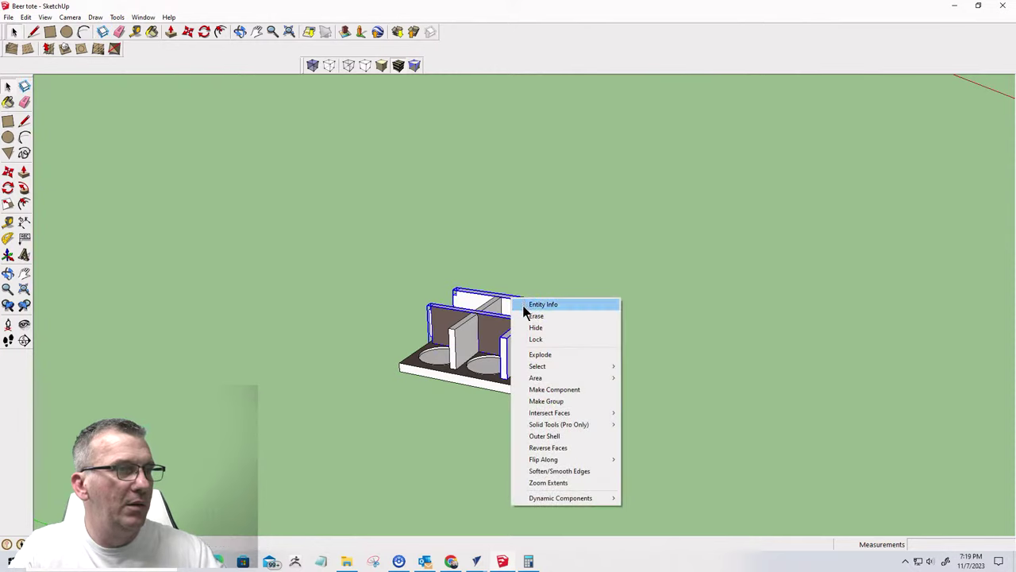
{"action": "left_click", "coordinate": [533, 327]}
{"action": "right_click", "coordinate": [488, 320]}
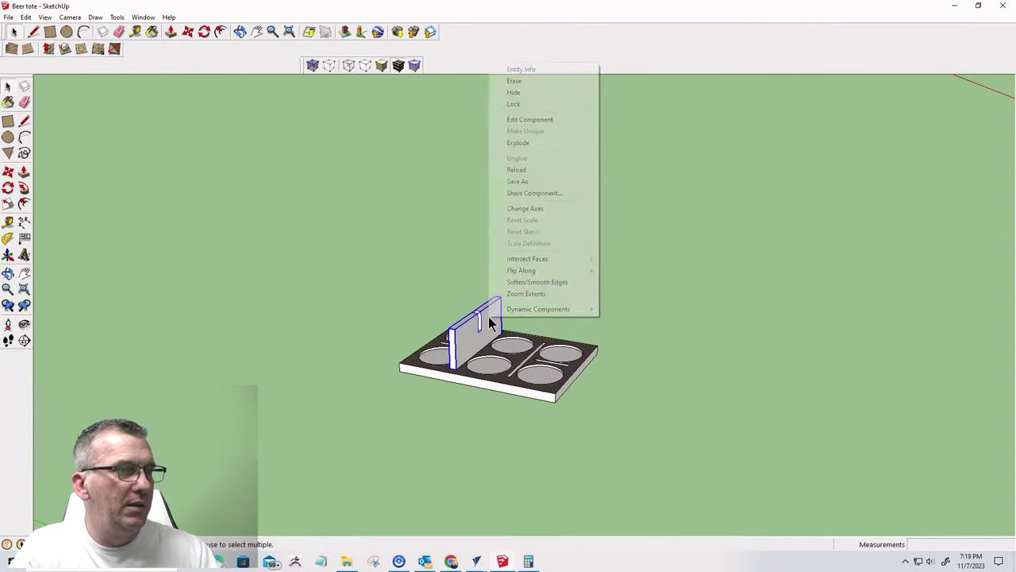
{"action": "left_click", "coordinate": [512, 94]}
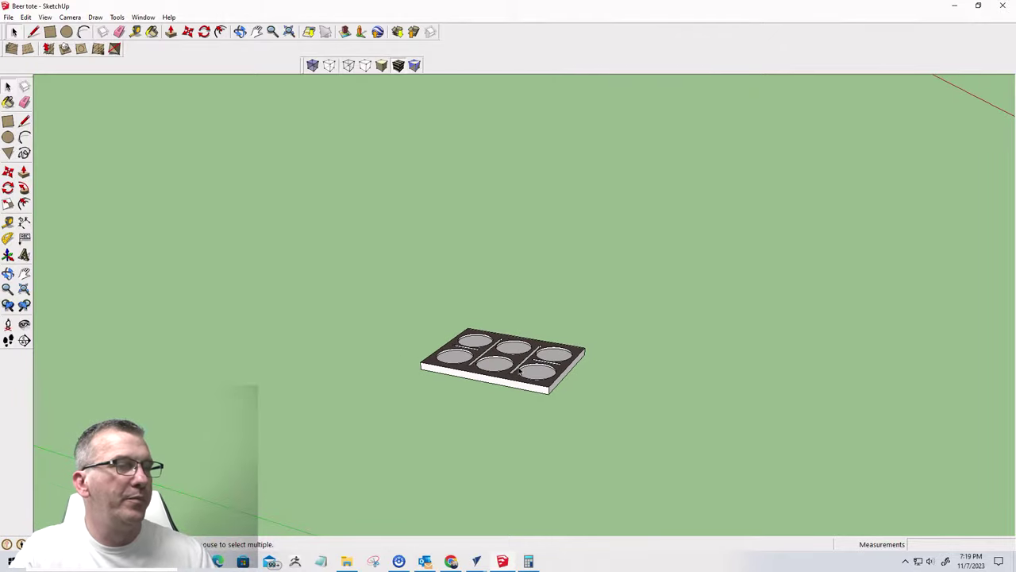
- Orbit around the lone base board to inspect its six can recesses and divider slots
{"action": "scroll", "coordinate": [520, 373], "scroll_direction": "up", "scroll_amount": 3}
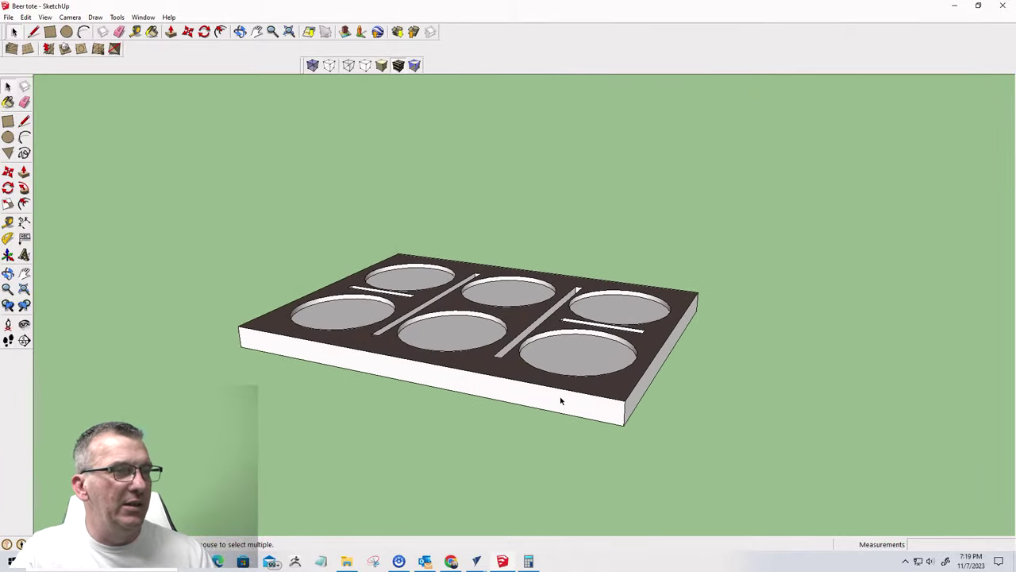
{"action": "middle_click_drag", "start_coordinate": [560, 399], "coordinate": [494, 524]}
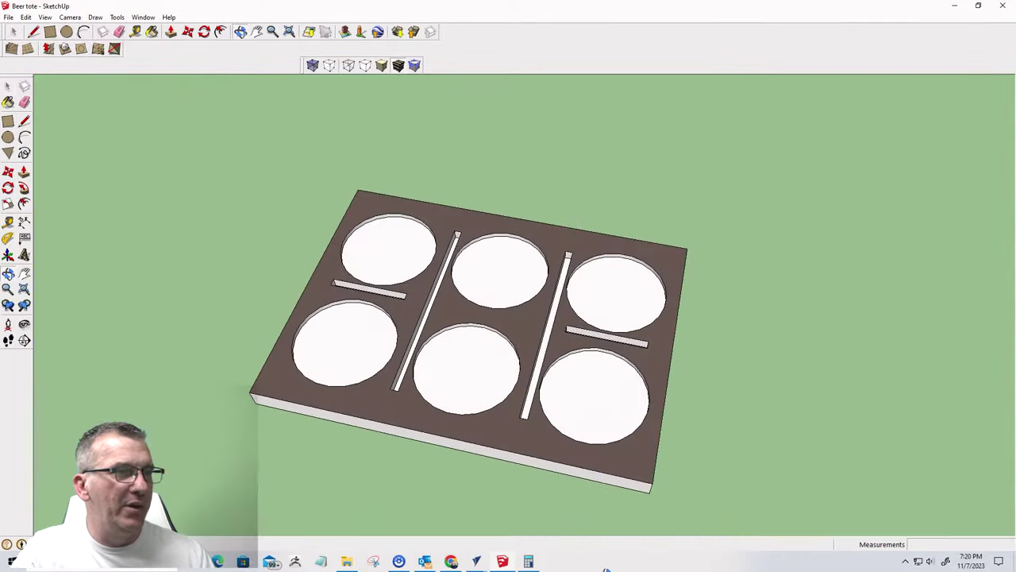
{"action": "scroll", "coordinate": [543, 392], "scroll_direction": "up", "scroll_amount": 2}
{"action": "middle_click_drag", "start_coordinate": [508, 275], "coordinate": [412, 389]}
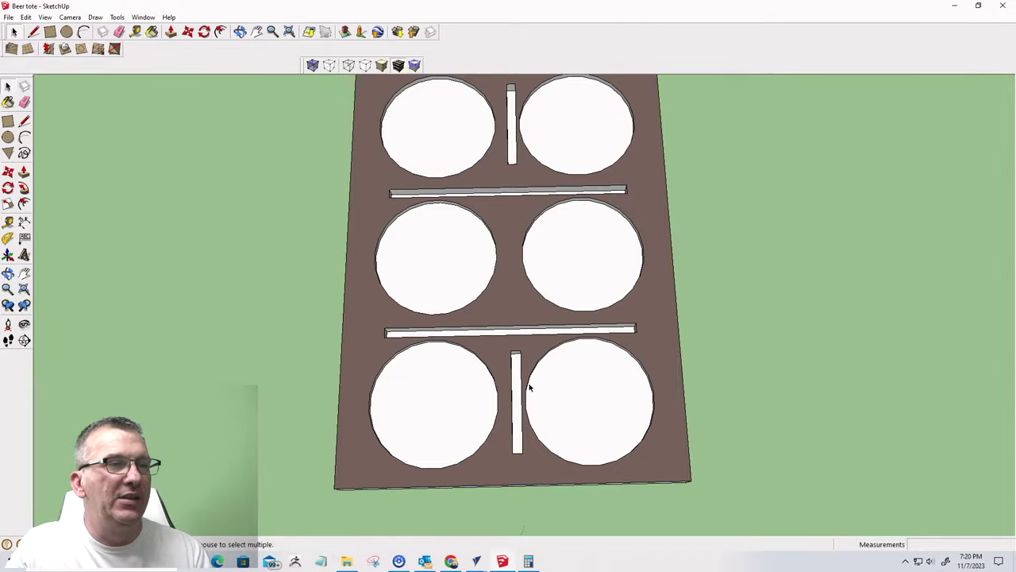
{"action": "middle_click_drag", "start_coordinate": [490, 345], "coordinate": [433, 138]}
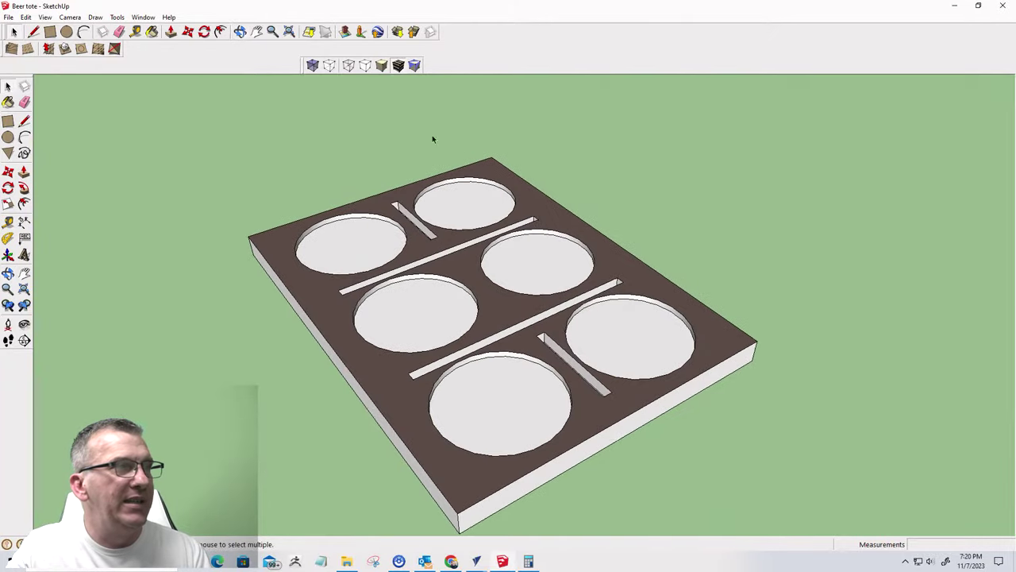
{"action": "left_click", "coordinate": [26, 16]}
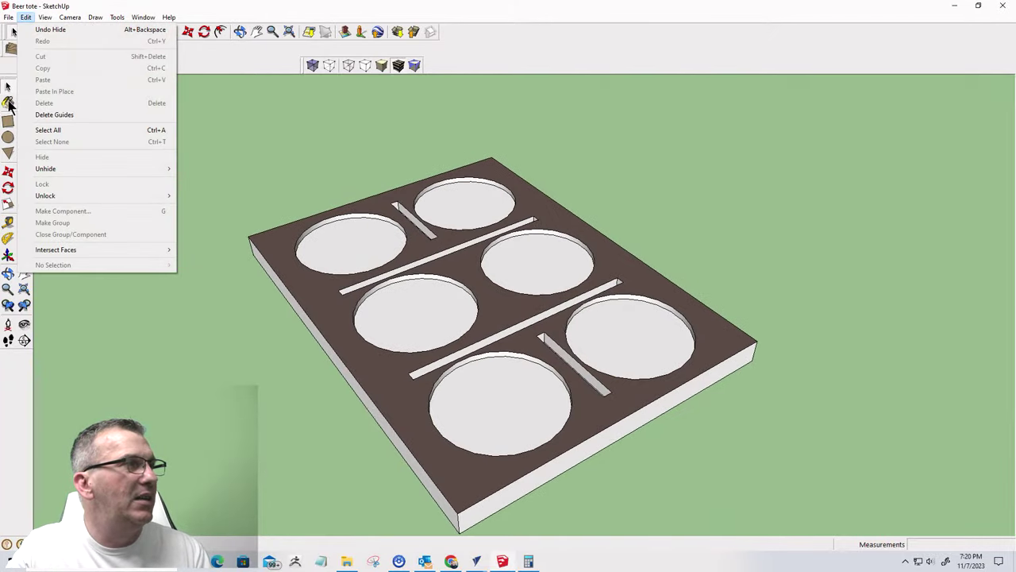
- Undo the last hide, then hide the tray base so the upright divider stands alone
{"action": "left_click", "coordinate": [42, 30]}
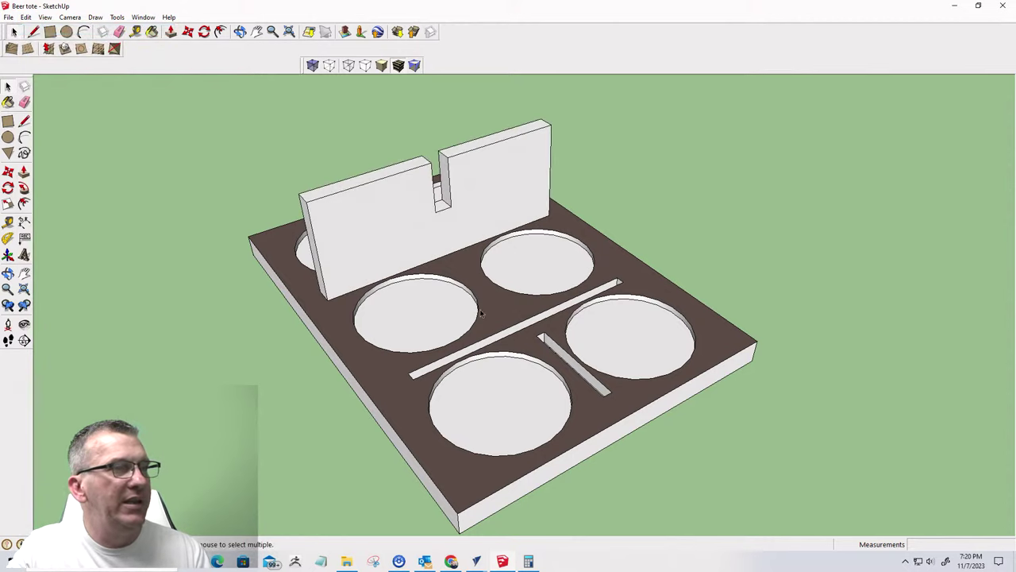
{"action": "left_click", "coordinate": [482, 311]}
{"action": "right_click", "coordinate": [484, 309]}
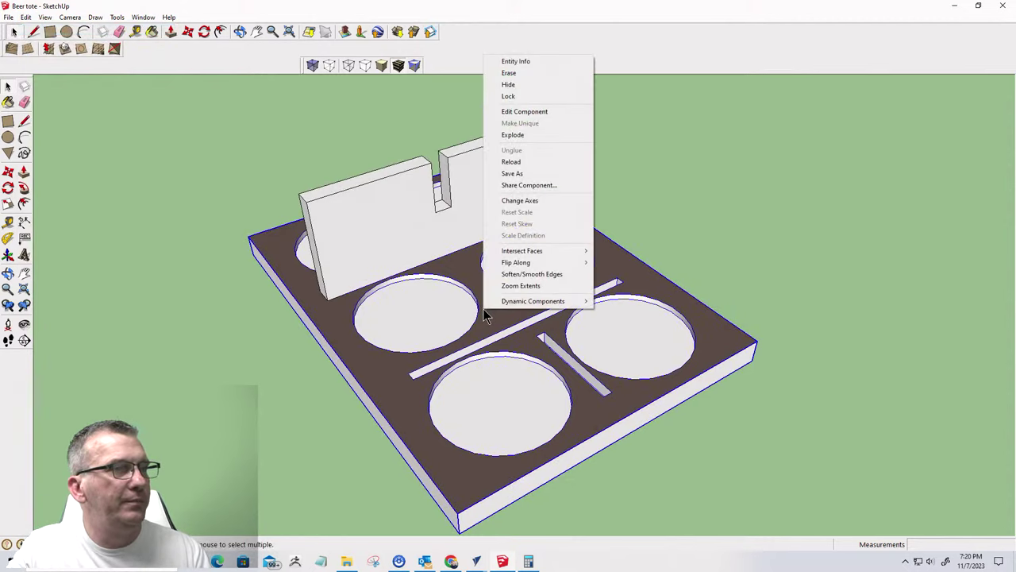
{"action": "left_click", "coordinate": [505, 85]}
- Inspect the divider's underside, then undo that orbit and zoom out to a face-on view
{"action": "middle_click_drag", "start_coordinate": [495, 316], "coordinate": [10, 274]}
{"action": "scroll", "coordinate": [520, 220], "scroll_direction": "up", "scroll_amount": 4}
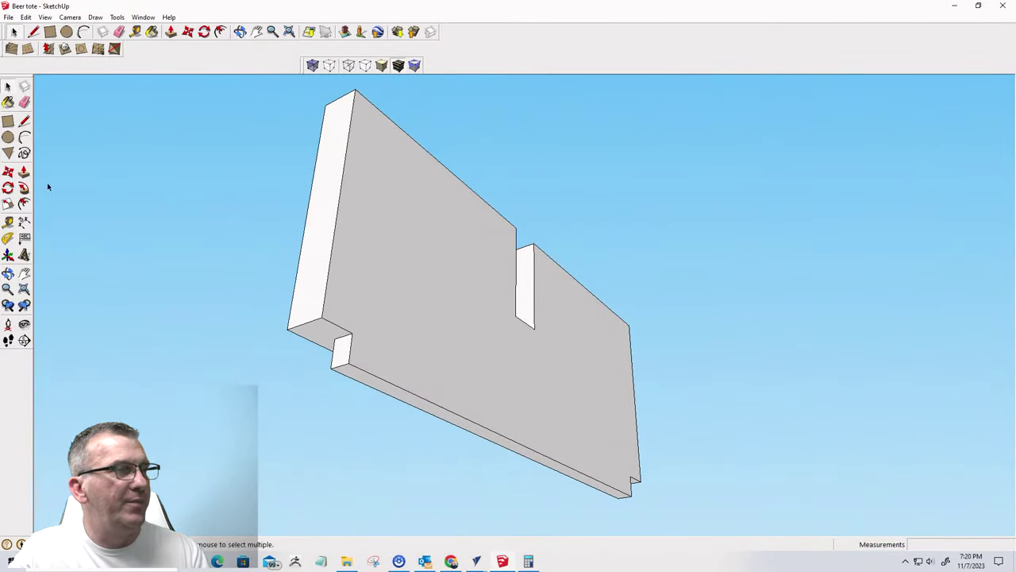
{"action": "left_click", "coordinate": [25, 17]}
{"action": "left_click", "coordinate": [34, 32]}
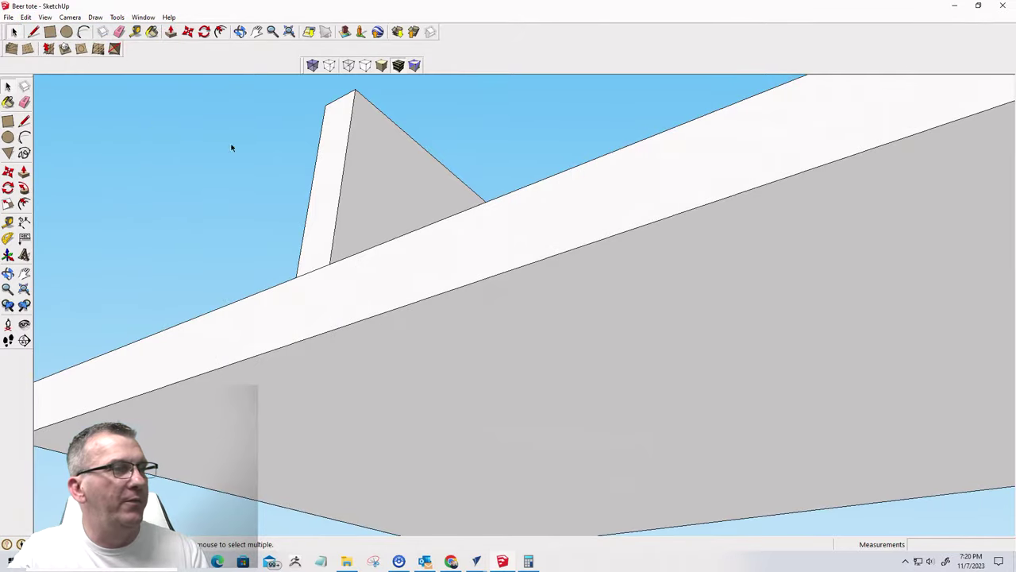
{"action": "middle_click_drag", "start_coordinate": [229, 148], "coordinate": [636, 423]}
{"action": "scroll", "coordinate": [636, 424], "scroll_direction": "down", "scroll_amount": 3}
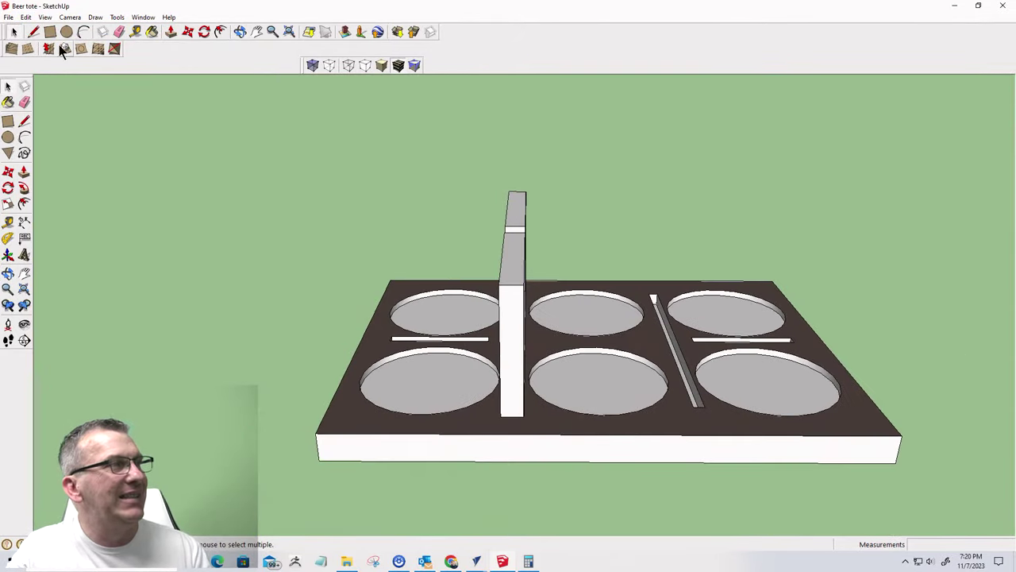
{"action": "left_click", "coordinate": [25, 16]}
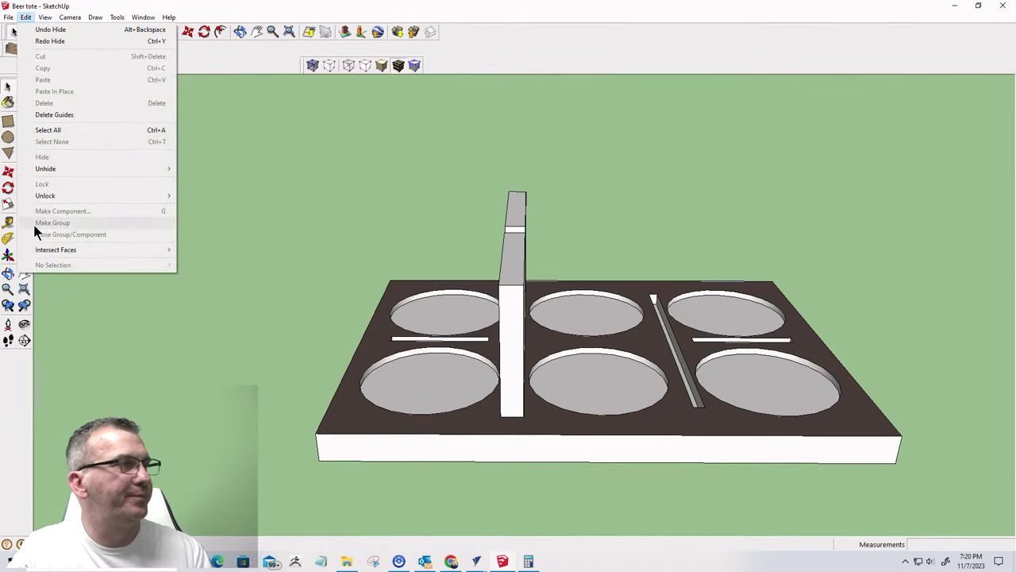
- Unhide all hidden parts of the tote
{"action": "mouse_move", "coordinate": [138, 171]}
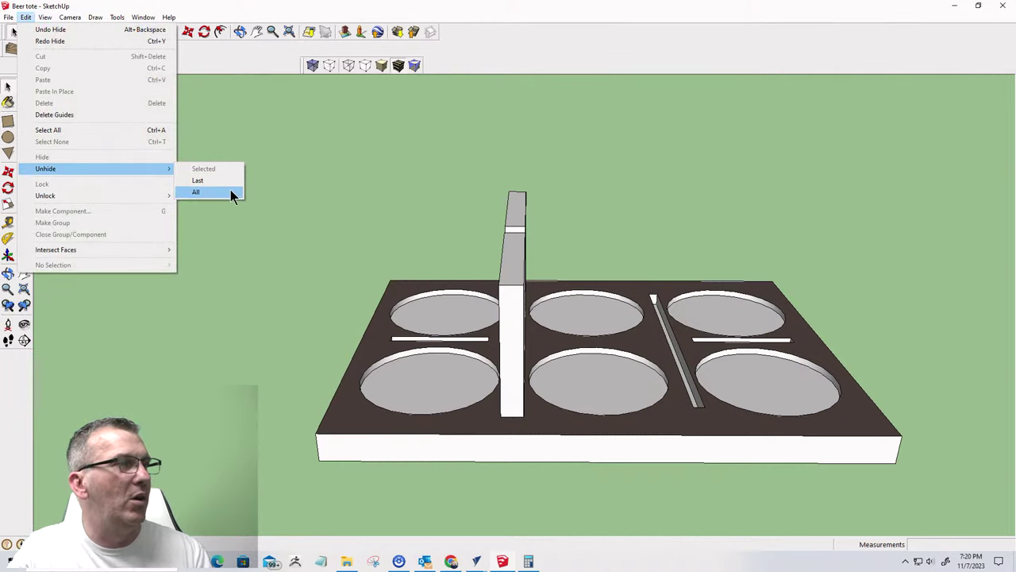
{"action": "left_click", "coordinate": [230, 191]}
{"action": "scroll", "coordinate": [342, 294], "scroll_direction": "down", "scroll_amount": 3}
{"action": "left_click_drag", "start_coordinate": [700, 241], "coordinate": [537, 269]}
- Hide the right curved end board and view the exposed dividers from the front
{"action": "key", "text": "space"}
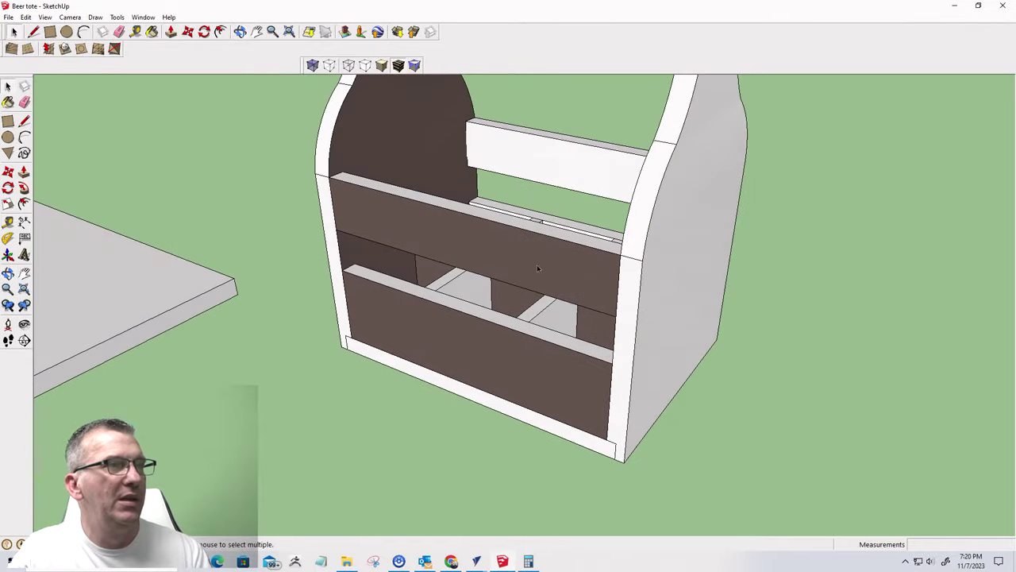
{"action": "left_click", "coordinate": [668, 212]}
{"action": "right_click", "coordinate": [669, 213]}
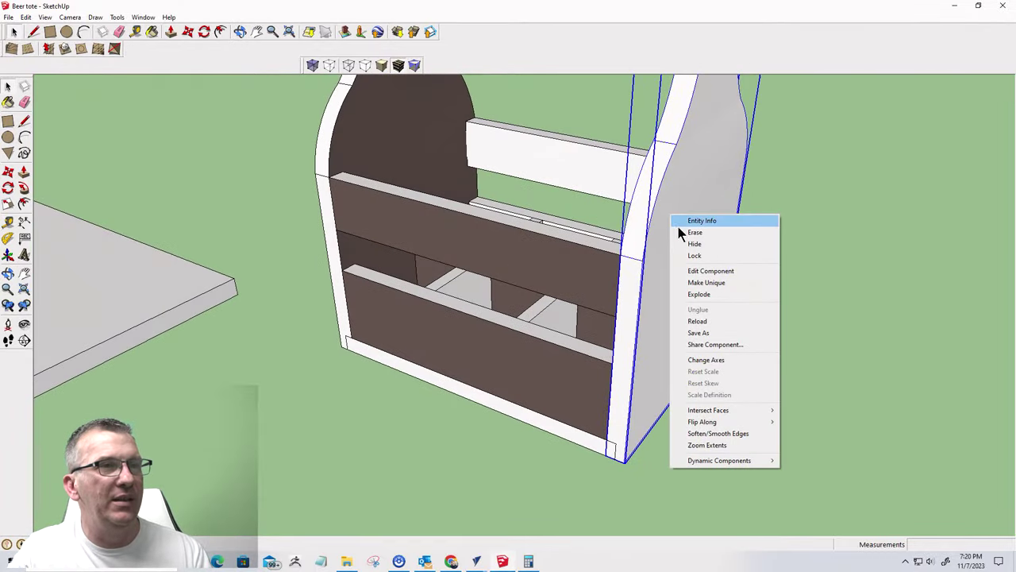
{"action": "left_click", "coordinate": [680, 249]}
{"action": "scroll", "coordinate": [697, 267], "scroll_direction": "up", "scroll_amount": 3}
{"action": "middle_click_drag", "start_coordinate": [697, 268], "coordinate": [194, 224]}
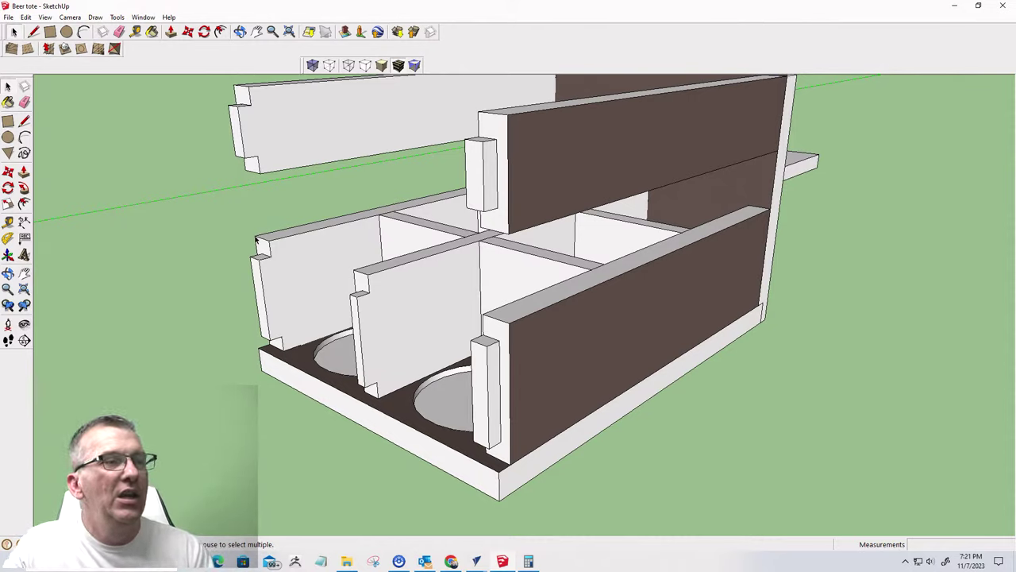
{"action": "scroll", "coordinate": [479, 304], "scroll_direction": "down", "scroll_amount": 1}
{"action": "scroll", "coordinate": [437, 174], "scroll_direction": "up", "scroll_amount": 3}
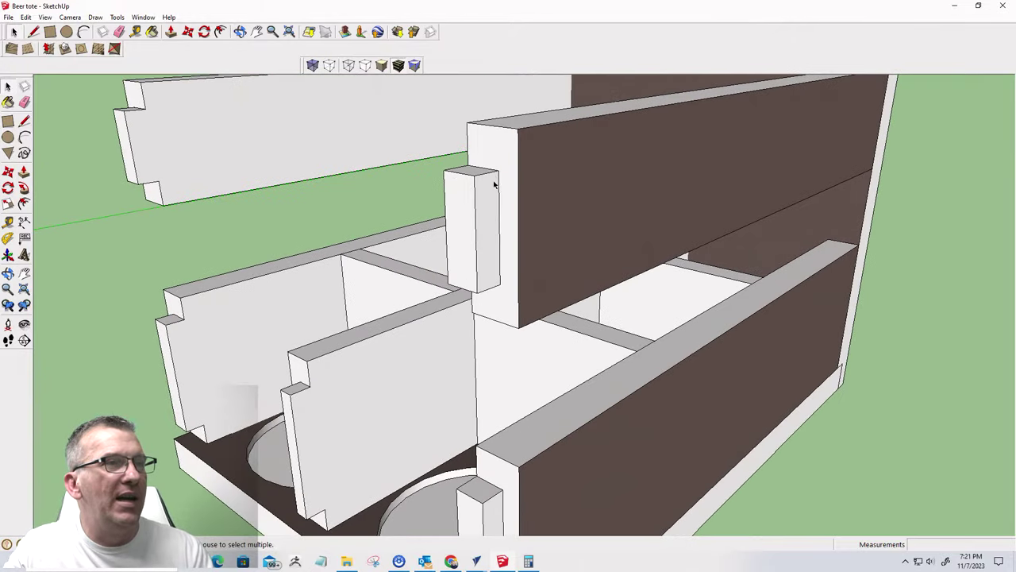
{"action": "middle_click_drag", "start_coordinate": [492, 182], "coordinate": [588, 150]}
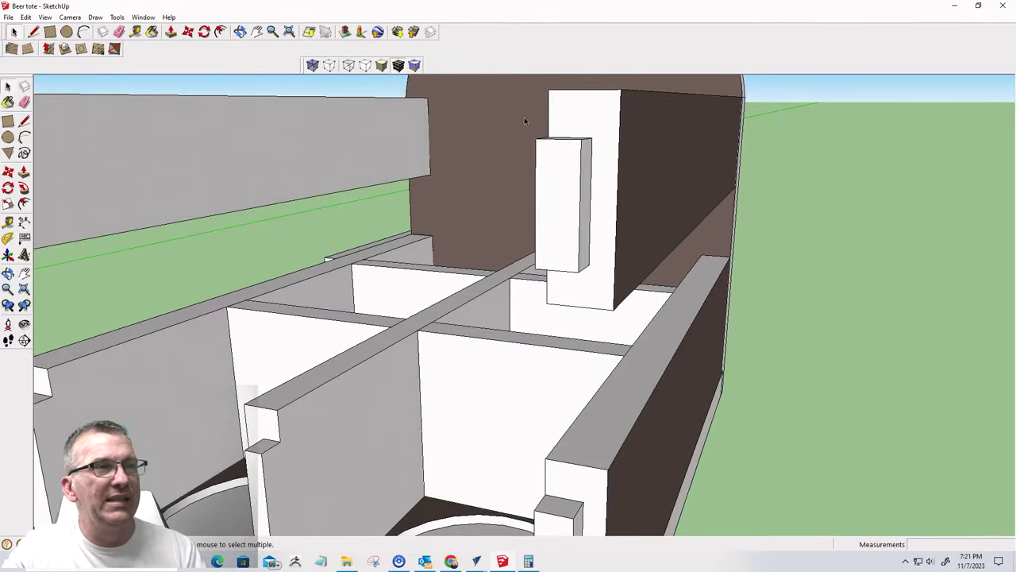
{"action": "middle_click_drag", "start_coordinate": [597, 263], "coordinate": [605, 207]}
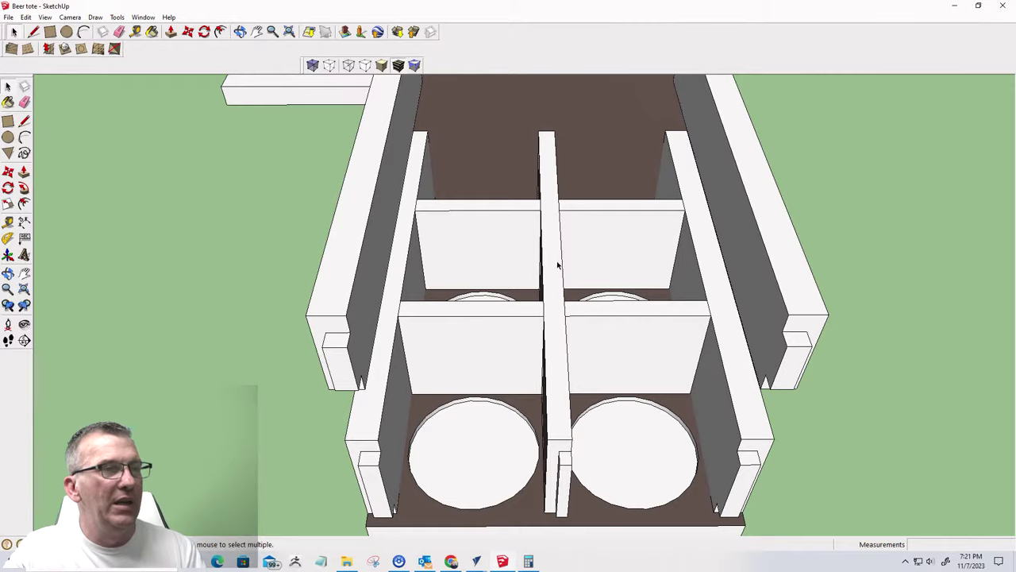
- Move the centre divider upward, out of the tote
{"action": "left_click", "coordinate": [557, 265]}
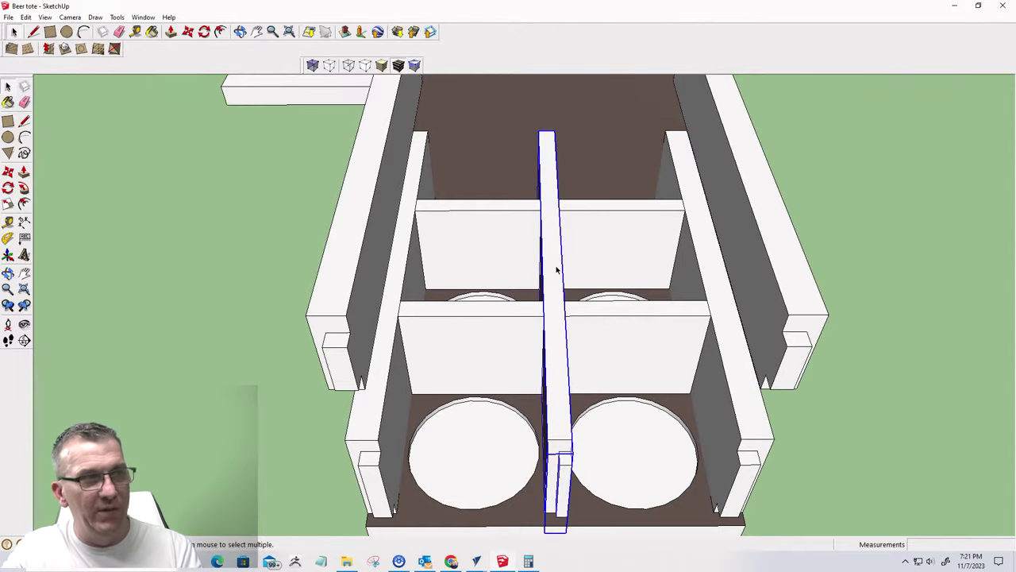
{"action": "middle_click_drag", "start_coordinate": [556, 270], "coordinate": [556, 75]}
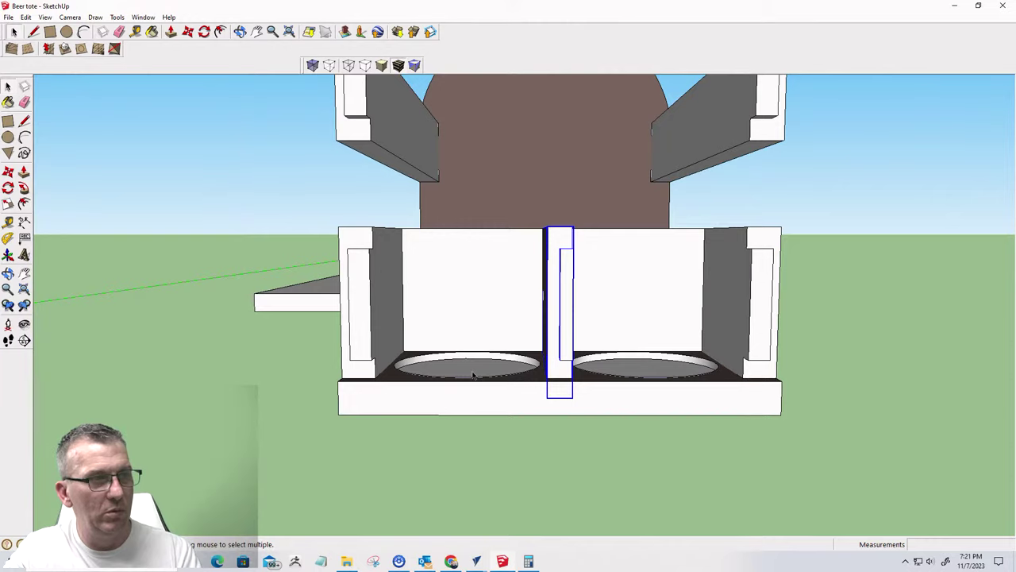
{"action": "key", "text": "m"}
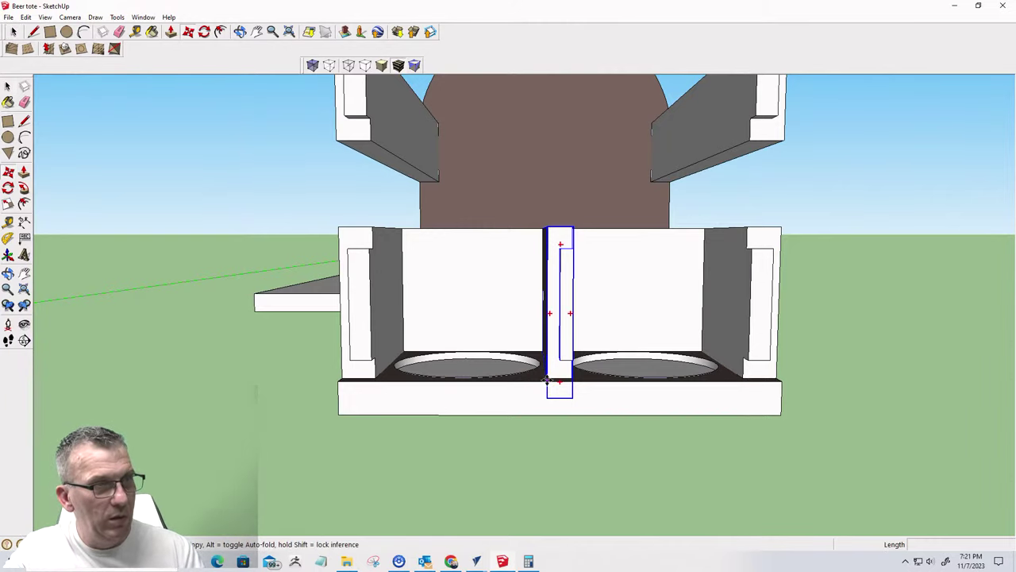
{"action": "left_click", "coordinate": [546, 392]}
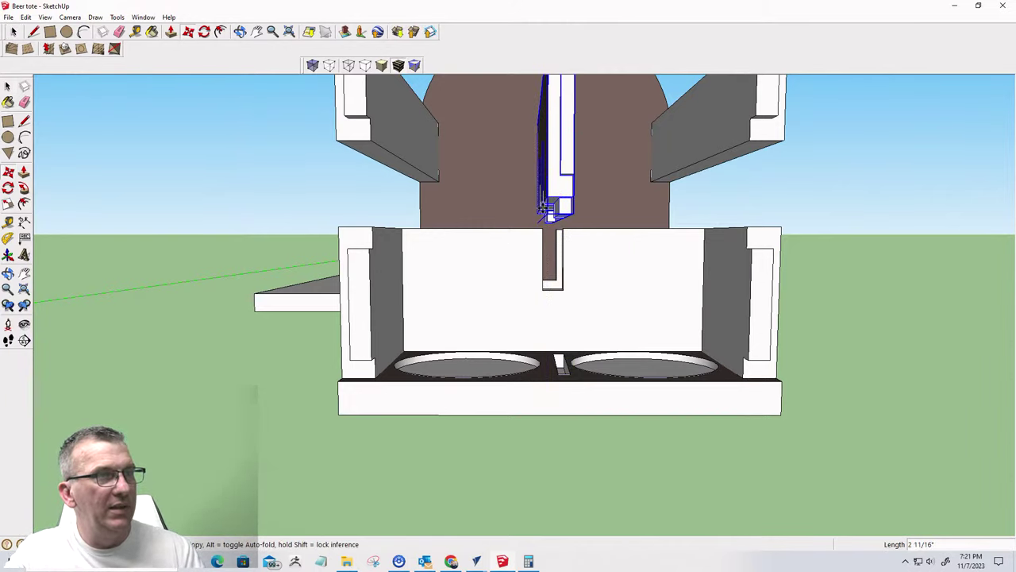
{"action": "middle_click_drag", "start_coordinate": [551, 208], "coordinate": [692, 286]}
- Orbit the tote to check the lifted divider from angled, top-down and low side views
{"action": "scroll", "coordinate": [692, 286], "scroll_direction": "up", "scroll_amount": 6}
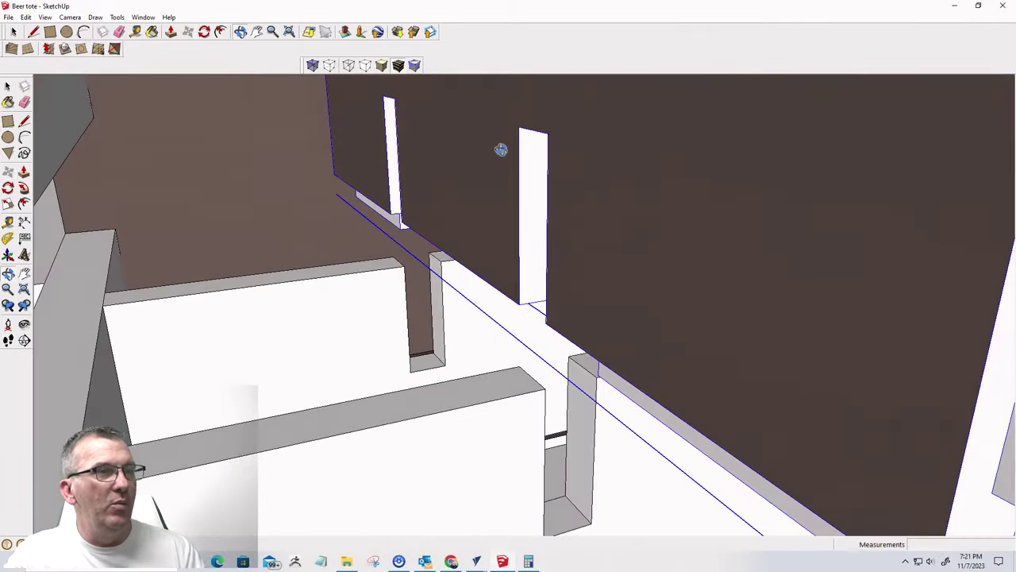
{"action": "middle_click_drag", "start_coordinate": [500, 150], "coordinate": [698, 294]}
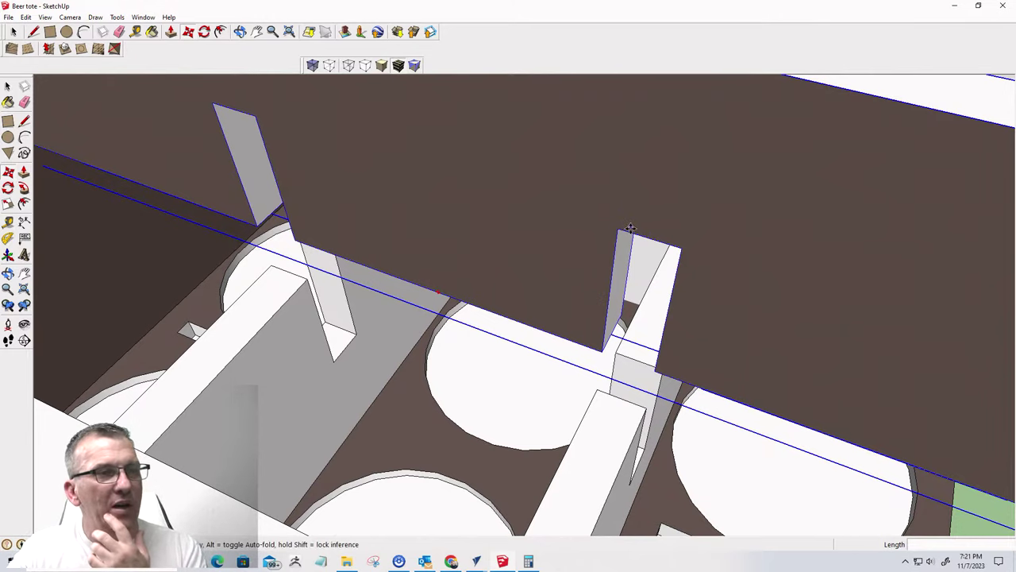
{"action": "scroll", "coordinate": [627, 262], "scroll_direction": "down", "scroll_amount": 2}
{"action": "middle_click_drag", "start_coordinate": [632, 290], "coordinate": [234, 245]}
{"action": "key", "text": "m"}
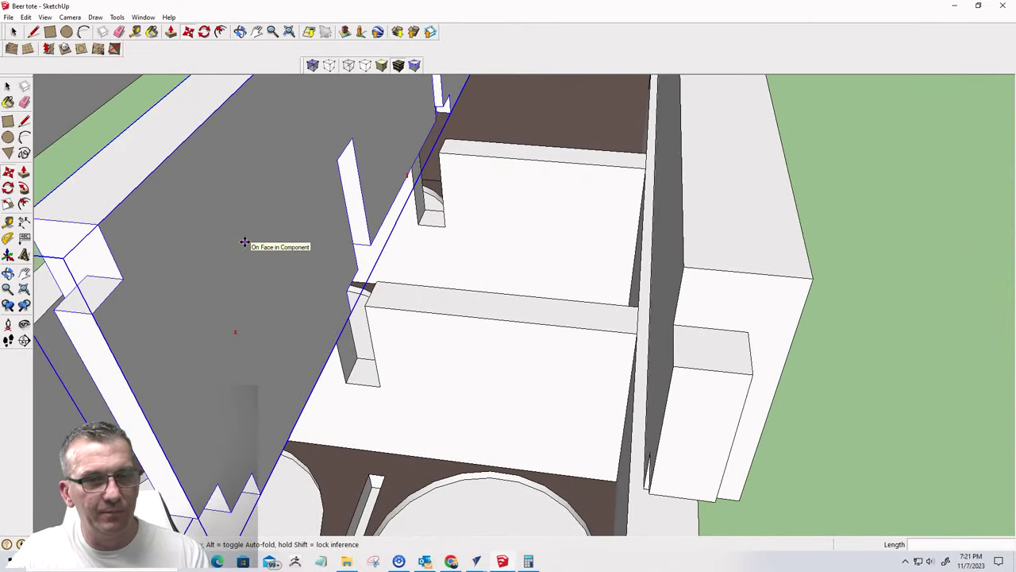
{"action": "scroll", "coordinate": [332, 219], "scroll_direction": "down", "scroll_amount": 10}
{"action": "middle_click_drag", "start_coordinate": [481, 275], "coordinate": [628, 166]}
{"action": "scroll", "coordinate": [620, 159], "scroll_direction": "down", "scroll_amount": 5}
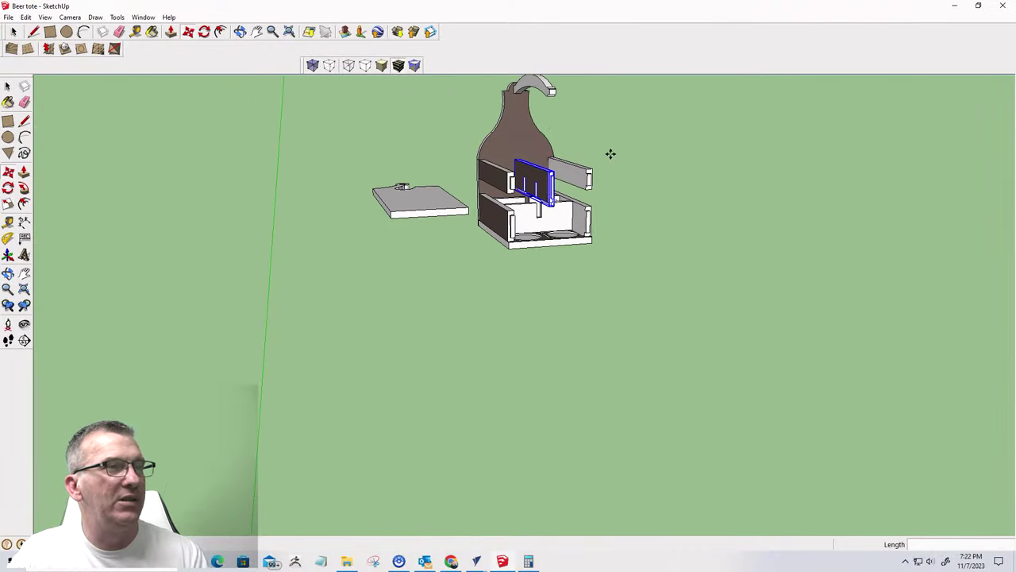
{"action": "scroll", "coordinate": [522, 70], "scroll_direction": "up", "scroll_amount": 5}
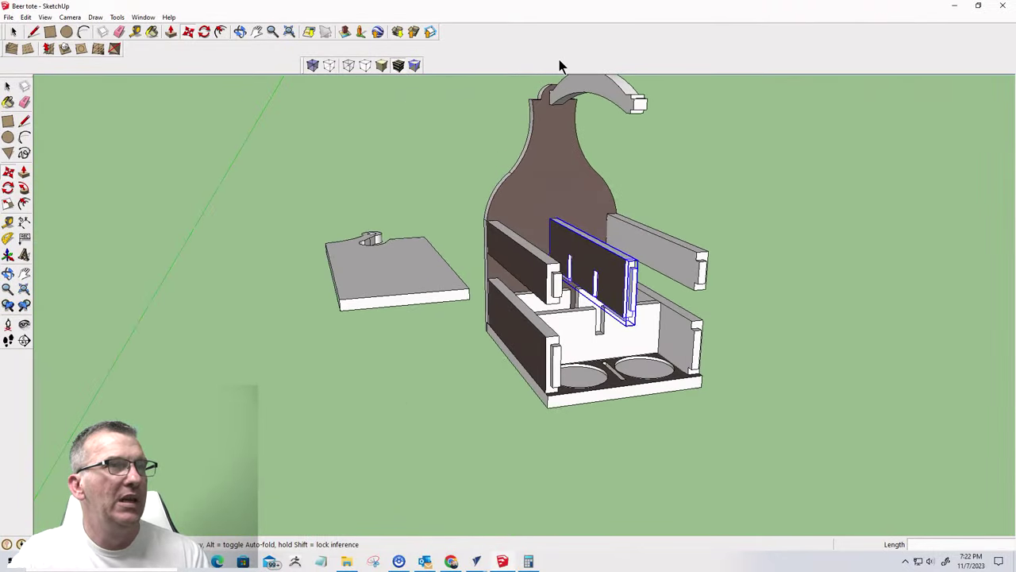
{"action": "scroll", "coordinate": [564, 71], "scroll_direction": "up", "scroll_amount": 5}
{"action": "middle_click_drag", "start_coordinate": [574, 84], "coordinate": [90, 79]}
{"action": "scroll", "coordinate": [310, 177], "scroll_direction": "down", "scroll_amount": 1}
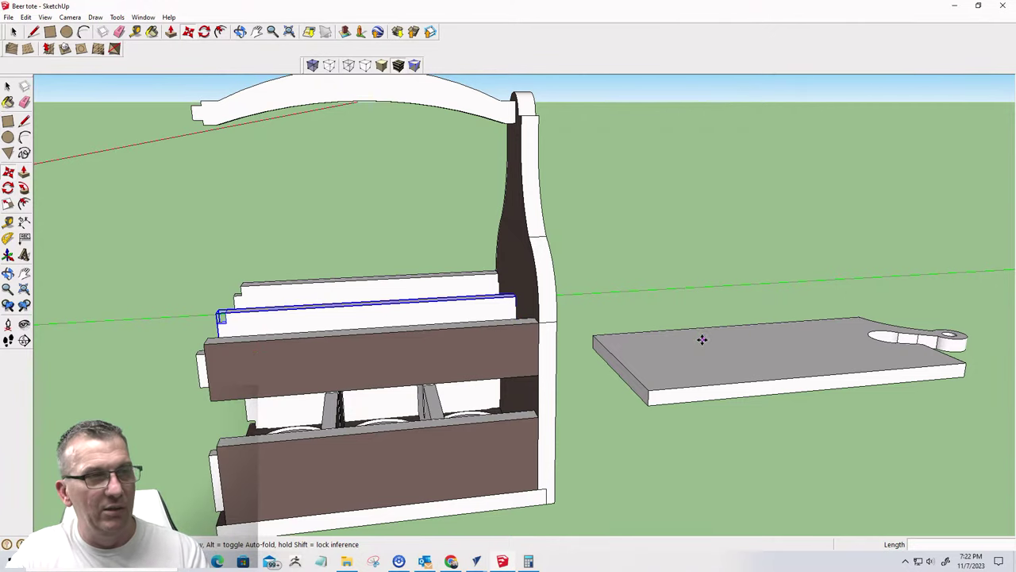
- Minimize SketchUp and undo the last change to the VCarve Pro sheets
{"action": "left_click", "coordinate": [953, 6]}
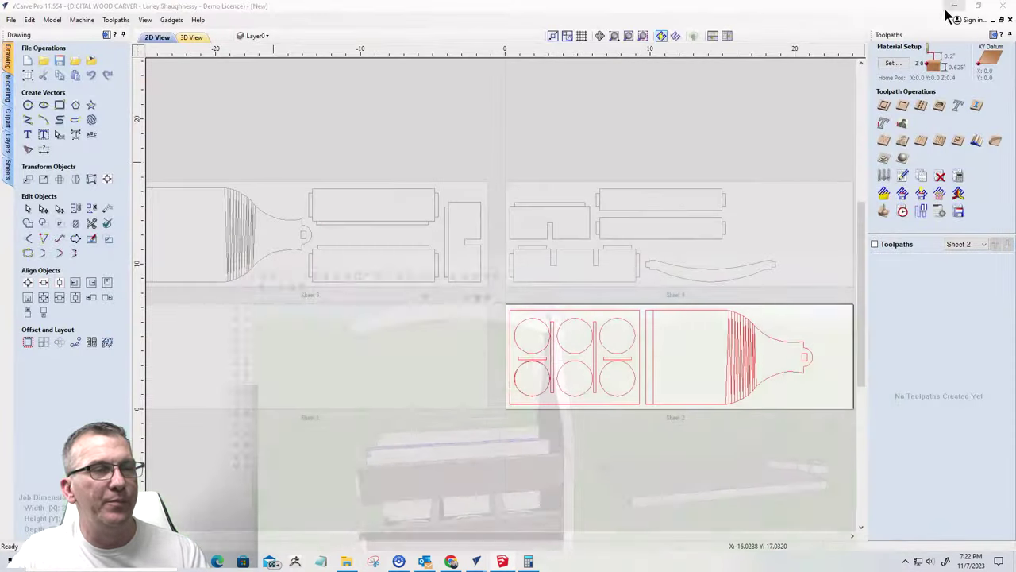
{"action": "scroll", "coordinate": [695, 326], "scroll_direction": "down", "scroll_amount": 4}
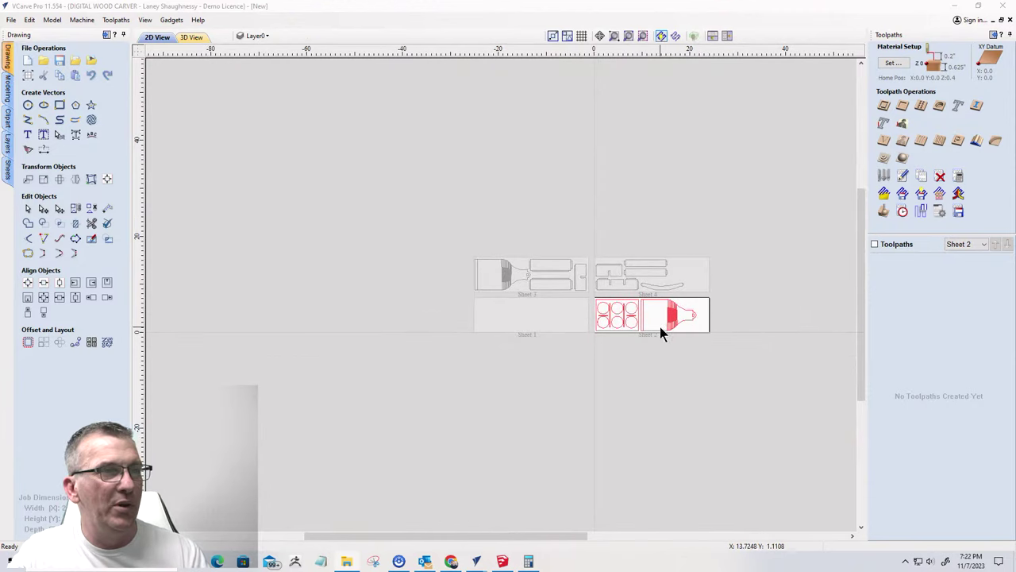
{"action": "scroll", "coordinate": [675, 286], "scroll_direction": "up", "scroll_amount": 5}
{"action": "scroll", "coordinate": [690, 255], "scroll_direction": "down", "scroll_amount": 2}
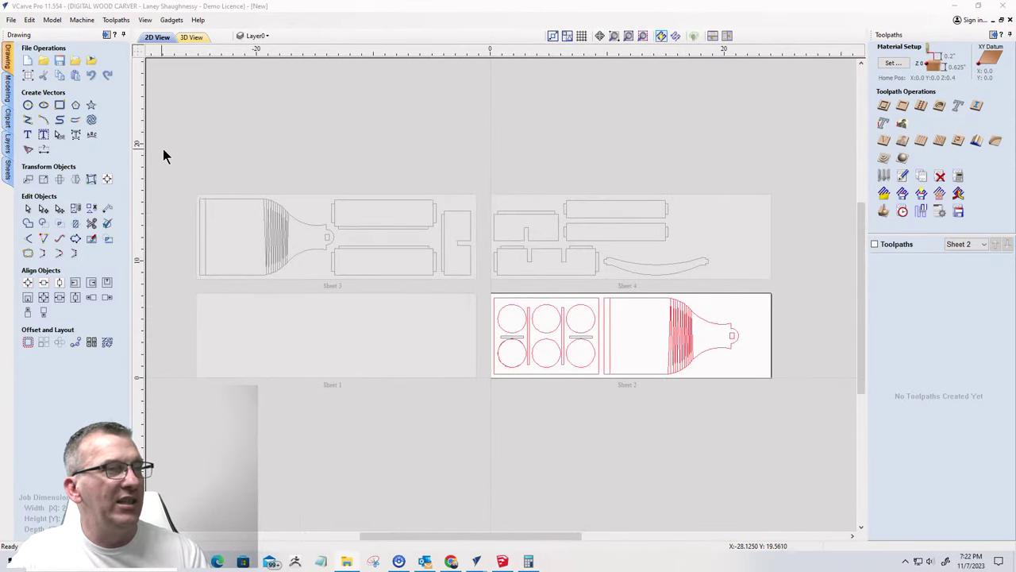
{"action": "left_click", "coordinate": [92, 76]}
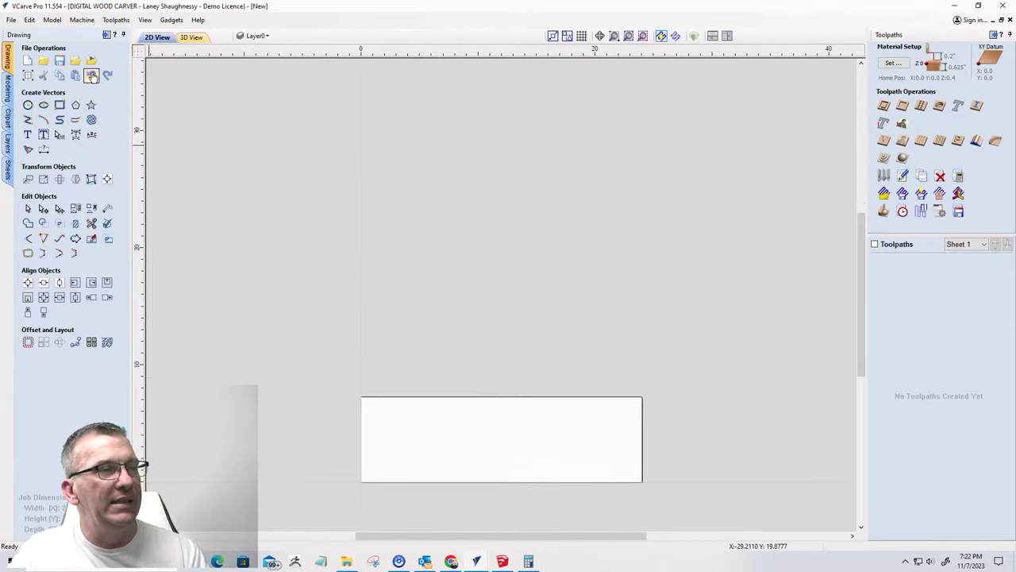
- Bring up Job Setup for the 24.0 × 7.25 × 0.625 inch sheet, then return to SketchUp
{"action": "scroll", "coordinate": [663, 202], "scroll_direction": "up", "scroll_amount": 2}
{"action": "scroll", "coordinate": [663, 202], "scroll_direction": "down", "scroll_amount": 2}
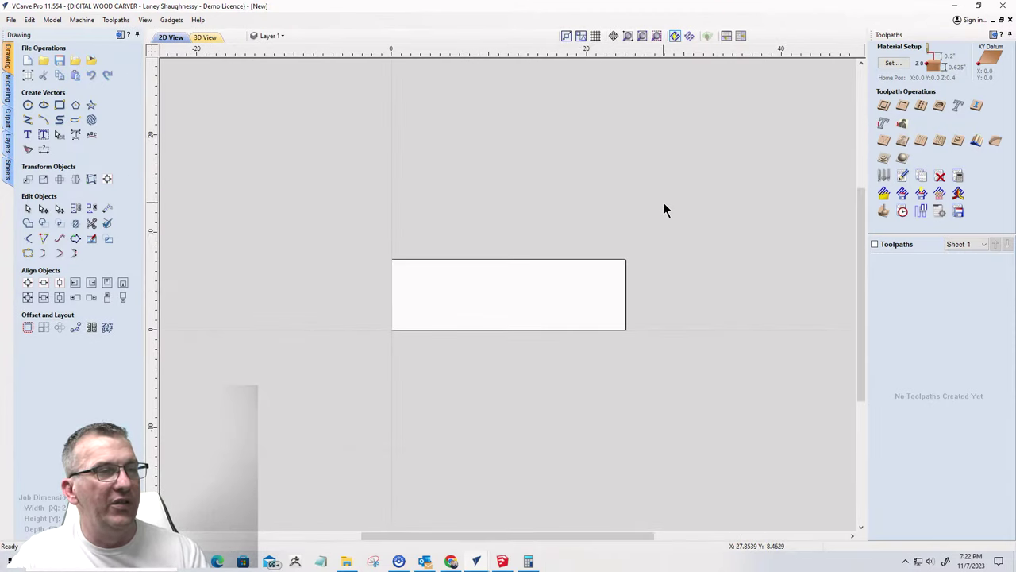
{"action": "scroll", "coordinate": [426, 143], "scroll_direction": "up", "scroll_amount": 3}
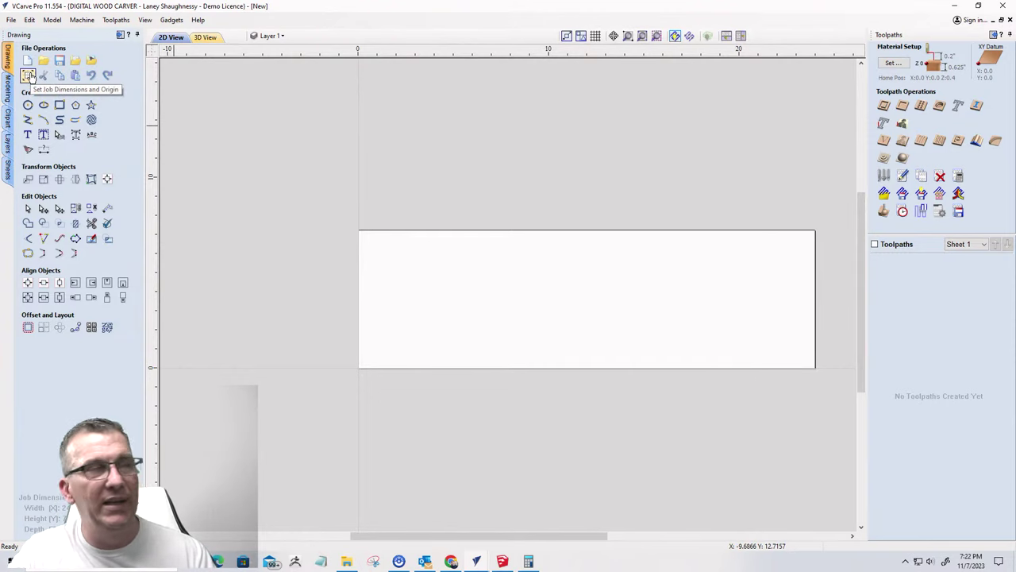
{"action": "left_click", "coordinate": [28, 76]}
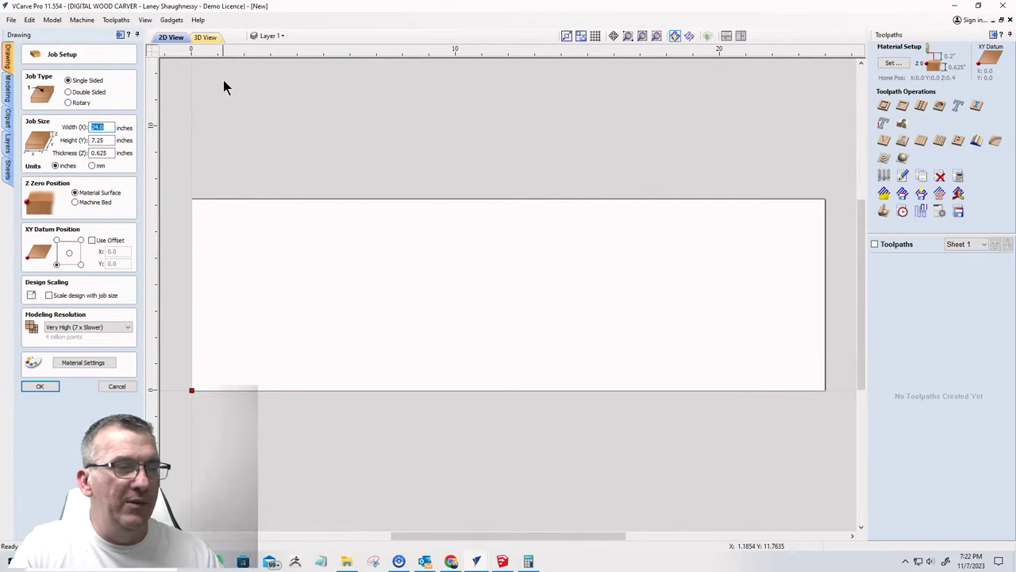
{"action": "left_click", "coordinate": [501, 561]}
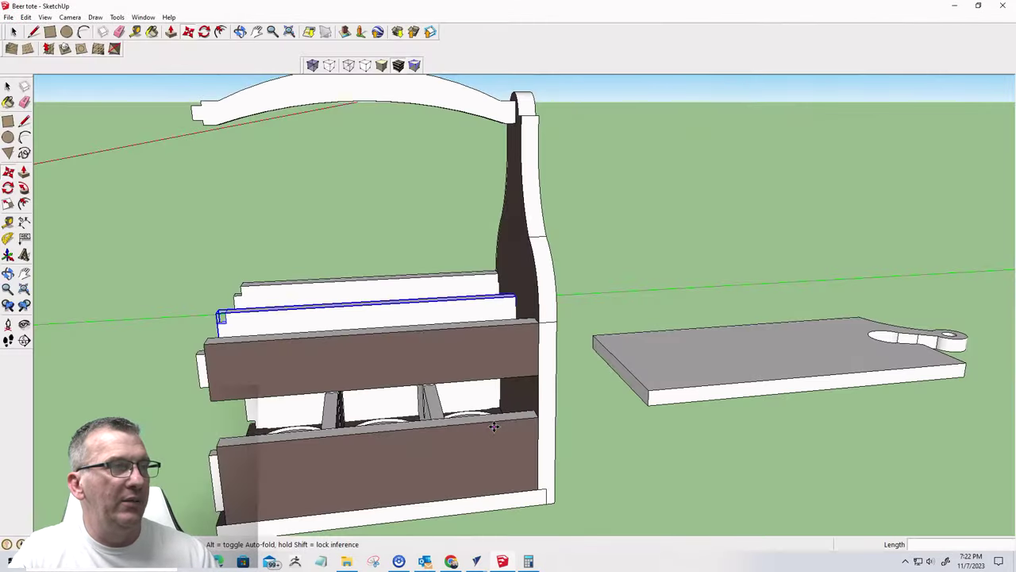
- Tape-measure from the base edge to the boards, reading 2 1/2" and 6 11/16"
{"action": "scroll", "coordinate": [494, 426], "scroll_direction": "down", "scroll_amount": 3}
{"action": "mouse_move", "coordinate": [494, 426]}
{"action": "middle_mouse_down"}
{"action": "mouse_move", "coordinate": [760, 284]}
{"action": "mouse_move", "coordinate": [670, 363]}
{"action": "mouse_move", "coordinate": [519, 438]}
{"action": "mouse_move", "coordinate": [595, 494]}
{"action": "mouse_move", "coordinate": [592, 475]}
{"action": "middle_mouse_up"}
{"action": "left_click", "coordinate": [136, 33]}
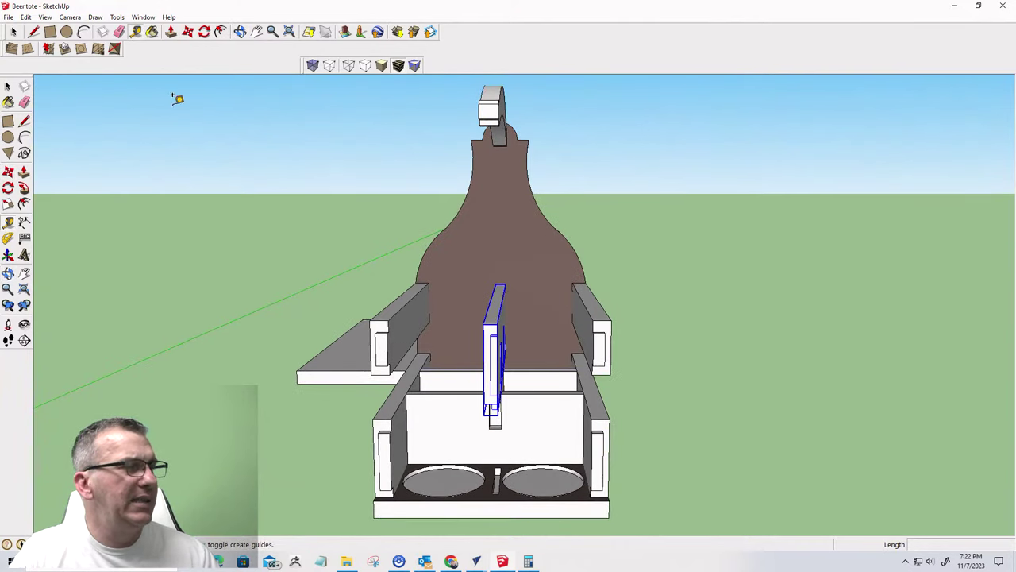
{"action": "scroll", "coordinate": [427, 517], "scroll_direction": "up", "scroll_amount": 5}
{"action": "left_click", "coordinate": [425, 497]}
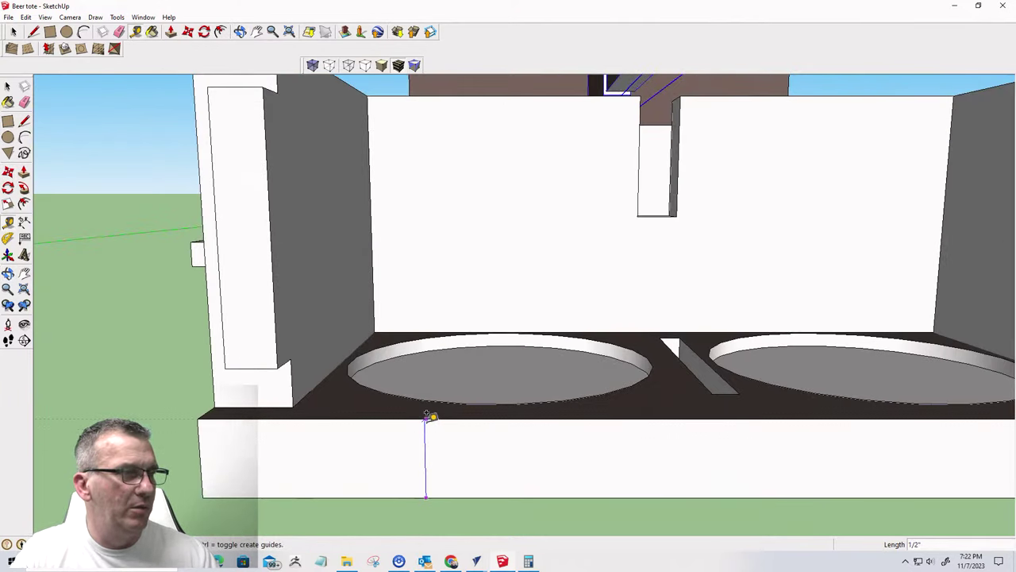
{"action": "scroll", "coordinate": [465, 458], "scroll_direction": "down", "scroll_amount": 6}
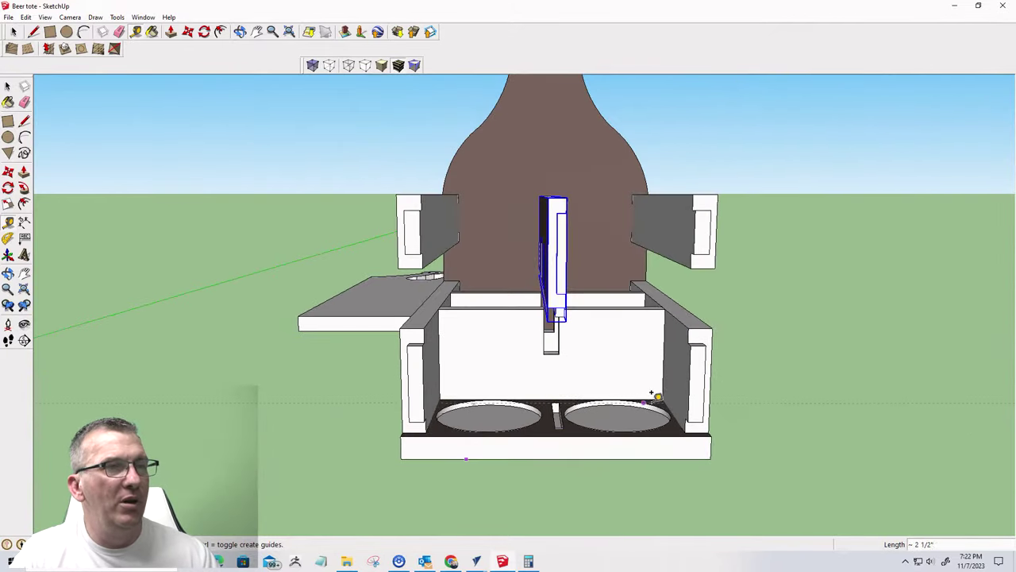
{"action": "middle_click_drag", "start_coordinate": [651, 392], "coordinate": [366, 451]}
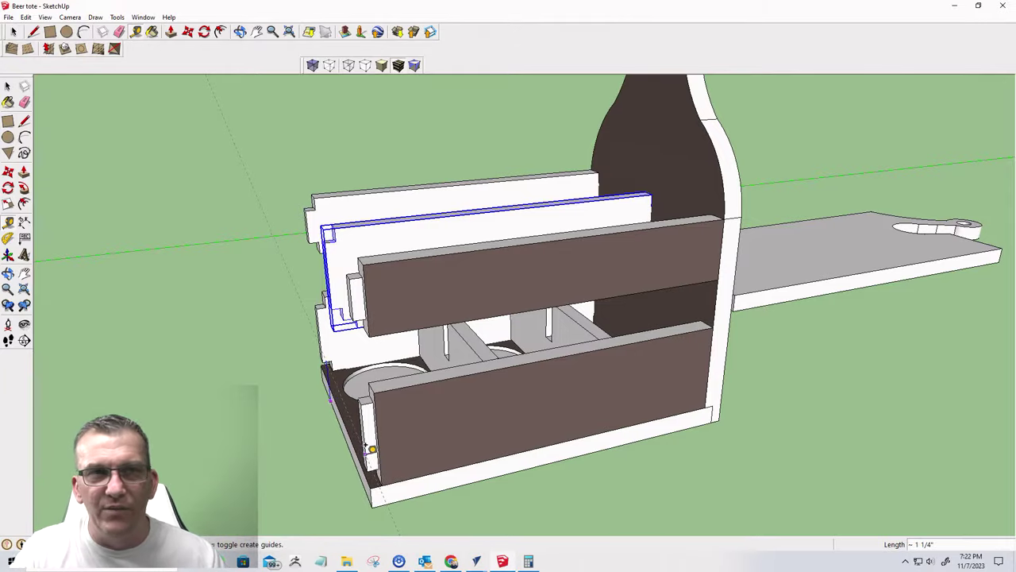
{"action": "middle_click_drag", "start_coordinate": [368, 451], "coordinate": [565, 428]}
{"action": "scroll", "coordinate": [560, 471], "scroll_direction": "up", "scroll_amount": 6}
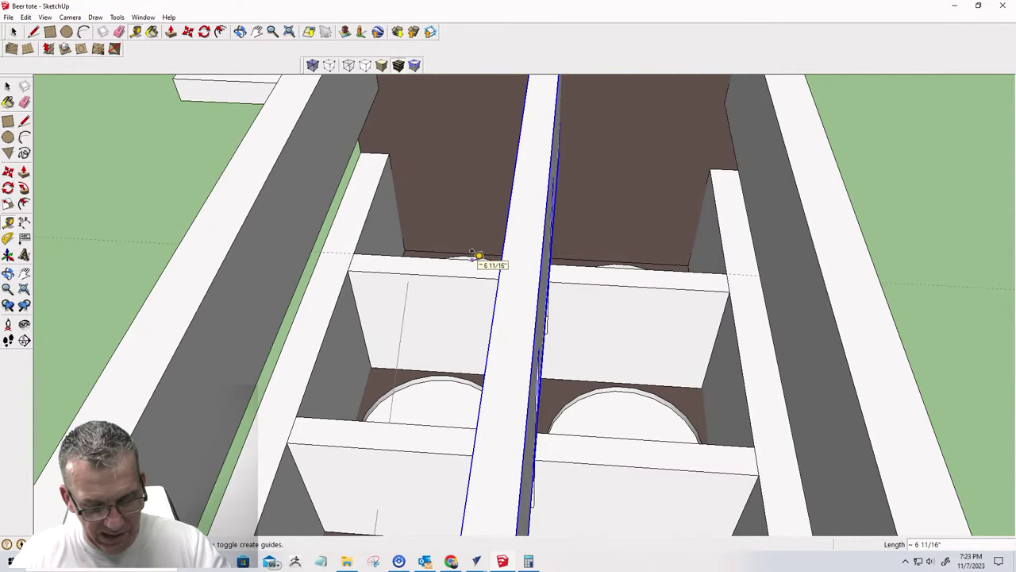
{"action": "key", "text": "space"}
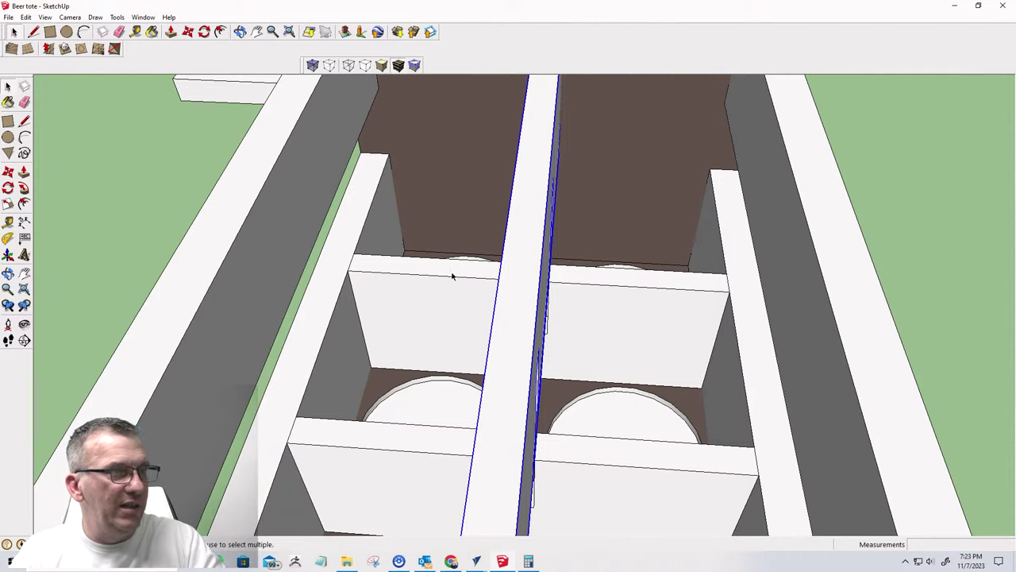
- Select the centre divider and the upper and lower cross boards to inspect them
{"action": "left_click", "coordinate": [570, 288]}
{"action": "left_click", "coordinate": [527, 279]}
{"action": "middle_click_drag", "start_coordinate": [527, 279], "coordinate": [550, 261]}
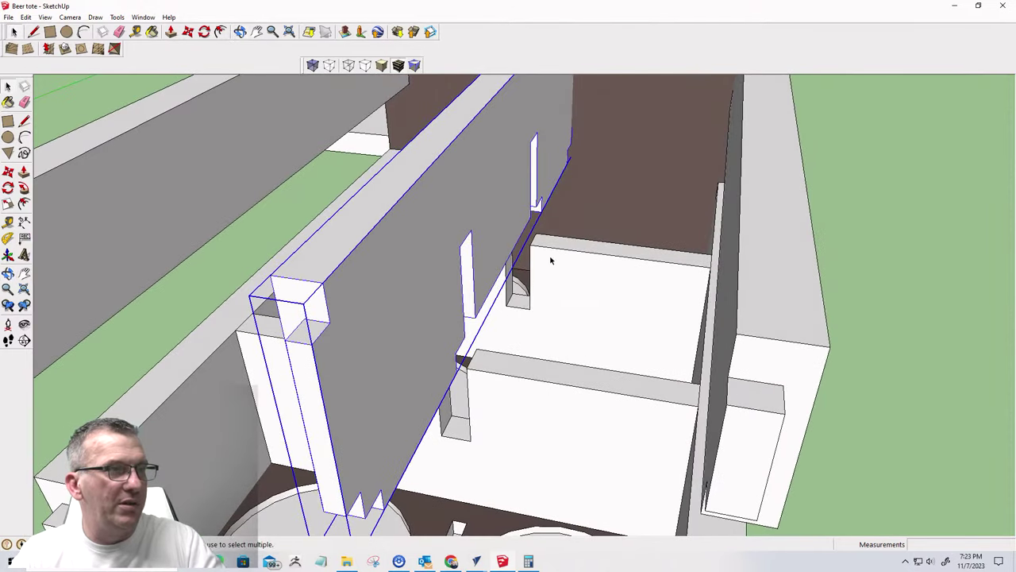
{"action": "left_click", "coordinate": [604, 271]}
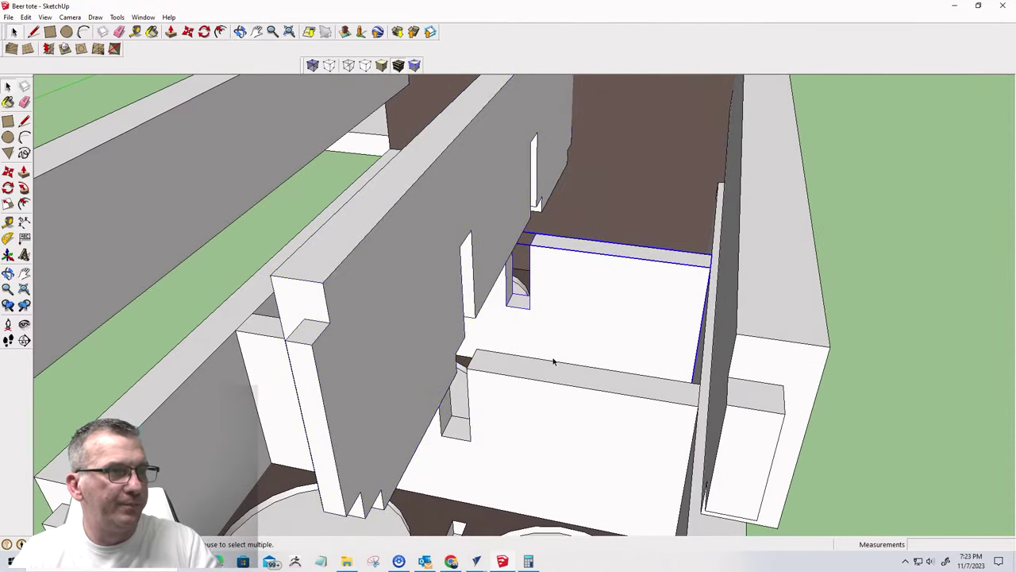
{"action": "left_click", "coordinate": [477, 361]}
{"action": "left_click", "coordinate": [422, 255]}
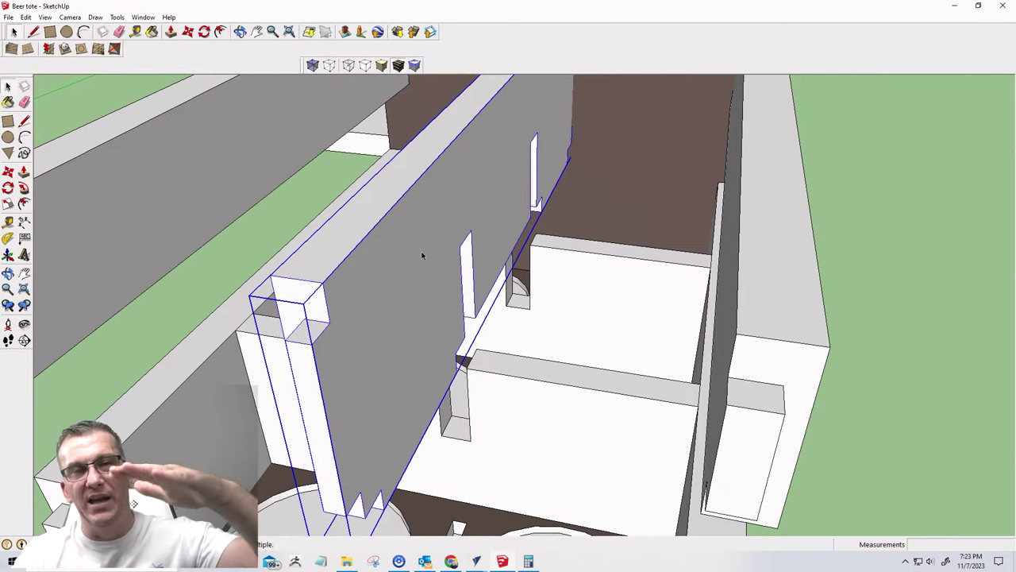
- Zoom out and minimize SketchUp to reveal the VCarve Pro job setup
{"action": "scroll", "coordinate": [548, 327], "scroll_direction": "down", "scroll_amount": 2}
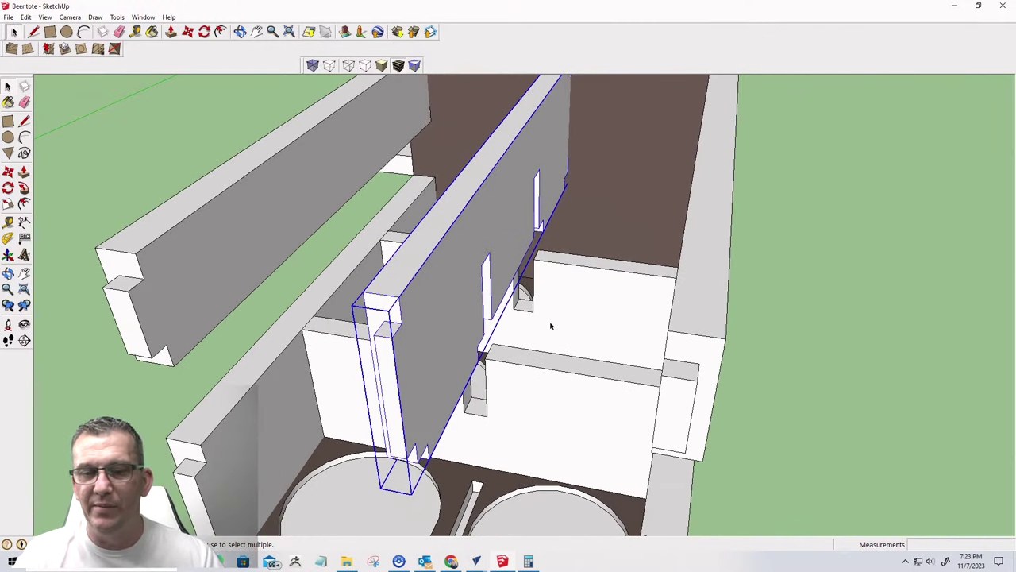
{"action": "scroll", "coordinate": [548, 325], "scroll_direction": "down", "scroll_amount": 2}
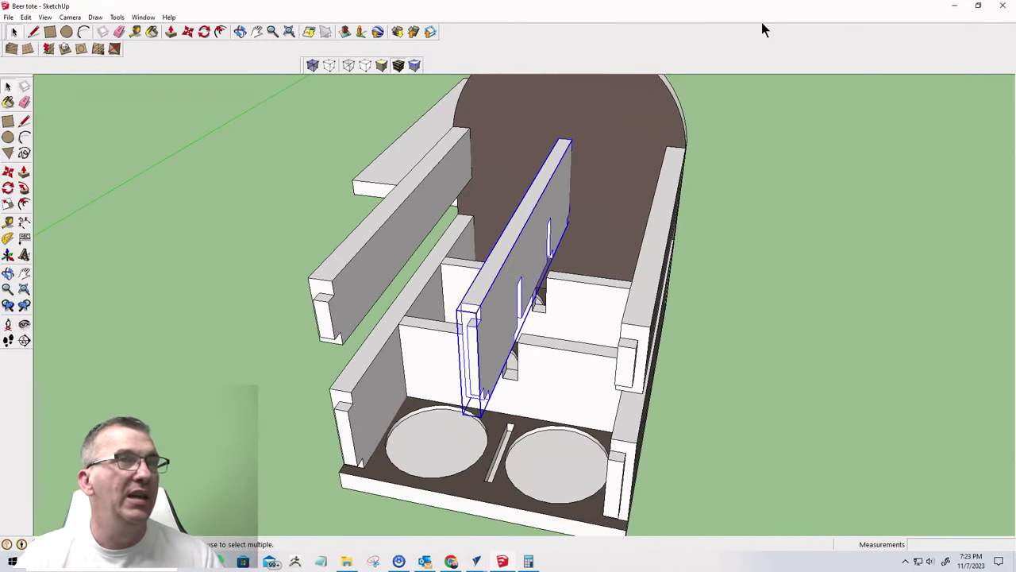
{"action": "left_click", "coordinate": [955, 8]}
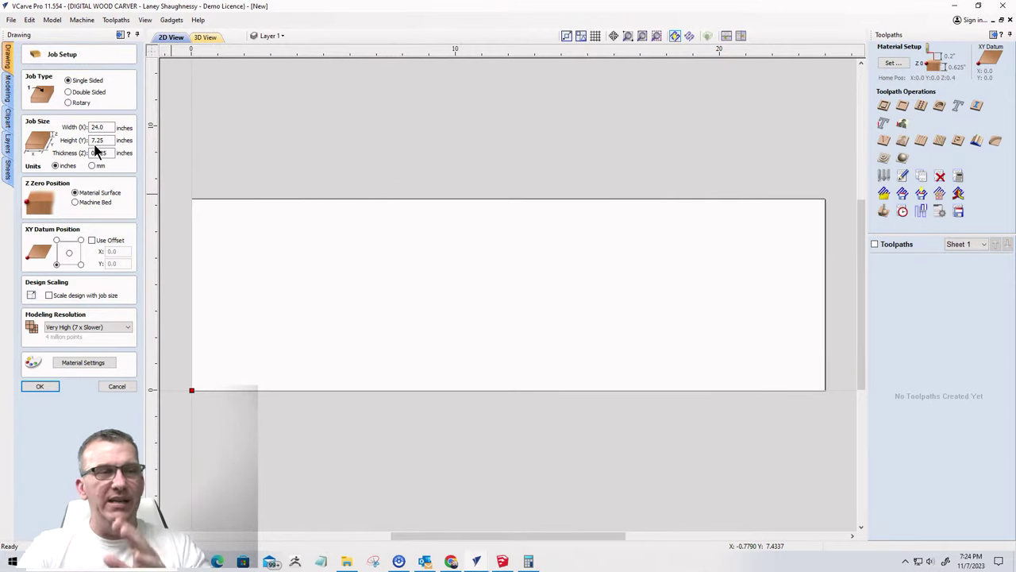
{"action": "left_click", "coordinate": [503, 561]}
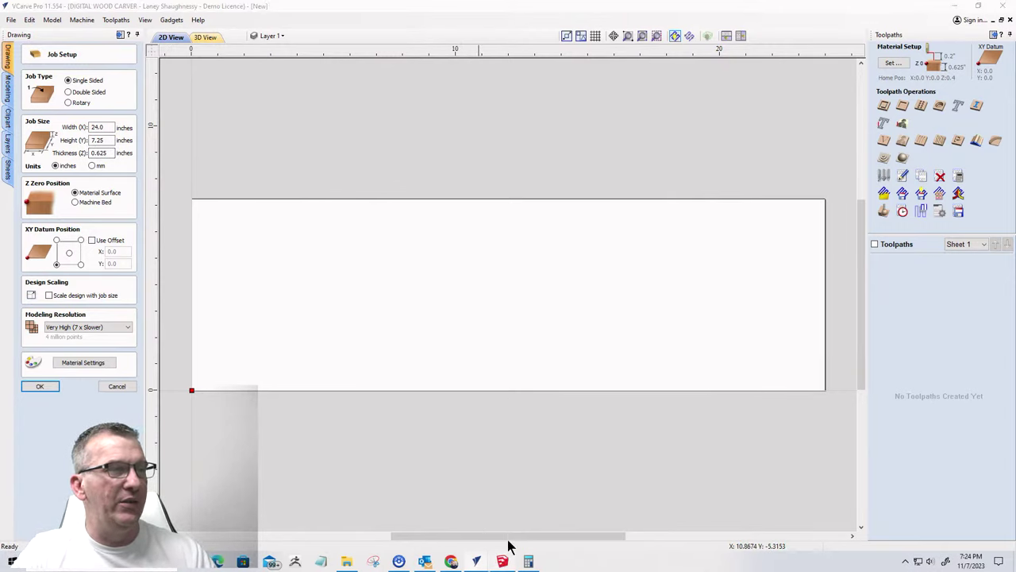
- Orbit and zoom in on the tote's curved top and handle arch
{"action": "scroll", "coordinate": [563, 172], "scroll_direction": "up", "scroll_amount": 5}
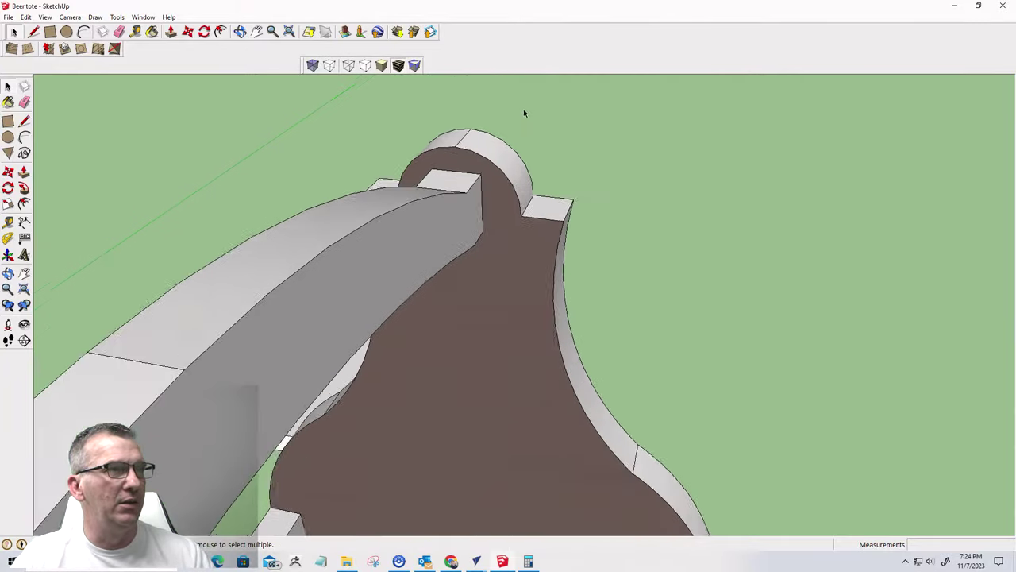
{"action": "middle_click_drag", "start_coordinate": [523, 113], "coordinate": [372, 134]}
{"action": "scroll", "coordinate": [479, 216], "scroll_direction": "up", "scroll_amount": 2}
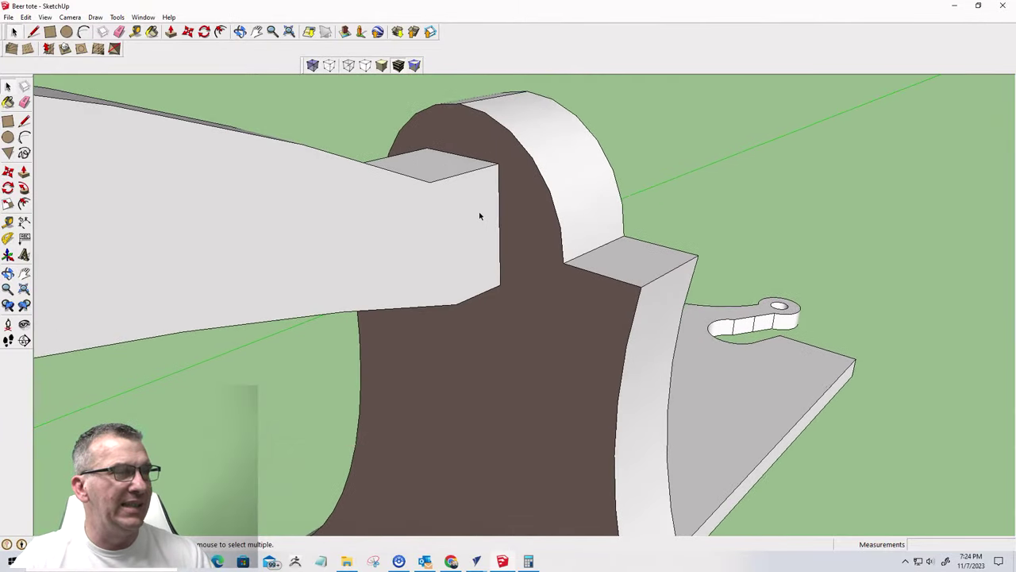
{"action": "middle_click_drag", "start_coordinate": [479, 215], "coordinate": [492, 263]}
{"action": "scroll", "coordinate": [458, 242], "scroll_direction": "up", "scroll_amount": 2}
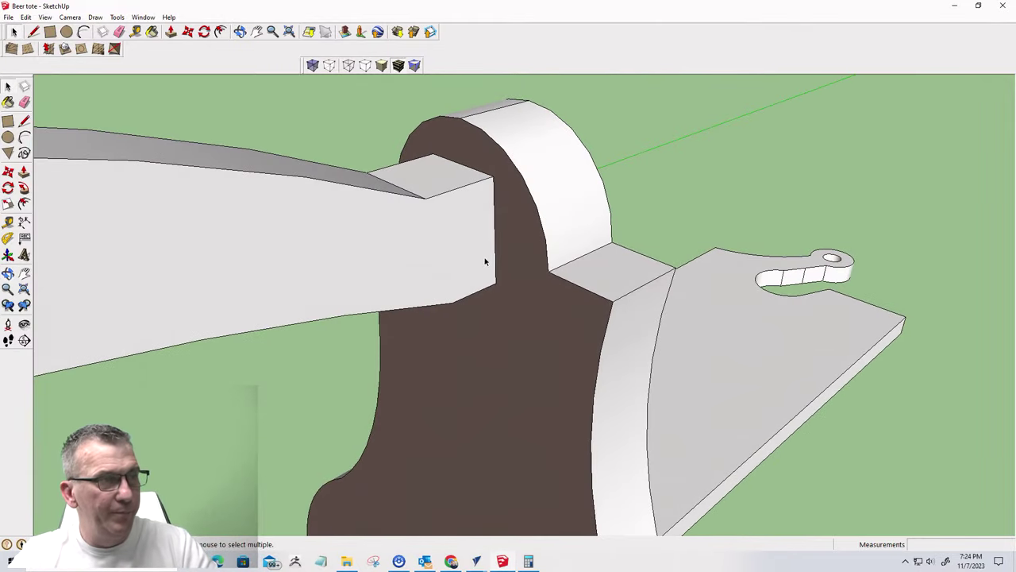
- Move the handle beam out of the end piece's slot, then switch to the 'dog bone fillet' search
{"action": "left_click", "coordinate": [484, 261]}
{"action": "key", "text": "m"}
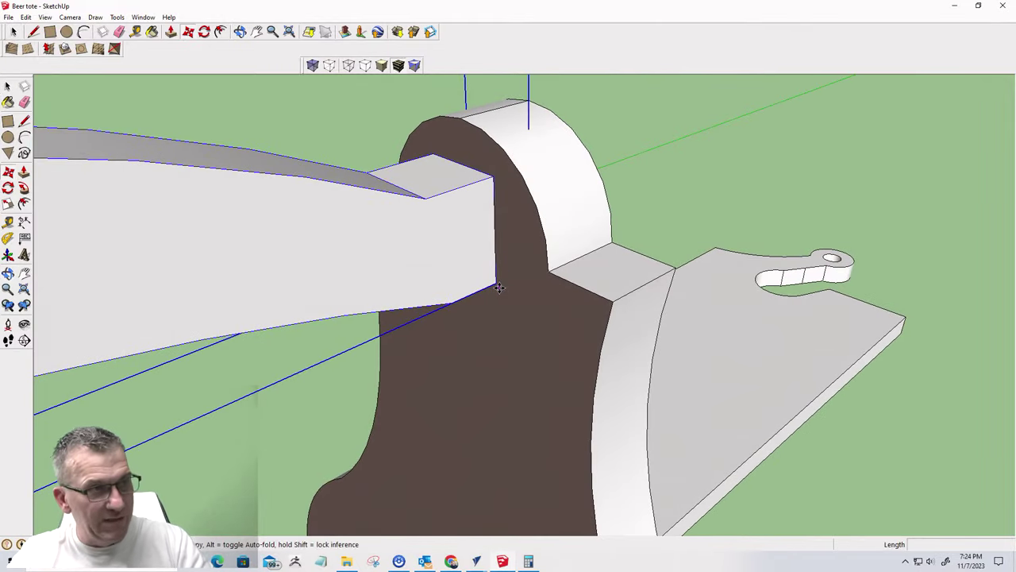
{"action": "left_click", "coordinate": [494, 283]}
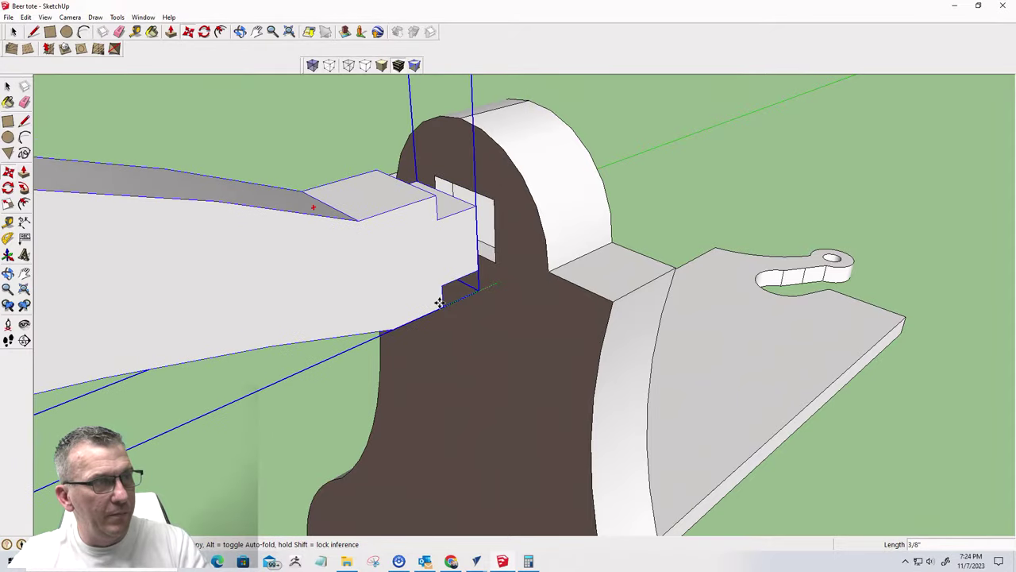
{"action": "middle_click_drag", "start_coordinate": [400, 326], "coordinate": [617, 257]}
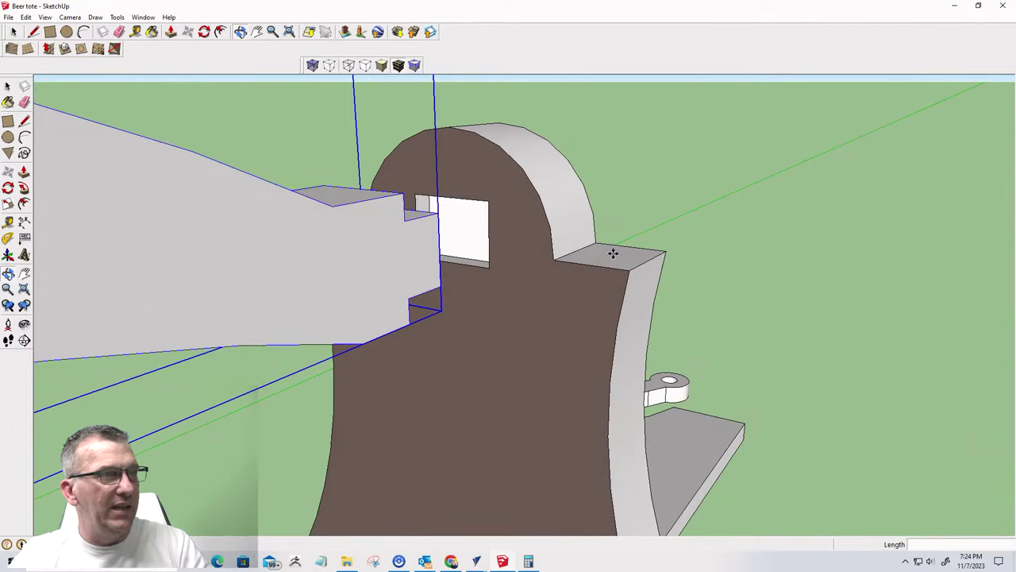
{"action": "scroll", "coordinate": [476, 220], "scroll_direction": "up", "scroll_amount": 5}
{"action": "scroll", "coordinate": [390, 246], "scroll_direction": "down", "scroll_amount": 3}
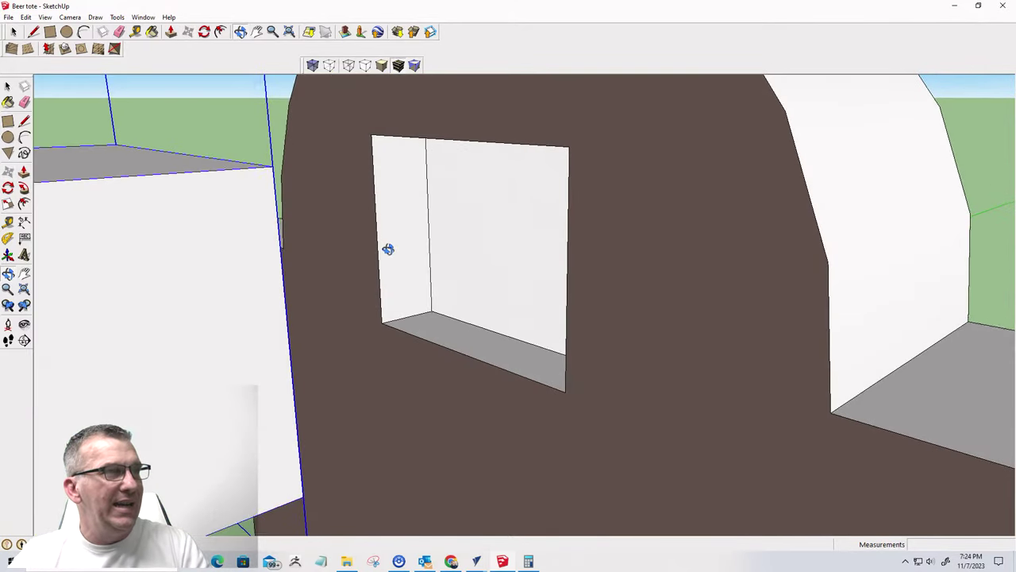
{"action": "middle_click_drag", "start_coordinate": [388, 247], "coordinate": [377, 225]}
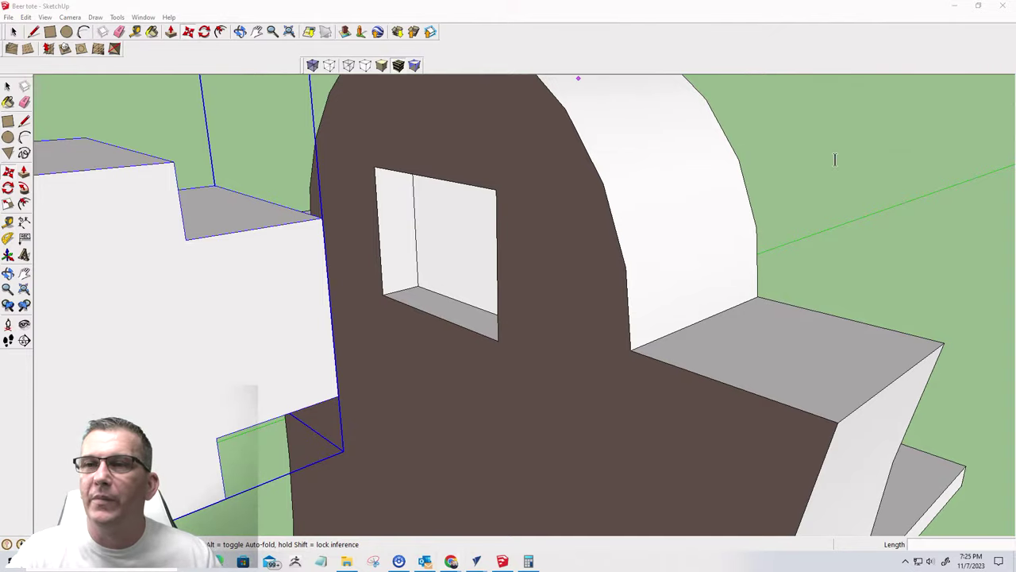
{"action": "key", "text": "alt+Tab"}
{"action": "mouse_move", "coordinate": [186, 151]}
{"action": "left_mouse_down"}
{"action": "mouse_move", "coordinate": [170, 140]}
{"action": "mouse_move", "coordinate": [393, 85]}
{"action": "left_mouse_up"}
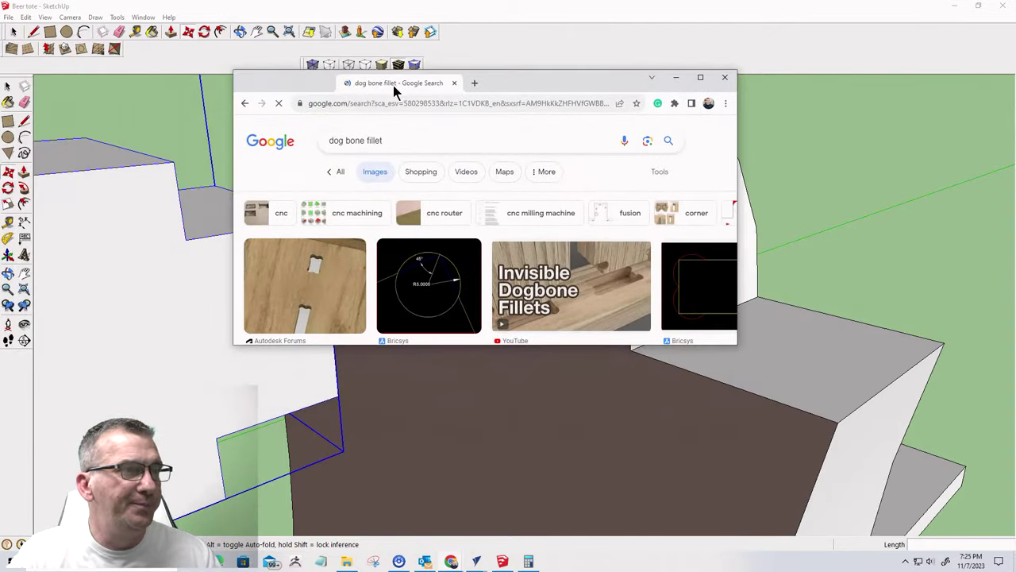
- Look through the Carve Out Pockets and Cutting Edge CNC dog-bone images, then minimize Chrome
{"action": "left_click", "coordinate": [700, 79]}
{"action": "scroll", "coordinate": [429, 357], "scroll_direction": "down", "scroll_amount": 3}
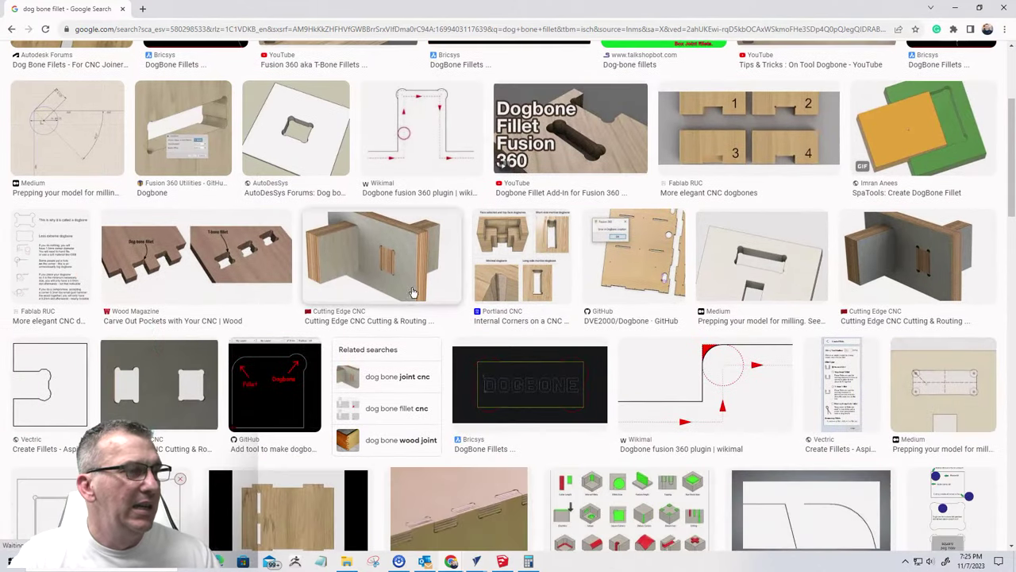
{"action": "left_click", "coordinate": [228, 262]}
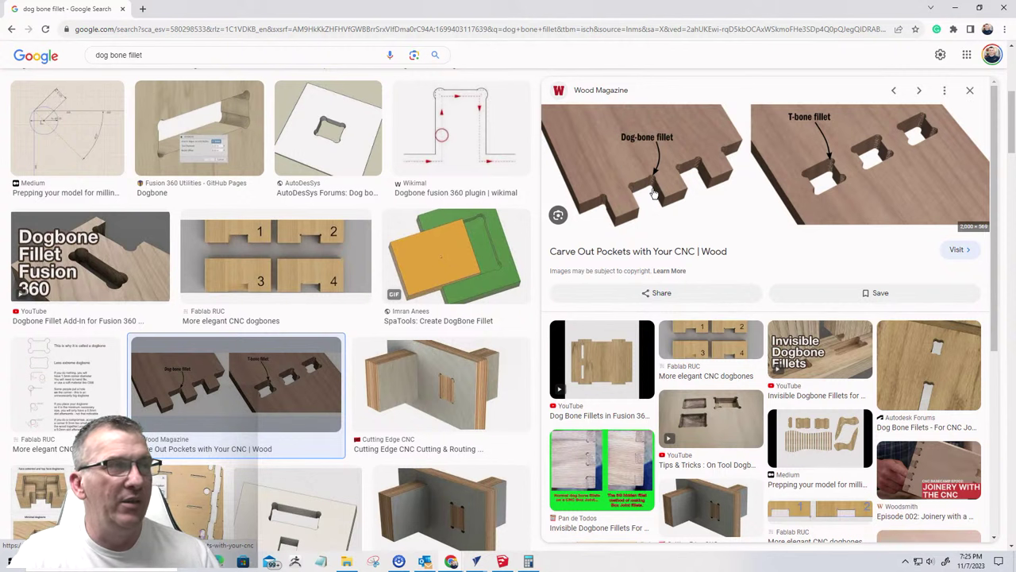
{"action": "left_click", "coordinate": [439, 386]}
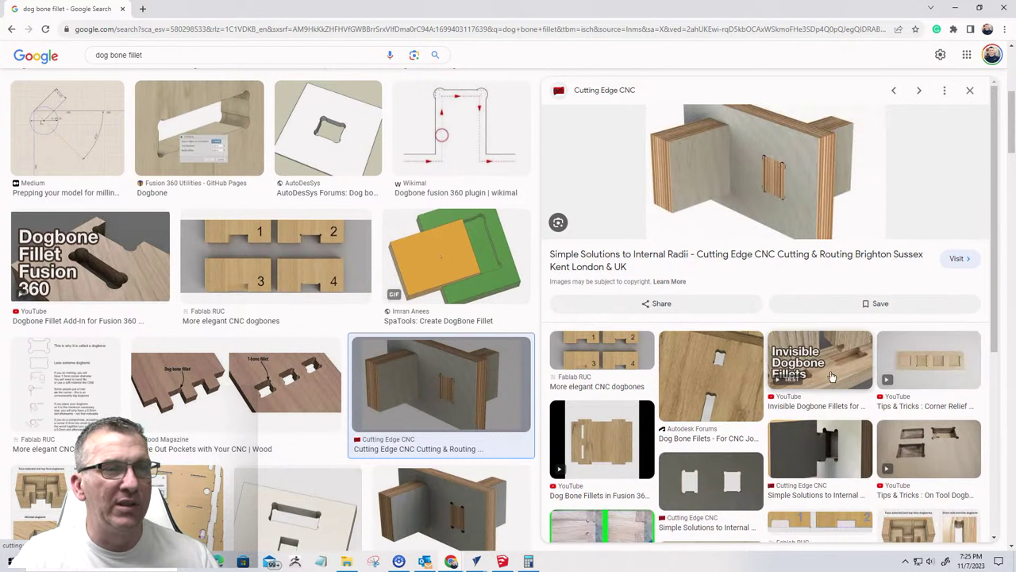
{"action": "left_click", "coordinate": [827, 448]}
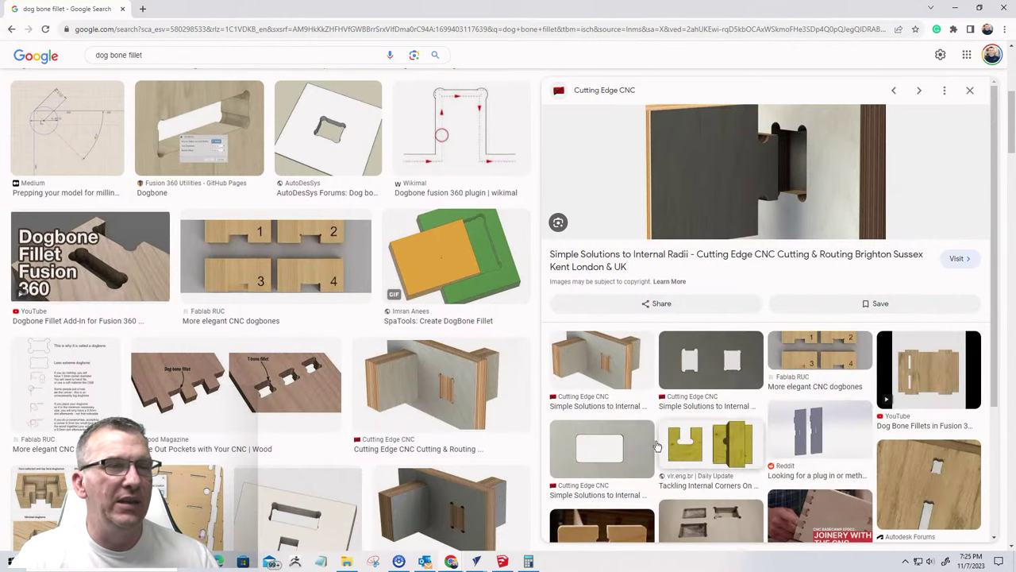
{"action": "left_click", "coordinate": [606, 367]}
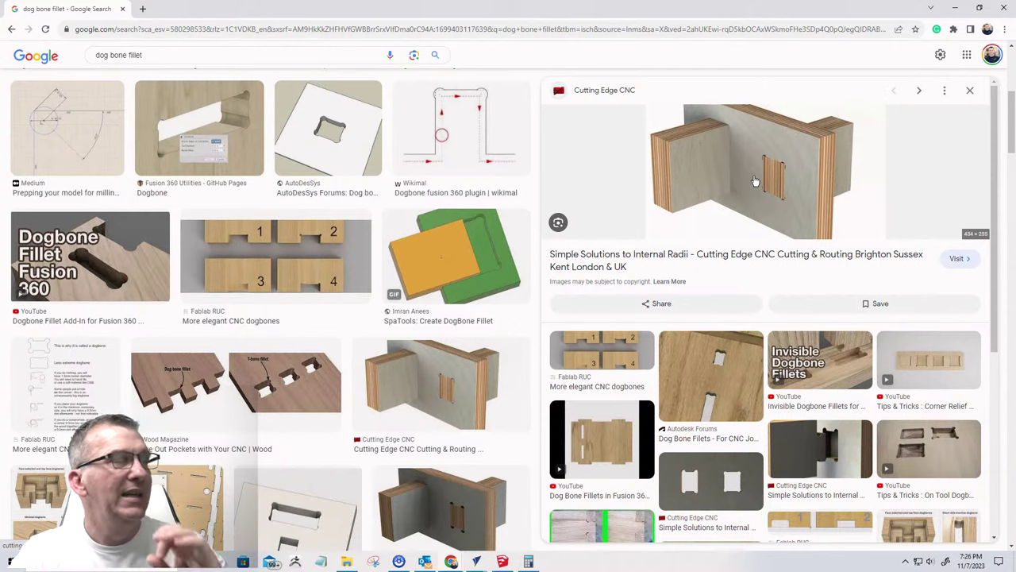
{"action": "left_click", "coordinate": [952, 7]}
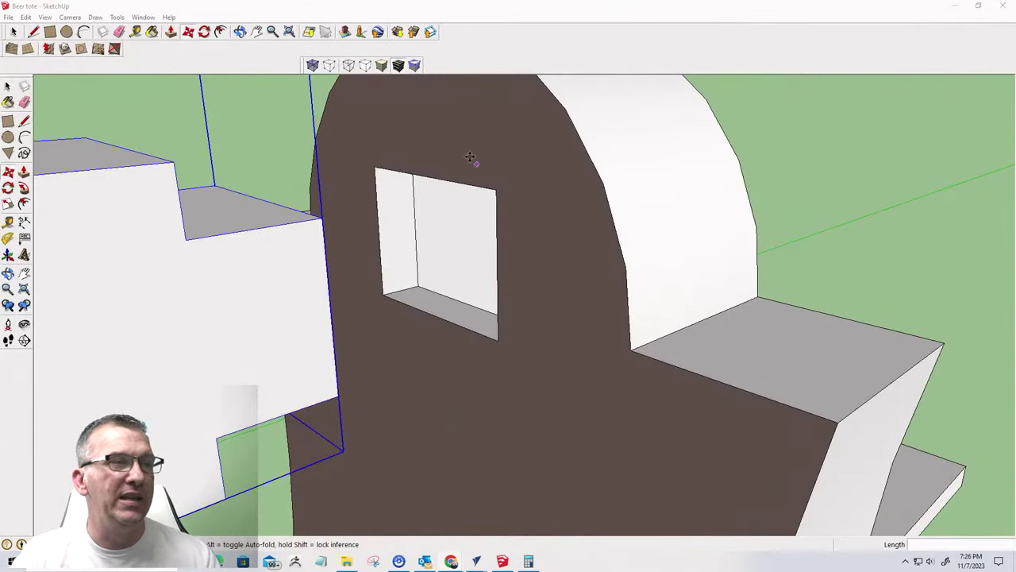
- Measure the beam tenon's two steps with the Tape Measure: 3/8" and 1/8"
{"action": "scroll", "coordinate": [594, 277], "scroll_direction": "down", "scroll_amount": 5}
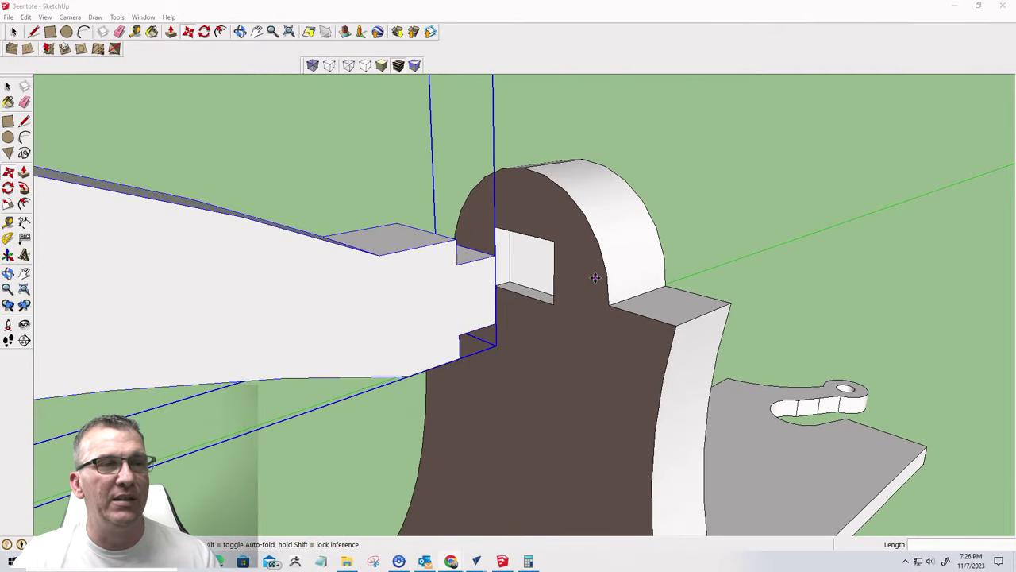
{"action": "middle_click_drag", "start_coordinate": [595, 277], "coordinate": [336, 363]}
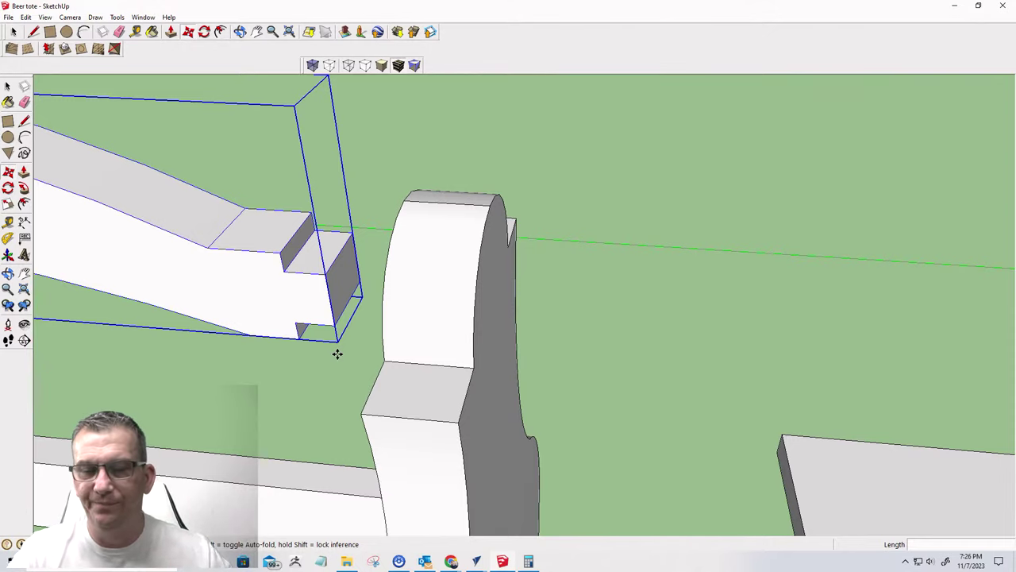
{"action": "scroll", "coordinate": [309, 291], "scroll_direction": "up", "scroll_amount": 3}
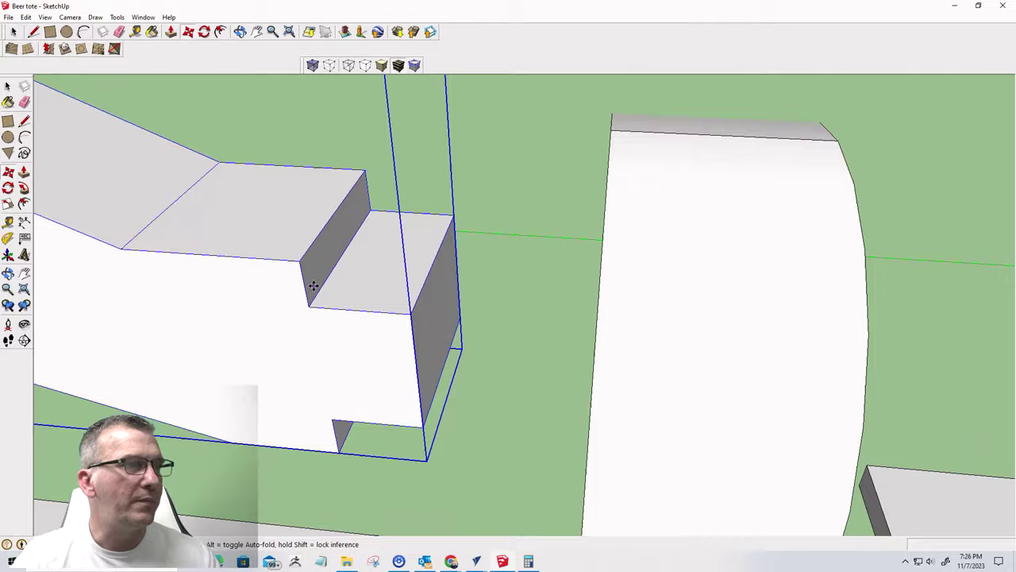
{"action": "scroll", "coordinate": [313, 285], "scroll_direction": "up", "scroll_amount": 5}
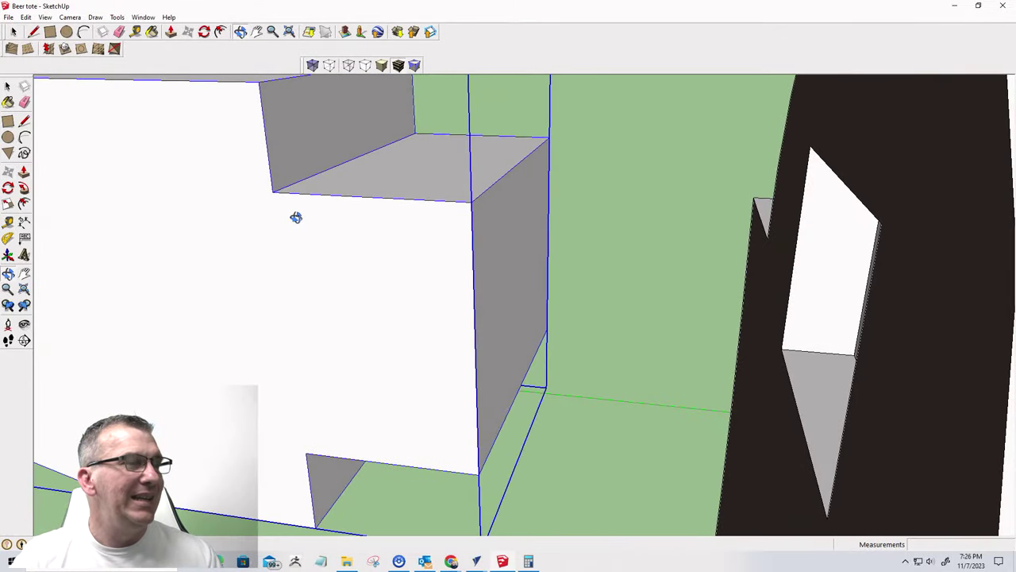
{"action": "scroll", "coordinate": [305, 232], "scroll_direction": "down", "scroll_amount": 1}
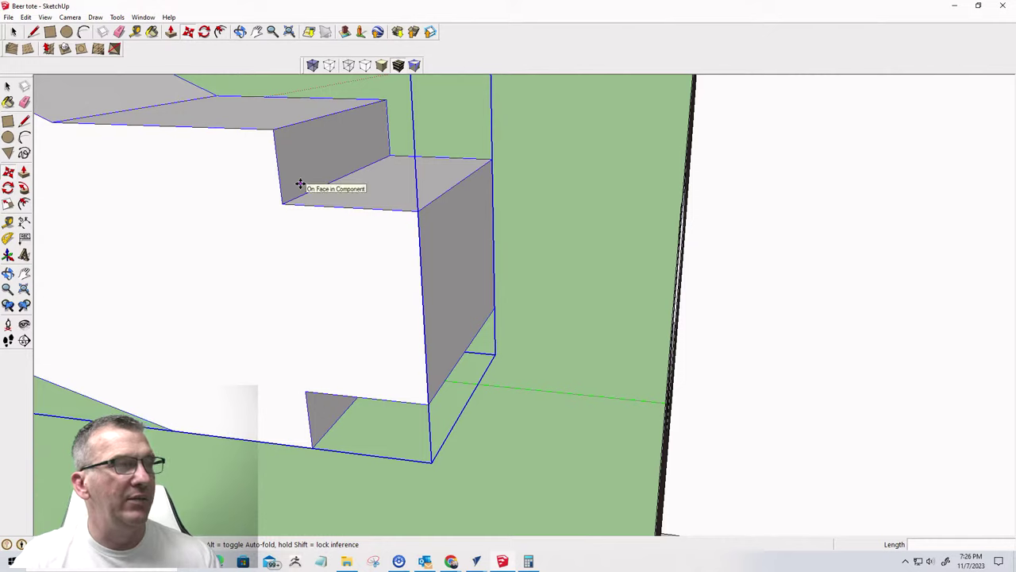
{"action": "left_click", "coordinate": [133, 31]}
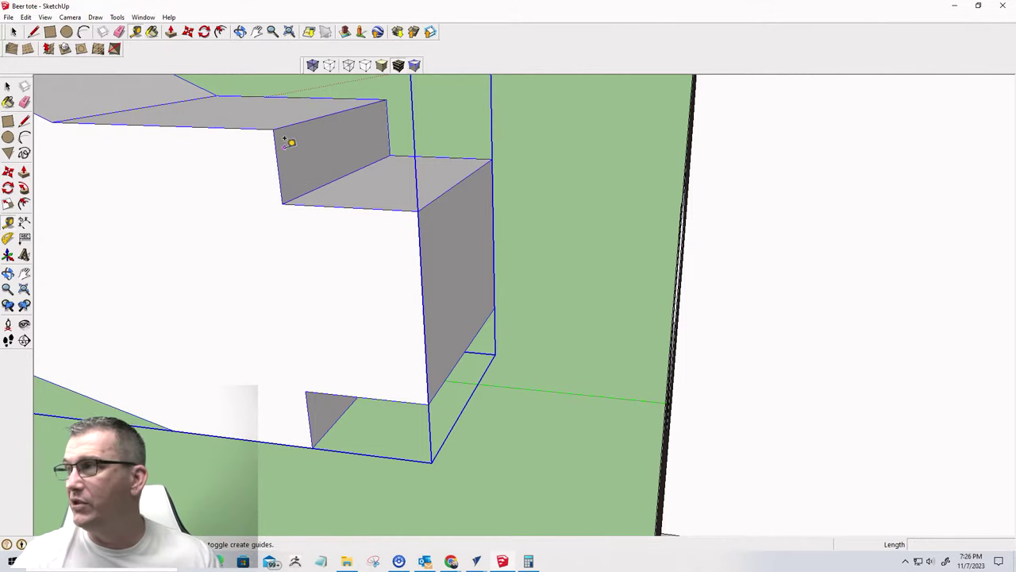
{"action": "left_click", "coordinate": [282, 201]}
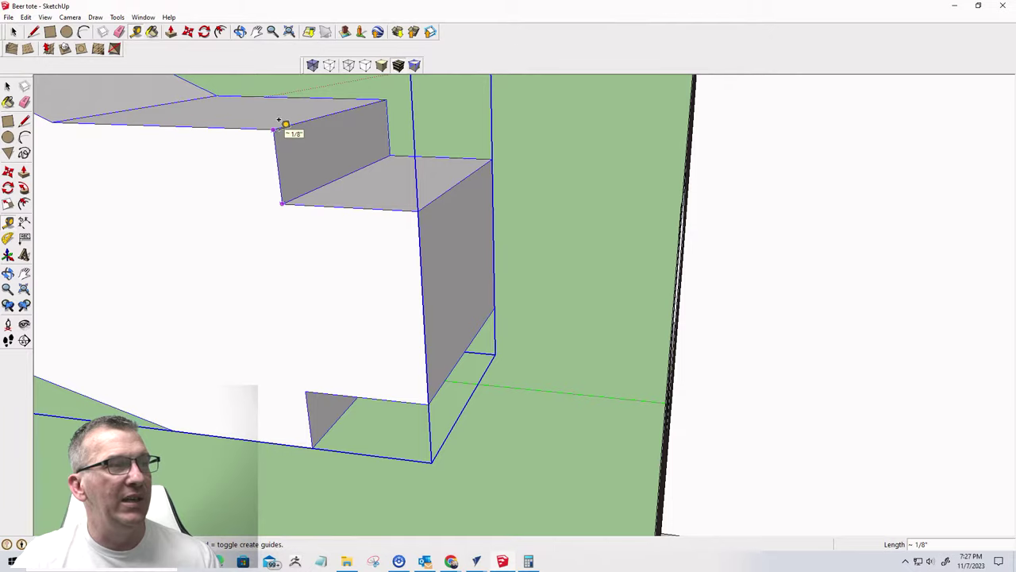
{"action": "middle_click_drag", "start_coordinate": [279, 121], "coordinate": [302, 349]}
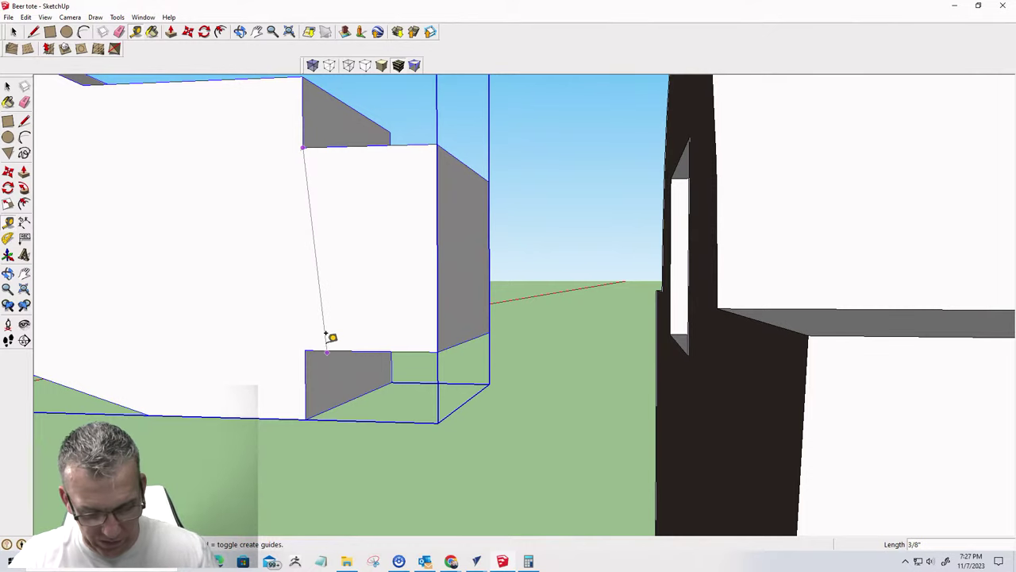
{"action": "left_click", "coordinate": [309, 353]}
{"action": "left_click", "coordinate": [306, 351]}
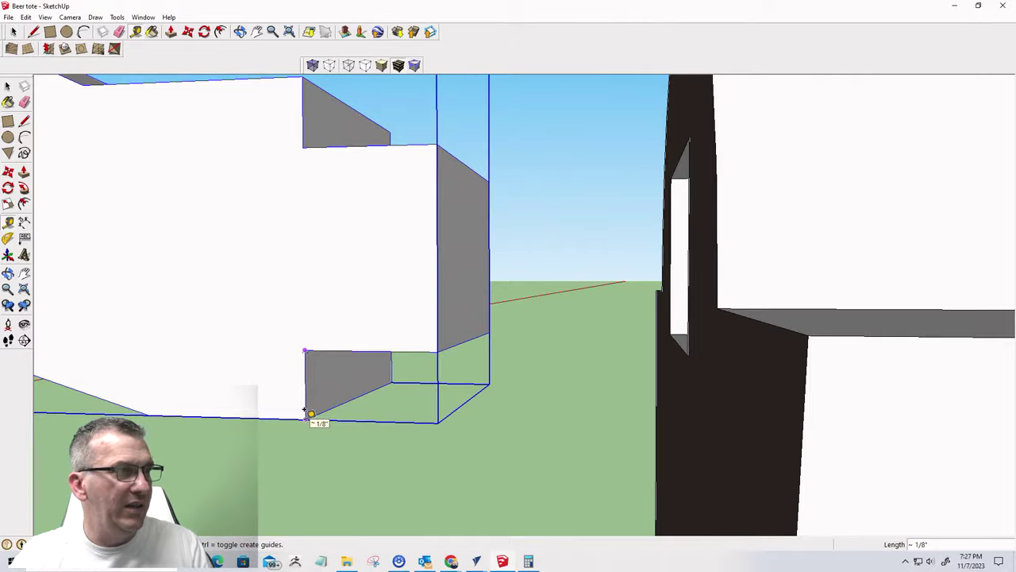
{"action": "middle_click_drag", "start_coordinate": [312, 413], "coordinate": [535, 424]}
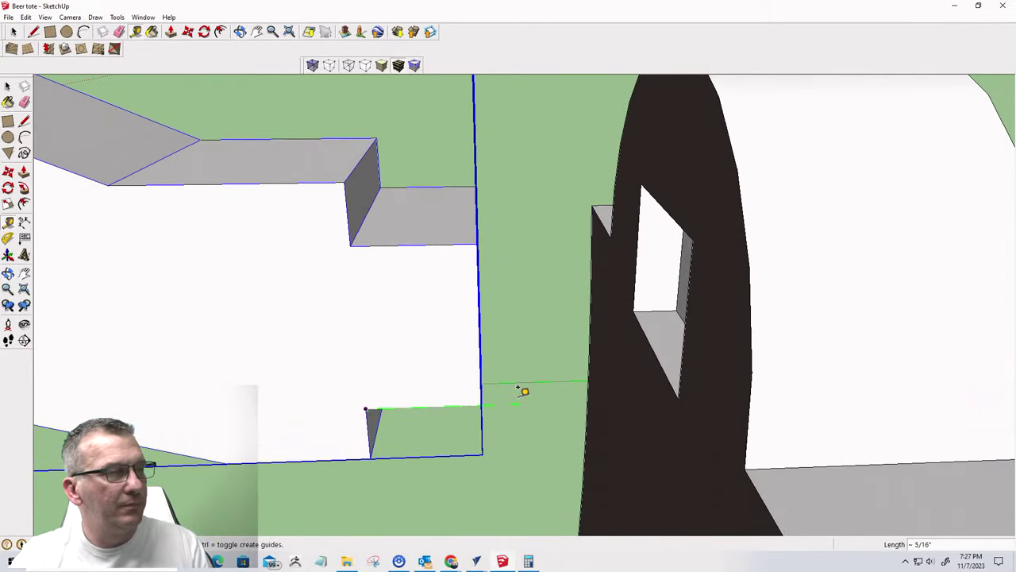
{"action": "left_click", "coordinate": [354, 254]}
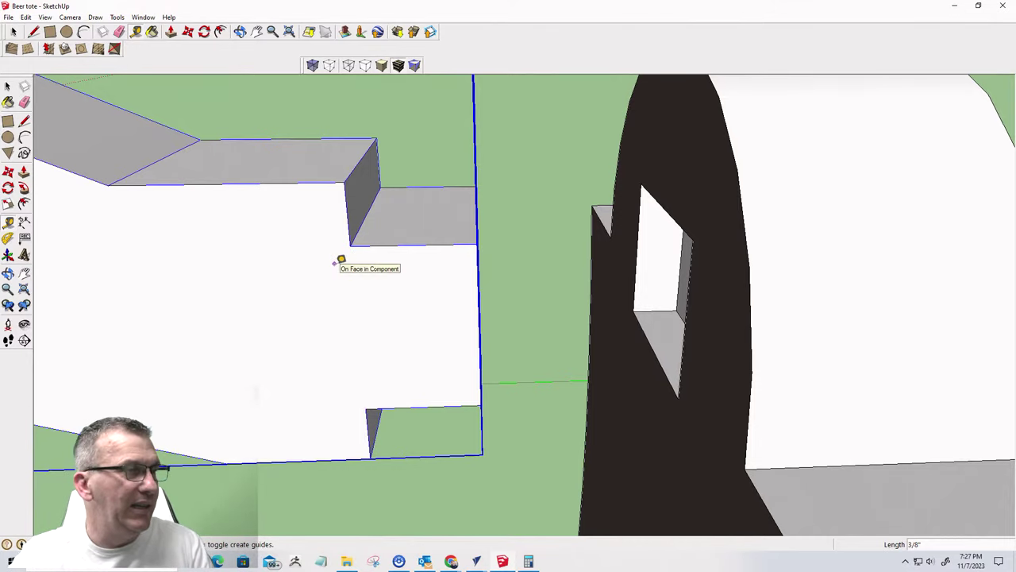
- Open the arched wall group for editing and orbit round to its opening
{"action": "key", "text": "space"}
{"action": "double_click", "coordinate": [325, 250]}
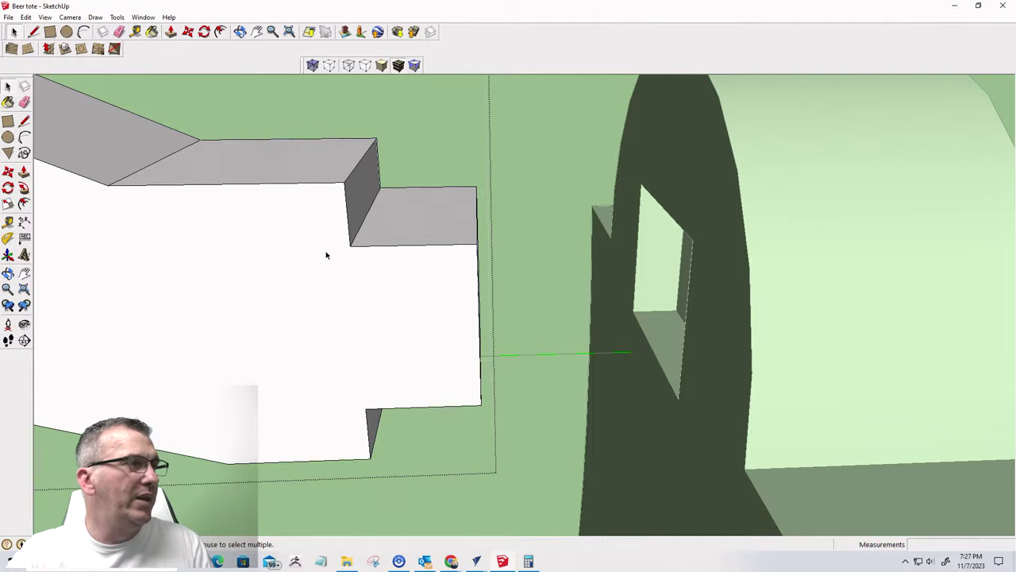
{"action": "middle_click_drag", "start_coordinate": [369, 271], "coordinate": [308, 240]}
{"action": "middle_click_drag", "start_coordinate": [411, 206], "coordinate": [566, 188]}
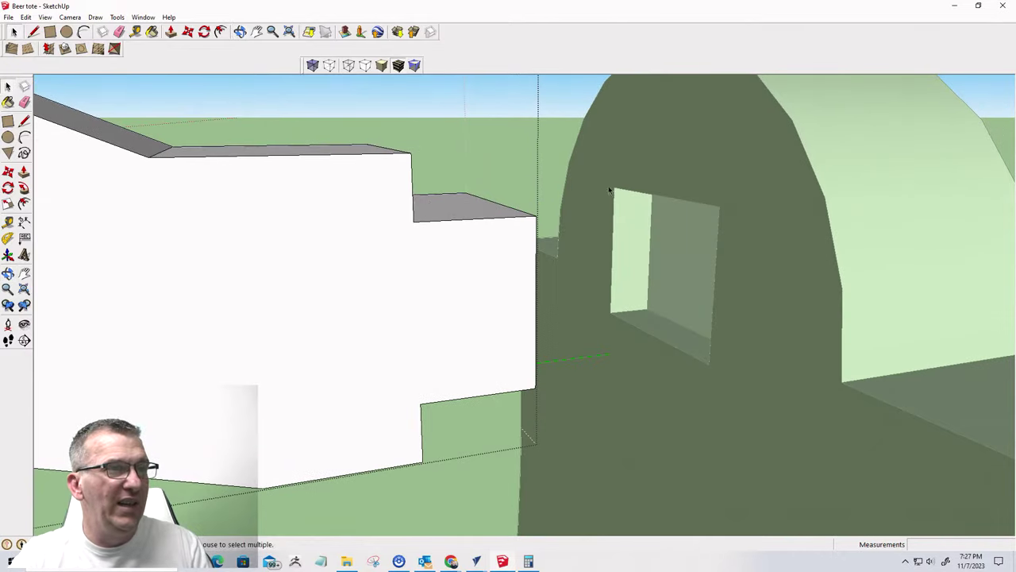
{"action": "scroll", "coordinate": [635, 201], "scroll_direction": "up", "scroll_amount": 3}
{"action": "scroll", "coordinate": [693, 164], "scroll_direction": "up", "scroll_amount": 3}
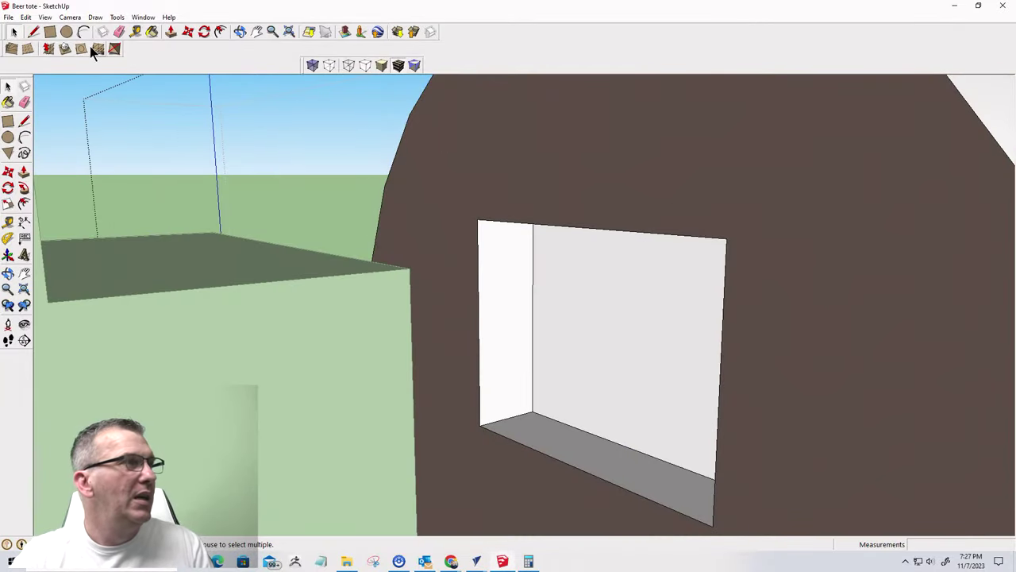
- Draw a small rectangle at the opening's top corner and push it 1/16" into the wall
{"action": "left_click", "coordinate": [50, 33]}
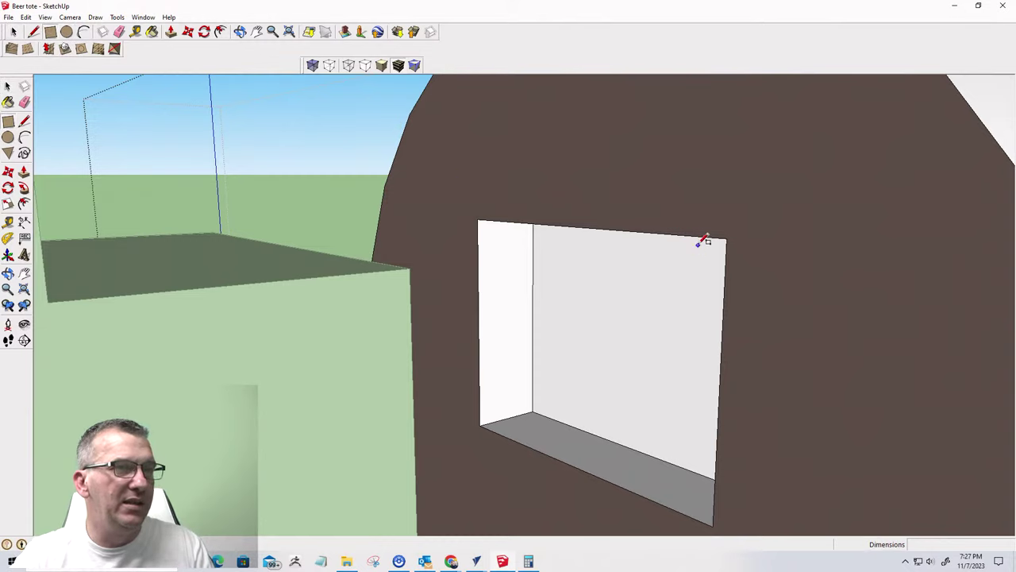
{"action": "left_click", "coordinate": [727, 237]}
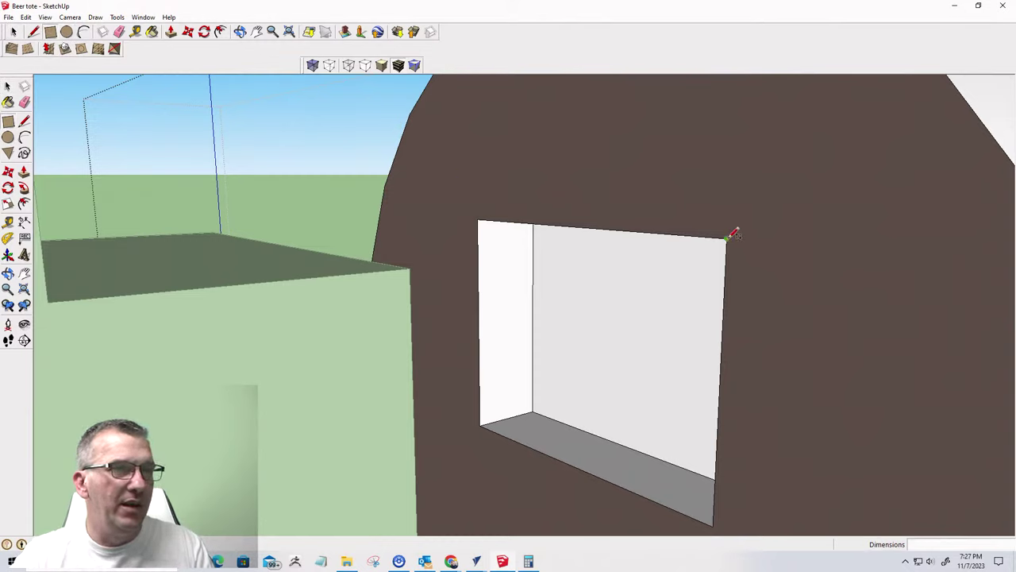
{"action": "left_click", "coordinate": [706, 188]}
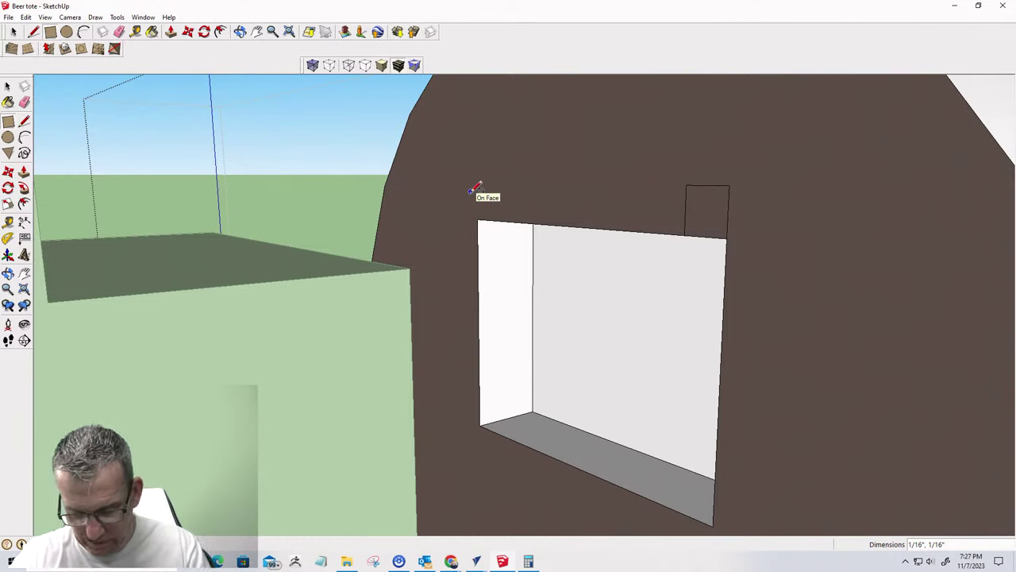
{"action": "key", "text": "p"}
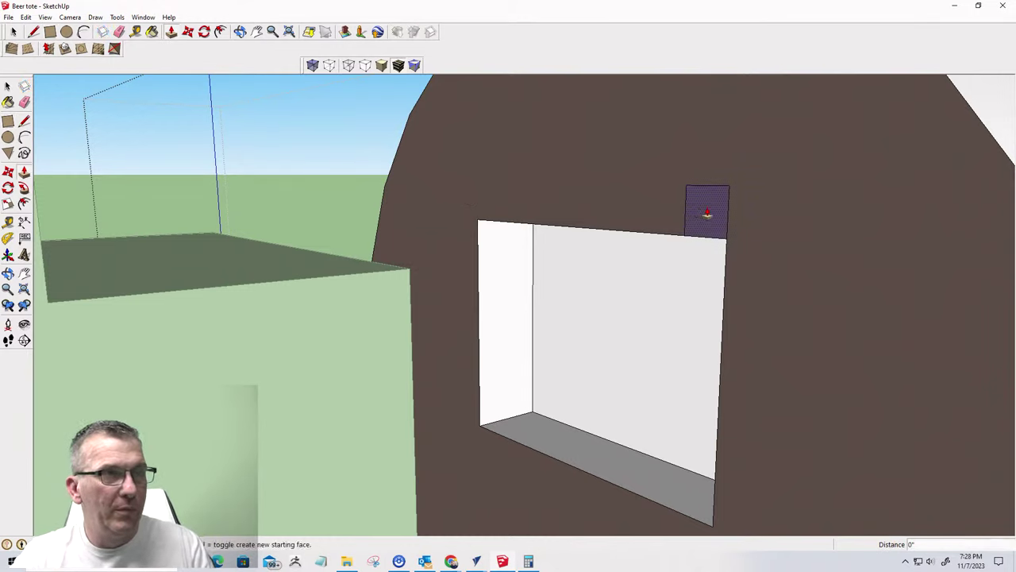
{"action": "left_click_drag", "start_coordinate": [698, 213], "coordinate": [706, 213]}
{"action": "middle_click_drag", "start_coordinate": [692, 314], "coordinate": [749, 313]}
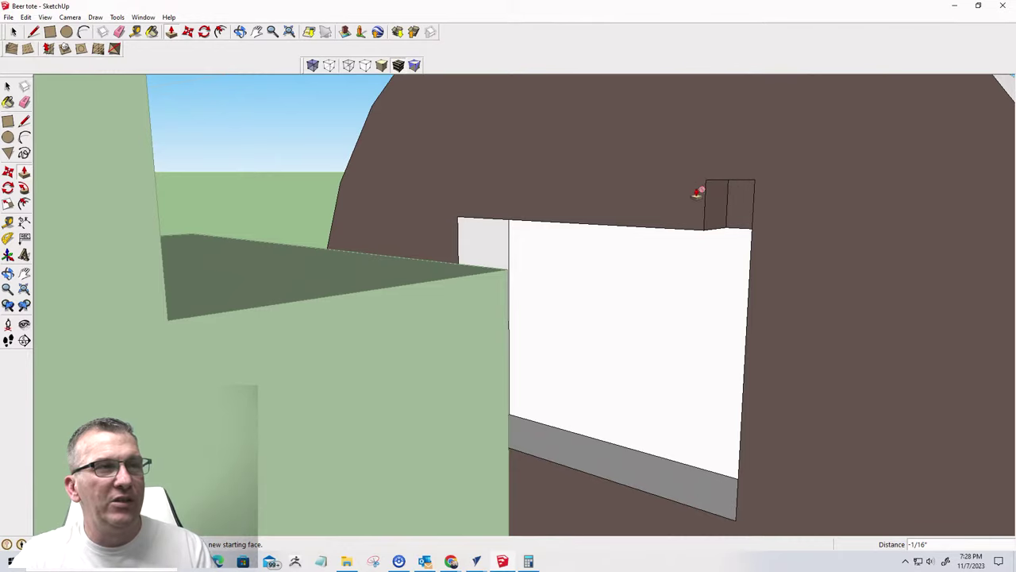
{"action": "middle_click_drag", "start_coordinate": [715, 231], "coordinate": [699, 240]}
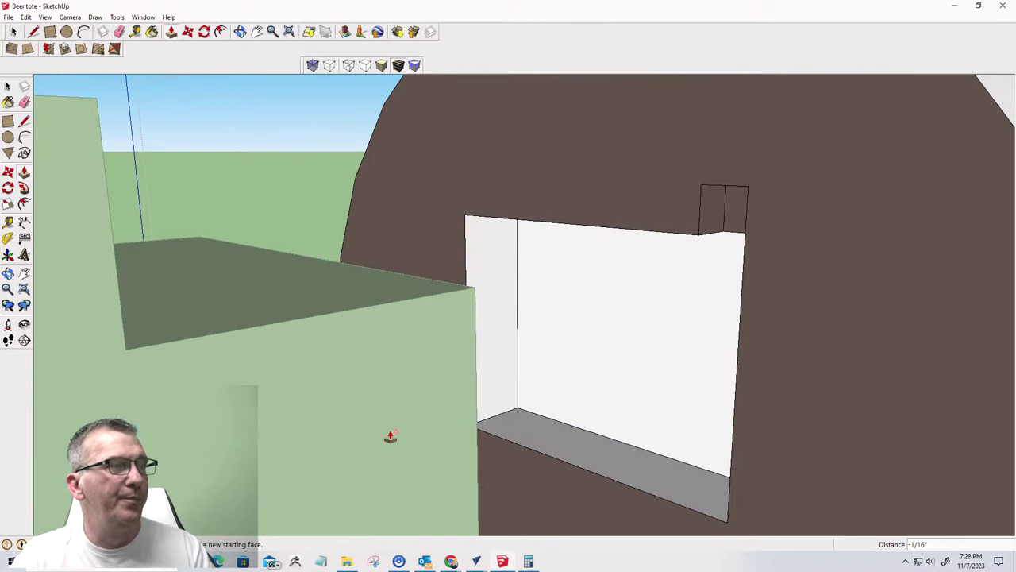
{"action": "scroll", "coordinate": [368, 357], "scroll_direction": "down", "scroll_amount": 5}
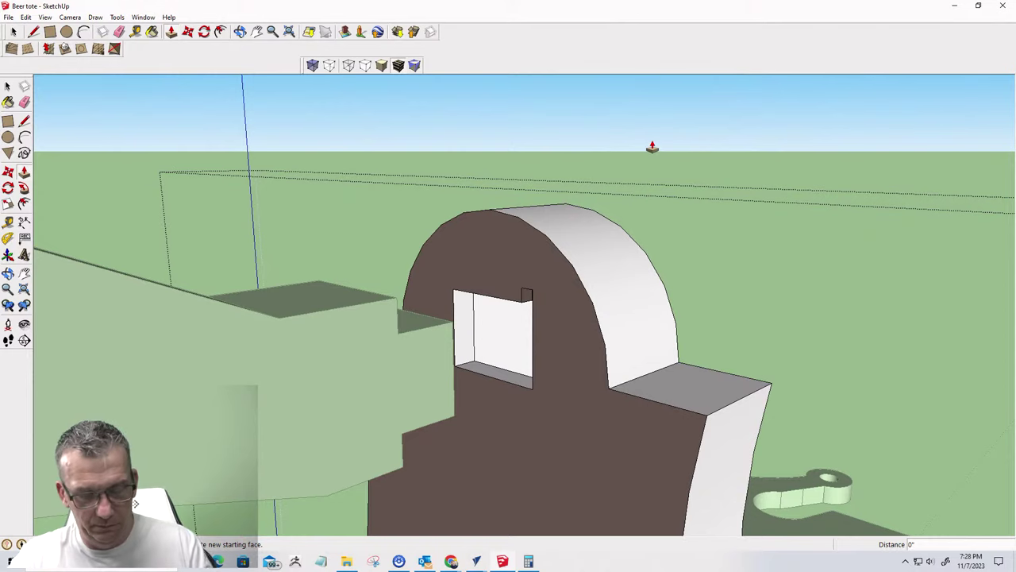
- Move the beam group into the wall opening, then minimize SketchUp
{"action": "key", "text": "space"}
{"action": "left_click", "coordinate": [395, 346]}
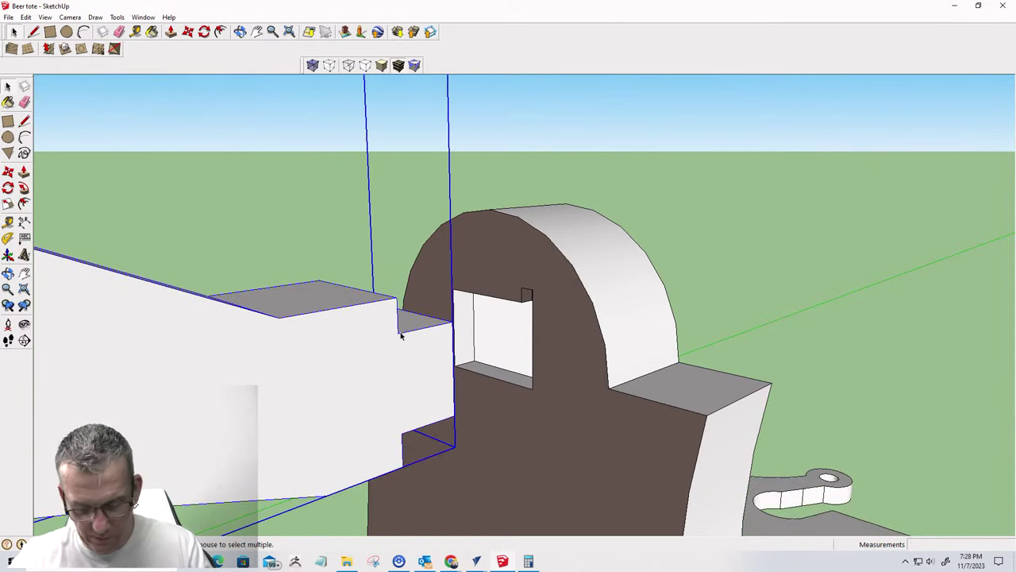
{"action": "key", "text": "m"}
{"action": "left_click", "coordinate": [399, 334]}
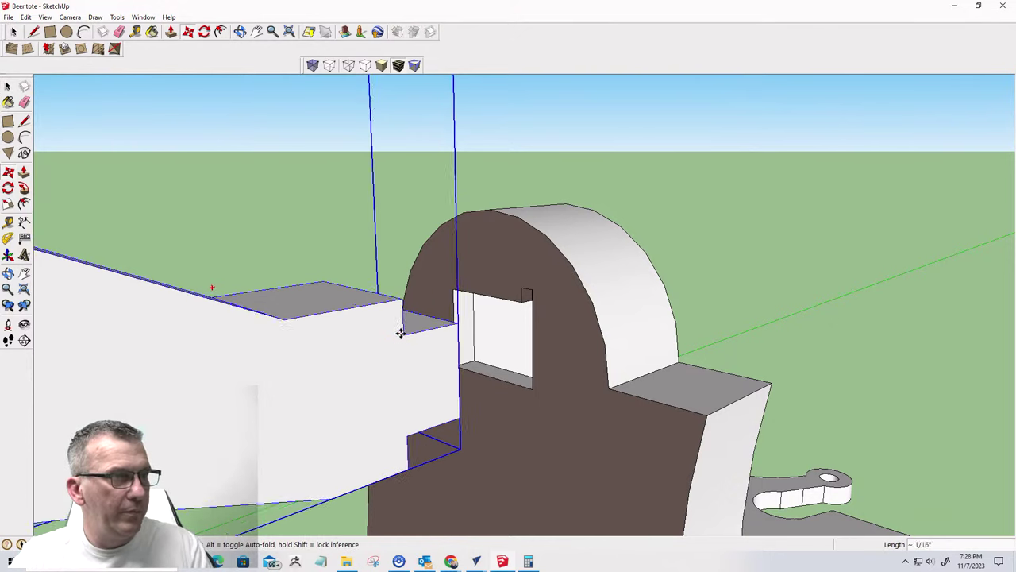
{"action": "left_click", "coordinate": [530, 295]}
{"action": "middle_click_drag", "start_coordinate": [519, 310], "coordinate": [535, 343]}
{"action": "scroll", "coordinate": [534, 343], "scroll_direction": "up", "scroll_amount": 5}
{"action": "middle_click_drag", "start_coordinate": [595, 290], "coordinate": [442, 317]}
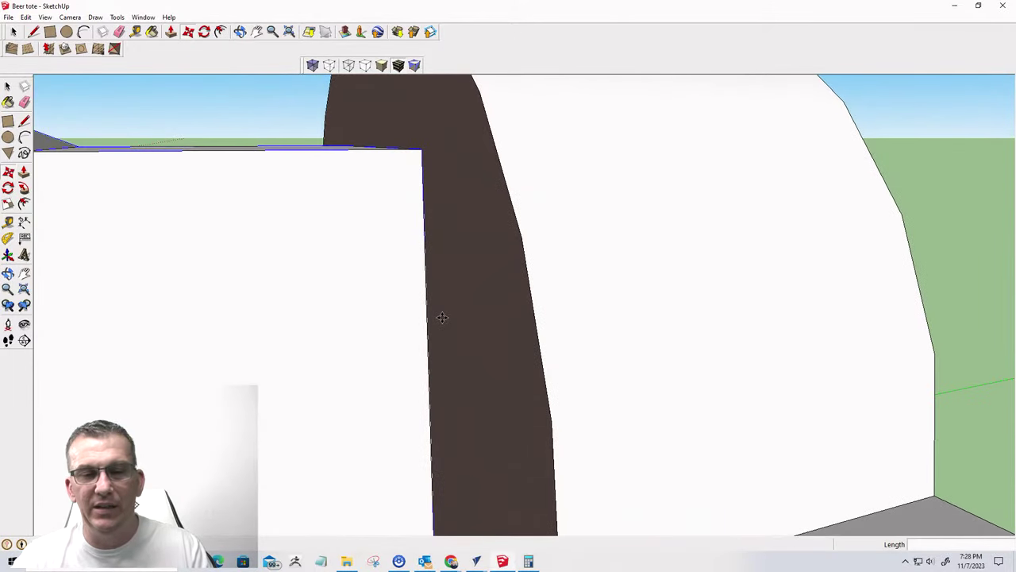
{"action": "scroll", "coordinate": [445, 319], "scroll_direction": "down", "scroll_amount": 5}
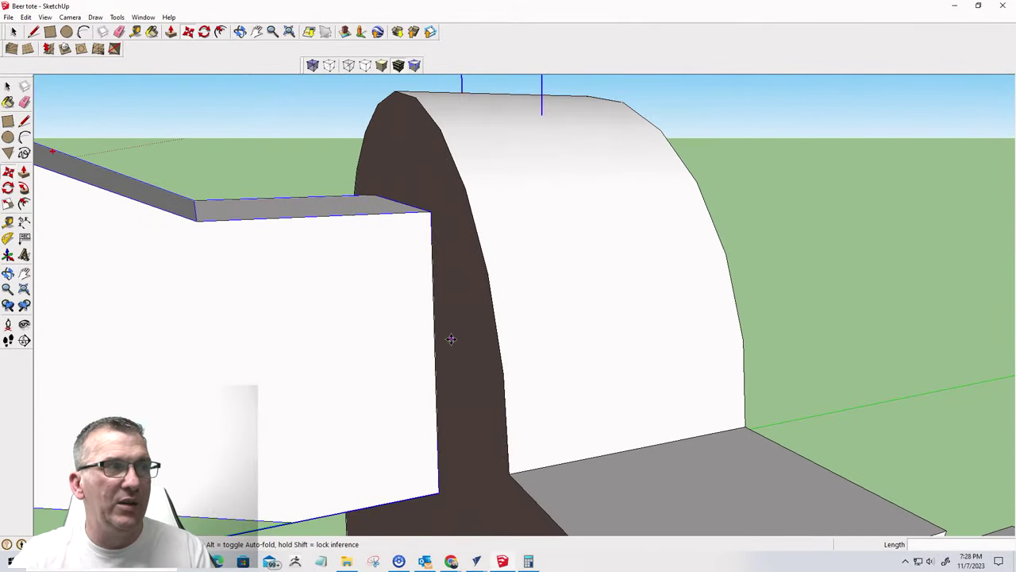
{"action": "left_click", "coordinate": [954, 5]}
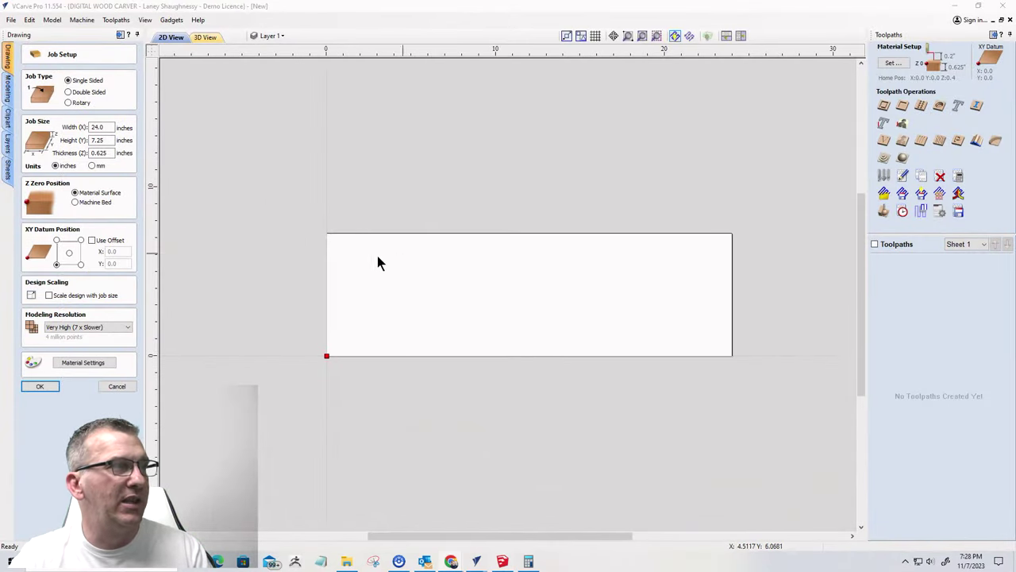
- Set the material thickness to 0.75 inch, zeroed on the machine bed, and close Job Setup
{"action": "left_click", "coordinate": [89, 153]}
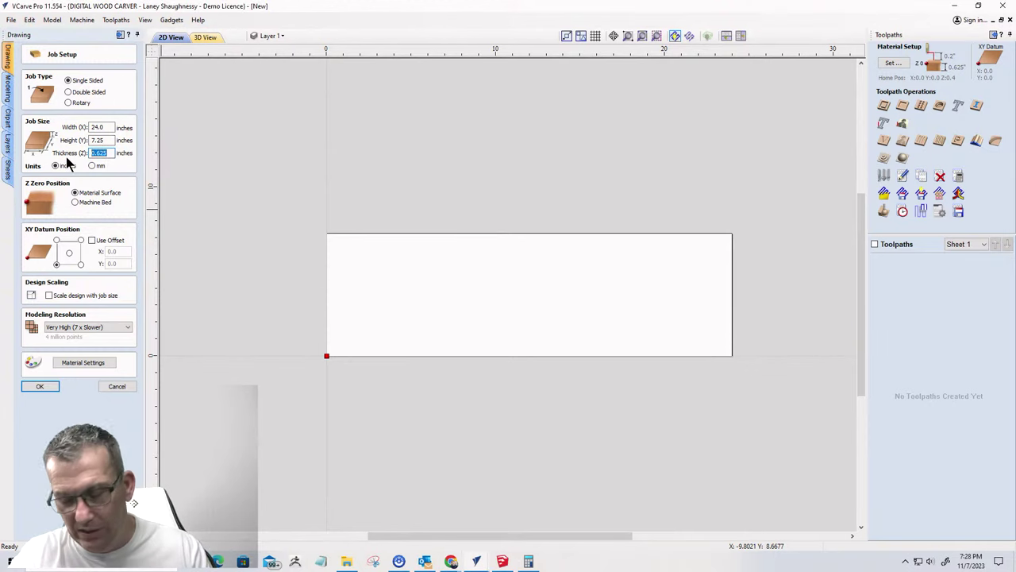
{"action": "type", "text": "7"}
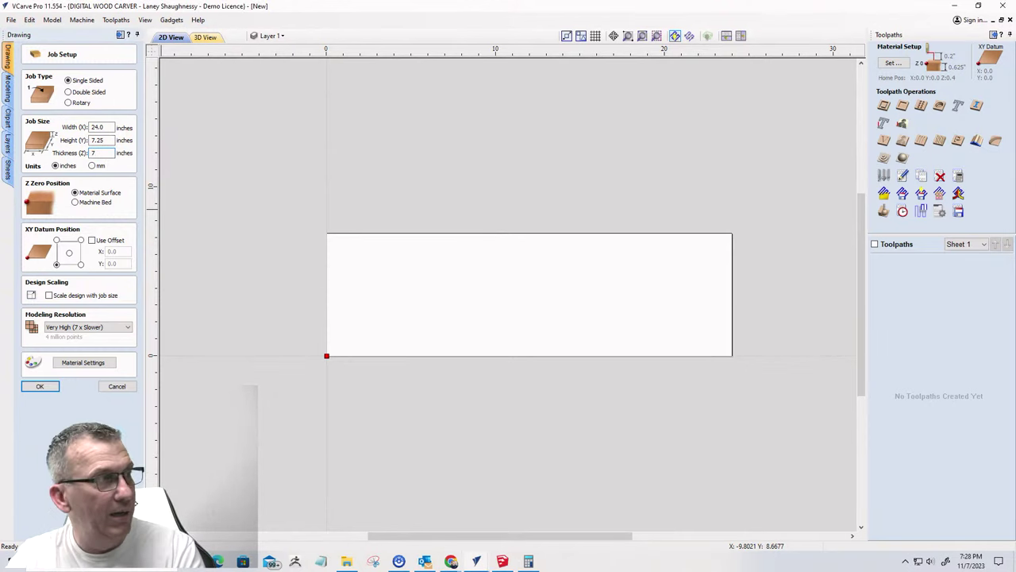
{"action": "key", "text": "BackSpace"}
{"action": "type", "text": ".75"}
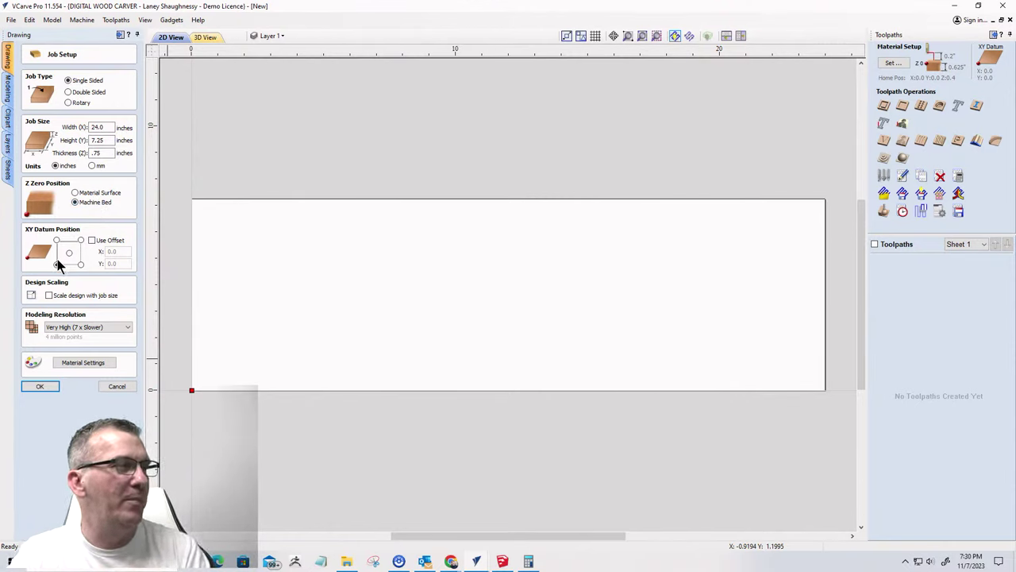
{"action": "left_click", "coordinate": [40, 387]}
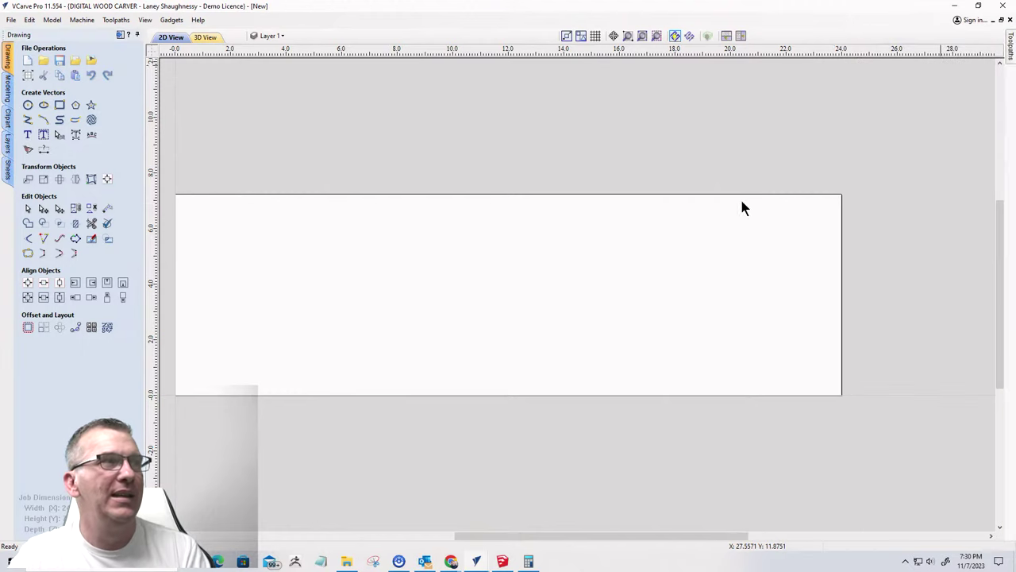
- Open the Import Vectors browser on Downloads, then bring up the Beer tote model in SketchUp
{"action": "middle_click_drag", "start_coordinate": [431, 242], "coordinate": [476, 242]}
{"action": "scroll", "coordinate": [460, 232], "scroll_direction": "down", "scroll_amount": 3}
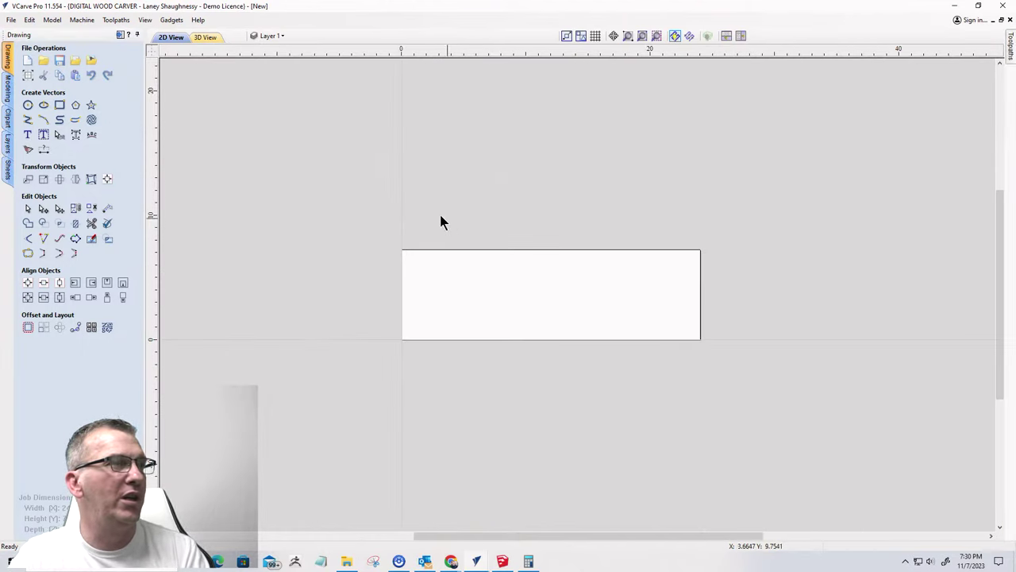
{"action": "left_click", "coordinate": [77, 62]}
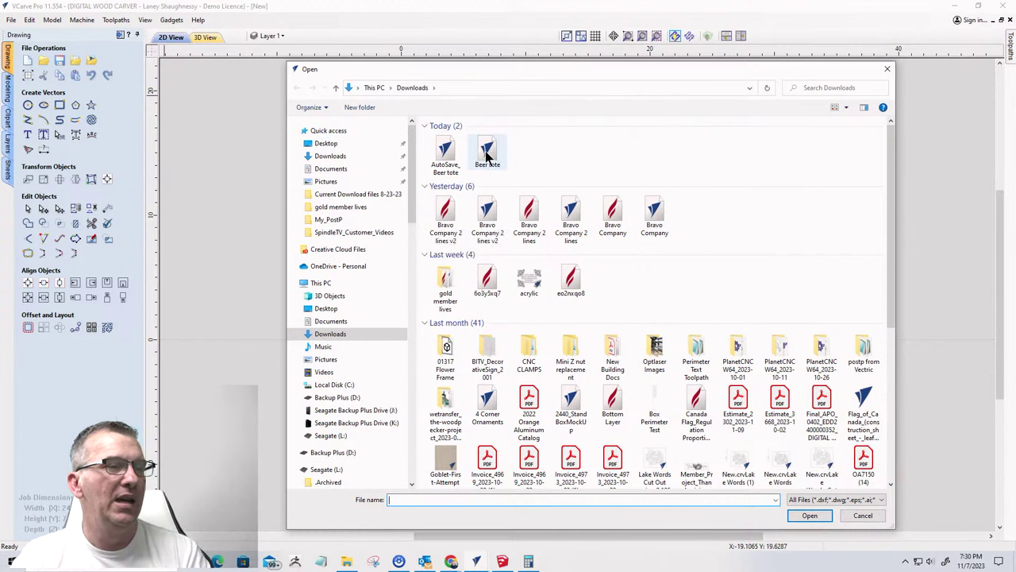
{"action": "left_click", "coordinate": [503, 561]}
{"action": "left_click", "coordinate": [10, 17]}
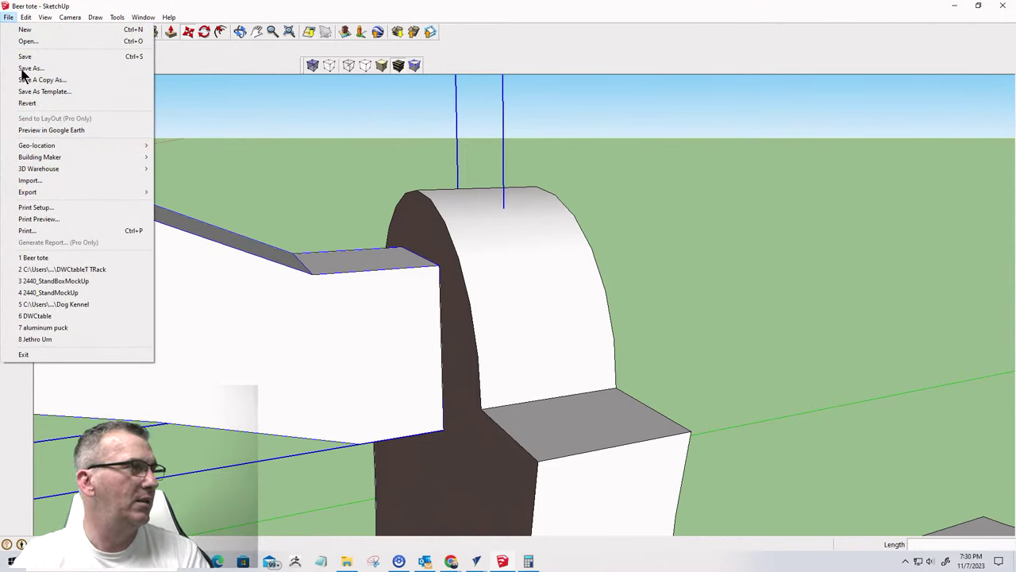
- Look over SketchUp's Edit and File menus, then switch back to VCarve Pro's Open dialog
{"action": "mouse_move", "coordinate": [49, 24]}
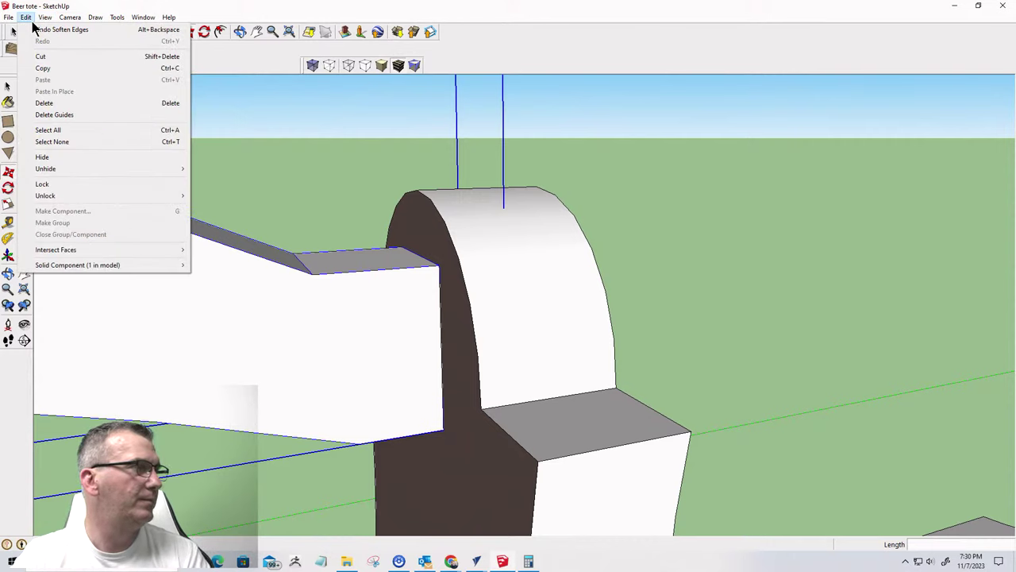
{"action": "left_click", "coordinate": [28, 21]}
{"action": "left_click", "coordinate": [10, 20]}
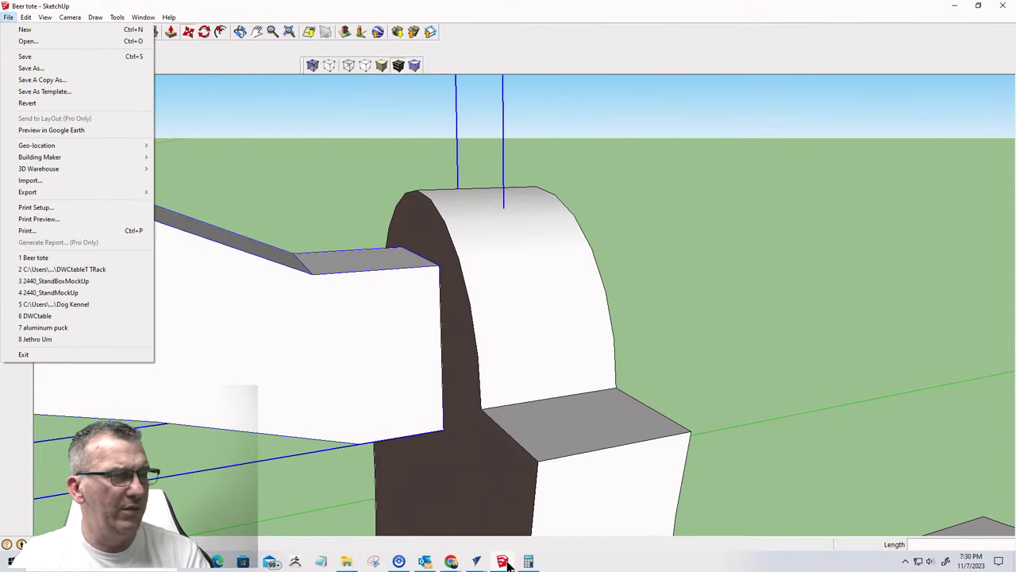
{"action": "mouse_move", "coordinate": [507, 562]}
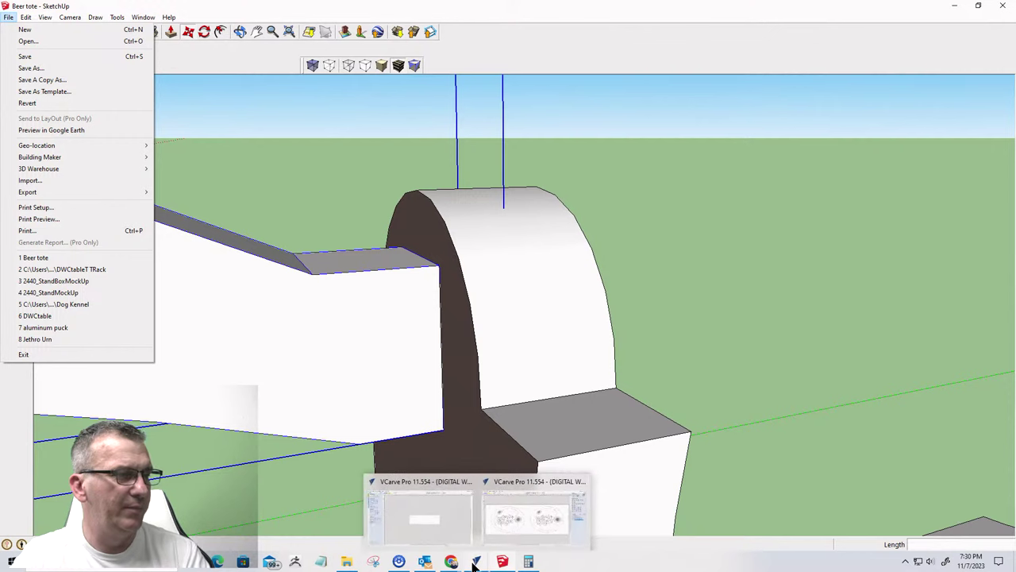
{"action": "left_click", "coordinate": [475, 561]}
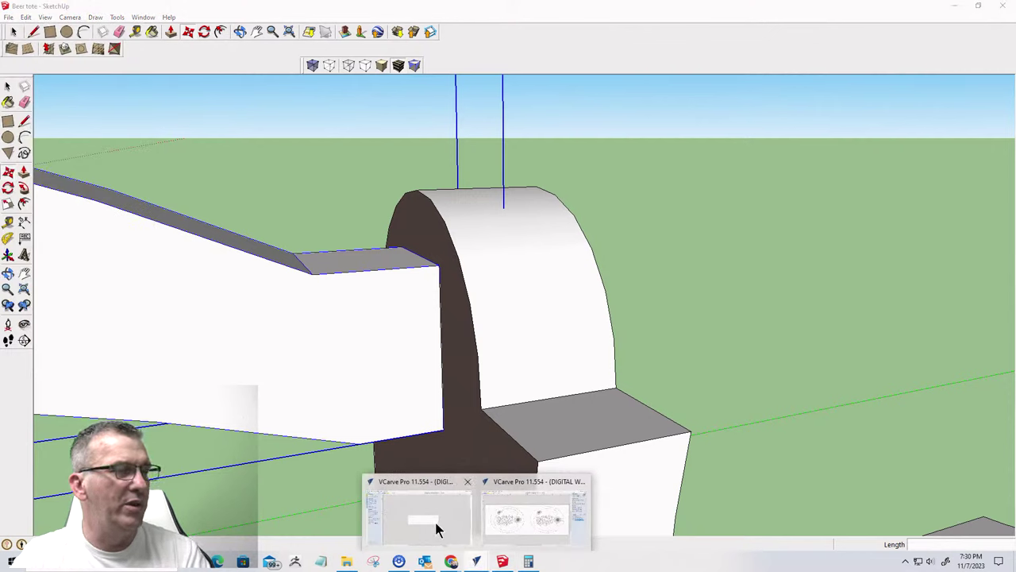
{"action": "left_click", "coordinate": [436, 529]}
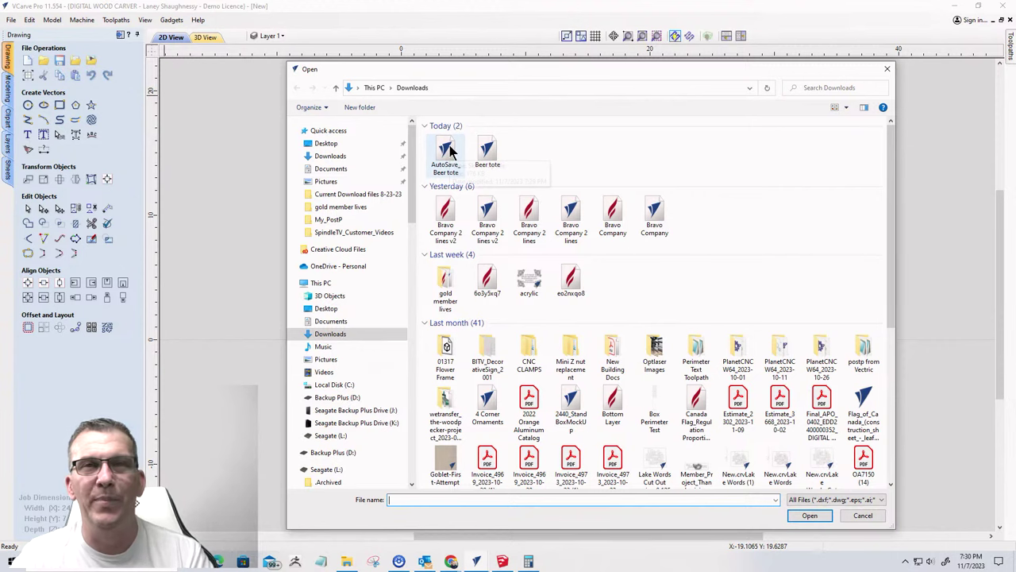
- Open Beer tote.skp for import and keep [Color_B20] as the top-face material
{"action": "double_click", "coordinate": [488, 152]}
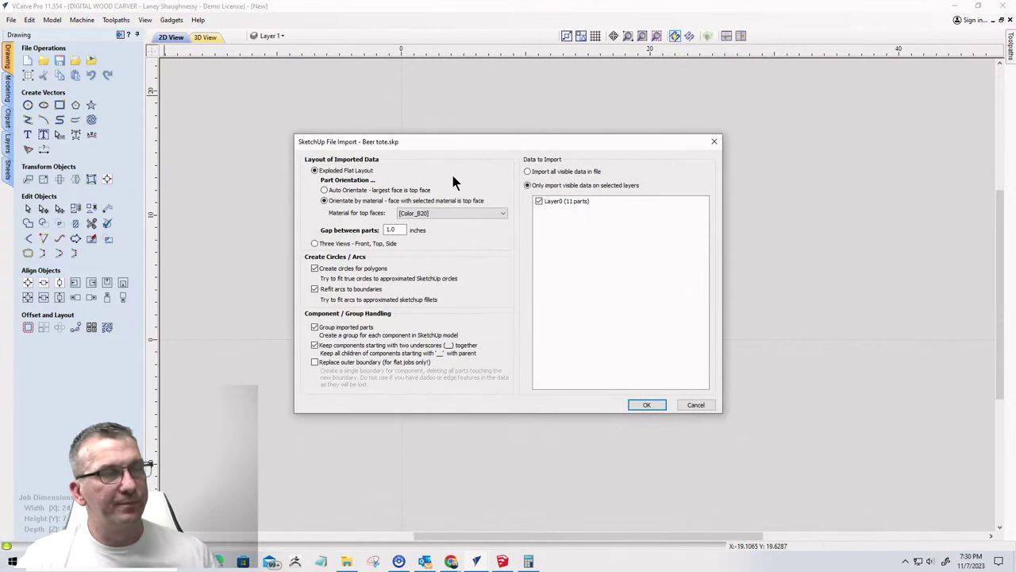
{"action": "mouse_move", "coordinate": [498, 137]}
{"action": "left_mouse_down"}
{"action": "mouse_move", "coordinate": [532, 140]}
{"action": "mouse_move", "coordinate": [505, 136]}
{"action": "left_mouse_up"}
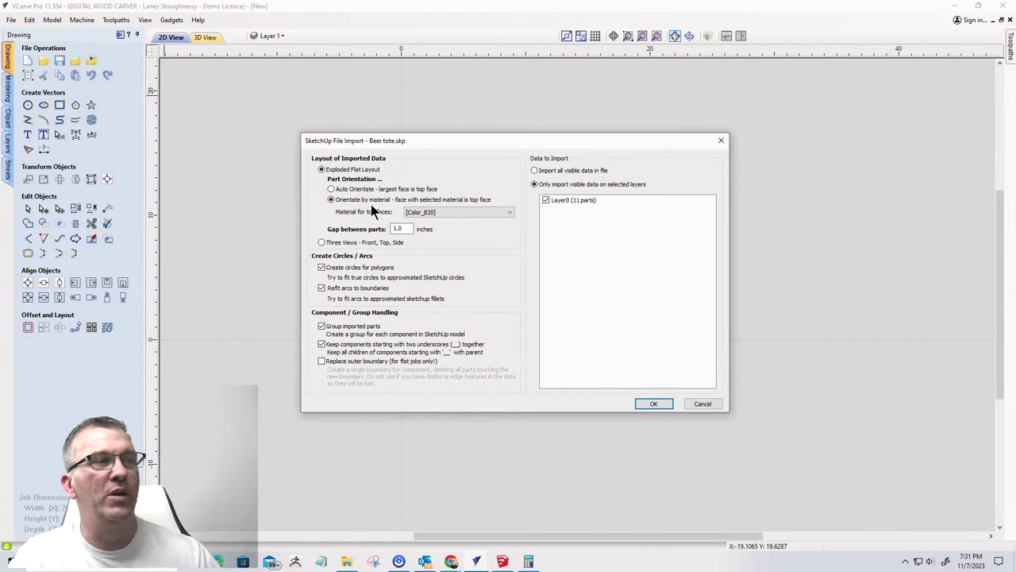
{"action": "left_click", "coordinate": [442, 213]}
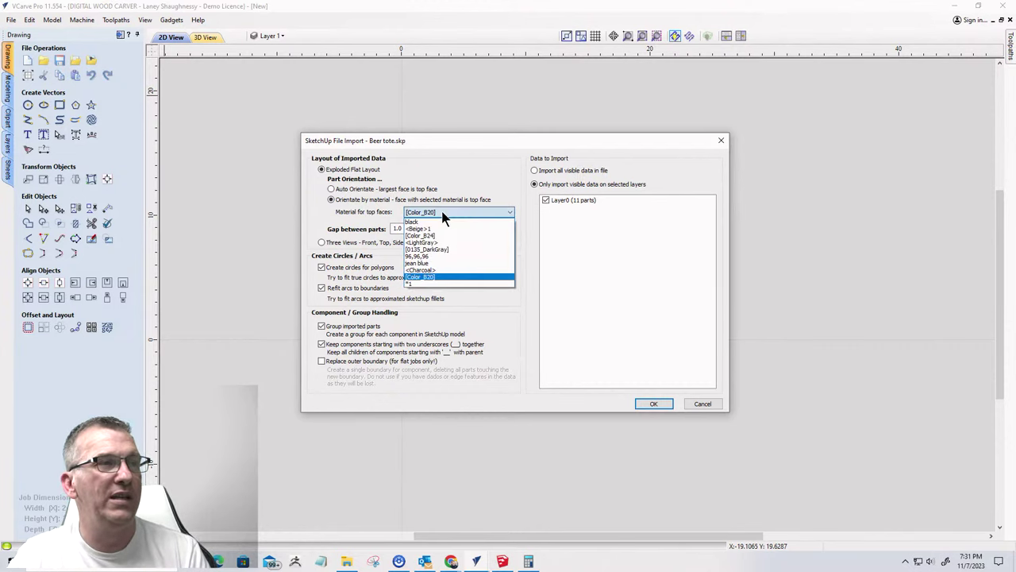
{"action": "left_click", "coordinate": [429, 282]}
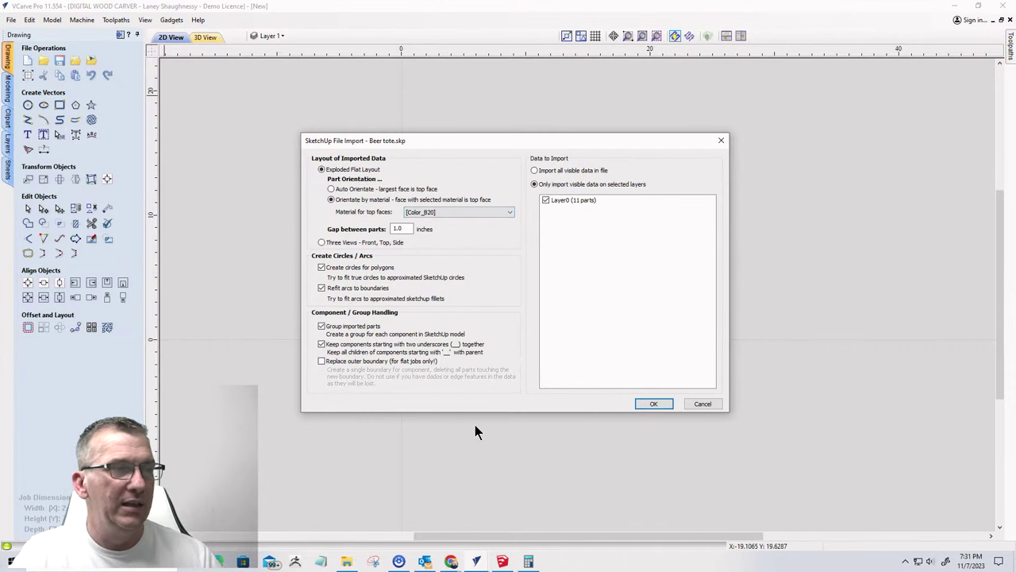
- Confirm in SketchUp's Materials panel that the model uses Color_B20, then return to VCarve Pro
{"action": "left_click", "coordinate": [502, 560]}
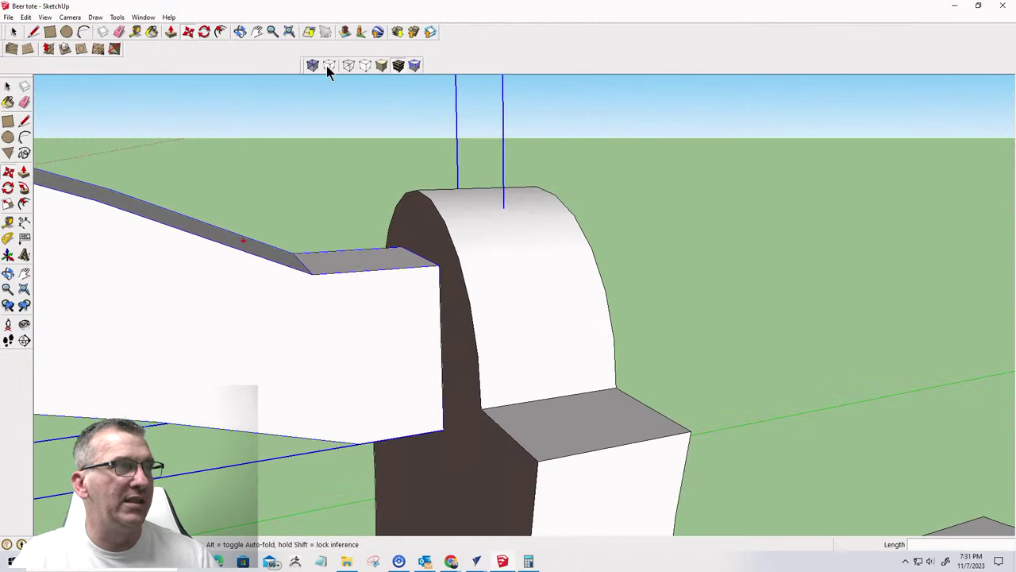
{"action": "left_click", "coordinate": [152, 32]}
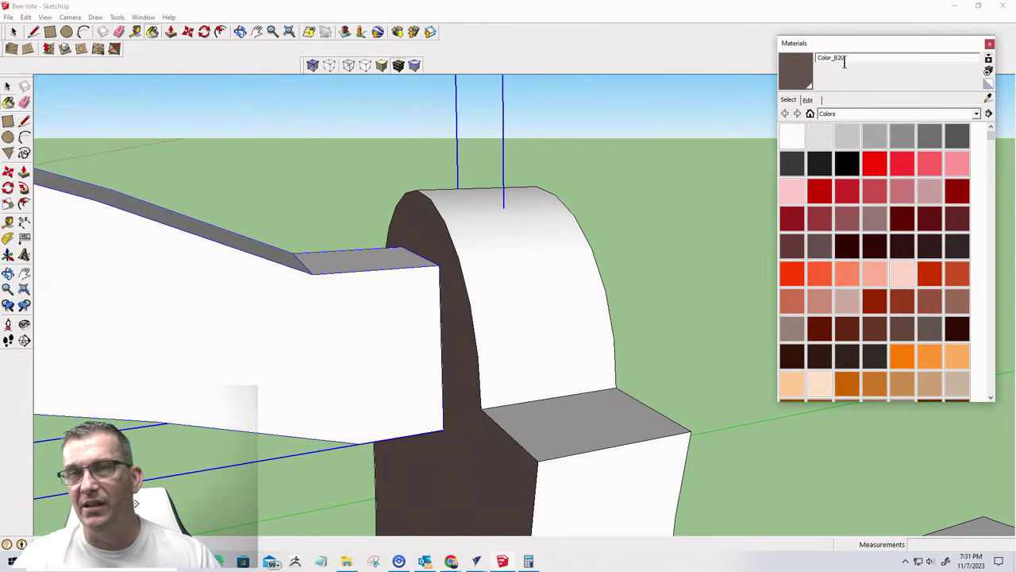
{"action": "left_click", "coordinate": [990, 44]}
{"action": "left_click", "coordinate": [954, 7]}
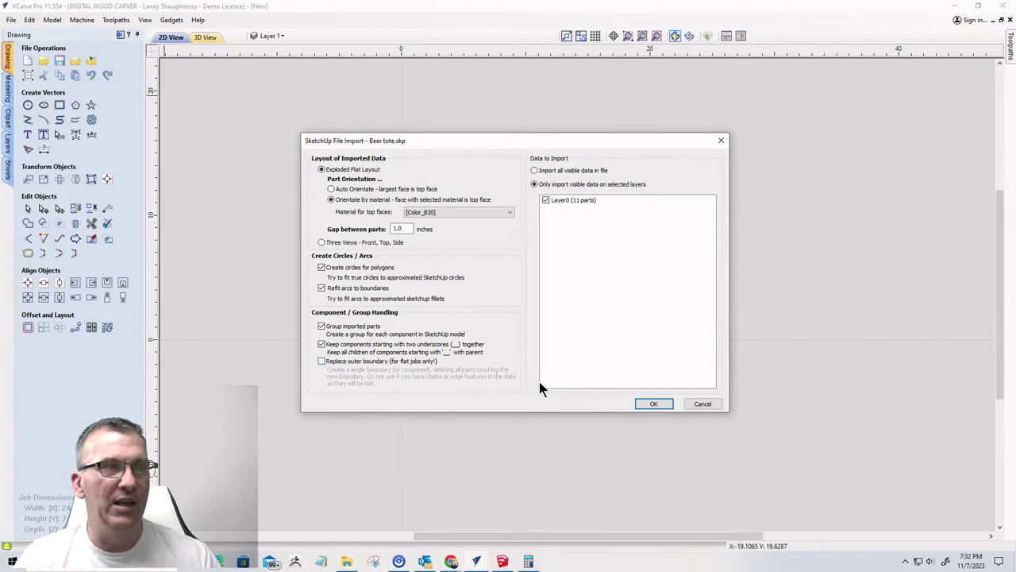
- Confirm the SketchUp import so the 11 Beer tote parts are laid out flat on the sheet
{"action": "left_click", "coordinate": [650, 404]}
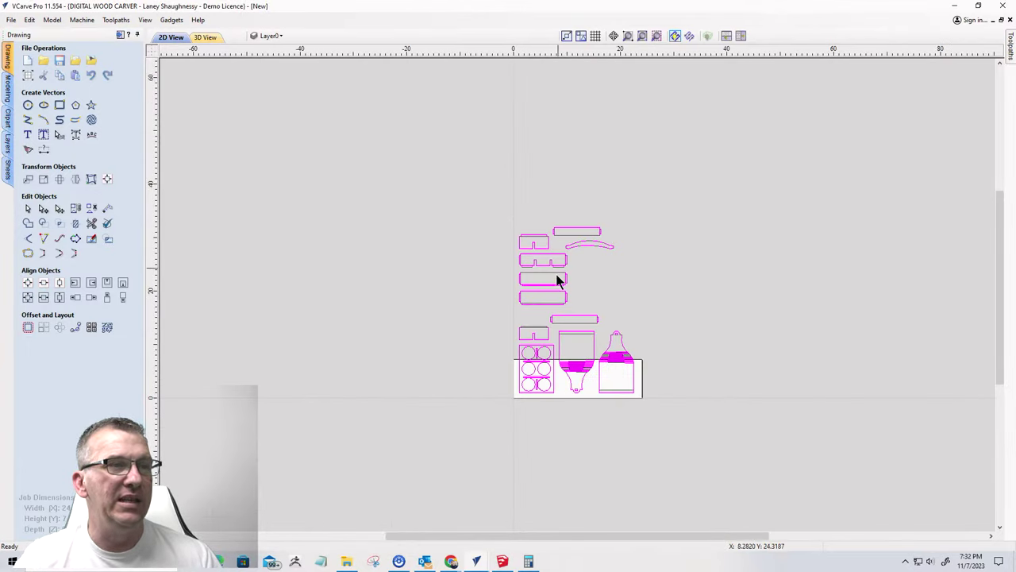
{"action": "scroll", "coordinate": [555, 282], "scroll_direction": "up", "scroll_amount": 4}
{"action": "middle_click_drag", "start_coordinate": [544, 293], "coordinate": [574, 219]}
{"action": "scroll", "coordinate": [479, 357], "scroll_direction": "down", "scroll_amount": 1}
{"action": "scroll", "coordinate": [500, 361], "scroll_direction": "up", "scroll_amount": 2}
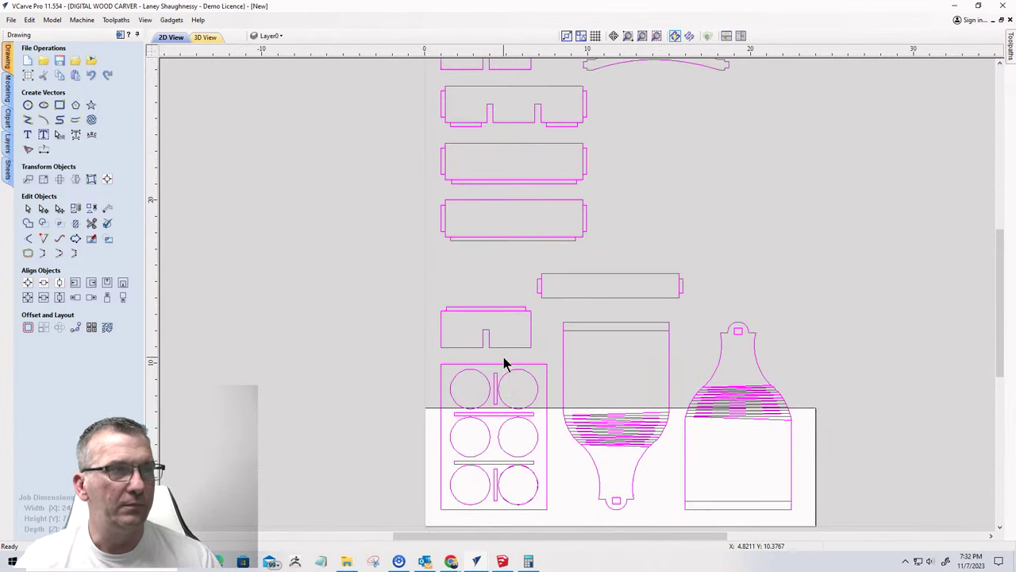
{"action": "scroll", "coordinate": [503, 356], "scroll_direction": "down", "scroll_amount": 2}
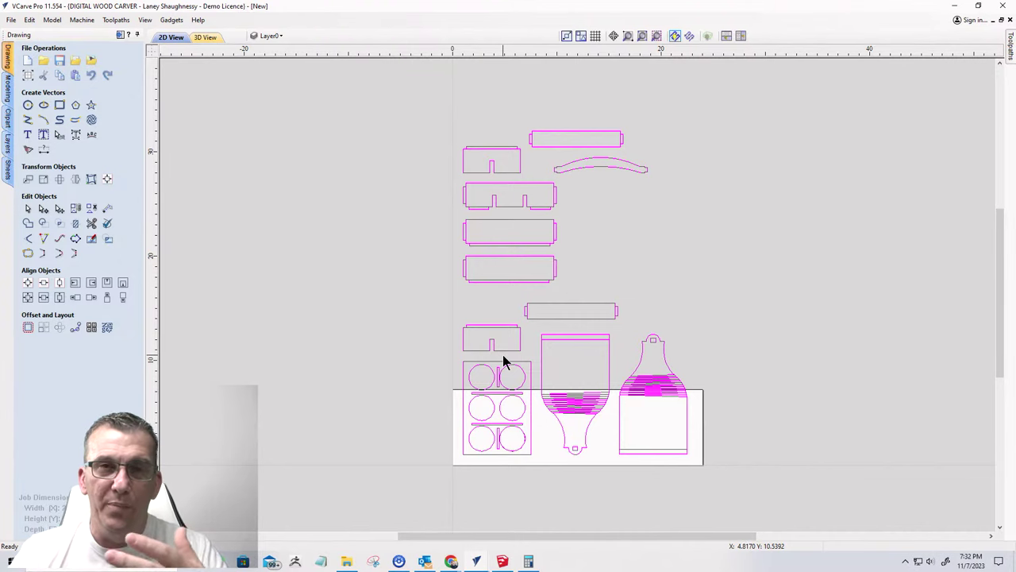
{"action": "left_click", "coordinate": [437, 155]}
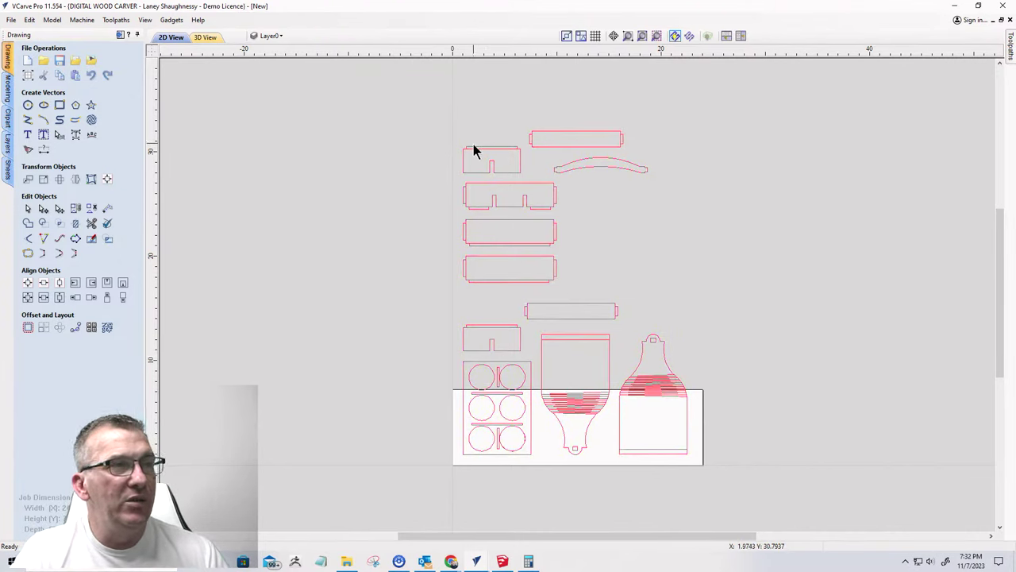
{"action": "left_click", "coordinate": [571, 133]}
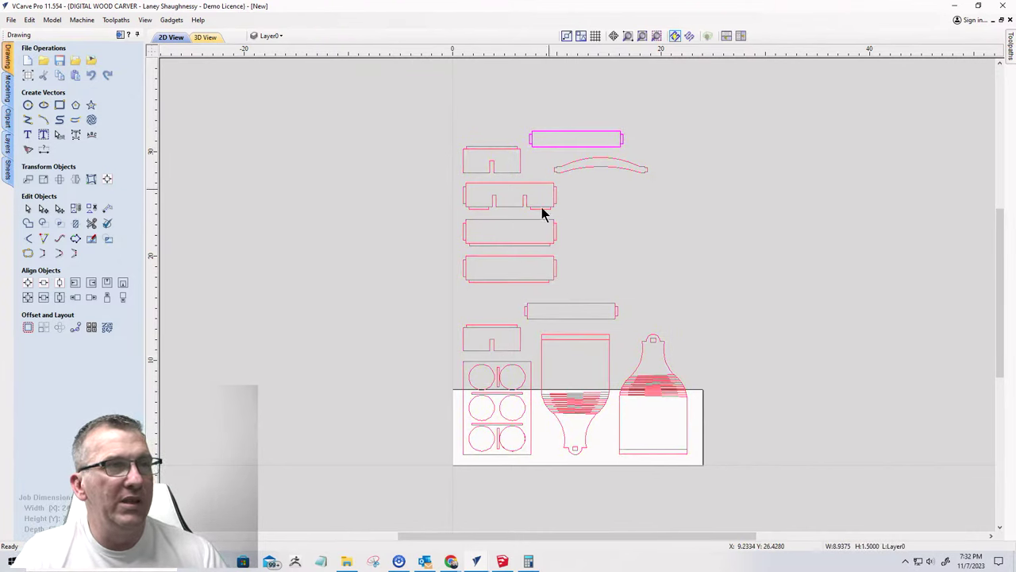
{"action": "left_click", "coordinate": [495, 331]}
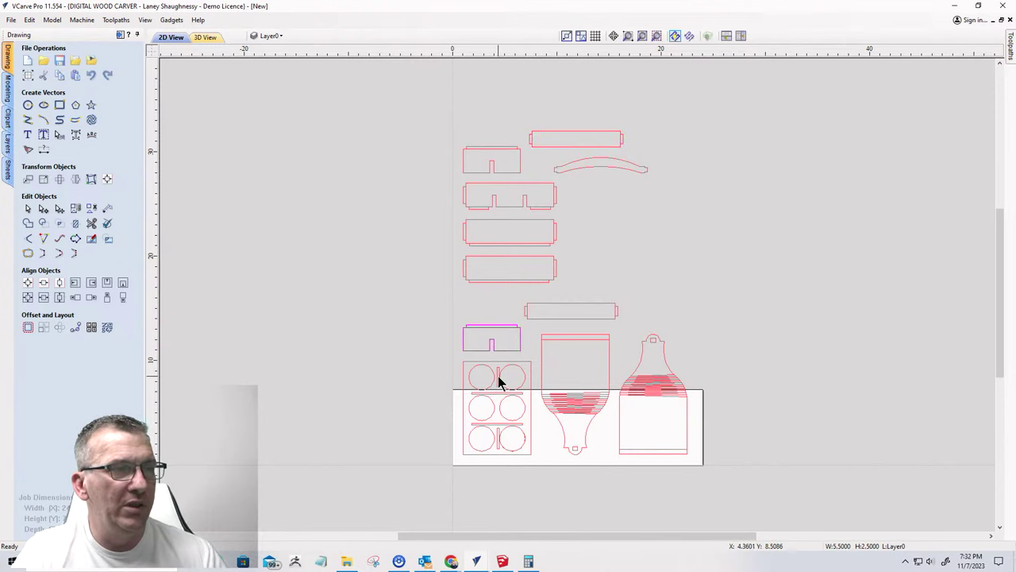
{"action": "left_click", "coordinate": [512, 412]}
{"action": "scroll", "coordinate": [512, 412], "scroll_direction": "up", "scroll_amount": 5}
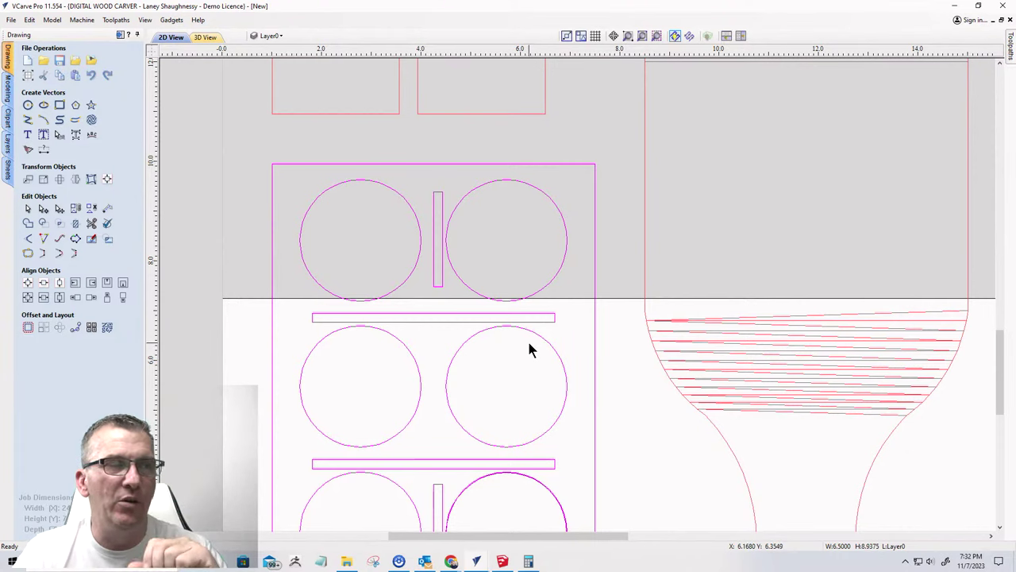
{"action": "scroll", "coordinate": [492, 222], "scroll_direction": "down", "scroll_amount": 3}
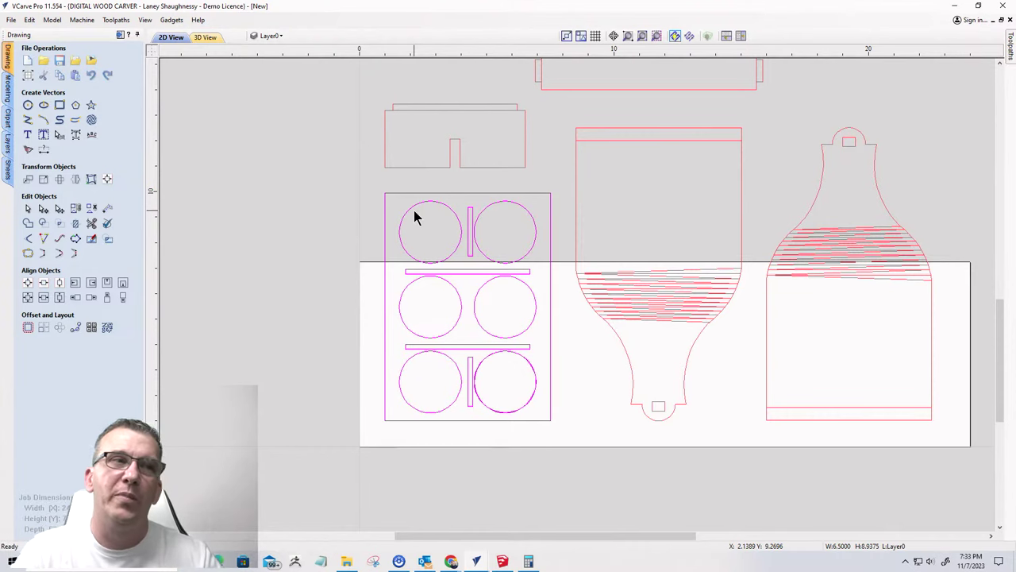
{"action": "left_click", "coordinate": [347, 252]}
- Break the bottle-hole circles panel apart into separate pieces
{"action": "left_click", "coordinate": [455, 219]}
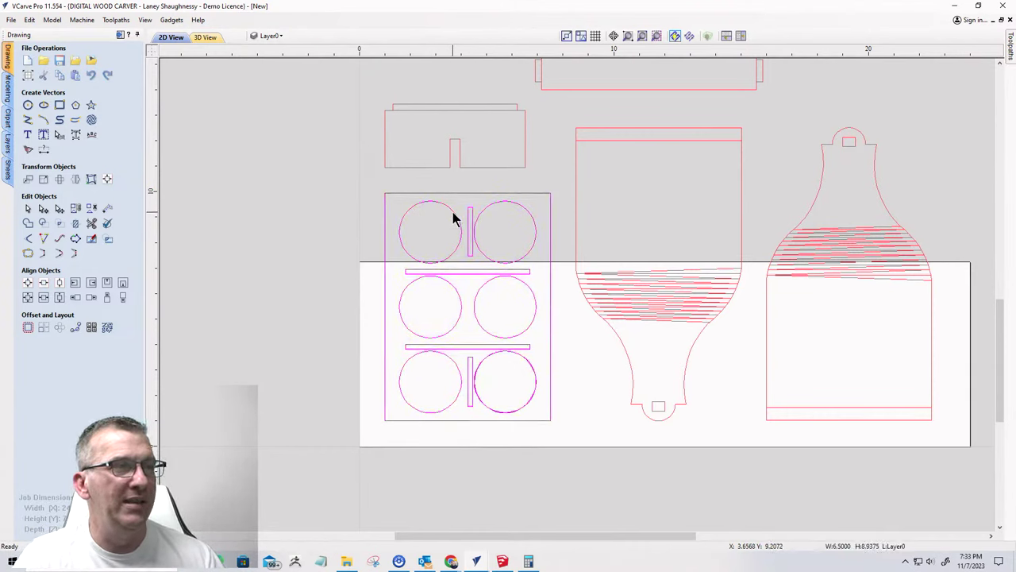
{"action": "right_click", "coordinate": [450, 220]}
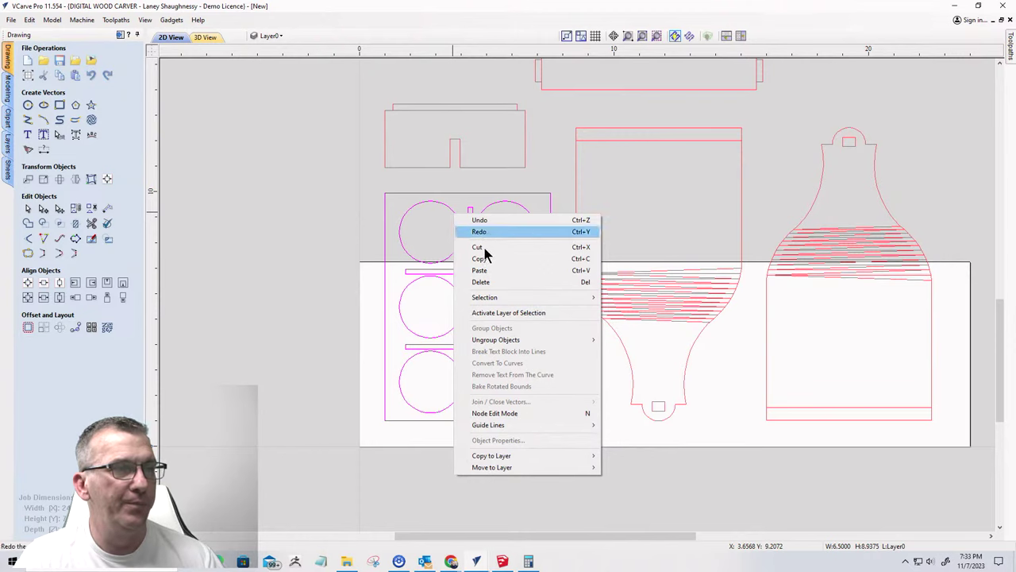
{"action": "mouse_move", "coordinate": [479, 341]}
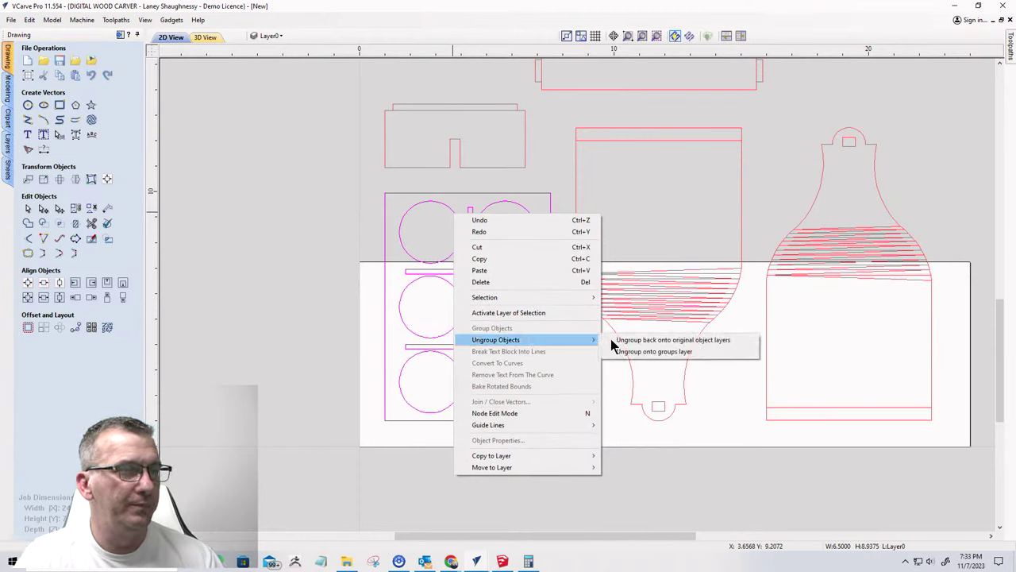
{"action": "left_click", "coordinate": [635, 351]}
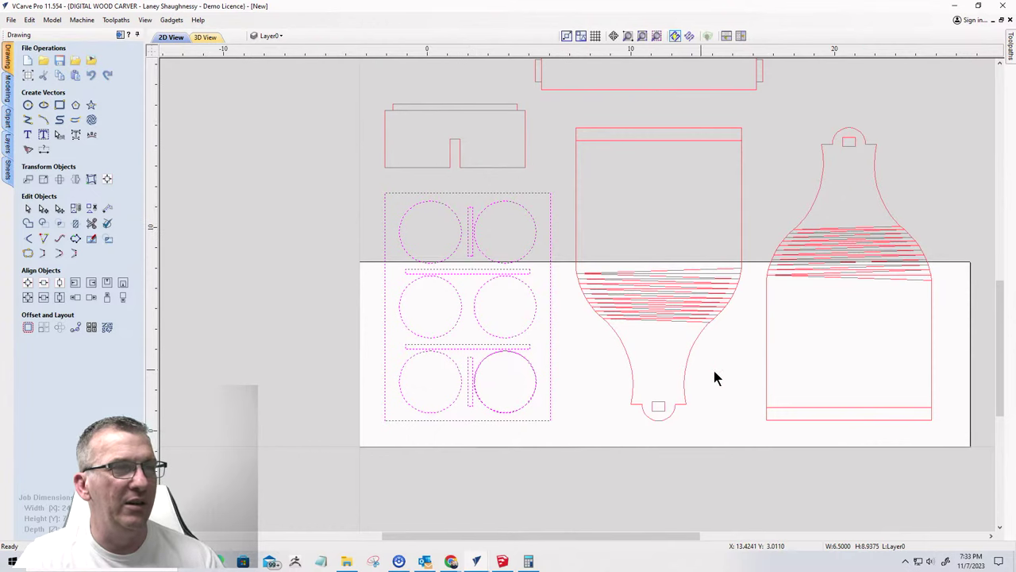
{"action": "scroll", "coordinate": [714, 377], "scroll_direction": "down", "scroll_amount": 2}
{"action": "scroll", "coordinate": [559, 365], "scroll_direction": "up", "scroll_amount": 2}
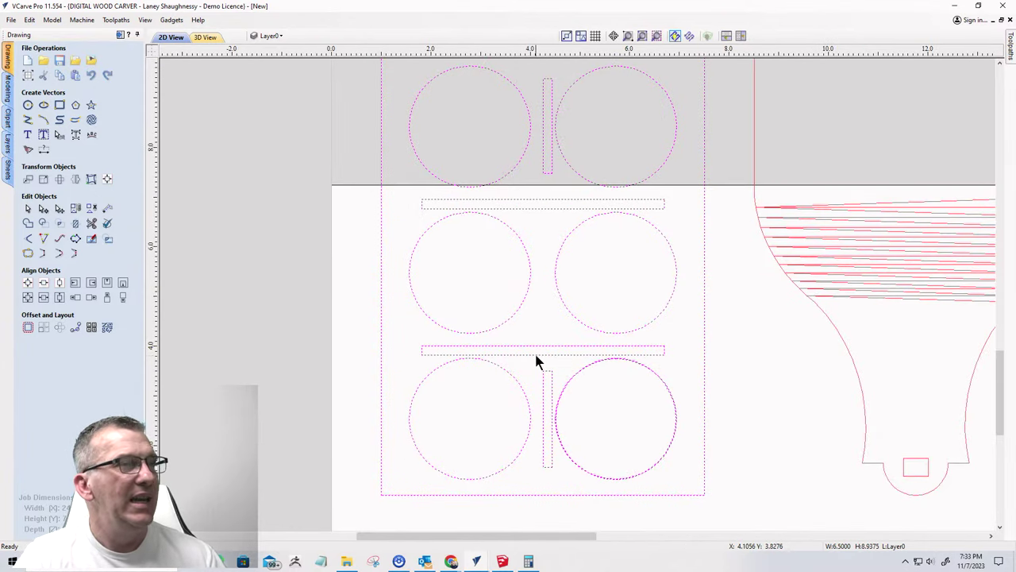
{"action": "scroll", "coordinate": [535, 351], "scroll_direction": "down", "scroll_amount": 1}
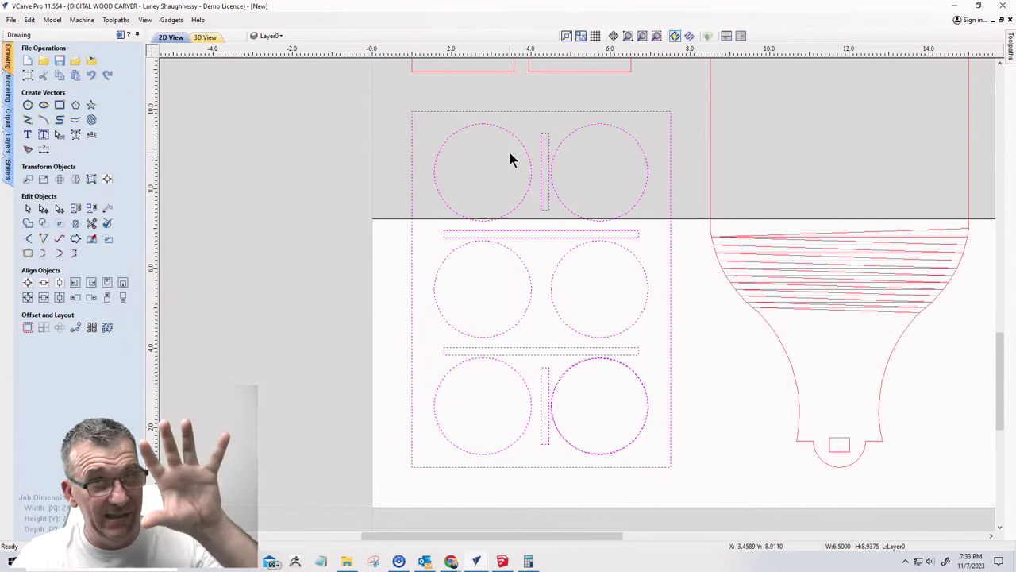
- Nest the circles and strips into a compact two-column layout, accept it, and close Nest Parts
{"action": "left_click", "coordinate": [109, 325]}
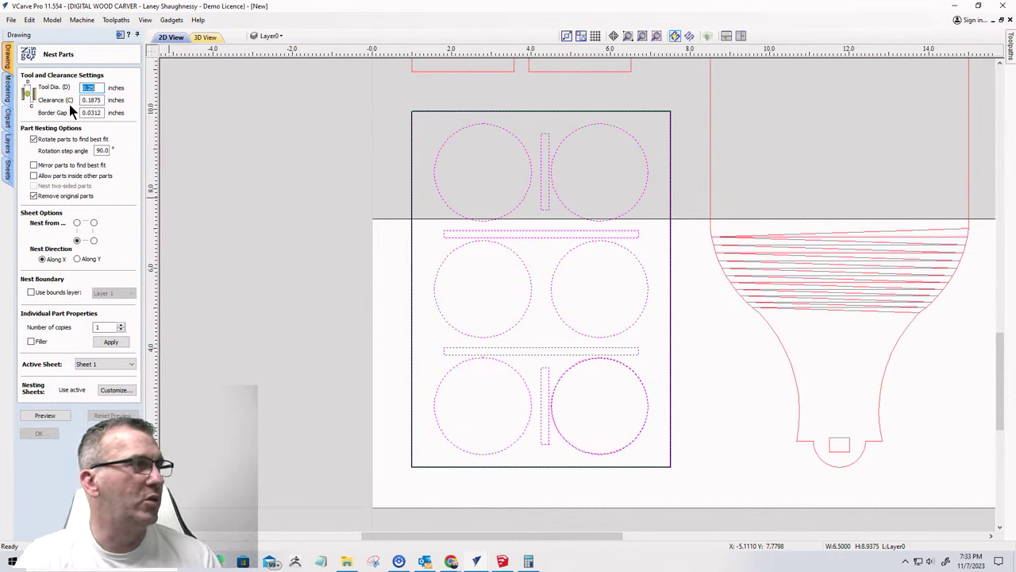
{"action": "left_click", "coordinate": [57, 414]}
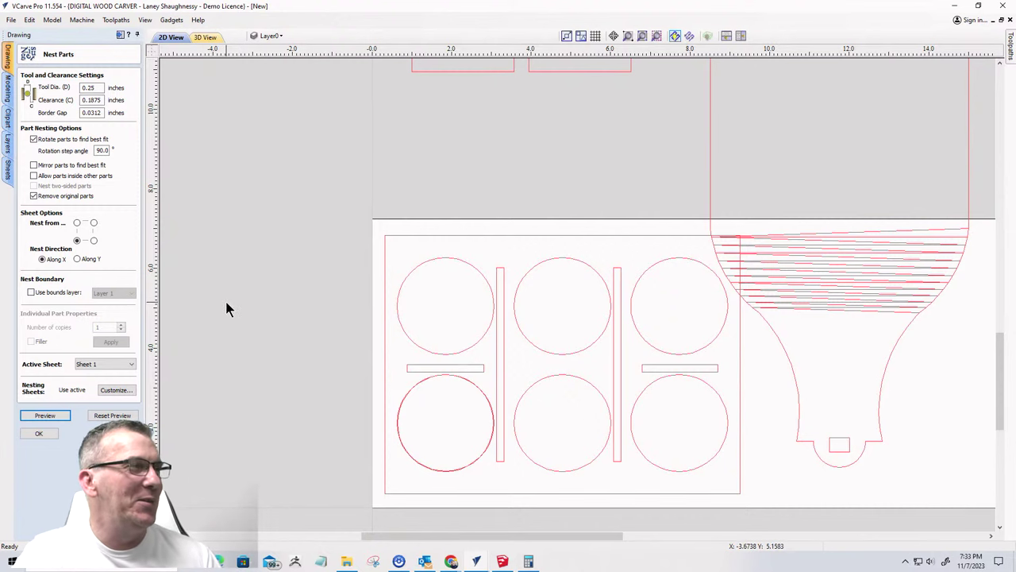
{"action": "scroll", "coordinate": [476, 262], "scroll_direction": "up", "scroll_amount": 3}
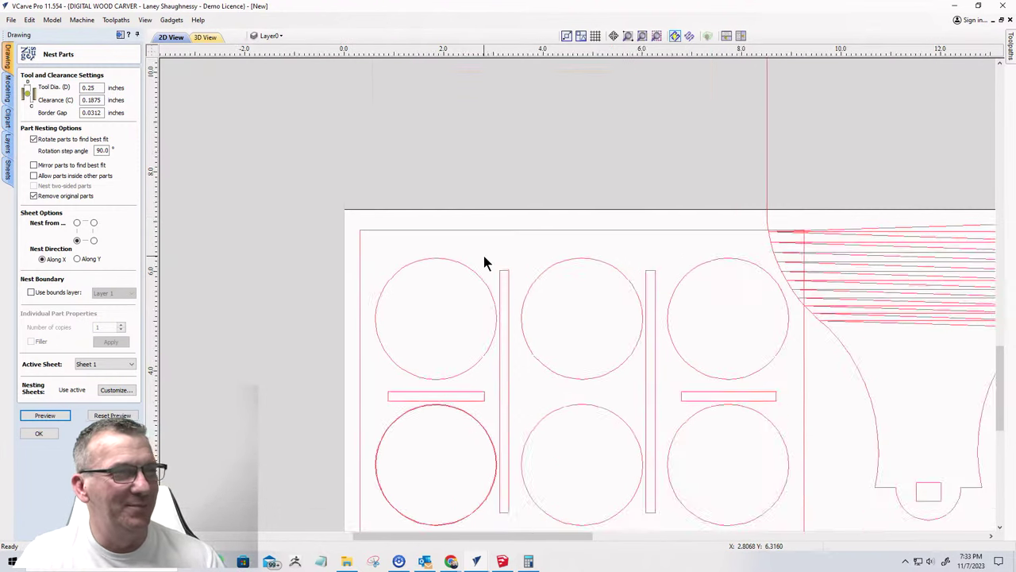
{"action": "left_click", "coordinate": [471, 278]}
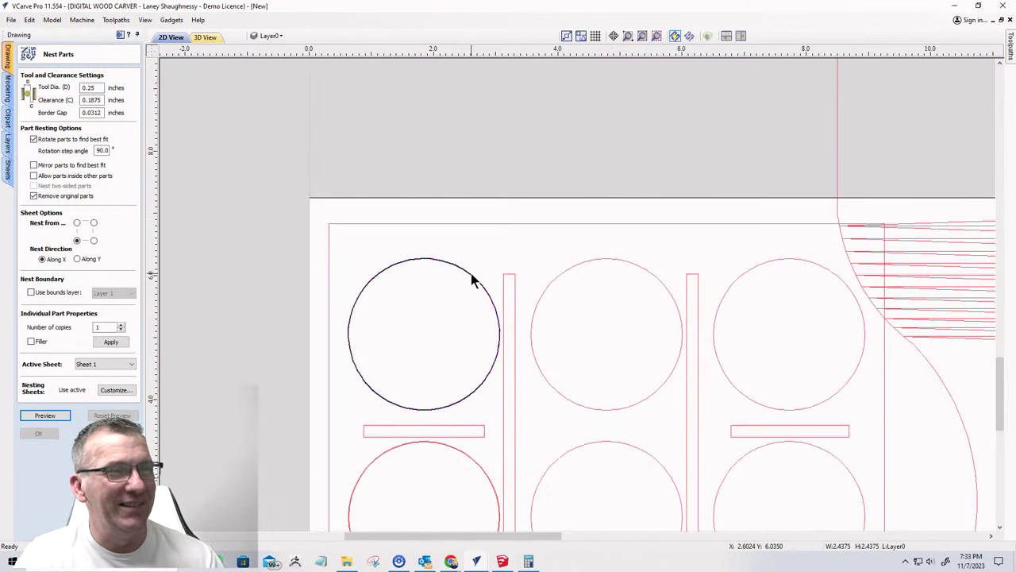
{"action": "scroll", "coordinate": [472, 278], "scroll_direction": "down", "scroll_amount": 4}
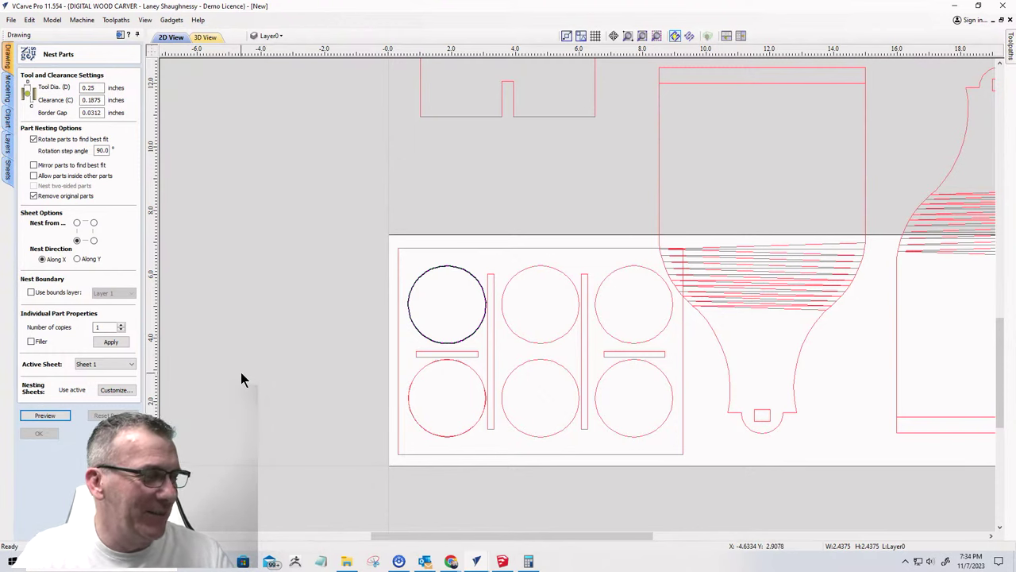
{"action": "key", "text": "Return"}
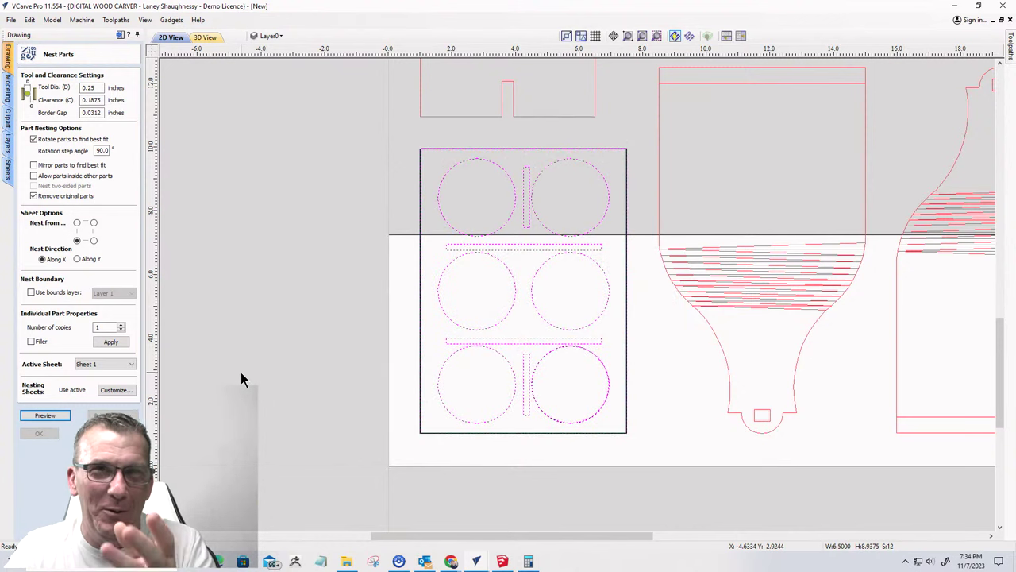
{"action": "left_click", "coordinate": [332, 254]}
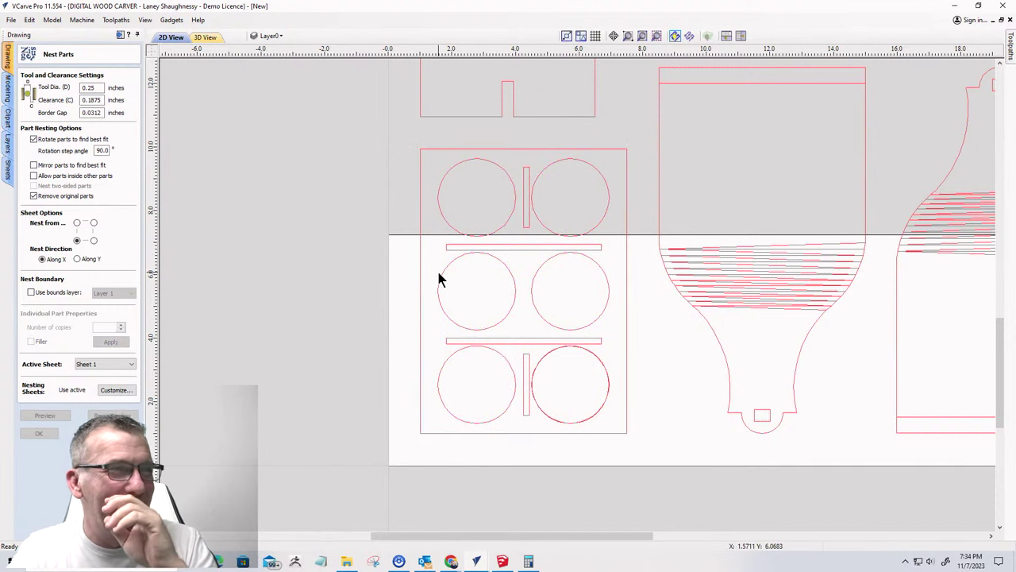
{"action": "key", "text": "Escape"}
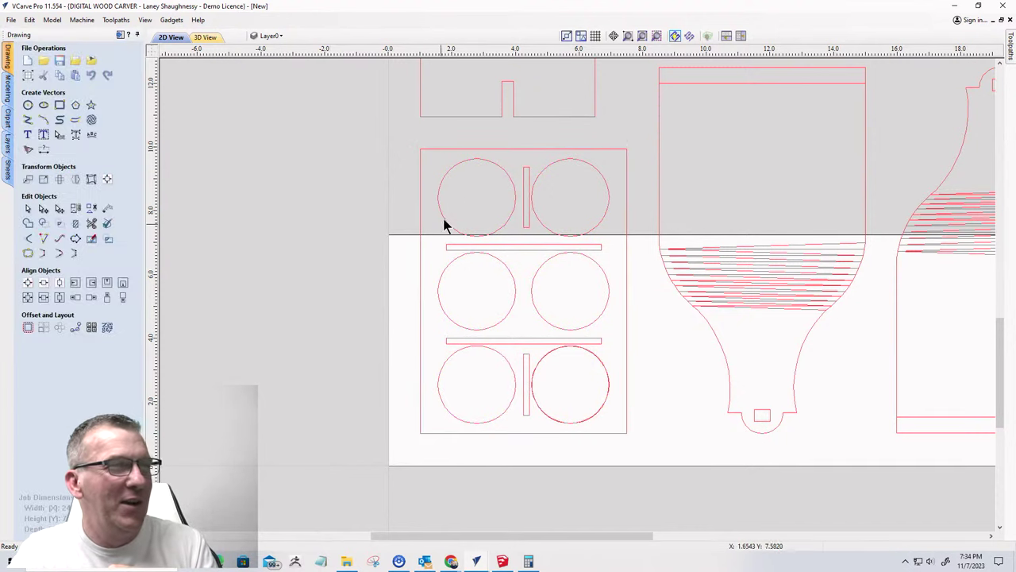
{"action": "scroll", "coordinate": [466, 188], "scroll_direction": "up", "scroll_amount": 4}
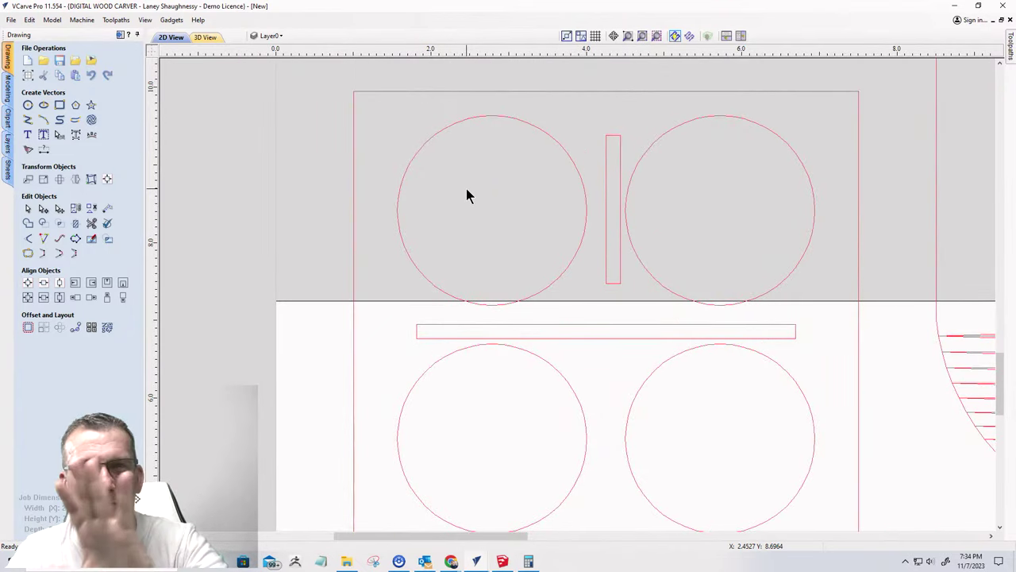
{"action": "scroll", "coordinate": [433, 162], "scroll_direction": "down", "scroll_amount": 4}
{"action": "scroll", "coordinate": [432, 161], "scroll_direction": "down", "scroll_amount": 2}
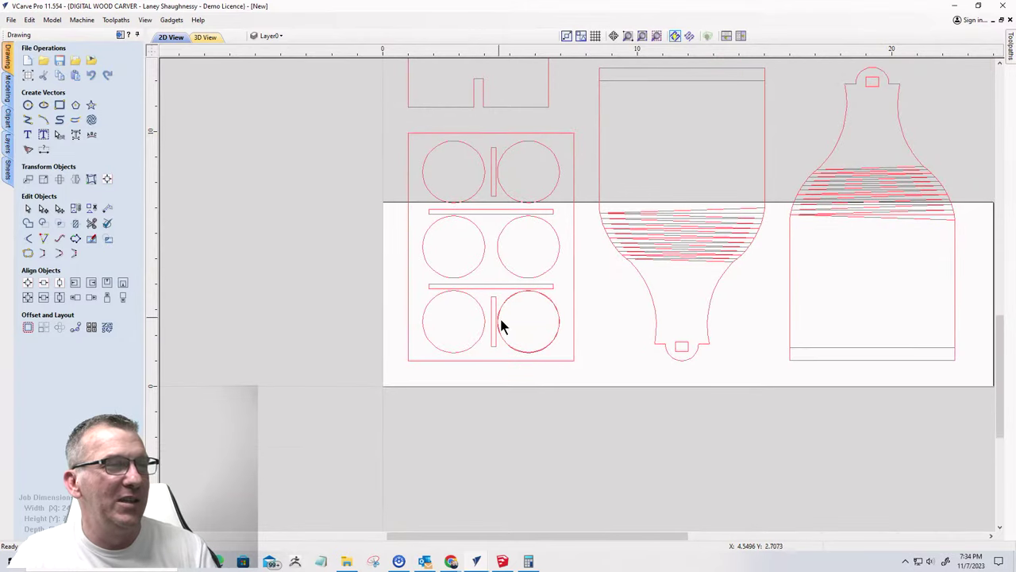
{"action": "scroll", "coordinate": [531, 159], "scroll_direction": "up", "scroll_amount": 5}
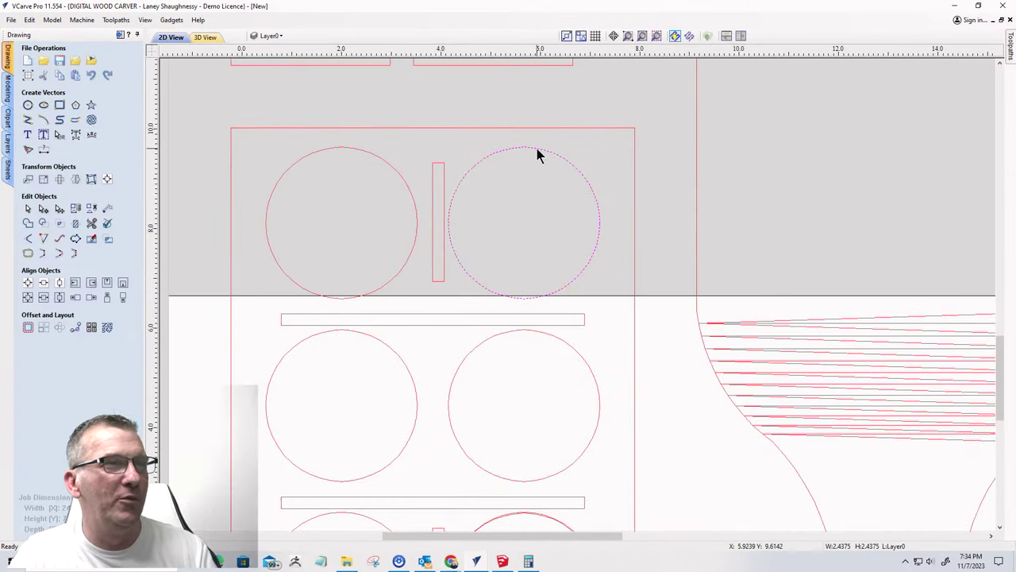
{"action": "scroll", "coordinate": [535, 340], "scroll_direction": "down", "scroll_amount": 5}
{"action": "scroll", "coordinate": [539, 215], "scroll_direction": "up", "scroll_amount": 8}
{"action": "scroll", "coordinate": [497, 194], "scroll_direction": "up", "scroll_amount": 3}
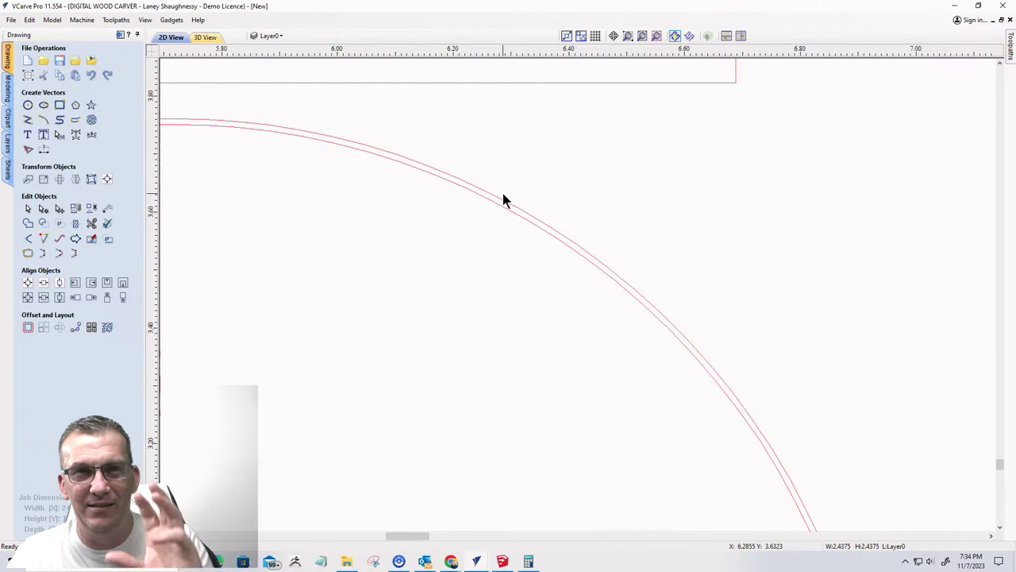
{"action": "scroll", "coordinate": [508, 208], "scroll_direction": "up", "scroll_amount": 2}
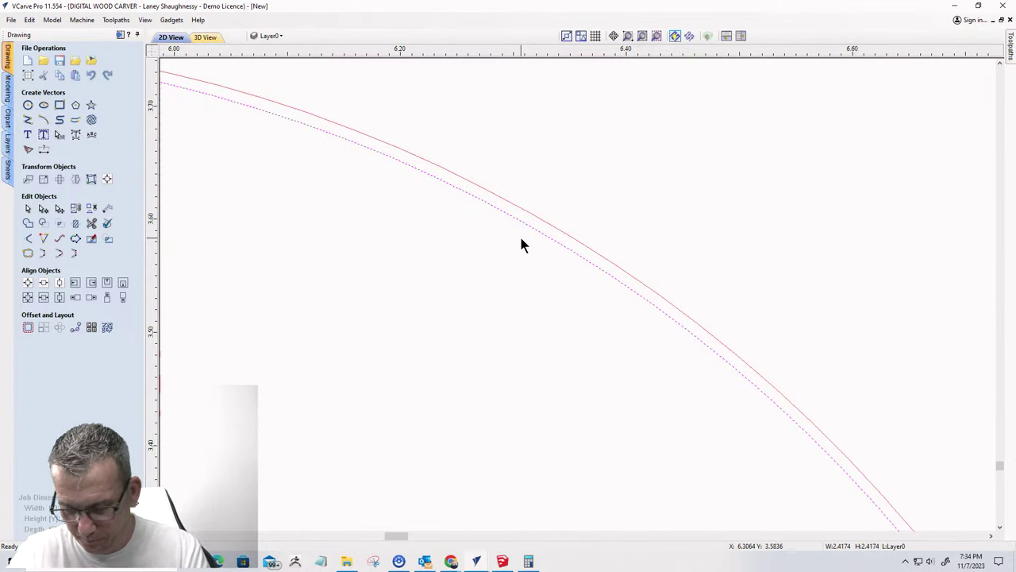
{"action": "scroll", "coordinate": [523, 242], "scroll_direction": "down", "scroll_amount": 8}
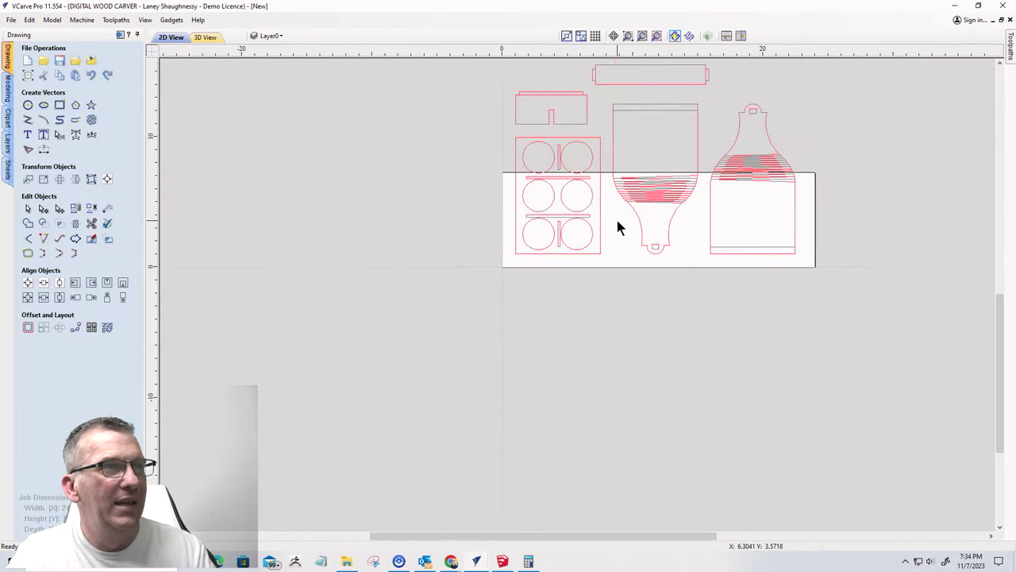
{"action": "left_click_drag", "start_coordinate": [494, 127], "coordinate": [602, 273]}
{"action": "left_click", "coordinate": [596, 259]}
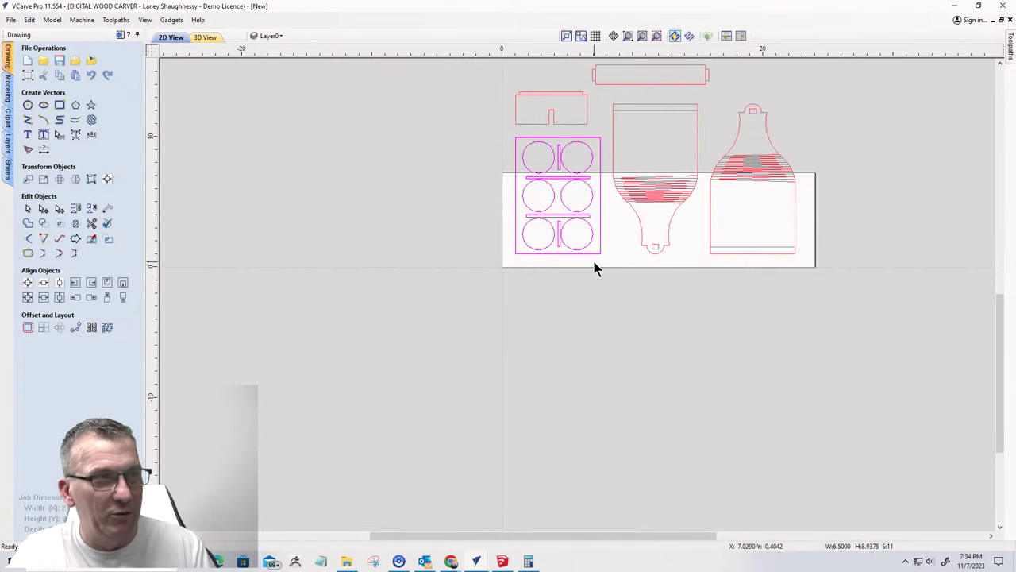
{"action": "scroll", "coordinate": [591, 258], "scroll_direction": "down", "scroll_amount": 1}
{"action": "scroll", "coordinate": [580, 270], "scroll_direction": "down", "scroll_amount": 2}
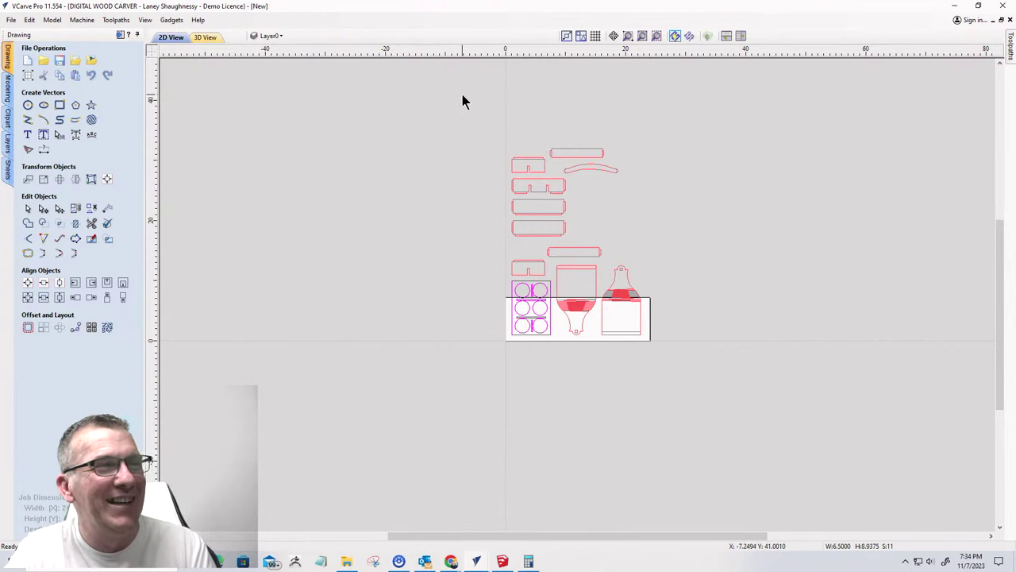
{"action": "left_click_drag", "start_coordinate": [462, 94], "coordinate": [706, 370]}
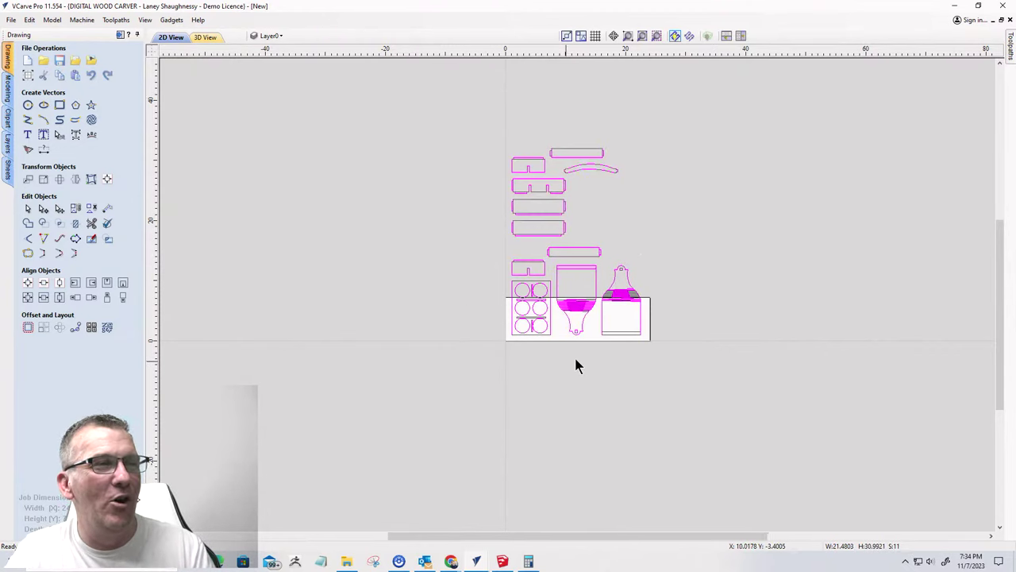
{"action": "scroll", "coordinate": [623, 294], "scroll_direction": "up", "scroll_amount": 4}
{"action": "left_click", "coordinate": [701, 340]}
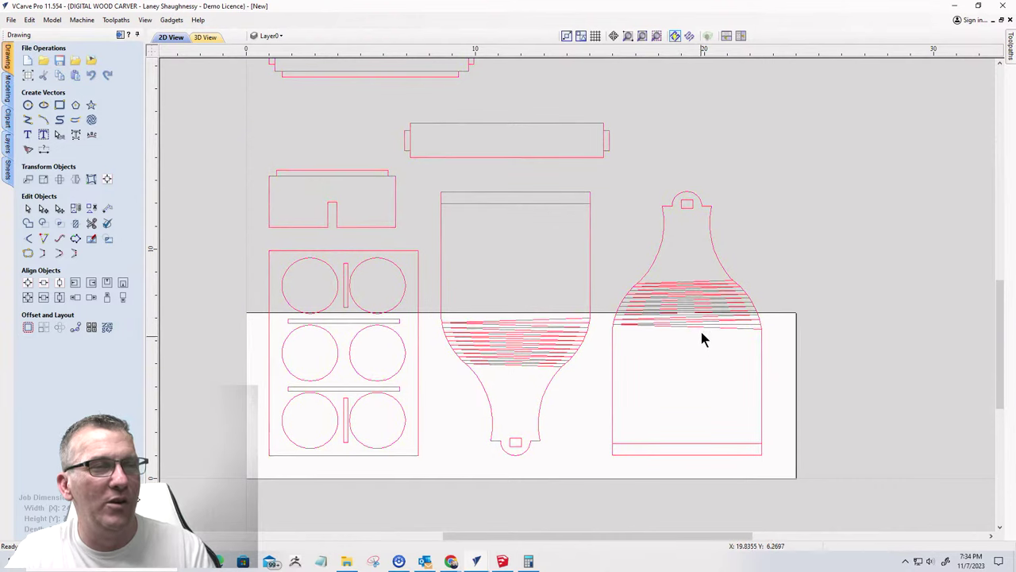
{"action": "scroll", "coordinate": [702, 339], "scroll_direction": "up", "scroll_amount": 3}
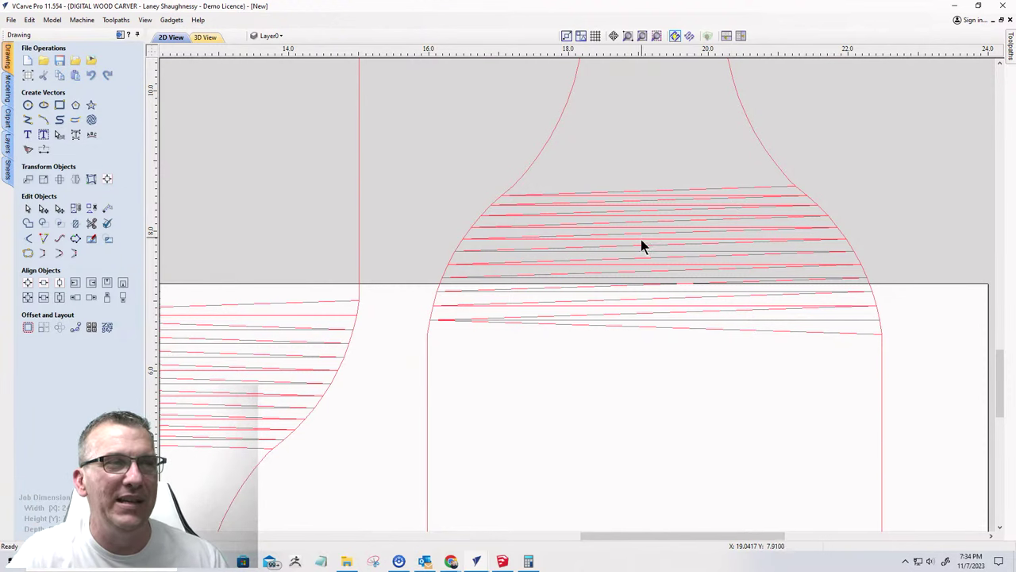
{"action": "scroll", "coordinate": [641, 241], "scroll_direction": "down", "scroll_amount": 2}
{"action": "left_click", "coordinate": [625, 199]}
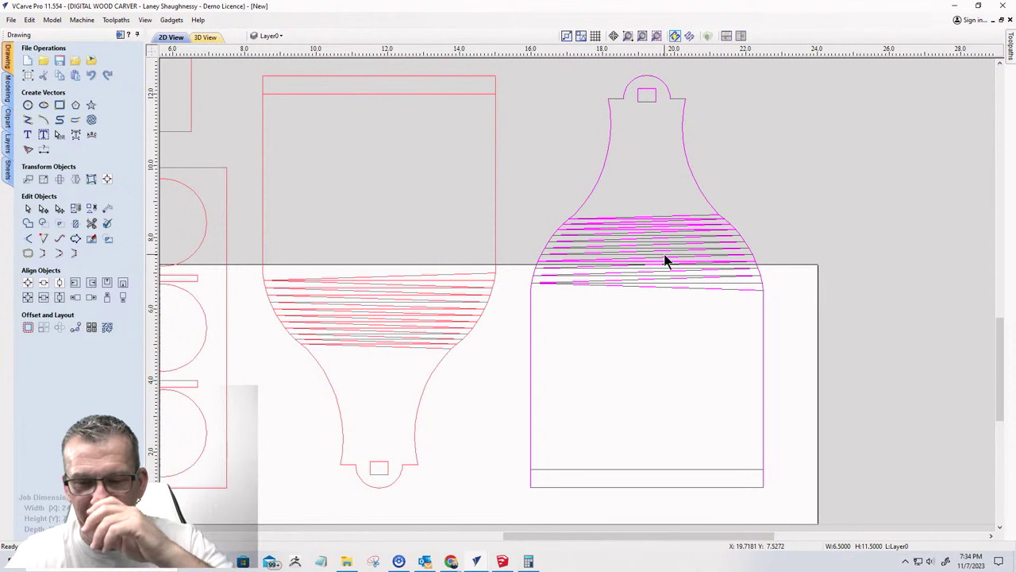
{"action": "scroll", "coordinate": [667, 260], "scroll_direction": "down", "scroll_amount": 1}
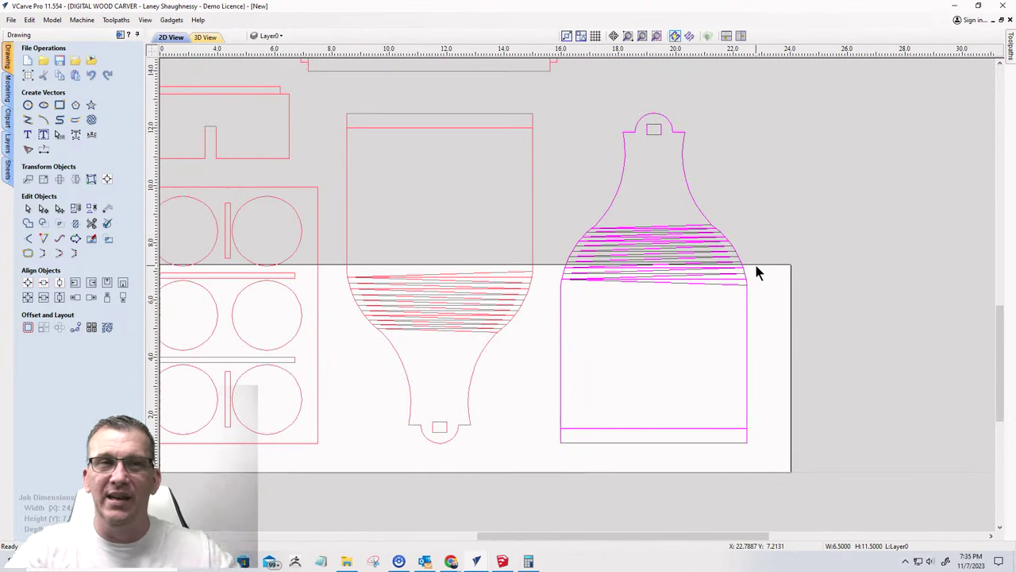
{"action": "scroll", "coordinate": [756, 270], "scroll_direction": "down", "scroll_amount": 6}
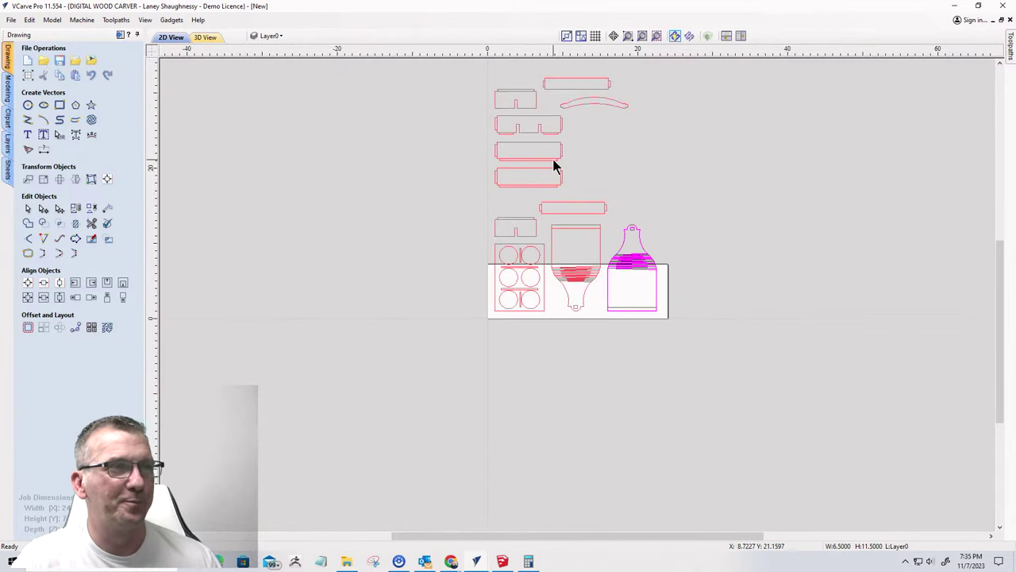
{"action": "scroll", "coordinate": [553, 167], "scroll_direction": "up", "scroll_amount": 8}
{"action": "left_click", "coordinate": [419, 200]}
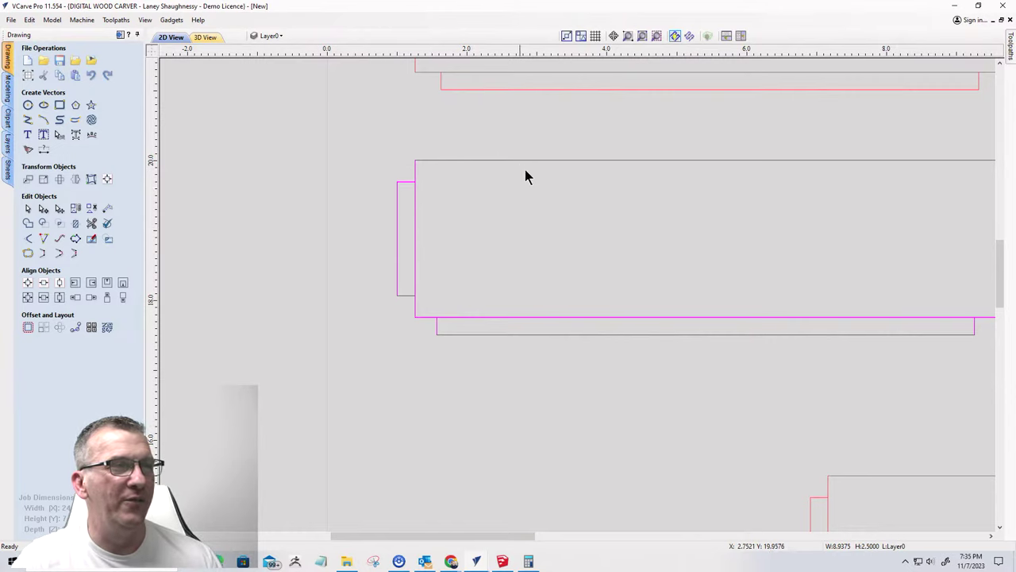
{"action": "scroll", "coordinate": [407, 221], "scroll_direction": "down", "scroll_amount": 2}
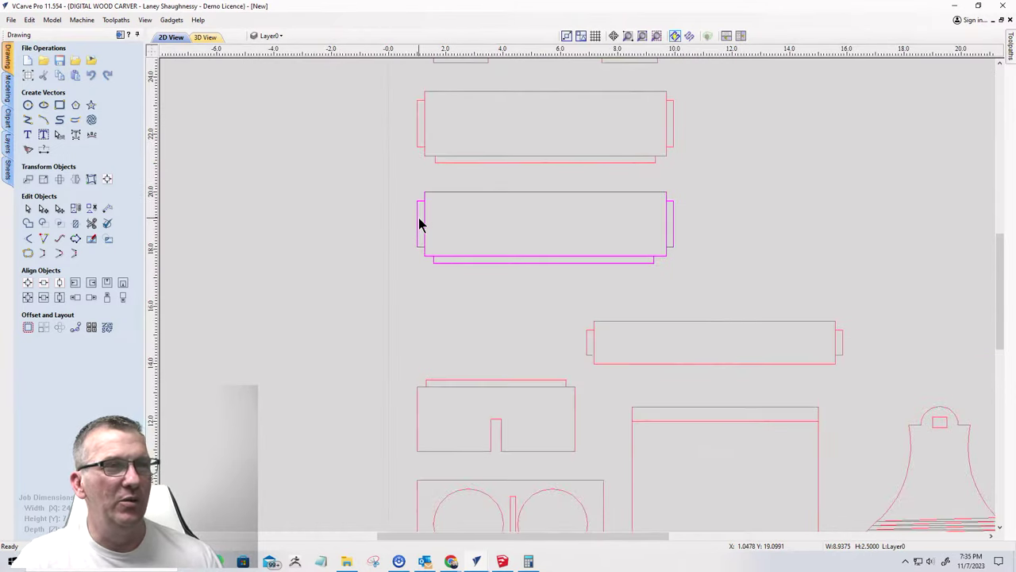
{"action": "scroll", "coordinate": [443, 220], "scroll_direction": "down", "scroll_amount": 3}
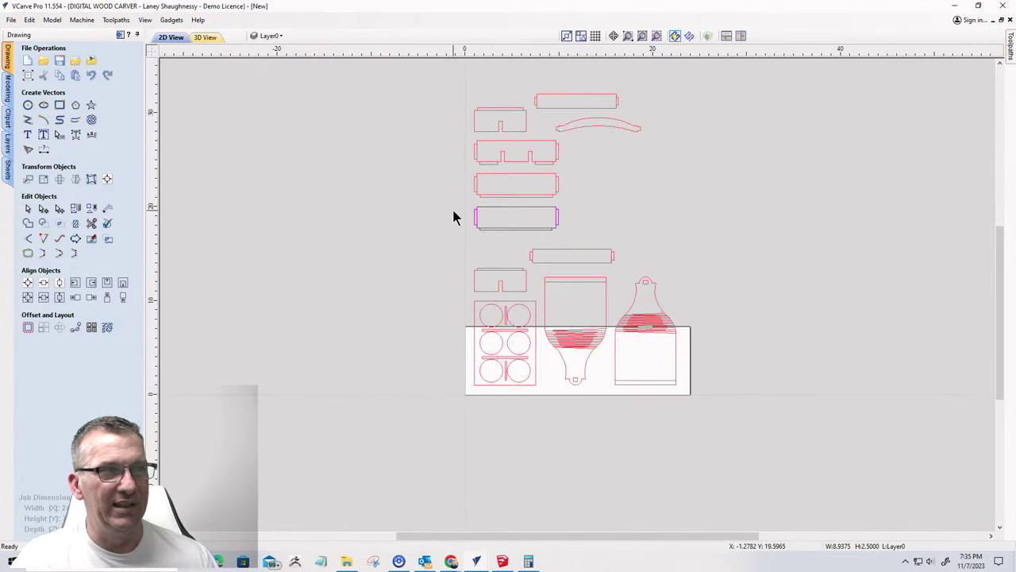
{"action": "scroll", "coordinate": [567, 231], "scroll_direction": "down", "scroll_amount": 1}
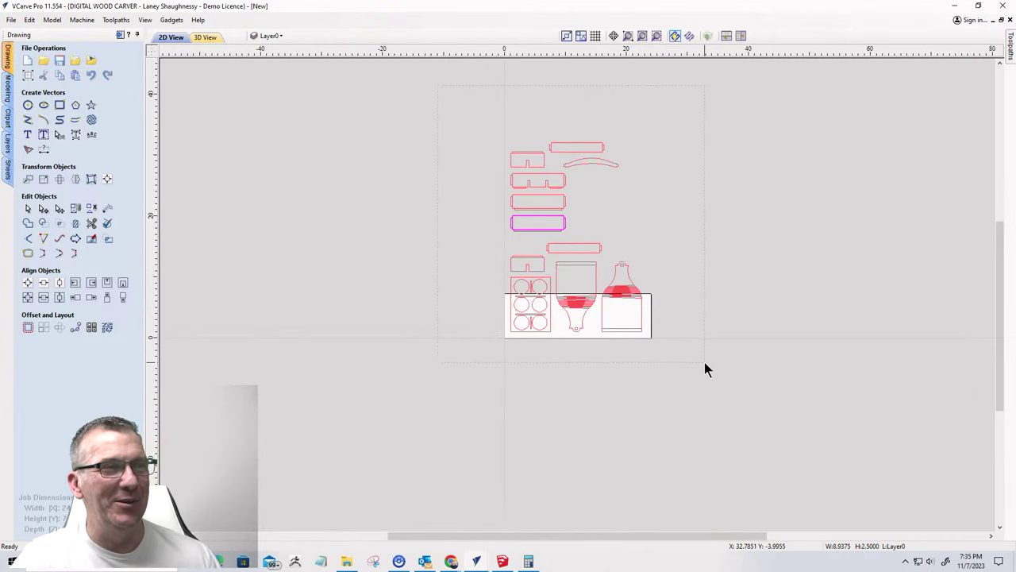
- Select all tote part vectors and bring up the Nest Parts settings
{"action": "key", "text": "ctrl+a"}
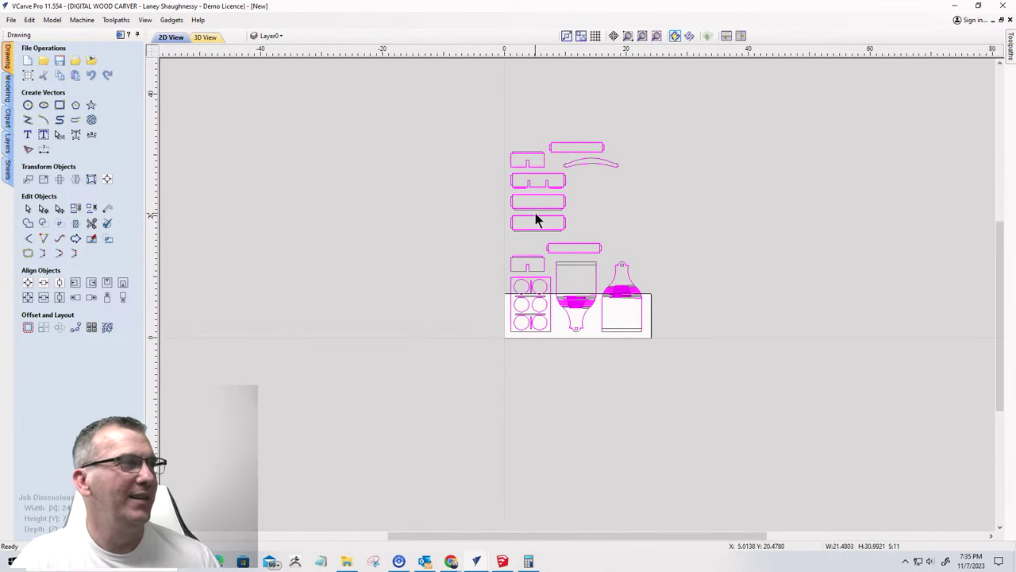
{"action": "left_click", "coordinate": [108, 327]}
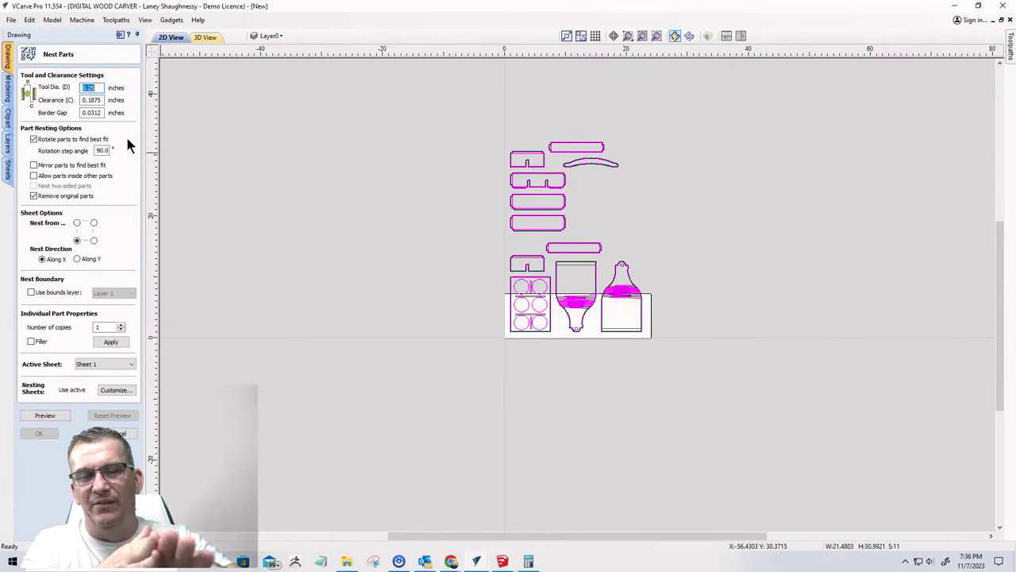
- Enable 'Rotate parts to find best fit', keeping the 90° rotation step
{"action": "left_click", "coordinate": [33, 140]}
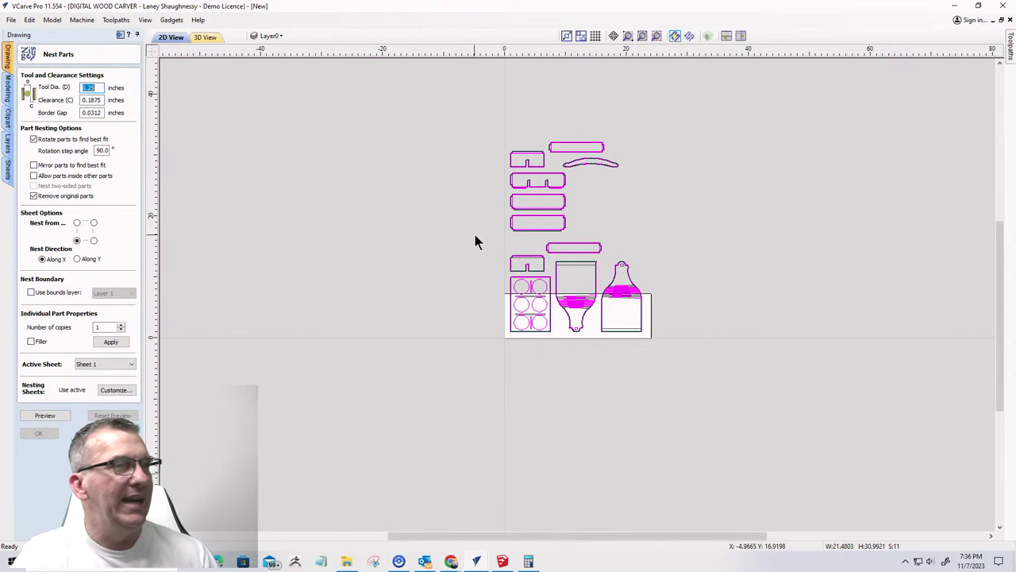
{"action": "scroll", "coordinate": [595, 318], "scroll_direction": "up", "scroll_amount": 3}
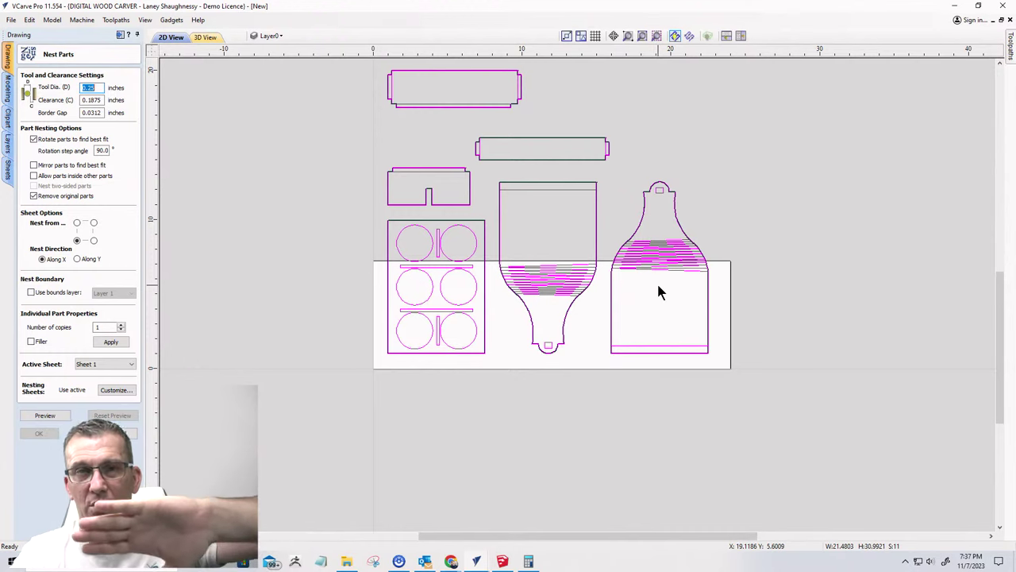
{"action": "scroll", "coordinate": [635, 284], "scroll_direction": "down", "scroll_amount": 3}
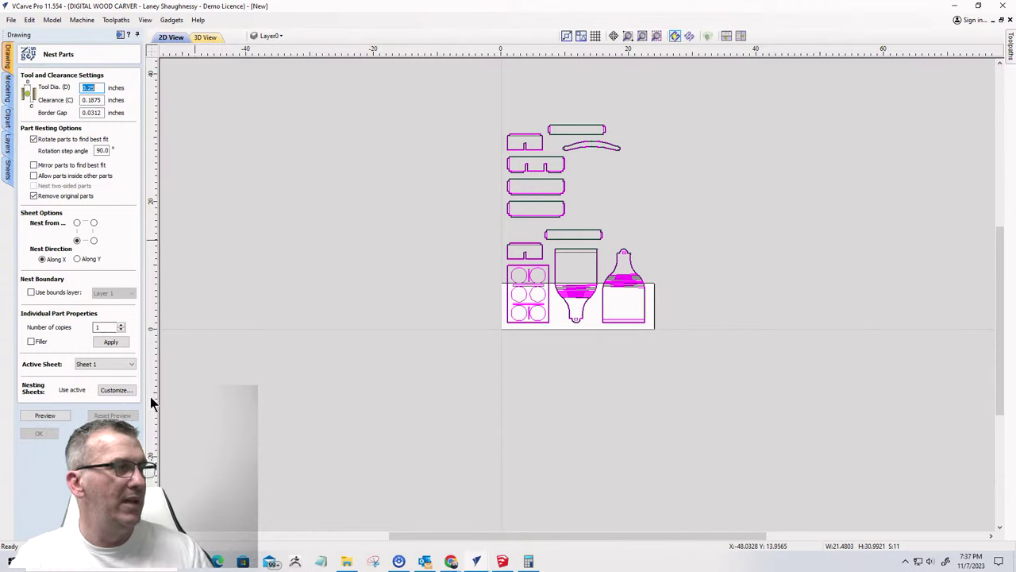
{"action": "left_click", "coordinate": [45, 417]}
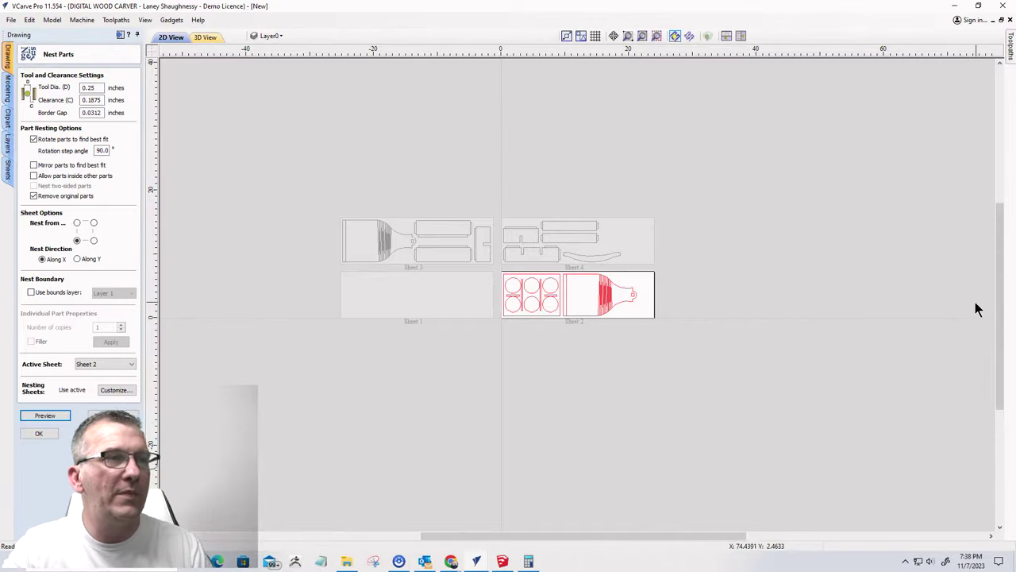
{"action": "scroll", "coordinate": [541, 279], "scroll_direction": "up", "scroll_amount": 5}
{"action": "scroll", "coordinate": [604, 301], "scroll_direction": "down", "scroll_amount": 4}
{"action": "scroll", "coordinate": [626, 347], "scroll_direction": "up", "scroll_amount": 5}
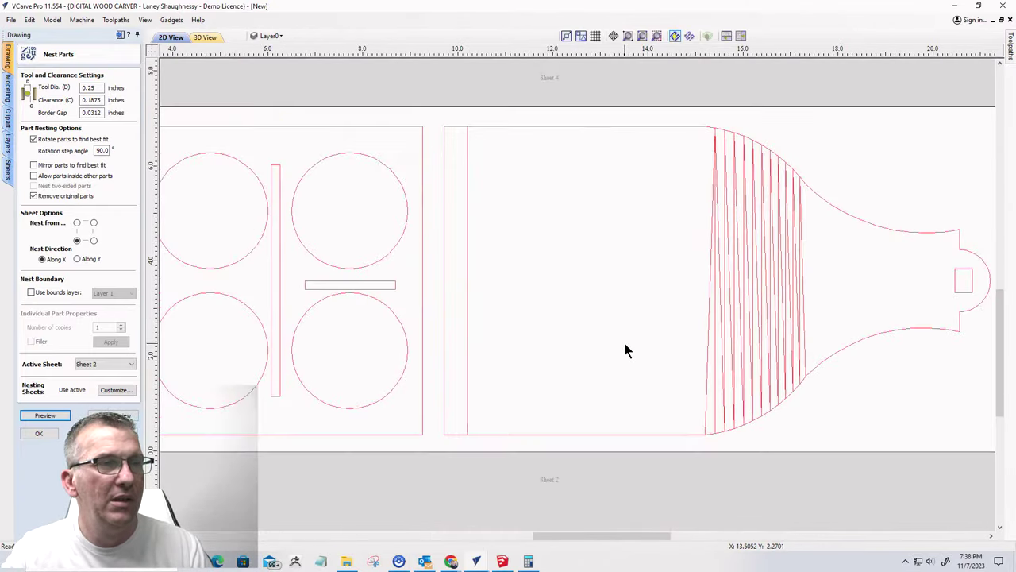
{"action": "scroll", "coordinate": [626, 347], "scroll_direction": "down", "scroll_amount": 4}
{"action": "scroll", "coordinate": [544, 181], "scroll_direction": "up", "scroll_amount": 3}
{"action": "scroll", "coordinate": [547, 184], "scroll_direction": "down", "scroll_amount": 6}
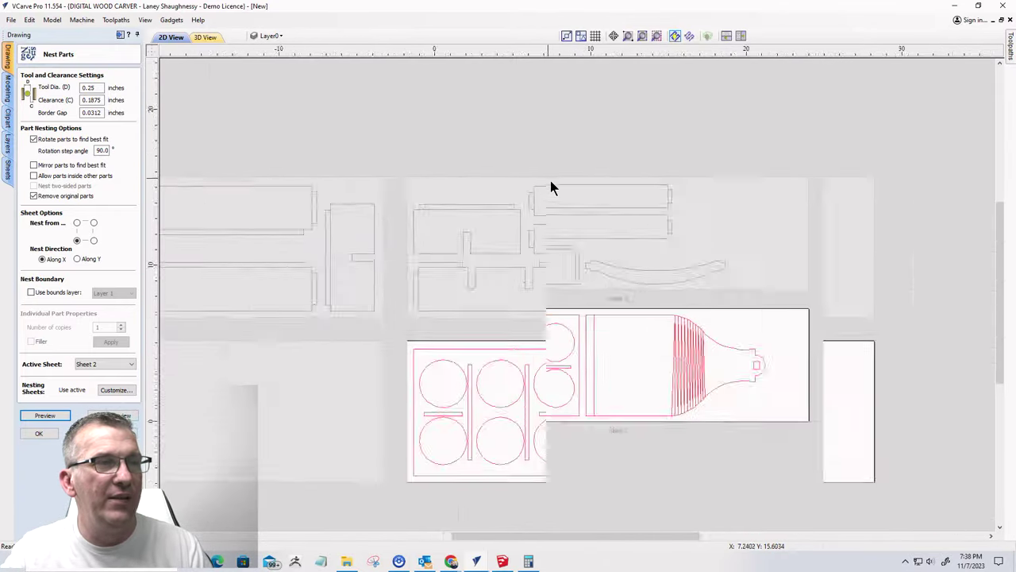
{"action": "scroll", "coordinate": [418, 266], "scroll_direction": "up", "scroll_amount": 4}
{"action": "scroll", "coordinate": [534, 266], "scroll_direction": "down", "scroll_amount": 5}
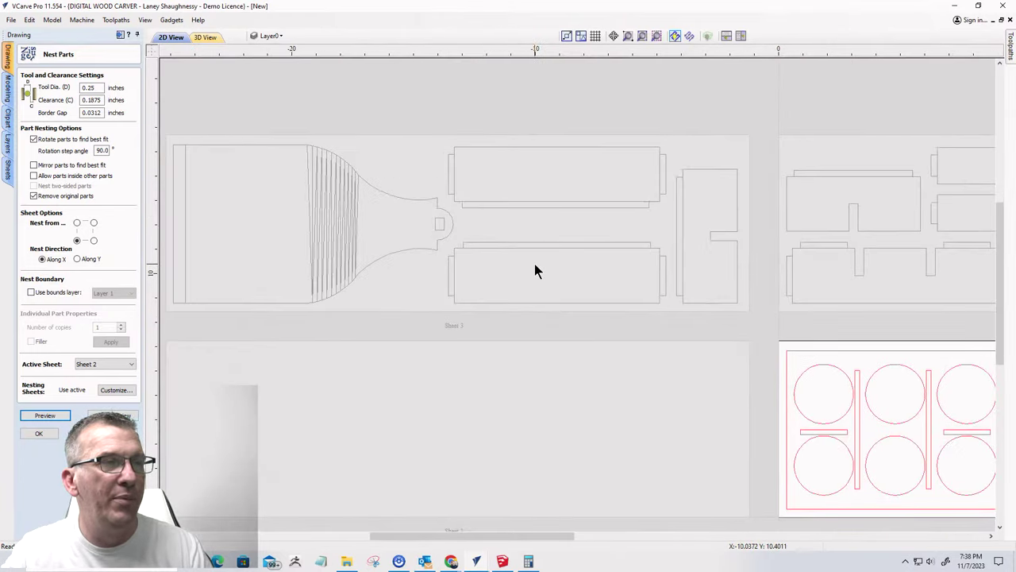
{"action": "scroll", "coordinate": [542, 278], "scroll_direction": "up", "scroll_amount": 2}
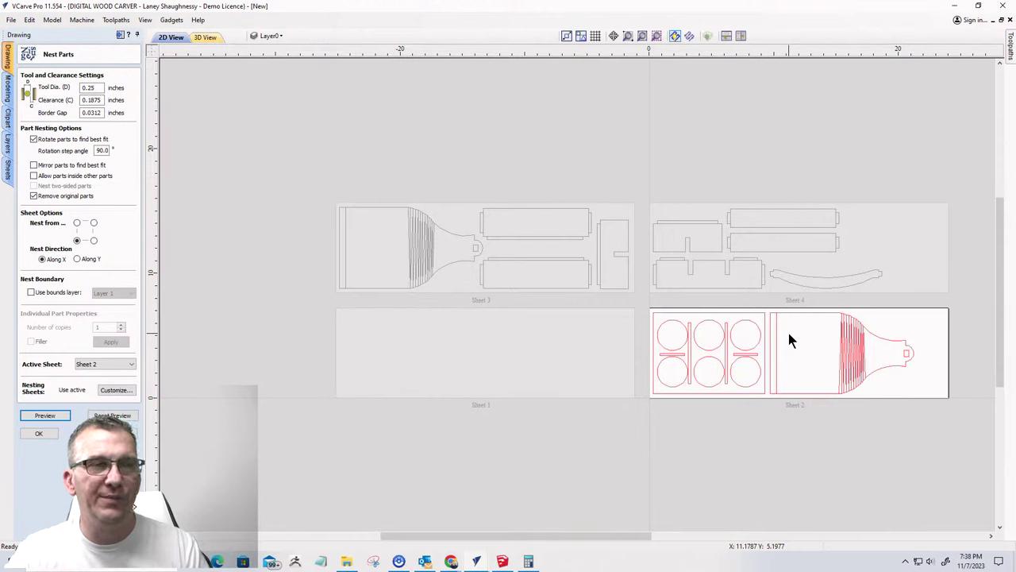
{"action": "left_click", "coordinate": [104, 364]}
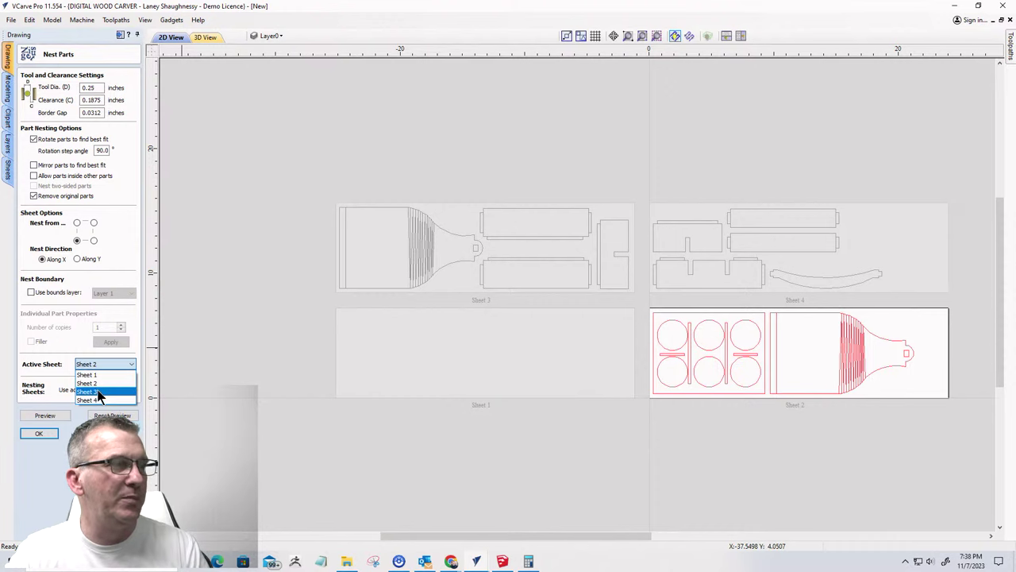
{"action": "left_click", "coordinate": [96, 389]}
{"action": "left_click", "coordinate": [101, 391]}
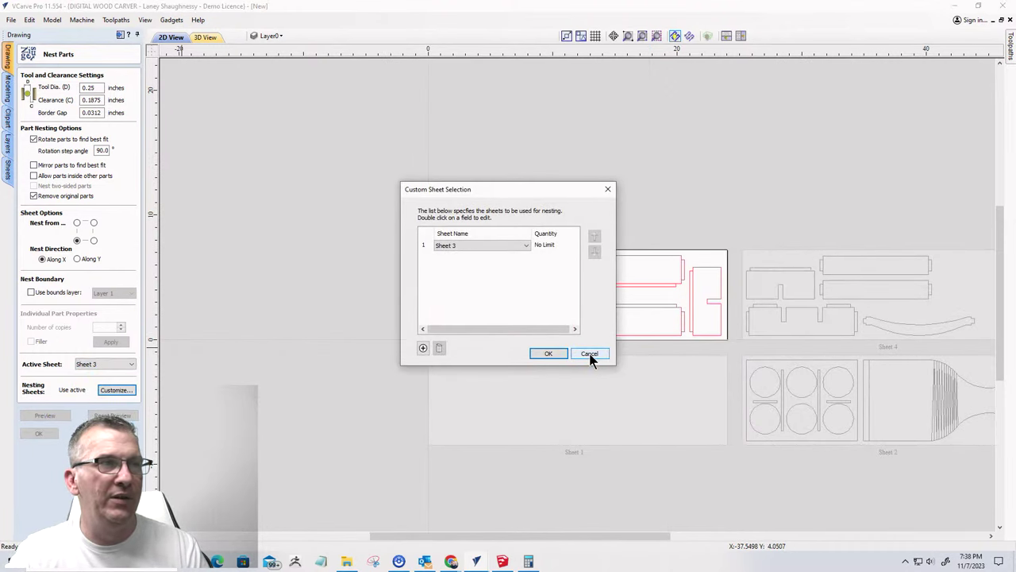
{"action": "left_click", "coordinate": [589, 354]}
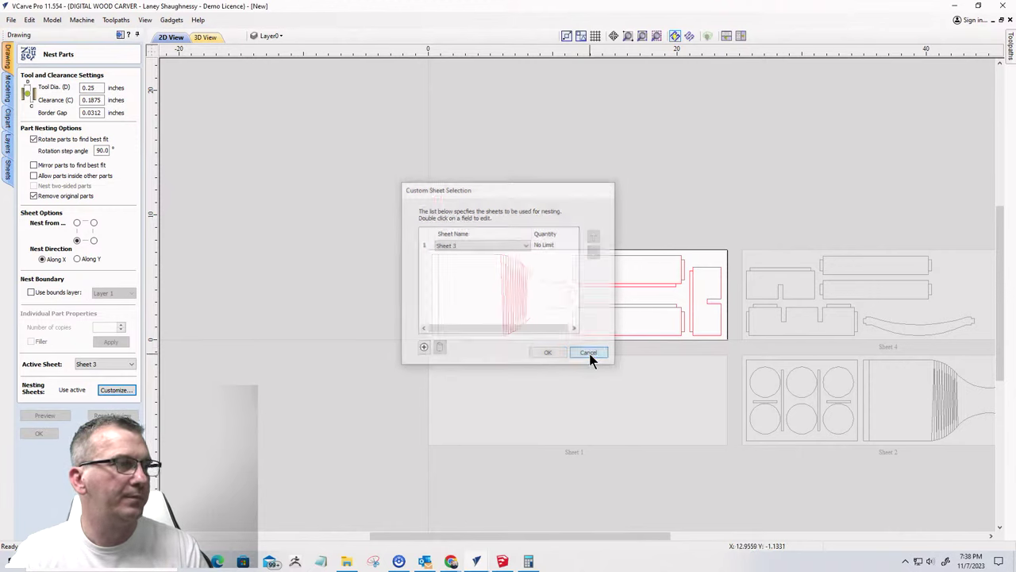
{"action": "left_click", "coordinate": [133, 365]}
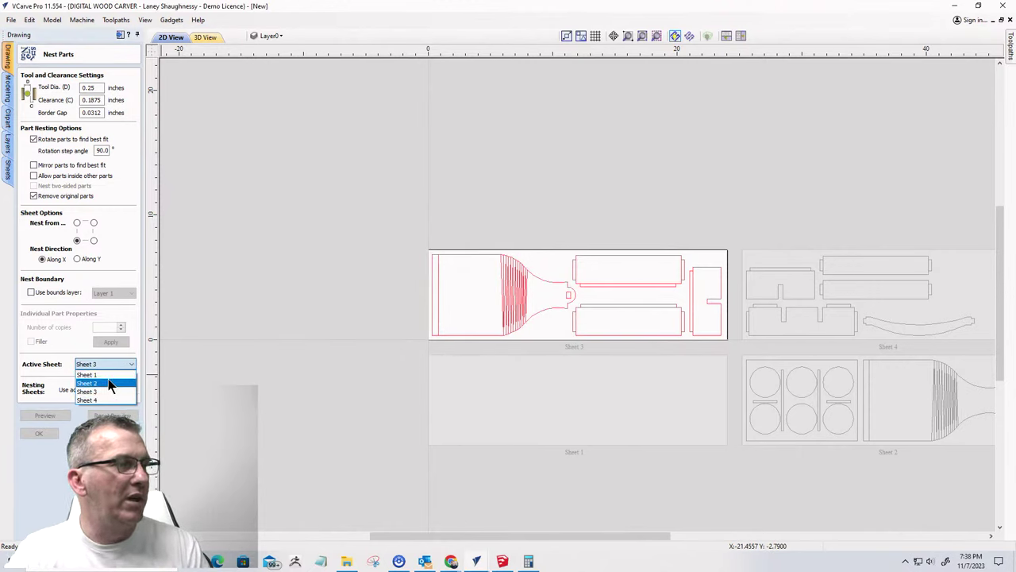
{"action": "left_click", "coordinate": [106, 382]}
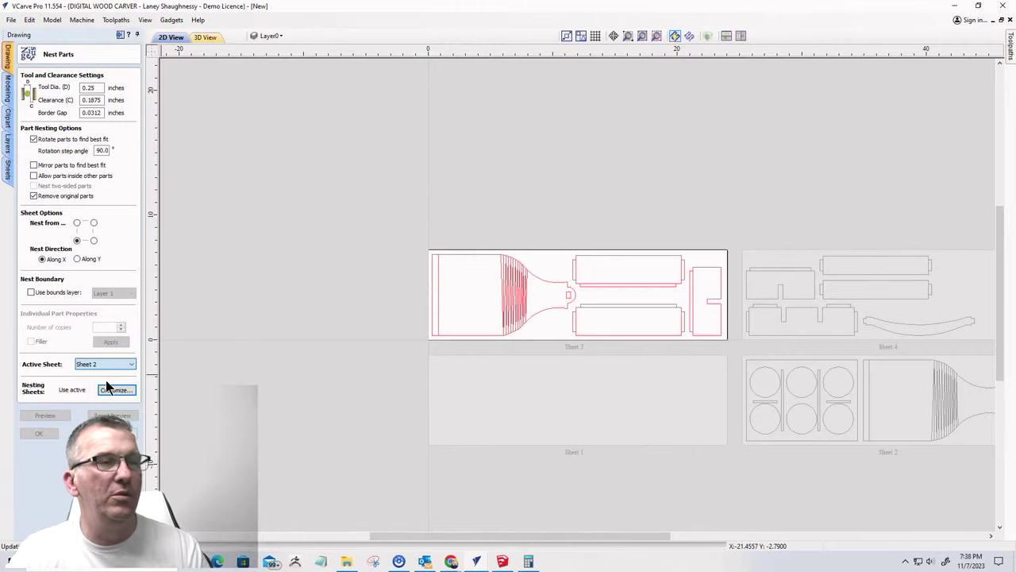
{"action": "scroll", "coordinate": [624, 277], "scroll_direction": "up", "scroll_amount": 5}
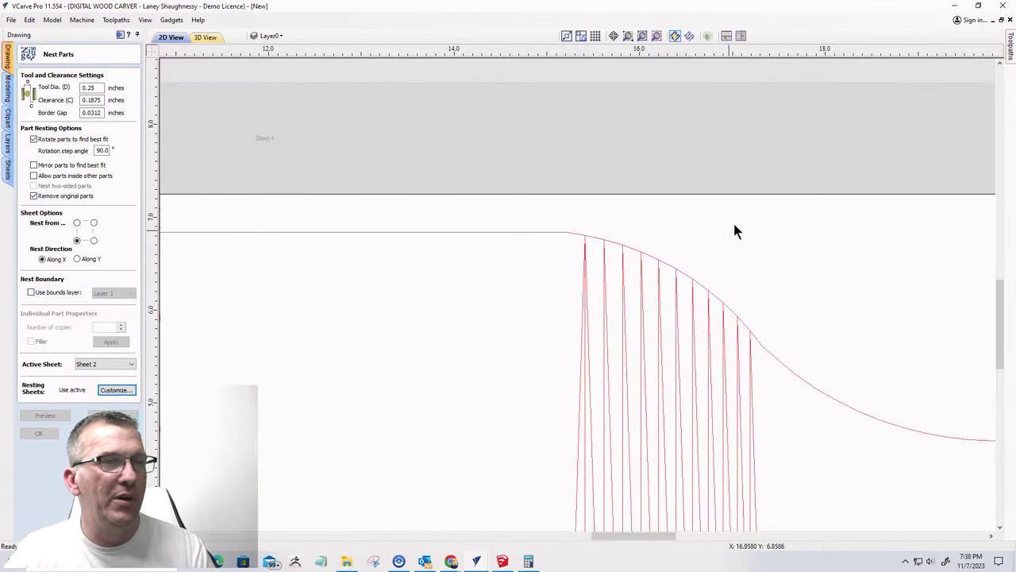
{"action": "scroll", "coordinate": [735, 230], "scroll_direction": "down", "scroll_amount": 4}
{"action": "scroll", "coordinate": [733, 196], "scroll_direction": "up", "scroll_amount": 2}
{"action": "scroll", "coordinate": [803, 291], "scroll_direction": "down", "scroll_amount": 1}
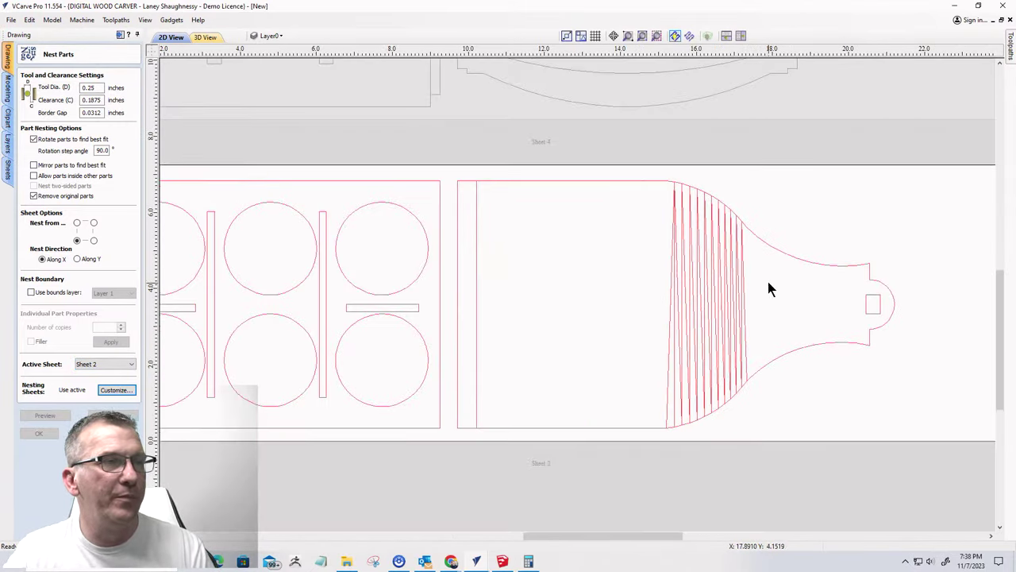
{"action": "scroll", "coordinate": [768, 283], "scroll_direction": "up", "scroll_amount": 1}
{"action": "scroll", "coordinate": [766, 283], "scroll_direction": "down", "scroll_amount": 1}
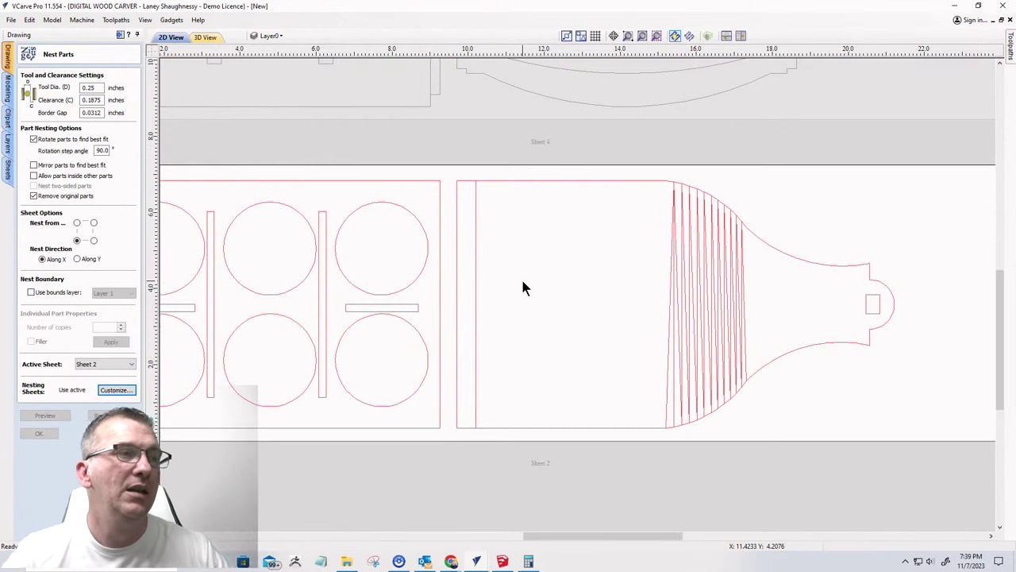
- Select the bottle-shaped part on Sheet 2 and close the Nest Parts form
{"action": "left_click", "coordinate": [577, 181]}
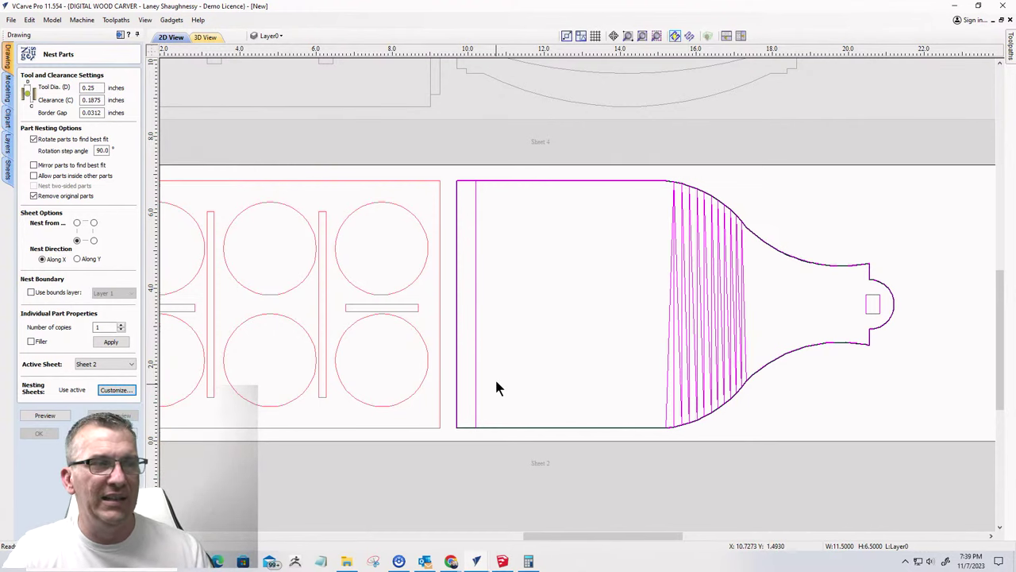
{"action": "scroll", "coordinate": [887, 324], "scroll_direction": "down", "scroll_amount": 3}
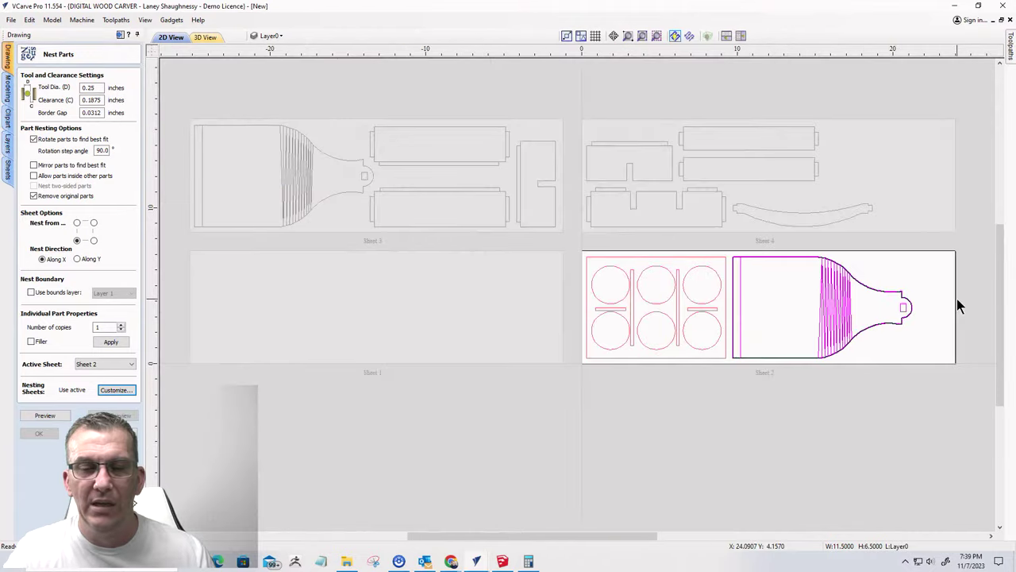
{"action": "scroll", "coordinate": [842, 369], "scroll_direction": "up", "scroll_amount": 3}
{"action": "scroll", "coordinate": [804, 375], "scroll_direction": "down", "scroll_amount": 3}
{"action": "scroll", "coordinate": [698, 278], "scroll_direction": "up", "scroll_amount": 3}
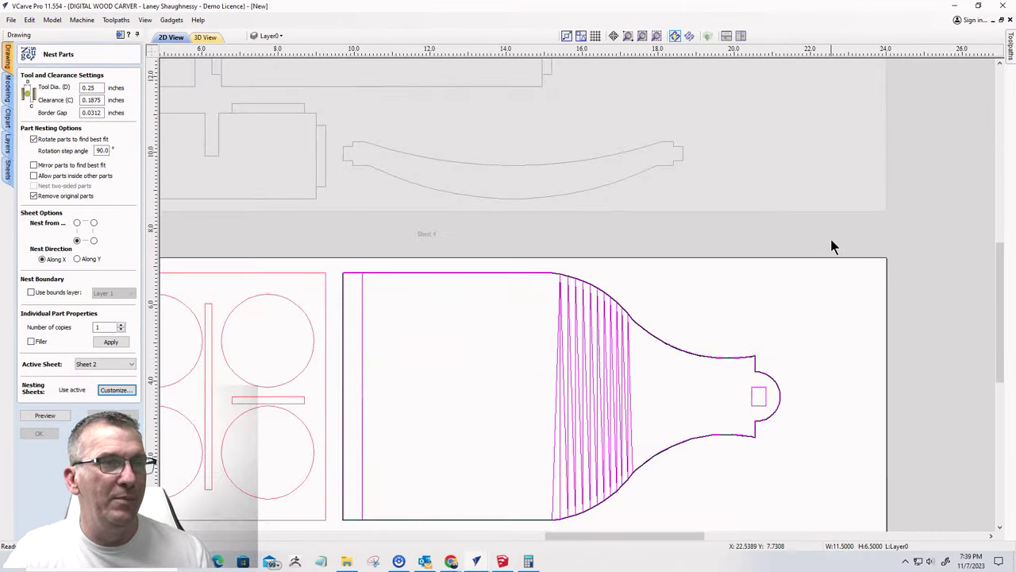
{"action": "scroll", "coordinate": [830, 245], "scroll_direction": "down", "scroll_amount": 2}
{"action": "scroll", "coordinate": [720, 437], "scroll_direction": "up", "scroll_amount": 3}
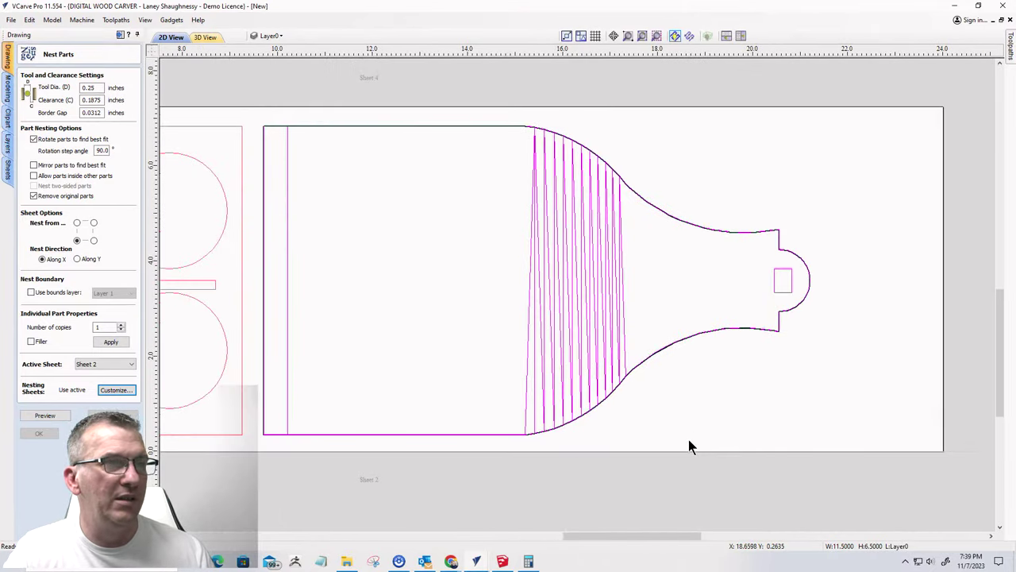
{"action": "left_click", "coordinate": [665, 304]}
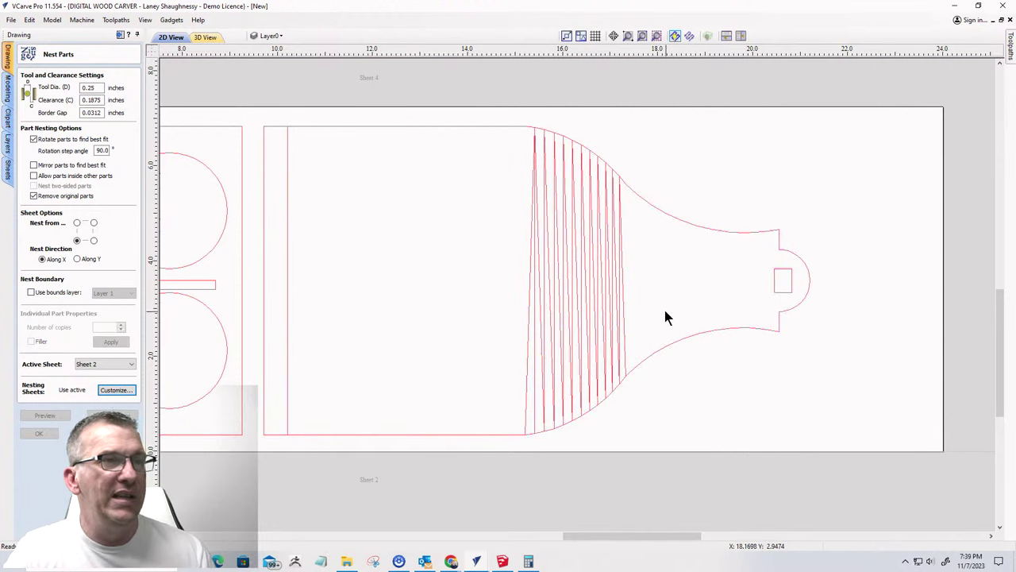
{"action": "left_click", "coordinate": [497, 212]}
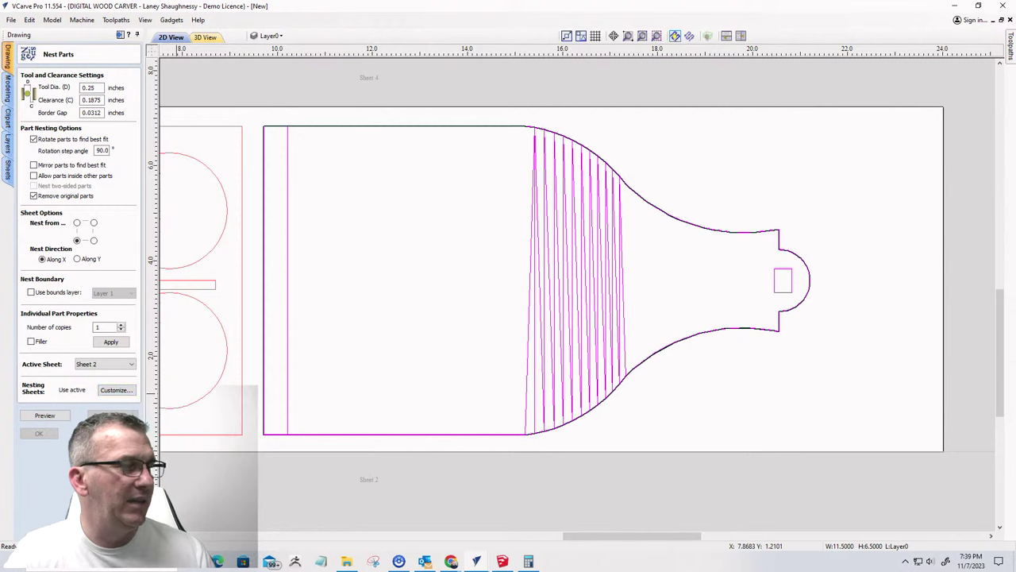
{"action": "key", "text": "Escape"}
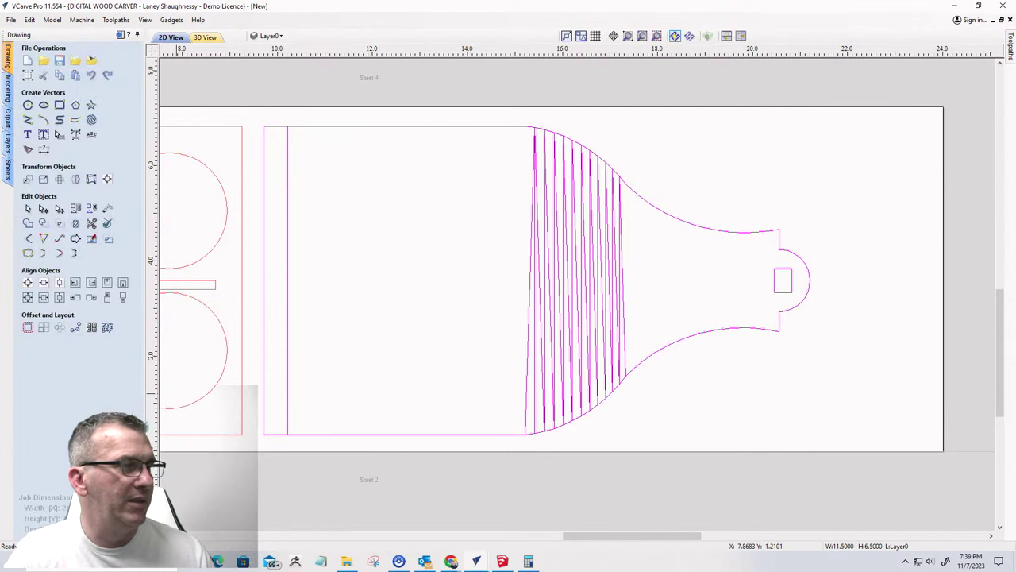
- Ungroup the bottle part and window-select its separate vectors
{"action": "left_click", "coordinate": [92, 209]}
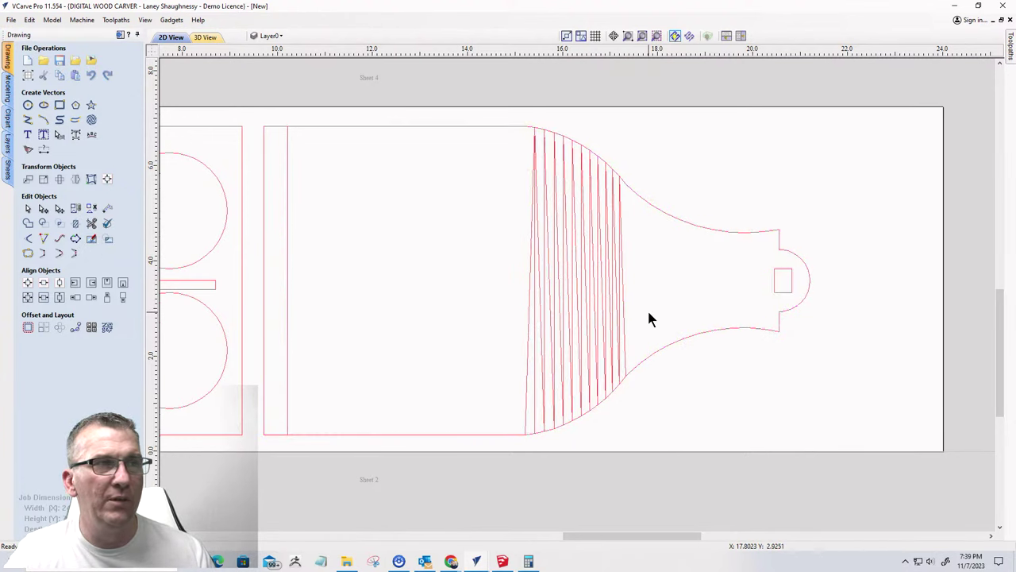
{"action": "left_click_drag", "start_coordinate": [647, 310], "coordinate": [435, 249]}
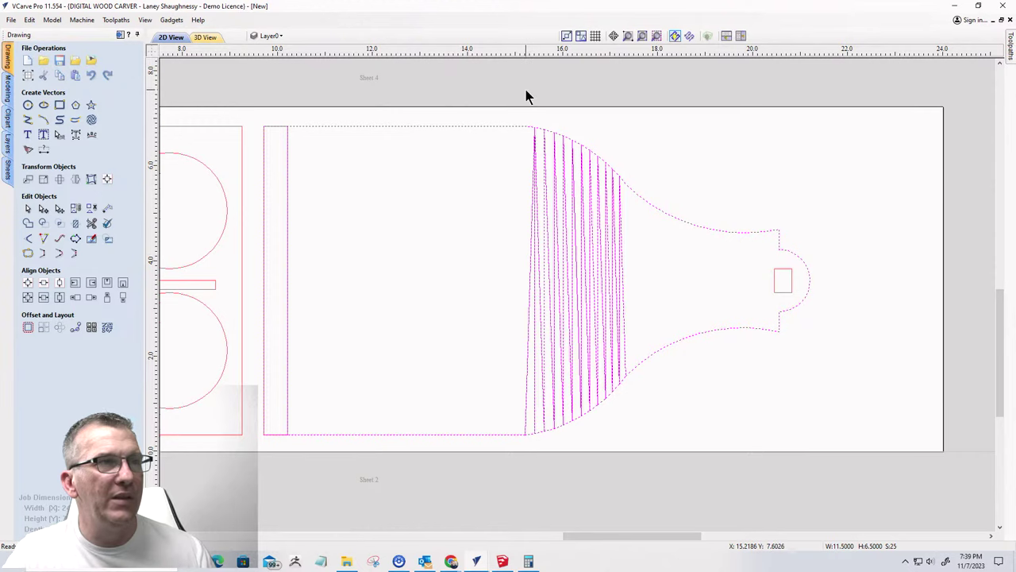
{"action": "scroll", "coordinate": [563, 195], "scroll_direction": "up", "scroll_amount": 10}
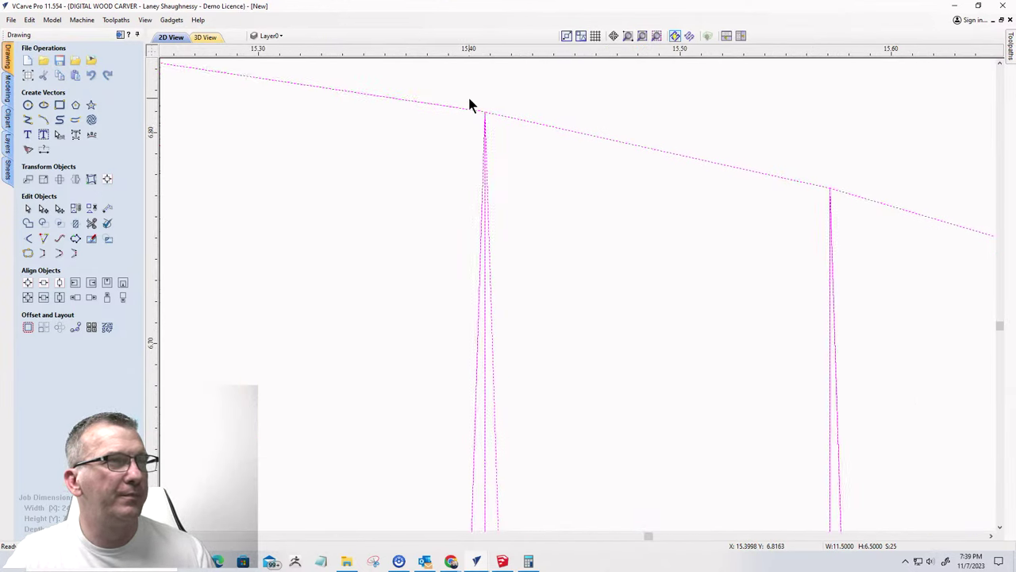
{"action": "scroll", "coordinate": [469, 100], "scroll_direction": "up", "scroll_amount": 6}
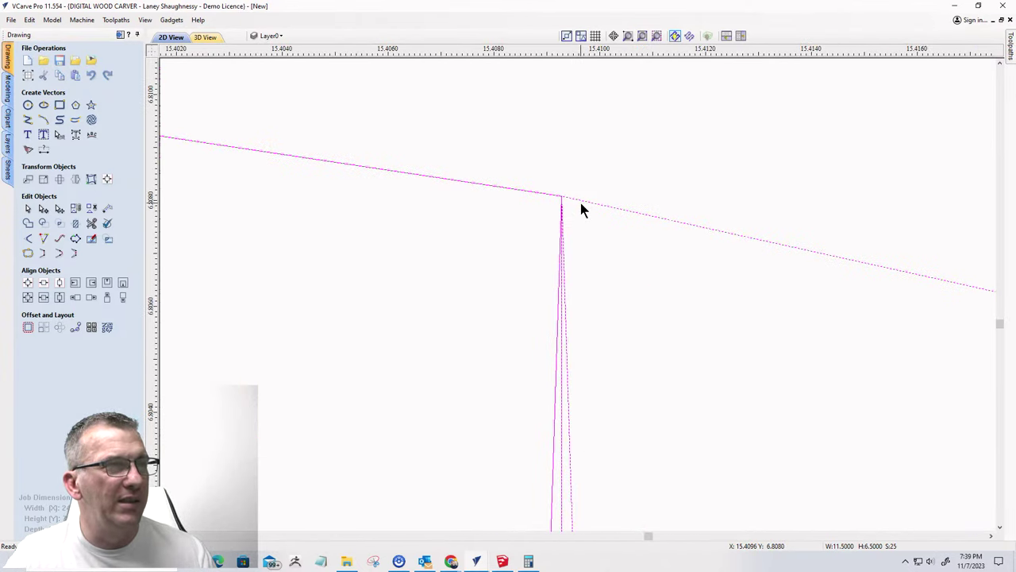
{"action": "scroll", "coordinate": [567, 227], "scroll_direction": "down", "scroll_amount": 5}
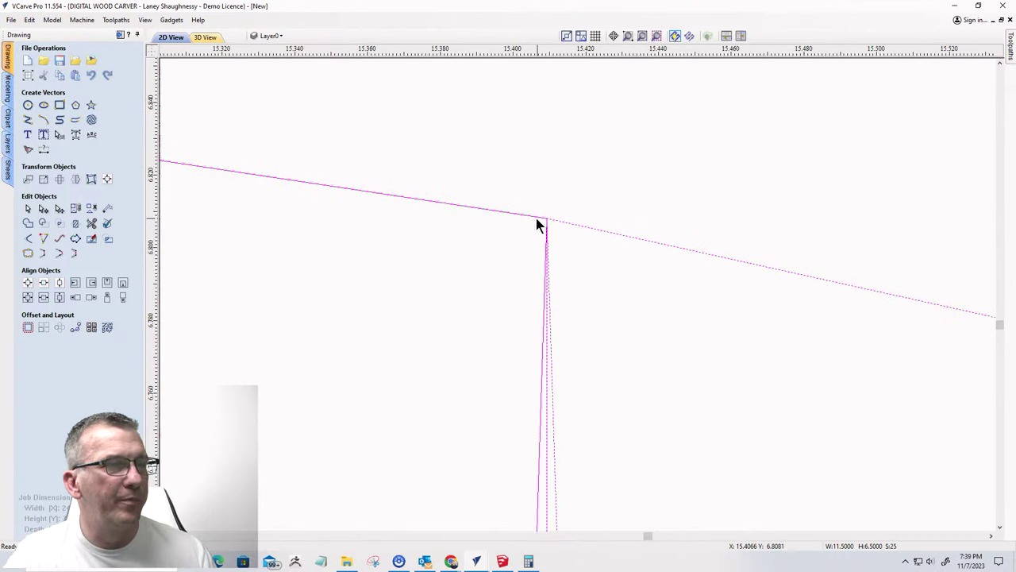
{"action": "scroll", "coordinate": [525, 221], "scroll_direction": "down", "scroll_amount": 10}
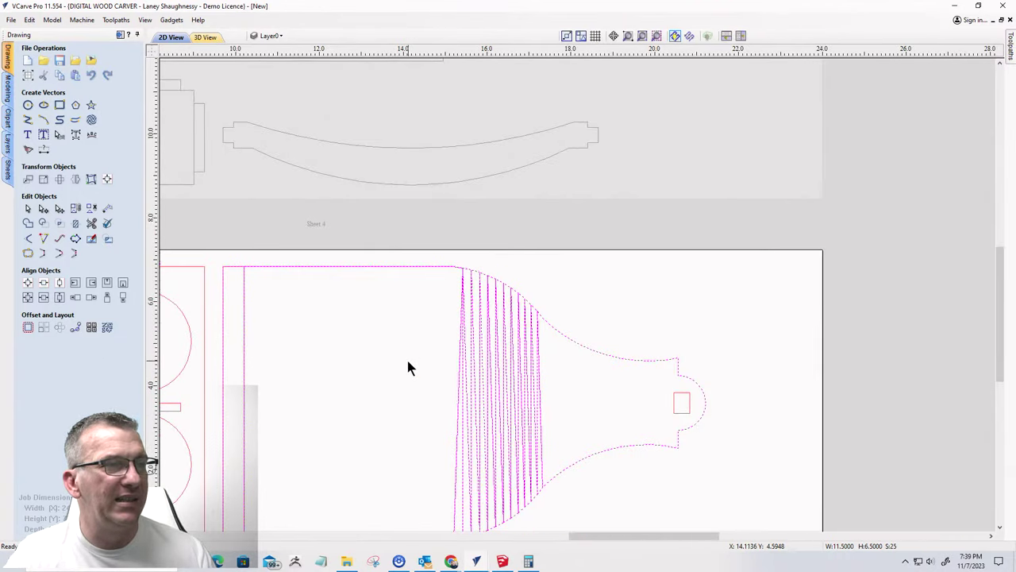
{"action": "left_click", "coordinate": [406, 366]}
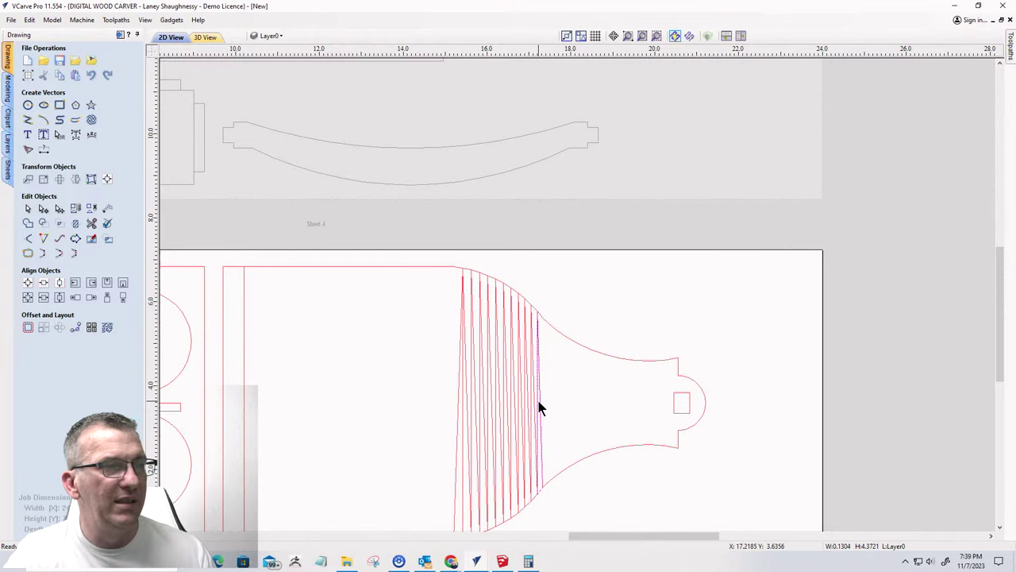
- Reselect the bottle's outline and shoulder lines and zoom in to inspect them
{"action": "scroll", "coordinate": [547, 512], "scroll_direction": "up", "scroll_amount": 6}
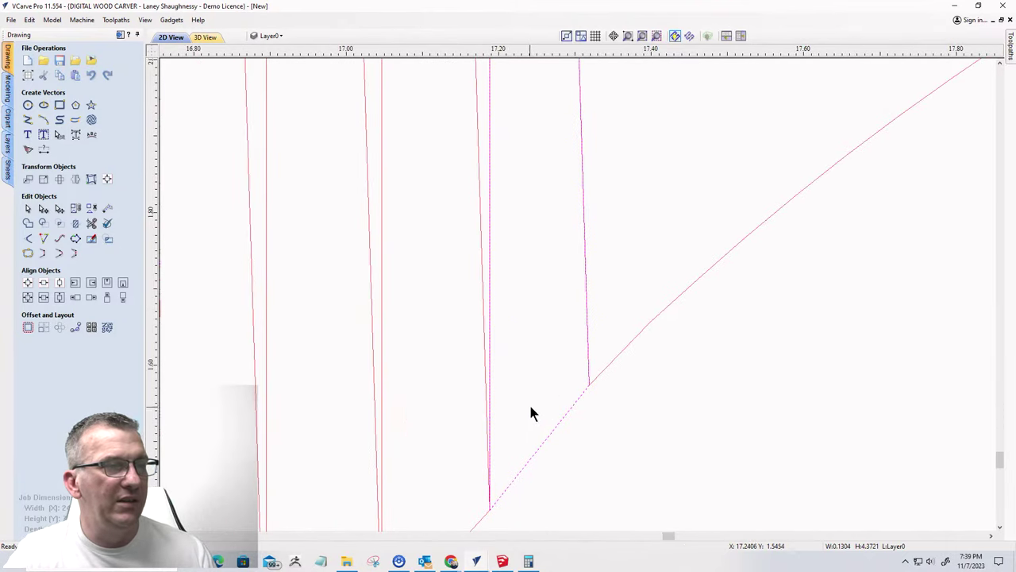
{"action": "scroll", "coordinate": [754, 159], "scroll_direction": "down", "scroll_amount": 2}
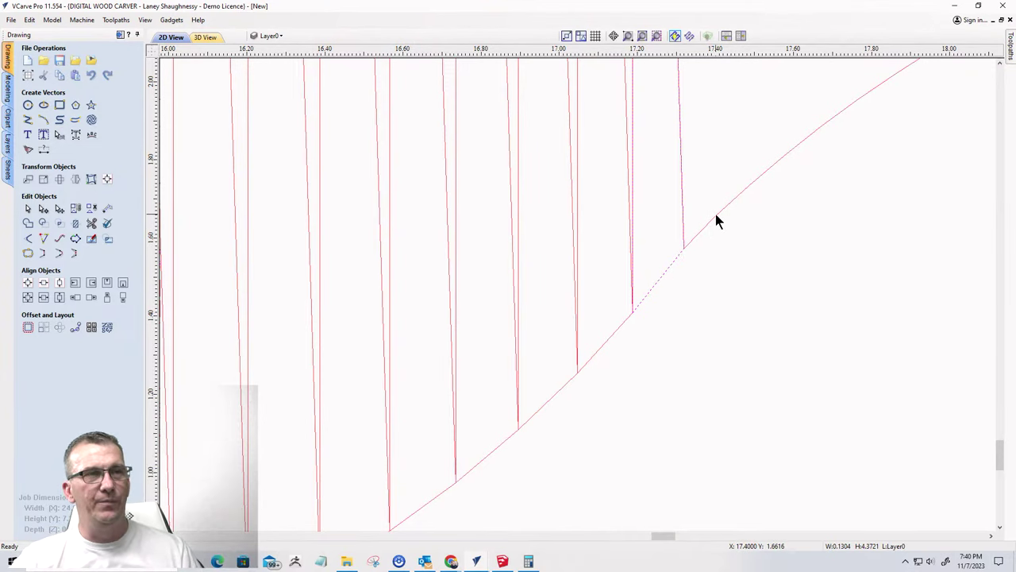
{"action": "scroll", "coordinate": [712, 226], "scroll_direction": "down", "scroll_amount": 3}
{"action": "scroll", "coordinate": [639, 361], "scroll_direction": "down", "scroll_amount": 2}
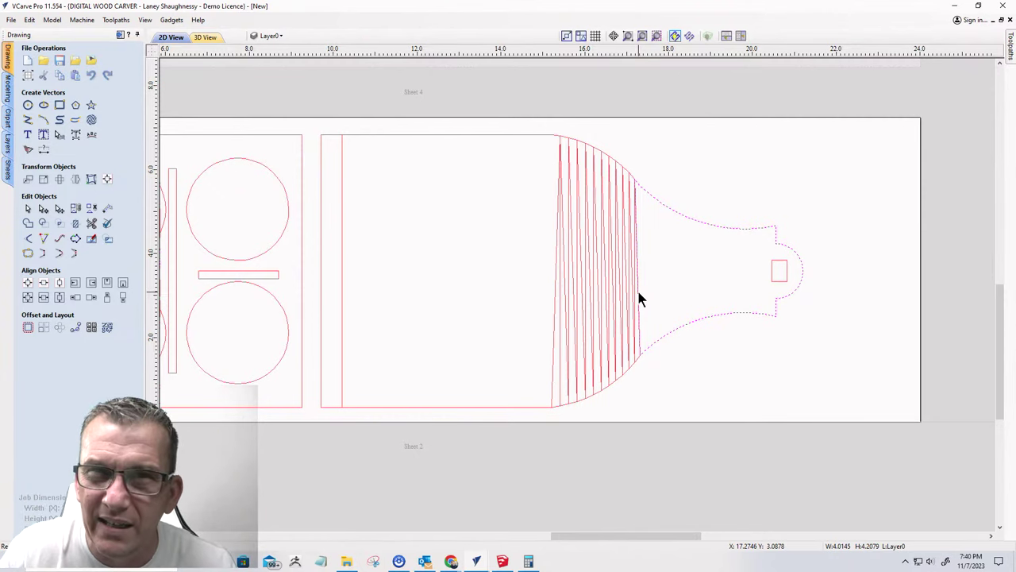
{"action": "mouse_move", "coordinate": [671, 280]}
{"action": "left_mouse_down"}
{"action": "mouse_move", "coordinate": [524, 229]}
{"action": "mouse_move", "coordinate": [491, 354]}
{"action": "left_mouse_up"}
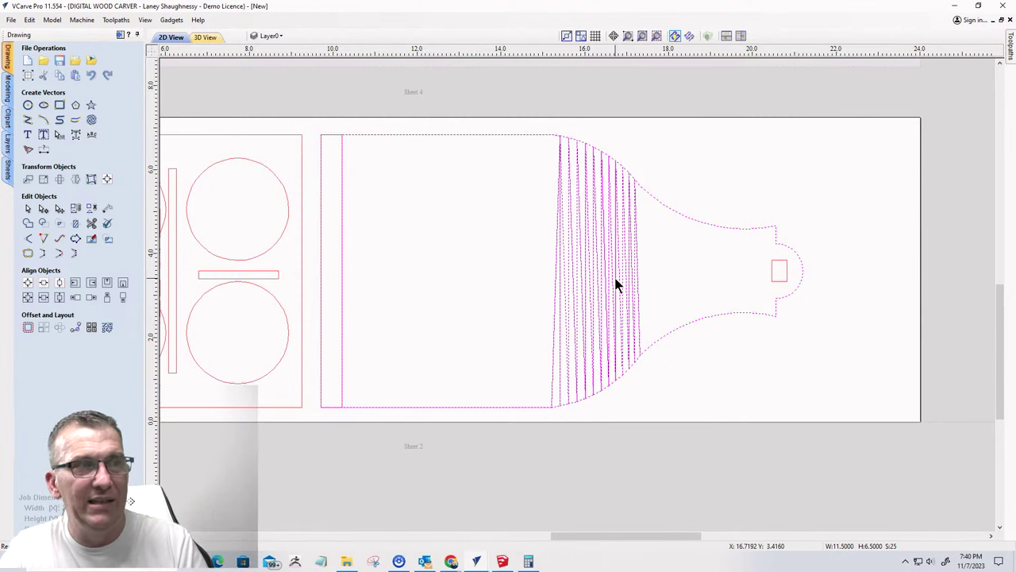
{"action": "scroll", "coordinate": [615, 277], "scroll_direction": "up", "scroll_amount": 3}
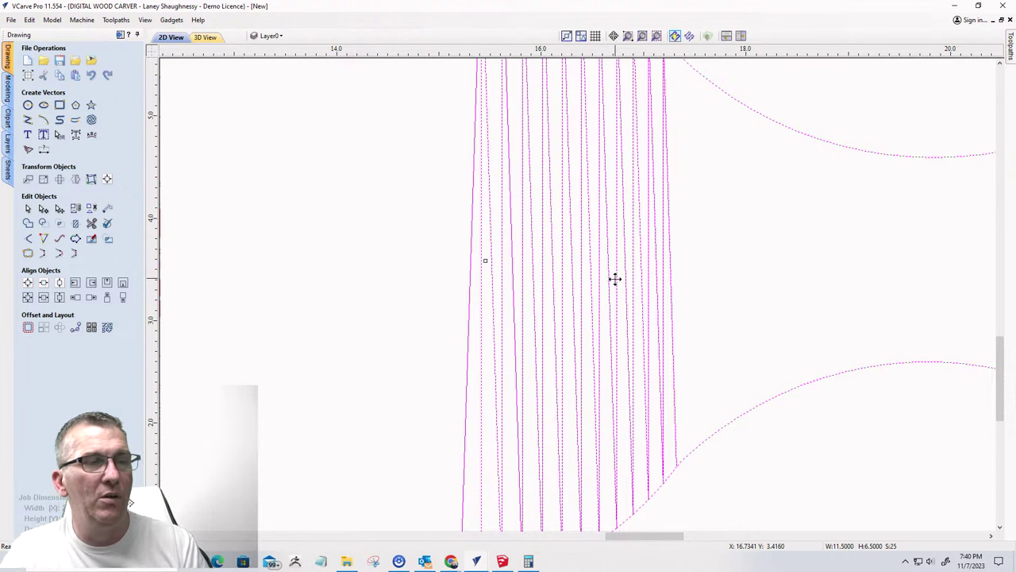
{"action": "scroll", "coordinate": [615, 277], "scroll_direction": "down", "scroll_amount": 3}
{"action": "left_click", "coordinate": [537, 279]}
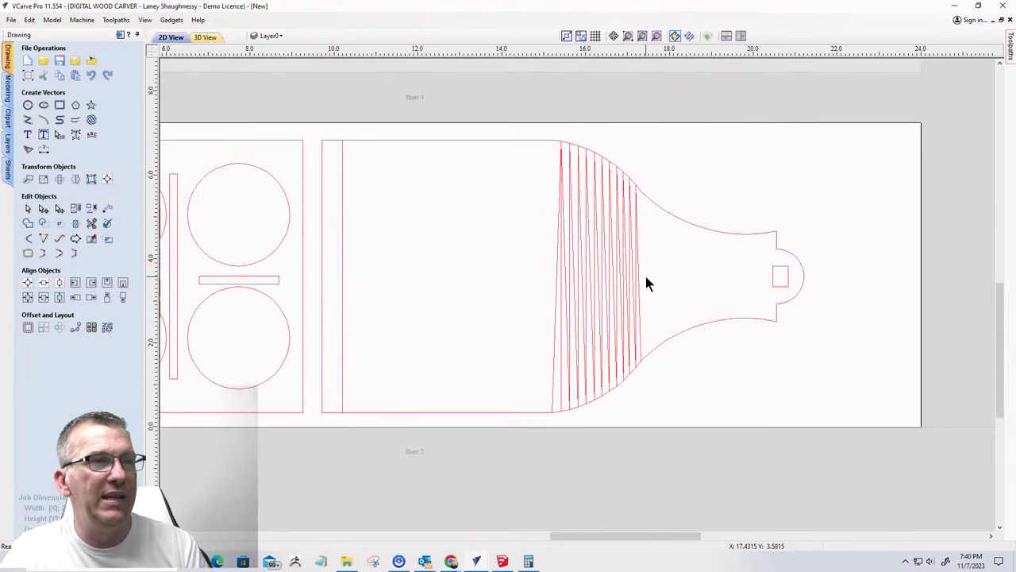
{"action": "left_click_drag", "start_coordinate": [547, 257], "coordinate": [547, 257]}
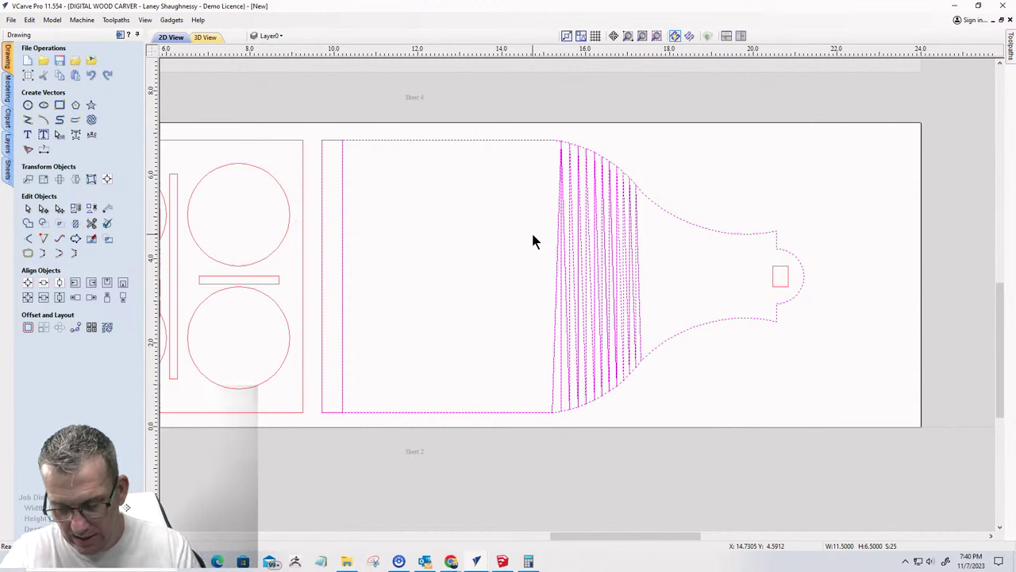
{"action": "key", "text": "Delete"}
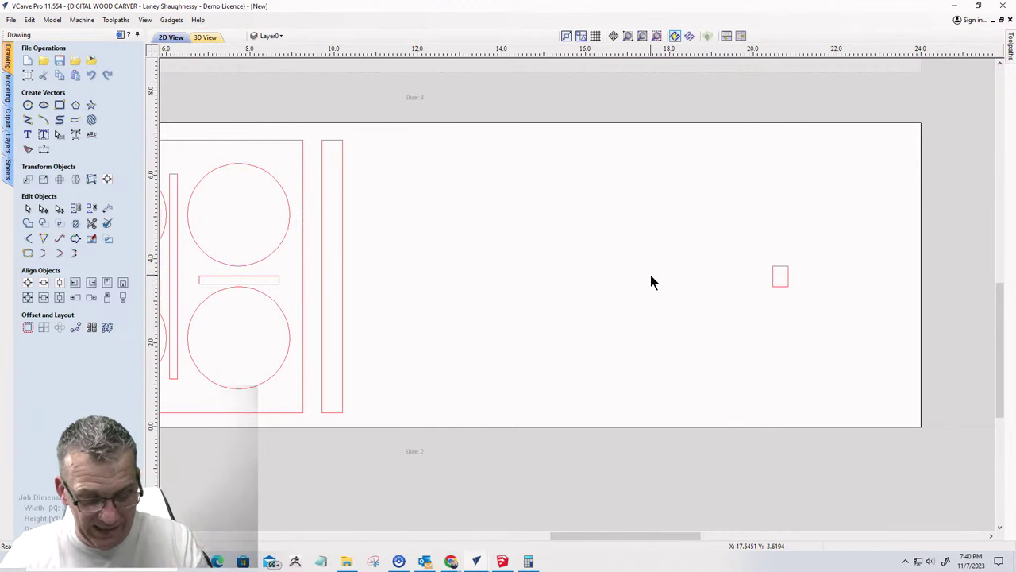
{"action": "key", "text": "ctrl+z"}
{"action": "scroll", "coordinate": [560, 163], "scroll_direction": "up", "scroll_amount": 5}
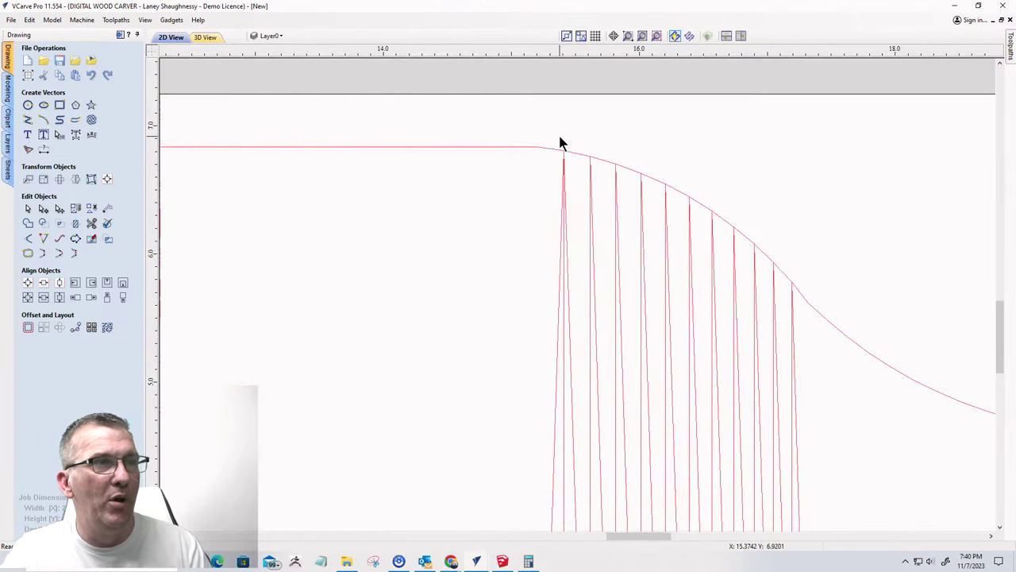
{"action": "scroll", "coordinate": [566, 171], "scroll_direction": "up", "scroll_amount": 2}
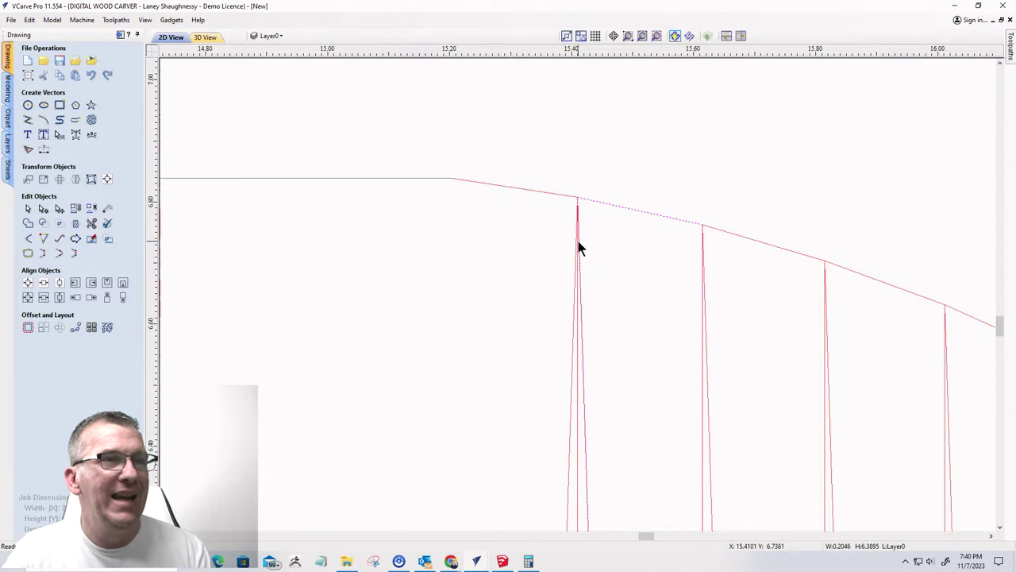
{"action": "scroll", "coordinate": [585, 216], "scroll_direction": "down", "scroll_amount": 10}
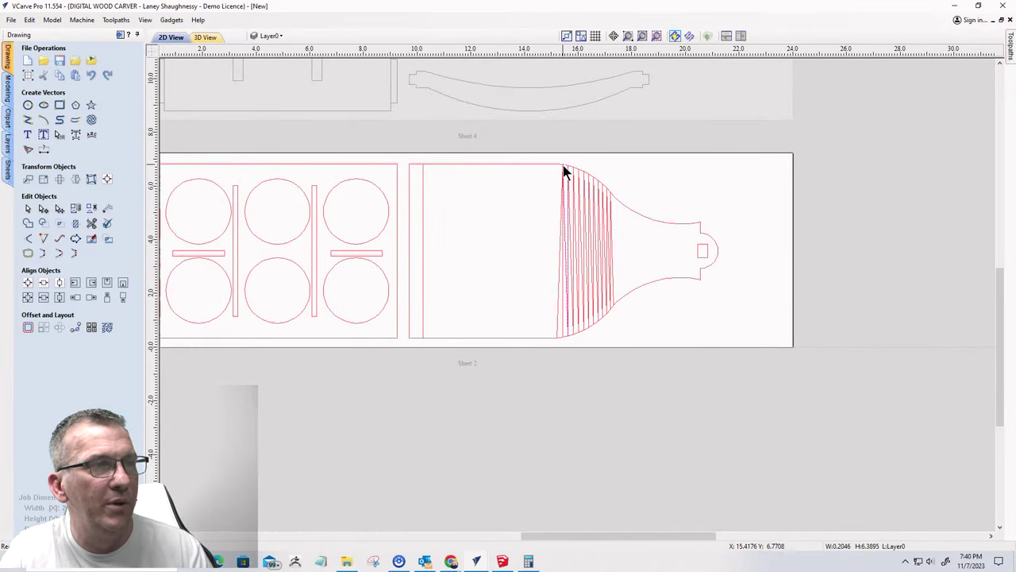
{"action": "left_click_drag", "start_coordinate": [566, 160], "coordinate": [656, 305]}
{"action": "scroll", "coordinate": [642, 393], "scroll_direction": "up", "scroll_amount": 6}
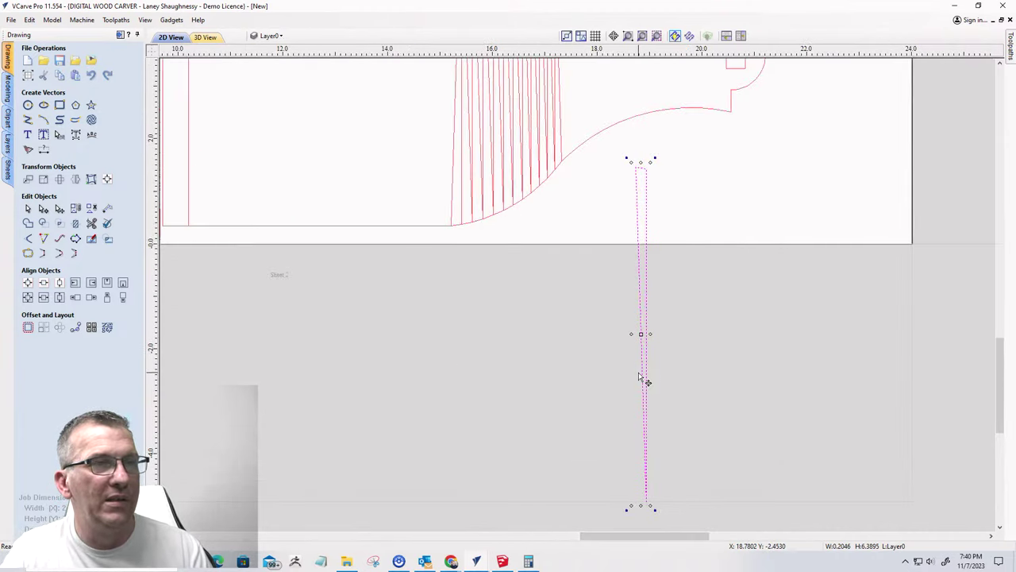
{"action": "scroll", "coordinate": [619, 274], "scroll_direction": "down", "scroll_amount": 2}
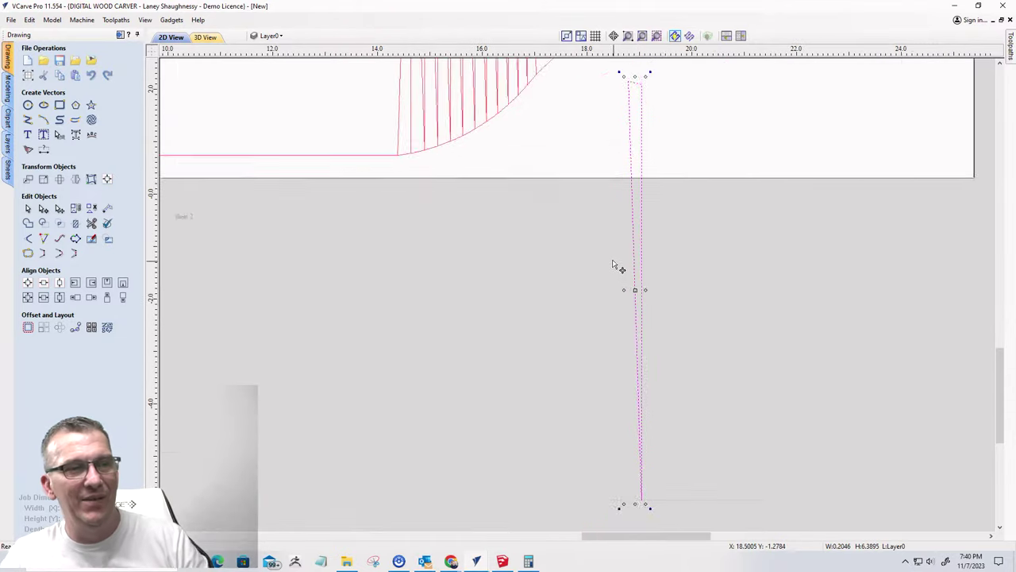
{"action": "scroll", "coordinate": [420, 143], "scroll_direction": "up", "scroll_amount": 2}
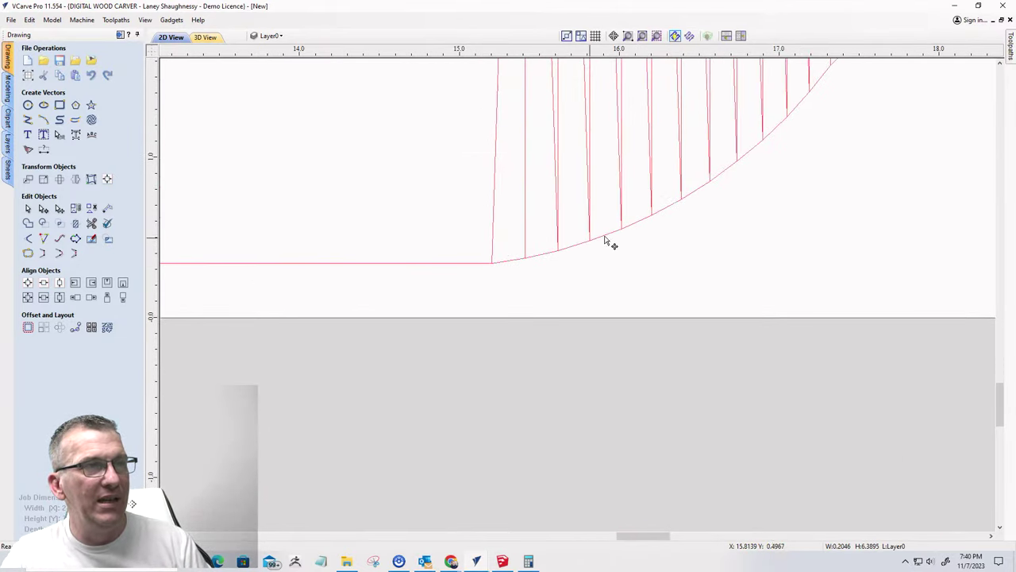
{"action": "scroll", "coordinate": [564, 249], "scroll_direction": "down", "scroll_amount": 4}
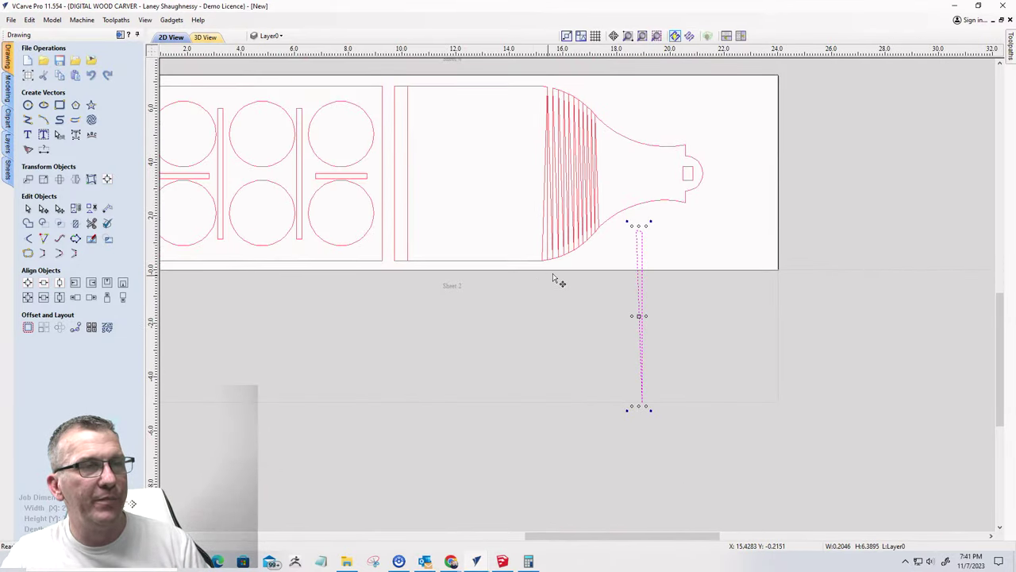
{"action": "scroll", "coordinate": [655, 232], "scroll_direction": "up", "scroll_amount": 3}
{"action": "scroll", "coordinate": [591, 235], "scroll_direction": "down", "scroll_amount": 3}
{"action": "scroll", "coordinate": [592, 237], "scroll_direction": "down", "scroll_amount": 1}
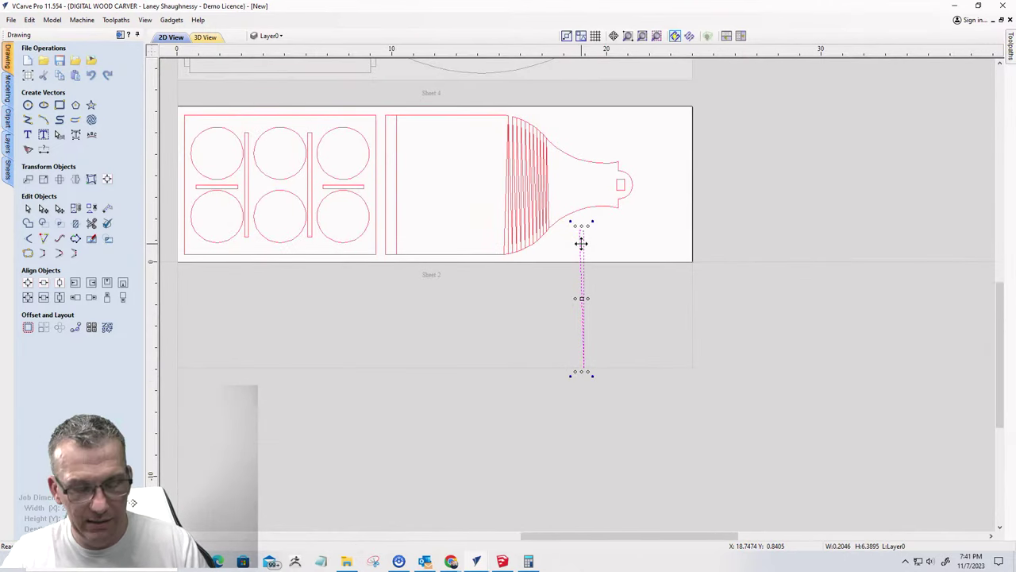
{"action": "key", "text": "ctrl+z"}
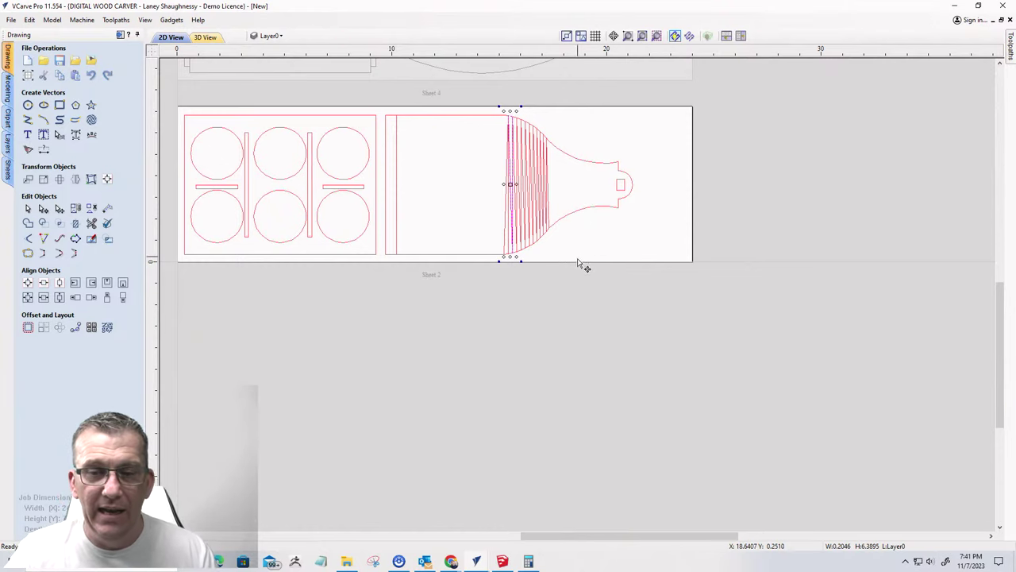
{"action": "scroll", "coordinate": [512, 114], "scroll_direction": "up", "scroll_amount": 6}
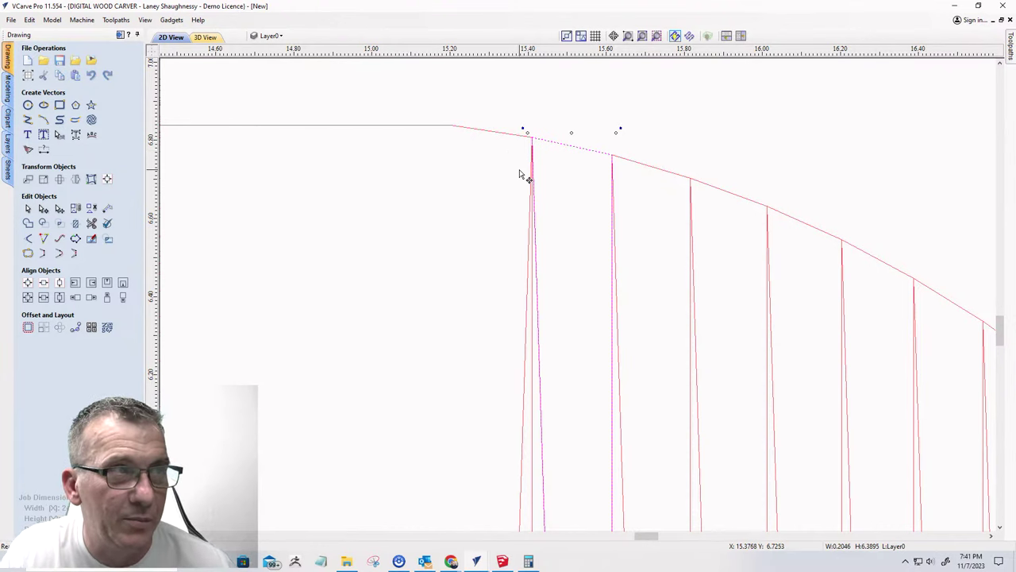
{"action": "scroll", "coordinate": [524, 159], "scroll_direction": "down", "scroll_amount": 2}
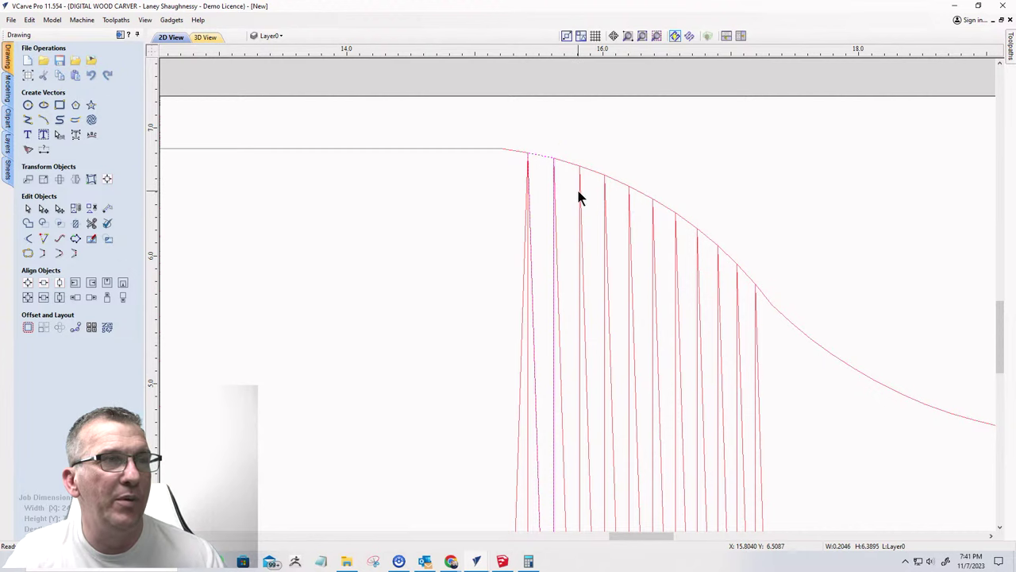
{"action": "left_click", "coordinate": [599, 175]}
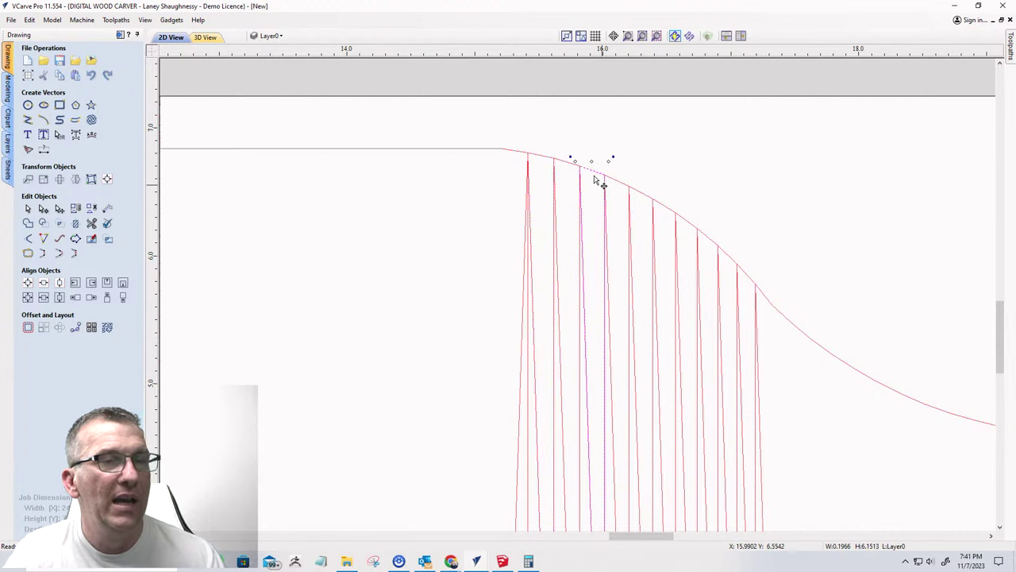
{"action": "scroll", "coordinate": [601, 182], "scroll_direction": "down", "scroll_amount": 3}
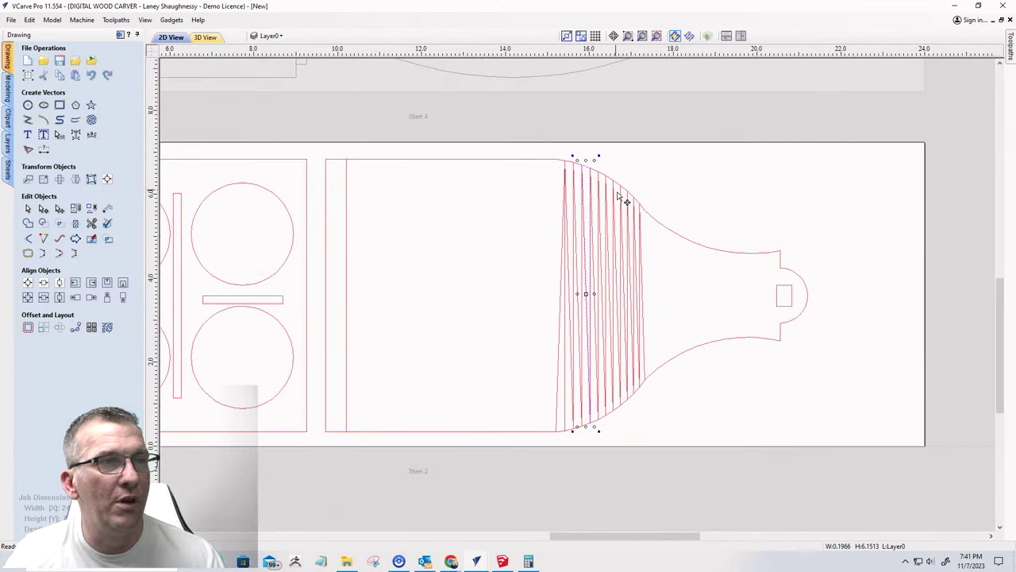
{"action": "left_click", "coordinate": [779, 254]}
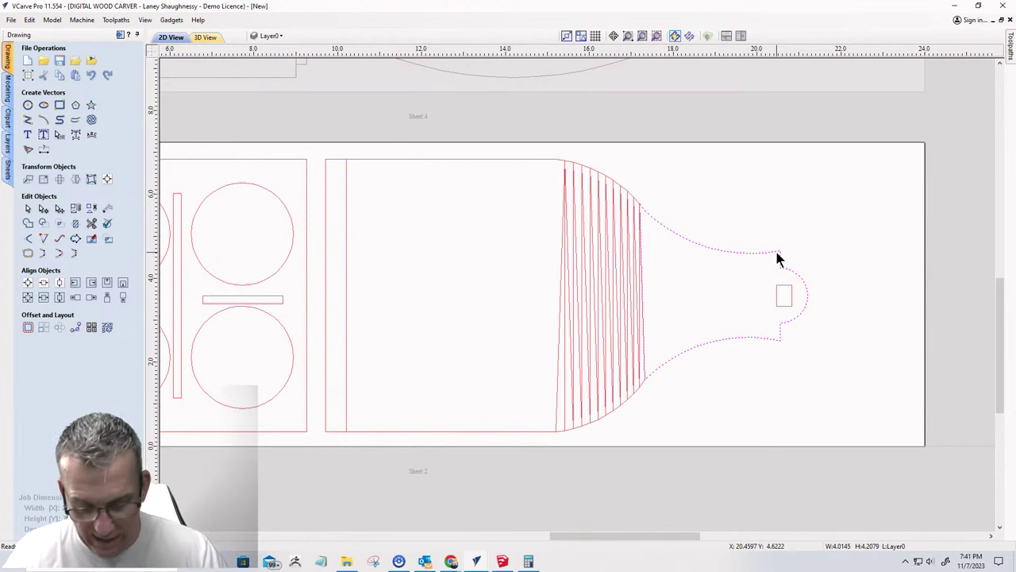
- In node edit, cut the neck curve at the handle corner and at its start node
{"action": "key", "text": "n"}
{"action": "scroll", "coordinate": [778, 256], "scroll_direction": "up", "scroll_amount": 5}
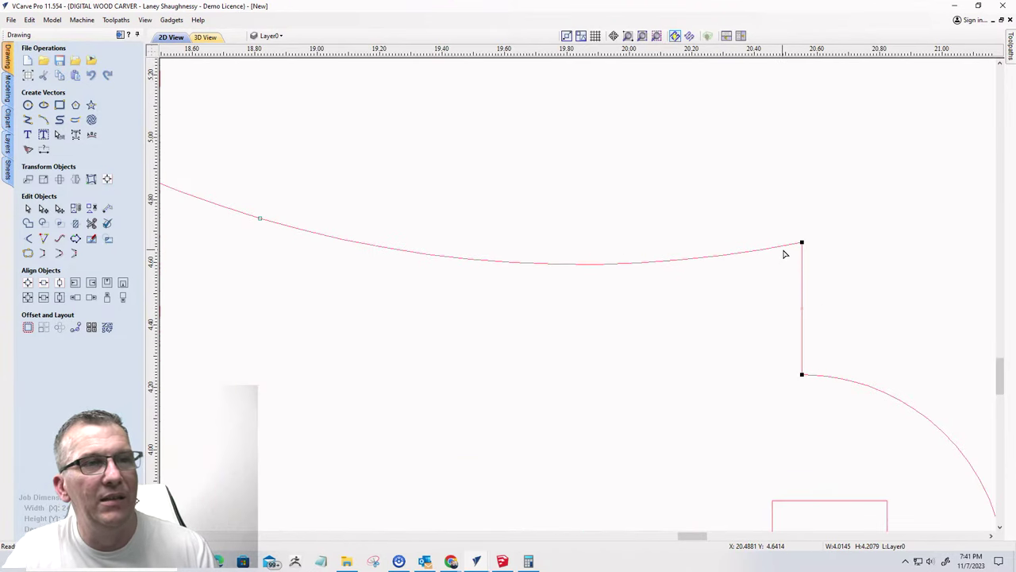
{"action": "right_click", "coordinate": [803, 243]}
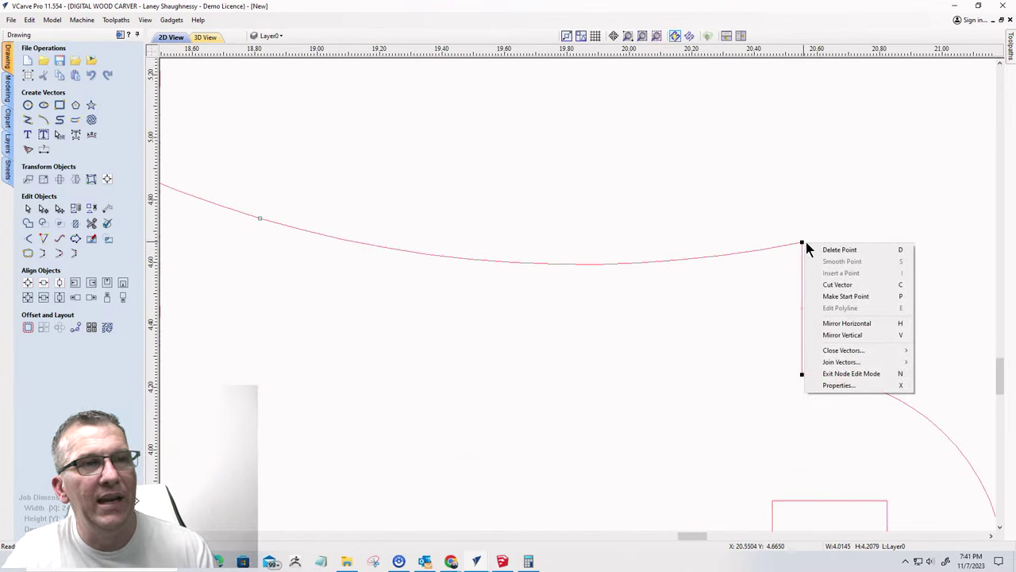
{"action": "left_click", "coordinate": [823, 286]}
{"action": "scroll", "coordinate": [852, 263], "scroll_direction": "down", "scroll_amount": 4}
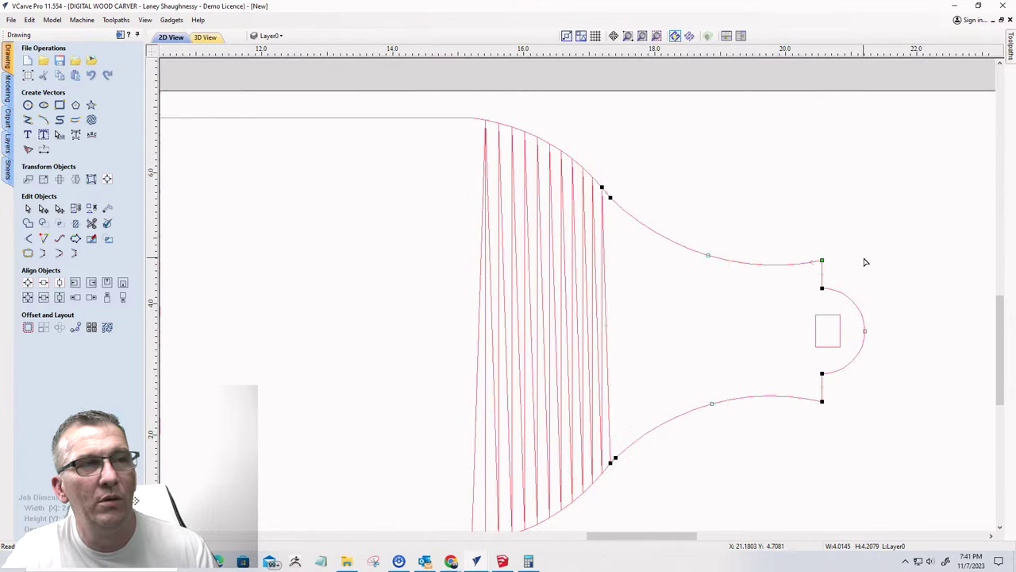
{"action": "scroll", "coordinate": [866, 262], "scroll_direction": "down", "scroll_amount": 2}
{"action": "scroll", "coordinate": [610, 163], "scroll_direction": "up", "scroll_amount": 5}
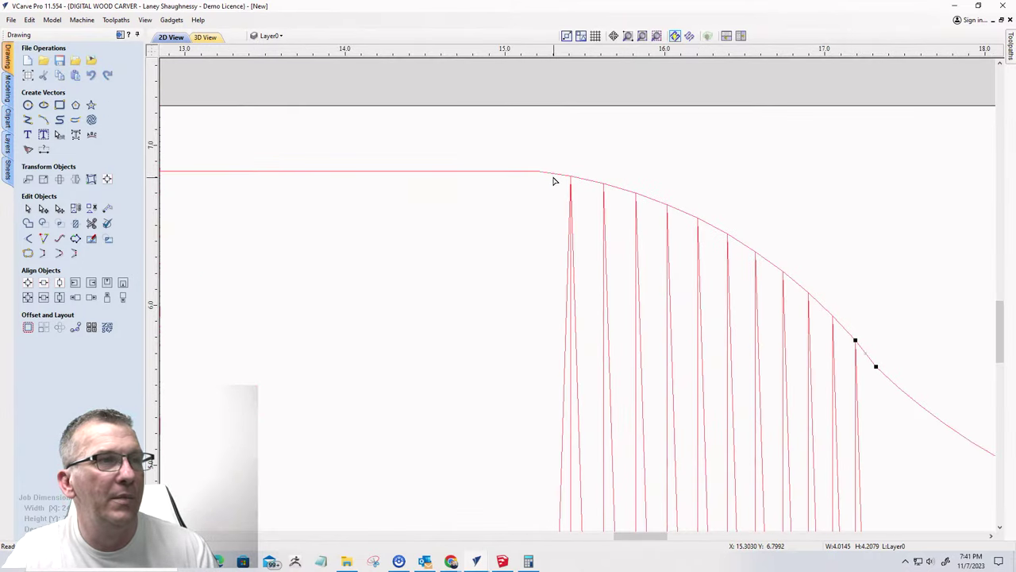
{"action": "scroll", "coordinate": [548, 182], "scroll_direction": "up", "scroll_amount": 5}
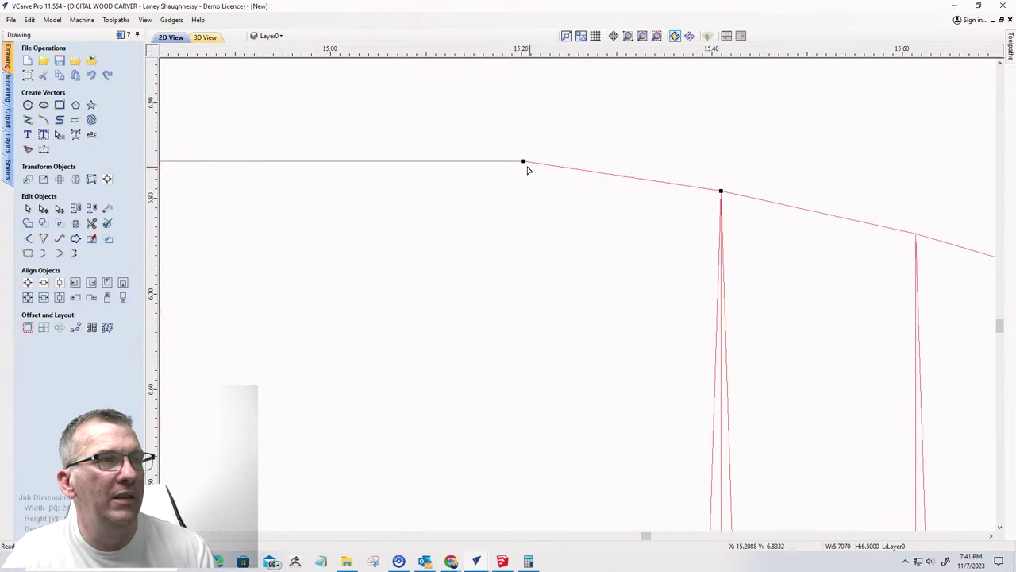
{"action": "right_click", "coordinate": [524, 162]}
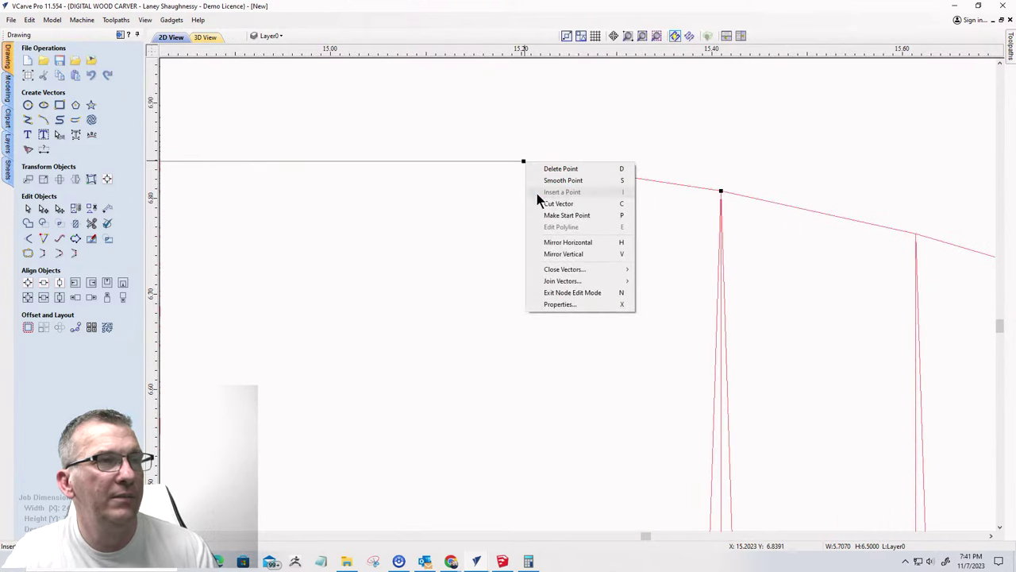
{"action": "left_click", "coordinate": [558, 204]}
{"action": "scroll", "coordinate": [476, 181], "scroll_direction": "down", "scroll_amount": 6}
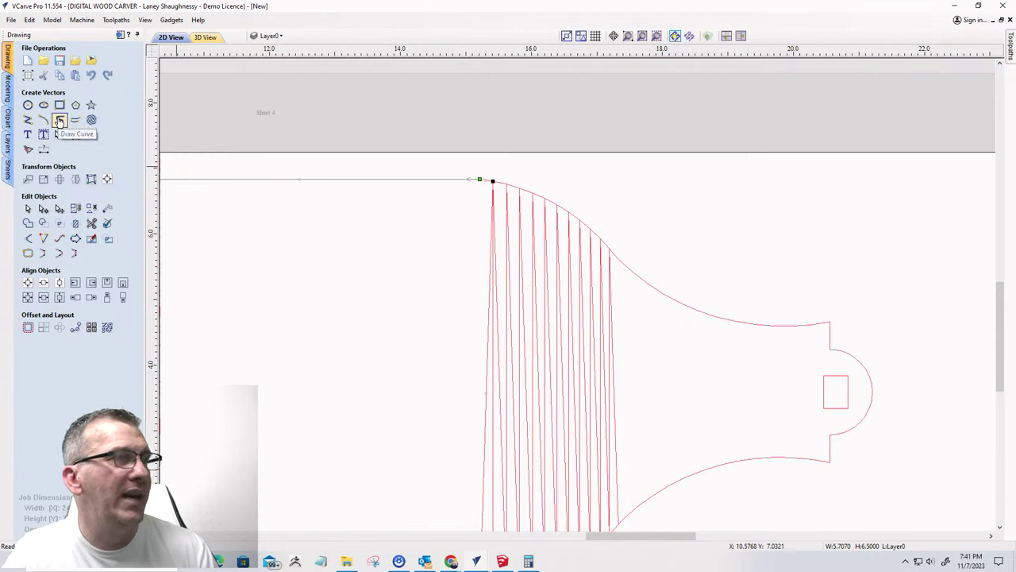
- Draw a replacement straight polyline from the neck curve's start along the neck
{"action": "left_click", "coordinate": [60, 120]}
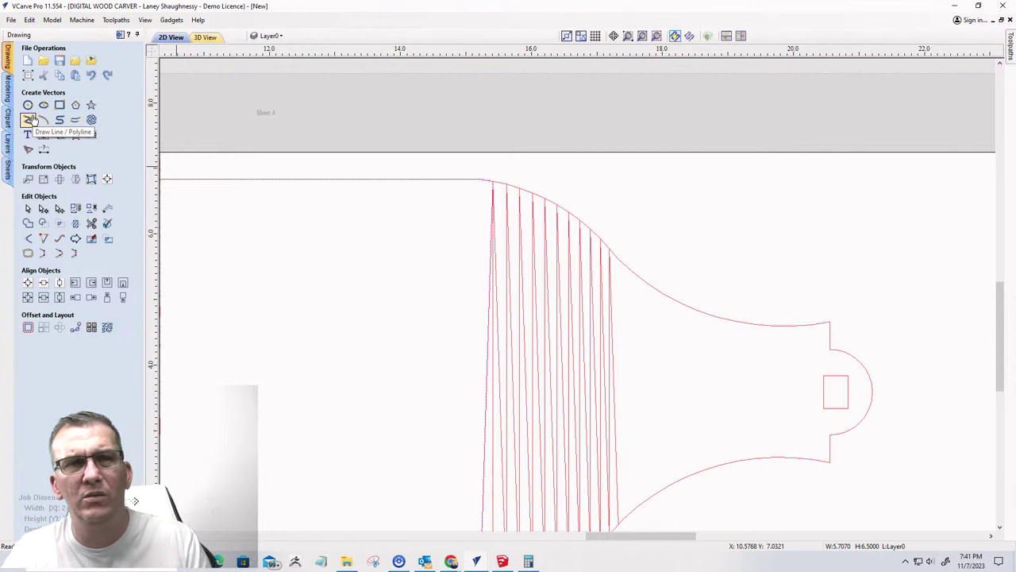
{"action": "scroll", "coordinate": [486, 171], "scroll_direction": "up", "scroll_amount": 3}
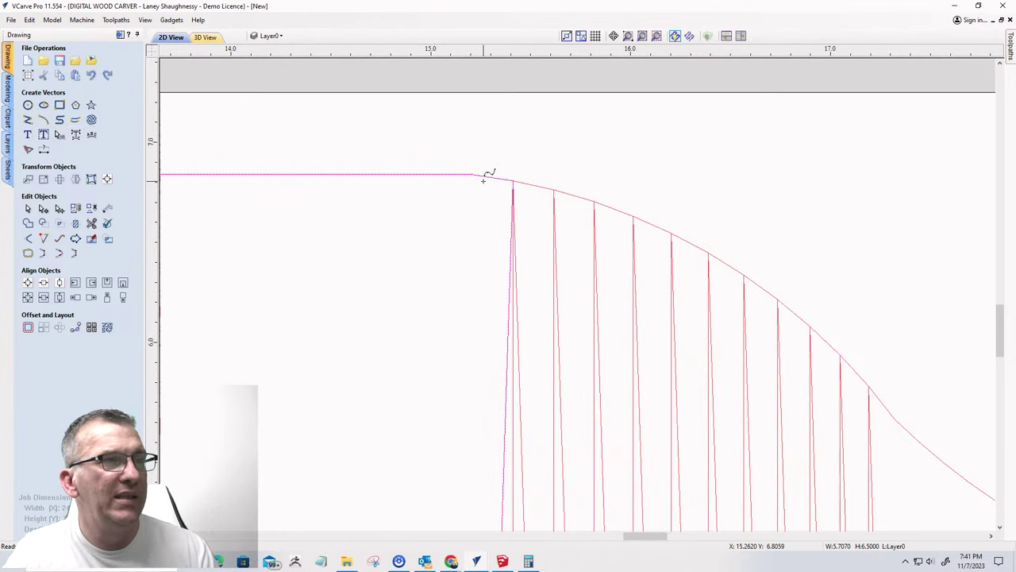
{"action": "left_click", "coordinate": [479, 173]}
{"action": "scroll", "coordinate": [478, 173], "scroll_direction": "down", "scroll_amount": 3}
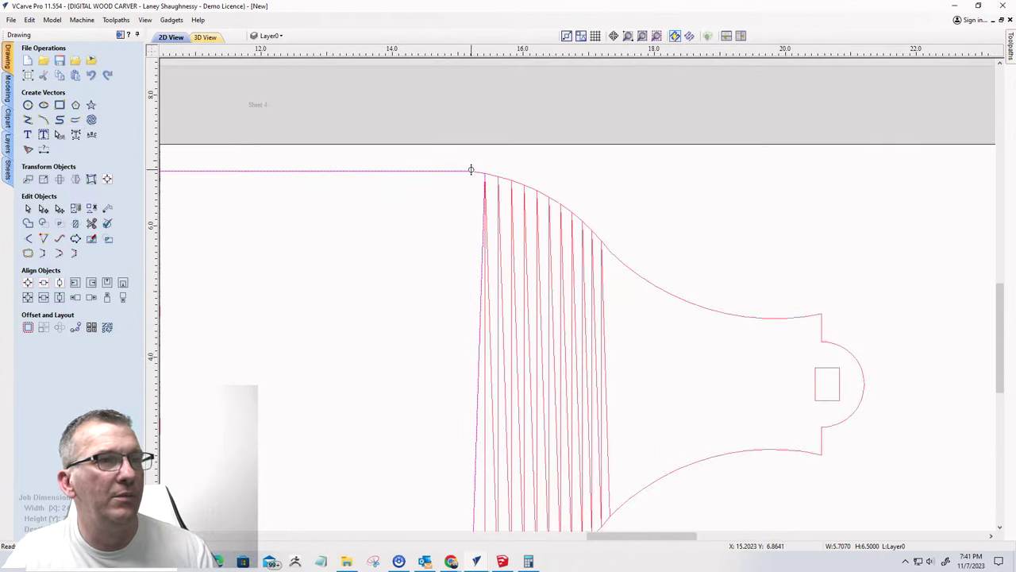
{"action": "left_click", "coordinate": [646, 279]}
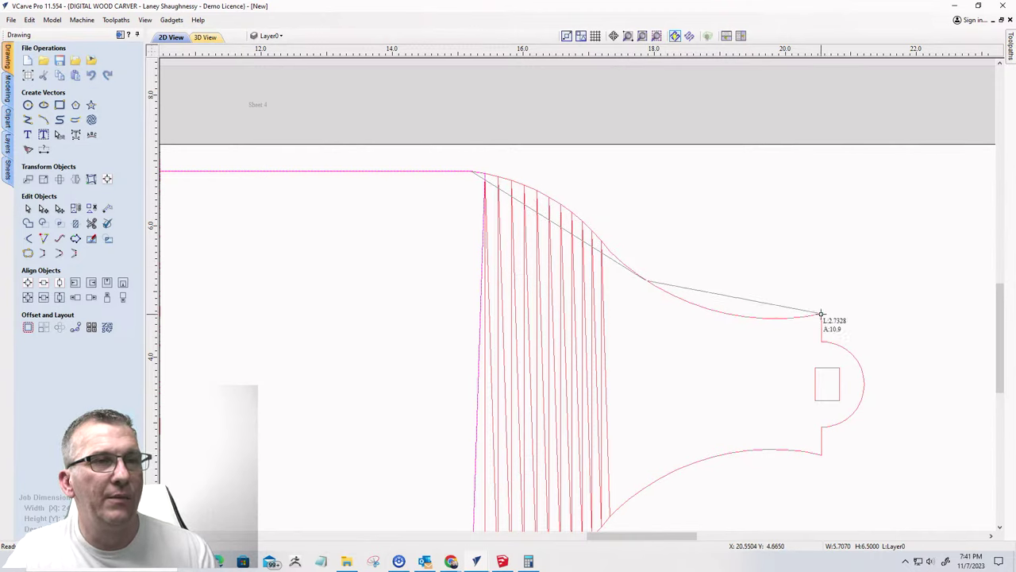
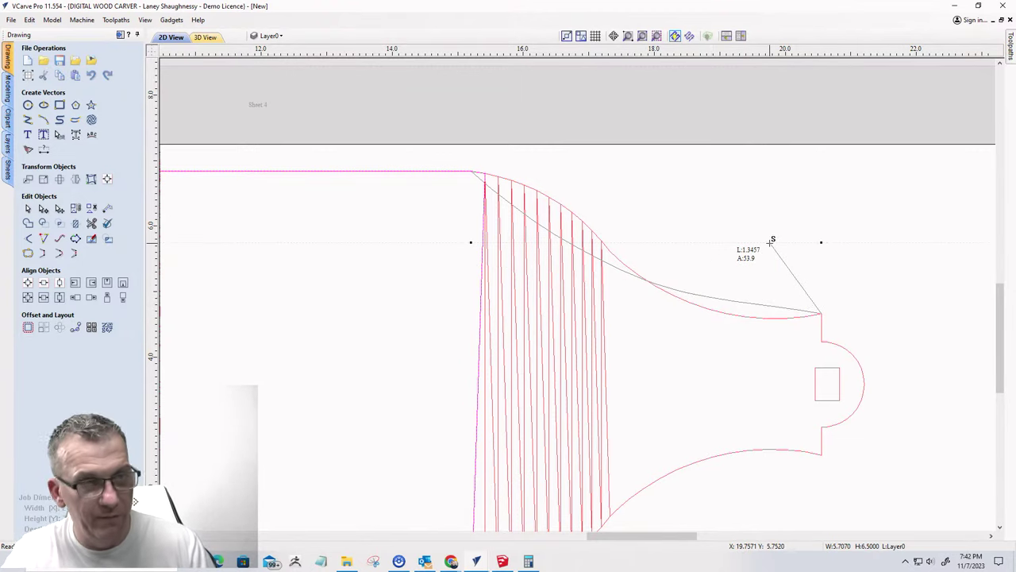
- Finish the new curve and bend its Bezier handles so the lower span sags into the handle corner
{"action": "key", "text": "Escape"}
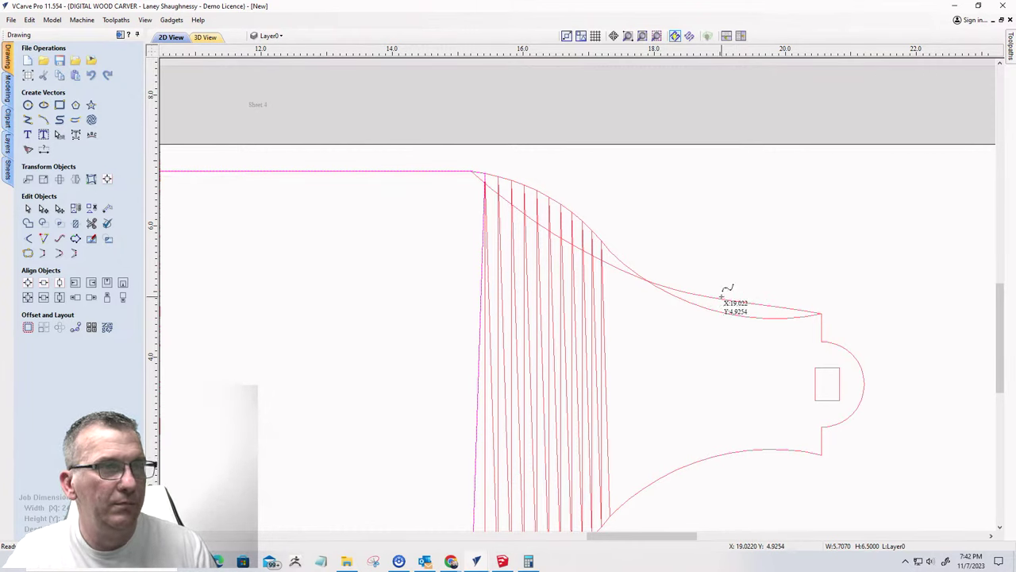
{"action": "left_click", "coordinate": [27, 208]}
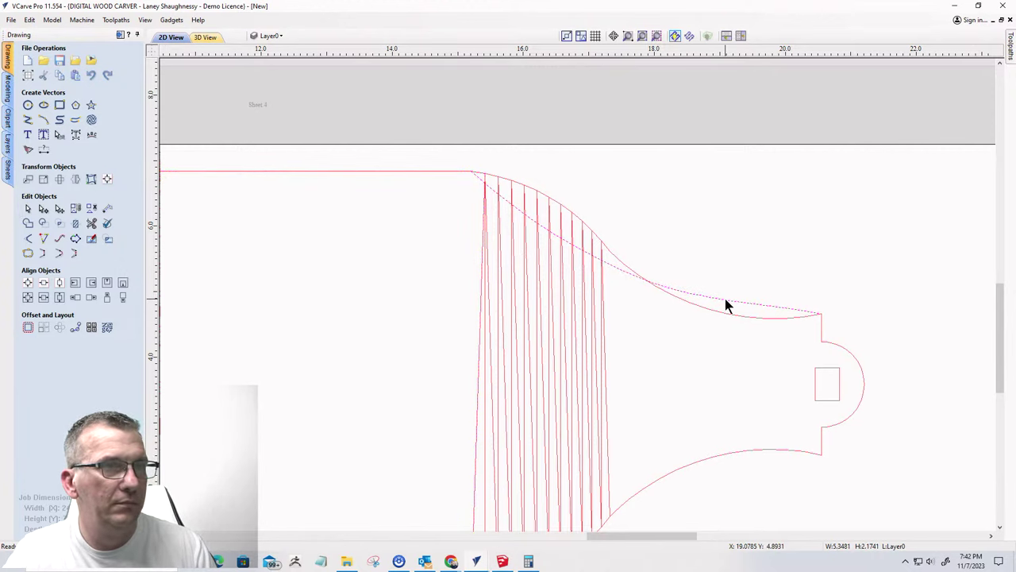
{"action": "key", "text": "n"}
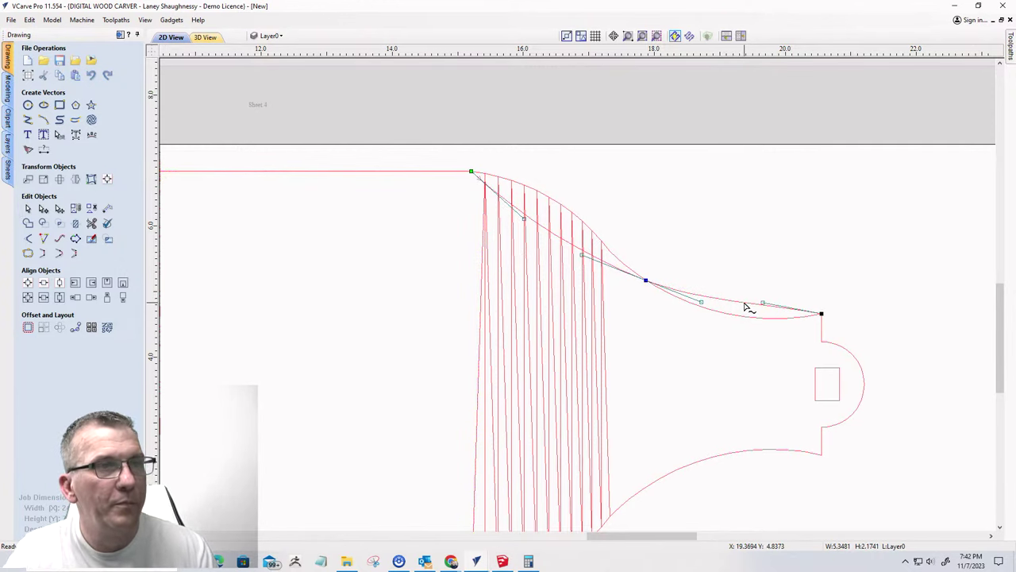
{"action": "scroll", "coordinate": [746, 308], "scroll_direction": "up", "scroll_amount": 3}
{"action": "scroll", "coordinate": [762, 310], "scroll_direction": "down", "scroll_amount": 2}
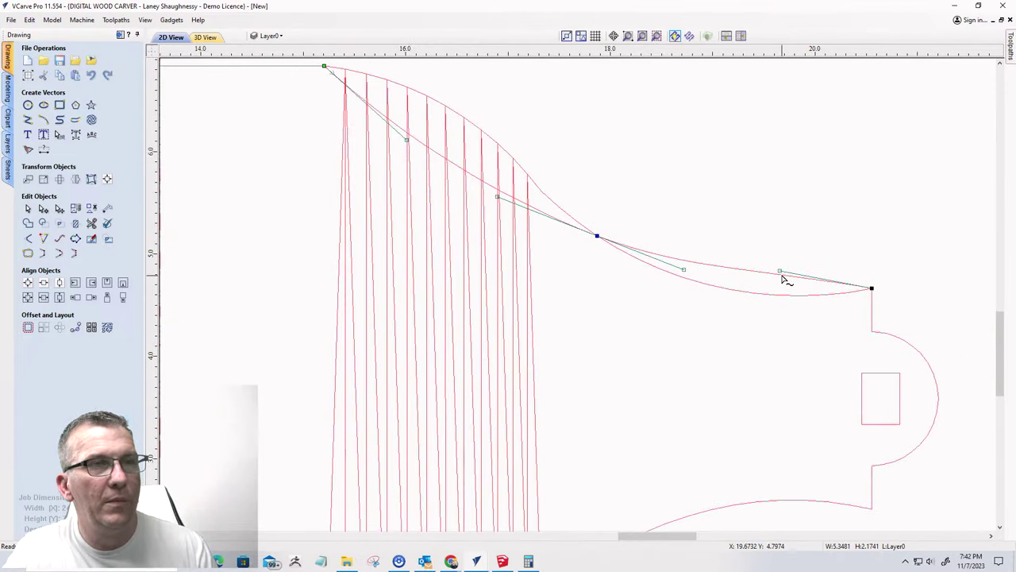
{"action": "left_click_drag", "start_coordinate": [779, 270], "coordinate": [791, 308]}
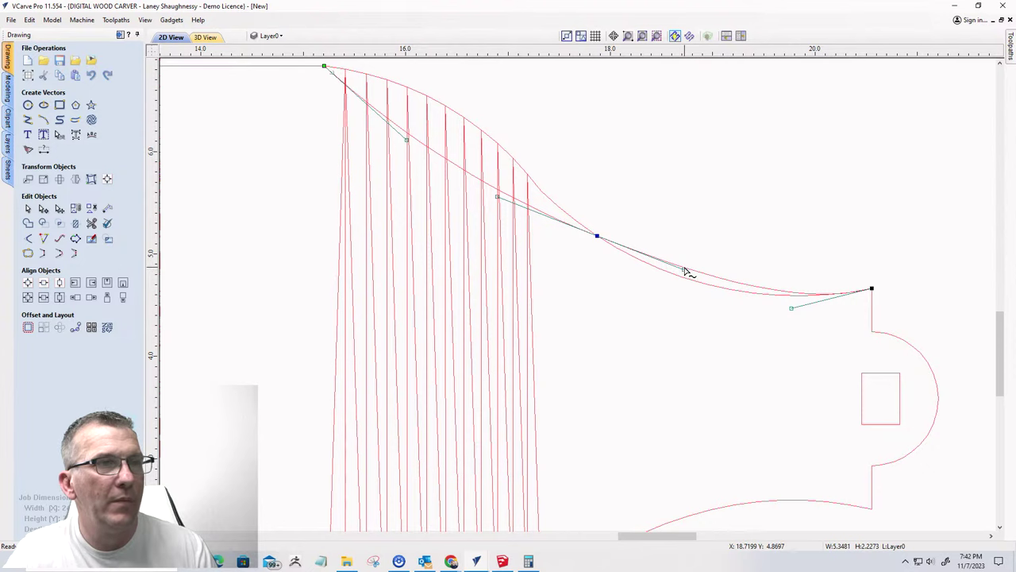
{"action": "left_click_drag", "start_coordinate": [683, 270], "coordinate": [677, 279]}
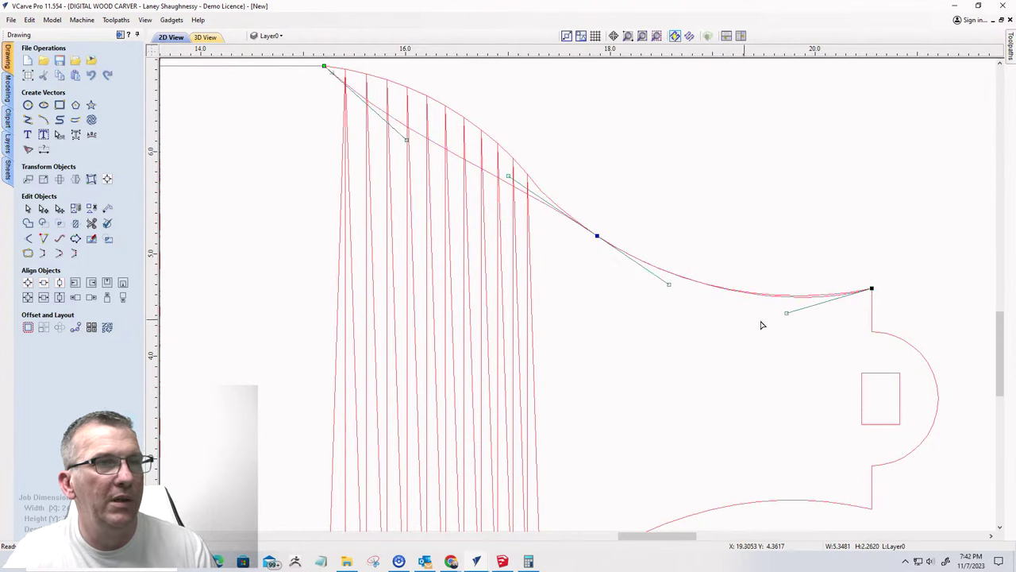
{"action": "scroll", "coordinate": [783, 310], "scroll_direction": "up", "scroll_amount": 2}
{"action": "left_click_drag", "start_coordinate": [792, 316], "coordinate": [754, 308]}
- Drag the curve's upper span and middle node onto the flared brush outline
{"action": "scroll", "coordinate": [760, 318], "scroll_direction": "down", "scroll_amount": 2}
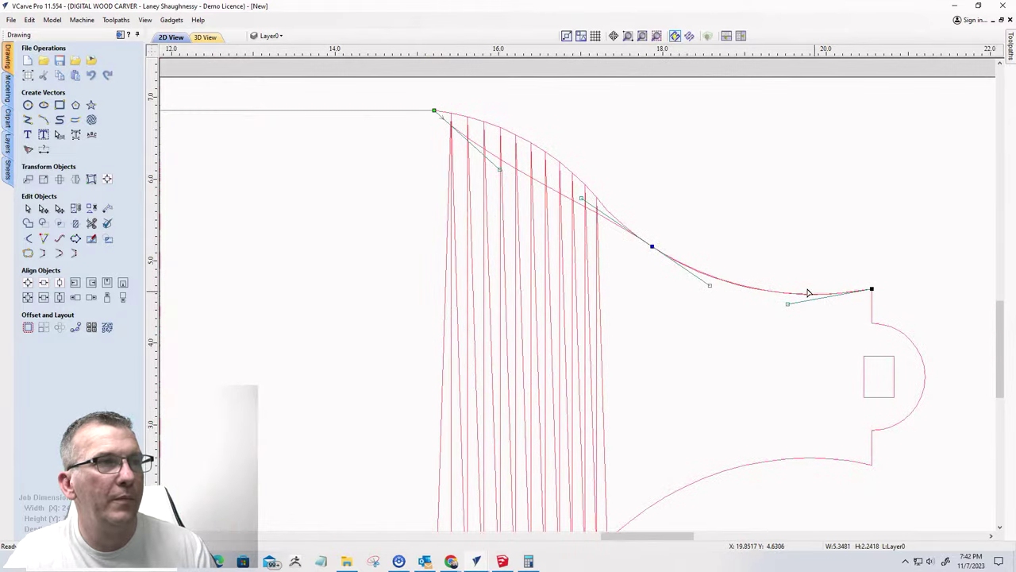
{"action": "scroll", "coordinate": [540, 174], "scroll_direction": "up", "scroll_amount": 1}
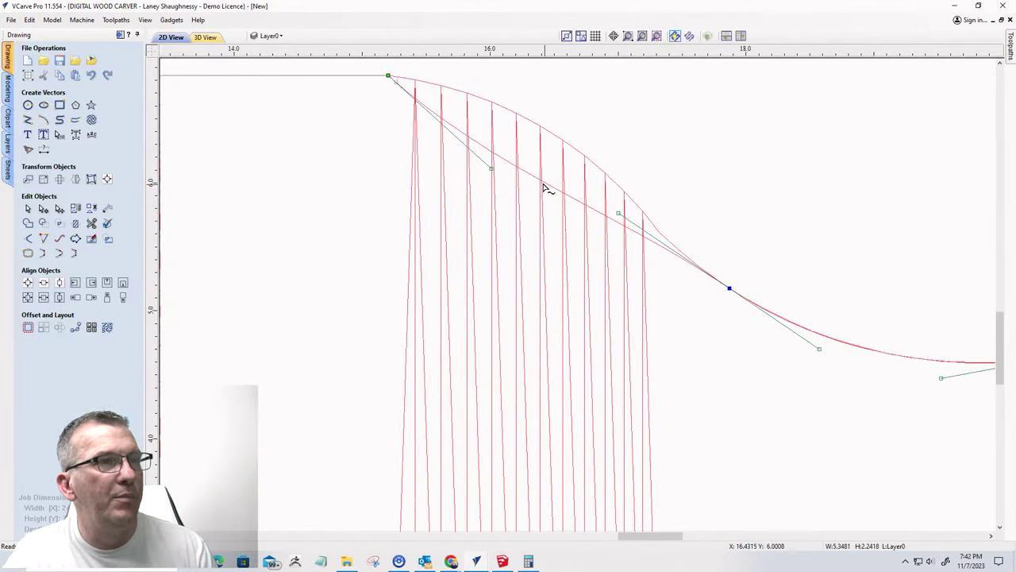
{"action": "left_click_drag", "start_coordinate": [545, 188], "coordinate": [577, 158]}
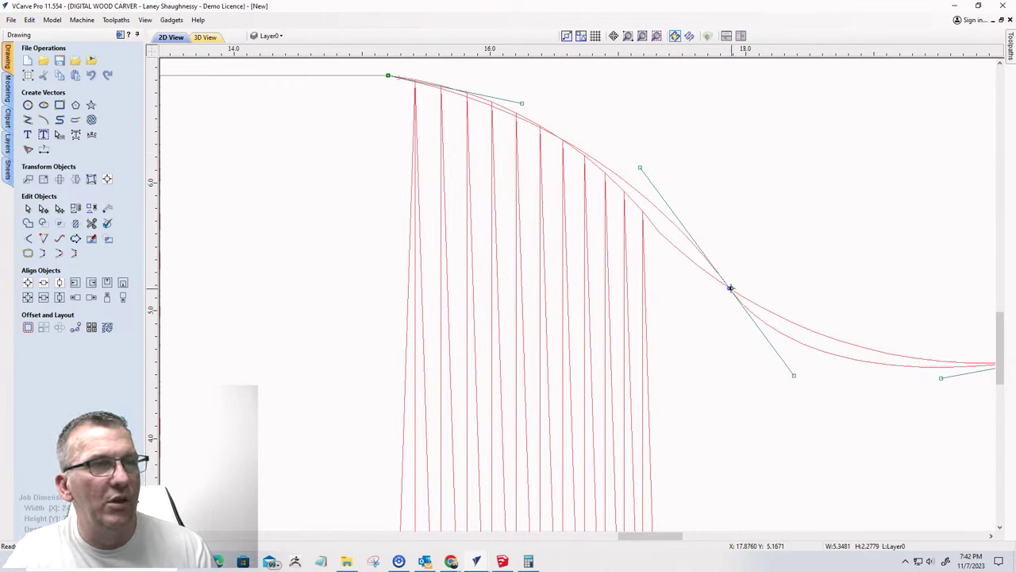
{"action": "left_click_drag", "start_coordinate": [752, 199], "coordinate": [752, 197]}
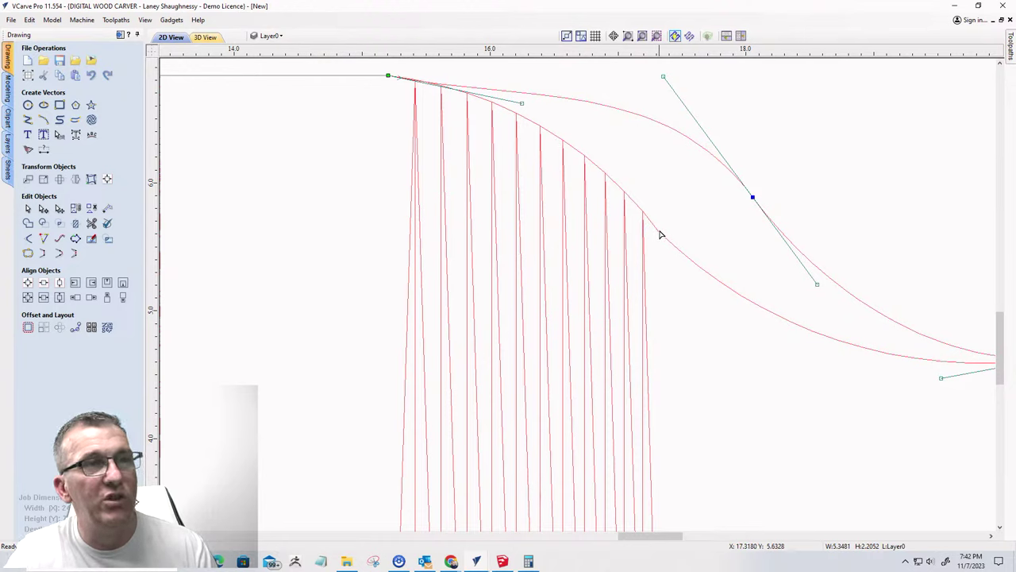
{"action": "mouse_move", "coordinate": [753, 203]}
{"action": "left_mouse_down"}
{"action": "mouse_move", "coordinate": [857, 215]}
{"action": "mouse_move", "coordinate": [687, 209]}
{"action": "mouse_move", "coordinate": [763, 180]}
{"action": "mouse_move", "coordinate": [750, 193]}
{"action": "left_mouse_up"}
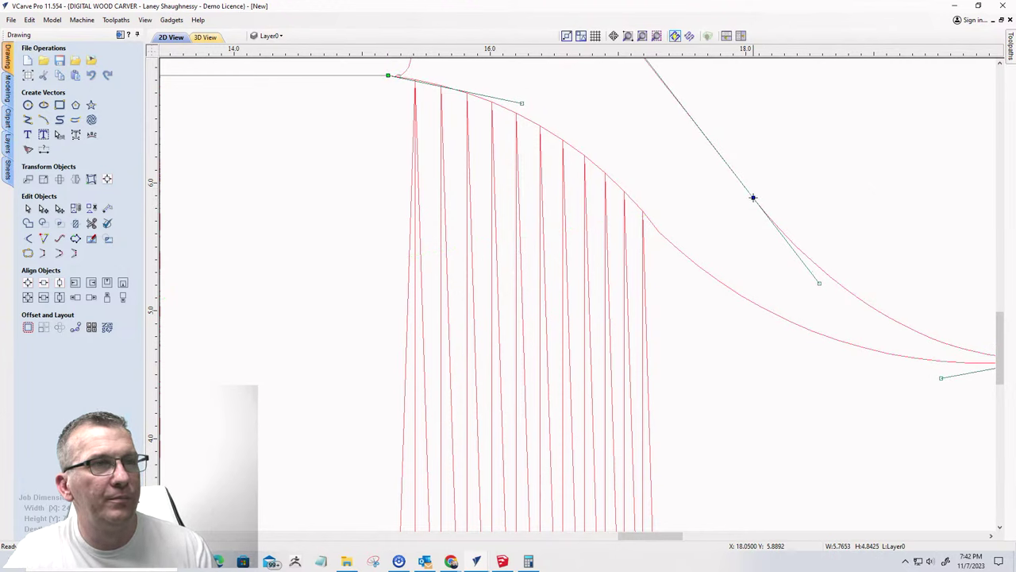
{"action": "left_click_drag", "start_coordinate": [658, 225], "coordinate": [664, 235]}
{"action": "scroll", "coordinate": [669, 293], "scroll_direction": "down", "scroll_amount": 4}
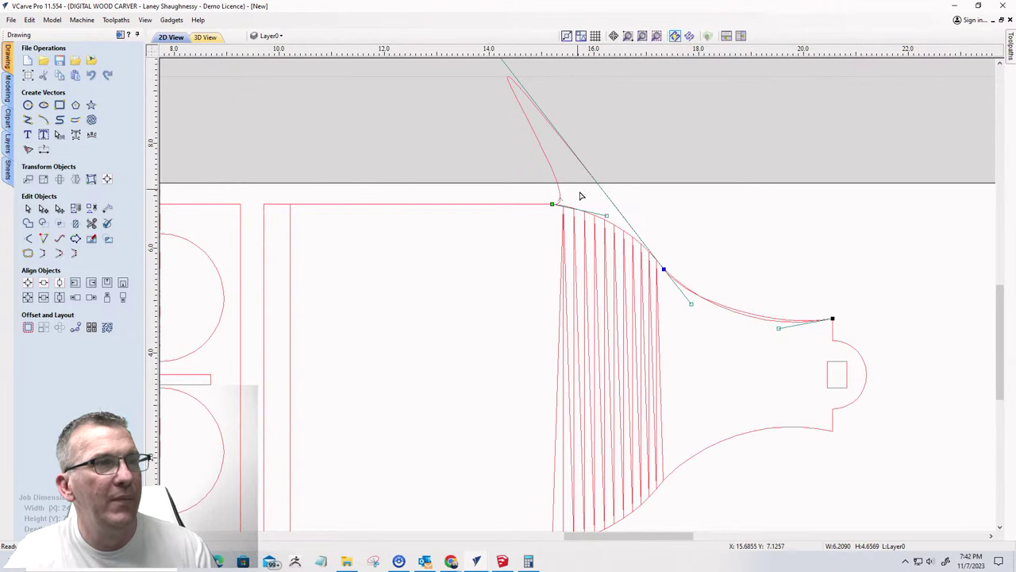
{"action": "scroll", "coordinate": [580, 196], "scroll_direction": "down", "scroll_amount": 3}
{"action": "left_click_drag", "start_coordinate": [596, 208], "coordinate": [598, 205]}
{"action": "scroll", "coordinate": [607, 208], "scroll_direction": "up", "scroll_amount": 5}
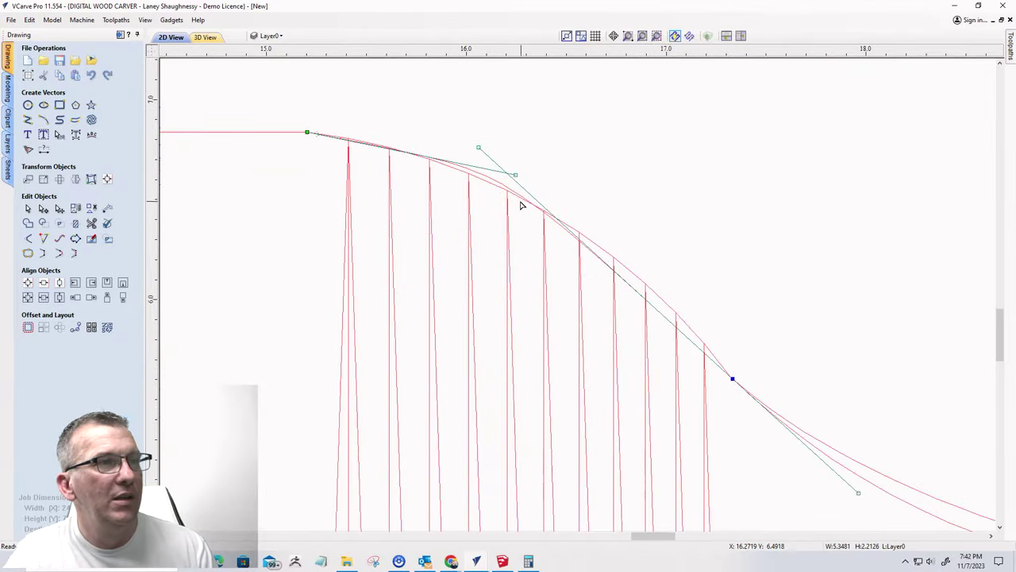
- Convert the curve's upper span to an arc
{"action": "key", "text": "Escape"}
{"action": "left_click", "coordinate": [506, 191]}
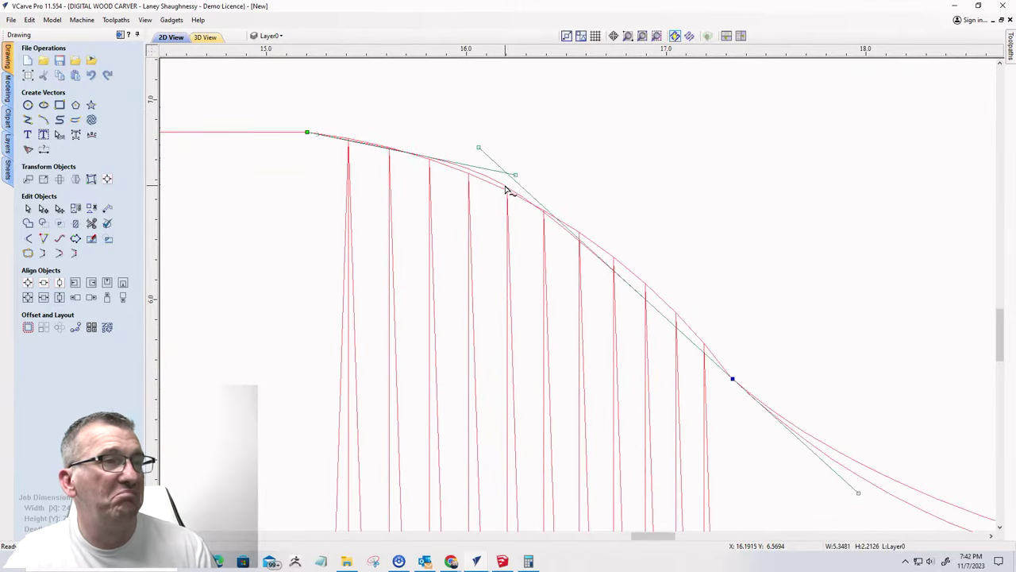
{"action": "right_click", "coordinate": [506, 191]}
{"action": "left_click", "coordinate": [524, 220]}
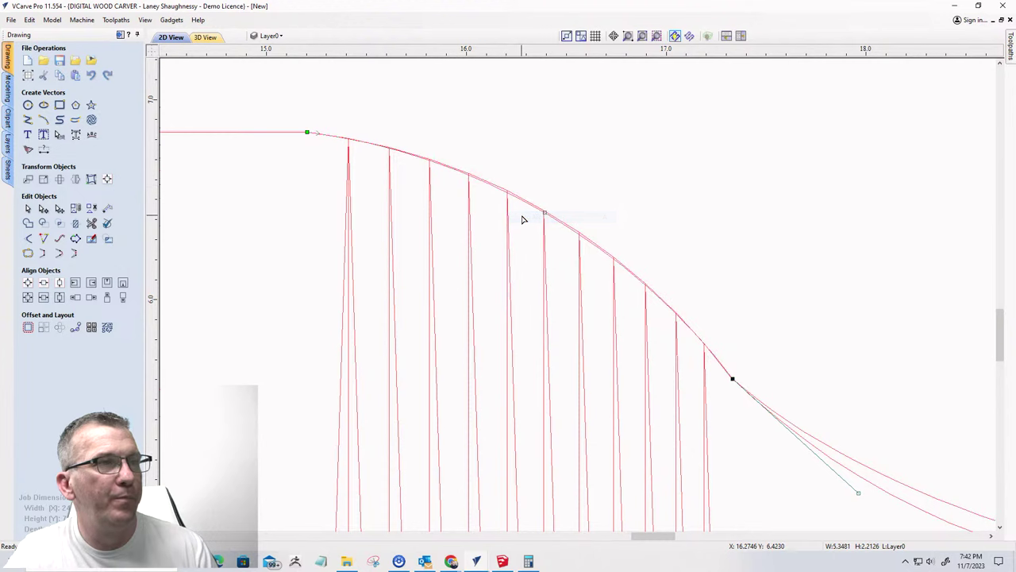
{"action": "scroll", "coordinate": [544, 212], "scroll_direction": "up", "scroll_amount": 2}
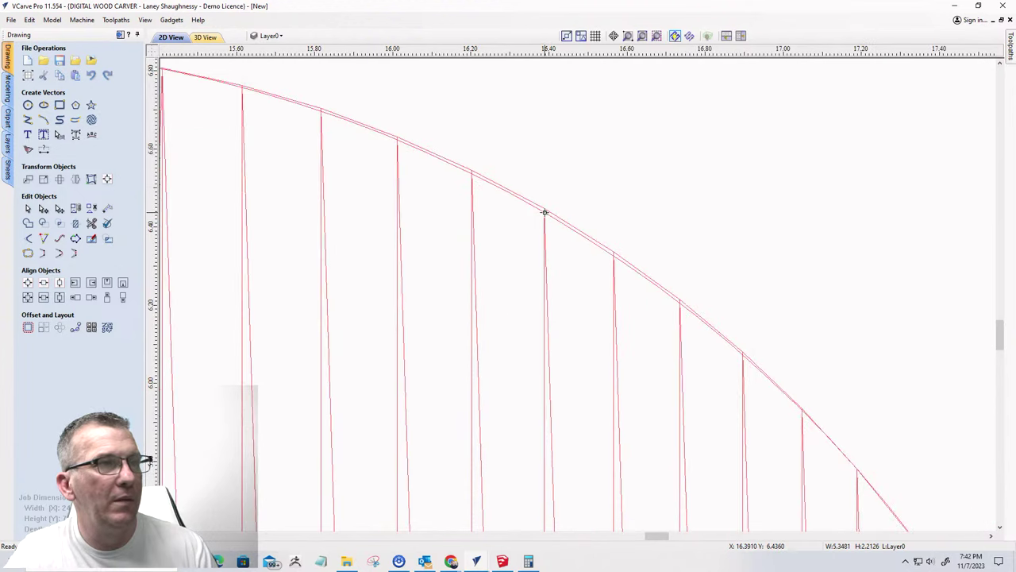
{"action": "scroll", "coordinate": [537, 176], "scroll_direction": "down", "scroll_amount": 4}
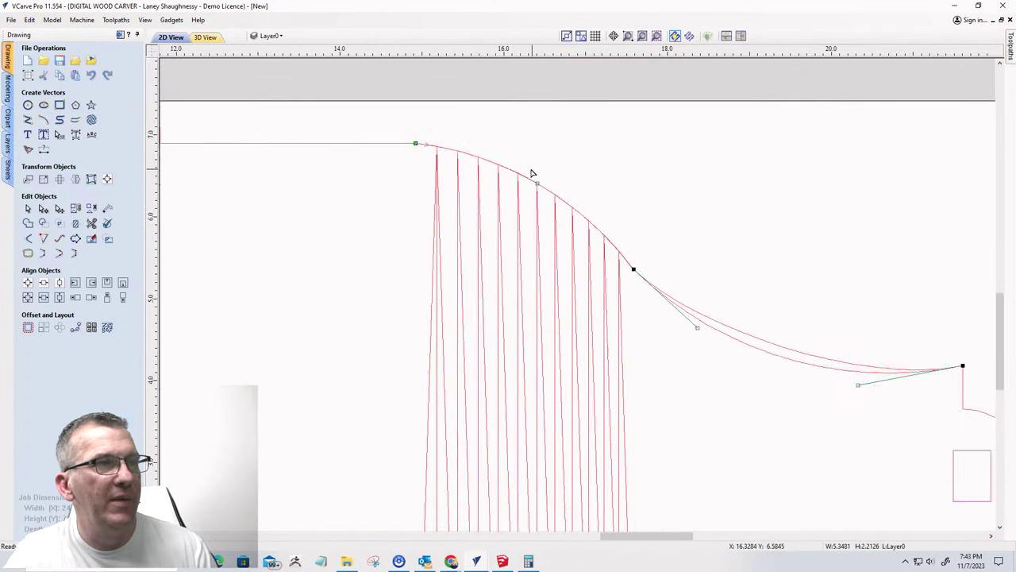
- Convert the curve's lower span to an arc
{"action": "left_click", "coordinate": [747, 329]}
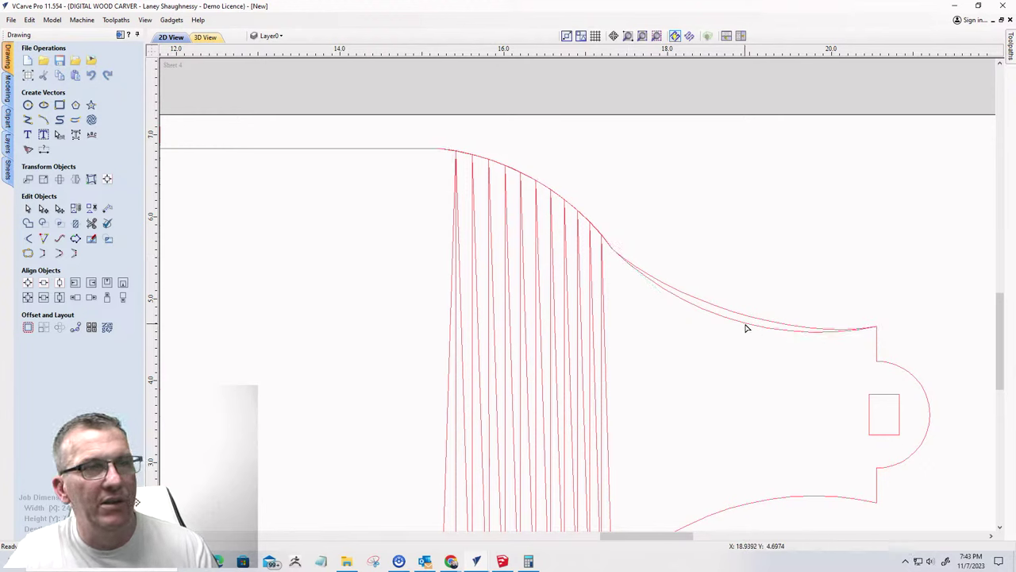
{"action": "left_click", "coordinate": [747, 326]}
{"action": "right_click", "coordinate": [748, 326]}
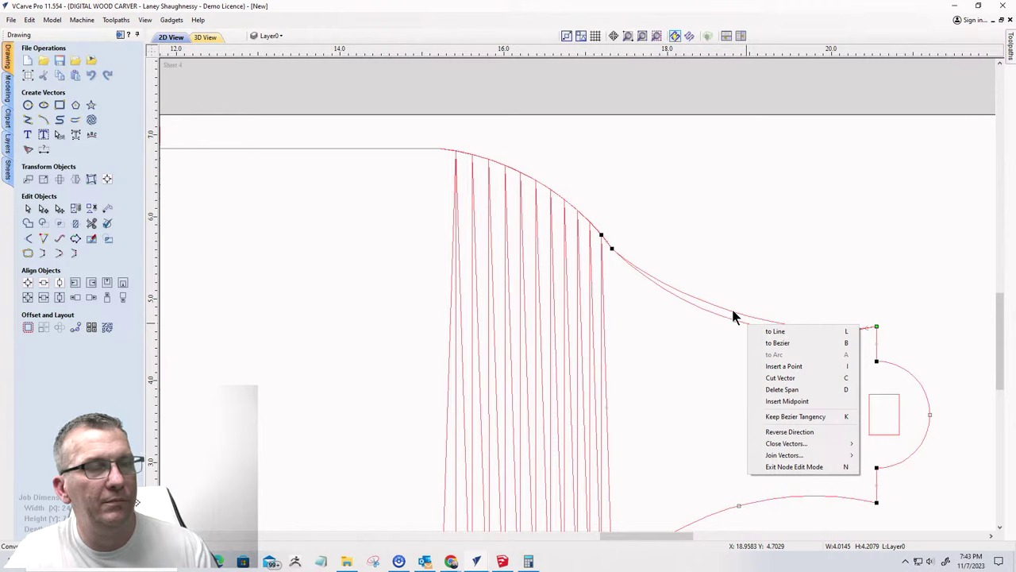
{"action": "left_click", "coordinate": [736, 320]}
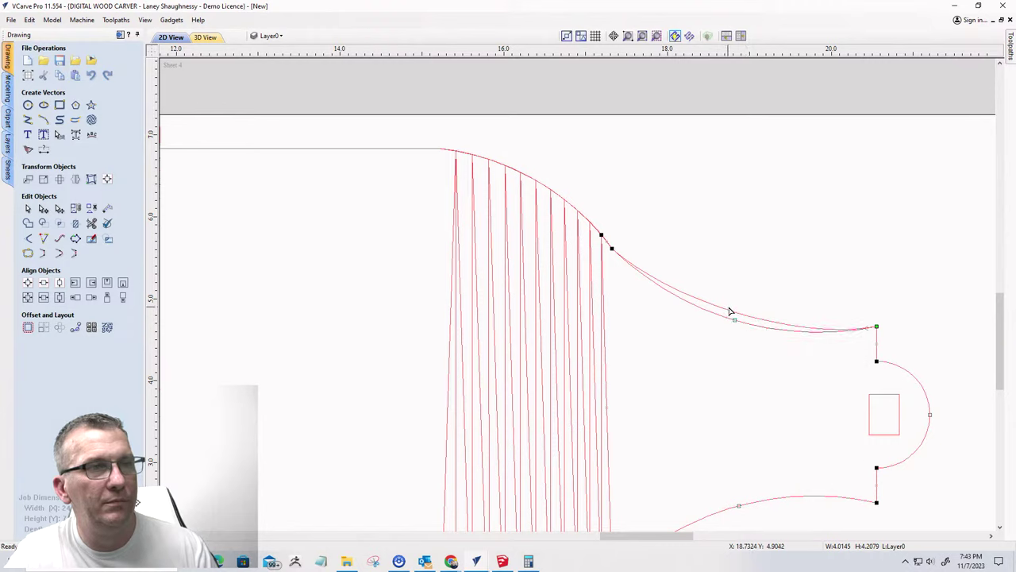
{"action": "right_click", "coordinate": [731, 317]}
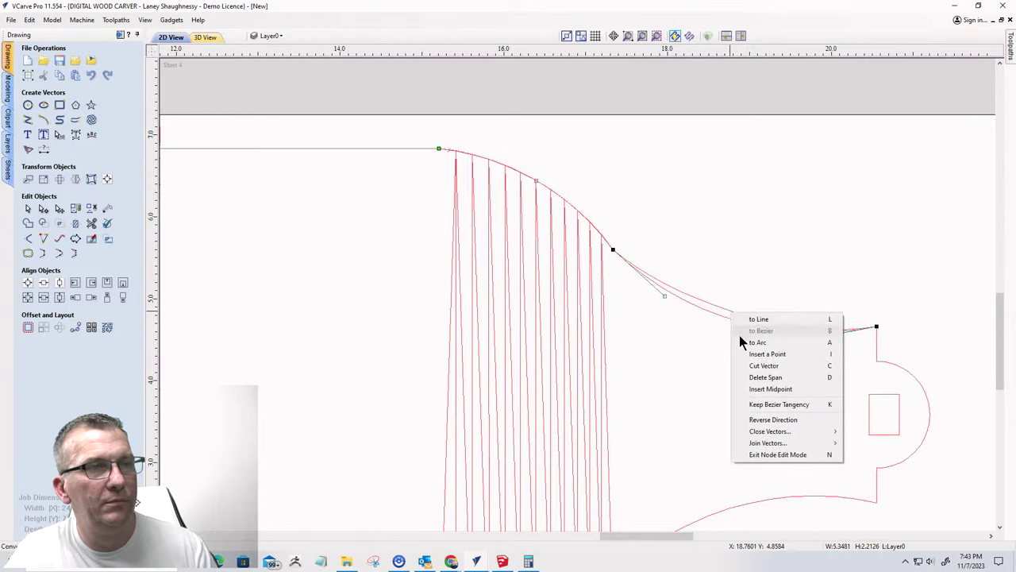
{"action": "left_click", "coordinate": [747, 341]}
- Bend the lower arc onto the flared edge, then exit node editing and open Create Line/Polyline
{"action": "scroll", "coordinate": [737, 326], "scroll_direction": "up", "scroll_amount": 2}
{"action": "left_click_drag", "start_coordinate": [738, 305], "coordinate": [731, 331]}
{"action": "scroll", "coordinate": [721, 317], "scroll_direction": "down", "scroll_amount": 4}
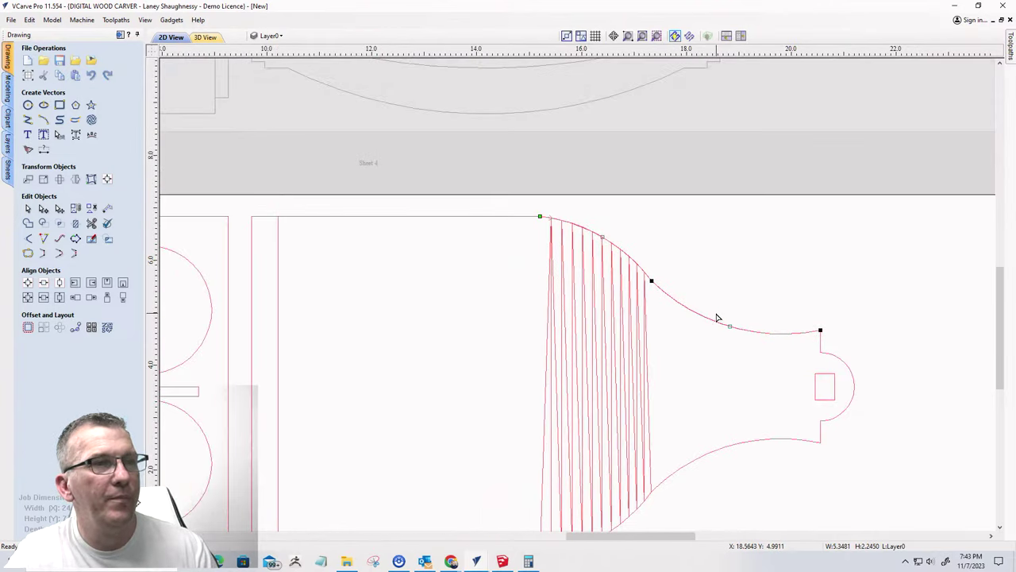
{"action": "scroll", "coordinate": [635, 238], "scroll_direction": "down", "scroll_amount": 1}
{"action": "scroll", "coordinate": [622, 210], "scroll_direction": "down", "scroll_amount": 1}
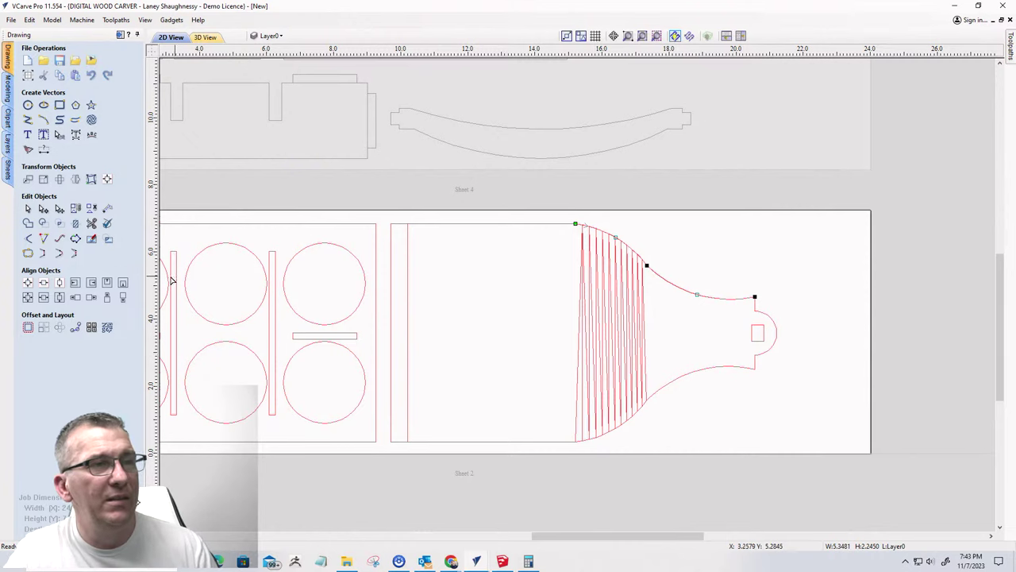
{"action": "left_click", "coordinate": [28, 208]}
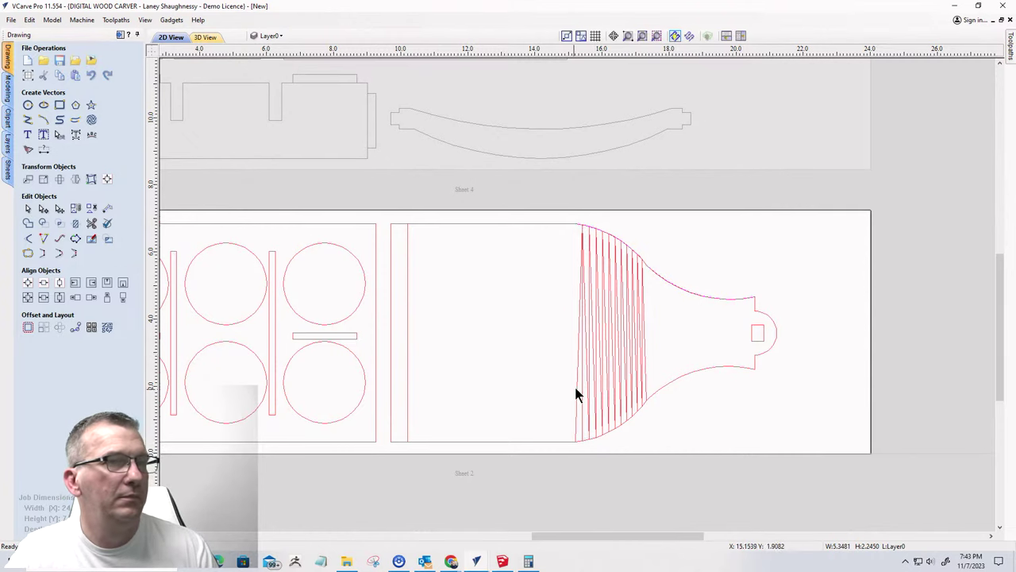
{"action": "left_click", "coordinate": [27, 120]}
- Draw a short line from the small rectangle's right edge to the rounded tip
{"action": "scroll", "coordinate": [754, 340], "scroll_direction": "up", "scroll_amount": 3}
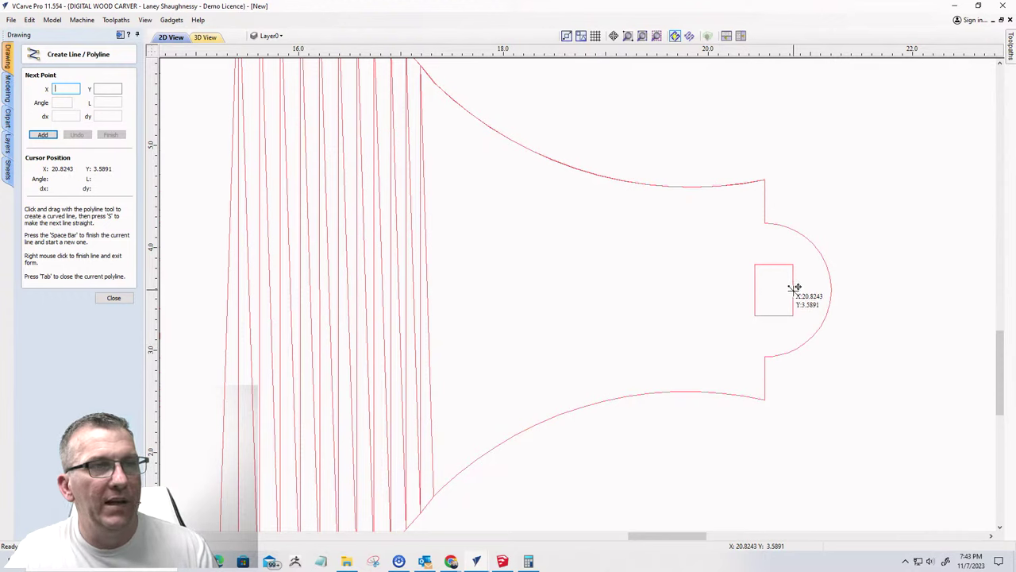
{"action": "left_click", "coordinate": [792, 285]}
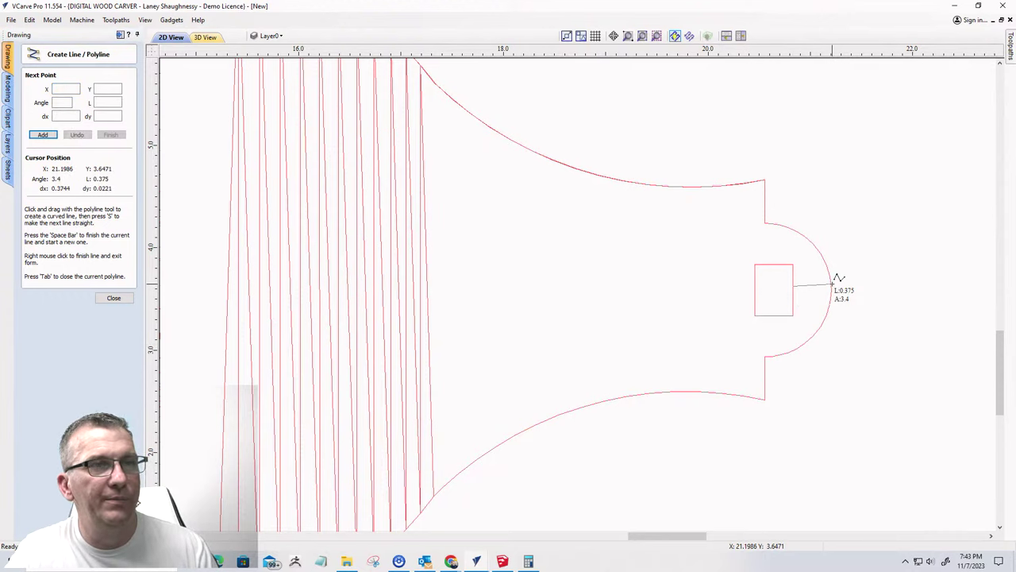
{"action": "left_click", "coordinate": [831, 286]}
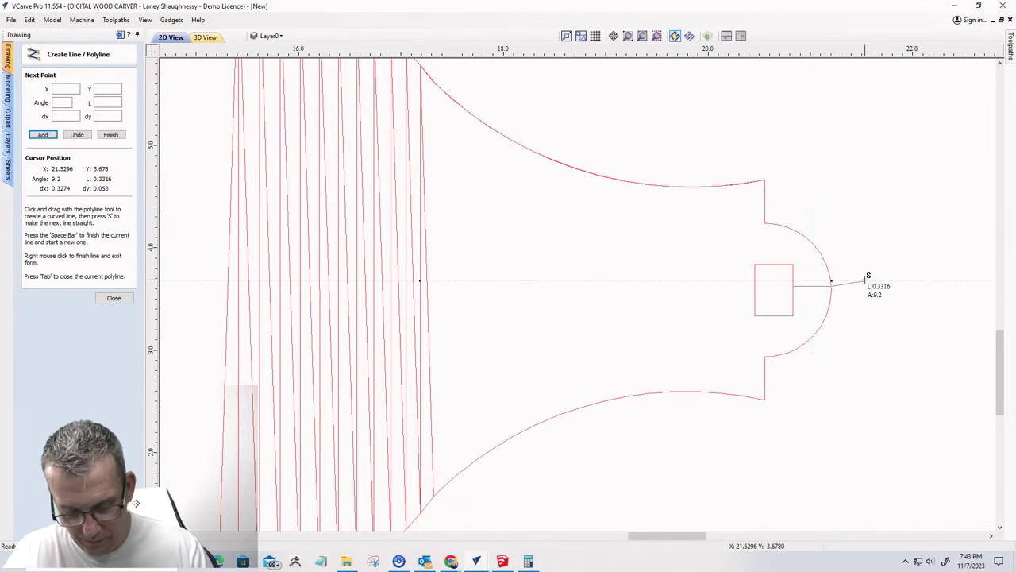
{"action": "key", "text": "space"}
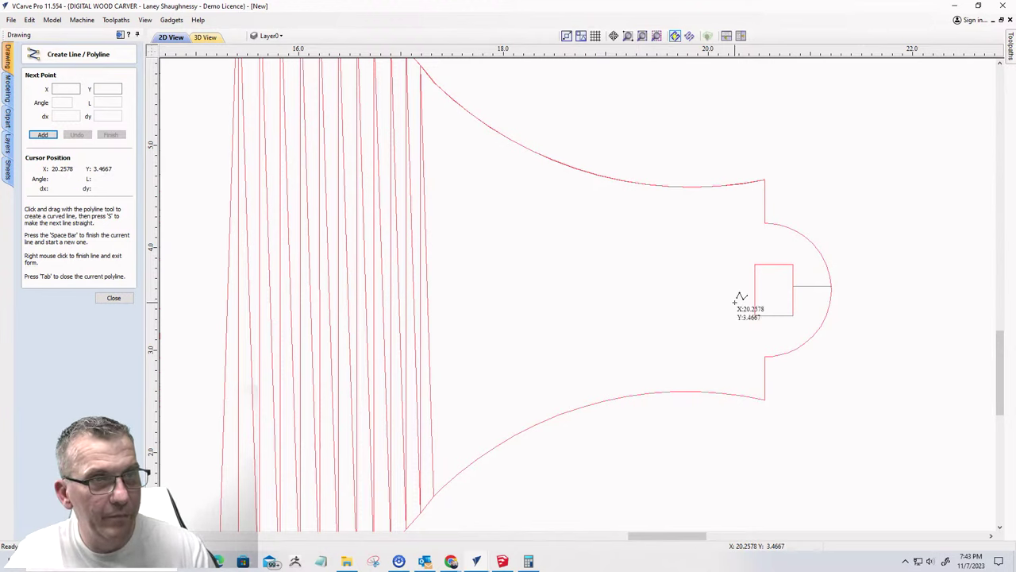
{"action": "left_click", "coordinate": [112, 299]}
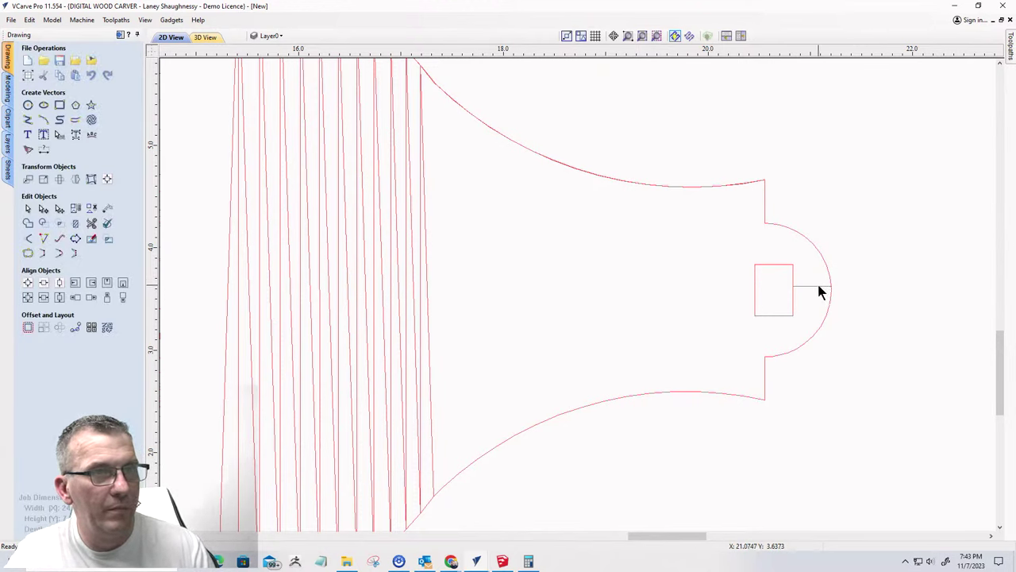
- Stretch the short line left across the brush as a centre line, undoing an accidental curve move
{"action": "left_click", "coordinate": [800, 286]}
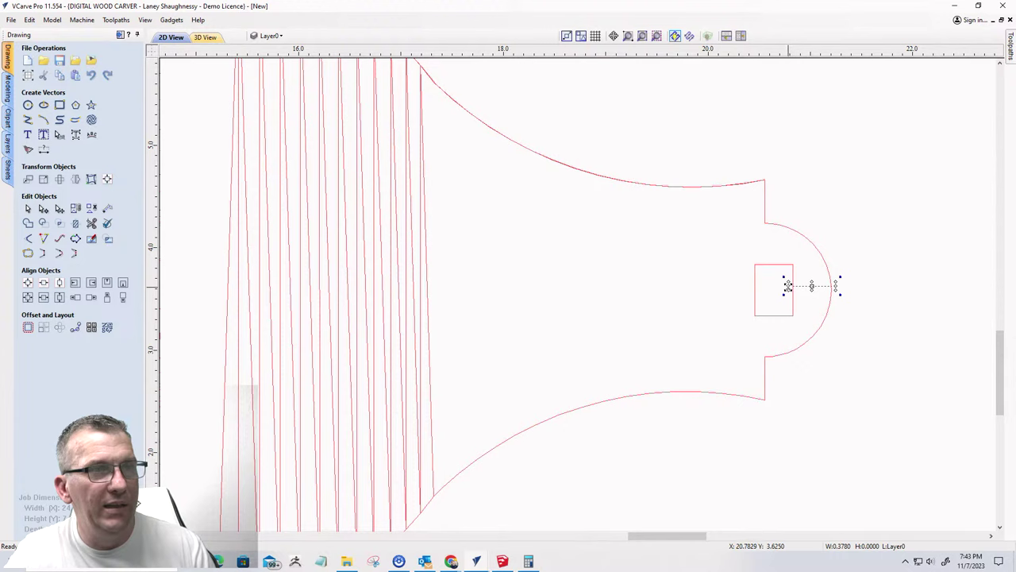
{"action": "left_click_drag", "start_coordinate": [787, 286], "coordinate": [205, 299]}
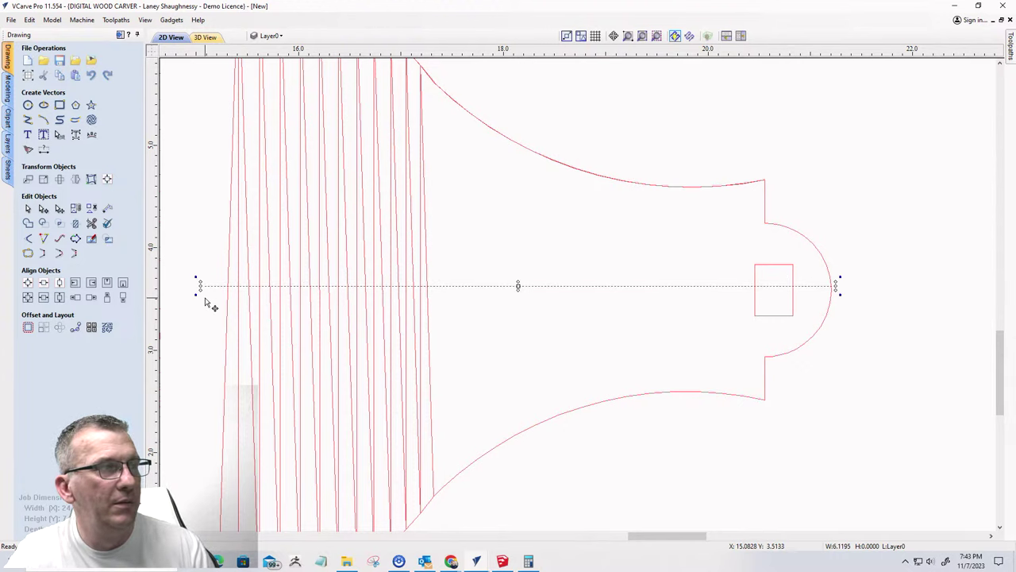
{"action": "scroll", "coordinate": [525, 349], "scroll_direction": "down", "scroll_amount": 3}
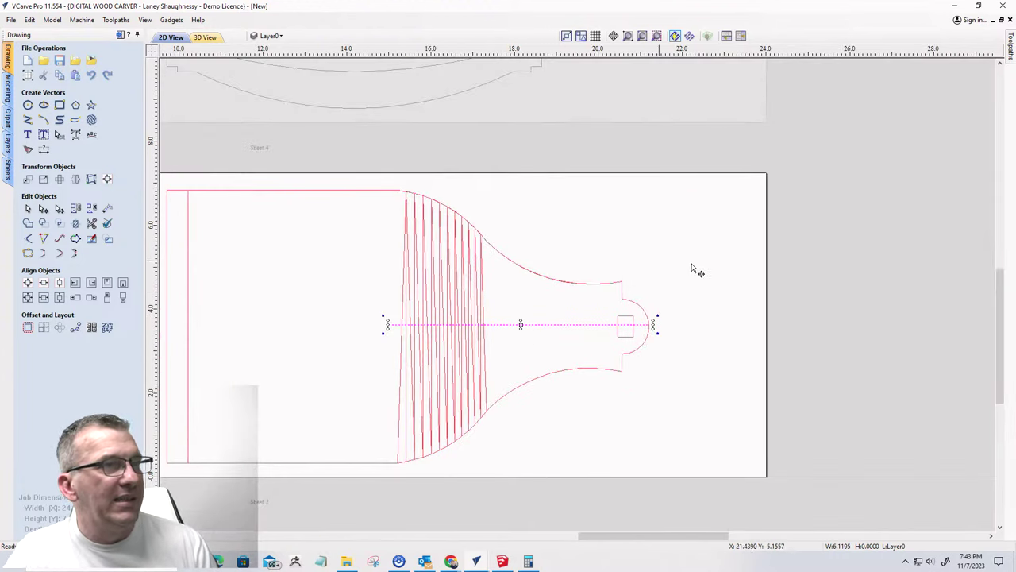
{"action": "scroll", "coordinate": [594, 297], "scroll_direction": "up", "scroll_amount": 5}
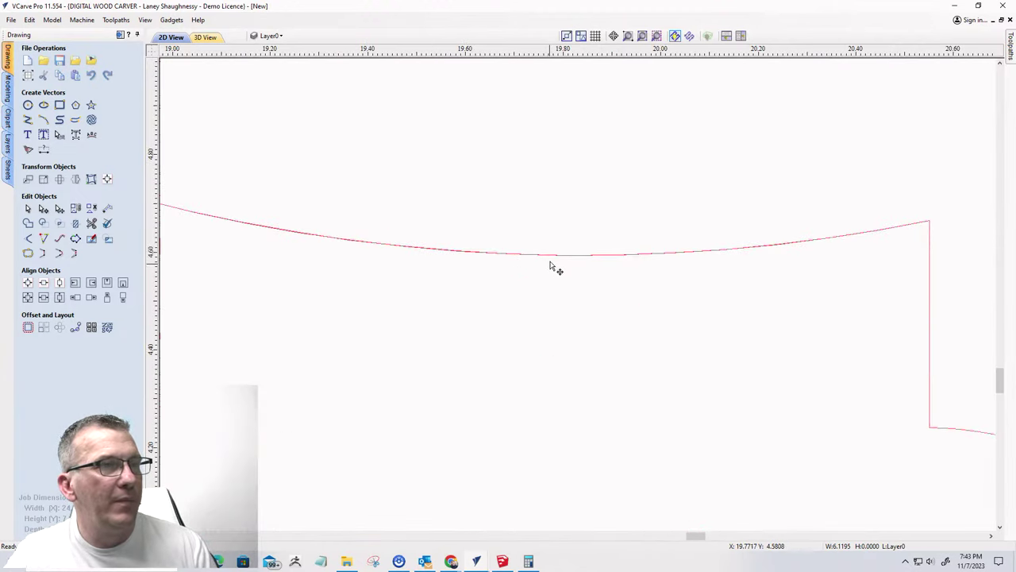
{"action": "scroll", "coordinate": [695, 274], "scroll_direction": "down", "scroll_amount": 3}
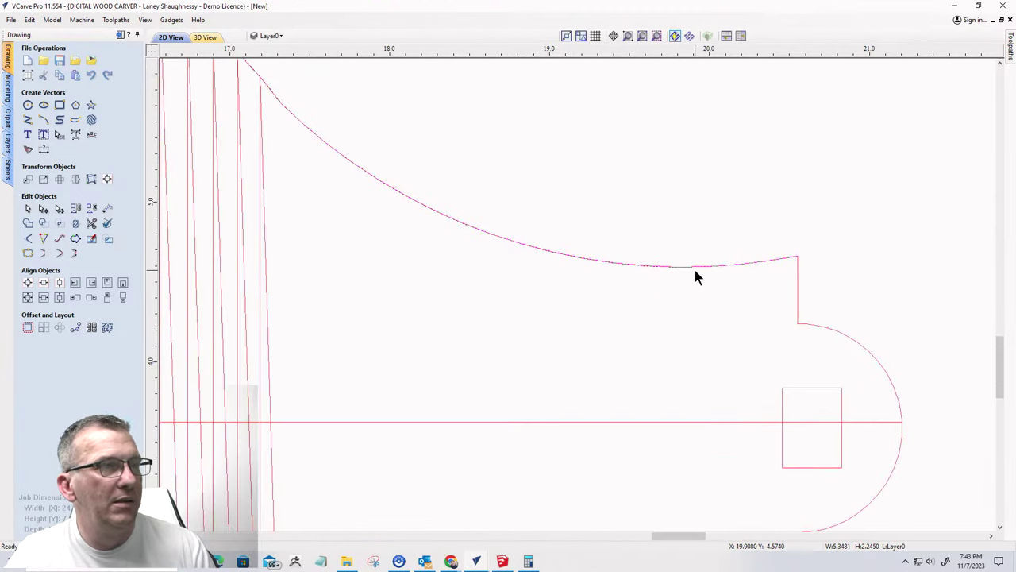
{"action": "scroll", "coordinate": [694, 274], "scroll_direction": "down", "scroll_amount": 2}
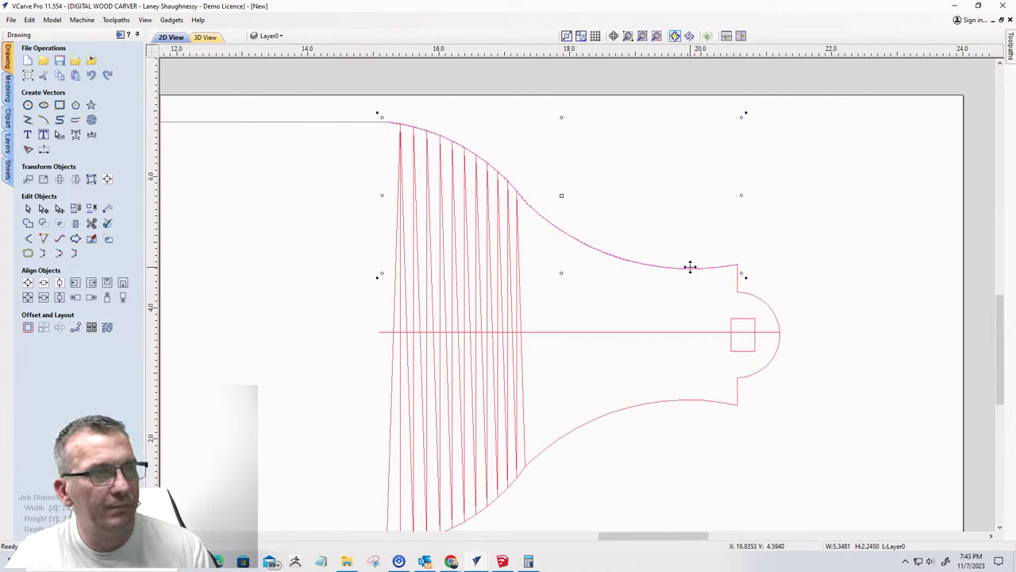
{"action": "left_click_drag", "start_coordinate": [690, 266], "coordinate": [684, 221]}
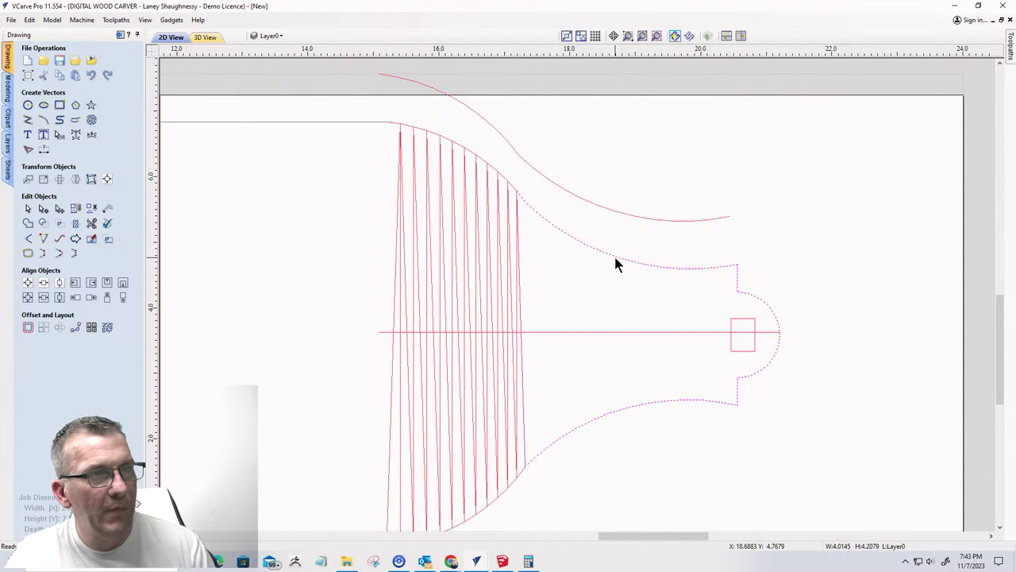
{"action": "key", "text": "ctrl+z"}
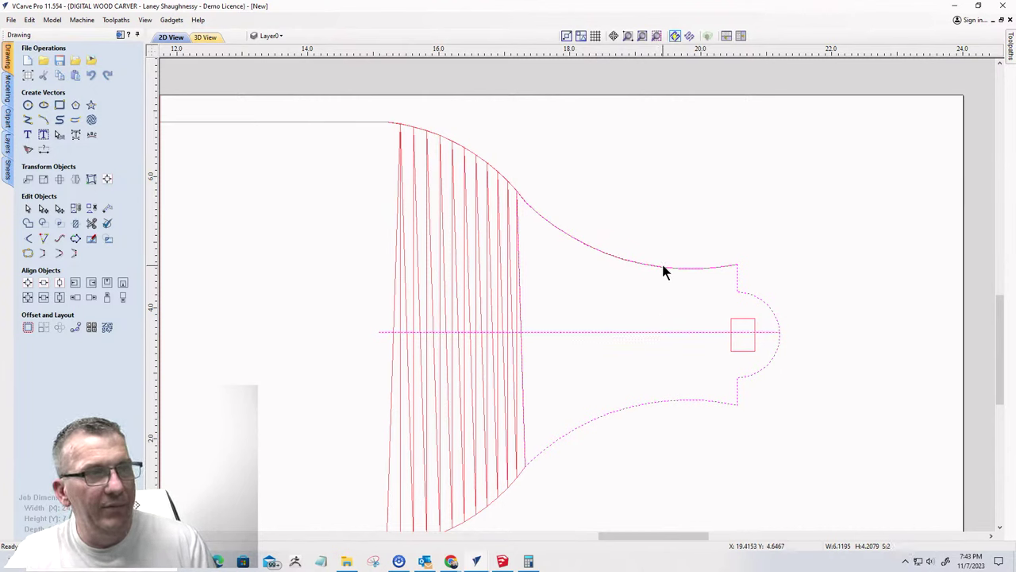
- Open Mirror and undo an unwanted mirrored copy, clearing the selection
{"action": "left_click", "coordinate": [76, 179]}
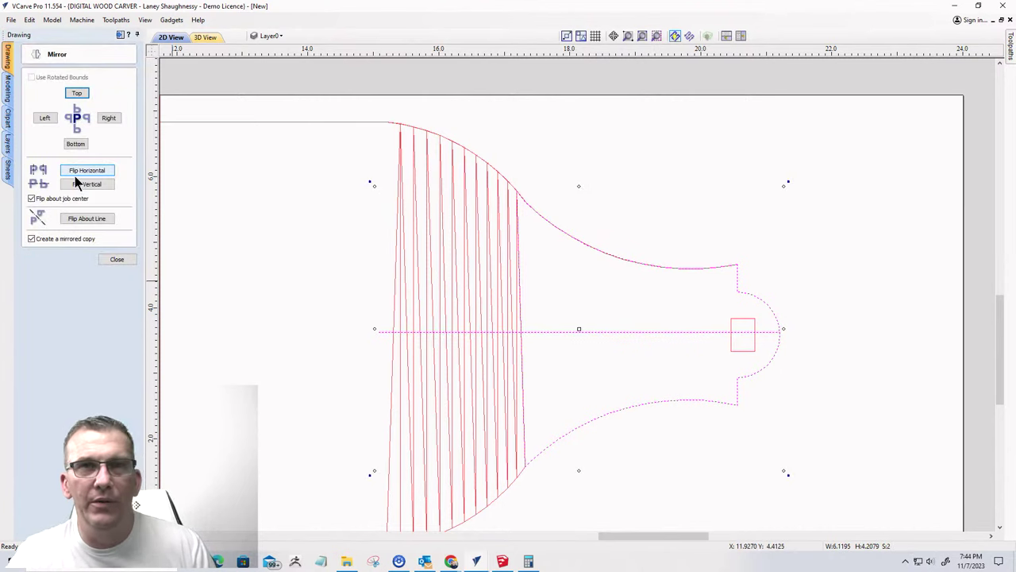
{"action": "left_click", "coordinate": [89, 218]}
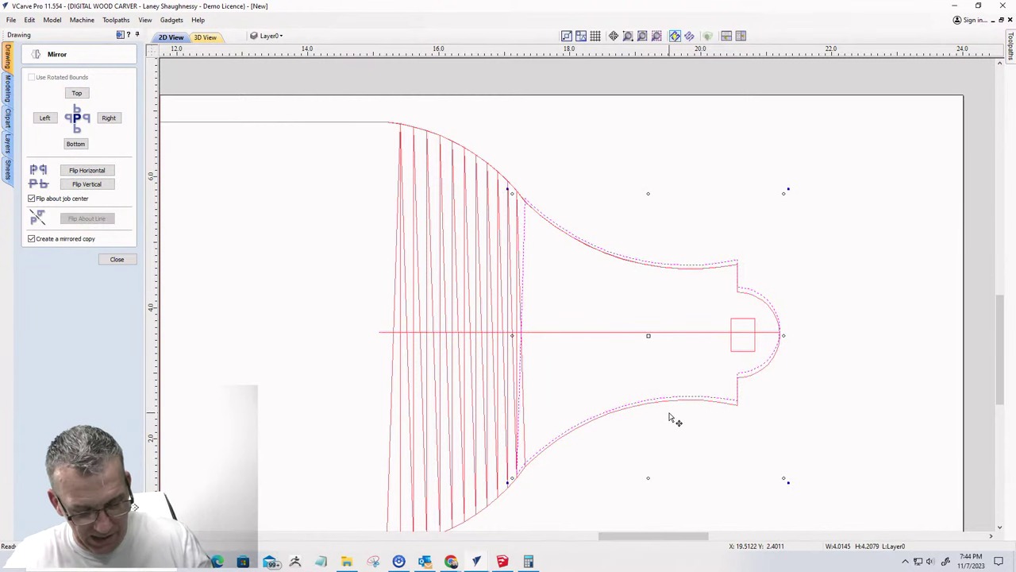
{"action": "key", "text": "ctrl+z"}
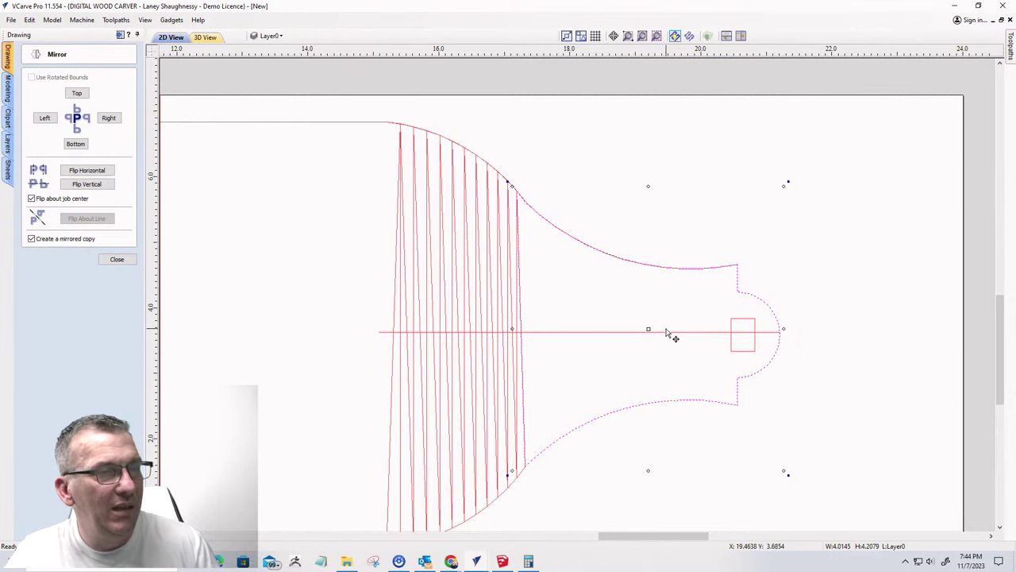
{"action": "key", "text": "Escape"}
- Mirror a copy of the upper handle curve about the centre line
{"action": "left_click", "coordinate": [676, 268]}
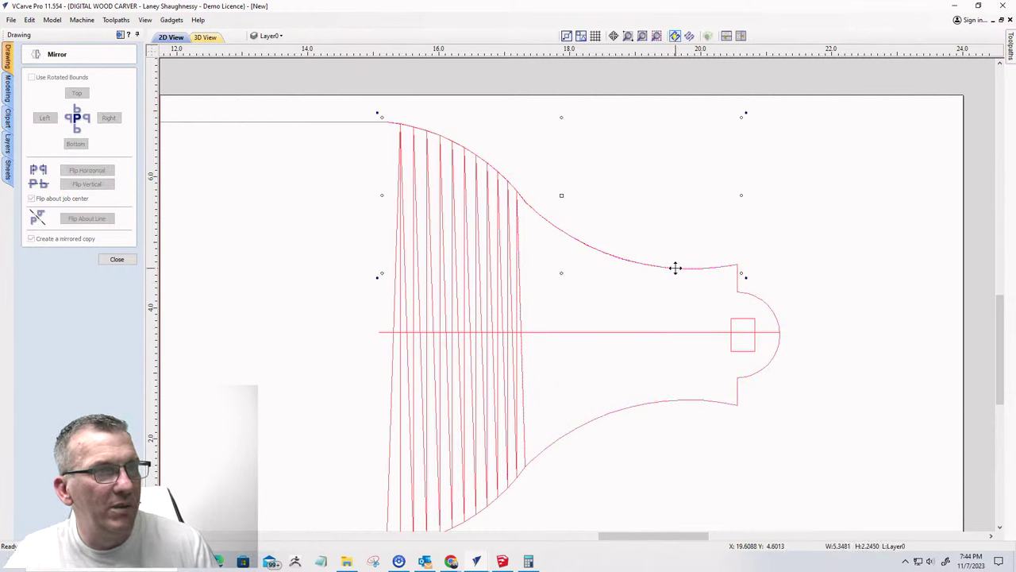
{"action": "left_click", "coordinate": [683, 332], "text": "shift"}
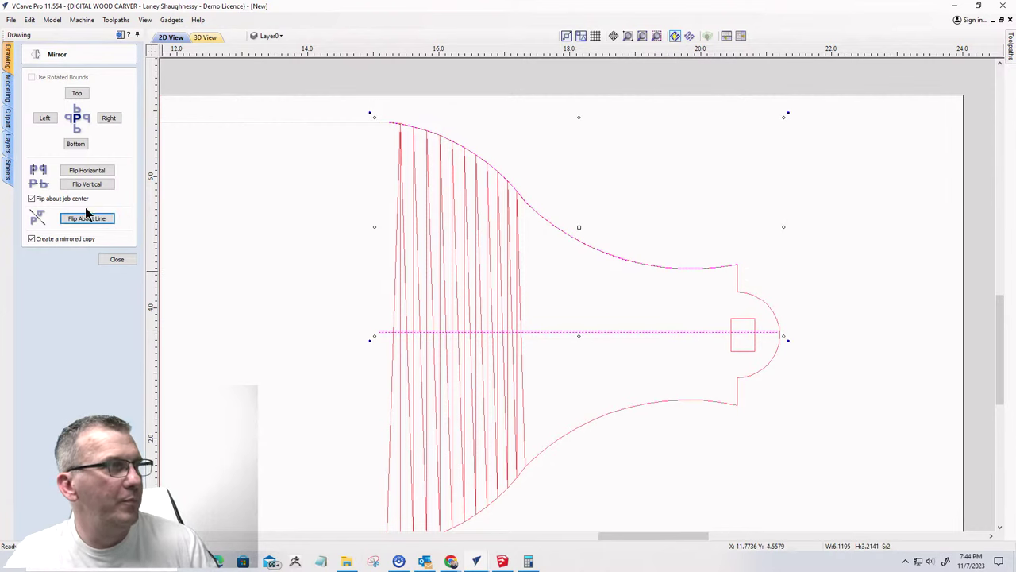
{"action": "left_click", "coordinate": [86, 219]}
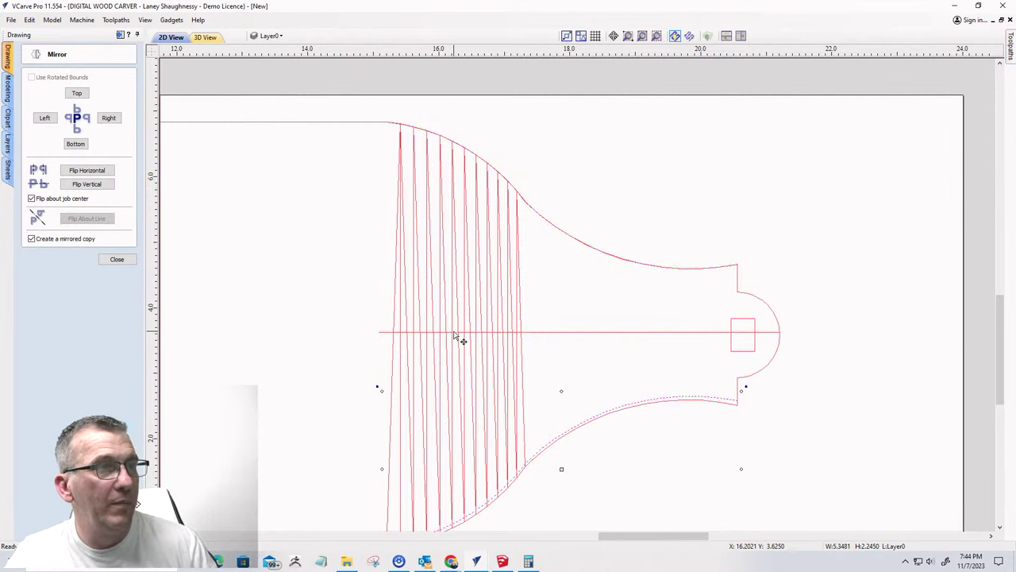
{"action": "scroll", "coordinate": [748, 259], "scroll_direction": "down", "scroll_amount": 2}
{"action": "scroll", "coordinate": [683, 347], "scroll_direction": "up", "scroll_amount": 3}
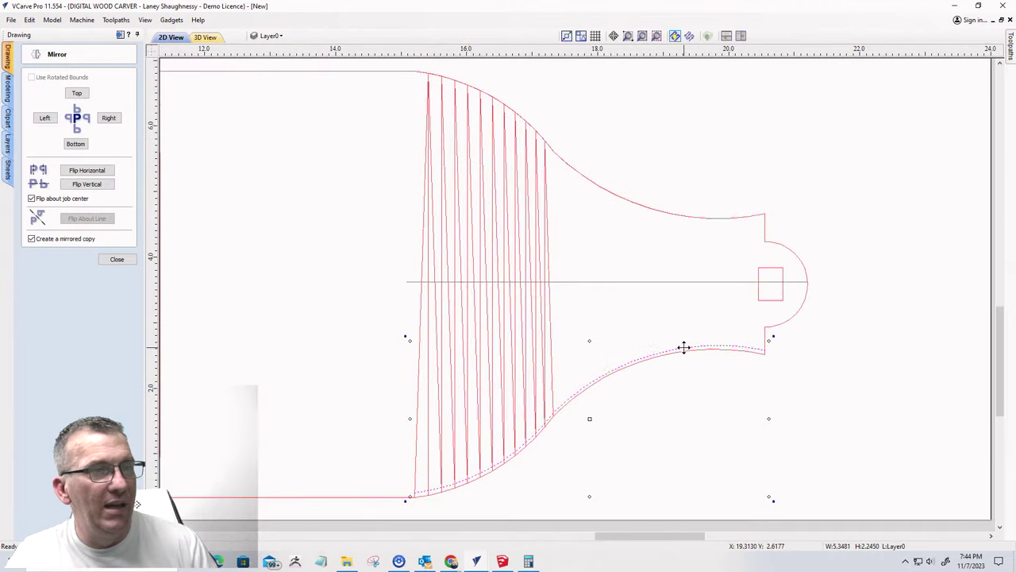
{"action": "scroll", "coordinate": [690, 339], "scroll_direction": "down", "scroll_amount": 3}
{"action": "scroll", "coordinate": [699, 328], "scroll_direction": "up", "scroll_amount": 4}
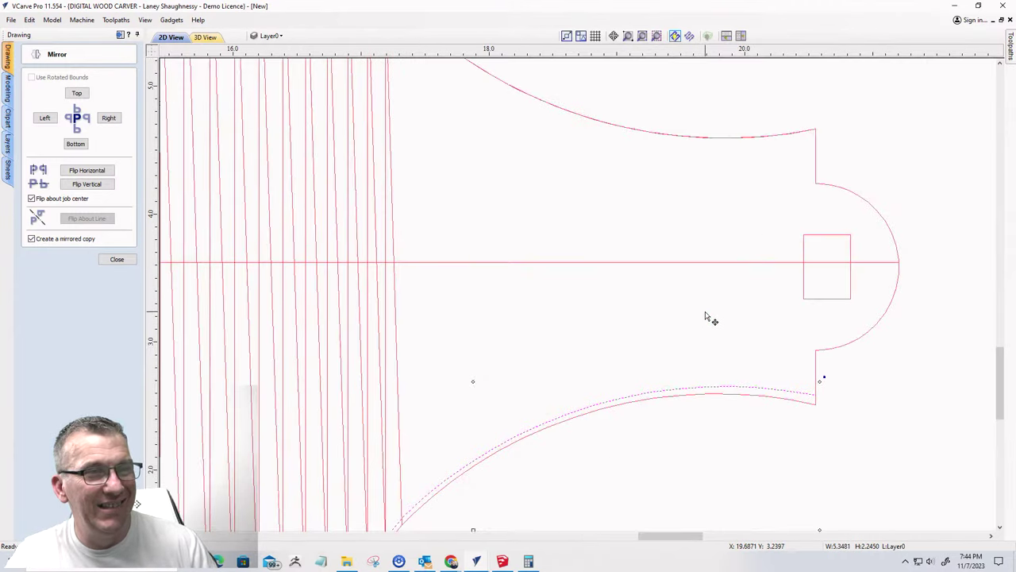
{"action": "scroll", "coordinate": [709, 318], "scroll_direction": "down", "scroll_amount": 2}
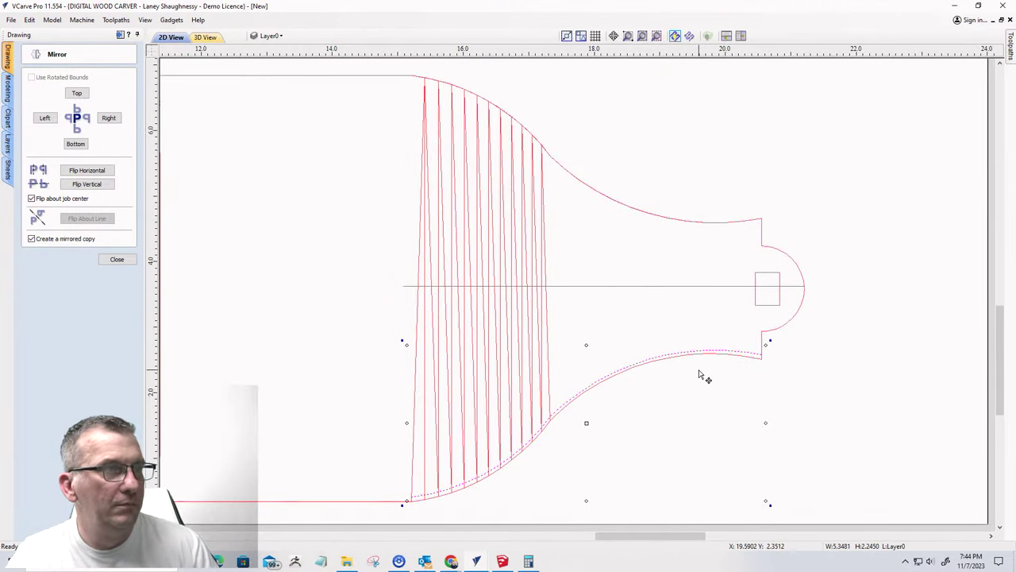
{"action": "scroll", "coordinate": [726, 378], "scroll_direction": "up", "scroll_amount": 2}
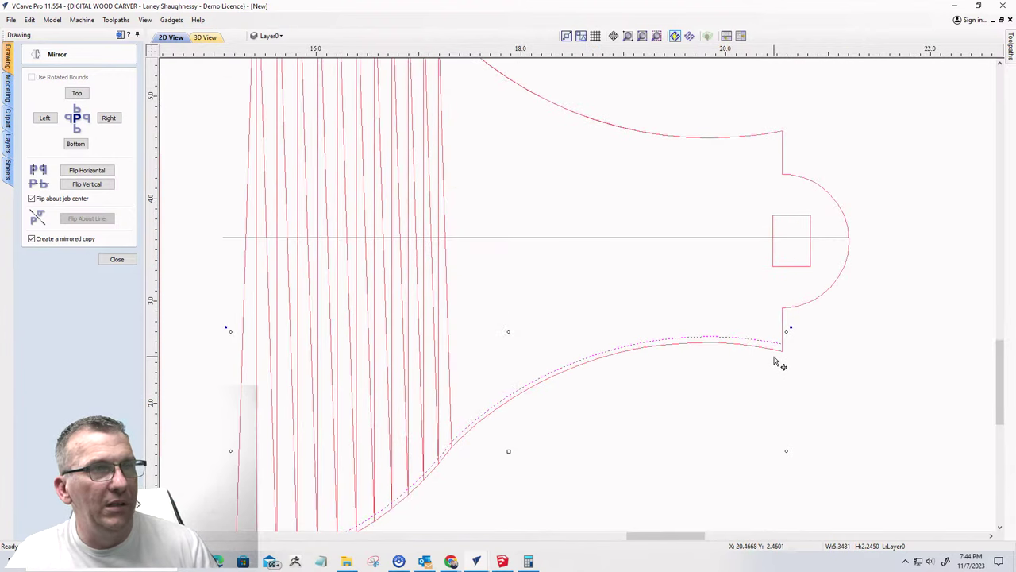
{"action": "scroll", "coordinate": [775, 360], "scroll_direction": "up", "scroll_amount": 1}
{"action": "scroll", "coordinate": [777, 358], "scroll_direction": "up", "scroll_amount": 4}
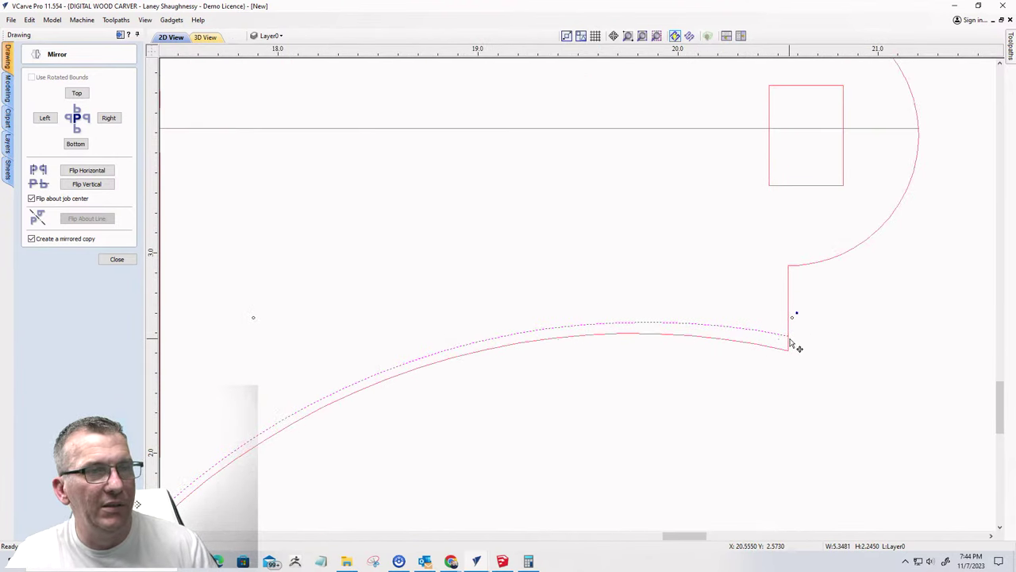
- Align the mirrored copy with the lower curve and close the Mirror panel
{"action": "left_click_drag", "start_coordinate": [790, 332], "coordinate": [787, 349]}
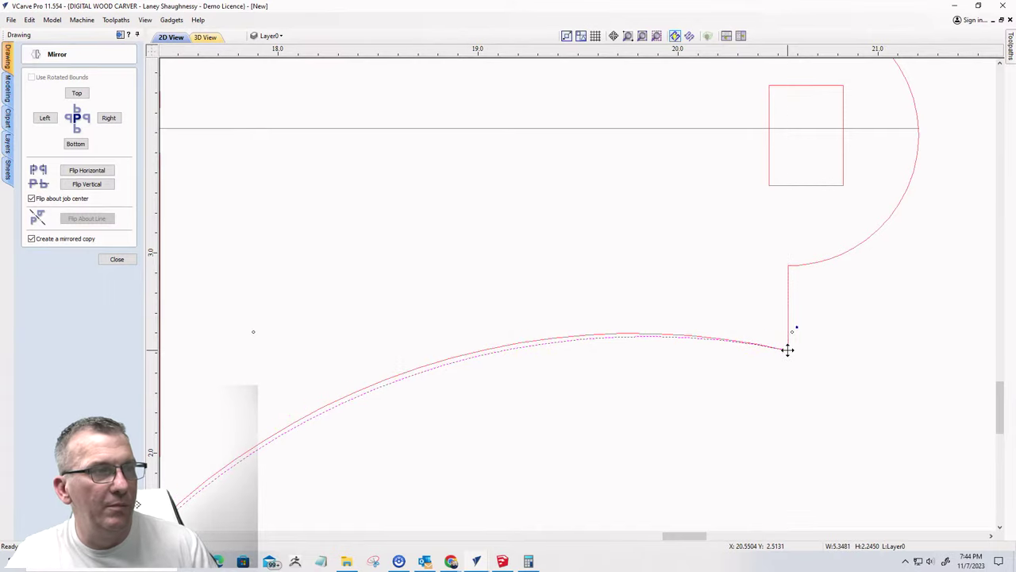
{"action": "scroll", "coordinate": [803, 351], "scroll_direction": "down", "scroll_amount": 2}
{"action": "scroll", "coordinate": [608, 420], "scroll_direction": "up", "scroll_amount": 2}
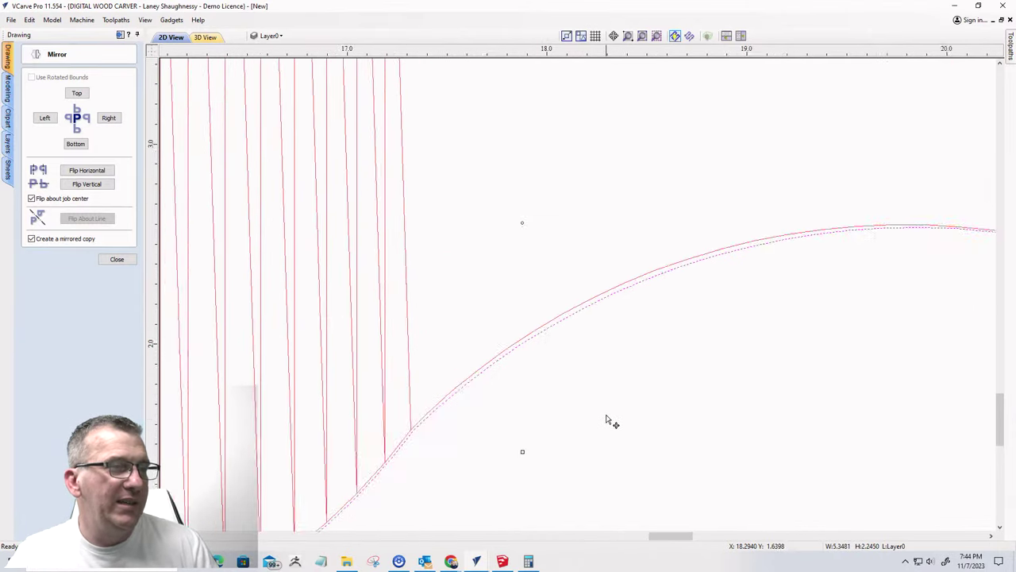
{"action": "scroll", "coordinate": [485, 367], "scroll_direction": "down", "scroll_amount": 2}
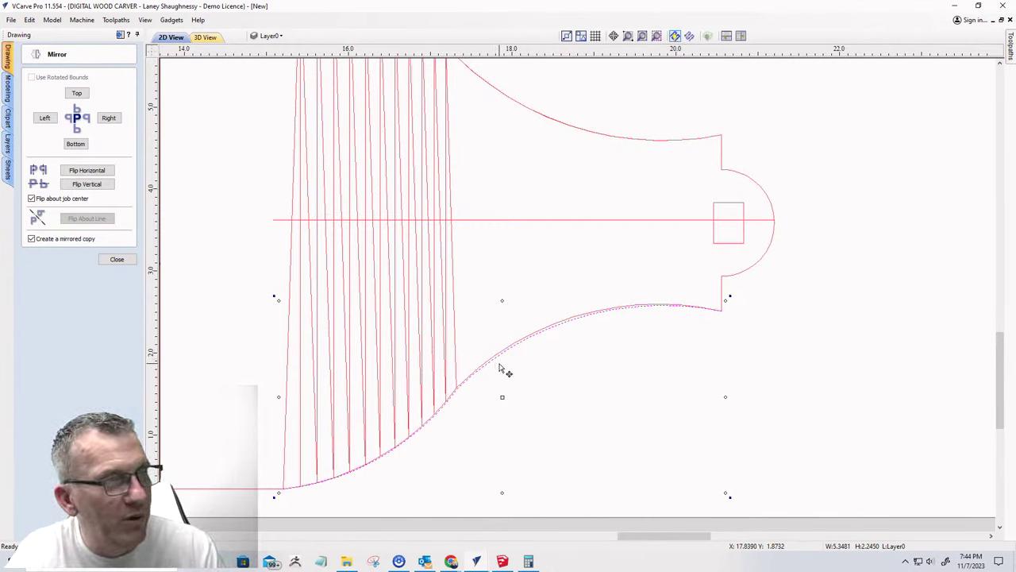
{"action": "scroll", "coordinate": [500, 367], "scroll_direction": "down", "scroll_amount": 1}
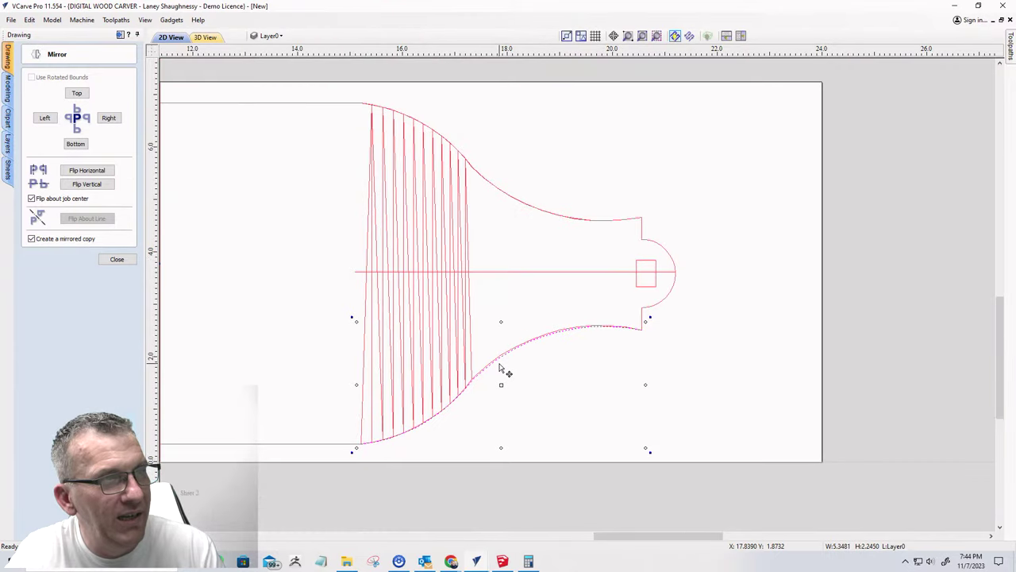
{"action": "scroll", "coordinate": [500, 366], "scroll_direction": "up", "scroll_amount": 1}
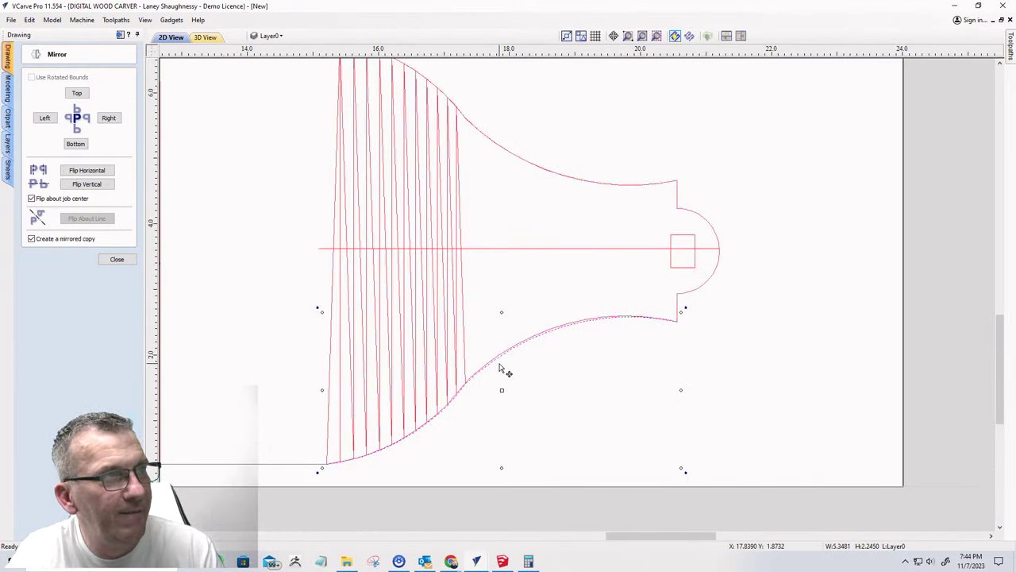
{"action": "scroll", "coordinate": [505, 141], "scroll_direction": "up", "scroll_amount": 1}
{"action": "scroll", "coordinate": [504, 145], "scroll_direction": "down", "scroll_amount": 2}
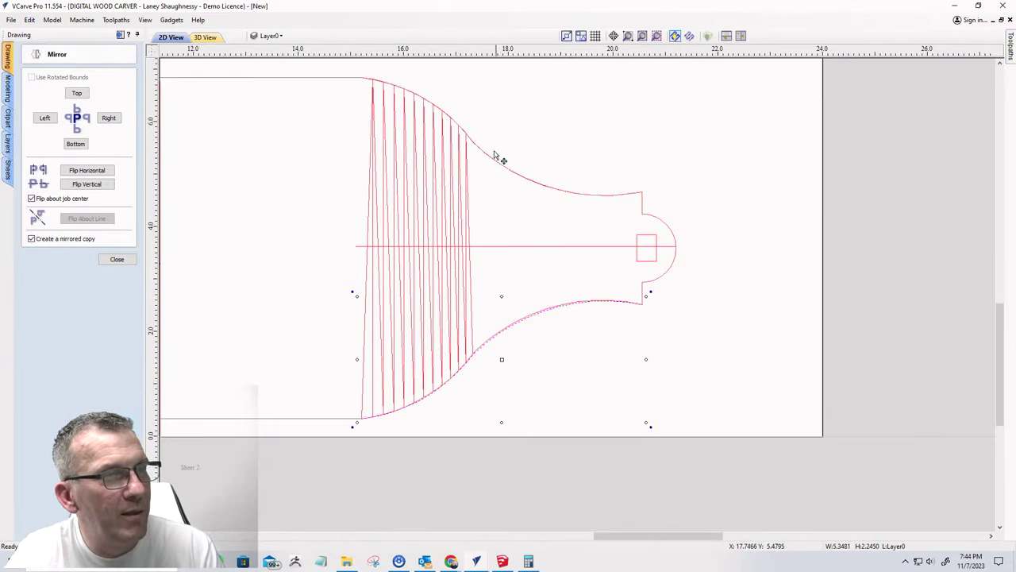
{"action": "scroll", "coordinate": [645, 256], "scroll_direction": "up", "scroll_amount": 2}
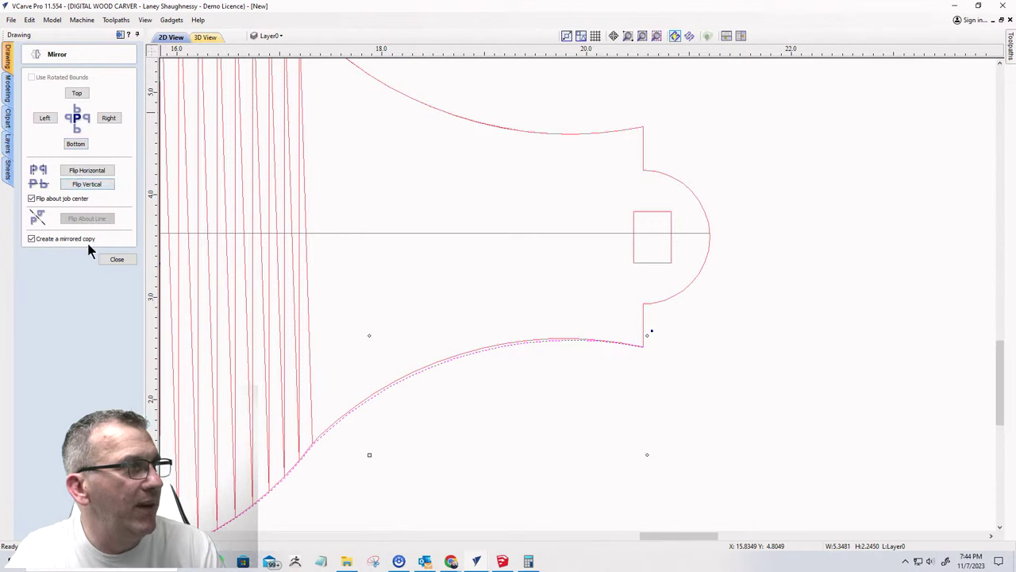
{"action": "left_click", "coordinate": [112, 260]}
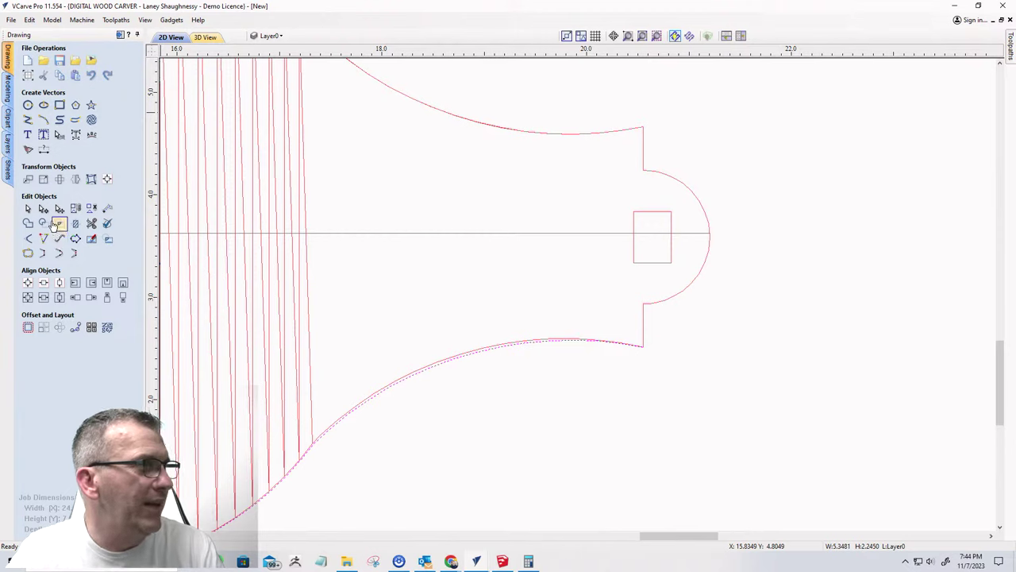
- Add a 1.304 vertical dimension from the rounded end's top corner to its bottom corner
{"action": "left_click", "coordinate": [43, 151]}
{"action": "left_click", "coordinate": [44, 152]}
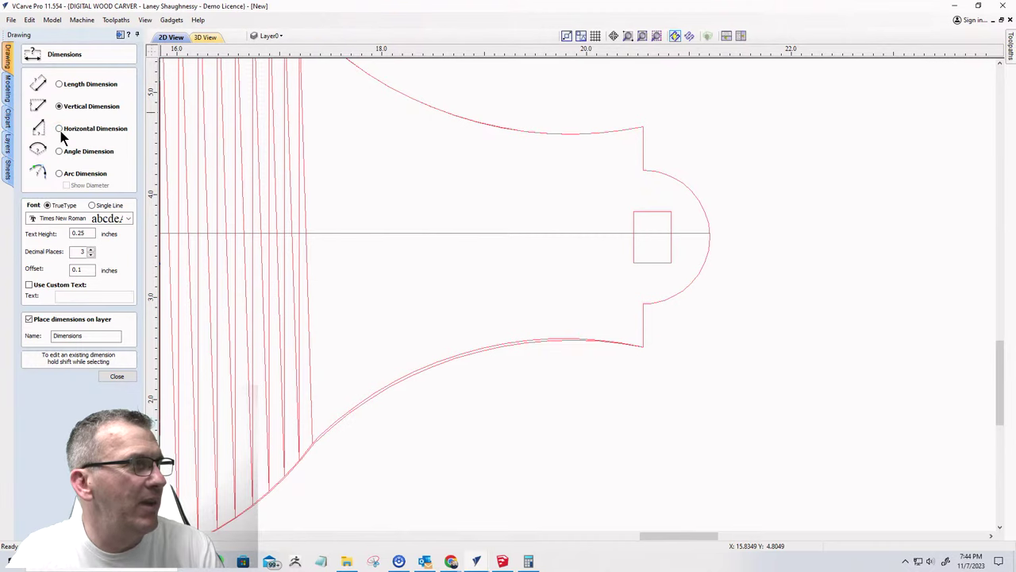
{"action": "scroll", "coordinate": [678, 220], "scroll_direction": "up", "scroll_amount": 3}
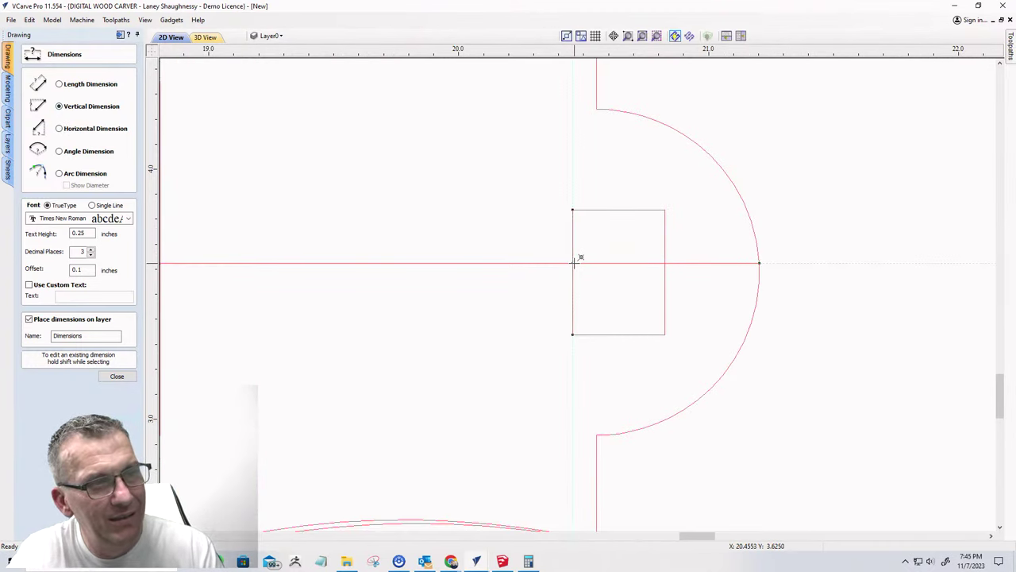
{"action": "left_click", "coordinate": [596, 108]}
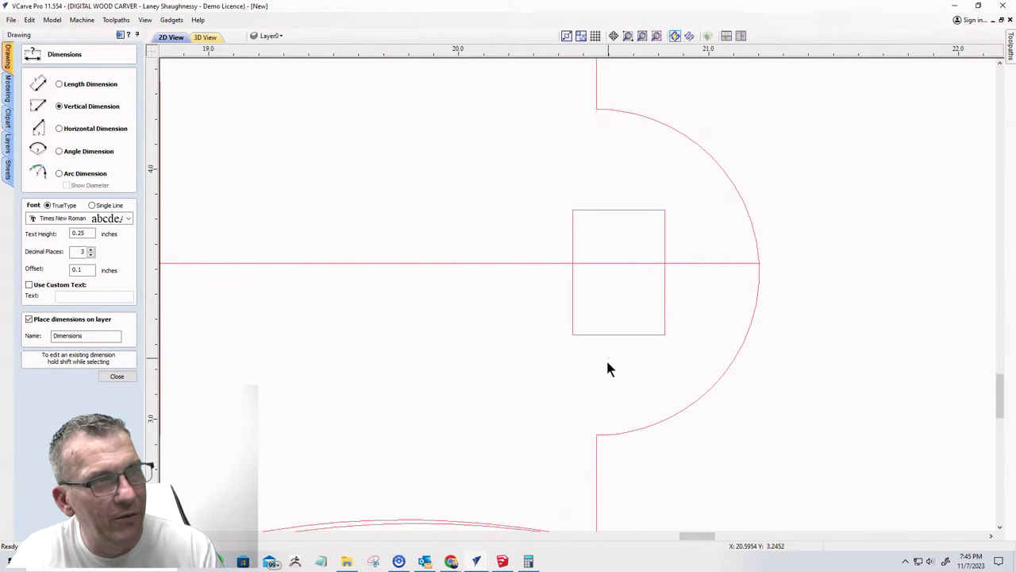
{"action": "left_click", "coordinate": [596, 434]}
{"action": "left_click", "coordinate": [412, 357]}
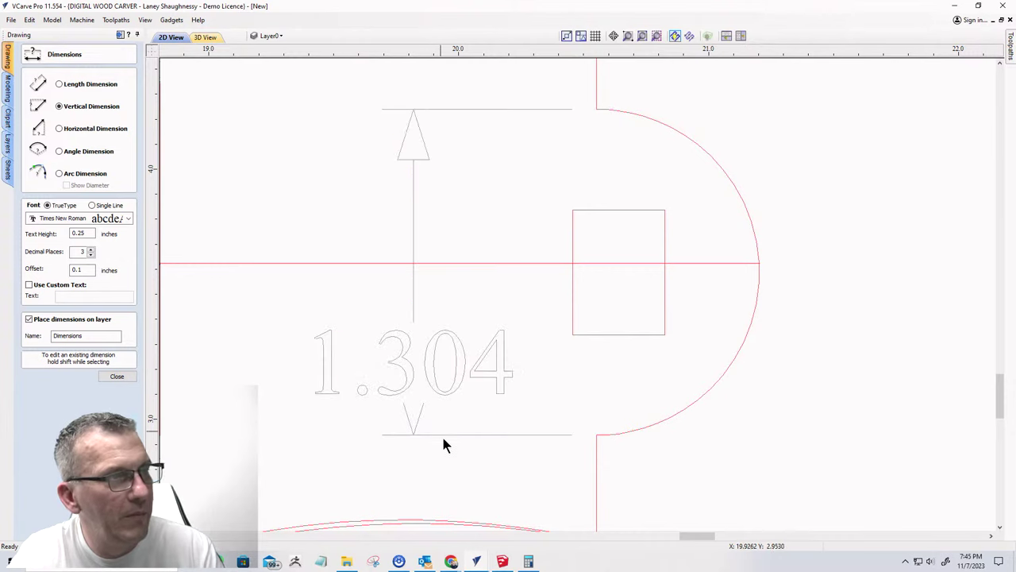
{"action": "scroll", "coordinate": [687, 421], "scroll_direction": "down", "scroll_amount": 2}
{"action": "scroll", "coordinate": [503, 404], "scroll_direction": "up", "scroll_amount": 4}
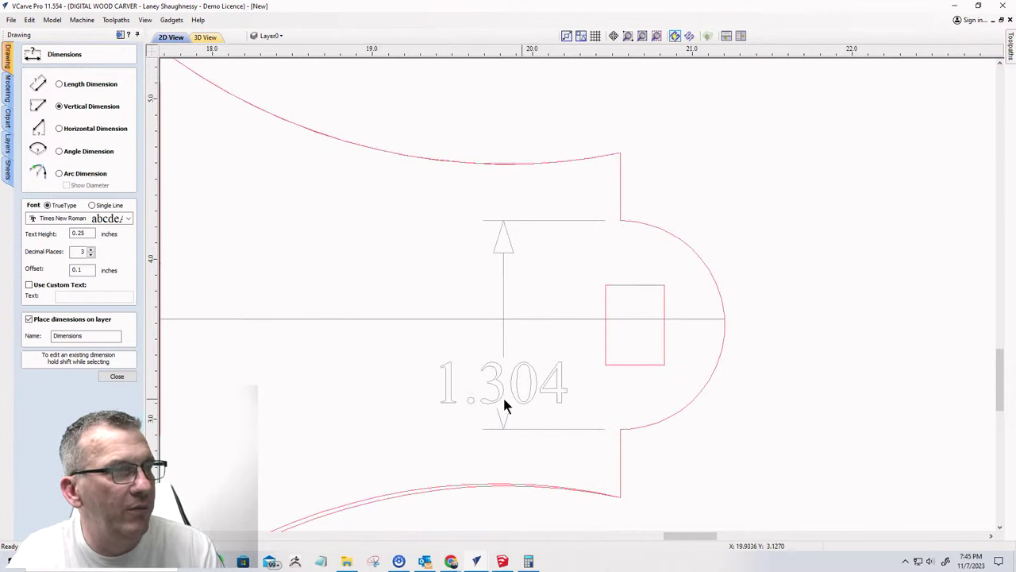
{"action": "scroll", "coordinate": [577, 412], "scroll_direction": "down", "scroll_amount": 2}
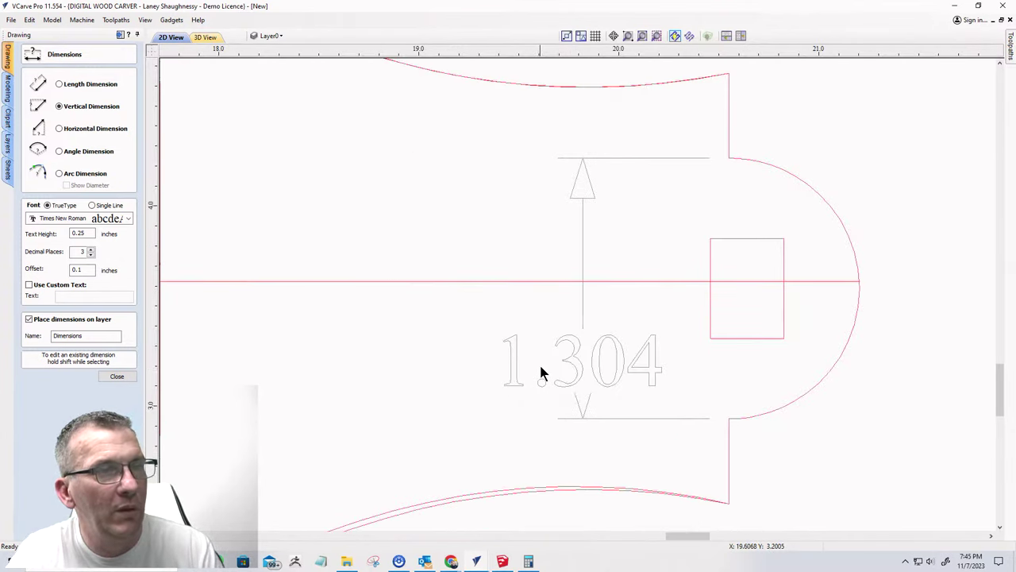
{"action": "left_click", "coordinate": [118, 377]}
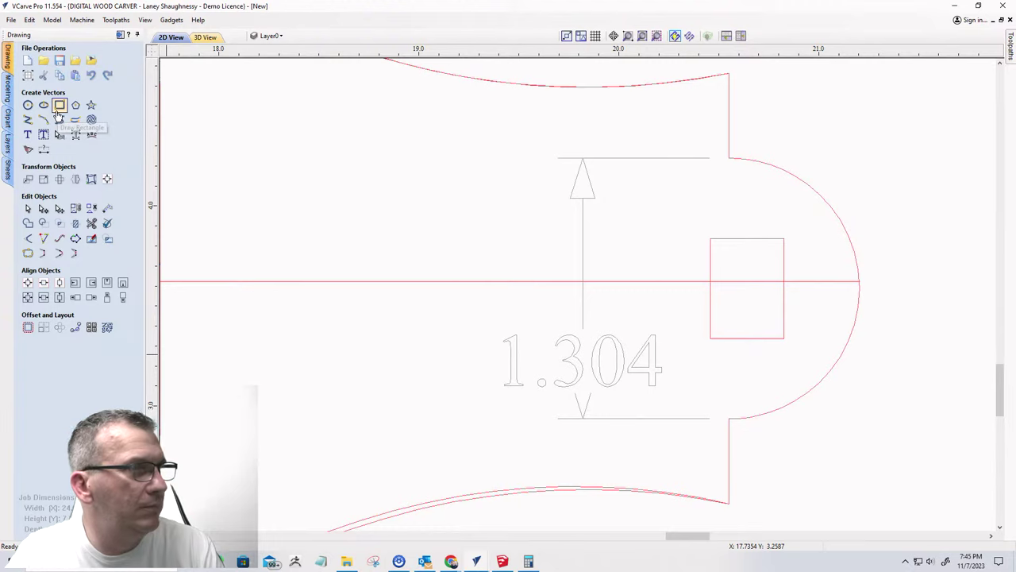
{"action": "left_click", "coordinate": [58, 113]}
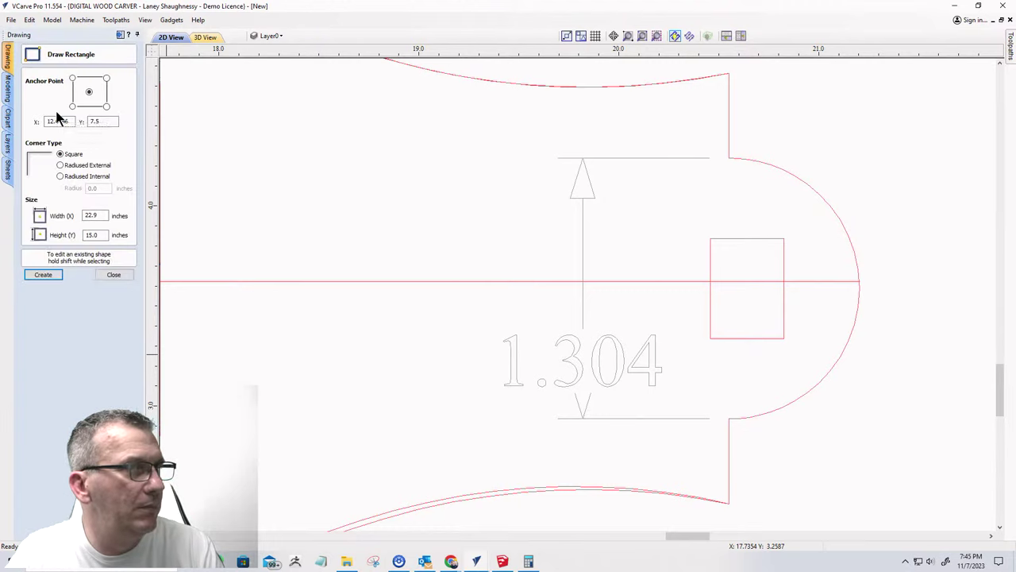
{"action": "double_click", "coordinate": [103, 216]}
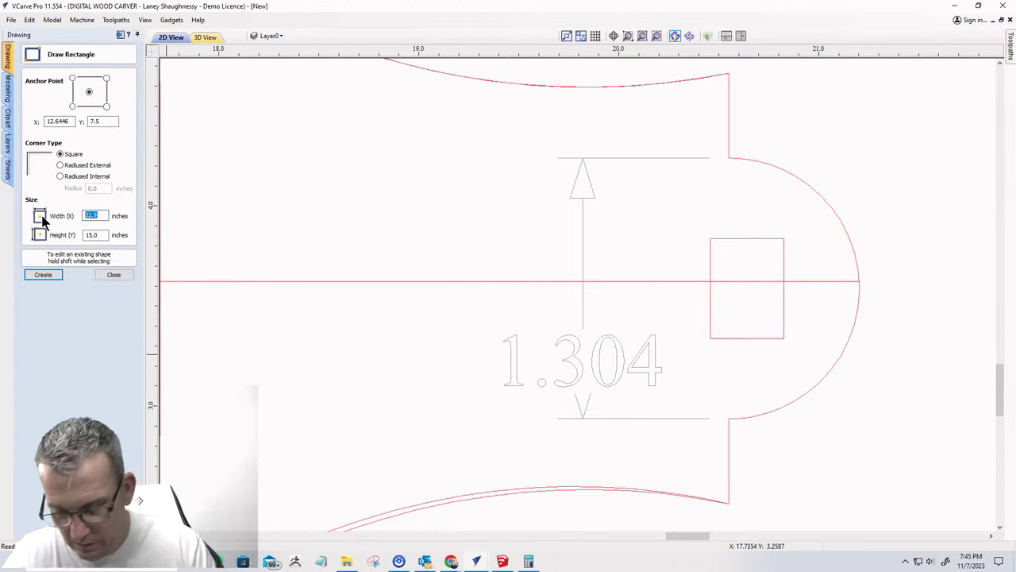
{"action": "type", "text": "1.304"}
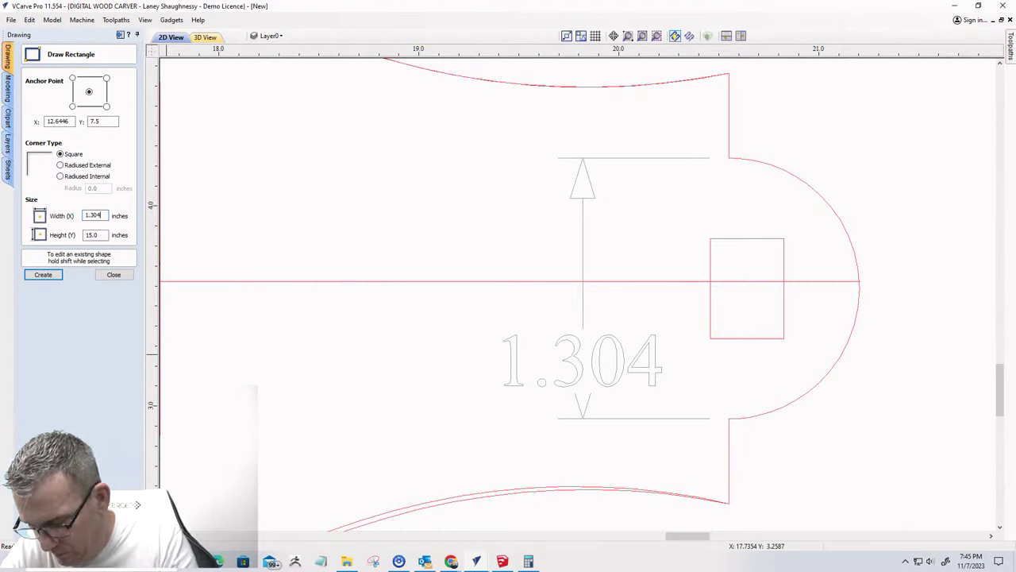
{"action": "type", "text": "/2"}
{"action": "key", "text": "Return"}
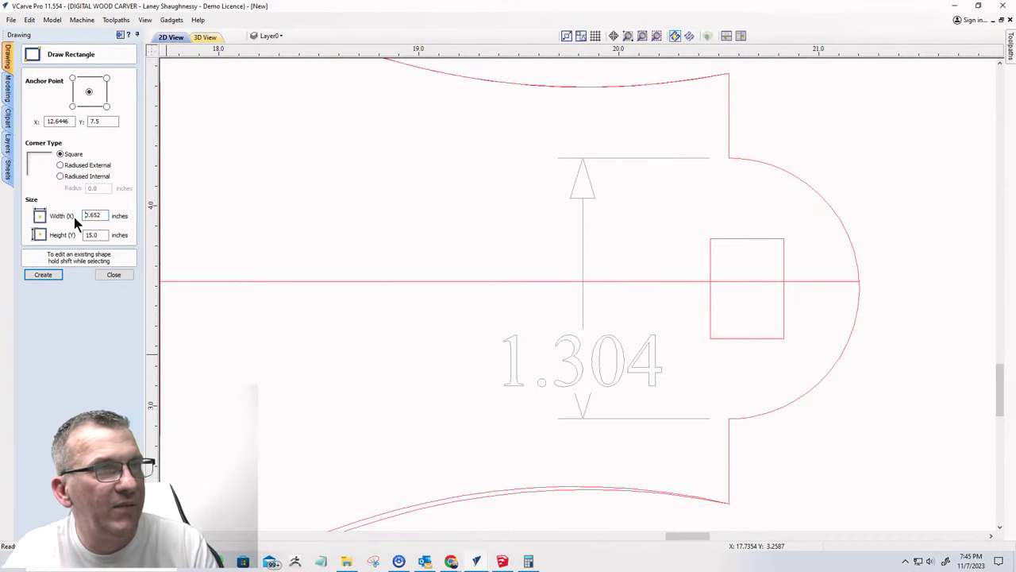
{"action": "scroll", "coordinate": [728, 435], "scroll_direction": "up", "scroll_amount": 4}
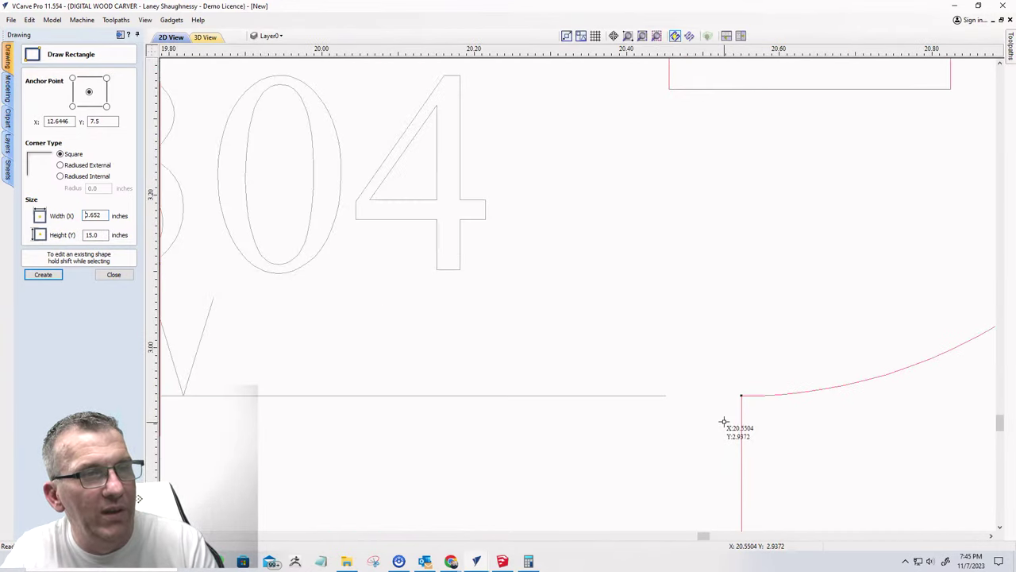
{"action": "scroll", "coordinate": [726, 423], "scroll_direction": "down", "scroll_amount": 3}
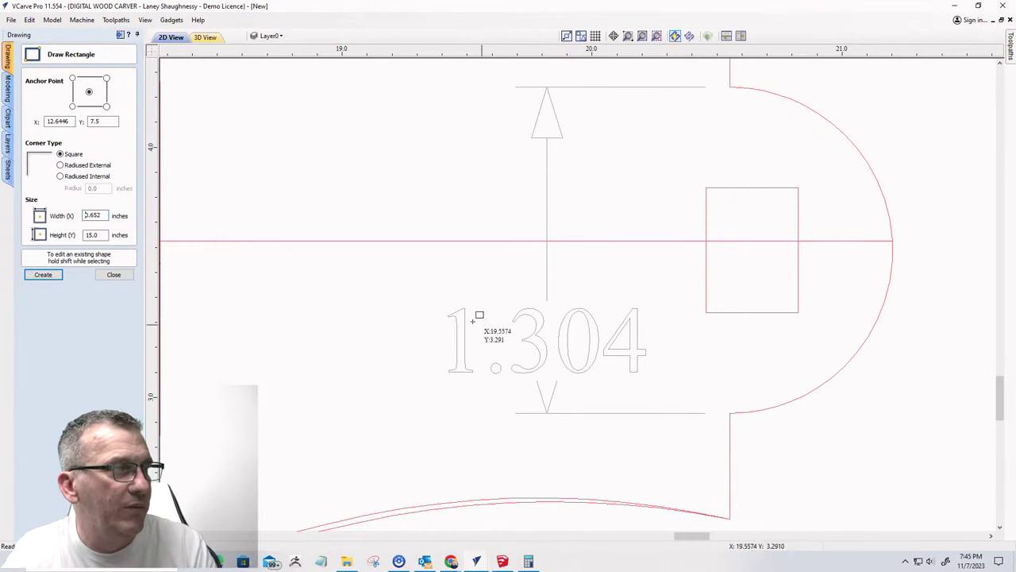
{"action": "left_click", "coordinate": [111, 275]}
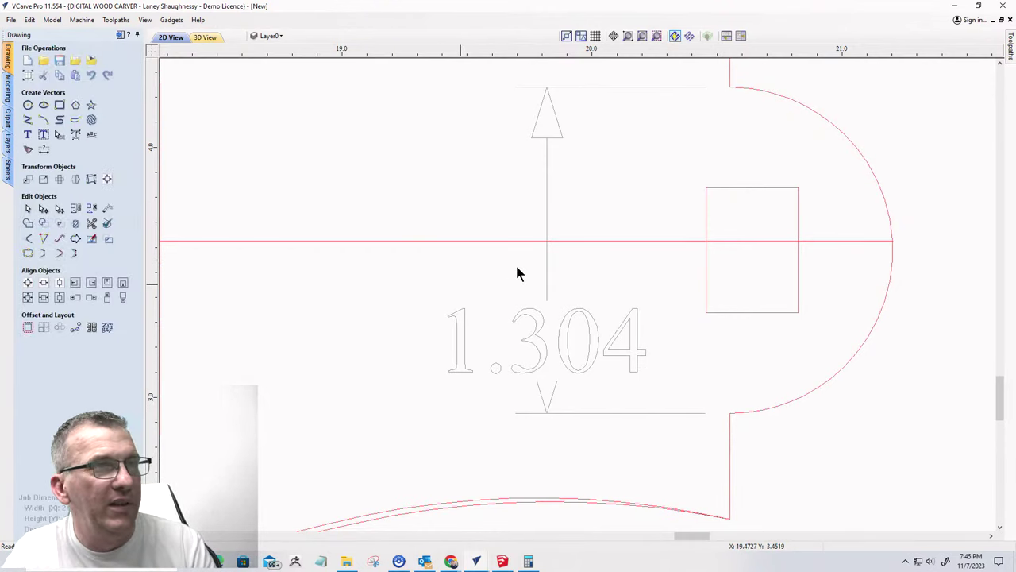
{"action": "scroll", "coordinate": [526, 279], "scroll_direction": "down", "scroll_amount": 3}
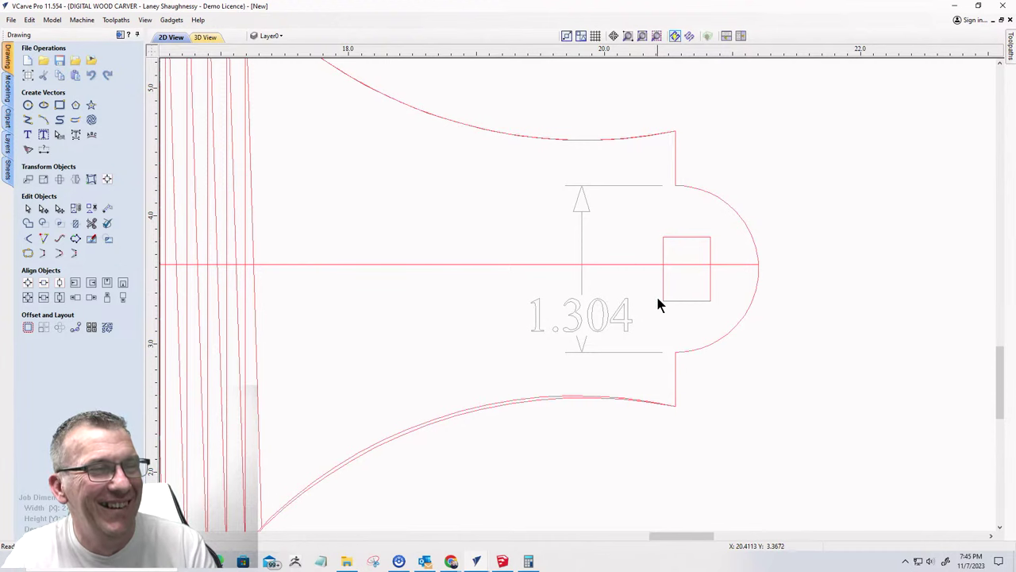
{"action": "scroll", "coordinate": [657, 300], "scroll_direction": "down", "scroll_amount": 1}
{"action": "mouse_move", "coordinate": [505, 563]}
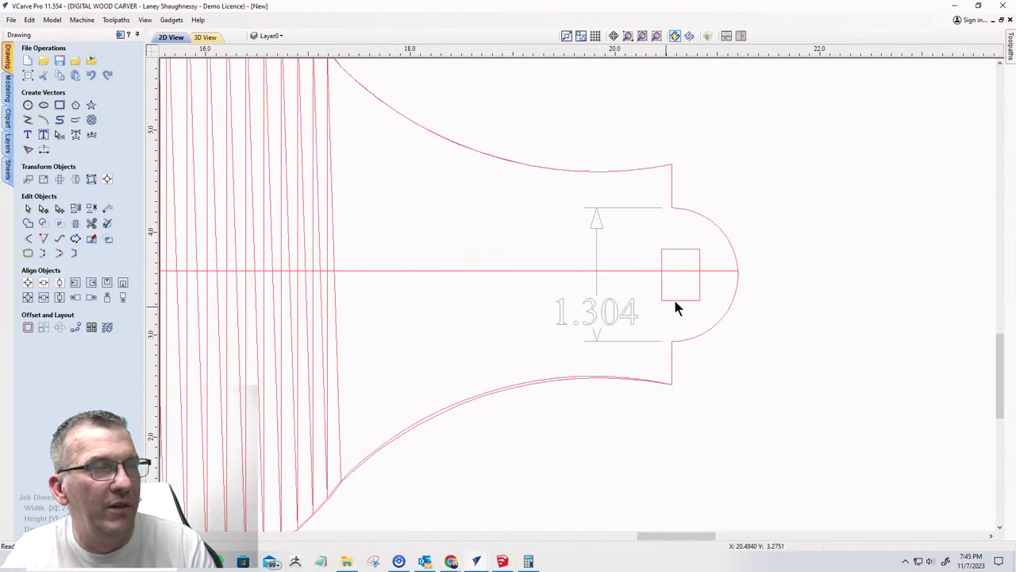
{"action": "scroll", "coordinate": [641, 268], "scroll_direction": "up", "scroll_amount": 2}
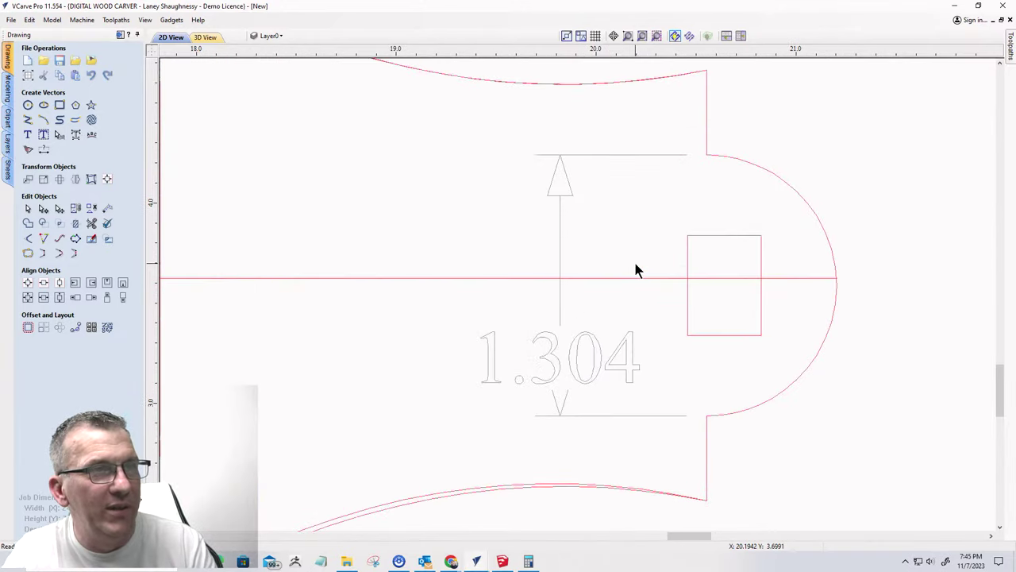
- Dimension the centre line to the arc corners, giving 0.616 and 0.688
{"action": "left_click", "coordinate": [43, 149]}
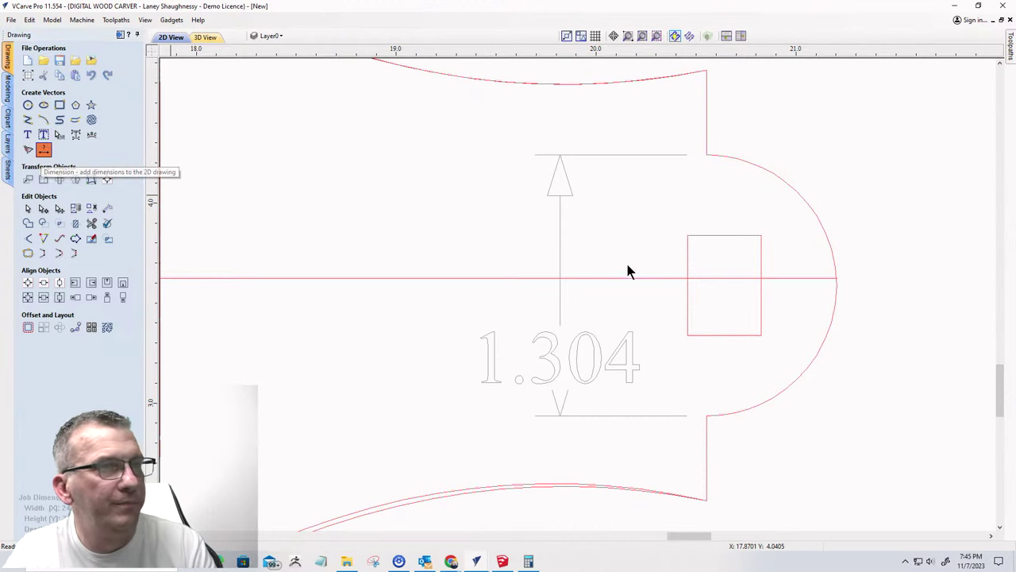
{"action": "left_click", "coordinate": [730, 277]}
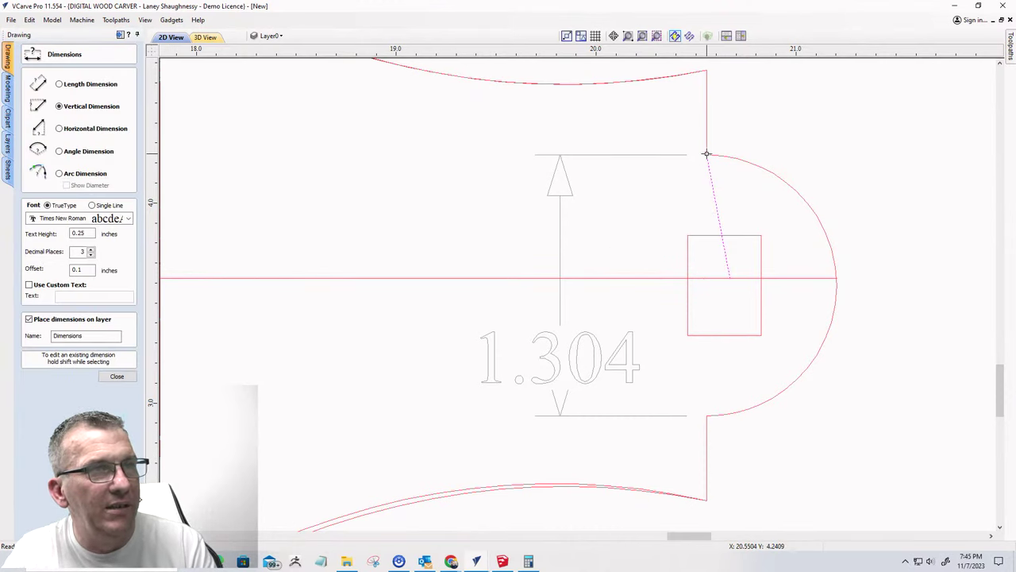
{"action": "left_click", "coordinate": [673, 222]}
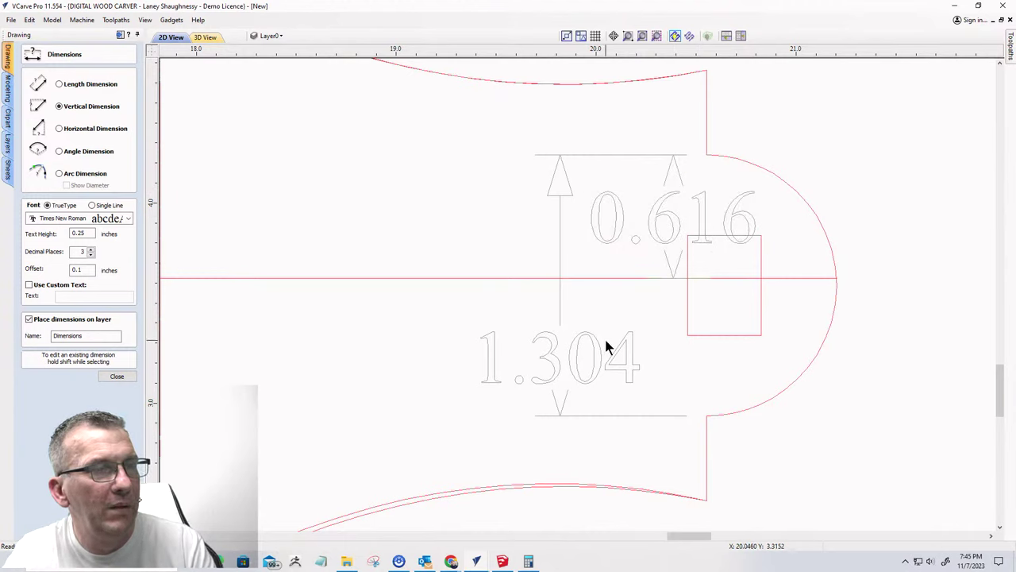
{"action": "left_click", "coordinate": [708, 414]}
{"action": "left_click", "coordinate": [694, 361]}
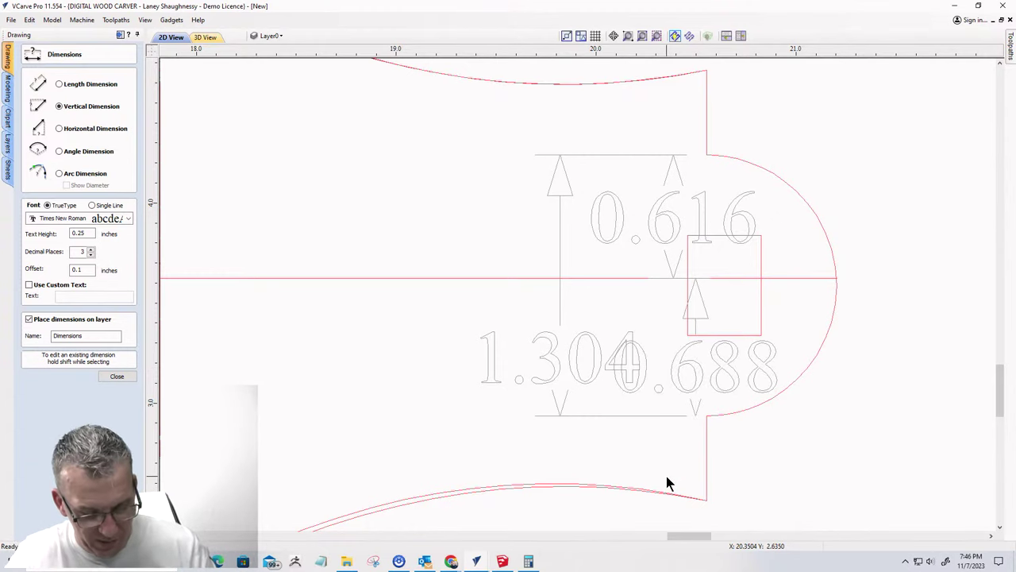
- Undo those dimensions and the duplicate lower curve, cancelling an unfinished dimension
{"action": "key", "text": "ctrl+z"}
{"action": "key", "text": "ctrl+z"}
{"action": "key", "text": "ctrl+z"}
{"action": "key", "text": "ctrl+z"}
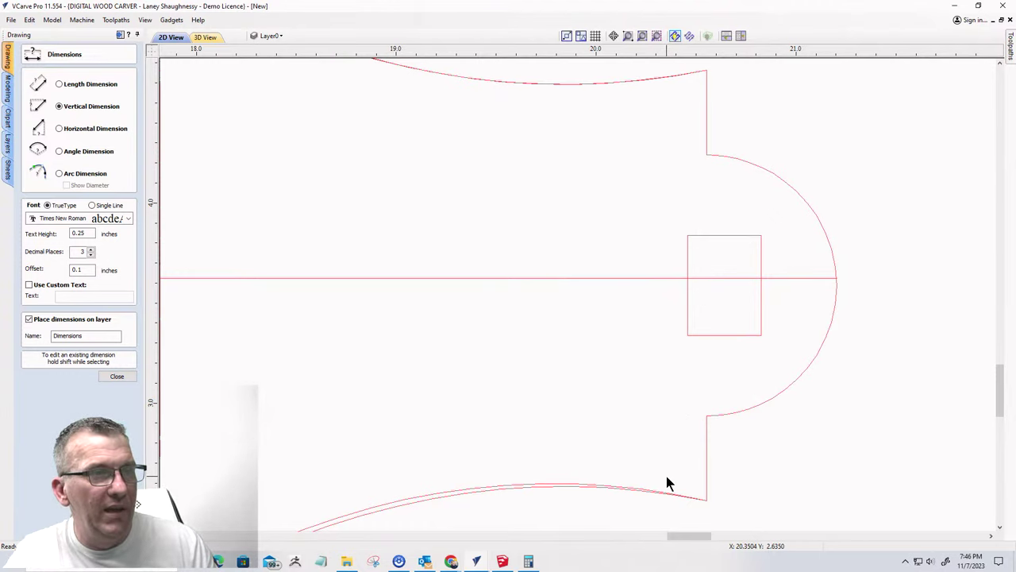
{"action": "key", "text": "ctrl+z"}
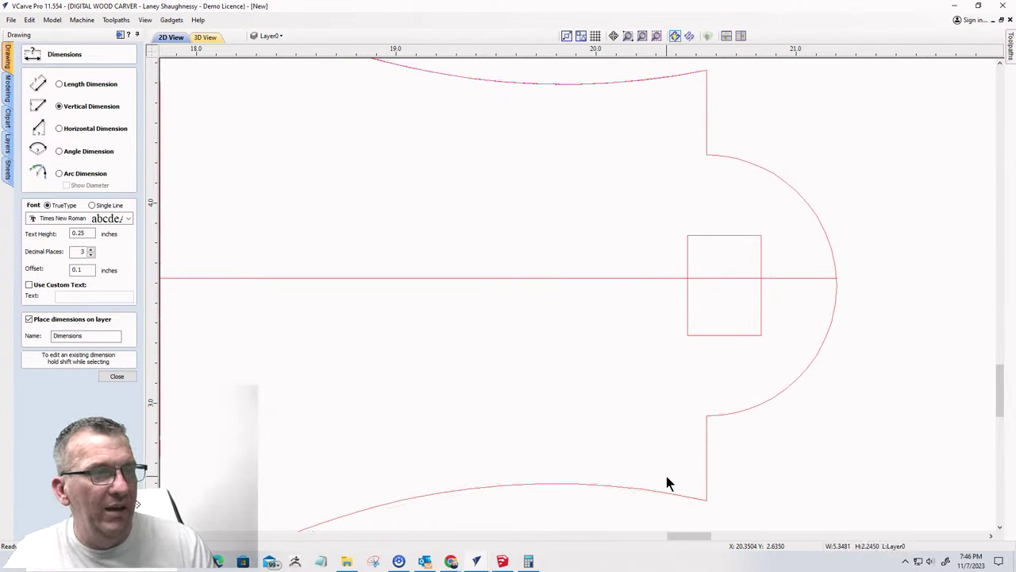
{"action": "left_click", "coordinate": [743, 278]}
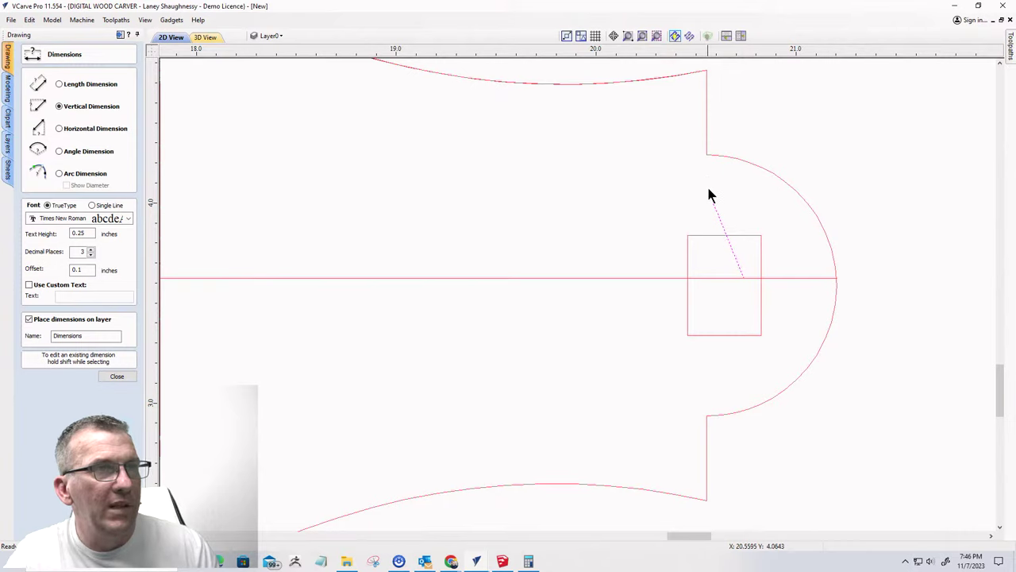
{"action": "left_click", "coordinate": [553, 226]}
{"action": "key", "text": "Escape"}
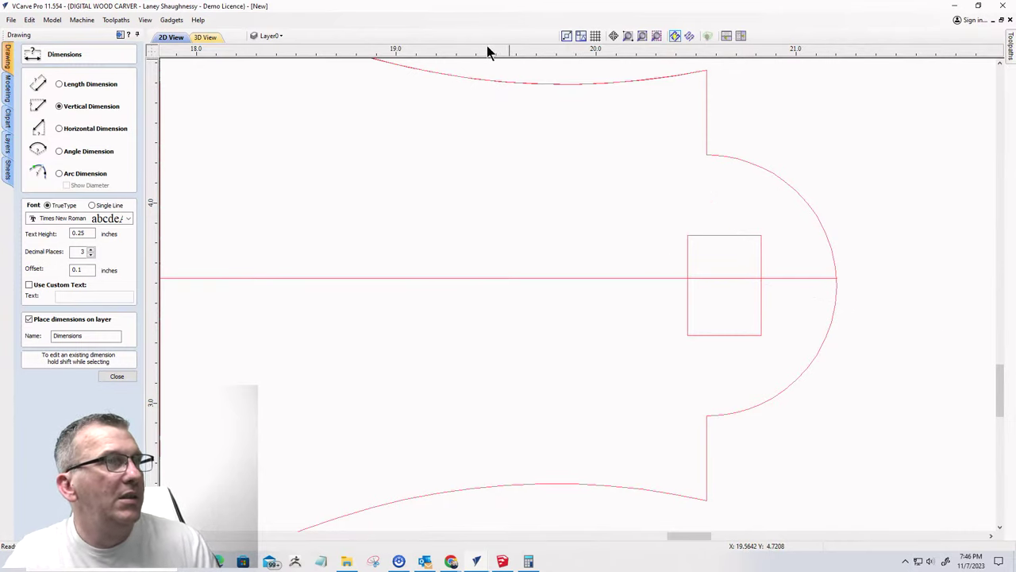
{"action": "left_click", "coordinate": [706, 73]}
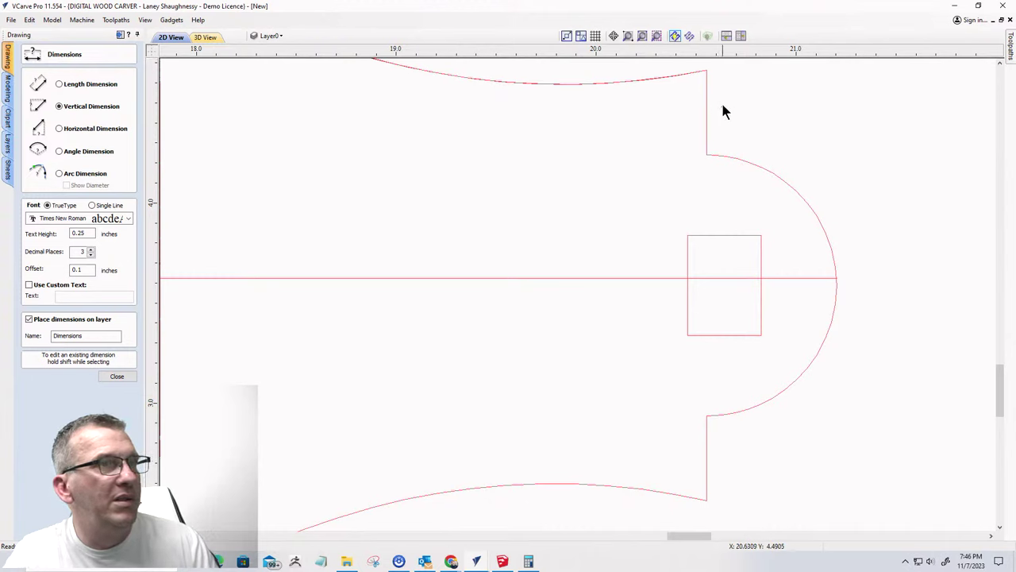
- Move the centre line down by a relative Y offset of -0.6 inches
{"action": "left_click", "coordinate": [116, 377]}
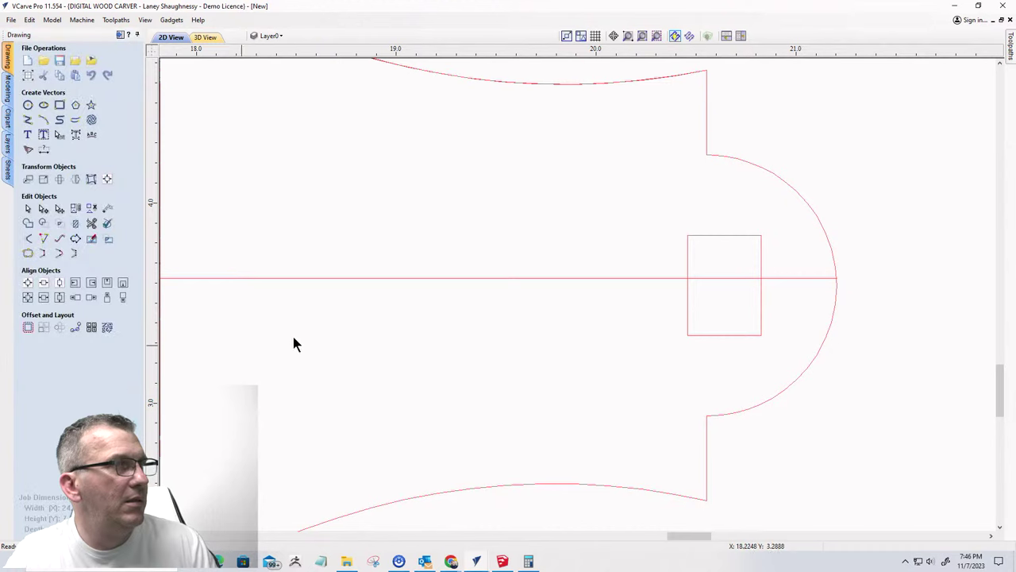
{"action": "left_click", "coordinate": [707, 277]}
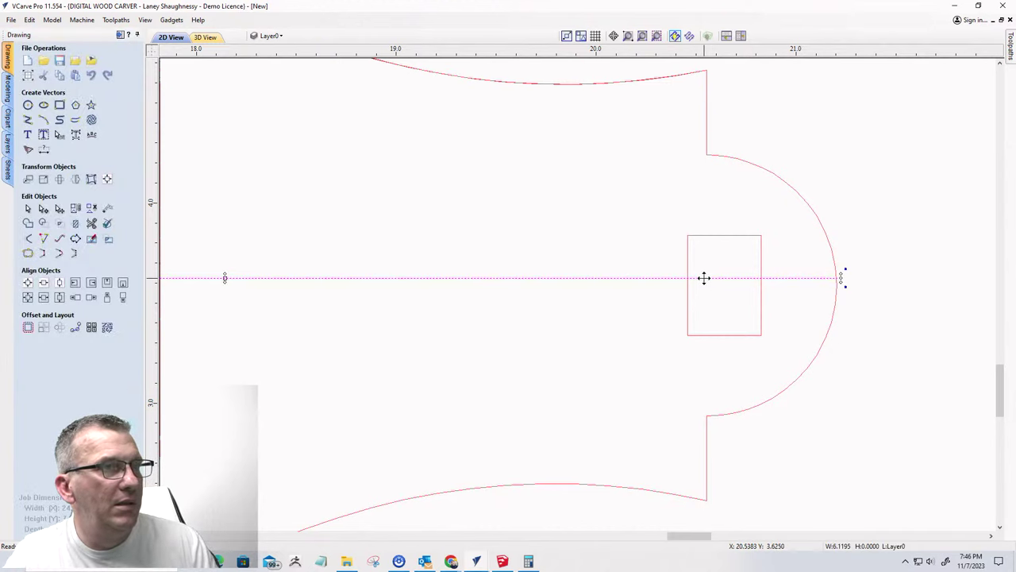
{"action": "left_click_drag", "start_coordinate": [703, 277], "coordinate": [706, 155]}
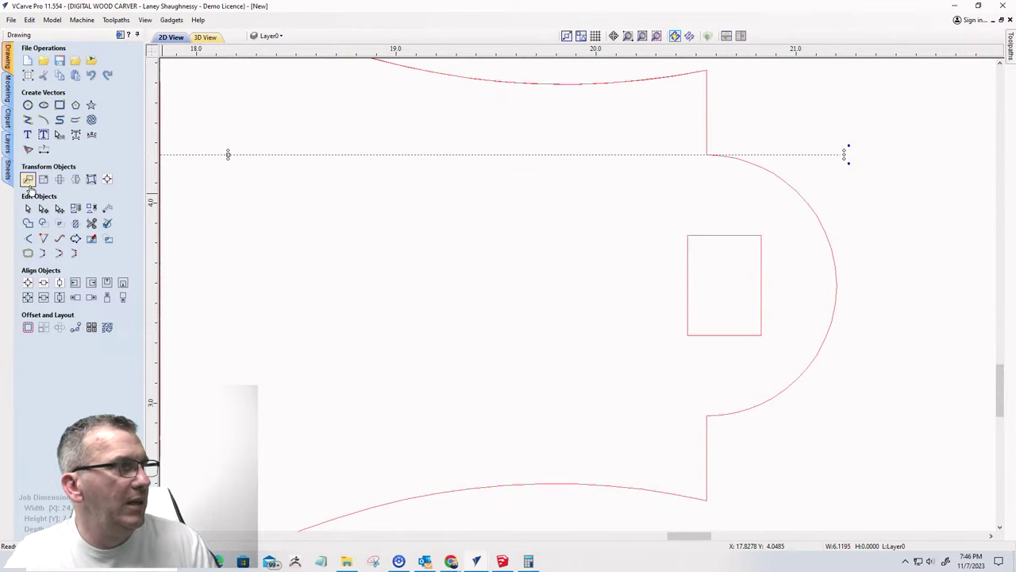
{"action": "left_click", "coordinate": [28, 179]}
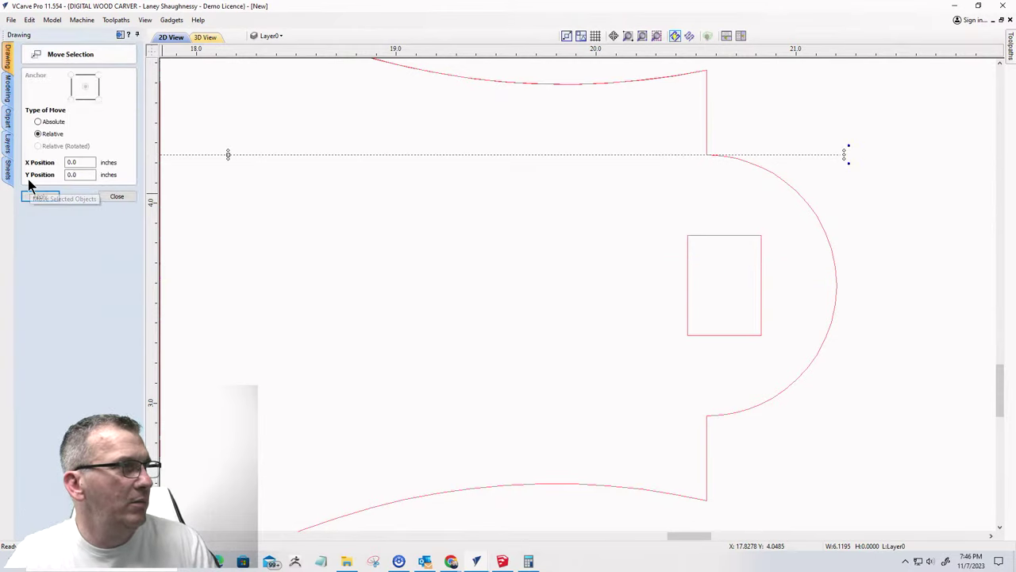
{"action": "key", "text": "Tab"}
{"action": "type", "text": "-0"}
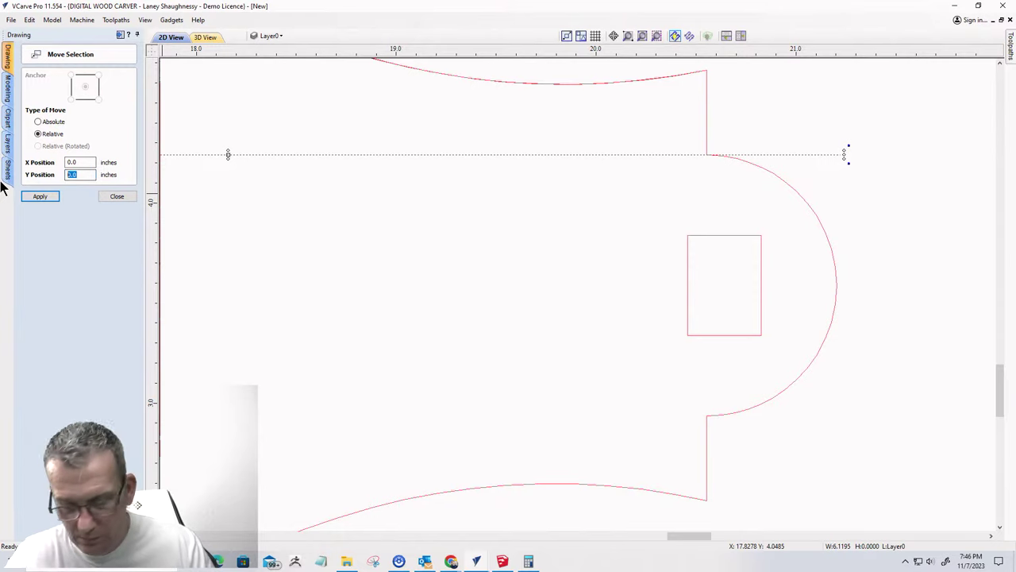
{"action": "type", "text": "."}
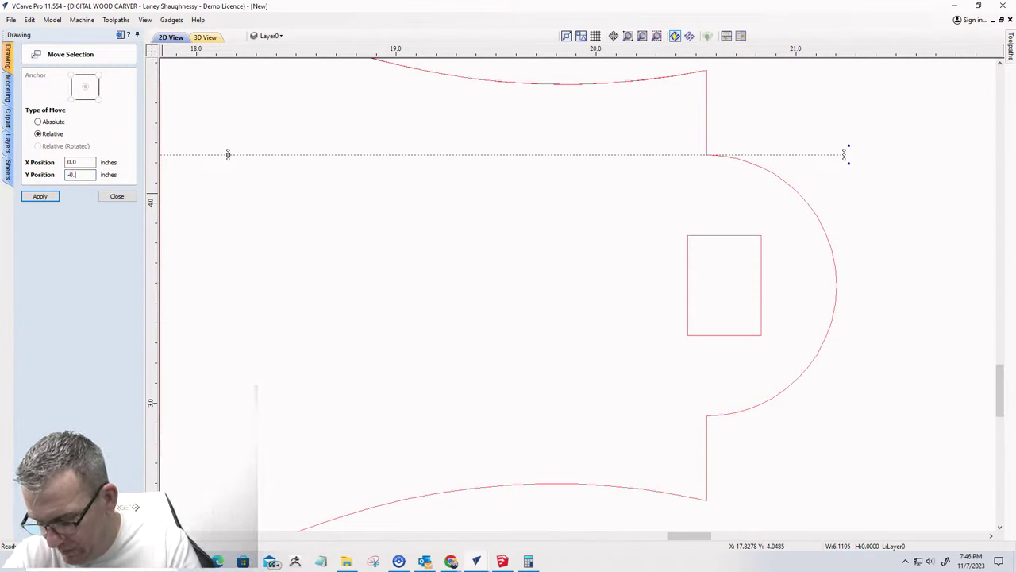
{"action": "type", "text": "652"}
{"action": "key", "text": "Return"}
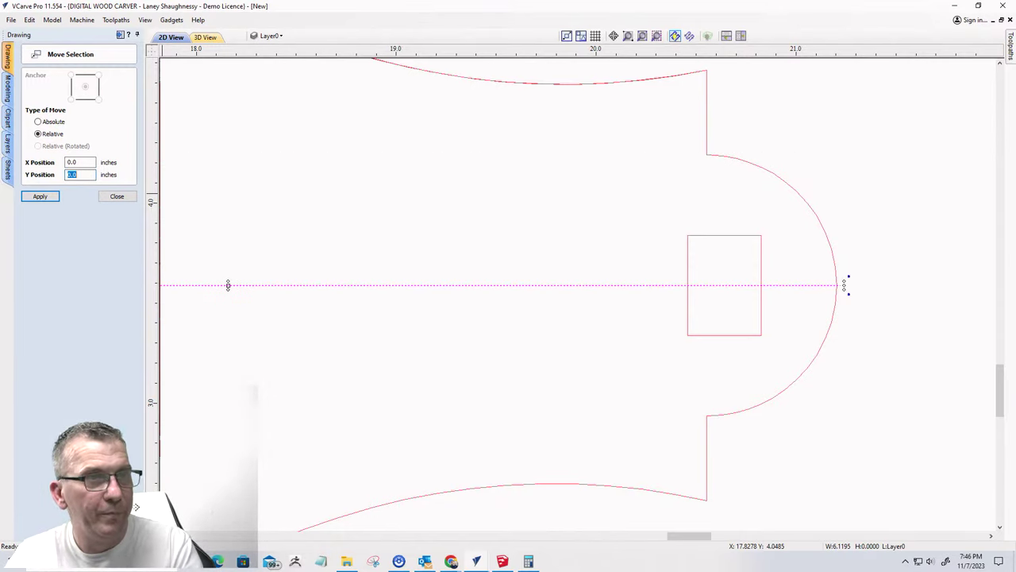
- Reselect the centre line, close Move Selection, and open the Mirror tool
{"action": "scroll", "coordinate": [825, 297], "scroll_direction": "down", "scroll_amount": 3}
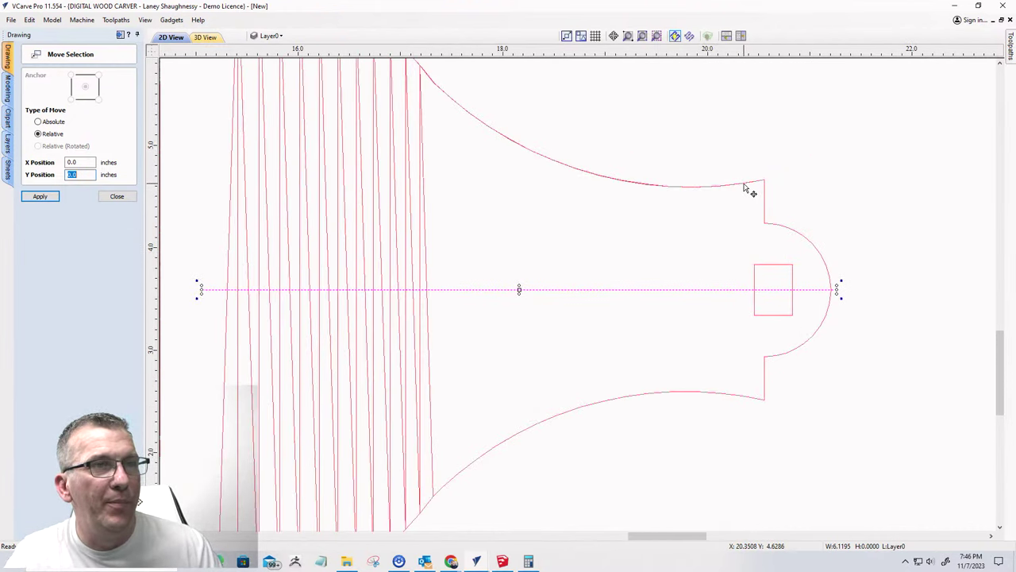
{"action": "left_click", "coordinate": [743, 185]}
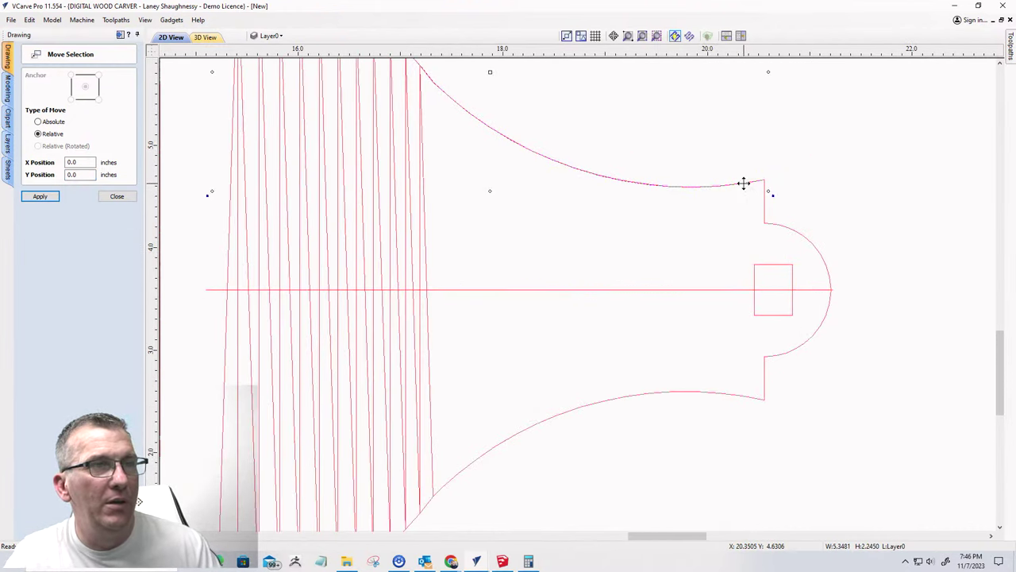
{"action": "left_click", "coordinate": [712, 290]}
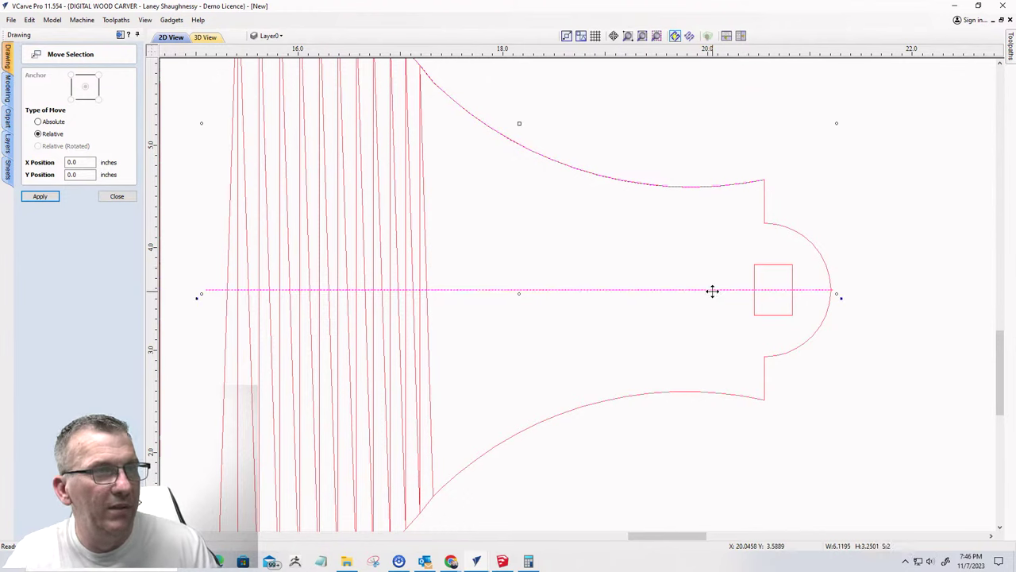
{"action": "left_click", "coordinate": [117, 197]}
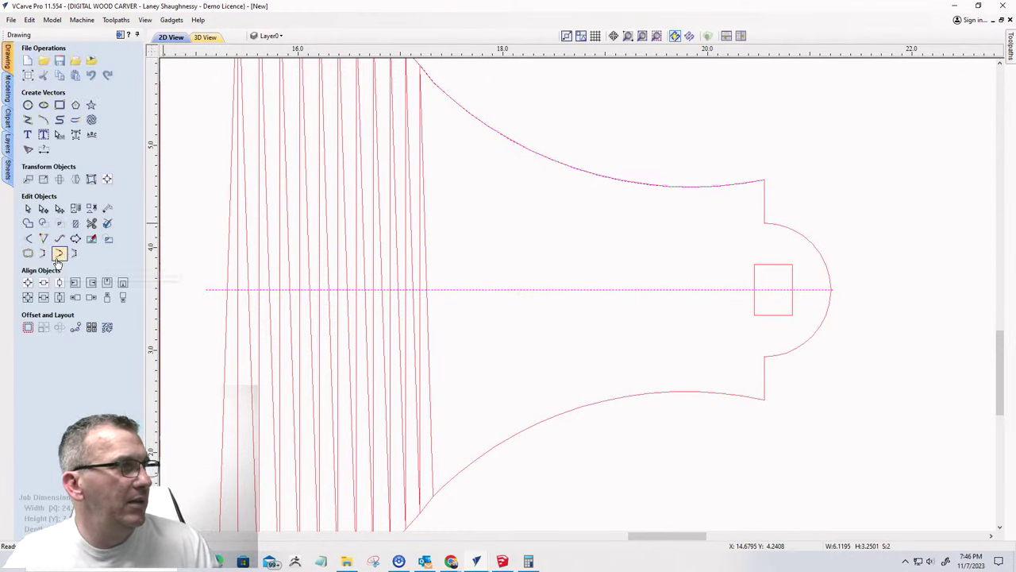
{"action": "left_click", "coordinate": [76, 181]}
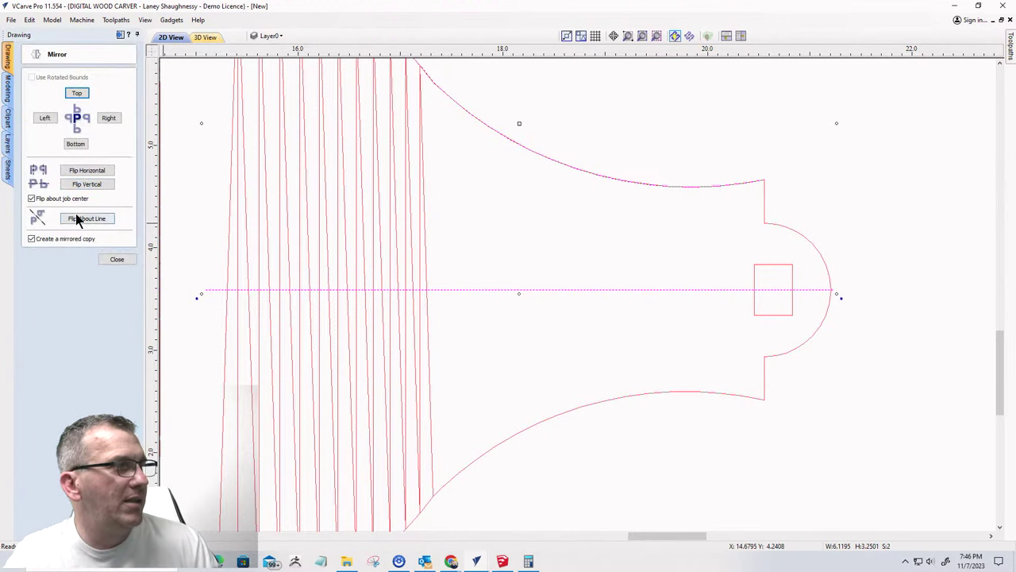
- Flip a mirrored copy of the upper curve about the centre line, then bring SketchUp forward
{"action": "left_click", "coordinate": [79, 221]}
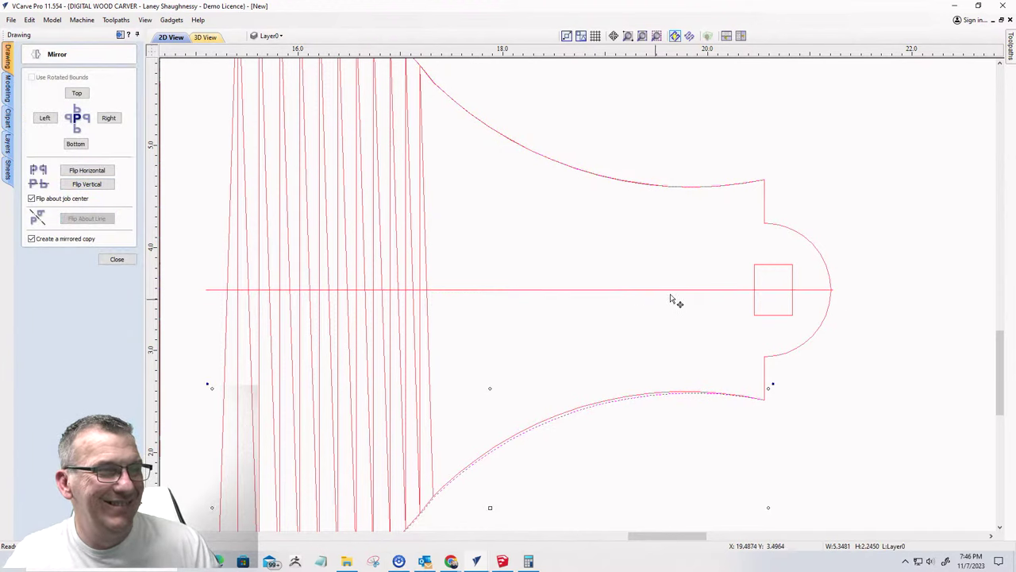
{"action": "scroll", "coordinate": [710, 265], "scroll_direction": "down", "scroll_amount": 2}
{"action": "scroll", "coordinate": [512, 414], "scroll_direction": "up", "scroll_amount": 1}
{"action": "scroll", "coordinate": [500, 413], "scroll_direction": "up", "scroll_amount": 3}
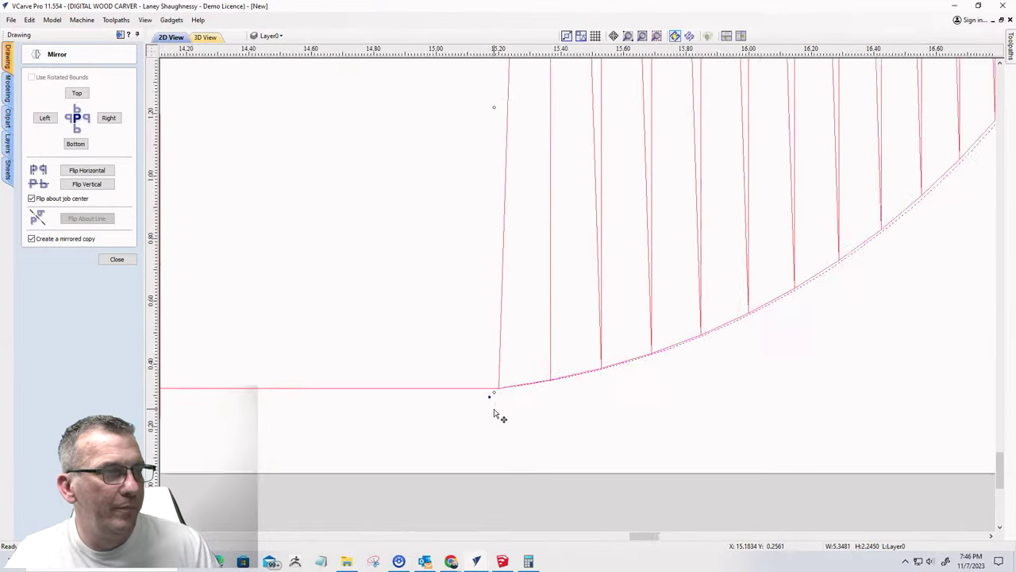
{"action": "scroll", "coordinate": [495, 415], "scroll_direction": "down", "scroll_amount": 2}
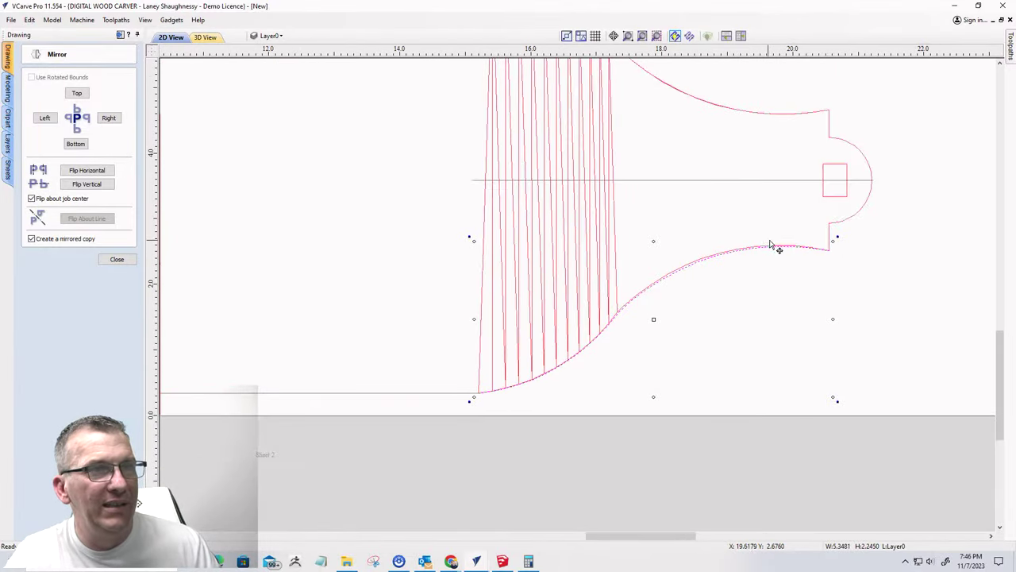
{"action": "scroll", "coordinate": [781, 248], "scroll_direction": "up", "scroll_amount": 2}
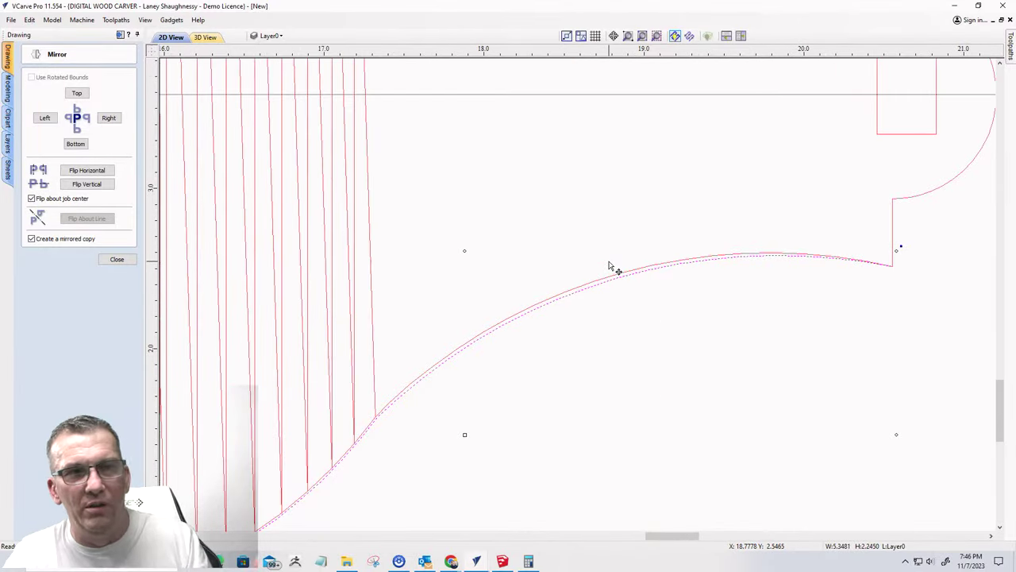
{"action": "left_click", "coordinate": [501, 561]}
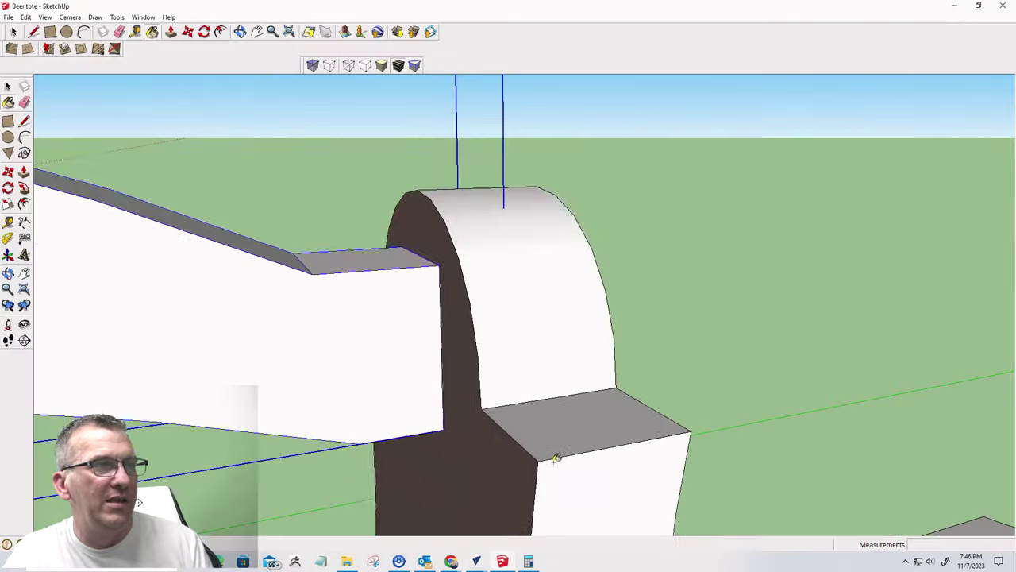
- Orbit around the Beer tote handle model, then minimize SketchUp
{"action": "scroll", "coordinate": [555, 444], "scroll_direction": "down", "scroll_amount": 2}
{"action": "middle_click_drag", "start_coordinate": [585, 422], "coordinate": [267, 371]}
{"action": "scroll", "coordinate": [199, 353], "scroll_direction": "down", "scroll_amount": 3}
{"action": "middle_click_drag", "start_coordinate": [116, 333], "coordinate": [1012, 448]}
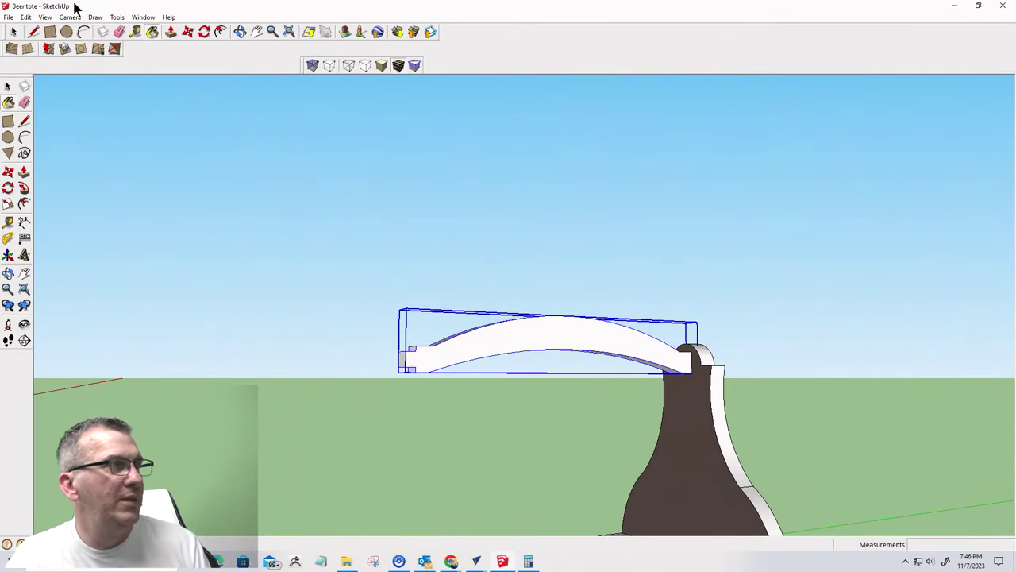
{"action": "left_click", "coordinate": [954, 9]}
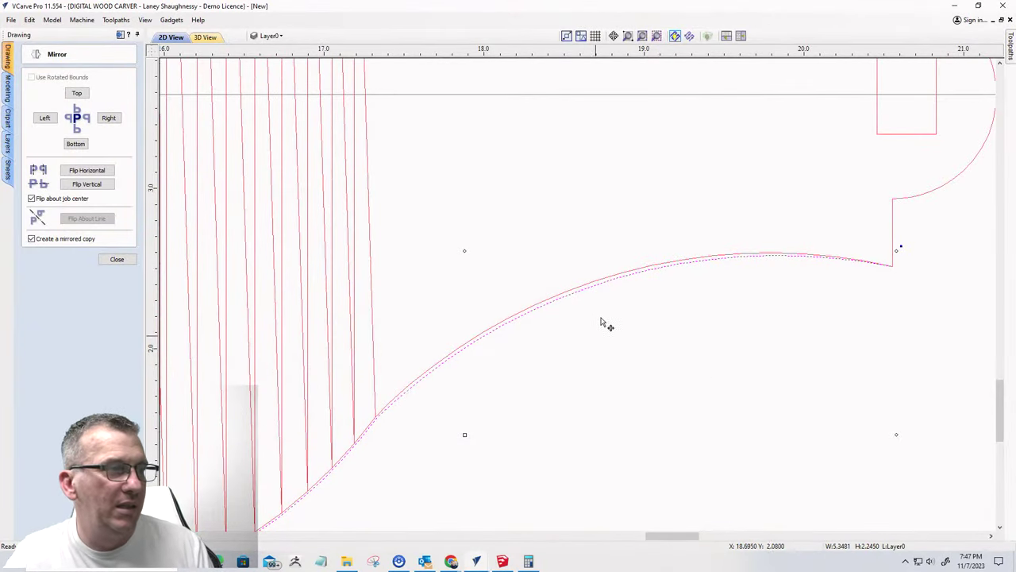
- In node editing, cut the lower flared curve at its end node and split the outline at the brush-base node
{"action": "scroll", "coordinate": [608, 302], "scroll_direction": "down", "scroll_amount": 5}
{"action": "scroll", "coordinate": [604, 297], "scroll_direction": "up", "scroll_amount": 3}
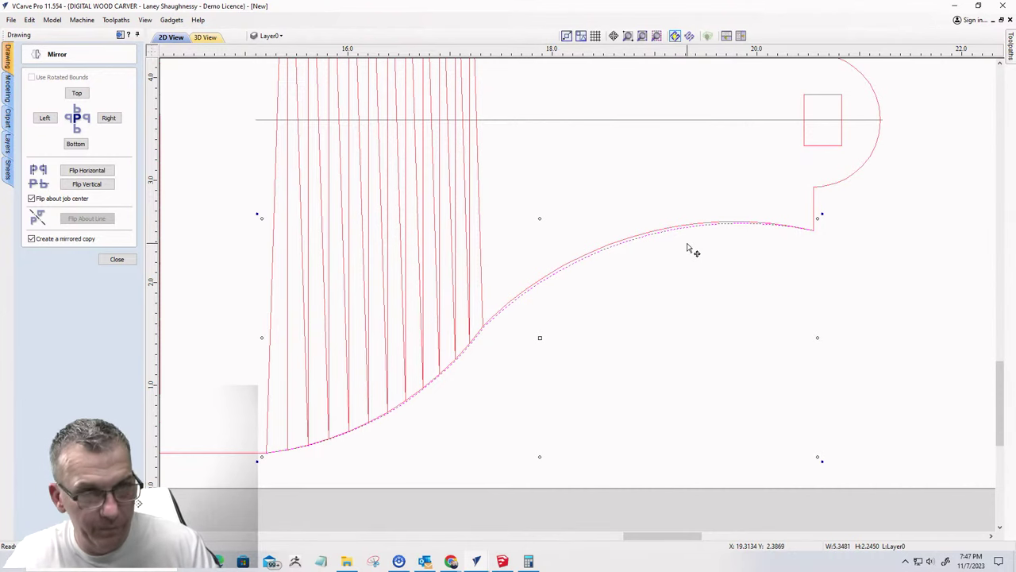
{"action": "left_click", "coordinate": [695, 245]}
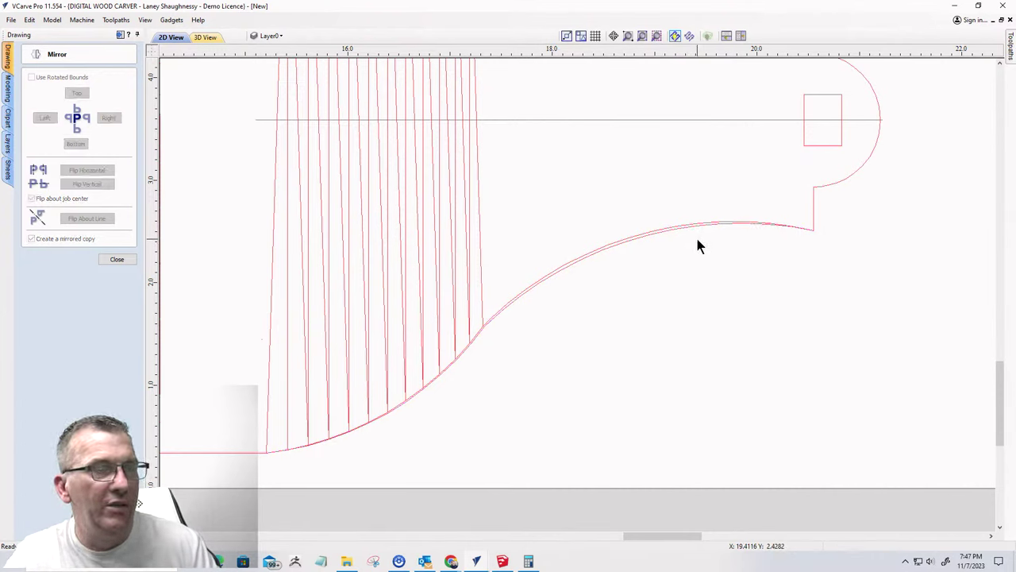
{"action": "left_click", "coordinate": [754, 227]}
{"action": "scroll", "coordinate": [828, 242], "scroll_direction": "up", "scroll_amount": 3}
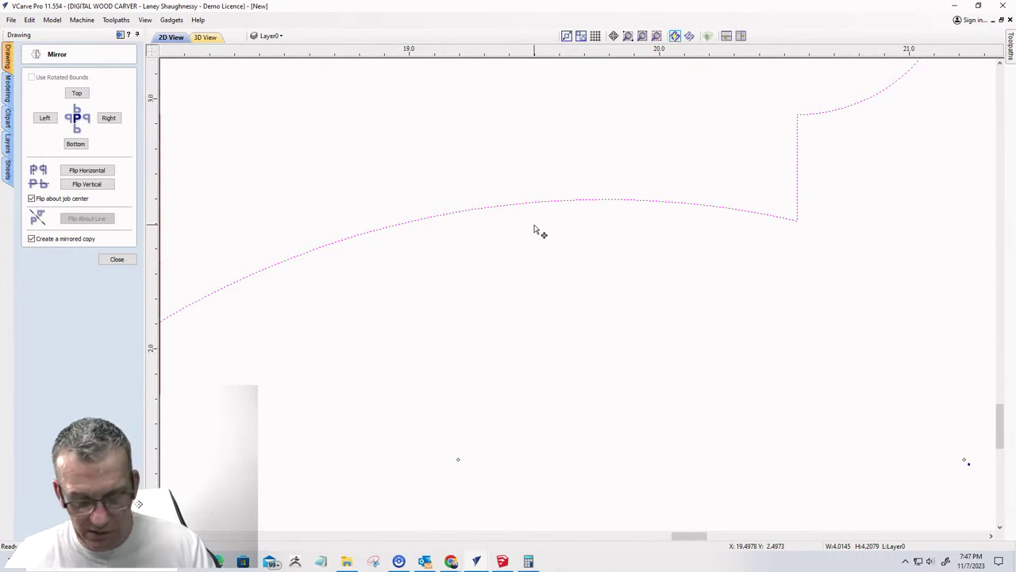
{"action": "key", "text": "n"}
{"action": "right_click", "coordinate": [796, 220]}
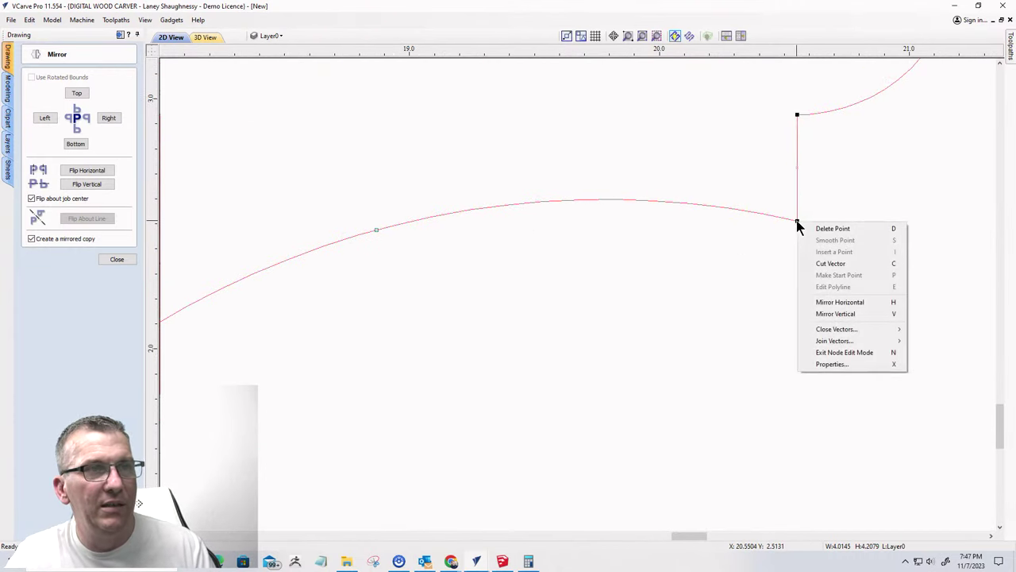
{"action": "left_click", "coordinate": [816, 263]}
{"action": "scroll", "coordinate": [868, 238], "scroll_direction": "down", "scroll_amount": 5}
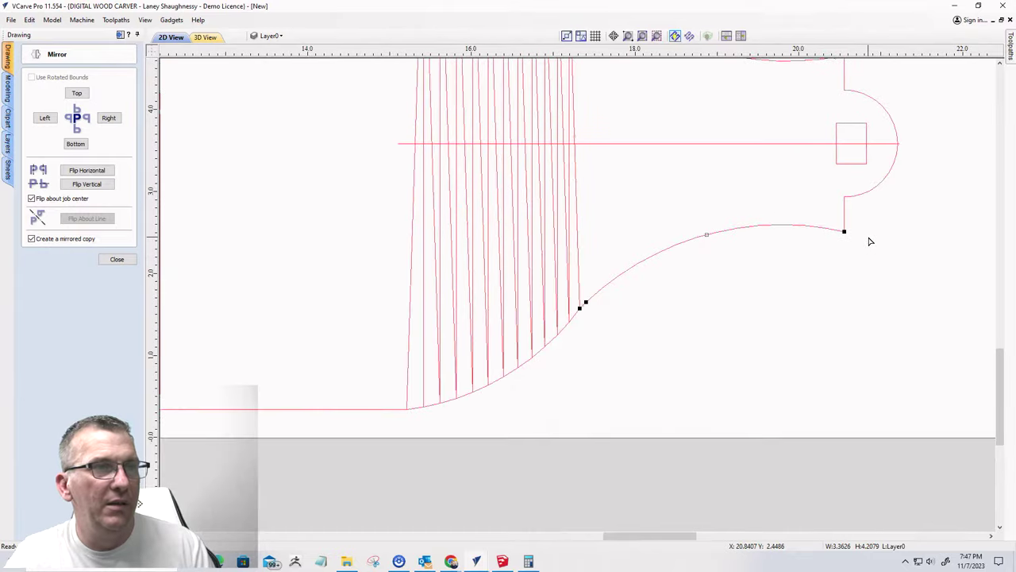
{"action": "scroll", "coordinate": [797, 265], "scroll_direction": "up", "scroll_amount": 5}
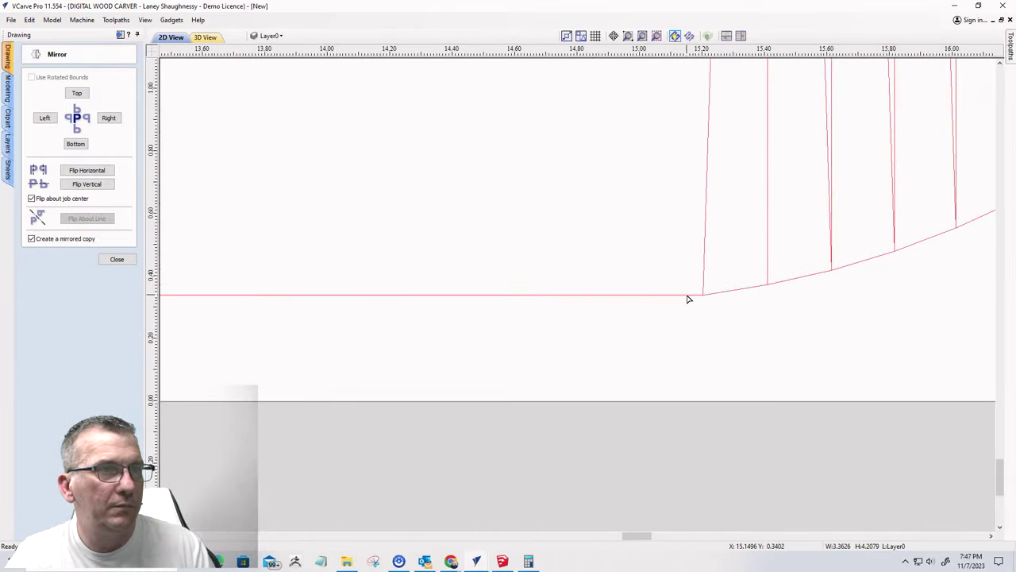
{"action": "right_click", "coordinate": [701, 295]}
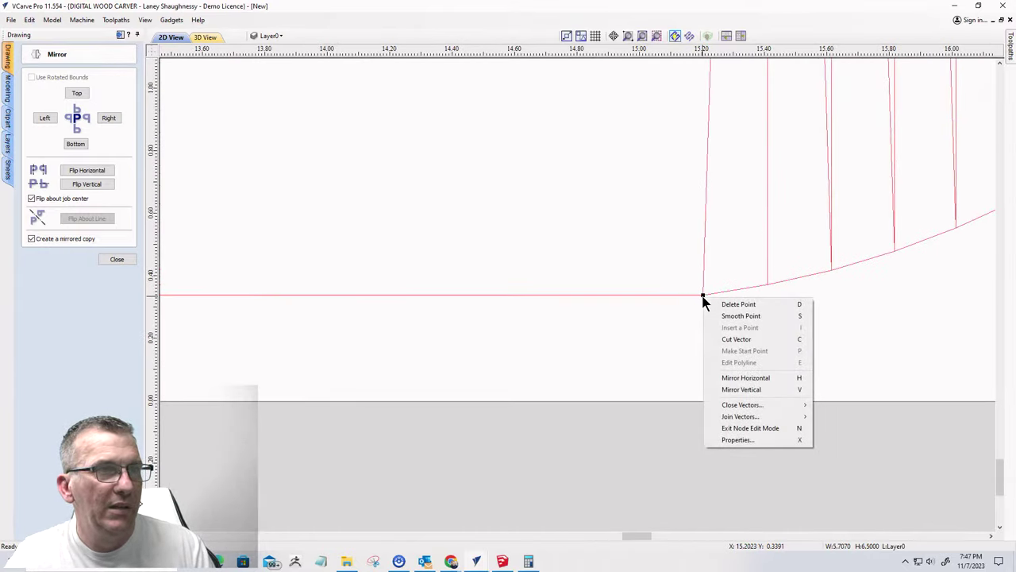
{"action": "left_click", "coordinate": [726, 339]}
- Select the brush-handle curve and cut it at its end node
{"action": "scroll", "coordinate": [456, 302], "scroll_direction": "down", "scroll_amount": 2}
{"action": "scroll", "coordinate": [456, 301], "scroll_direction": "down", "scroll_amount": 2}
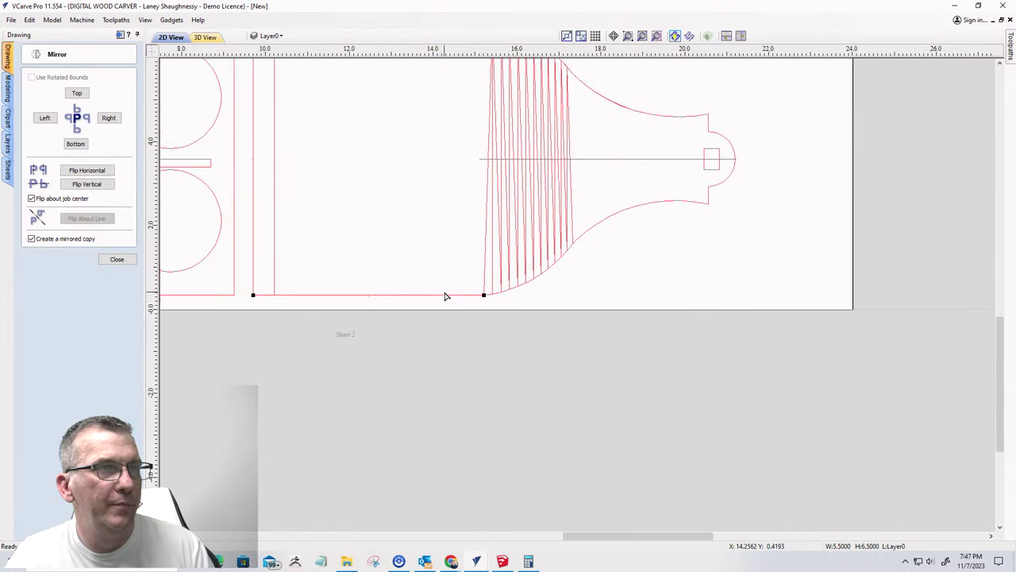
{"action": "scroll", "coordinate": [633, 252], "scroll_direction": "down", "scroll_amount": 3}
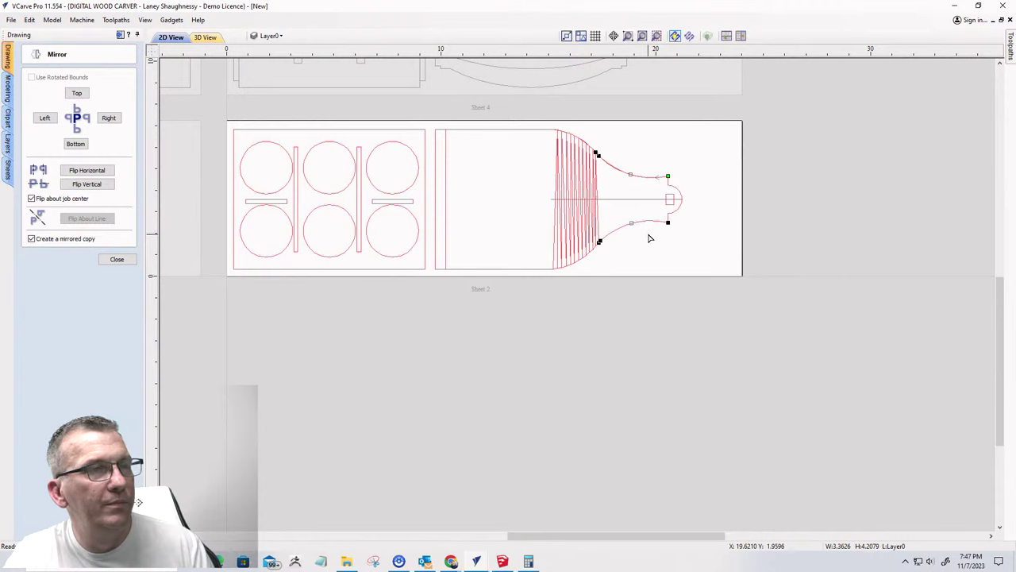
{"action": "left_click", "coordinate": [643, 247]}
{"action": "left_click", "coordinate": [641, 227]}
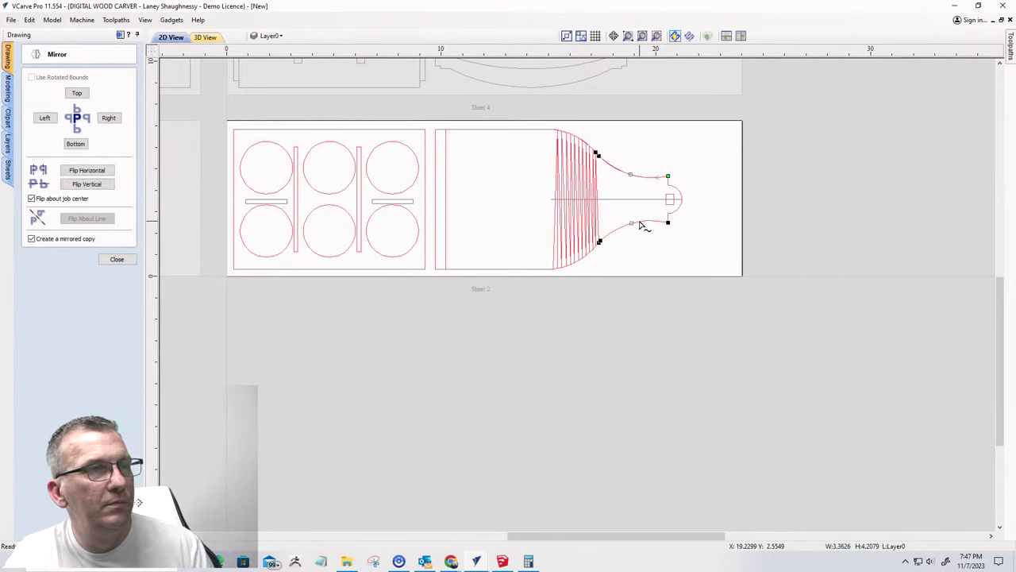
{"action": "scroll", "coordinate": [651, 228], "scroll_direction": "up", "scroll_amount": 4}
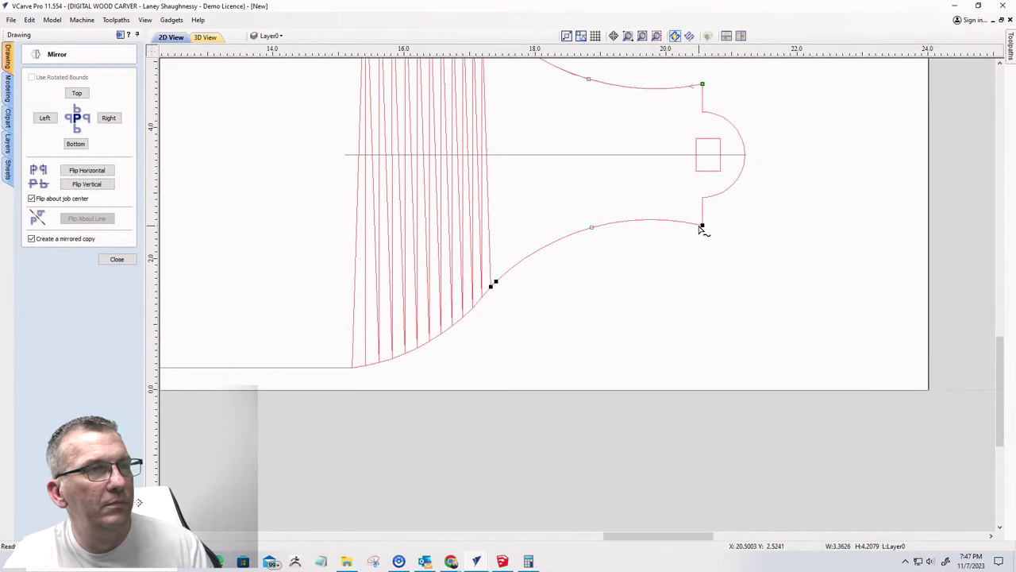
{"action": "right_click", "coordinate": [702, 226]}
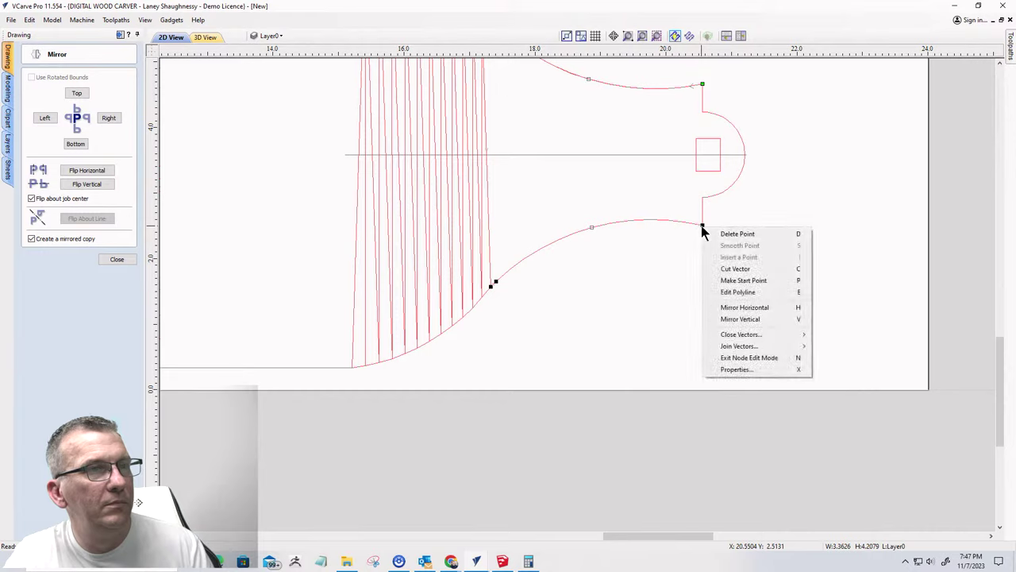
{"action": "left_click", "coordinate": [735, 269]}
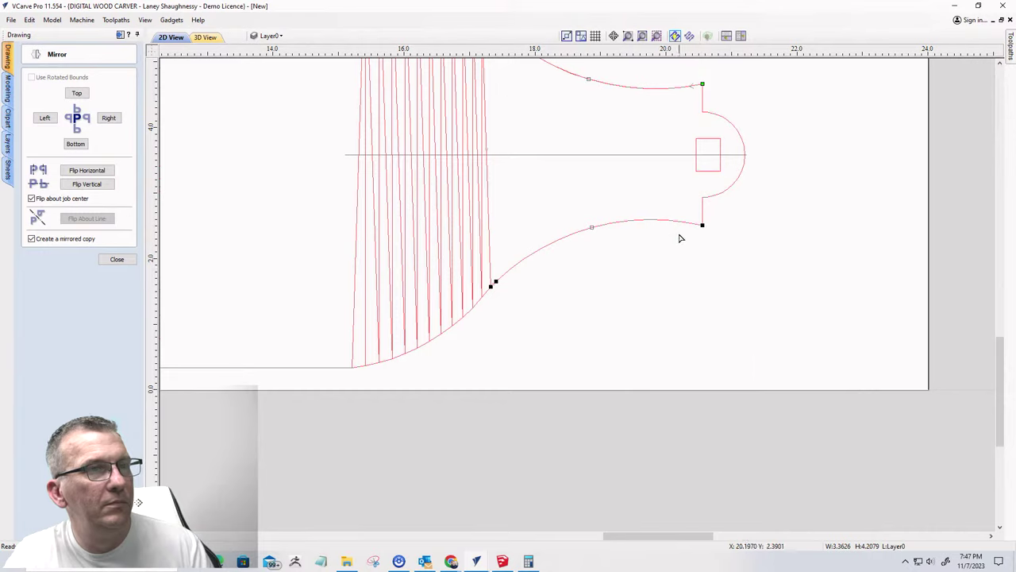
- Select the lower flared curve by click and by selection box, then clear the selection
{"action": "scroll", "coordinate": [687, 228], "scroll_direction": "down", "scroll_amount": 1}
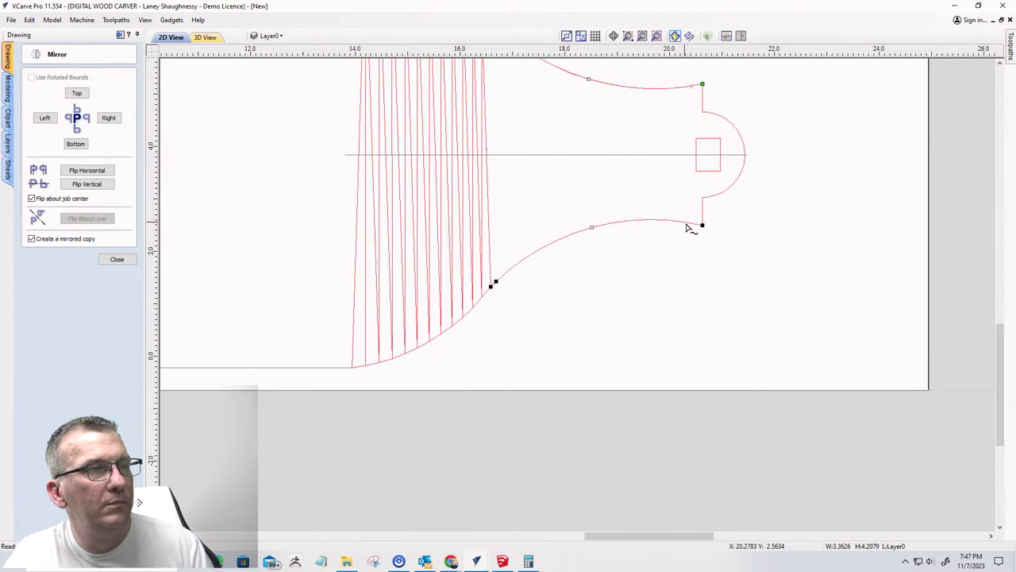
{"action": "scroll", "coordinate": [689, 227], "scroll_direction": "down", "scroll_amount": 2}
{"action": "scroll", "coordinate": [690, 229], "scroll_direction": "up", "scroll_amount": 2}
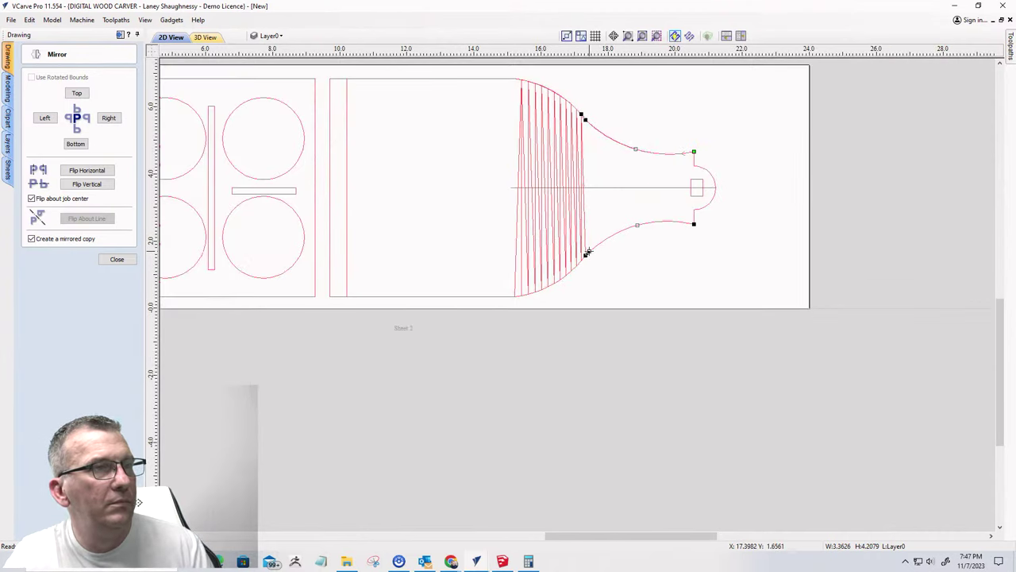
{"action": "left_click", "coordinate": [645, 236]}
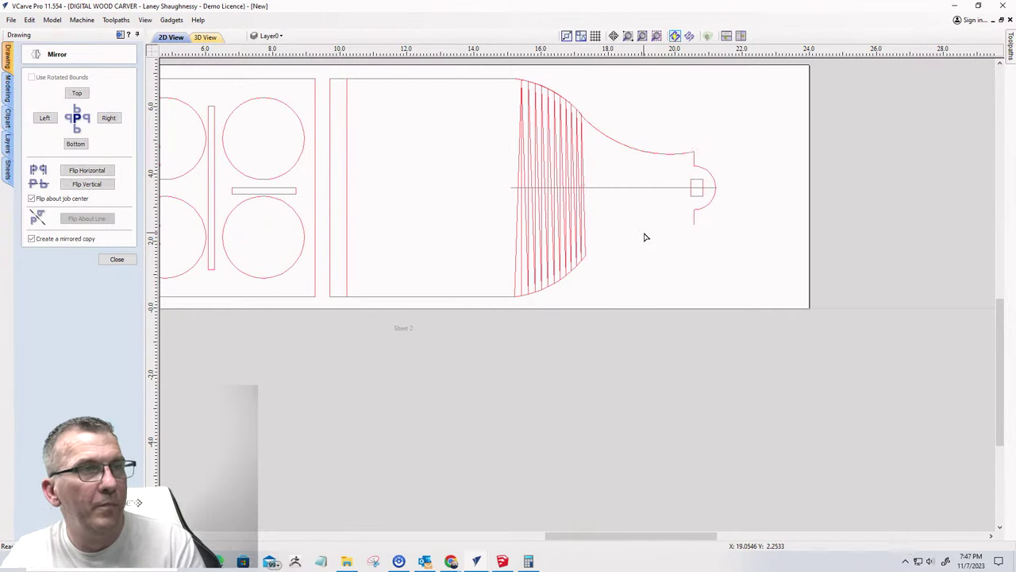
{"action": "left_click", "coordinate": [567, 275]}
{"action": "left_click_drag", "start_coordinate": [484, 248], "coordinate": [651, 314]}
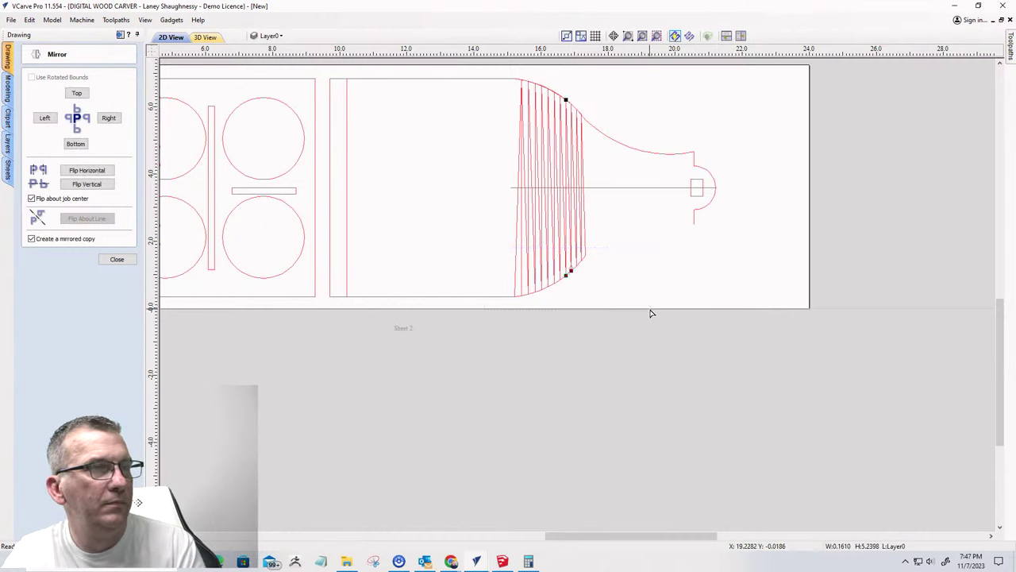
{"action": "left_click", "coordinate": [649, 293]}
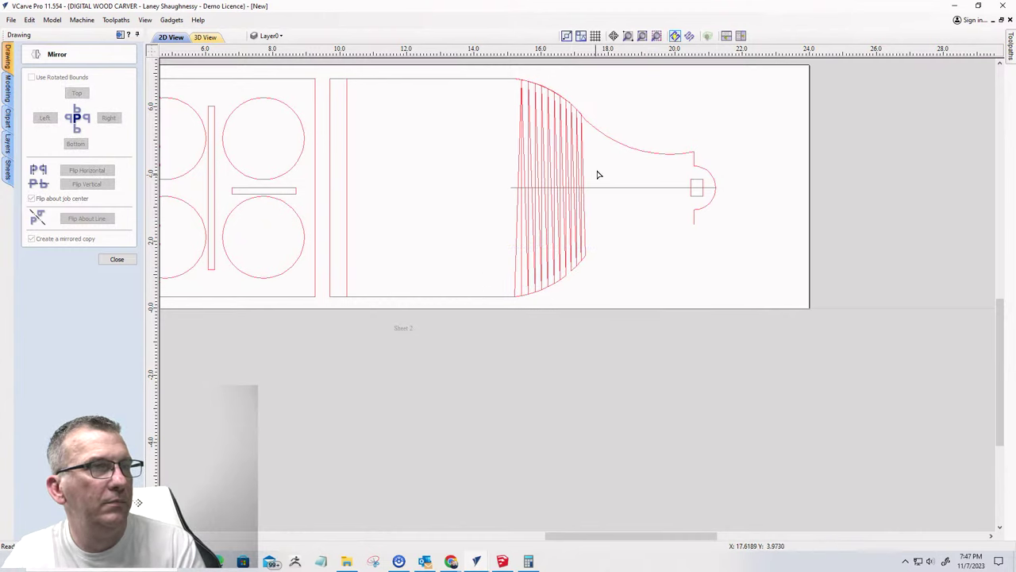
- Undo the accidental deletion of the upper flared curve, then select it with the hatched brush shape
{"action": "left_click", "coordinate": [618, 147]}
{"action": "key", "text": "Delete"}
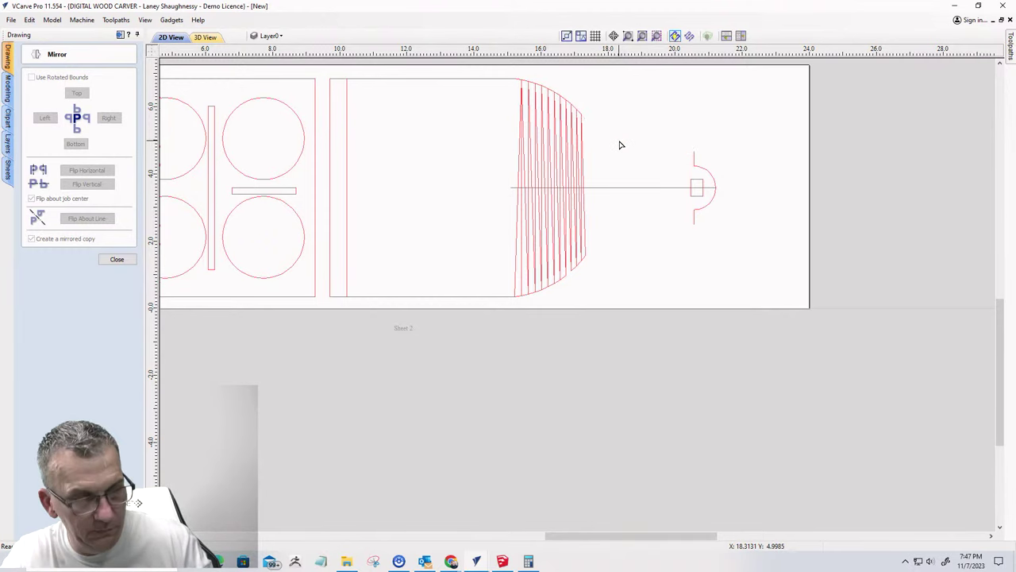
{"action": "key", "text": "ctrl+z"}
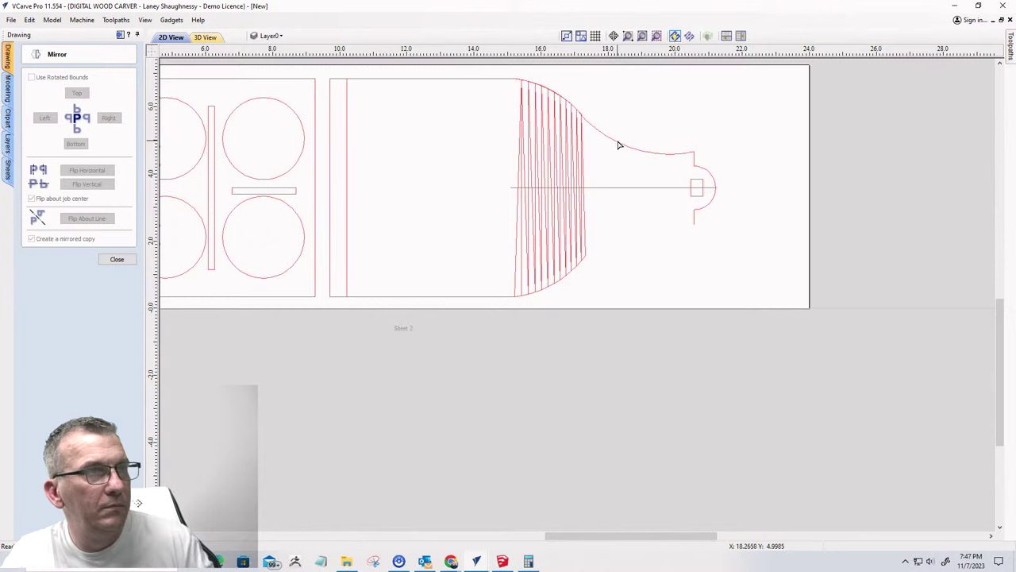
{"action": "left_click", "coordinate": [618, 145]}
{"action": "left_click", "coordinate": [495, 179], "text": "shift"}
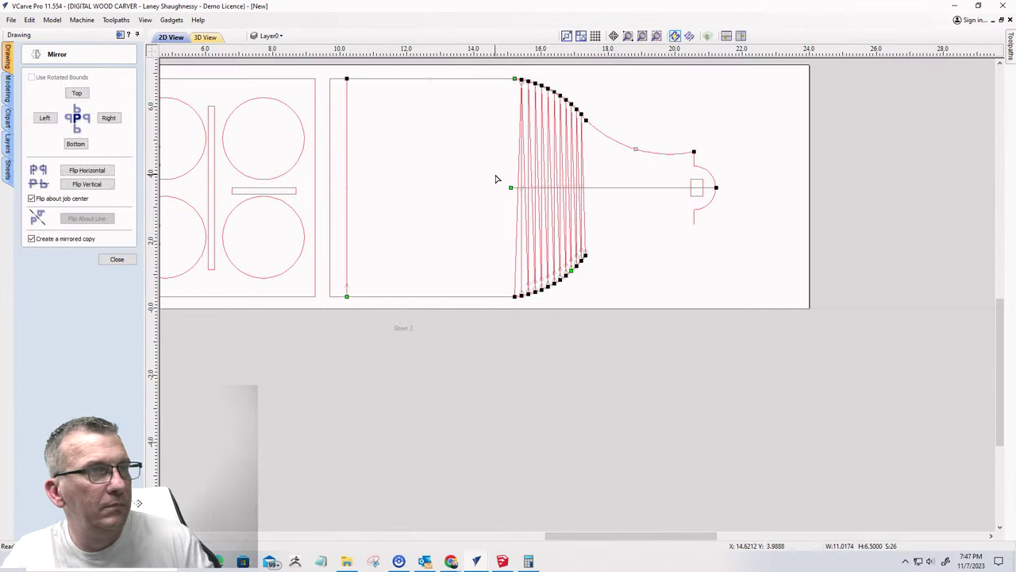
- Close the Mirror settings and, in node editing, drag corner nodes up-left to raise the segment
{"action": "left_click", "coordinate": [117, 262]}
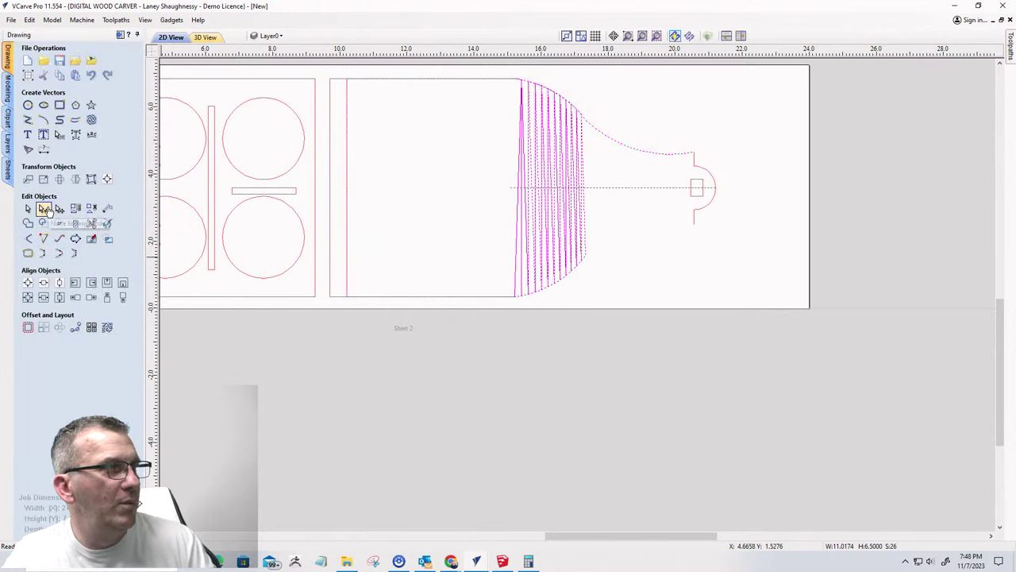
{"action": "left_click", "coordinate": [43, 209]}
{"action": "scroll", "coordinate": [548, 311], "scroll_direction": "up", "scroll_amount": 6}
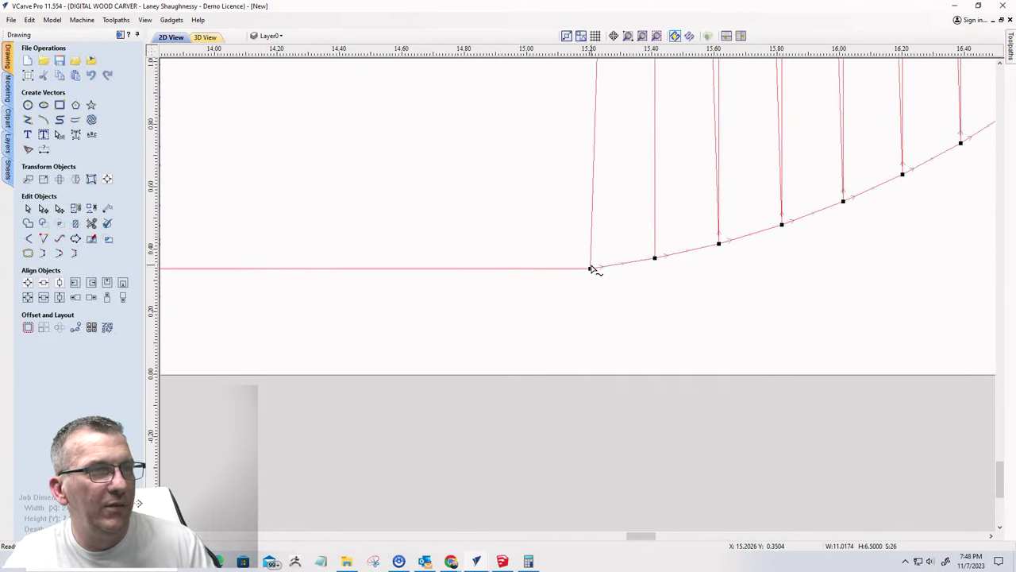
{"action": "left_click_drag", "start_coordinate": [590, 269], "coordinate": [572, 214]}
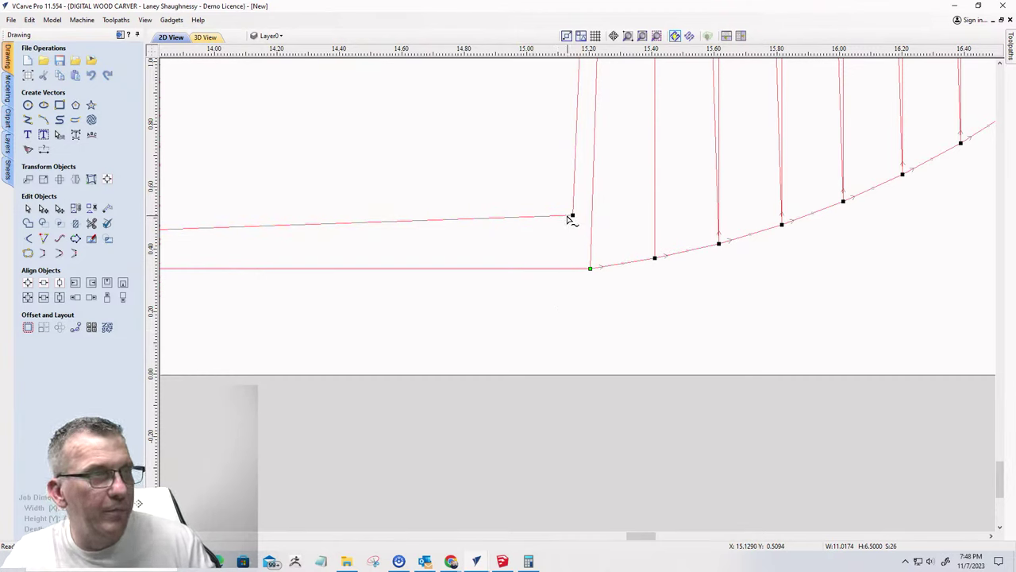
{"action": "scroll", "coordinate": [592, 262], "scroll_direction": "down", "scroll_amount": 8}
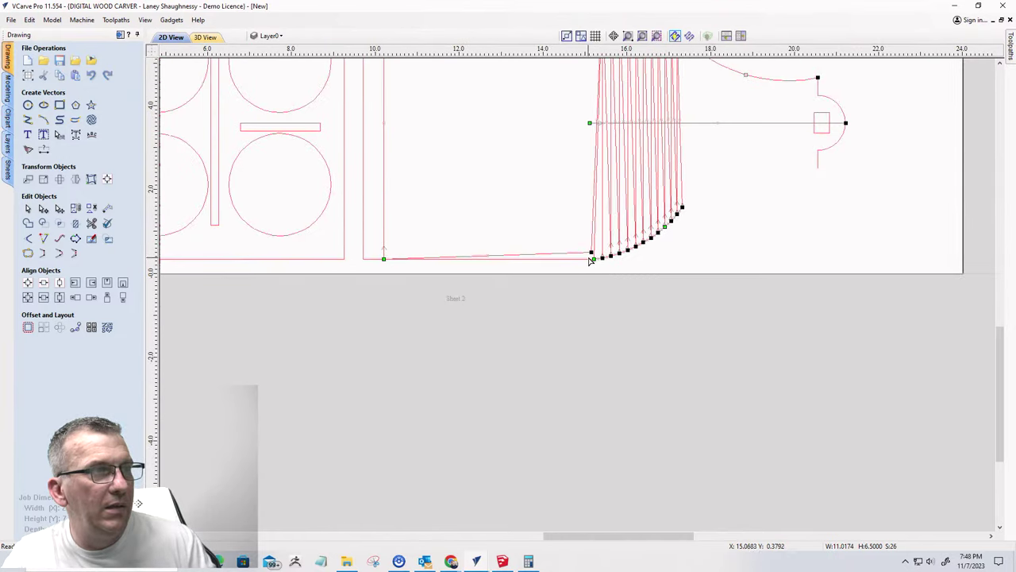
{"action": "left_click_drag", "start_coordinate": [593, 254], "coordinate": [494, 186]}
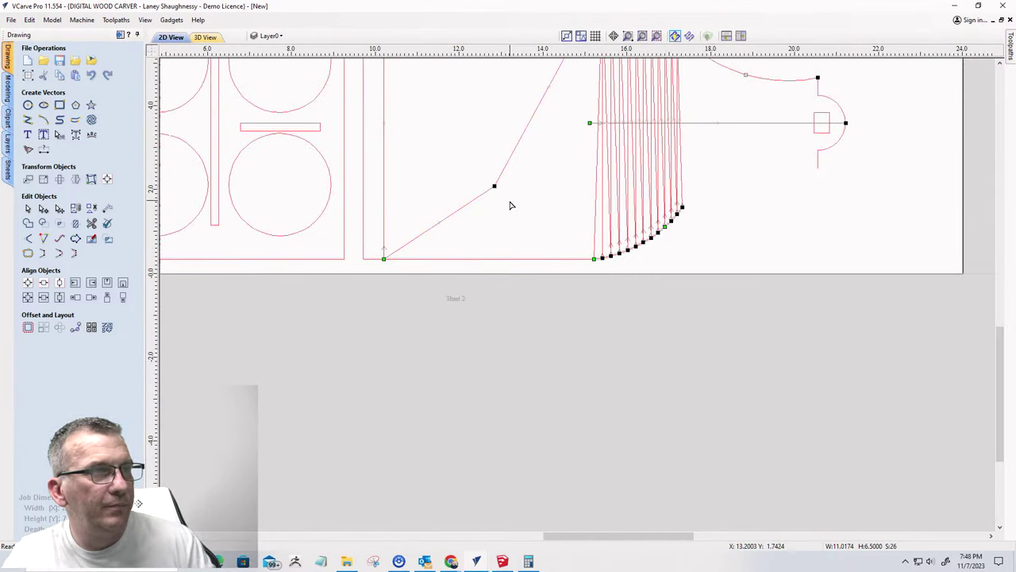
- Raise the bottom node into a V, snap its top onto the curve end, and delete the leftover node
{"action": "left_click_drag", "start_coordinate": [384, 259], "coordinate": [461, 187]}
{"action": "scroll", "coordinate": [441, 313], "scroll_direction": "down", "scroll_amount": 4}
{"action": "scroll", "coordinate": [421, 202], "scroll_direction": "up", "scroll_amount": 3}
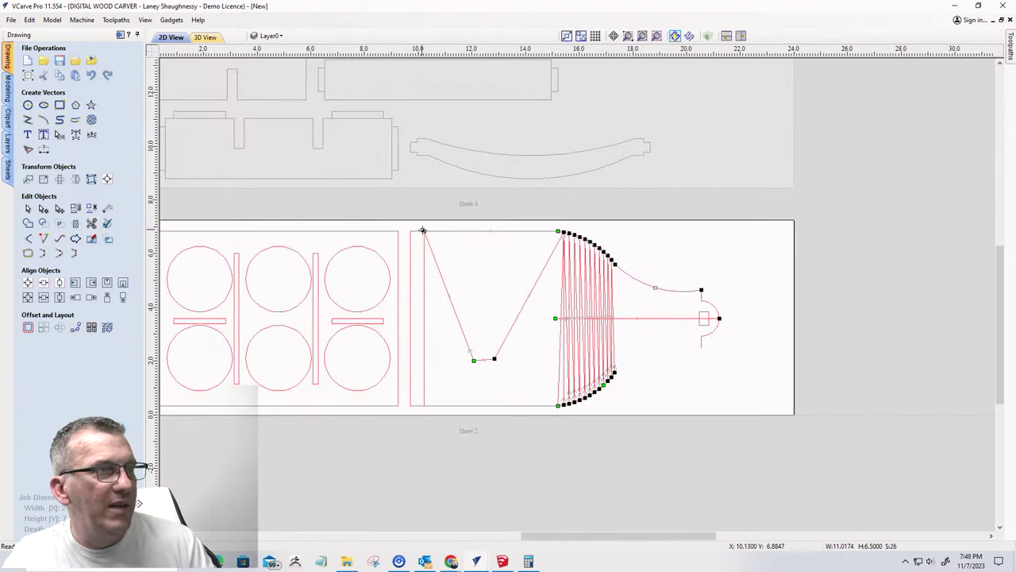
{"action": "left_click_drag", "start_coordinate": [422, 230], "coordinate": [520, 341]}
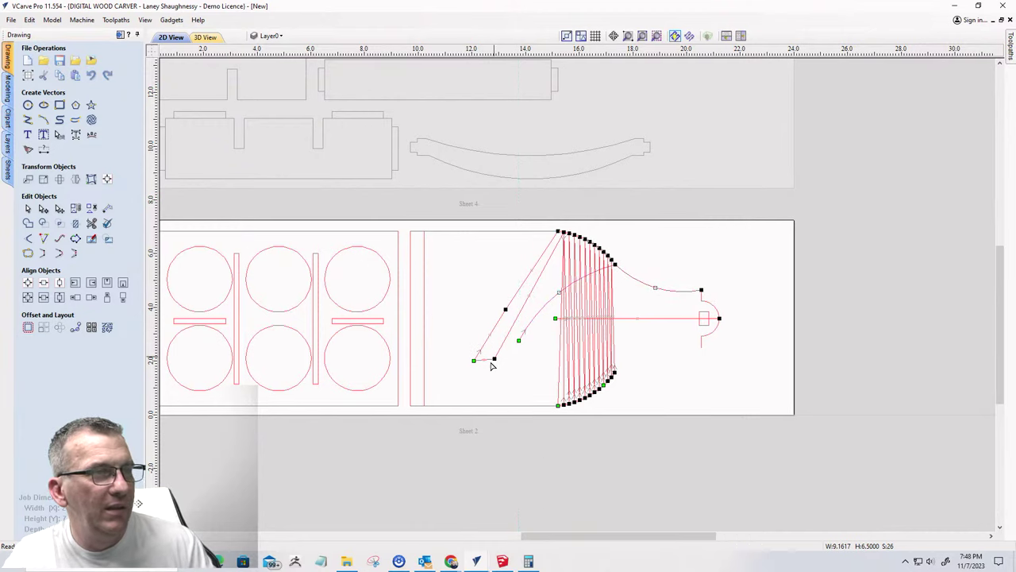
{"action": "left_click_drag", "start_coordinate": [529, 354], "coordinate": [474, 302]}
{"action": "key", "text": "Delete"}
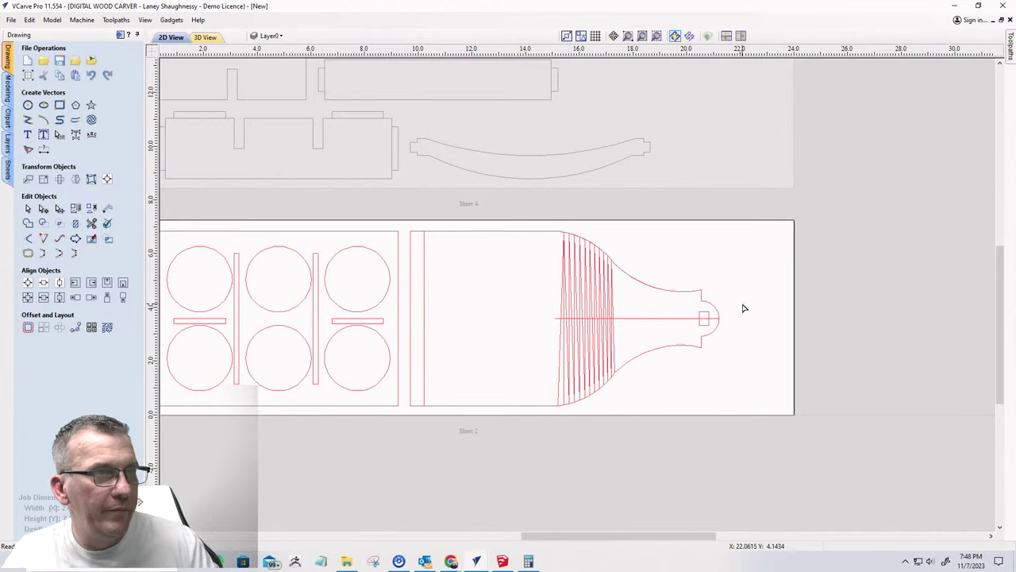
- Move the upper flared curve up, then move both flared side curves upward together
{"action": "scroll", "coordinate": [671, 328], "scroll_direction": "up", "scroll_amount": 3}
{"action": "scroll", "coordinate": [672, 302], "scroll_direction": "down", "scroll_amount": 3}
{"action": "scroll", "coordinate": [619, 230], "scroll_direction": "up", "scroll_amount": 3}
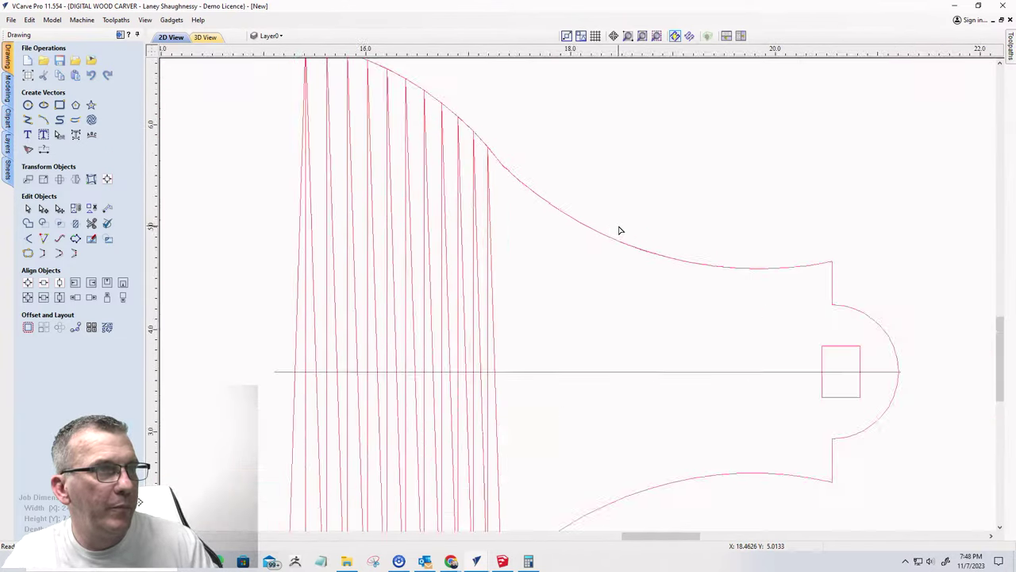
{"action": "scroll", "coordinate": [519, 202], "scroll_direction": "up", "scroll_amount": 4}
{"action": "scroll", "coordinate": [524, 206], "scroll_direction": "down", "scroll_amount": 6}
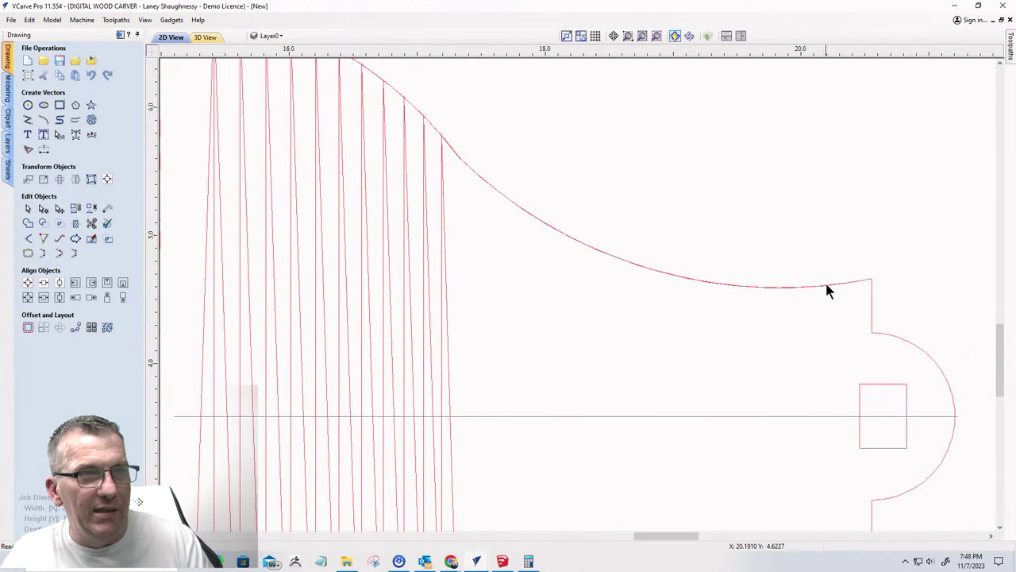
{"action": "left_click", "coordinate": [826, 285]}
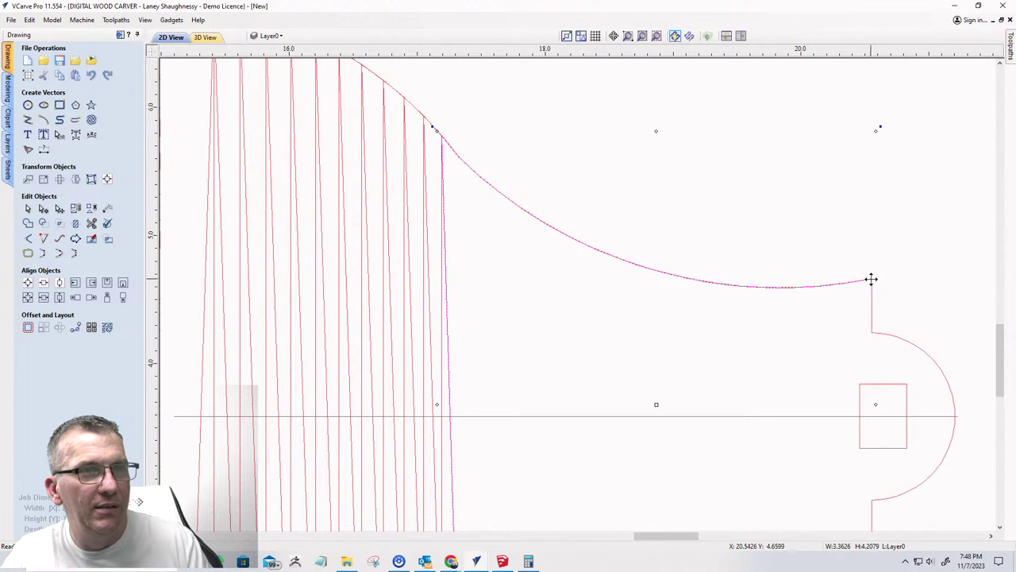
{"action": "left_click_drag", "start_coordinate": [871, 279], "coordinate": [874, 226]}
{"action": "scroll", "coordinate": [838, 257], "scroll_direction": "down", "scroll_amount": 3}
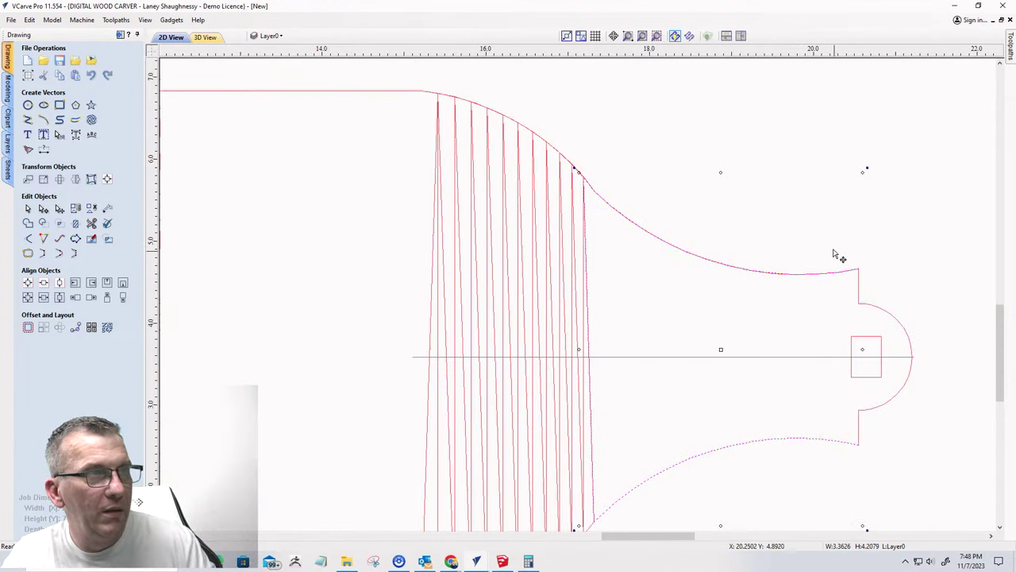
{"action": "scroll", "coordinate": [834, 254], "scroll_direction": "up", "scroll_amount": 2}
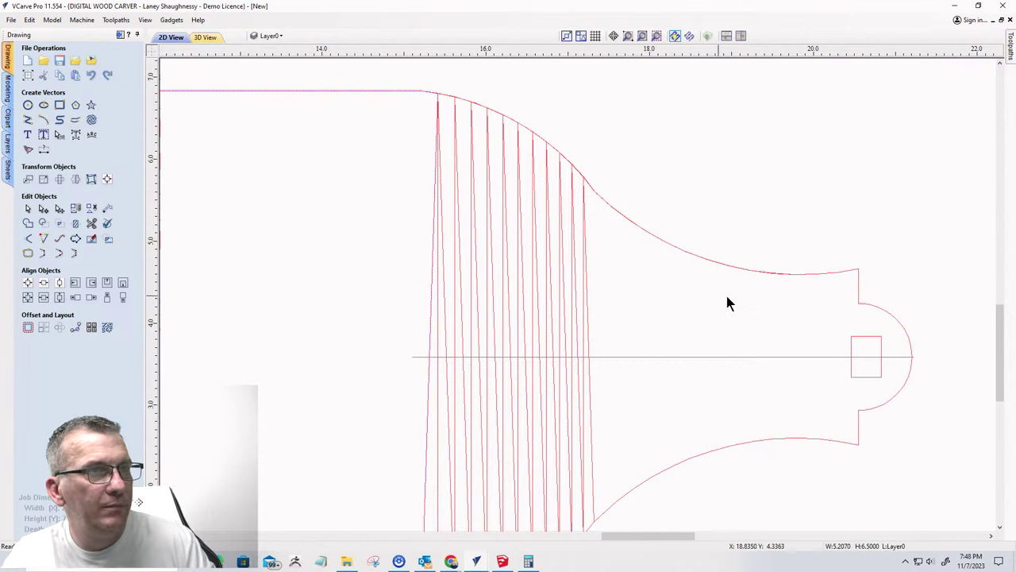
{"action": "left_click_drag", "start_coordinate": [672, 199], "coordinate": [671, 196]}
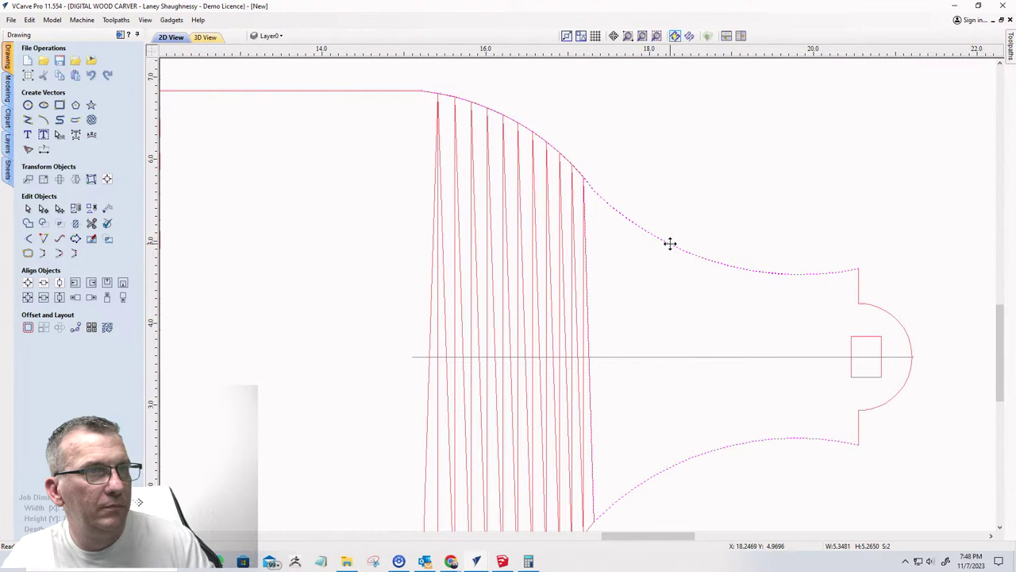
{"action": "left_click_drag", "start_coordinate": [670, 243], "coordinate": [686, 188]}
- Nudge the upper flared curve up once more, then delete the lower curve and vertical line
{"action": "scroll", "coordinate": [715, 265], "scroll_direction": "down", "scroll_amount": 3}
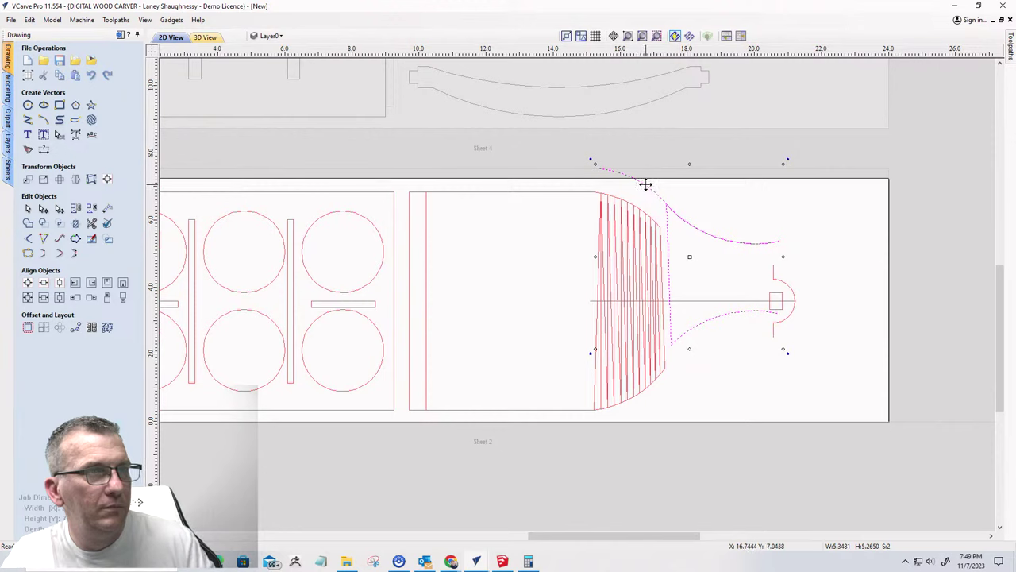
{"action": "left_click", "coordinate": [646, 184]}
{"action": "left_click", "coordinate": [635, 188]}
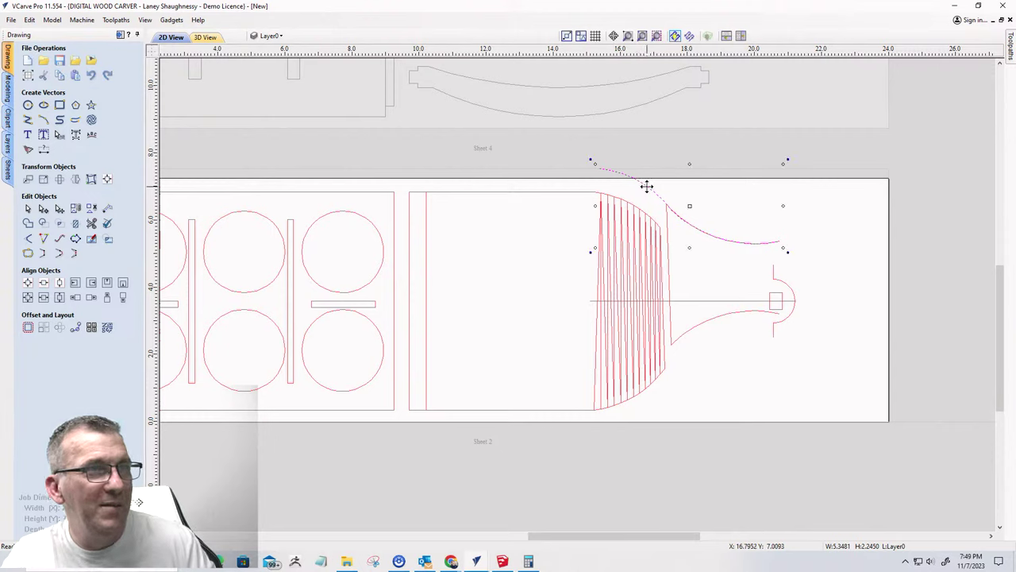
{"action": "key", "text": "Up"}
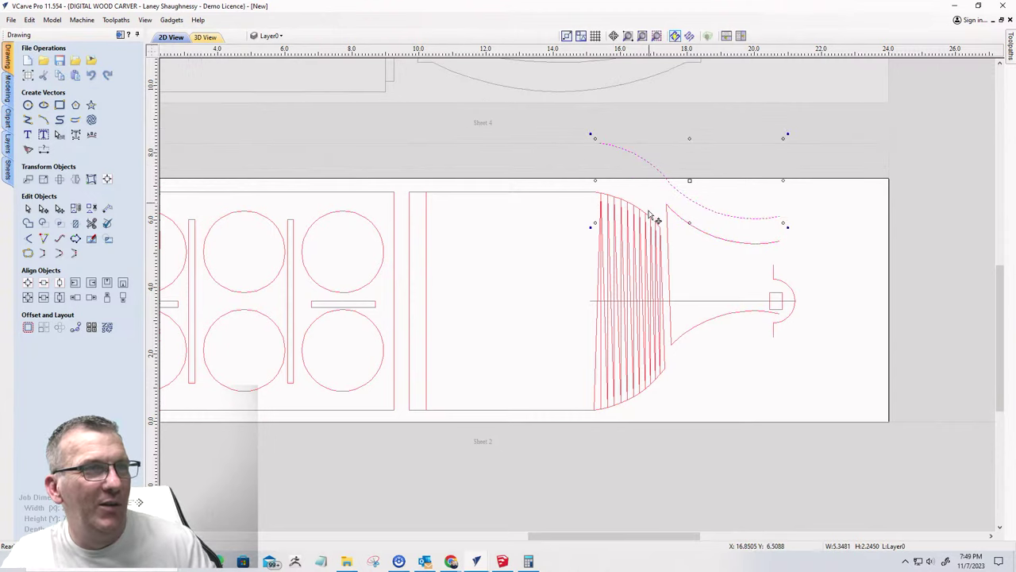
{"action": "left_click_drag", "start_coordinate": [751, 327], "coordinate": [697, 312]}
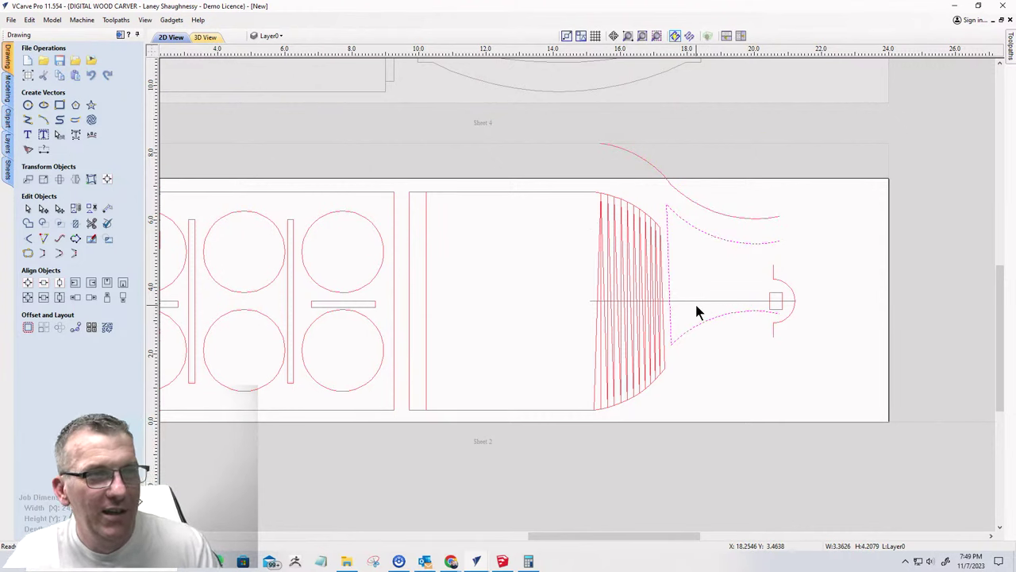
{"action": "key", "text": "Delete"}
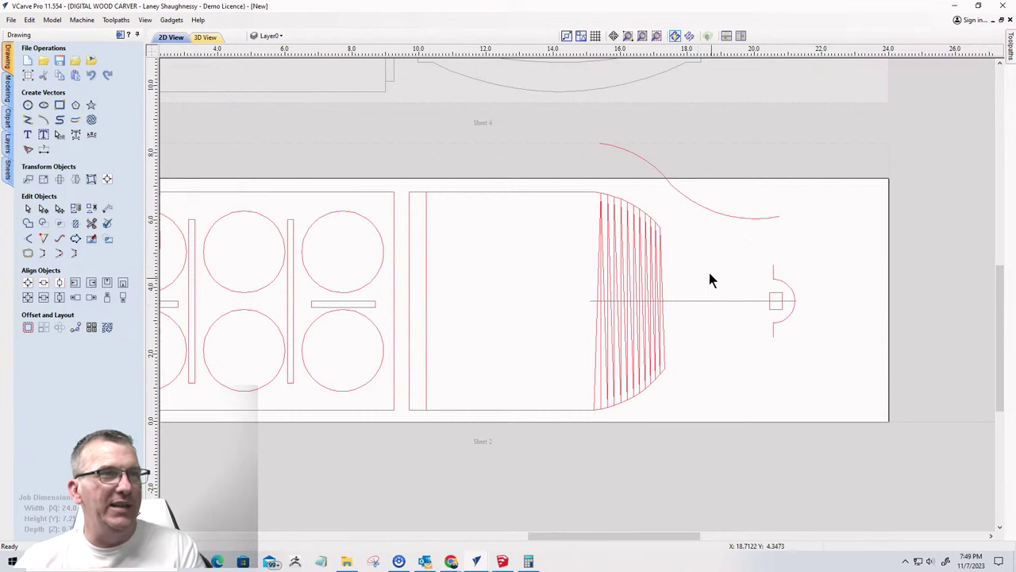
- Drag the sheet outline's four corner nodes in toward the centre
{"action": "left_click_drag", "start_coordinate": [678, 337], "coordinate": [585, 315]}
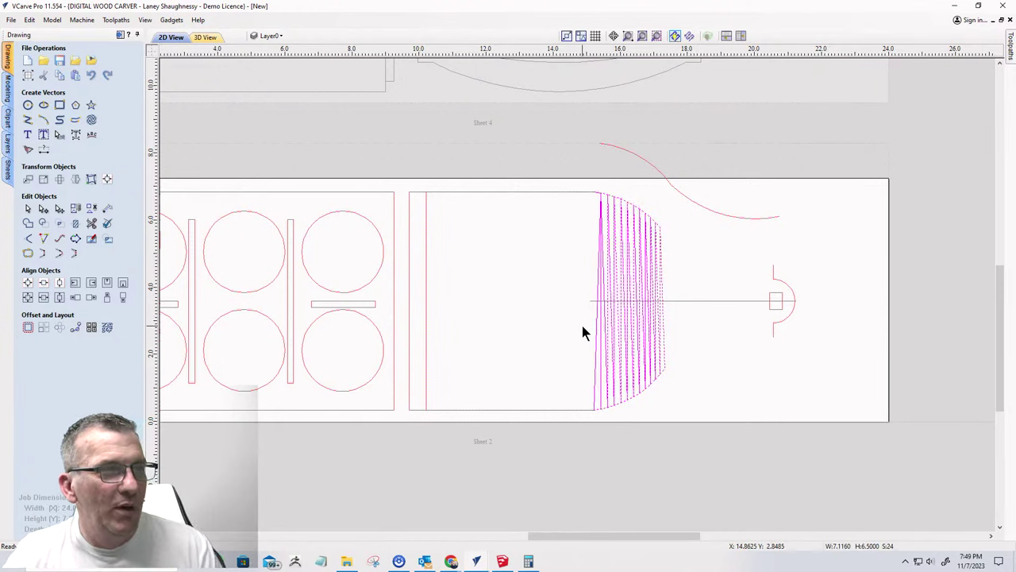
{"action": "left_click", "coordinate": [593, 406]}
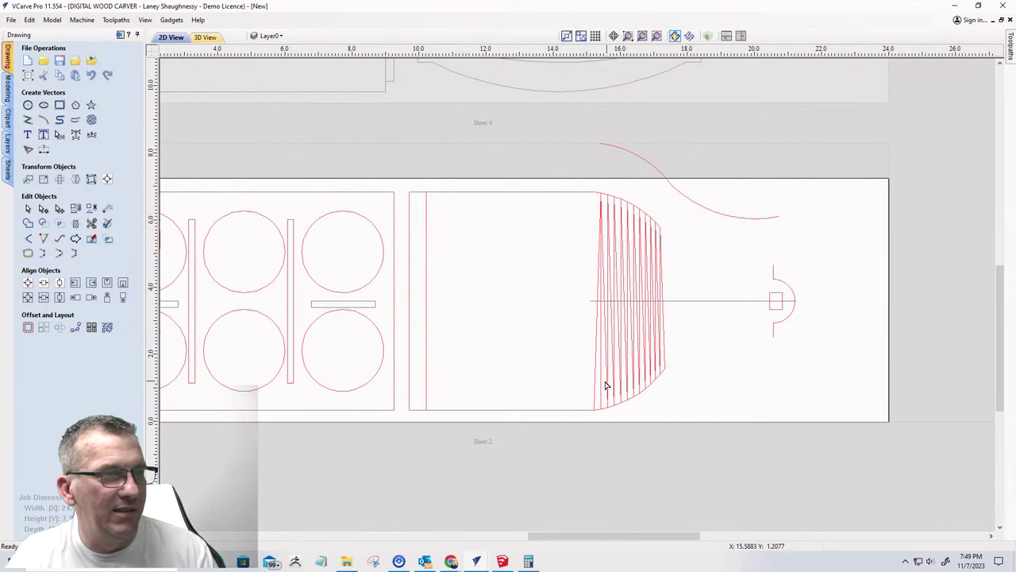
{"action": "left_click", "coordinate": [595, 409]}
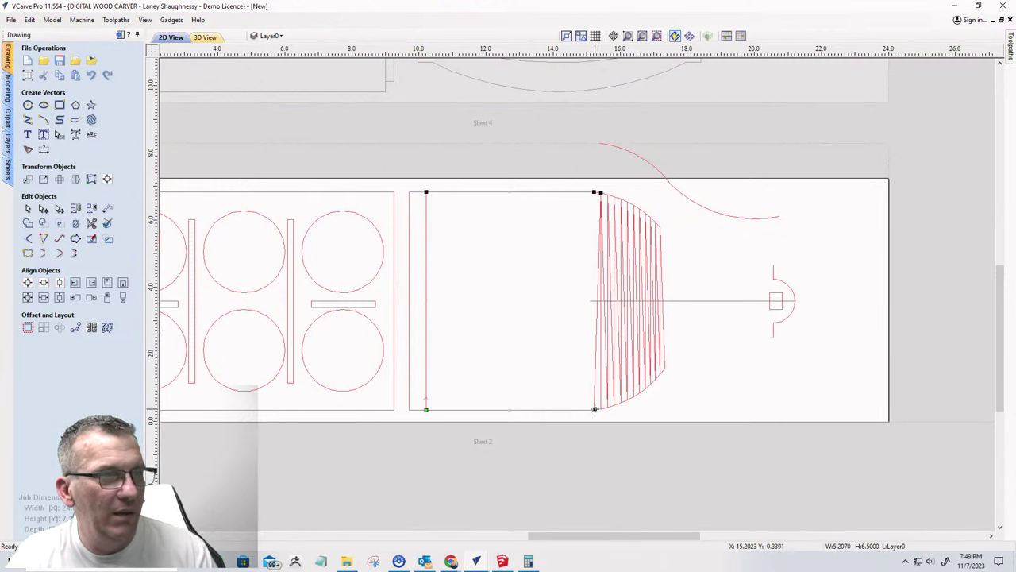
{"action": "left_click_drag", "start_coordinate": [594, 410], "coordinate": [567, 300]}
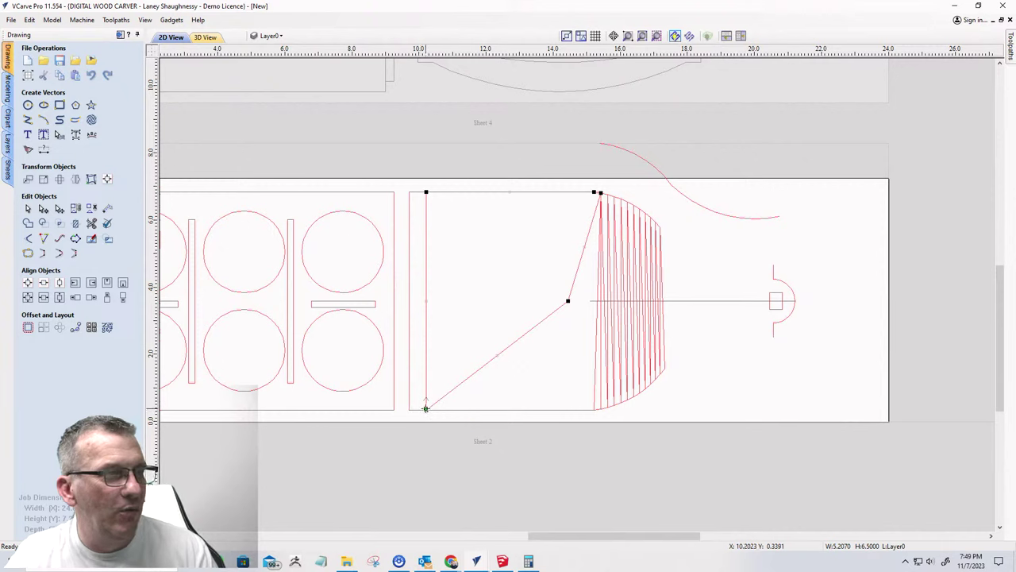
{"action": "left_click_drag", "start_coordinate": [426, 408], "coordinate": [521, 326]}
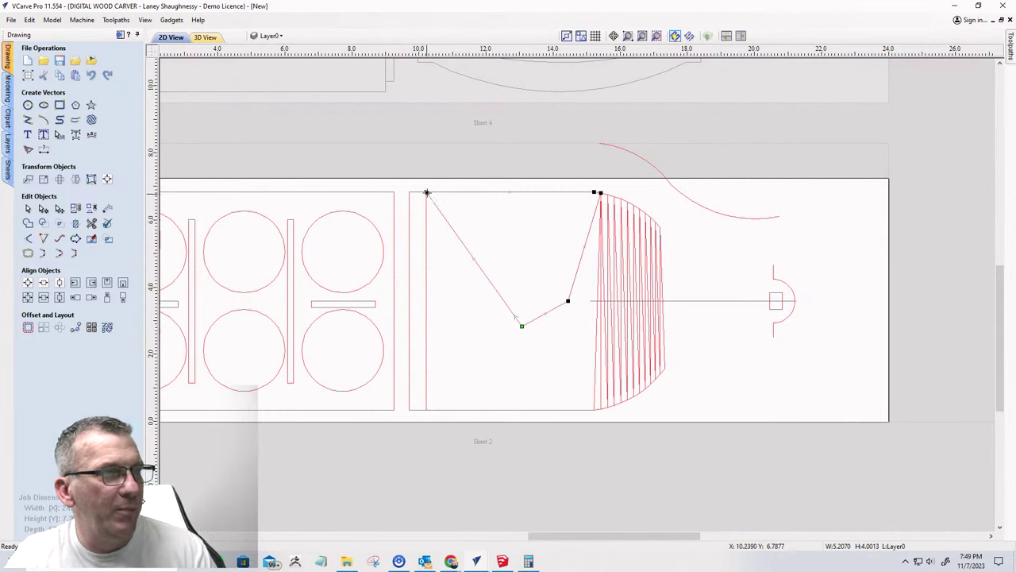
{"action": "left_click_drag", "start_coordinate": [426, 193], "coordinate": [532, 295]}
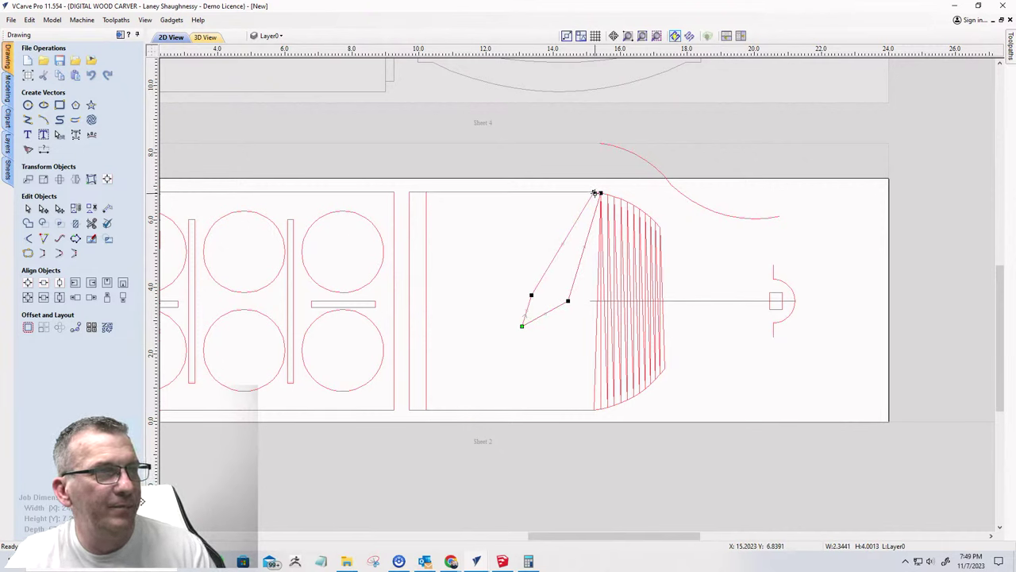
{"action": "left_click_drag", "start_coordinate": [595, 193], "coordinate": [525, 229]}
- Delete the span at the top corner, the four leftover stray nodes, and the curved hatch lines
{"action": "right_click", "coordinate": [553, 224]}
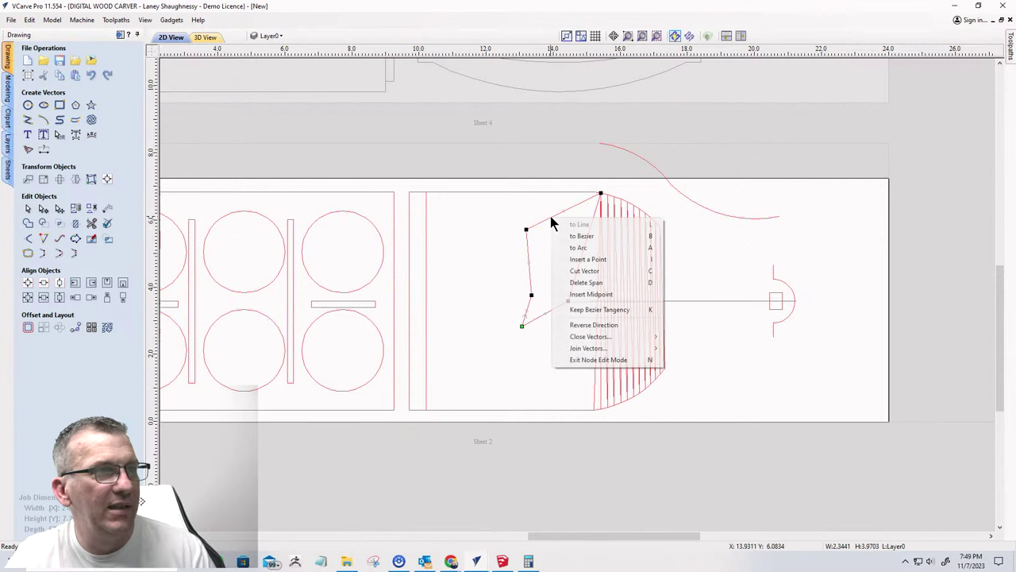
{"action": "left_click", "coordinate": [563, 281]}
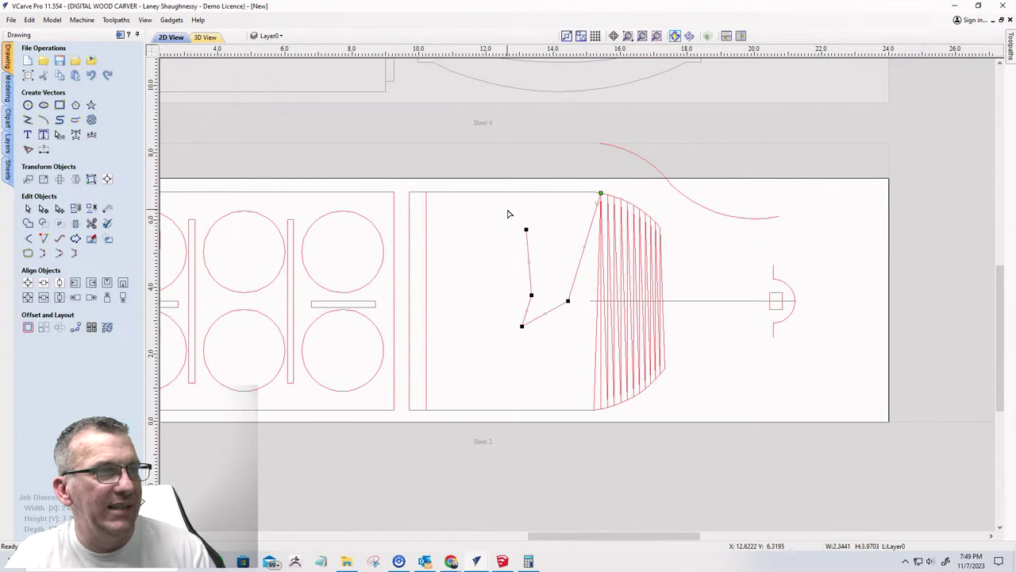
{"action": "left_click_drag", "start_coordinate": [508, 214], "coordinate": [578, 357]}
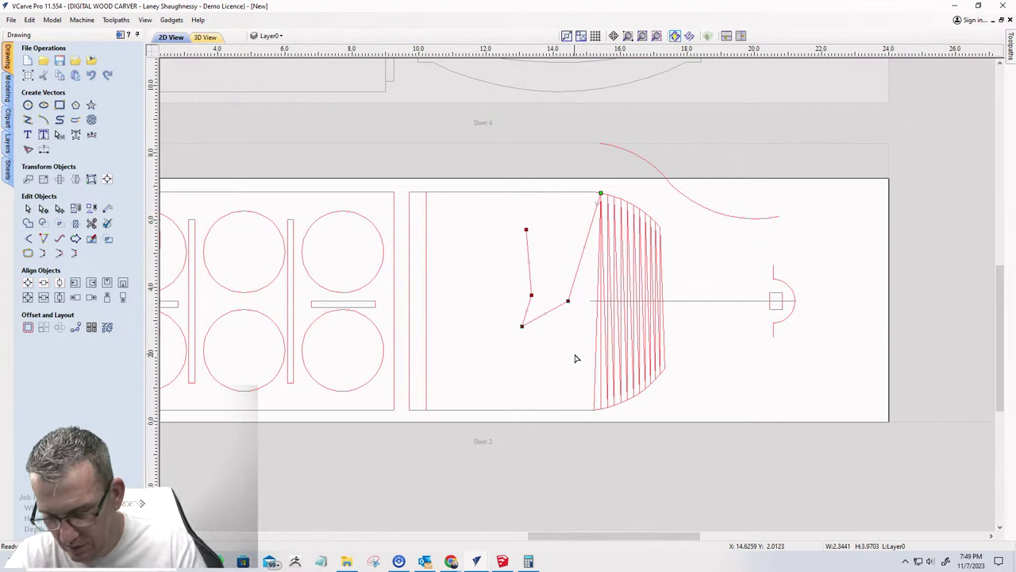
{"action": "key", "text": "Delete"}
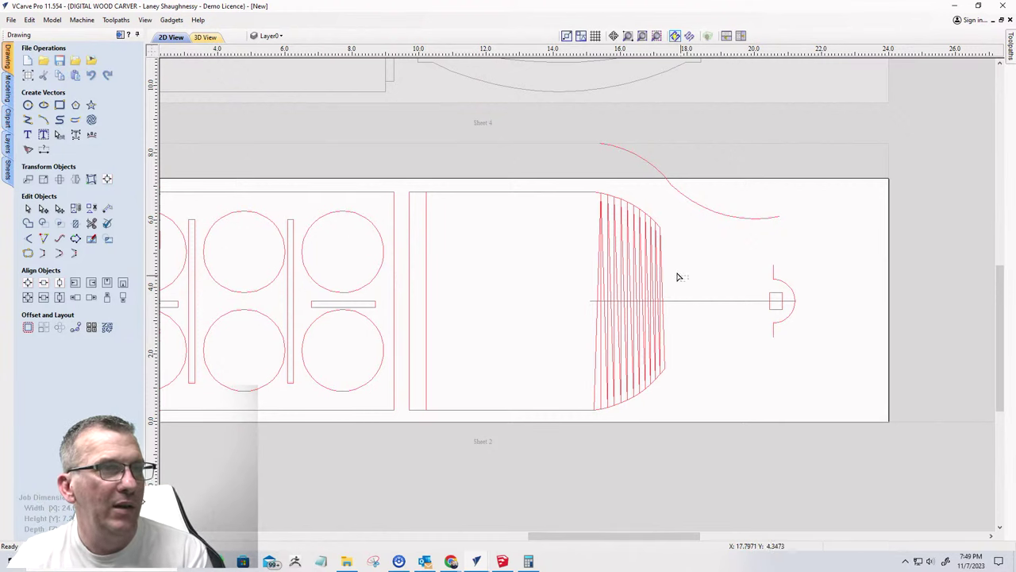
{"action": "left_click", "coordinate": [582, 242]}
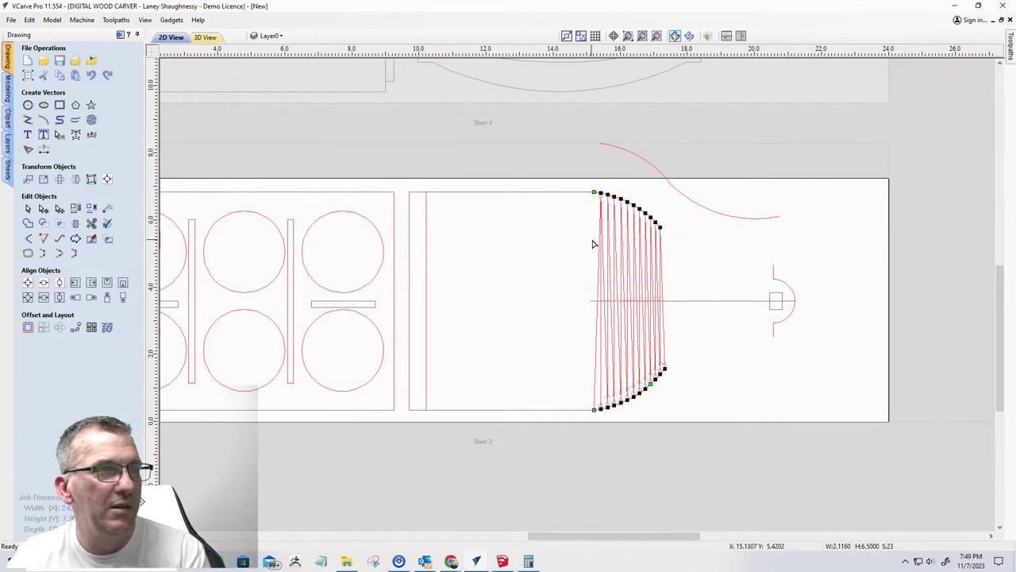
{"action": "key", "text": "Delete"}
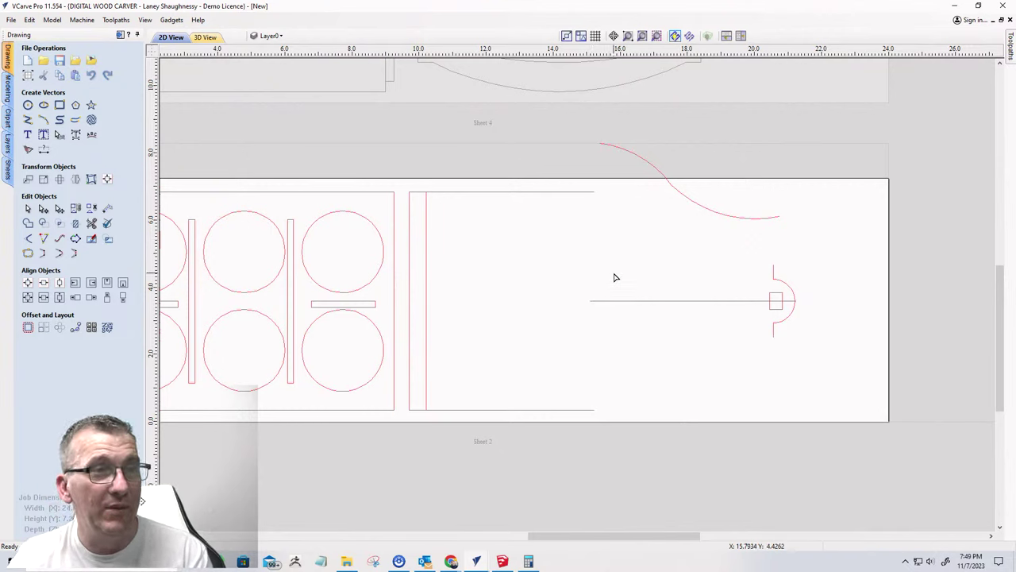
- Undo a node drag and move the whole flared curve down onto the top line's end, then Shift-select the centre line
{"action": "left_click", "coordinate": [605, 149]}
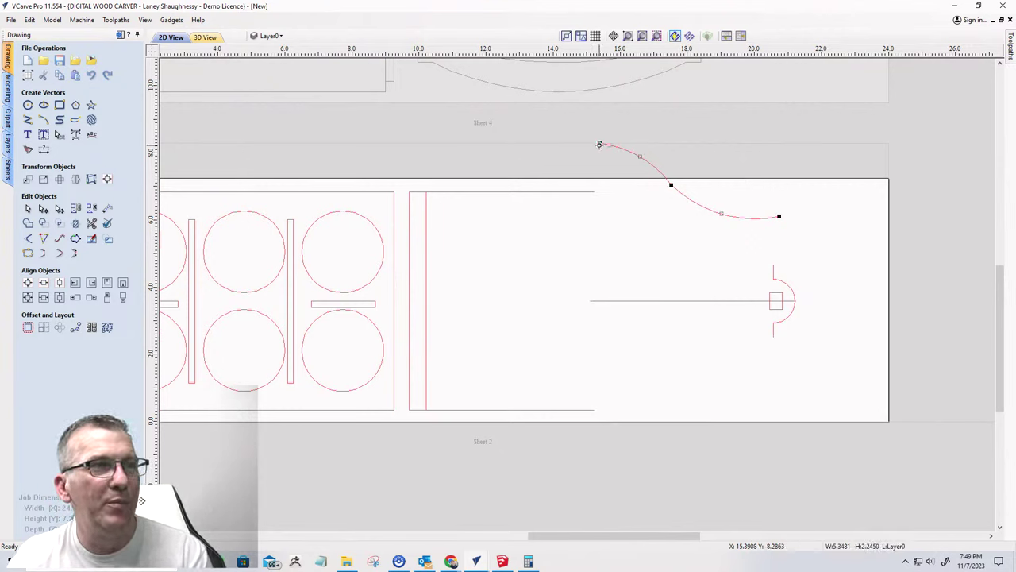
{"action": "left_click_drag", "start_coordinate": [600, 144], "coordinate": [597, 190]}
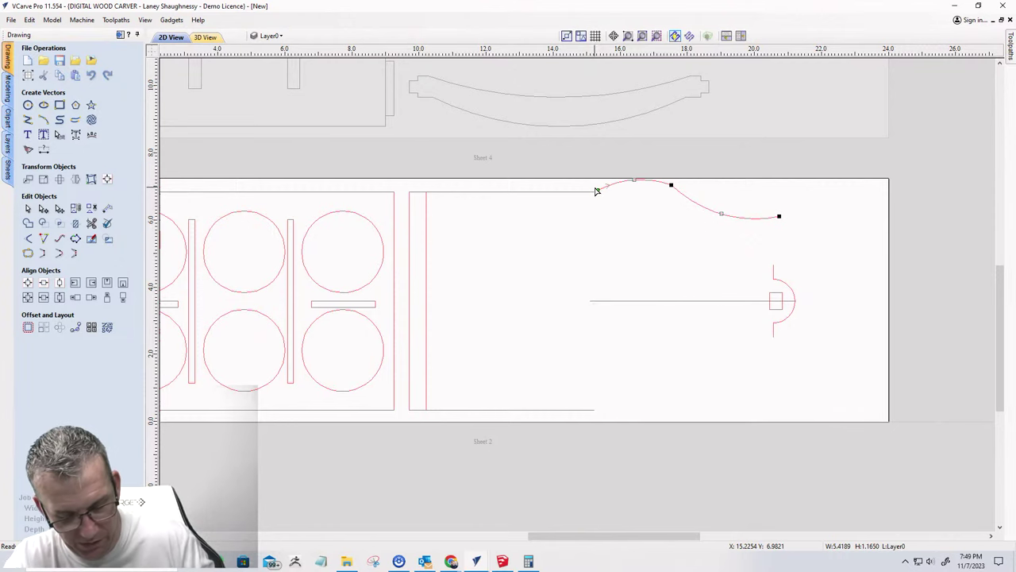
{"action": "key", "text": "ctrl+z"}
{"action": "left_click", "coordinate": [28, 208]}
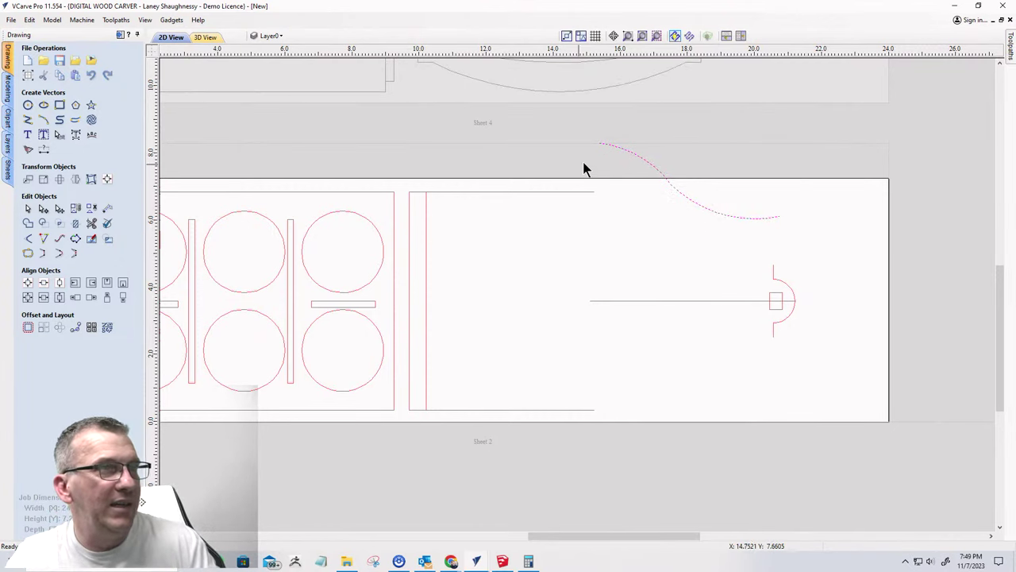
{"action": "left_click", "coordinate": [605, 148]}
{"action": "left_click_drag", "start_coordinate": [599, 136], "coordinate": [596, 191]}
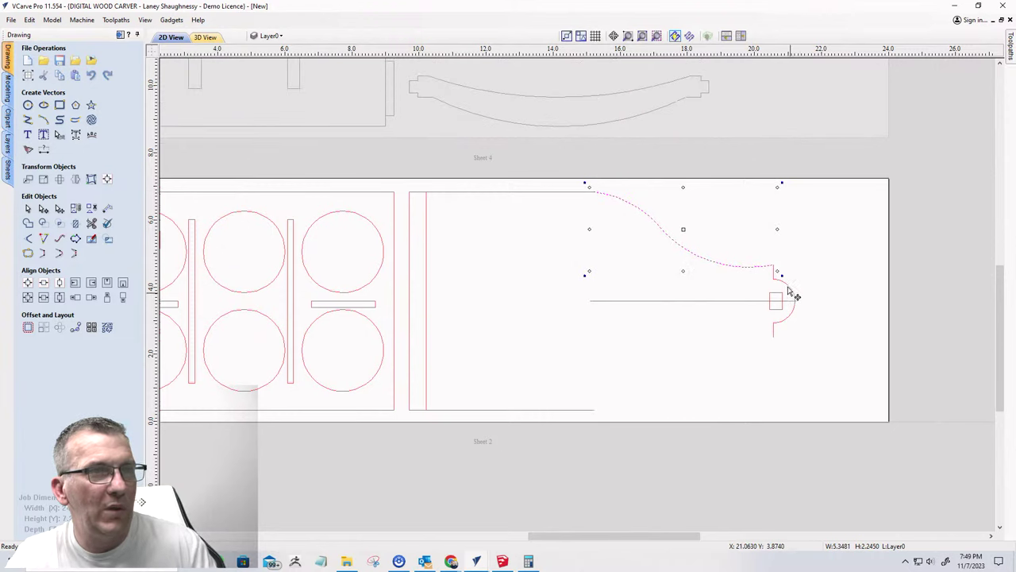
{"action": "scroll", "coordinate": [767, 272], "scroll_direction": "up", "scroll_amount": 3}
{"action": "scroll", "coordinate": [766, 272], "scroll_direction": "up", "scroll_amount": 1}
{"action": "scroll", "coordinate": [758, 254], "scroll_direction": "down", "scroll_amount": 5}
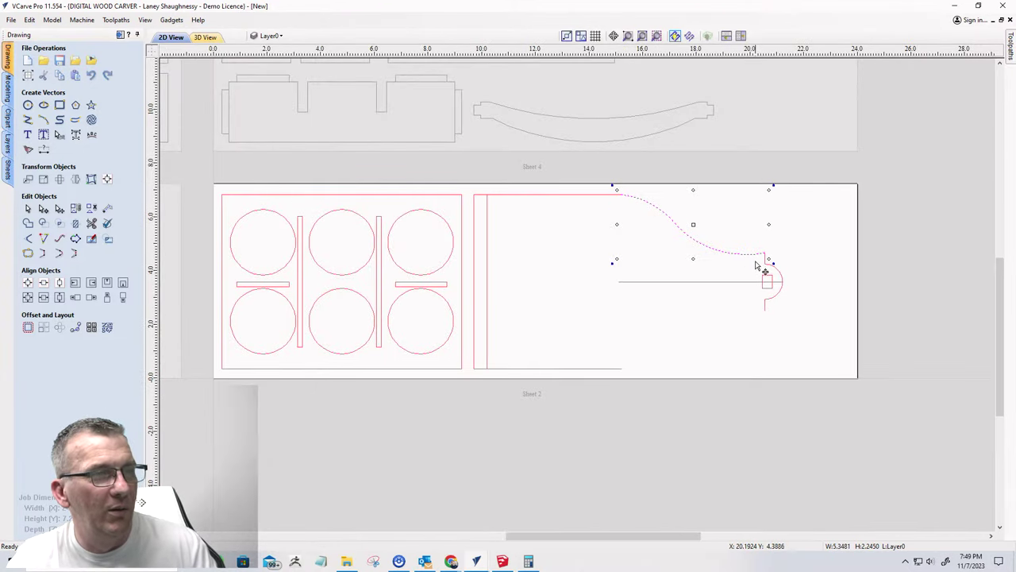
{"action": "left_click", "coordinate": [699, 282], "text": "shift"}
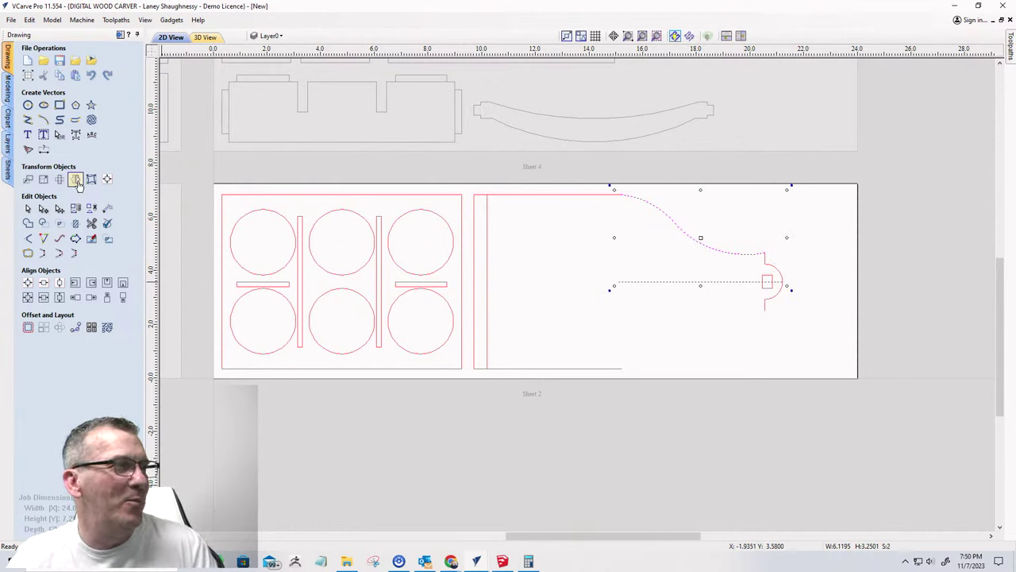
- Mirror the flare vertically as a copy to form the lower edge
{"action": "left_click", "coordinate": [76, 179]}
{"action": "left_click", "coordinate": [85, 220]}
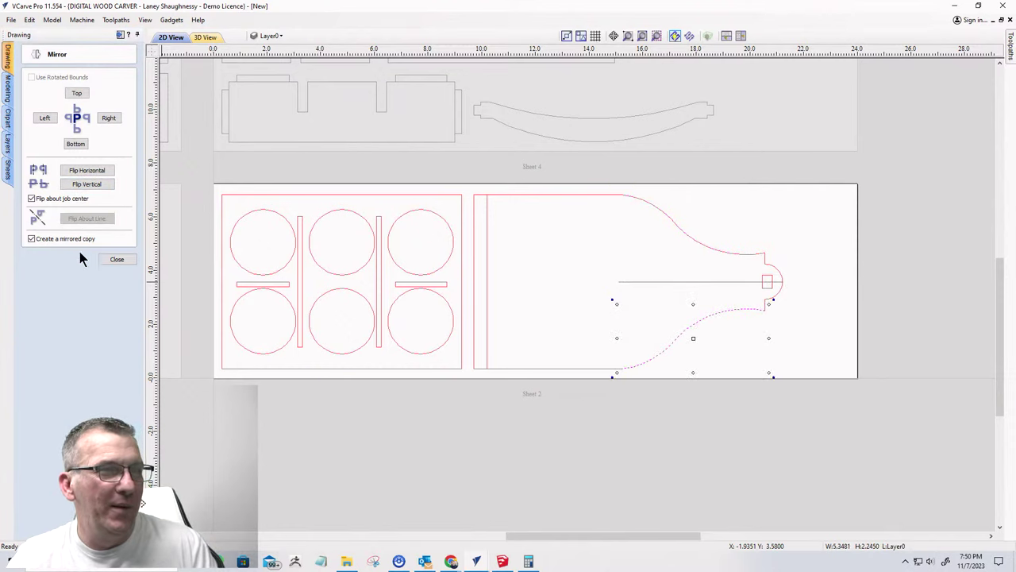
{"action": "left_click", "coordinate": [115, 258]}
{"action": "scroll", "coordinate": [633, 353], "scroll_direction": "up", "scroll_amount": 3}
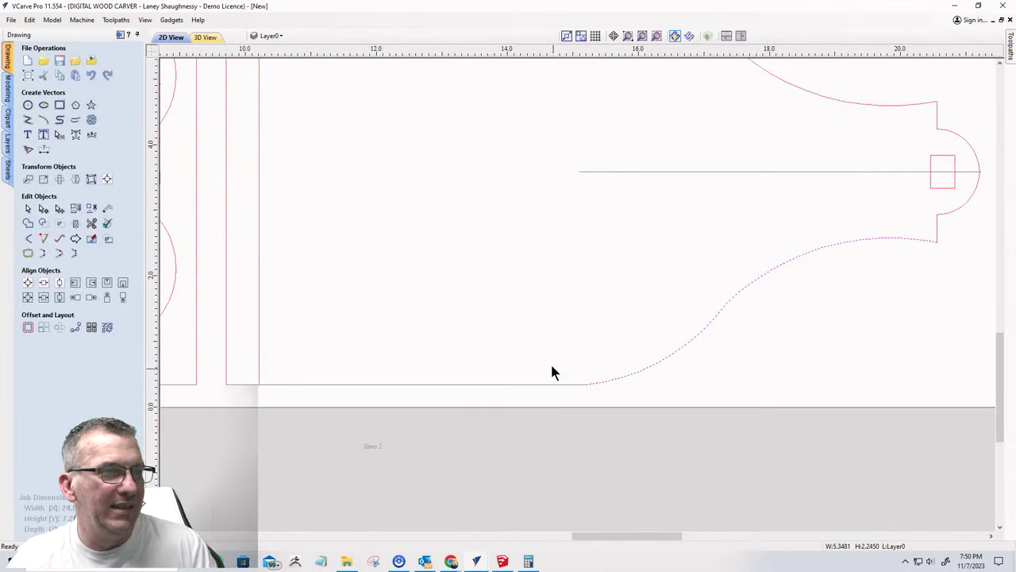
- Join the bottom line, lower curve and end arc with the other outline pieces into one closed vector
{"action": "left_click", "coordinate": [624, 413]}
{"action": "left_click_drag", "start_coordinate": [599, 394], "coordinate": [527, 350]}
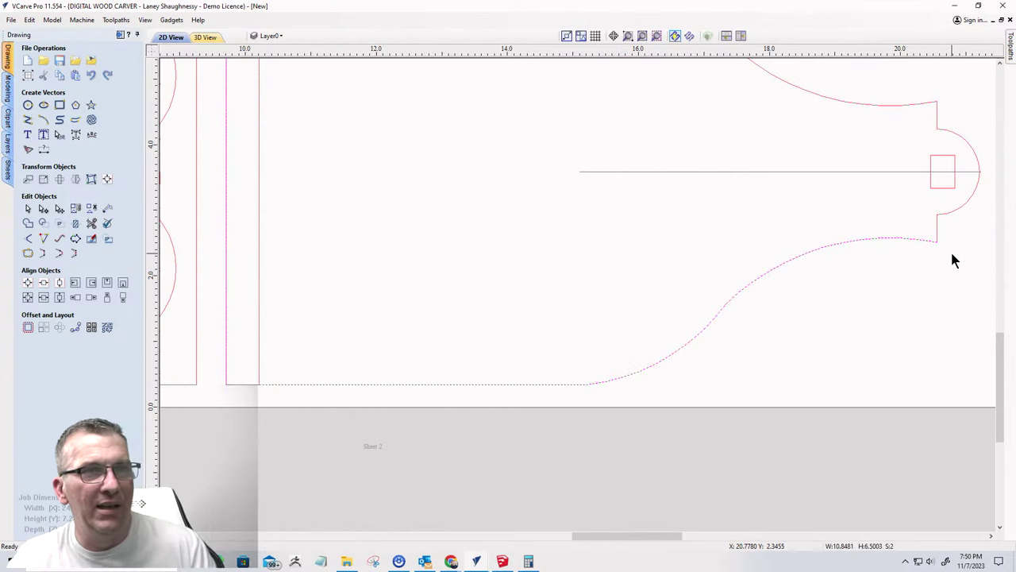
{"action": "left_click_drag", "start_coordinate": [950, 248], "coordinate": [911, 209], "text": "shift"}
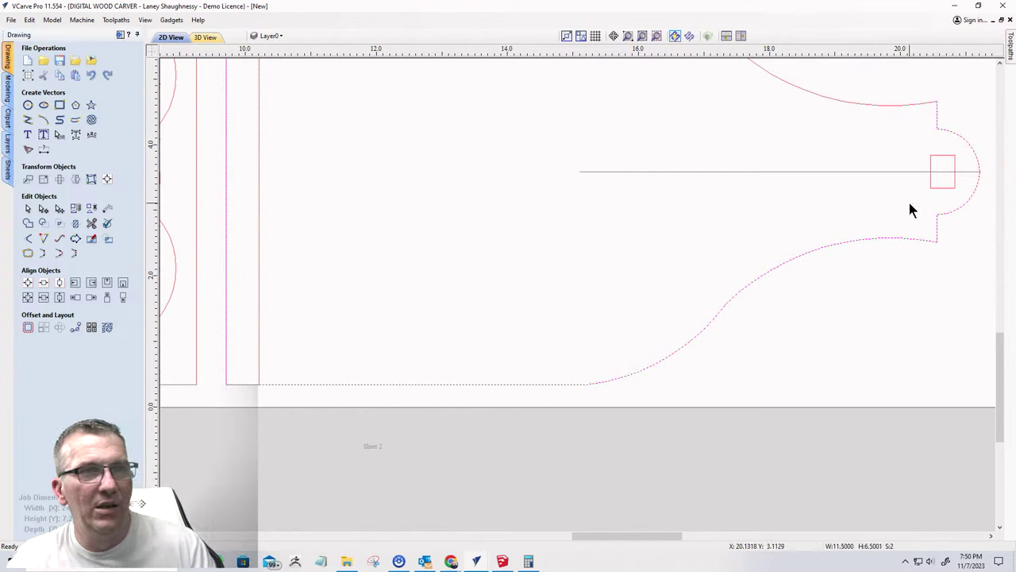
{"action": "left_click", "coordinate": [75, 252]}
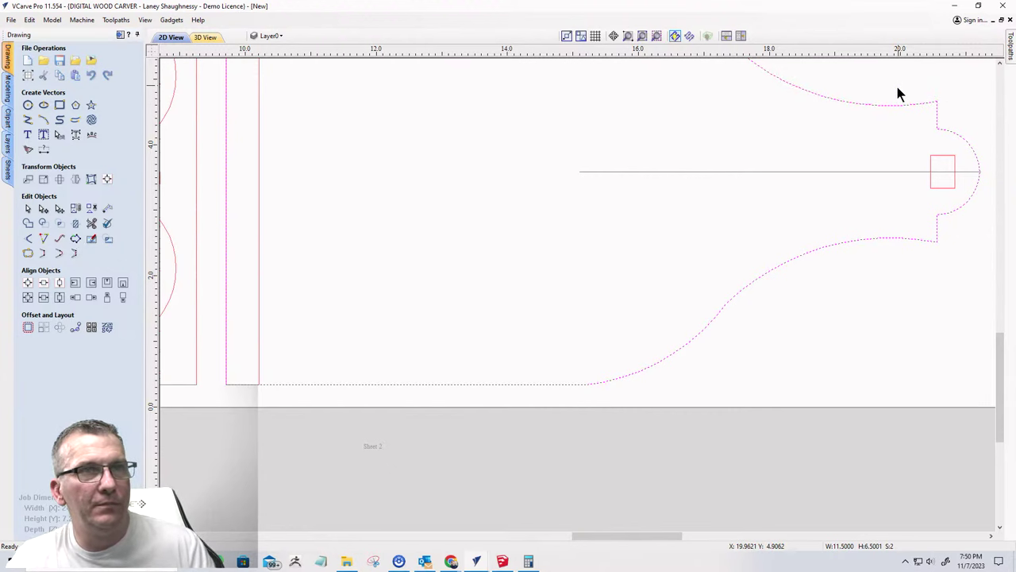
{"action": "scroll", "coordinate": [897, 171], "scroll_direction": "down", "scroll_amount": 2}
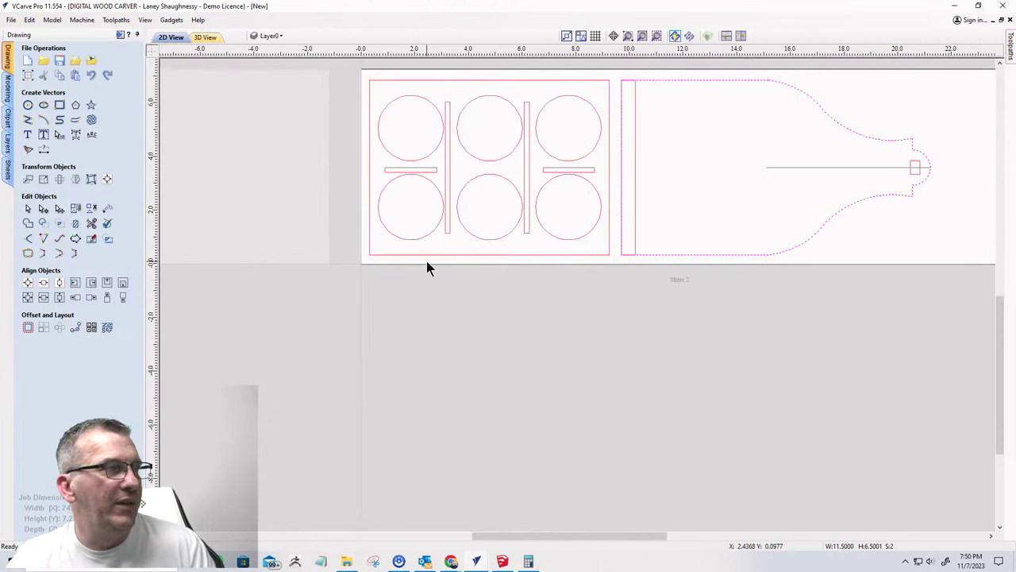
{"action": "left_click", "coordinate": [29, 252]}
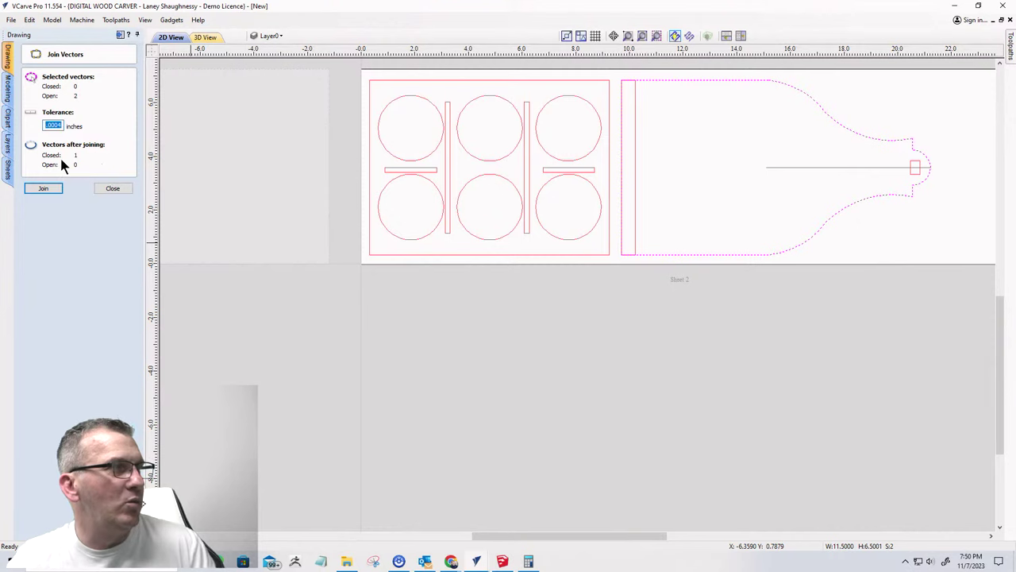
{"action": "left_click", "coordinate": [43, 188]}
{"action": "left_click", "coordinate": [113, 188]}
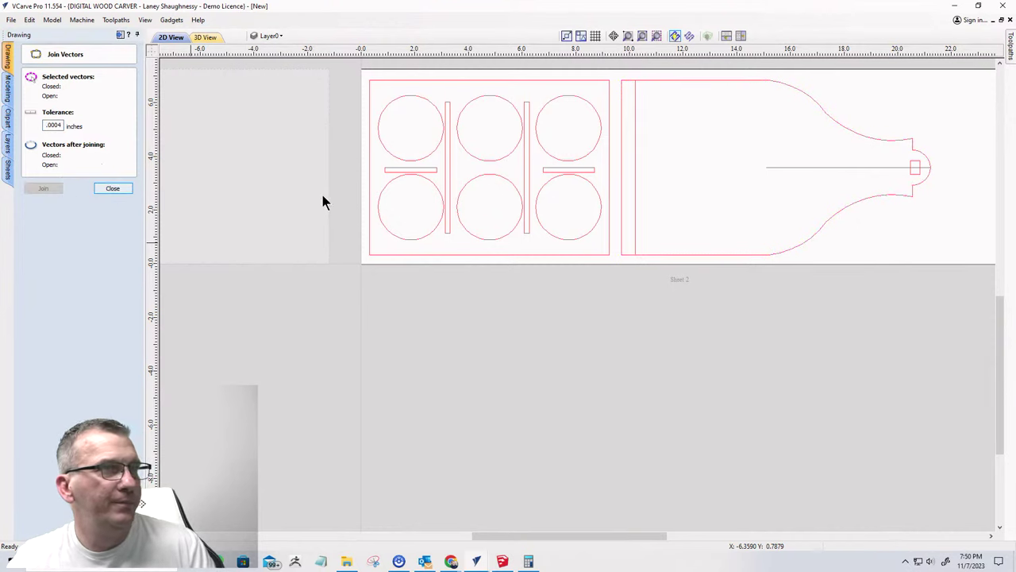
{"action": "left_click", "coordinate": [837, 208]}
{"action": "scroll", "coordinate": [861, 275], "scroll_direction": "down", "scroll_amount": 3}
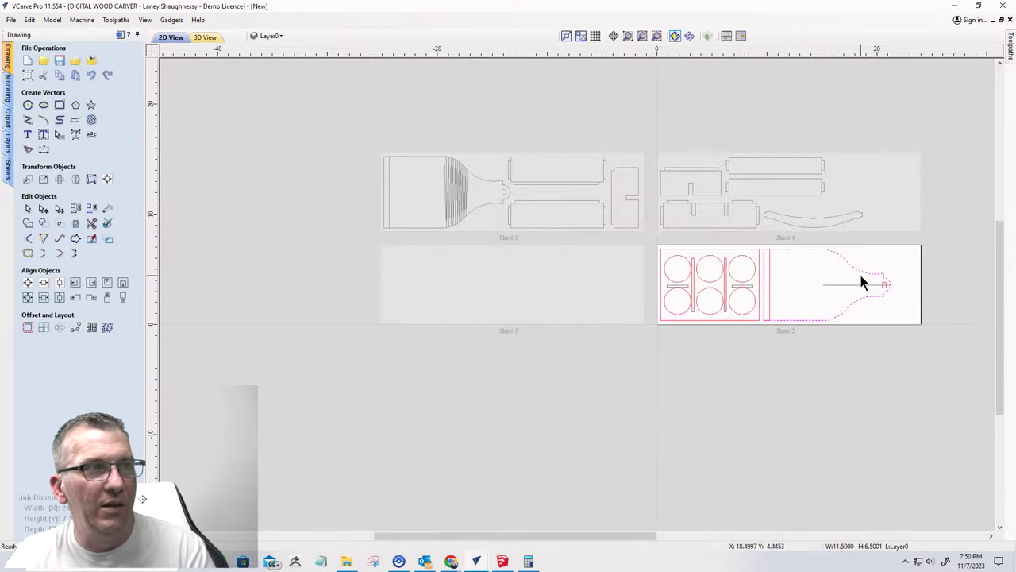
{"action": "scroll", "coordinate": [859, 272], "scroll_direction": "up", "scroll_amount": 3}
- Copy the closed brush outline to Sheet 3 and make Sheet 3 the active sheet
{"action": "scroll", "coordinate": [861, 276], "scroll_direction": "up", "scroll_amount": 1}
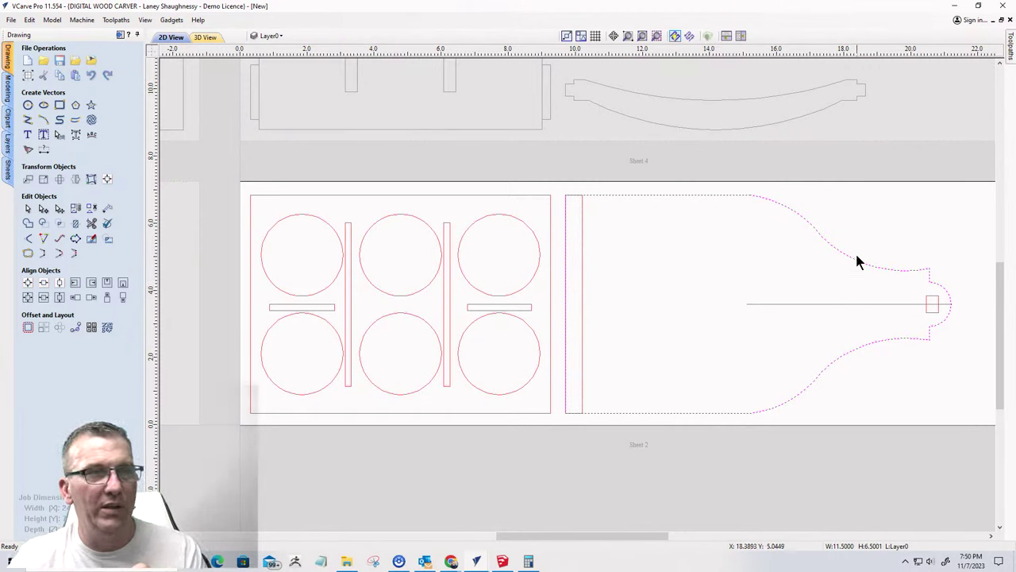
{"action": "left_click", "coordinate": [855, 260]}
{"action": "scroll", "coordinate": [856, 262], "scroll_direction": "down", "scroll_amount": 4}
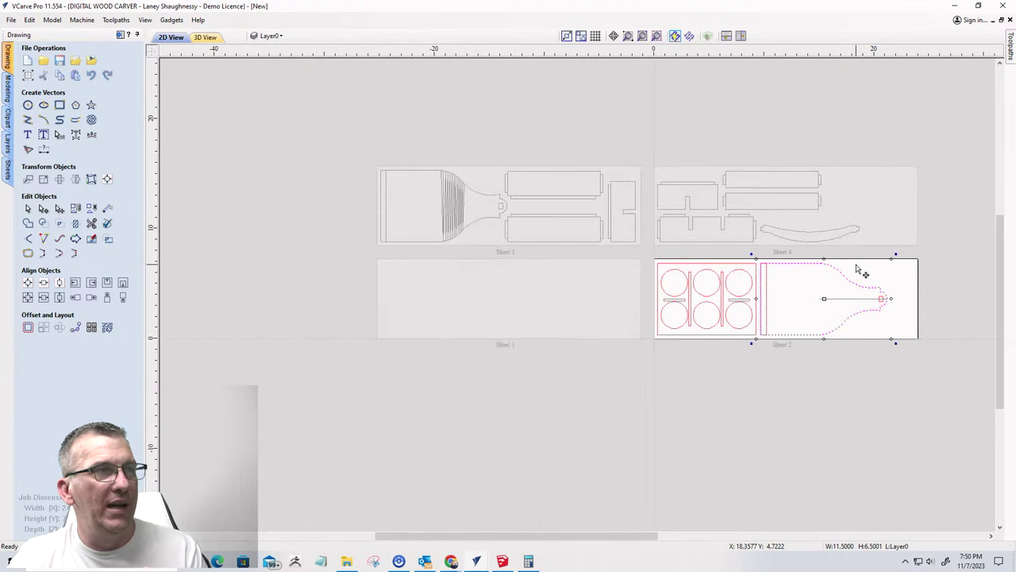
{"action": "right_click", "coordinate": [849, 279]}
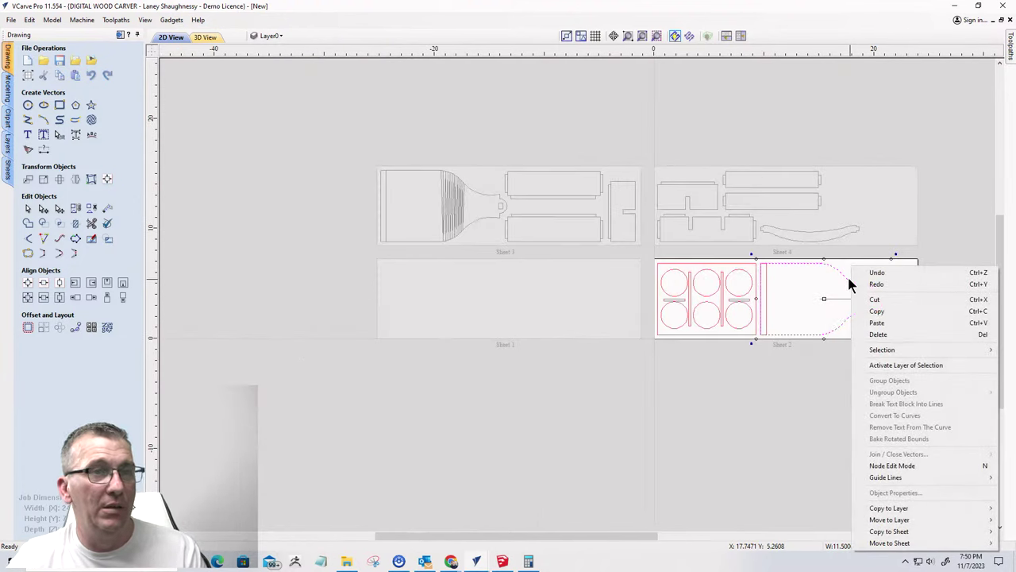
{"action": "mouse_move", "coordinate": [879, 544]}
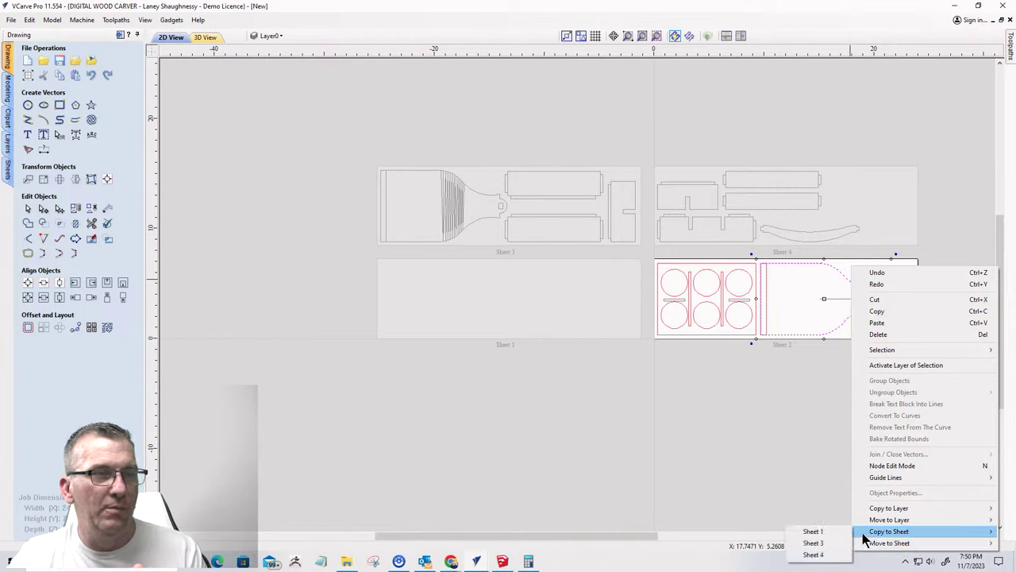
{"action": "left_click", "coordinate": [833, 544]}
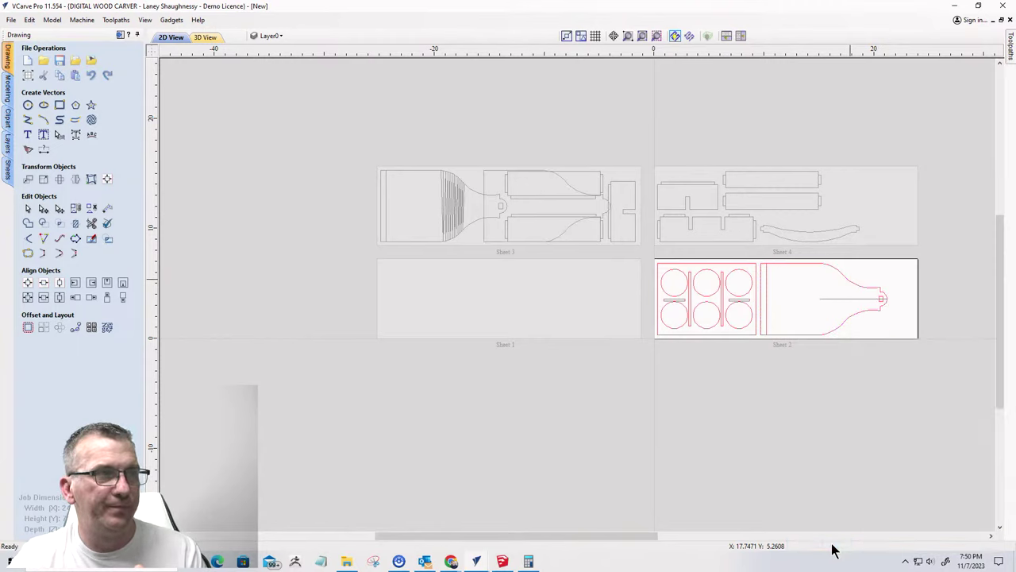
{"action": "left_click", "coordinate": [445, 212]}
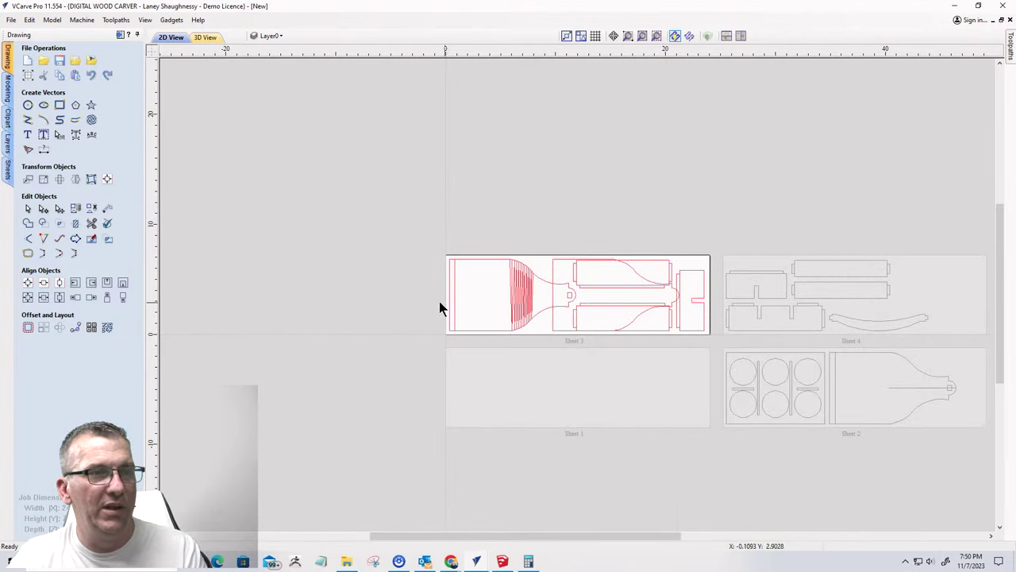
- Ungroup the Sheet 3 brush drawing into 25 separate vectors, deselect them, and show the flared curves' nodes
{"action": "scroll", "coordinate": [439, 302], "scroll_direction": "up", "scroll_amount": 4}
{"action": "left_click", "coordinate": [714, 273]}
{"action": "scroll", "coordinate": [551, 230], "scroll_direction": "down", "scroll_amount": 2}
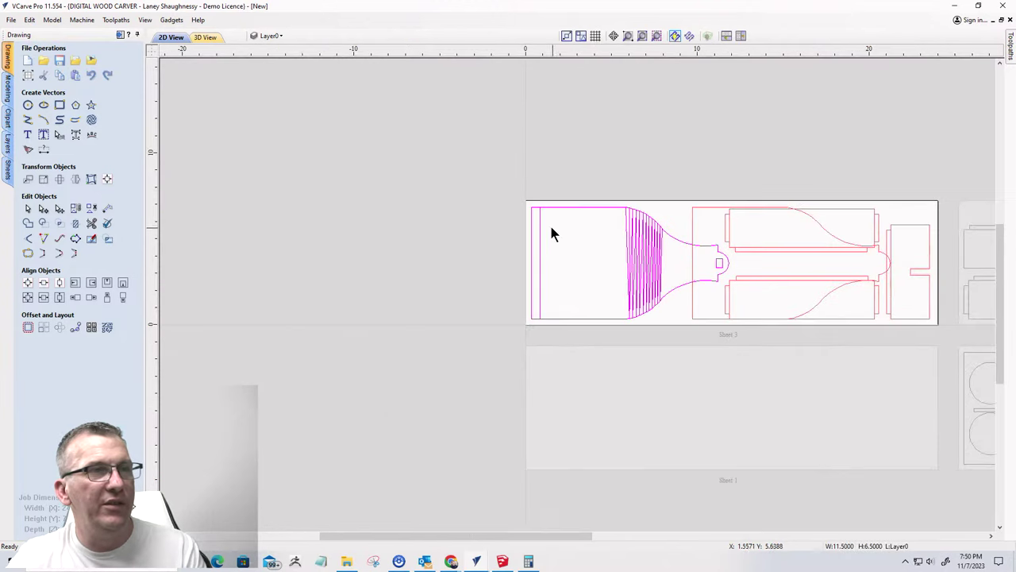
{"action": "scroll", "coordinate": [710, 265], "scroll_direction": "up", "scroll_amount": 4}
{"action": "right_click", "coordinate": [542, 231]}
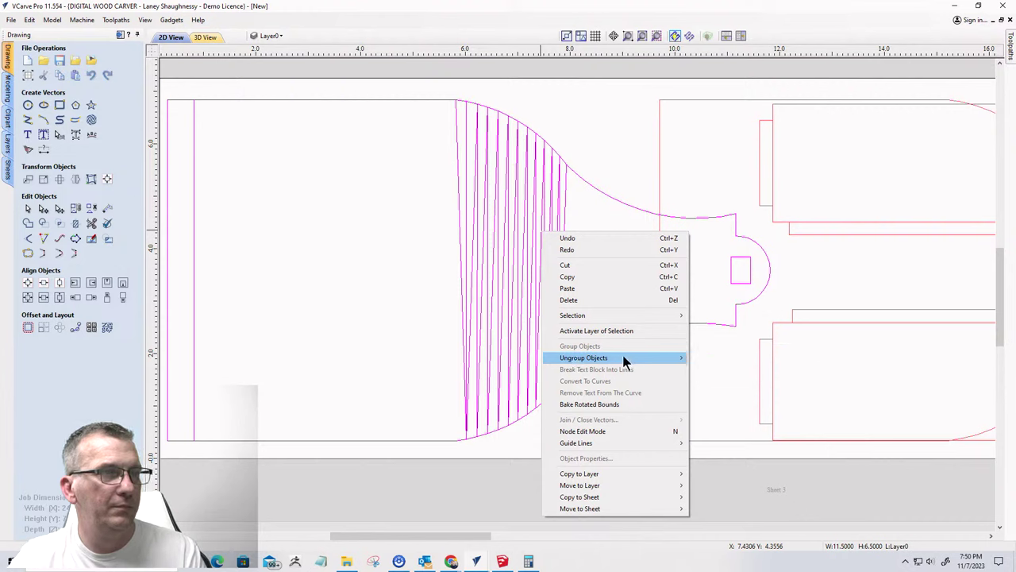
{"action": "left_click", "coordinate": [710, 370]}
{"action": "left_click", "coordinate": [443, 292]}
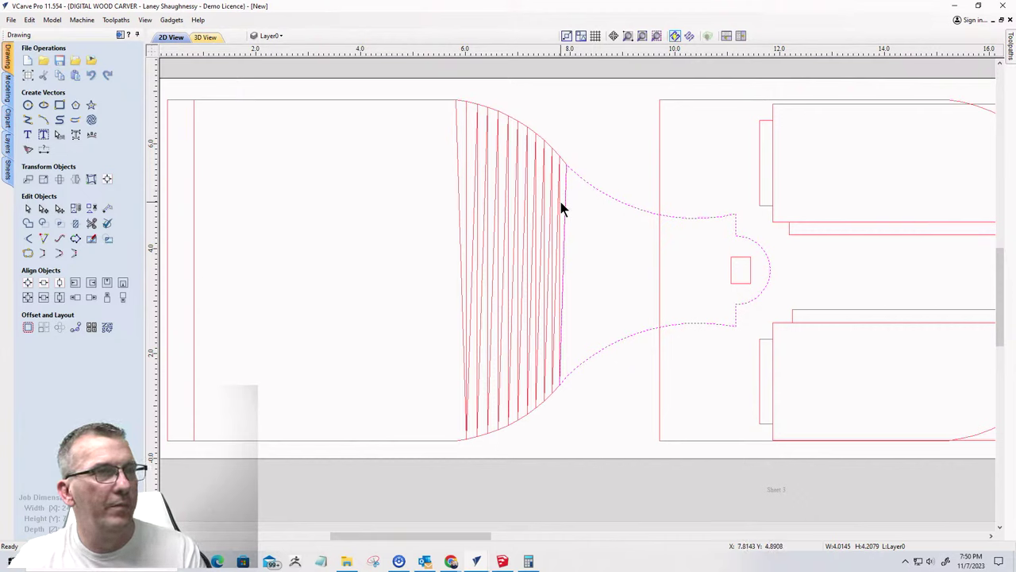
{"action": "left_click_drag", "start_coordinate": [583, 235], "coordinate": [426, 213]}
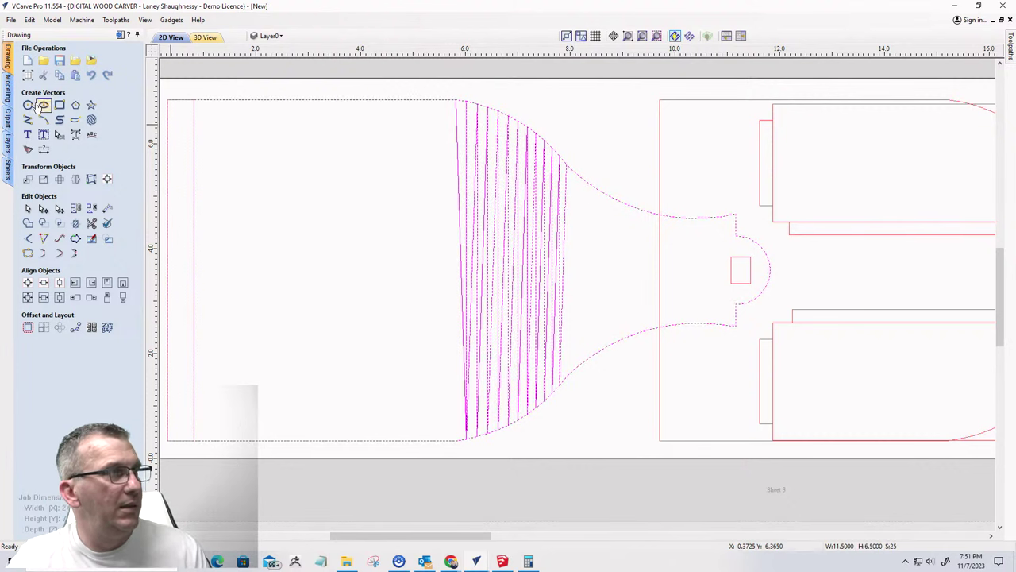
{"action": "left_click", "coordinate": [57, 209]}
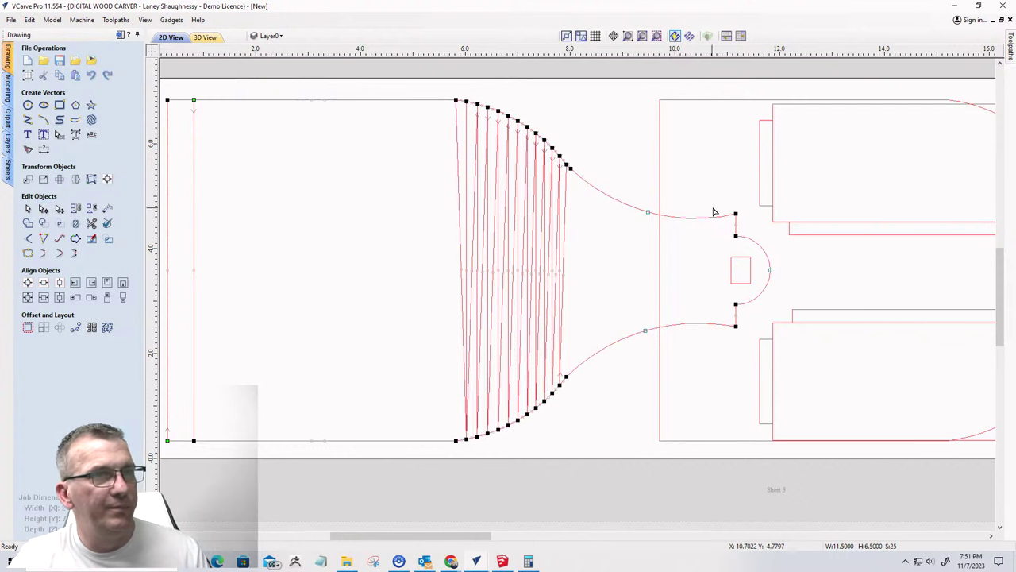
- Make the upper handle node the curve's start point and cut the curve at the lower handle node
{"action": "scroll", "coordinate": [737, 215], "scroll_direction": "up", "scroll_amount": 5}
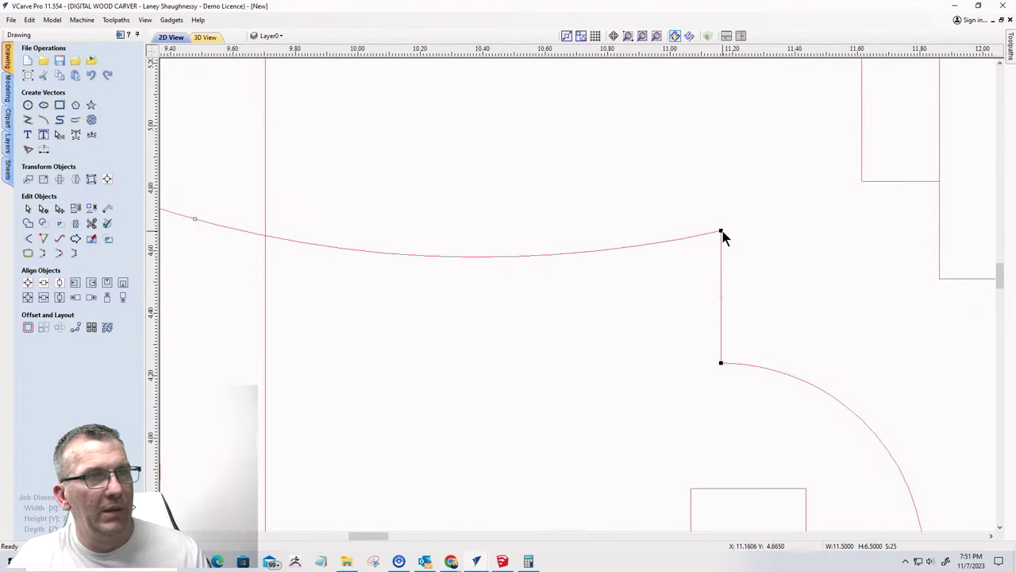
{"action": "right_click", "coordinate": [723, 236]}
{"action": "left_click", "coordinate": [754, 273]}
{"action": "scroll", "coordinate": [651, 151], "scroll_direction": "down", "scroll_amount": 5}
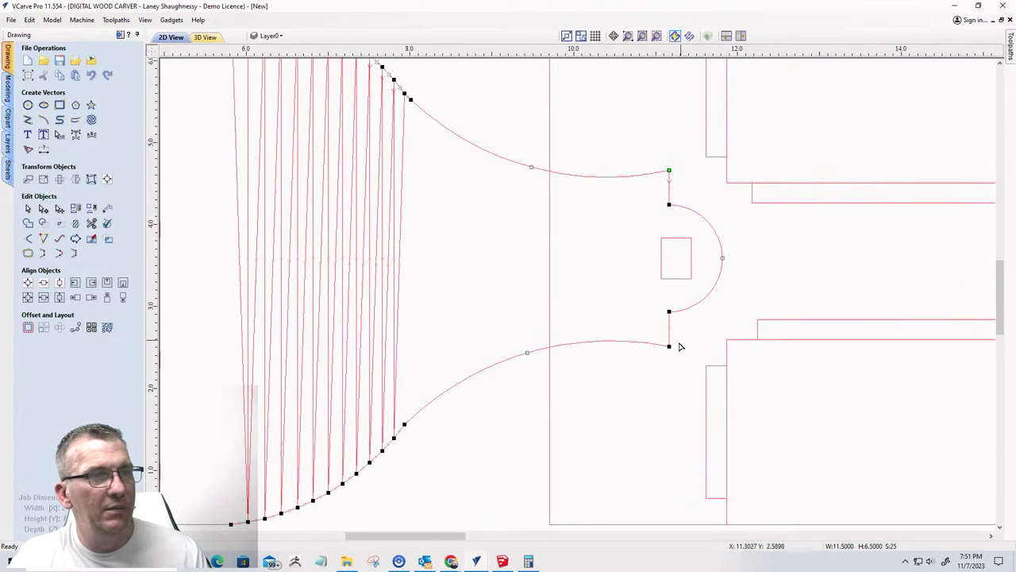
{"action": "right_click", "coordinate": [670, 346]}
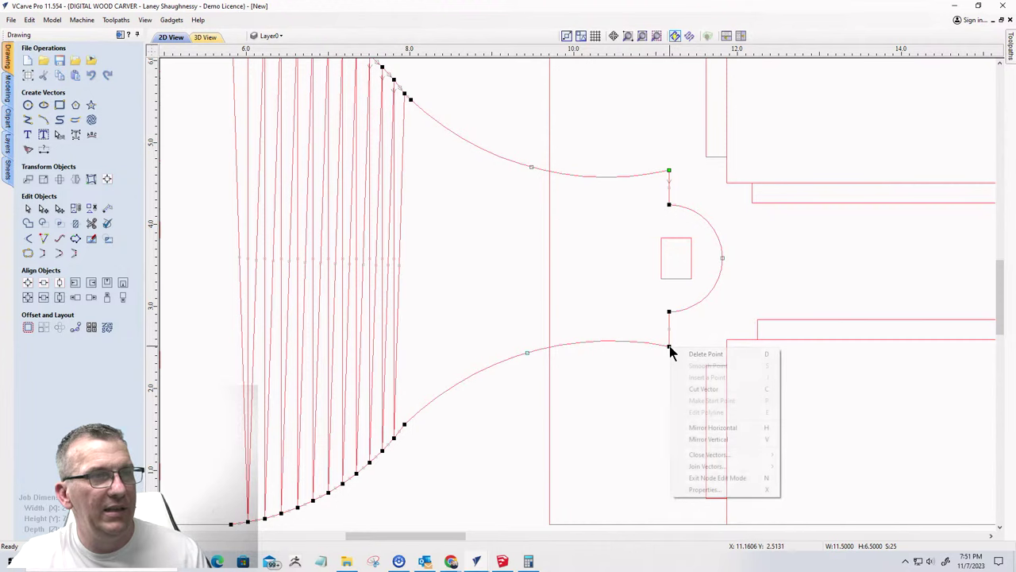
{"action": "left_click", "coordinate": [688, 389]}
{"action": "scroll", "coordinate": [612, 299], "scroll_direction": "down", "scroll_amount": 3}
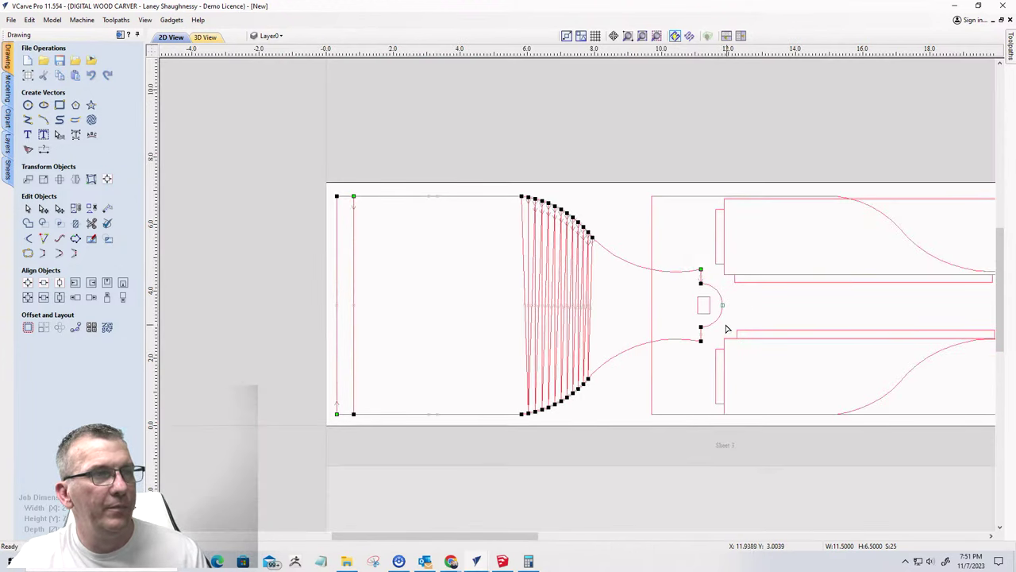
- Delete the flared curve pieces joining the two shapes, undoing an accidental brush-head deletion
{"action": "left_click", "coordinate": [617, 289]}
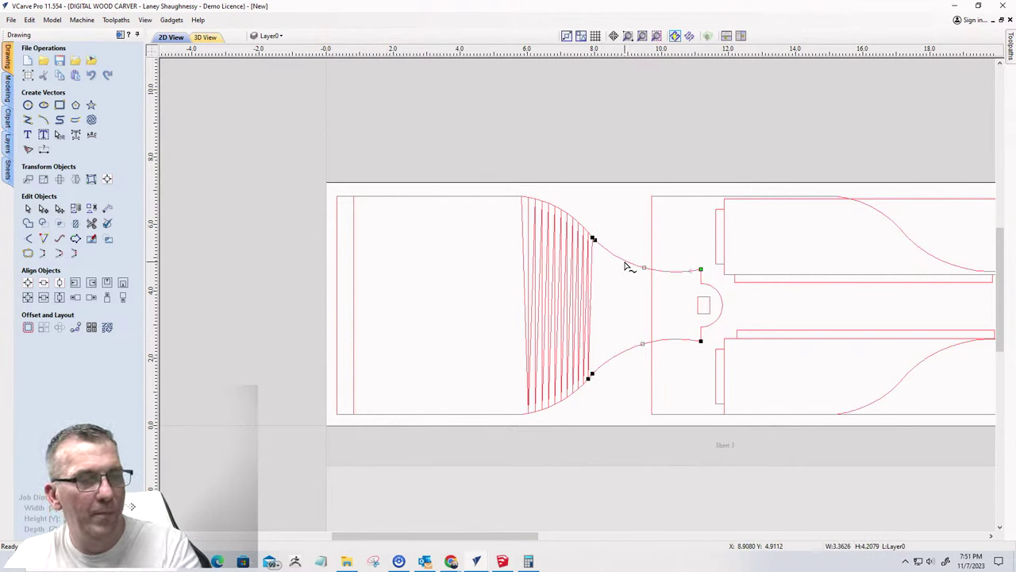
{"action": "key", "text": "Delete"}
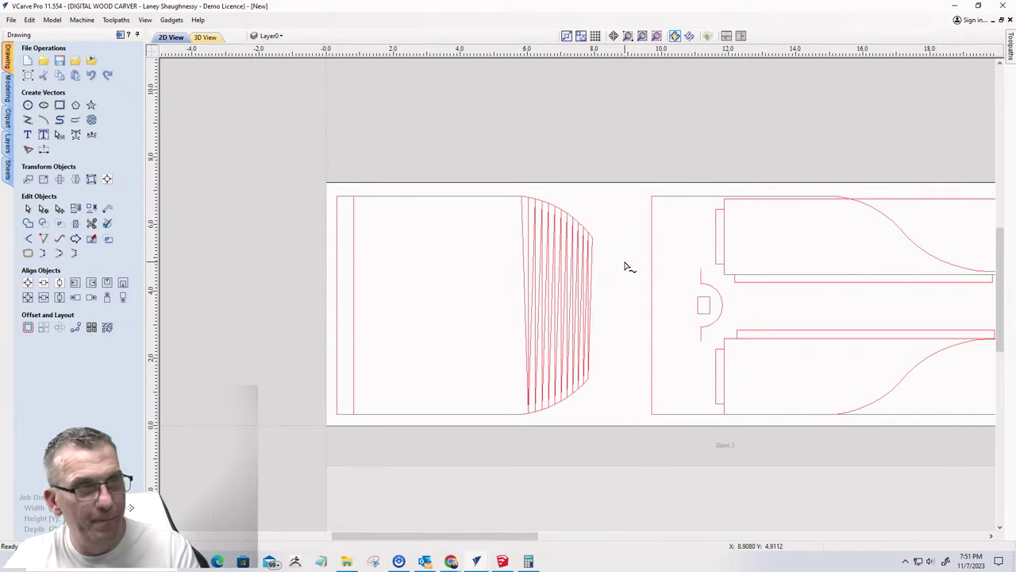
{"action": "left_click", "coordinate": [515, 262]}
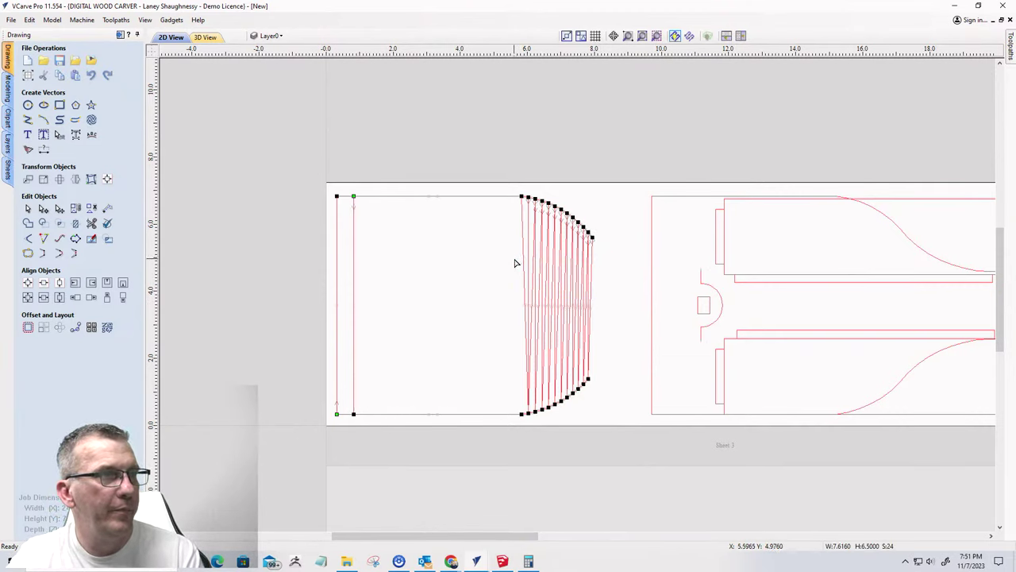
{"action": "key", "text": "Delete"}
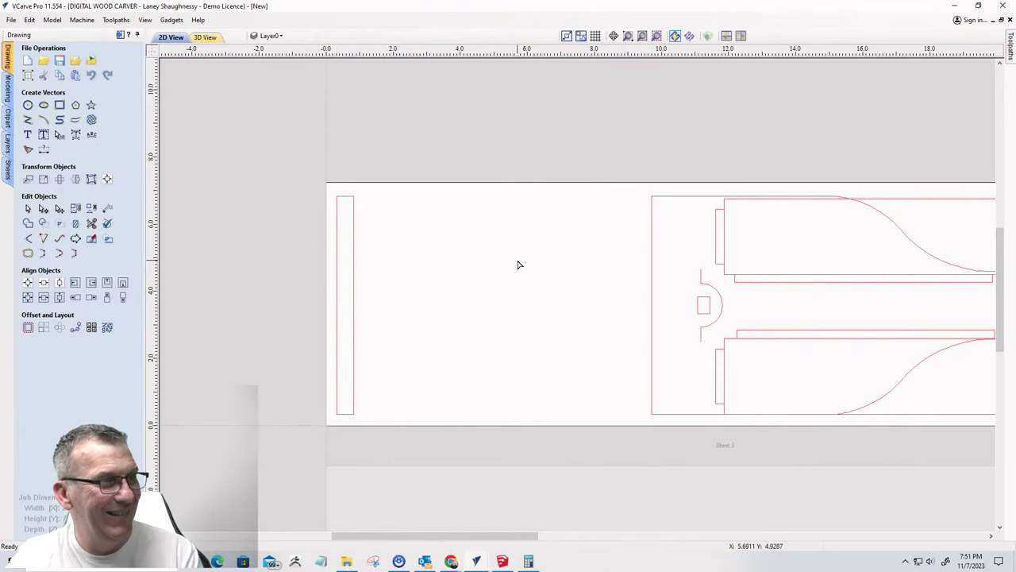
{"action": "key", "text": "ctrl+z"}
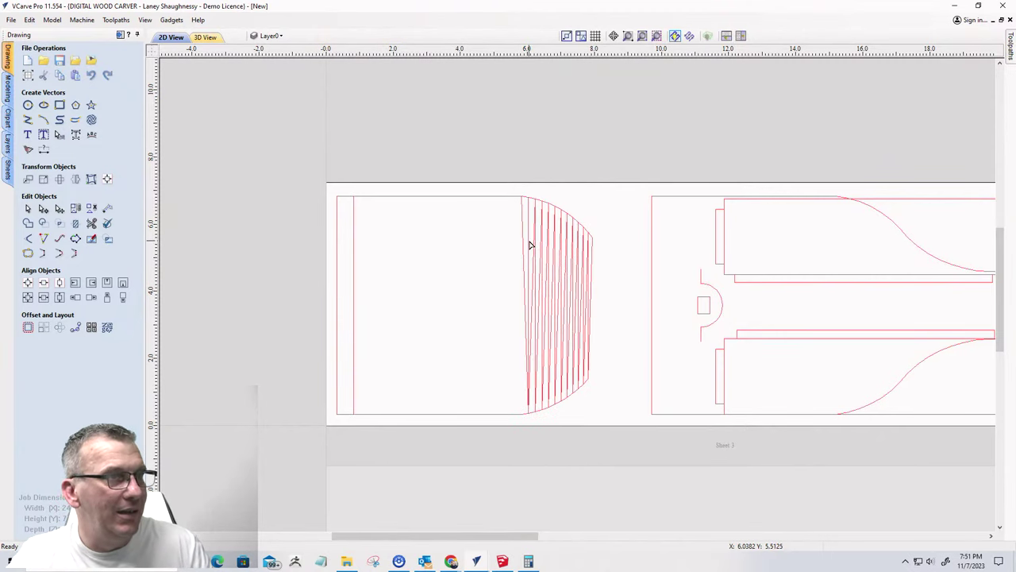
- Drag the brush head outline's corner nodes inward into the shape
{"action": "left_click", "coordinate": [525, 242]}
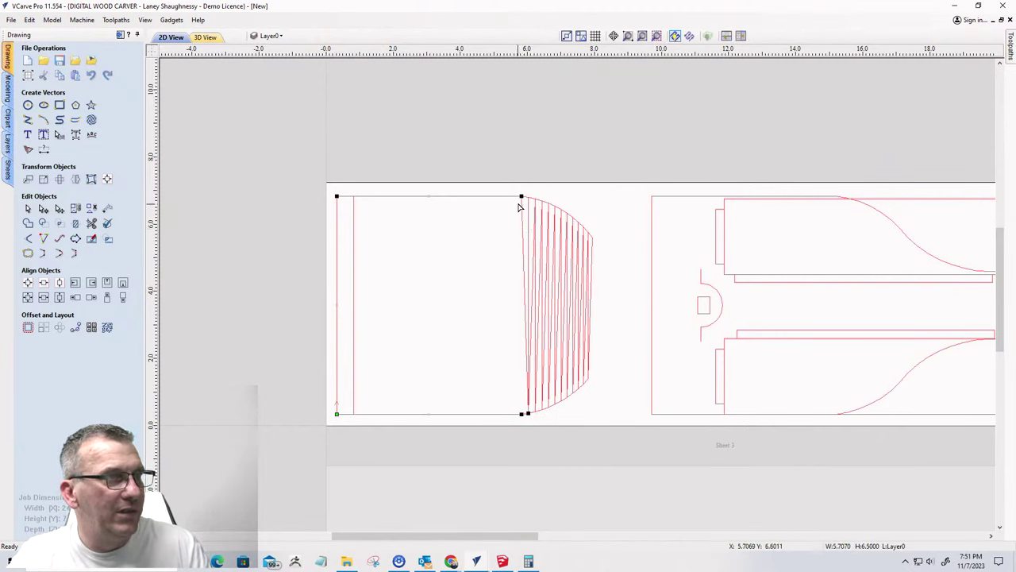
{"action": "left_click_drag", "start_coordinate": [521, 195], "coordinate": [500, 283]}
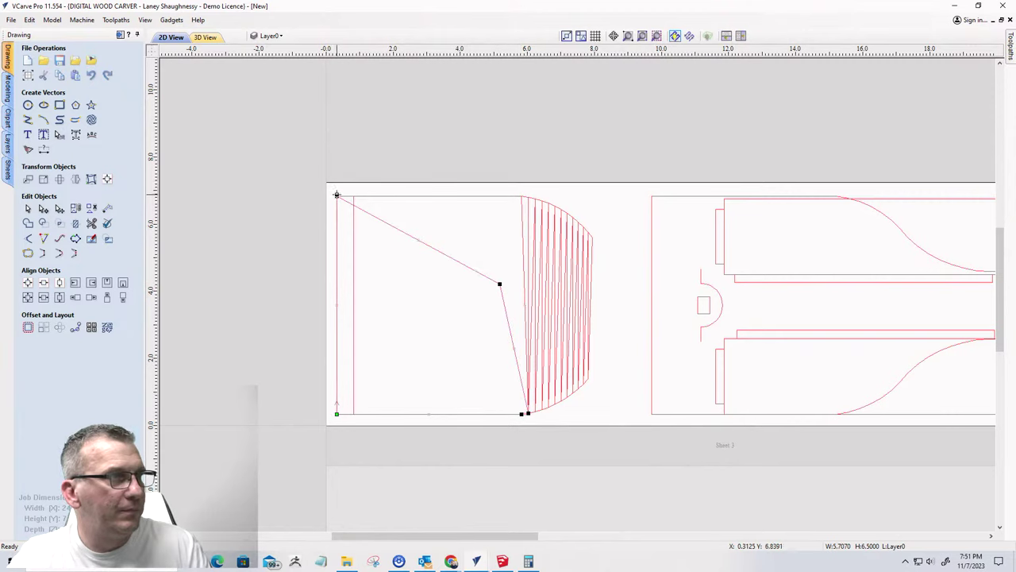
{"action": "left_click_drag", "start_coordinate": [336, 195], "coordinate": [422, 248]}
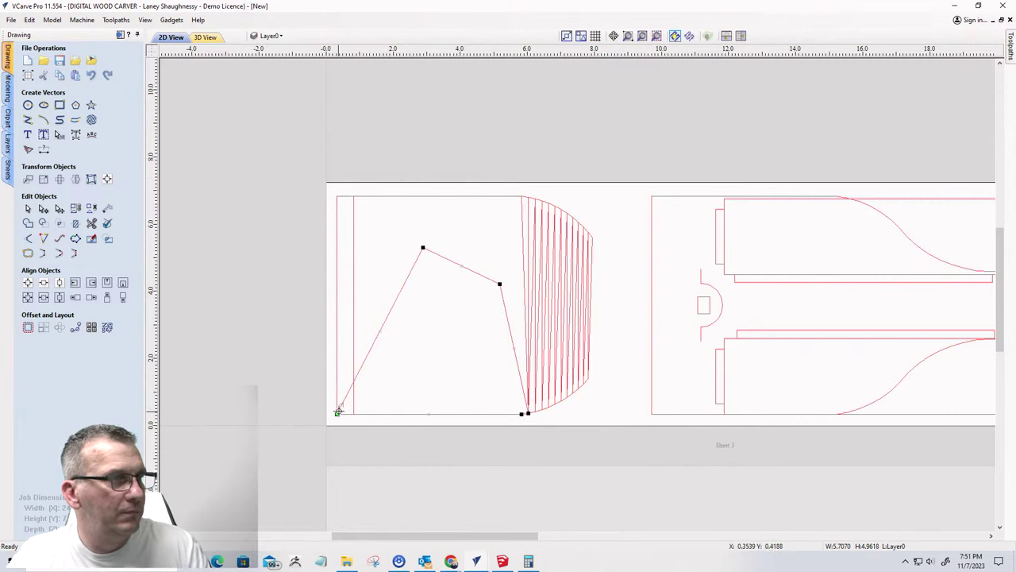
{"action": "left_click_drag", "start_coordinate": [338, 410], "coordinate": [399, 375]}
{"action": "left_click_drag", "start_coordinate": [521, 417], "coordinate": [495, 371]}
- Delete the outline's bottom span and the angled line
{"action": "right_click", "coordinate": [480, 373]}
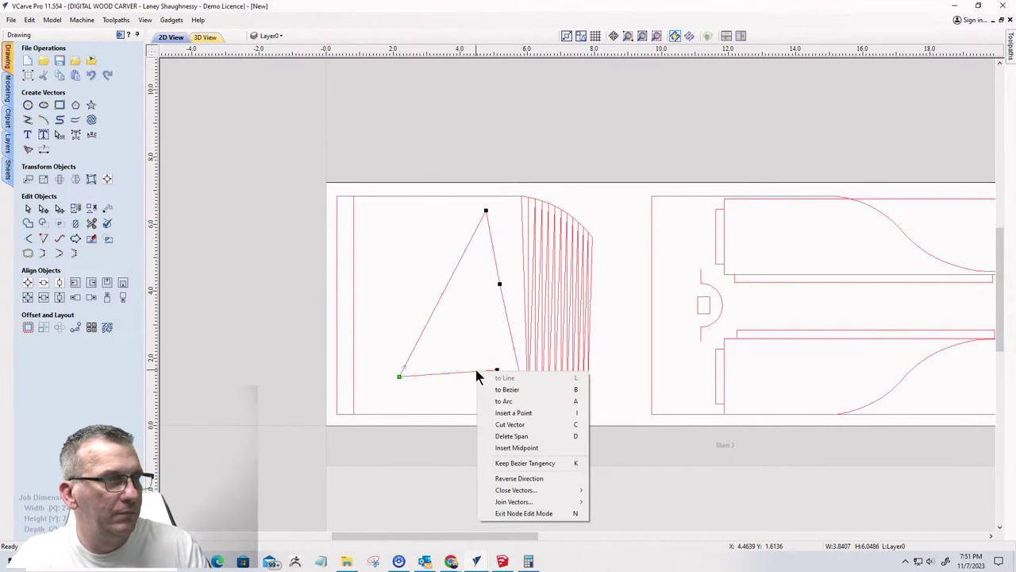
{"action": "left_click", "coordinate": [489, 432]}
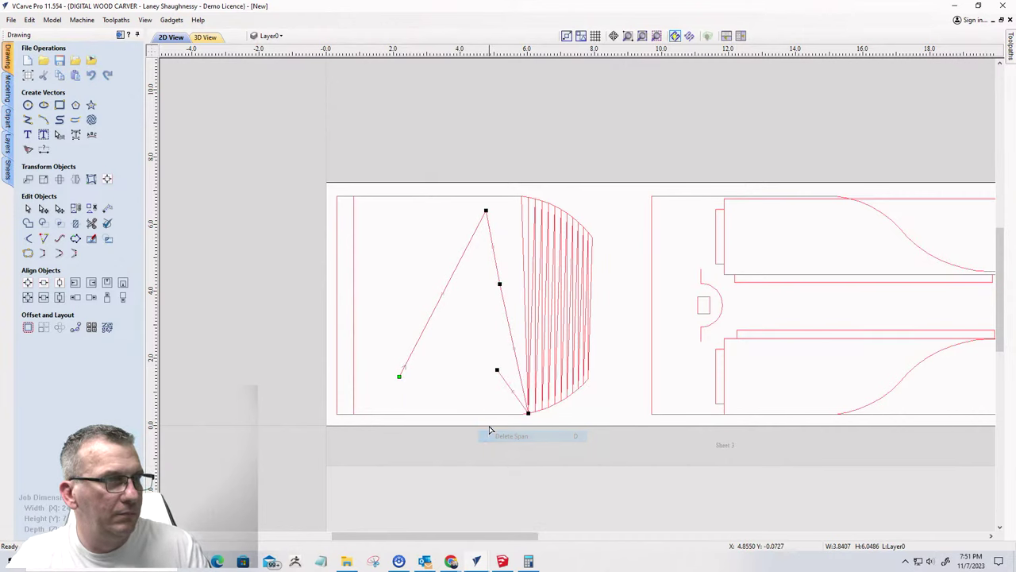
{"action": "right_click", "coordinate": [520, 380]}
{"action": "left_click_drag", "start_coordinate": [509, 407], "coordinate": [393, 212]}
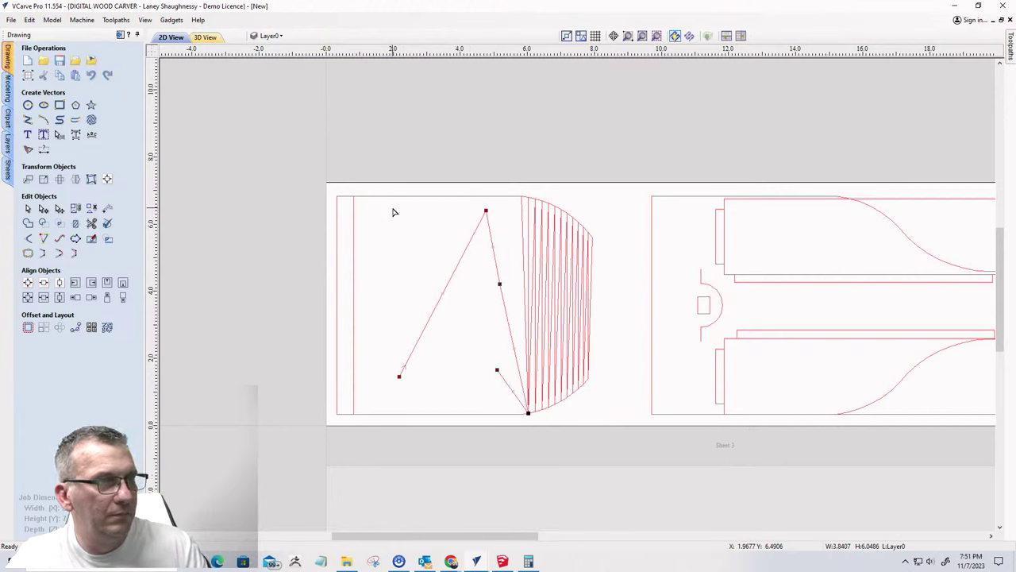
{"action": "key", "text": "Delete"}
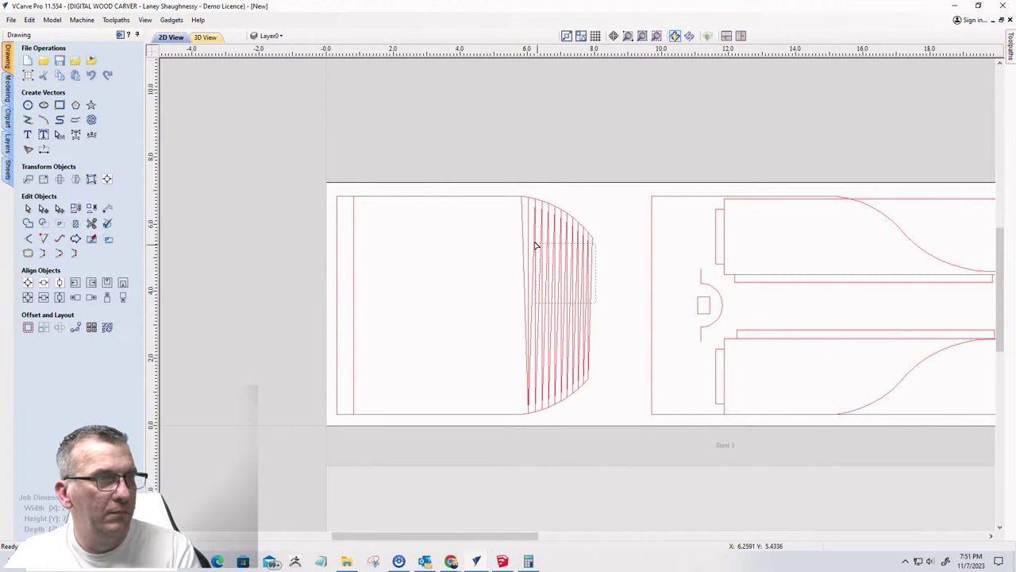
- Restore the deleted curved lines and make the outline's top corner node its start point
{"action": "left_click", "coordinate": [520, 240]}
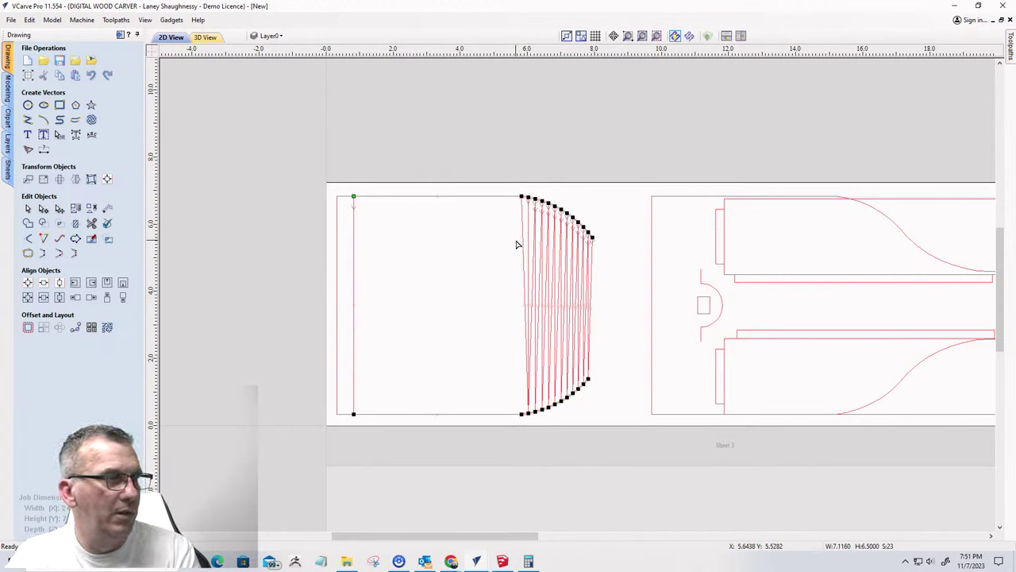
{"action": "key", "text": "Delete"}
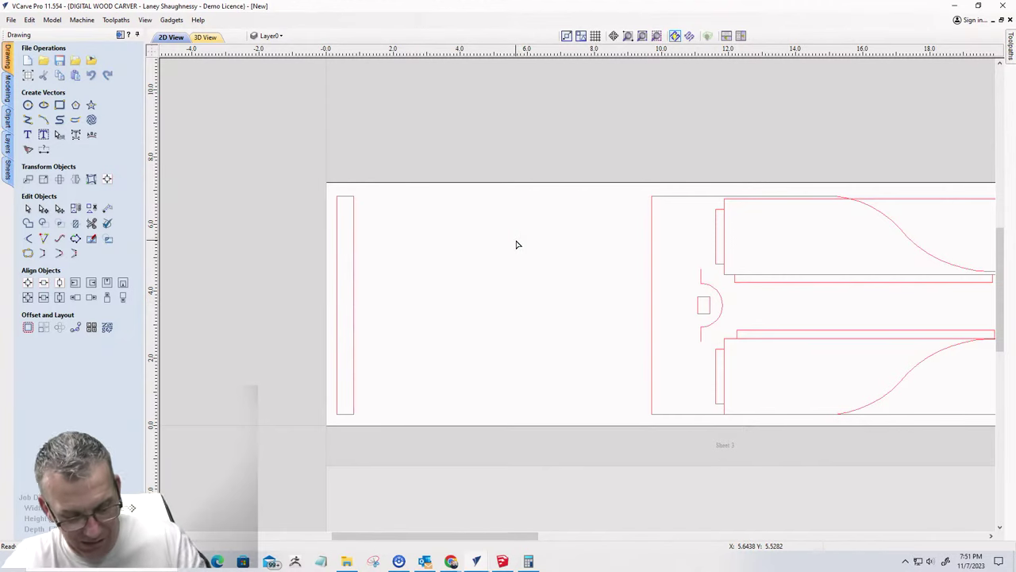
{"action": "key", "text": "ctrl+z"}
{"action": "left_click", "coordinate": [511, 199]}
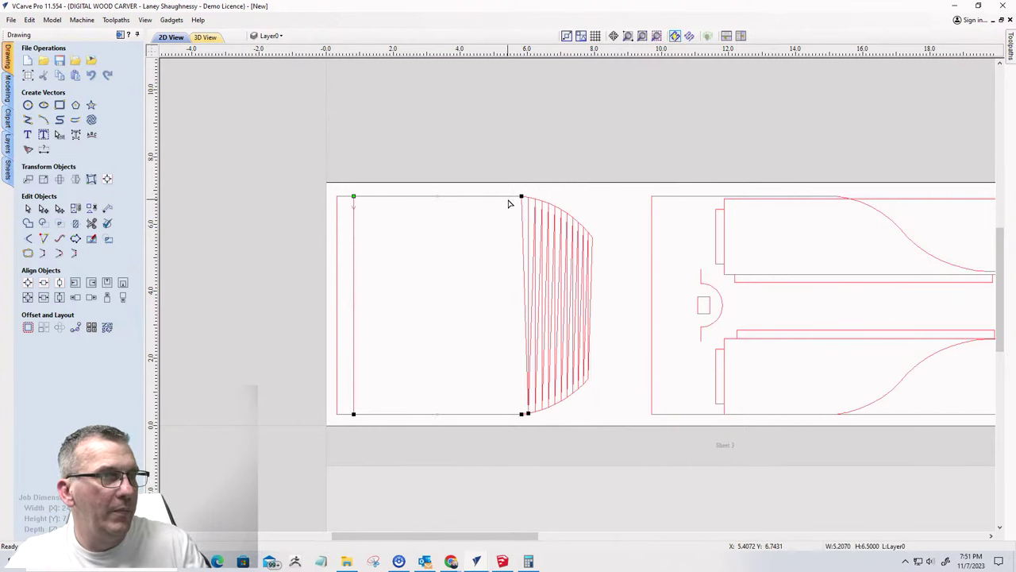
{"action": "scroll", "coordinate": [517, 213], "scroll_direction": "up", "scroll_amount": 3}
{"action": "right_click", "coordinate": [514, 214]}
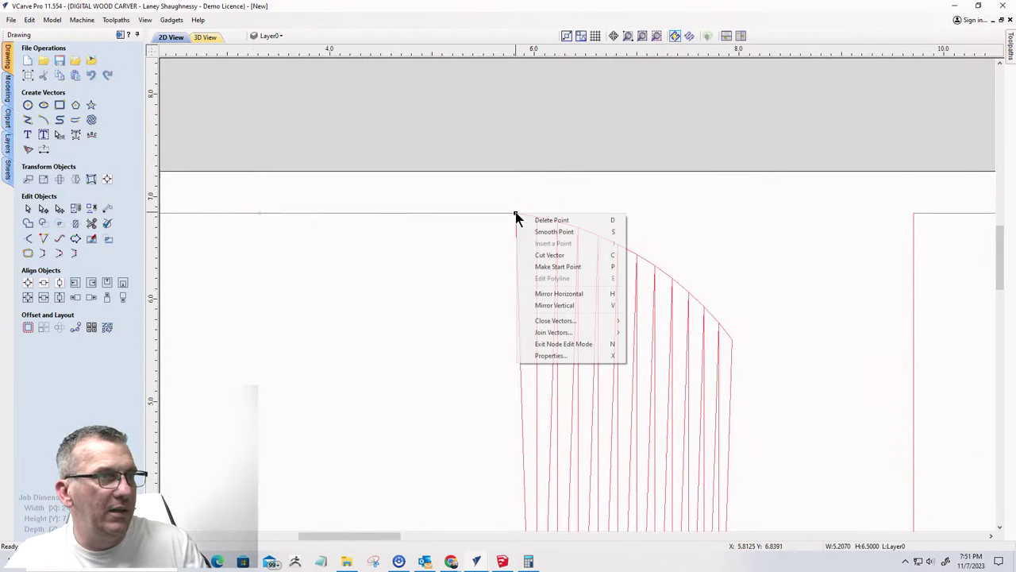
{"action": "left_click", "coordinate": [531, 257]}
{"action": "scroll", "coordinate": [510, 196], "scroll_direction": "down", "scroll_amount": 3}
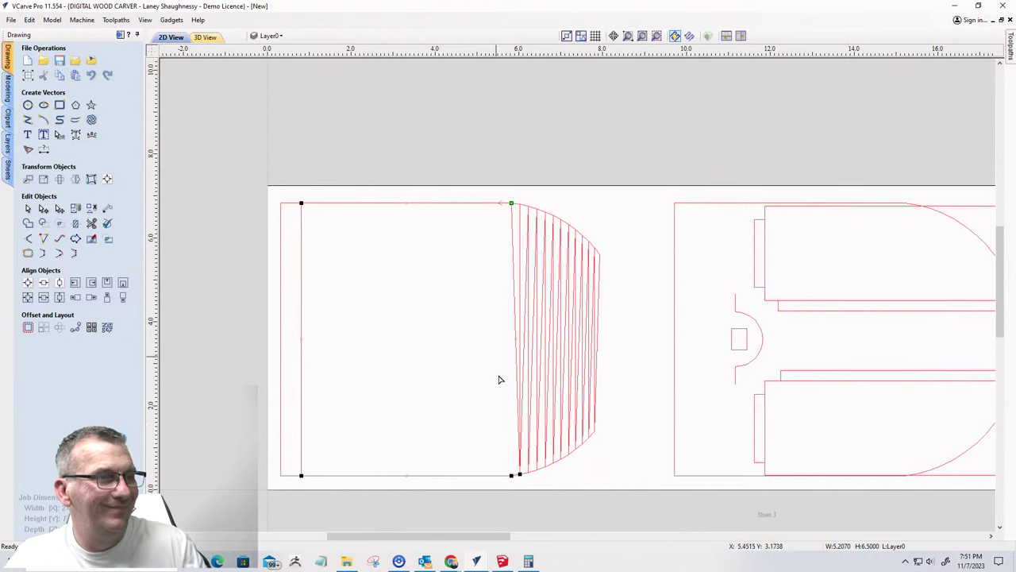
- Cut the outline where the curve meets the edge and delete the curved lines at the left part's end
{"action": "scroll", "coordinate": [514, 490], "scroll_direction": "up", "scroll_amount": 5}
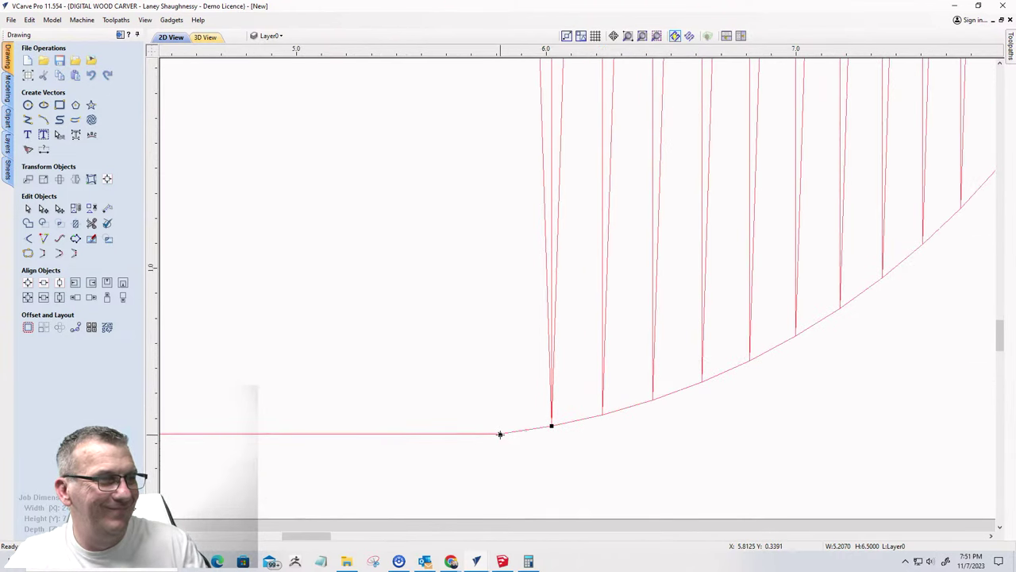
{"action": "right_click", "coordinate": [500, 434]}
{"action": "left_click", "coordinate": [520, 328]}
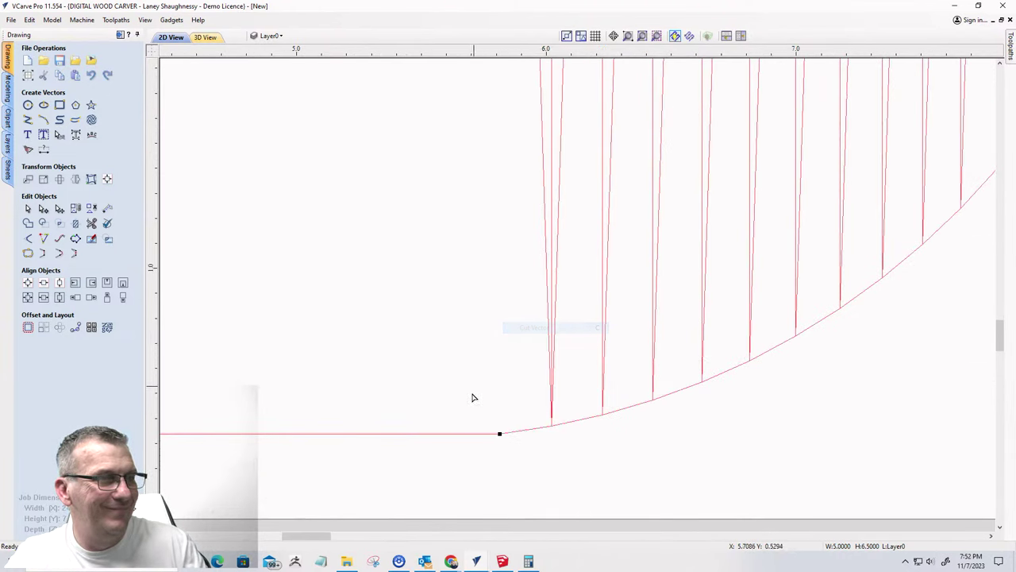
{"action": "scroll", "coordinate": [512, 422], "scroll_direction": "down", "scroll_amount": 5}
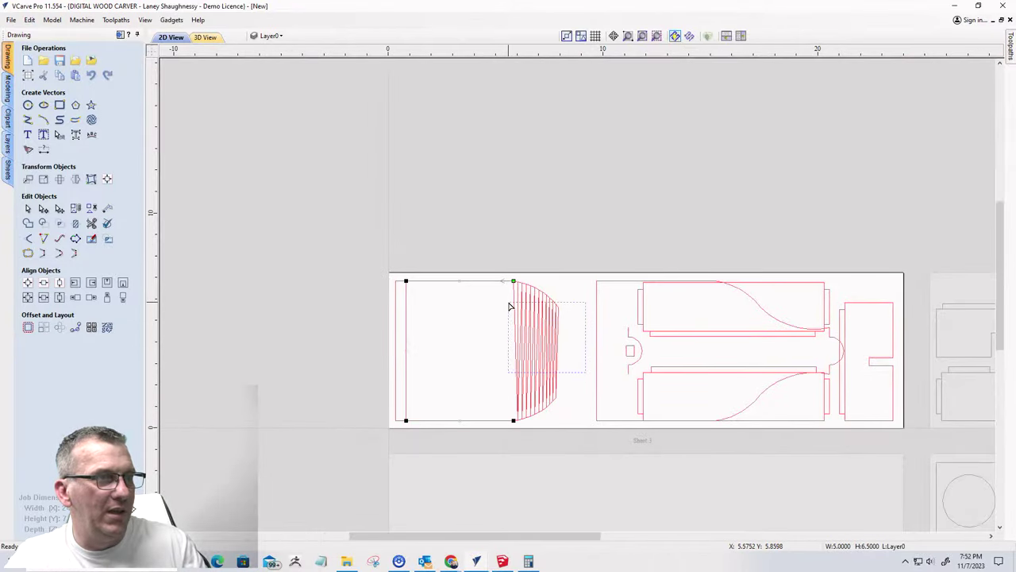
{"action": "left_click", "coordinate": [511, 307]}
{"action": "left_click", "coordinate": [487, 346]}
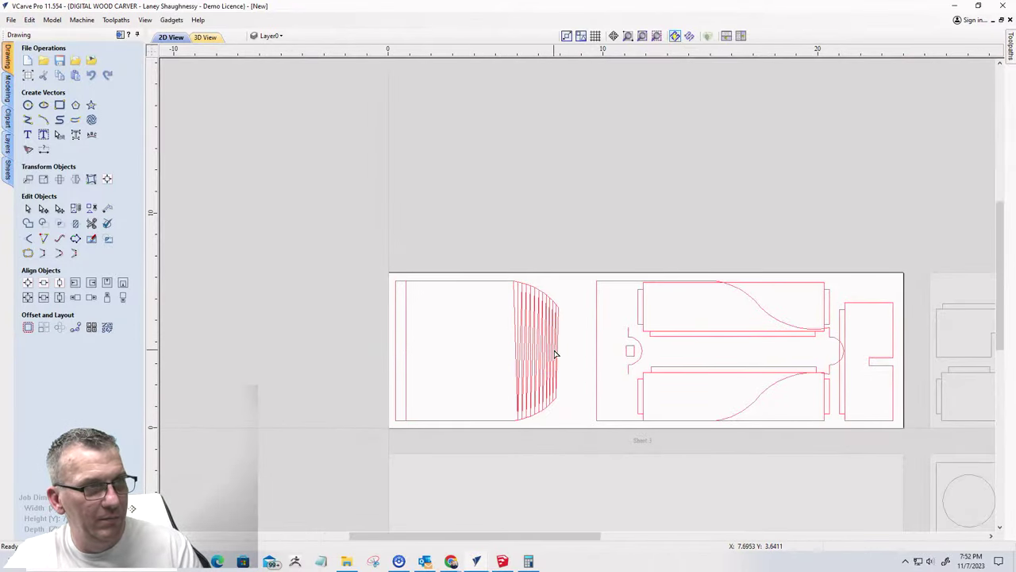
{"action": "left_click_drag", "start_coordinate": [493, 317], "coordinate": [489, 317]}
{"action": "key", "text": "Delete"}
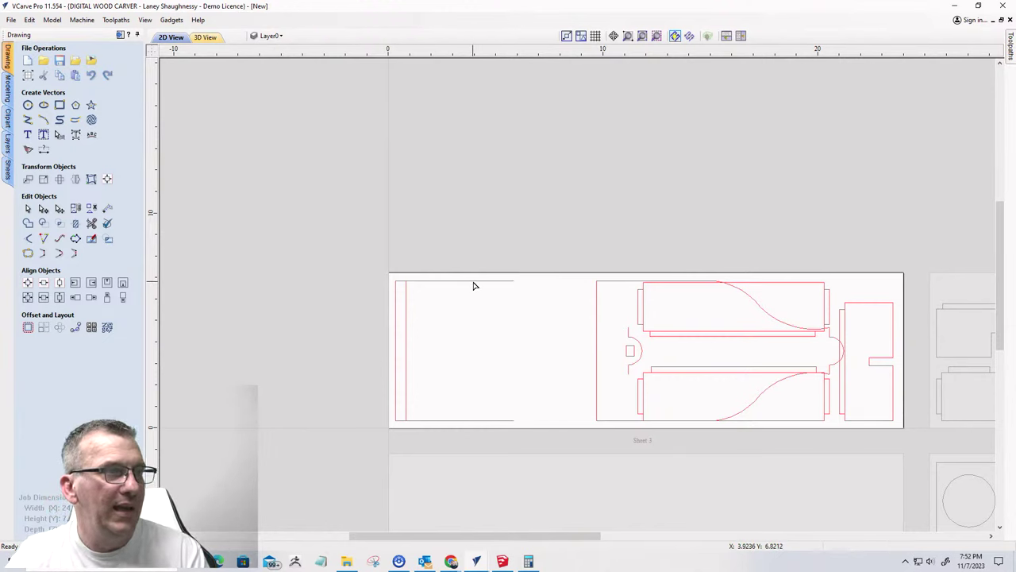
- Select the left rectangle, then the whole flared outline on the right
{"action": "left_click", "coordinate": [474, 285]}
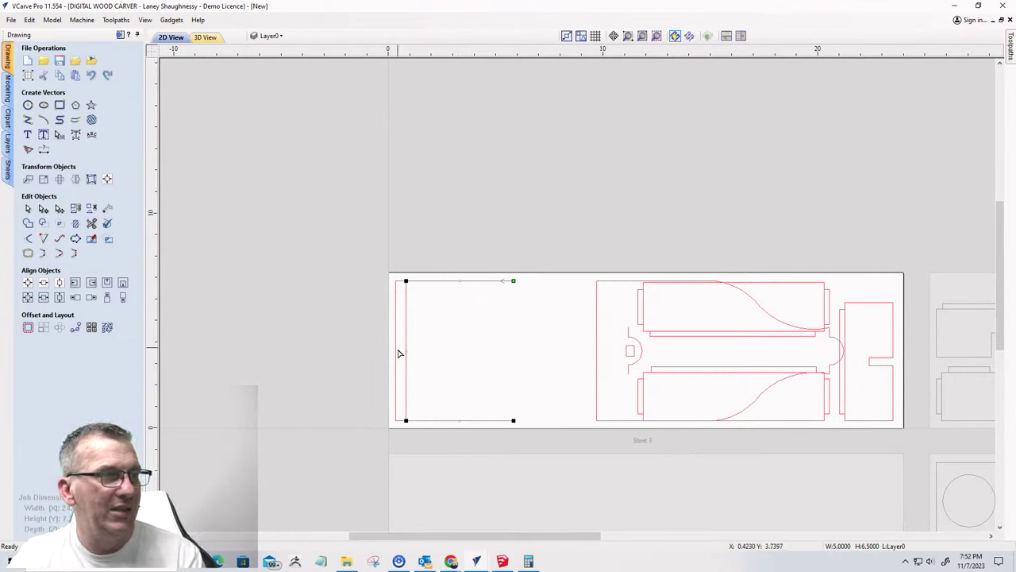
{"action": "left_click", "coordinate": [597, 323]}
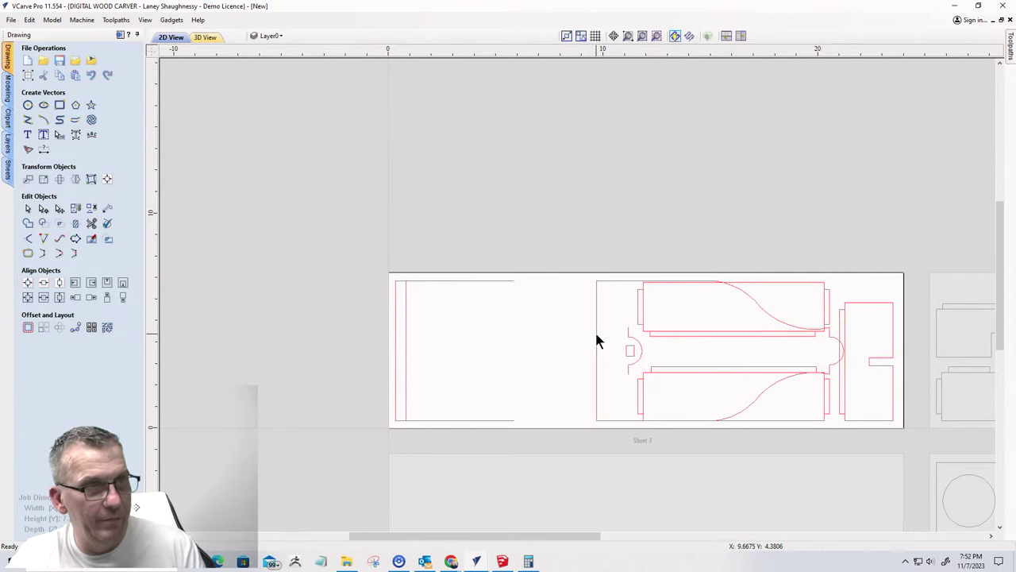
{"action": "left_click", "coordinate": [594, 330]}
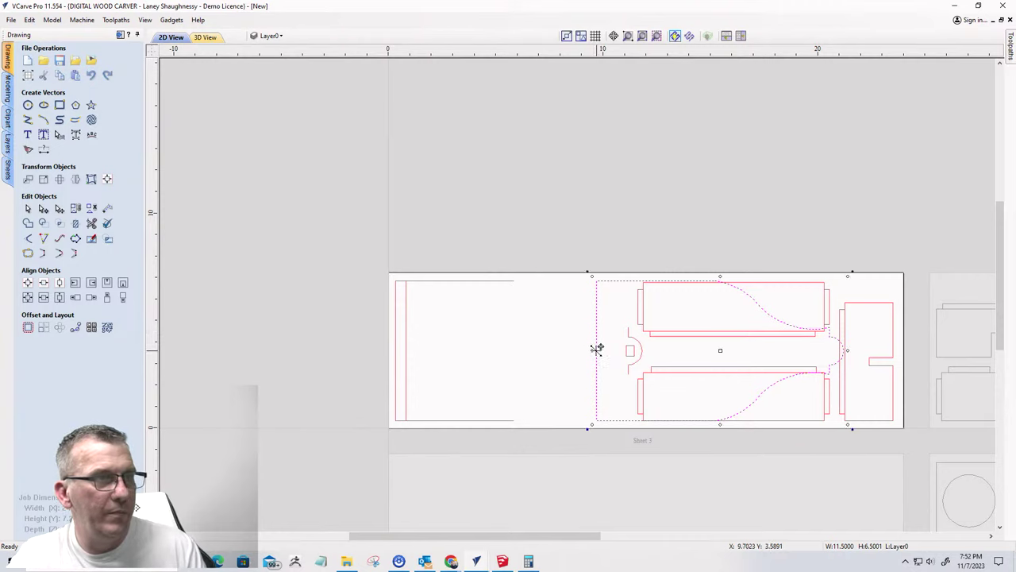
- Move the flared outline onto the left rectangle
{"action": "left_click_drag", "start_coordinate": [594, 347], "coordinate": [394, 351]}
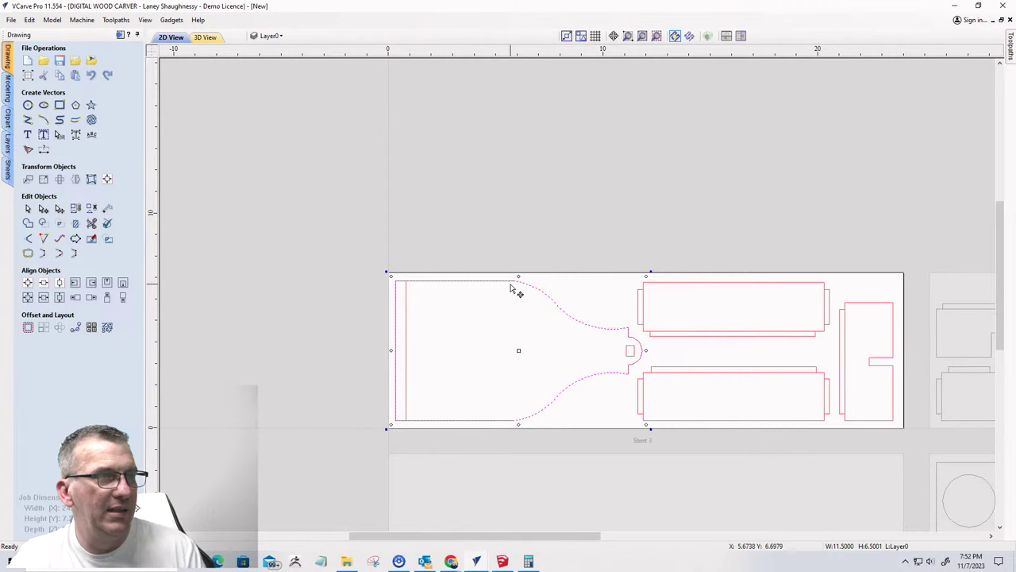
{"action": "scroll", "coordinate": [516, 285], "scroll_direction": "up", "scroll_amount": 3}
{"action": "scroll", "coordinate": [477, 331], "scroll_direction": "down", "scroll_amount": 5}
{"action": "scroll", "coordinate": [481, 315], "scroll_direction": "up", "scroll_amount": 4}
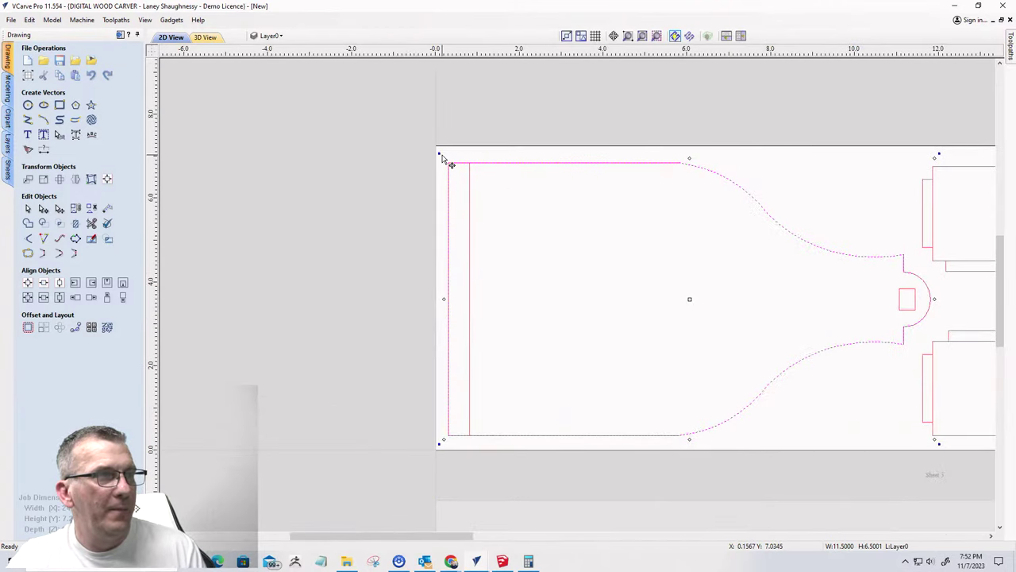
- In Node Editing Mode, split the outline's top span at a new point
{"action": "left_click", "coordinate": [43, 209]}
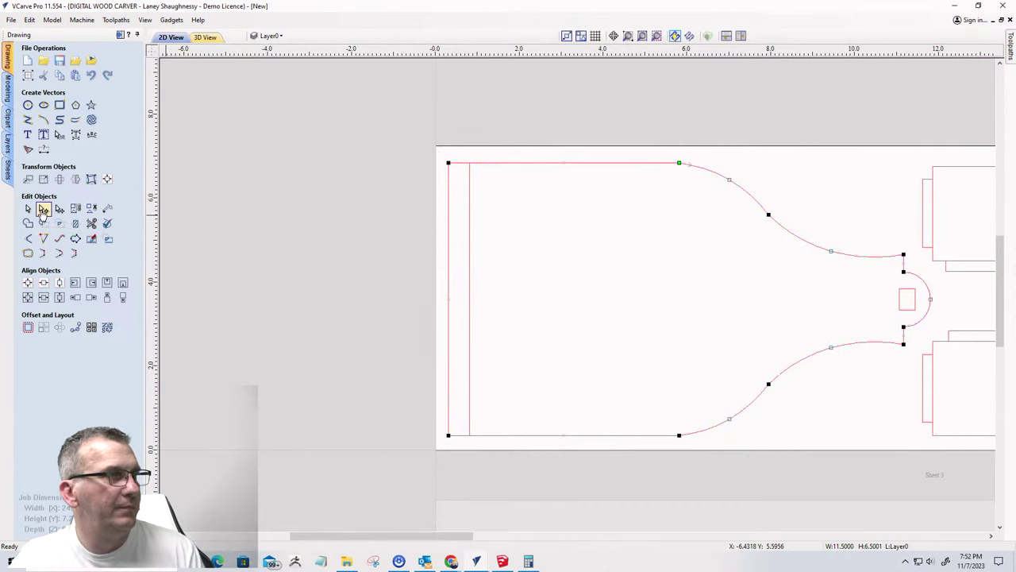
{"action": "left_click", "coordinate": [614, 262]}
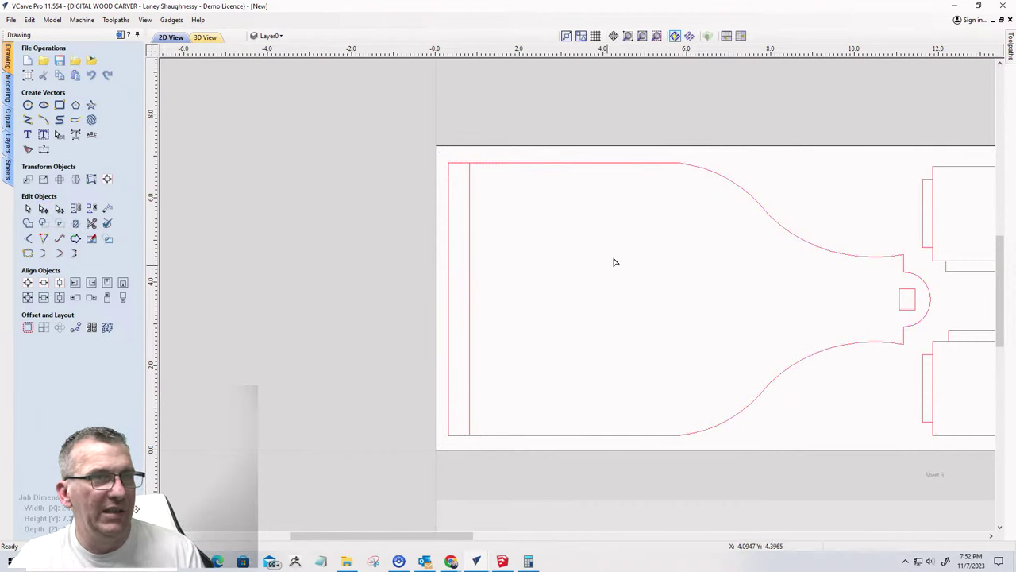
{"action": "left_click", "coordinate": [470, 195]}
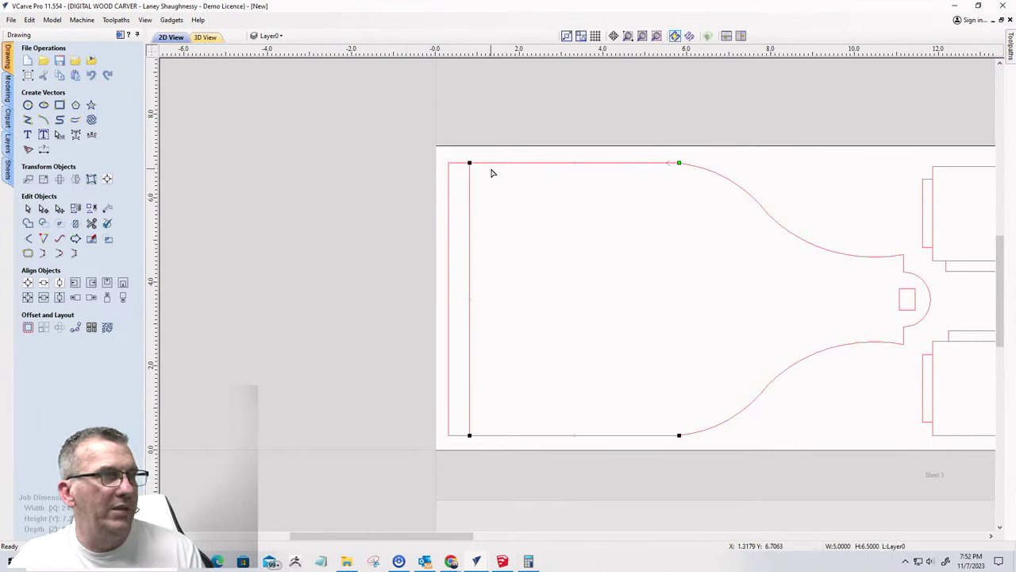
{"action": "right_click", "coordinate": [493, 164]}
{"action": "left_click", "coordinate": [509, 220]}
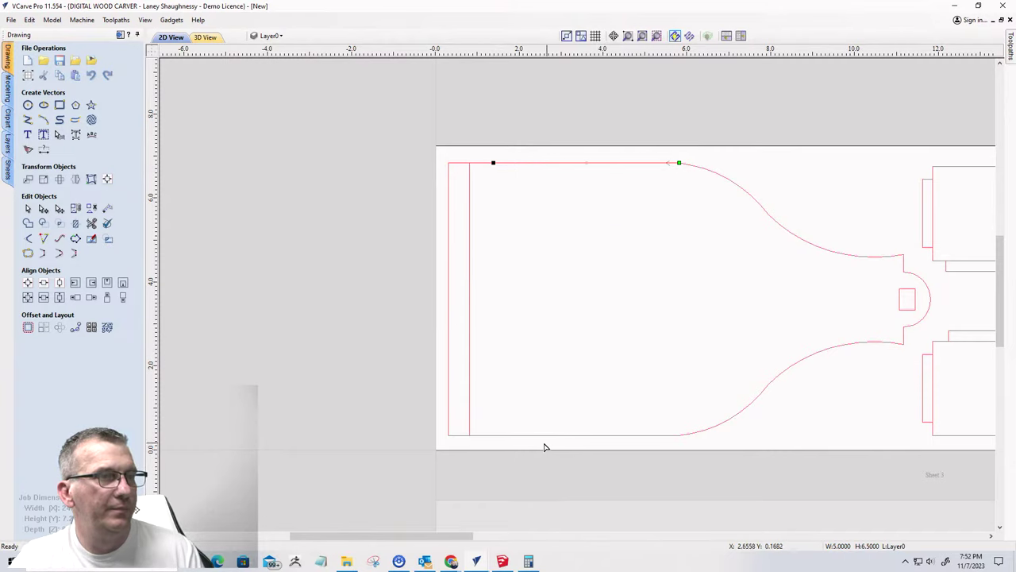
- Delete the extra overlapping bottom and top spans
{"action": "right_click", "coordinate": [512, 441]}
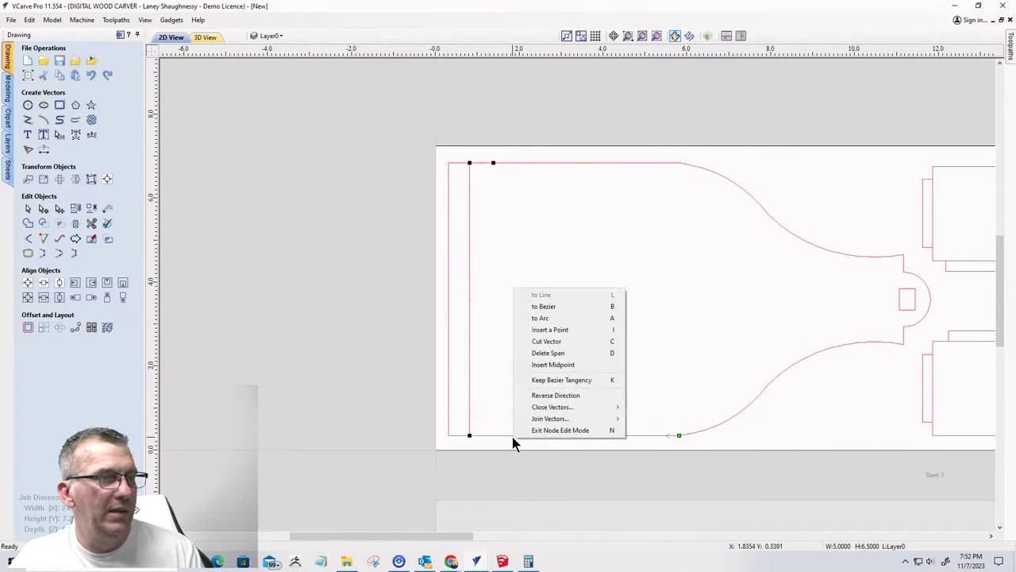
{"action": "left_click", "coordinate": [537, 355]}
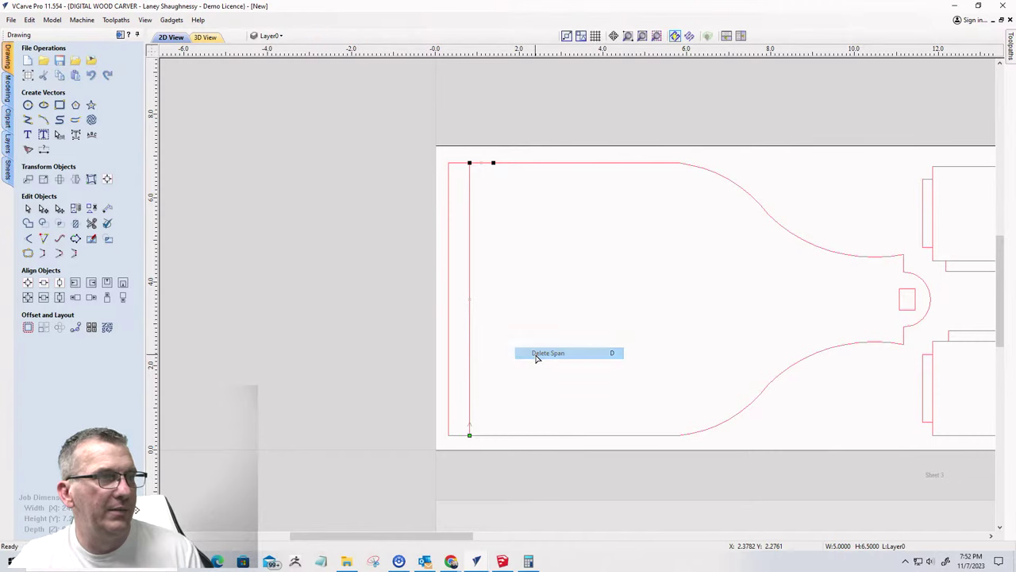
{"action": "scroll", "coordinate": [497, 164], "scroll_direction": "up", "scroll_amount": 6}
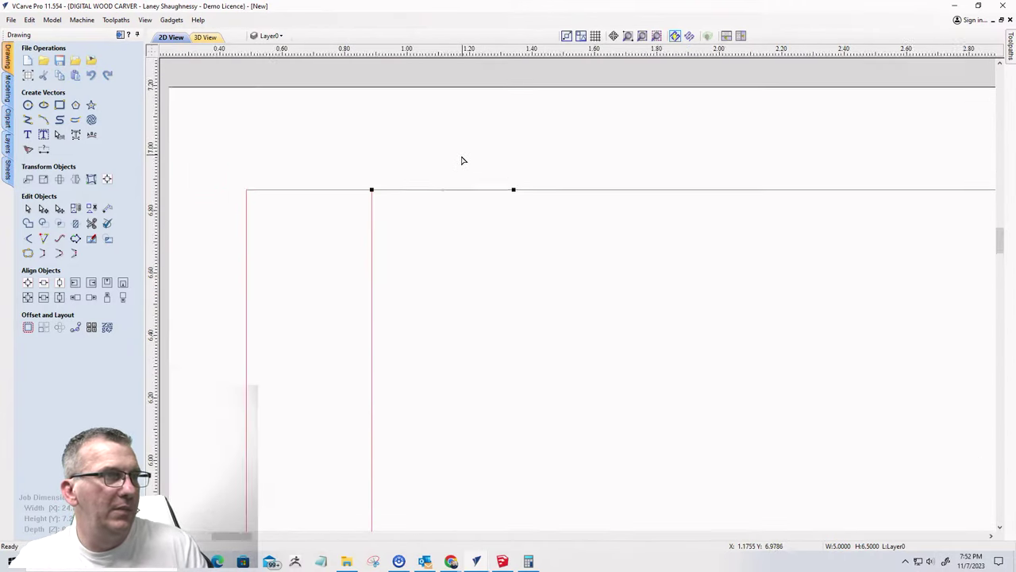
{"action": "right_click", "coordinate": [481, 208]}
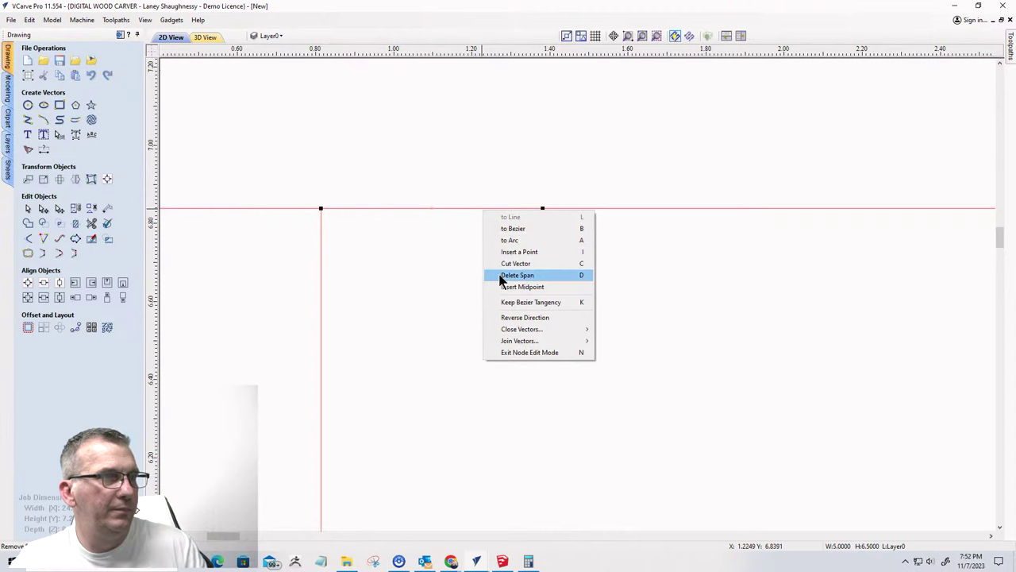
{"action": "left_click", "coordinate": [517, 275]}
{"action": "scroll", "coordinate": [486, 259], "scroll_direction": "down", "scroll_amount": 5}
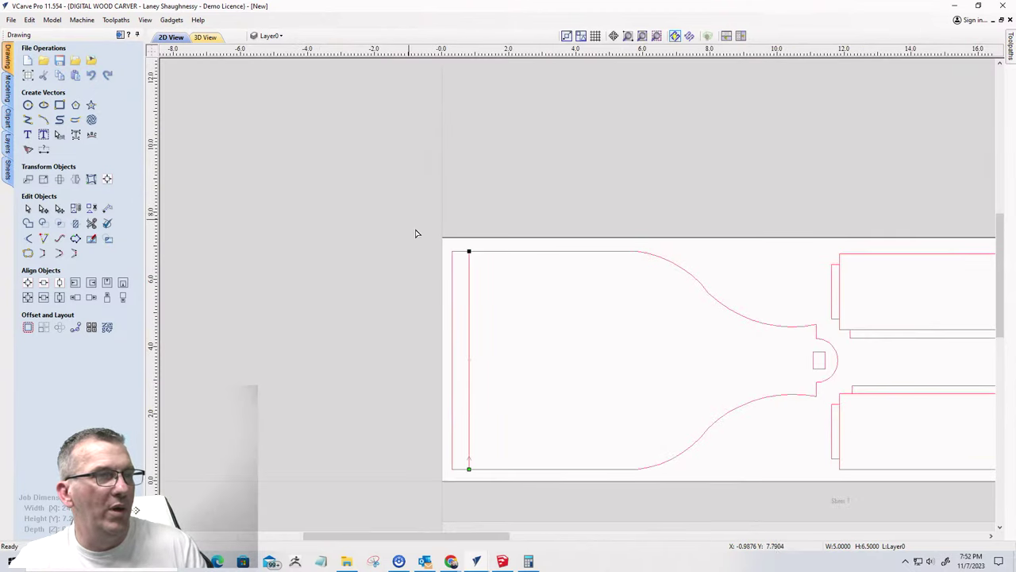
- Return to Selection Mode, selecting and then deselecting the top line
{"action": "left_click", "coordinate": [599, 252]}
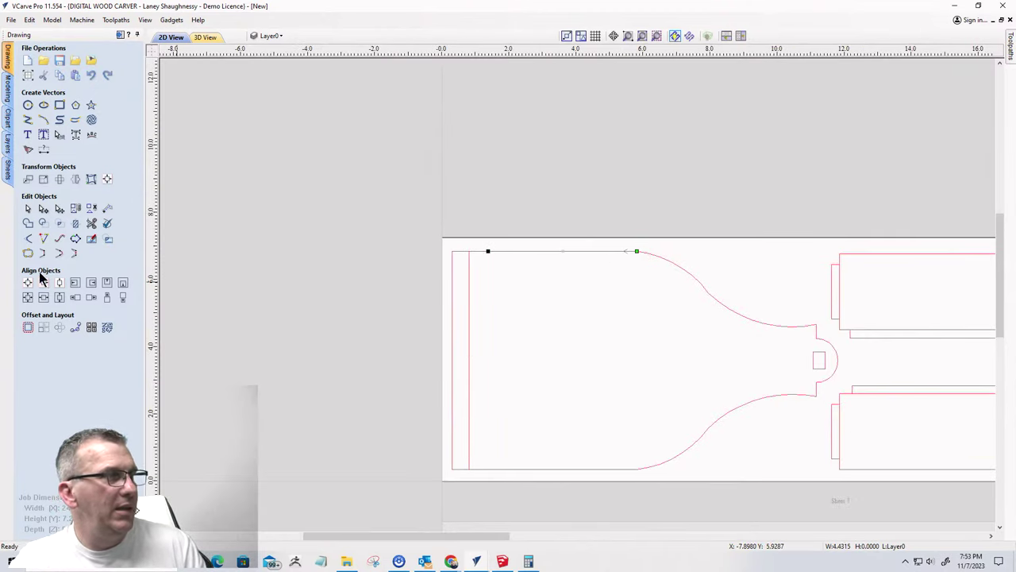
{"action": "left_click", "coordinate": [28, 209]}
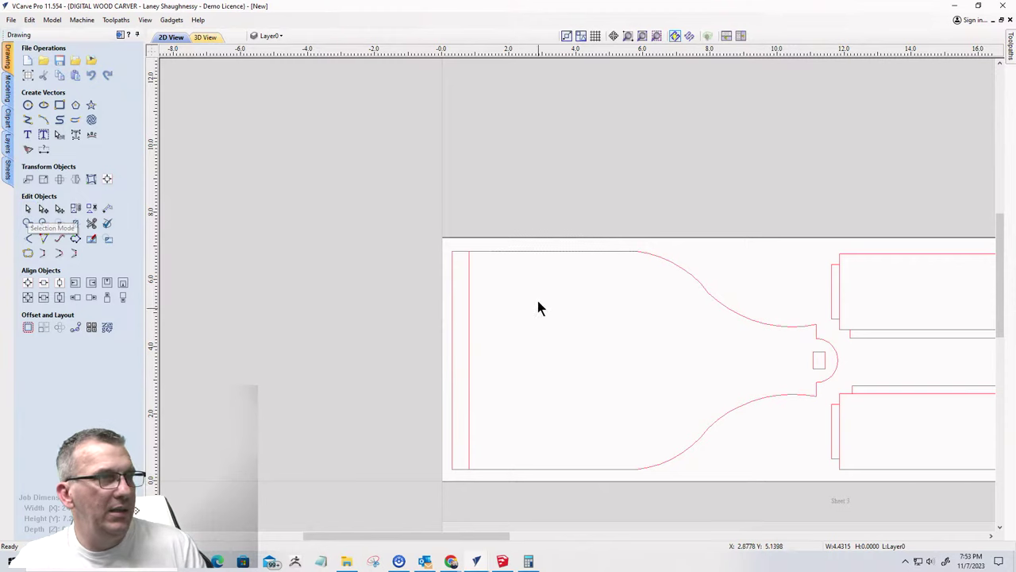
{"action": "left_click", "coordinate": [520, 249]}
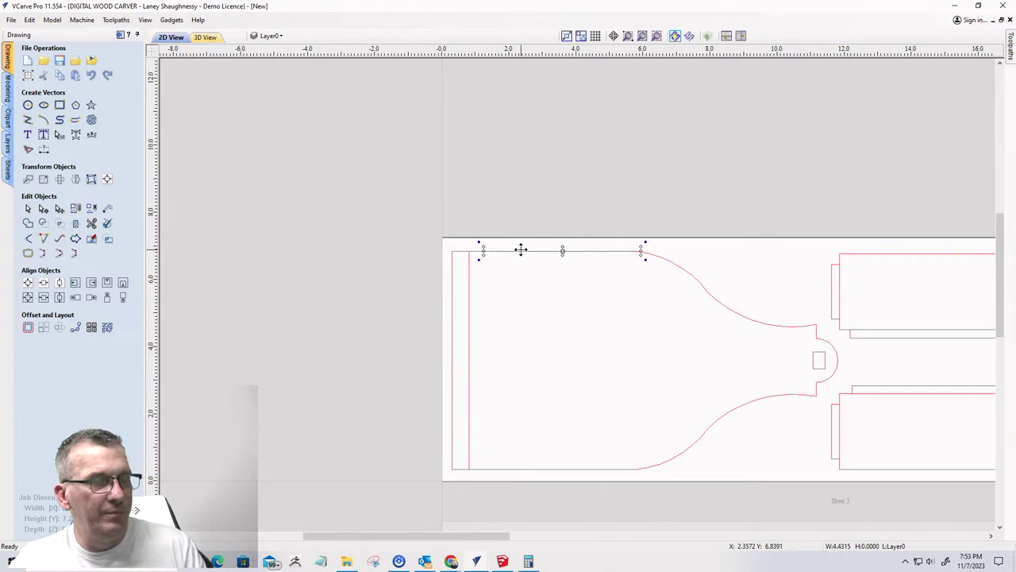
{"action": "key", "text": "Escape"}
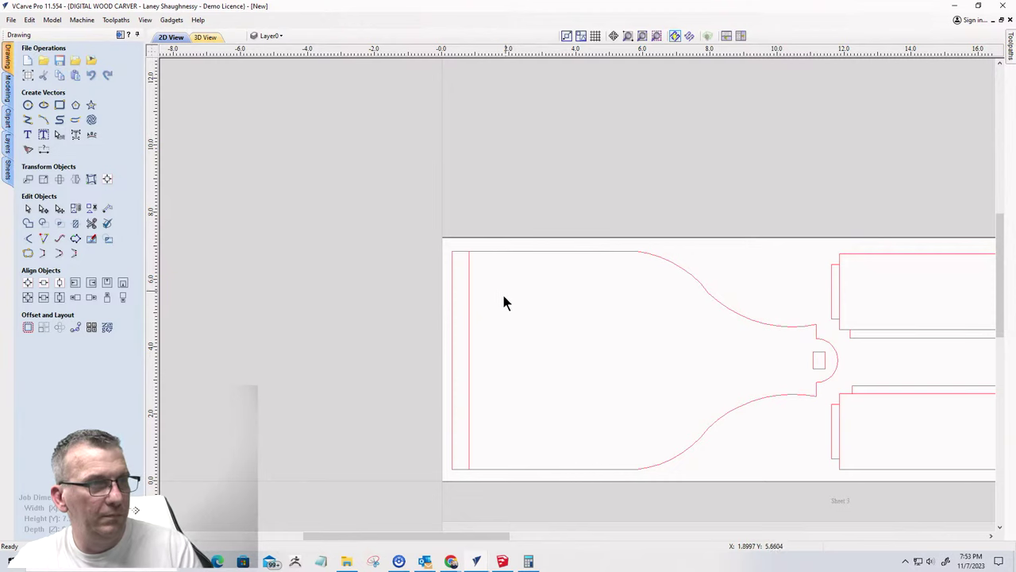
- Close the Dimensions form with Esc
{"action": "key", "text": "d"}
{"action": "left_click", "coordinate": [513, 252]}
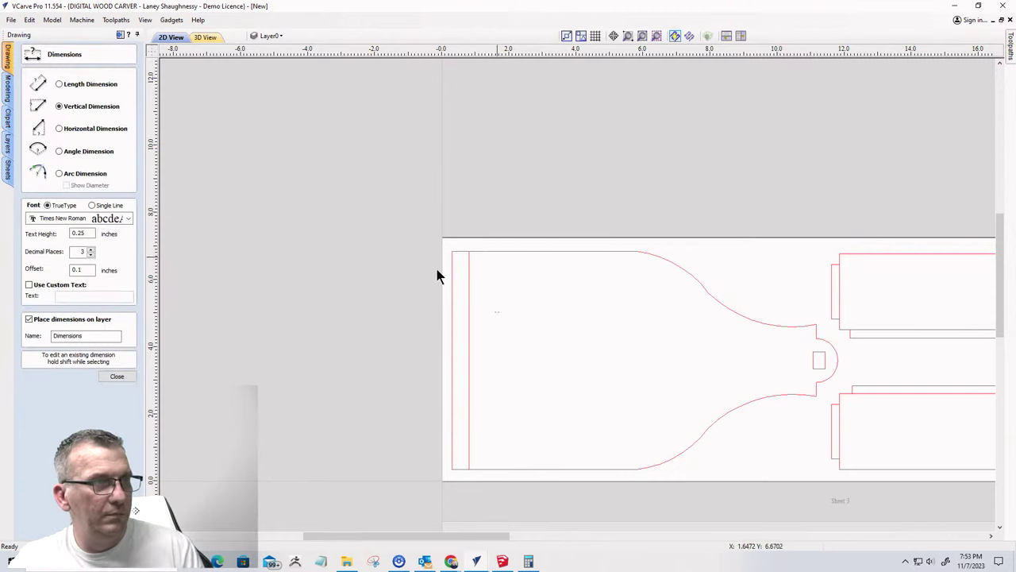
{"action": "key", "text": "Escape"}
- Undo an accidental drag of the brush outline off the sheet, then deselect it
{"action": "left_click", "coordinate": [525, 247]}
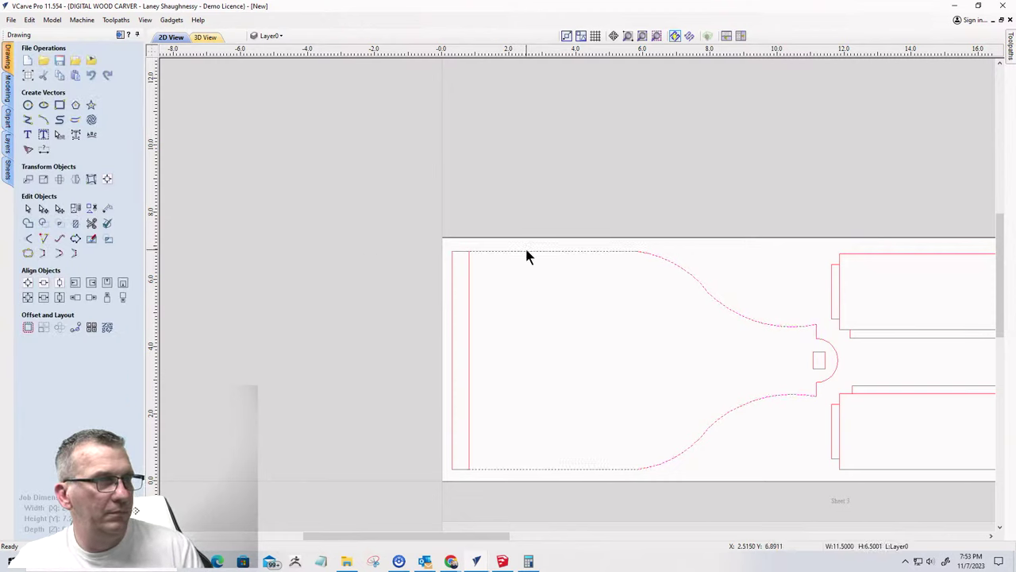
{"action": "left_click_drag", "start_coordinate": [525, 248], "coordinate": [270, 110]}
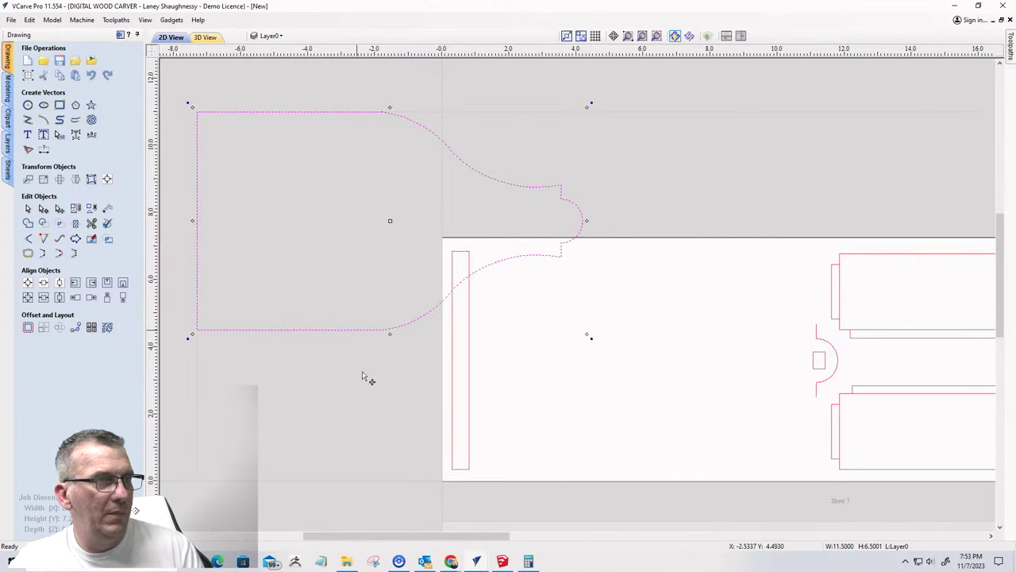
{"action": "key", "text": "ctrl+z"}
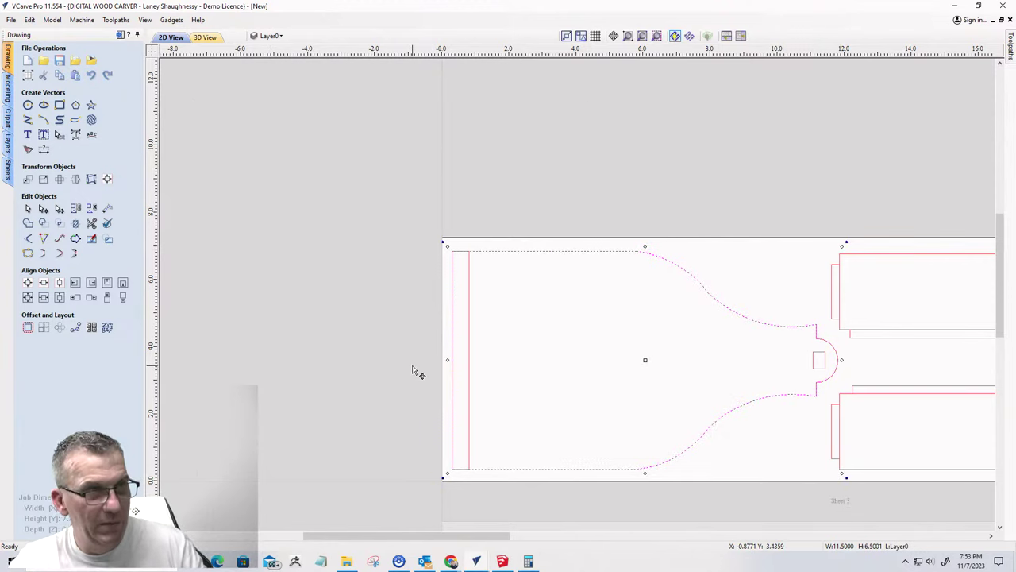
{"action": "scroll", "coordinate": [664, 346], "scroll_direction": "down", "scroll_amount": 2}
{"action": "scroll", "coordinate": [794, 370], "scroll_direction": "up", "scroll_amount": 5}
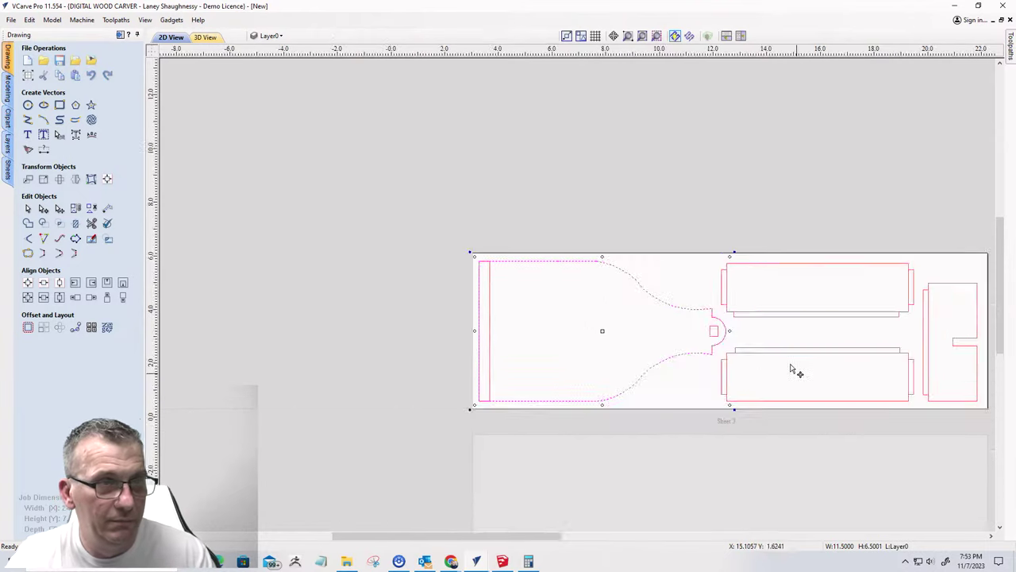
{"action": "scroll", "coordinate": [641, 299], "scroll_direction": "down", "scroll_amount": 1}
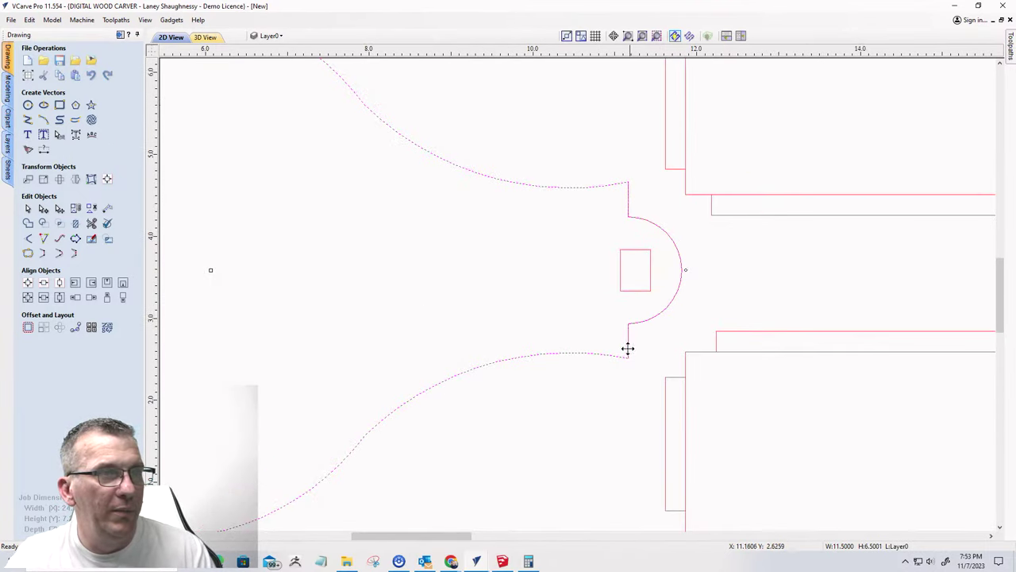
{"action": "left_click", "coordinate": [616, 220]}
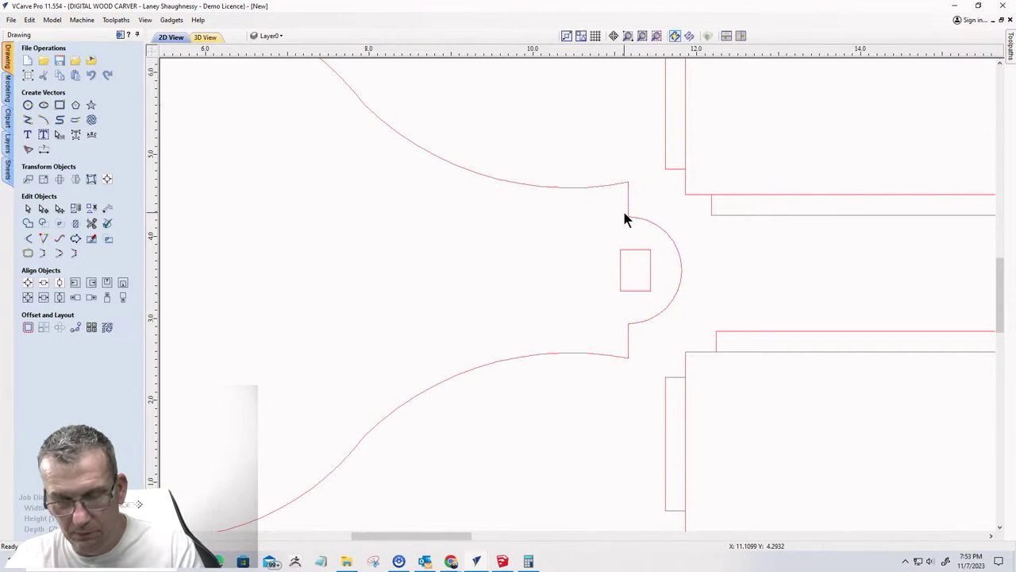
{"action": "scroll", "coordinate": [635, 218], "scroll_direction": "down", "scroll_amount": 5}
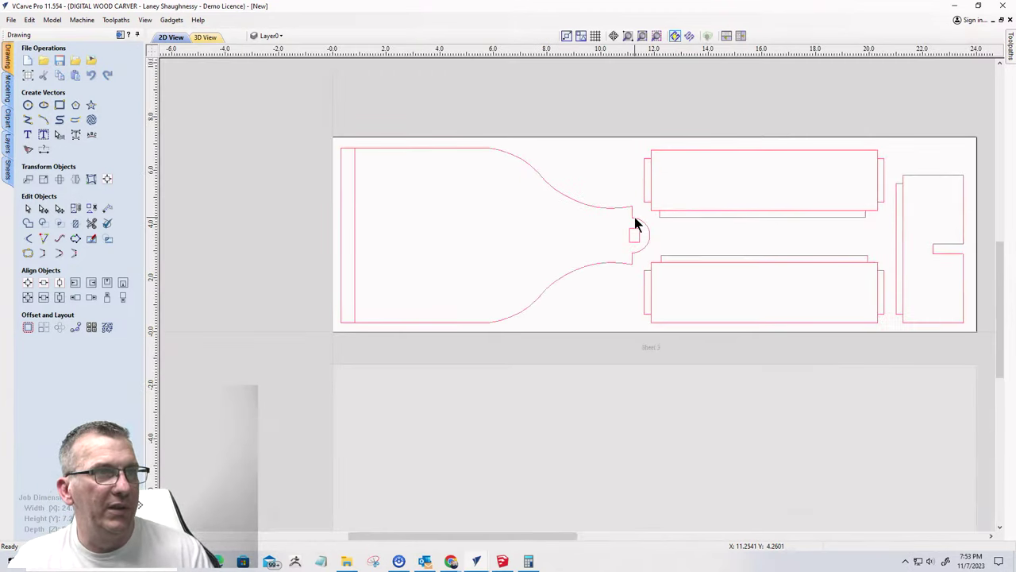
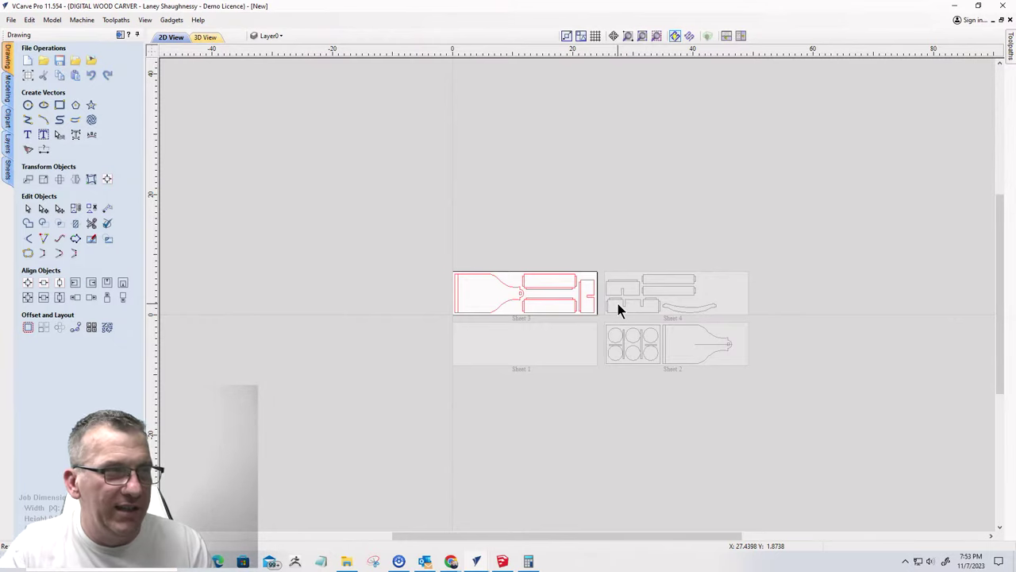
- Zoom in and back out on Sheet 3, then bring up the SketchUp Beer tote model
{"action": "scroll", "coordinate": [495, 304], "scroll_direction": "up", "scroll_amount": 5}
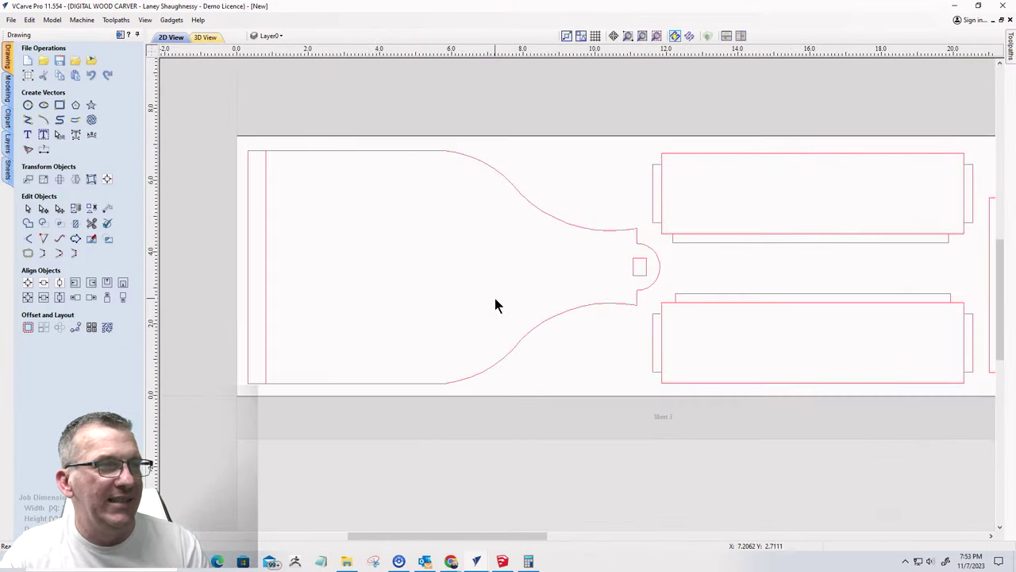
{"action": "scroll", "coordinate": [495, 300], "scroll_direction": "up", "scroll_amount": 1}
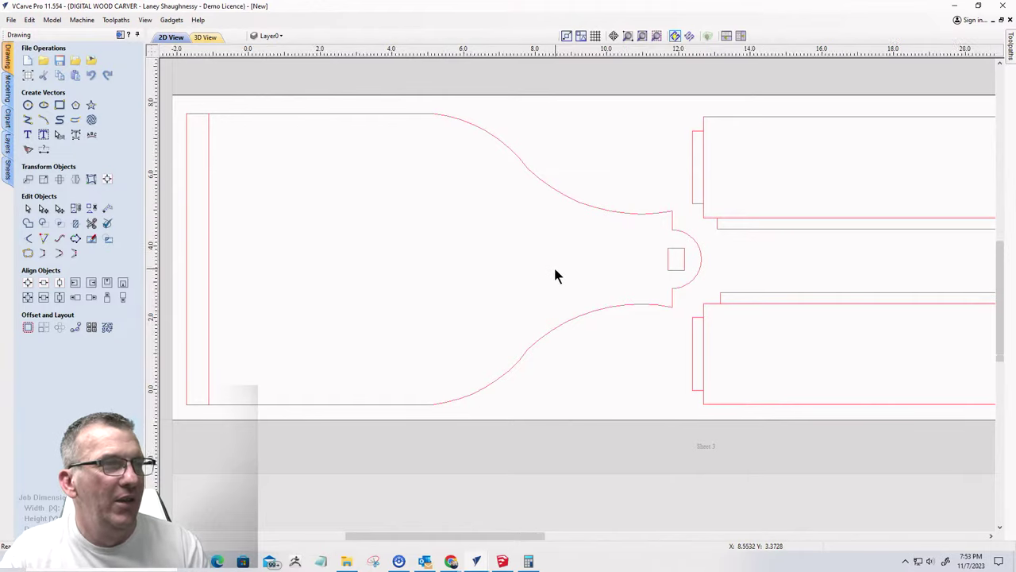
{"action": "scroll", "coordinate": [555, 274], "scroll_direction": "down", "scroll_amount": 7}
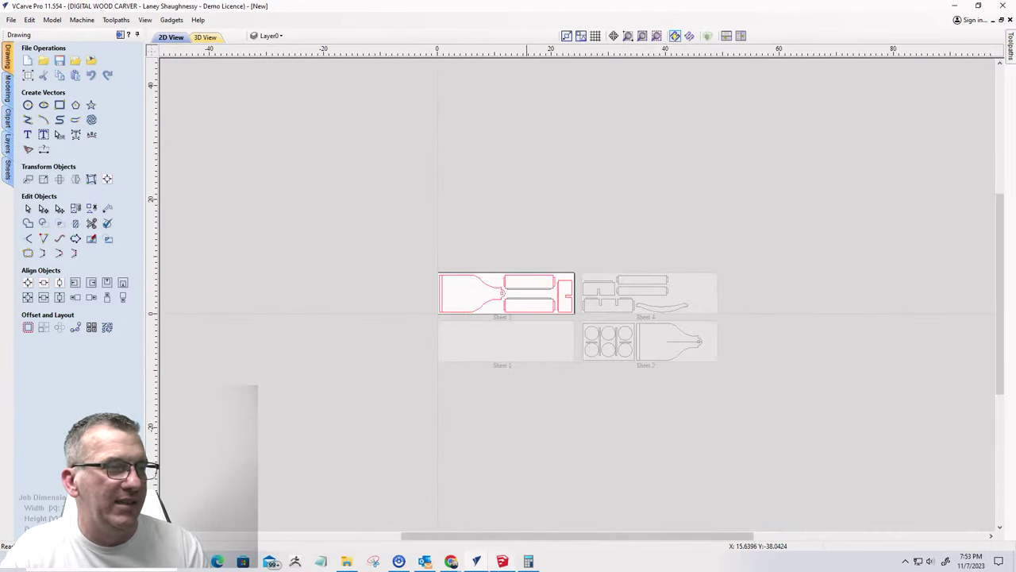
{"action": "left_click", "coordinate": [501, 561]}
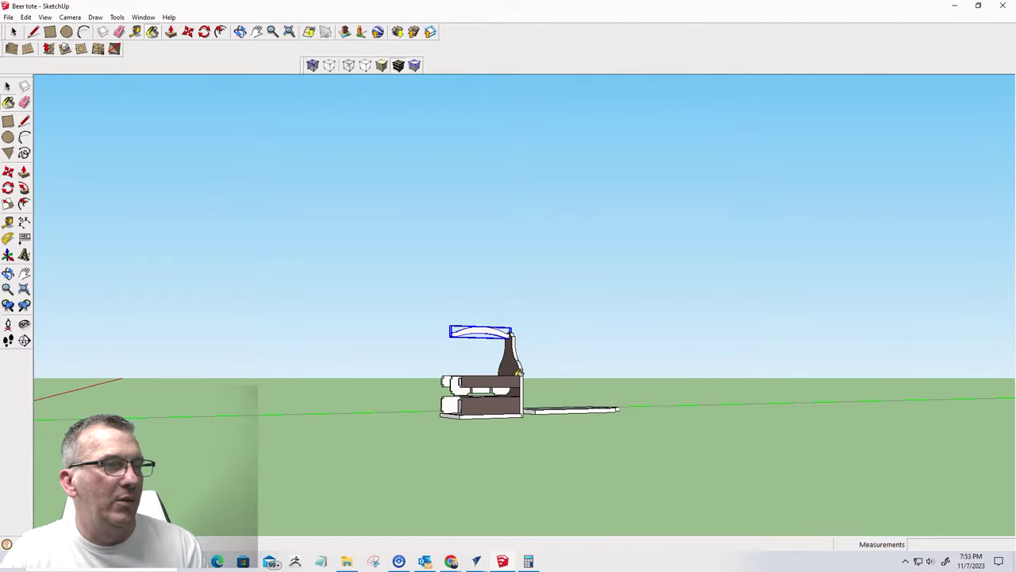
- Orbit to a top-down view, then select and hide the tote frame
{"action": "scroll", "coordinate": [512, 370], "scroll_direction": "up", "scroll_amount": 5}
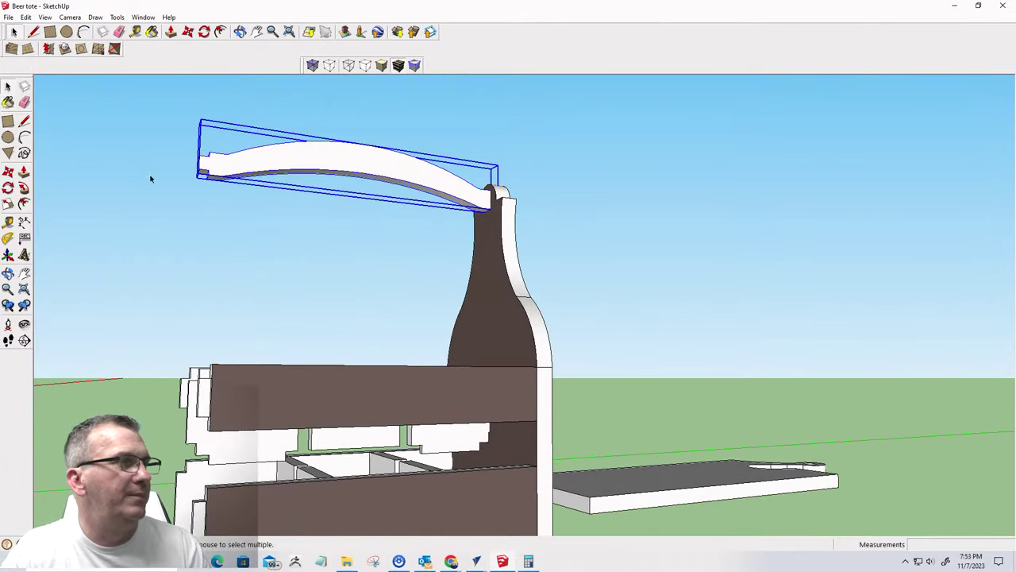
{"action": "middle_click_drag", "start_coordinate": [150, 178], "coordinate": [526, 249]}
{"action": "scroll", "coordinate": [540, 238], "scroll_direction": "down", "scroll_amount": 5}
{"action": "middle_click_drag", "start_coordinate": [540, 168], "coordinate": [447, 458]}
{"action": "key", "text": "space"}
{"action": "left_click_drag", "start_coordinate": [459, 349], "coordinate": [676, 432]}
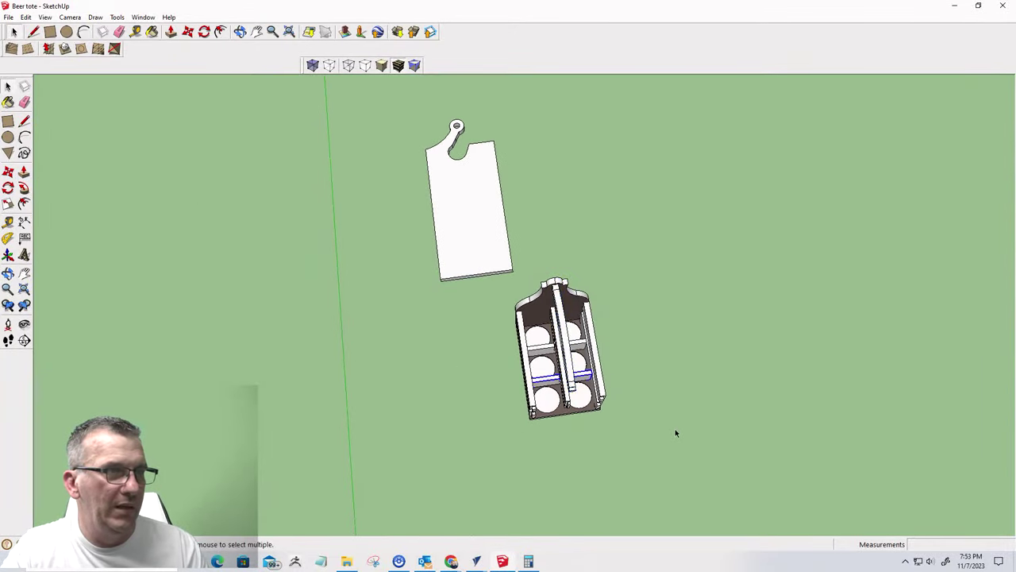
{"action": "left_click_drag", "start_coordinate": [474, 340], "coordinate": [472, 337]}
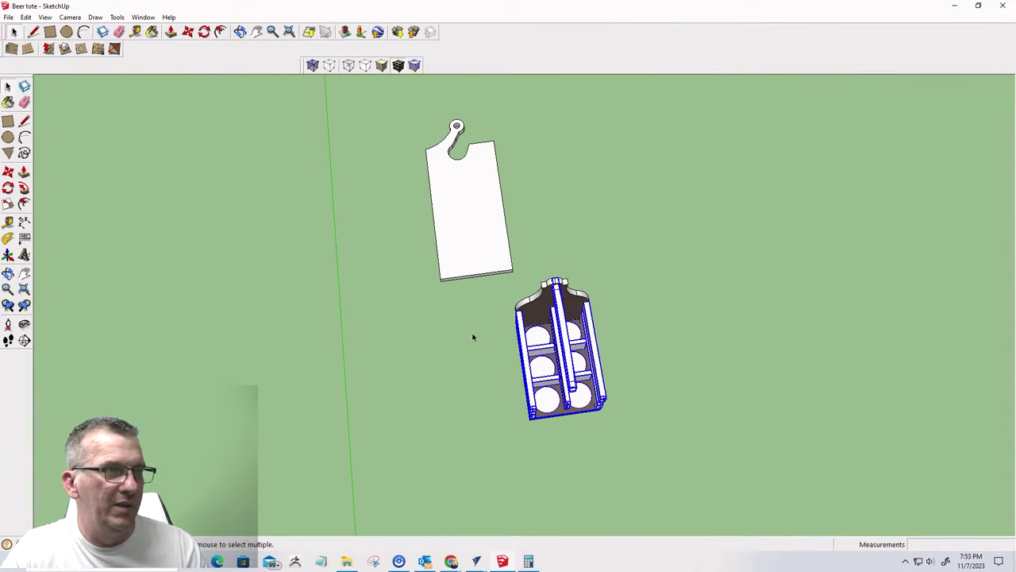
{"action": "right_click", "coordinate": [576, 339]}
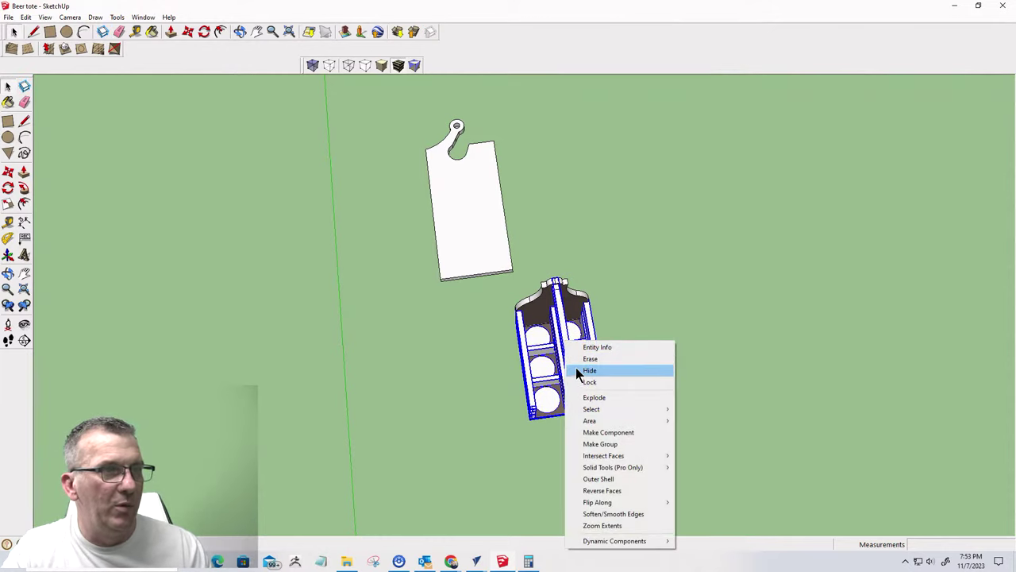
{"action": "left_click", "coordinate": [585, 369]}
- Hide the flat board and orbit to a level view of the bottle-shaped part
{"action": "middle_click_drag", "start_coordinate": [558, 403], "coordinate": [440, 410]}
{"action": "right_click", "coordinate": [584, 265]}
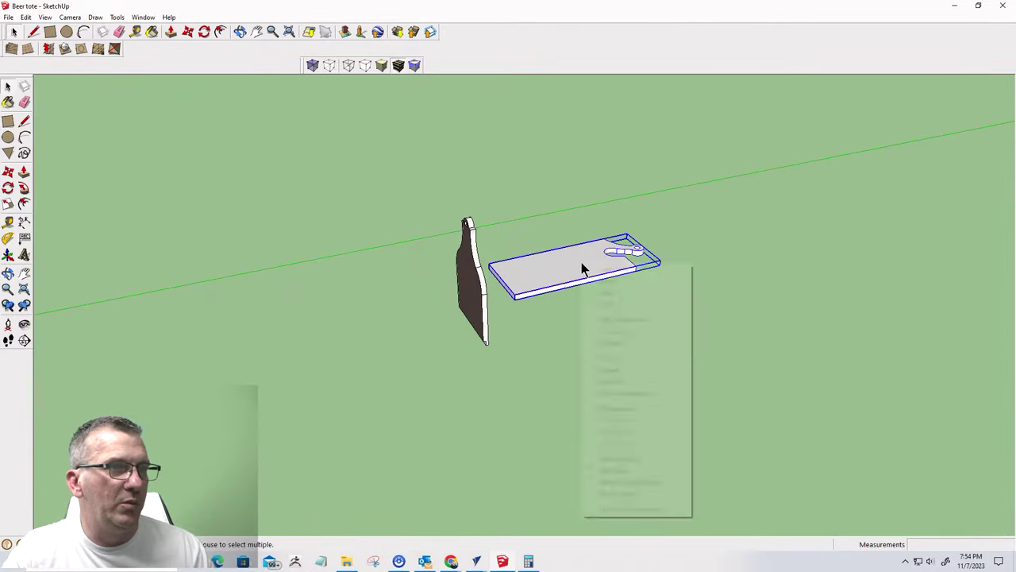
{"action": "left_click", "coordinate": [595, 296]}
{"action": "middle_click_drag", "start_coordinate": [595, 296], "coordinate": [815, 117]}
{"action": "middle_click_drag", "start_coordinate": [558, 373], "coordinate": [745, 455]}
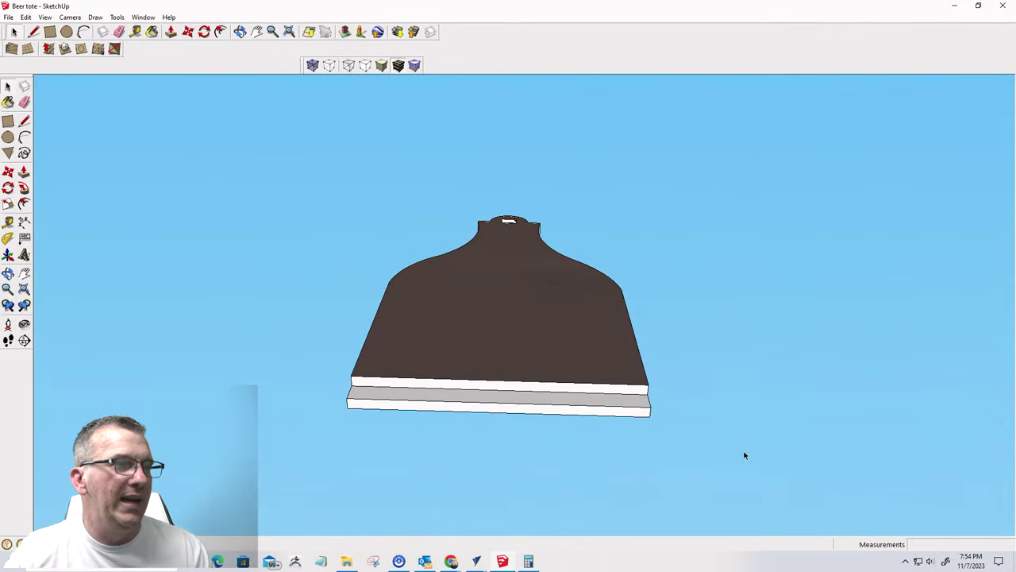
- Orbit and zoom around the bottle-shaped end piece to inspect its top slot
{"action": "left_click", "coordinate": [240, 32]}
{"action": "left_click_drag", "start_coordinate": [628, 389], "coordinate": [405, 449]}
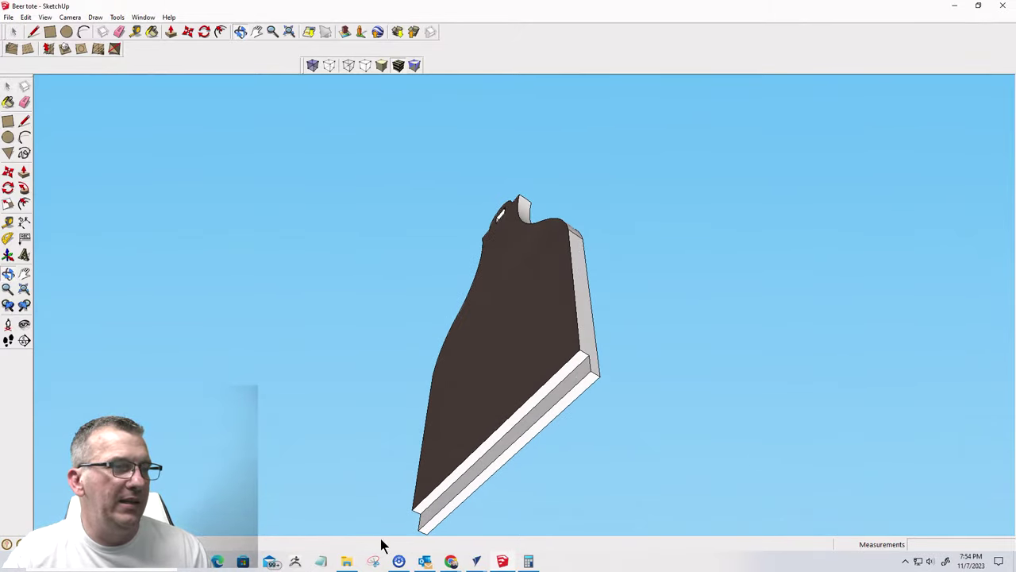
{"action": "left_click_drag", "start_coordinate": [456, 458], "coordinate": [645, 556]}
{"action": "scroll", "coordinate": [513, 161], "scroll_direction": "up", "scroll_amount": 6}
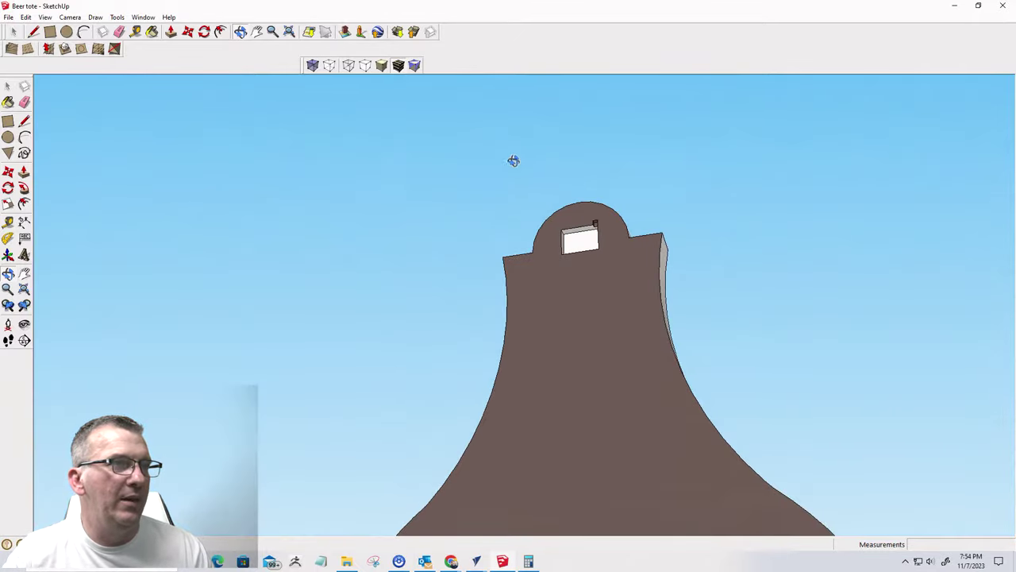
{"action": "left_click_drag", "start_coordinate": [724, 335], "coordinate": [634, 226]}
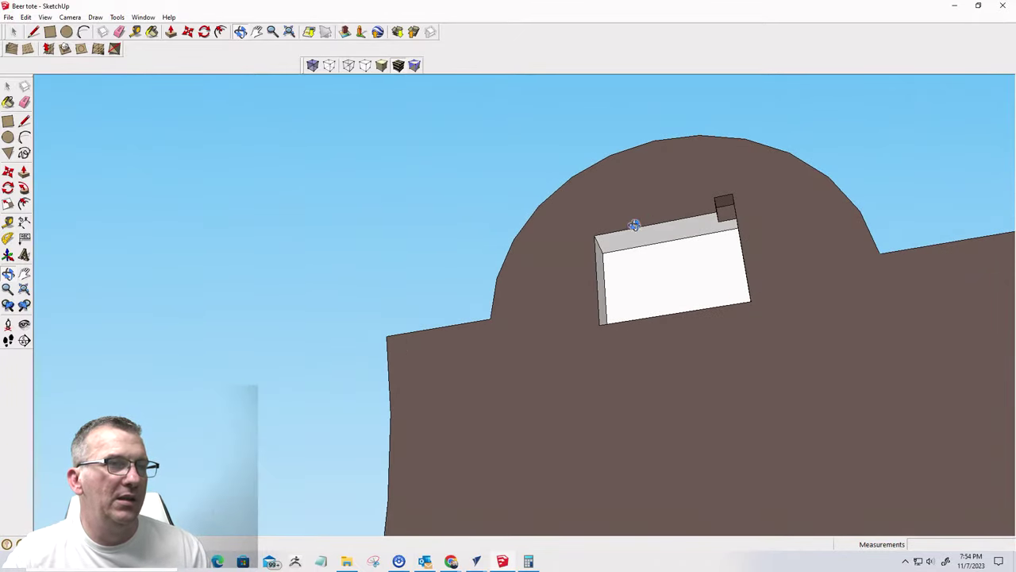
{"action": "scroll", "coordinate": [596, 184], "scroll_direction": "down", "scroll_amount": 8}
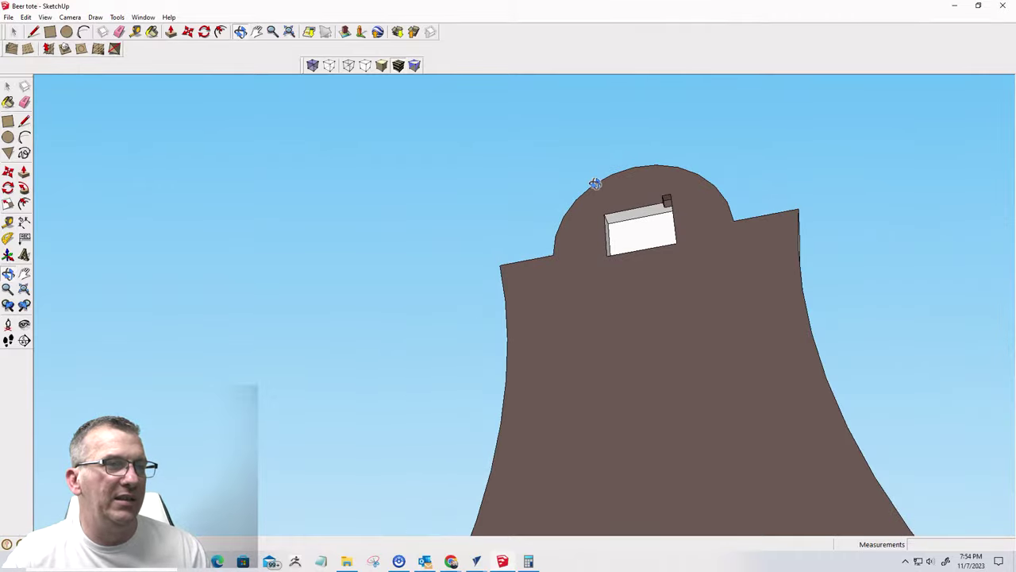
{"action": "left_click_drag", "start_coordinate": [607, 351], "coordinate": [628, 132]}
{"action": "scroll", "coordinate": [682, 383], "scroll_direction": "up", "scroll_amount": 3}
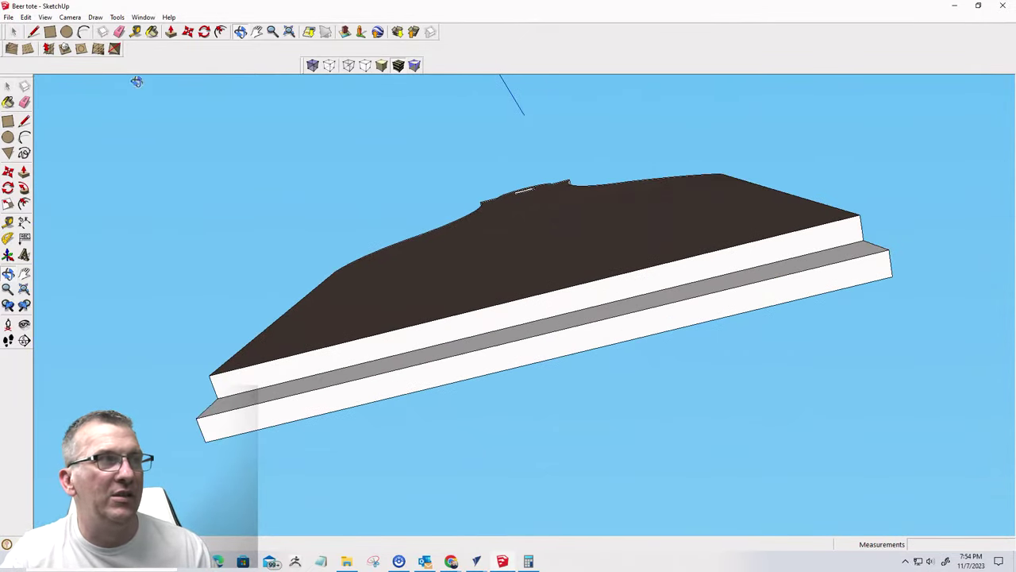
- With Tape Measure, place a guide on the board's lower edge and measure its 1/2" thickness
{"action": "left_click", "coordinate": [135, 31]}
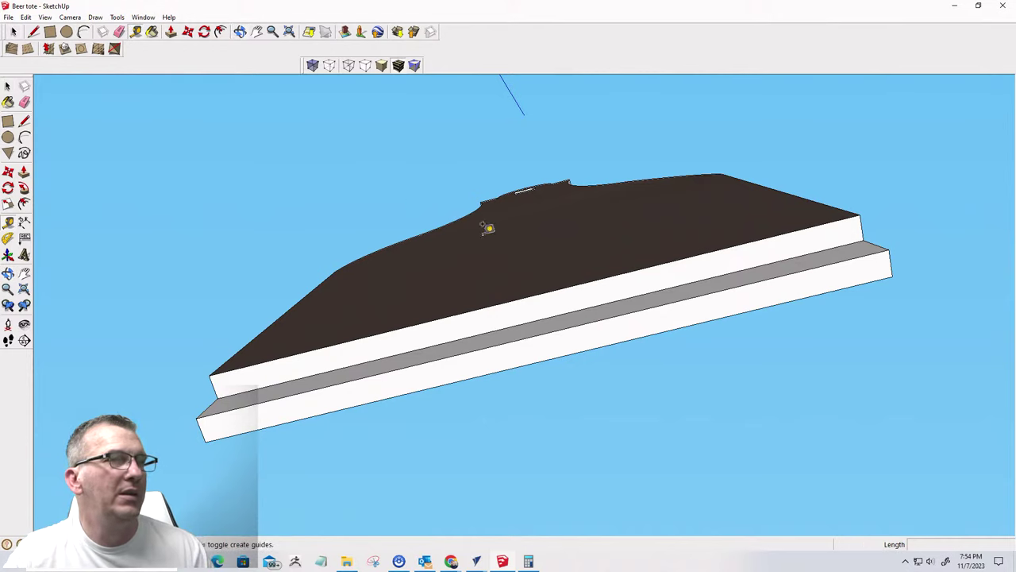
{"action": "left_click", "coordinate": [787, 231]}
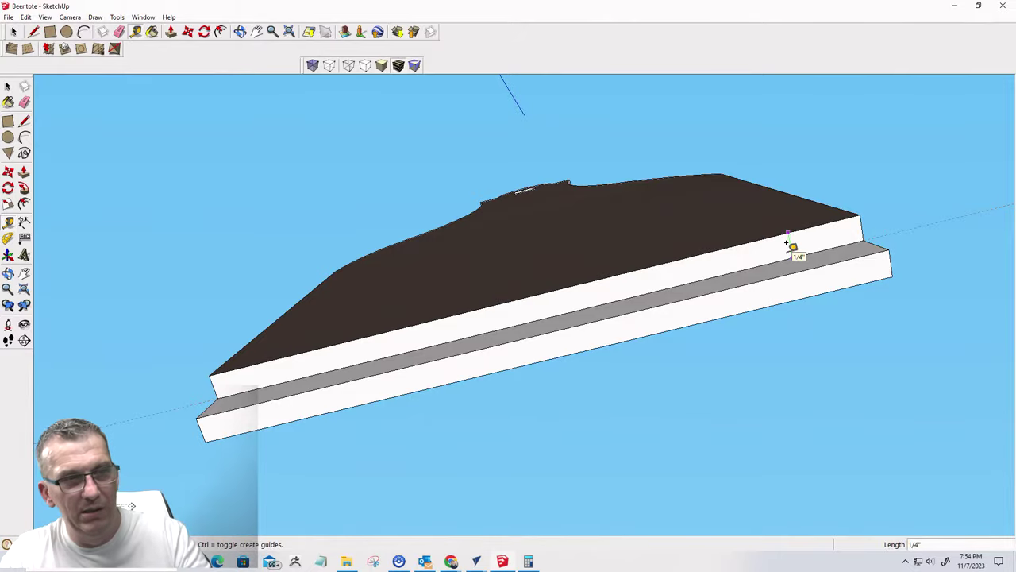
{"action": "middle_click_drag", "start_coordinate": [785, 251], "coordinate": [526, 469]}
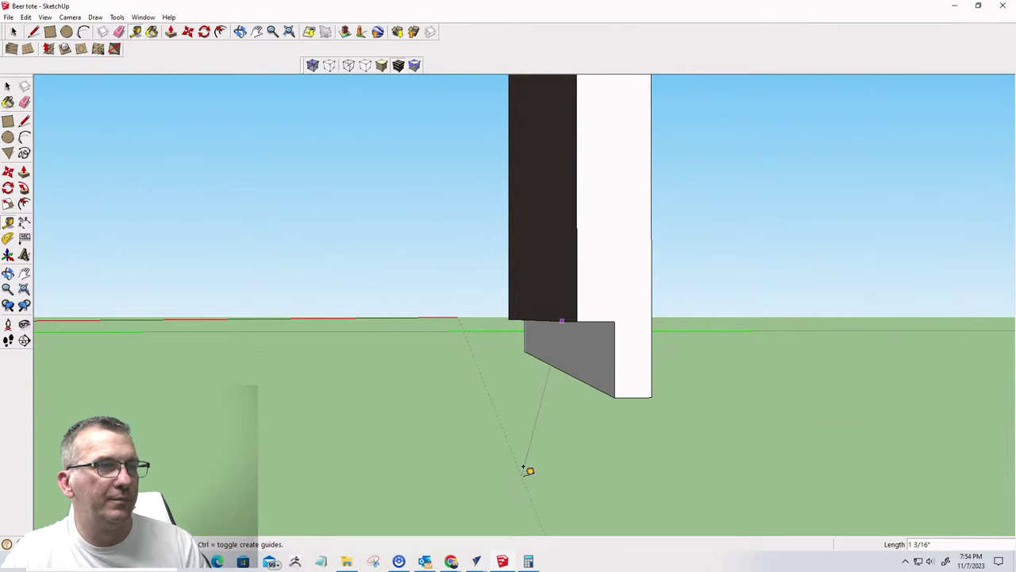
{"action": "left_click", "coordinate": [617, 386]}
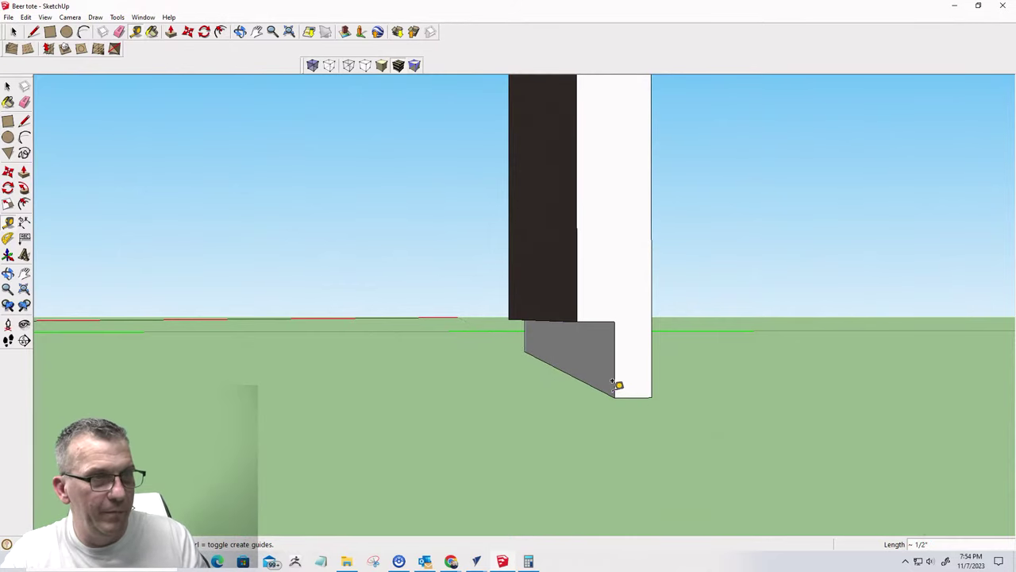
{"action": "left_click", "coordinate": [614, 394]}
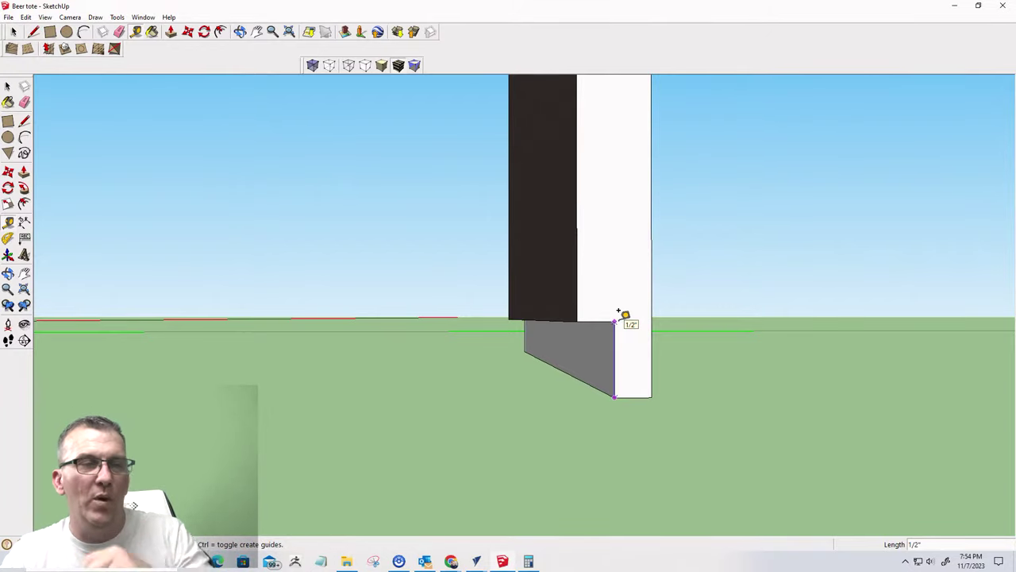
{"action": "scroll", "coordinate": [556, 461], "scroll_direction": "down", "scroll_amount": 2}
- Return to VCarve Pro and make Sheet 2 the active sheet
{"action": "mouse_move", "coordinate": [475, 562]}
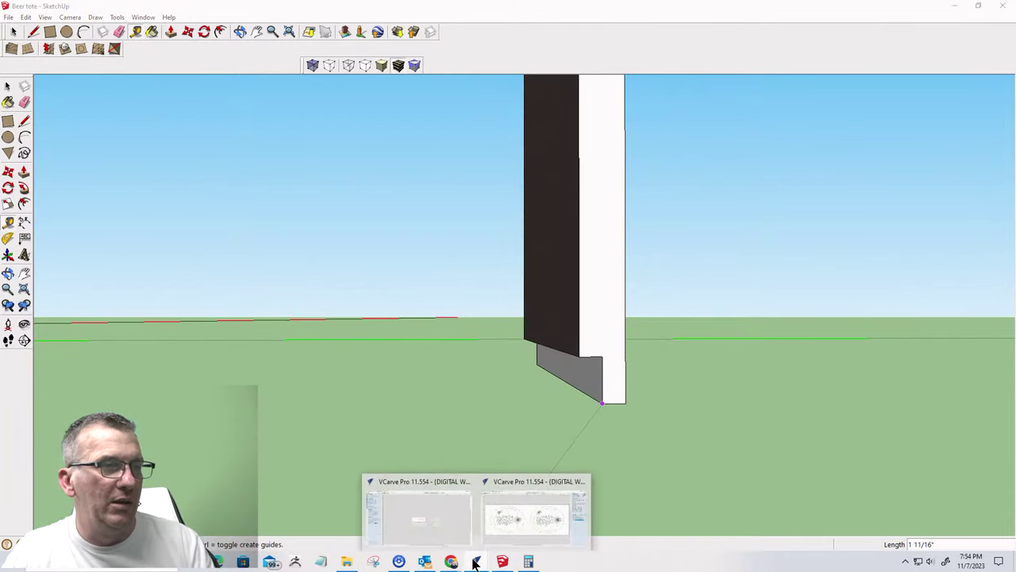
{"action": "left_click", "coordinate": [399, 527]}
{"action": "scroll", "coordinate": [423, 289], "scroll_direction": "up", "scroll_amount": 3}
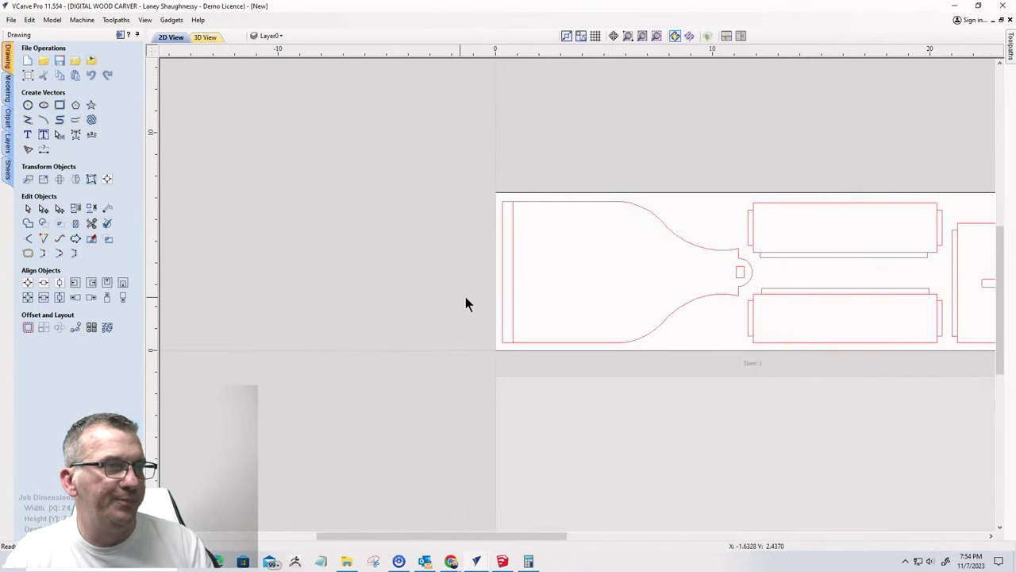
{"action": "scroll", "coordinate": [485, 230], "scroll_direction": "down", "scroll_amount": 3}
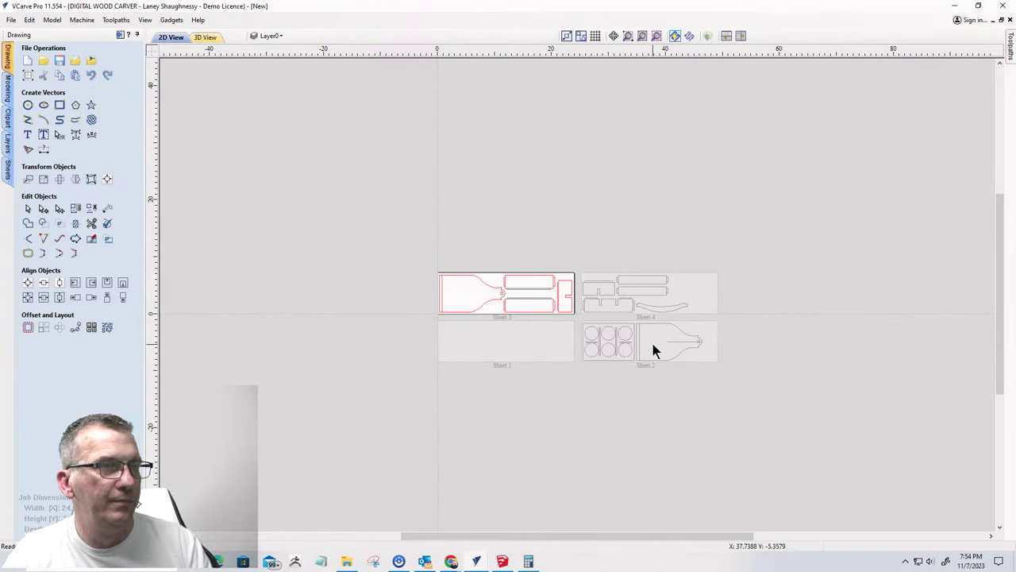
{"action": "left_click", "coordinate": [653, 345]}
{"action": "scroll", "coordinate": [652, 345], "scroll_direction": "up", "scroll_amount": 5}
{"action": "scroll", "coordinate": [573, 466], "scroll_direction": "up", "scroll_amount": 1}
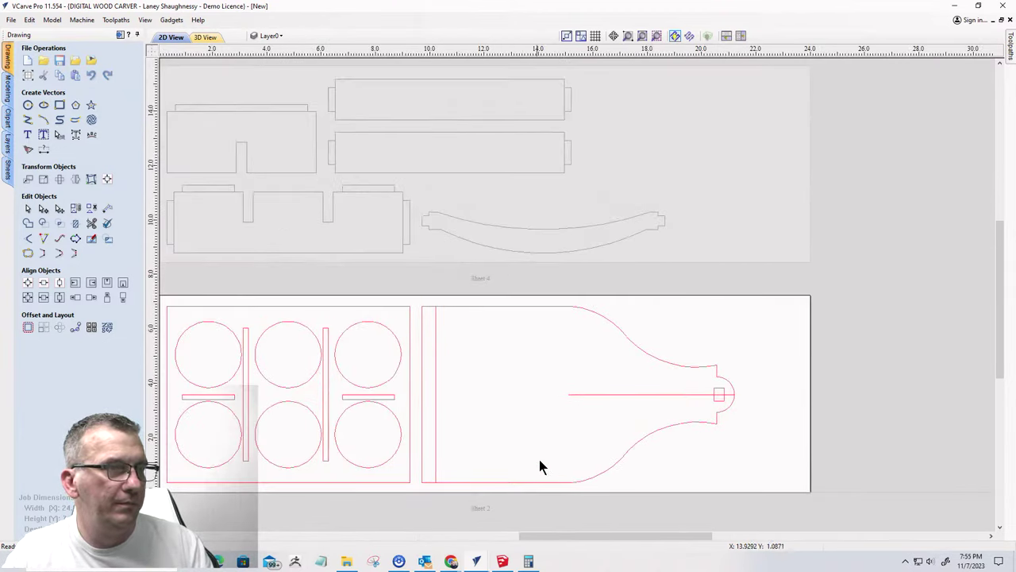
{"action": "scroll", "coordinate": [540, 466], "scroll_direction": "down", "scroll_amount": 1}
- Delete the centre line inside the bottle outline
{"action": "left_click", "coordinate": [587, 405]}
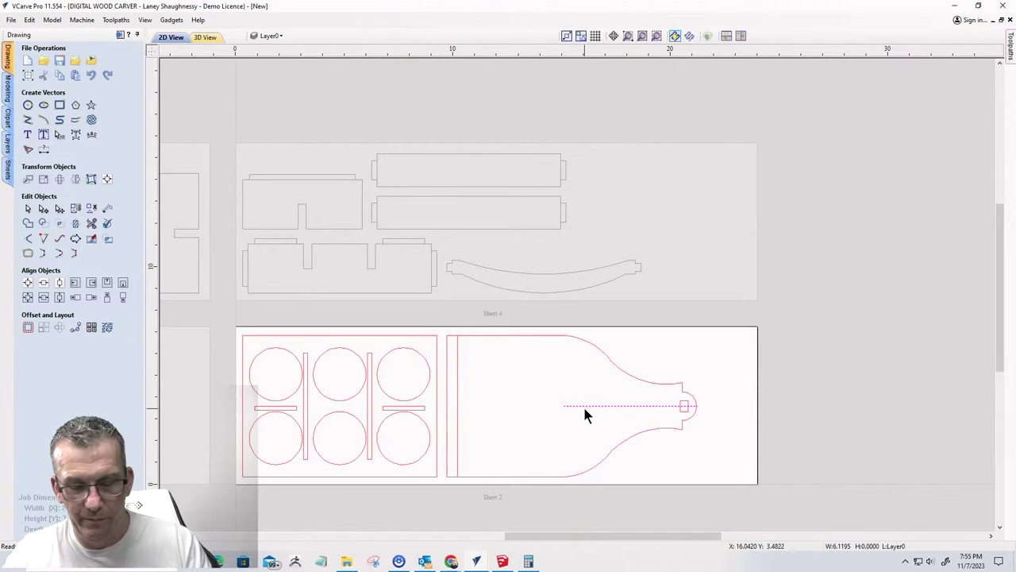
{"action": "key", "text": "Delete"}
{"action": "scroll", "coordinate": [461, 454], "scroll_direction": "up", "scroll_amount": 1}
{"action": "scroll", "coordinate": [488, 428], "scroll_direction": "down", "scroll_amount": 1}
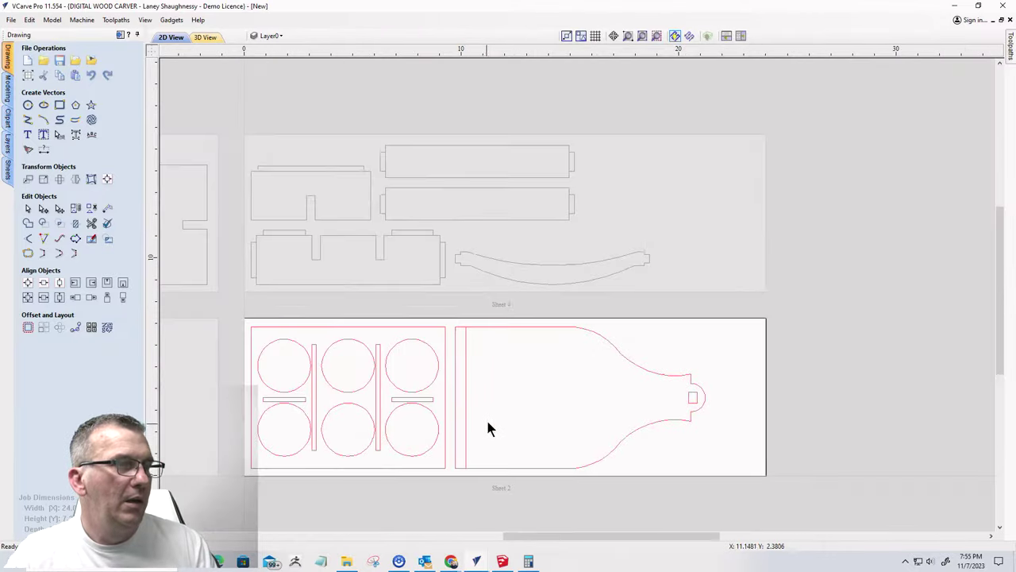
{"action": "scroll", "coordinate": [456, 409], "scroll_direction": "up", "scroll_amount": 3}
- Select the 11.5 x 6.5 bottle outline and the 0.5-wide strip, then start Draw Circle
{"action": "left_click", "coordinate": [505, 376]}
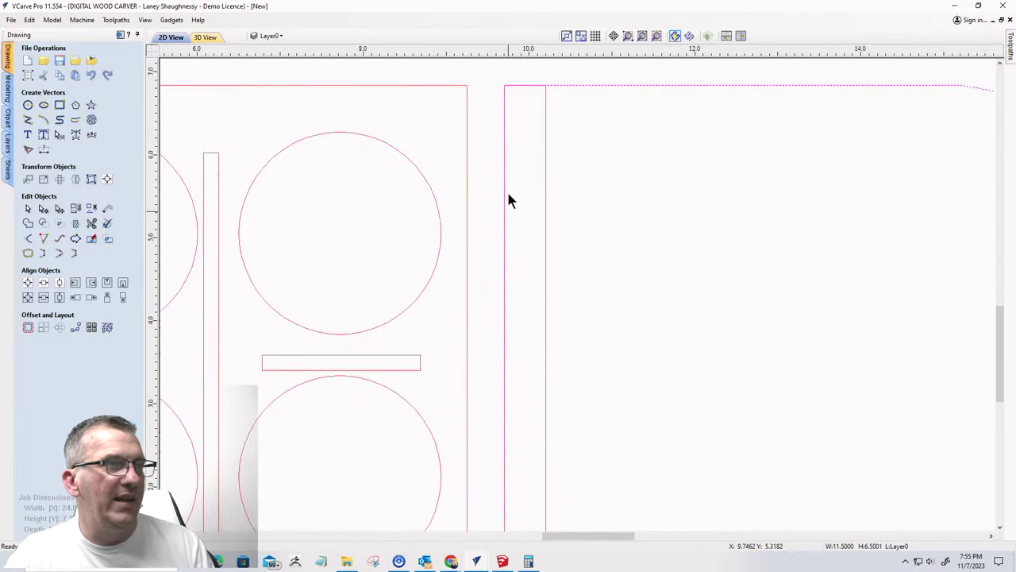
{"action": "left_click", "coordinate": [545, 376]}
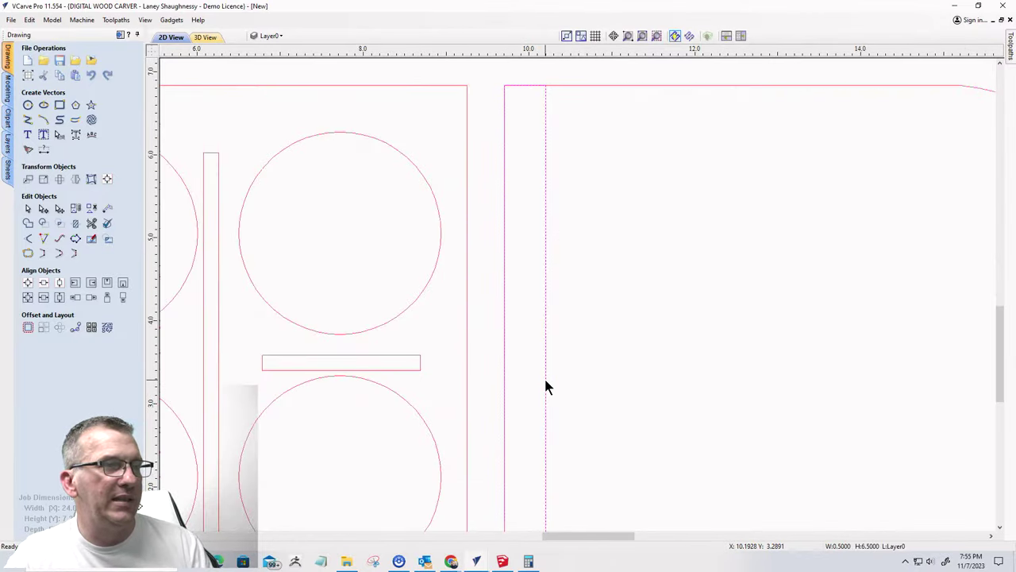
{"action": "scroll", "coordinate": [547, 360], "scroll_direction": "down", "scroll_amount": 3}
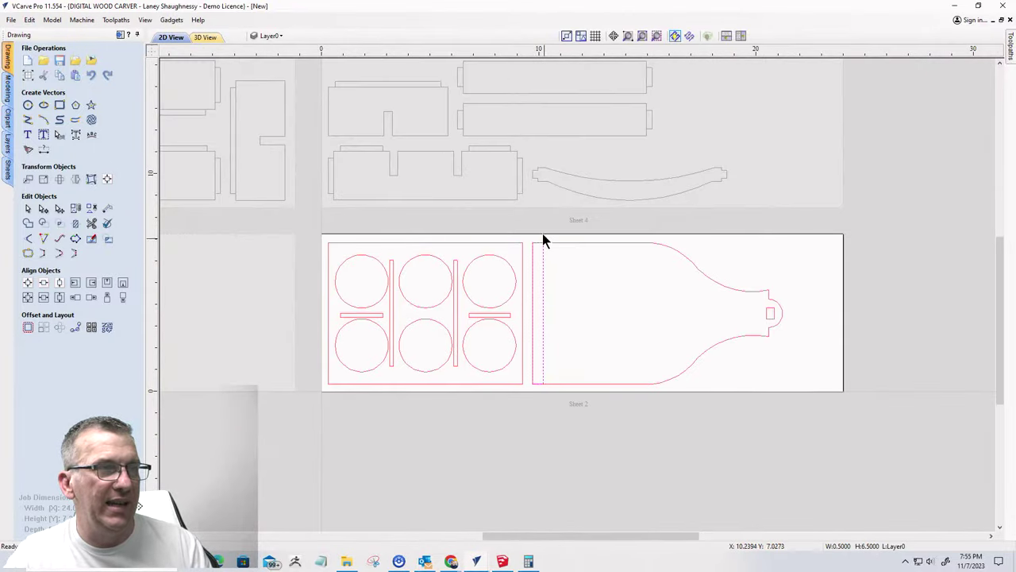
{"action": "scroll", "coordinate": [514, 285], "scroll_direction": "up", "scroll_amount": 3}
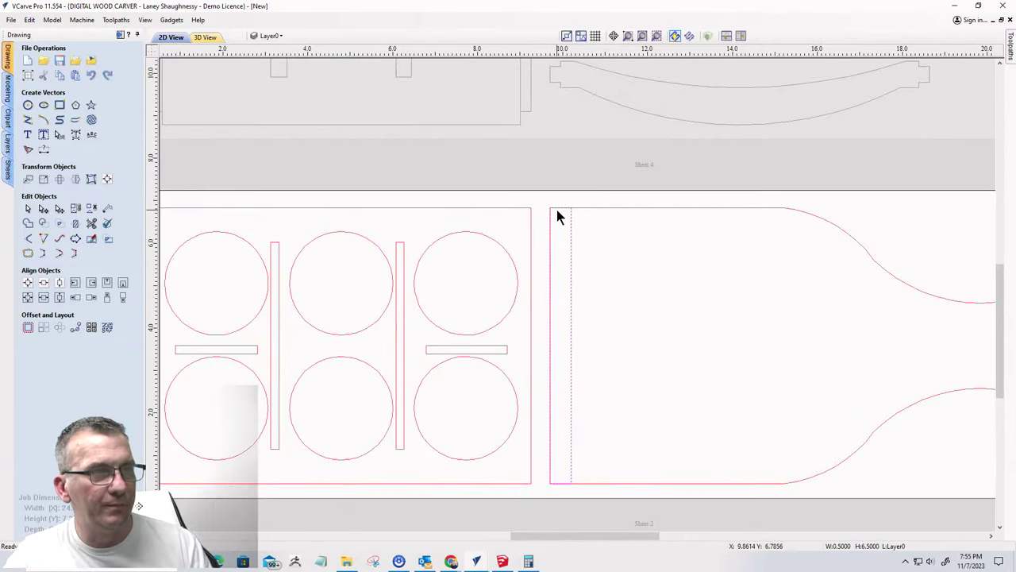
{"action": "left_click", "coordinate": [28, 104]}
- Draw a 0.25-diameter circle on the divider strip
{"action": "left_click", "coordinate": [59, 127]}
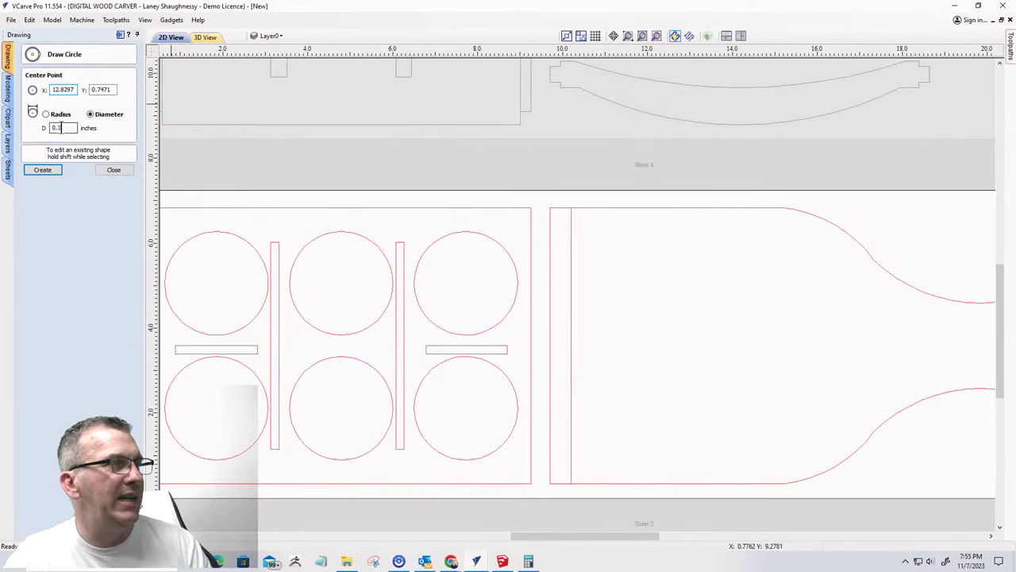
{"action": "type", "text": "0.25"}
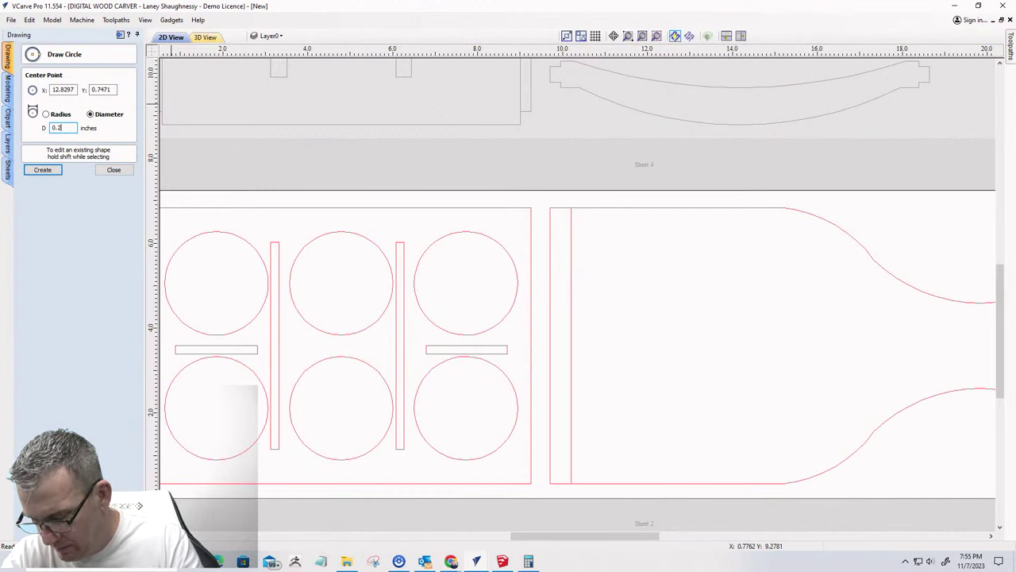
{"action": "left_click", "coordinate": [560, 302]}
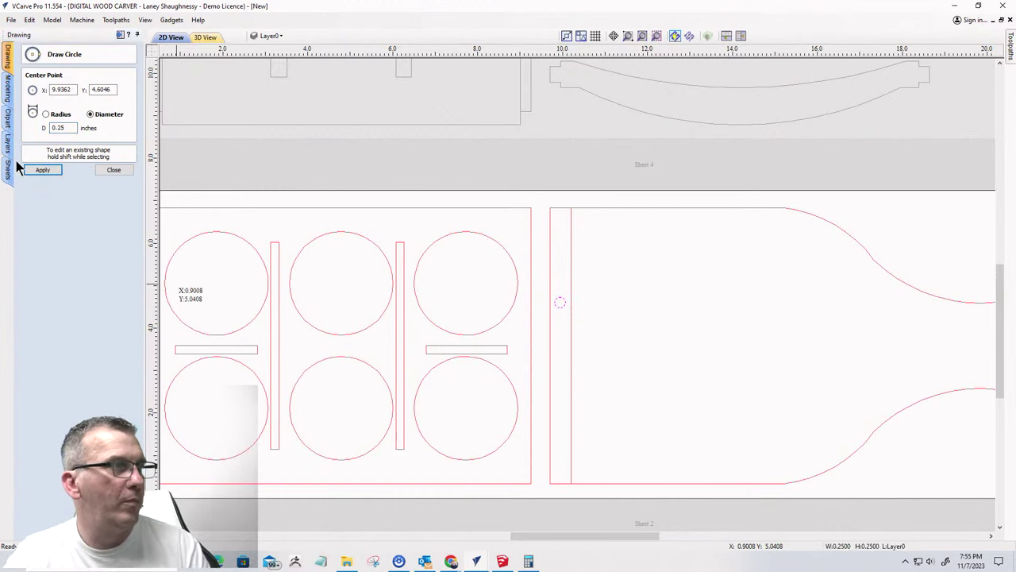
{"action": "scroll", "coordinate": [489, 273], "scroll_direction": "up", "scroll_amount": 2}
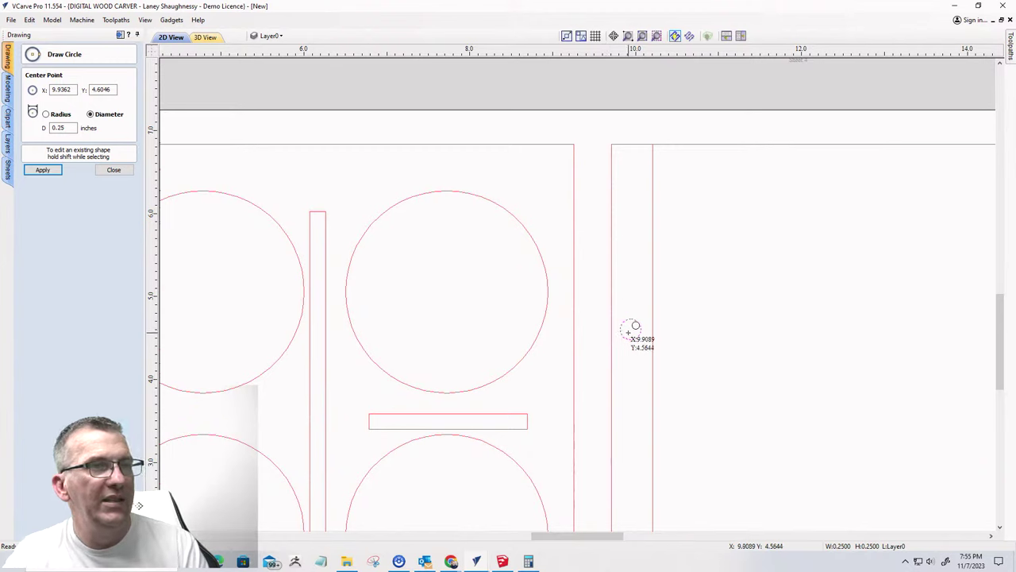
{"action": "left_click", "coordinate": [111, 170]}
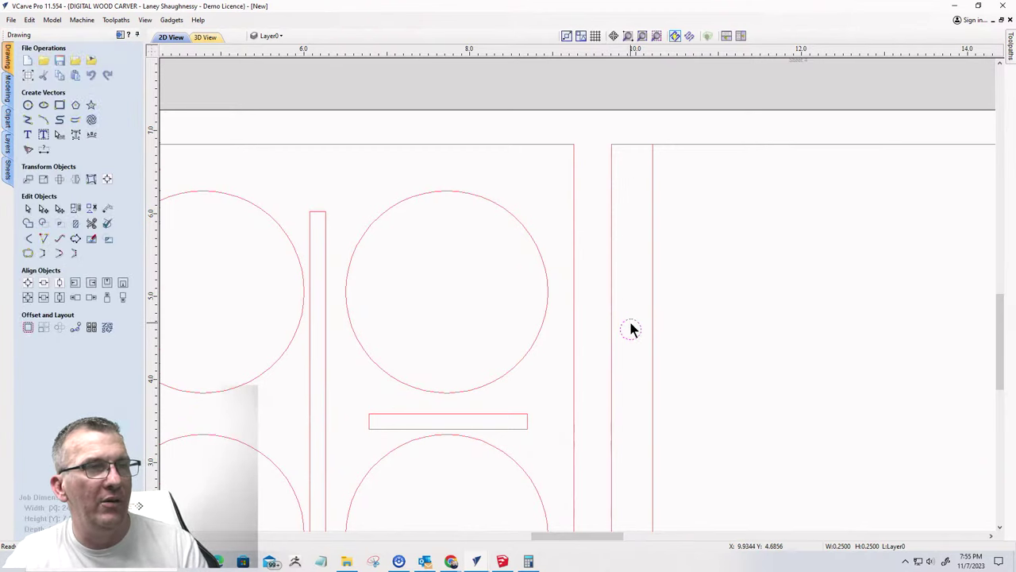
- Move the small circle up to the strip's top edge and slide it left
{"action": "left_click_drag", "start_coordinate": [634, 325], "coordinate": [643, 154]}
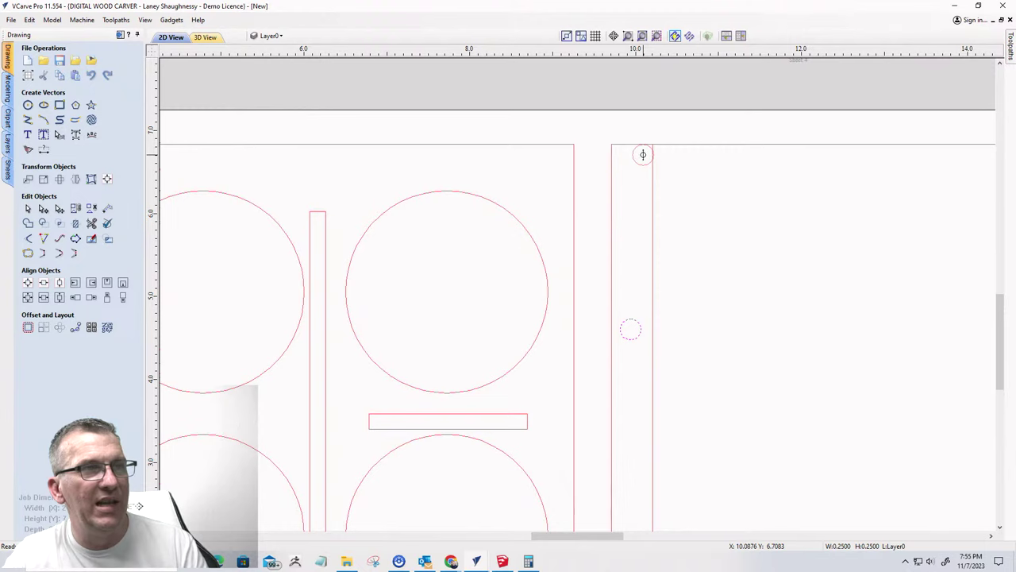
{"action": "scroll", "coordinate": [650, 157], "scroll_direction": "up", "scroll_amount": 4}
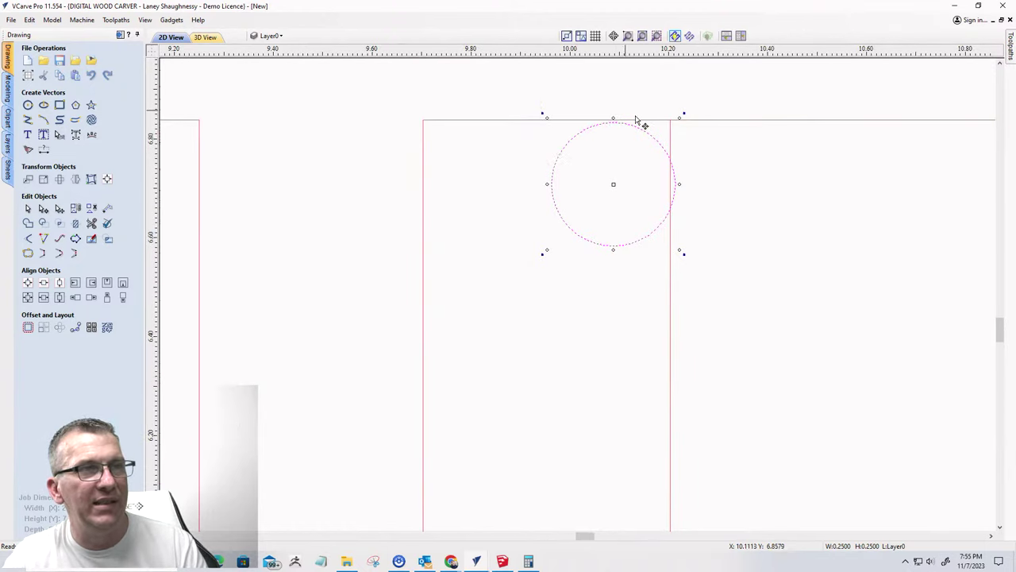
{"action": "left_click_drag", "start_coordinate": [678, 181], "coordinate": [672, 185]}
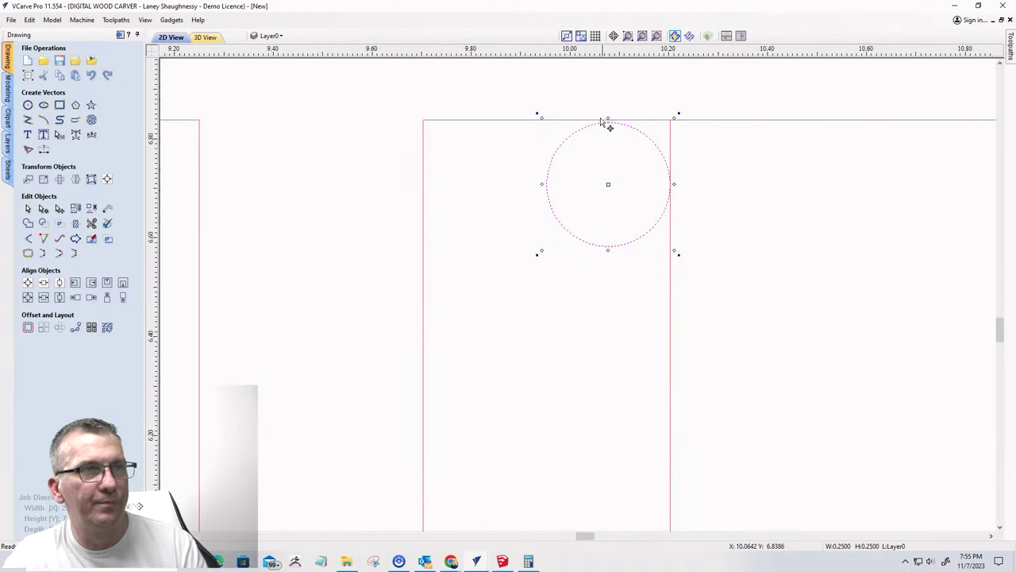
{"action": "left_click_drag", "start_coordinate": [608, 119], "coordinate": [608, 118]}
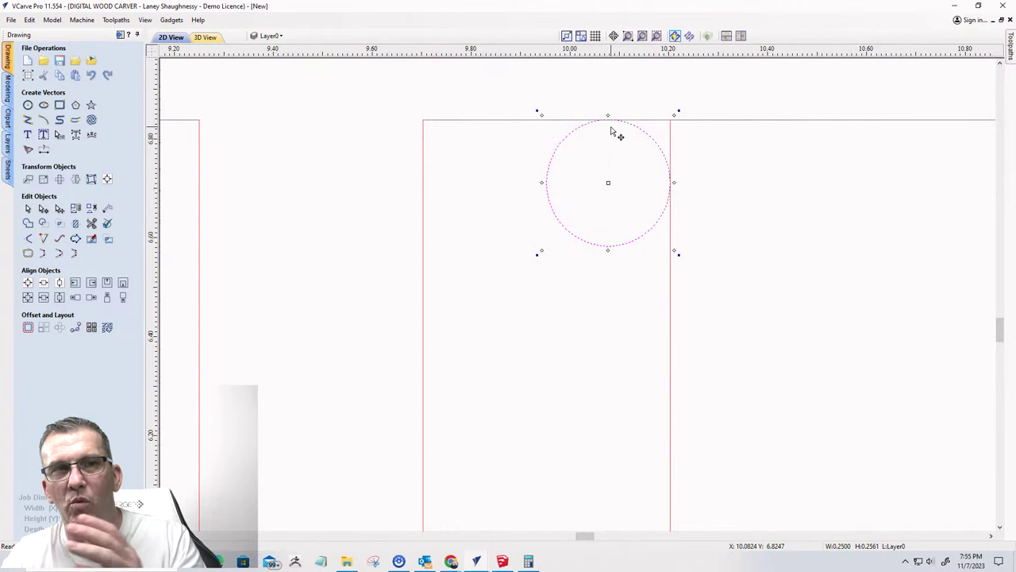
{"action": "left_click_drag", "start_coordinate": [609, 180], "coordinate": [609, 118]}
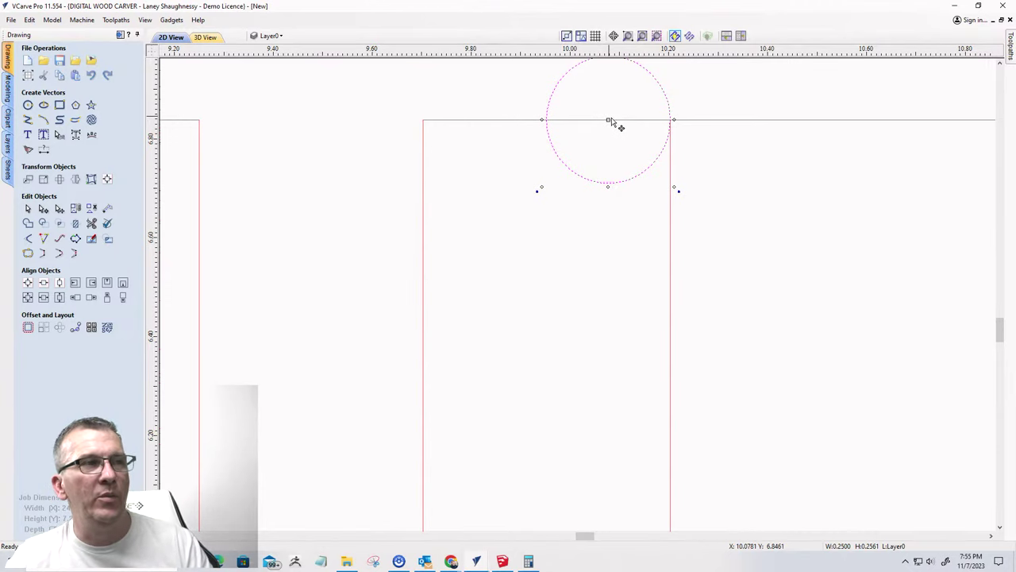
{"action": "scroll", "coordinate": [611, 119], "scroll_direction": "down", "scroll_amount": 2}
{"action": "left_click_drag", "start_coordinate": [617, 115], "coordinate": [516, 119]}
{"action": "scroll", "coordinate": [603, 156], "scroll_direction": "down", "scroll_amount": 3}
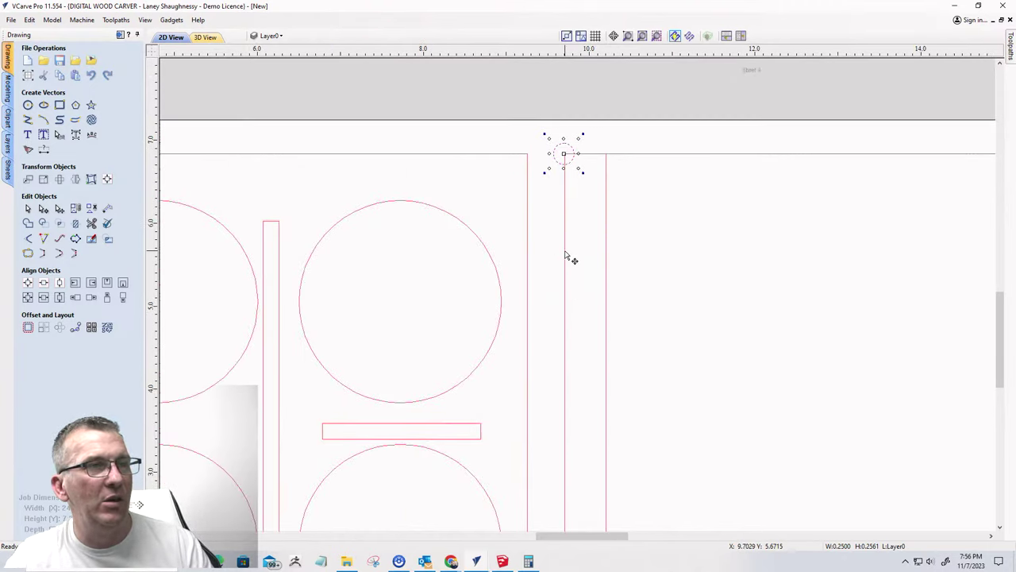
- Select the narrow divider strip and lengthen it at both ends
{"action": "left_click", "coordinate": [565, 256]}
{"action": "left_click", "coordinate": [604, 255]}
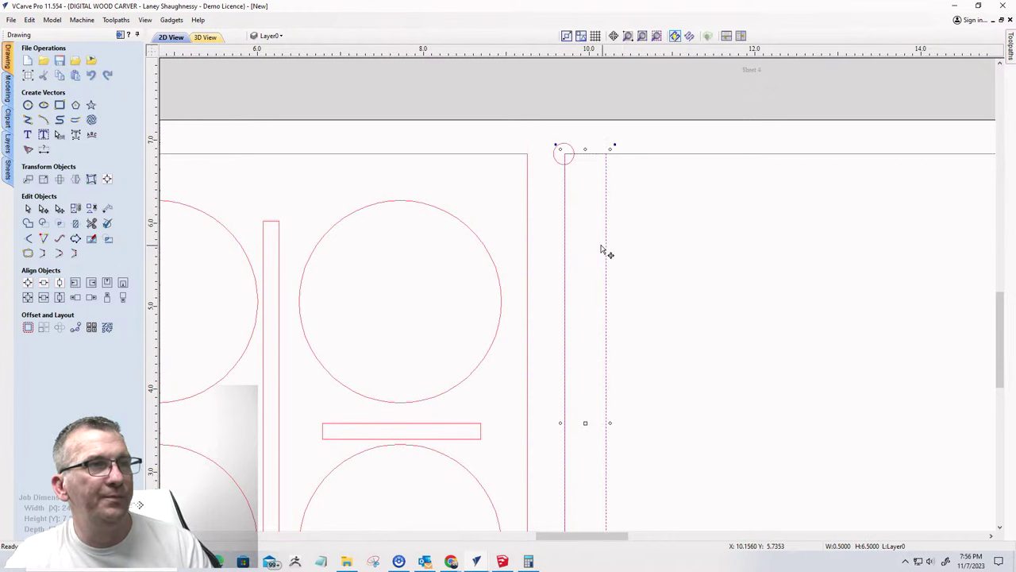
{"action": "scroll", "coordinate": [601, 141], "scroll_direction": "down", "scroll_amount": 2}
{"action": "scroll", "coordinate": [595, 159], "scroll_direction": "up", "scroll_amount": 3}
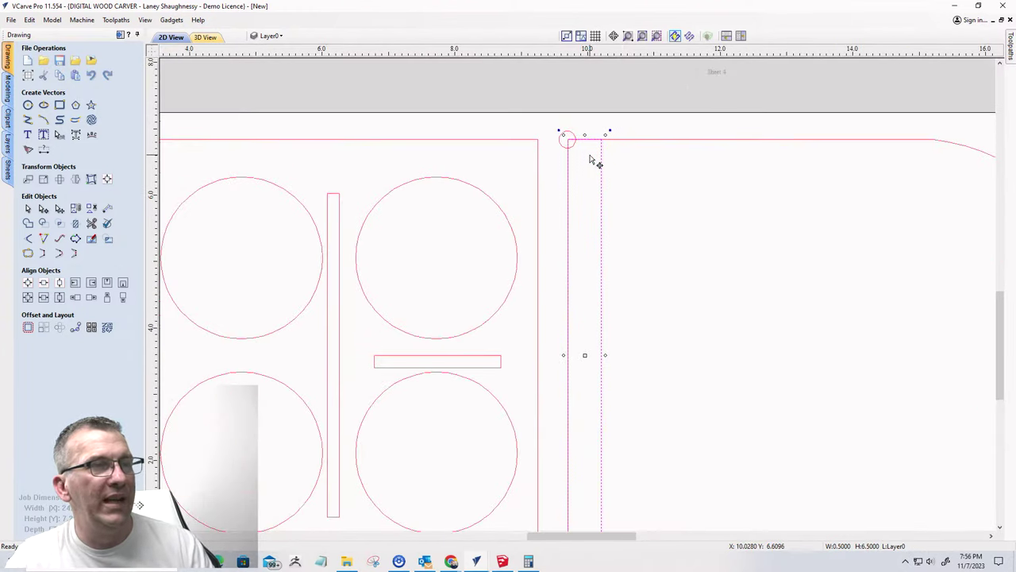
{"action": "scroll", "coordinate": [587, 155], "scroll_direction": "down", "scroll_amount": 2}
{"action": "scroll", "coordinate": [578, 150], "scroll_direction": "up", "scroll_amount": 1}
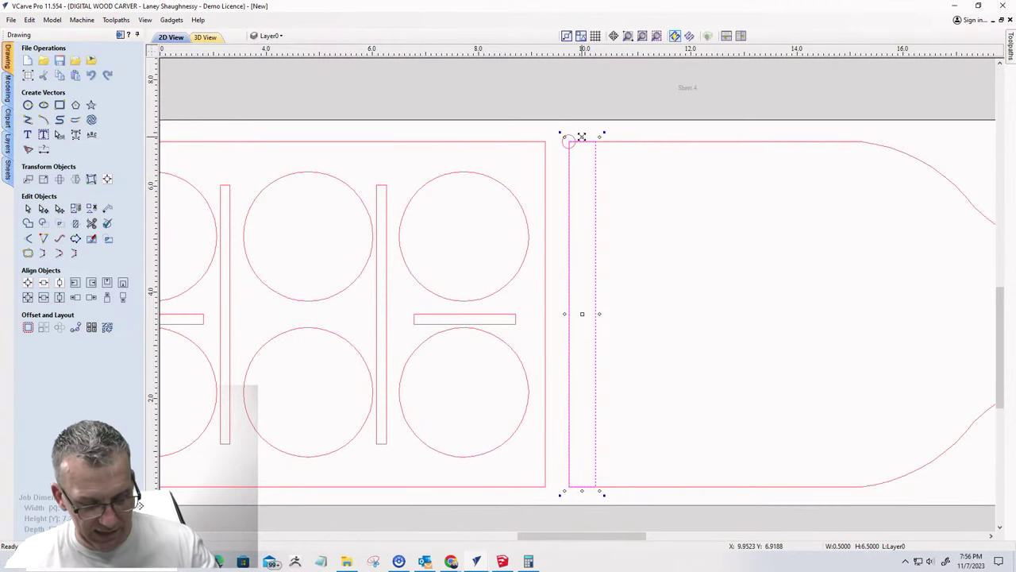
{"action": "left_click_drag", "start_coordinate": [581, 137], "coordinate": [582, 130]}
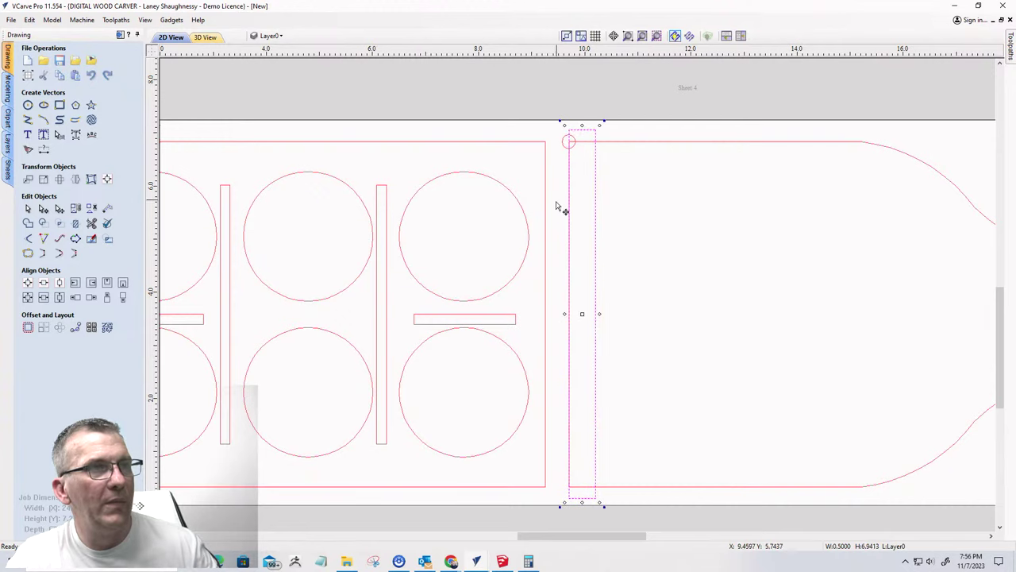
- Move the small circle right, snapping its side to the line end
{"action": "left_click", "coordinate": [566, 149]}
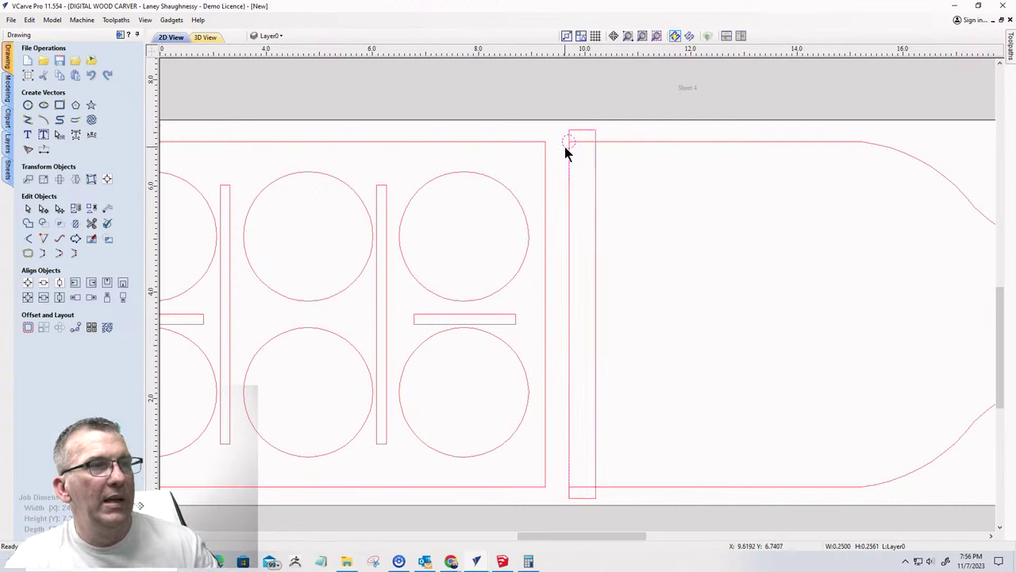
{"action": "left_click_drag", "start_coordinate": [566, 144], "coordinate": [589, 141]}
{"action": "scroll", "coordinate": [591, 139], "scroll_direction": "up", "scroll_amount": 8}
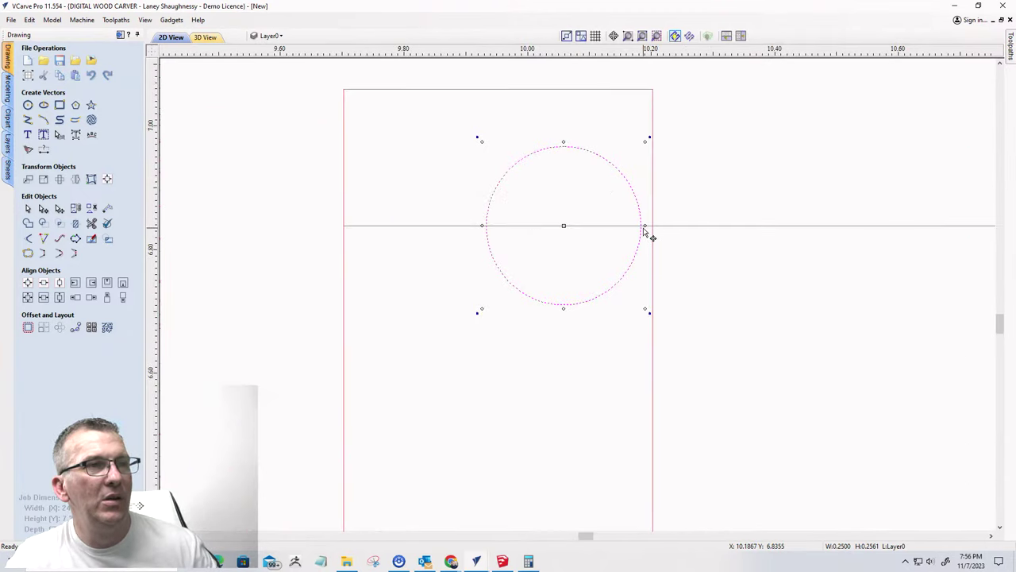
{"action": "left_click_drag", "start_coordinate": [646, 224], "coordinate": [656, 224]}
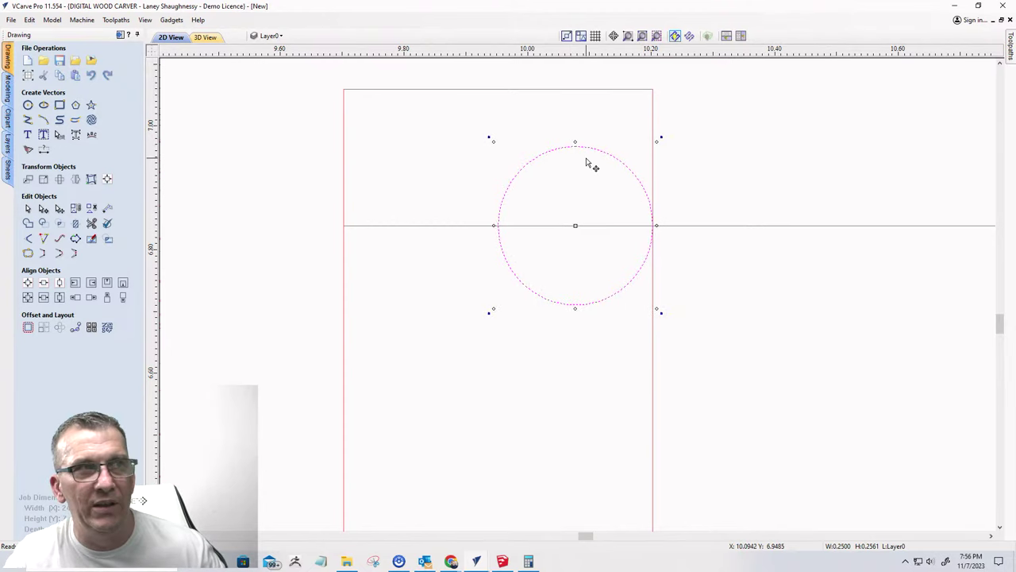
{"action": "left_click", "coordinate": [534, 97]}
- Pull the strip's top edge down and reposition the circle at the strip's top
{"action": "left_click", "coordinate": [533, 95]}
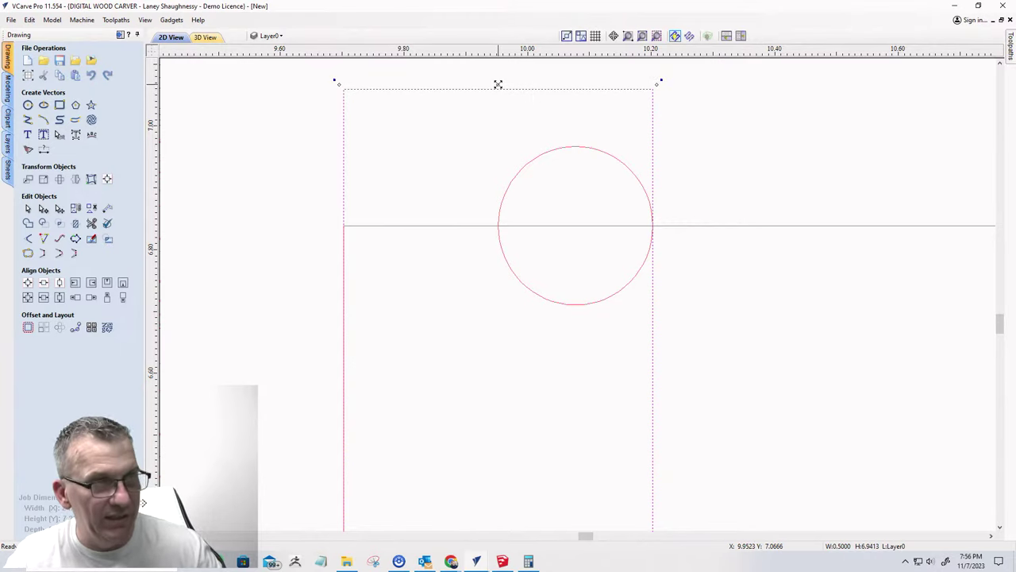
{"action": "left_click_drag", "start_coordinate": [498, 84], "coordinate": [500, 139]}
{"action": "left_click", "coordinate": [569, 151]}
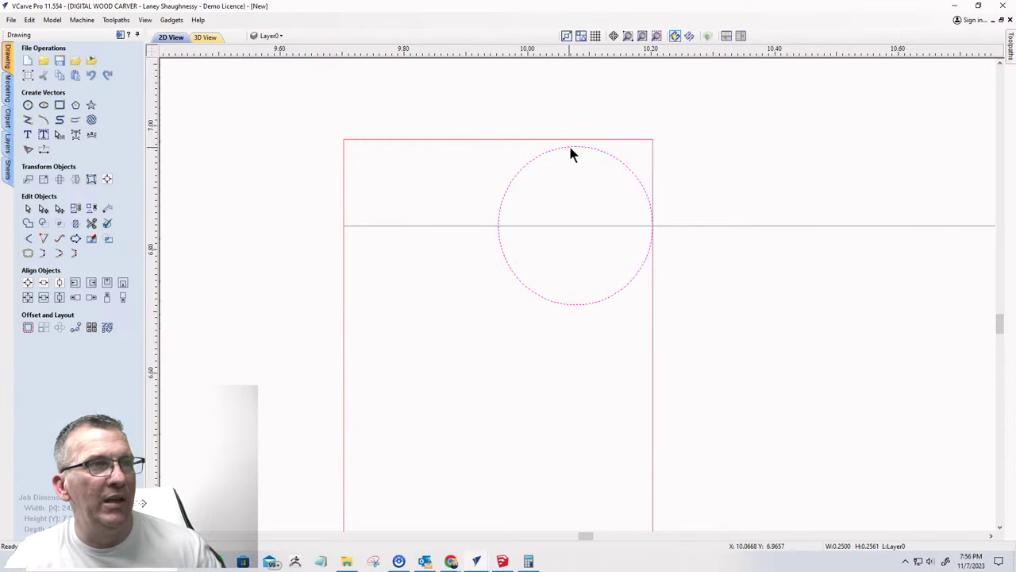
{"action": "left_click", "coordinate": [571, 146]}
{"action": "left_click_drag", "start_coordinate": [572, 146], "coordinate": [575, 140]}
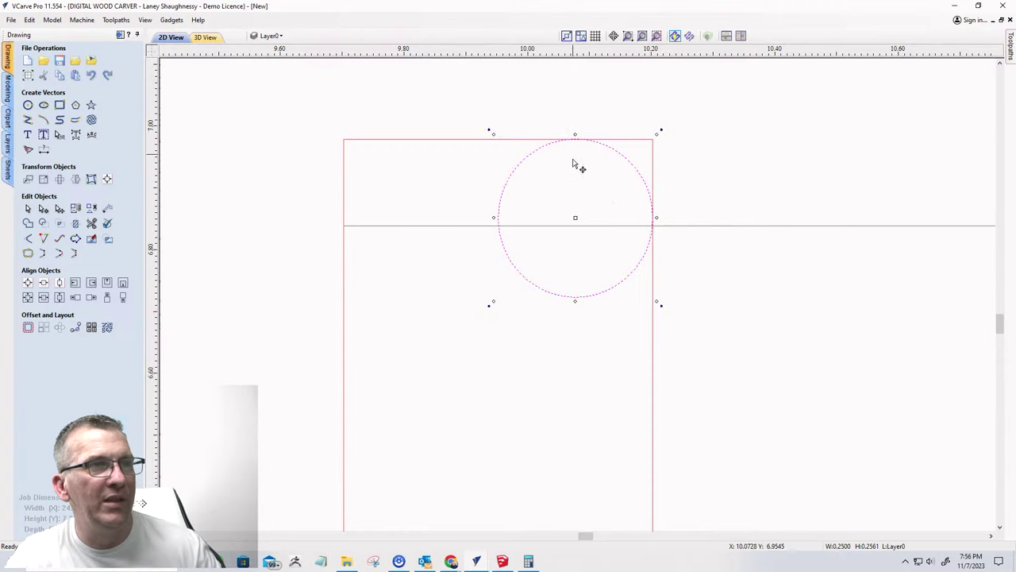
- Move the circle to the strip's left edge and widen the strip leftward to cover it
{"action": "scroll", "coordinate": [691, 228], "scroll_direction": "down", "scroll_amount": 2}
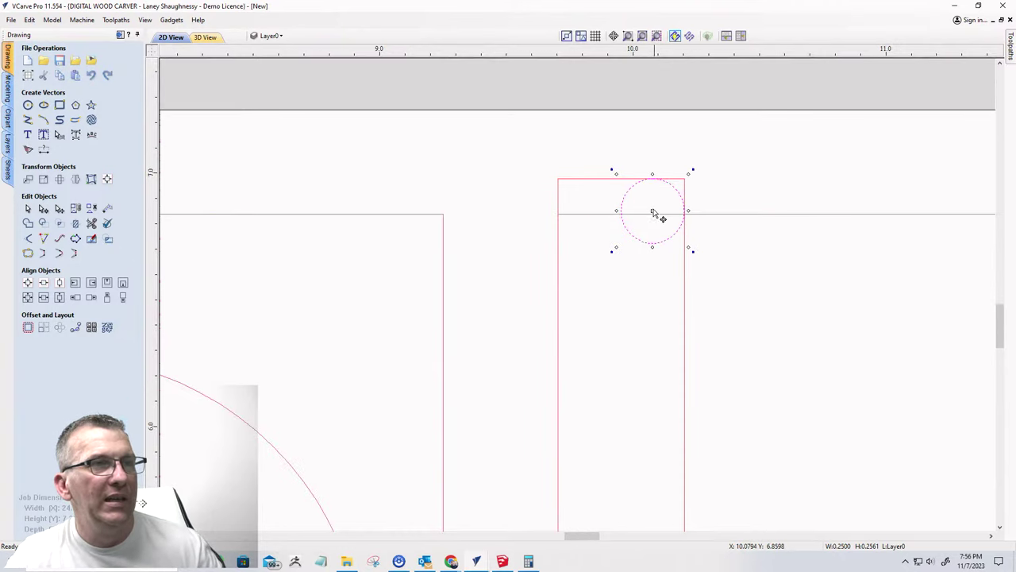
{"action": "left_click_drag", "start_coordinate": [652, 209], "coordinate": [558, 211]}
{"action": "scroll", "coordinate": [565, 210], "scroll_direction": "down", "scroll_amount": 1}
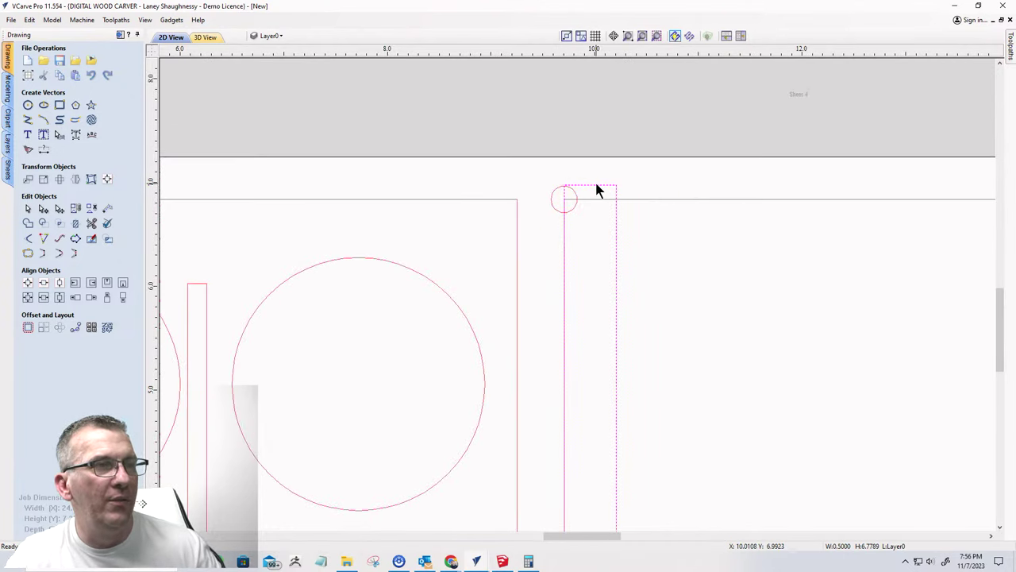
{"action": "scroll", "coordinate": [597, 194], "scroll_direction": "down", "scroll_amount": 4}
{"action": "scroll", "coordinate": [575, 334], "scroll_direction": "up", "scroll_amount": 4}
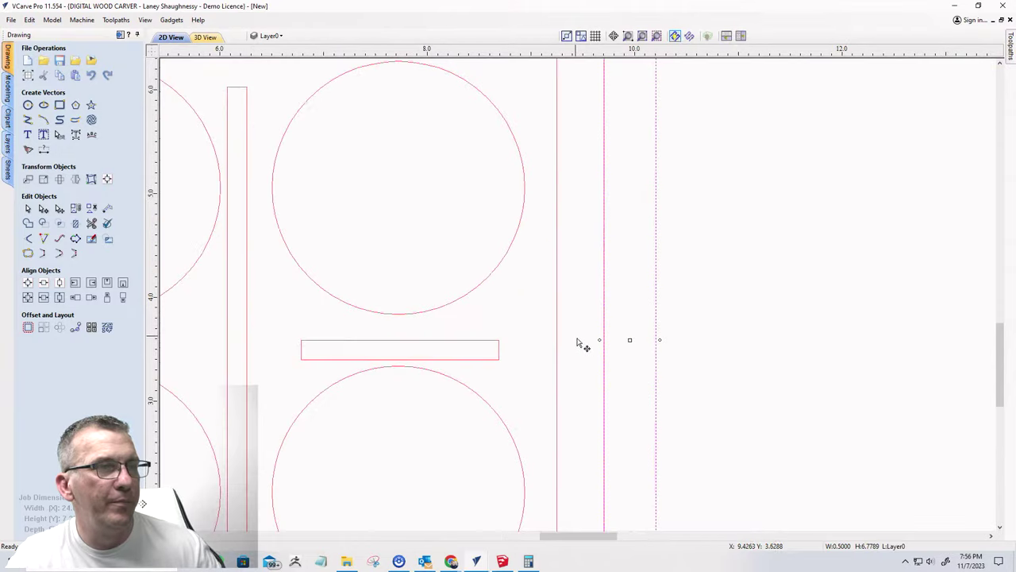
{"action": "scroll", "coordinate": [597, 348], "scroll_direction": "down", "scroll_amount": 2}
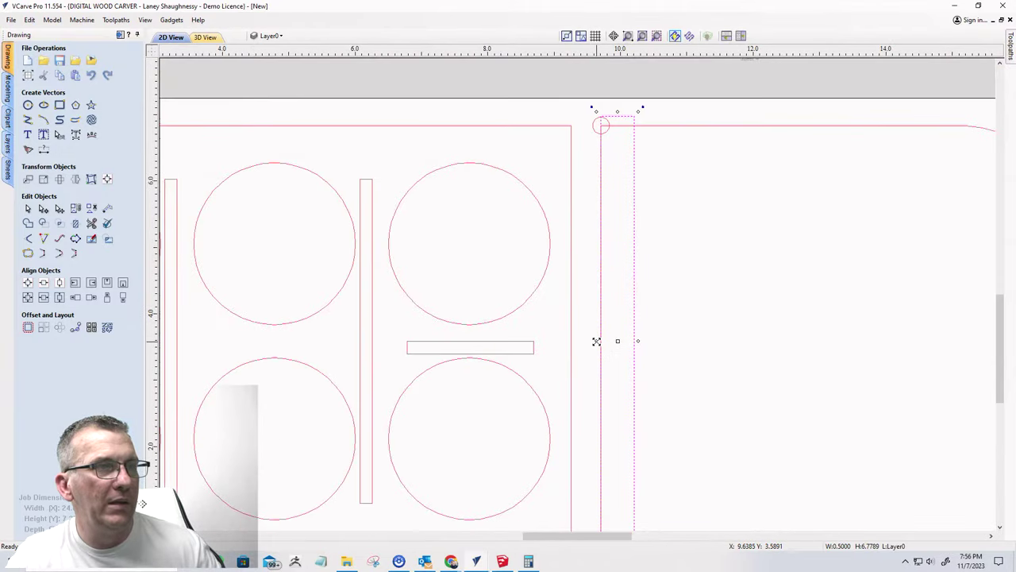
{"action": "left_click_drag", "start_coordinate": [596, 341], "coordinate": [590, 125]}
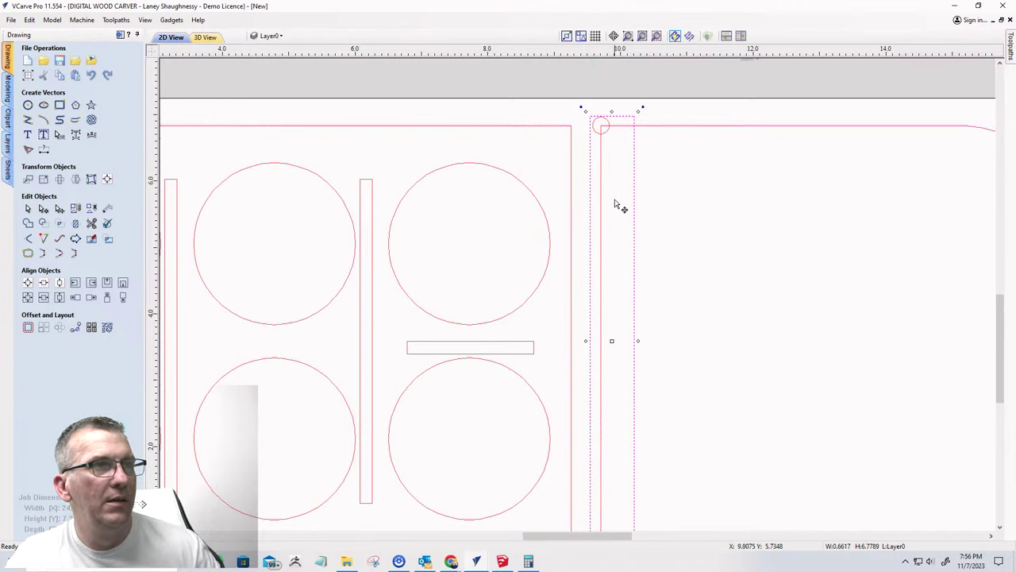
{"action": "left_click", "coordinate": [621, 139]}
{"action": "scroll", "coordinate": [621, 139], "scroll_direction": "down", "scroll_amount": 2}
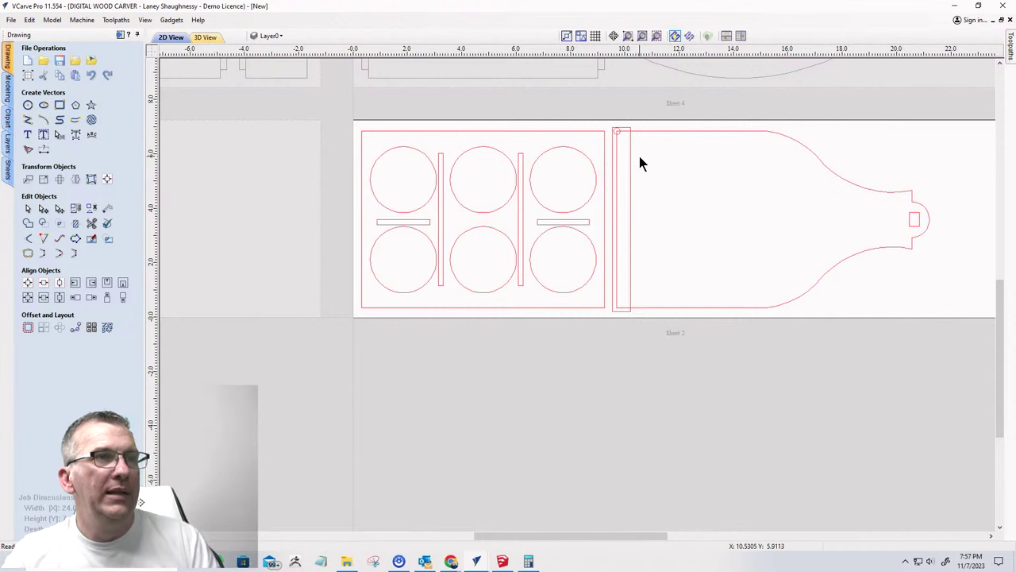
{"action": "scroll", "coordinate": [635, 156], "scroll_direction": "down", "scroll_amount": 1}
{"action": "scroll", "coordinate": [619, 142], "scroll_direction": "up", "scroll_amount": 3}
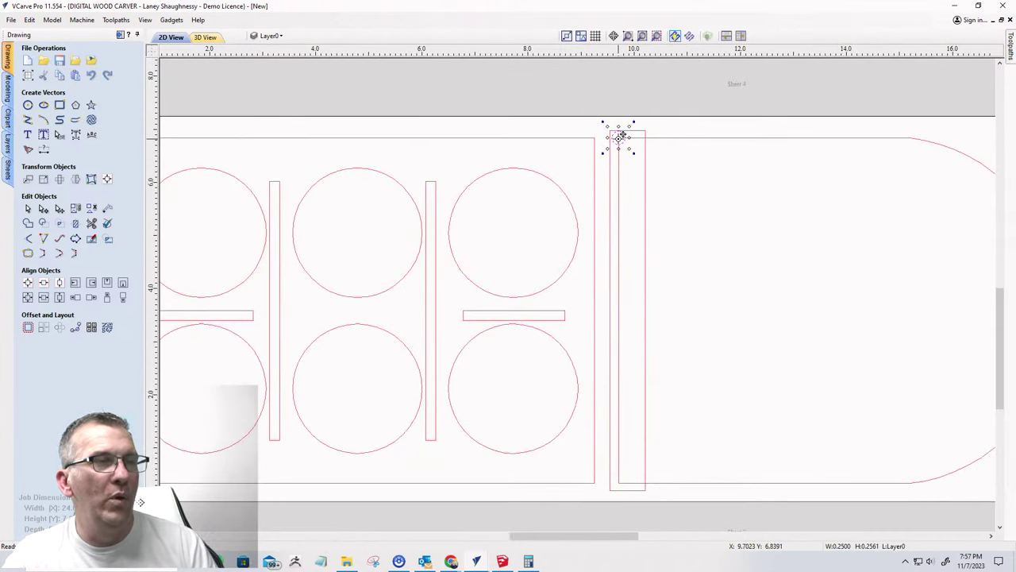
{"action": "scroll", "coordinate": [619, 137], "scroll_direction": "down", "scroll_amount": 2}
- Reposition the small circle inside the neck rectangle, centred near its top edge
{"action": "left_click", "coordinate": [770, 215]}
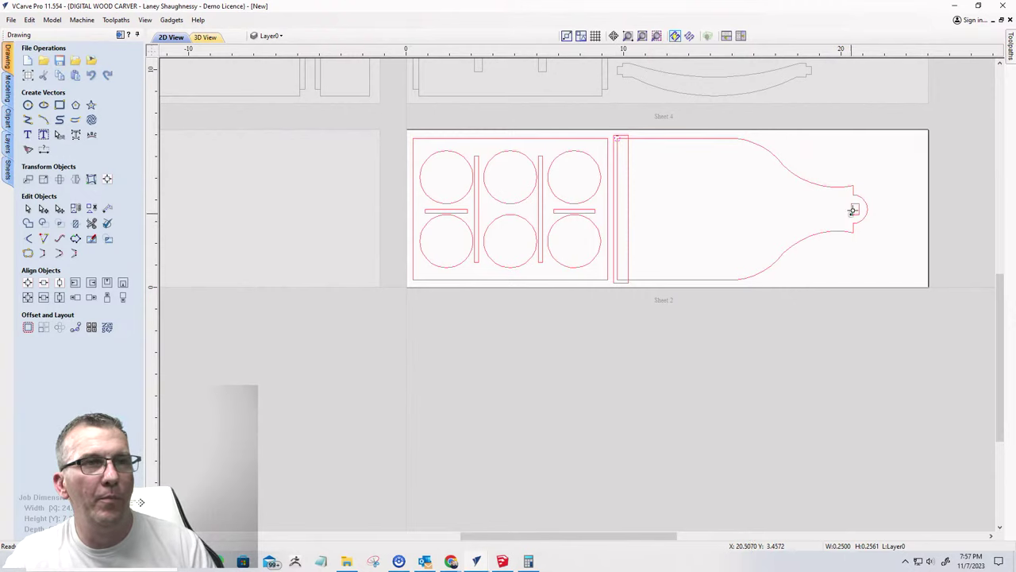
{"action": "scroll", "coordinate": [856, 204], "scroll_direction": "up", "scroll_amount": 6}
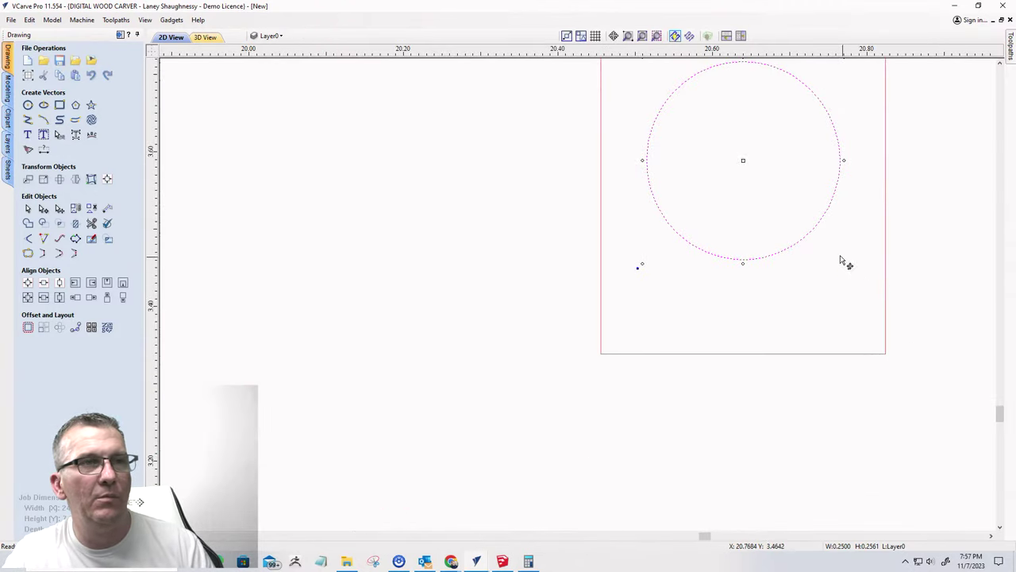
{"action": "scroll", "coordinate": [797, 223], "scroll_direction": "down", "scroll_amount": 2}
{"action": "left_click_drag", "start_coordinate": [775, 194], "coordinate": [772, 168]}
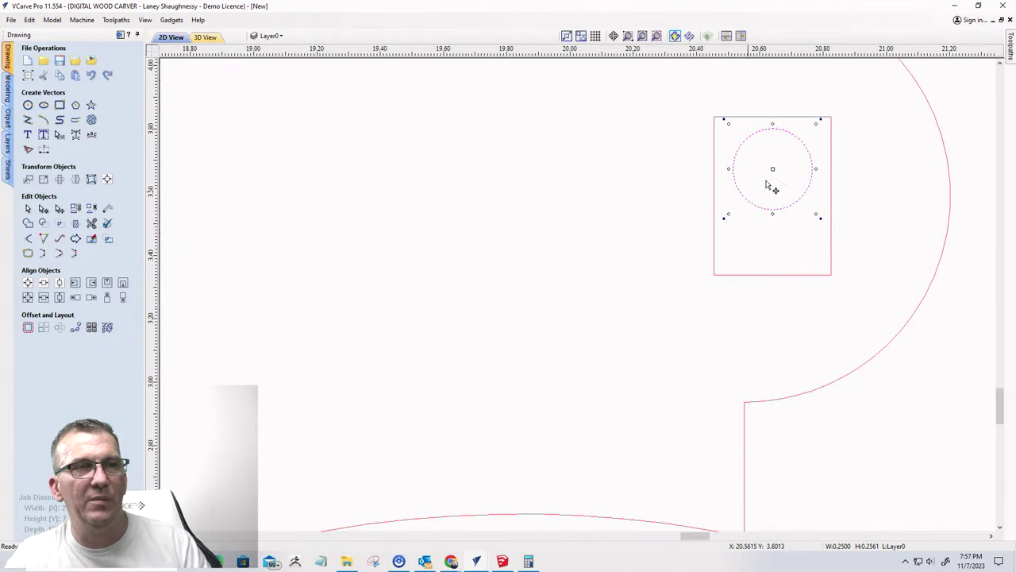
{"action": "left_click_drag", "start_coordinate": [776, 172], "coordinate": [647, 169]}
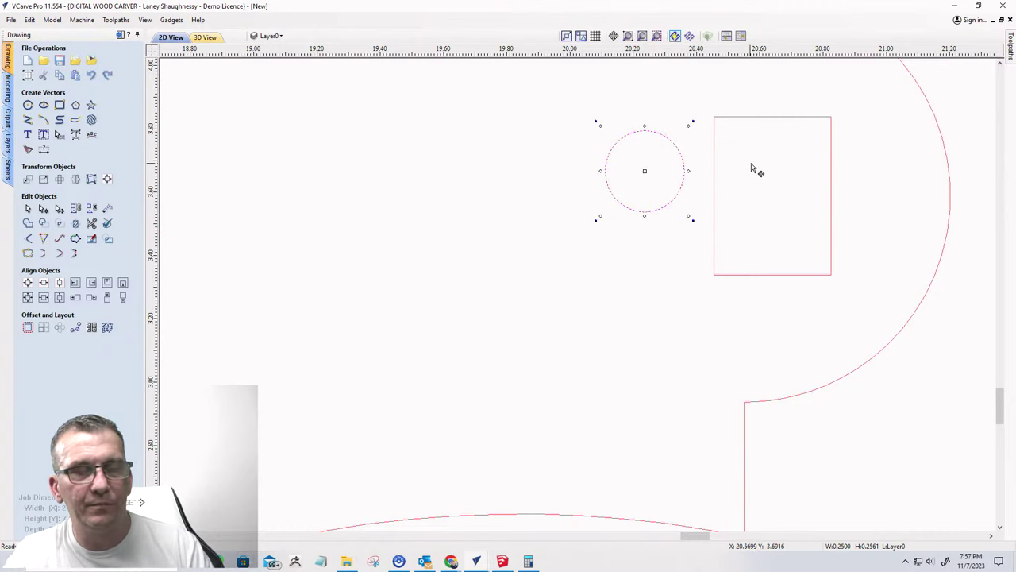
{"action": "left_click", "coordinate": [768, 117]}
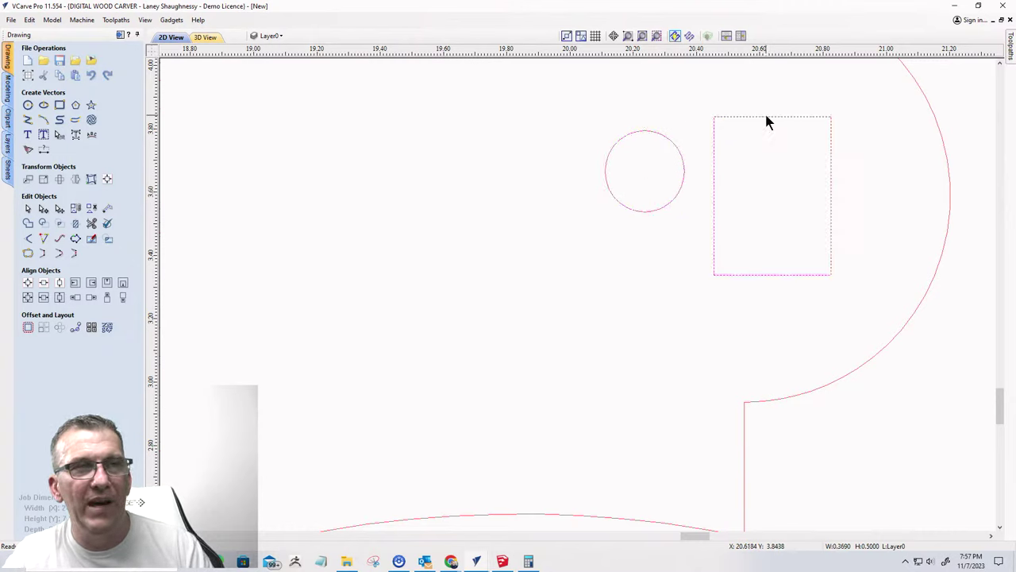
{"action": "left_click", "coordinate": [682, 161]}
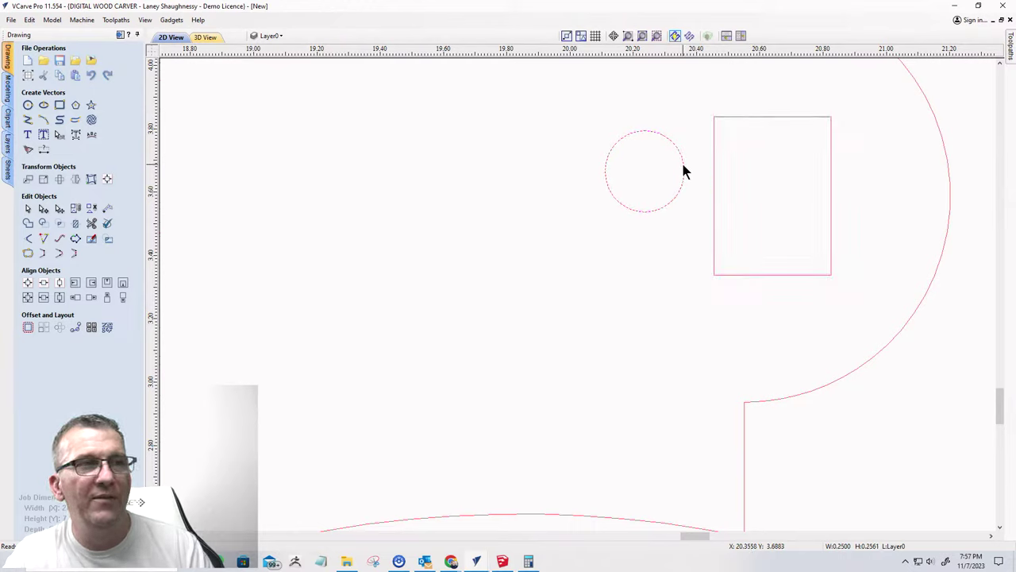
{"action": "left_click", "coordinate": [684, 176]}
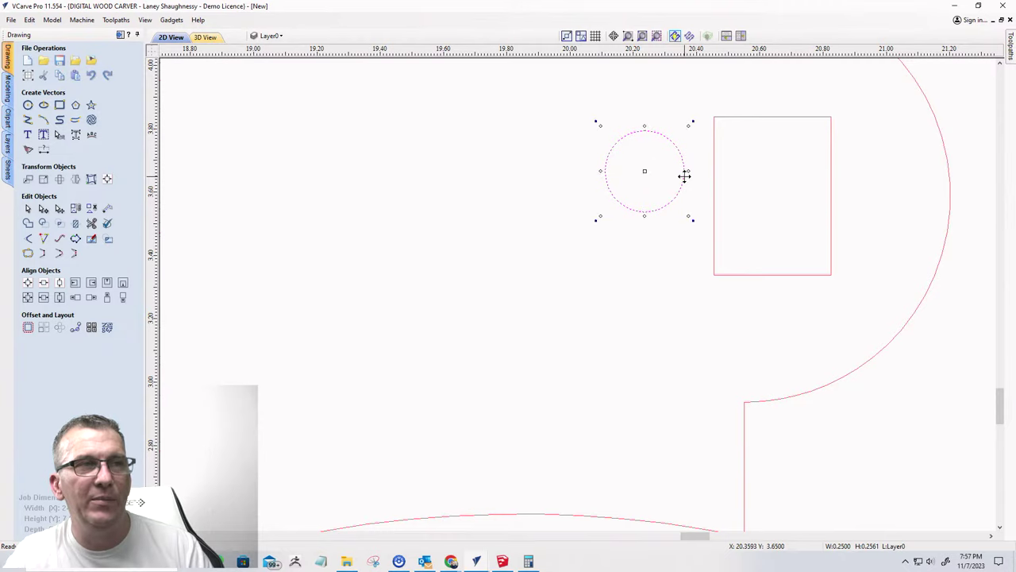
{"action": "left_click_drag", "start_coordinate": [647, 168], "coordinate": [761, 173]}
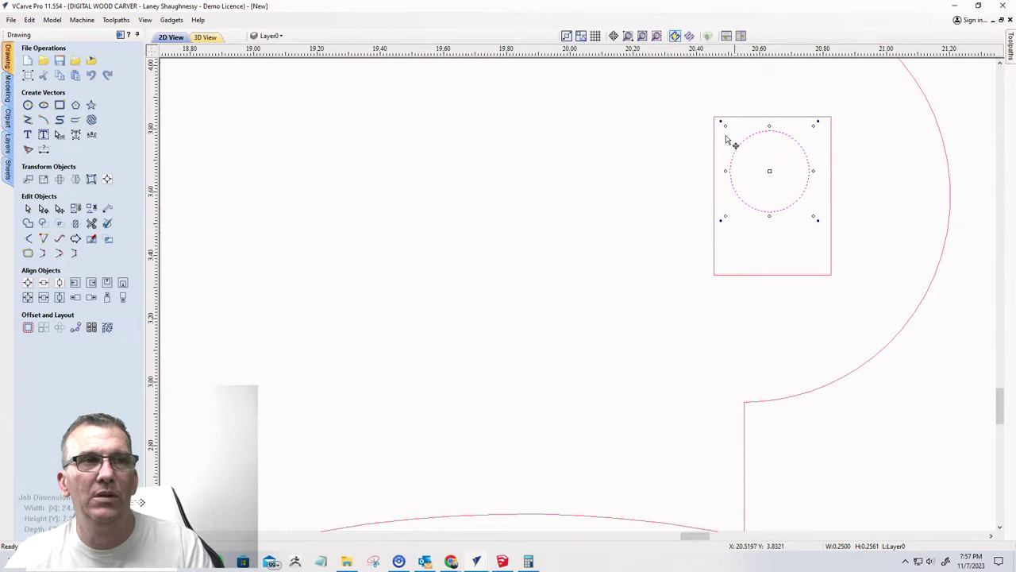
{"action": "scroll", "coordinate": [829, 221], "scroll_direction": "down", "scroll_amount": 5}
{"action": "scroll", "coordinate": [830, 226], "scroll_direction": "down", "scroll_amount": 3}
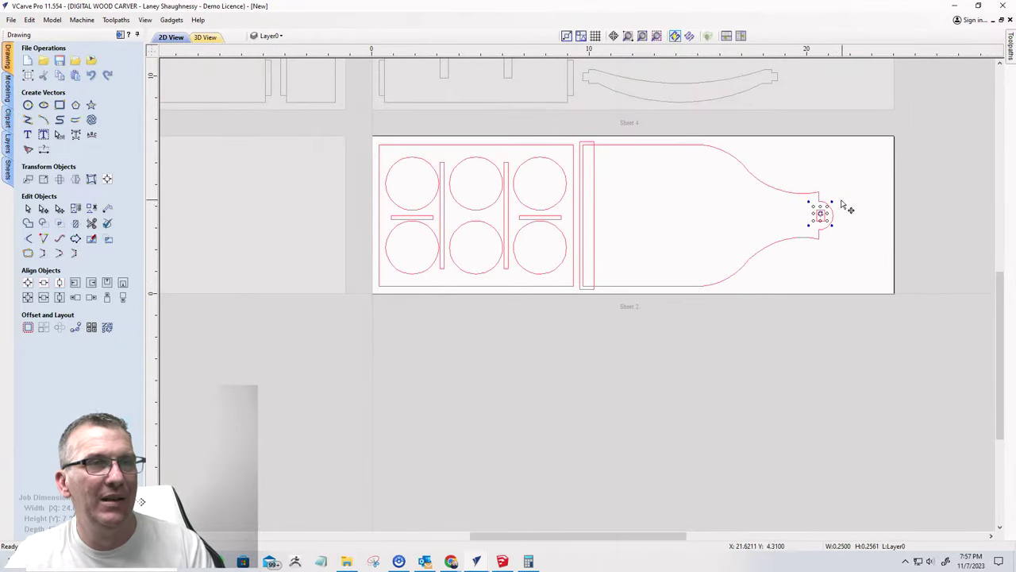
- Place the small circle in the bottle board's upper right
{"action": "left_click", "coordinate": [854, 168]}
{"action": "left_click", "coordinate": [854, 168]}
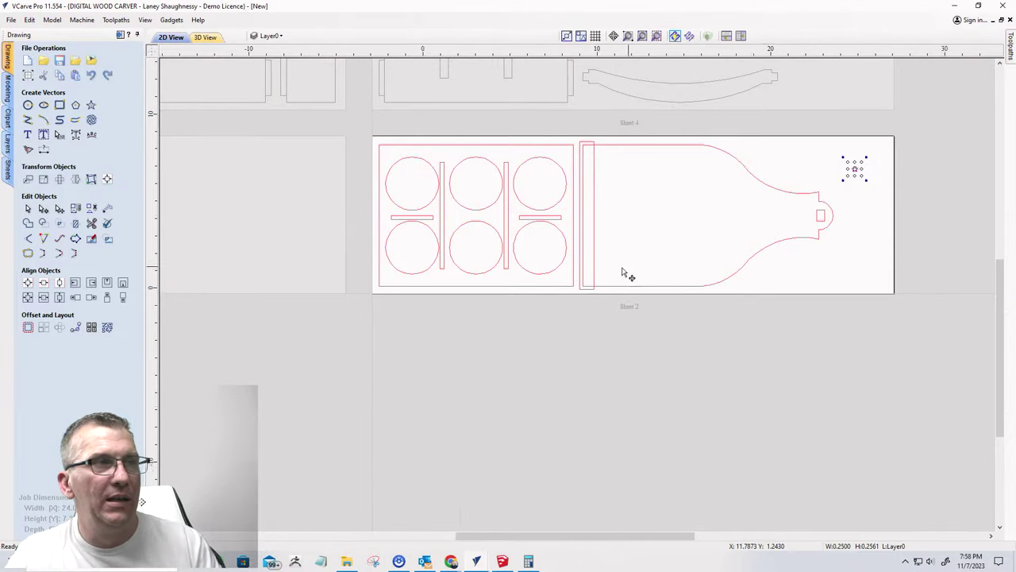
{"action": "scroll", "coordinate": [517, 229], "scroll_direction": "down", "scroll_amount": 2}
{"action": "scroll", "coordinate": [517, 261], "scroll_direction": "up", "scroll_amount": 6}
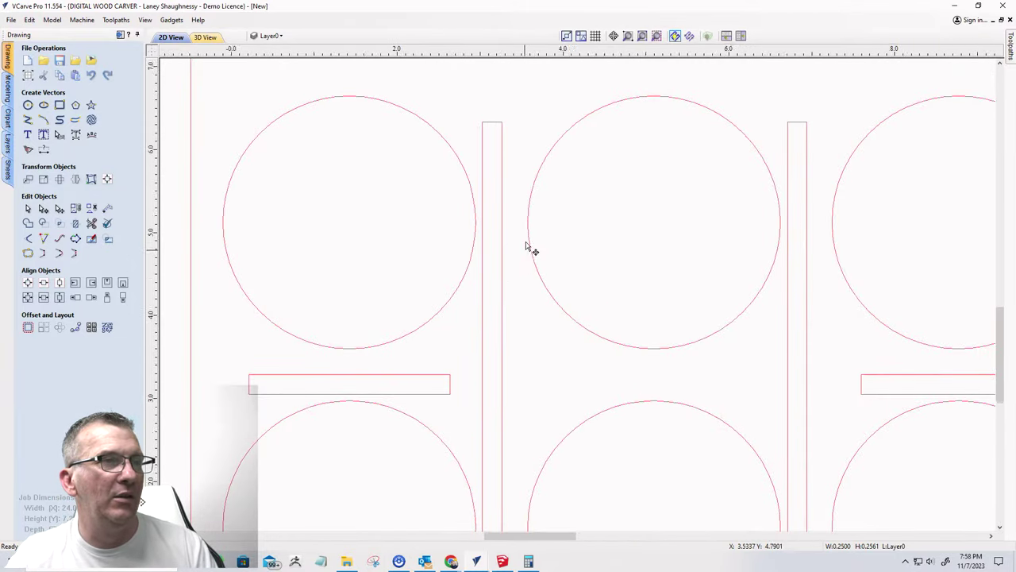
{"action": "scroll", "coordinate": [529, 249], "scroll_direction": "down", "scroll_amount": 3}
{"action": "scroll", "coordinate": [522, 256], "scroll_direction": "up", "scroll_amount": 1}
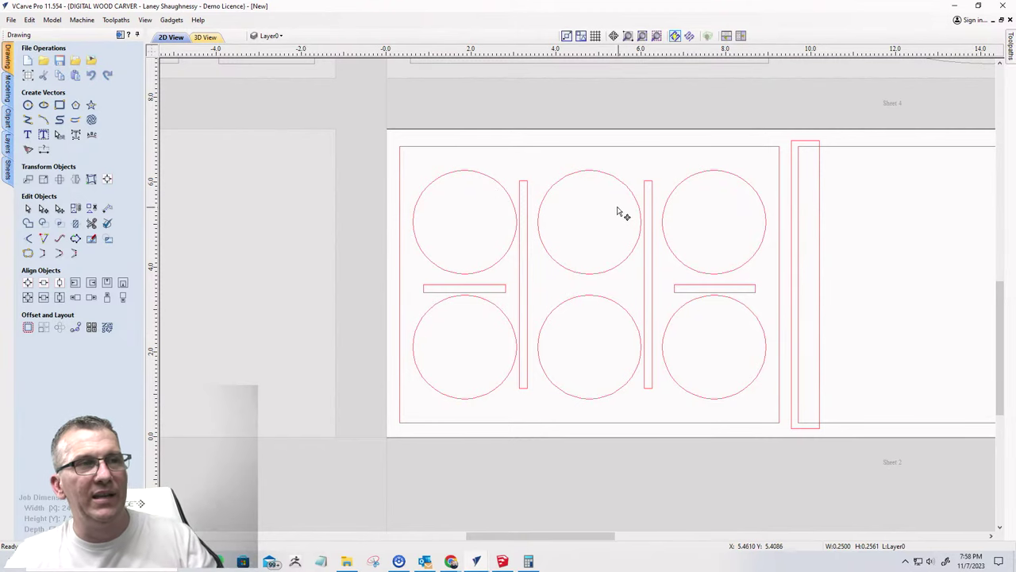
- Ungroup the six-circle board group onto the groups layer
{"action": "left_click", "coordinate": [648, 258]}
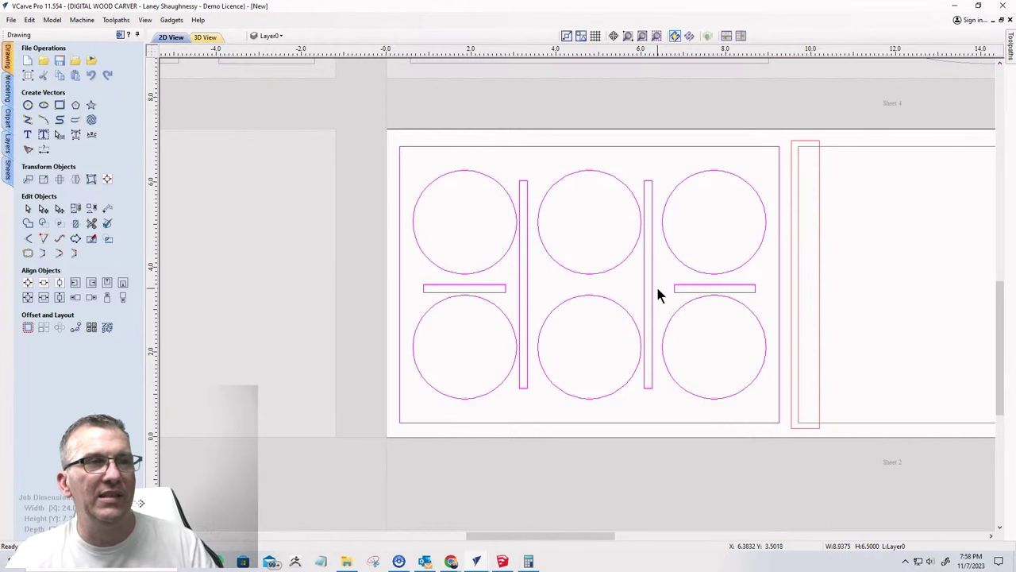
{"action": "scroll", "coordinate": [649, 189], "scroll_direction": "up", "scroll_amount": 4}
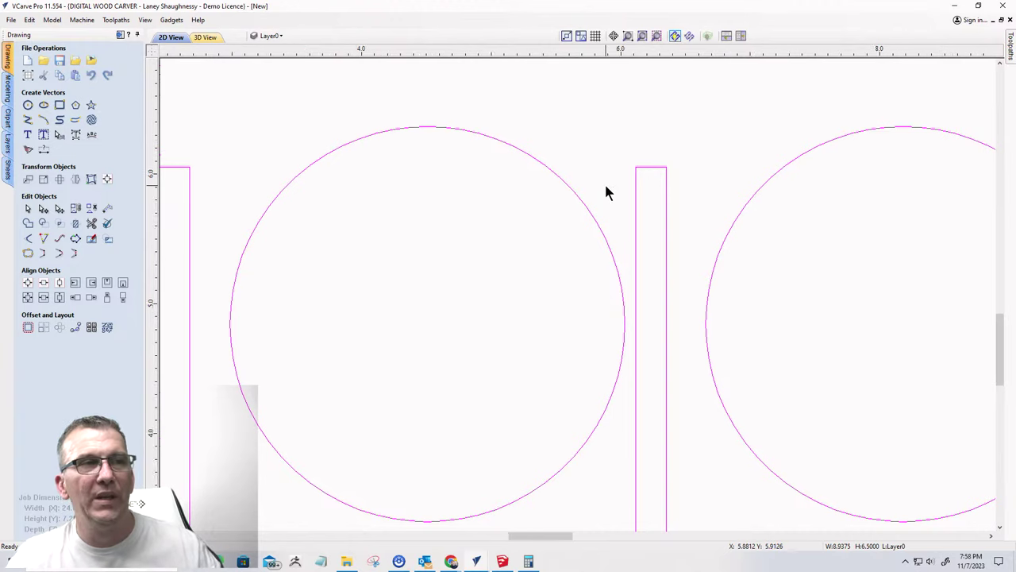
{"action": "scroll", "coordinate": [604, 186], "scroll_direction": "down", "scroll_amount": 5}
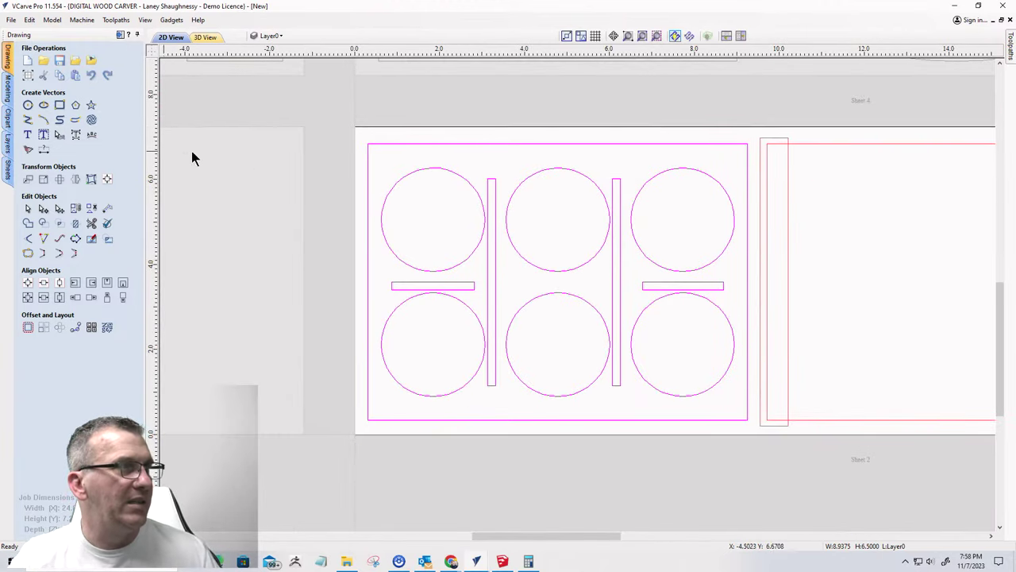
{"action": "right_click", "coordinate": [487, 230]}
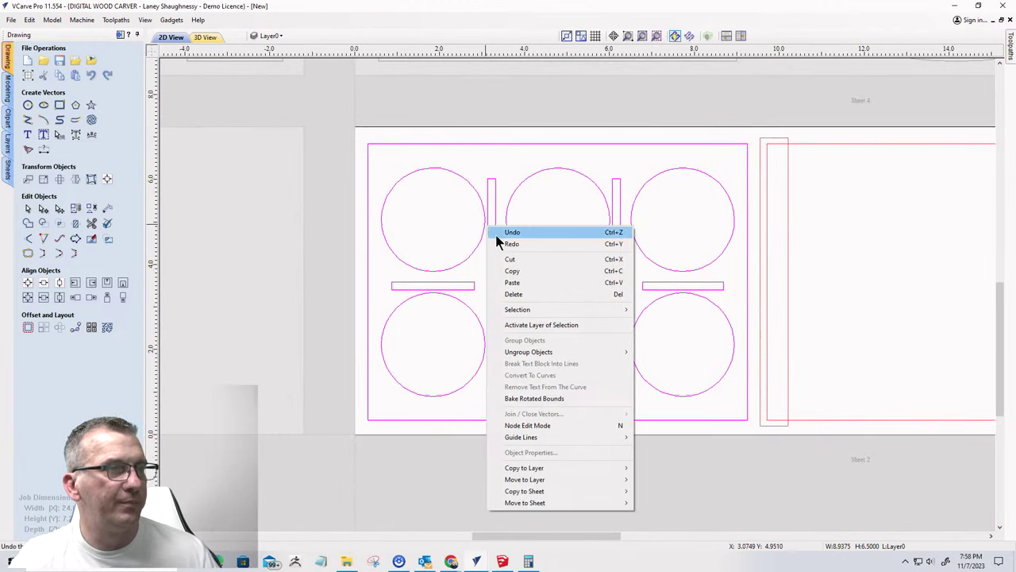
{"action": "mouse_move", "coordinate": [508, 357]}
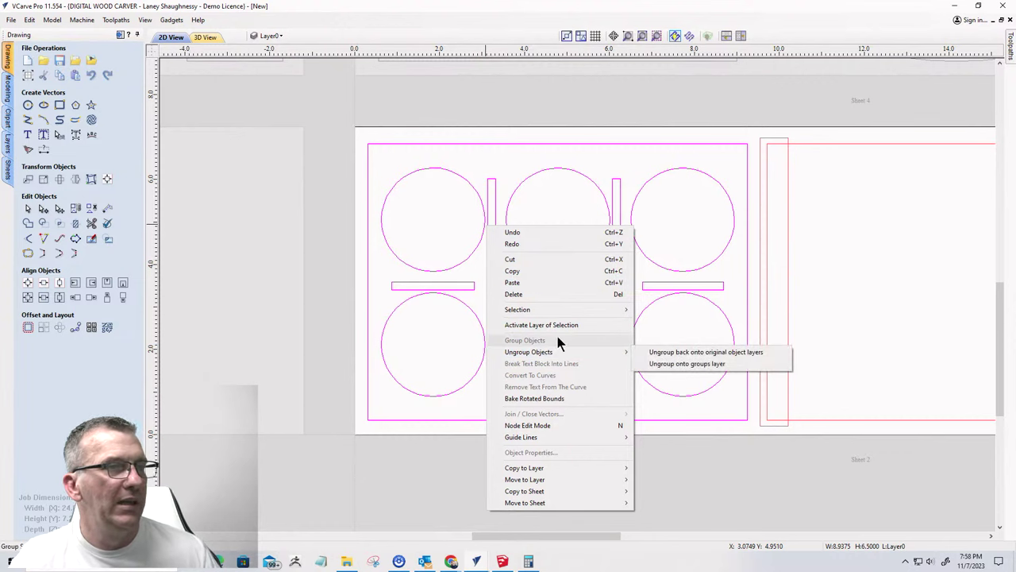
{"action": "left_click", "coordinate": [647, 363]}
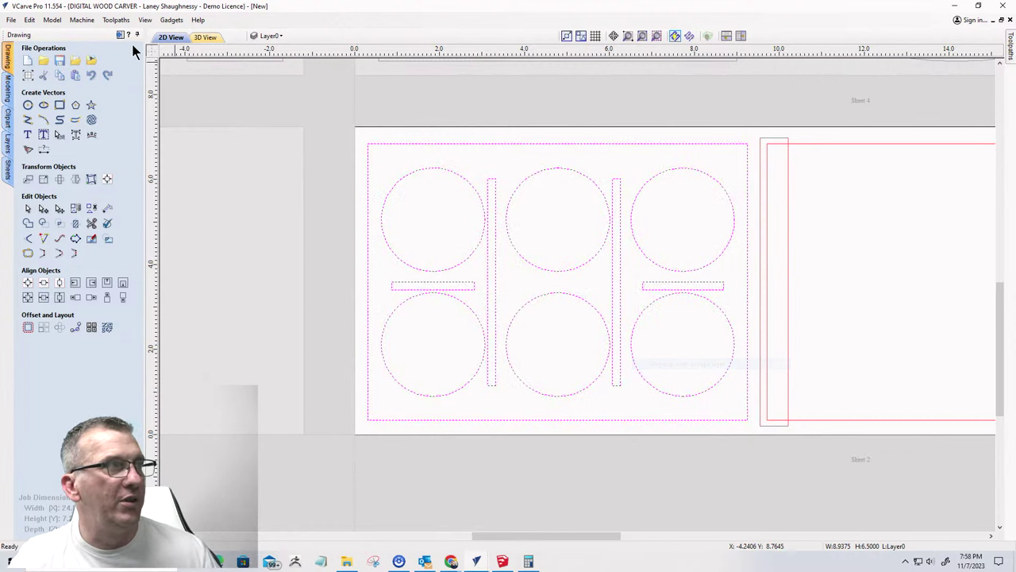
{"action": "left_click", "coordinate": [120, 35]}
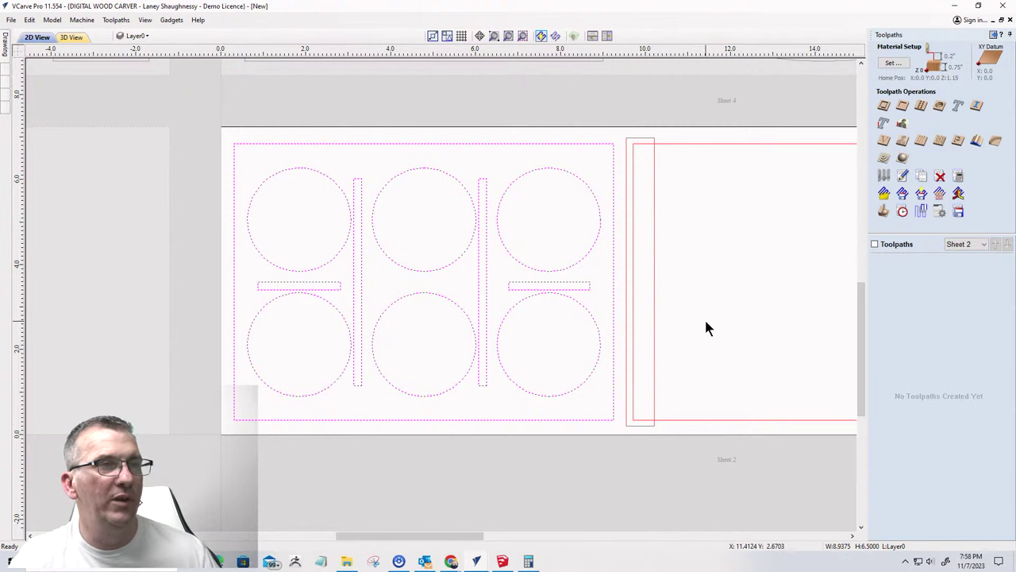
{"action": "scroll", "coordinate": [638, 320], "scroll_direction": "down", "scroll_amount": 2}
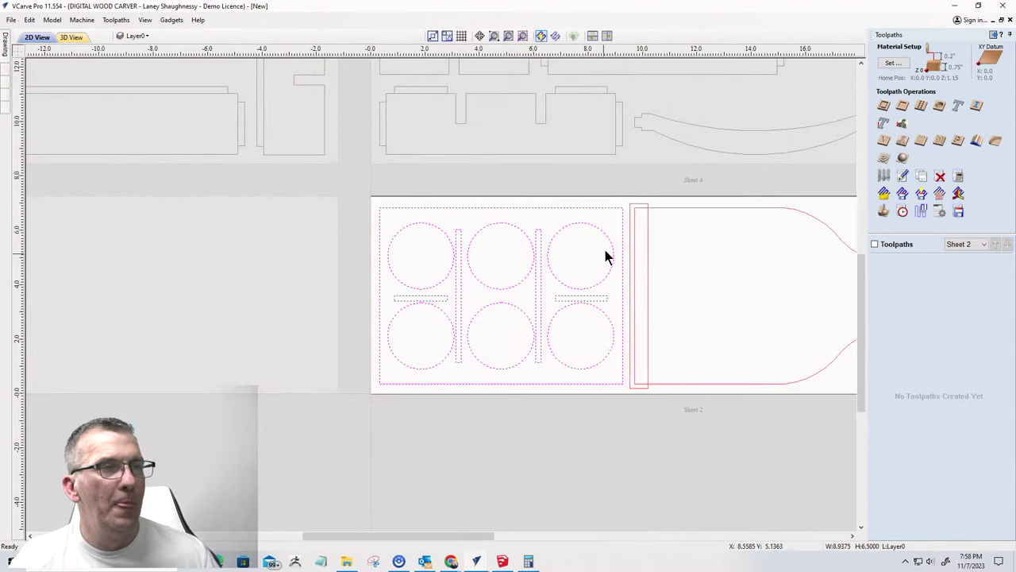
{"action": "left_click", "coordinate": [992, 34]}
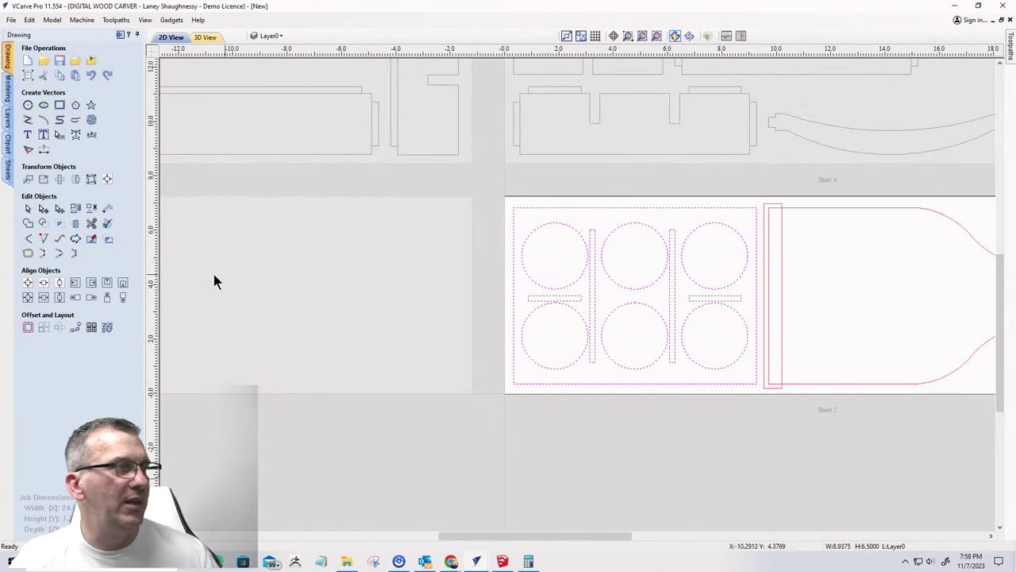
{"action": "left_click", "coordinate": [27, 240]}
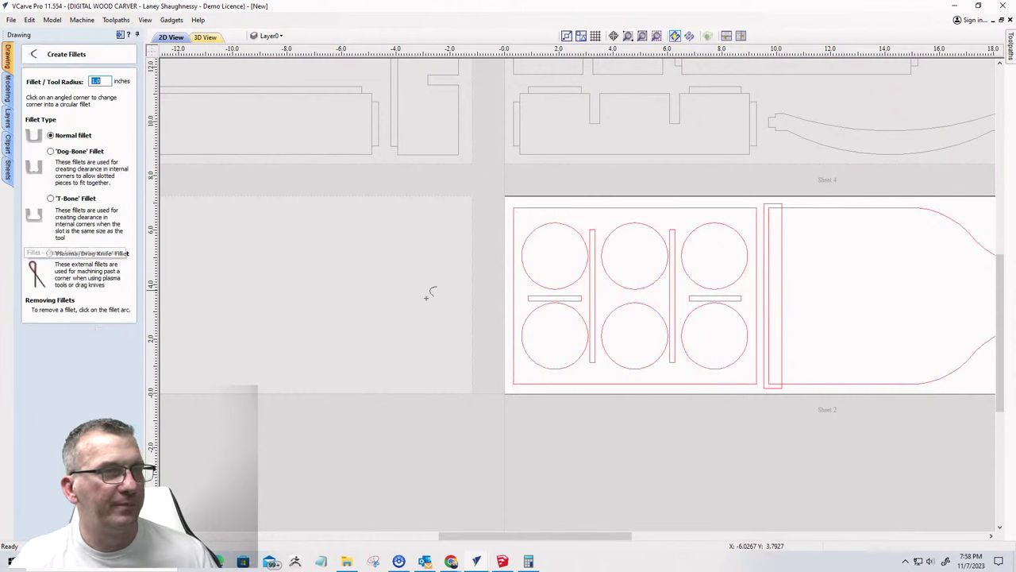
{"action": "scroll", "coordinate": [600, 243], "scroll_direction": "up", "scroll_amount": 8}
{"action": "scroll", "coordinate": [607, 245], "scroll_direction": "up", "scroll_amount": 3}
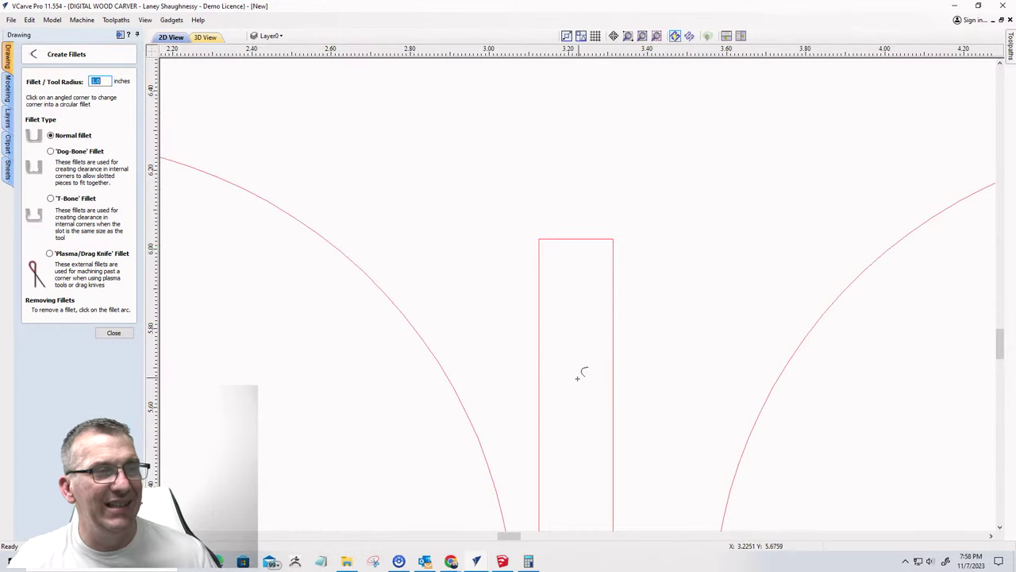
{"action": "scroll", "coordinate": [601, 261], "scroll_direction": "down", "scroll_amount": 10}
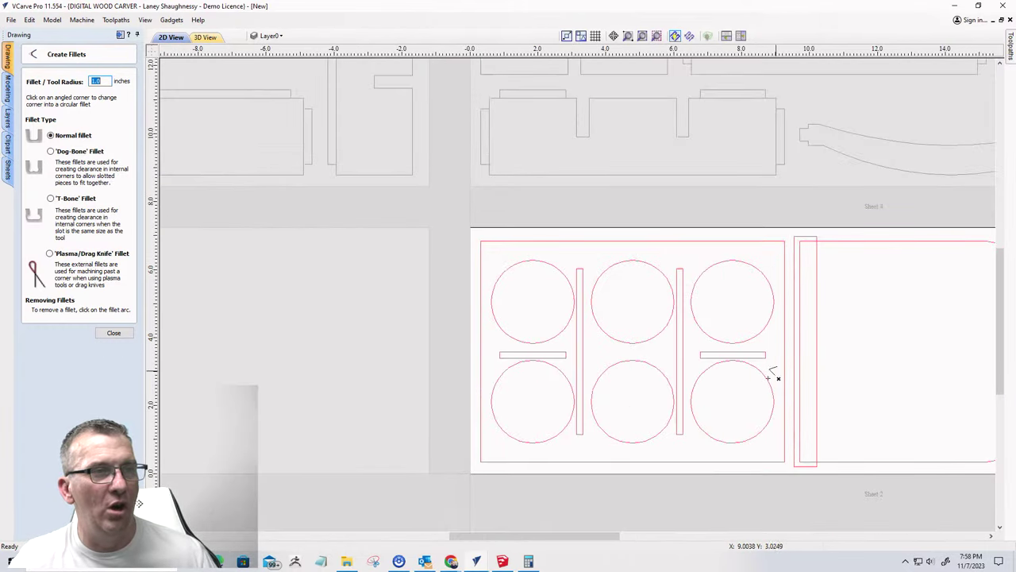
{"action": "scroll", "coordinate": [540, 295], "scroll_direction": "down", "scroll_amount": 1}
{"action": "scroll", "coordinate": [537, 295], "scroll_direction": "down", "scroll_amount": 2}
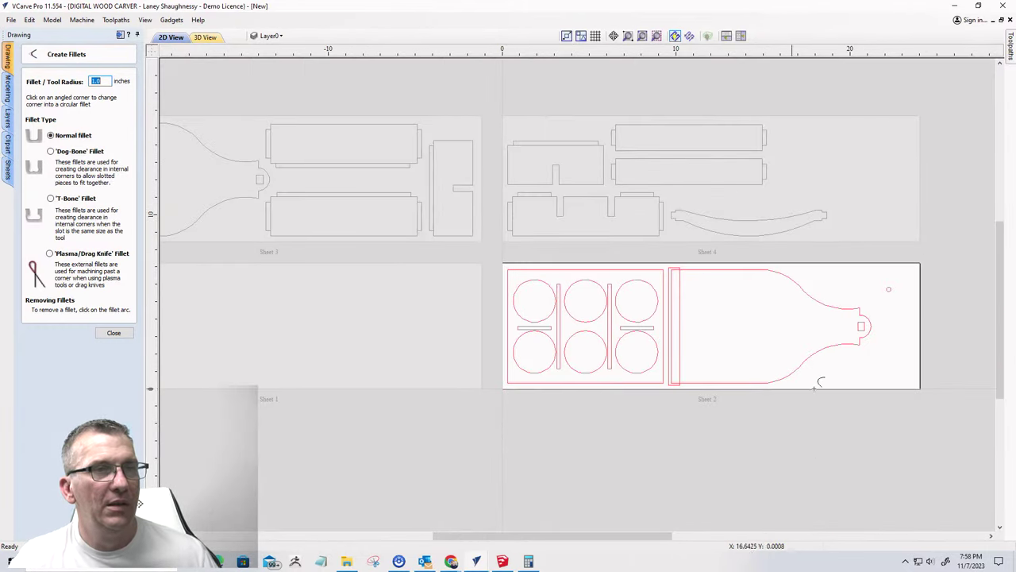
{"action": "scroll", "coordinate": [865, 321], "scroll_direction": "up", "scroll_amount": 5}
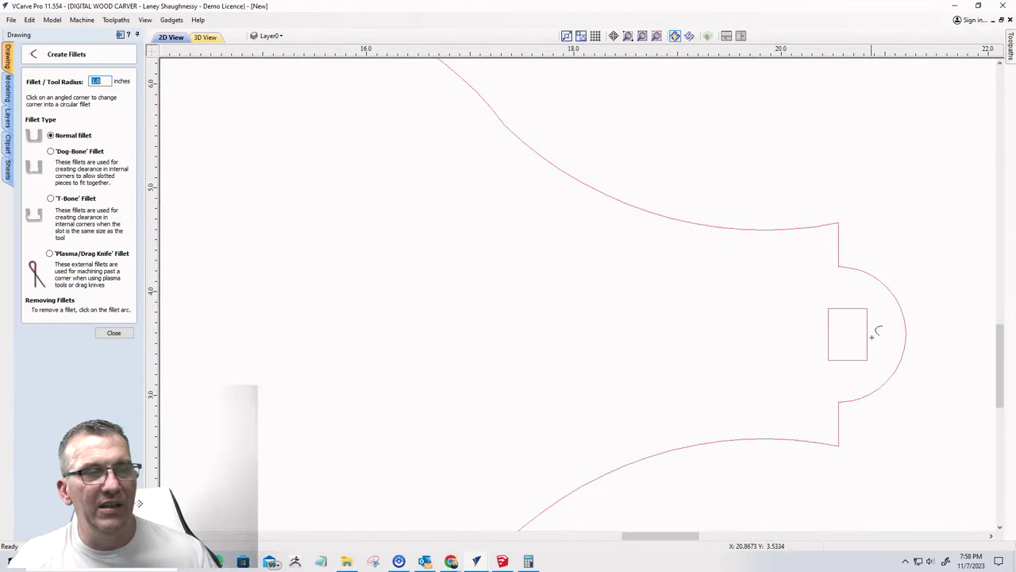
{"action": "scroll", "coordinate": [865, 322], "scroll_direction": "down", "scroll_amount": 6}
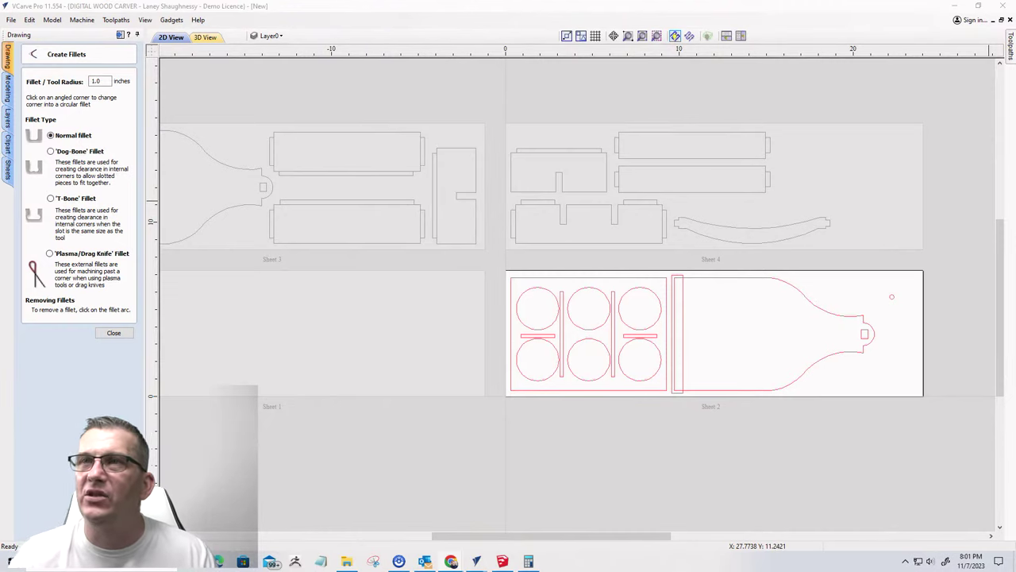
- Close the SiteStripe popup, review the SpeTool 1/8" up-cut bit in Chrome, then minimize it
{"action": "left_click_drag", "start_coordinate": [1015, 72], "coordinate": [635, 70]}
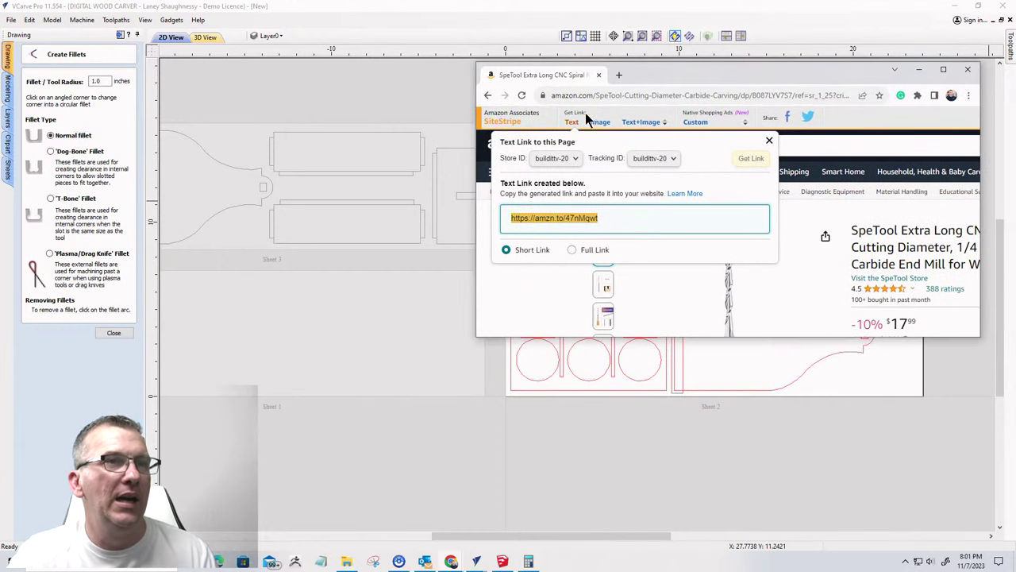
{"action": "left_click", "coordinate": [769, 141]}
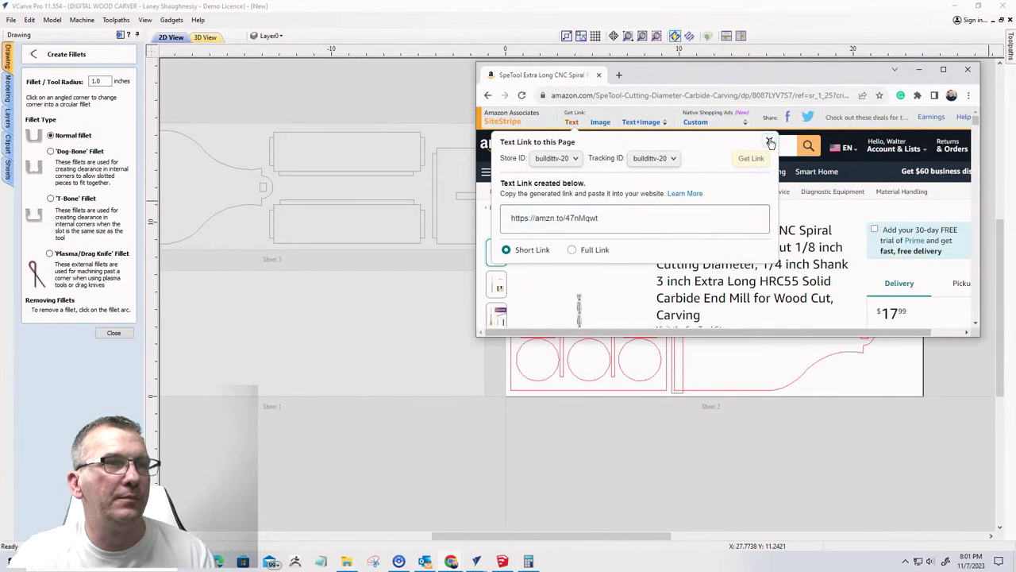
{"action": "left_click", "coordinate": [769, 142]}
{"action": "left_click_drag", "start_coordinate": [670, 65], "coordinate": [436, 36]}
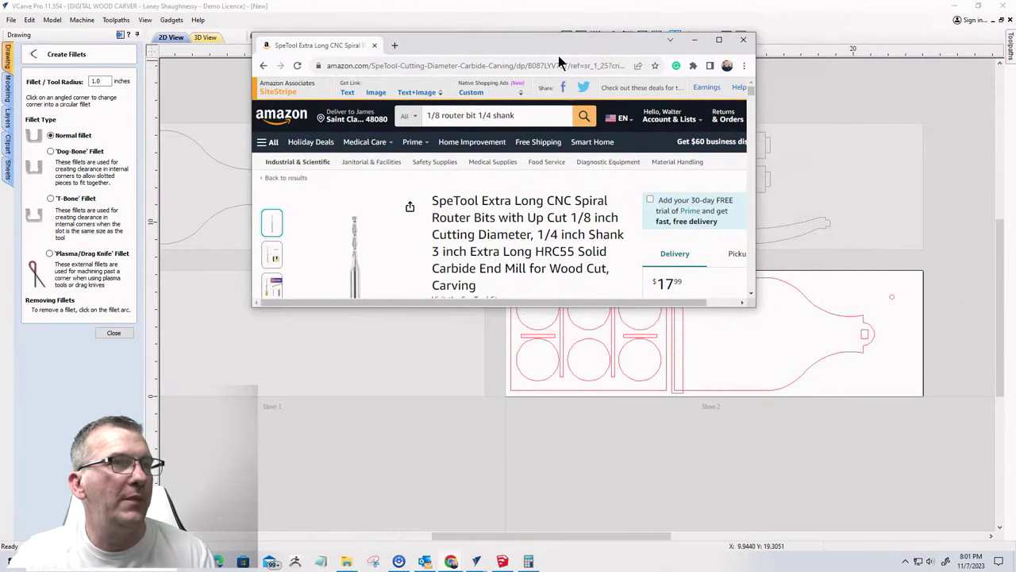
{"action": "left_click", "coordinate": [717, 44]}
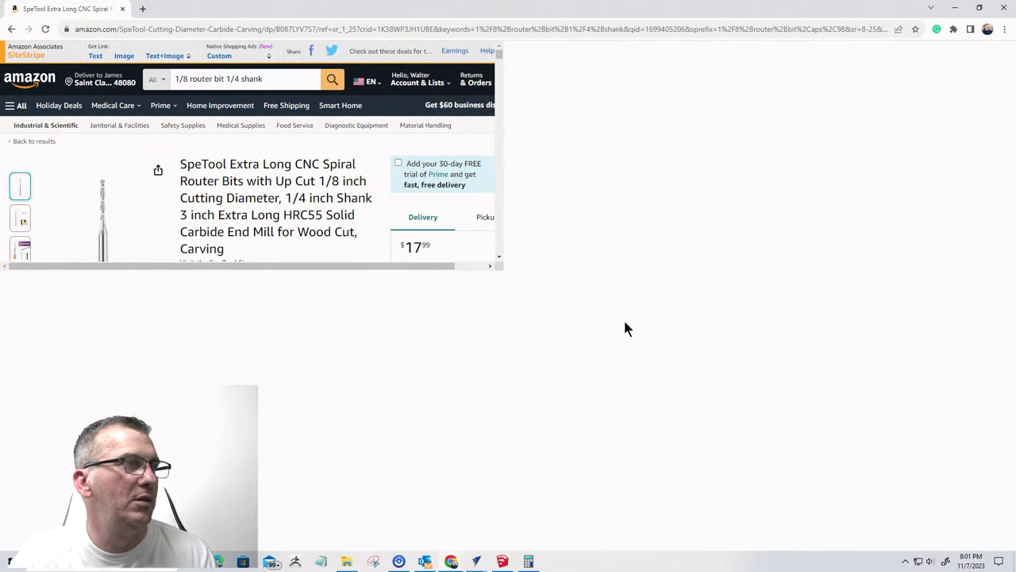
{"action": "mouse_move", "coordinate": [223, 187]}
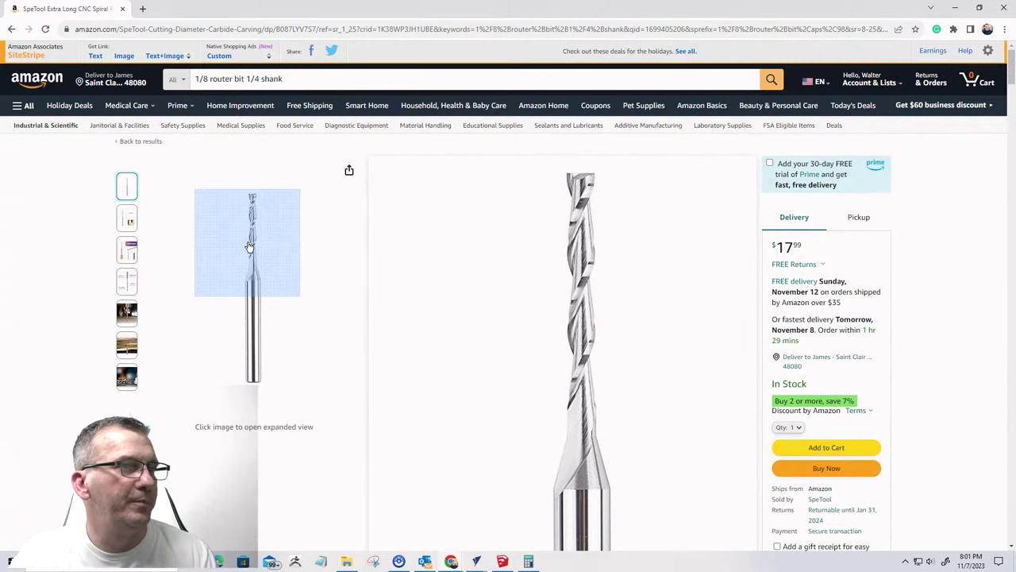
{"action": "mouse_move", "coordinate": [125, 221]}
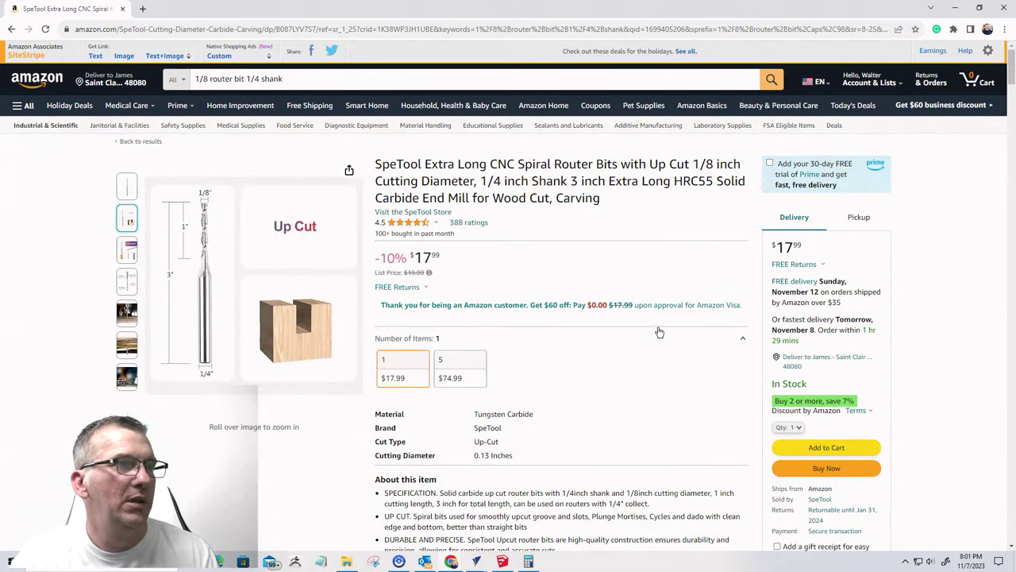
{"action": "left_click", "coordinate": [956, 9]}
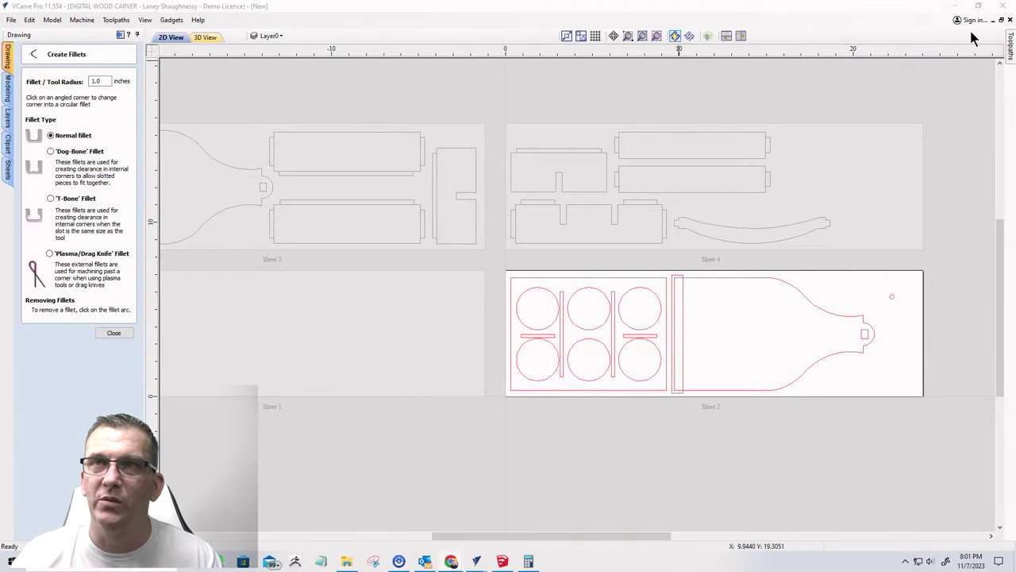
- Close Create Fillets and select all six bottle circles on Sheet 2
{"action": "left_click", "coordinate": [116, 333]}
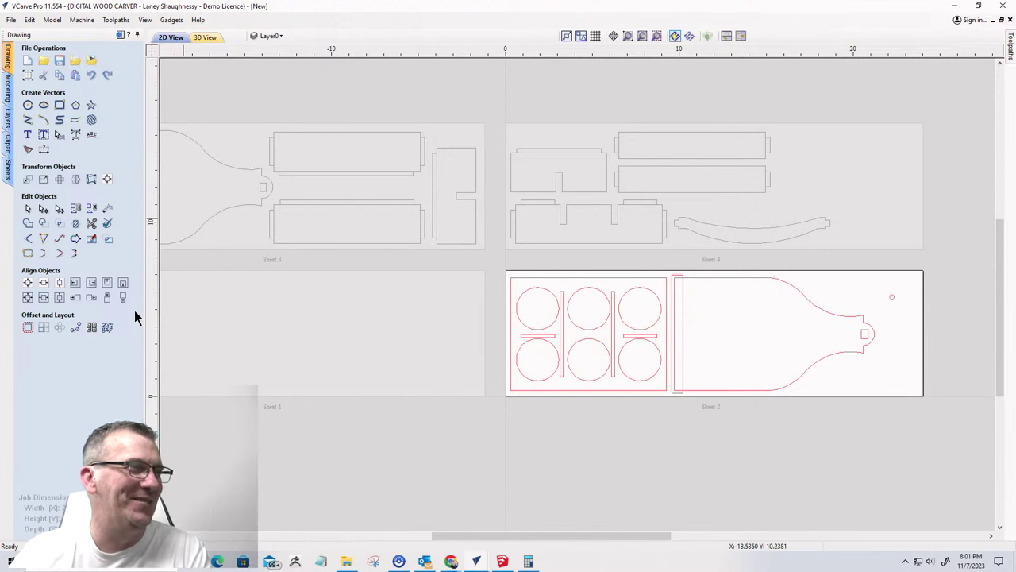
{"action": "scroll", "coordinate": [709, 337], "scroll_direction": "up", "scroll_amount": 3}
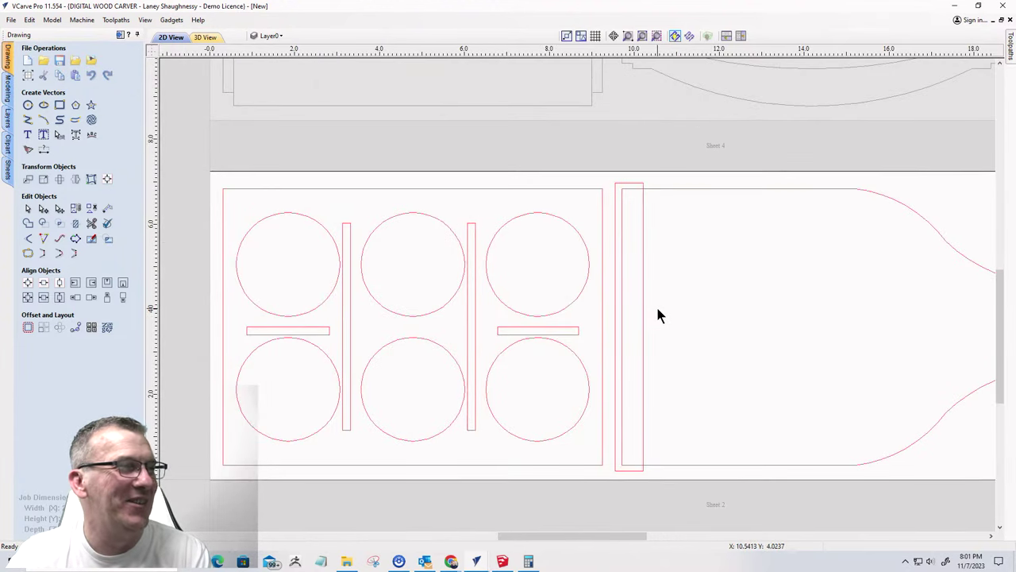
{"action": "left_click", "coordinate": [325, 228]}
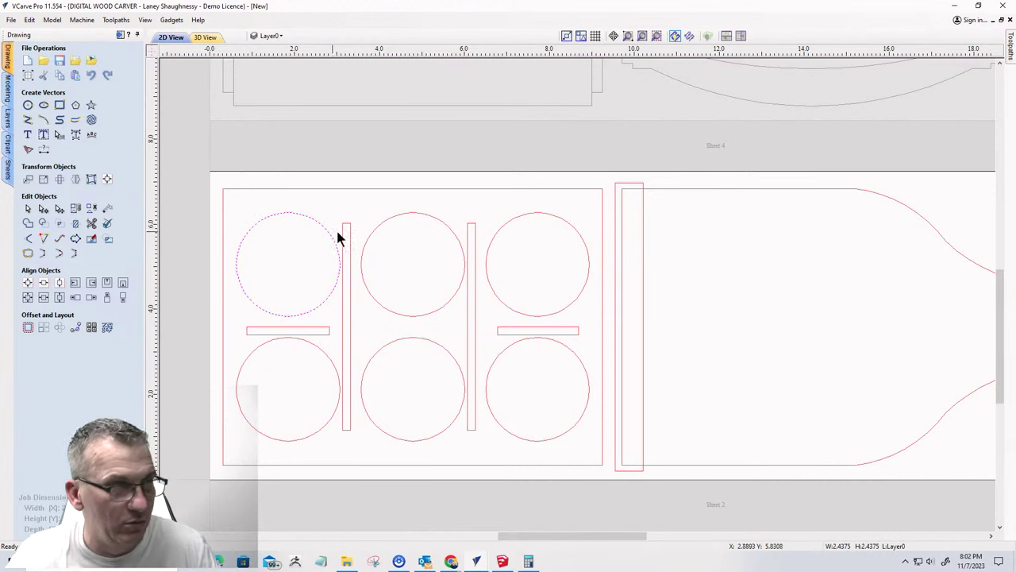
{"action": "left_click", "coordinate": [401, 212], "text": "shift"}
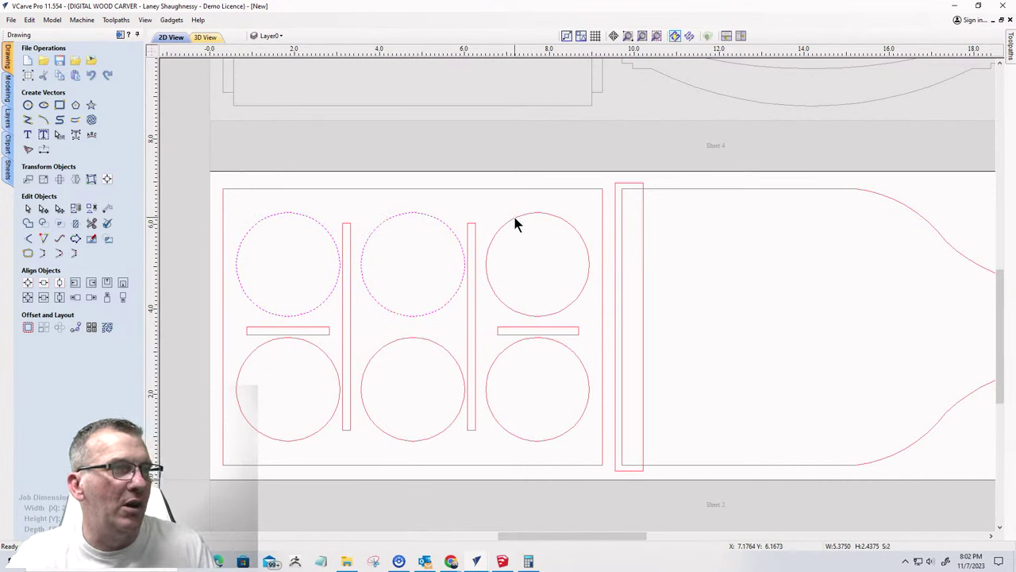
{"action": "left_click", "coordinate": [514, 218], "text": "shift"}
{"action": "left_click", "coordinate": [514, 342], "text": "shift"}
{"action": "left_click", "coordinate": [422, 339], "text": "shift"}
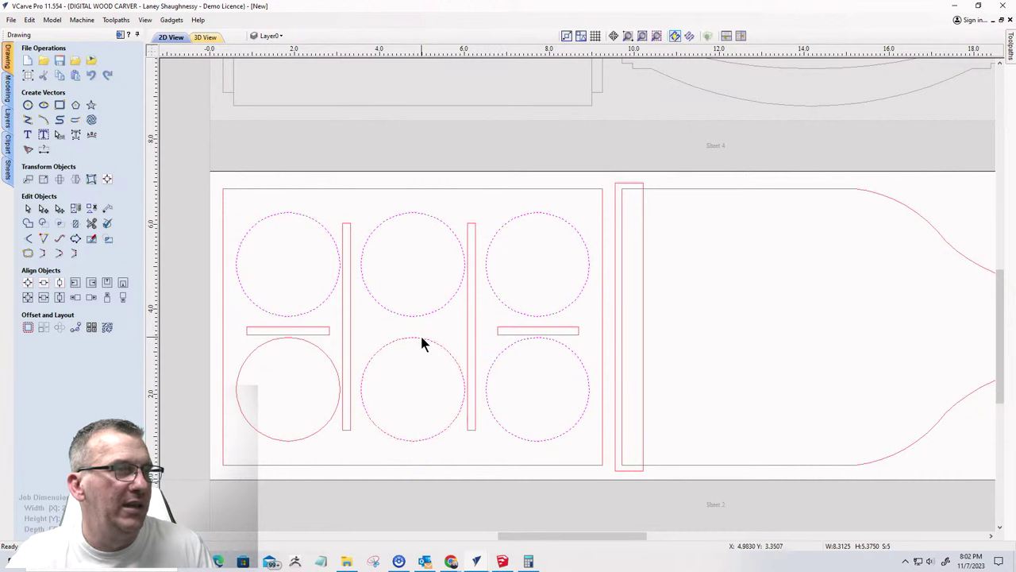
{"action": "left_click", "coordinate": [312, 344], "text": "shift"}
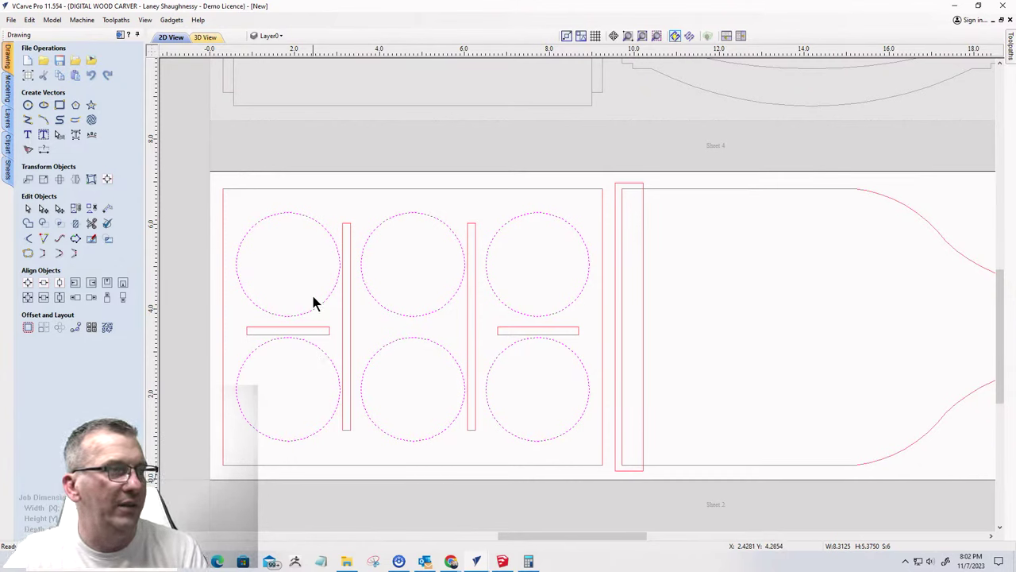
- Start a pocket toolpath with 0.125 inch cut depth, using the 0.125 inch End Mill from the Tool Database
{"action": "left_click", "coordinate": [119, 35]}
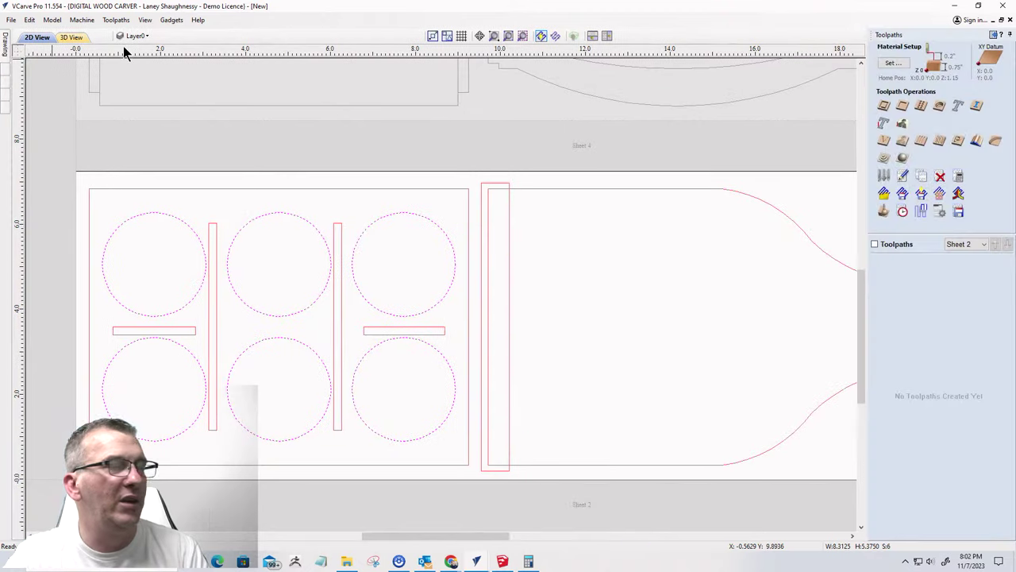
{"action": "left_click", "coordinate": [902, 105]}
{"action": "key", "text": "Tab"}
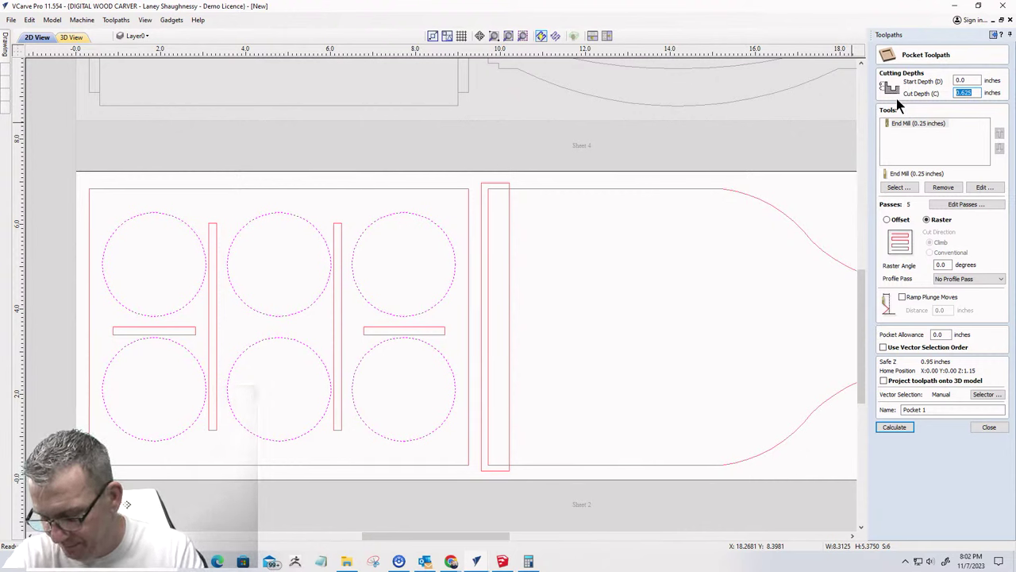
{"action": "type", "text": "0.12"}
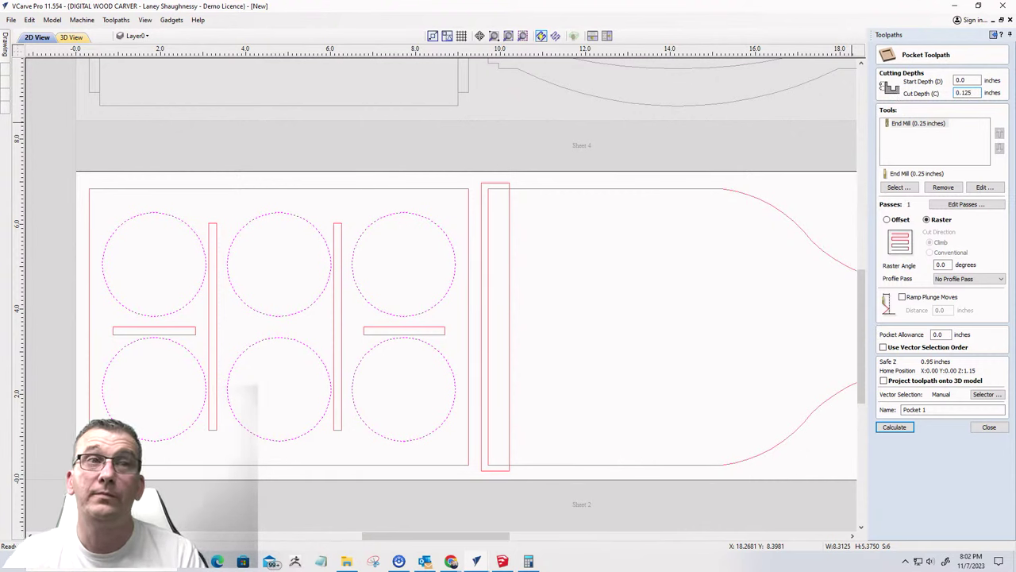
{"action": "left_click", "coordinate": [942, 187]}
{"action": "left_click", "coordinate": [899, 187]}
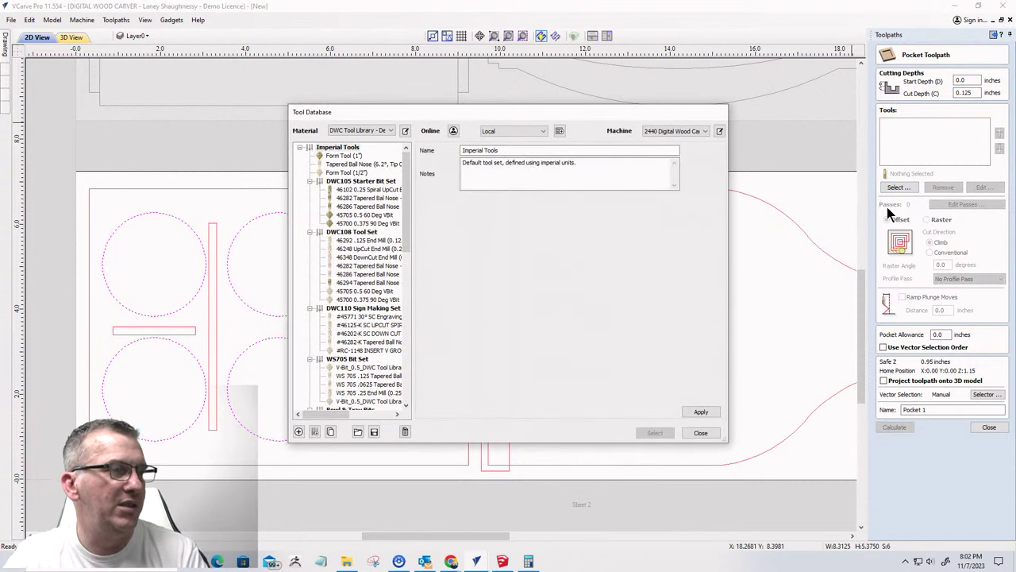
{"action": "scroll", "coordinate": [358, 381], "scroll_direction": "down", "scroll_amount": 5}
{"action": "scroll", "coordinate": [357, 378], "scroll_direction": "down", "scroll_amount": 5}
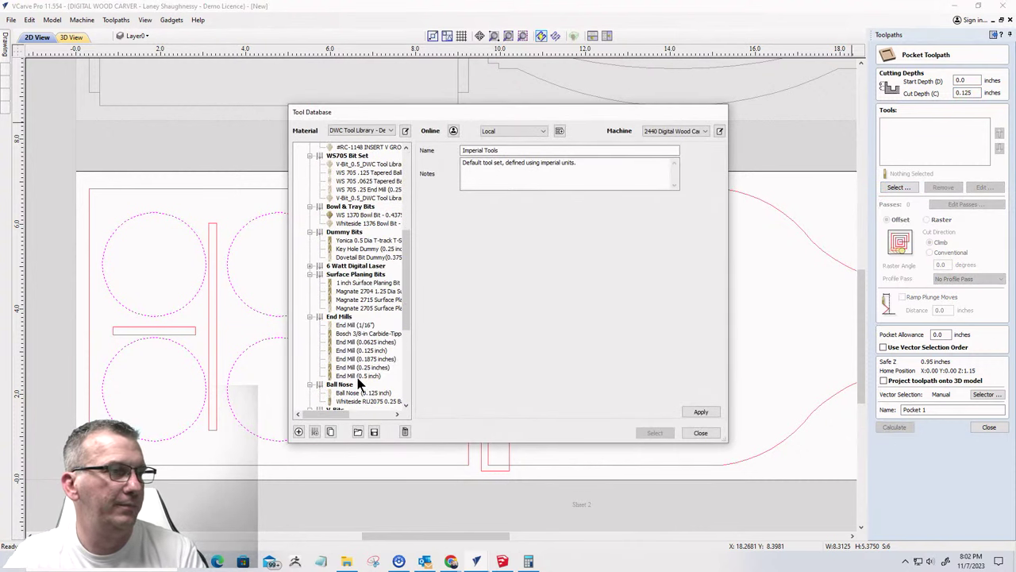
{"action": "left_click", "coordinate": [358, 327]}
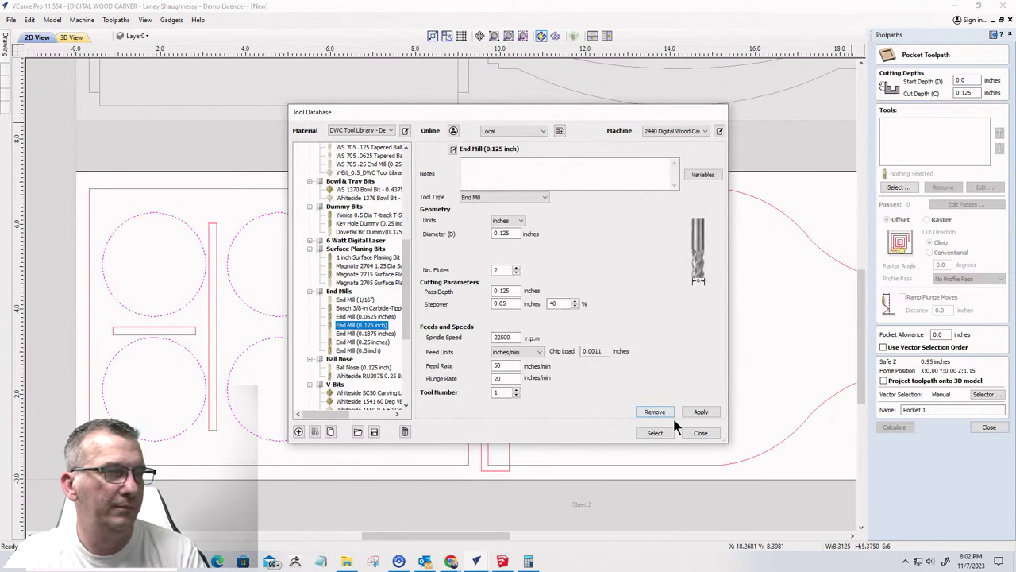
{"action": "left_click", "coordinate": [653, 432]}
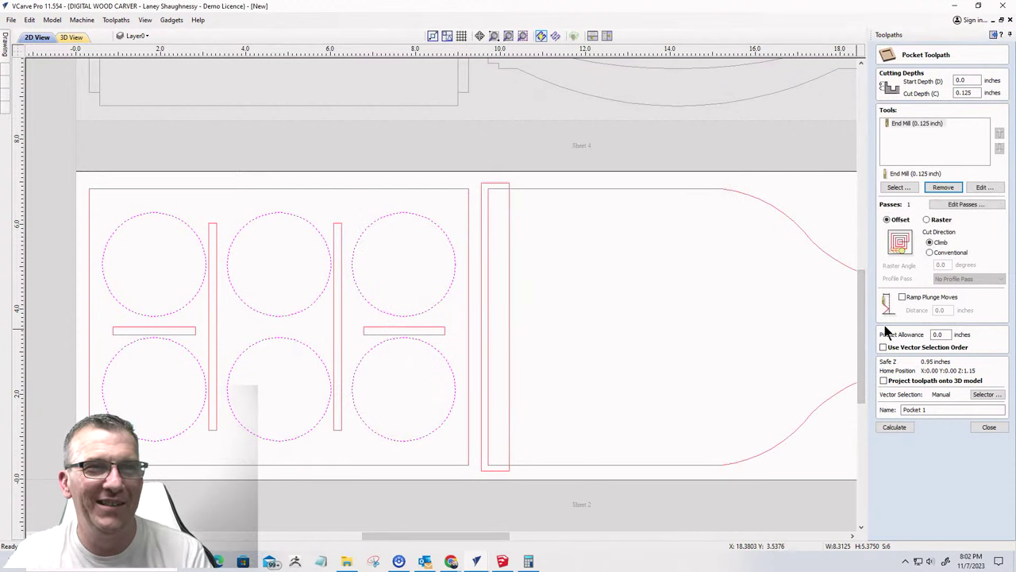
- Name the toolpath 'bottle pockets_0.125EM' and calculate it
{"action": "left_click_drag", "start_coordinate": [932, 410], "coordinate": [867, 409]}
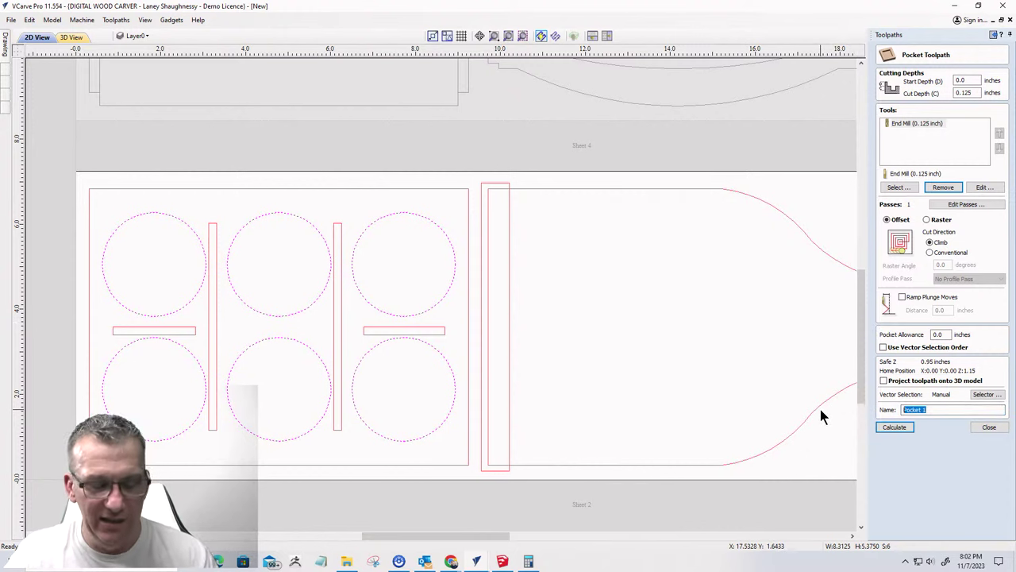
{"action": "type", "text": "bottle p"}
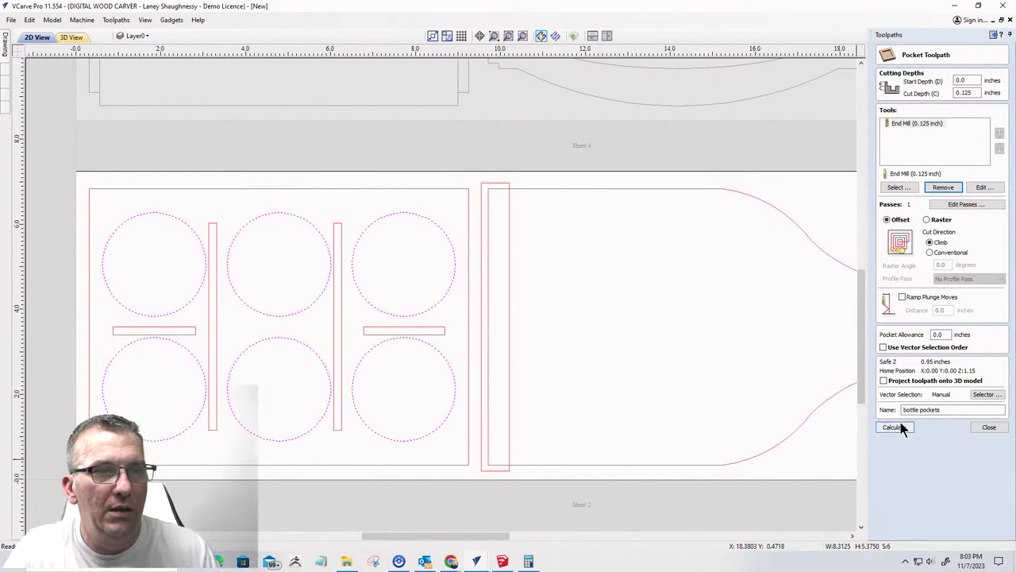
{"action": "type", "text": "_"}
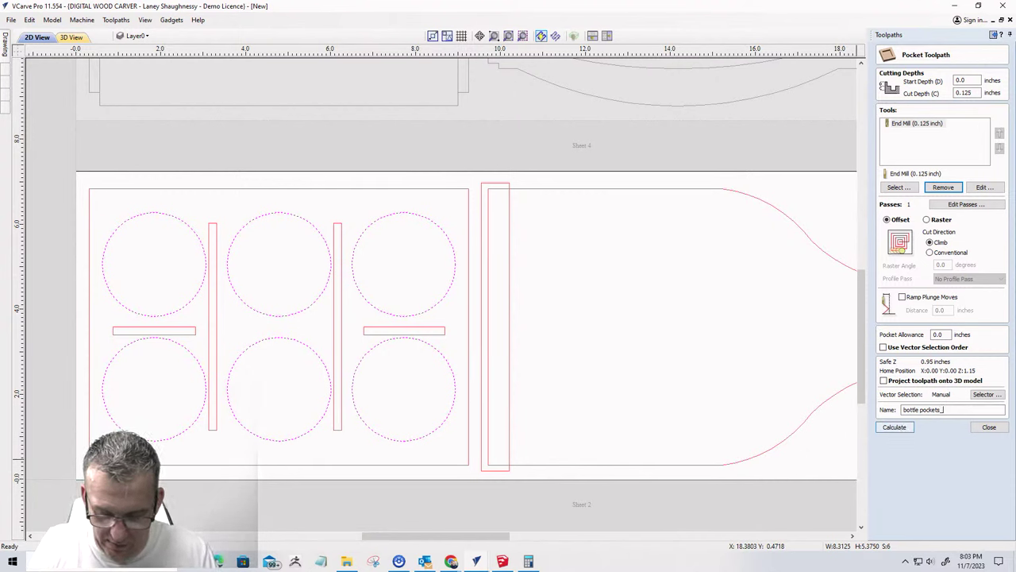
{"action": "type", "text": "125EM"}
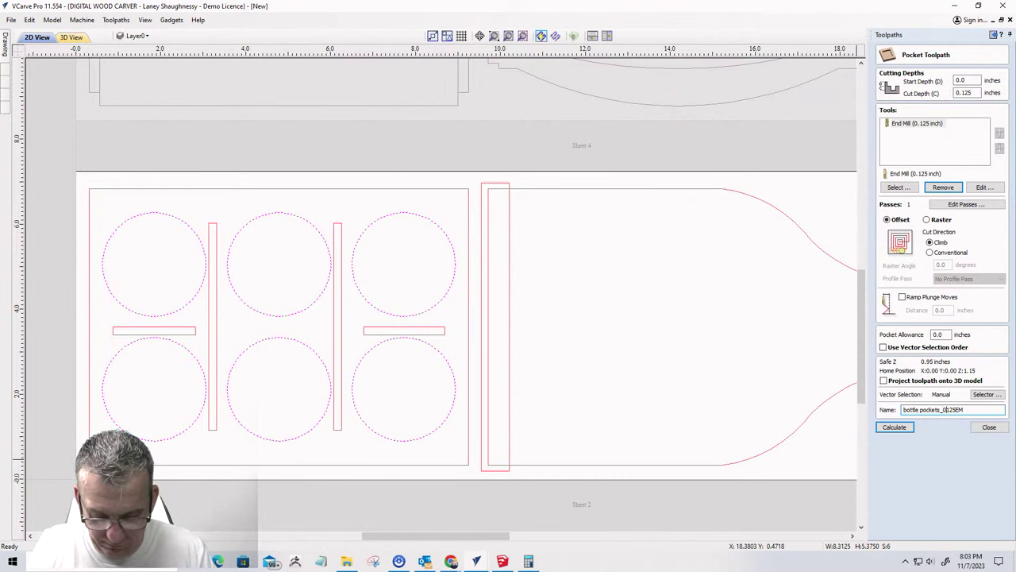
{"action": "type", "text": "."}
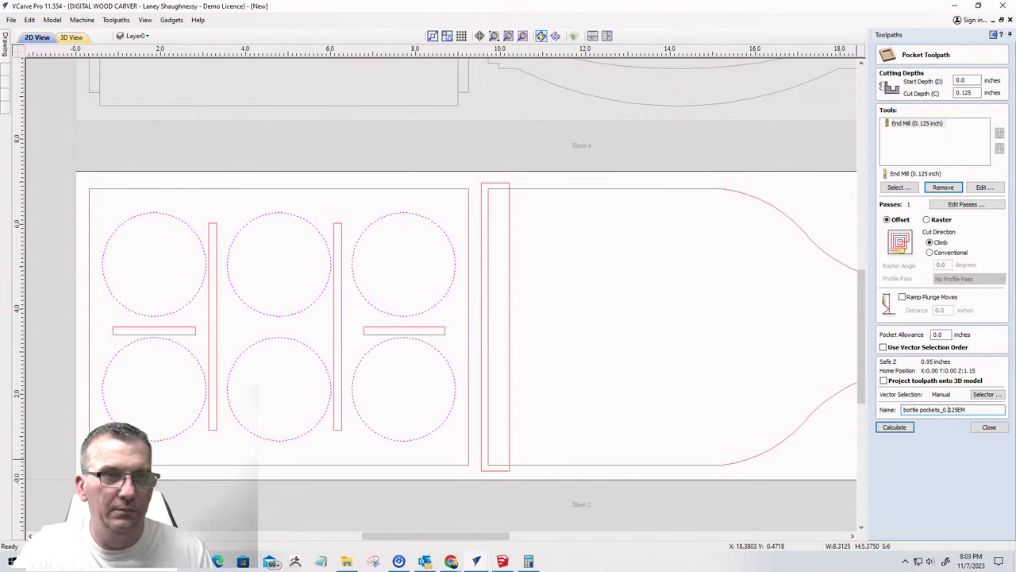
{"action": "left_click", "coordinate": [893, 427]}
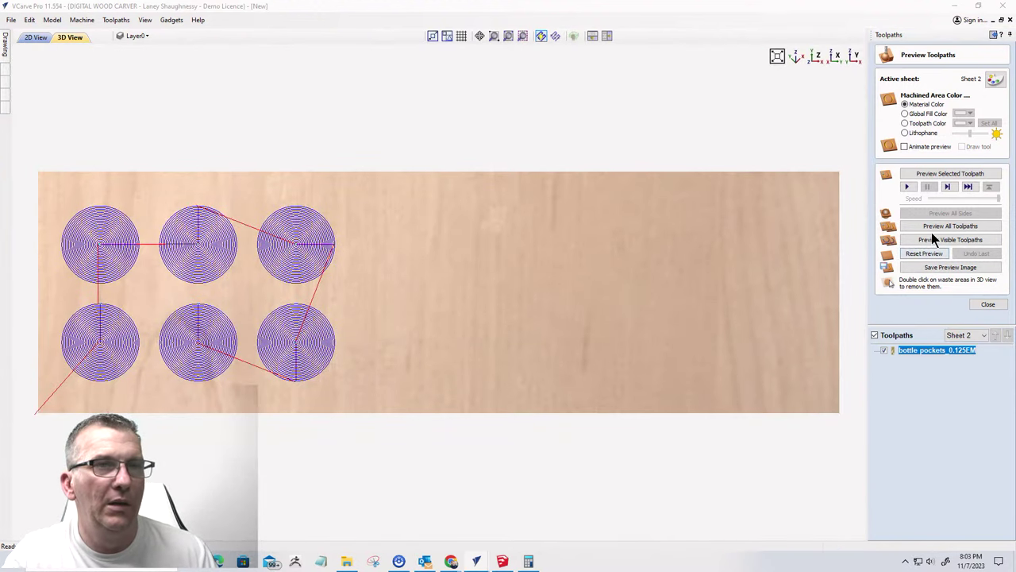
- Preview the pocket toolpaths in 3D, then return to the 2D sheet view
{"action": "left_click", "coordinate": [930, 238]}
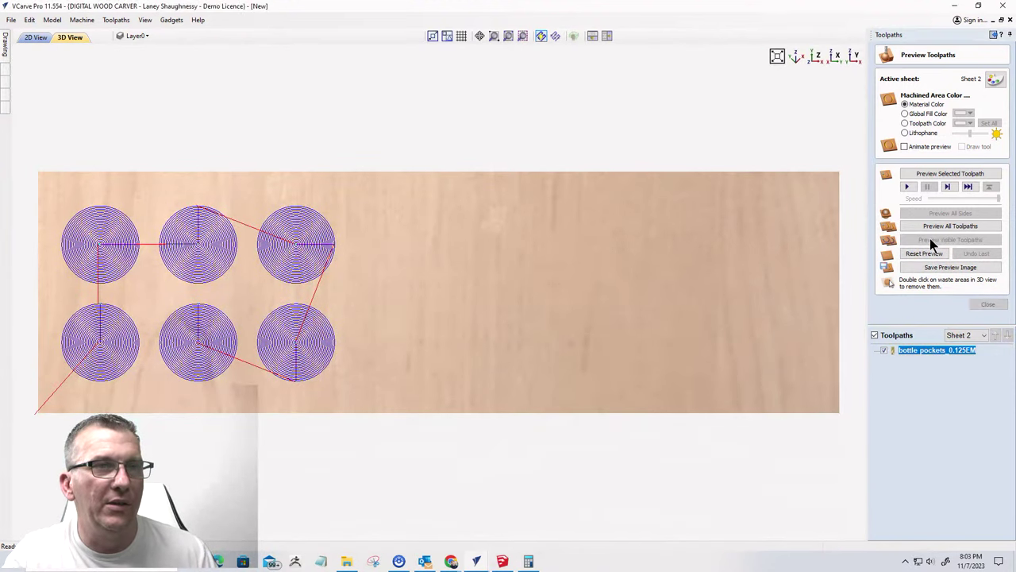
{"action": "left_click_drag", "start_coordinate": [370, 402], "coordinate": [358, 259]}
{"action": "left_click", "coordinate": [33, 37]}
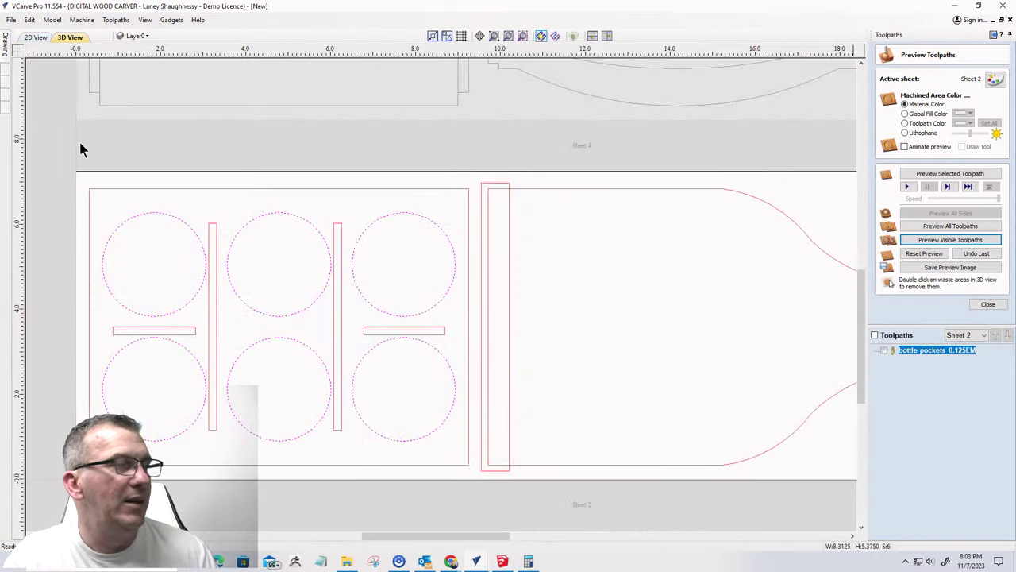
{"action": "scroll", "coordinate": [358, 297], "scroll_direction": "down", "scroll_amount": 3}
{"action": "scroll", "coordinate": [302, 288], "scroll_direction": "up", "scroll_amount": 4}
{"action": "scroll", "coordinate": [447, 250], "scroll_direction": "down", "scroll_amount": 3}
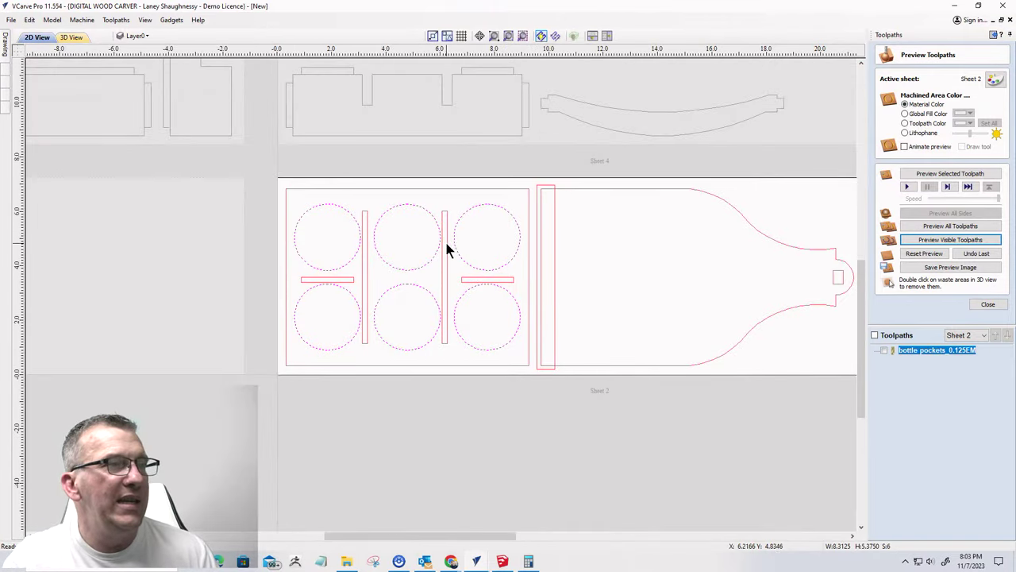
{"action": "scroll", "coordinate": [447, 250], "scroll_direction": "up", "scroll_amount": 3}
- Select the vertical divider slot and bring the SketchUp Beer tote model to the front
{"action": "left_click", "coordinate": [435, 160]}
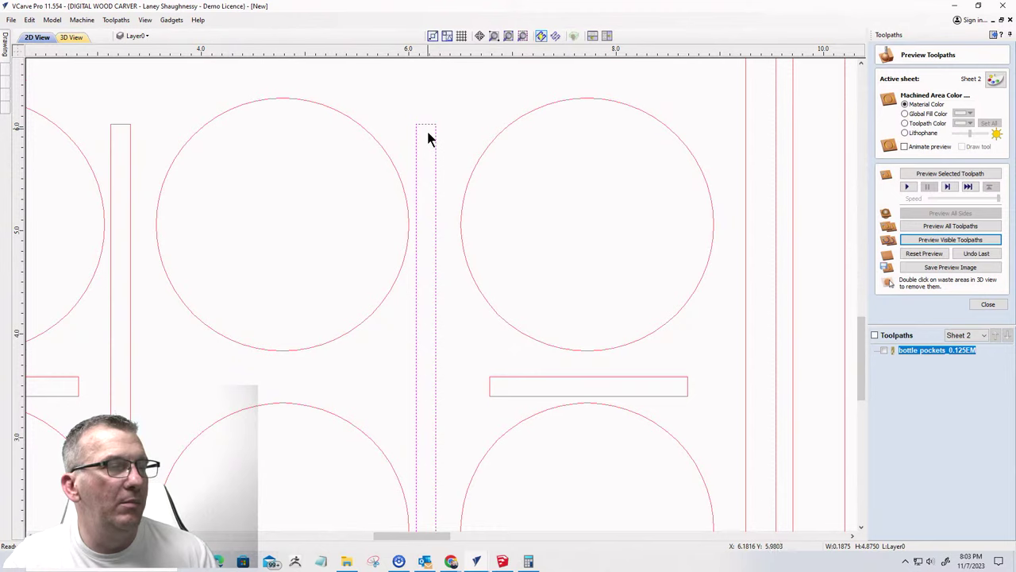
{"action": "left_click", "coordinate": [503, 560]}
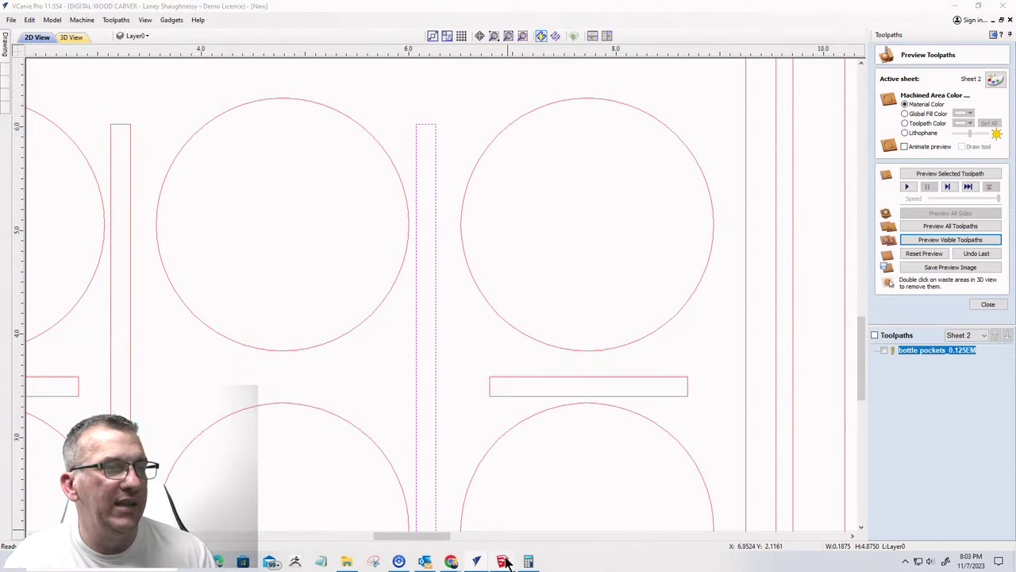
{"action": "scroll", "coordinate": [596, 336], "scroll_direction": "down", "scroll_amount": 4}
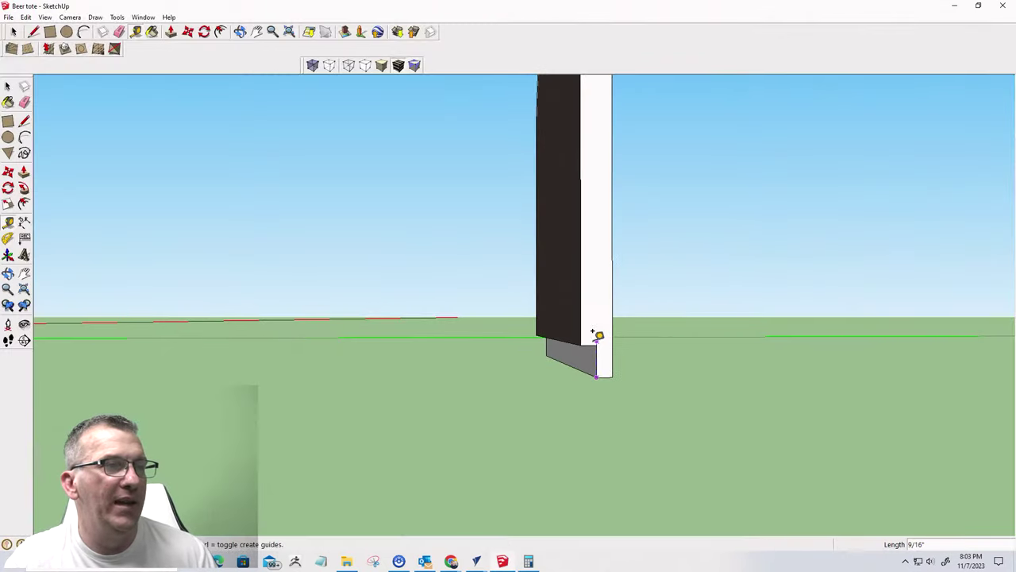
- Unhide all parts of the beer tote model with Edit > Unhide > All
{"action": "left_click", "coordinate": [26, 17]}
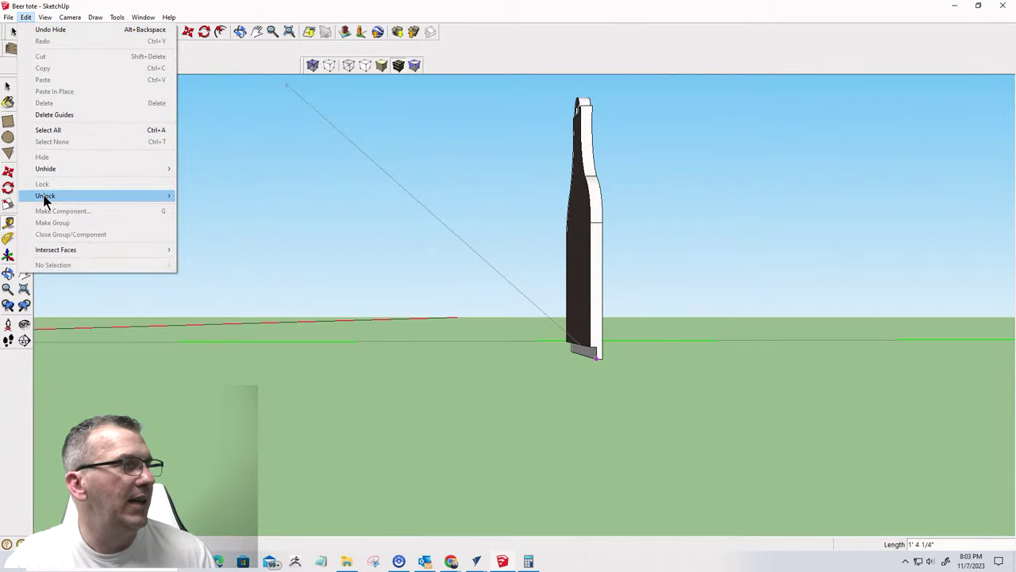
{"action": "mouse_move", "coordinate": [52, 167]}
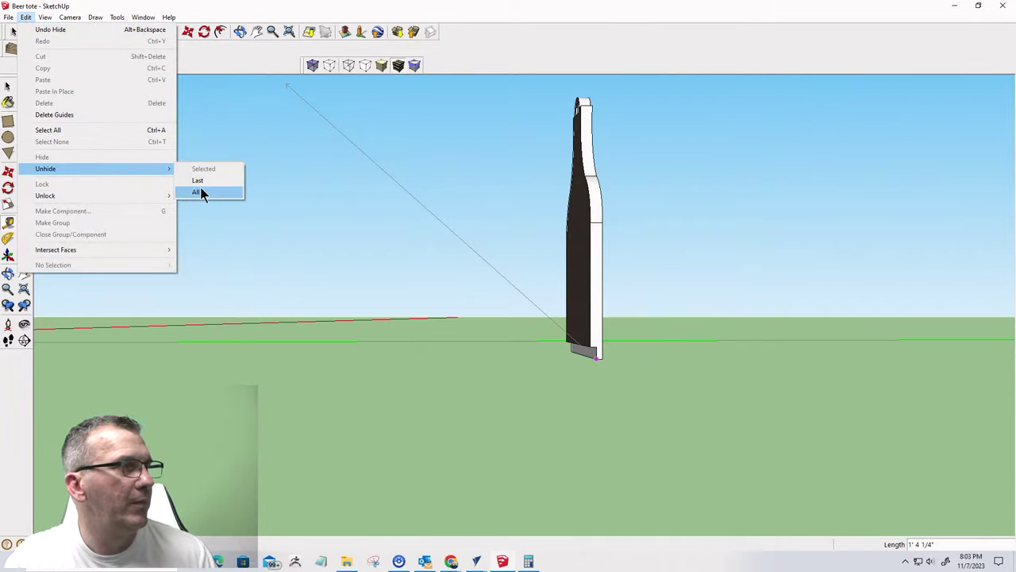
{"action": "left_click", "coordinate": [201, 193]}
{"action": "middle_click_drag", "start_coordinate": [447, 345], "coordinate": [363, 370]}
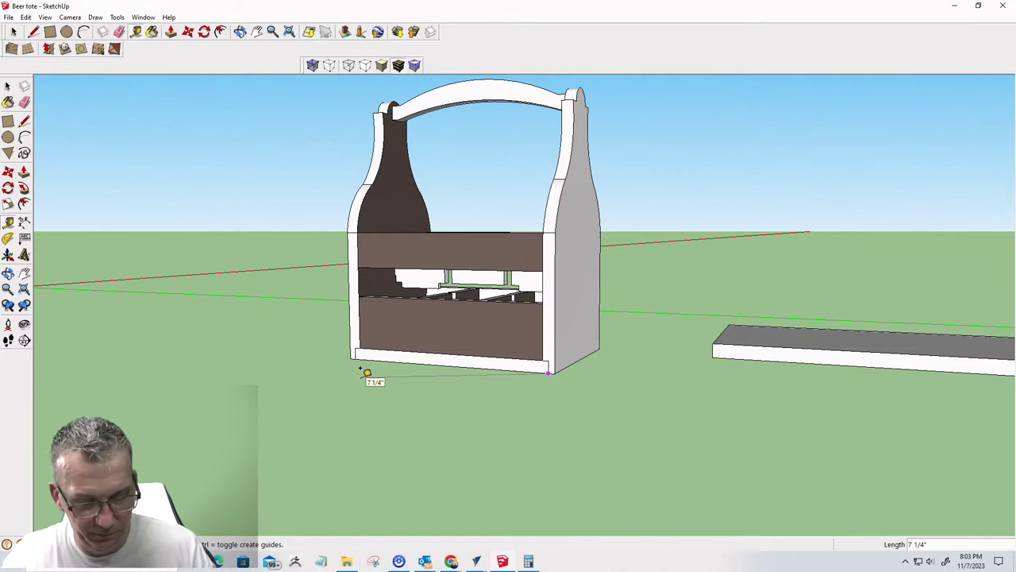
- Hide the tote's front panel to expose the dividers
{"action": "key", "text": "space"}
{"action": "left_click", "coordinate": [503, 331]}
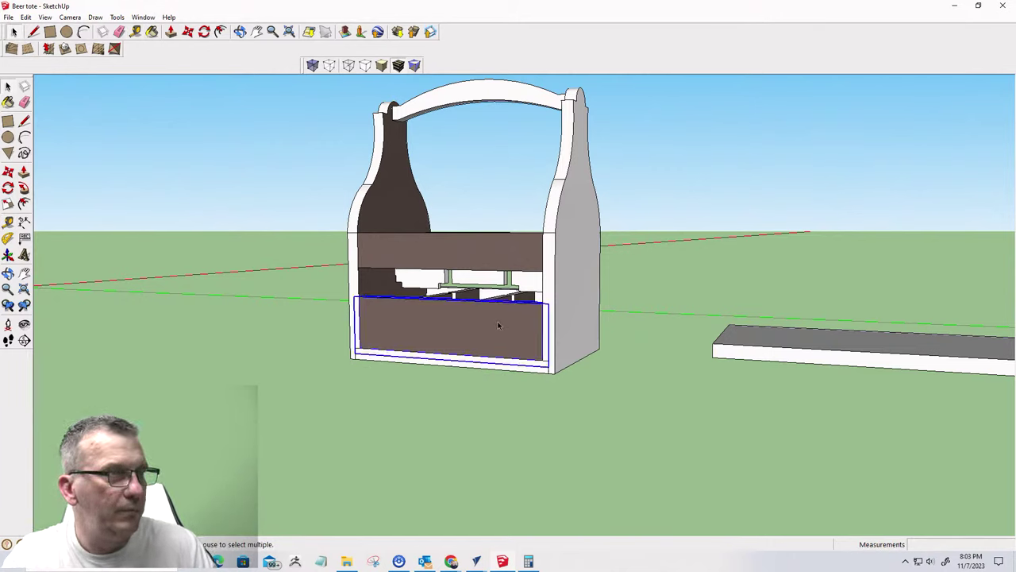
{"action": "right_click", "coordinate": [500, 332]}
{"action": "left_click", "coordinate": [520, 98]}
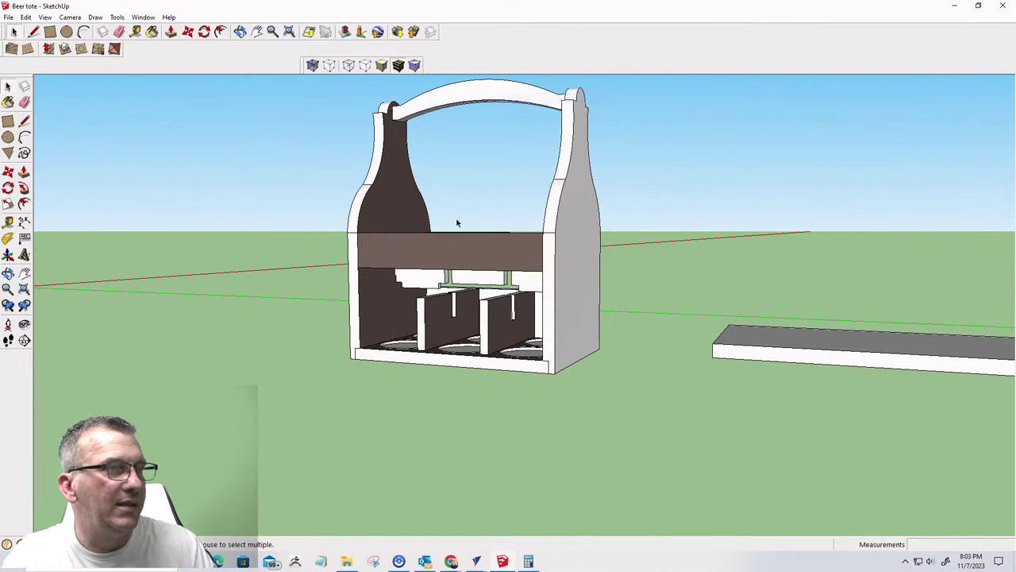
{"action": "scroll", "coordinate": [459, 246], "scroll_direction": "up", "scroll_amount": 5}
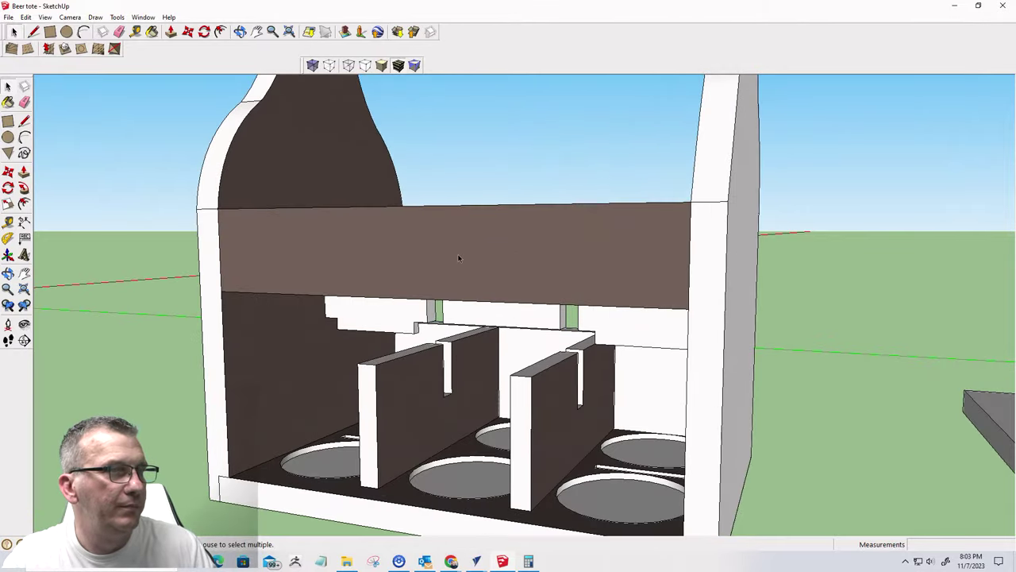
- Hide the brown front band and the left side wall
{"action": "middle_click_drag", "start_coordinate": [499, 374], "coordinate": [531, 312]}
{"action": "left_click", "coordinate": [530, 297]}
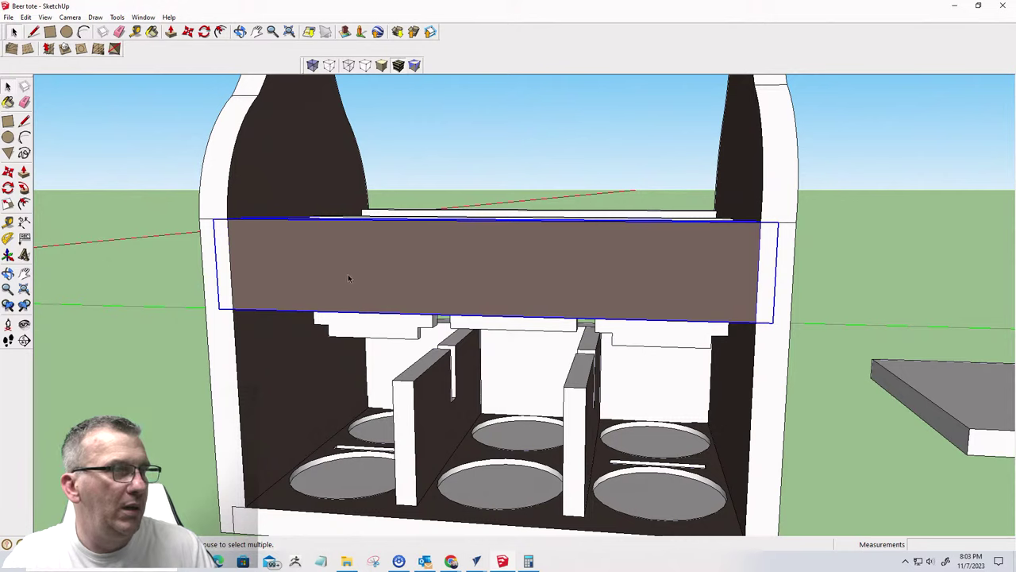
{"action": "left_click", "coordinate": [266, 367], "text": "ctrl"}
{"action": "right_click", "coordinate": [265, 366]}
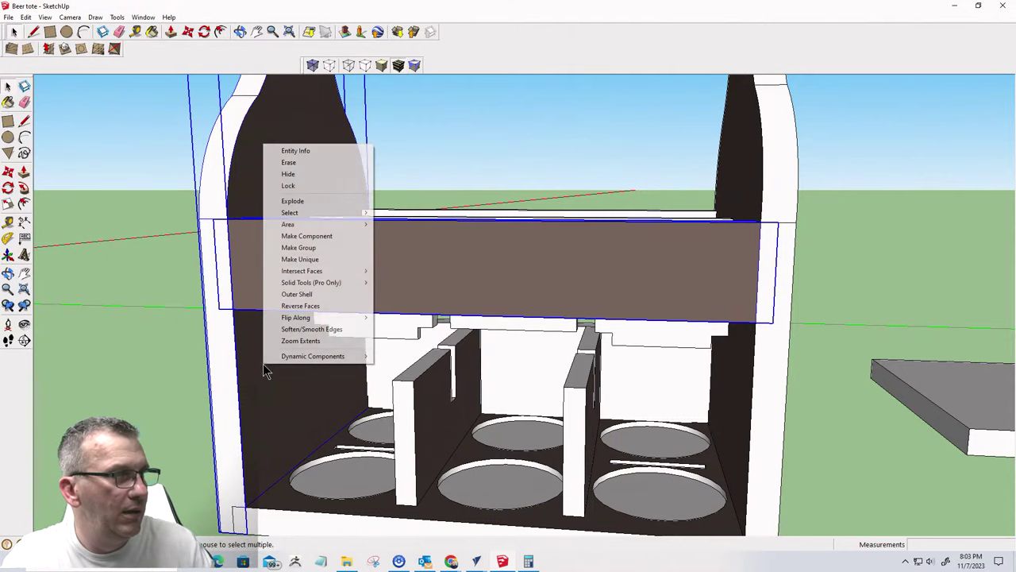
{"action": "left_click", "coordinate": [286, 174]}
{"action": "middle_click_drag", "start_coordinate": [277, 175], "coordinate": [610, 401]}
{"action": "scroll", "coordinate": [589, 425], "scroll_direction": "up", "scroll_amount": 3}
{"action": "scroll", "coordinate": [580, 418], "scroll_direction": "down", "scroll_amount": 3}
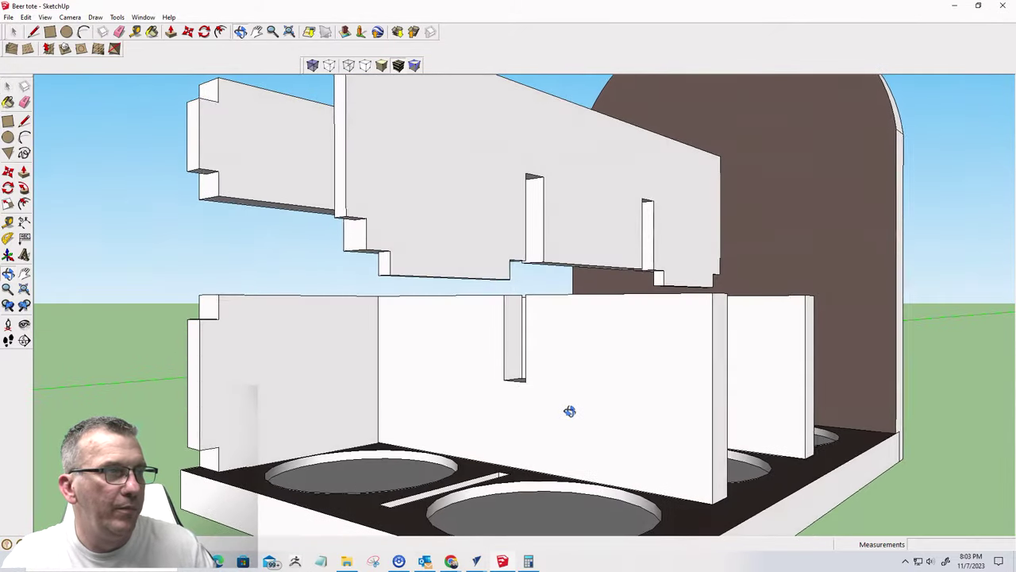
- Move the upper slotted panel 2 11/16" down so it interlocks with the dividers
{"action": "left_click", "coordinate": [533, 174]}
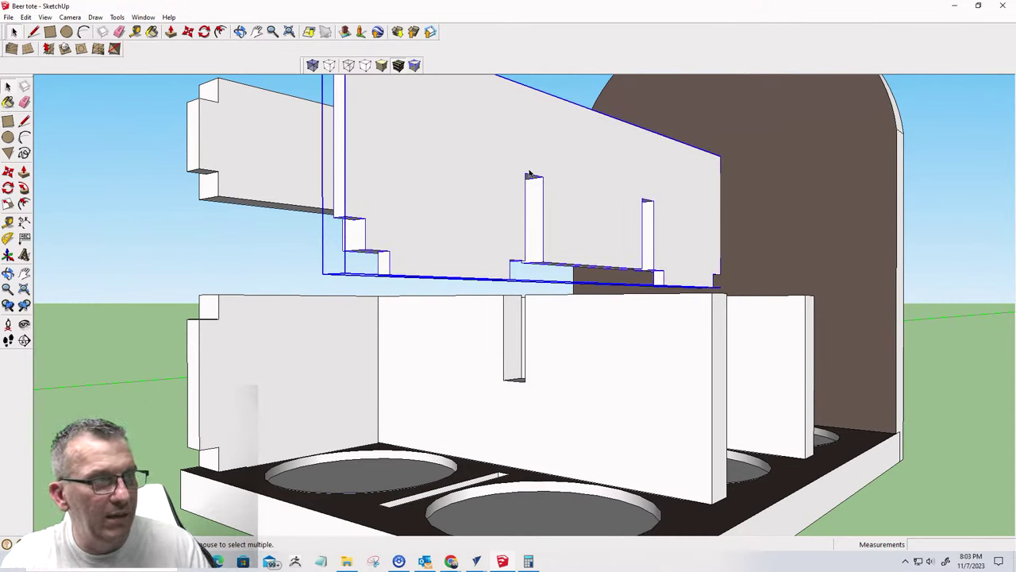
{"action": "key", "text": "m"}
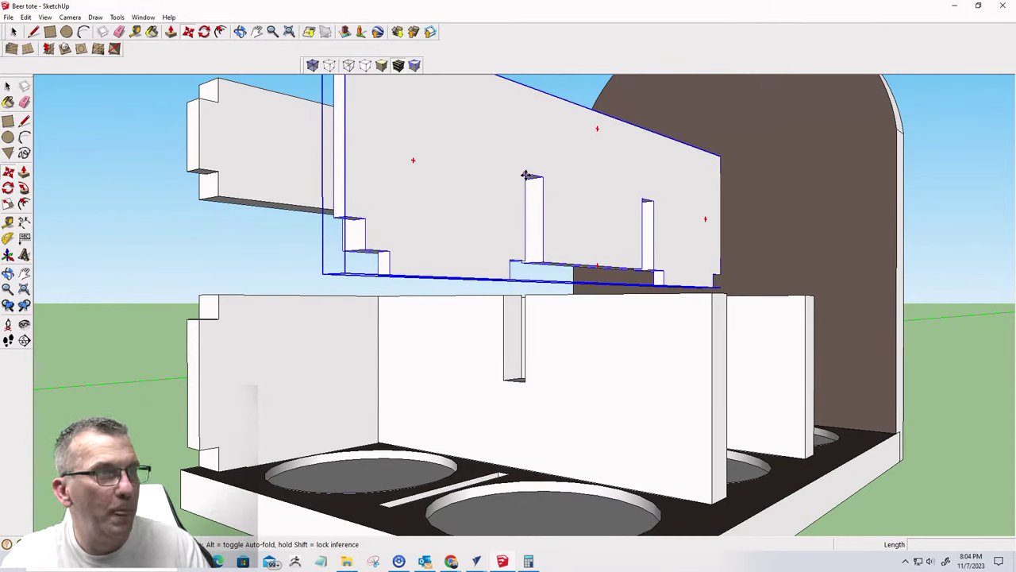
{"action": "left_click", "coordinate": [525, 175]}
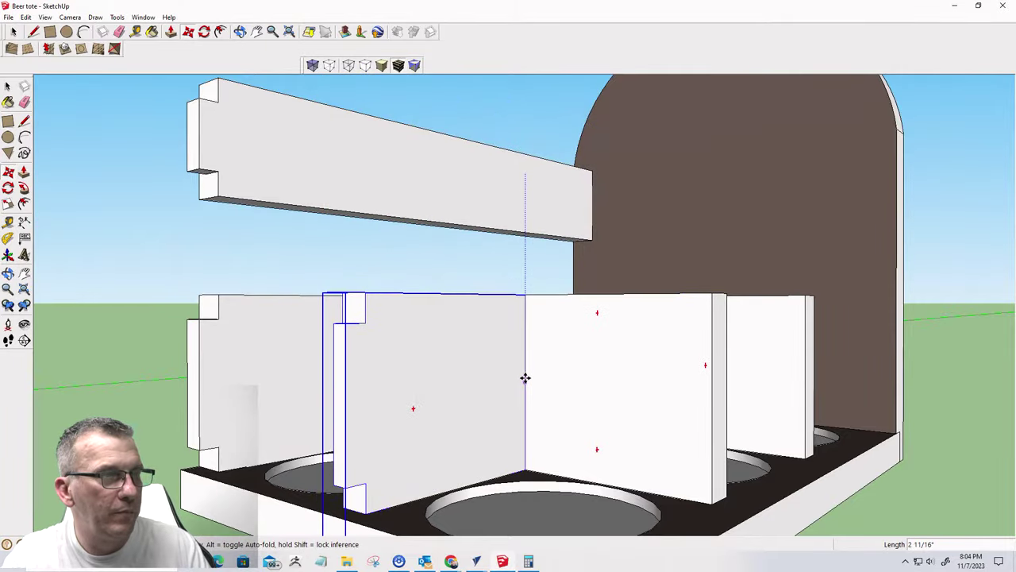
{"action": "left_click", "coordinate": [526, 379]}
{"action": "middle_click_drag", "start_coordinate": [527, 379], "coordinate": [498, 428]}
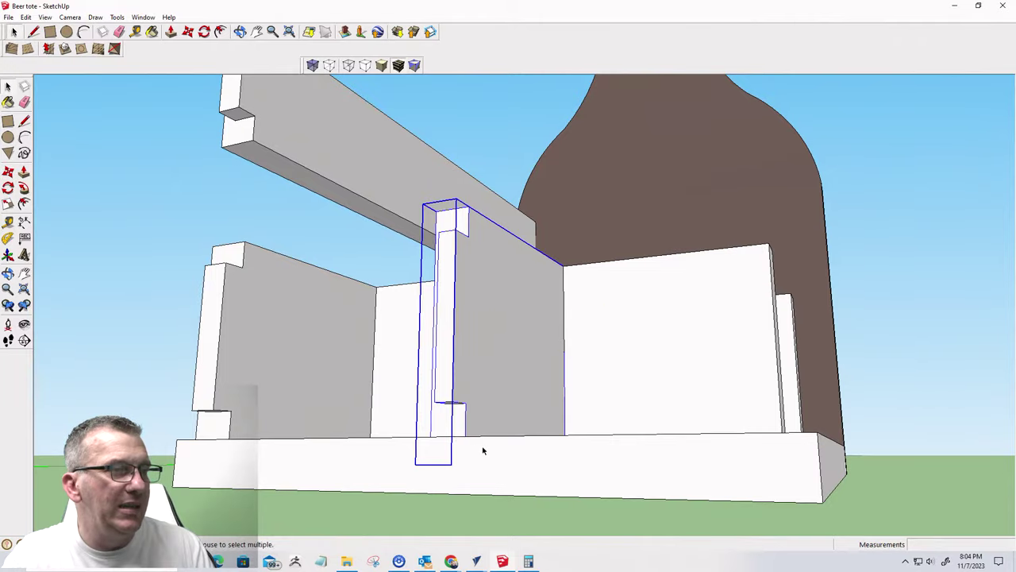
{"action": "middle_click_drag", "start_coordinate": [481, 452], "coordinate": [426, 503]}
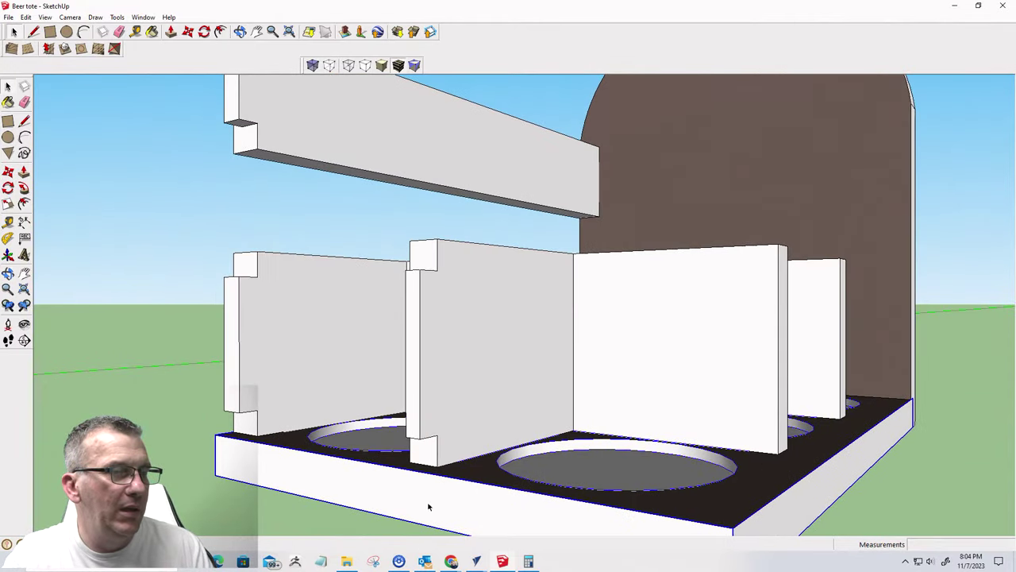
{"action": "key", "text": "space"}
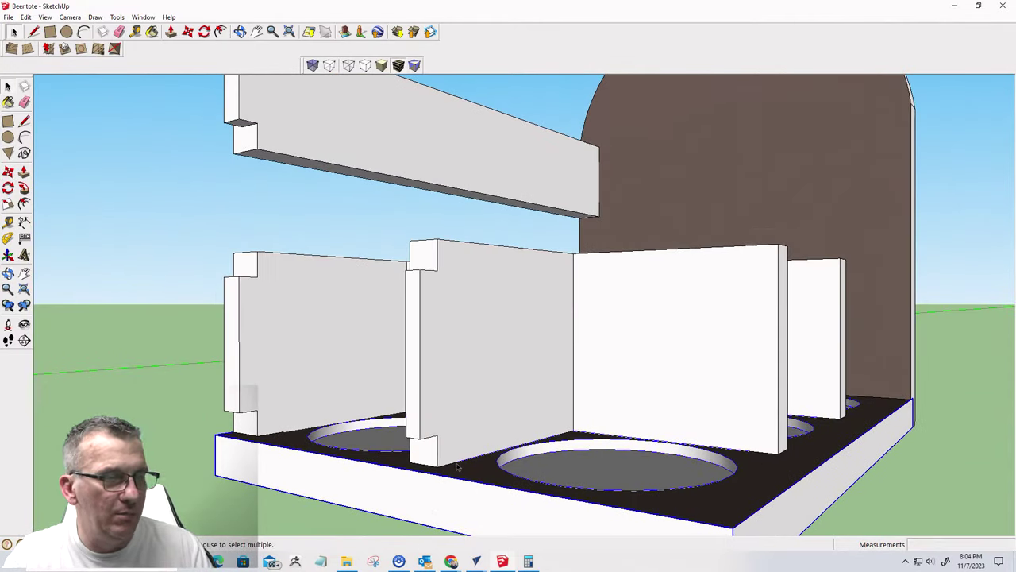
- Lower the base about 5/16", inspect the dividers, and return to VCarve Pro
{"action": "key", "text": "m"}
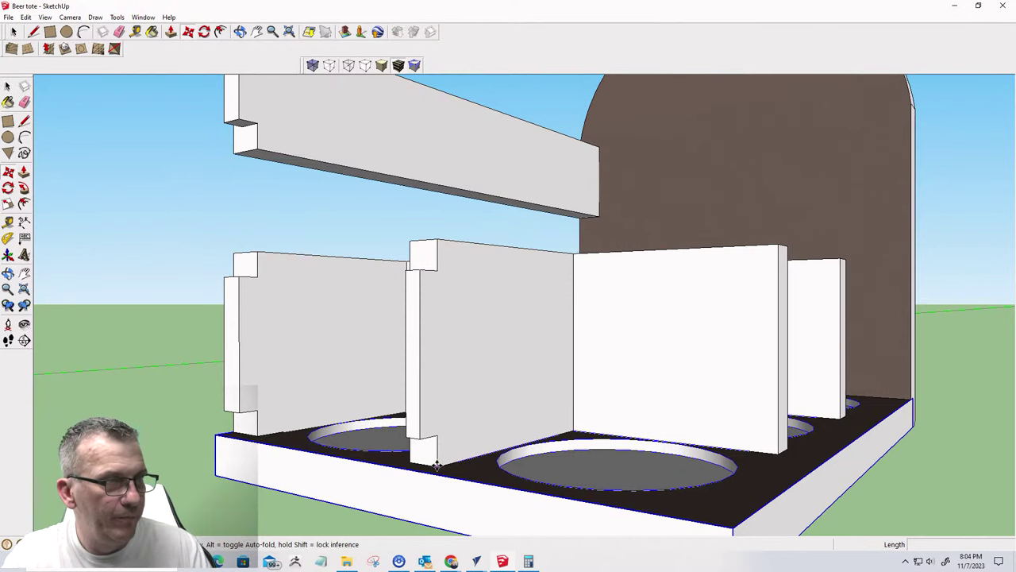
{"action": "left_click", "coordinate": [435, 465]}
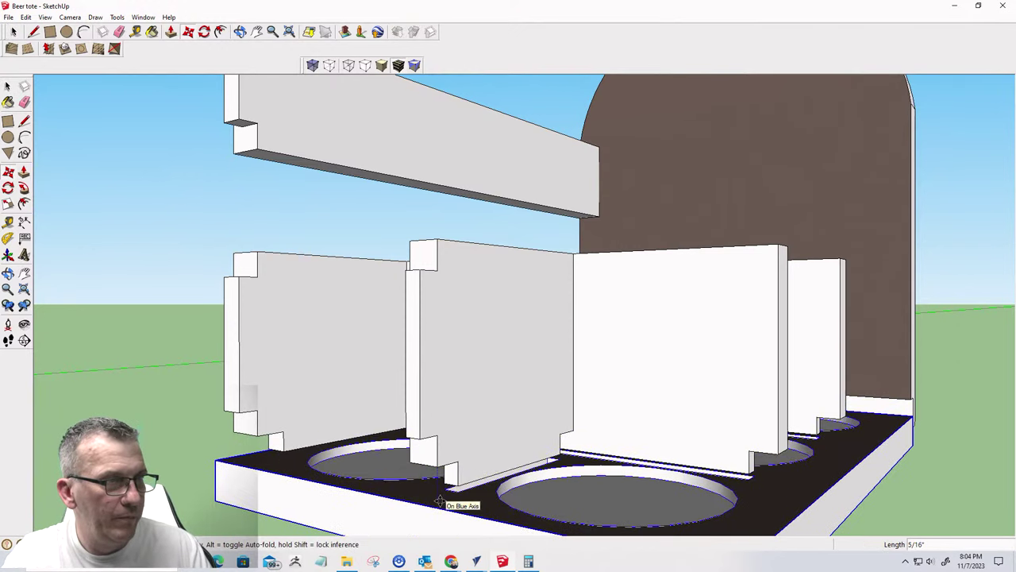
{"action": "left_click", "coordinate": [439, 502]}
{"action": "scroll", "coordinate": [440, 500], "scroll_direction": "up", "scroll_amount": 8}
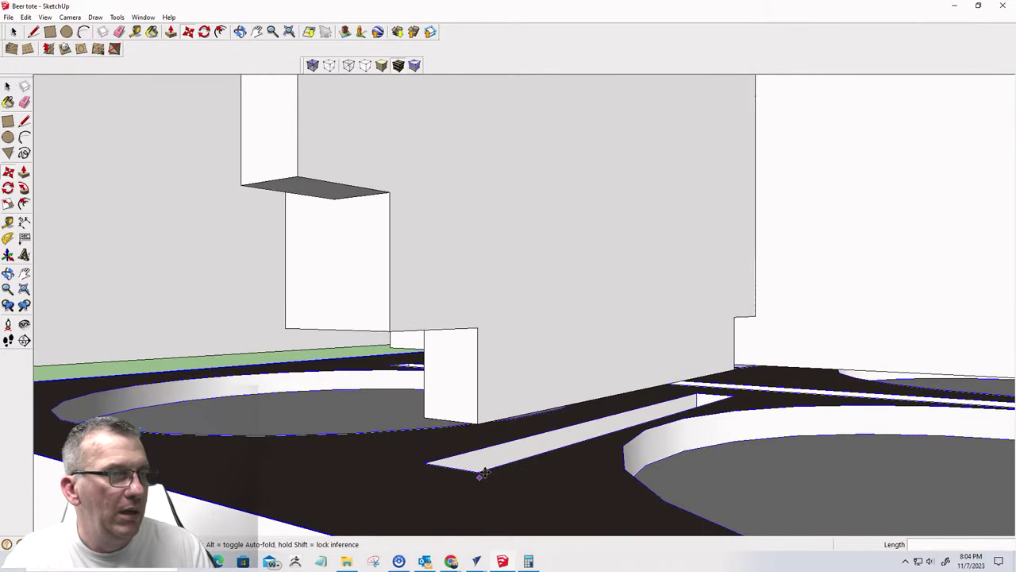
{"action": "middle_click_drag", "start_coordinate": [482, 473], "coordinate": [444, 419]}
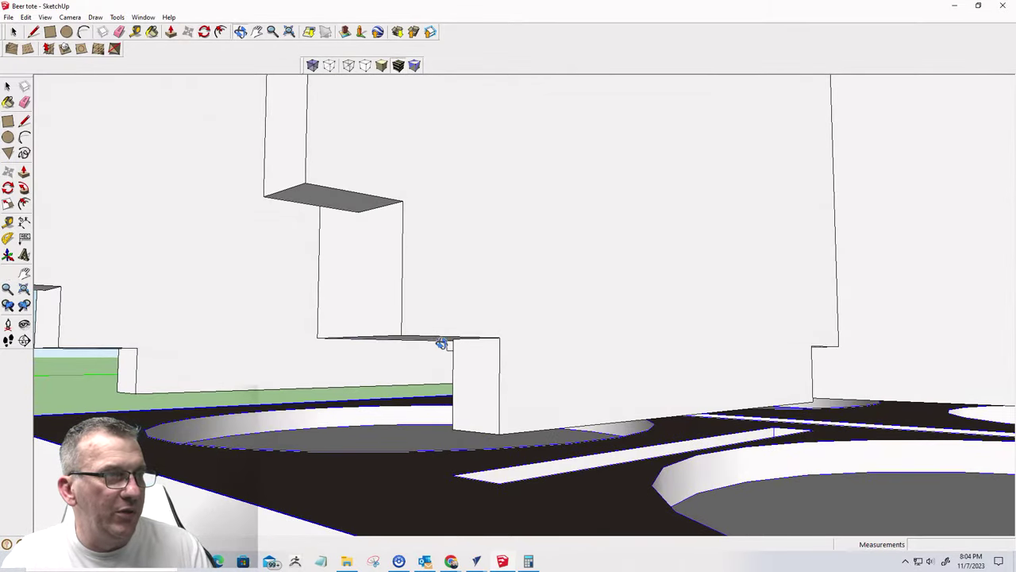
{"action": "middle_click_drag", "start_coordinate": [441, 343], "coordinate": [435, 231]}
{"action": "middle_click_drag", "start_coordinate": [438, 372], "coordinate": [488, 423]}
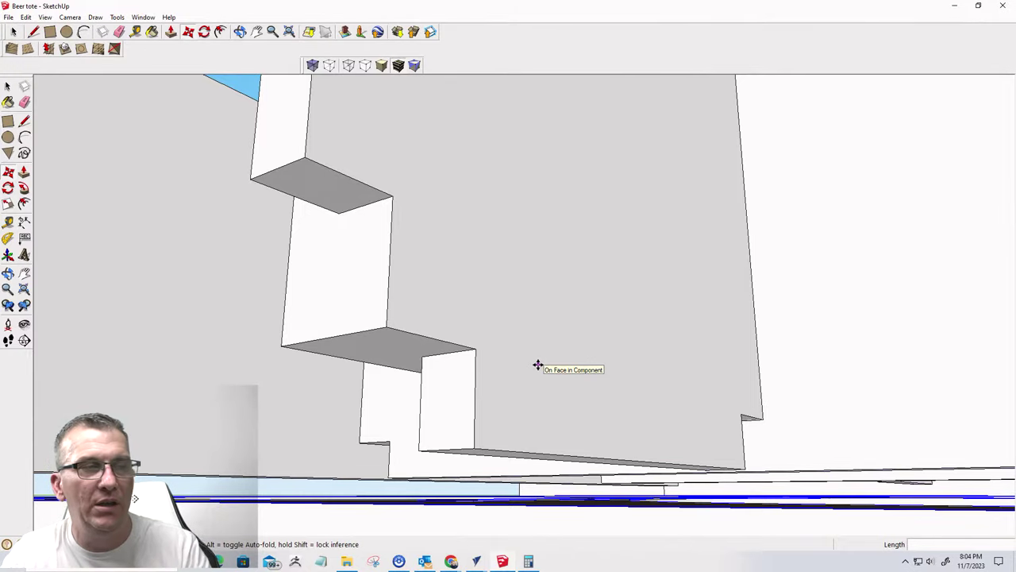
{"action": "scroll", "coordinate": [538, 365], "scroll_direction": "down", "scroll_amount": 3}
{"action": "middle_click_drag", "start_coordinate": [518, 422], "coordinate": [565, 474]}
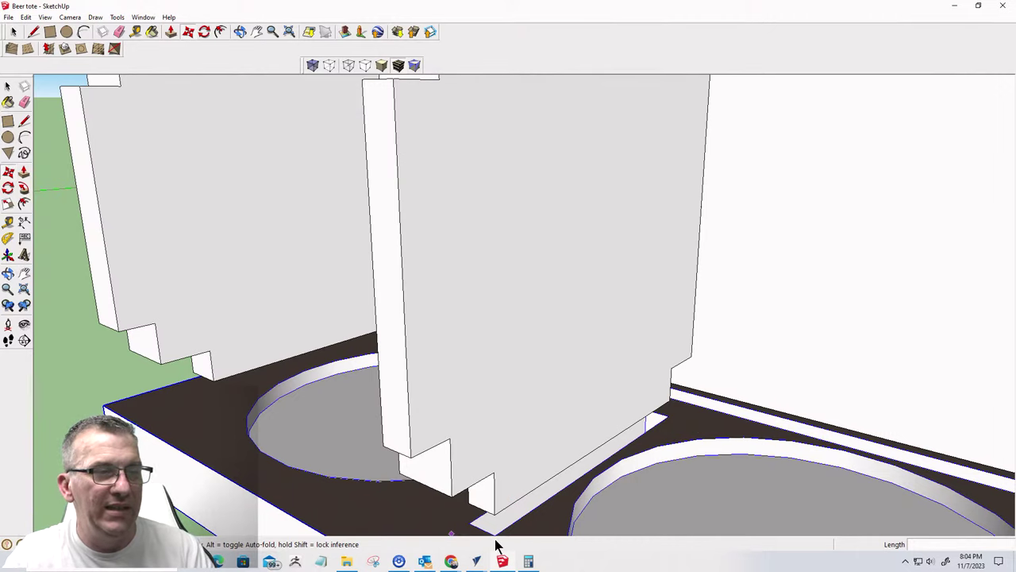
{"action": "left_click", "coordinate": [476, 562]}
- Open Create Fillets and set the fillet radius to 0.0625
{"action": "scroll", "coordinate": [480, 407], "scroll_direction": "down", "scroll_amount": 3}
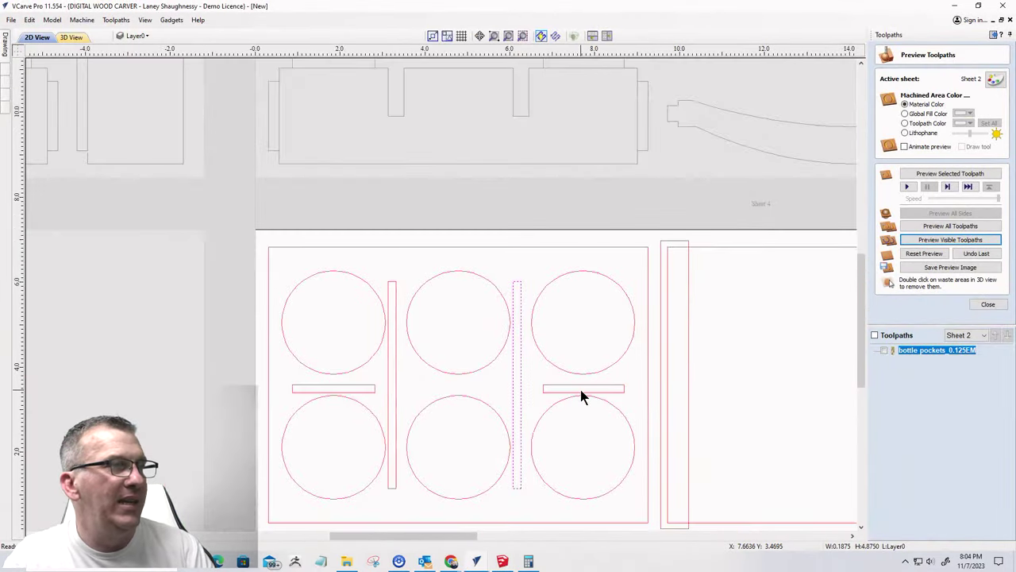
{"action": "mouse_move", "coordinate": [5, 45]}
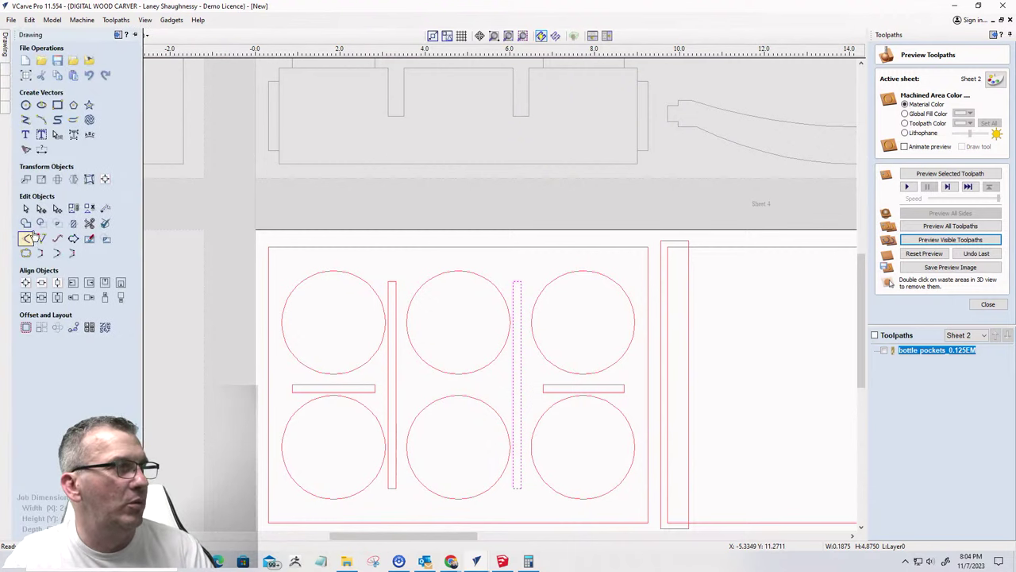
{"action": "left_click", "coordinate": [27, 239]}
{"action": "scroll", "coordinate": [560, 294], "scroll_direction": "up", "scroll_amount": 4}
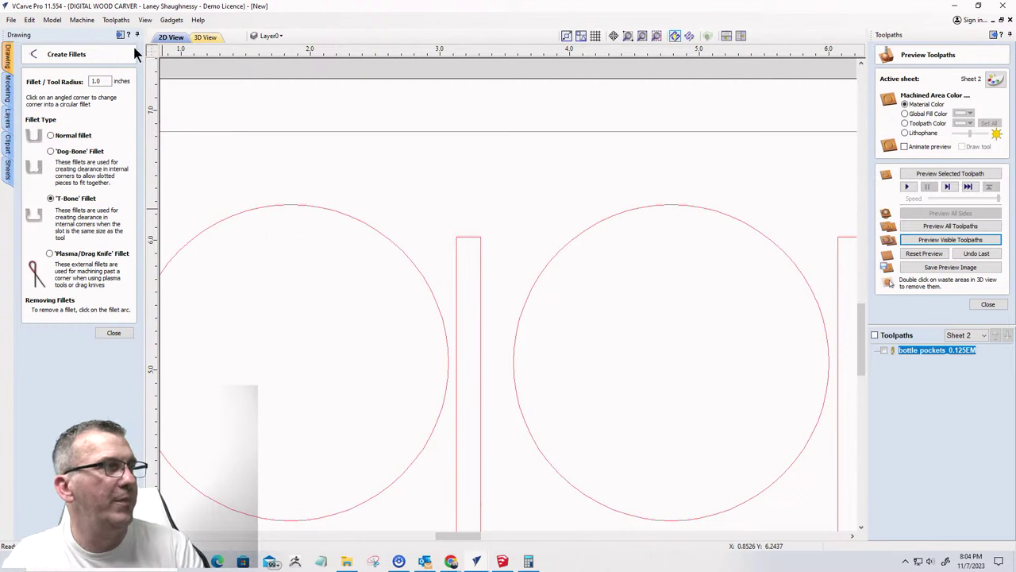
{"action": "double_click", "coordinate": [102, 81]}
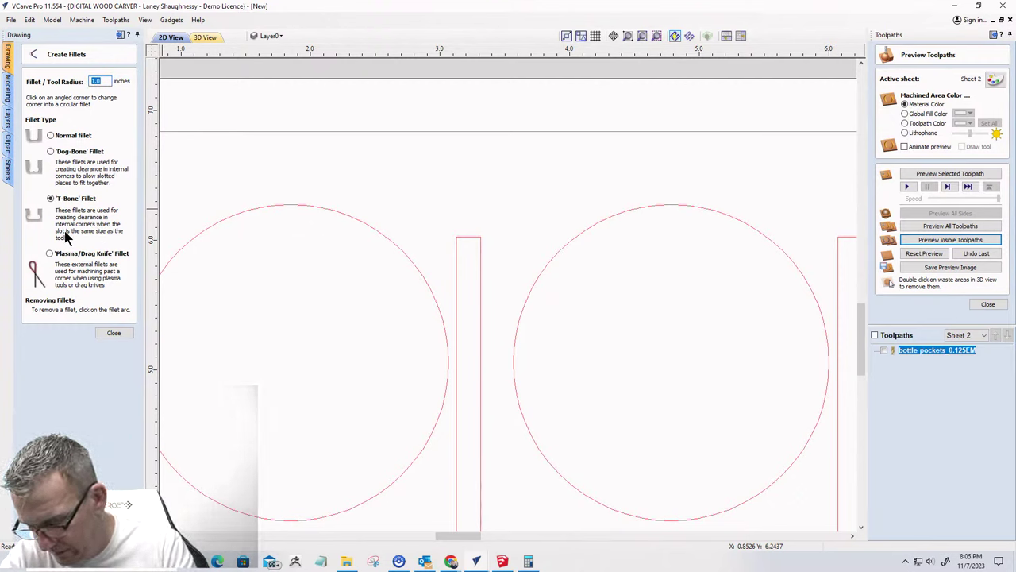
{"action": "type", "text": "0.0"}
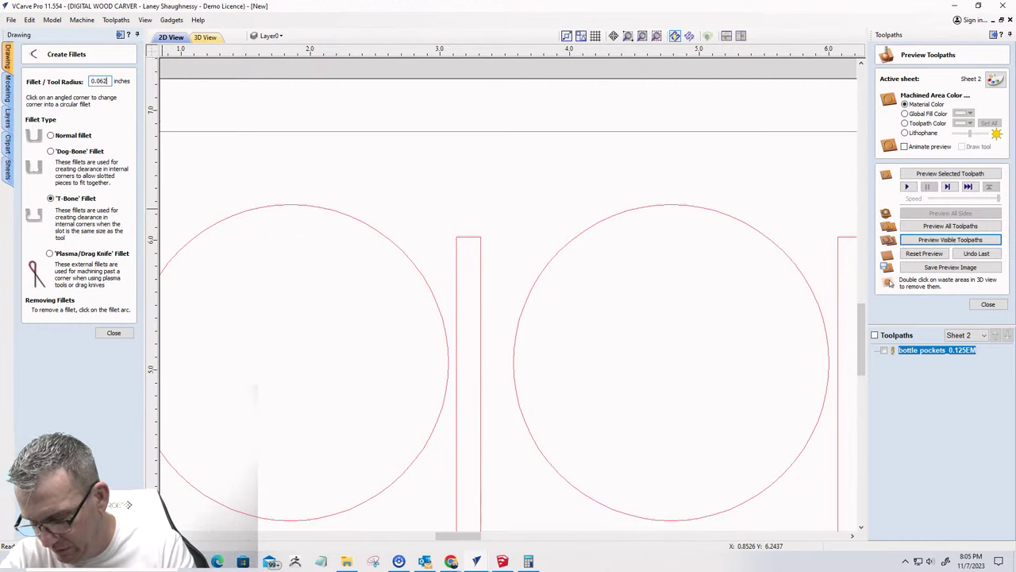
{"action": "type", "text": "625"}
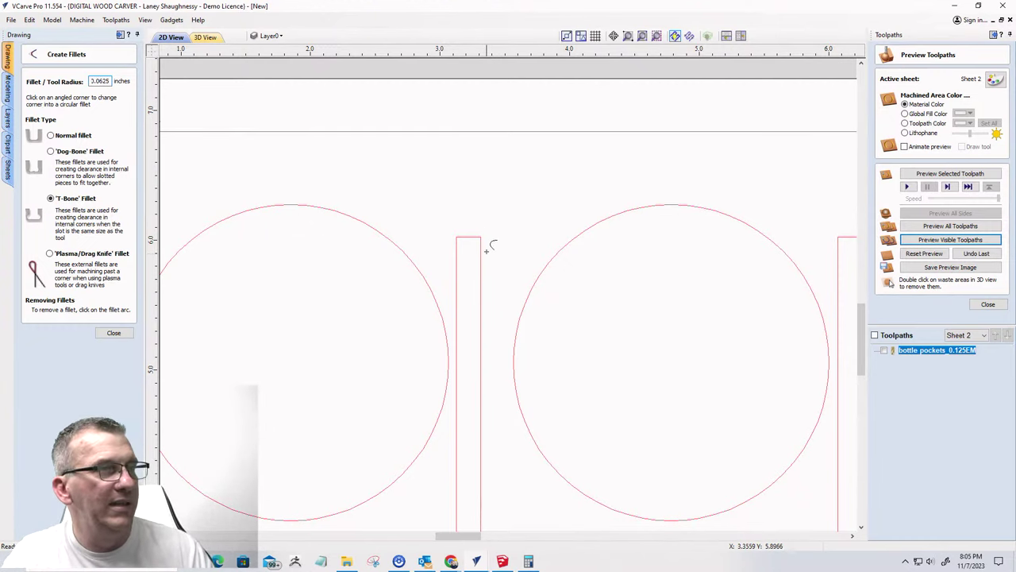
- Try T-bone fillets on the slot's top corners, undo them, and close the fillet tool
{"action": "scroll", "coordinate": [481, 236], "scroll_direction": "up", "scroll_amount": 4}
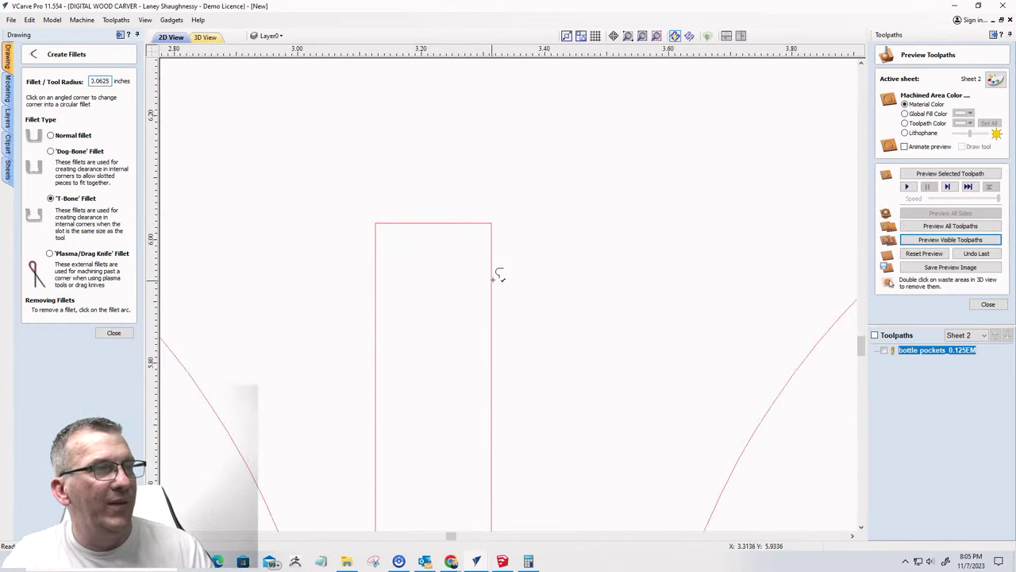
{"action": "left_click", "coordinate": [493, 238]}
{"action": "scroll", "coordinate": [608, 461], "scroll_direction": "down", "scroll_amount": 2}
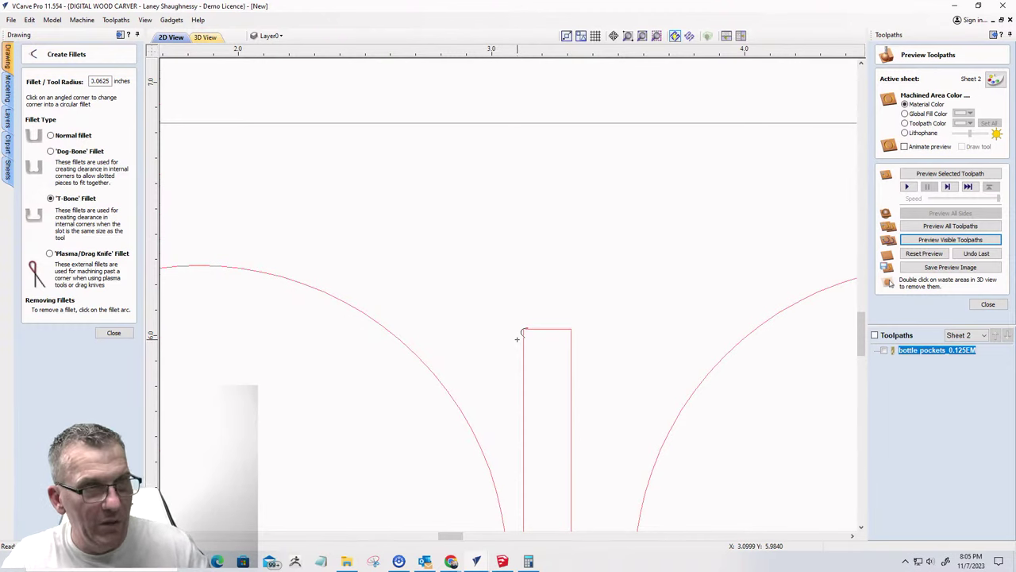
{"action": "left_click", "coordinate": [531, 329]}
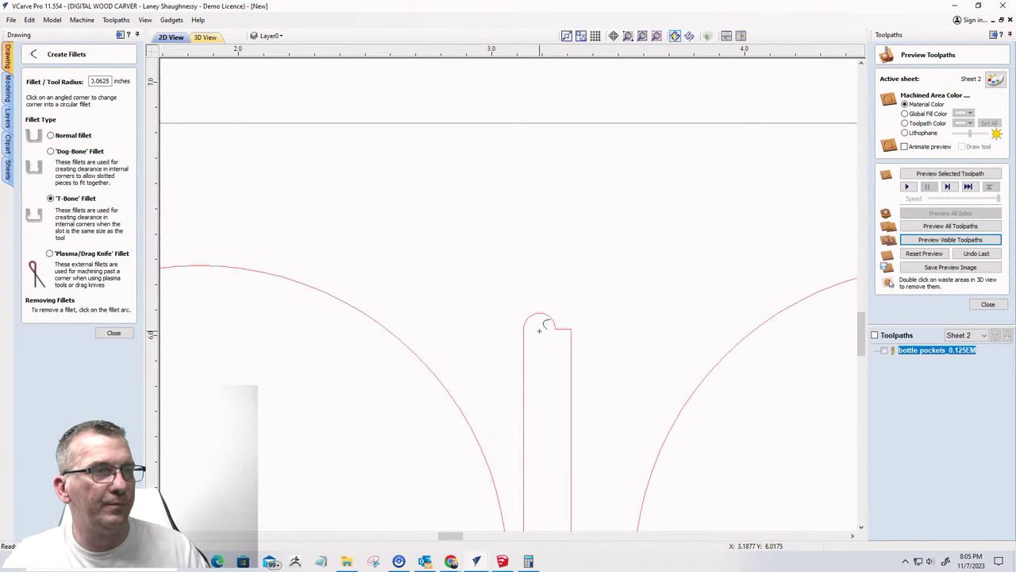
{"action": "scroll", "coordinate": [537, 373], "scroll_direction": "up", "scroll_amount": 3}
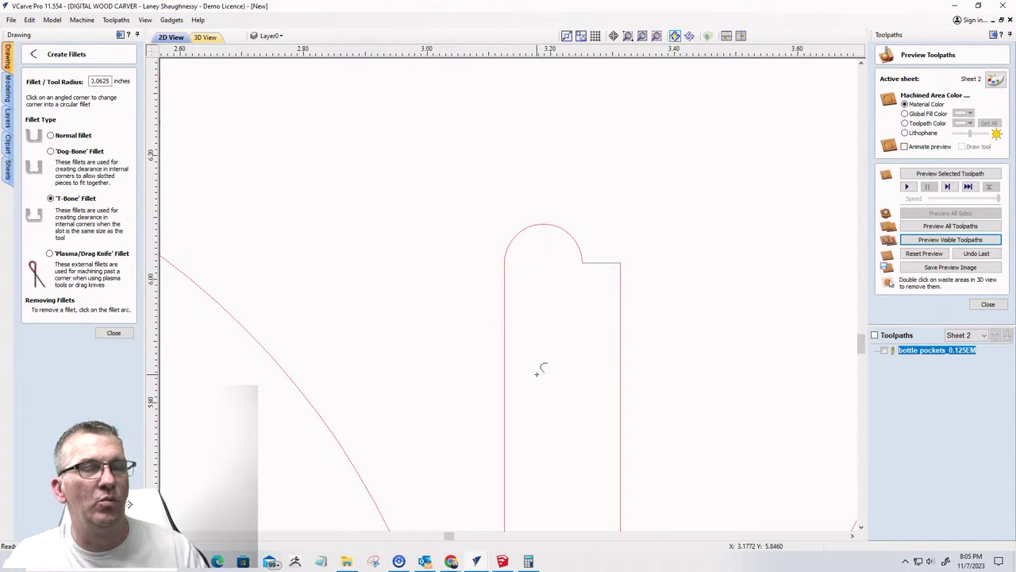
{"action": "left_click", "coordinate": [626, 259]}
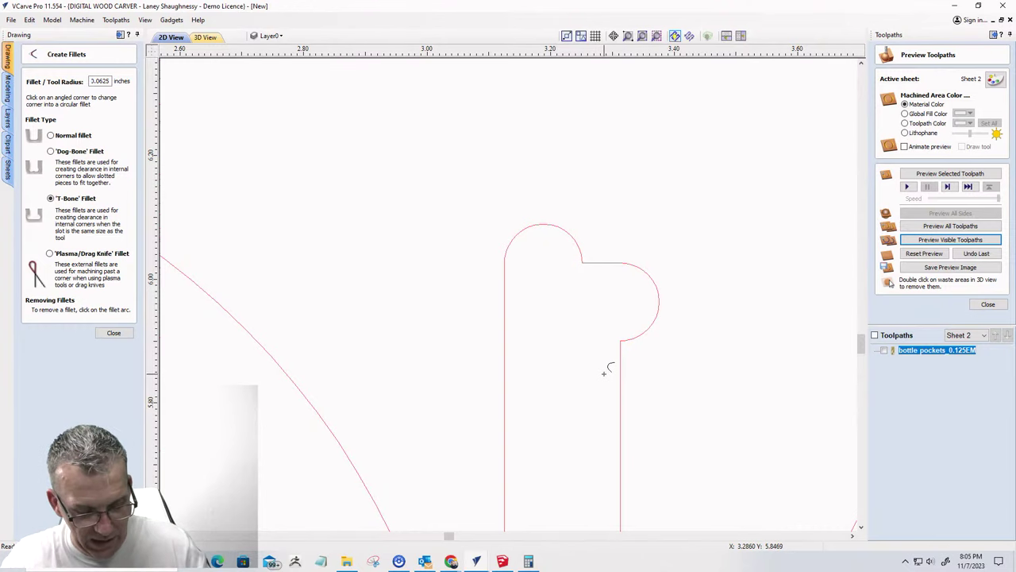
{"action": "key", "text": "ctrl+z"}
{"action": "key", "text": "ctrl+z"}
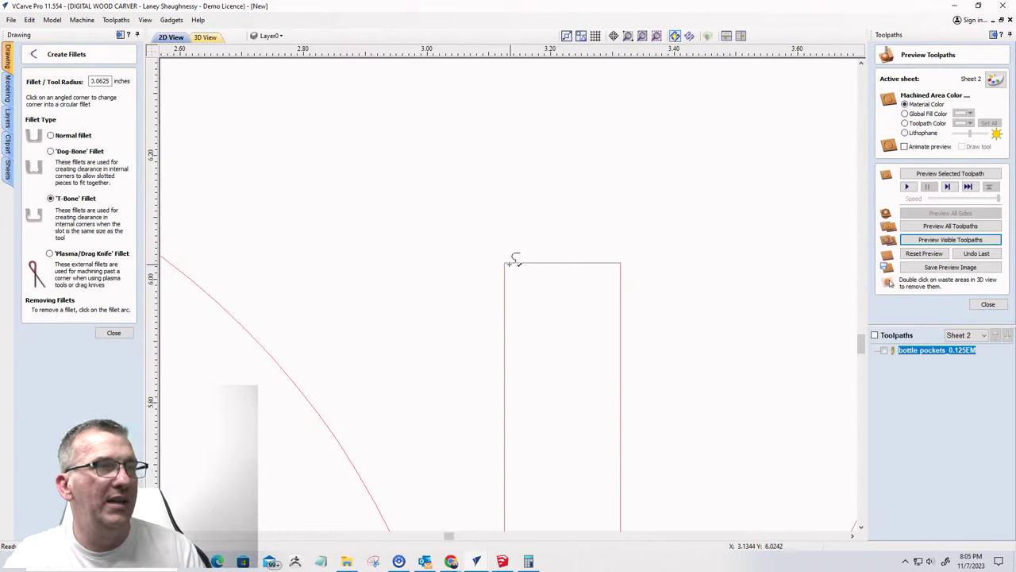
{"action": "left_click", "coordinate": [114, 332]}
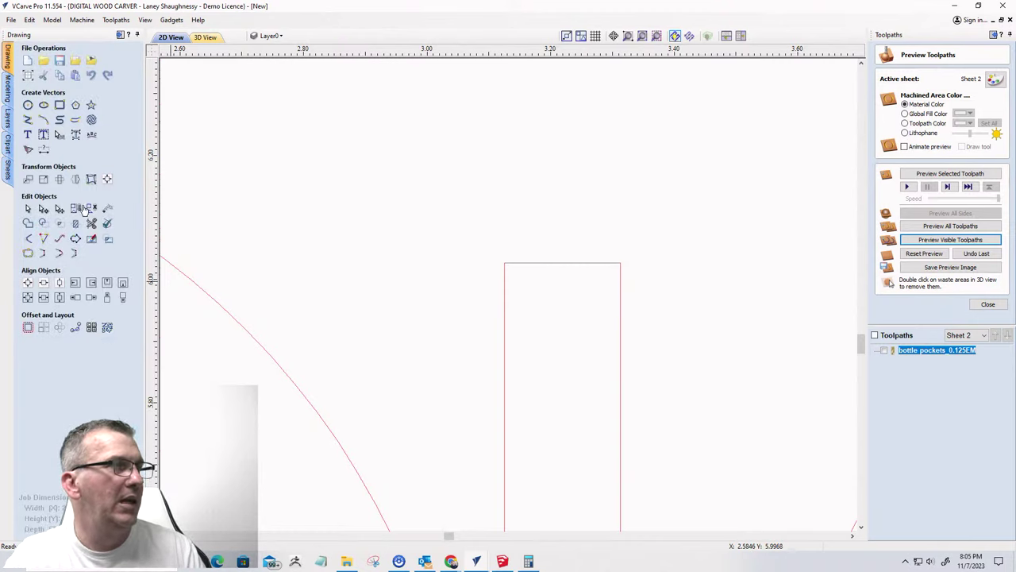
- Try Dog-Bone fillets on both top slot corners, undo them, and switch back to T-Bone
{"action": "left_click", "coordinate": [504, 306]}
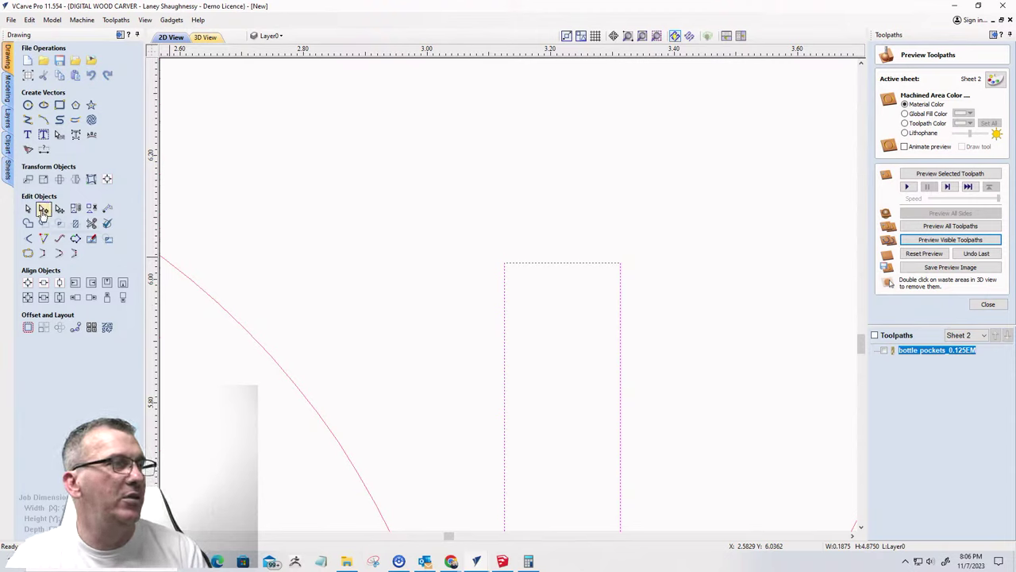
{"action": "left_click", "coordinate": [27, 240]}
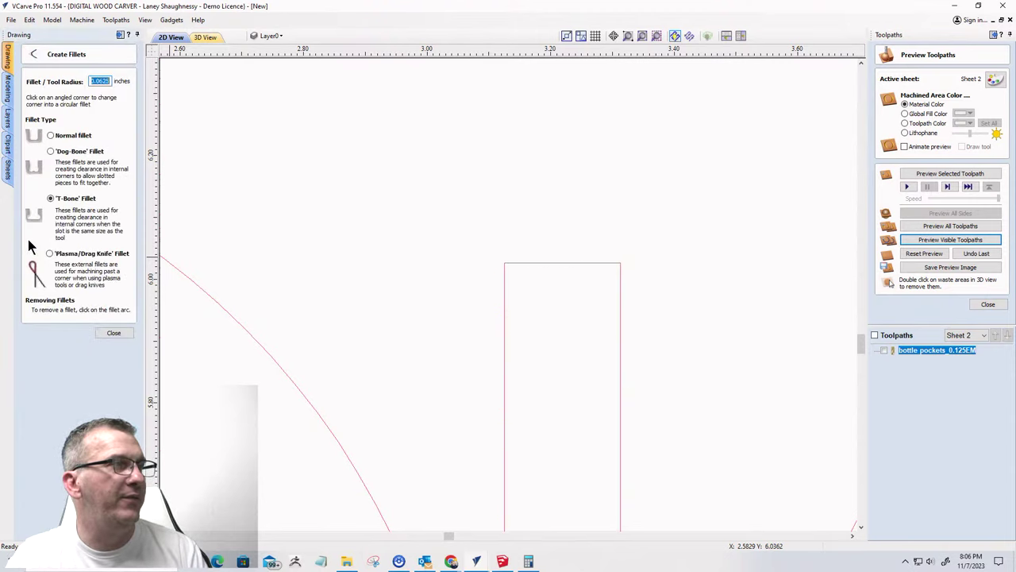
{"action": "left_click", "coordinate": [51, 151]}
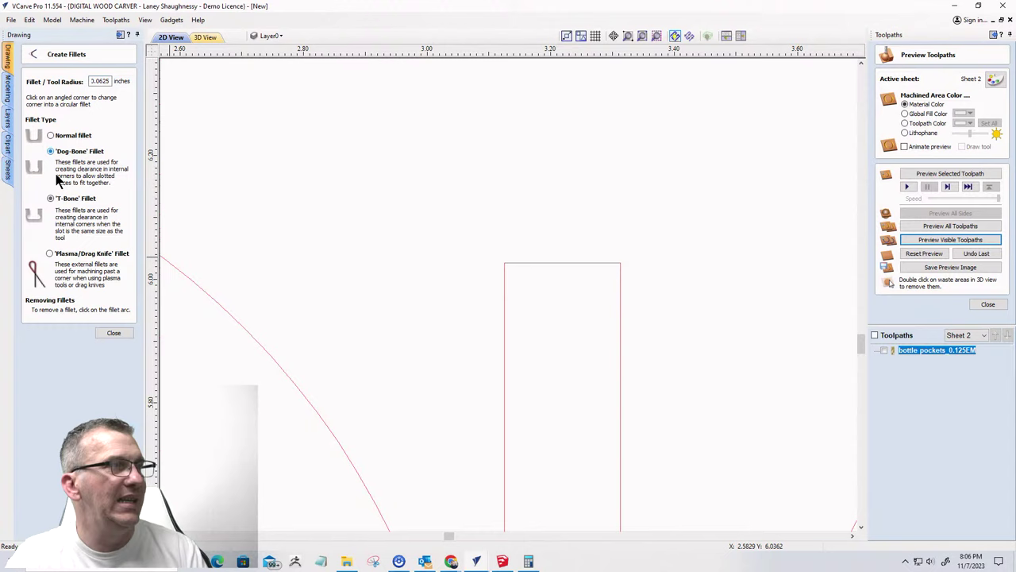
{"action": "left_click", "coordinate": [504, 264]}
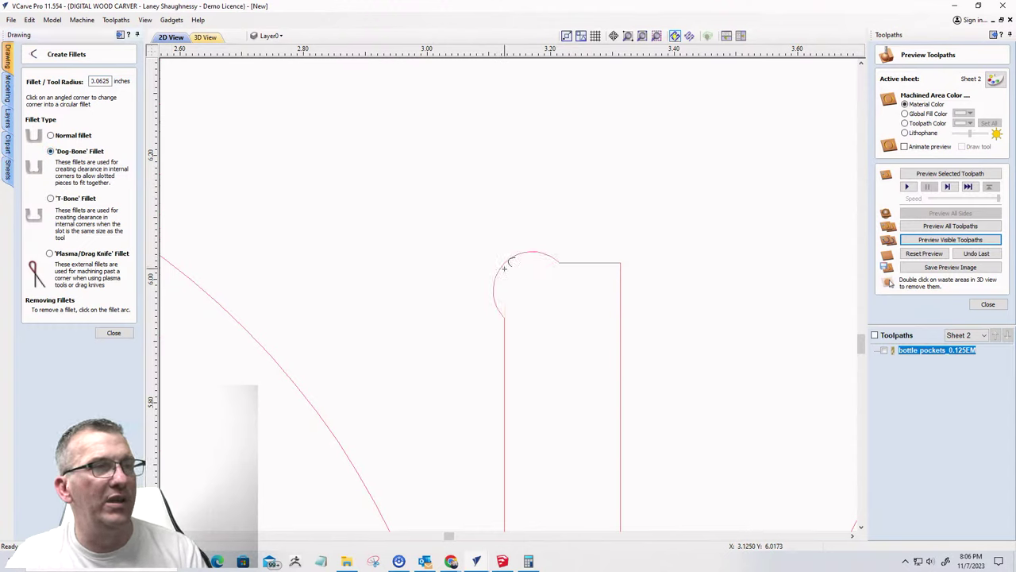
{"action": "left_click", "coordinate": [620, 260]}
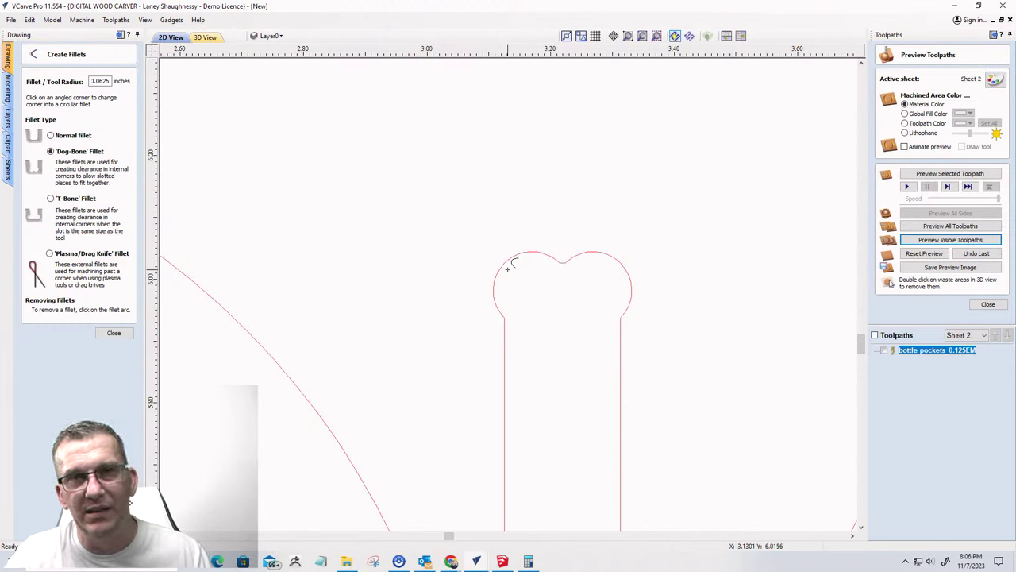
{"action": "key", "text": "ctrl+z"}
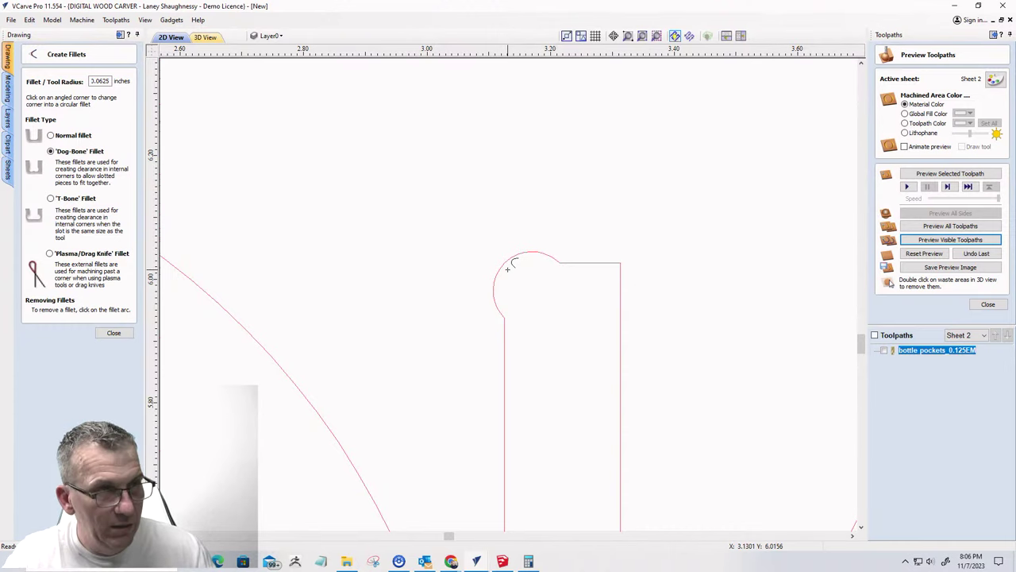
{"action": "left_click", "coordinate": [507, 269]}
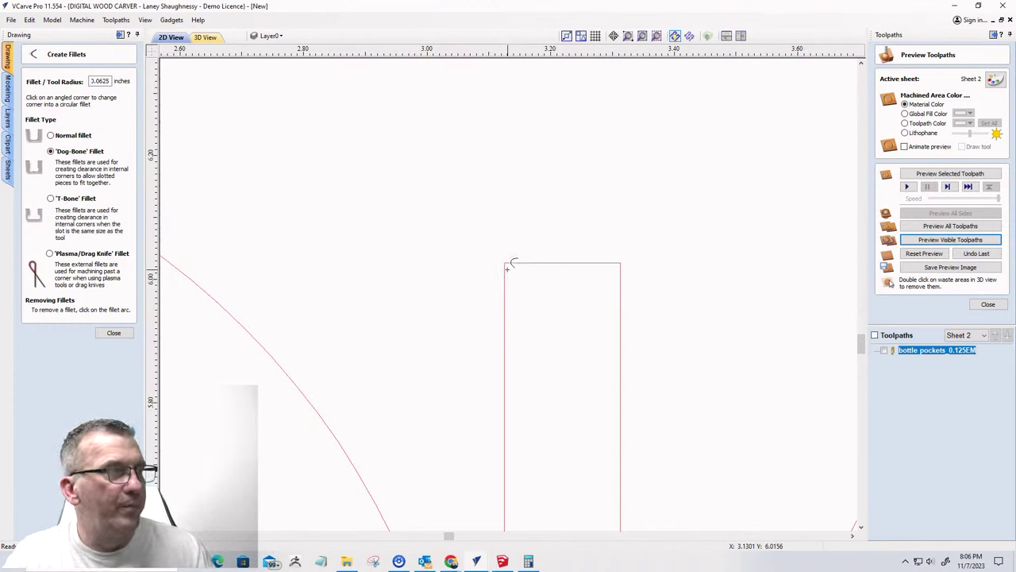
{"action": "left_click", "coordinate": [50, 199]}
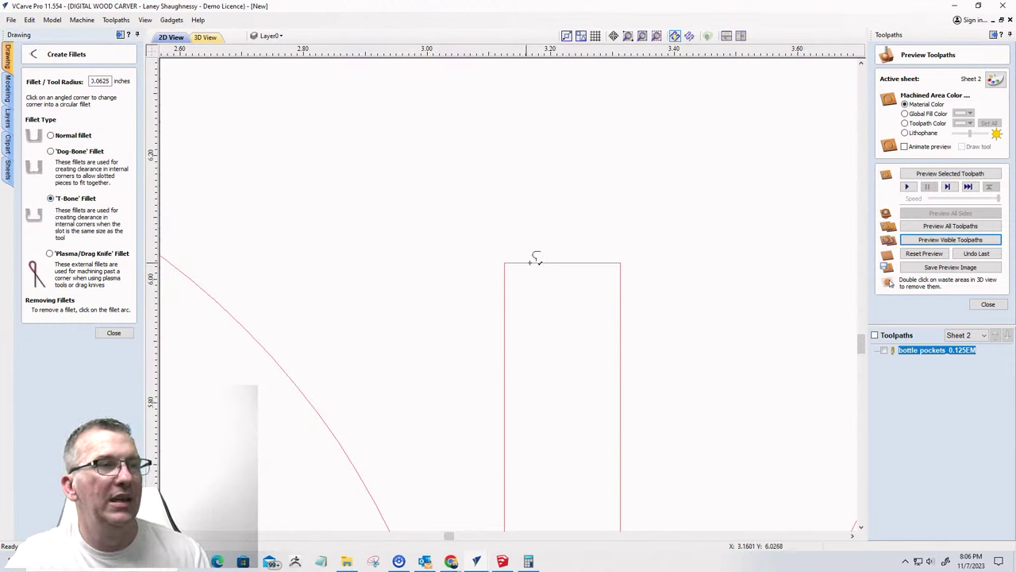
- Try 0.125-inch T-bone fillets on both top slot corners, remove them, and close the tool
{"action": "double_click", "coordinate": [109, 83]}
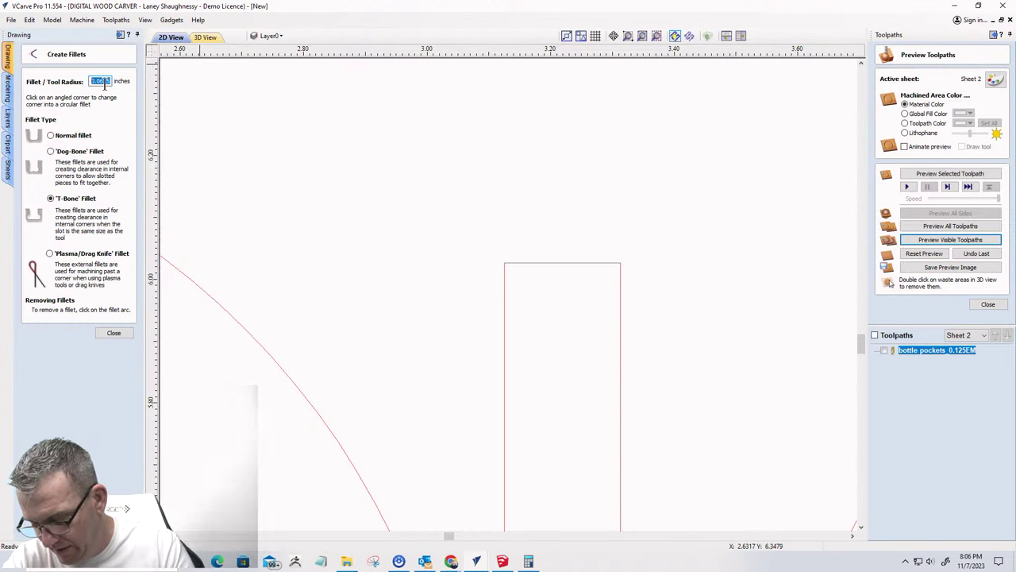
{"action": "type", "text": "0"}
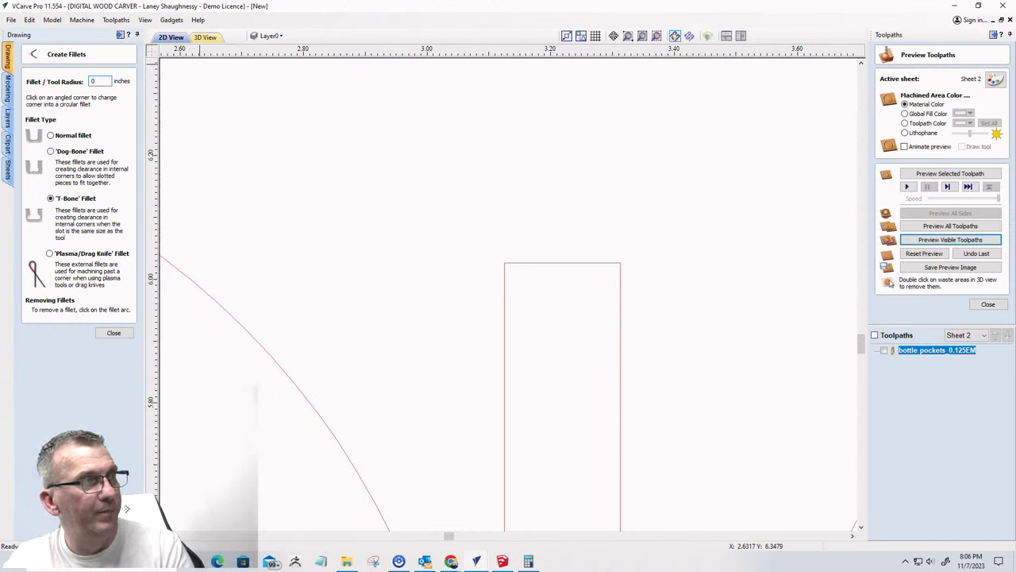
{"action": "type", "text": ".125"}
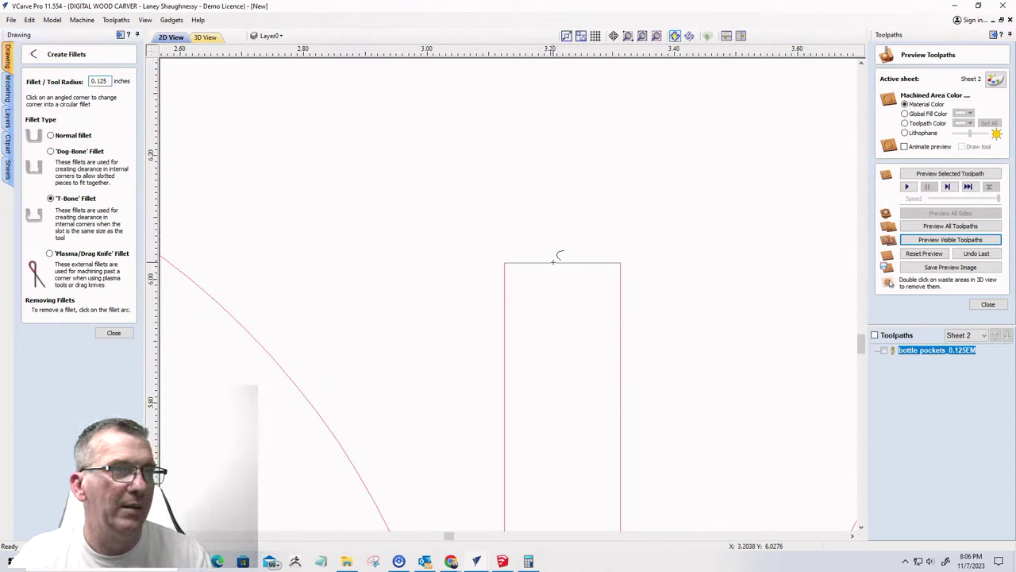
{"action": "left_click", "coordinate": [506, 263]}
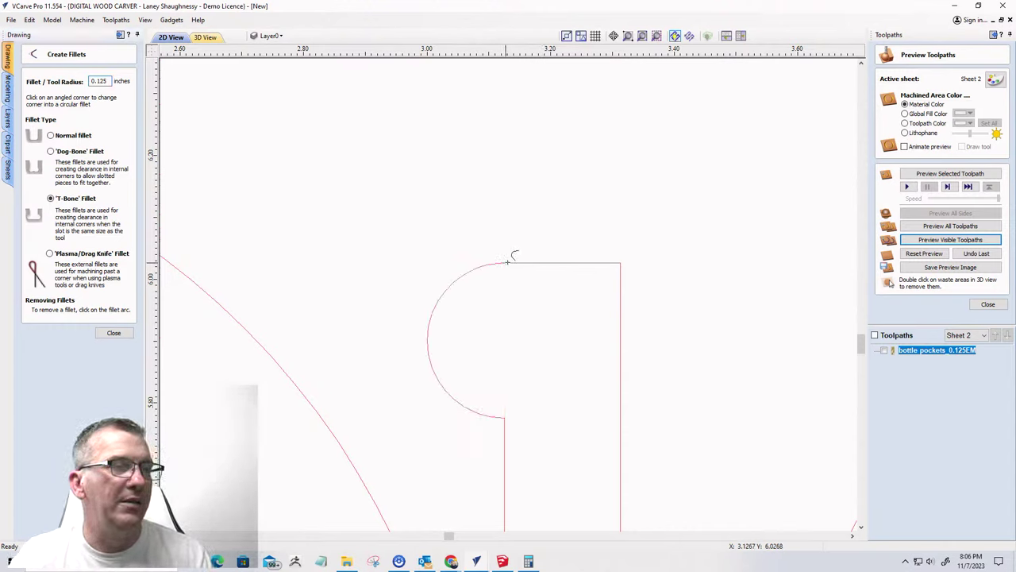
{"action": "left_click", "coordinate": [621, 263]}
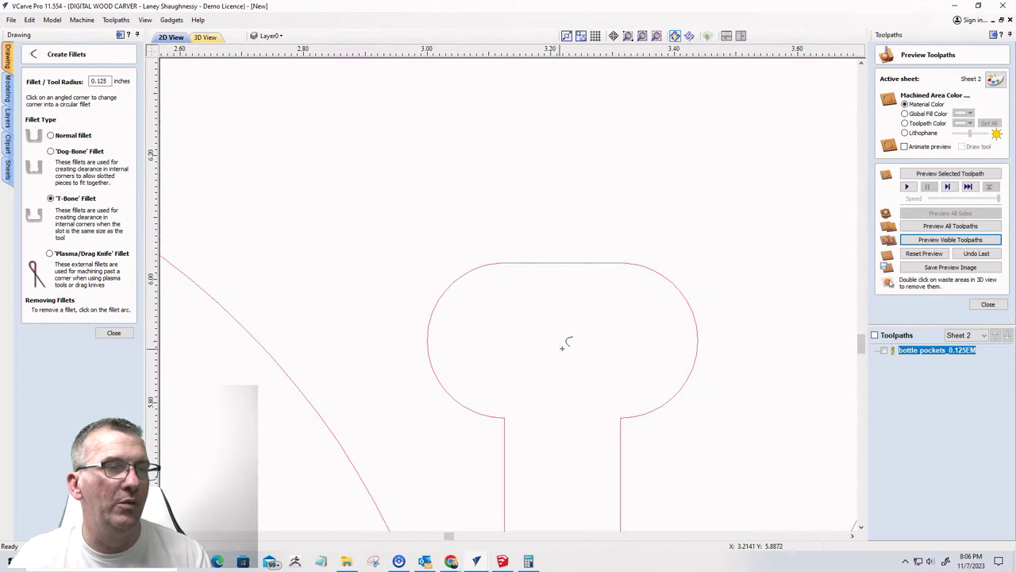
{"action": "scroll", "coordinate": [562, 347], "scroll_direction": "down", "scroll_amount": 6}
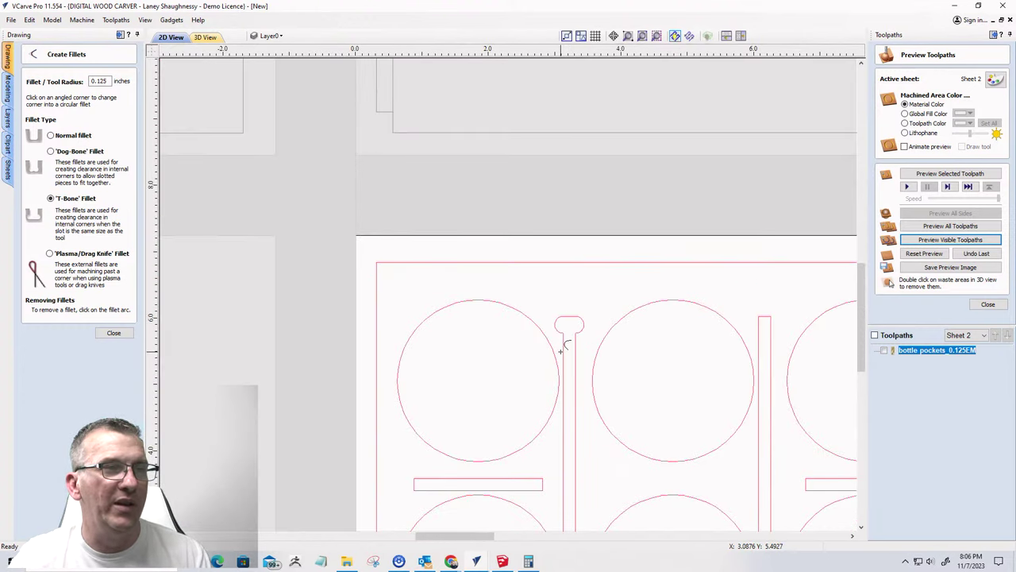
{"action": "scroll", "coordinate": [562, 349], "scroll_direction": "up", "scroll_amount": 3}
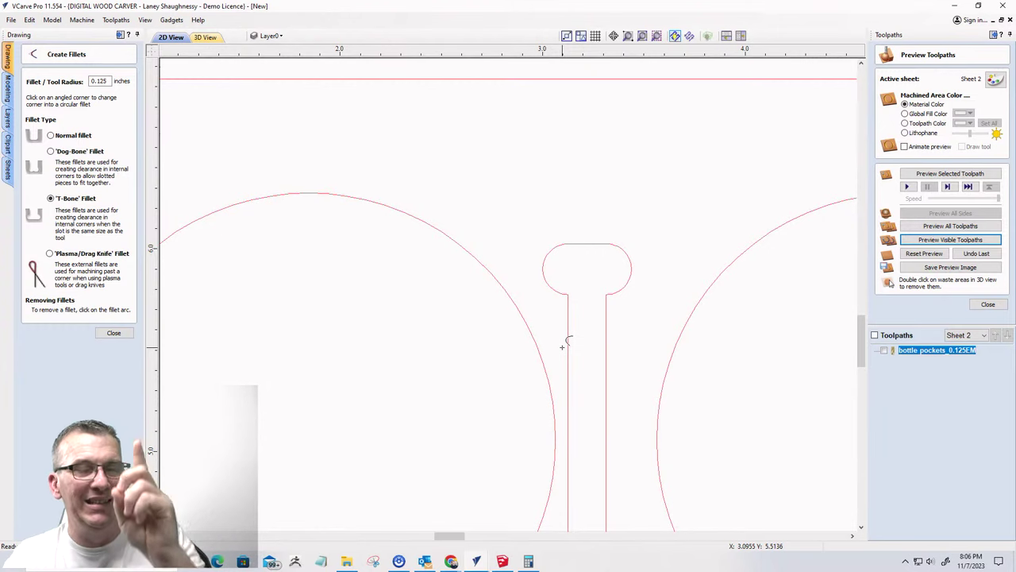
{"action": "left_click", "coordinate": [562, 347]}
{"action": "left_click", "coordinate": [563, 340]}
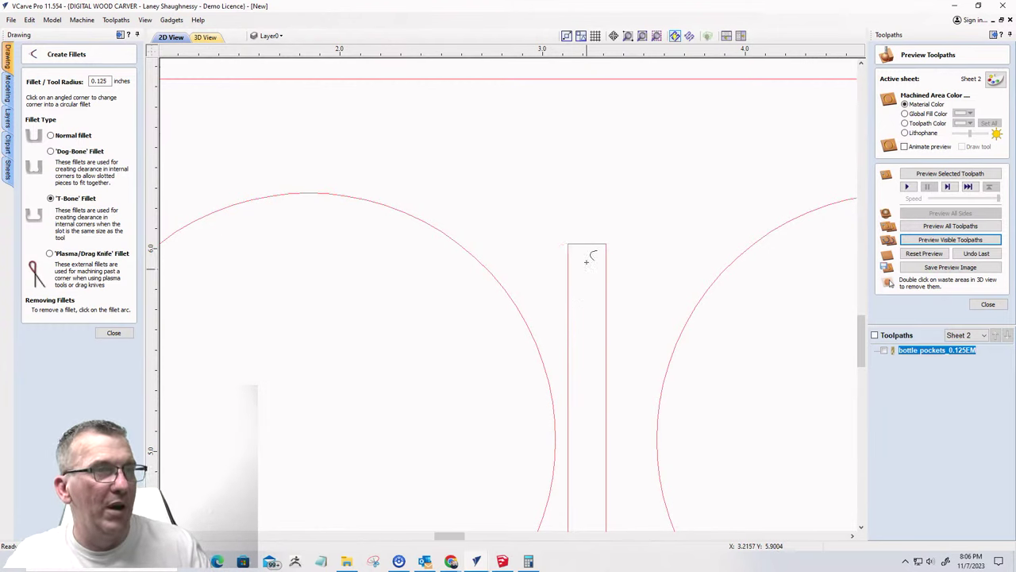
{"action": "left_click", "coordinate": [113, 332]}
- Reopen Create Fillets on the divider slot with T-Bone type and 0.0625 radius
{"action": "left_click", "coordinate": [604, 246]}
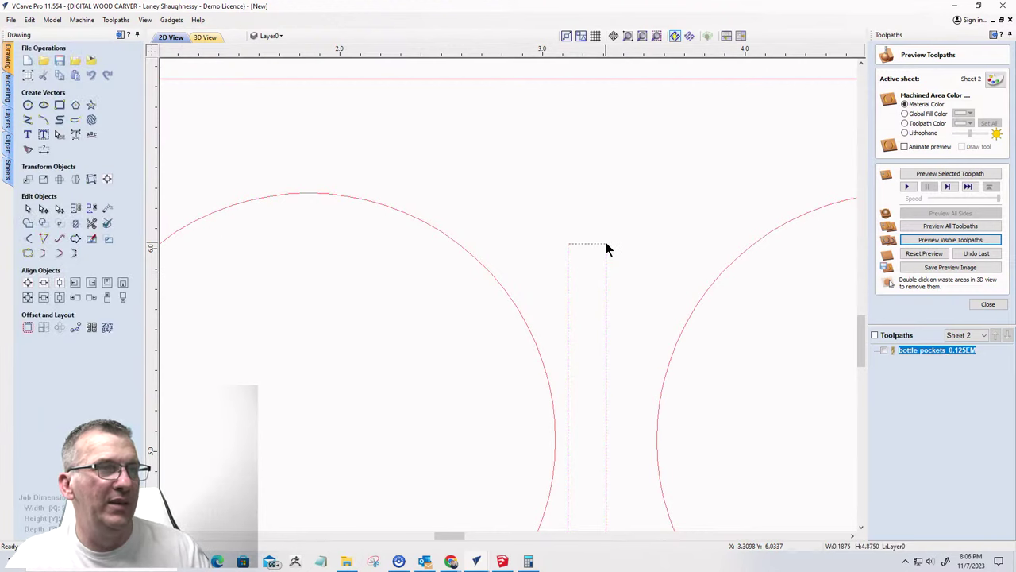
{"action": "scroll", "coordinate": [605, 251], "scroll_direction": "up", "scroll_amount": 6}
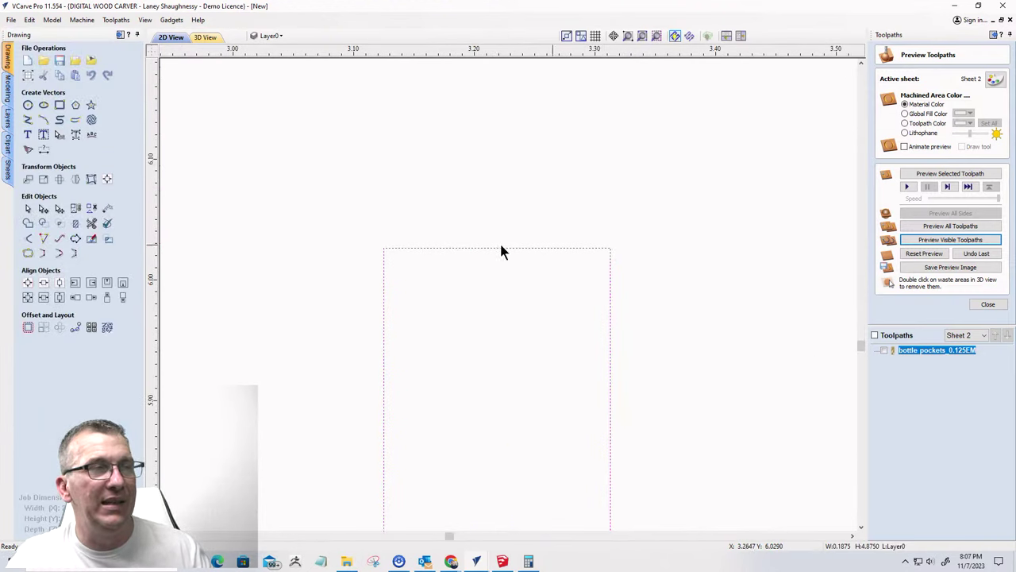
{"action": "left_click", "coordinate": [29, 240]}
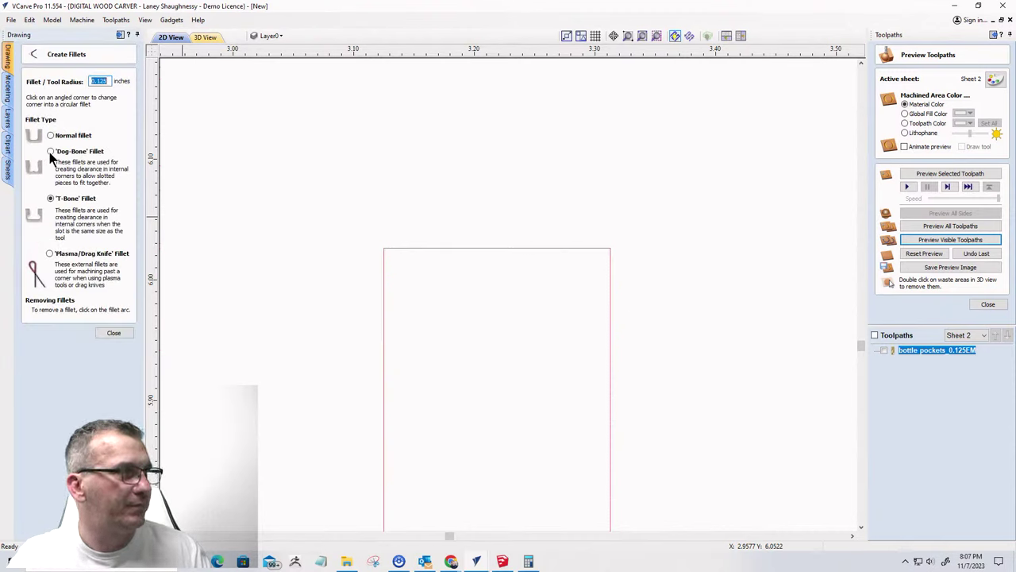
{"action": "left_click", "coordinate": [53, 154]}
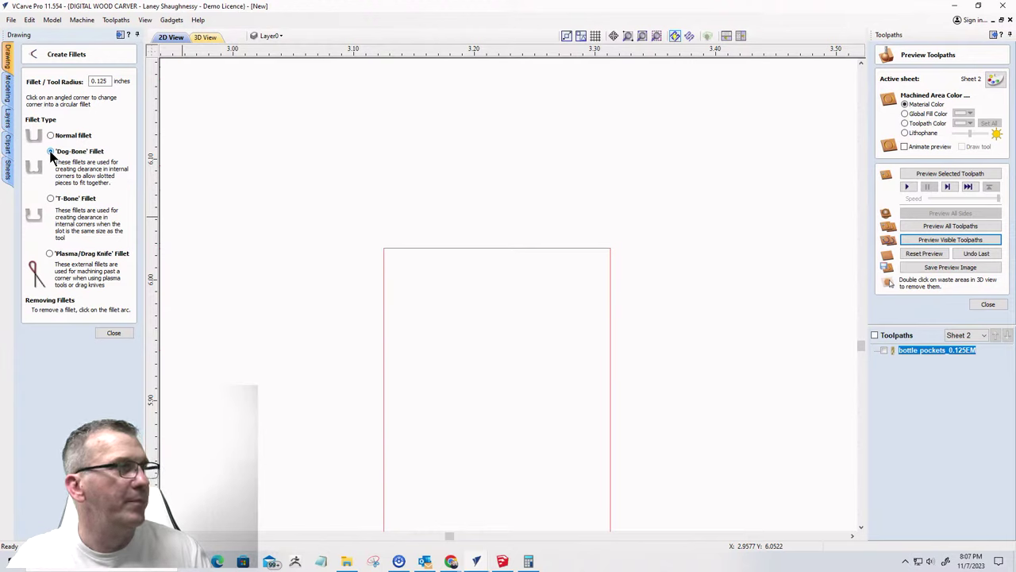
{"action": "left_click", "coordinate": [51, 198]}
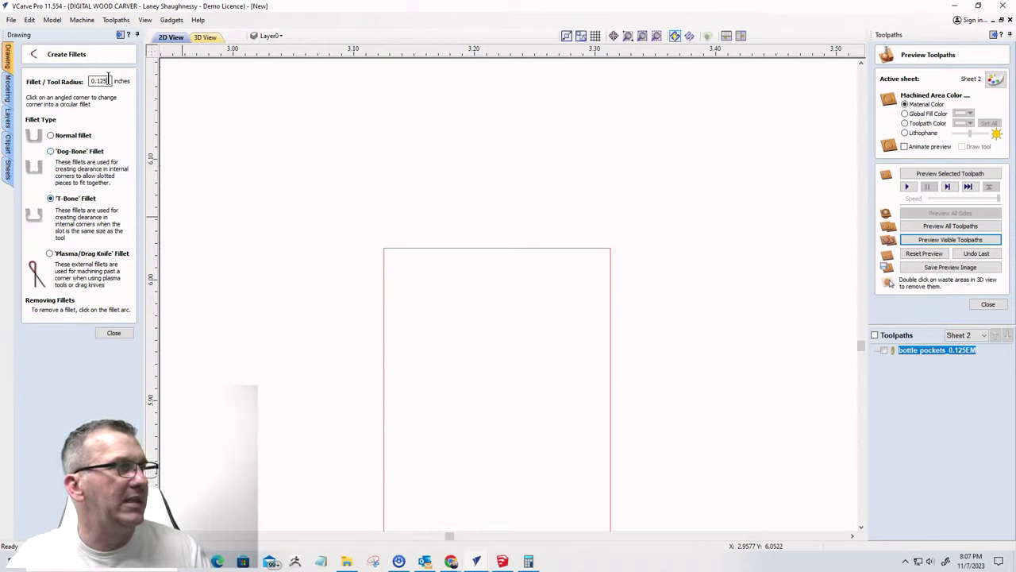
{"action": "double_click", "coordinate": [109, 79]}
{"action": "type", "text": "0."}
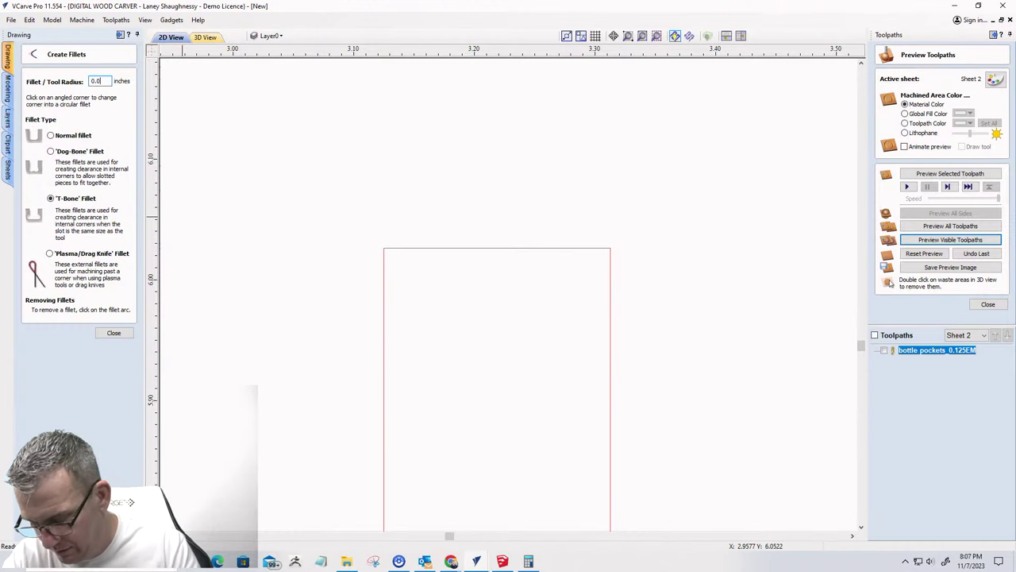
{"action": "type", "text": "0625"}
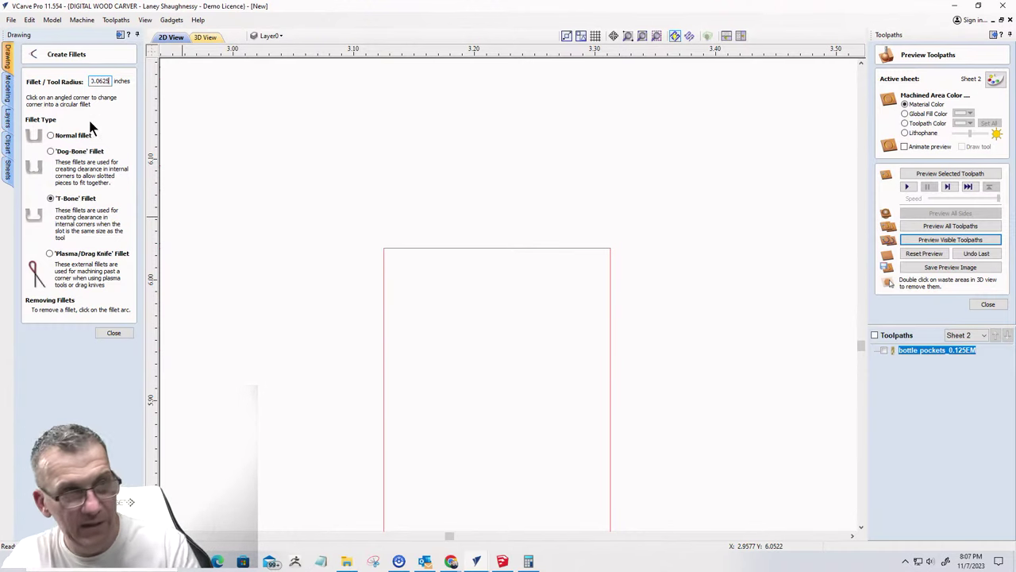
- Try a T-bone fillet on the slot's top corner, then remove it
{"action": "left_click", "coordinate": [413, 245]}
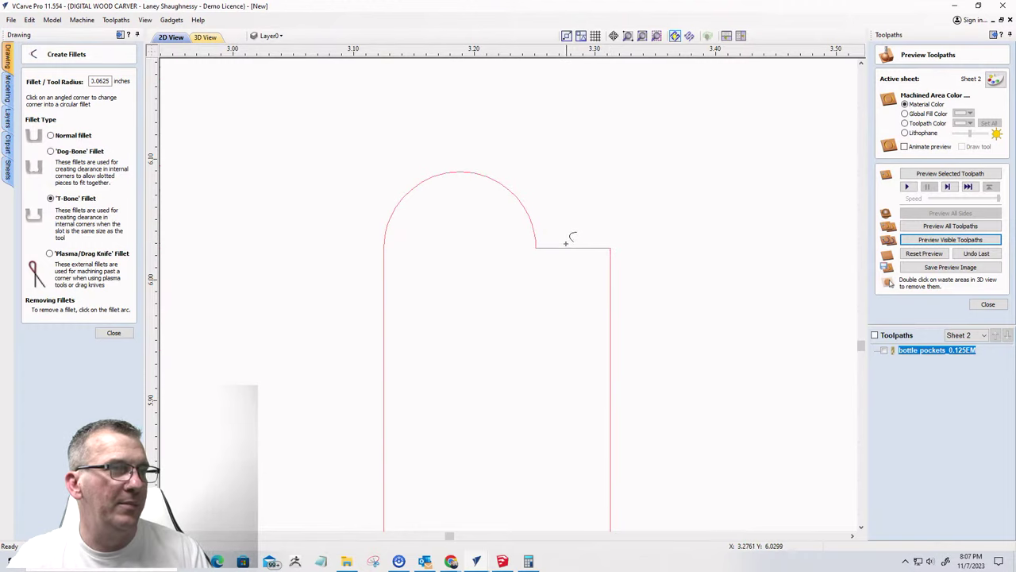
{"action": "scroll", "coordinate": [445, 238], "scroll_direction": "down", "scroll_amount": 5}
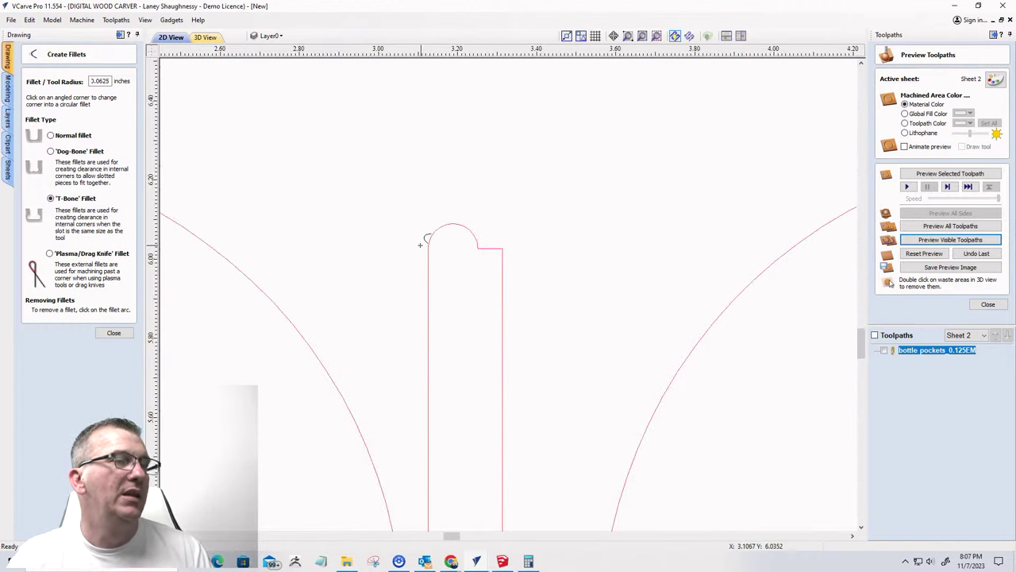
{"action": "scroll", "coordinate": [421, 247], "scroll_direction": "up", "scroll_amount": 5}
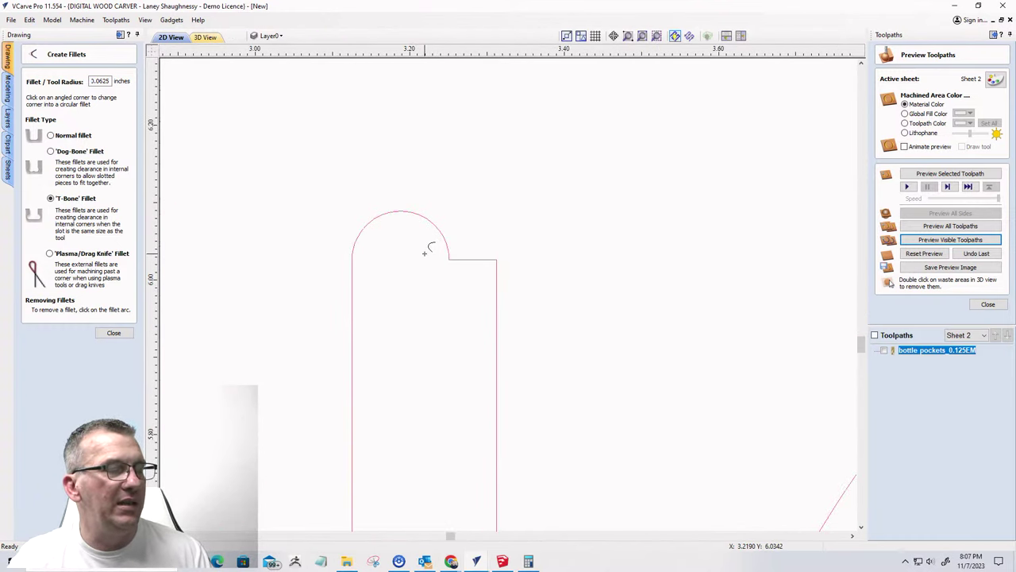
{"action": "left_click", "coordinate": [422, 252]}
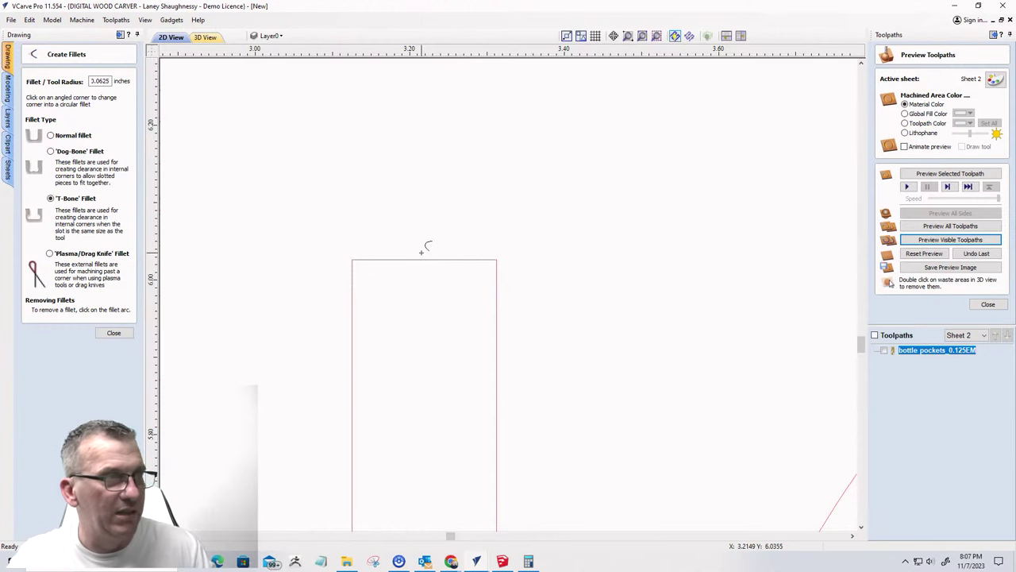
- Node-edit the first divider slot, converting its top and bottom spans to arcs
{"action": "left_click", "coordinate": [114, 333]}
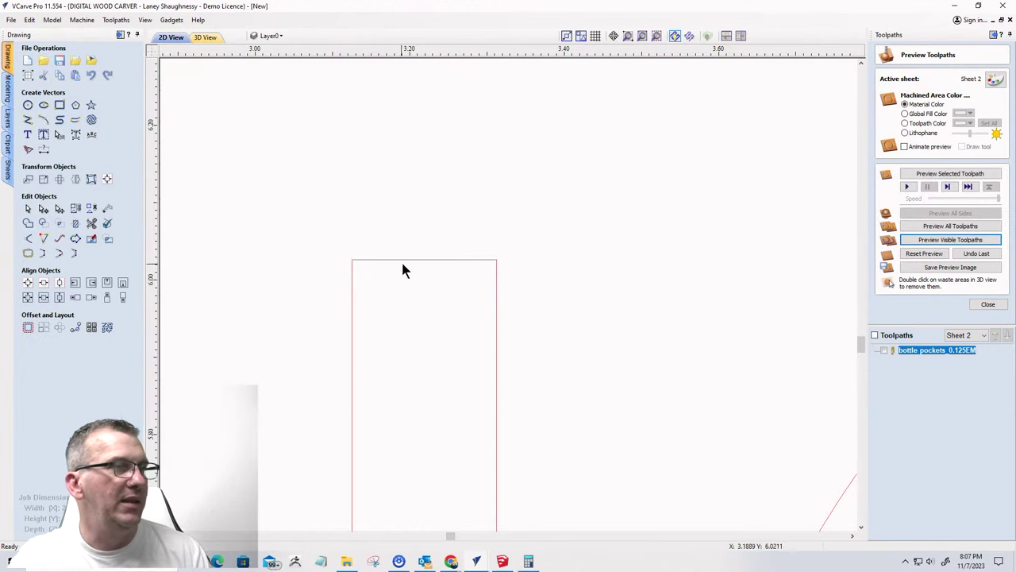
{"action": "left_click", "coordinate": [404, 260]}
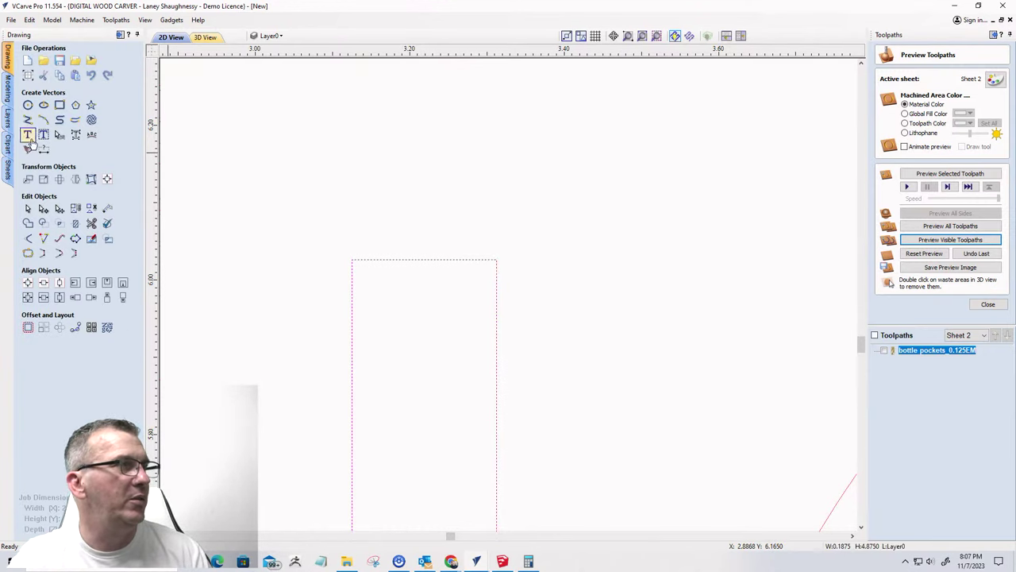
{"action": "left_click", "coordinate": [43, 208]}
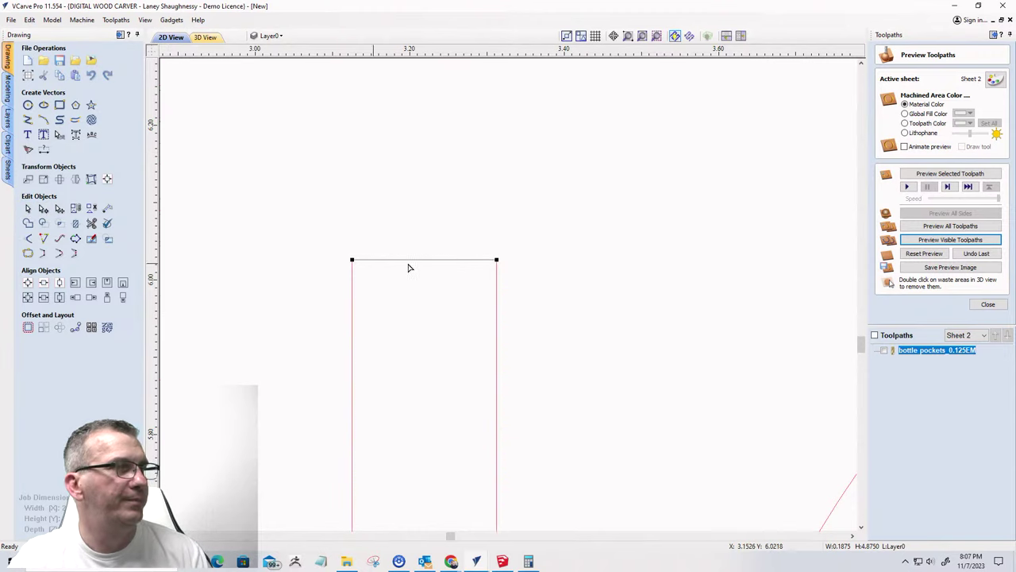
{"action": "right_click", "coordinate": [405, 259]}
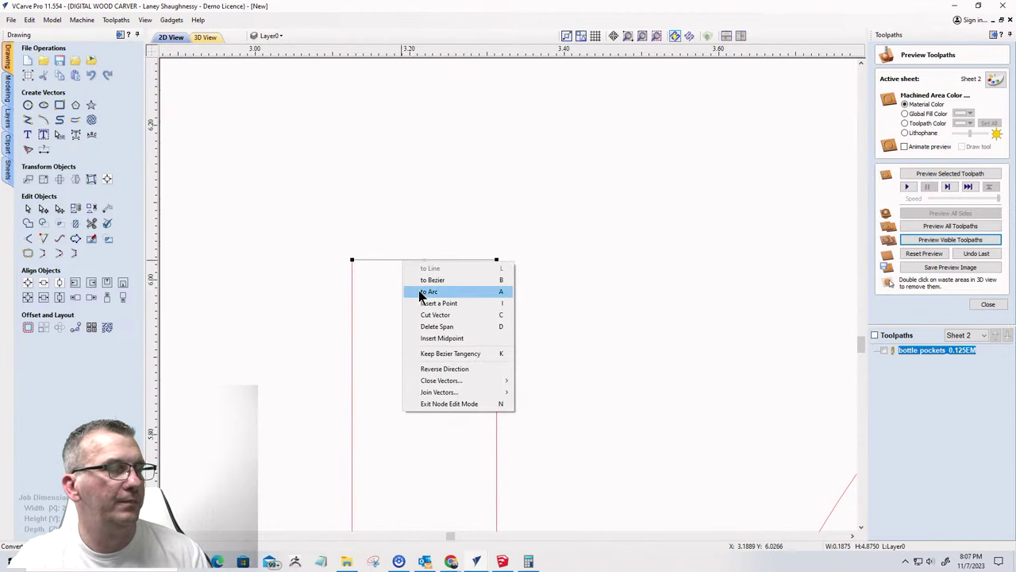
{"action": "left_click", "coordinate": [420, 293]}
{"action": "scroll", "coordinate": [450, 277], "scroll_direction": "down", "scroll_amount": 12}
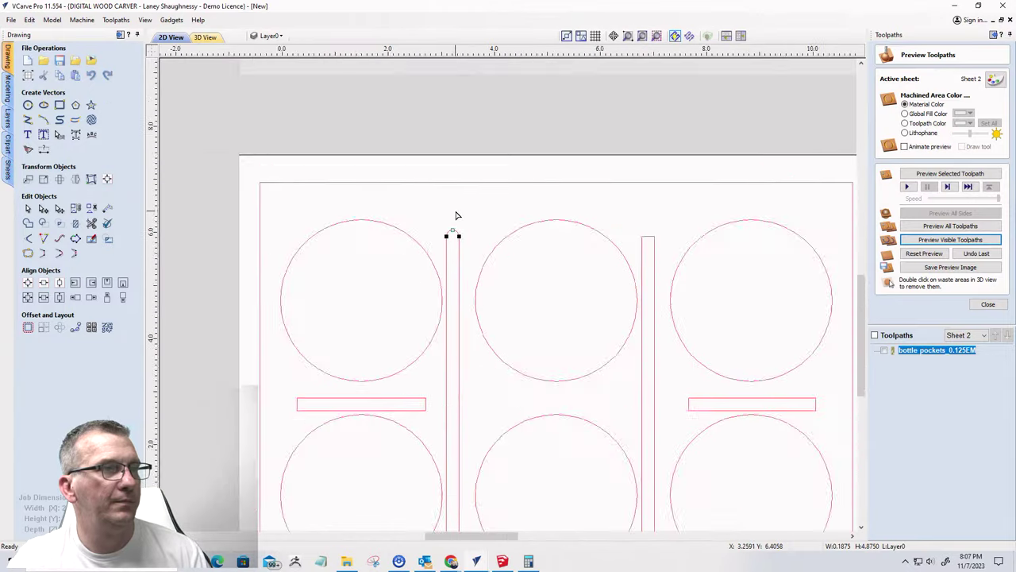
{"action": "scroll", "coordinate": [457, 325], "scroll_direction": "up", "scroll_amount": 10}
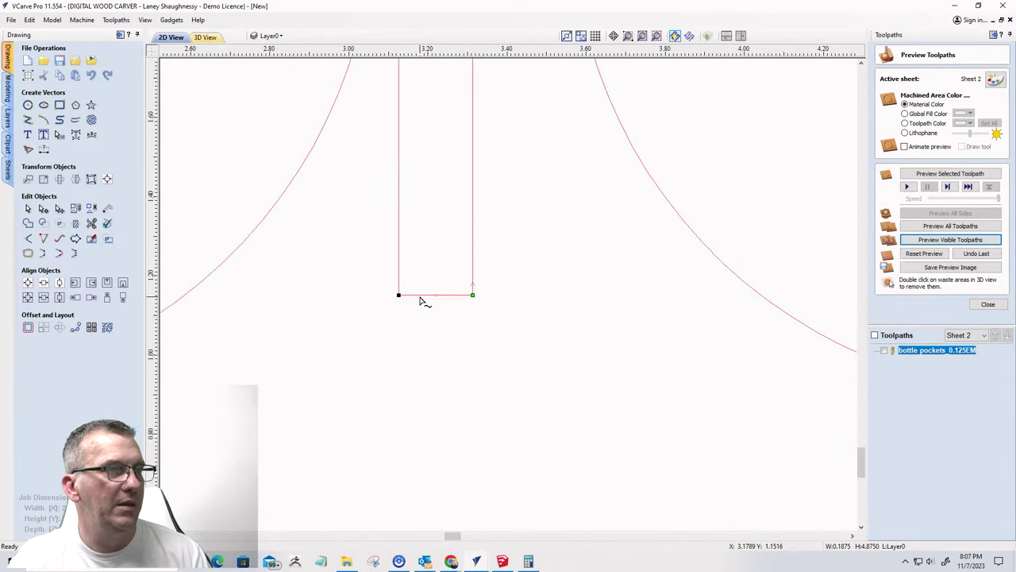
{"action": "right_click", "coordinate": [420, 298]}
{"action": "left_click", "coordinate": [435, 331]}
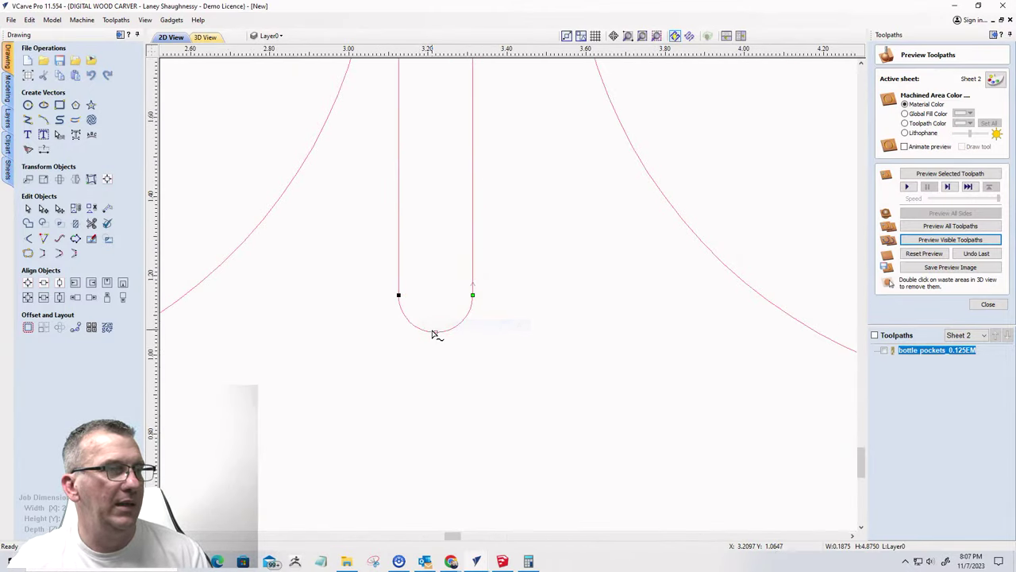
{"action": "scroll", "coordinate": [434, 333], "scroll_direction": "down", "scroll_amount": 1}
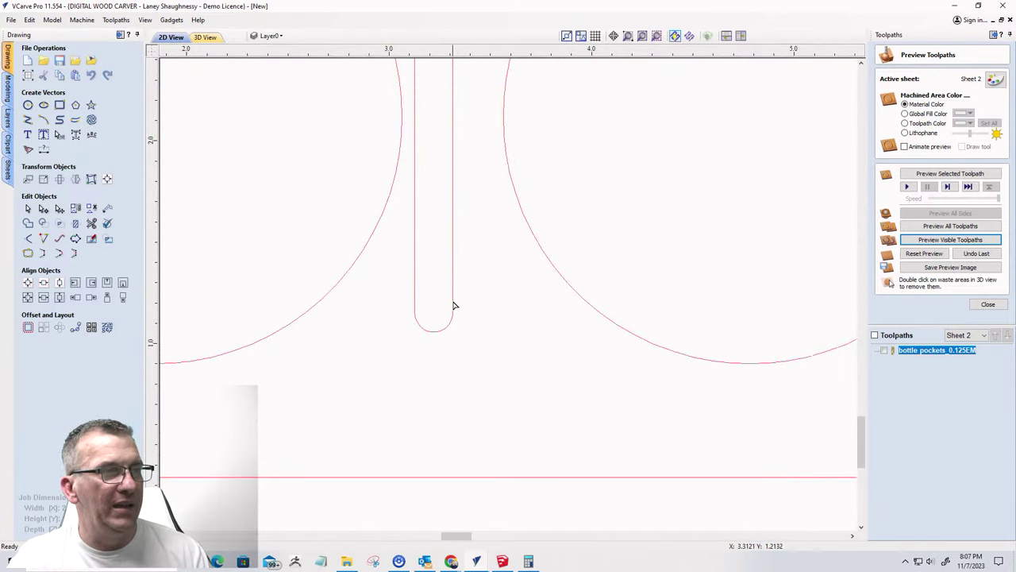
{"action": "scroll", "coordinate": [421, 300], "scroll_direction": "down", "scroll_amount": 2}
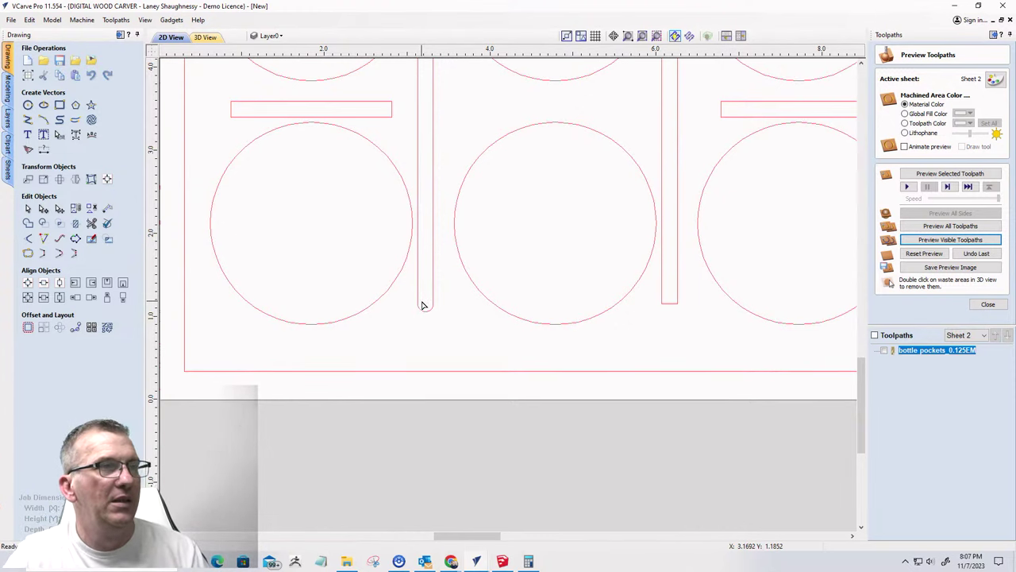
{"action": "scroll", "coordinate": [421, 323], "scroll_direction": "down", "scroll_amount": 2}
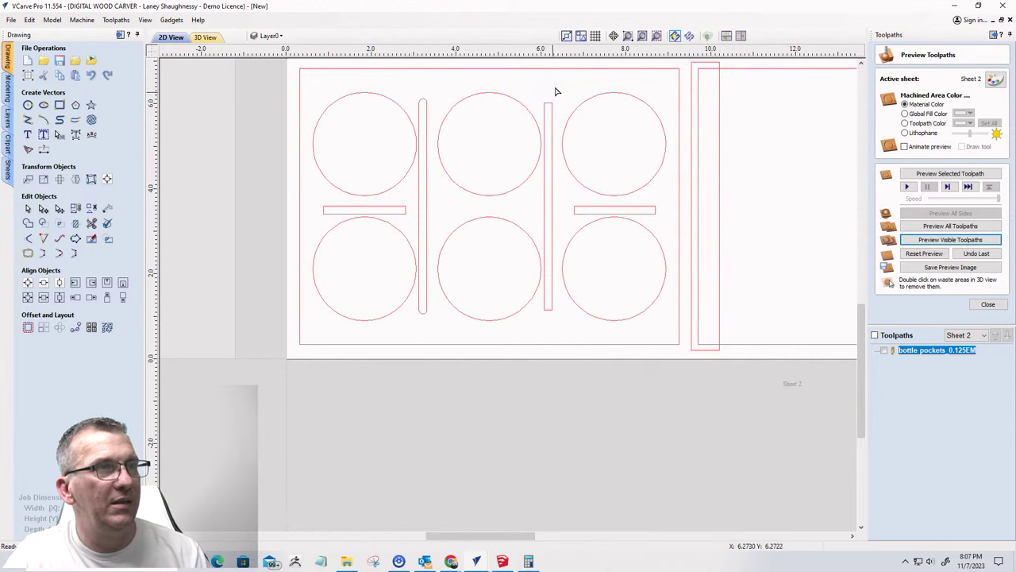
{"action": "scroll", "coordinate": [548, 99], "scroll_direction": "up", "scroll_amount": 3}
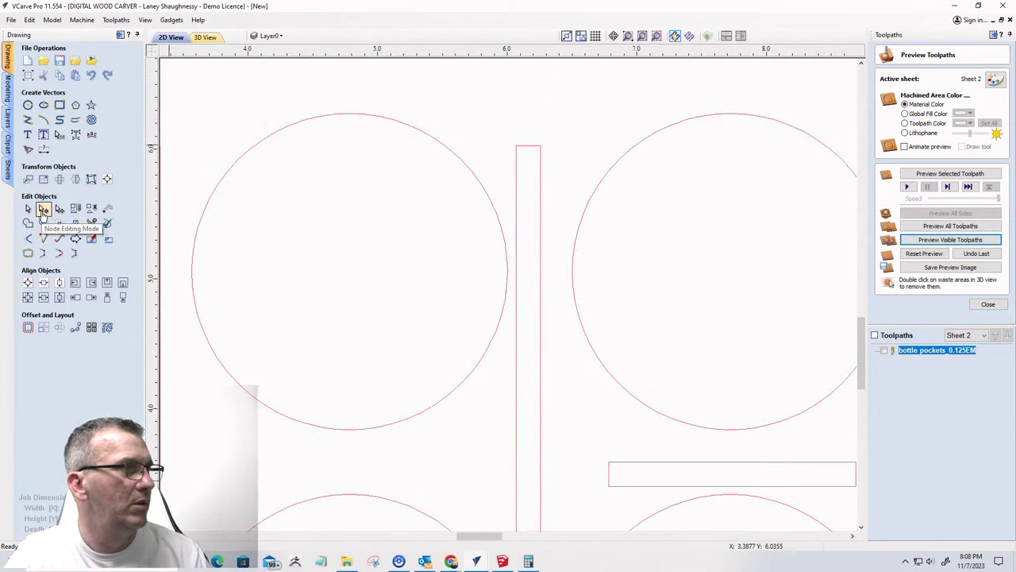
- Convert the second divider slot's top and bottom spans to arcs
{"action": "left_click", "coordinate": [521, 146]}
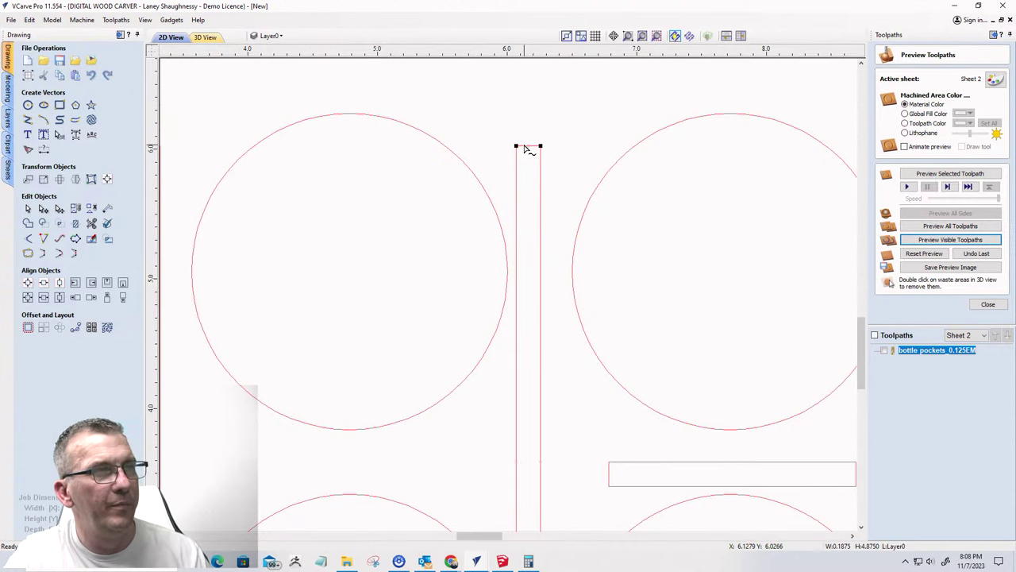
{"action": "scroll", "coordinate": [523, 149], "scroll_direction": "up", "scroll_amount": 4}
{"action": "left_click", "coordinate": [527, 156]}
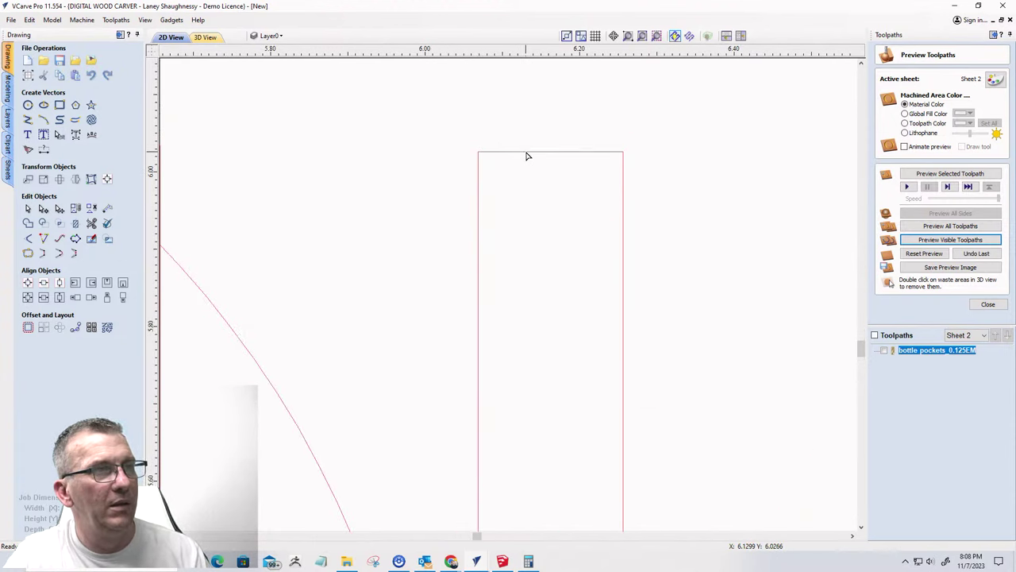
{"action": "left_click", "coordinate": [527, 157]}
{"action": "right_click", "coordinate": [524, 149]}
{"action": "left_click", "coordinate": [538, 184]}
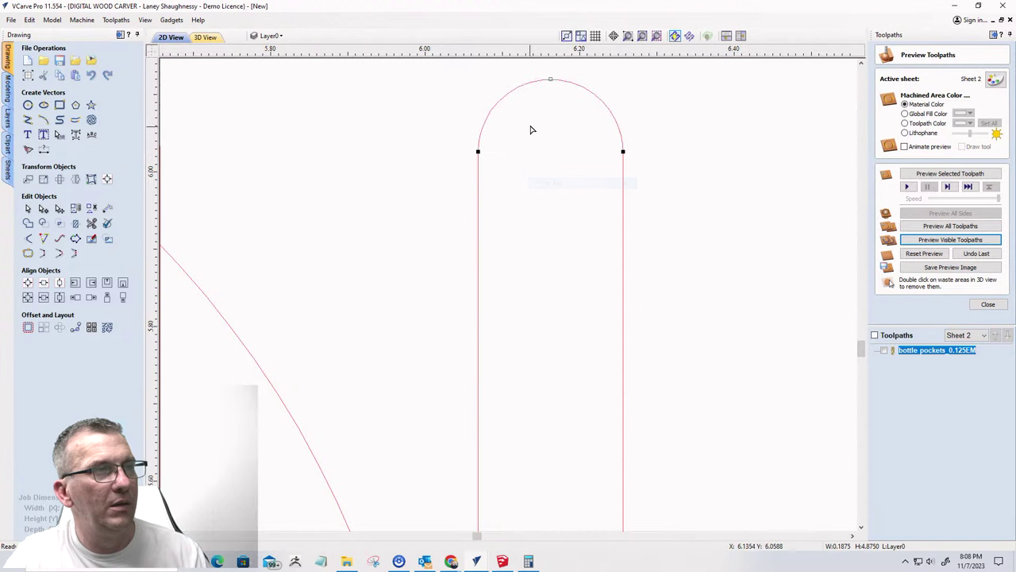
{"action": "scroll", "coordinate": [531, 111], "scroll_direction": "down", "scroll_amount": 4}
{"action": "scroll", "coordinate": [510, 484], "scroll_direction": "up", "scroll_amount": 5}
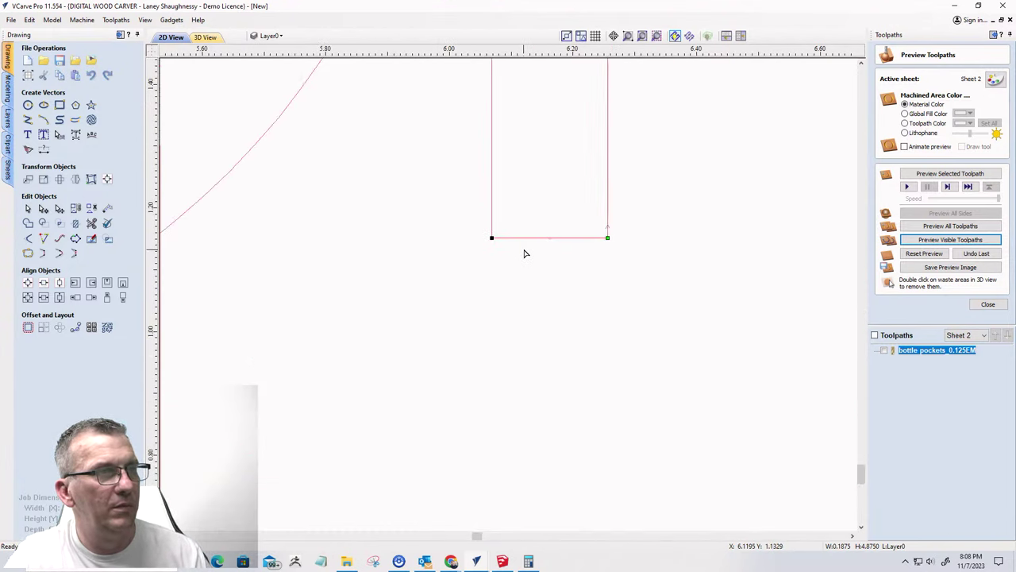
{"action": "scroll", "coordinate": [524, 253], "scroll_direction": "up", "scroll_amount": 1}
{"action": "right_click", "coordinate": [524, 237]}
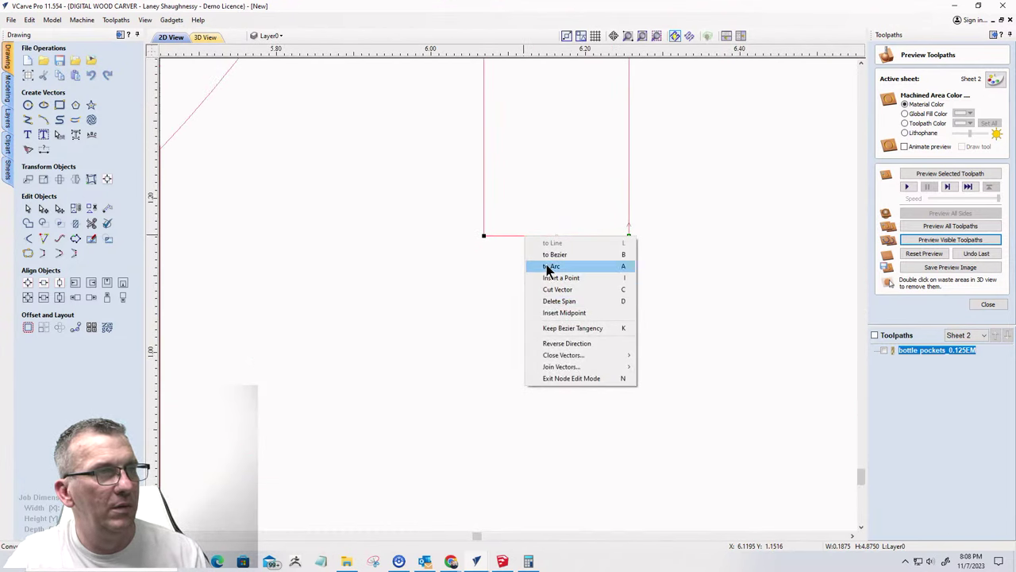
{"action": "left_click", "coordinate": [548, 267]}
{"action": "scroll", "coordinate": [476, 289], "scroll_direction": "down", "scroll_amount": 3}
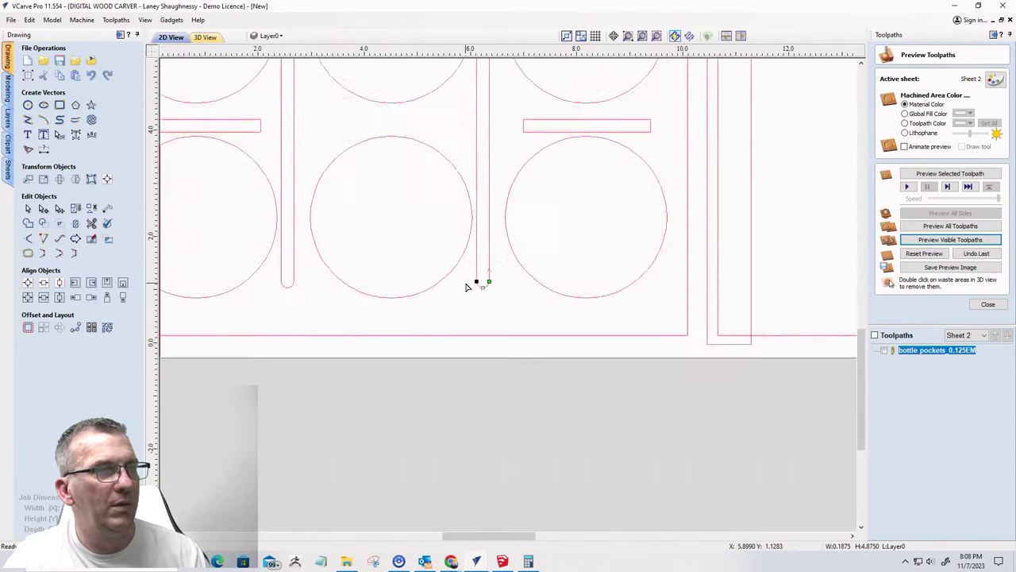
{"action": "scroll", "coordinate": [468, 284], "scroll_direction": "down", "scroll_amount": 2}
- Convert the first horizontal slot's right and left ends to arcs
{"action": "scroll", "coordinate": [575, 195], "scroll_direction": "up", "scroll_amount": 3}
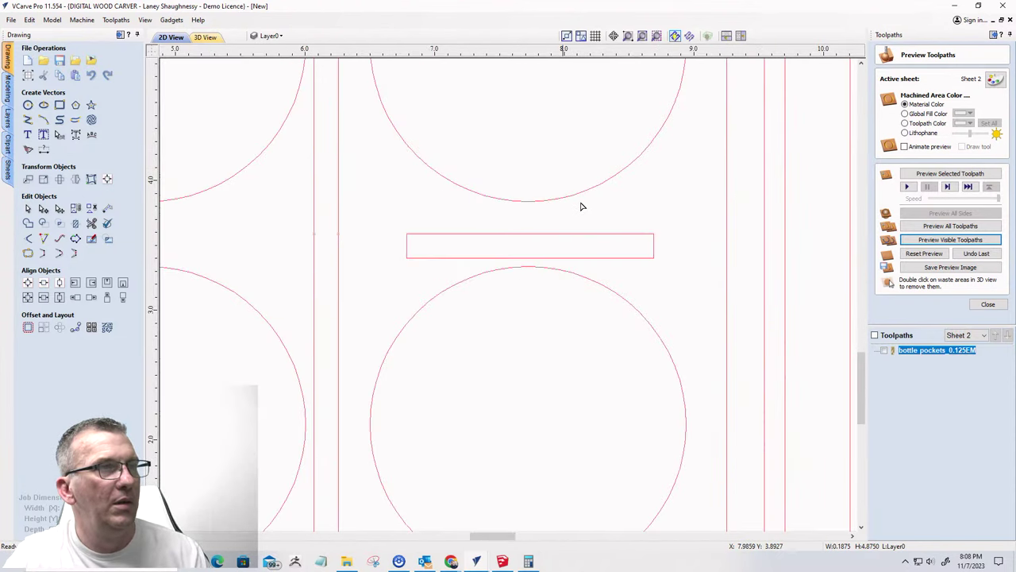
{"action": "right_click", "coordinate": [655, 245]}
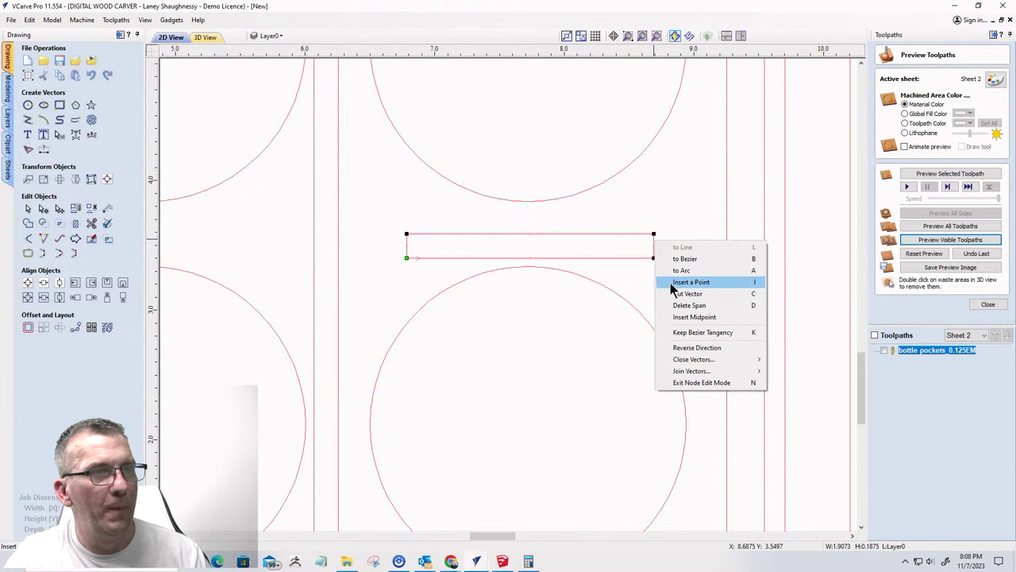
{"action": "left_click", "coordinate": [679, 272]}
{"action": "right_click", "coordinate": [407, 244]}
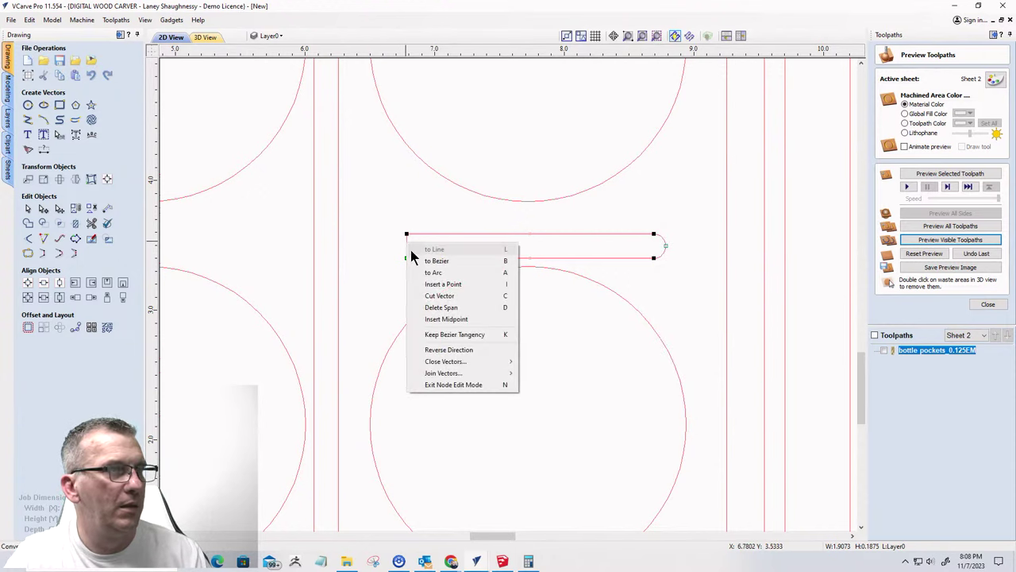
{"action": "left_click", "coordinate": [430, 271]}
{"action": "scroll", "coordinate": [667, 280], "scroll_direction": "down", "scroll_amount": 2}
{"action": "scroll", "coordinate": [667, 279], "scroll_direction": "down", "scroll_amount": 3}
{"action": "scroll", "coordinate": [658, 267], "scroll_direction": "up", "scroll_amount": 5}
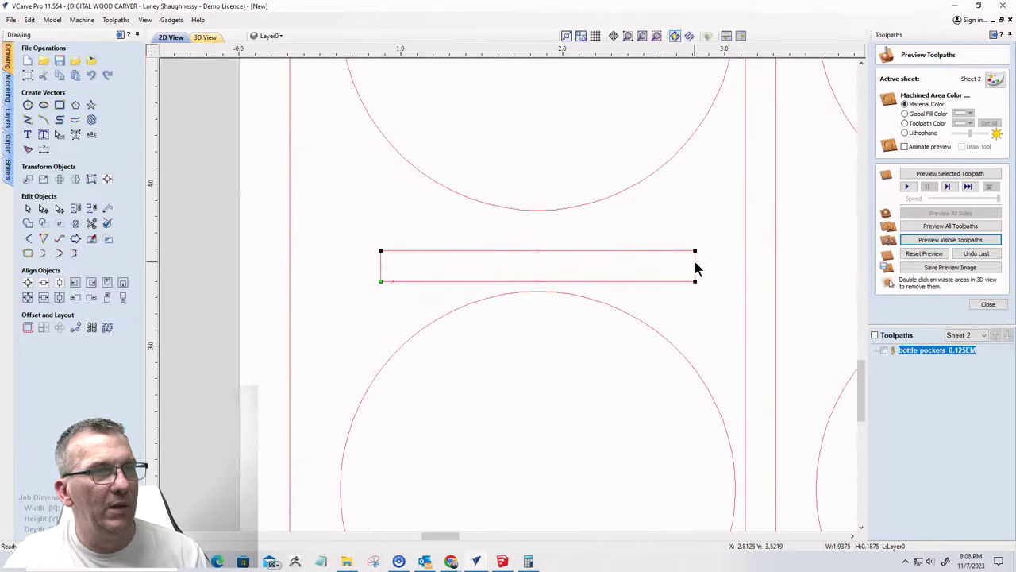
- Convert the other horizontal slot's right and left ends to arcs
{"action": "right_click", "coordinate": [696, 268]}
{"action": "left_click", "coordinate": [715, 296]}
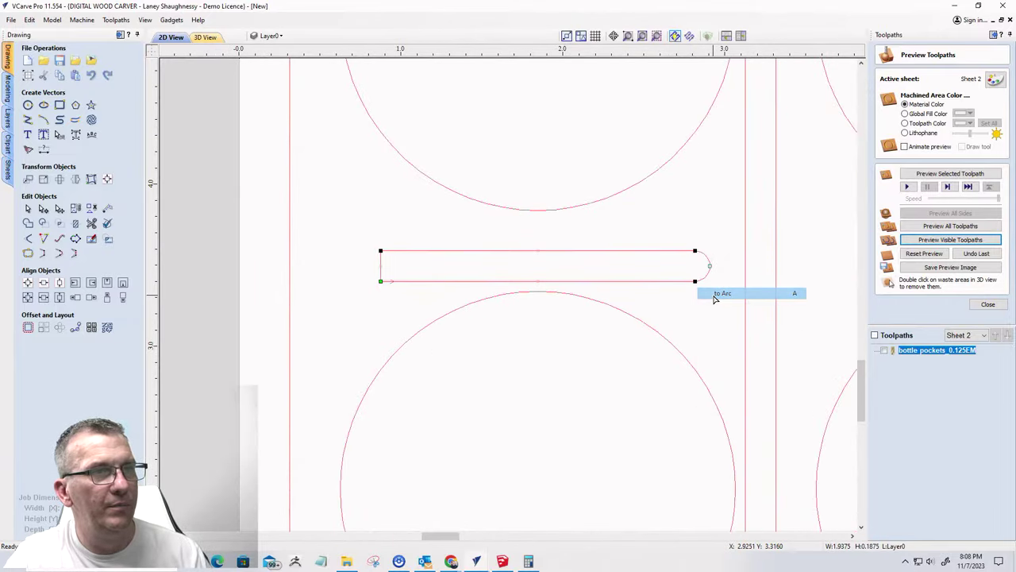
{"action": "right_click", "coordinate": [382, 267]}
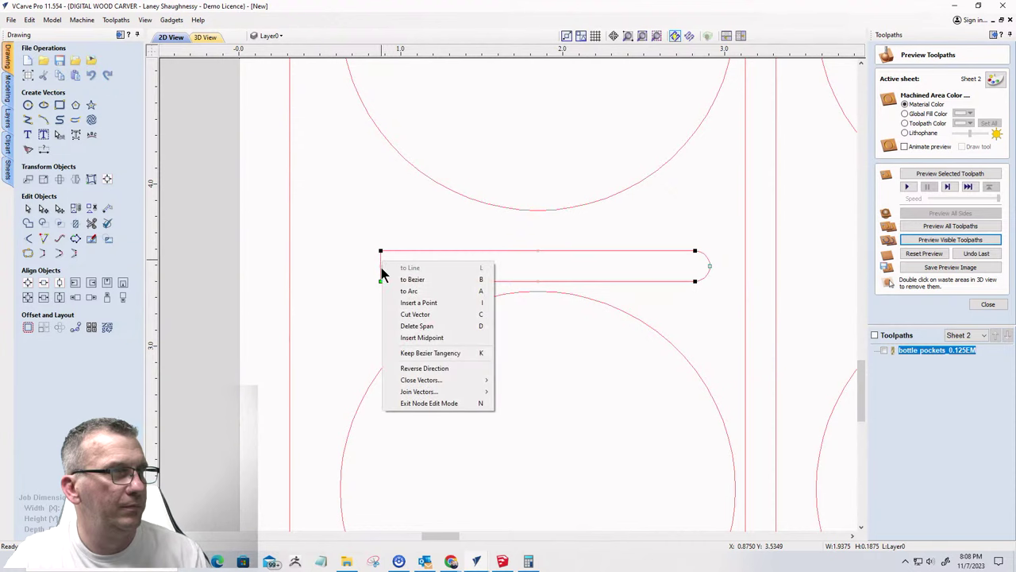
{"action": "left_click", "coordinate": [394, 292]}
{"action": "scroll", "coordinate": [354, 212], "scroll_direction": "down", "scroll_amount": 5}
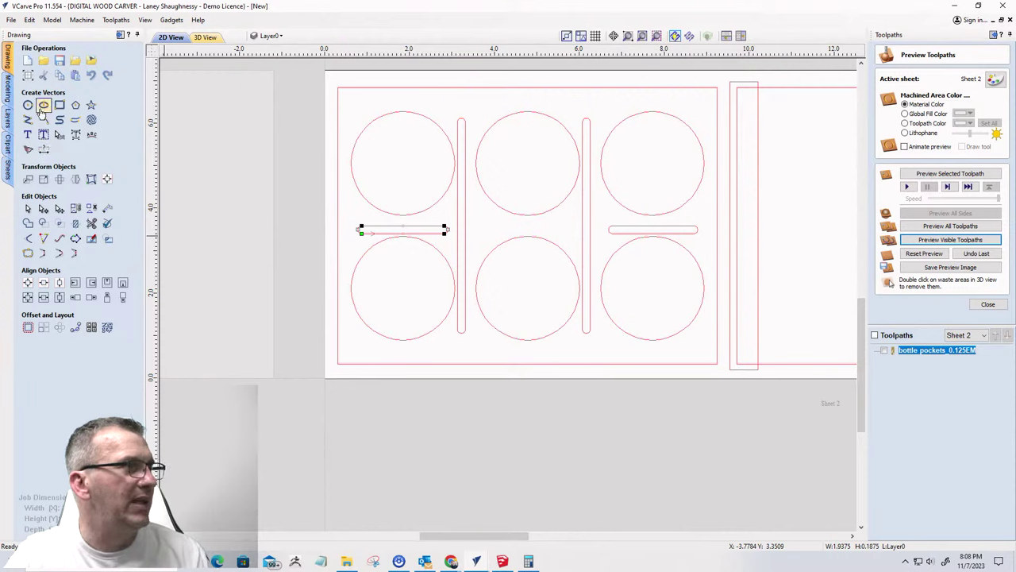
- Try a rectangle with width 0.375 at the slot, then cancel the misplaced tall rectangle
{"action": "left_click", "coordinate": [59, 104]}
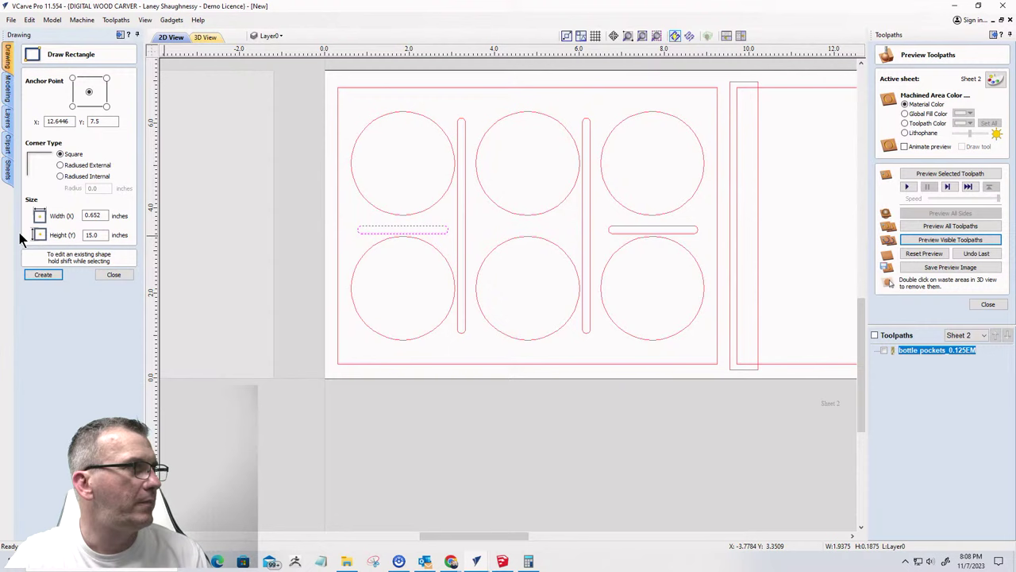
{"action": "left_click", "coordinate": [100, 215]}
{"action": "scroll", "coordinate": [374, 347], "scroll_direction": "down", "scroll_amount": 3}
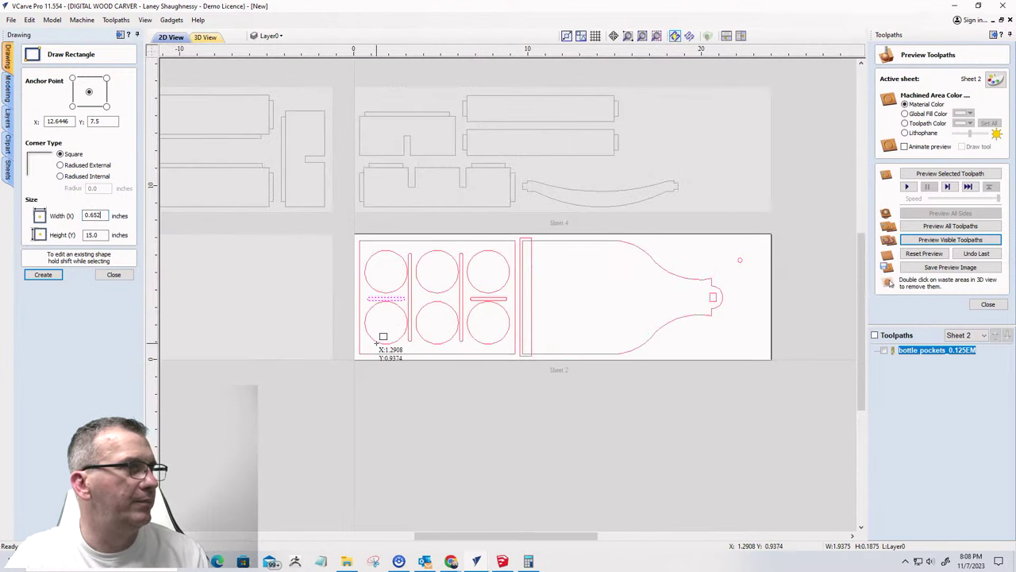
{"action": "left_click", "coordinate": [119, 274]}
{"action": "left_click", "coordinate": [60, 106]}
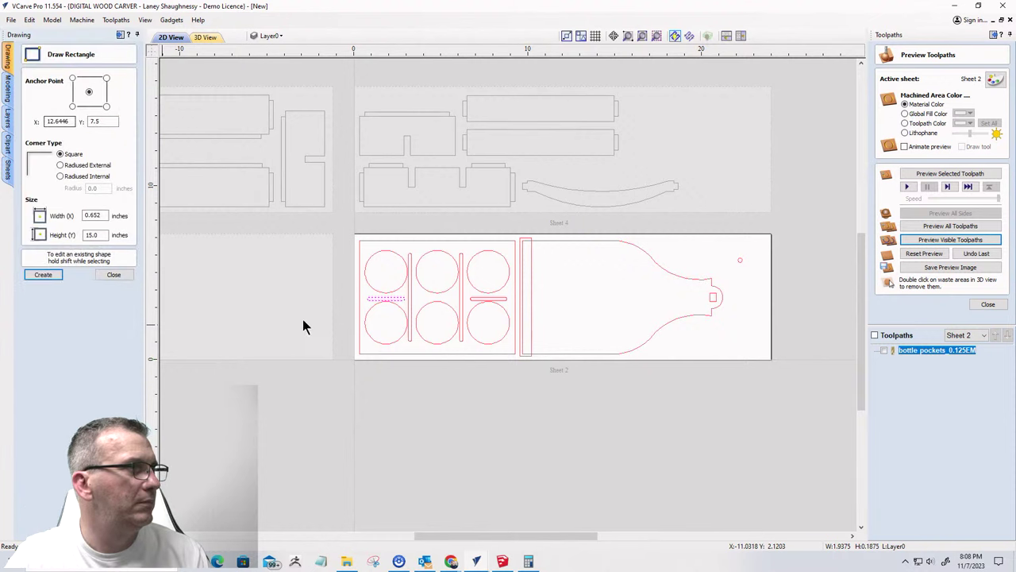
{"action": "scroll", "coordinate": [352, 293], "scroll_direction": "up", "scroll_amount": 3}
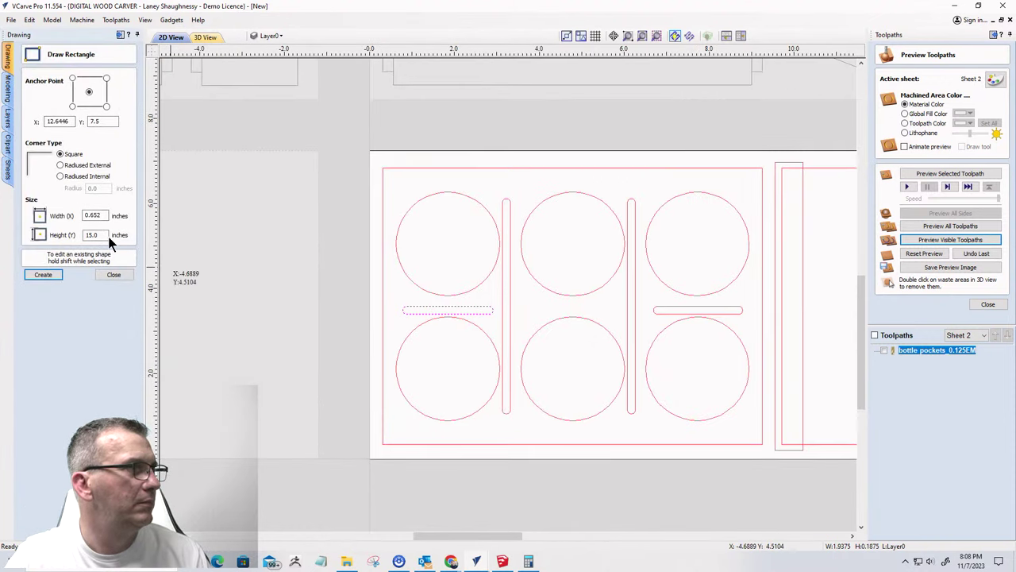
{"action": "left_click_drag", "start_coordinate": [106, 215], "coordinate": [68, 216]}
{"action": "type", "text": ".7"}
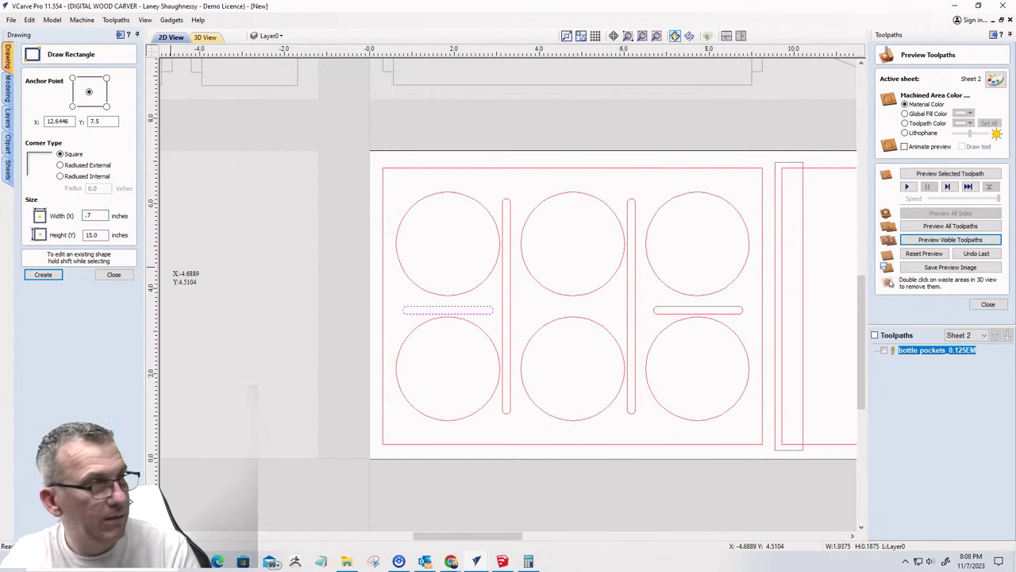
{"action": "key", "text": "BackSpace"}
{"action": "type", "text": "375"}
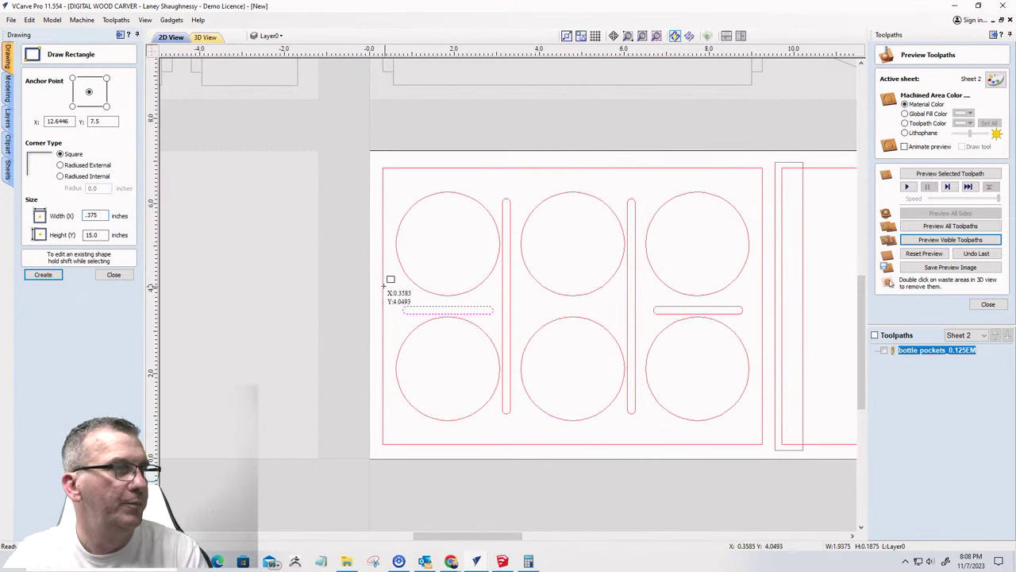
{"action": "left_click", "coordinate": [418, 309]}
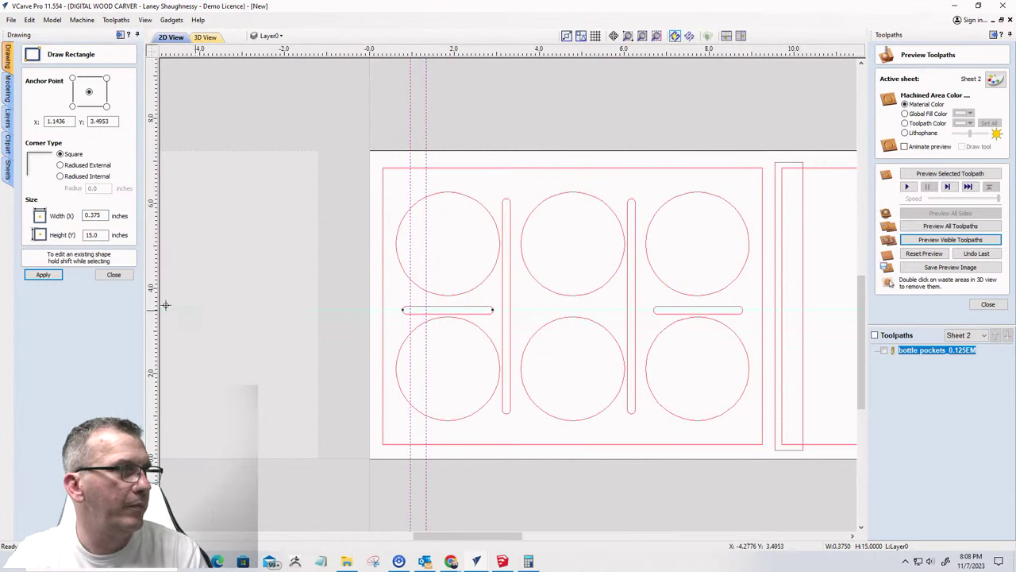
{"action": "key", "text": "Escape"}
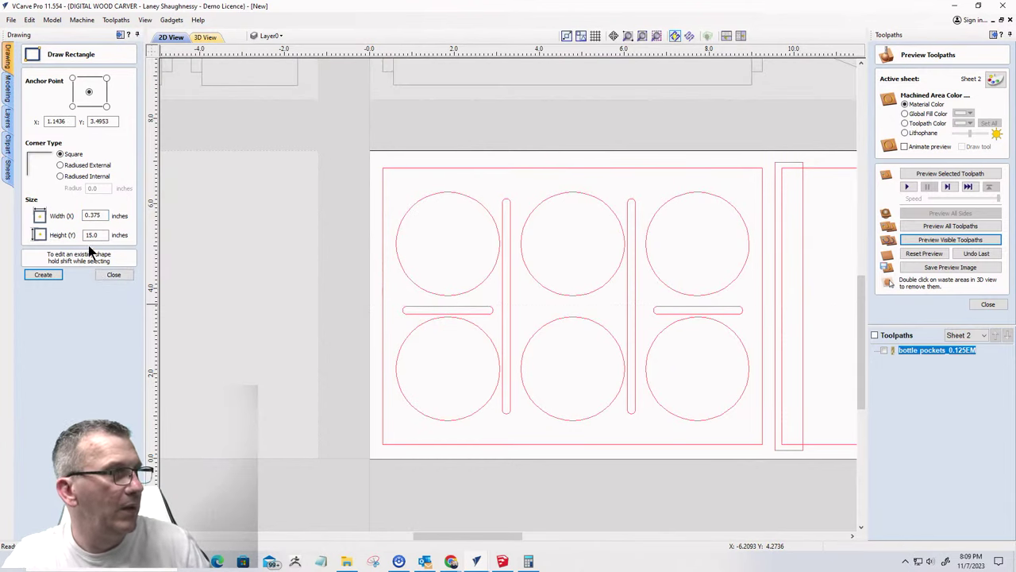
- Place a 2 x 0.375 inch rectangle over the left horizontal slot and close the tool
{"action": "double_click", "coordinate": [101, 215]}
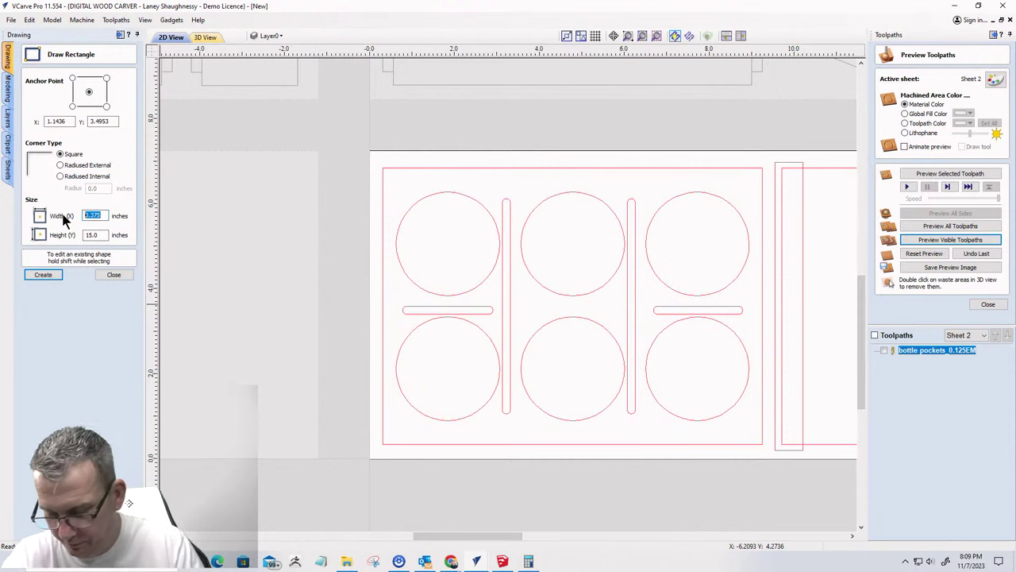
{"action": "type", "text": "2"}
{"action": "double_click", "coordinate": [97, 234]}
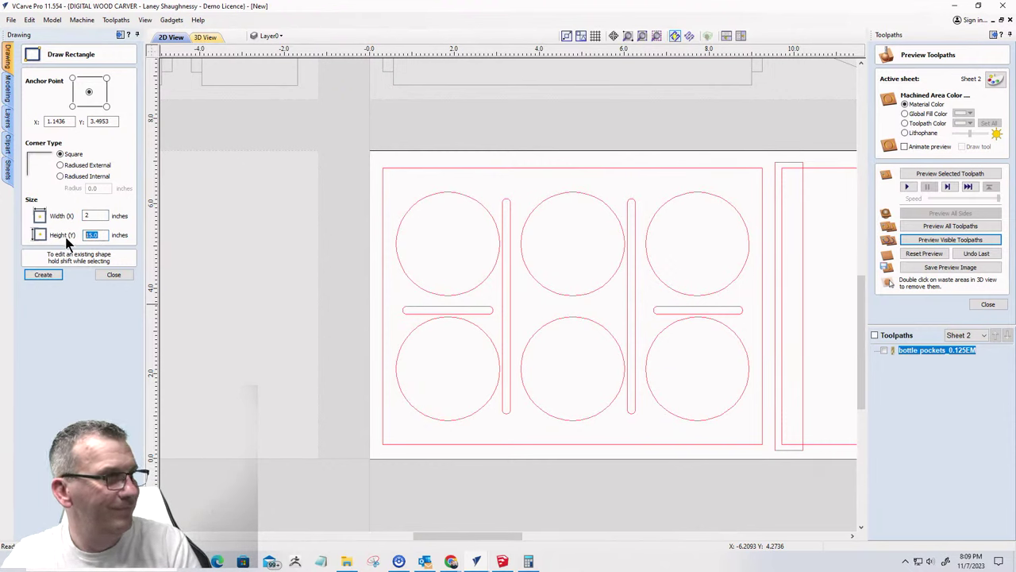
{"action": "type", "text": ".375"}
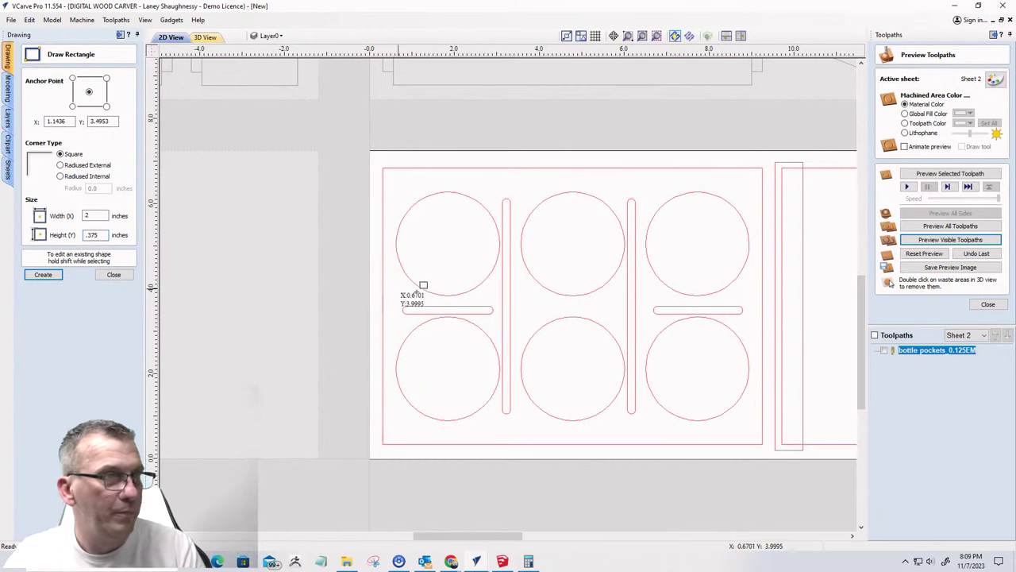
{"action": "left_click", "coordinate": [424, 310]}
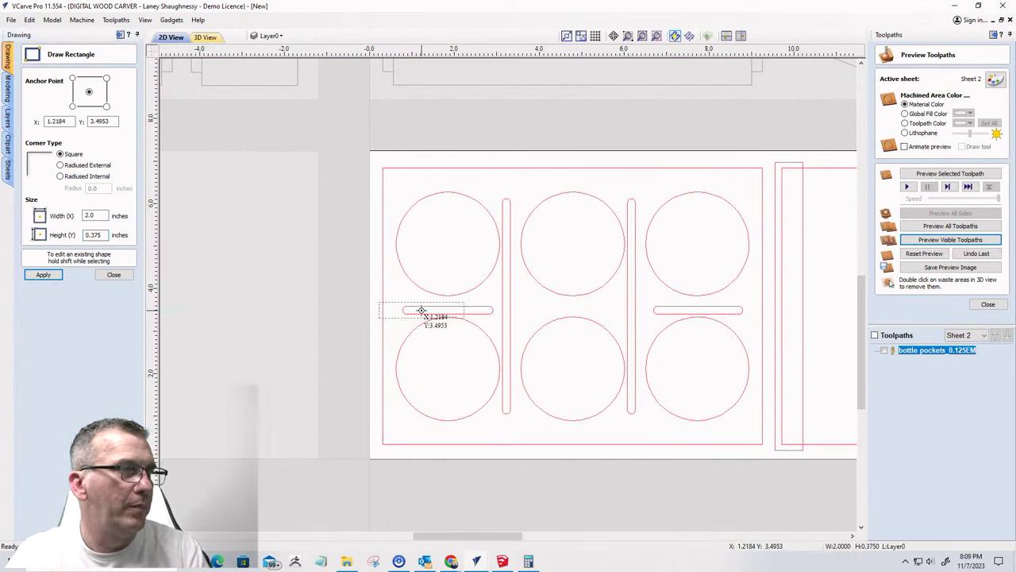
{"action": "left_click", "coordinate": [114, 274]}
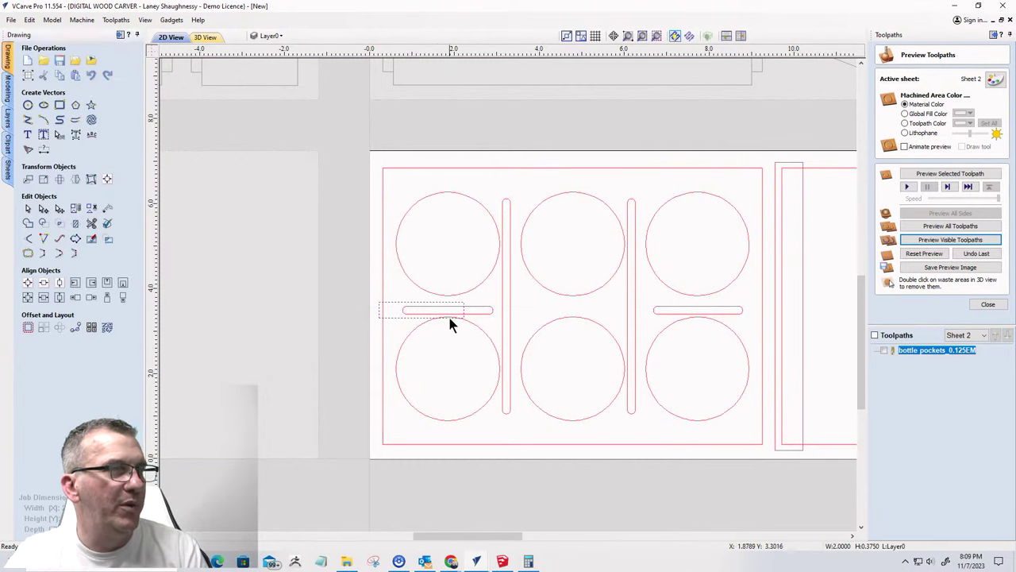
- Stretch the rectangle into a long strip across the row of horizontal slots
{"action": "left_click_drag", "start_coordinate": [396, 306], "coordinate": [519, 298]}
{"action": "scroll", "coordinate": [349, 286], "scroll_direction": "down", "scroll_amount": 3}
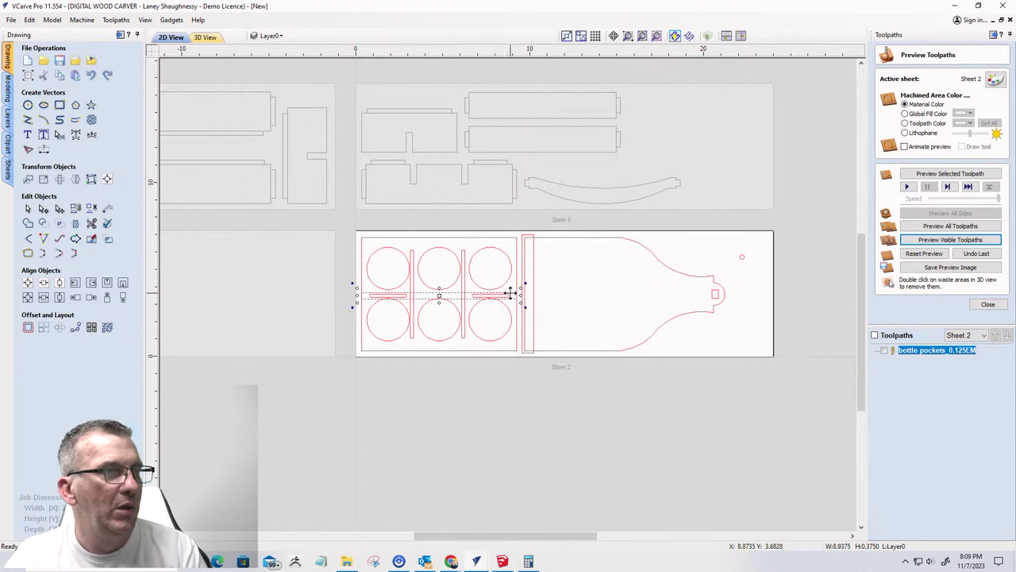
{"action": "scroll", "coordinate": [512, 292], "scroll_direction": "up", "scroll_amount": 6}
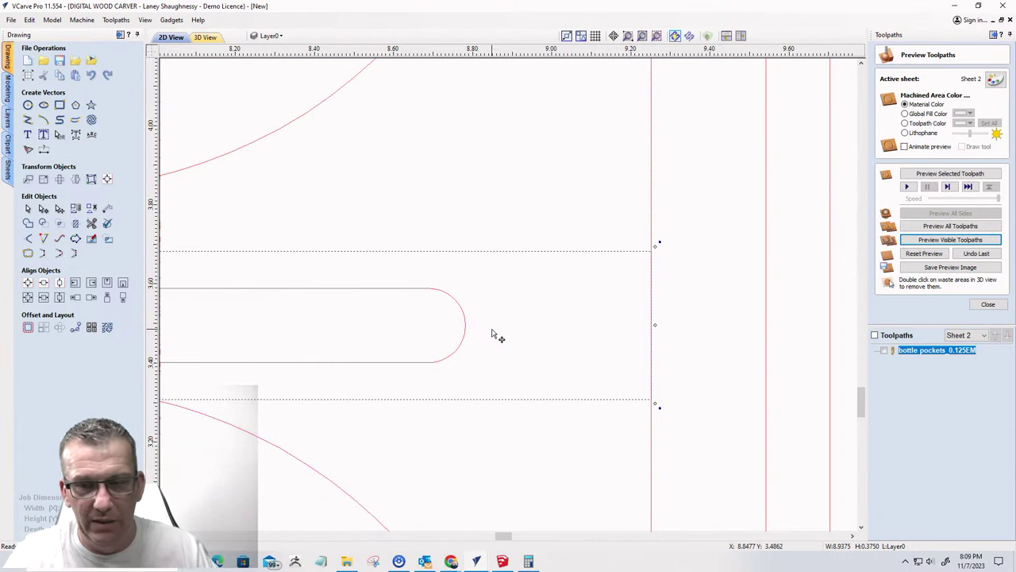
{"action": "scroll", "coordinate": [491, 327], "scroll_direction": "down", "scroll_amount": 5}
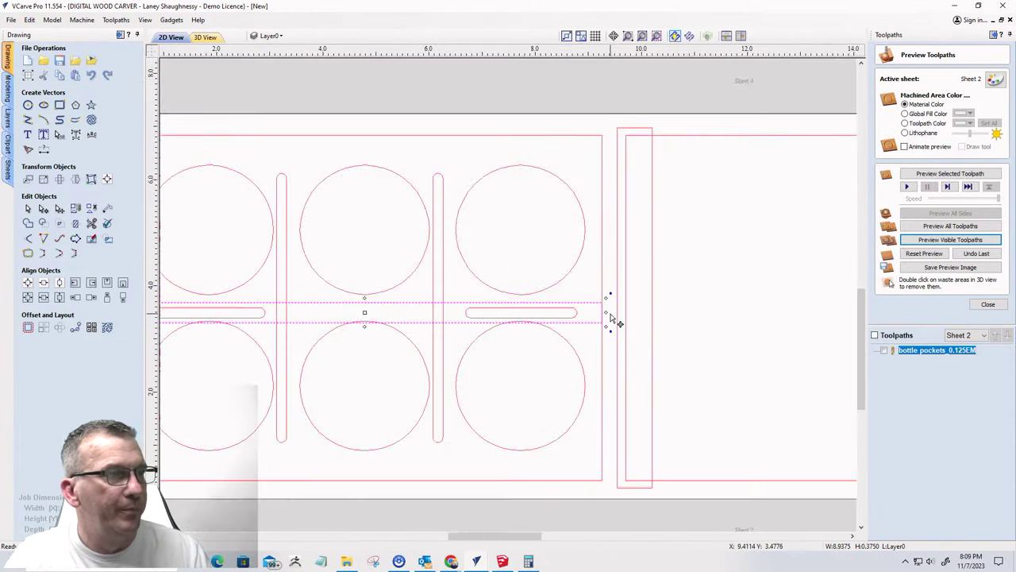
{"action": "scroll", "coordinate": [490, 352], "scroll_direction": "down", "scroll_amount": 3}
{"action": "scroll", "coordinate": [465, 311], "scroll_direction": "up", "scroll_amount": 5}
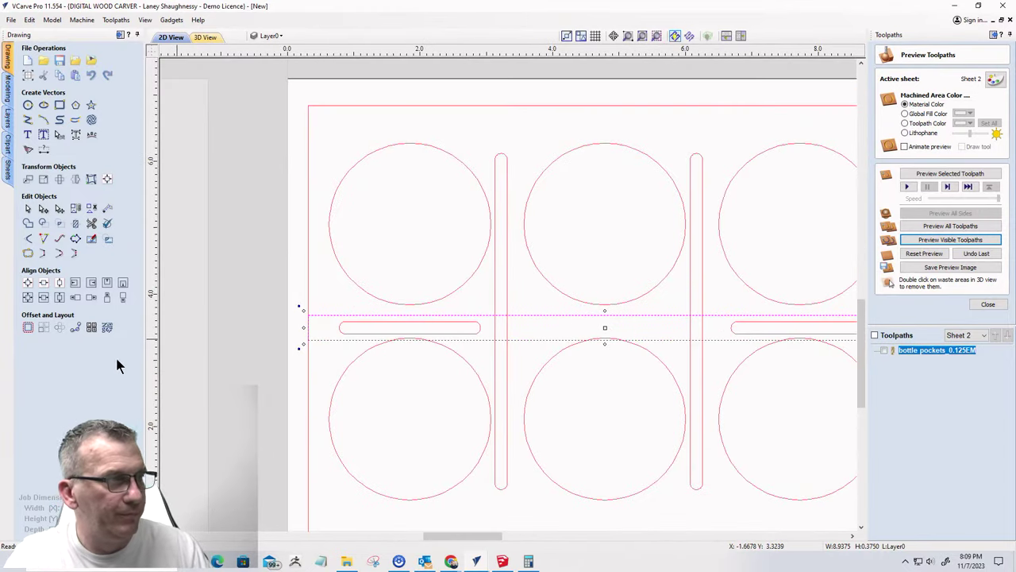
- Delete the long strip rectangle and drag-select the four rounded divider slots
{"action": "key", "text": "Escape"}
{"action": "left_click", "coordinate": [346, 322]}
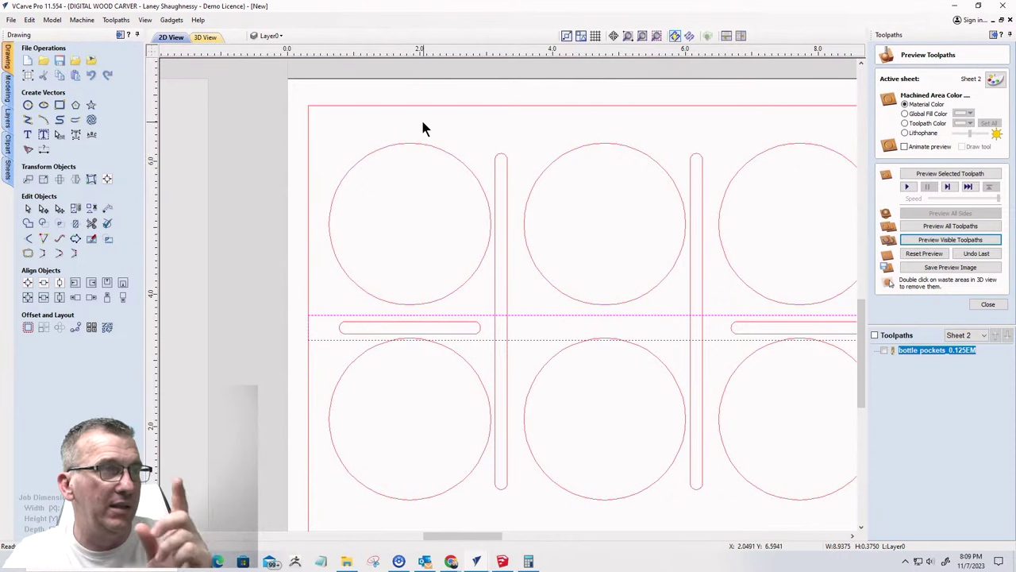
{"action": "scroll", "coordinate": [424, 129], "scroll_direction": "down", "scroll_amount": 5}
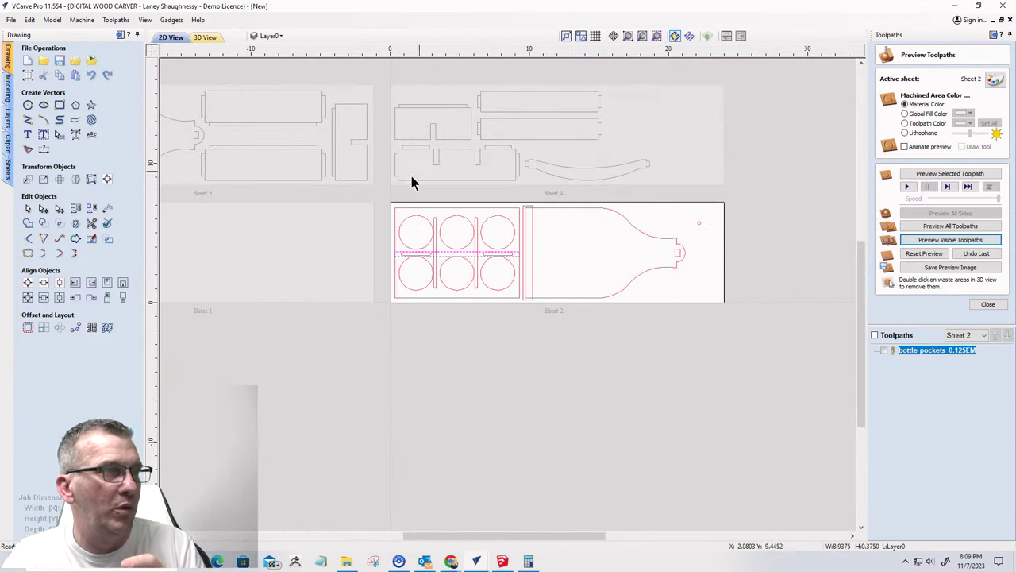
{"action": "scroll", "coordinate": [411, 179], "scroll_direction": "up", "scroll_amount": 5}
{"action": "scroll", "coordinate": [394, 316], "scroll_direction": "down", "scroll_amount": 4}
{"action": "scroll", "coordinate": [451, 345], "scroll_direction": "up", "scroll_amount": 6}
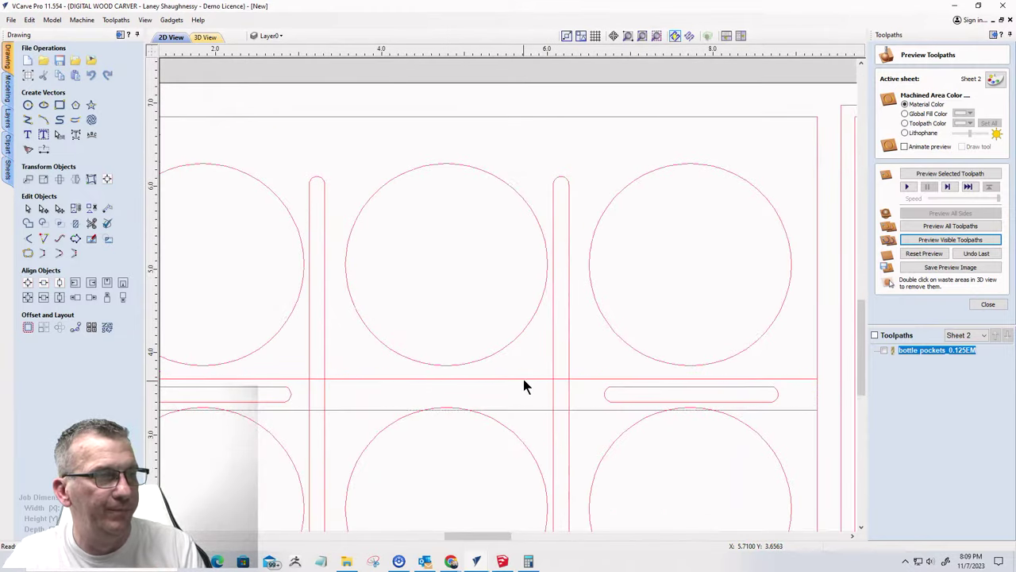
{"action": "left_click", "coordinate": [523, 379]}
{"action": "scroll", "coordinate": [522, 375], "scroll_direction": "down", "scroll_amount": 3}
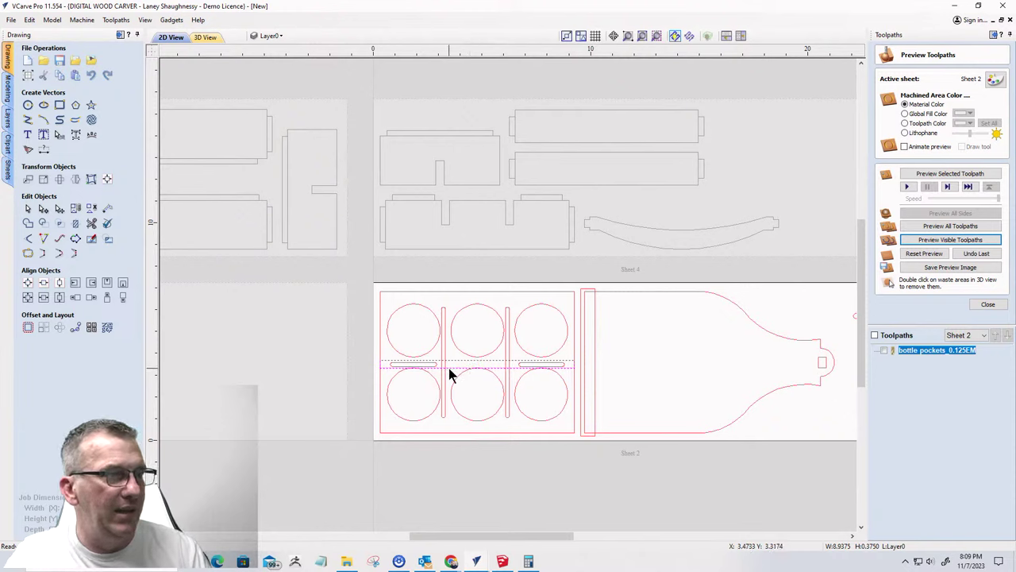
{"action": "key", "text": "Delete"}
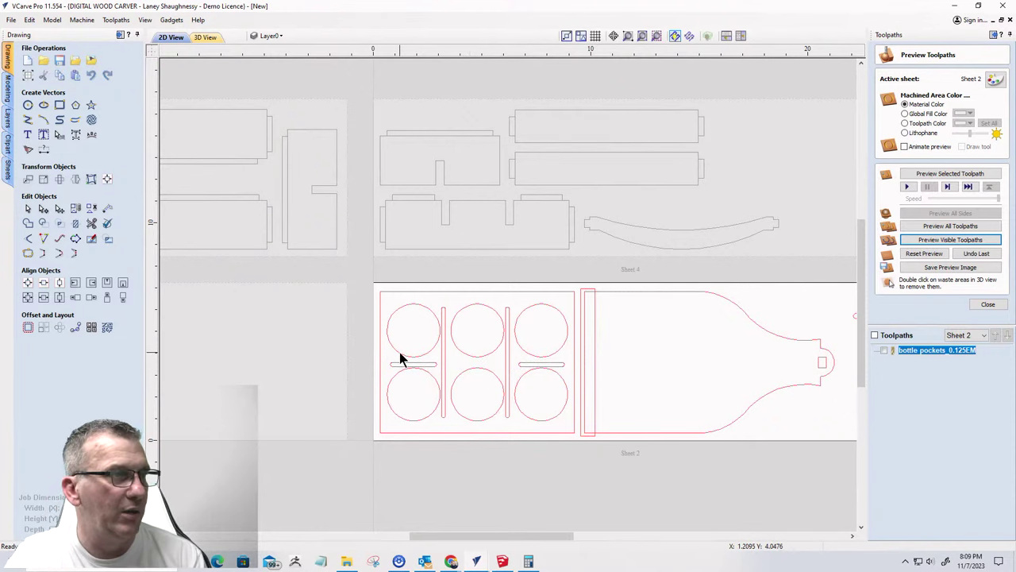
{"action": "left_click_drag", "start_coordinate": [526, 369], "coordinate": [431, 364]}
{"action": "scroll", "coordinate": [490, 352], "scroll_direction": "up", "scroll_amount": 5}
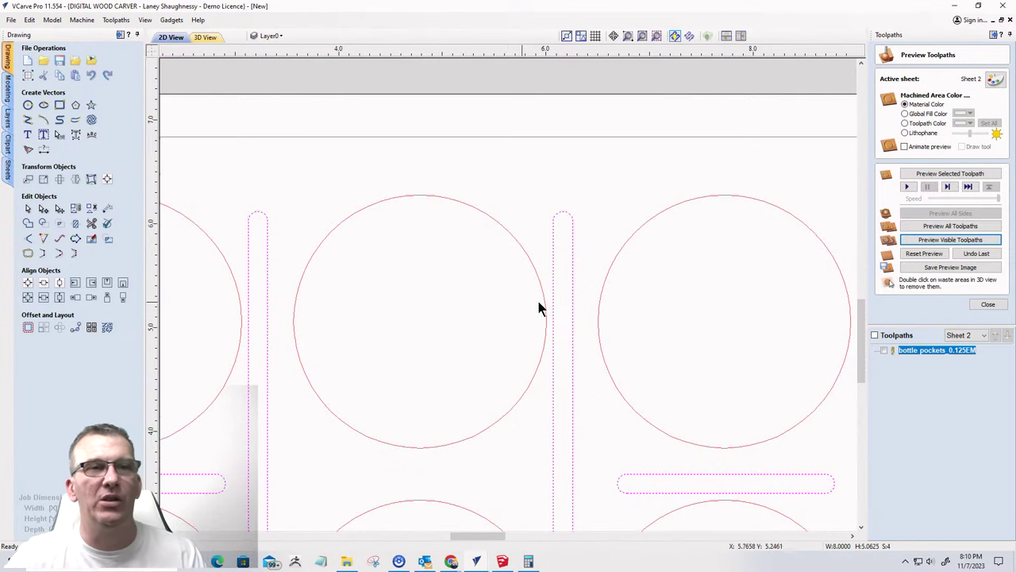
- Close the toolpath preview and start a Pocket Toolpath, selecting its 0.125 inch cut depth value
{"action": "left_click", "coordinate": [987, 304]}
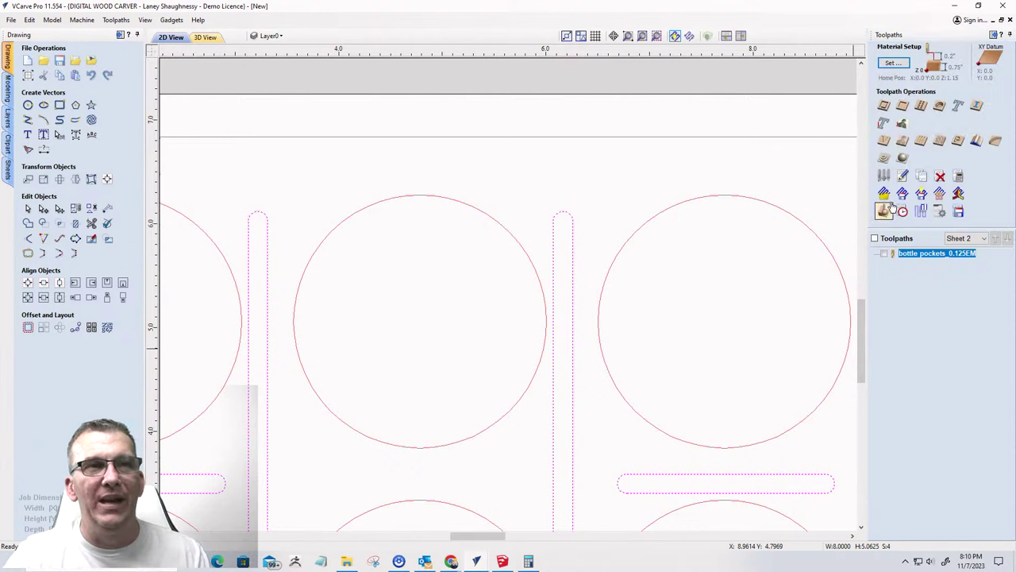
{"action": "left_click", "coordinate": [902, 123]}
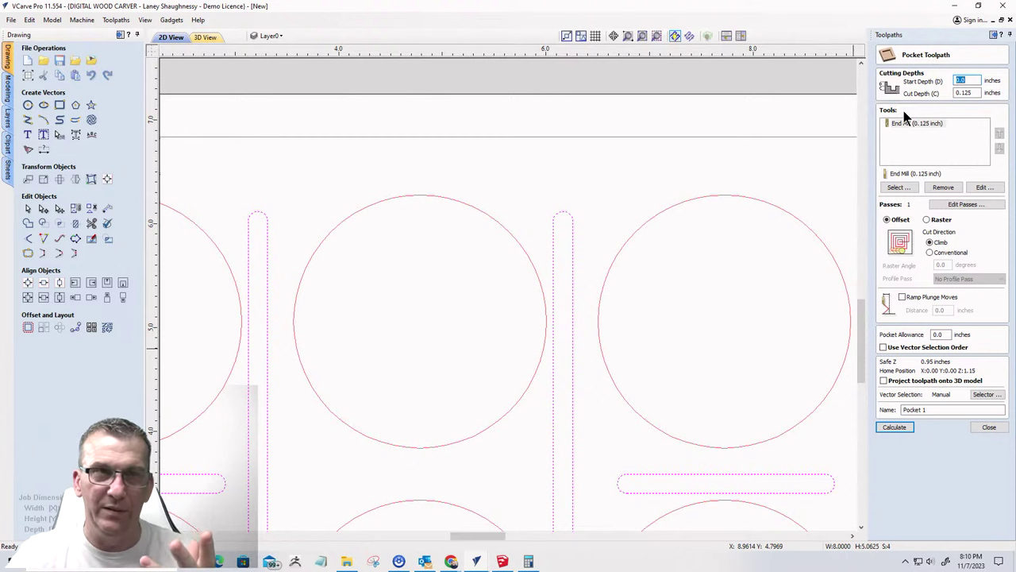
{"action": "double_click", "coordinate": [962, 92]}
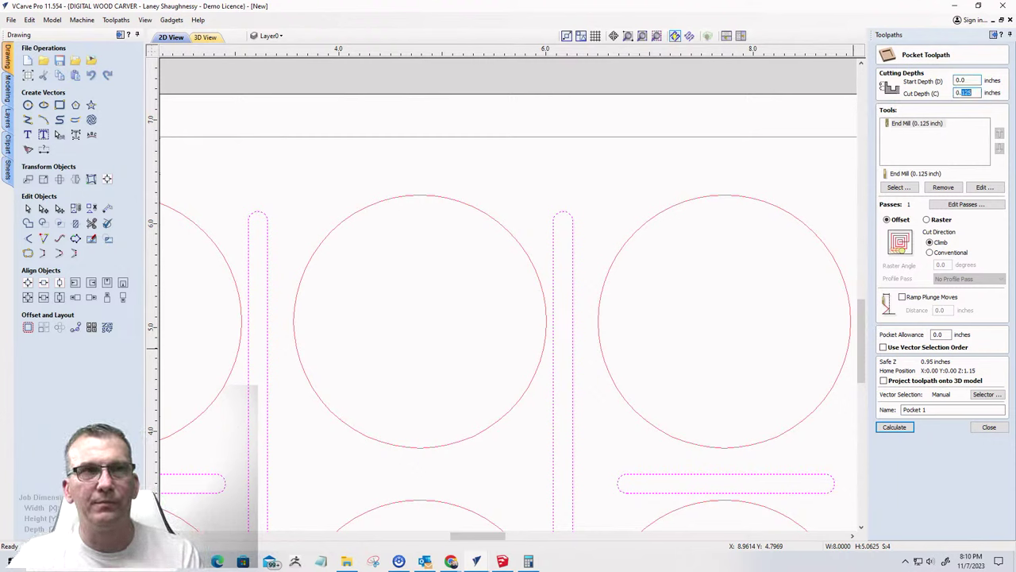
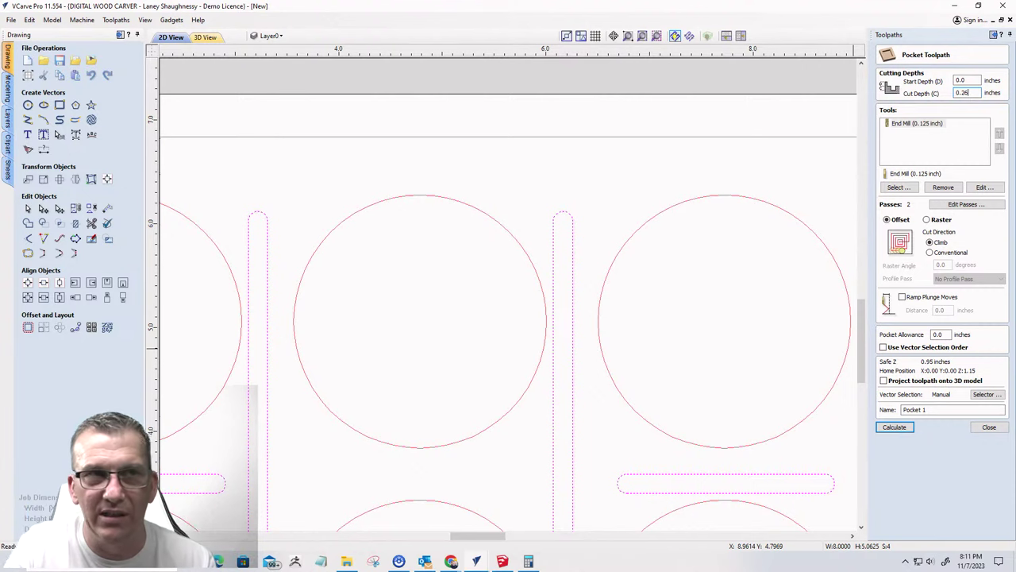
- Rename the pocket toolpath from 'Pocket 1' to 'Base Mortises_0.125EM' and calculate it
{"action": "left_click", "coordinate": [929, 410]}
{"action": "left_click_drag", "start_coordinate": [930, 409], "coordinate": [844, 408]}
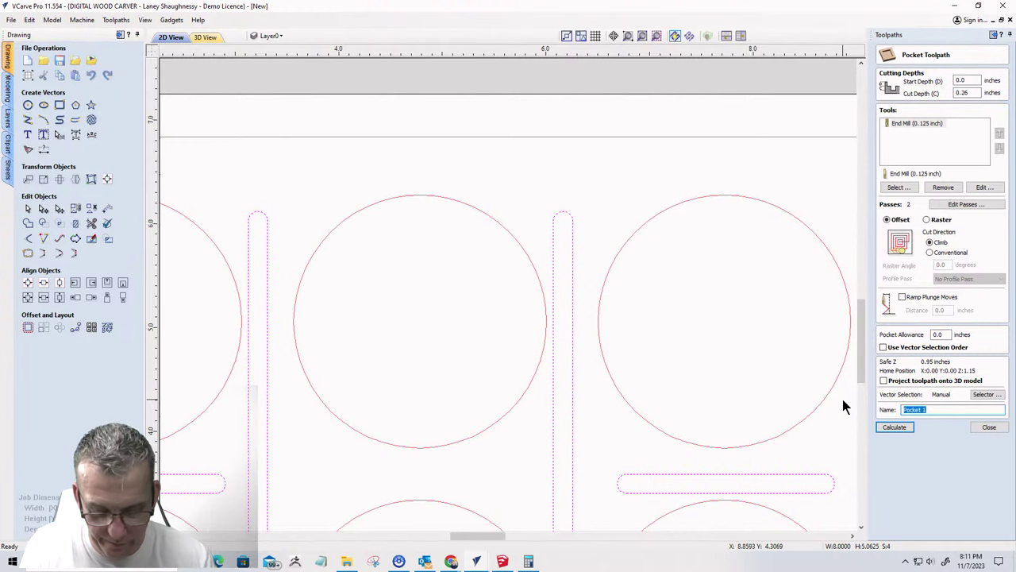
{"action": "type", "text": "base"}
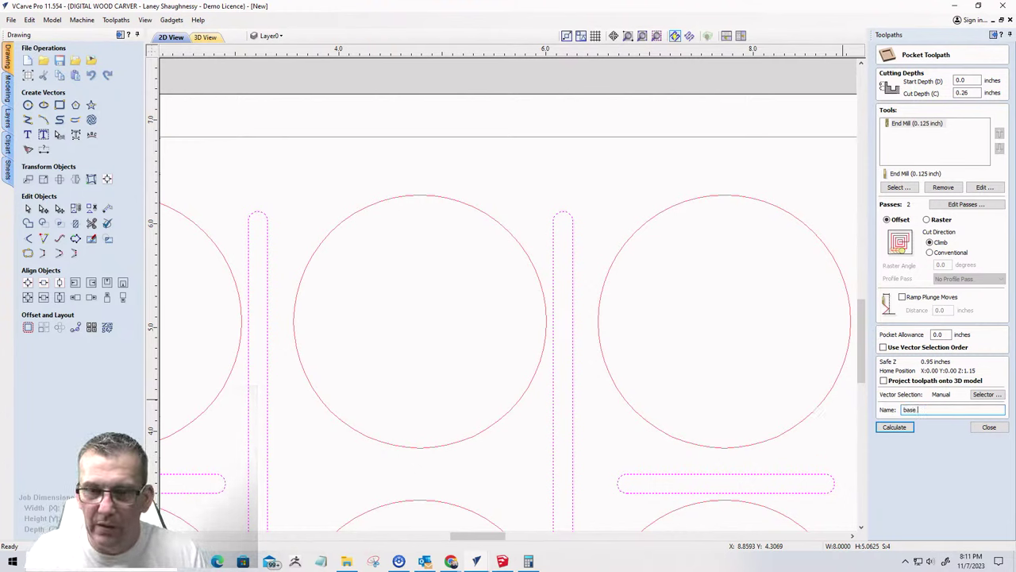
{"action": "type", "text": " Mo"}
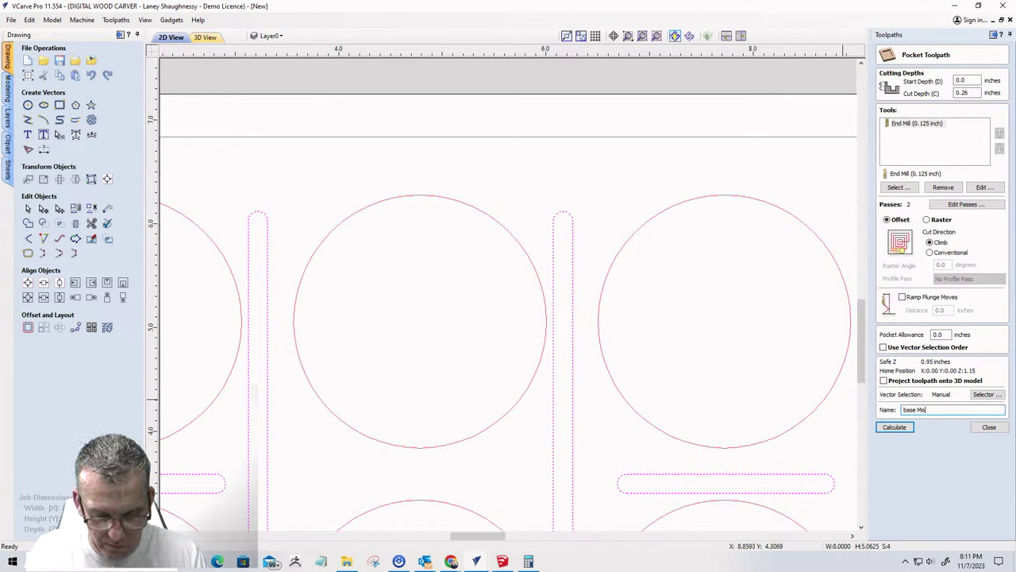
{"action": "type", "text": "rtises"}
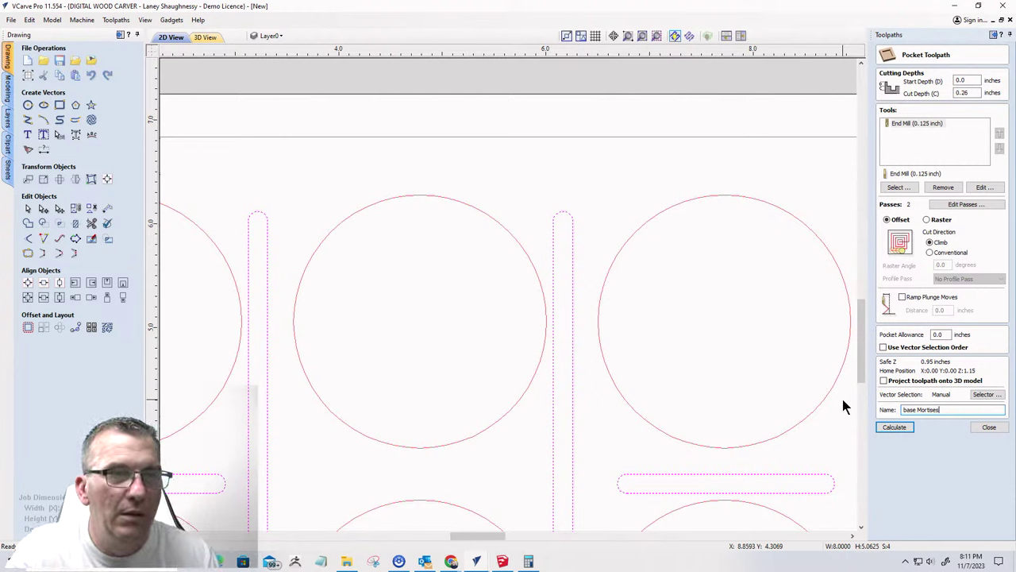
{"action": "type", "text": "_0."}
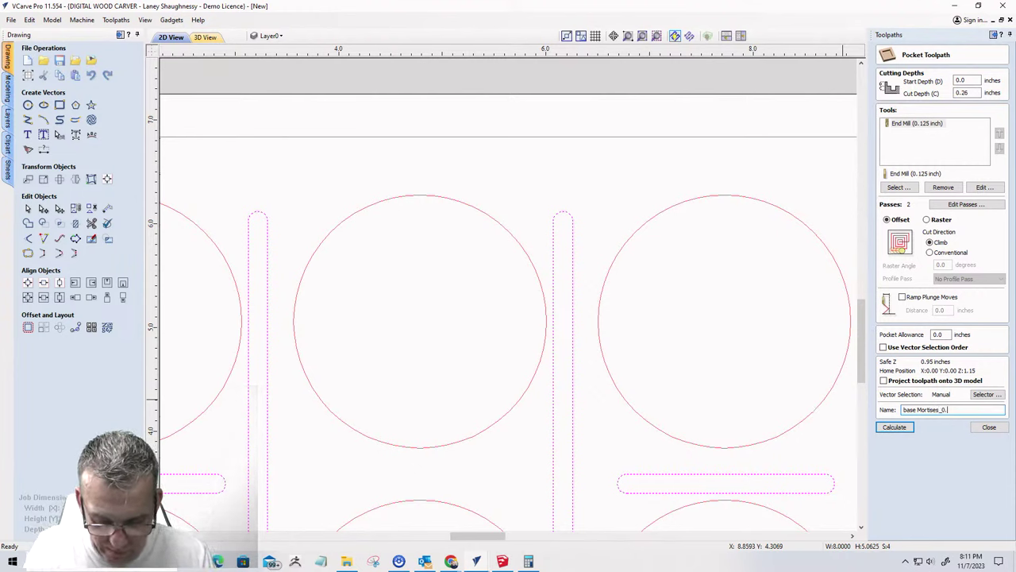
{"action": "type", "text": "125EM"}
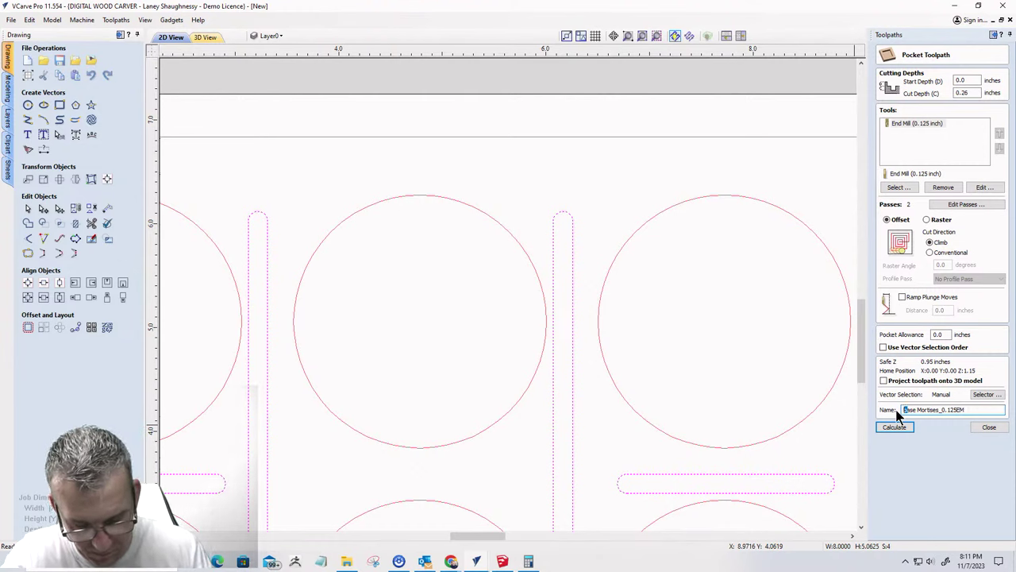
{"action": "type", "text": "B"}
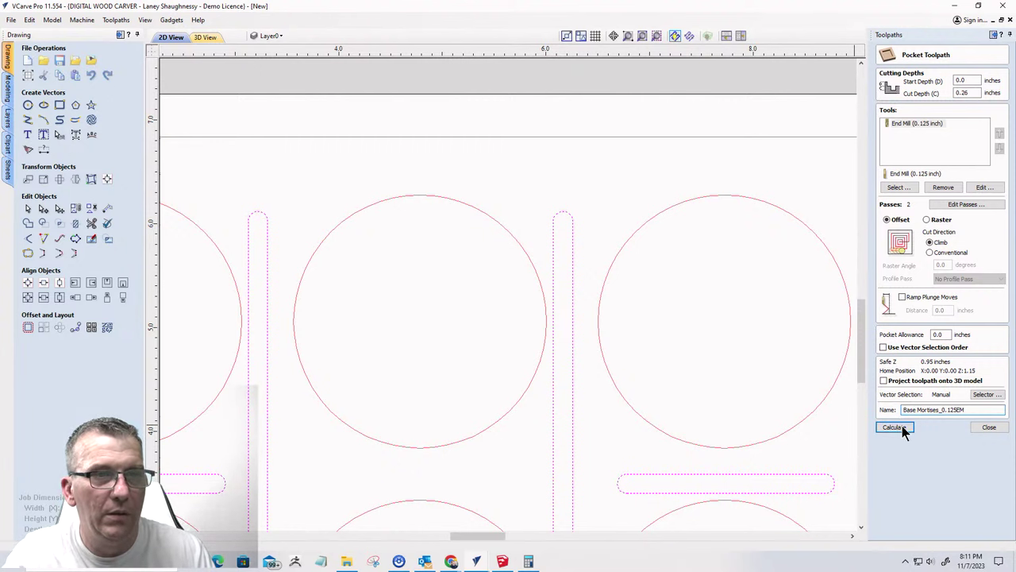
{"action": "left_click", "coordinate": [902, 429]}
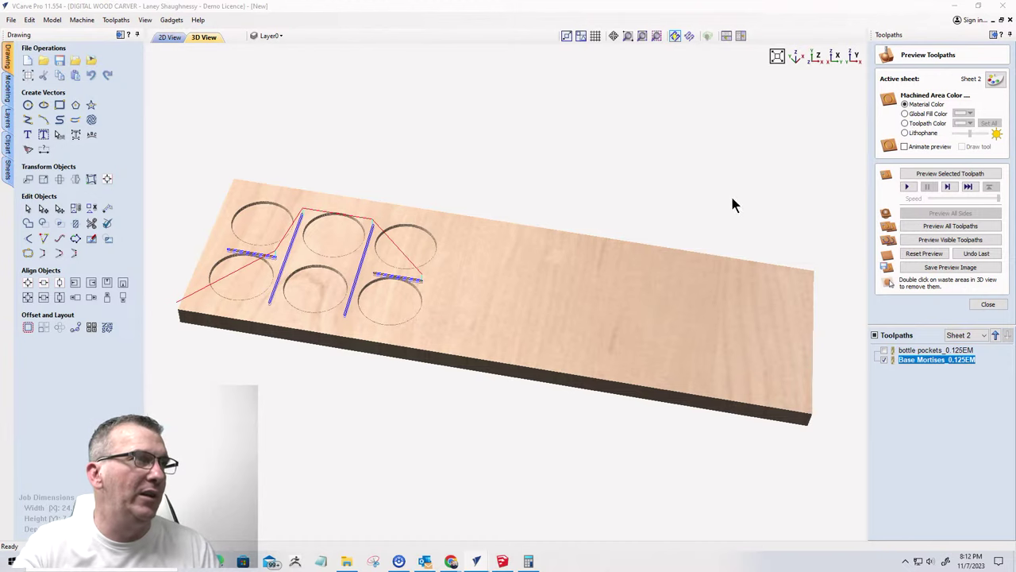
- Leave the 3D mortise preview and return to Sheet 2's 2D drawing
{"action": "left_click", "coordinate": [170, 38]}
- Draw a 0.25-inch circle above Sheet 2 and move it down onto the top edge
{"action": "scroll", "coordinate": [563, 189], "scroll_direction": "down", "scroll_amount": 5}
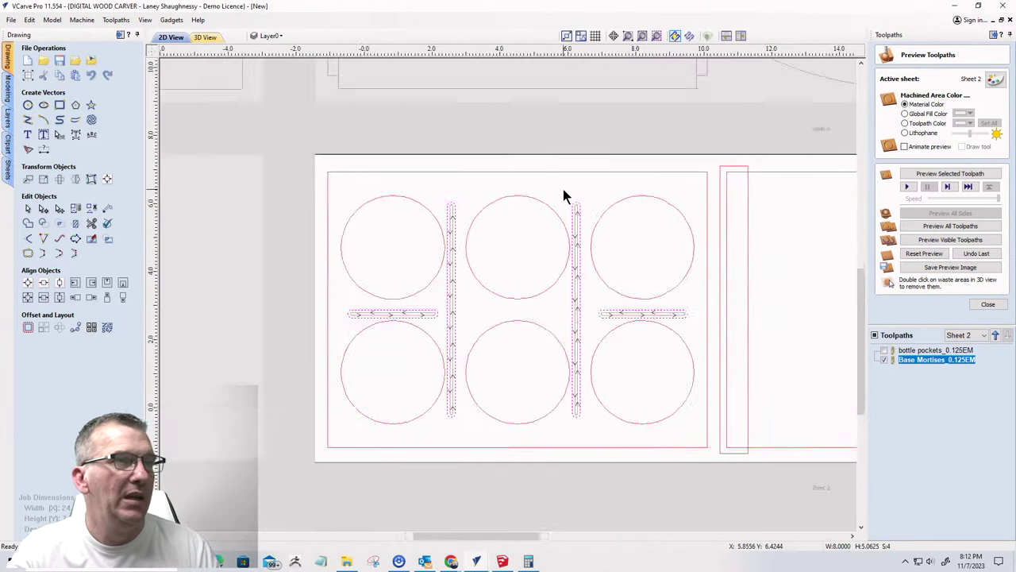
{"action": "scroll", "coordinate": [566, 188], "scroll_direction": "up", "scroll_amount": 2}
{"action": "scroll", "coordinate": [570, 194], "scroll_direction": "up", "scroll_amount": 3}
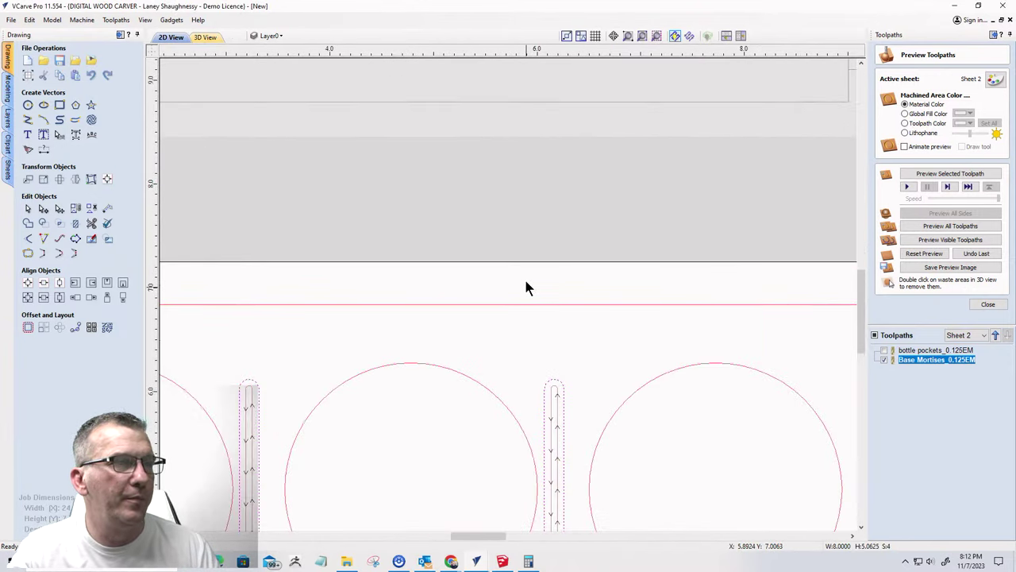
{"action": "scroll", "coordinate": [540, 274], "scroll_direction": "down", "scroll_amount": 4}
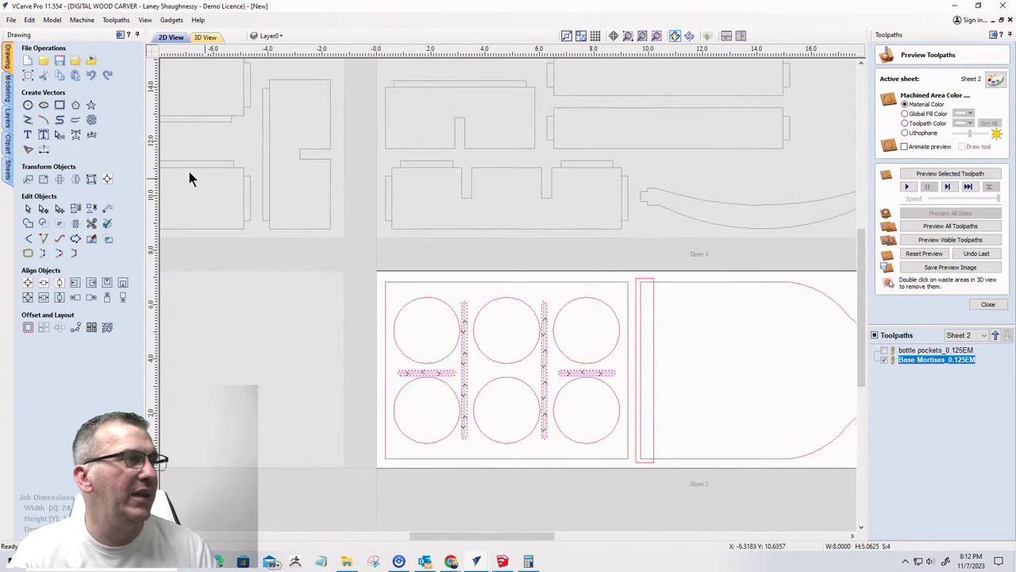
{"action": "left_click", "coordinate": [28, 105]}
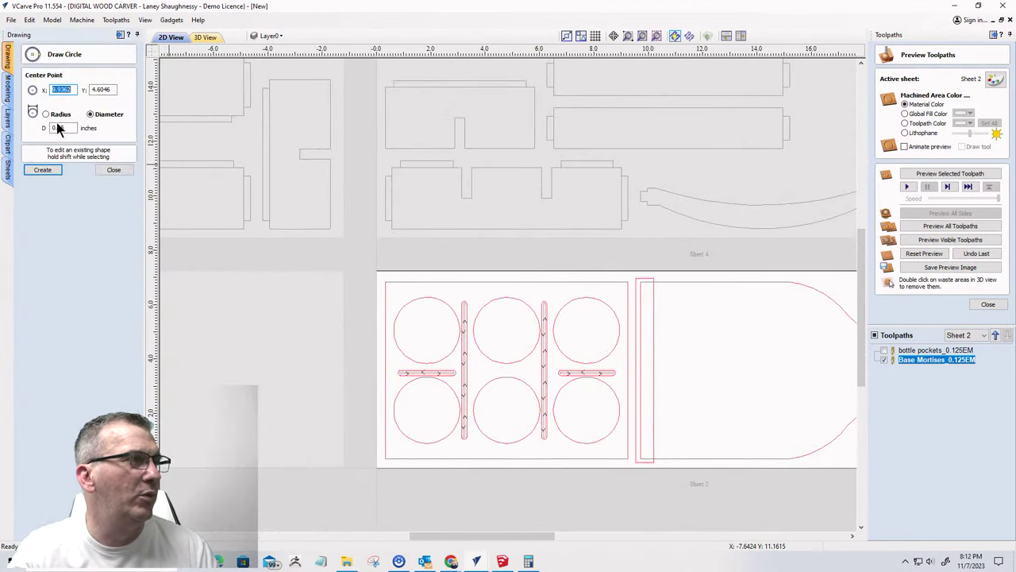
{"action": "left_click", "coordinate": [489, 277]}
{"action": "scroll", "coordinate": [494, 287], "scroll_direction": "up", "scroll_amount": 4}
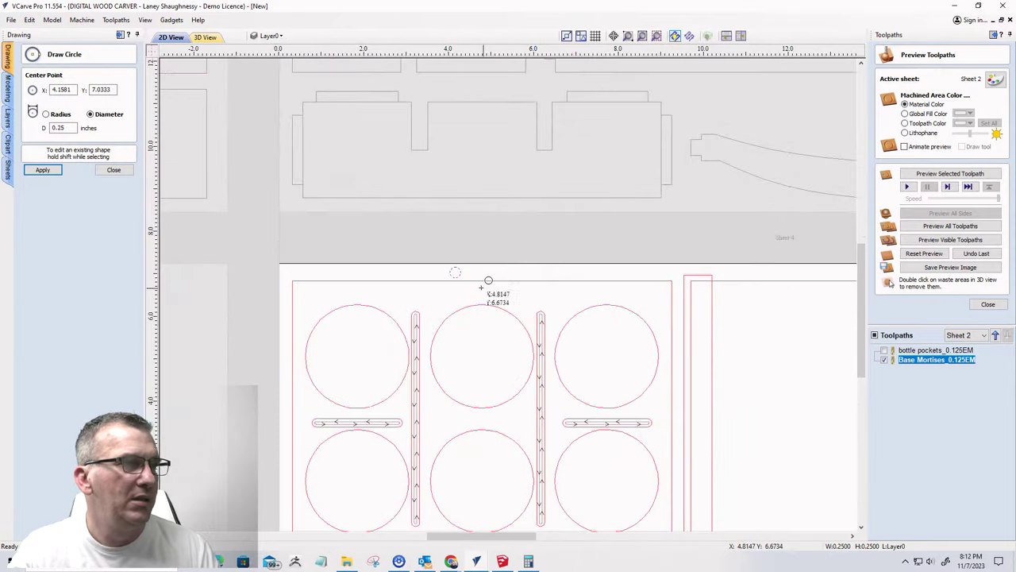
{"action": "left_click", "coordinate": [109, 169]}
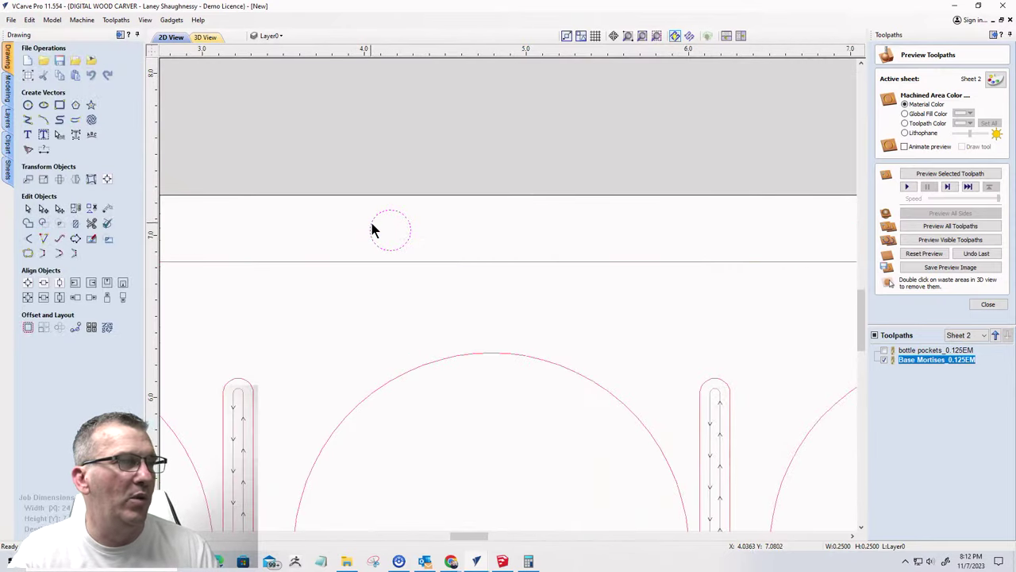
{"action": "left_click", "coordinate": [371, 226]}
{"action": "left_click_drag", "start_coordinate": [395, 249], "coordinate": [380, 271]}
- Preview the visible toolpaths in 3D to see the mortise slots cut
{"action": "scroll", "coordinate": [386, 258], "scroll_direction": "up", "scroll_amount": 4}
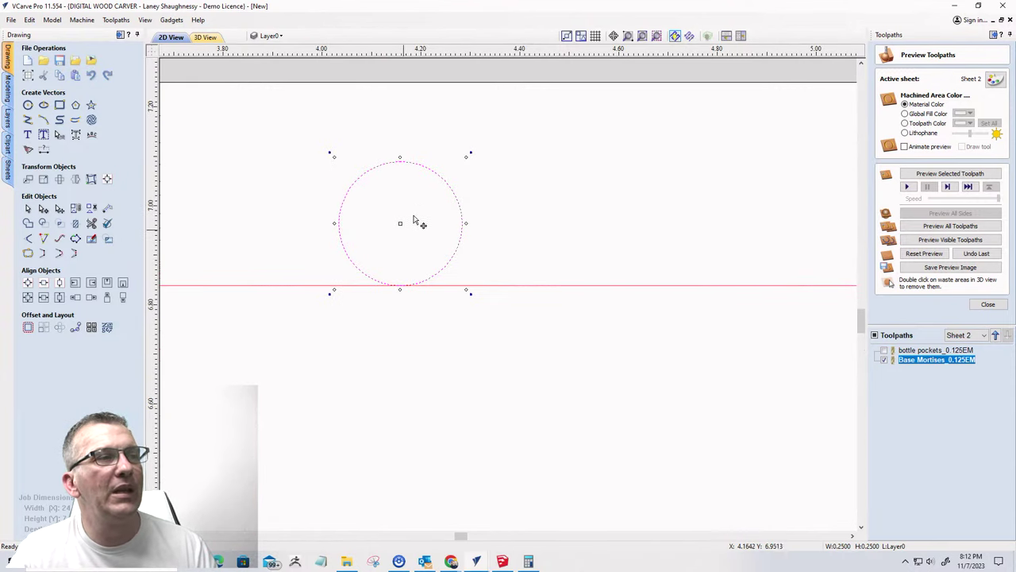
{"action": "scroll", "coordinate": [394, 115], "scroll_direction": "down", "scroll_amount": 3}
{"action": "scroll", "coordinate": [492, 189], "scroll_direction": "down", "scroll_amount": 5}
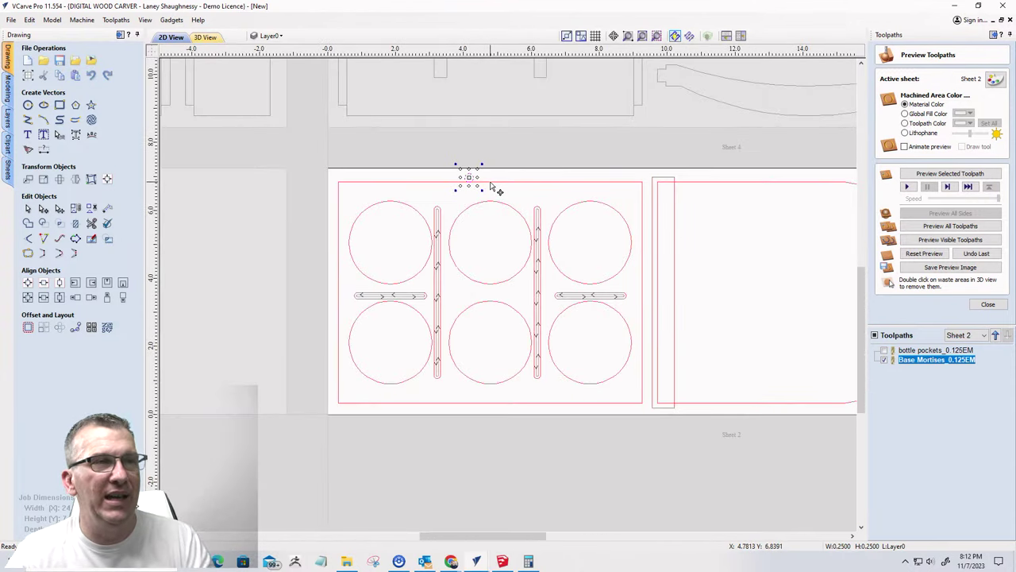
{"action": "scroll", "coordinate": [494, 200], "scroll_direction": "down", "scroll_amount": 3}
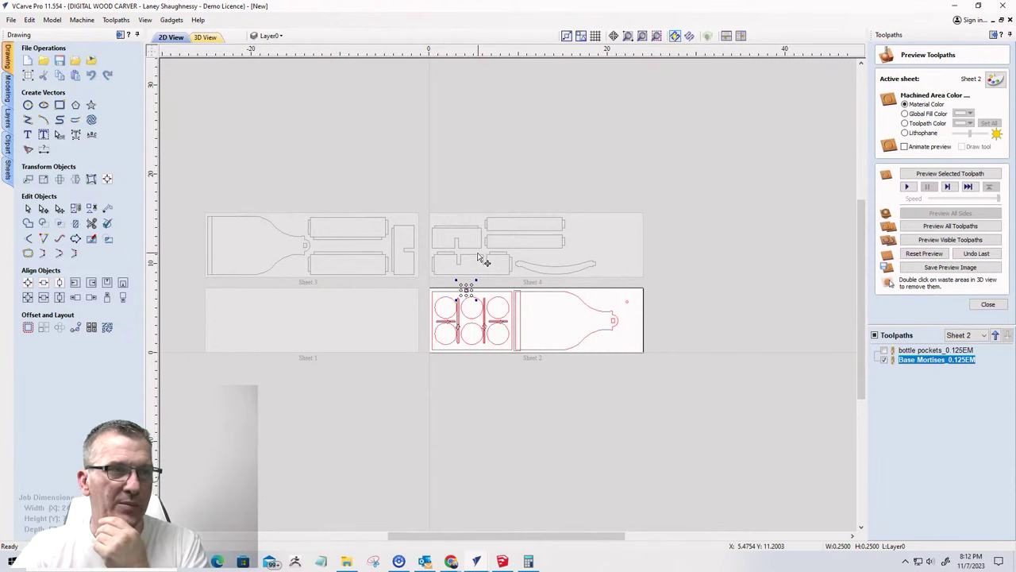
{"action": "scroll", "coordinate": [481, 261], "scroll_direction": "down", "scroll_amount": 2}
{"action": "scroll", "coordinate": [202, 286], "scroll_direction": "up", "scroll_amount": 1}
{"action": "scroll", "coordinate": [721, 351], "scroll_direction": "up", "scroll_amount": 2}
{"action": "scroll", "coordinate": [254, 336], "scroll_direction": "down", "scroll_amount": 2}
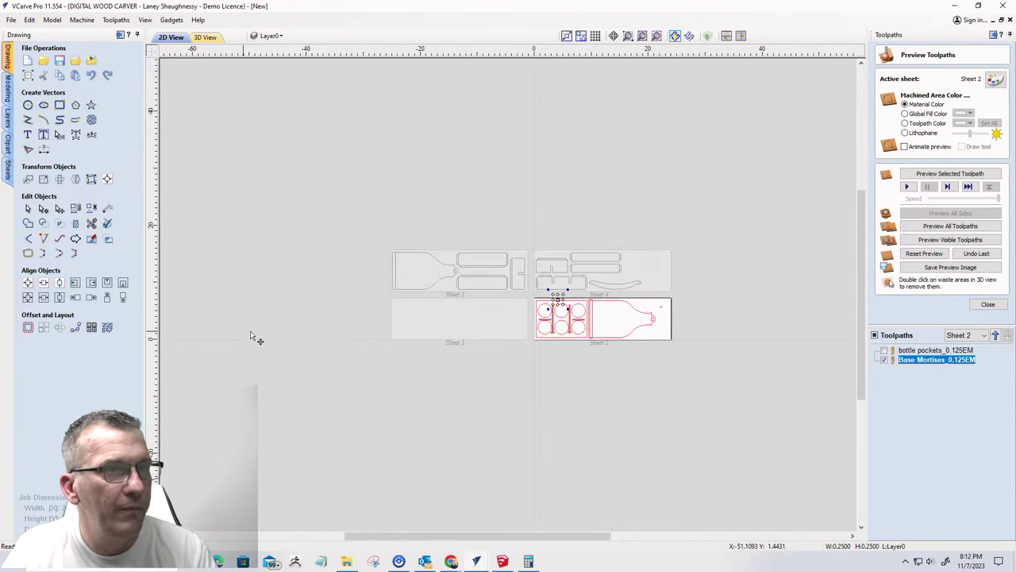
{"action": "scroll", "coordinate": [545, 370], "scroll_direction": "up", "scroll_amount": 2}
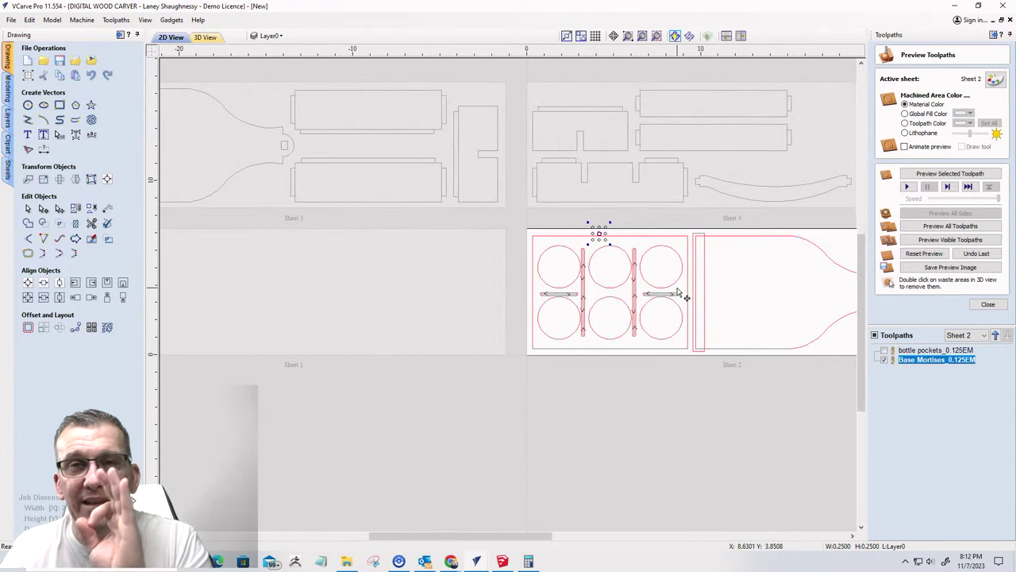
{"action": "scroll", "coordinate": [717, 286], "scroll_direction": "up", "scroll_amount": 2}
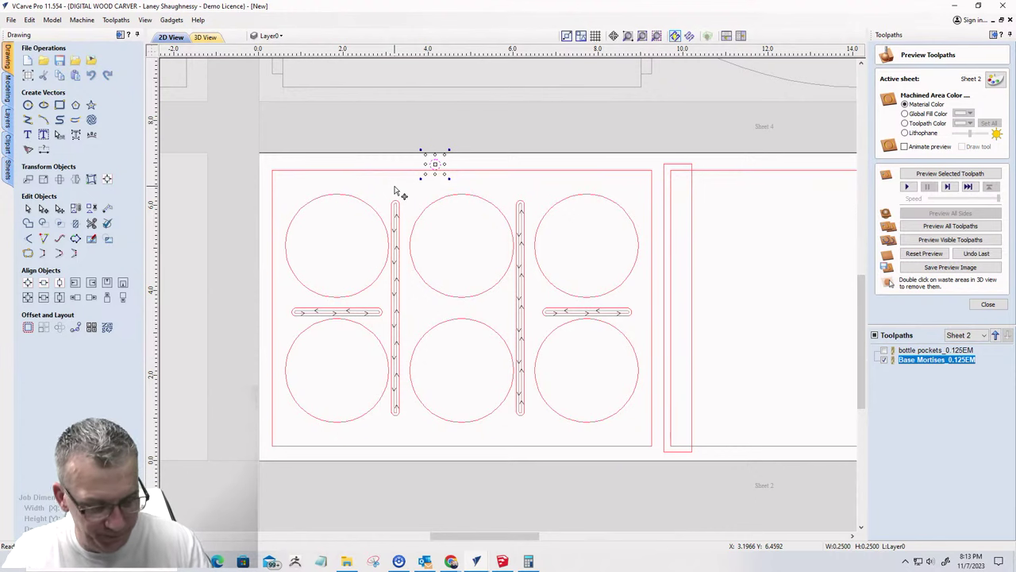
{"action": "left_click", "coordinate": [407, 156]}
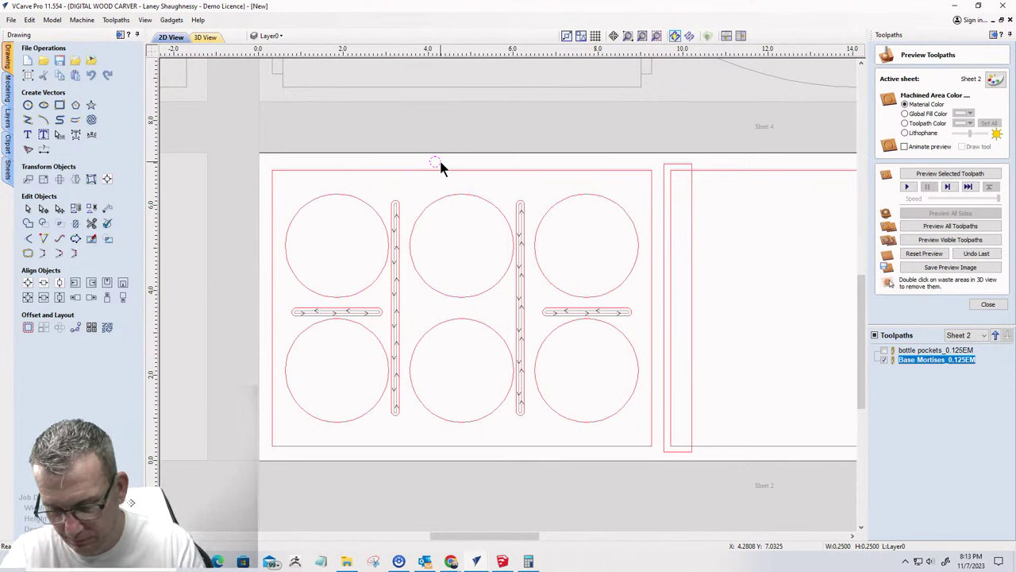
{"action": "scroll", "coordinate": [418, 163], "scroll_direction": "down", "scroll_amount": 3}
{"action": "scroll", "coordinate": [433, 230], "scroll_direction": "up", "scroll_amount": 1}
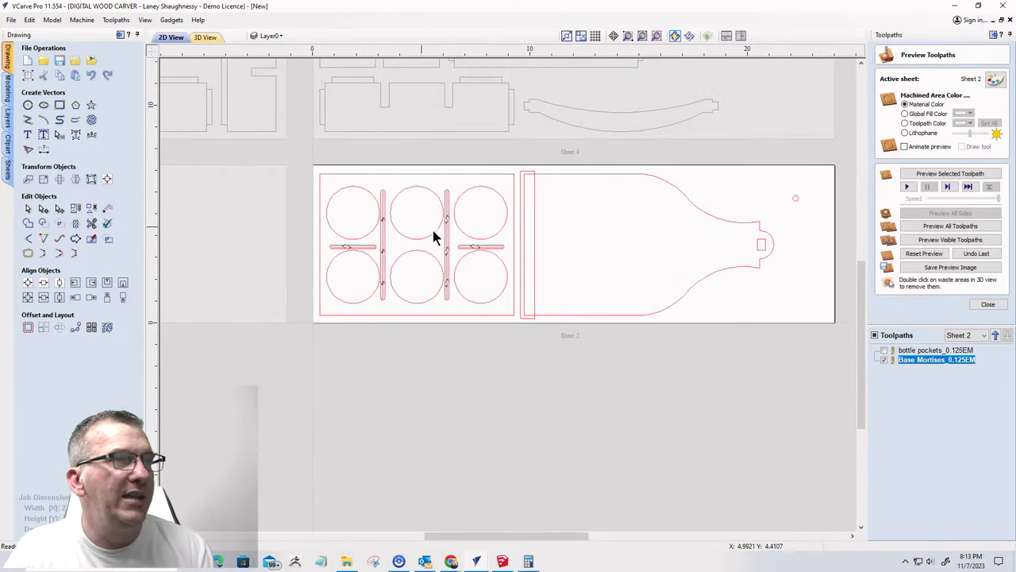
{"action": "left_click", "coordinate": [200, 39]}
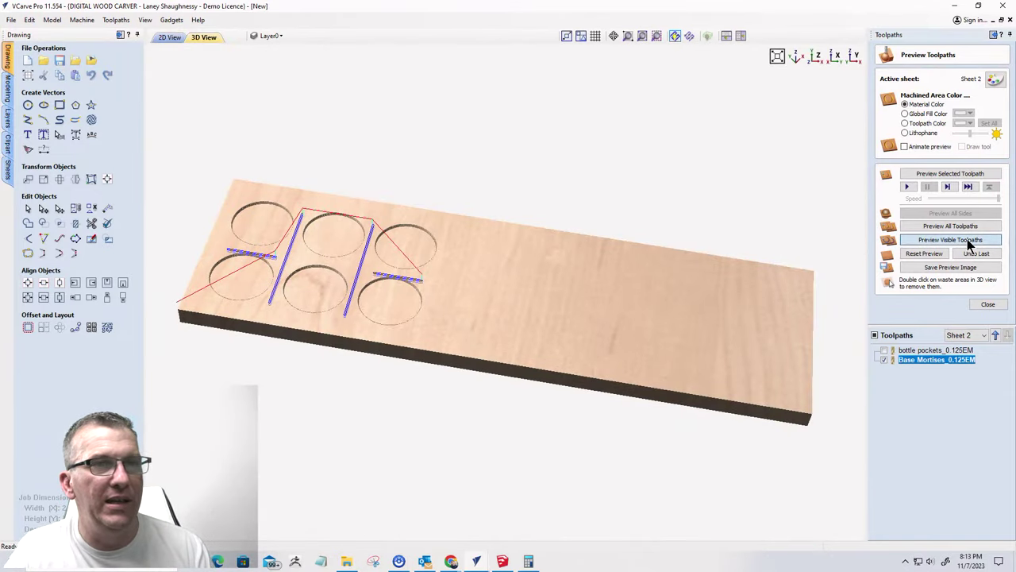
{"action": "left_click", "coordinate": [967, 241]}
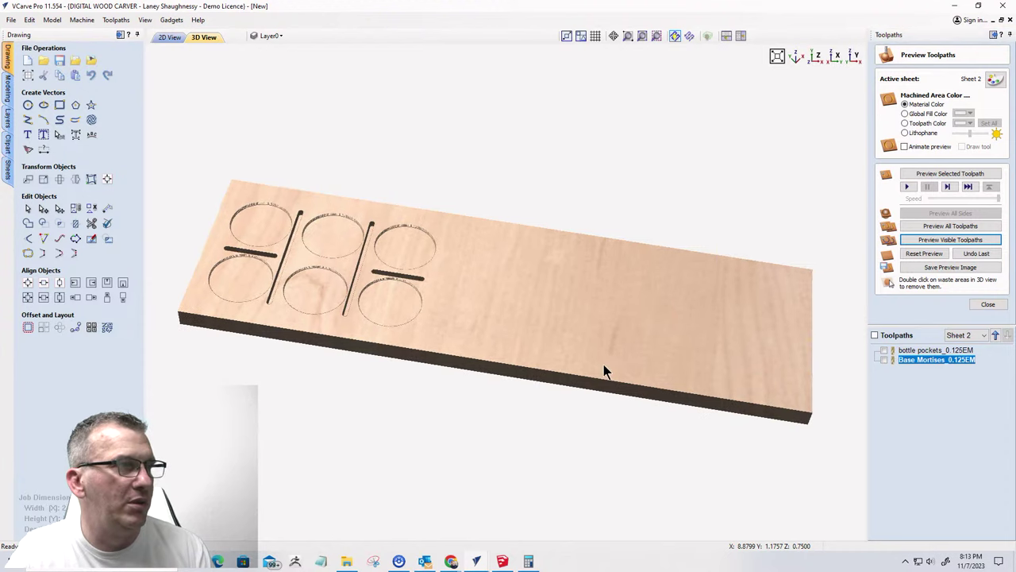
{"action": "left_click_drag", "start_coordinate": [603, 370], "coordinate": [451, 425]}
- Back in 2D, draw a rectangle around the small neck rectangle on Sheet 2
{"action": "left_click", "coordinate": [167, 38]}
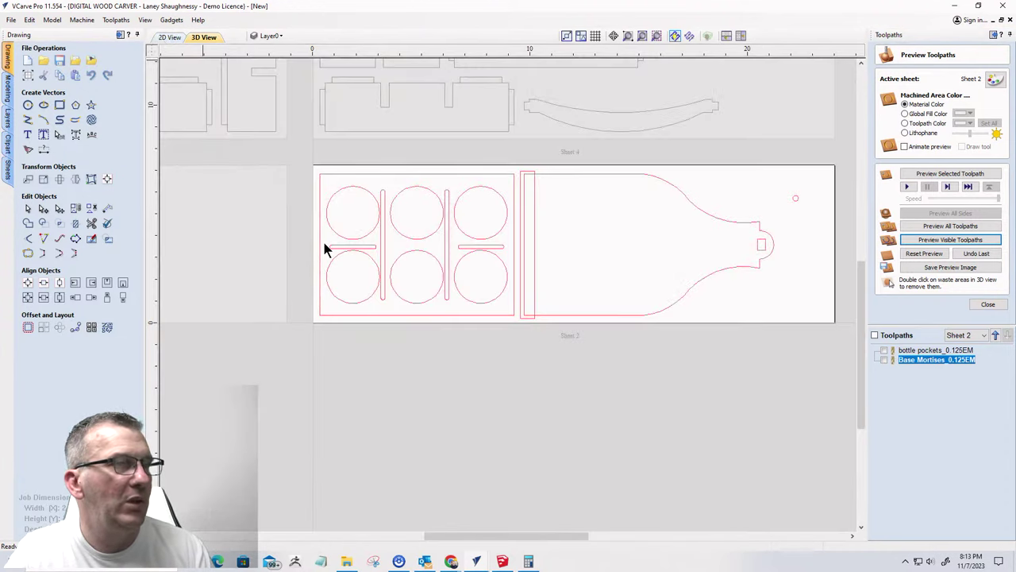
{"action": "scroll", "coordinate": [781, 252], "scroll_direction": "up", "scroll_amount": 5}
{"action": "scroll", "coordinate": [762, 242], "scroll_direction": "up", "scroll_amount": 4}
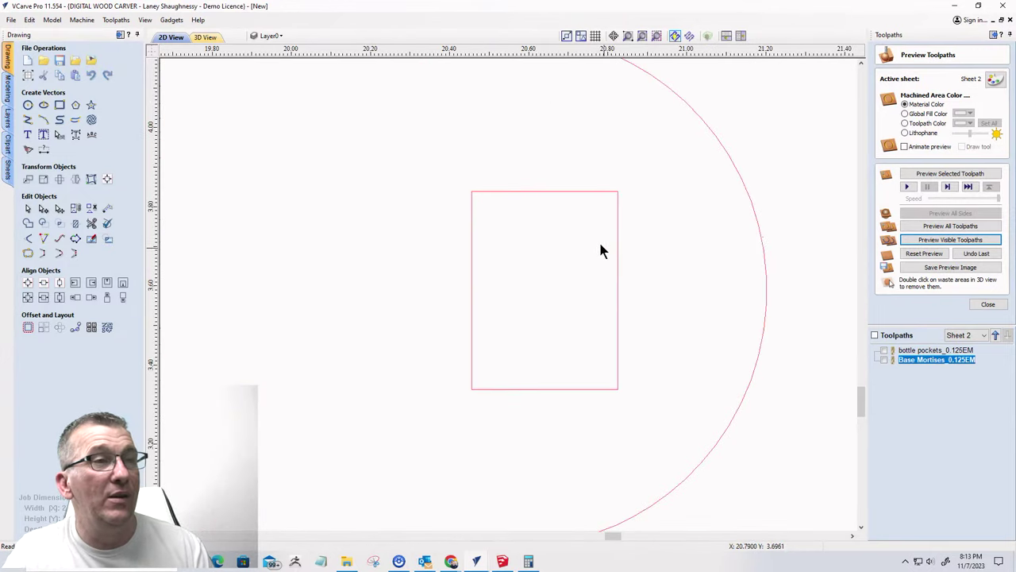
{"action": "left_click", "coordinate": [616, 208]}
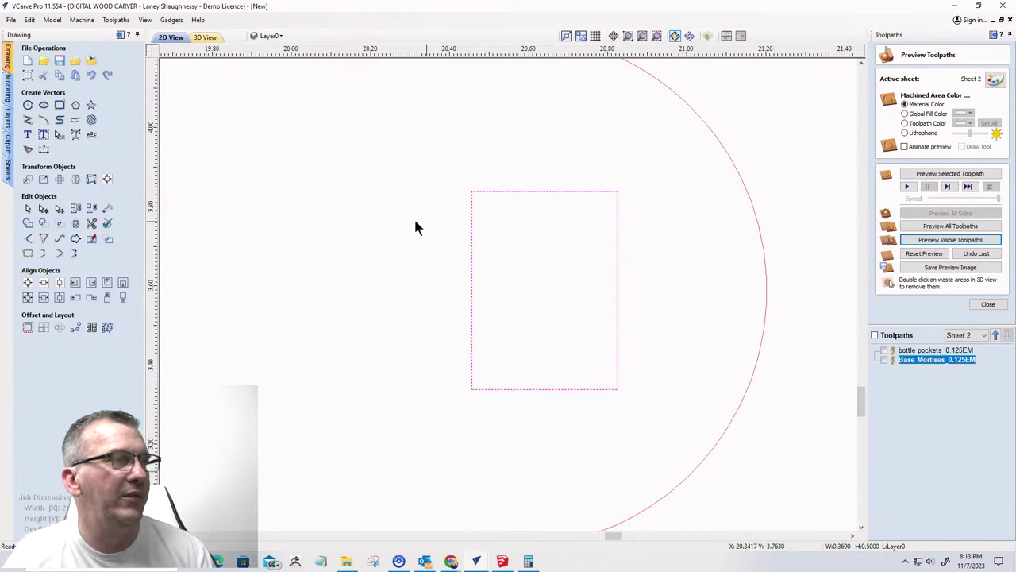
{"action": "scroll", "coordinate": [404, 224], "scroll_direction": "down", "scroll_amount": 1}
{"action": "left_click", "coordinate": [59, 105]}
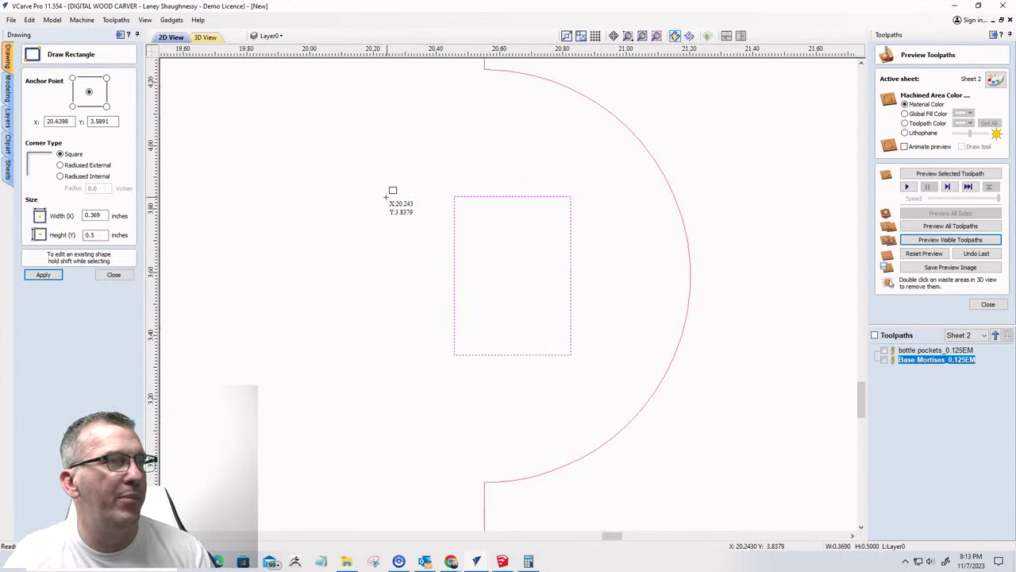
{"action": "left_click_drag", "start_coordinate": [387, 197], "coordinate": [616, 352]}
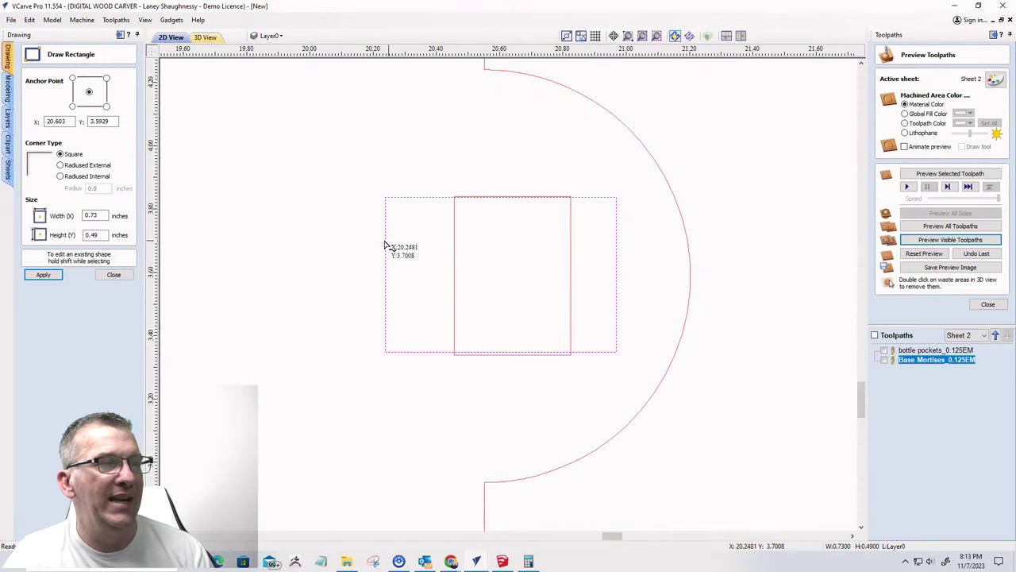
- Resize the new rectangle to 0.67 × 0.49 in, then bring up SketchUp's Beer tote model
{"action": "left_click", "coordinate": [114, 273]}
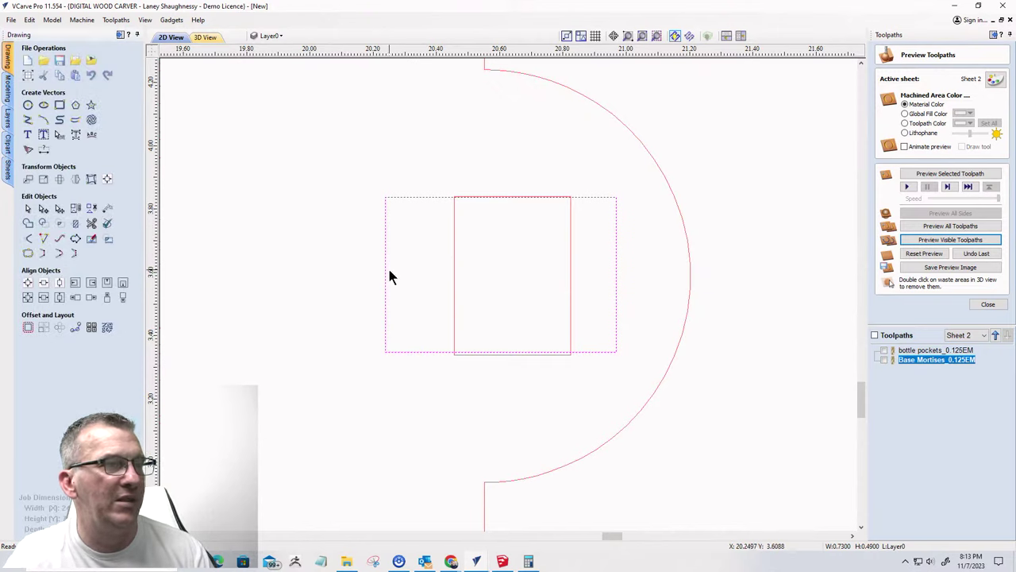
{"action": "left_click", "coordinate": [385, 274]}
{"action": "left_click_drag", "start_coordinate": [381, 273], "coordinate": [405, 274]}
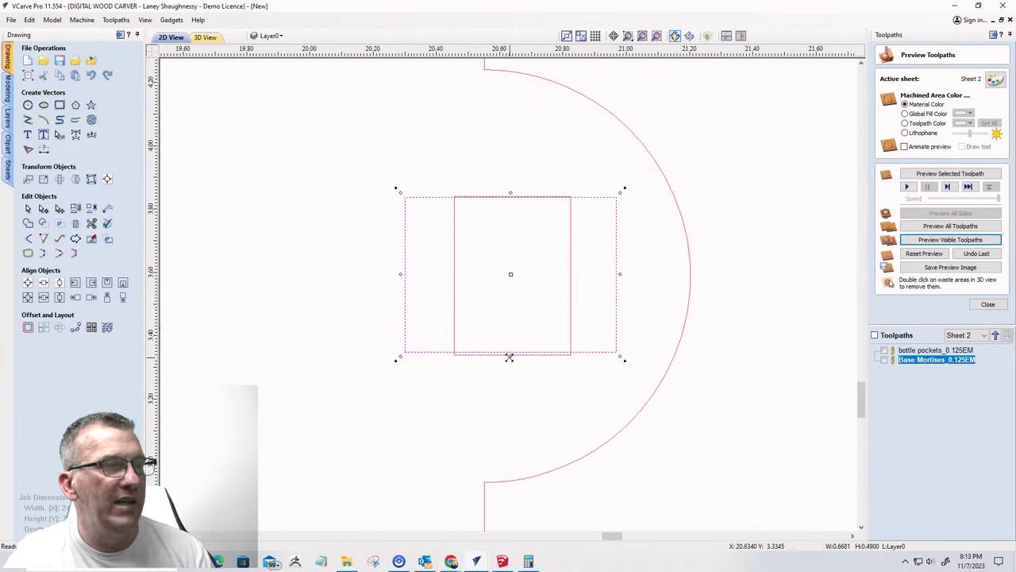
{"action": "left_click_drag", "start_coordinate": [510, 356], "coordinate": [512, 355]}
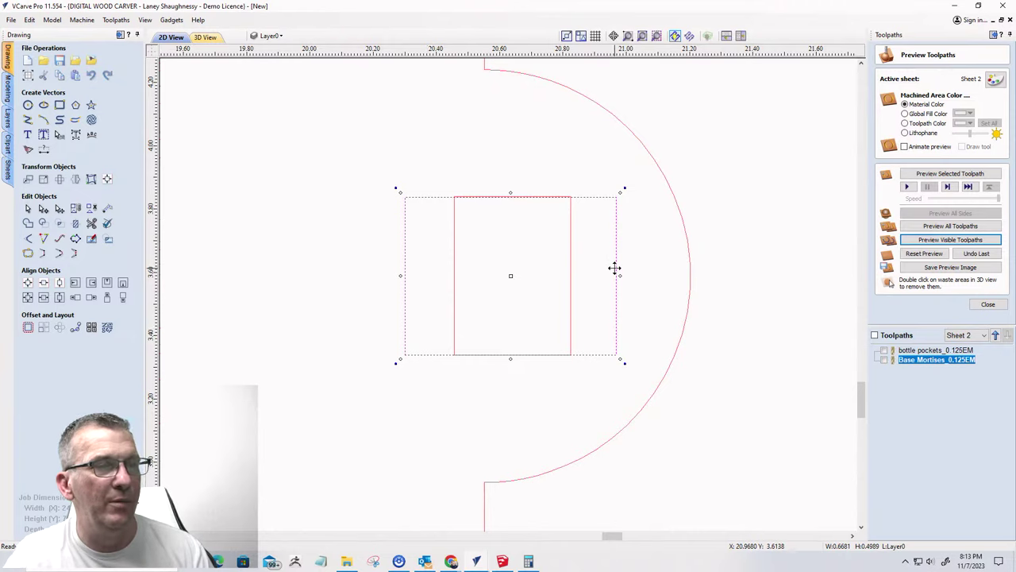
{"action": "left_click", "coordinate": [502, 562]}
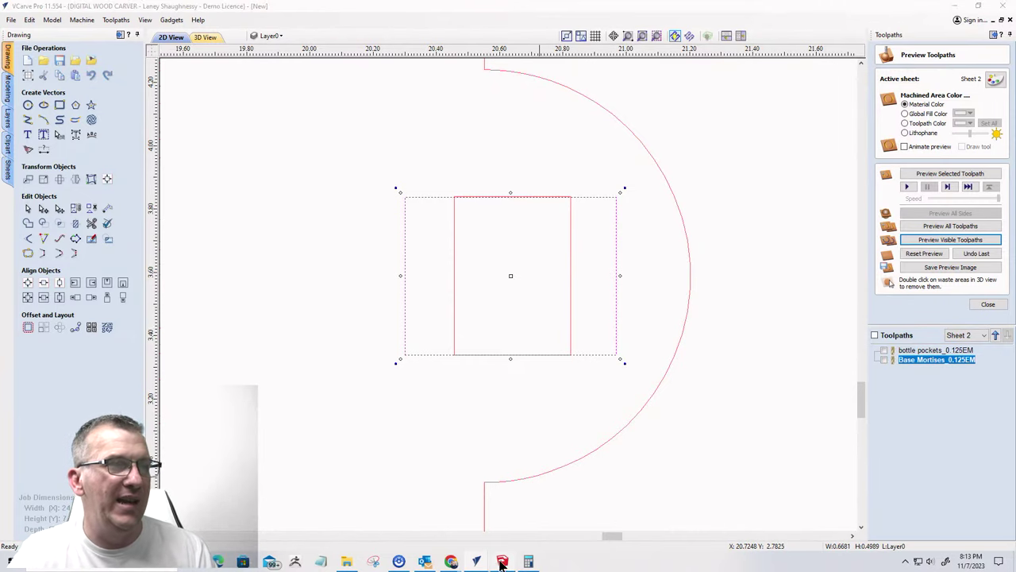
{"action": "mouse_move", "coordinate": [524, 509]}
{"action": "middle_mouse_down"}
{"action": "mouse_move", "coordinate": [545, 469]}
{"action": "mouse_move", "coordinate": [537, 435]}
{"action": "mouse_move", "coordinate": [794, 57]}
{"action": "middle_mouse_up"}
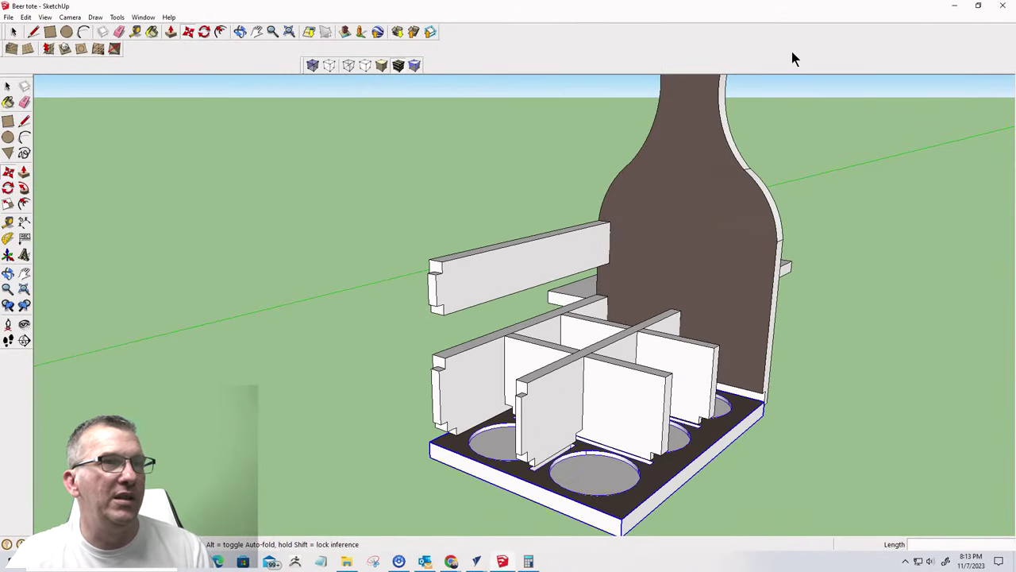
- Move the handle's end section 1/4" left beside the bottle-shaped back, then minimize SketchUp
{"action": "scroll", "coordinate": [719, 111], "scroll_direction": "down", "scroll_amount": 6}
{"action": "scroll", "coordinate": [710, 152], "scroll_direction": "up", "scroll_amount": 10}
{"action": "scroll", "coordinate": [710, 152], "scroll_direction": "up", "scroll_amount": 8}
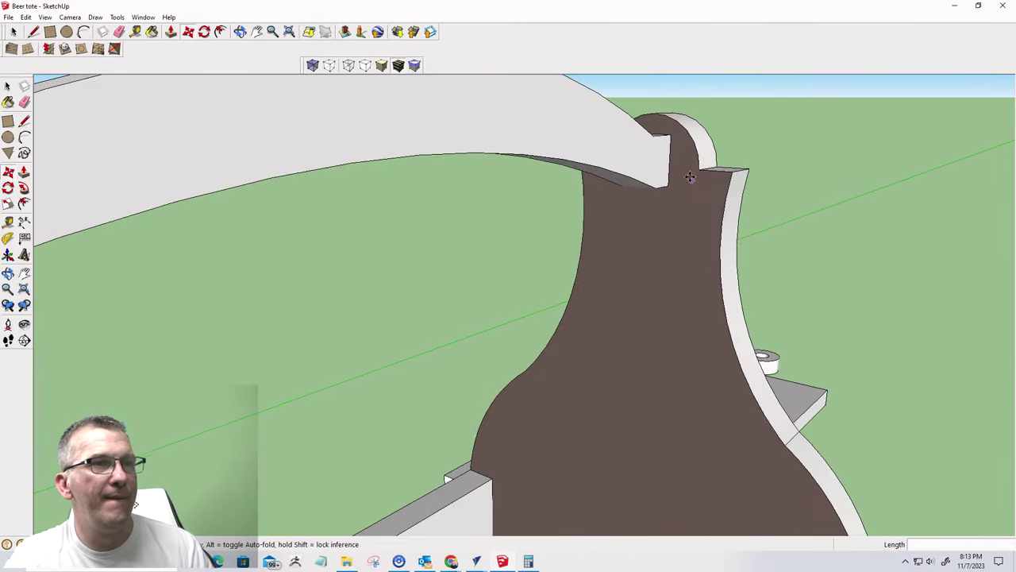
{"action": "mouse_move", "coordinate": [646, 166]}
{"action": "middle_mouse_down"}
{"action": "mouse_move", "coordinate": [521, 186]}
{"action": "mouse_move", "coordinate": [496, 204]}
{"action": "middle_mouse_up"}
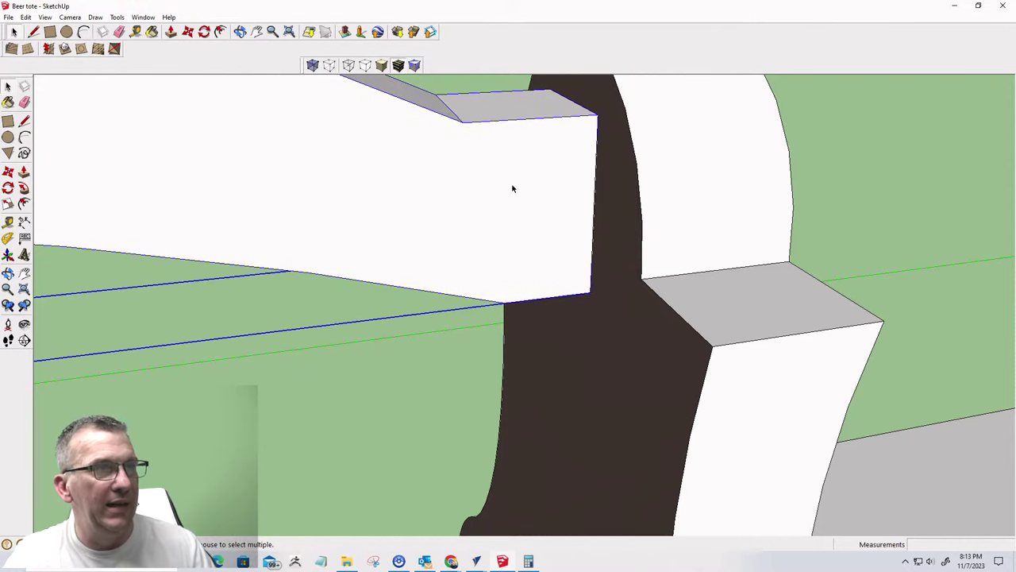
{"action": "key", "text": "m"}
{"action": "left_click", "coordinate": [591, 119]}
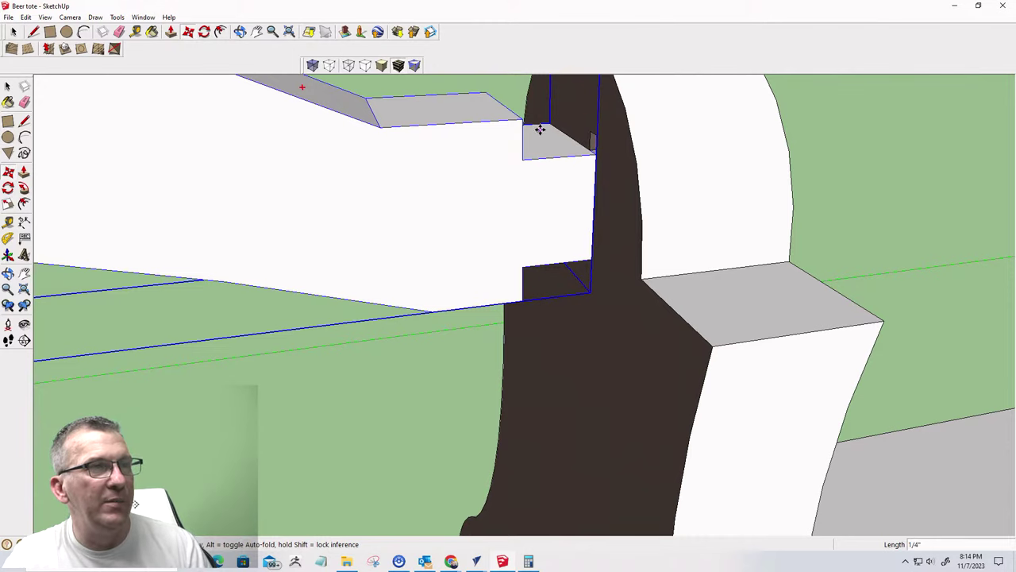
{"action": "left_click", "coordinate": [954, 7]}
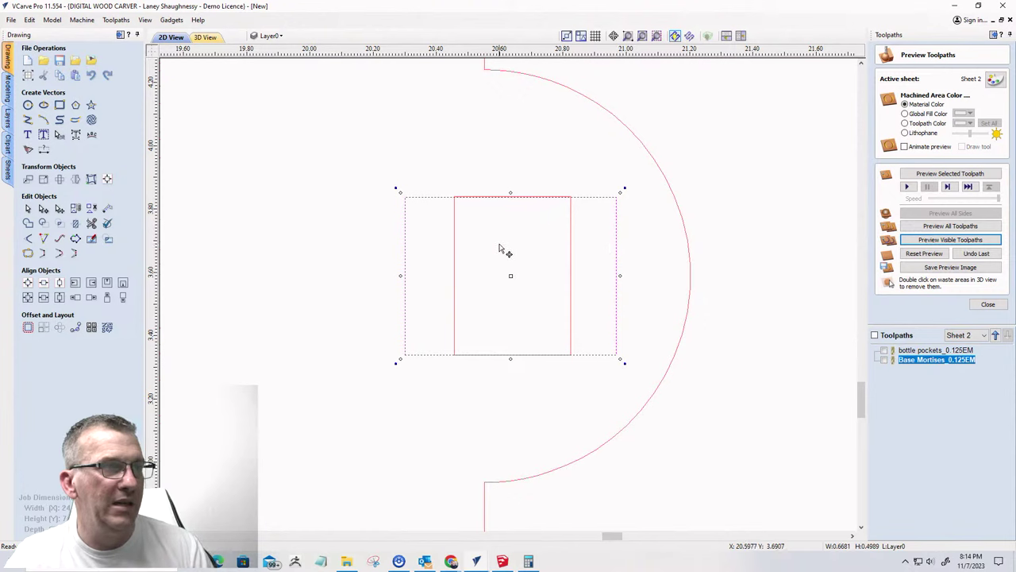
- Delete the outer rectangle surrounding the mortise
{"action": "scroll", "coordinate": [443, 308], "scroll_direction": "down", "scroll_amount": 1}
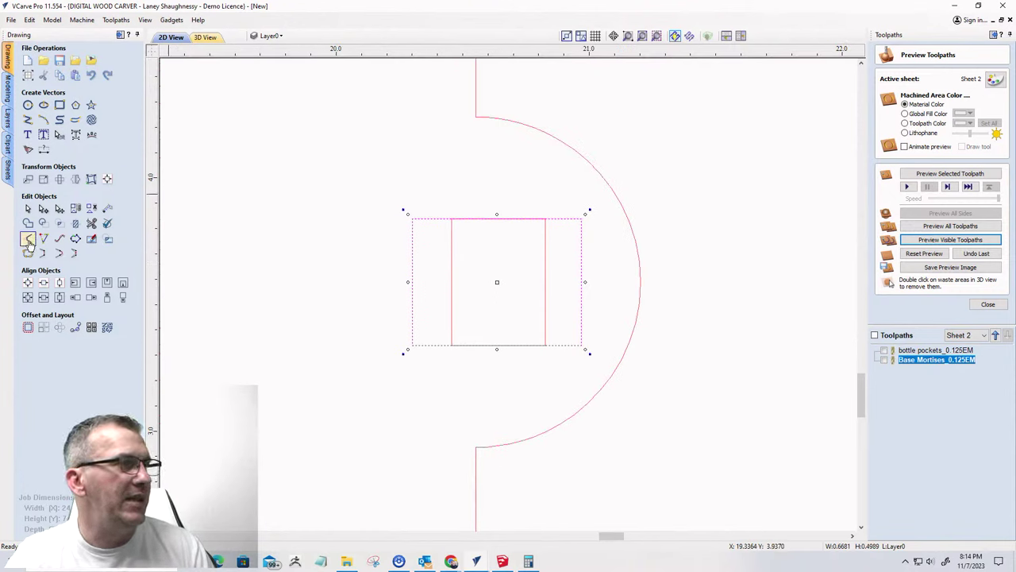
{"action": "left_click", "coordinate": [28, 239]}
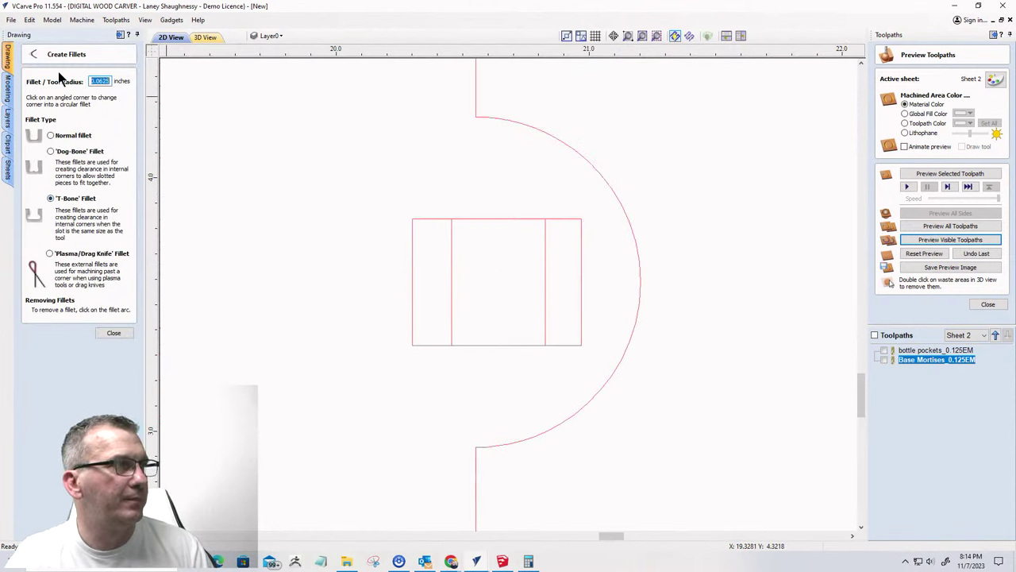
{"action": "scroll", "coordinate": [572, 243], "scroll_direction": "up", "scroll_amount": 3}
{"action": "scroll", "coordinate": [545, 232], "scroll_direction": "down", "scroll_amount": 3}
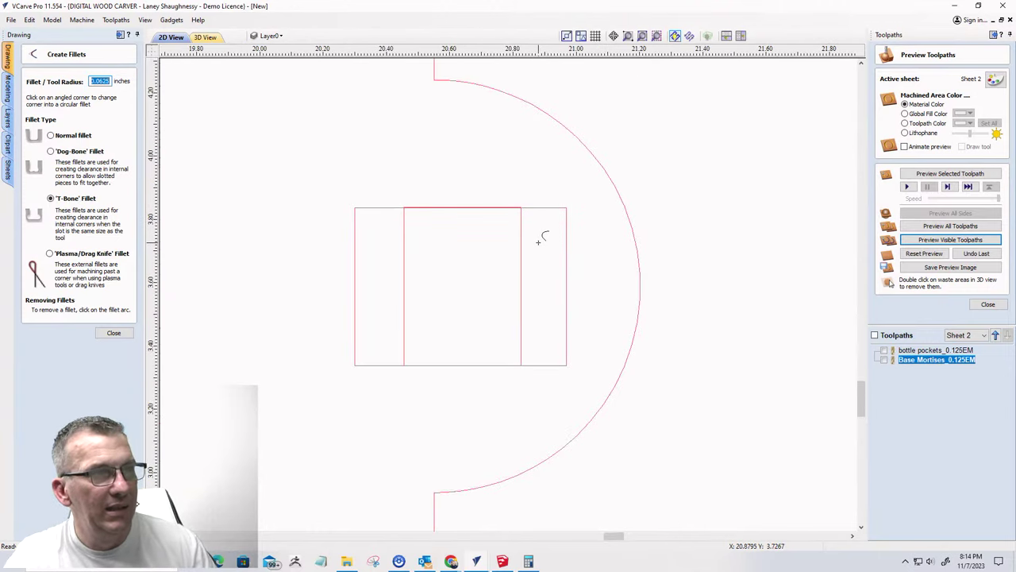
{"action": "key", "text": "BackSpace"}
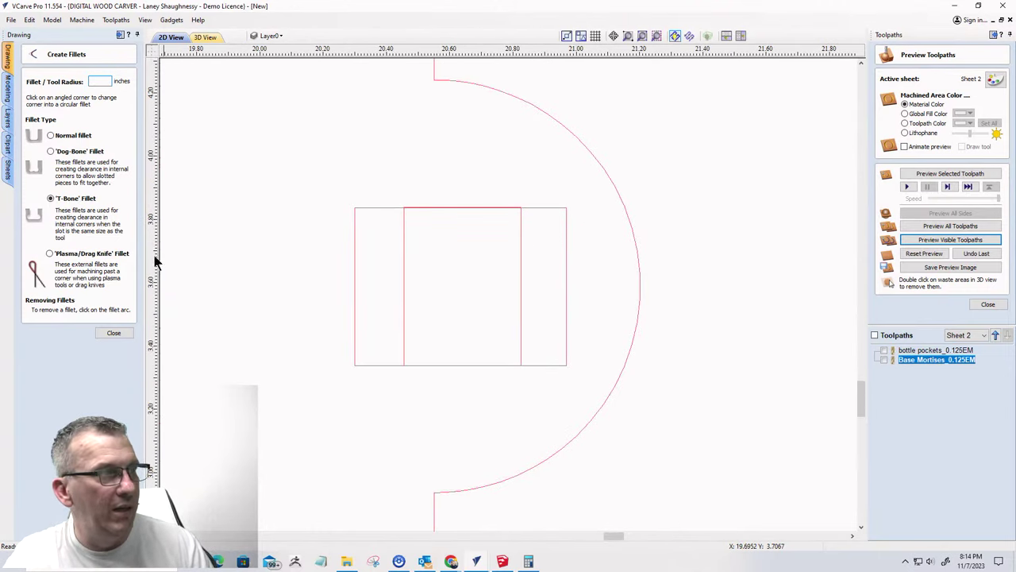
{"action": "left_click", "coordinate": [114, 333]}
{"action": "left_click", "coordinate": [551, 209]}
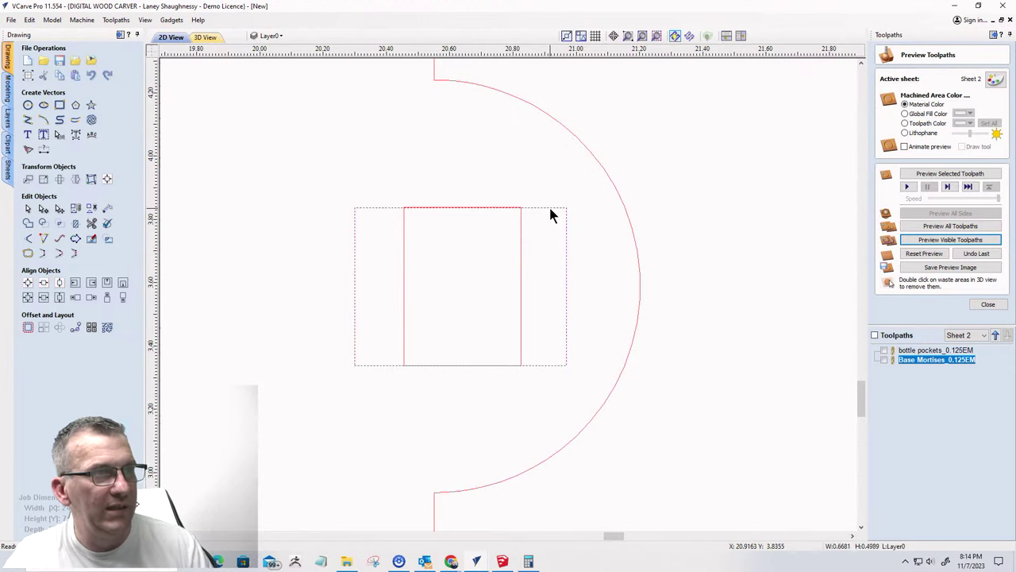
{"action": "key", "text": "Delete"}
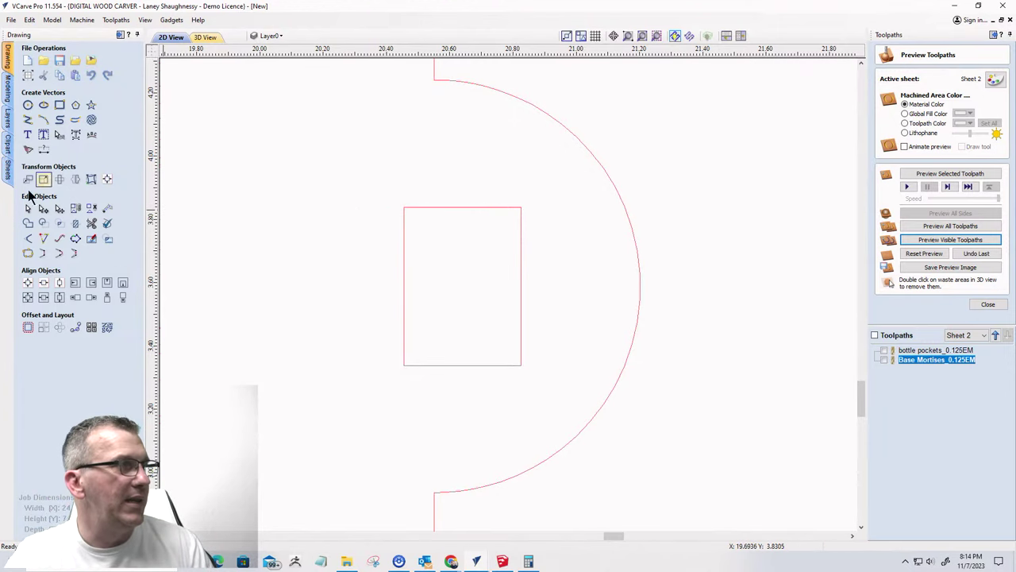
- Add 0.0625-inch T-bone fillets to all four corners of the mortise rectangle
{"action": "left_click", "coordinate": [28, 238]}
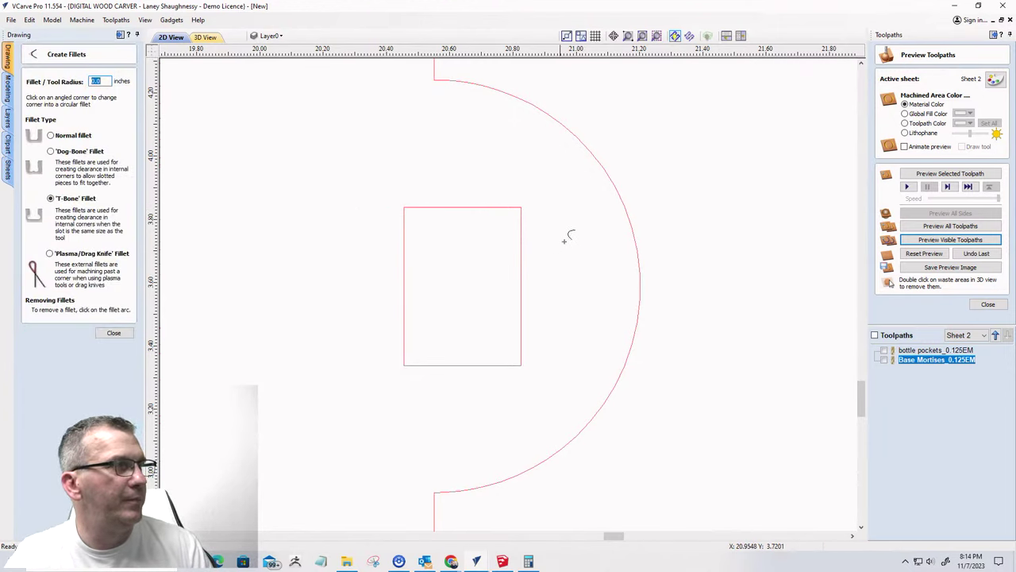
{"action": "scroll", "coordinate": [493, 234], "scroll_direction": "up", "scroll_amount": 2}
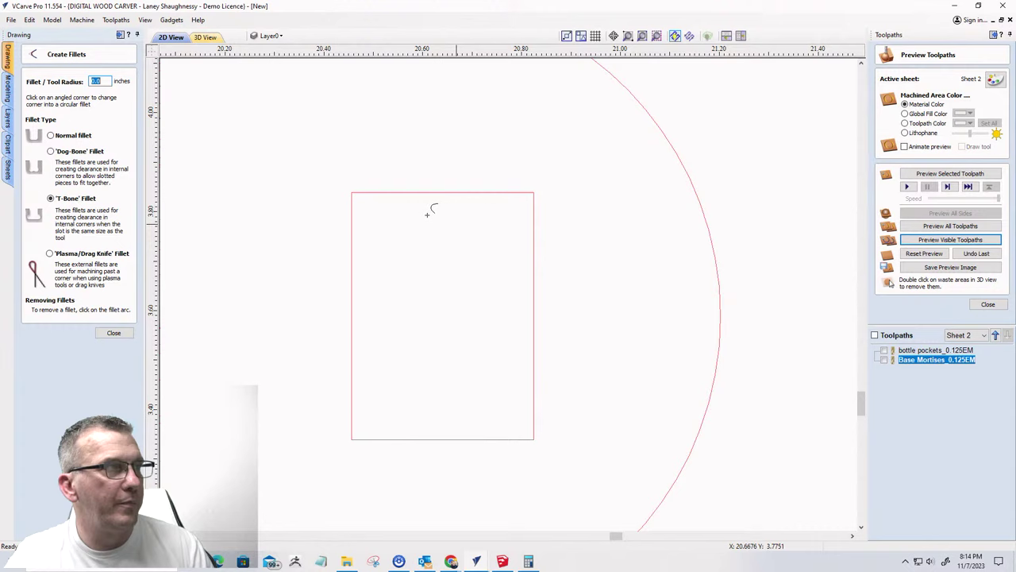
{"action": "double_click", "coordinate": [104, 81]}
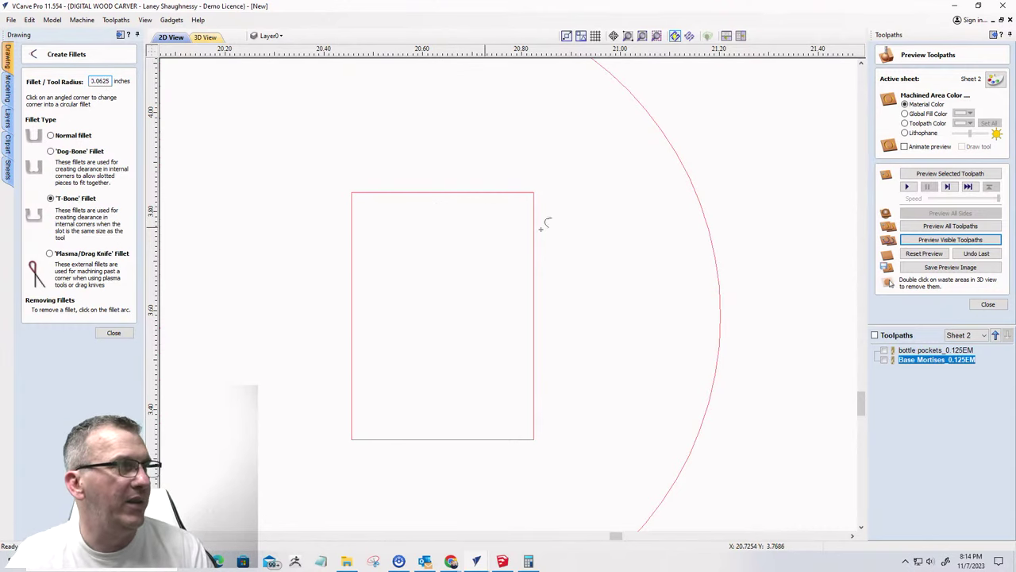
{"action": "scroll", "coordinate": [544, 220], "scroll_direction": "up", "scroll_amount": 3}
{"action": "left_click", "coordinate": [557, 167]}
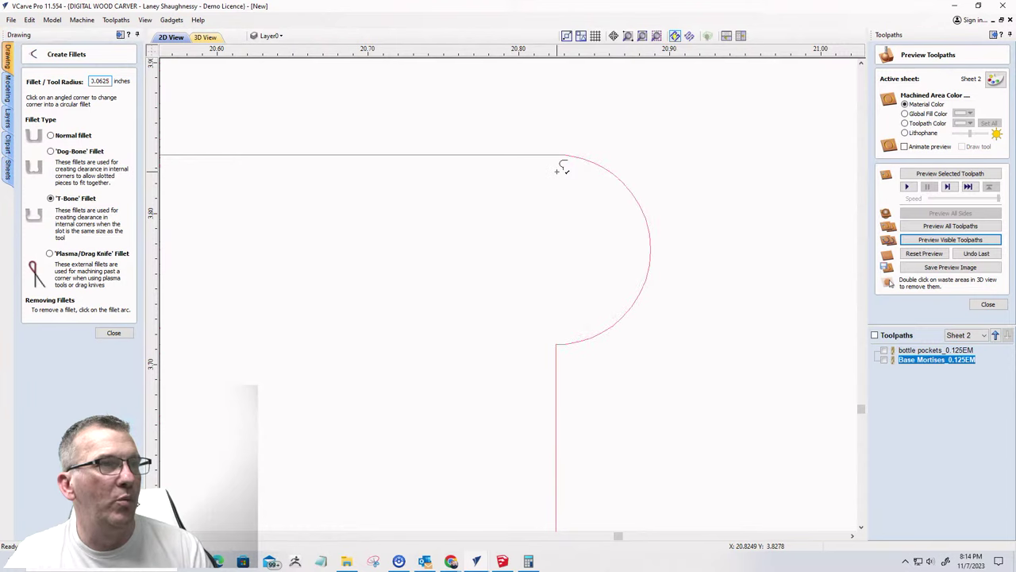
{"action": "scroll", "coordinate": [617, 154], "scroll_direction": "down", "scroll_amount": 4}
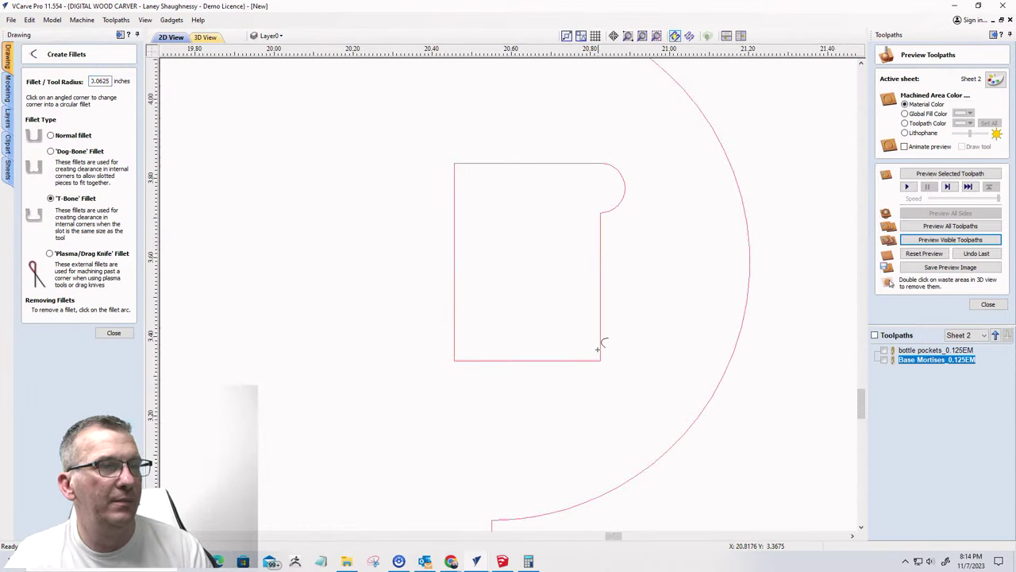
{"action": "left_click", "coordinate": [603, 348]}
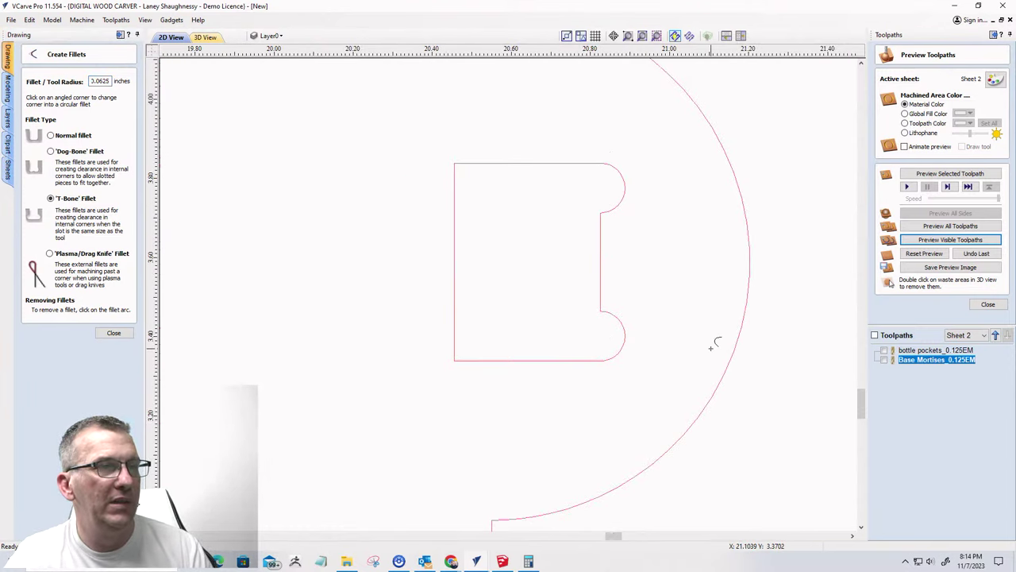
{"action": "left_click", "coordinate": [458, 167]}
{"action": "left_click", "coordinate": [452, 342]}
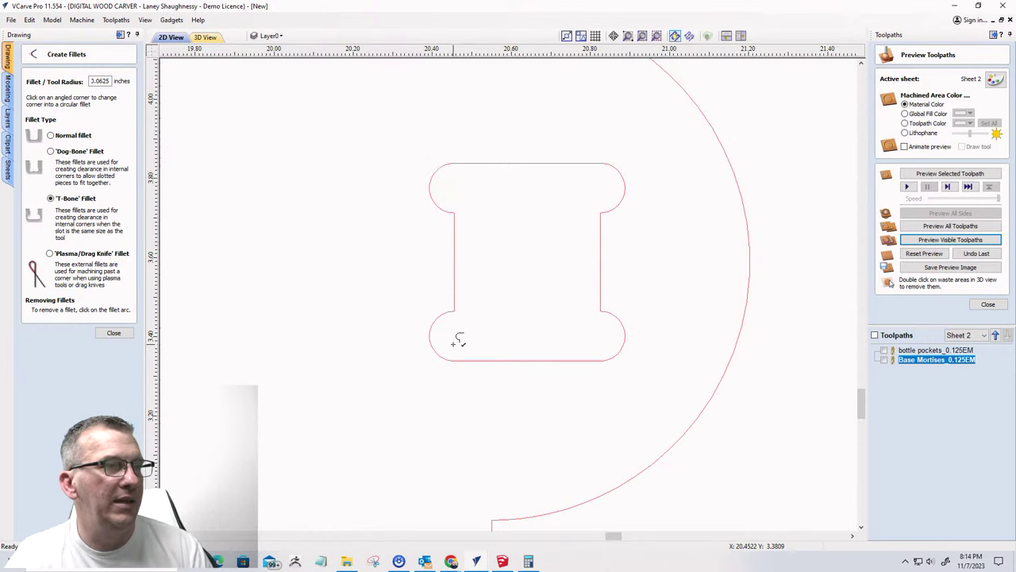
{"action": "scroll", "coordinate": [471, 330], "scroll_direction": "down", "scroll_amount": 4}
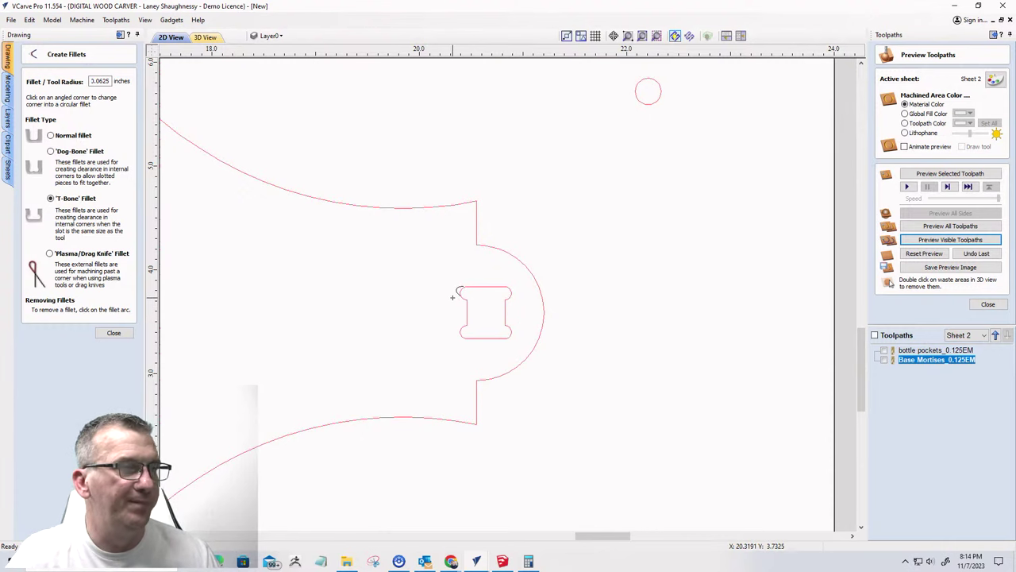
{"action": "left_click", "coordinate": [113, 333]}
- Close the toolpath preview and return to the SketchUp tote model
{"action": "scroll", "coordinate": [714, 262], "scroll_direction": "down", "scroll_amount": 5}
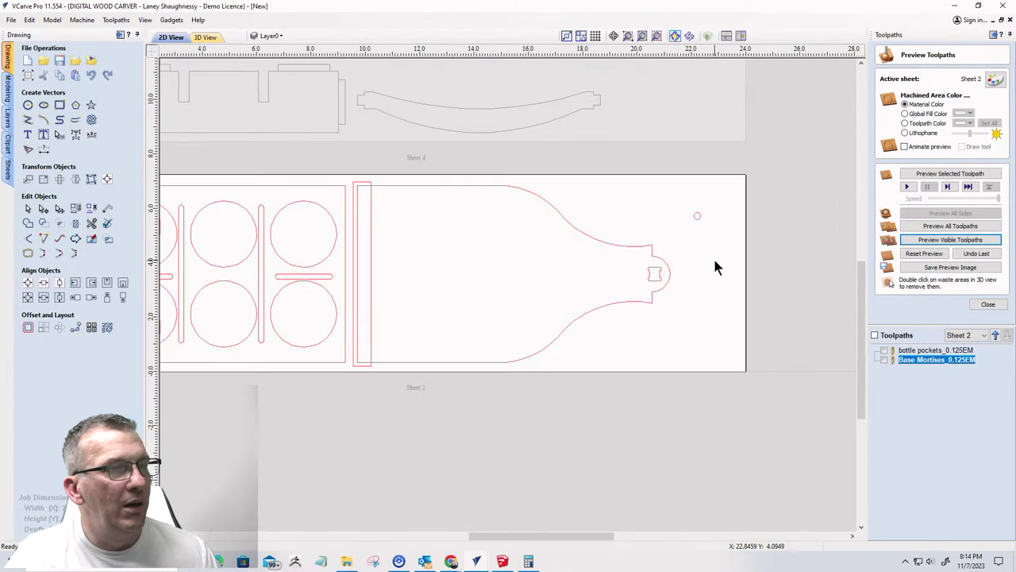
{"action": "scroll", "coordinate": [682, 281], "scroll_direction": "down", "scroll_amount": 3}
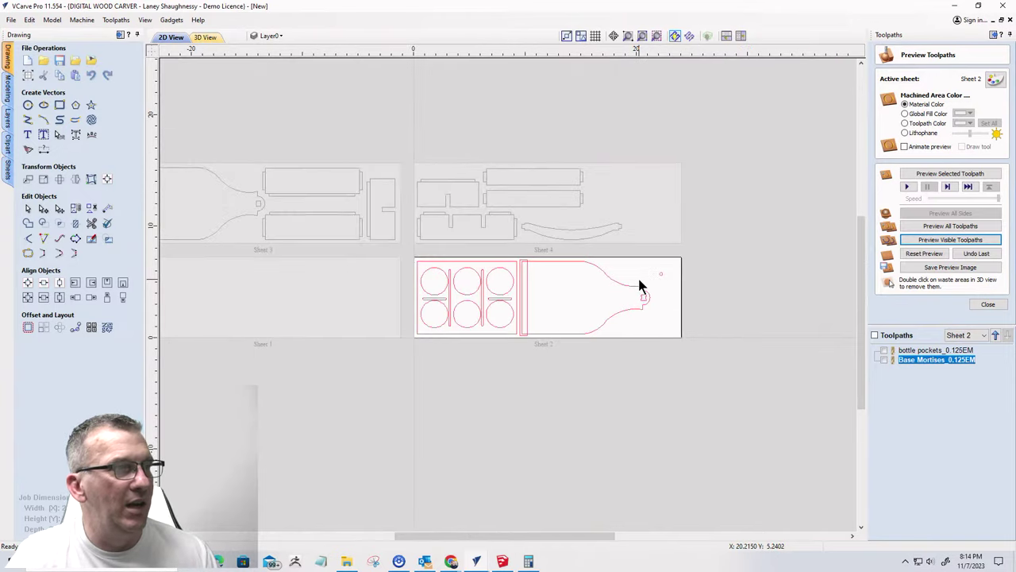
{"action": "scroll", "coordinate": [647, 300], "scroll_direction": "up", "scroll_amount": 1}
{"action": "scroll", "coordinate": [647, 300], "scroll_direction": "up", "scroll_amount": 2}
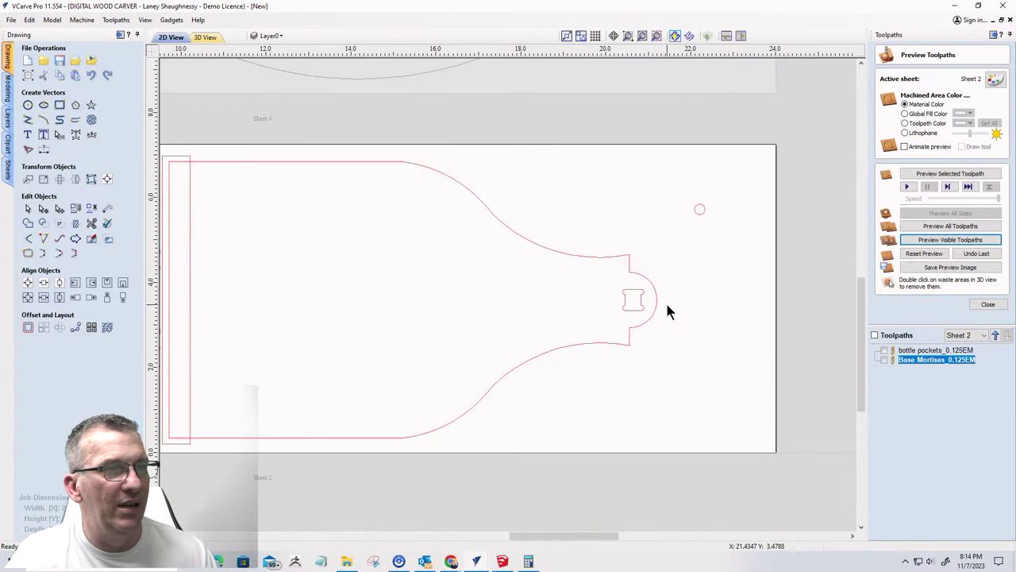
{"action": "left_click", "coordinate": [987, 304]}
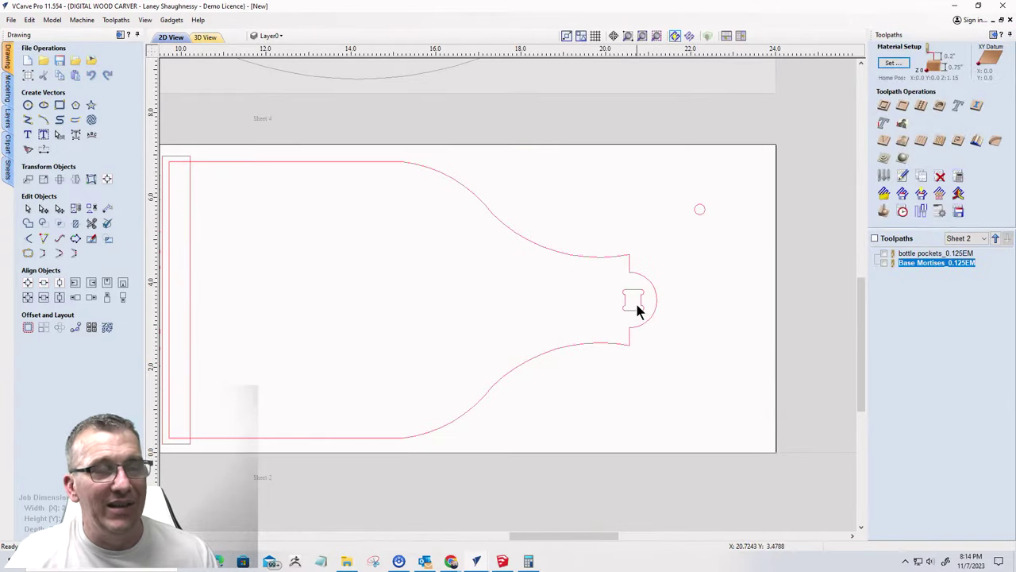
{"action": "scroll", "coordinate": [639, 309], "scroll_direction": "up", "scroll_amount": 2}
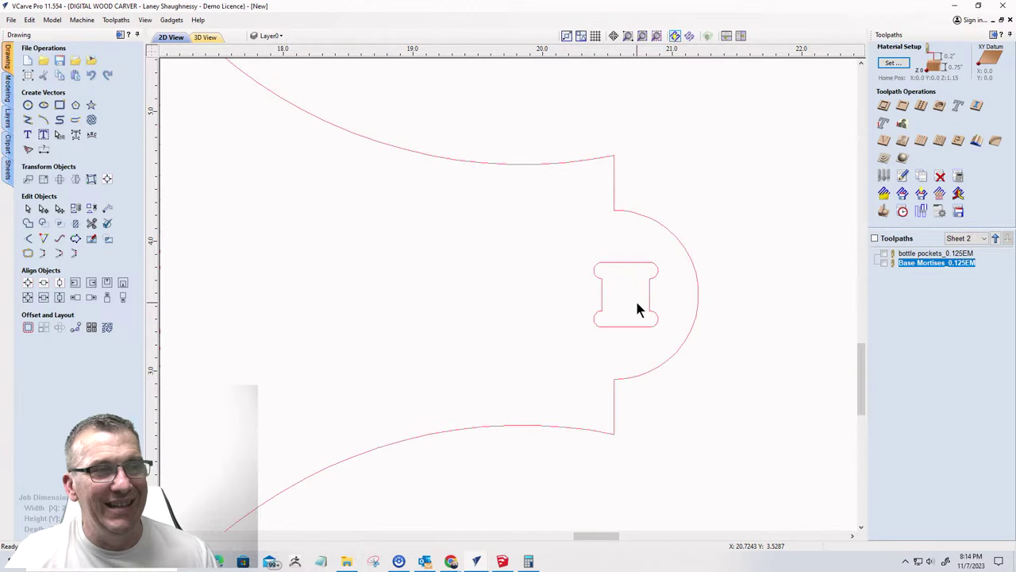
{"action": "left_click", "coordinate": [502, 562]}
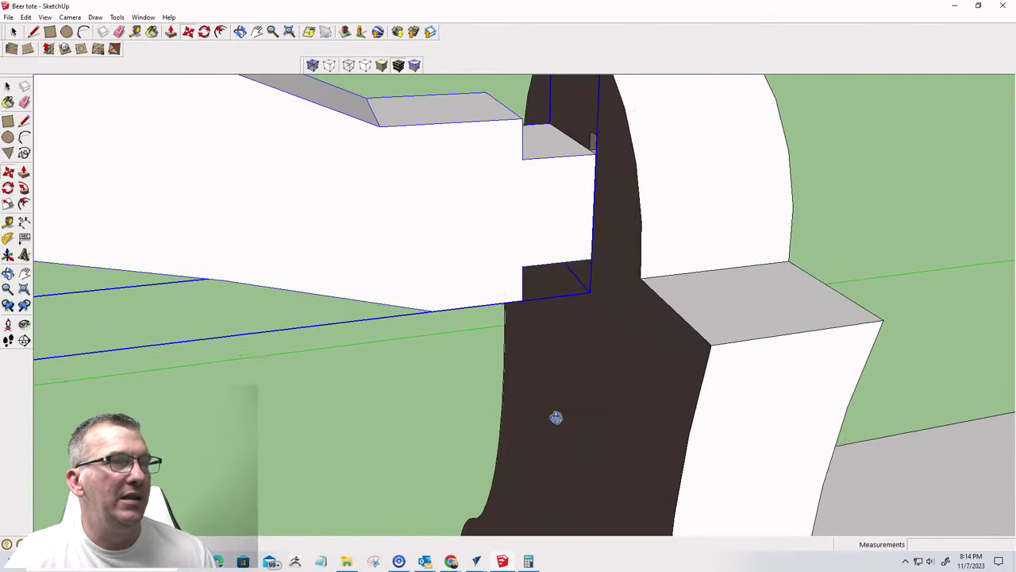
- Slide the handle section 3/8" left, clear of the bottle-shaped back
{"action": "middle_click_drag", "start_coordinate": [556, 417], "coordinate": [479, 410]}
{"action": "key", "text": "m"}
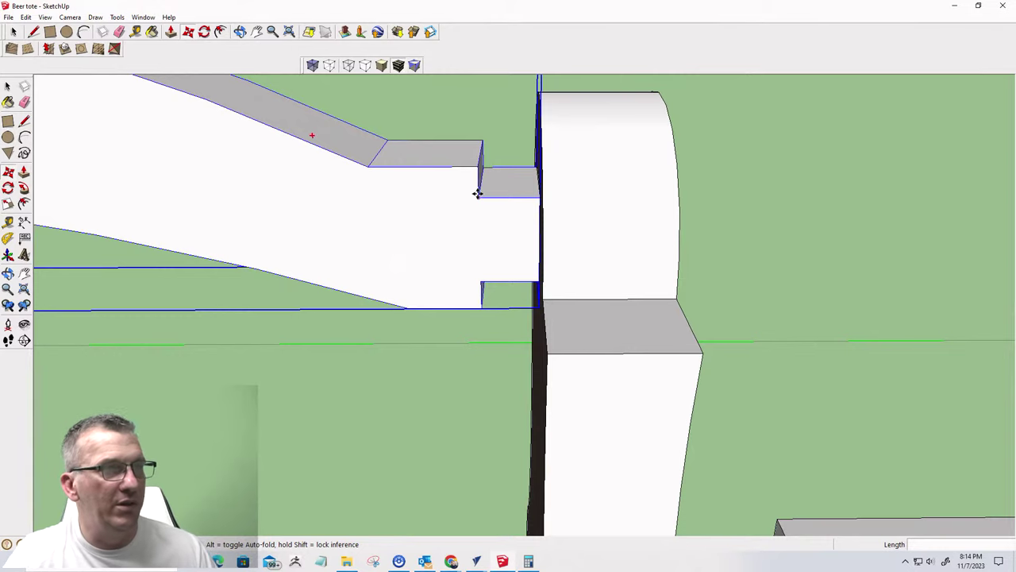
{"action": "left_click_drag", "start_coordinate": [467, 198], "coordinate": [389, 200]}
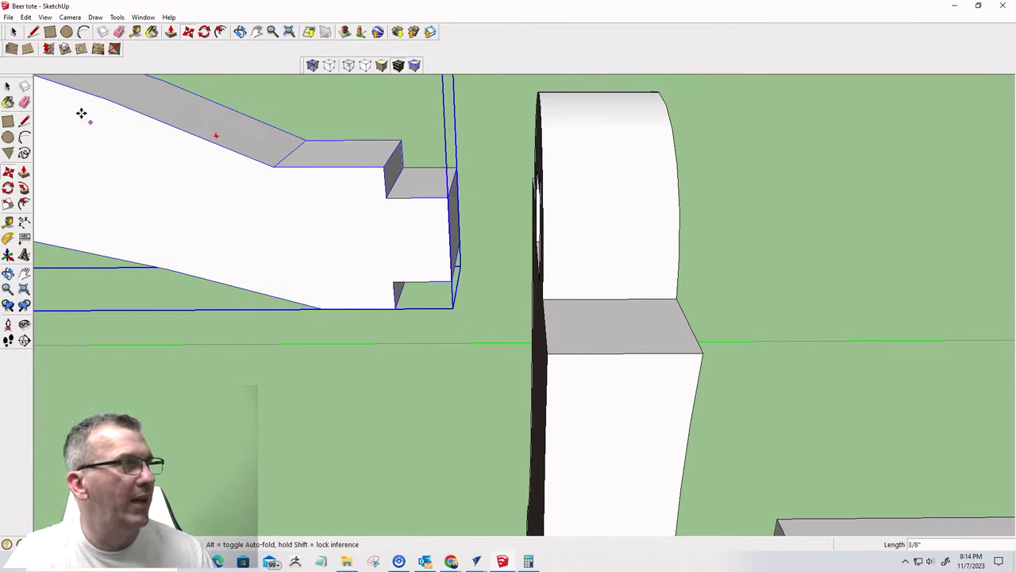
- Measure the 1/4" notch with Tape Measure, then cancel back to Select
{"action": "left_click", "coordinate": [137, 31]}
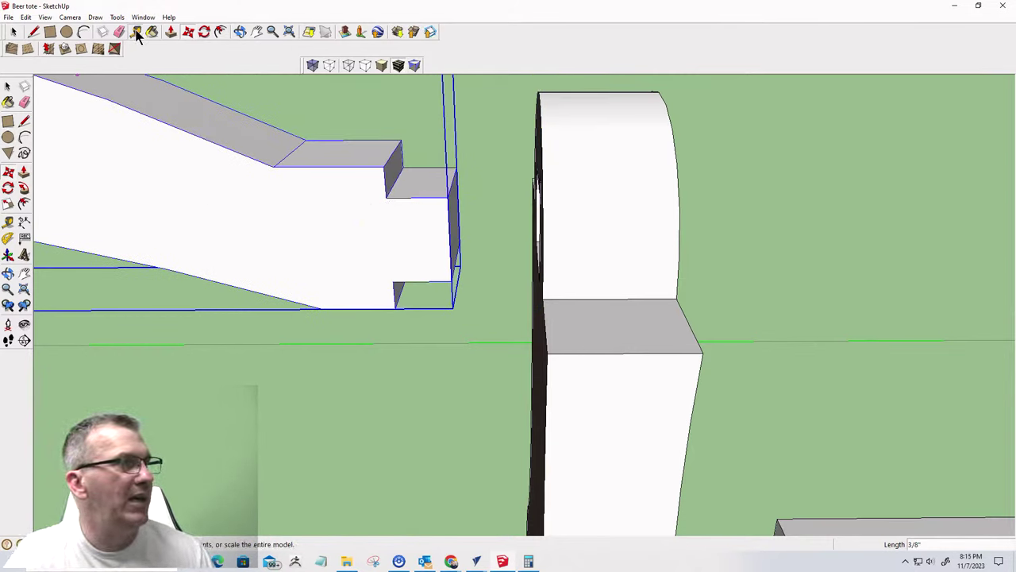
{"action": "left_click", "coordinate": [390, 191]}
{"action": "left_click", "coordinate": [450, 190]}
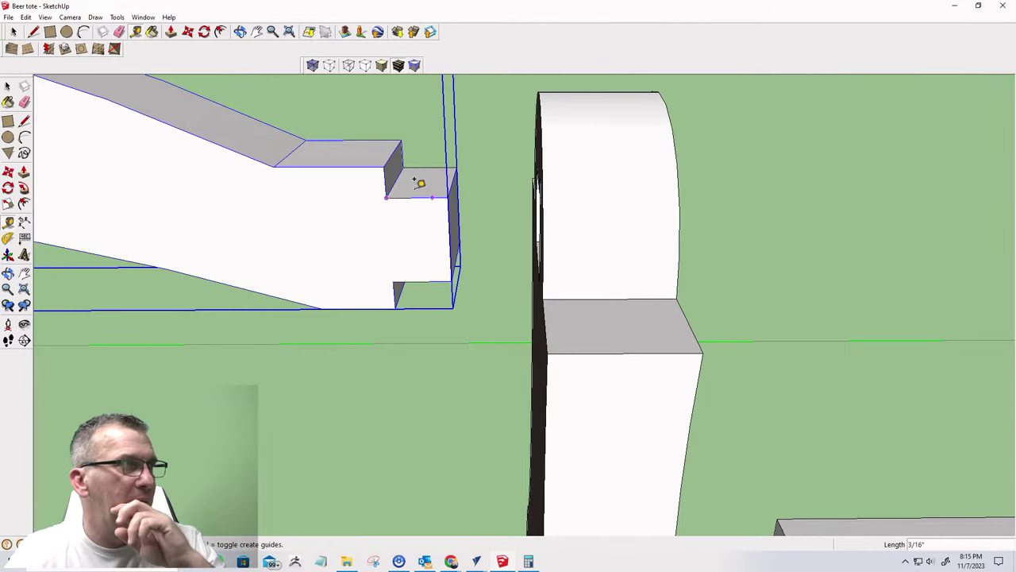
{"action": "left_click", "coordinate": [13, 32]}
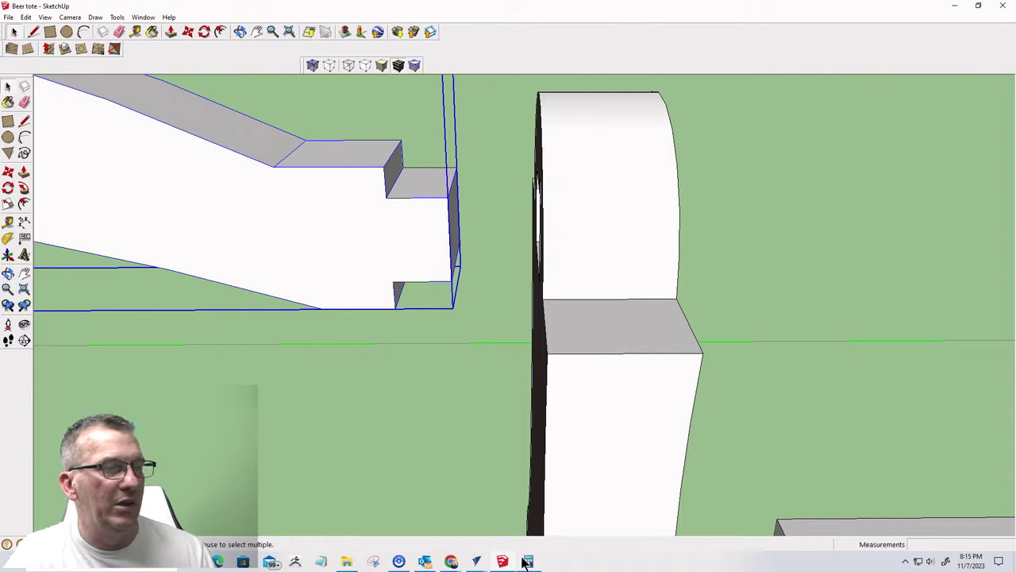
- Create and calculate a pocket toolpath named 'Handle Mortise_0.125EM' for the handle mortise
{"action": "mouse_move", "coordinate": [476, 561]}
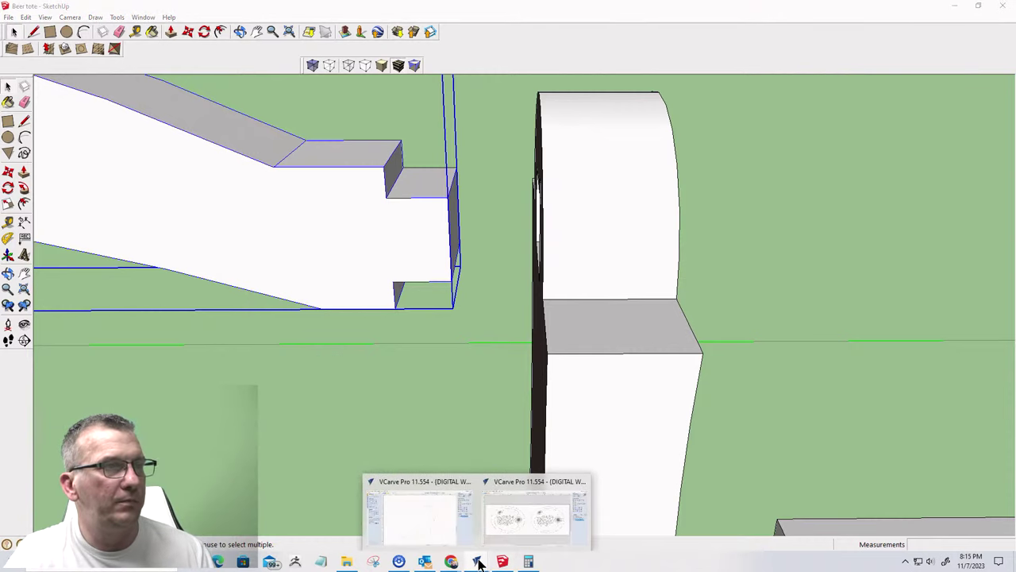
{"action": "left_click", "coordinate": [514, 536]}
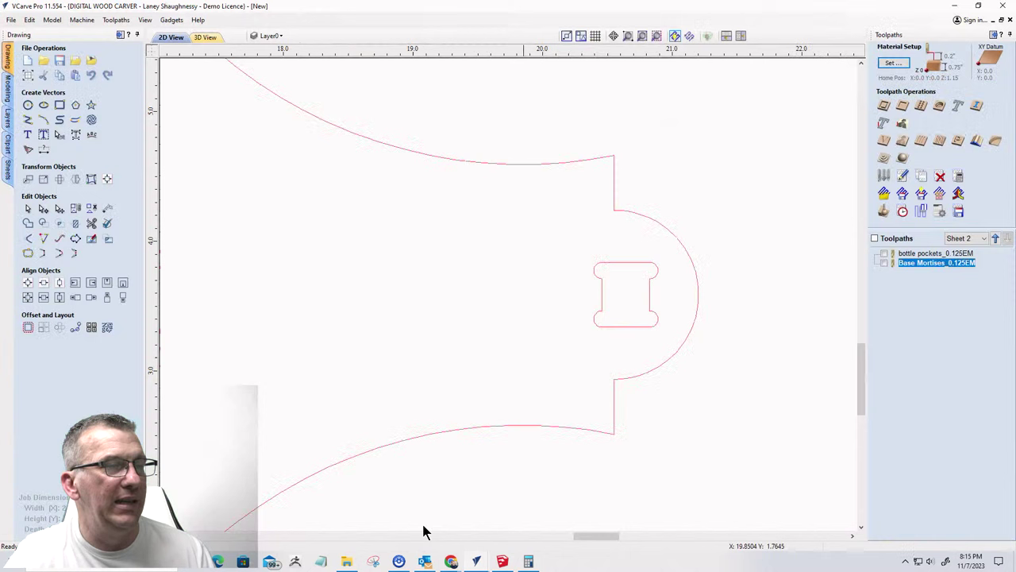
{"action": "left_click", "coordinate": [628, 265]}
{"action": "left_click", "coordinate": [902, 106]}
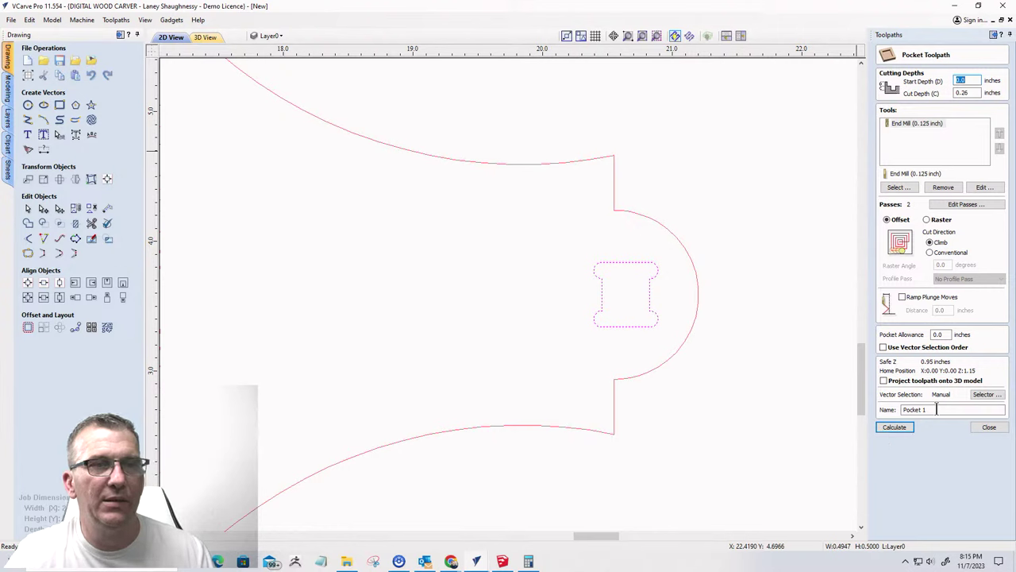
{"action": "left_click_drag", "start_coordinate": [936, 409], "coordinate": [900, 408]}
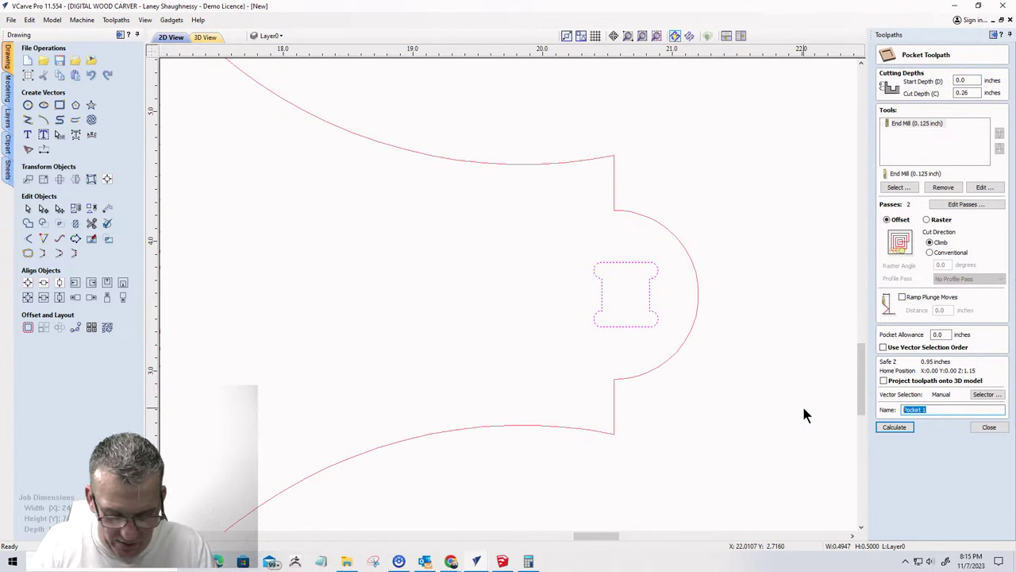
{"action": "type", "text": "Handle Mortise_"}
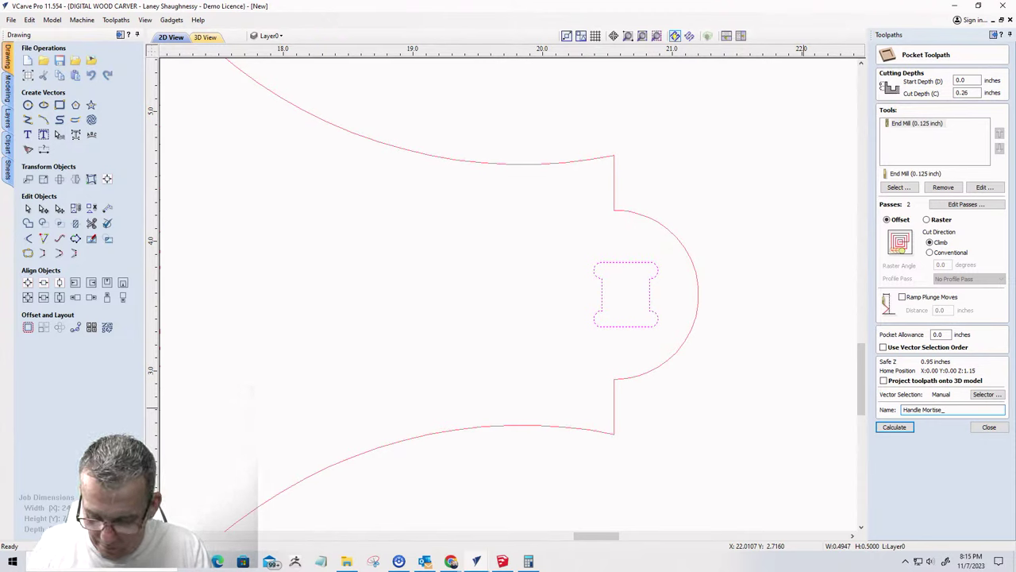
{"action": "type", "text": "0."}
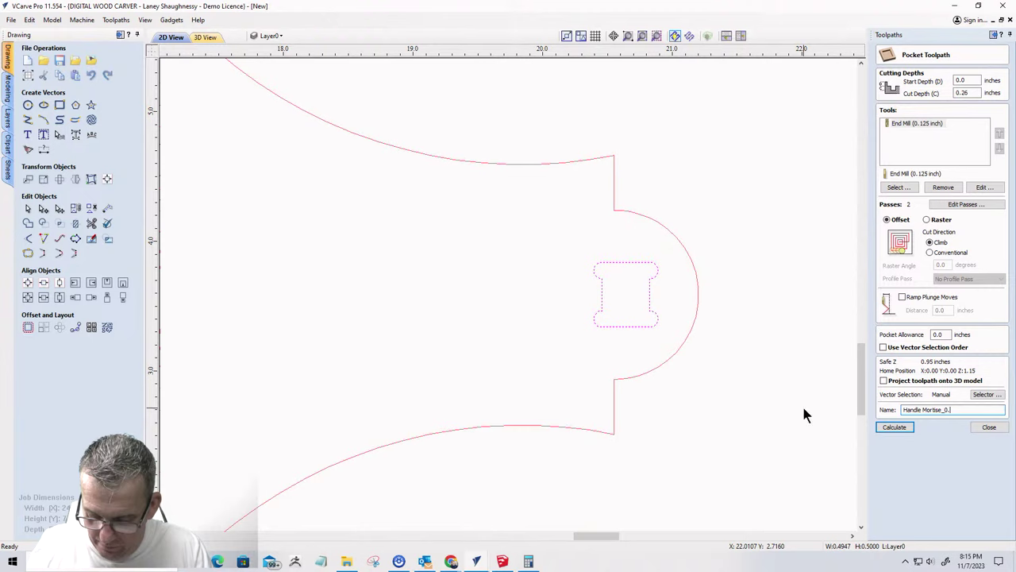
{"action": "type", "text": "125EM"}
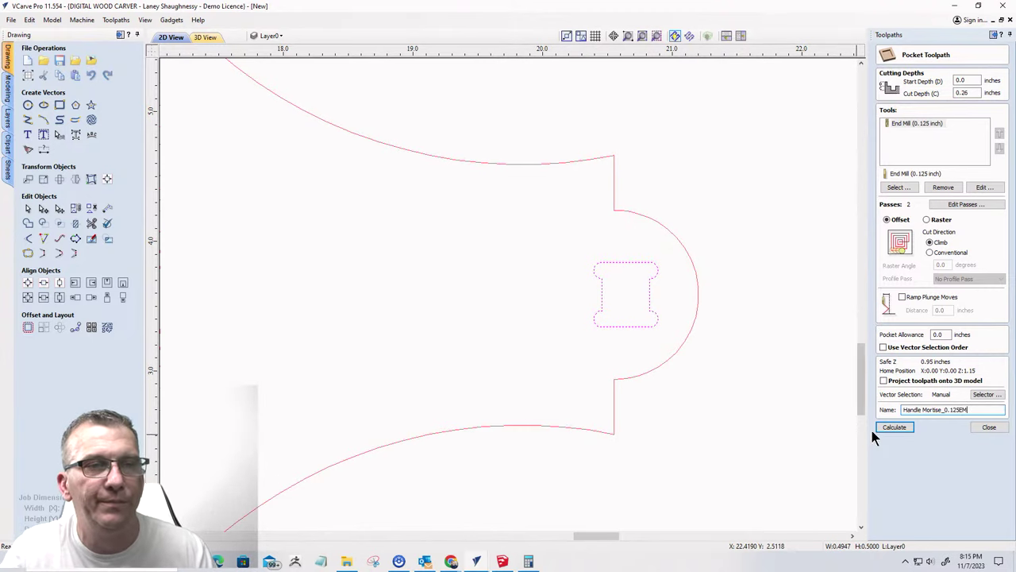
{"action": "left_click", "coordinate": [896, 428]}
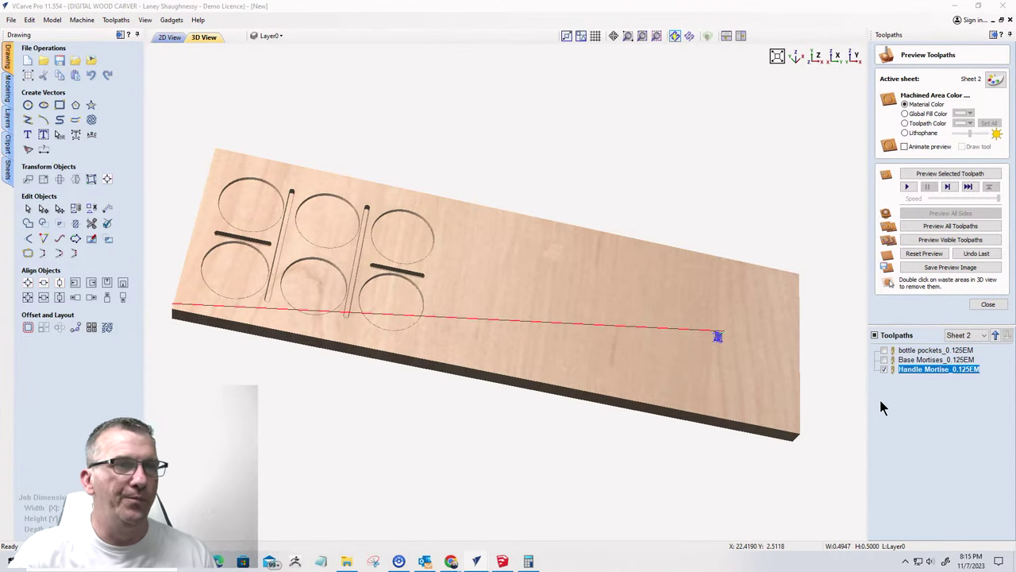
- Simulate the visible toolpaths and orbit the 3D board to inspect the cuts
{"action": "left_click", "coordinate": [951, 239]}
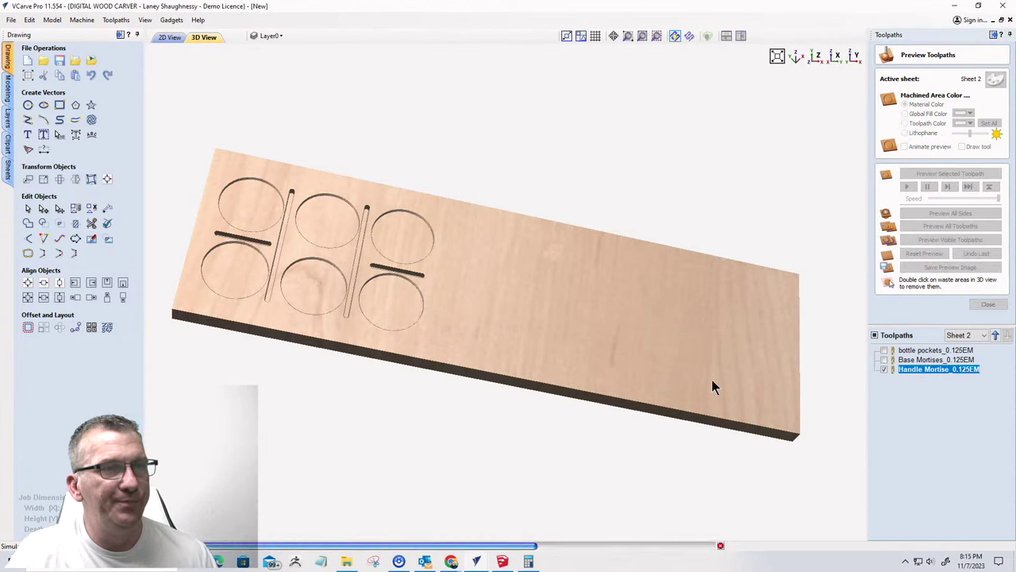
{"action": "left_click_drag", "start_coordinate": [687, 340], "coordinate": [533, 410]}
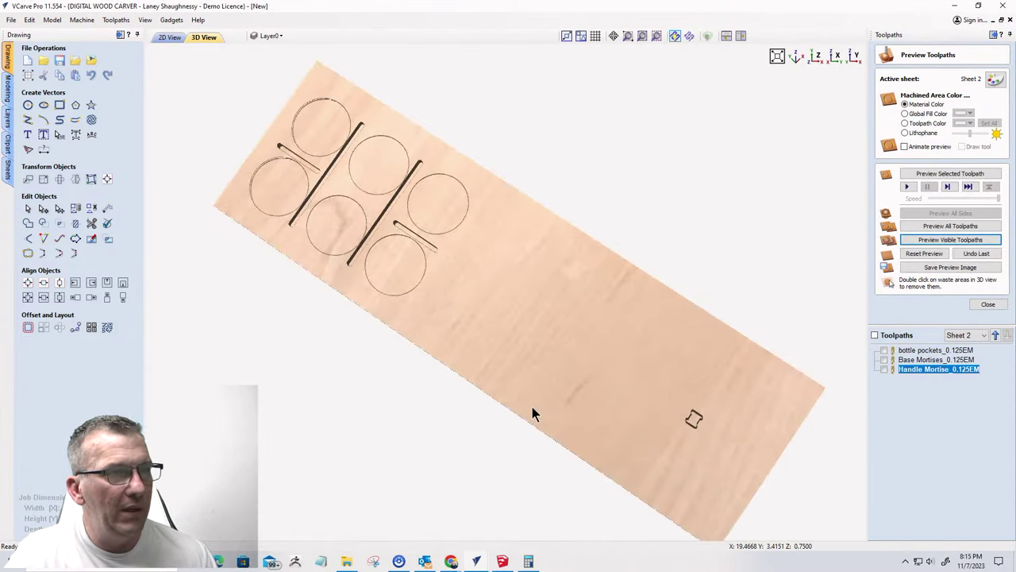
{"action": "left_click_drag", "start_coordinate": [665, 393], "coordinate": [476, 238]}
- Return to Sheet 2's 2D view, close the preview and start a new pocket toolpath
{"action": "left_click", "coordinate": [170, 38]}
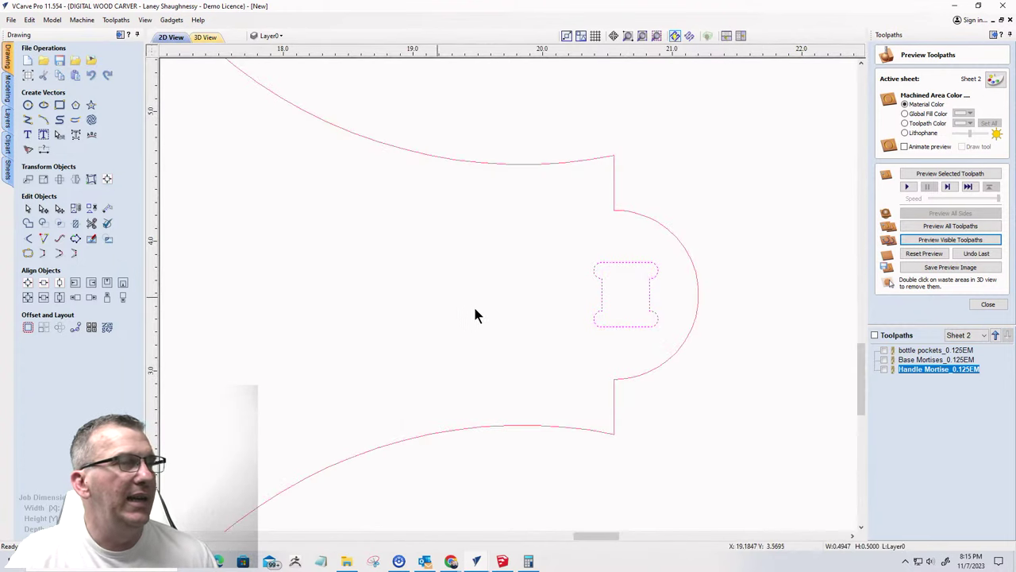
{"action": "scroll", "coordinate": [757, 320], "scroll_direction": "down", "scroll_amount": 4}
{"action": "scroll", "coordinate": [583, 339], "scroll_direction": "up", "scroll_amount": 5}
{"action": "scroll", "coordinate": [461, 324], "scroll_direction": "down", "scroll_amount": 2}
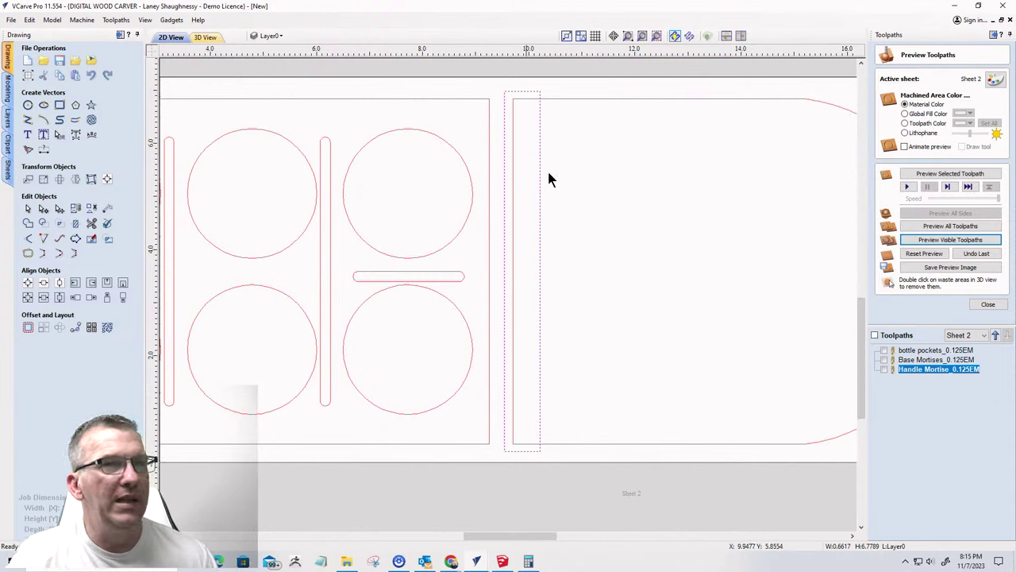
{"action": "left_click", "coordinate": [987, 304]}
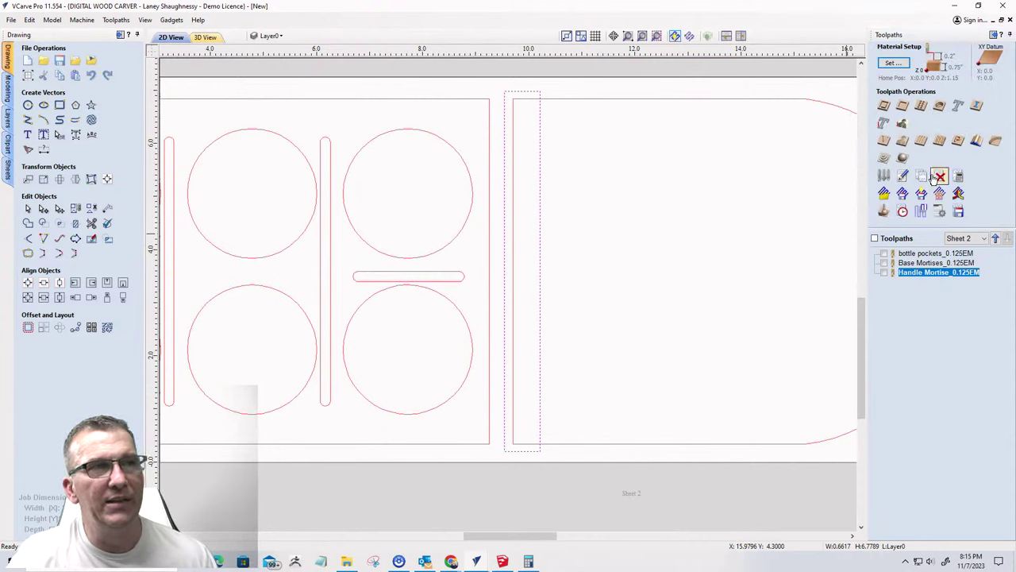
{"action": "left_click", "coordinate": [903, 110]}
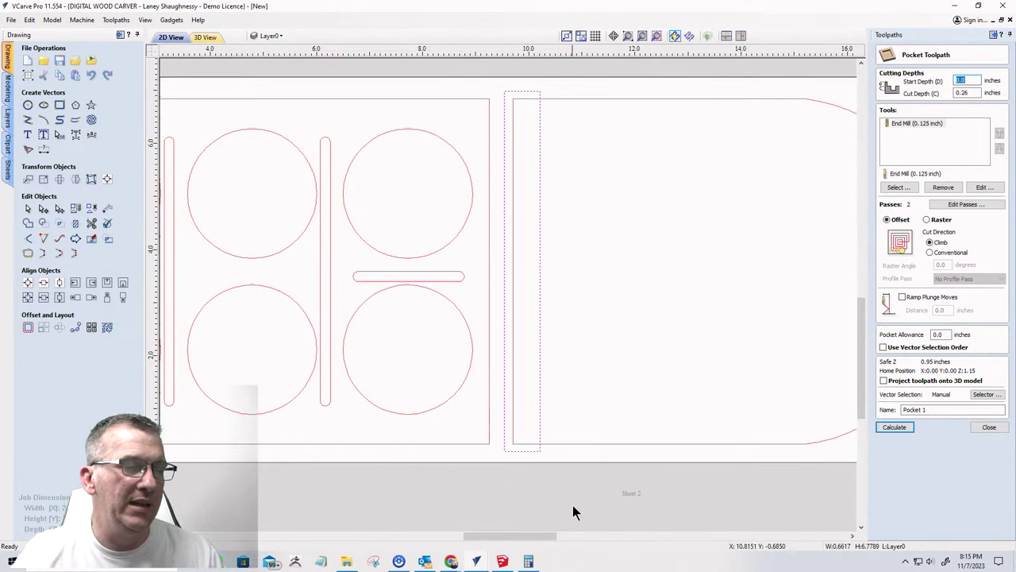
- In SketchUp, orbit and zoom to a low front view of the tote base
{"action": "left_click", "coordinate": [502, 561]}
{"action": "scroll", "coordinate": [612, 290], "scroll_direction": "down", "scroll_amount": 2}
{"action": "scroll", "coordinate": [612, 289], "scroll_direction": "down", "scroll_amount": 5}
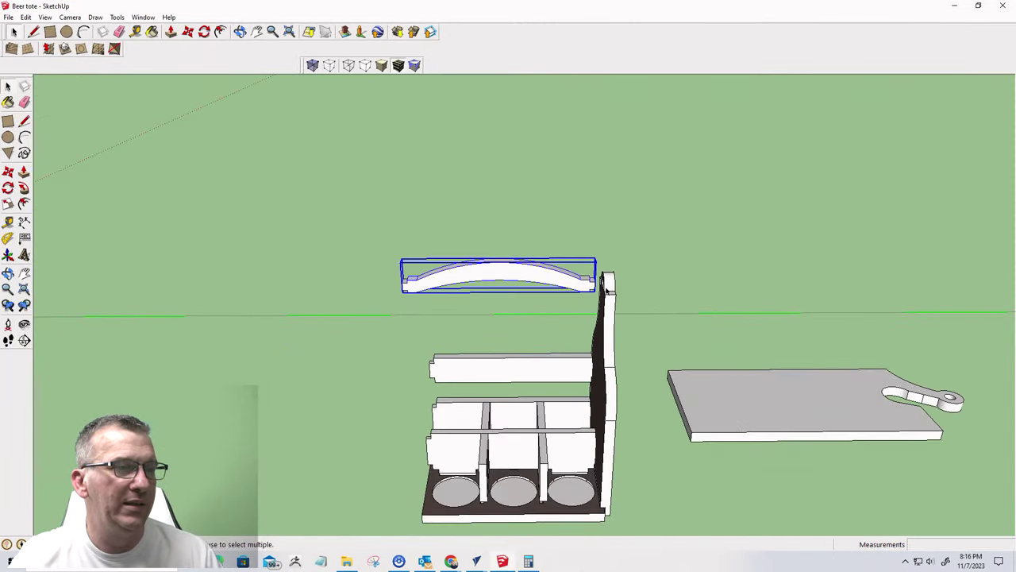
{"action": "middle_click_drag", "start_coordinate": [571, 416], "coordinate": [558, 266]}
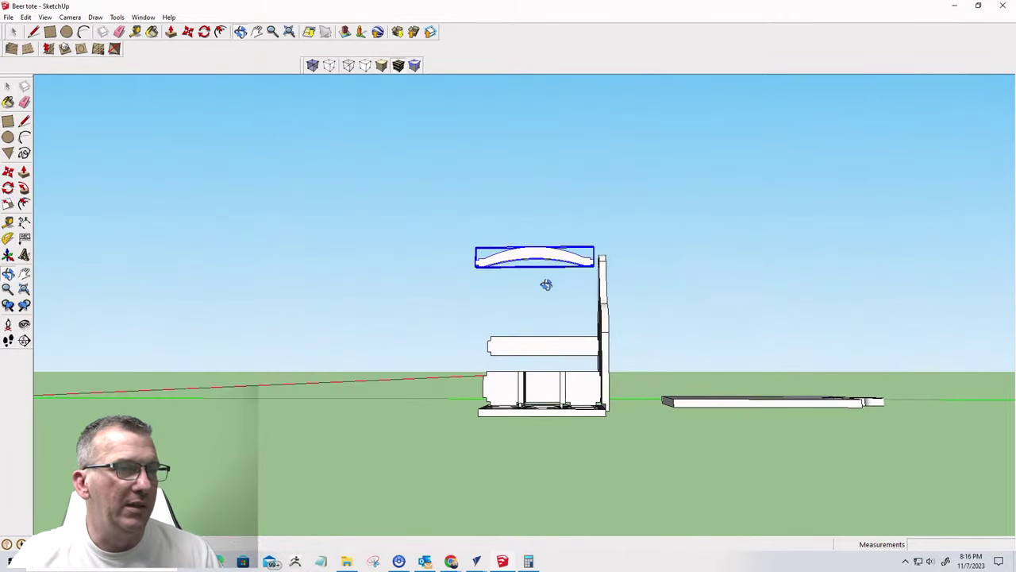
{"action": "scroll", "coordinate": [545, 283], "scroll_direction": "up", "scroll_amount": 10}
{"action": "mouse_move", "coordinate": [598, 343]}
{"action": "middle_mouse_down"}
{"action": "mouse_move", "coordinate": [674, 351]}
{"action": "mouse_move", "coordinate": [721, 410]}
{"action": "middle_mouse_up"}
{"action": "scroll", "coordinate": [723, 370], "scroll_direction": "up", "scroll_amount": 3}
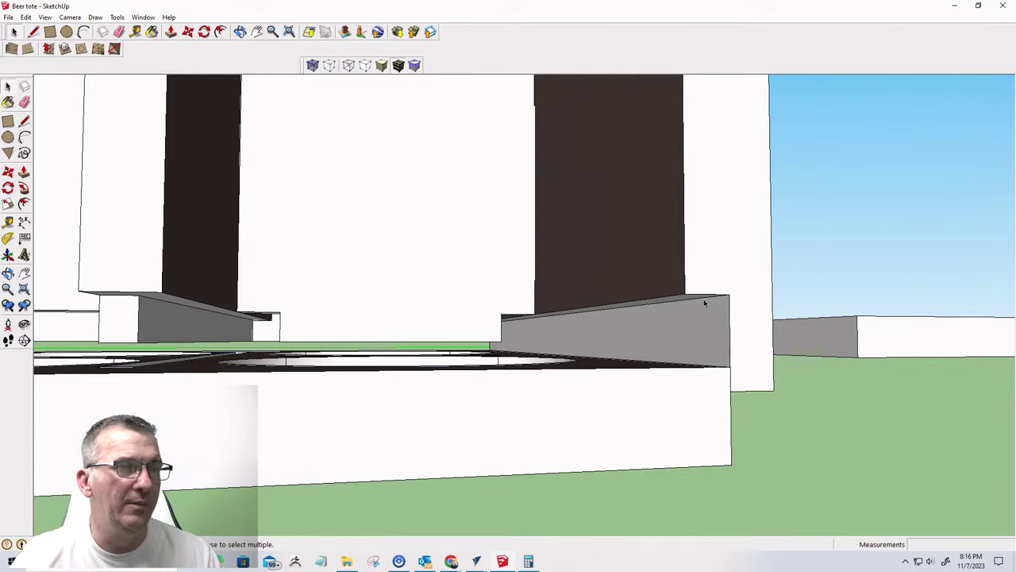
- Measure 1 3/16" from the base slot's corner, then return to VCarve Pro
{"action": "left_click", "coordinate": [135, 32]}
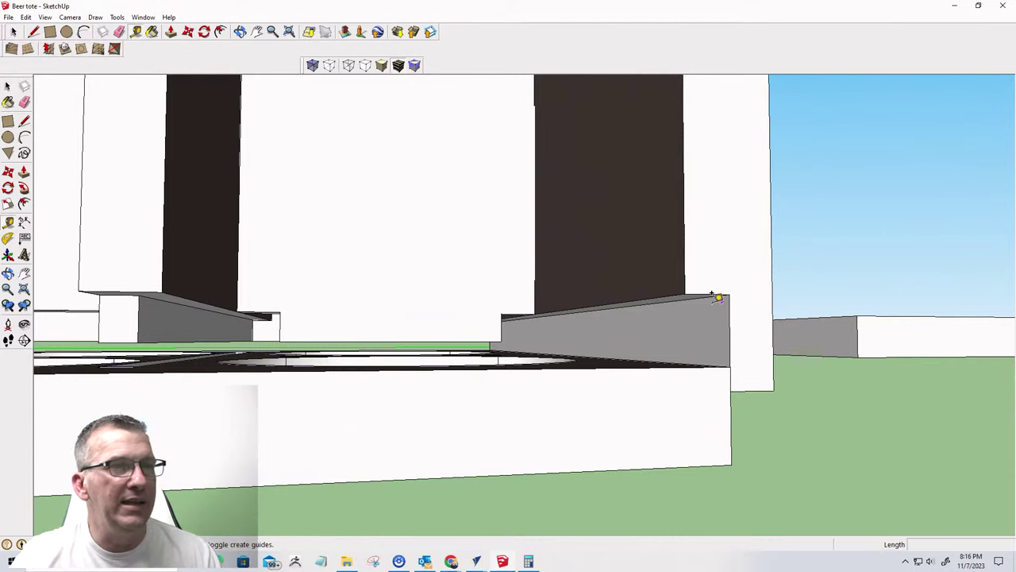
{"action": "left_click", "coordinate": [684, 293]}
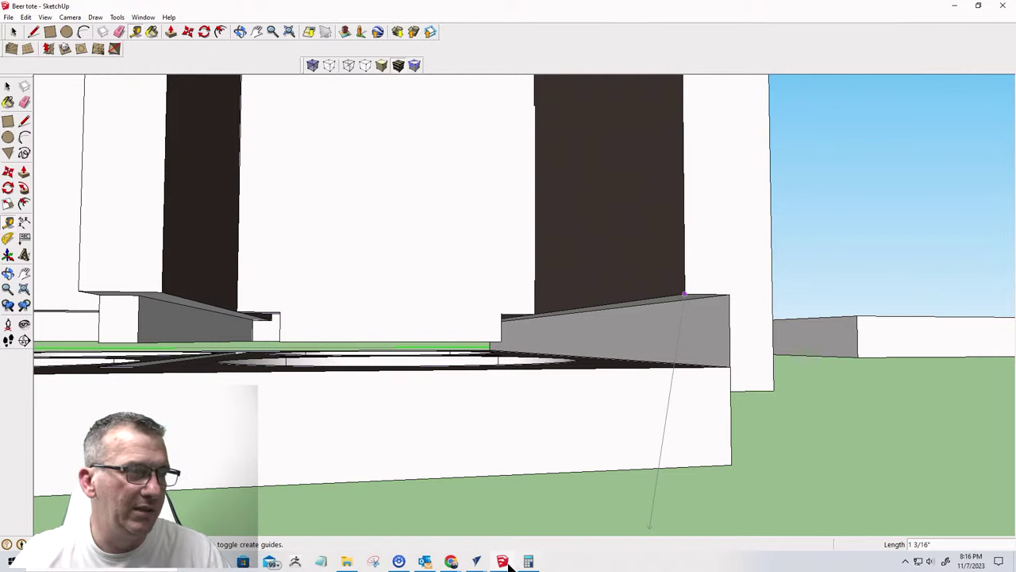
{"action": "mouse_move", "coordinate": [502, 564]}
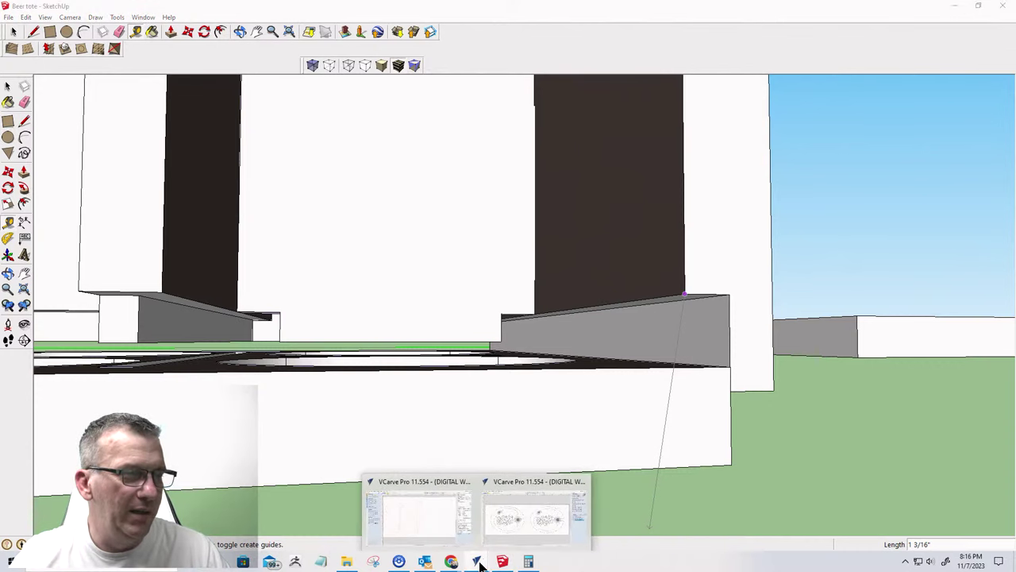
{"action": "left_click", "coordinate": [431, 524]}
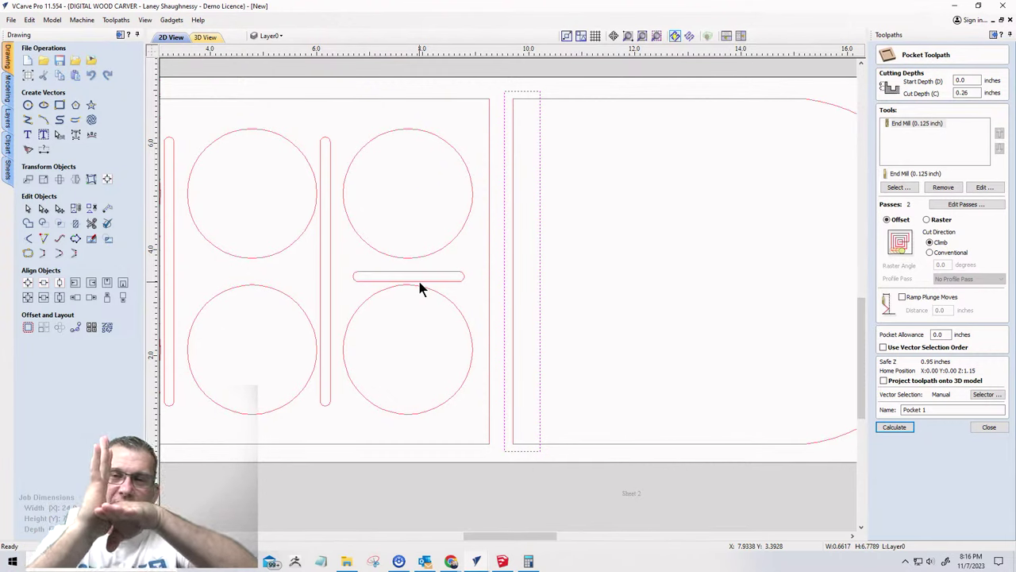
- Bring SketchUp forward, zoom in on a bottle hole in the tote base, and start Tape Measure
{"action": "left_click", "coordinate": [502, 561]}
{"action": "scroll", "coordinate": [505, 365], "scroll_direction": "up", "scroll_amount": 5}
{"action": "mouse_move", "coordinate": [503, 367]}
{"action": "middle_mouse_down"}
{"action": "mouse_move", "coordinate": [440, 527]}
{"action": "mouse_move", "coordinate": [471, 513]}
{"action": "middle_mouse_up"}
{"action": "scroll", "coordinate": [483, 512], "scroll_direction": "up", "scroll_amount": 4}
{"action": "key", "text": "t"}
{"action": "scroll", "coordinate": [543, 447], "scroll_direction": "up", "scroll_amount": 2}
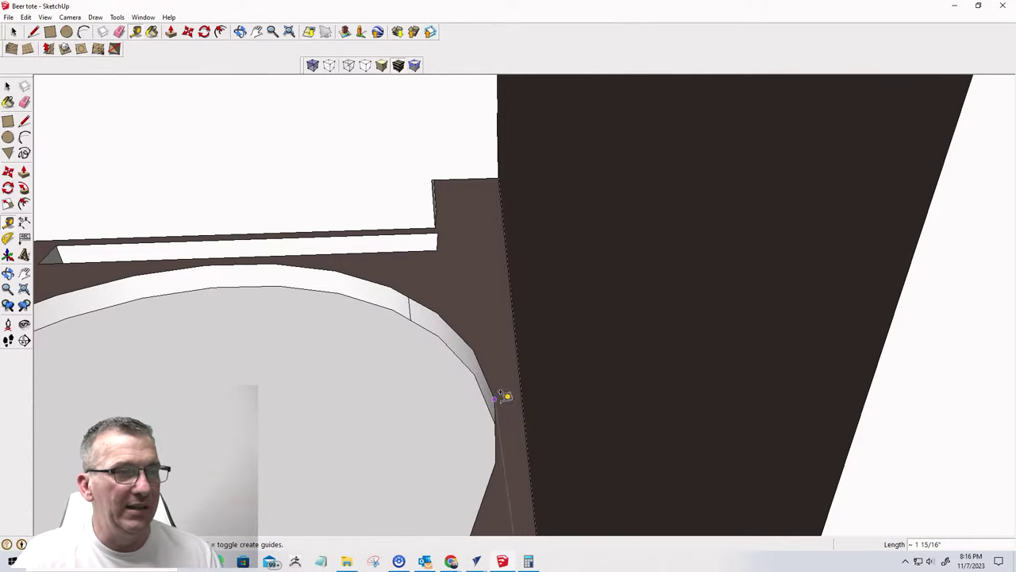
- Zoom to the tote base notch, measure it at about 1/4" deep, and return to VCarve Pro
{"action": "scroll", "coordinate": [516, 405], "scroll_direction": "up", "scroll_amount": 2}
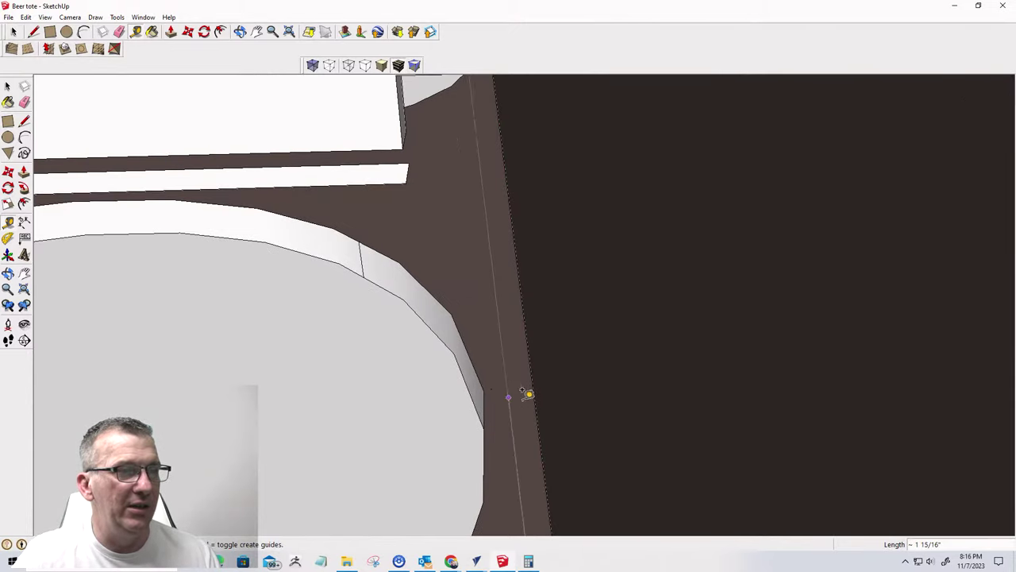
{"action": "scroll", "coordinate": [528, 394], "scroll_direction": "down", "scroll_amount": 6}
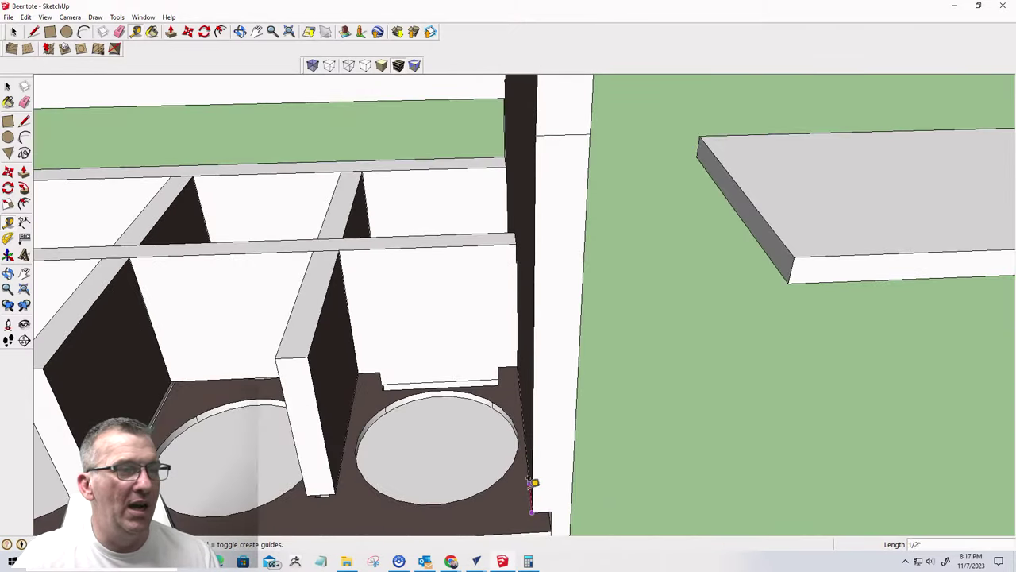
{"action": "scroll", "coordinate": [549, 512], "scroll_direction": "up", "scroll_amount": 5}
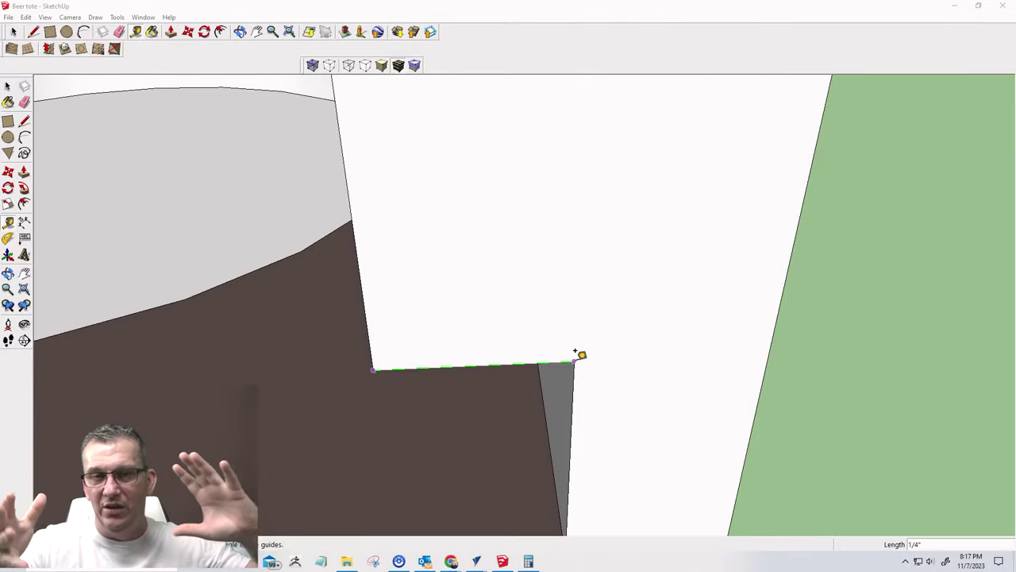
{"action": "scroll", "coordinate": [580, 354], "scroll_direction": "down", "scroll_amount": 6}
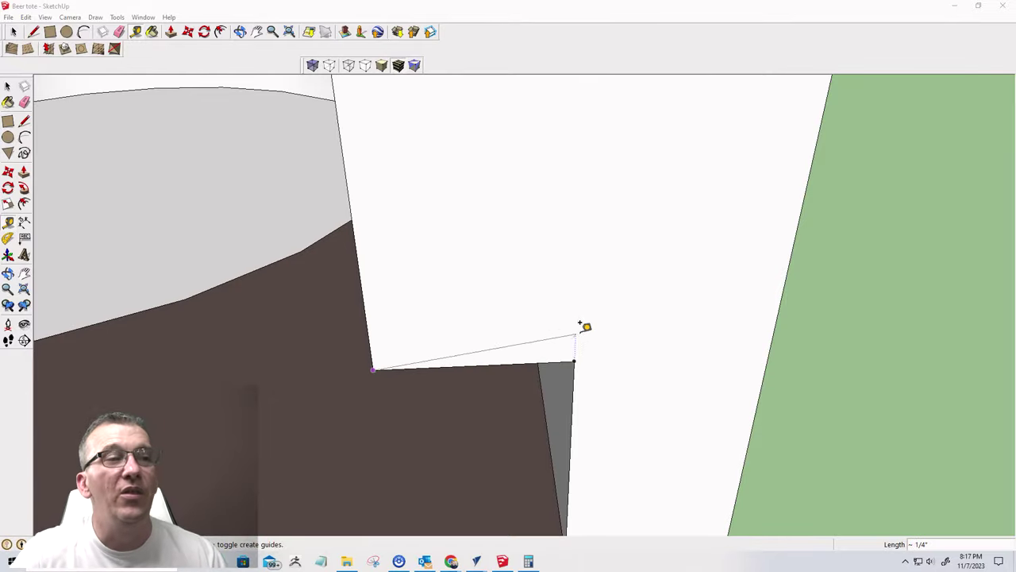
{"action": "scroll", "coordinate": [626, 333], "scroll_direction": "down", "scroll_amount": 6}
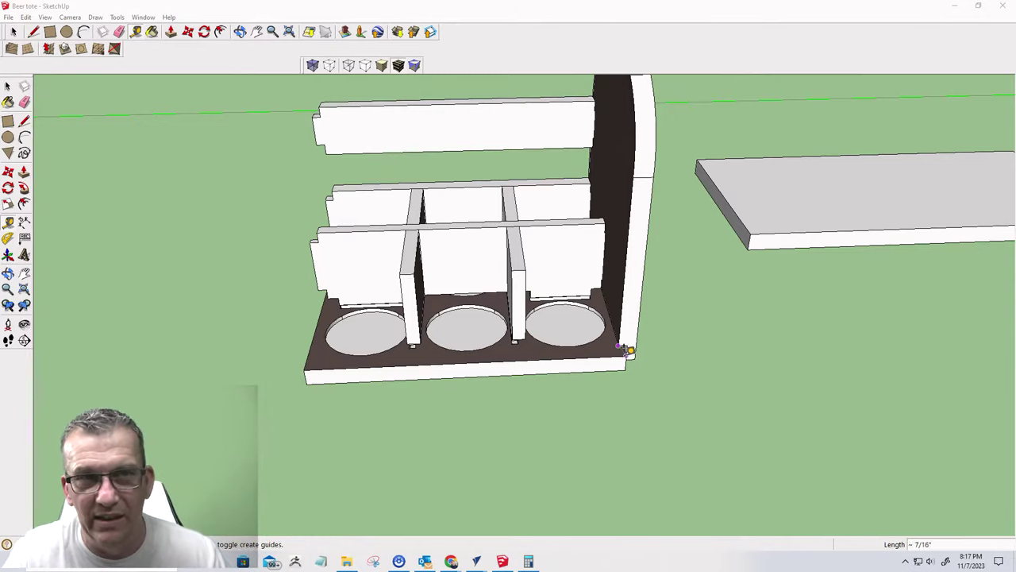
{"action": "scroll", "coordinate": [626, 350], "scroll_direction": "down", "scroll_amount": 2}
{"action": "left_click", "coordinate": [626, 357]}
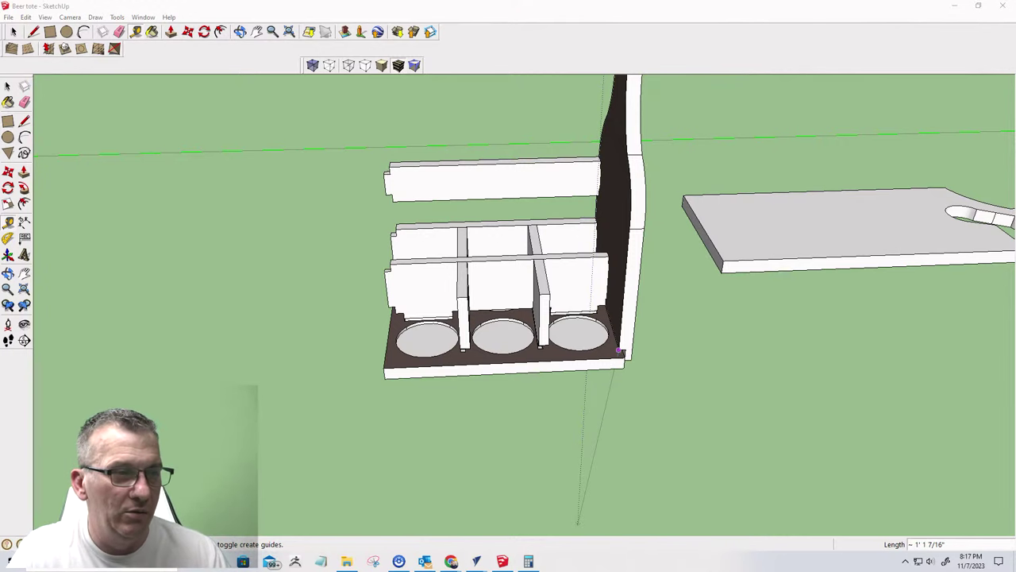
{"action": "mouse_move", "coordinate": [479, 562]}
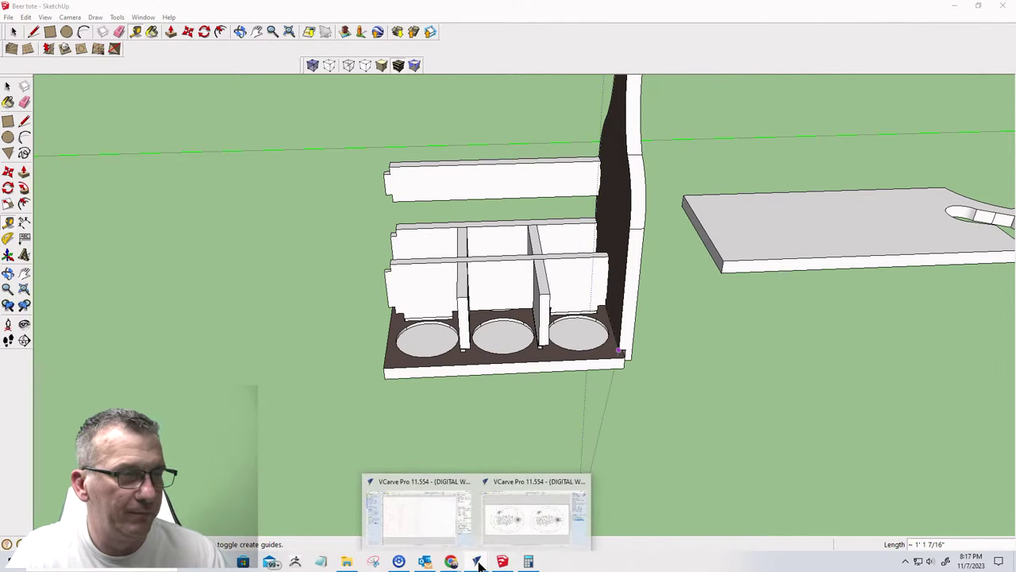
{"action": "left_click", "coordinate": [426, 533]}
- Set the pocket cut depth to 0.25 in and rename the toolpath 'EndBottom Rabblet 0.125EM'
{"action": "double_click", "coordinate": [963, 93]}
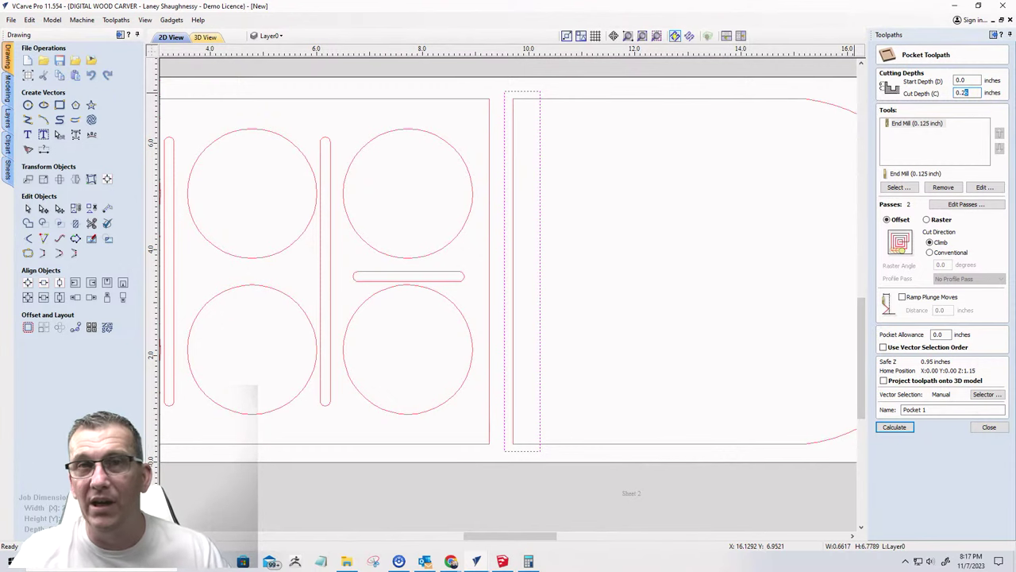
{"action": "type", "text": "5"}
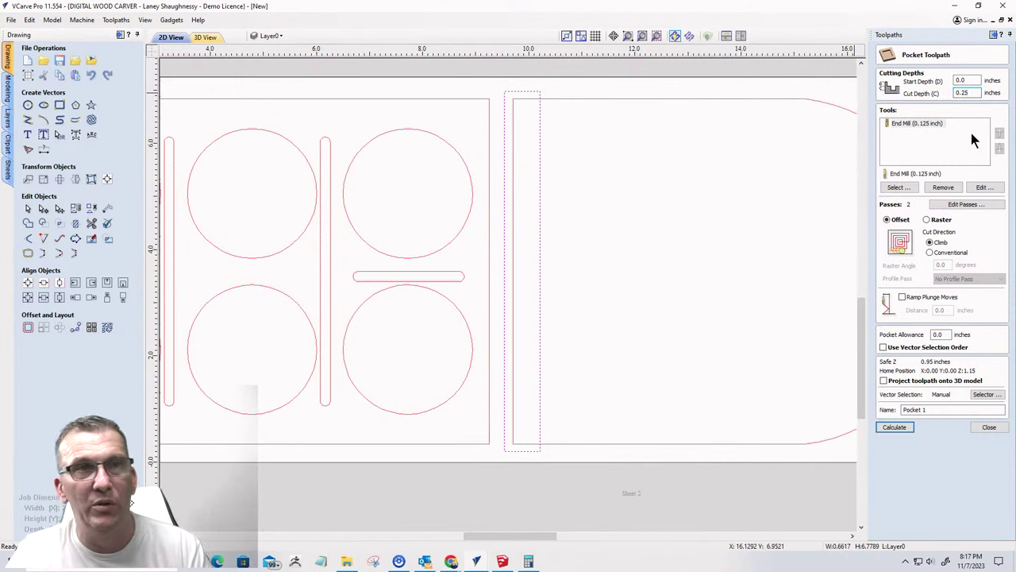
{"action": "left_click", "coordinate": [893, 428]}
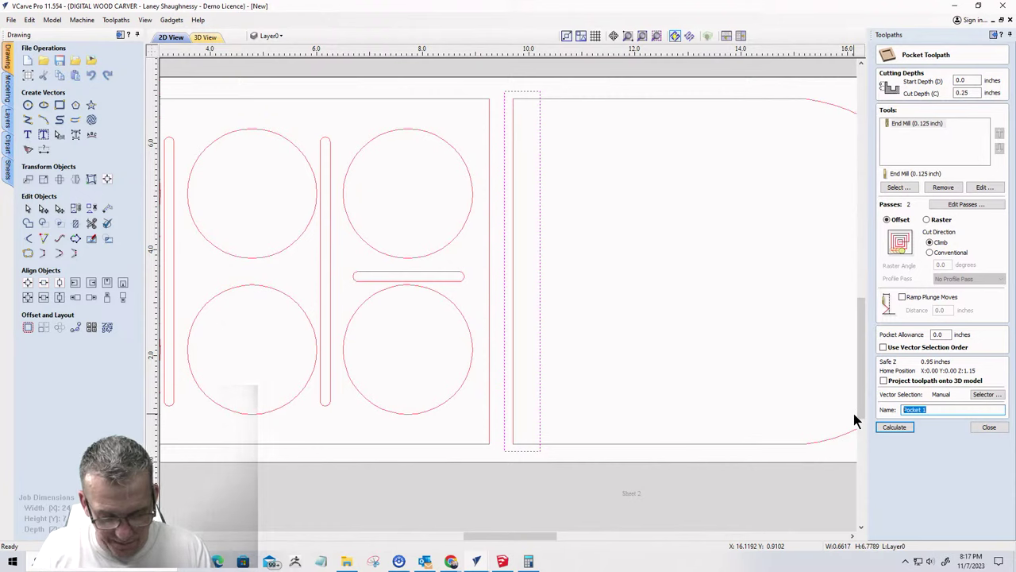
{"action": "type", "text": "End"}
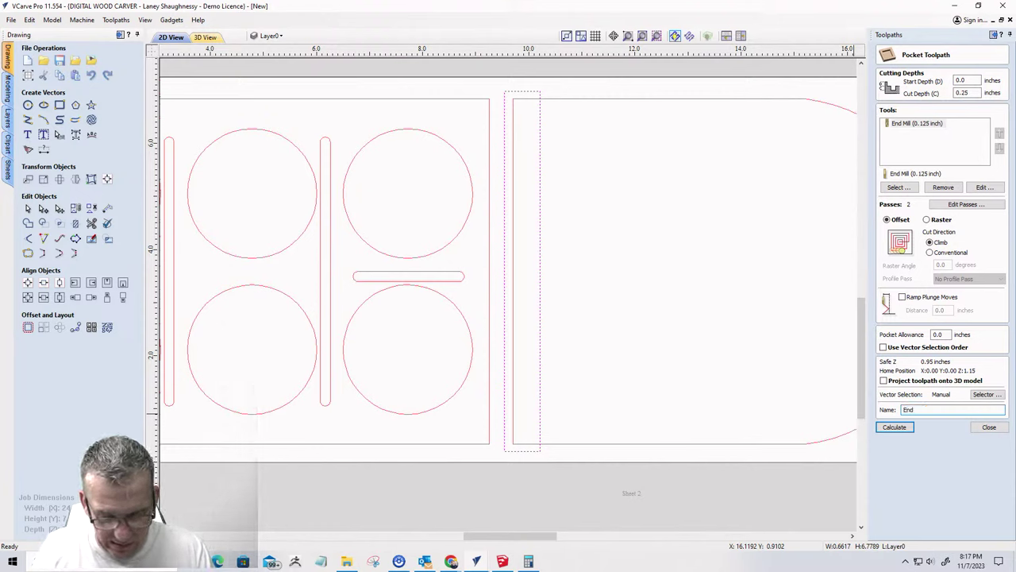
{"action": "type", "text": "Bottom Ra"}
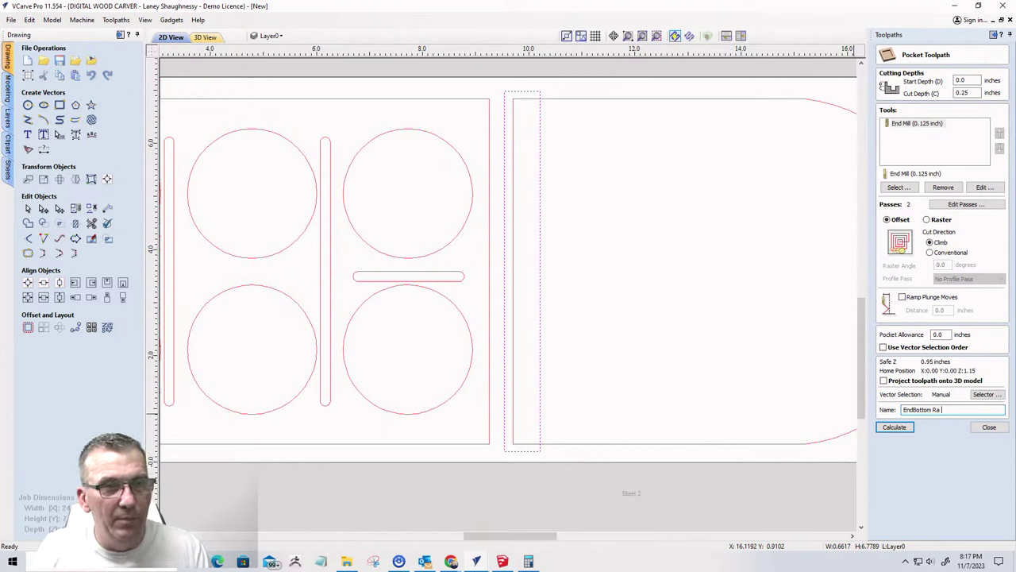
{"action": "type", "text": "bb"}
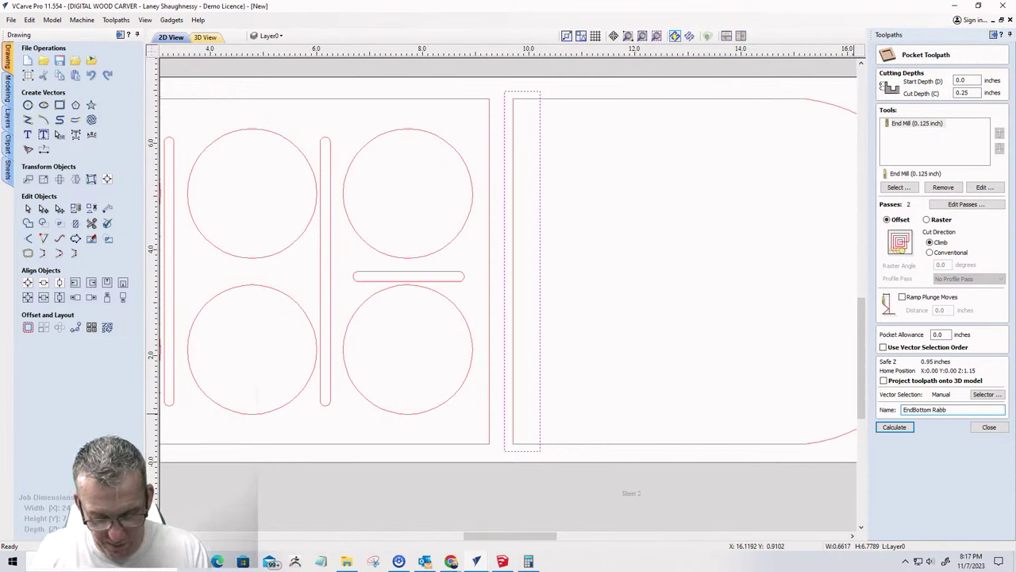
{"action": "type", "text": "let"}
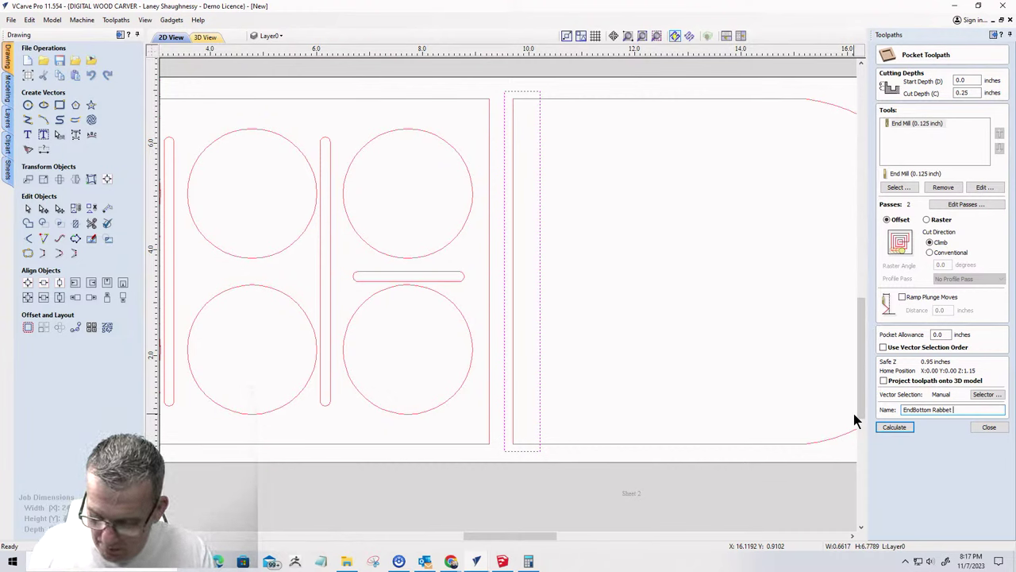
{"action": "type", "text": " 0.125"}
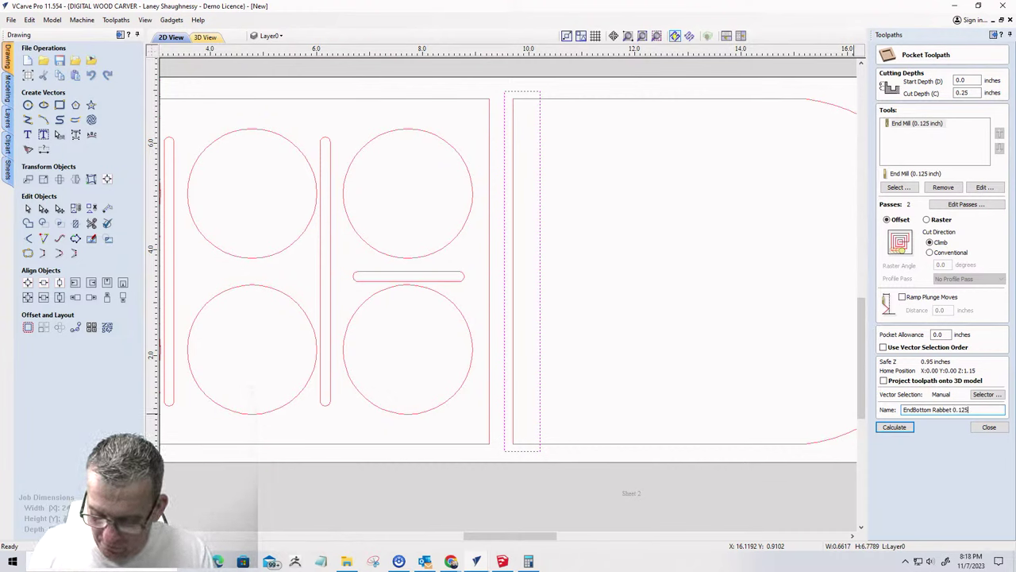
{"action": "type", "text": "EM"}
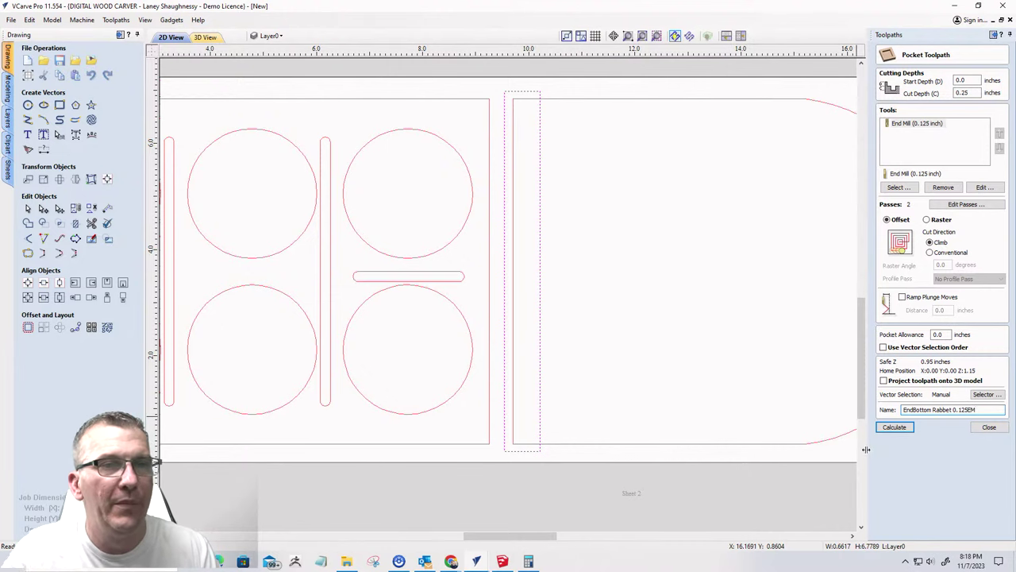
- Calculate and preview the EndBottom Rabbet toolpath, then return to the 2D view and close the preview
{"action": "left_click", "coordinate": [894, 427]}
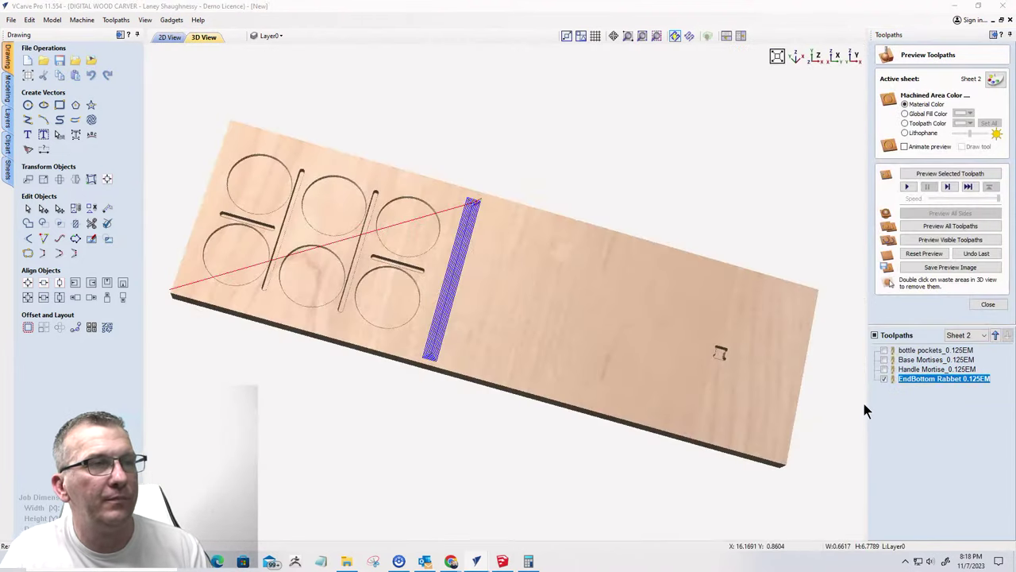
{"action": "left_click", "coordinate": [950, 239]}
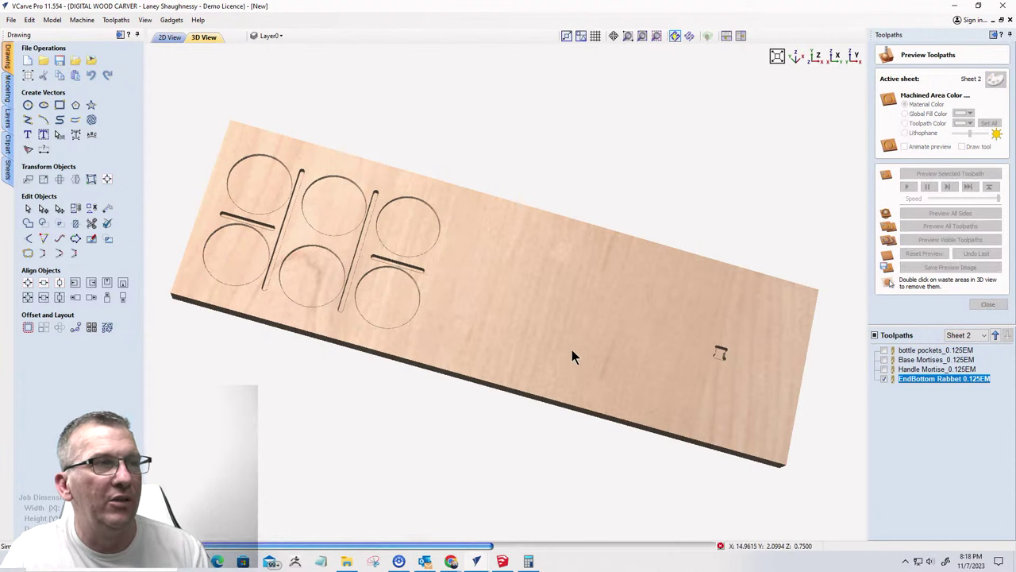
{"action": "left_click_drag", "start_coordinate": [585, 358], "coordinate": [161, 56]}
{"action": "left_click", "coordinate": [168, 39]}
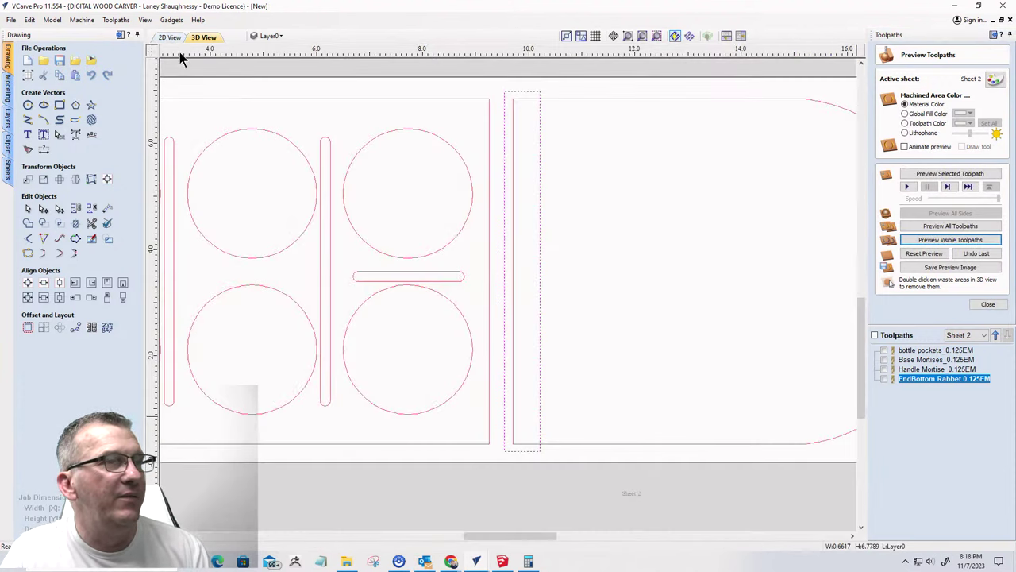
{"action": "left_click", "coordinate": [546, 99]}
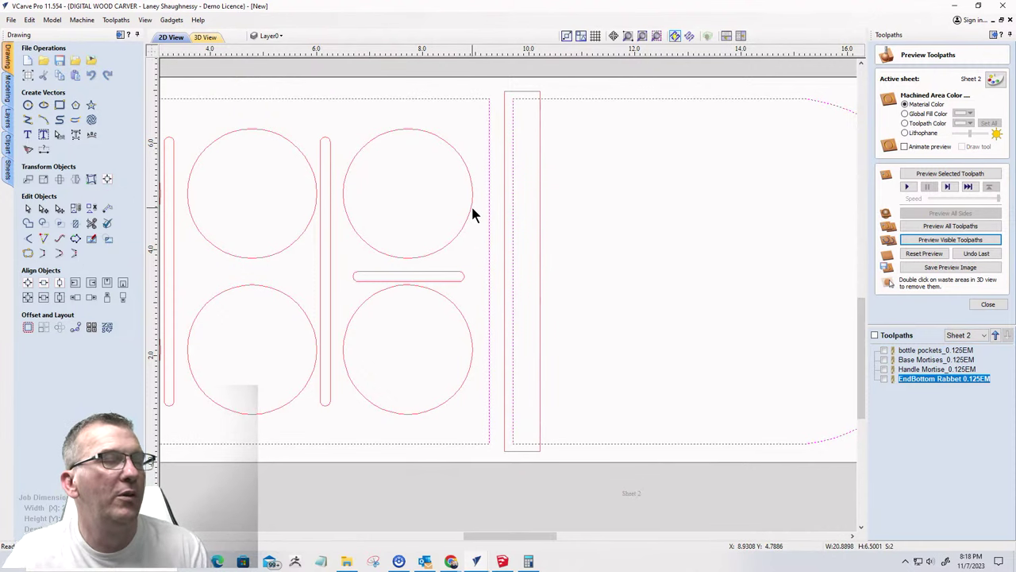
{"action": "scroll", "coordinate": [470, 208], "scroll_direction": "down", "scroll_amount": 2}
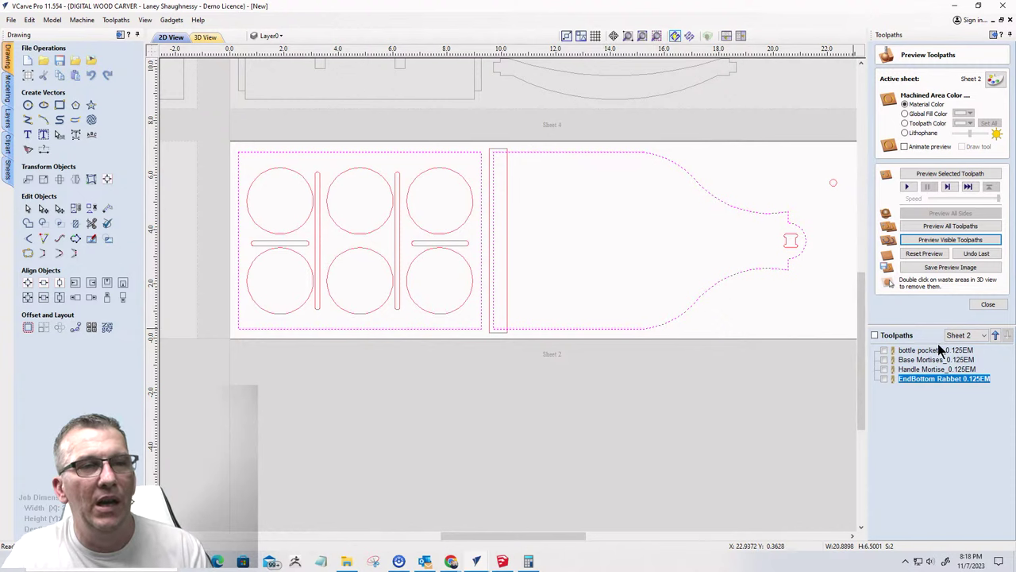
{"action": "left_click", "coordinate": [987, 306]}
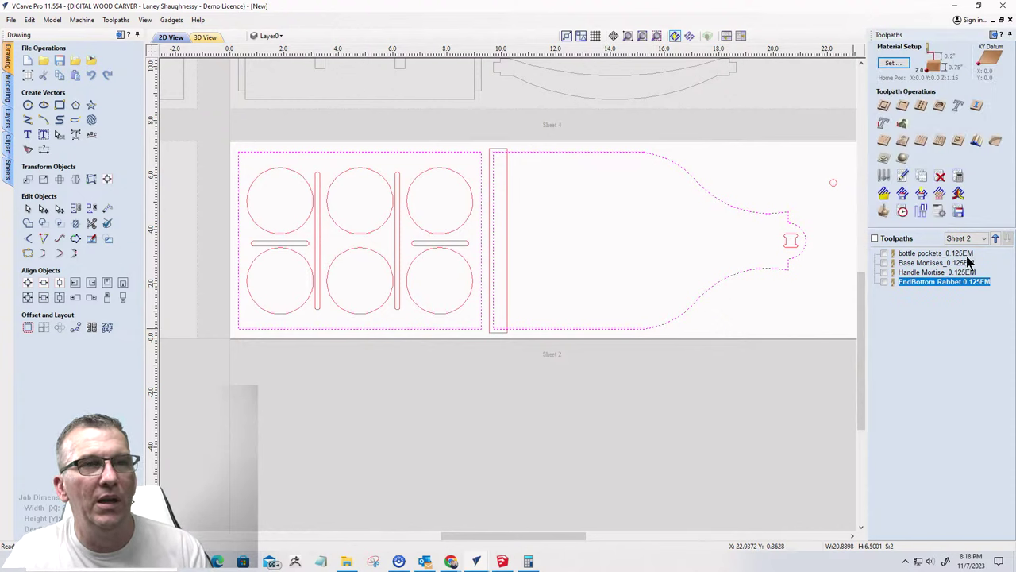
- Start a 2D profile toolpath and set its cut depth to 0.75 in
{"action": "left_click", "coordinate": [882, 107]}
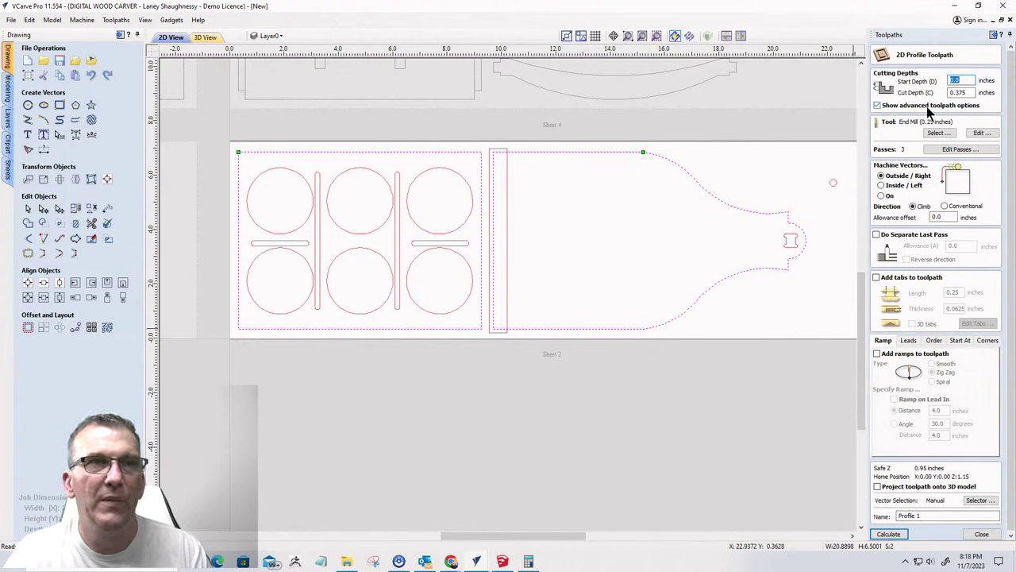
{"action": "double_click", "coordinate": [959, 93]}
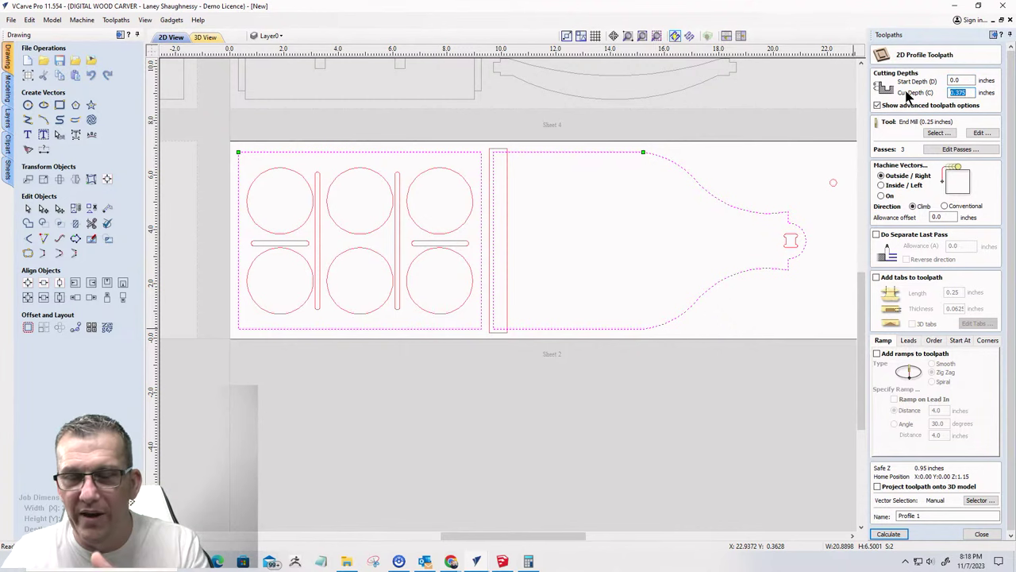
{"action": "type", "text": "0.75"}
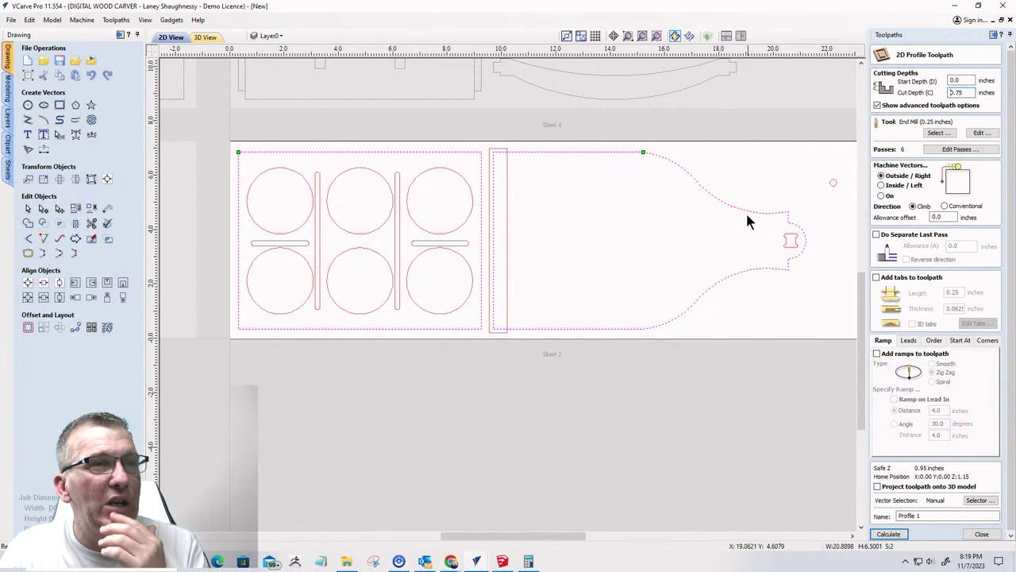
{"action": "scroll", "coordinate": [705, 222], "scroll_direction": "down", "scroll_amount": 3}
{"action": "scroll", "coordinate": [766, 220], "scroll_direction": "up", "scroll_amount": 2}
{"action": "scroll", "coordinate": [746, 223], "scroll_direction": "down", "scroll_amount": 2}
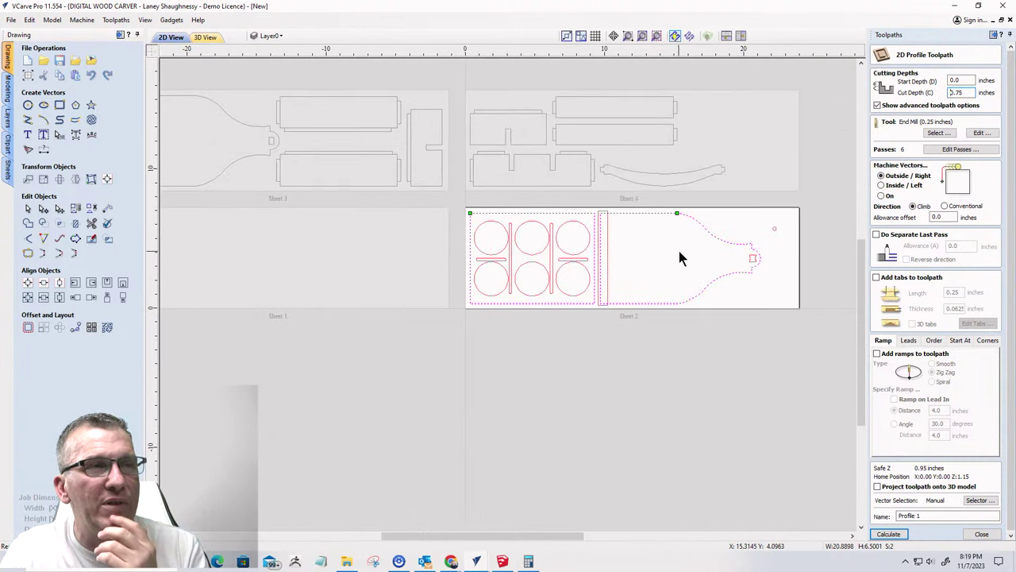
{"action": "middle_click_drag", "start_coordinate": [679, 251], "coordinate": [545, 298]}
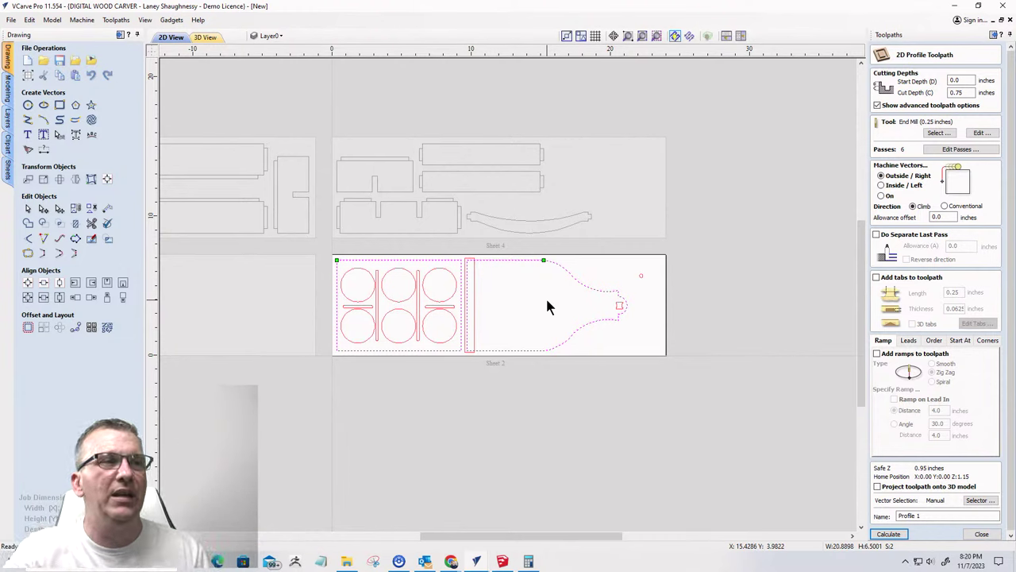
{"action": "scroll", "coordinate": [606, 275], "scroll_direction": "up", "scroll_amount": 3}
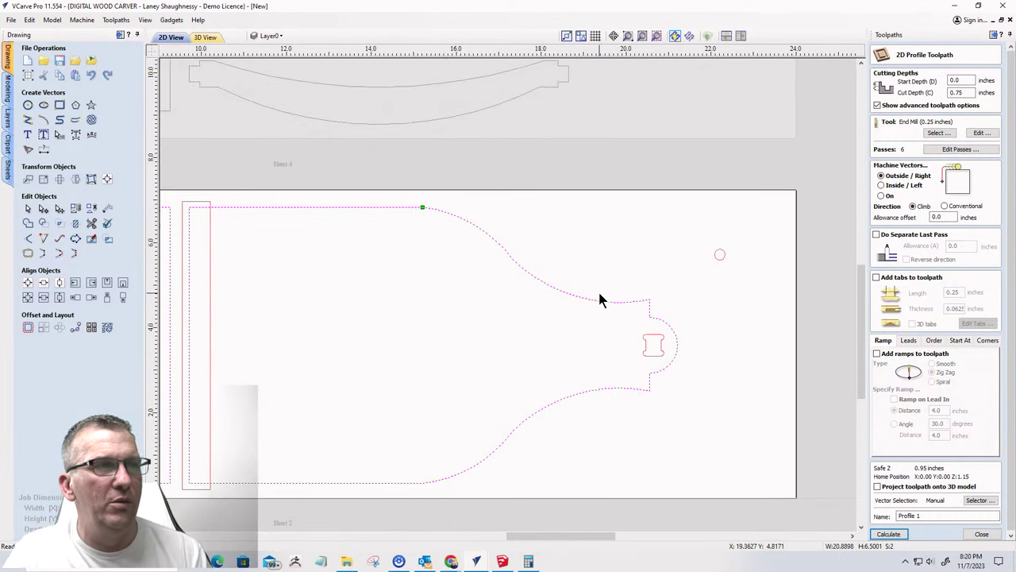
{"action": "scroll", "coordinate": [624, 333], "scroll_direction": "down", "scroll_amount": 2}
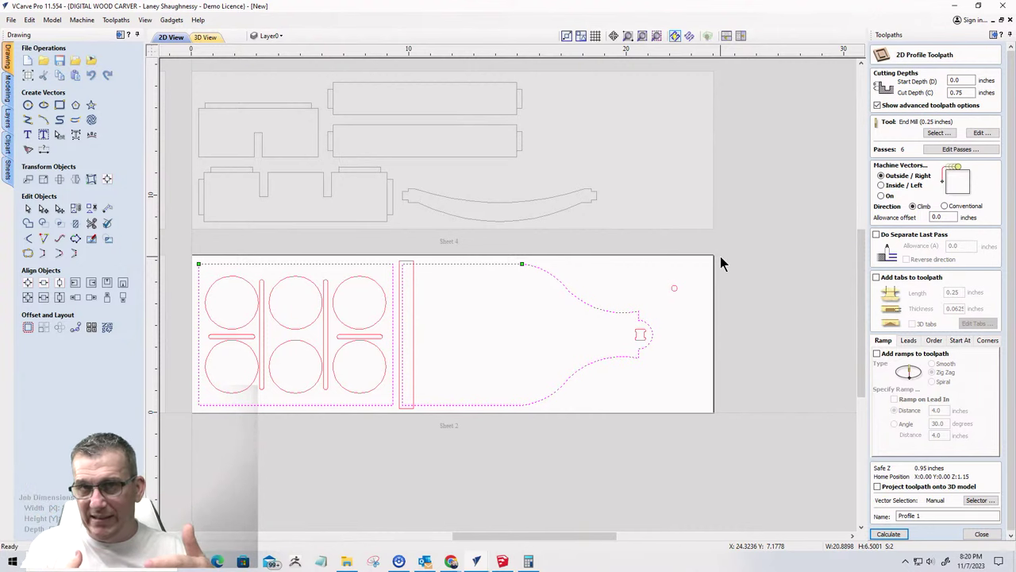
{"action": "left_click_drag", "start_coordinate": [173, 244], "coordinate": [700, 427]}
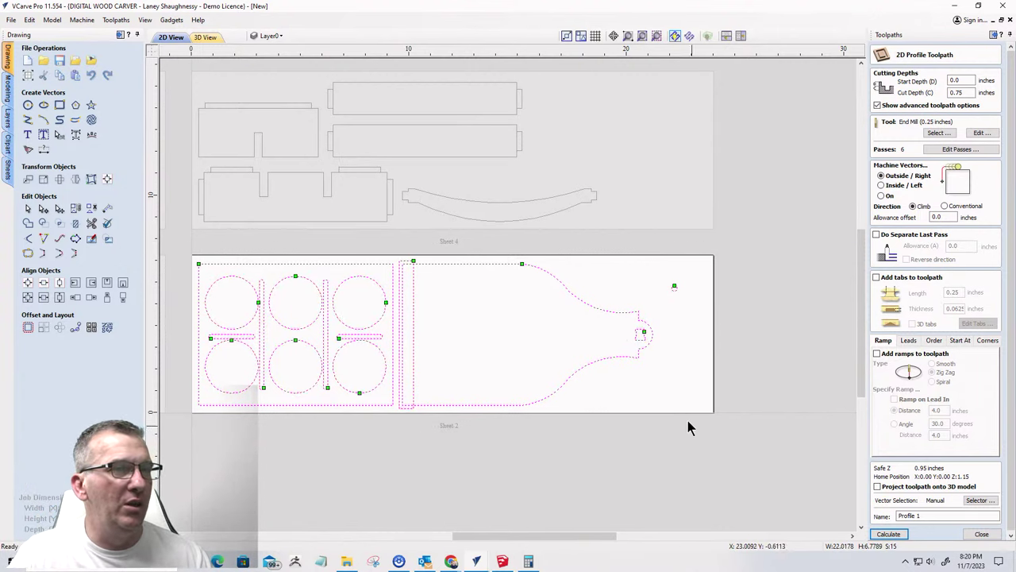
{"action": "left_click", "coordinate": [647, 297]}
{"action": "left_click", "coordinate": [674, 288]}
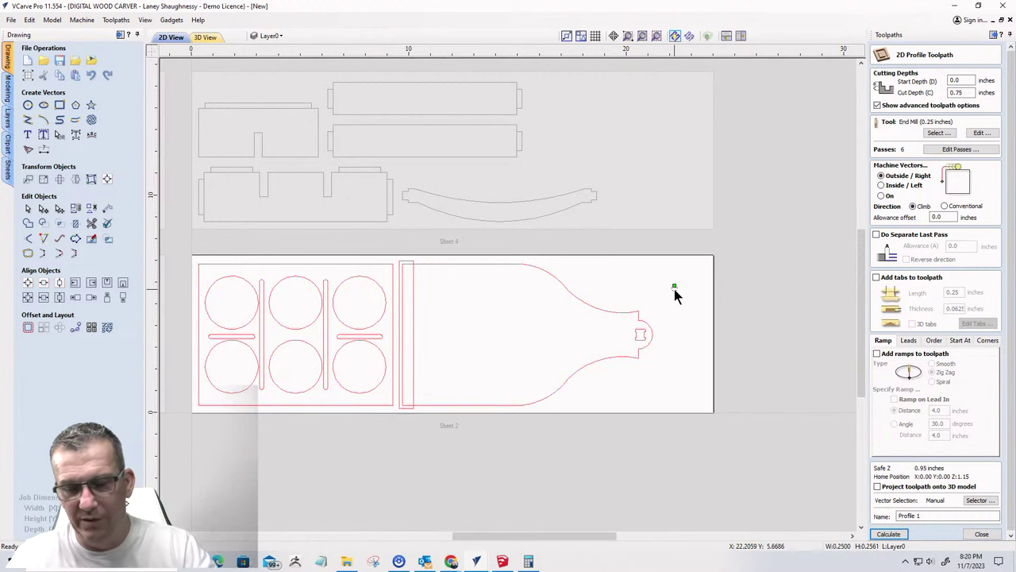
{"action": "left_click_drag", "start_coordinate": [172, 245], "coordinate": [712, 434]}
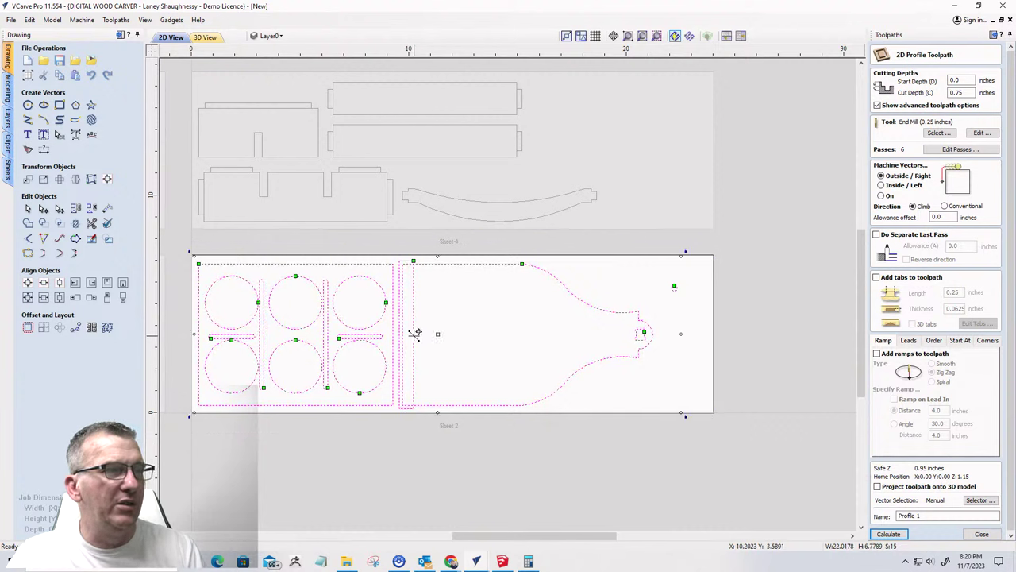
{"action": "left_click_drag", "start_coordinate": [437, 334], "coordinate": [487, 332]}
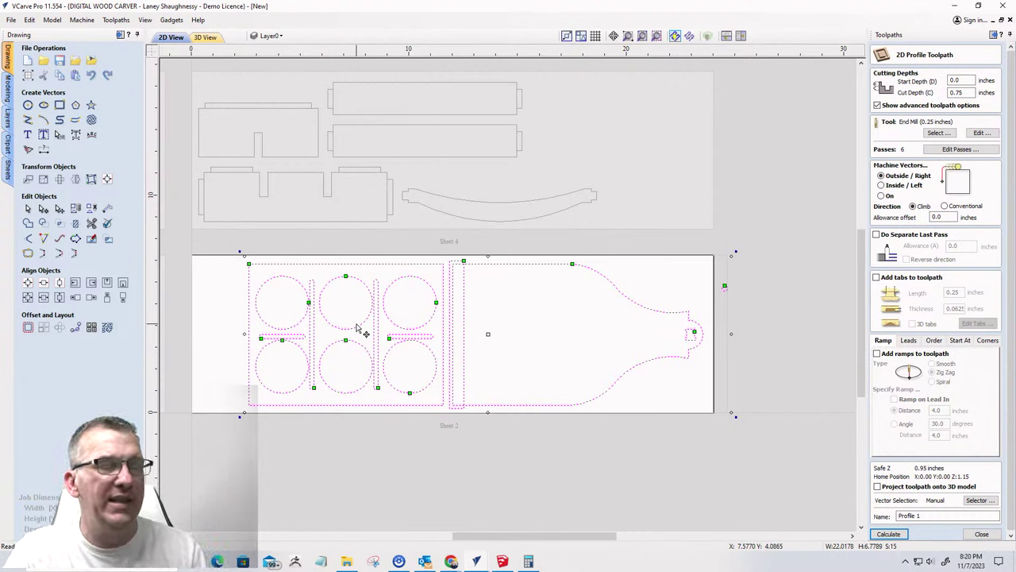
{"action": "key", "text": "ctrl+z"}
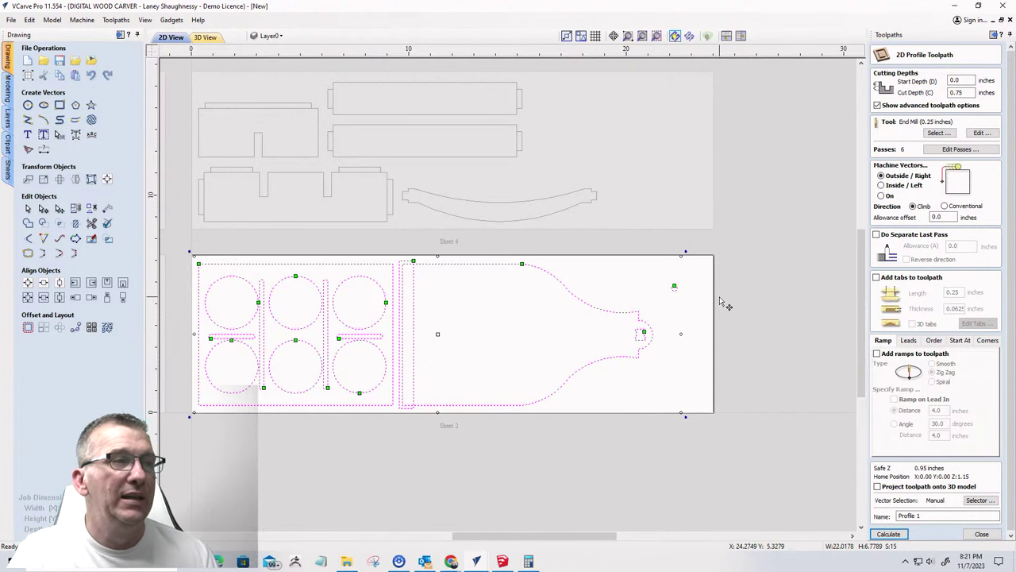
{"action": "scroll", "coordinate": [723, 301], "scroll_direction": "down", "scroll_amount": 3}
{"action": "scroll", "coordinate": [547, 353], "scroll_direction": "up", "scroll_amount": 2}
{"action": "scroll", "coordinate": [548, 354], "scroll_direction": "down", "scroll_amount": 3}
{"action": "scroll", "coordinate": [492, 381], "scroll_direction": "up", "scroll_amount": 3}
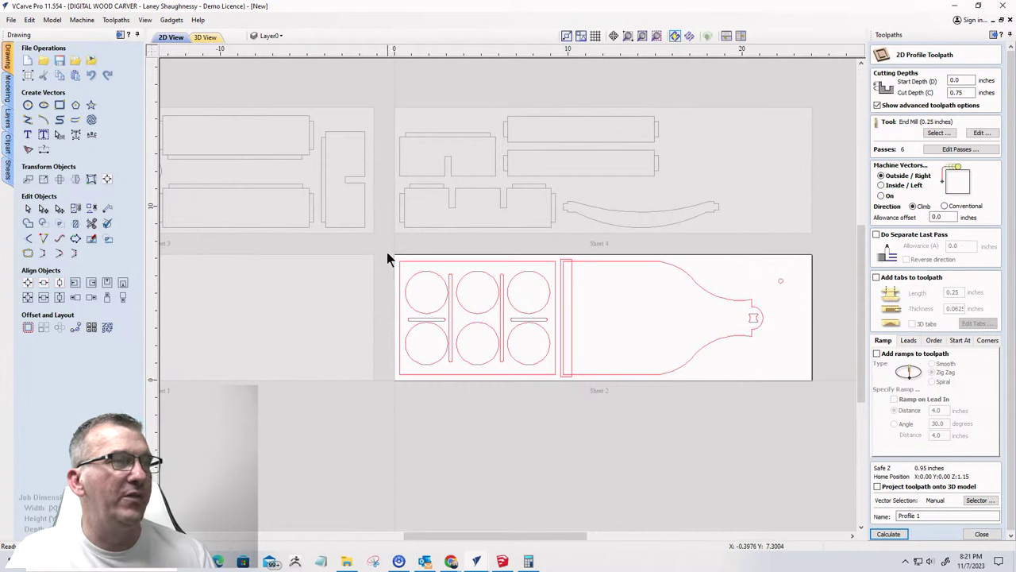
{"action": "left_click", "coordinate": [280, 36]}
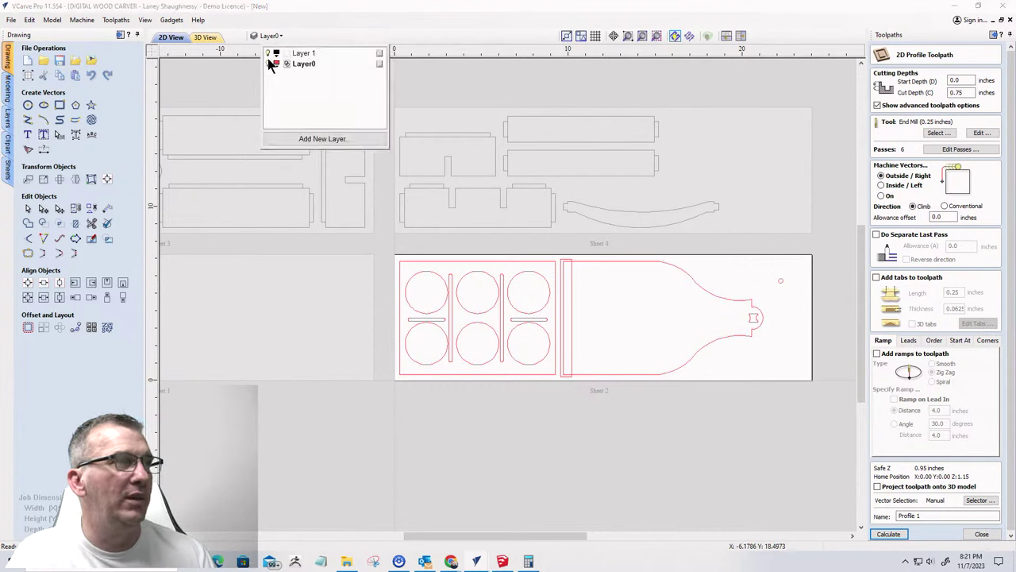
{"action": "left_click", "coordinate": [298, 140]}
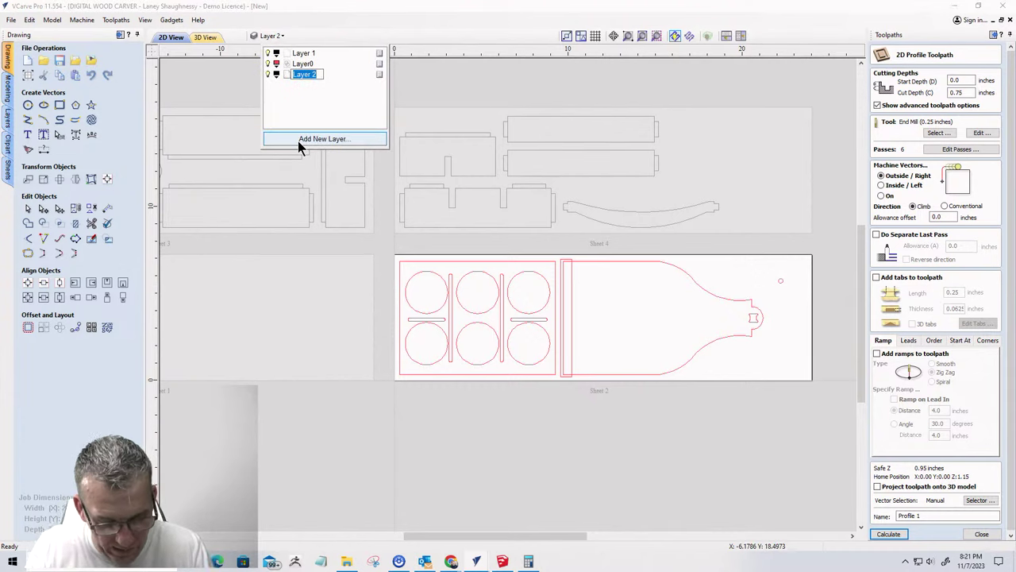
{"action": "type", "text": "Surface"}
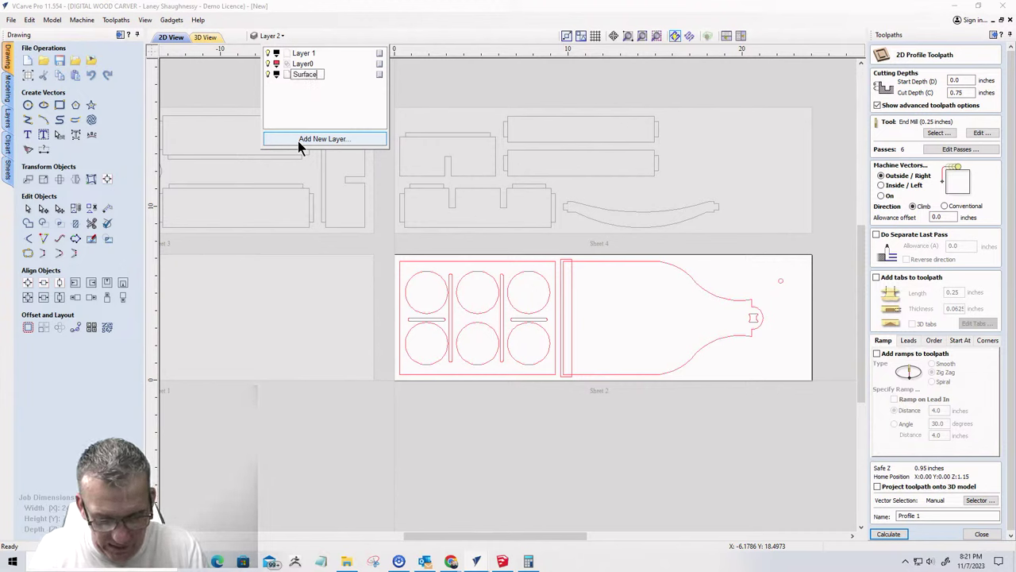
{"action": "type", "text": " Vectors"}
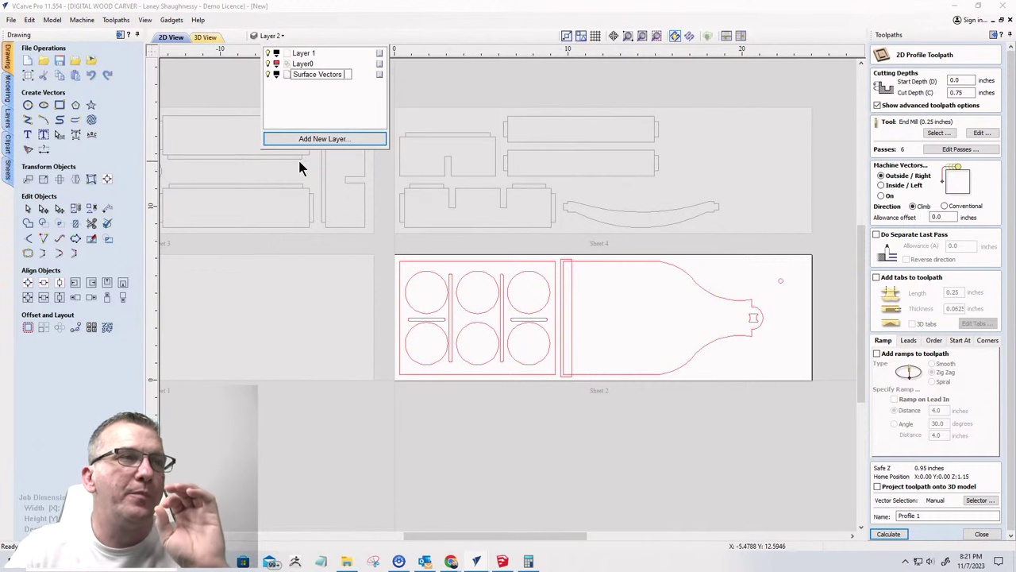
{"action": "scroll", "coordinate": [543, 229], "scroll_direction": "down", "scroll_amount": 3}
{"action": "scroll", "coordinate": [381, 278], "scroll_direction": "up", "scroll_amount": 2}
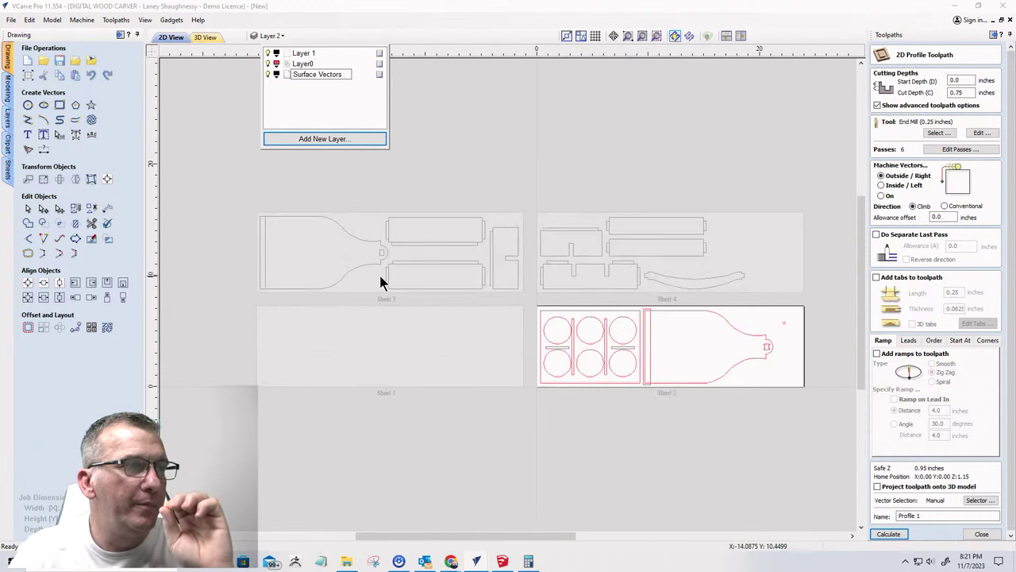
{"action": "scroll", "coordinate": [380, 277], "scroll_direction": "up", "scroll_amount": 1}
{"action": "scroll", "coordinate": [325, 275], "scroll_direction": "down", "scroll_amount": 2}
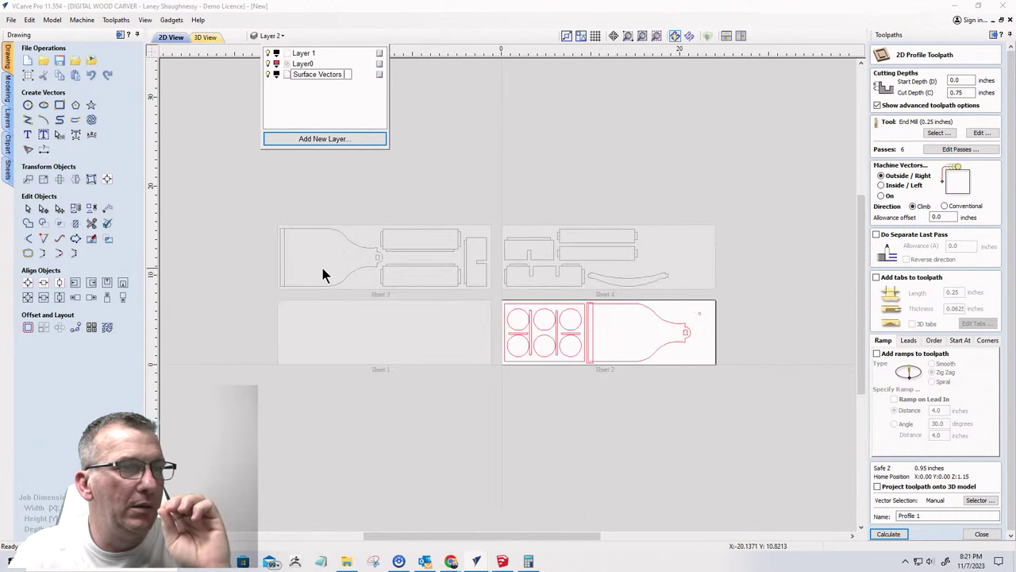
{"action": "scroll", "coordinate": [467, 324], "scroll_direction": "up", "scroll_amount": 1}
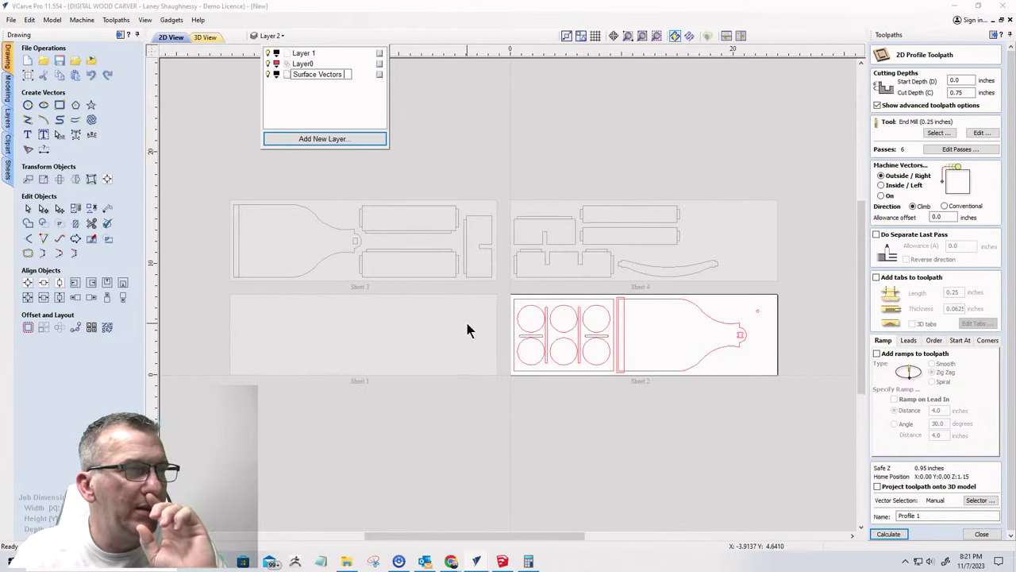
{"action": "scroll", "coordinate": [467, 323], "scroll_direction": "up", "scroll_amount": 1}
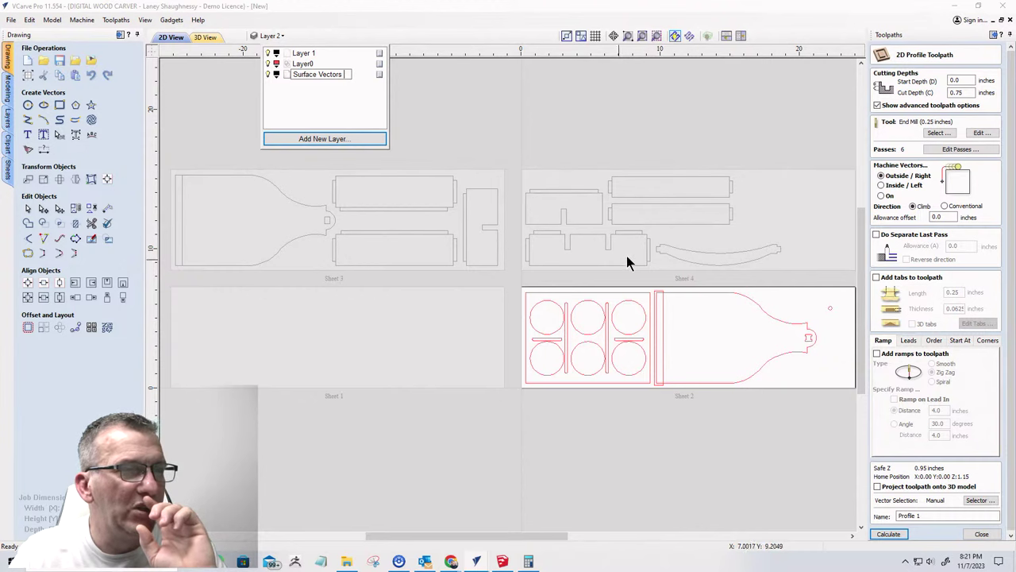
{"action": "scroll", "coordinate": [571, 254], "scroll_direction": "down", "scroll_amount": 3}
{"action": "scroll", "coordinate": [627, 290], "scroll_direction": "up", "scroll_amount": 5}
{"action": "scroll", "coordinate": [615, 288], "scroll_direction": "down", "scroll_amount": 2}
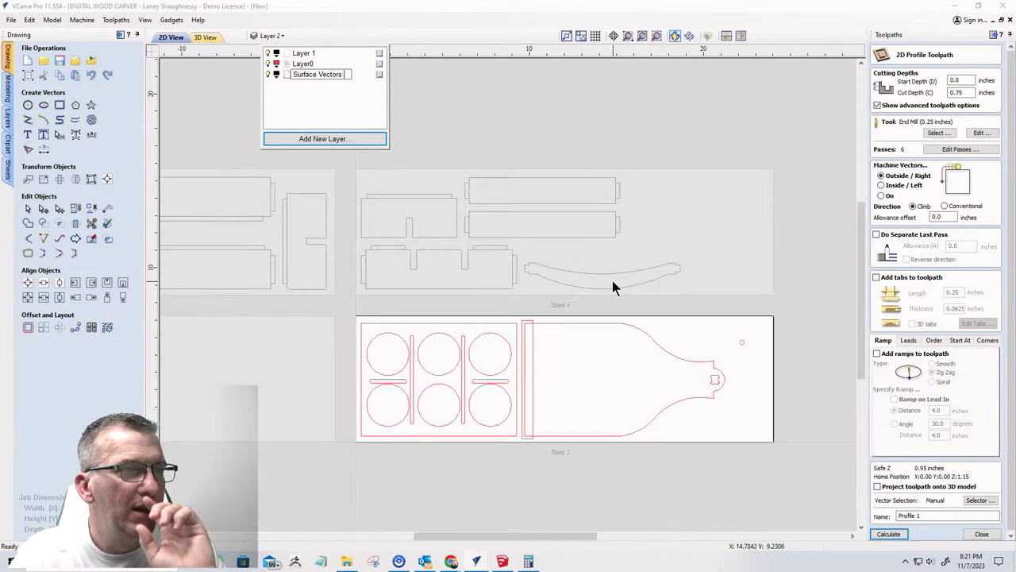
{"action": "scroll", "coordinate": [606, 286], "scroll_direction": "up", "scroll_amount": 1}
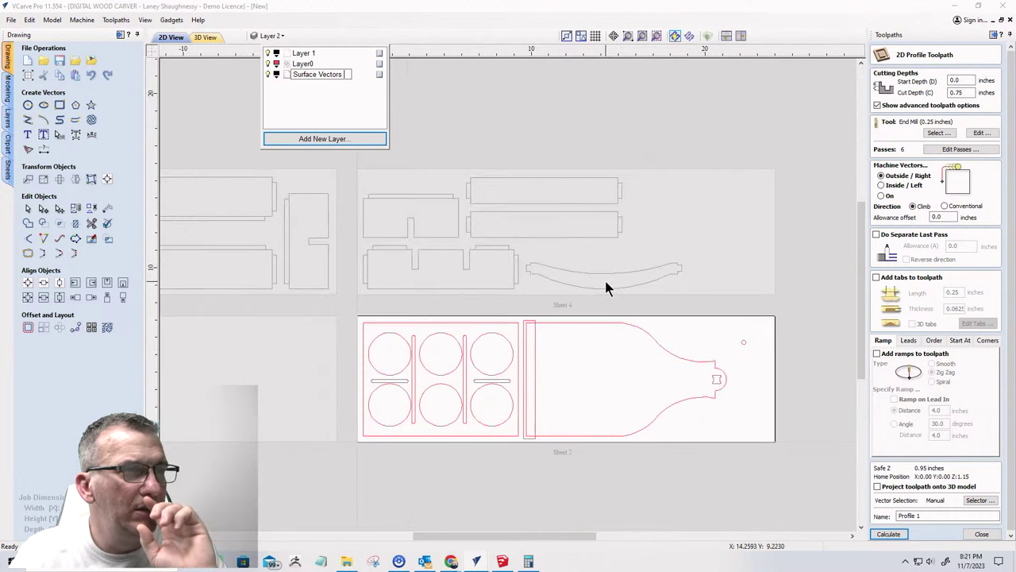
{"action": "scroll", "coordinate": [603, 279], "scroll_direction": "down", "scroll_amount": 1}
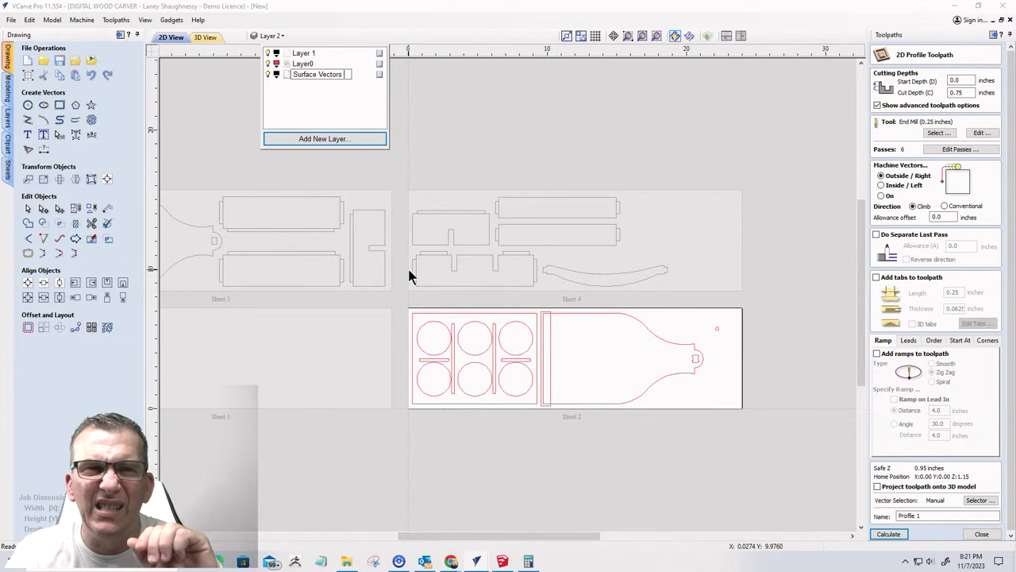
{"action": "scroll", "coordinate": [599, 262], "scroll_direction": "down", "scroll_amount": 3}
{"action": "scroll", "coordinate": [593, 259], "scroll_direction": "up", "scroll_amount": 4}
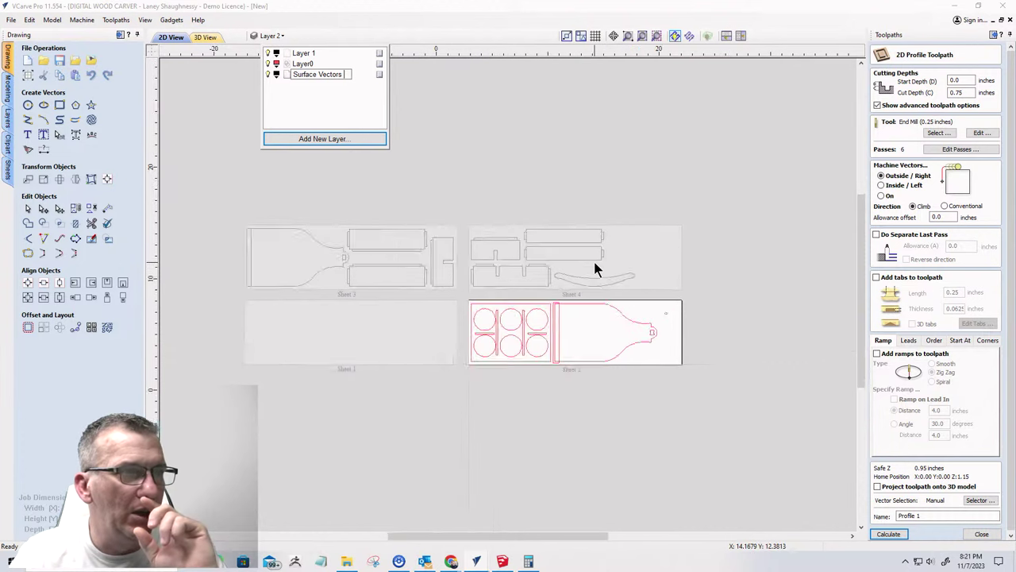
{"action": "scroll", "coordinate": [593, 262], "scroll_direction": "down", "scroll_amount": 1}
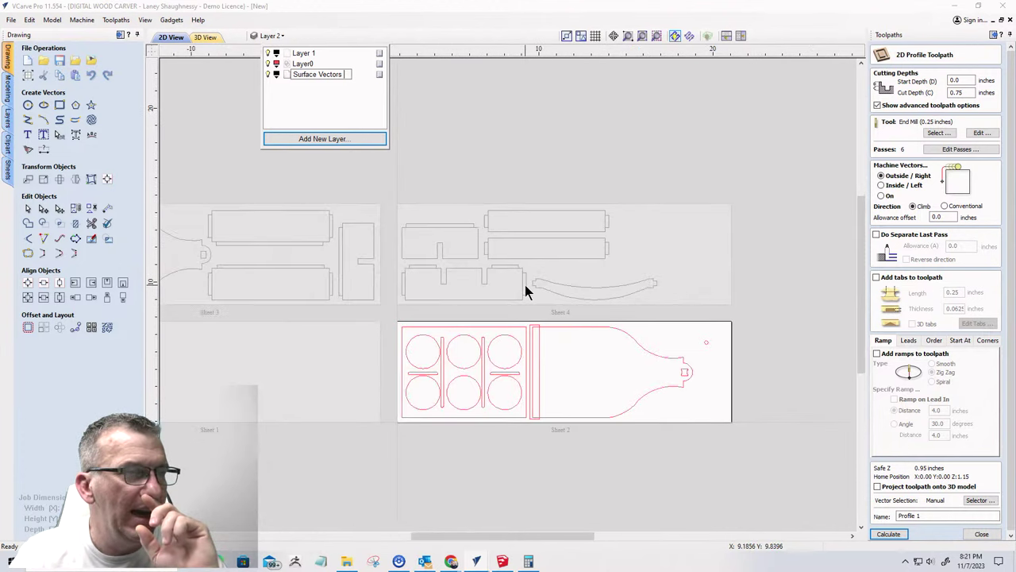
{"action": "scroll", "coordinate": [525, 286], "scroll_direction": "up", "scroll_amount": 2}
{"action": "scroll", "coordinate": [564, 277], "scroll_direction": "down", "scroll_amount": 3}
{"action": "scroll", "coordinate": [632, 276], "scroll_direction": "up", "scroll_amount": 1}
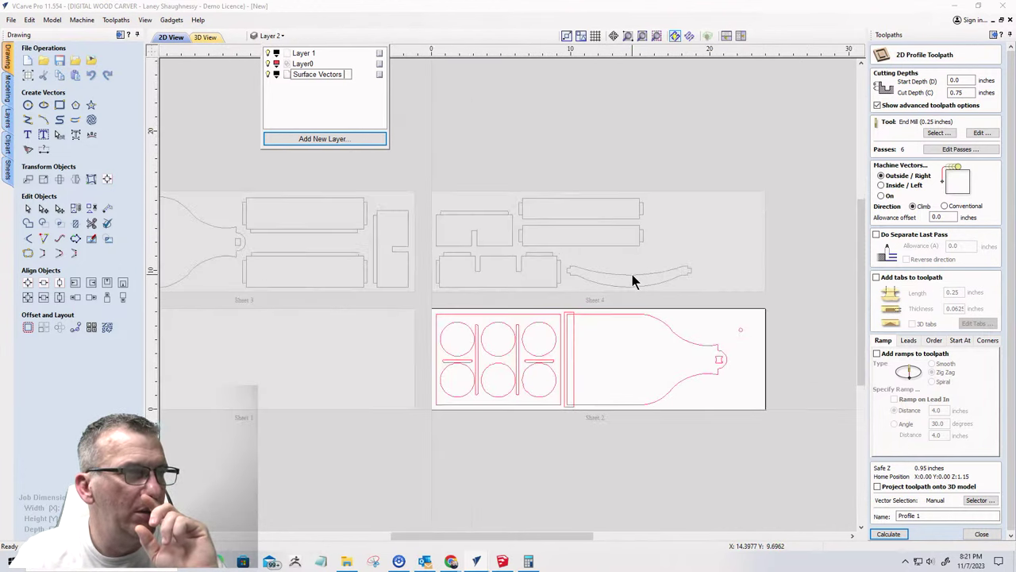
{"action": "scroll", "coordinate": [633, 276], "scroll_direction": "down", "scroll_amount": 1}
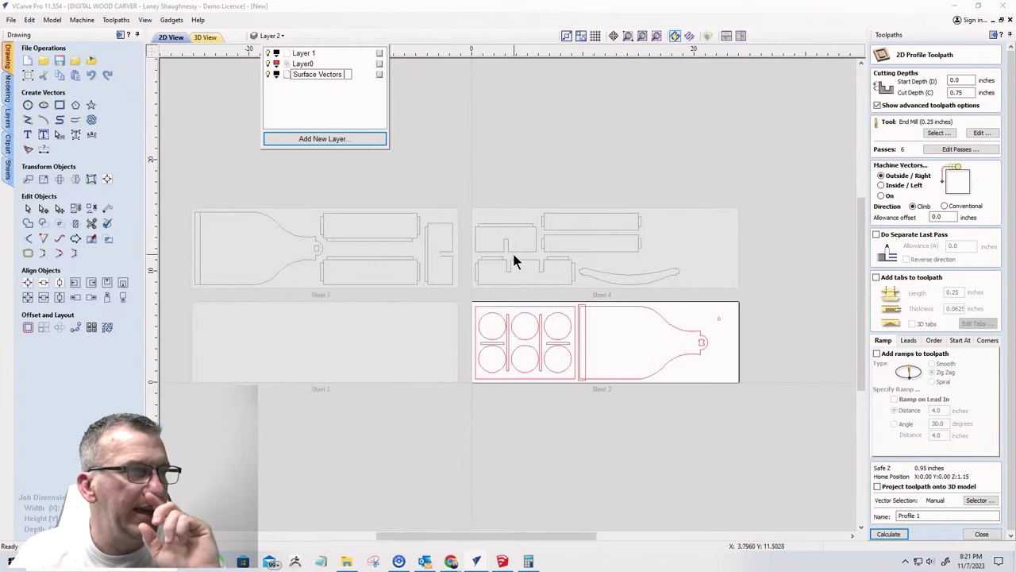
- Dismiss the layers list and make Sheet 3 the active sheet
{"action": "left_click", "coordinate": [424, 253]}
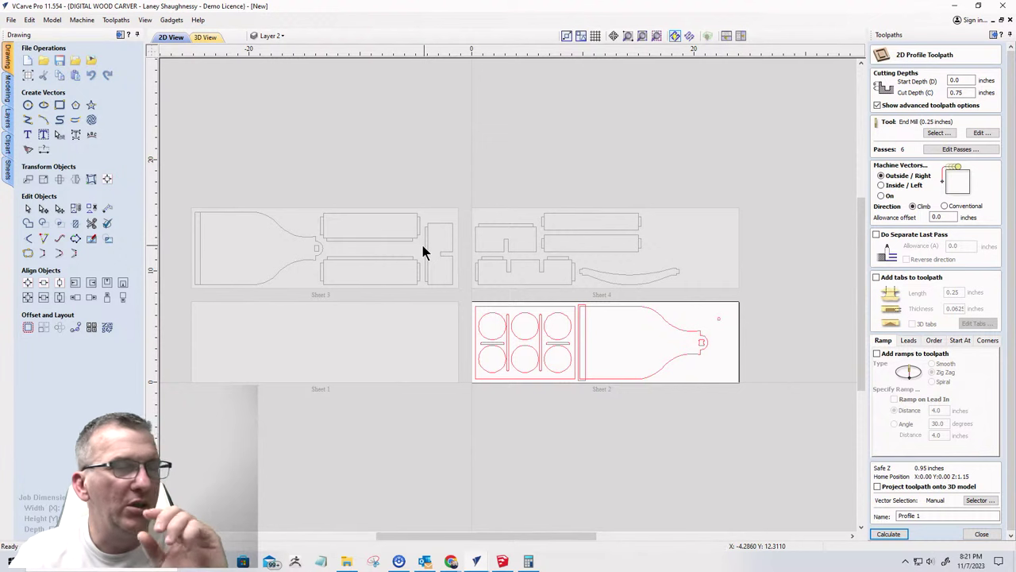
{"action": "left_click", "coordinate": [422, 246]}
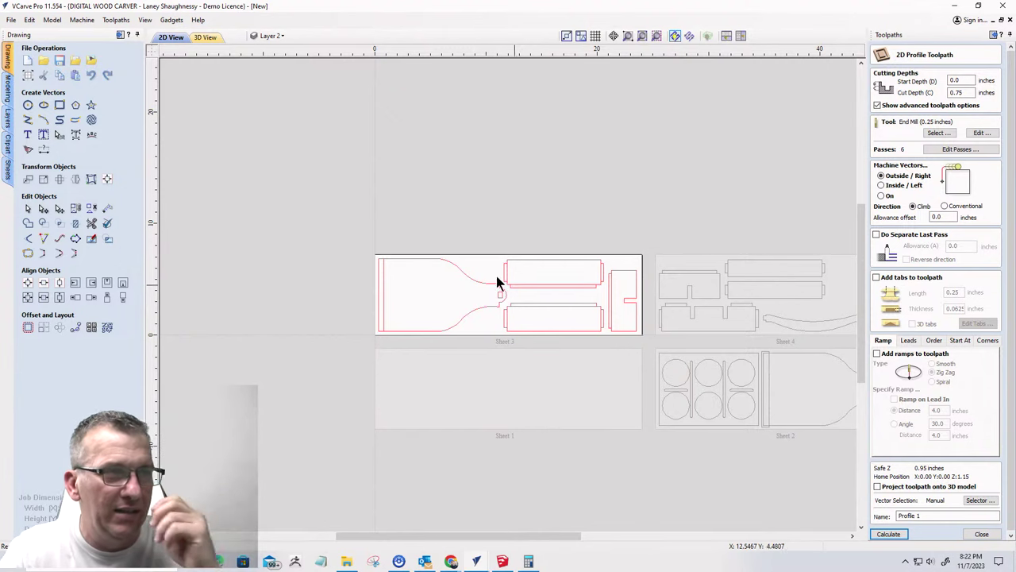
{"action": "scroll", "coordinate": [524, 350], "scroll_direction": "down", "scroll_amount": 3}
{"action": "scroll", "coordinate": [530, 343], "scroll_direction": "up", "scroll_amount": 6}
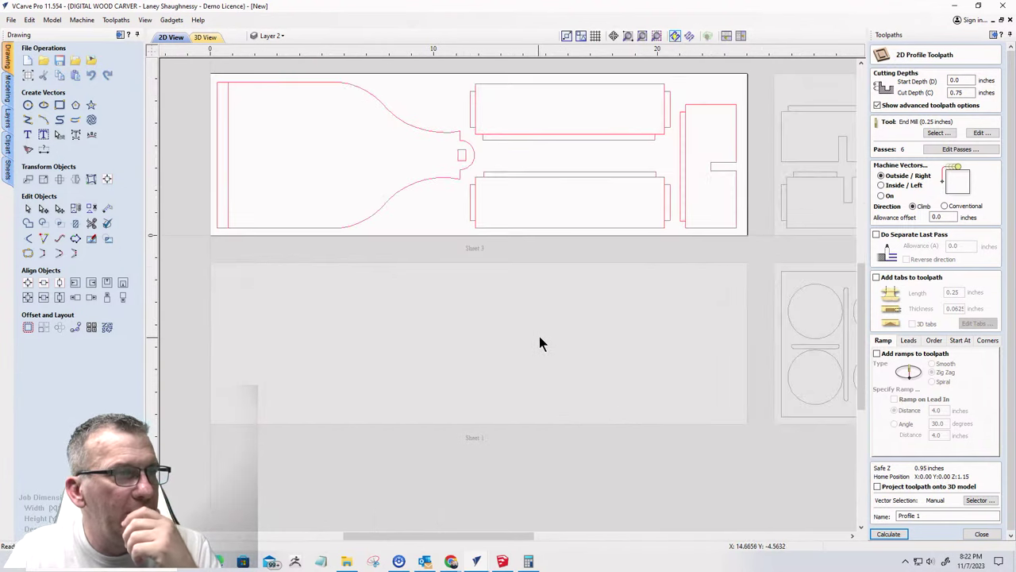
{"action": "scroll", "coordinate": [385, 271], "scroll_direction": "down", "scroll_amount": 3}
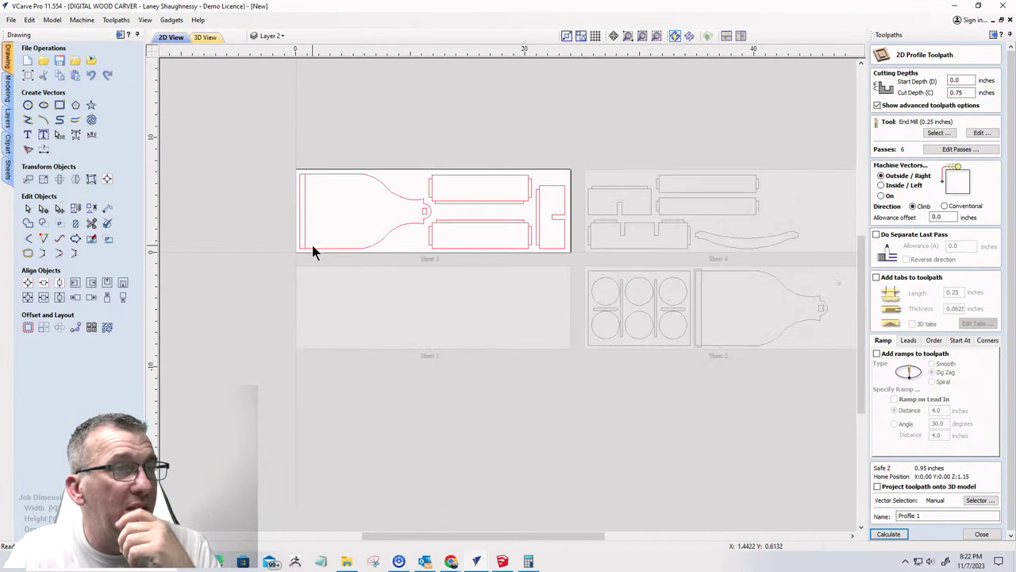
- Move the small notched end piece from Sheet 3 to Sheet 4
{"action": "right_click", "coordinate": [540, 215]}
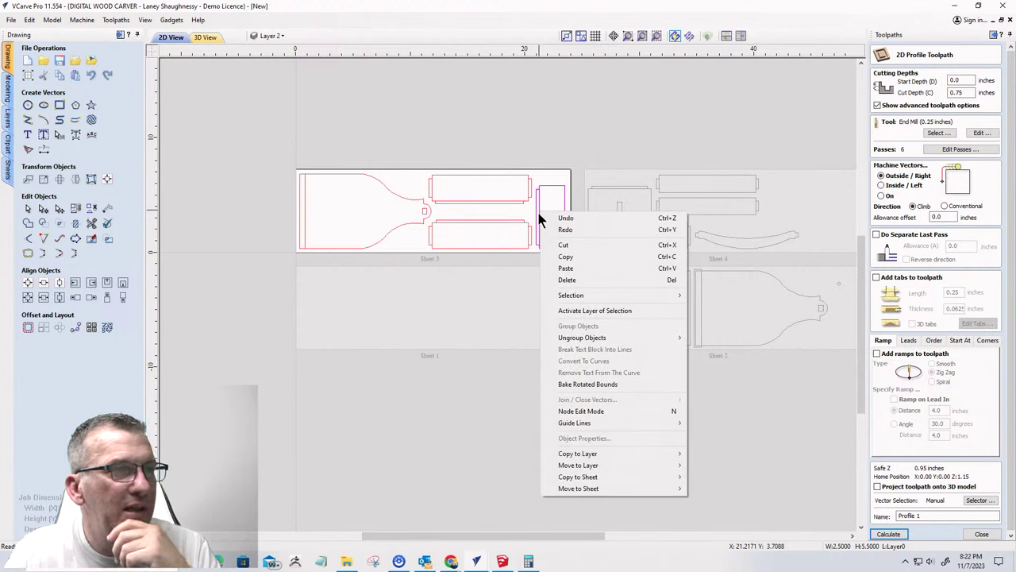
{"action": "mouse_move", "coordinate": [563, 465]}
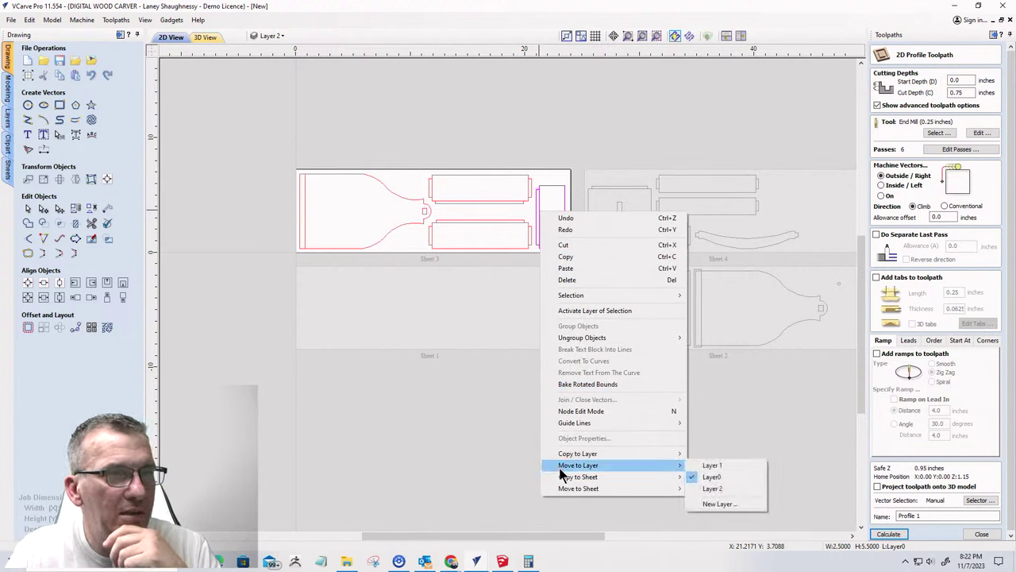
{"action": "mouse_move", "coordinate": [568, 486]}
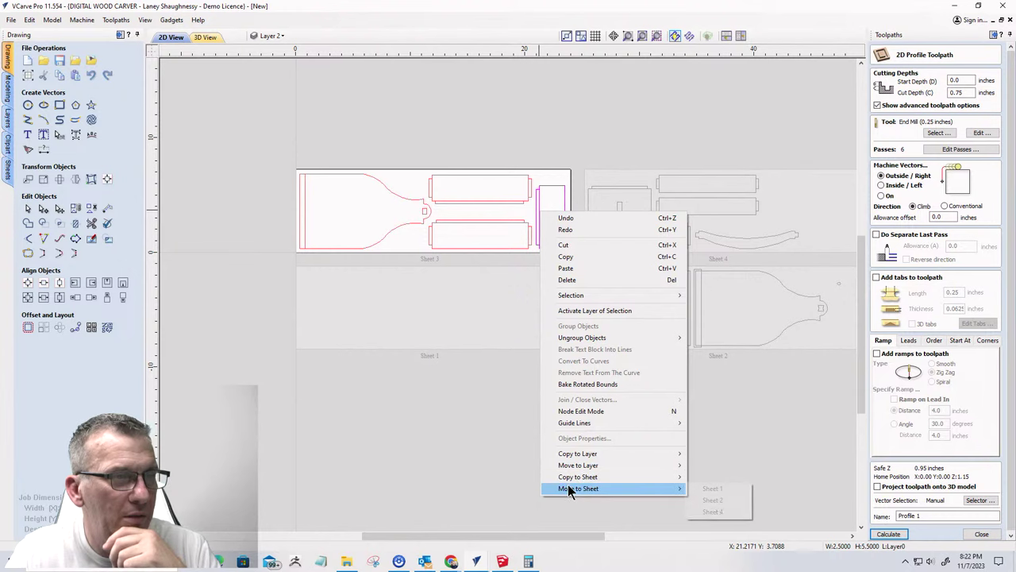
{"action": "left_click", "coordinate": [700, 511]}
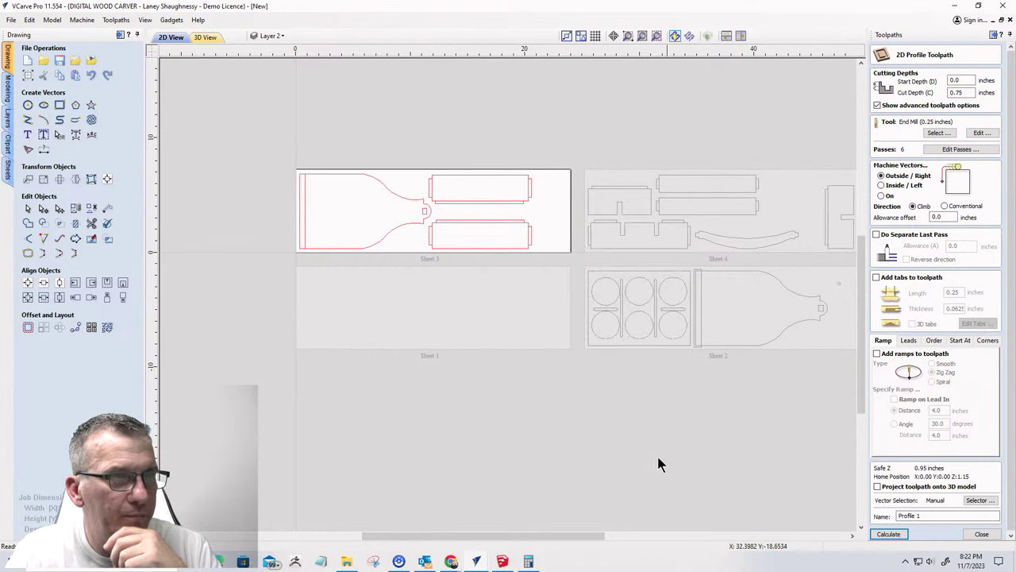
{"action": "scroll", "coordinate": [682, 288], "scroll_direction": "up", "scroll_amount": 4}
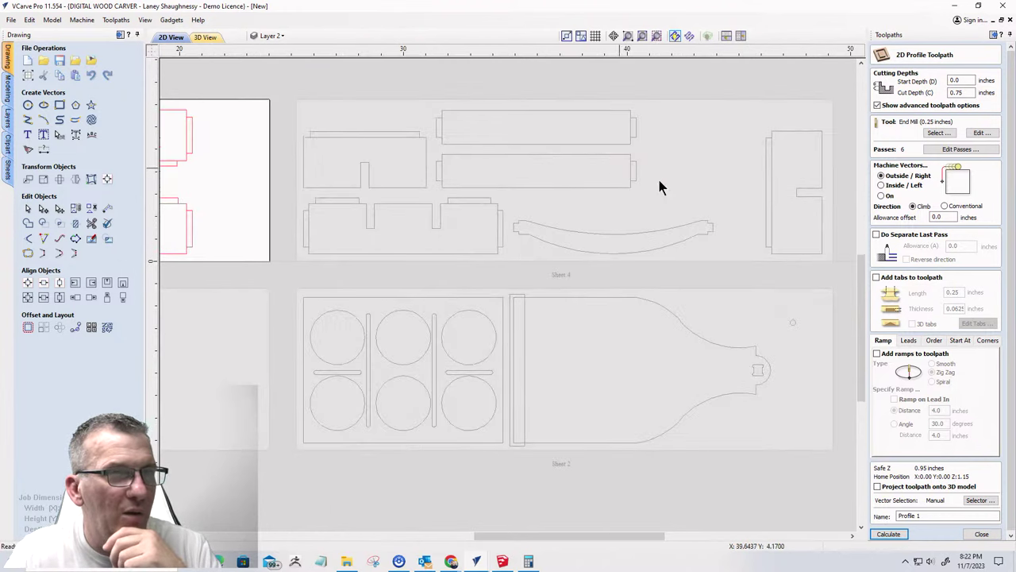
{"action": "scroll", "coordinate": [850, 261], "scroll_direction": "down", "scroll_amount": 3}
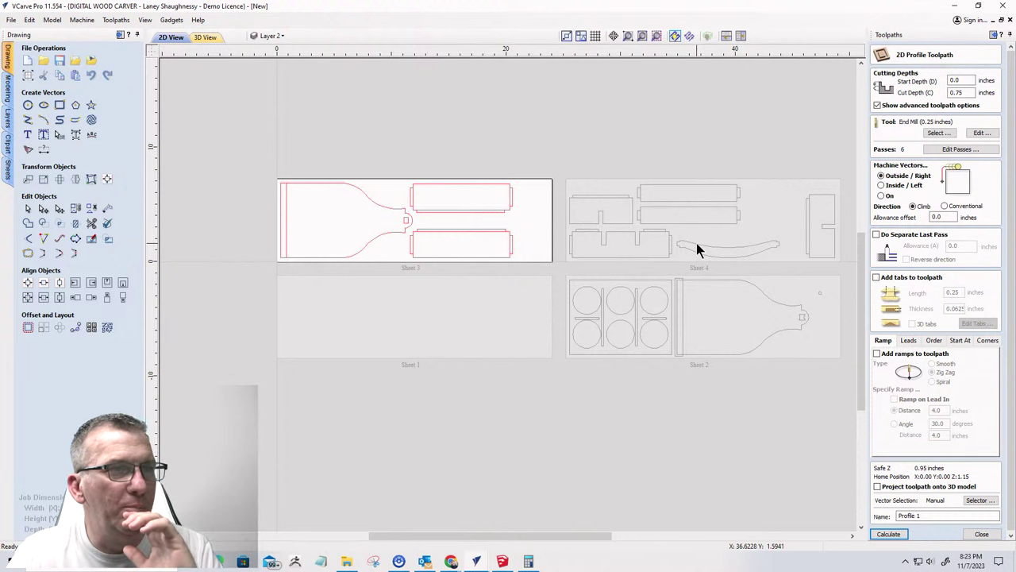
- Activate Sheet 4 and select its two long rectangles and the curved strip
{"action": "left_click", "coordinate": [696, 246]}
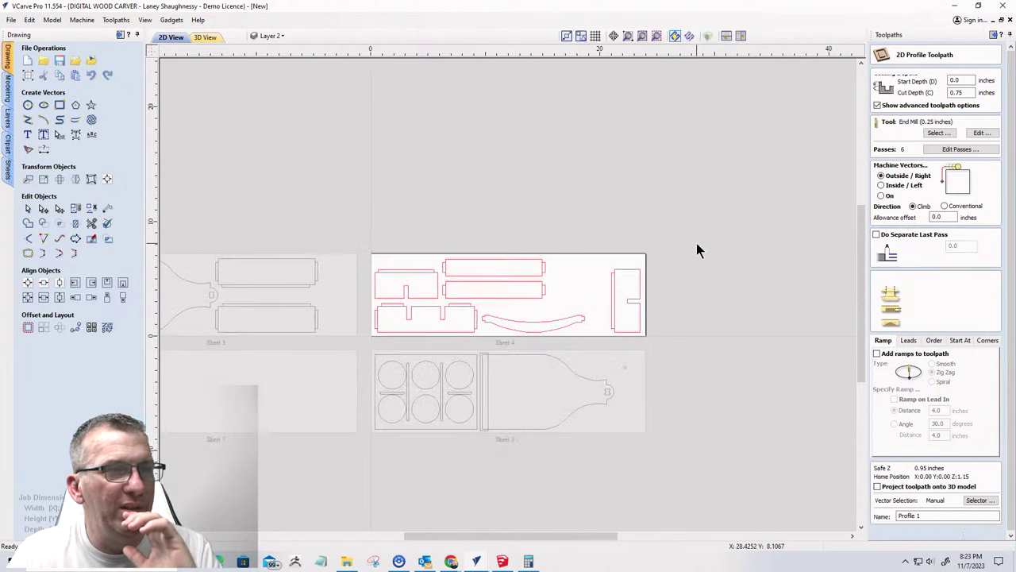
{"action": "left_click", "coordinate": [500, 322]}
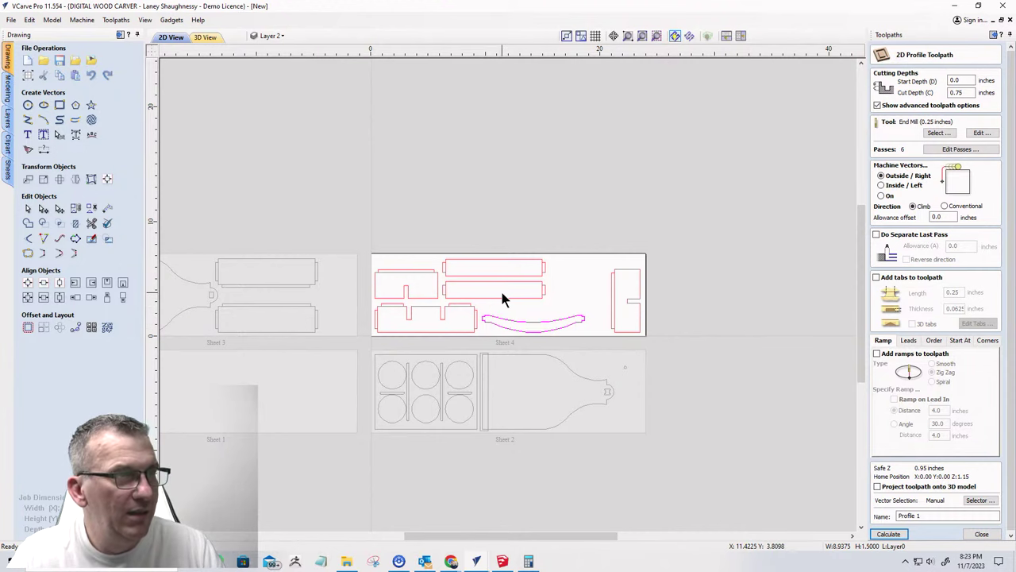
{"action": "left_click", "coordinate": [502, 282]}
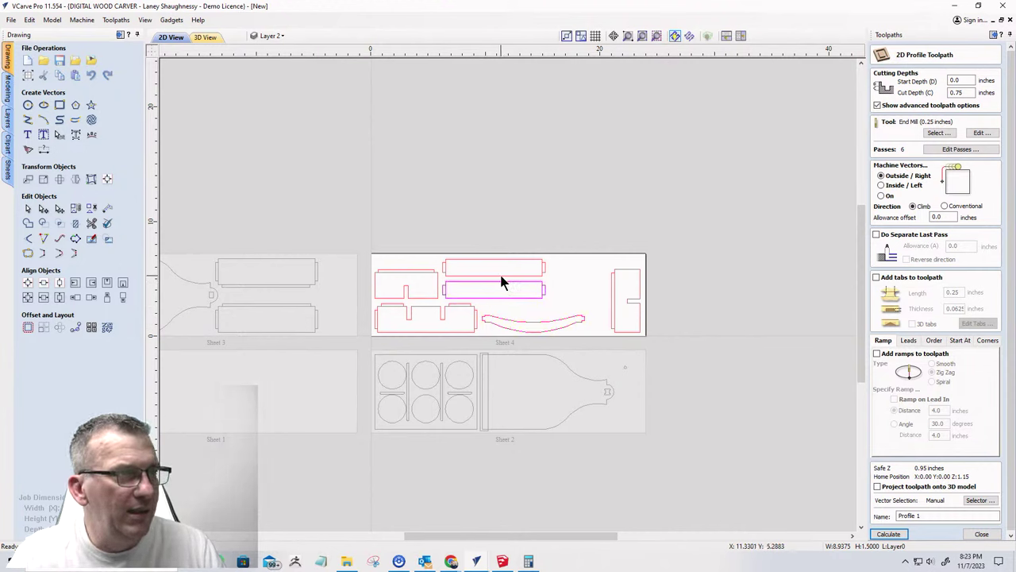
{"action": "left_click", "coordinate": [501, 277]}
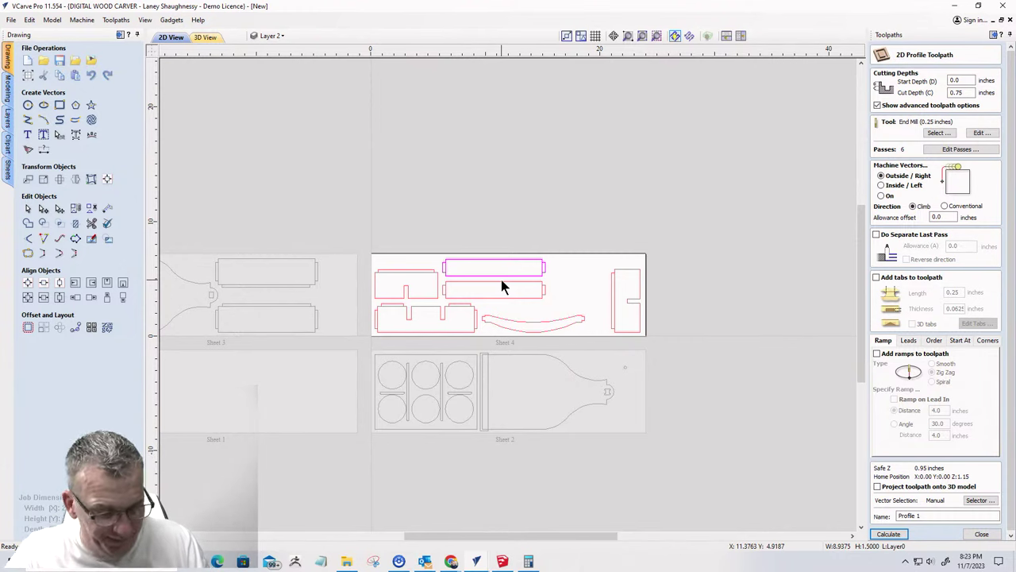
{"action": "left_click", "coordinate": [519, 311]}
{"action": "left_click", "coordinate": [512, 288], "text": "shift"}
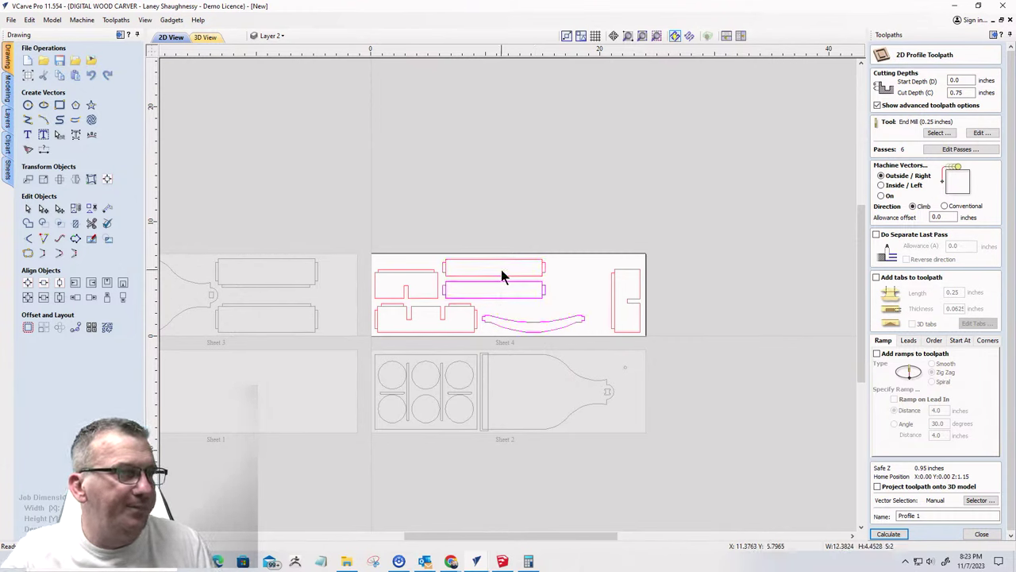
{"action": "left_click", "coordinate": [513, 260], "text": "shift"}
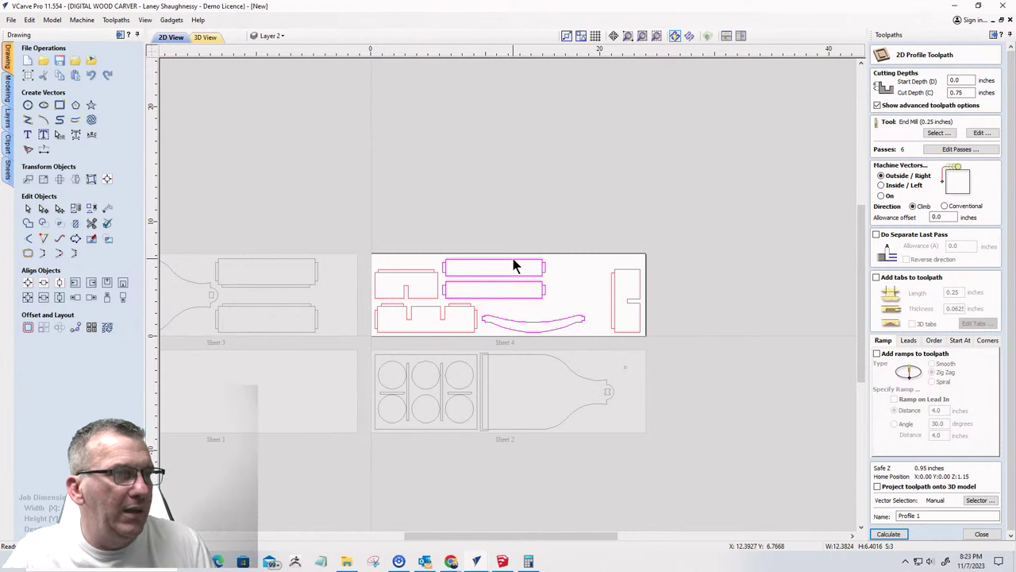
- Move the three selected parts to Sheet 1
{"action": "right_click", "coordinate": [513, 259]}
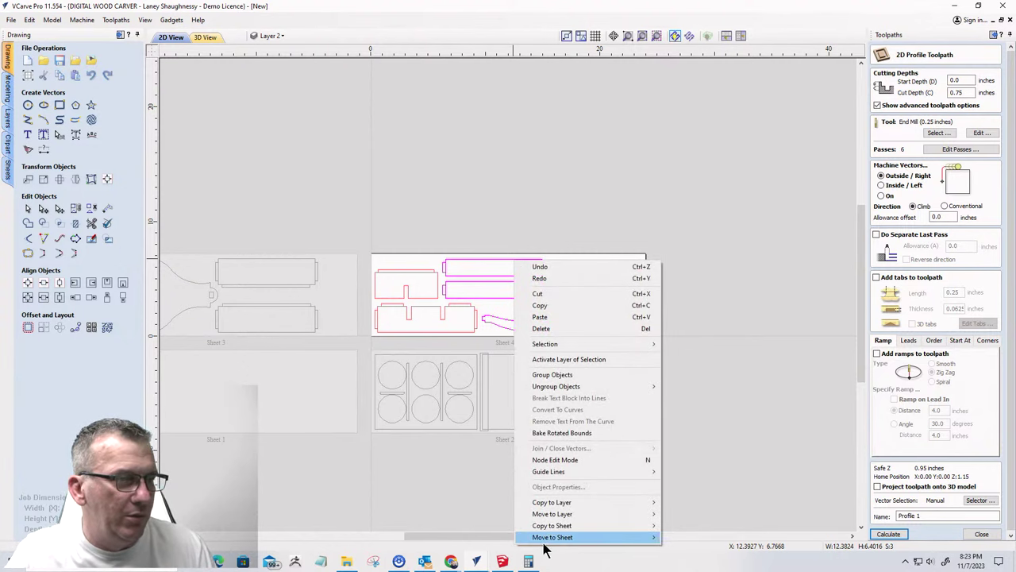
{"action": "mouse_move", "coordinate": [619, 540]}
{"action": "left_click", "coordinate": [680, 539]}
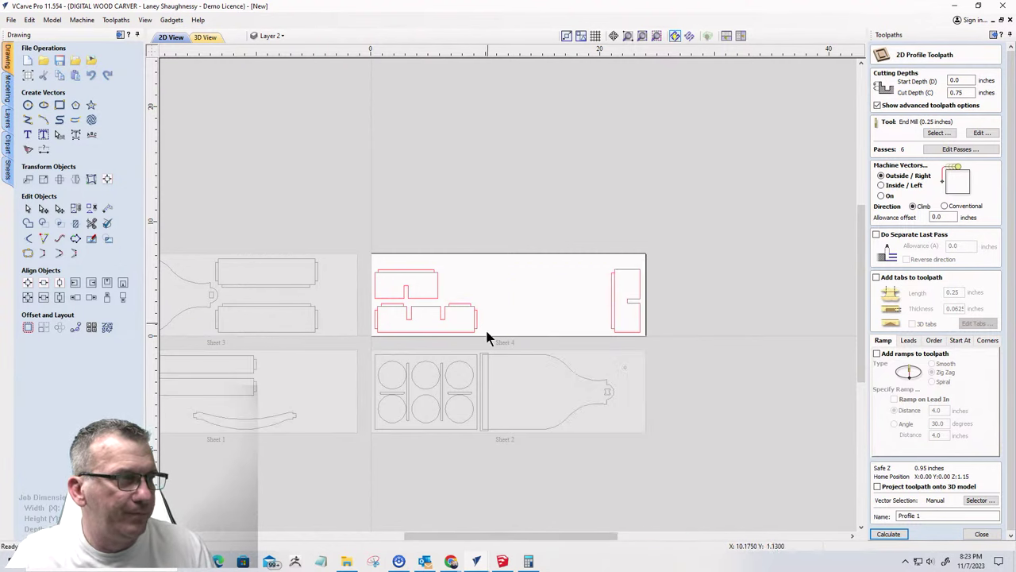
{"action": "scroll", "coordinate": [631, 340], "scroll_direction": "down", "scroll_amount": 3}
{"action": "scroll", "coordinate": [367, 376], "scroll_direction": "up", "scroll_amount": 3}
{"action": "scroll", "coordinate": [604, 334], "scroll_direction": "up", "scroll_amount": 2}
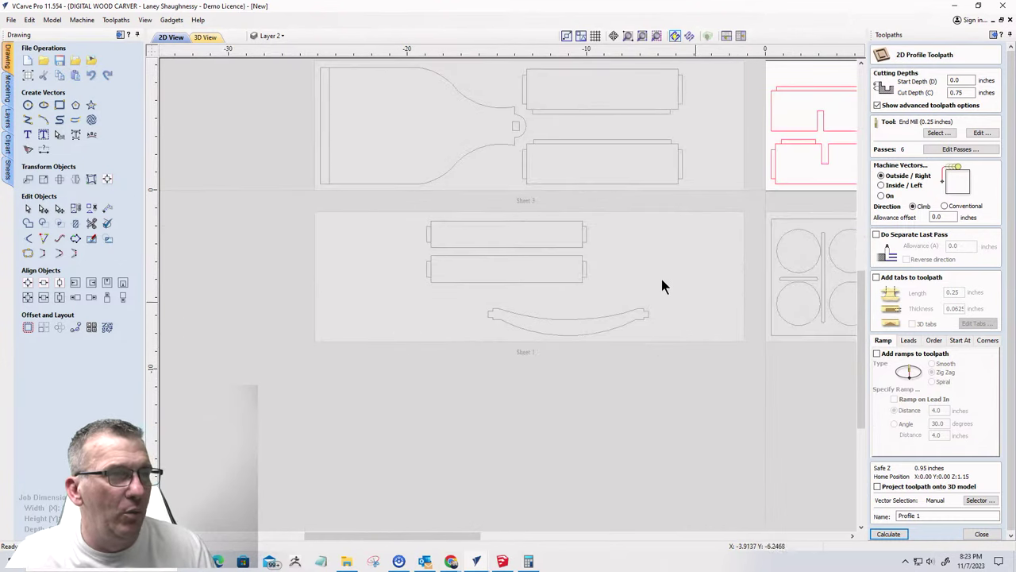
{"action": "scroll", "coordinate": [528, 263], "scroll_direction": "down", "scroll_amount": 2}
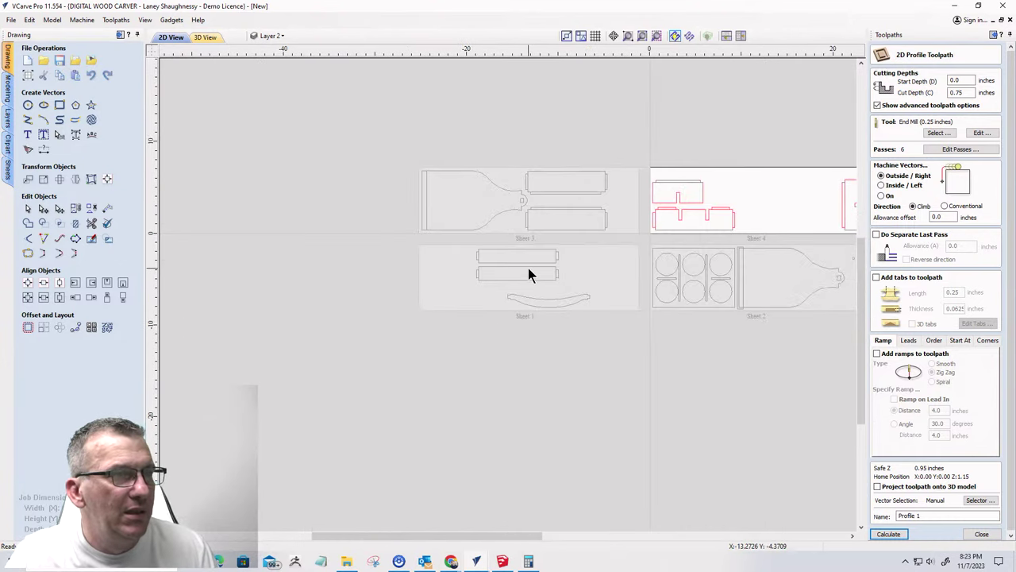
- On Sheet 1, drag the curve and both rectangles left, undoing the overshoot past the edge
{"action": "double_click", "coordinate": [560, 303]}
{"action": "left_click", "coordinate": [556, 316]}
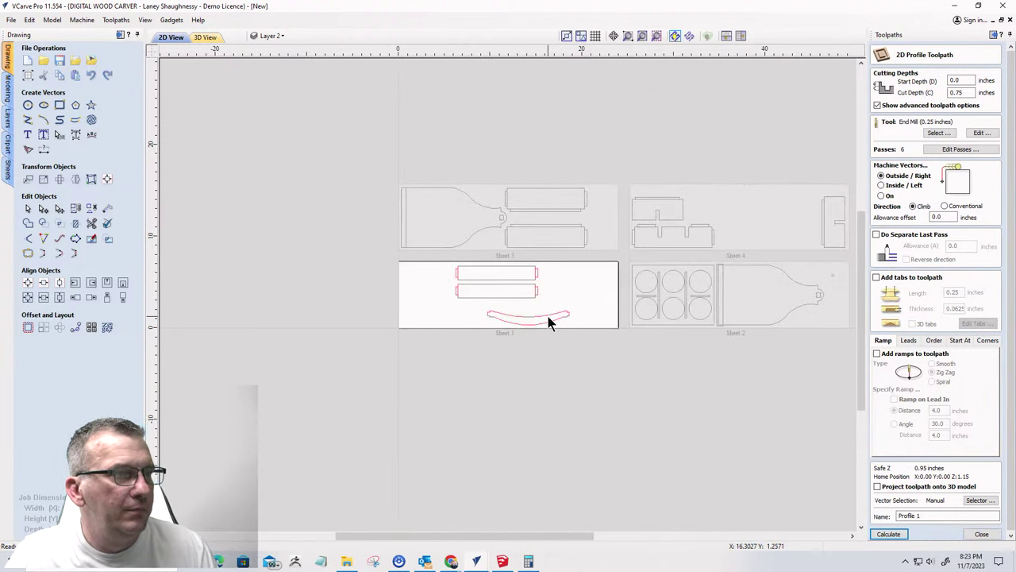
{"action": "left_click", "coordinate": [504, 272], "text": "shift"}
{"action": "left_click", "coordinate": [459, 293], "text": "shift"}
{"action": "left_click_drag", "start_coordinate": [459, 292], "coordinate": [382, 279]}
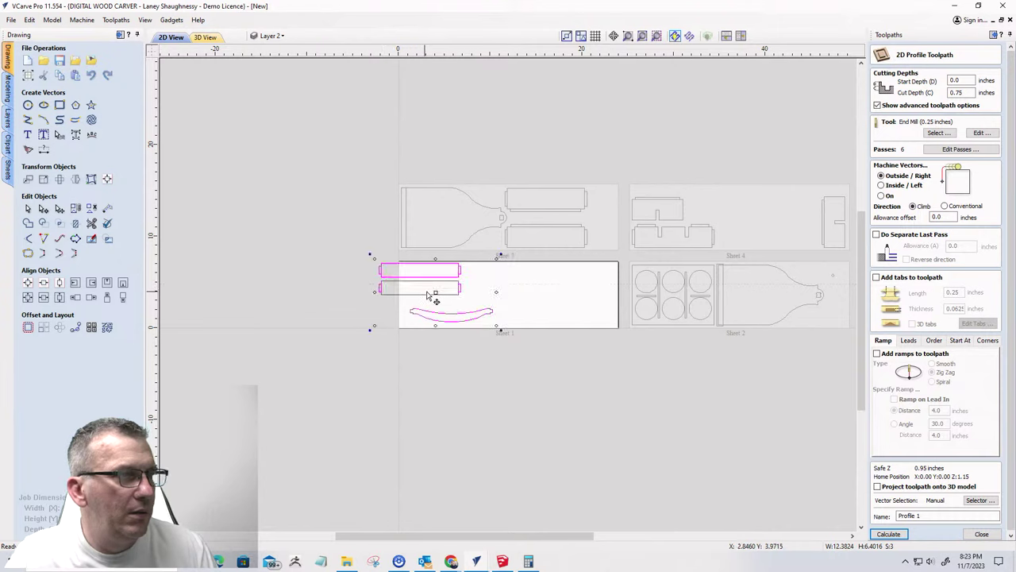
{"action": "left_click", "coordinate": [341, 313]}
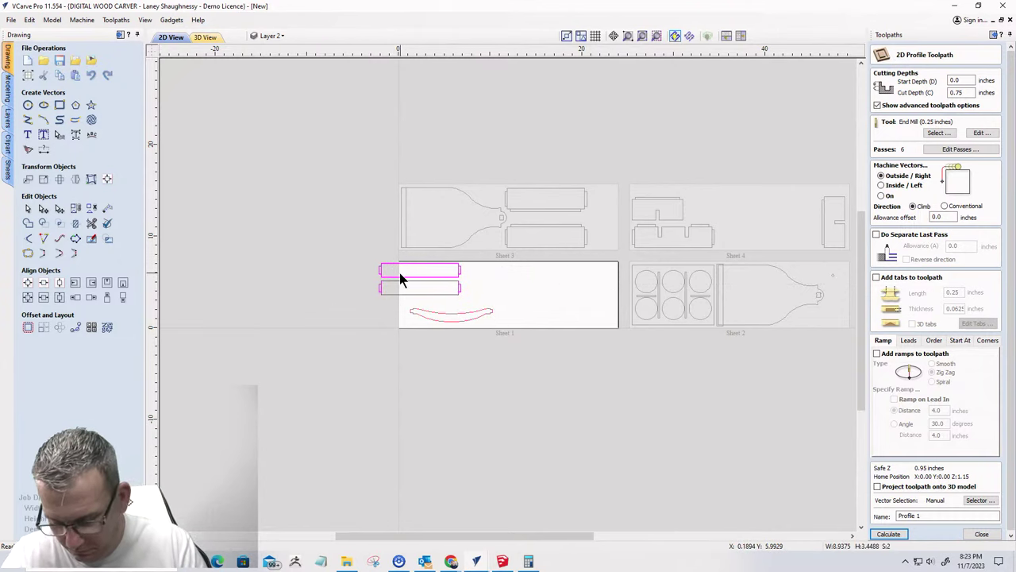
{"action": "key", "text": "ctrl+z"}
{"action": "key", "text": "ctrl+z"}
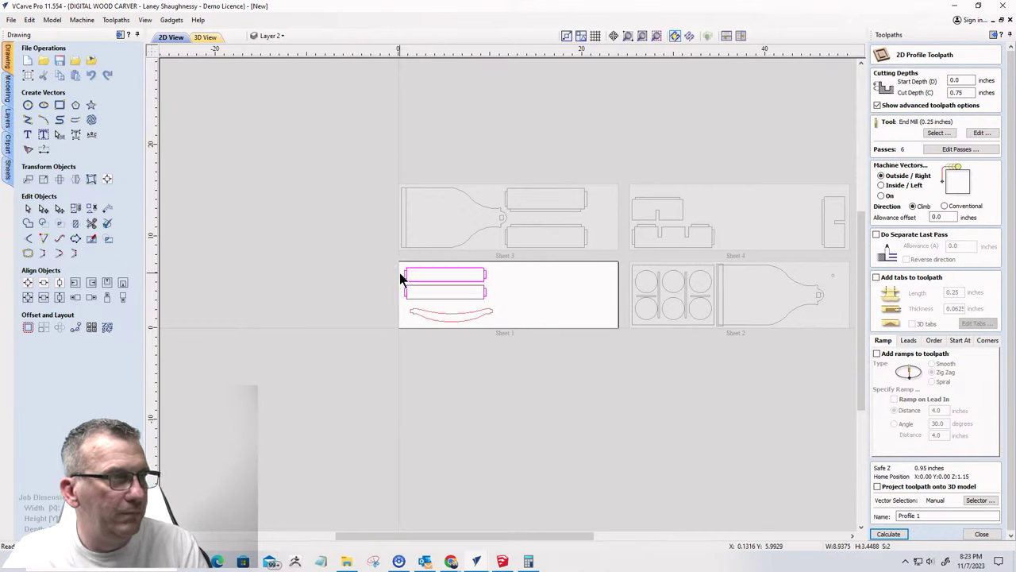
- Nudge the curved piece slightly left to sit beneath the rectangles
{"action": "left_click", "coordinate": [436, 313]}
{"action": "left_click_drag", "start_coordinate": [436, 312], "coordinate": [433, 307]}
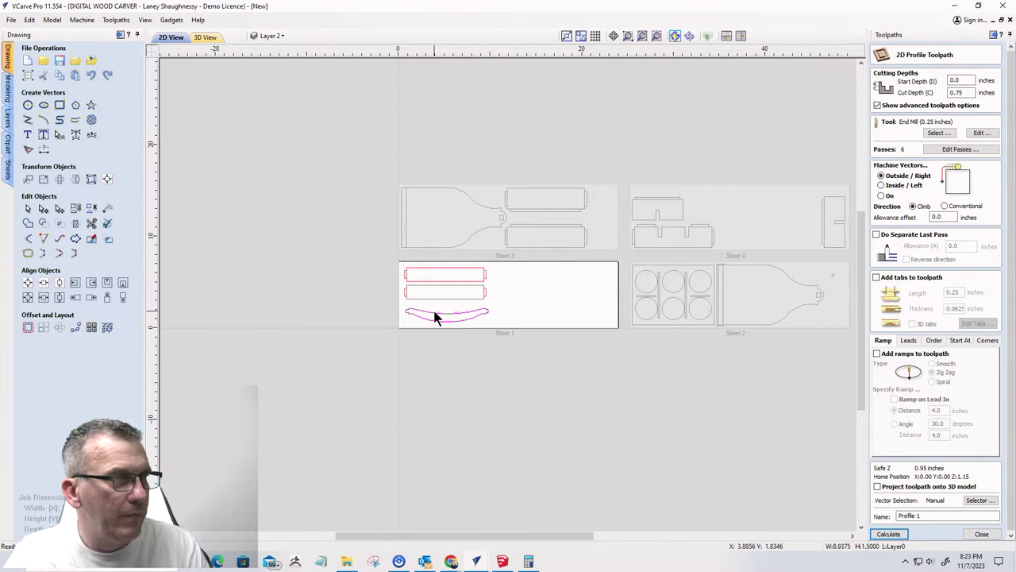
{"action": "scroll", "coordinate": [440, 307], "scroll_direction": "up", "scroll_amount": 2}
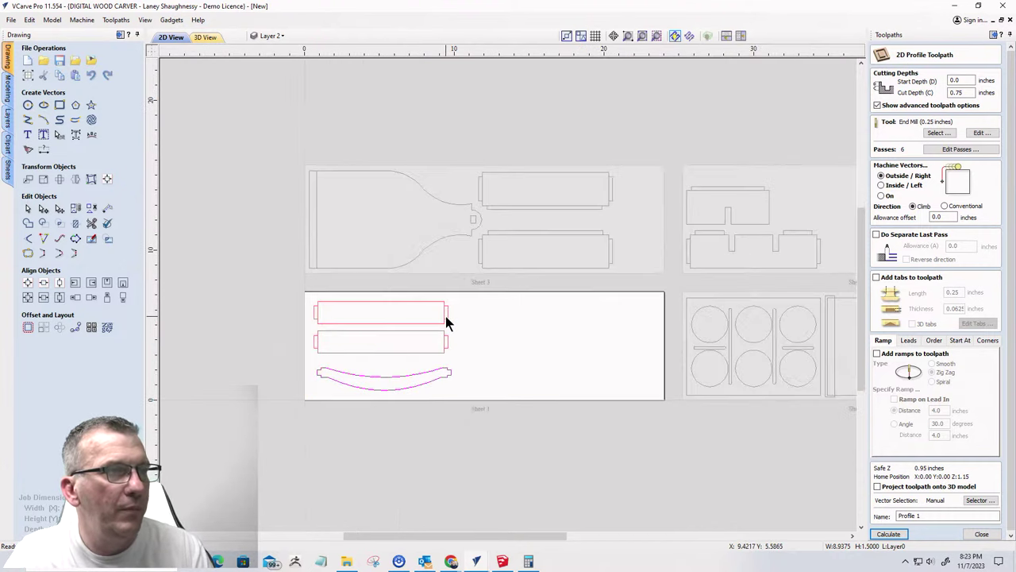
{"action": "scroll", "coordinate": [455, 325], "scroll_direction": "down", "scroll_amount": 3}
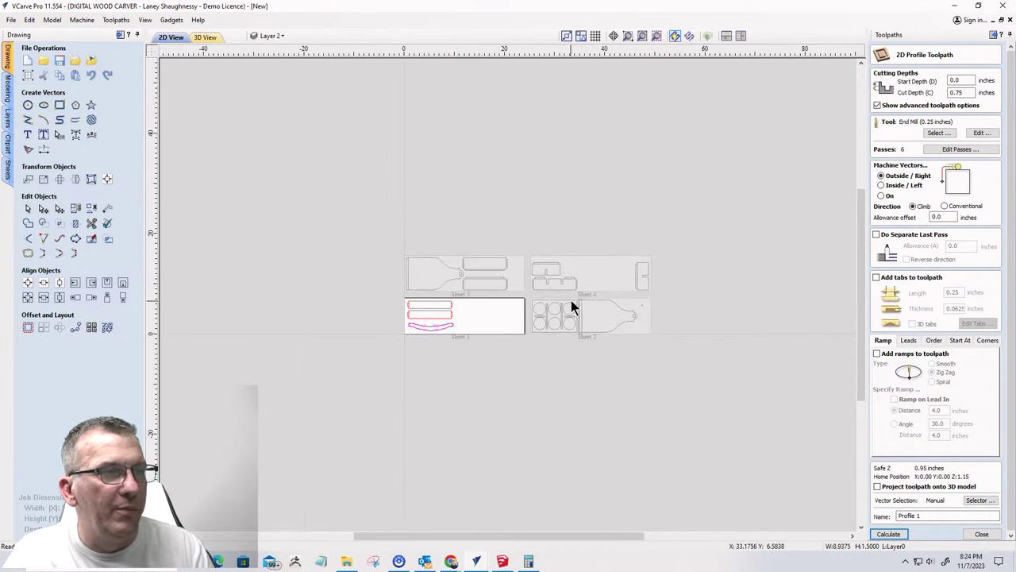
{"action": "scroll", "coordinate": [641, 273], "scroll_direction": "up", "scroll_amount": 4}
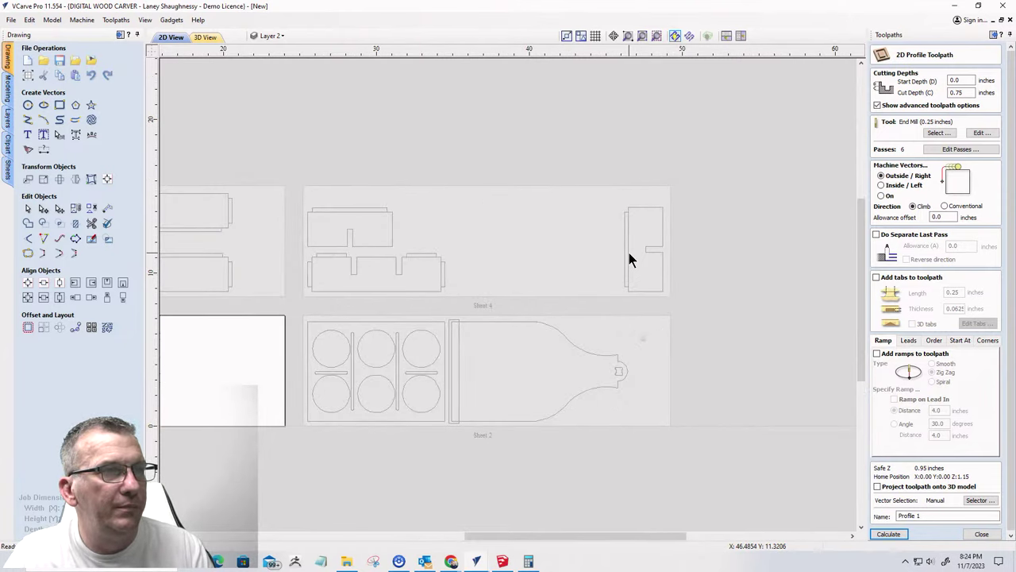
- On Sheet 4, move the upright part left and rotate it horizontal beside the top-left part
{"action": "left_click", "coordinate": [629, 253]}
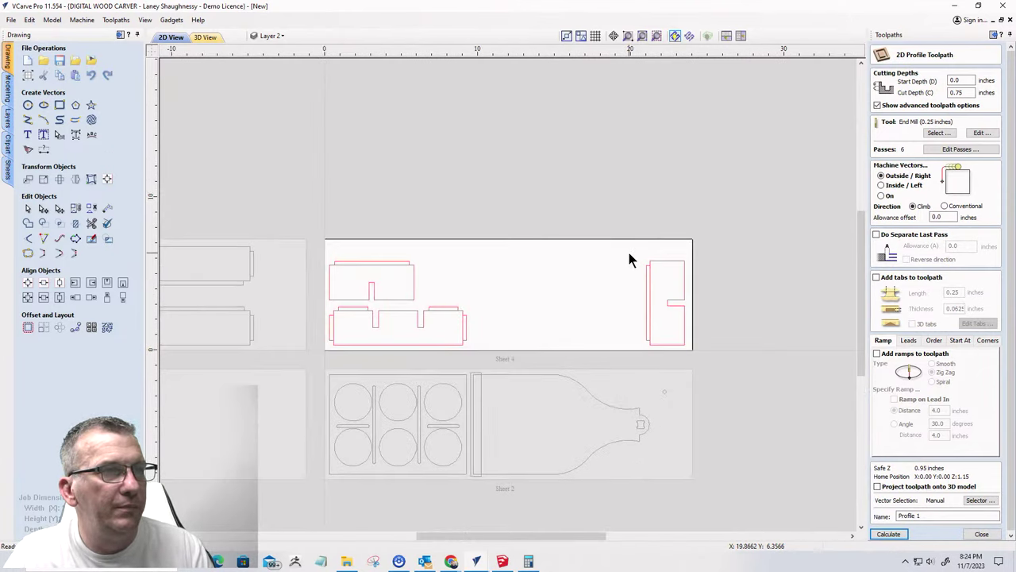
{"action": "left_click", "coordinate": [648, 292]}
{"action": "left_click_drag", "start_coordinate": [553, 271], "coordinate": [498, 311]}
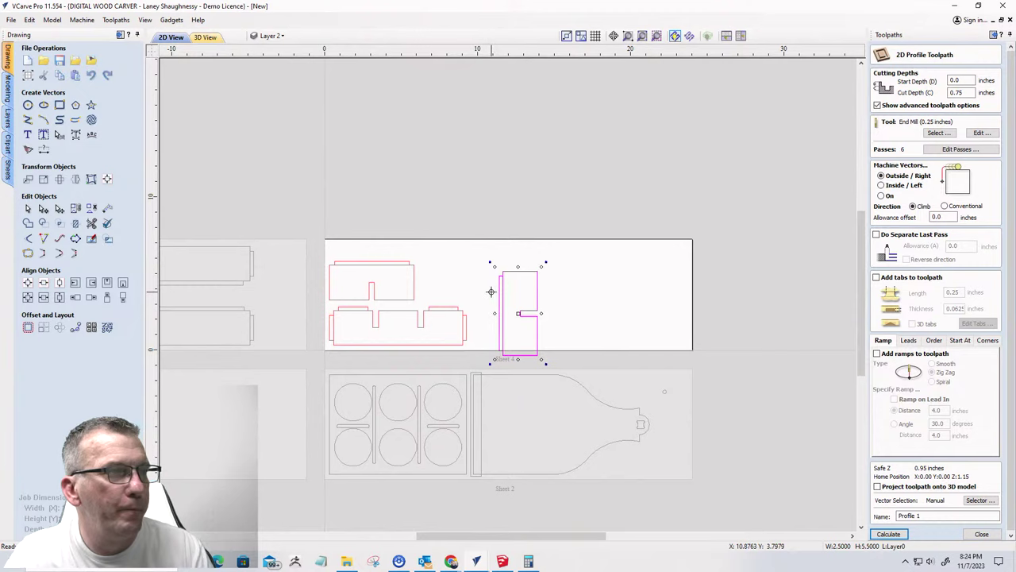
{"action": "key", "text": "Left"}
{"action": "key", "text": "Up"}
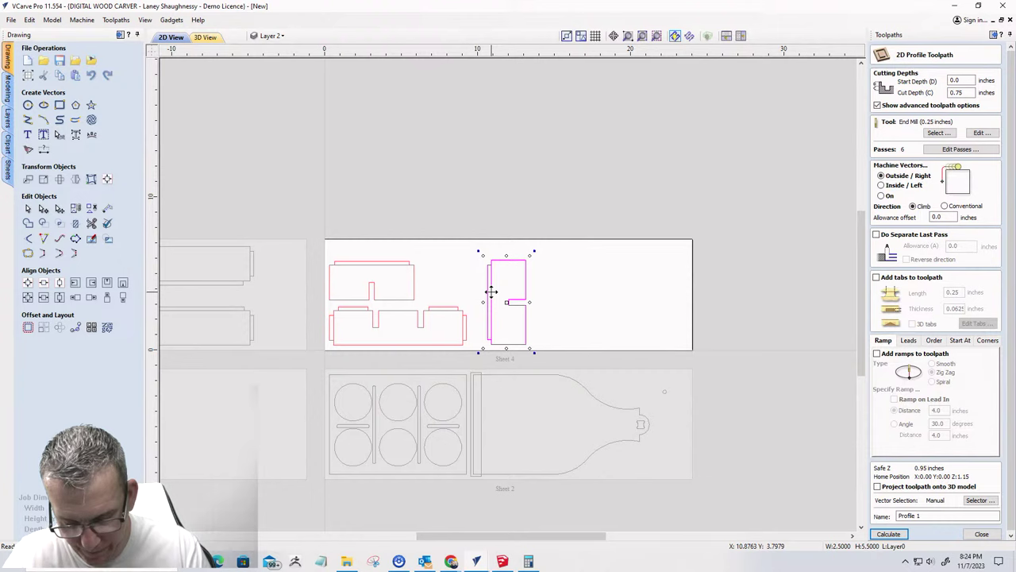
{"action": "key", "text": "r"}
{"action": "key", "text": "r"}
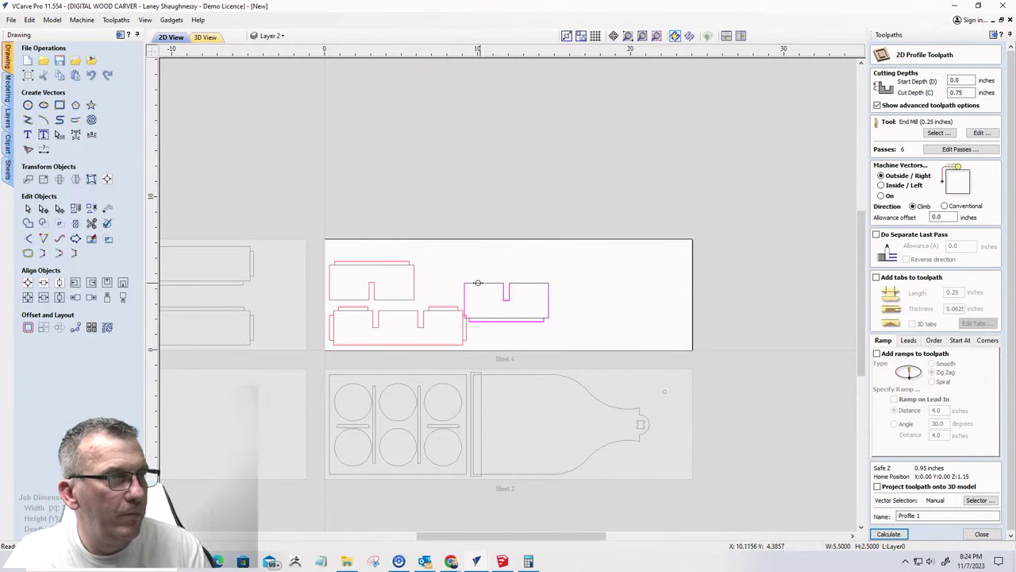
{"action": "mouse_move", "coordinate": [478, 282]}
{"action": "left_mouse_down"}
{"action": "mouse_move", "coordinate": [463, 277]}
{"action": "mouse_move", "coordinate": [473, 291]}
{"action": "left_mouse_up"}
{"action": "left_click", "coordinate": [484, 309]}
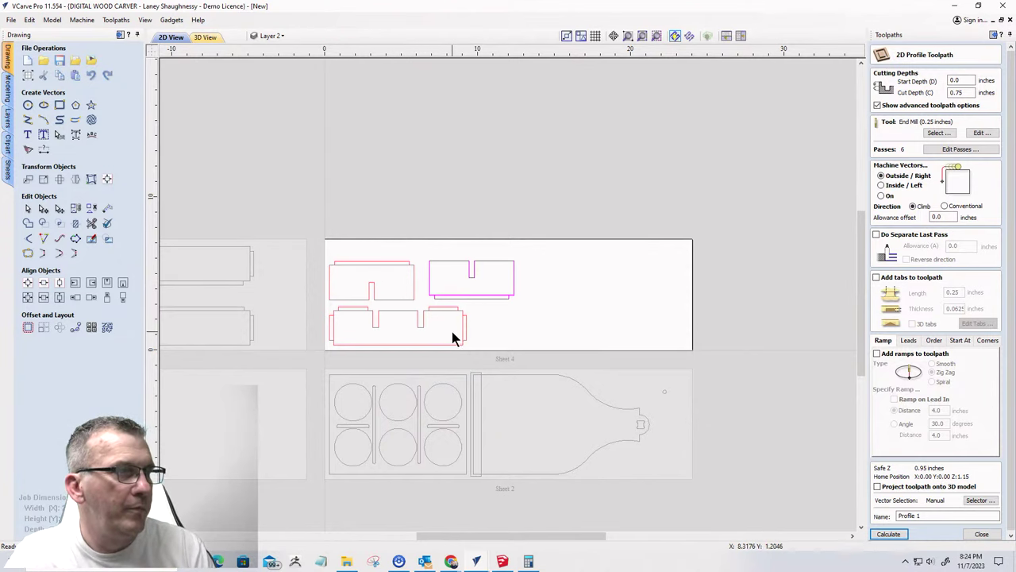
- Nudge the three notched parts together and turn the right part so its notch faces down
{"action": "left_click", "coordinate": [371, 269], "text": "shift"}
{"action": "key", "text": "Right"}
{"action": "key", "text": "Right"}
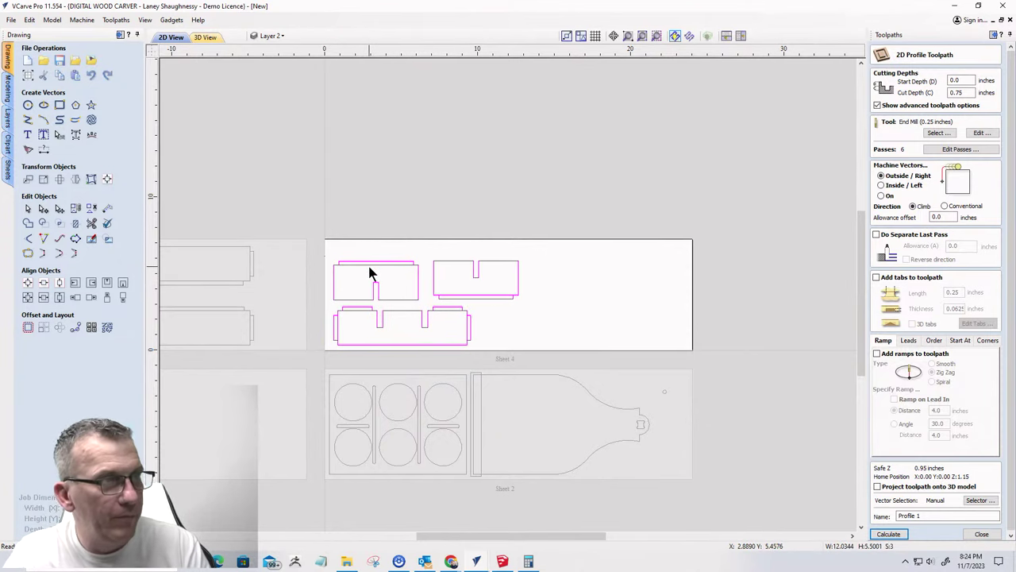
{"action": "key", "text": "Up"}
{"action": "key", "text": "Up"}
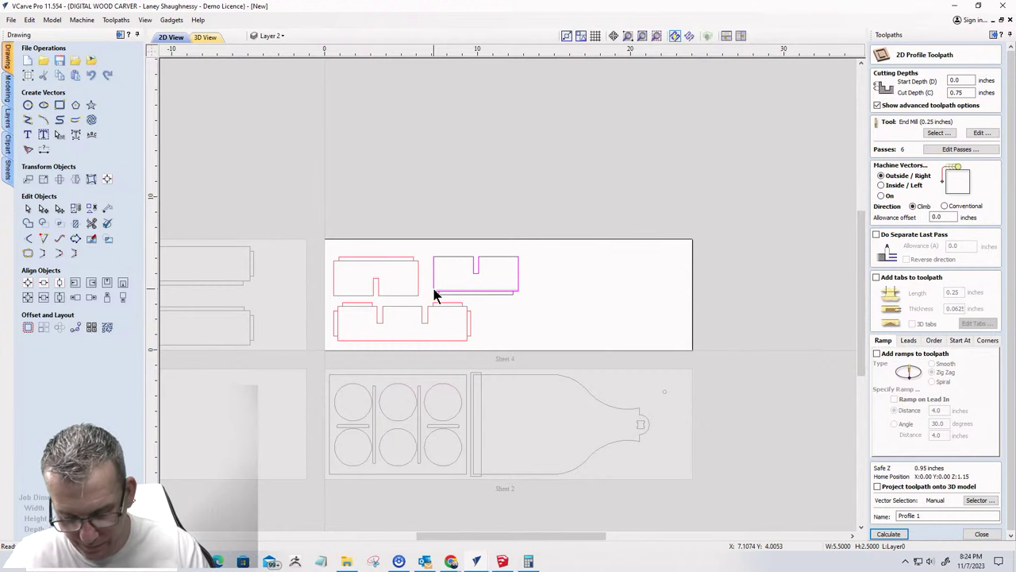
{"action": "left_click_drag", "start_coordinate": [435, 295], "coordinate": [435, 295]}
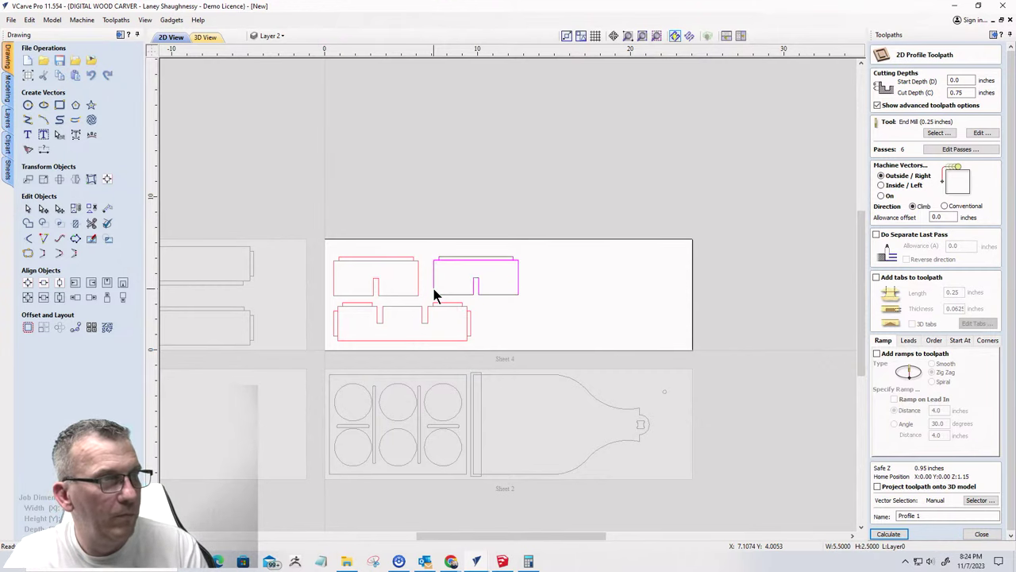
{"action": "left_click", "coordinate": [413, 299]}
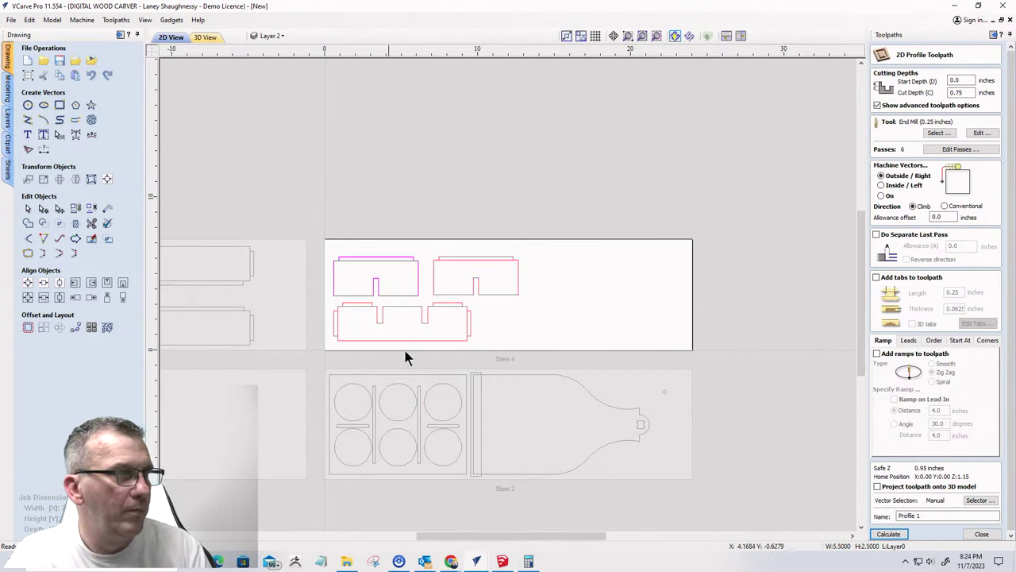
{"action": "left_click", "coordinate": [445, 361]}
{"action": "scroll", "coordinate": [587, 338], "scroll_direction": "down", "scroll_amount": 3}
{"action": "scroll", "coordinate": [587, 338], "scroll_direction": "up", "scroll_amount": 2}
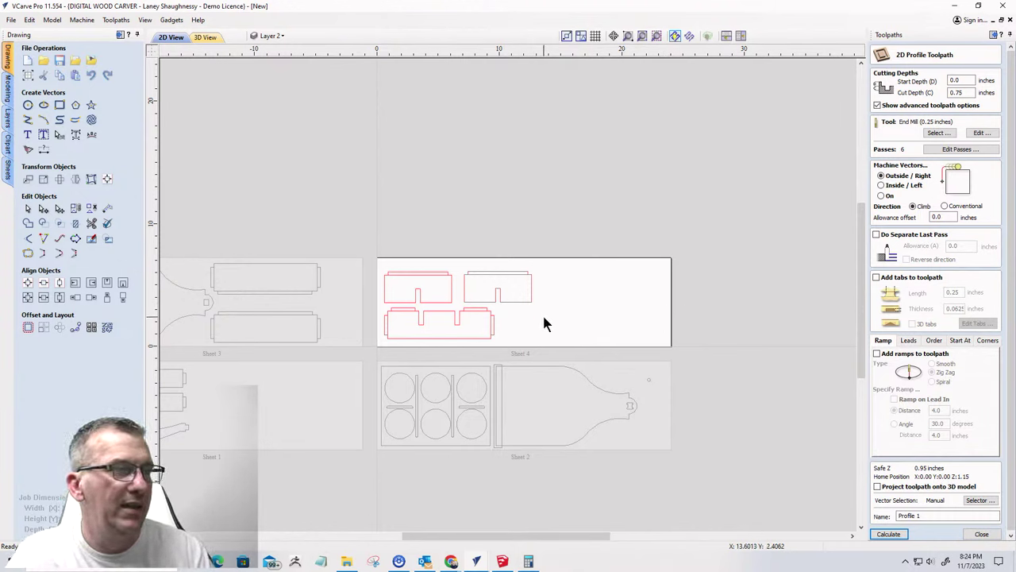
- Select Sheet 4 and start a horizontal dimension from its left edge, then cancel it
{"action": "left_click", "coordinate": [6, 170]}
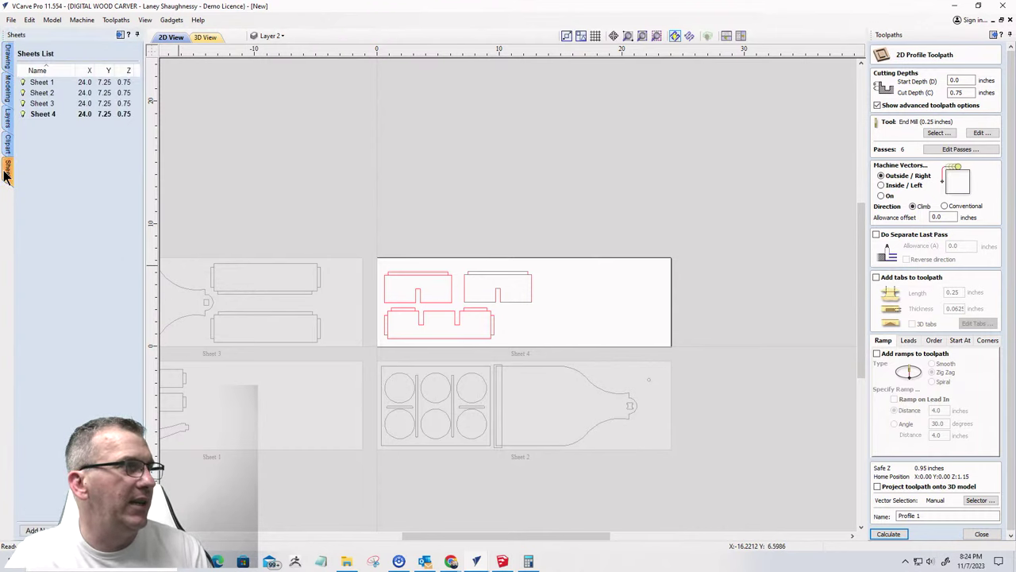
{"action": "left_click", "coordinate": [44, 114]}
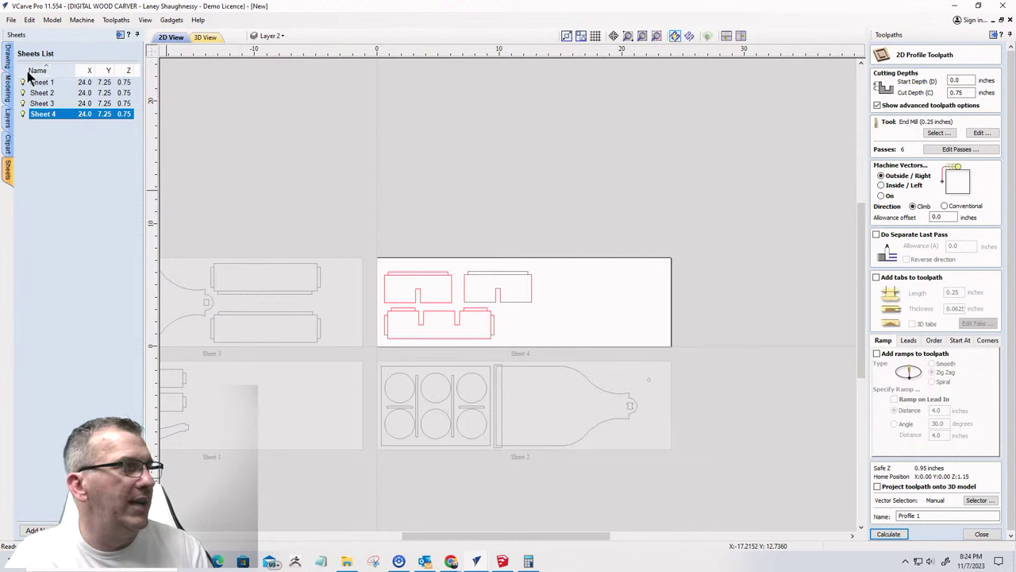
{"action": "left_click", "coordinate": [7, 59]}
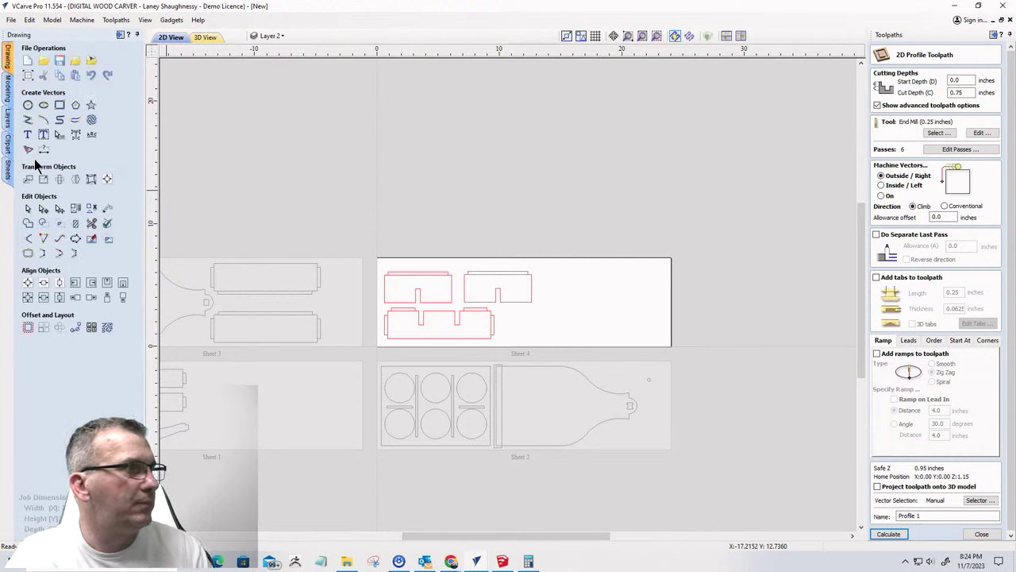
{"action": "left_click", "coordinate": [44, 151]}
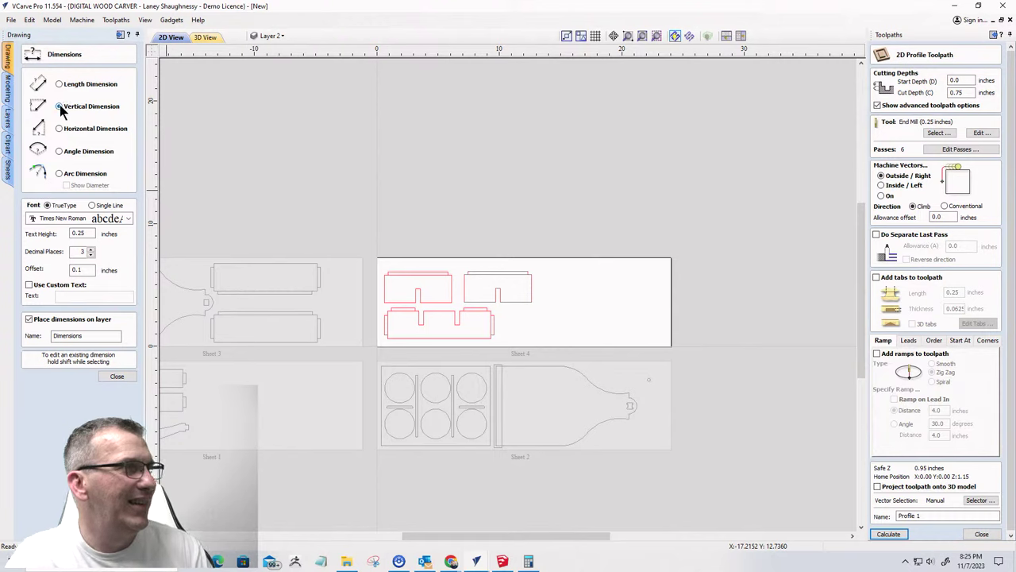
{"action": "left_click", "coordinate": [63, 132]}
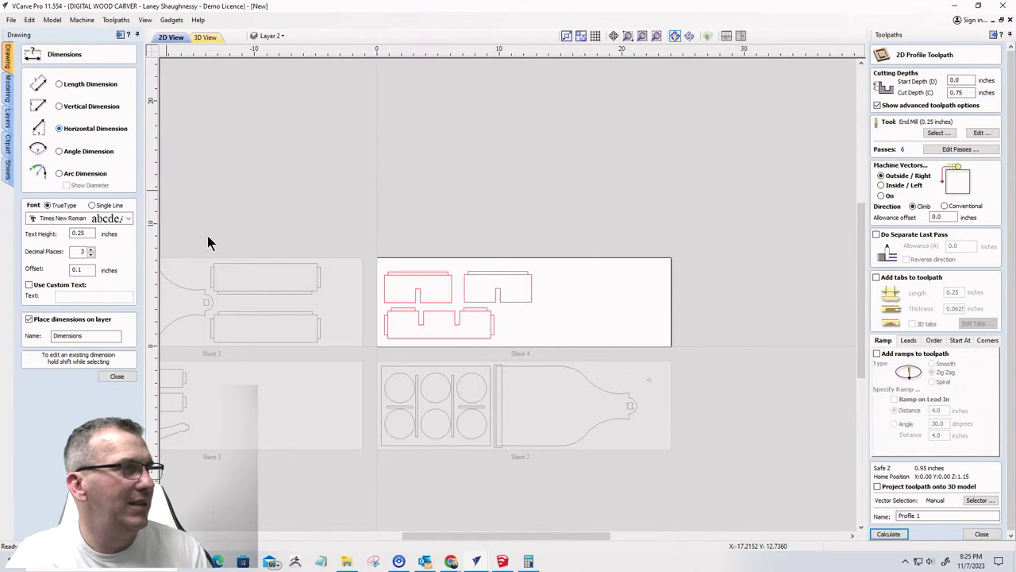
{"action": "left_click", "coordinate": [375, 301]}
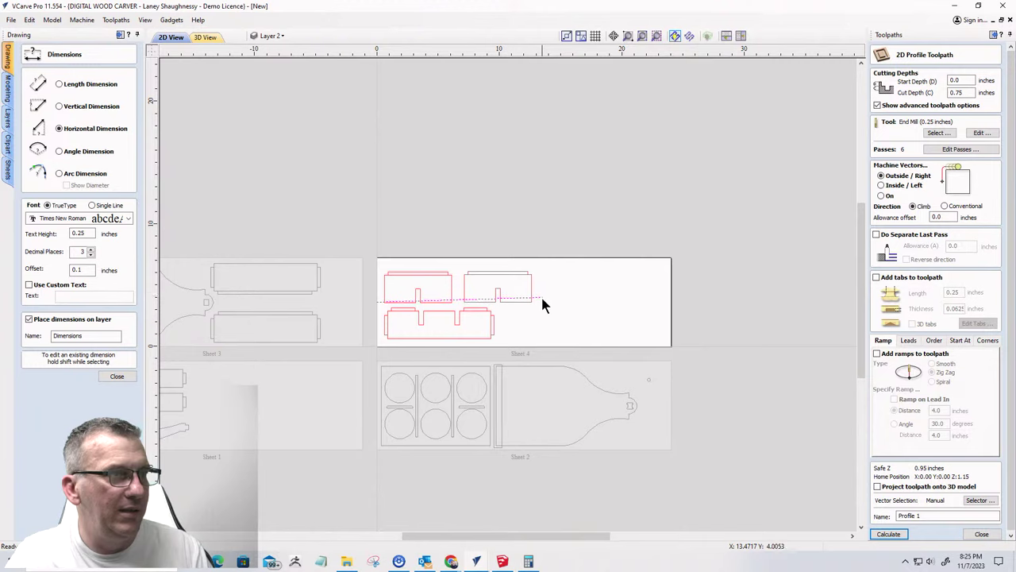
{"action": "key", "text": "Escape"}
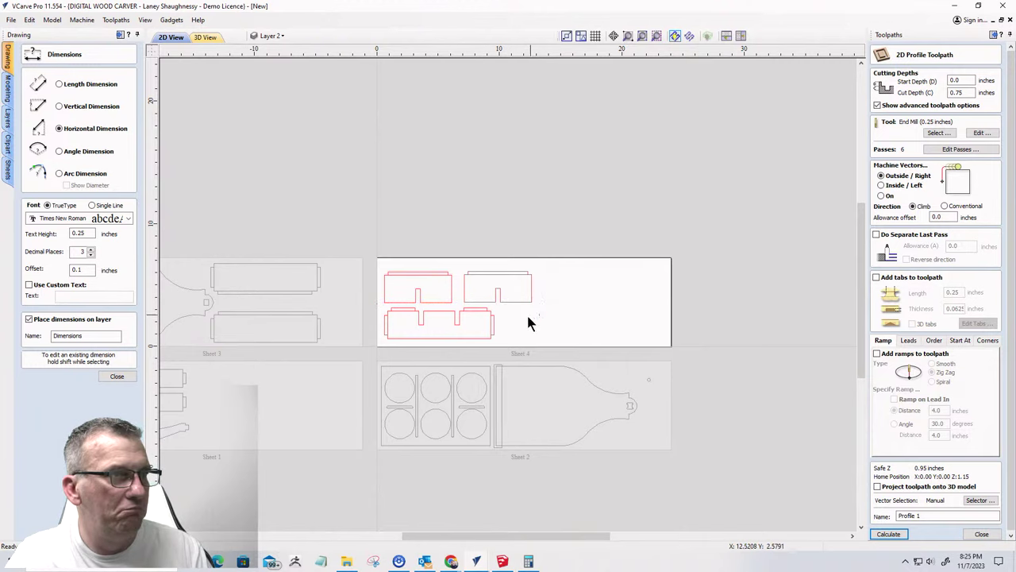
{"action": "scroll", "coordinate": [522, 327], "scroll_direction": "up", "scroll_amount": 5}
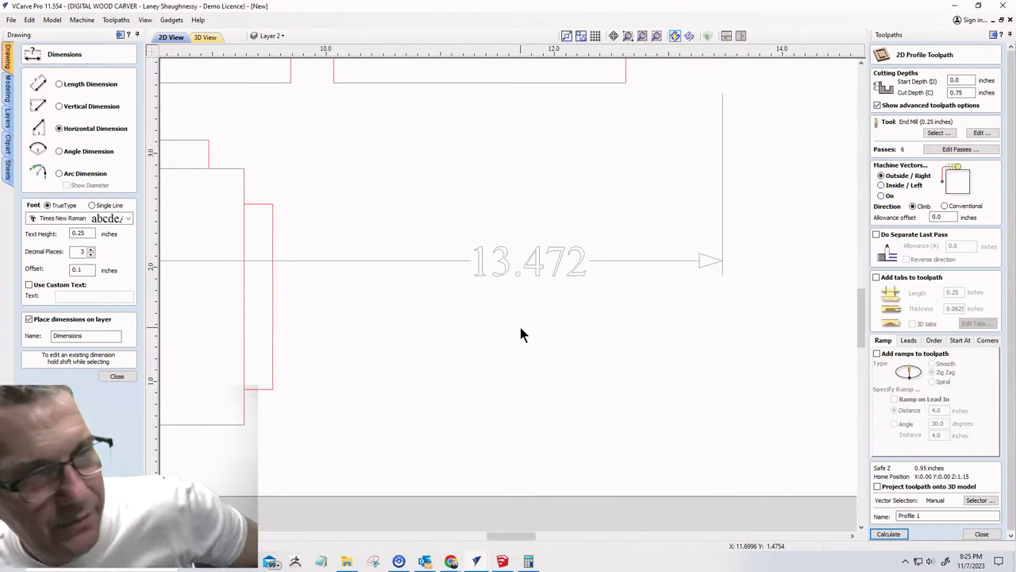
{"action": "left_click", "coordinate": [116, 378]}
{"action": "scroll", "coordinate": [375, 310], "scroll_direction": "down", "scroll_amount": 5}
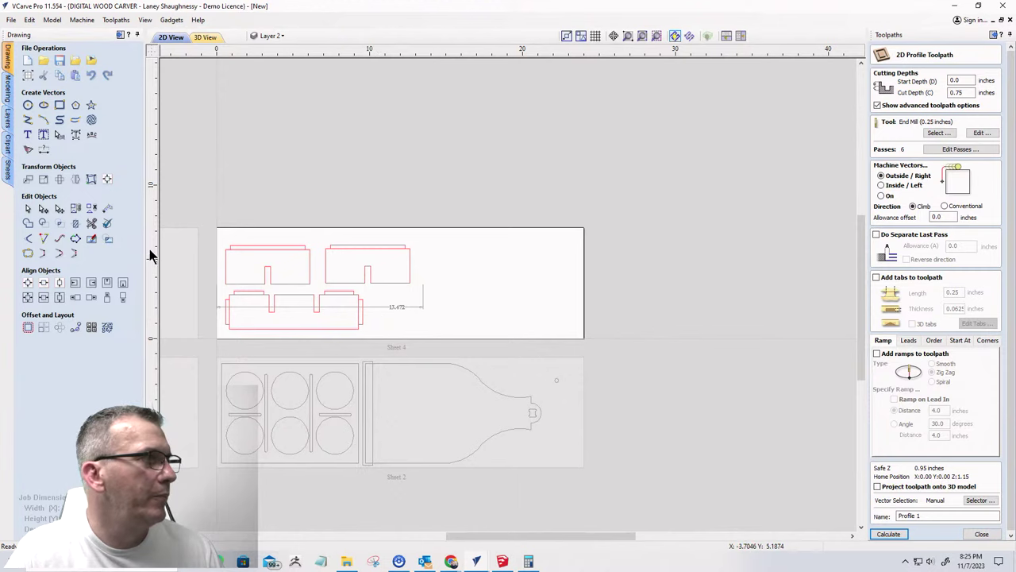
- Resize Sheet 4 to a width of 13.5 inches in its sheet settings
{"action": "left_click", "coordinate": [8, 167]}
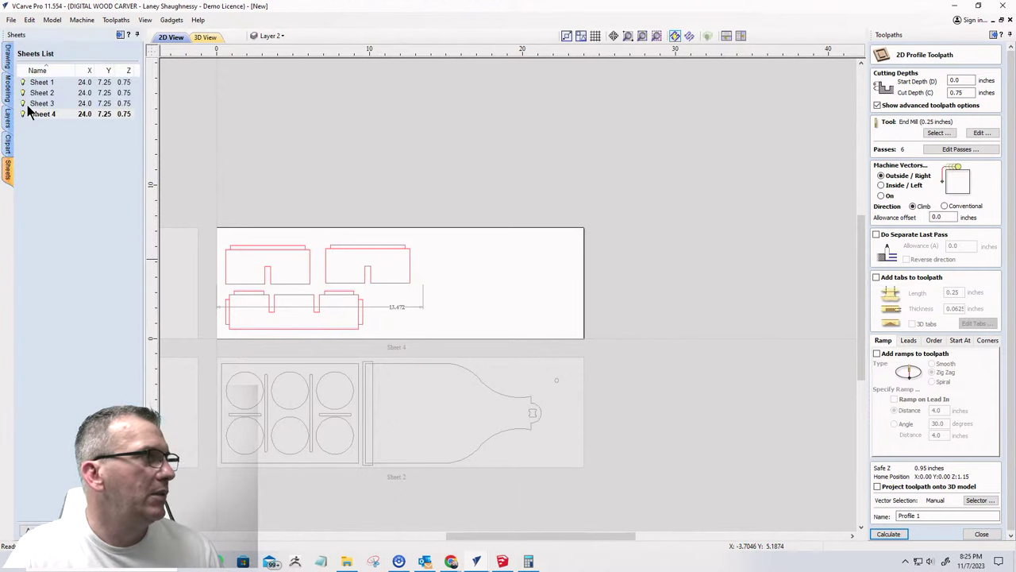
{"action": "left_click", "coordinate": [99, 117]}
{"action": "double_click", "coordinate": [99, 118]}
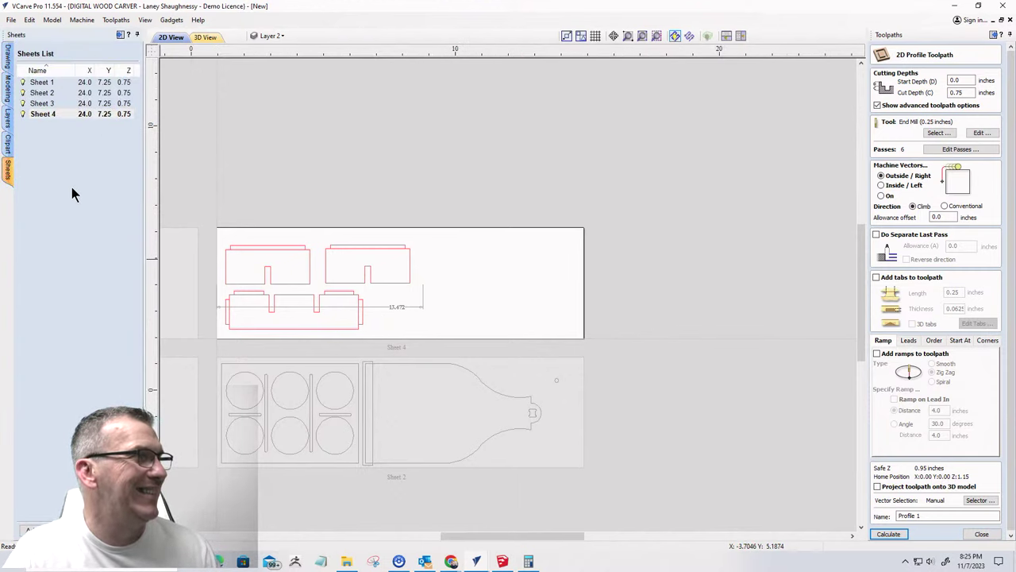
{"action": "type", "text": "1"}
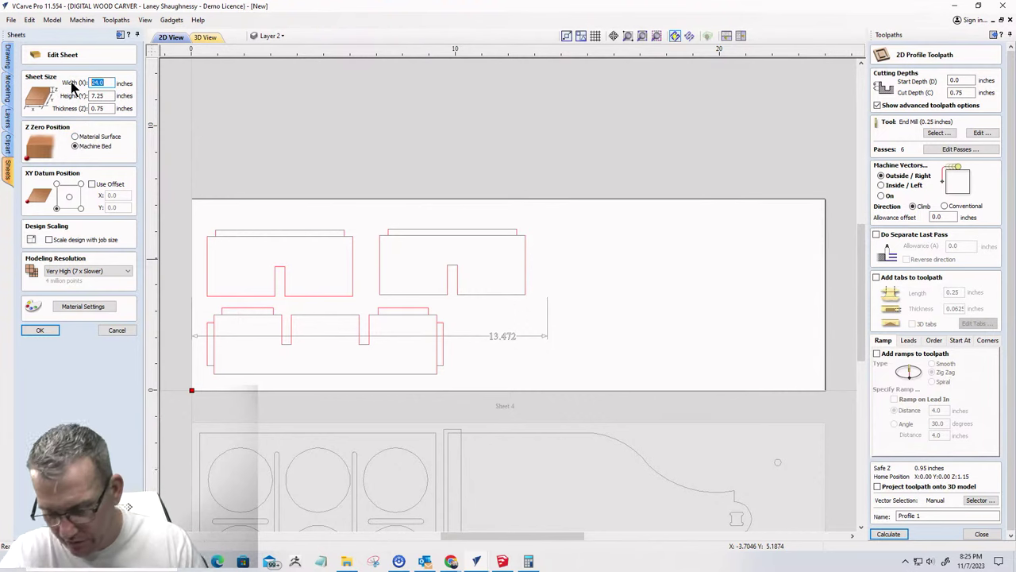
{"action": "type", "text": "3.5"}
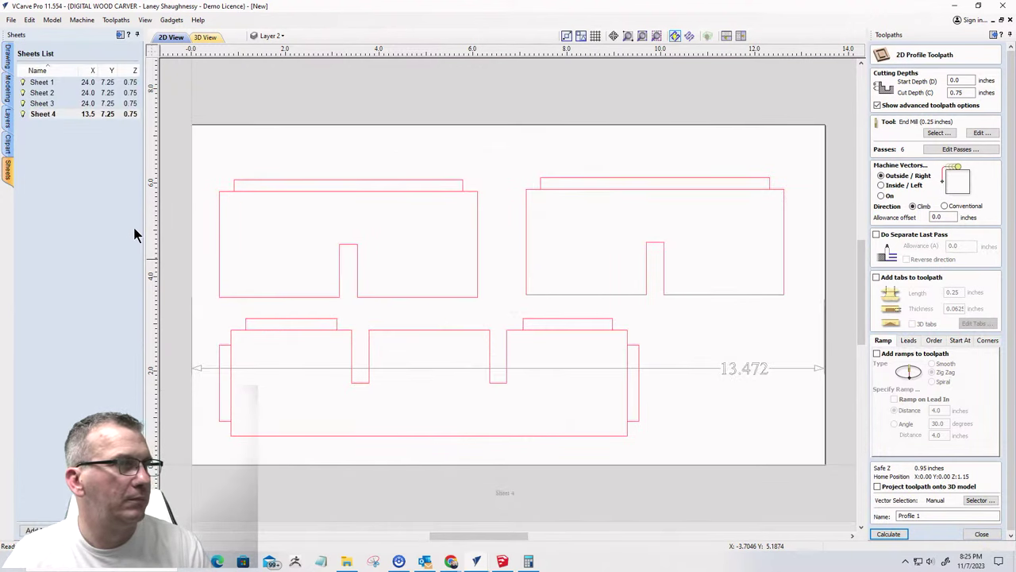
{"action": "scroll", "coordinate": [499, 278], "scroll_direction": "down", "scroll_amount": 3}
{"action": "scroll", "coordinate": [538, 284], "scroll_direction": "down", "scroll_amount": 5}
{"action": "scroll", "coordinate": [401, 327], "scroll_direction": "up", "scroll_amount": 3}
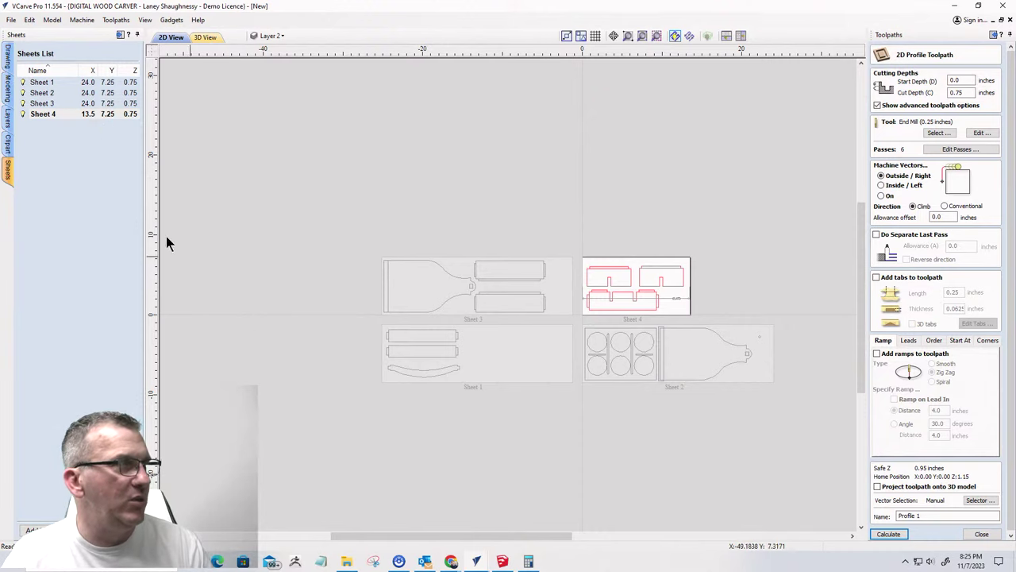
- Add a 10.962-inch horizontal dimension from the left to the right end of Sheet 1's parts
{"action": "left_click", "coordinate": [7, 54]}
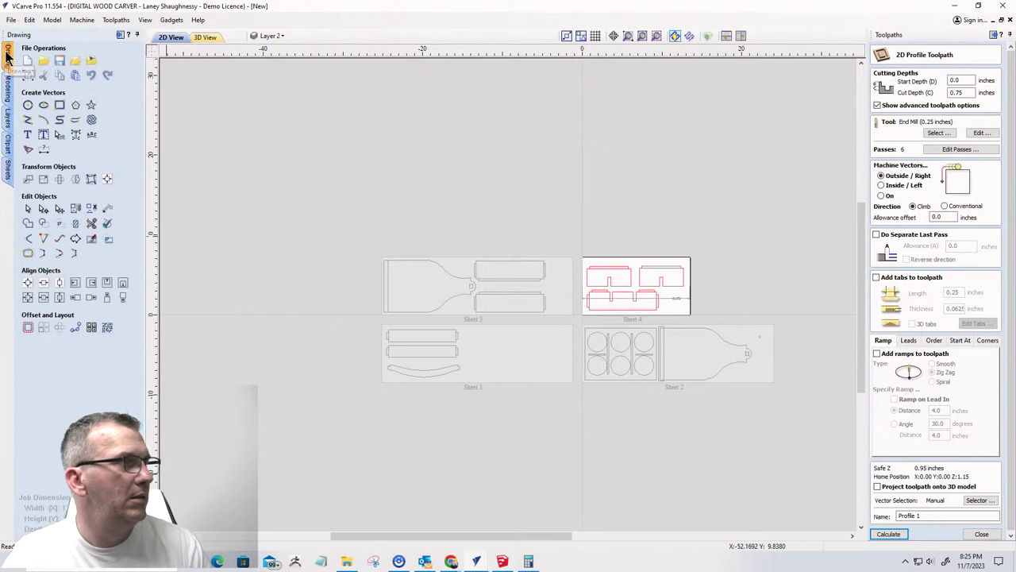
{"action": "left_click", "coordinate": [44, 150]}
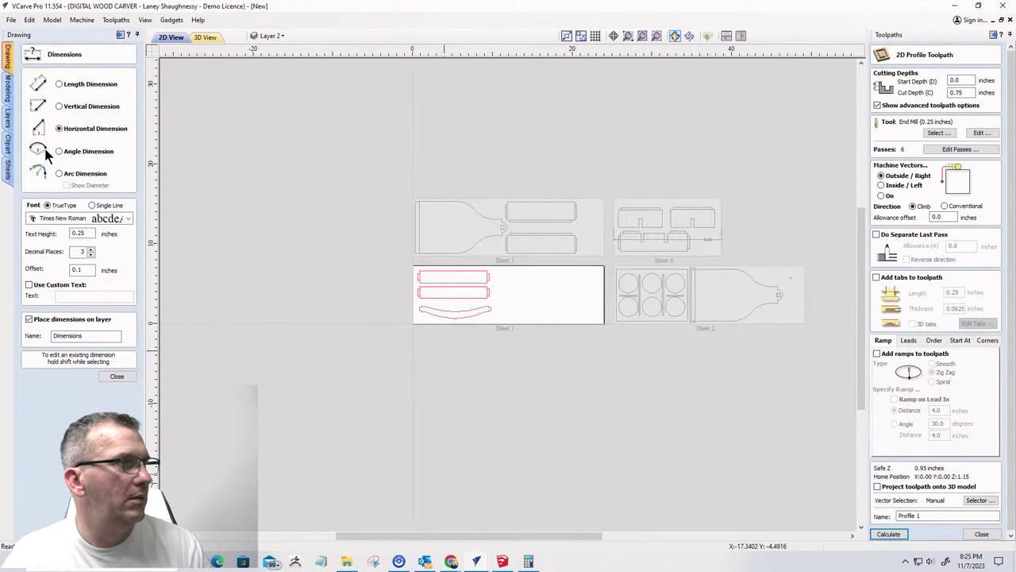
{"action": "left_click", "coordinate": [59, 128]}
{"action": "scroll", "coordinate": [401, 304], "scroll_direction": "up", "scroll_amount": 3}
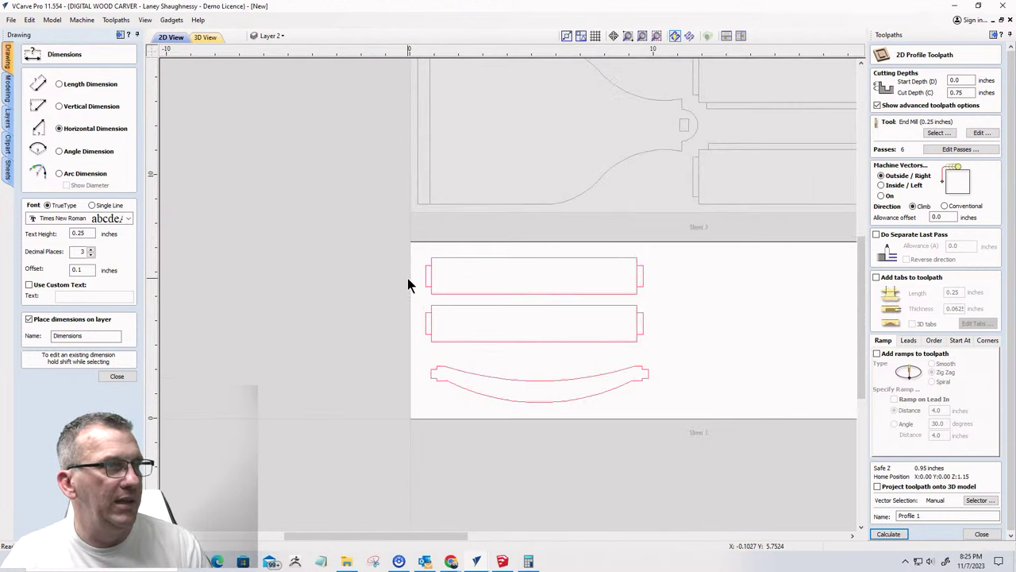
{"action": "left_click", "coordinate": [411, 280]}
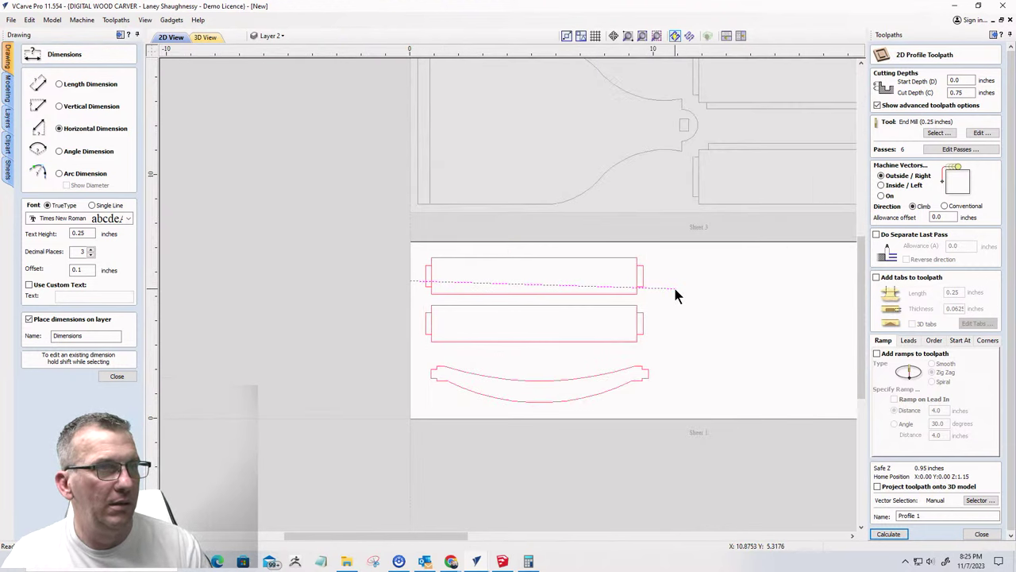
{"action": "left_click", "coordinate": [678, 281]}
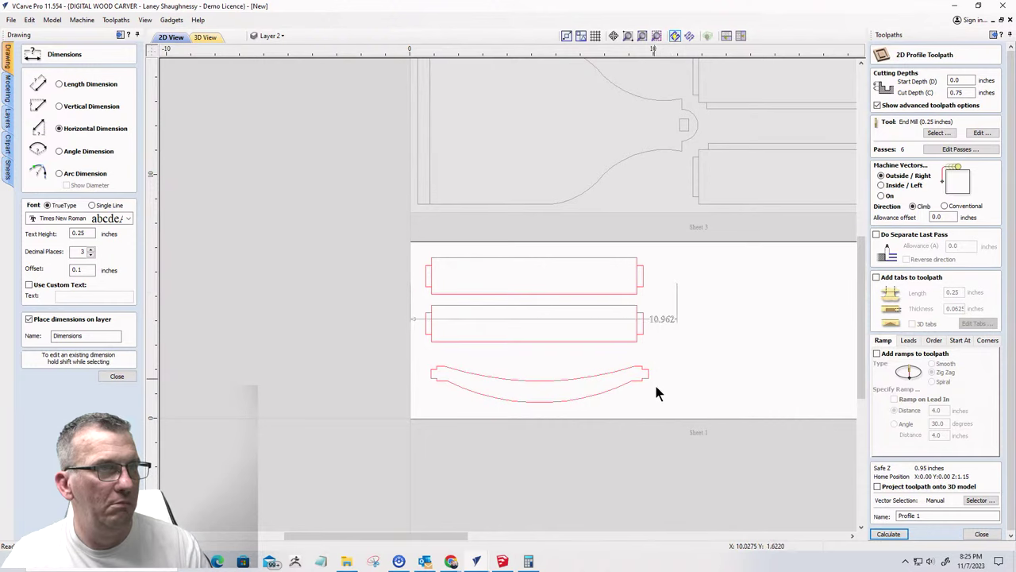
{"action": "left_click", "coordinate": [659, 320]}
{"action": "scroll", "coordinate": [666, 320], "scroll_direction": "up", "scroll_amount": 5}
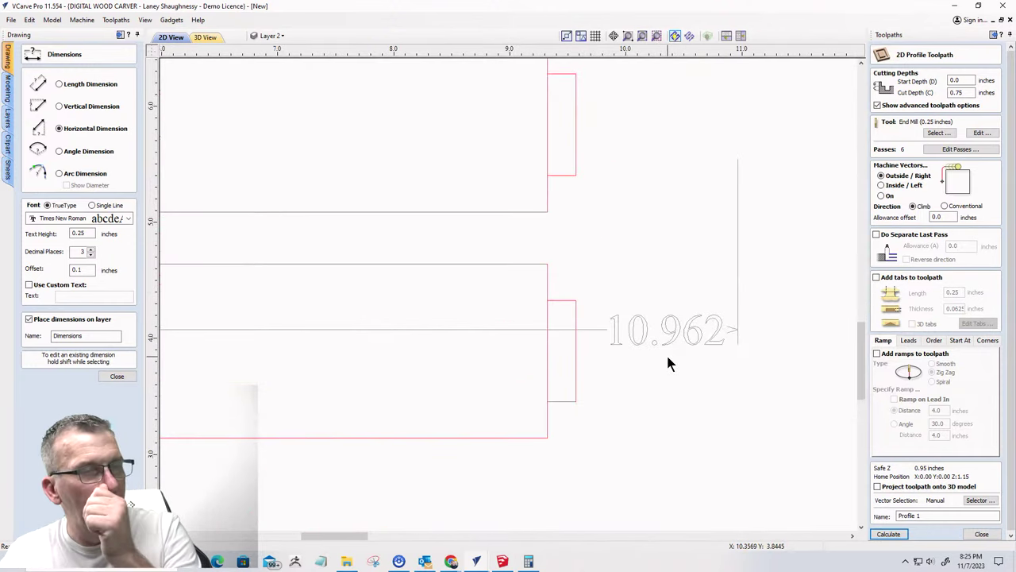
{"action": "scroll", "coordinate": [666, 352], "scroll_direction": "down", "scroll_amount": 4}
{"action": "scroll", "coordinate": [673, 358], "scroll_direction": "down", "scroll_amount": 3}
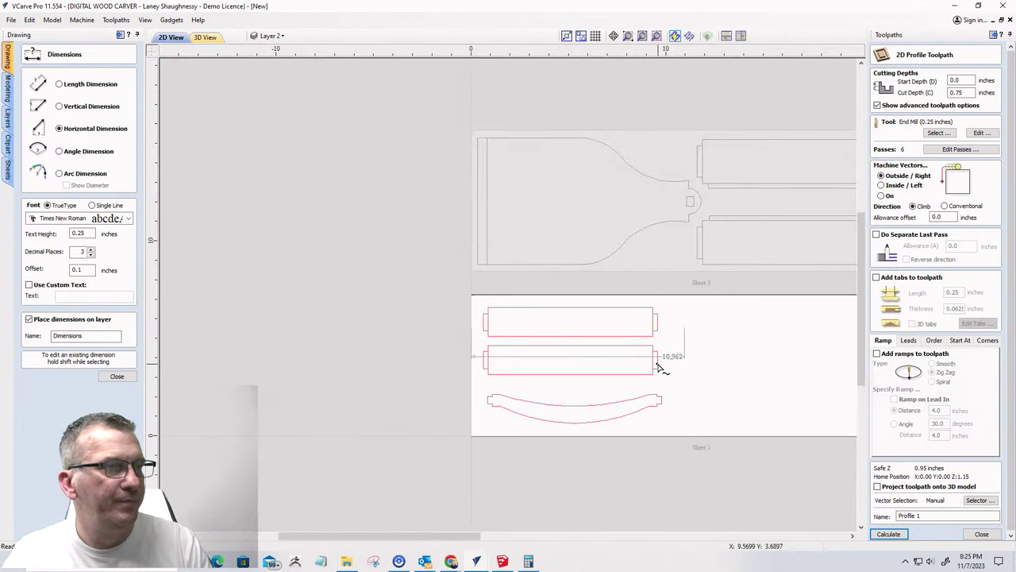
{"action": "scroll", "coordinate": [659, 353], "scroll_direction": "up", "scroll_amount": 6}
{"action": "scroll", "coordinate": [643, 347], "scroll_direction": "down", "scroll_amount": 5}
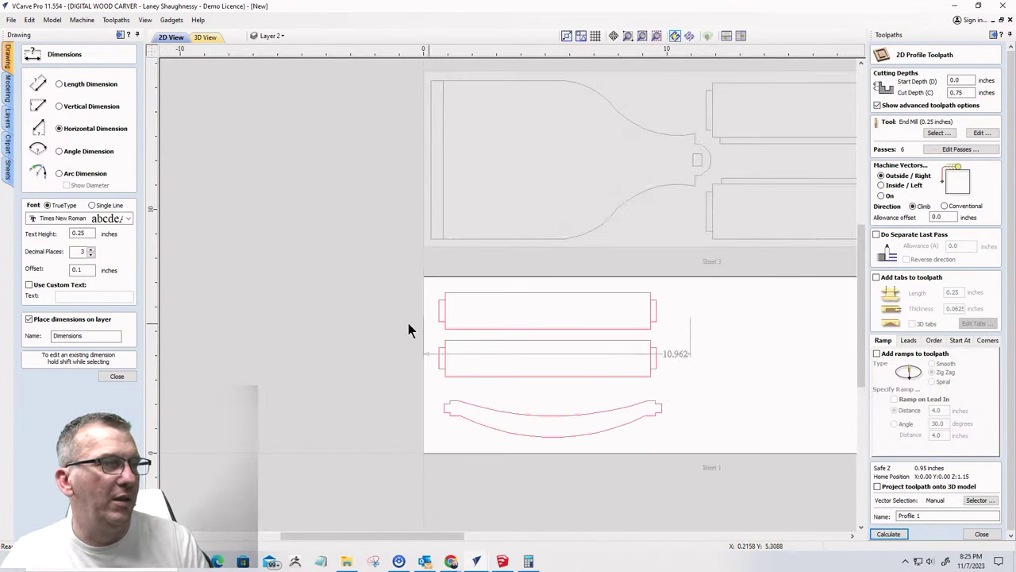
{"action": "left_click", "coordinate": [117, 378]}
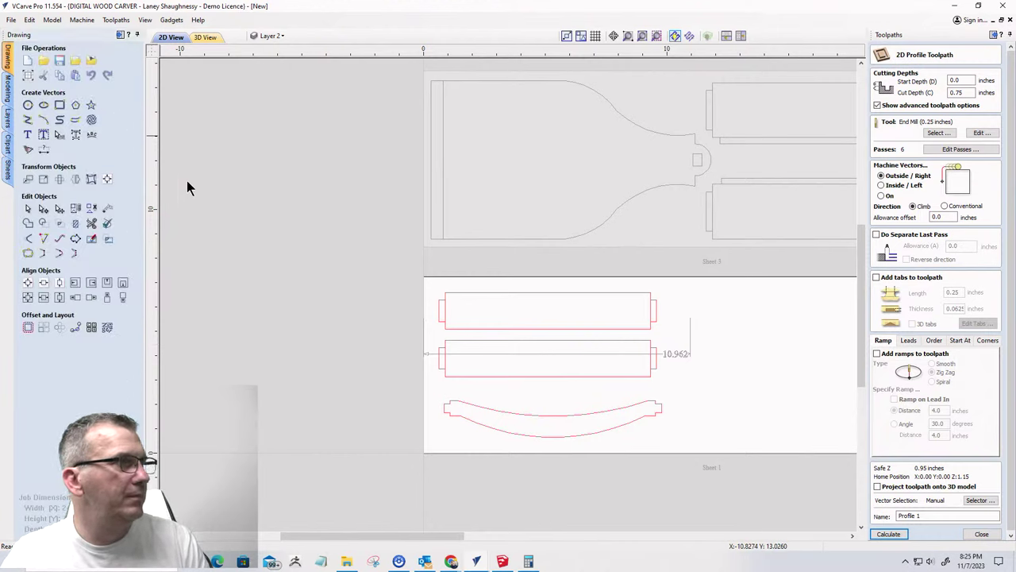
- Resize Sheet 1 to 11 inches wide with 0.75-inch thickness
{"action": "left_click", "coordinate": [8, 169]}
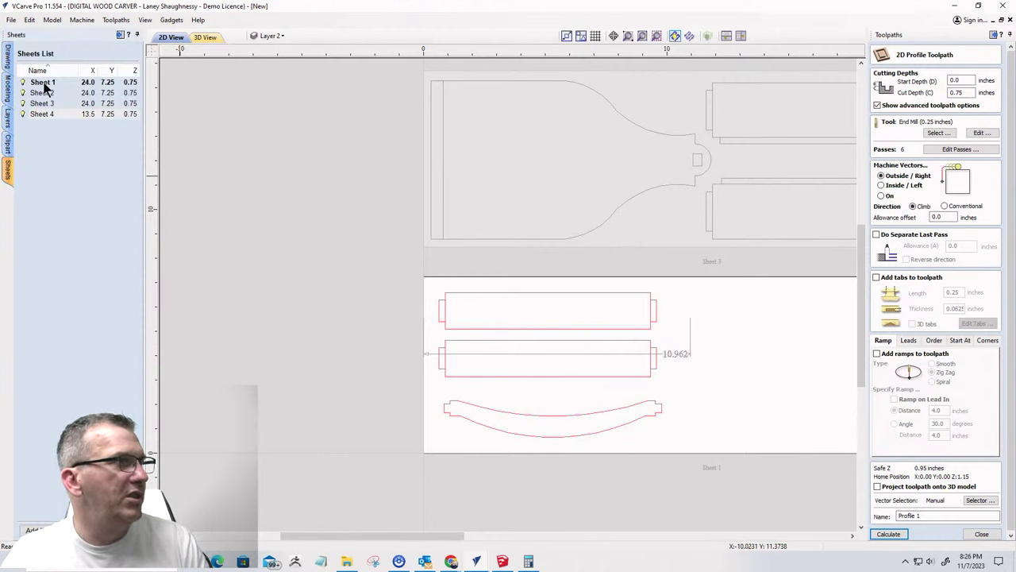
{"action": "left_click", "coordinate": [39, 83]}
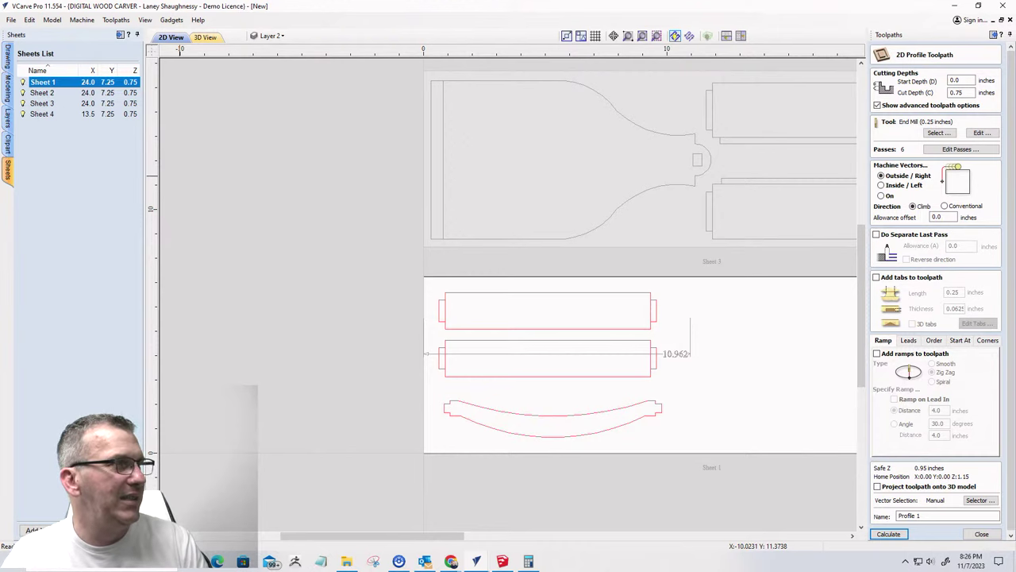
{"action": "double_click", "coordinate": [42, 82]}
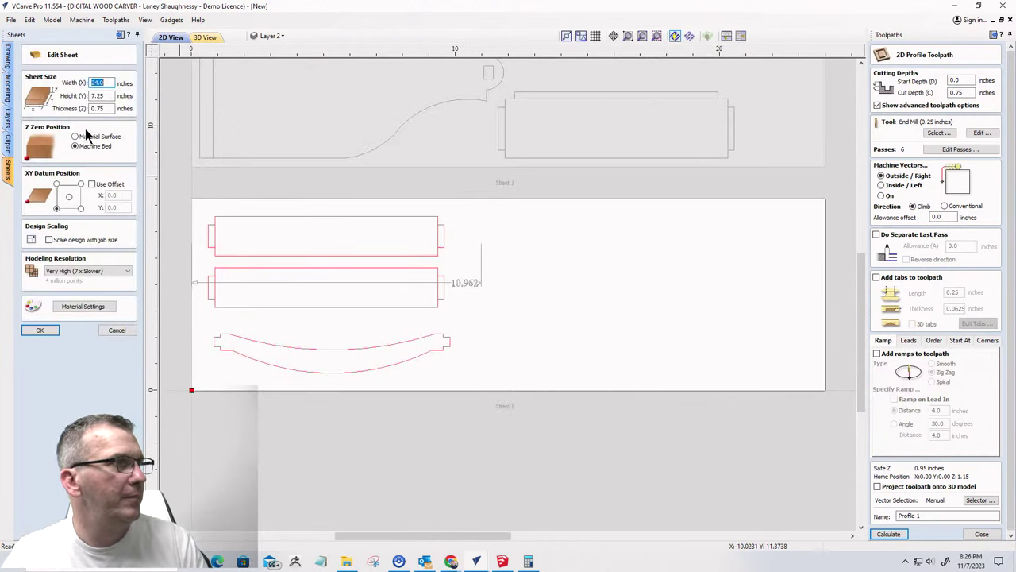
{"action": "type", "text": "11"}
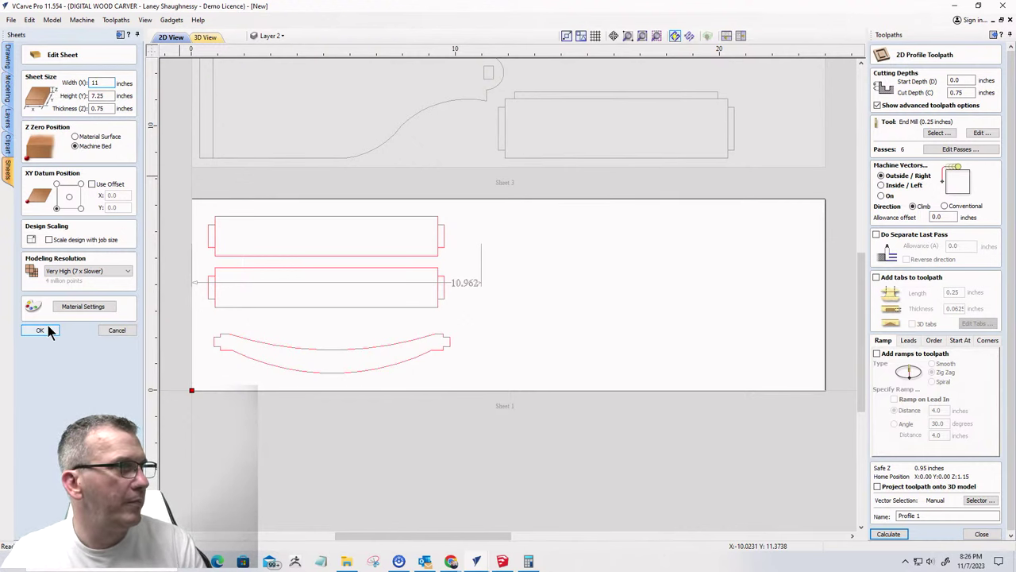
{"action": "left_click", "coordinate": [108, 108]}
{"action": "left_click", "coordinate": [106, 109]}
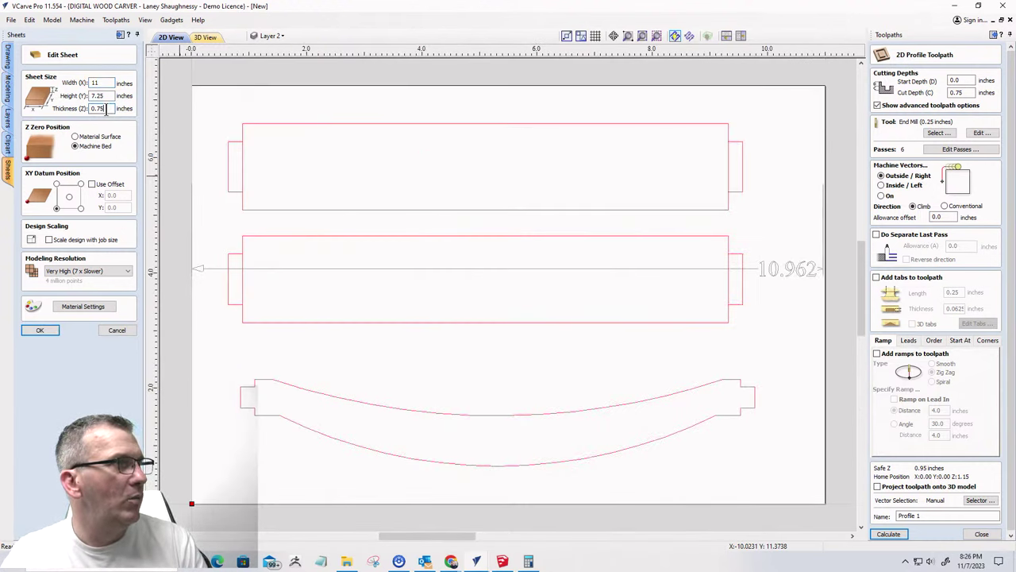
{"action": "type", "text": "."}
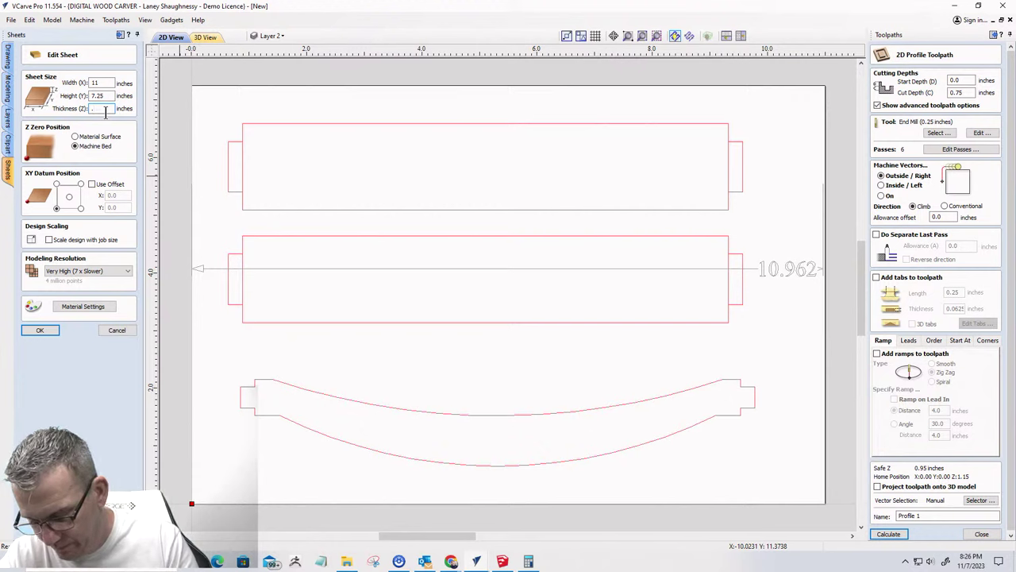
{"action": "type", "text": "75"}
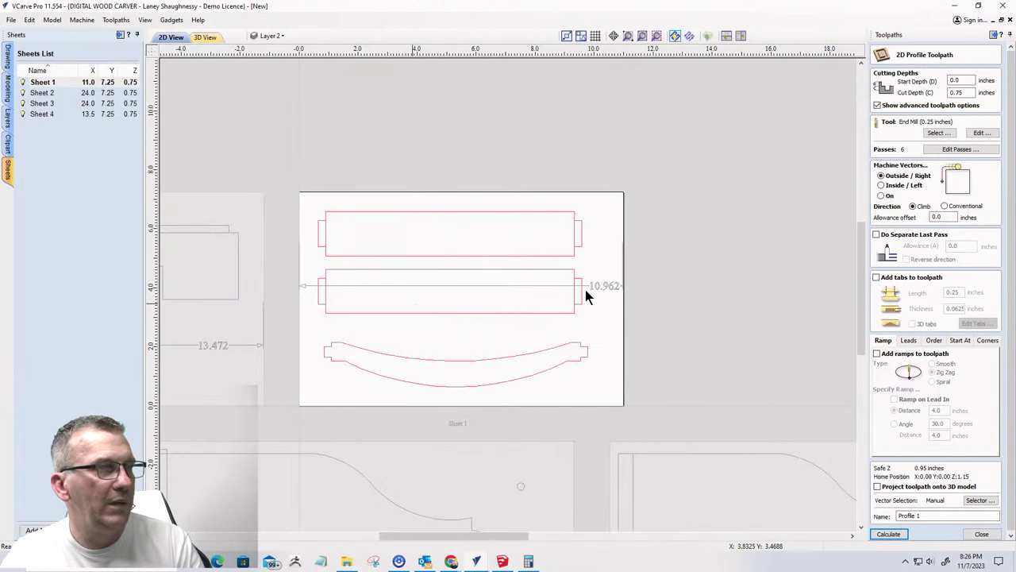
- Delete the 10.962 measuring dimension
{"action": "left_click", "coordinate": [604, 288]}
{"action": "key", "text": "Delete"}
{"action": "scroll", "coordinate": [623, 290], "scroll_direction": "down", "scroll_amount": 5}
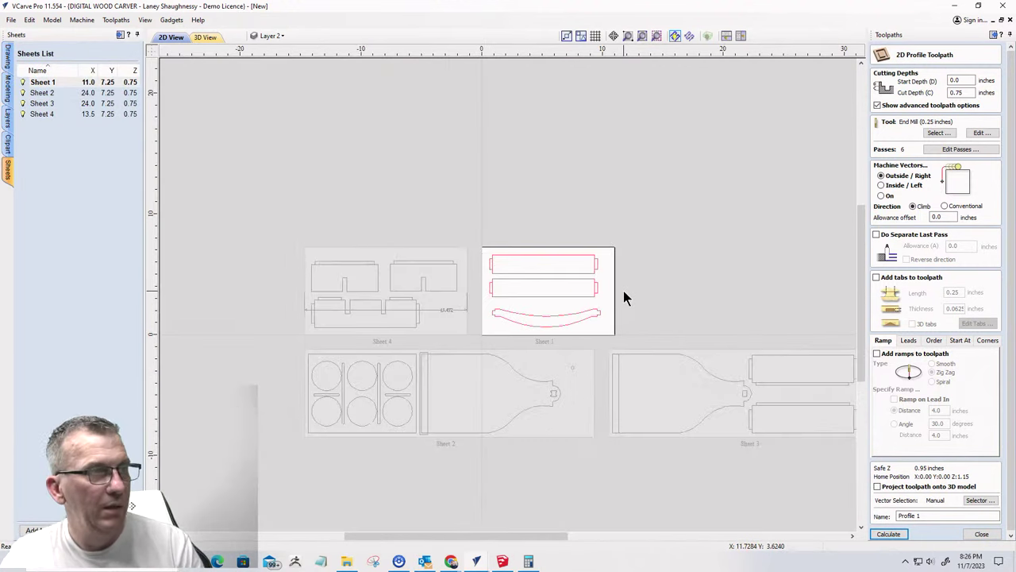
{"action": "scroll", "coordinate": [560, 335], "scroll_direction": "up", "scroll_amount": 4}
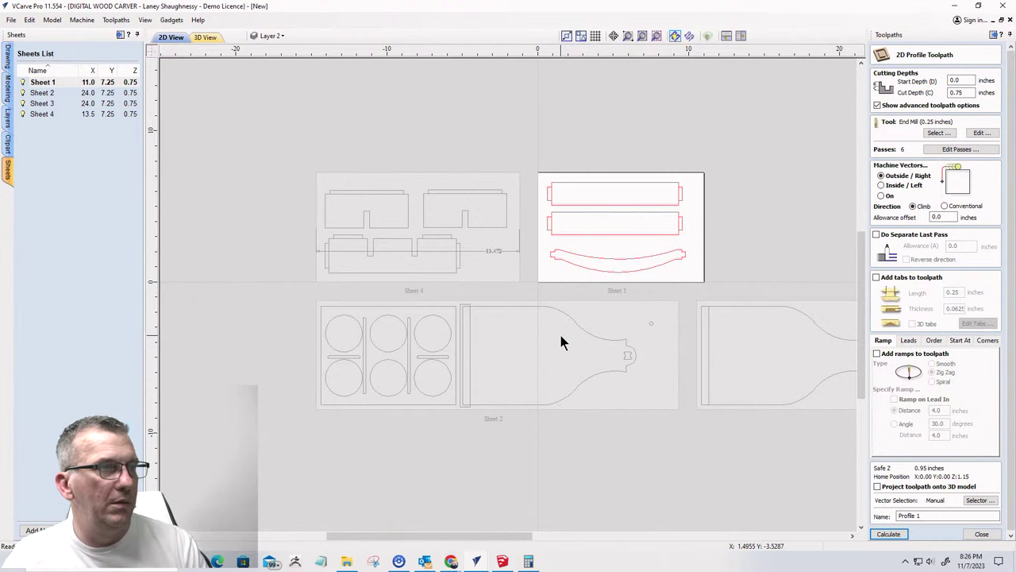
{"action": "scroll", "coordinate": [400, 272], "scroll_direction": "down", "scroll_amount": 3}
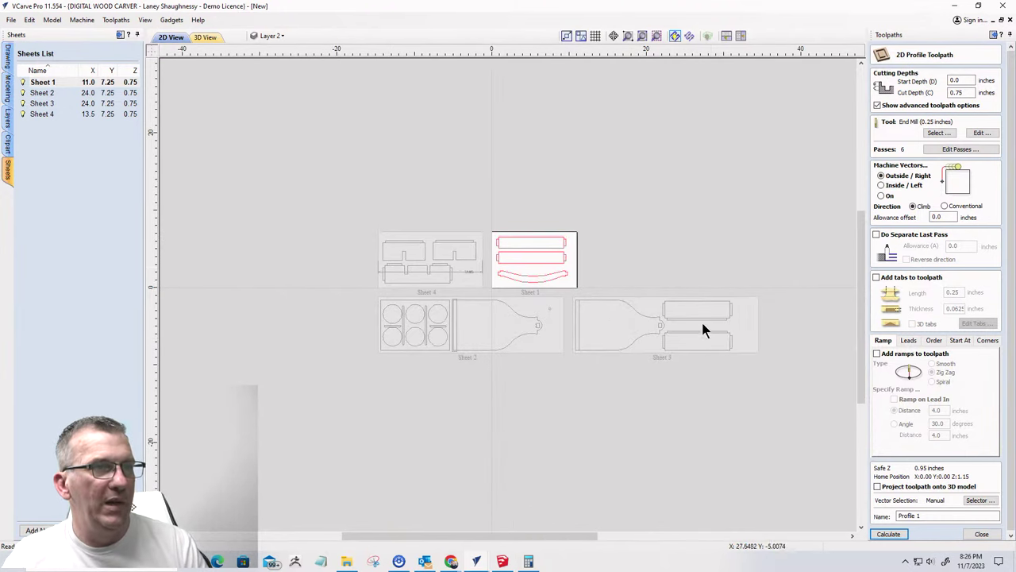
{"action": "scroll", "coordinate": [533, 362], "scroll_direction": "up", "scroll_amount": 2}
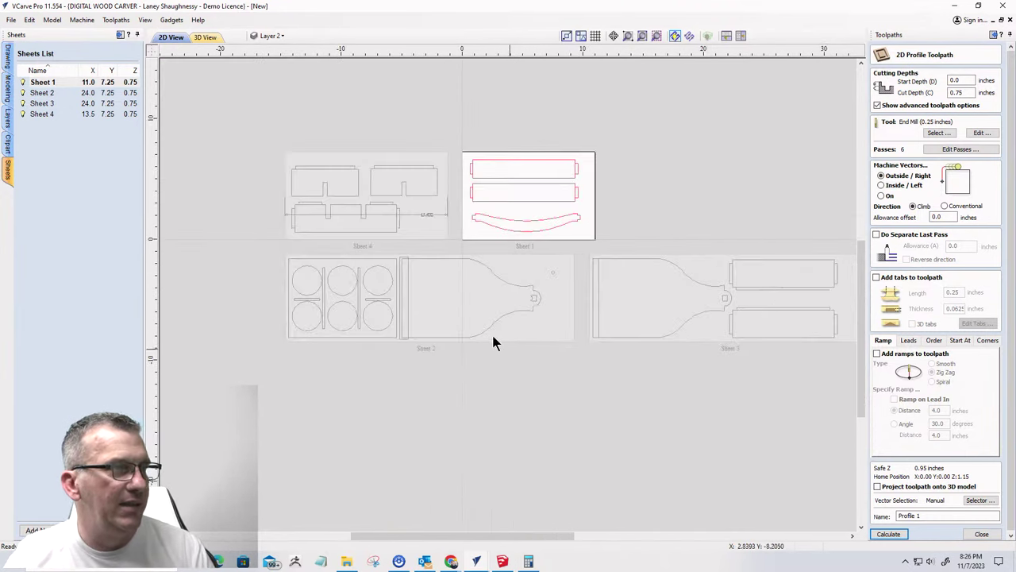
- Make Sheet 2 active and centre all its parts on the material
{"action": "left_click", "coordinate": [8, 57]}
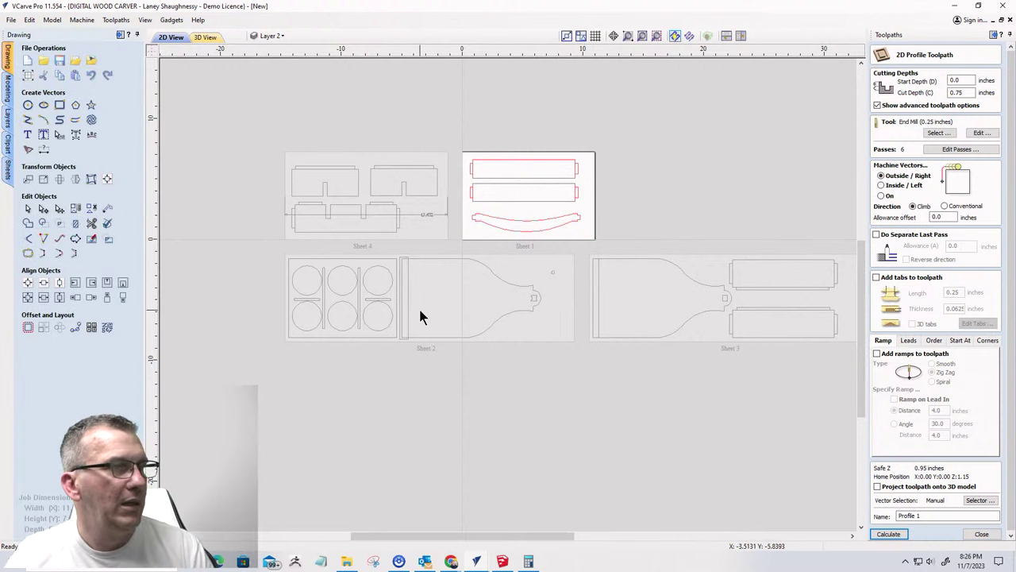
{"action": "double_click", "coordinate": [336, 288]}
{"action": "left_click_drag", "start_coordinate": [347, 248], "coordinate": [650, 356]}
{"action": "left_click", "coordinate": [617, 264]}
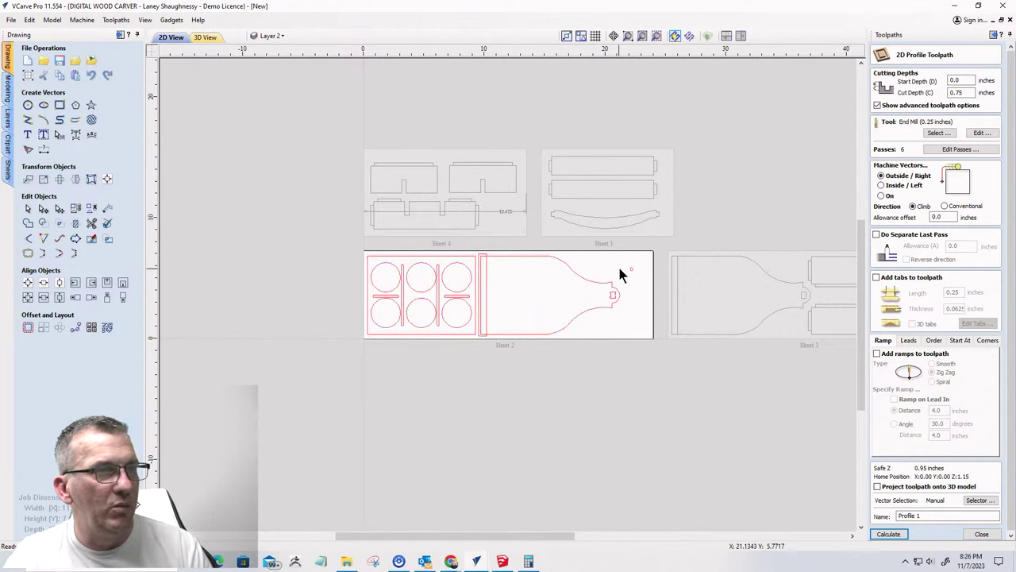
{"action": "left_click_drag", "start_coordinate": [639, 282], "coordinate": [638, 282]}
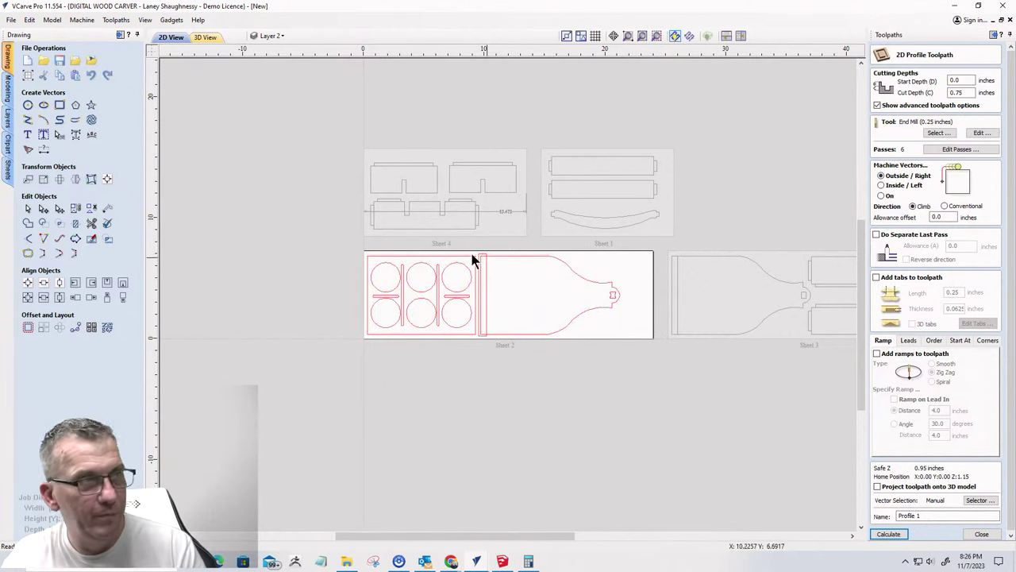
{"action": "key", "text": "ctrl+a"}
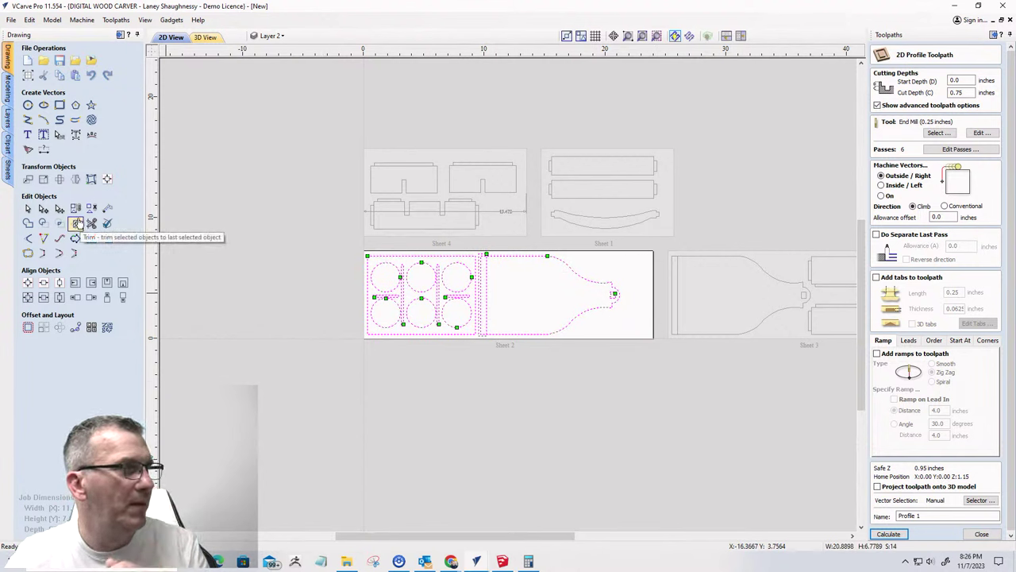
{"action": "left_click", "coordinate": [107, 179]}
{"action": "left_click", "coordinate": [83, 93]}
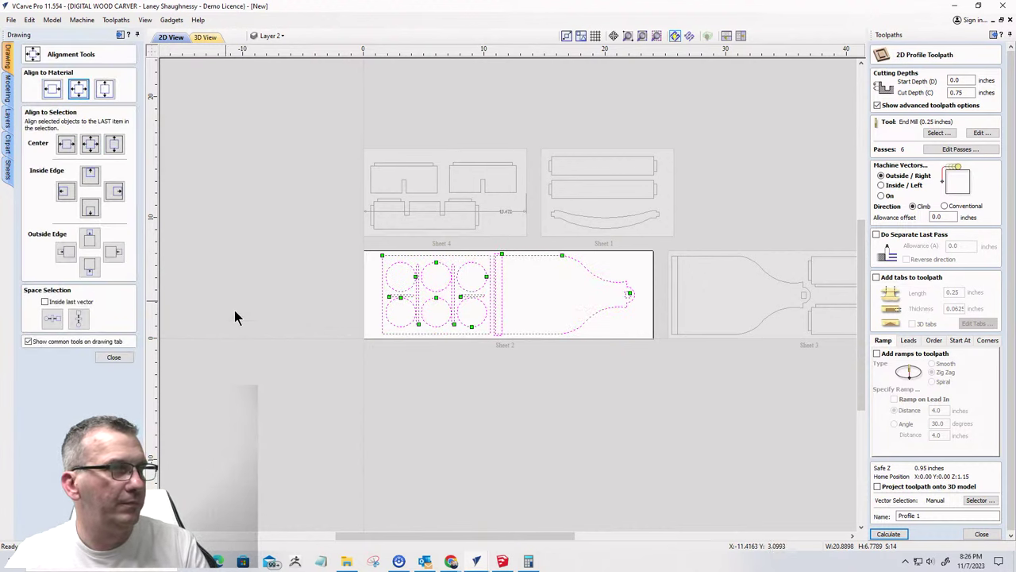
{"action": "left_click", "coordinate": [352, 427]}
{"action": "scroll", "coordinate": [193, 307], "scroll_direction": "down", "scroll_amount": 2}
{"action": "scroll", "coordinate": [536, 405], "scroll_direction": "up", "scroll_amount": 1}
{"action": "scroll", "coordinate": [485, 339], "scroll_direction": "up", "scroll_amount": 4}
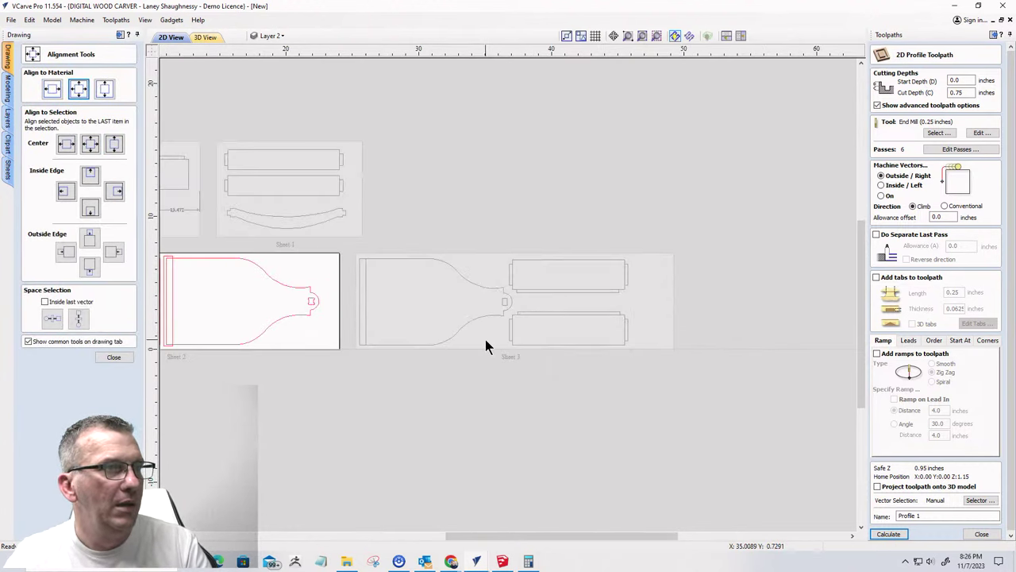
{"action": "scroll", "coordinate": [449, 320], "scroll_direction": "down", "scroll_amount": 2}
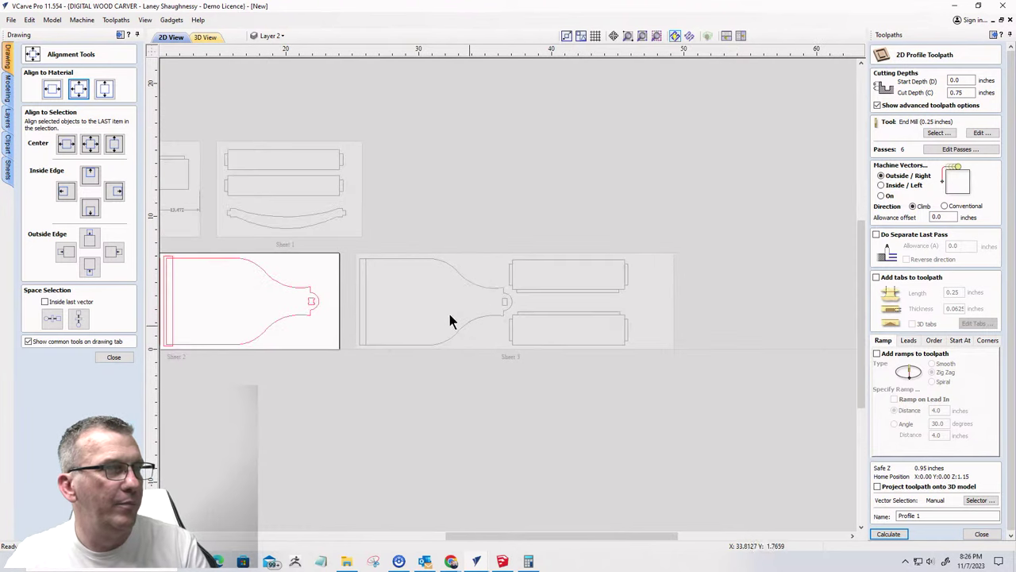
- Centre Sheet 3's parts on its material, then make Sheet 2 active again
{"action": "left_click", "coordinate": [353, 245]}
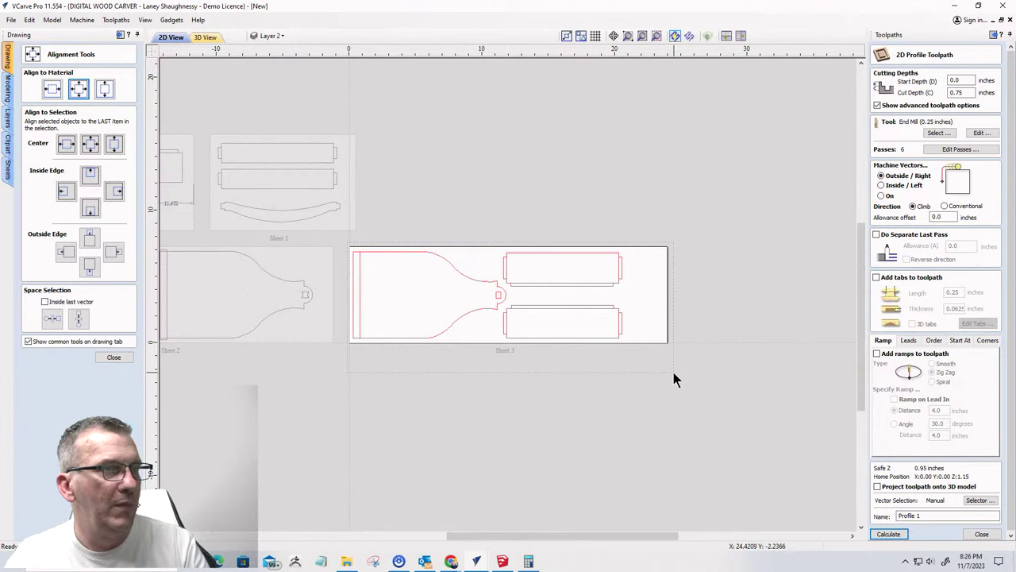
{"action": "key", "text": "ctrl+a"}
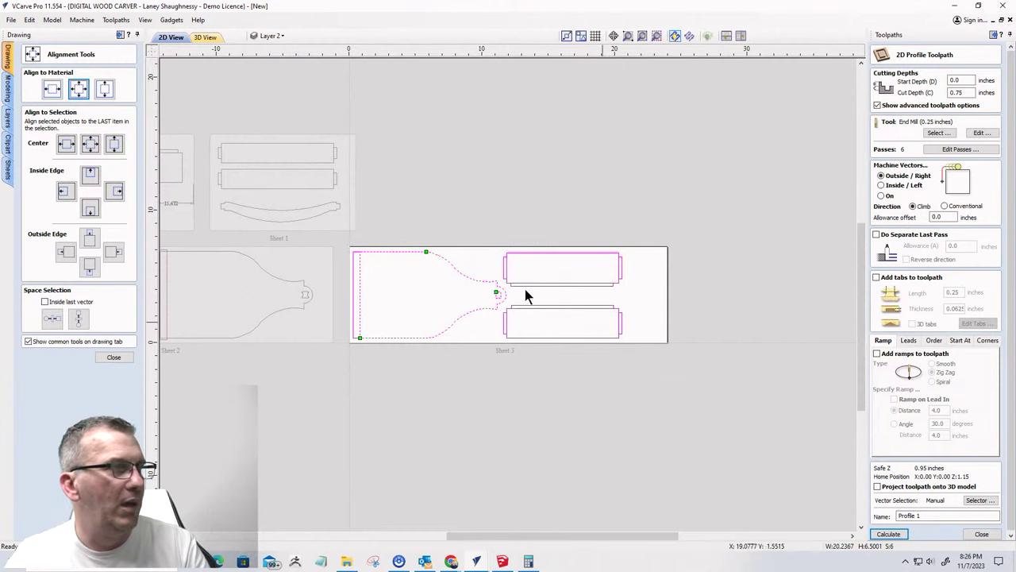
{"action": "left_click", "coordinate": [52, 89]}
{"action": "left_click", "coordinate": [508, 199]}
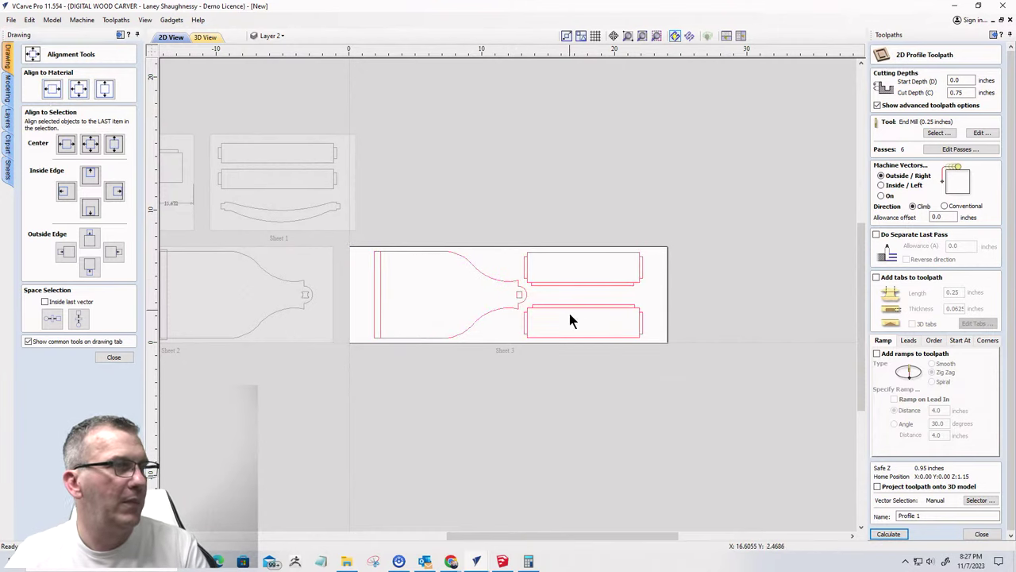
{"action": "scroll", "coordinate": [568, 310], "scroll_direction": "down", "scroll_amount": 3}
{"action": "scroll", "coordinate": [377, 400], "scroll_direction": "up", "scroll_amount": 5}
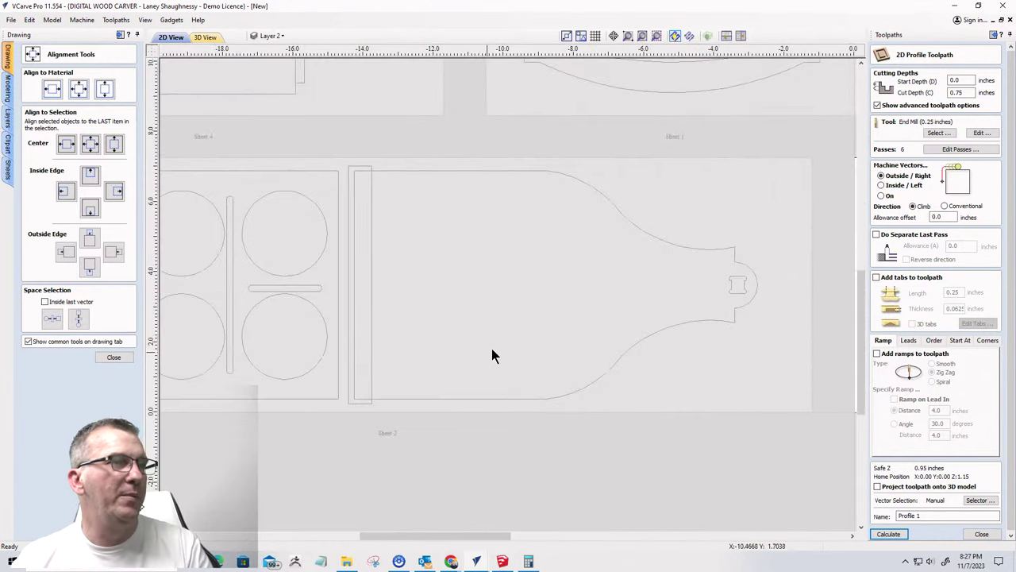
{"action": "scroll", "coordinate": [476, 343], "scroll_direction": "down", "scroll_amount": 3}
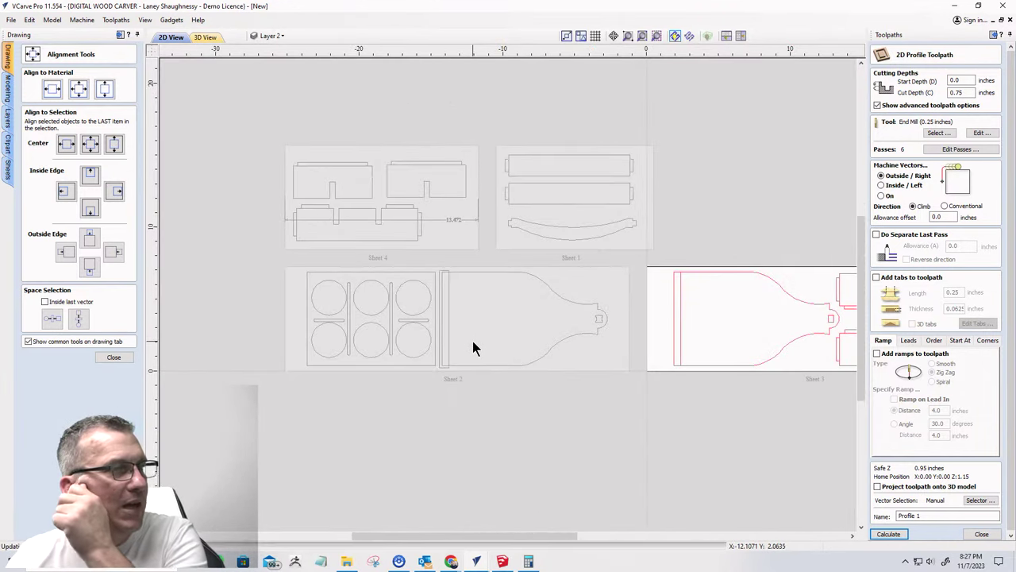
{"action": "left_click", "coordinate": [472, 347]}
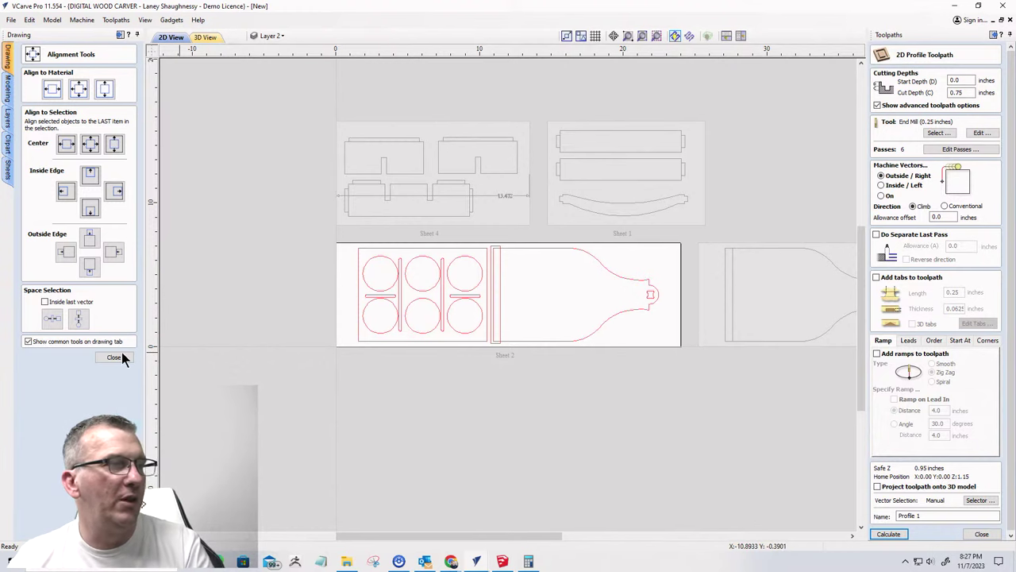
- Rename Layer 2 to 'Surfacing Sheet 2&3' and switch to Sheet 4
{"action": "left_click", "coordinate": [274, 35]}
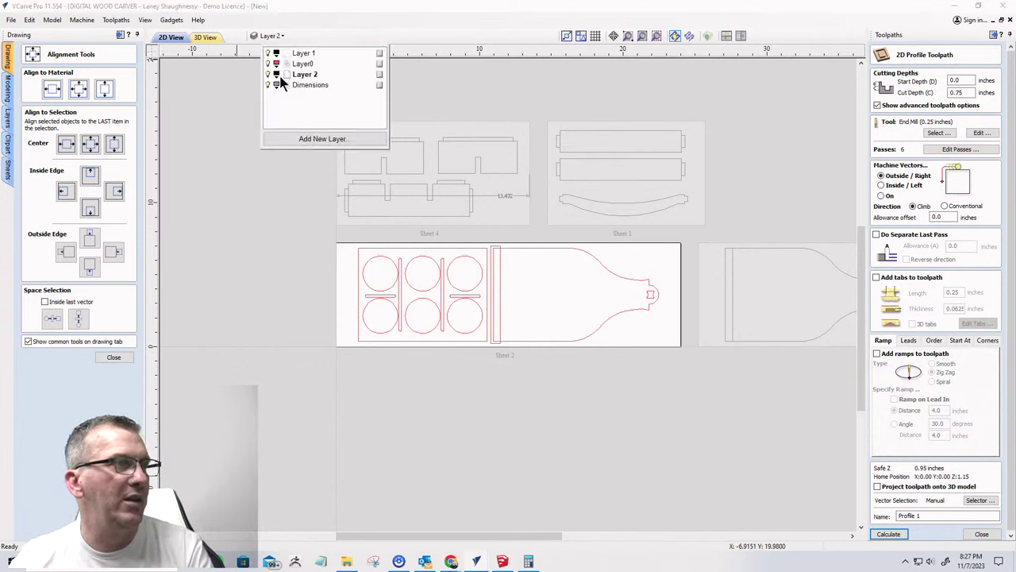
{"action": "right_click", "coordinate": [306, 75]}
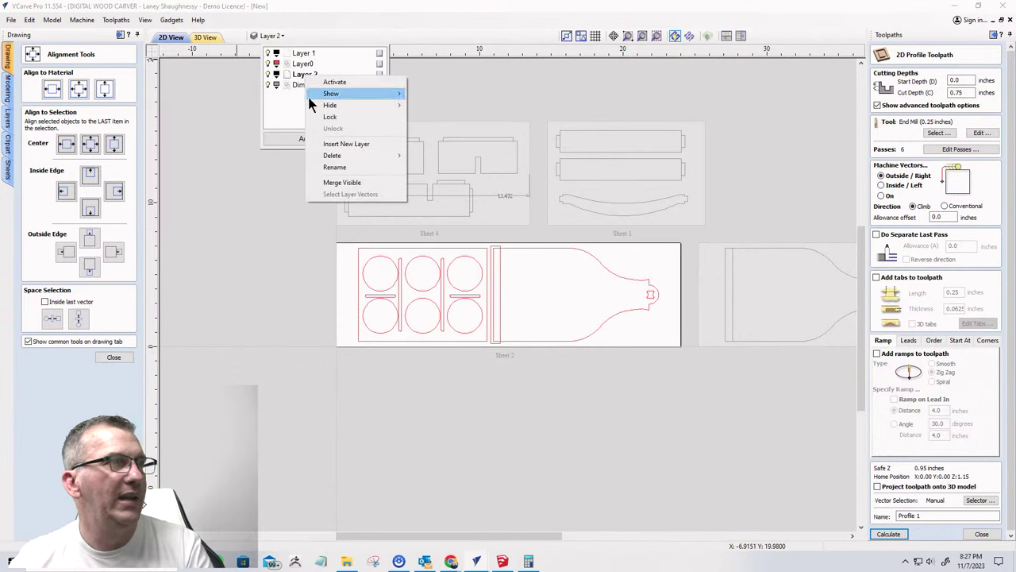
{"action": "left_click", "coordinate": [319, 166]}
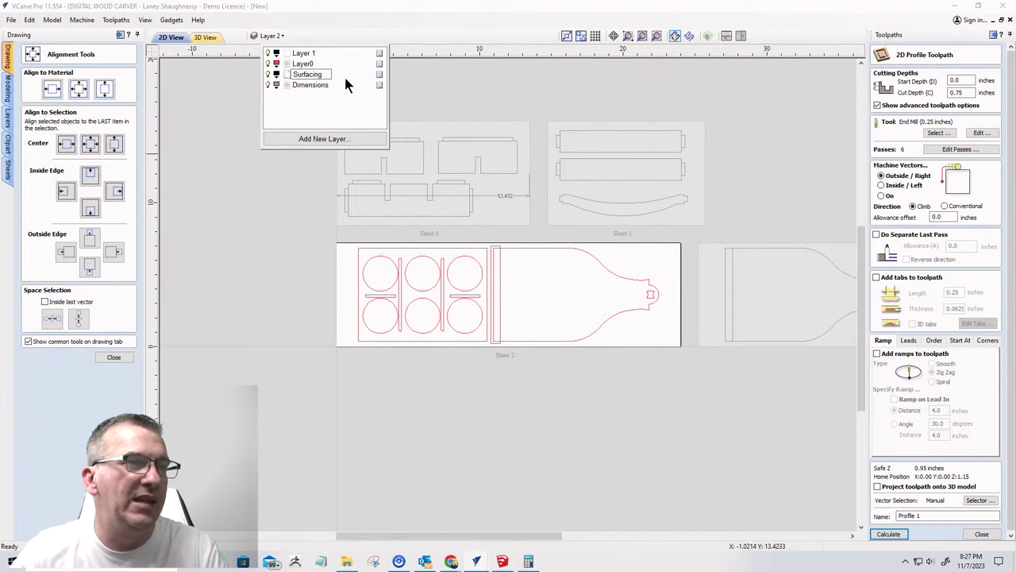
{"action": "scroll", "coordinate": [380, 269], "scroll_direction": "down", "scroll_amount": 3}
{"action": "scroll", "coordinate": [417, 325], "scroll_direction": "up", "scroll_amount": 2}
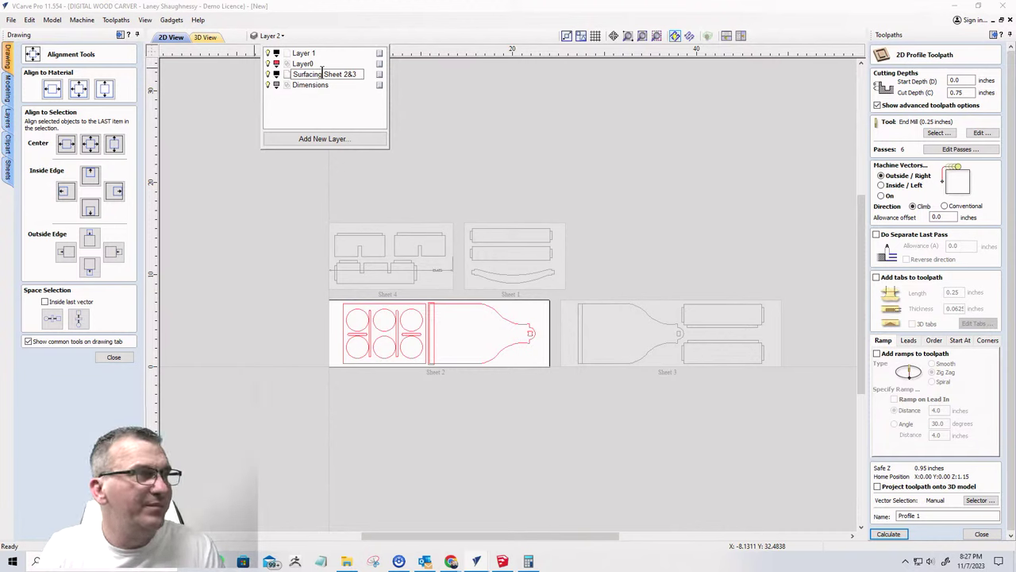
{"action": "key", "text": "Return"}
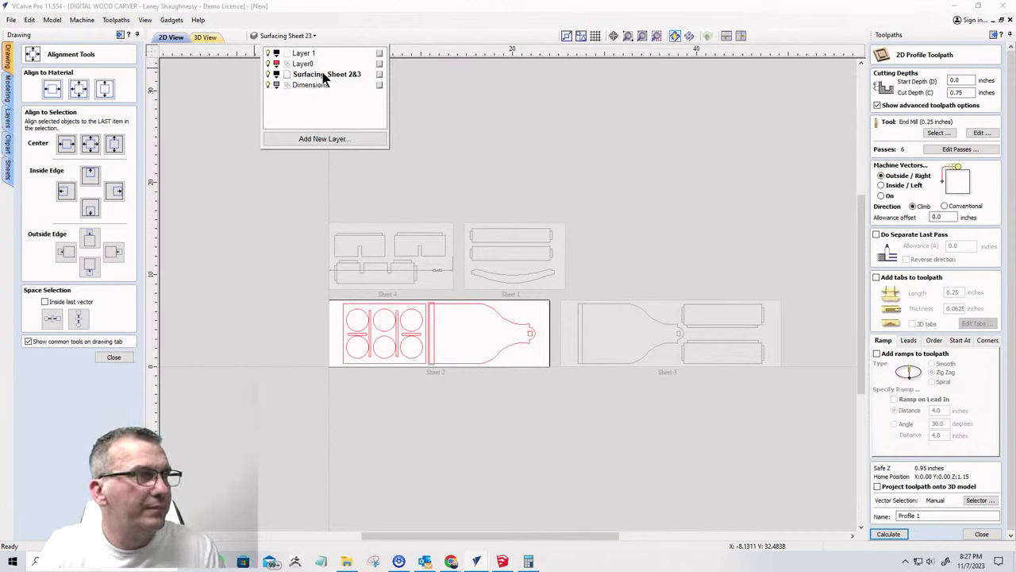
{"action": "left_click", "coordinate": [440, 274]}
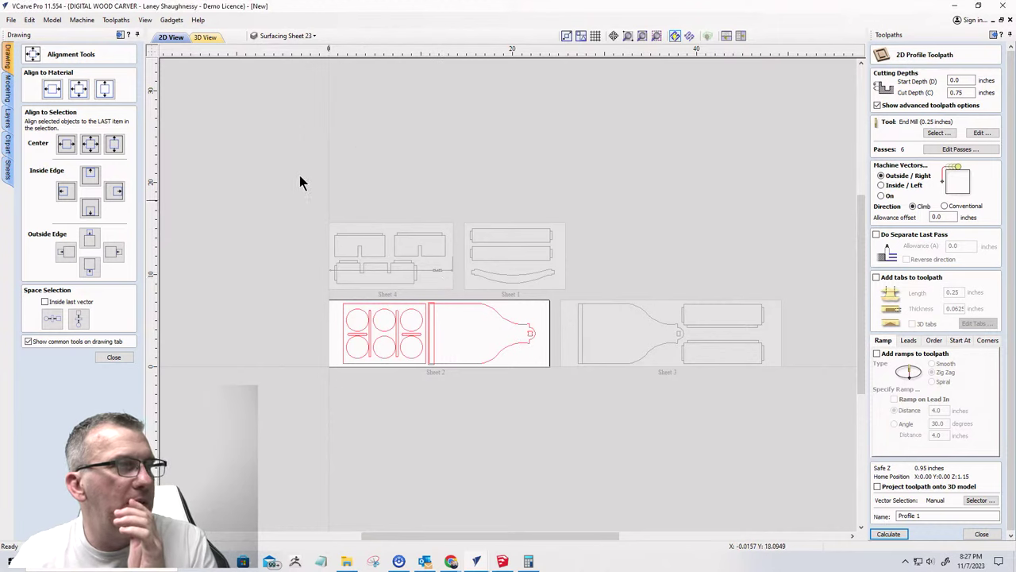
{"action": "left_click", "coordinate": [419, 268]}
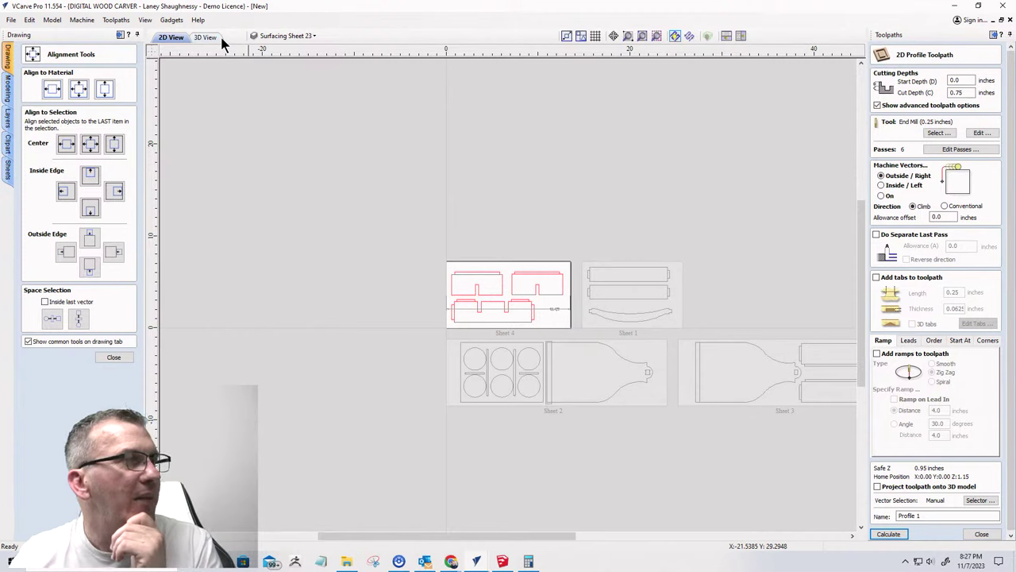
- Add a new layer named 'Surfacing Sheet 4'
{"action": "left_click", "coordinate": [291, 37]}
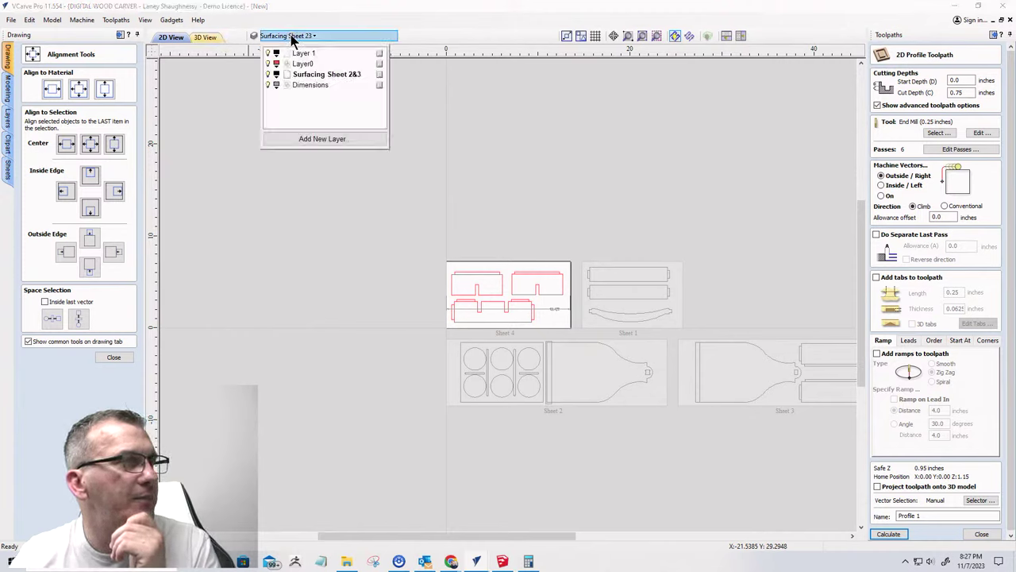
{"action": "left_click", "coordinate": [298, 139]}
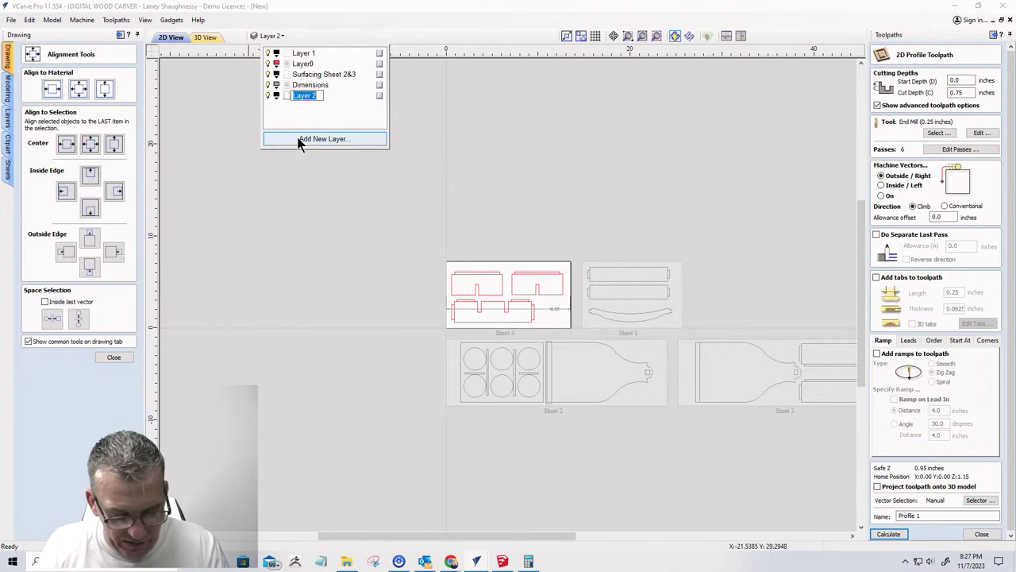
{"action": "type", "text": "Surfacing Sheet 4"}
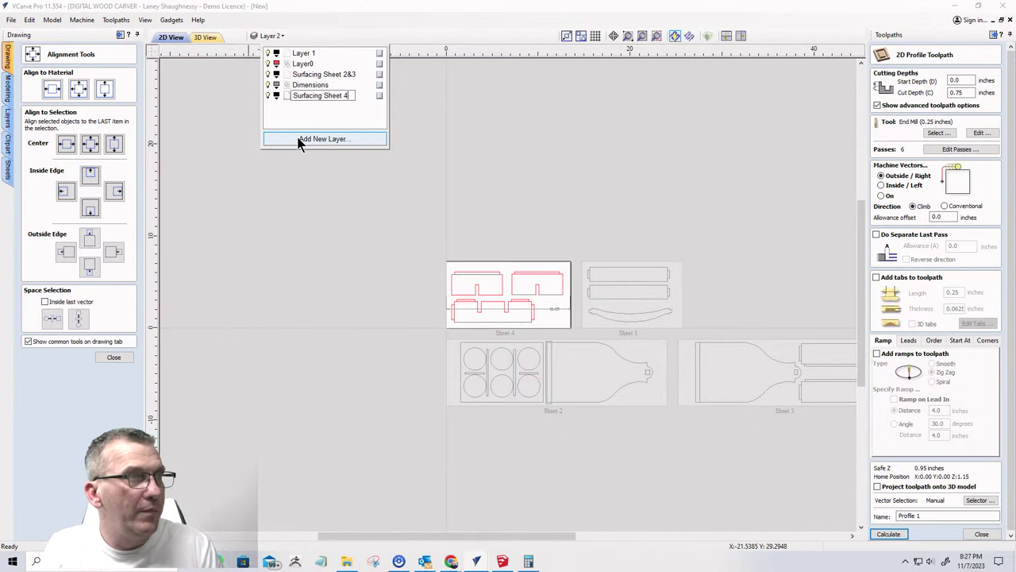
{"action": "key", "text": "Return"}
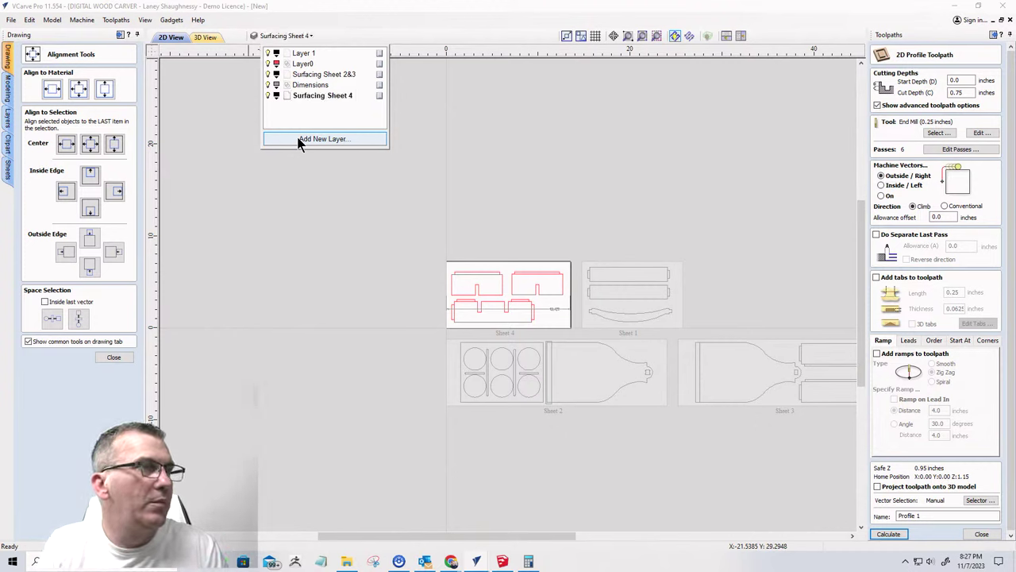
- Add a 'Surfacing Sheet 3' layer and make Sheet 2 active again
{"action": "left_click", "coordinate": [286, 135]}
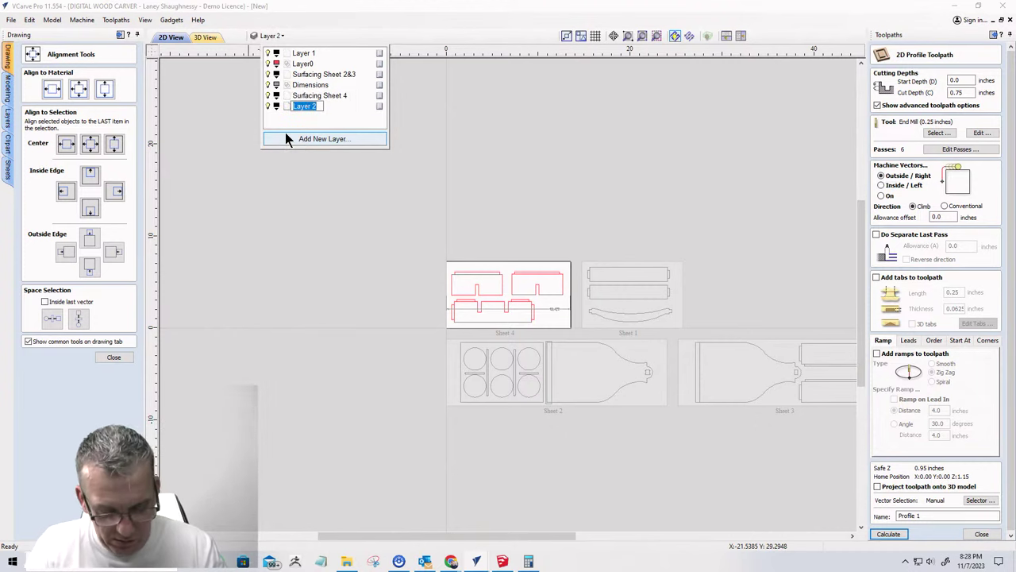
{"action": "type", "text": "Surfacin"}
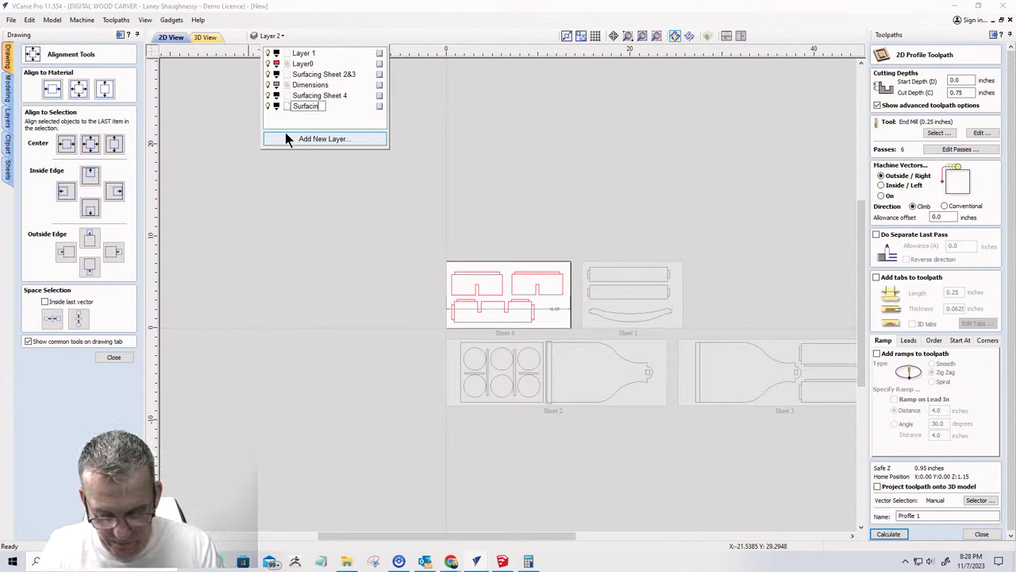
{"action": "type", "text": "g Sheet 3"}
{"action": "key", "text": "Return"}
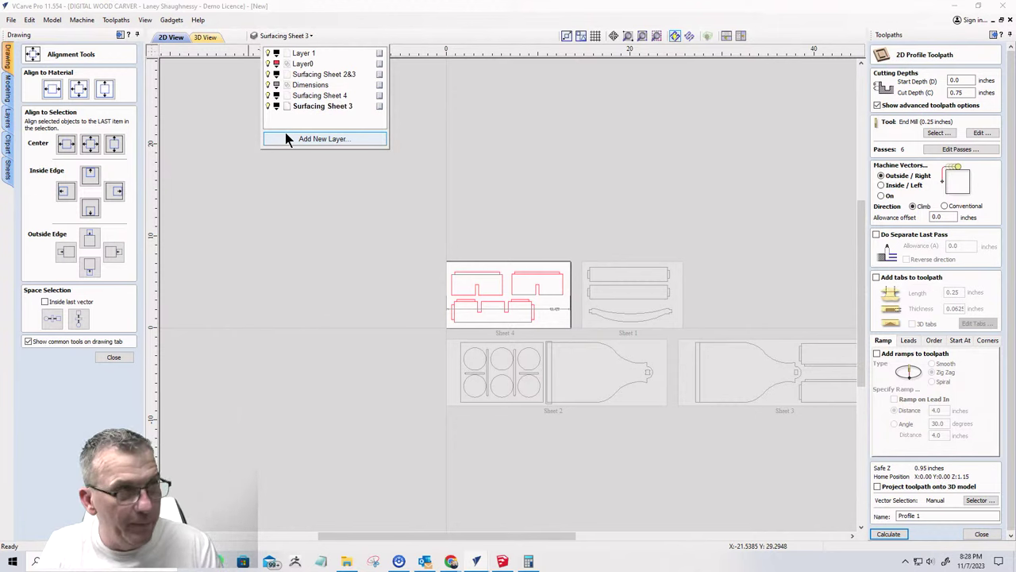
{"action": "scroll", "coordinate": [452, 277], "scroll_direction": "down", "scroll_amount": 3}
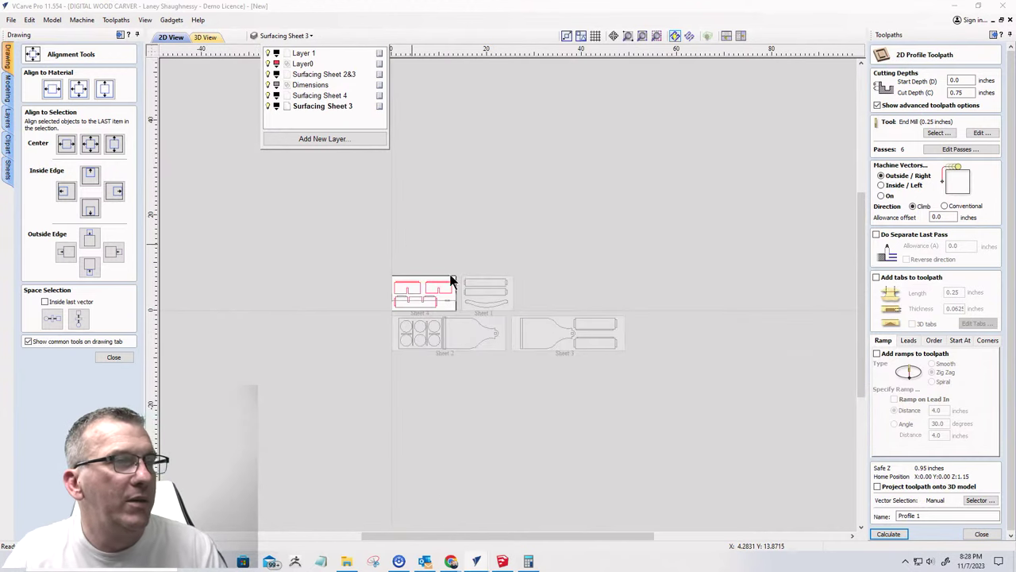
{"action": "left_click", "coordinate": [470, 337]}
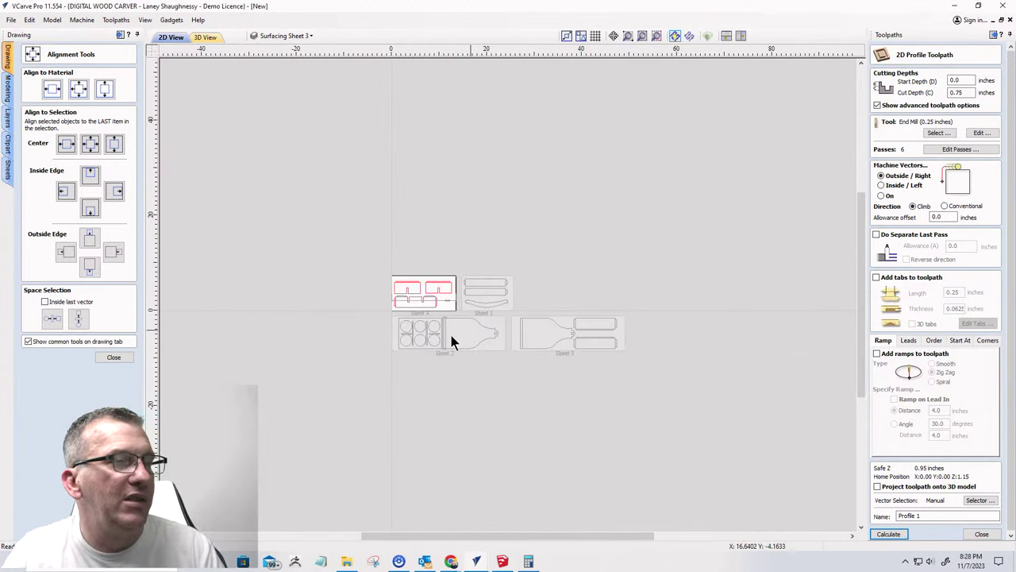
{"action": "left_click", "coordinate": [450, 335]}
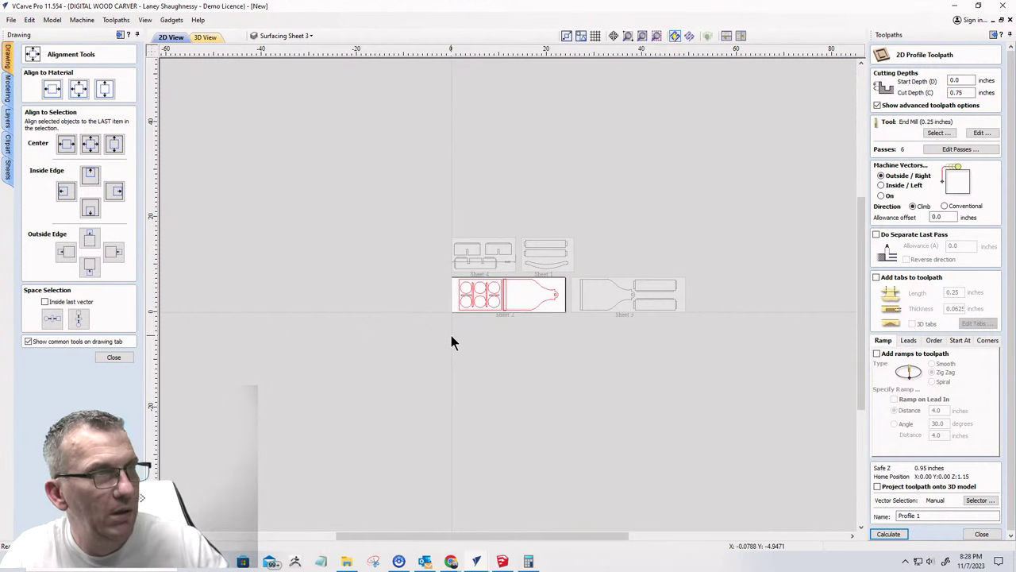
{"action": "scroll", "coordinate": [508, 306], "scroll_direction": "up", "scroll_amount": 3}
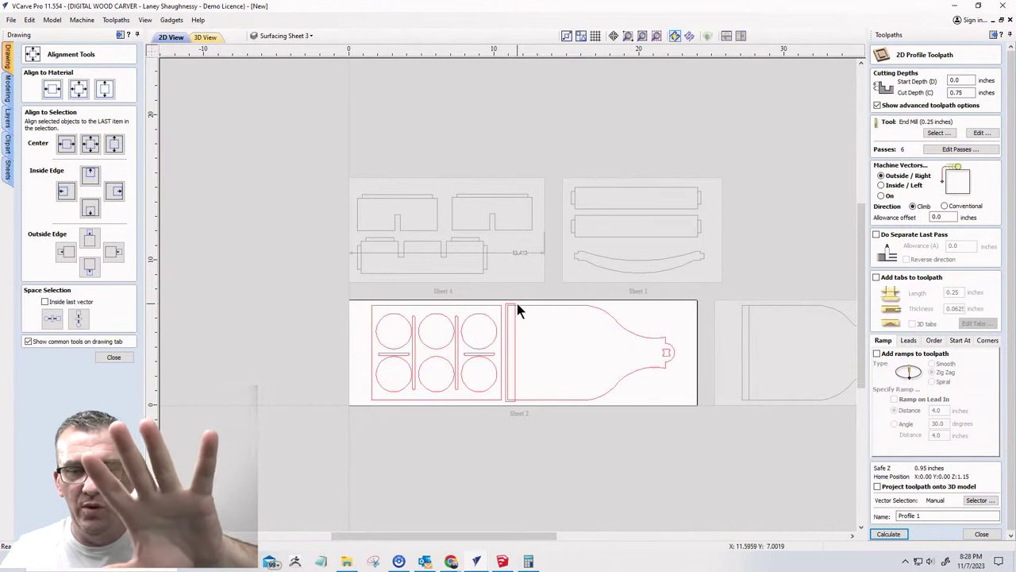
{"action": "scroll", "coordinate": [364, 317], "scroll_direction": "down", "scroll_amount": 3}
{"action": "scroll", "coordinate": [465, 310], "scroll_direction": "up", "scroll_amount": 4}
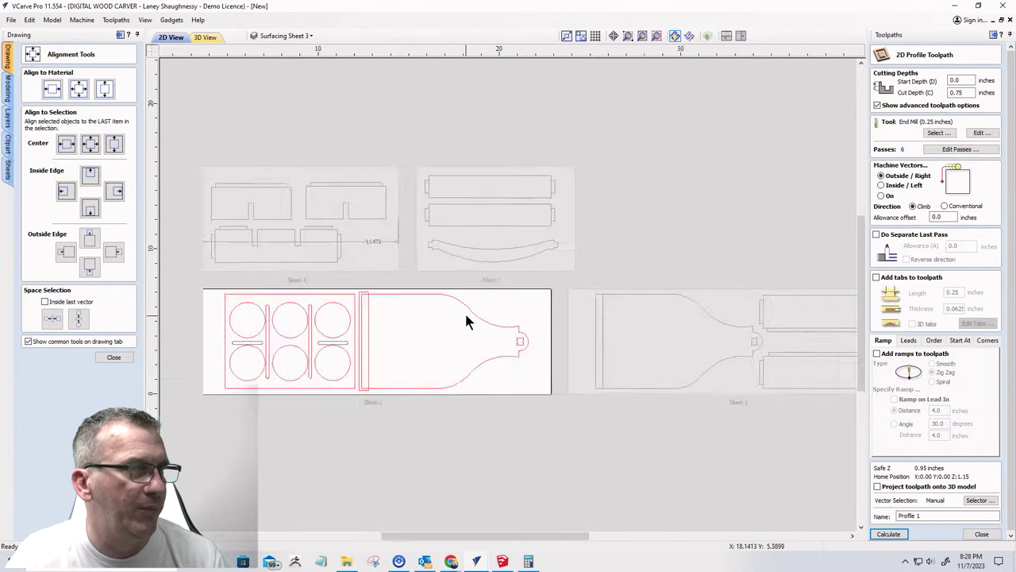
{"action": "scroll", "coordinate": [635, 293], "scroll_direction": "down", "scroll_amount": 3}
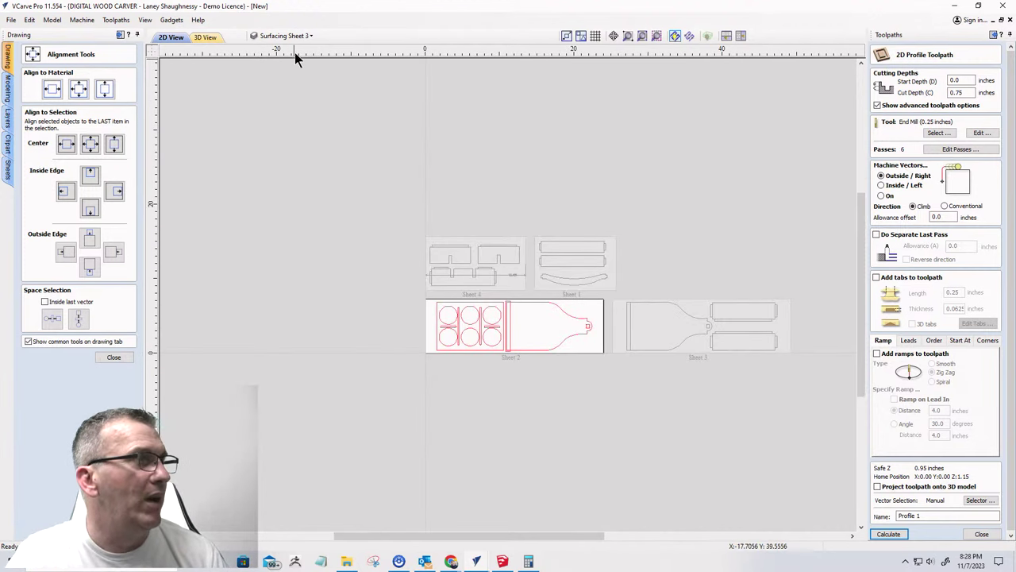
- Hide Layer0, make Surfacing Sheet 2&3 current, and start the Draw Circle tool
{"action": "left_click", "coordinate": [270, 37]}
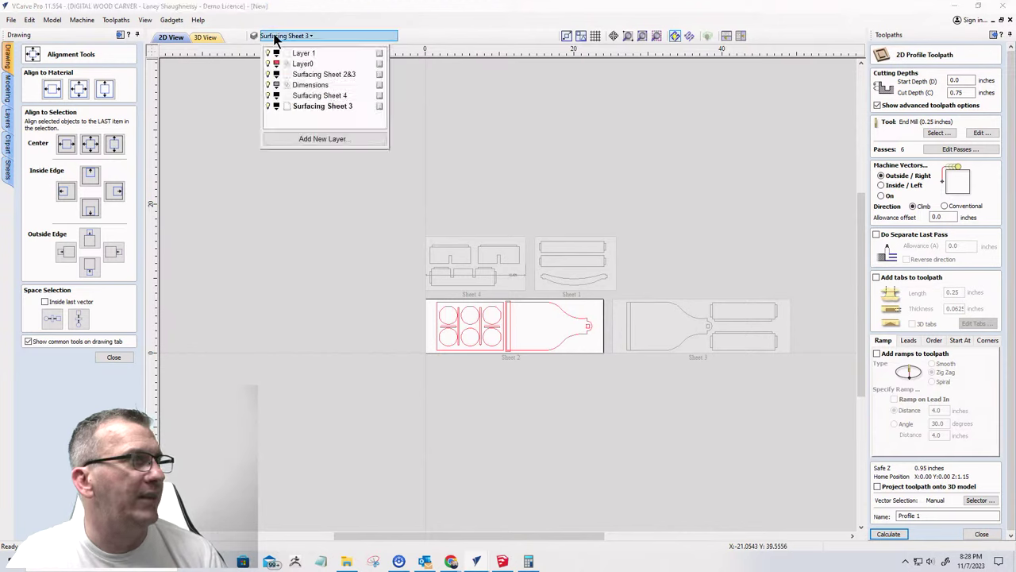
{"action": "left_click", "coordinate": [268, 64]}
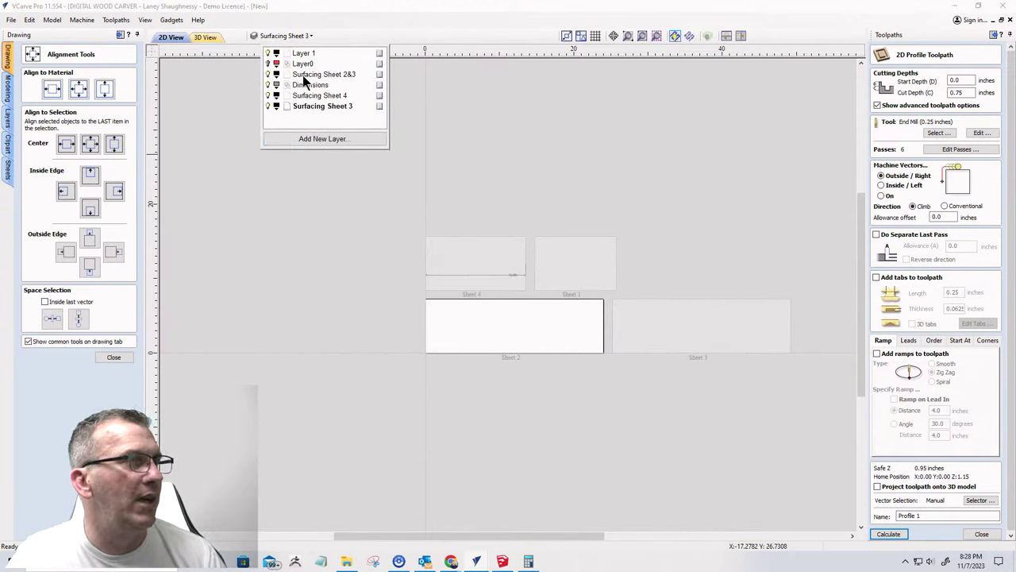
{"action": "left_click", "coordinate": [297, 75]}
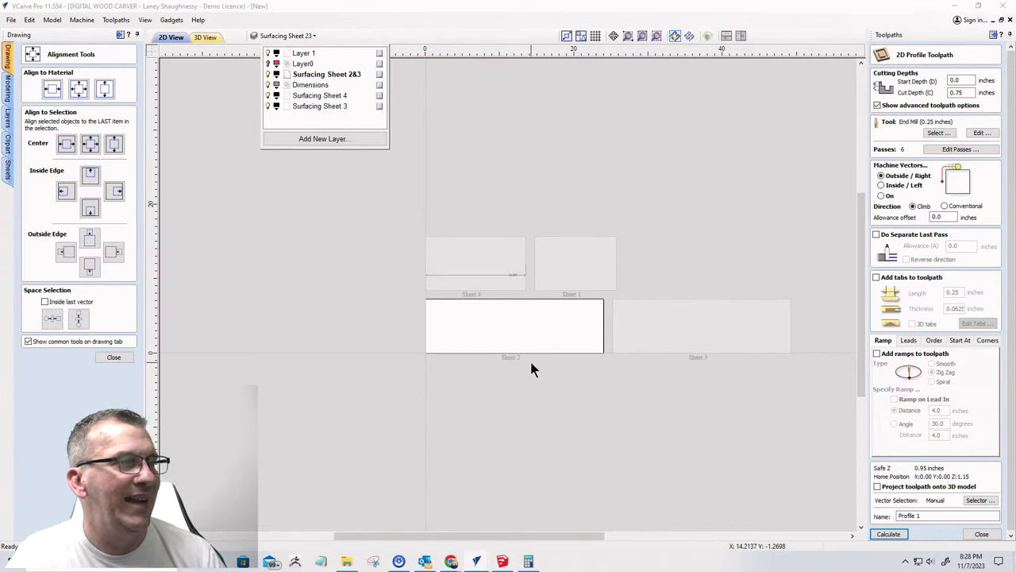
{"action": "scroll", "coordinate": [530, 359], "scroll_direction": "up", "scroll_amount": 3}
{"action": "scroll", "coordinate": [581, 336], "scroll_direction": "down", "scroll_amount": 2}
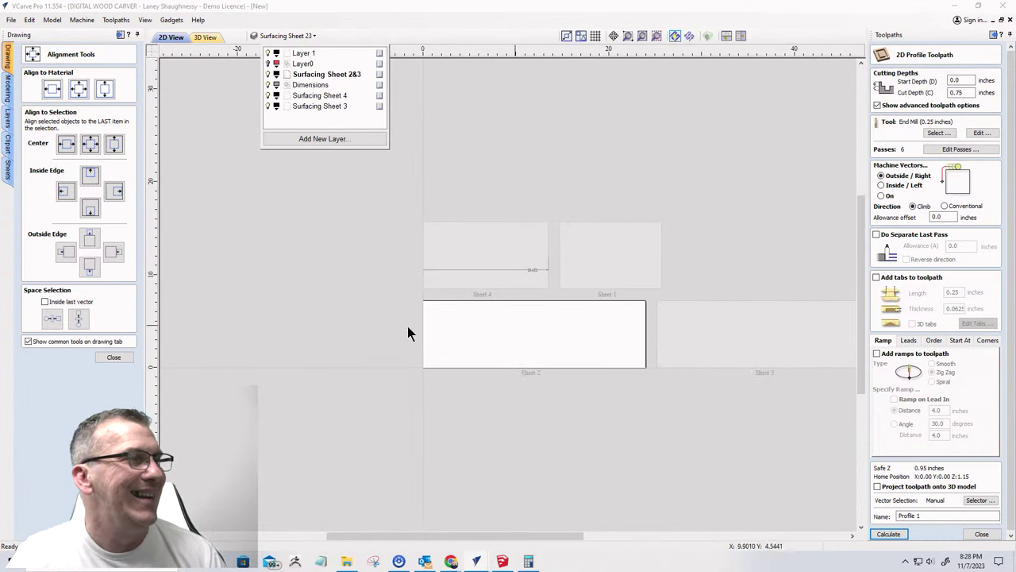
{"action": "left_click", "coordinate": [108, 356]}
{"action": "left_click", "coordinate": [27, 106]}
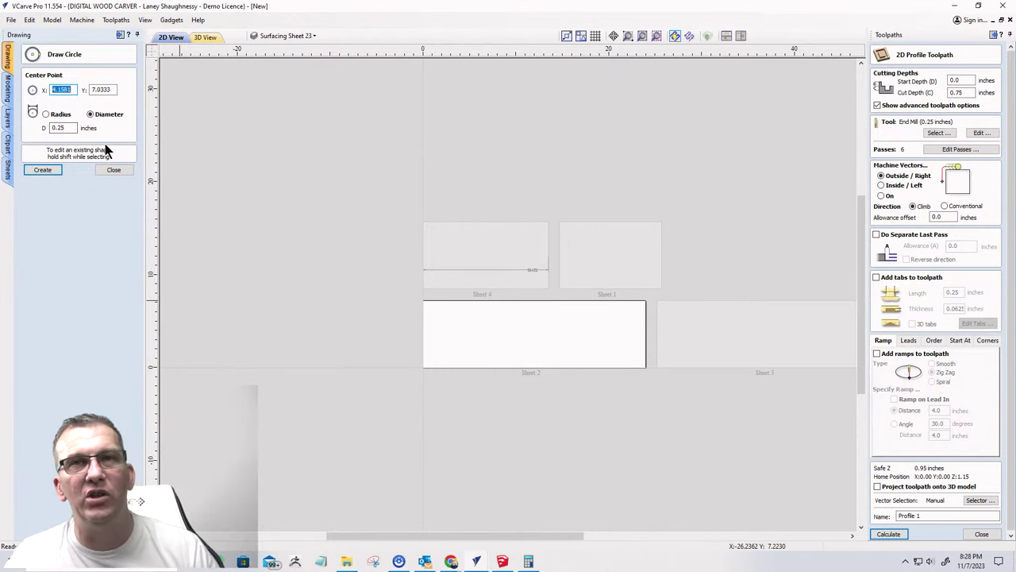
- Draw a 1.25-inch diameter circle and drag it onto the sheet's lower-left corner
{"action": "left_click", "coordinate": [57, 127]}
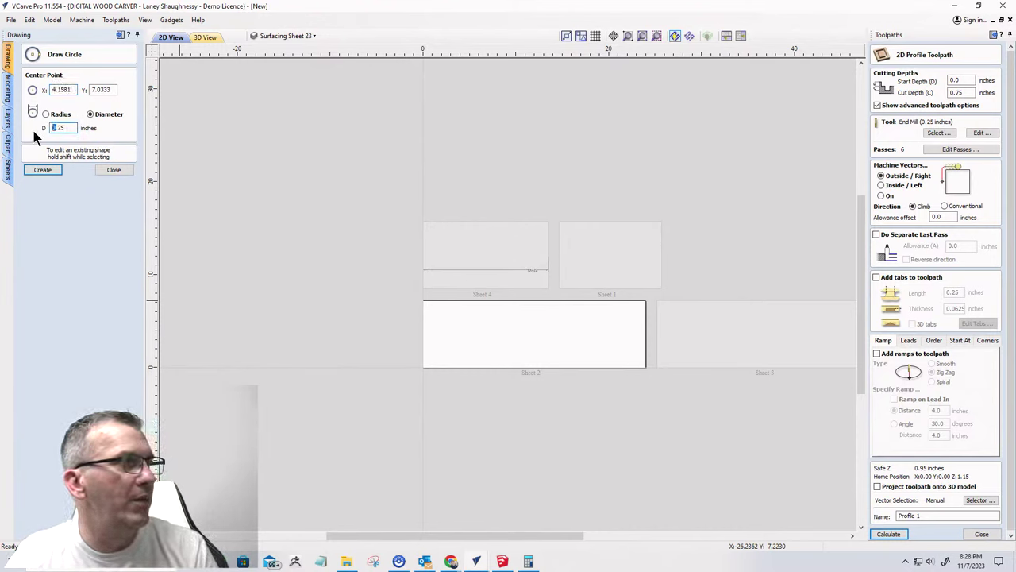
{"action": "type", "text": "1"}
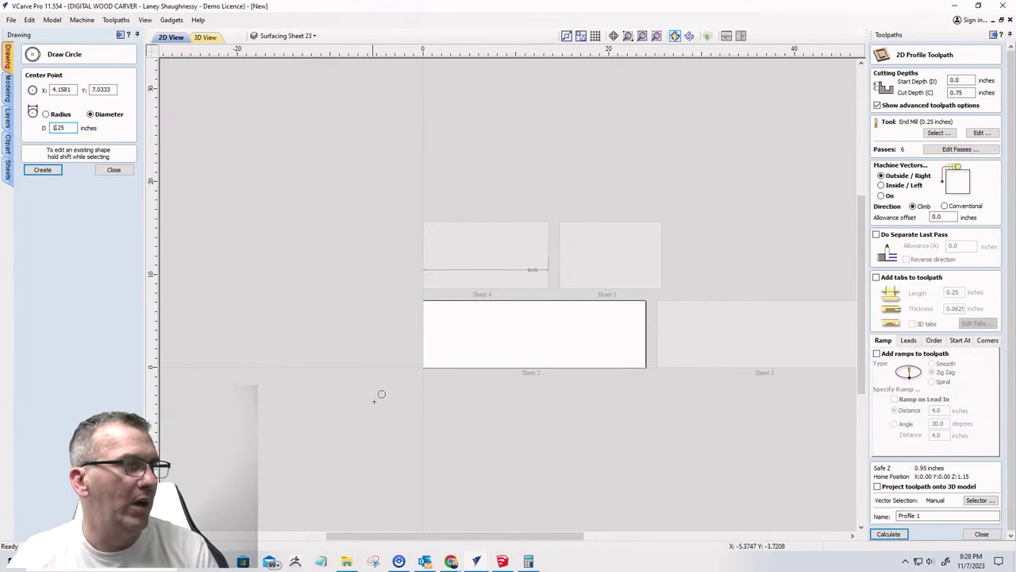
{"action": "scroll", "coordinate": [445, 357], "scroll_direction": "up", "scroll_amount": 4}
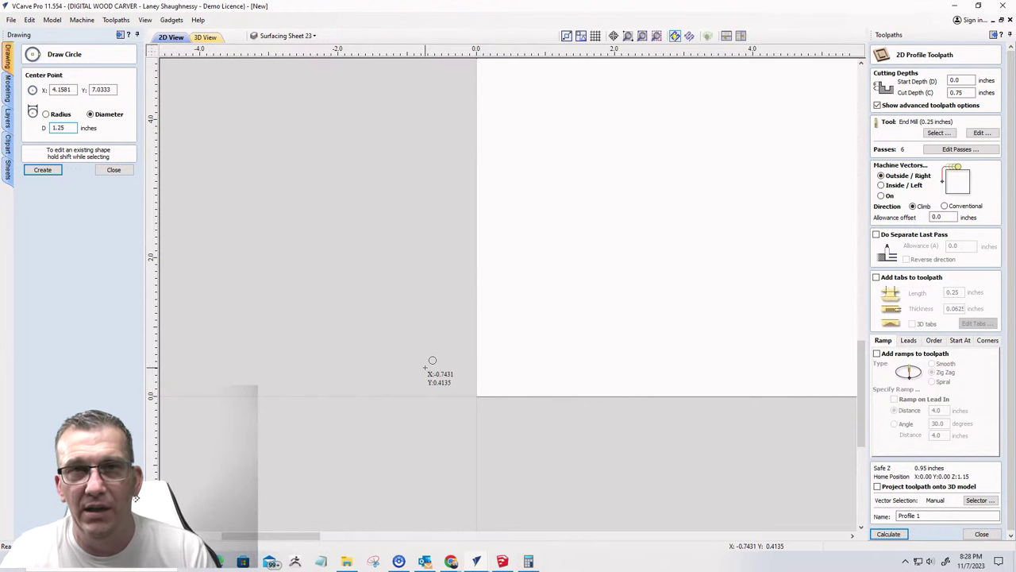
{"action": "left_click", "coordinate": [433, 376]}
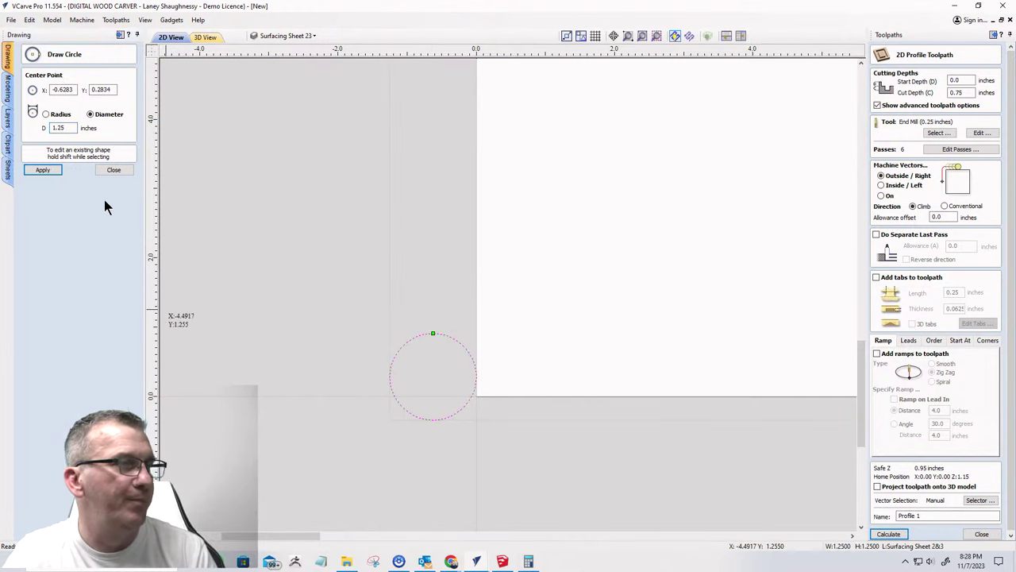
{"action": "left_click", "coordinate": [124, 170]}
{"action": "scroll", "coordinate": [428, 374], "scroll_direction": "up", "scroll_amount": 3}
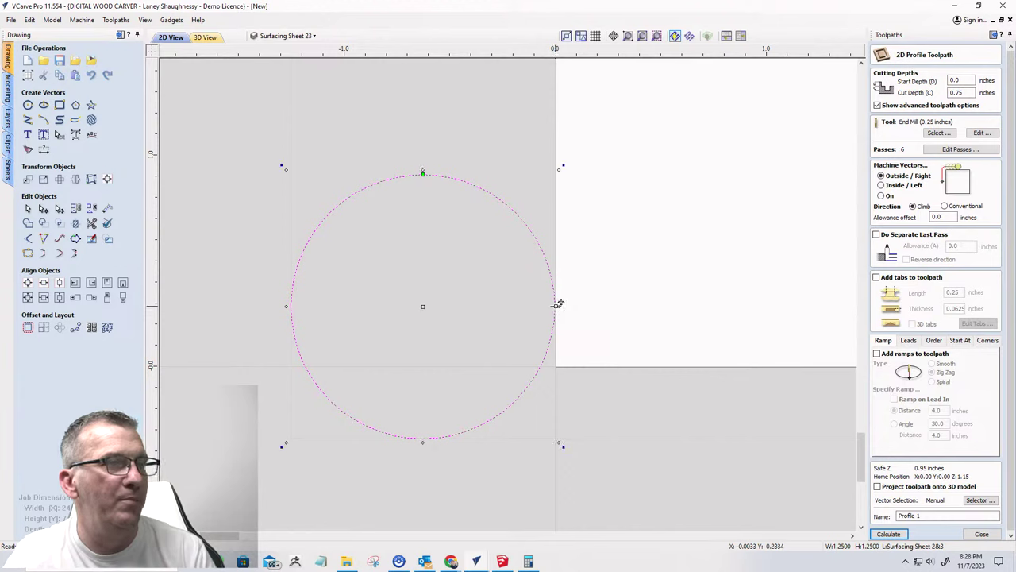
{"action": "left_click_drag", "start_coordinate": [559, 302], "coordinate": [555, 366]}
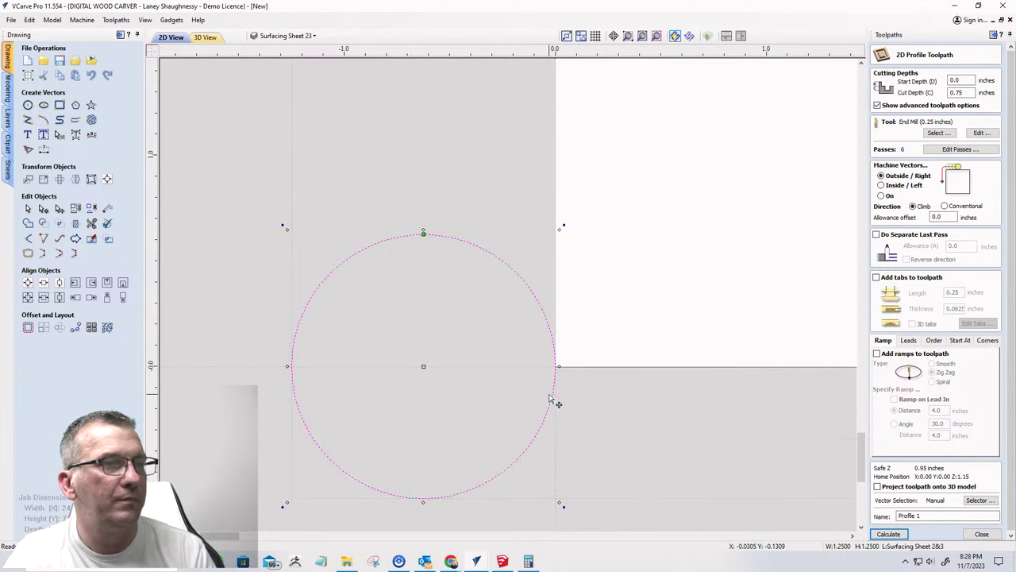
{"action": "scroll", "coordinate": [555, 393], "scroll_direction": "up", "scroll_amount": 5}
{"action": "scroll", "coordinate": [572, 306], "scroll_direction": "down", "scroll_amount": 10}
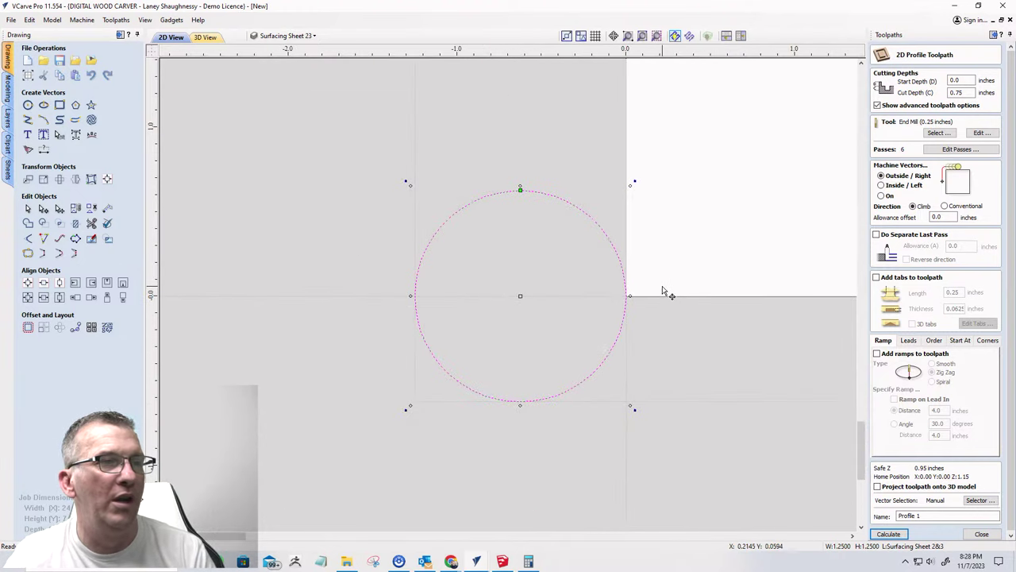
{"action": "scroll", "coordinate": [647, 304], "scroll_direction": "up", "scroll_amount": 3}
{"action": "scroll", "coordinate": [397, 311], "scroll_direction": "down", "scroll_amount": 3}
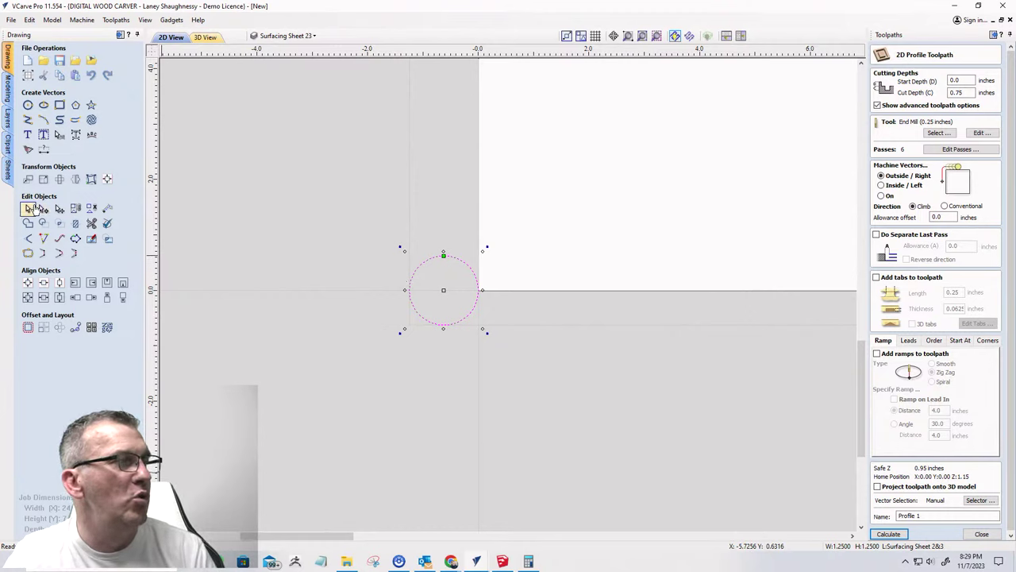
- Move the corner circle by a relative X offset of -0.0625 inch
{"action": "left_click", "coordinate": [28, 180]}
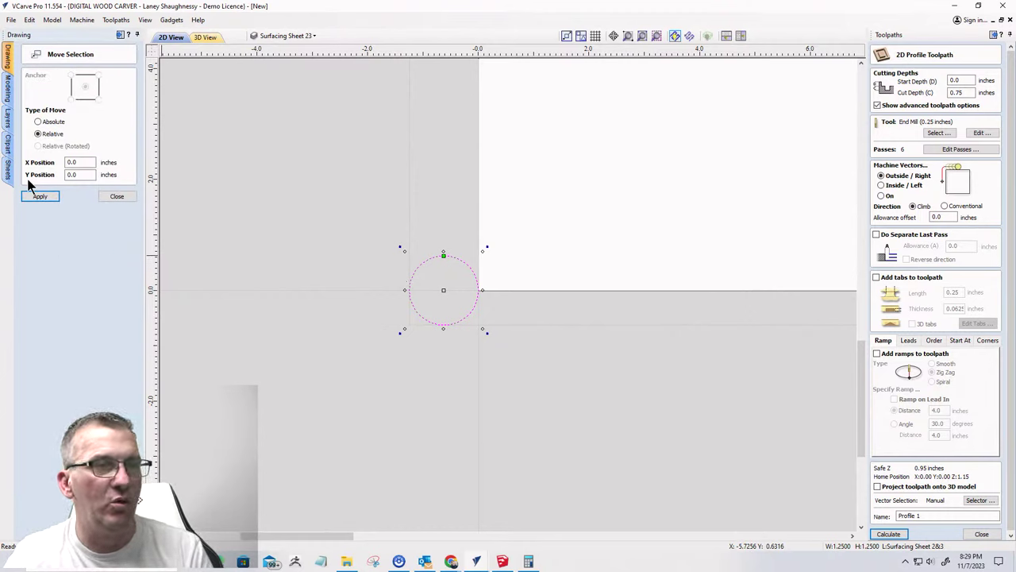
{"action": "left_click", "coordinate": [85, 161]}
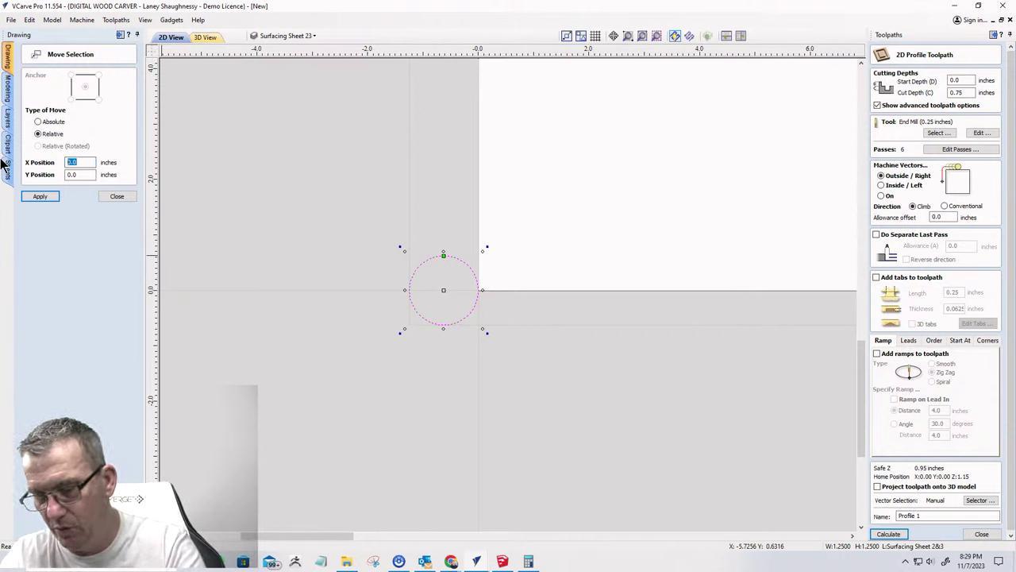
{"action": "left_click", "coordinate": [35, 200]}
{"action": "scroll", "coordinate": [435, 298], "scroll_direction": "up", "scroll_amount": 2}
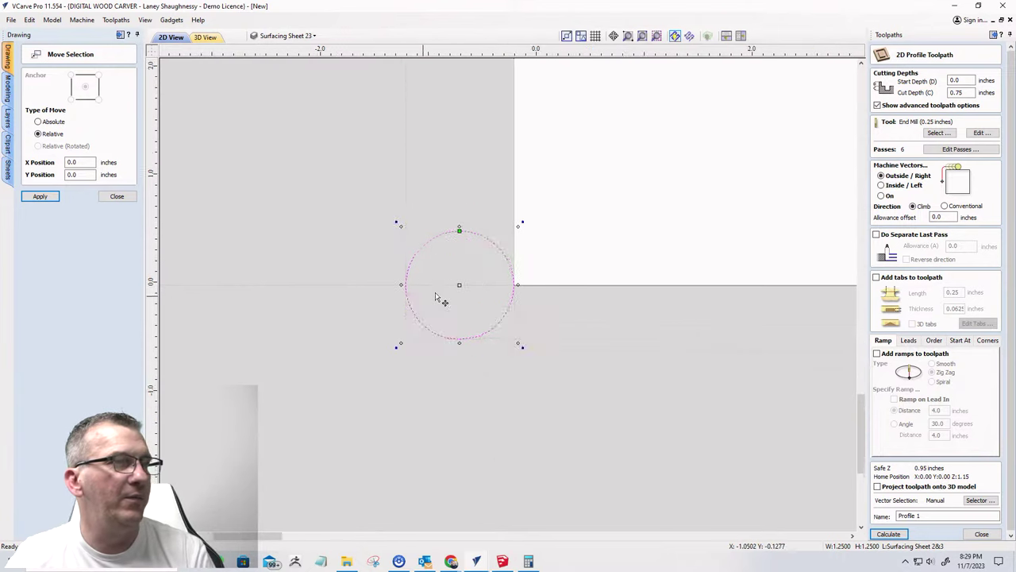
{"action": "scroll", "coordinate": [435, 298], "scroll_direction": "up", "scroll_amount": 1}
{"action": "left_click", "coordinate": [80, 162]}
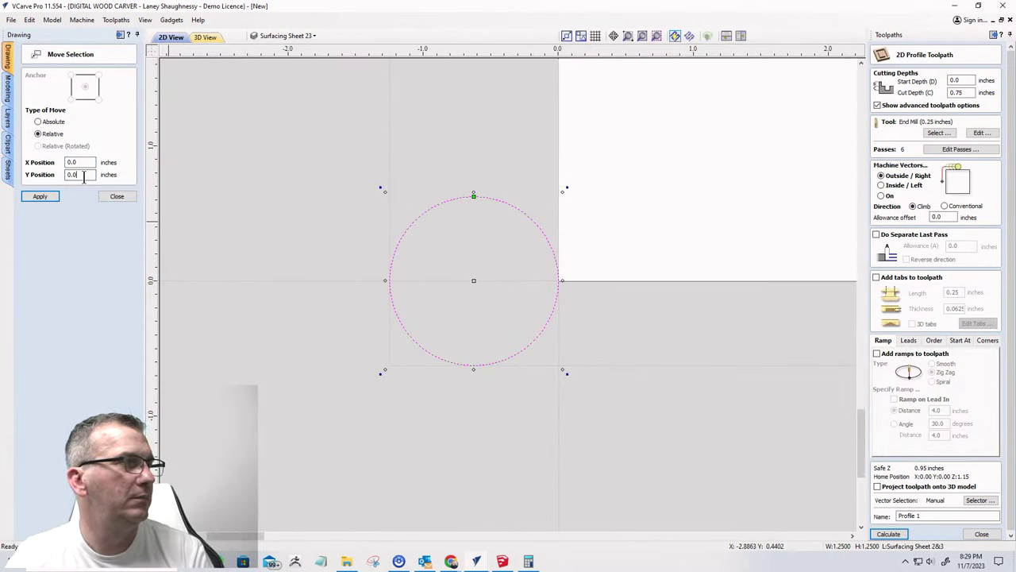
{"action": "left_click", "coordinate": [71, 162]}
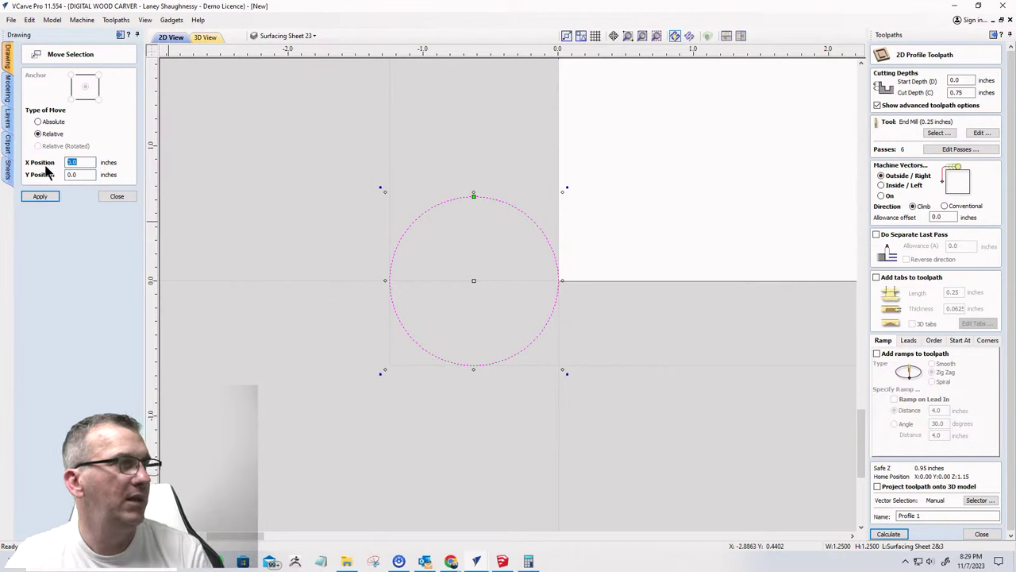
{"action": "type", "text": "-"}
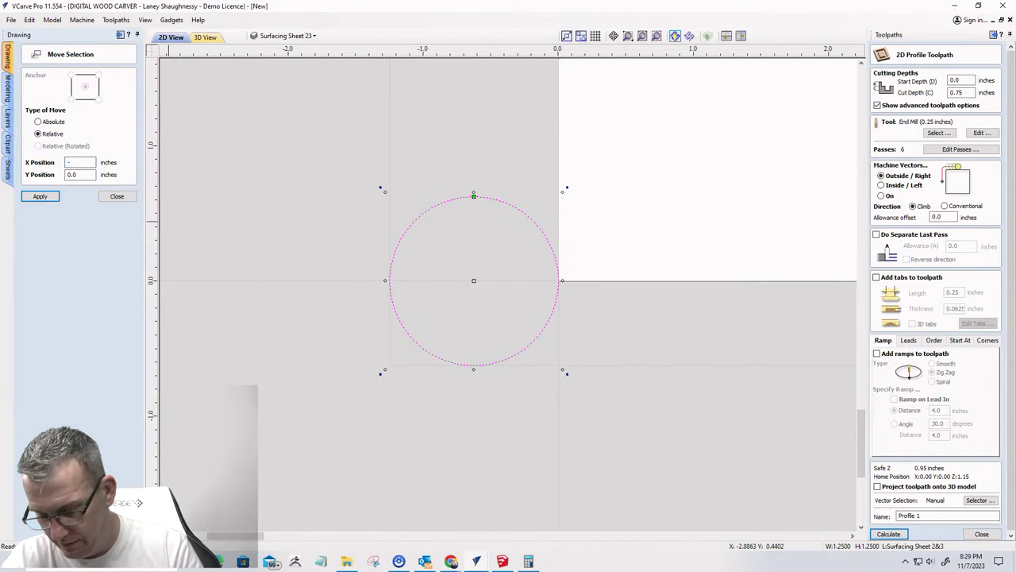
{"action": "type", "text": "0.0625"}
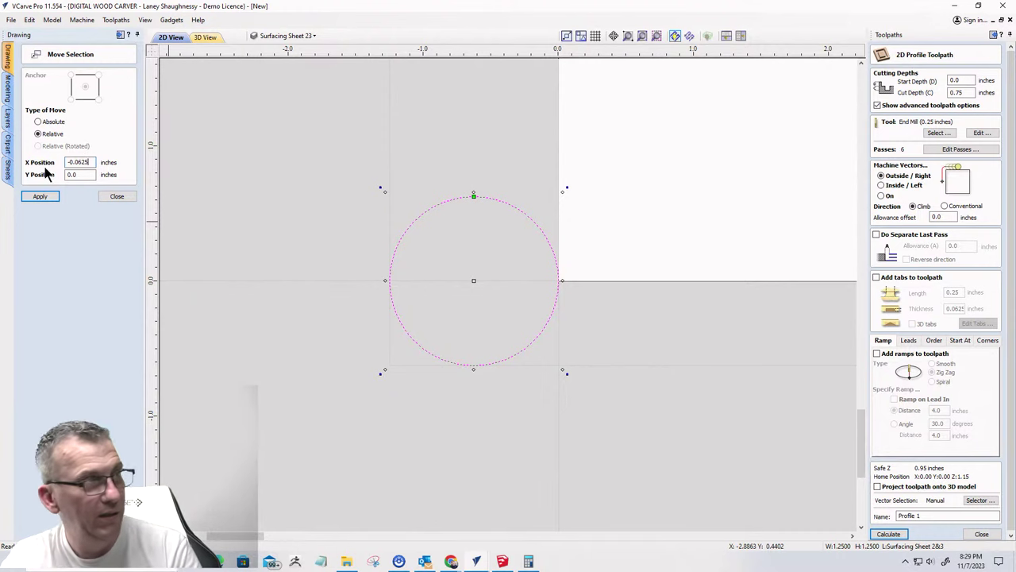
{"action": "left_click", "coordinate": [40, 196]}
{"action": "scroll", "coordinate": [558, 295], "scroll_direction": "up", "scroll_amount": 3}
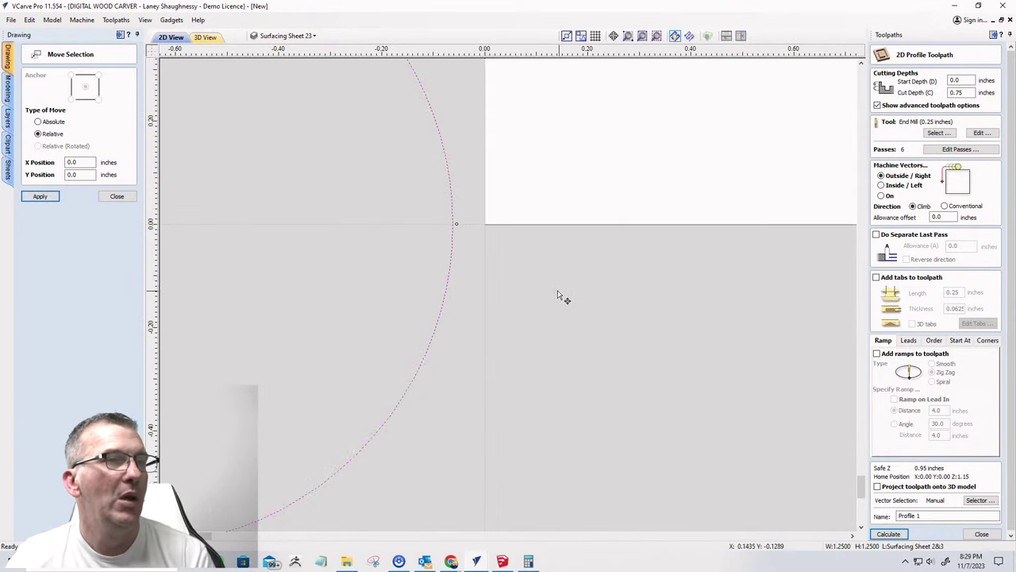
{"action": "scroll", "coordinate": [468, 274], "scroll_direction": "down", "scroll_amount": 4}
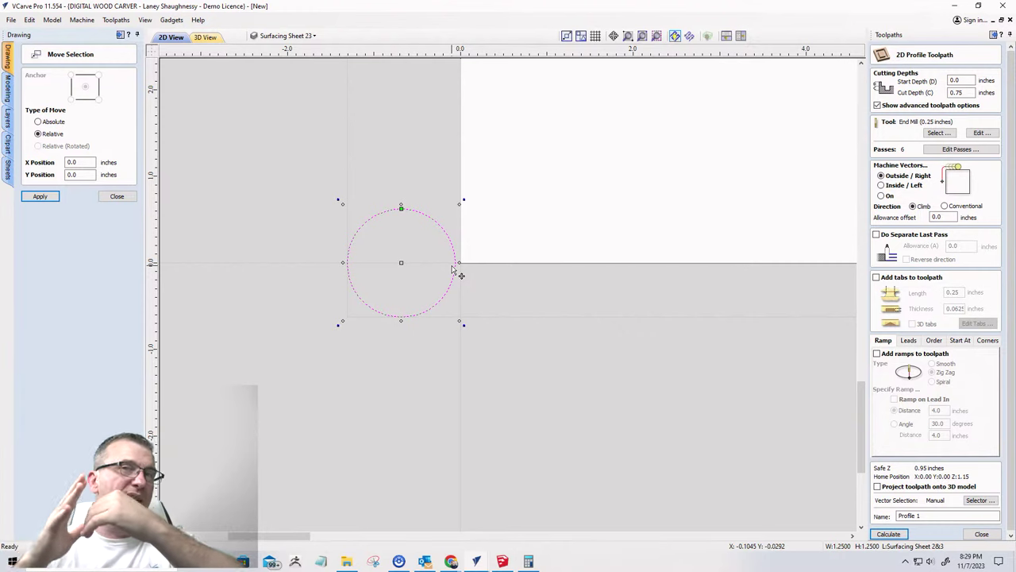
{"action": "scroll", "coordinate": [281, 252], "scroll_direction": "down", "scroll_amount": 5}
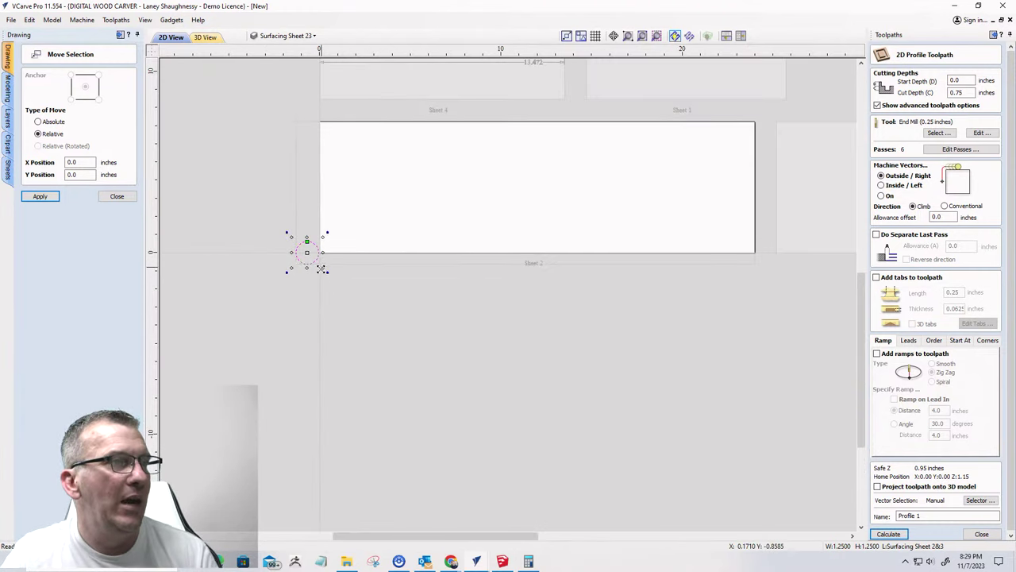
{"action": "left_click", "coordinate": [116, 197]}
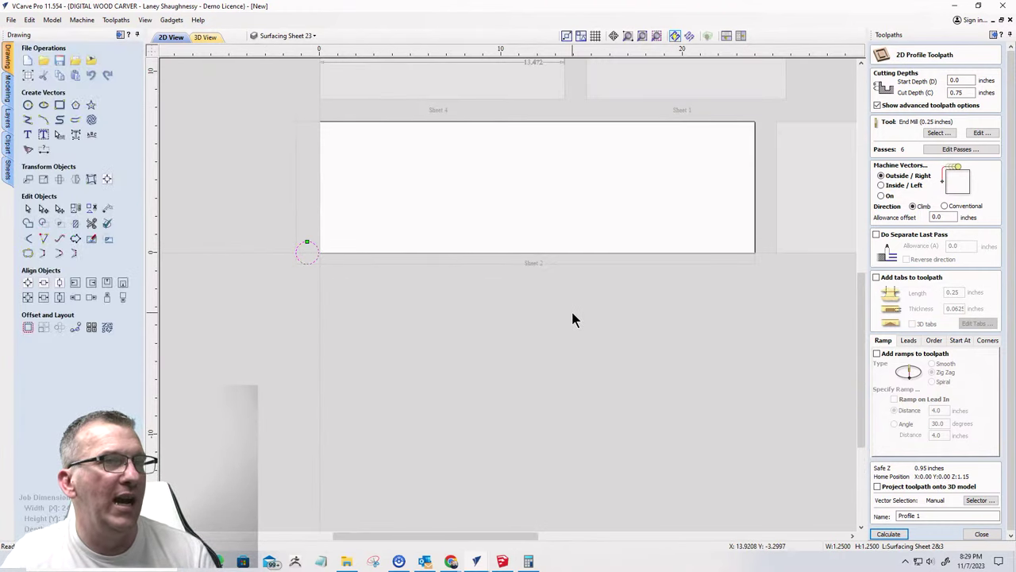
- Flip a mirrored copy of the circle horizontally about the job centre to the lower-right corner
{"action": "left_click", "coordinate": [74, 181]}
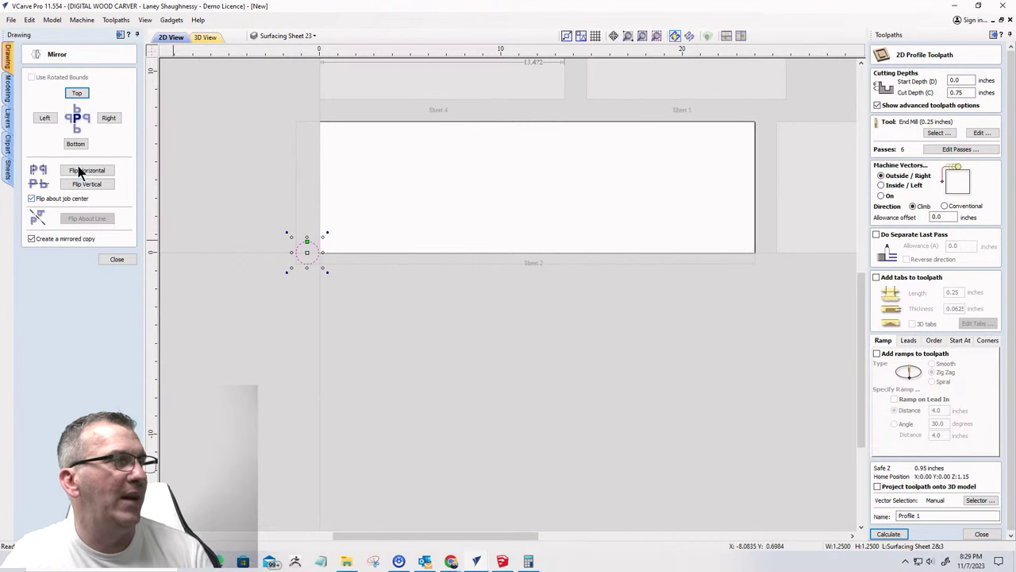
{"action": "left_click", "coordinate": [80, 171]}
{"action": "scroll", "coordinate": [766, 254], "scroll_direction": "up", "scroll_amount": 3}
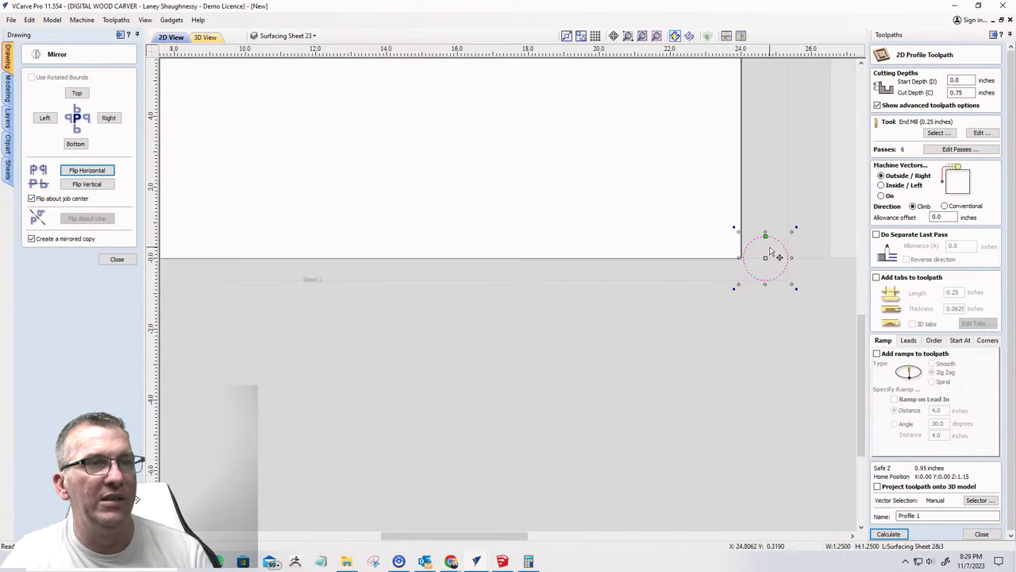
{"action": "scroll", "coordinate": [768, 252], "scroll_direction": "up", "scroll_amount": 3}
{"action": "scroll", "coordinate": [794, 274], "scroll_direction": "down", "scroll_amount": 2}
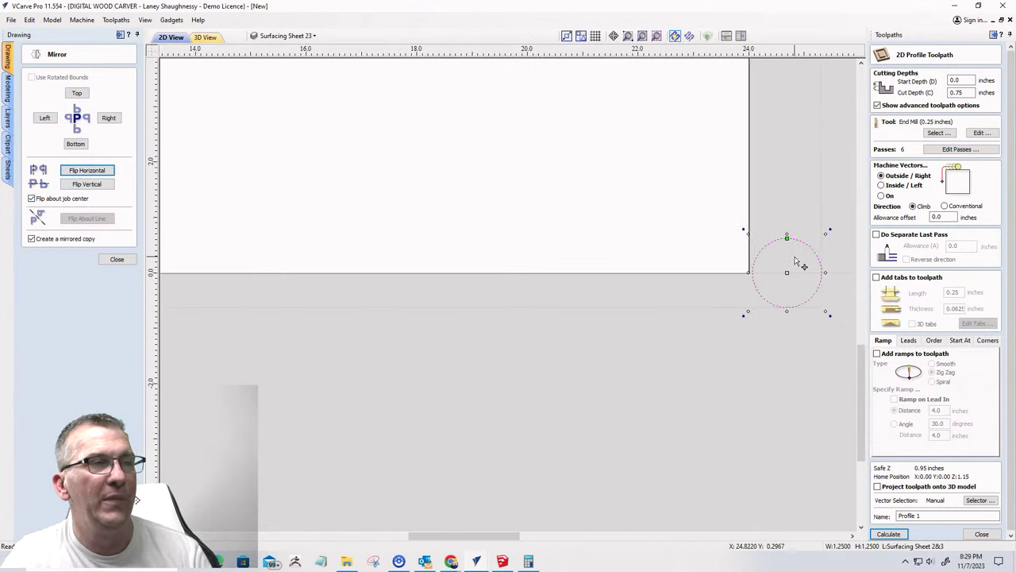
{"action": "scroll", "coordinate": [796, 262], "scroll_direction": "down", "scroll_amount": 3}
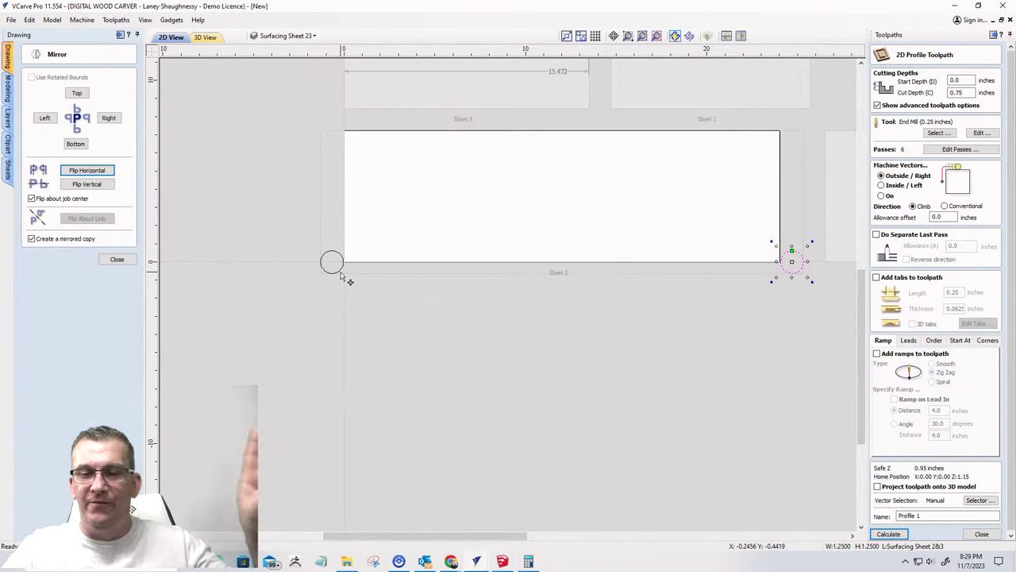
{"action": "left_click", "coordinate": [116, 259]}
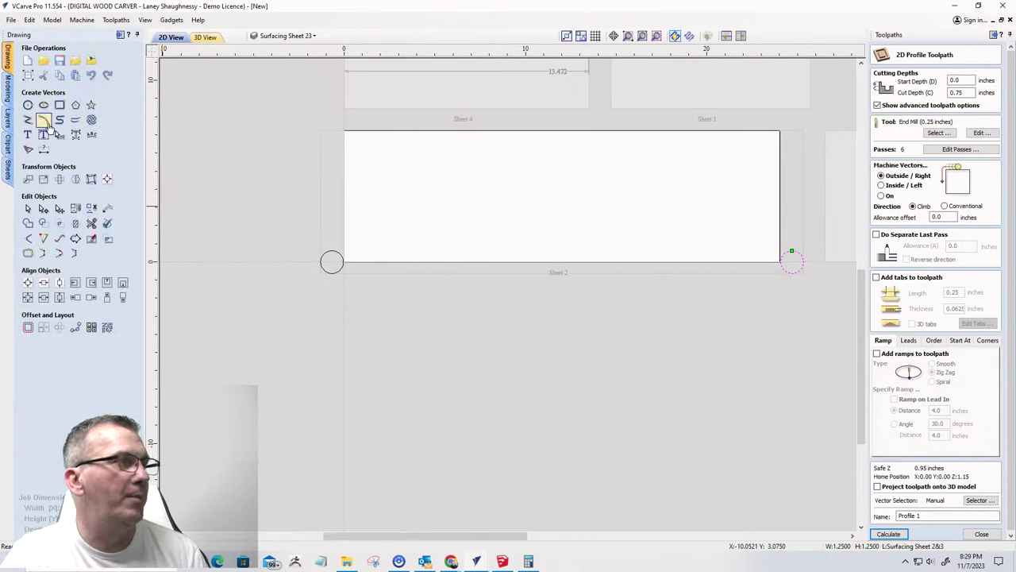
- Draw a 25.375-inch line from Sheet 2's lower-right corner to its lower-left corner
{"action": "left_click", "coordinate": [45, 122]}
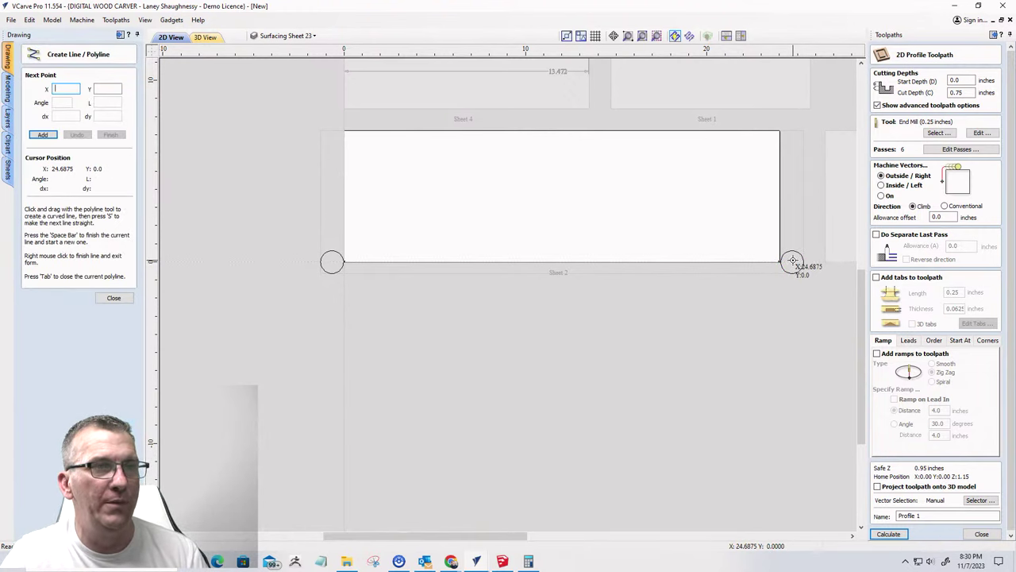
{"action": "left_click", "coordinate": [792, 260]}
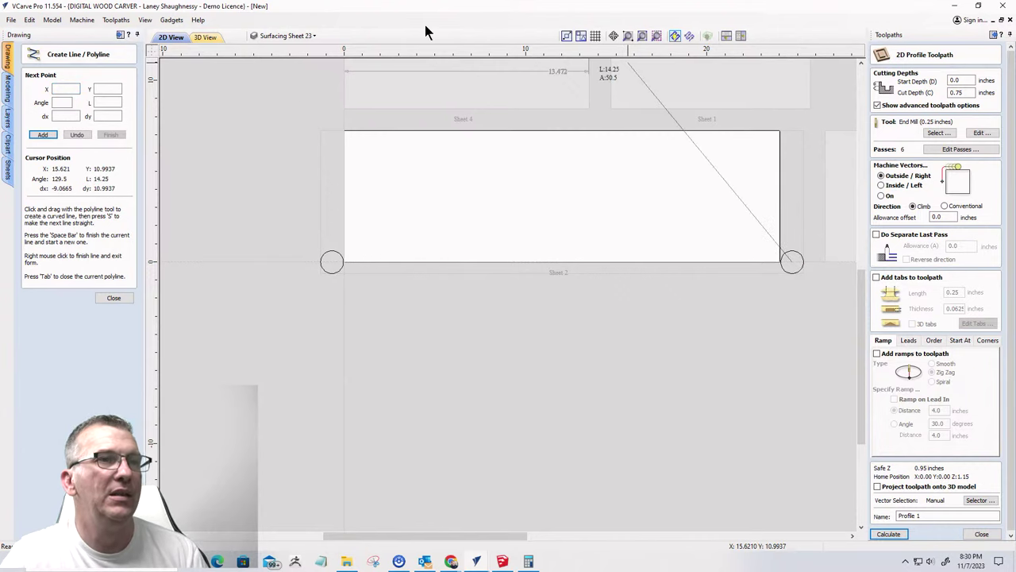
{"action": "left_click", "coordinate": [331, 261]}
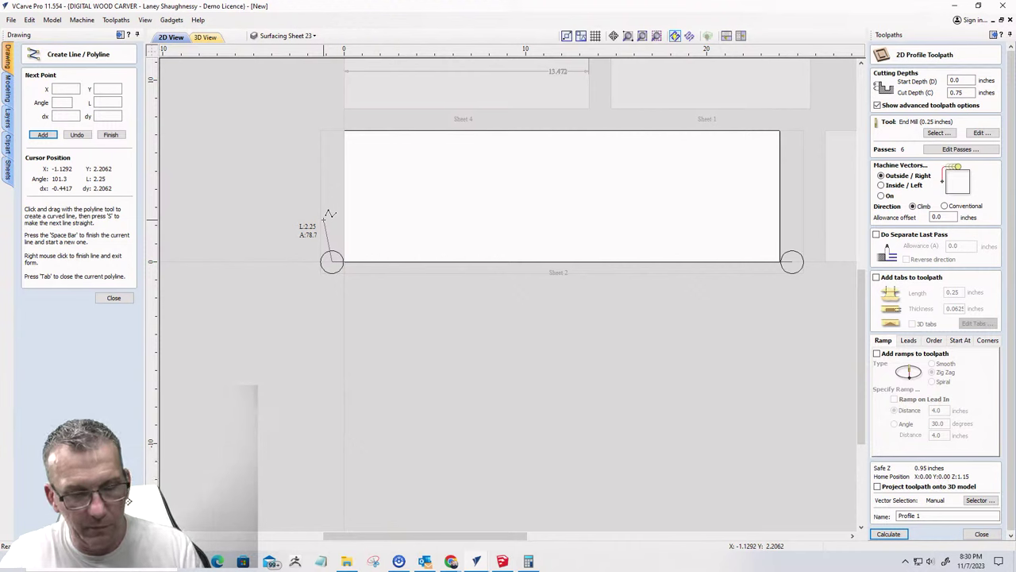
{"action": "key", "text": "space"}
{"action": "left_click", "coordinate": [117, 299]}
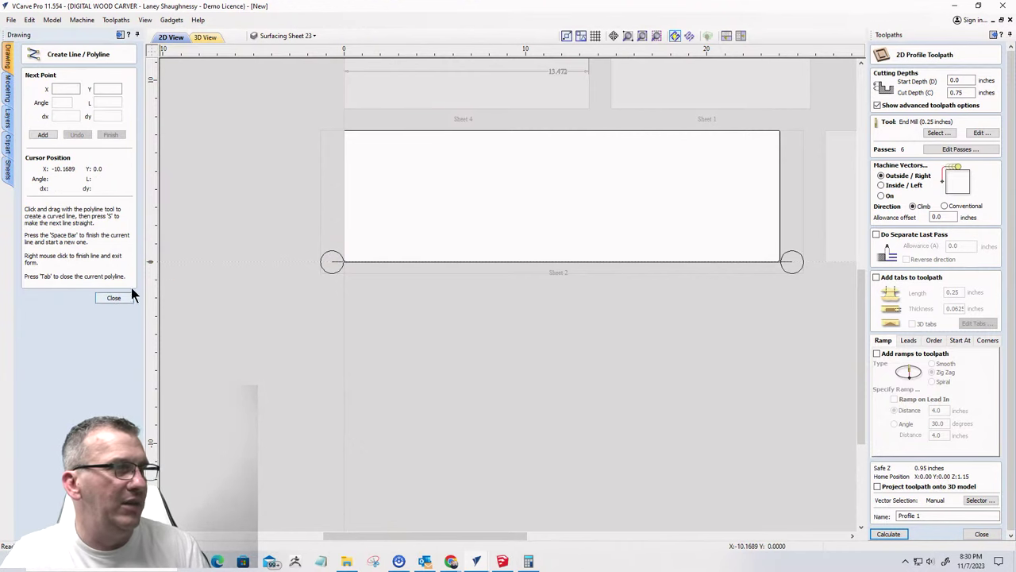
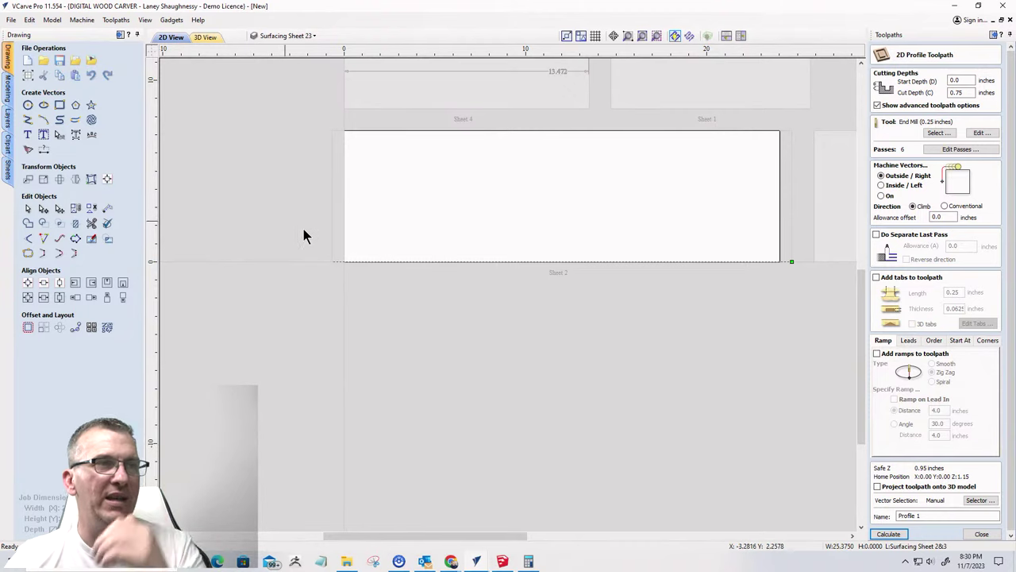
- Set the vector offset to 0.5 inches outward with sharp corners turned off
{"action": "left_click", "coordinate": [27, 328]}
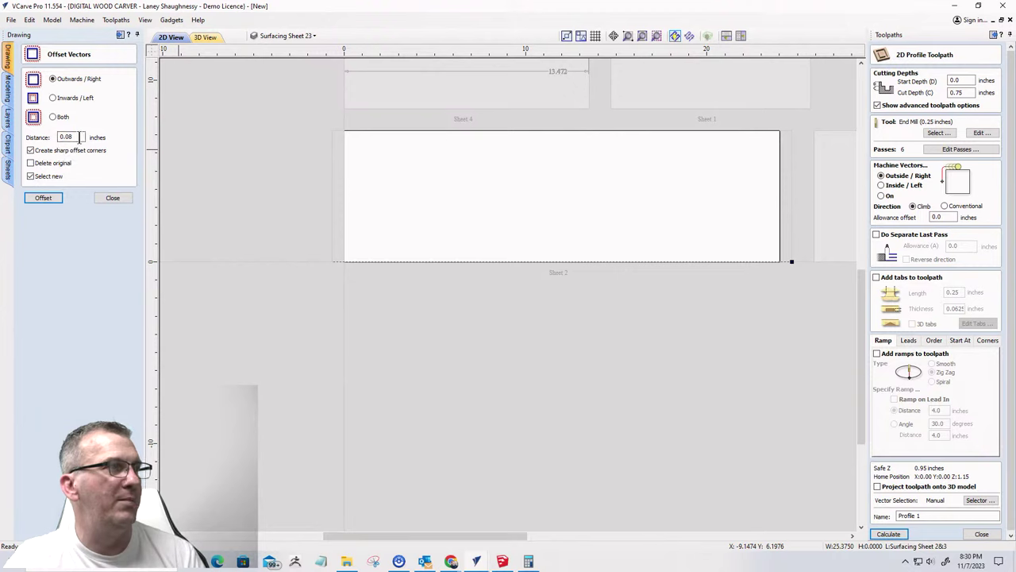
{"action": "left_click_drag", "start_coordinate": [81, 138], "coordinate": [27, 136]}
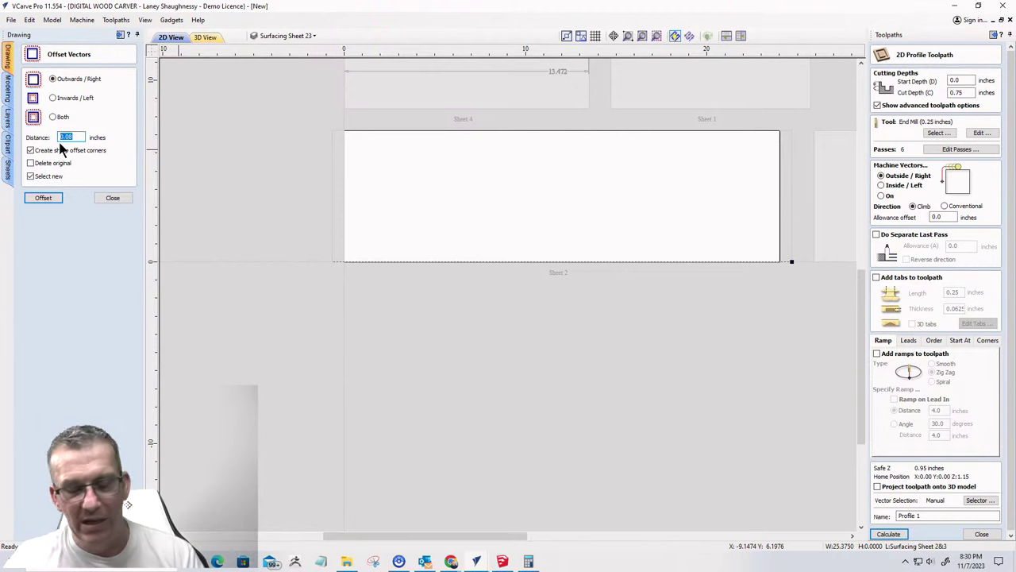
{"action": "type", "text": "1.2"}
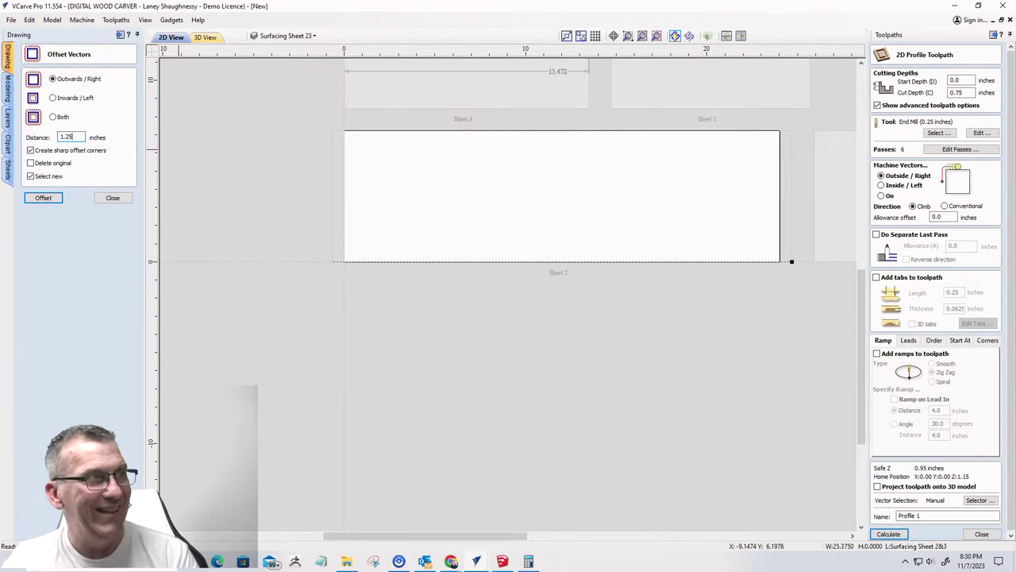
{"action": "type", "text": "5"}
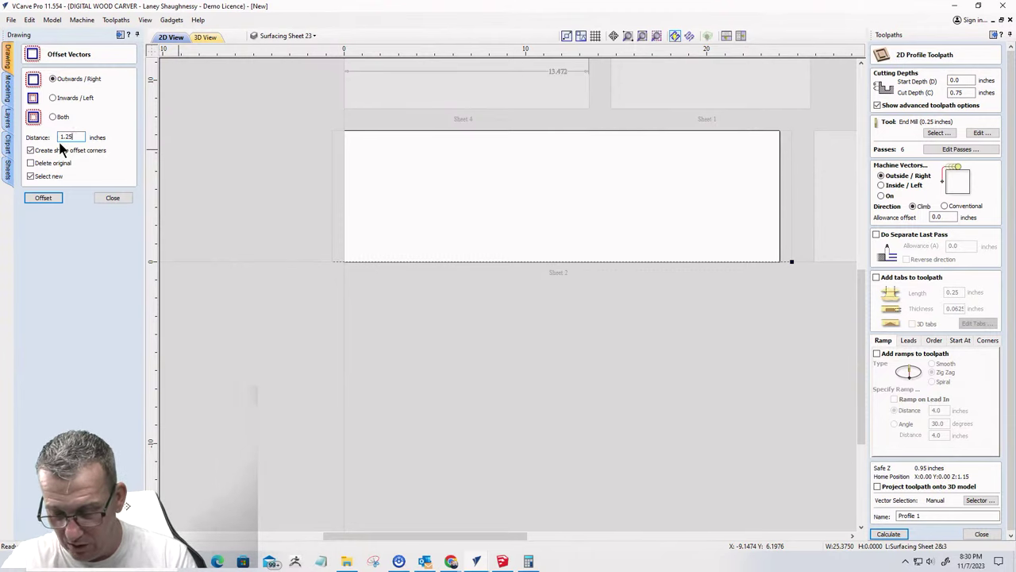
{"action": "type", "text": "\""}
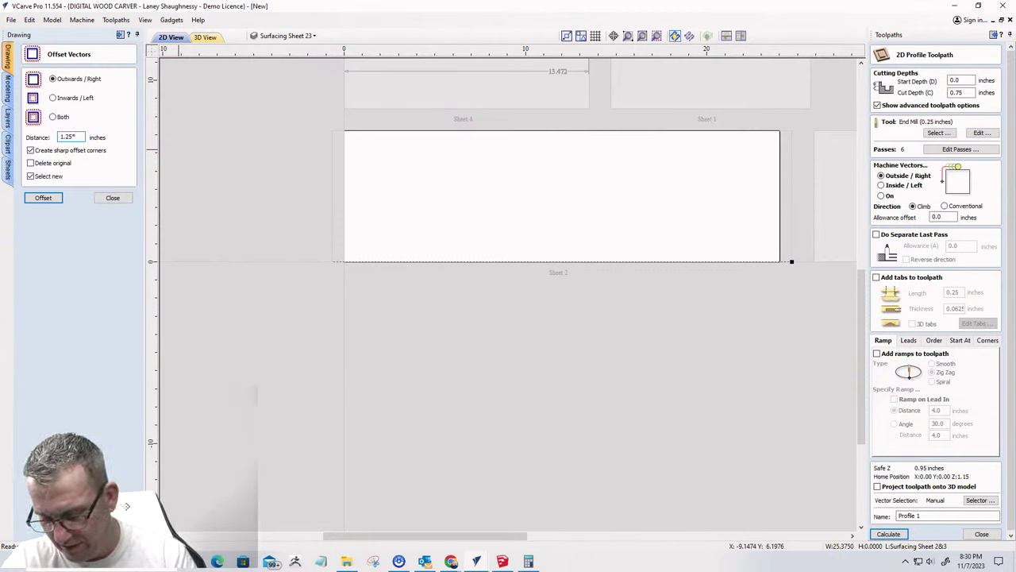
{"action": "type", "text": "0.4="}
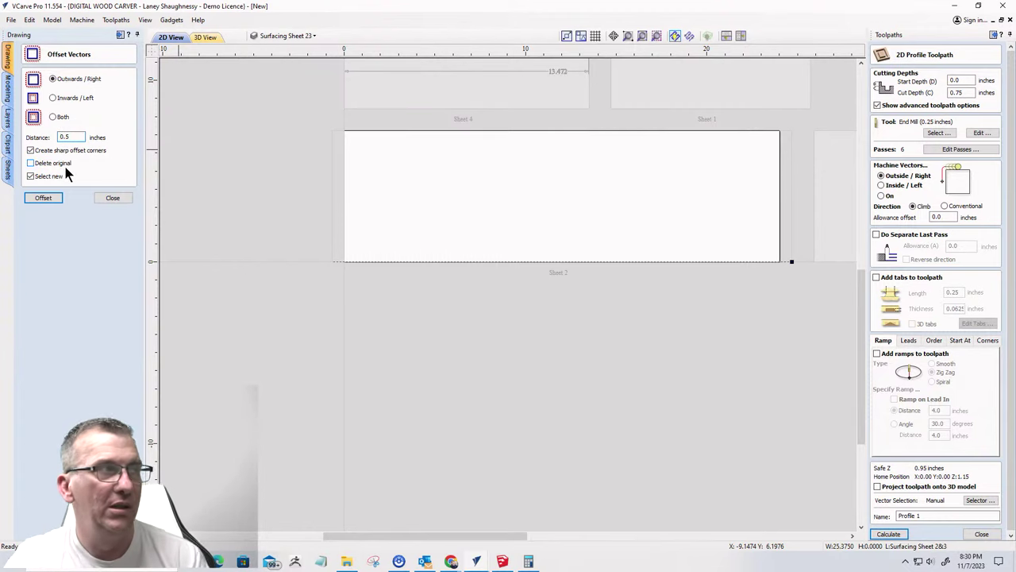
{"action": "left_click", "coordinate": [43, 198]}
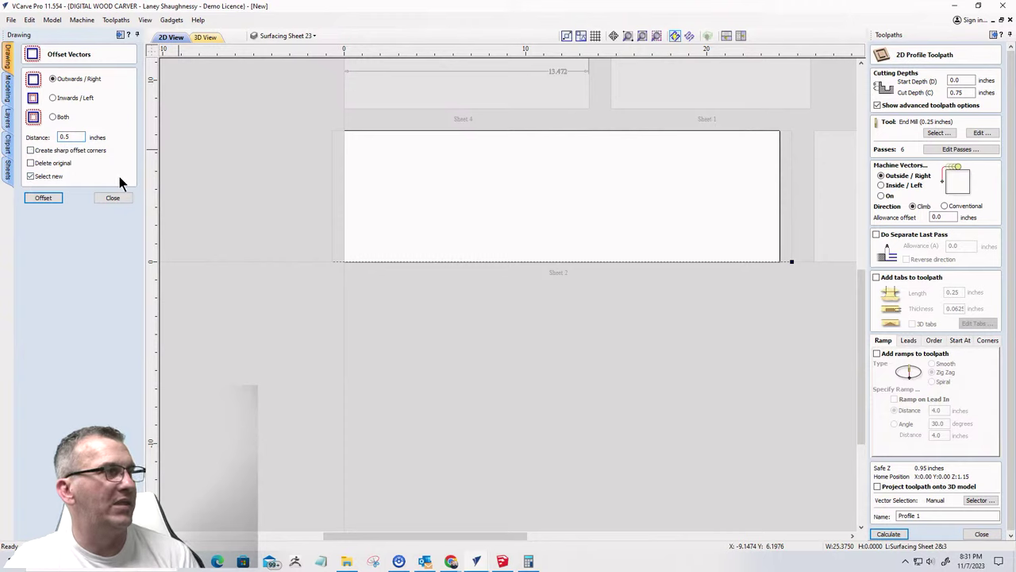
- Offset the line outward repeatedly to fill the sheet with lines 0.5 inches apart
{"action": "left_click", "coordinate": [44, 200]}
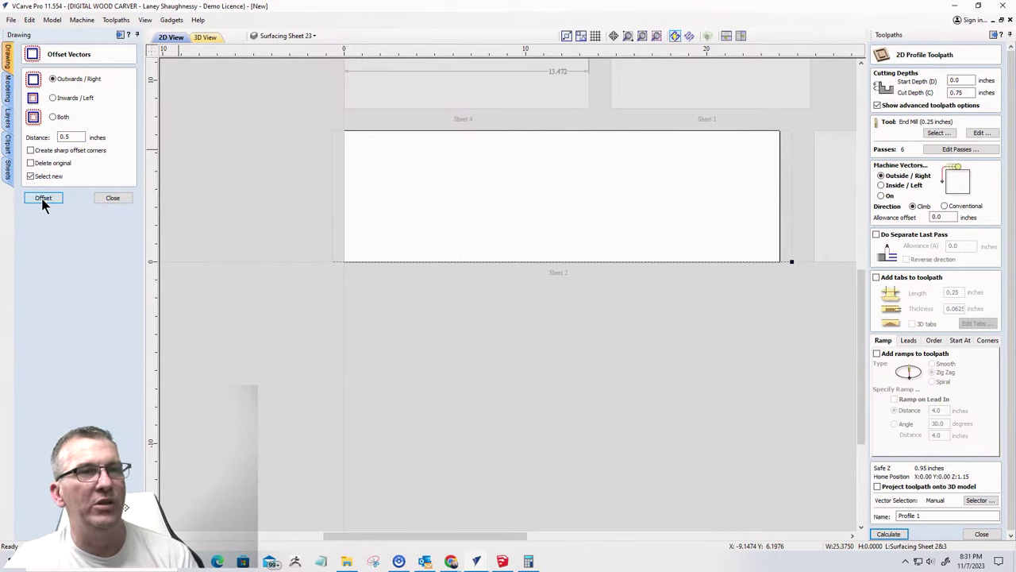
{"action": "left_click", "coordinate": [44, 199]}
{"action": "left_click", "coordinate": [43, 198]}
{"action": "left_click", "coordinate": [44, 198]}
{"action": "left_click", "coordinate": [44, 198]}
{"action": "left_click", "coordinate": [44, 199]}
{"action": "left_click", "coordinate": [44, 198]}
{"action": "left_click", "coordinate": [44, 199]}
{"action": "left_click", "coordinate": [43, 198]}
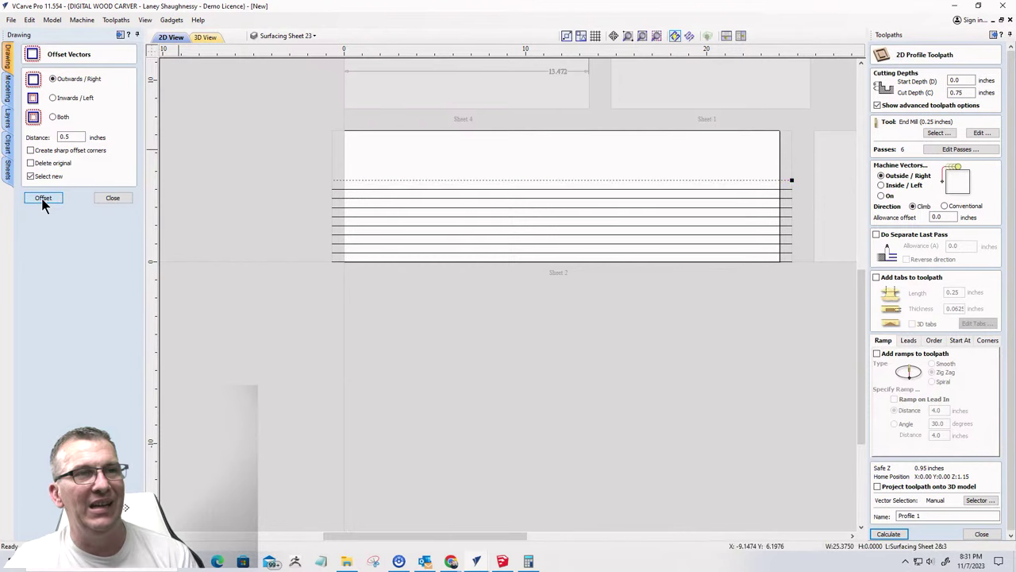
{"action": "left_click", "coordinate": [44, 198]}
{"action": "left_click", "coordinate": [44, 199]}
{"action": "left_click", "coordinate": [44, 198]}
{"action": "left_click", "coordinate": [43, 198]}
{"action": "left_click", "coordinate": [44, 199]}
{"action": "left_click", "coordinate": [43, 198]}
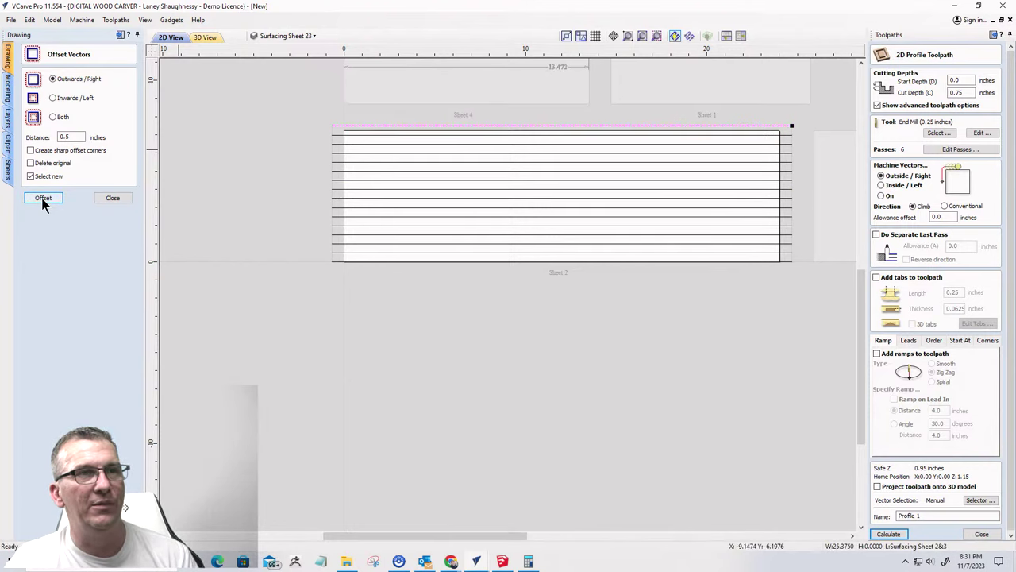
- Undo the extra topmost offset line and close the offset settings
{"action": "key", "text": "ctrl+z"}
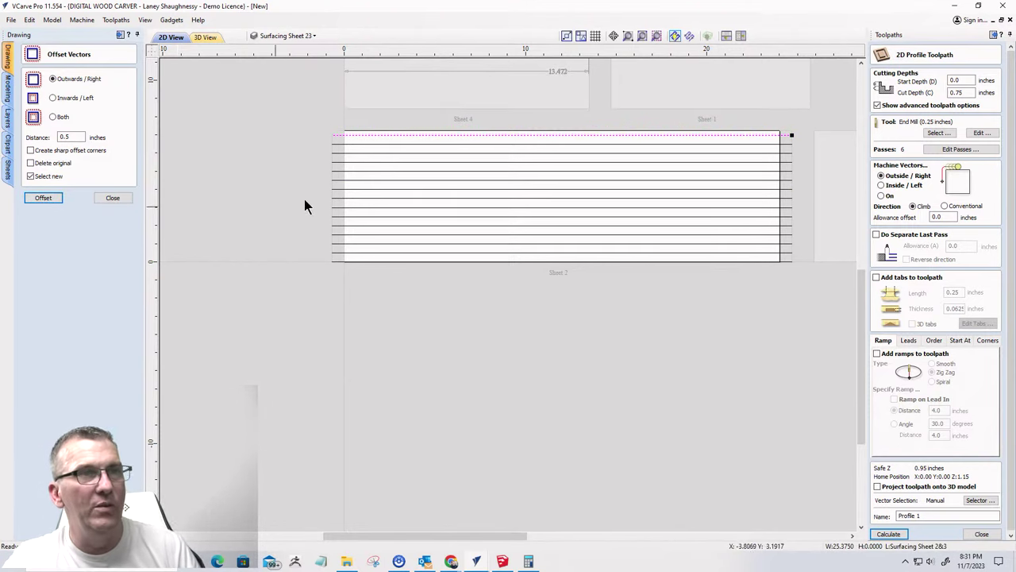
{"action": "scroll", "coordinate": [797, 132], "scroll_direction": "up", "scroll_amount": 3}
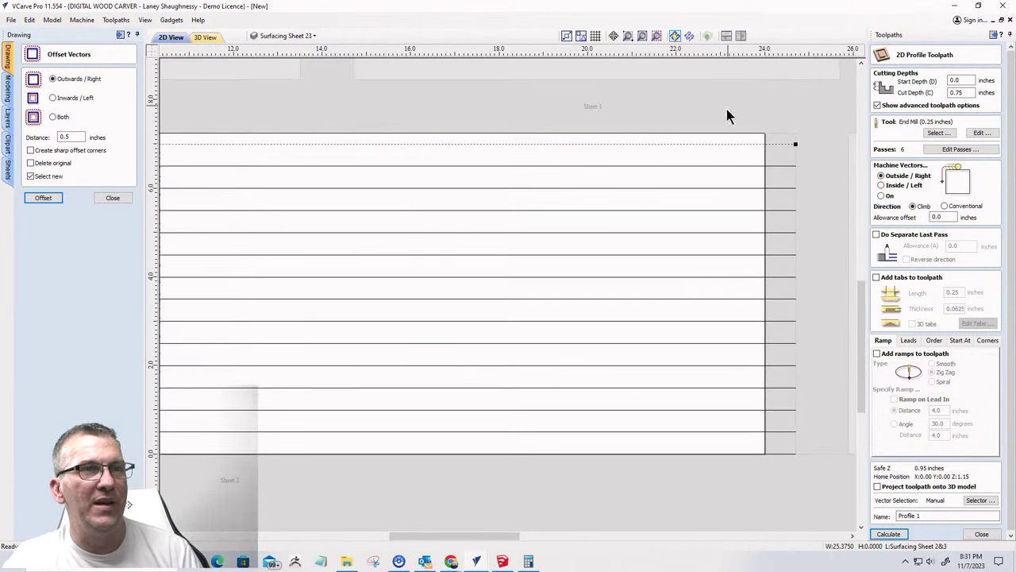
{"action": "scroll", "coordinate": [715, 151], "scroll_direction": "down", "scroll_amount": 3}
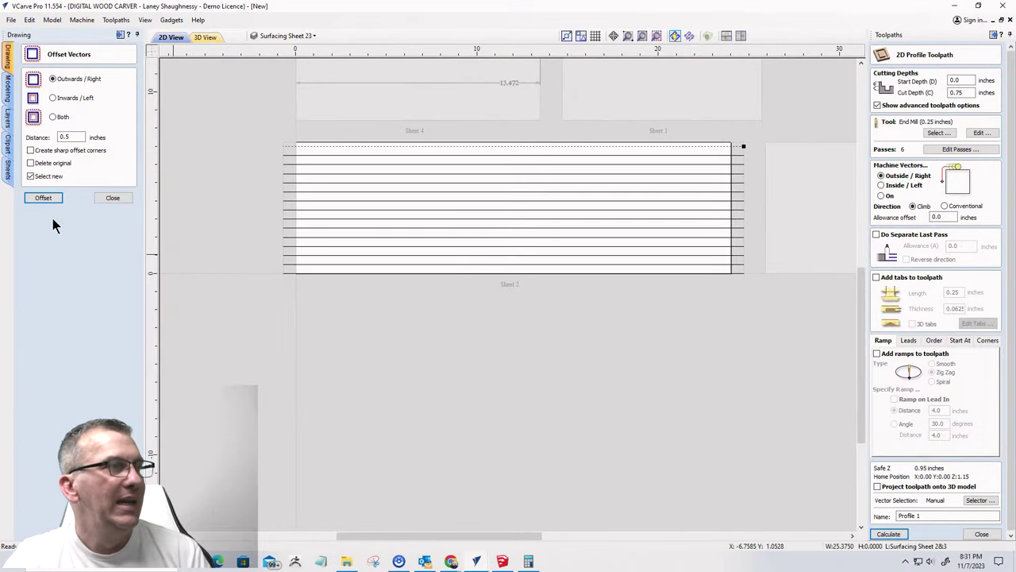
{"action": "left_click", "coordinate": [112, 198]}
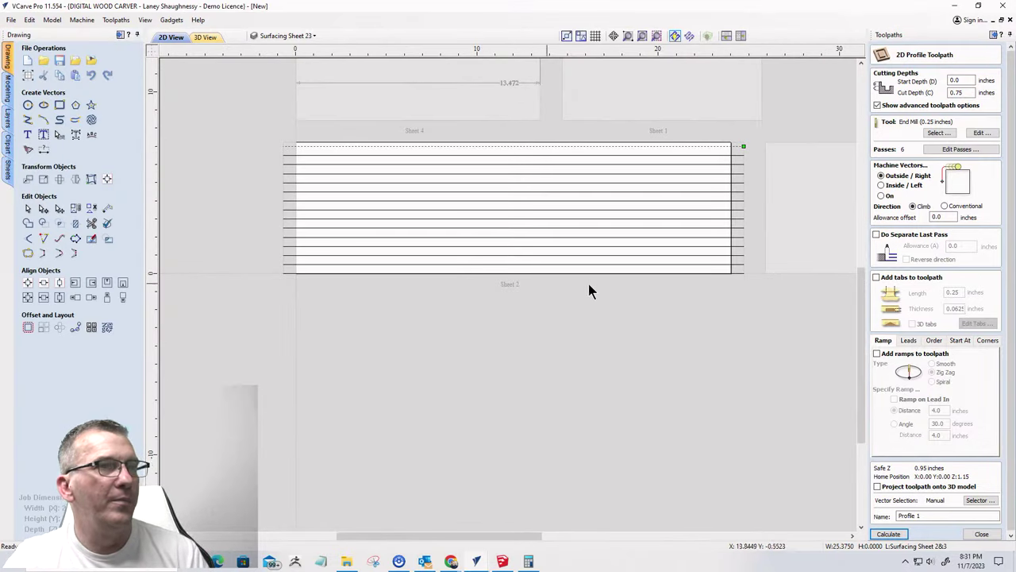
- Replace the open profile form with a new 2D Profile toolpath cutting 0.25 inches deep
{"action": "left_click", "coordinate": [982, 534]}
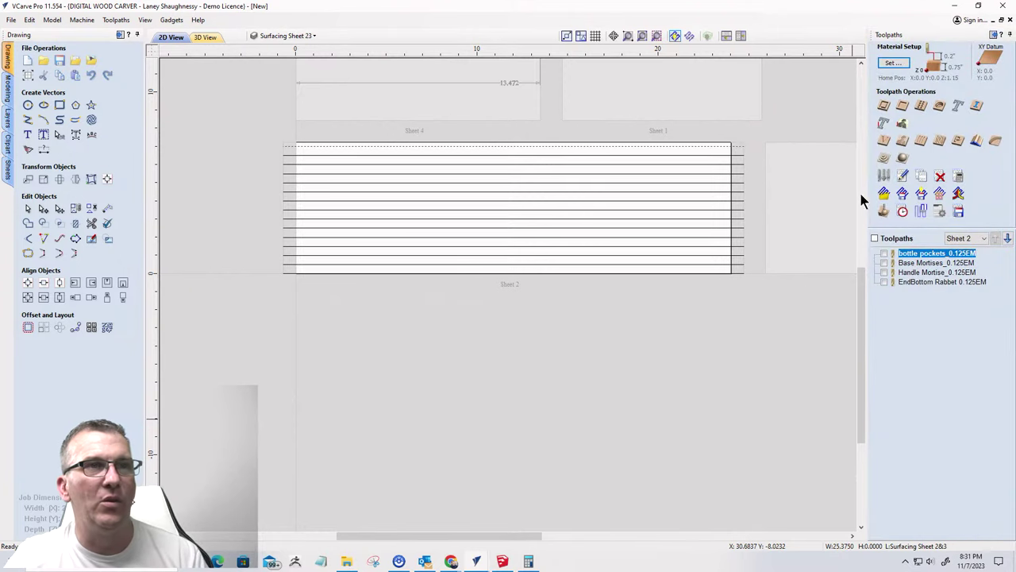
{"action": "left_click", "coordinate": [883, 106]}
{"action": "double_click", "coordinate": [961, 92]}
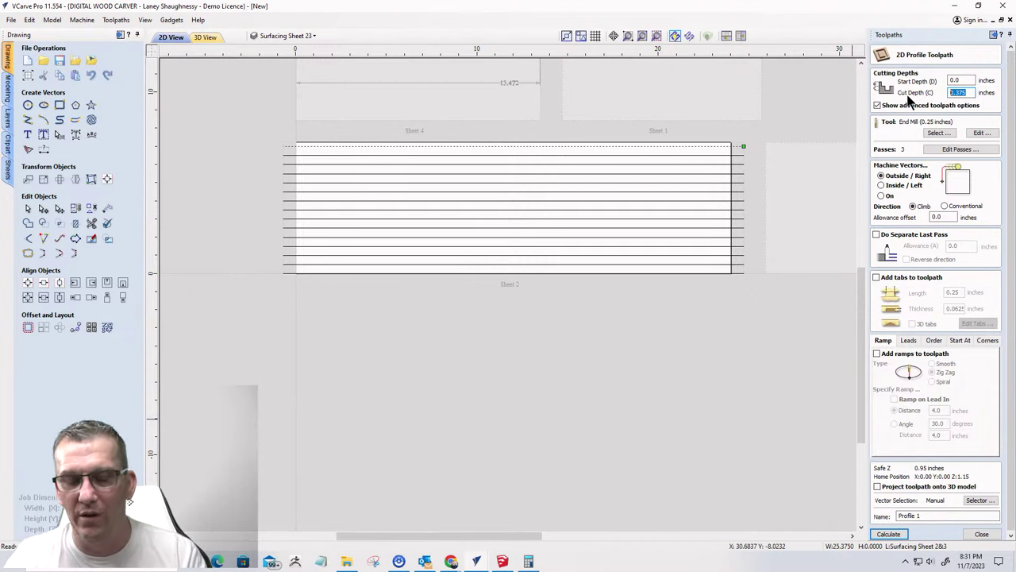
{"action": "type", "text": "0.25"}
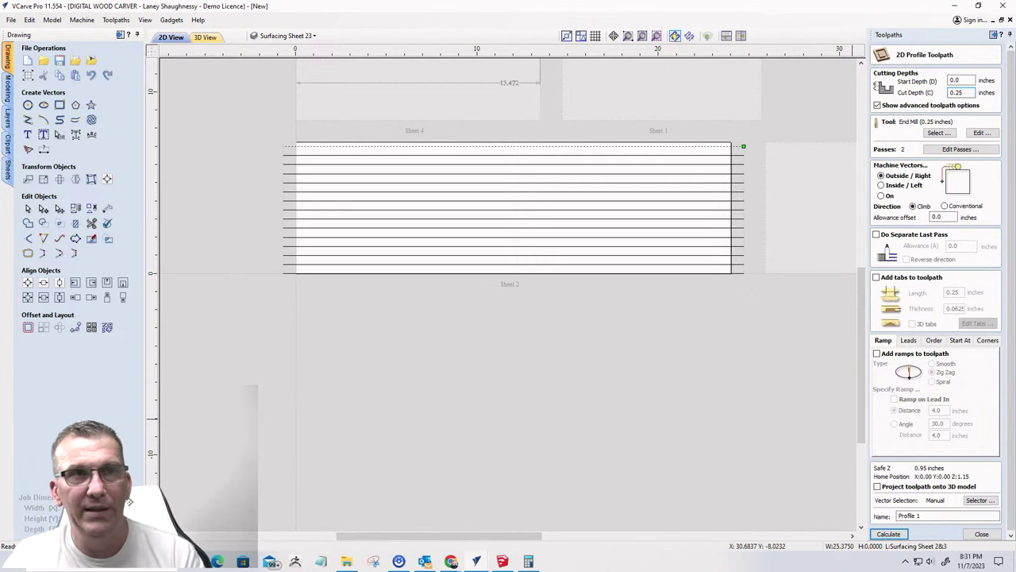
- In the tool database, pick the Magnate 2715 Surface Planing Bit and set pass depth 0.0625
{"action": "left_click", "coordinate": [934, 131]}
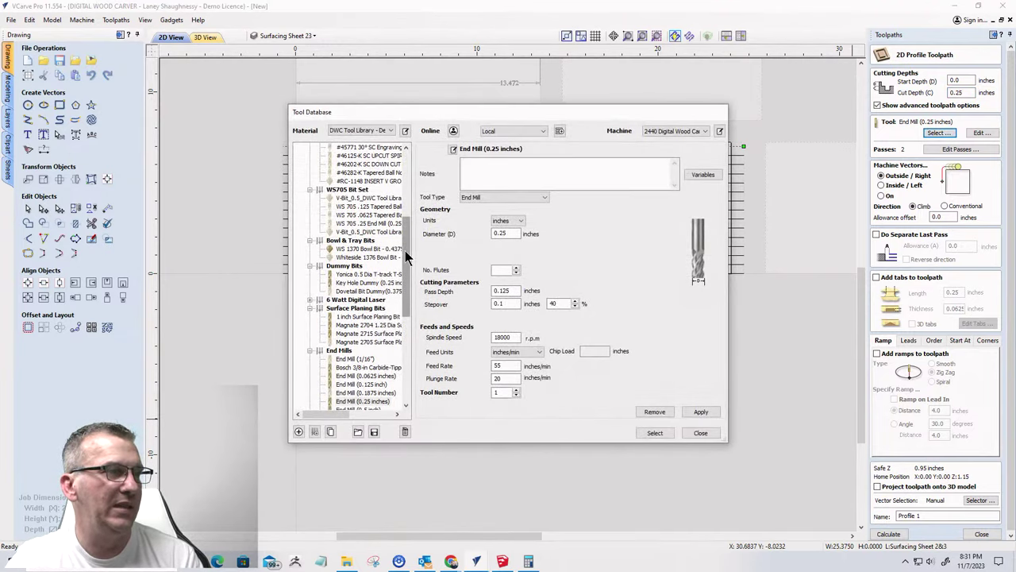
{"action": "left_click_drag", "start_coordinate": [405, 250], "coordinate": [405, 265]}
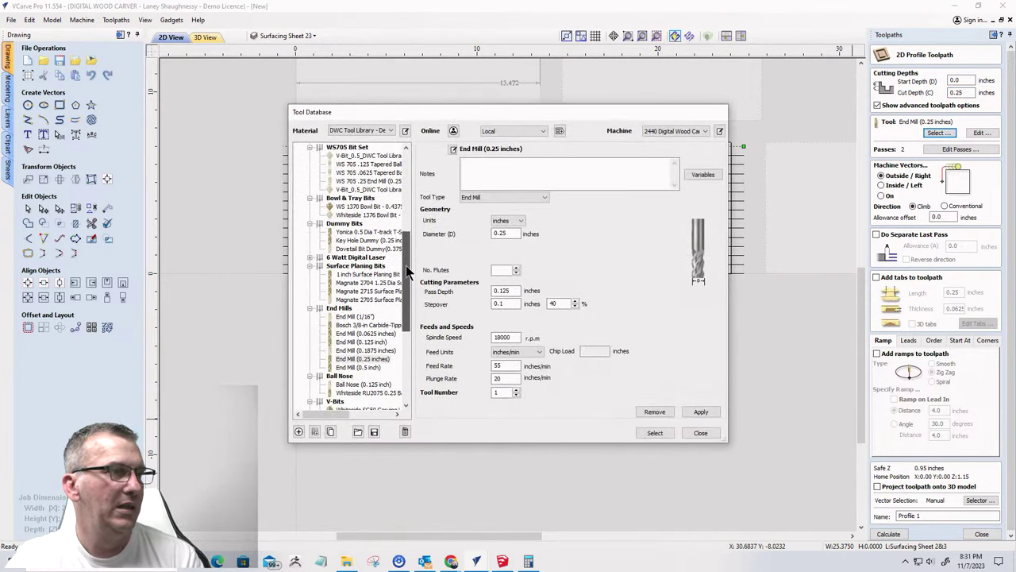
{"action": "left_click", "coordinate": [350, 300]}
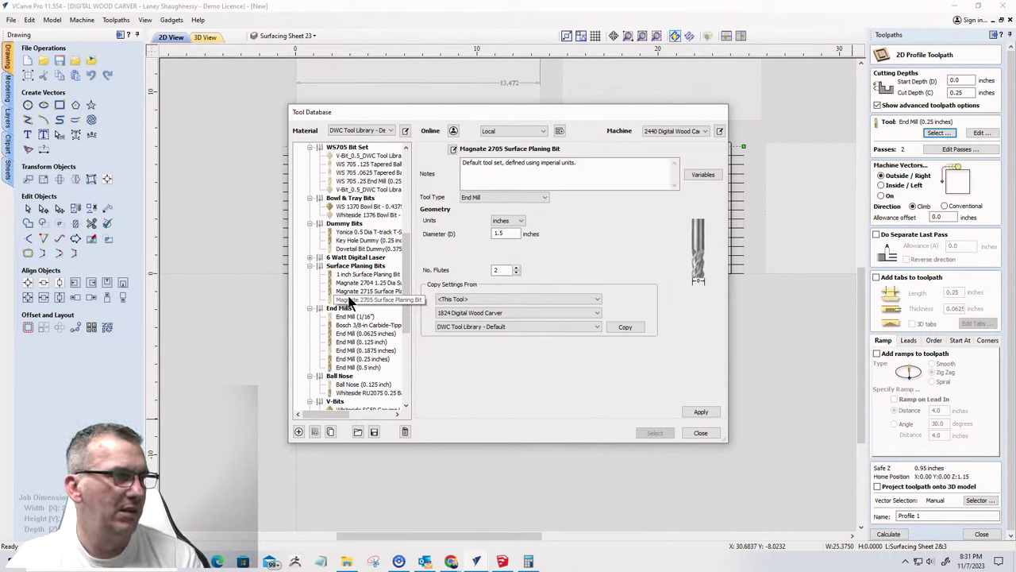
{"action": "left_click", "coordinate": [352, 292]}
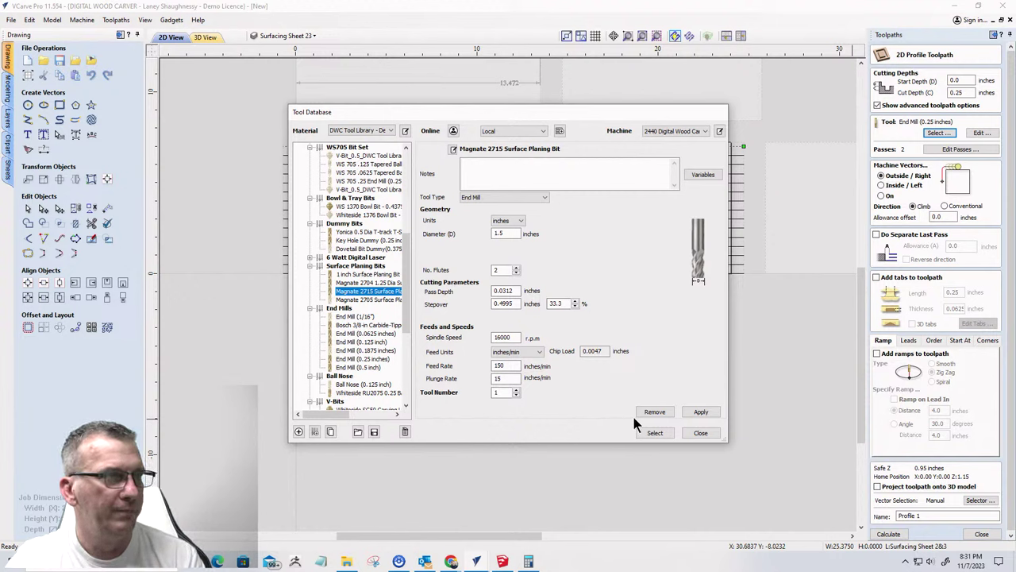
{"action": "double_click", "coordinate": [505, 290]}
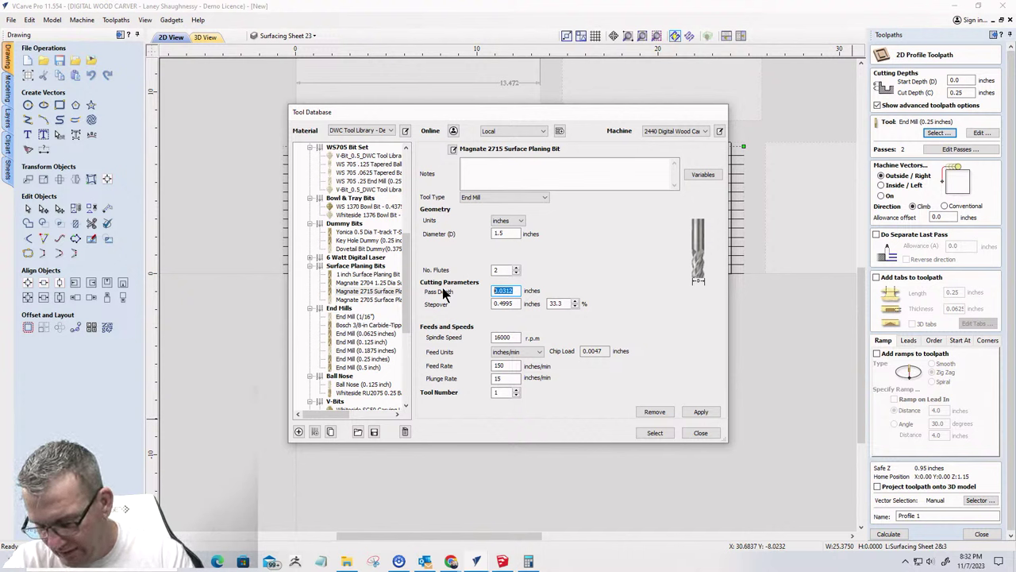
{"action": "type", "text": "0"}
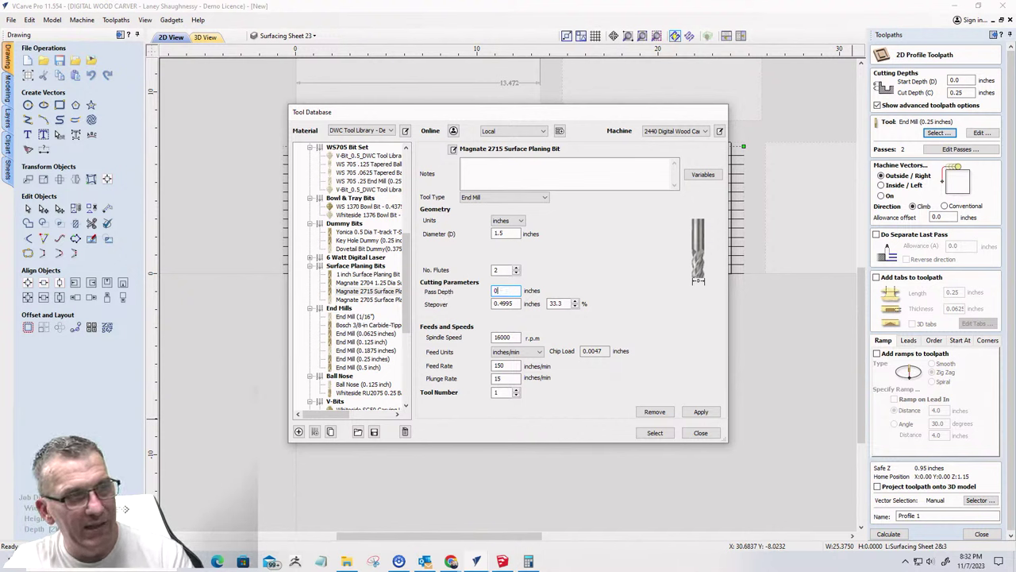
{"action": "type", "text": ".125"}
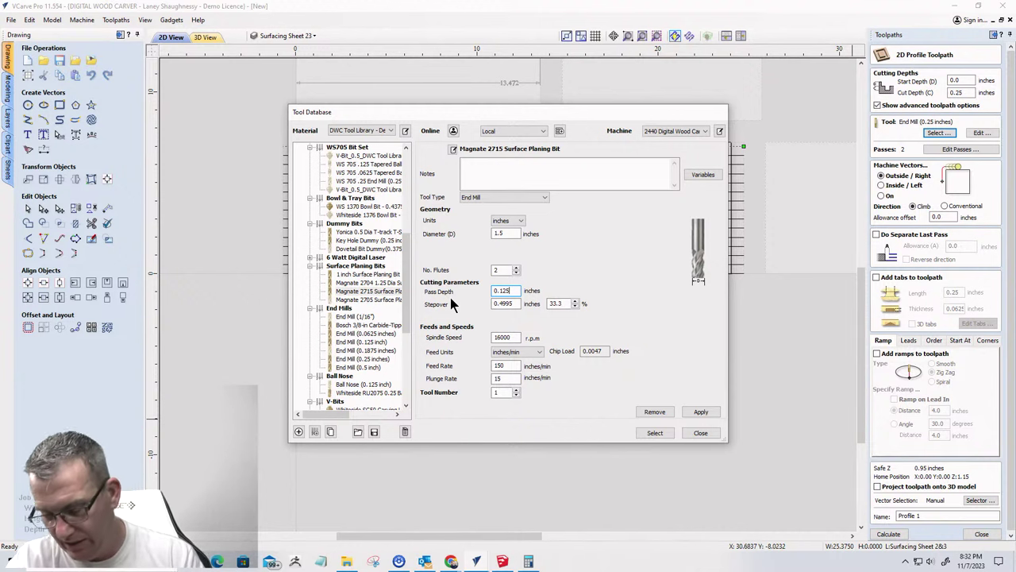
{"action": "key", "text": "BackSpace"}
{"action": "key", "text": "BackSpace"}
{"action": "key", "text": "BackSpace"}
{"action": "key", "text": "BackSpace"}
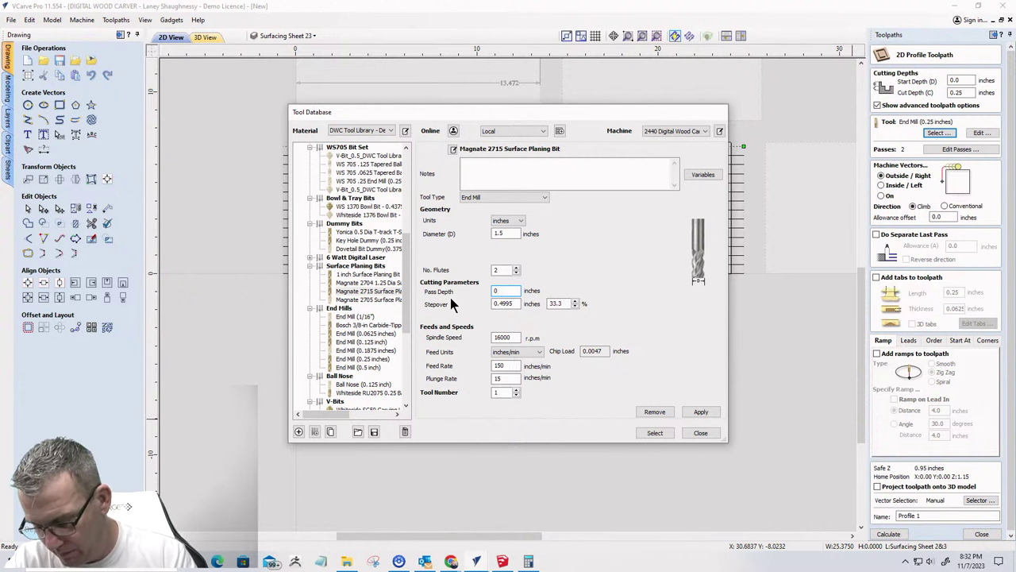
{"action": "type", "text": ".06"}
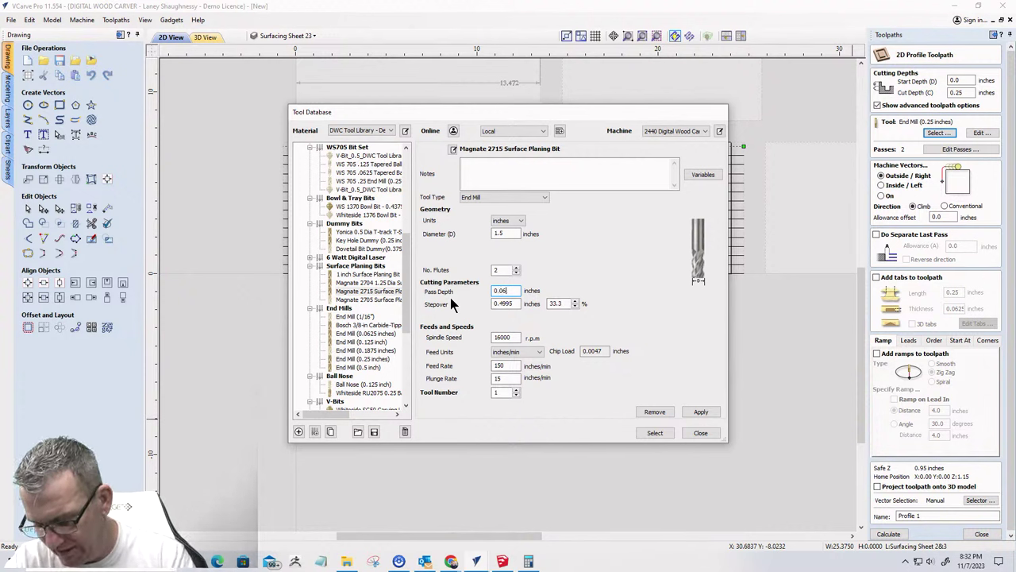
{"action": "type", "text": "25"}
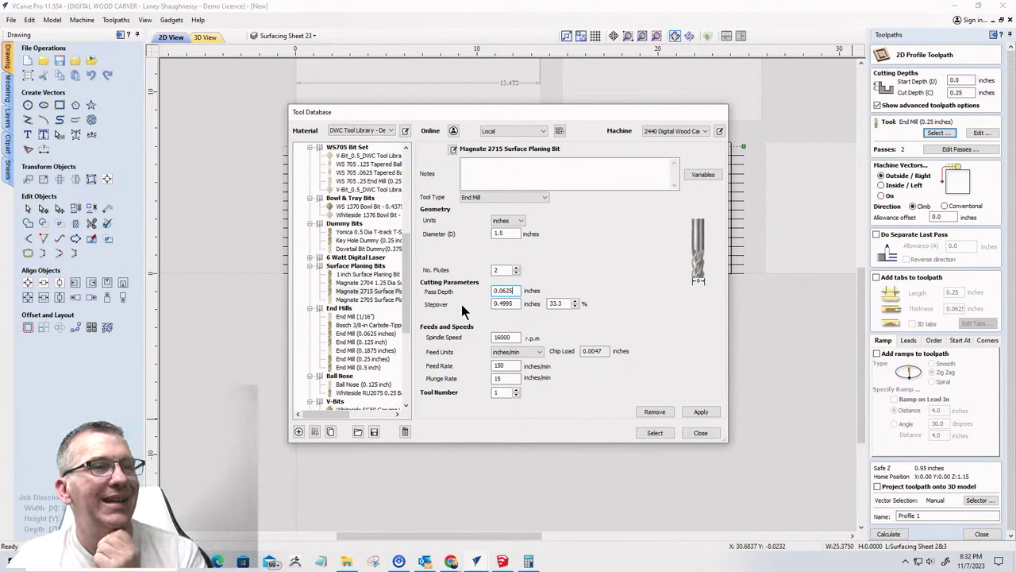
- Set the bit's stepover to 40% and apply the change
{"action": "left_click_drag", "start_coordinate": [518, 337], "coordinate": [480, 340]}
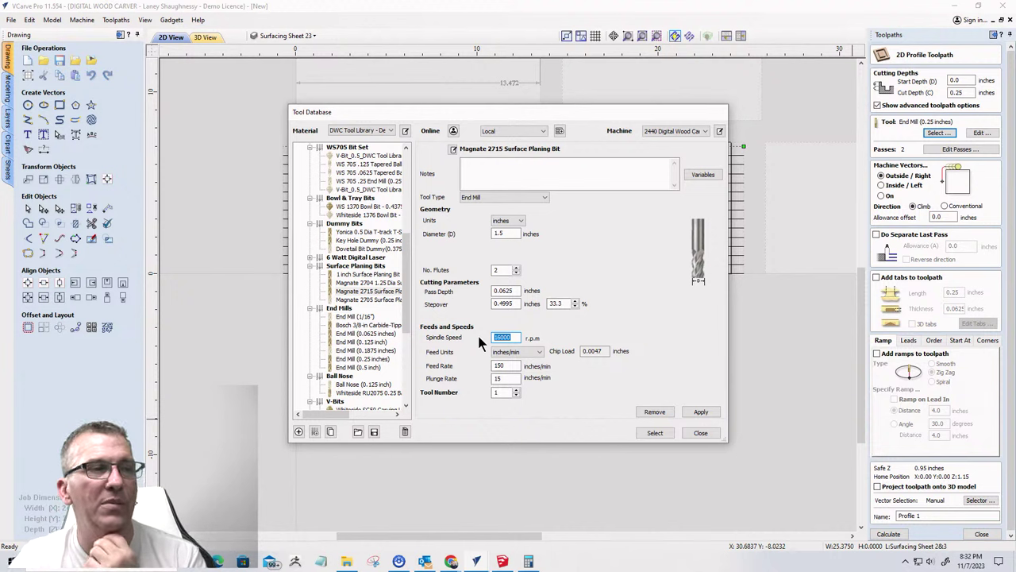
{"action": "left_click_drag", "start_coordinate": [520, 366], "coordinate": [467, 356]}
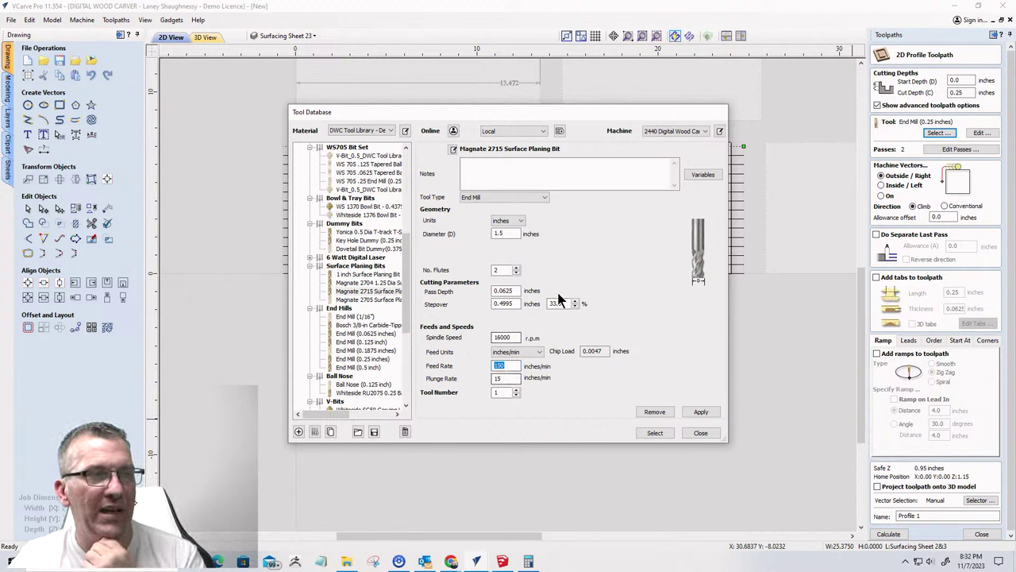
{"action": "left_click_drag", "start_coordinate": [565, 304], "coordinate": [529, 306]}
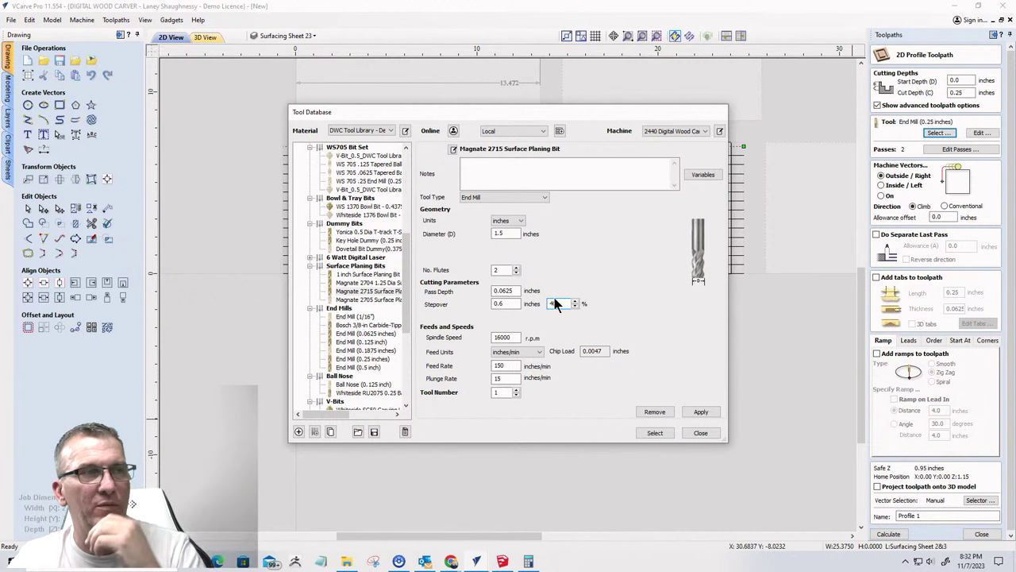
{"action": "type", "text": "40"}
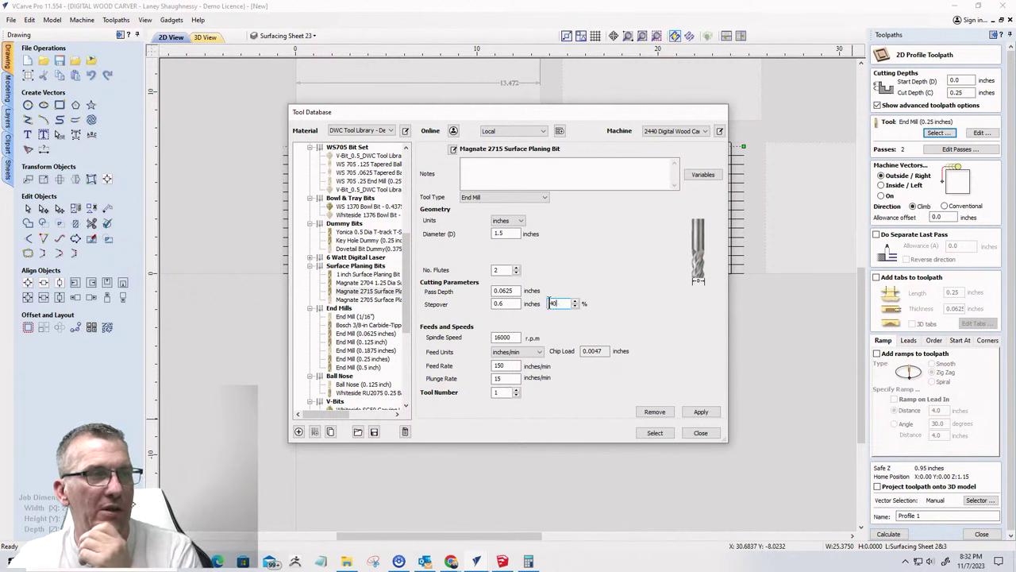
{"action": "left_click", "coordinate": [704, 411]}
- Assign the Magnate 2715 bit and machine on the vectors in conventional direction
{"action": "left_click", "coordinate": [655, 433]}
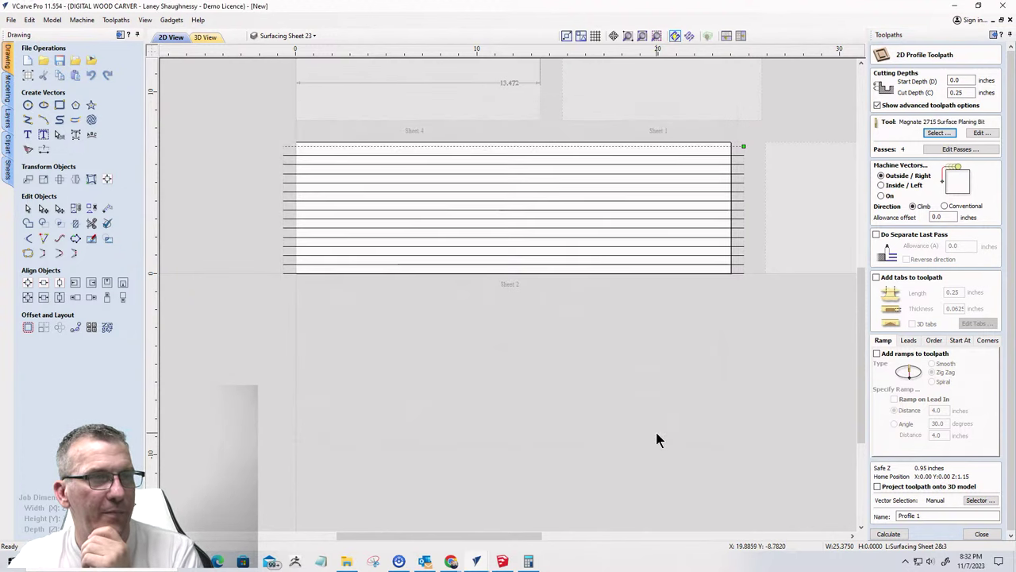
{"action": "left_click", "coordinate": [883, 195]}
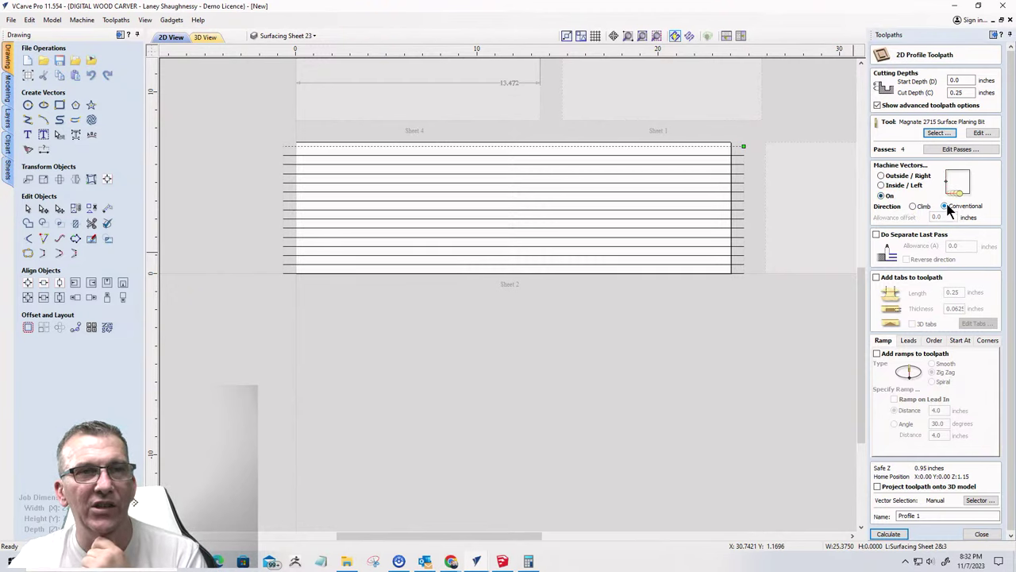
{"action": "left_click", "coordinate": [978, 208]}
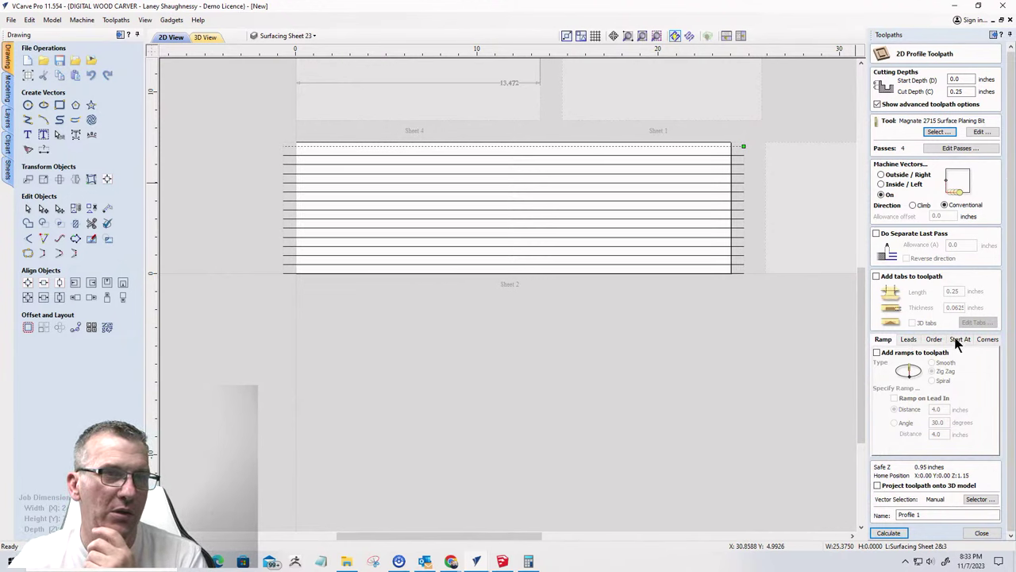
- Review the Order and Start At options, then box-select all the surfacing lines
{"action": "left_click", "coordinate": [934, 340]}
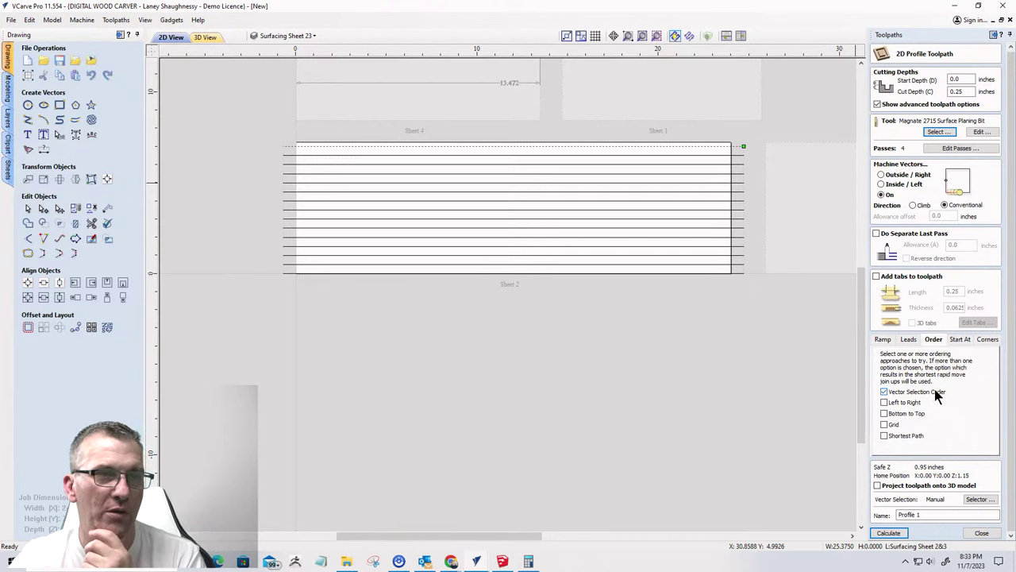
{"action": "left_click", "coordinate": [959, 339]}
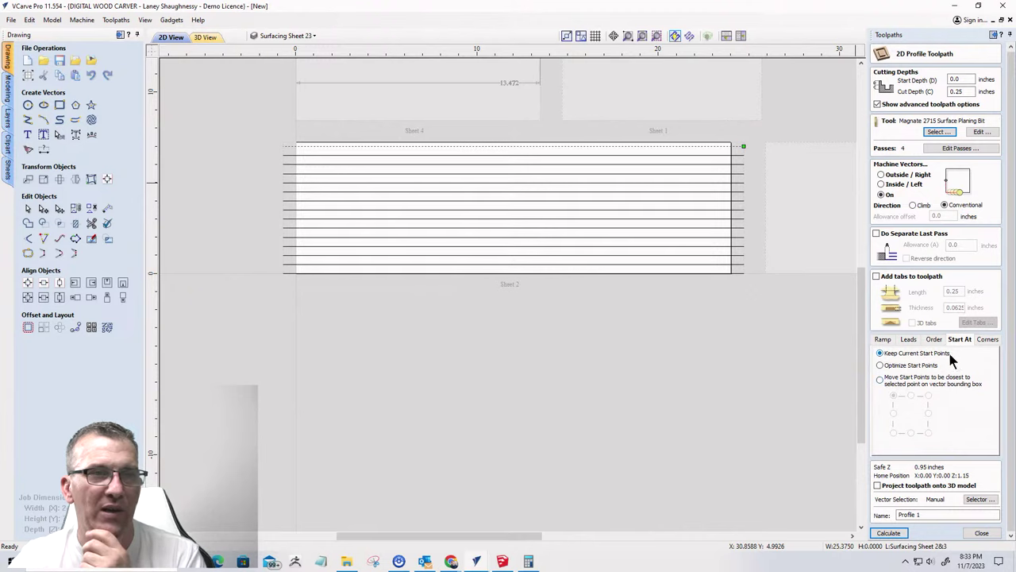
{"action": "left_click", "coordinate": [754, 303]}
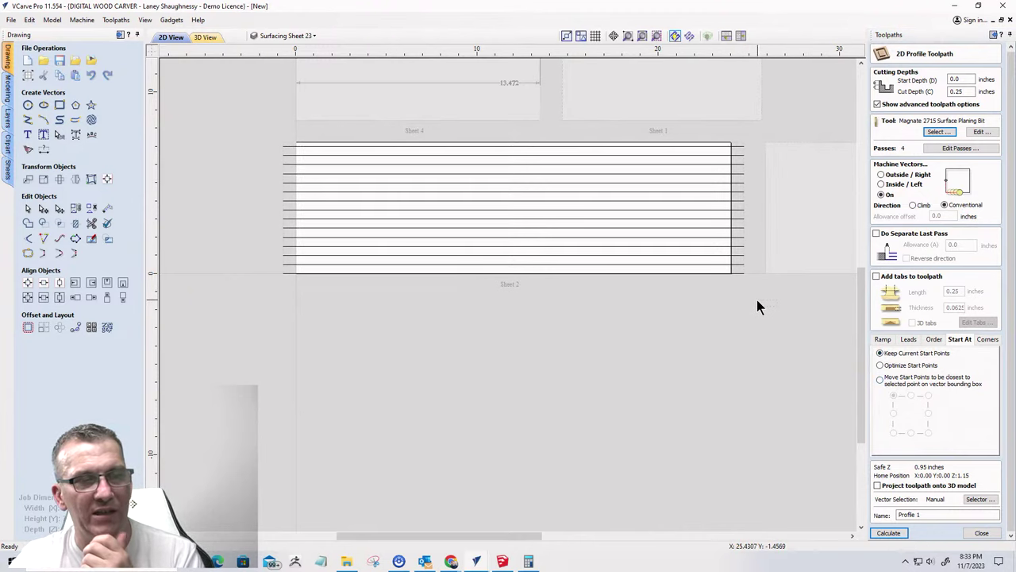
{"action": "left_click_drag", "start_coordinate": [747, 298], "coordinate": [737, 137]}
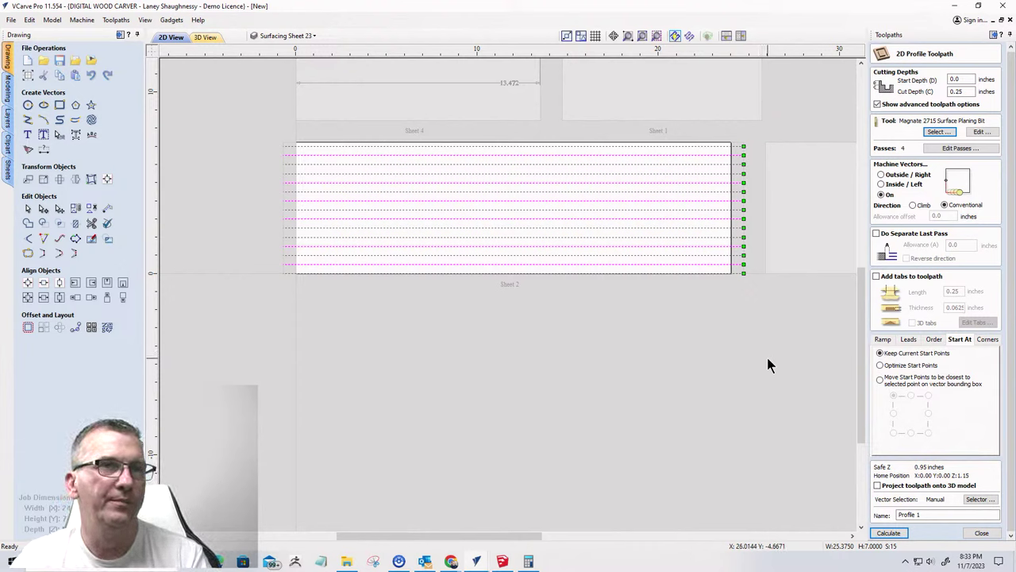
- Inspect the Magnate 2704 1.25 Dia Surfacing Bit, then switch to the dog bone fillet browser window
{"action": "left_click", "coordinate": [934, 130]}
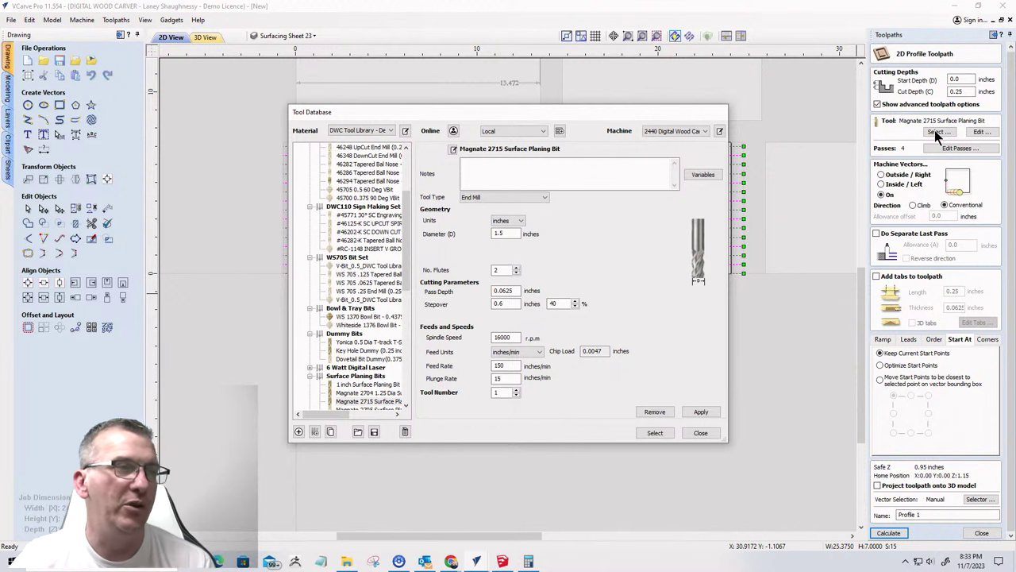
{"action": "scroll", "coordinate": [380, 322], "scroll_direction": "down", "scroll_amount": 3}
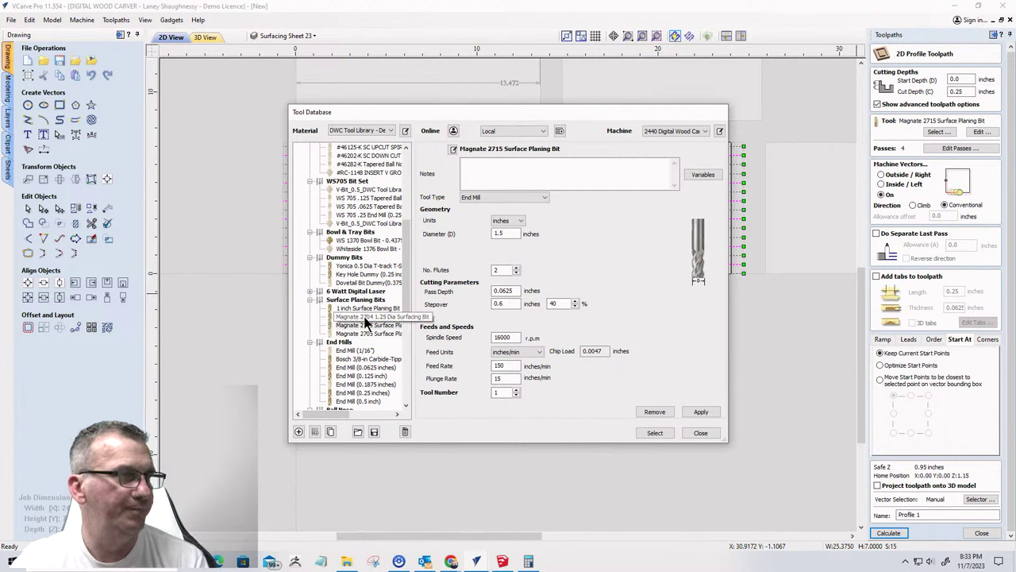
{"action": "left_click", "coordinate": [365, 320]}
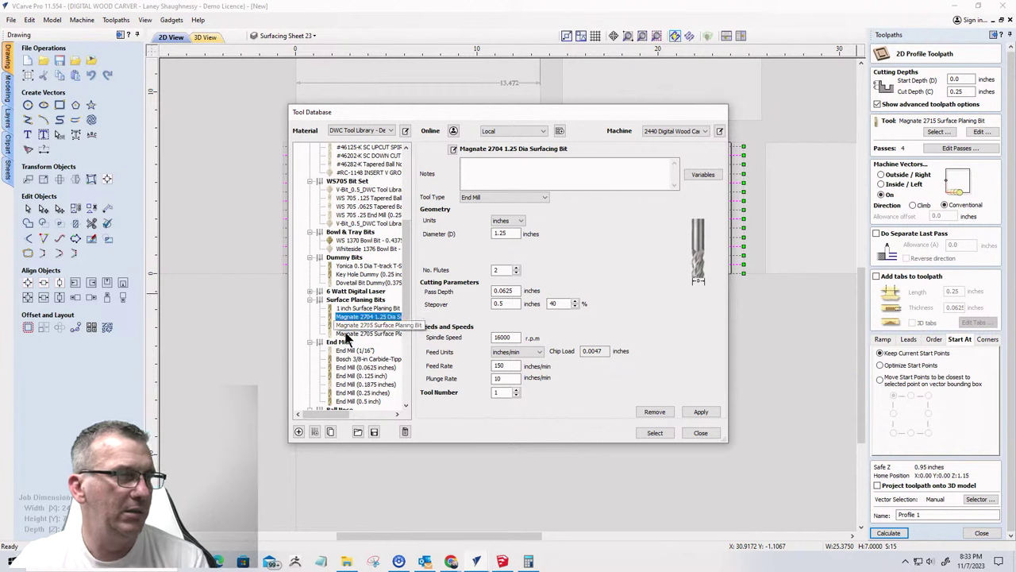
{"action": "left_click", "coordinate": [451, 561]}
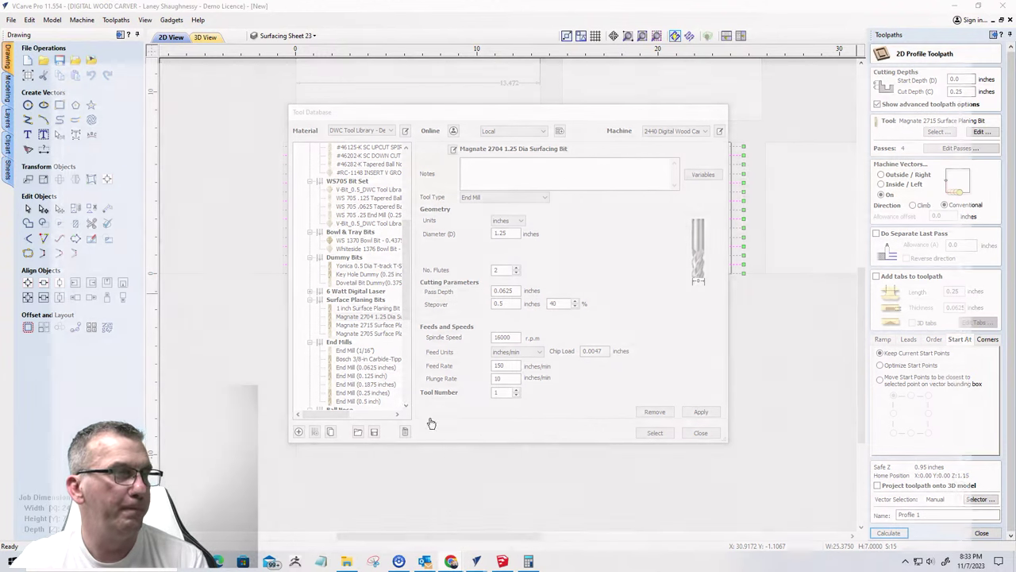
{"action": "left_click", "coordinate": [451, 516]}
- Load buildittv.com/tools in Chrome
{"action": "left_click", "coordinate": [219, 31]}
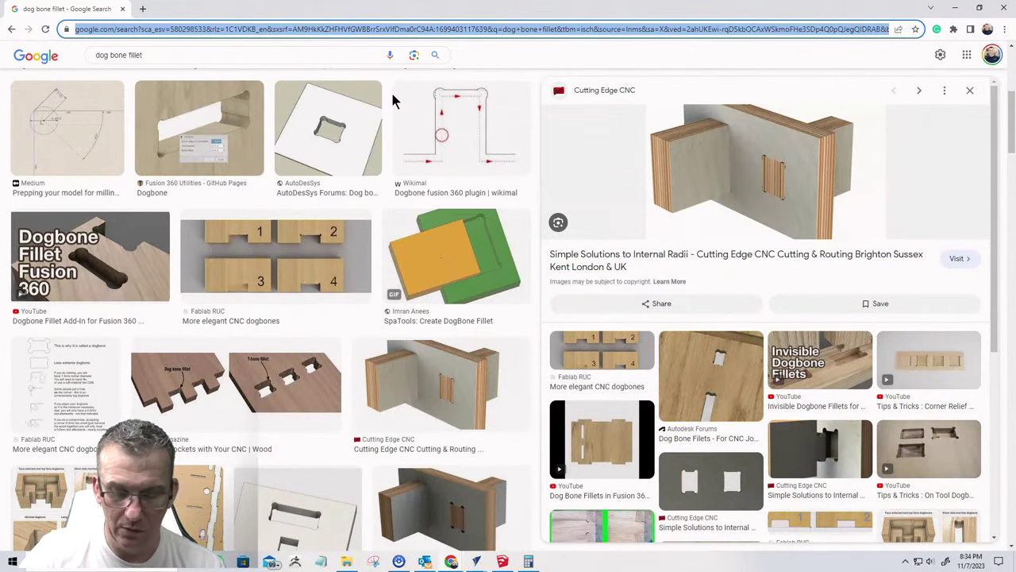
{"action": "type", "text": "buildi"}
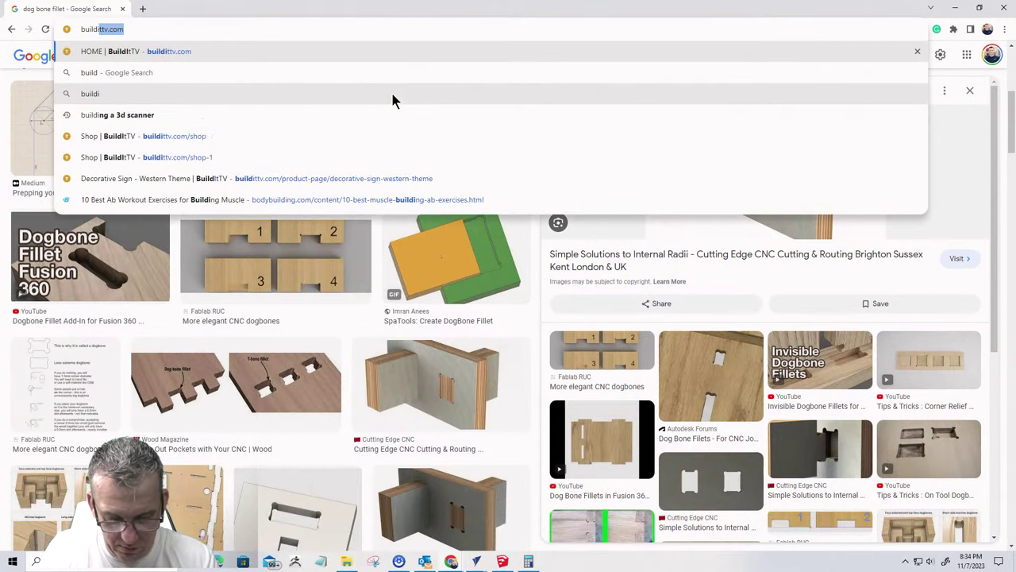
{"action": "type", "text": "ttv.com/"}
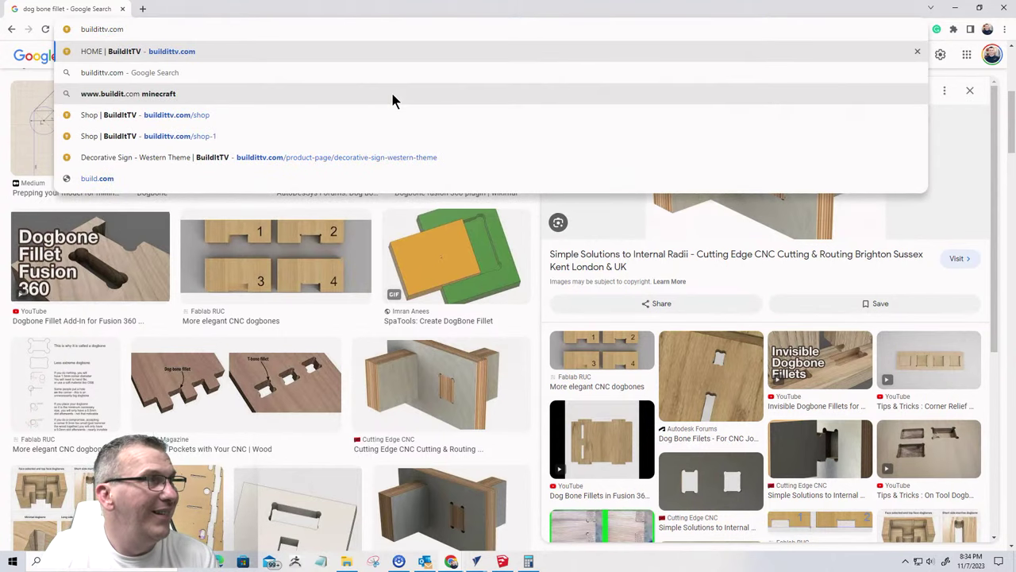
{"action": "type", "text": "ols"}
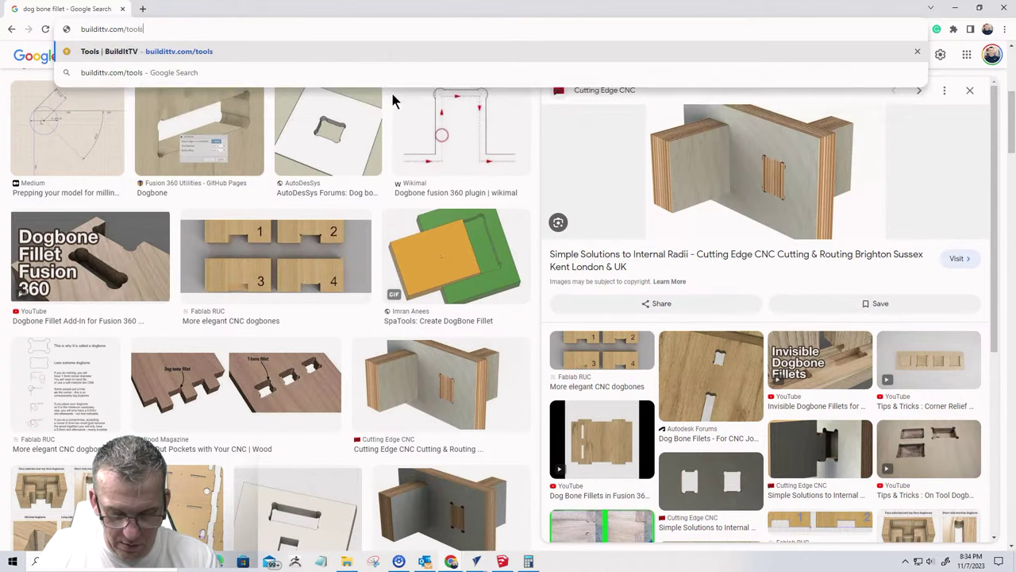
{"action": "key", "text": "Return"}
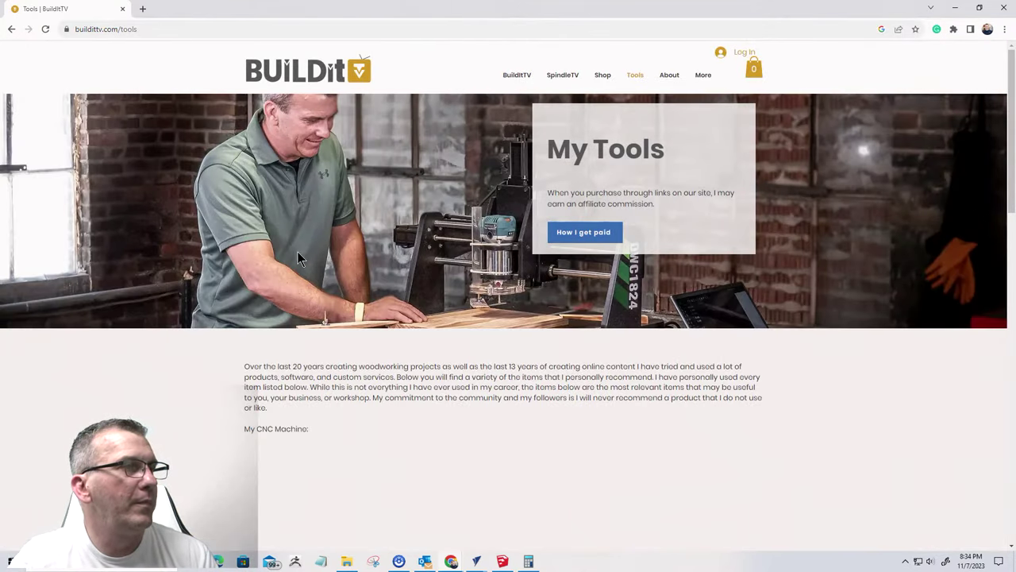
- Find the Surface Planing bit listings and highlight the Magnate 2704's 1/2 shank
{"action": "scroll", "coordinate": [297, 250], "scroll_direction": "down", "scroll_amount": 3}
{"action": "scroll", "coordinate": [296, 248], "scroll_direction": "down", "scroll_amount": 3}
{"action": "scroll", "coordinate": [297, 263], "scroll_direction": "down", "scroll_amount": 3}
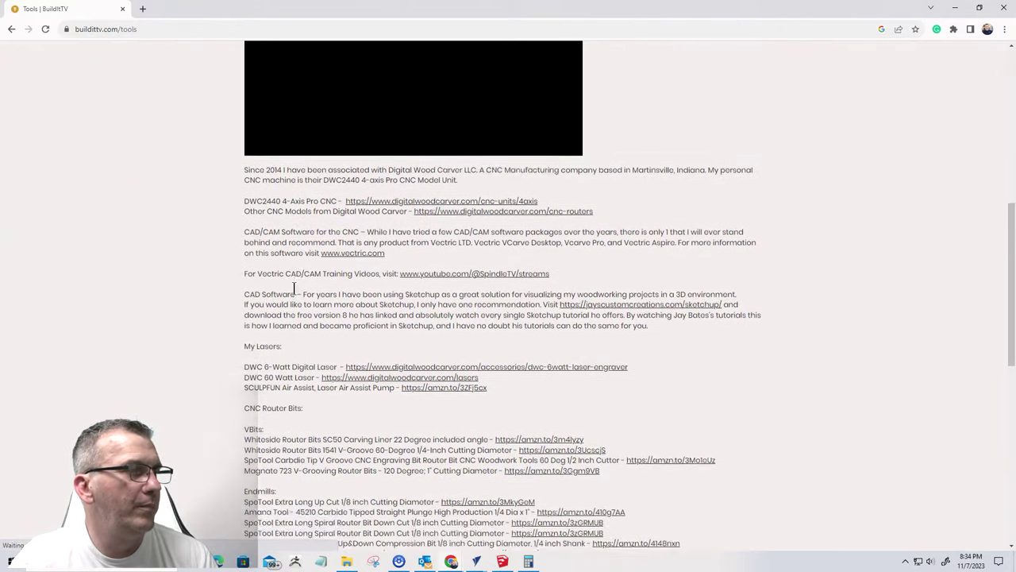
{"action": "scroll", "coordinate": [283, 283], "scroll_direction": "down", "scroll_amount": 2}
{"action": "scroll", "coordinate": [282, 284], "scroll_direction": "down", "scroll_amount": 3}
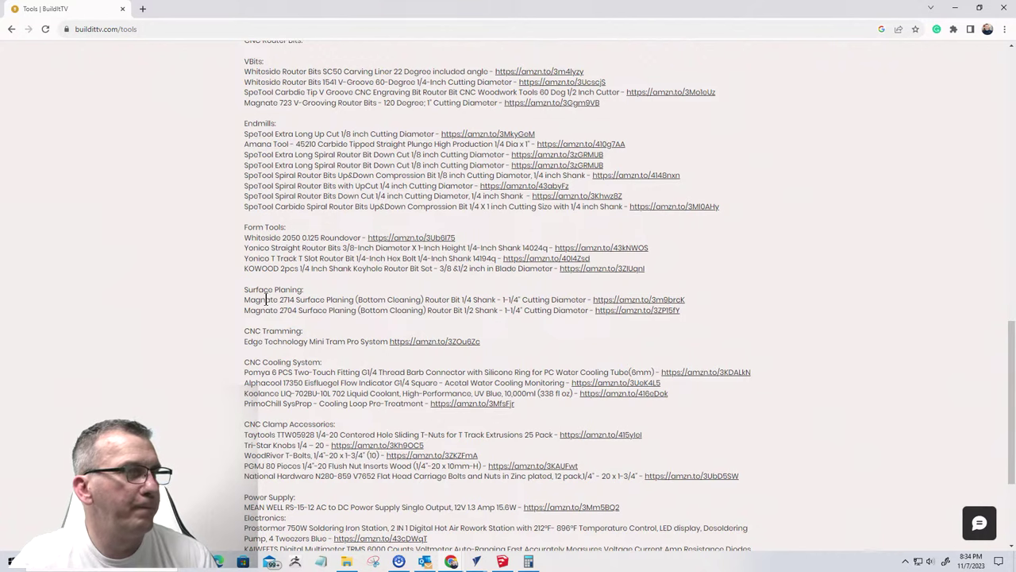
{"action": "left_click_drag", "start_coordinate": [266, 299], "coordinate": [359, 317]}
{"action": "scroll", "coordinate": [325, 315], "scroll_direction": "up", "scroll_amount": 1}
{"action": "scroll", "coordinate": [333, 321], "scroll_direction": "down", "scroll_amount": 1}
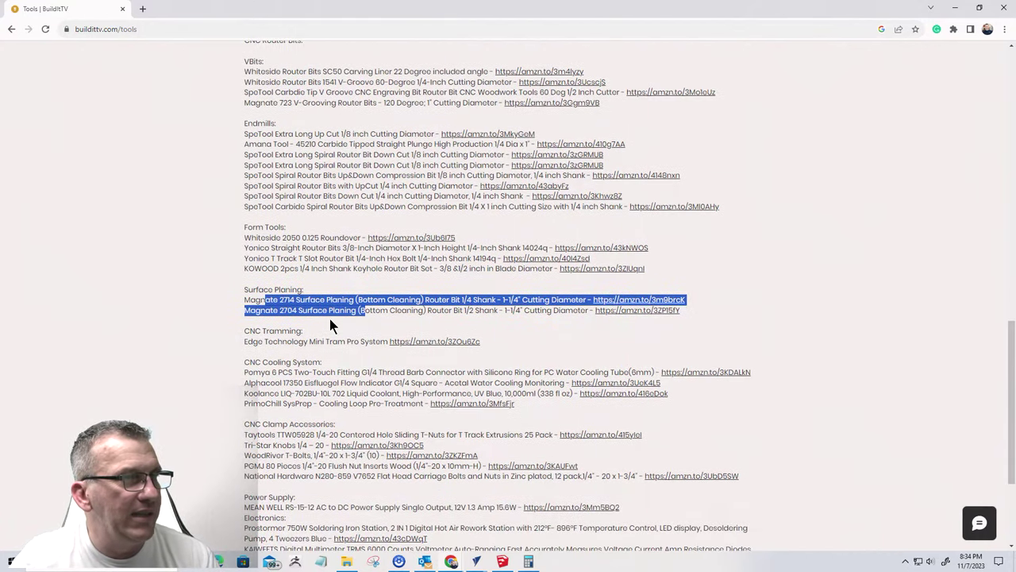
{"action": "left_click_drag", "start_coordinate": [463, 310], "coordinate": [487, 310]}
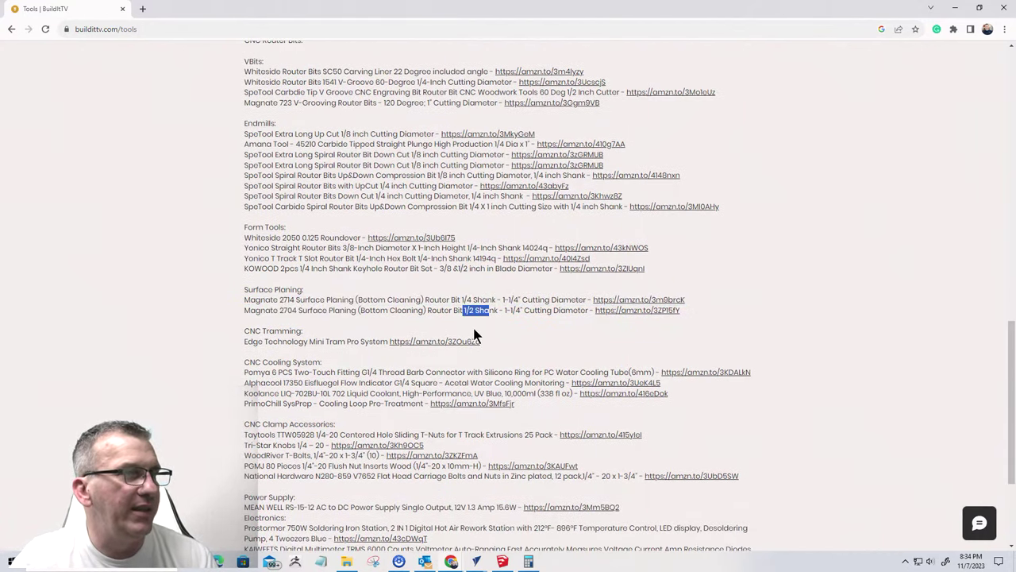
{"action": "scroll", "coordinate": [904, 67], "scroll_direction": "up", "scroll_amount": 3}
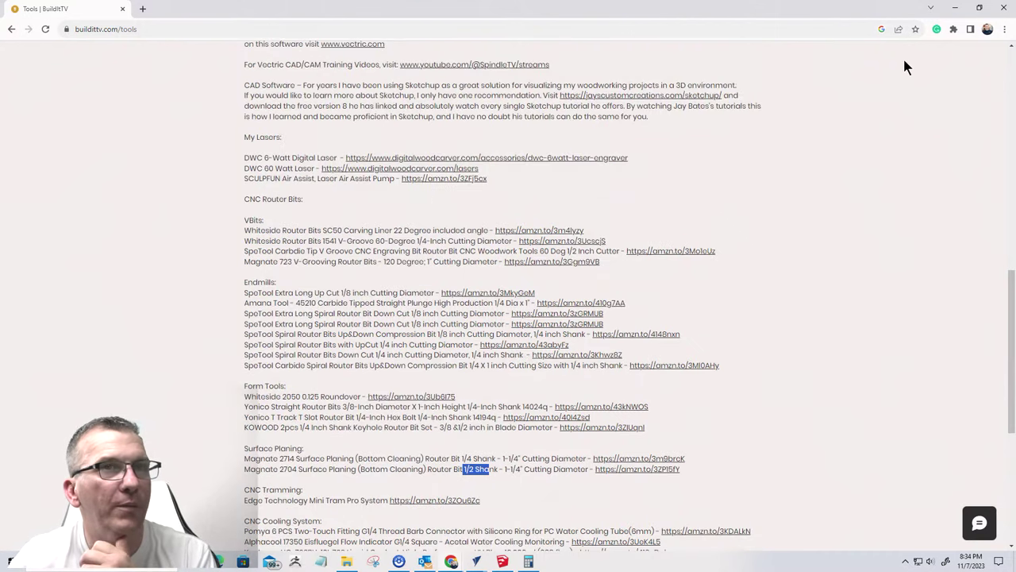
- Return to VCarve Pro and assign the Magnate 2704 1.25 Dia Surfacing Bit to the toolpath
{"action": "left_click", "coordinate": [955, 7]}
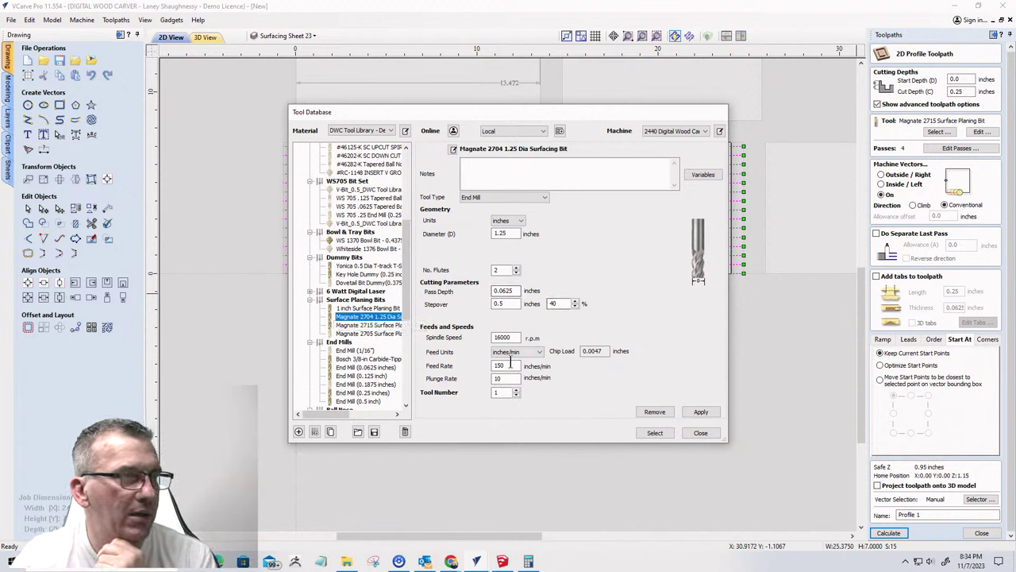
{"action": "left_click", "coordinate": [689, 413]}
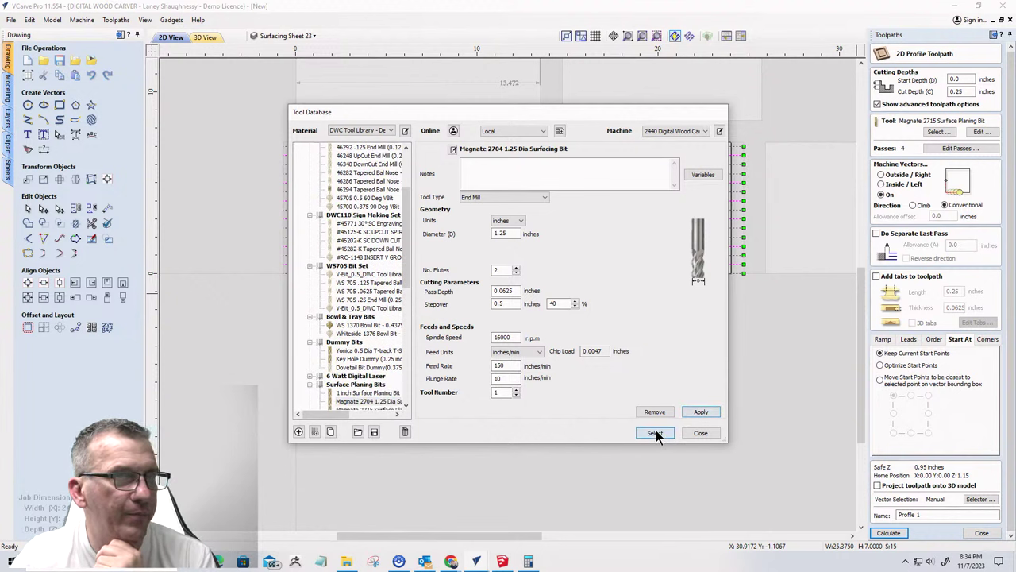
{"action": "left_click", "coordinate": [654, 433]}
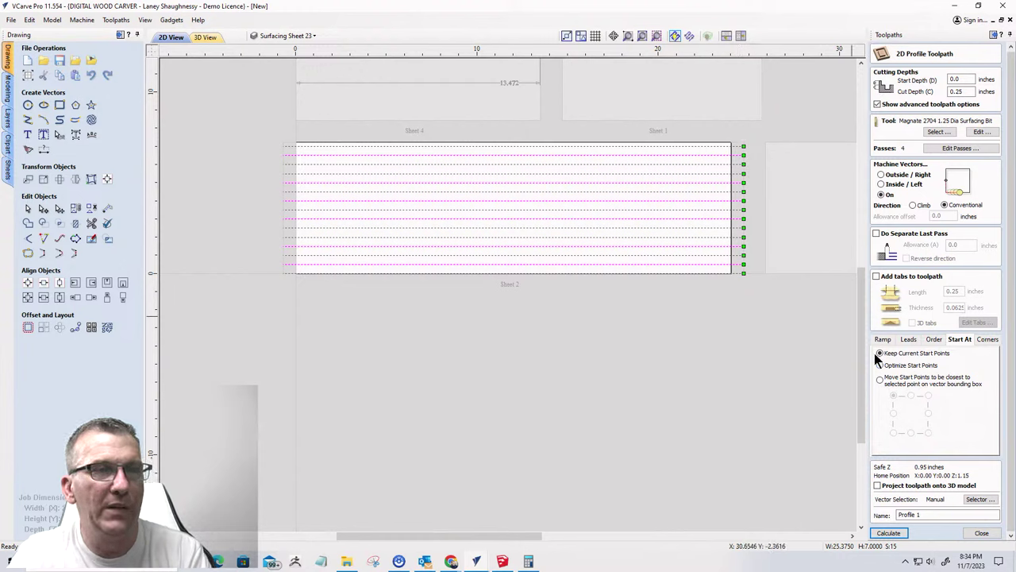
- Name the toolpath 'Sheet 2&3 Surfacing_Magnate2704' and calculate it
{"action": "left_click", "coordinate": [934, 338]}
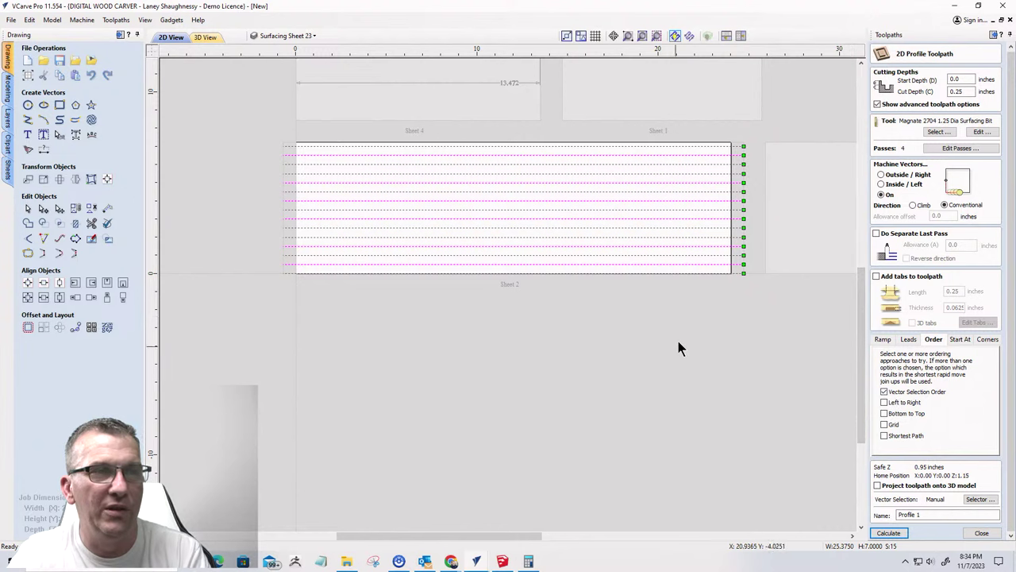
{"action": "double_click", "coordinate": [942, 514]}
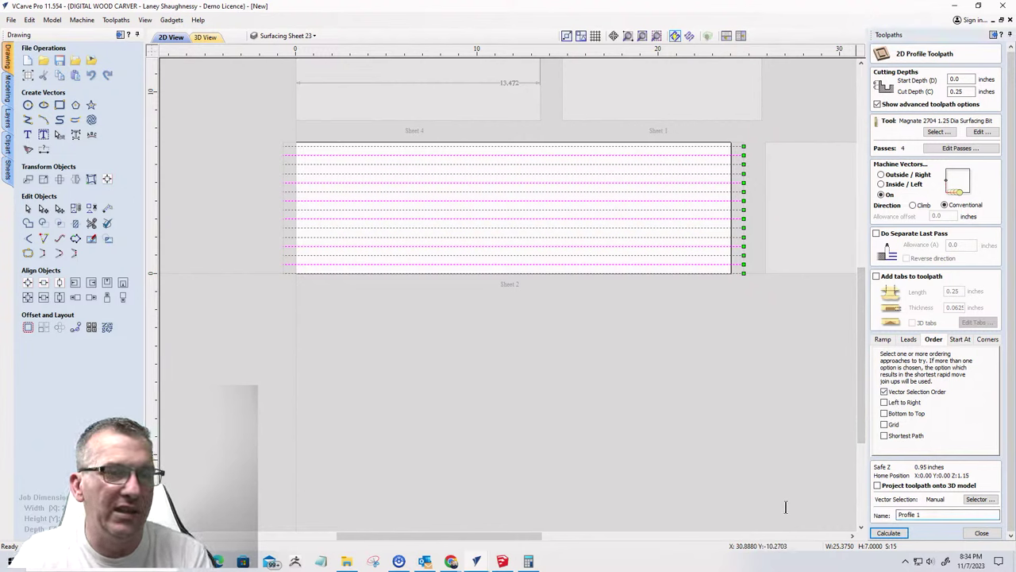
{"action": "type", "text": "Sheet 2&3 Surfacing_Magnate2704"}
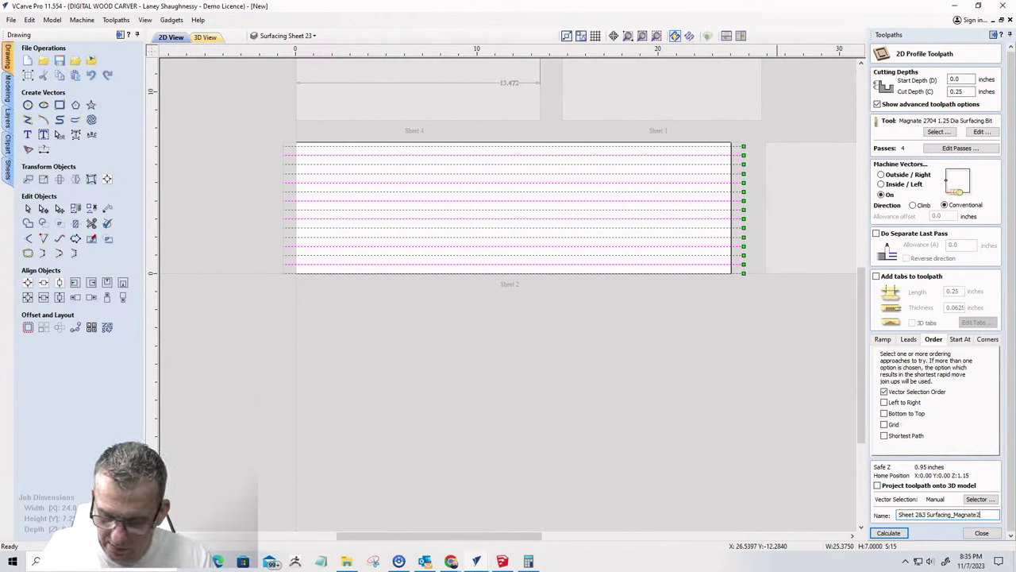
{"action": "left_click", "coordinate": [888, 534]}
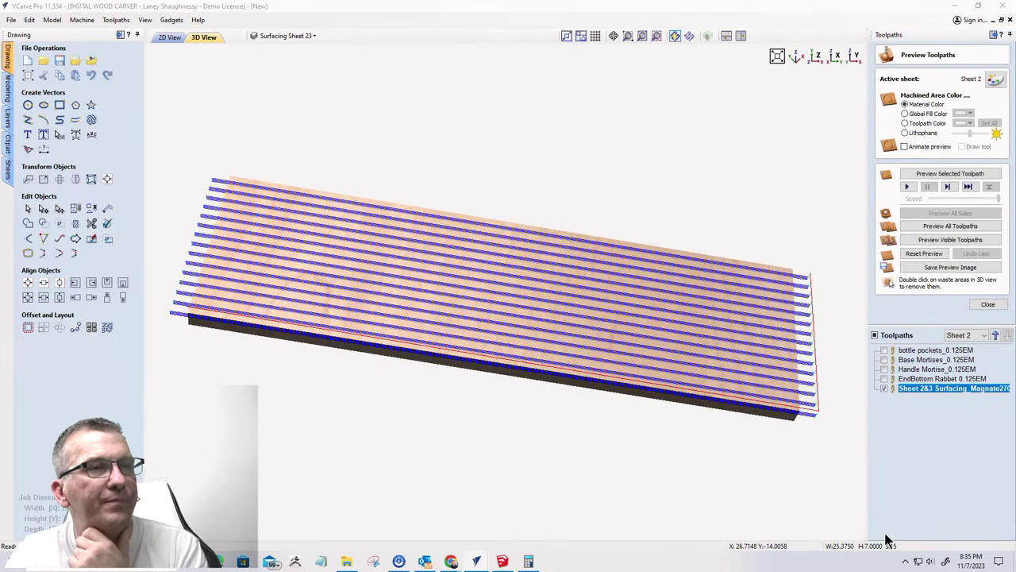
- Run the simulation of the visible toolpaths, then close the preview
{"action": "left_click", "coordinate": [934, 240]}
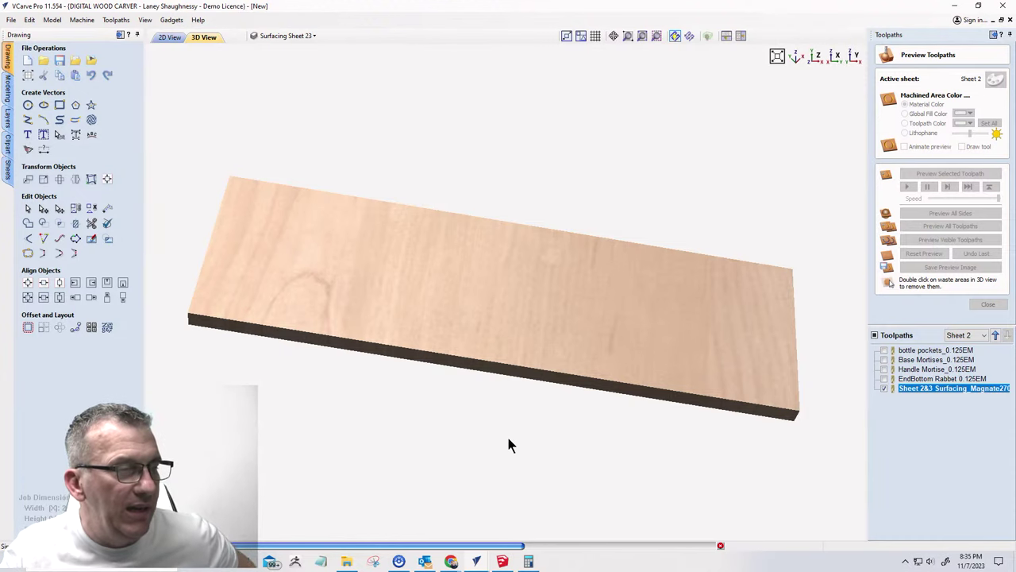
{"action": "mouse_move", "coordinate": [501, 563]}
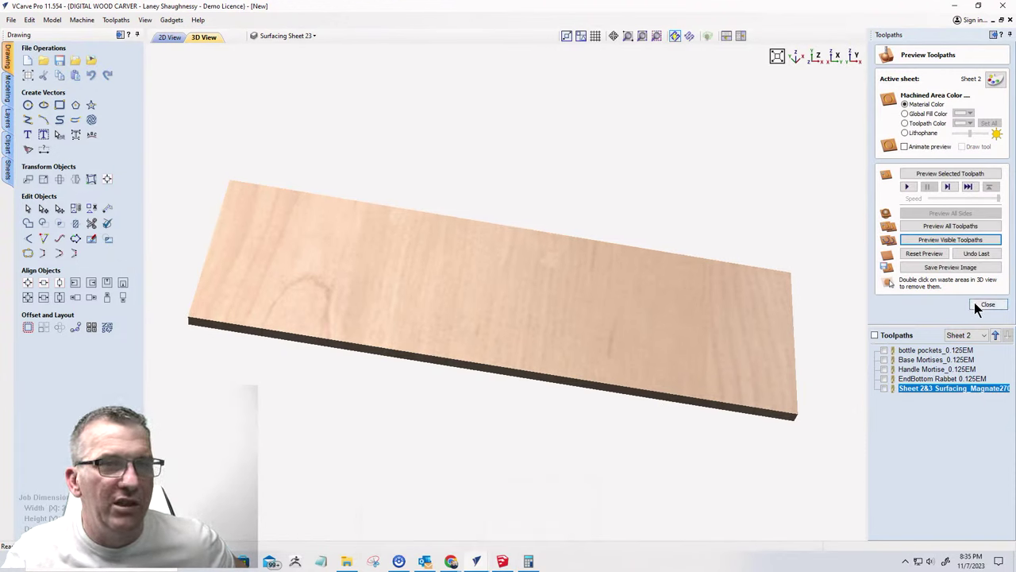
{"action": "left_click", "coordinate": [985, 304]}
- Inspect the Magnate 2705 Surface Planing Bit in the tool database, then cancel without changes
{"action": "left_click", "coordinate": [884, 175]}
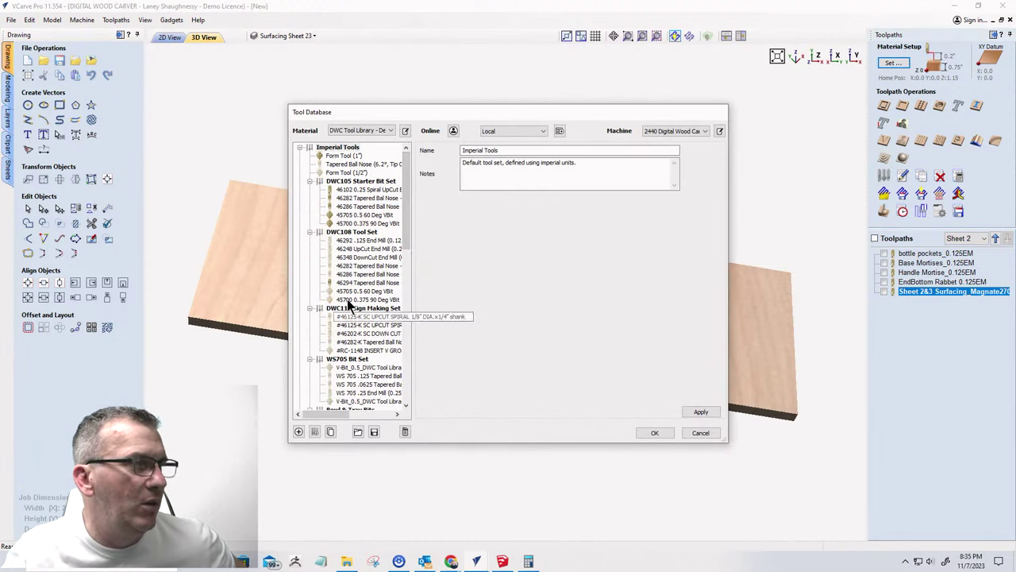
{"action": "scroll", "coordinate": [325, 316], "scroll_direction": "down", "scroll_amount": 9}
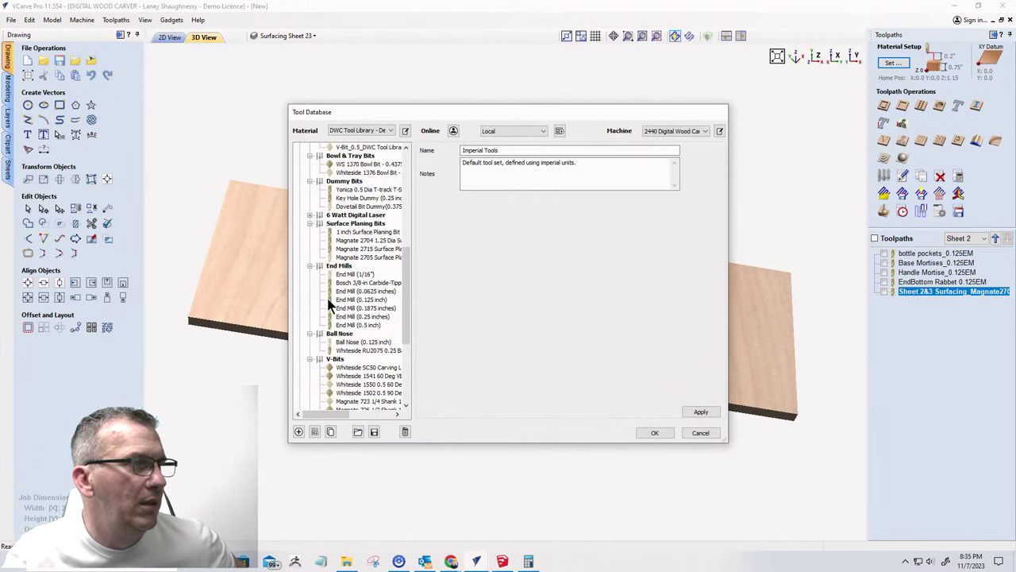
{"action": "left_click", "coordinate": [354, 258]}
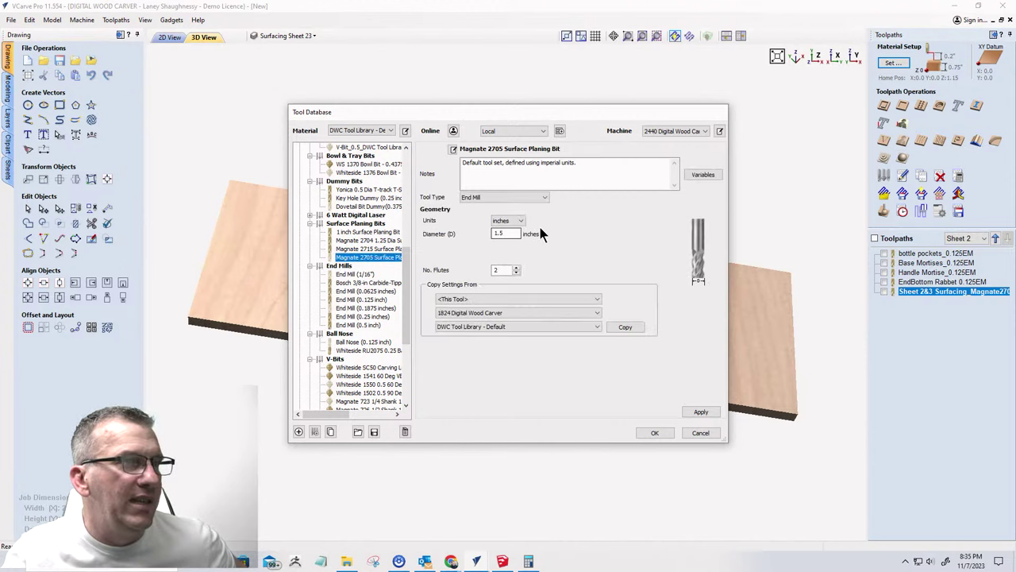
{"action": "left_click", "coordinate": [700, 434]}
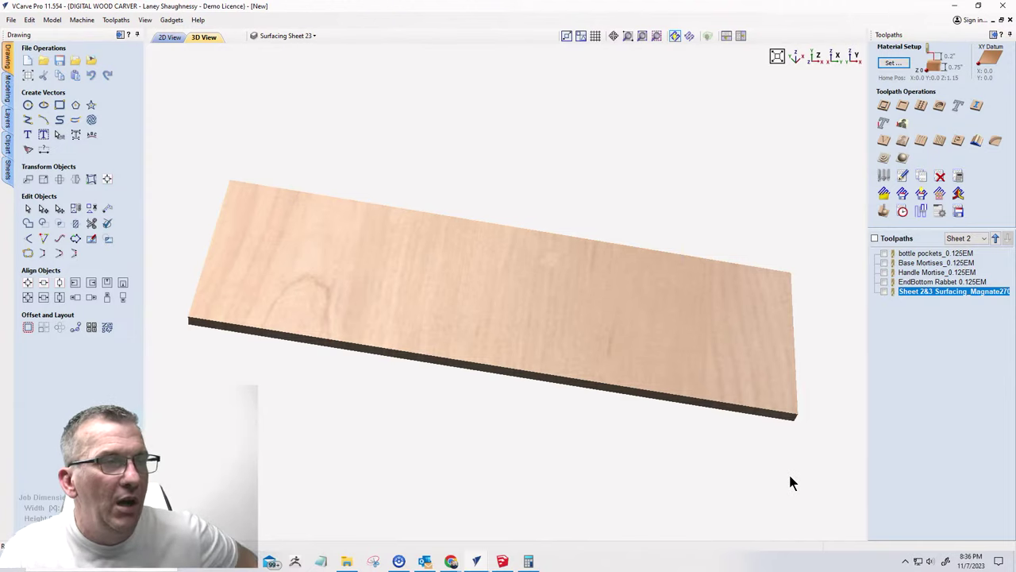
- Turn the 3D board to a front view and open bottle pockets_0.125EM for editing
{"action": "left_click_drag", "start_coordinate": [614, 202], "coordinate": [637, 324]}
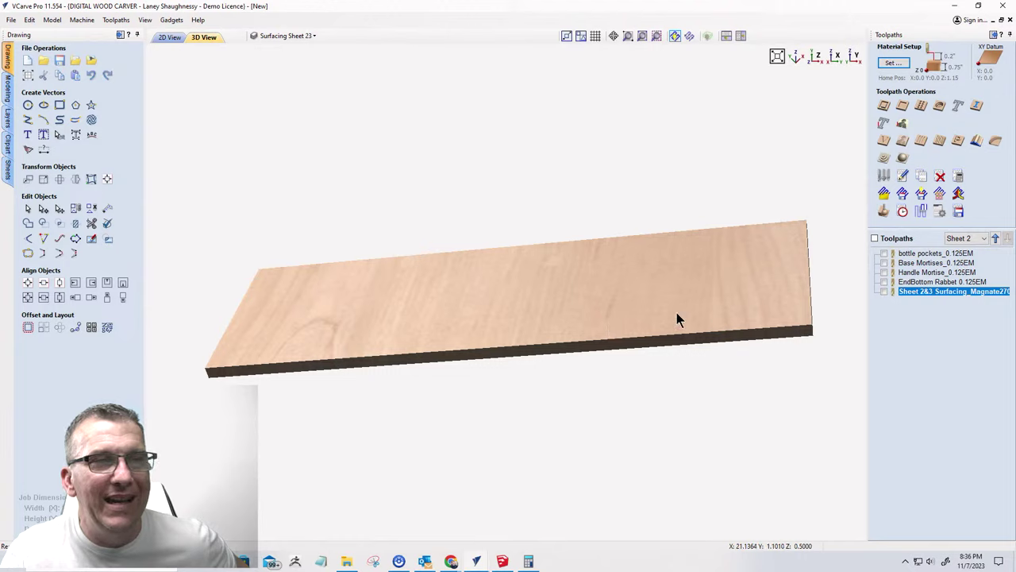
{"action": "left_click_drag", "start_coordinate": [682, 320], "coordinate": [730, 349]}
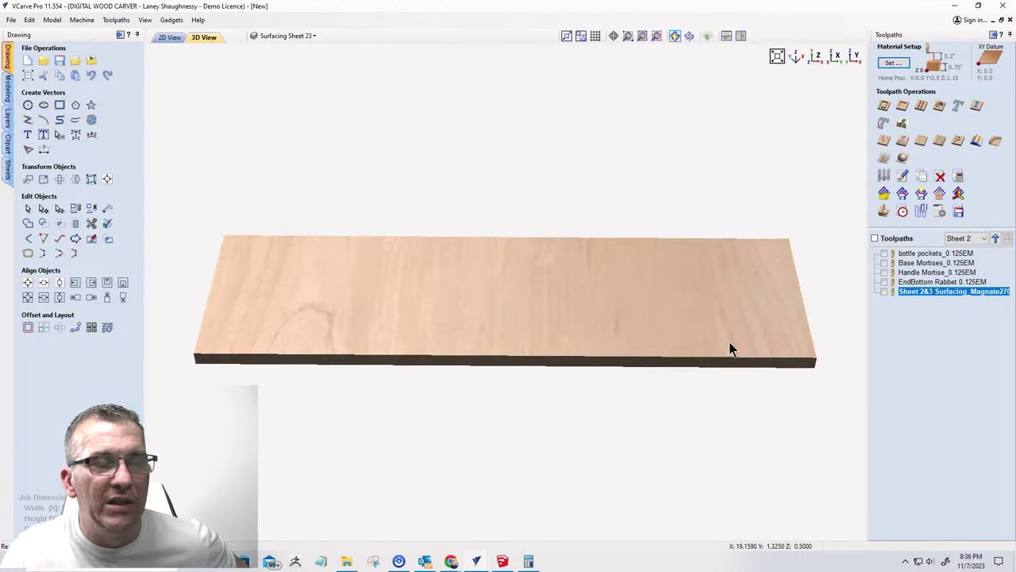
{"action": "double_click", "coordinate": [913, 253]}
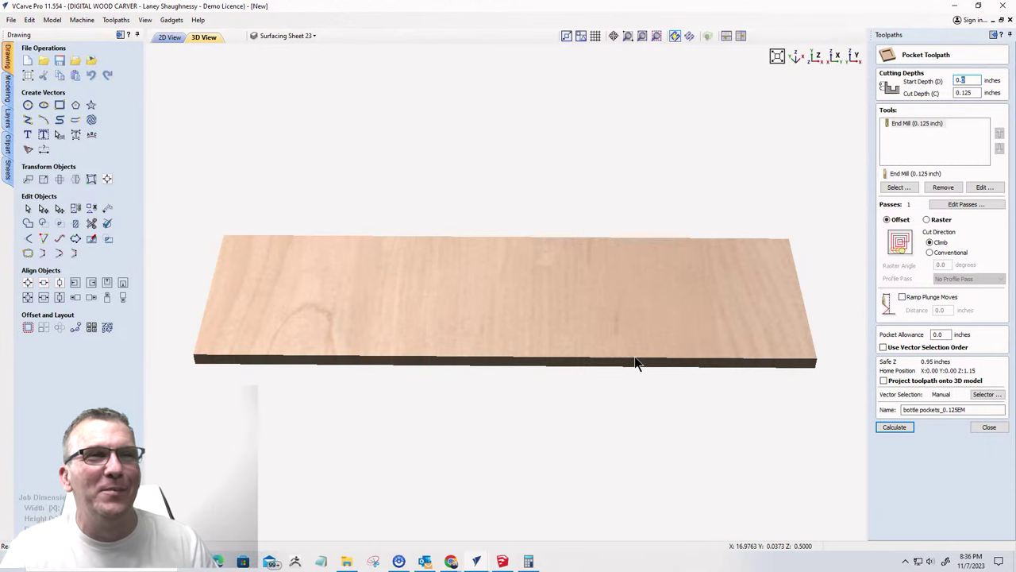
- Close the pocket toolpath settings and review the Job Setup material size without changes
{"action": "left_click", "coordinate": [973, 427]}
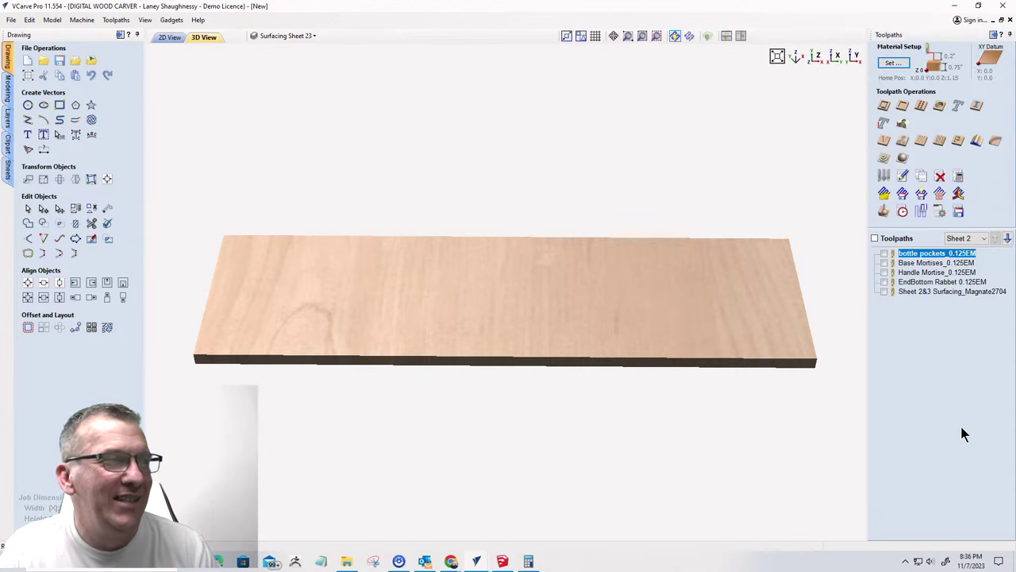
{"action": "left_click", "coordinate": [28, 75]}
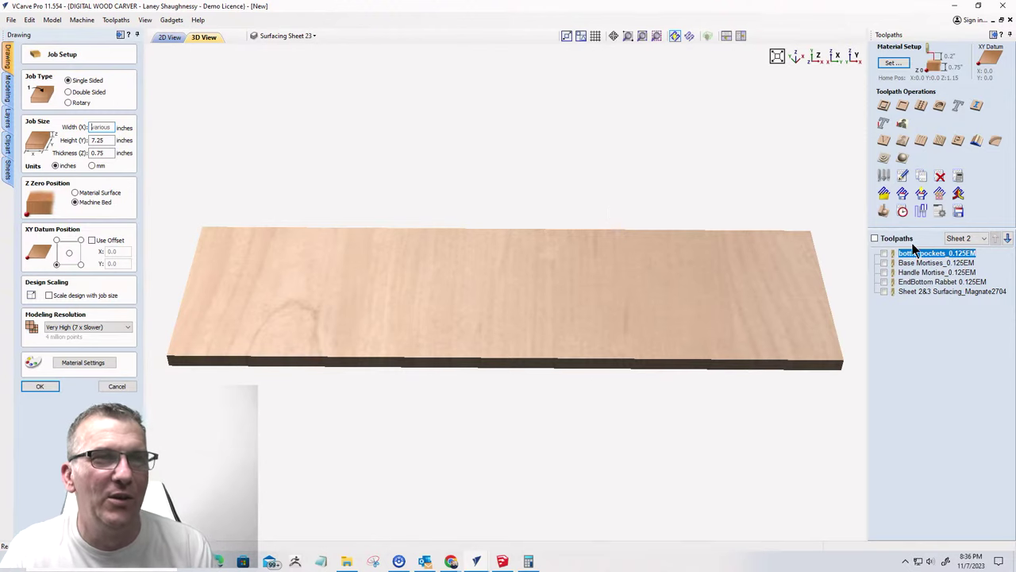
{"action": "left_click", "coordinate": [120, 386]}
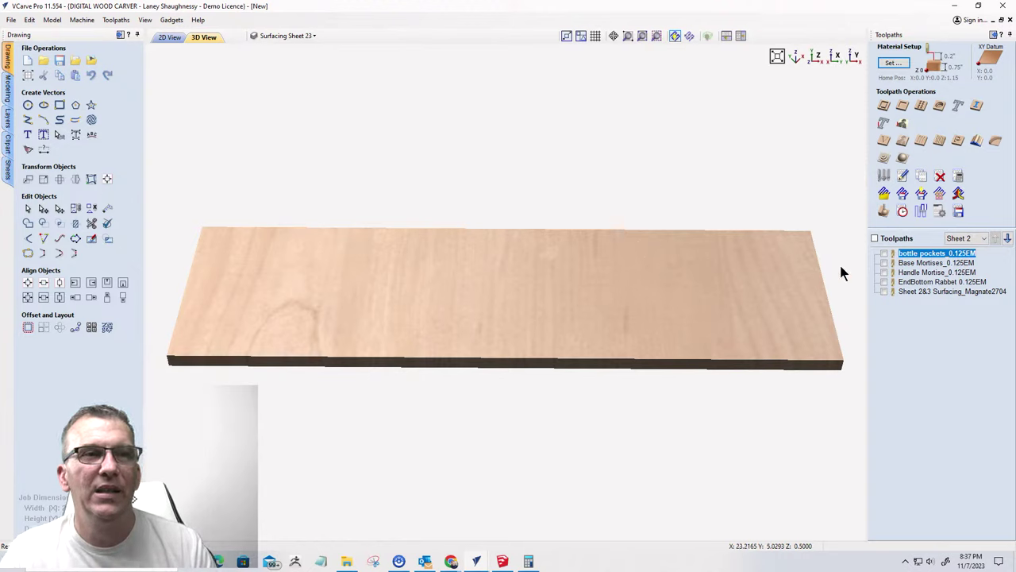
- Set start depth 0.25 on bottle pockets_0.125EM and Base Mortises, recalculating both
{"action": "double_click", "coordinate": [929, 253]}
{"action": "double_click", "coordinate": [962, 80]}
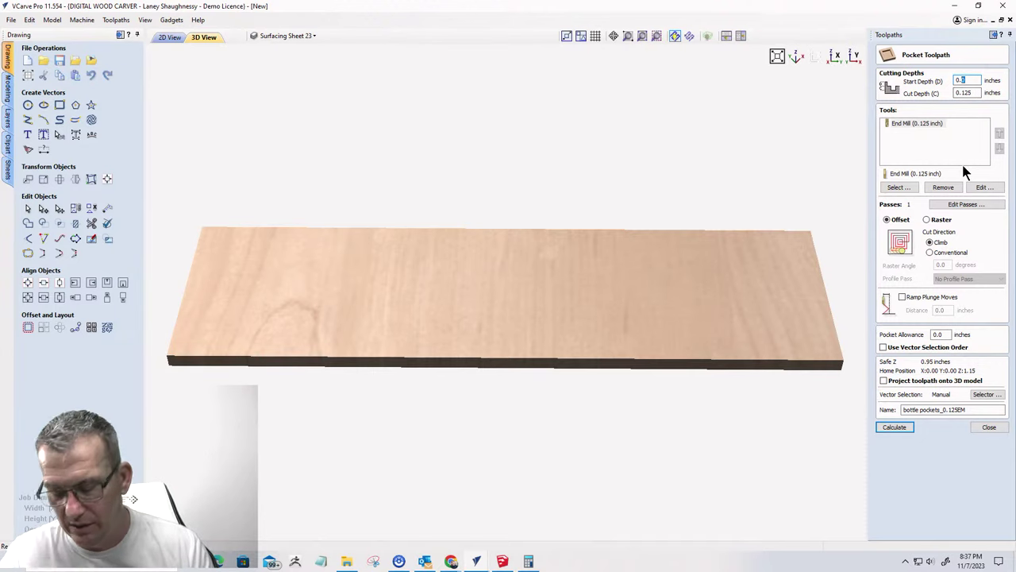
{"action": "type", "text": "0.25"}
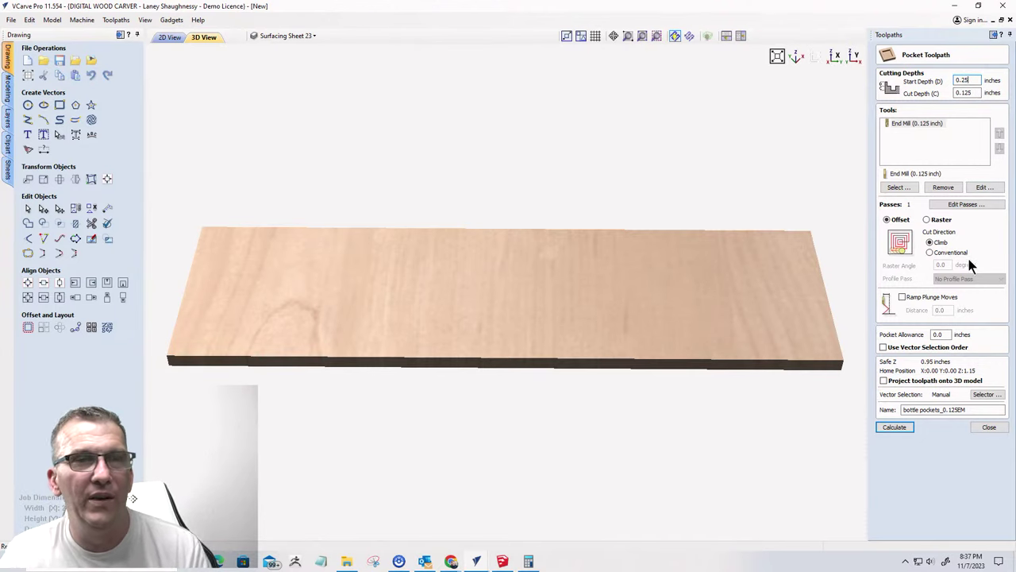
{"action": "left_click", "coordinate": [889, 426]}
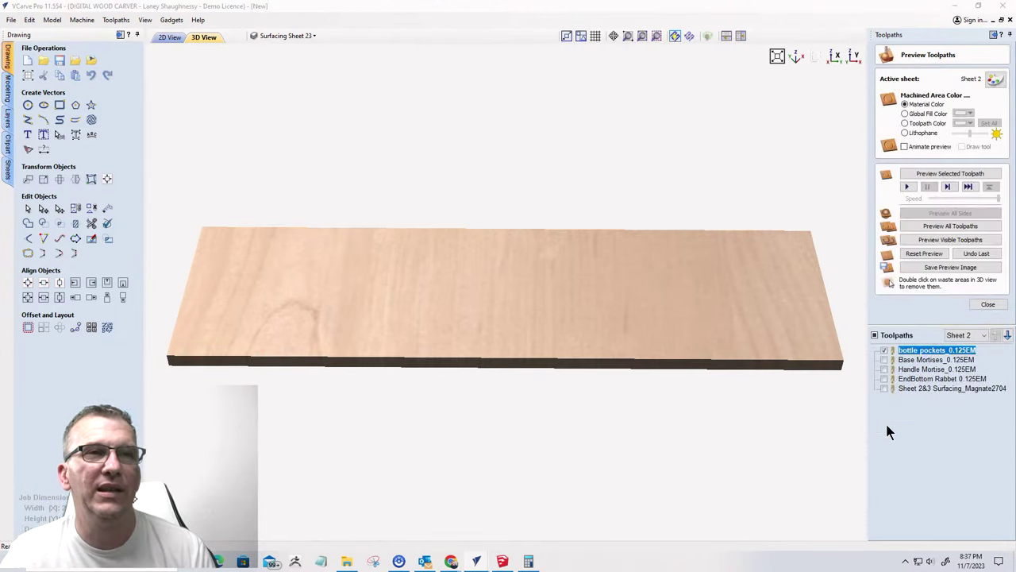
{"action": "double_click", "coordinate": [935, 361]}
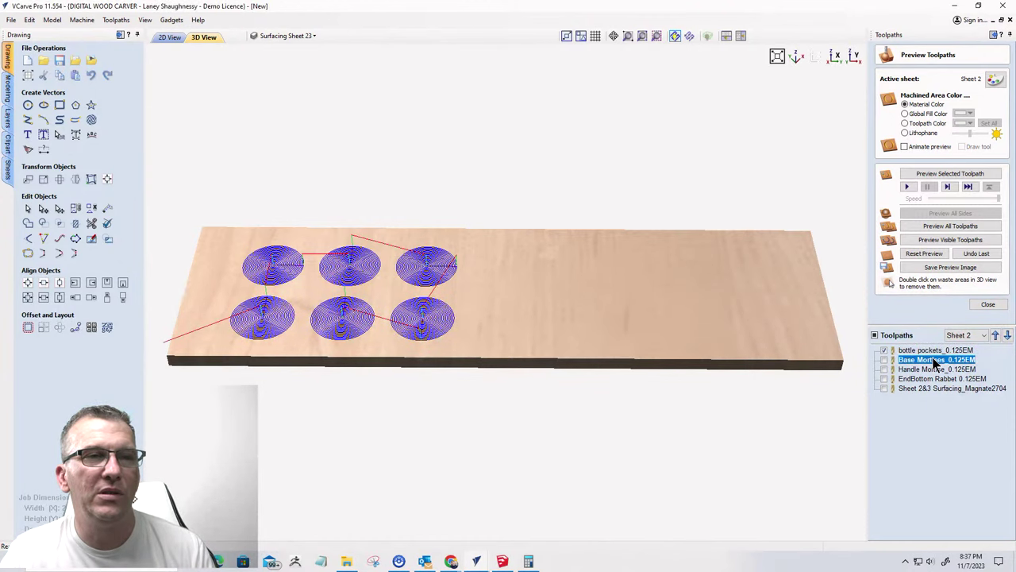
{"action": "left_click", "coordinate": [963, 79]}
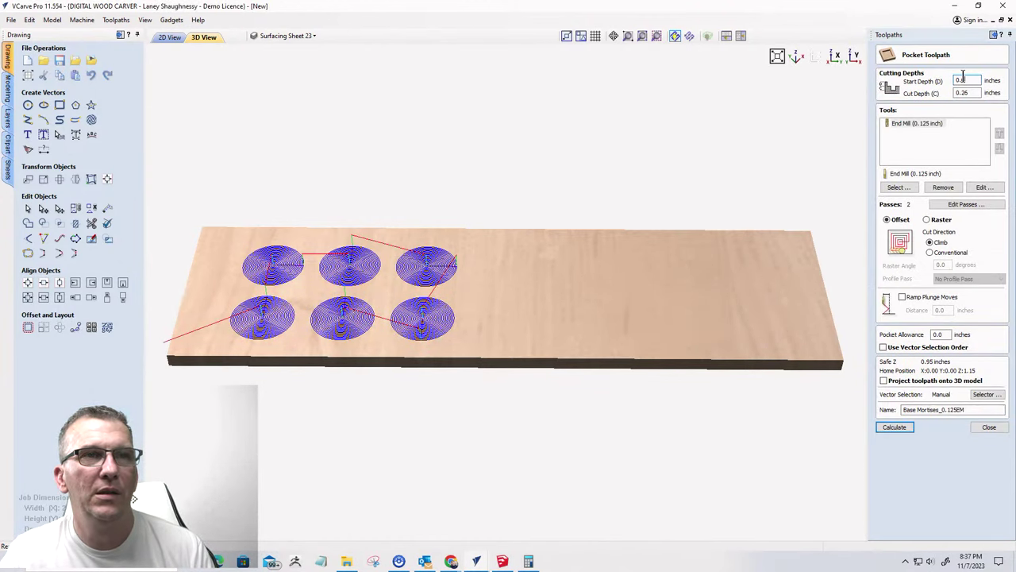
{"action": "type", "text": "0.25"}
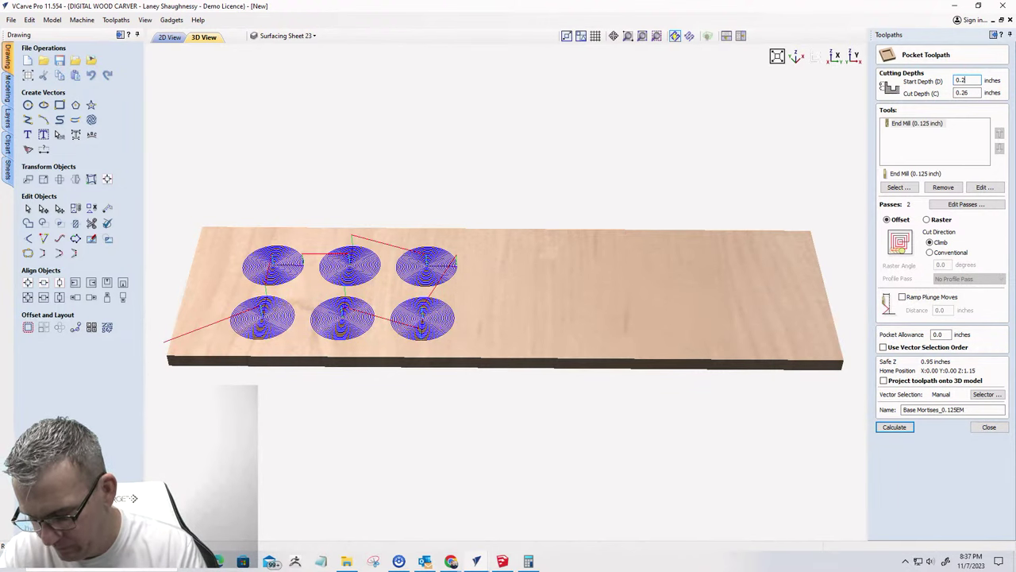
{"action": "left_click", "coordinate": [892, 426]}
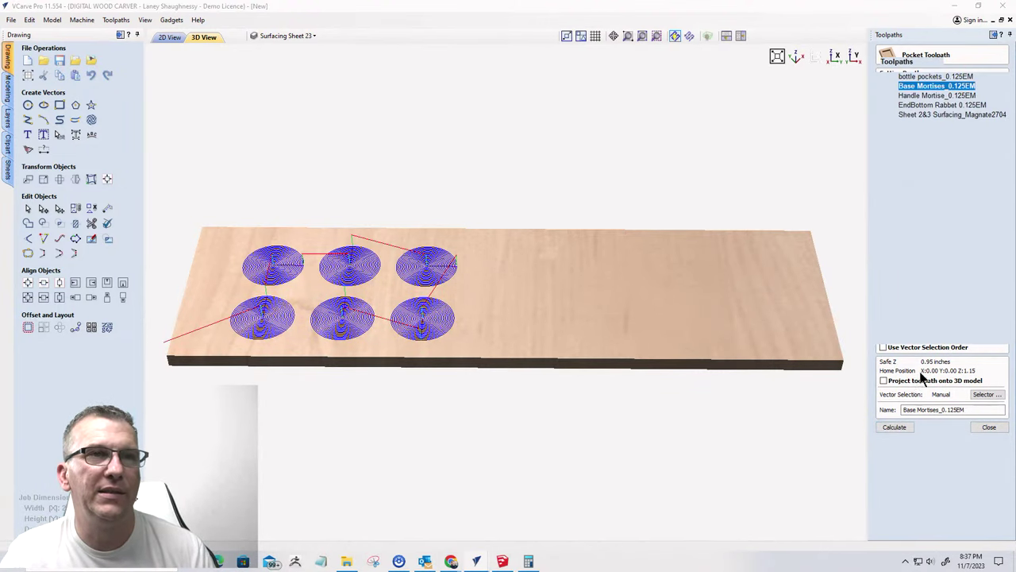
- Set Handle Mortise's start depth to 0.25, recalculate it, and recheck bottle pockets
{"action": "double_click", "coordinate": [938, 369]}
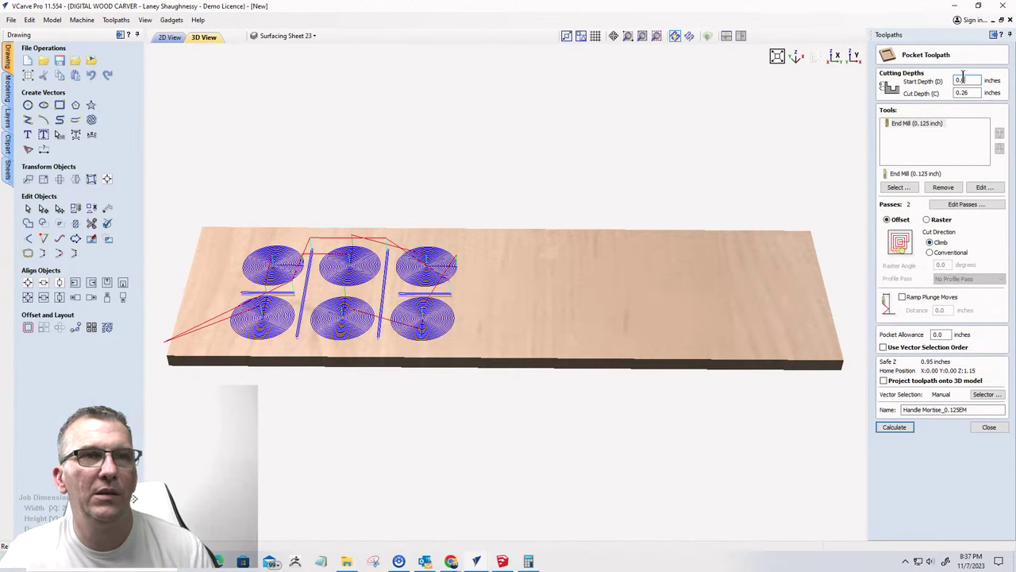
{"action": "type", "text": "0.25"}
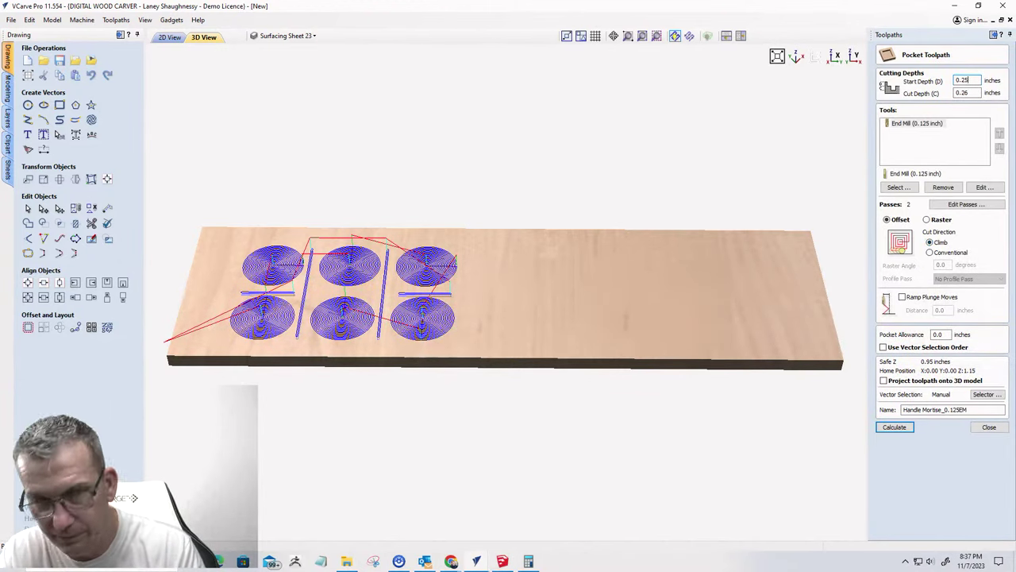
{"action": "left_click", "coordinate": [894, 427]}
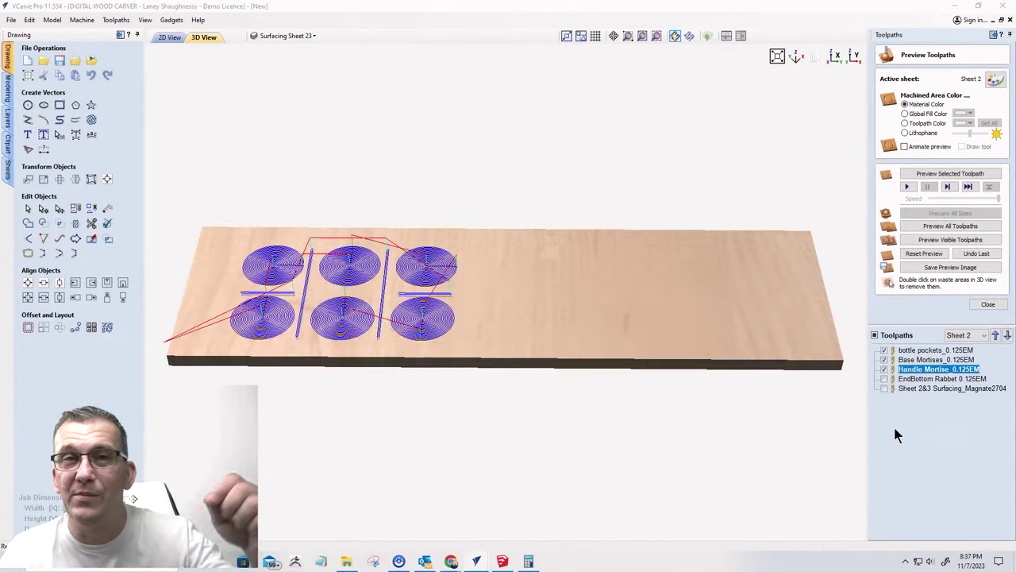
{"action": "double_click", "coordinate": [924, 379]}
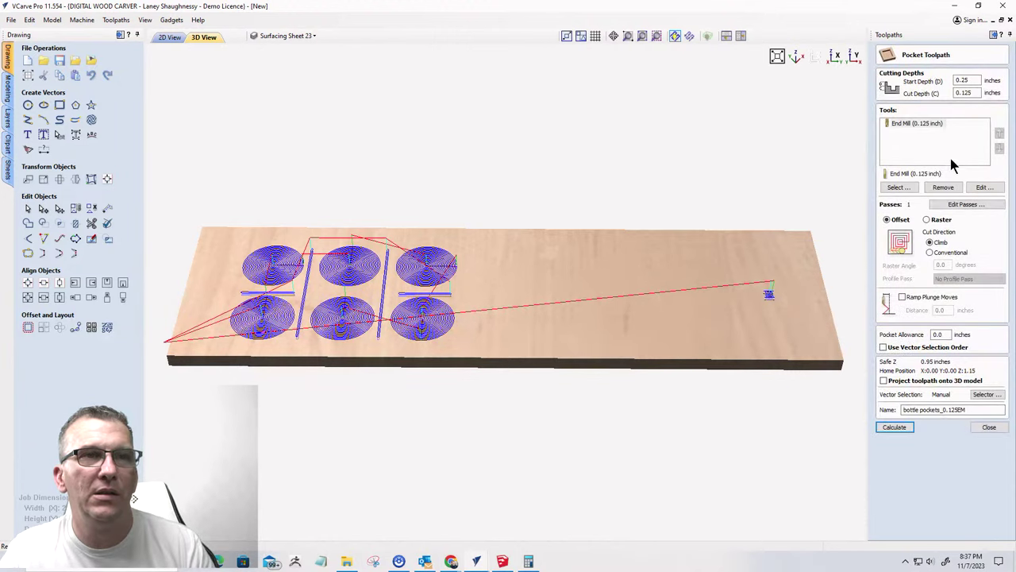
{"action": "double_click", "coordinate": [964, 80]}
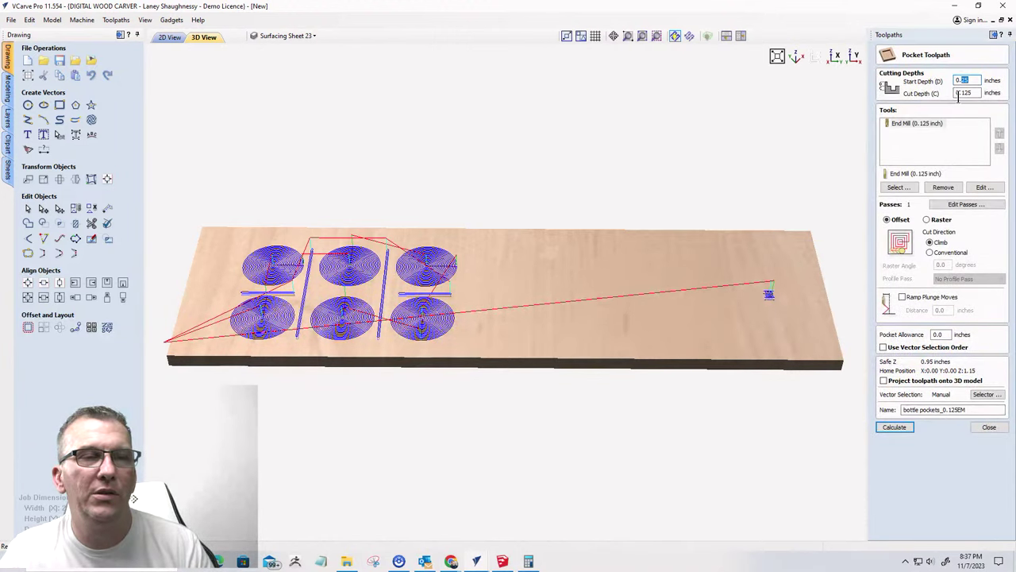
{"action": "left_click", "coordinate": [891, 427]}
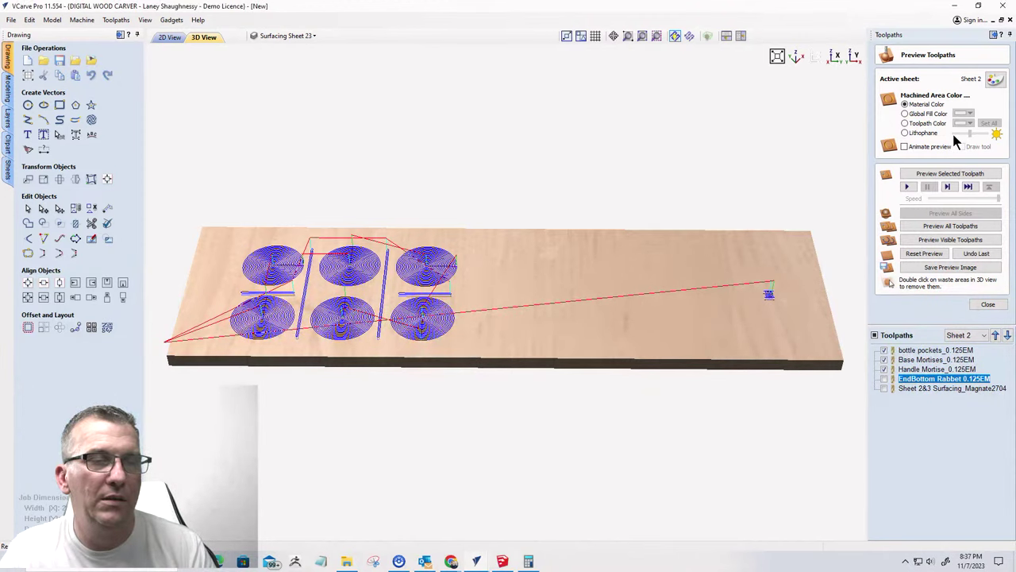
- Set EndBottom Rabbet 0.125EM start depth to 0.25, recalculate, and preview all visible toolpaths
{"action": "double_click", "coordinate": [912, 382]}
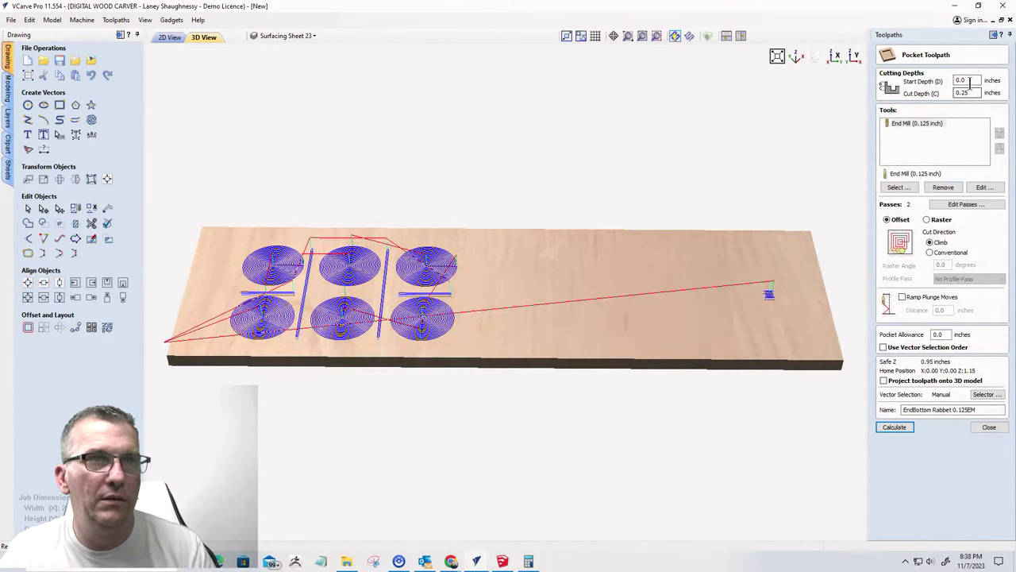
{"action": "double_click", "coordinate": [969, 83]}
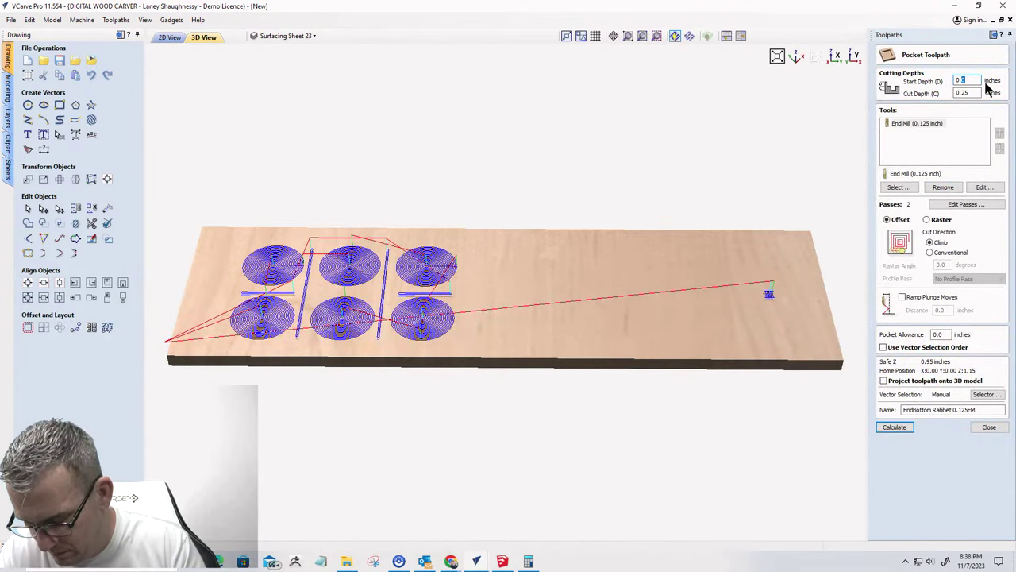
{"action": "type", "text": "0.25"}
{"action": "left_click", "coordinate": [892, 427]}
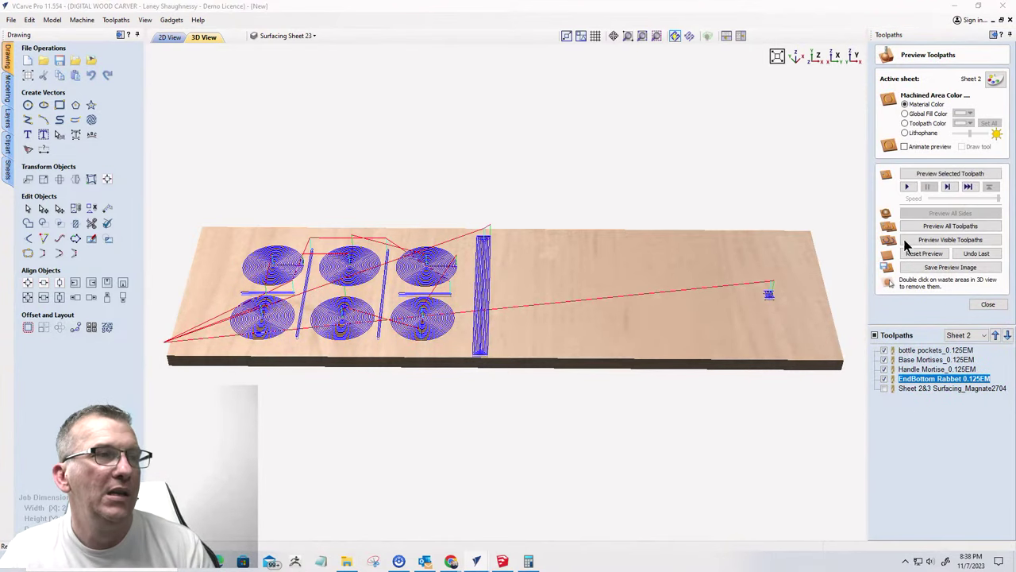
{"action": "left_click", "coordinate": [923, 239]}
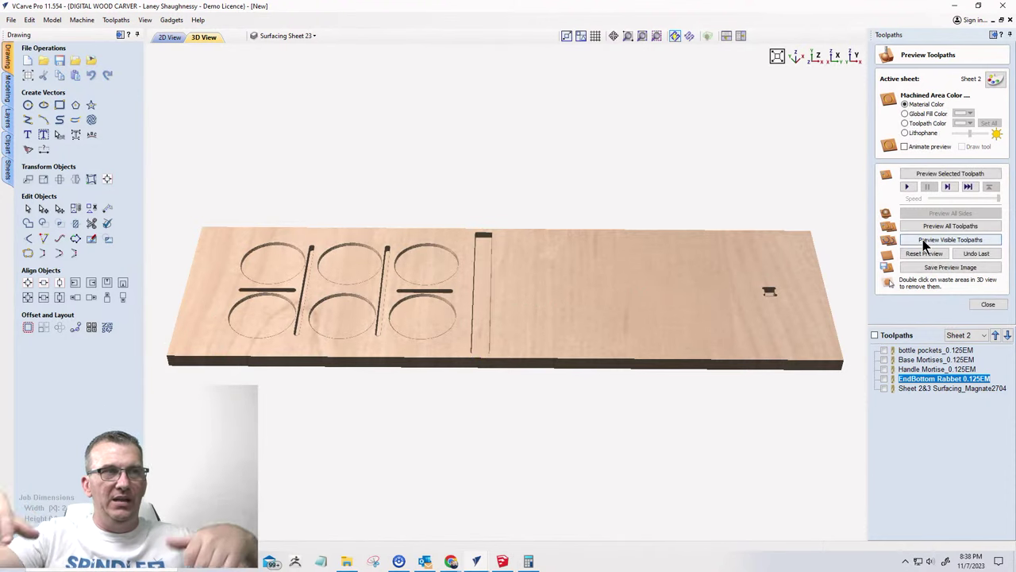
{"action": "left_click_drag", "start_coordinate": [630, 374], "coordinate": [517, 272]}
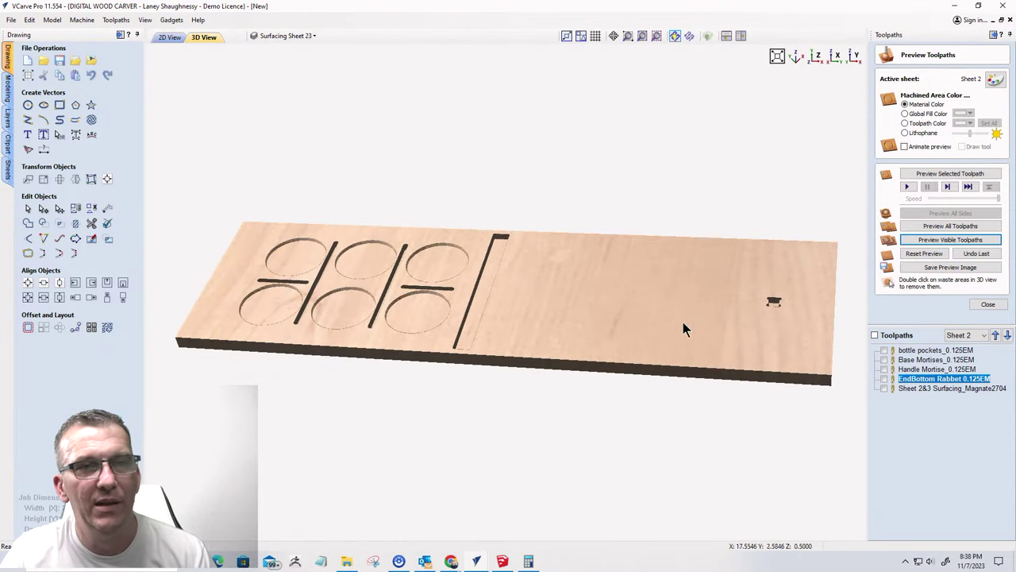
- In 2D view, move the Sheet 2&3 surfacing toolpath to the top so it runs first
{"action": "left_click", "coordinate": [169, 37]}
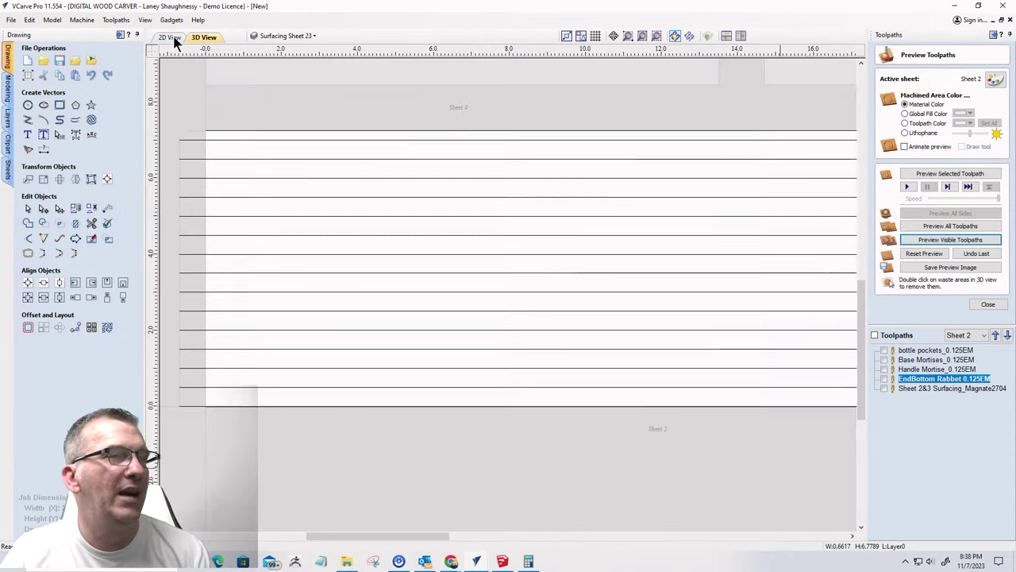
{"action": "left_click", "coordinate": [974, 390]}
{"action": "left_click", "coordinate": [995, 336]}
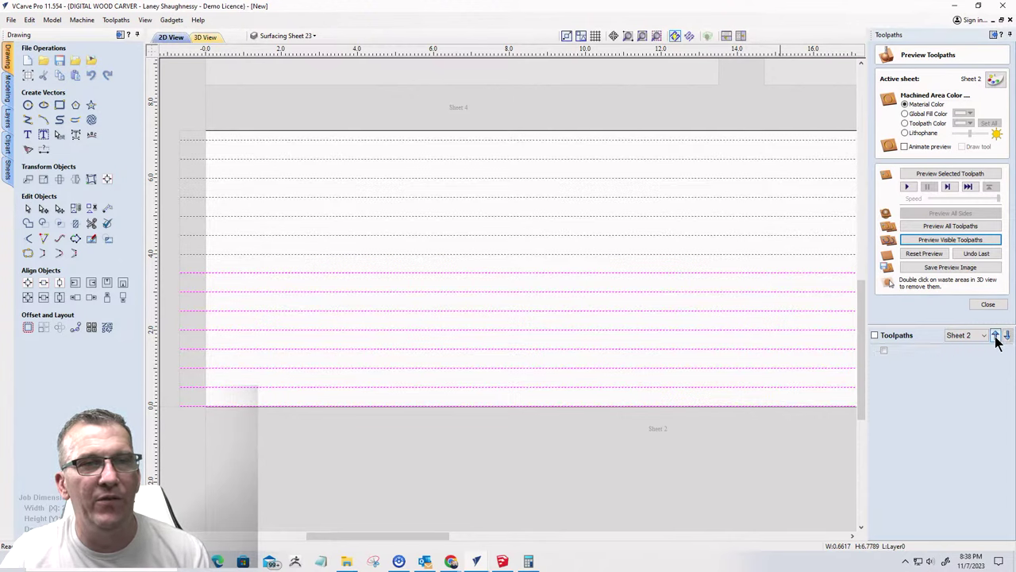
{"action": "left_click", "coordinate": [995, 336]}
{"action": "left_click", "coordinate": [996, 337]}
{"action": "left_click", "coordinate": [996, 337]}
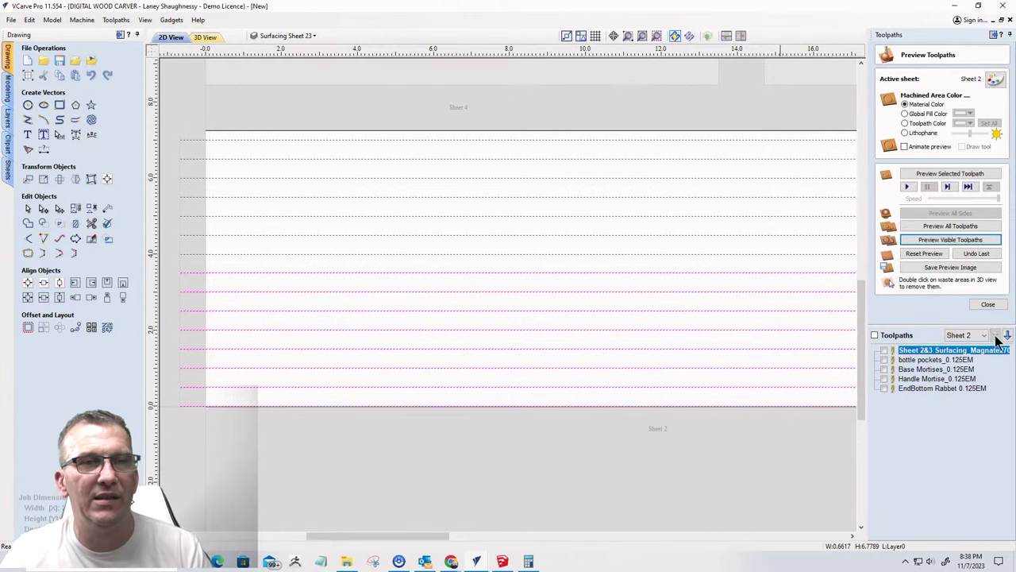
{"action": "scroll", "coordinate": [384, 310], "scroll_direction": "down", "scroll_amount": 1}
{"action": "scroll", "coordinate": [338, 290], "scroll_direction": "down", "scroll_amount": 1}
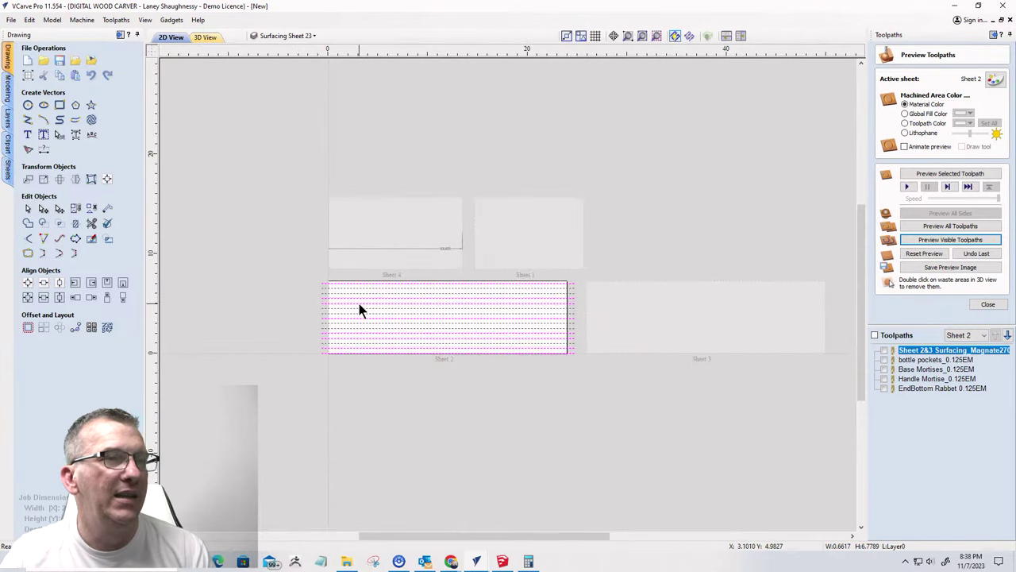
- Hide the Surfacing Sheet 2&3 layer, select Sheet 2's bottle and rectangle outlines, and close the preview
{"action": "left_click", "coordinate": [288, 35]}
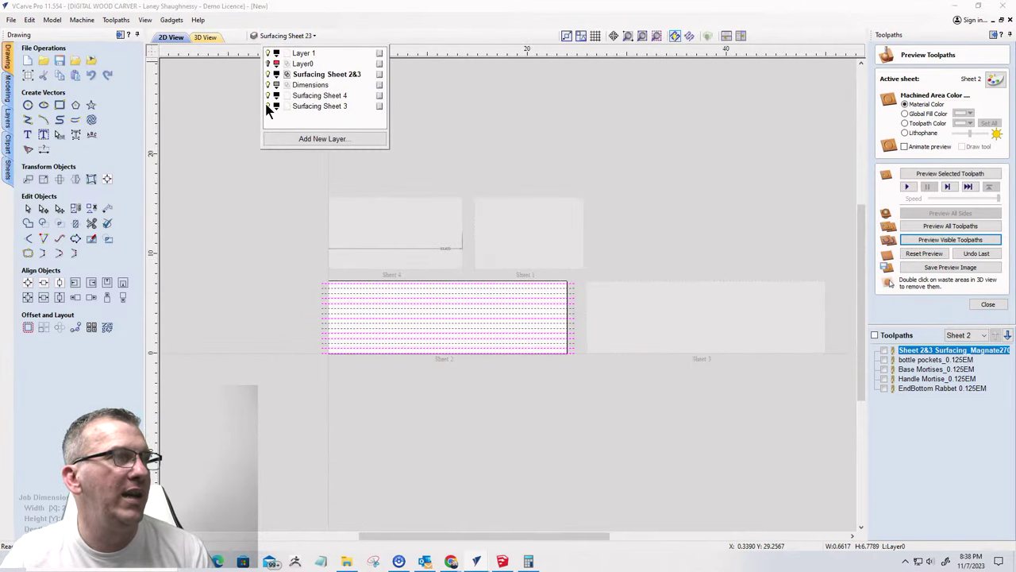
{"action": "left_click", "coordinate": [268, 74]}
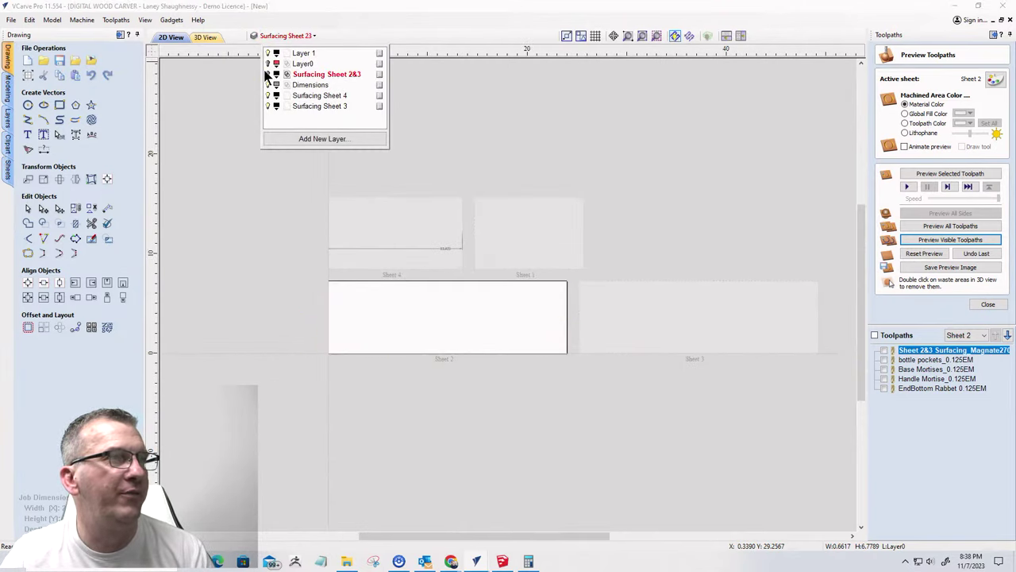
{"action": "left_click", "coordinate": [269, 64]}
{"action": "scroll", "coordinate": [416, 357], "scroll_direction": "up", "scroll_amount": 2}
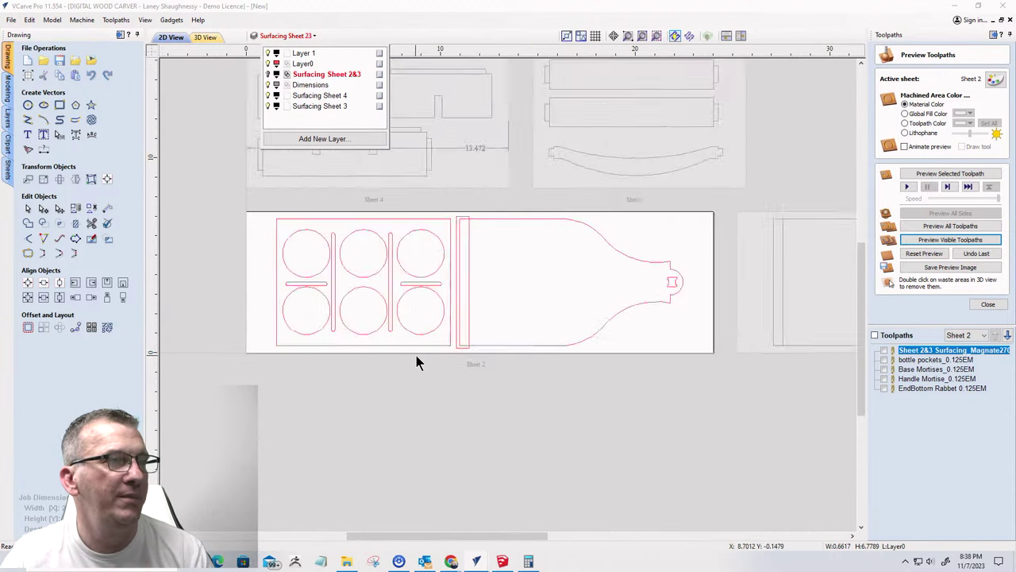
{"action": "left_click", "coordinate": [441, 180]}
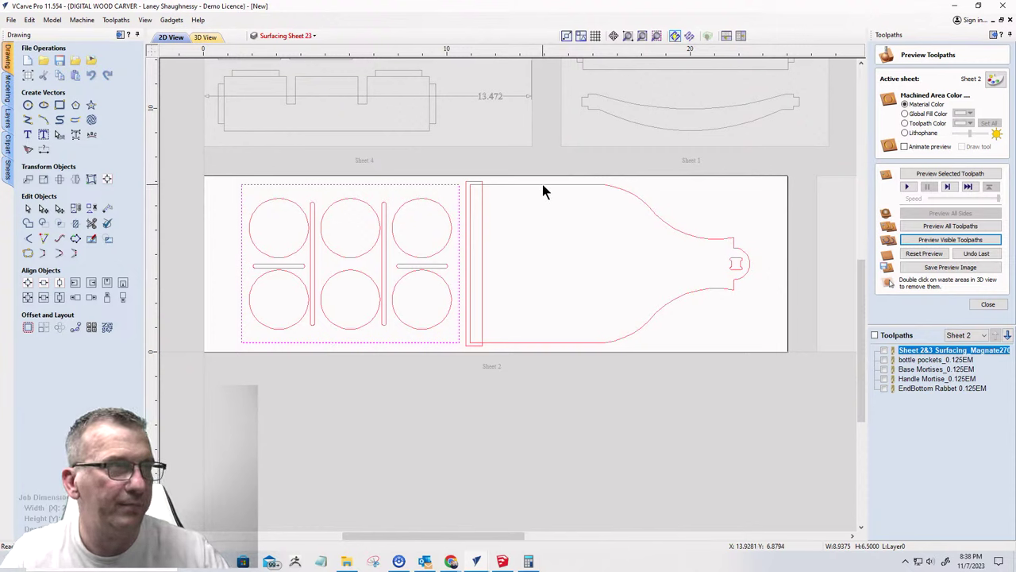
{"action": "left_click", "coordinate": [541, 184]}
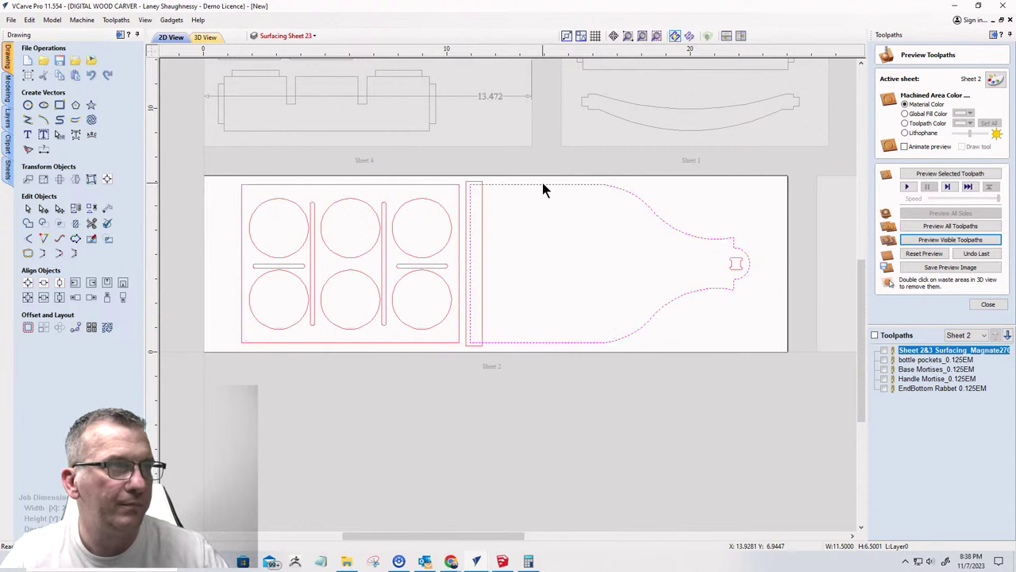
{"action": "left_click", "coordinate": [443, 185], "text": "shift"}
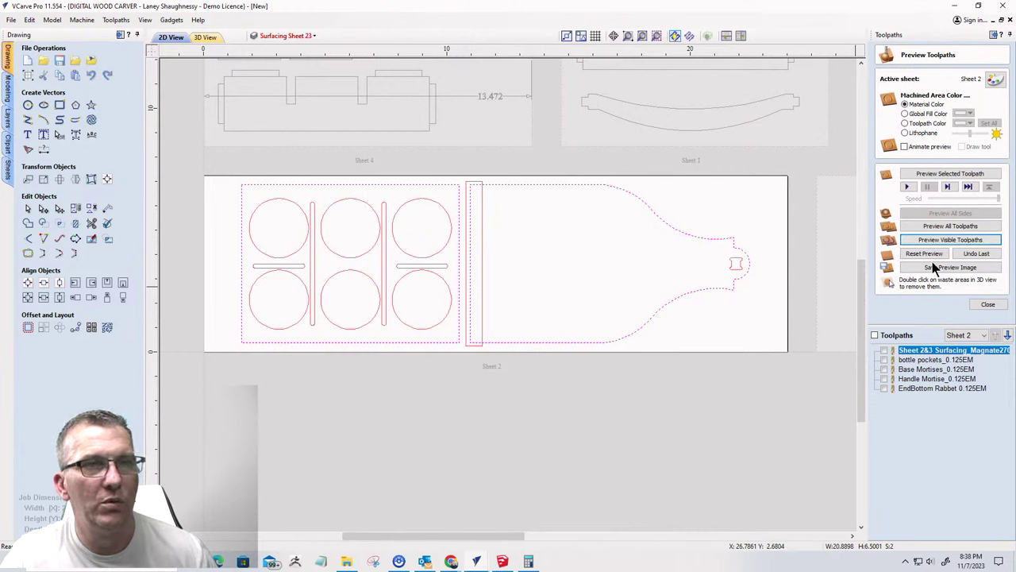
{"action": "left_click", "coordinate": [990, 307]}
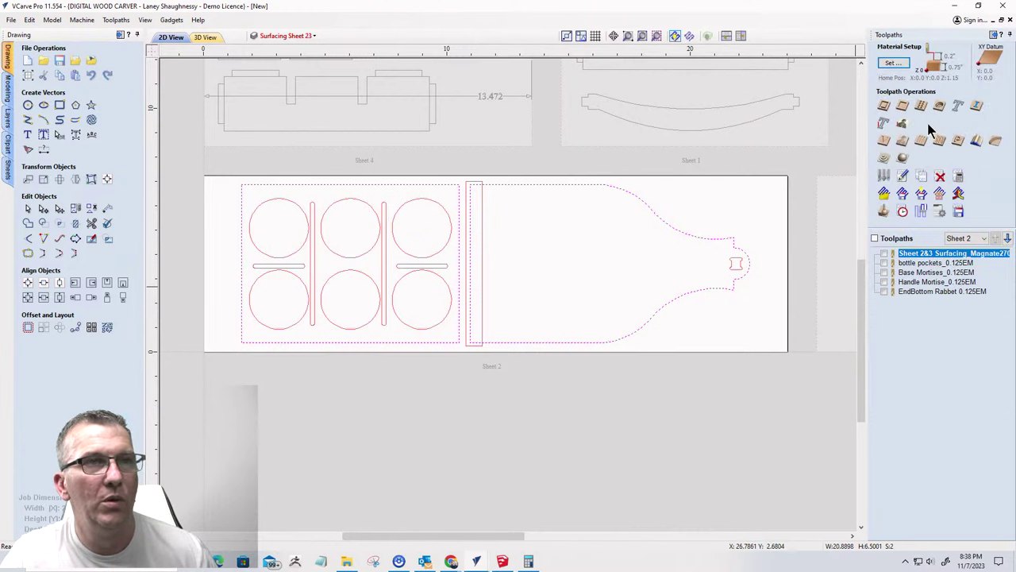
- Create a Profile 1 toolpath with 0.25 start depth and 0.5 inch cut depth, and calculate it
{"action": "left_click", "coordinate": [884, 113]}
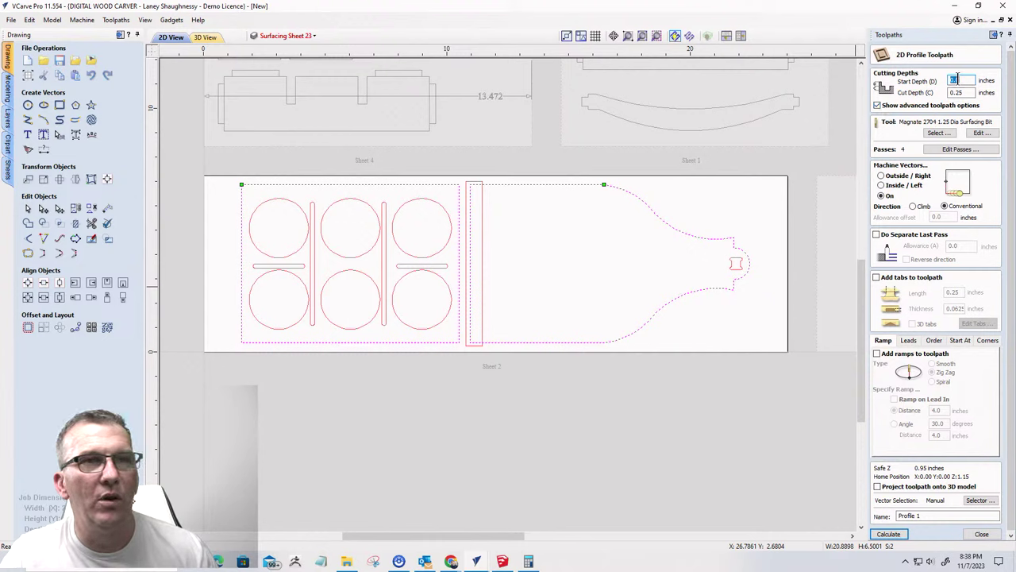
{"action": "type", "text": "0.25"}
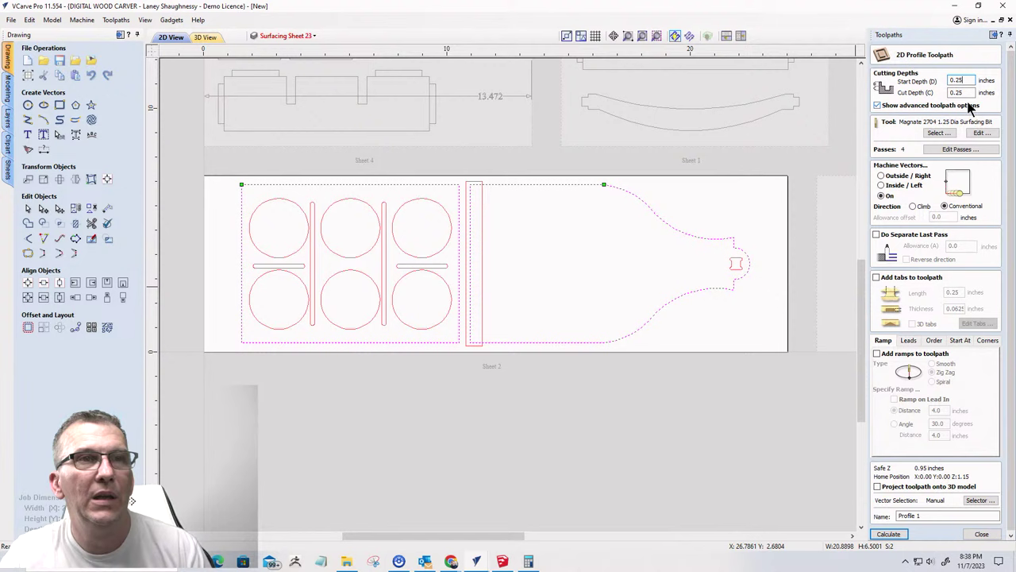
{"action": "key", "text": "Tab"}
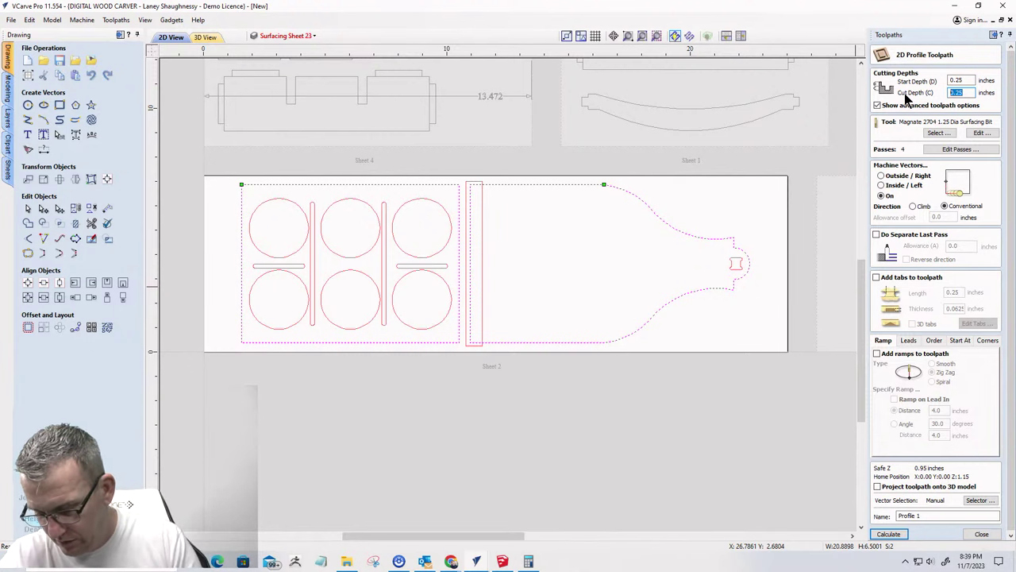
{"action": "type", "text": "0."}
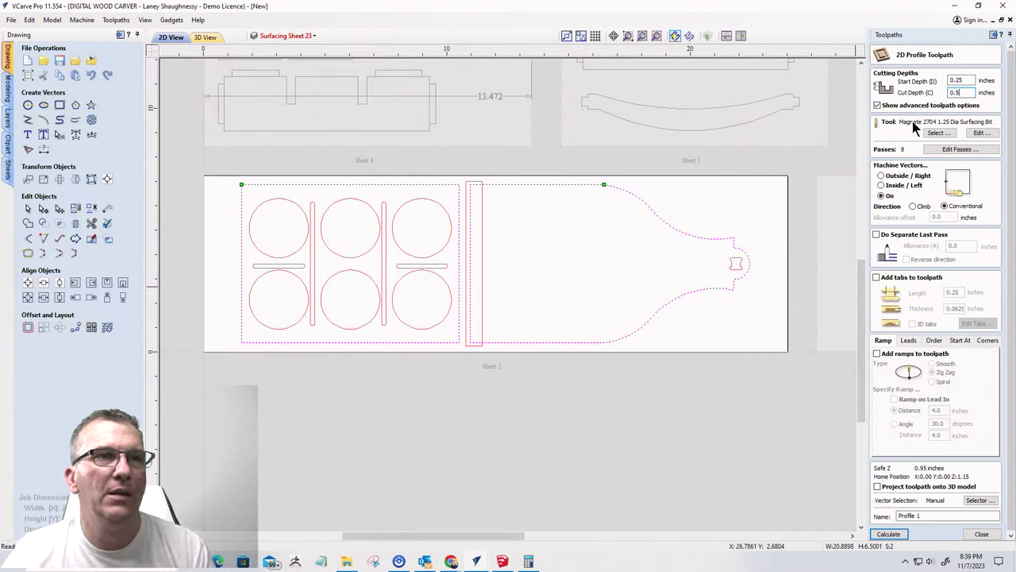
{"action": "double_click", "coordinate": [957, 81]}
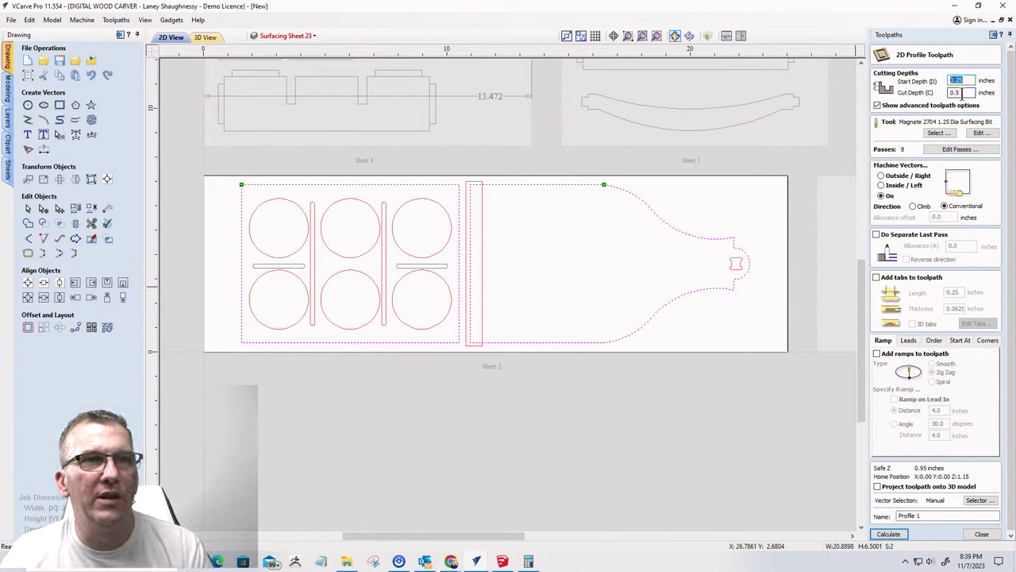
{"action": "double_click", "coordinate": [959, 92]}
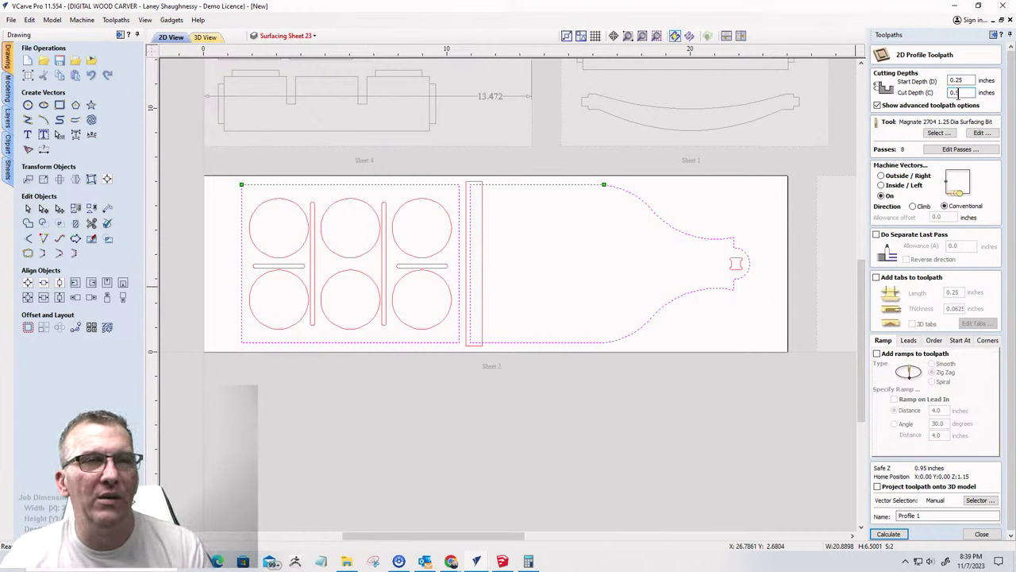
{"action": "left_click", "coordinate": [887, 534]}
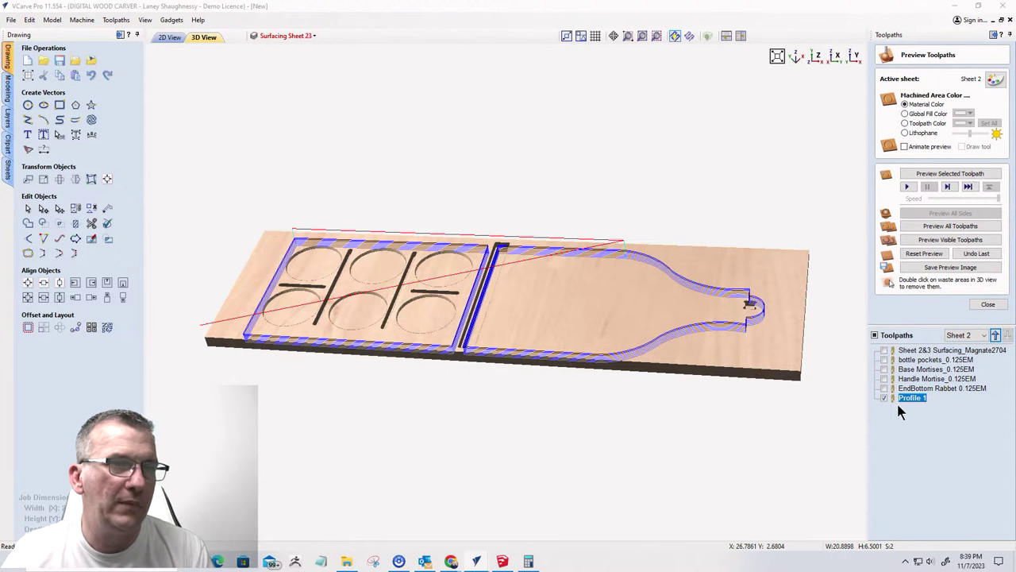
- Rename the Profile 1 toolpath to ProfileCutOut Sheet 2_0.125EM
{"action": "double_click", "coordinate": [924, 370]}
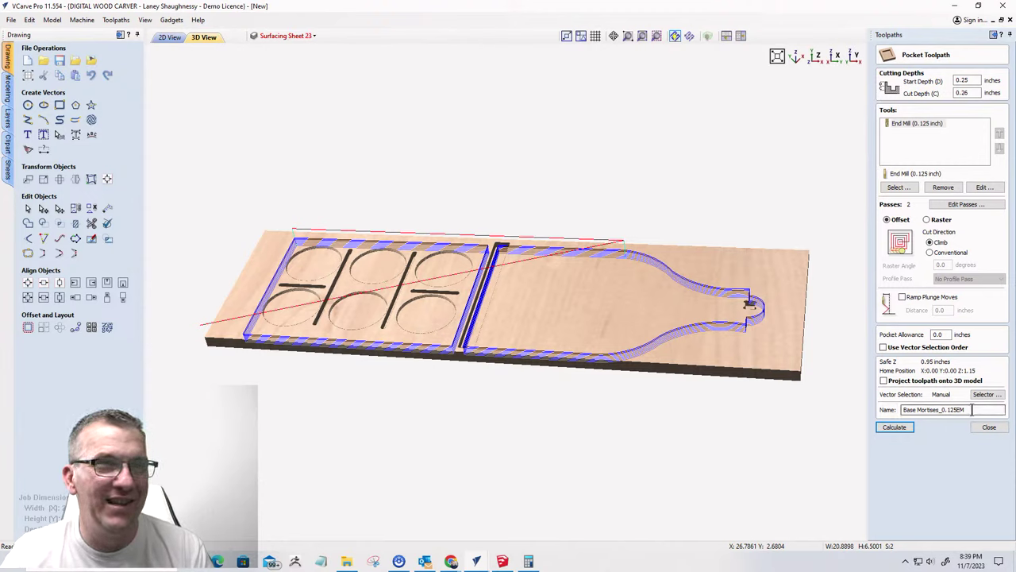
{"action": "left_click", "coordinate": [988, 427]}
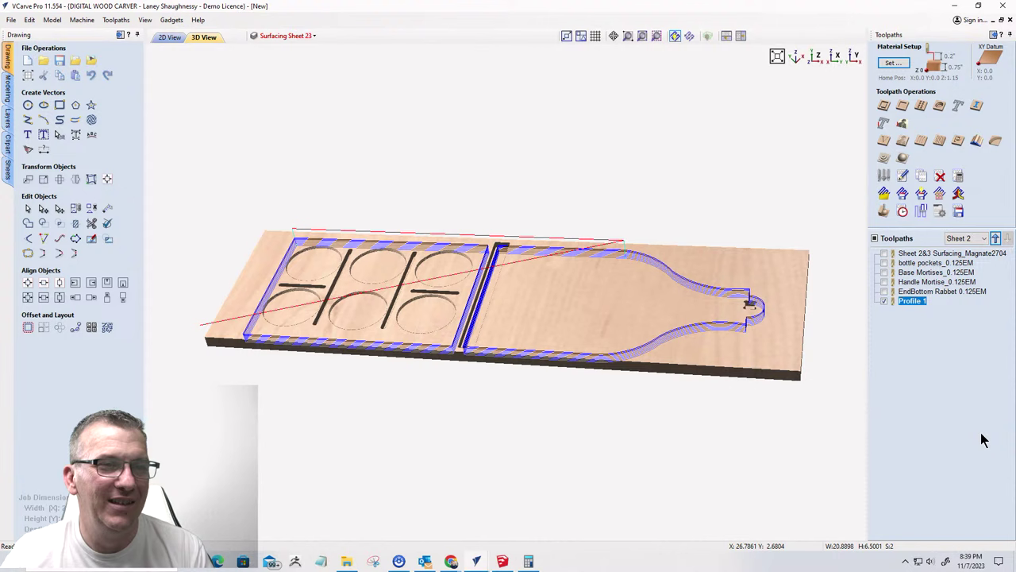
{"action": "double_click", "coordinate": [907, 301]}
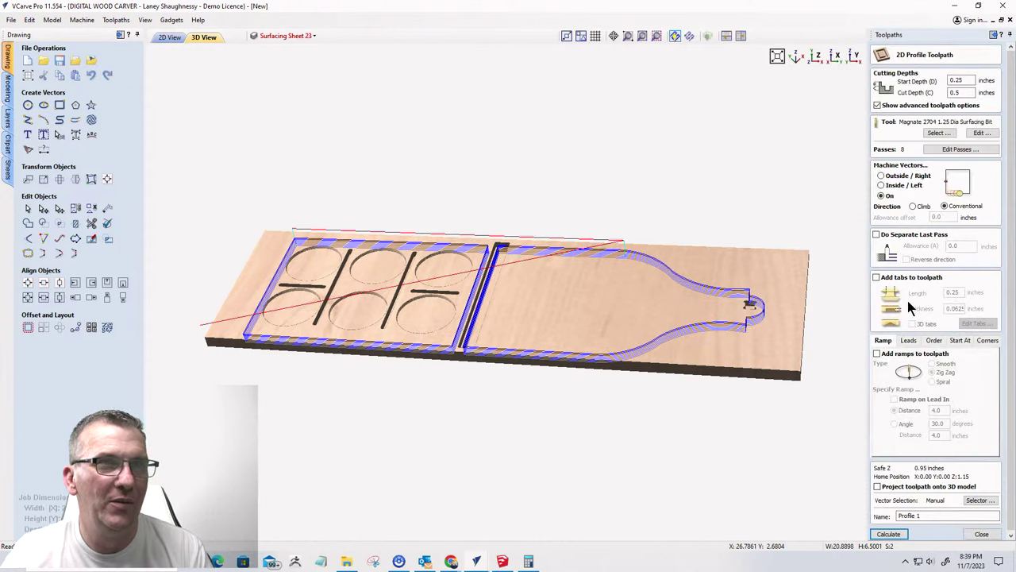
{"action": "left_click_drag", "start_coordinate": [953, 515], "coordinate": [860, 513]}
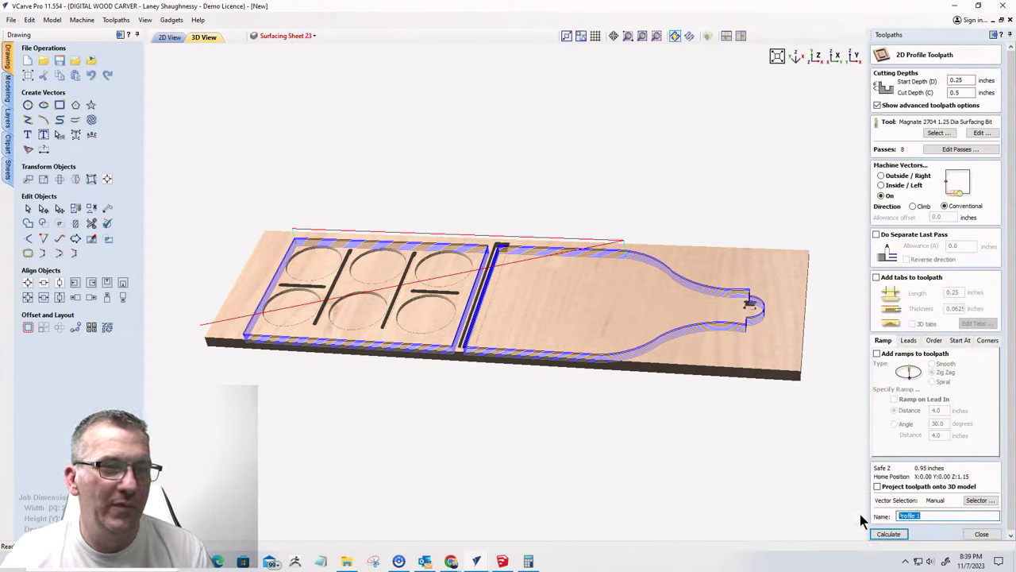
{"action": "type", "text": "Prof"}
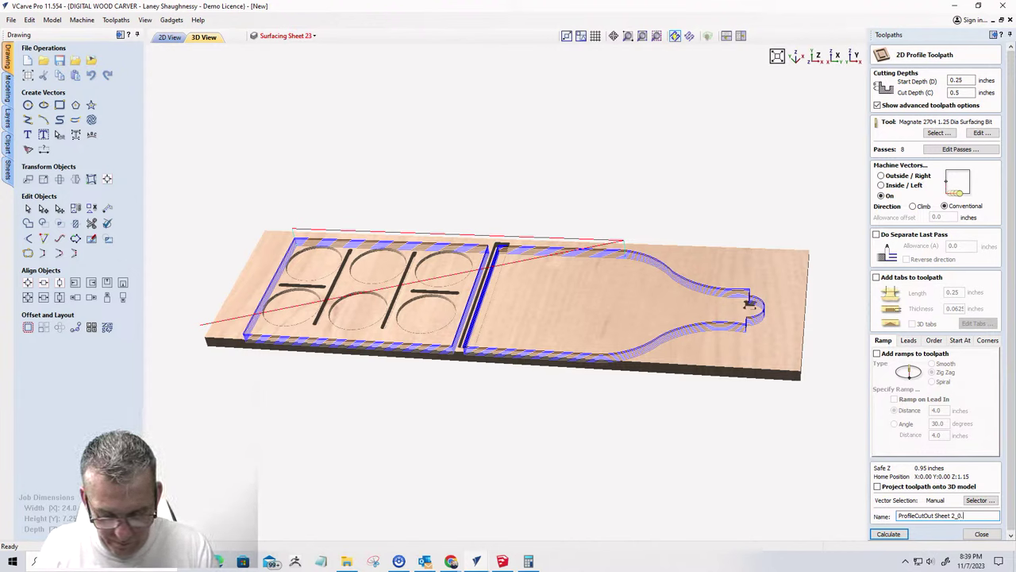
{"action": "type", "text": "5EM"}
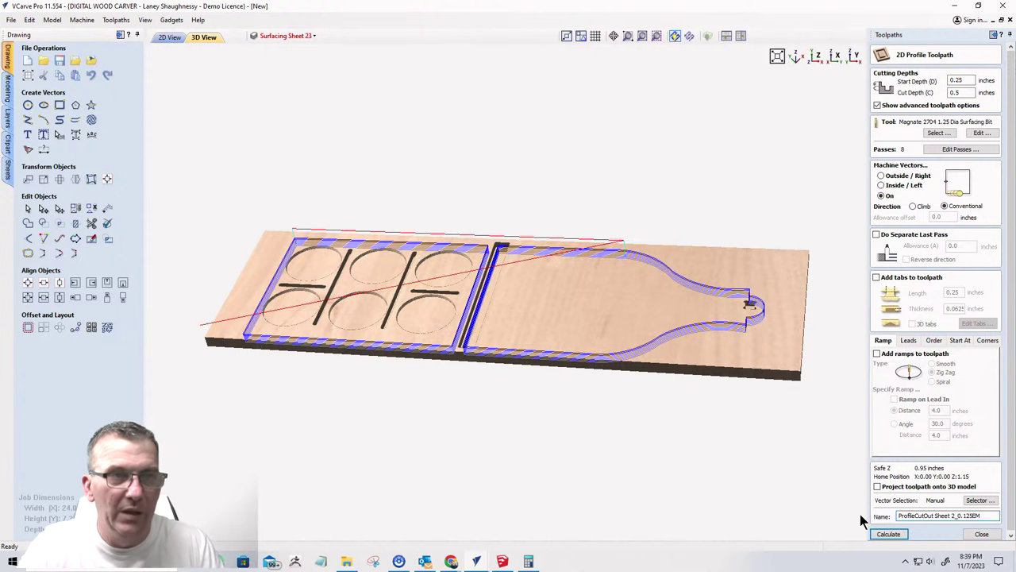
- Switch its tool to the 0.125 inch End Mill and cut outside the vectors
{"action": "left_click", "coordinate": [937, 134]}
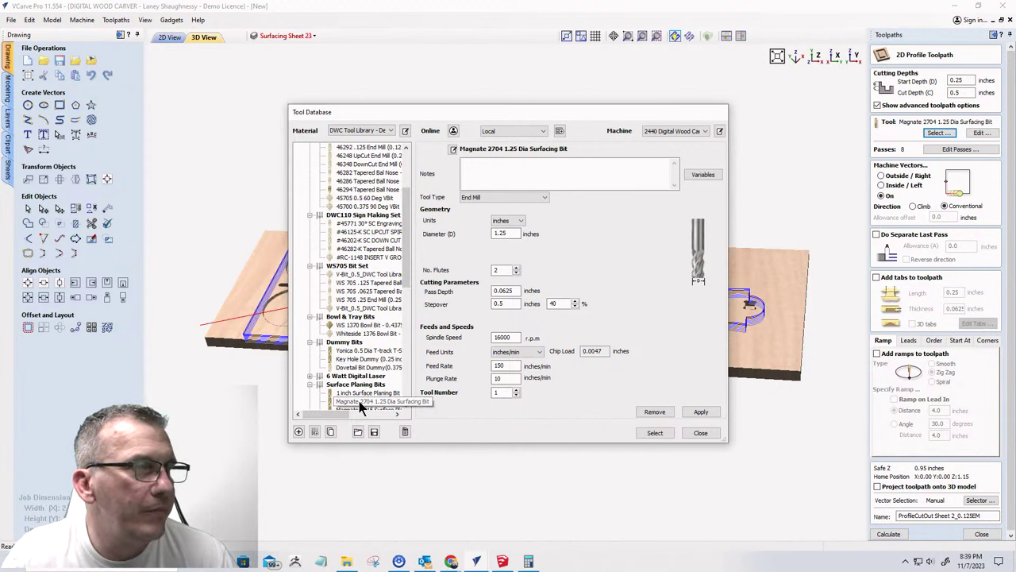
{"action": "scroll", "coordinate": [357, 347], "scroll_direction": "down", "scroll_amount": 3}
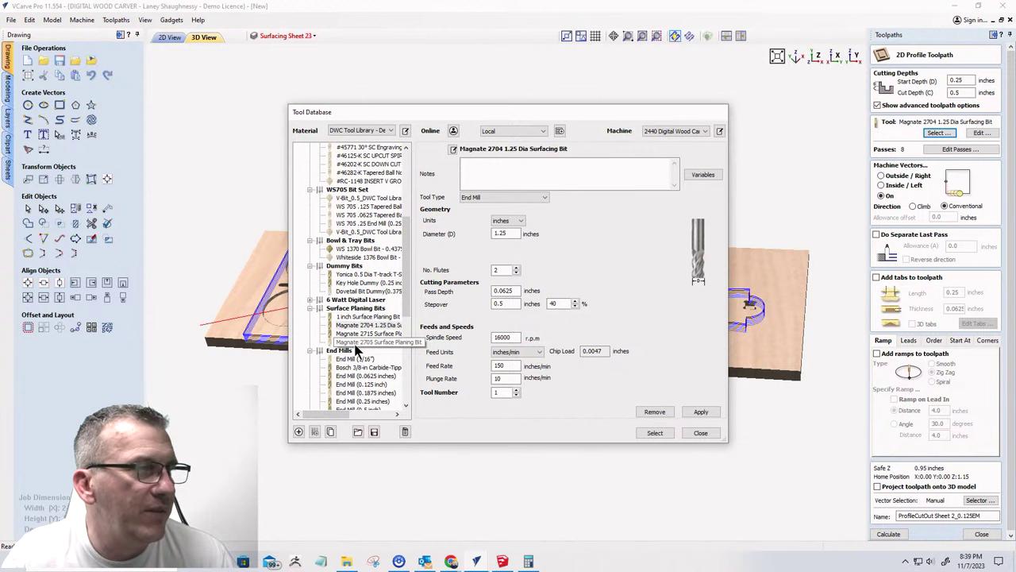
{"action": "scroll", "coordinate": [357, 348], "scroll_direction": "down", "scroll_amount": 2}
{"action": "left_click", "coordinate": [362, 334]}
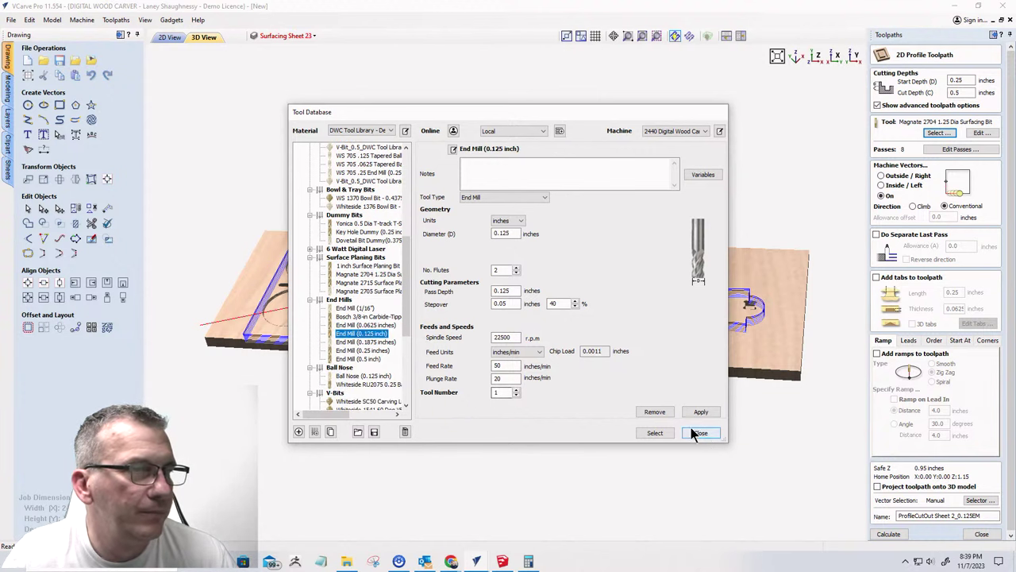
{"action": "left_click", "coordinate": [651, 432]}
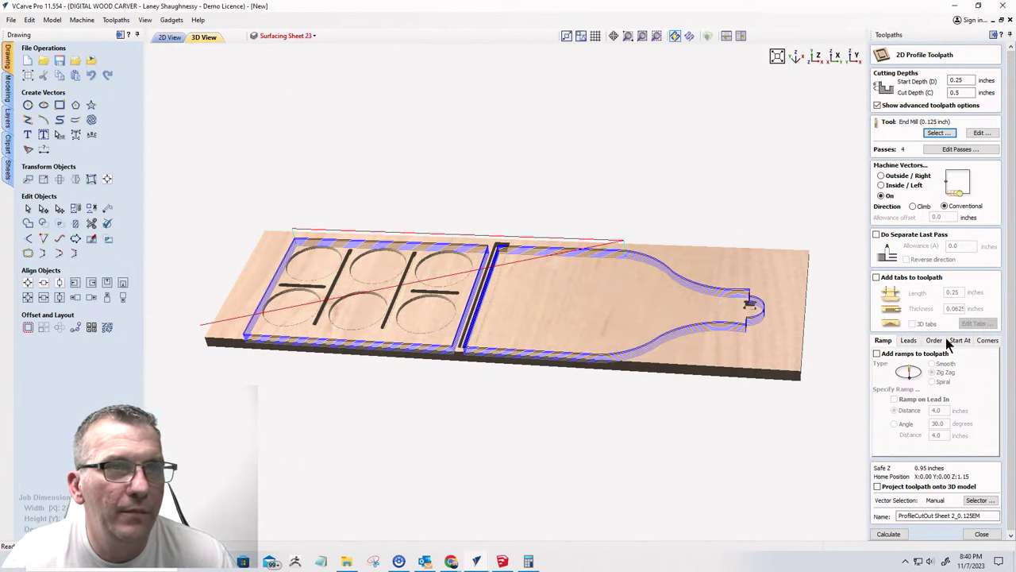
{"action": "left_click", "coordinate": [881, 175]}
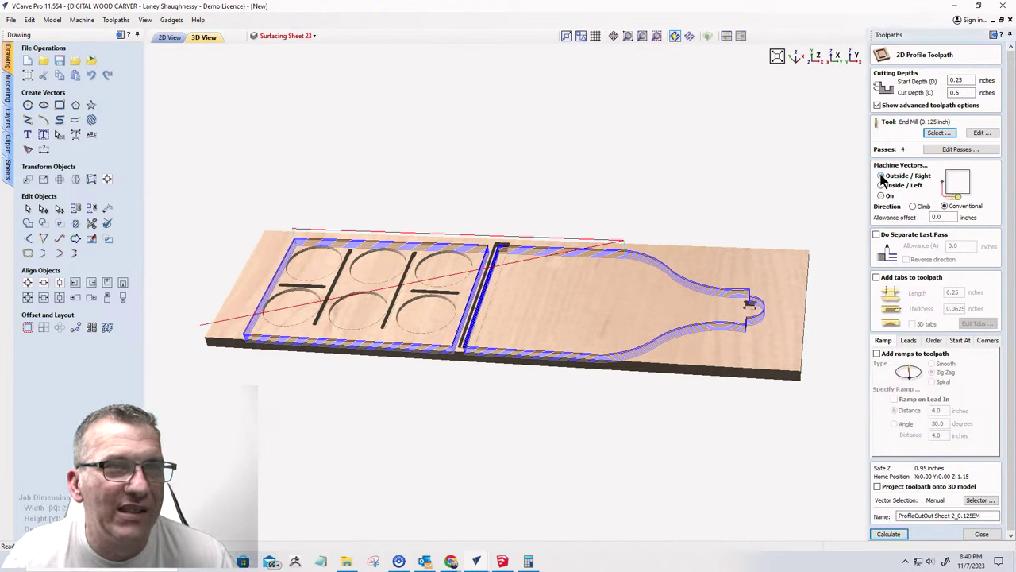
- Set ProfileCutOut Sheet 2_0.125EM to climb direction and recalculate it
{"action": "left_click", "coordinate": [914, 207]}
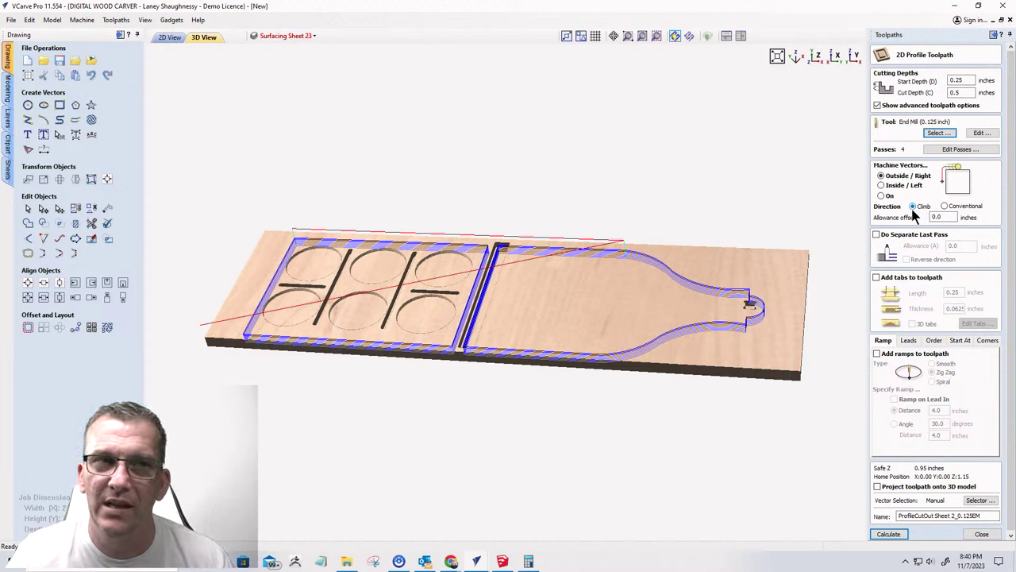
{"action": "left_click", "coordinate": [888, 534]}
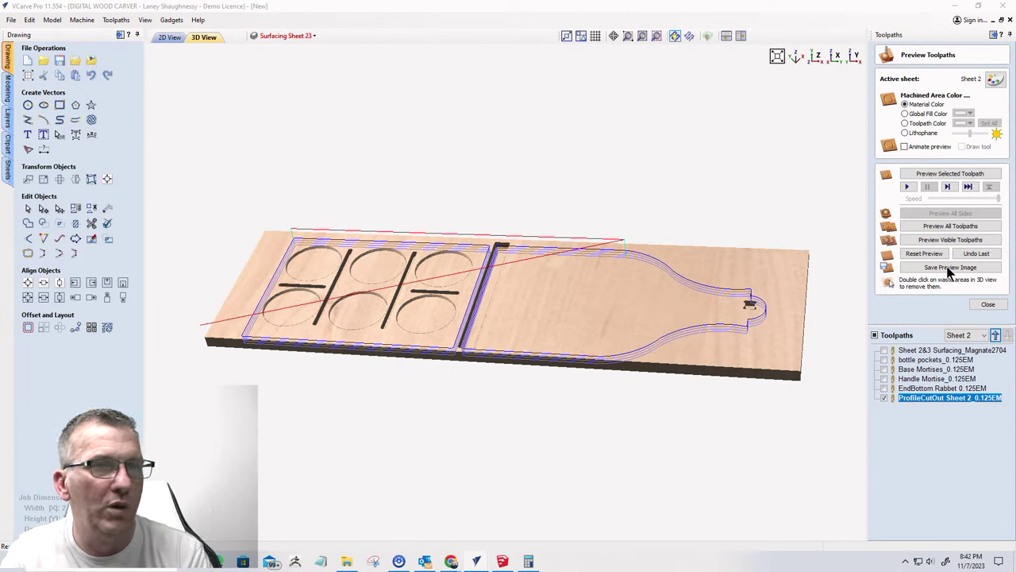
- Preview Sheet 2's toolpaths, remove the waste around the cut-outs, and orbit to inspect the parts
{"action": "left_click", "coordinate": [940, 243]}
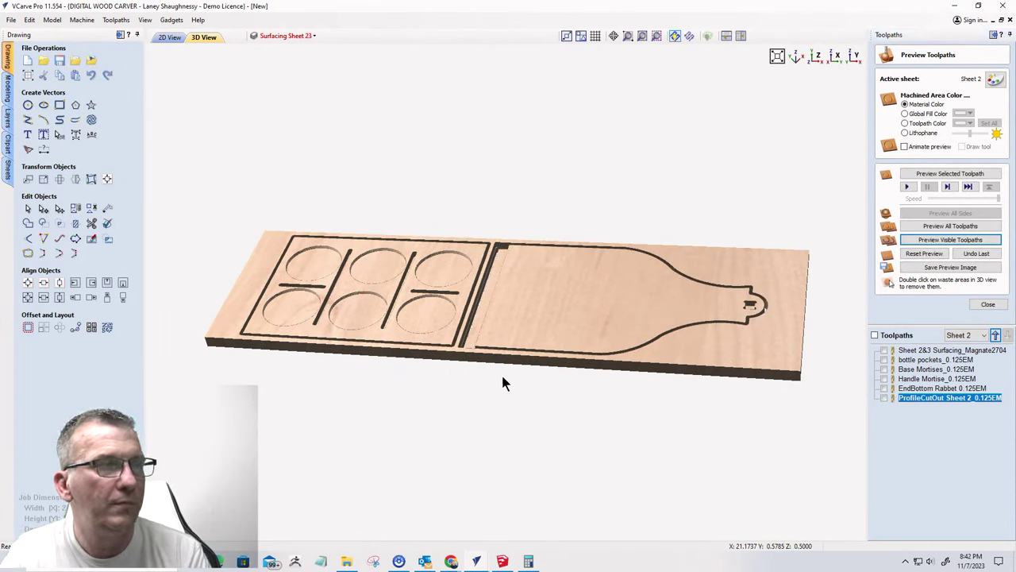
{"action": "double_click", "coordinate": [356, 343]}
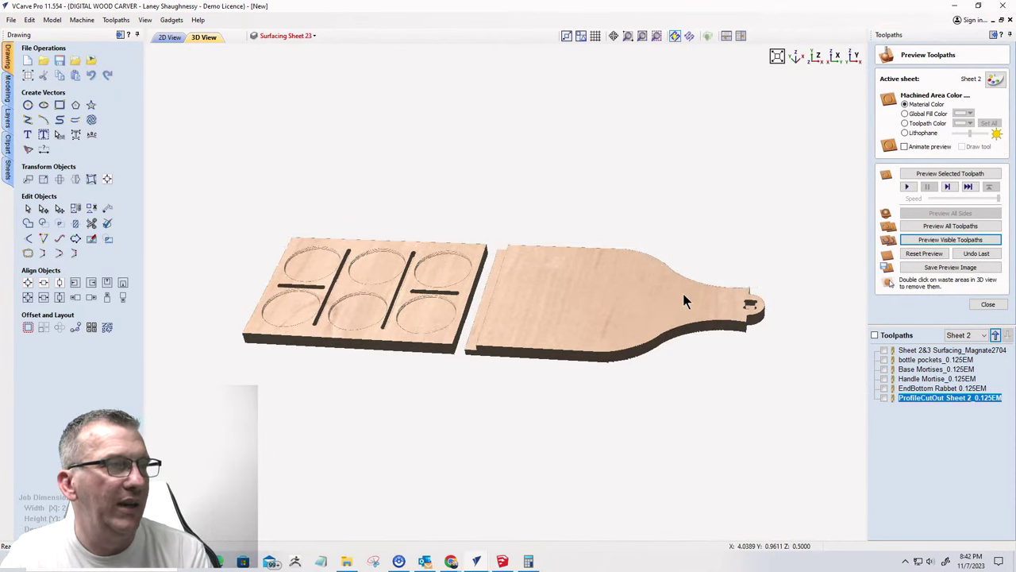
{"action": "left_click_drag", "start_coordinate": [721, 295], "coordinate": [387, 350]}
{"action": "scroll", "coordinate": [489, 336], "scroll_direction": "up", "scroll_amount": 3}
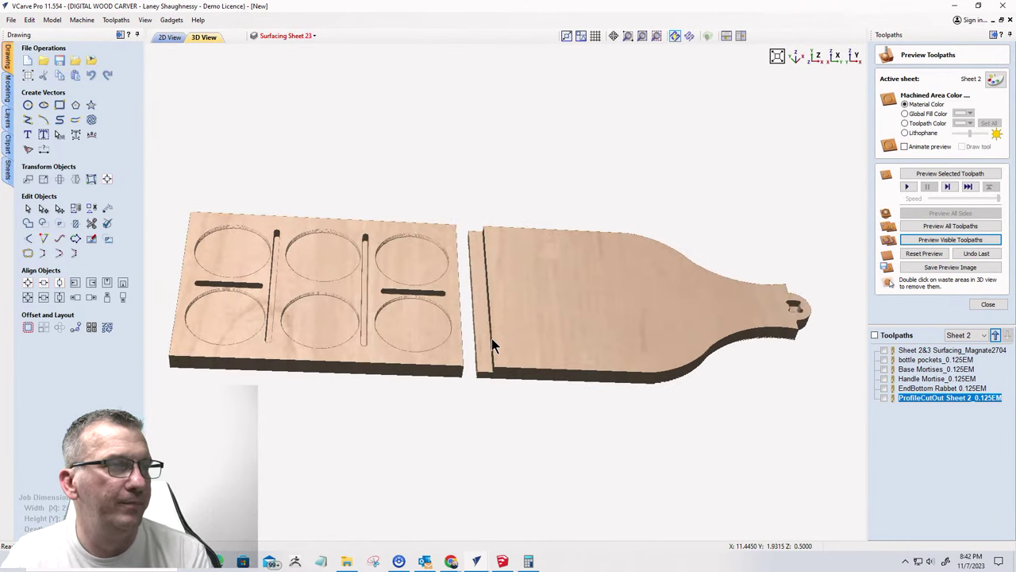
{"action": "scroll", "coordinate": [493, 348], "scroll_direction": "down", "scroll_amount": 3}
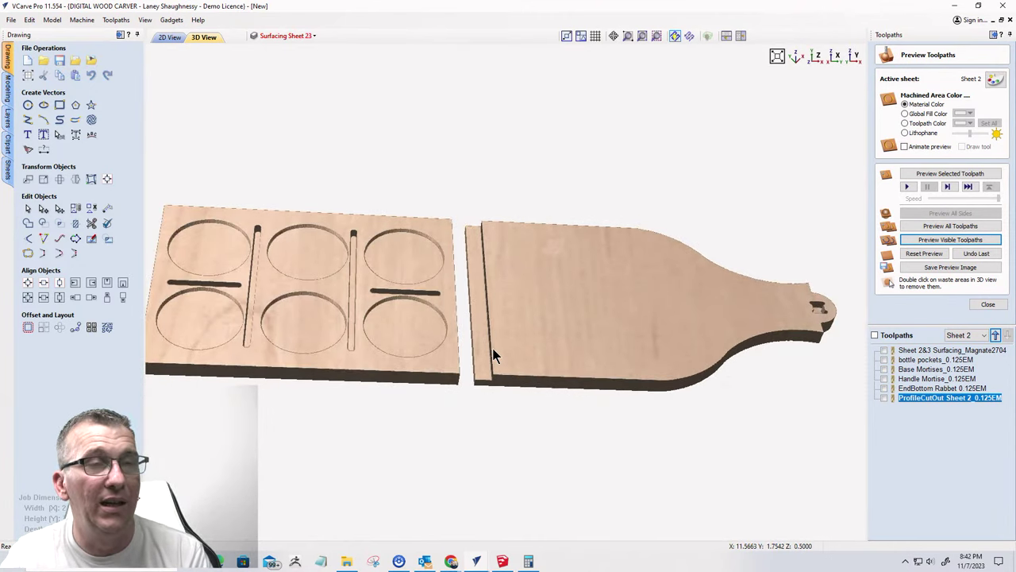
{"action": "left_click", "coordinate": [175, 38]}
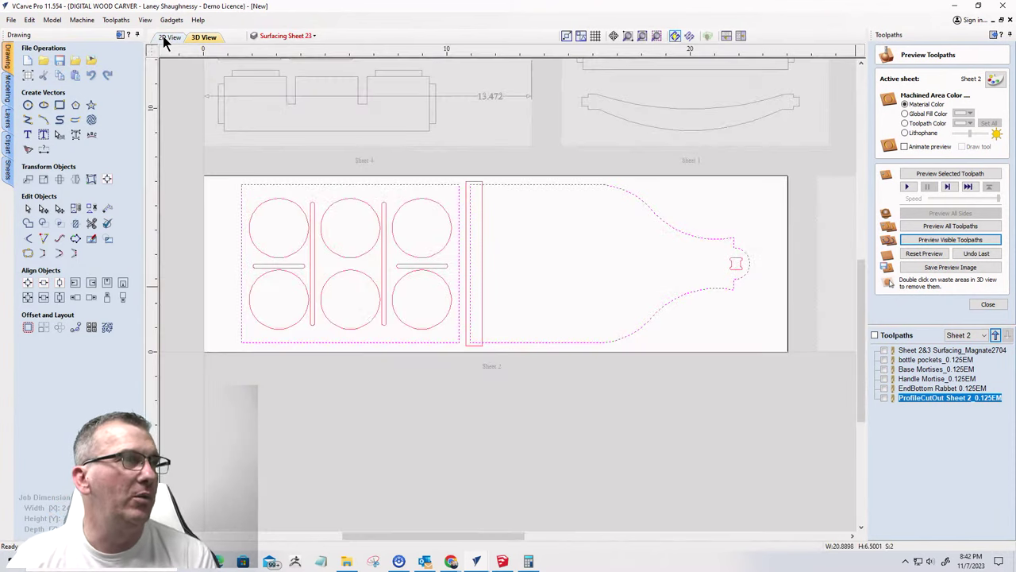
{"action": "scroll", "coordinate": [728, 379], "scroll_direction": "down", "scroll_amount": 4}
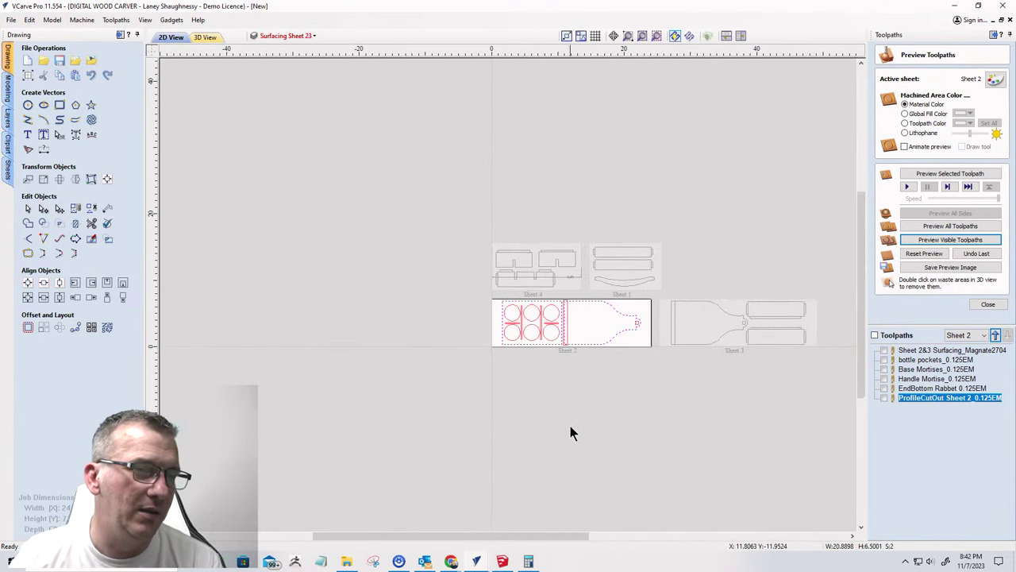
{"action": "scroll", "coordinate": [618, 270], "scroll_direction": "up", "scroll_amount": 1}
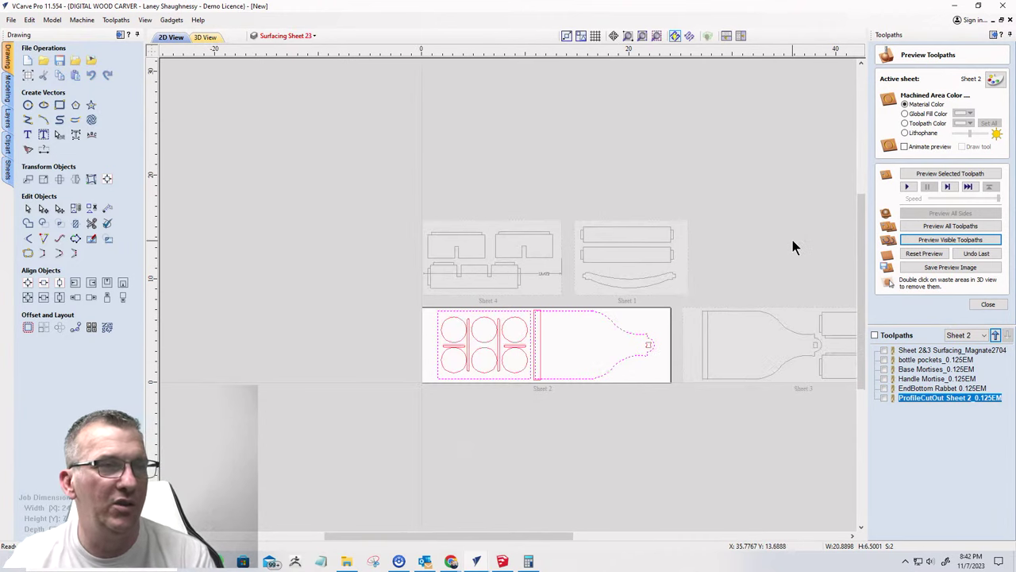
{"action": "scroll", "coordinate": [792, 242], "scroll_direction": "up", "scroll_amount": 3}
{"action": "scroll", "coordinate": [738, 256], "scroll_direction": "down", "scroll_amount": 2}
{"action": "scroll", "coordinate": [405, 327], "scroll_direction": "down", "scroll_amount": 2}
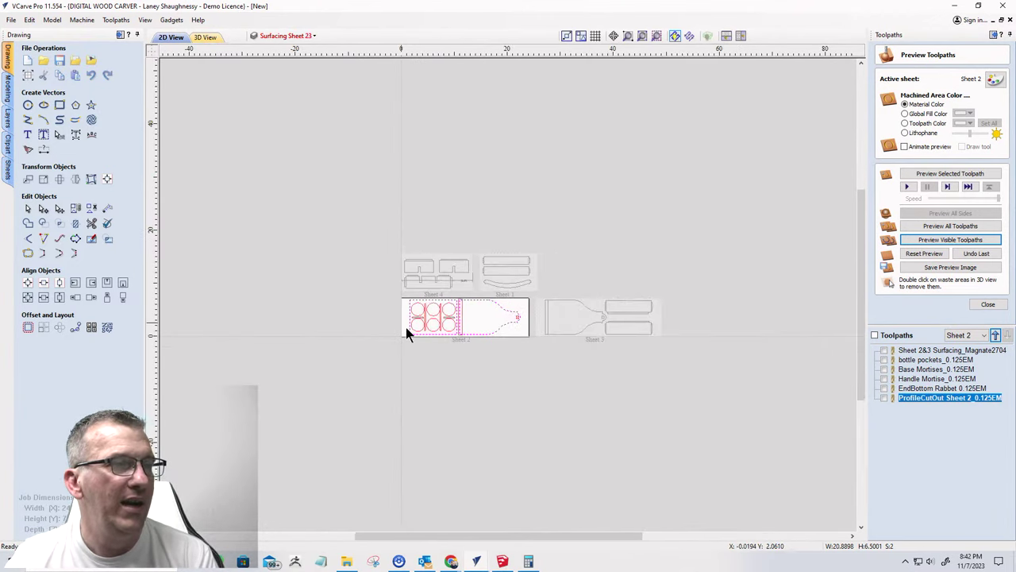
{"action": "left_click", "coordinate": [604, 315]}
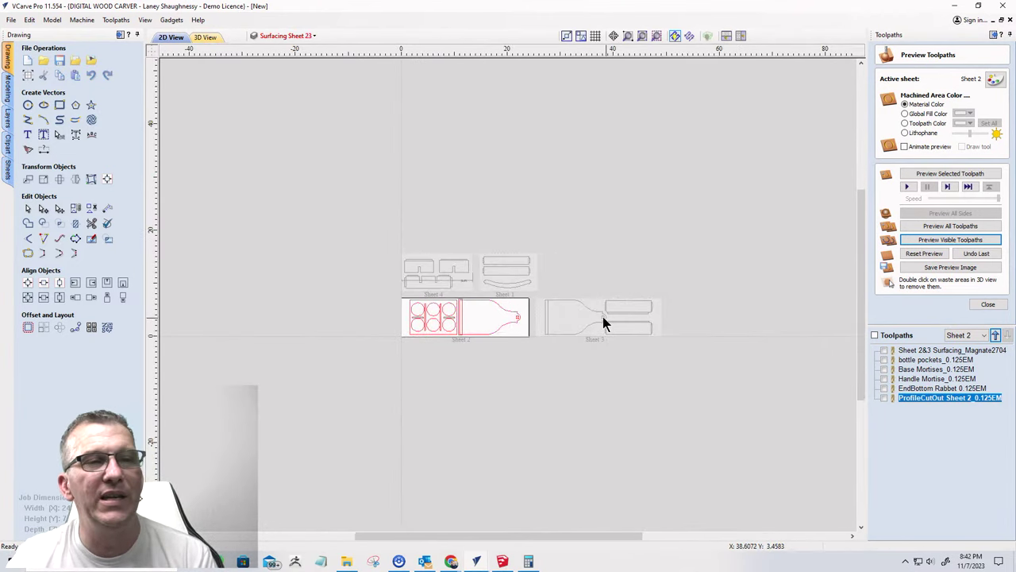
{"action": "double_click", "coordinate": [605, 320]}
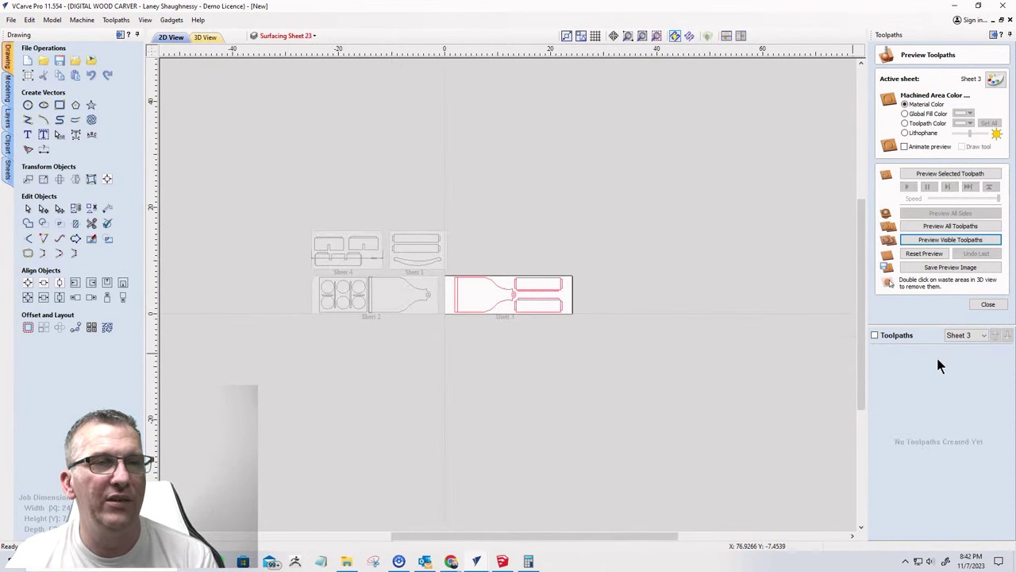
{"action": "scroll", "coordinate": [537, 300], "scroll_direction": "up", "scroll_amount": 2}
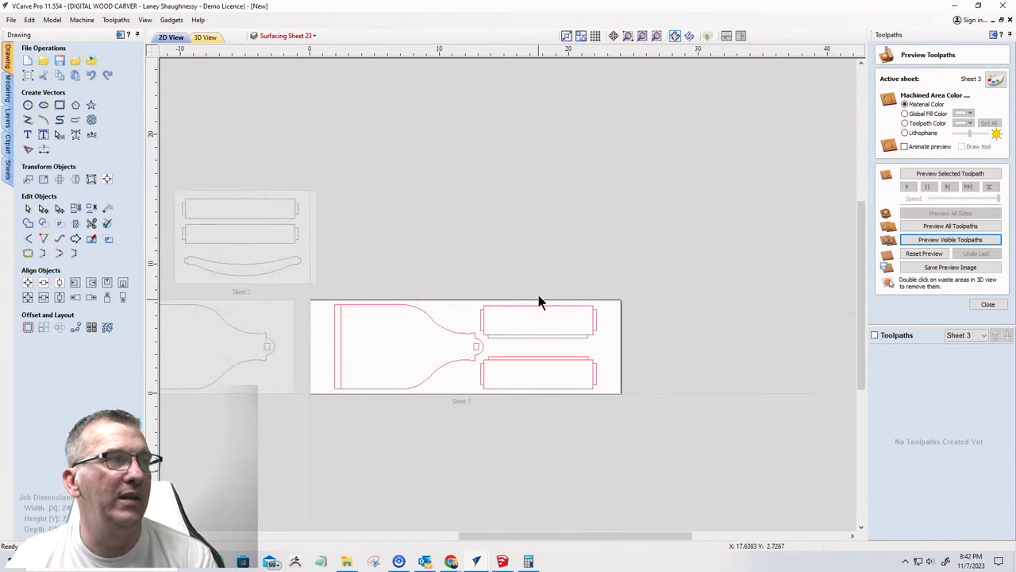
{"action": "scroll", "coordinate": [490, 328], "scroll_direction": "down", "scroll_amount": 2}
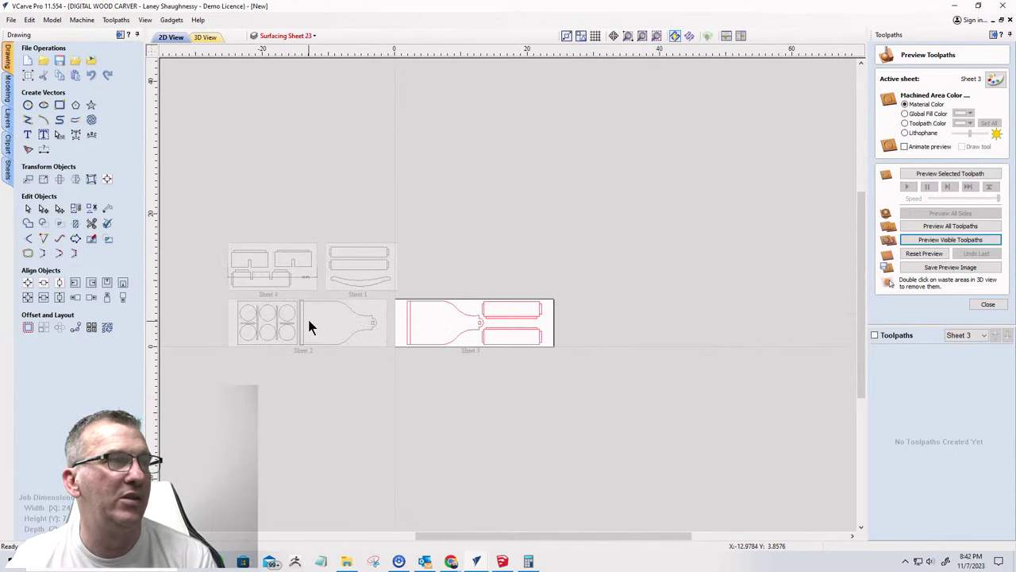
{"action": "left_click", "coordinate": [291, 35]}
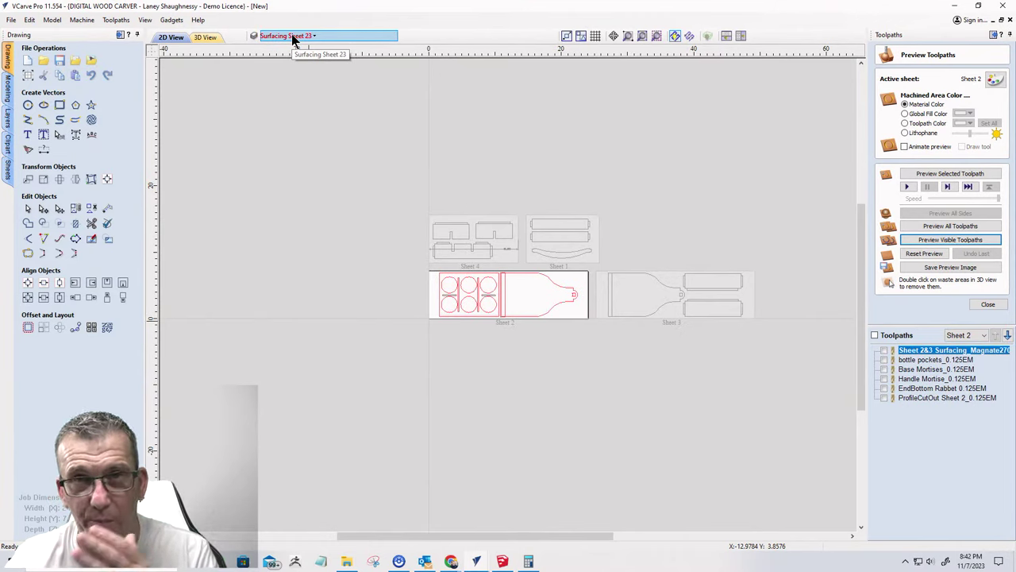
- Show Surfacing Sheet 2&3, copy its lines to Sheet 3, then activate Sheet 3 and select them
{"action": "left_click", "coordinate": [292, 38]}
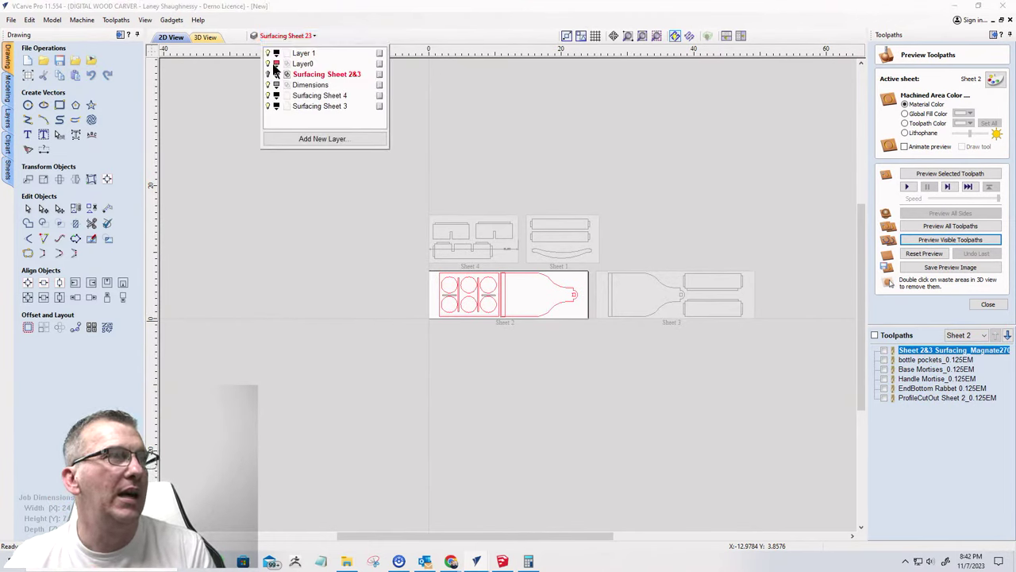
{"action": "left_click", "coordinate": [268, 73]}
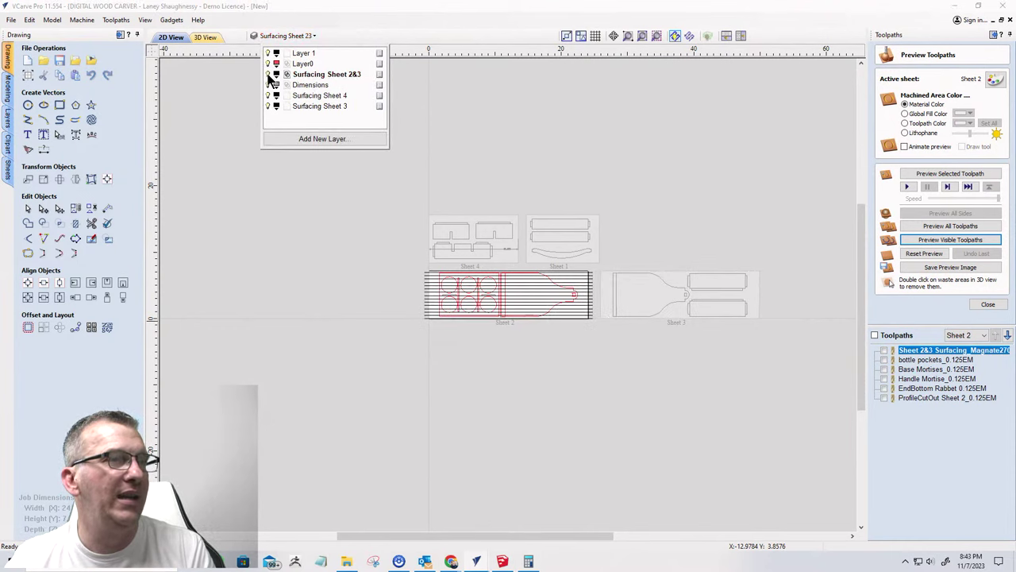
{"action": "scroll", "coordinate": [555, 314], "scroll_direction": "up", "scroll_amount": 3}
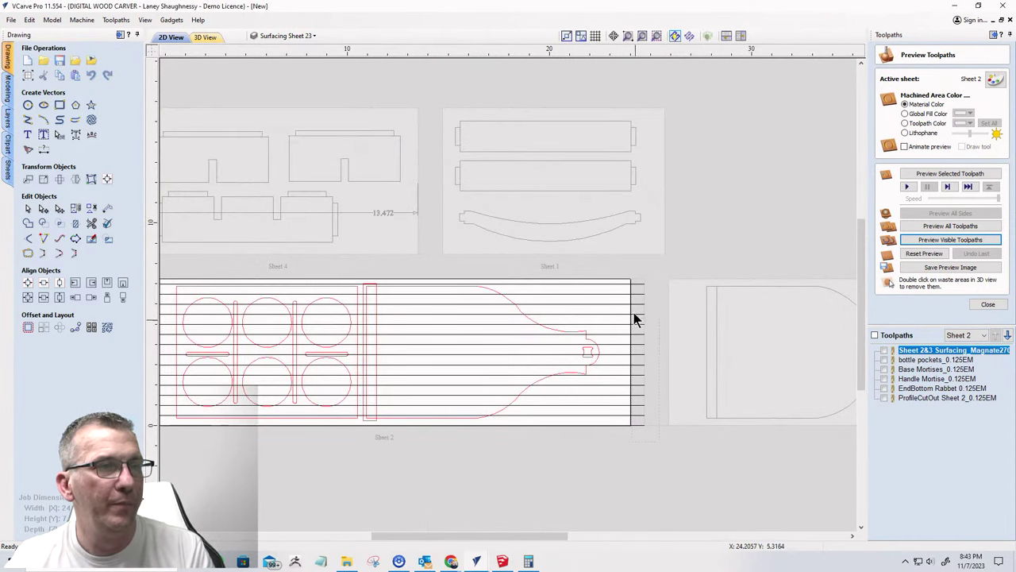
{"action": "left_click", "coordinate": [632, 278]}
{"action": "right_click", "coordinate": [638, 287]}
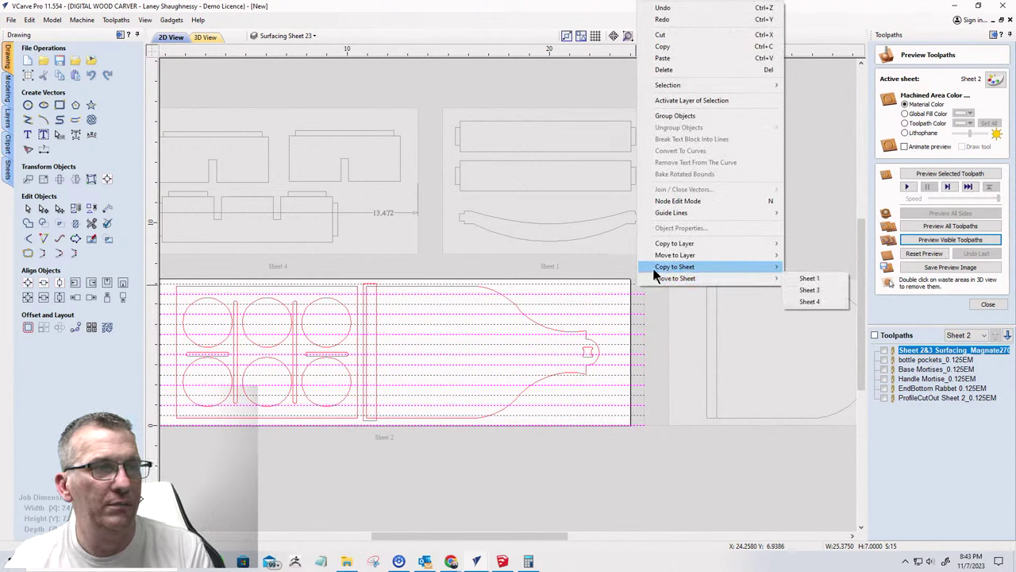
{"action": "mouse_move", "coordinate": [656, 274]}
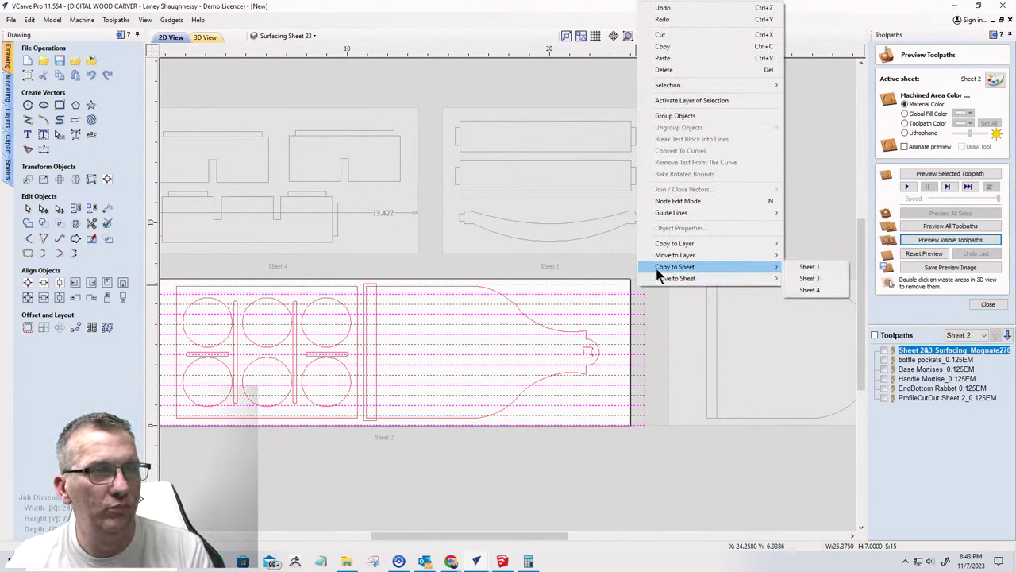
{"action": "left_click", "coordinate": [809, 278]}
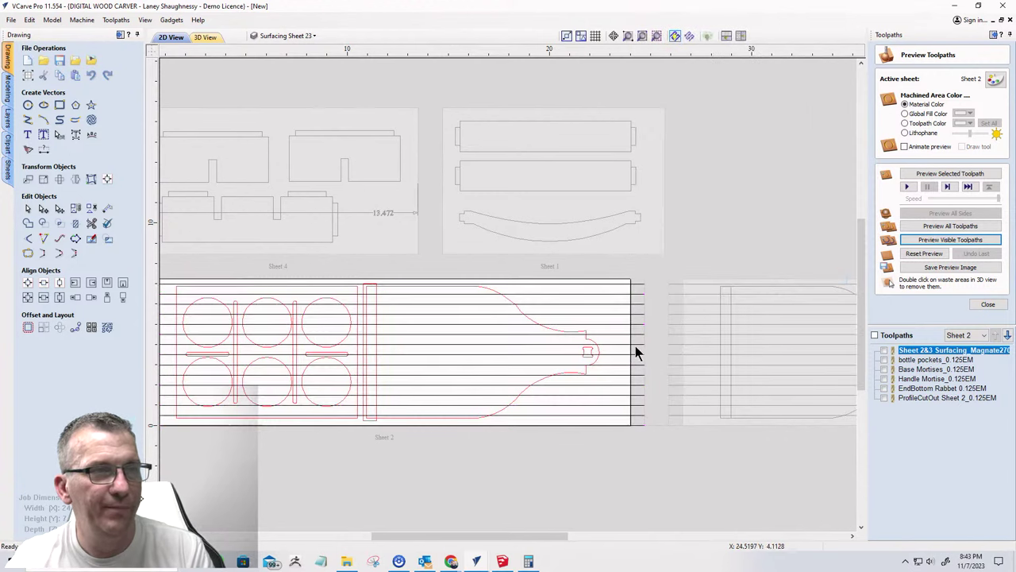
{"action": "scroll", "coordinate": [201, 337], "scroll_direction": "down", "scroll_amount": 3}
{"action": "scroll", "coordinate": [486, 345], "scroll_direction": "up", "scroll_amount": 3}
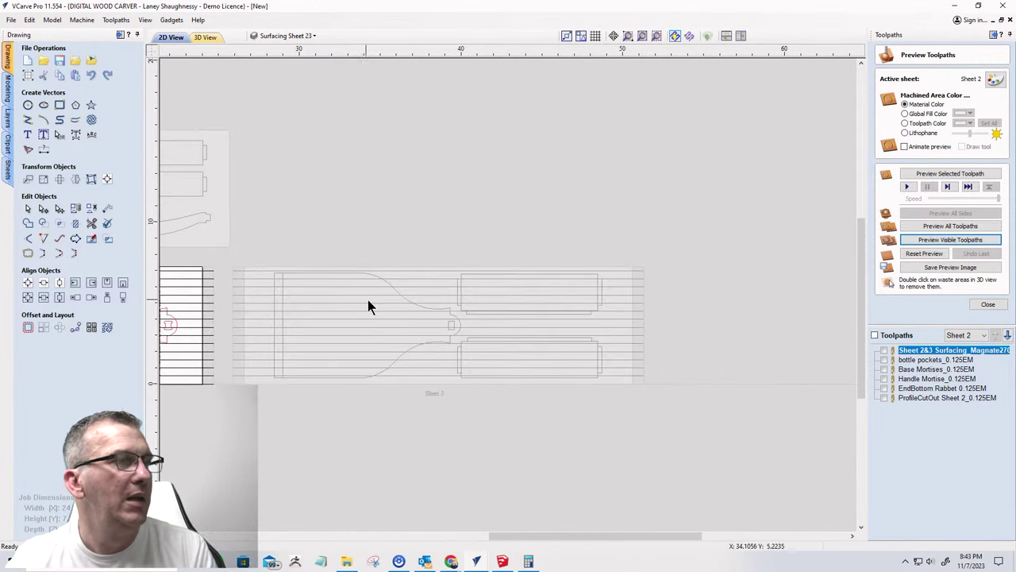
{"action": "left_click", "coordinate": [988, 304]}
{"action": "left_click_drag", "start_coordinate": [710, 312], "coordinate": [705, 221]}
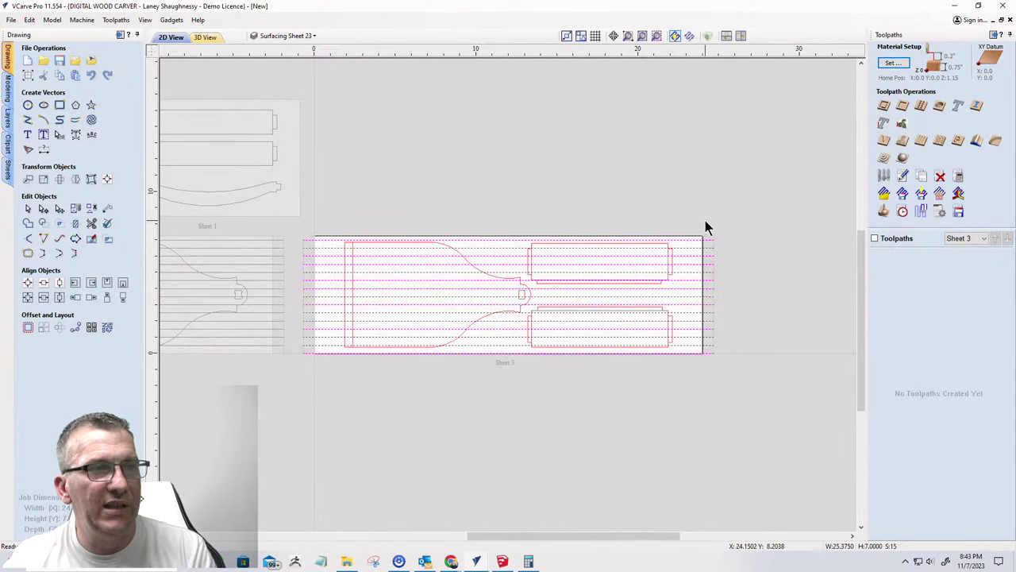
- Start a profile toolpath with 0.25 cut depth using the Magnate 2704 surfacing bit
{"action": "left_click", "coordinate": [882, 107]}
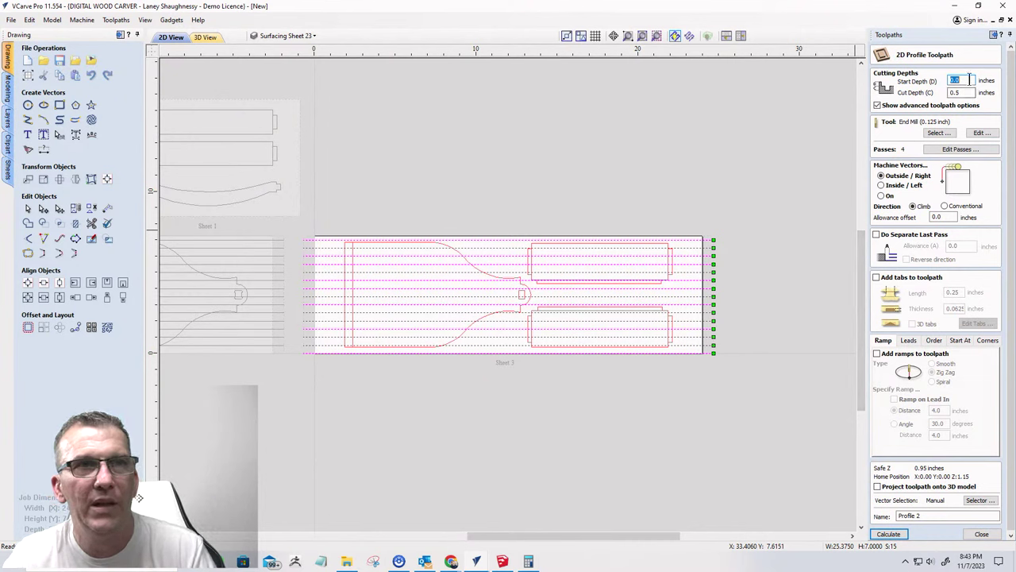
{"action": "key", "text": "Tab"}
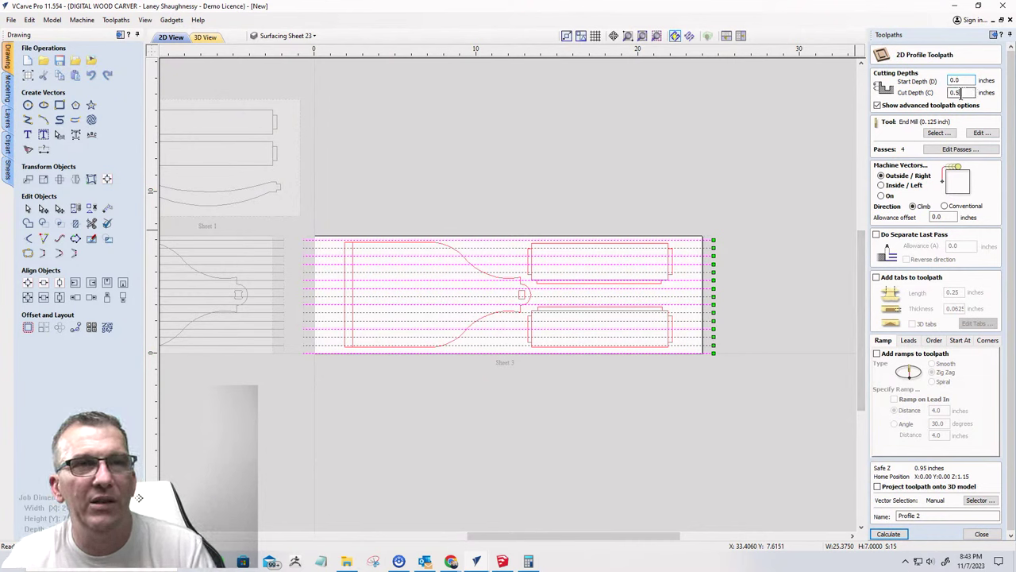
{"action": "type", "text": ".25"}
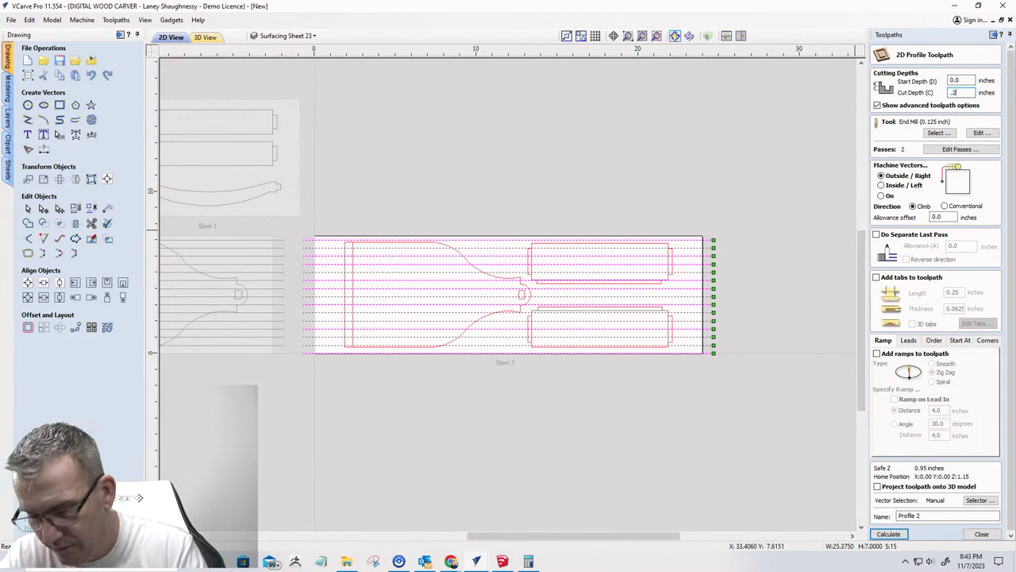
{"action": "left_click", "coordinate": [935, 133]}
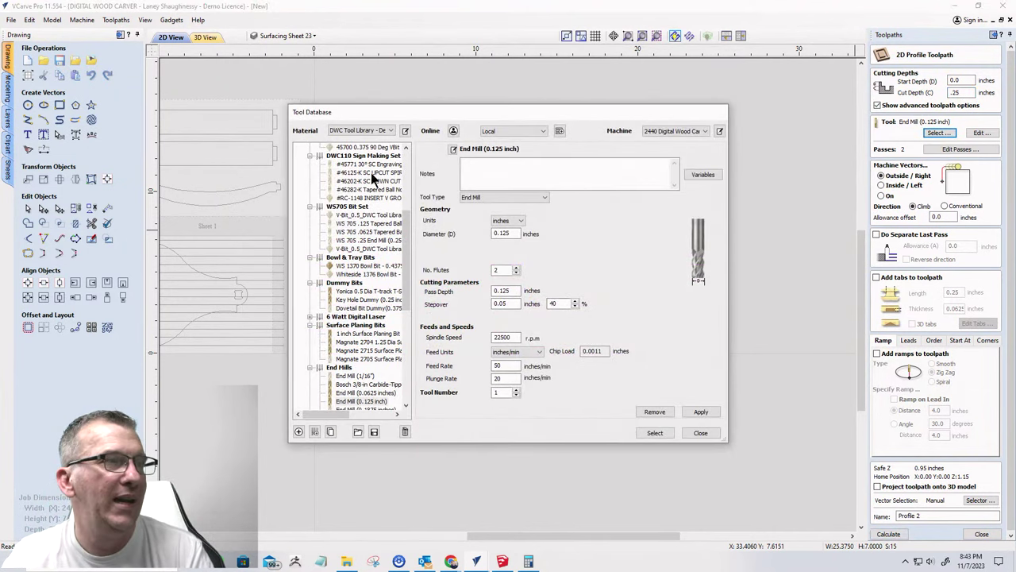
{"action": "left_click", "coordinate": [357, 333]}
{"action": "left_click", "coordinate": [359, 342]}
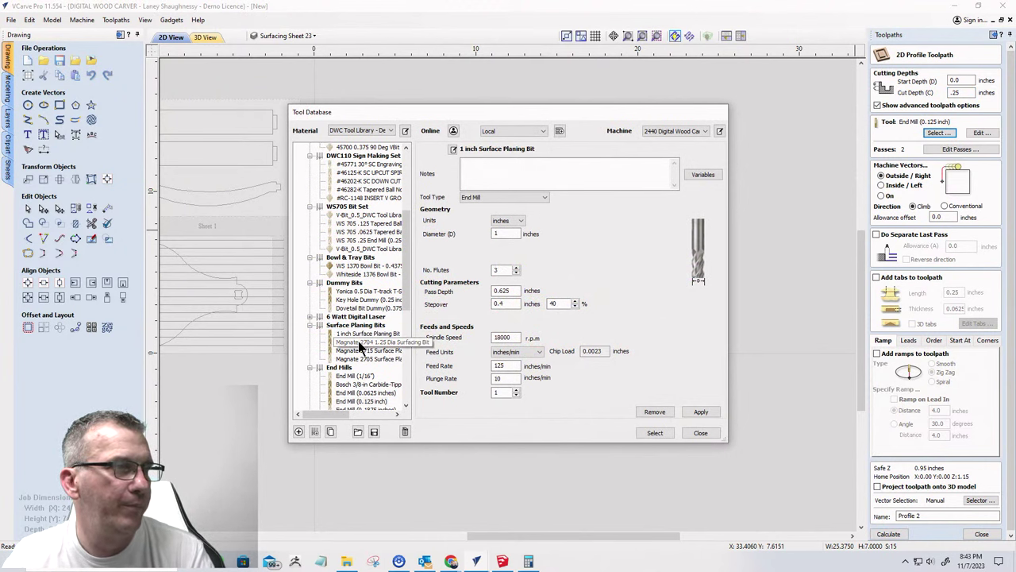
{"action": "left_click", "coordinate": [644, 433]}
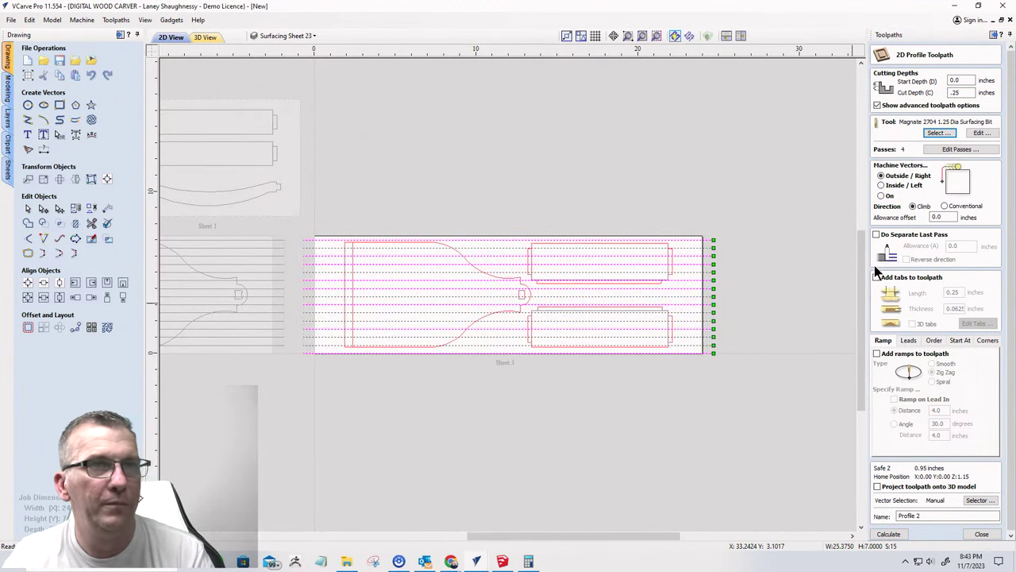
- Set conventional direction, name it Sheet 3 Surfacing_Magnate 2704, and check ordering and start point options
{"action": "left_click", "coordinate": [945, 206]}
{"action": "triple_click", "coordinate": [937, 515]}
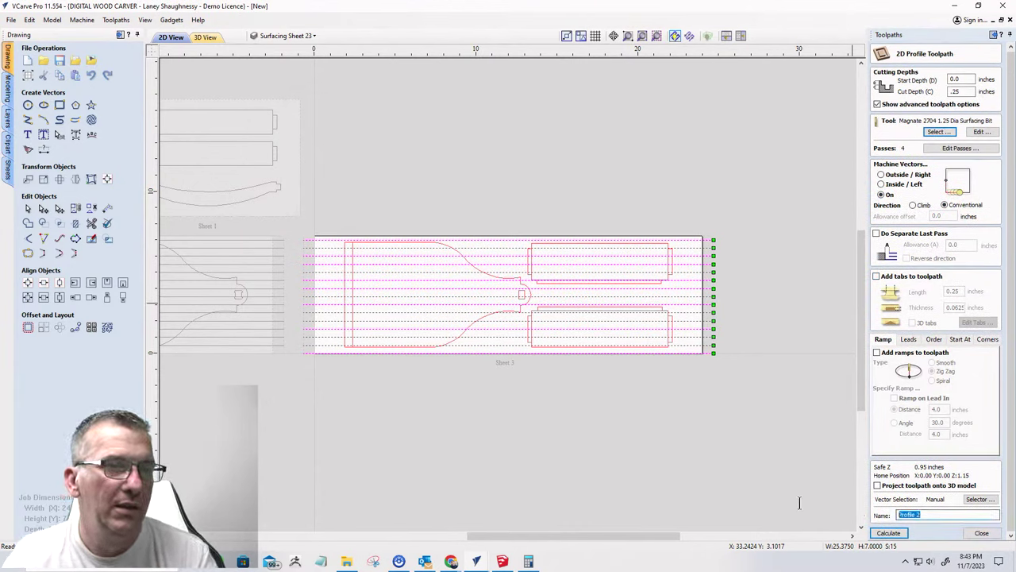
{"action": "type", "text": "Sh"}
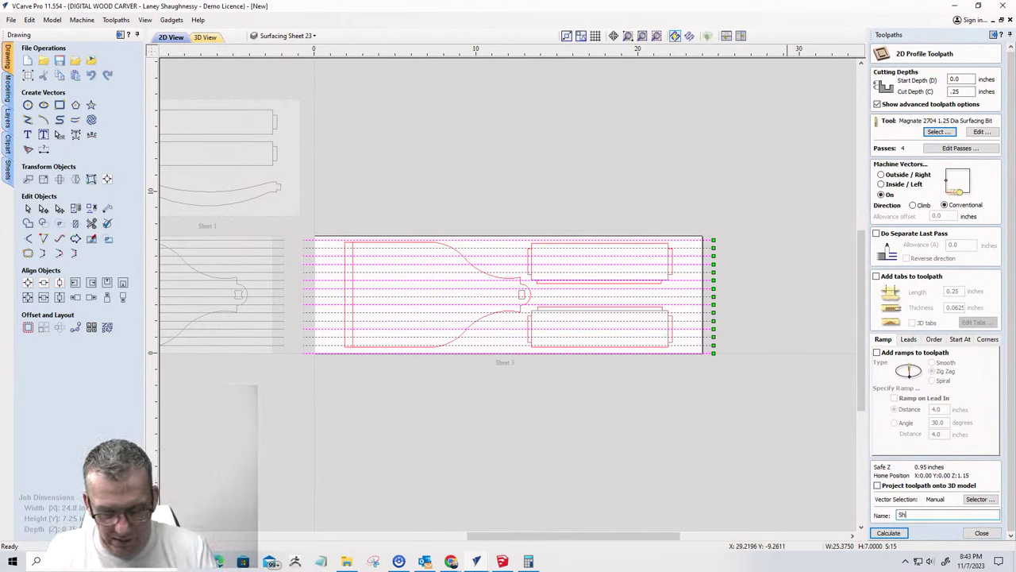
{"action": "type", "text": "eet 3 Surfacing"}
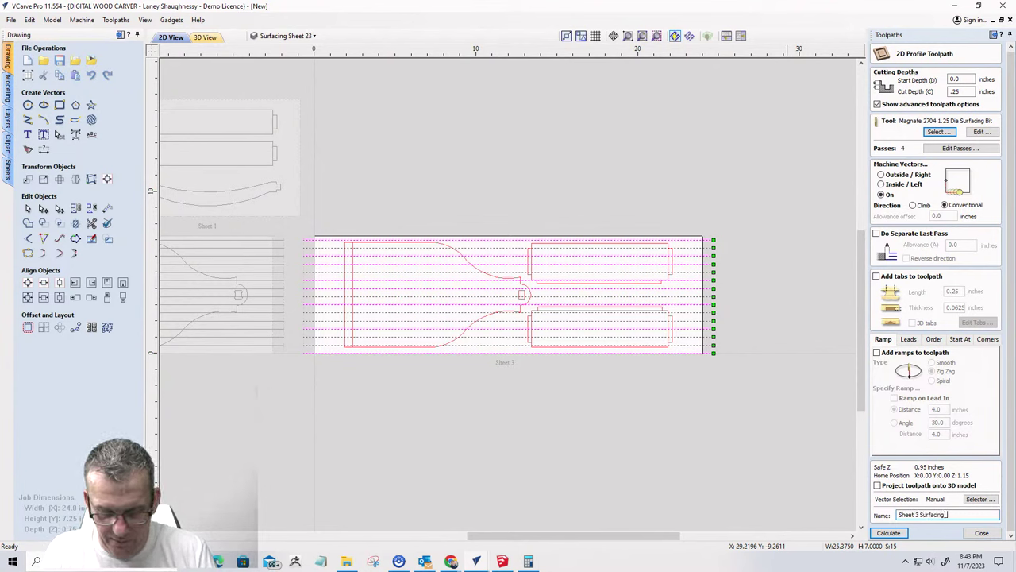
{"action": "type", "text": "_Magnate "}
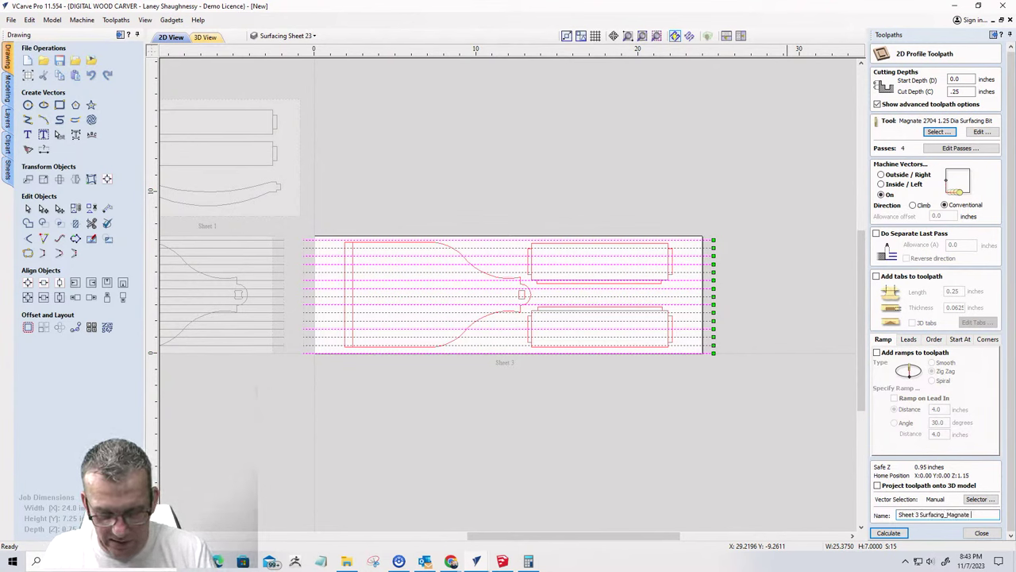
{"action": "type", "text": "2704"}
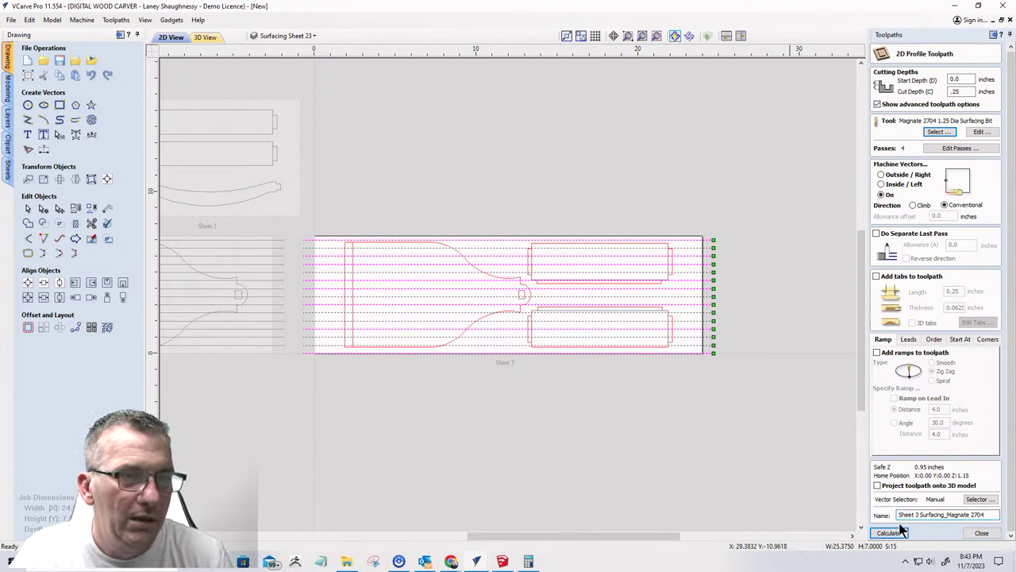
{"action": "left_click", "coordinate": [933, 340]}
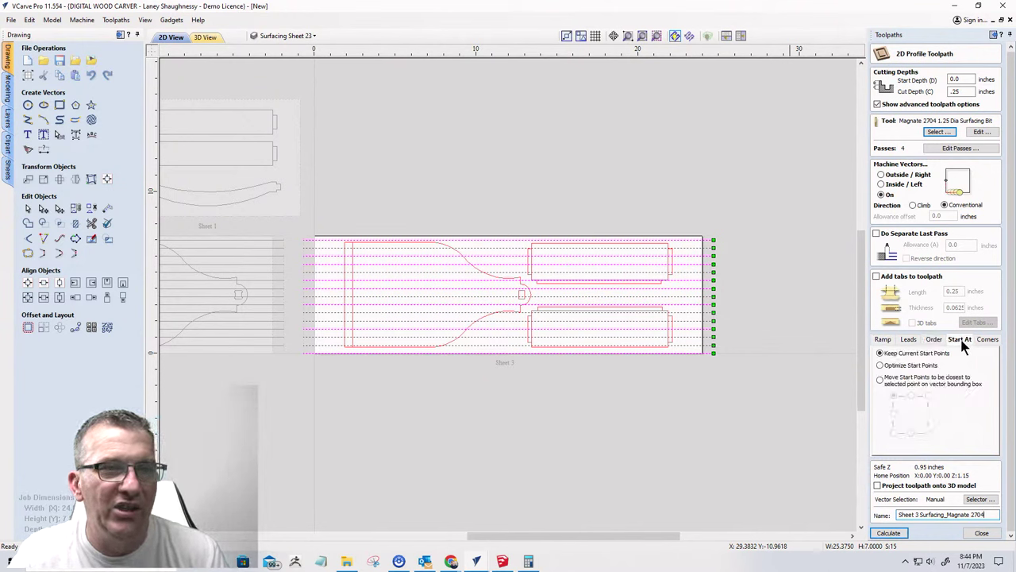
{"action": "left_click", "coordinate": [960, 340]}
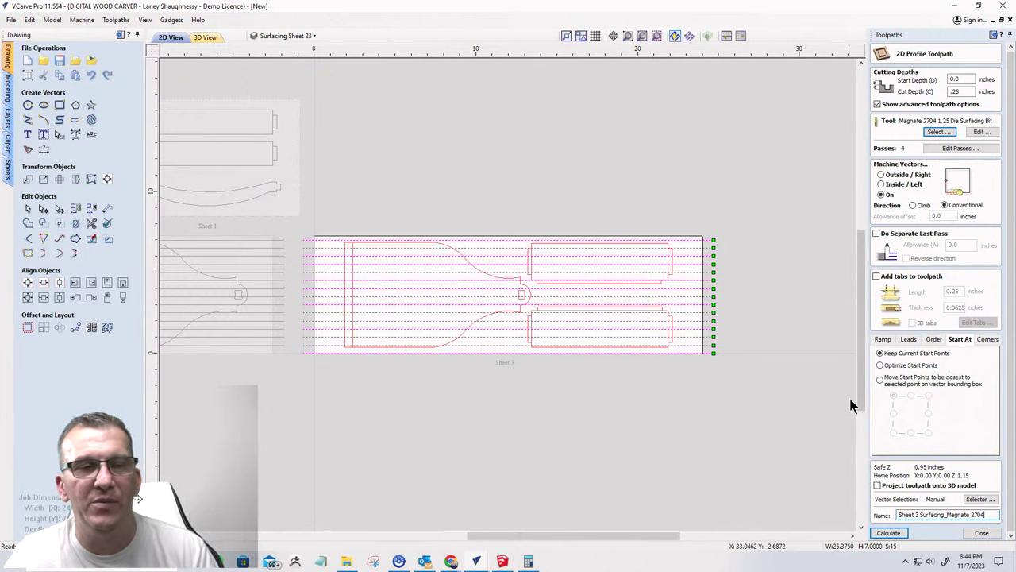
- Calculate the Sheet 3 surfacing toolpath and run an animated cutting preview of it
{"action": "left_click", "coordinate": [882, 535]}
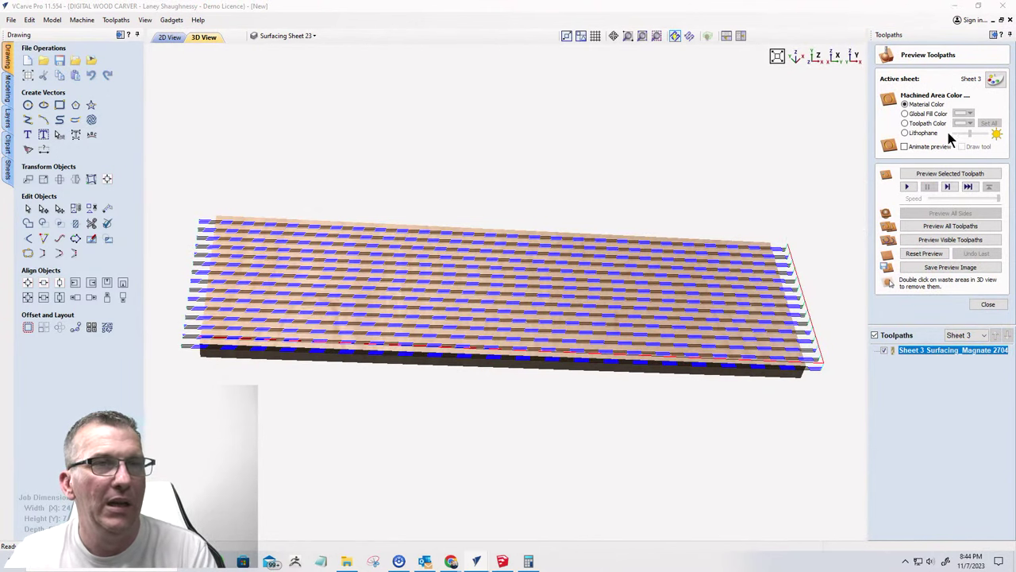
{"action": "left_click", "coordinate": [948, 242]}
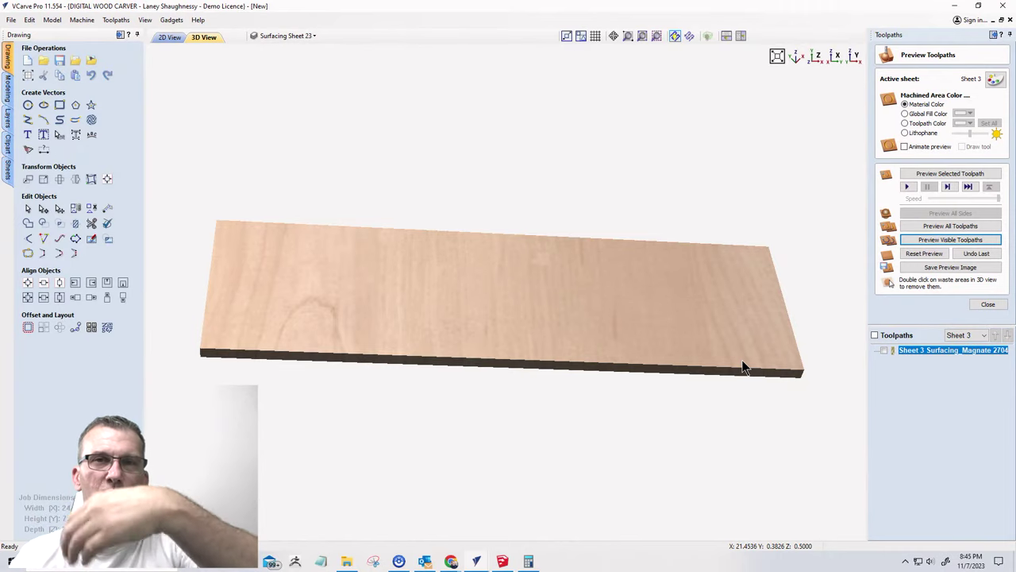
{"action": "left_click", "coordinate": [881, 352]}
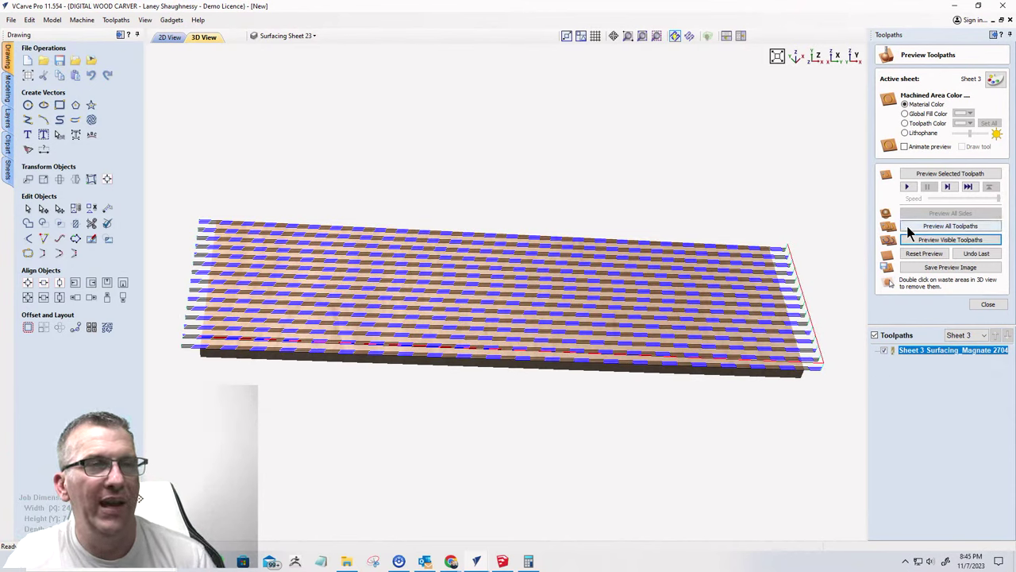
{"action": "left_click", "coordinate": [904, 147]}
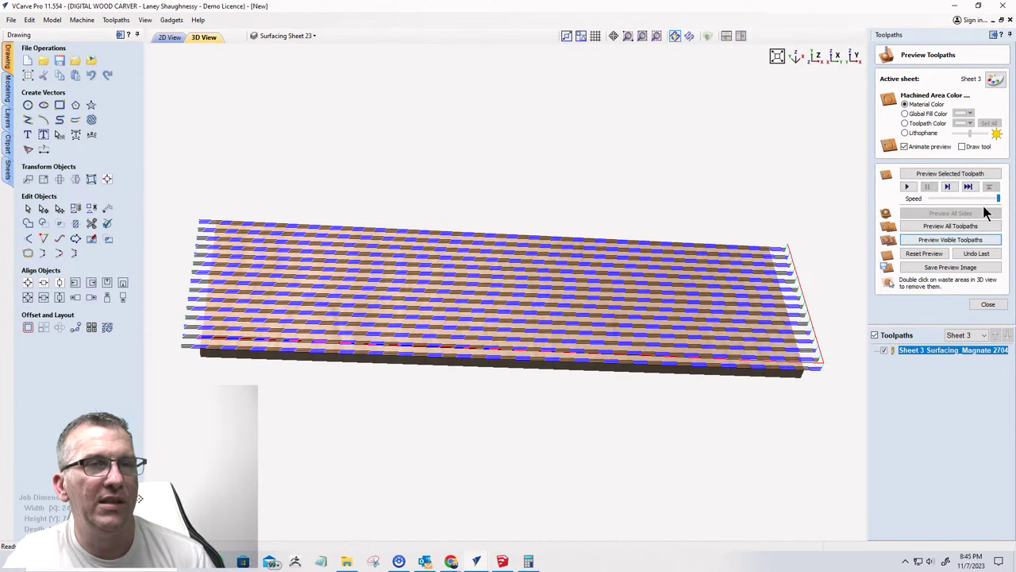
{"action": "left_click", "coordinate": [971, 240]}
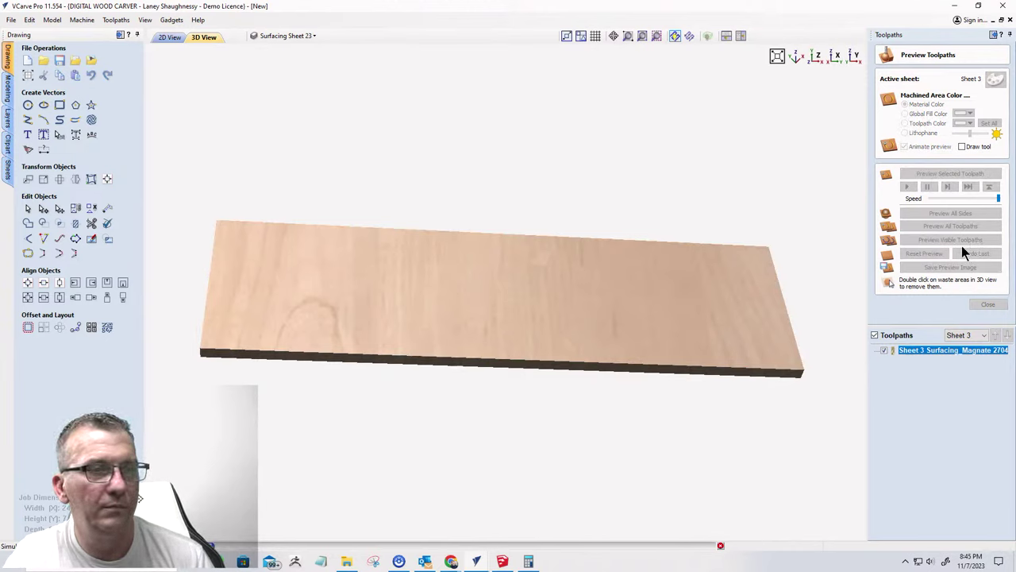
- Restart the surfacing simulation from uncut material at a steeper angle, then return to 2D View
{"action": "left_click", "coordinate": [720, 547]}
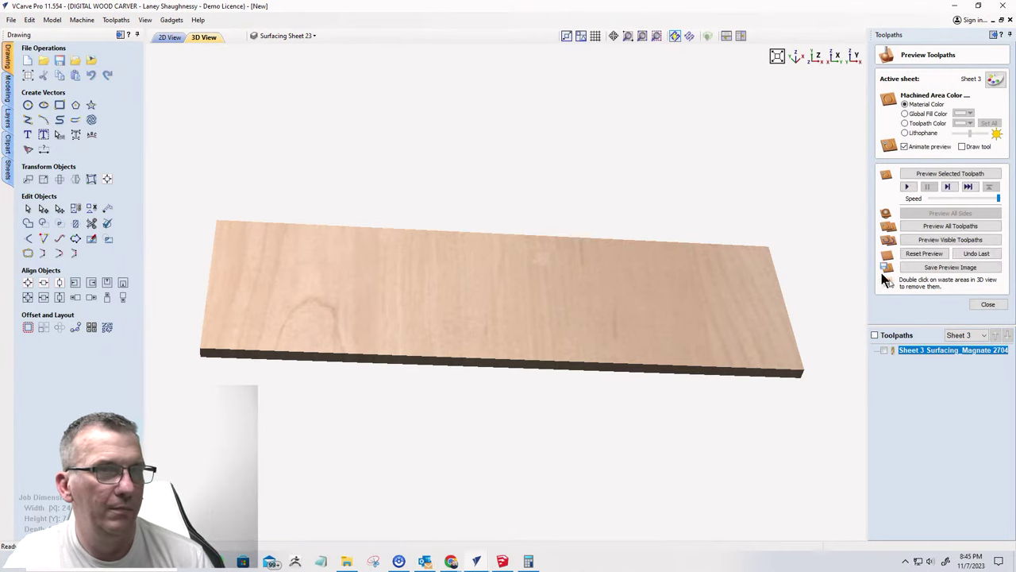
{"action": "left_click", "coordinate": [909, 255]}
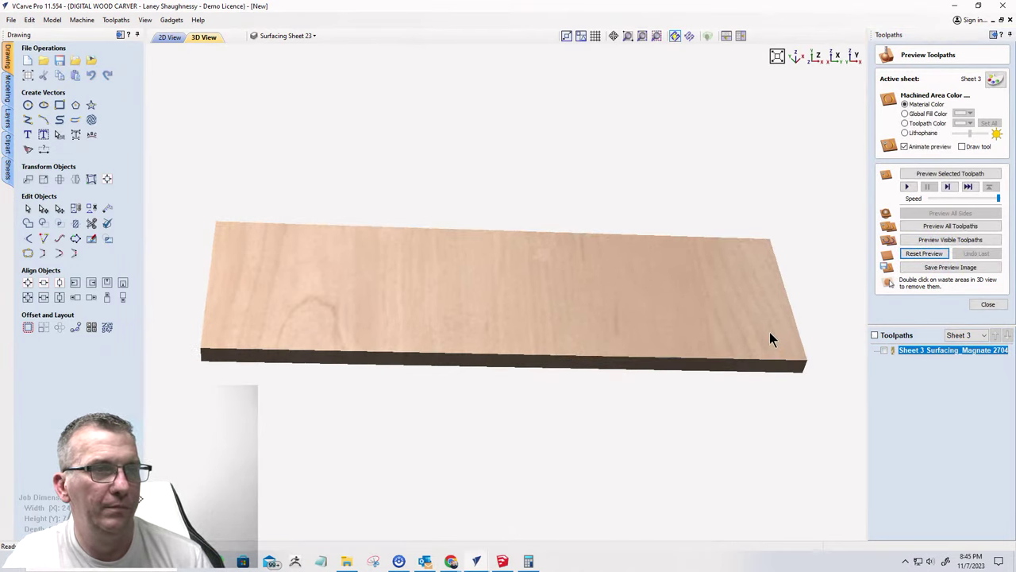
{"action": "left_click_drag", "start_coordinate": [771, 340], "coordinate": [767, 356]}
{"action": "left_click", "coordinate": [921, 254]}
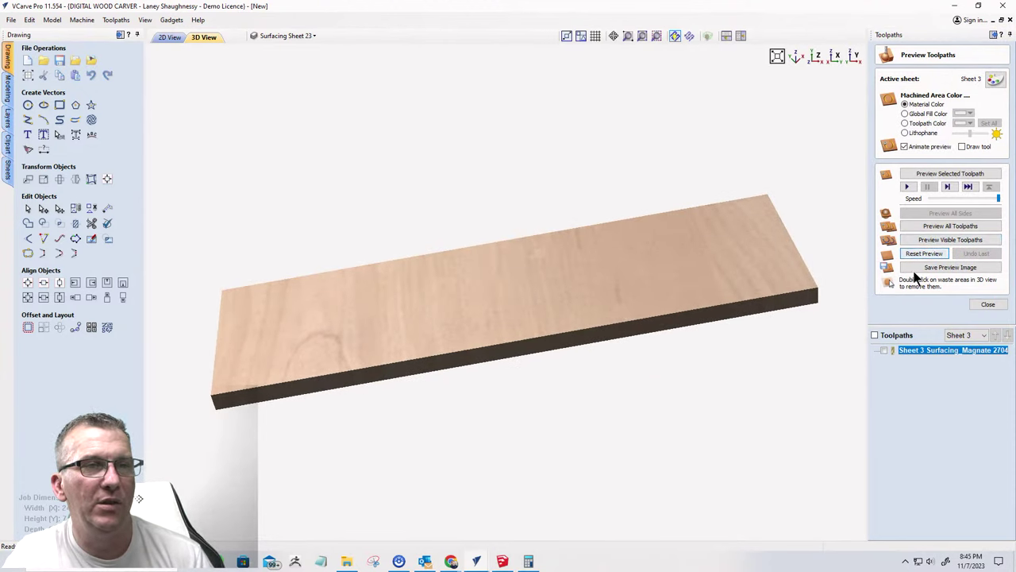
{"action": "left_click", "coordinate": [884, 350]}
{"action": "left_click", "coordinate": [937, 240]}
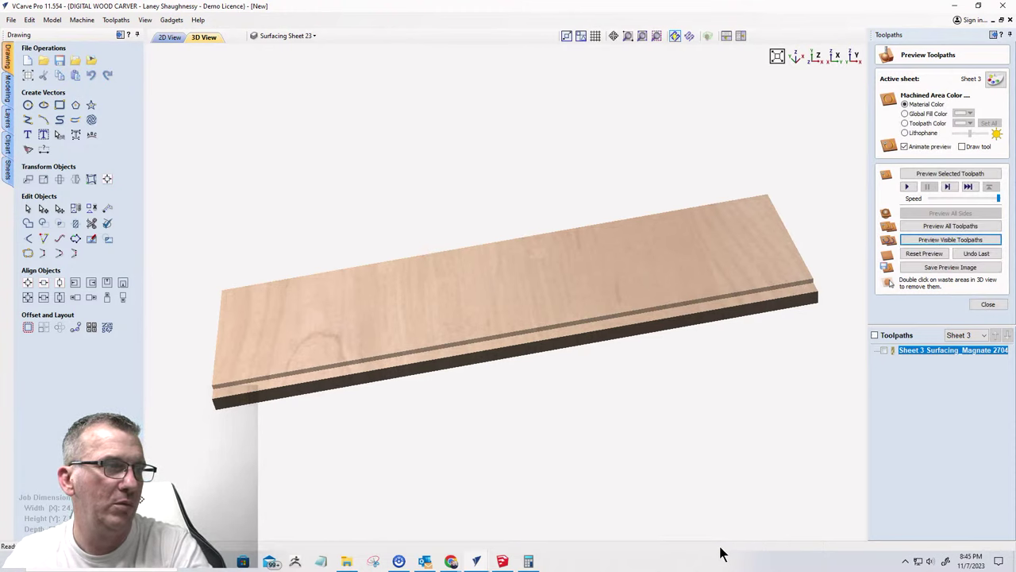
{"action": "left_click", "coordinate": [170, 37]}
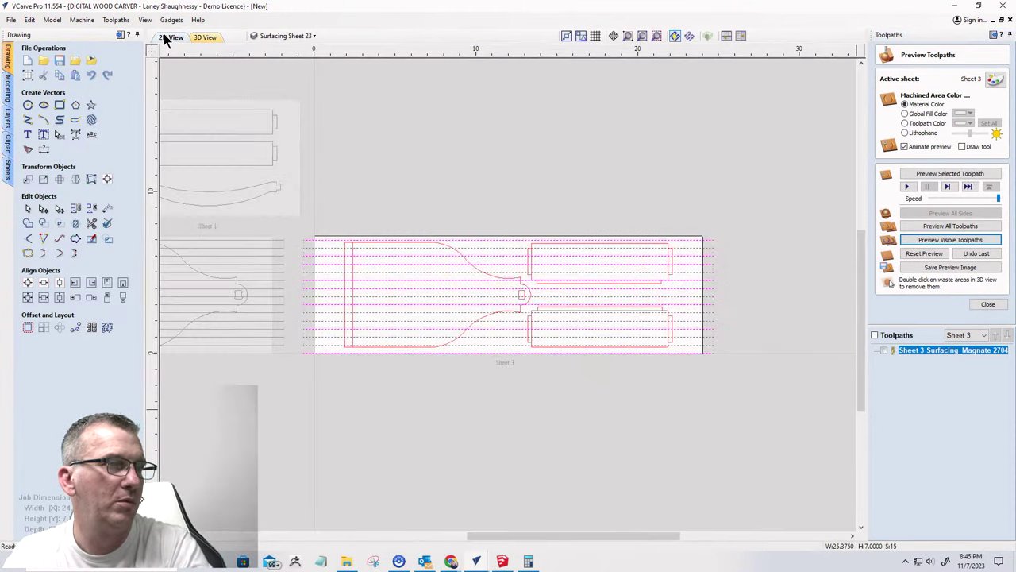
- Open the Surfacing_Magnate 2704 toolpath for editing and review its Order and Start At options
{"action": "double_click", "coordinate": [935, 348]}
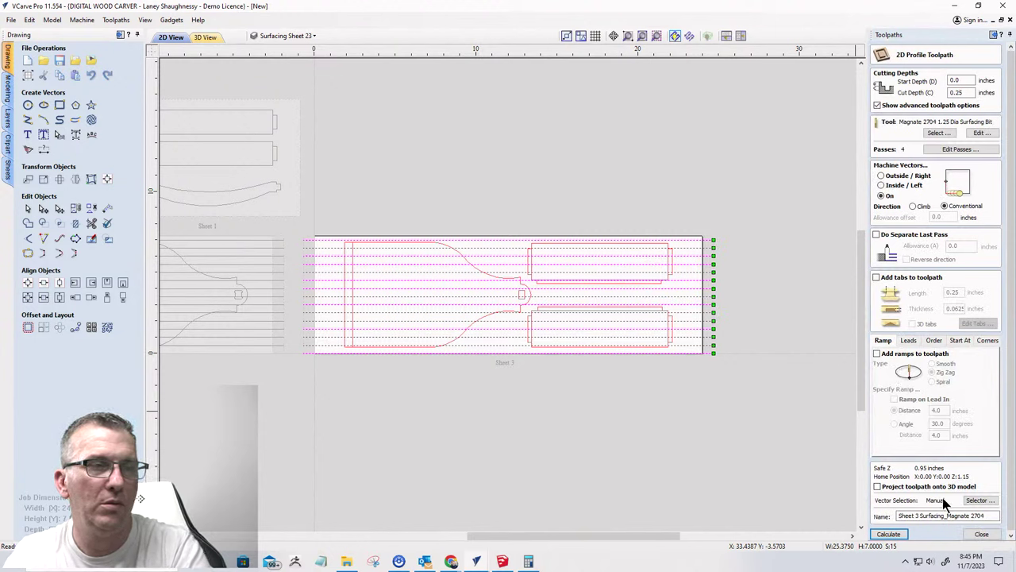
{"action": "left_click", "coordinate": [934, 342]}
{"action": "left_click", "coordinate": [957, 342]}
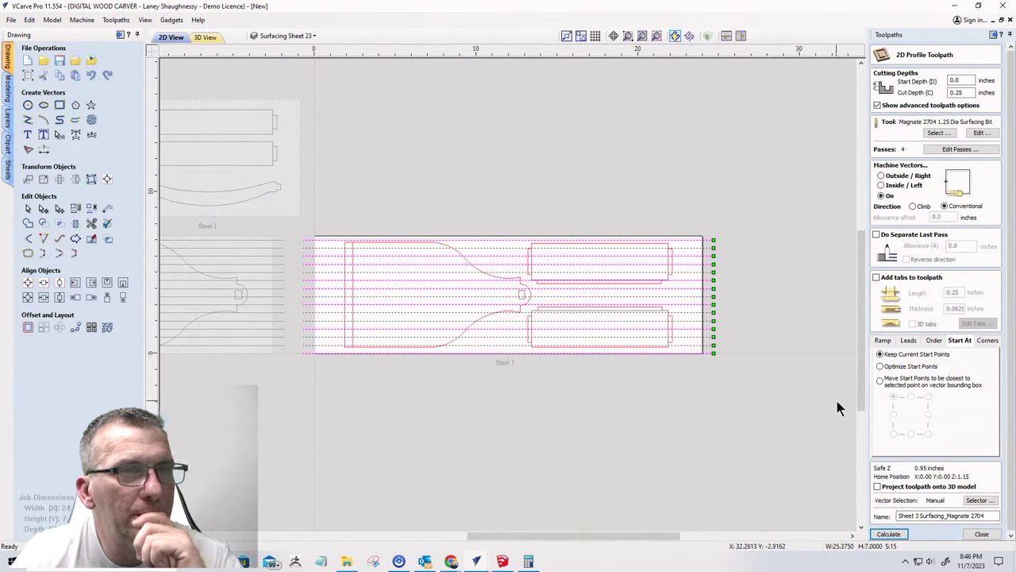
- Recalculate the surfacing toolpath and zoom in on the board's front edge in 3D
{"action": "left_click", "coordinate": [891, 534]}
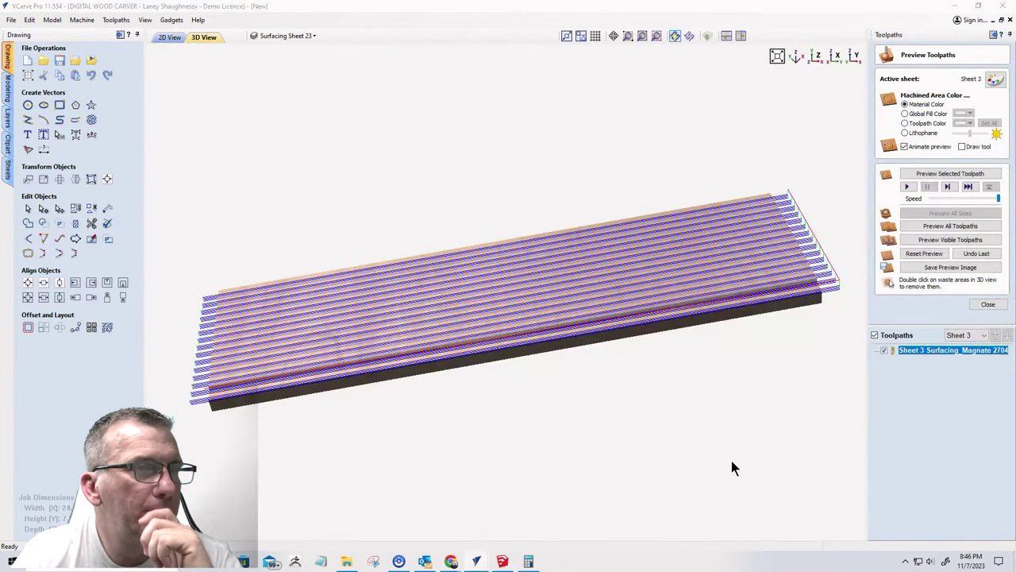
{"action": "middle_click_drag", "start_coordinate": [468, 426], "coordinate": [554, 317]}
{"action": "scroll", "coordinate": [555, 327], "scroll_direction": "up", "scroll_amount": 5}
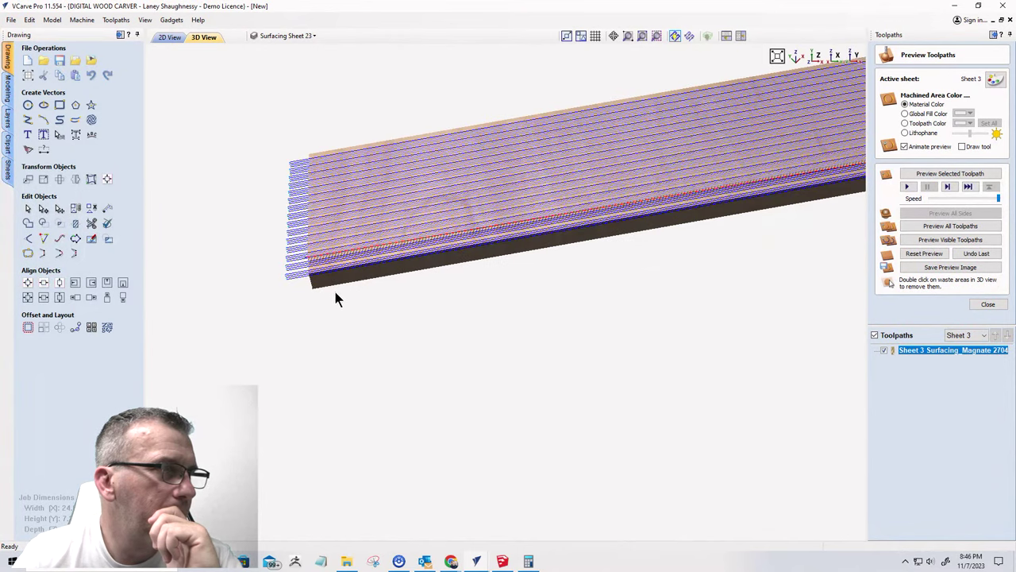
{"action": "middle_click_drag", "start_coordinate": [312, 291], "coordinate": [707, 252]}
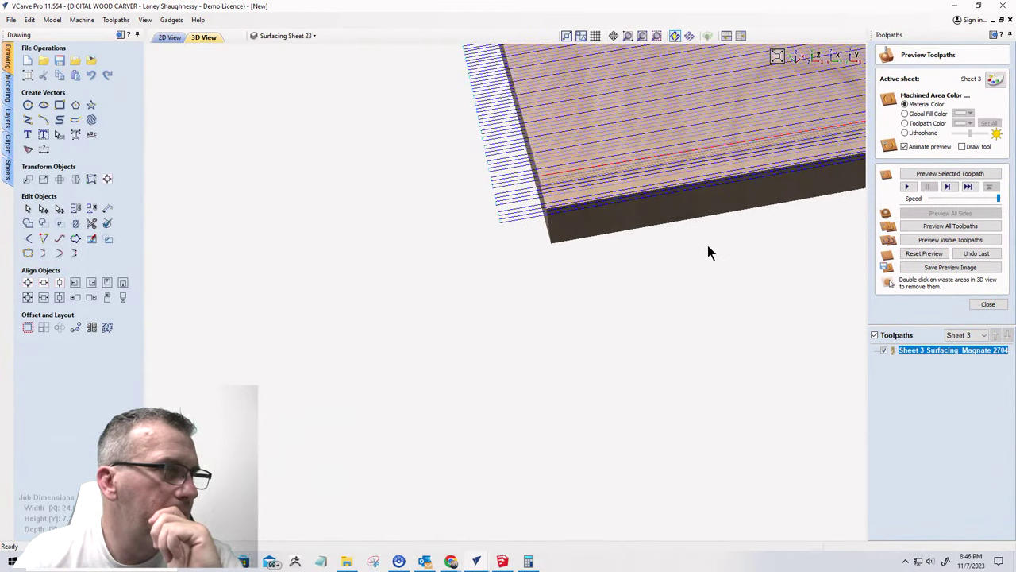
{"action": "scroll", "coordinate": [518, 217], "scroll_direction": "up", "scroll_amount": 2}
{"action": "middle_click_drag", "start_coordinate": [517, 218], "coordinate": [480, 296]}
{"action": "scroll", "coordinate": [480, 313], "scroll_direction": "up", "scroll_amount": 3}
{"action": "scroll", "coordinate": [658, 209], "scroll_direction": "up", "scroll_amount": 3}
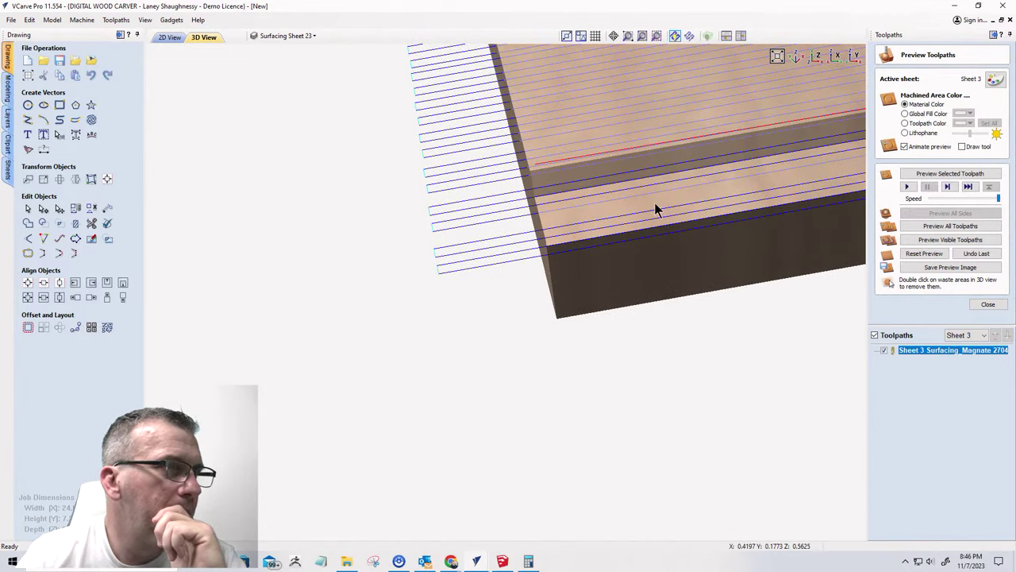
{"action": "scroll", "coordinate": [627, 272], "scroll_direction": "down", "scroll_amount": 2}
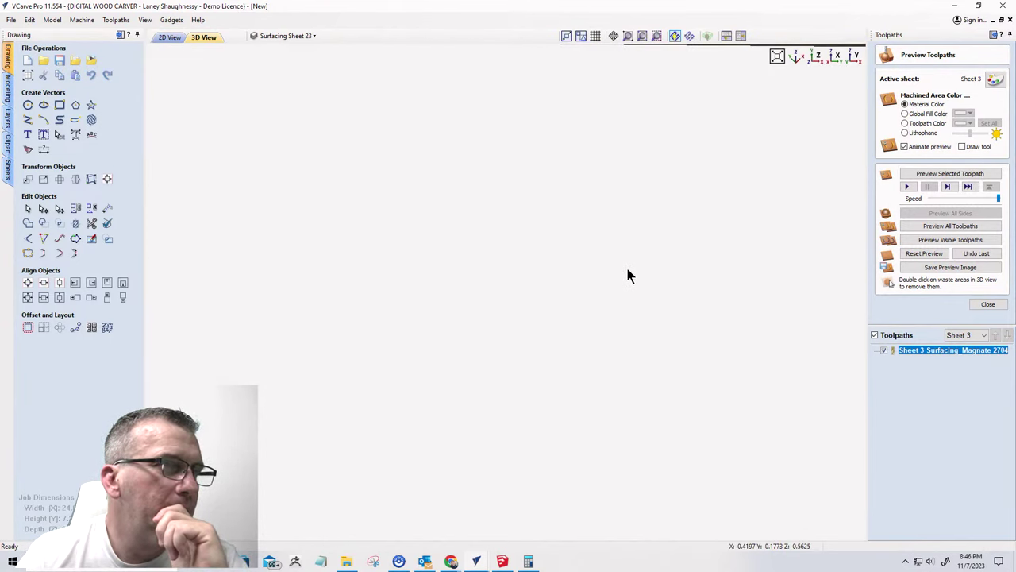
{"action": "left_click_drag", "start_coordinate": [620, 272], "coordinate": [240, 226]}
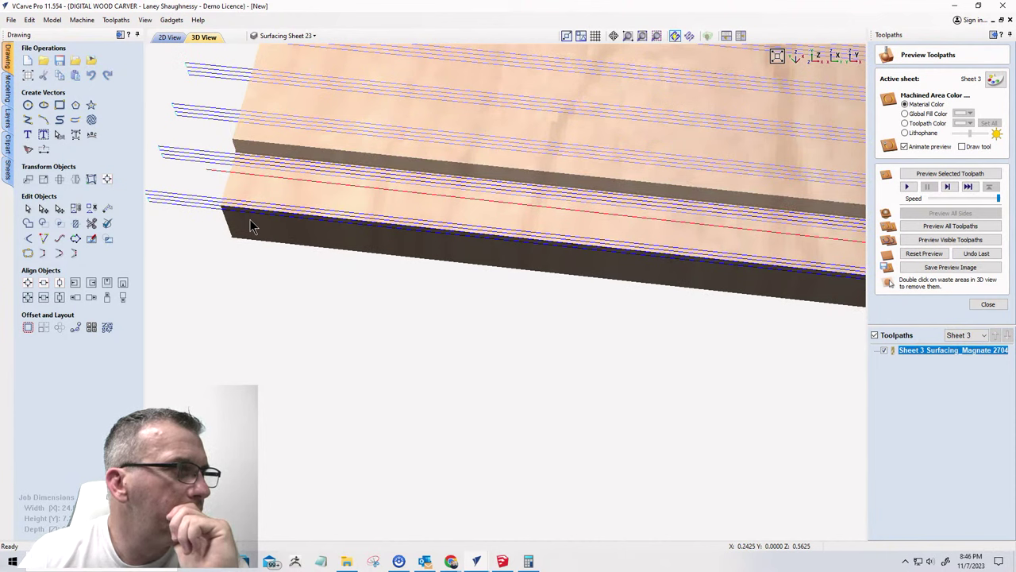
- Reset the preview and re-run the surfacing cut simulation on the board
{"action": "scroll", "coordinate": [248, 222], "scroll_direction": "down", "scroll_amount": 2}
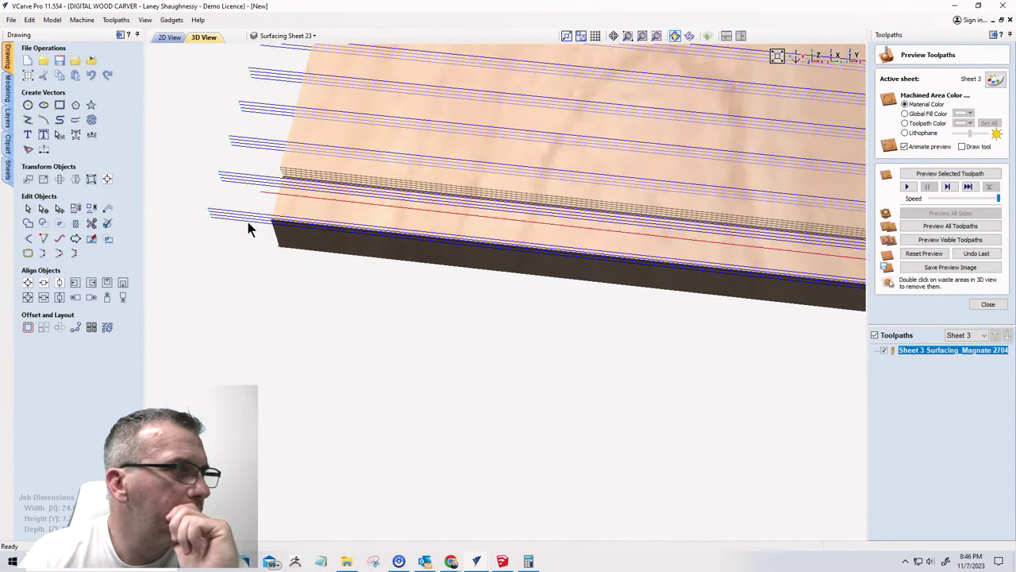
{"action": "scroll", "coordinate": [247, 223], "scroll_direction": "down", "scroll_amount": 2}
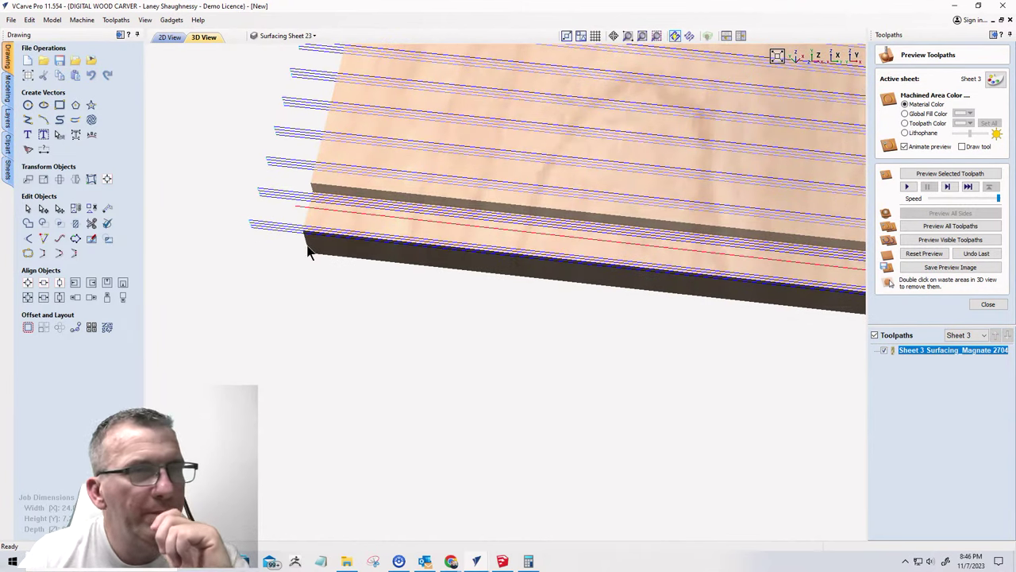
{"action": "left_click", "coordinate": [914, 258]}
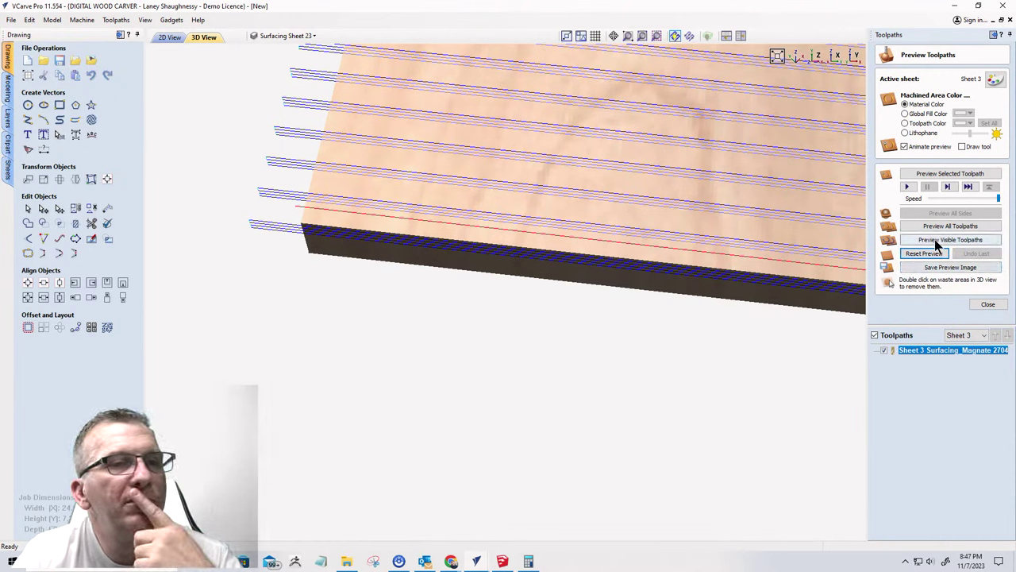
{"action": "left_click", "coordinate": [936, 242]}
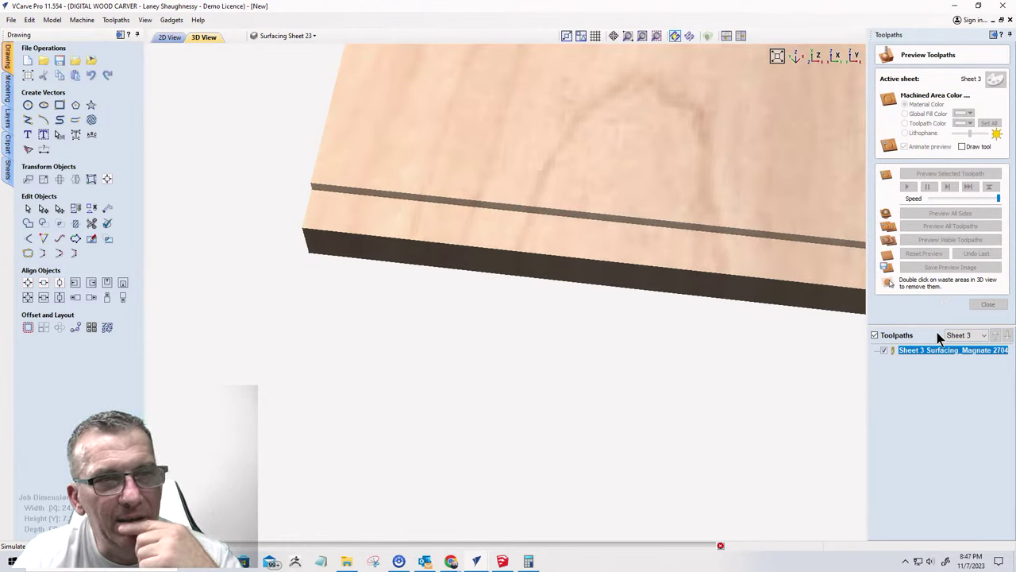
- Hide the toolpath lines and bring the simulated board back into a front-on view
{"action": "left_click", "coordinate": [883, 351]}
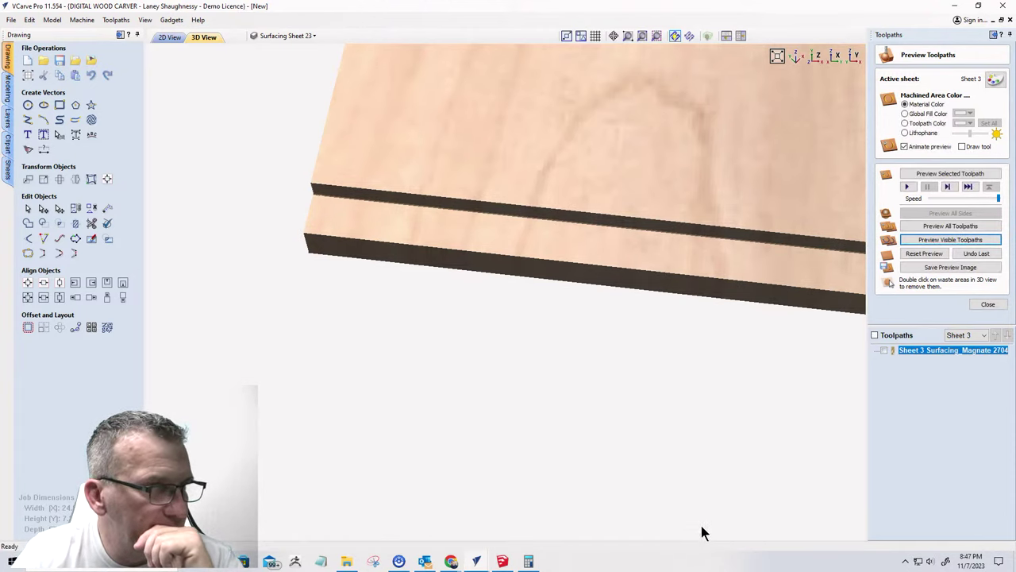
{"action": "scroll", "coordinate": [273, 327], "scroll_direction": "down", "scroll_amount": 5}
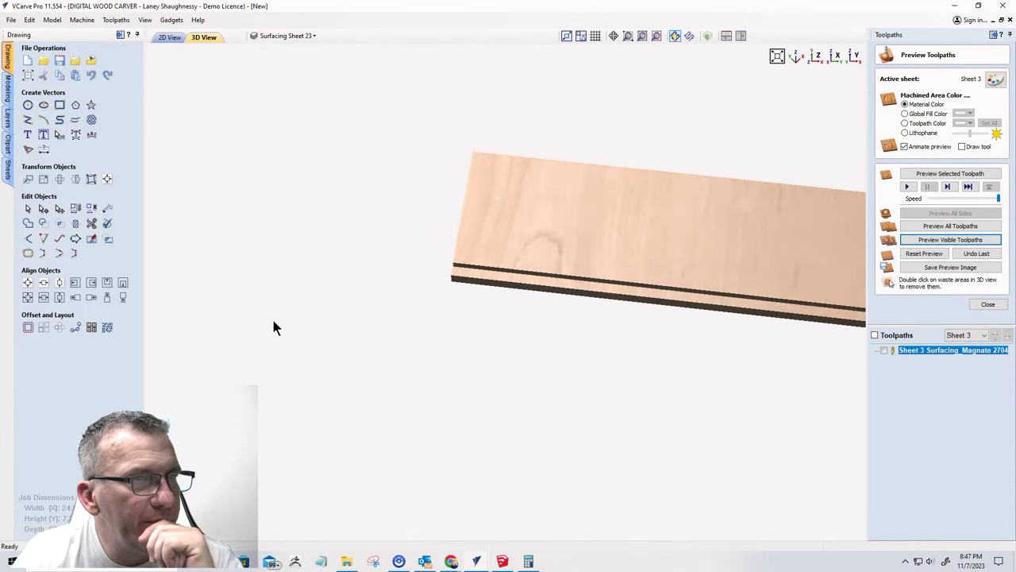
{"action": "scroll", "coordinate": [713, 313], "scroll_direction": "up", "scroll_amount": 3}
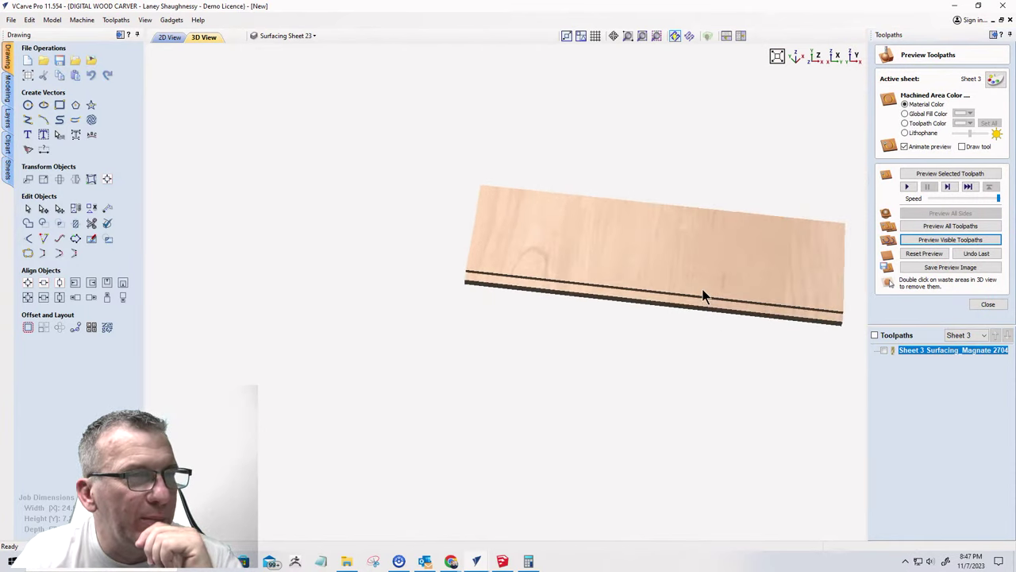
{"action": "middle_click_drag", "start_coordinate": [704, 295], "coordinate": [601, 339]}
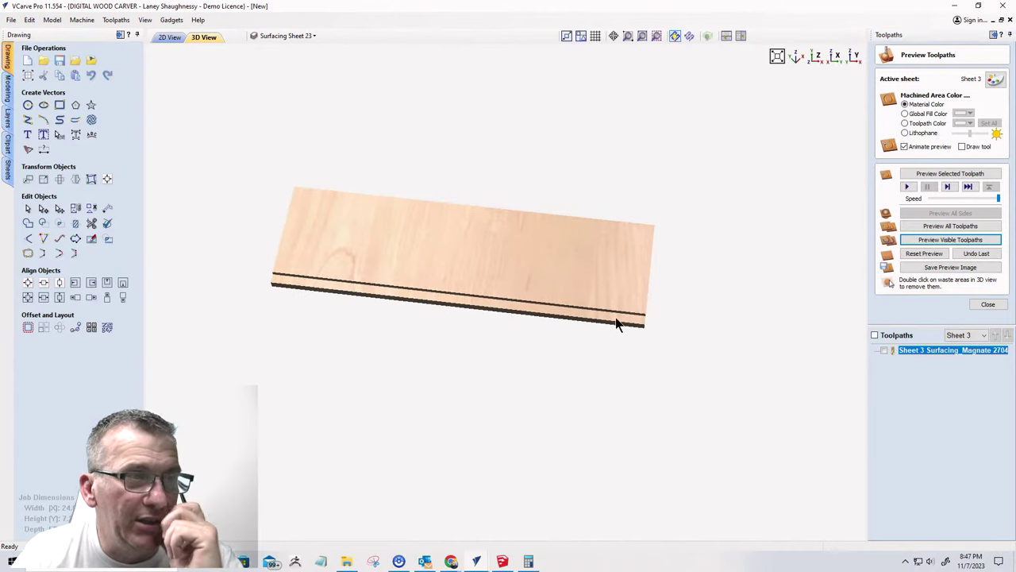
{"action": "left_click_drag", "start_coordinate": [616, 319], "coordinate": [629, 275]}
{"action": "scroll", "coordinate": [629, 281], "scroll_direction": "up", "scroll_amount": 2}
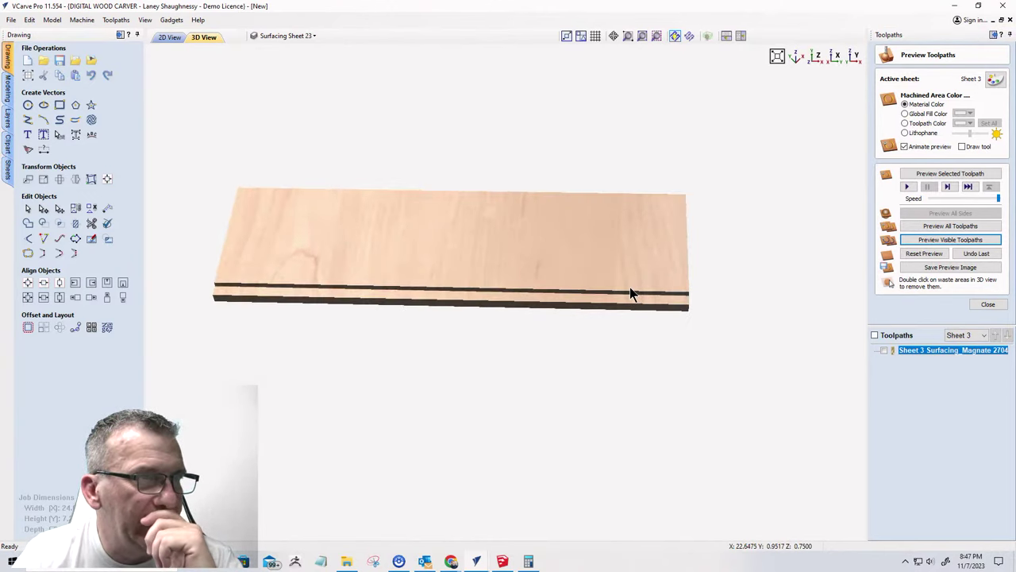
{"action": "scroll", "coordinate": [629, 286], "scroll_direction": "up", "scroll_amount": 2}
{"action": "scroll", "coordinate": [718, 250], "scroll_direction": "up", "scroll_amount": 1}
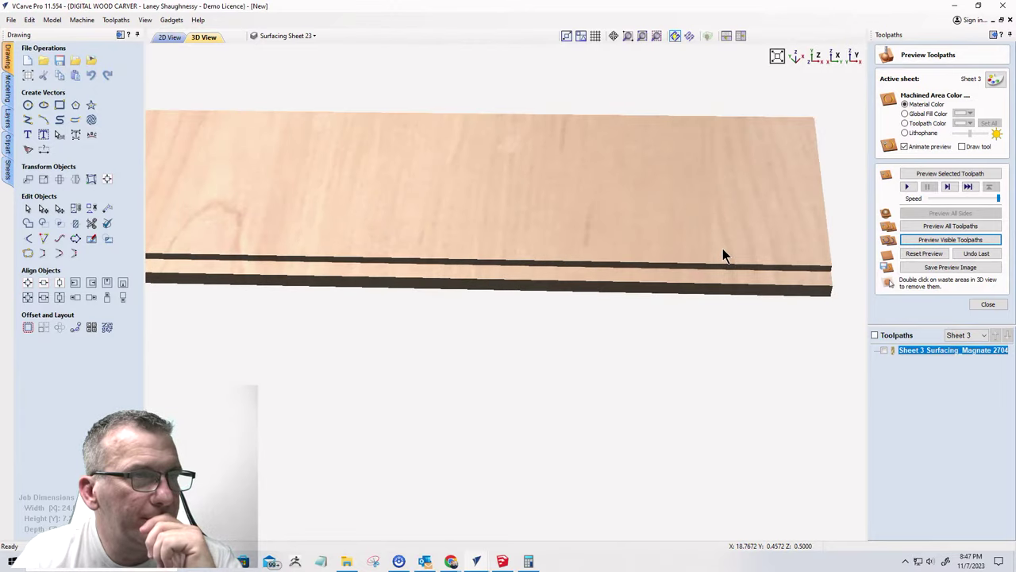
- Rotate the board to inspect its right edge and surfaced top
{"action": "middle_click_drag", "start_coordinate": [721, 256], "coordinate": [661, 348]}
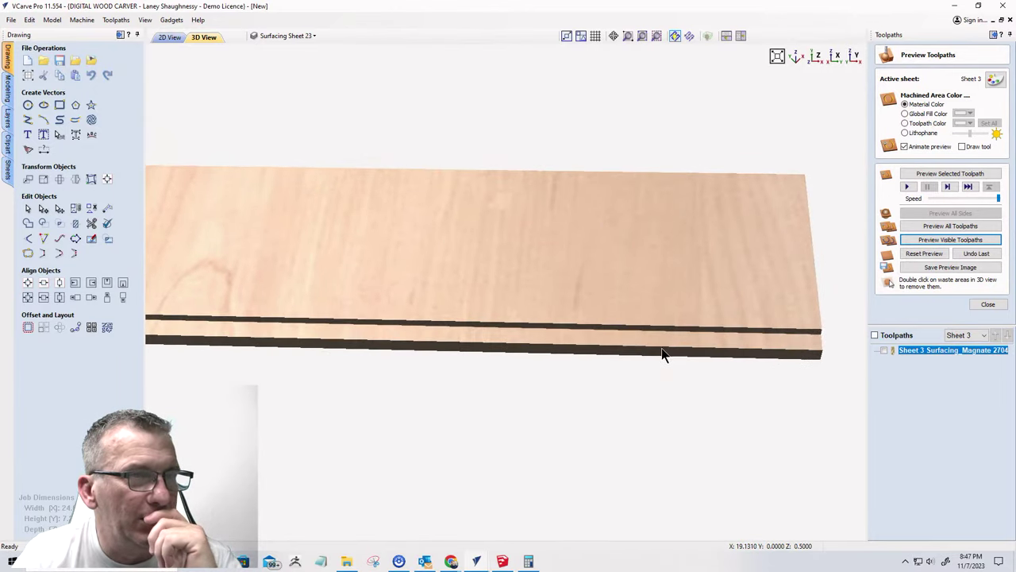
{"action": "left_click_drag", "start_coordinate": [661, 348], "coordinate": [565, 300]}
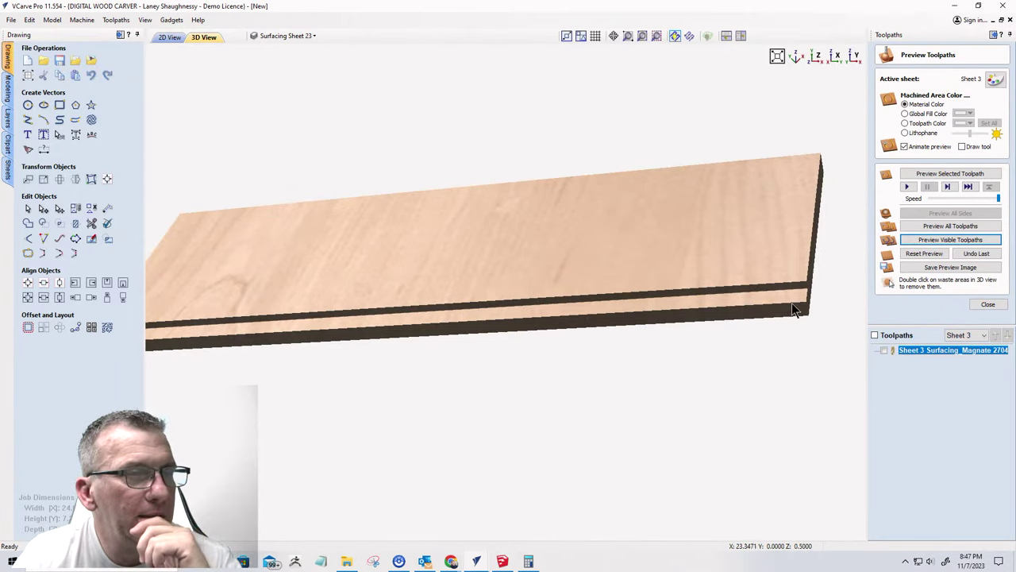
{"action": "left_click_drag", "start_coordinate": [764, 313], "coordinate": [666, 329]}
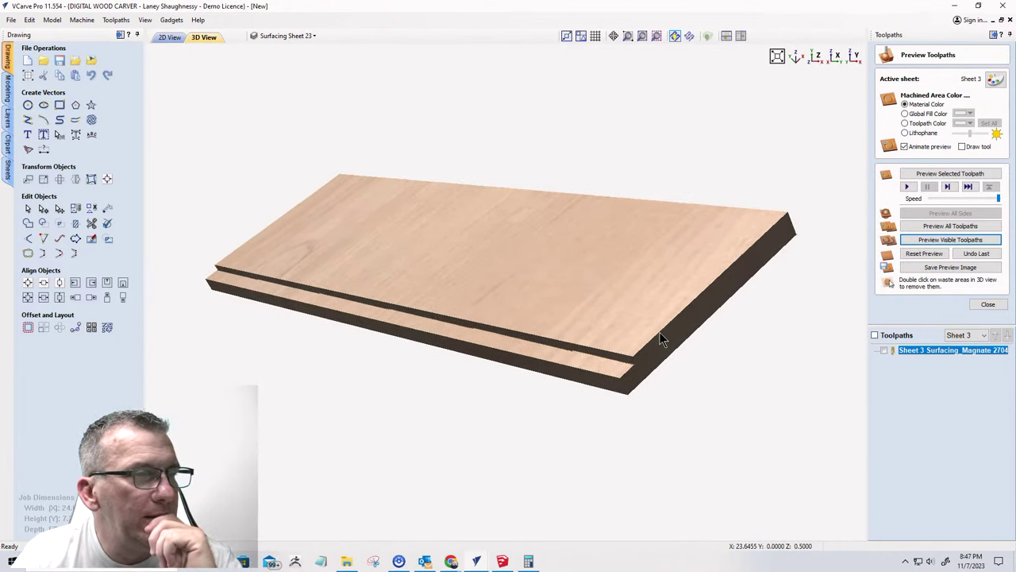
{"action": "left_click_drag", "start_coordinate": [659, 331], "coordinate": [612, 330]}
{"action": "left_click_drag", "start_coordinate": [345, 290], "coordinate": [382, 251]}
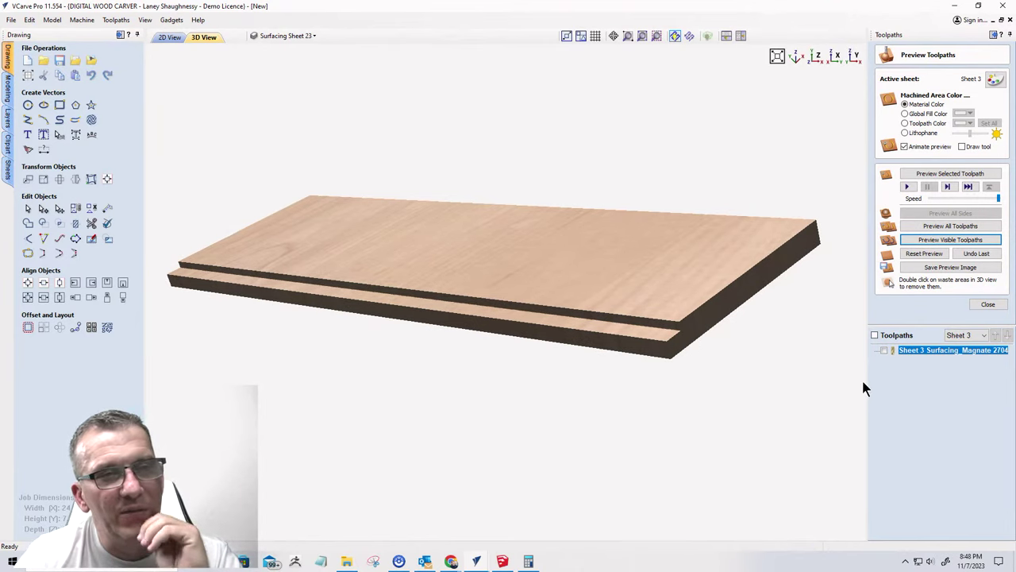
- Edit the Sheet 3 surfacing toolpath in 2D View and select only Sheet 3's bottom edge line
{"action": "double_click", "coordinate": [928, 349]}
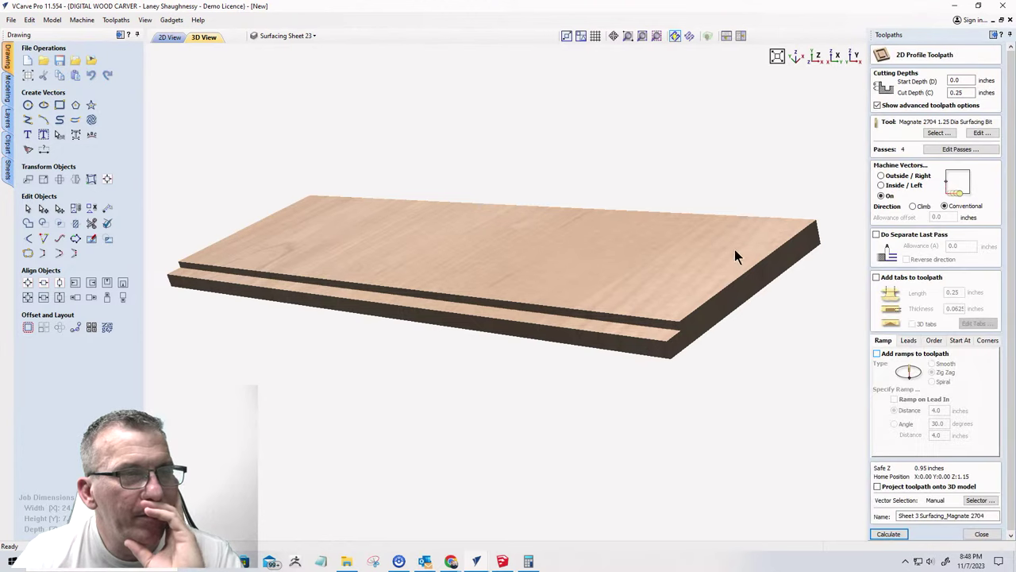
{"action": "left_click", "coordinate": [168, 36]}
{"action": "scroll", "coordinate": [635, 317], "scroll_direction": "down", "scroll_amount": 3}
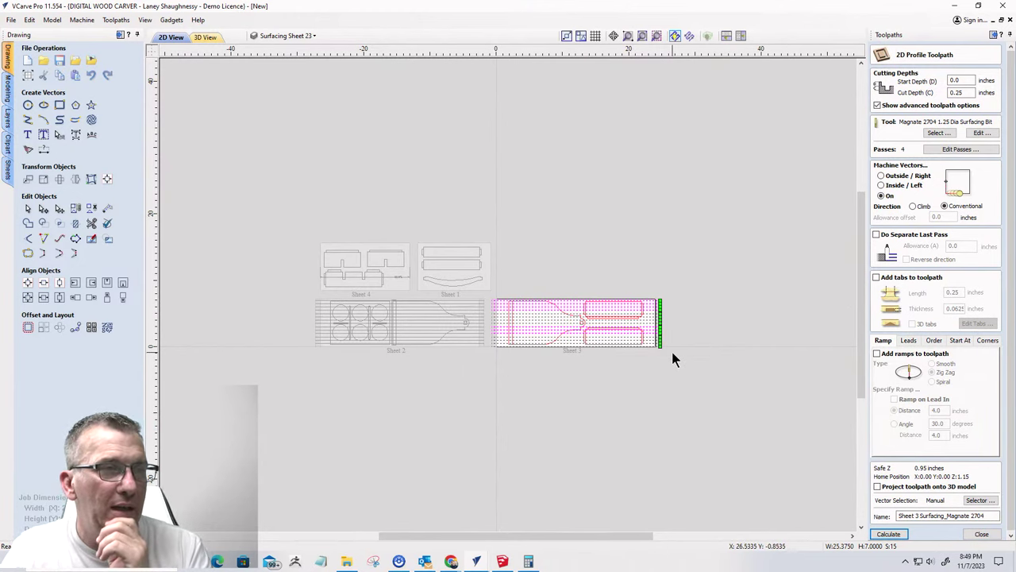
{"action": "scroll", "coordinate": [670, 348], "scroll_direction": "up", "scroll_amount": 3}
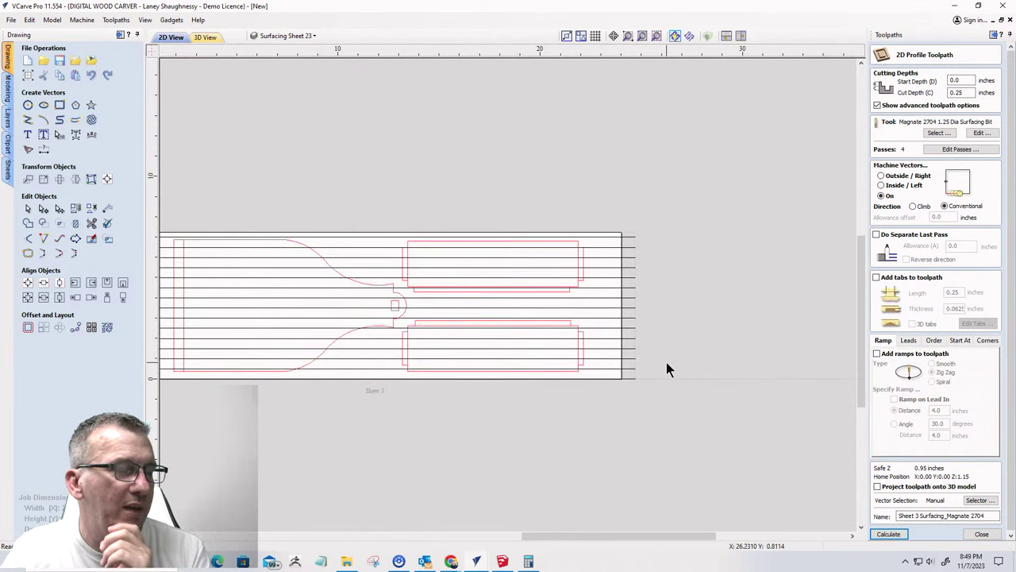
{"action": "scroll", "coordinate": [634, 380], "scroll_direction": "up", "scroll_amount": 4}
{"action": "scroll", "coordinate": [621, 359], "scroll_direction": "down", "scroll_amount": 4}
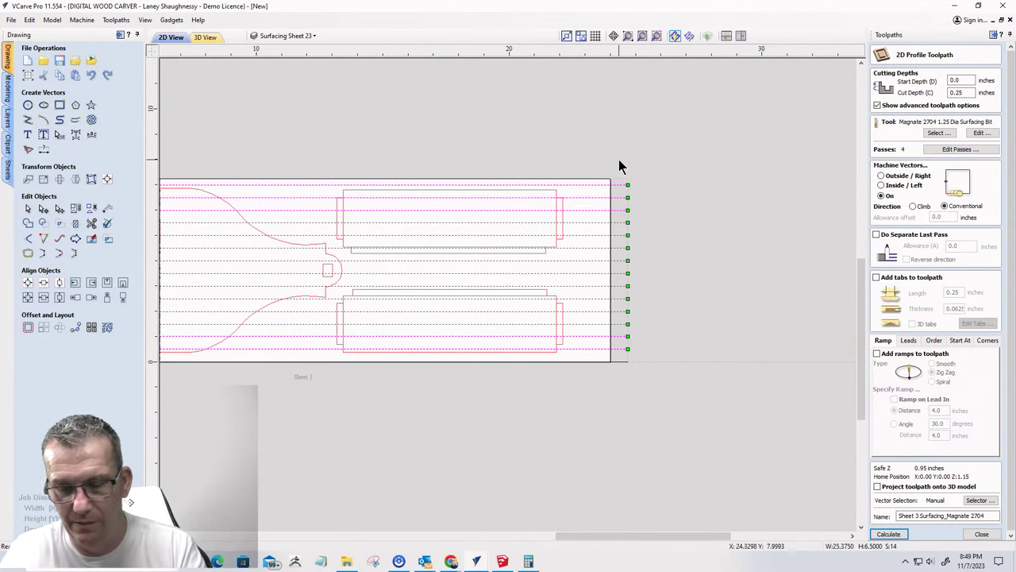
{"action": "left_click", "coordinate": [633, 229]}
{"action": "left_click", "coordinate": [627, 363]}
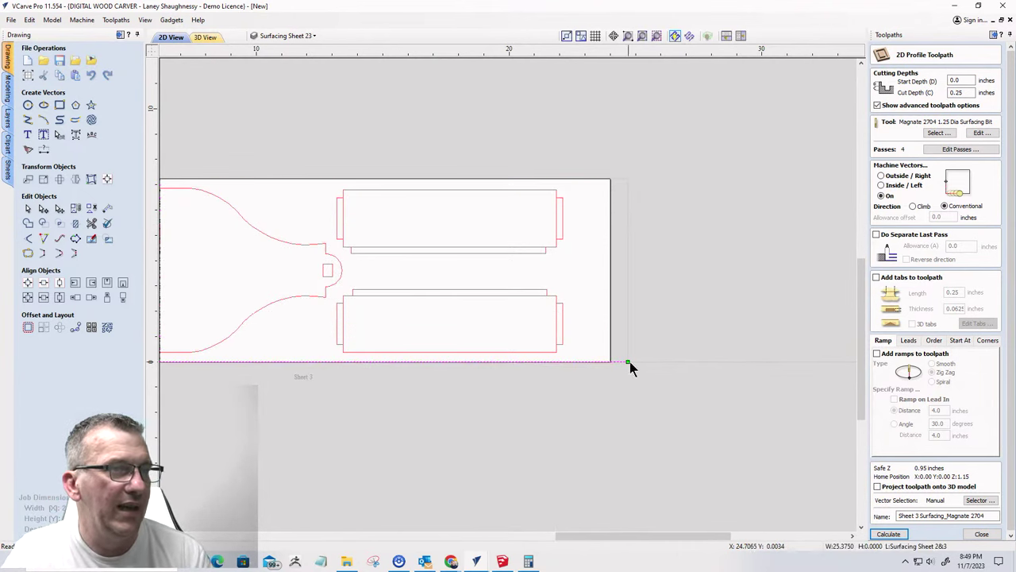
{"action": "scroll", "coordinate": [629, 361], "scroll_direction": "down", "scroll_amount": 5}
- Open Offset Vectors and pick the End Mill (0.5 inch) from the tool library
{"action": "scroll", "coordinate": [551, 377], "scroll_direction": "up", "scroll_amount": 4}
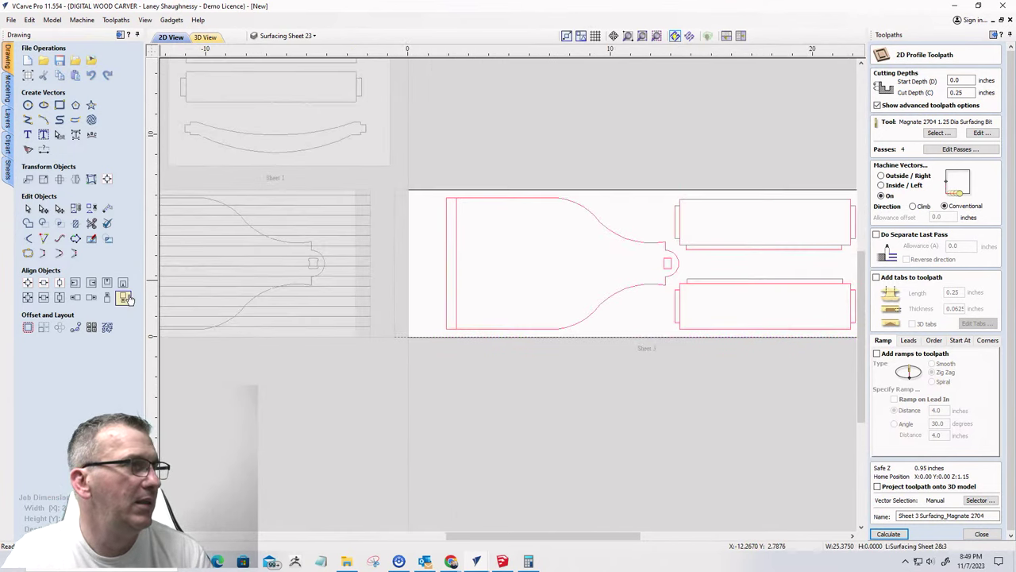
{"action": "left_click", "coordinate": [28, 326]}
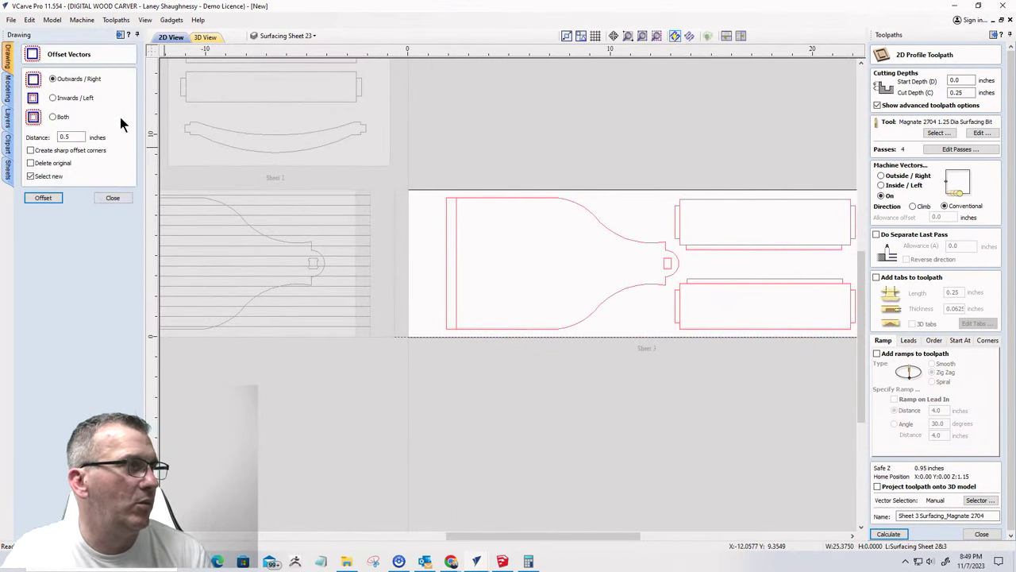
{"action": "left_click_drag", "start_coordinate": [83, 137], "coordinate": [50, 139]}
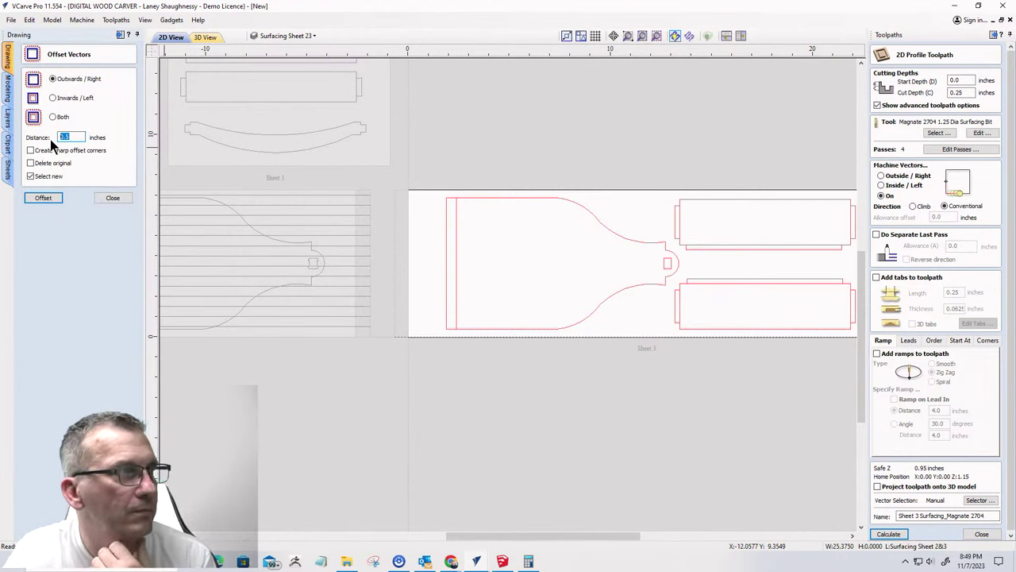
{"action": "left_click", "coordinate": [945, 135]}
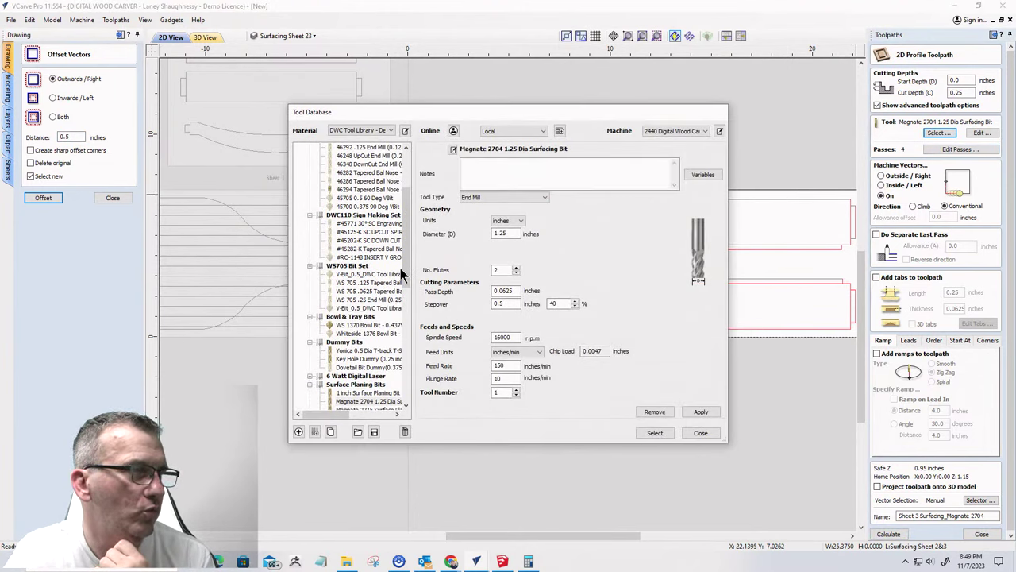
{"action": "left_click_drag", "start_coordinate": [402, 266], "coordinate": [405, 318]}
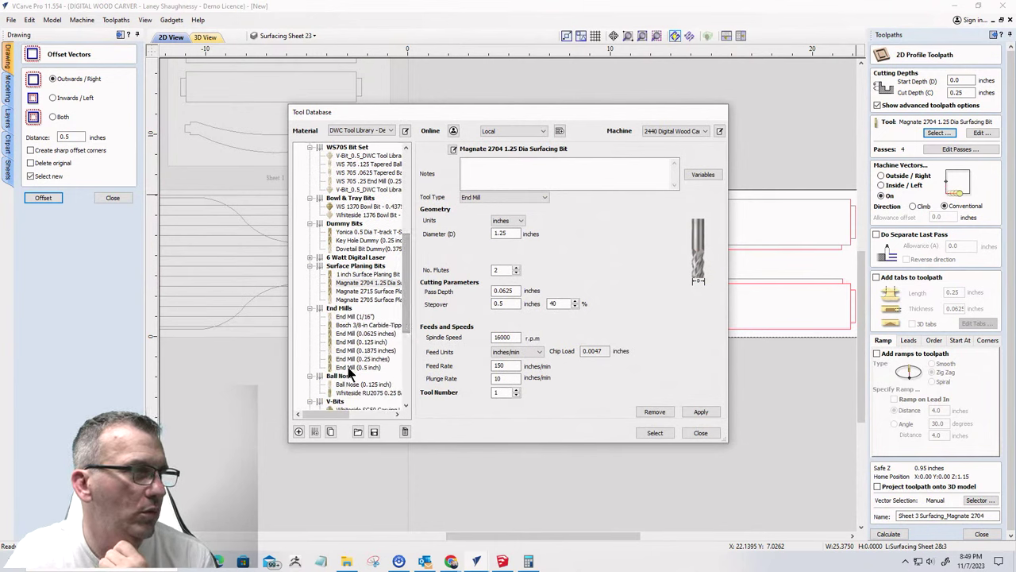
{"action": "left_click", "coordinate": [355, 368]}
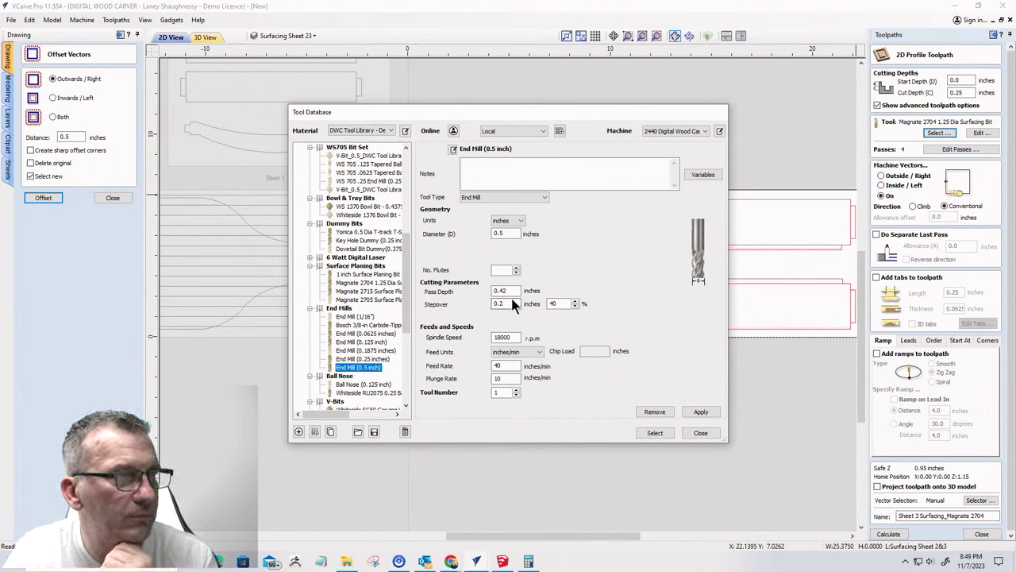
- Set the bit's pass depth 0.125, spindle 16000, feed 75 and plunge 15, then apply
{"action": "left_click_drag", "start_coordinate": [515, 291], "coordinate": [479, 294]}
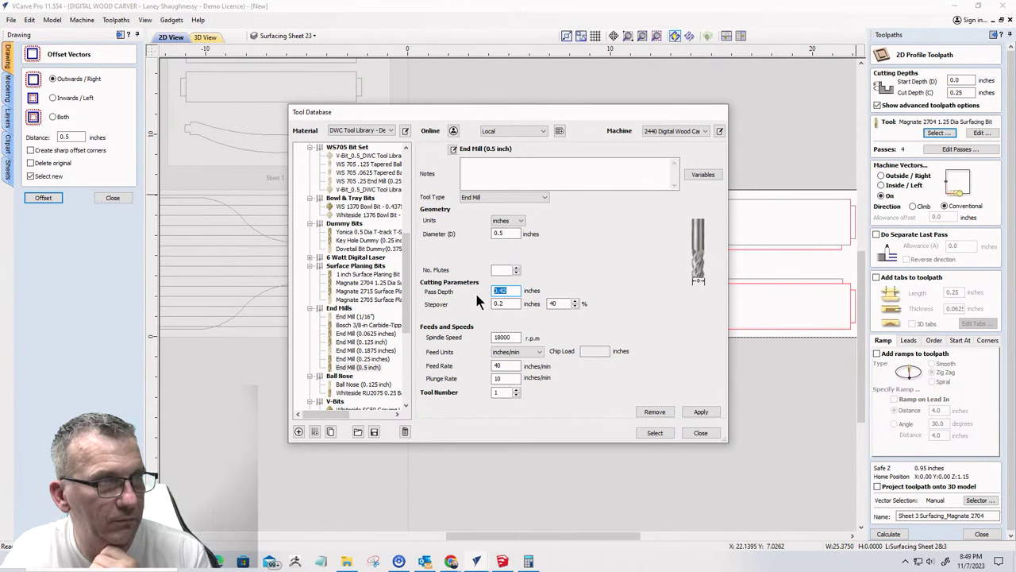
{"action": "type", "text": "0.1"}
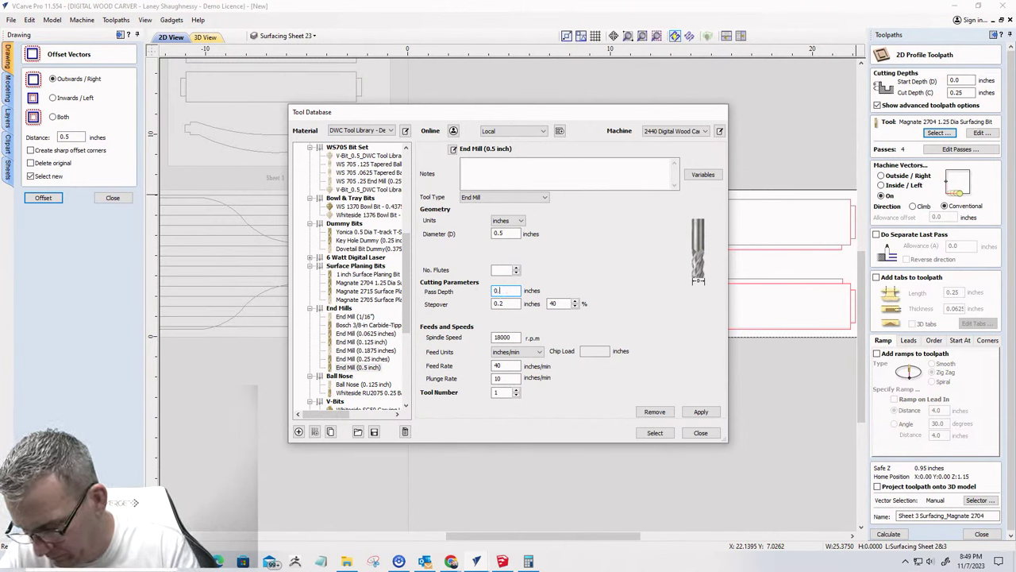
{"action": "type", "text": "25"}
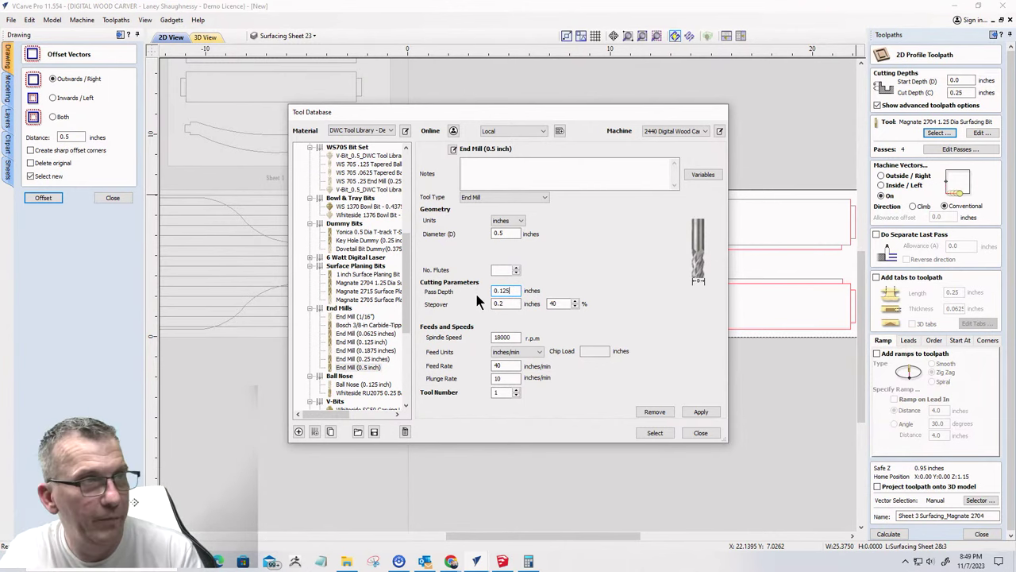
{"action": "left_click", "coordinate": [564, 303]}
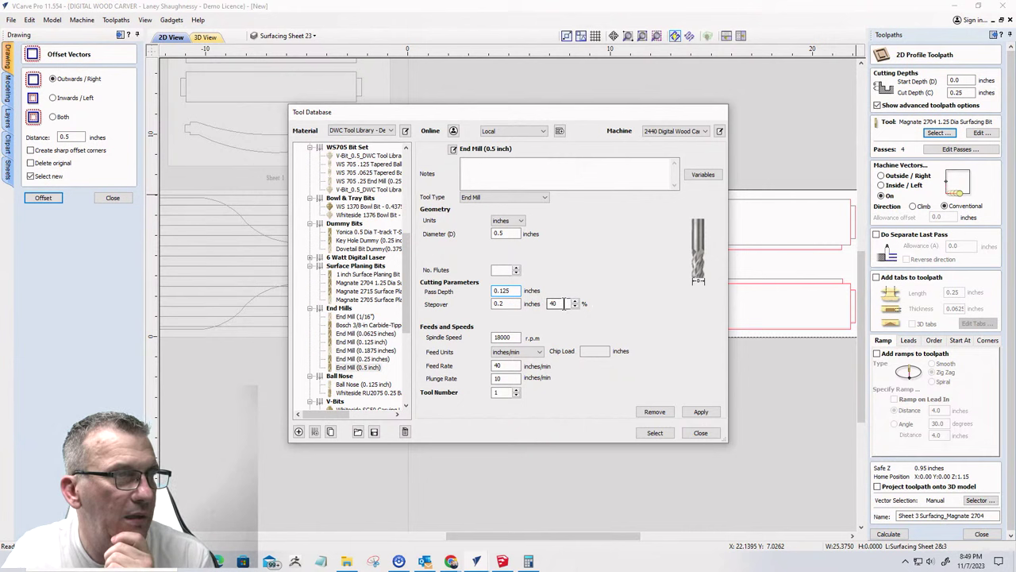
{"action": "double_click", "coordinate": [505, 338]}
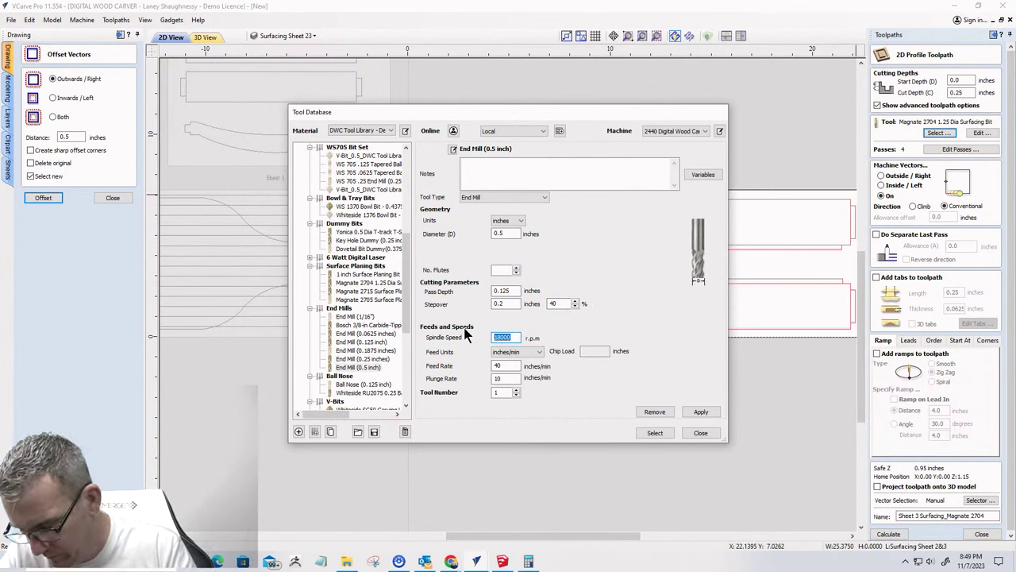
{"action": "type", "text": "1"}
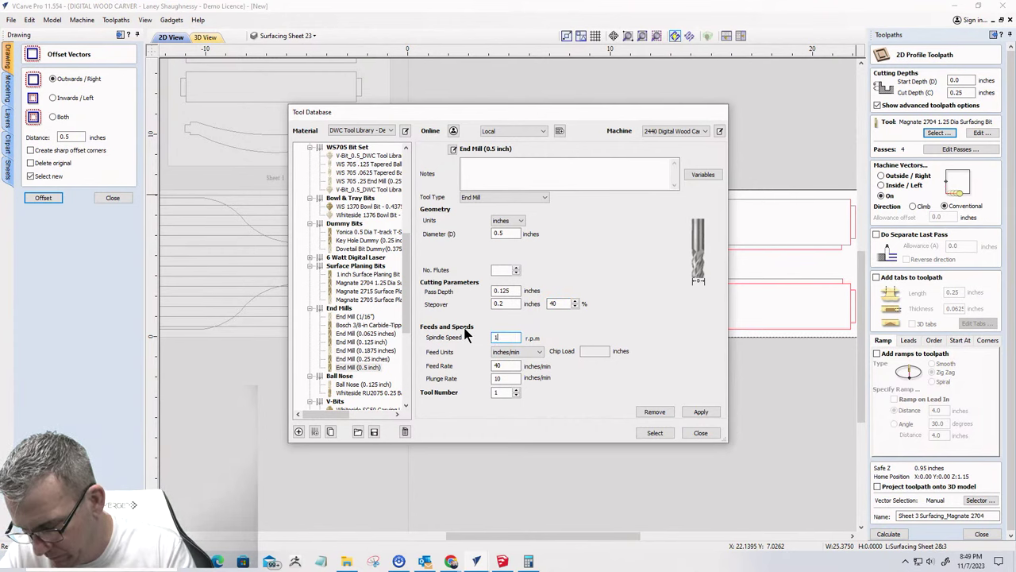
{"action": "type", "text": "6000"}
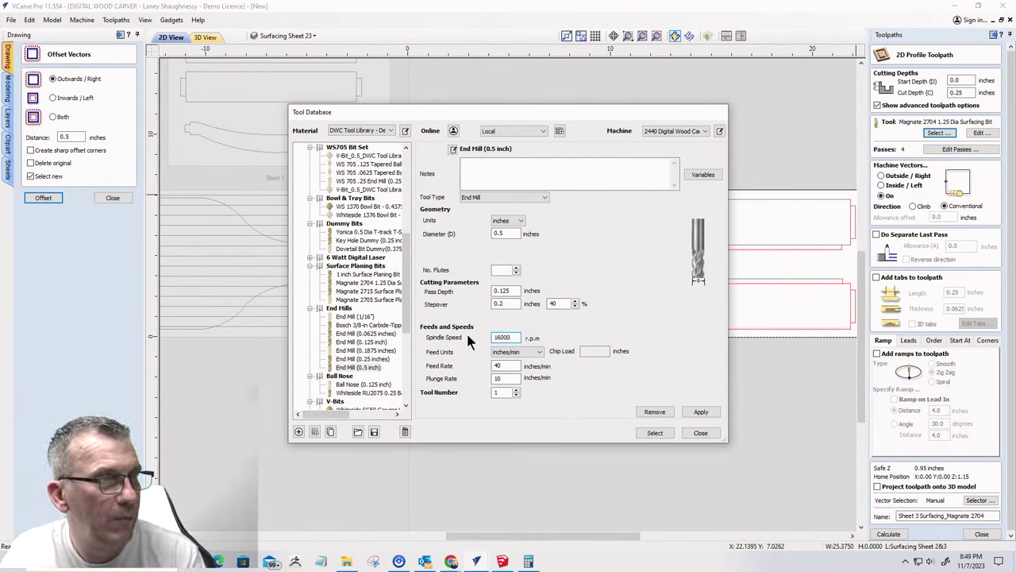
{"action": "double_click", "coordinate": [507, 366]}
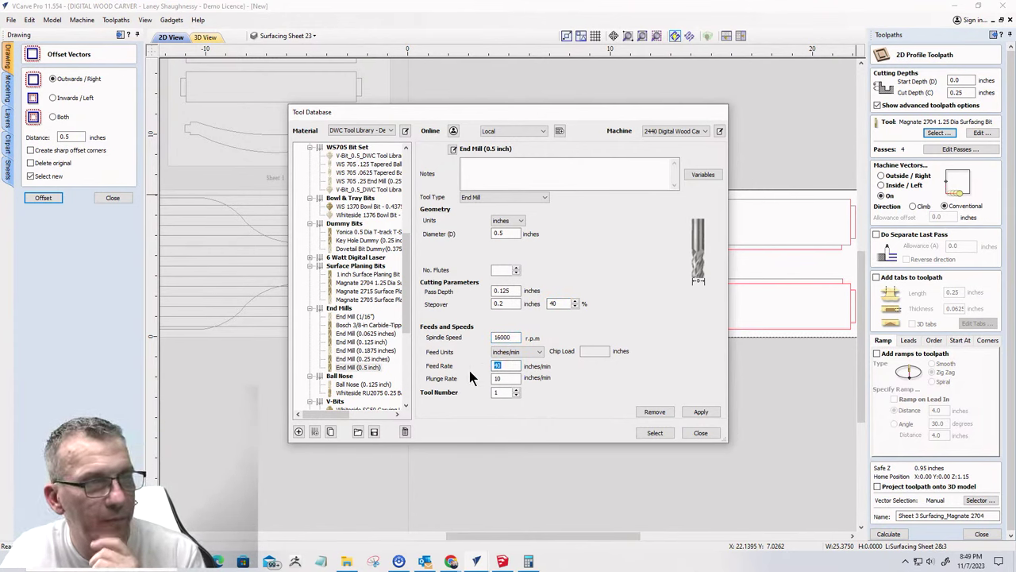
{"action": "type", "text": "75"}
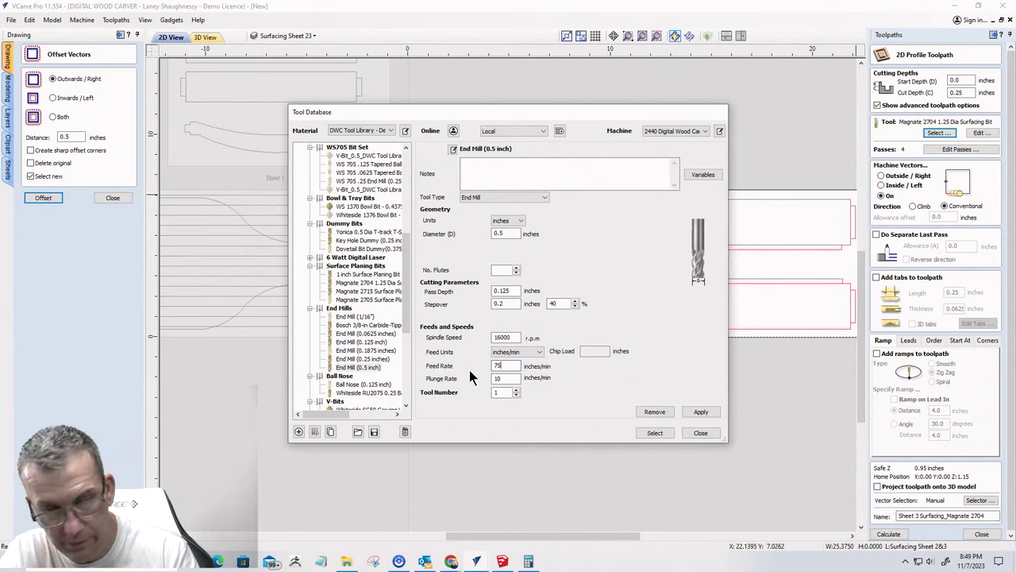
{"action": "key", "text": "Tab"}
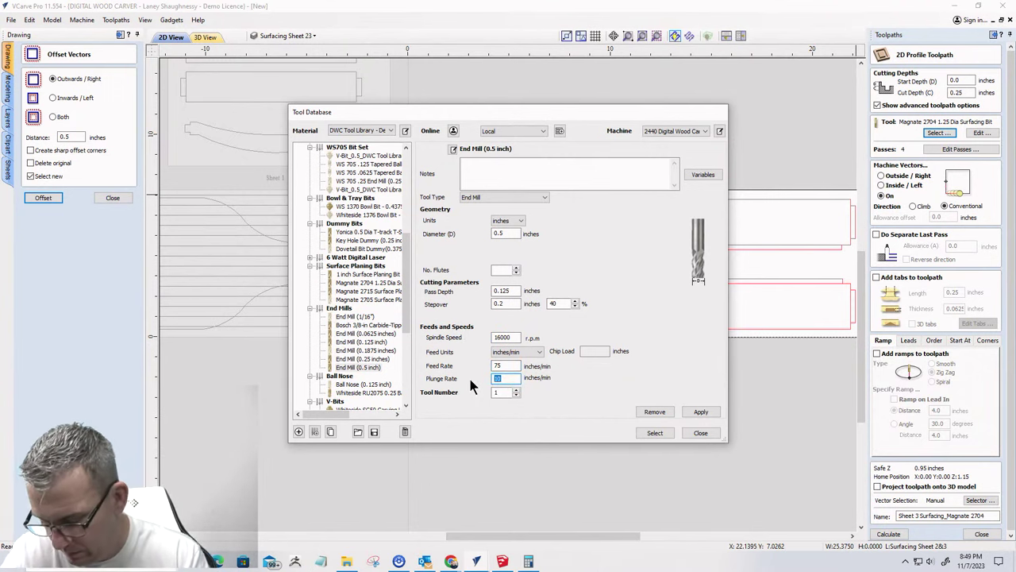
{"action": "type", "text": "15"}
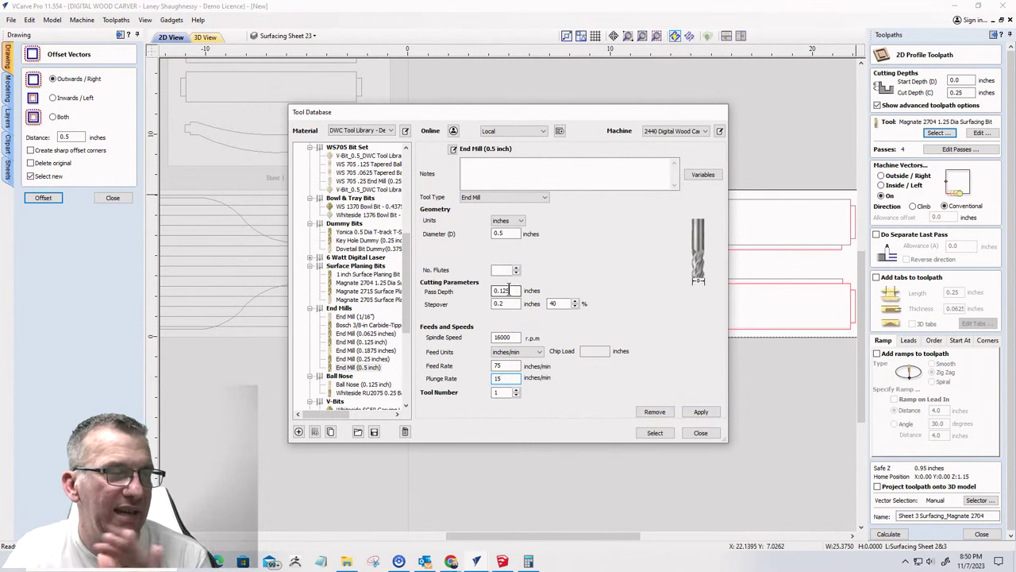
{"action": "double_click", "coordinate": [556, 303]}
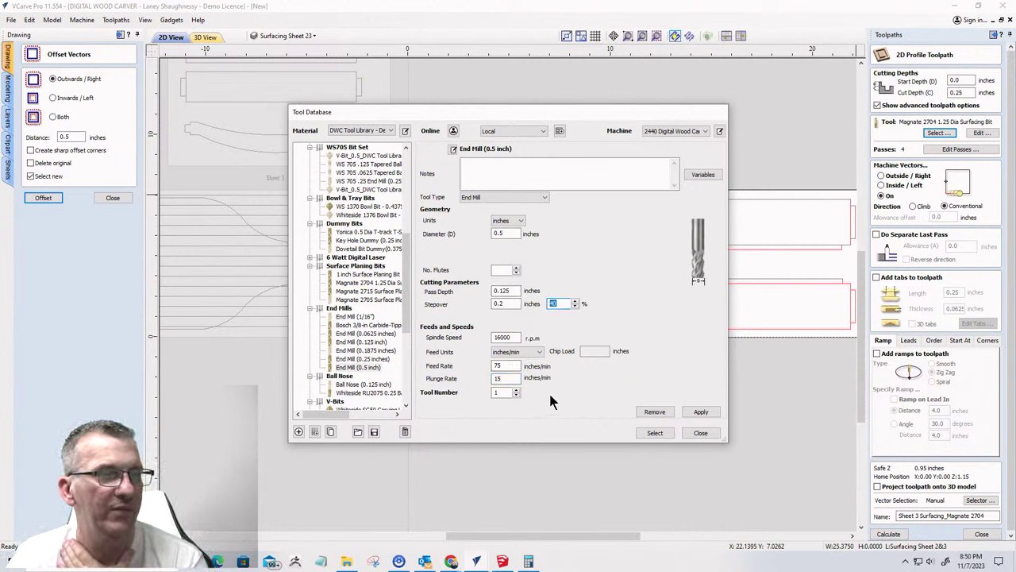
{"action": "left_click", "coordinate": [701, 411]}
- Use the End Mill (0.5 inch), select Sheet 3's bottom-right line and set offset distance 0.2
{"action": "left_click", "coordinate": [653, 433]}
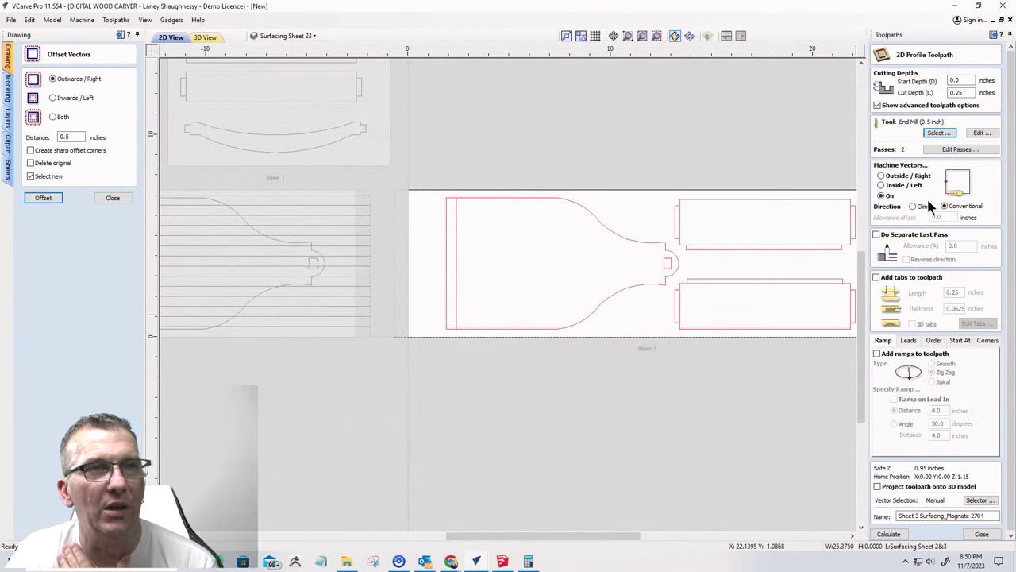
{"action": "scroll", "coordinate": [347, 344], "scroll_direction": "down", "scroll_amount": 3}
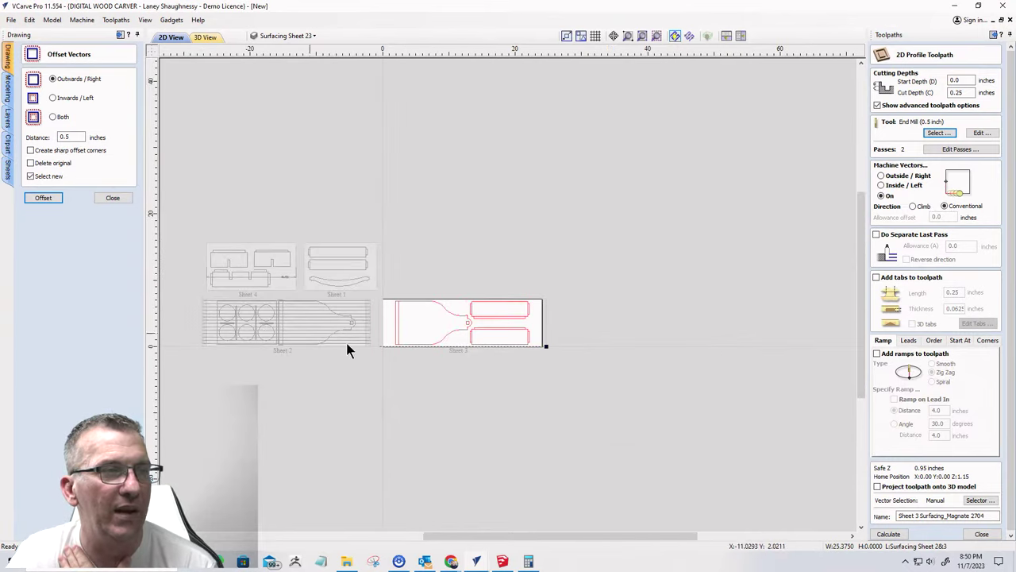
{"action": "scroll", "coordinate": [551, 345], "scroll_direction": "up", "scroll_amount": 6}
{"action": "left_click", "coordinate": [582, 339]}
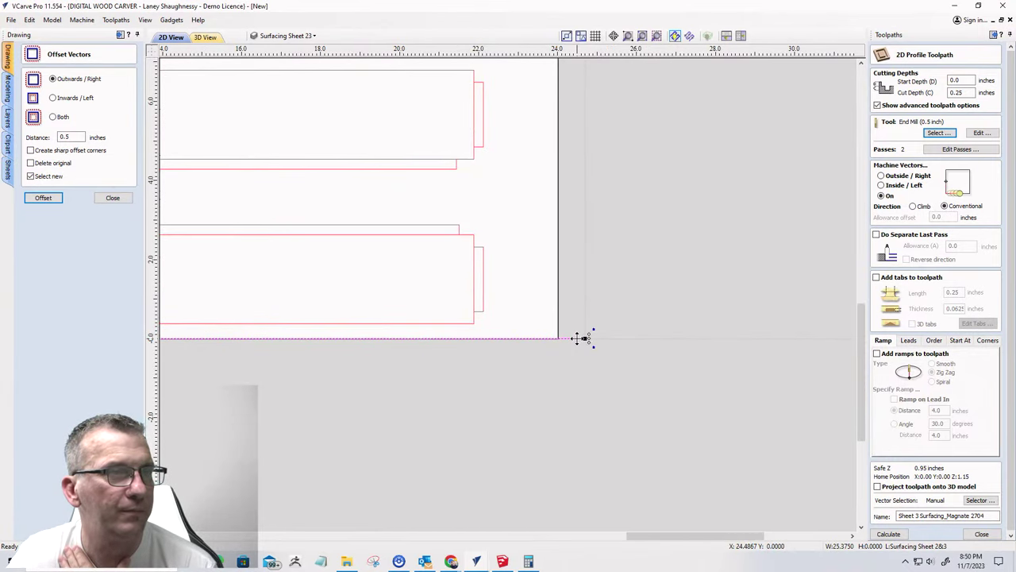
{"action": "double_click", "coordinate": [67, 137]}
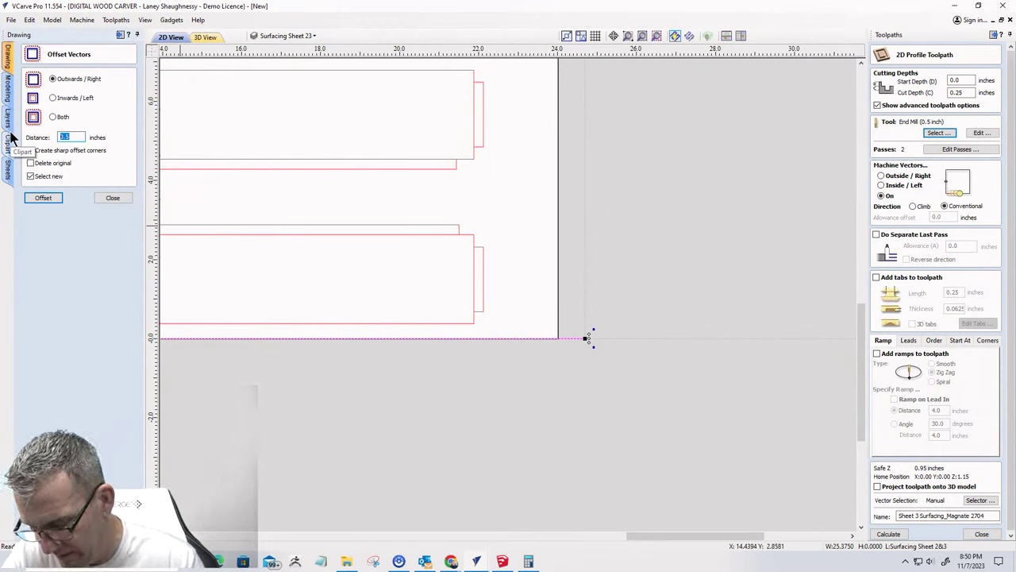
{"action": "left_click", "coordinate": [75, 137]}
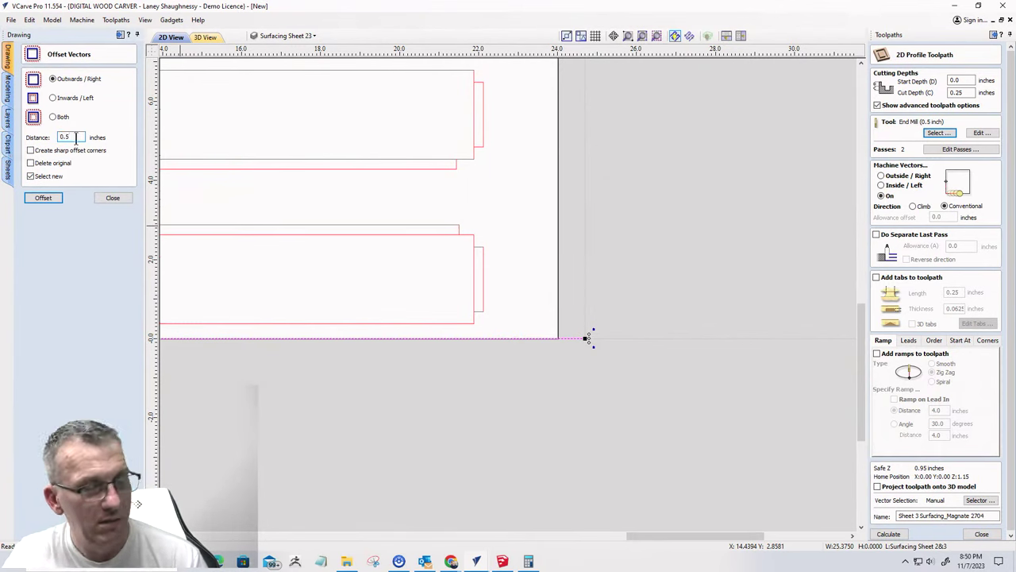
{"action": "type", "text": "\""}
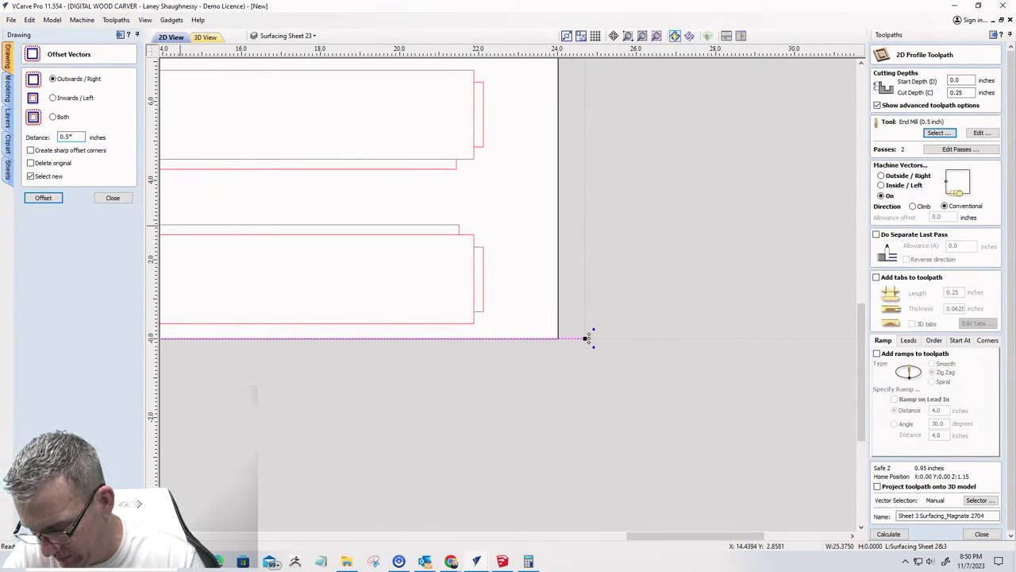
{"action": "key", "text": "BackSpace"}
{"action": "key", "text": "BackSpace"}
{"action": "type", "text": "2"}
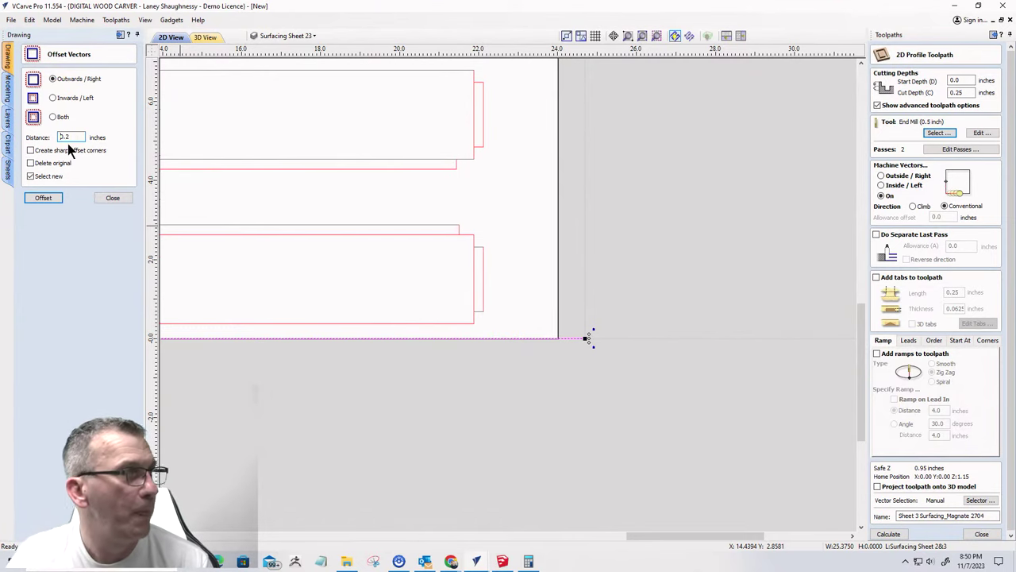
- Offset the line repeatedly, stacking 0.2-inch-spaced surfacing lines up Sheet 3
{"action": "left_click", "coordinate": [41, 199]}
{"action": "left_click", "coordinate": [41, 198]}
{"action": "left_click", "coordinate": [41, 198]}
{"action": "left_click", "coordinate": [42, 199]}
{"action": "left_click", "coordinate": [41, 198]}
{"action": "left_click", "coordinate": [41, 198]}
{"action": "scroll", "coordinate": [413, 341], "scroll_direction": "down", "scroll_amount": 3}
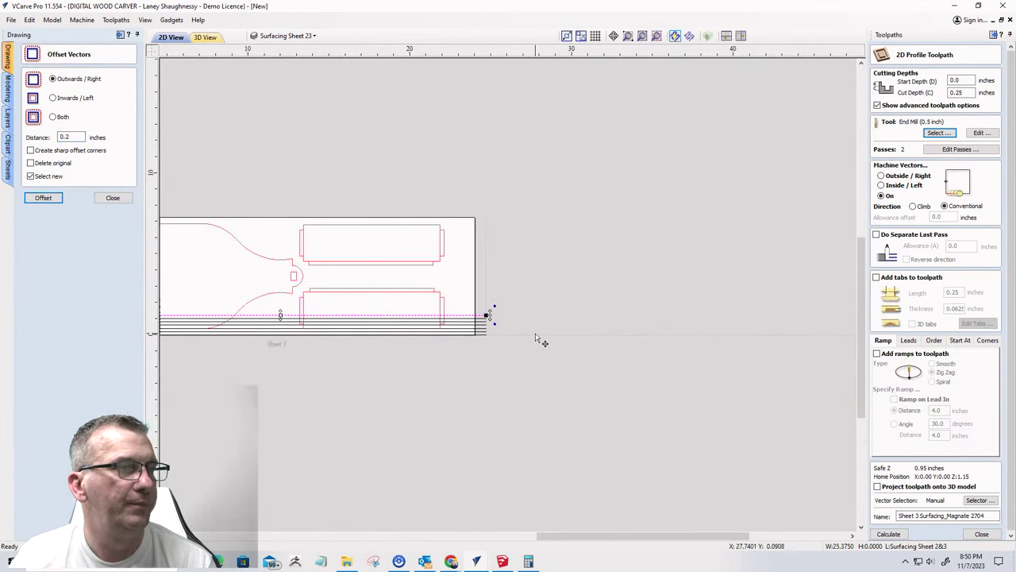
{"action": "left_click", "coordinate": [41, 198]}
{"action": "left_click", "coordinate": [42, 199]}
{"action": "left_click", "coordinate": [42, 198]}
{"action": "left_click", "coordinate": [41, 199]}
{"action": "left_click", "coordinate": [42, 198]}
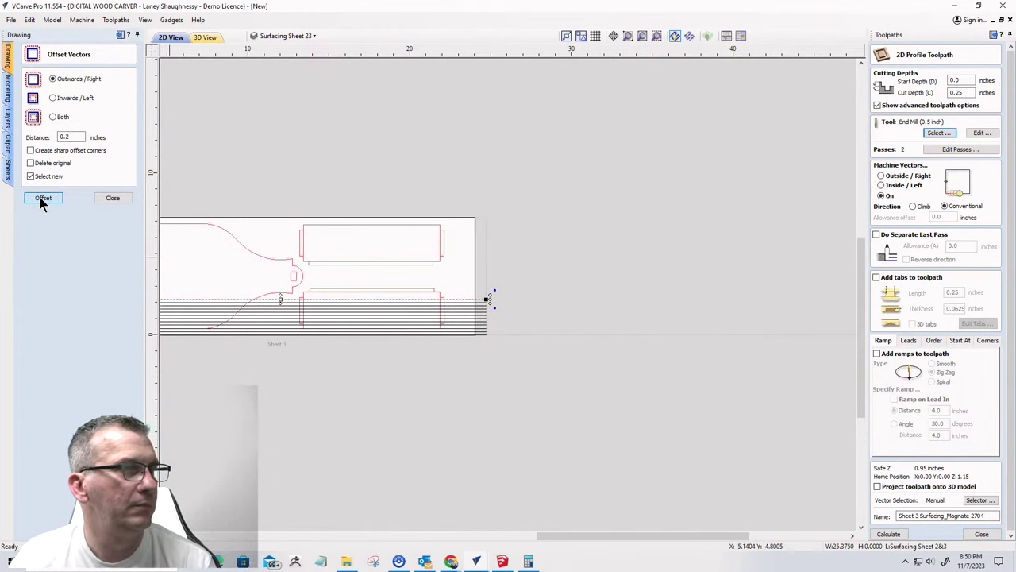
{"action": "left_click", "coordinate": [41, 200]}
{"action": "left_click", "coordinate": [41, 200]}
{"action": "left_click", "coordinate": [42, 200]}
{"action": "left_click", "coordinate": [42, 200]}
{"action": "left_click", "coordinate": [41, 200]}
{"action": "left_click", "coordinate": [42, 201]}
{"action": "left_click", "coordinate": [42, 200]}
{"action": "left_click", "coordinate": [41, 200]}
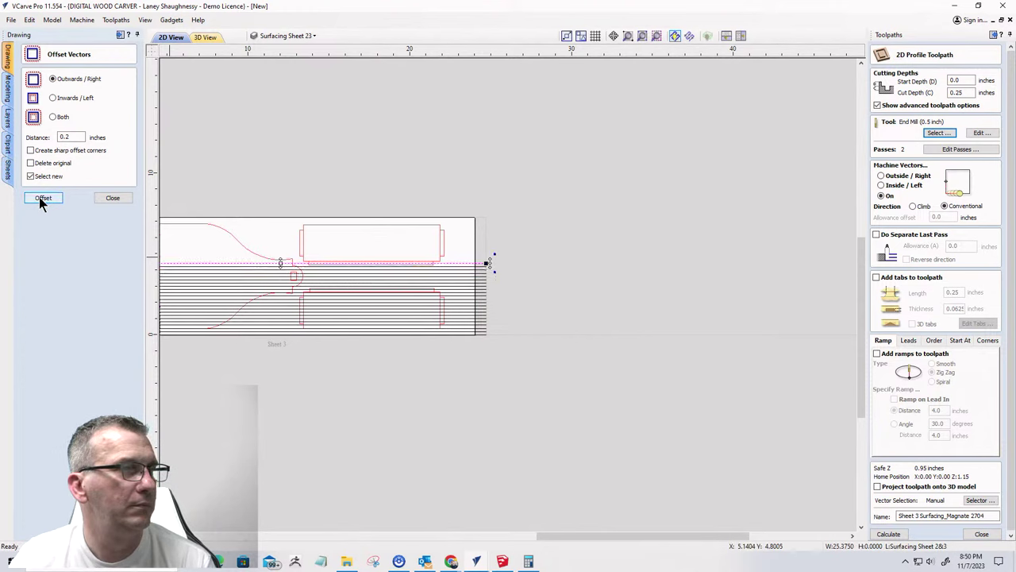
{"action": "left_click", "coordinate": [42, 200]}
{"action": "left_click", "coordinate": [42, 200]}
{"action": "left_click", "coordinate": [42, 200]}
{"action": "left_click", "coordinate": [41, 200]}
{"action": "left_click", "coordinate": [42, 200]}
{"action": "left_click", "coordinate": [41, 200]}
{"action": "left_click", "coordinate": [41, 200]}
{"action": "left_click", "coordinate": [41, 200]}
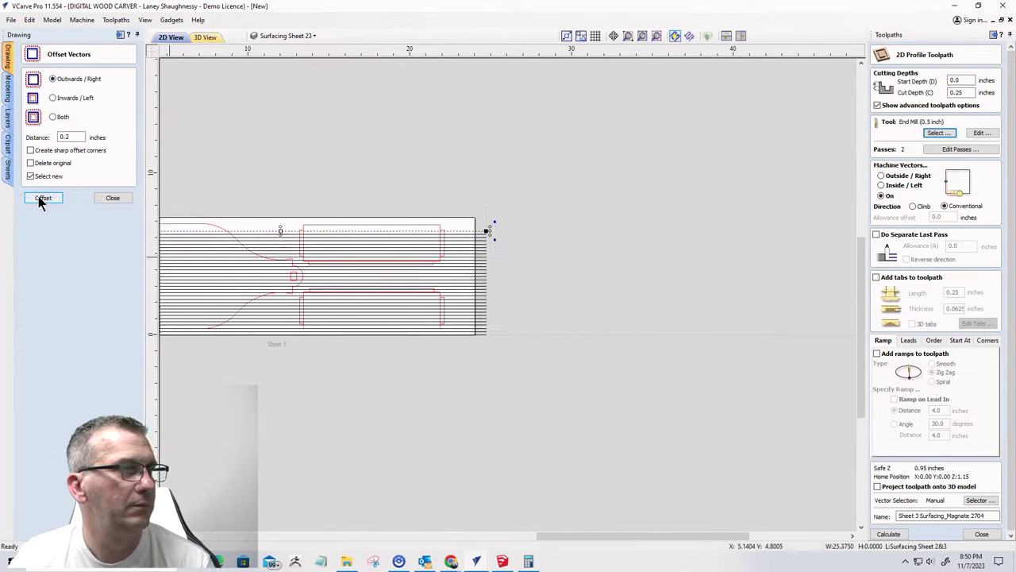
{"action": "left_click", "coordinate": [41, 200]}
{"action": "left_click", "coordinate": [41, 200]}
{"action": "left_click", "coordinate": [41, 200]}
{"action": "left_click", "coordinate": [41, 200]}
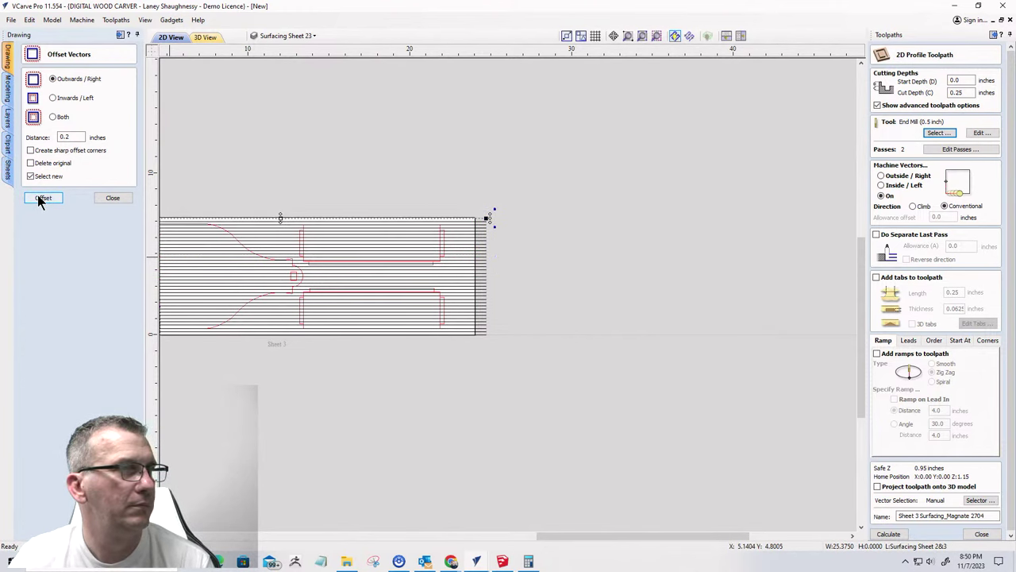
- Close Offset Vectors, select Sheet 3's surfacing lines to clear them, and start Draw Rectangle
{"action": "left_click", "coordinate": [112, 199]}
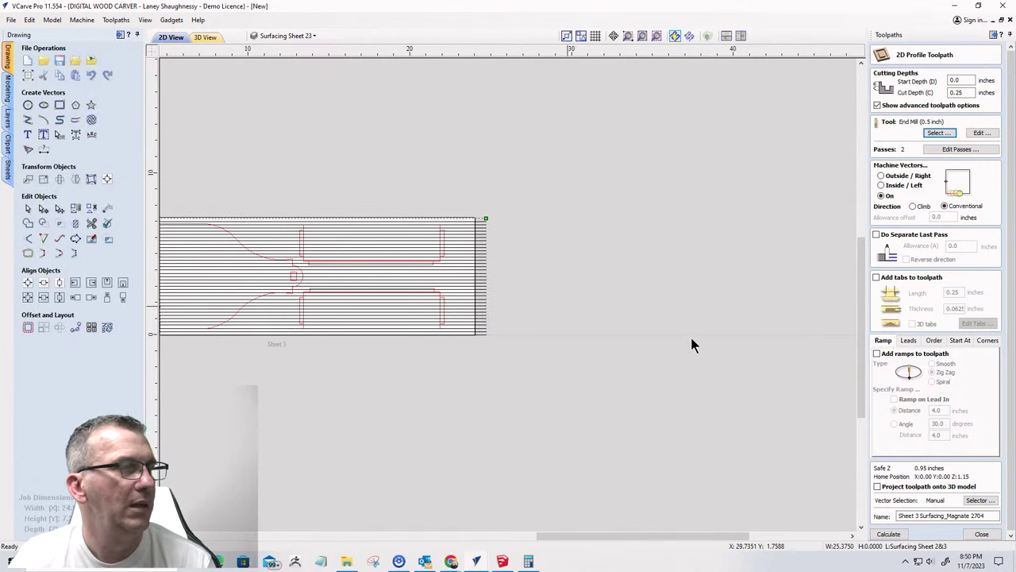
{"action": "scroll", "coordinate": [690, 334], "scroll_direction": "down", "scroll_amount": 2}
{"action": "scroll", "coordinate": [610, 323], "scroll_direction": "up", "scroll_amount": 2}
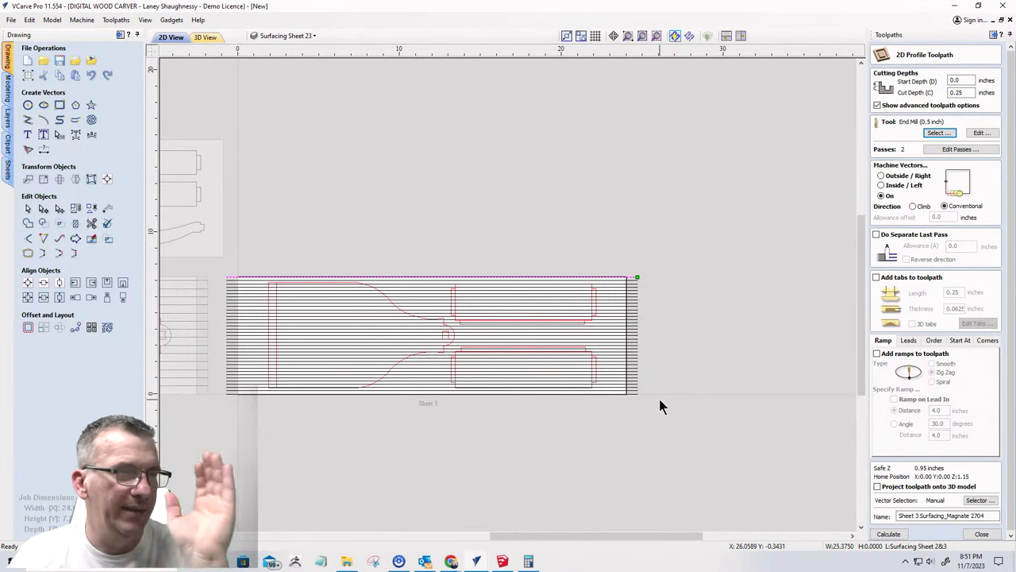
{"action": "left_click", "coordinate": [637, 280]}
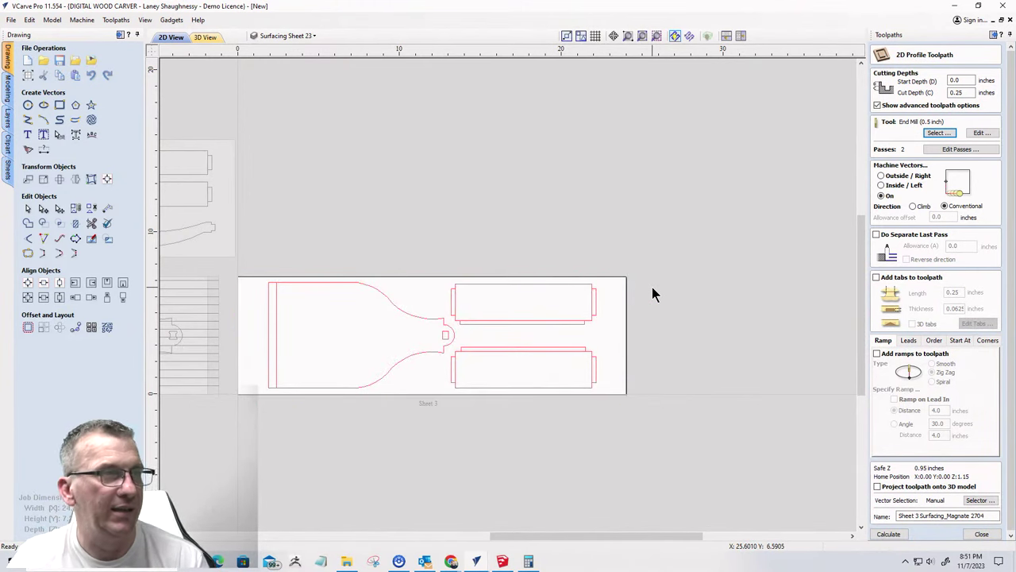
{"action": "left_click", "coordinate": [59, 105]}
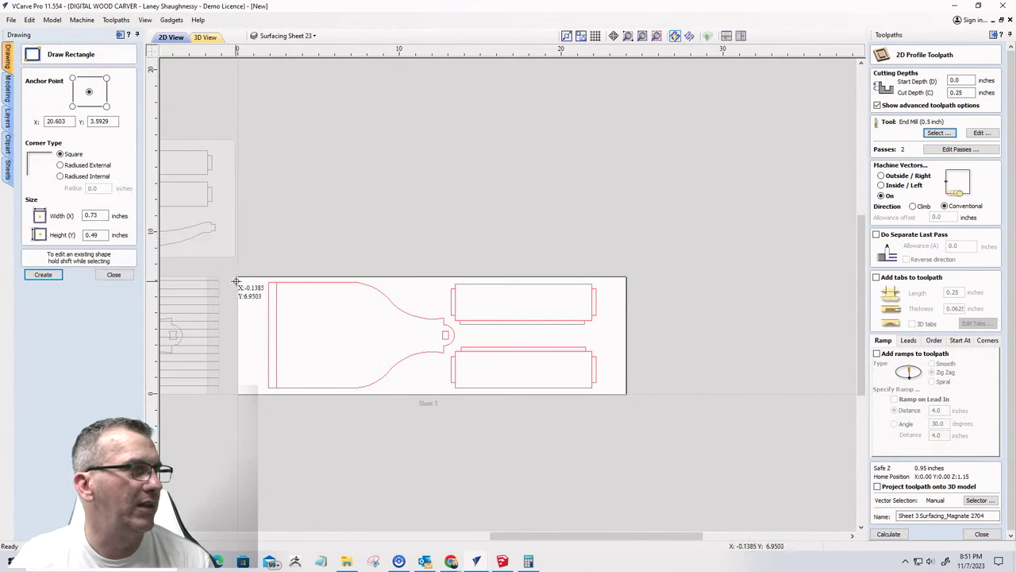
- Draw a rectangle over the whole sheet and offset it outward by 0.0625 inches
{"action": "left_click_drag", "start_coordinate": [236, 281], "coordinate": [626, 394]}
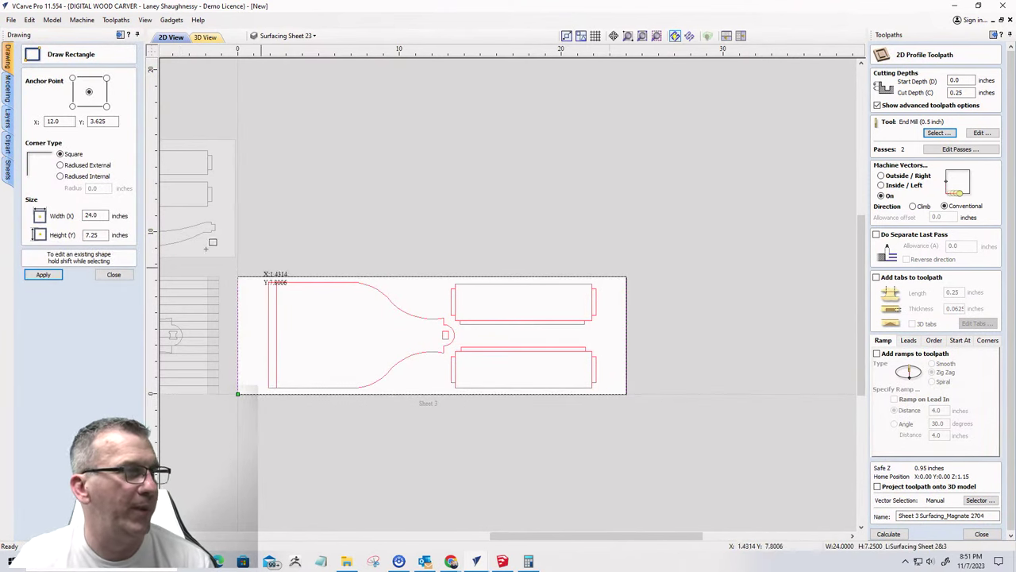
{"action": "left_click", "coordinate": [114, 274]}
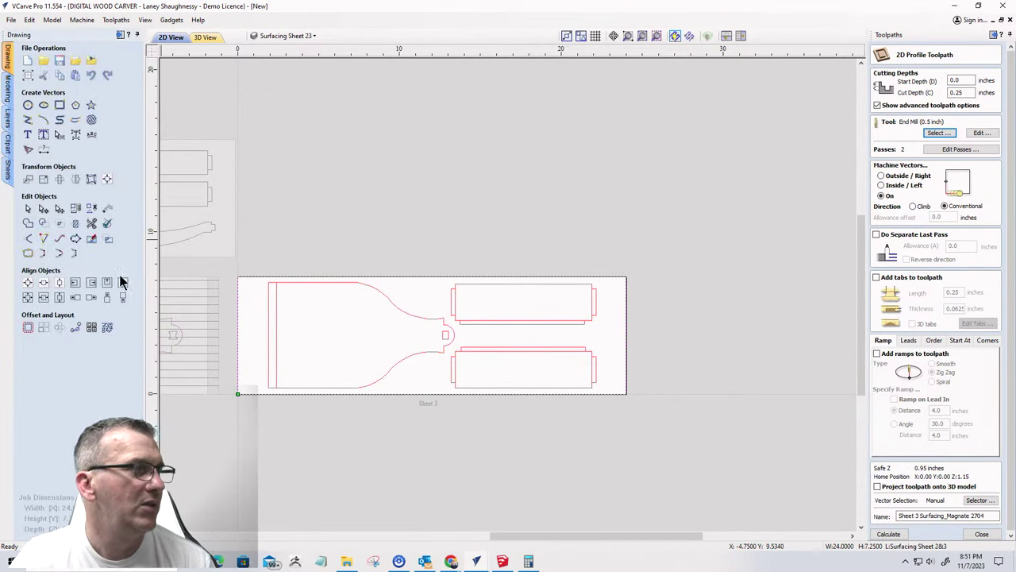
{"action": "left_click", "coordinate": [28, 327]}
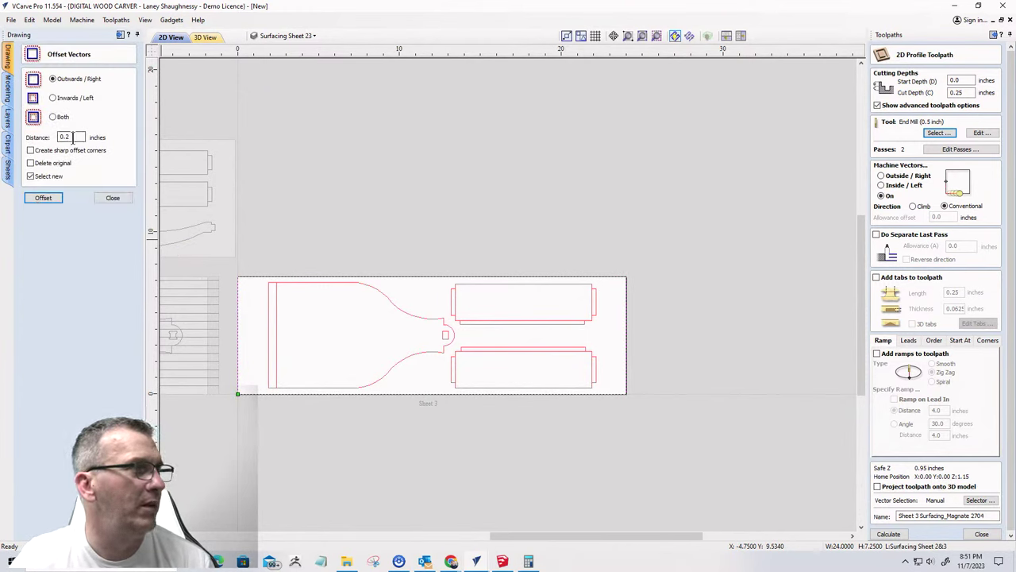
{"action": "double_click", "coordinate": [73, 136]}
{"action": "type", "text": "0."}
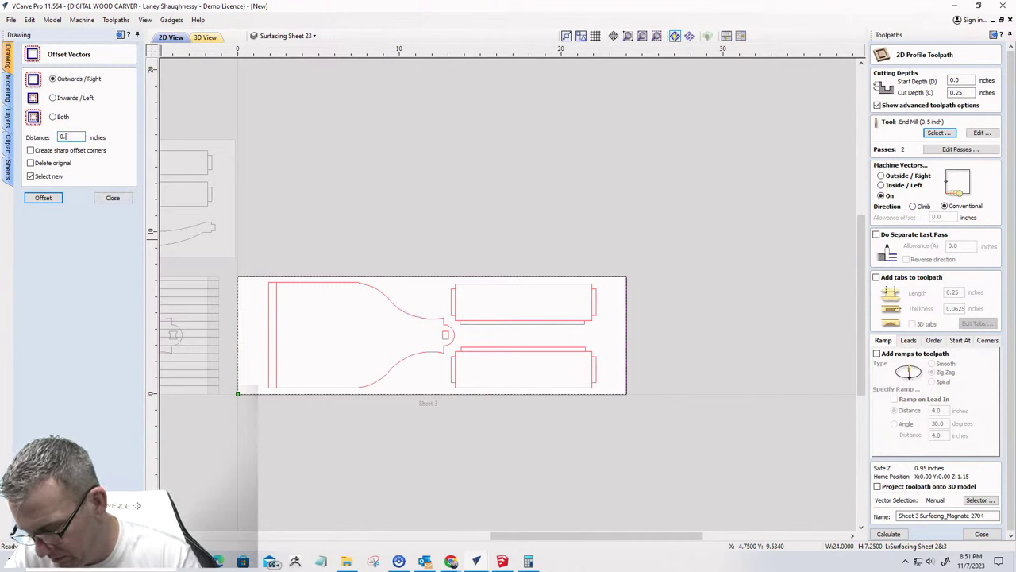
{"action": "type", "text": "0625"}
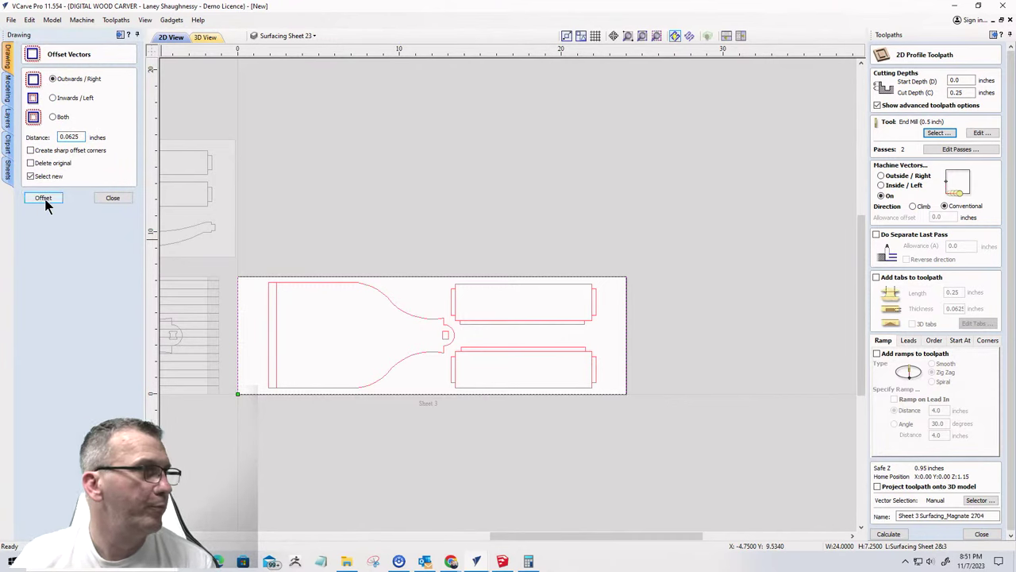
{"action": "left_click", "coordinate": [44, 198]}
{"action": "left_click", "coordinate": [101, 200]}
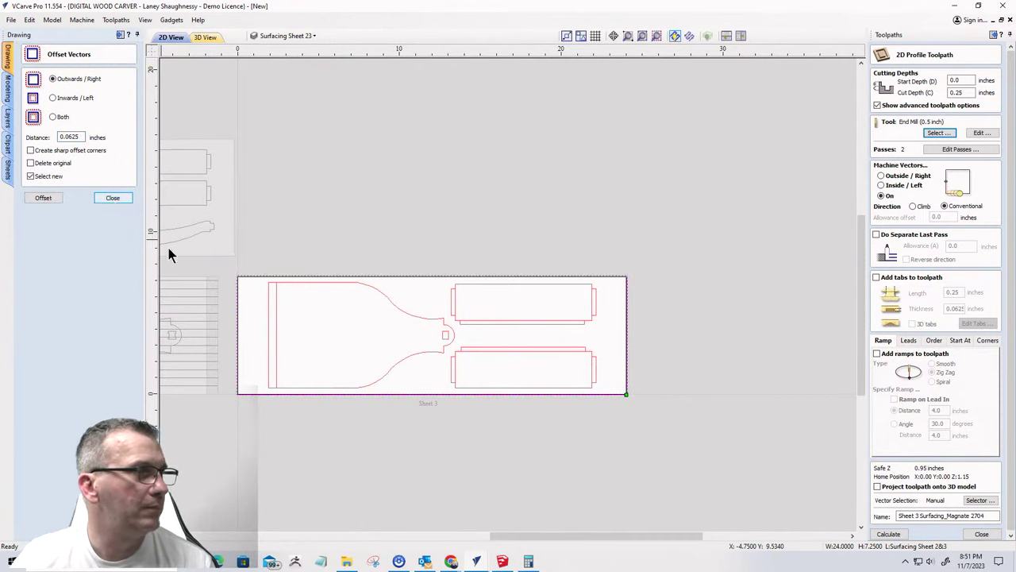
- Add a second outward offset of 0.25 inches around the sheet rectangle
{"action": "scroll", "coordinate": [621, 390], "scroll_direction": "up", "scroll_amount": 2}
{"action": "scroll", "coordinate": [616, 392], "scroll_direction": "up", "scroll_amount": 2}
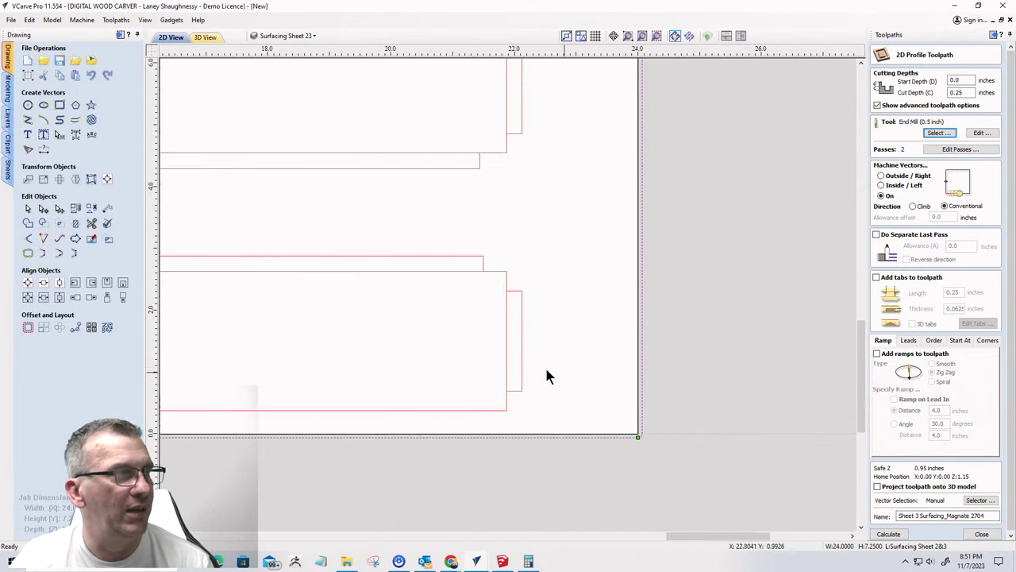
{"action": "scroll", "coordinate": [545, 366], "scroll_direction": "down", "scroll_amount": 2}
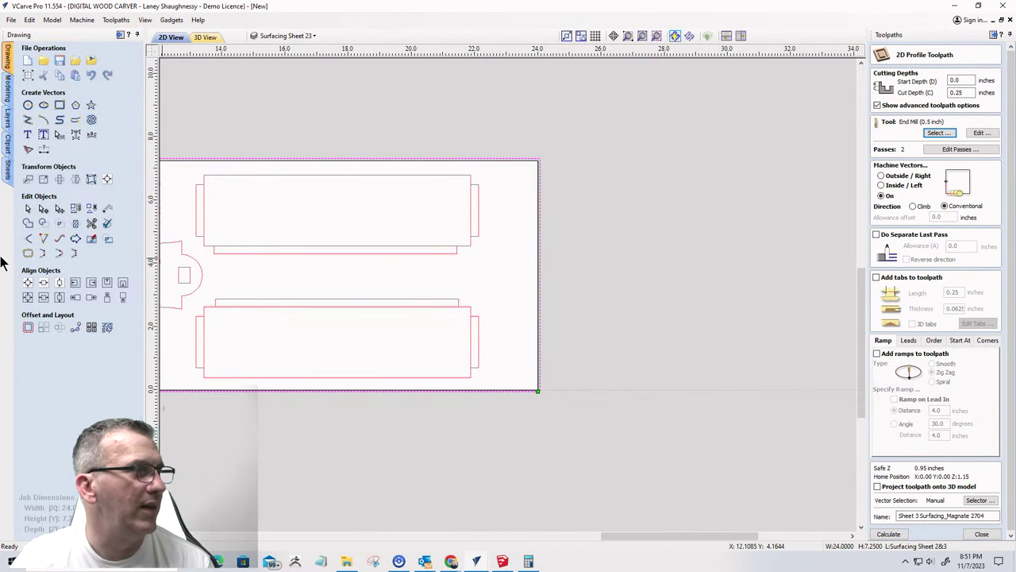
{"action": "left_click", "coordinate": [27, 327]}
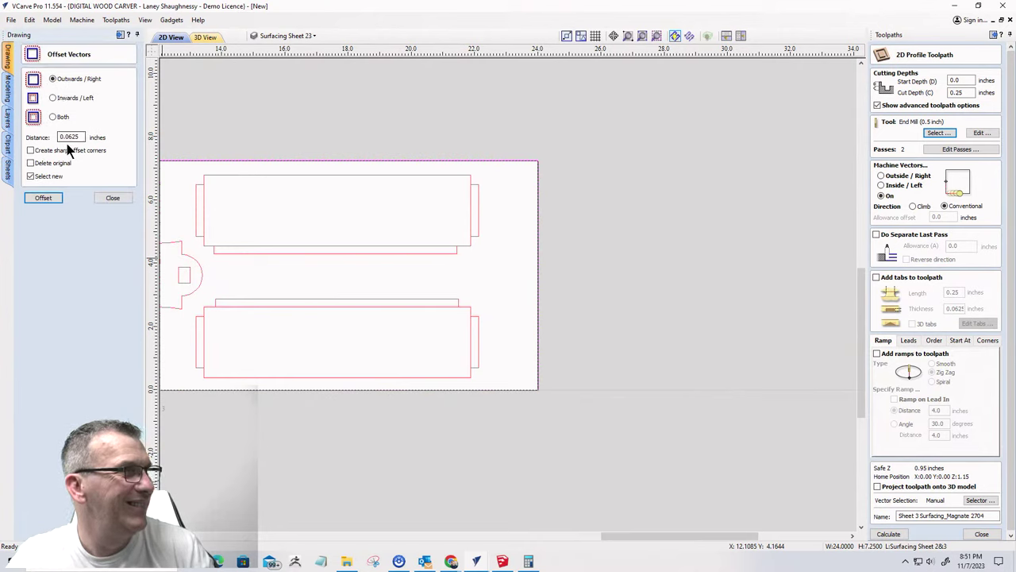
{"action": "left_click_drag", "start_coordinate": [84, 137], "coordinate": [38, 141]}
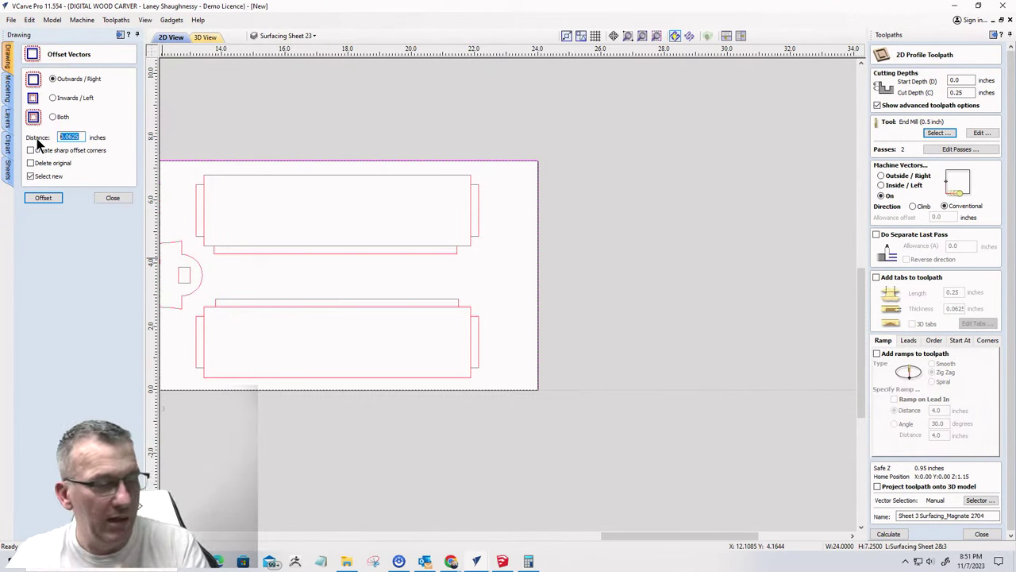
{"action": "type", "text": "0."}
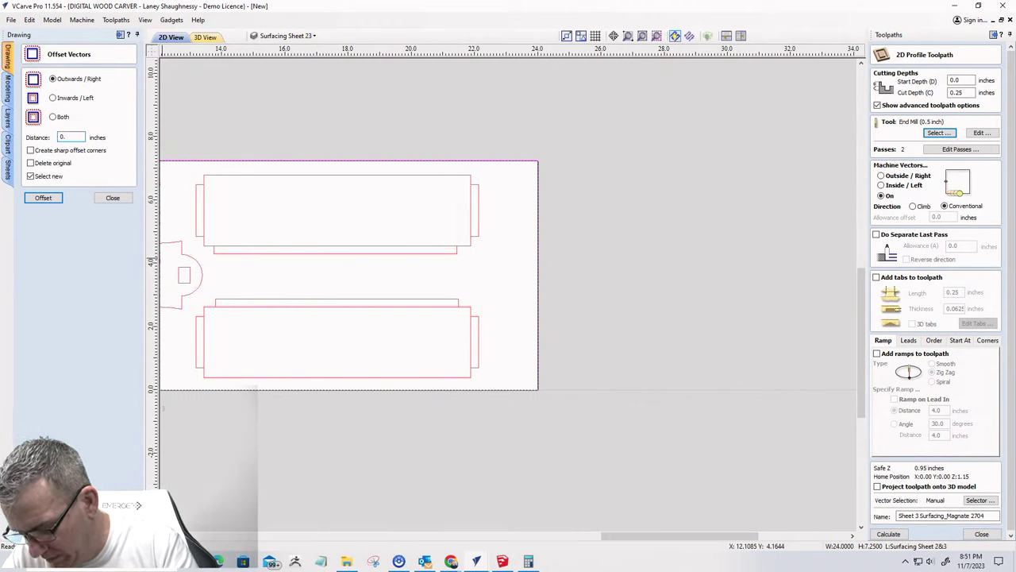
{"action": "type", "text": "25"}
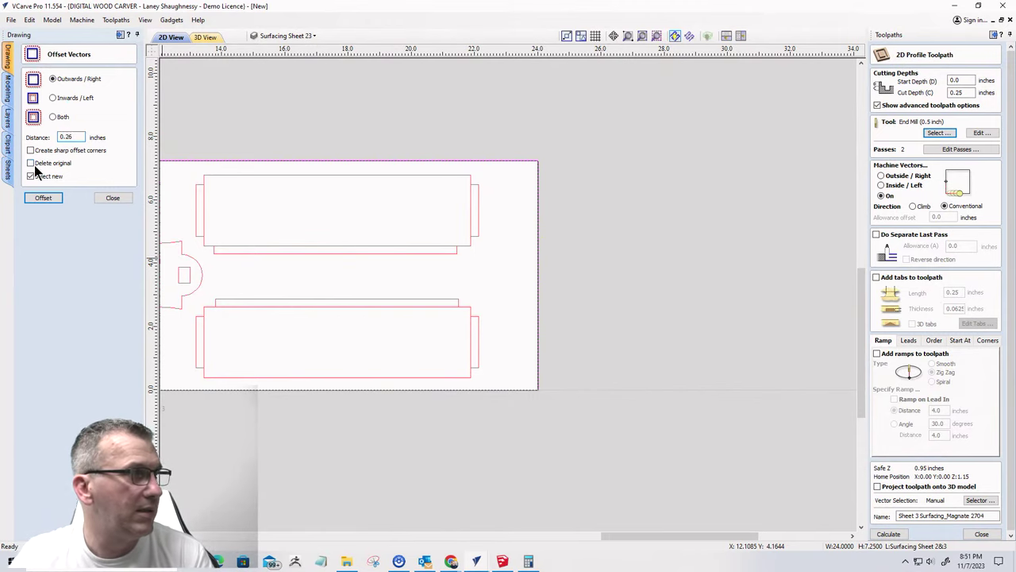
{"action": "left_click", "coordinate": [43, 199]}
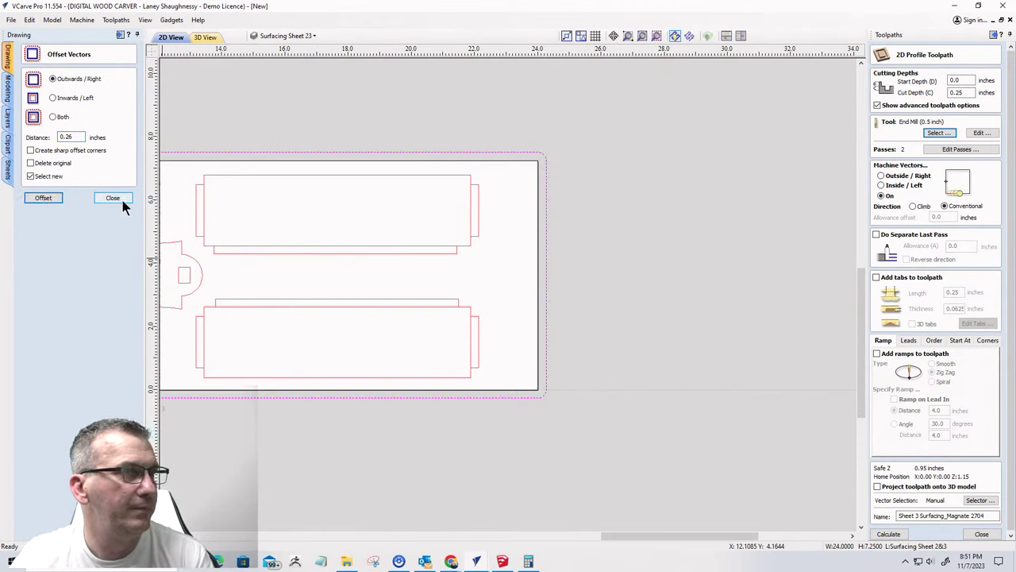
{"action": "scroll", "coordinate": [794, 371], "scroll_direction": "down", "scroll_amount": 2}
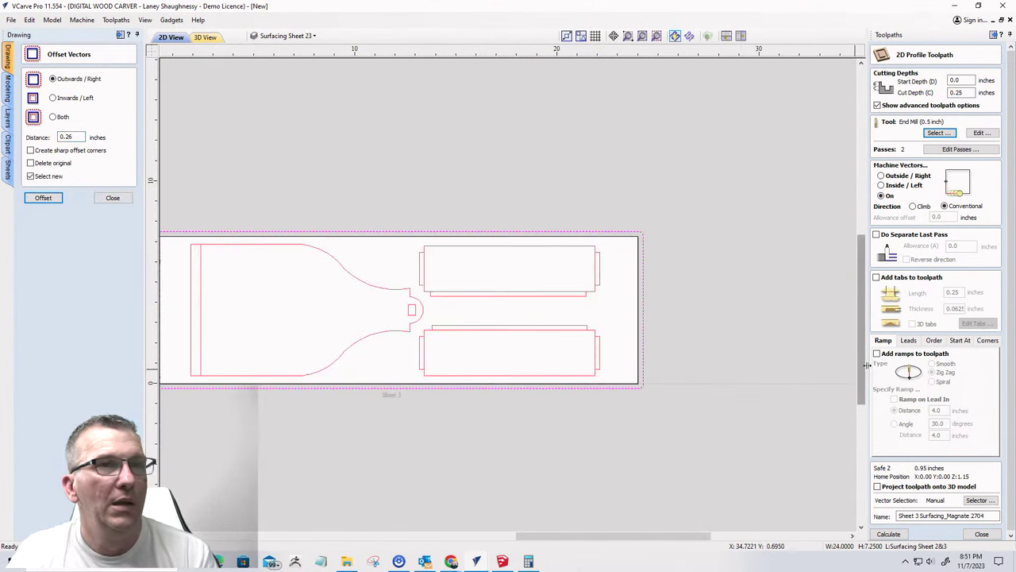
- Start a new Pocket toolpath, remove its 0.125-inch end mill and browse the tool database's End Mills
{"action": "left_click", "coordinate": [982, 534]}
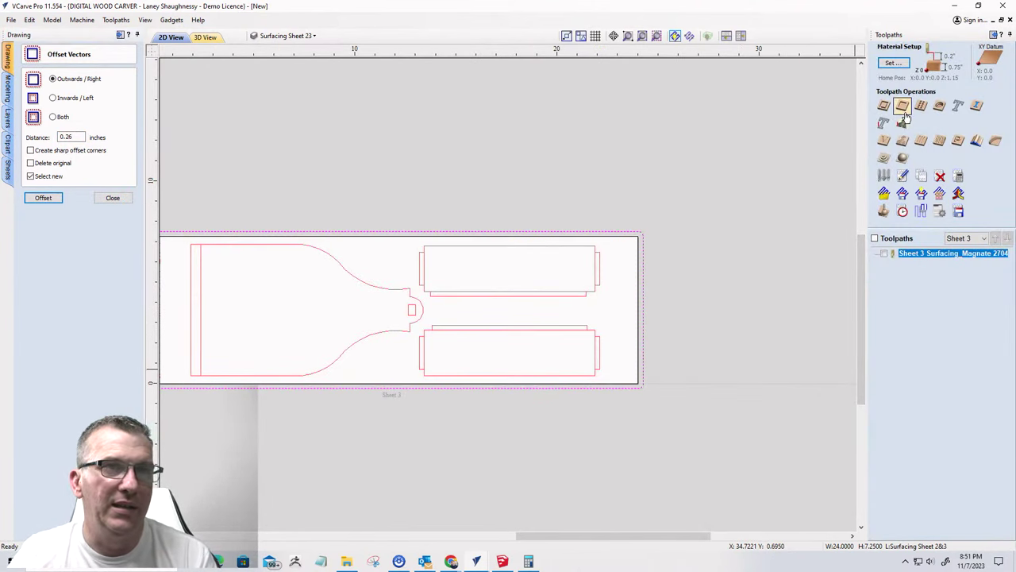
{"action": "left_click", "coordinate": [905, 113]}
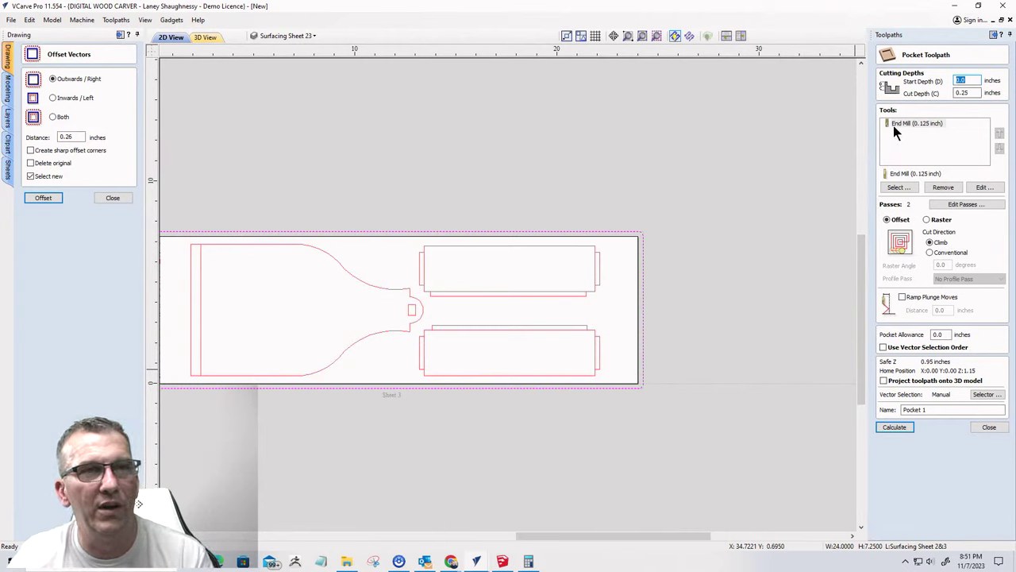
{"action": "left_click", "coordinate": [937, 124]}
{"action": "left_click", "coordinate": [937, 188]}
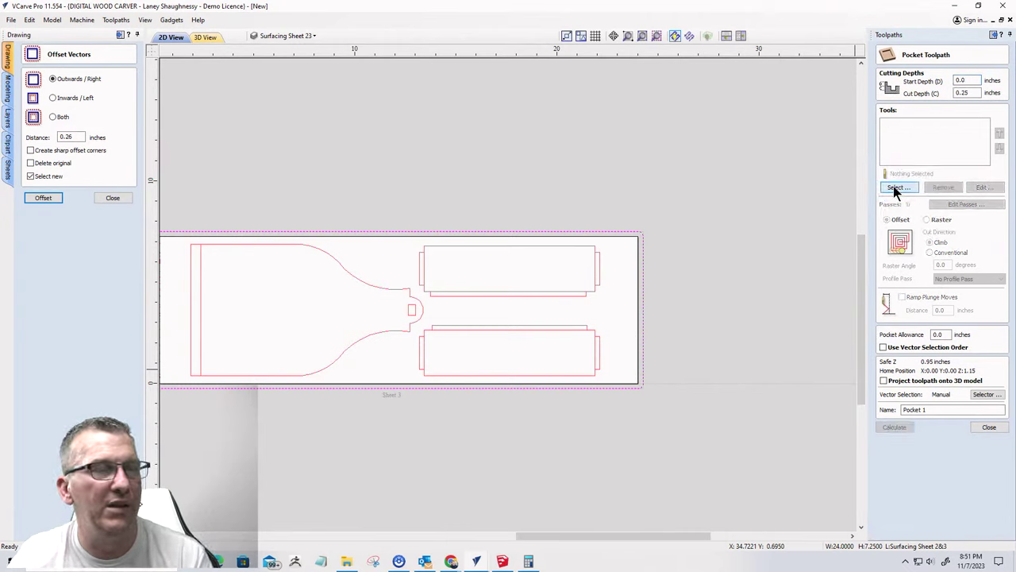
{"action": "left_click", "coordinate": [895, 187]}
{"action": "scroll", "coordinate": [359, 303], "scroll_direction": "down", "scroll_amount": 7}
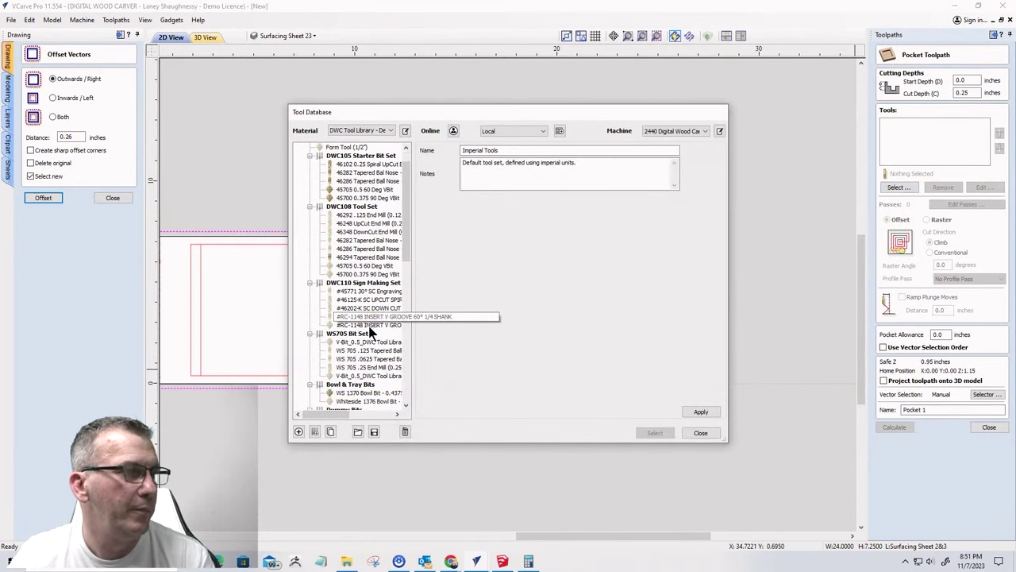
{"action": "scroll", "coordinate": [369, 331], "scroll_direction": "down", "scroll_amount": 1}
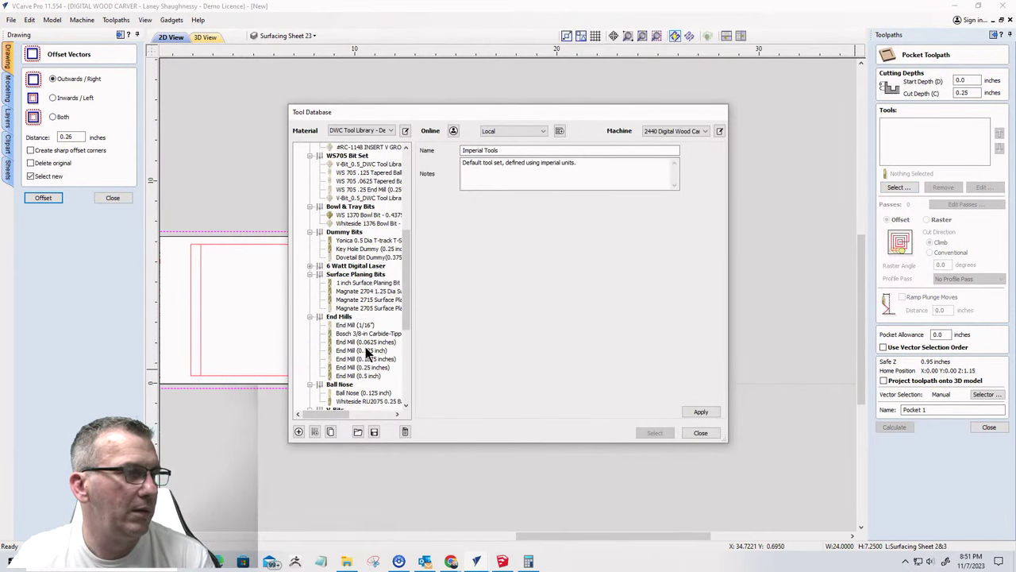
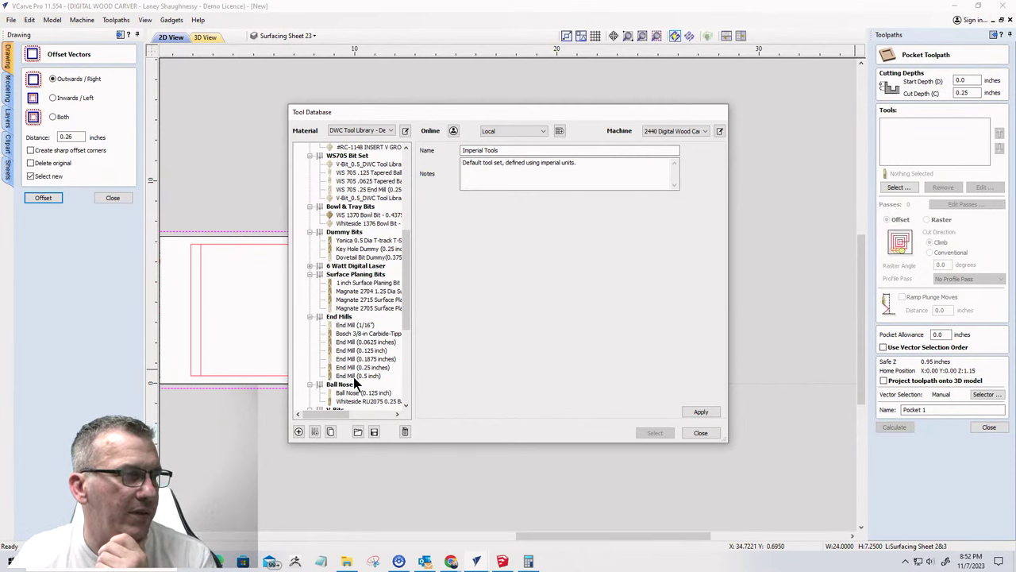
- Pick the 0.5 inch End Mill, name the toolpath 'Pocket to thickness Sheet 3', and calculate it
{"action": "left_click", "coordinate": [352, 377]}
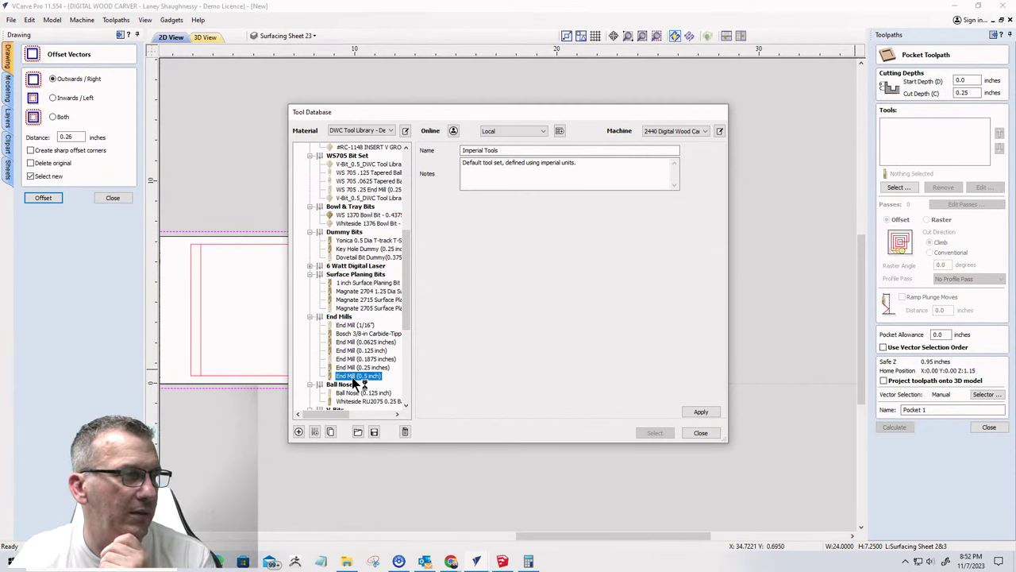
{"action": "left_click", "coordinate": [655, 432]}
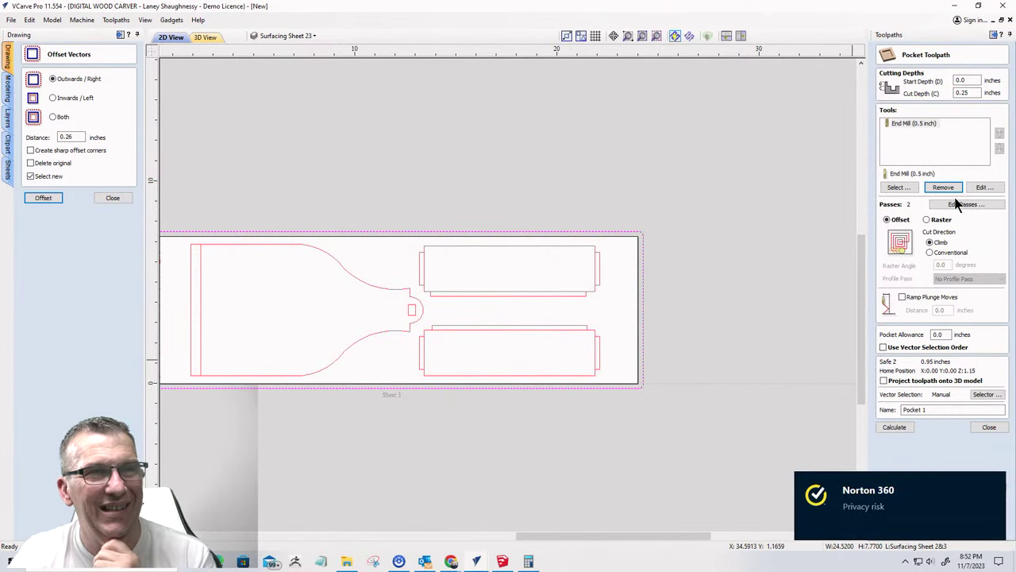
{"action": "left_click", "coordinate": [934, 409]}
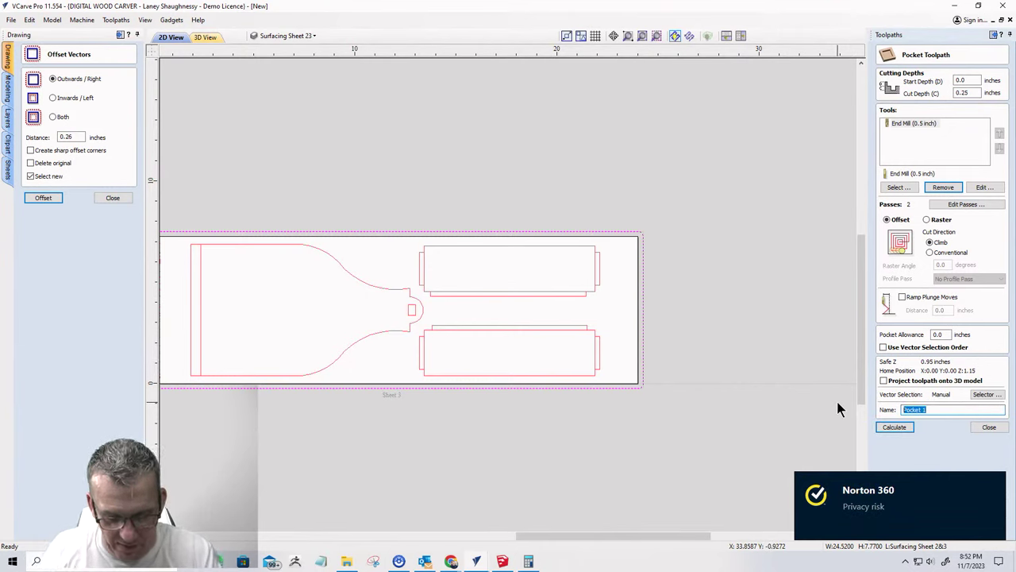
{"action": "type", "text": "Poc"}
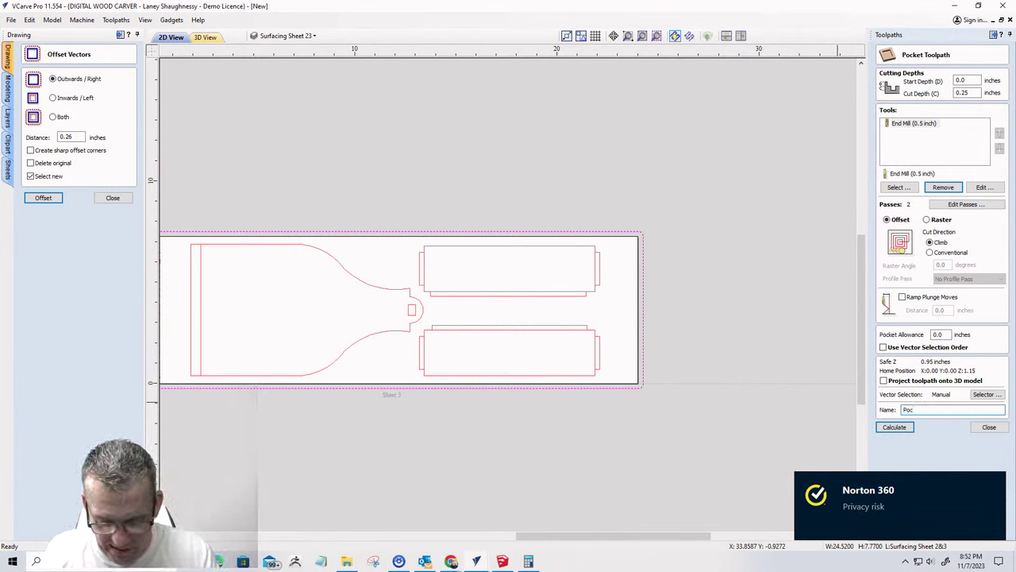
{"action": "type", "text": "ket to thickness Sheet 3"}
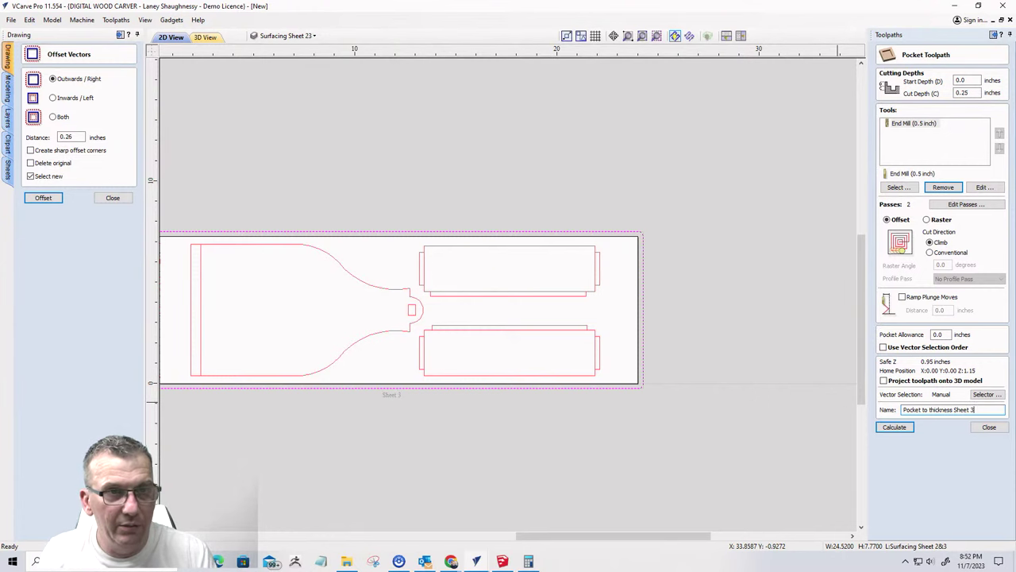
{"action": "left_click", "coordinate": [890, 429]}
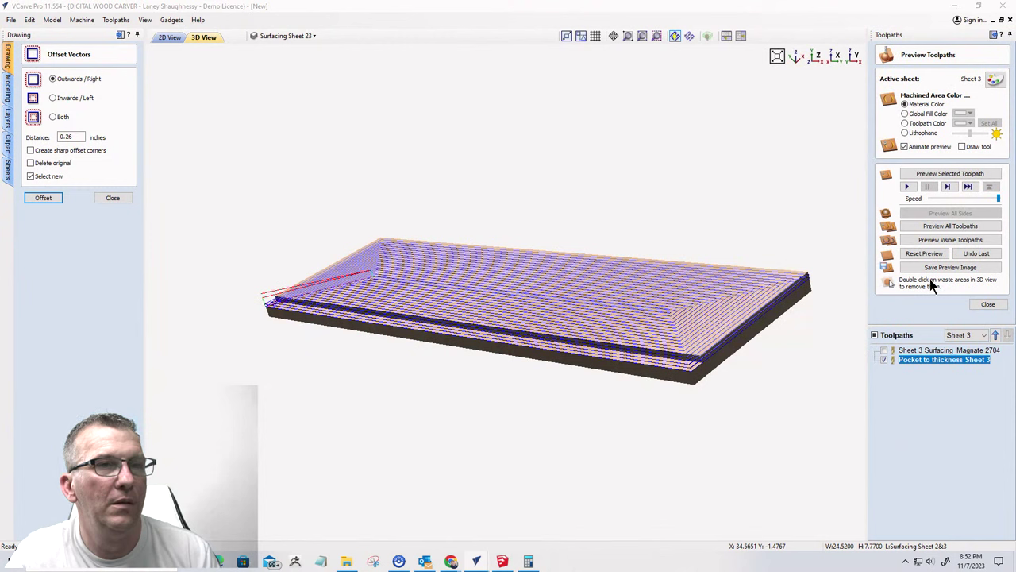
- Preview the machined board, then recalculate the pocket toolpath and preview it again
{"action": "left_click", "coordinate": [922, 240]}
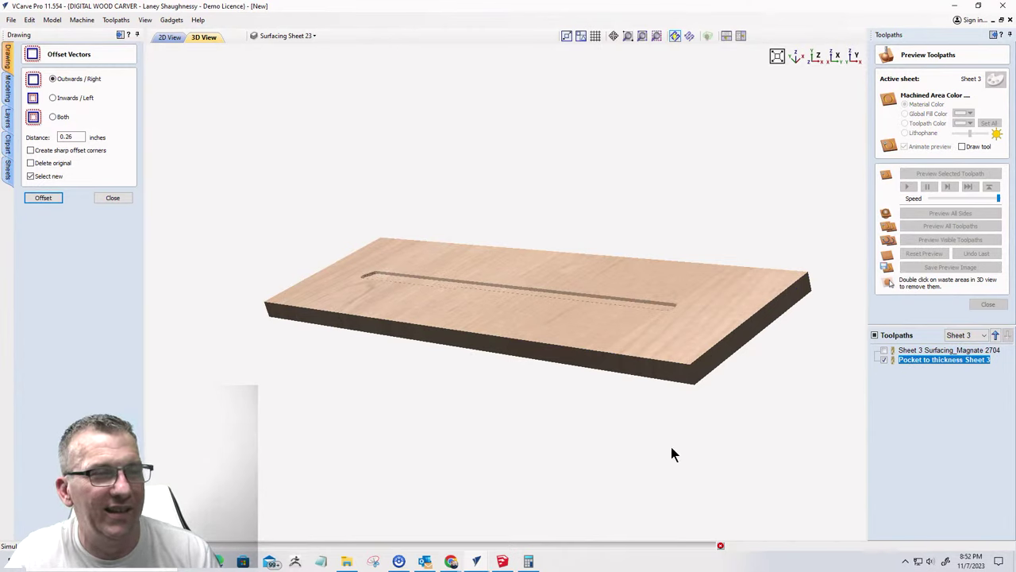
{"action": "double_click", "coordinate": [905, 359]}
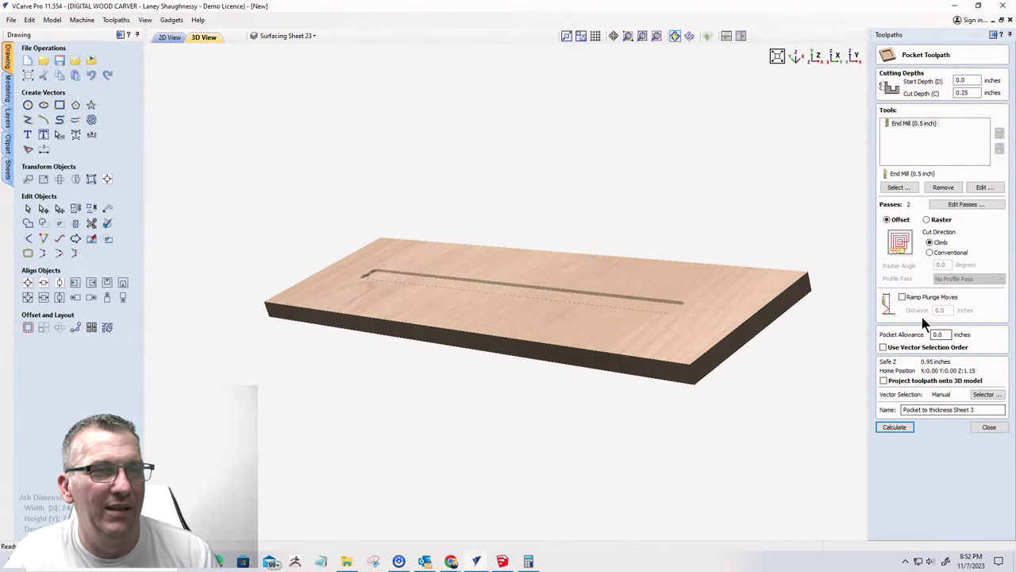
{"action": "left_click", "coordinate": [892, 427]}
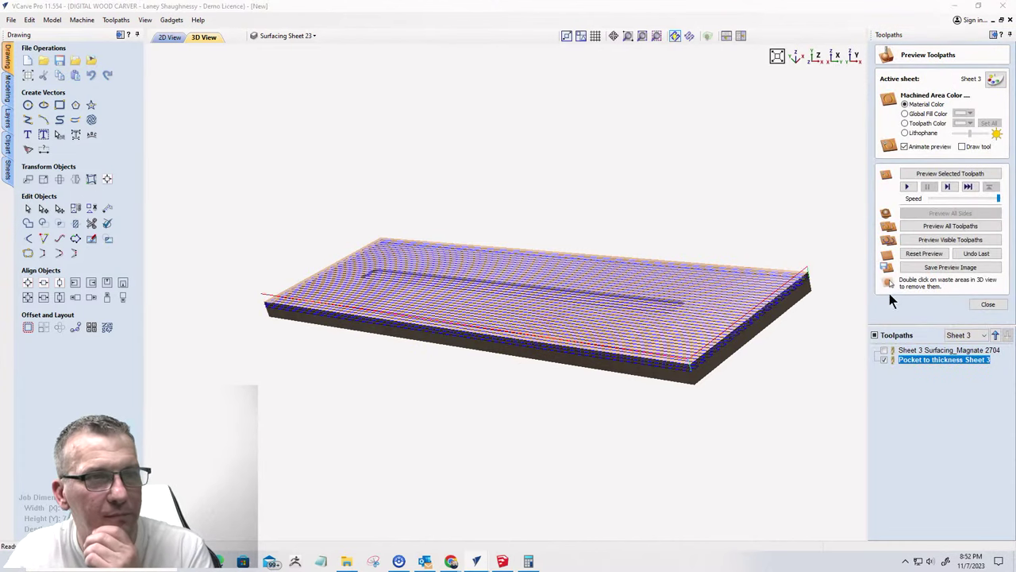
{"action": "left_click", "coordinate": [928, 239]}
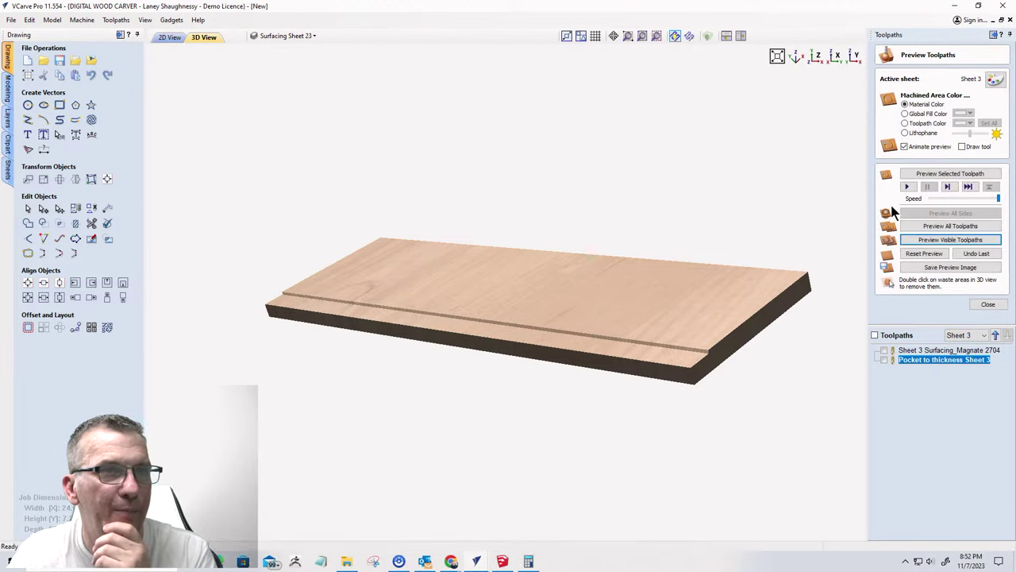
- Turn off preview animation and dismiss the 'no visible toolpaths' message
{"action": "left_click", "coordinate": [905, 148]}
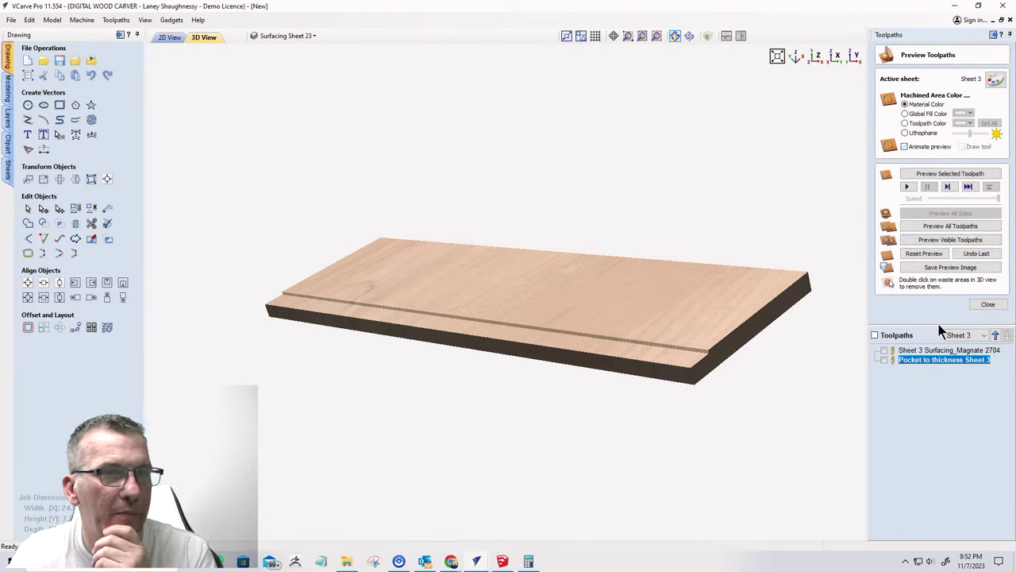
{"action": "left_click", "coordinate": [941, 241]}
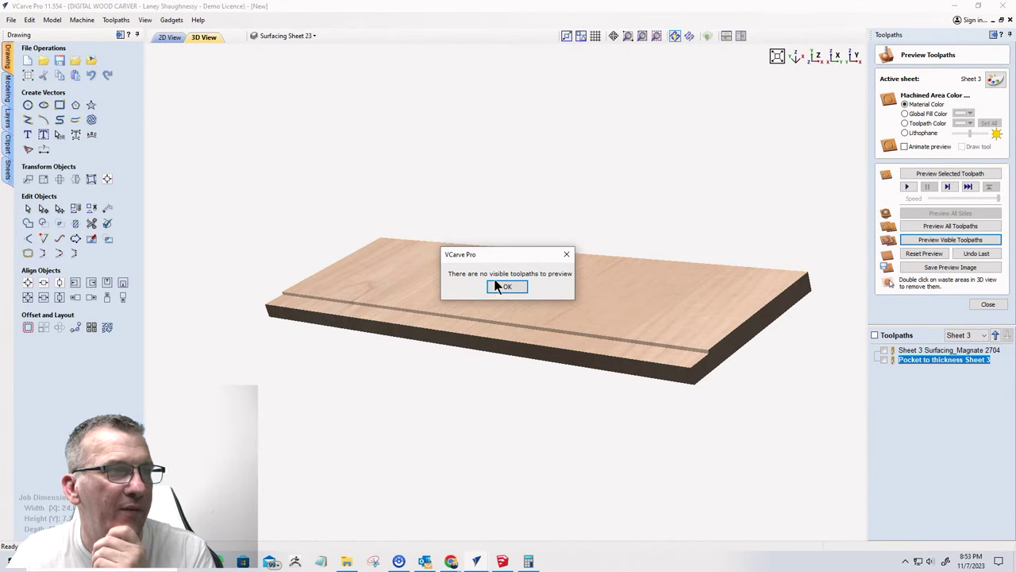
{"action": "left_click", "coordinate": [506, 286]}
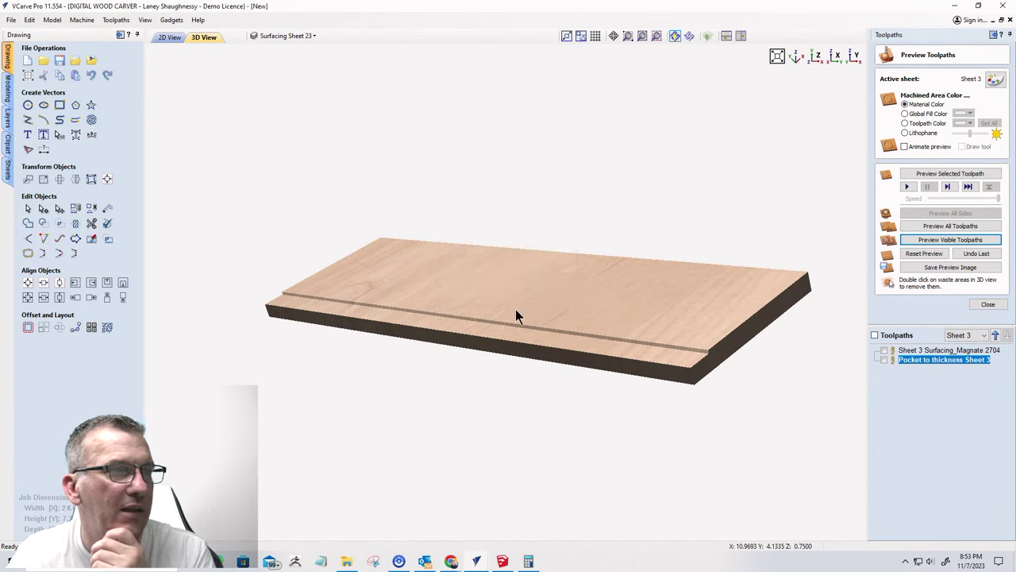
- In the 2D view, copy Sheet 3's boundary rectangle to Sheet 2
{"action": "left_click", "coordinate": [170, 38]}
{"action": "right_click", "coordinate": [644, 259]}
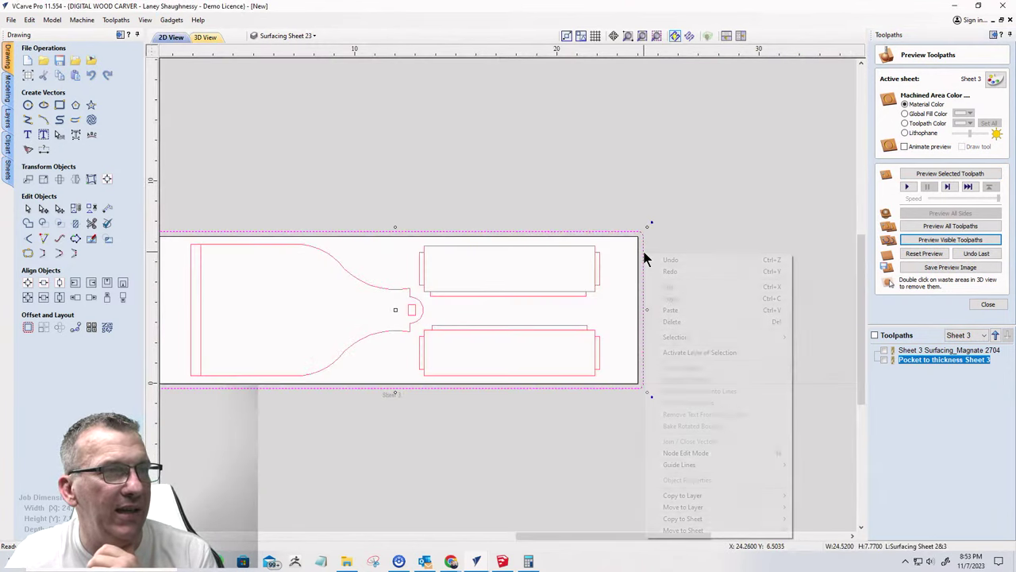
{"action": "mouse_move", "coordinate": [659, 530]}
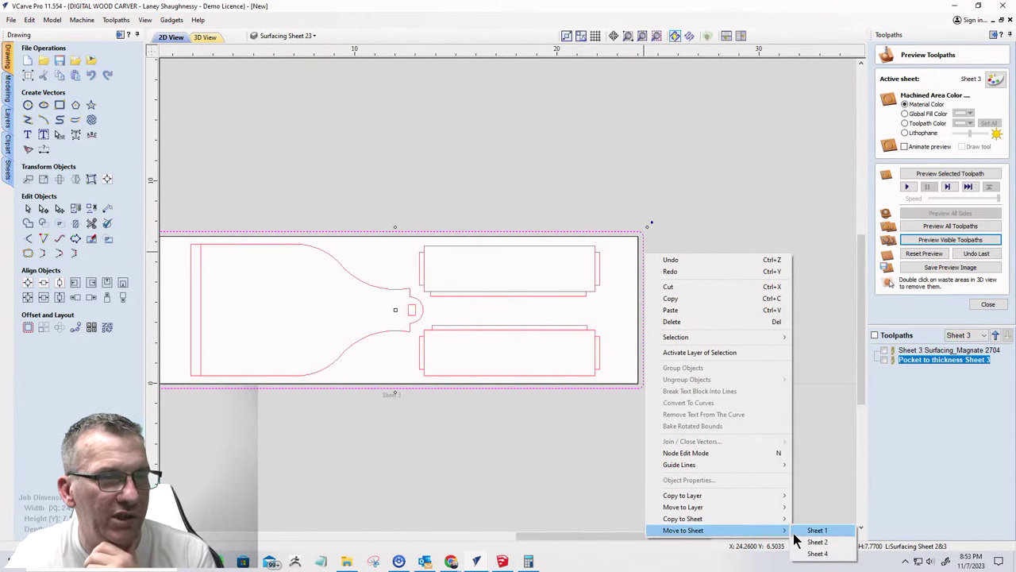
{"action": "mouse_move", "coordinate": [782, 518]}
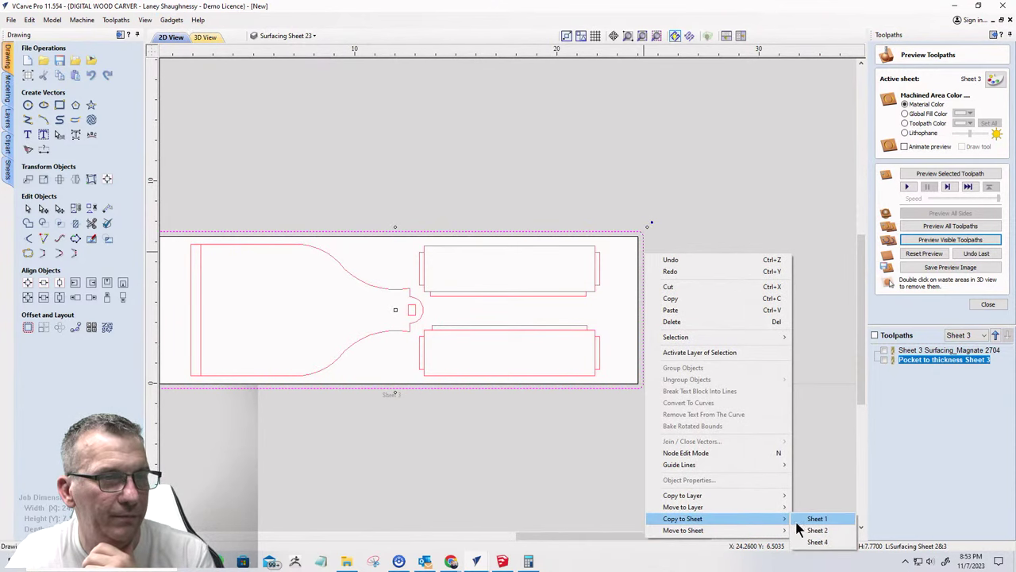
{"action": "left_click", "coordinate": [809, 532]}
- Make Sheet 2 active, select its outer boundary rectangle, and close the toolpath preview
{"action": "scroll", "coordinate": [841, 476], "scroll_direction": "down", "scroll_amount": 3}
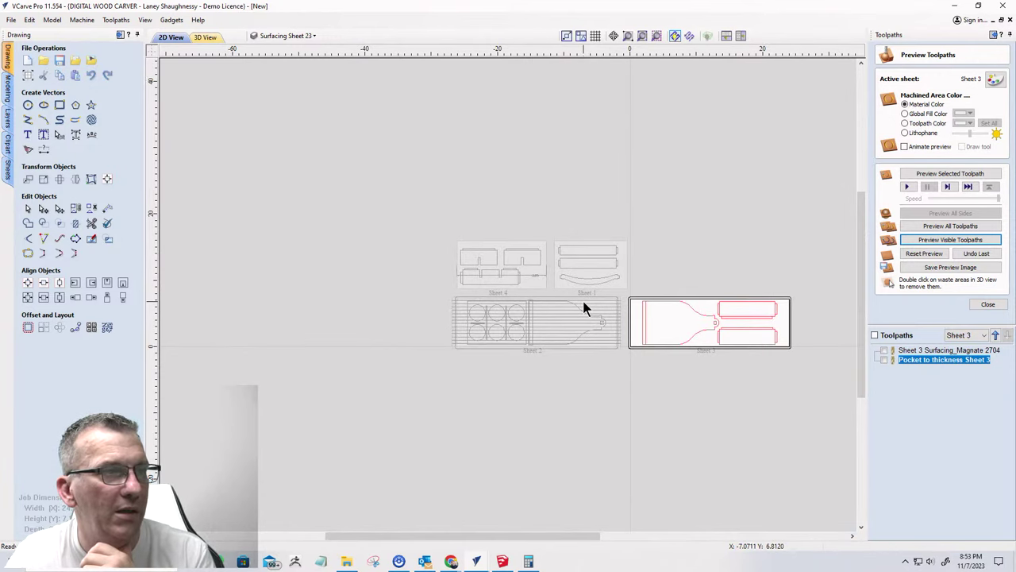
{"action": "left_click", "coordinate": [617, 326]}
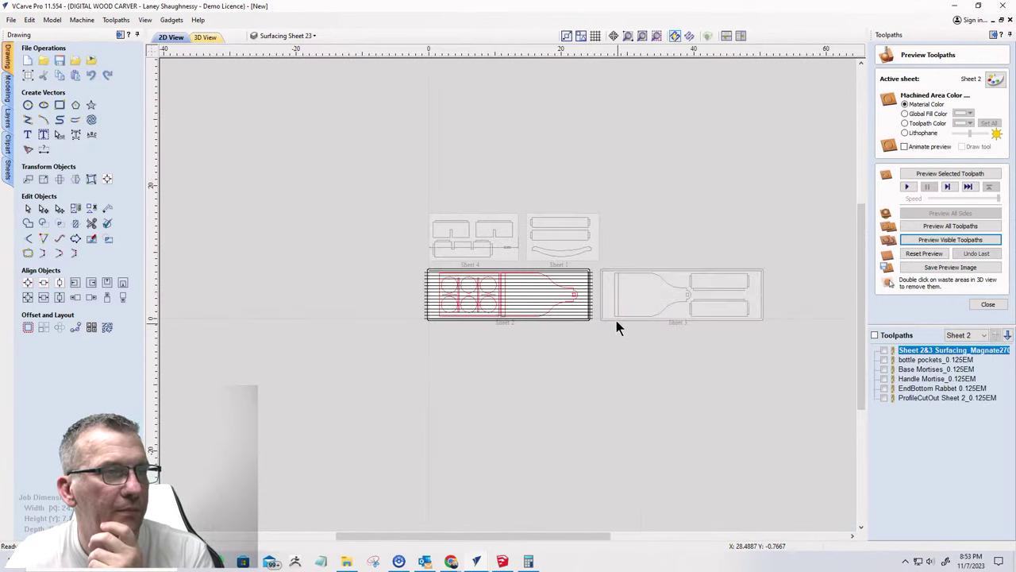
{"action": "scroll", "coordinate": [616, 320], "scroll_direction": "up", "scroll_amount": 4}
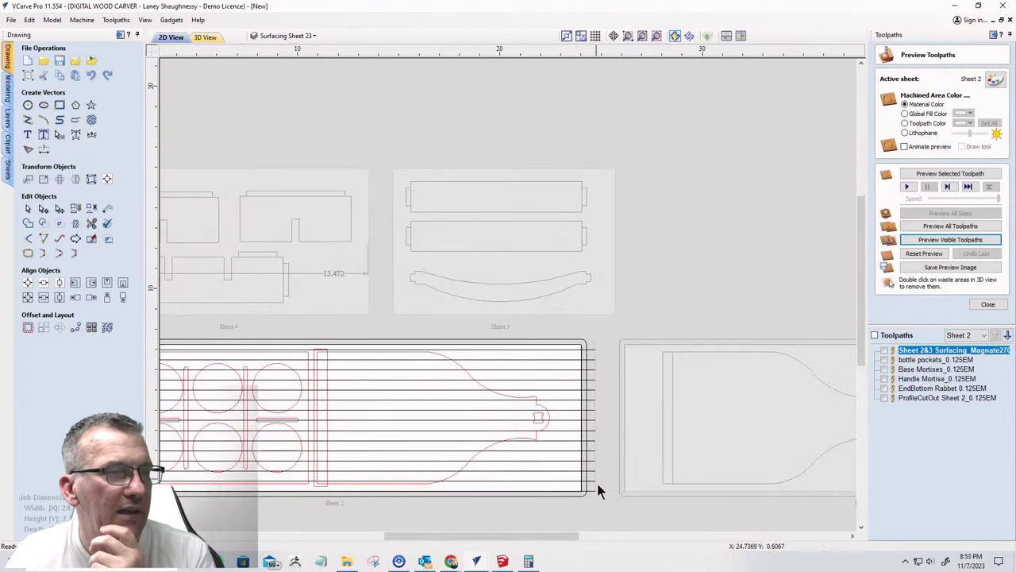
{"action": "left_click", "coordinate": [591, 338]}
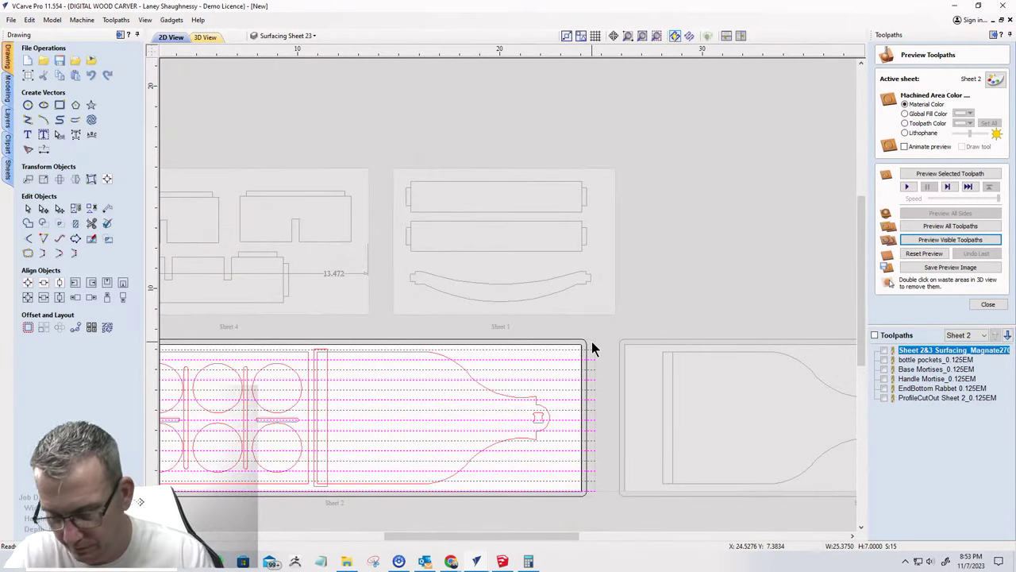
{"action": "left_click", "coordinate": [592, 347]}
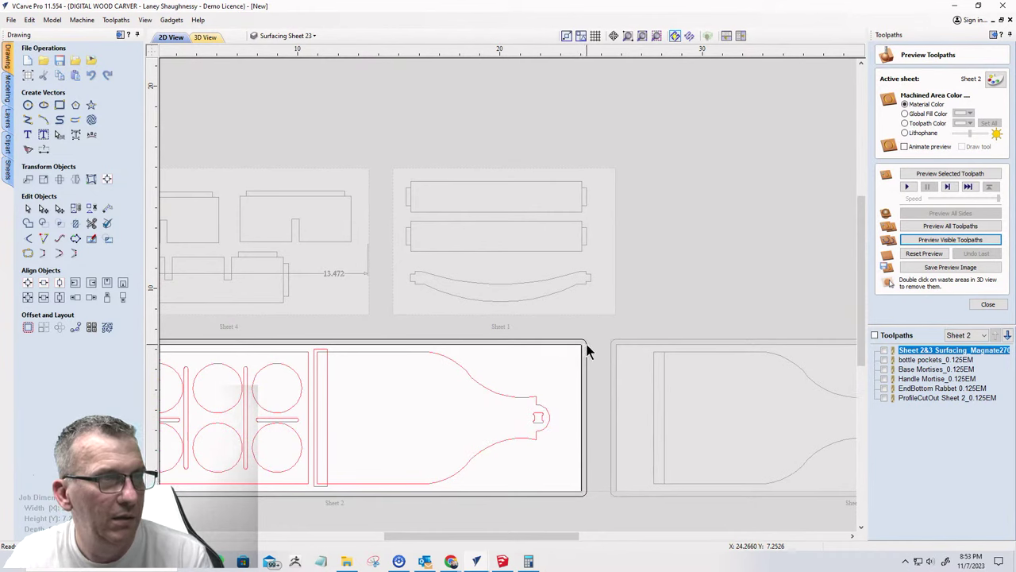
{"action": "left_click", "coordinate": [588, 351]}
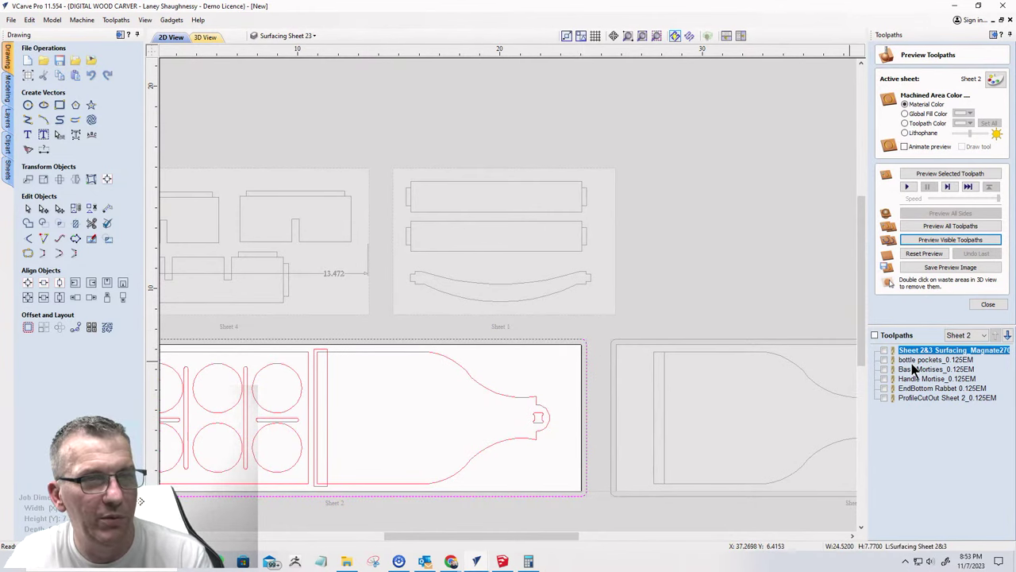
{"action": "left_click", "coordinate": [988, 304]}
- Start a new pocket toolpath with a final profile pass
{"action": "left_click", "coordinate": [903, 104]}
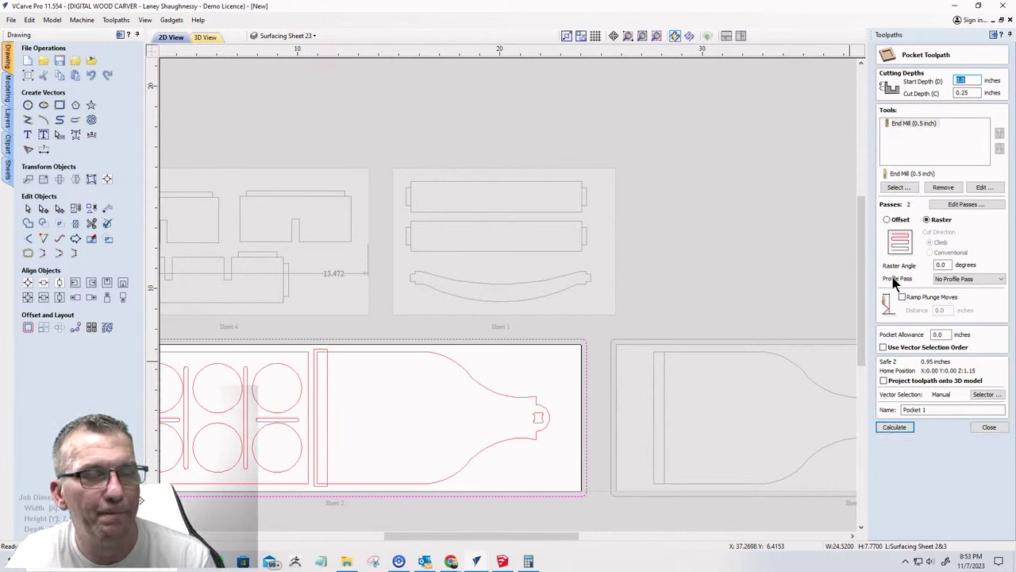
{"action": "left_click", "coordinate": [968, 279]}
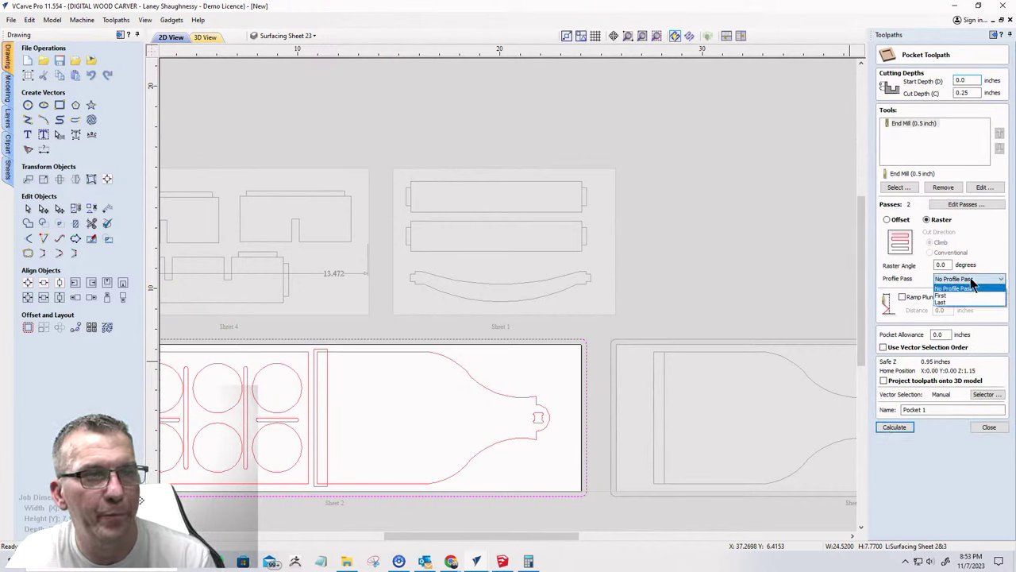
{"action": "left_click", "coordinate": [945, 303]}
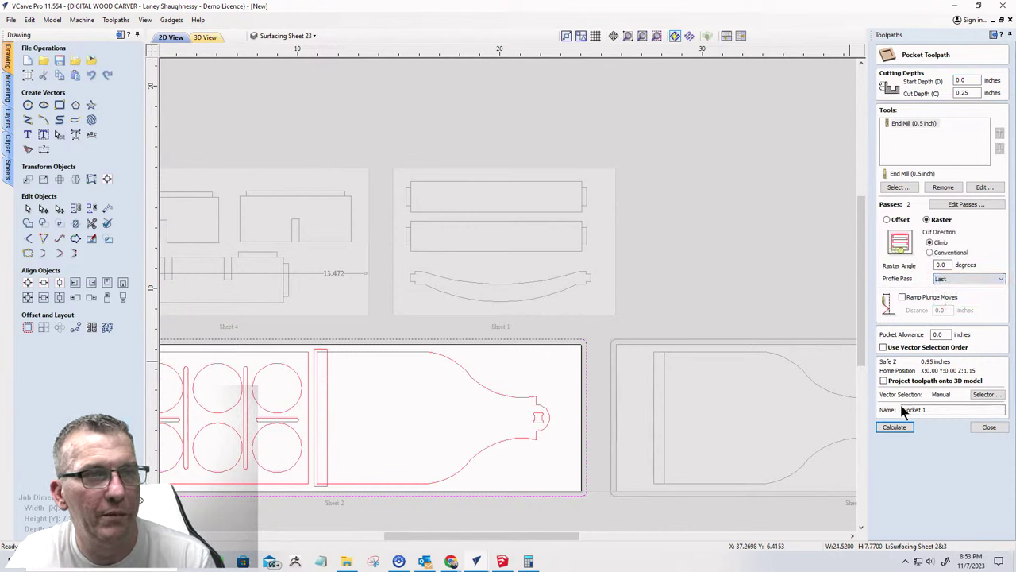
- Name the pocket toolpath 'Pocket to Thickness_0.5EM' and calculate it
{"action": "left_click_drag", "start_coordinate": [935, 407], "coordinate": [871, 419]}
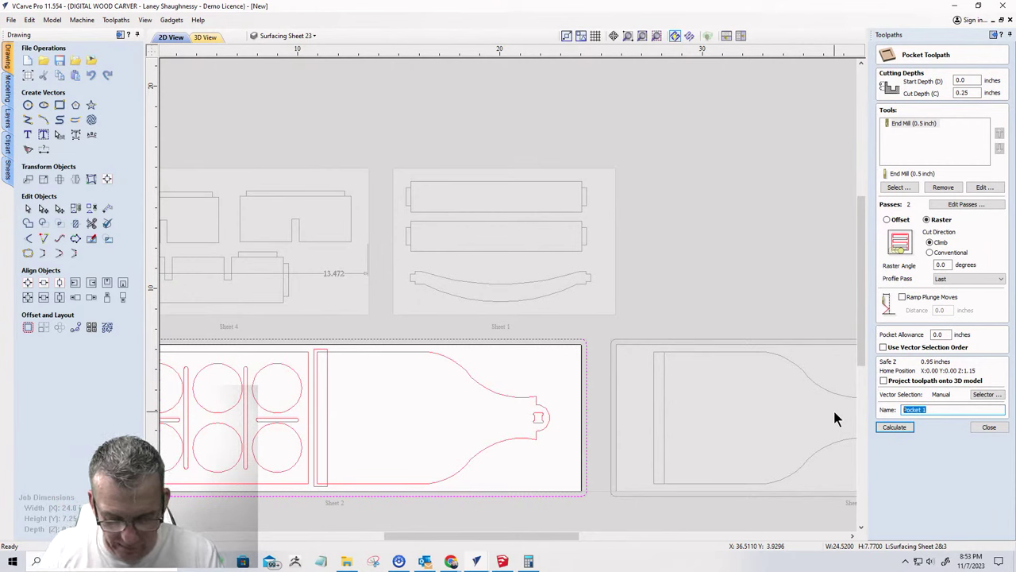
{"action": "type", "text": "Sheet"}
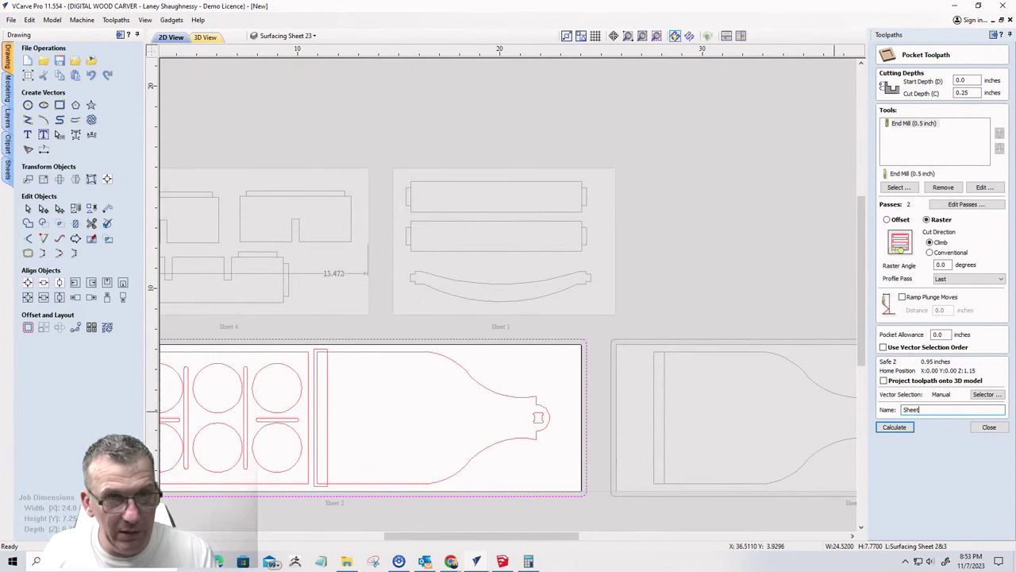
{"action": "key", "text": "BackSpace"}
{"action": "key", "text": "BackSpace"}
{"action": "key", "text": "BackSpace"}
{"action": "key", "text": "BackSpace"}
{"action": "key", "text": "BackSpace"}
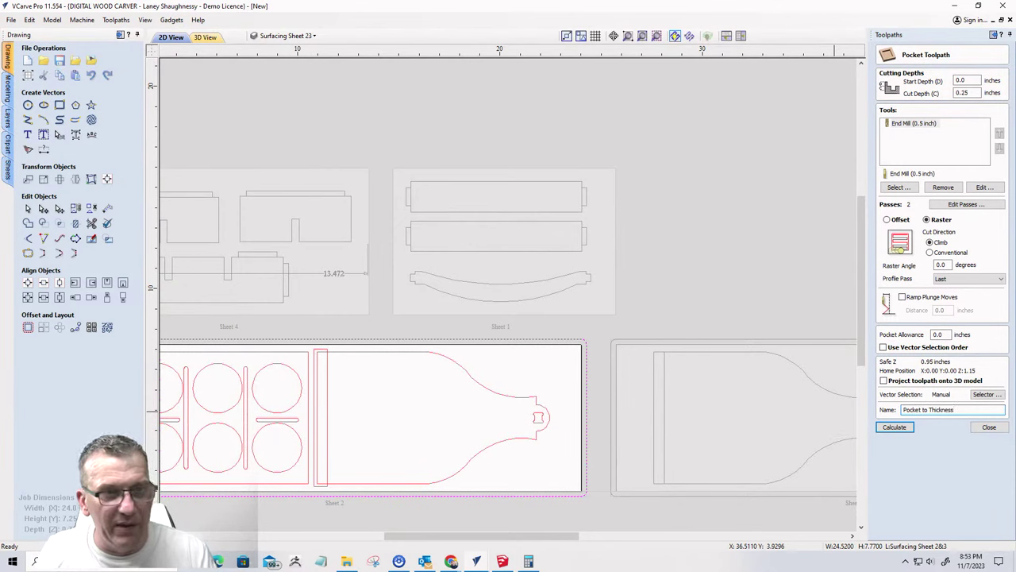
{"action": "type", "text": "0.5RM"}
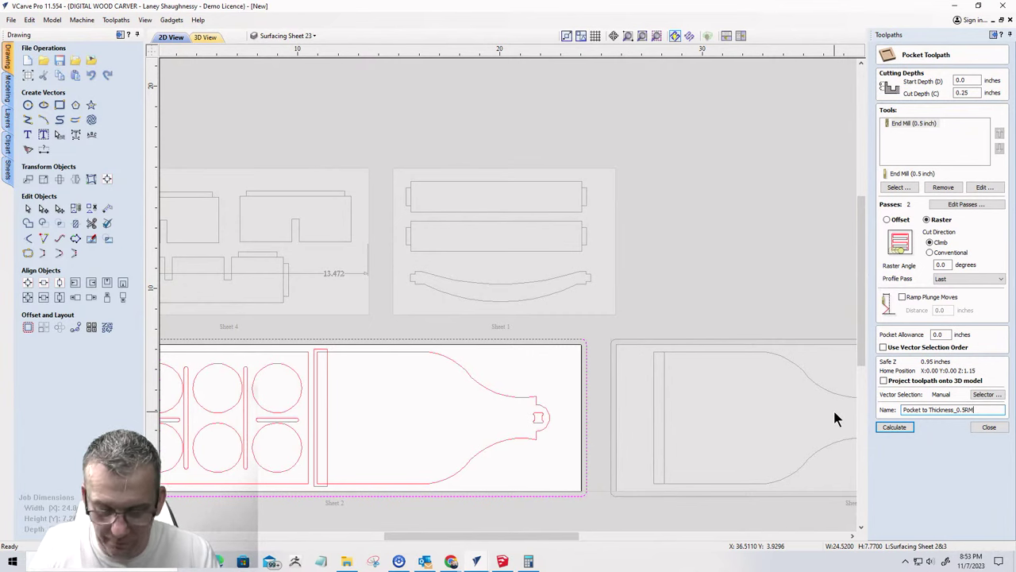
{"action": "key", "text": "BackSpace"}
{"action": "key", "text": "BackSpace"}
{"action": "type", "text": "EM"}
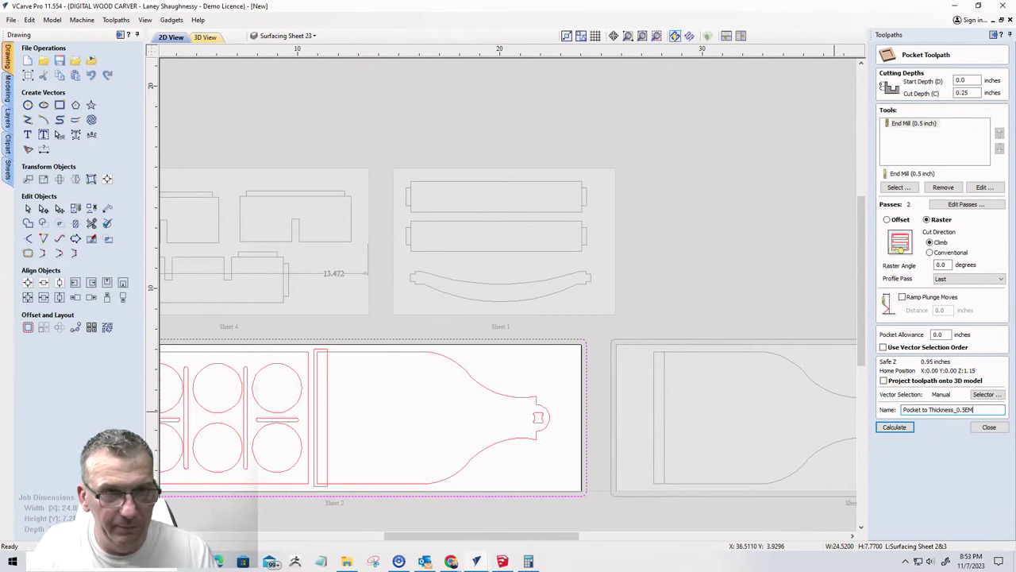
{"action": "left_click", "coordinate": [889, 427]}
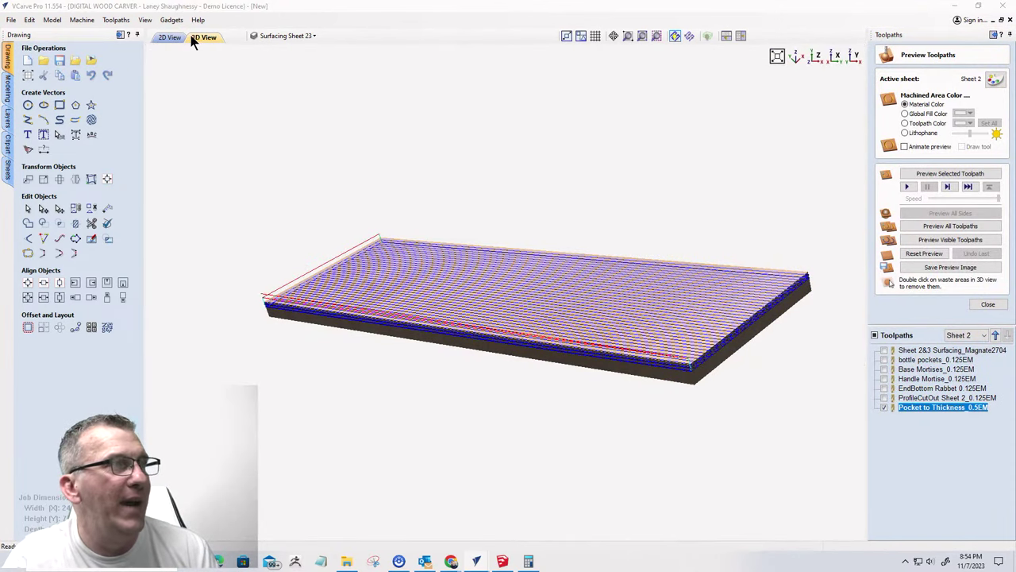
- Return to the 2D view and make Sheet 3 active with its board outline selected
{"action": "left_click", "coordinate": [180, 37]}
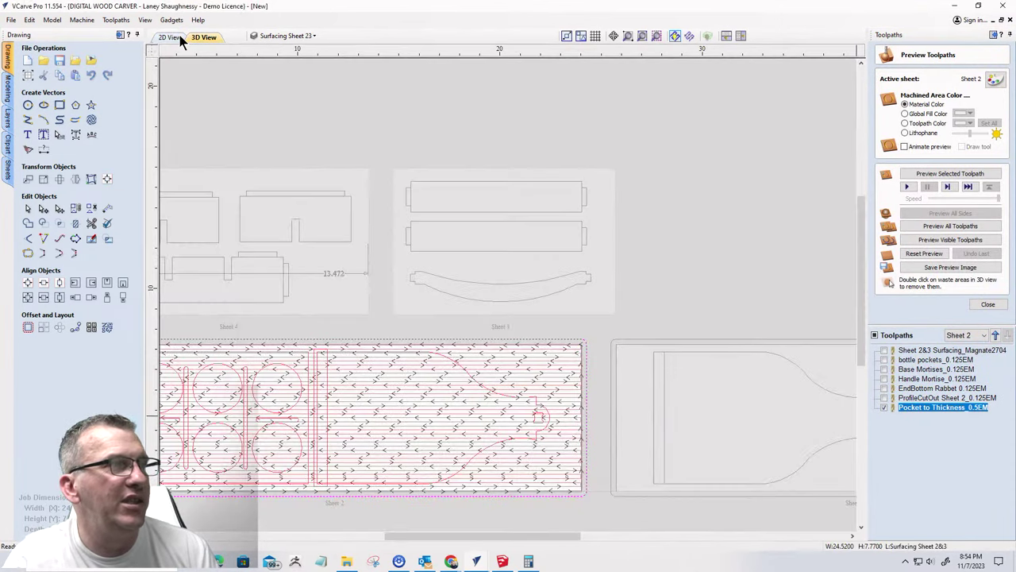
{"action": "left_click", "coordinate": [676, 344]}
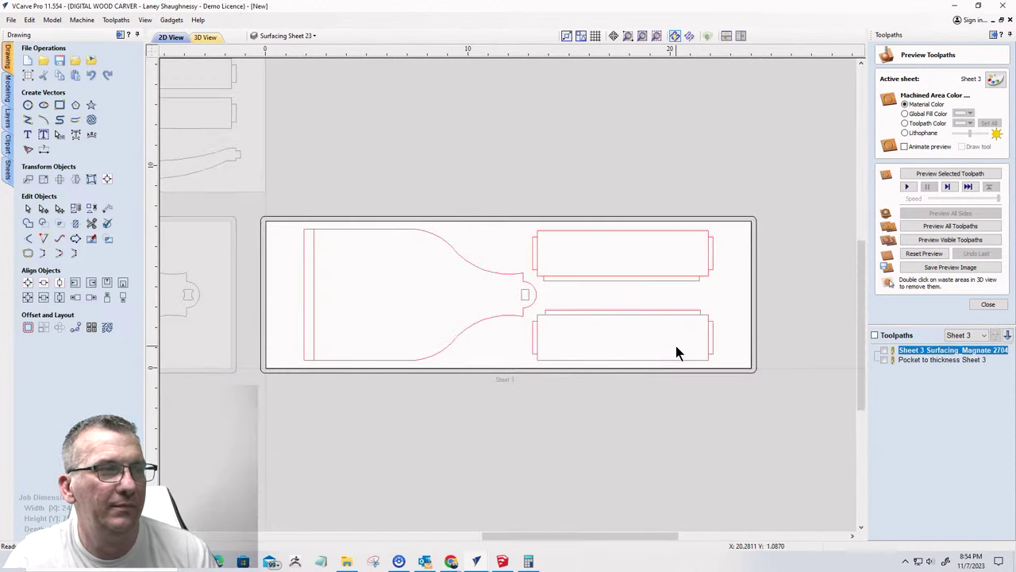
{"action": "left_click", "coordinate": [739, 219]}
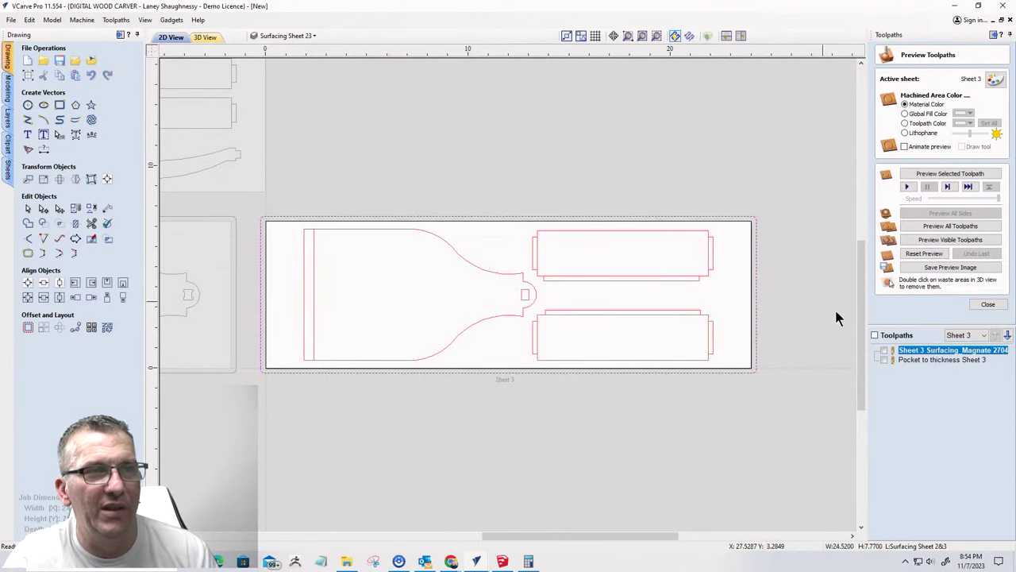
- Switch the Sheet 3 surfacing toolpath's cut direction to Climb
{"action": "double_click", "coordinate": [930, 352]}
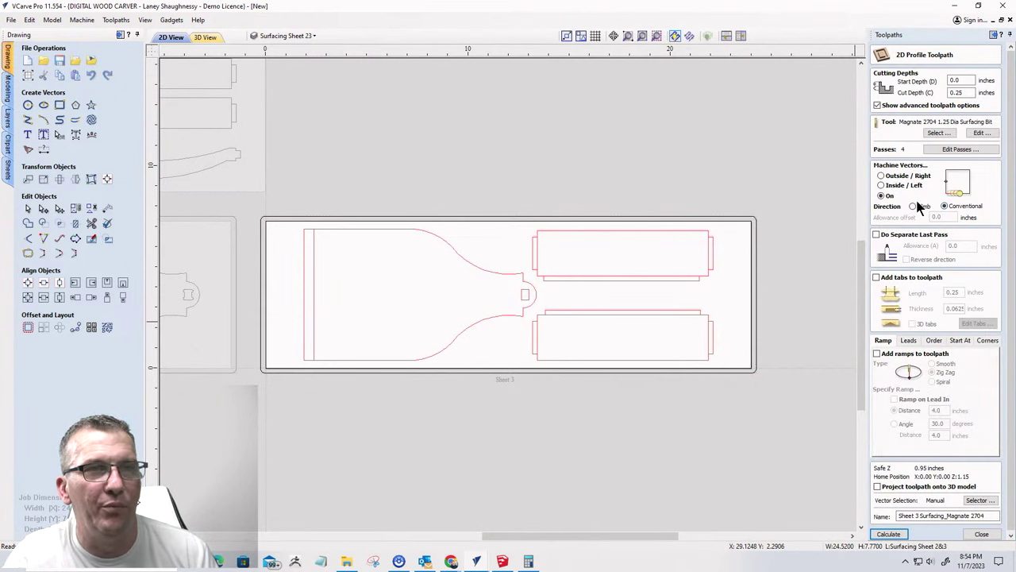
{"action": "left_click", "coordinate": [913, 206]}
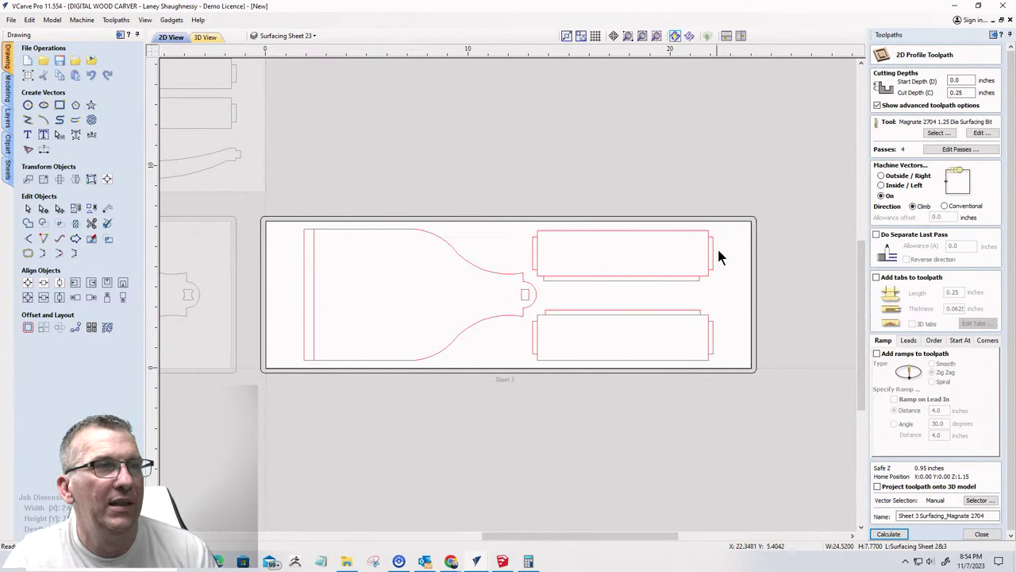
{"action": "left_click", "coordinate": [981, 533]}
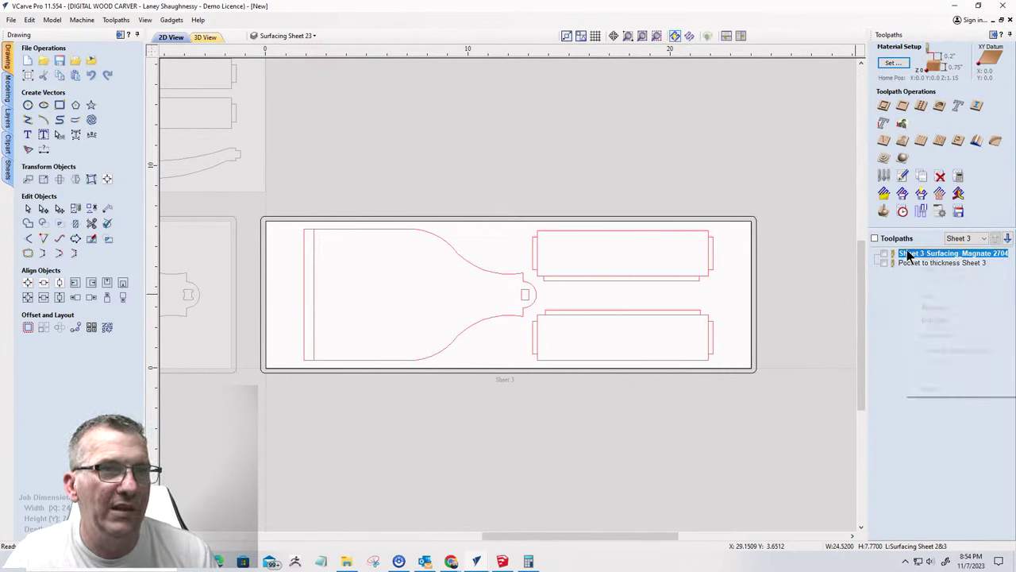
- Delete the Sheet 3 surfacing toolpath
{"action": "right_click", "coordinate": [904, 254]}
{"action": "mouse_move", "coordinate": [922, 390]}
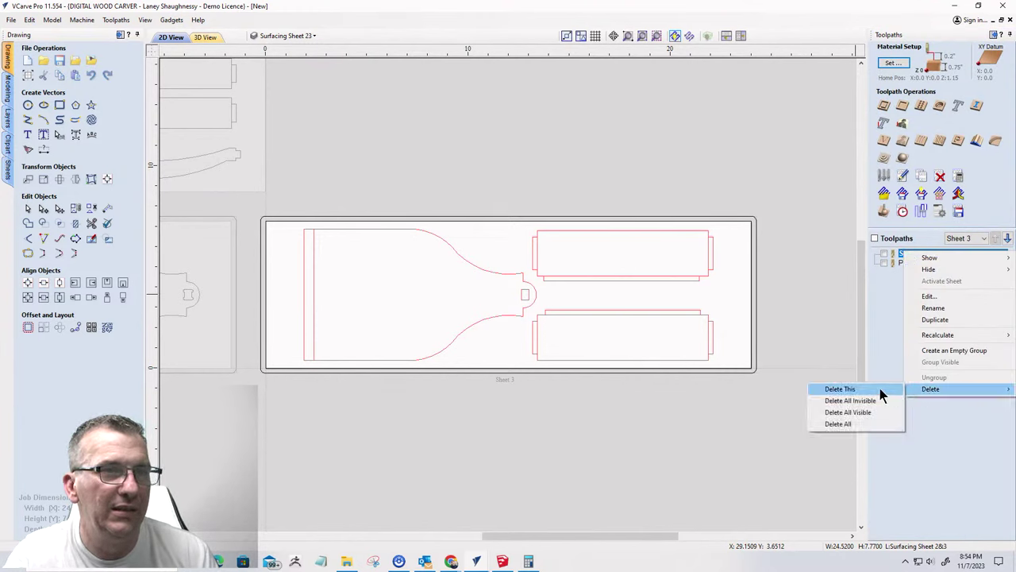
{"action": "left_click", "coordinate": [879, 388]}
- Set the Sheet 3 pocket's profile pass to Last, recalculate, and preview it
{"action": "double_click", "coordinate": [923, 253]}
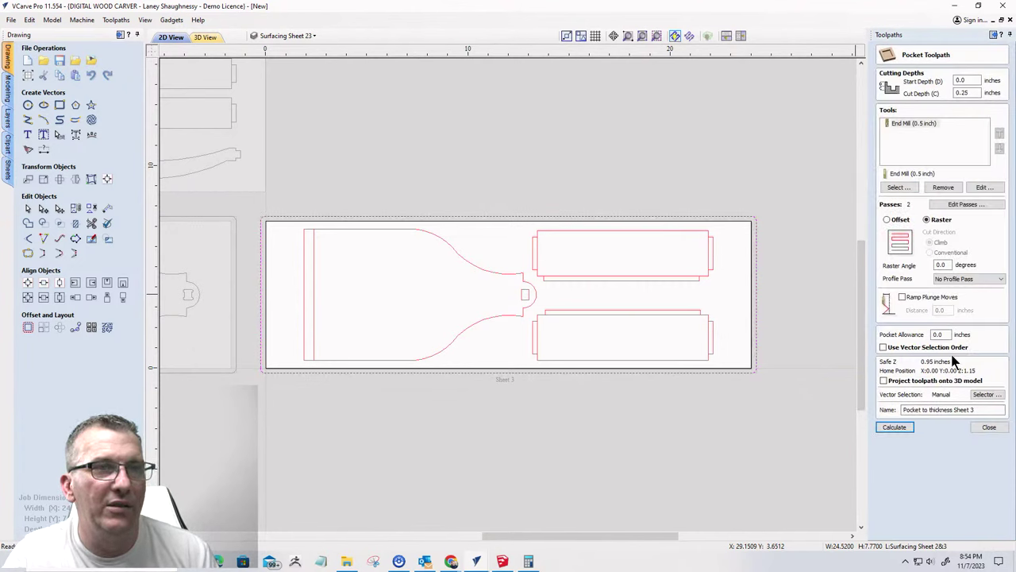
{"action": "left_click", "coordinate": [954, 278]}
{"action": "left_click", "coordinate": [950, 303]}
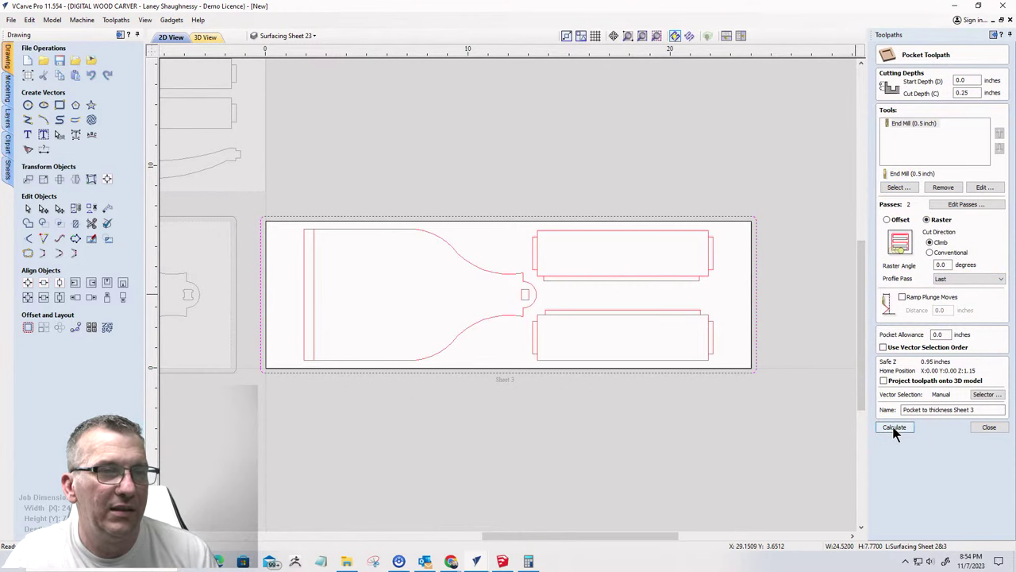
{"action": "left_click", "coordinate": [894, 428]}
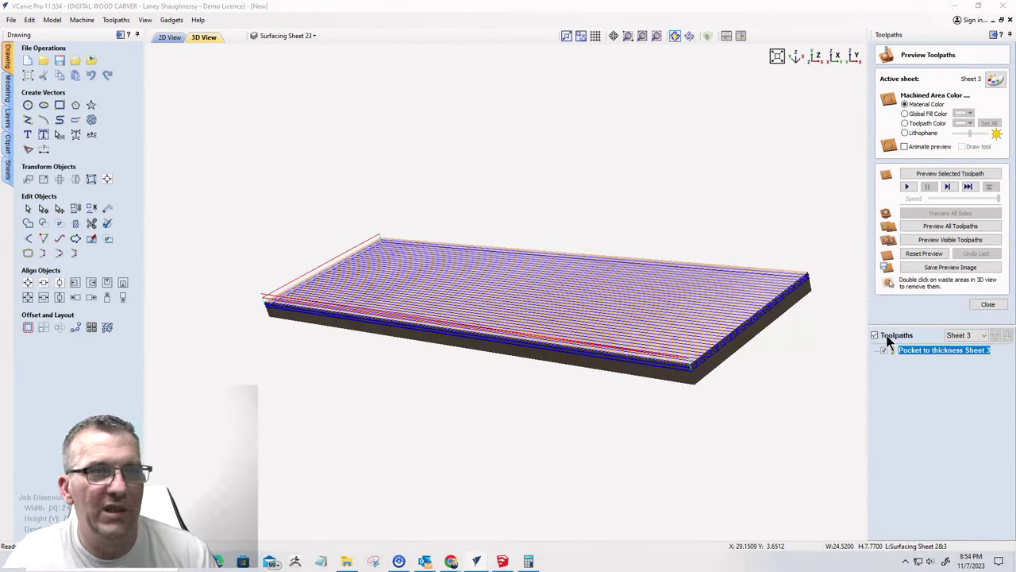
{"action": "left_click", "coordinate": [921, 240]}
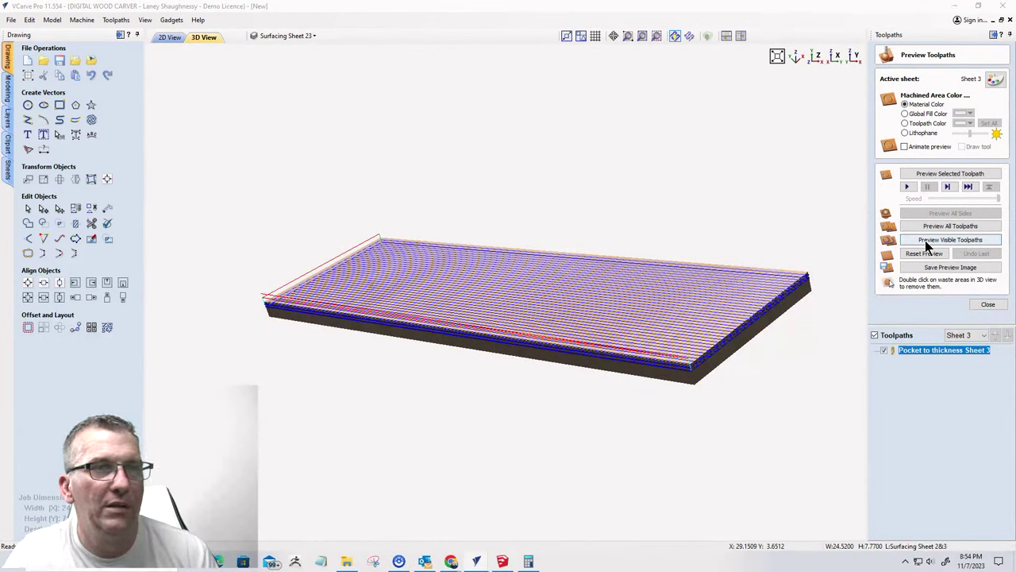
- Back in 2D, hide the pocket toolpath and make Sheet 2 the active sheet
{"action": "left_click", "coordinate": [168, 37]}
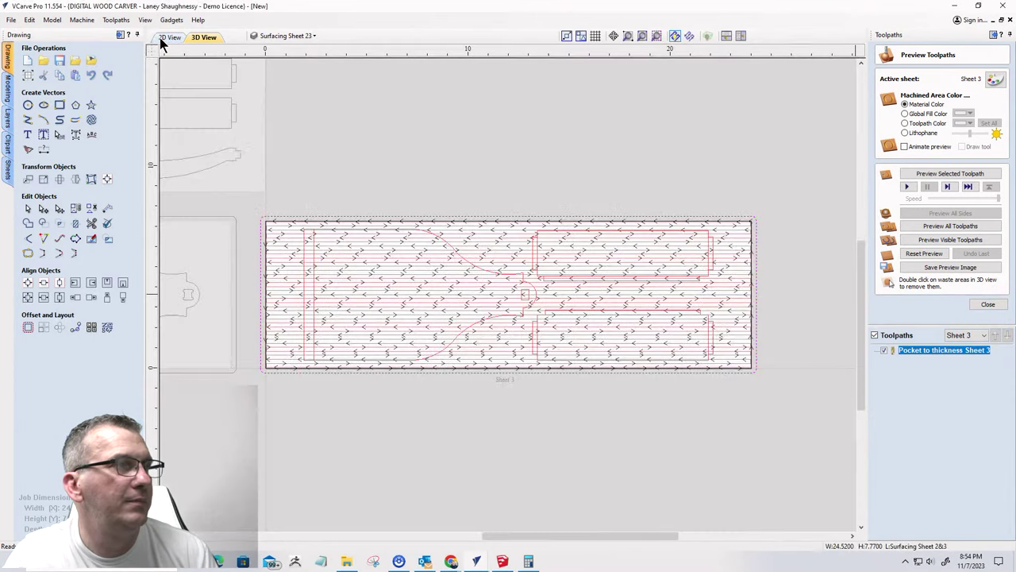
{"action": "left_click", "coordinate": [883, 350]}
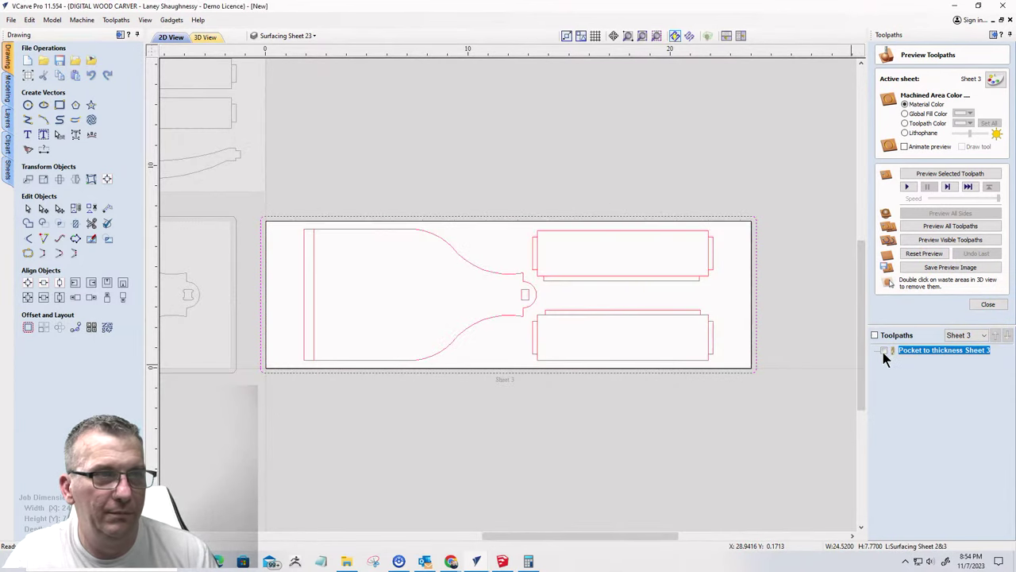
{"action": "scroll", "coordinate": [373, 326], "scroll_direction": "down", "scroll_amount": 3}
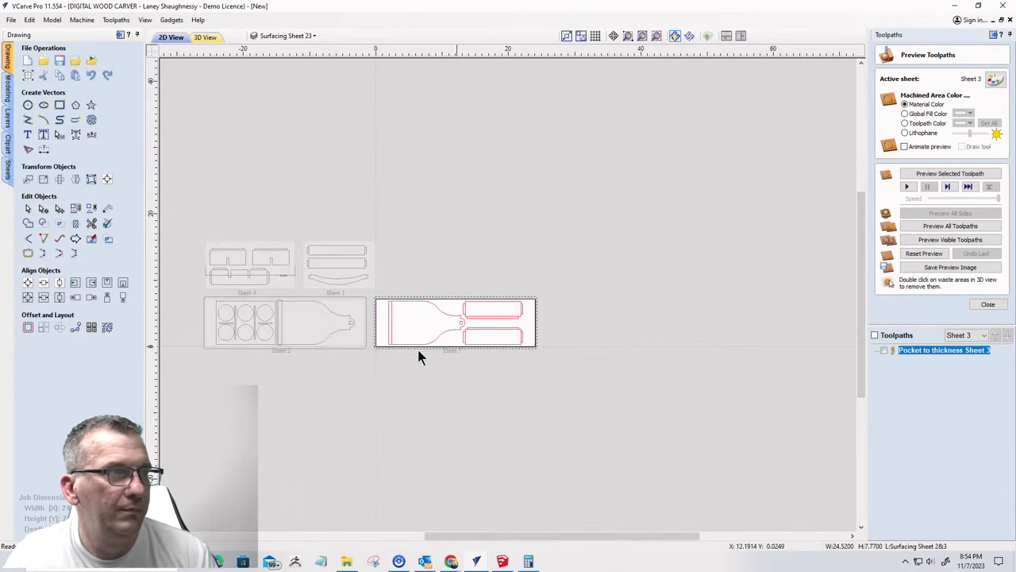
{"action": "scroll", "coordinate": [198, 301], "scroll_direction": "up", "scroll_amount": 3}
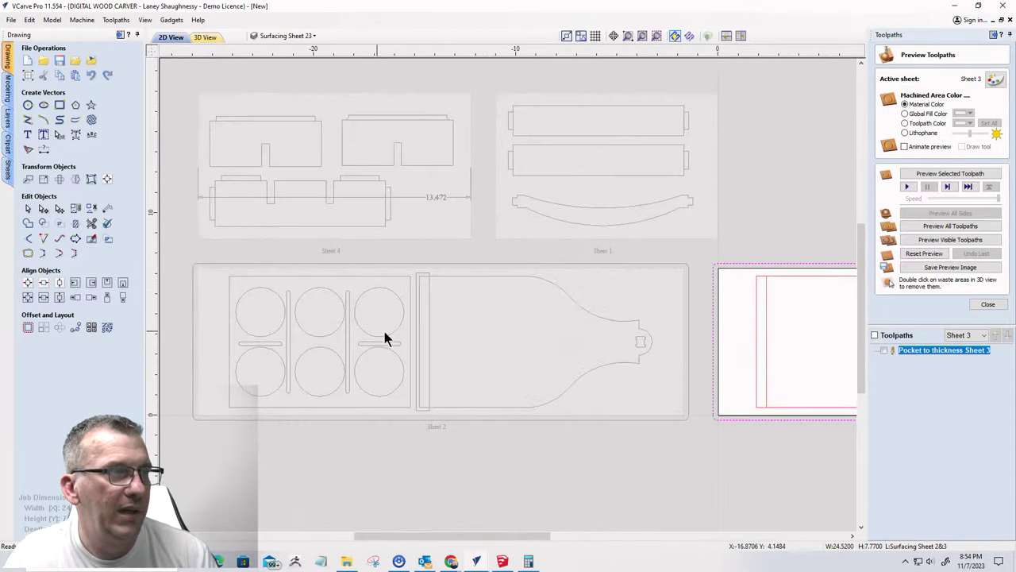
{"action": "double_click", "coordinate": [476, 336]}
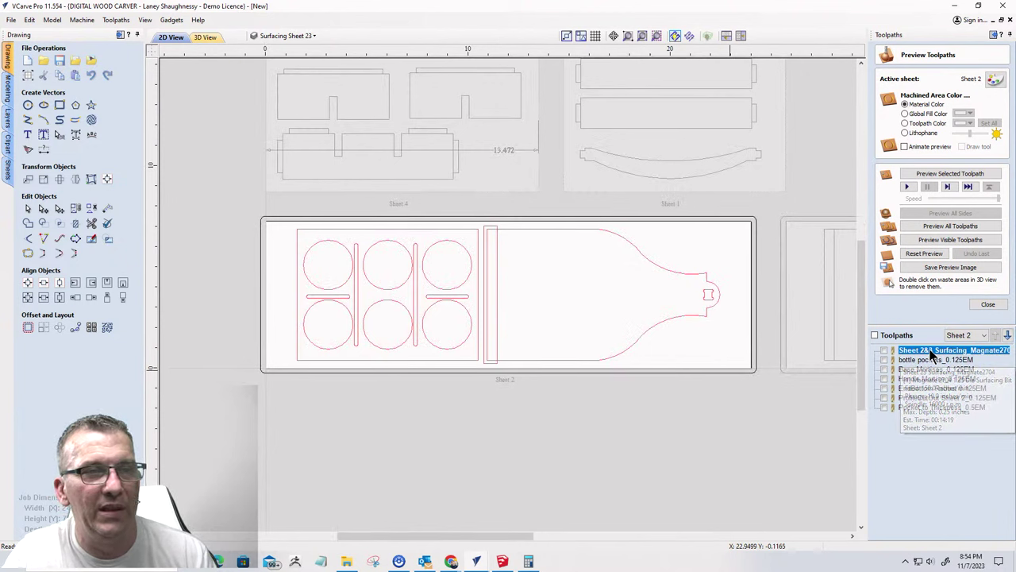
- Move Pocket to Thickness_0.5EM to the top of Sheet 2's toolpath list
{"action": "left_click", "coordinate": [919, 405]}
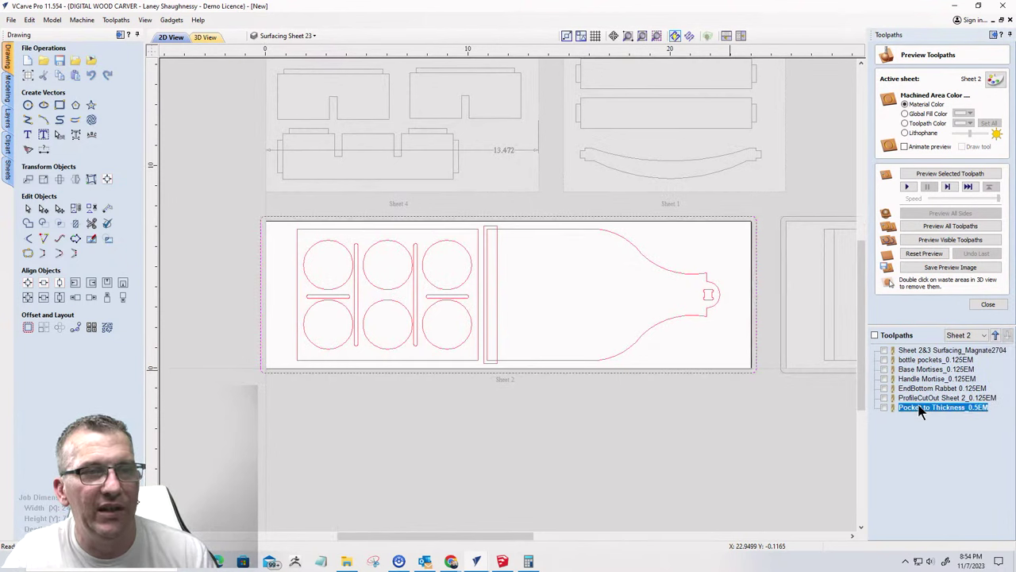
{"action": "left_click", "coordinate": [997, 337]}
{"action": "left_click", "coordinate": [997, 337]}
{"action": "left_click", "coordinate": [997, 337]}
{"action": "left_click", "coordinate": [997, 337]}
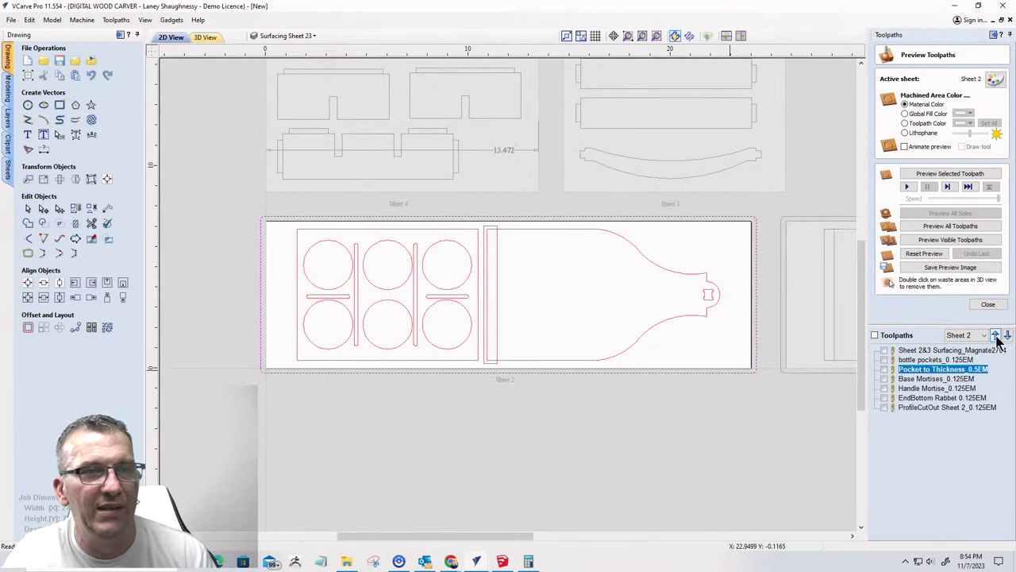
{"action": "left_click", "coordinate": [997, 336]}
{"action": "left_click", "coordinate": [997, 337]}
- Delete the Sheet 2&3 surfacing toolpath
{"action": "left_click", "coordinate": [931, 361]}
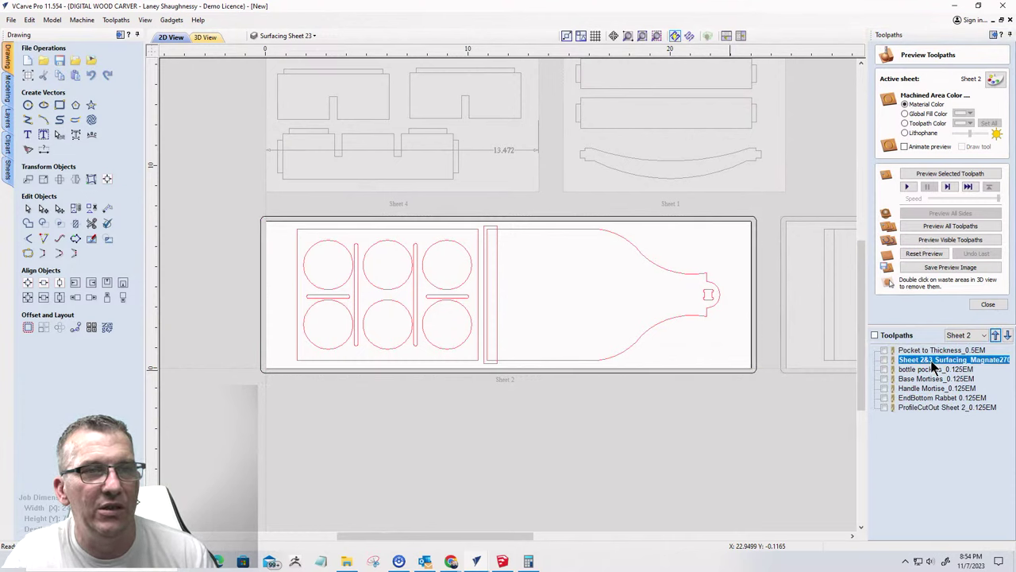
{"action": "right_click", "coordinate": [931, 362]}
{"action": "mouse_move", "coordinate": [928, 505]}
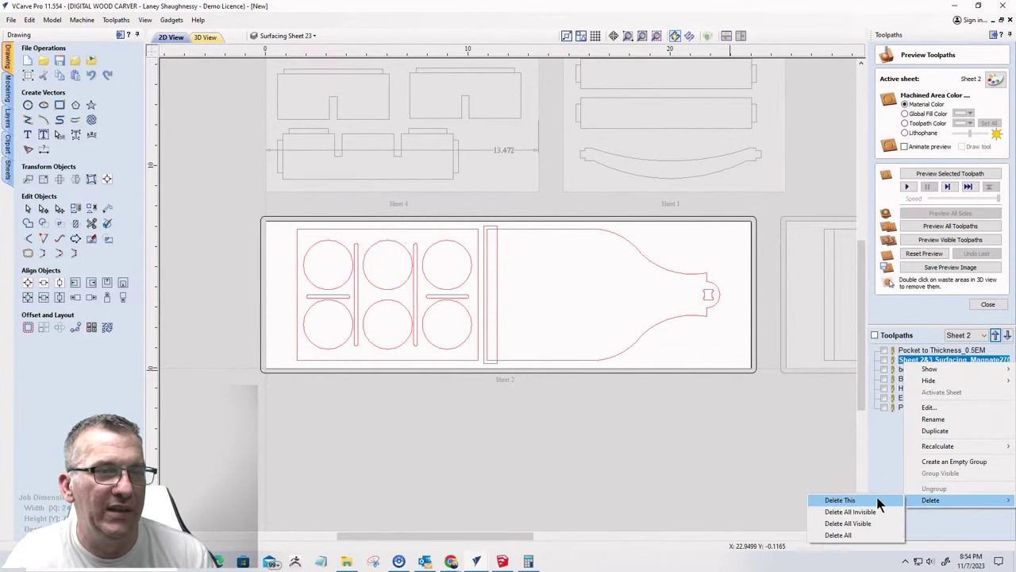
{"action": "left_click", "coordinate": [860, 498]}
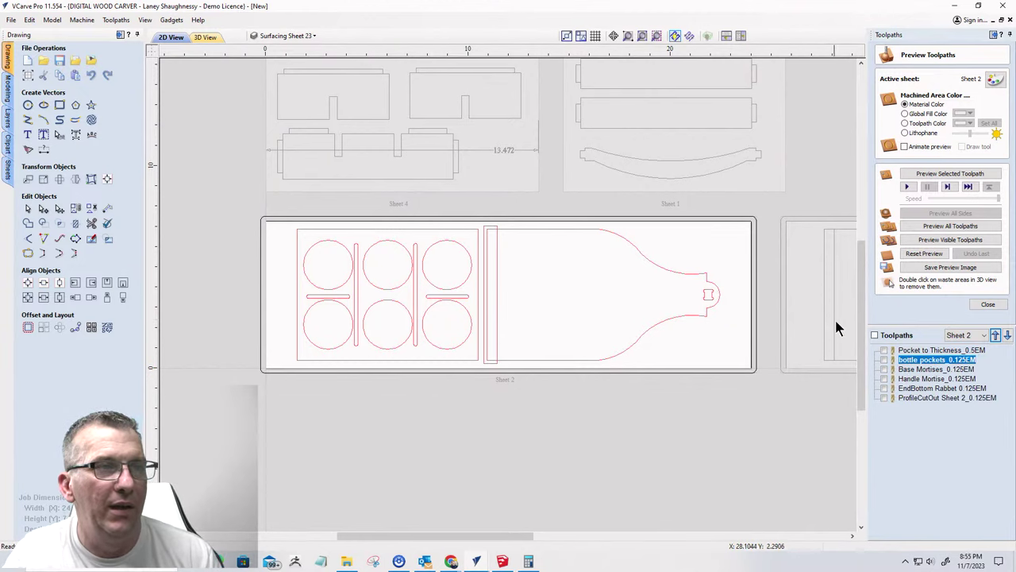
{"action": "scroll", "coordinate": [796, 353], "scroll_direction": "down", "scroll_amount": 4}
{"action": "scroll", "coordinate": [755, 337], "scroll_direction": "down", "scroll_amount": 2}
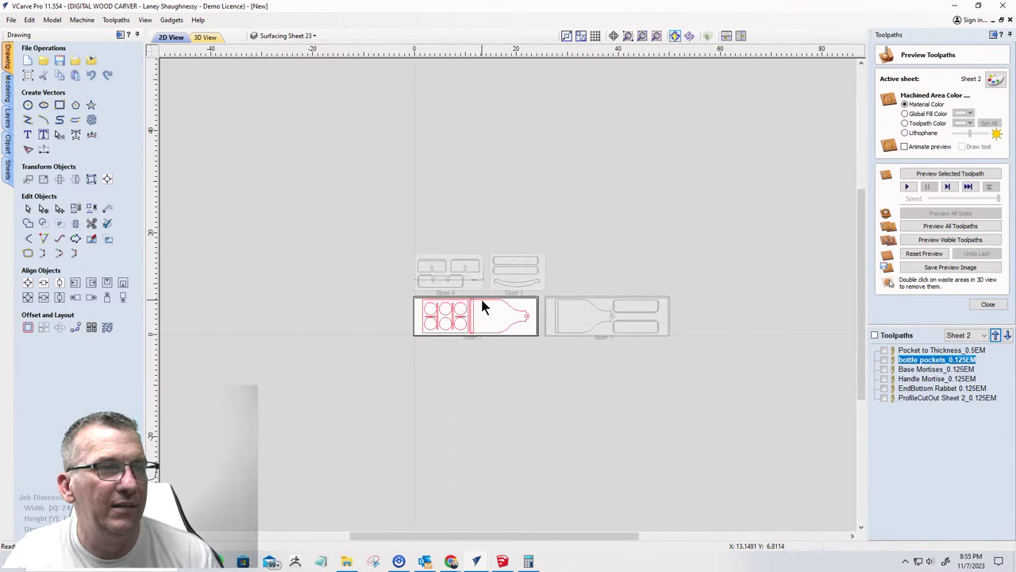
- Make Sheet 3 the active sheet again
{"action": "double_click", "coordinate": [597, 326]}
{"action": "scroll", "coordinate": [529, 341], "scroll_direction": "up", "scroll_amount": 3}
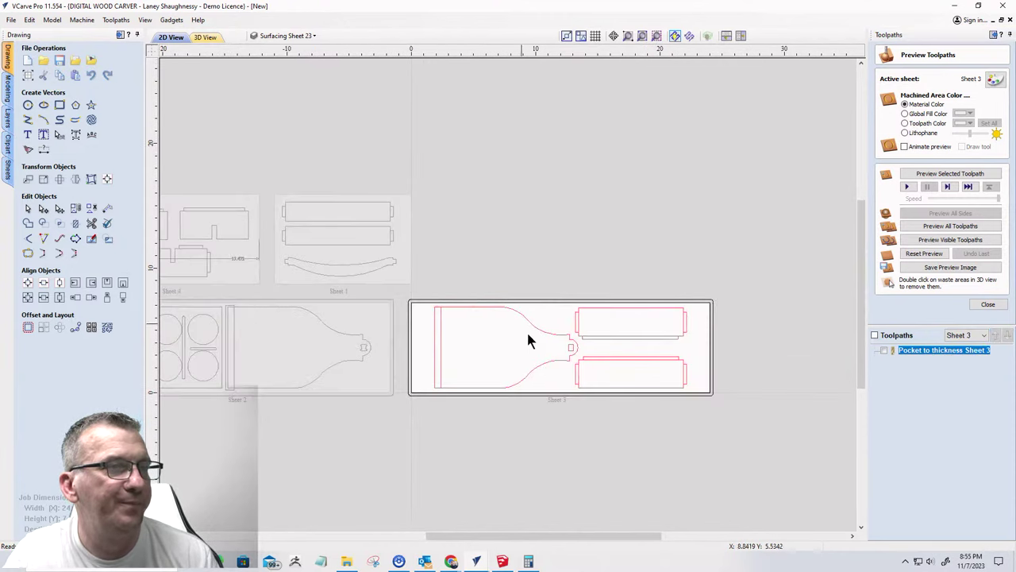
{"action": "scroll", "coordinate": [654, 295], "scroll_direction": "down", "scroll_amount": 1}
{"action": "scroll", "coordinate": [531, 315], "scroll_direction": "up", "scroll_amount": 2}
{"action": "scroll", "coordinate": [530, 309], "scroll_direction": "up", "scroll_amount": 1}
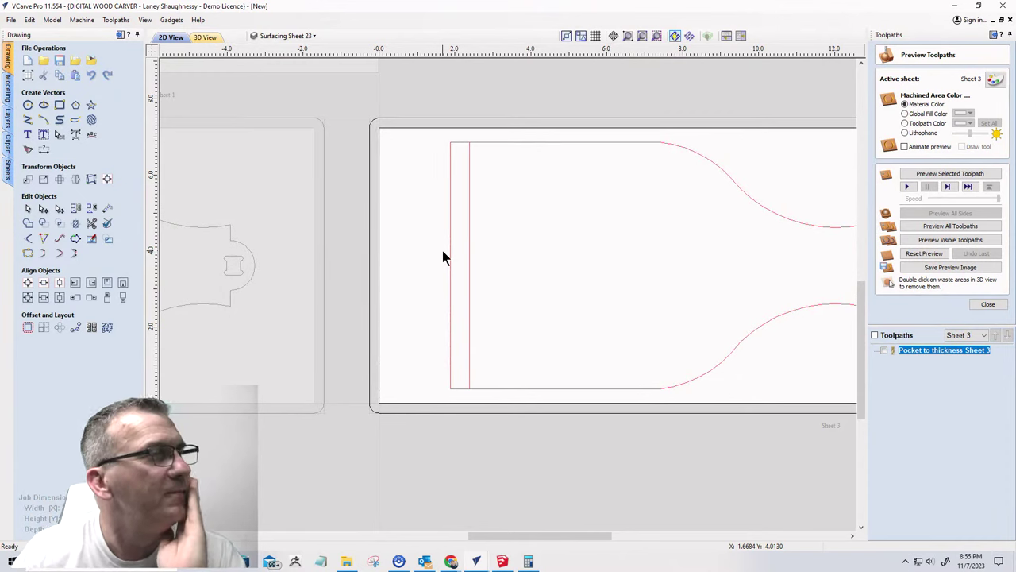
- Drag the narrow slot rectangle's edges to resize it to about 0.6127 by 6.9031 inches
{"action": "left_click", "coordinate": [450, 195]}
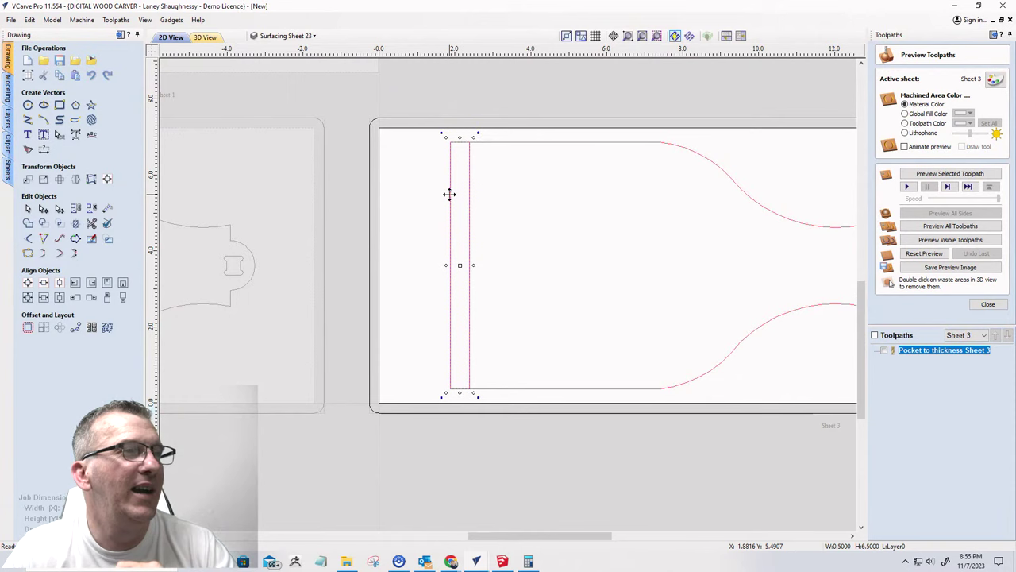
{"action": "scroll", "coordinate": [466, 111], "scroll_direction": "up", "scroll_amount": 3}
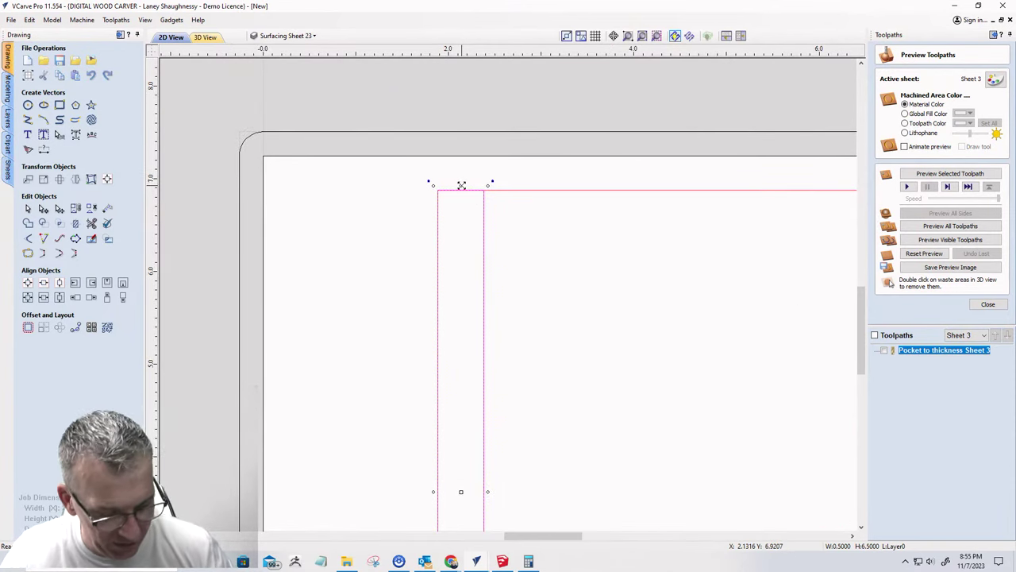
{"action": "left_click_drag", "start_coordinate": [462, 185], "coordinate": [460, 172]}
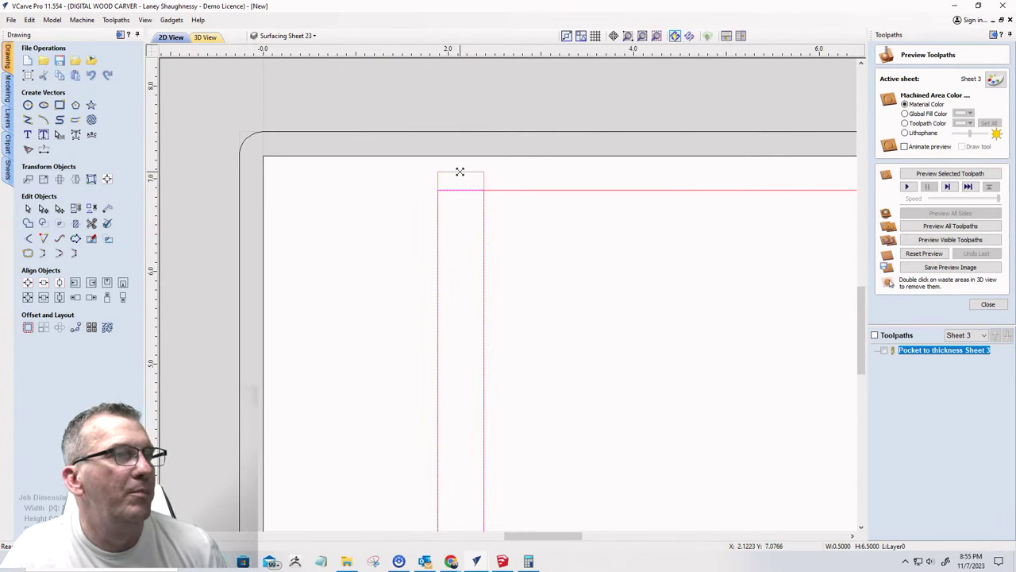
{"action": "scroll", "coordinate": [437, 349], "scroll_direction": "down", "scroll_amount": 3}
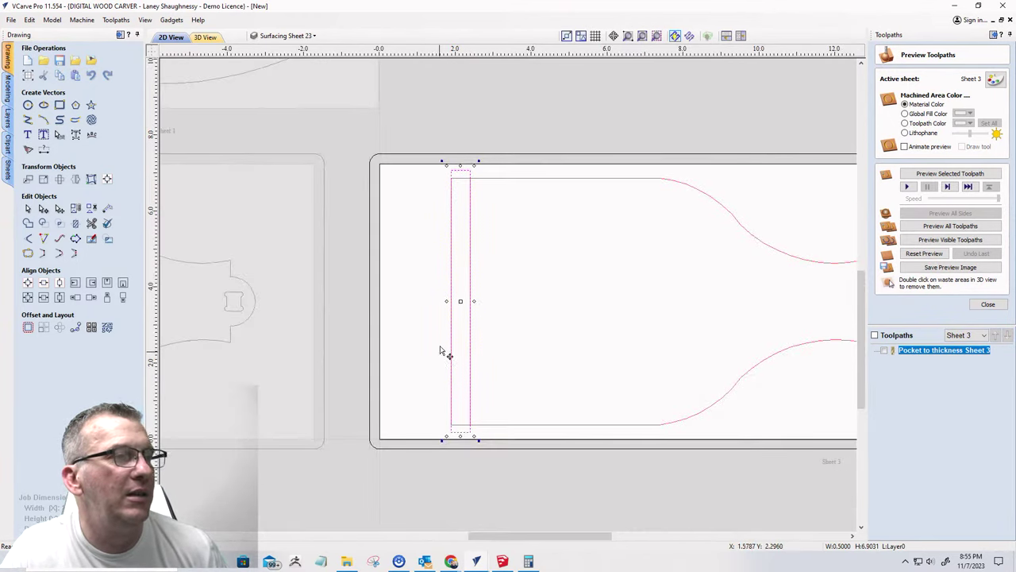
{"action": "scroll", "coordinate": [440, 352], "scroll_direction": "up", "scroll_amount": 4}
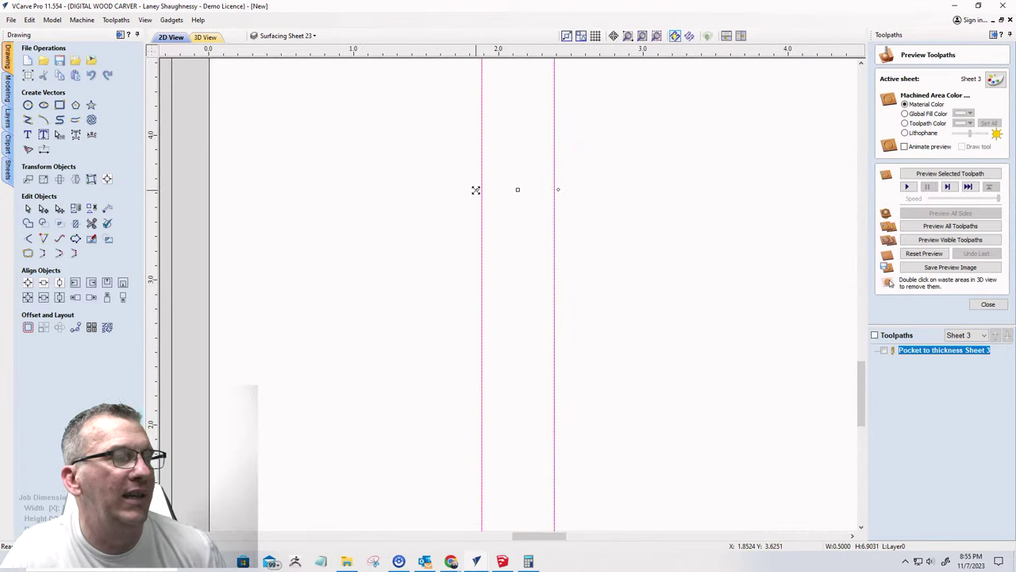
{"action": "left_click_drag", "start_coordinate": [476, 190], "coordinate": [466, 190]}
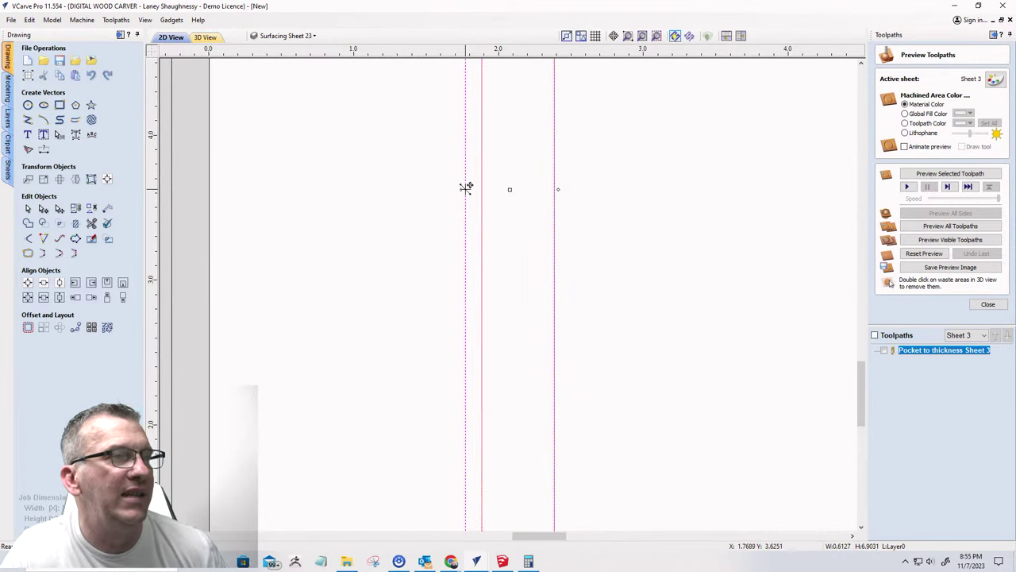
{"action": "scroll", "coordinate": [472, 203], "scroll_direction": "down", "scroll_amount": 4}
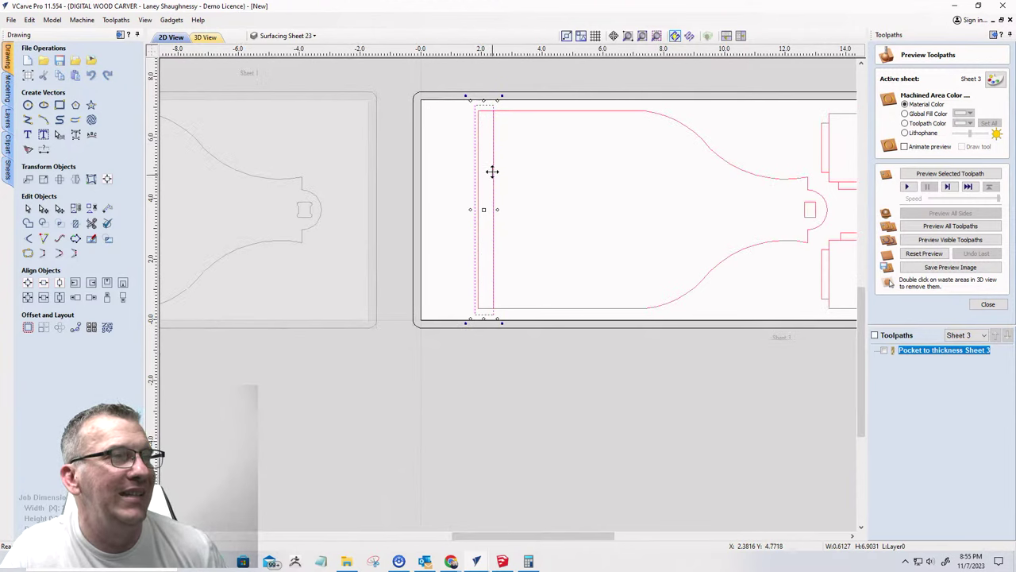
{"action": "scroll", "coordinate": [447, 175], "scroll_direction": "down", "scroll_amount": 2}
{"action": "scroll", "coordinate": [682, 199], "scroll_direction": "up", "scroll_amount": 6}
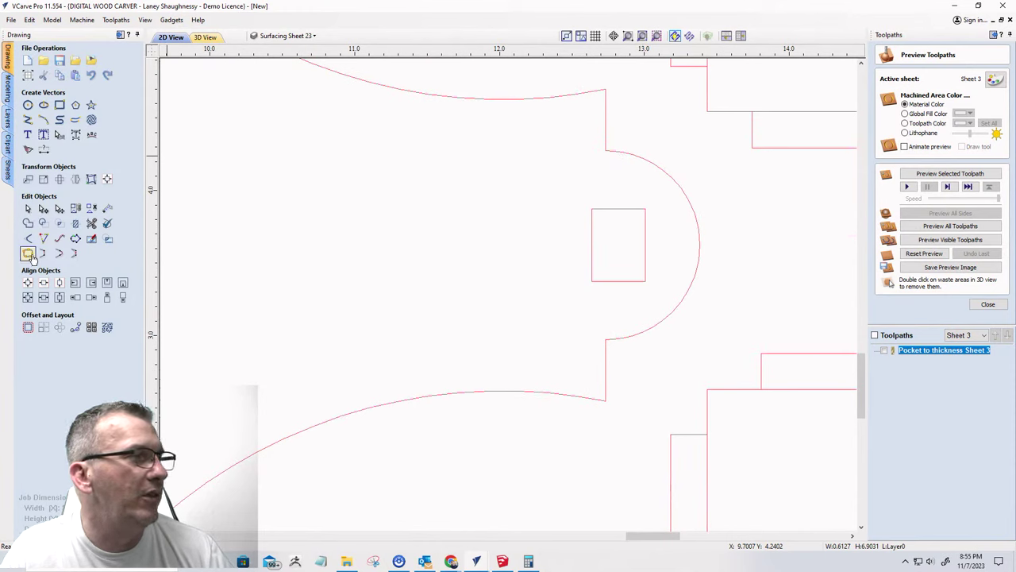
- Add 0.0625-inch T-bone fillets to all four corners of the bottle-neck notch rectangle
{"action": "left_click", "coordinate": [28, 238]}
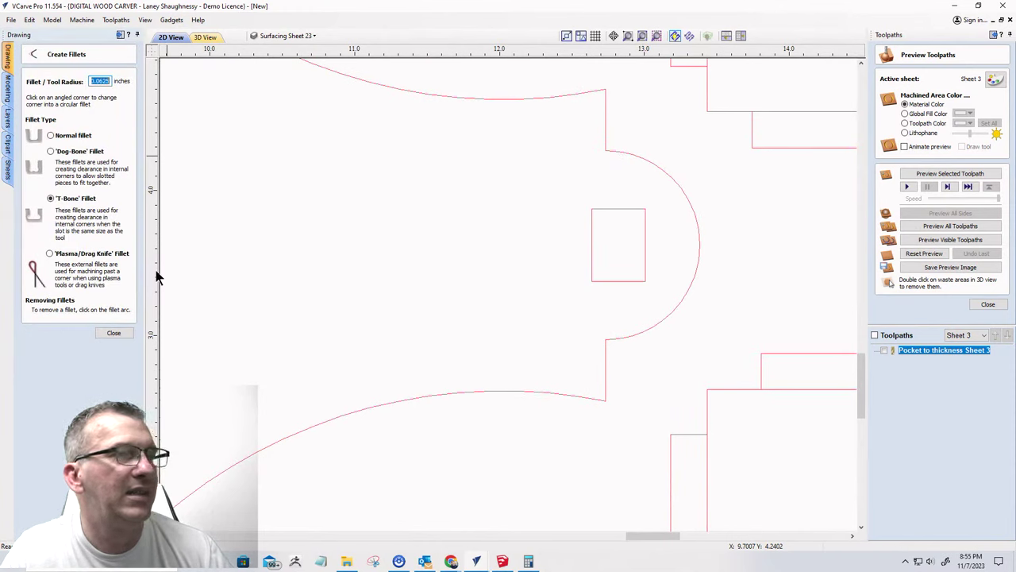
{"action": "left_click", "coordinate": [647, 215]}
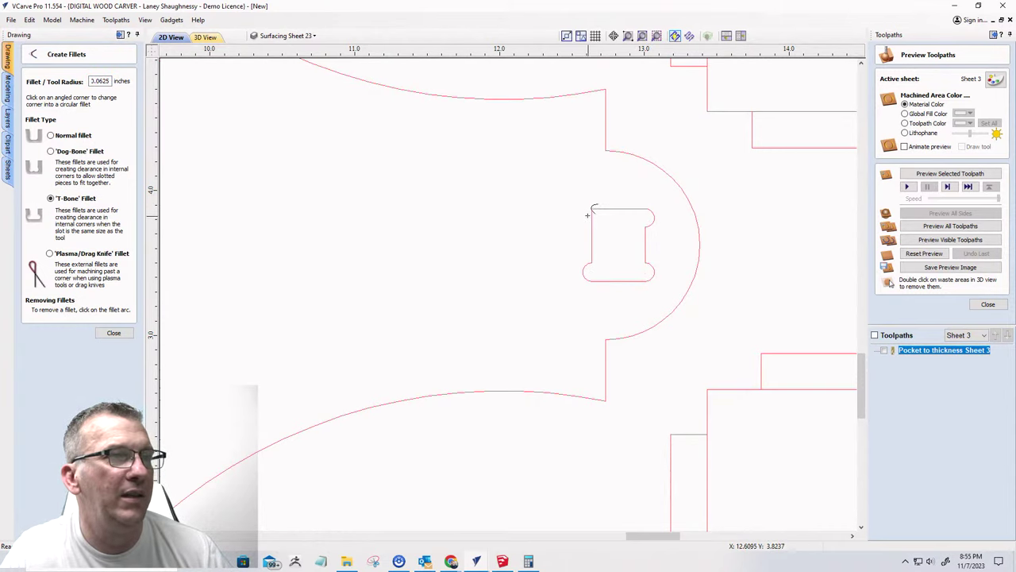
{"action": "scroll", "coordinate": [591, 213], "scroll_direction": "down", "scroll_amount": 5}
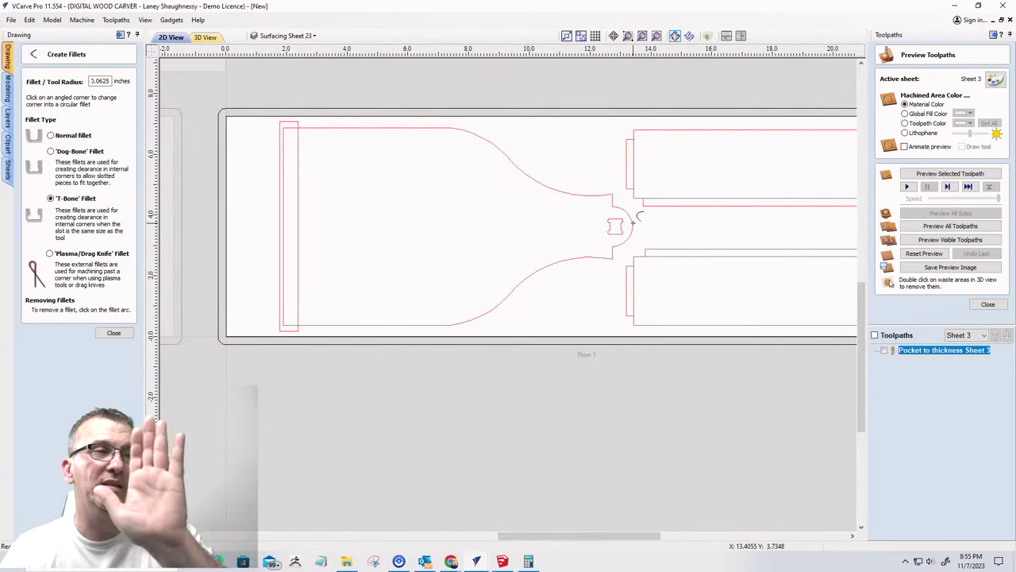
{"action": "scroll", "coordinate": [647, 238], "scroll_direction": "down", "scroll_amount": 1}
{"action": "scroll", "coordinate": [647, 238], "scroll_direction": "up", "scroll_amount": 4}
{"action": "scroll", "coordinate": [630, 227], "scroll_direction": "down", "scroll_amount": 6}
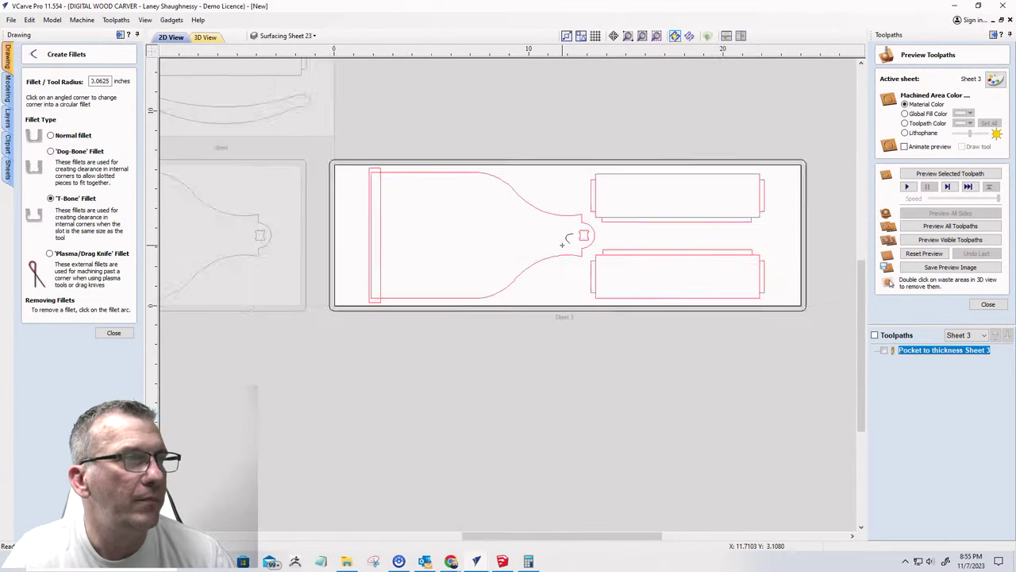
{"action": "scroll", "coordinate": [625, 224], "scroll_direction": "up", "scroll_amount": 4}
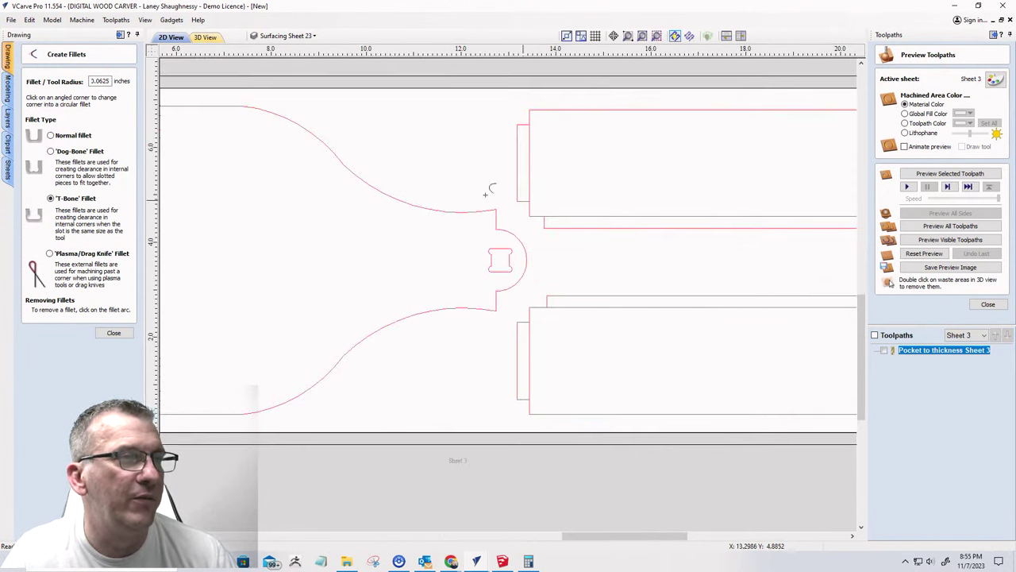
{"action": "left_click", "coordinate": [113, 332]}
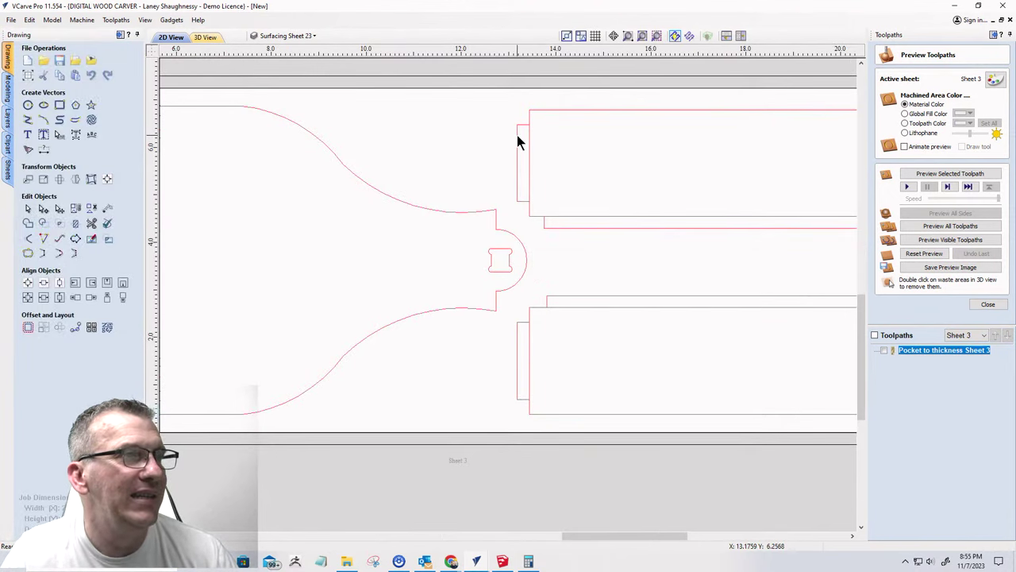
- Ungroup the upper and lower right-side rectangle groups onto the groups layer
{"action": "left_click", "coordinate": [517, 141]}
{"action": "scroll", "coordinate": [606, 116], "scroll_direction": "up", "scroll_amount": 2}
{"action": "scroll", "coordinate": [442, 173], "scroll_direction": "down", "scroll_amount": 4}
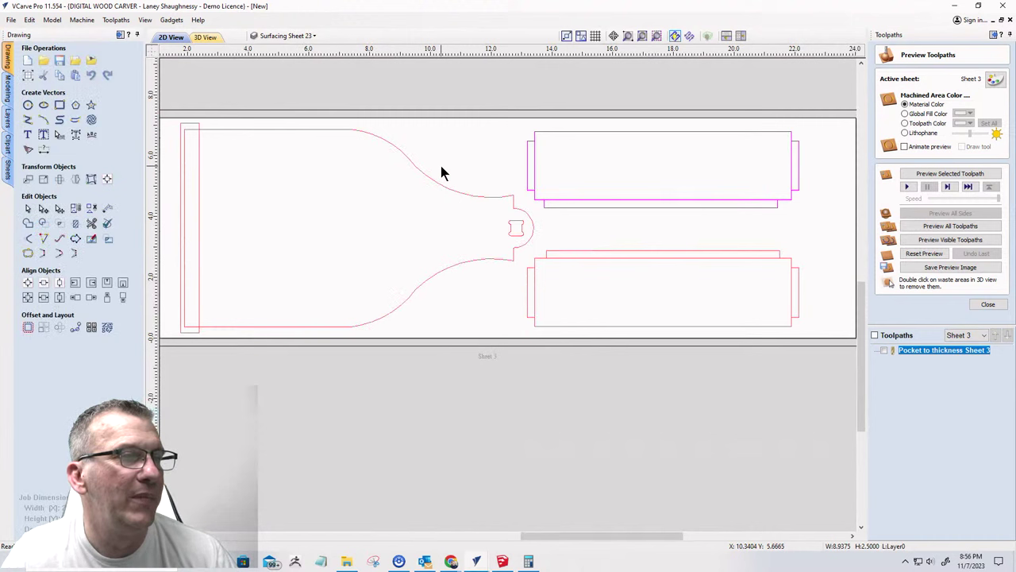
{"action": "right_click", "coordinate": [682, 152]}
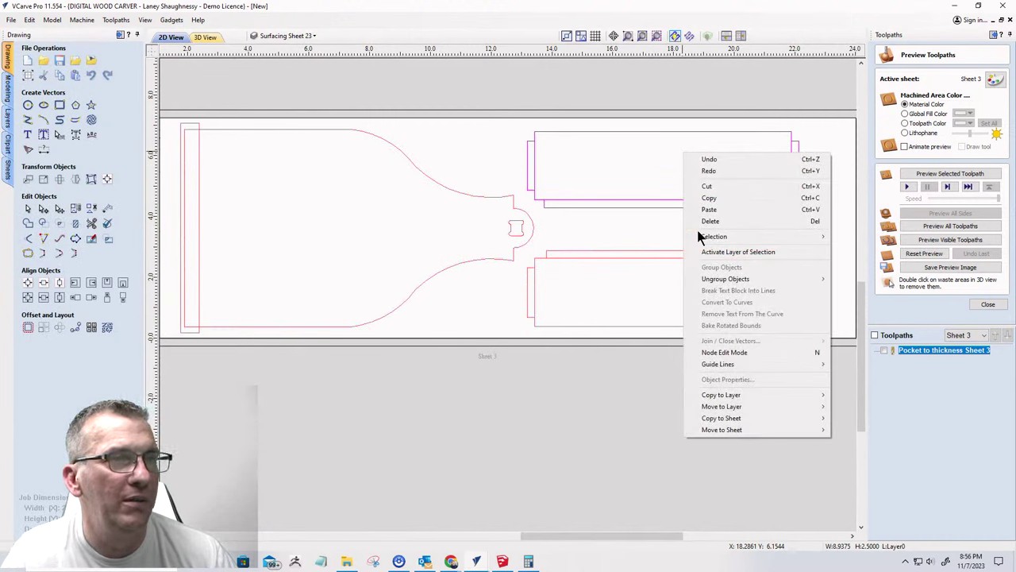
{"action": "mouse_move", "coordinate": [806, 282]}
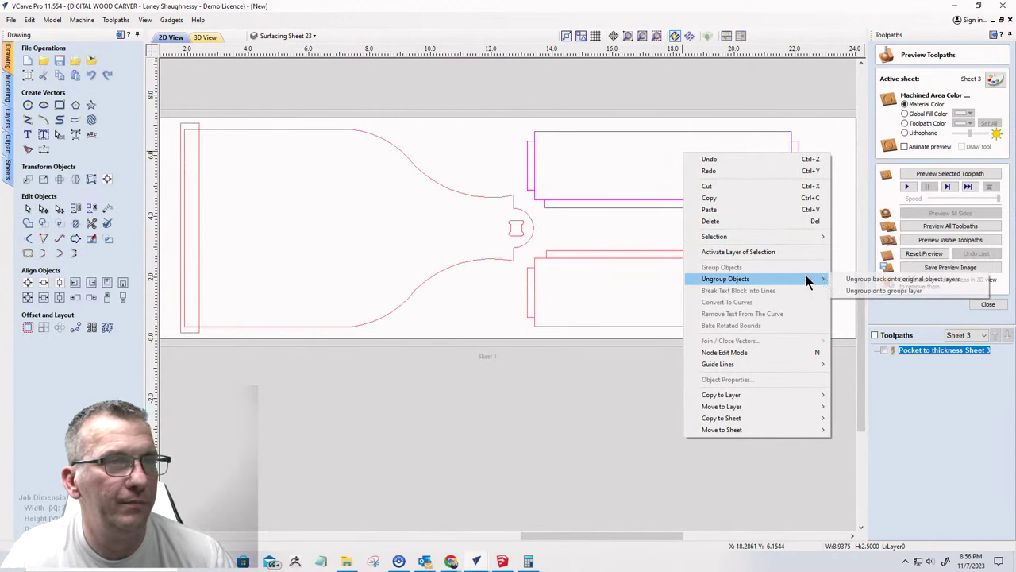
{"action": "left_click", "coordinate": [855, 290]}
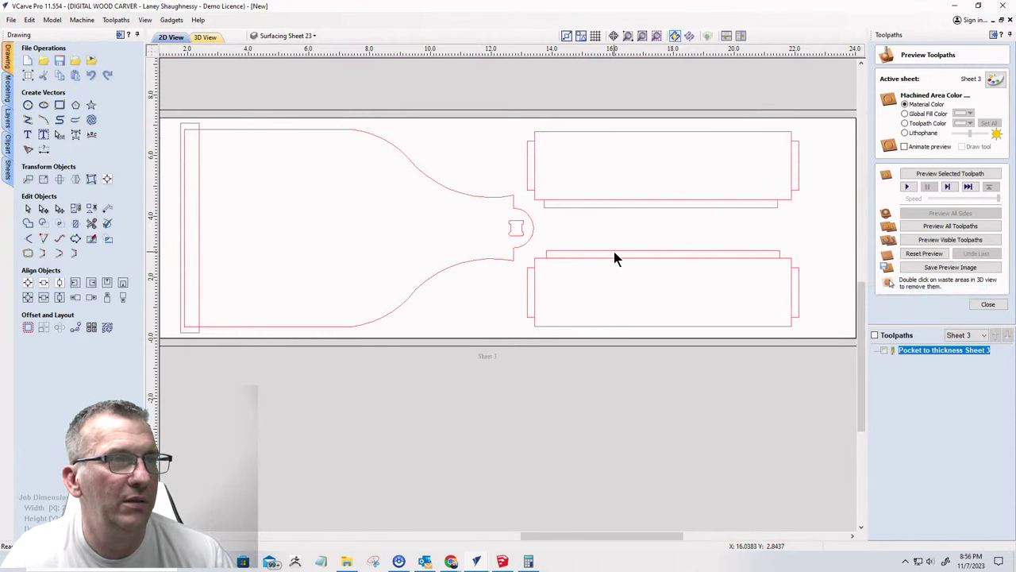
{"action": "left_click", "coordinate": [615, 252]}
{"action": "right_click", "coordinate": [616, 251]}
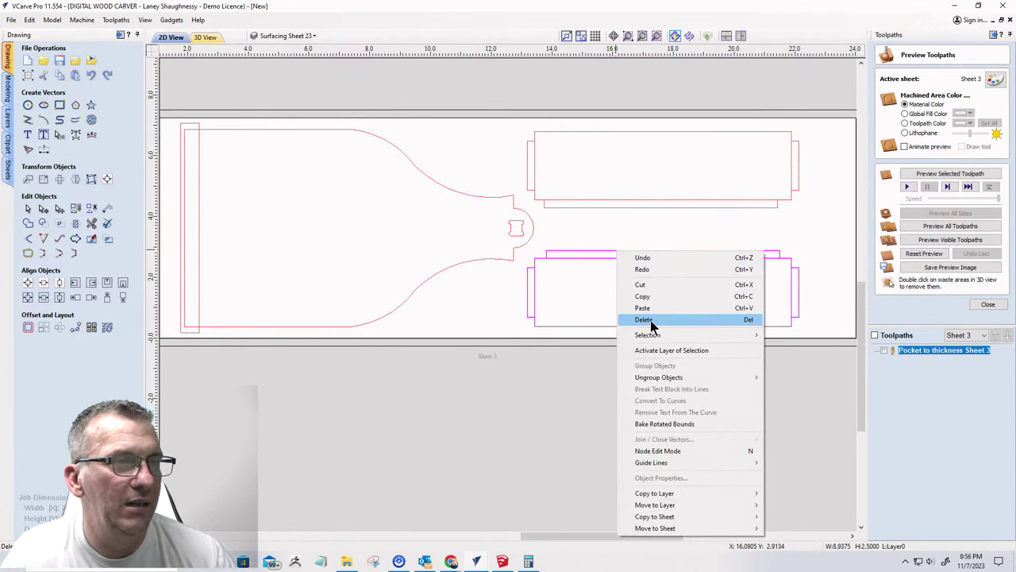
{"action": "mouse_move", "coordinate": [658, 528]}
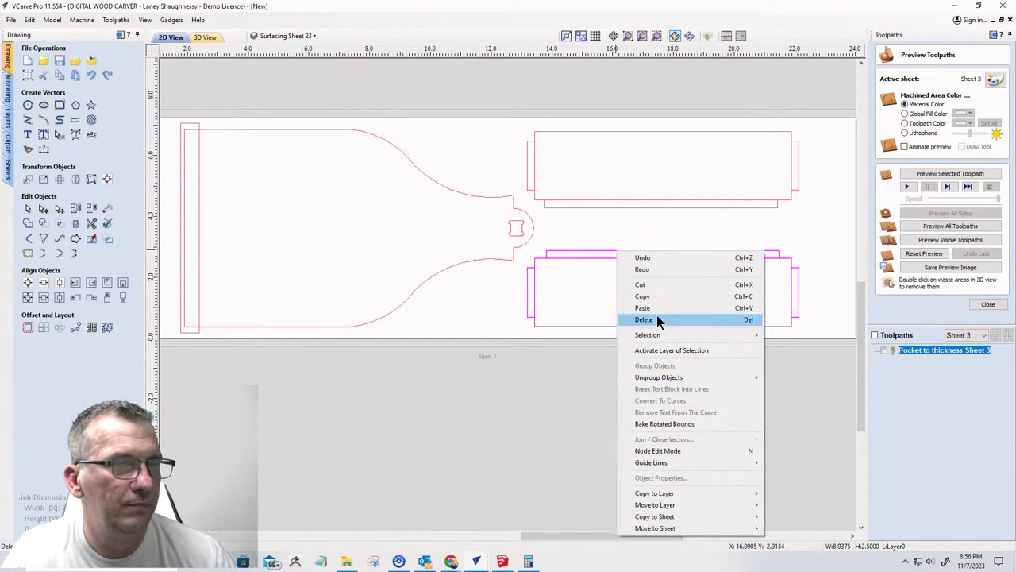
{"action": "mouse_move", "coordinate": [751, 377]}
{"action": "left_click", "coordinate": [796, 389]}
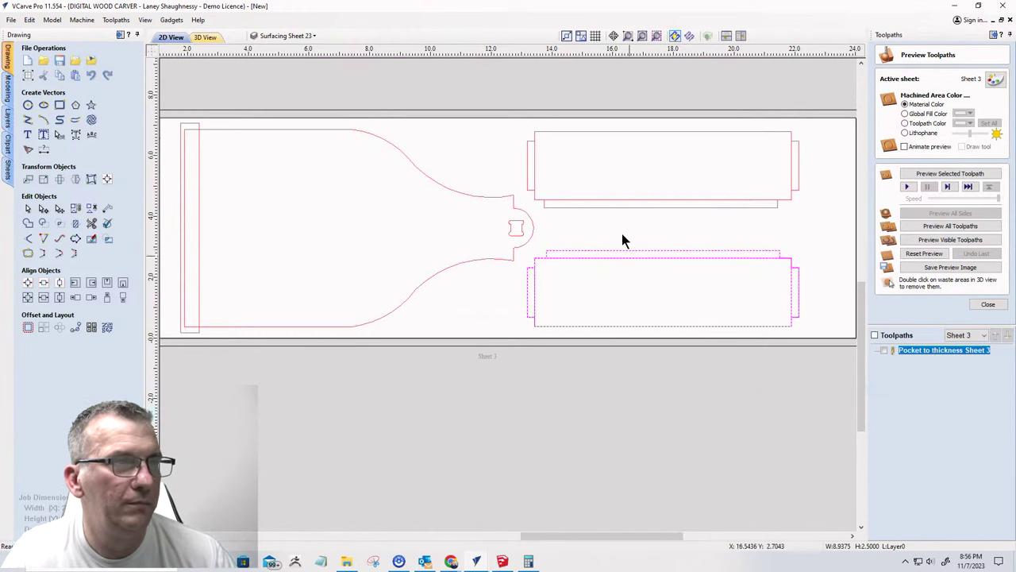
- Select the 0.25 by 1.625 tab rectangle, then move over to the SketchUp tote model
{"action": "left_click", "coordinate": [484, 149]}
{"action": "scroll", "coordinate": [508, 154], "scroll_direction": "up", "scroll_amount": 2}
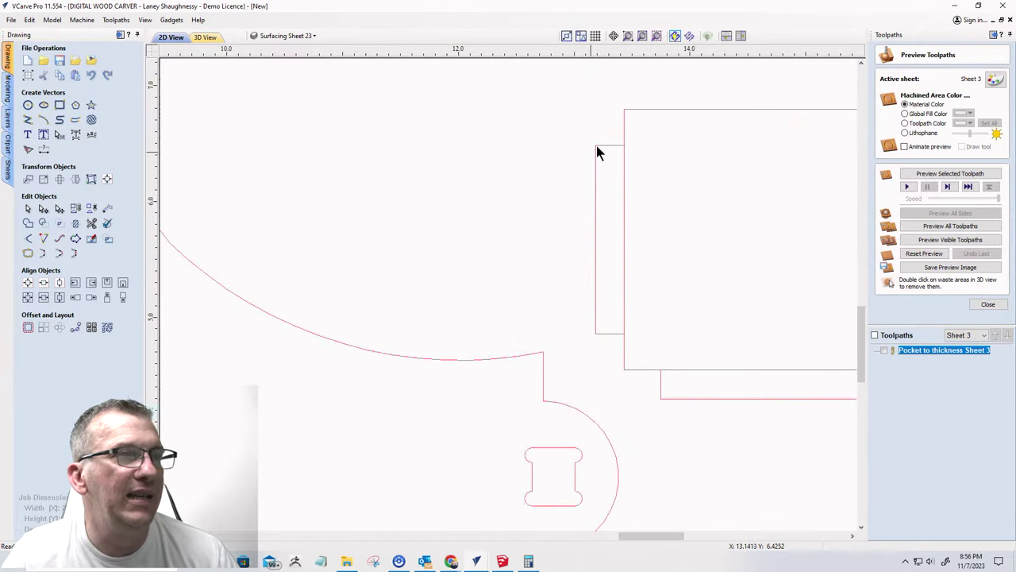
{"action": "left_click", "coordinate": [601, 150]}
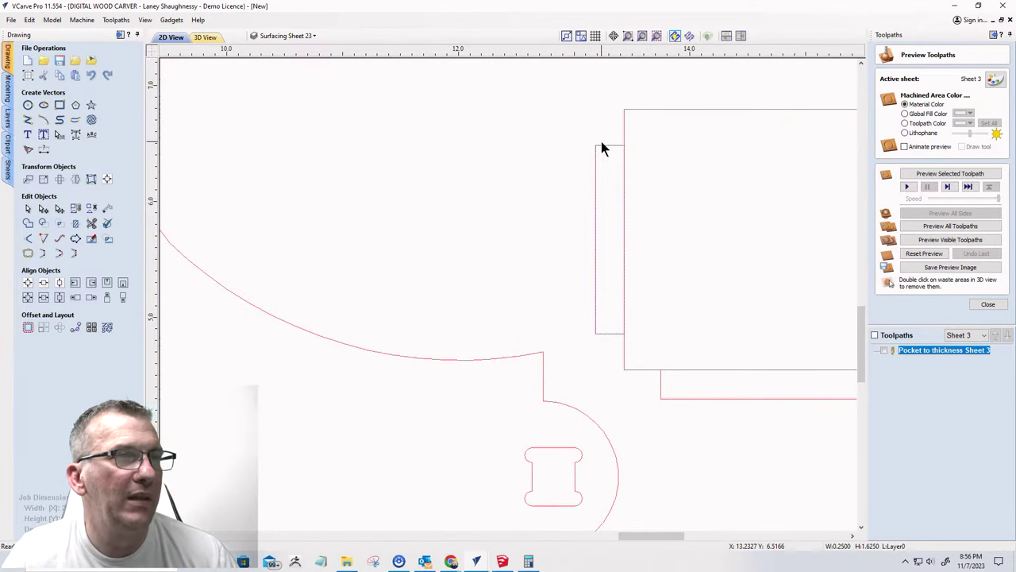
{"action": "left_click", "coordinate": [502, 561]}
- Orbit the Beer tote toward the circular recesses and measure a post's height
{"action": "scroll", "coordinate": [420, 306], "scroll_direction": "up", "scroll_amount": 3}
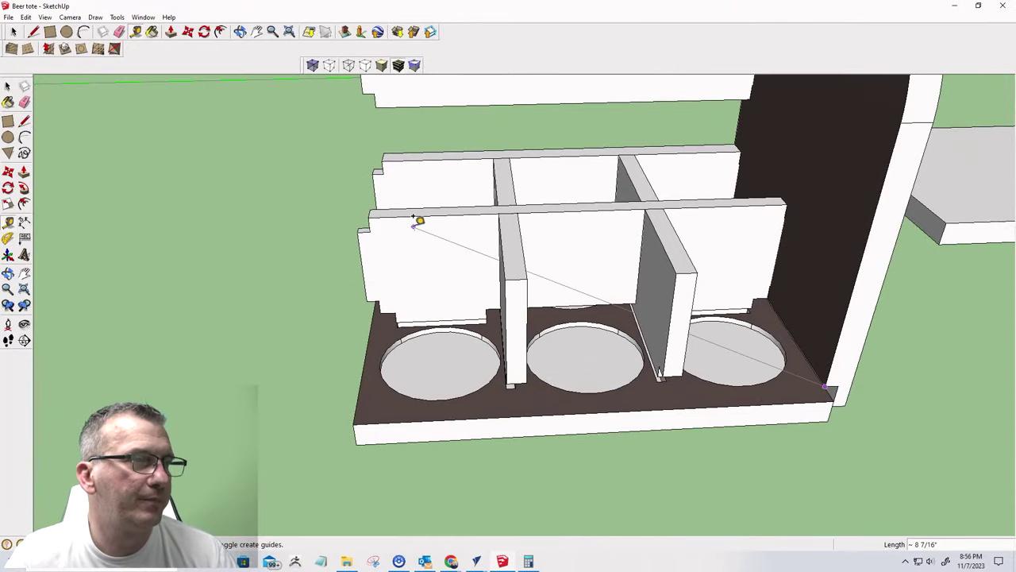
{"action": "mouse_move", "coordinate": [414, 220]}
{"action": "middle_mouse_down"}
{"action": "mouse_move", "coordinate": [690, 265]}
{"action": "mouse_move", "coordinate": [990, 220]}
{"action": "mouse_move", "coordinate": [778, 340]}
{"action": "middle_mouse_up"}
{"action": "scroll", "coordinate": [650, 316], "scroll_direction": "up", "scroll_amount": 3}
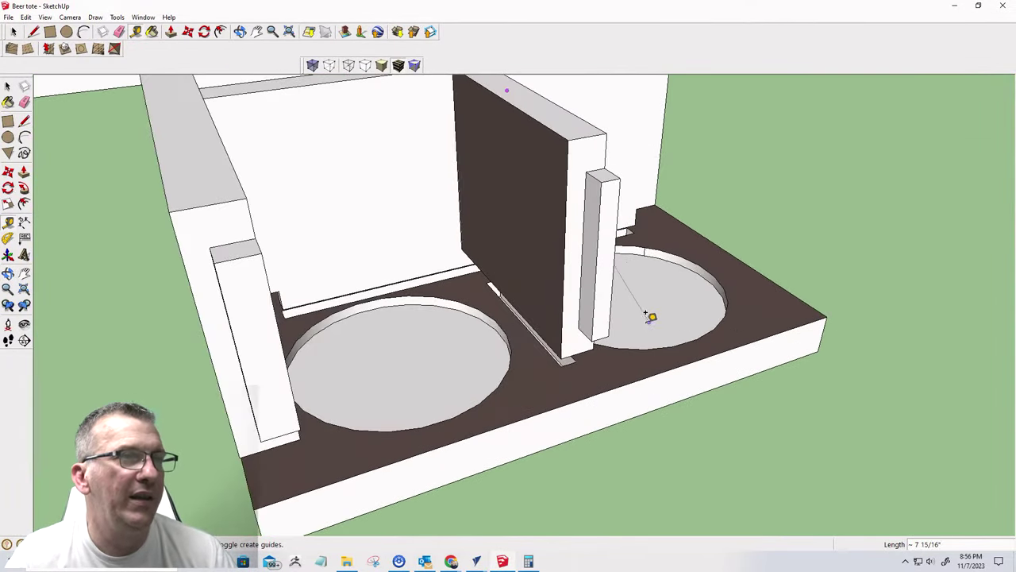
{"action": "scroll", "coordinate": [649, 316], "scroll_direction": "up", "scroll_amount": 3}
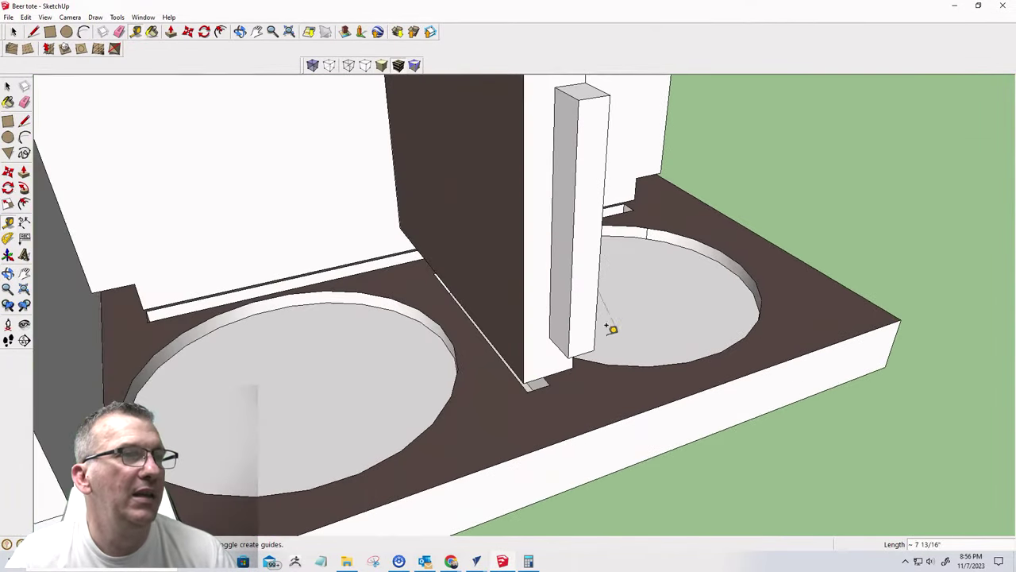
{"action": "left_click", "coordinate": [558, 343]}
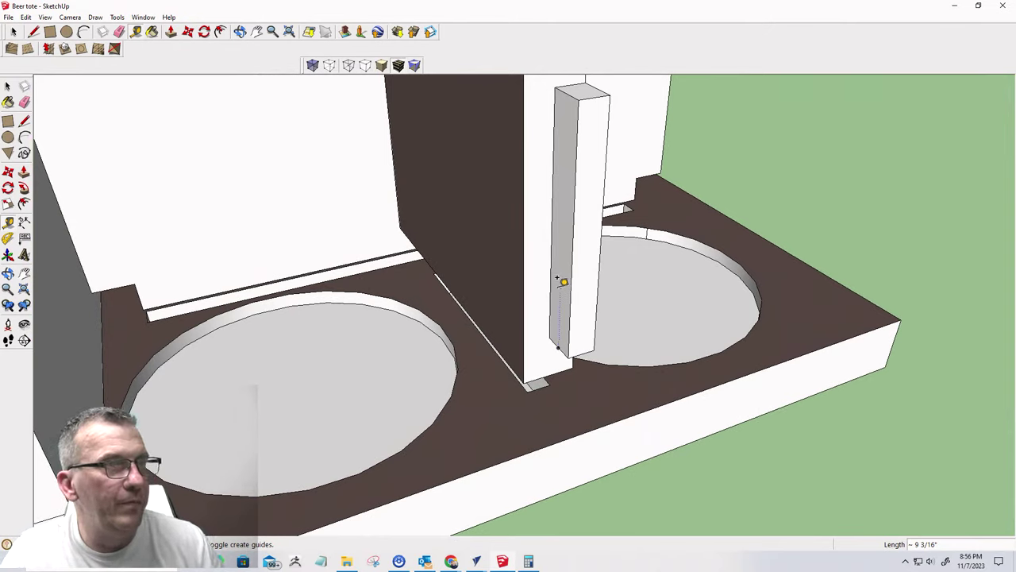
{"action": "left_click", "coordinate": [562, 281]}
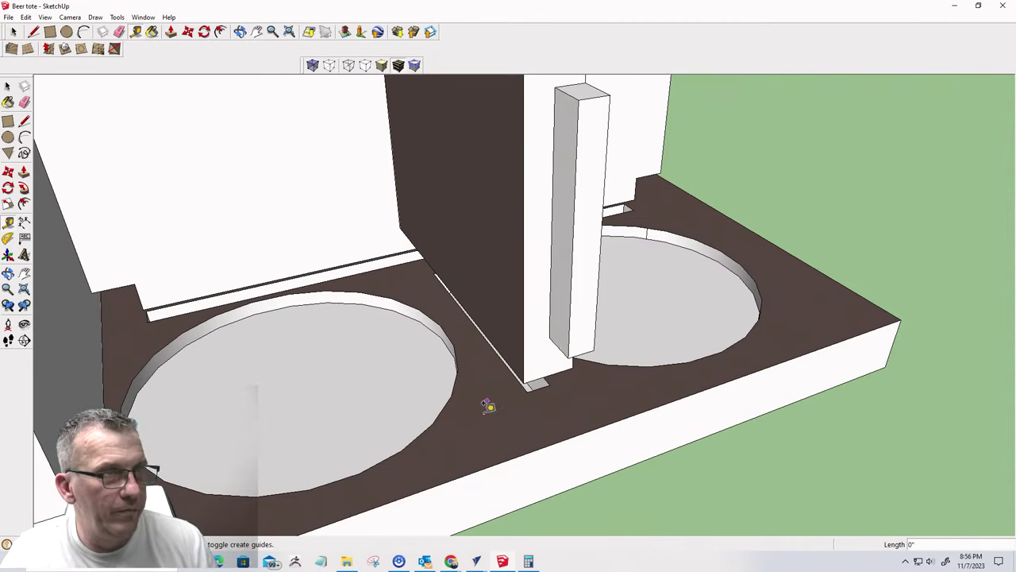
- Measure the post's thickness and orbit around to see the pillar base beside the center divider
{"action": "scroll", "coordinate": [580, 397], "scroll_direction": "up", "scroll_amount": 2}
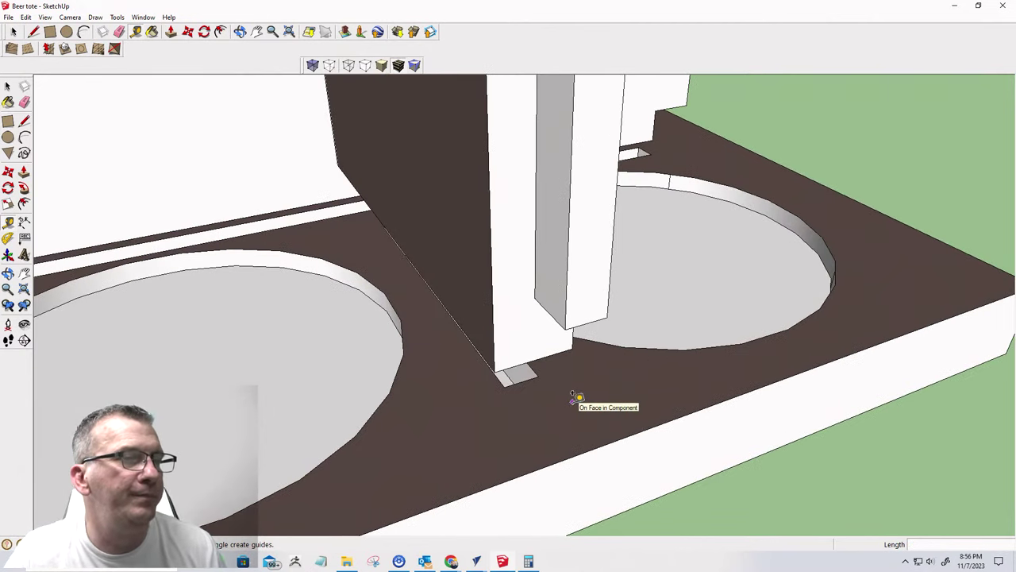
{"action": "left_click", "coordinate": [534, 299]}
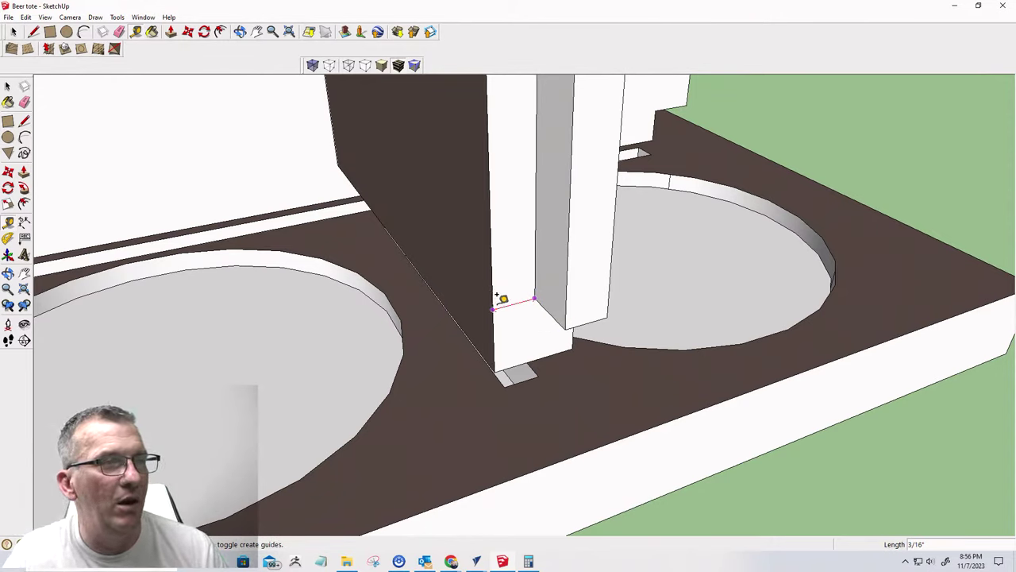
{"action": "scroll", "coordinate": [503, 302], "scroll_direction": "down", "scroll_amount": 5}
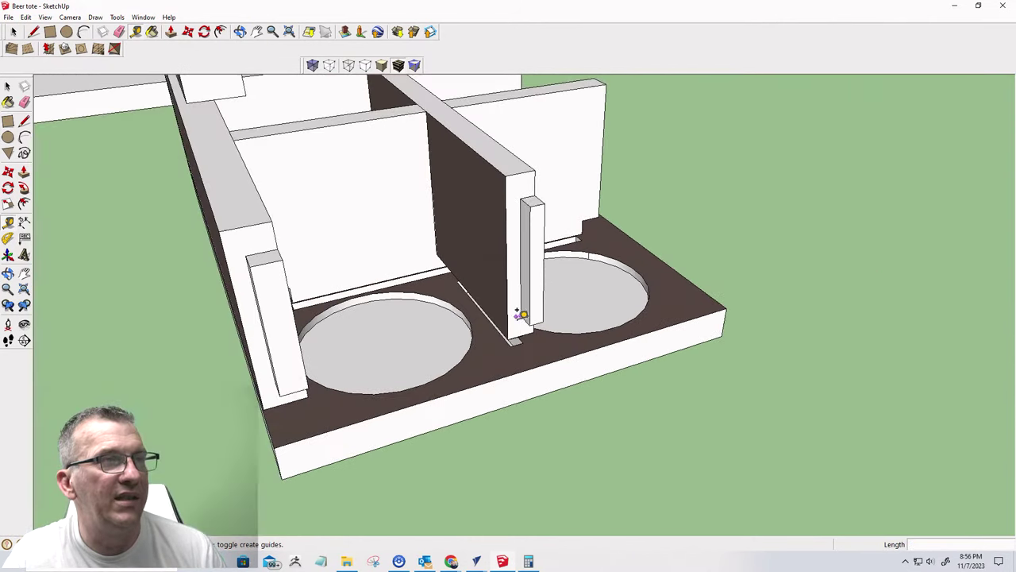
{"action": "scroll", "coordinate": [524, 314], "scroll_direction": "down", "scroll_amount": 3}
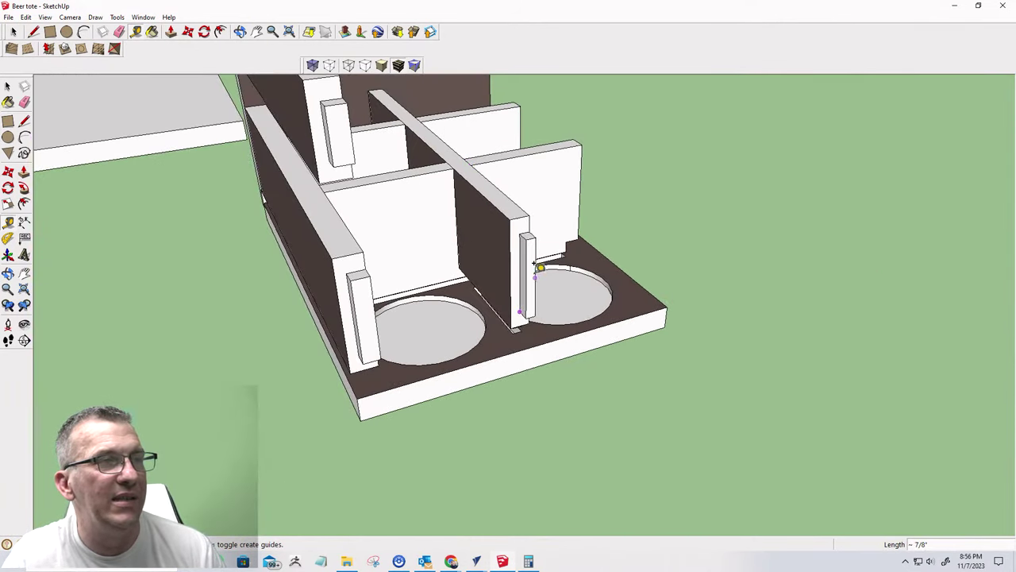
{"action": "scroll", "coordinate": [518, 309], "scroll_direction": "up", "scroll_amount": 3}
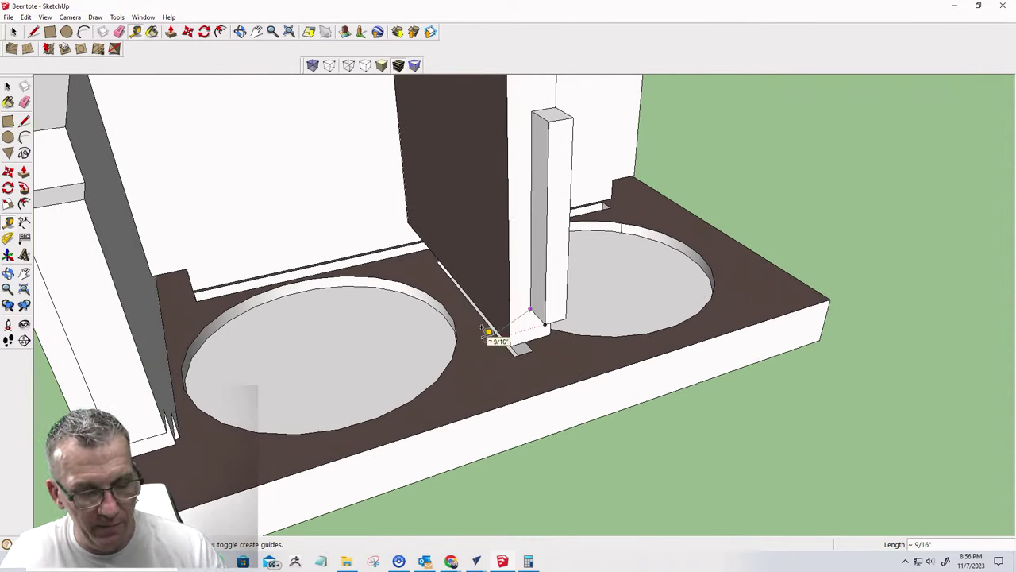
{"action": "scroll", "coordinate": [476, 345], "scroll_direction": "down", "scroll_amount": 5}
{"action": "middle_click_drag", "start_coordinate": [492, 350], "coordinate": [345, 377]}
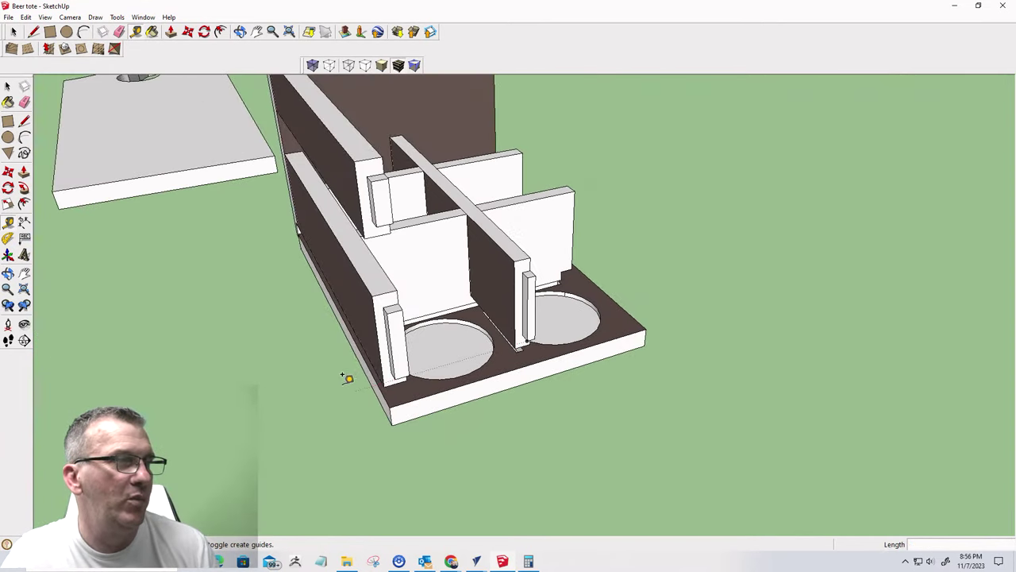
{"action": "scroll", "coordinate": [431, 317], "scroll_direction": "up", "scroll_amount": 5}
{"action": "scroll", "coordinate": [480, 371], "scroll_direction": "down", "scroll_amount": 3}
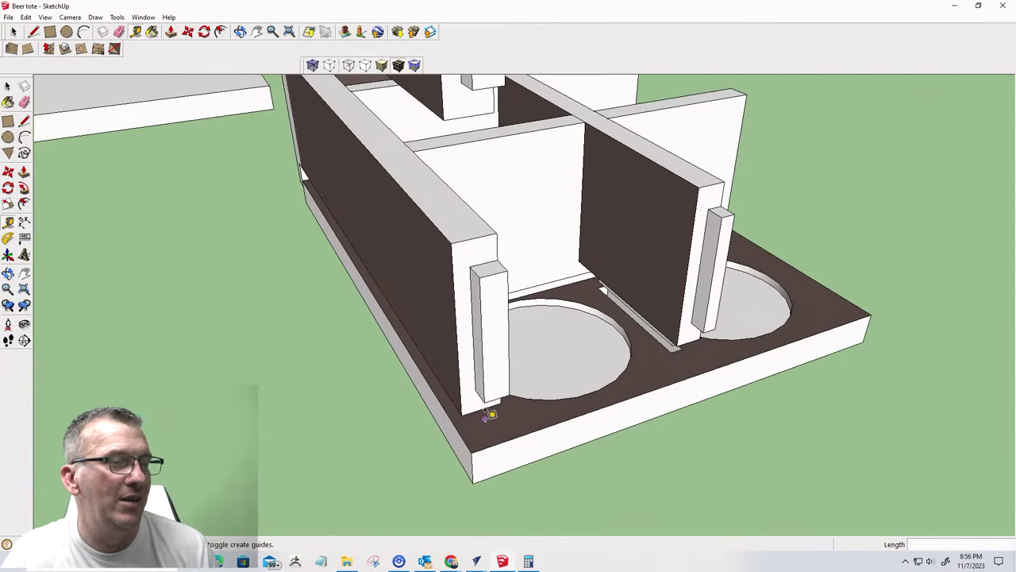
- Glance at VCarve Pro, then measure the clearances beside the pillar in SketchUp (3/16", 1/16")
{"action": "mouse_move", "coordinate": [473, 561]}
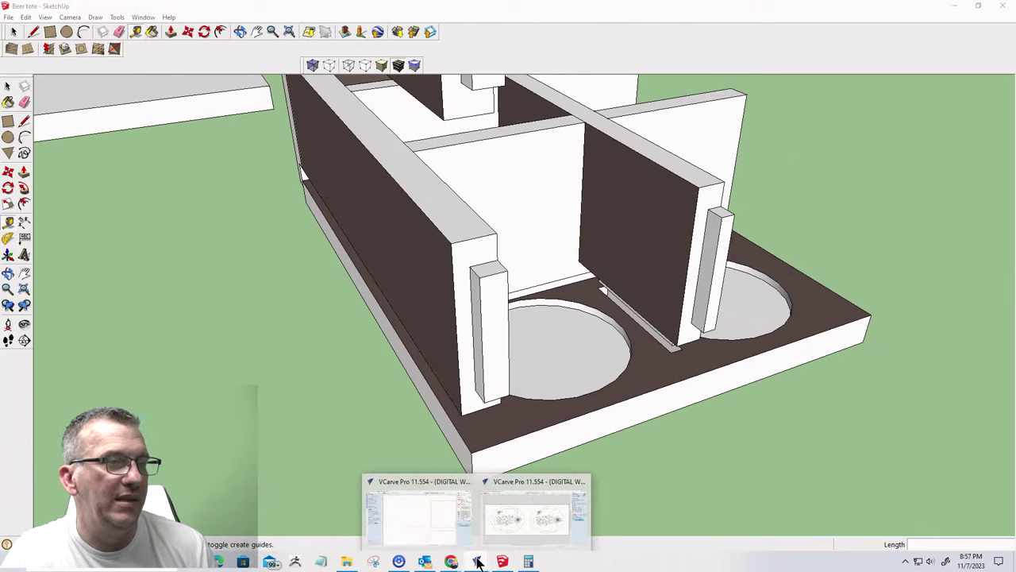
{"action": "left_click", "coordinate": [504, 516]}
{"action": "scroll", "coordinate": [501, 370], "scroll_direction": "down", "scroll_amount": 4}
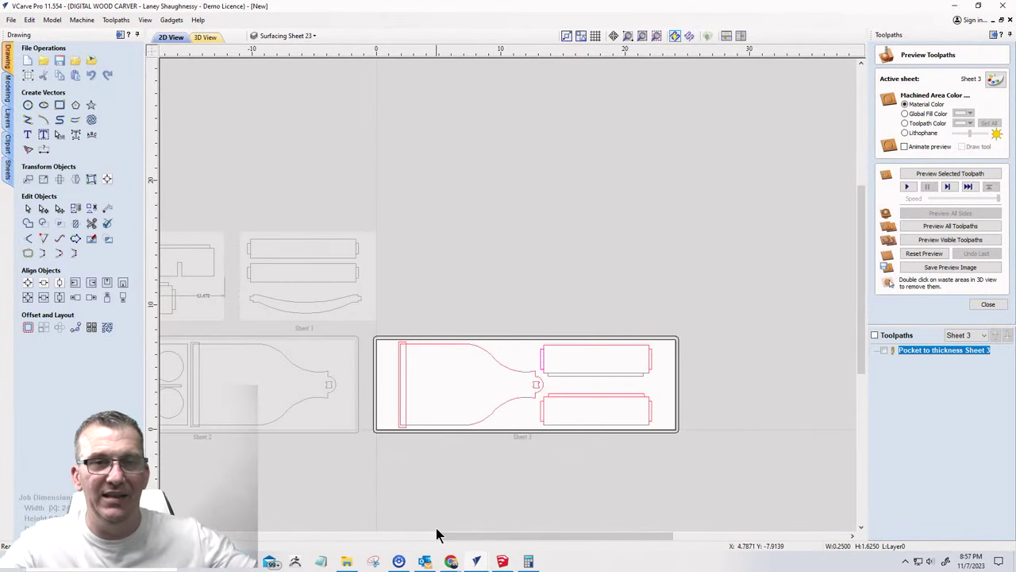
{"action": "left_click", "coordinate": [495, 562]}
{"action": "scroll", "coordinate": [483, 338], "scroll_direction": "up", "scroll_amount": 4}
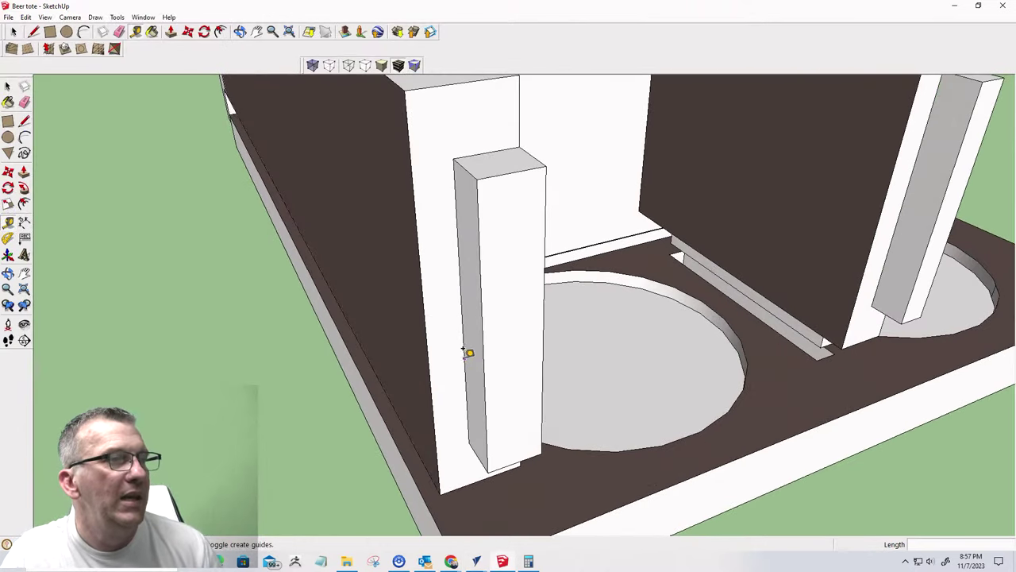
{"action": "left_click", "coordinate": [427, 326]}
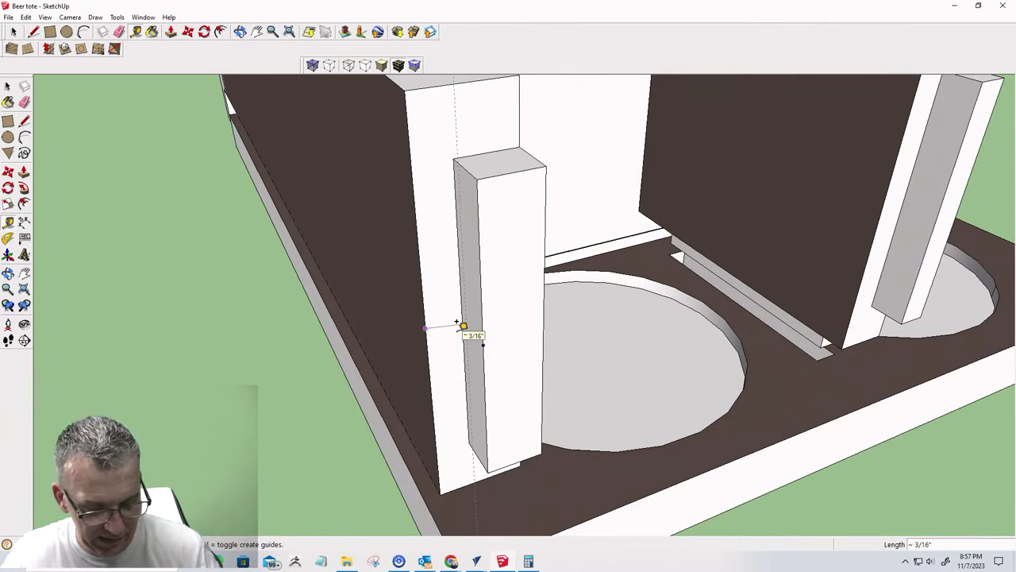
{"action": "key", "text": "Escape"}
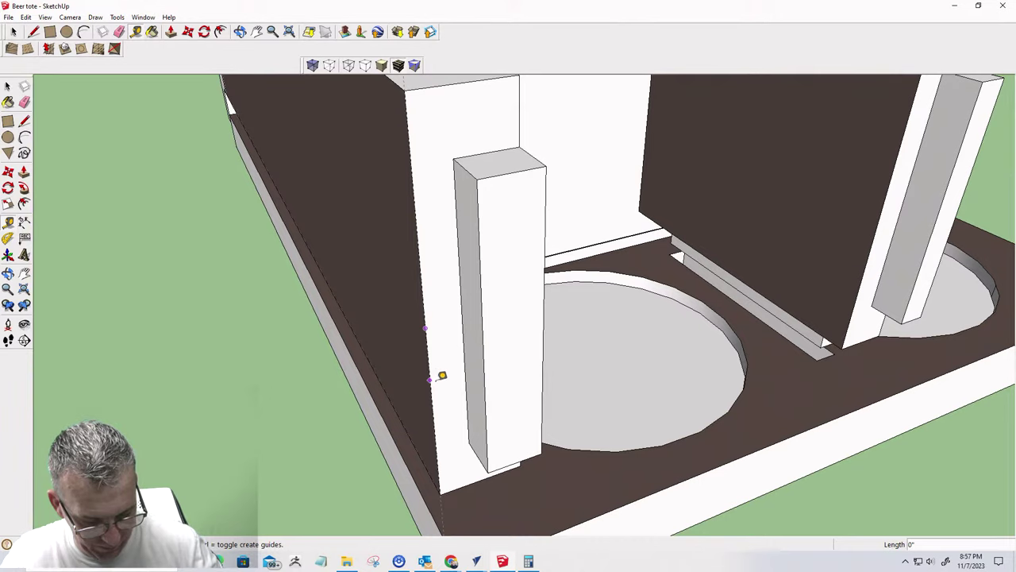
{"action": "left_click", "coordinate": [425, 327]}
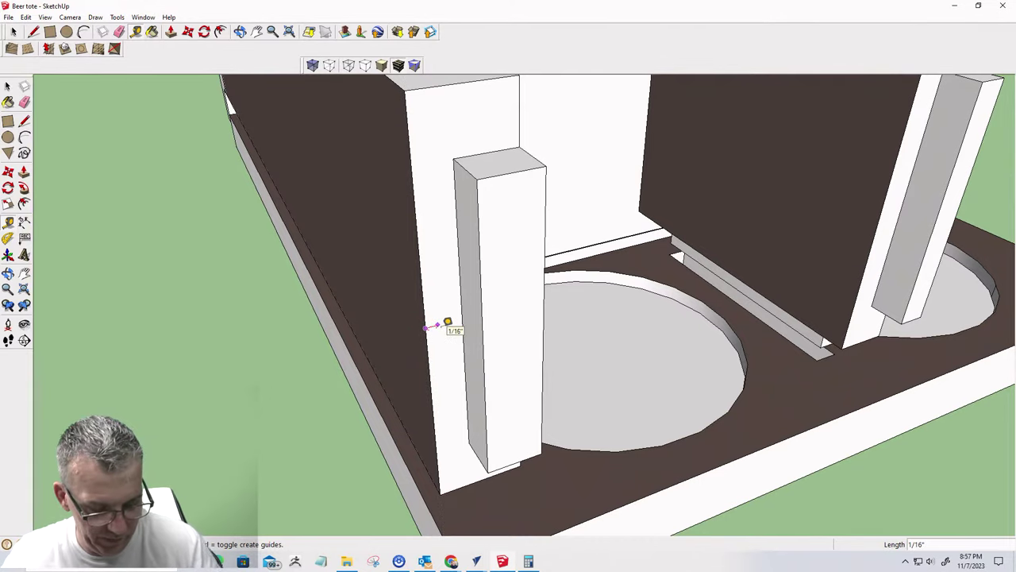
{"action": "key", "text": "space"}
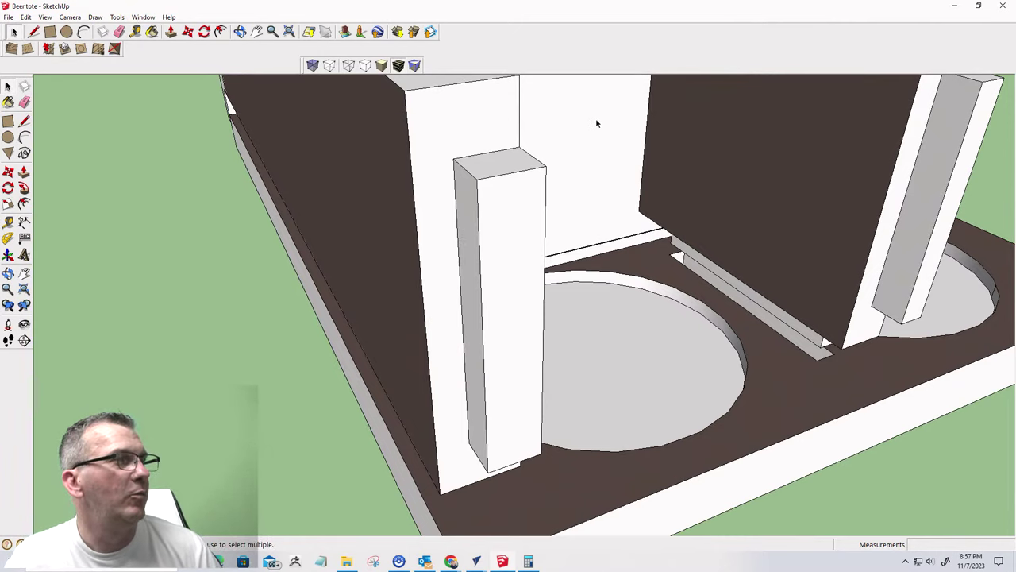
- Look down on the pillar top, measure about 3 1/16" between tabs, then minimize SketchUp
{"action": "scroll", "coordinate": [506, 114], "scroll_direction": "up", "scroll_amount": 1}
{"action": "middle_click_drag", "start_coordinate": [506, 113], "coordinate": [484, 241]}
{"action": "scroll", "coordinate": [512, 218], "scroll_direction": "up", "scroll_amount": 4}
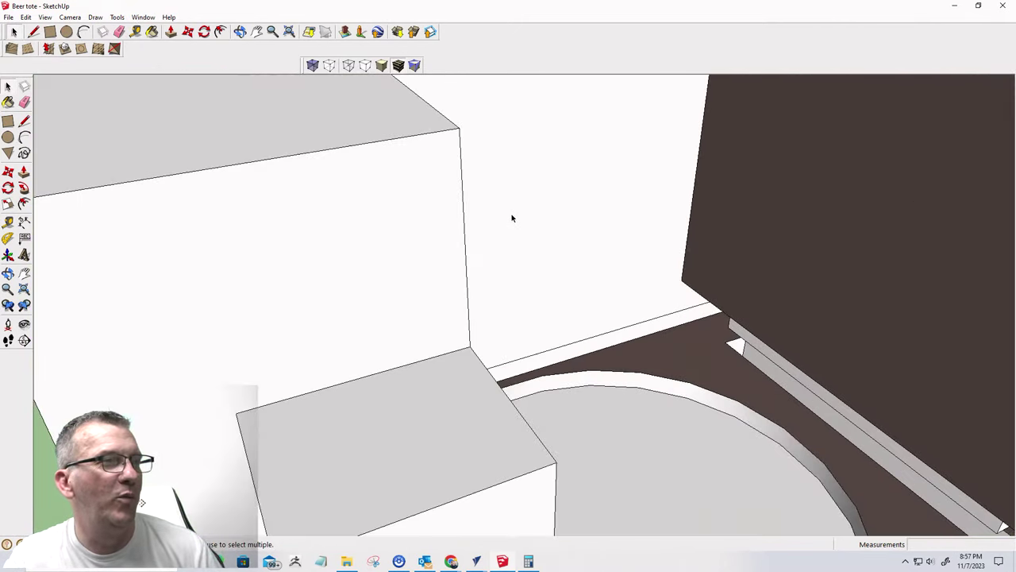
{"action": "scroll", "coordinate": [508, 222], "scroll_direction": "down", "scroll_amount": 4}
{"action": "scroll", "coordinate": [496, 232], "scroll_direction": "up", "scroll_amount": 3}
{"action": "scroll", "coordinate": [497, 238], "scroll_direction": "down", "scroll_amount": 4}
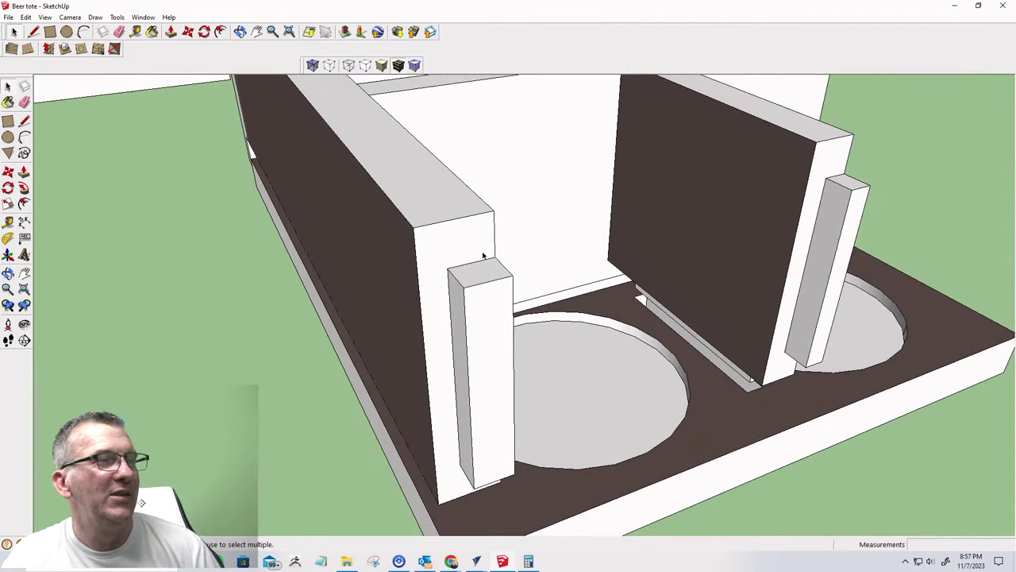
{"action": "scroll", "coordinate": [479, 266], "scroll_direction": "down", "scroll_amount": 1}
{"action": "scroll", "coordinate": [468, 279], "scroll_direction": "up", "scroll_amount": 1}
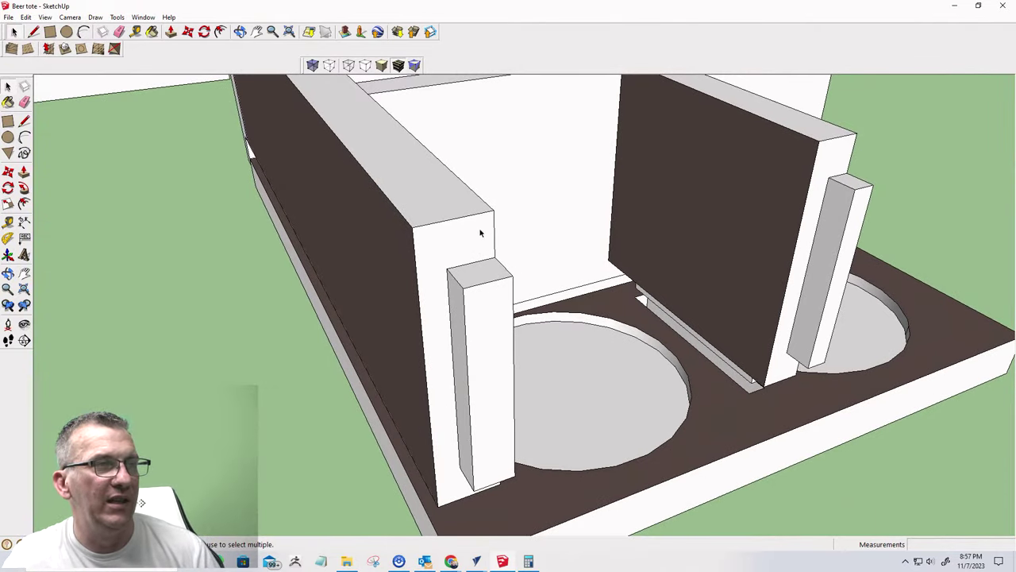
{"action": "scroll", "coordinate": [472, 250], "scroll_direction": "down", "scroll_amount": 2}
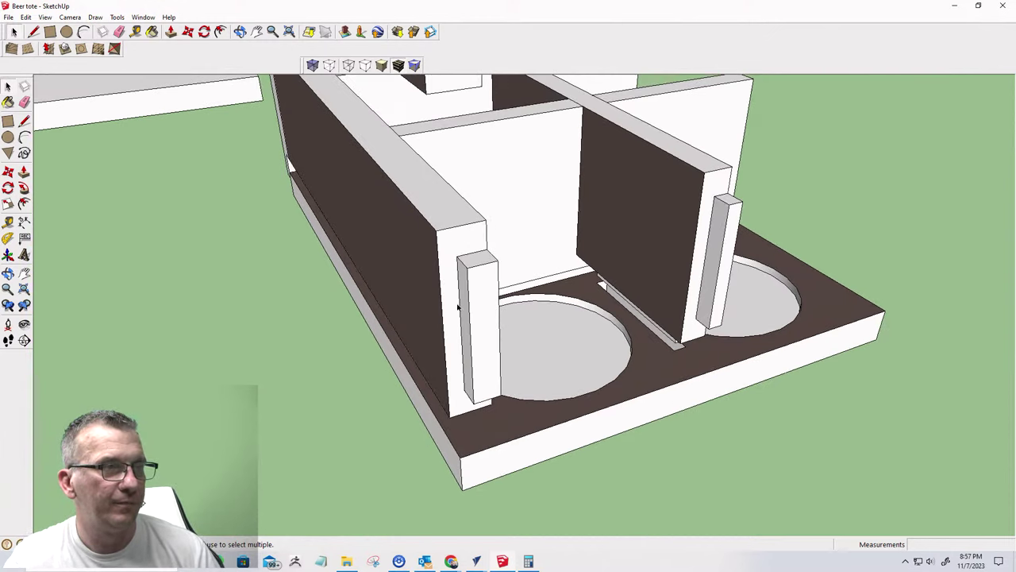
{"action": "left_click", "coordinate": [134, 32]}
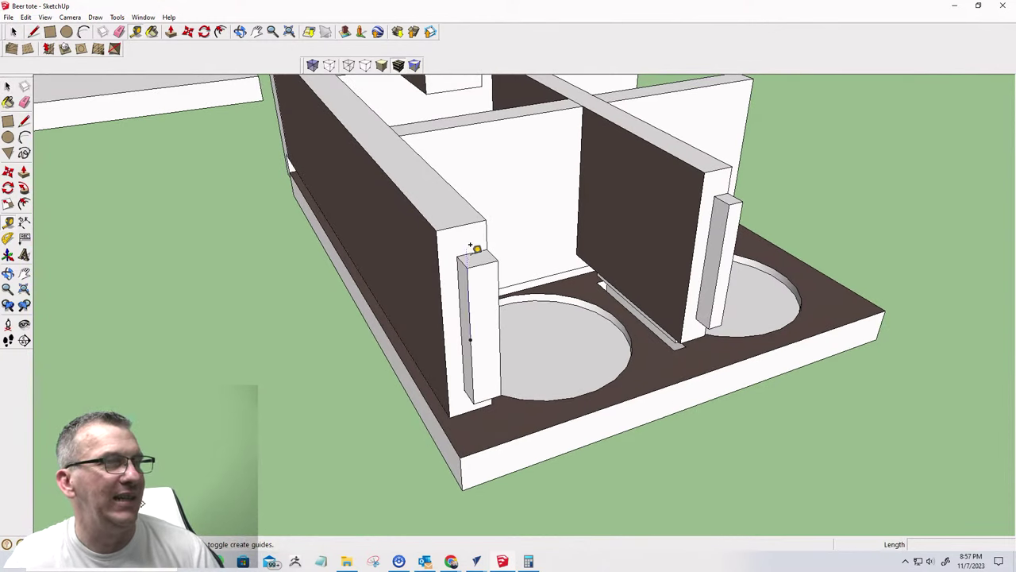
{"action": "scroll", "coordinate": [454, 295], "scroll_direction": "up", "scroll_amount": 2}
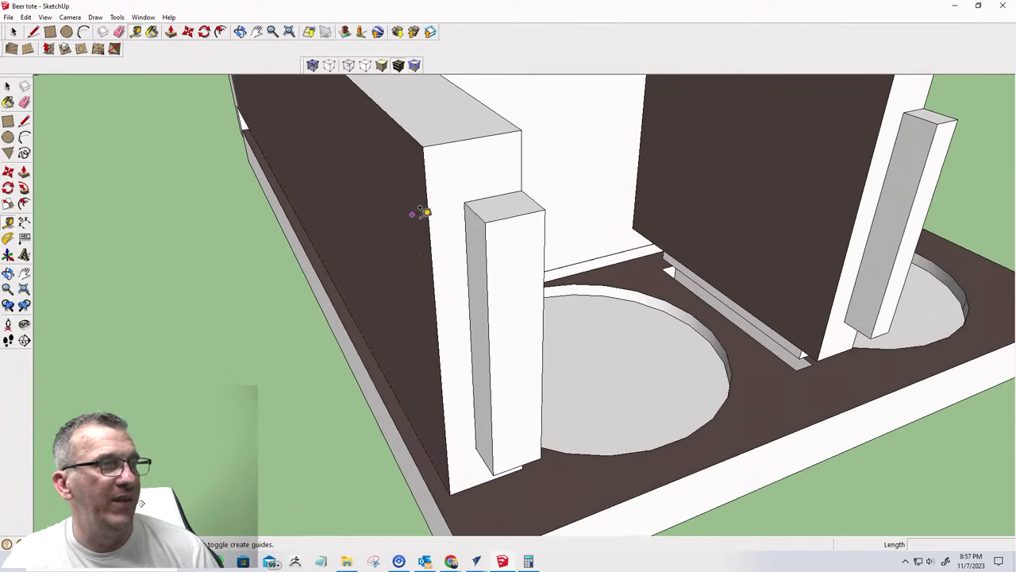
{"action": "left_click", "coordinate": [430, 247]}
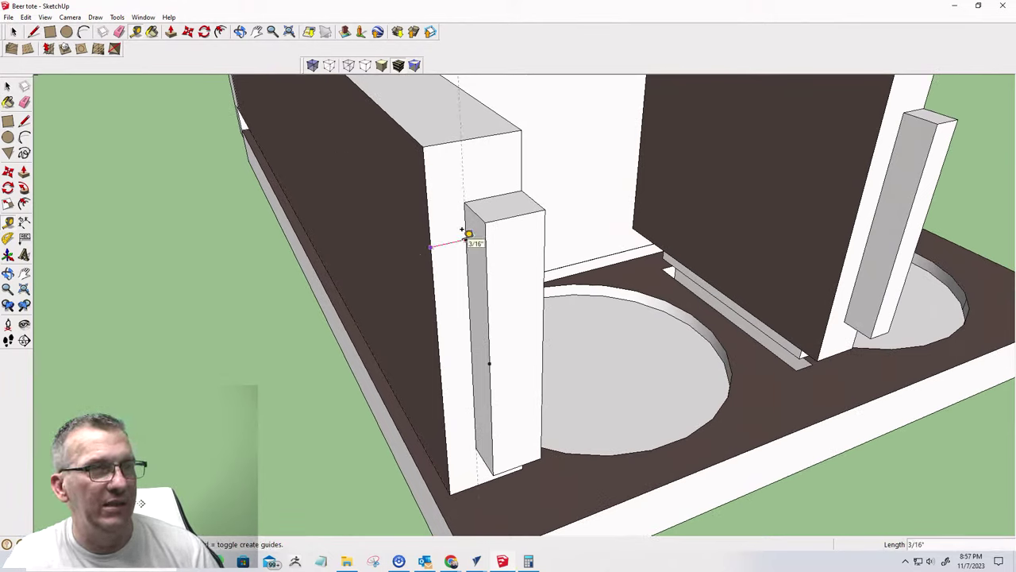
{"action": "scroll", "coordinate": [467, 232], "scroll_direction": "down", "scroll_amount": 4}
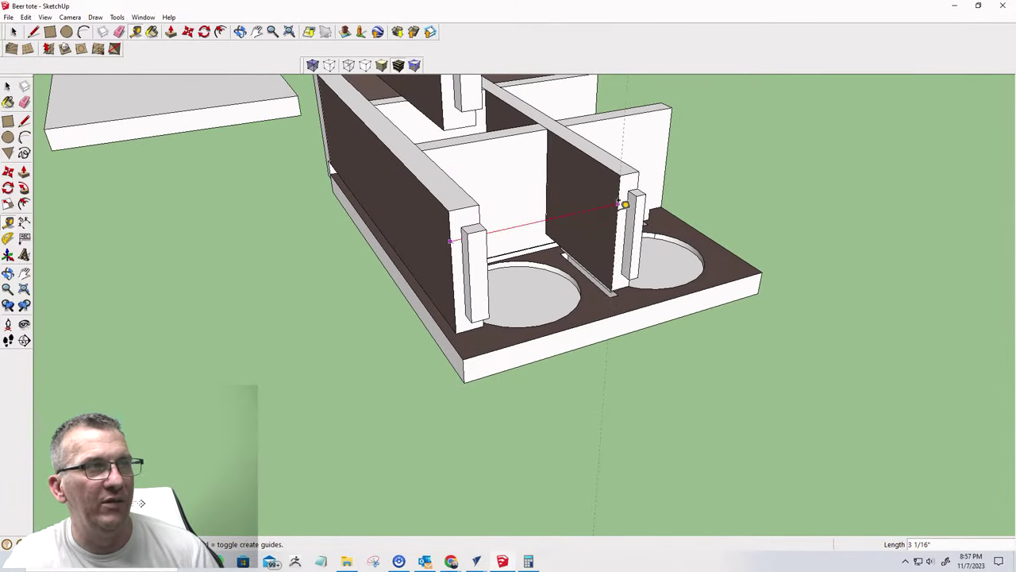
{"action": "key", "text": "space"}
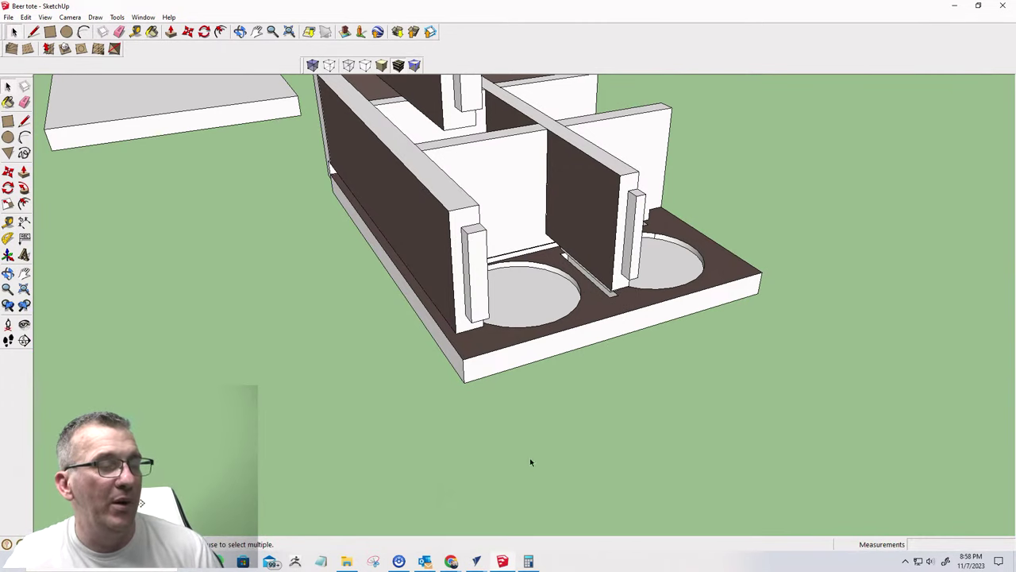
{"action": "left_click", "coordinate": [501, 562]}
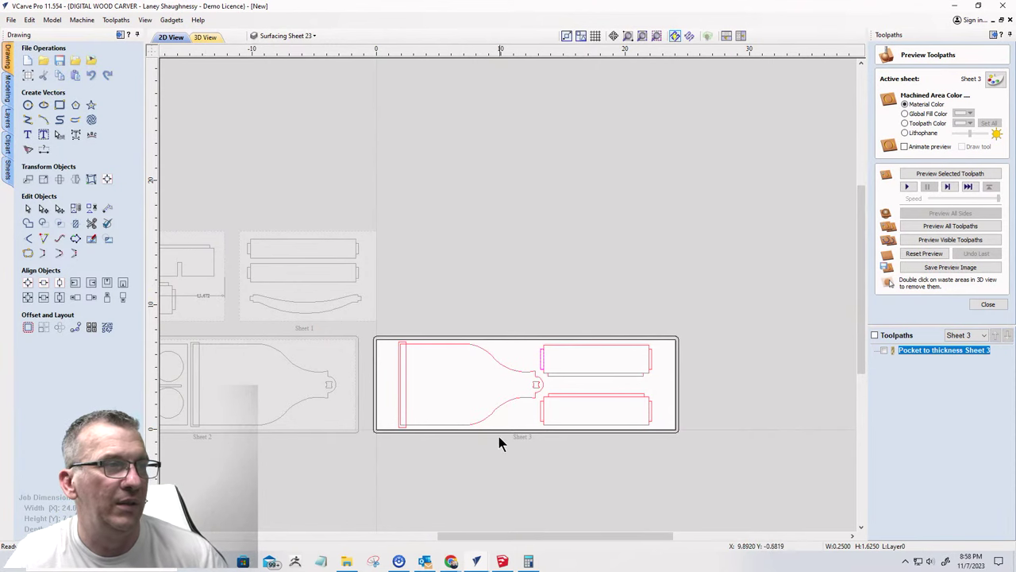
- Widen the narrow slot rectangle beside the bottle neck to the left and stretch it taller
{"action": "scroll", "coordinate": [500, 443], "scroll_direction": "up", "scroll_amount": 3}
{"action": "scroll", "coordinate": [376, 238], "scroll_direction": "down", "scroll_amount": 3}
{"action": "scroll", "coordinate": [537, 229], "scroll_direction": "up", "scroll_amount": 3}
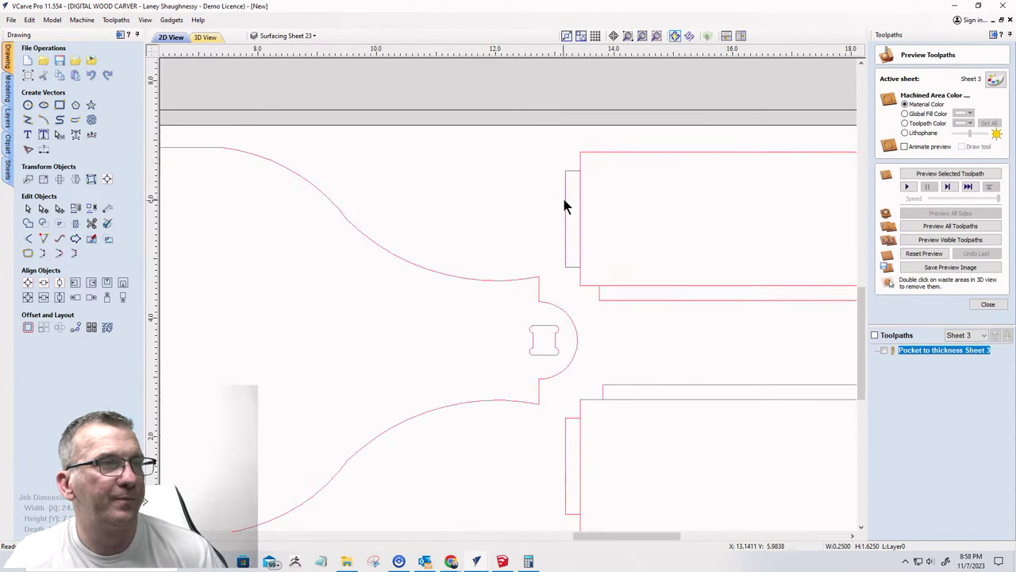
{"action": "scroll", "coordinate": [565, 200], "scroll_direction": "up", "scroll_amount": 3}
{"action": "left_click", "coordinate": [568, 154]}
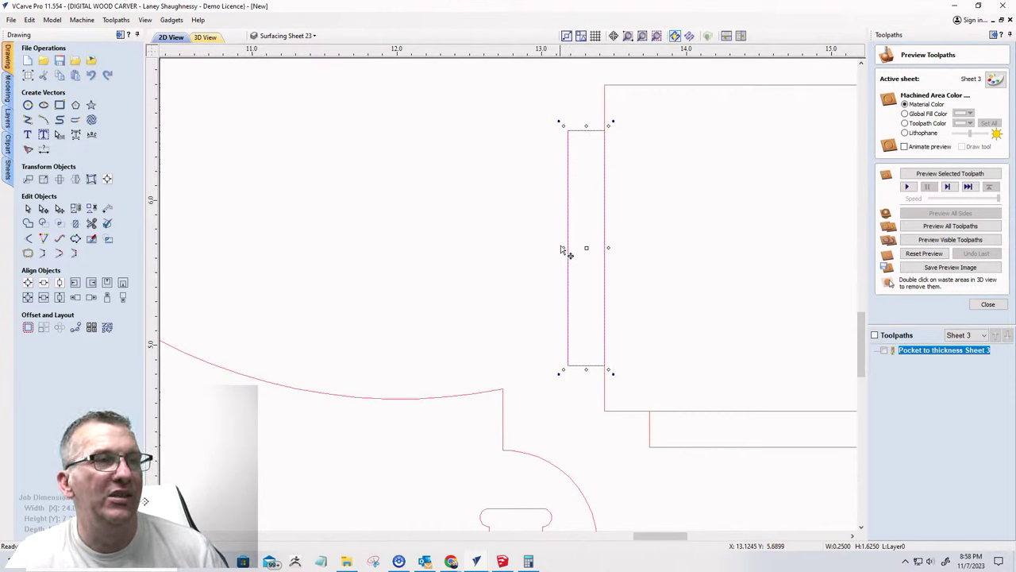
{"action": "left_click_drag", "start_coordinate": [563, 247], "coordinate": [549, 247]}
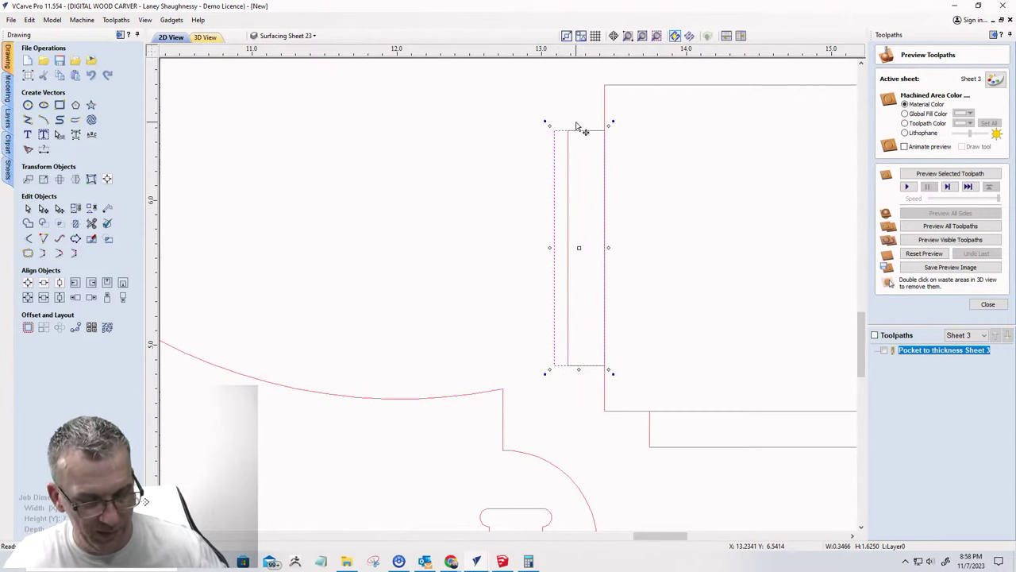
{"action": "left_click_drag", "start_coordinate": [578, 124], "coordinate": [580, 115]}
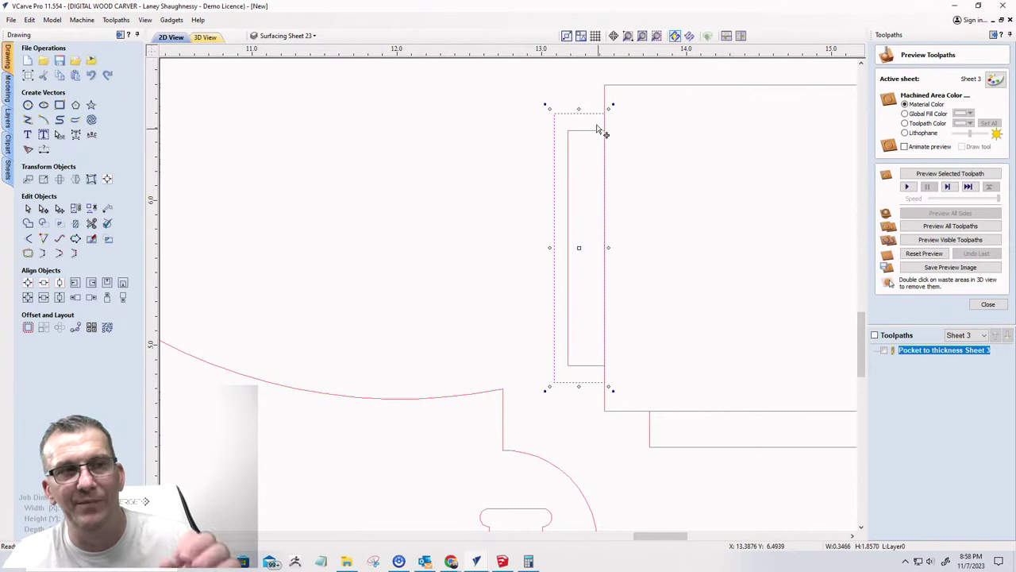
- Extend the long slot's left end toward the handle notch and widen its edge downward
{"action": "scroll", "coordinate": [601, 132], "scroll_direction": "down", "scroll_amount": 4}
{"action": "scroll", "coordinate": [576, 163], "scroll_direction": "up", "scroll_amount": 2}
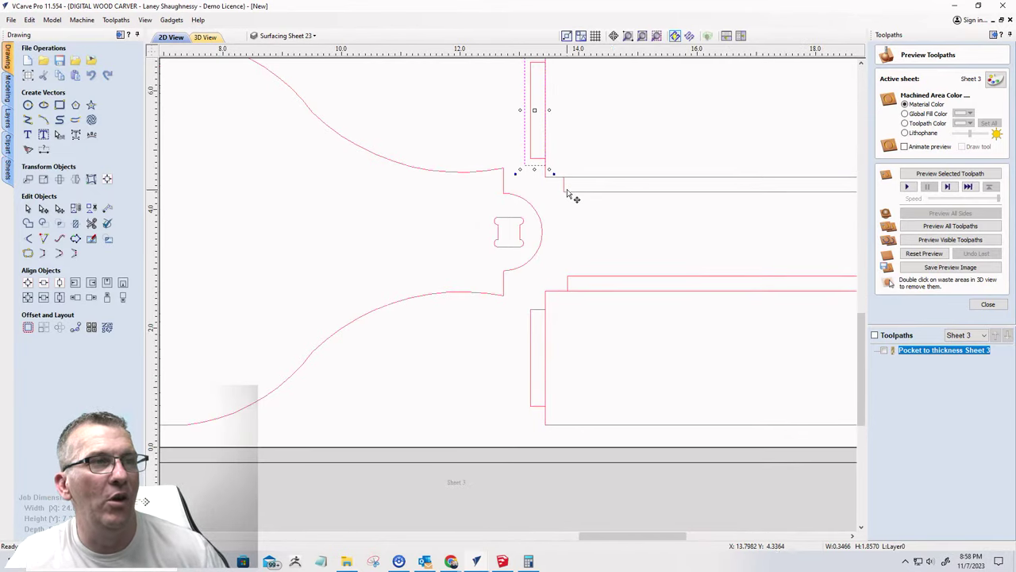
{"action": "scroll", "coordinate": [560, 199], "scroll_direction": "down", "scroll_amount": 1}
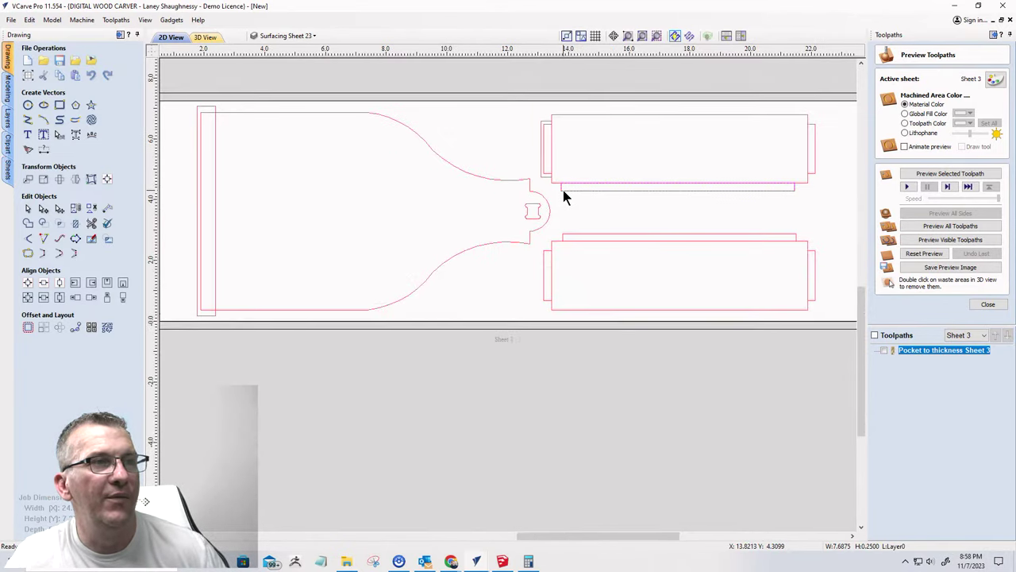
{"action": "scroll", "coordinate": [559, 194], "scroll_direction": "up", "scroll_amount": 5}
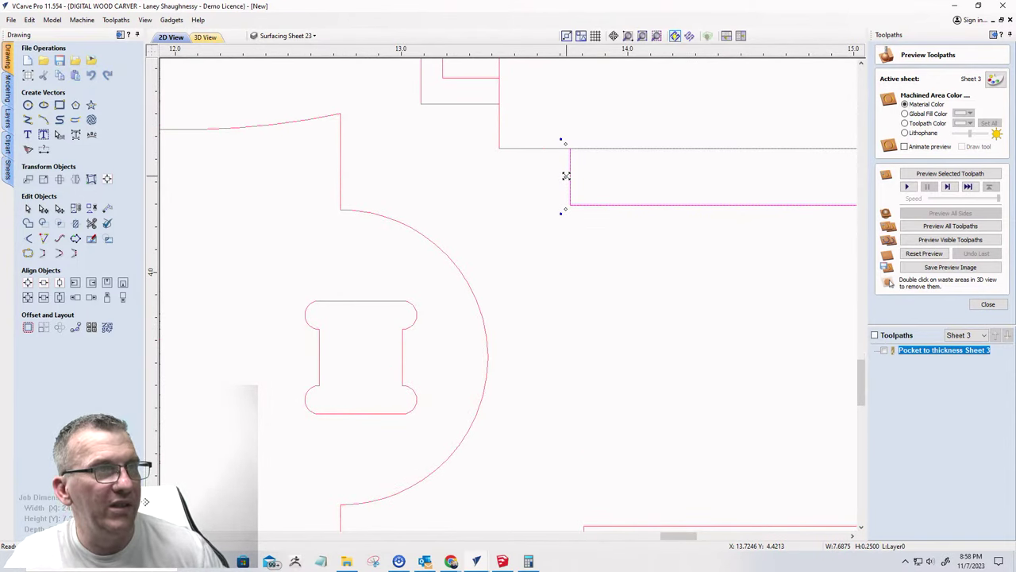
{"action": "left_click_drag", "start_coordinate": [566, 175], "coordinate": [483, 165]}
{"action": "scroll", "coordinate": [472, 172], "scroll_direction": "down", "scroll_amount": 5}
{"action": "scroll", "coordinate": [642, 197], "scroll_direction": "up", "scroll_amount": 5}
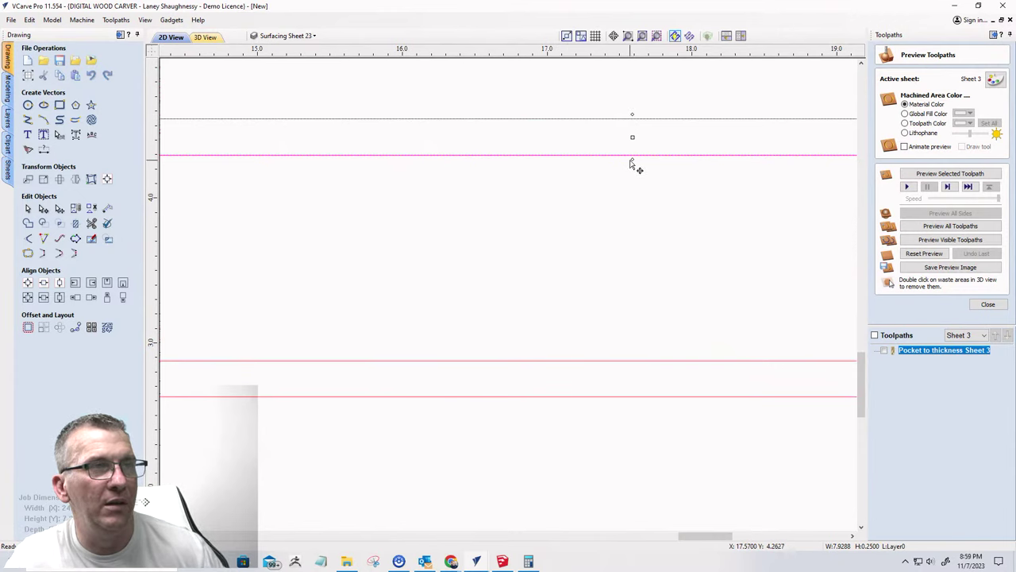
{"action": "left_click_drag", "start_coordinate": [632, 160], "coordinate": [631, 165]}
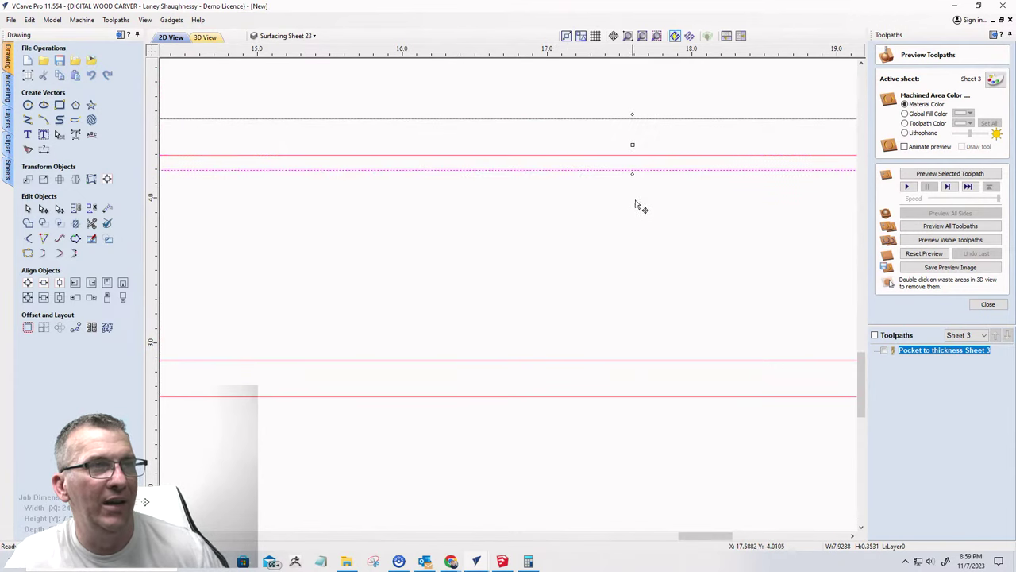
{"action": "scroll", "coordinate": [640, 204], "scroll_direction": "down", "scroll_amount": 3}
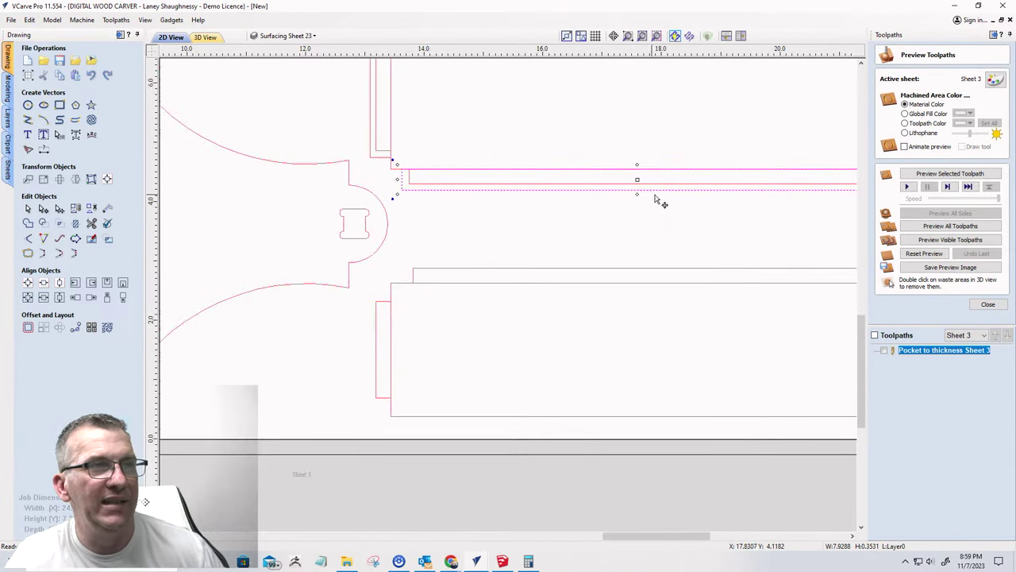
{"action": "scroll", "coordinate": [639, 179], "scroll_direction": "down", "scroll_amount": 4}
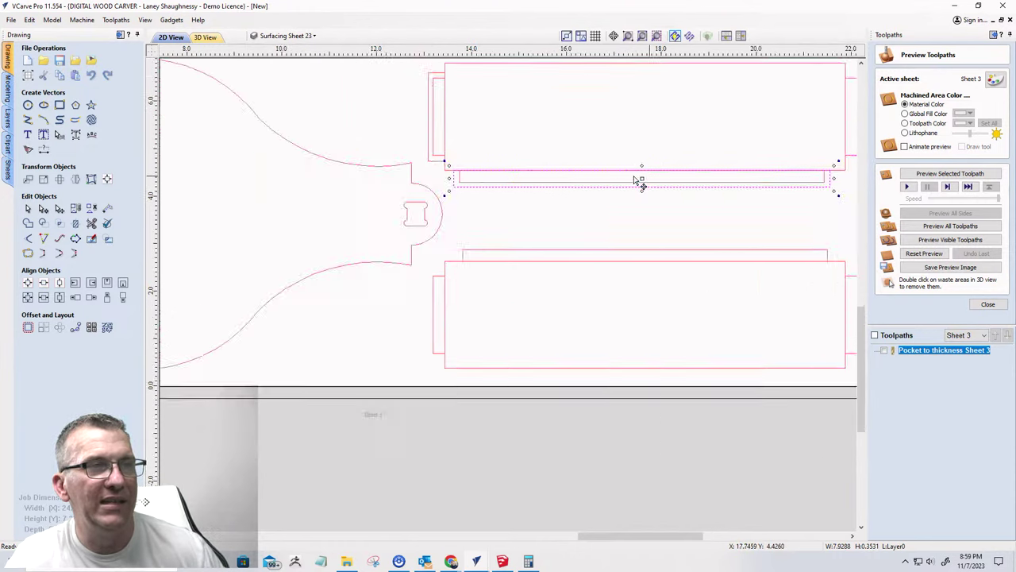
{"action": "scroll", "coordinate": [646, 149], "scroll_direction": "up", "scroll_amount": 5}
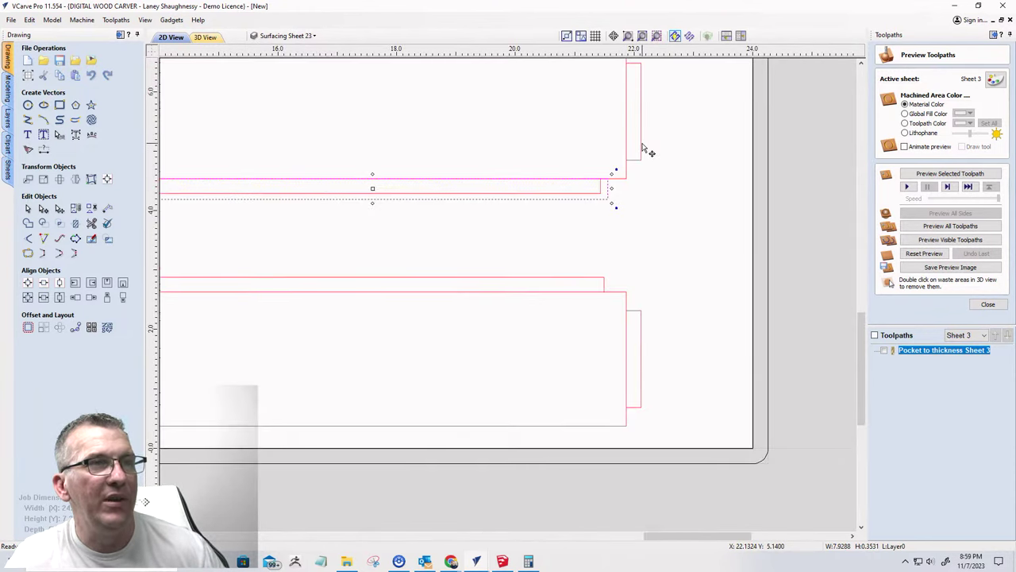
{"action": "left_click", "coordinate": [635, 166]}
- Widen the upper slot's right end rectangle to about 0.35 by 1.90 inches
{"action": "scroll", "coordinate": [635, 166], "scroll_direction": "down", "scroll_amount": 4}
{"action": "left_click", "coordinate": [633, 177]}
{"action": "scroll", "coordinate": [632, 177], "scroll_direction": "up", "scroll_amount": 5}
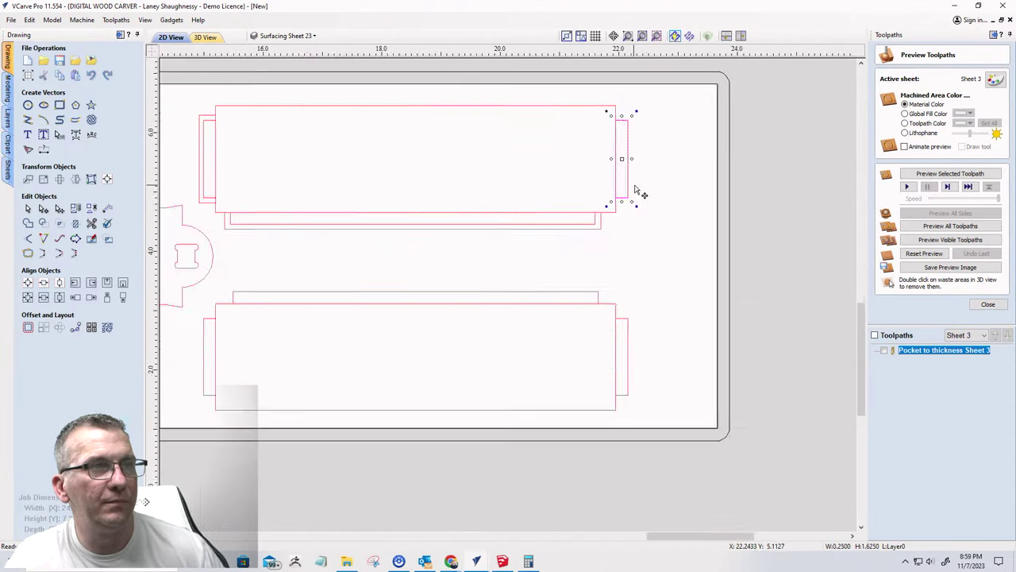
{"action": "left_click_drag", "start_coordinate": [628, 144], "coordinate": [636, 167]}
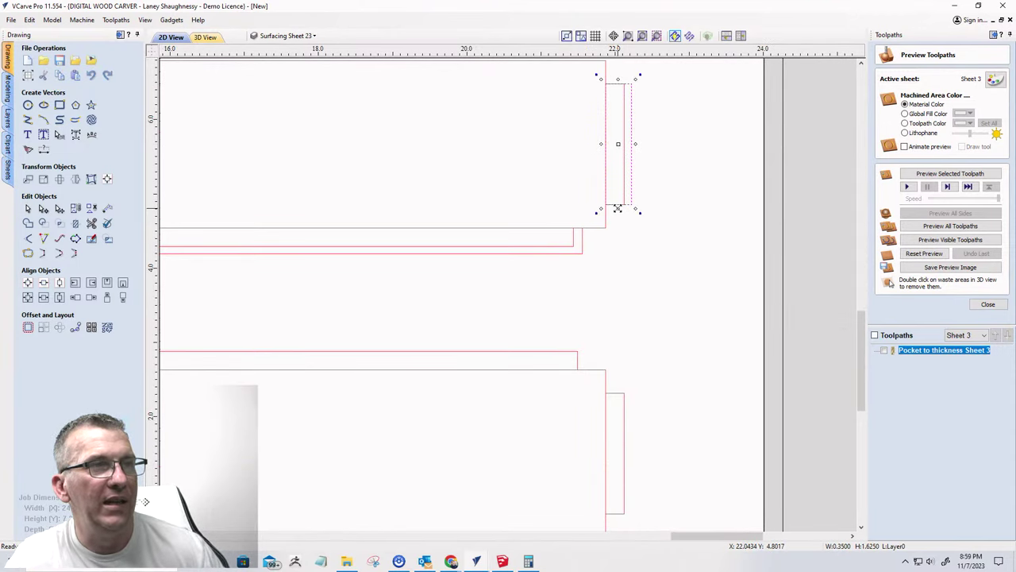
{"action": "left_click", "coordinate": [620, 209]}
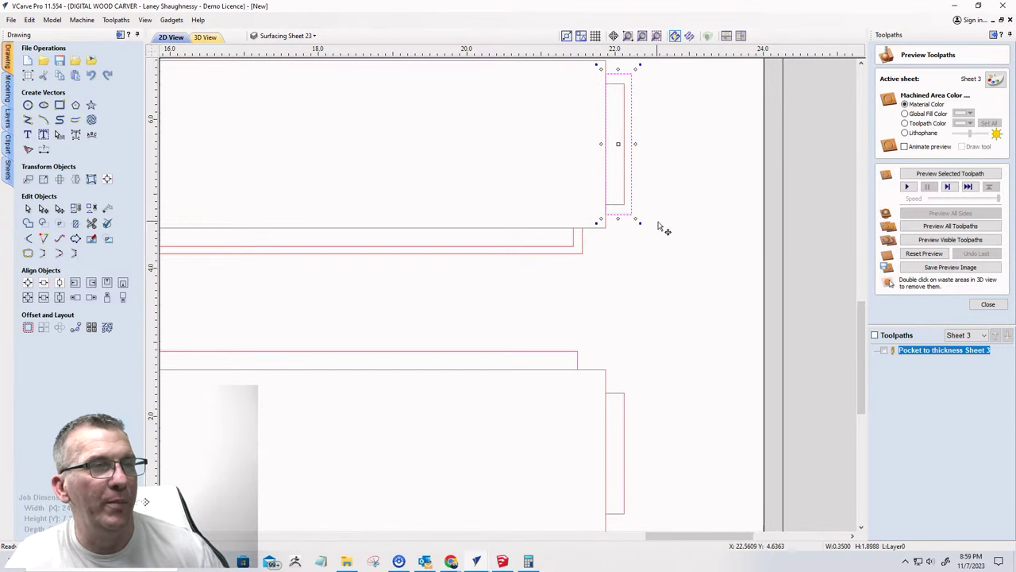
{"action": "scroll", "coordinate": [658, 227], "scroll_direction": "down", "scroll_amount": 3}
{"action": "scroll", "coordinate": [373, 312], "scroll_direction": "up", "scroll_amount": 3}
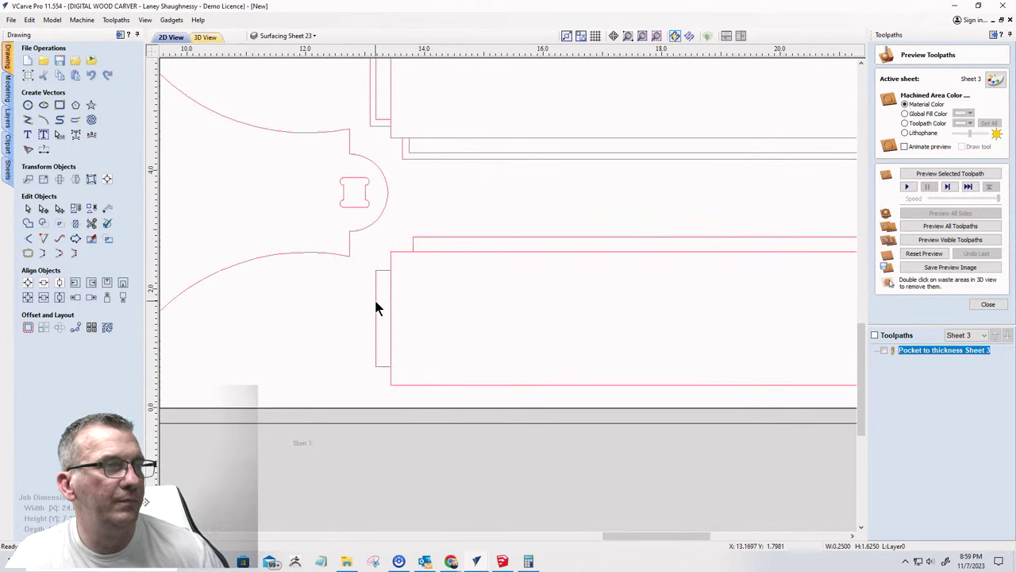
- Widen the lower slot's left end rectangle leftward
{"action": "left_click", "coordinate": [377, 308]}
{"action": "scroll", "coordinate": [453, 295], "scroll_direction": "down", "scroll_amount": 3}
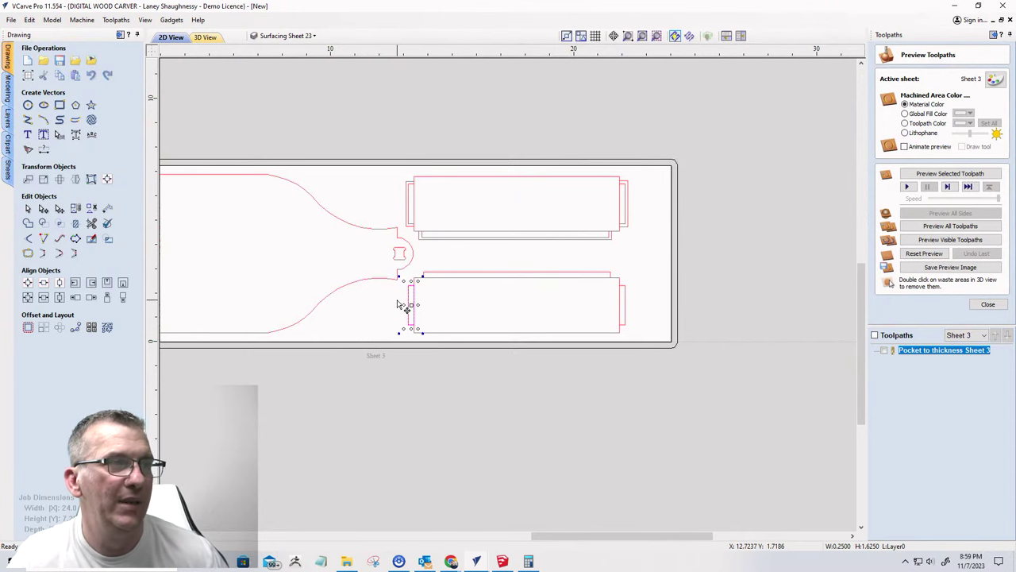
{"action": "scroll", "coordinate": [405, 306], "scroll_direction": "up", "scroll_amount": 3}
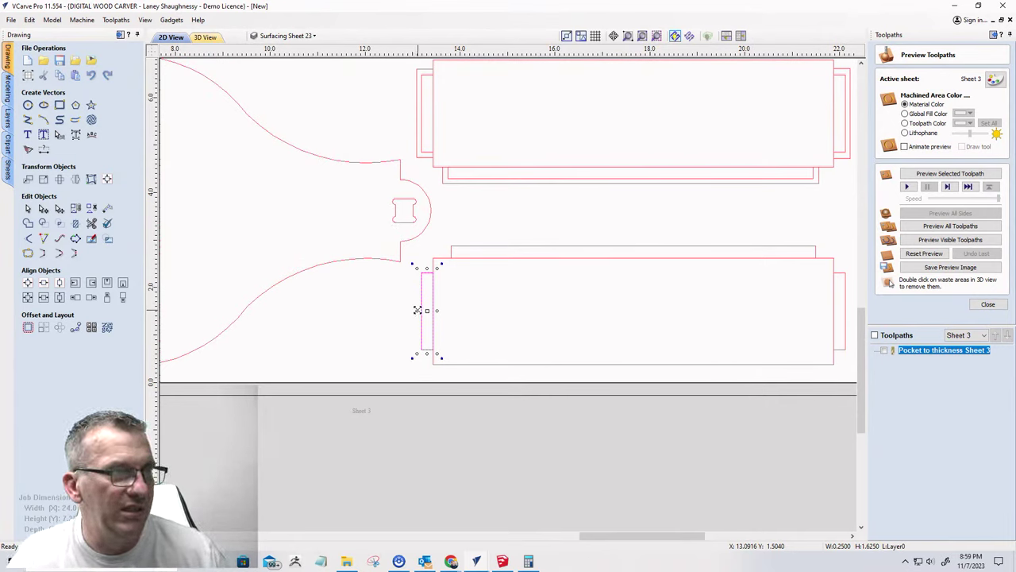
{"action": "left_click_drag", "start_coordinate": [417, 310], "coordinate": [423, 249]}
{"action": "scroll", "coordinate": [415, 311], "scroll_direction": "up", "scroll_amount": 2}
{"action": "scroll", "coordinate": [429, 287], "scroll_direction": "up", "scroll_amount": 1}
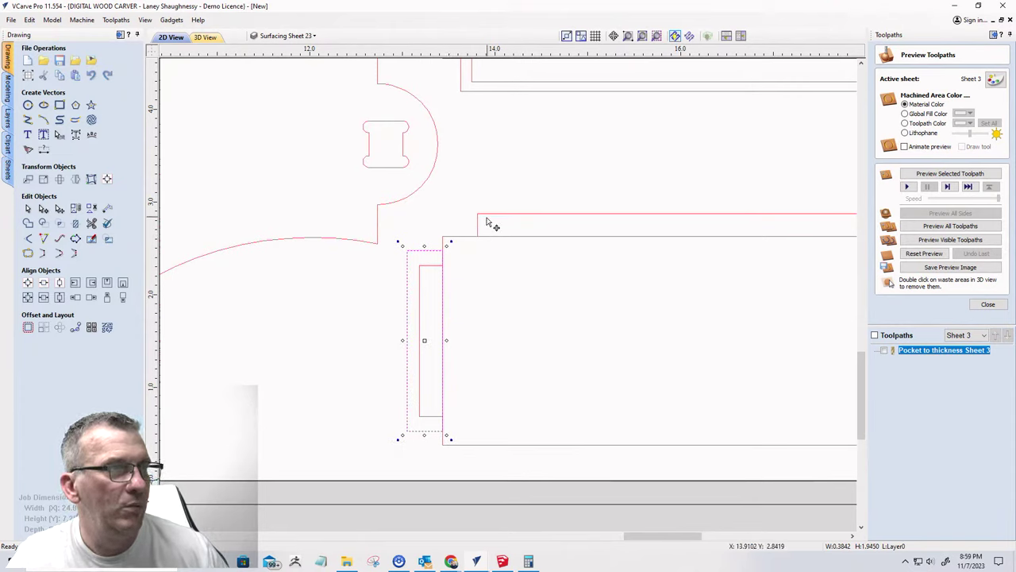
- Raise the top edge of the thin strip along the lower slot
{"action": "left_click", "coordinate": [478, 220]}
{"action": "left_click", "coordinate": [474, 225]}
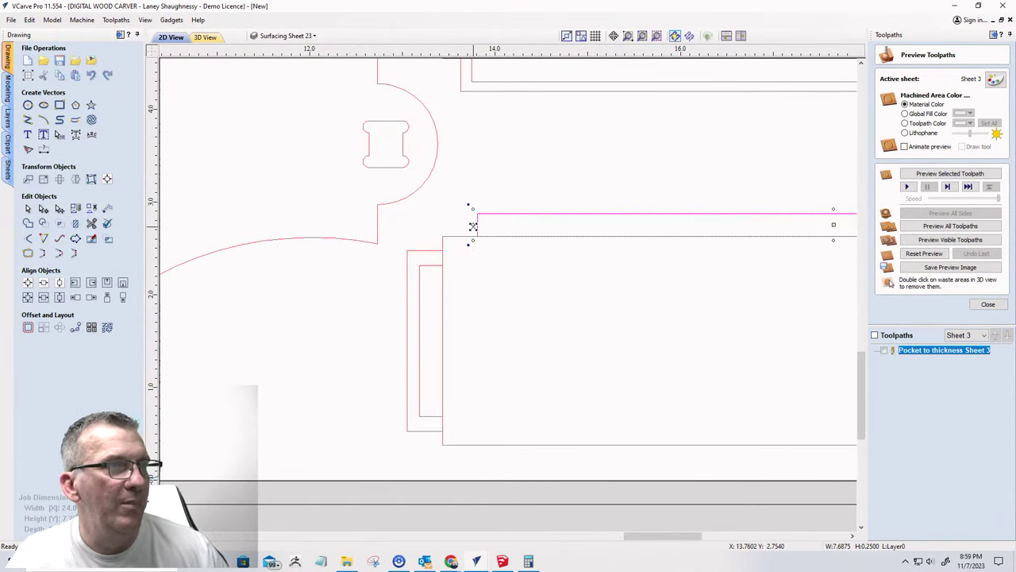
{"action": "left_click", "coordinate": [465, 220]}
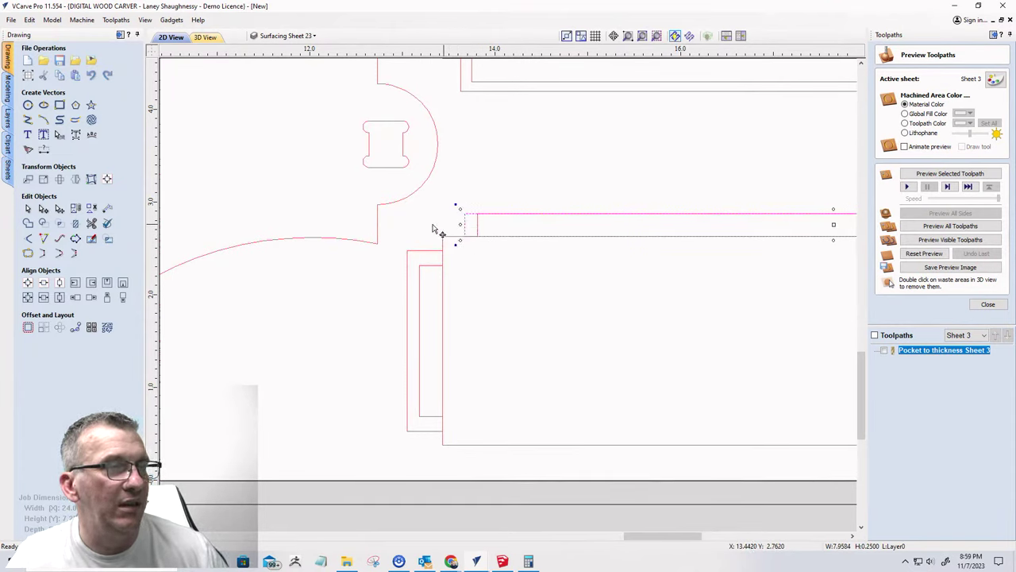
{"action": "scroll", "coordinate": [405, 253], "scroll_direction": "down", "scroll_amount": 2}
{"action": "scroll", "coordinate": [405, 253], "scroll_direction": "down", "scroll_amount": 2}
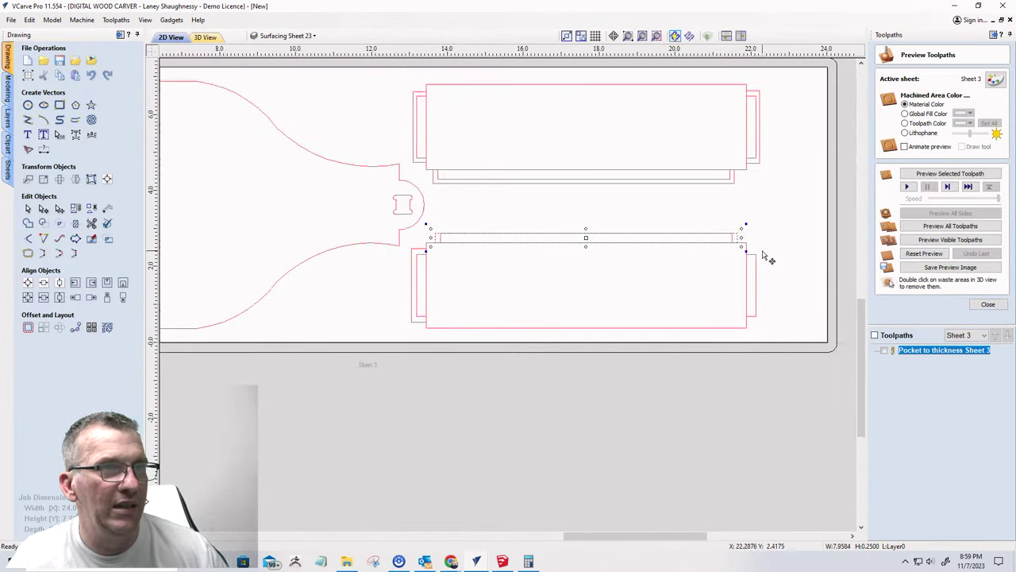
{"action": "scroll", "coordinate": [587, 236], "scroll_direction": "up", "scroll_amount": 3}
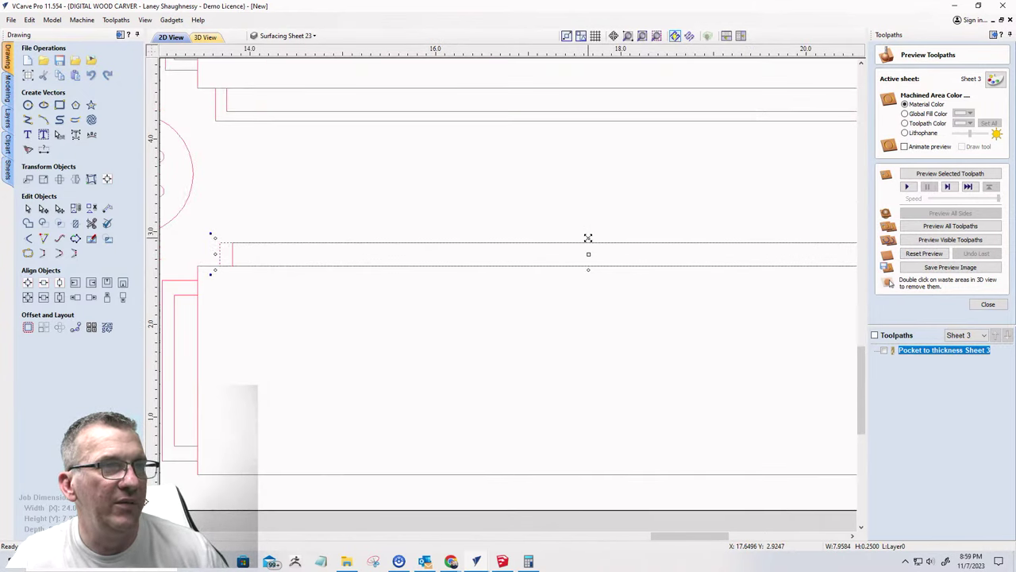
{"action": "left_click_drag", "start_coordinate": [587, 238], "coordinate": [588, 229]}
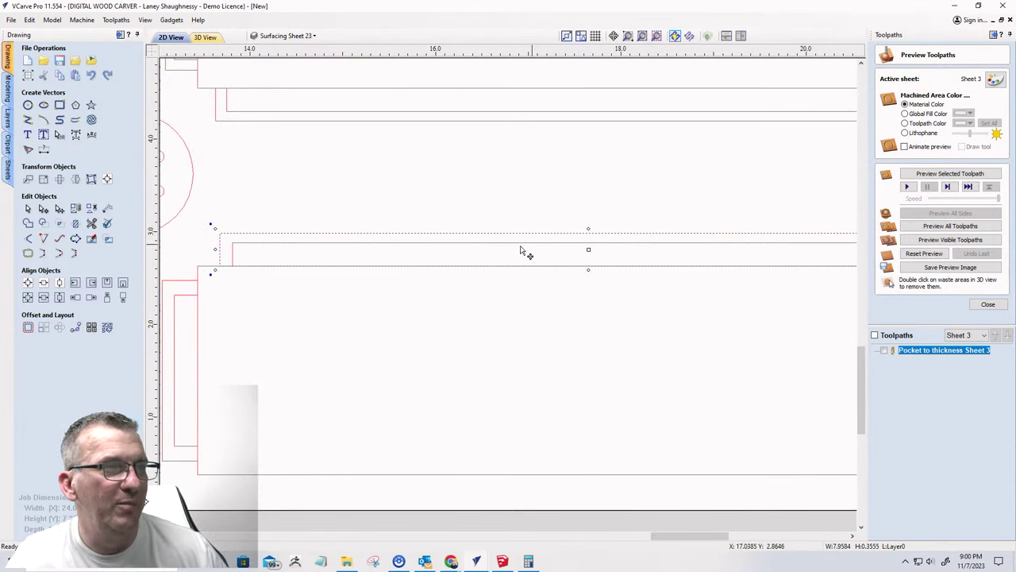
{"action": "scroll", "coordinate": [524, 252], "scroll_direction": "down", "scroll_amount": 3}
{"action": "scroll", "coordinate": [688, 329], "scroll_direction": "up", "scroll_amount": 3}
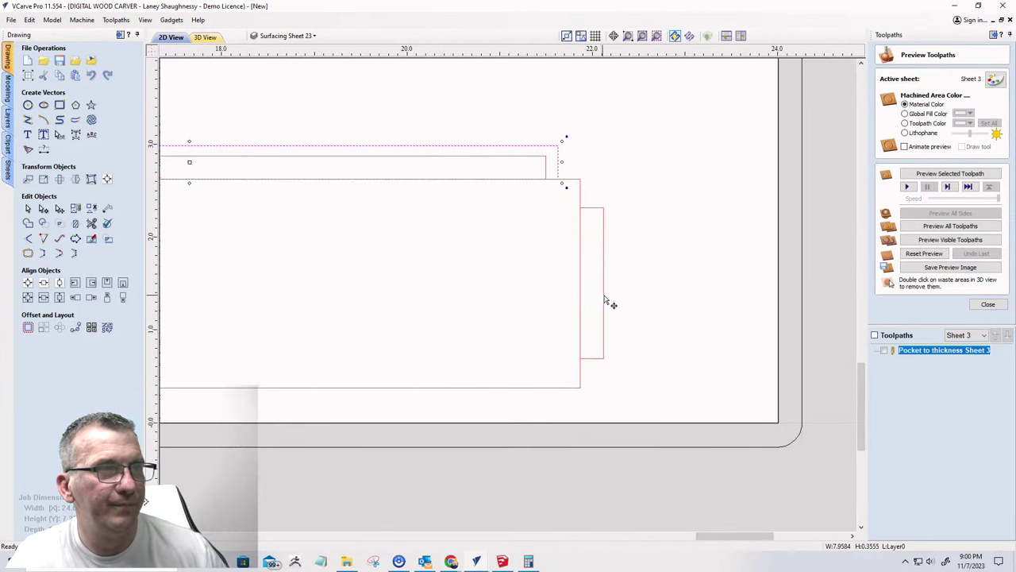
- Widen and heighten the lower slot's right end rectangle to about 0.37 by 1.94 inches
{"action": "left_click", "coordinate": [603, 289]}
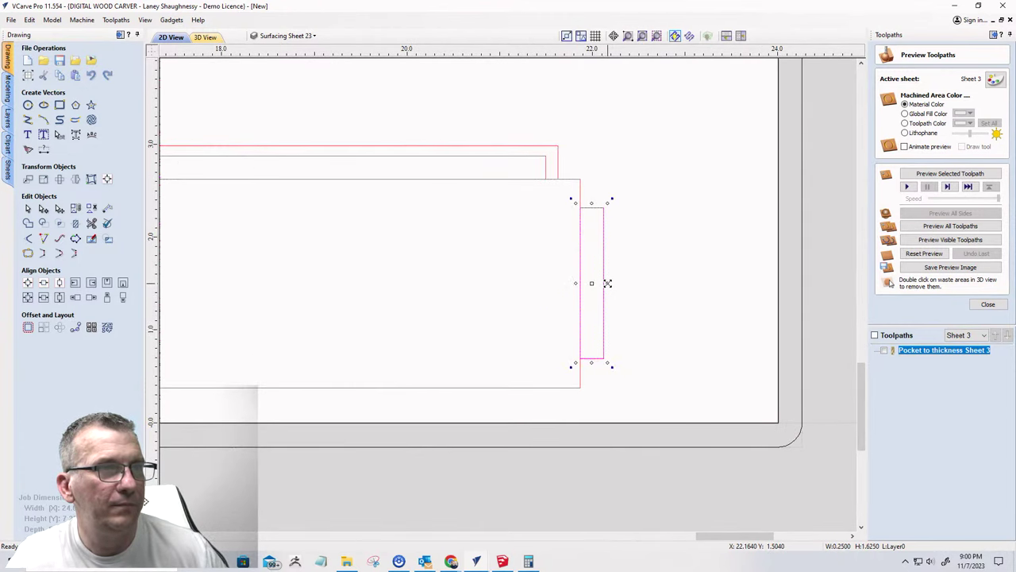
{"action": "left_click_drag", "start_coordinate": [607, 283], "coordinate": [618, 283]}
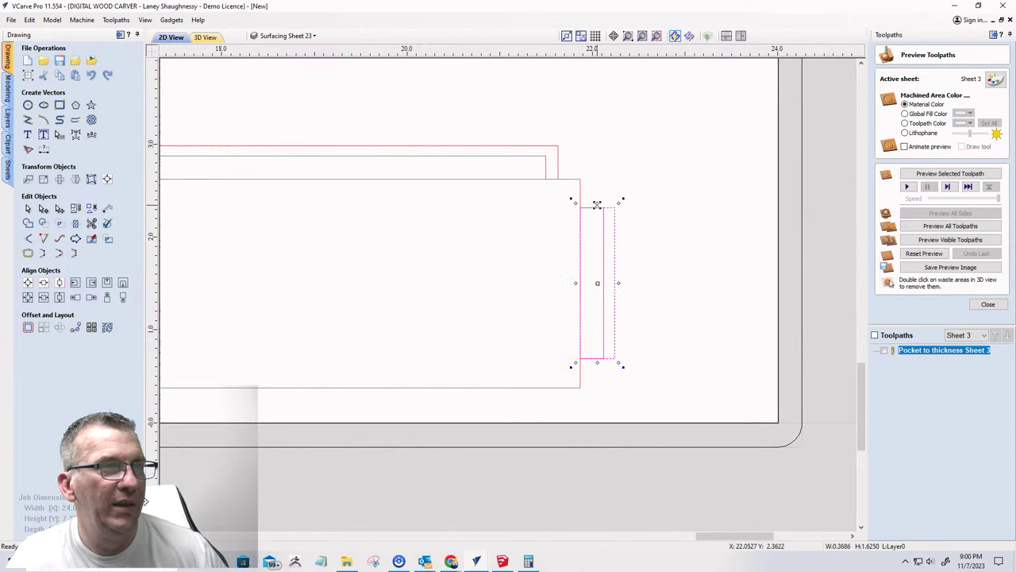
{"action": "left_click_drag", "start_coordinate": [597, 202], "coordinate": [597, 193]}
{"action": "scroll", "coordinate": [674, 244], "scroll_direction": "down", "scroll_amount": 3}
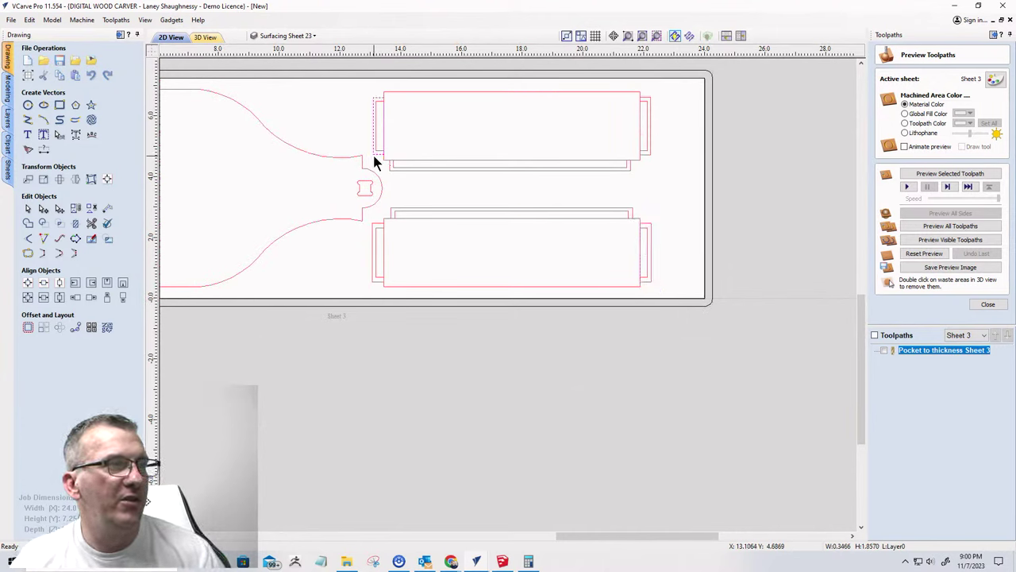
- Select the end rectangles and thin strips of both the upper and lower slots
{"action": "left_click", "coordinate": [374, 158]}
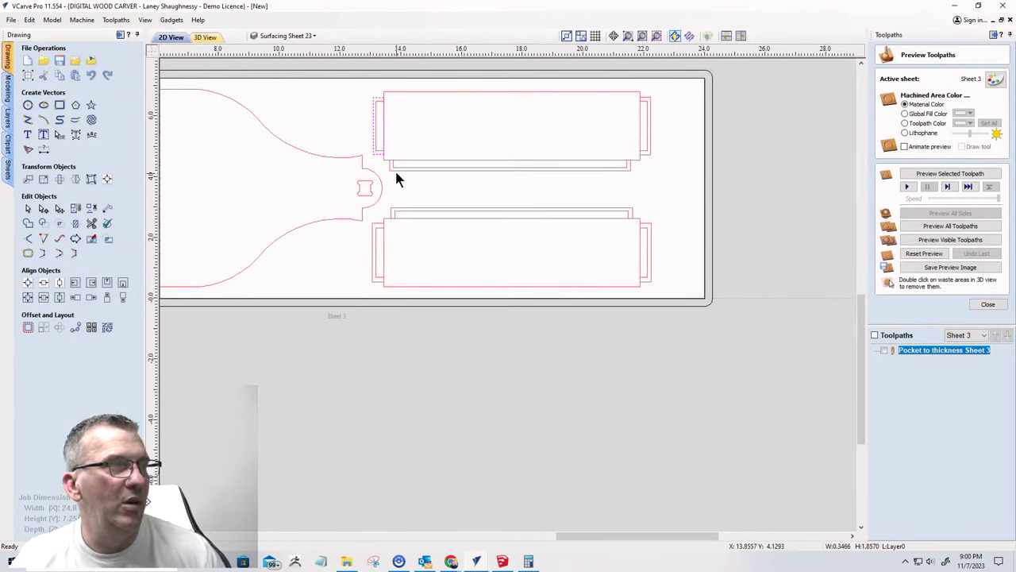
{"action": "left_click", "coordinate": [395, 169], "text": "shift"}
{"action": "left_click", "coordinate": [375, 231], "text": "shift"}
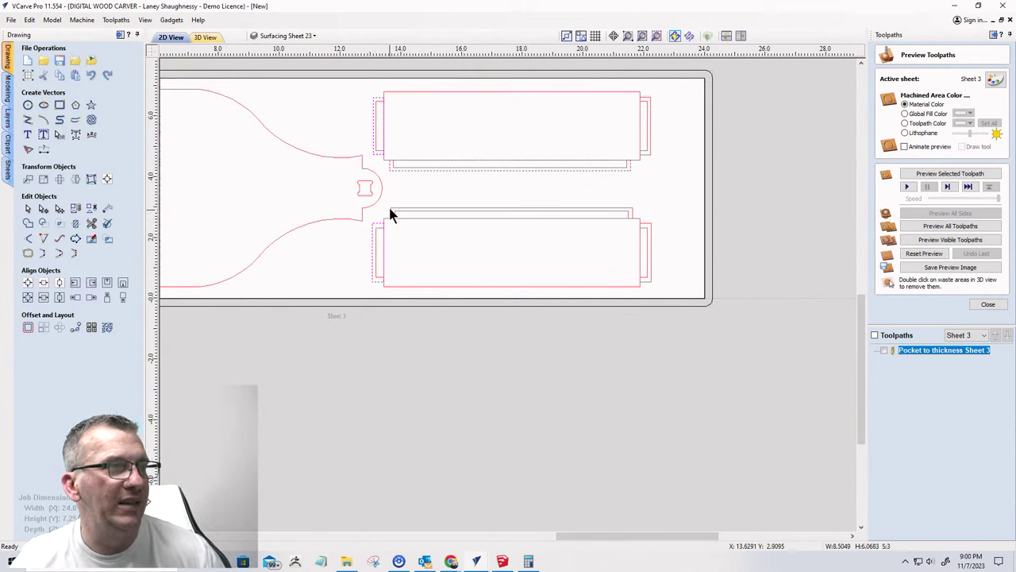
{"action": "left_click", "coordinate": [389, 211], "text": "shift"}
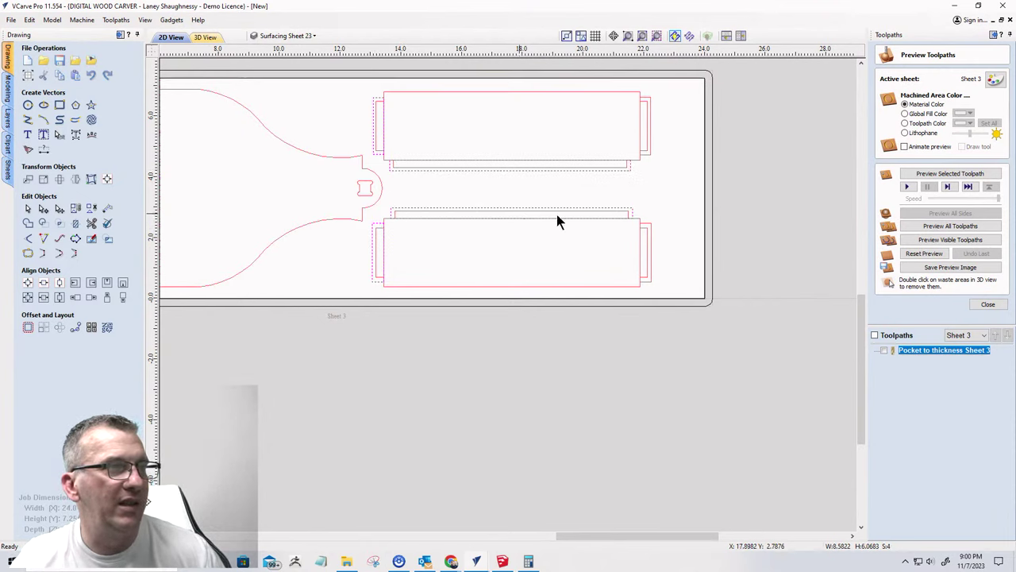
{"action": "left_click", "coordinate": [649, 156], "text": "shift"}
{"action": "left_click", "coordinate": [650, 223], "text": "shift"}
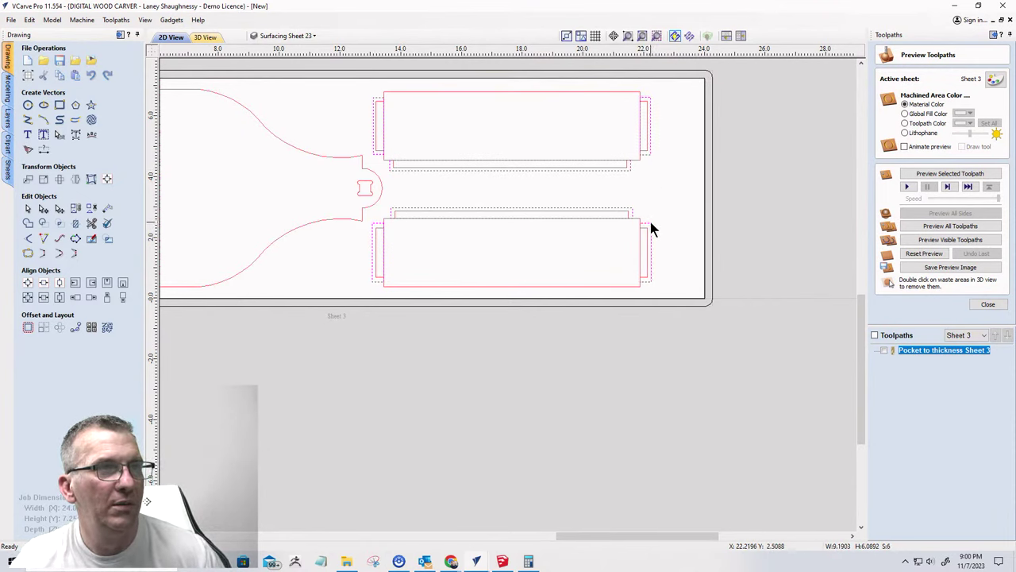
{"action": "left_click", "coordinate": [987, 305]}
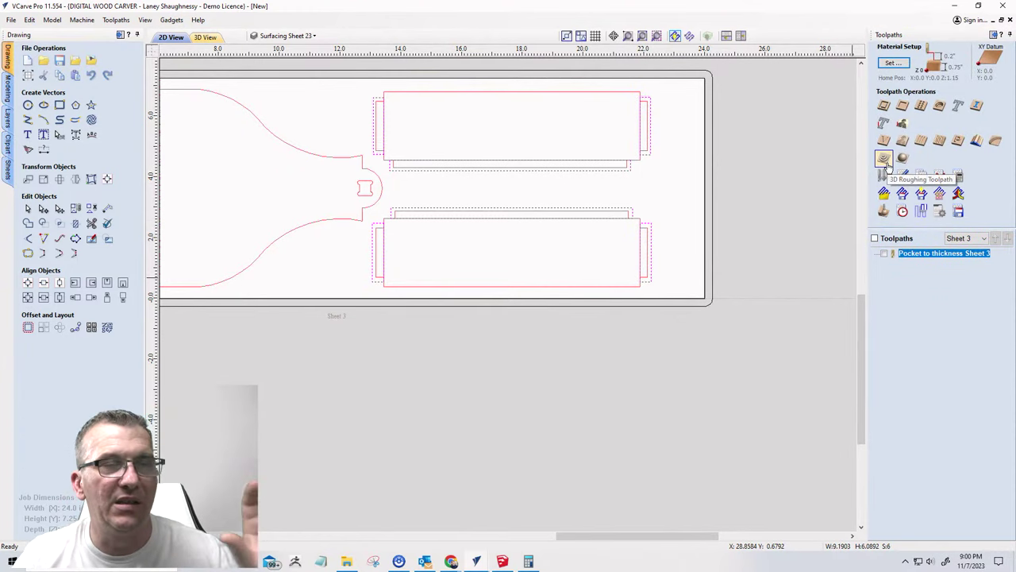
- Start a pocket toolpath for the selection, entering 0.25 and a 0.1875-inch cut depth
{"action": "left_click", "coordinate": [903, 106]}
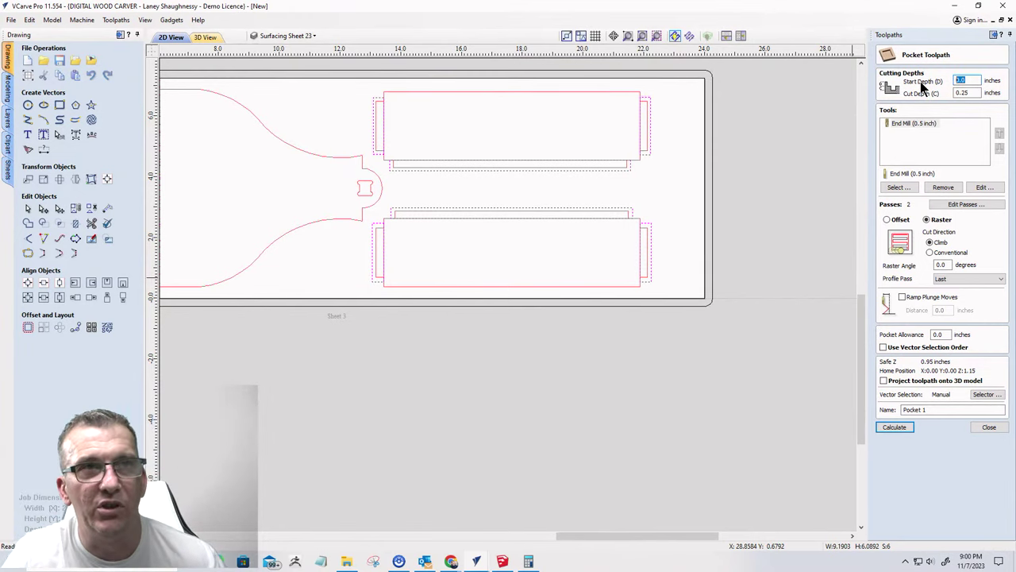
{"action": "type", "text": "0.25"}
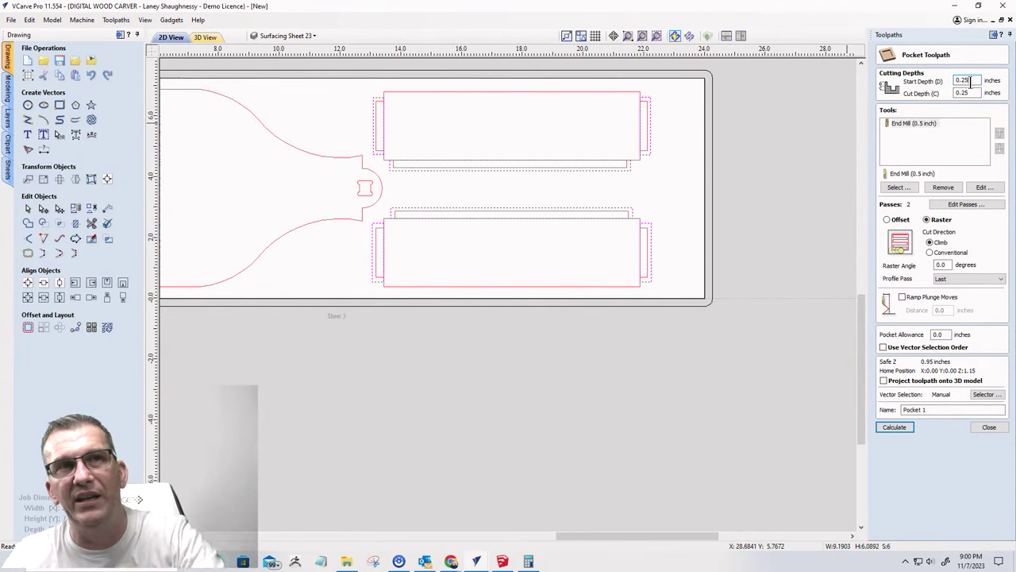
{"action": "key", "text": "Tab"}
{"action": "type", "text": "0.1875"}
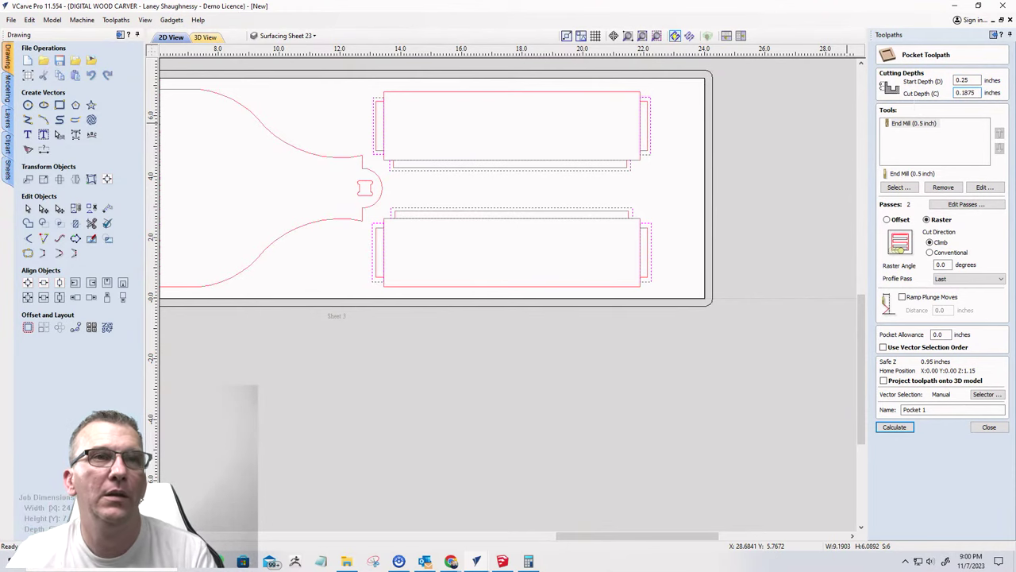
- Replace the pocket's tool with the End Mill (0.125 inch) from the tool database
{"action": "left_click", "coordinate": [945, 188]}
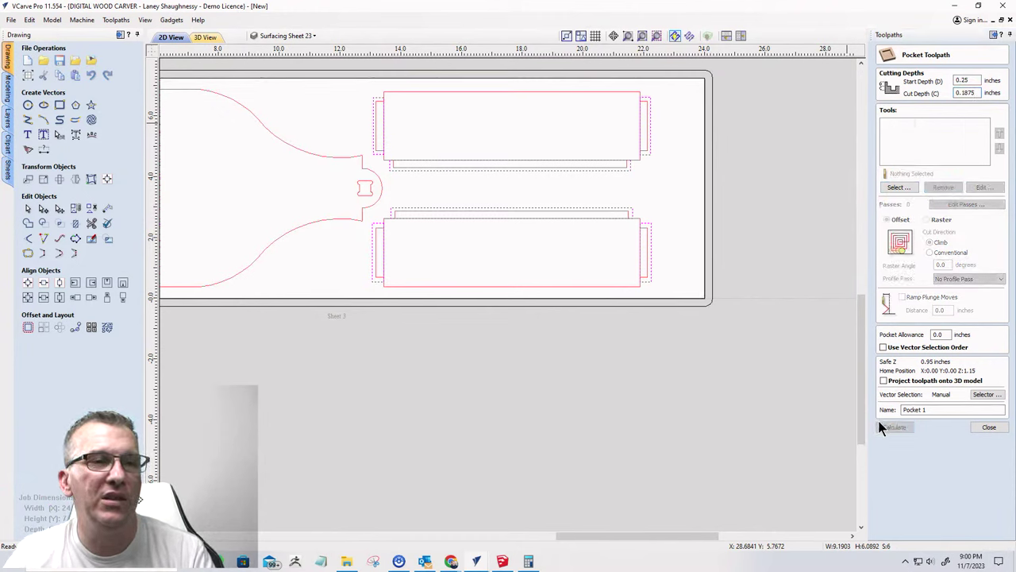
{"action": "left_click", "coordinate": [898, 187]}
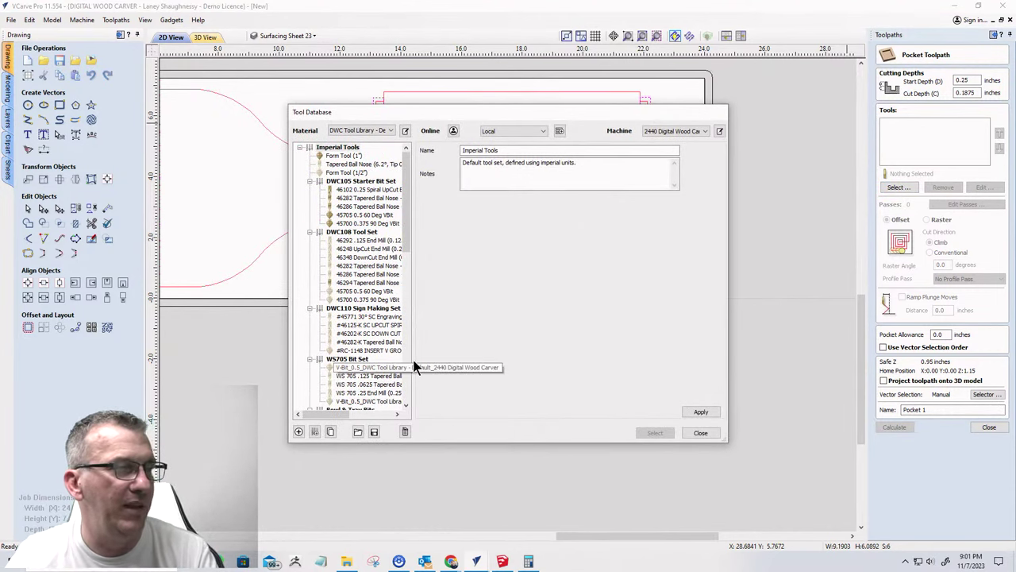
{"action": "left_click_drag", "start_coordinate": [409, 227], "coordinate": [411, 258]}
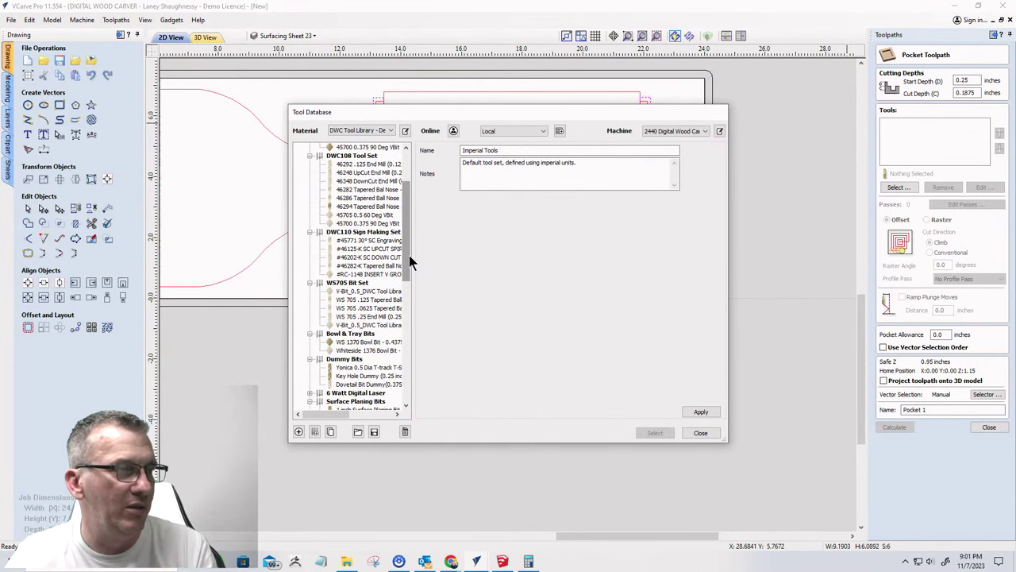
{"action": "scroll", "coordinate": [370, 333], "scroll_direction": "down", "scroll_amount": 5}
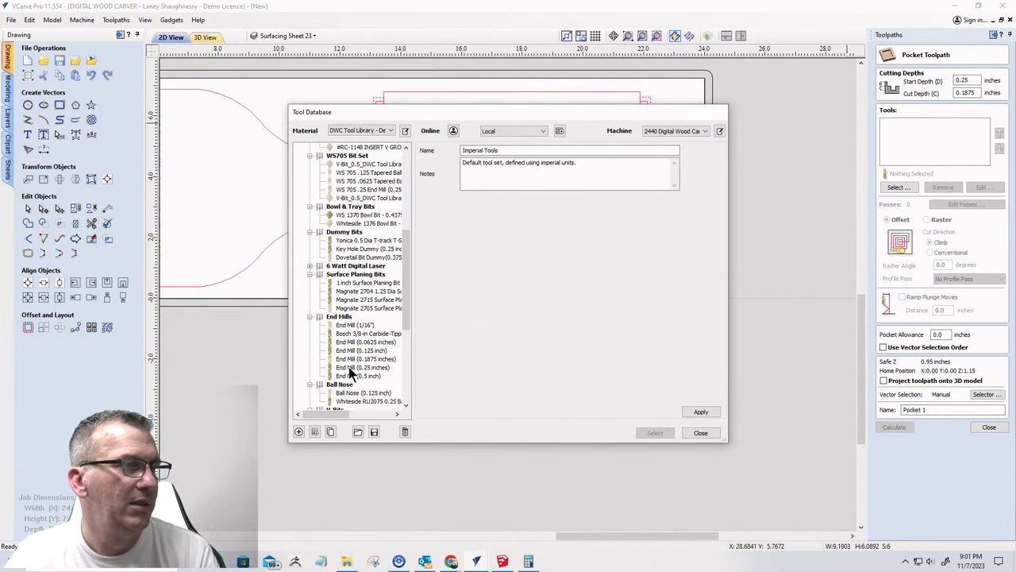
{"action": "left_click", "coordinate": [351, 350]}
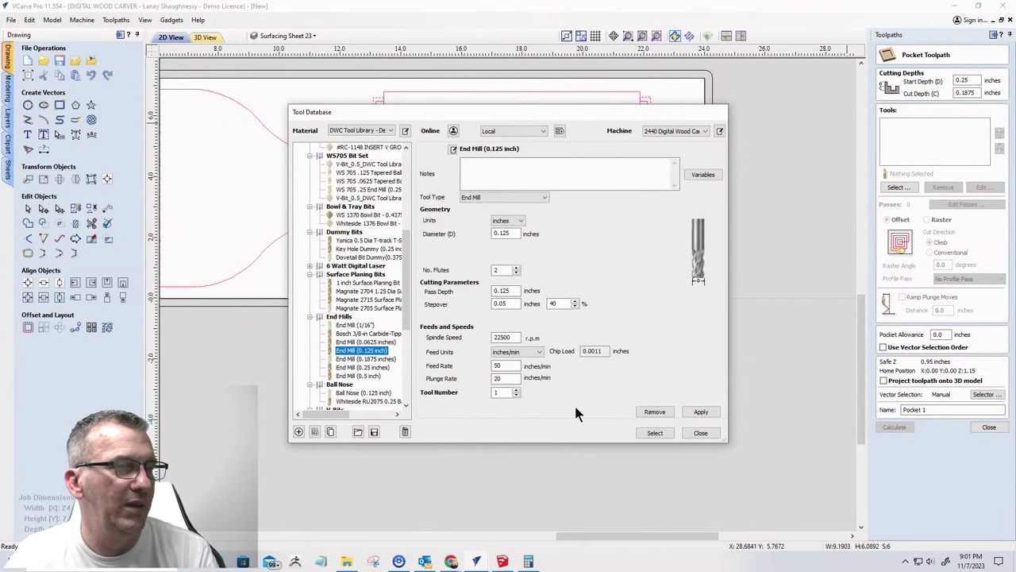
{"action": "left_click", "coordinate": [652, 432]}
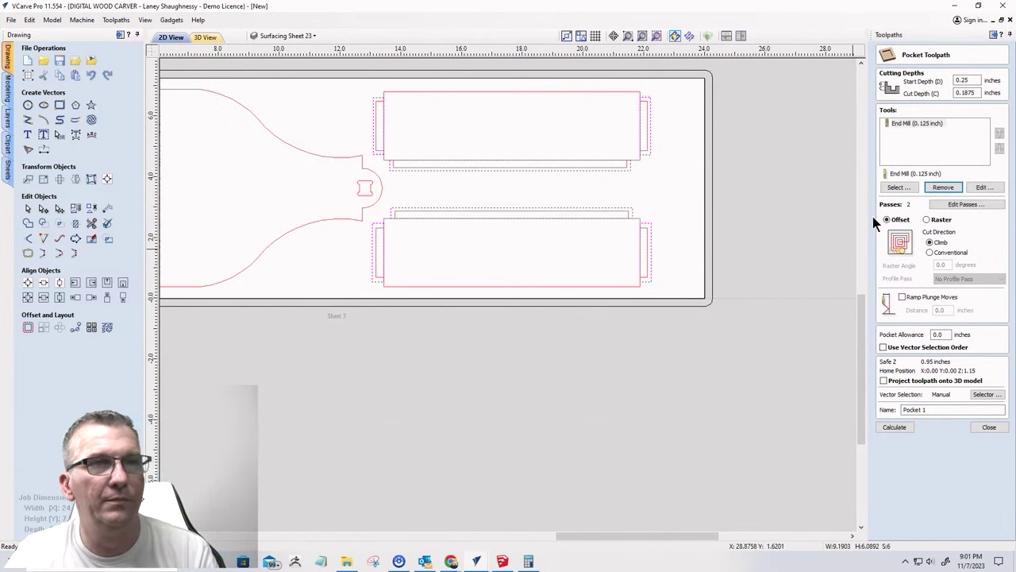
- Name the toolpath LowerSides_0.125EM and calculate it
{"action": "left_click", "coordinate": [924, 410]}
{"action": "key", "text": "BackSpace"}
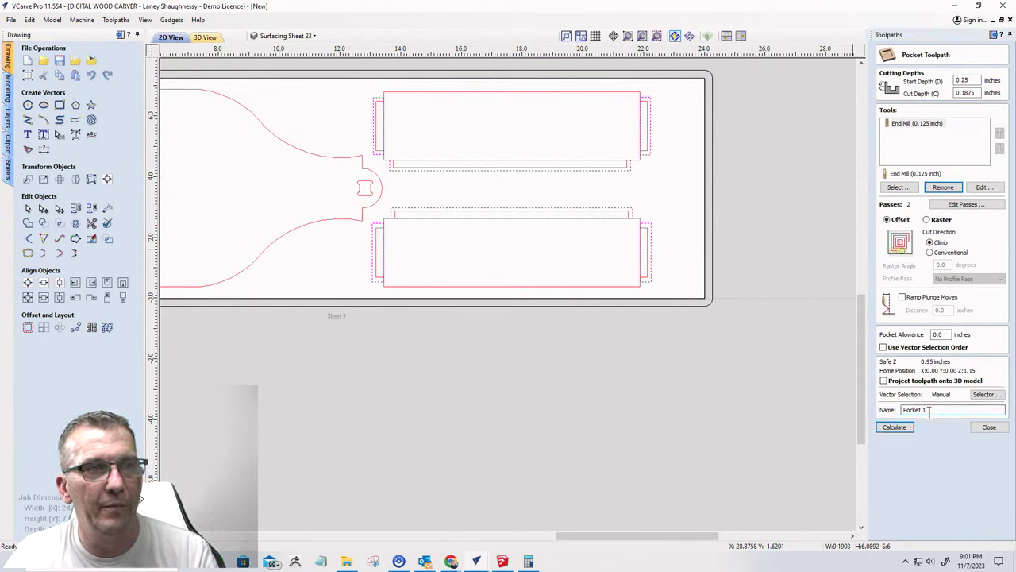
{"action": "left_click_drag", "start_coordinate": [928, 410], "coordinate": [880, 412]}
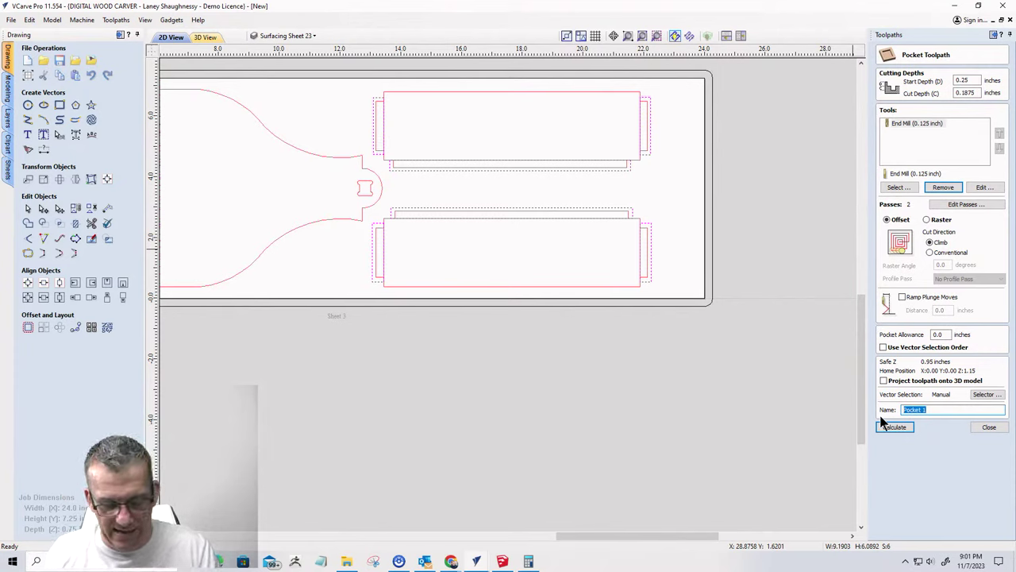
{"action": "type", "text": "Low"}
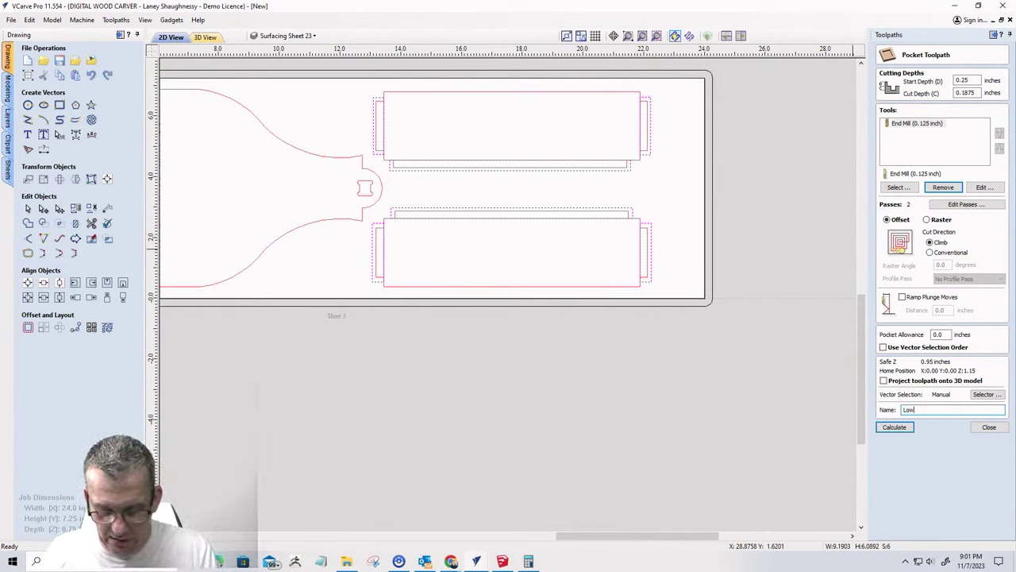
{"action": "type", "text": "er"}
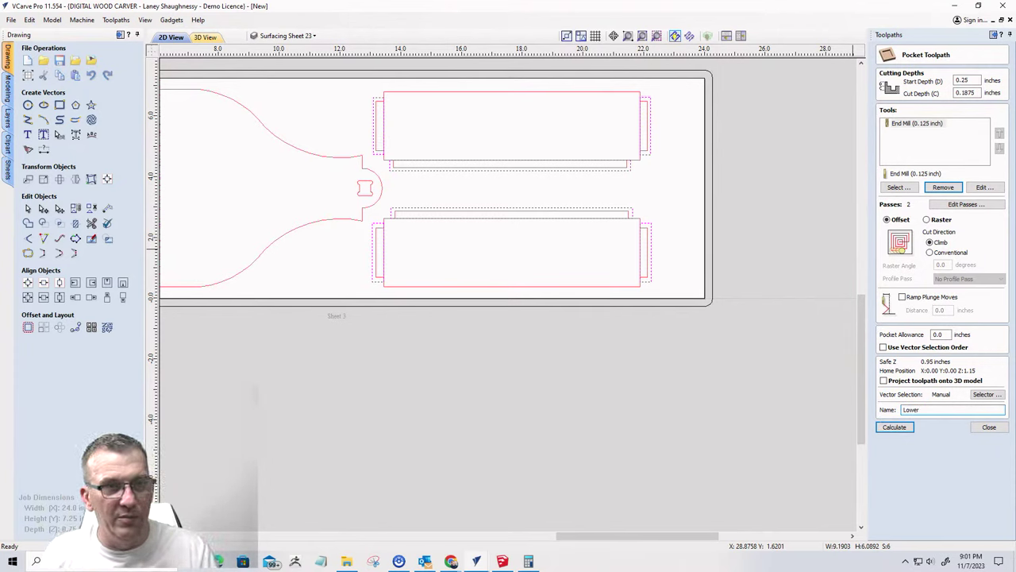
{"action": "type", "text": "Side"}
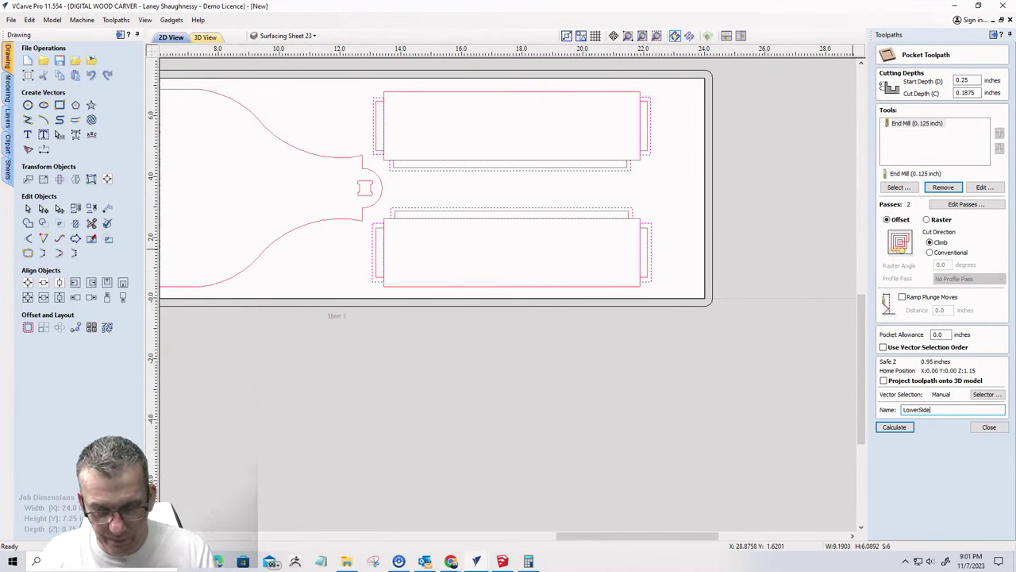
{"action": "type", "text": "s_"}
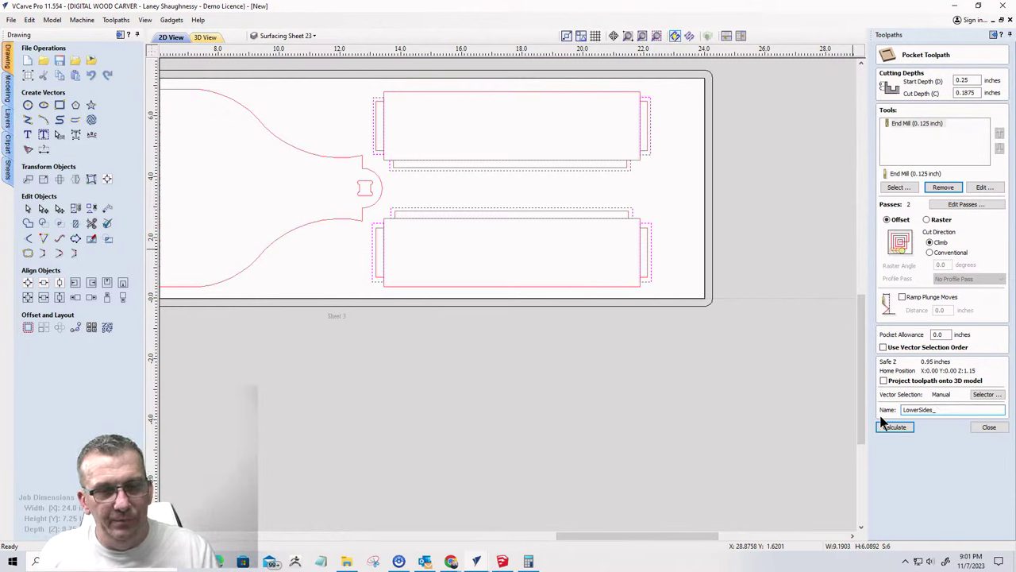
{"action": "type", "text": "0.12"}
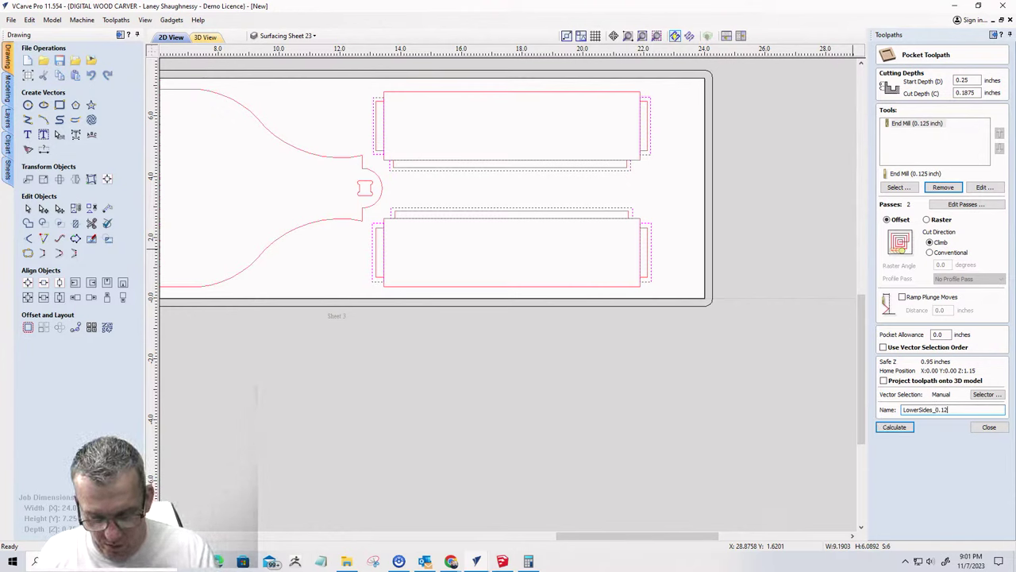
{"action": "type", "text": "5EM"}
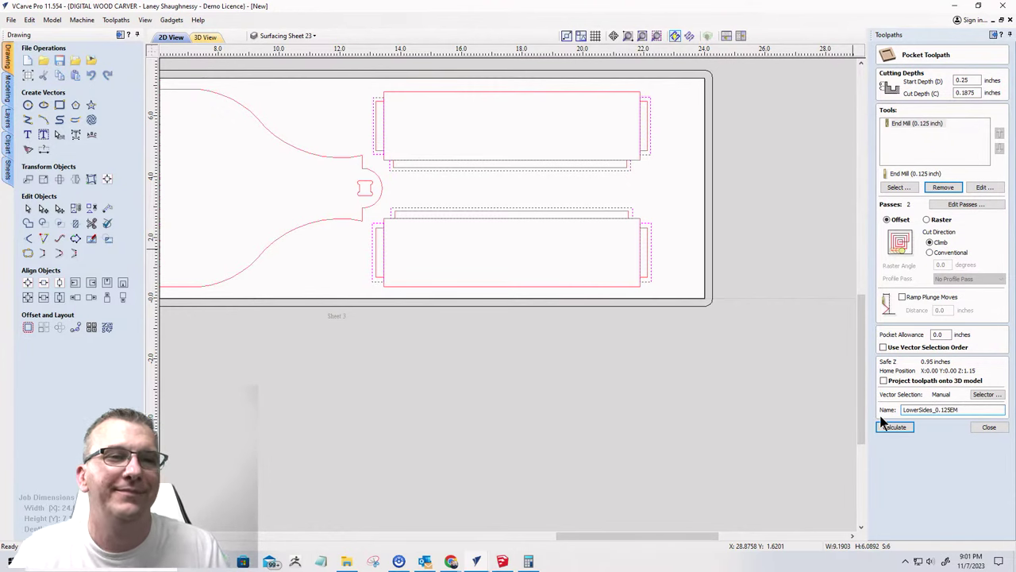
{"action": "left_click", "coordinate": [895, 429]}
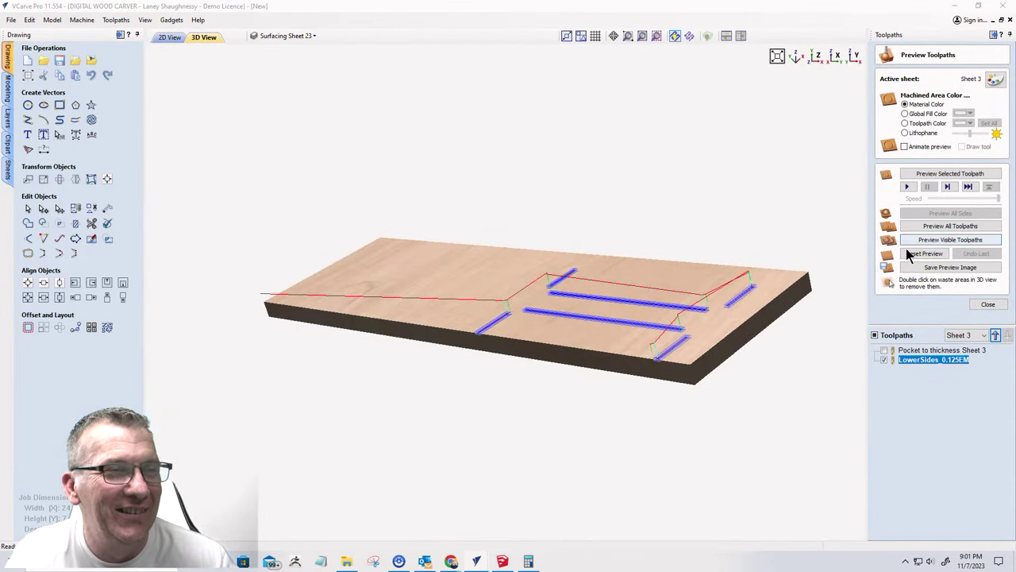
- Make Pocket to thickness Sheet 3 visible, reset the preview and simulate the visible toolpaths
{"action": "left_click", "coordinate": [917, 350]}
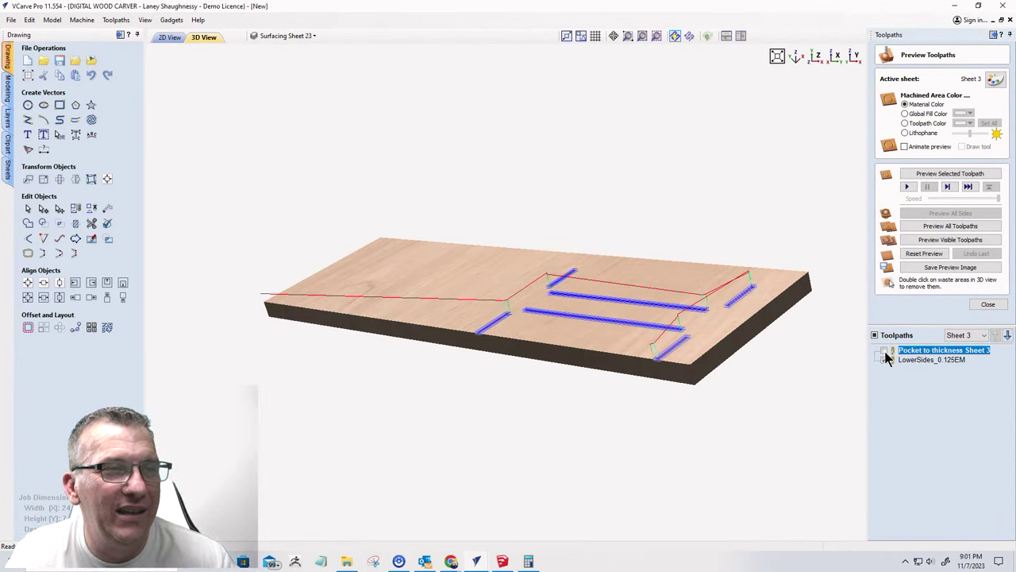
{"action": "left_click", "coordinate": [885, 351]}
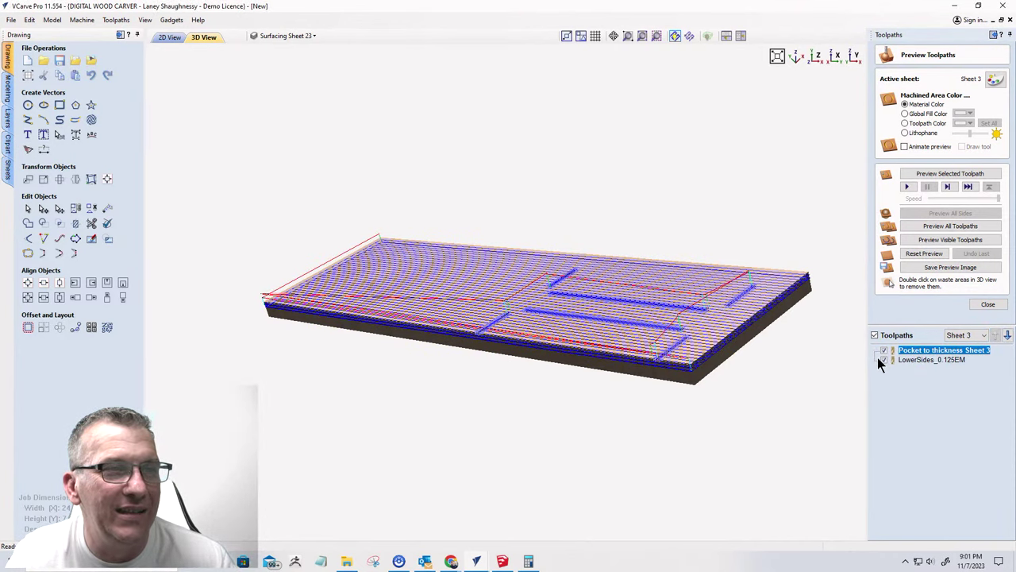
{"action": "left_click", "coordinate": [911, 254]}
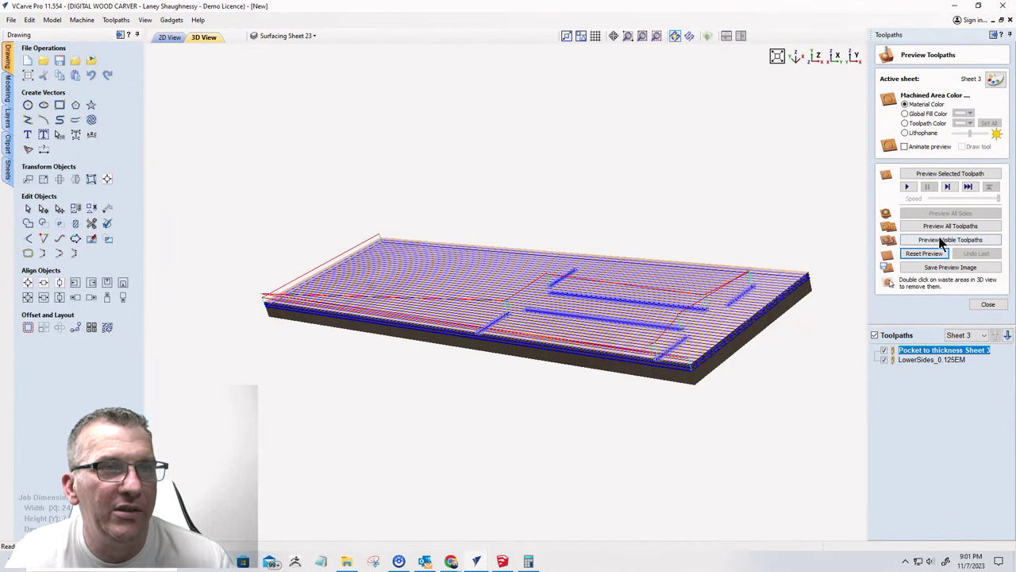
{"action": "left_click", "coordinate": [943, 240]}
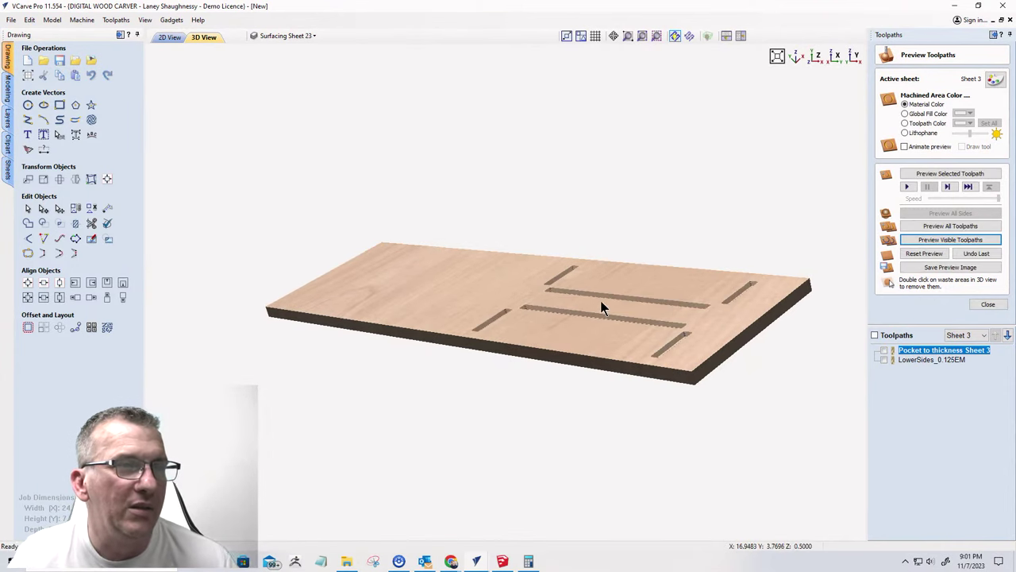
- Orbit the simulated board to inspect the cut slots, then return to the 2D view
{"action": "left_click_drag", "start_coordinate": [695, 376], "coordinate": [646, 404]}
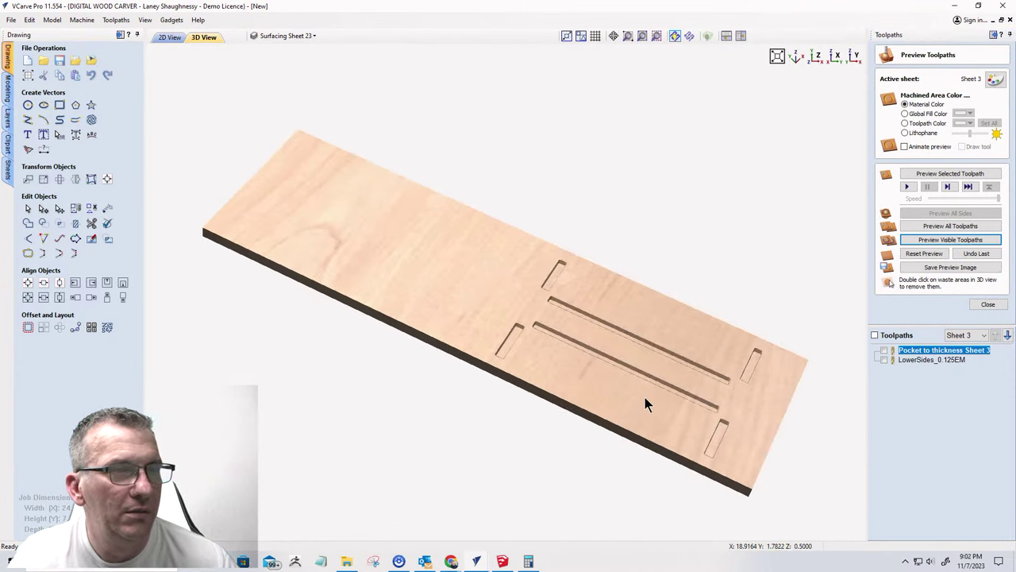
{"action": "scroll", "coordinate": [645, 405], "scroll_direction": "up", "scroll_amount": 4}
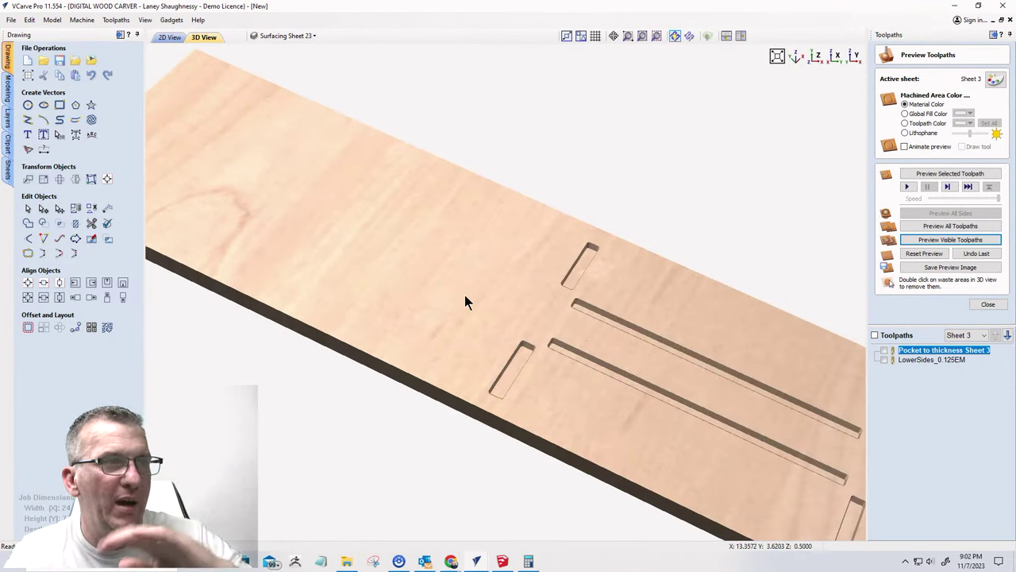
{"action": "left_click", "coordinate": [169, 37]}
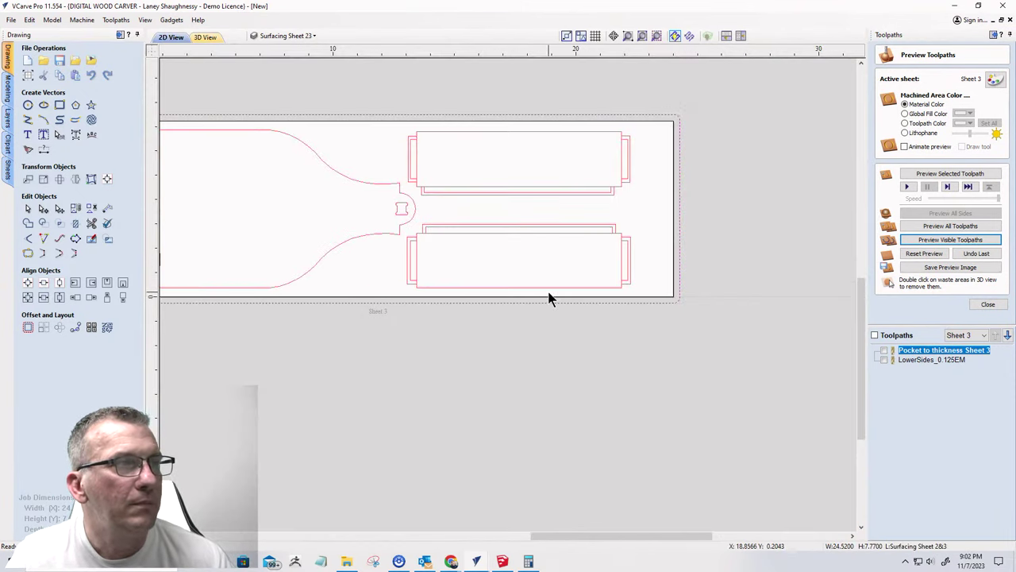
{"action": "scroll", "coordinate": [403, 238], "scroll_direction": "up", "scroll_amount": 2}
{"action": "scroll", "coordinate": [422, 253], "scroll_direction": "up", "scroll_amount": 1}
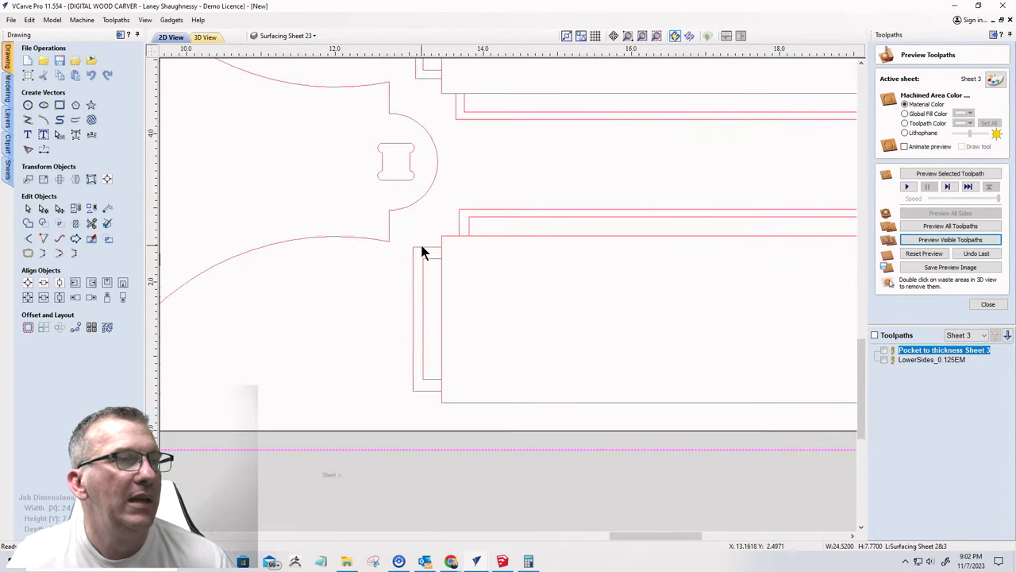
{"action": "scroll", "coordinate": [440, 241], "scroll_direction": "down", "scroll_amount": 3}
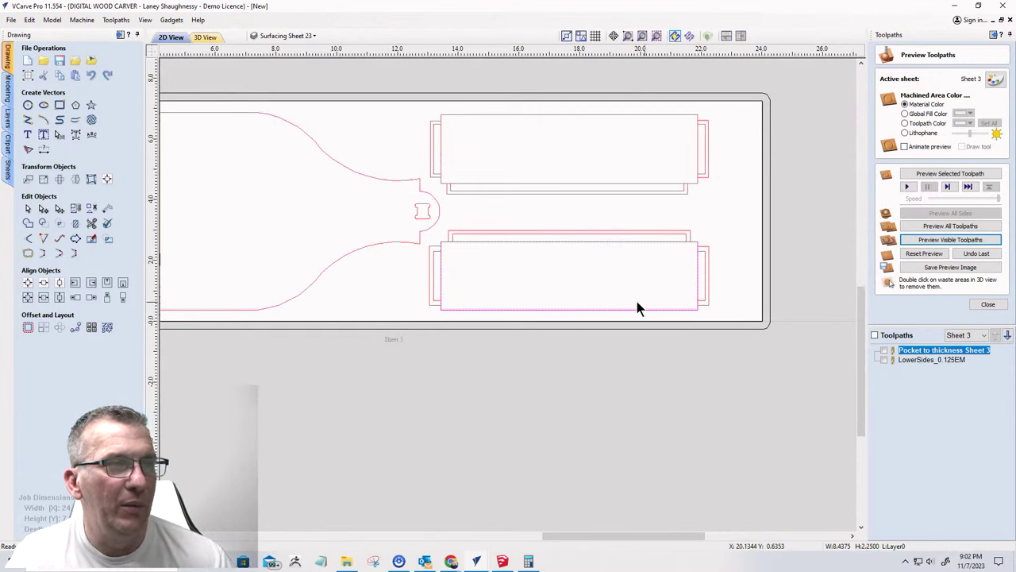
{"action": "scroll", "coordinate": [428, 311], "scroll_direction": "up", "scroll_amount": 4}
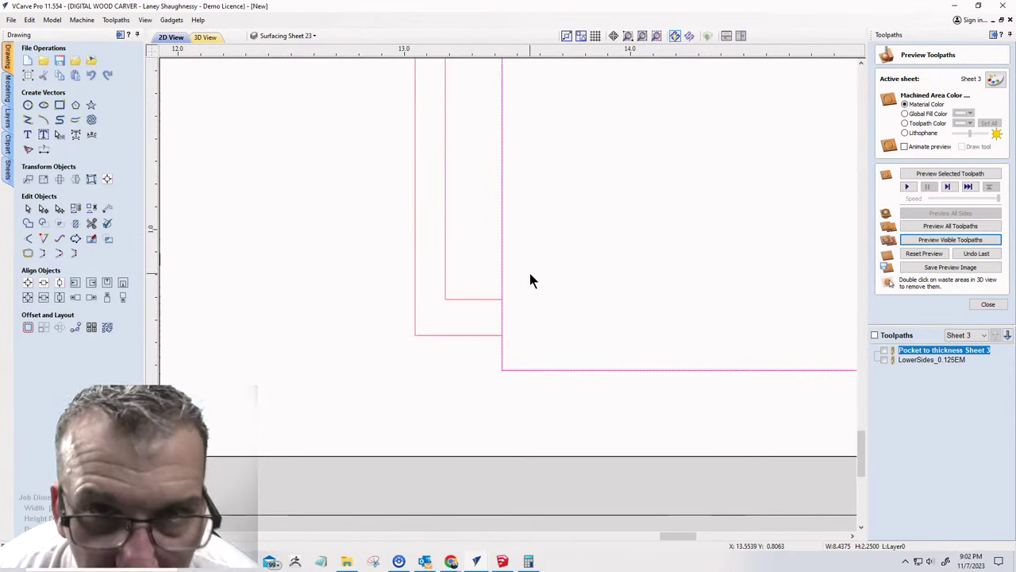
{"action": "scroll", "coordinate": [488, 314], "scroll_direction": "down", "scroll_amount": 2}
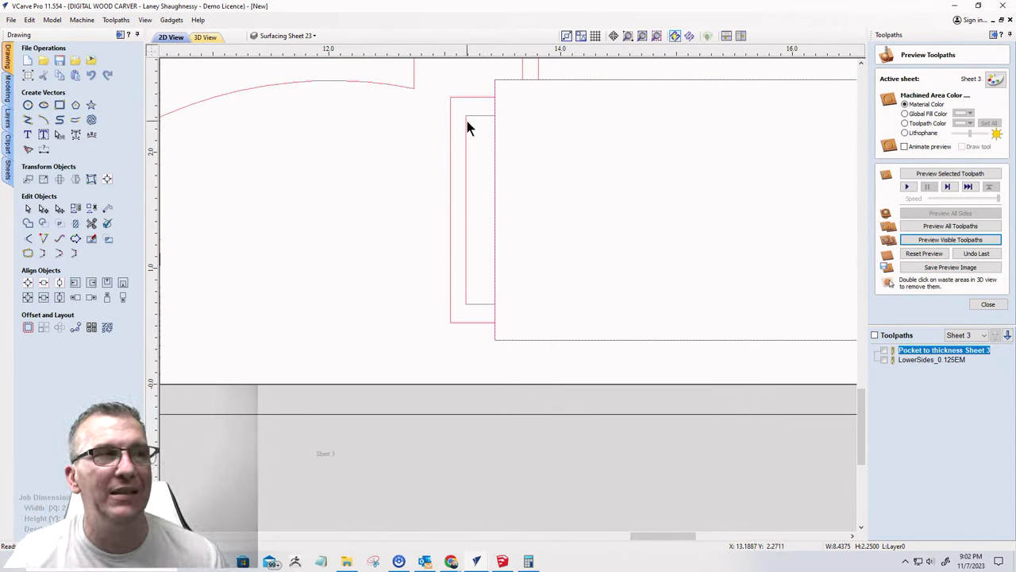
- Attempt to weld the overlapping slot-end rectangles, dismissing the invalid selection warning
{"action": "left_click", "coordinate": [26, 226]}
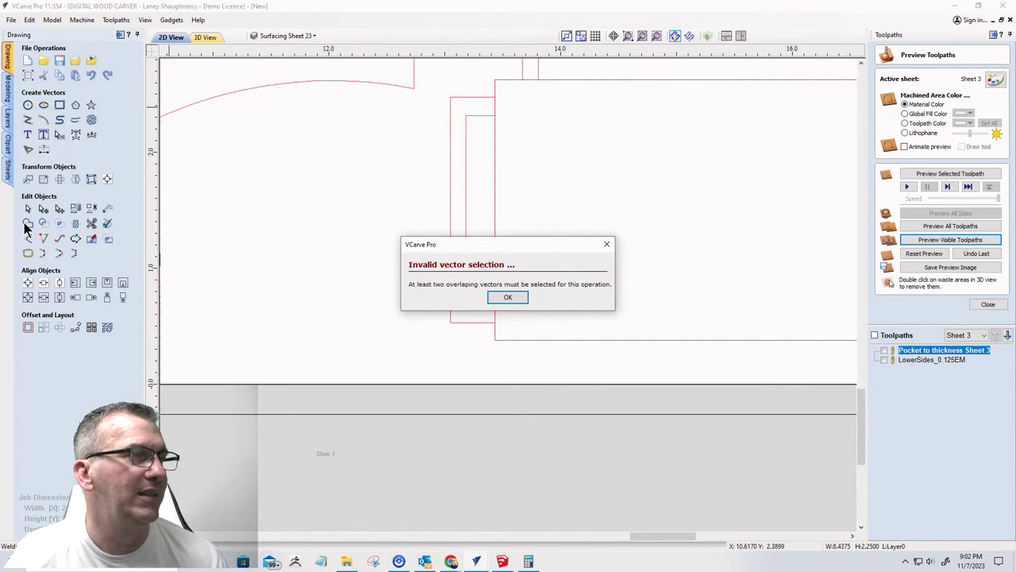
{"action": "left_click", "coordinate": [500, 298]}
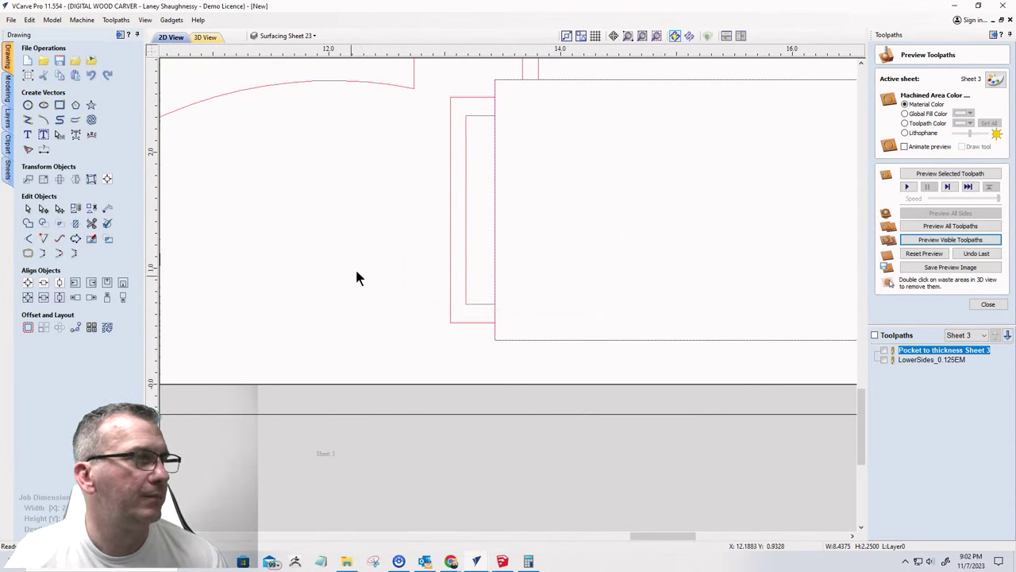
{"action": "left_click", "coordinate": [477, 116]}
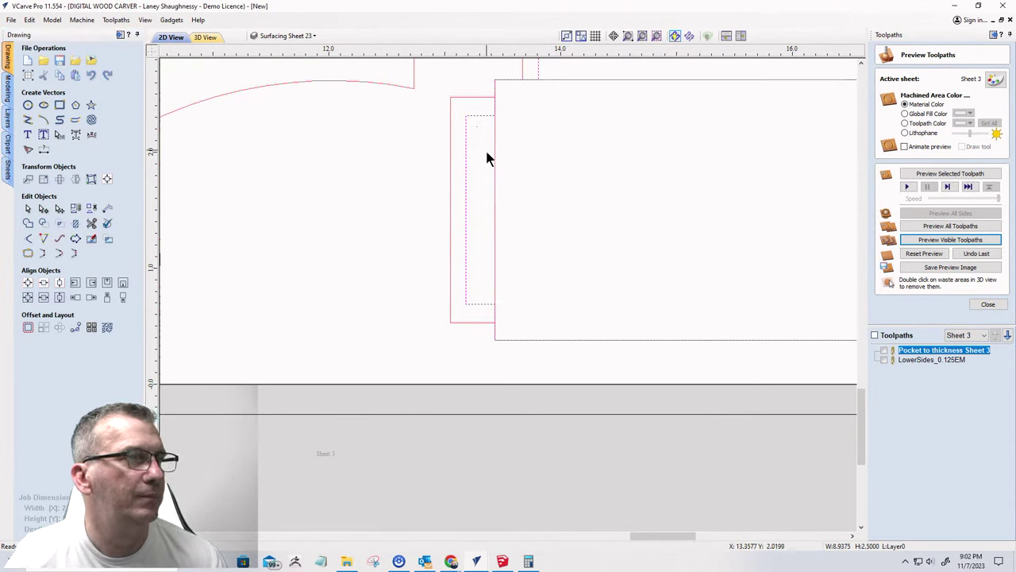
{"action": "left_click", "coordinate": [494, 179]}
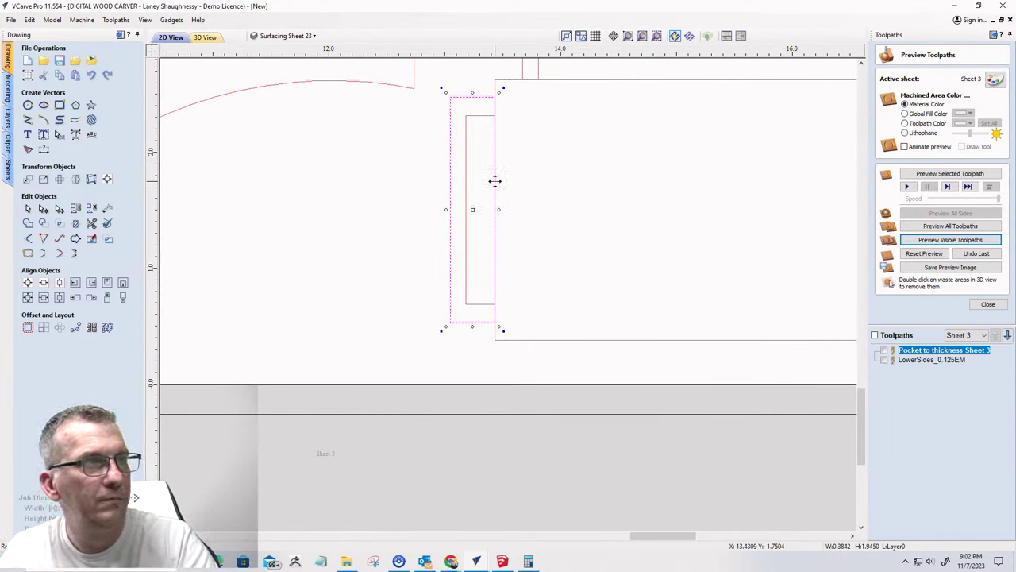
{"action": "left_click", "coordinate": [509, 104]}
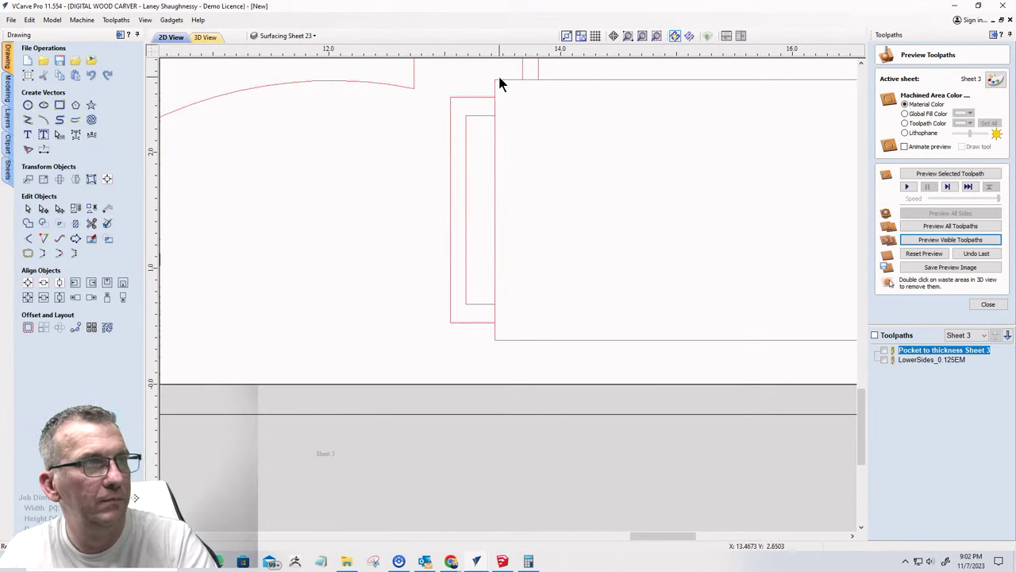
- Select the long slot rectangle and small end rectangle, and move the end rectangle left
{"action": "left_click", "coordinate": [500, 86]}
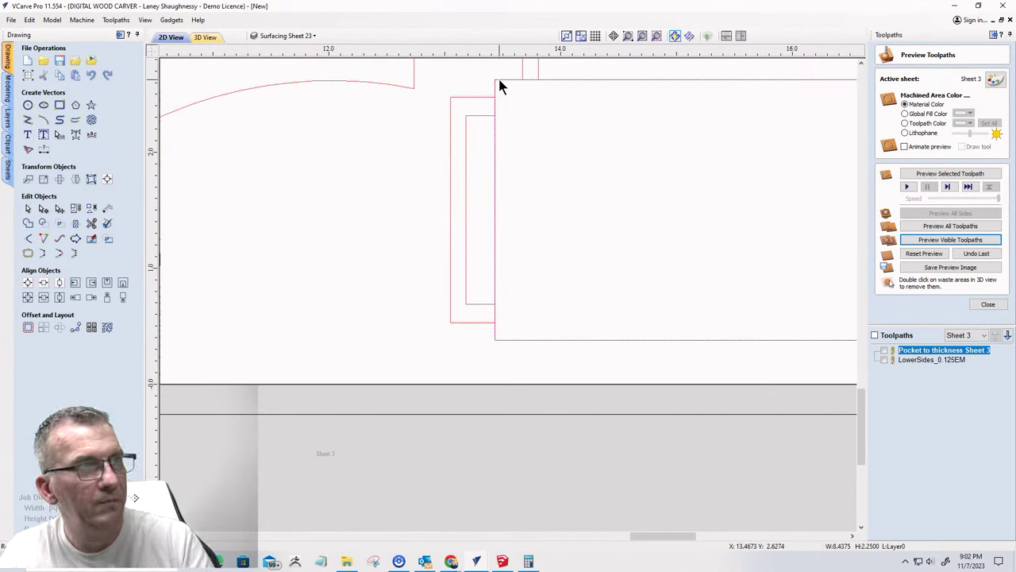
{"action": "scroll", "coordinate": [500, 85], "scroll_direction": "down", "scroll_amount": 4}
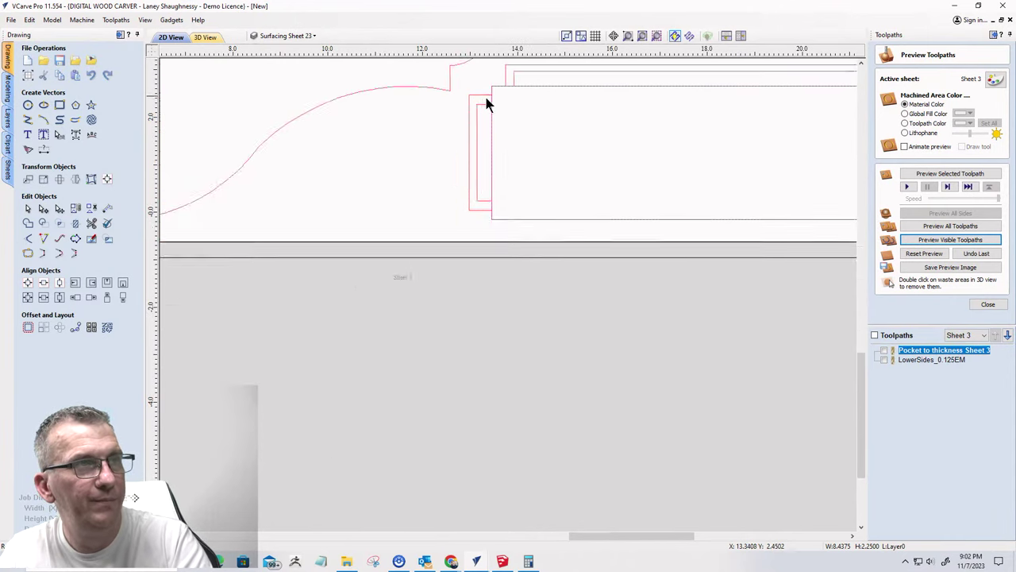
{"action": "scroll", "coordinate": [485, 98], "scroll_direction": "up", "scroll_amount": 2}
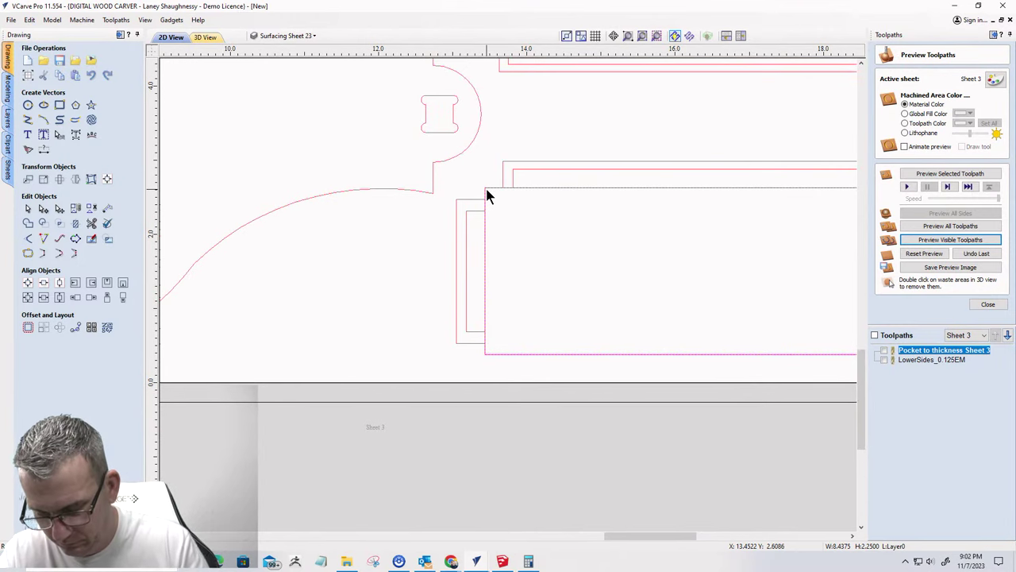
{"action": "left_click", "coordinate": [486, 191]}
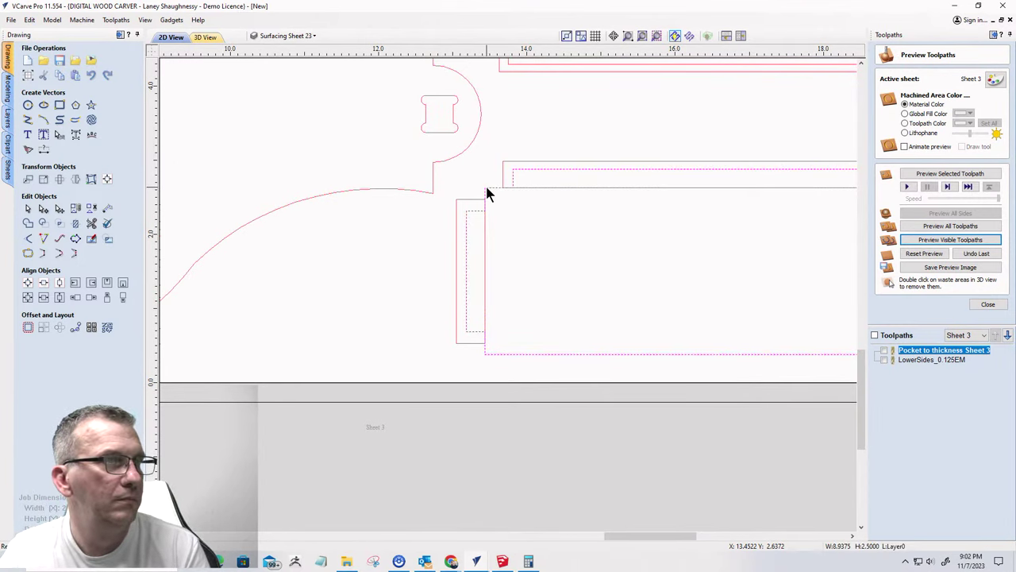
{"action": "scroll", "coordinate": [477, 298], "scroll_direction": "up", "scroll_amount": 2}
{"action": "scroll", "coordinate": [451, 393], "scroll_direction": "down", "scroll_amount": 2}
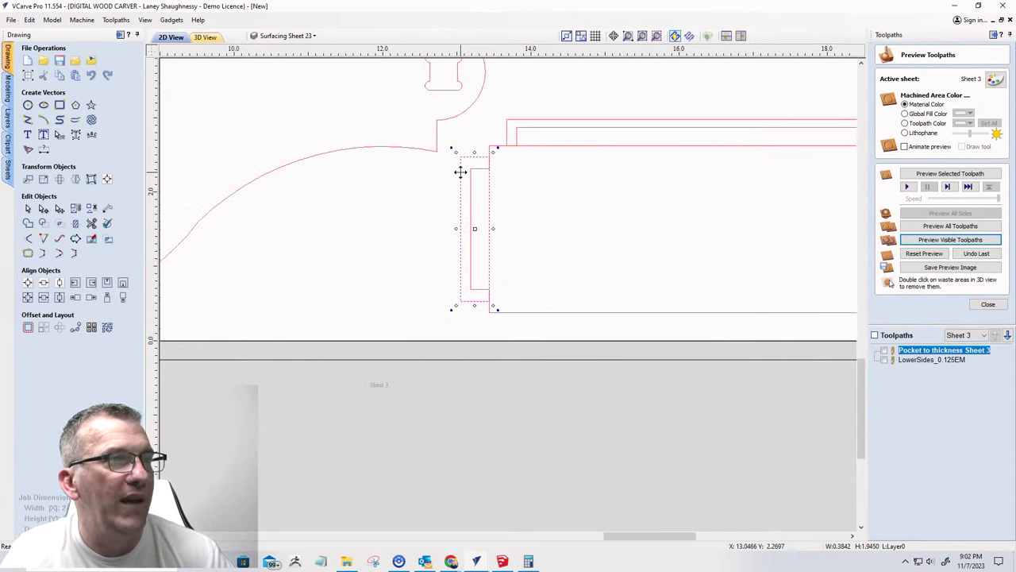
{"action": "left_click_drag", "start_coordinate": [461, 173], "coordinate": [411, 170]}
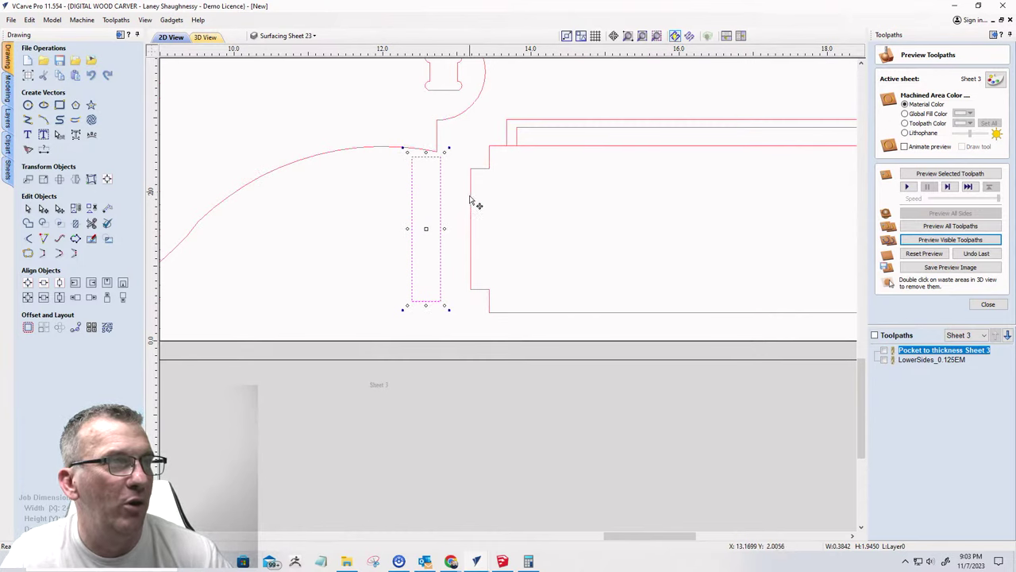
- Undo the end rectangle's move and select the large pocket rectangle
{"action": "key", "text": "ctrl+z"}
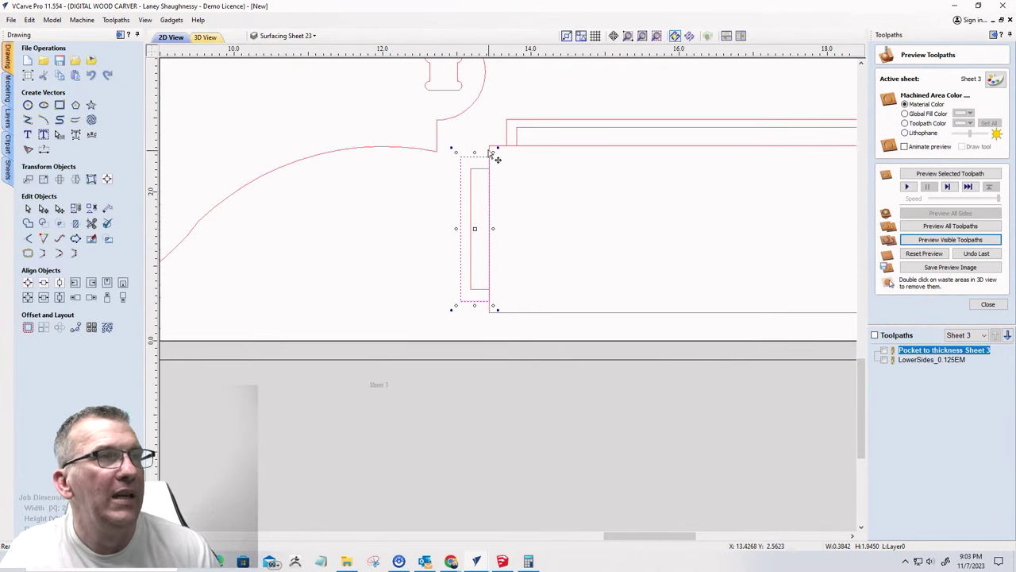
{"action": "left_click", "coordinate": [511, 163]}
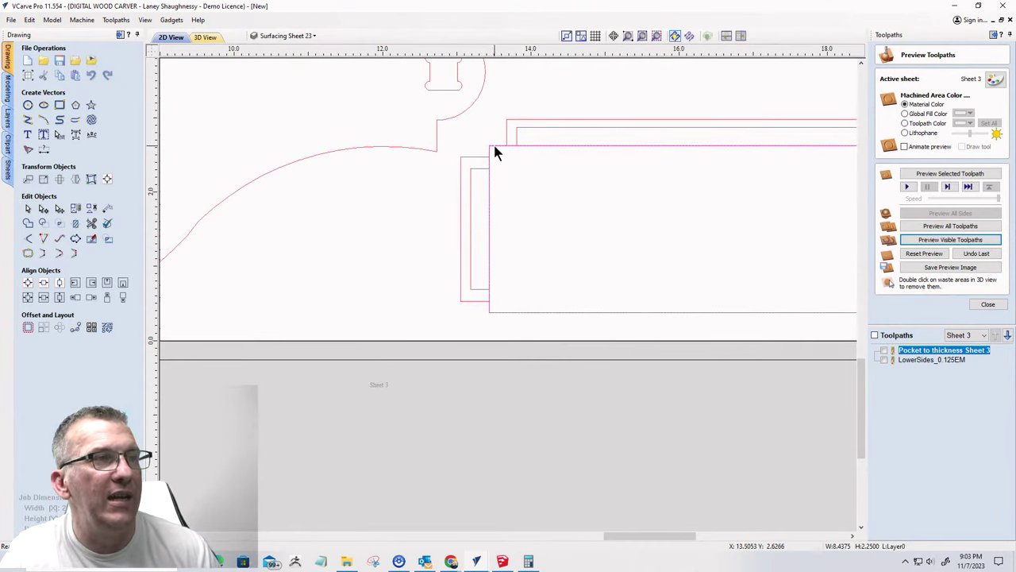
{"action": "left_click", "coordinate": [488, 167]}
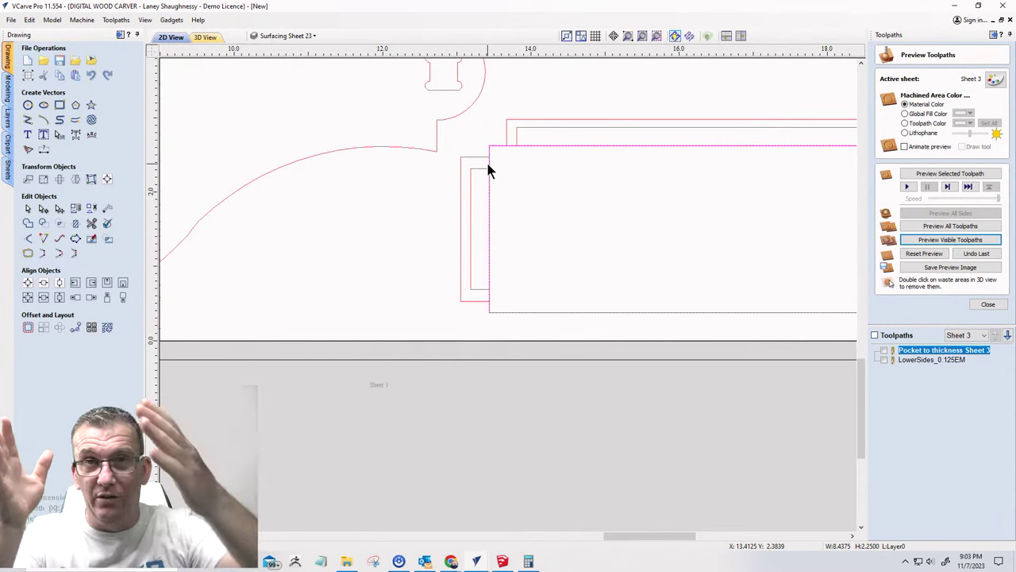
{"action": "scroll", "coordinate": [445, 178], "scroll_direction": "down", "scroll_amount": 3}
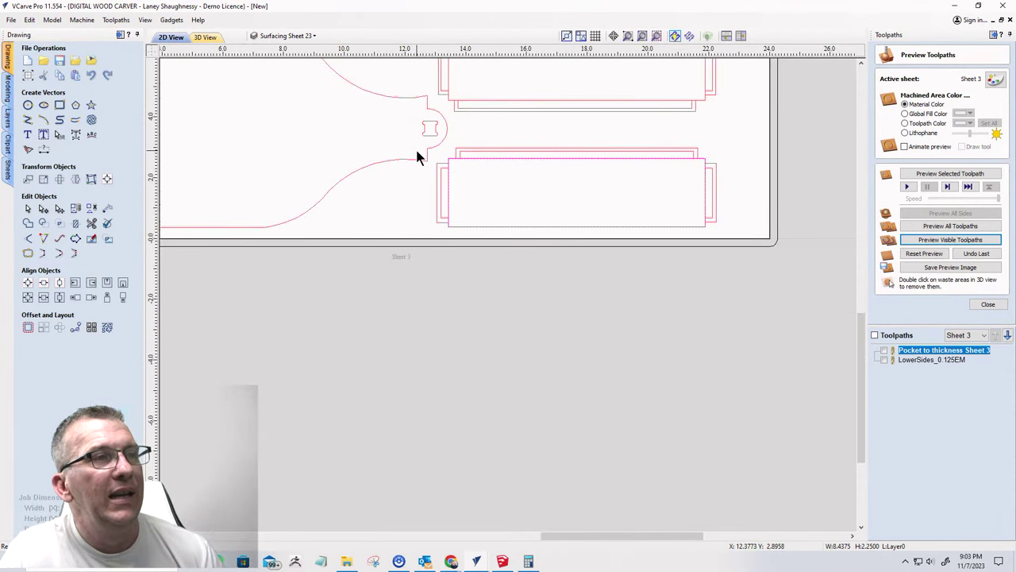
{"action": "scroll", "coordinate": [419, 175], "scroll_direction": "up", "scroll_amount": 3}
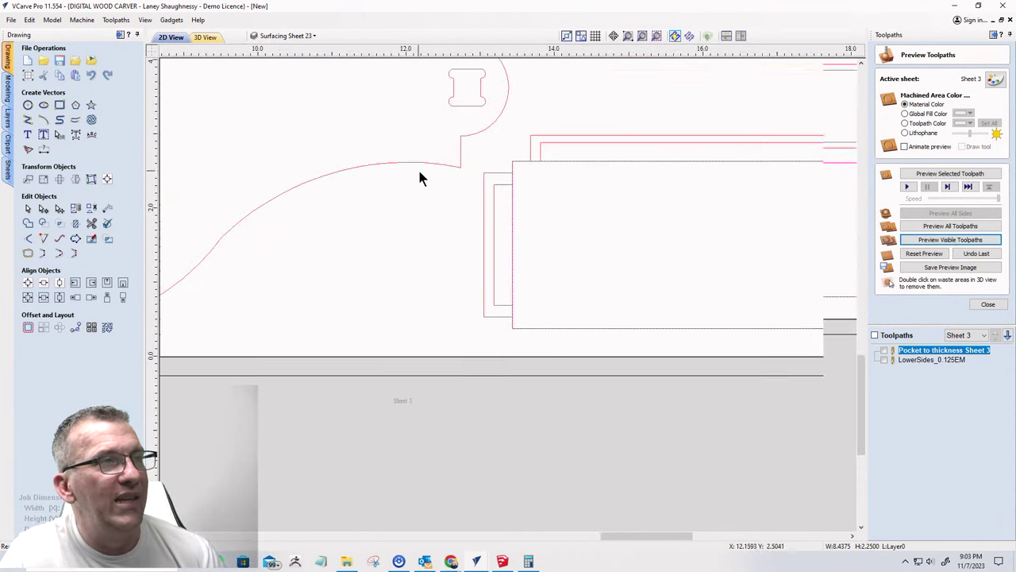
{"action": "left_click", "coordinate": [545, 162]}
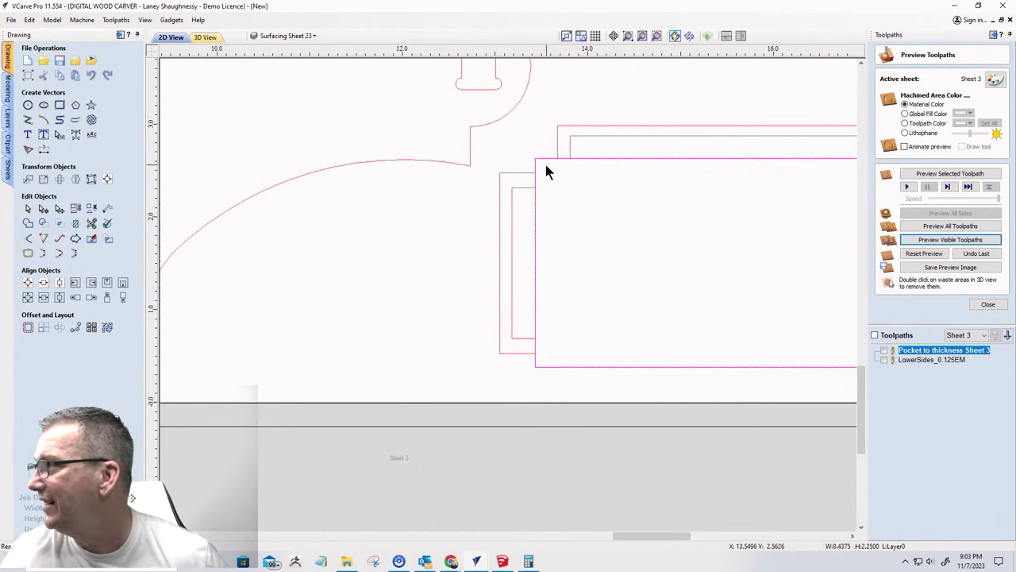
- Launch MouseHighlight from the Start menu app list and dismiss its settings window
{"action": "left_click", "coordinate": [24, 565]}
{"action": "scroll", "coordinate": [87, 358], "scroll_direction": "down", "scroll_amount": 5}
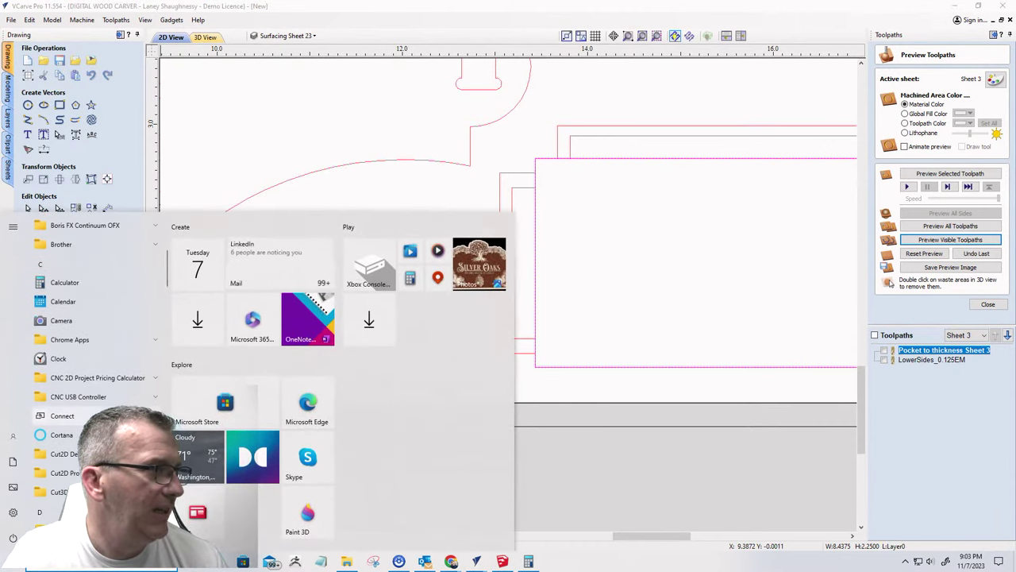
{"action": "scroll", "coordinate": [87, 357], "scroll_direction": "down", "scroll_amount": 10}
{"action": "scroll", "coordinate": [87, 357], "scroll_direction": "down", "scroll_amount": 10}
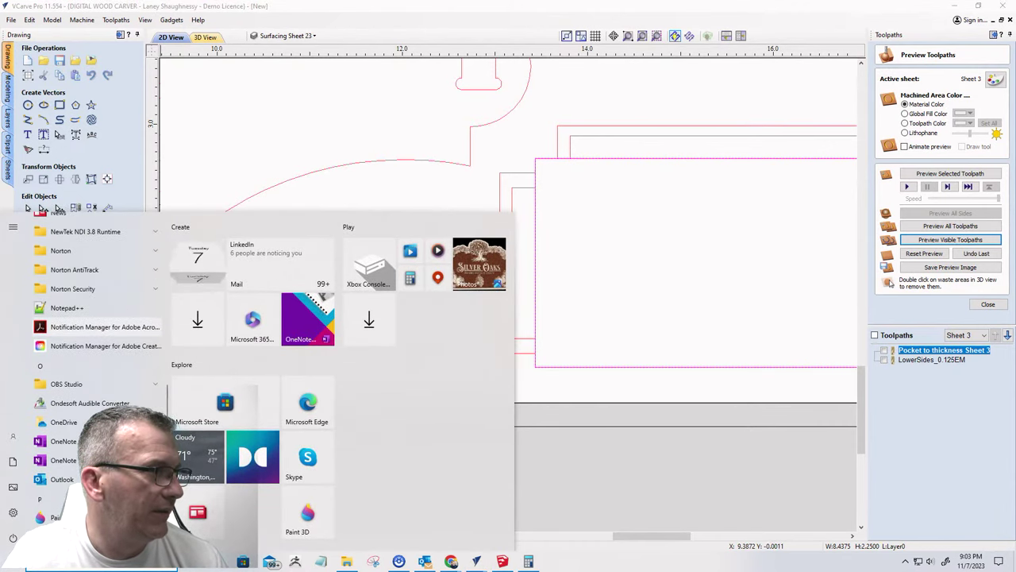
{"action": "scroll", "coordinate": [77, 403], "scroll_direction": "up", "scroll_amount": 10}
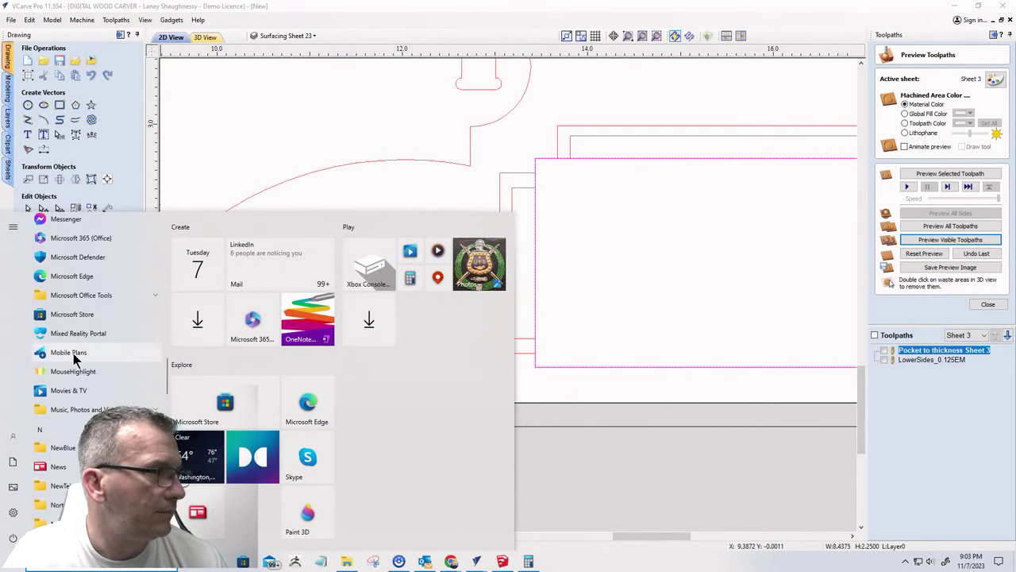
{"action": "left_click", "coordinate": [65, 373]}
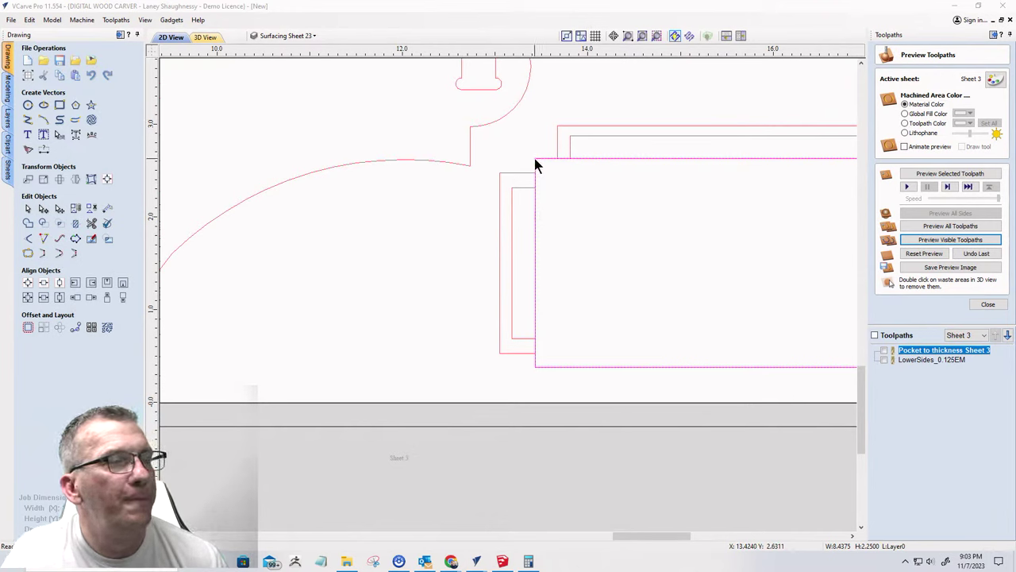
{"action": "left_click", "coordinate": [227, 107]}
{"action": "key", "text": "Escape"}
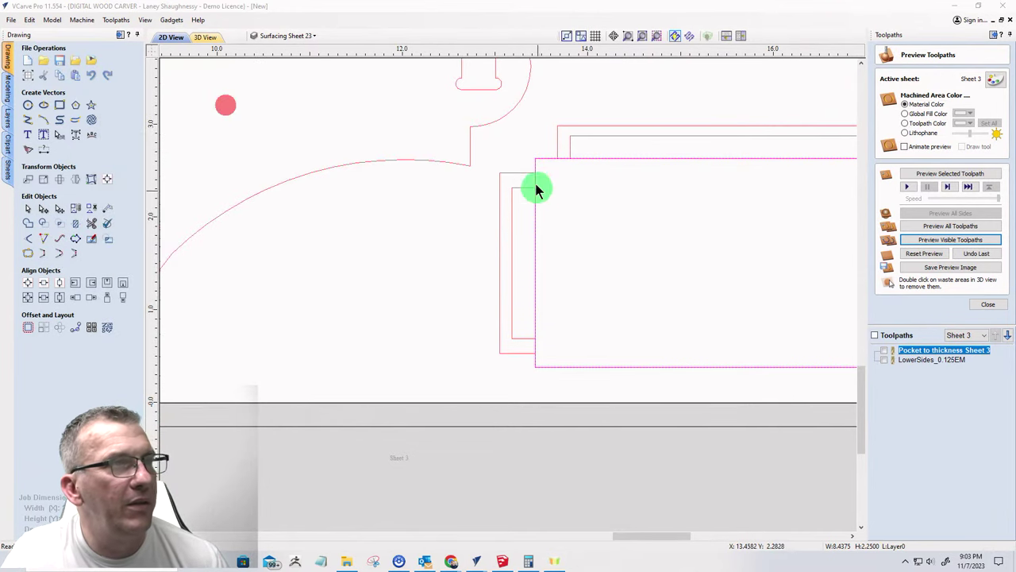
{"action": "scroll", "coordinate": [427, 369], "scroll_direction": "down", "scroll_amount": 4}
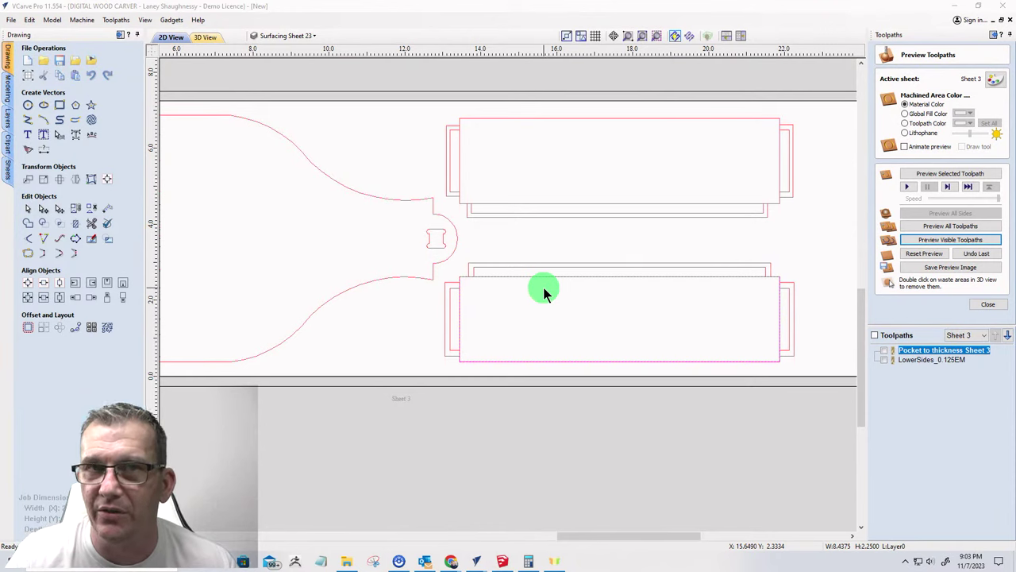
- Select the slot vector at the corner of Sheet 3's lower pocket rectangle
{"action": "left_click", "coordinate": [458, 278]}
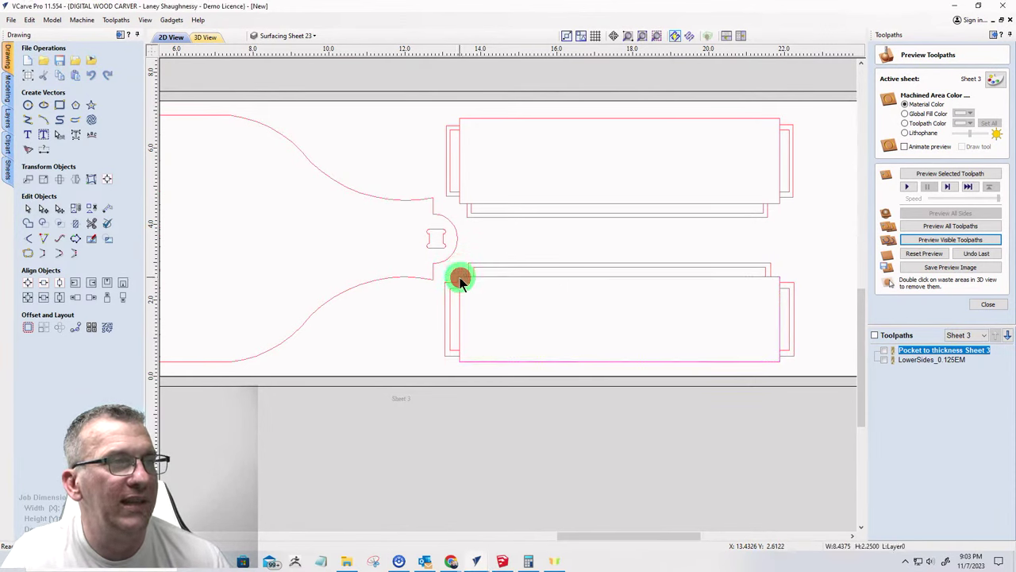
{"action": "right_click", "coordinate": [461, 280]}
{"action": "left_click", "coordinate": [482, 332]}
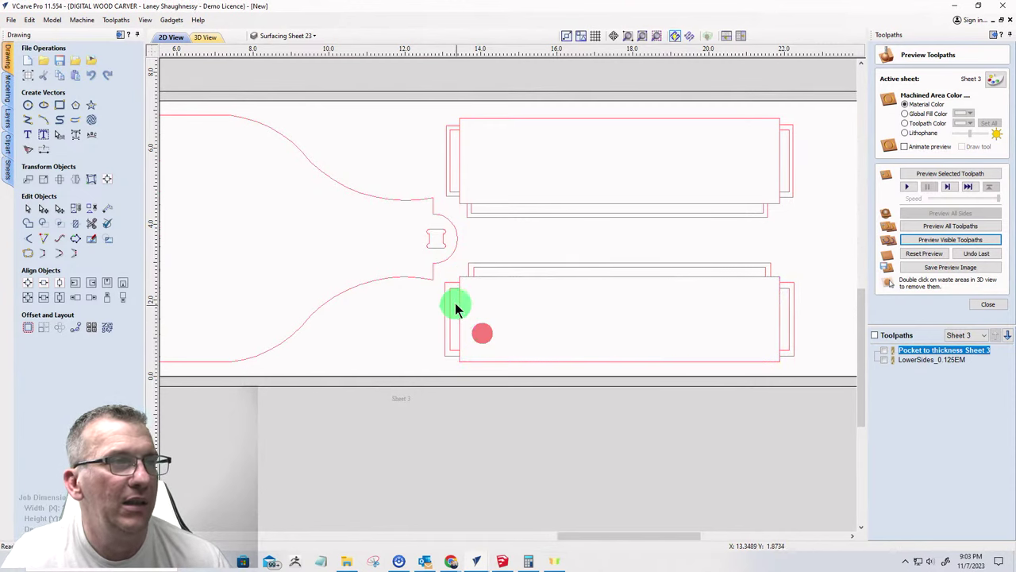
{"action": "scroll", "coordinate": [457, 306], "scroll_direction": "up", "scroll_amount": 6}
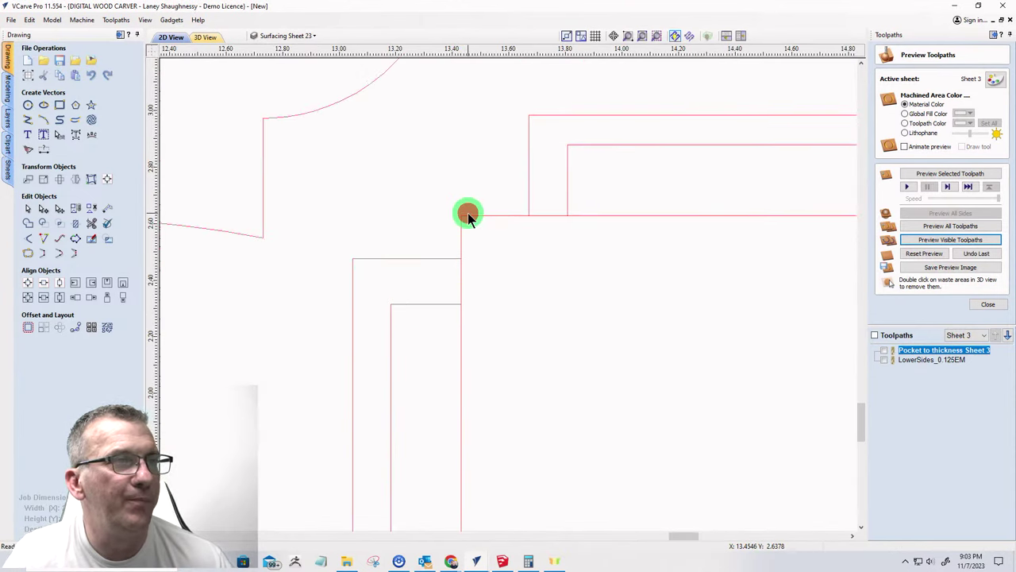
{"action": "left_click", "coordinate": [468, 215]}
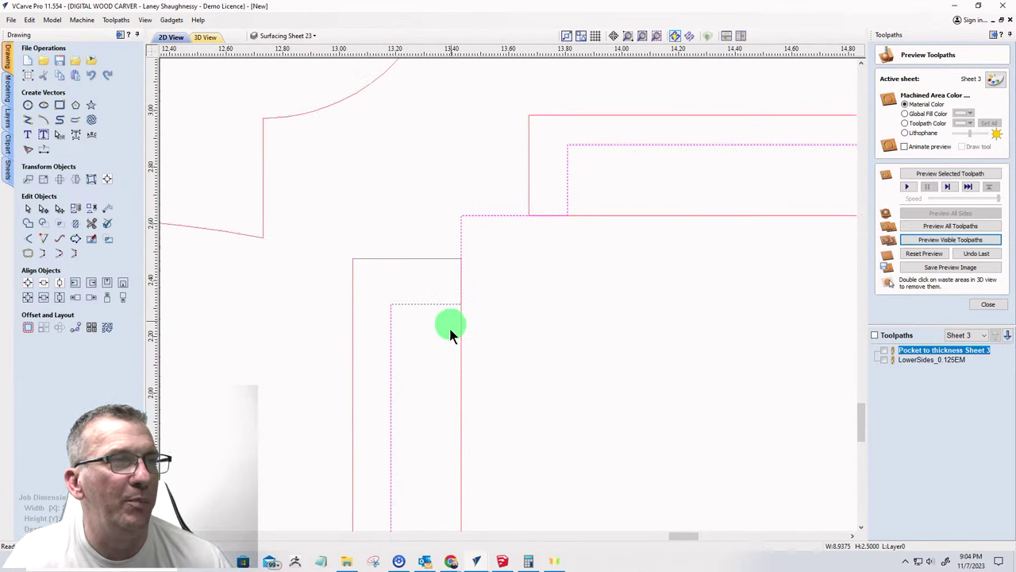
{"action": "scroll", "coordinate": [450, 333], "scroll_direction": "up", "scroll_amount": 3}
{"action": "scroll", "coordinate": [301, 284], "scroll_direction": "up", "scroll_amount": 1}
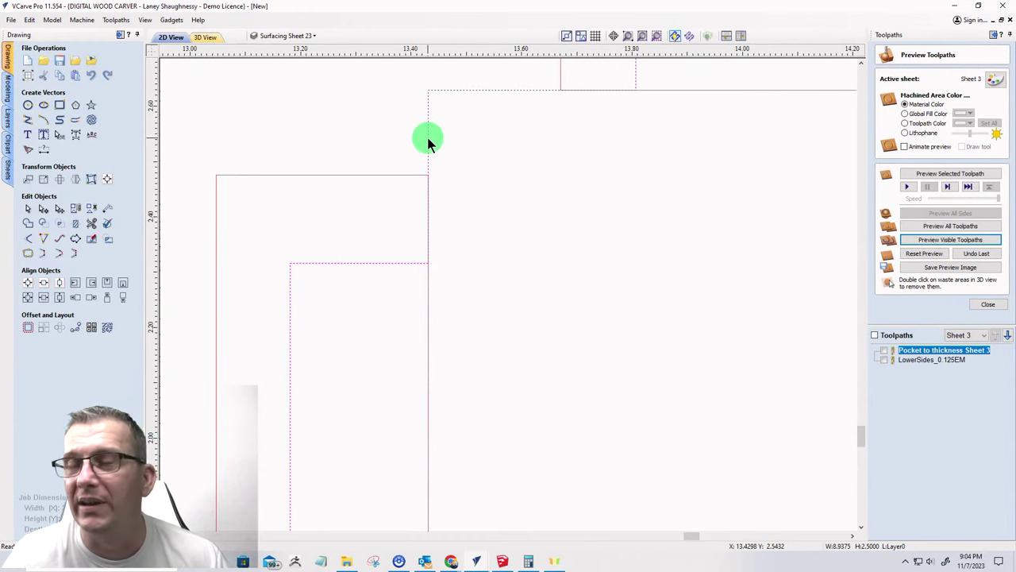
{"action": "scroll", "coordinate": [427, 140], "scroll_direction": "down", "scroll_amount": 5}
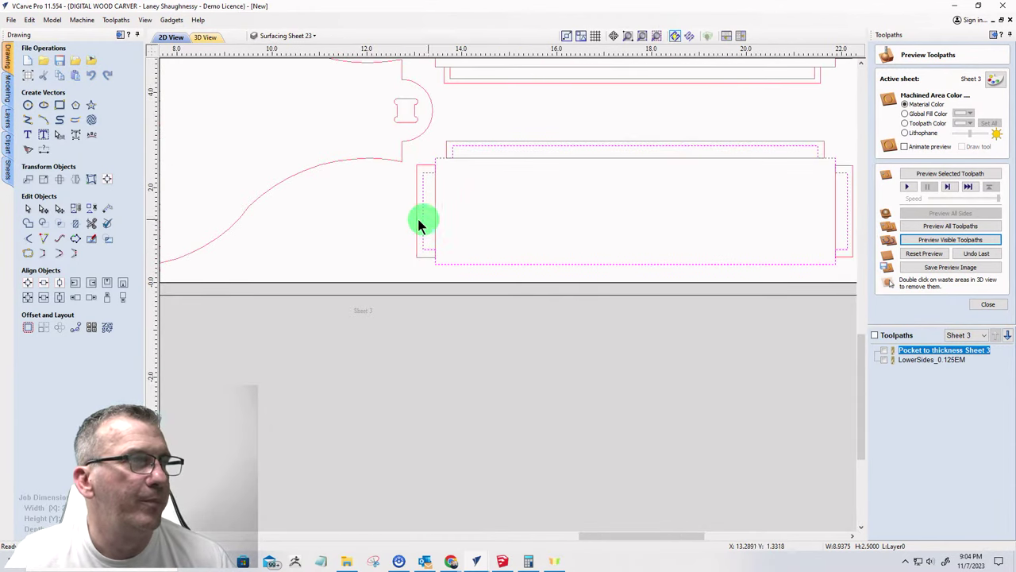
- Start 0.0625-inch T-bone filleting, undoing two wrongly oriented fillets at the first slot corner
{"action": "left_click", "coordinate": [27, 240]}
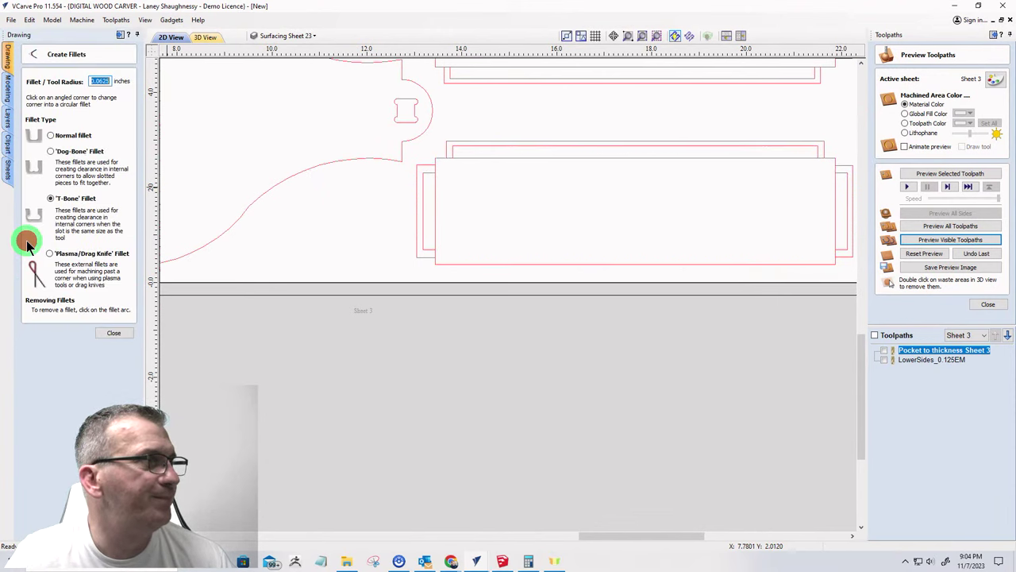
{"action": "scroll", "coordinate": [488, 239], "scroll_direction": "up", "scroll_amount": 8}
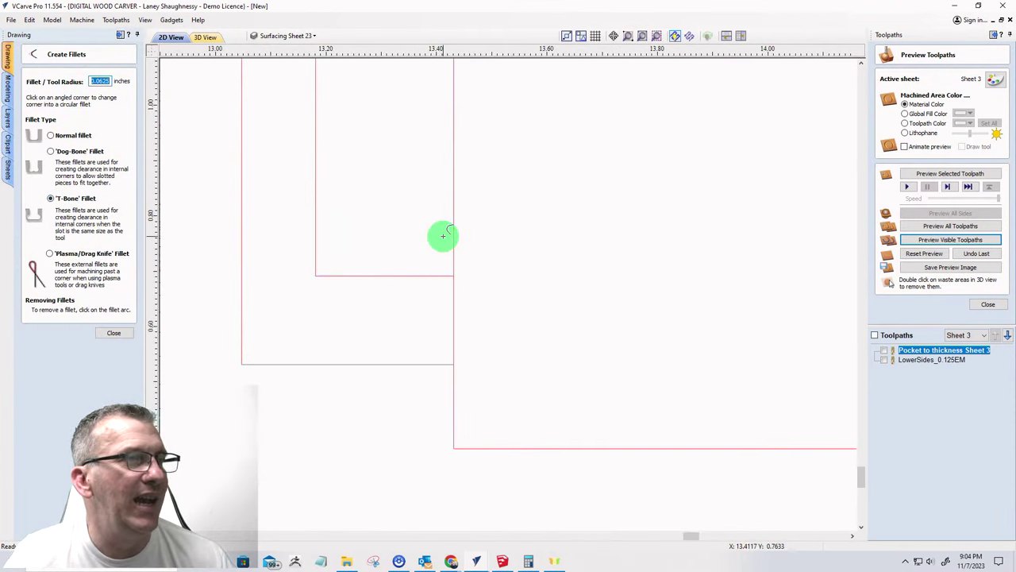
{"action": "left_click", "coordinate": [418, 273]}
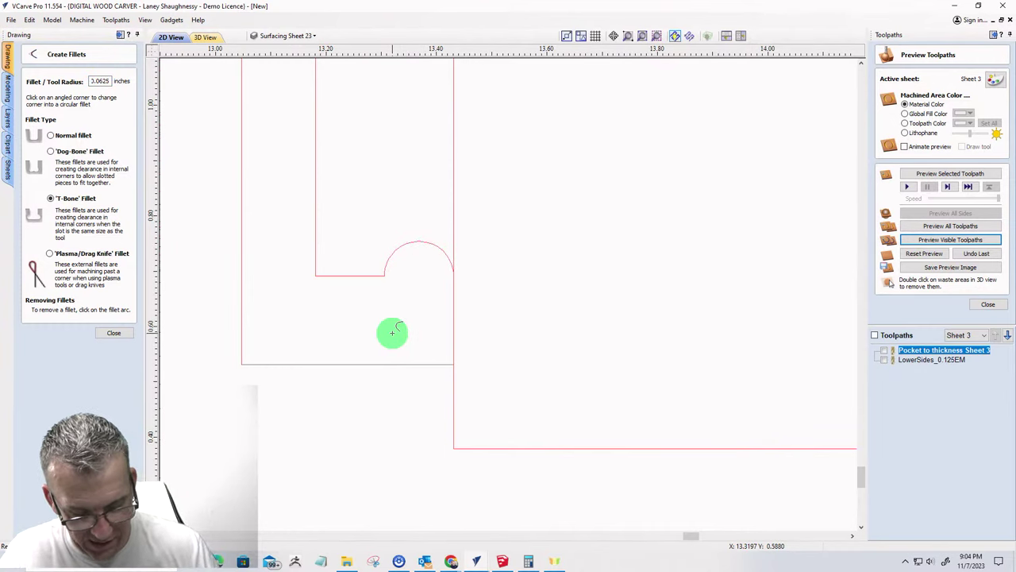
{"action": "key", "text": "ctrl+z"}
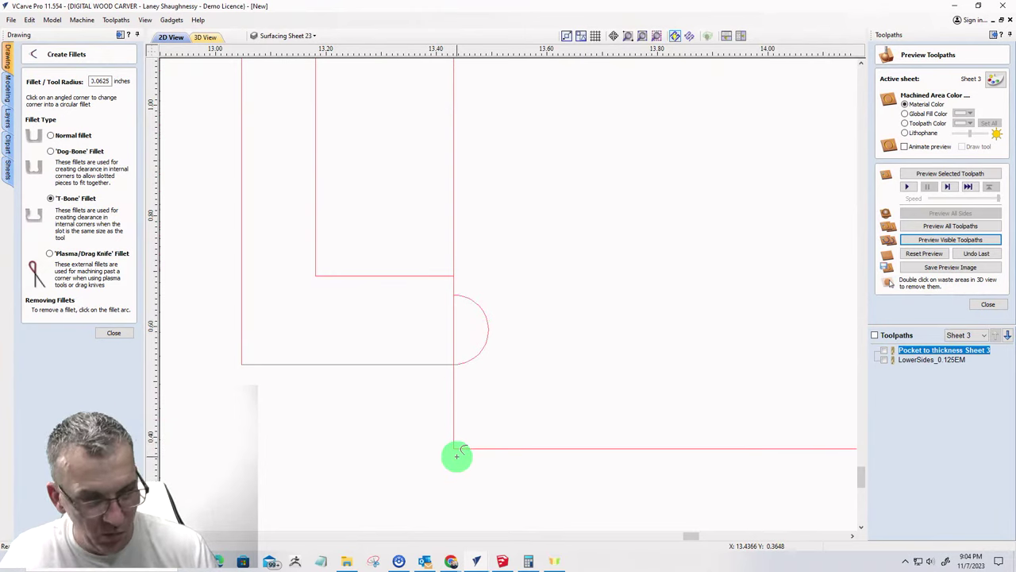
{"action": "key", "text": "ctrl+z"}
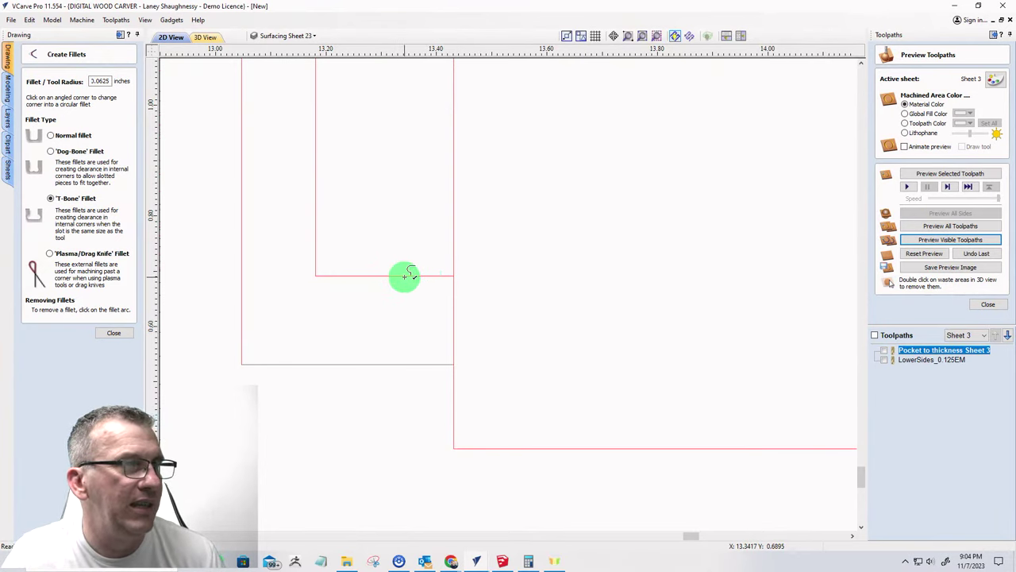
{"action": "scroll", "coordinate": [405, 324], "scroll_direction": "down", "scroll_amount": 3}
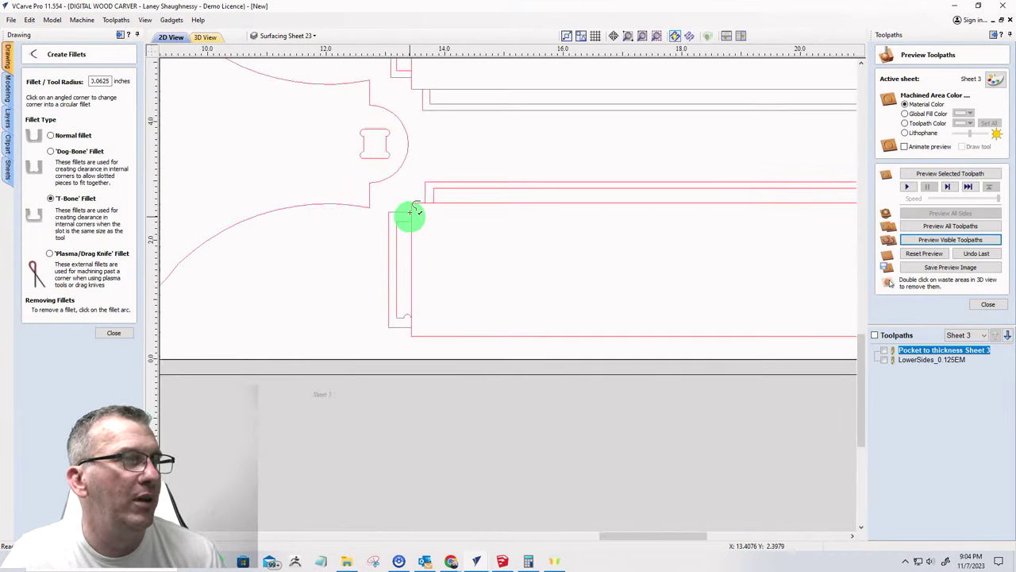
{"action": "scroll", "coordinate": [408, 215], "scroll_direction": "up", "scroll_amount": 2}
{"action": "scroll", "coordinate": [404, 215], "scroll_direction": "up", "scroll_amount": 2}
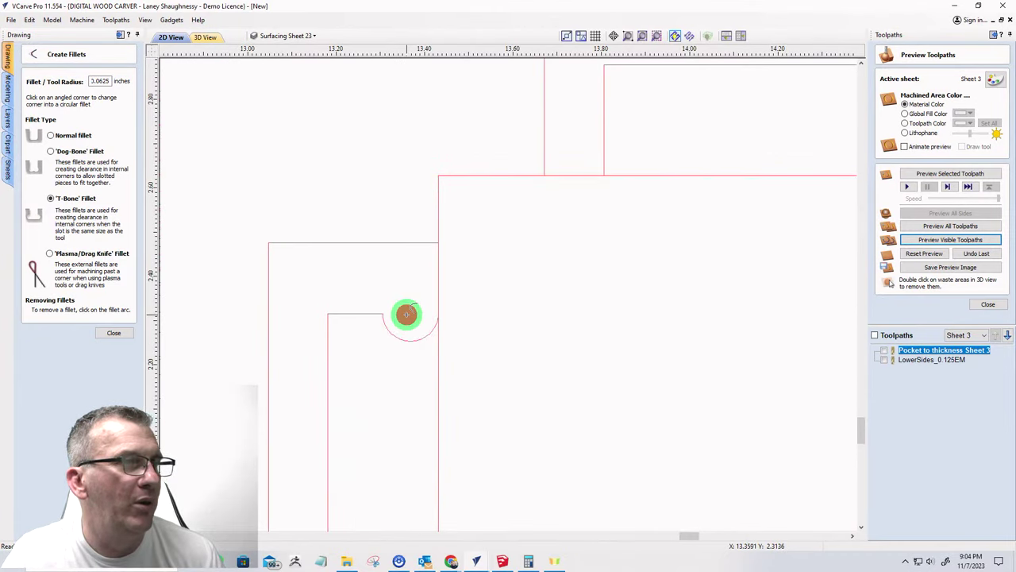
{"action": "scroll", "coordinate": [406, 315], "scroll_direction": "down", "scroll_amount": 3}
{"action": "scroll", "coordinate": [545, 454], "scroll_direction": "up", "scroll_amount": 1}
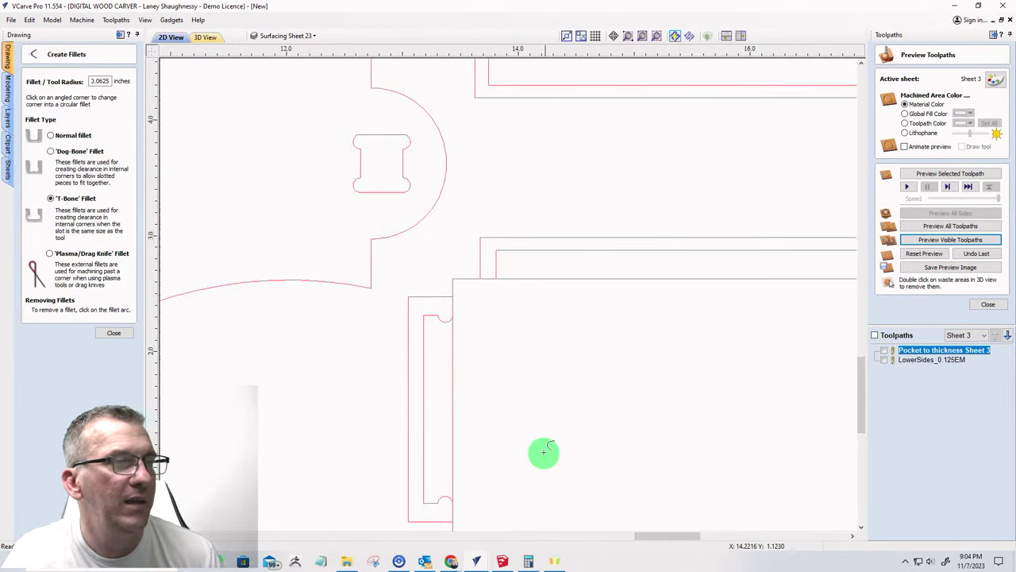
{"action": "scroll", "coordinate": [499, 274], "scroll_direction": "up", "scroll_amount": 2}
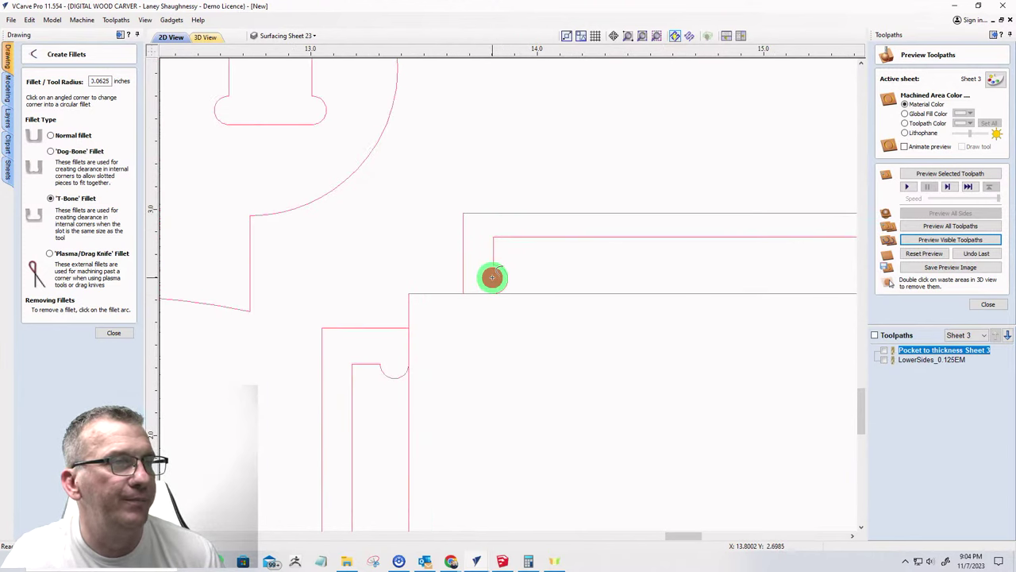
- Add T-bone fillets to the pocket's inner and right-end corners
{"action": "left_click", "coordinate": [492, 277]}
{"action": "scroll", "coordinate": [445, 274], "scroll_direction": "down", "scroll_amount": 5}
{"action": "scroll", "coordinate": [588, 288], "scroll_direction": "up", "scroll_amount": 5}
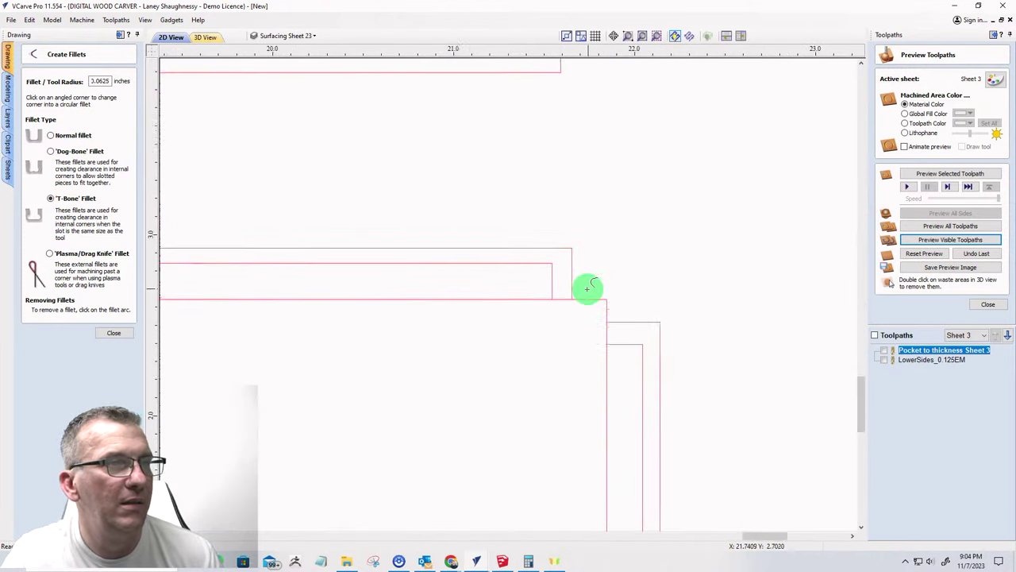
{"action": "scroll", "coordinate": [587, 287], "scroll_direction": "up", "scroll_amount": 1}
{"action": "left_click", "coordinate": [534, 287]}
{"action": "scroll", "coordinate": [590, 421], "scroll_direction": "down", "scroll_amount": 5}
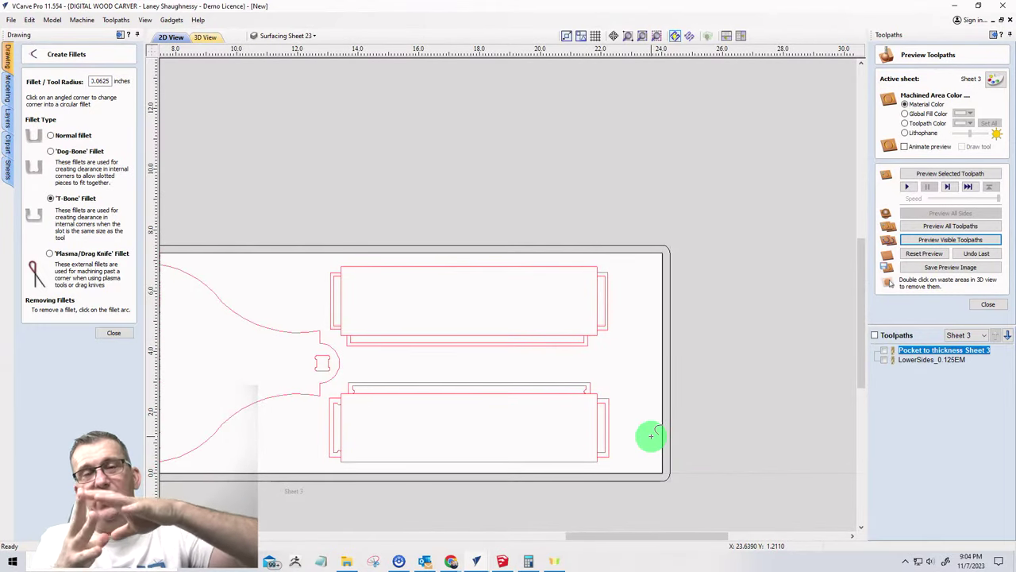
{"action": "scroll", "coordinate": [577, 330], "scroll_direction": "up", "scroll_amount": 5}
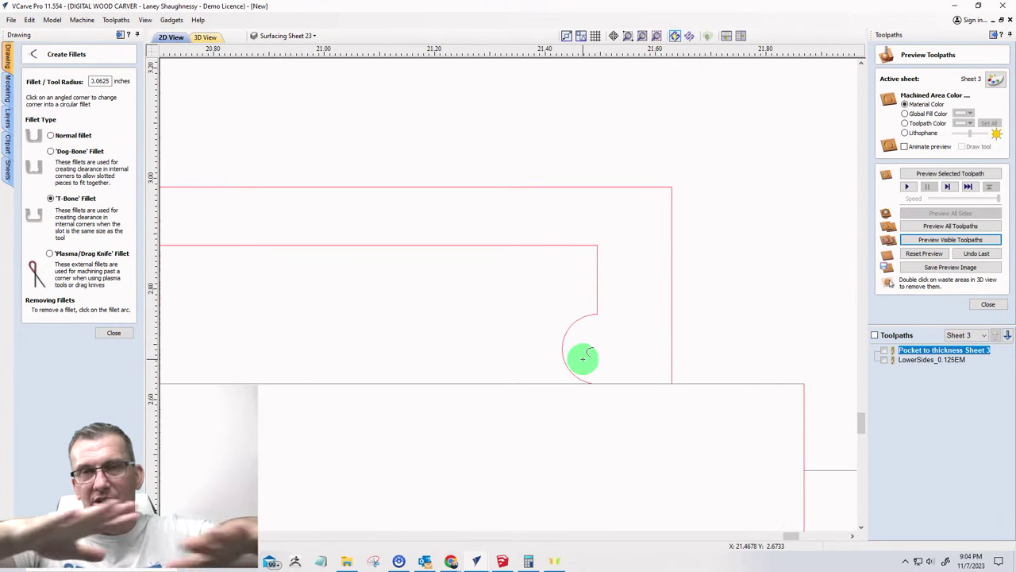
{"action": "scroll", "coordinate": [563, 370], "scroll_direction": "down", "scroll_amount": 8}
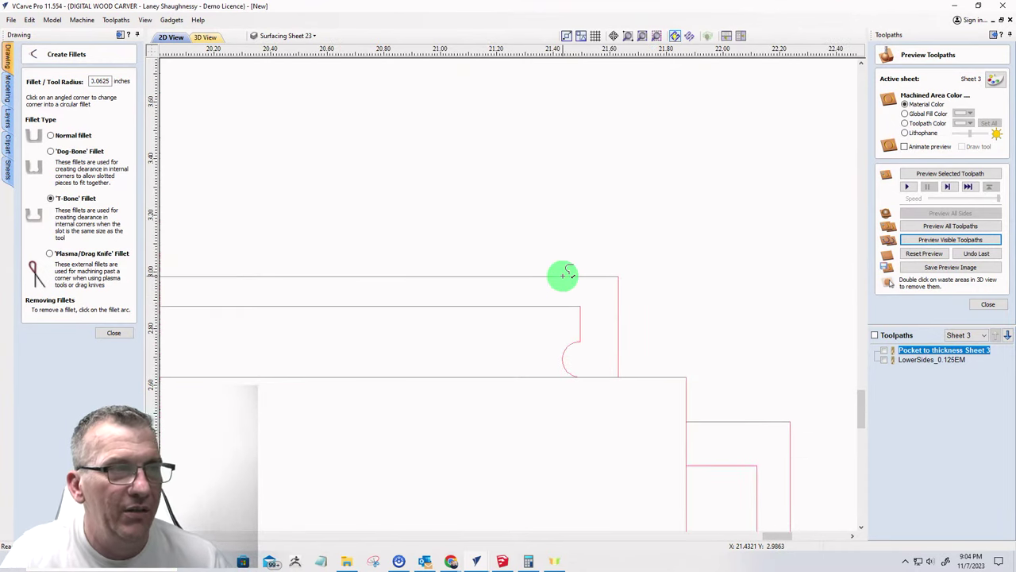
{"action": "scroll", "coordinate": [599, 329], "scroll_direction": "up", "scroll_amount": 6}
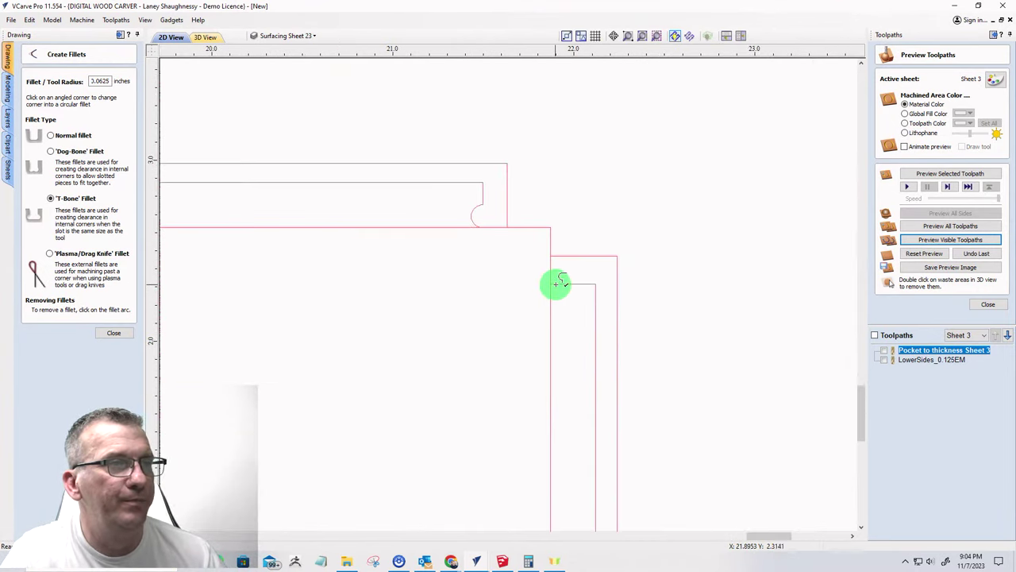
{"action": "left_click", "coordinate": [564, 285]}
{"action": "scroll", "coordinate": [586, 238], "scroll_direction": "down", "scroll_amount": 3}
{"action": "scroll", "coordinate": [580, 273], "scroll_direction": "up", "scroll_amount": 3}
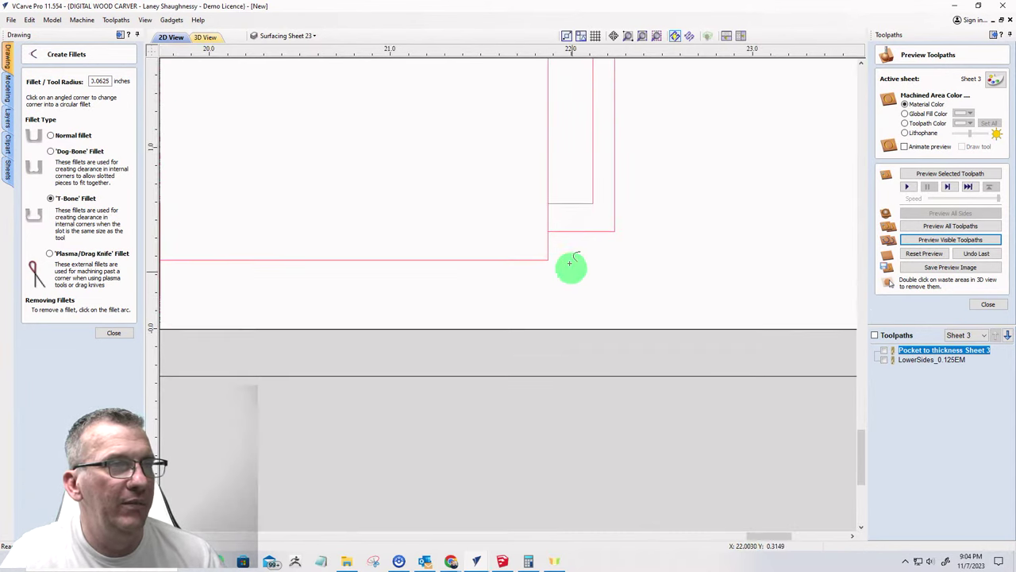
{"action": "left_click", "coordinate": [562, 203]}
{"action": "scroll", "coordinate": [651, 325], "scroll_direction": "down", "scroll_amount": 4}
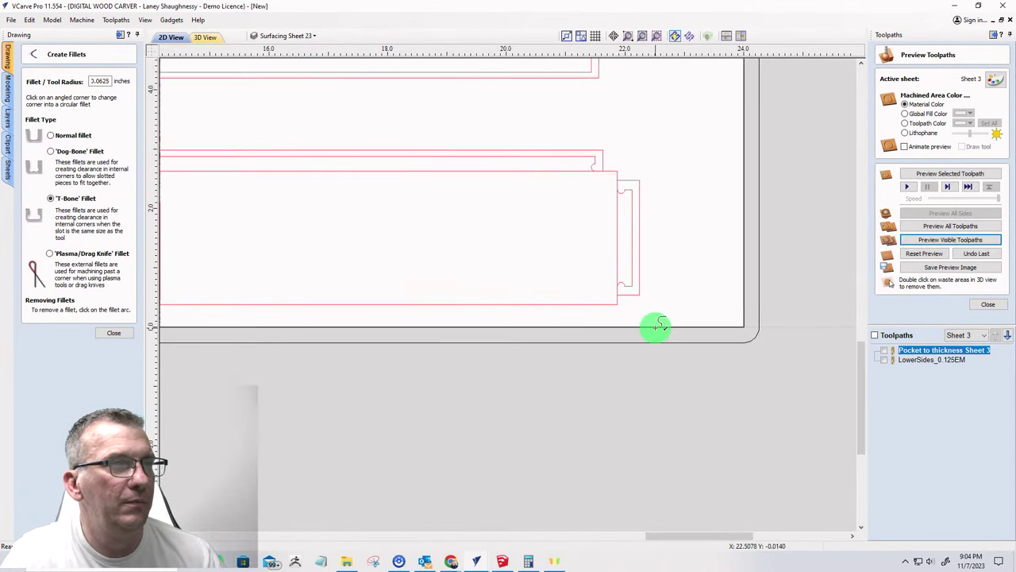
{"action": "scroll", "coordinate": [312, 232], "scroll_direction": "up", "scroll_amount": 4}
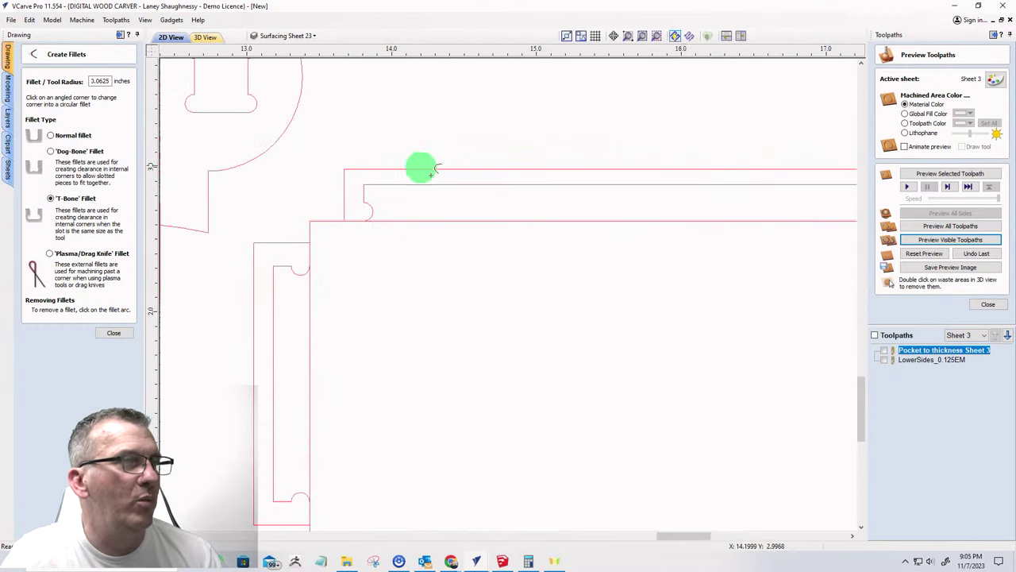
- Fillet the left slot's inner, outer and top corners, re-applying the top-corner fillet
{"action": "left_click", "coordinate": [361, 205]}
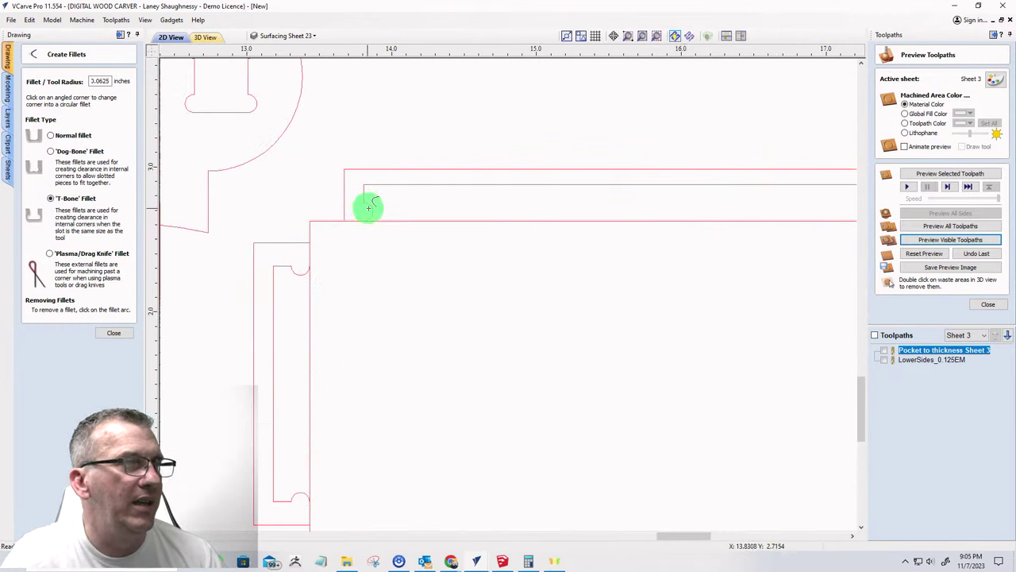
{"action": "left_click", "coordinate": [334, 217]}
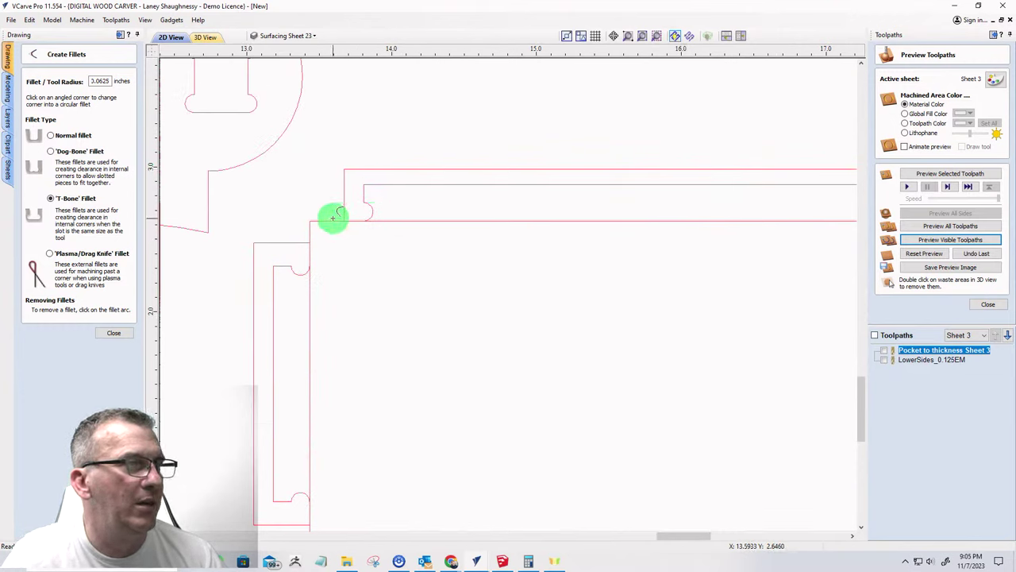
{"action": "left_click", "coordinate": [295, 265]}
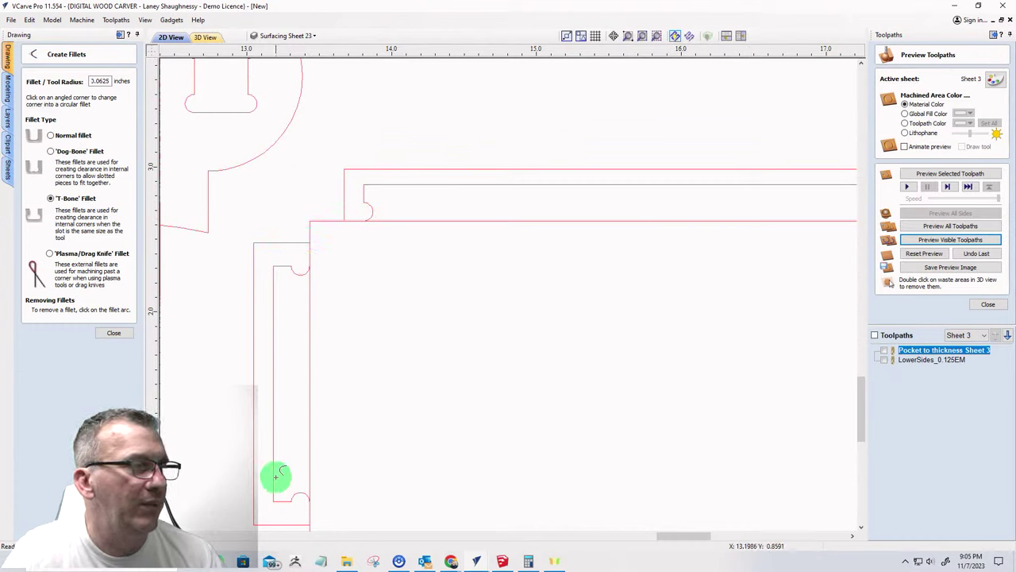
{"action": "left_click", "coordinate": [296, 274]}
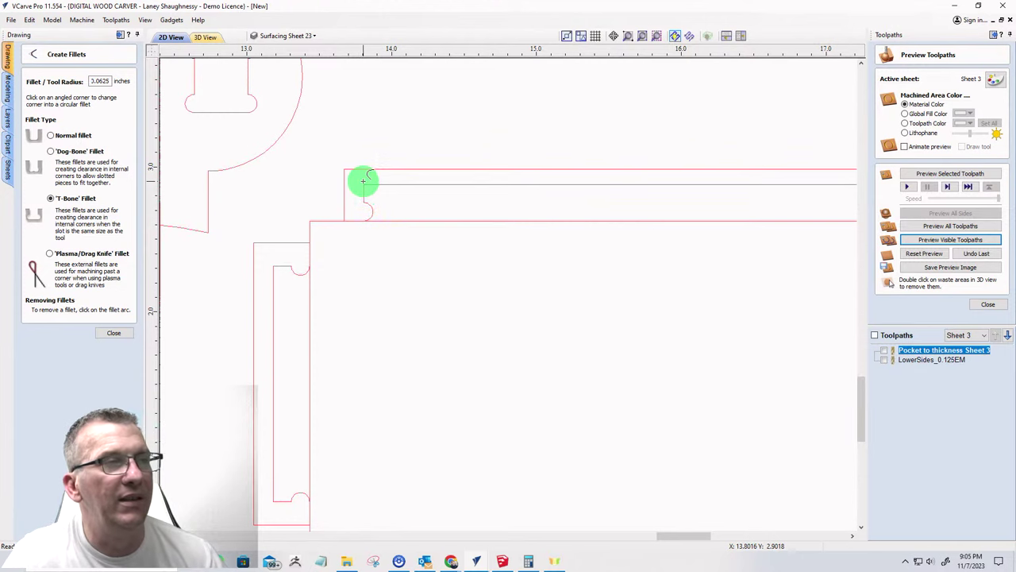
- Add T-bone fillets to the remaining upper and lower slot corners and close the fillet tool
{"action": "scroll", "coordinate": [256, 227], "scroll_direction": "down", "scroll_amount": 3}
{"action": "scroll", "coordinate": [719, 307], "scroll_direction": "down", "scroll_amount": 1}
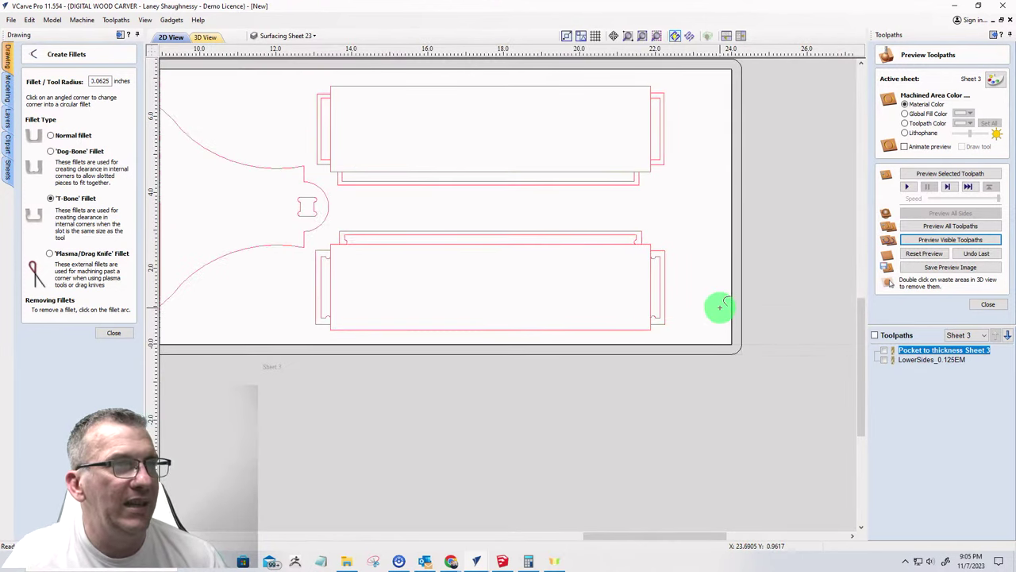
{"action": "scroll", "coordinate": [420, 204], "scroll_direction": "down", "scroll_amount": 1}
{"action": "scroll", "coordinate": [453, 243], "scroll_direction": "up", "scroll_amount": 2}
{"action": "scroll", "coordinate": [639, 202], "scroll_direction": "up", "scroll_amount": 1}
{"action": "scroll", "coordinate": [566, 243], "scroll_direction": "up", "scroll_amount": 1}
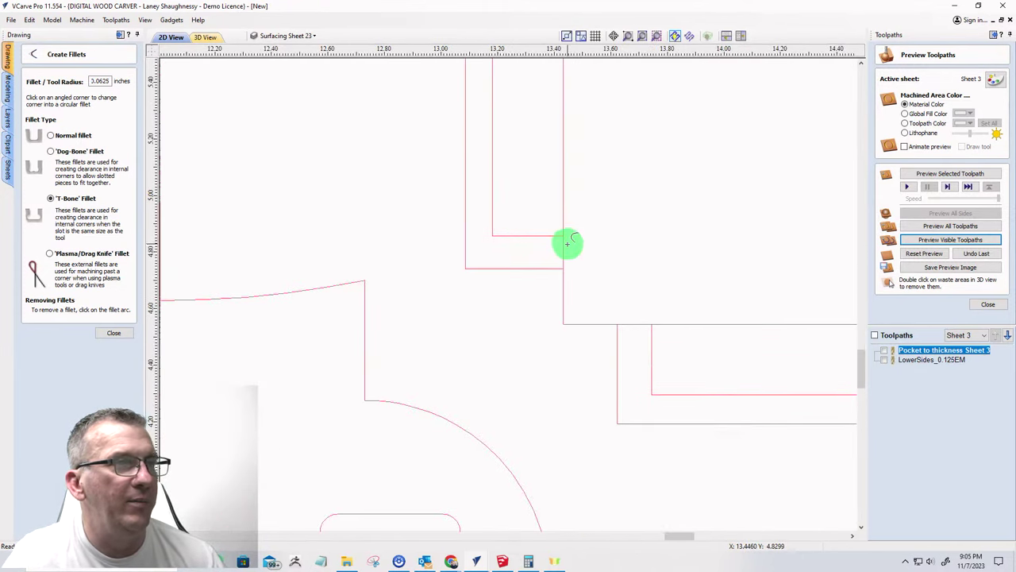
{"action": "scroll", "coordinate": [539, 234], "scroll_direction": "down", "scroll_amount": 3}
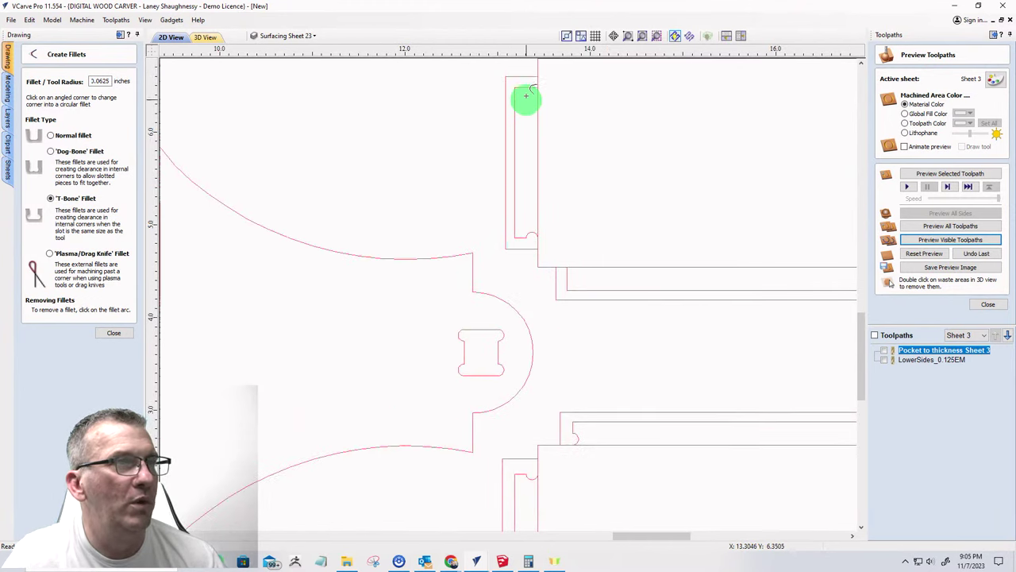
{"action": "left_click", "coordinate": [531, 87]}
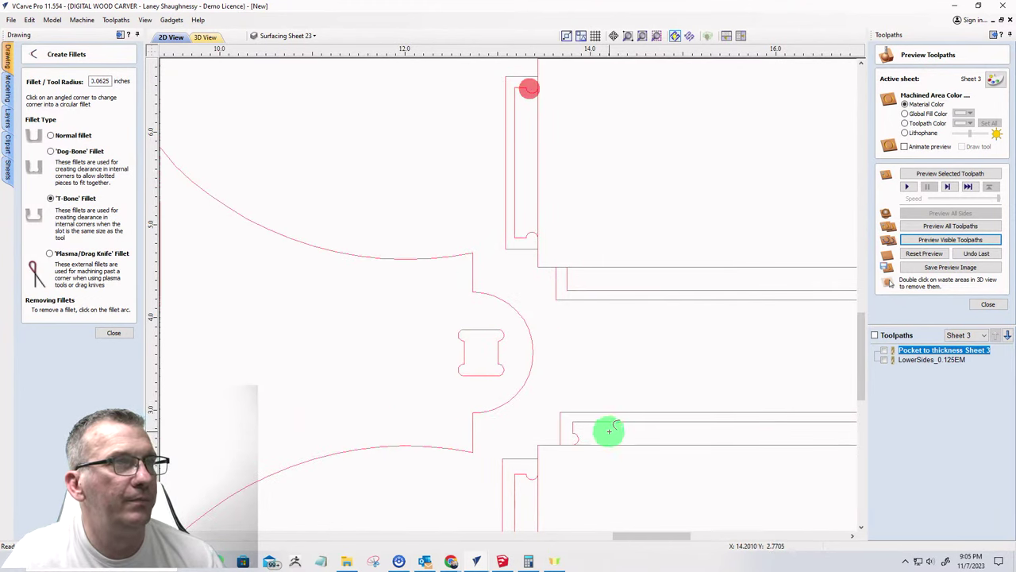
{"action": "left_click", "coordinate": [569, 278]}
{"action": "scroll", "coordinate": [259, 215], "scroll_direction": "down", "scroll_amount": 3}
{"action": "scroll", "coordinate": [608, 233], "scroll_direction": "up", "scroll_amount": 4}
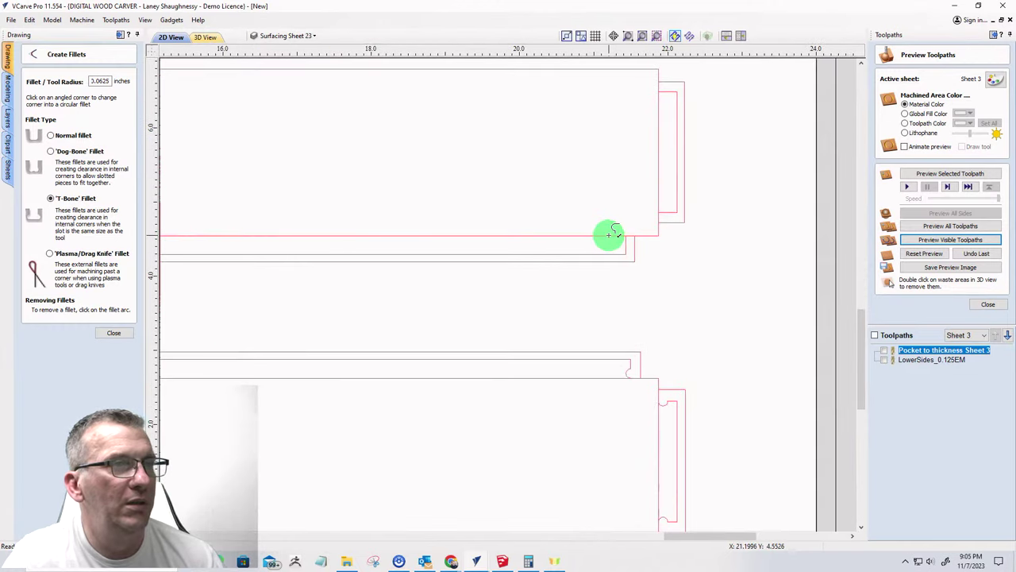
{"action": "left_click", "coordinate": [627, 247]}
{"action": "scroll", "coordinate": [555, 306], "scroll_direction": "down", "scroll_amount": 3}
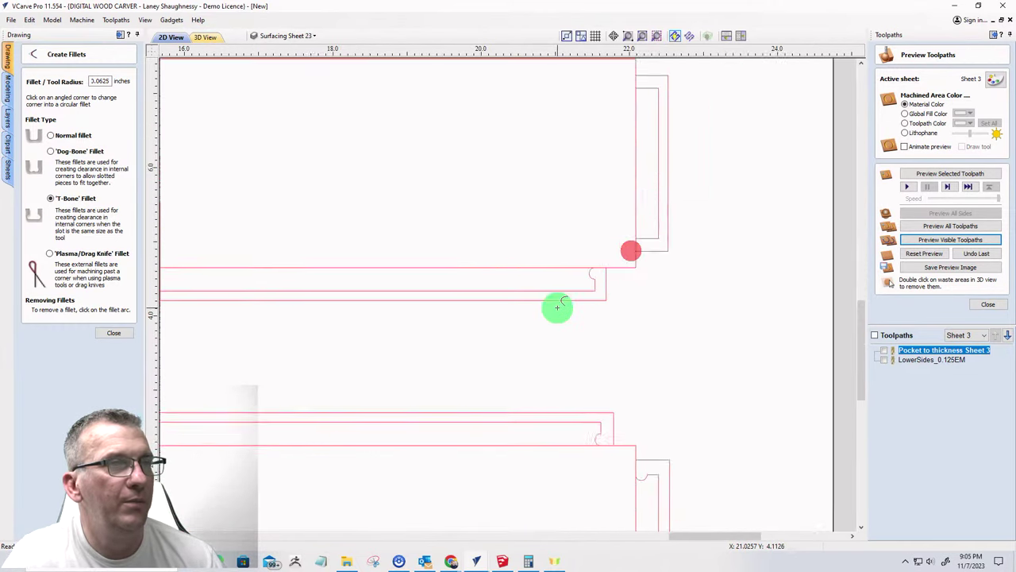
{"action": "left_click", "coordinate": [628, 252]}
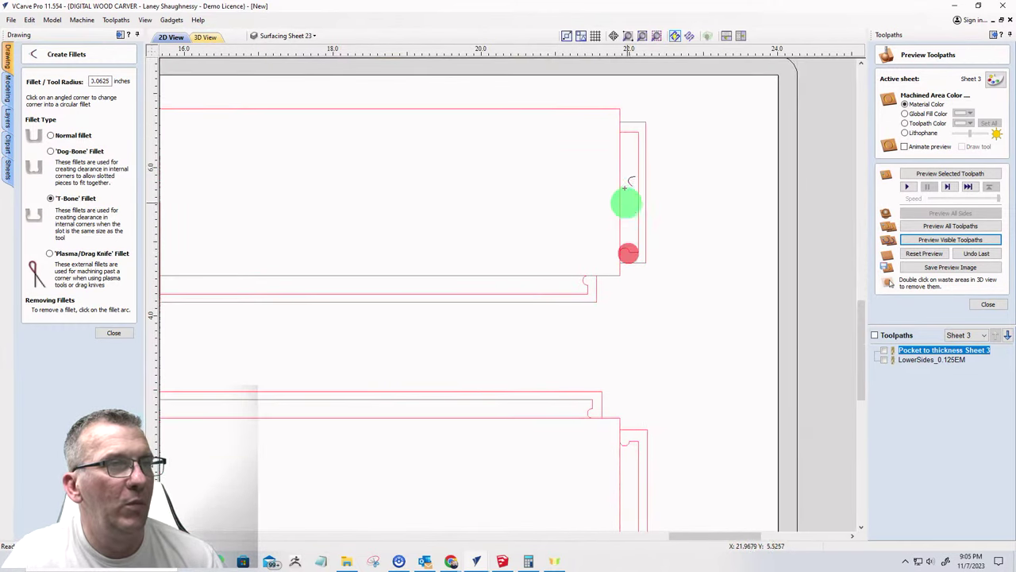
{"action": "left_click", "coordinate": [624, 132]}
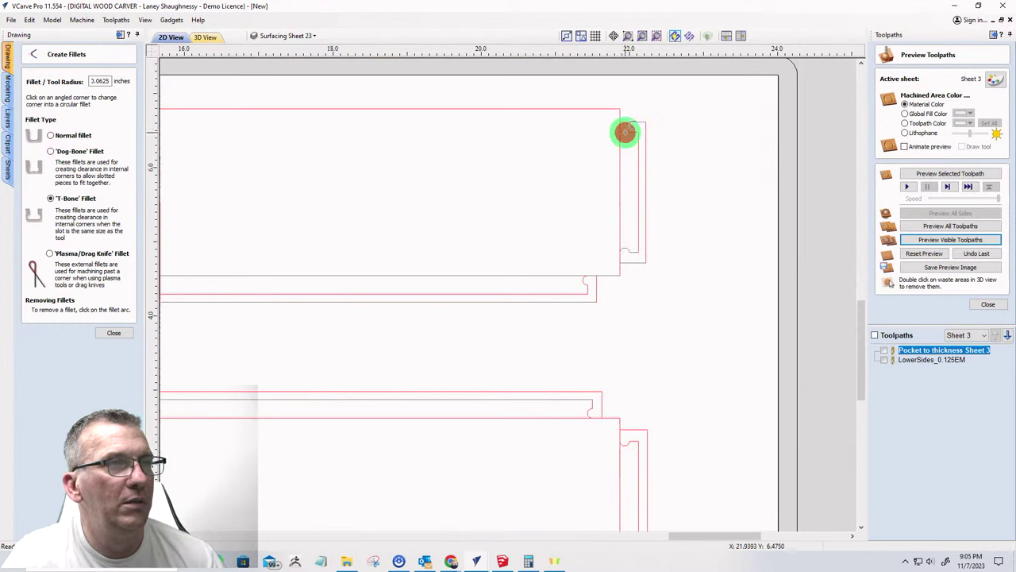
{"action": "left_click", "coordinate": [105, 333]}
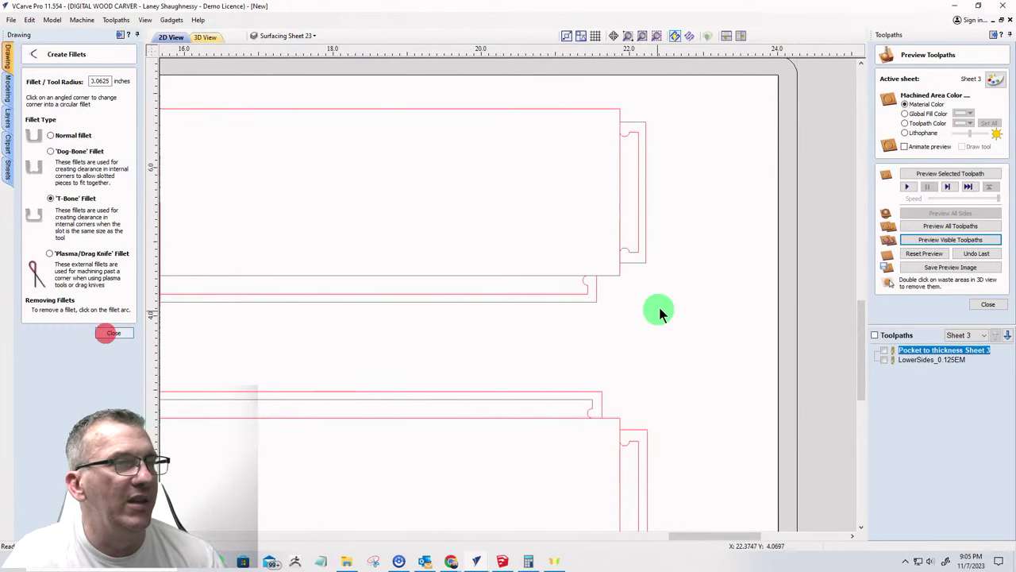
{"action": "left_click", "coordinate": [640, 261]}
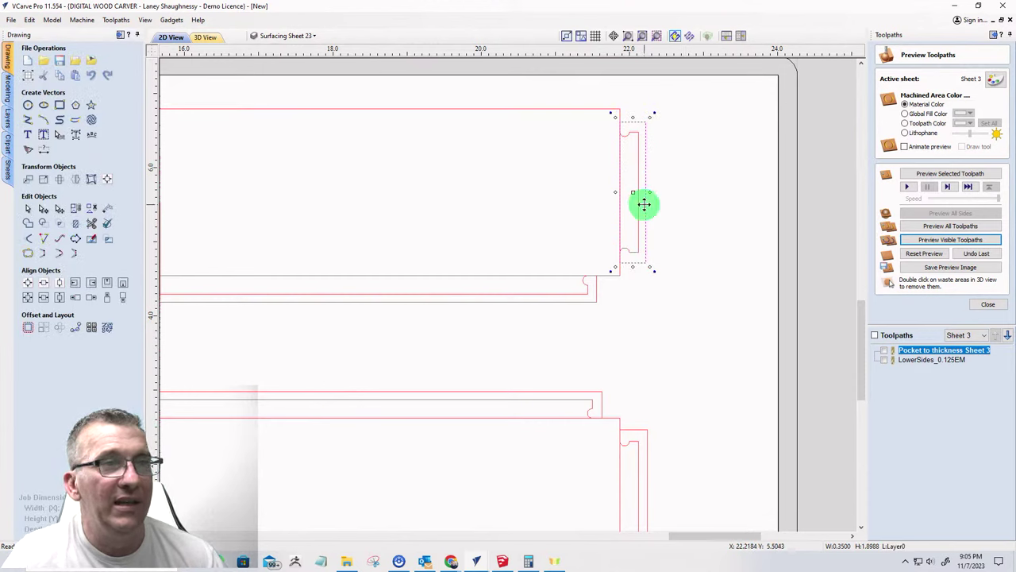
{"action": "left_click_drag", "start_coordinate": [646, 206], "coordinate": [698, 208]}
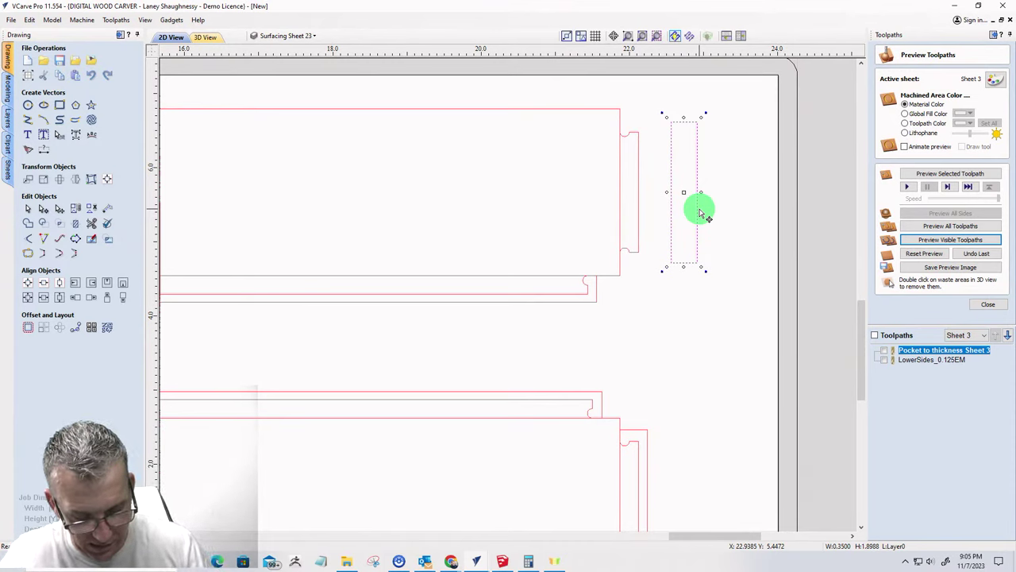
{"action": "key", "text": "Left"}
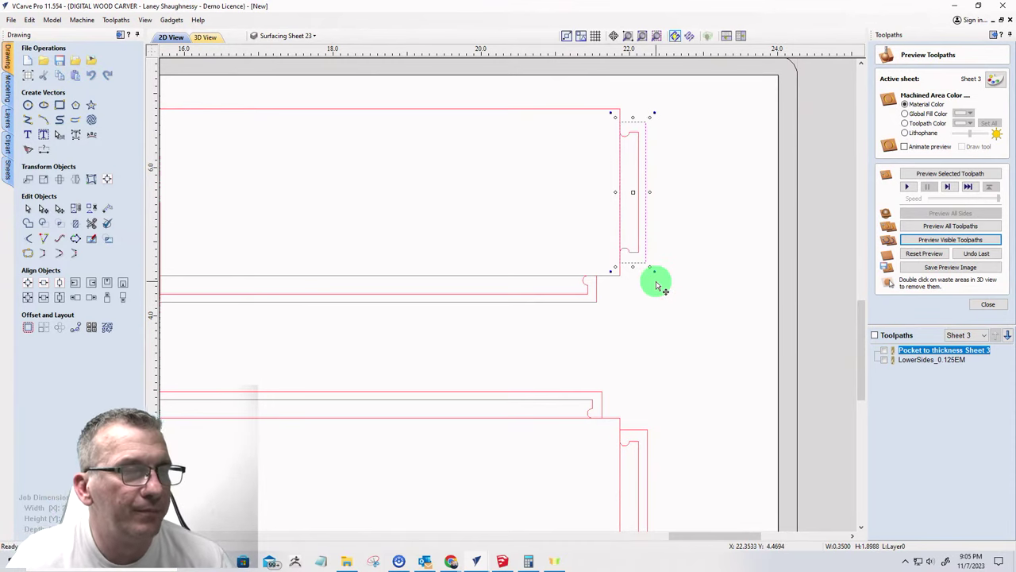
- Close the toolpath preview and open the LowerSides_0.125EM toolpath's name for renaming
{"action": "left_click", "coordinate": [982, 305]}
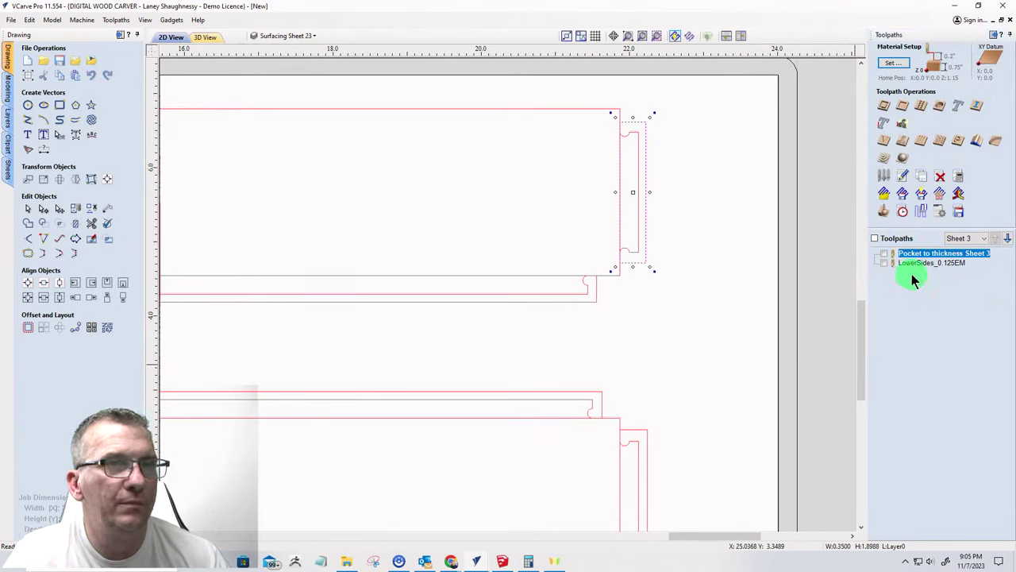
{"action": "mouse_move", "coordinate": [916, 272]}
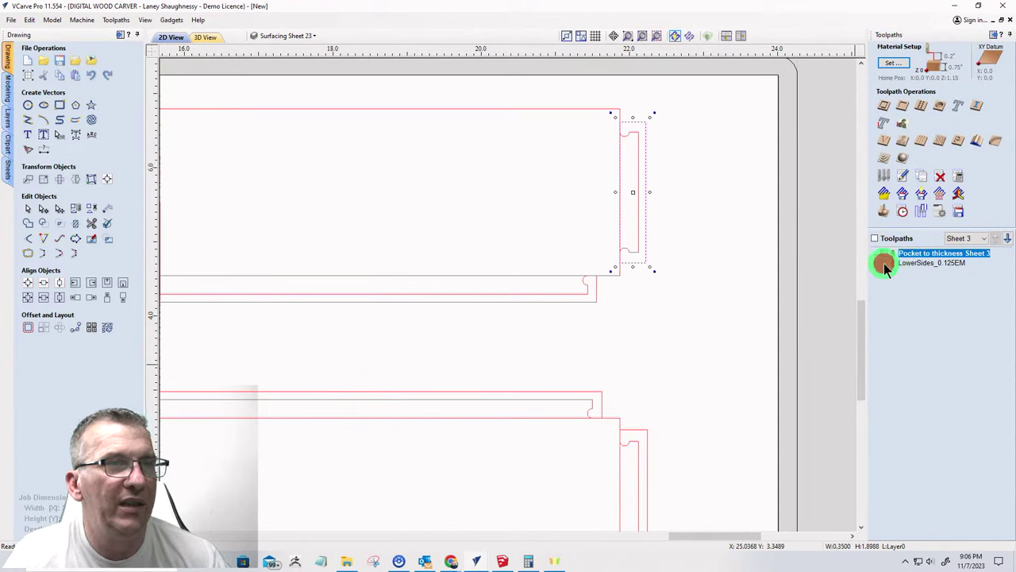
{"action": "left_click", "coordinate": [884, 263]}
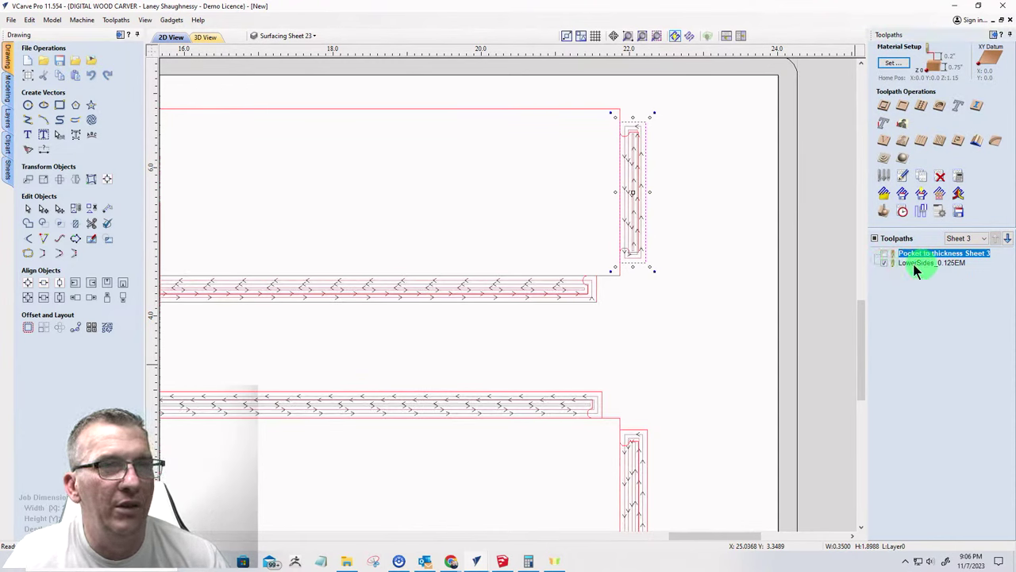
{"action": "left_click", "coordinate": [883, 263]}
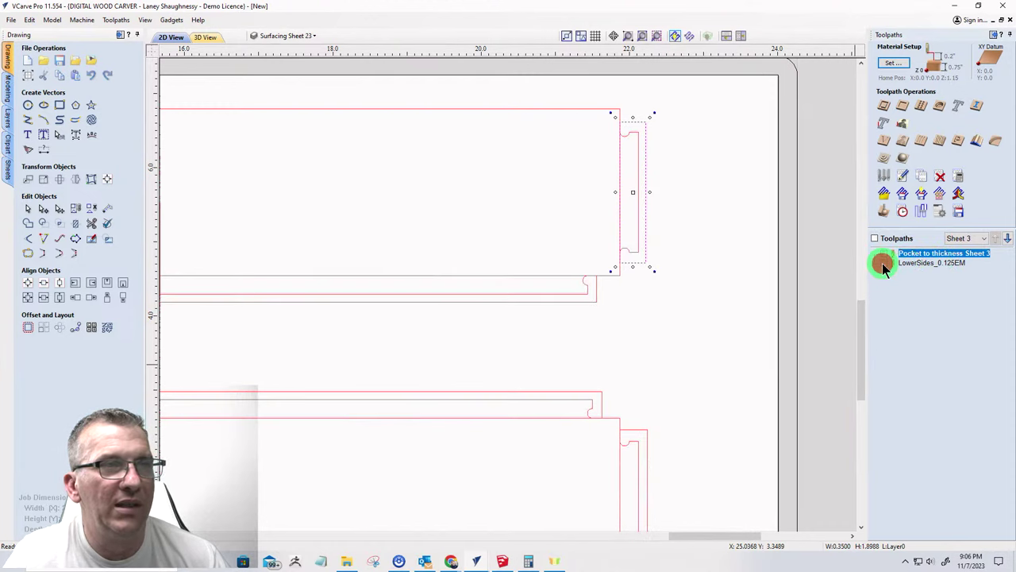
{"action": "right_click", "coordinate": [933, 264]}
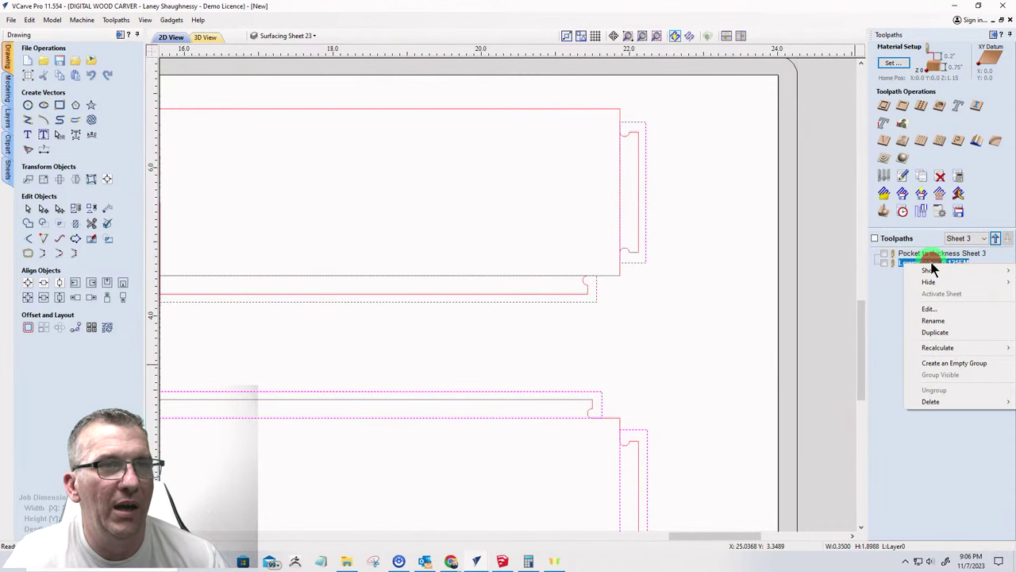
{"action": "left_click", "coordinate": [930, 320]}
{"action": "left_click", "coordinate": [935, 264]}
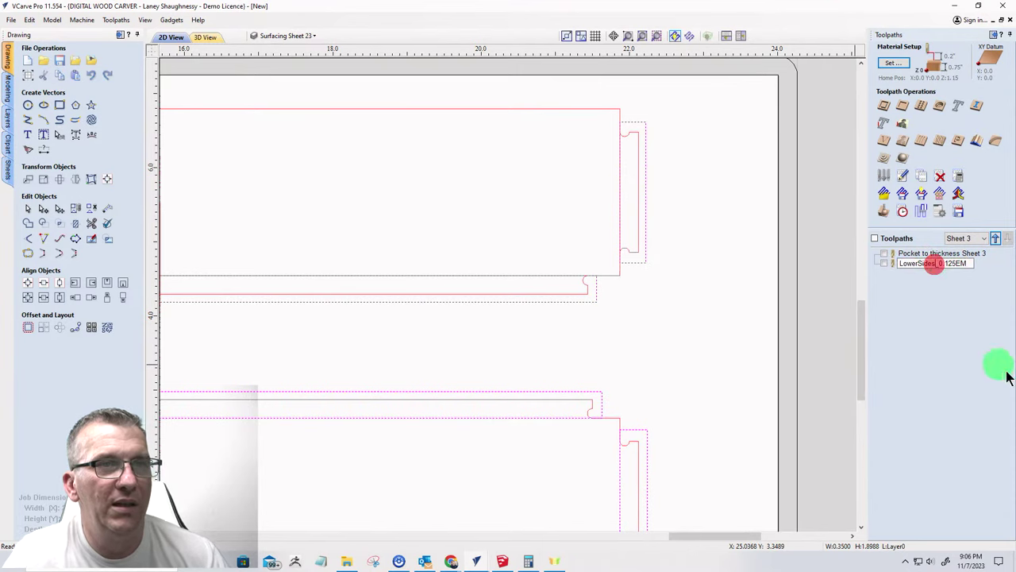
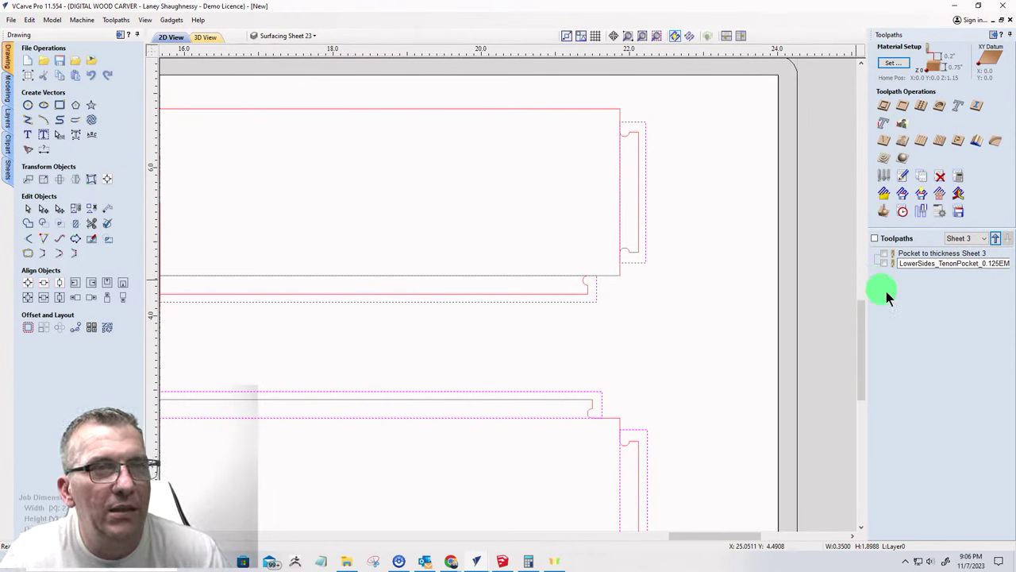
- Select the box side and tenon outlines and start a profile toolpath with start depth 0.25 and cut depth 0.5
{"action": "left_click", "coordinate": [926, 294]}
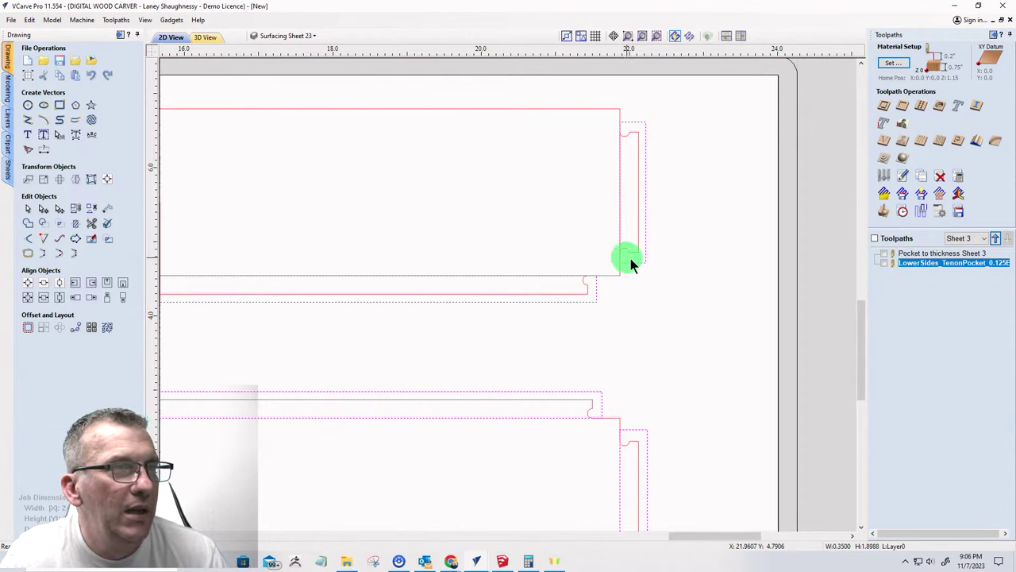
{"action": "left_click", "coordinate": [637, 217]}
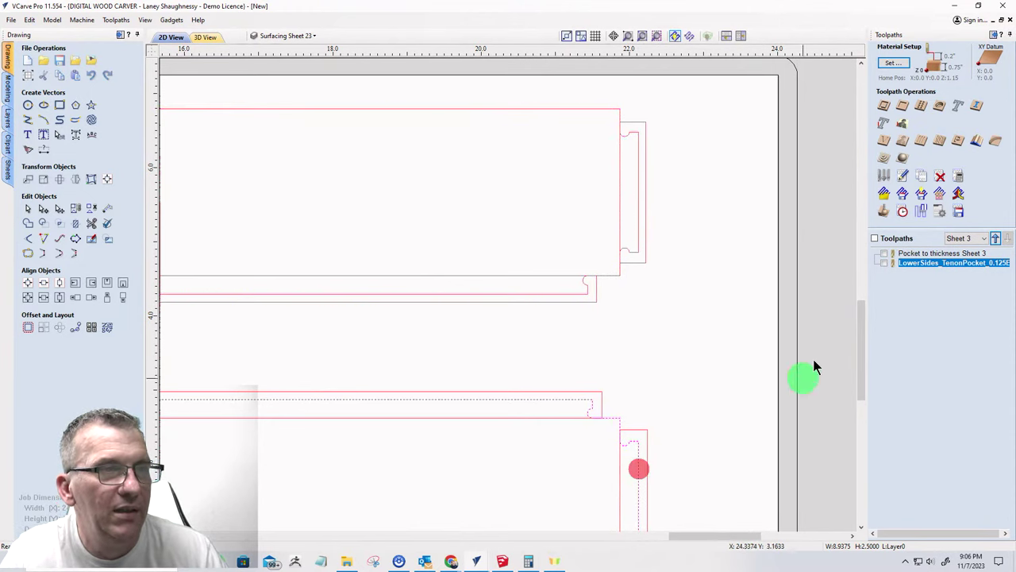
{"action": "left_click", "coordinate": [885, 111]}
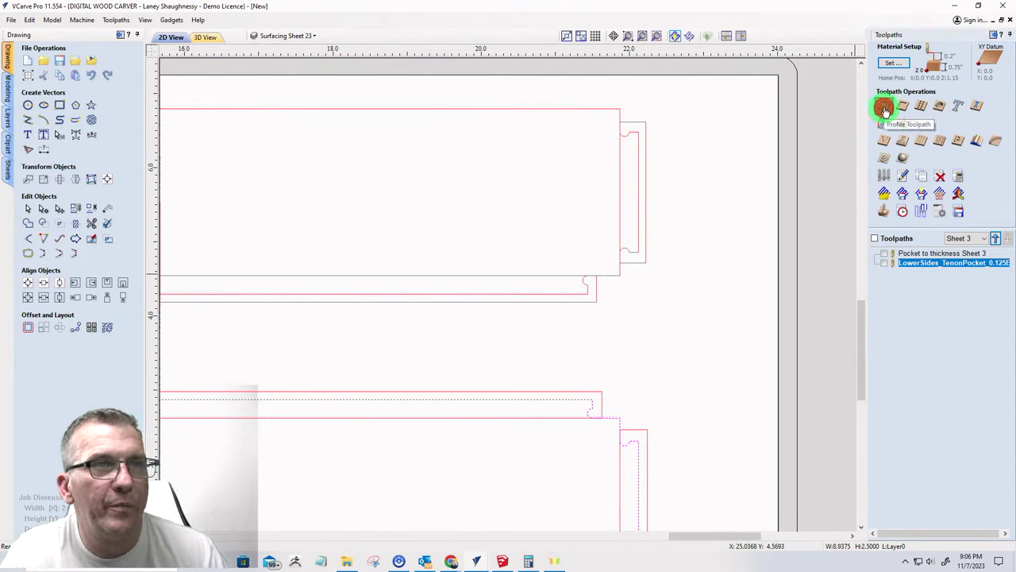
{"action": "left_click", "coordinate": [963, 93]}
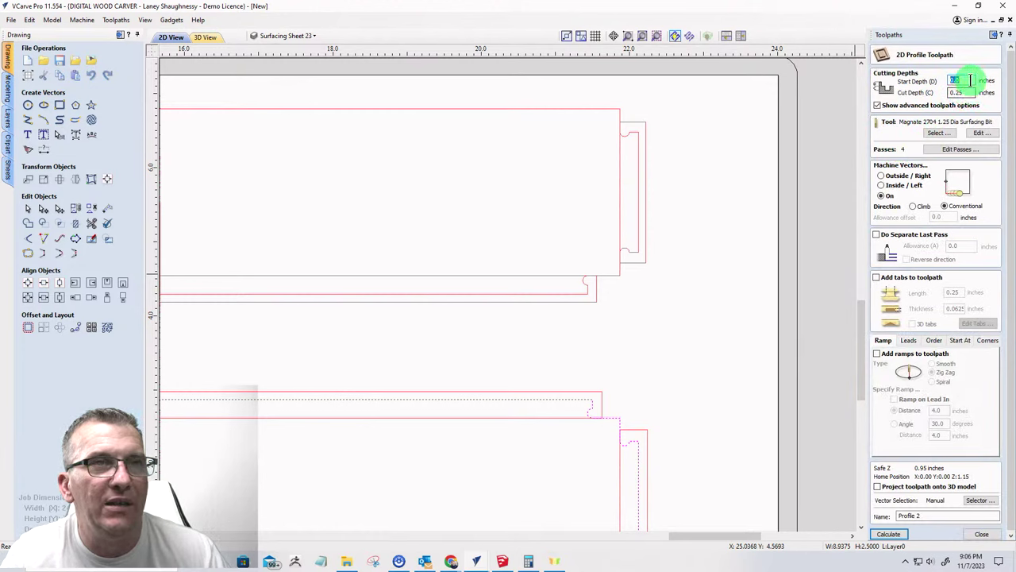
{"action": "left_click", "coordinate": [970, 80]}
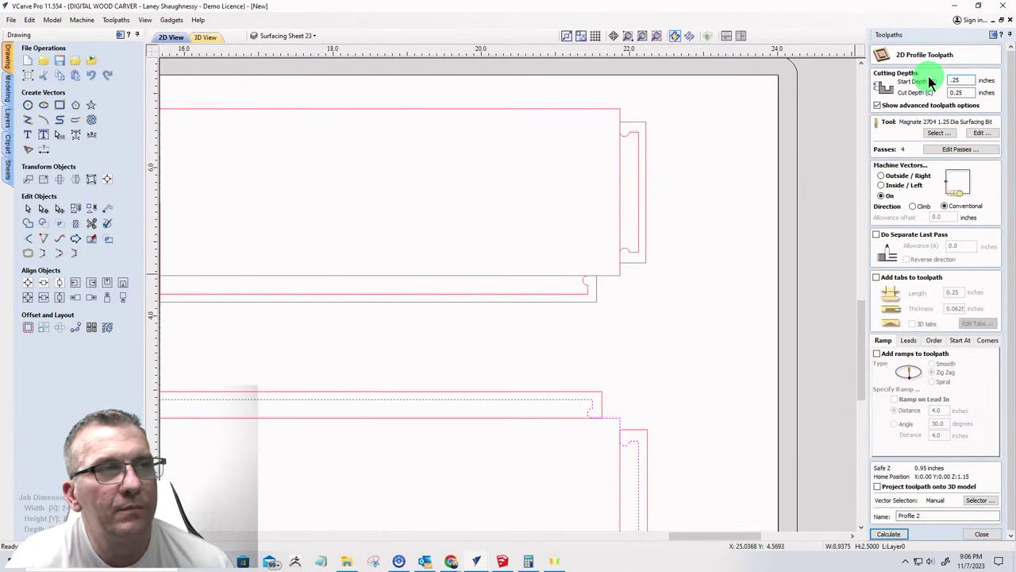
{"action": "left_click", "coordinate": [961, 92]}
{"action": "left_click_drag", "start_coordinate": [967, 92], "coordinate": [941, 96]}
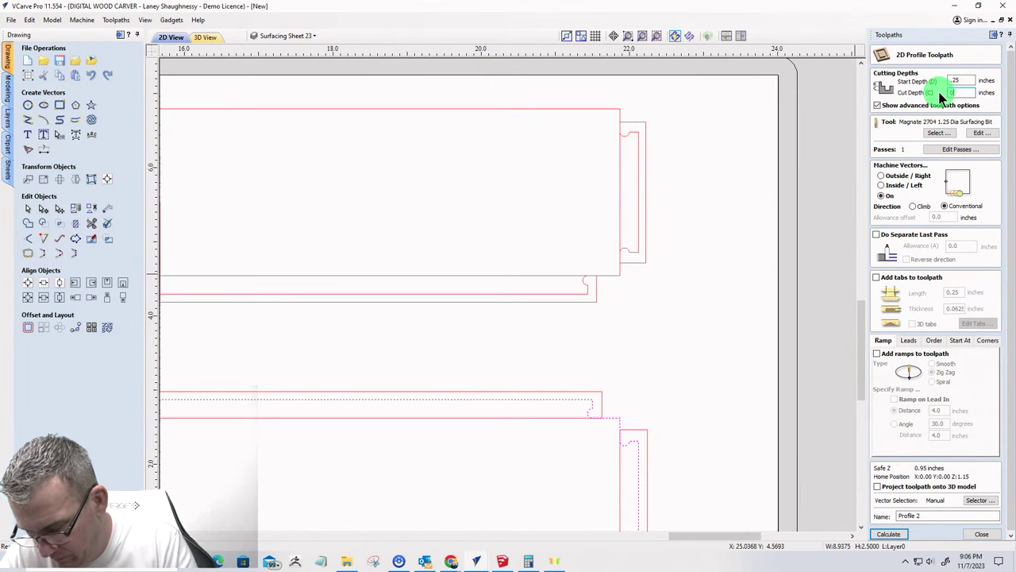
{"action": "type", "text": "0.5"}
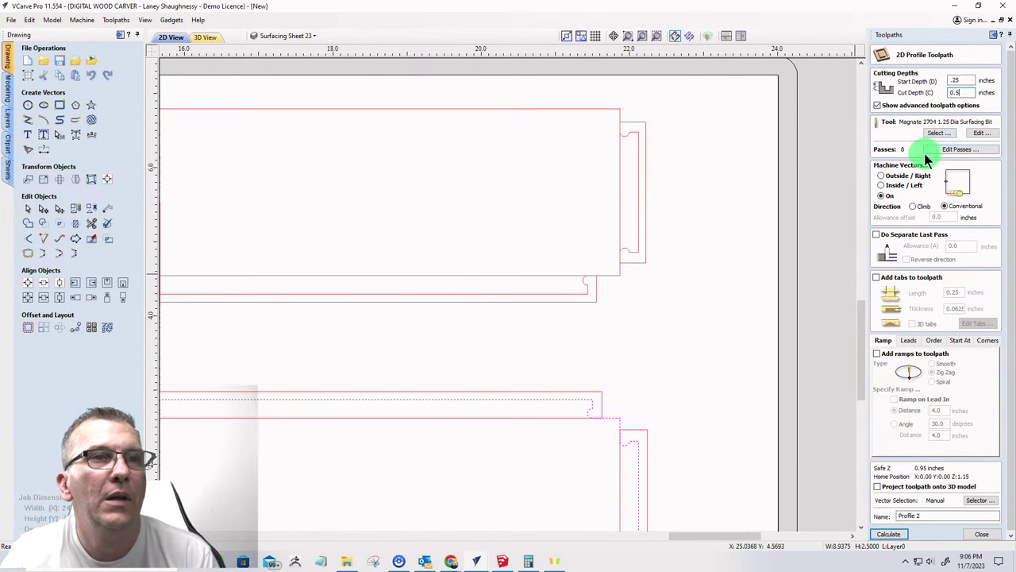
- Use the 0.125 inch end mill, cutting outside the vectors with climb direction
{"action": "left_click", "coordinate": [938, 132]}
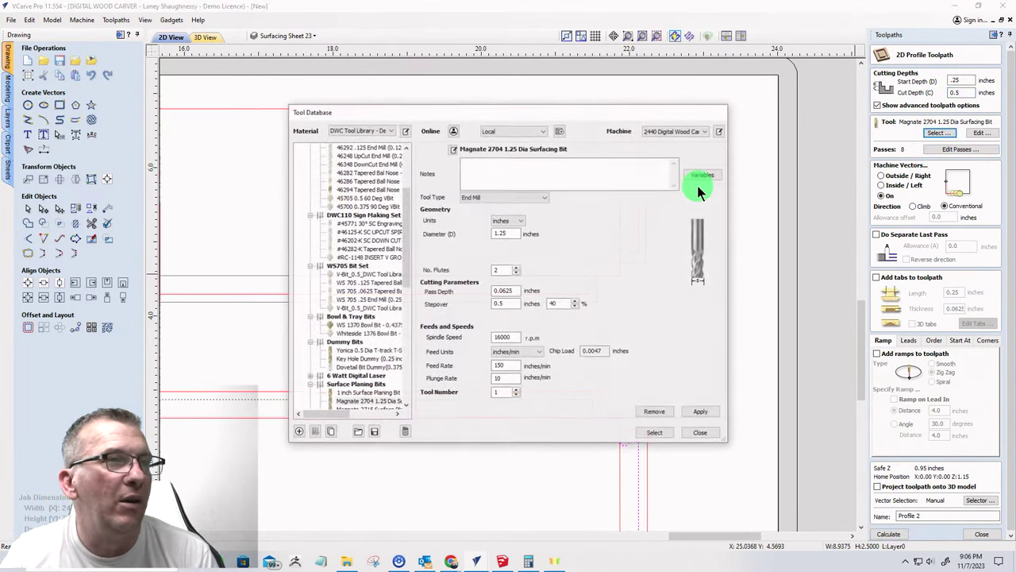
{"action": "scroll", "coordinate": [349, 349], "scroll_direction": "down", "scroll_amount": 3}
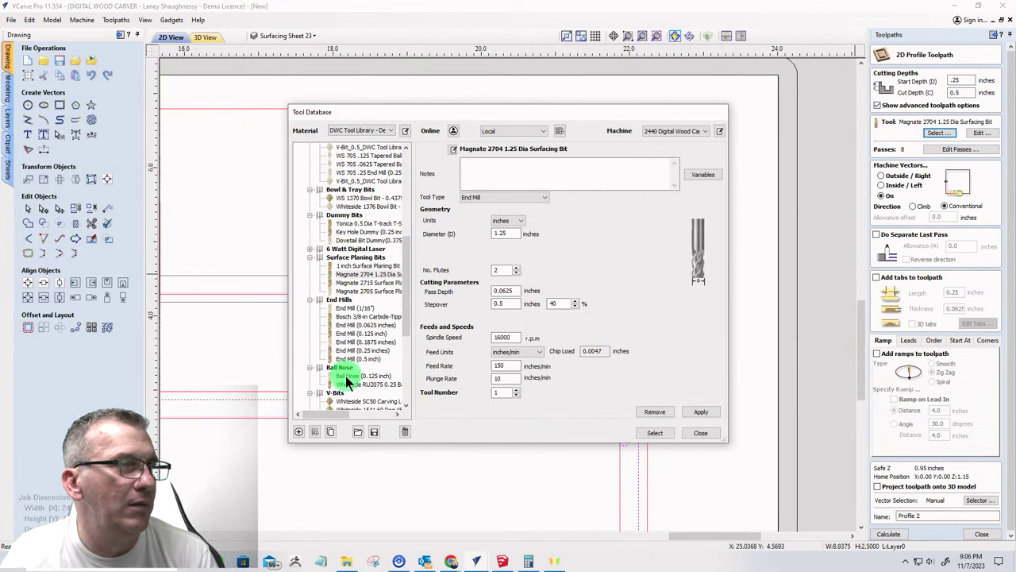
{"action": "left_click", "coordinate": [350, 333]}
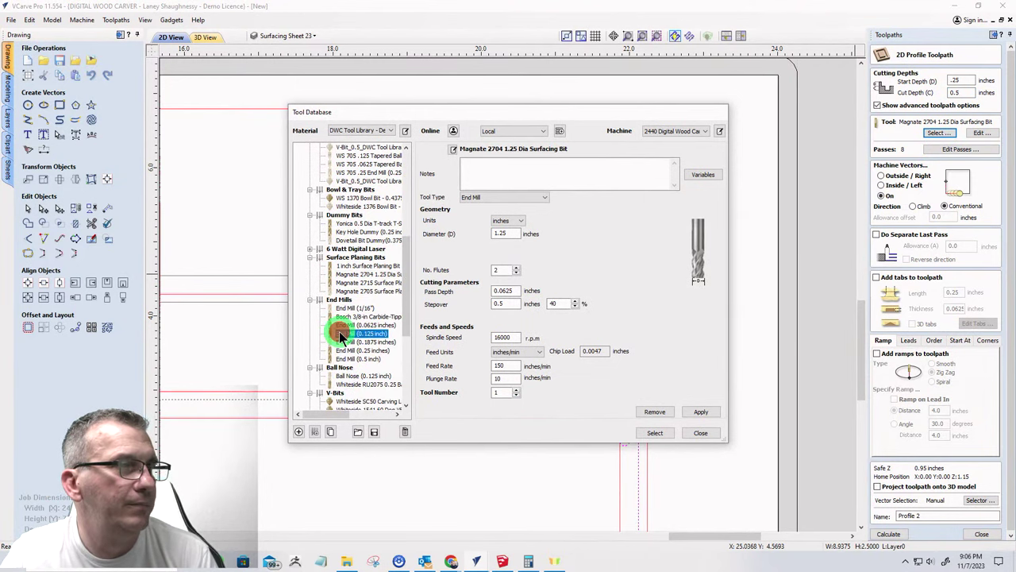
{"action": "left_click", "coordinate": [653, 433]}
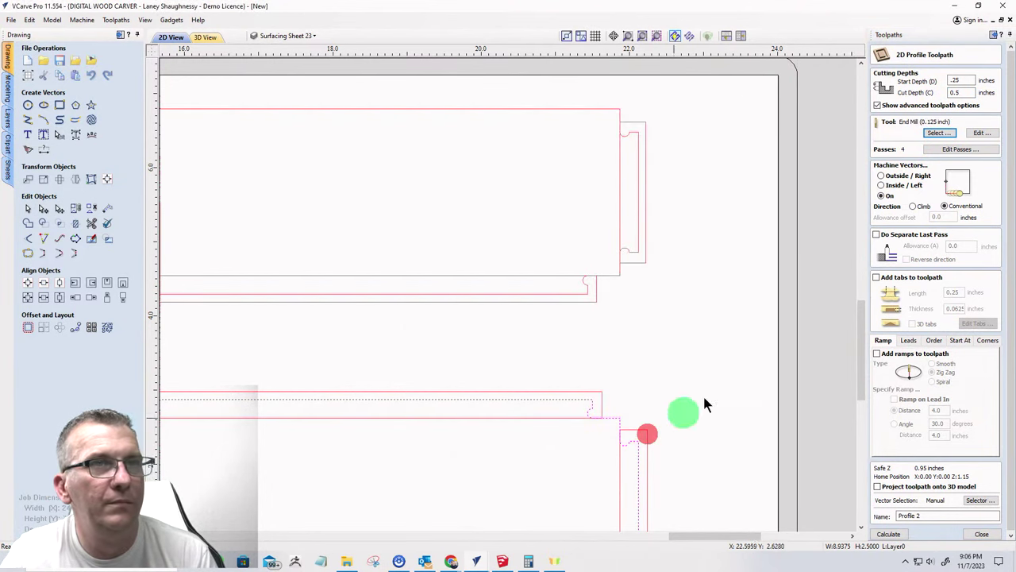
{"action": "left_click", "coordinate": [880, 175]}
{"action": "left_click", "coordinate": [913, 205]}
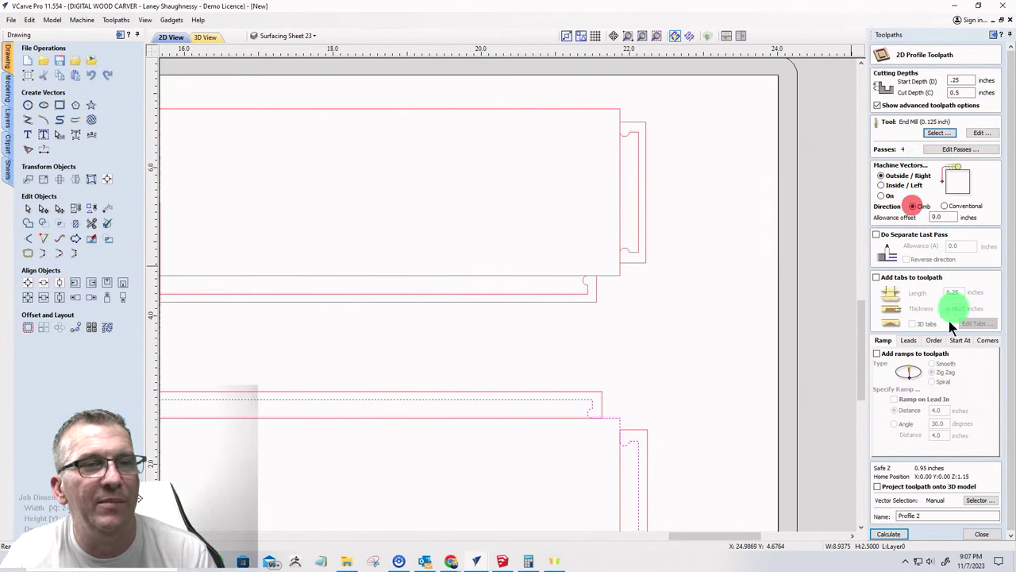
- Name the toolpath ProfileCutout_Sheet 3
{"action": "double_click", "coordinate": [916, 517]}
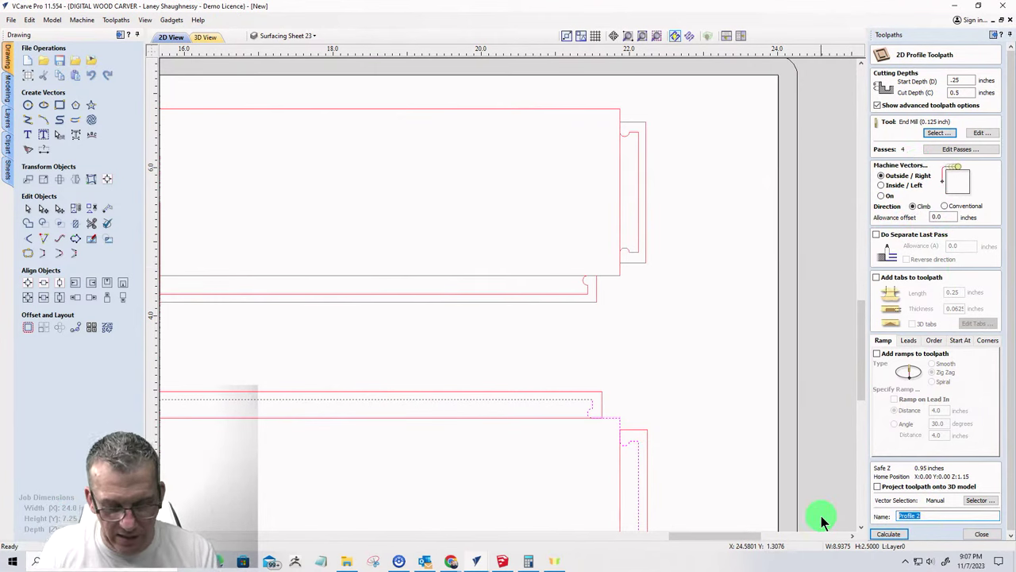
{"action": "type", "text": "Prof"}
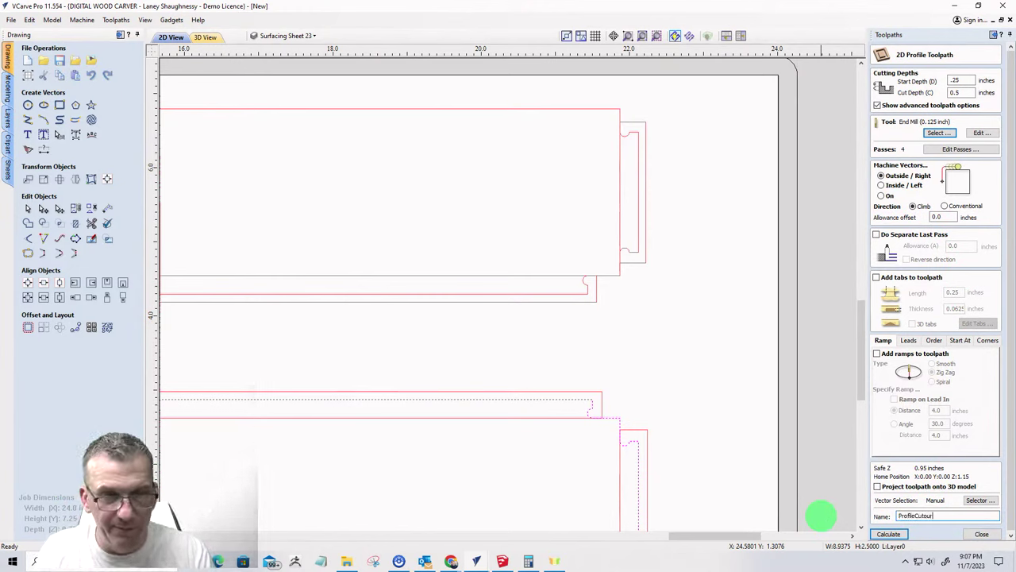
{"action": "type", "text": "ileCutour"}
{"action": "key", "text": "BackSpace"}
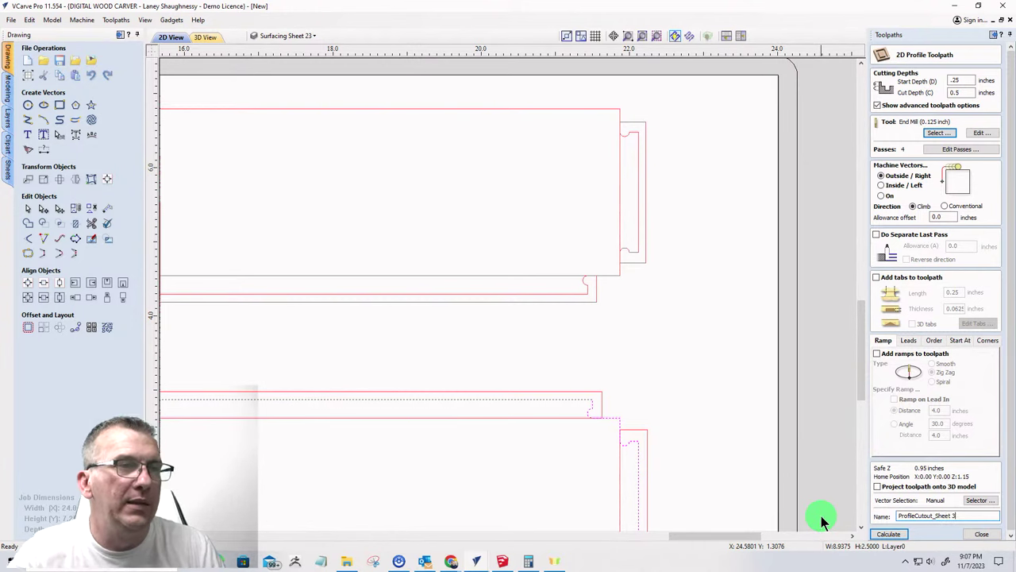
{"action": "scroll", "coordinate": [760, 262], "scroll_direction": "down", "scroll_amount": 4}
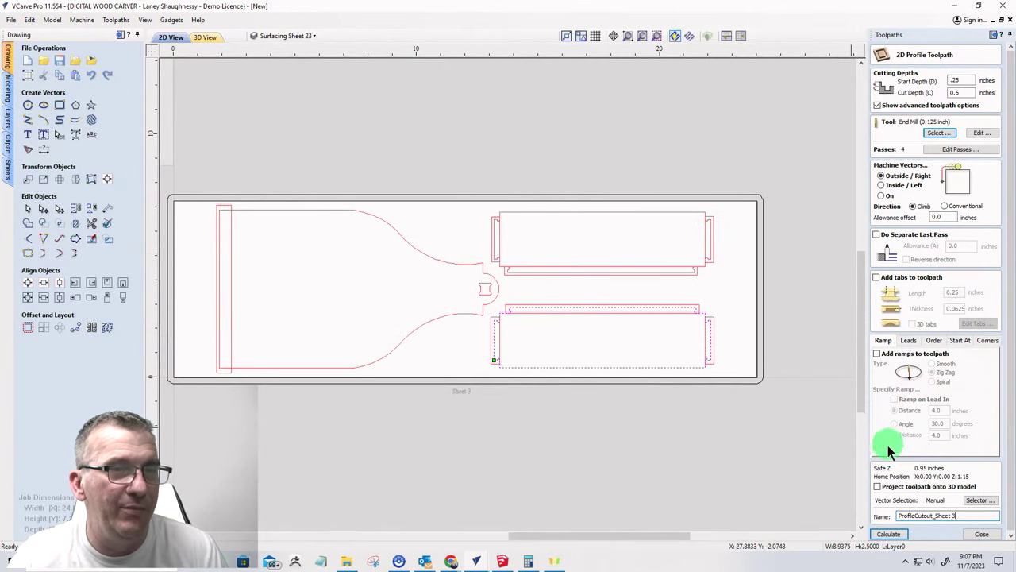
- Add the bottle-shaped outline to the selection and calculate the profile cutout
{"action": "scroll", "coordinate": [410, 258], "scroll_direction": "up", "scroll_amount": 2}
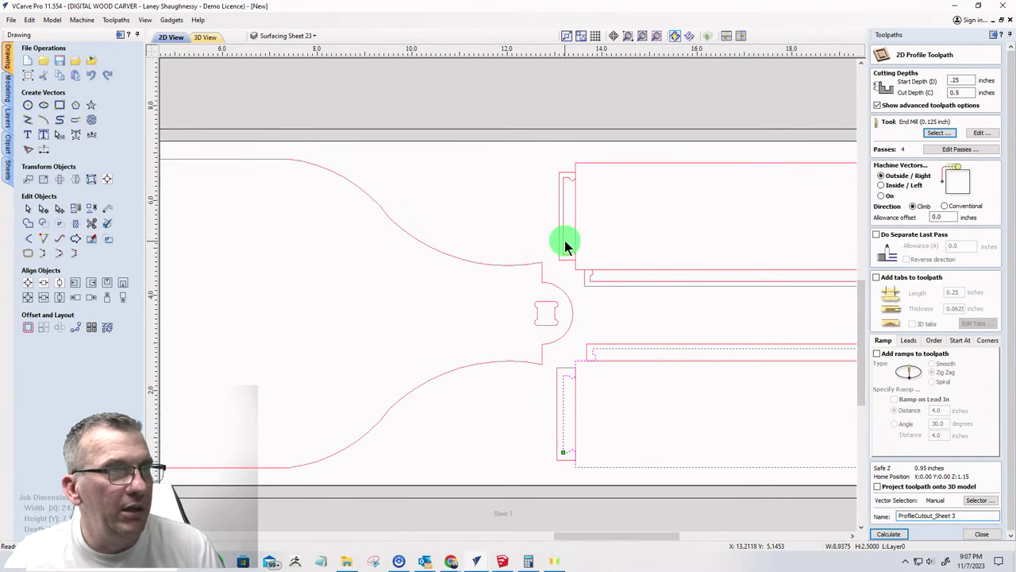
{"action": "left_click", "coordinate": [562, 238]}
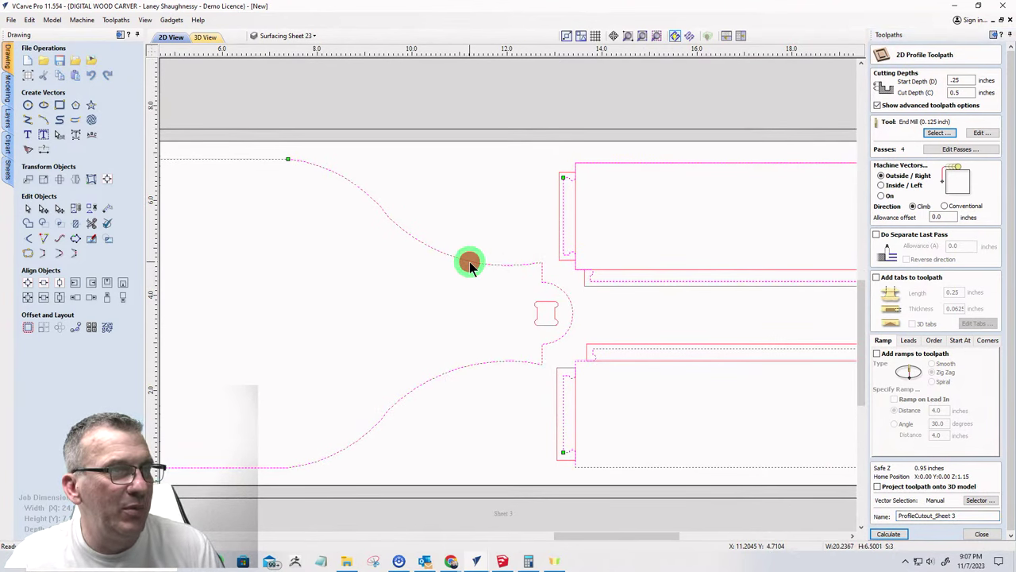
{"action": "left_click", "coordinate": [878, 535]}
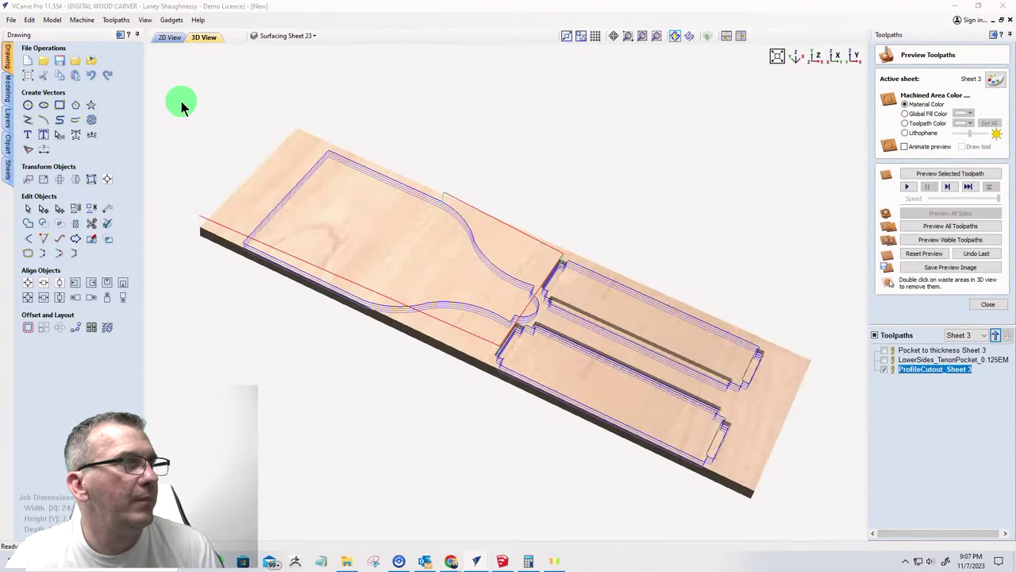
- Inspect the calculated cut lines in the 2D view, then close the toolpath preview
{"action": "left_click", "coordinate": [167, 37]}
{"action": "scroll", "coordinate": [691, 294], "scroll_direction": "down", "scroll_amount": 3}
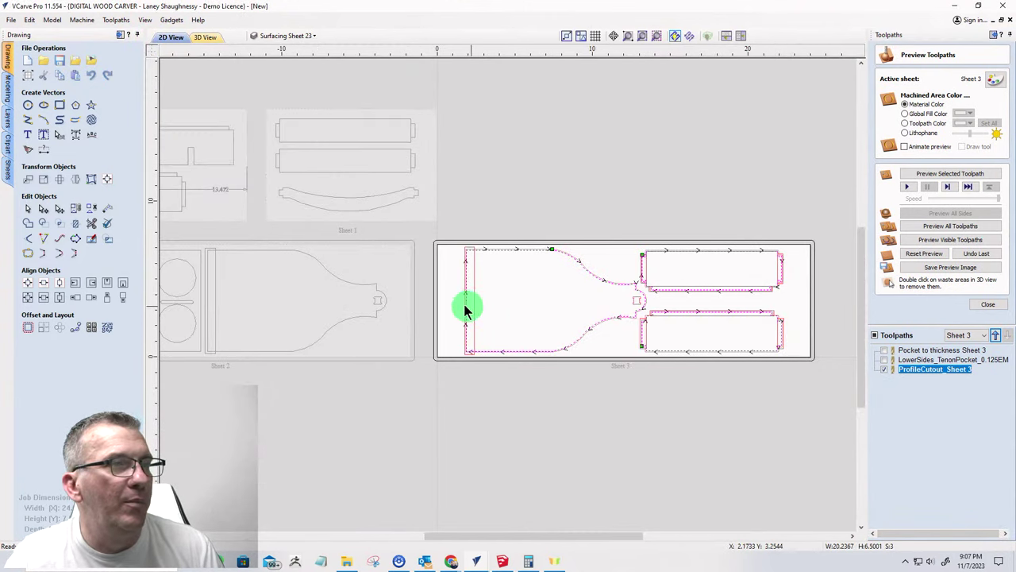
{"action": "scroll", "coordinate": [461, 302], "scroll_direction": "up", "scroll_amount": 5}
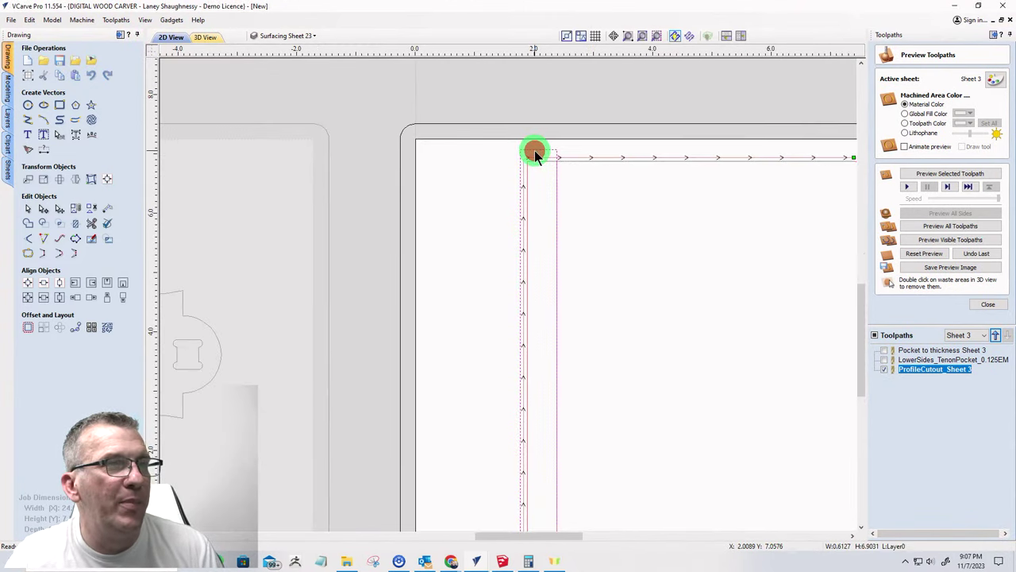
{"action": "scroll", "coordinate": [535, 155], "scroll_direction": "down", "scroll_amount": 3}
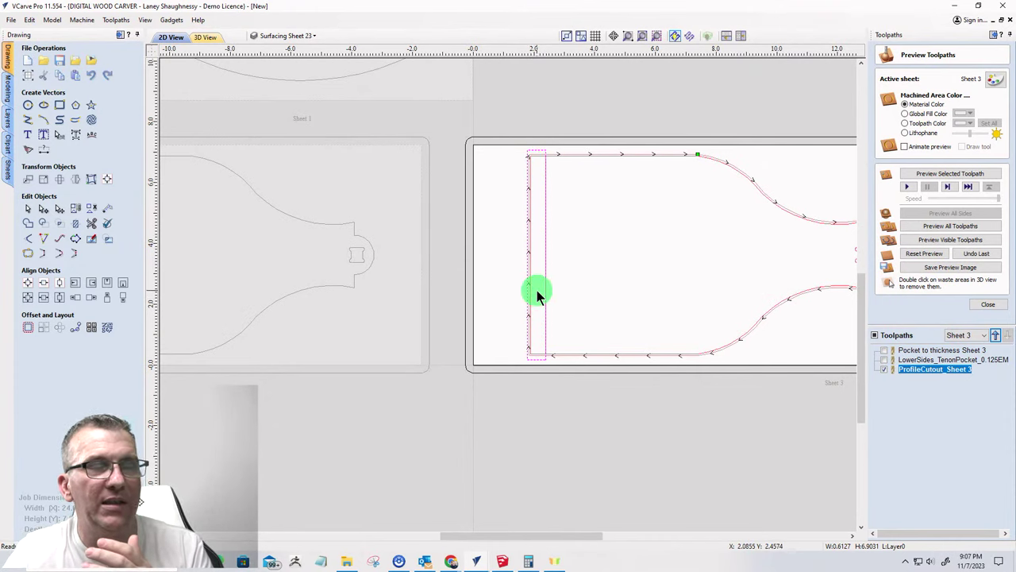
{"action": "scroll", "coordinate": [537, 293], "scroll_direction": "down", "scroll_amount": 5}
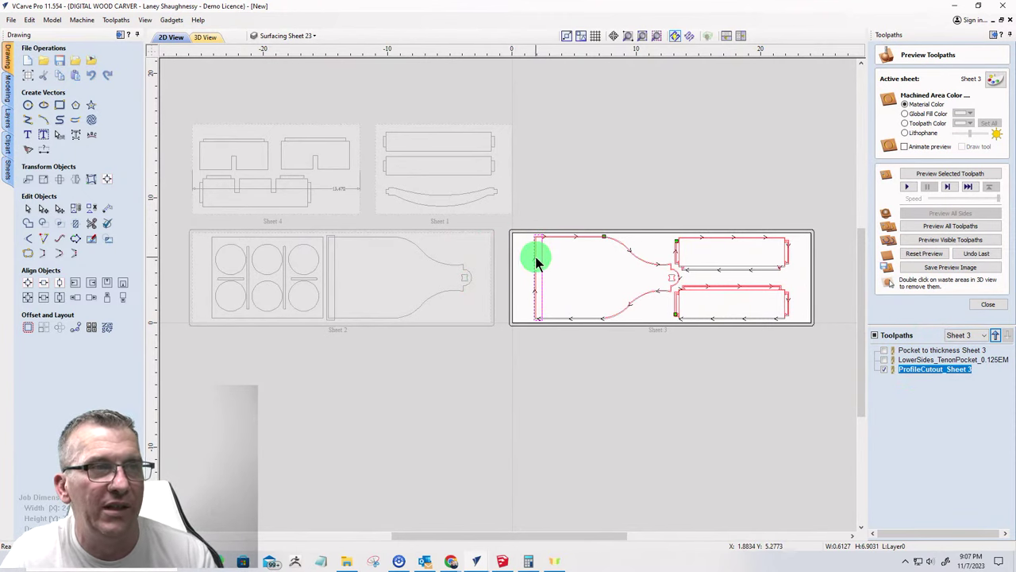
{"action": "scroll", "coordinate": [535, 261], "scroll_direction": "up", "scroll_amount": 4}
{"action": "scroll", "coordinate": [533, 262], "scroll_direction": "down", "scroll_amount": 3}
{"action": "scroll", "coordinate": [707, 282], "scroll_direction": "up", "scroll_amount": 5}
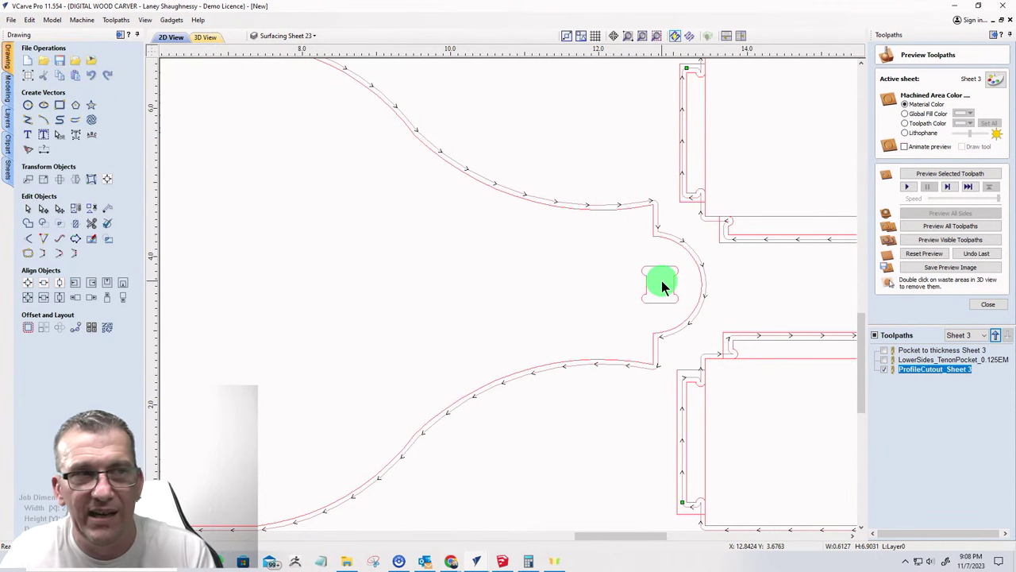
{"action": "scroll", "coordinate": [762, 308], "scroll_direction": "down", "scroll_amount": 5}
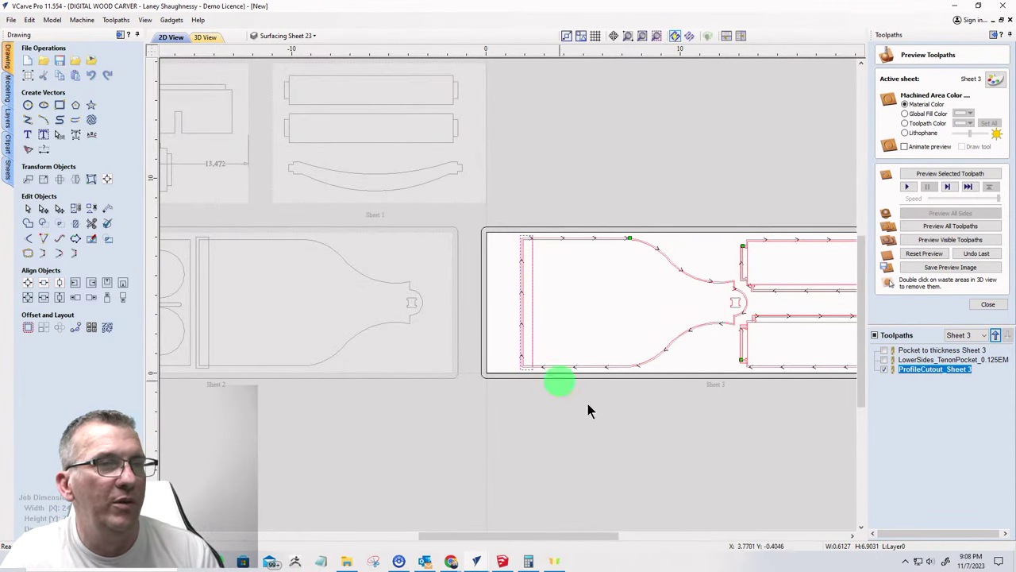
{"action": "left_click", "coordinate": [981, 303]}
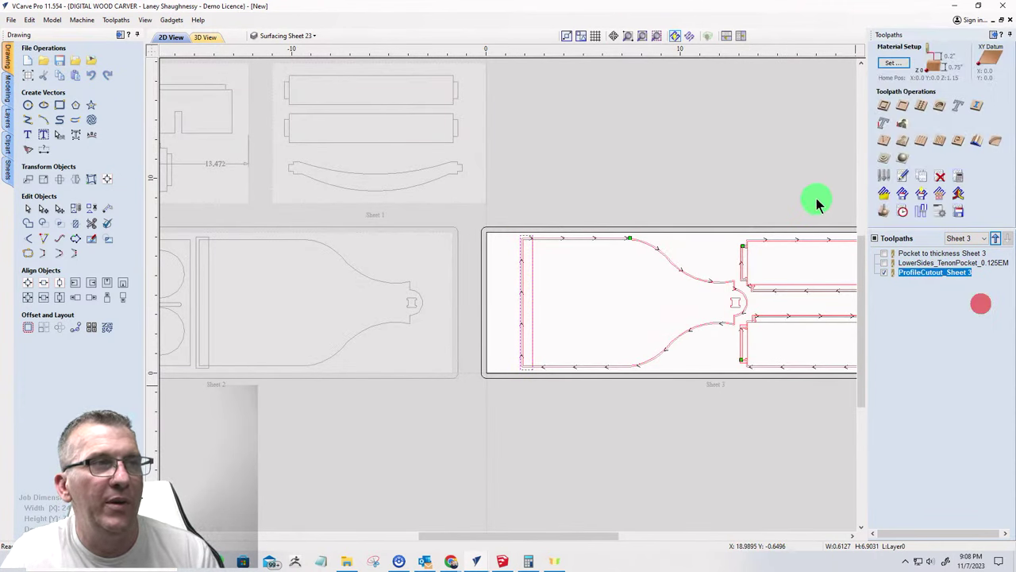
- Calculate a pocket toolpath BottomRabbetSide_0.125EM with start depth 0.25 and cut depth 0.25
{"action": "left_click", "coordinate": [903, 105]}
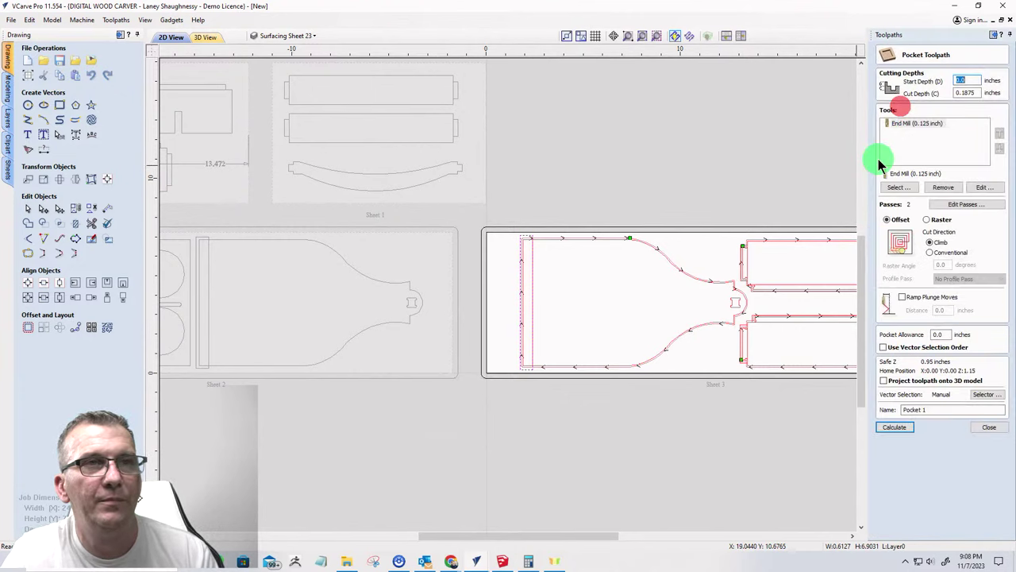
{"action": "left_click", "coordinate": [976, 83]}
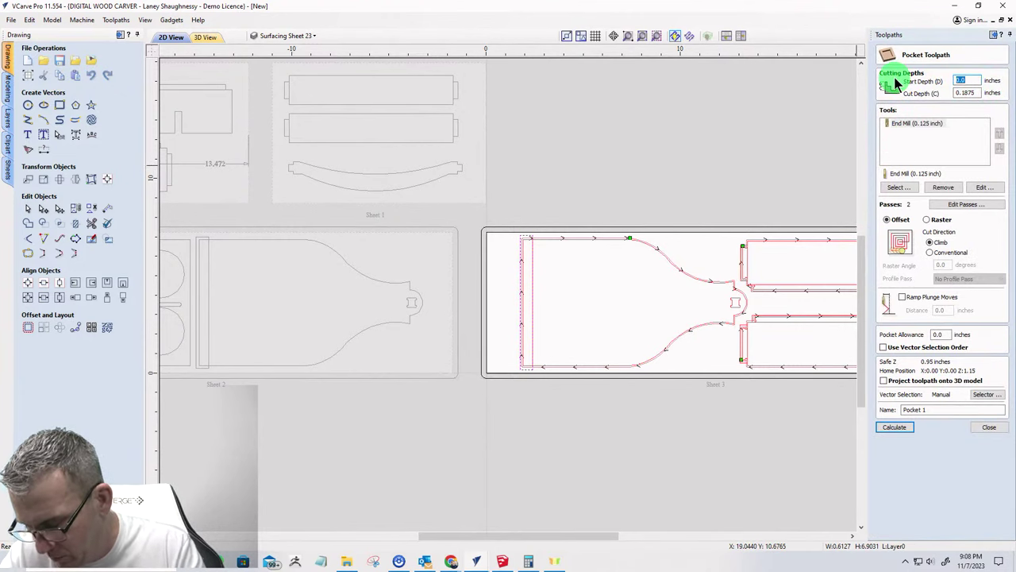
{"action": "type", "text": "0.25"}
{"action": "key", "text": "Tab"}
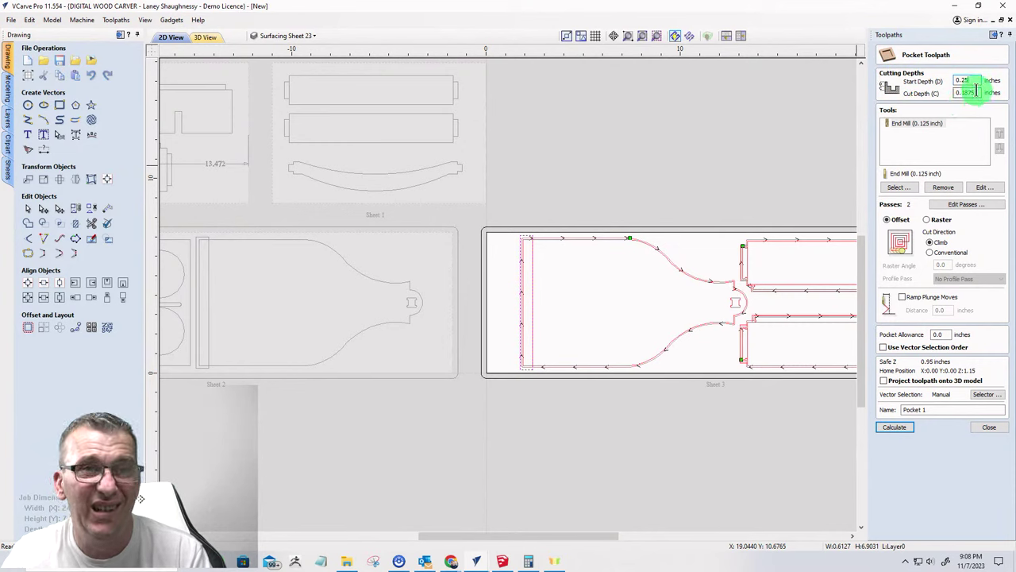
{"action": "type", "text": "0.25"}
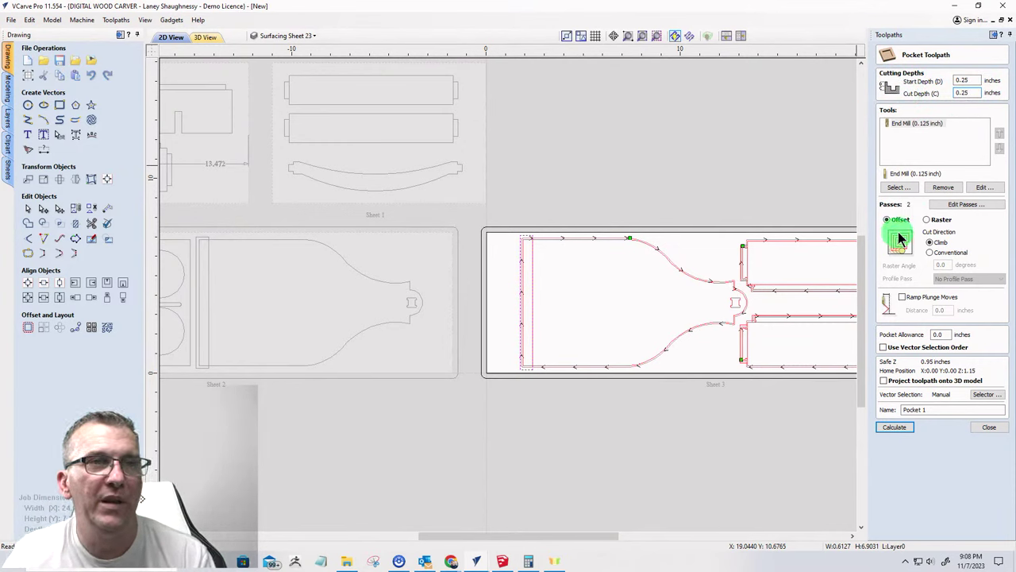
{"action": "left_click_drag", "start_coordinate": [932, 409], "coordinate": [870, 409]}
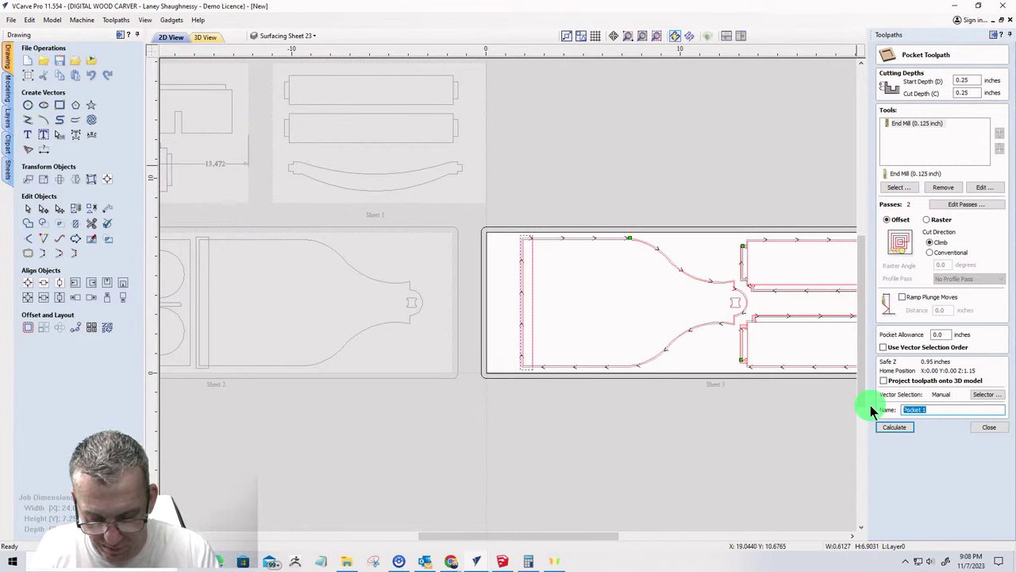
{"action": "type", "text": "Bottom"}
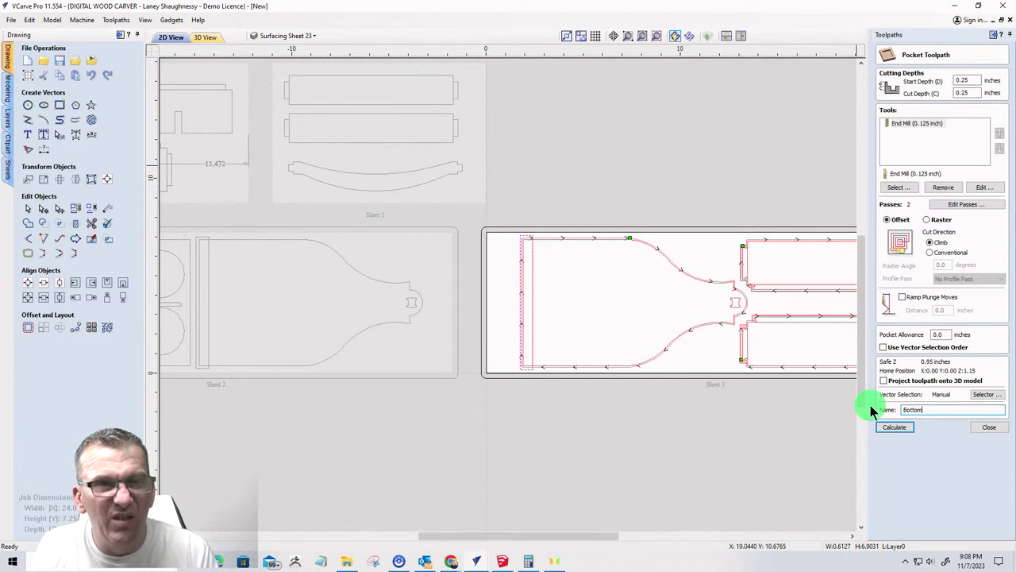
{"action": "type", "text": "Rabbet Si"}
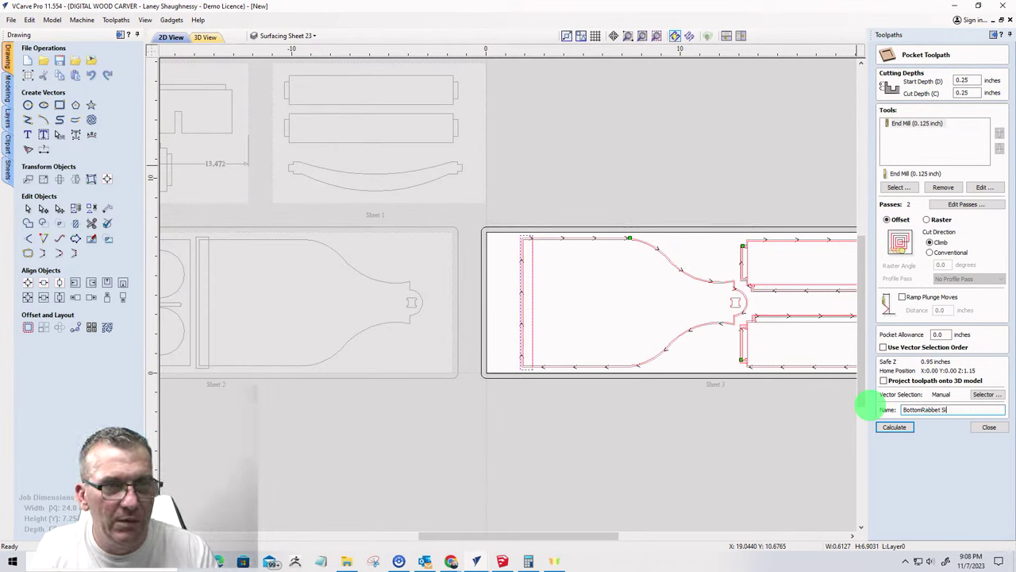
{"action": "key", "text": "BackSpace"}
{"action": "key", "text": "BackSpace"}
{"action": "key", "text": "BackSpace"}
{"action": "type", "text": "Si"}
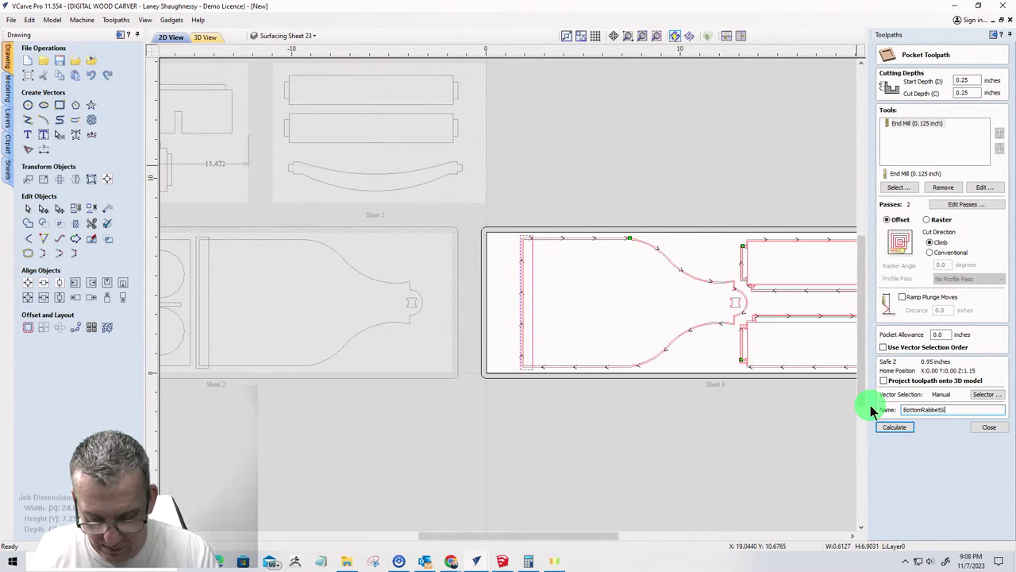
{"action": "type", "text": "de_"}
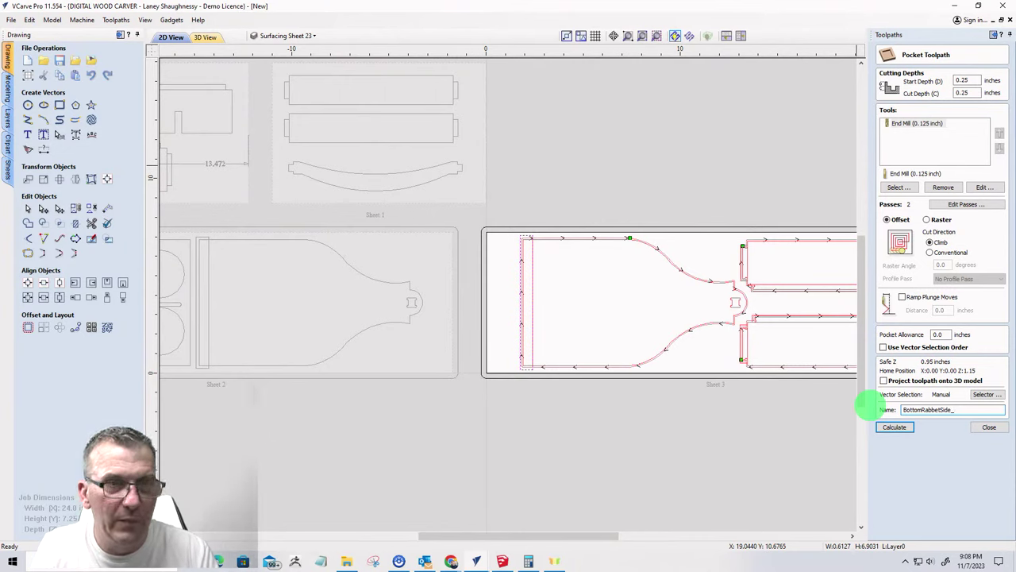
{"action": "type", "text": "0.125"}
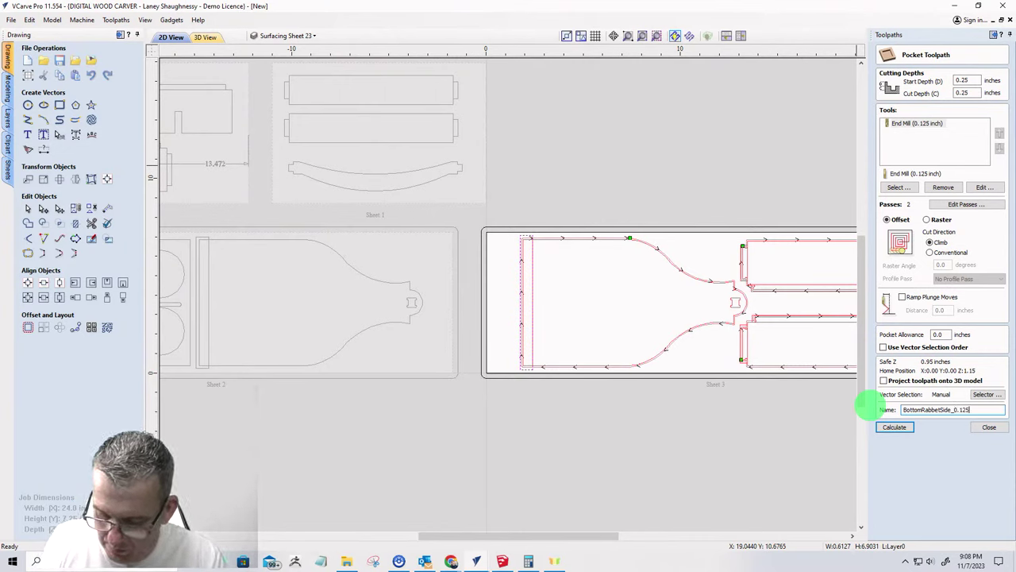
{"action": "type", "text": "EM"}
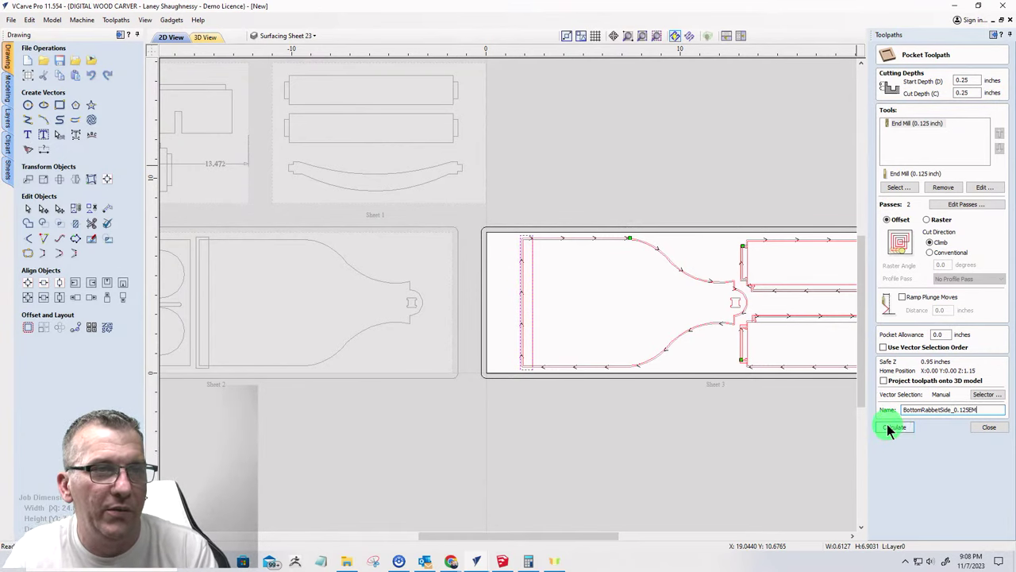
{"action": "left_click", "coordinate": [891, 428]}
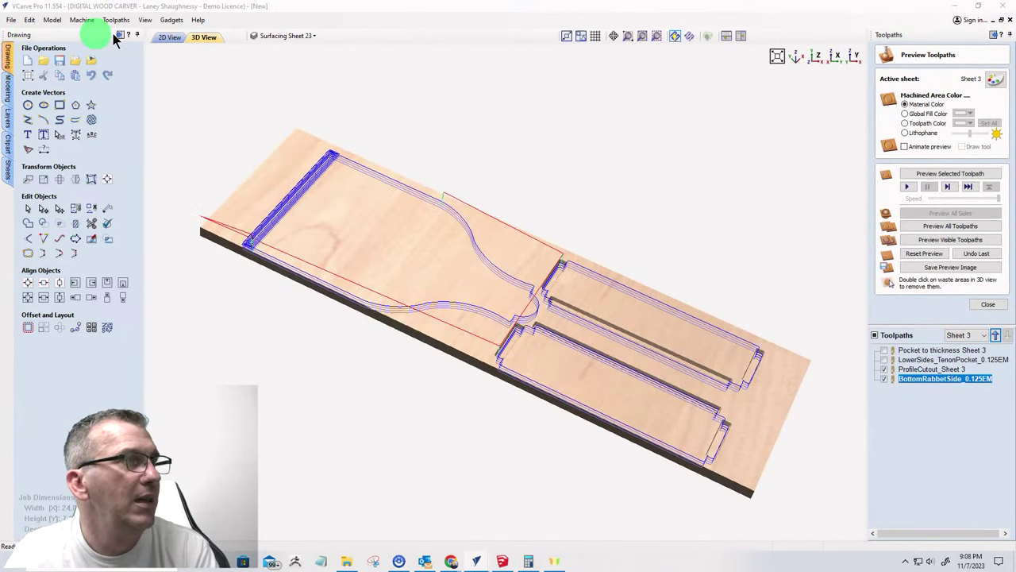
- In the 2D layout, select the small dog-bone shape on the handle
{"action": "left_click", "coordinate": [174, 35]}
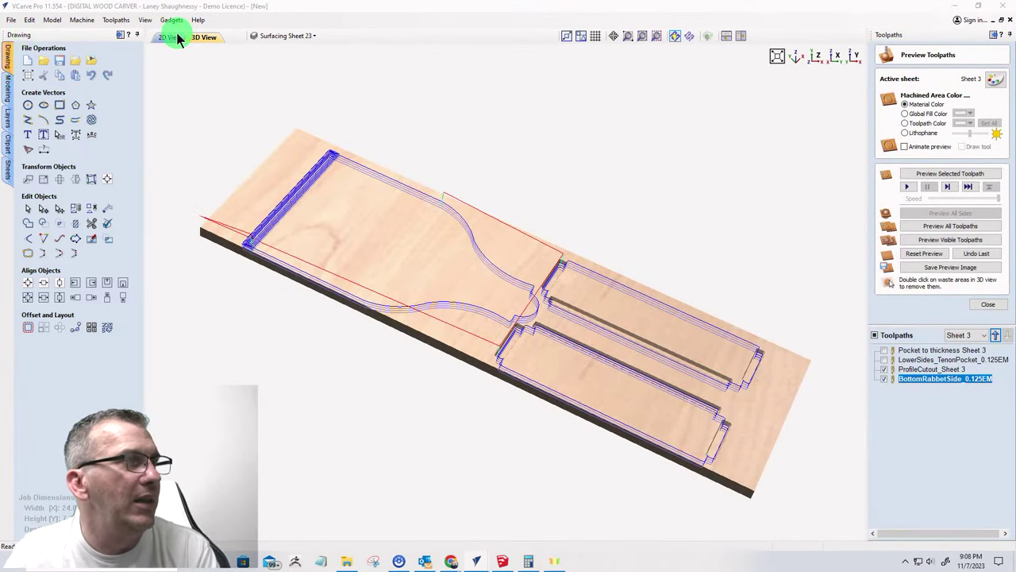
{"action": "scroll", "coordinate": [738, 302], "scroll_direction": "up", "scroll_amount": 3}
{"action": "scroll", "coordinate": [738, 290], "scroll_direction": "up", "scroll_amount": 3}
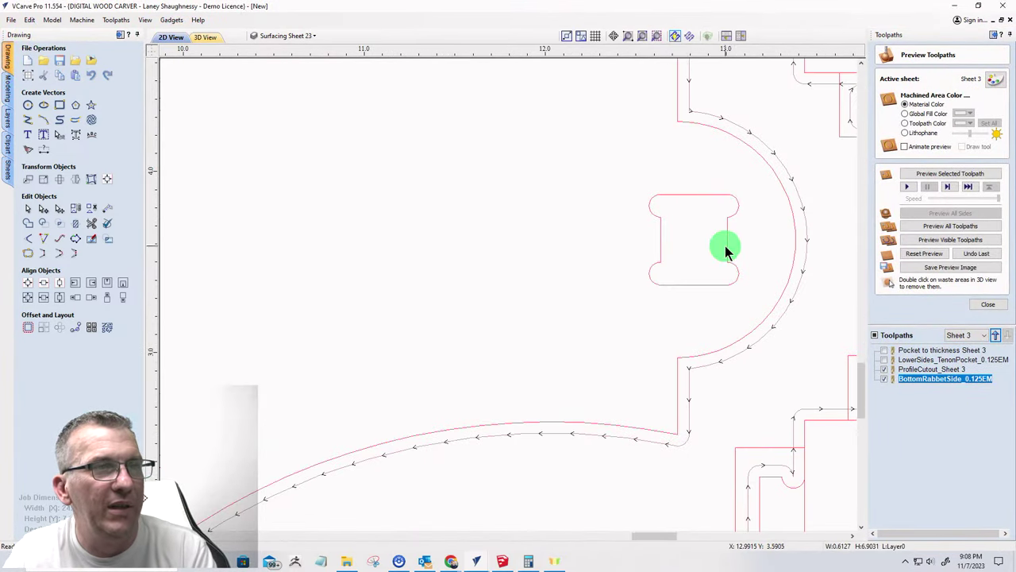
{"action": "left_click", "coordinate": [725, 245]}
{"action": "left_click", "coordinate": [982, 312]}
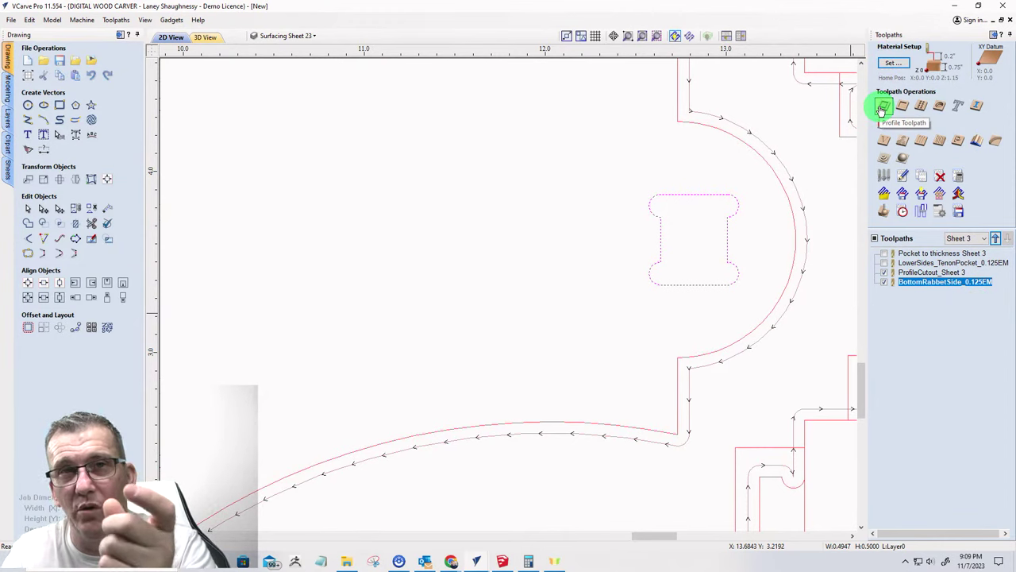
- Calculate pocket toolpath HandlePocket_Sheet3_0.125EM, starting at 0.25 and cutting to 0.26
{"action": "left_click", "coordinate": [901, 106]}
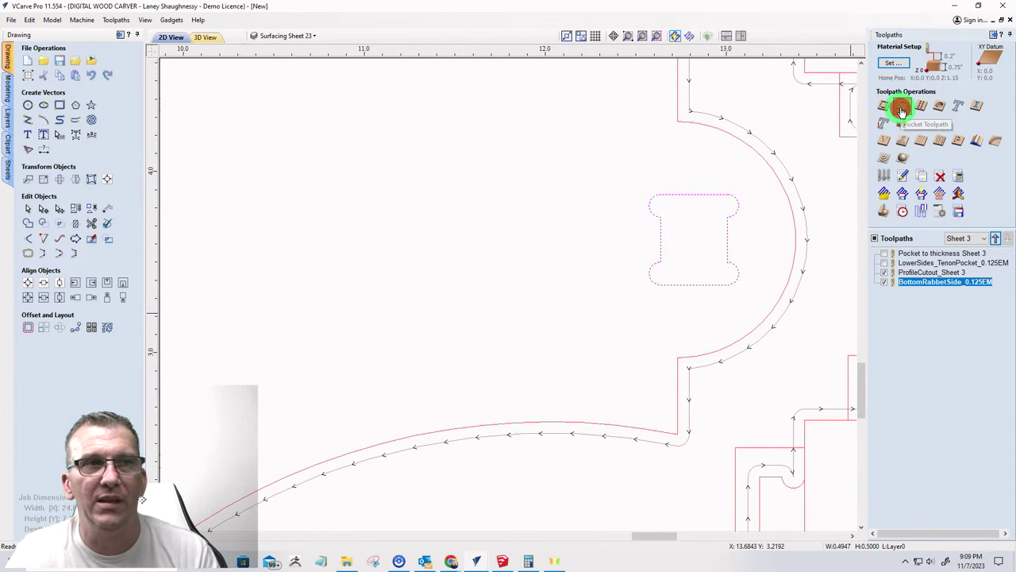
{"action": "left_click", "coordinate": [962, 81]}
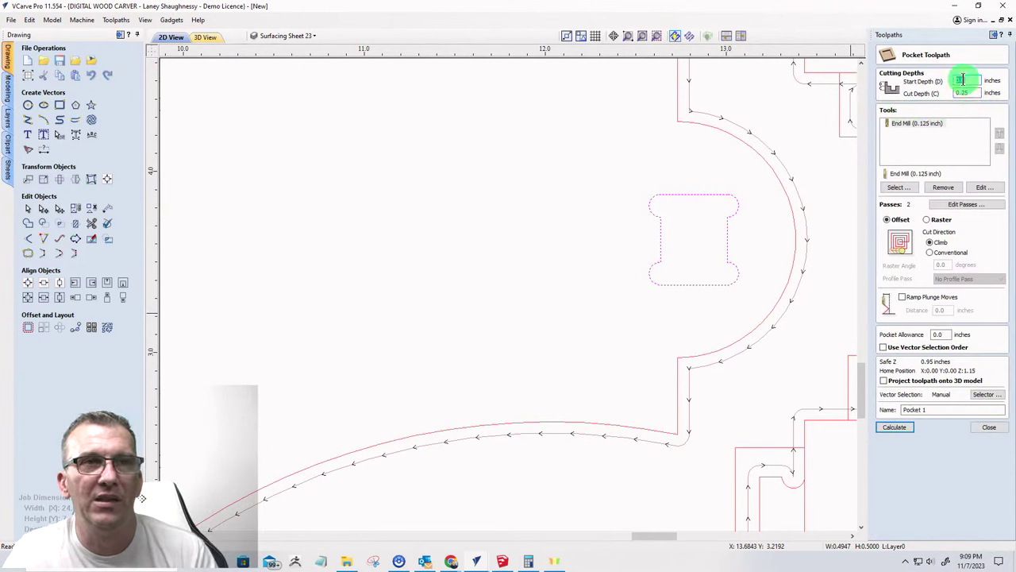
{"action": "type", "text": "0.25"}
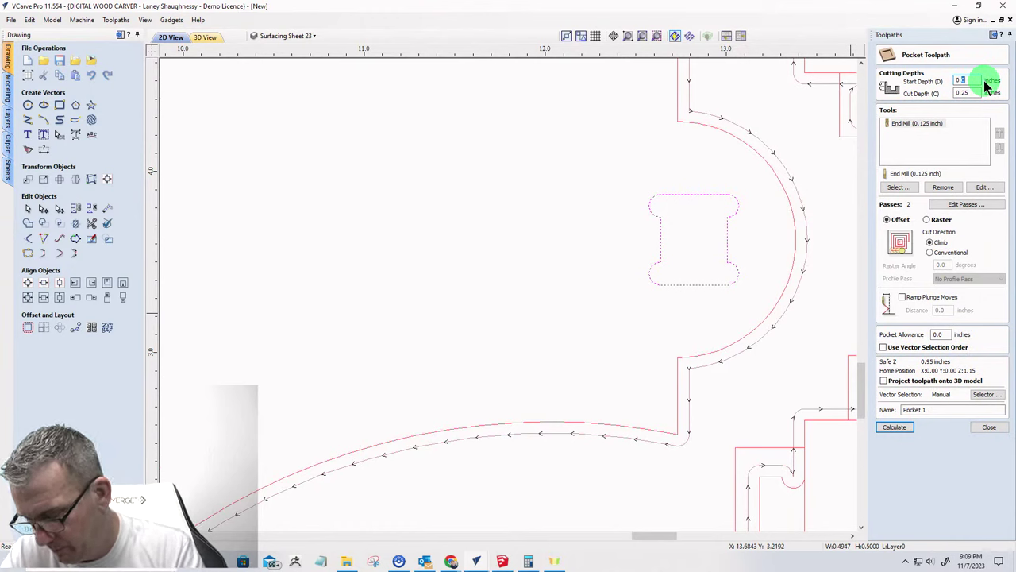
{"action": "double_click", "coordinate": [963, 93]}
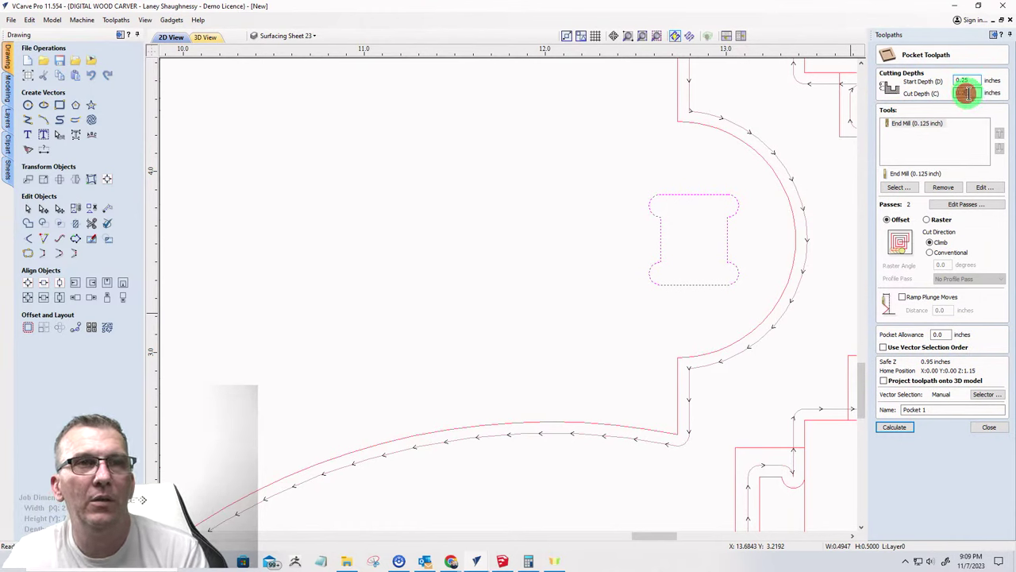
{"action": "type", "text": "0.26"}
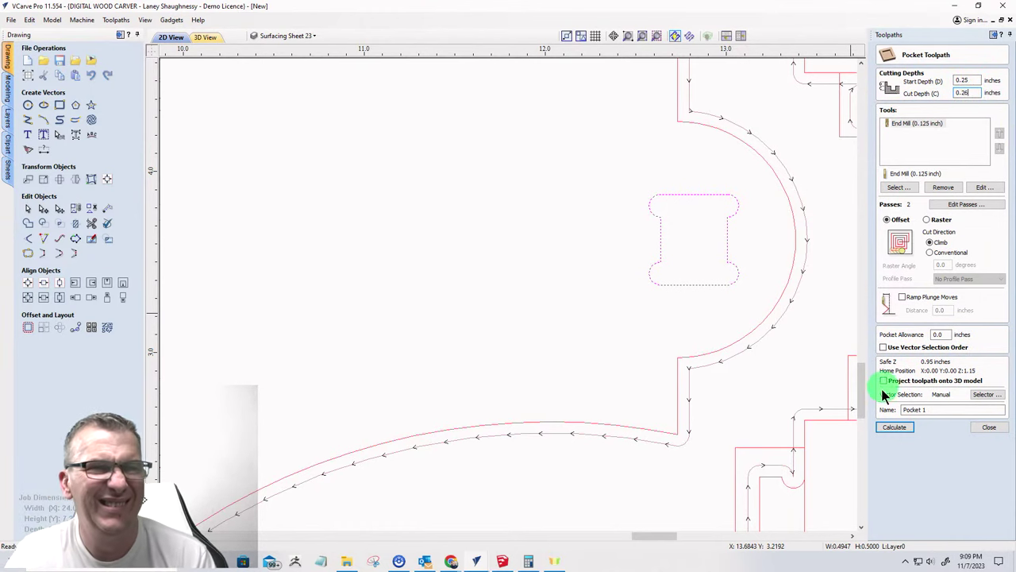
{"action": "double_click", "coordinate": [940, 410]}
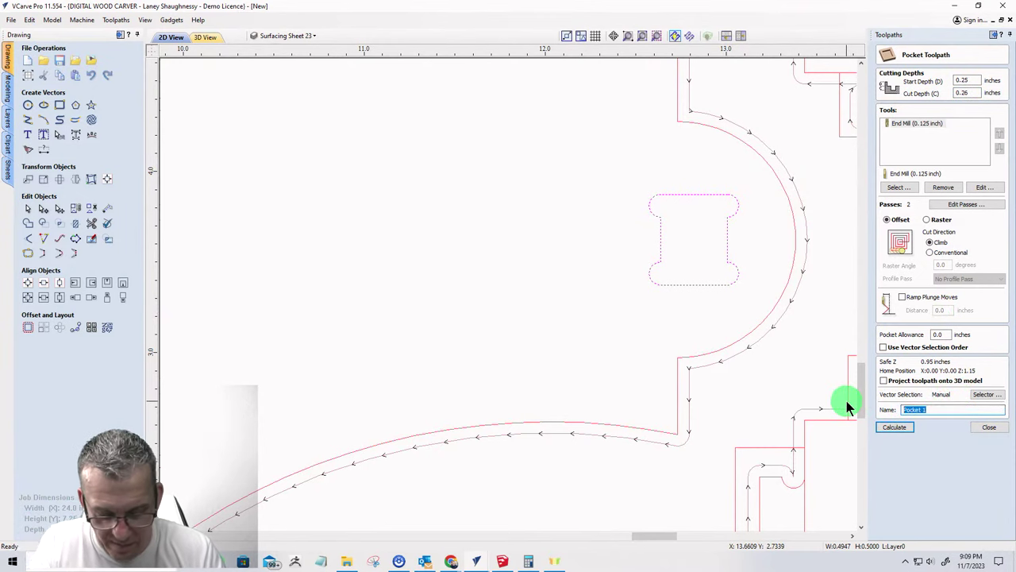
{"action": "type", "text": "Handle"}
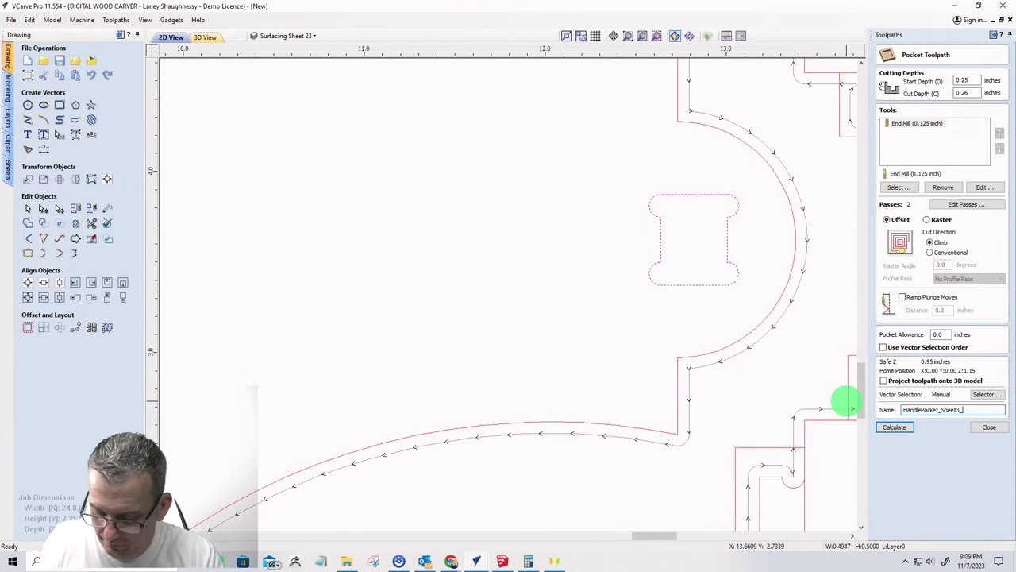
{"action": "type", "text": "0.125"}
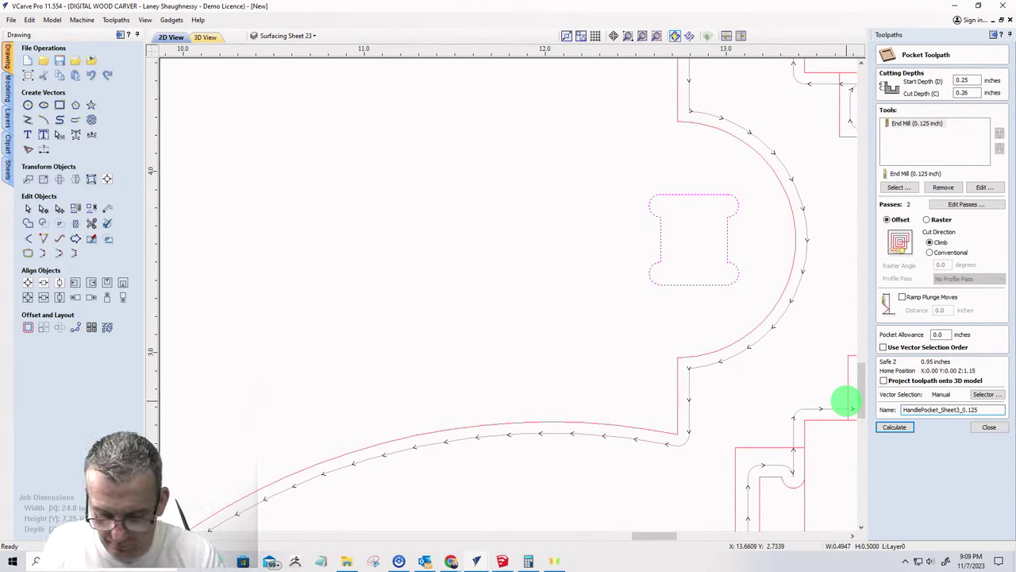
{"action": "type", "text": "EM"}
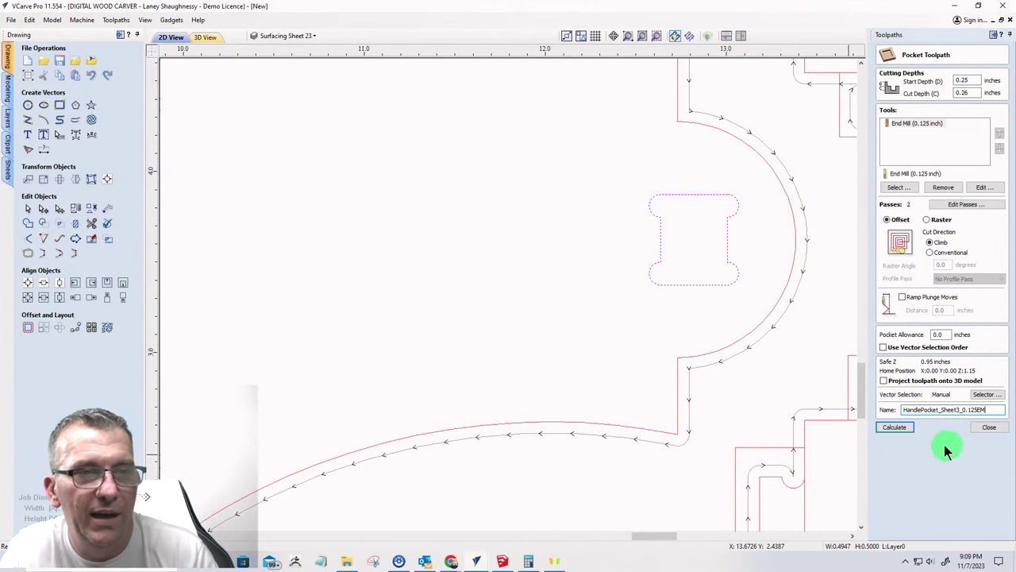
{"action": "left_click", "coordinate": [892, 426]}
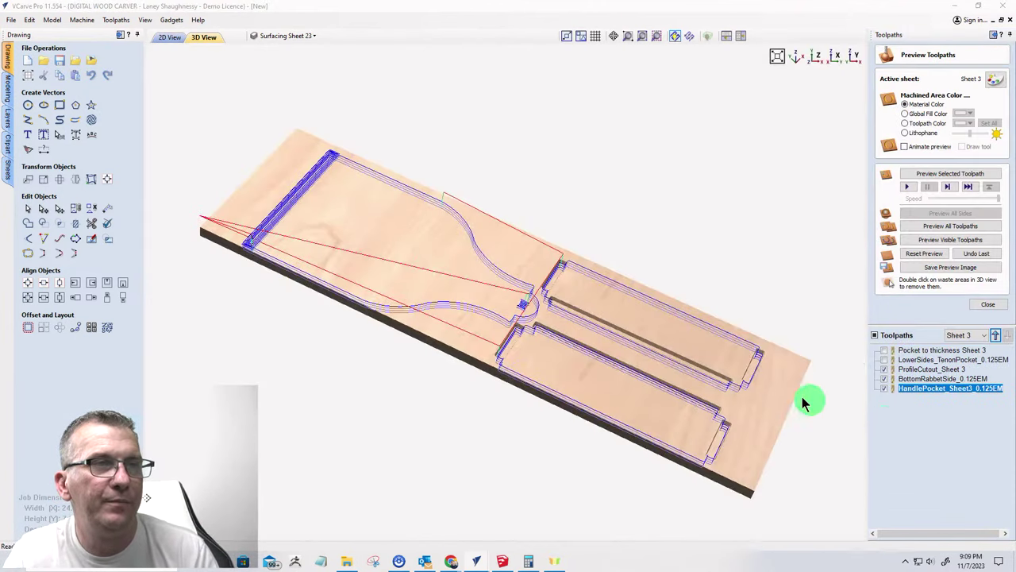
- Simulate the Sheet 3 toolpaths, remove the waste material, and orbit around the cut parts
{"action": "left_click", "coordinate": [937, 237]}
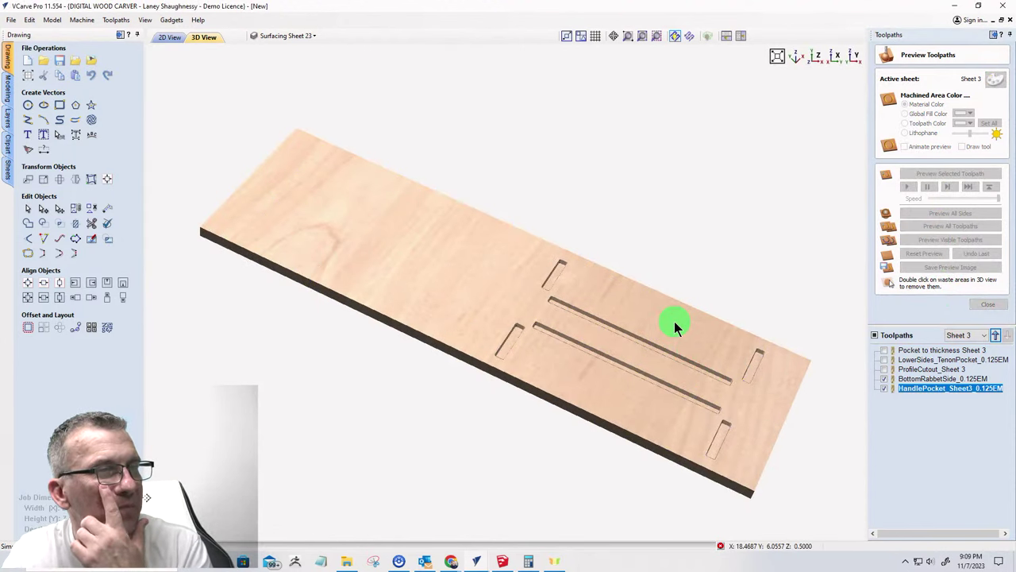
{"action": "double_click", "coordinate": [499, 404]}
{"action": "left_click_drag", "start_coordinate": [679, 383], "coordinate": [447, 310]}
{"action": "left_click_drag", "start_coordinate": [287, 444], "coordinate": [254, 534]}
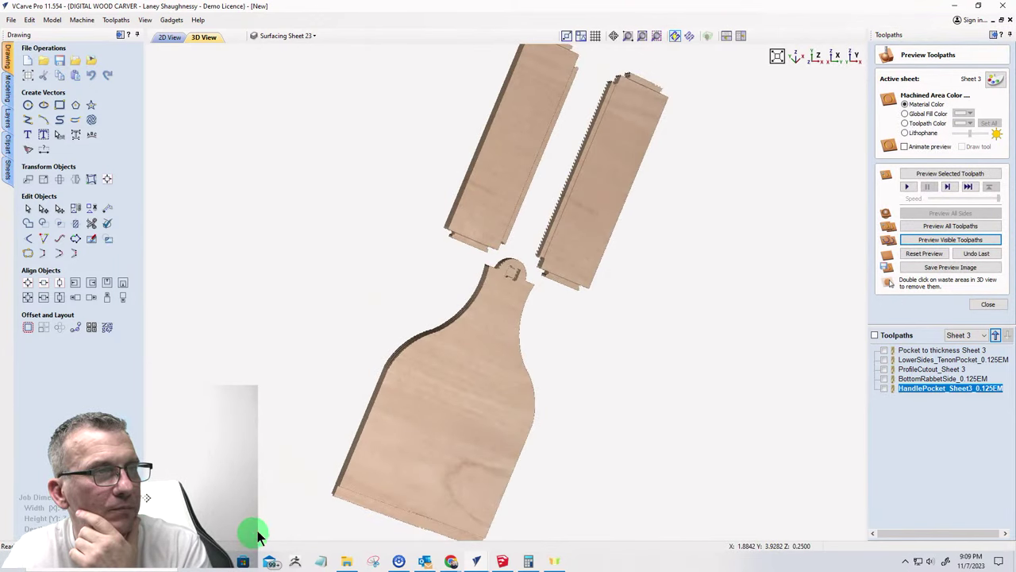
{"action": "left_click_drag", "start_coordinate": [497, 140], "coordinate": [481, 377]}
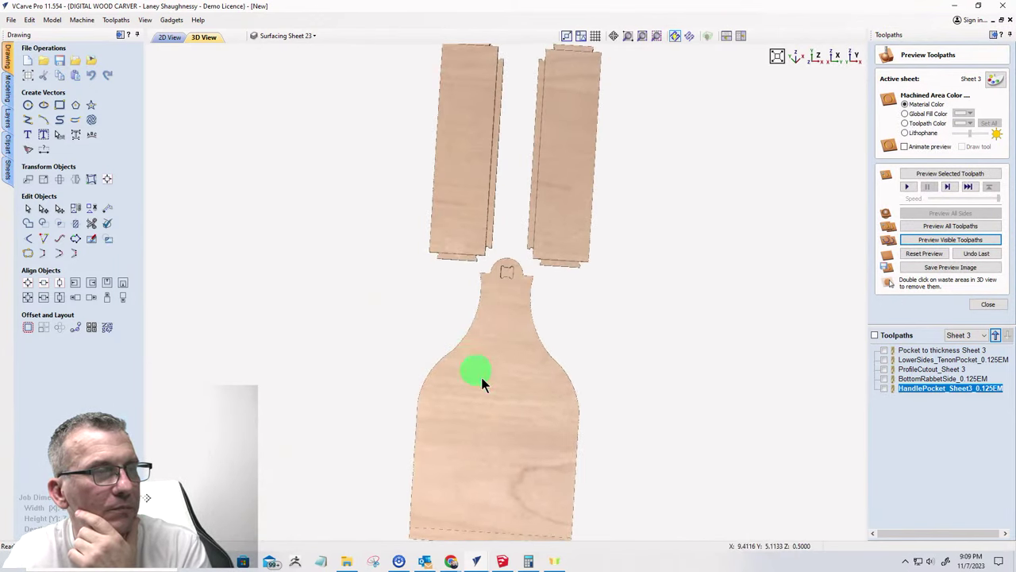
- Zoom and orbit the preview to check the handle pocket and the rabbeted box sides
{"action": "scroll", "coordinate": [508, 304], "scroll_direction": "up", "scroll_amount": 3}
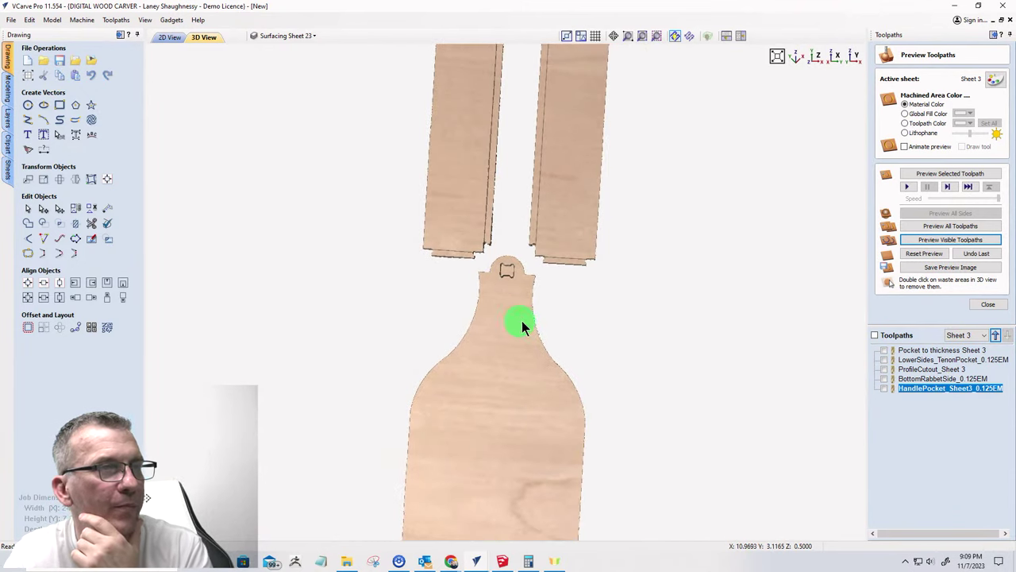
{"action": "scroll", "coordinate": [560, 245], "scroll_direction": "up", "scroll_amount": 3}
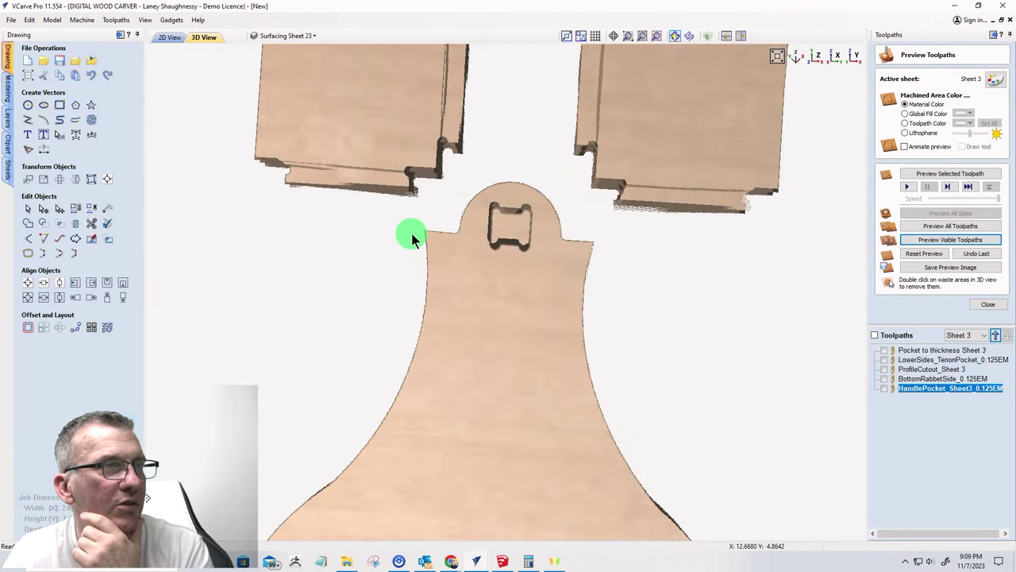
{"action": "scroll", "coordinate": [453, 357], "scroll_direction": "up", "scroll_amount": 3}
{"action": "left_click", "coordinate": [453, 354]}
{"action": "left_click_drag", "start_coordinate": [358, 238], "coordinate": [355, 222]}
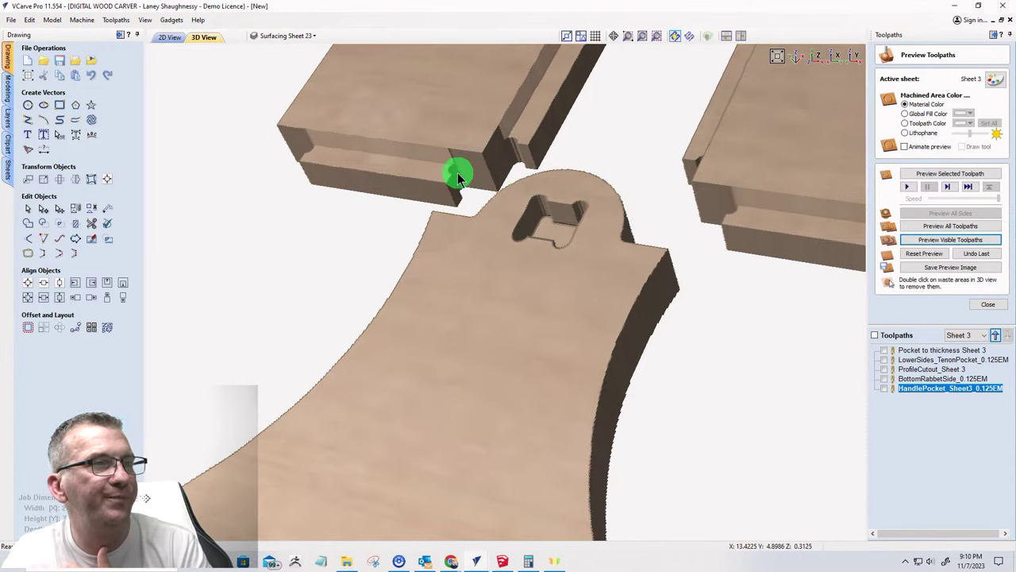
{"action": "scroll", "coordinate": [517, 215], "scroll_direction": "down", "scroll_amount": 3}
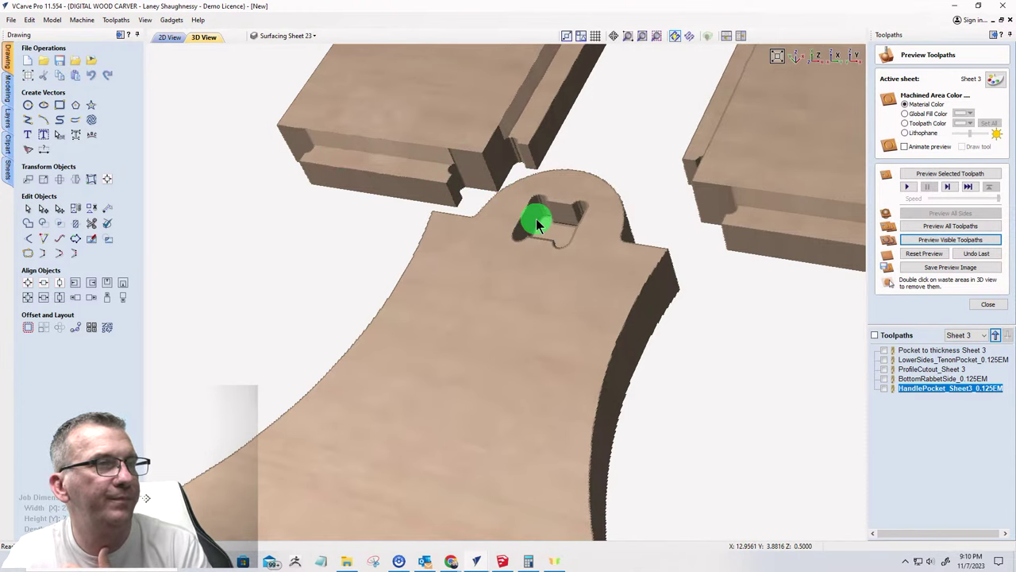
{"action": "left_click_drag", "start_coordinate": [537, 220], "coordinate": [512, 242]}
{"action": "scroll", "coordinate": [512, 242], "scroll_direction": "down", "scroll_amount": 5}
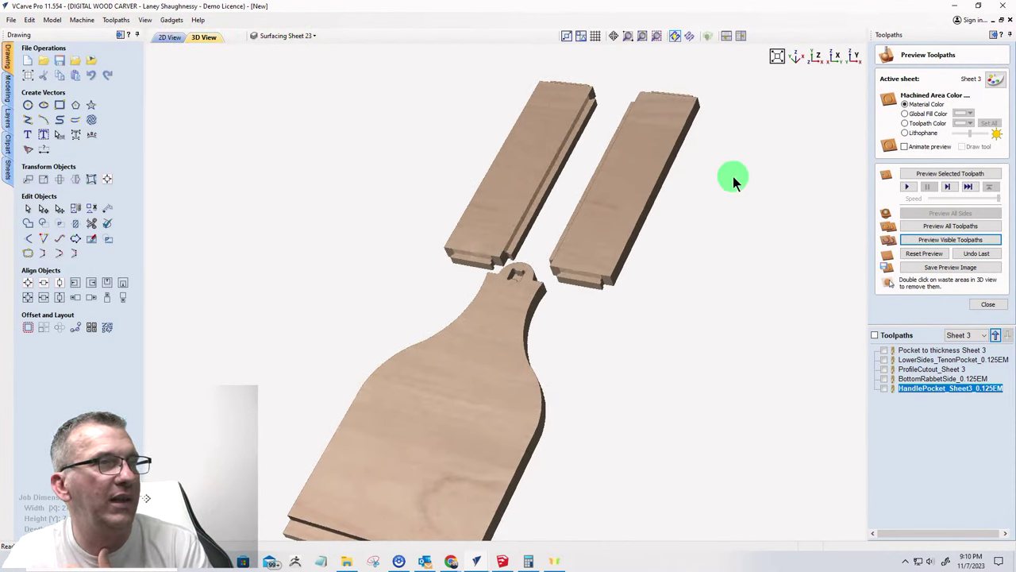
{"action": "left_click_drag", "start_coordinate": [533, 317], "coordinate": [492, 352]}
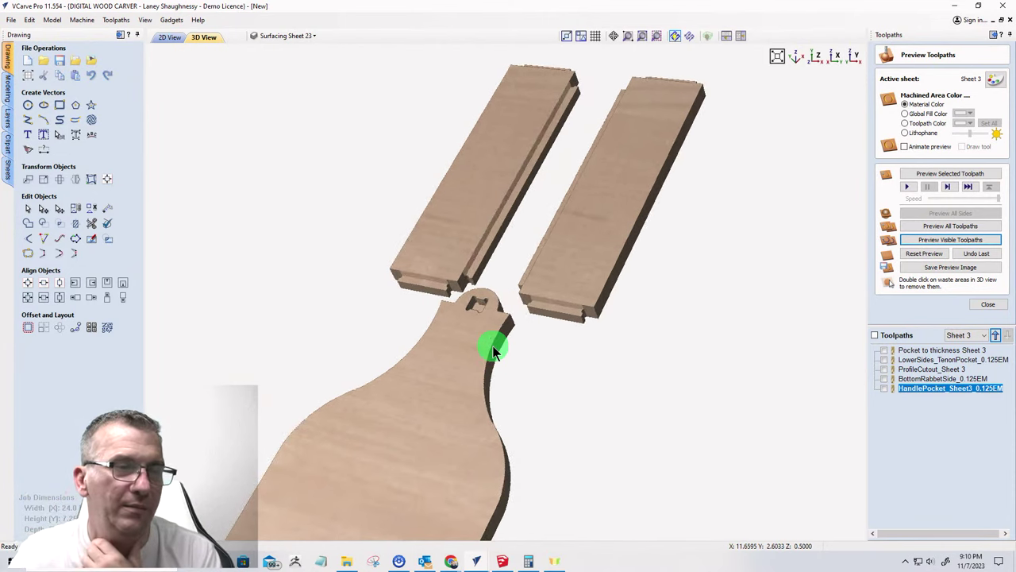
- Return to the flat 2D drawing and zoom out to see all the sheets
{"action": "left_click", "coordinate": [171, 37]}
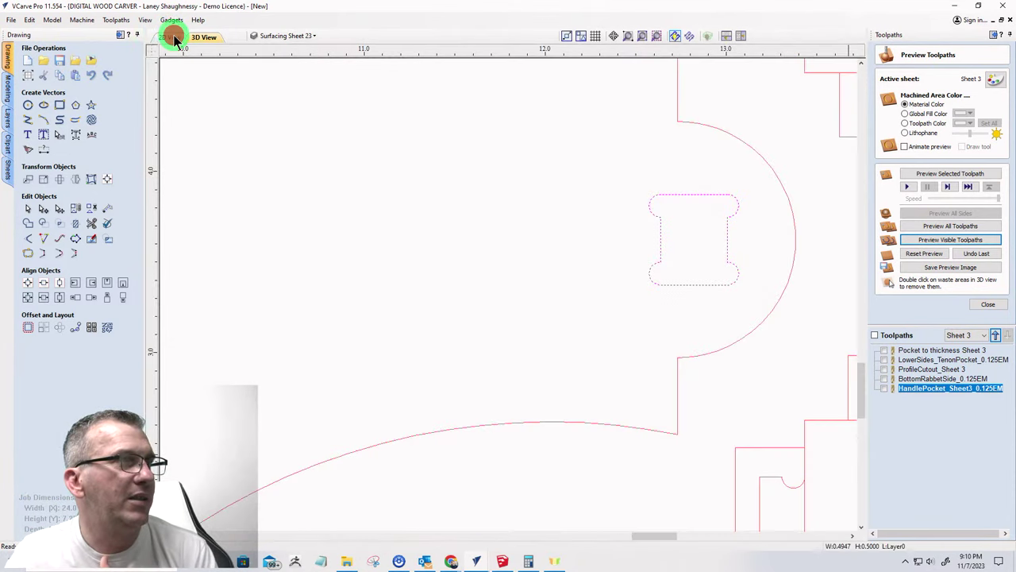
{"action": "scroll", "coordinate": [622, 302], "scroll_direction": "down", "scroll_amount": 3}
{"action": "scroll", "coordinate": [621, 302], "scroll_direction": "down", "scroll_amount": 2}
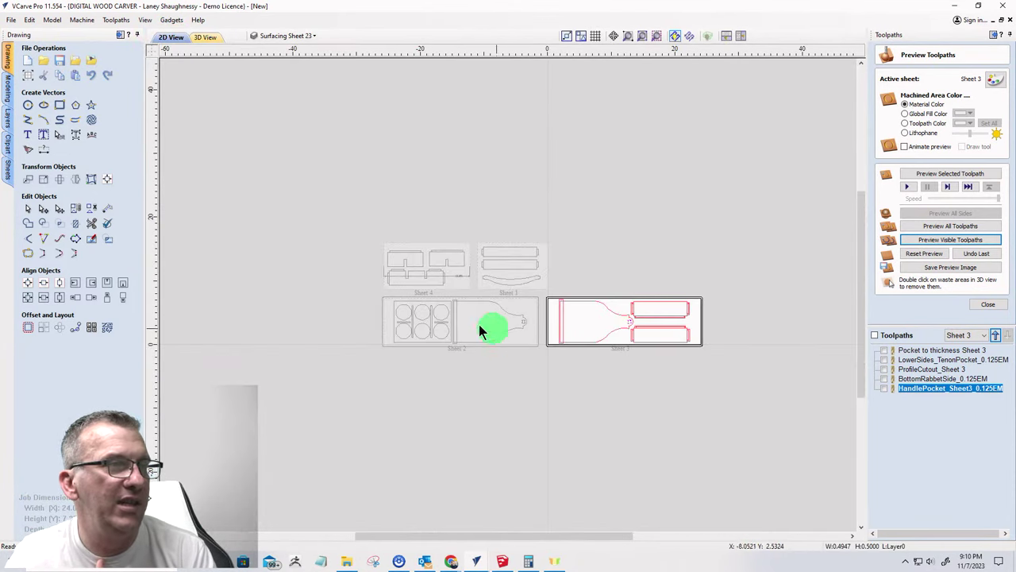
{"action": "scroll", "coordinate": [451, 320], "scroll_direction": "up", "scroll_amount": 4}
{"action": "scroll", "coordinate": [451, 321], "scroll_direction": "up", "scroll_amount": 1}
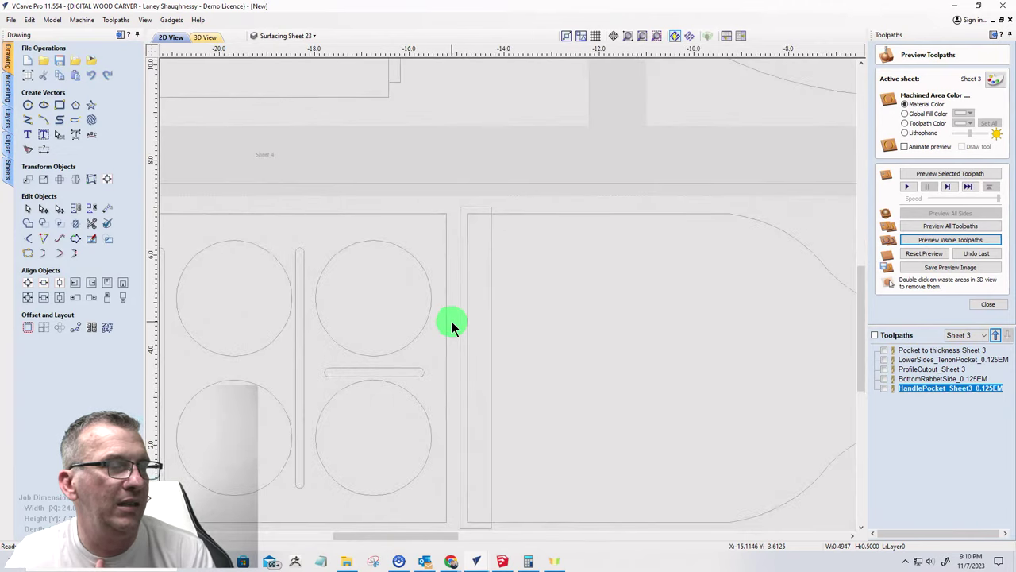
{"action": "scroll", "coordinate": [450, 320], "scroll_direction": "down", "scroll_amount": 4}
{"action": "scroll", "coordinate": [451, 321], "scroll_direction": "down", "scroll_amount": 3}
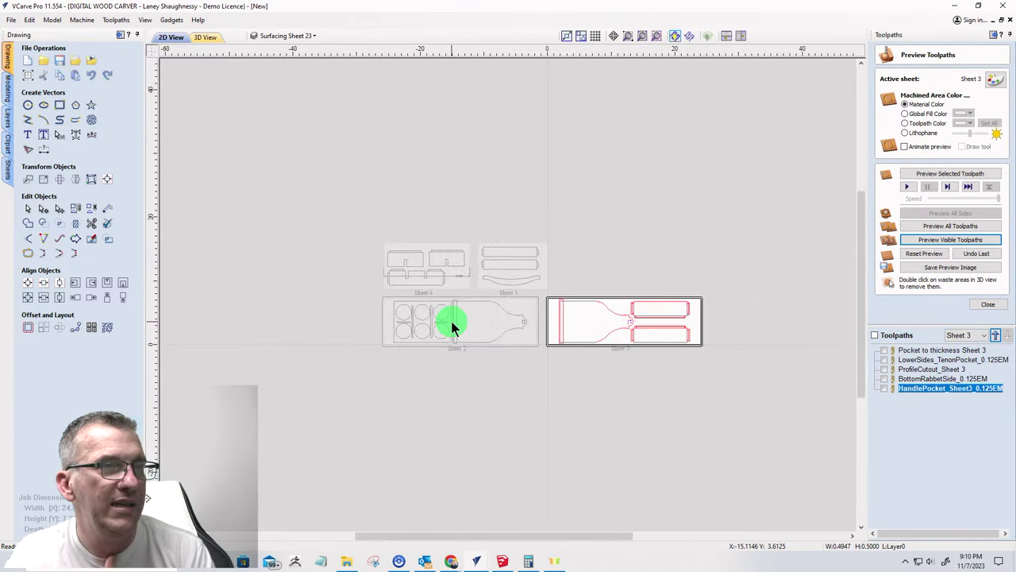
{"action": "scroll", "coordinate": [421, 333], "scroll_direction": "up", "scroll_amount": 2}
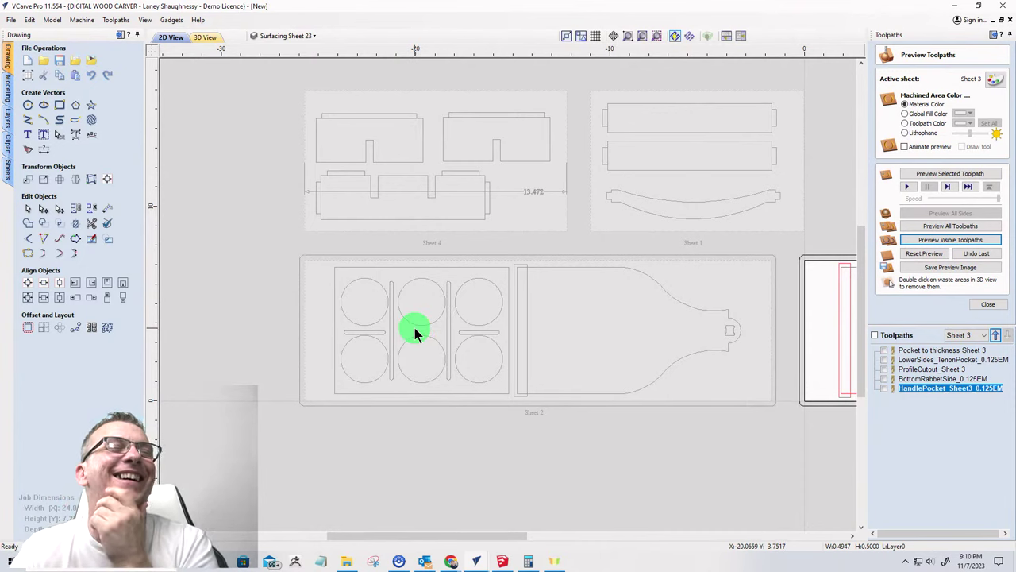
{"action": "scroll", "coordinate": [413, 328], "scroll_direction": "down", "scroll_amount": 2}
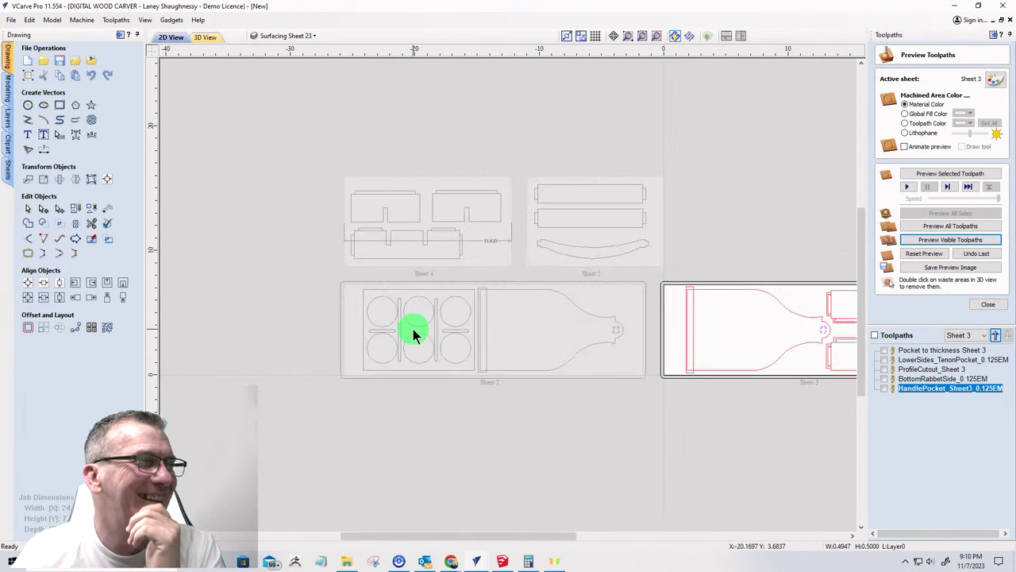
{"action": "scroll", "coordinate": [397, 203], "scroll_direction": "up", "scroll_amount": 3}
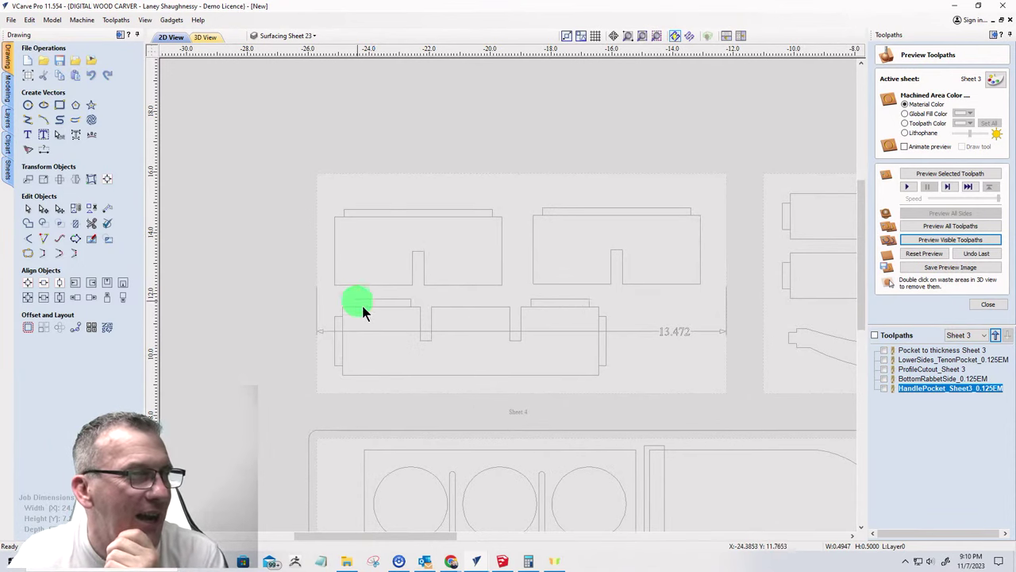
- Make Sheet 4, holding the box-side parts, the active sheet
{"action": "left_click", "coordinate": [665, 338]}
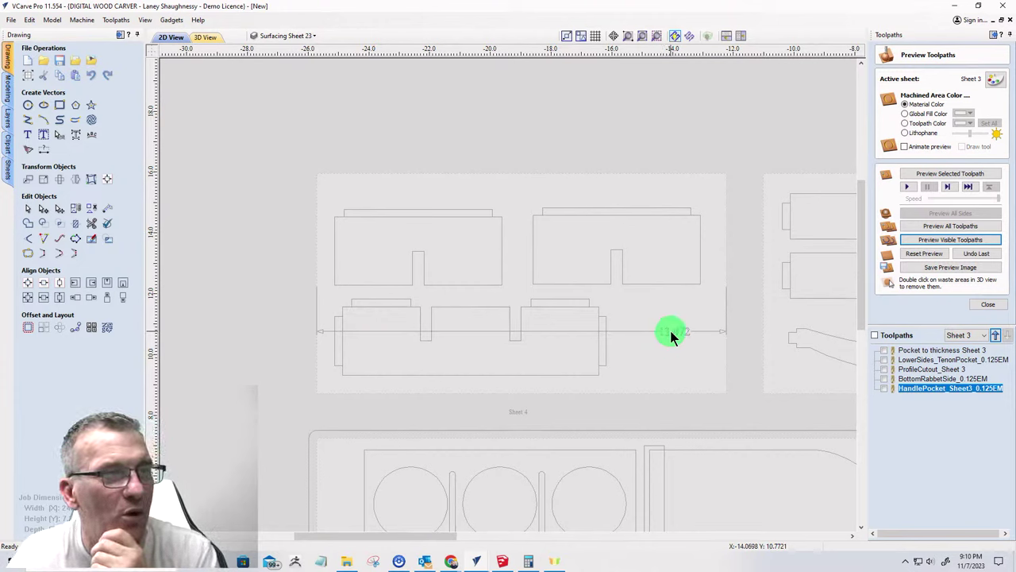
{"action": "left_click", "coordinate": [671, 335]}
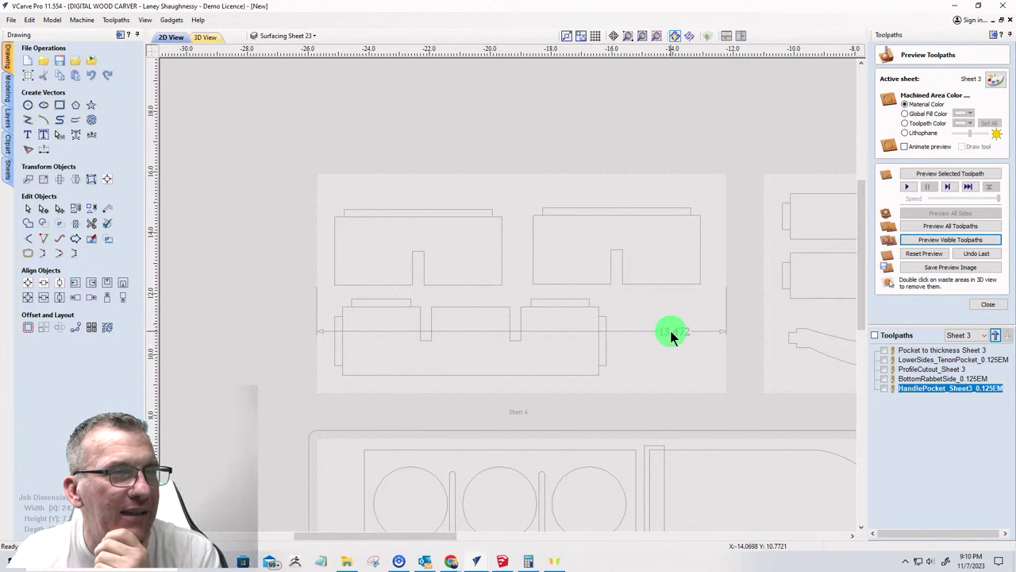
{"action": "left_click", "coordinate": [671, 335]}
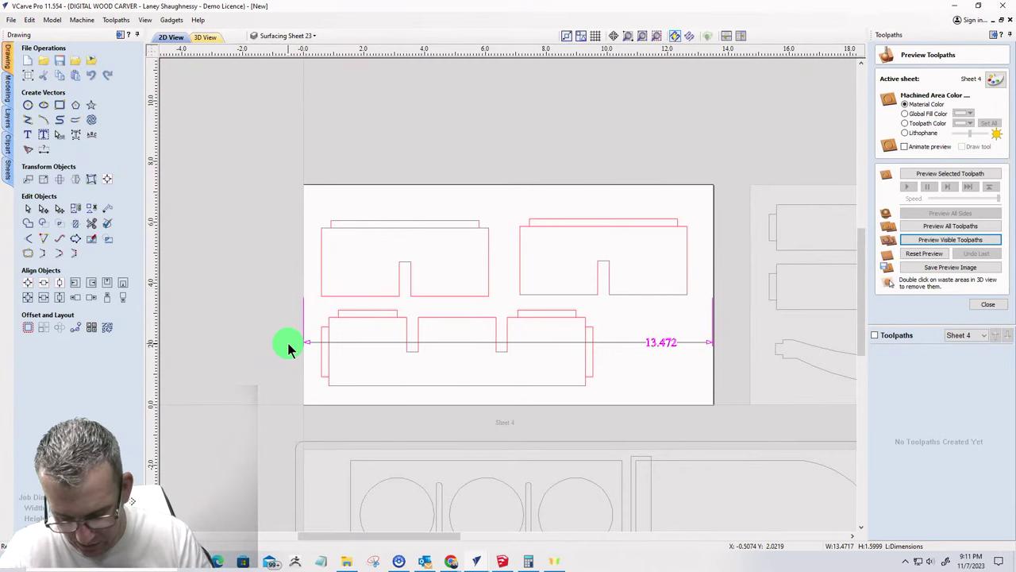
- Delete the 13.472 dimension from Sheet 4
{"action": "key", "text": "Delete"}
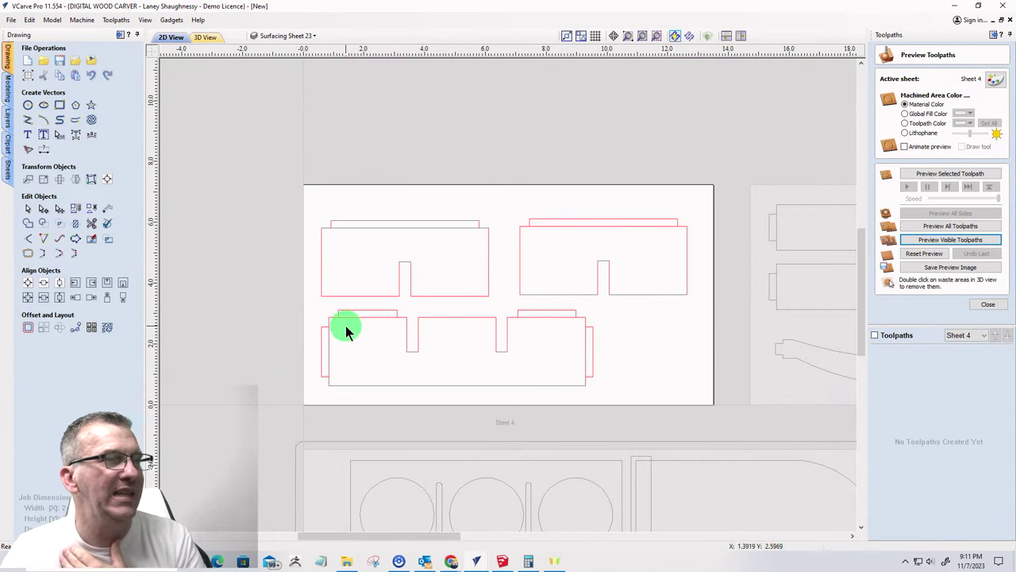
{"action": "scroll", "coordinate": [346, 331], "scroll_direction": "up", "scroll_amount": 5}
{"action": "scroll", "coordinate": [524, 215], "scroll_direction": "down", "scroll_amount": 3}
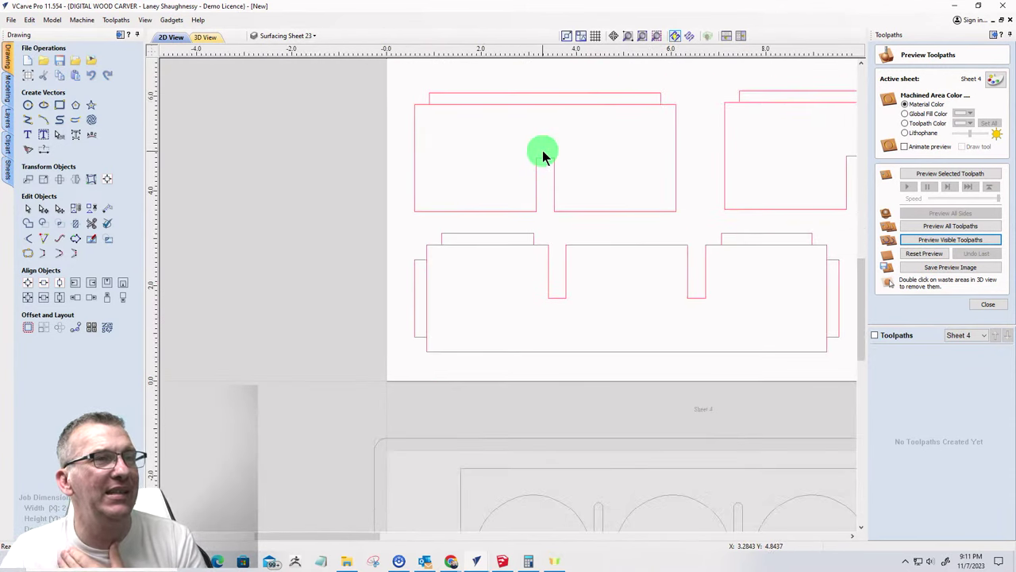
{"action": "scroll", "coordinate": [550, 218], "scroll_direction": "down", "scroll_amount": 3}
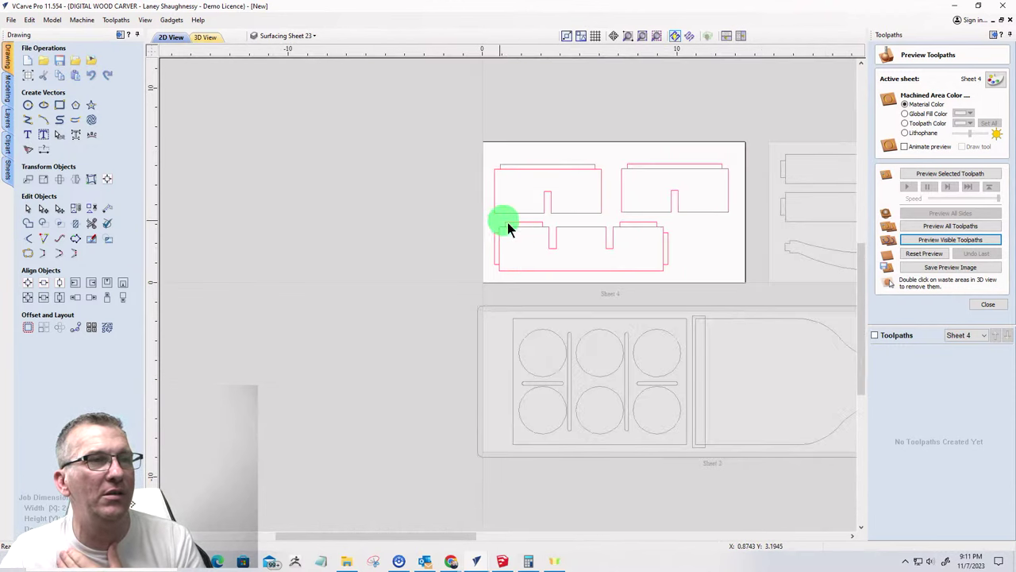
{"action": "scroll", "coordinate": [687, 225], "scroll_direction": "up", "scroll_amount": 4}
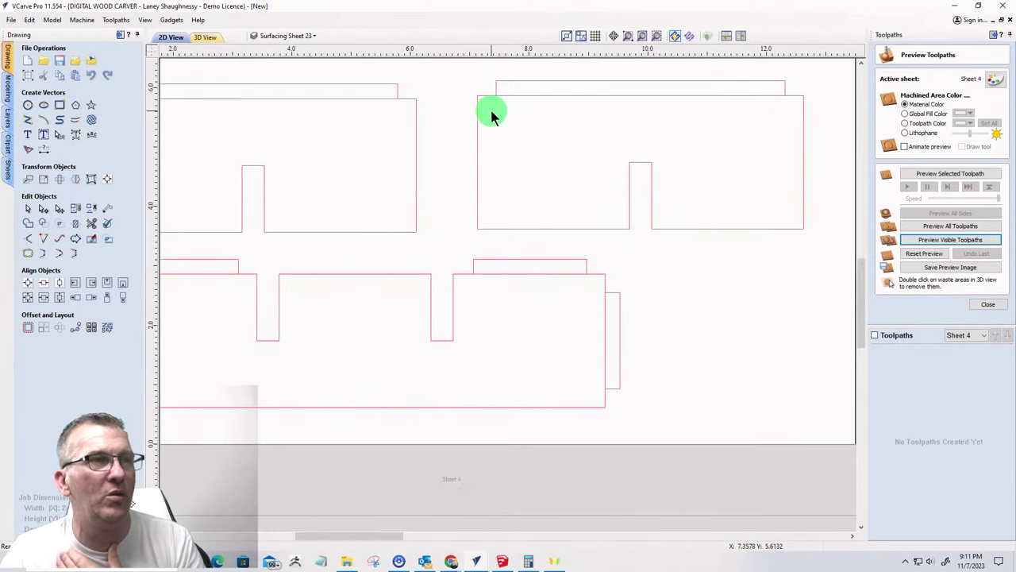
{"action": "scroll", "coordinate": [556, 142], "scroll_direction": "down", "scroll_amount": 3}
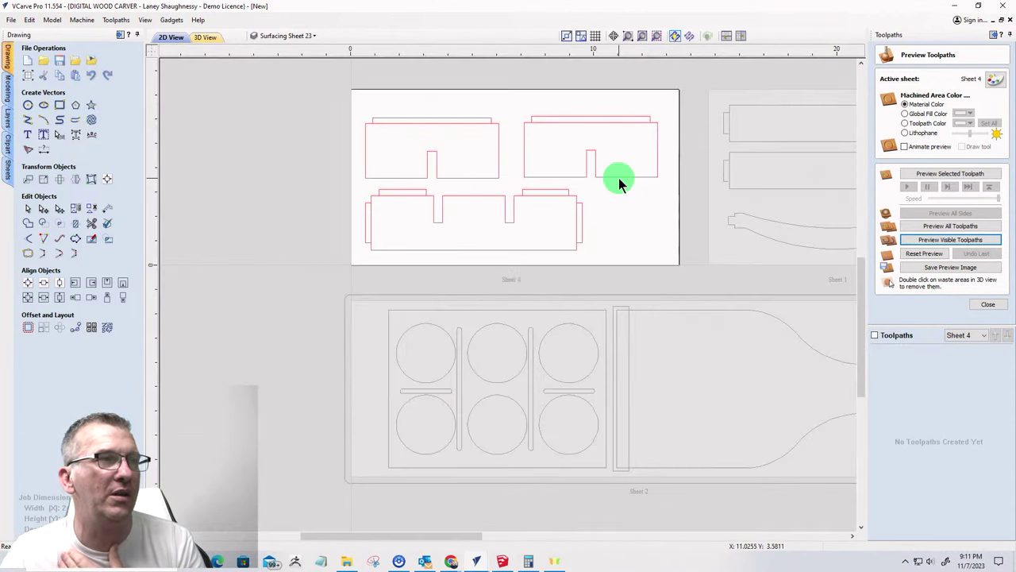
- Ungroup the top-left box side part into its separate outlines
{"action": "left_click", "coordinate": [27, 208]}
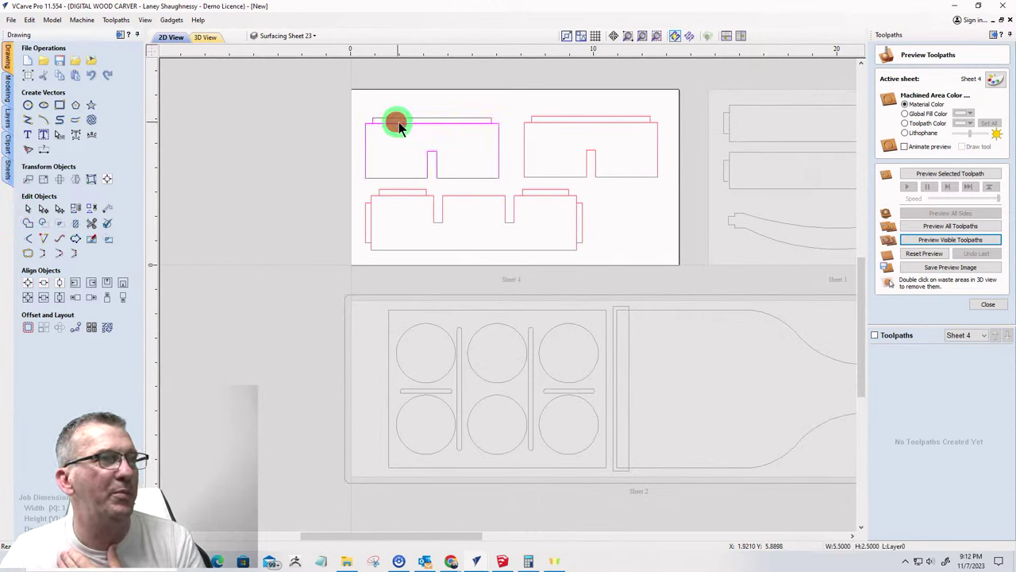
{"action": "left_click", "coordinate": [402, 137]}
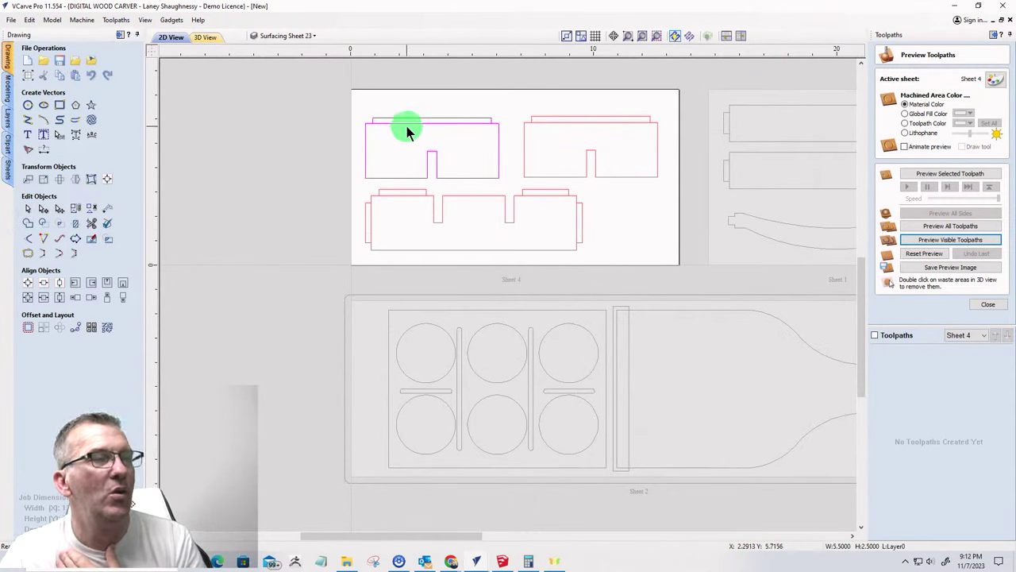
{"action": "right_click", "coordinate": [407, 127]}
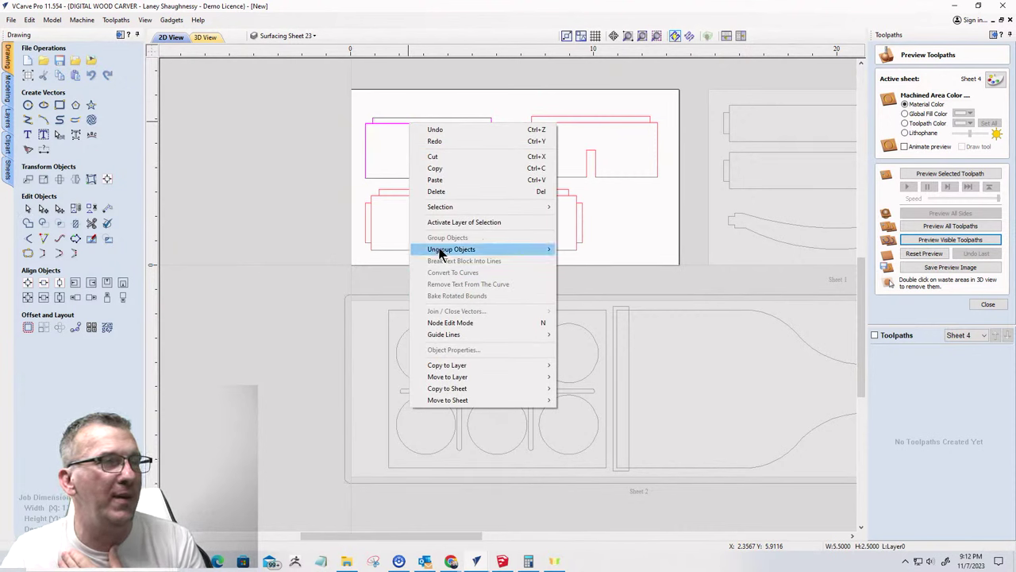
{"action": "left_click", "coordinate": [577, 261]}
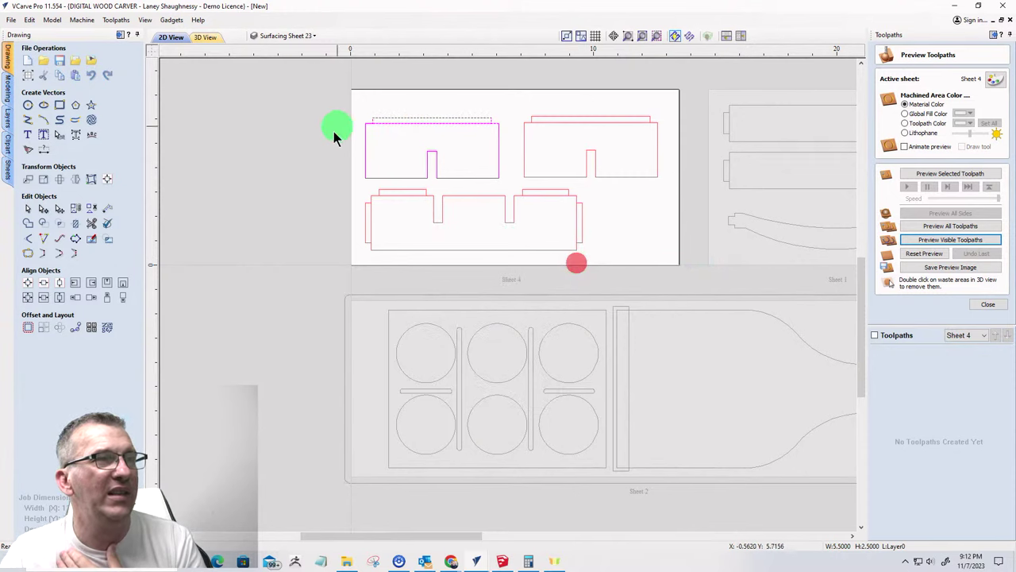
{"action": "scroll", "coordinate": [429, 90], "scroll_direction": "up", "scroll_amount": 3}
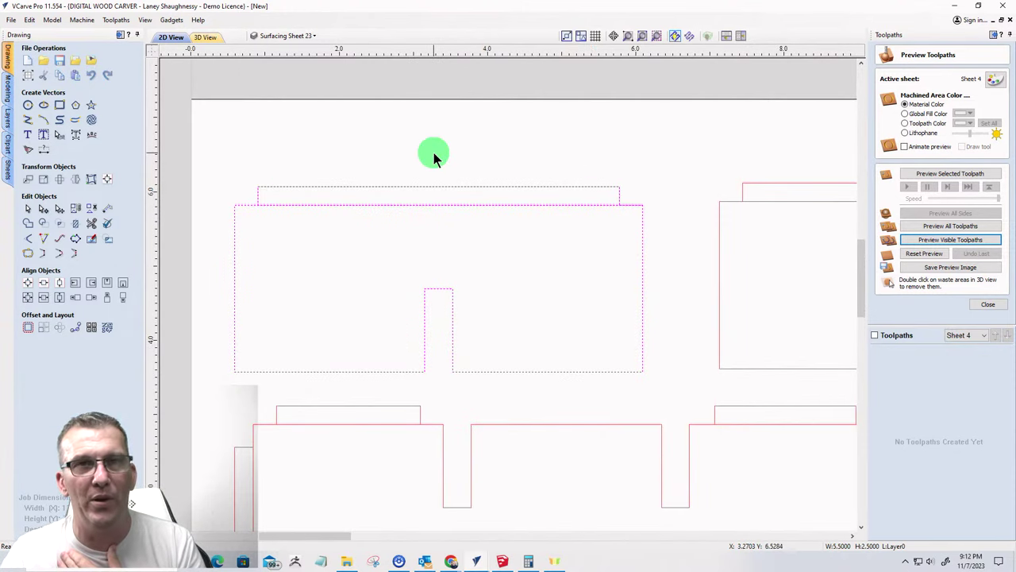
{"action": "scroll", "coordinate": [432, 155], "scroll_direction": "down", "scroll_amount": 2}
{"action": "left_click", "coordinate": [502, 561]}
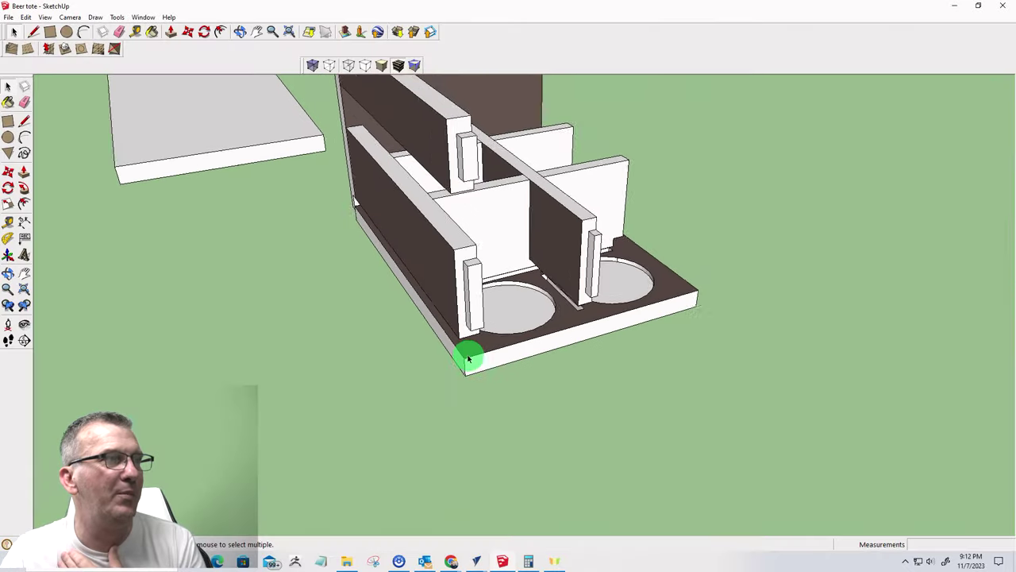
- Orbit and zoom the SketchUp beer tote model to inspect the dividers, tenons and cup holes
{"action": "middle_click_drag", "start_coordinate": [465, 352], "coordinate": [481, 166]}
{"action": "scroll", "coordinate": [592, 351], "scroll_direction": "up", "scroll_amount": 5}
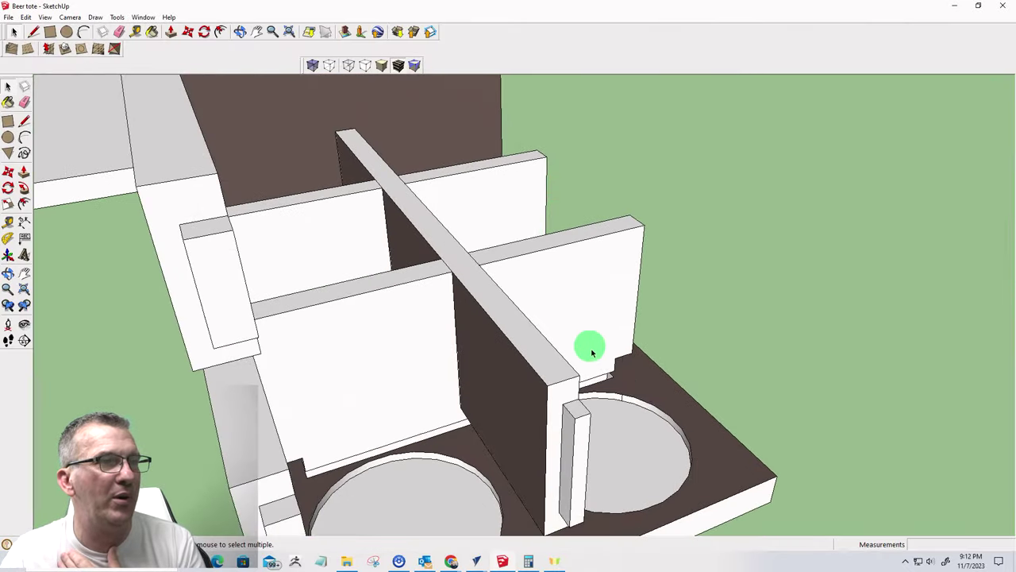
{"action": "scroll", "coordinate": [591, 352], "scroll_direction": "up", "scroll_amount": 3}
{"action": "middle_click_drag", "start_coordinate": [556, 358], "coordinate": [381, 312]}
{"action": "middle_click_drag", "start_coordinate": [240, 277], "coordinate": [171, 234]}
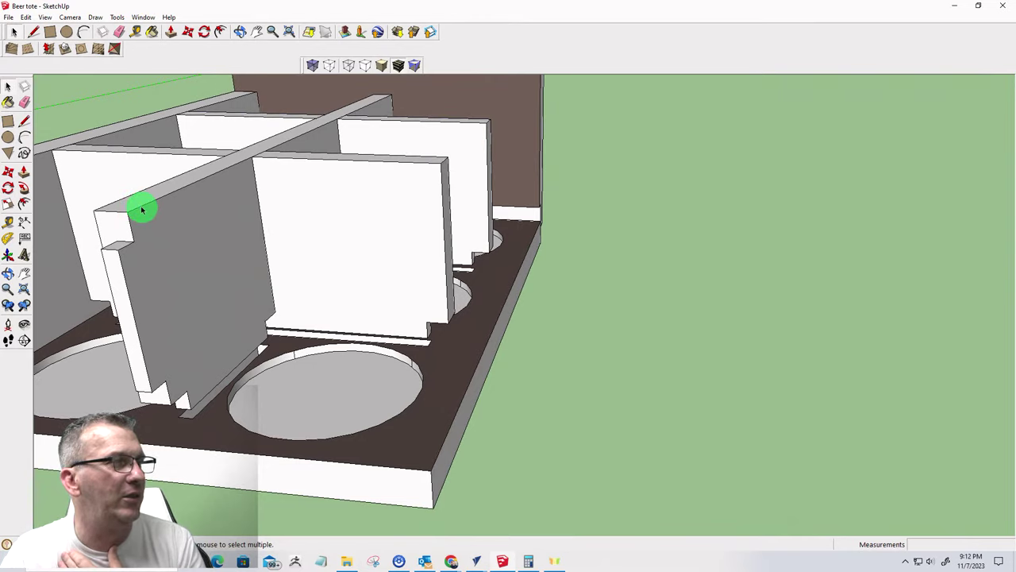
{"action": "middle_click_drag", "start_coordinate": [140, 209], "coordinate": [415, 195]}
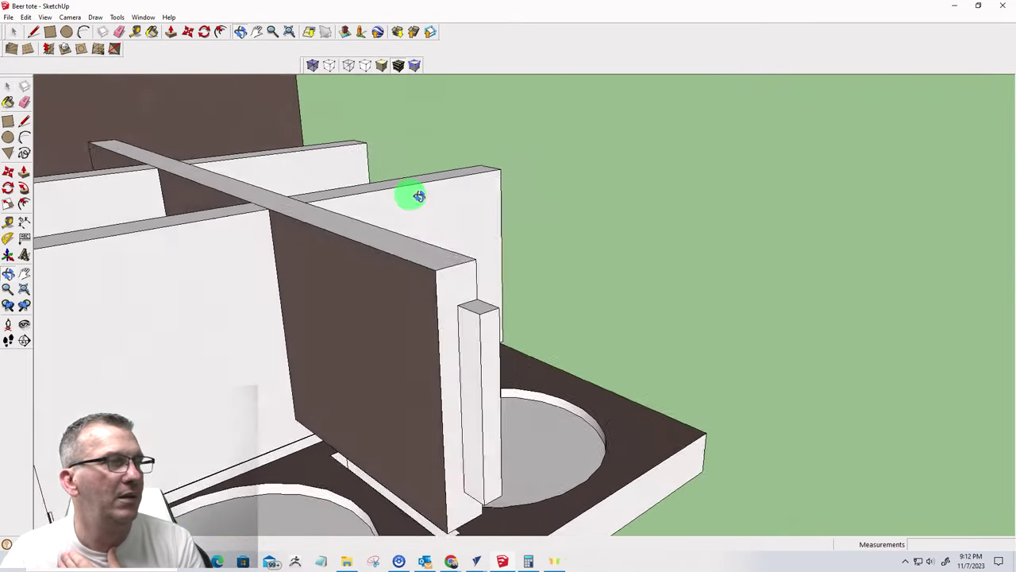
{"action": "scroll", "coordinate": [424, 227], "scroll_direction": "up", "scroll_amount": 2}
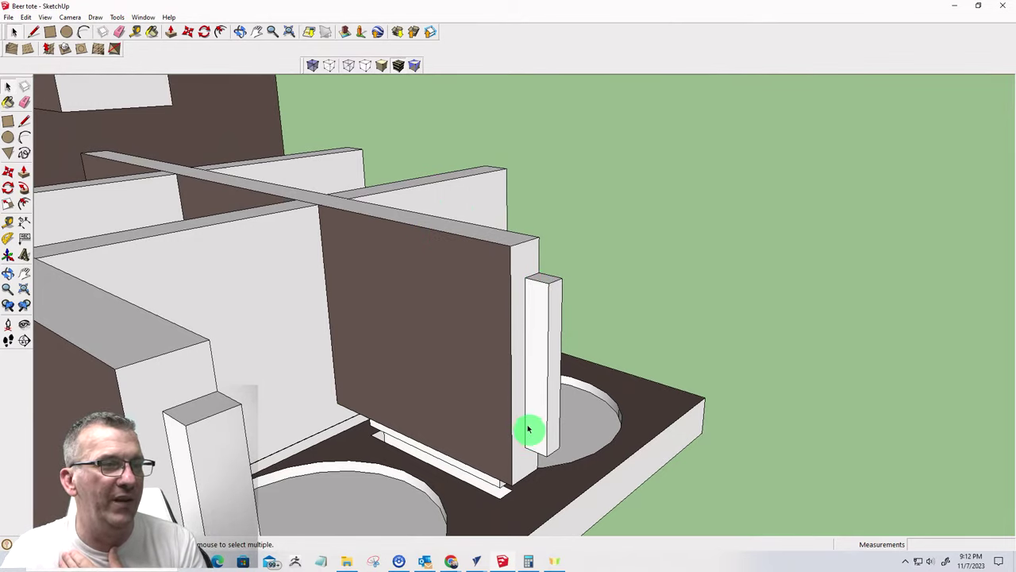
{"action": "middle_click_drag", "start_coordinate": [519, 295], "coordinate": [490, 325]}
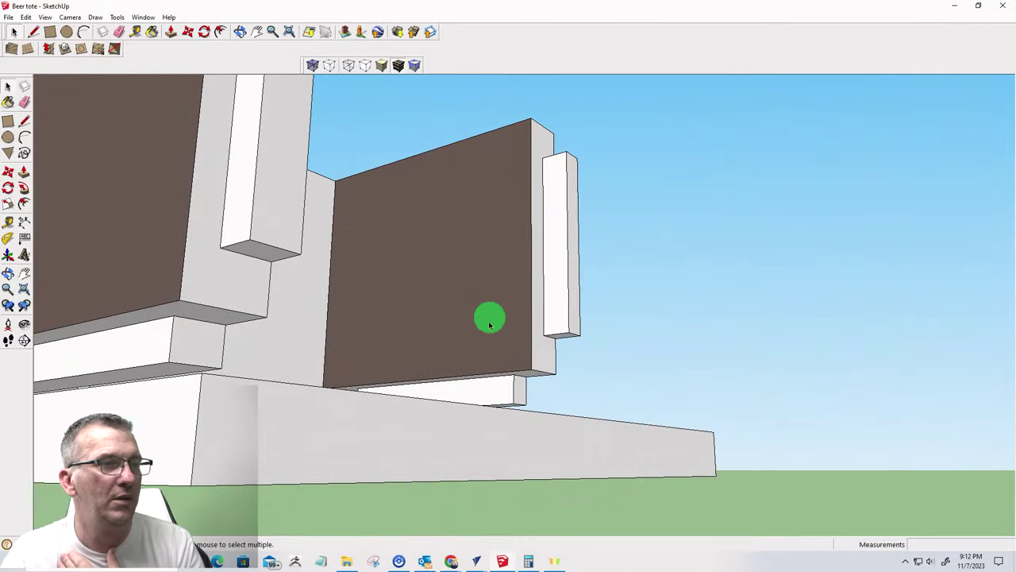
{"action": "middle_click_drag", "start_coordinate": [479, 394], "coordinate": [36, 463]}
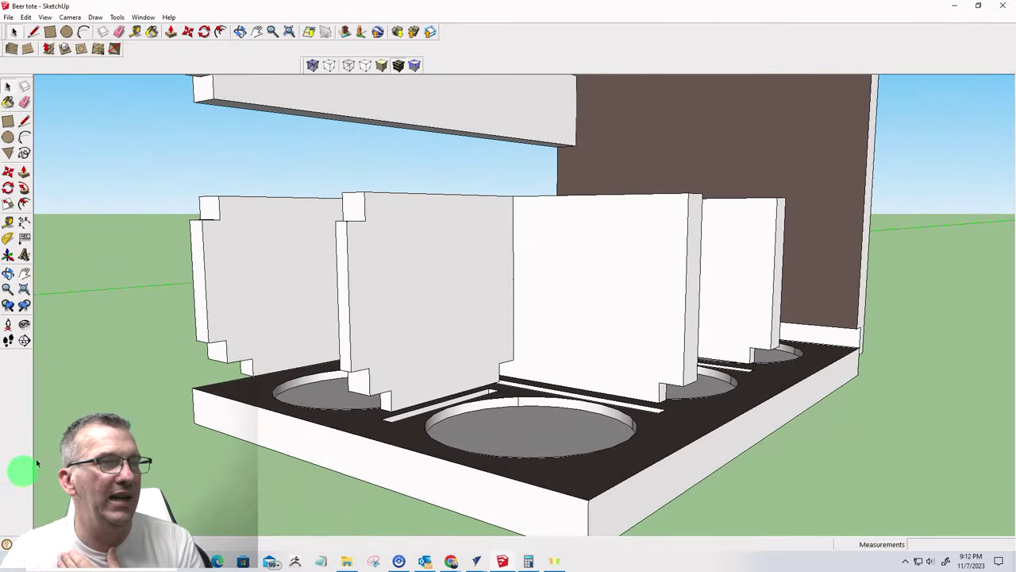
{"action": "scroll", "coordinate": [493, 287], "scroll_direction": "down", "scroll_amount": 5}
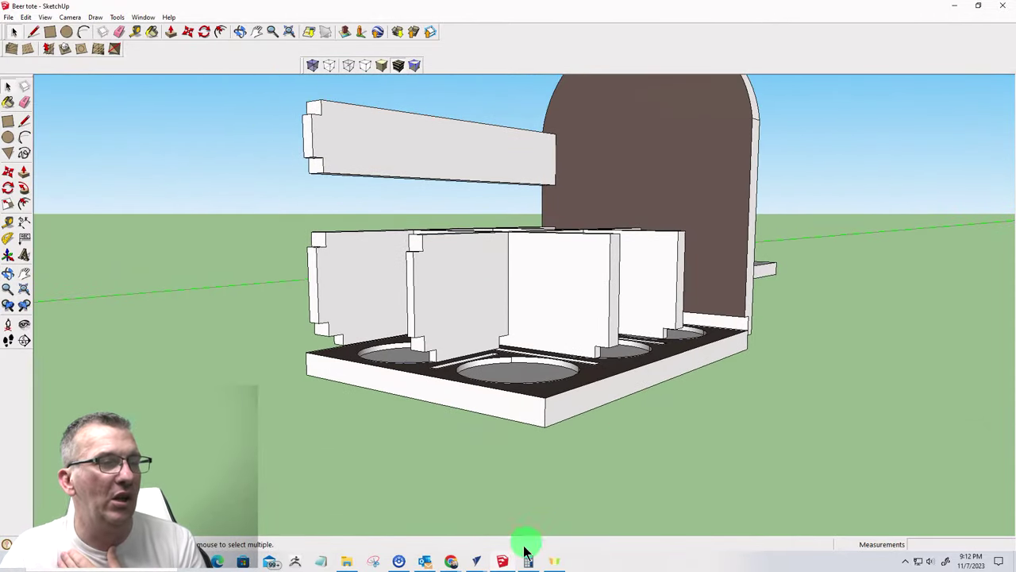
- Switch back to the VCarve Pro layout
{"action": "mouse_move", "coordinate": [503, 562]}
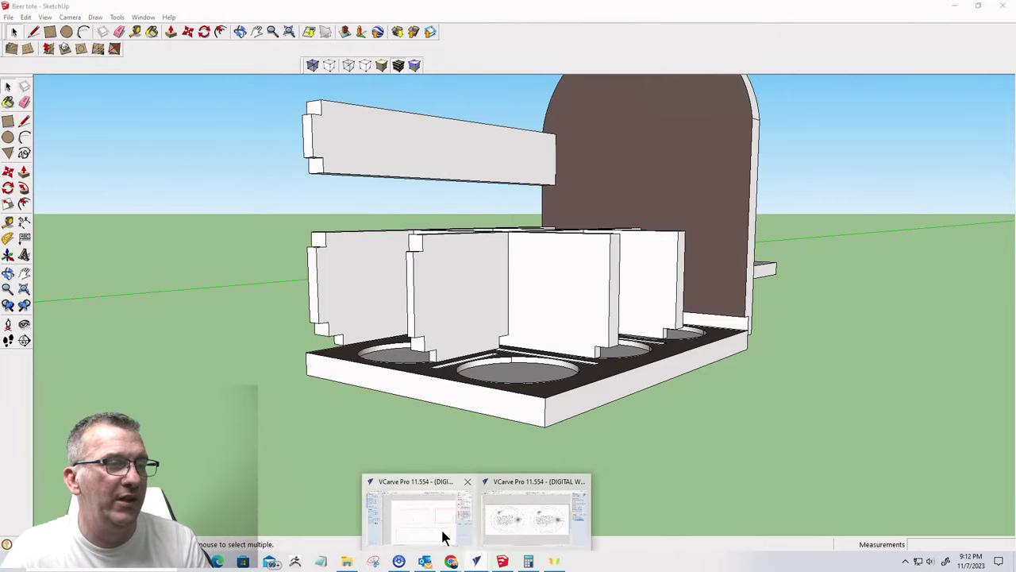
{"action": "left_click", "coordinate": [443, 537]}
{"action": "scroll", "coordinate": [242, 179], "scroll_direction": "up", "scroll_amount": 3}
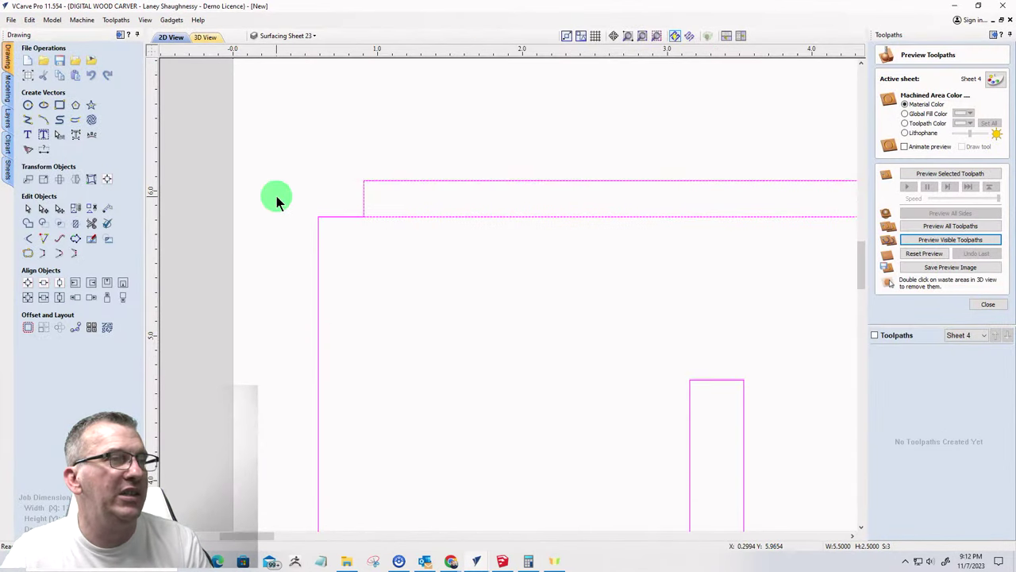
{"action": "left_click", "coordinate": [276, 197]}
{"action": "left_click", "coordinate": [319, 219]}
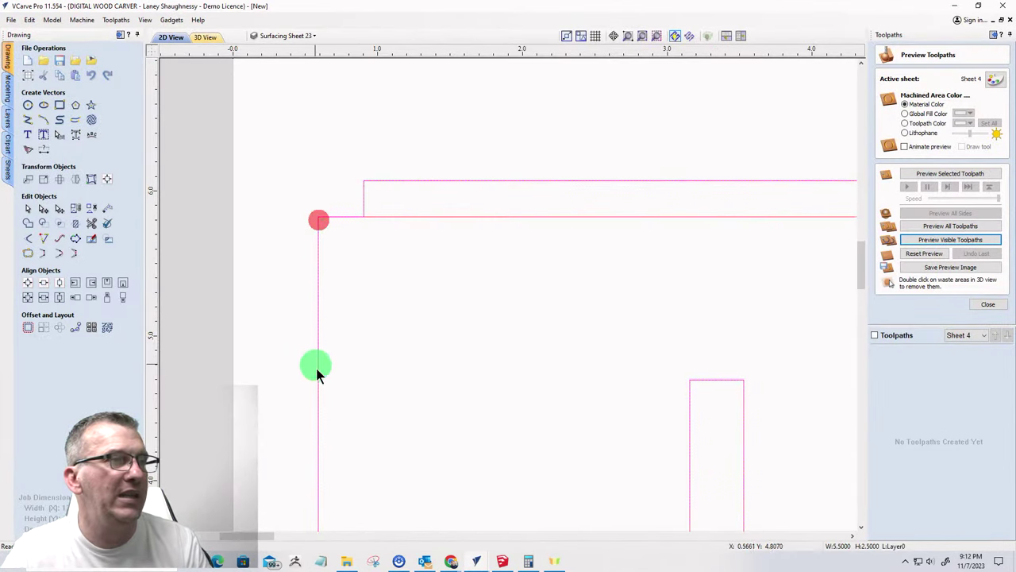
{"action": "scroll", "coordinate": [310, 214], "scroll_direction": "up", "scroll_amount": 3}
{"action": "scroll", "coordinate": [294, 357], "scroll_direction": "up", "scroll_amount": 3}
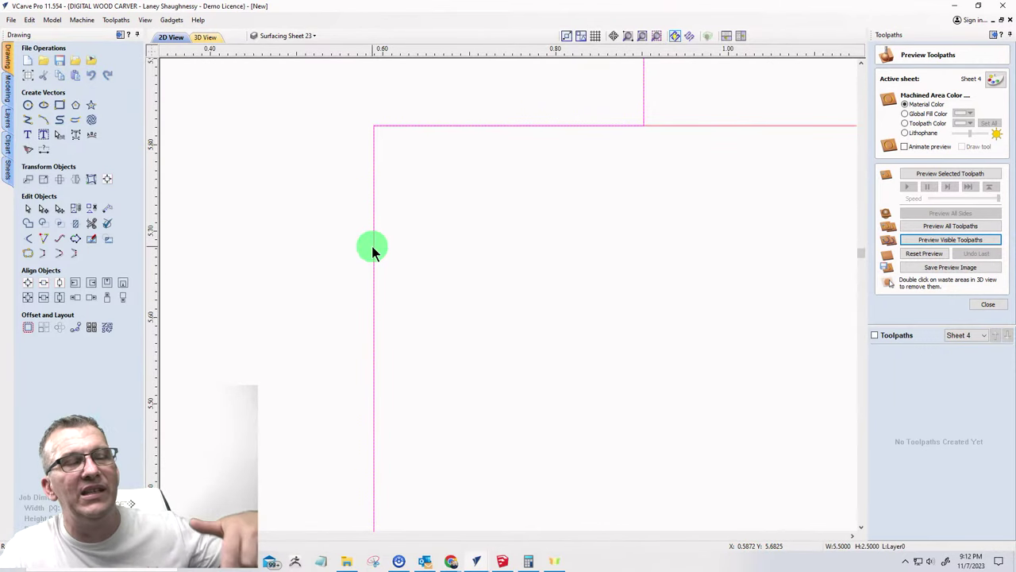
{"action": "left_click", "coordinate": [667, 124]}
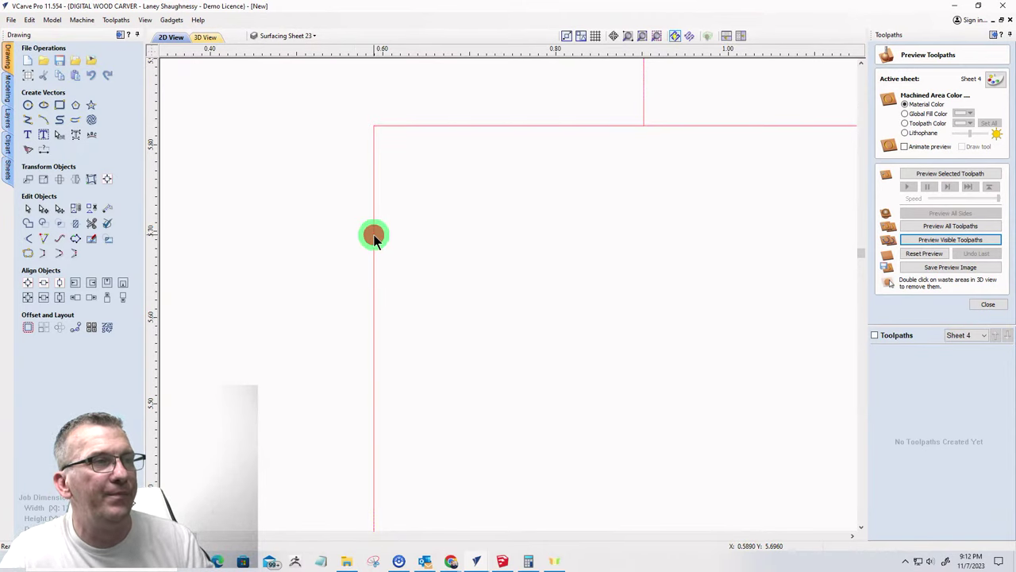
{"action": "scroll", "coordinate": [325, 213], "scroll_direction": "down", "scroll_amount": 10}
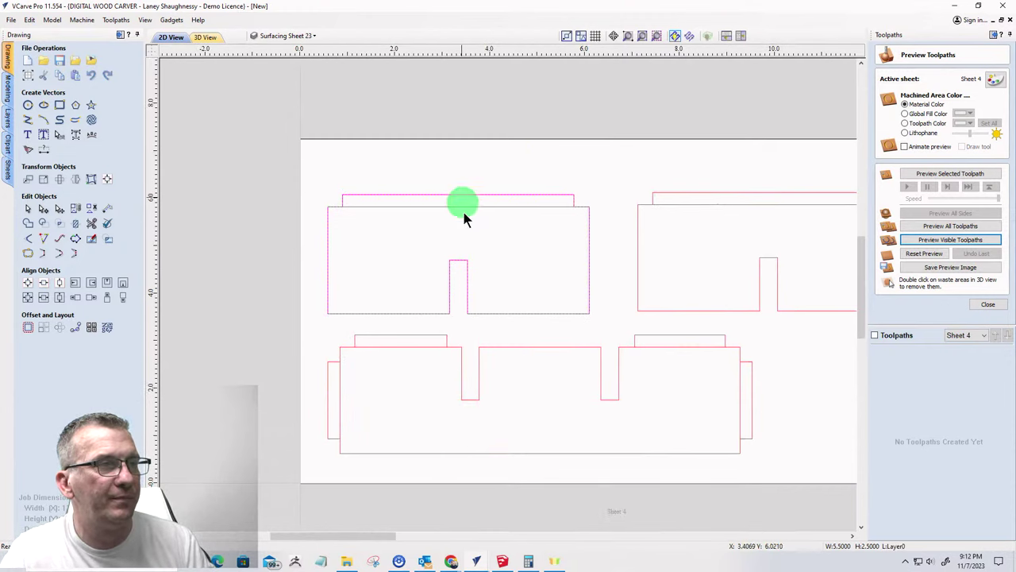
{"action": "scroll", "coordinate": [327, 236], "scroll_direction": "up", "scroll_amount": 5}
{"action": "scroll", "coordinate": [326, 236], "scroll_direction": "down", "scroll_amount": 3}
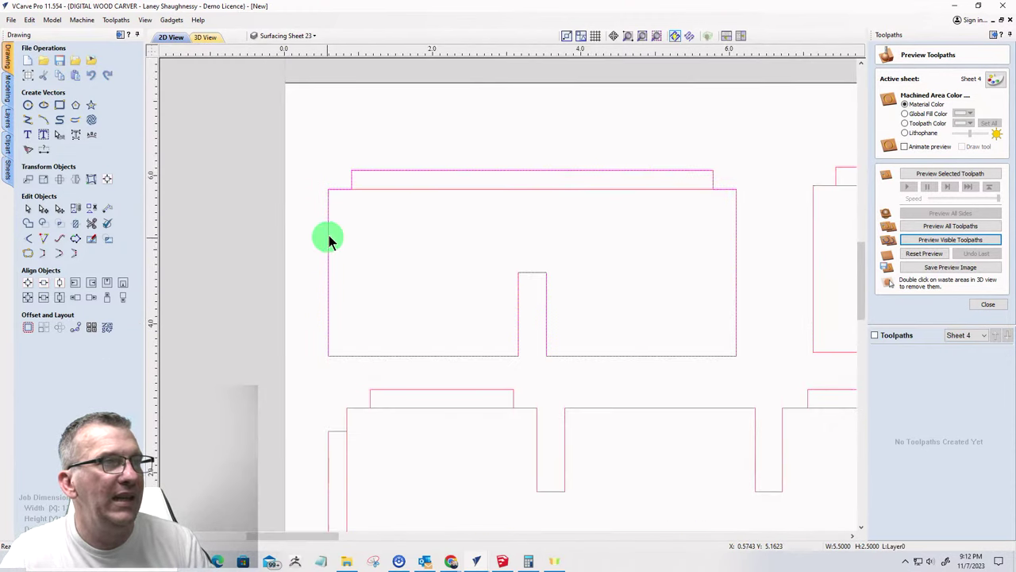
{"action": "left_click", "coordinate": [390, 192]}
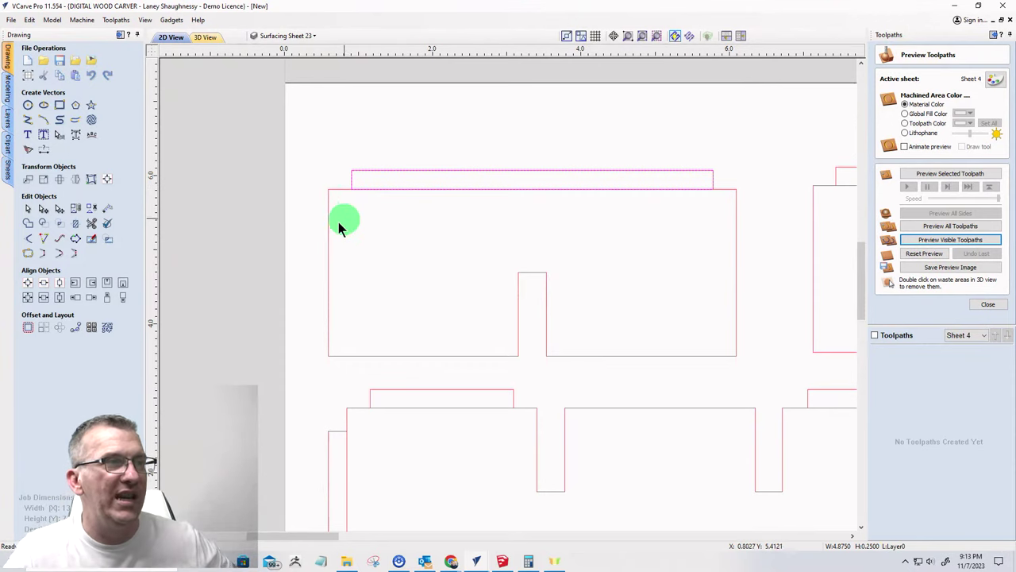
{"action": "scroll", "coordinate": [336, 381], "scroll_direction": "up", "scroll_amount": 3}
{"action": "scroll", "coordinate": [343, 476], "scroll_direction": "down", "scroll_amount": 2}
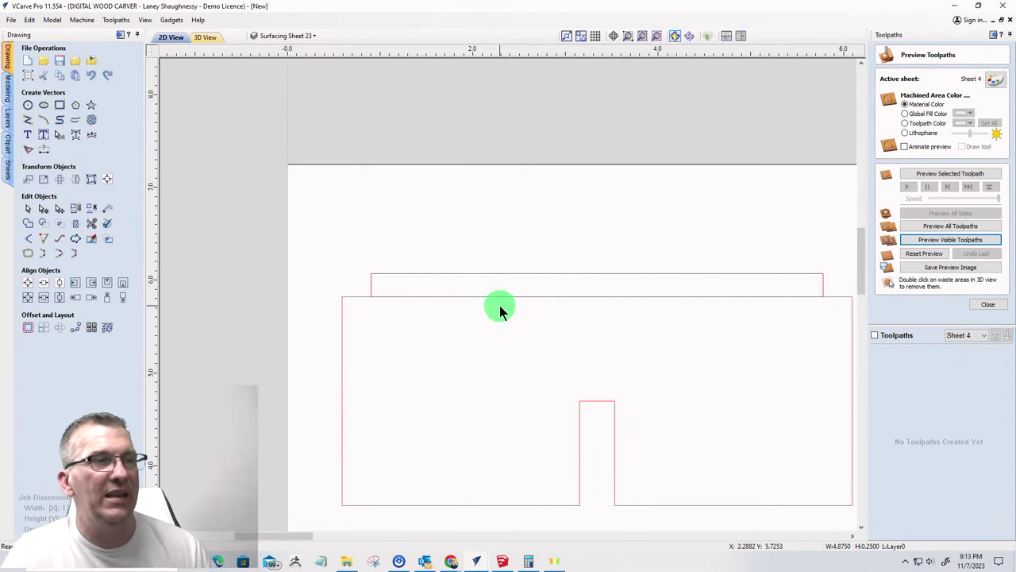
{"action": "left_click_drag", "start_coordinate": [500, 295], "coordinate": [496, 227]}
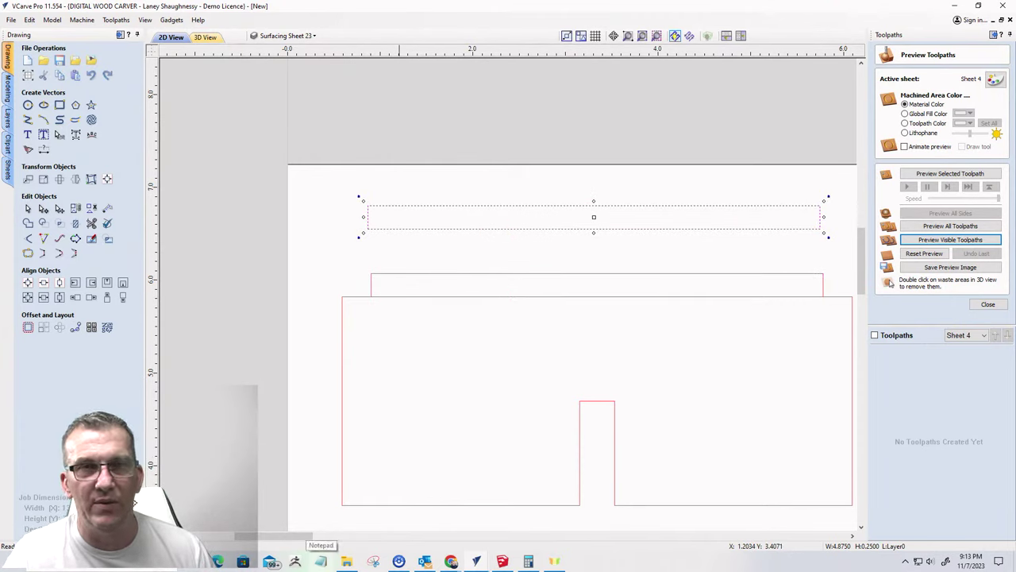
{"action": "left_click", "coordinate": [416, 277]}
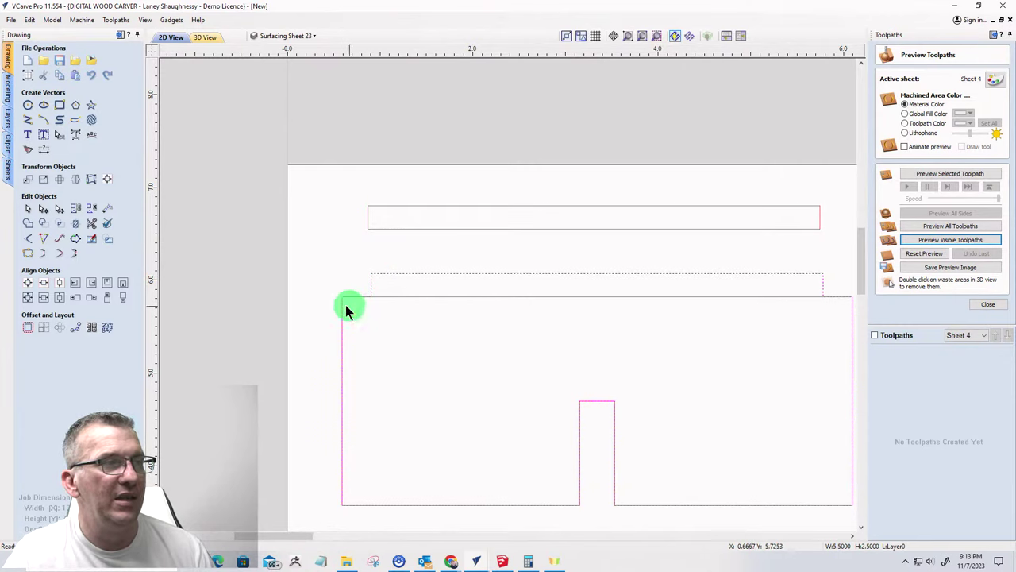
{"action": "left_click", "coordinate": [472, 296]}
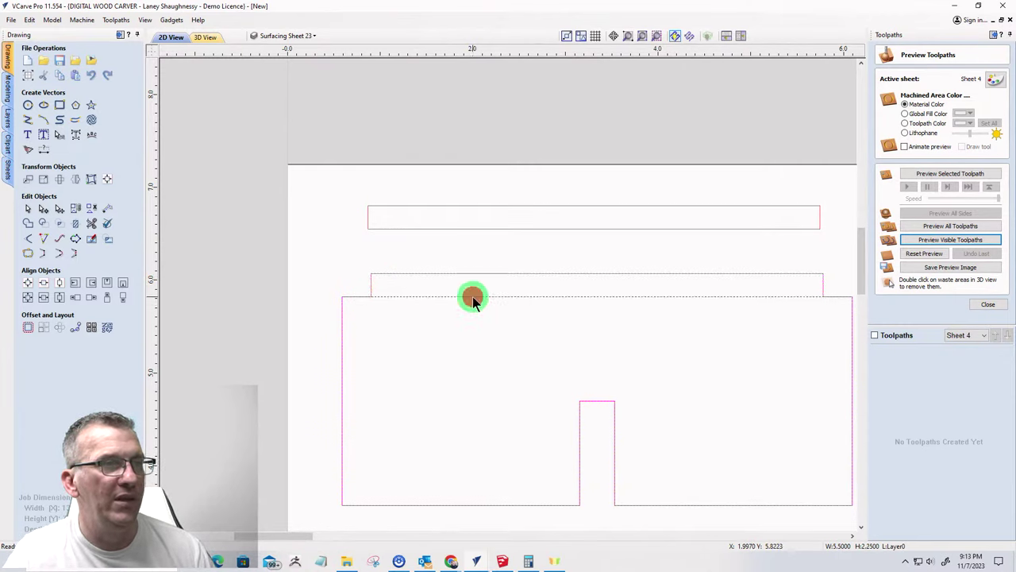
{"action": "left_click", "coordinate": [473, 296]}
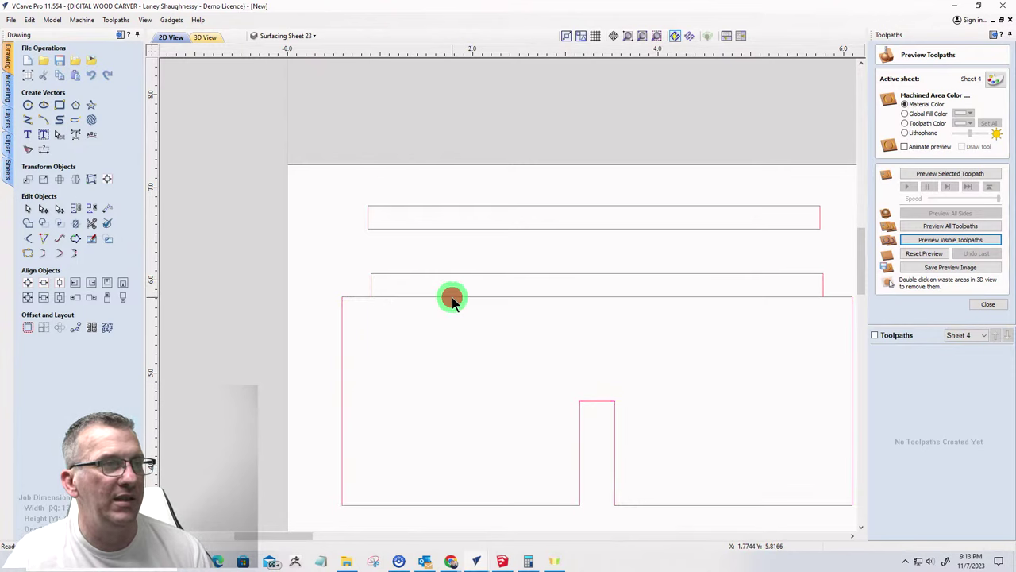
{"action": "left_click_drag", "start_coordinate": [451, 295], "coordinate": [443, 432]}
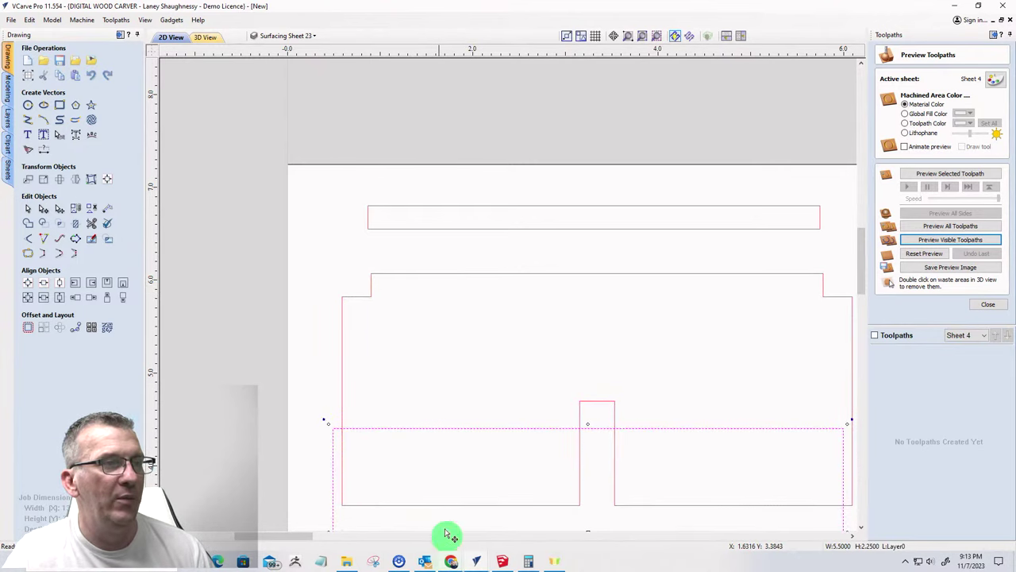
{"action": "scroll", "coordinate": [397, 413], "scroll_direction": "down", "scroll_amount": 3}
{"action": "left_click", "coordinate": [383, 351]}
{"action": "scroll", "coordinate": [349, 416], "scroll_direction": "up", "scroll_amount": 4}
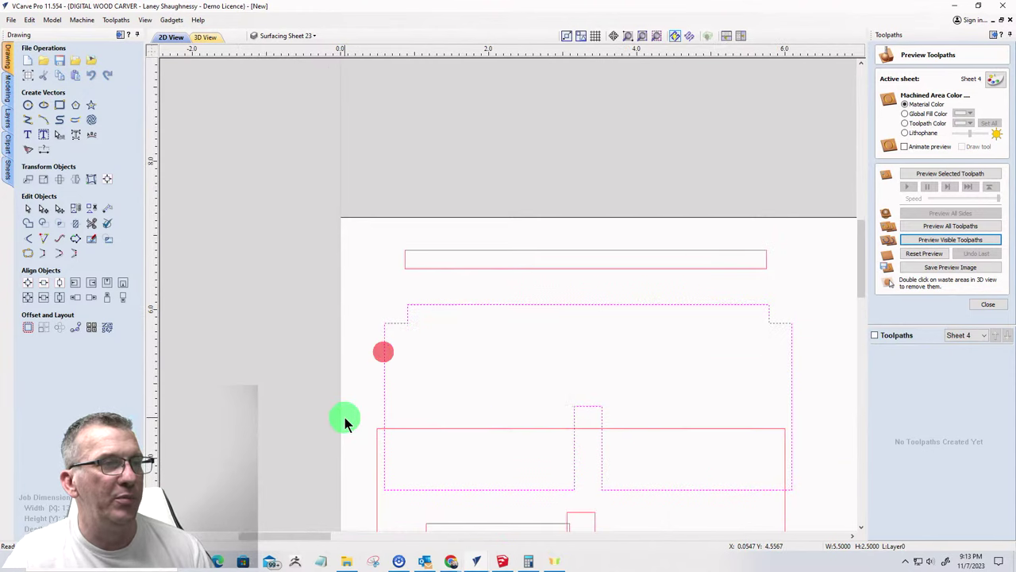
{"action": "scroll", "coordinate": [397, 288], "scroll_direction": "down", "scroll_amount": 4}
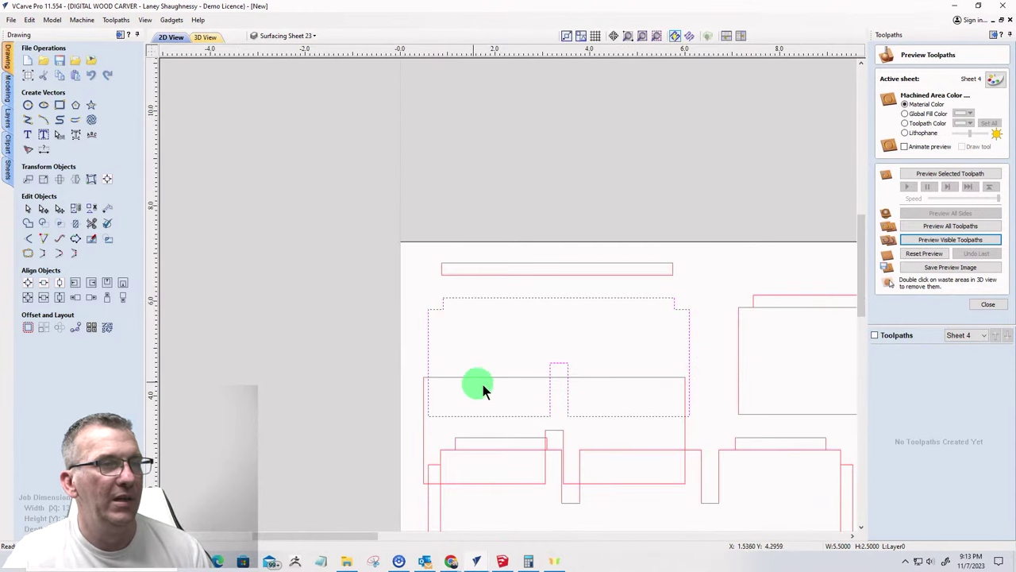
{"action": "left_click", "coordinate": [506, 378]}
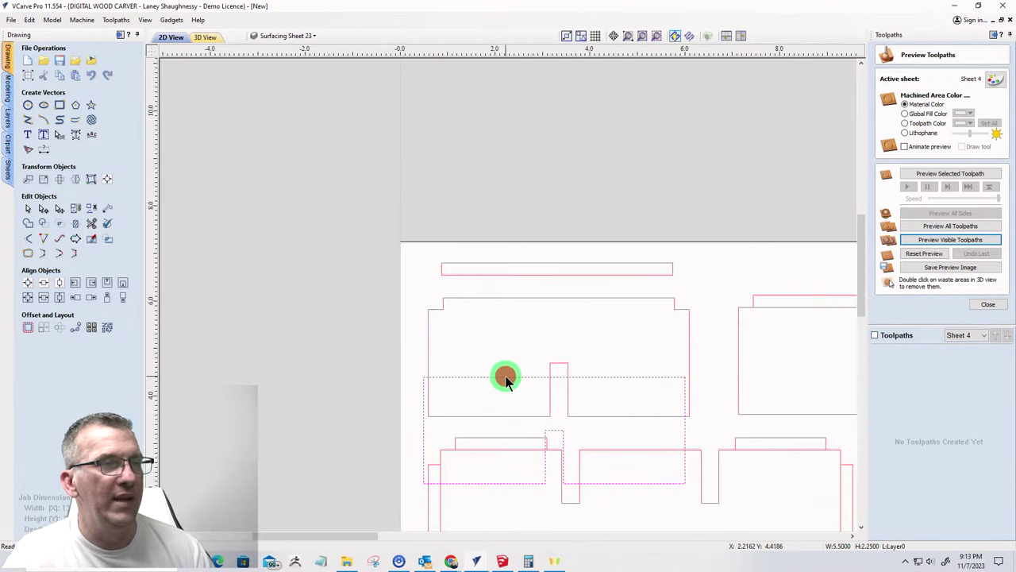
{"action": "left_click_drag", "start_coordinate": [505, 375], "coordinate": [507, 313]}
{"action": "scroll", "coordinate": [528, 373], "scroll_direction": "up", "scroll_amount": 4}
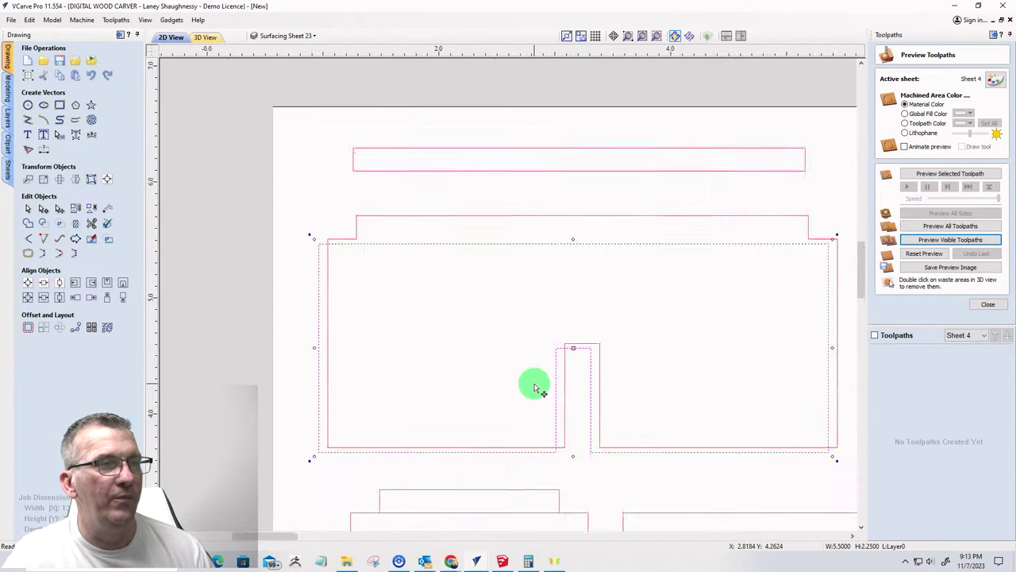
{"action": "left_click_drag", "start_coordinate": [568, 329], "coordinate": [584, 327]}
{"action": "scroll", "coordinate": [582, 322], "scroll_direction": "down", "scroll_amount": 3}
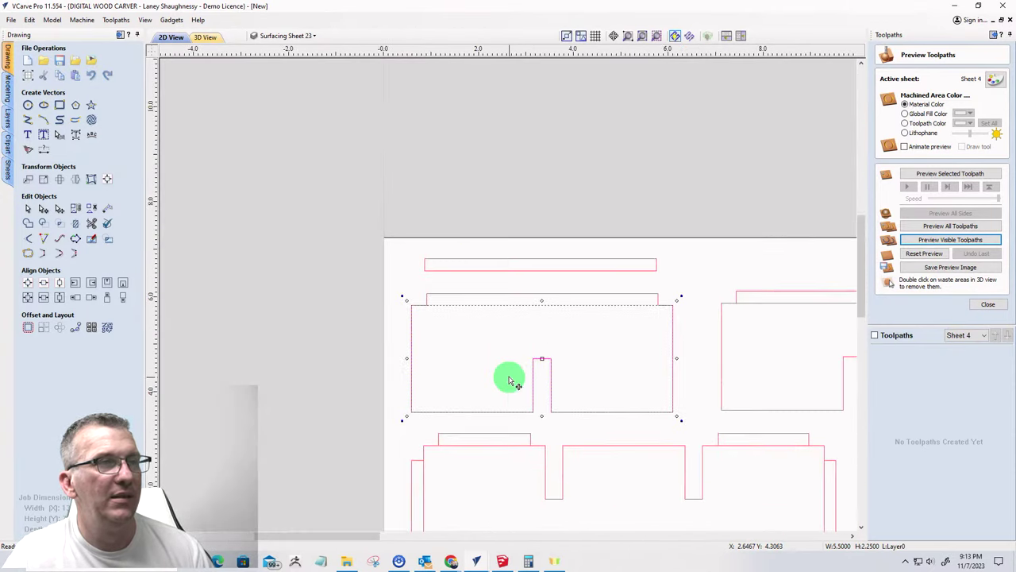
{"action": "left_click", "coordinate": [425, 271]}
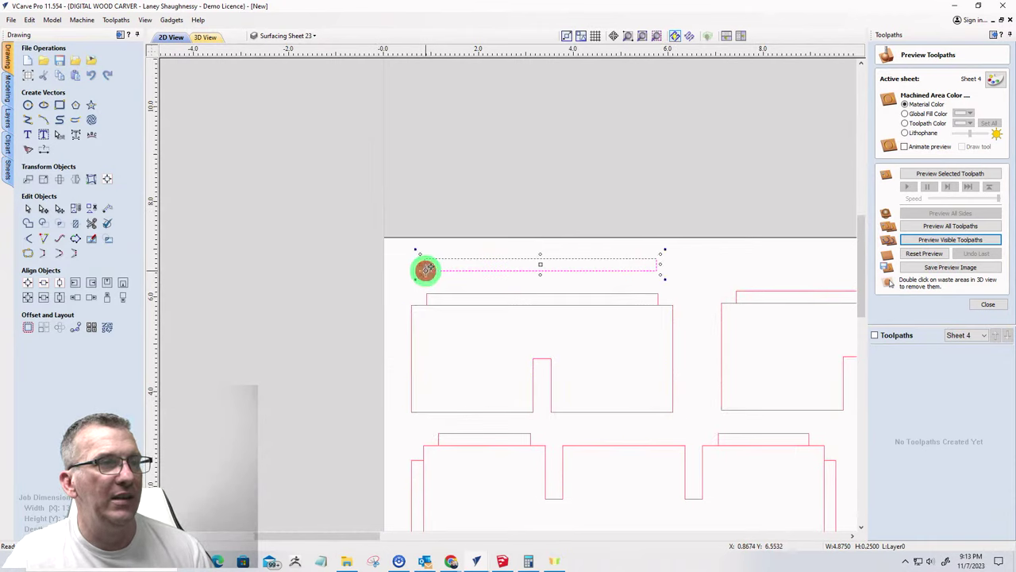
{"action": "left_click_drag", "start_coordinate": [419, 270], "coordinate": [427, 302]}
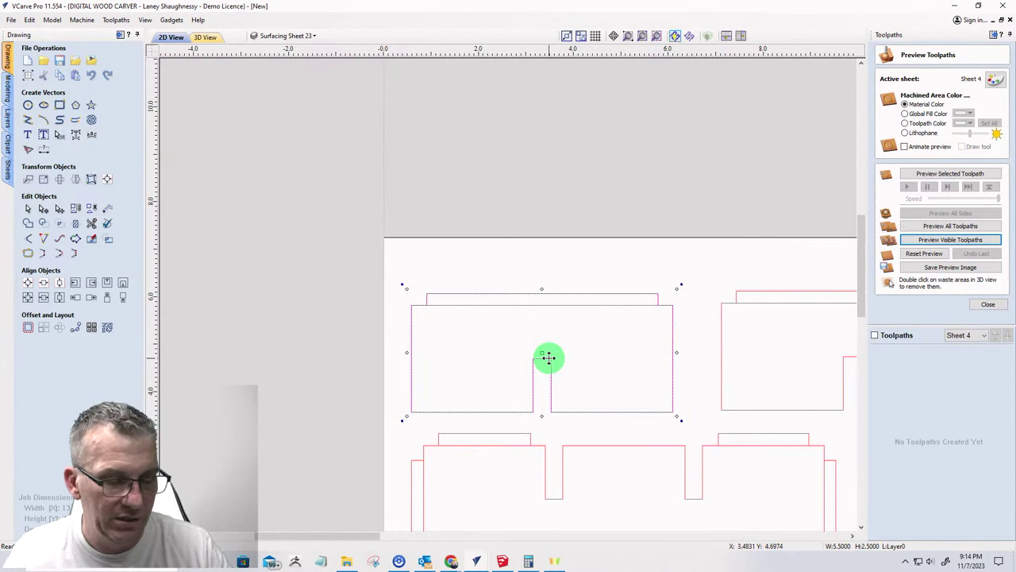
{"action": "left_click_drag", "start_coordinate": [547, 357], "coordinate": [548, 357]}
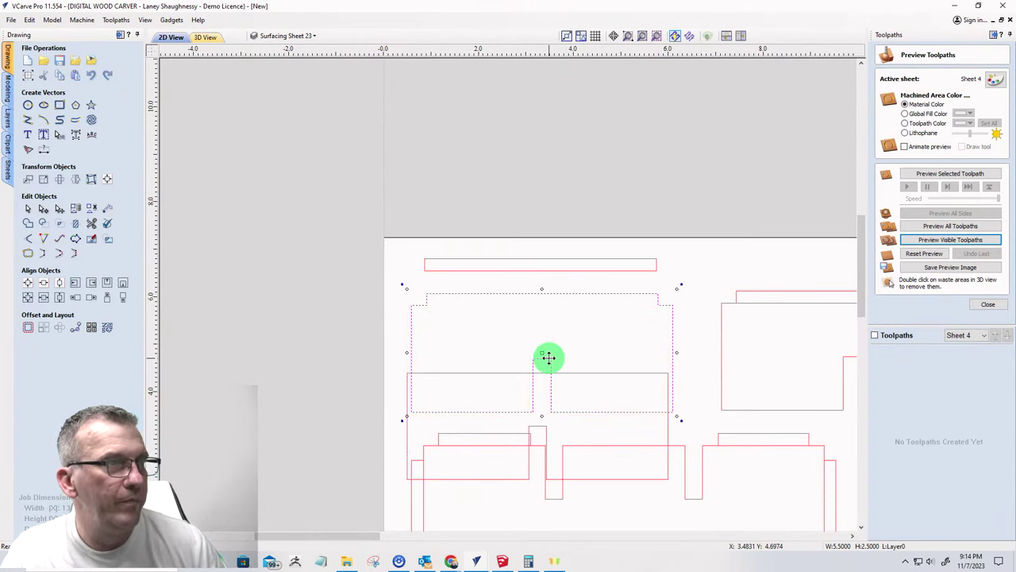
{"action": "left_click", "coordinate": [361, 329]}
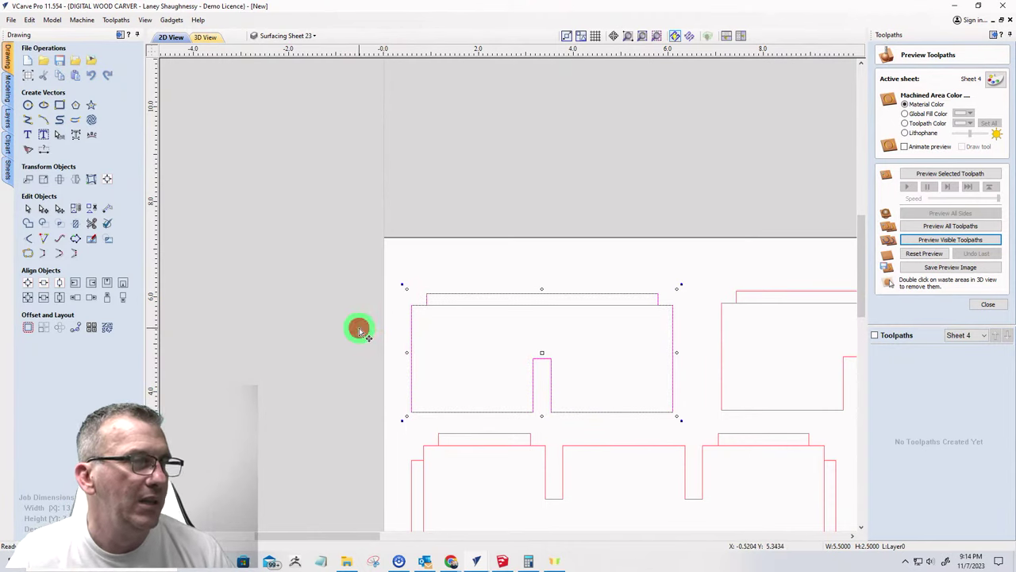
- Ungroup the right-hand side piece onto the groups layer
{"action": "right_click", "coordinate": [721, 313]}
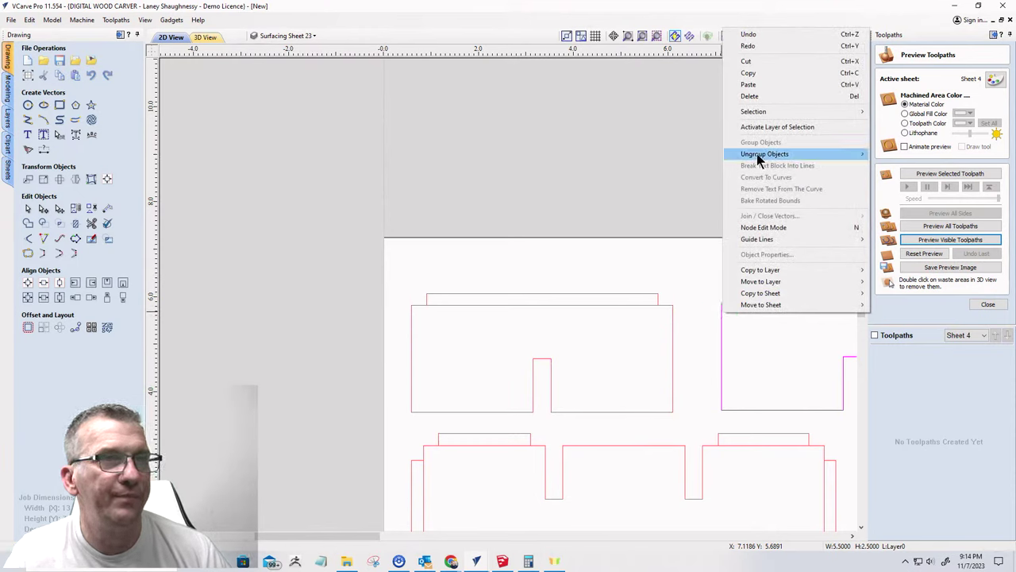
{"action": "mouse_move", "coordinate": [757, 154]}
{"action": "left_click", "coordinate": [643, 165]}
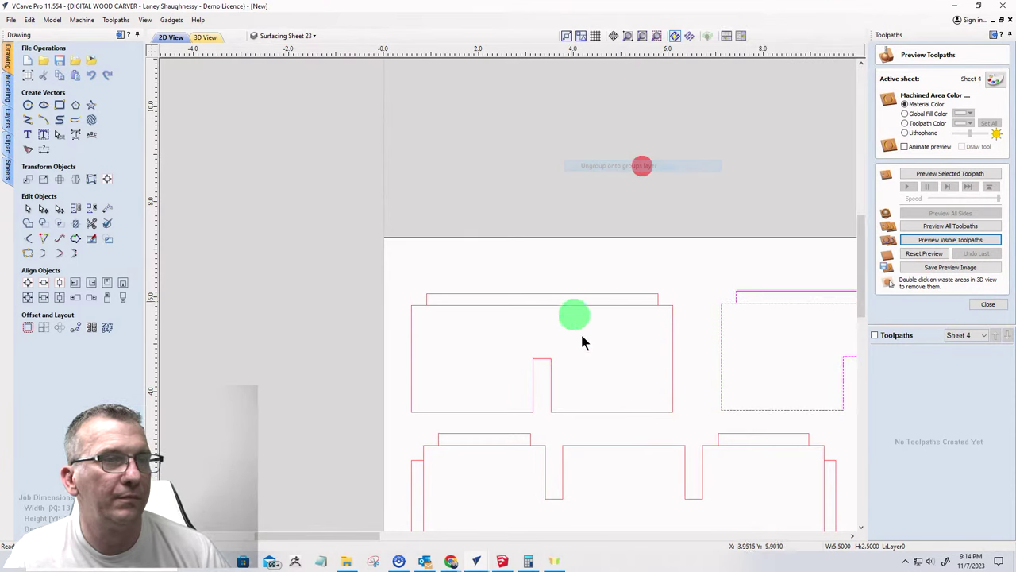
- Ungroup the long bottom piece onto the groups layer and deselect the vectors
{"action": "left_click", "coordinate": [602, 443]}
{"action": "right_click", "coordinate": [602, 442]}
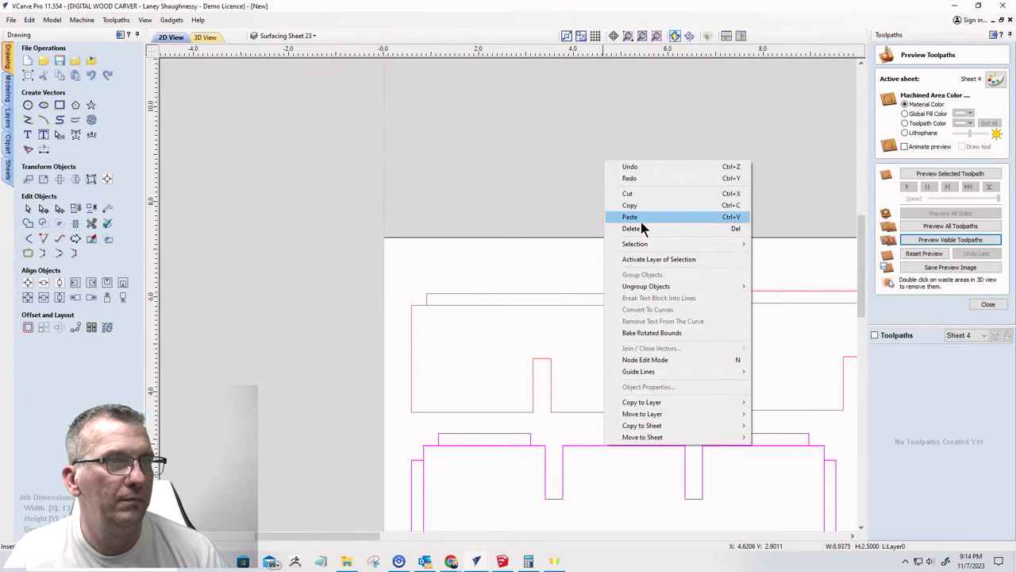
{"action": "mouse_move", "coordinate": [639, 284]}
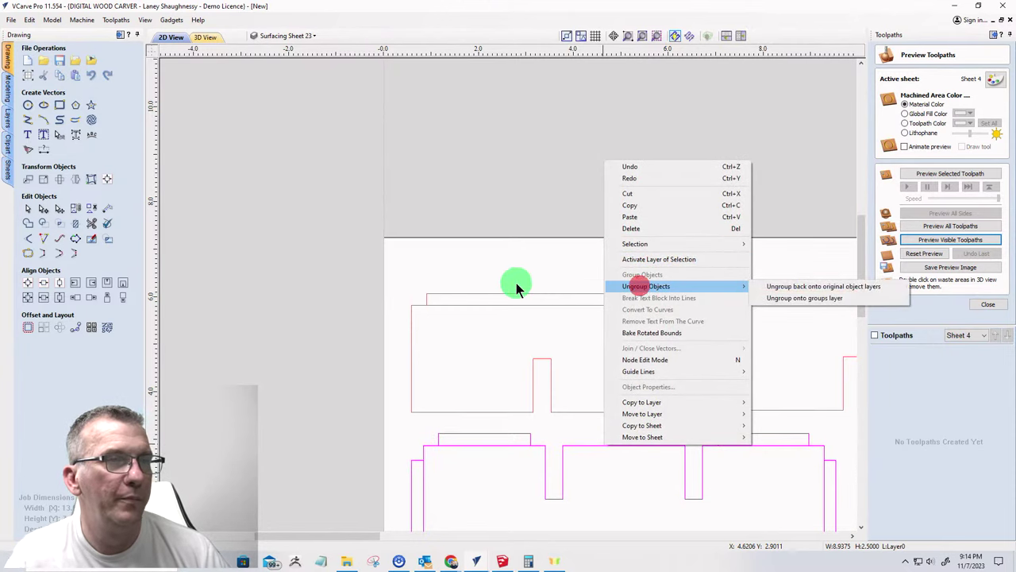
{"action": "left_click", "coordinate": [785, 299]}
{"action": "scroll", "coordinate": [503, 306], "scroll_direction": "down", "scroll_amount": 4}
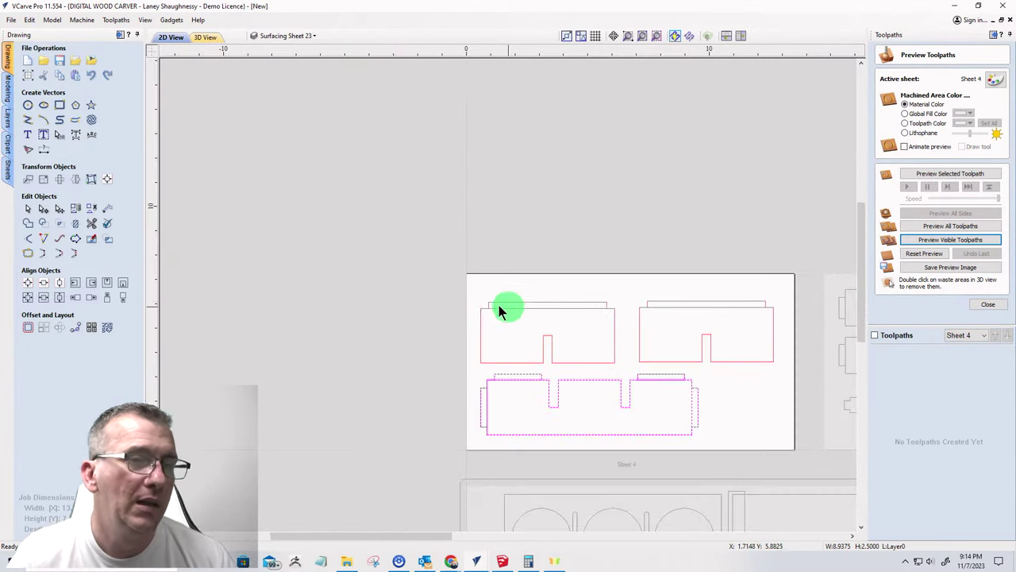
{"action": "scroll", "coordinate": [512, 341], "scroll_direction": "up", "scroll_amount": 3}
{"action": "scroll", "coordinate": [516, 356], "scroll_direction": "up", "scroll_amount": 4}
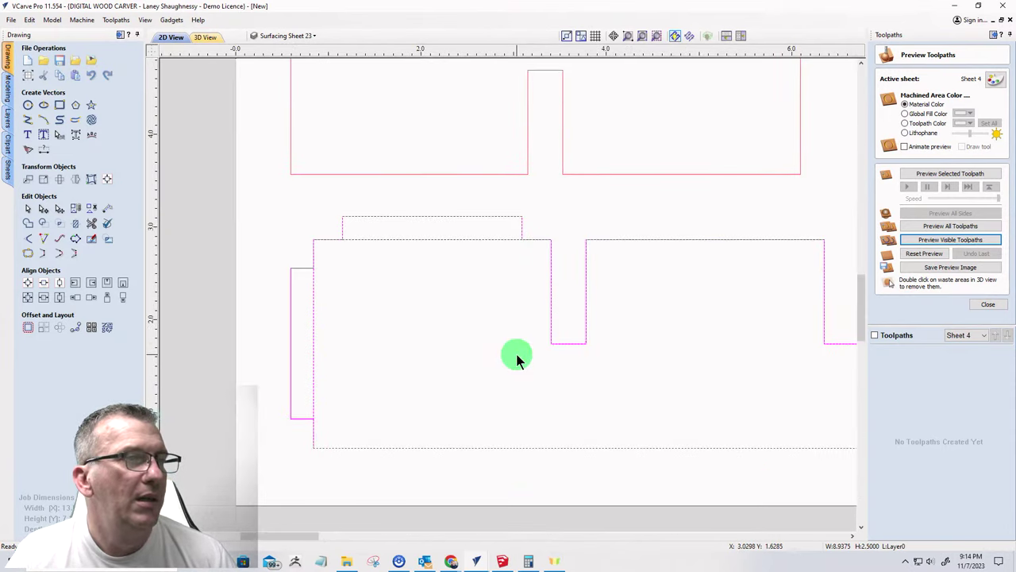
{"action": "left_click", "coordinate": [409, 329]}
{"action": "scroll", "coordinate": [377, 274], "scroll_direction": "down", "scroll_amount": 3}
{"action": "scroll", "coordinate": [400, 199], "scroll_direction": "up", "scroll_amount": 5}
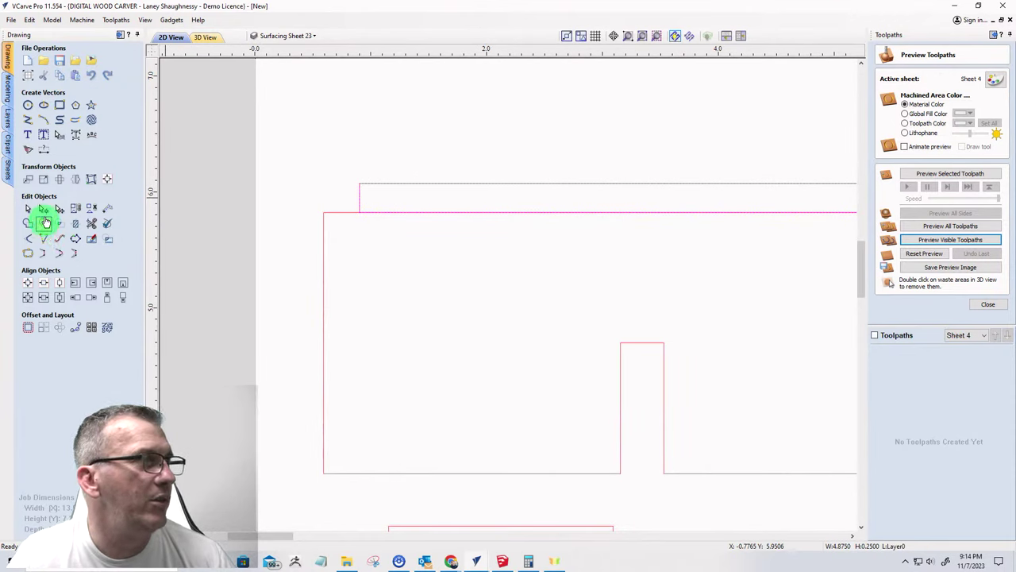
- Move the thin top strip up by its centre handle, above the box side's top edge
{"action": "left_click", "coordinate": [355, 196]}
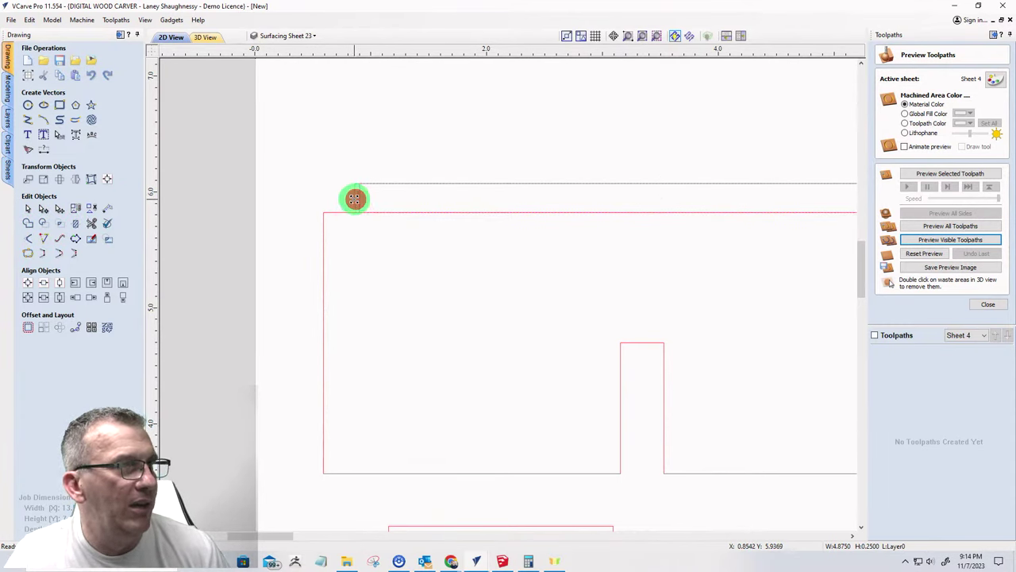
{"action": "left_click", "coordinate": [354, 198]}
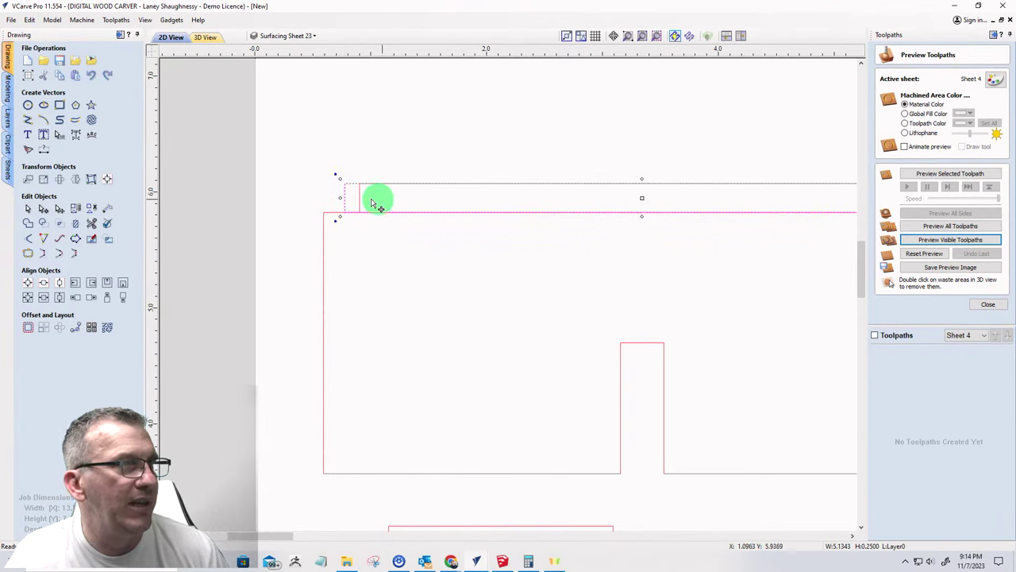
{"action": "scroll", "coordinate": [340, 198], "scroll_direction": "down", "scroll_amount": 2}
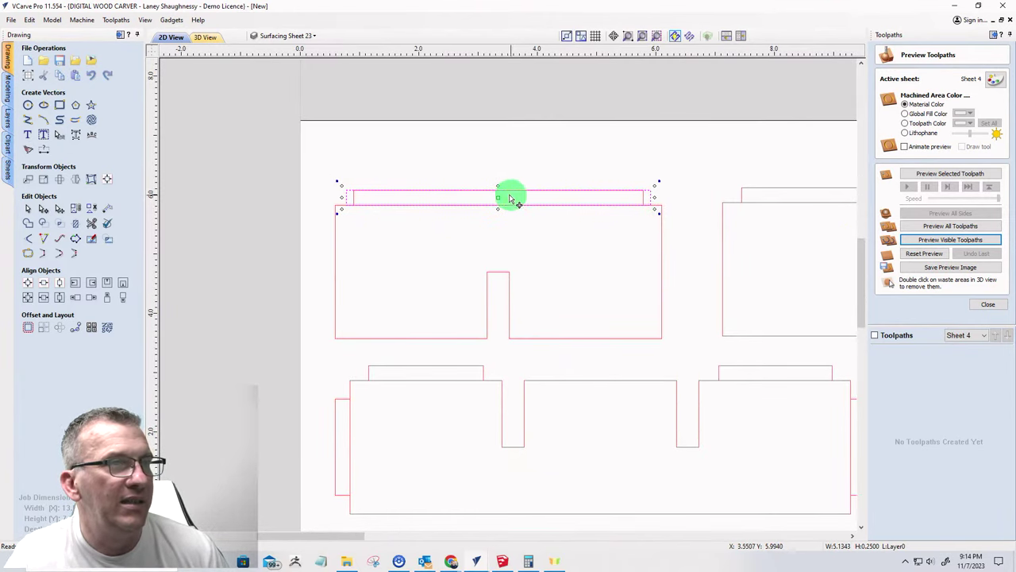
{"action": "scroll", "coordinate": [500, 190], "scroll_direction": "up", "scroll_amount": 4}
{"action": "left_click_drag", "start_coordinate": [516, 204], "coordinate": [517, 186]}
{"action": "scroll", "coordinate": [539, 199], "scroll_direction": "down", "scroll_amount": 4}
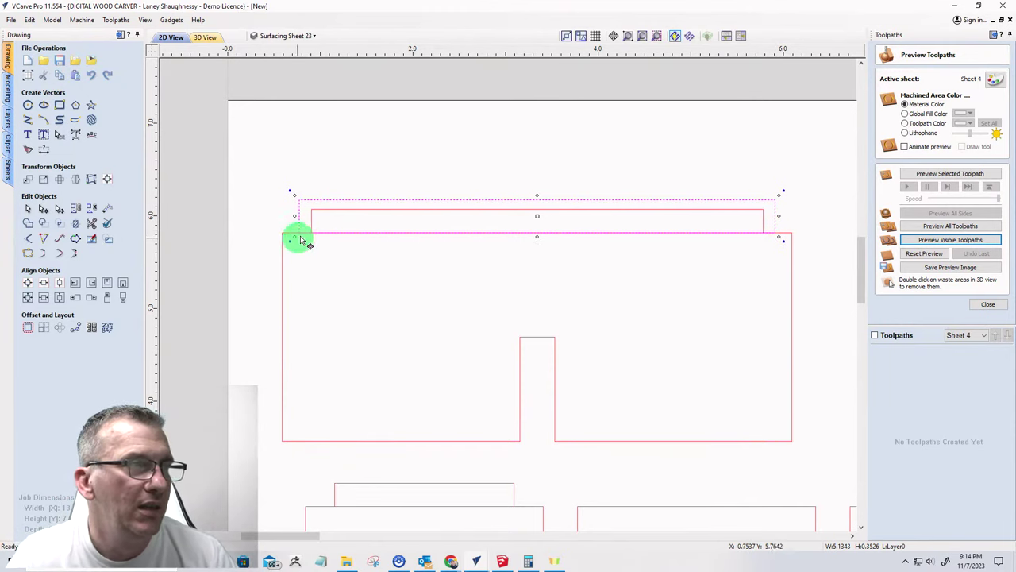
{"action": "scroll", "coordinate": [433, 296], "scroll_direction": "down", "scroll_amount": 2}
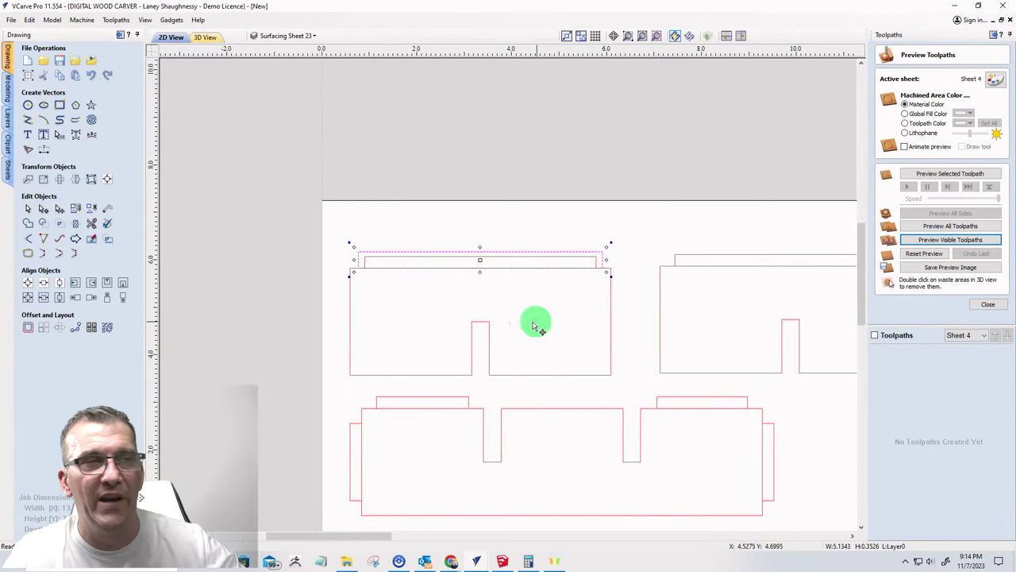
{"action": "scroll", "coordinate": [535, 324], "scroll_direction": "up", "scroll_amount": 3}
{"action": "scroll", "coordinate": [492, 317], "scroll_direction": "down", "scroll_amount": 2}
{"action": "scroll", "coordinate": [254, 295], "scroll_direction": "up", "scroll_amount": 3}
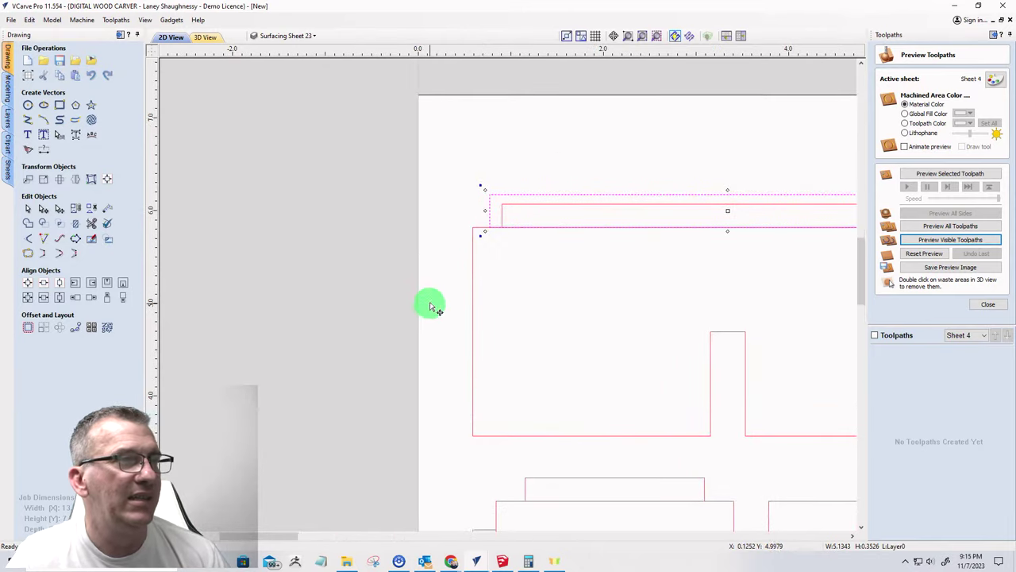
- Delete the extra full-height outline overlapping the box side's left edge
{"action": "left_click", "coordinate": [429, 293]}
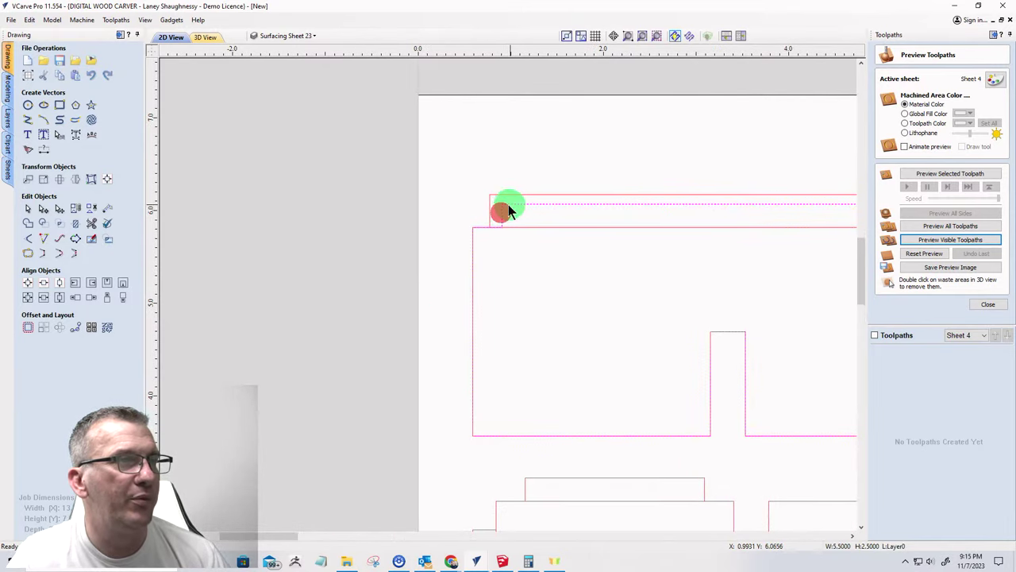
{"action": "scroll", "coordinate": [503, 222], "scroll_direction": "up", "scroll_amount": 2}
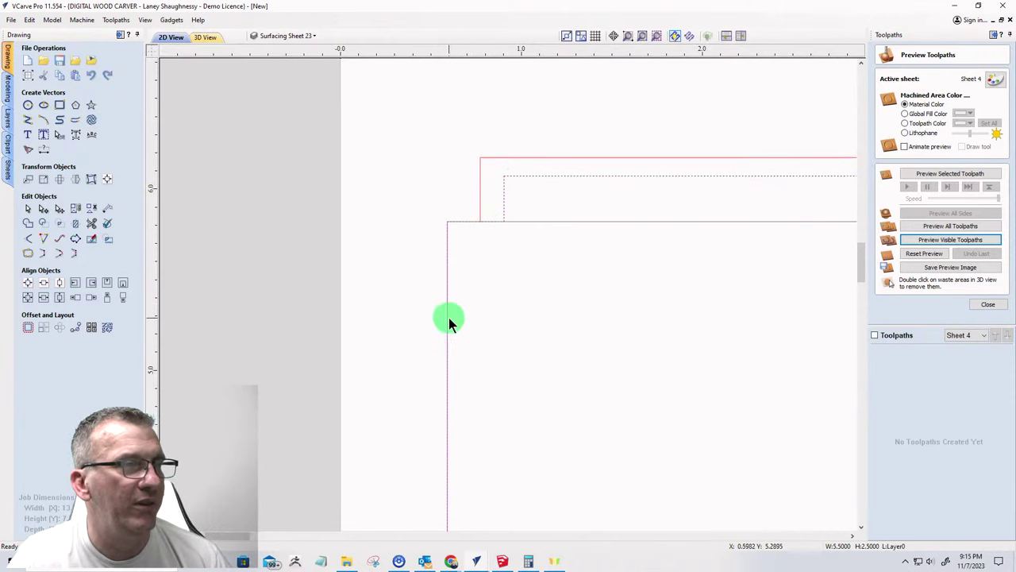
{"action": "scroll", "coordinate": [333, 250], "scroll_direction": "down", "scroll_amount": 3}
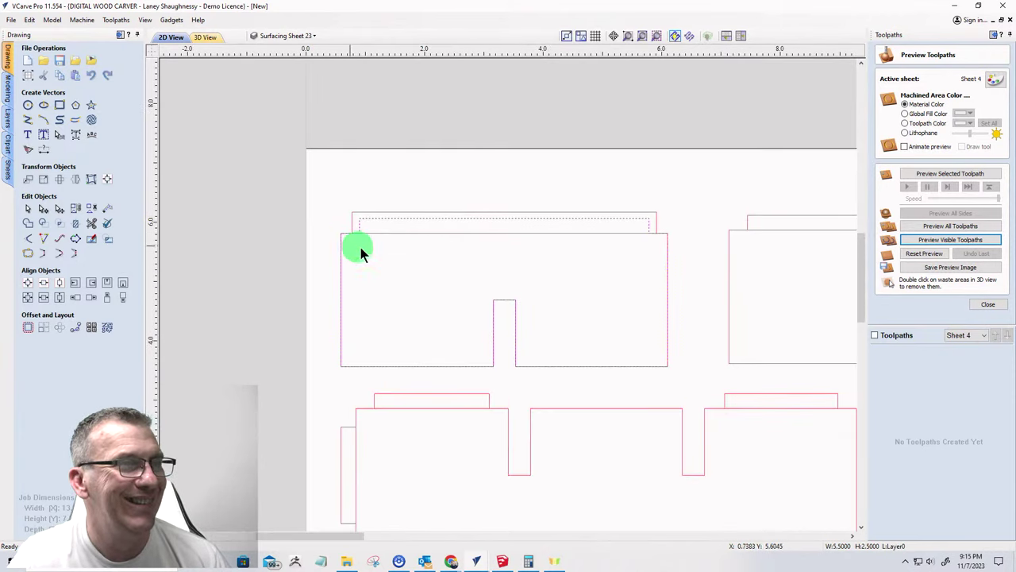
{"action": "left_click", "coordinate": [381, 259]}
{"action": "left_click", "coordinate": [388, 232]}
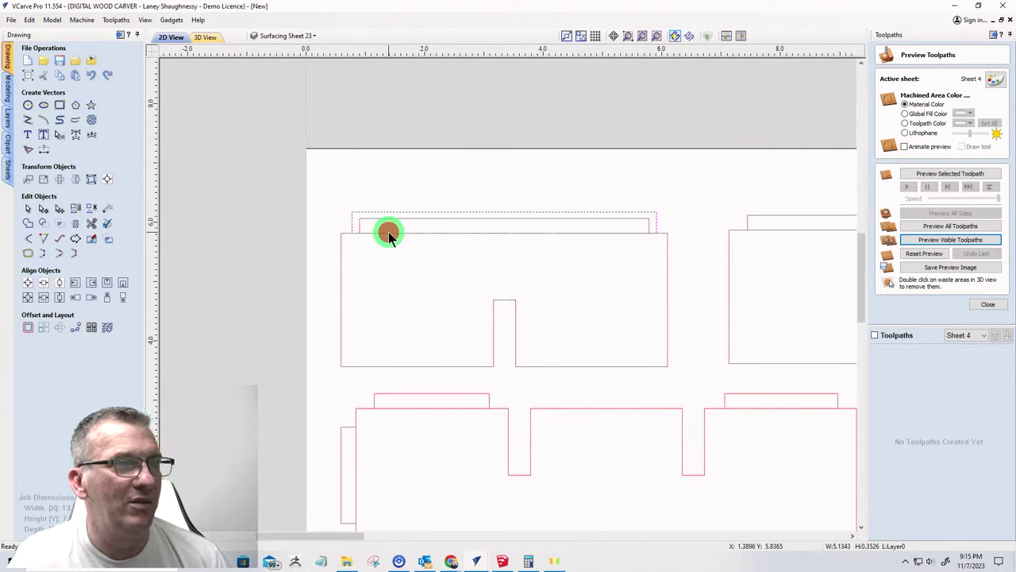
{"action": "right_click", "coordinate": [388, 232]}
{"action": "left_click", "coordinate": [566, 266]}
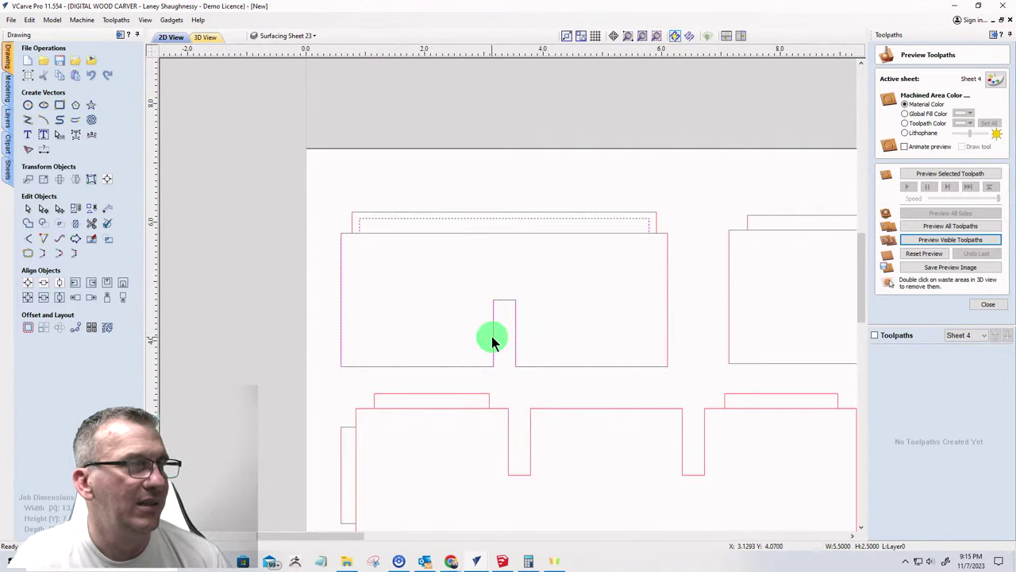
{"action": "scroll", "coordinate": [317, 220], "scroll_direction": "up", "scroll_amount": 3}
{"action": "scroll", "coordinate": [365, 264], "scroll_direction": "up", "scroll_amount": 2}
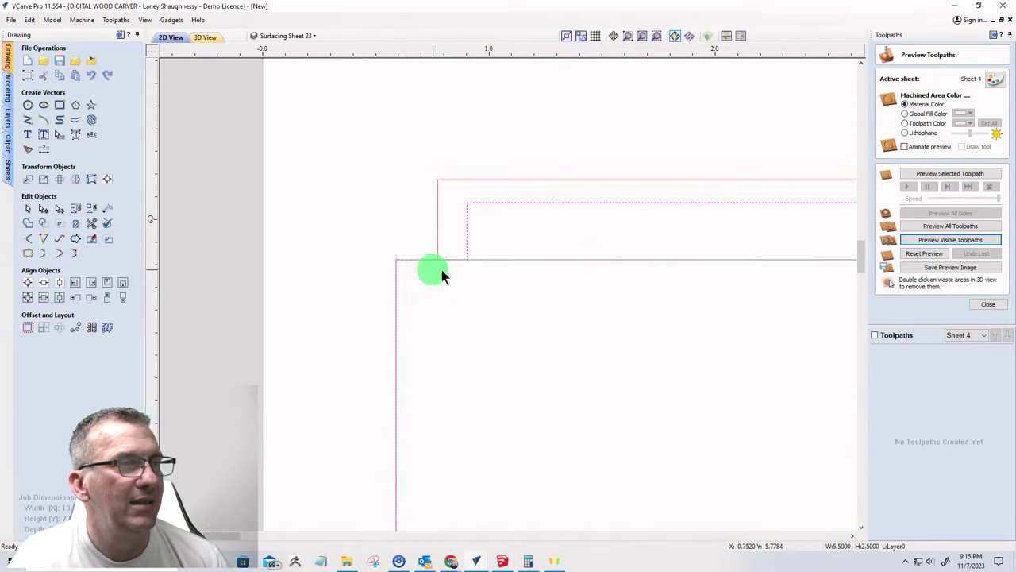
{"action": "left_click", "coordinate": [492, 258]}
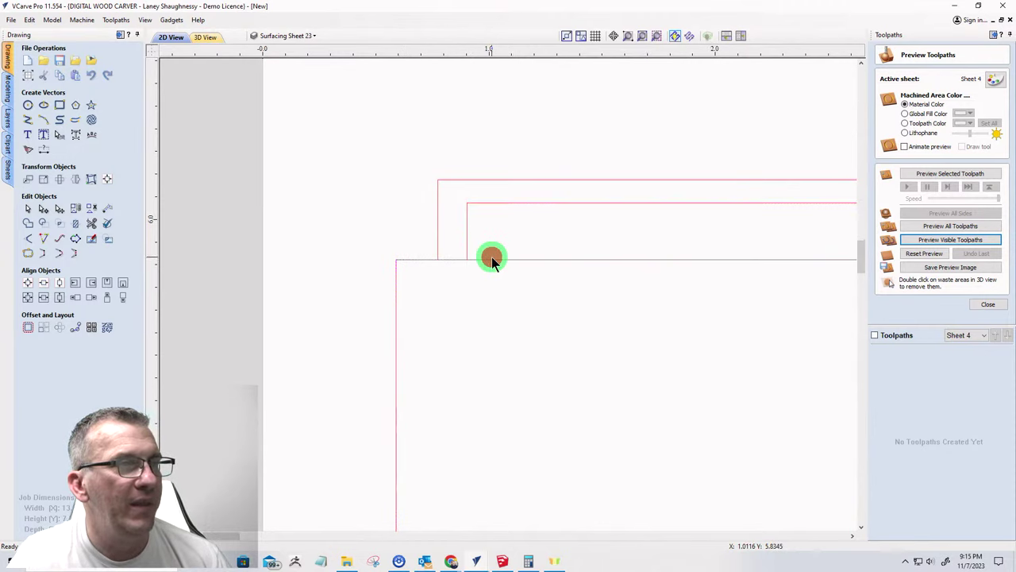
{"action": "left_click", "coordinate": [492, 258]}
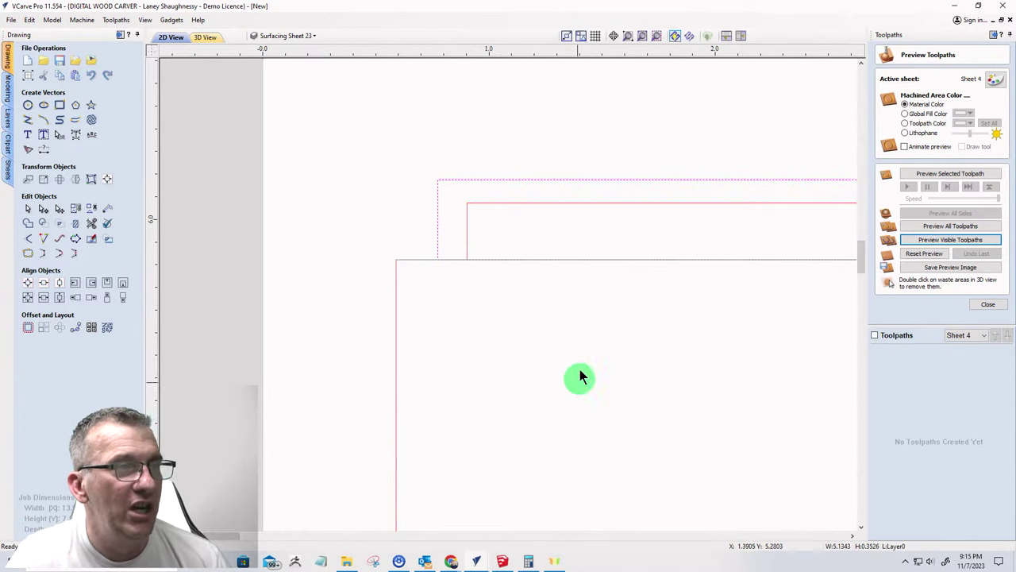
{"action": "left_click", "coordinate": [396, 289]}
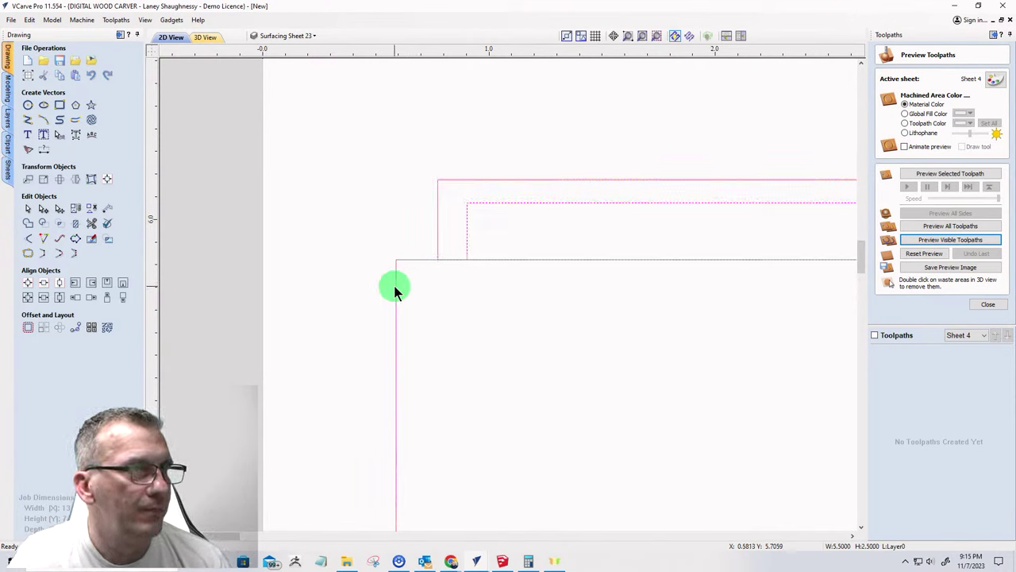
{"action": "right_click", "coordinate": [395, 289]}
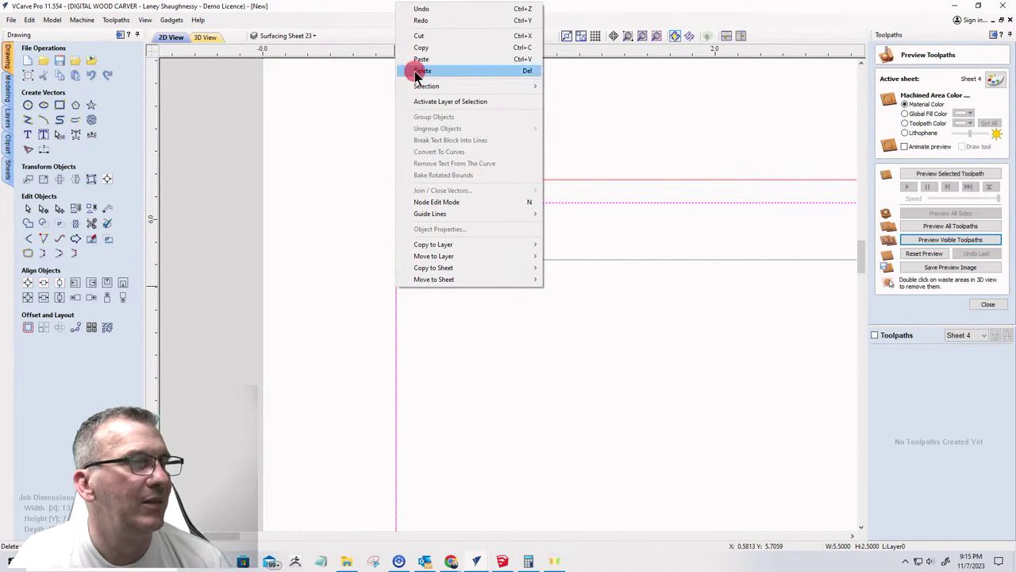
{"action": "left_click", "coordinate": [417, 71]}
- Test-move the remaining side outline vectors, then undo the move with Ctrl+Z
{"action": "left_click", "coordinate": [396, 270]}
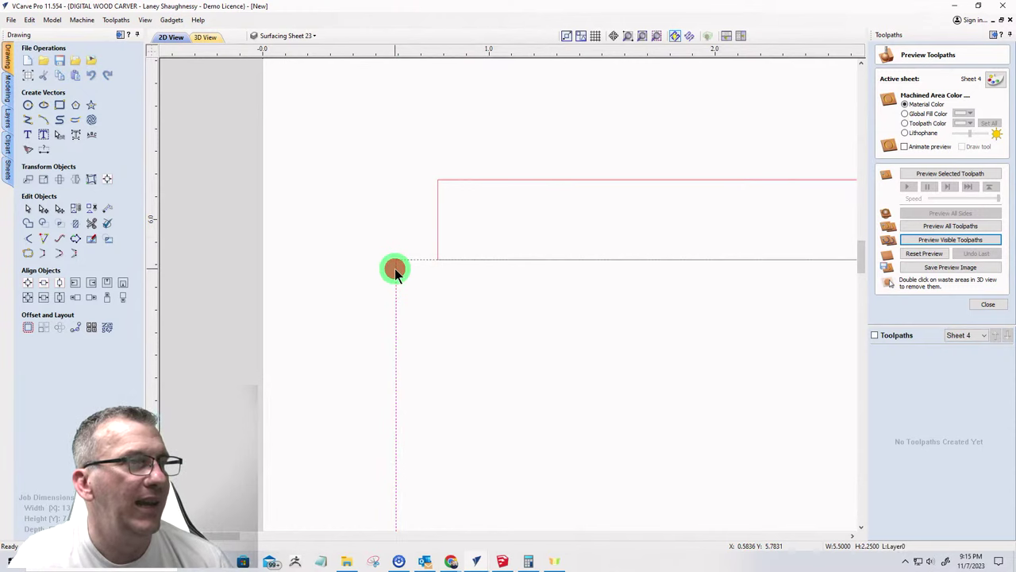
{"action": "scroll", "coordinate": [395, 270], "scroll_direction": "down", "scroll_amount": 3}
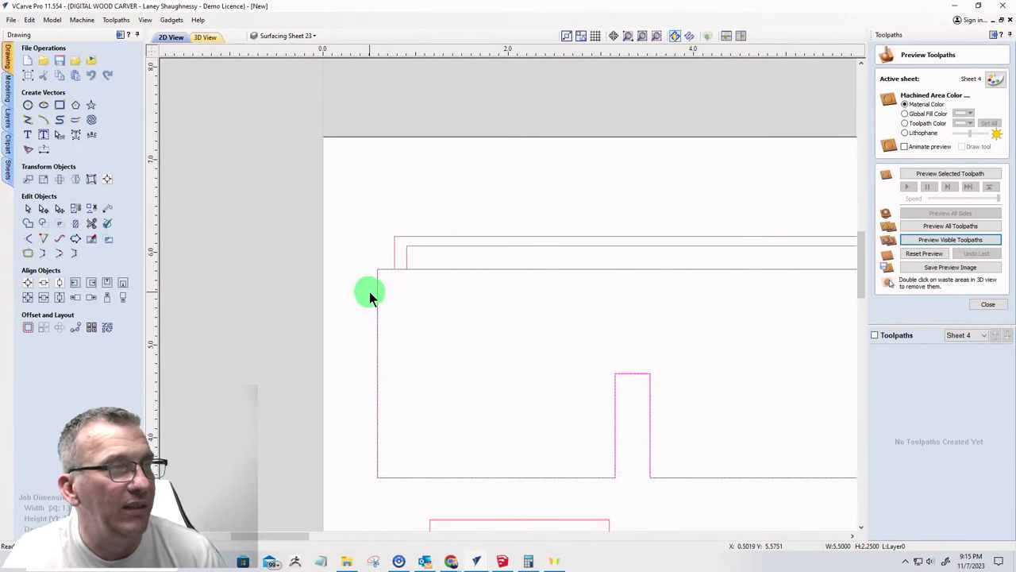
{"action": "scroll", "coordinate": [374, 283], "scroll_direction": "up", "scroll_amount": 3}
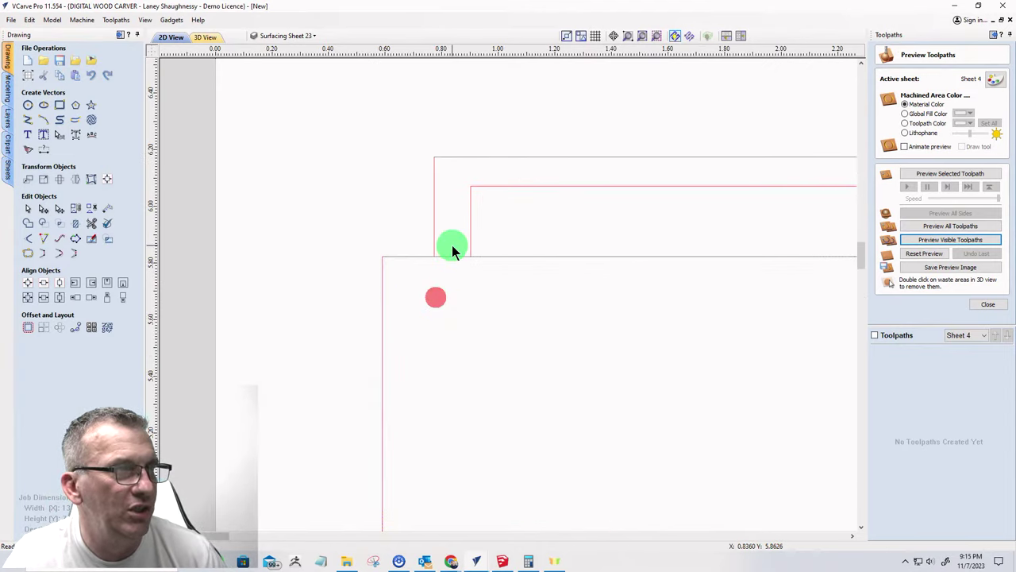
{"action": "left_click", "coordinate": [450, 256]}
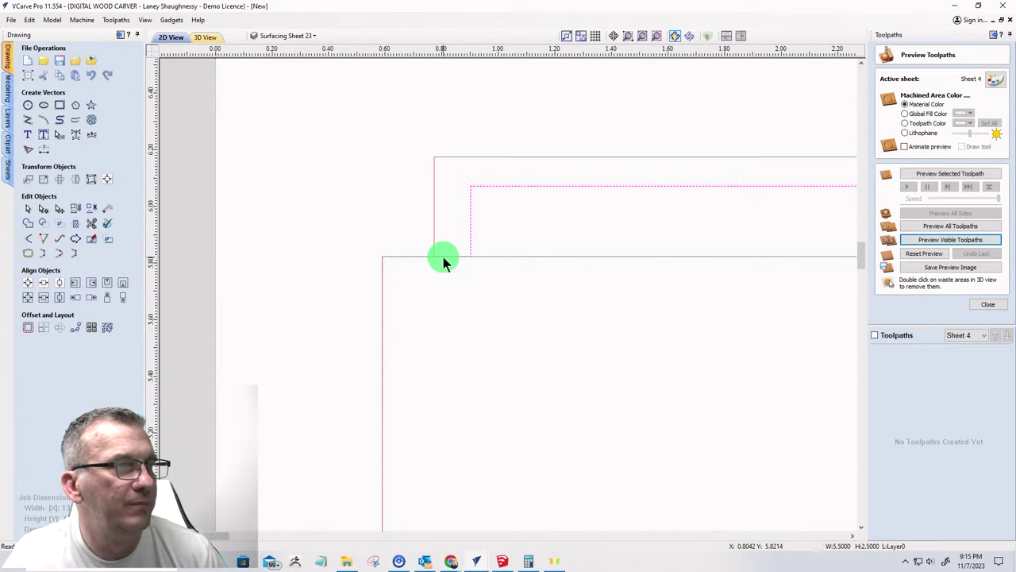
{"action": "scroll", "coordinate": [443, 257], "scroll_direction": "up", "scroll_amount": 3}
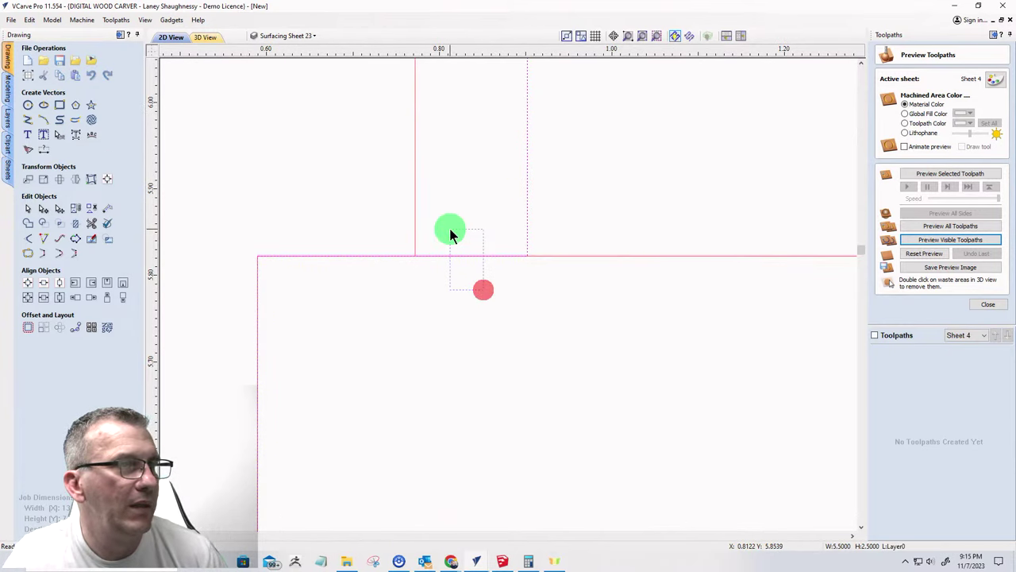
{"action": "scroll", "coordinate": [468, 290], "scroll_direction": "down", "scroll_amount": 3}
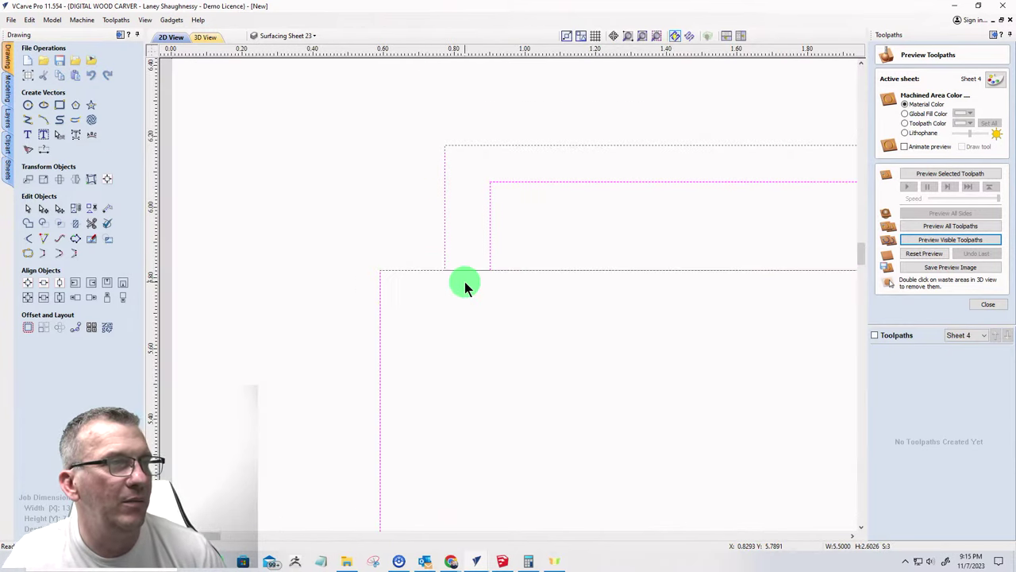
{"action": "left_click", "coordinate": [473, 322]}
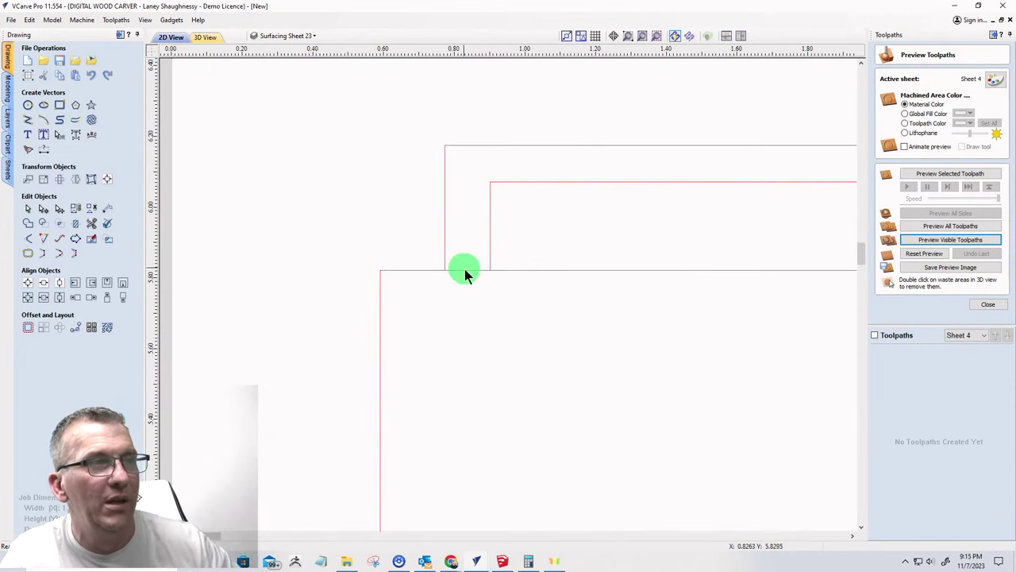
{"action": "scroll", "coordinate": [465, 272], "scroll_direction": "up", "scroll_amount": 2}
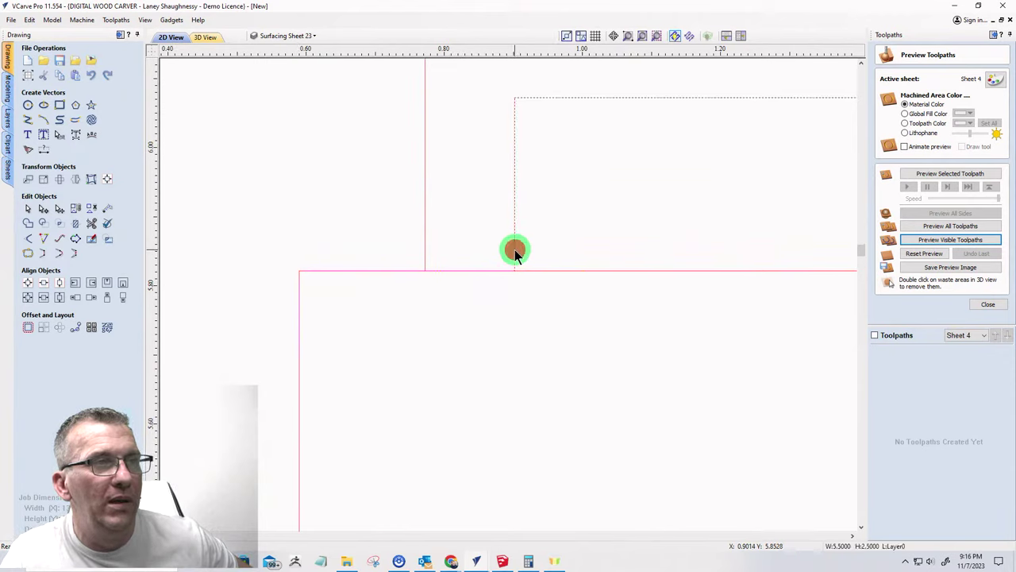
{"action": "left_click_drag", "start_coordinate": [514, 270], "coordinate": [475, 225]}
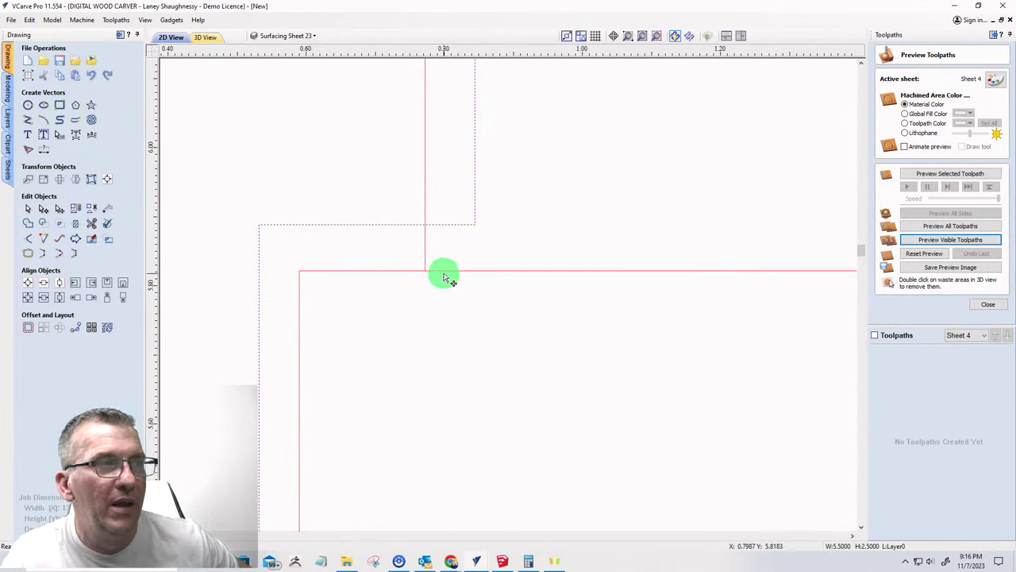
{"action": "left_click_drag", "start_coordinate": [446, 270], "coordinate": [432, 276]}
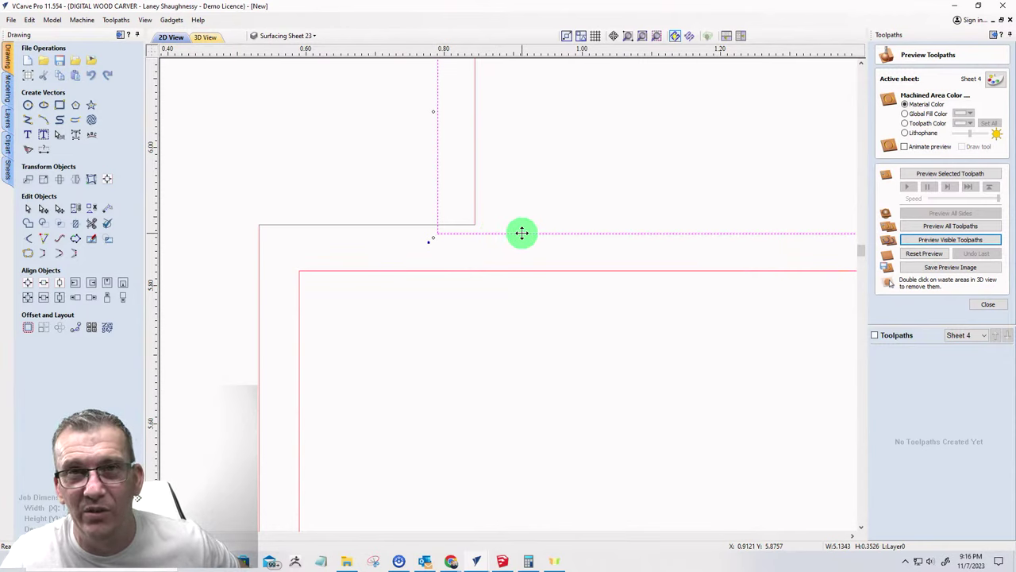
{"action": "key", "text": "ctrl+z"}
{"action": "key", "text": "ctrl+z"}
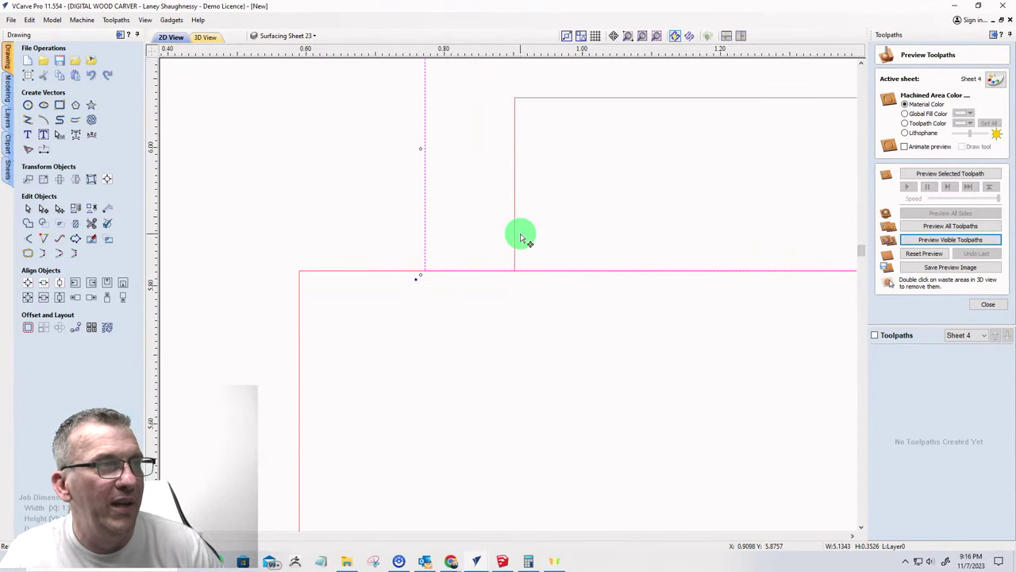
- Marquee-select the corner vectors to check which outlines remain on the part
{"action": "scroll", "coordinate": [424, 302], "scroll_direction": "down", "scroll_amount": 2}
{"action": "left_click", "coordinate": [463, 346]}
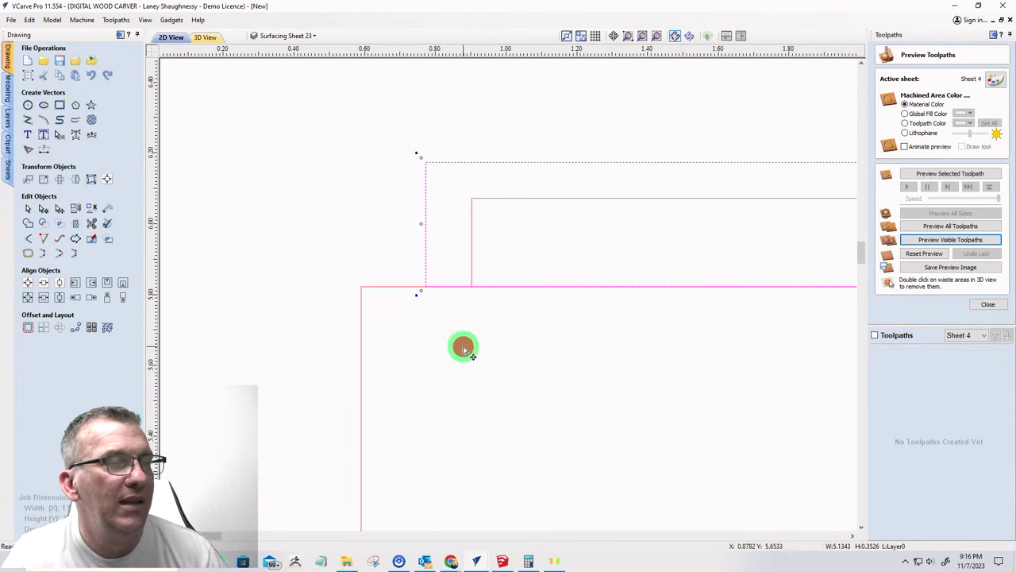
{"action": "left_click", "coordinate": [510, 335]}
{"action": "left_click_drag", "start_coordinate": [471, 284], "coordinate": [443, 290]}
{"action": "left_click_drag", "start_coordinate": [400, 261], "coordinate": [339, 379]}
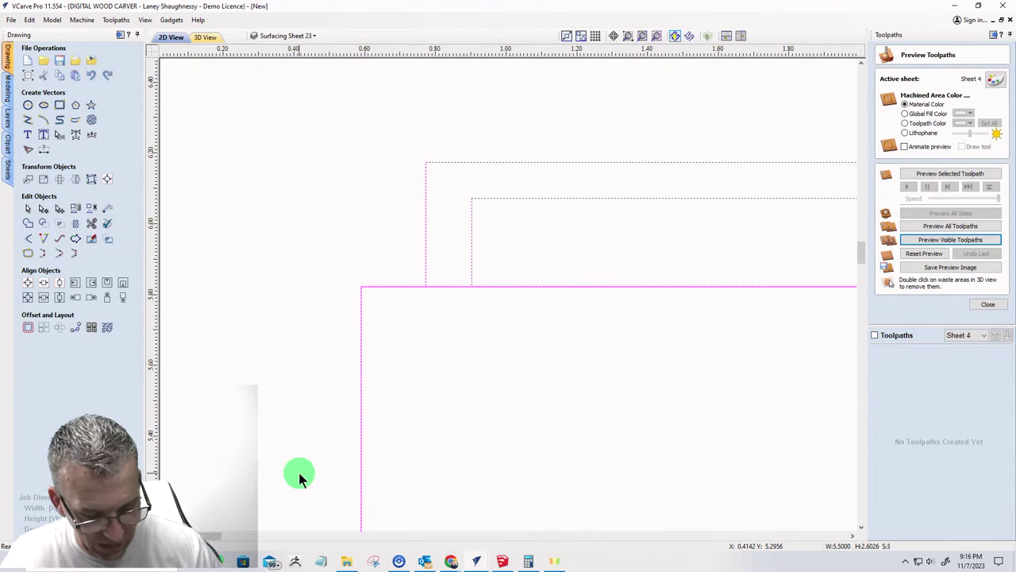
{"action": "left_click", "coordinate": [424, 177], "text": "shift"}
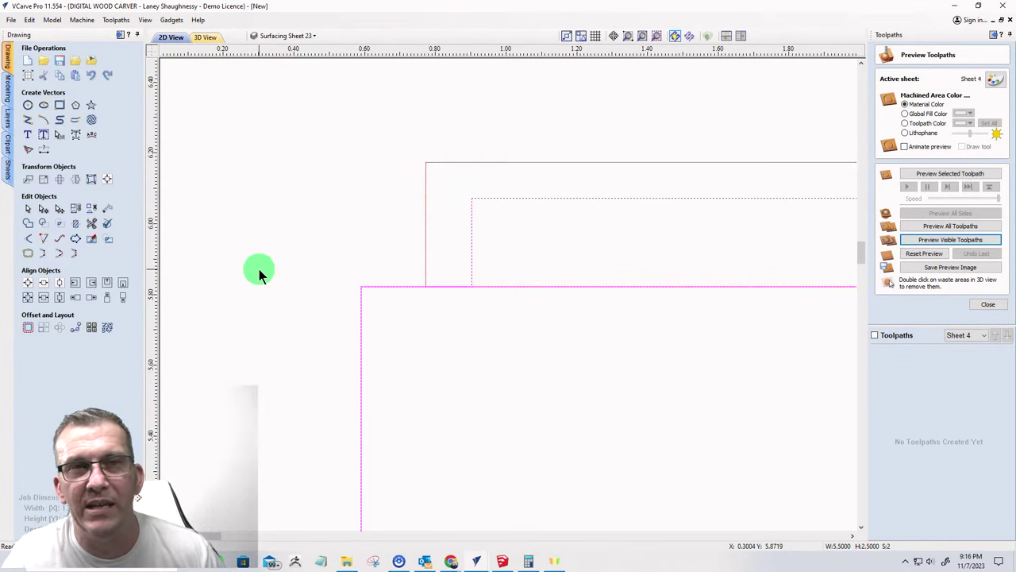
{"action": "left_click", "coordinate": [537, 200], "text": "shift"}
{"action": "scroll", "coordinate": [265, 256], "scroll_direction": "down", "scroll_amount": 3}
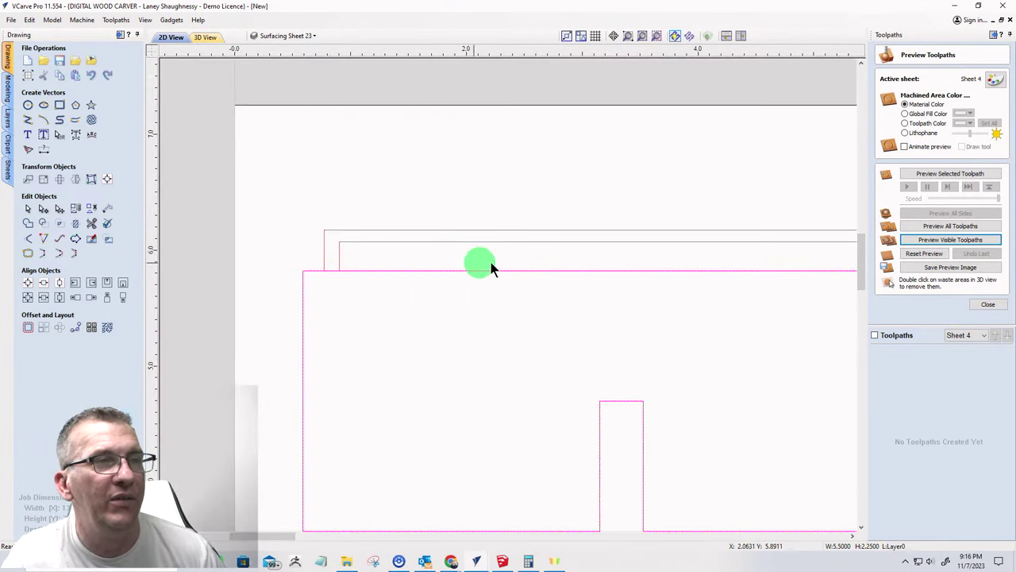
{"action": "scroll", "coordinate": [491, 262], "scroll_direction": "down", "scroll_amount": 3}
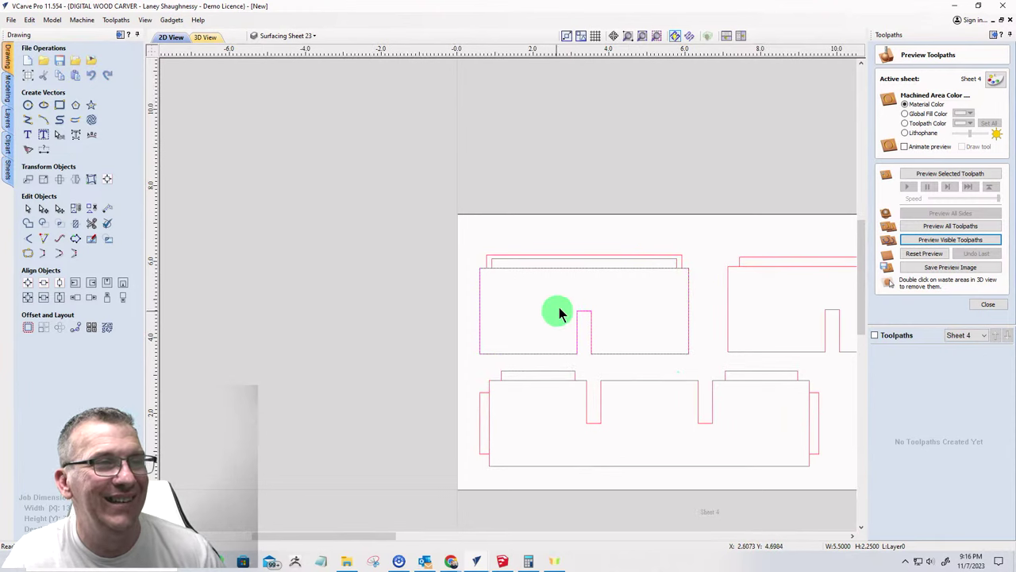
- Delete the dashed duplicate outline from the upper box side
{"action": "right_click", "coordinate": [556, 268]}
{"action": "left_click", "coordinate": [586, 335]}
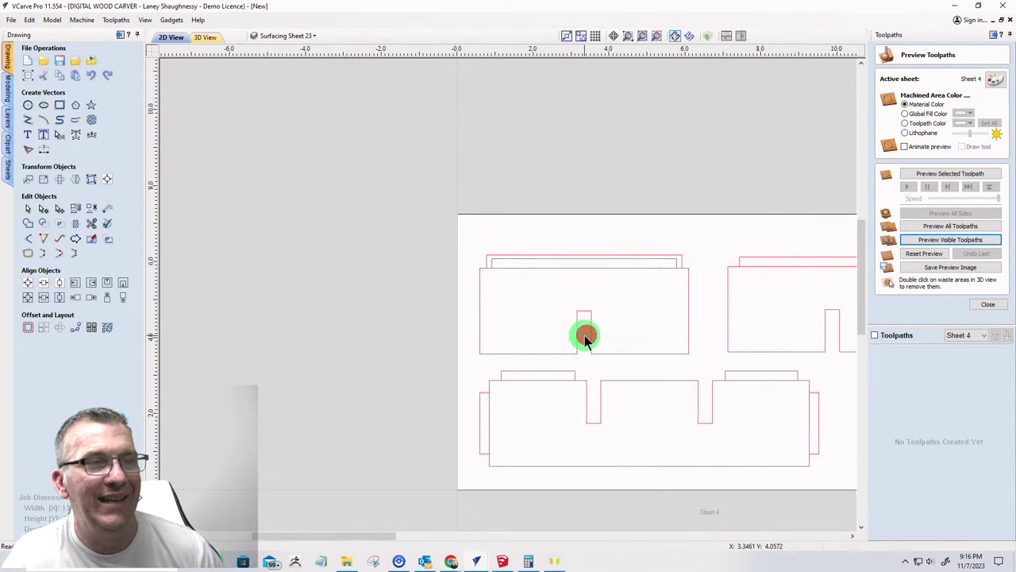
{"action": "scroll", "coordinate": [566, 335], "scroll_direction": "up", "scroll_amount": 3}
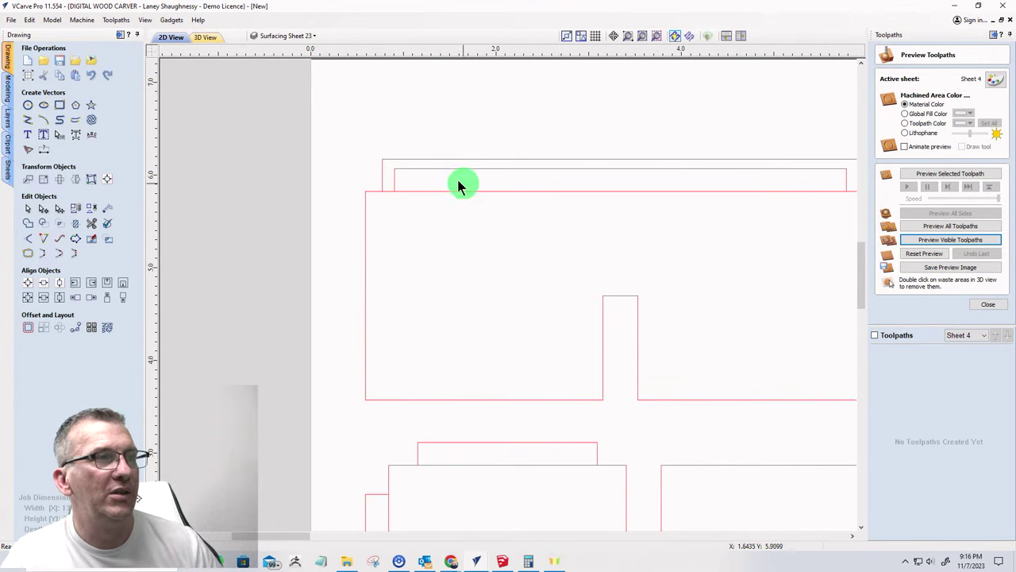
{"action": "left_click", "coordinate": [394, 180]}
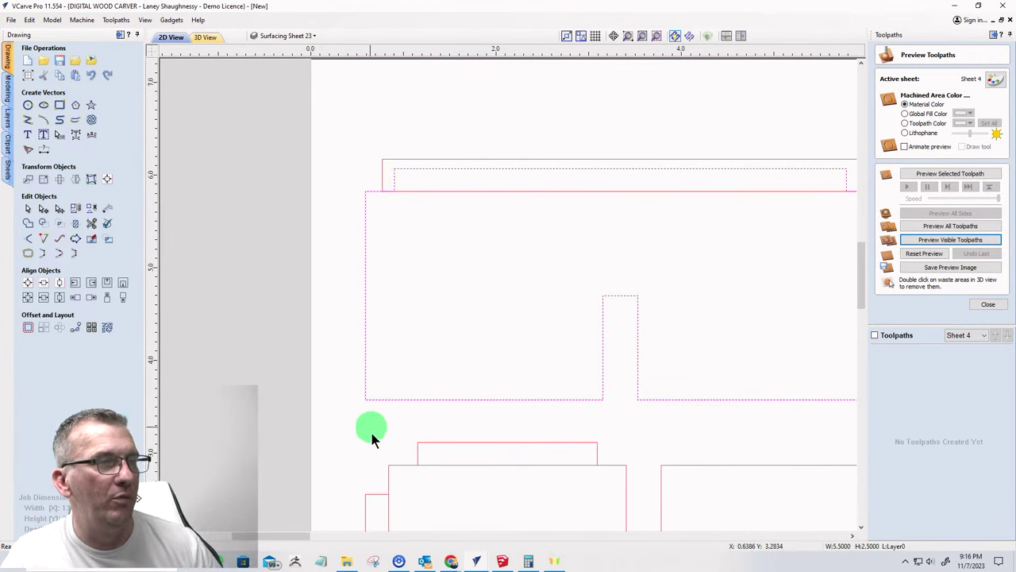
{"action": "scroll", "coordinate": [605, 347], "scroll_direction": "up", "scroll_amount": 4}
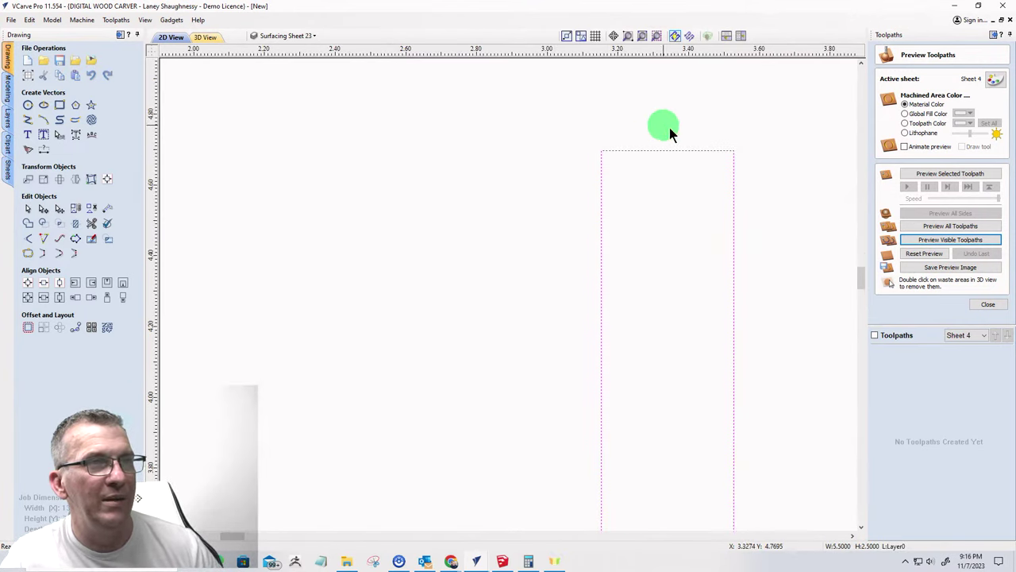
{"action": "scroll", "coordinate": [579, 309], "scroll_direction": "down", "scroll_amount": 4}
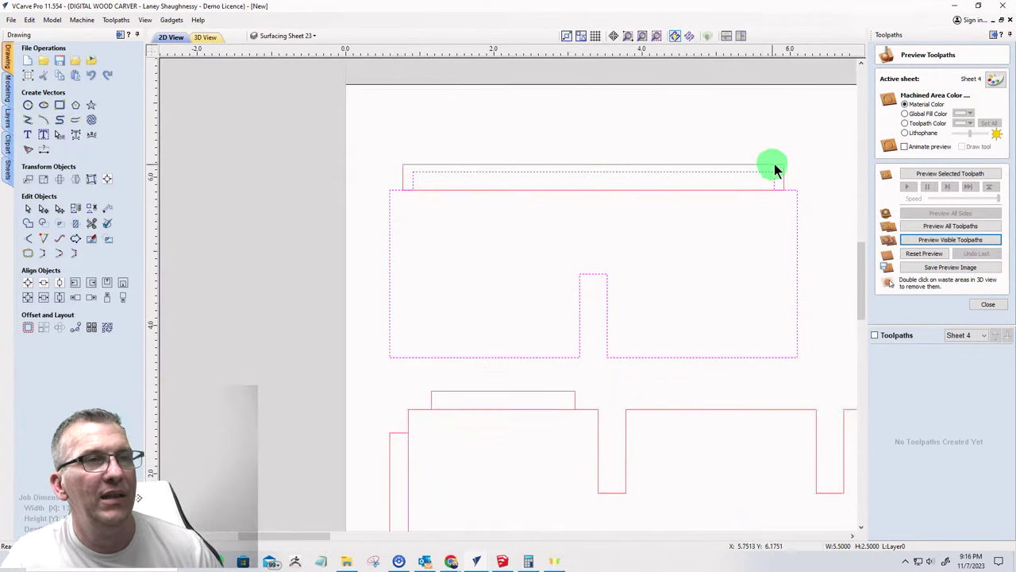
- Resize the right part's thin top strip, extending it to the corner and stretching it taller
{"action": "left_click", "coordinate": [781, 164]}
{"action": "left_click", "coordinate": [693, 163]}
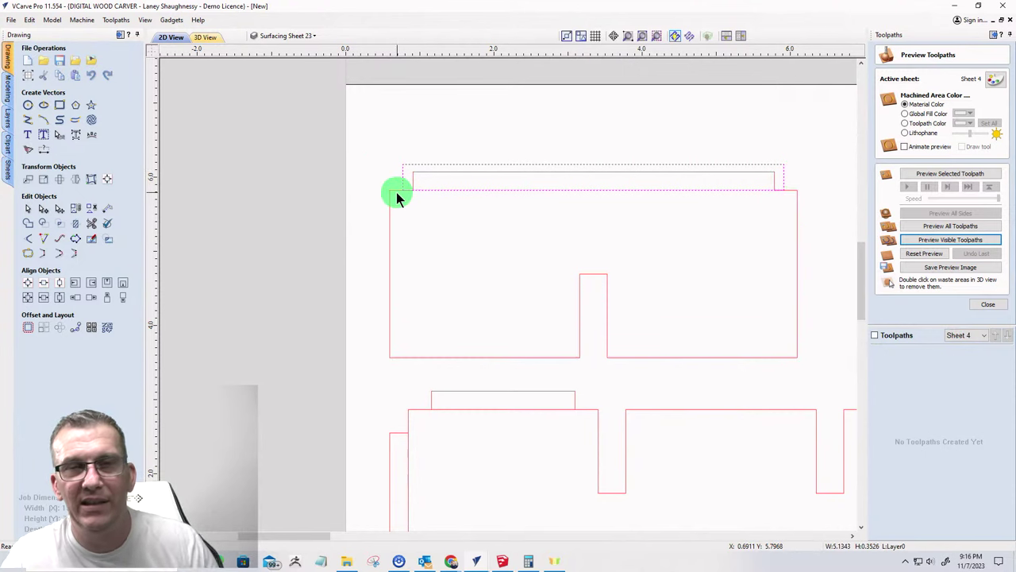
{"action": "scroll", "coordinate": [396, 192], "scroll_direction": "down", "scroll_amount": 4}
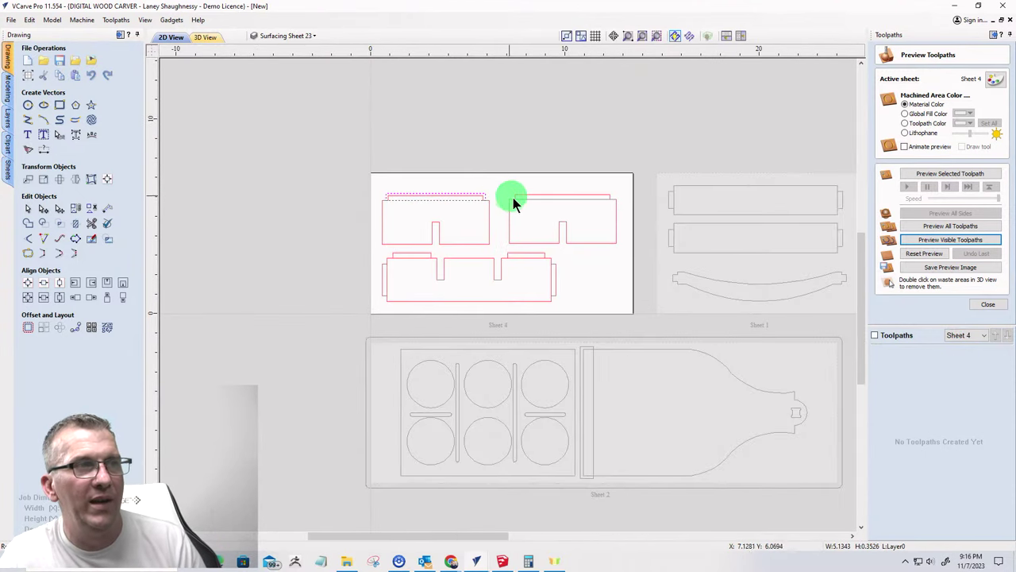
{"action": "scroll", "coordinate": [503, 202], "scroll_direction": "up", "scroll_amount": 3}
{"action": "left_click", "coordinate": [519, 196]}
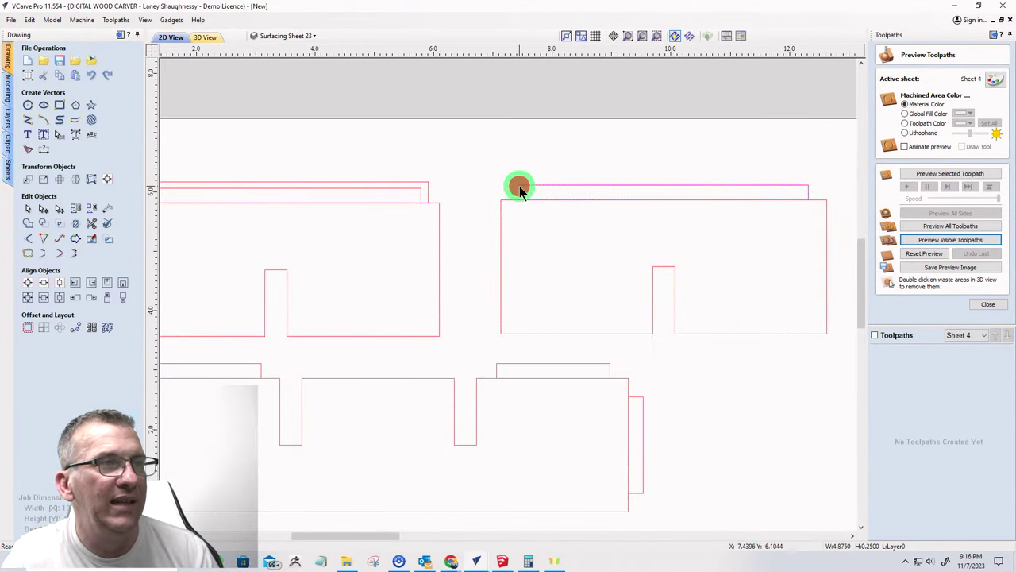
{"action": "scroll", "coordinate": [519, 196], "scroll_direction": "up", "scroll_amount": 3}
{"action": "left_click", "coordinate": [517, 195]}
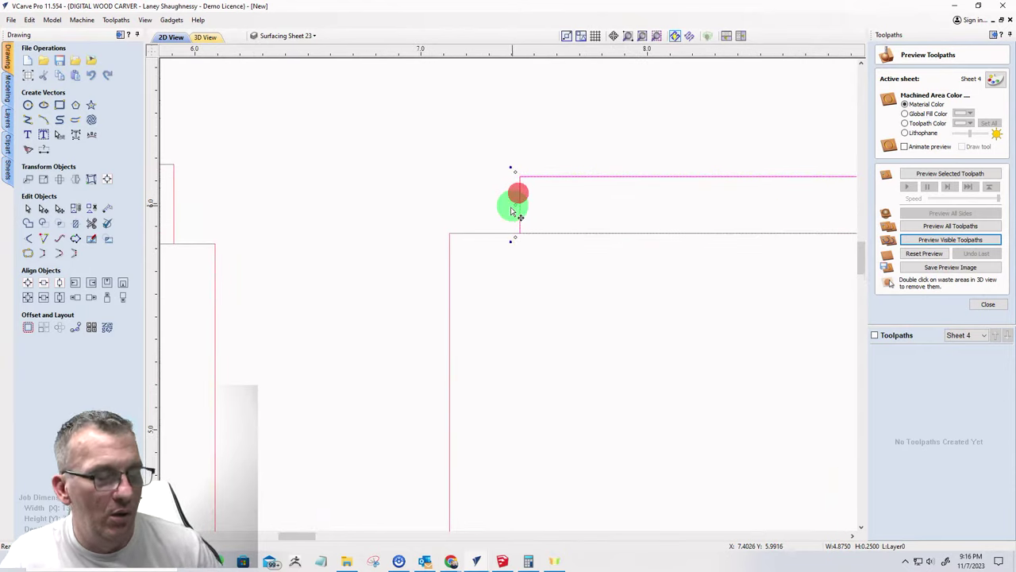
{"action": "left_click_drag", "start_coordinate": [512, 204], "coordinate": [487, 220]}
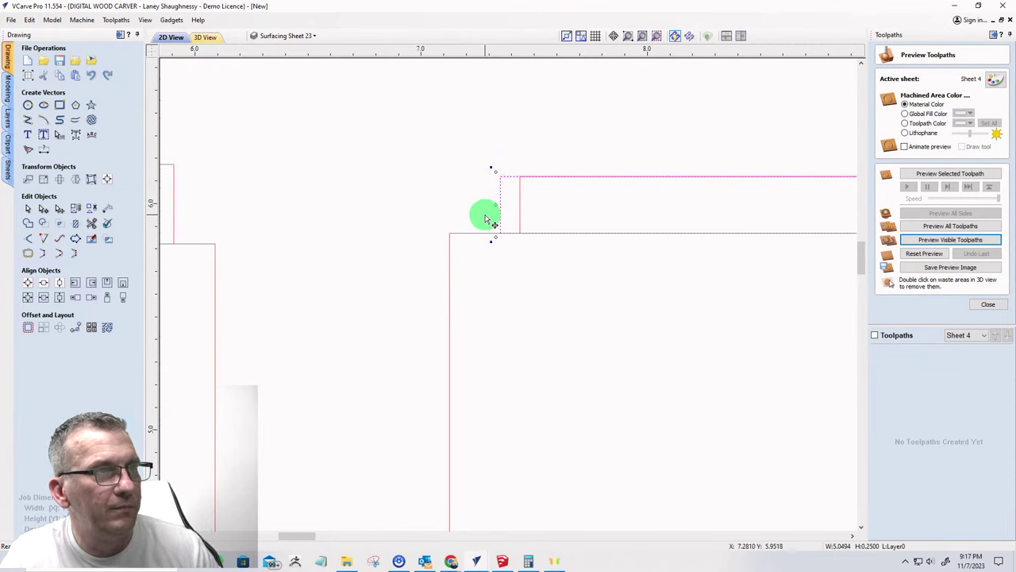
{"action": "scroll", "coordinate": [451, 198], "scroll_direction": "down", "scroll_amount": 4}
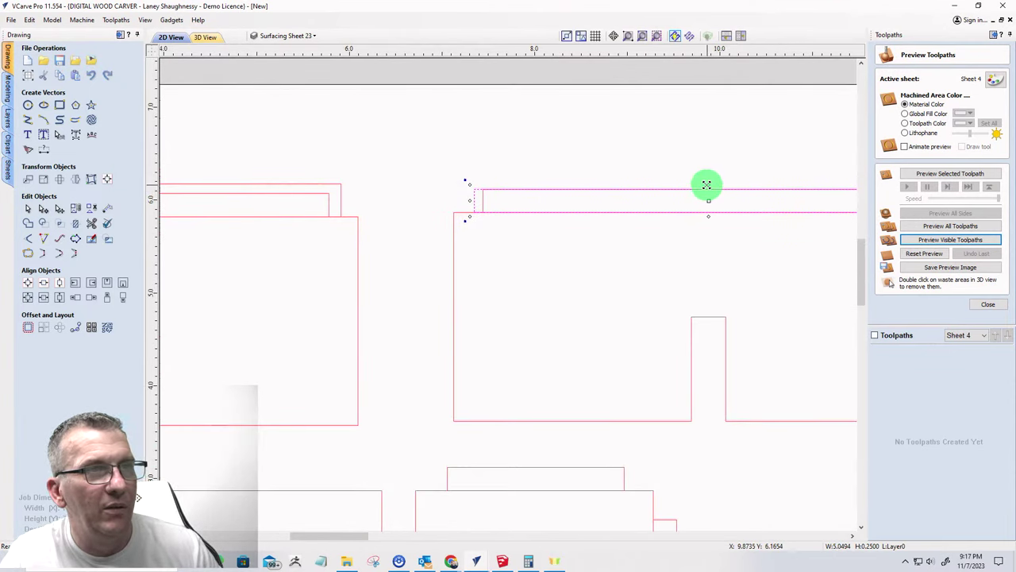
{"action": "left_click_drag", "start_coordinate": [708, 184], "coordinate": [707, 172]}
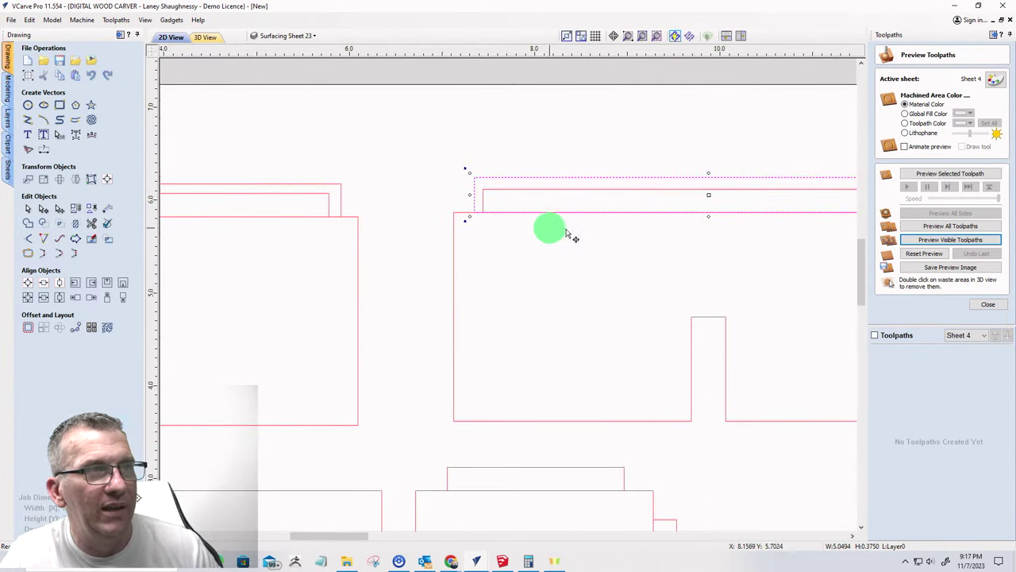
{"action": "scroll", "coordinate": [363, 204], "scroll_direction": "down", "scroll_amount": 2}
{"action": "scroll", "coordinate": [421, 231], "scroll_direction": "up", "scroll_amount": 2}
- Select and delete the leftover duplicate rectangle on the upper-right part
{"action": "left_click", "coordinate": [332, 201]}
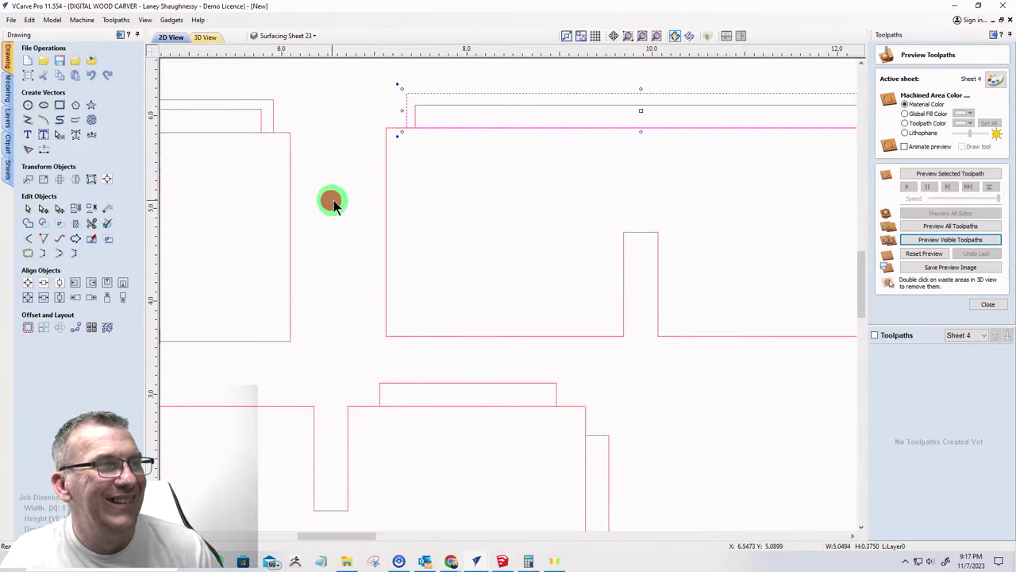
{"action": "left_click_drag", "start_coordinate": [484, 173], "coordinate": [369, 80]}
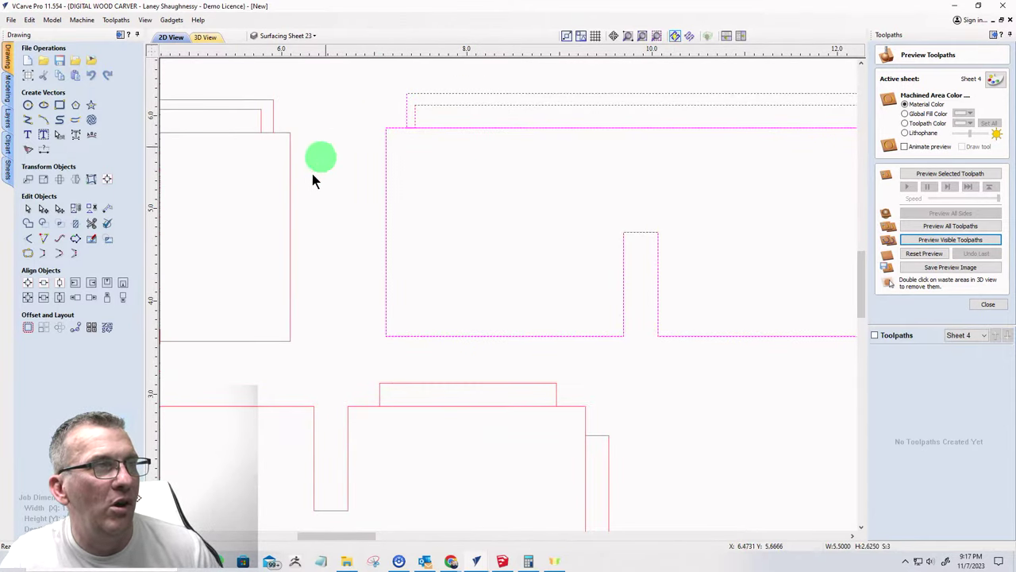
{"action": "scroll", "coordinate": [344, 173], "scroll_direction": "up", "scroll_amount": 2}
{"action": "scroll", "coordinate": [390, 218], "scroll_direction": "down", "scroll_amount": 2}
{"action": "scroll", "coordinate": [390, 172], "scroll_direction": "up", "scroll_amount": 2}
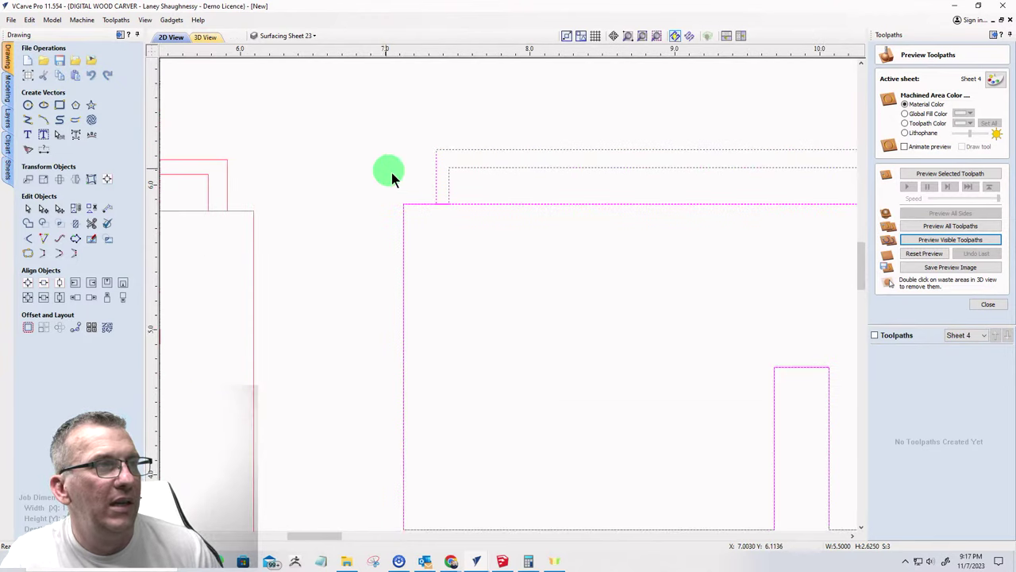
{"action": "left_click", "coordinate": [435, 159]}
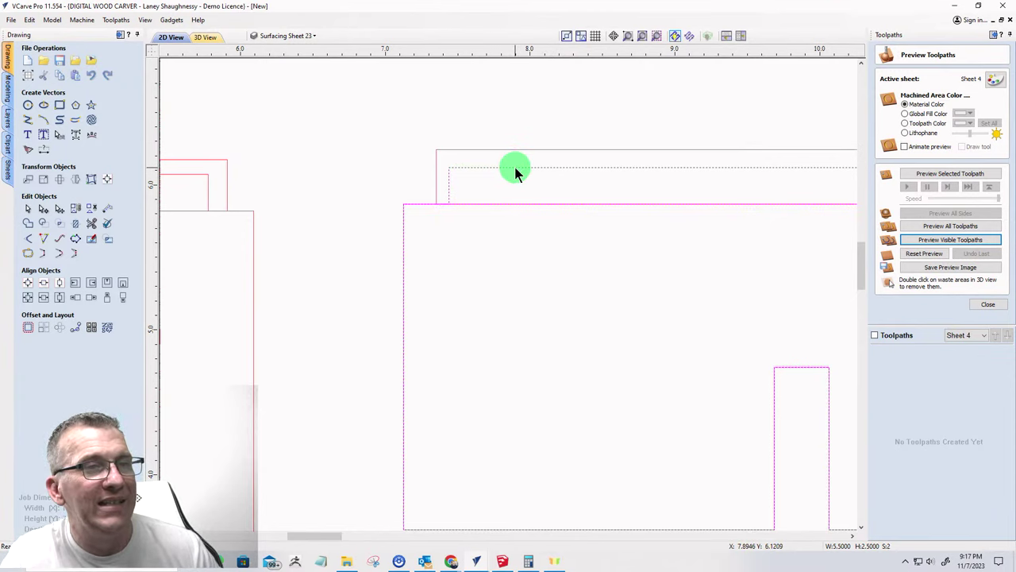
{"action": "scroll", "coordinate": [471, 176], "scroll_direction": "up", "scroll_amount": 3}
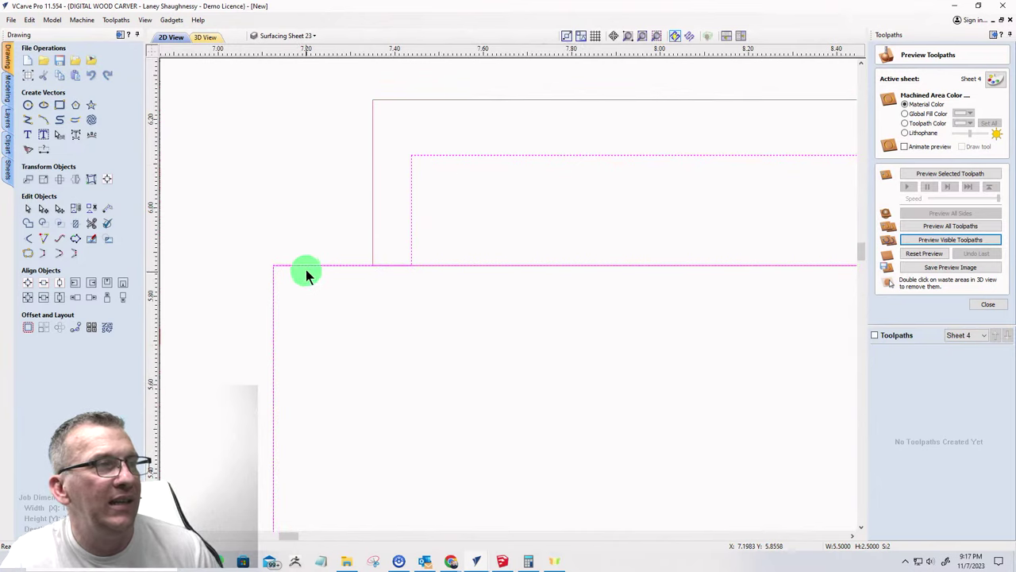
{"action": "left_click", "coordinate": [451, 159]}
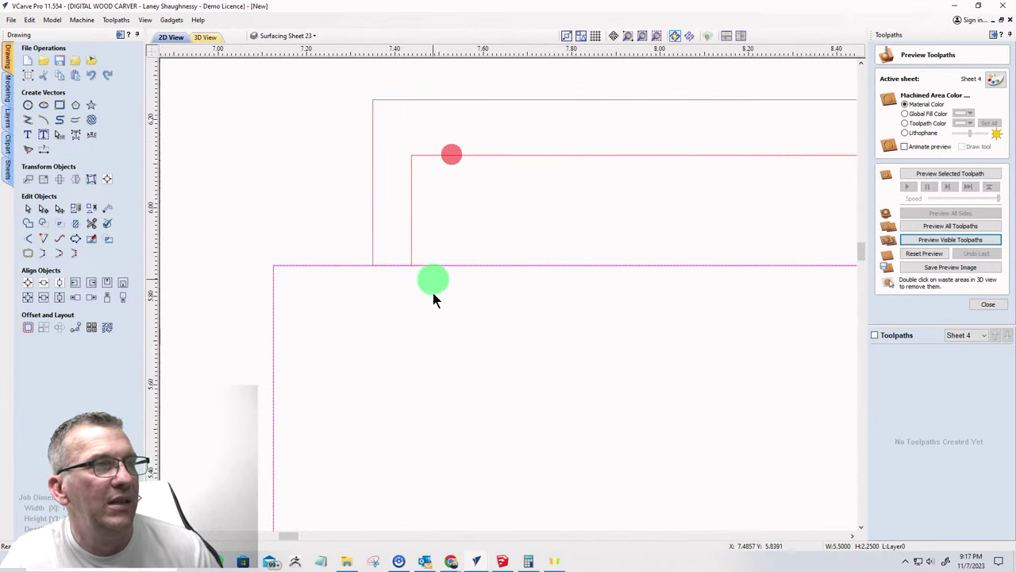
{"action": "scroll", "coordinate": [469, 294], "scroll_direction": "down", "scroll_amount": 3}
{"action": "scroll", "coordinate": [531, 268], "scroll_direction": "down", "scroll_amount": 2}
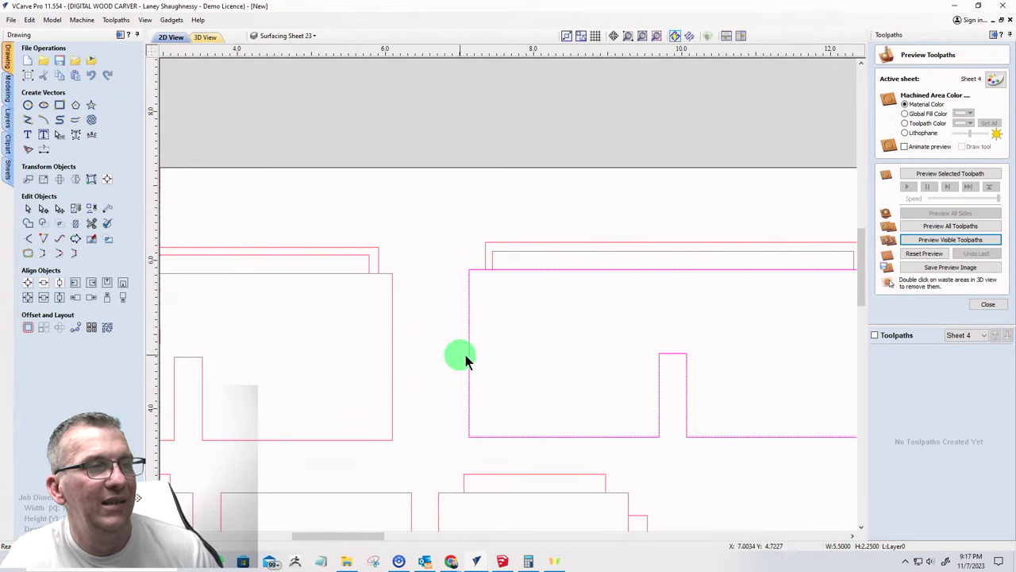
{"action": "right_click", "coordinate": [540, 332]}
{"action": "left_click", "coordinate": [563, 115]}
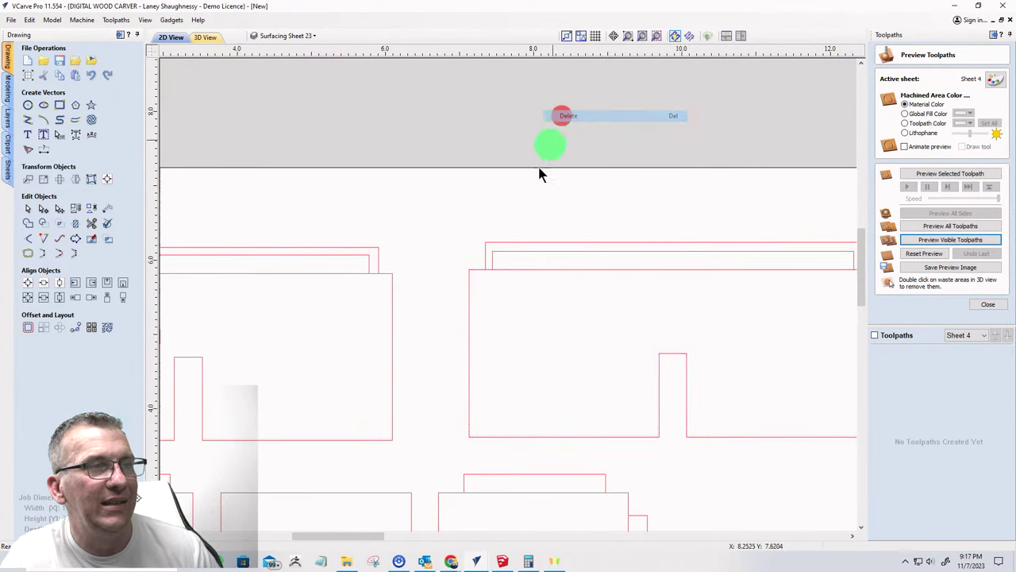
{"action": "left_click", "coordinate": [469, 273]}
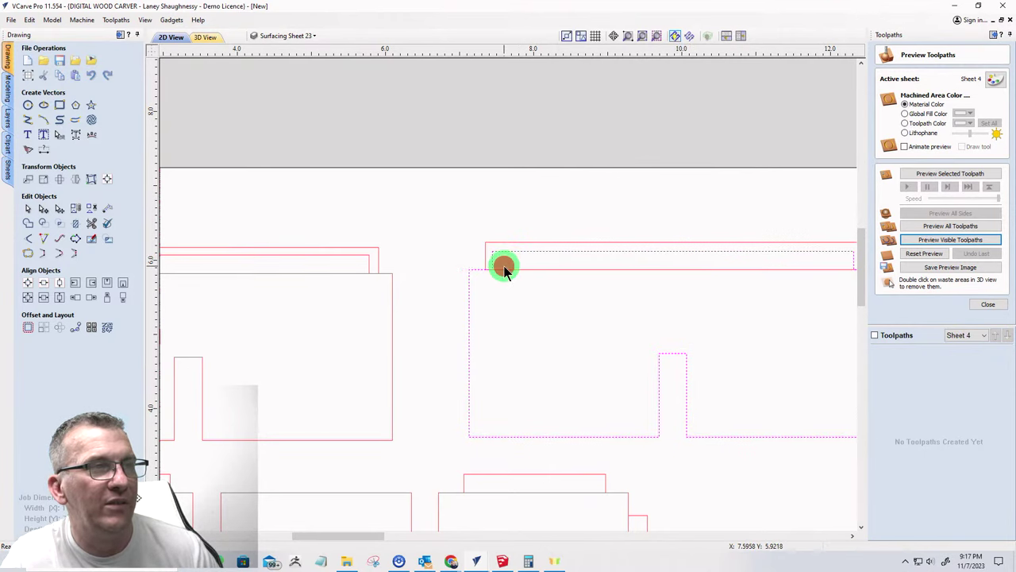
{"action": "scroll", "coordinate": [476, 278], "scroll_direction": "down", "scroll_amount": 4}
{"action": "scroll", "coordinate": [321, 374], "scroll_direction": "up", "scroll_amount": 2}
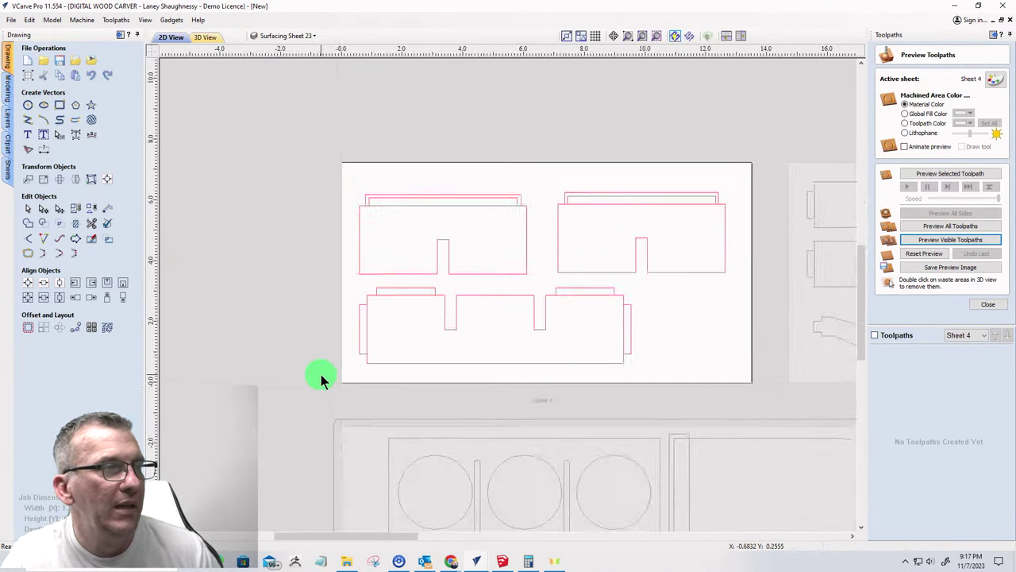
{"action": "scroll", "coordinate": [320, 374], "scroll_direction": "up", "scroll_amount": 2}
{"action": "scroll", "coordinate": [381, 294], "scroll_direction": "up", "scroll_amount": 2}
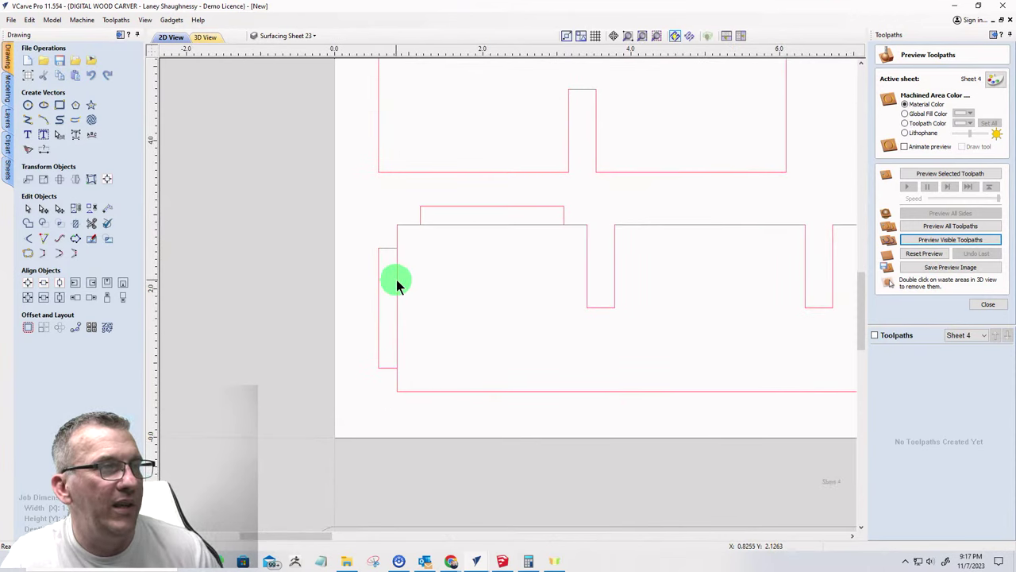
{"action": "left_click", "coordinate": [397, 280]}
{"action": "left_click", "coordinate": [393, 290]}
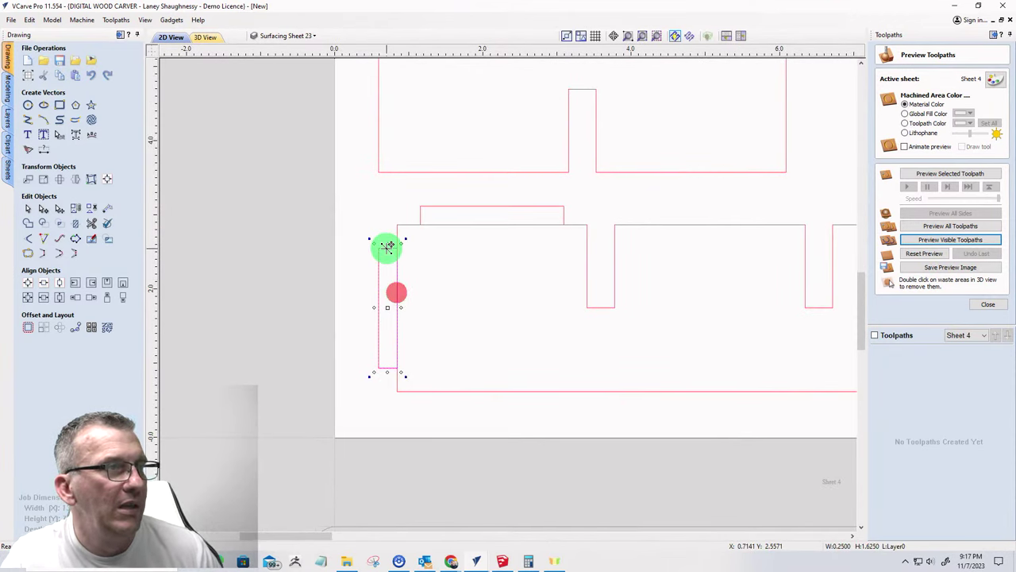
{"action": "mouse_move", "coordinate": [388, 241]}
{"action": "left_mouse_down"}
{"action": "mouse_move", "coordinate": [347, 311]}
{"action": "mouse_move", "coordinate": [369, 307]}
{"action": "left_mouse_up"}
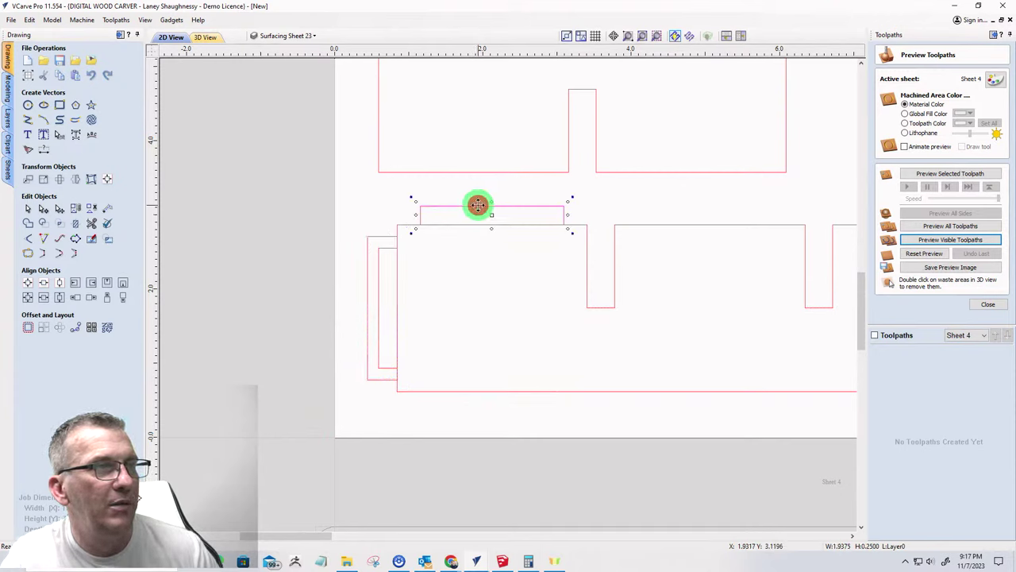
{"action": "left_click_drag", "start_coordinate": [492, 200], "coordinate": [491, 199]}
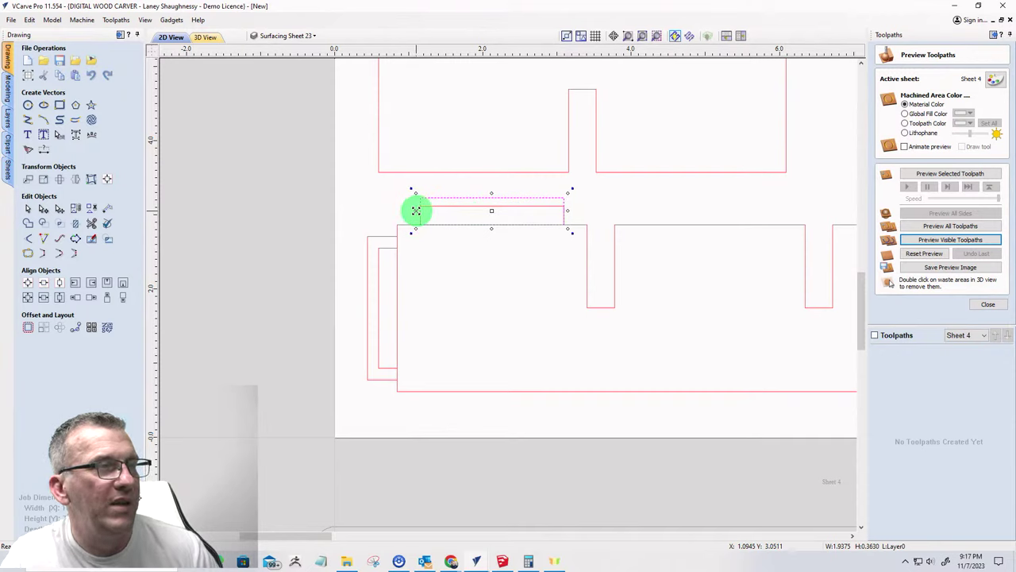
{"action": "left_click_drag", "start_coordinate": [416, 210], "coordinate": [409, 213]}
{"action": "scroll", "coordinate": [245, 240], "scroll_direction": "down", "scroll_amount": 3}
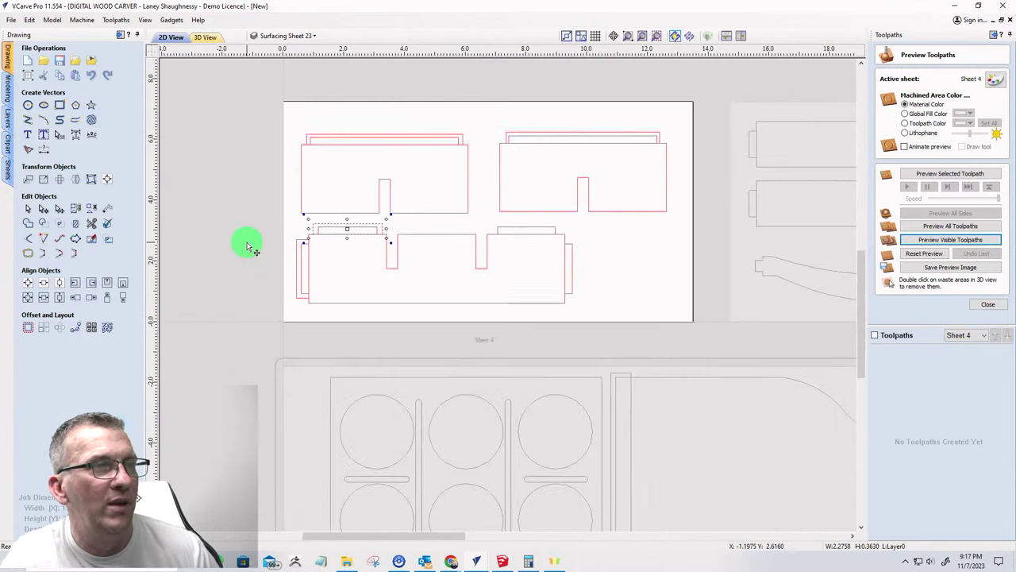
{"action": "scroll", "coordinate": [508, 228], "scroll_direction": "up", "scroll_amount": 3}
{"action": "left_click", "coordinate": [524, 227]}
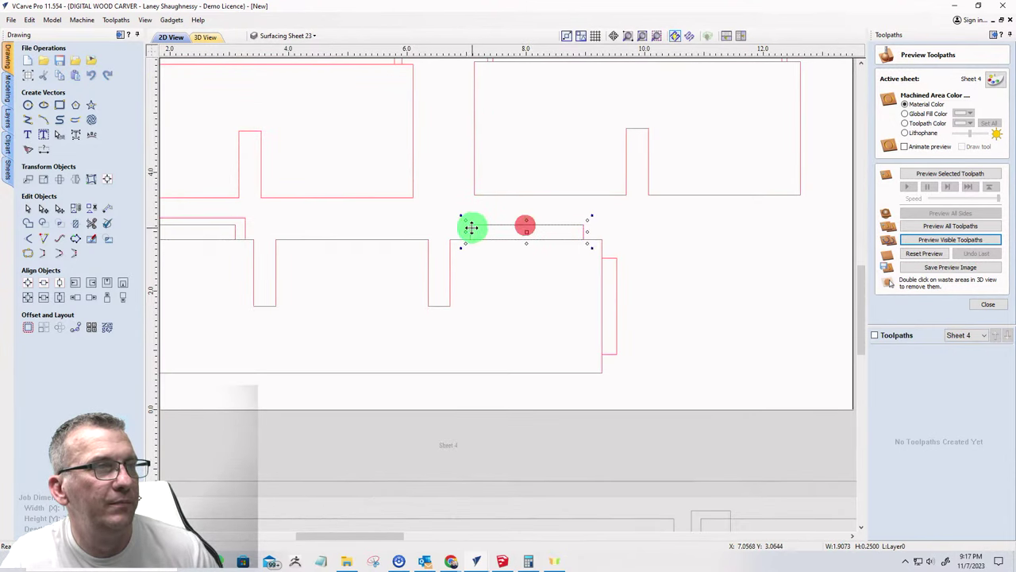
{"action": "left_click_drag", "start_coordinate": [462, 232], "coordinate": [463, 231]}
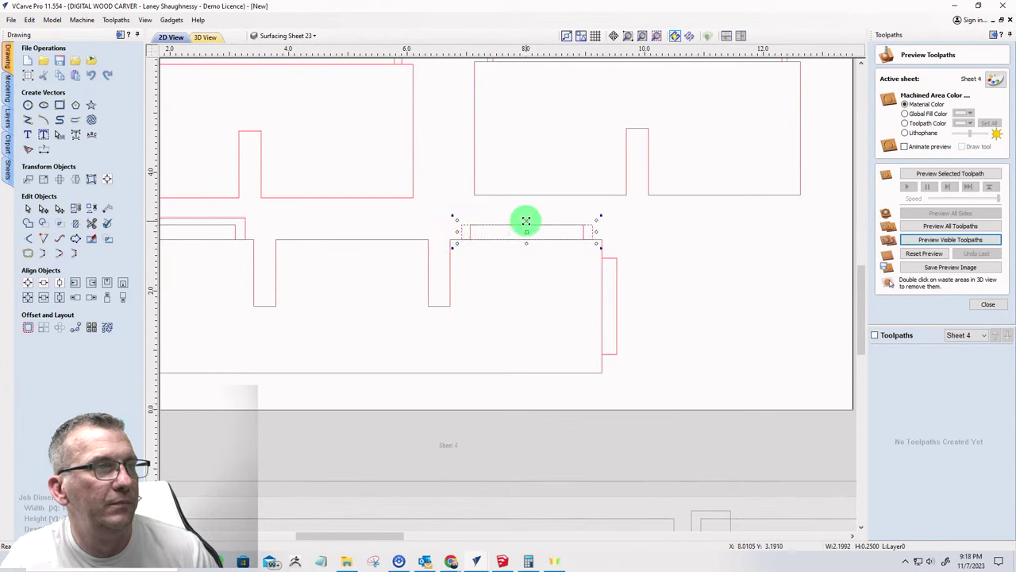
{"action": "left_click_drag", "start_coordinate": [526, 221], "coordinate": [524, 225]}
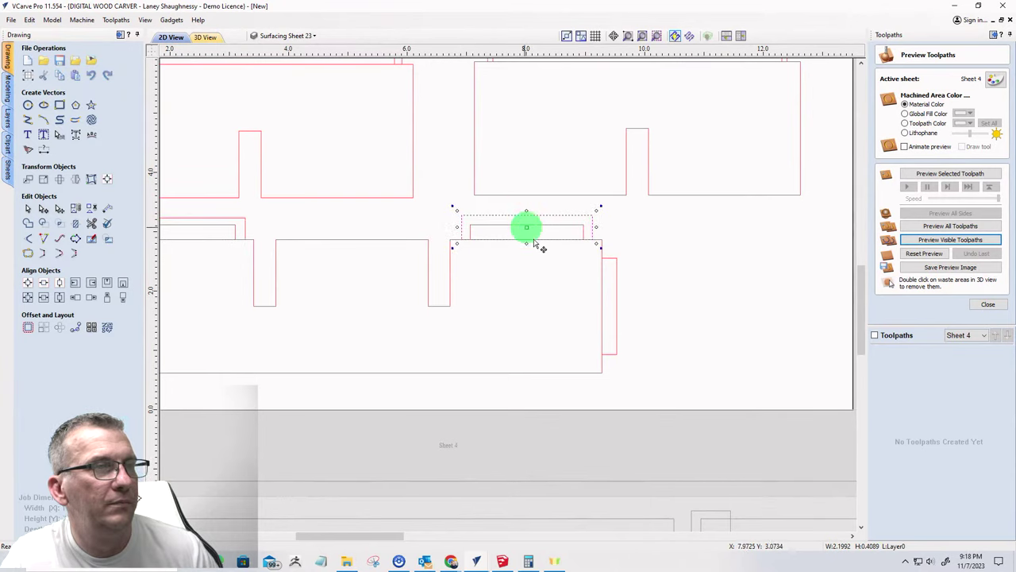
{"action": "left_click", "coordinate": [617, 292]}
{"action": "left_click", "coordinate": [616, 289]}
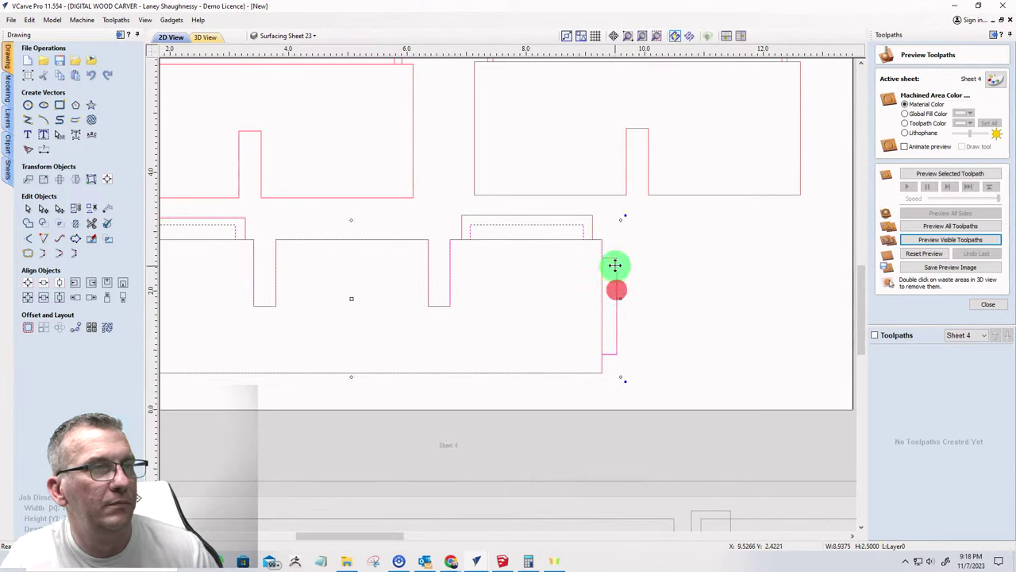
{"action": "left_click", "coordinate": [542, 325]}
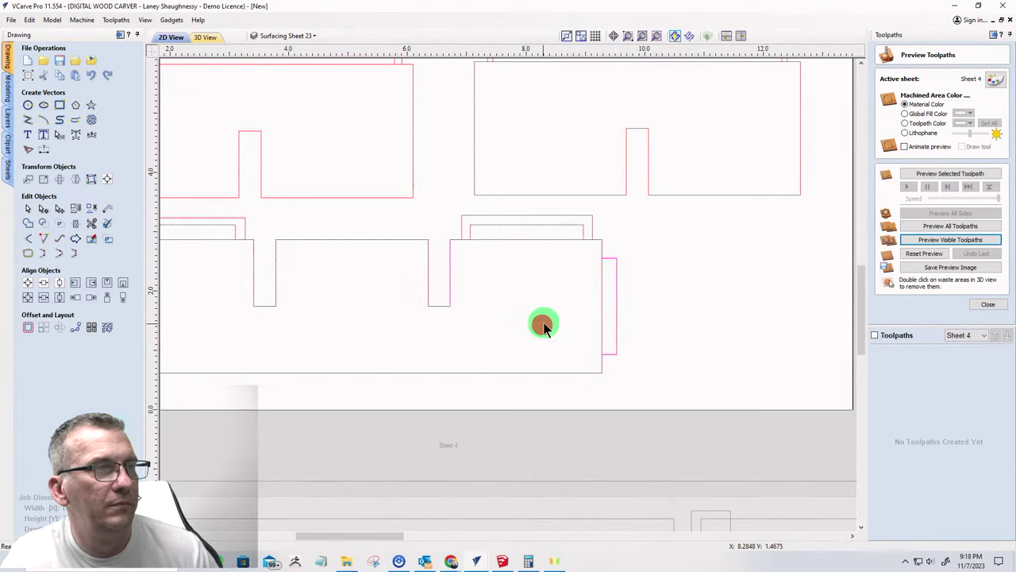
{"action": "left_click", "coordinate": [617, 300]}
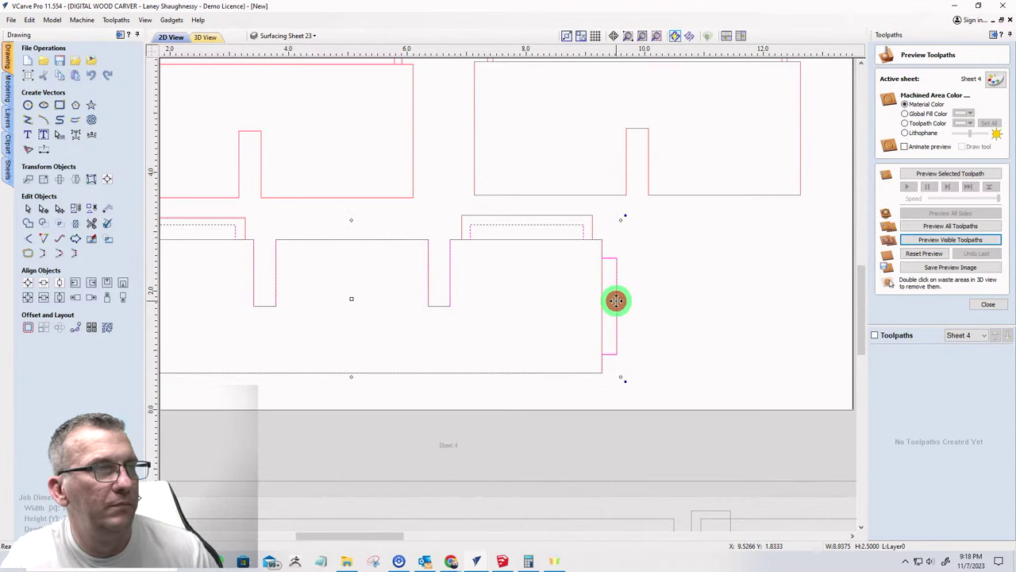
{"action": "left_click", "coordinate": [522, 339]}
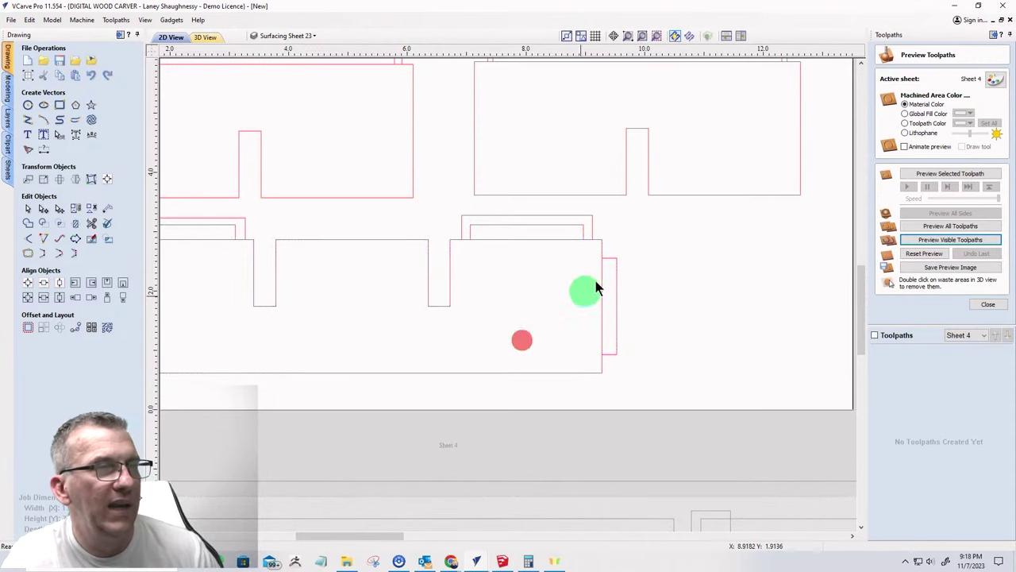
{"action": "scroll", "coordinate": [624, 284], "scroll_direction": "up", "scroll_amount": 3}
- Select the lower box side's strip outline, undoing an accidental move of the whole part
{"action": "left_click", "coordinate": [605, 216]}
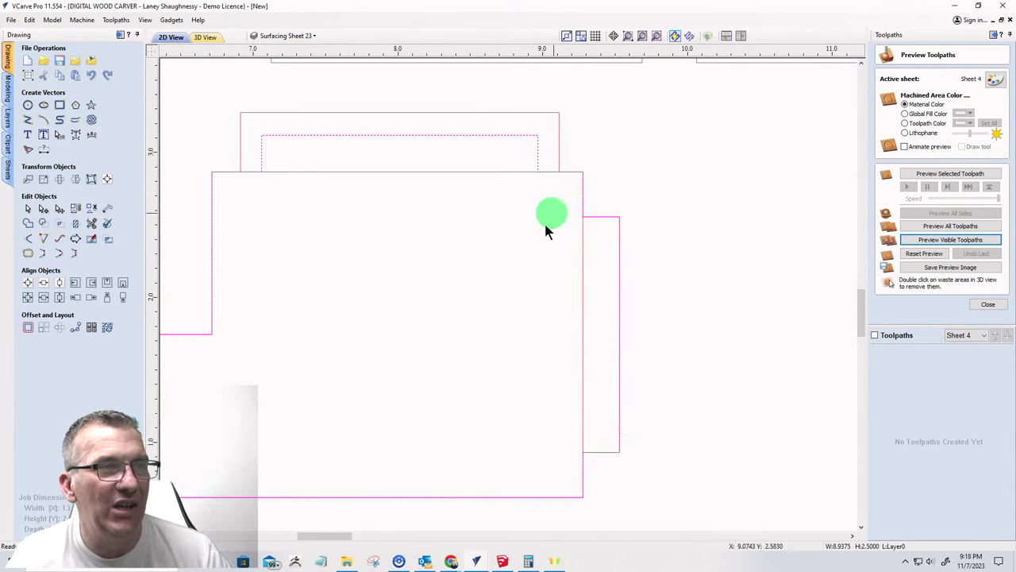
{"action": "left_click", "coordinate": [583, 276]}
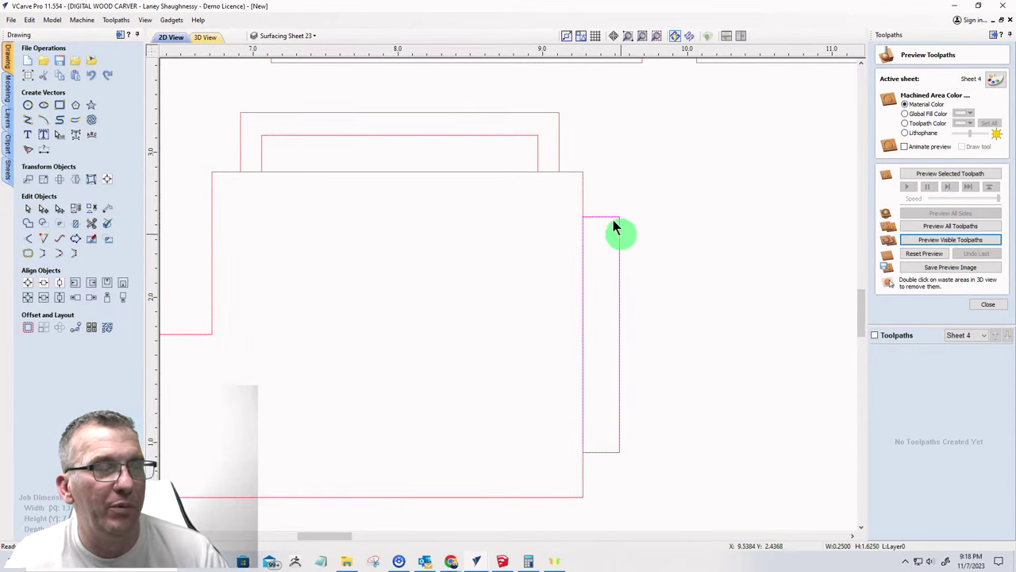
{"action": "left_click", "coordinate": [607, 282]}
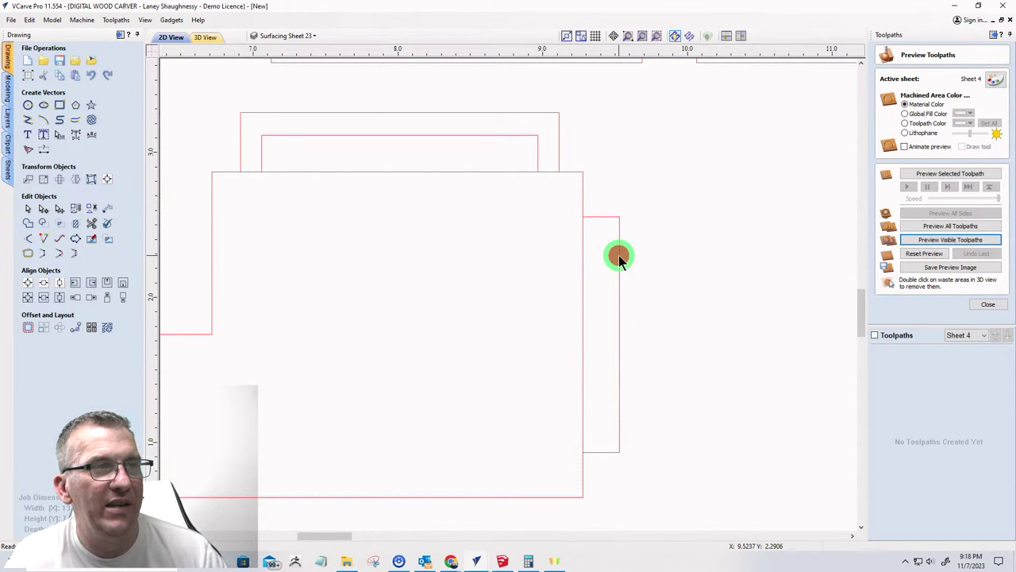
{"action": "scroll", "coordinate": [499, 328], "scroll_direction": "down", "scroll_amount": 3}
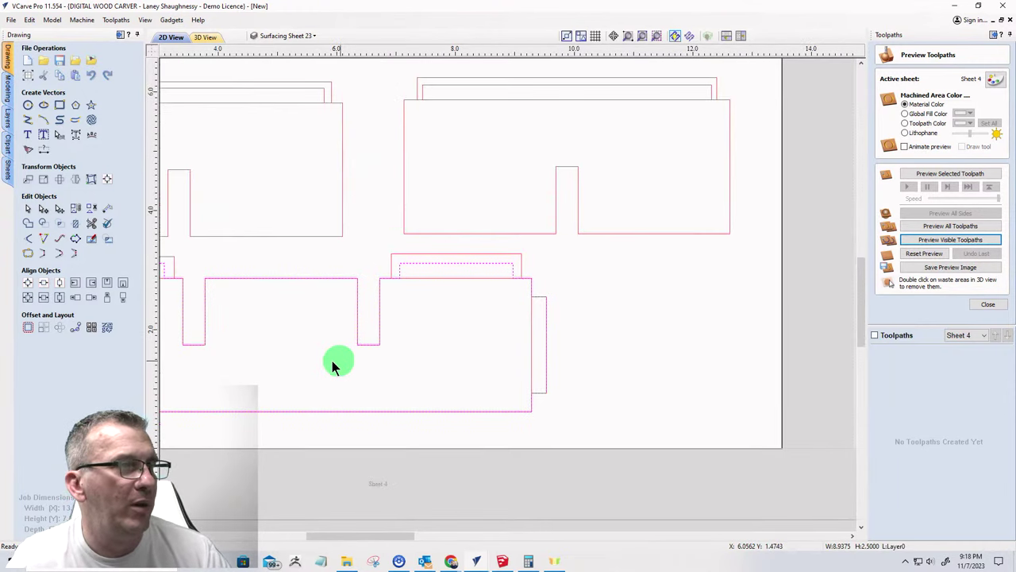
{"action": "left_click", "coordinate": [547, 318]}
{"action": "left_click_drag", "start_coordinate": [547, 318], "coordinate": [649, 335]}
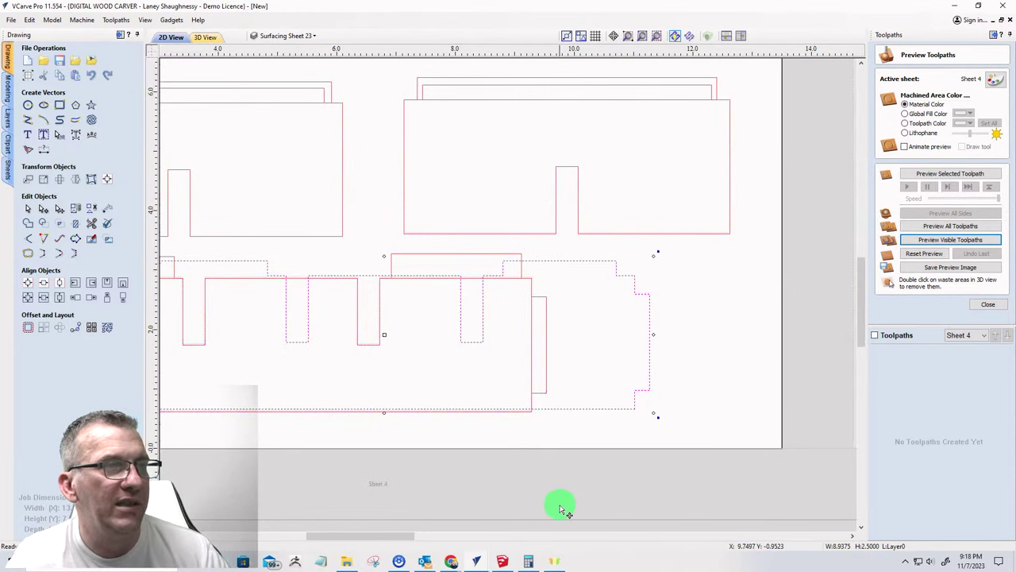
{"action": "key", "text": "ctrl+z"}
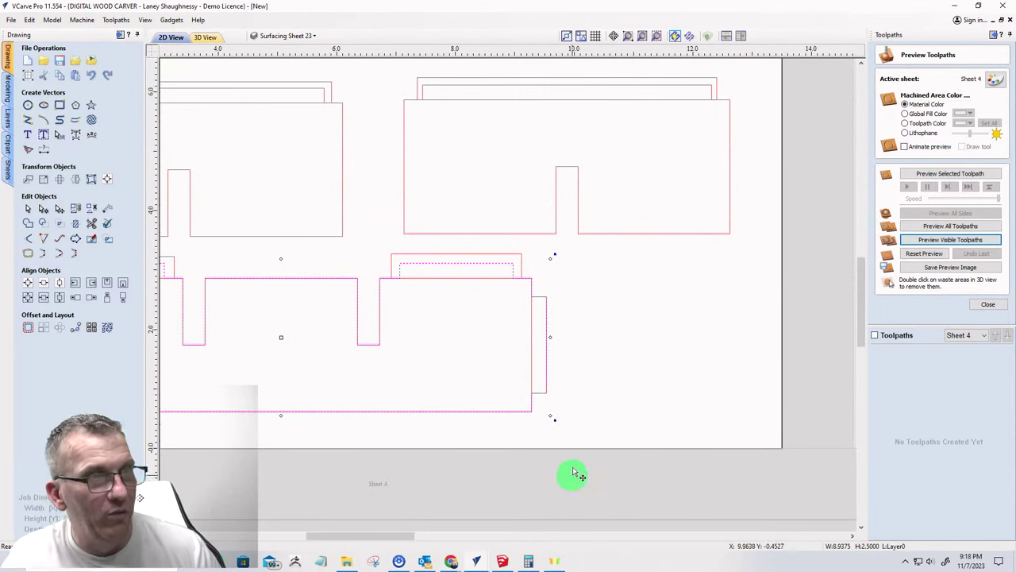
{"action": "scroll", "coordinate": [525, 361], "scroll_direction": "up", "scroll_amount": 3}
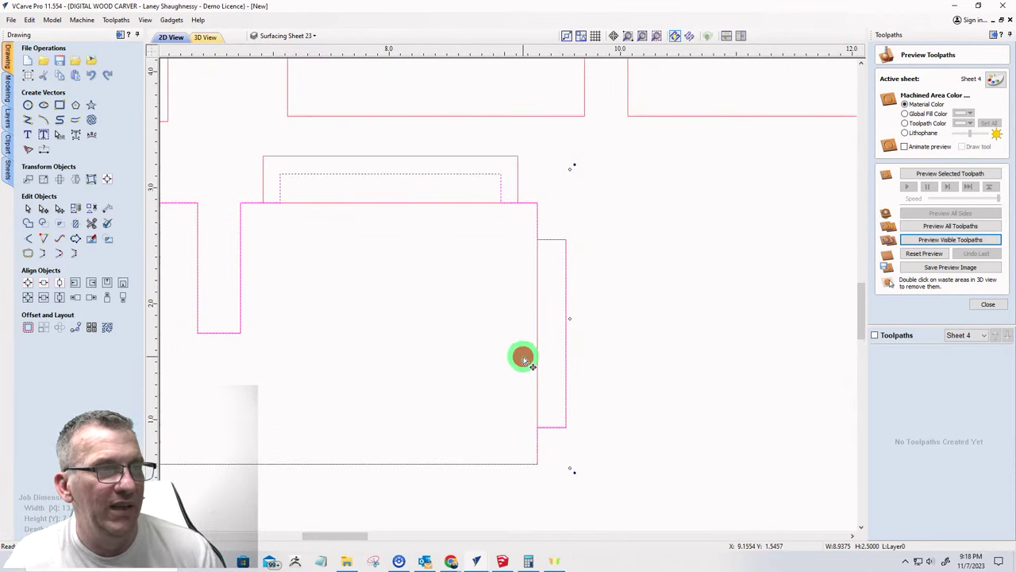
{"action": "left_click", "coordinate": [522, 356]}
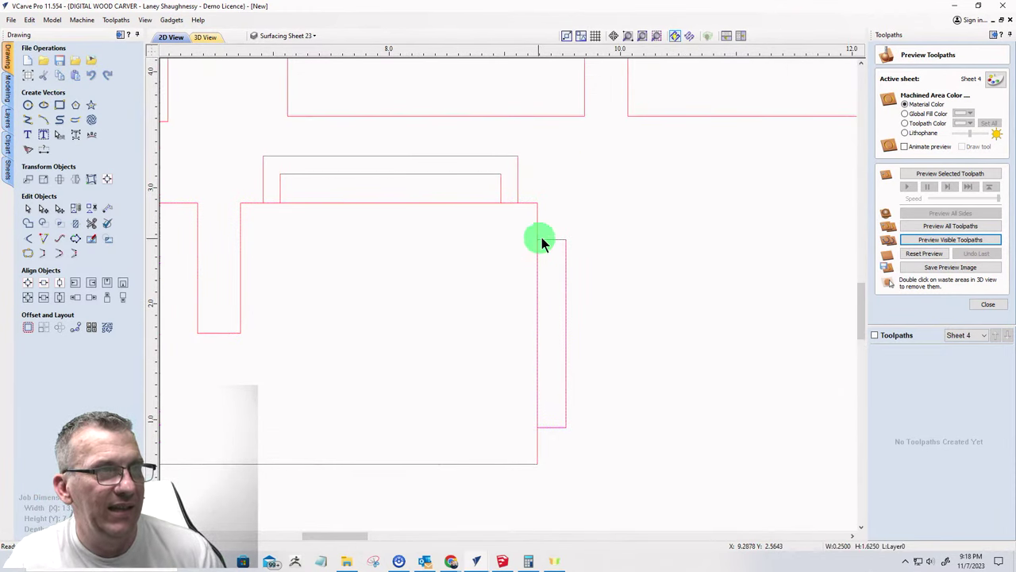
- Add a slightly larger outline around the lower side's right-end strip
{"action": "left_click", "coordinate": [538, 384]}
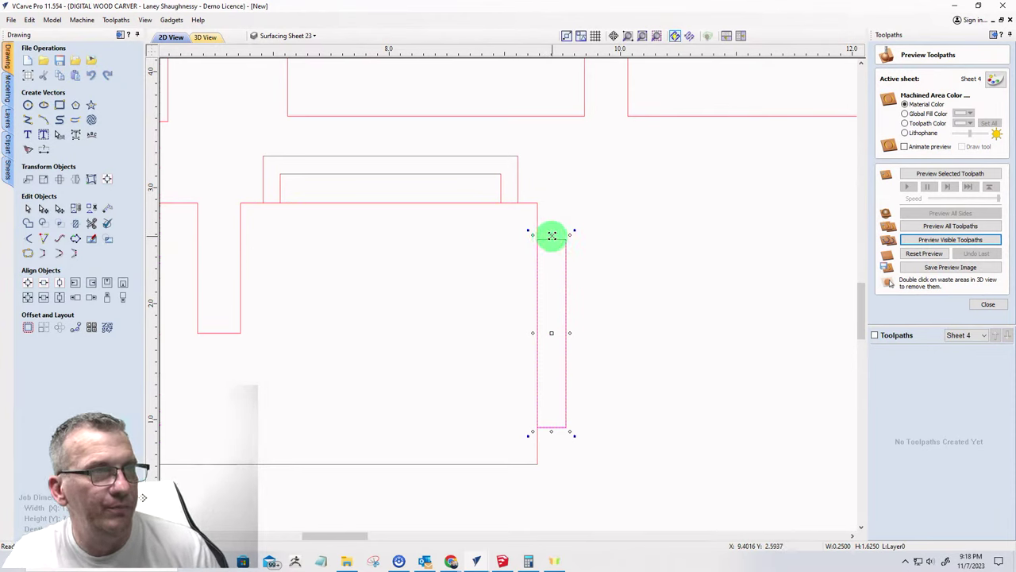
{"action": "left_click_drag", "start_coordinate": [549, 233], "coordinate": [576, 329]}
{"action": "left_click", "coordinate": [446, 389]}
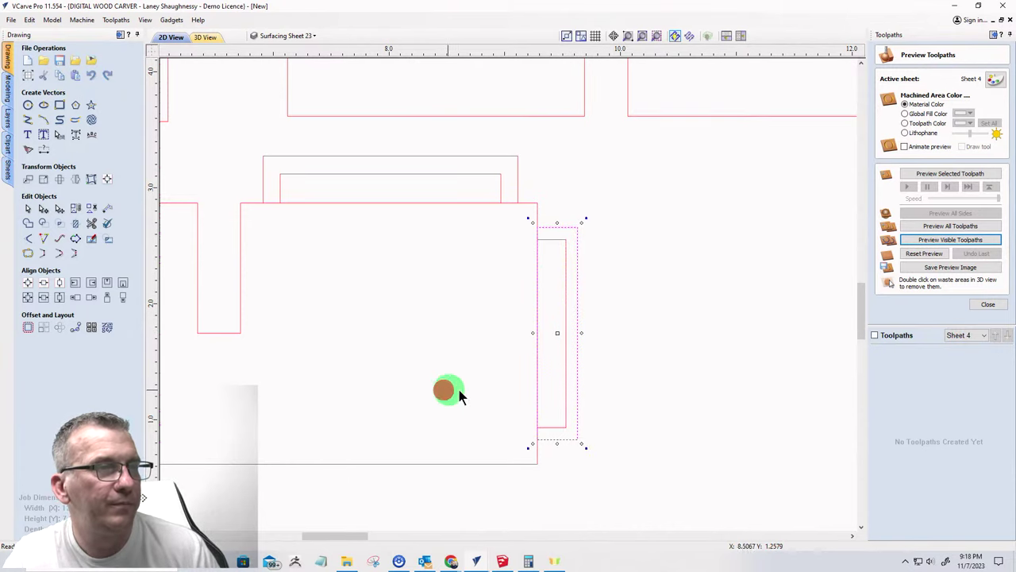
{"action": "scroll", "coordinate": [572, 433], "scroll_direction": "down", "scroll_amount": 2}
{"action": "scroll", "coordinate": [862, 435], "scroll_direction": "up", "scroll_amount": 2}
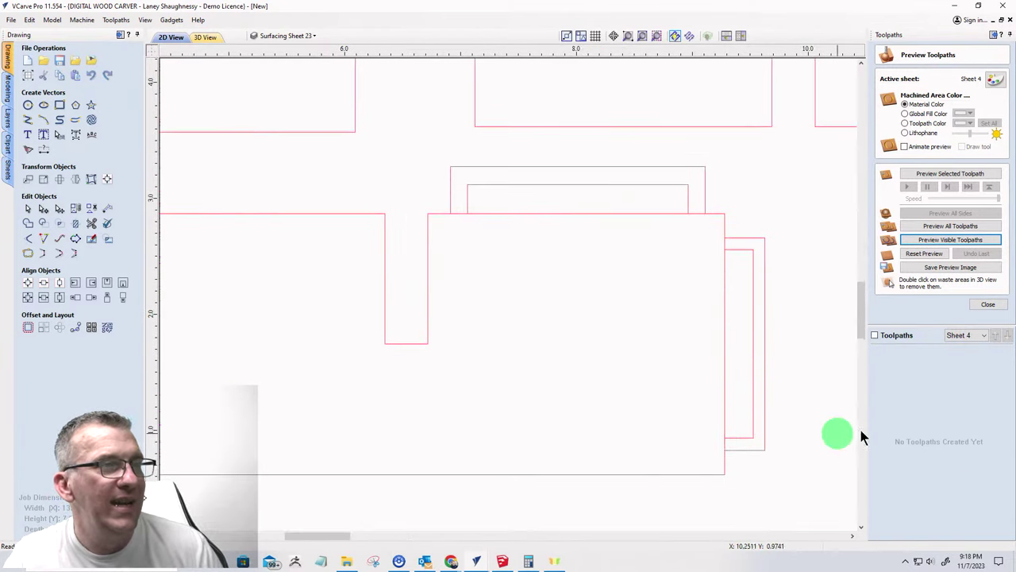
{"action": "scroll", "coordinate": [869, 405], "scroll_direction": "down", "scroll_amount": 1}
{"action": "scroll", "coordinate": [869, 401], "scroll_direction": "down", "scroll_amount": 2}
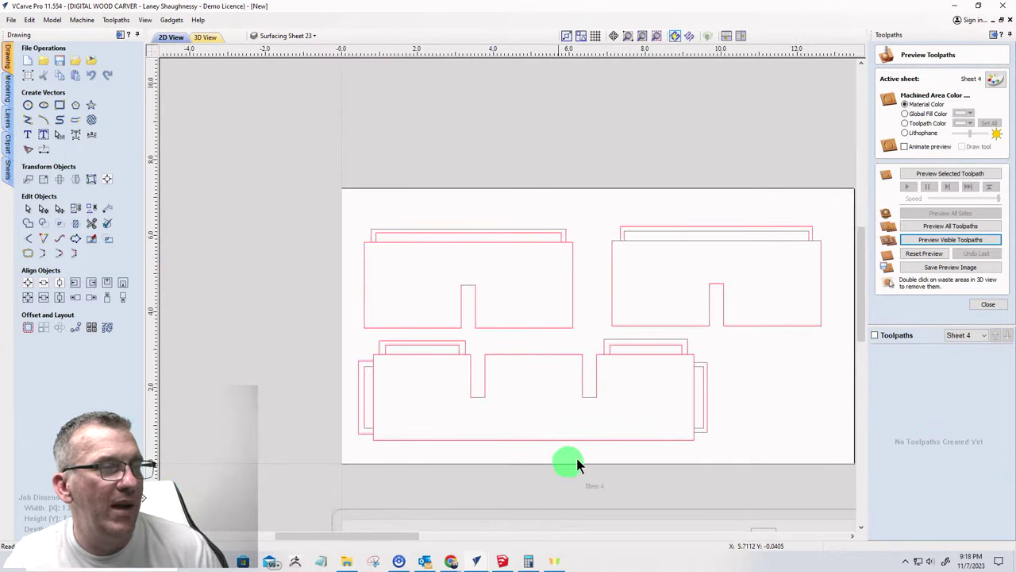
- Marquee-select the four right-end vectors of the lower side, then drop two from the selection
{"action": "scroll", "coordinate": [708, 372], "scroll_direction": "up", "scroll_amount": 2}
{"action": "scroll", "coordinate": [709, 372], "scroll_direction": "up", "scroll_amount": 1}
{"action": "left_click", "coordinate": [672, 362]}
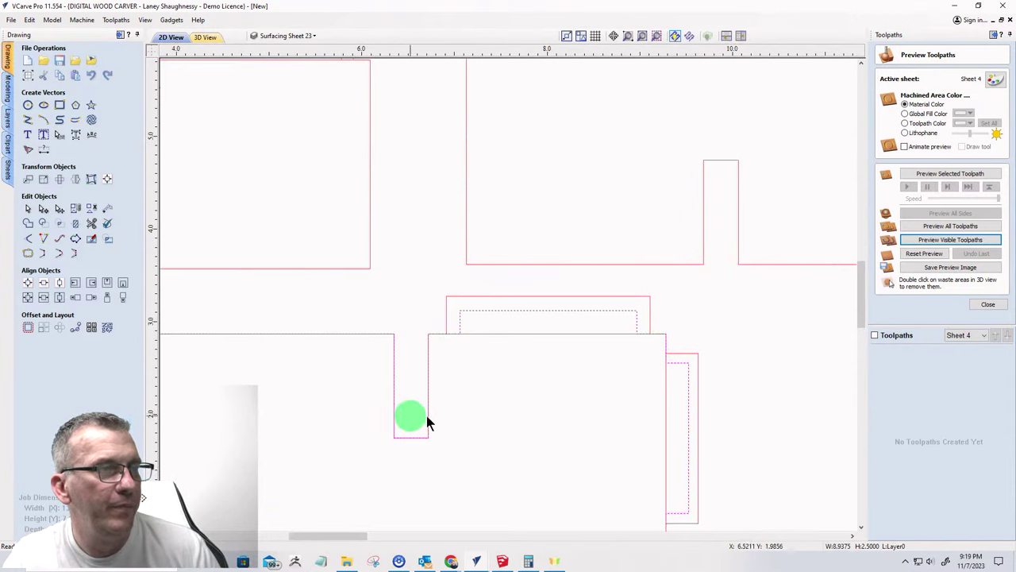
{"action": "left_click", "coordinate": [618, 333]}
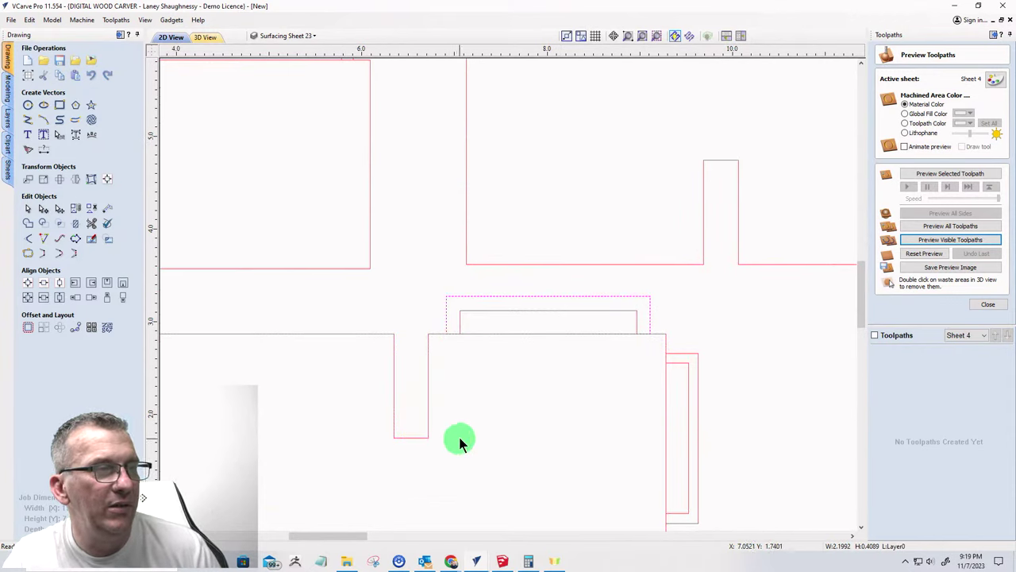
{"action": "left_click_drag", "start_coordinate": [740, 456], "coordinate": [562, 286]}
{"action": "scroll", "coordinate": [714, 342], "scroll_direction": "up", "scroll_amount": 2}
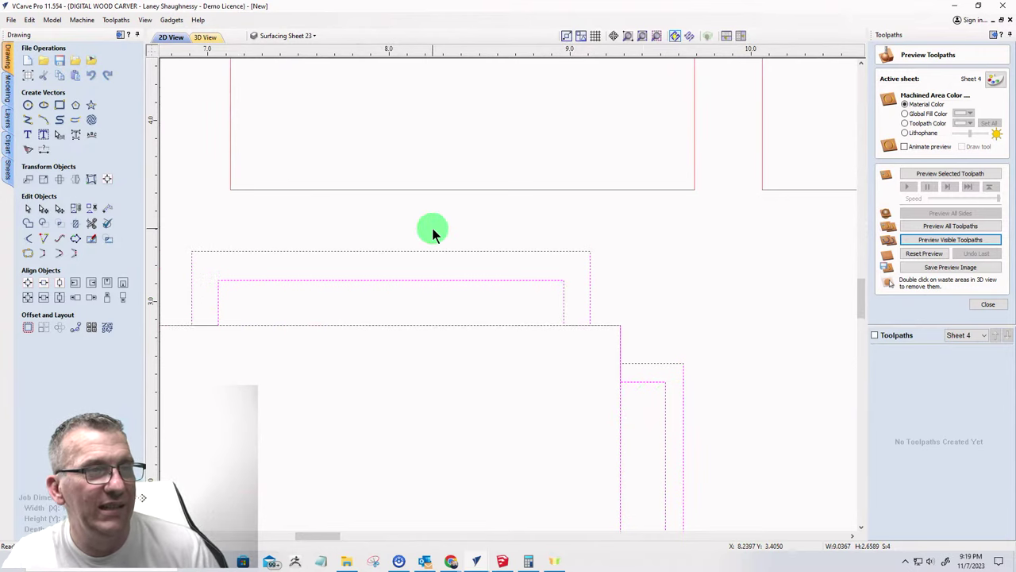
{"action": "left_click", "coordinate": [655, 363], "text": "ctrl"}
{"action": "left_click", "coordinate": [590, 279], "text": "ctrl"}
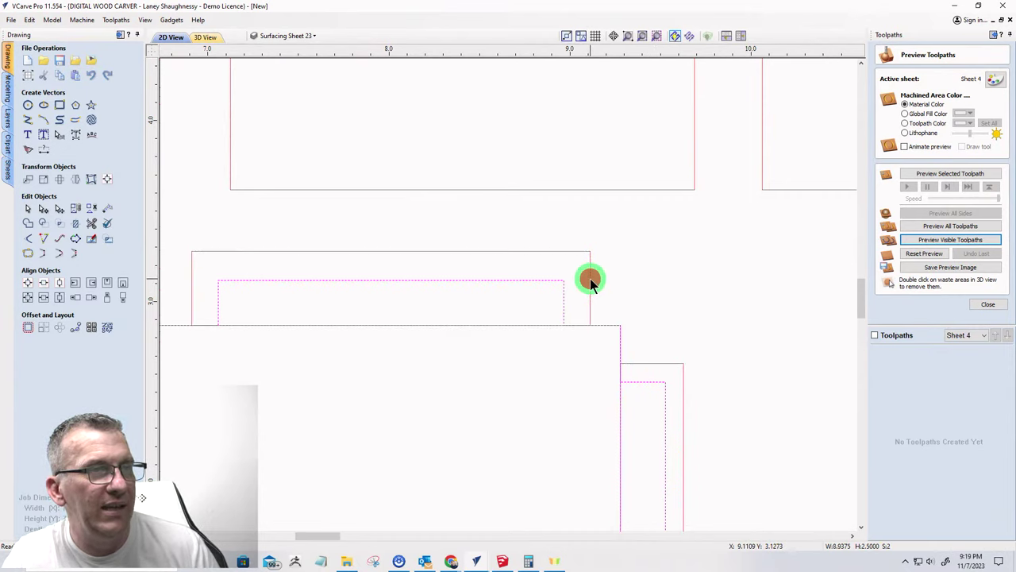
{"action": "left_click", "coordinate": [652, 386]}
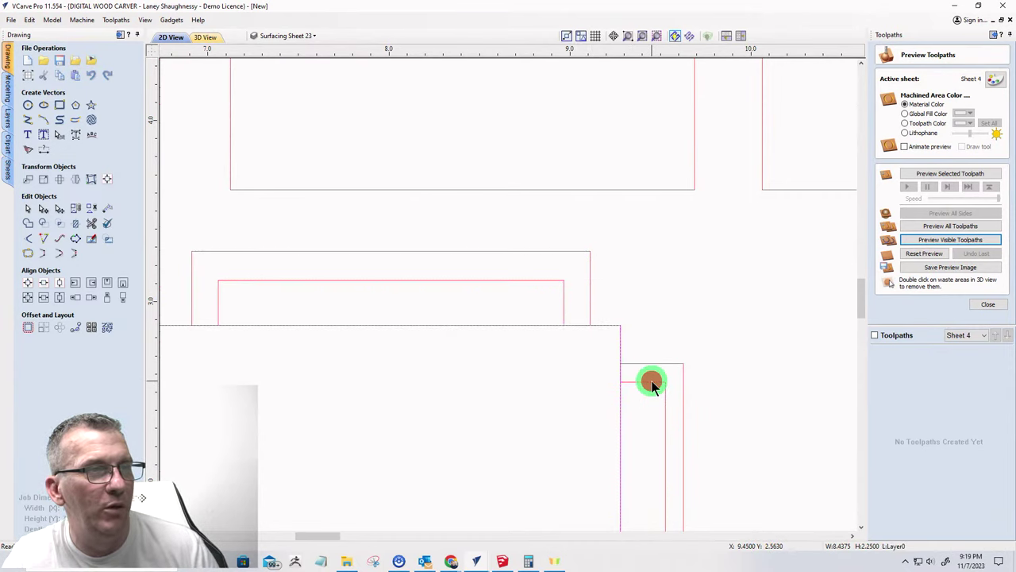
{"action": "scroll", "coordinate": [721, 393], "scroll_direction": "down", "scroll_amount": 4}
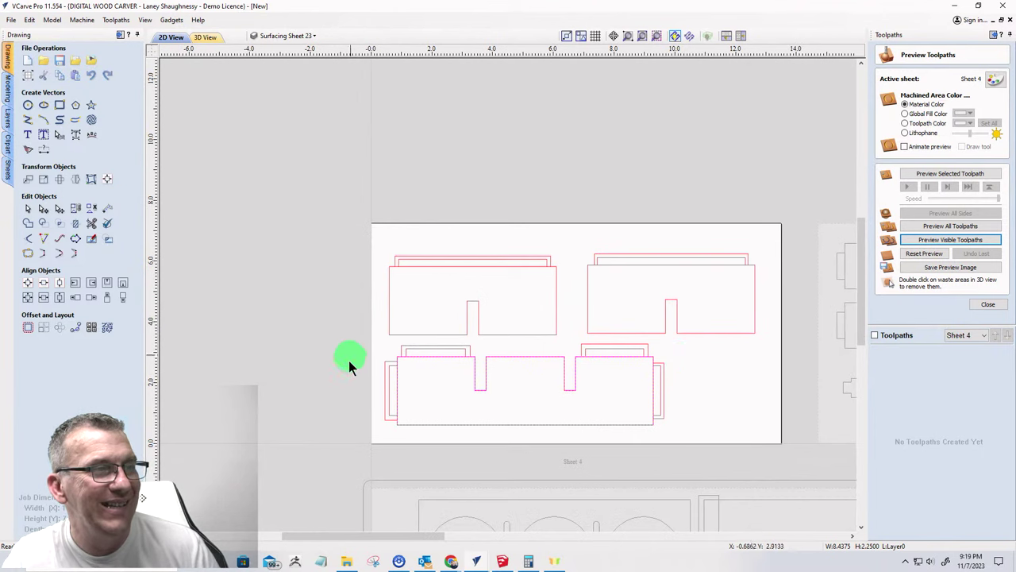
- Delete the two selected lower-side outlines via the context menu and zoom around to check
{"action": "right_click", "coordinate": [543, 392]}
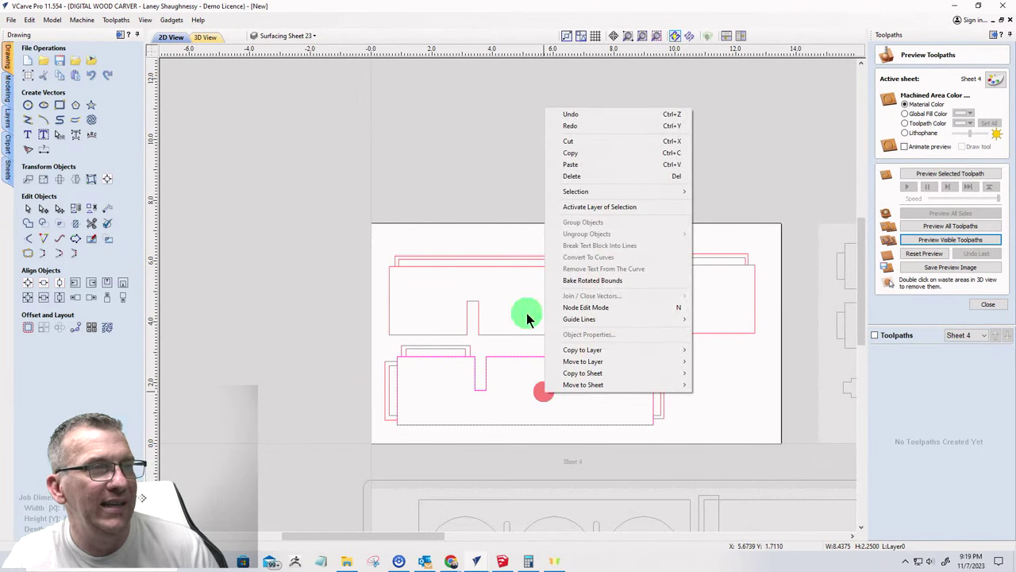
{"action": "left_click", "coordinate": [568, 176]}
{"action": "left_click", "coordinate": [577, 367]}
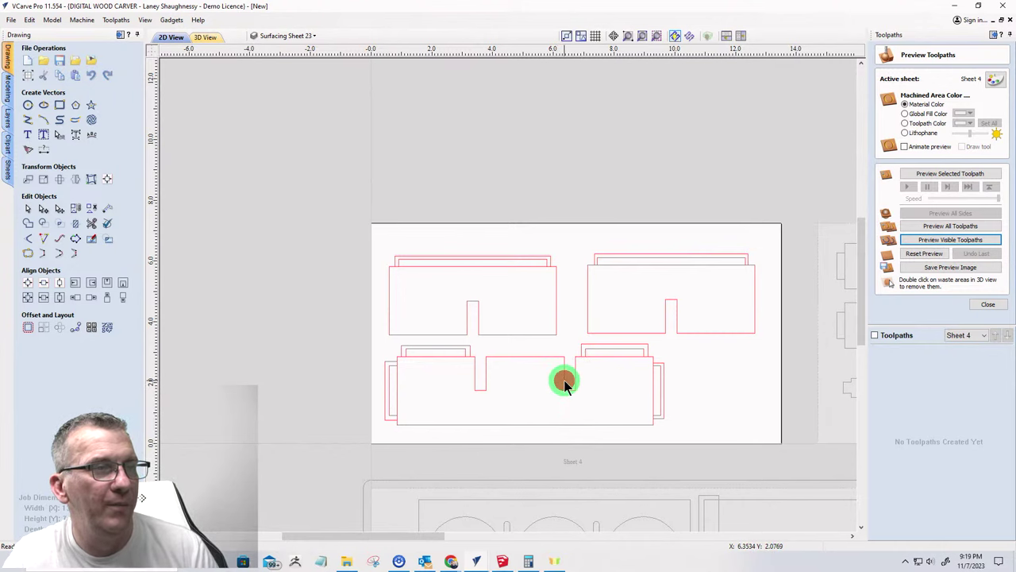
{"action": "scroll", "coordinate": [562, 387], "scroll_direction": "up", "scroll_amount": 4}
{"action": "scroll", "coordinate": [665, 334], "scroll_direction": "down", "scroll_amount": 4}
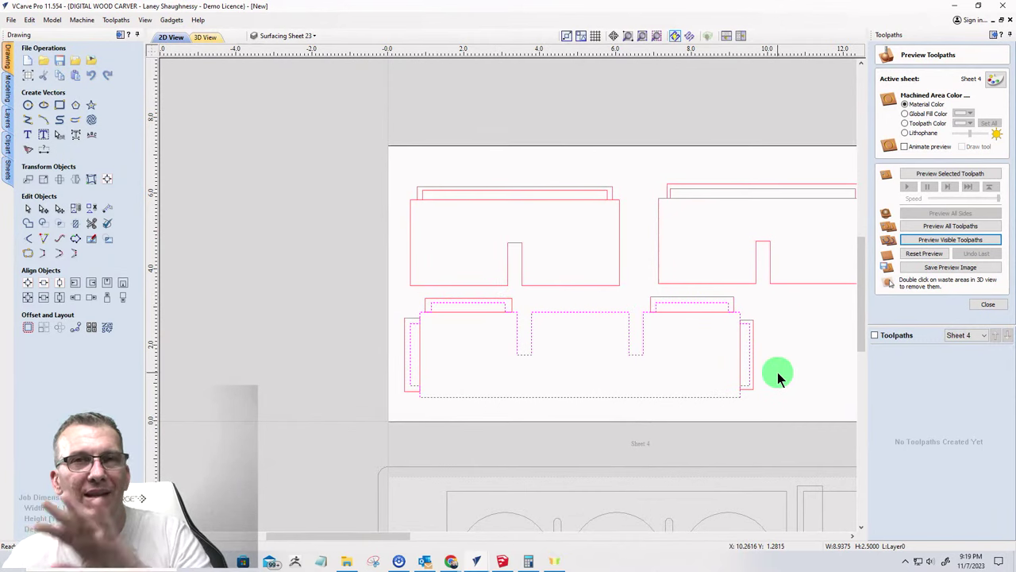
{"action": "scroll", "coordinate": [681, 389], "scroll_direction": "down", "scroll_amount": 2}
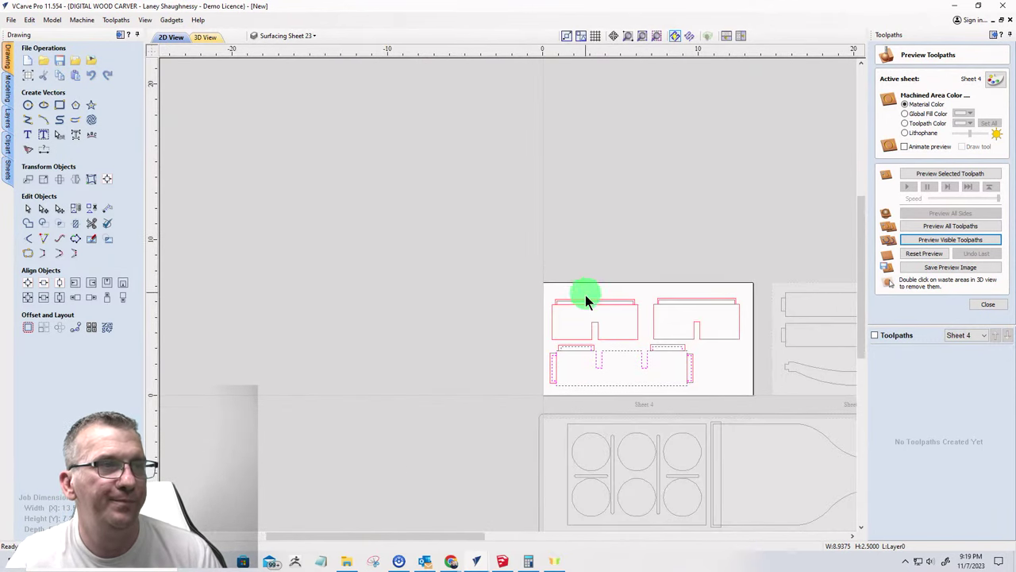
{"action": "scroll", "coordinate": [585, 302], "scroll_direction": "up", "scroll_amount": 6}
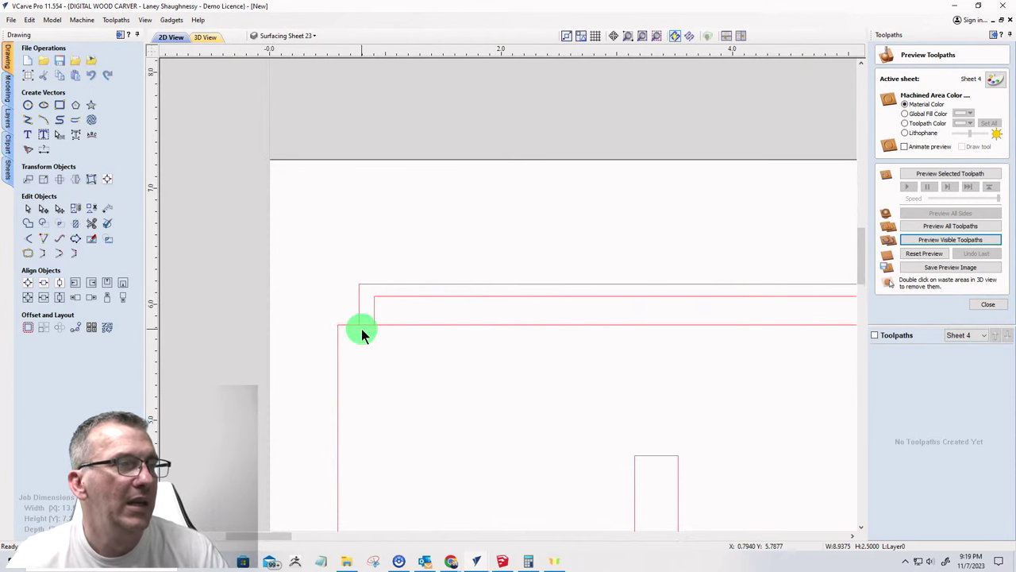
{"action": "scroll", "coordinate": [294, 313], "scroll_direction": "down", "scroll_amount": 2}
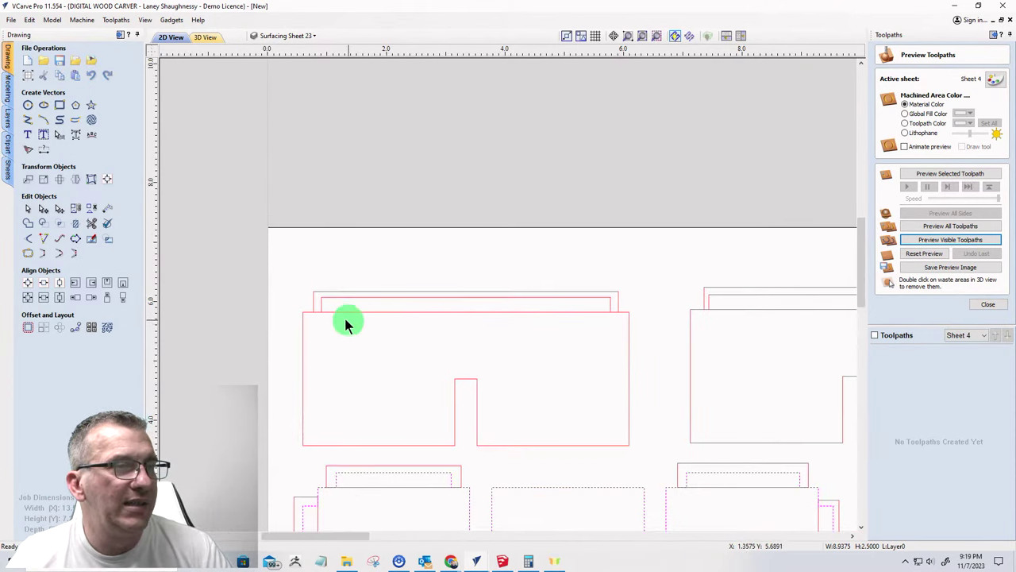
{"action": "scroll", "coordinate": [290, 284], "scroll_direction": "down", "scroll_amount": 1}
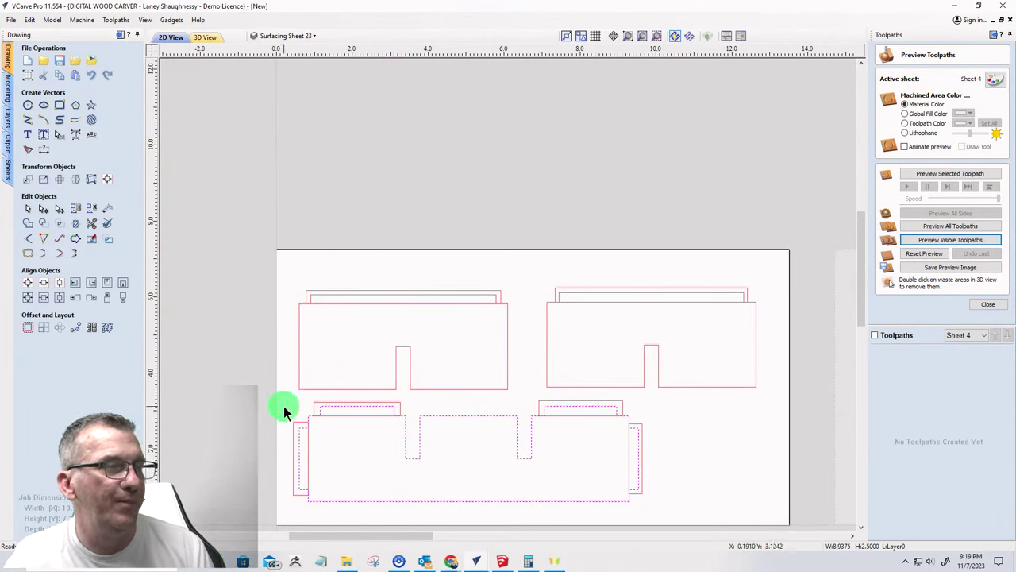
- Select the top and end tenon strips on all three box sides, then close Preview Toolpaths
{"action": "left_click", "coordinate": [288, 354]}
{"action": "left_click", "coordinate": [306, 290]}
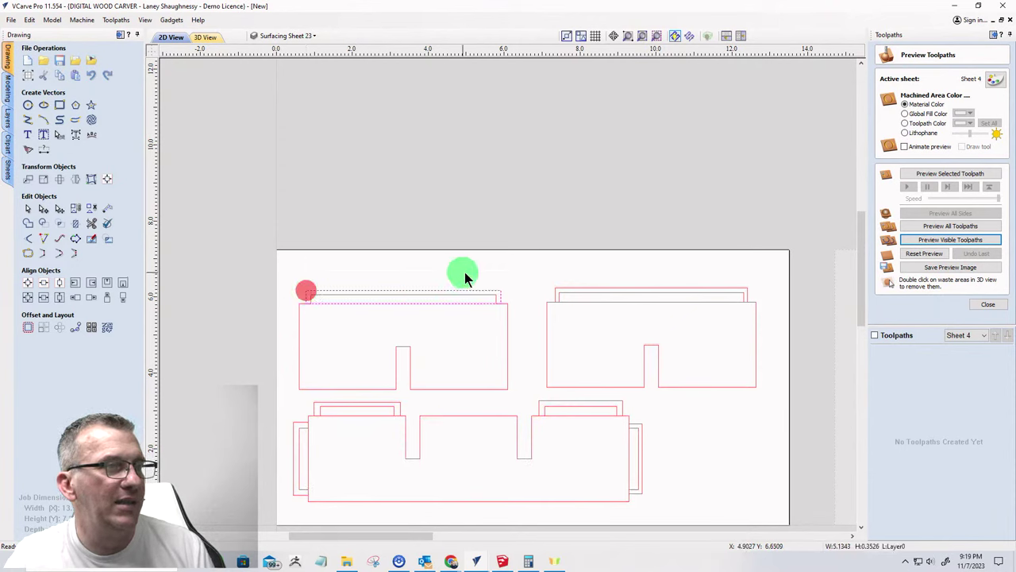
{"action": "left_click", "coordinate": [570, 291]}
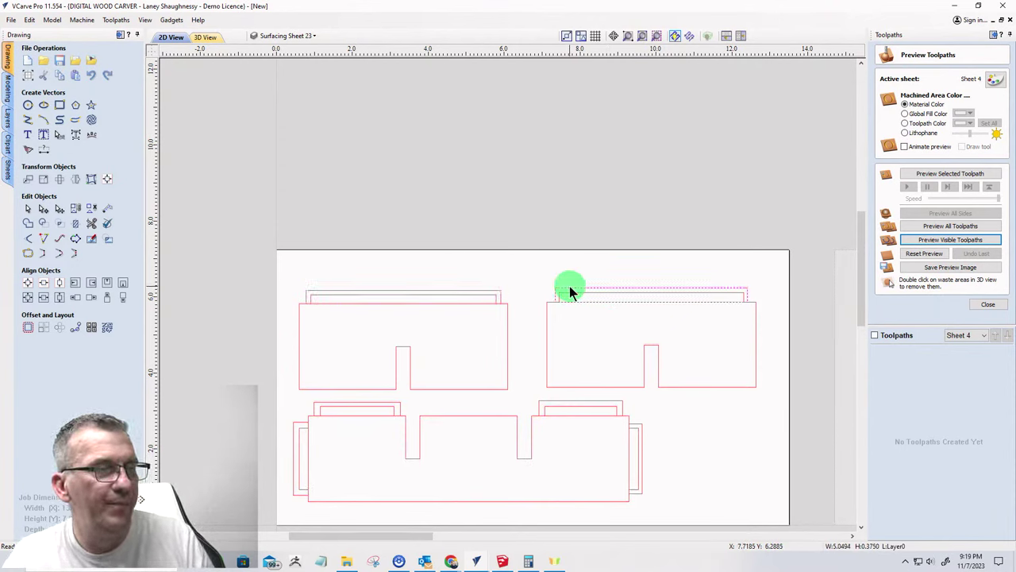
{"action": "left_click", "coordinate": [542, 405]}
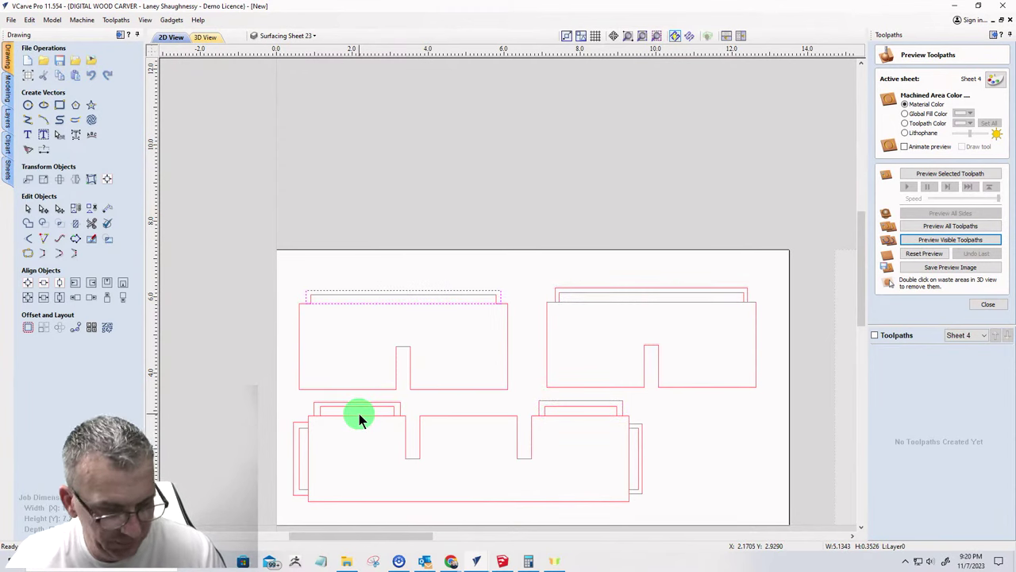
{"action": "left_click", "coordinate": [555, 288], "text": "shift"}
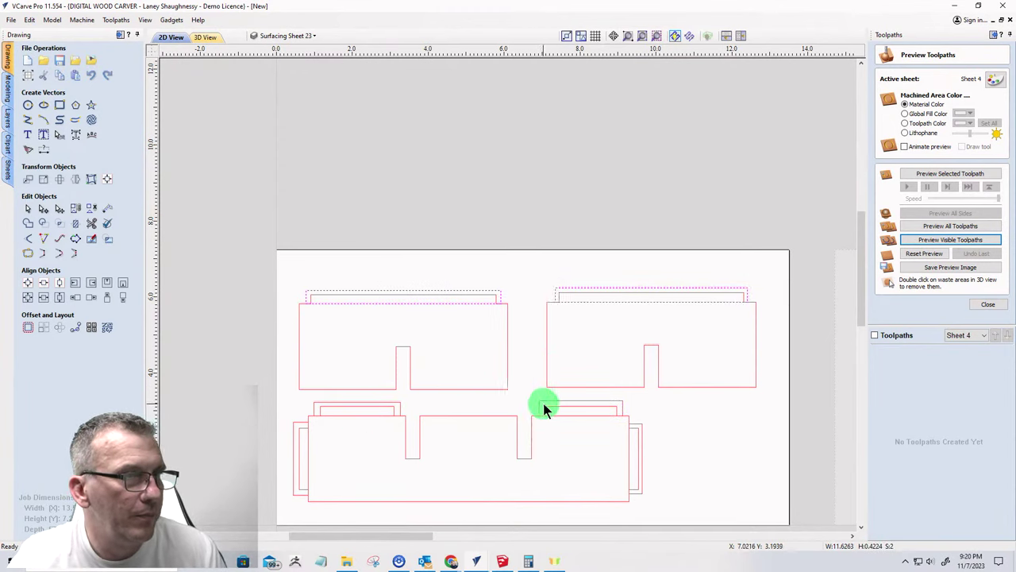
{"action": "left_click", "coordinate": [539, 399], "text": "shift"}
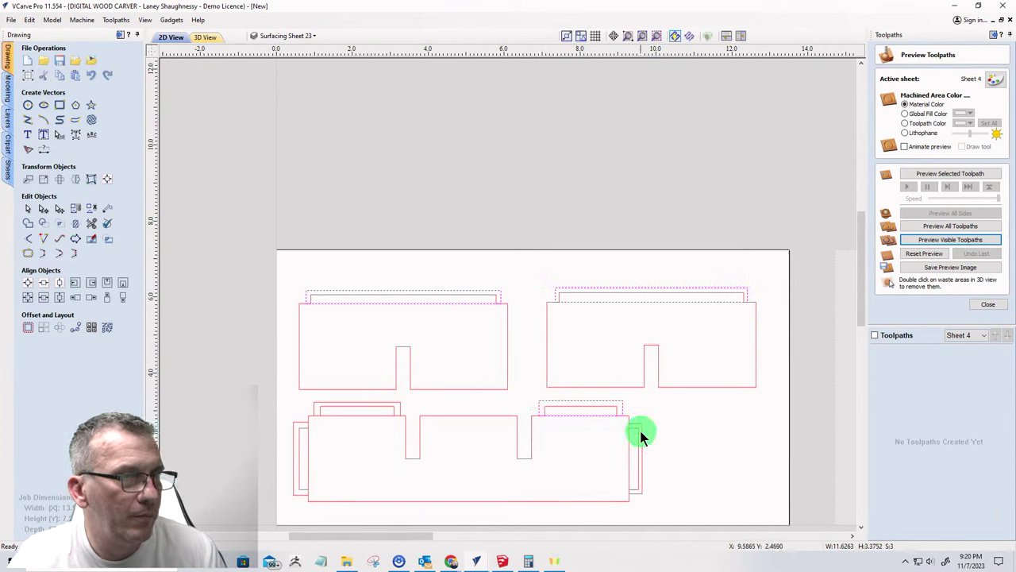
{"action": "left_click", "coordinate": [641, 431], "text": "shift"}
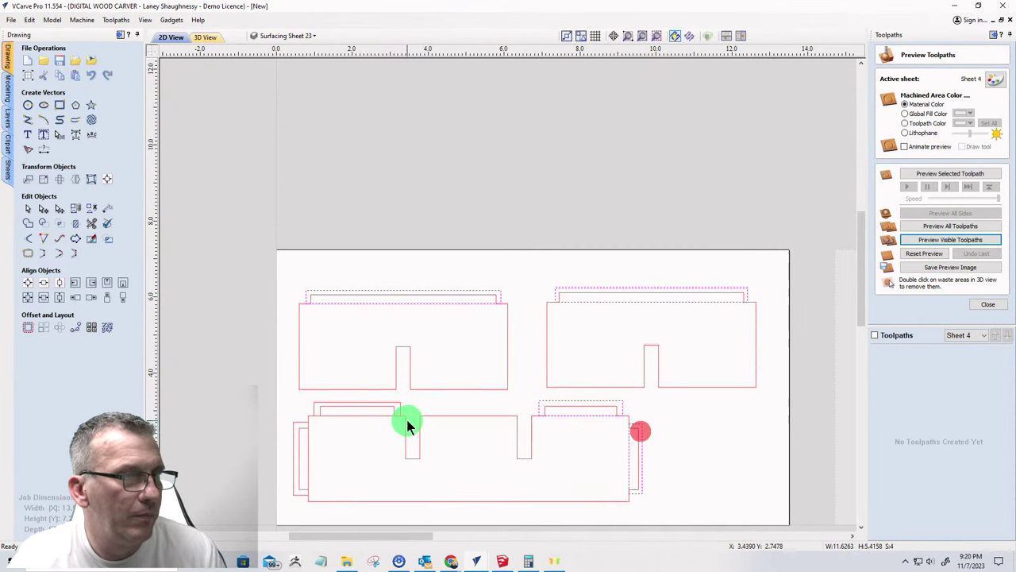
{"action": "left_click", "coordinate": [292, 439], "text": "shift"}
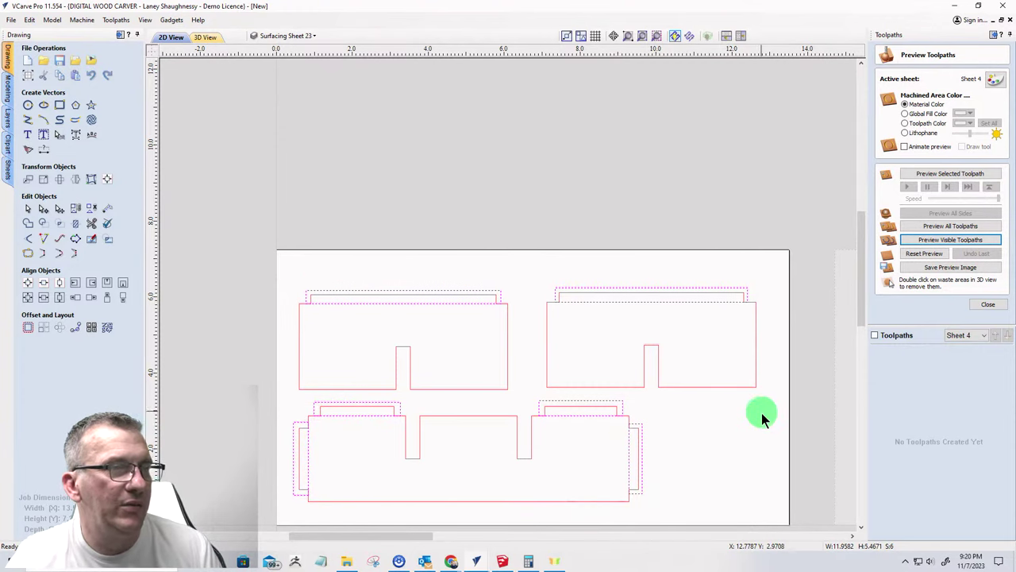
{"action": "left_click", "coordinate": [997, 306]}
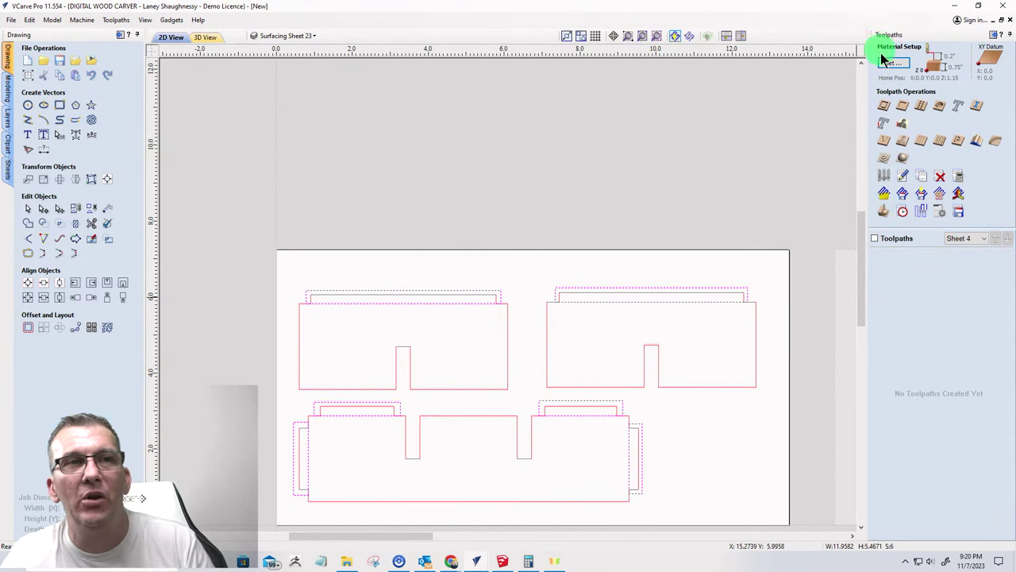
- Calculate a pocket toolpath Divider Tenons_0.125EM with 0.375 in start depth and 0.1875 in cut depth
{"action": "left_click", "coordinate": [904, 106]}
{"action": "left_click", "coordinate": [968, 80]}
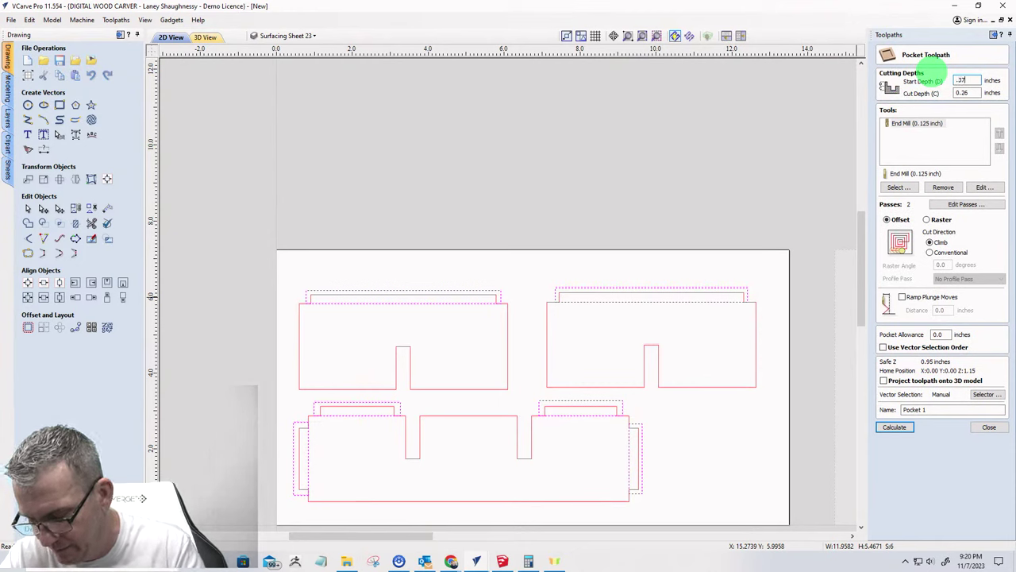
{"action": "left_click", "coordinate": [977, 92]}
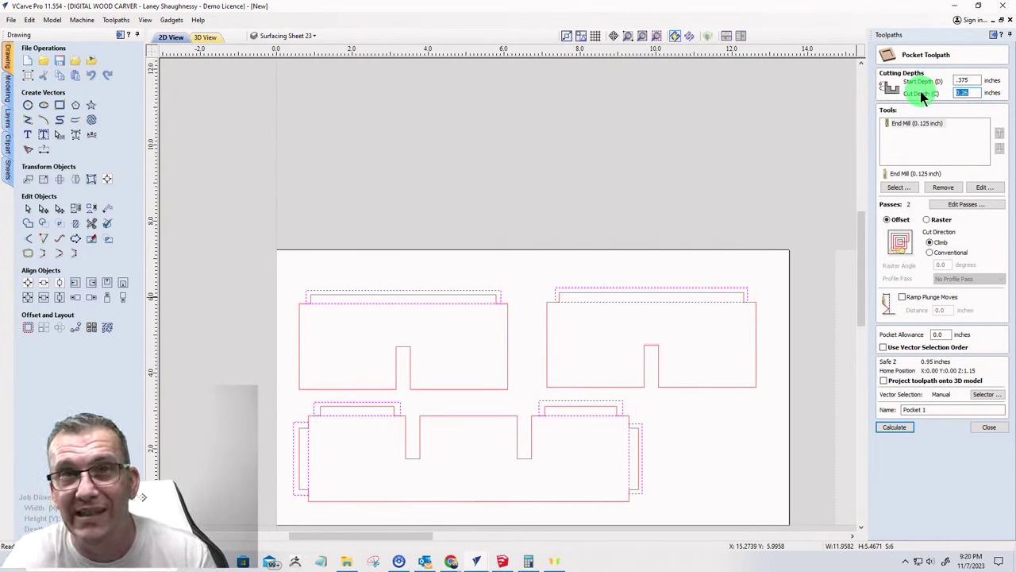
{"action": "type", "text": ".18"}
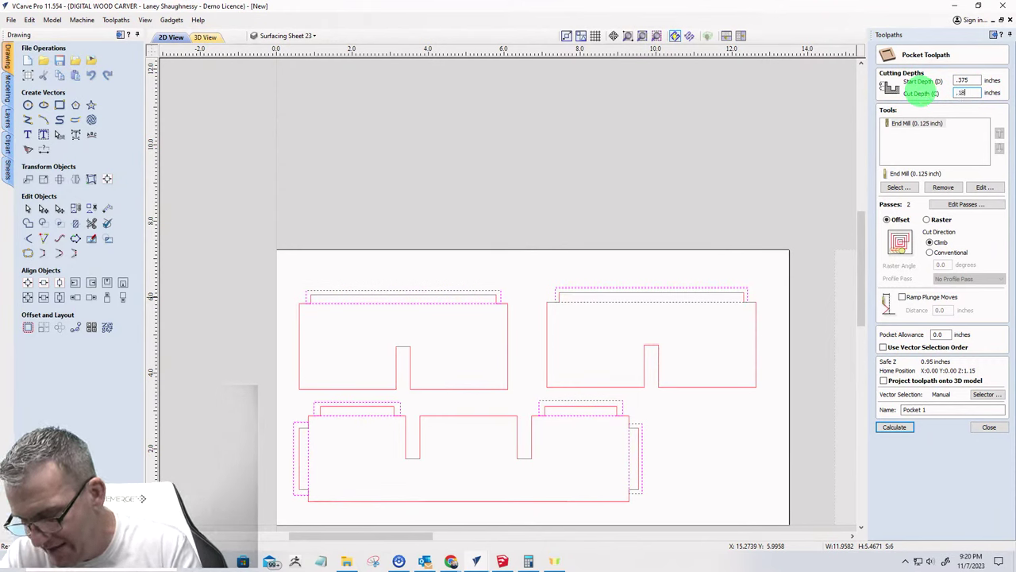
{"action": "type", "text": "75"}
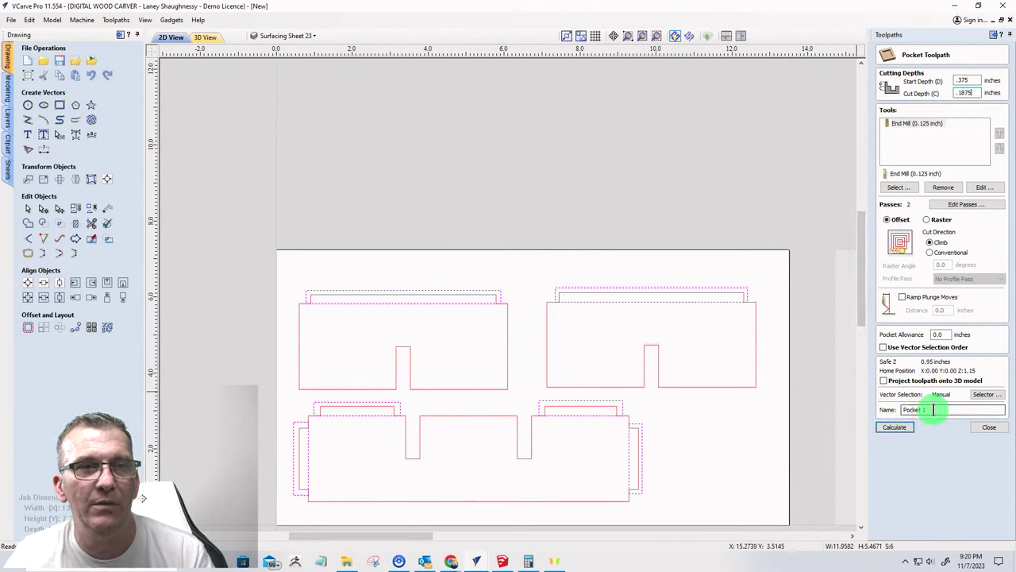
{"action": "left_click_drag", "start_coordinate": [934, 408], "coordinate": [869, 408]}
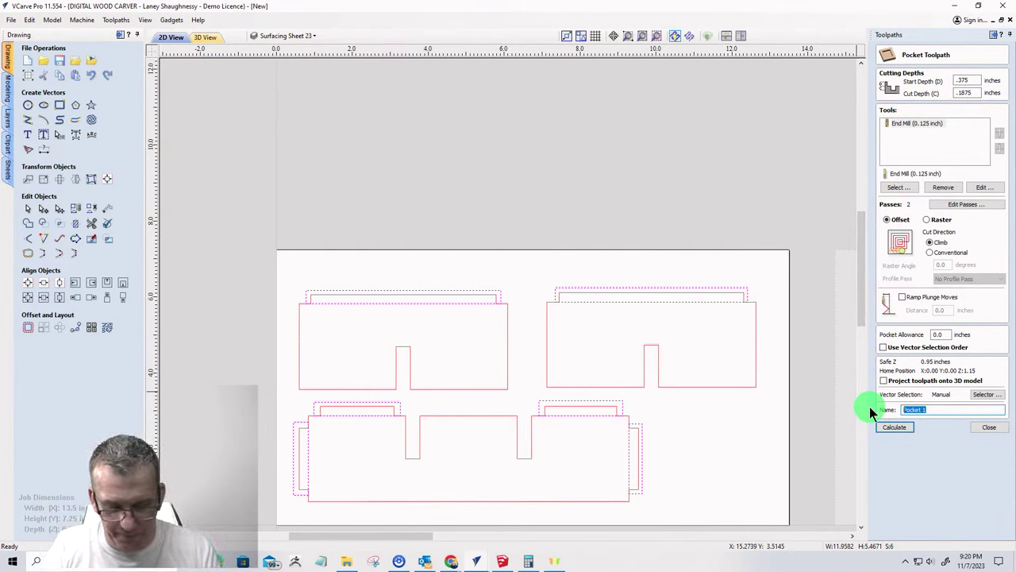
{"action": "type", "text": "Divider Tenons_0.125"}
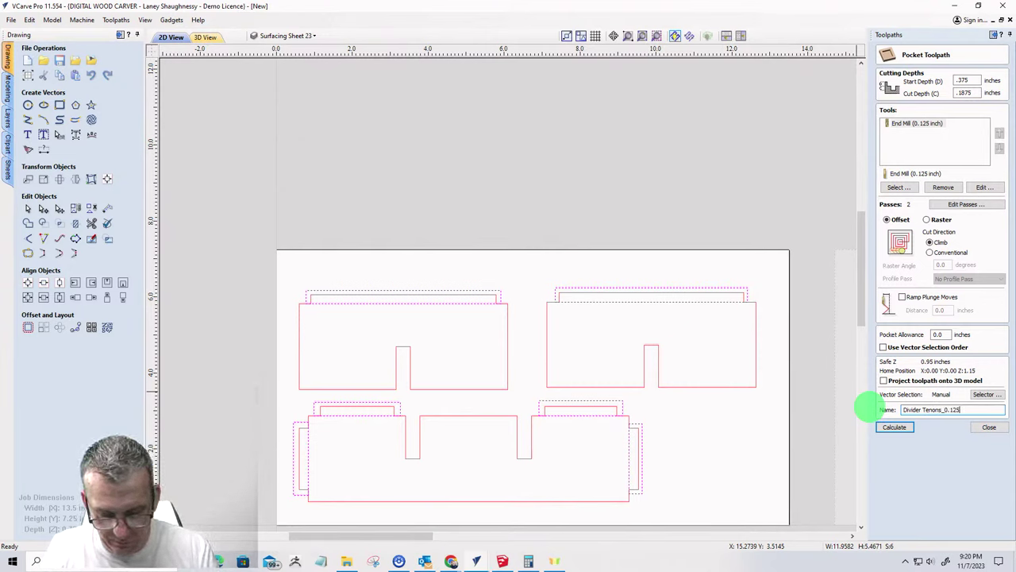
{"action": "type", "text": "EM"}
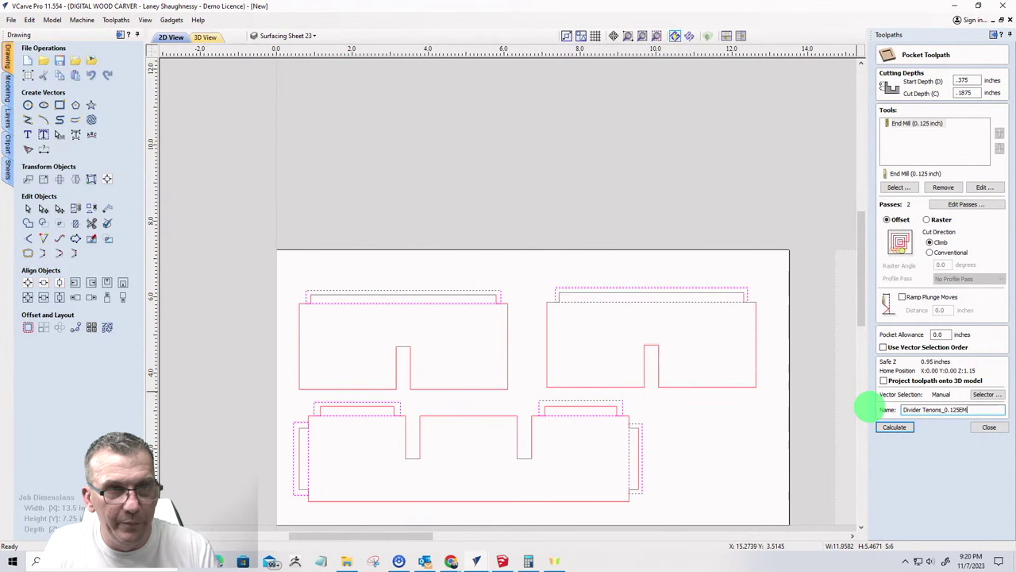
{"action": "left_click", "coordinate": [896, 427]}
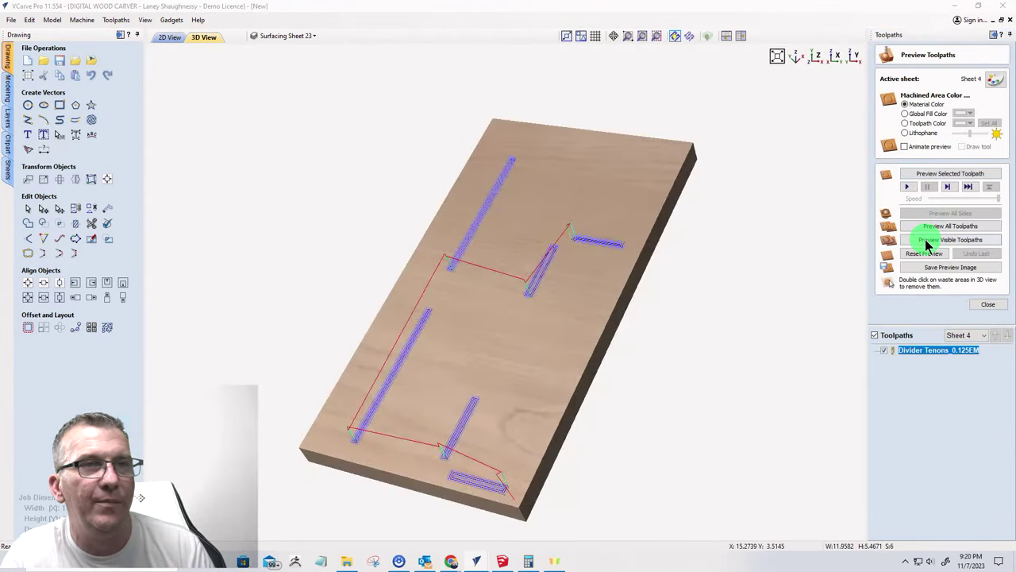
- Preview the machined tenon grooves in 3D, then return to the 2D view
{"action": "left_click", "coordinate": [927, 246]}
{"action": "left_click", "coordinate": [545, 200]}
{"action": "left_click", "coordinate": [167, 40]}
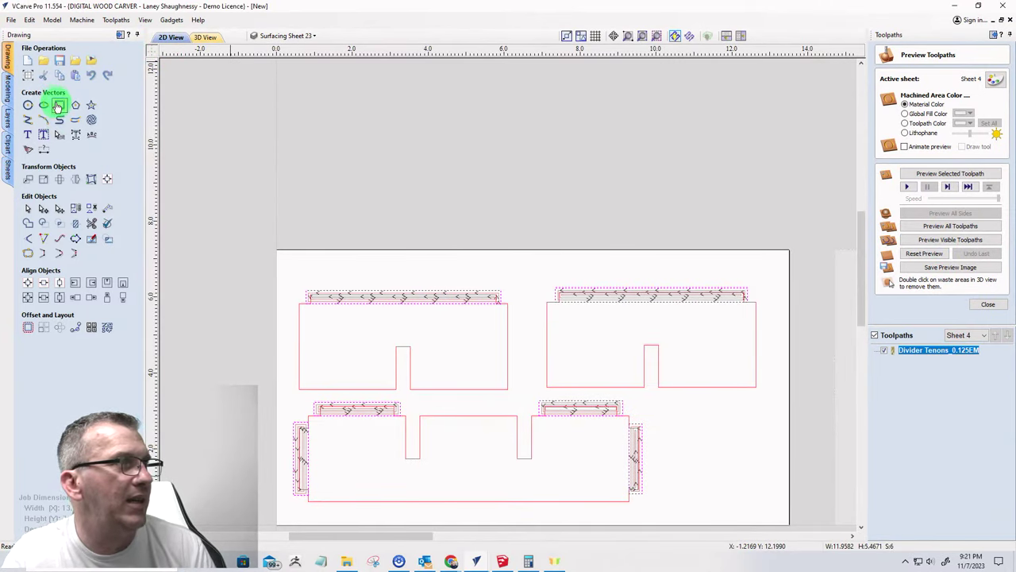
- Draw a rectangle covering the whole 13.5 × 7.25 in sheet
{"action": "left_click", "coordinate": [58, 105]}
{"action": "scroll", "coordinate": [299, 203], "scroll_direction": "down", "scroll_amount": 1}
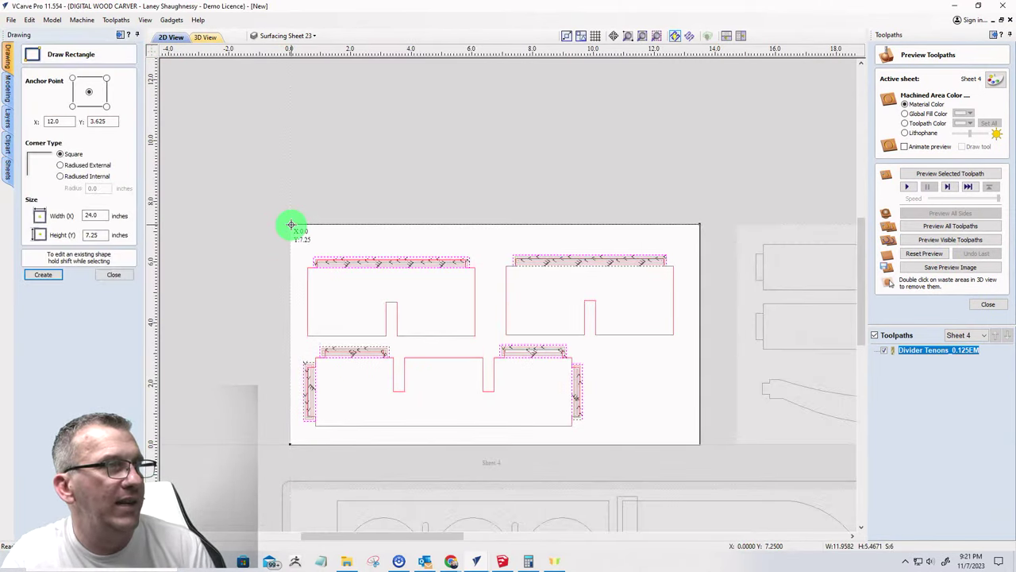
{"action": "left_click_drag", "start_coordinate": [291, 224], "coordinate": [699, 444]}
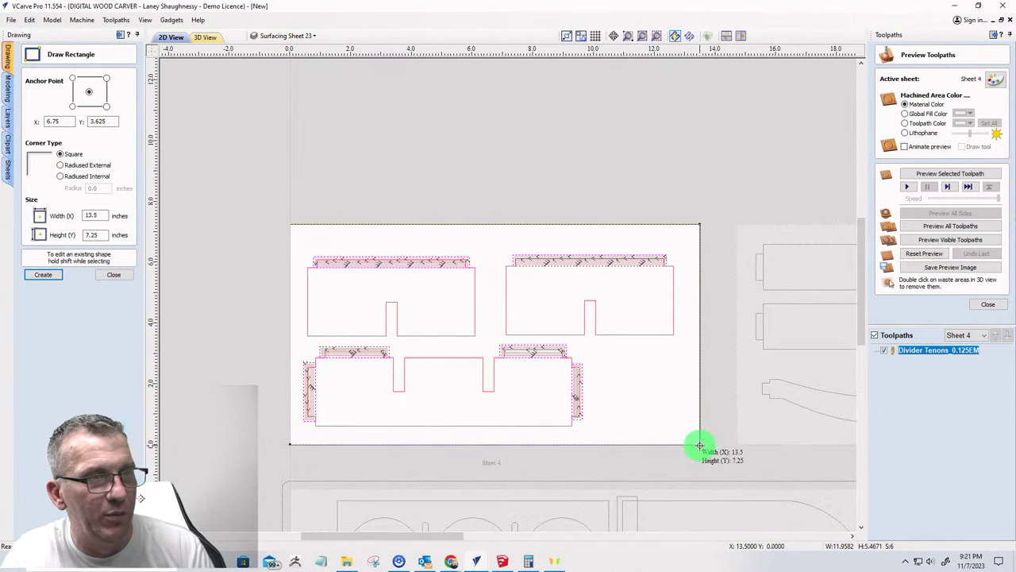
{"action": "left_click", "coordinate": [119, 274]}
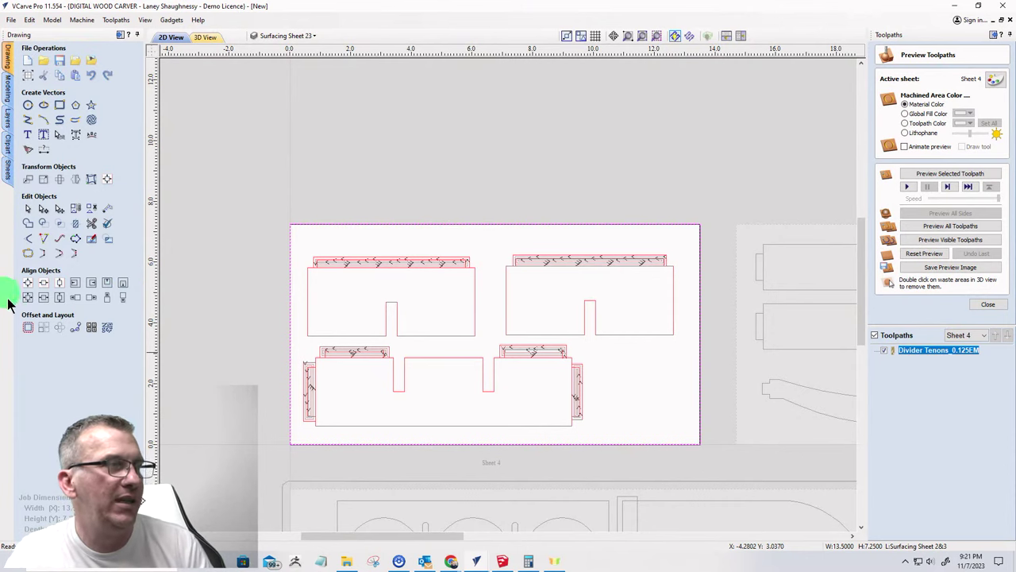
- Offset the sheet rectangle 0.26 in outward, deleting the original, and close the panels
{"action": "left_click", "coordinate": [26, 328]}
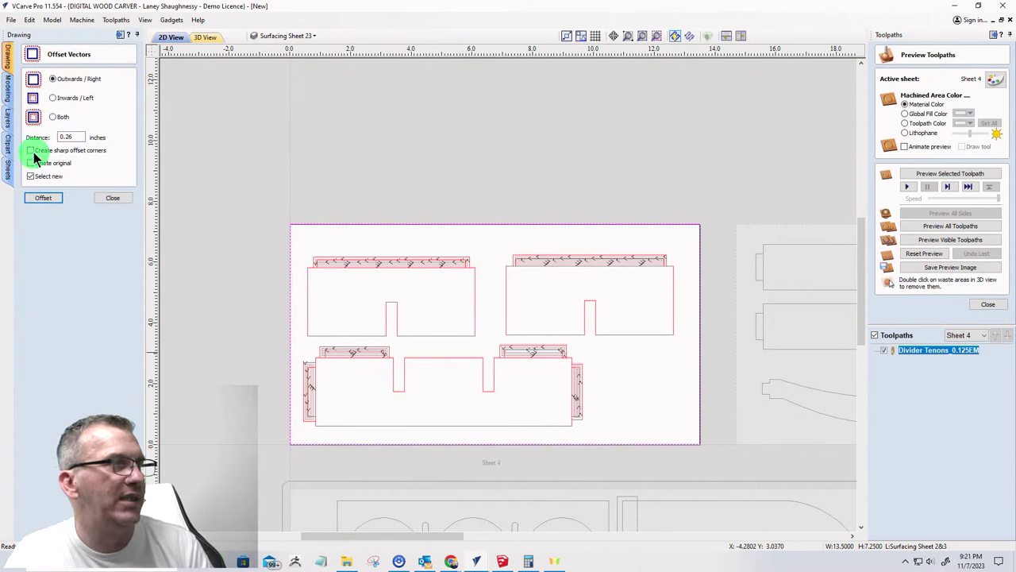
{"action": "left_click", "coordinate": [31, 163]}
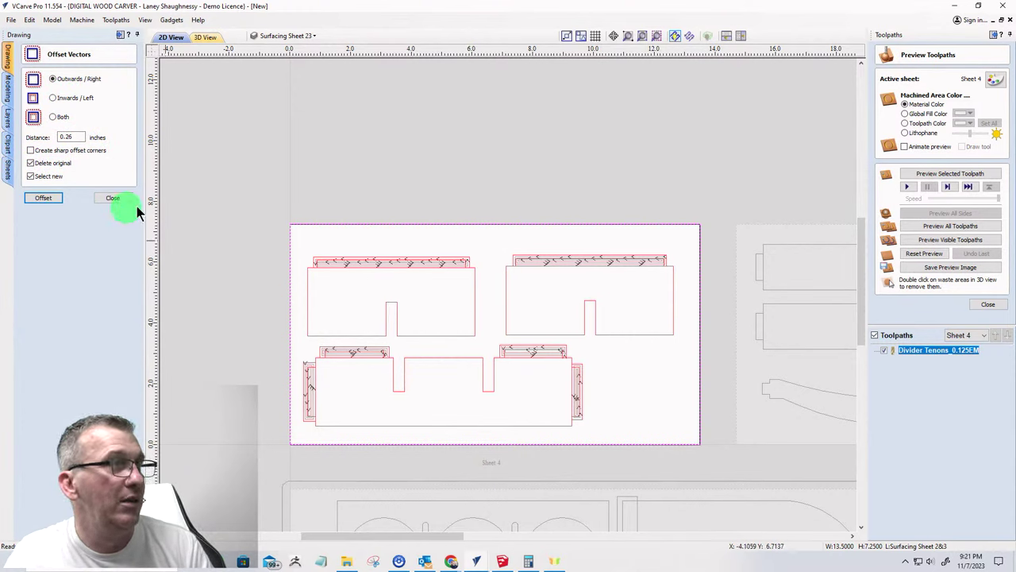
{"action": "left_click", "coordinate": [43, 198]}
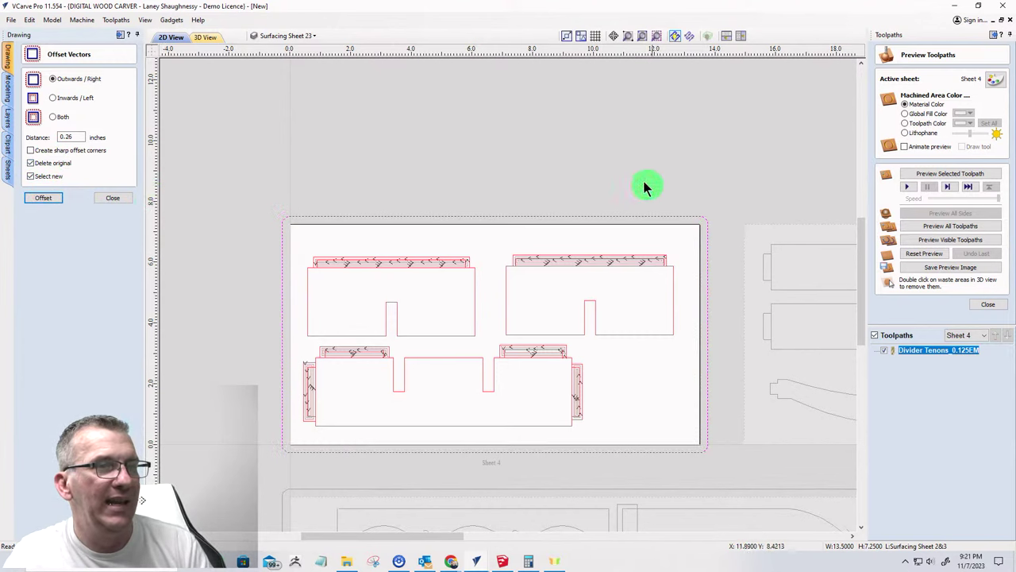
{"action": "left_click", "coordinate": [102, 202]}
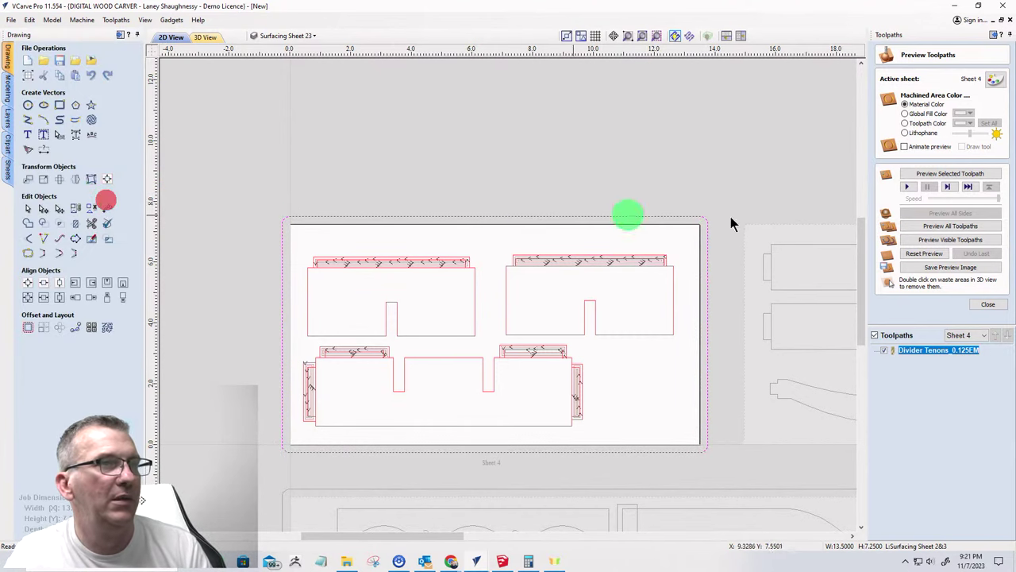
{"action": "left_click", "coordinate": [984, 308]}
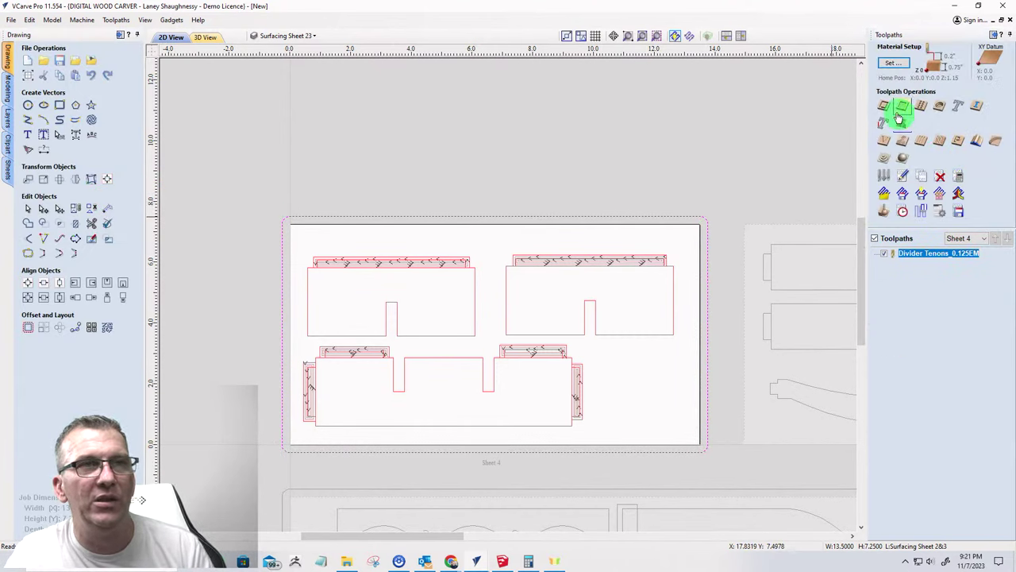
- Start a new pocket toolpath with a 0.375 inch cut depth
{"action": "left_click", "coordinate": [902, 108]}
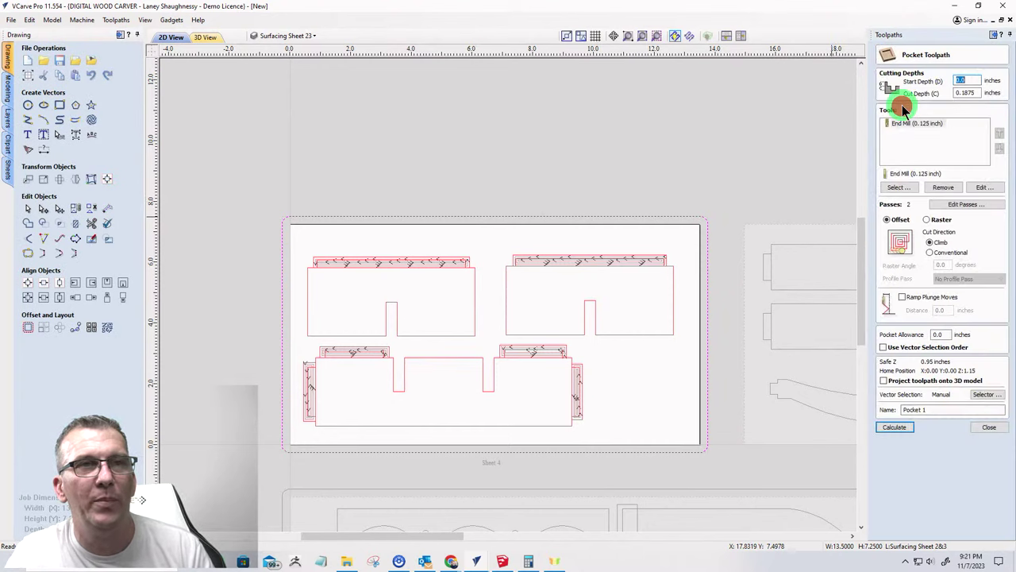
{"action": "double_click", "coordinate": [975, 91]}
{"action": "type", "text": ".375"}
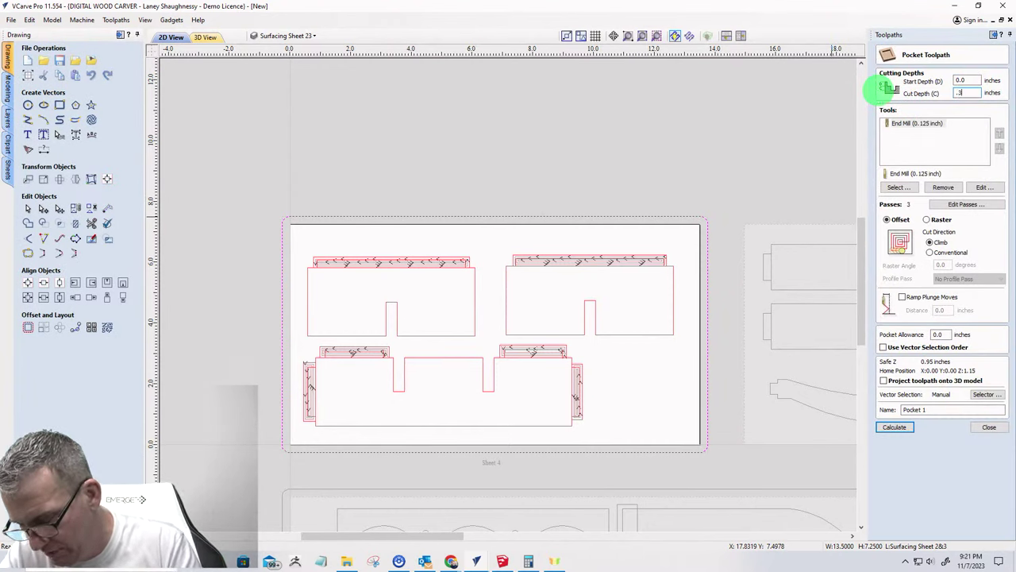
- Swap the 0.125 inch end mill for the 0.5 inch End Mill from the Tool Database
{"action": "left_click", "coordinate": [943, 186]}
{"action": "left_click", "coordinate": [895, 187]}
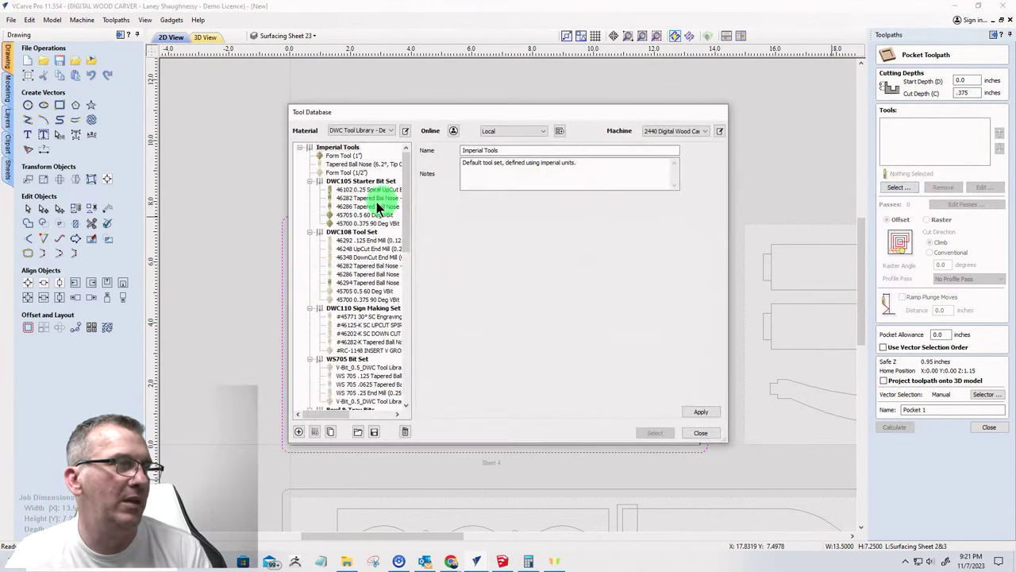
{"action": "scroll", "coordinate": [334, 333], "scroll_direction": "down", "scroll_amount": 5}
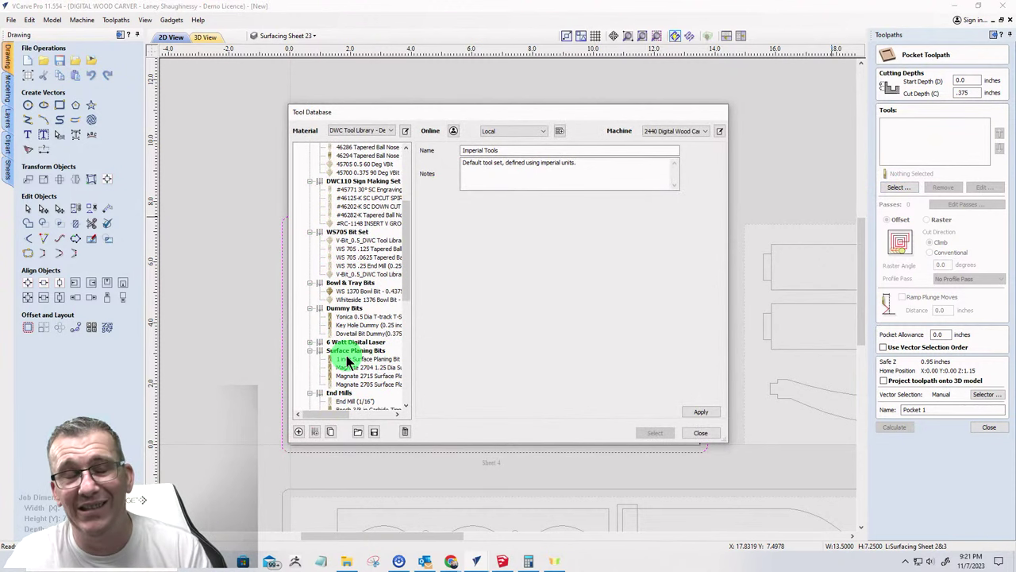
{"action": "scroll", "coordinate": [350, 355], "scroll_direction": "down", "scroll_amount": 2}
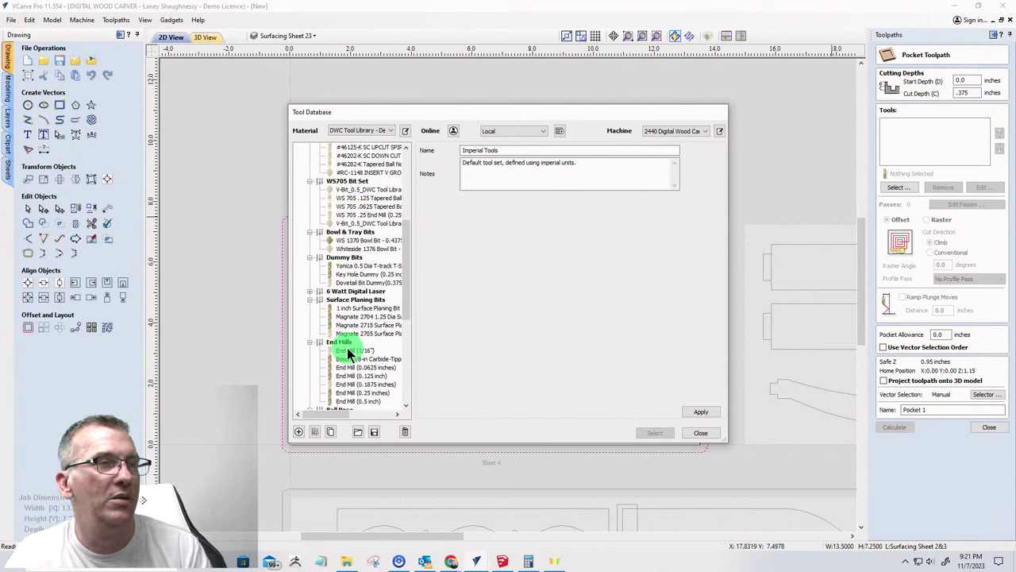
{"action": "scroll", "coordinate": [348, 335], "scroll_direction": "down", "scroll_amount": 1}
{"action": "left_click", "coordinate": [353, 375]}
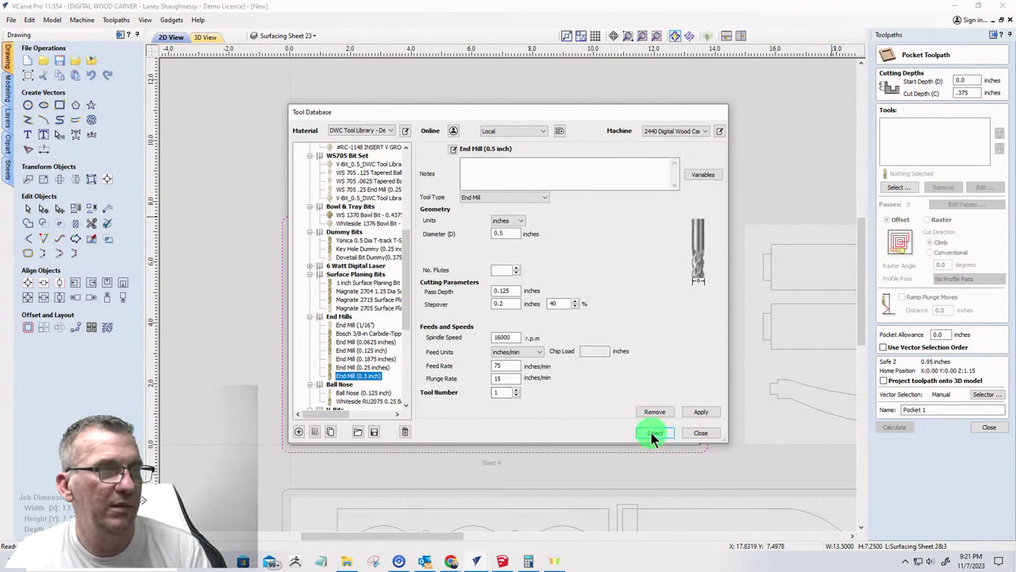
{"action": "left_click", "coordinate": [651, 434]}
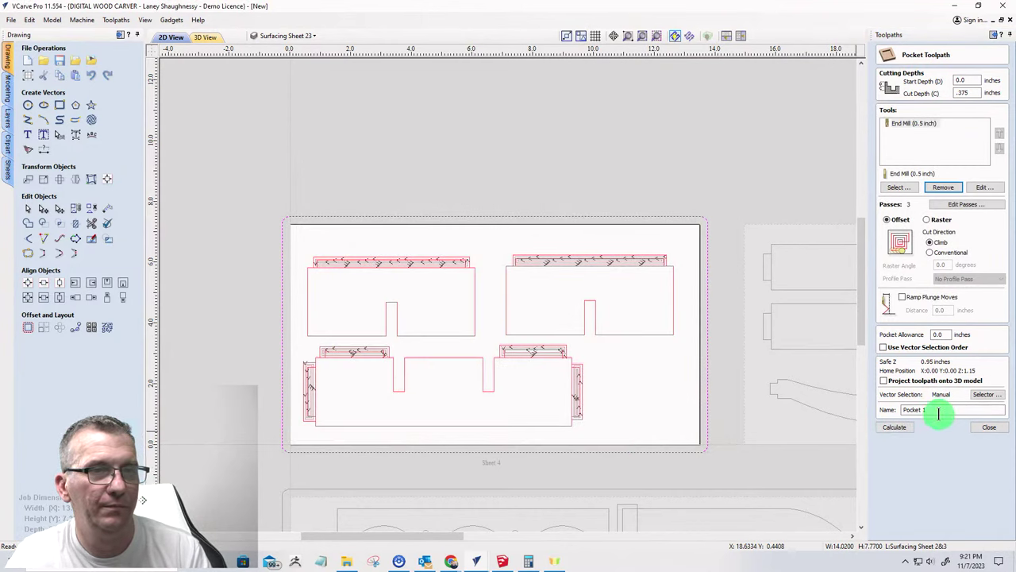
- Name the toolpath PocketToThickness_Sheet4_0.5EM and calculate it
{"action": "left_click_drag", "start_coordinate": [936, 409], "coordinate": [900, 409]}
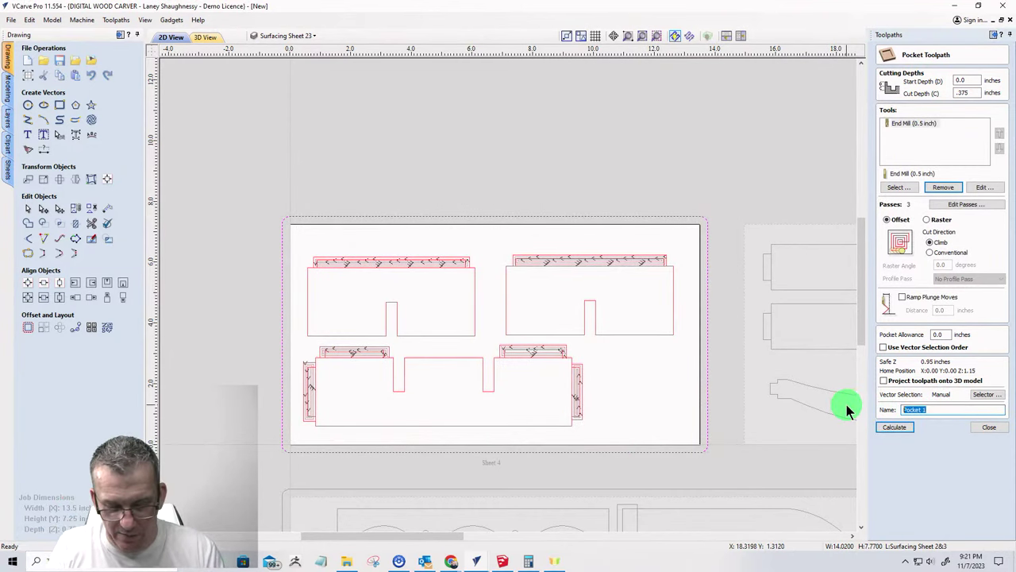
{"action": "type", "text": "Su"}
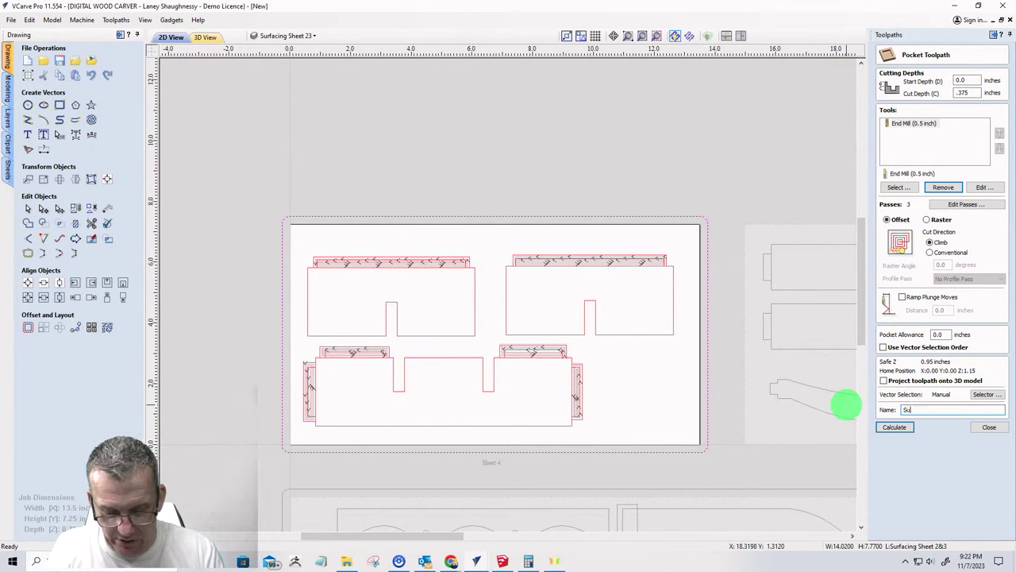
{"action": "type", "text": "rf"}
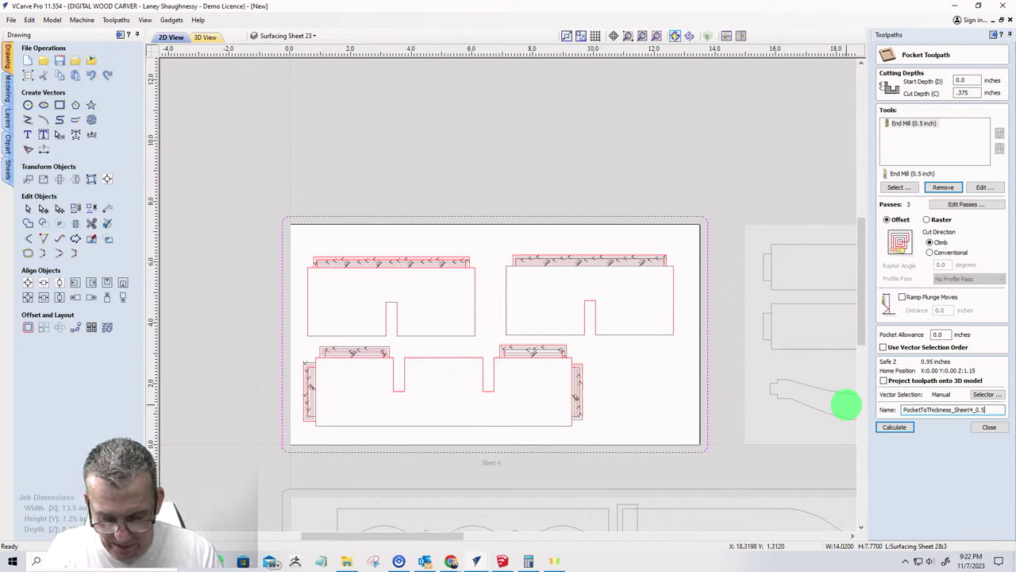
{"action": "left_click", "coordinate": [893, 426]}
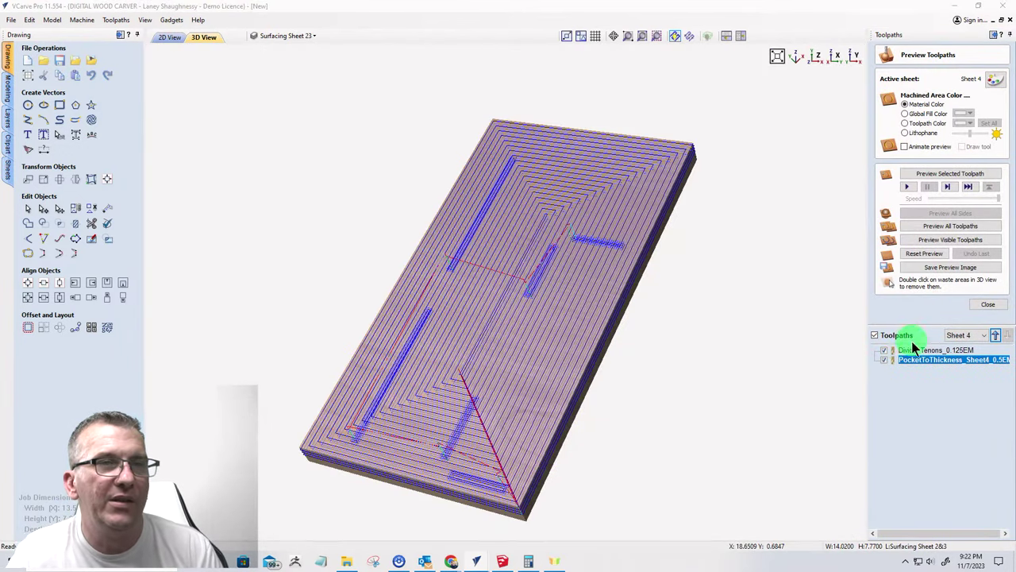
- Move the surfacing toolpath above Divider Tenons and preview the board's pockets from several angles
{"action": "left_click", "coordinate": [996, 334]}
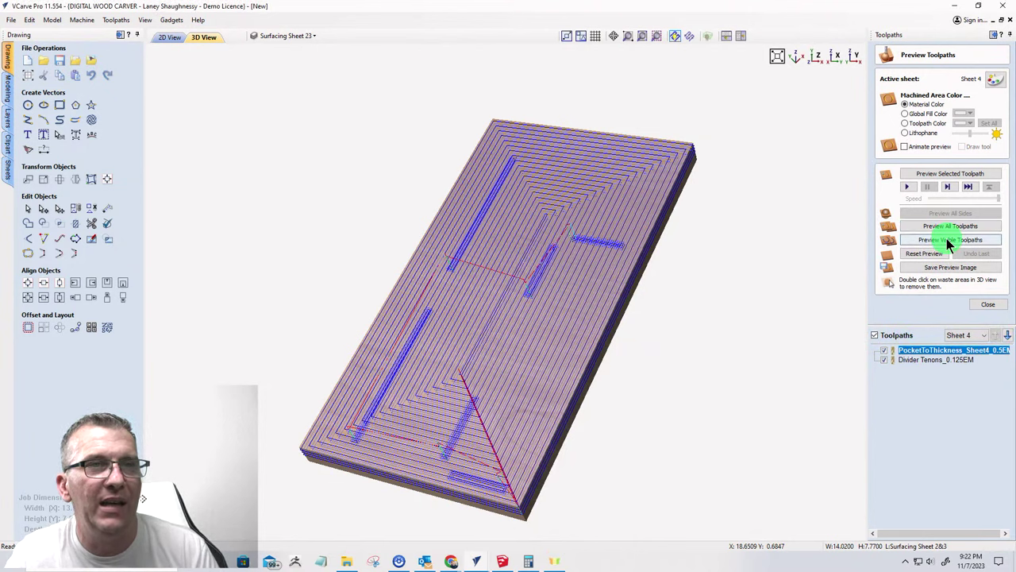
{"action": "left_click", "coordinate": [946, 238]}
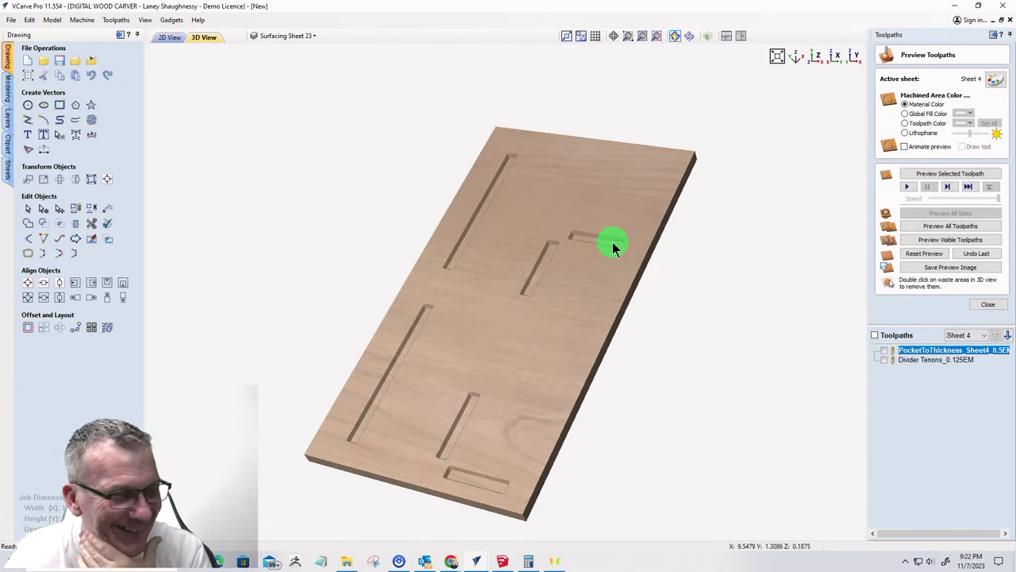
{"action": "mouse_move", "coordinate": [526, 308]}
{"action": "left_mouse_down"}
{"action": "mouse_move", "coordinate": [549, 247]}
{"action": "mouse_move", "coordinate": [522, 342]}
{"action": "mouse_move", "coordinate": [416, 368]}
{"action": "mouse_move", "coordinate": [576, 254]}
{"action": "left_mouse_up"}
{"action": "left_click_drag", "start_coordinate": [583, 292], "coordinate": [595, 349]}
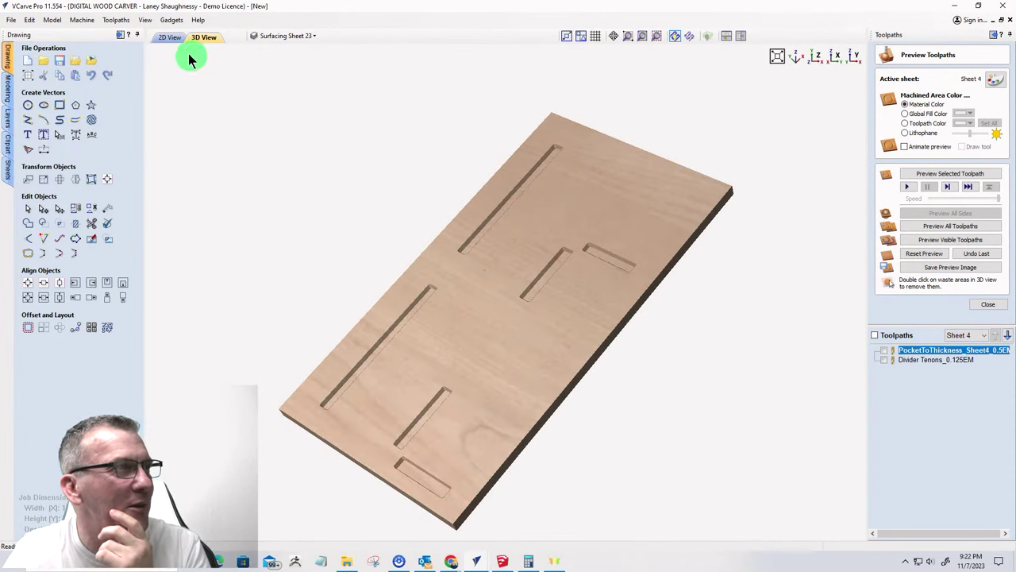
- Return to the 2D view of Sheet 4 and select the upper-left side part outline
{"action": "left_click", "coordinate": [171, 37]}
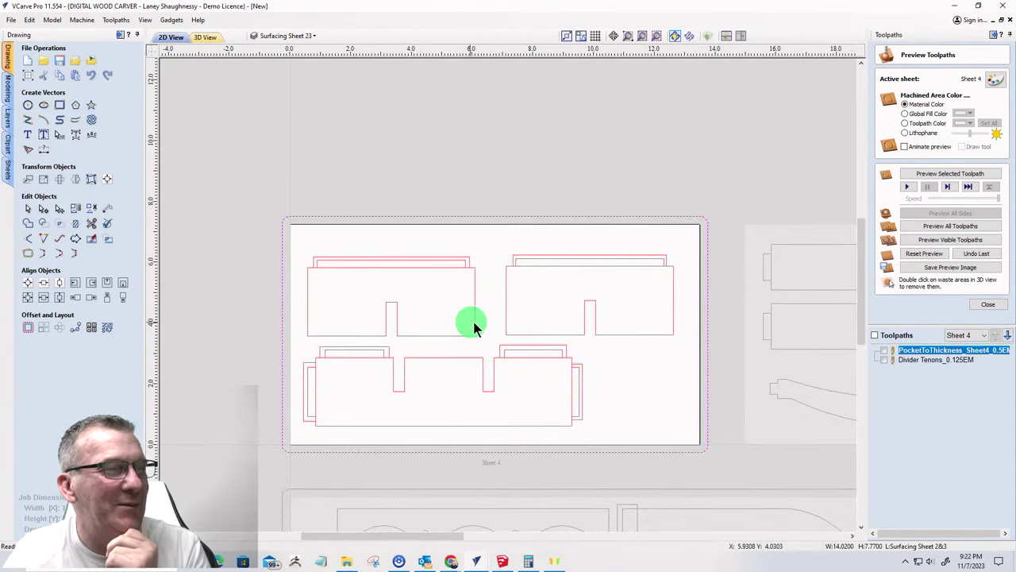
{"action": "scroll", "coordinate": [538, 404], "scroll_direction": "up", "scroll_amount": 2}
{"action": "scroll", "coordinate": [554, 359], "scroll_direction": "down", "scroll_amount": 3}
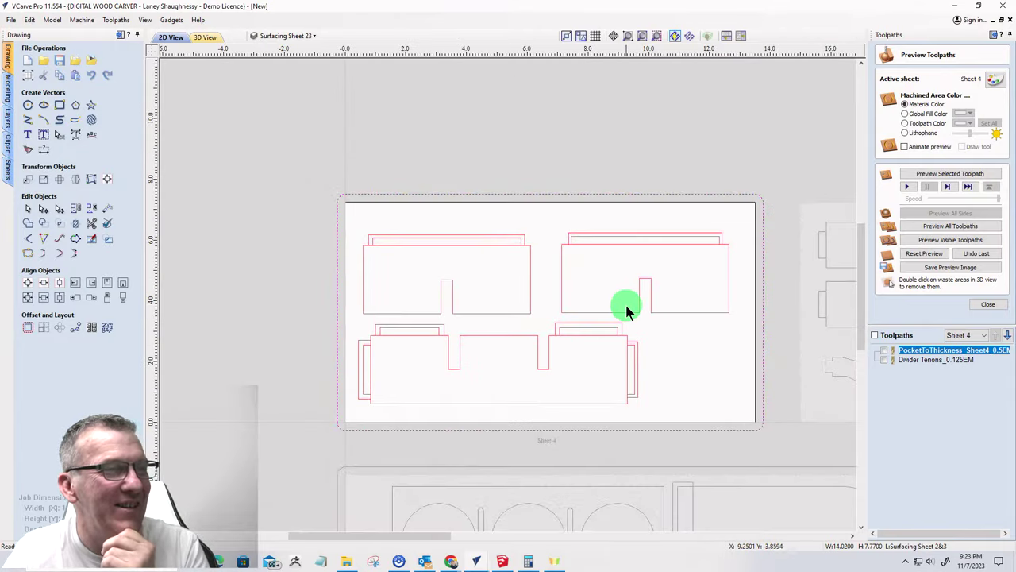
{"action": "left_click", "coordinate": [531, 275]}
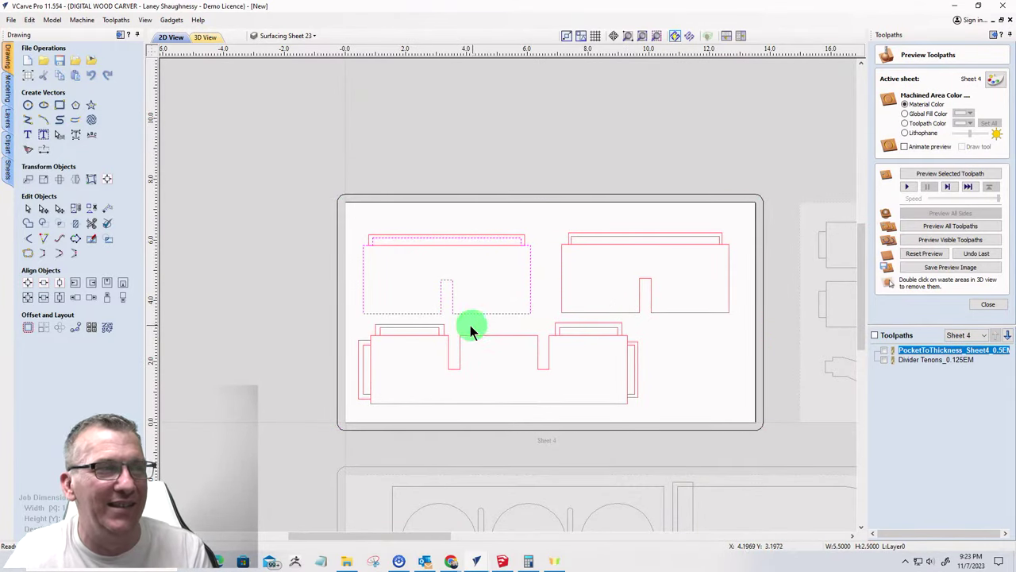
{"action": "scroll", "coordinate": [452, 306], "scroll_direction": "up", "scroll_amount": 3}
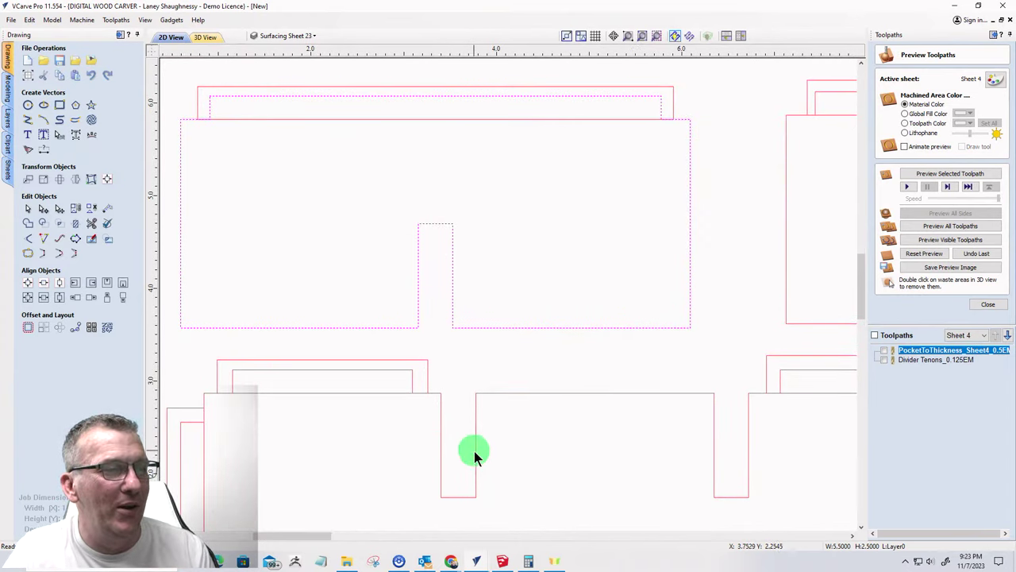
{"action": "scroll", "coordinate": [472, 489], "scroll_direction": "down", "scroll_amount": 3}
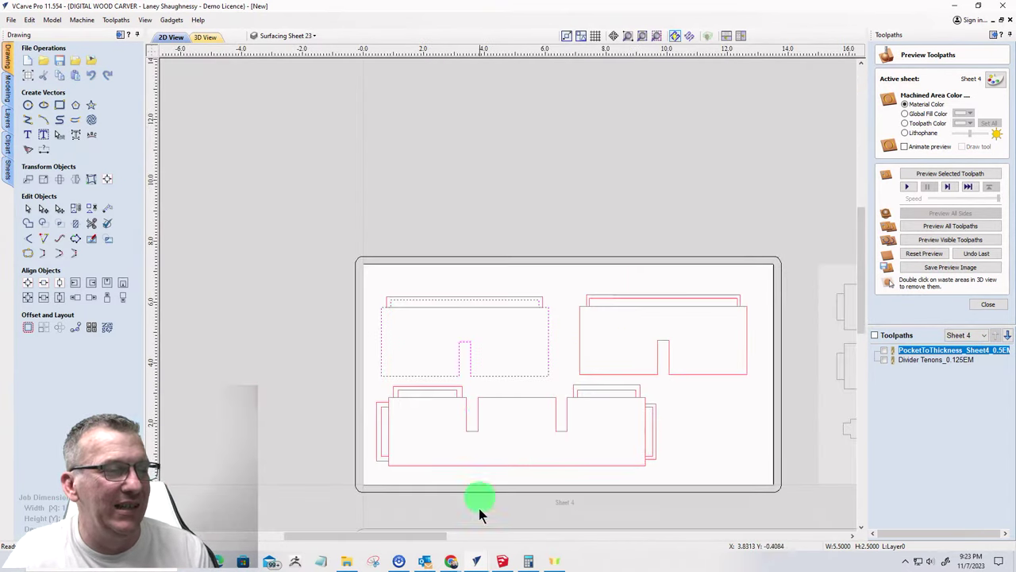
- Bring the SketchUp tote model forward and orbit toward a top-down view of the dividers
{"action": "left_click", "coordinate": [502, 561]}
{"action": "scroll", "coordinate": [519, 356], "scroll_direction": "up", "scroll_amount": 3}
{"action": "mouse_move", "coordinate": [519, 227]}
{"action": "middle_mouse_down"}
{"action": "mouse_move", "coordinate": [416, 390]}
{"action": "mouse_move", "coordinate": [395, 331]}
{"action": "middle_mouse_up"}
{"action": "scroll", "coordinate": [334, 256], "scroll_direction": "down", "scroll_amount": 3}
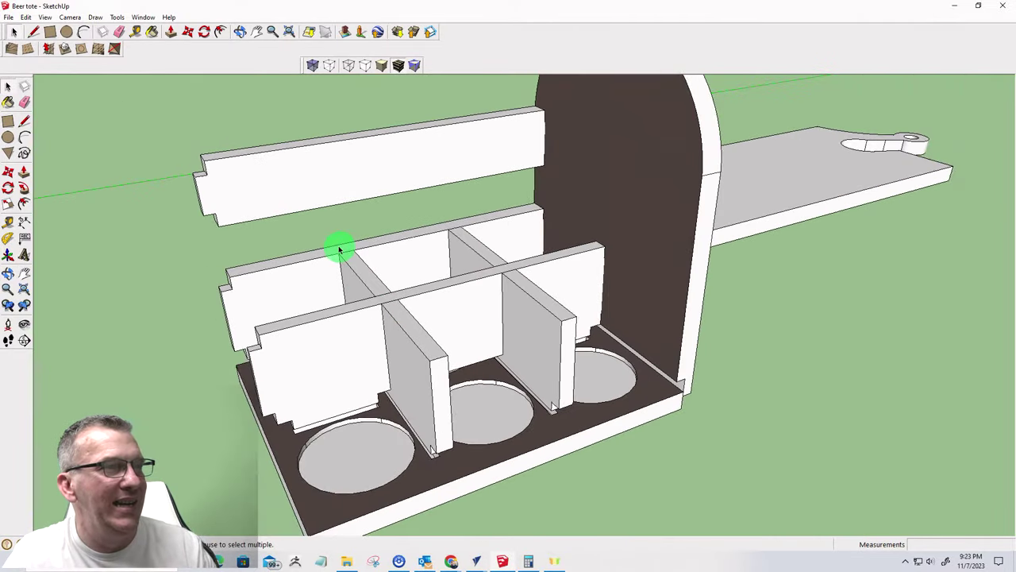
- Hide the top rail, back panel, base board and rear side board
{"action": "left_click", "coordinate": [306, 177]}
{"action": "left_click", "coordinate": [616, 170], "text": "ctrl"}
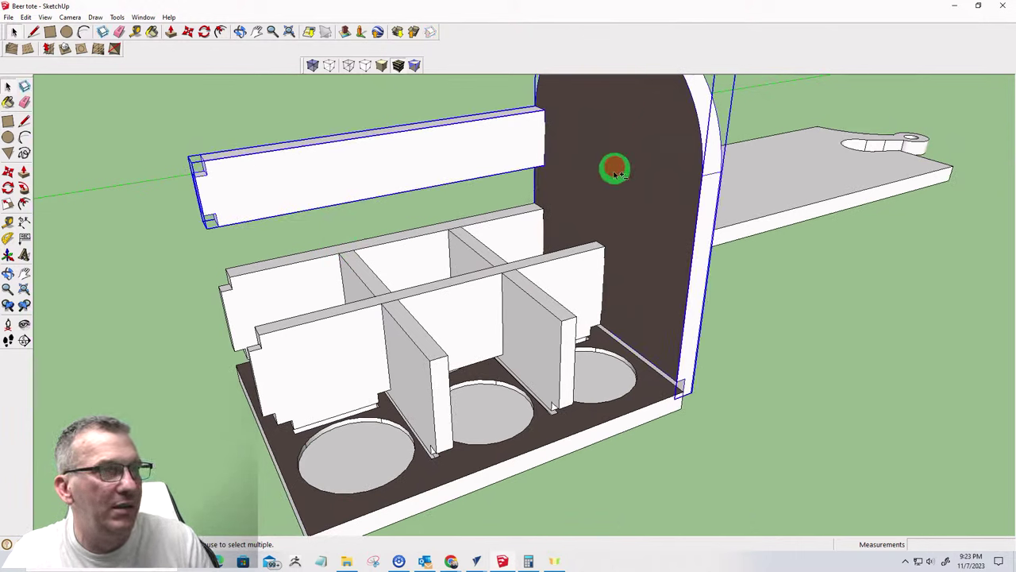
{"action": "left_click", "coordinate": [647, 410], "text": "ctrl"}
{"action": "left_click", "coordinate": [244, 273], "text": "ctrl"}
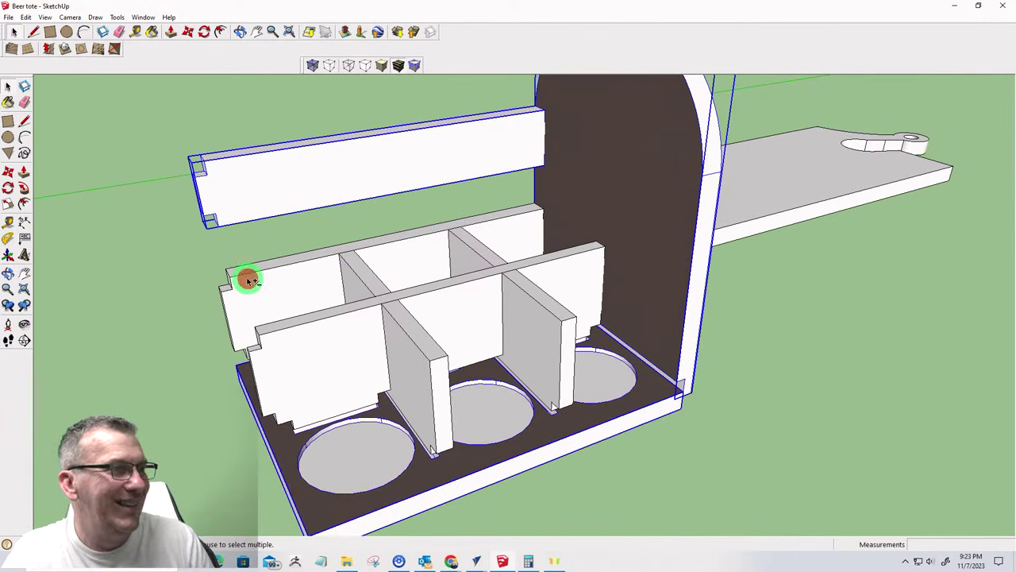
{"action": "right_click", "coordinate": [248, 279]}
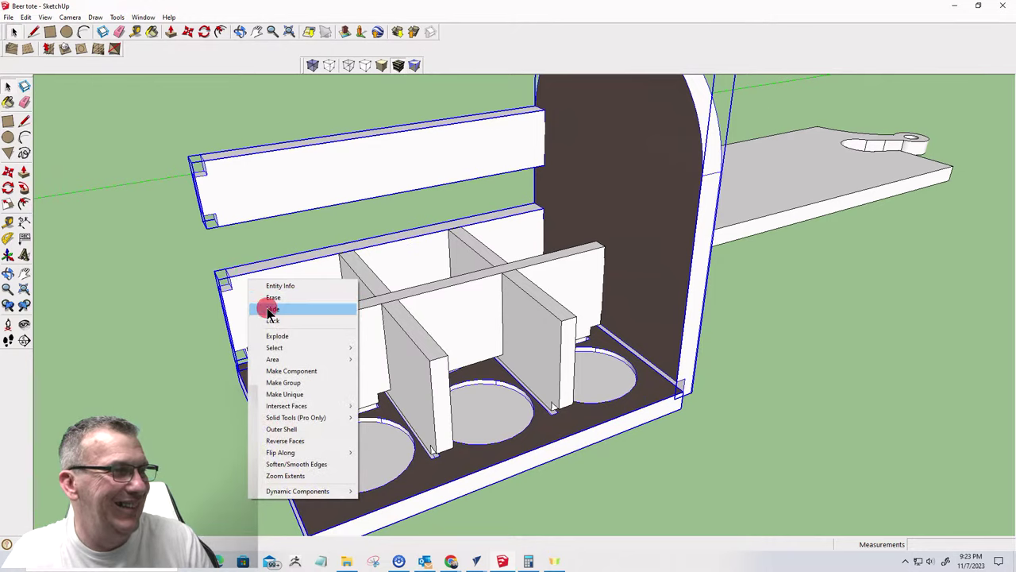
{"action": "left_click", "coordinate": [269, 312]}
{"action": "mouse_move", "coordinate": [295, 338]}
{"action": "middle_mouse_down"}
{"action": "mouse_move", "coordinate": [469, 334]}
{"action": "mouse_move", "coordinate": [299, 341]}
{"action": "middle_mouse_up"}
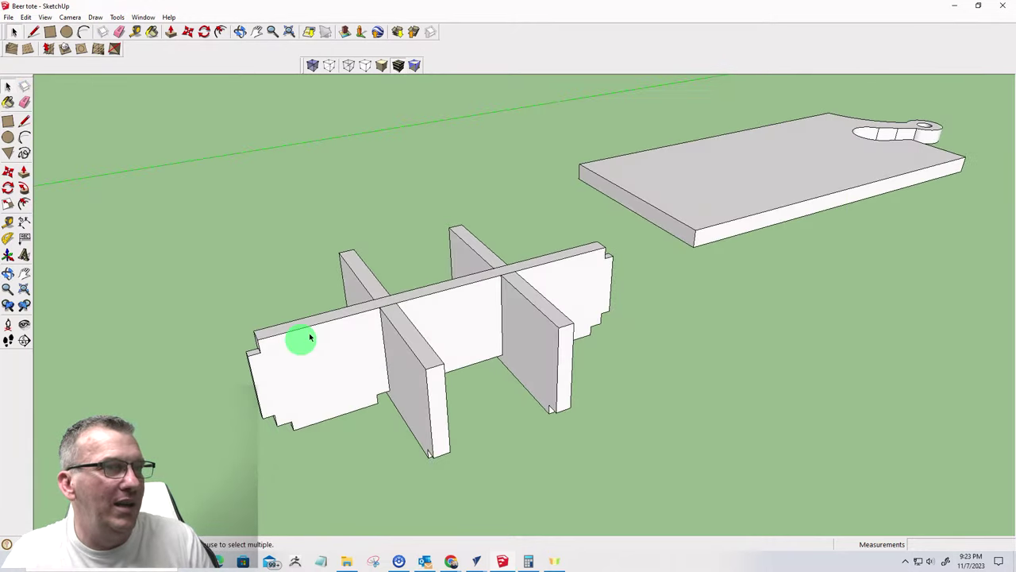
- Hide the cutting board to leave the dividers exposed
{"action": "right_click", "coordinate": [684, 195]}
{"action": "left_click", "coordinate": [697, 226]}
{"action": "middle_click_drag", "start_coordinate": [628, 267], "coordinate": [501, 300]}
- Move the long divider up and orbit to a level view of the side board's notch
{"action": "left_click", "coordinate": [472, 286]}
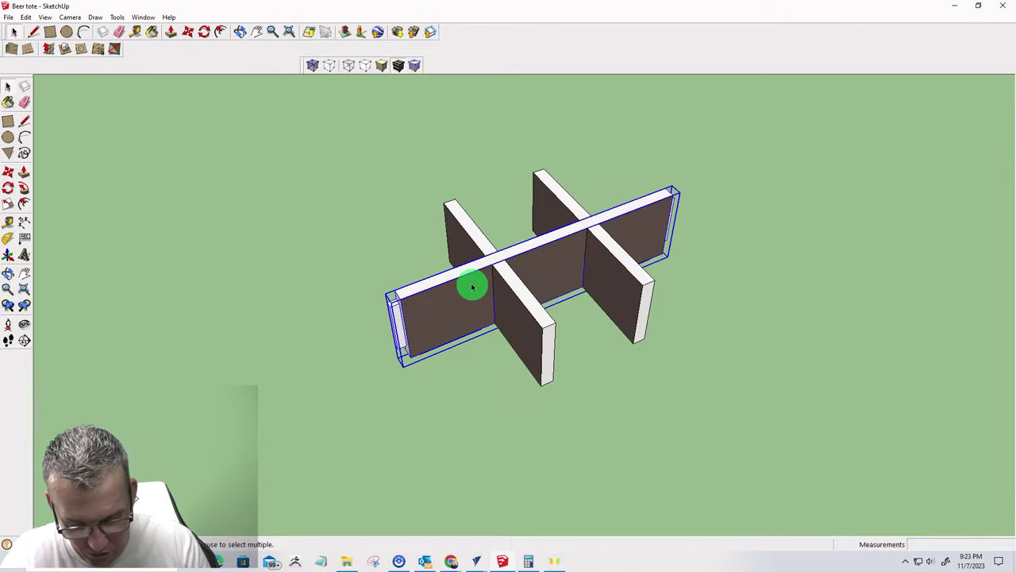
{"action": "key", "text": "m"}
{"action": "left_click", "coordinate": [497, 266]}
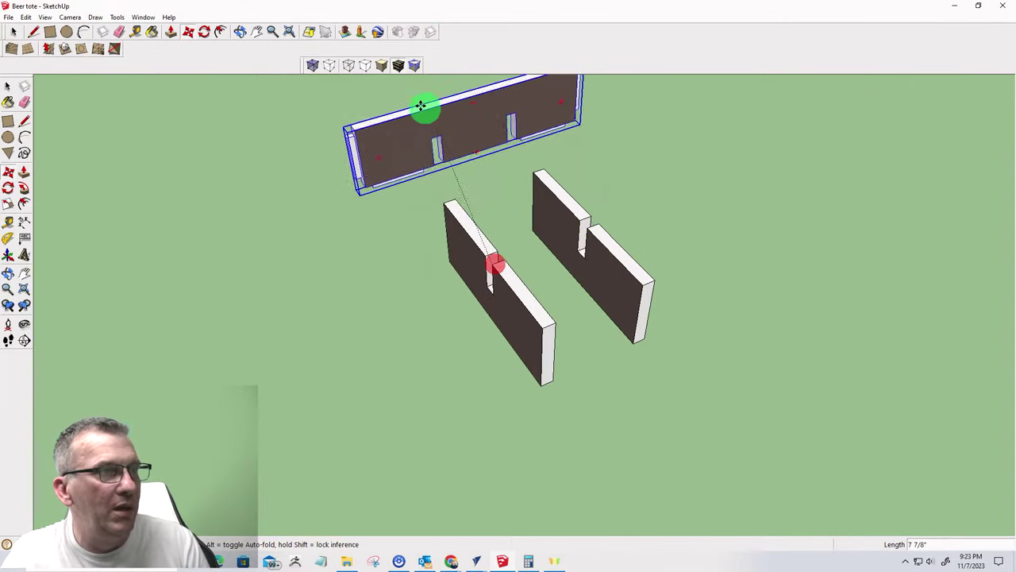
{"action": "middle_click_drag", "start_coordinate": [204, 222], "coordinate": [608, 63]}
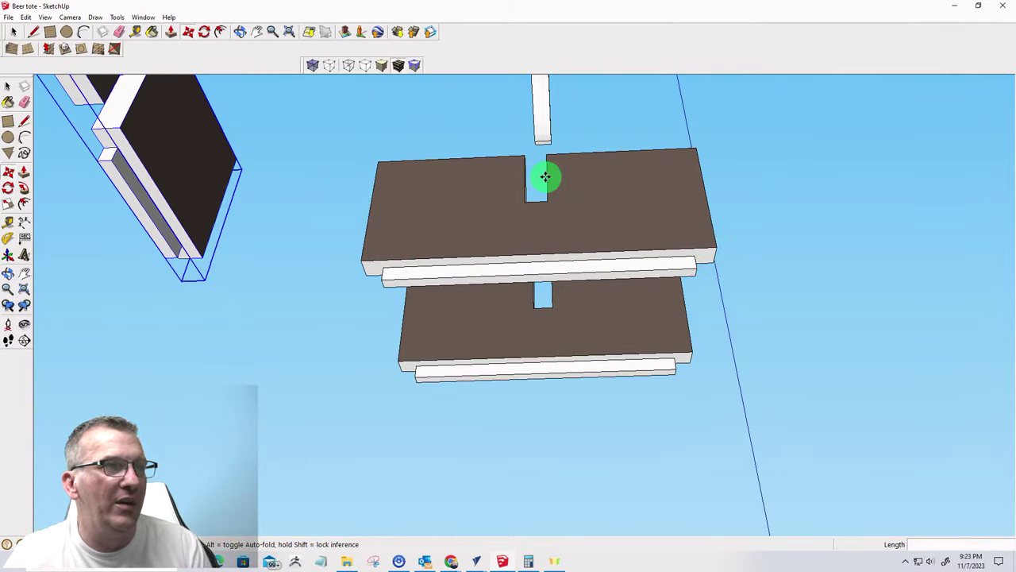
{"action": "middle_click_drag", "start_coordinate": [492, 186], "coordinate": [526, 283]}
{"action": "scroll", "coordinate": [526, 284], "scroll_direction": "up", "scroll_amount": 5}
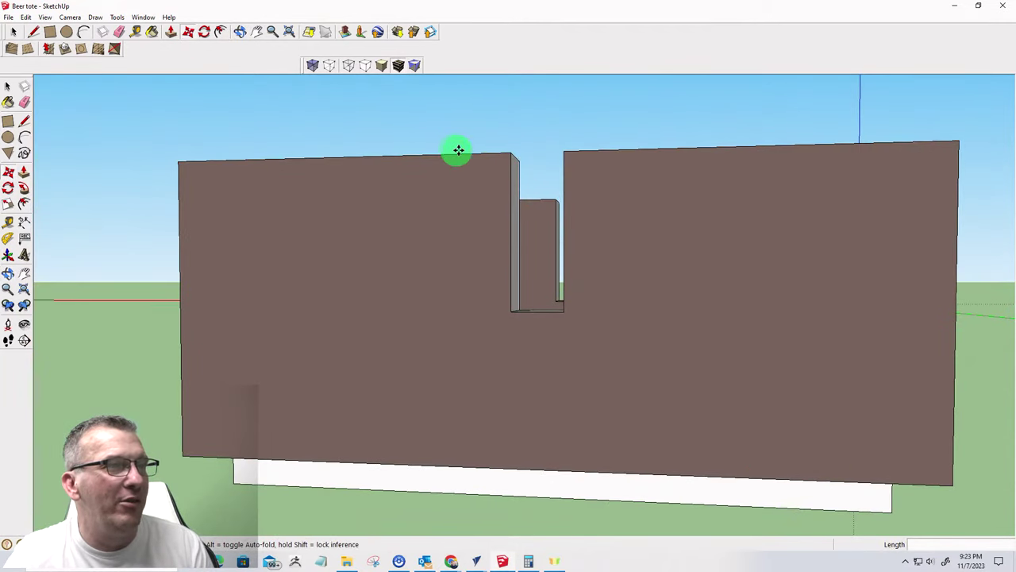
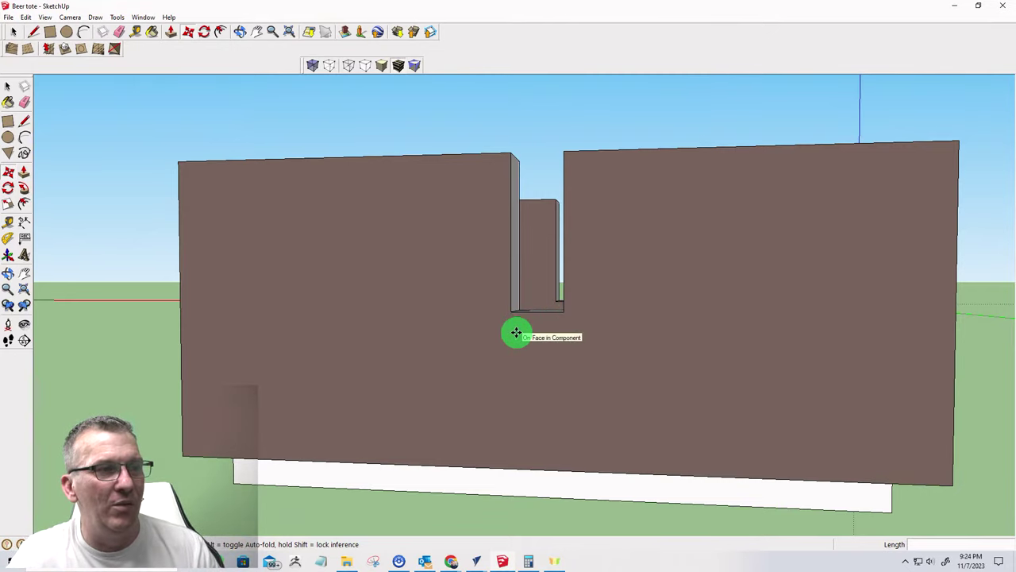
- Move the divider board out of its notch in the beer tote model
{"action": "scroll", "coordinate": [516, 311], "scroll_direction": "down", "scroll_amount": 5}
{"action": "scroll", "coordinate": [515, 315], "scroll_direction": "up", "scroll_amount": 1}
{"action": "scroll", "coordinate": [515, 314], "scroll_direction": "up", "scroll_amount": 2}
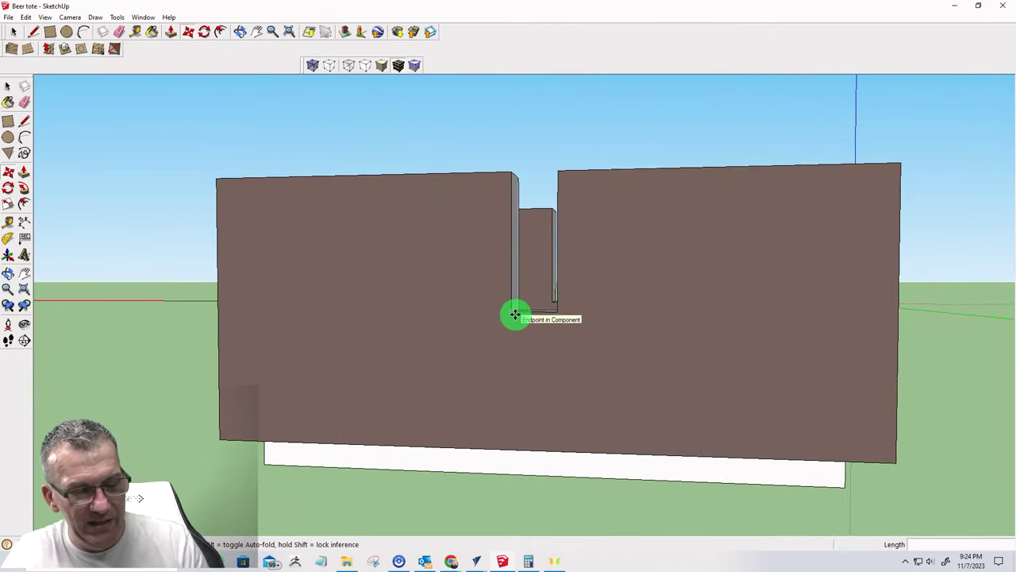
{"action": "left_click", "coordinate": [515, 314]}
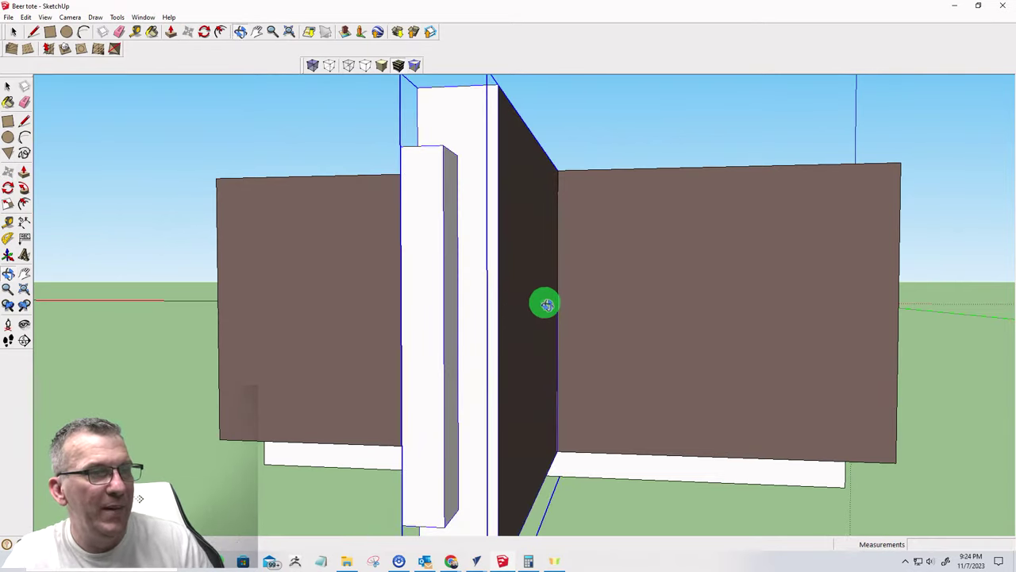
{"action": "left_click", "coordinate": [554, 192]}
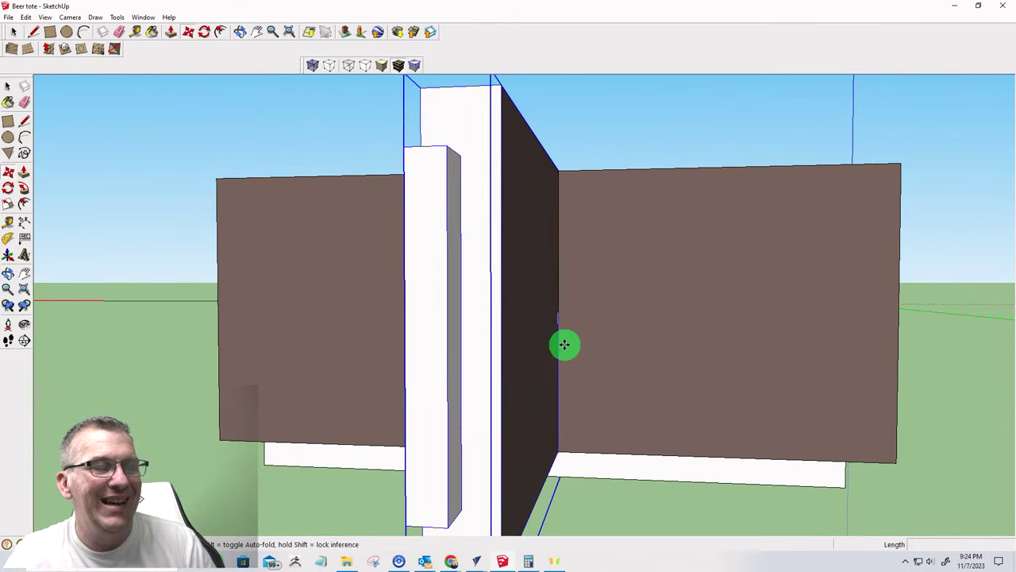
- Lift the long slotted side panel up above the other panels
{"action": "middle_click_drag", "start_coordinate": [564, 344], "coordinate": [416, 318]}
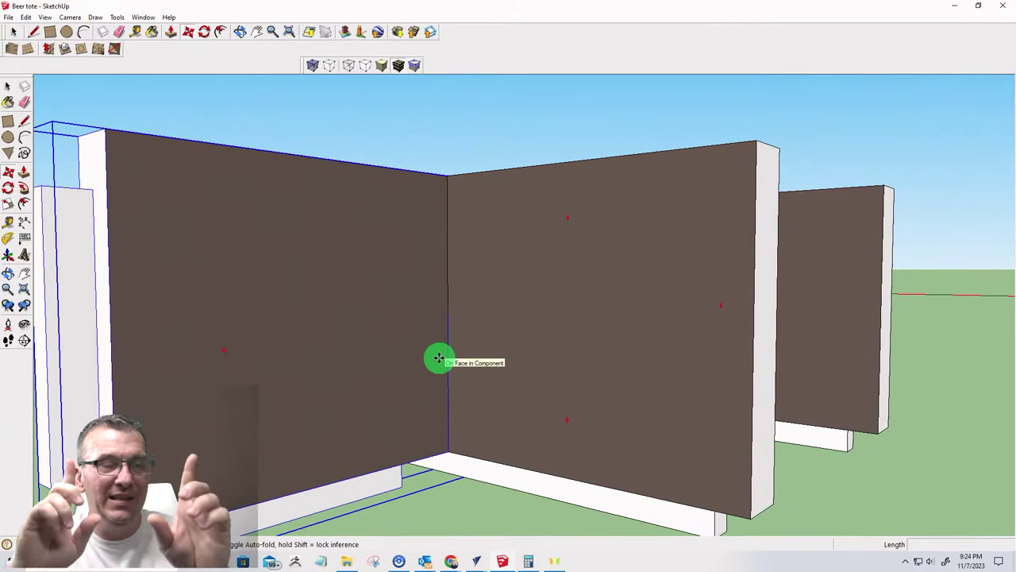
{"action": "left_click", "coordinate": [341, 241]}
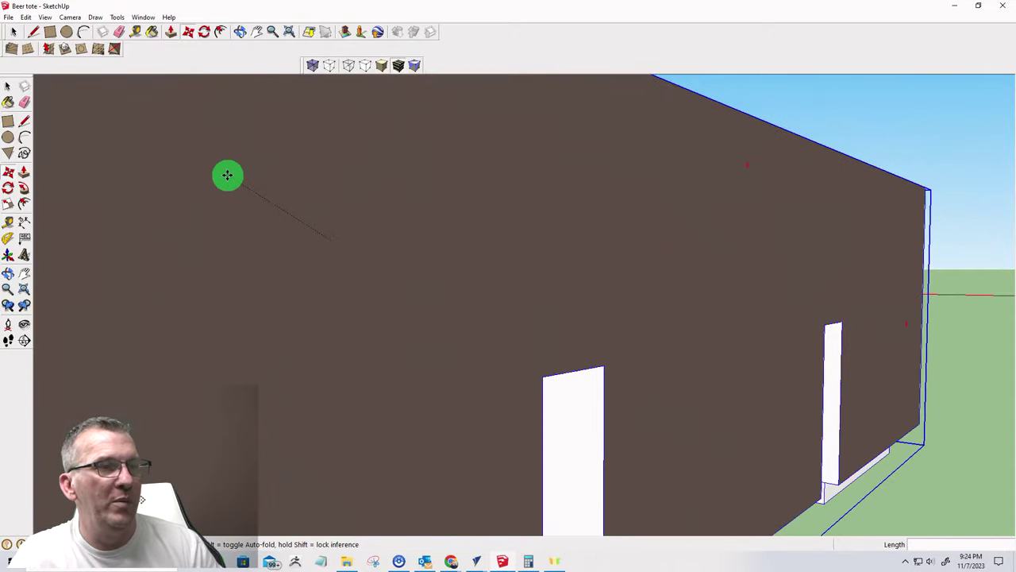
{"action": "scroll", "coordinate": [322, 267], "scroll_direction": "up", "scroll_amount": 5}
{"action": "scroll", "coordinate": [275, 116], "scroll_direction": "down", "scroll_amount": 6}
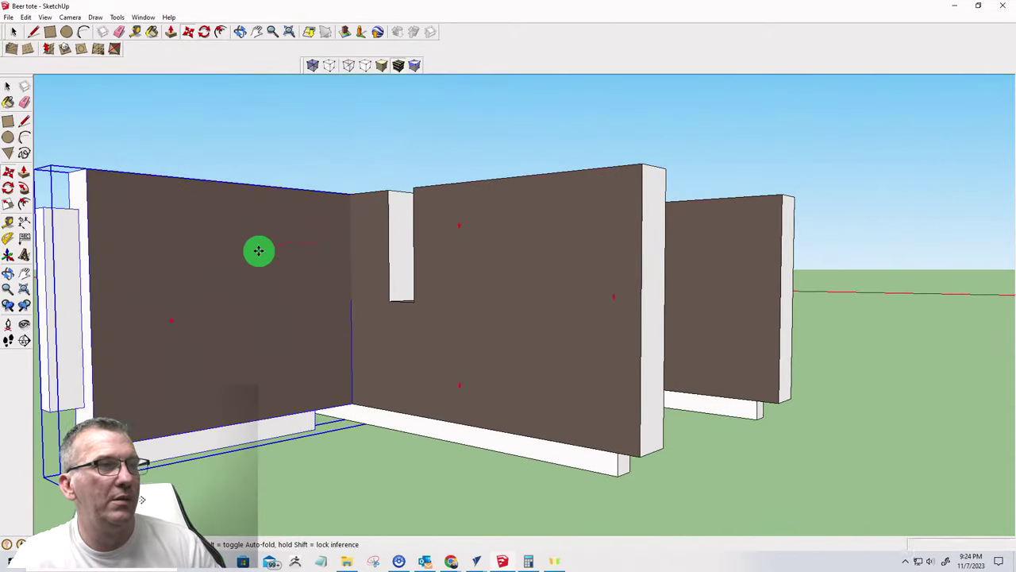
{"action": "scroll", "coordinate": [256, 250], "scroll_direction": "up", "scroll_amount": 2}
{"action": "scroll", "coordinate": [252, 224], "scroll_direction": "up", "scroll_amount": 3}
{"action": "scroll", "coordinate": [227, 236], "scroll_direction": "down", "scroll_amount": 7}
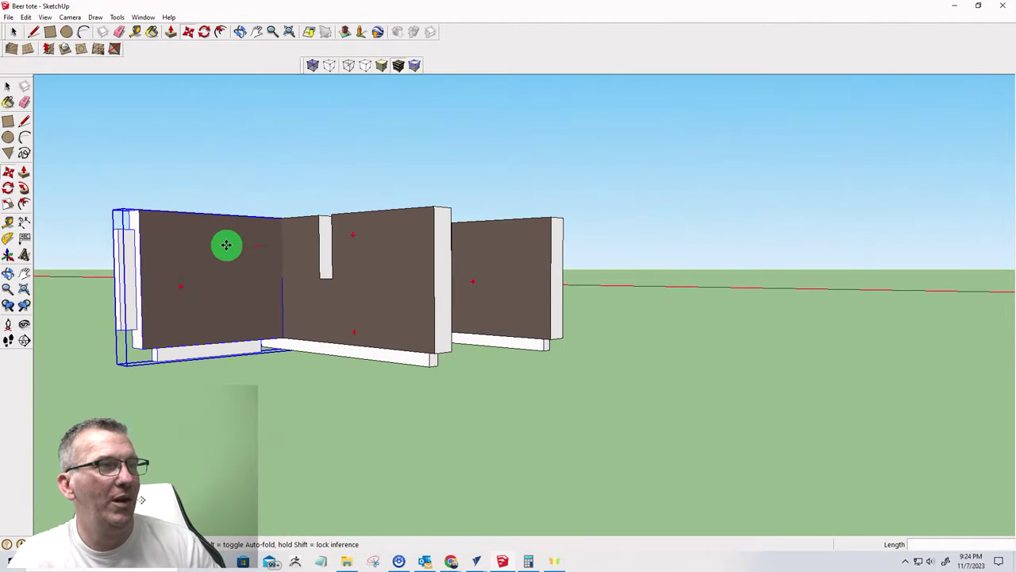
{"action": "scroll", "coordinate": [233, 166], "scroll_direction": "up", "scroll_amount": 3}
{"action": "scroll", "coordinate": [230, 241], "scroll_direction": "down", "scroll_amount": 6}
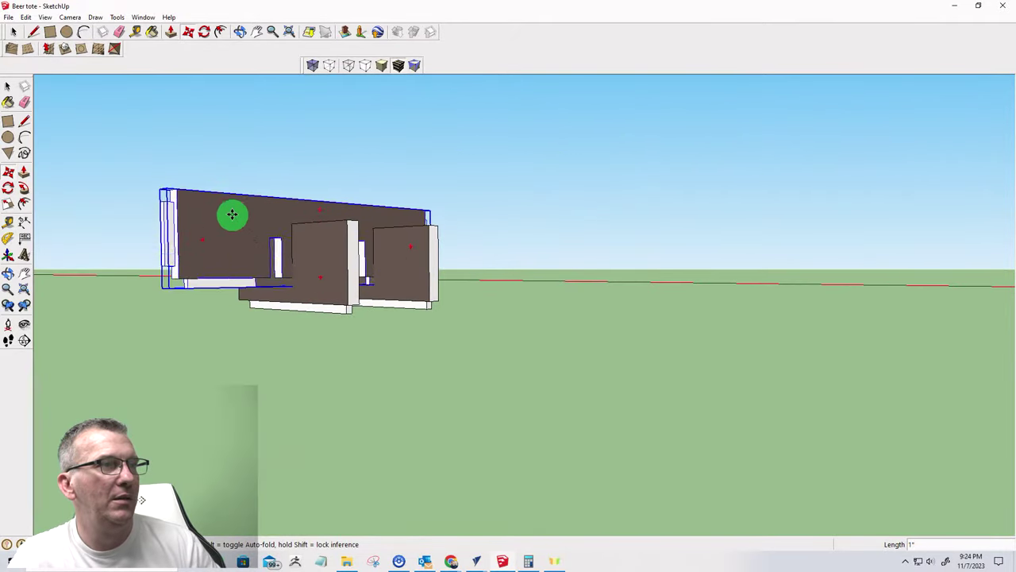
{"action": "scroll", "coordinate": [228, 183], "scroll_direction": "up", "scroll_amount": 4}
{"action": "scroll", "coordinate": [228, 183], "scroll_direction": "down", "scroll_amount": 5}
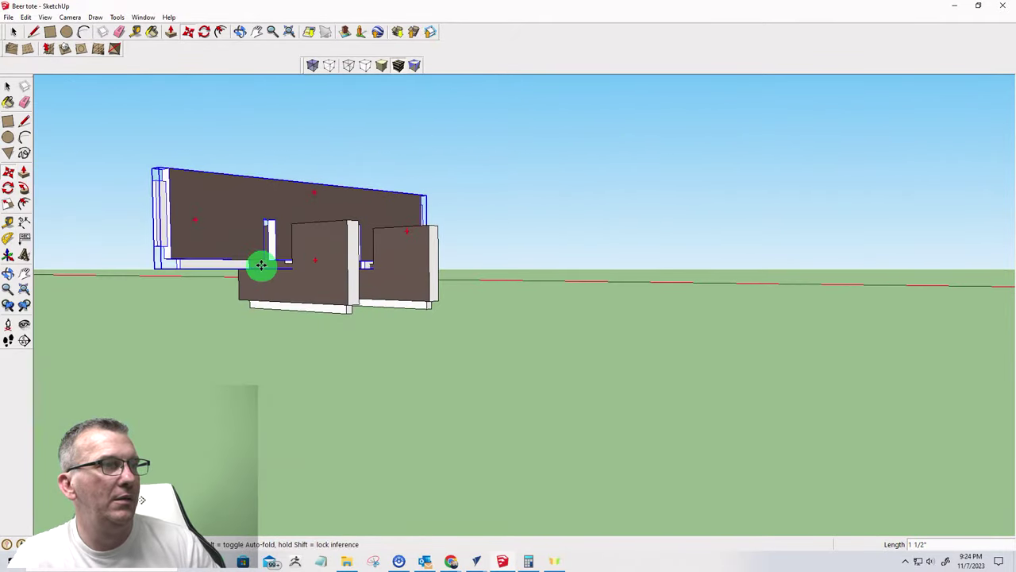
{"action": "scroll", "coordinate": [263, 150], "scroll_direction": "up", "scroll_amount": 3}
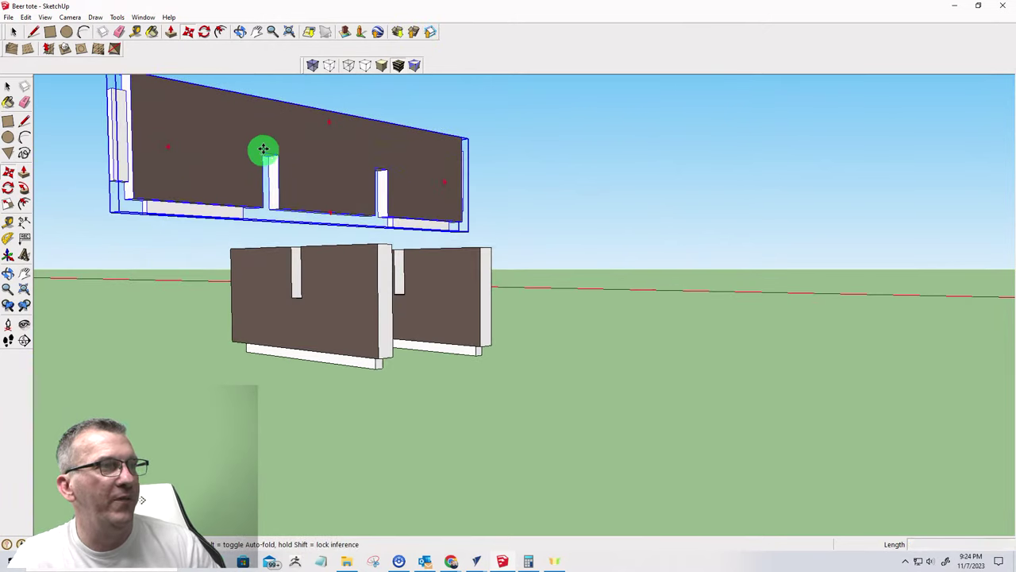
{"action": "scroll", "coordinate": [270, 139], "scroll_direction": "up", "scroll_amount": 2}
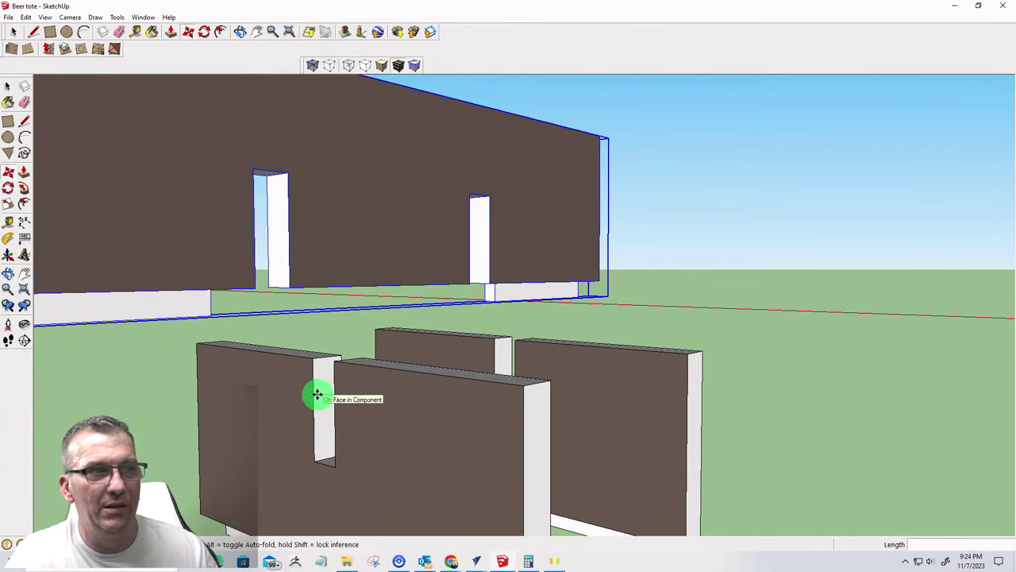
- Orbit and zoom around the raised slotted wall to inspect its tenon end face and base
{"action": "middle_click_drag", "start_coordinate": [352, 389], "coordinate": [151, 347]}
{"action": "scroll", "coordinate": [619, 154], "scroll_direction": "up", "scroll_amount": 5}
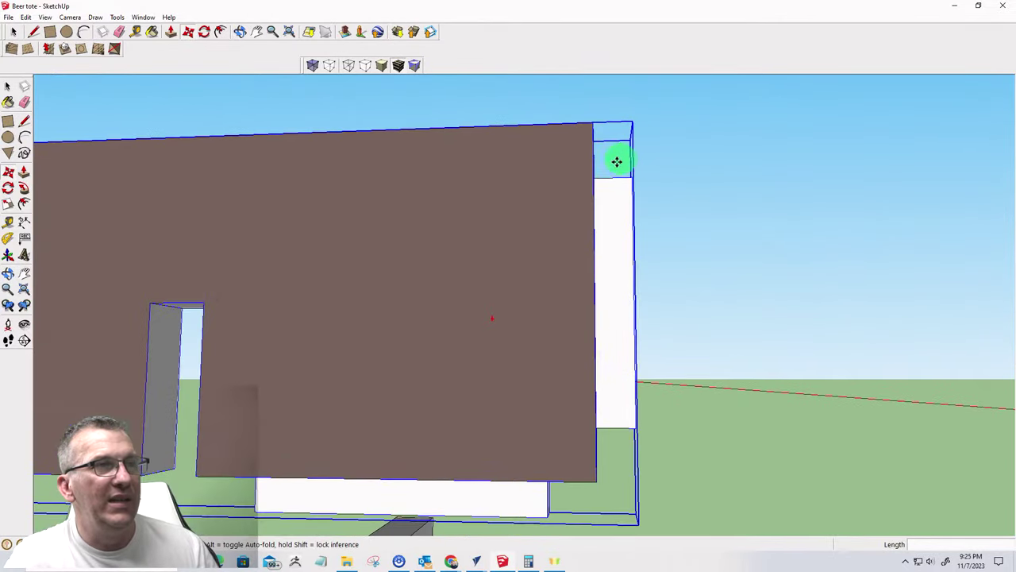
{"action": "scroll", "coordinate": [619, 166], "scroll_direction": "up", "scroll_amount": 2}
{"action": "middle_click_drag", "start_coordinate": [626, 172], "coordinate": [577, 173]}
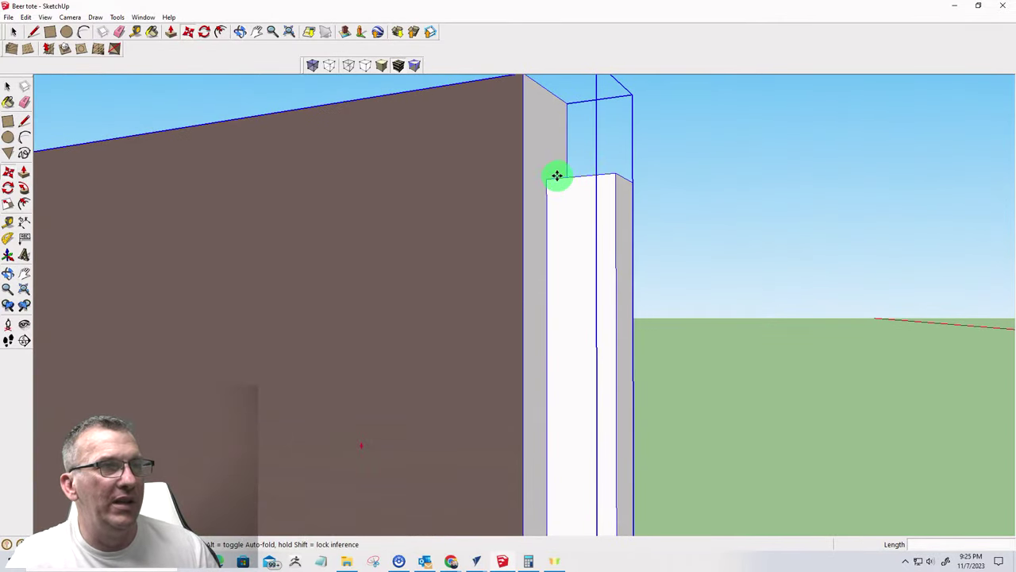
{"action": "middle_click_drag", "start_coordinate": [562, 218], "coordinate": [595, 119]}
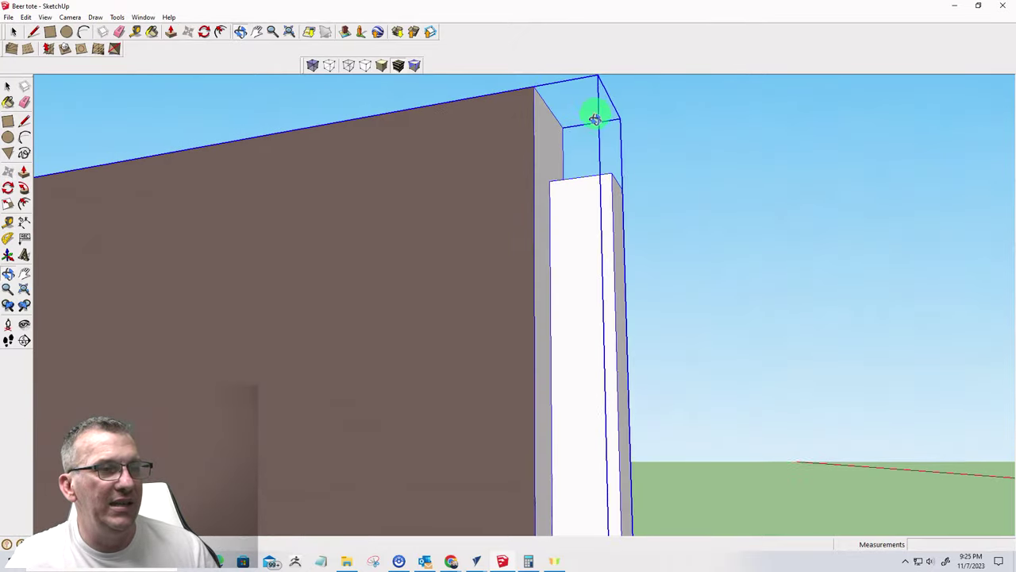
{"action": "scroll", "coordinate": [574, 151], "scroll_direction": "down", "scroll_amount": 4}
{"action": "scroll", "coordinate": [569, 333], "scroll_direction": "up", "scroll_amount": 5}
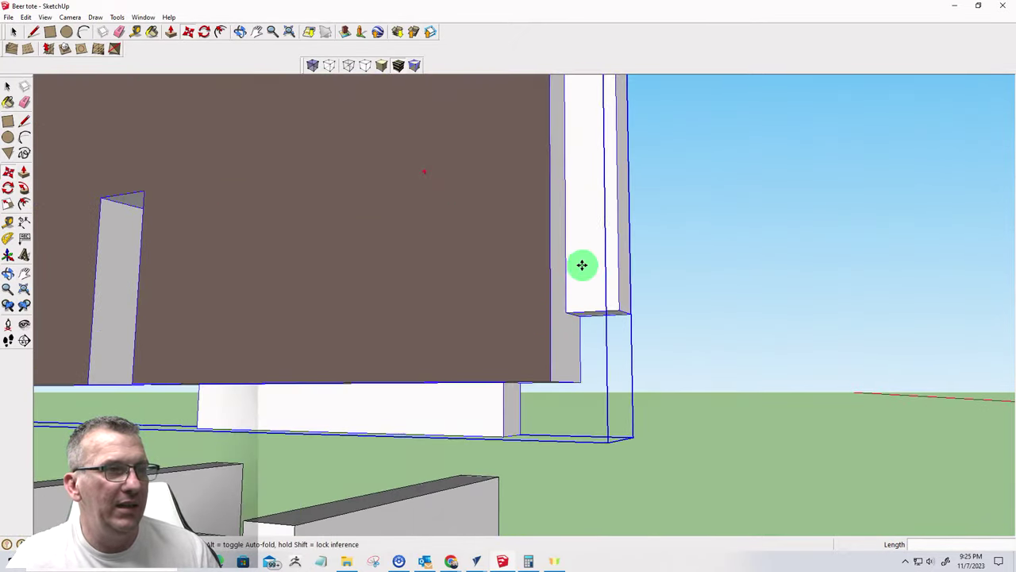
{"action": "middle_click_drag", "start_coordinate": [579, 288], "coordinate": [606, 338]}
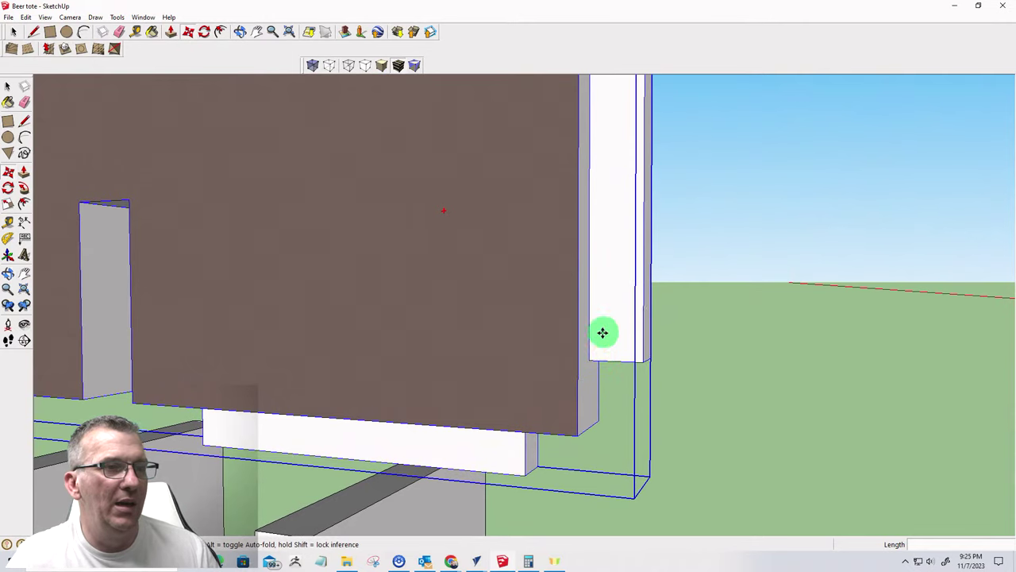
{"action": "scroll", "coordinate": [600, 349], "scroll_direction": "down", "scroll_amount": 3}
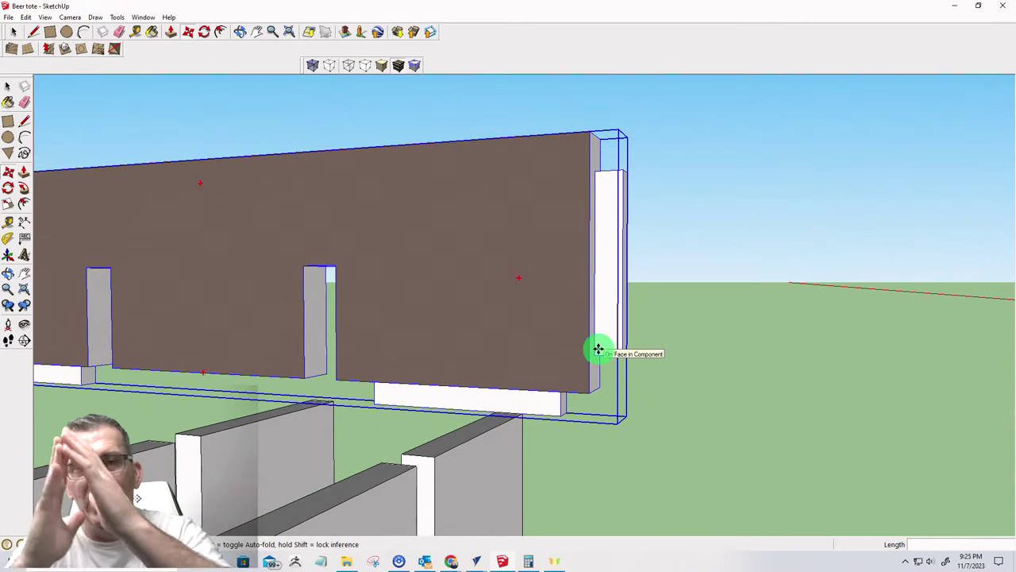
{"action": "scroll", "coordinate": [597, 349], "scroll_direction": "down", "scroll_amount": 1}
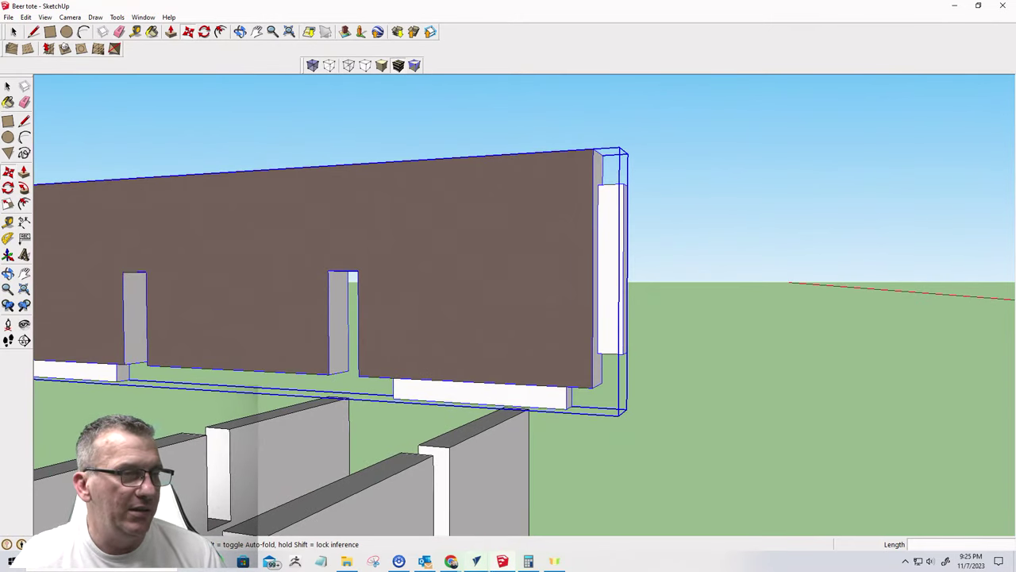
- Switch to the VCarve Pro job showing the Sheet 4 parts
{"action": "mouse_move", "coordinate": [486, 562]}
{"action": "left_click", "coordinate": [413, 518]}
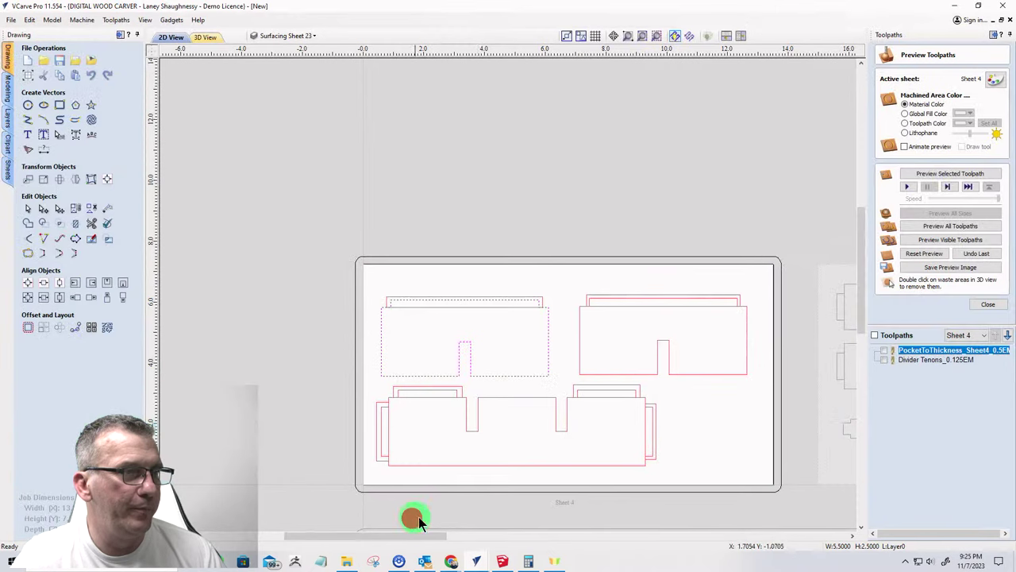
{"action": "scroll", "coordinate": [536, 368], "scroll_direction": "up", "scroll_amount": 5}
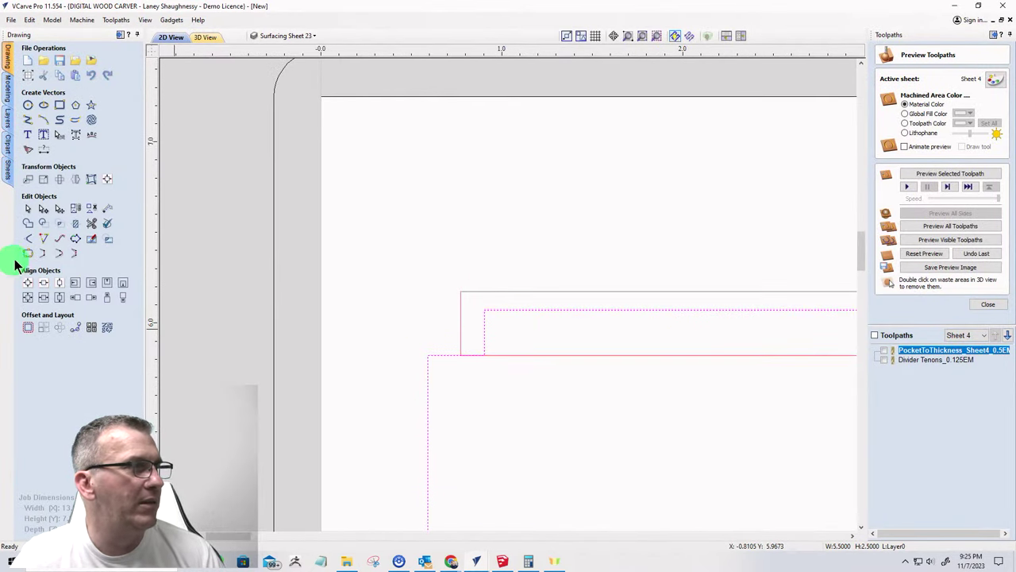
- Add a 0.0625-inch T-Bone fillet to the tenon outline's top-left inside corner
{"action": "left_click", "coordinate": [26, 237]}
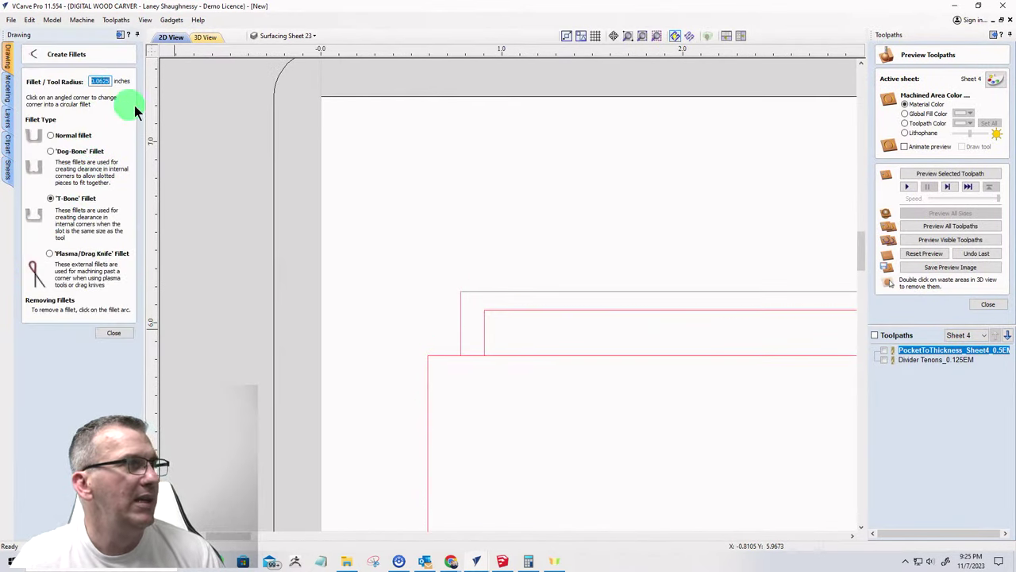
{"action": "scroll", "coordinate": [426, 329], "scroll_direction": "up", "scroll_amount": 5}
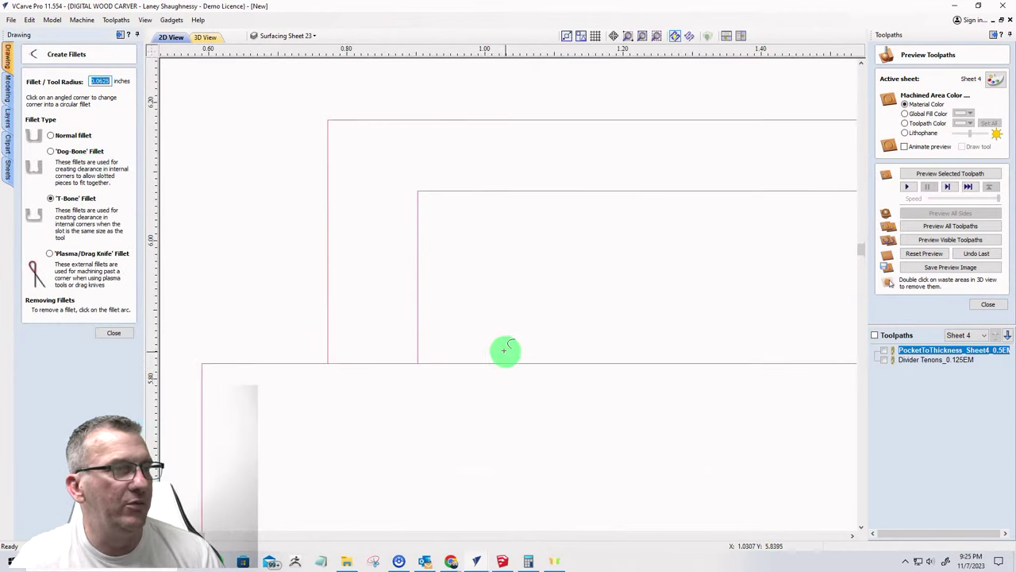
{"action": "left_click", "coordinate": [406, 331]}
{"action": "scroll", "coordinate": [238, 288], "scroll_direction": "down", "scroll_amount": 8}
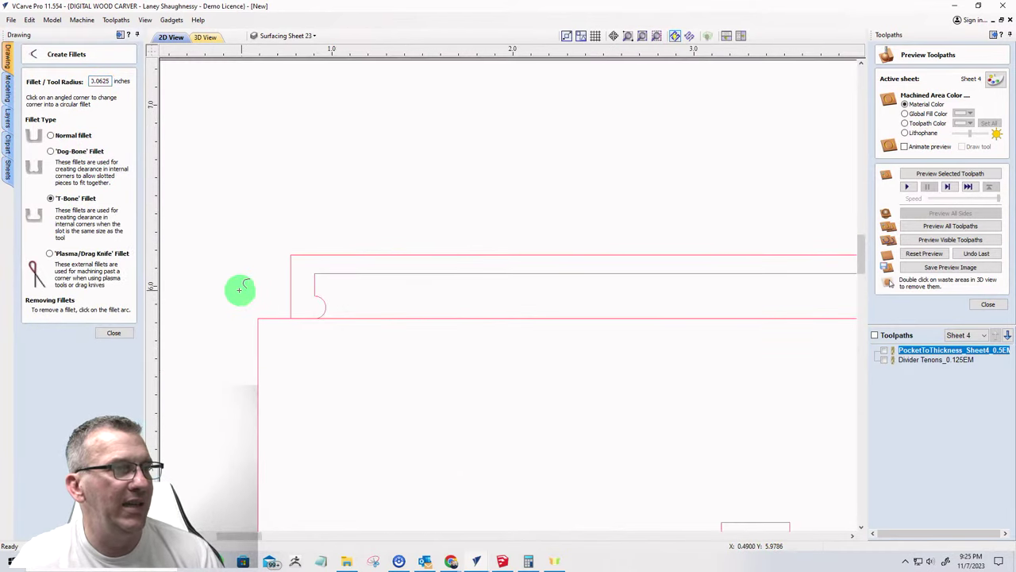
{"action": "scroll", "coordinate": [648, 303], "scroll_direction": "up", "scroll_amount": 5}
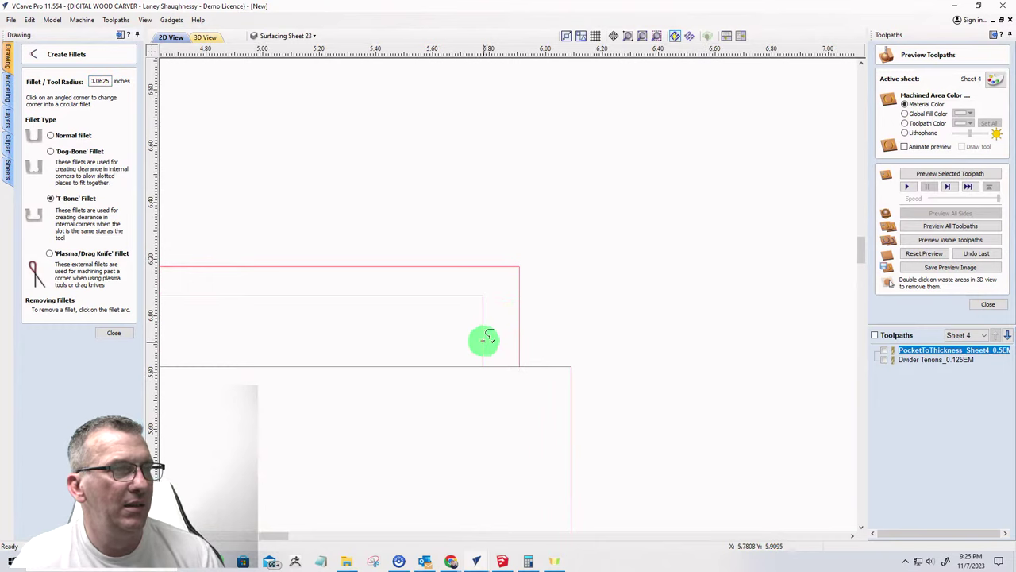
{"action": "scroll", "coordinate": [646, 302], "scroll_direction": "down", "scroll_amount": 5}
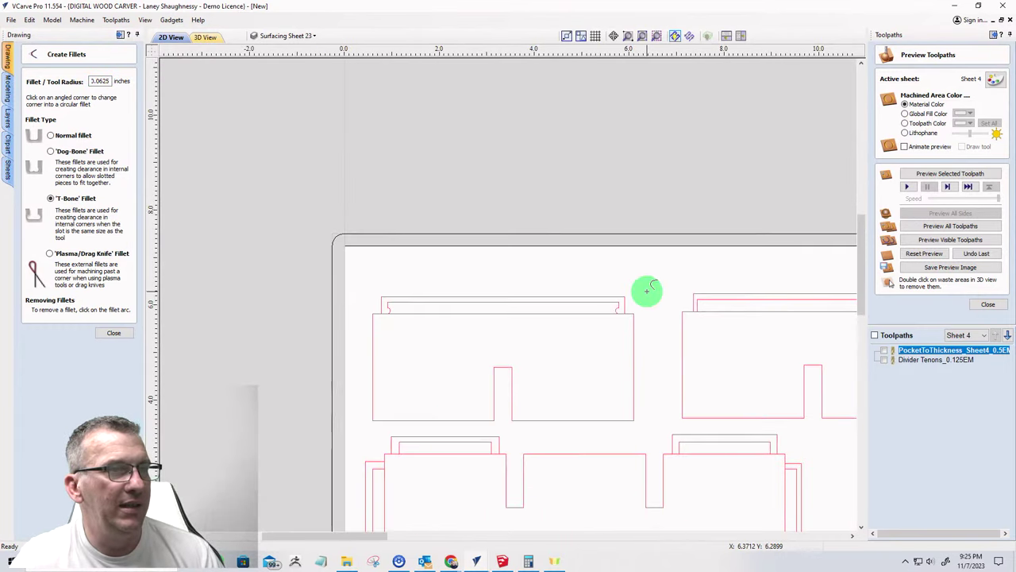
{"action": "scroll", "coordinate": [503, 390], "scroll_direction": "up", "scroll_amount": 6}
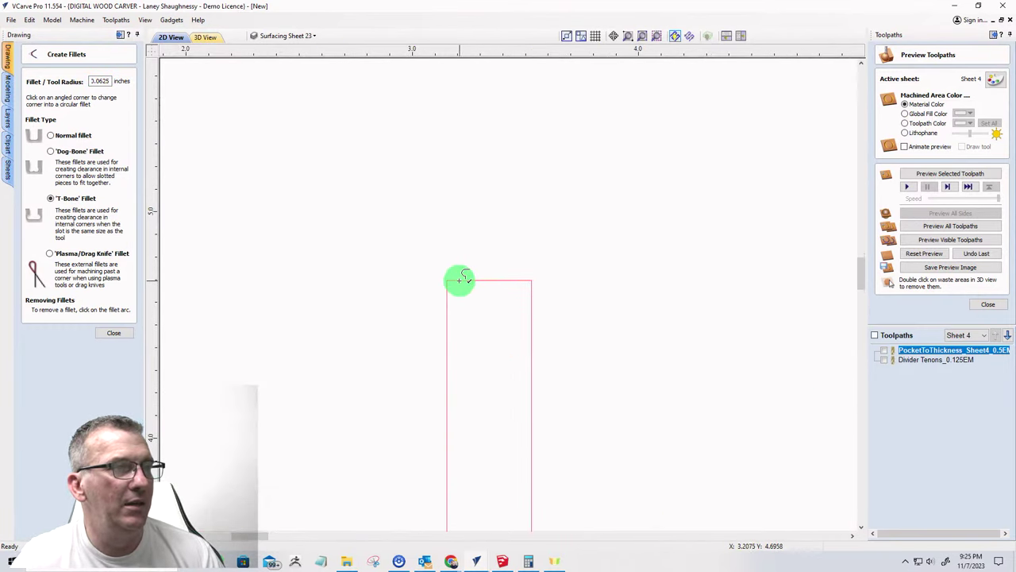
- Add T-bone fillets to the slots' top corners and the parts' inside tenon corners
{"action": "left_click", "coordinate": [460, 278]}
{"action": "left_click", "coordinate": [522, 279]}
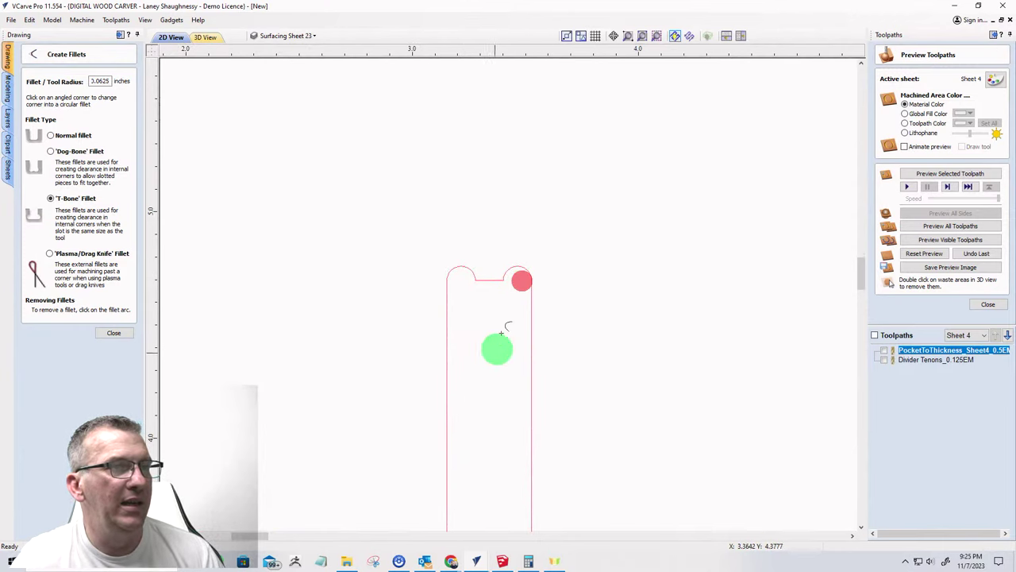
{"action": "scroll", "coordinate": [463, 340], "scroll_direction": "down", "scroll_amount": 5}
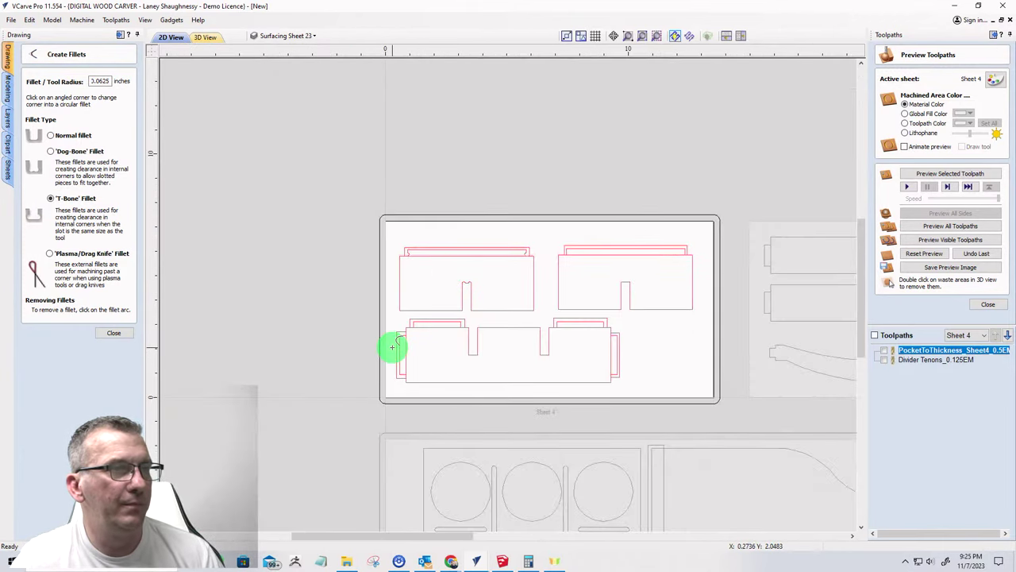
{"action": "scroll", "coordinate": [699, 254], "scroll_direction": "up", "scroll_amount": 6}
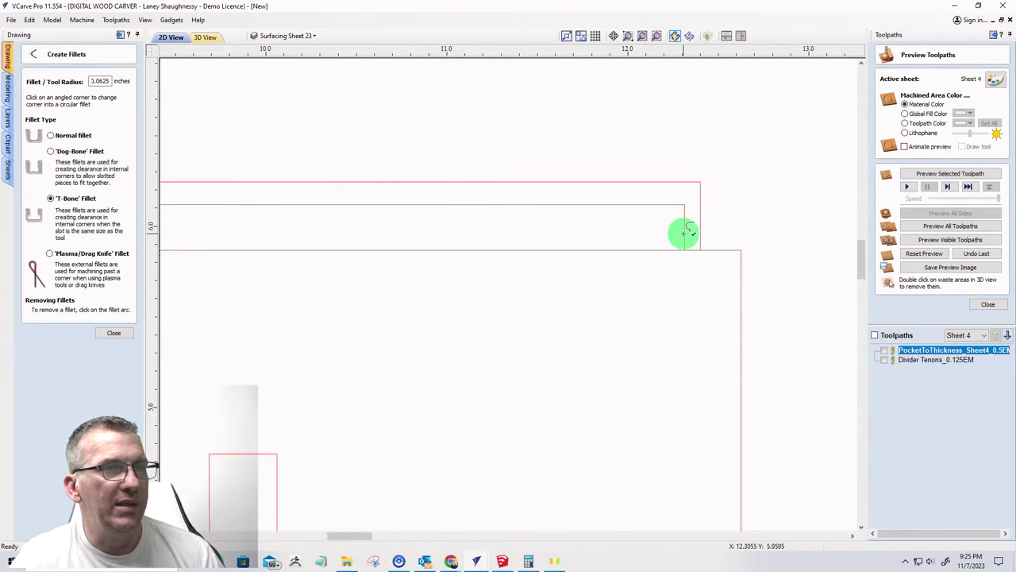
{"action": "left_click", "coordinate": [682, 235]}
{"action": "scroll", "coordinate": [742, 286], "scroll_direction": "down", "scroll_amount": 2}
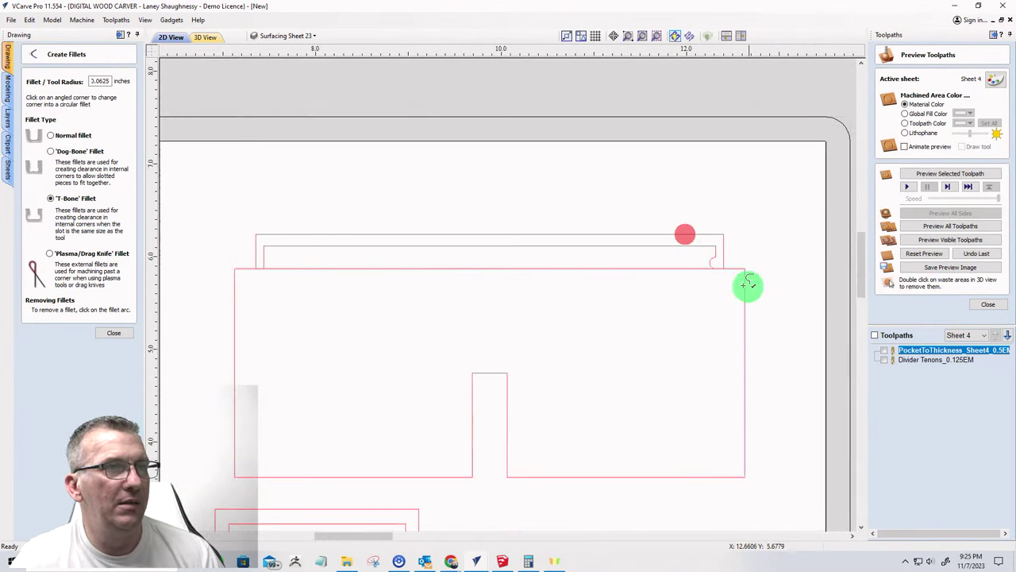
{"action": "left_click", "coordinate": [262, 259]}
{"action": "scroll", "coordinate": [492, 393], "scroll_direction": "up", "scroll_amount": 3}
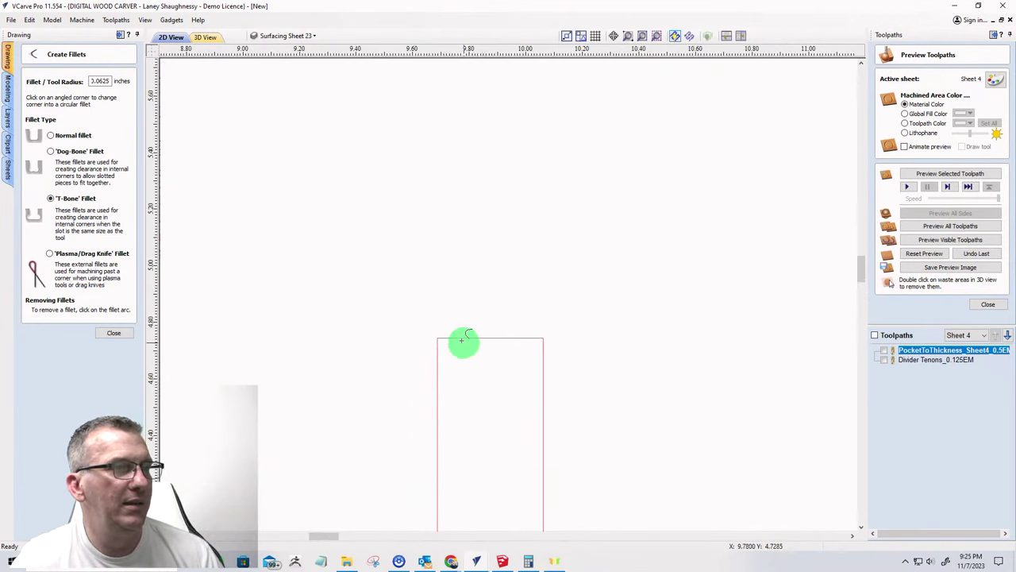
{"action": "left_click", "coordinate": [530, 336]}
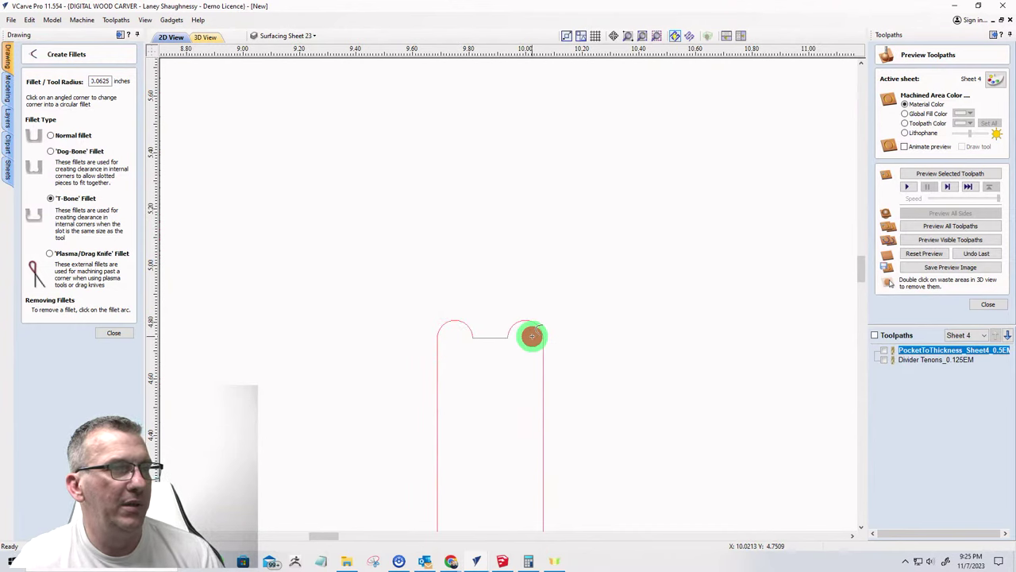
{"action": "scroll", "coordinate": [673, 402], "scroll_direction": "down", "scroll_amount": 7}
{"action": "scroll", "coordinate": [626, 386], "scroll_direction": "up", "scroll_amount": 3}
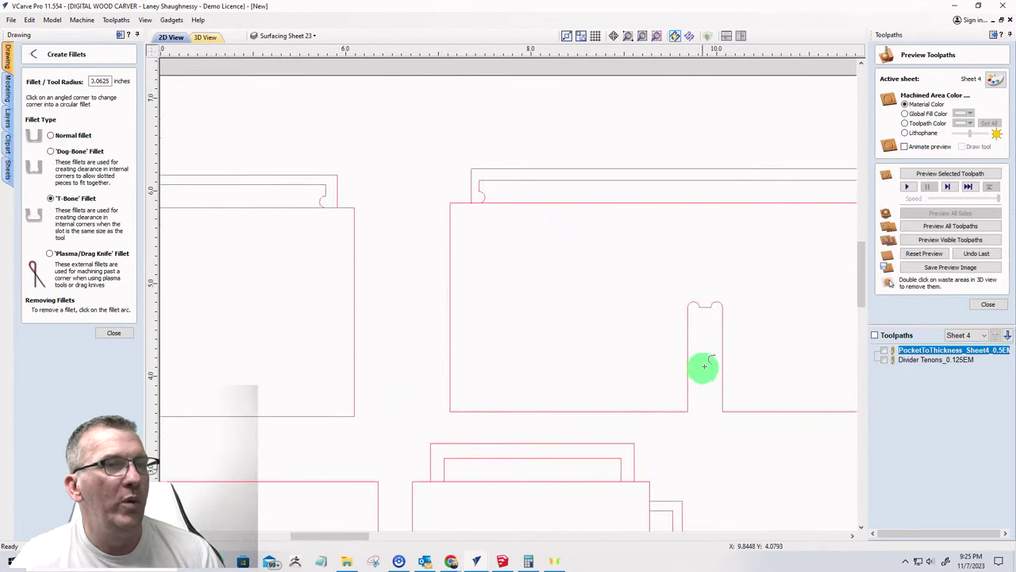
- Remove the stray T-bone fillets from the slot's top-left and left corners
{"action": "left_click", "coordinate": [692, 300]}
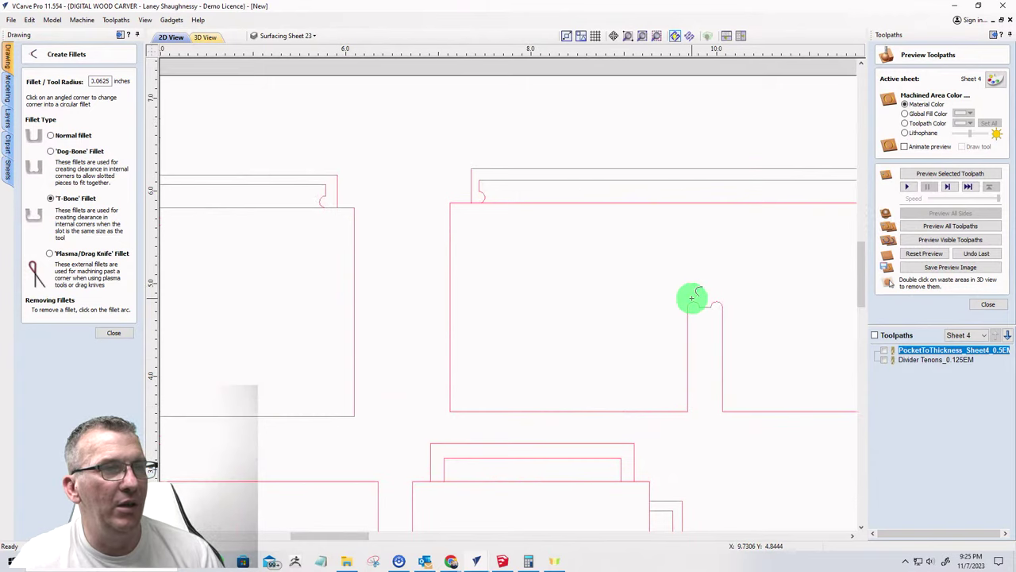
{"action": "scroll", "coordinate": [687, 312], "scroll_direction": "up", "scroll_amount": 4}
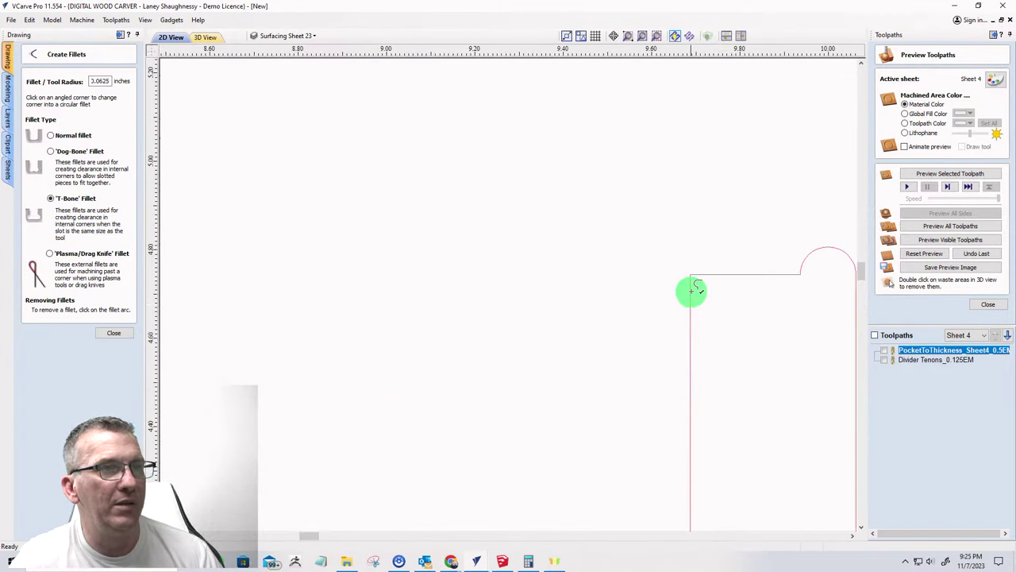
{"action": "scroll", "coordinate": [193, 437], "scroll_direction": "down", "scroll_amount": 4}
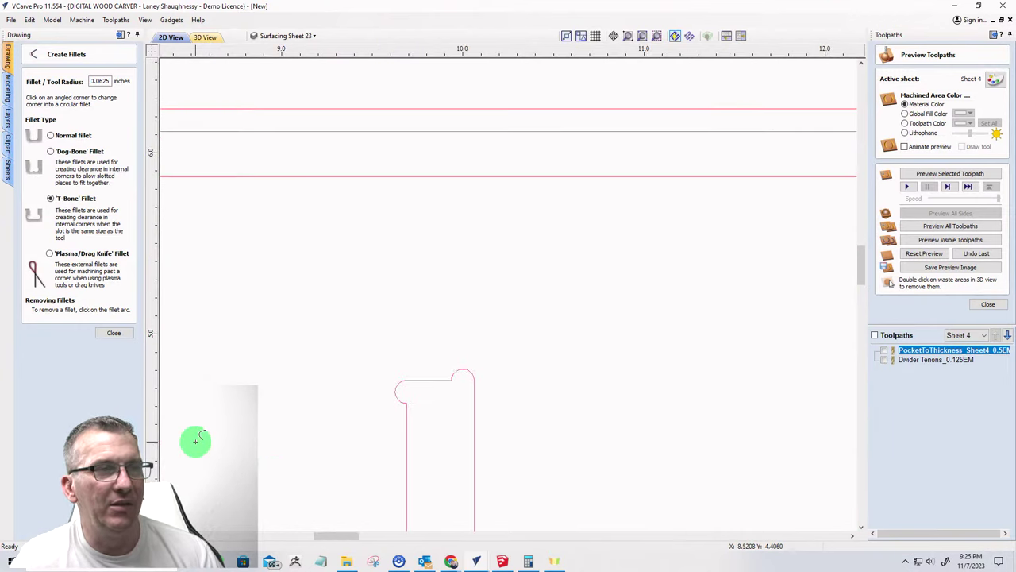
{"action": "scroll", "coordinate": [328, 471], "scroll_direction": "up", "scroll_amount": 3}
{"action": "scroll", "coordinate": [328, 471], "scroll_direction": "up", "scroll_amount": 1}
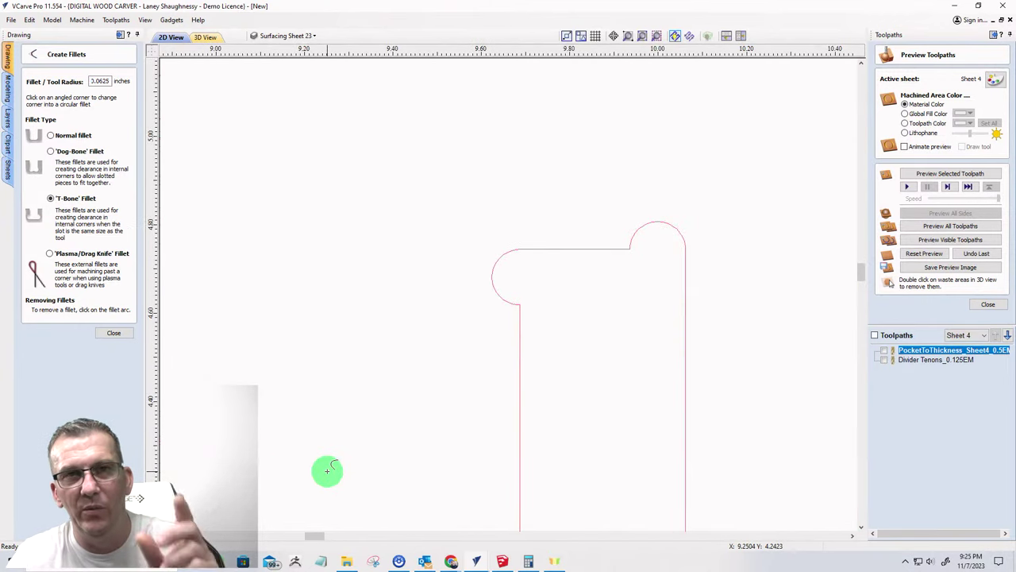
{"action": "left_click", "coordinate": [492, 277]}
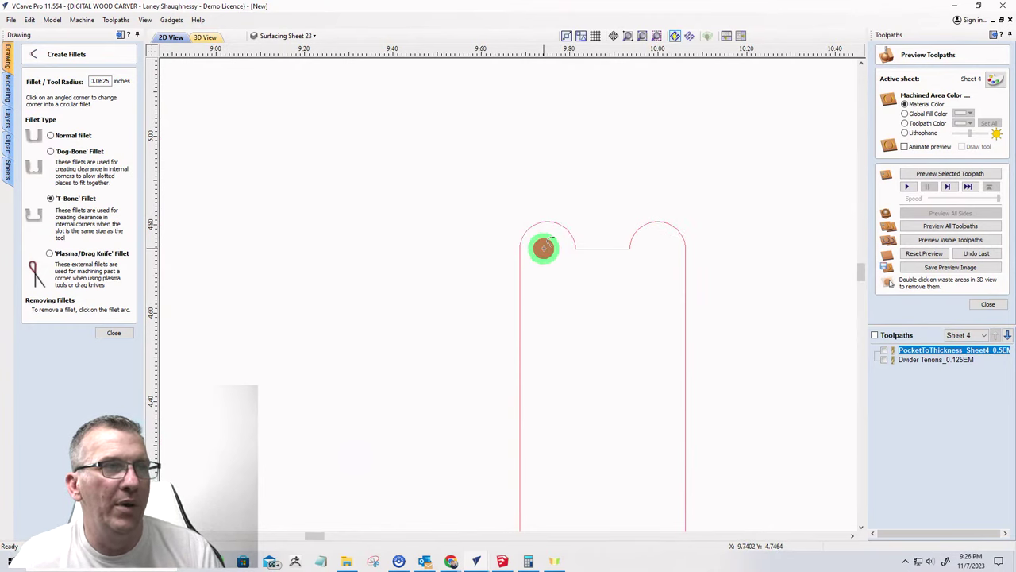
{"action": "scroll", "coordinate": [556, 317], "scroll_direction": "down", "scroll_amount": 8}
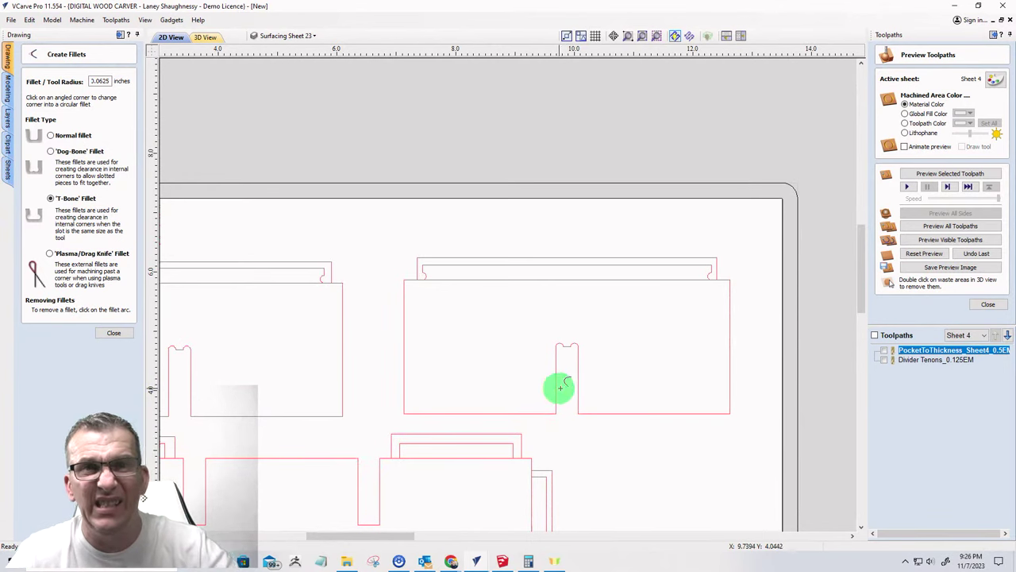
{"action": "scroll", "coordinate": [568, 389], "scroll_direction": "down", "scroll_amount": 4}
{"action": "scroll", "coordinate": [520, 446], "scroll_direction": "up", "scroll_amount": 5}
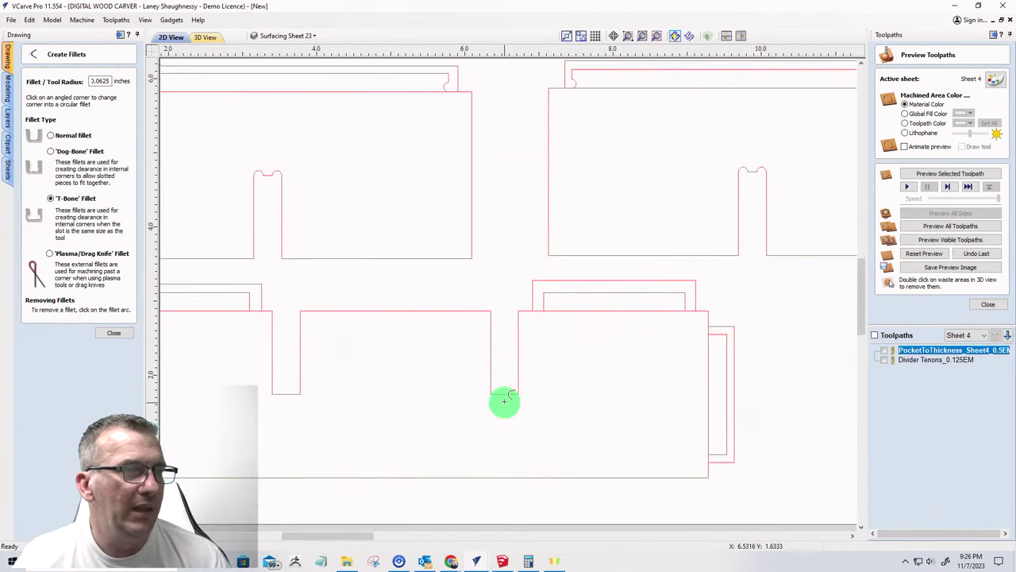
{"action": "scroll", "coordinate": [503, 401], "scroll_direction": "up", "scroll_amount": 4}
- Add T-bone fillets to the bottom corners of the slots and the tab slot corner
{"action": "left_click", "coordinate": [542, 367]}
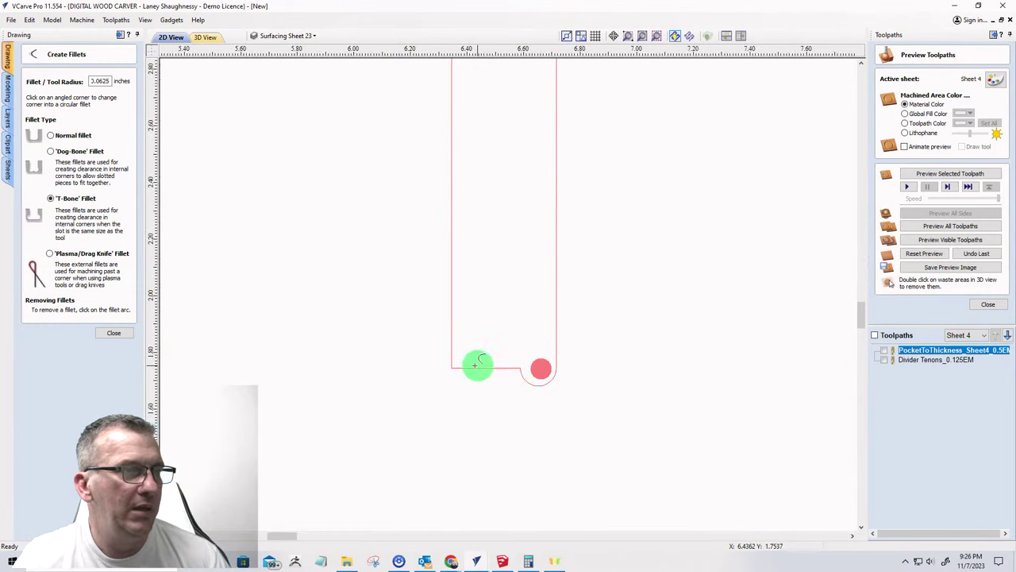
{"action": "left_click", "coordinate": [464, 369]}
{"action": "scroll", "coordinate": [643, 405], "scroll_direction": "down", "scroll_amount": 3}
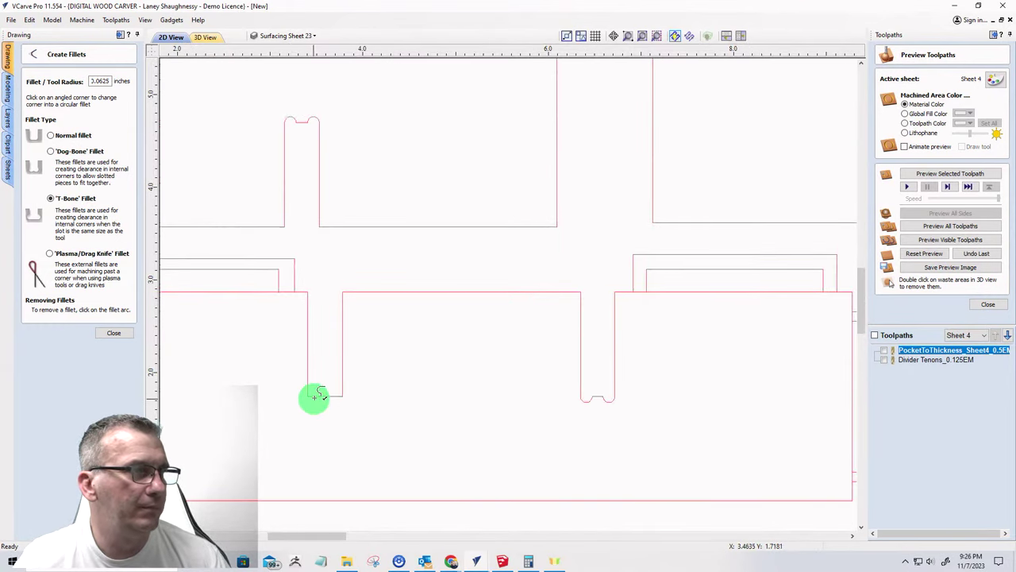
{"action": "left_click", "coordinate": [340, 394]}
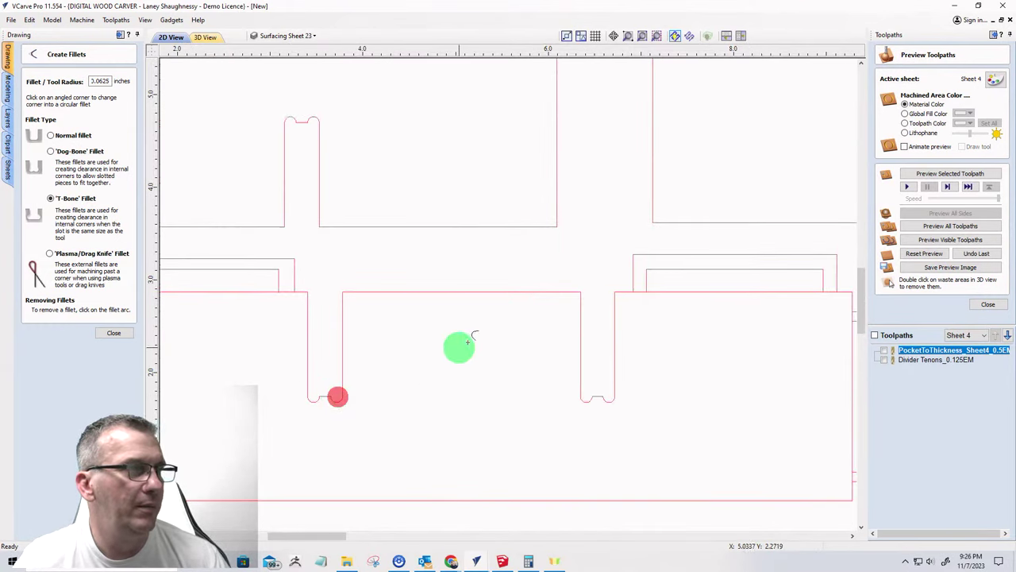
{"action": "left_click", "coordinate": [646, 281]}
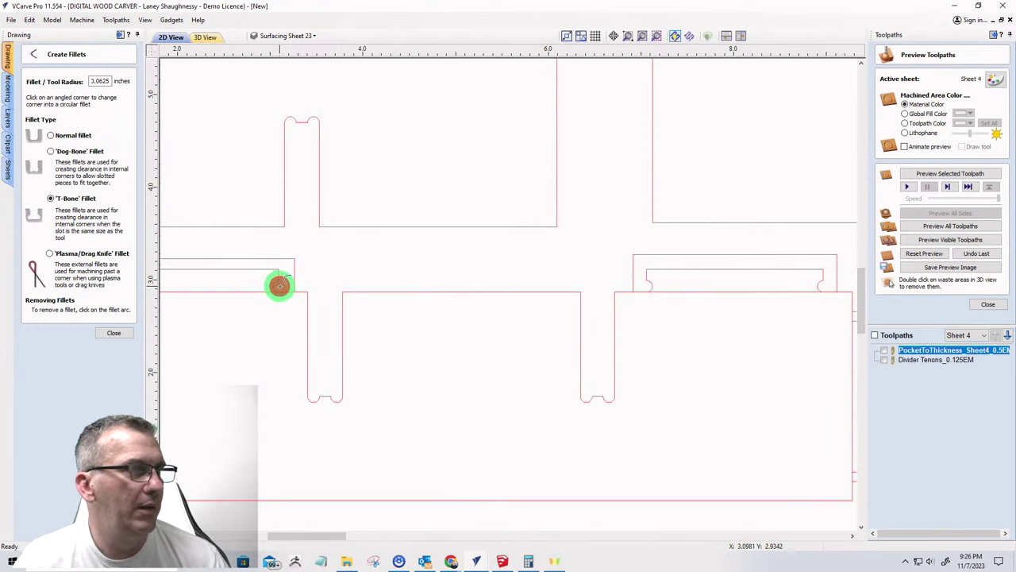
{"action": "left_click", "coordinate": [280, 286]}
{"action": "scroll", "coordinate": [653, 309], "scroll_direction": "down", "scroll_amount": 5}
{"action": "scroll", "coordinate": [516, 322], "scroll_direction": "up", "scroll_amount": 6}
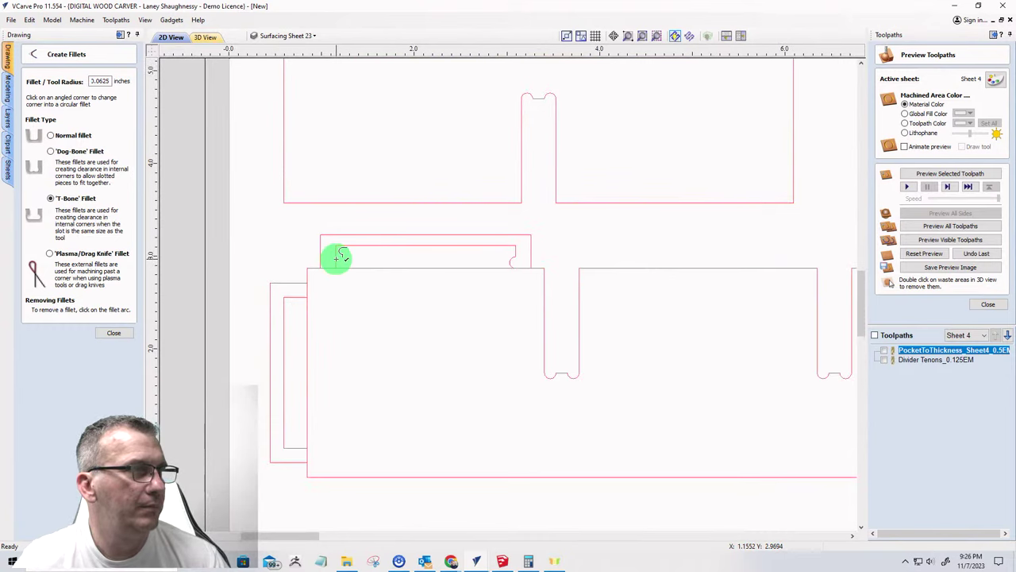
- Fillet the inner rectangle and remaining slot corners, then close the fillet tool
{"action": "left_click", "coordinate": [336, 256]}
{"action": "left_click", "coordinate": [299, 297]}
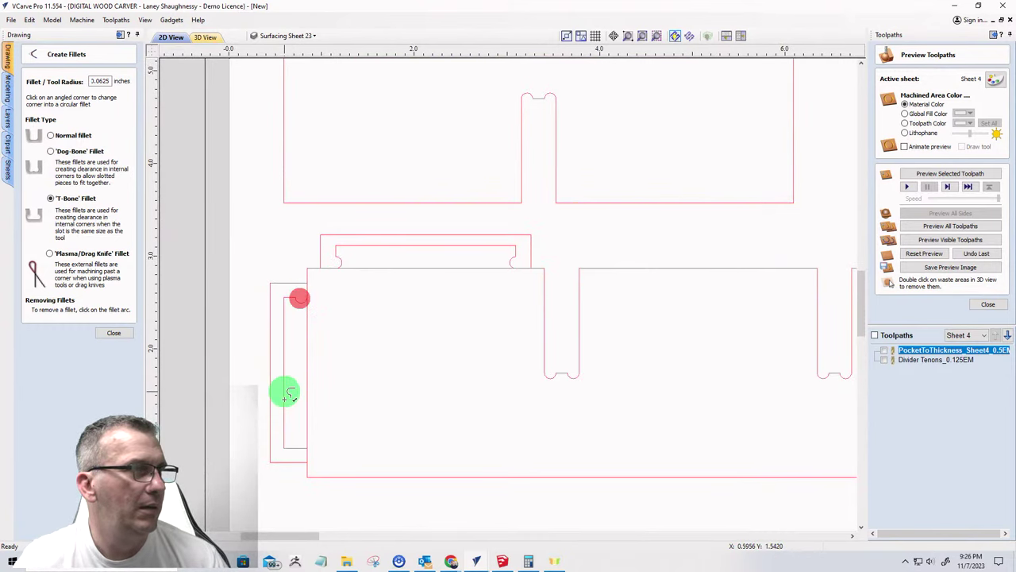
{"action": "left_click", "coordinate": [299, 446]}
{"action": "scroll", "coordinate": [154, 374], "scroll_direction": "down", "scroll_amount": 5}
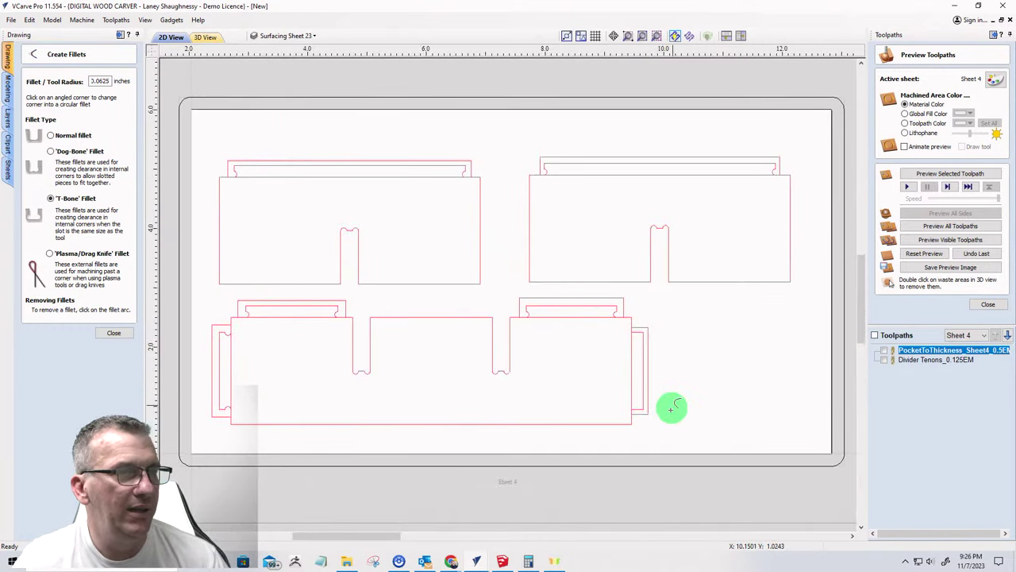
{"action": "scroll", "coordinate": [659, 406], "scroll_direction": "up", "scroll_amount": 6}
{"action": "left_click", "coordinate": [565, 405]}
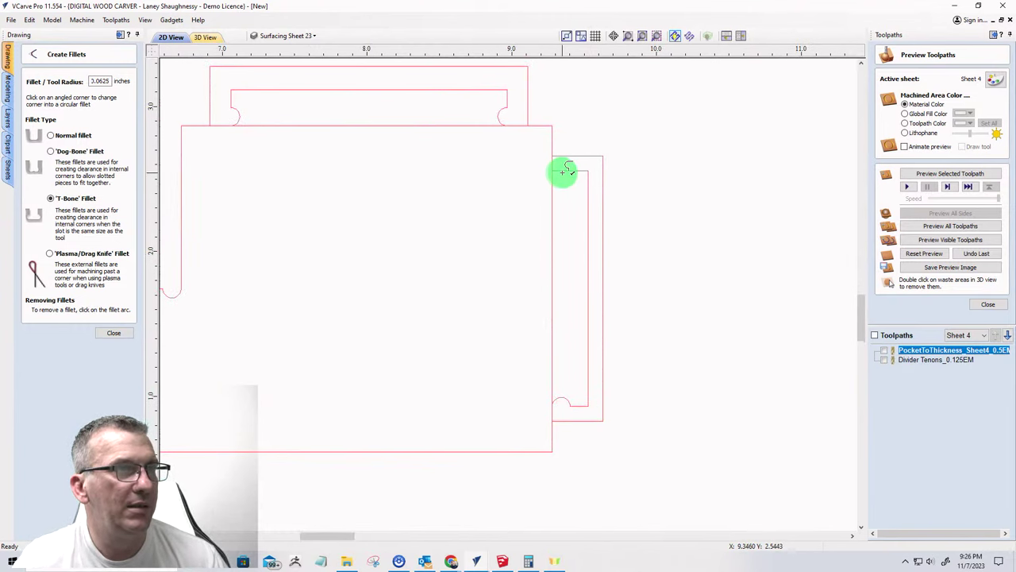
{"action": "left_click", "coordinate": [564, 171]}
{"action": "scroll", "coordinate": [705, 309], "scroll_direction": "down", "scroll_amount": 3}
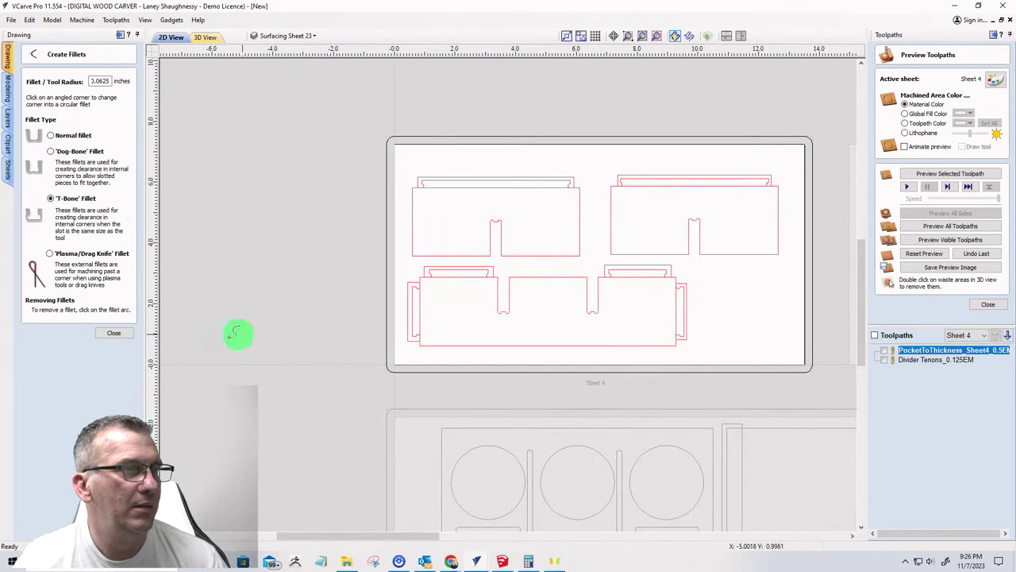
{"action": "left_click", "coordinate": [109, 334]}
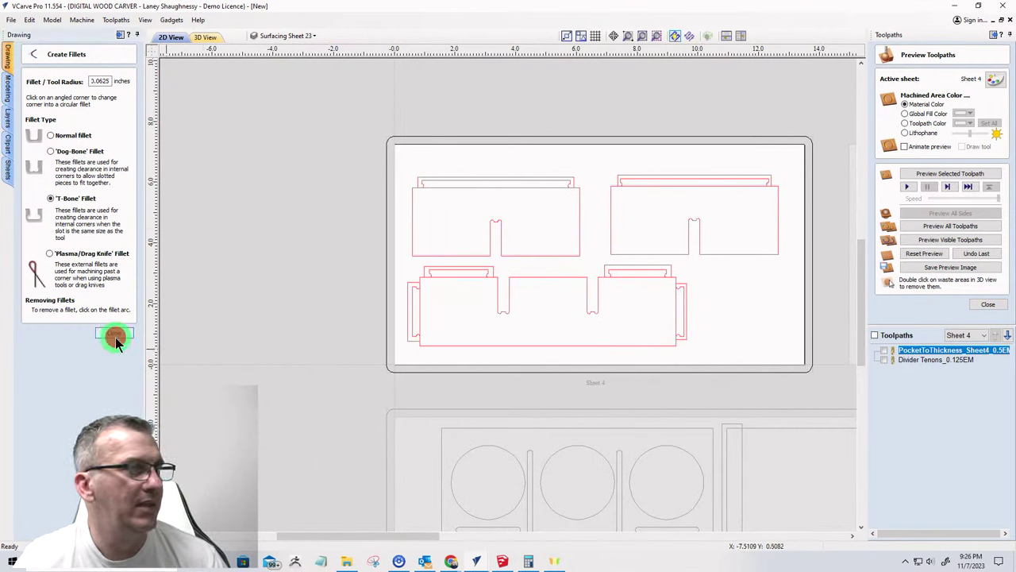
- Select all the Sheet 4 part outlines and leave the toolpath preview
{"action": "left_click", "coordinate": [464, 186]}
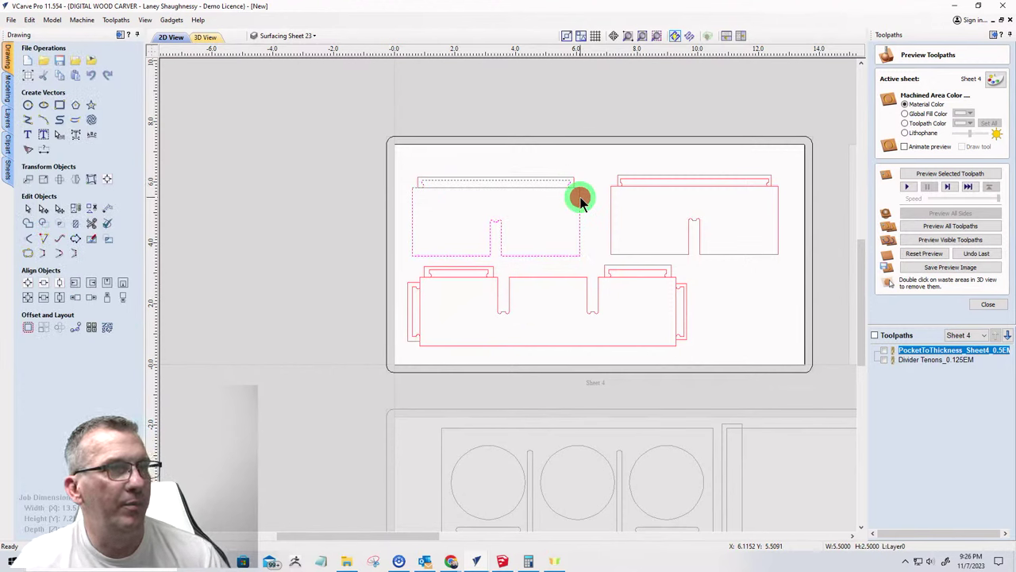
{"action": "left_click", "coordinate": [578, 242], "text": "shift"}
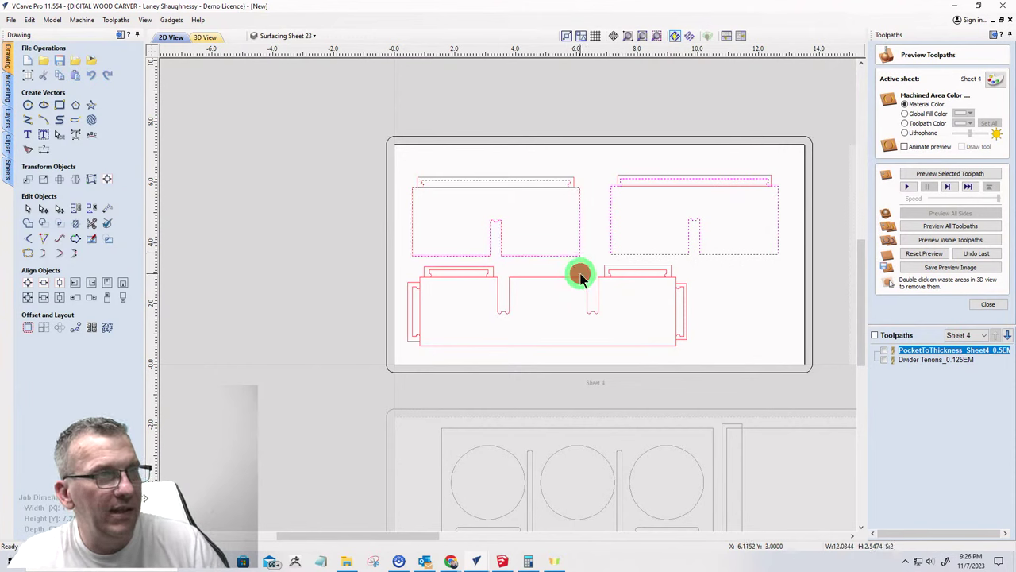
{"action": "left_click", "coordinate": [987, 304]}
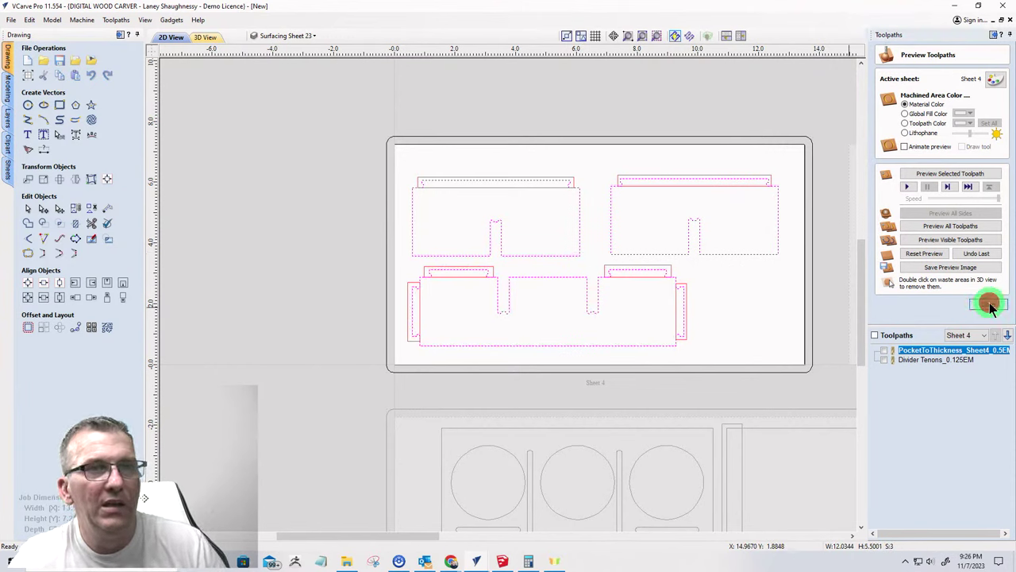
- Create profile toolpath Sheet4_ProfileCutout_0.125EM with start depth 0.375 and cut depth 0.375
{"action": "left_click", "coordinate": [887, 111]}
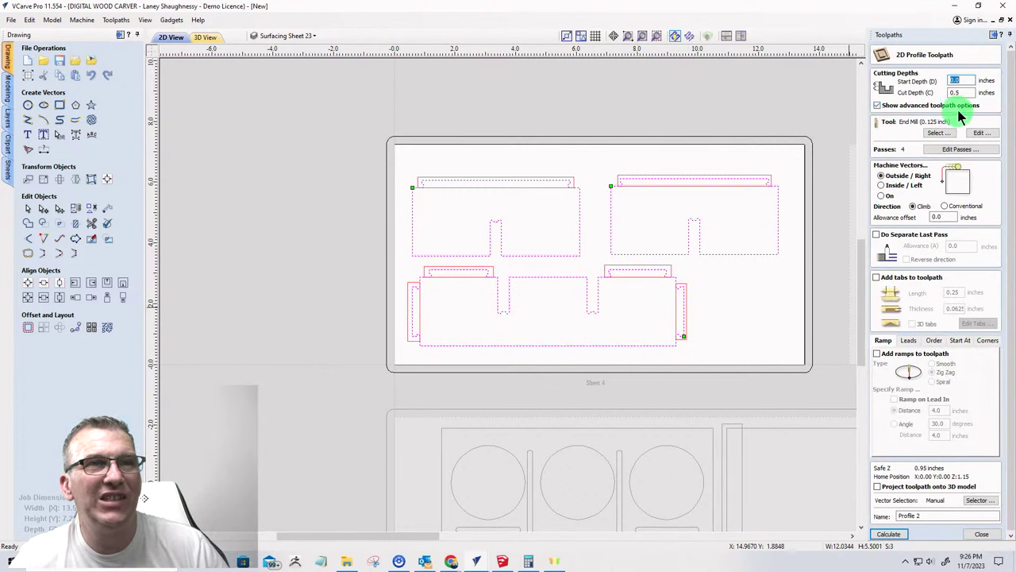
{"action": "left_click", "coordinate": [965, 81]}
{"action": "type", "text": "0."}
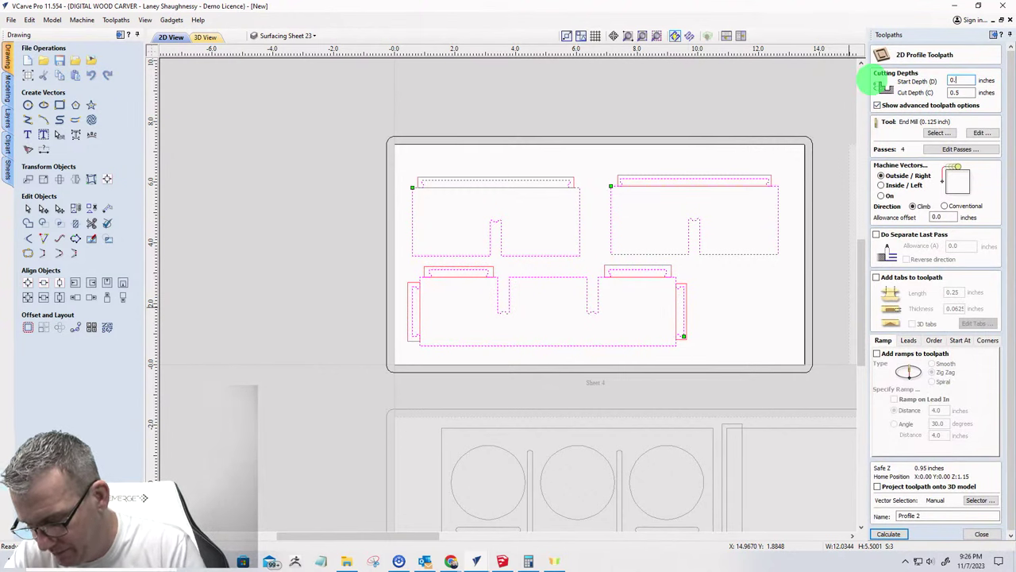
{"action": "type", "text": "375"}
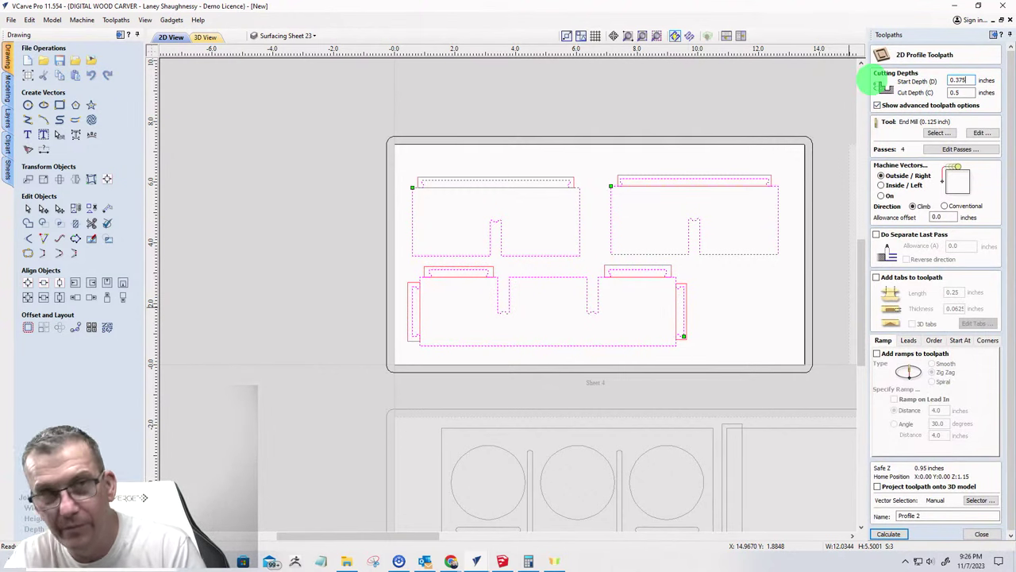
{"action": "left_click", "coordinate": [970, 93]}
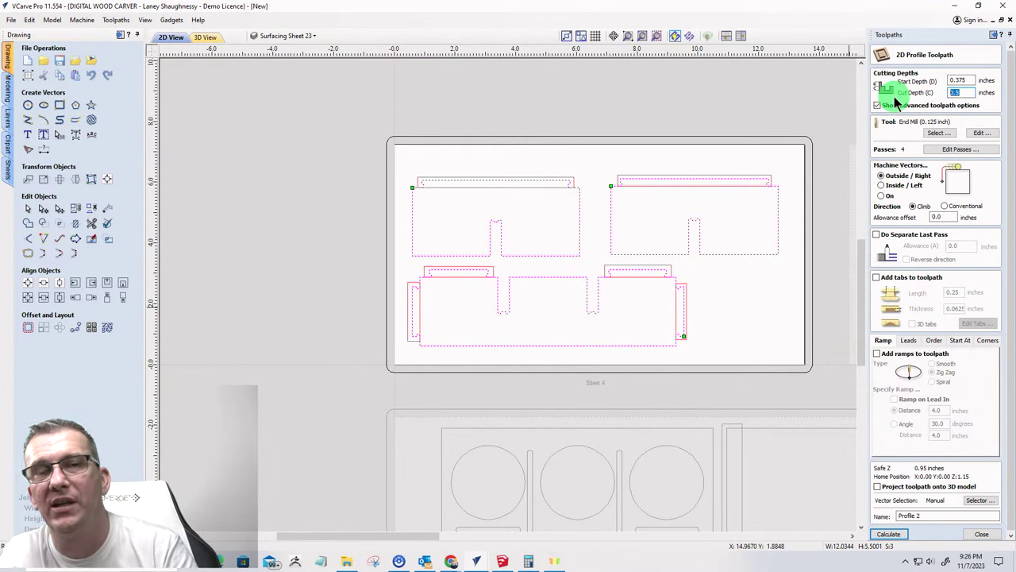
{"action": "type", "text": ".3"}
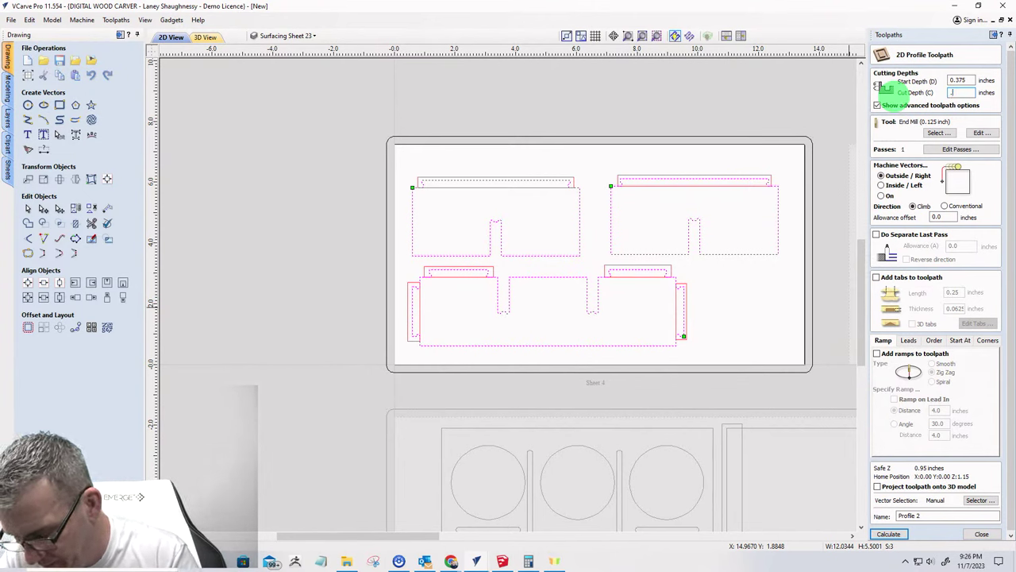
{"action": "type", "text": "75"}
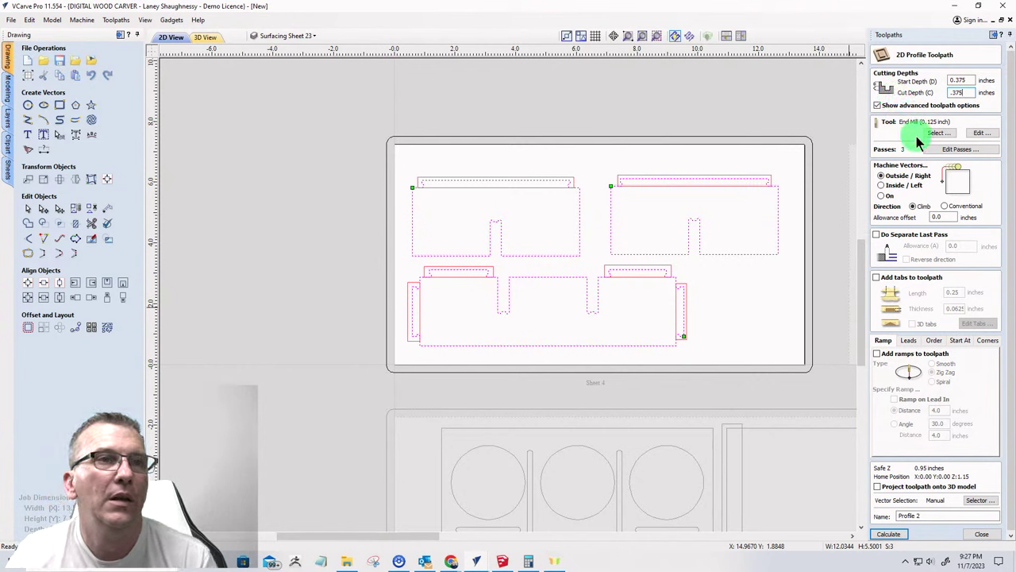
{"action": "left_click", "coordinate": [953, 180]}
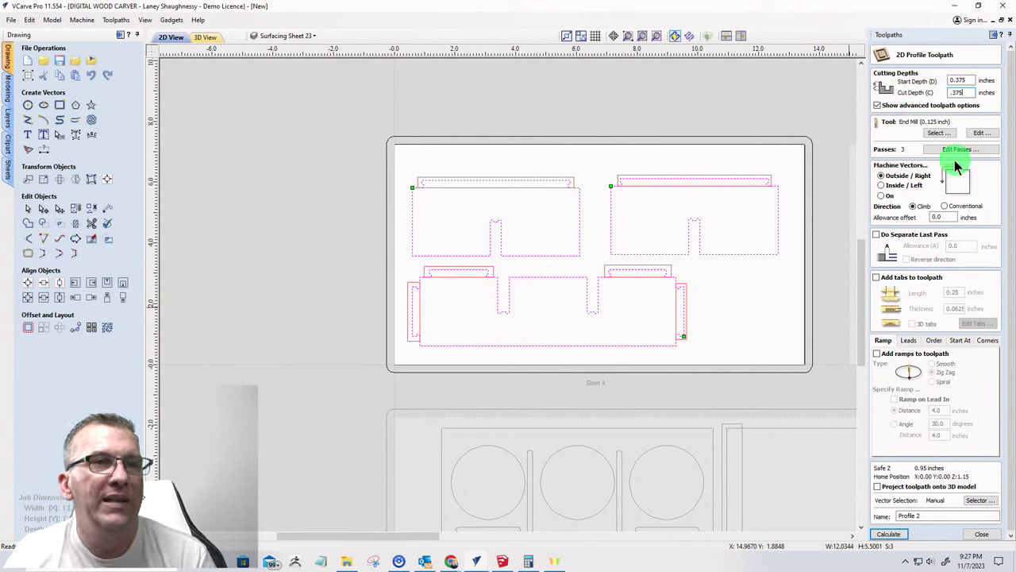
{"action": "left_click", "coordinate": [924, 517]}
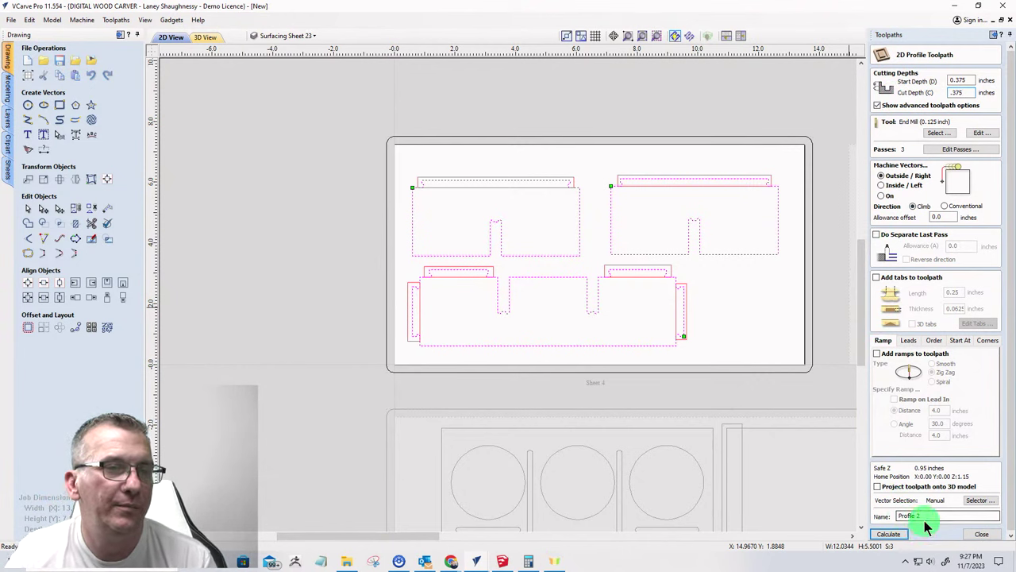
{"action": "left_click_drag", "start_coordinate": [924, 518], "coordinate": [862, 515]}
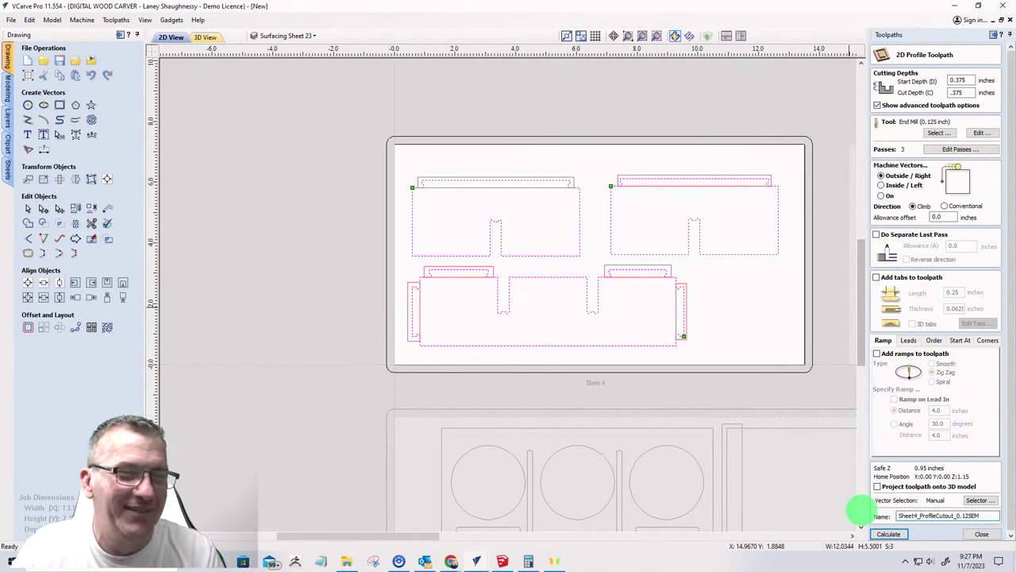
{"action": "left_click", "coordinate": [890, 533]}
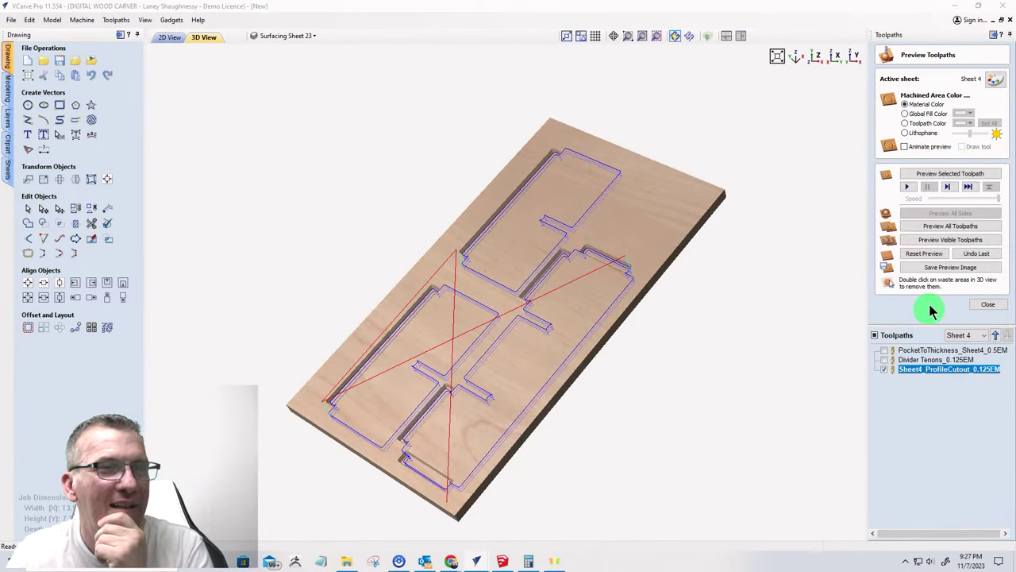
- Preview the visible toolpaths in 3D and remove the waste material around the parts
{"action": "left_click", "coordinate": [928, 253]}
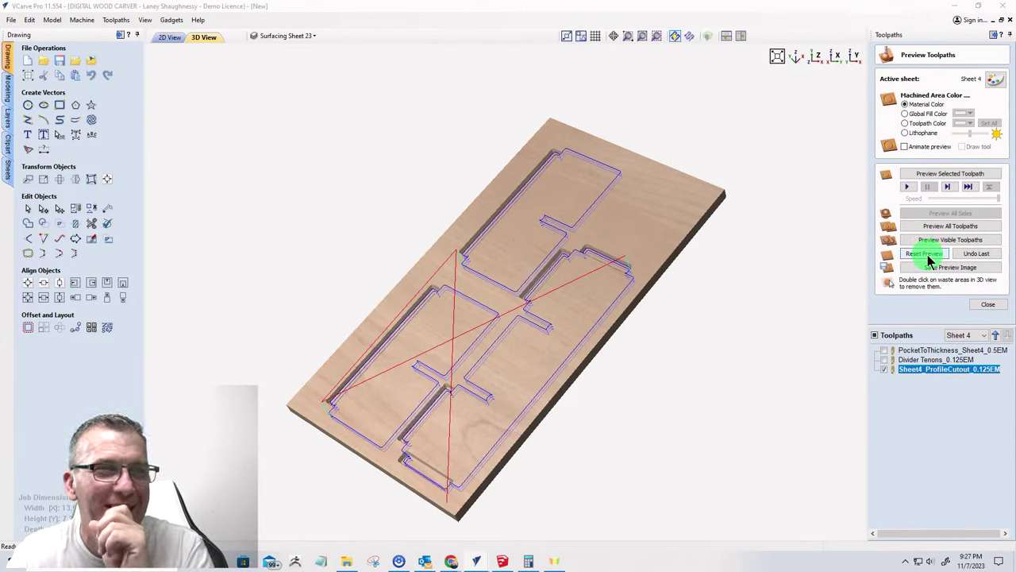
{"action": "left_click", "coordinate": [925, 239]}
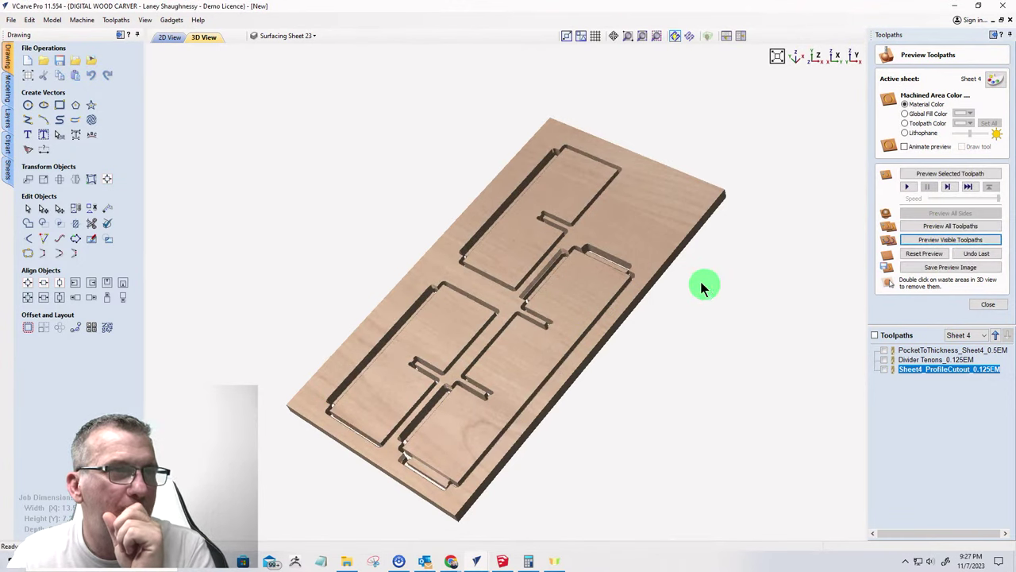
{"action": "double_click", "coordinate": [632, 246]}
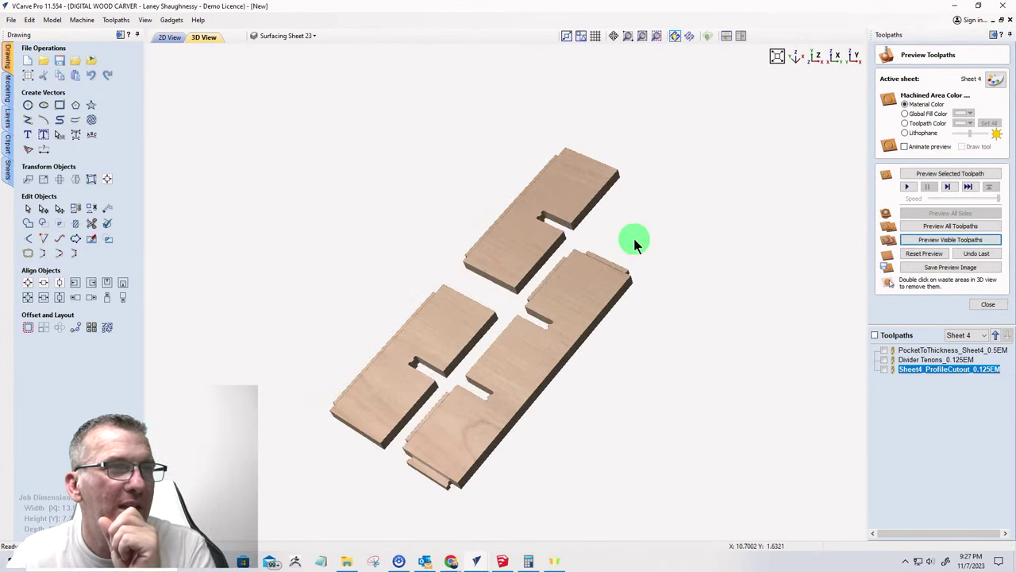
- Zoom and rotate the 3D preview to inspect the cut-out panels and T-bone notches
{"action": "scroll", "coordinate": [433, 433], "scroll_direction": "up", "scroll_amount": 2}
{"action": "scroll", "coordinate": [433, 435], "scroll_direction": "up", "scroll_amount": 1}
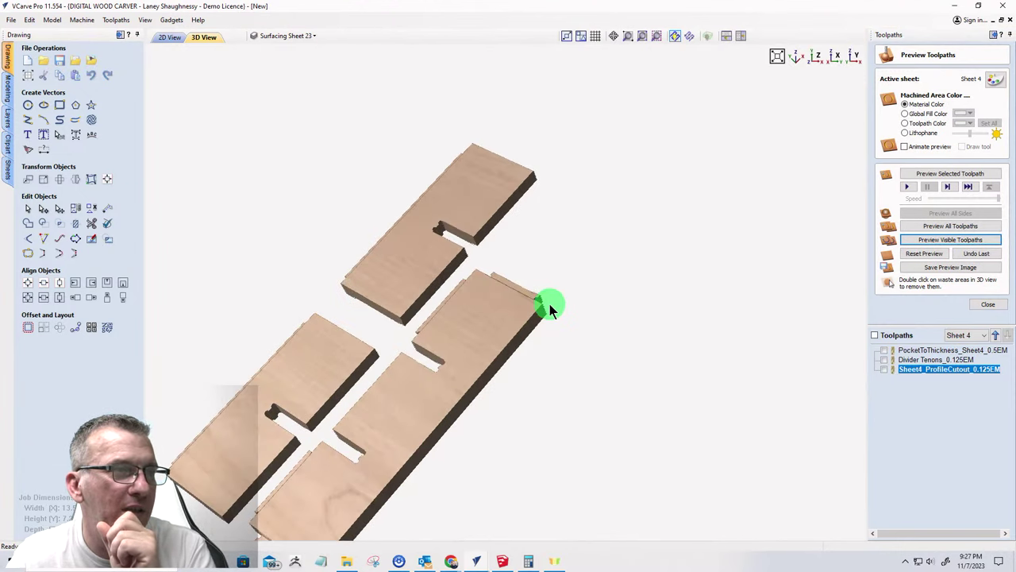
{"action": "scroll", "coordinate": [549, 304], "scroll_direction": "up", "scroll_amount": 1}
{"action": "scroll", "coordinate": [437, 354], "scroll_direction": "up", "scroll_amount": 1}
{"action": "scroll", "coordinate": [444, 353], "scroll_direction": "up", "scroll_amount": 3}
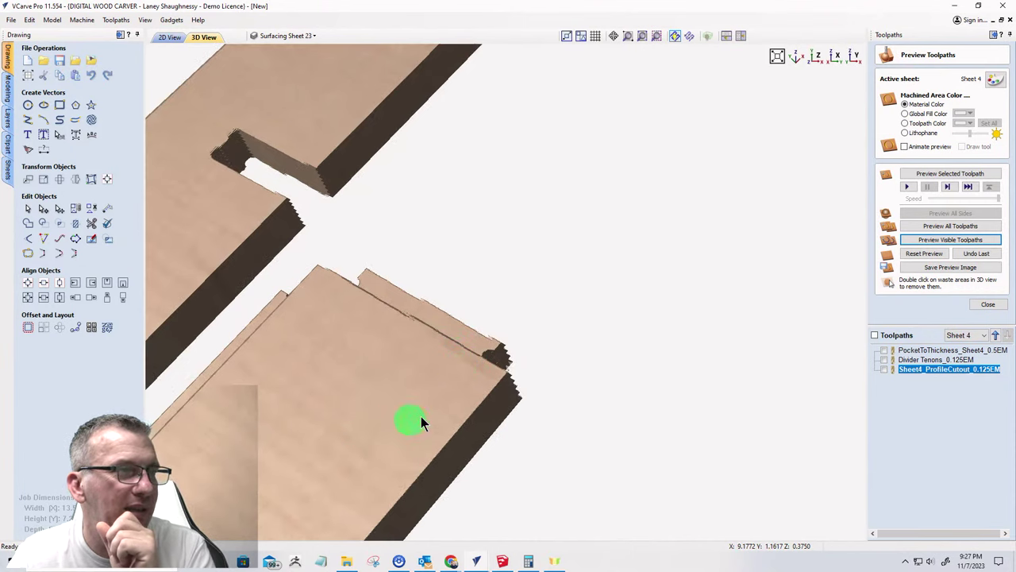
{"action": "scroll", "coordinate": [624, 297], "scroll_direction": "down", "scroll_amount": 1}
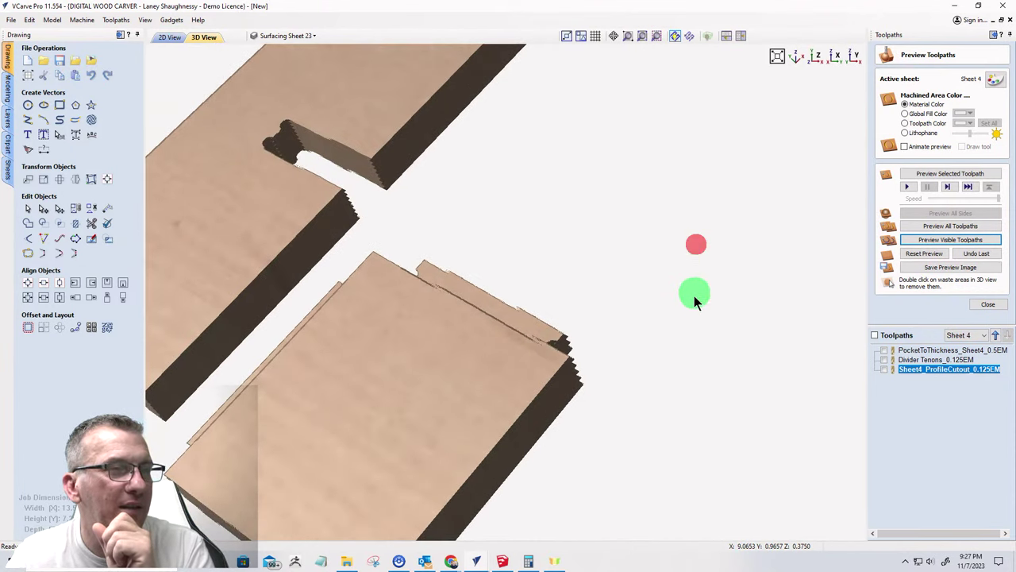
{"action": "scroll", "coordinate": [682, 330], "scroll_direction": "down", "scroll_amount": 2}
{"action": "scroll", "coordinate": [681, 333], "scroll_direction": "up", "scroll_amount": 2}
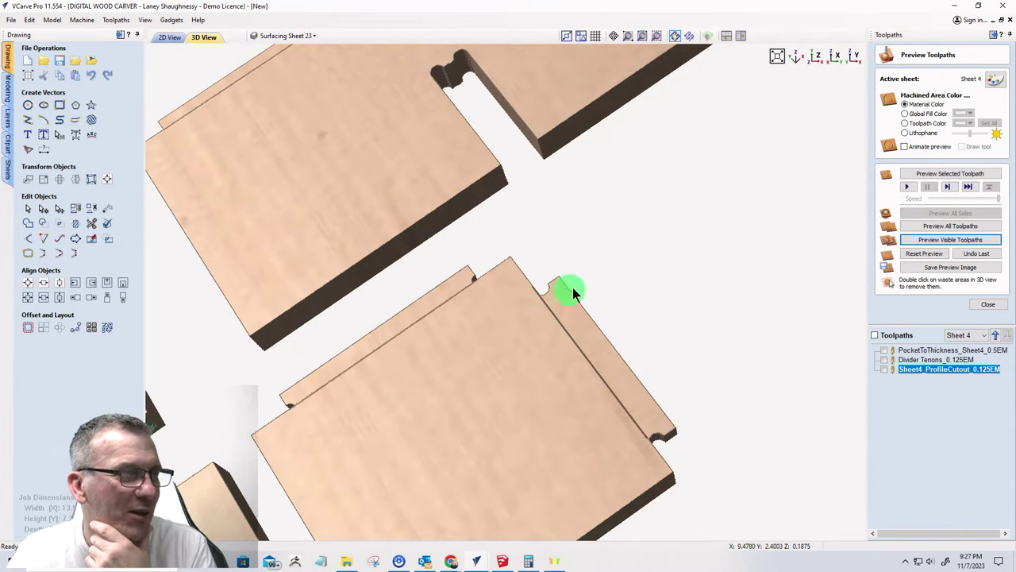
{"action": "scroll", "coordinate": [628, 228], "scroll_direction": "down", "scroll_amount": 3}
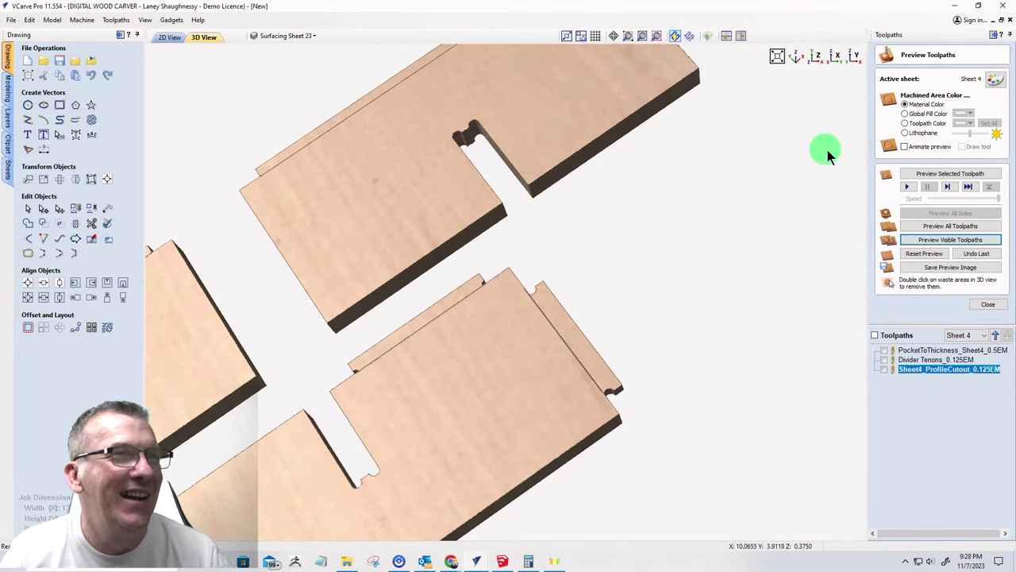
{"action": "left_click_drag", "start_coordinate": [828, 152], "coordinate": [40, 31]}
- Save the project under the new name 6-PackTote
{"action": "left_click", "coordinate": [12, 19]}
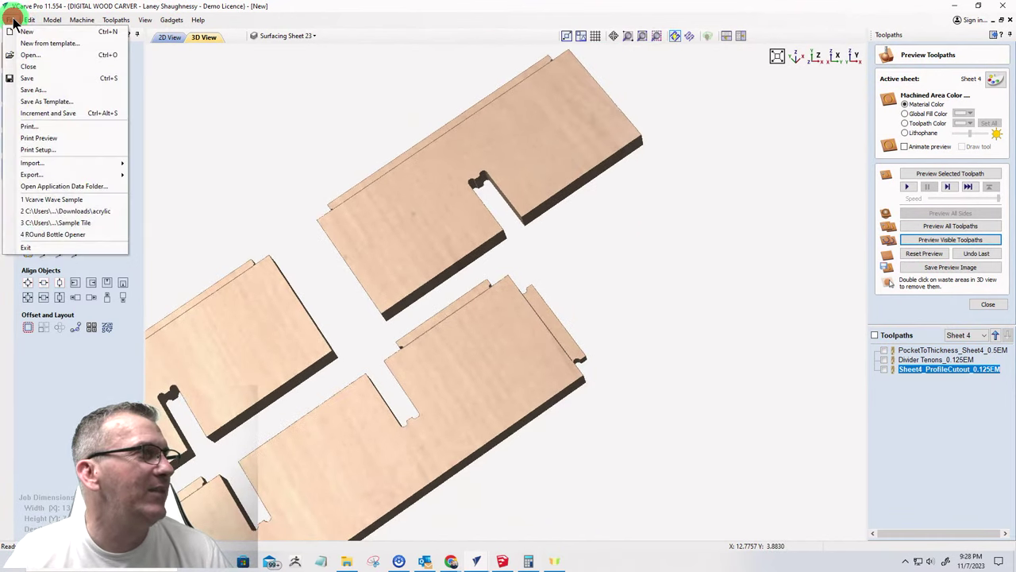
{"action": "left_click", "coordinate": [23, 89]}
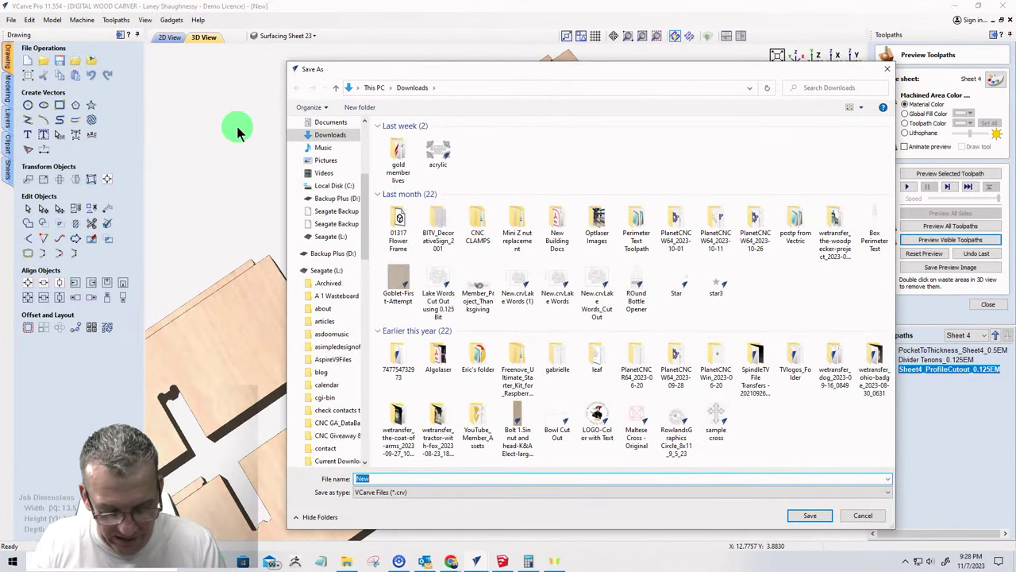
{"action": "type", "text": "6-PackTote"}
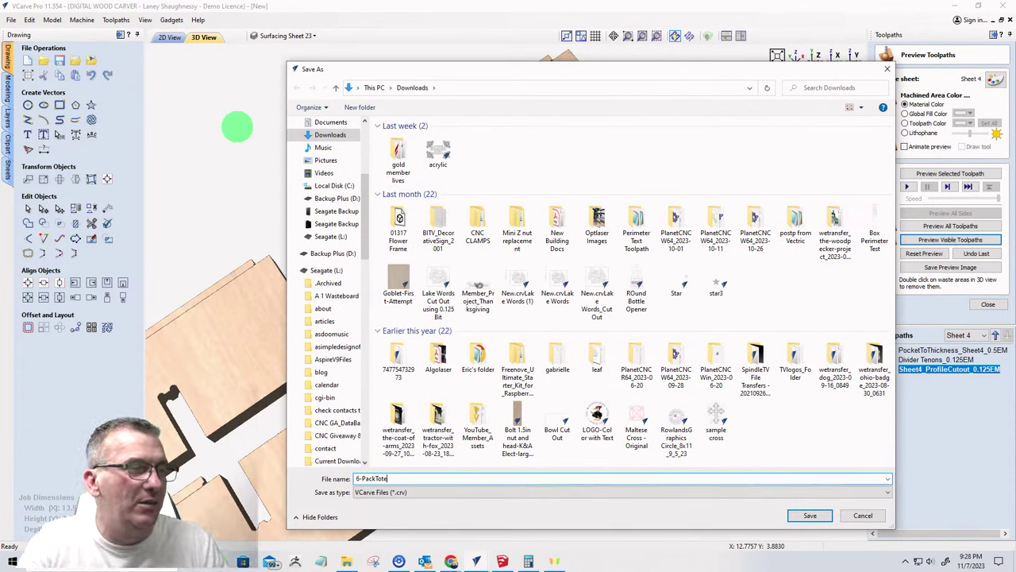
{"action": "left_click", "coordinate": [809, 516]}
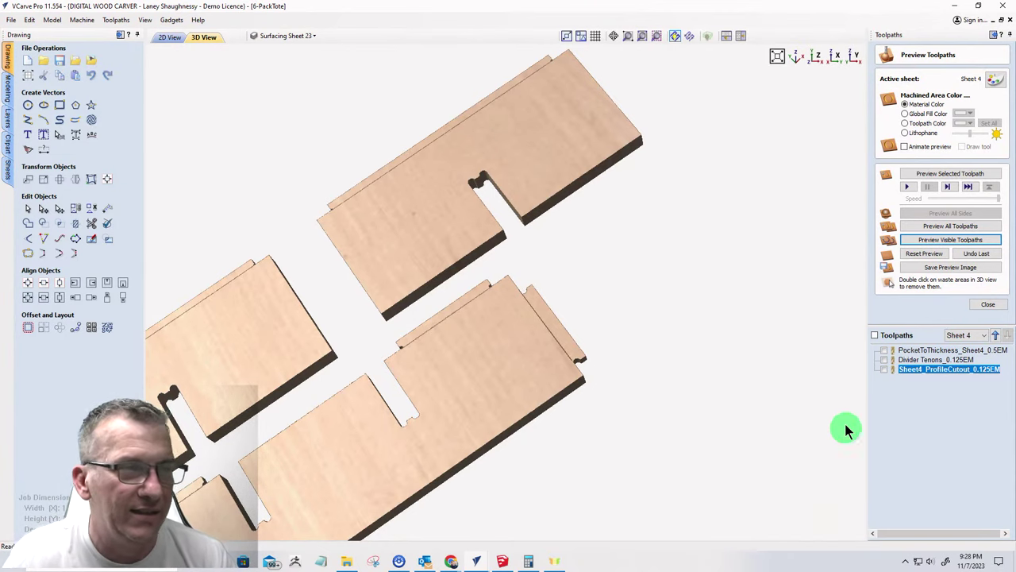
- Switch to the flat 2D view of the sheet layout
{"action": "scroll", "coordinate": [517, 284], "scroll_direction": "down", "scroll_amount": 3}
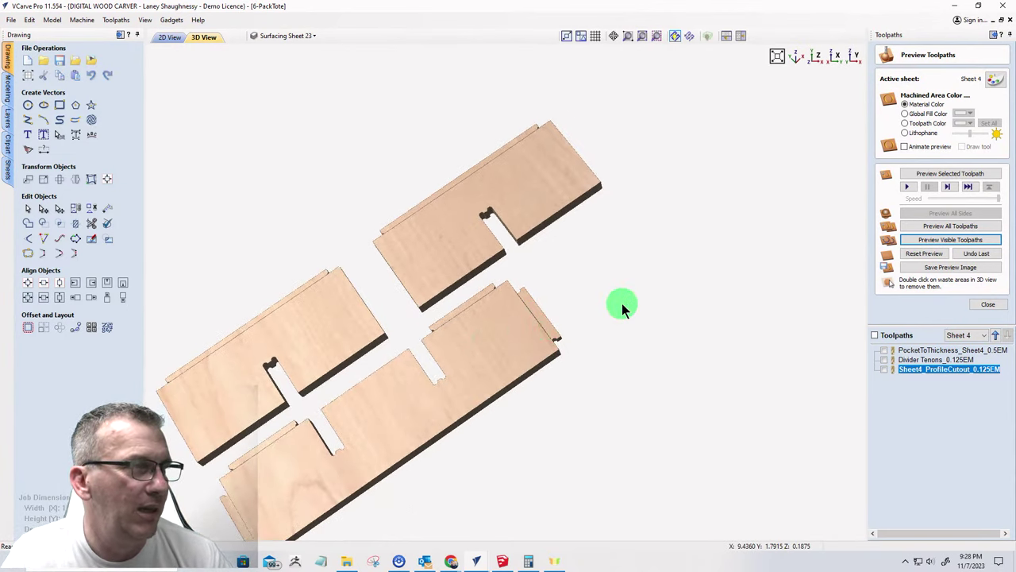
{"action": "scroll", "coordinate": [622, 303], "scroll_direction": "up", "scroll_amount": 2}
{"action": "scroll", "coordinate": [728, 251], "scroll_direction": "down", "scroll_amount": 2}
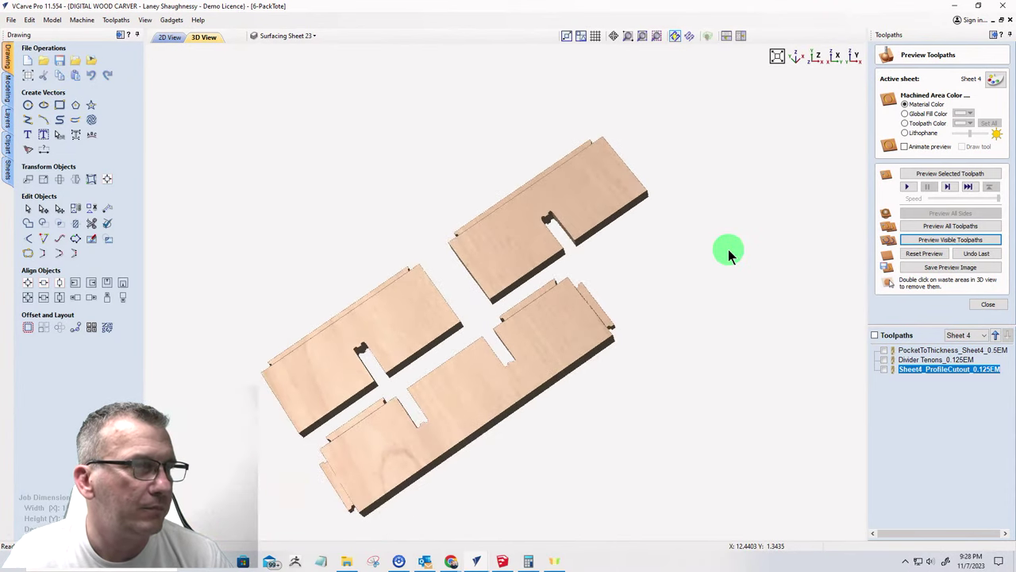
{"action": "left_click", "coordinate": [167, 38]}
{"action": "scroll", "coordinate": [310, 169], "scroll_direction": "down", "scroll_amount": 2}
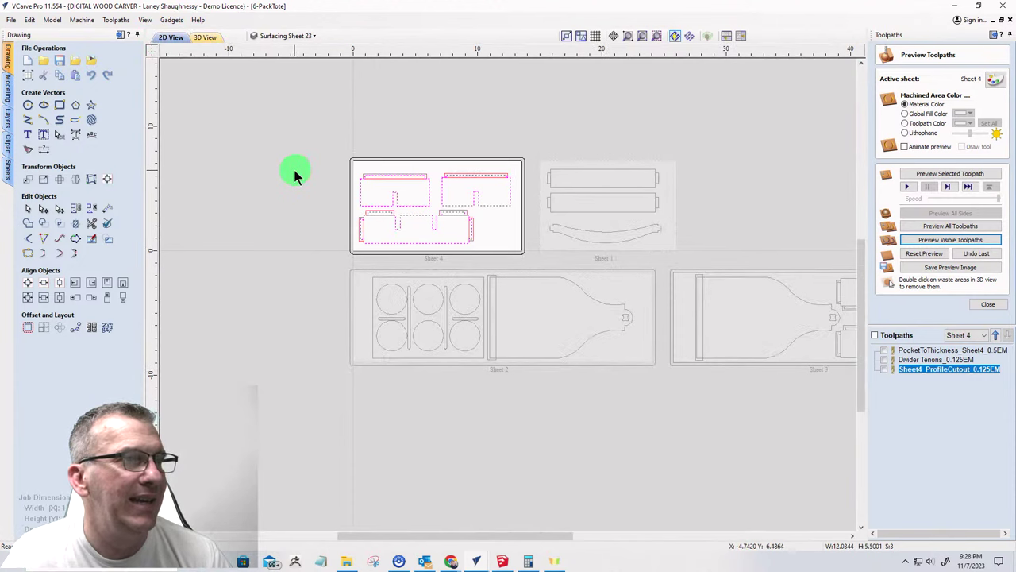
{"action": "scroll", "coordinate": [647, 198], "scroll_direction": "up", "scroll_amount": 3}
{"action": "scroll", "coordinate": [516, 172], "scroll_direction": "down", "scroll_amount": 3}
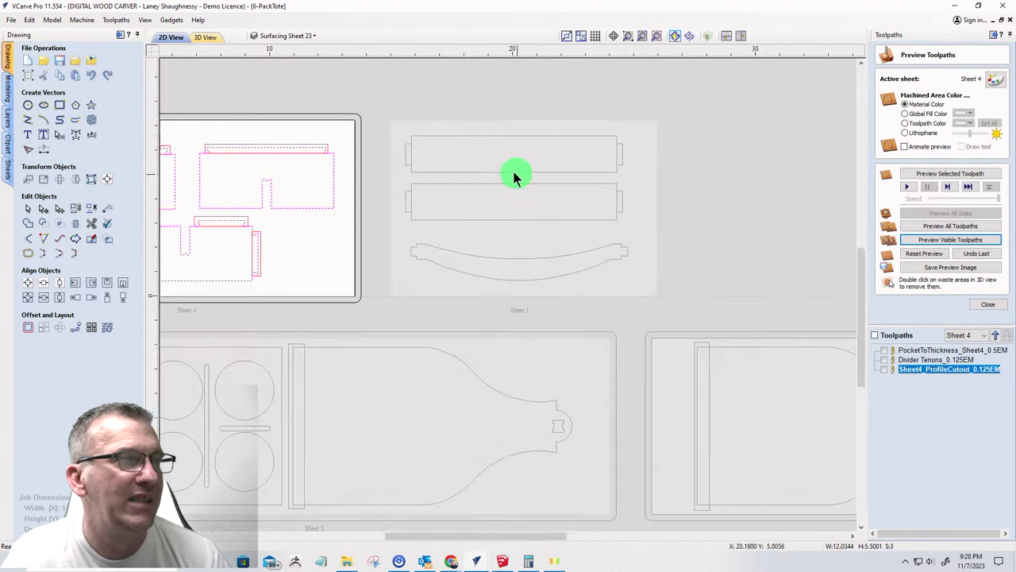
{"action": "scroll", "coordinate": [522, 268], "scroll_direction": "up", "scroll_amount": 3}
{"action": "scroll", "coordinate": [501, 248], "scroll_direction": "down", "scroll_amount": 2}
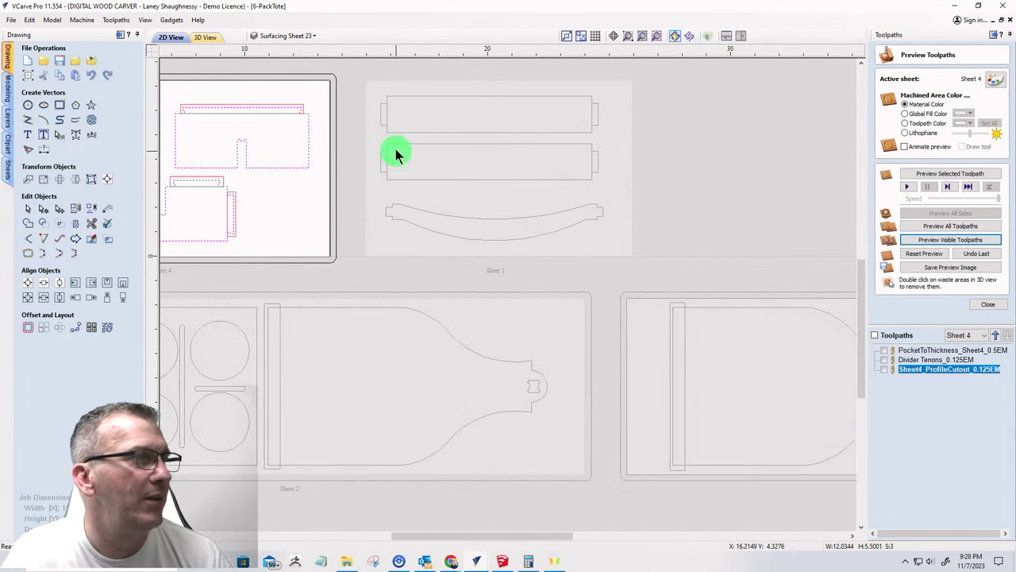
- Make Sheet 1, with the two side panels and curved handle, the active sheet
{"action": "left_click", "coordinate": [395, 100]}
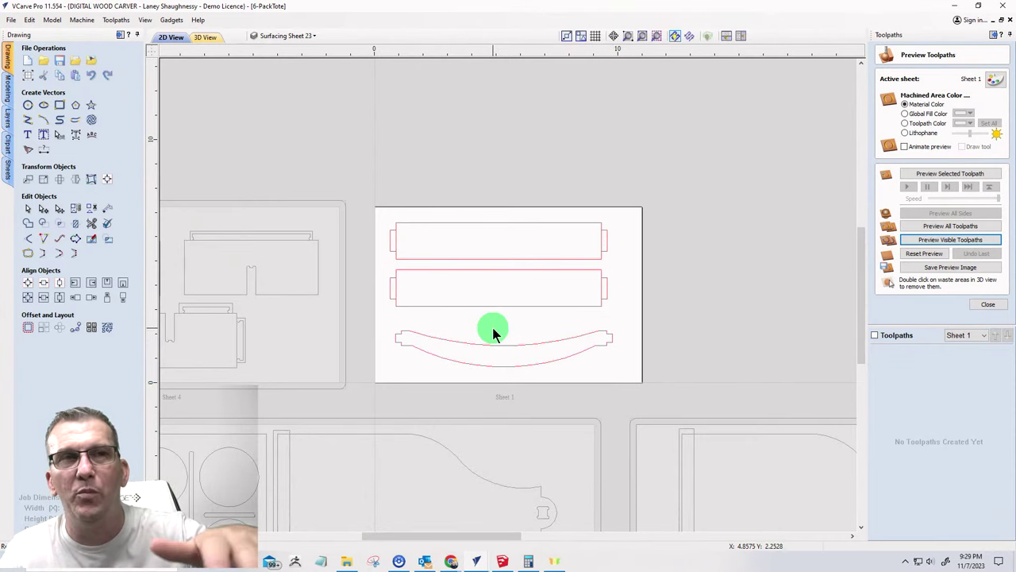
{"action": "scroll", "coordinate": [493, 333], "scroll_direction": "down", "scroll_amount": 3}
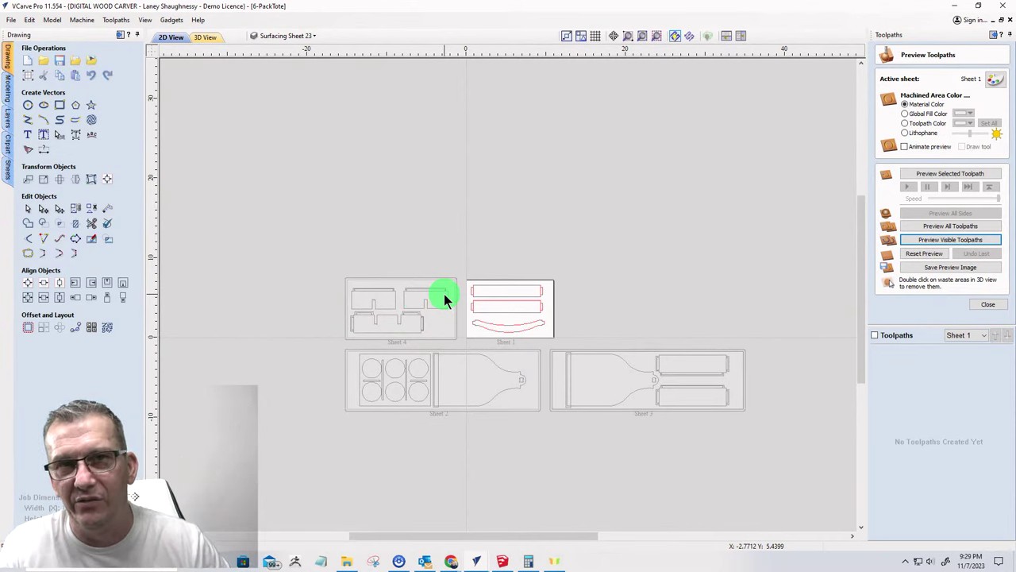
{"action": "scroll", "coordinate": [427, 299], "scroll_direction": "down", "scroll_amount": 1}
{"action": "scroll", "coordinate": [572, 361], "scroll_direction": "up", "scroll_amount": 3}
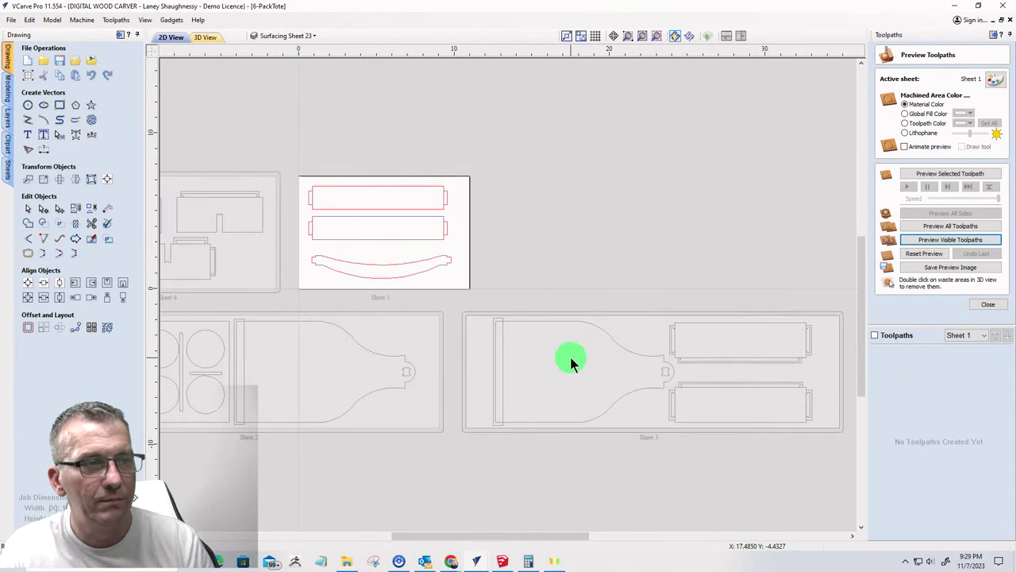
{"action": "scroll", "coordinate": [389, 190], "scroll_direction": "down", "scroll_amount": 1}
{"action": "scroll", "coordinate": [354, 207], "scroll_direction": "up", "scroll_amount": 3}
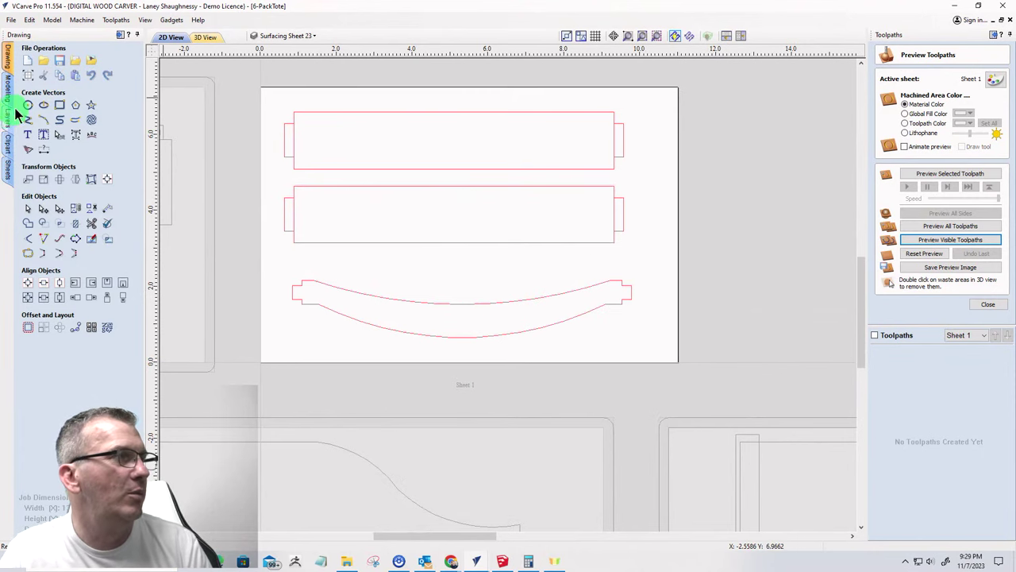
- Draw an 11 × 7.25 rectangle covering the whole of Sheet 1
{"action": "left_click", "coordinate": [59, 104]}
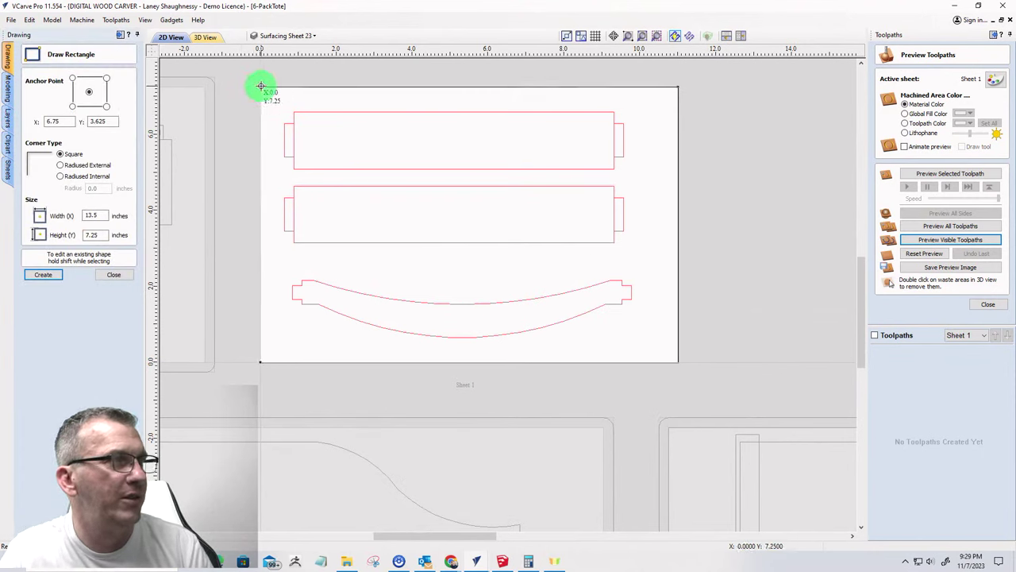
{"action": "left_click_drag", "start_coordinate": [260, 85], "coordinate": [678, 361]}
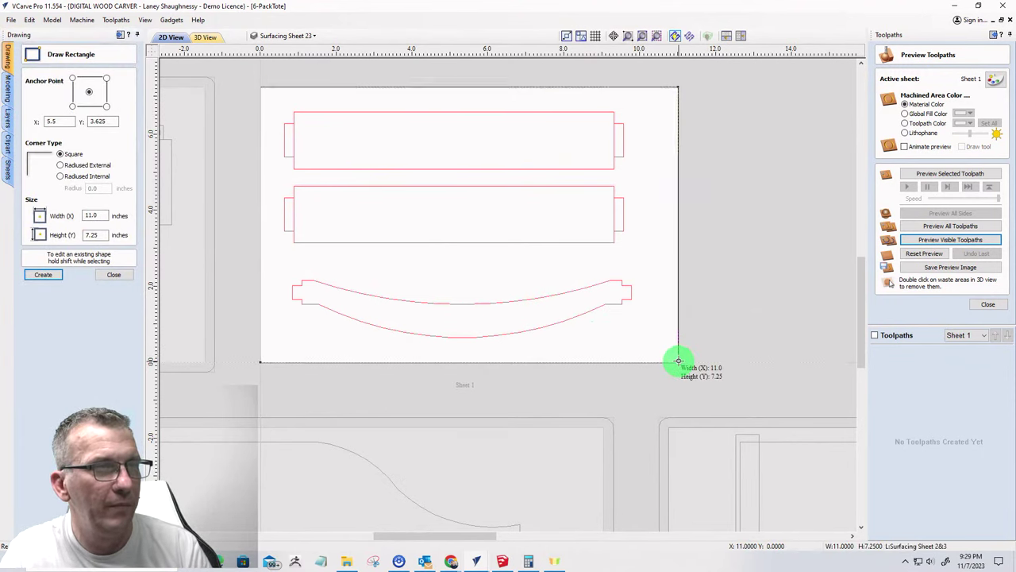
{"action": "left_click", "coordinate": [127, 275]}
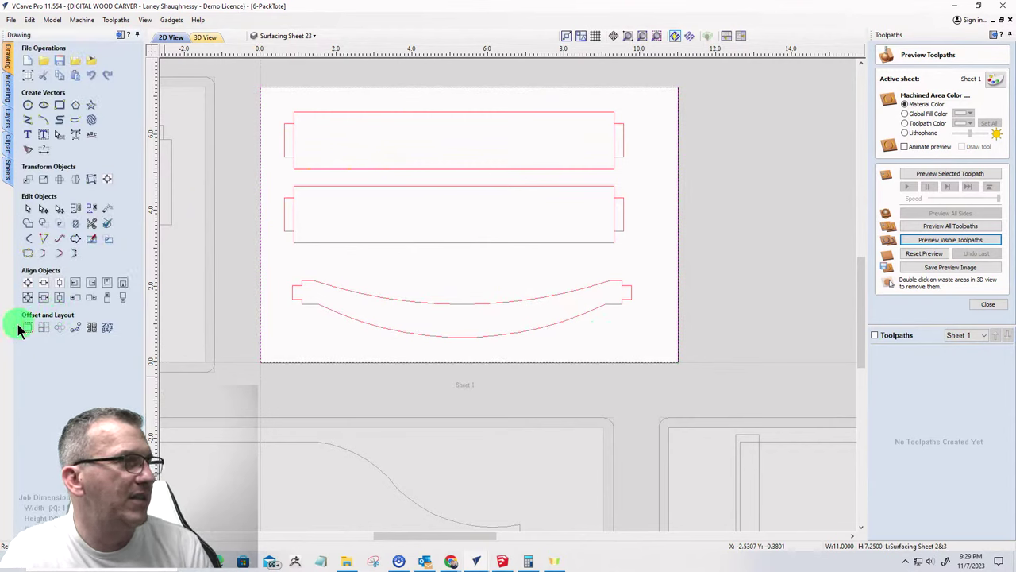
- Offset the rectangle 0.26 inches outward, deleting the original
{"action": "left_click", "coordinate": [27, 327]}
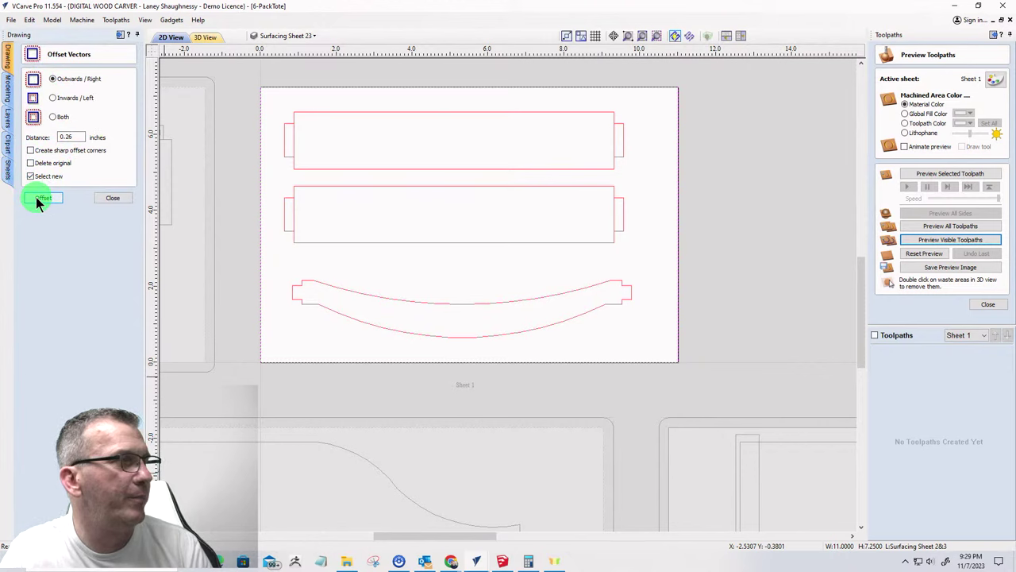
{"action": "left_click", "coordinate": [30, 163]}
{"action": "left_click", "coordinate": [38, 197]}
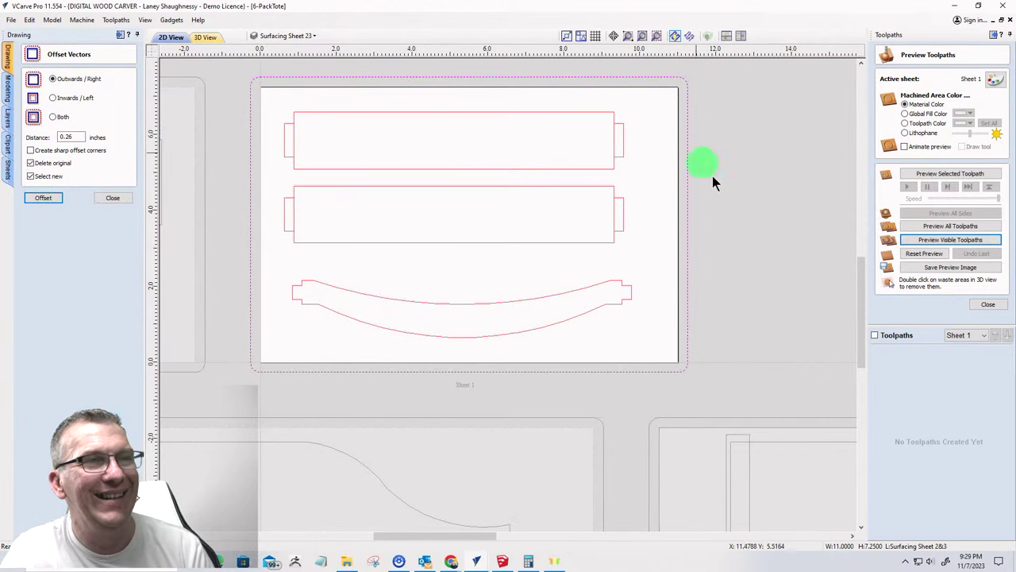
{"action": "left_click", "coordinate": [988, 305]}
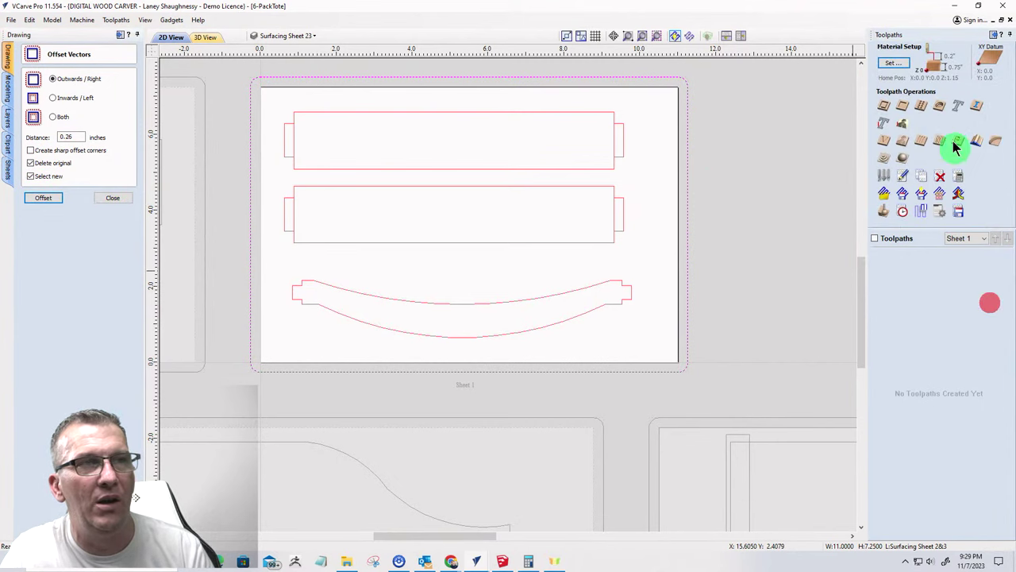
- Create and calculate a Sheet 1 pocket toolpath with 0.25 inch cut depth, renamed 'Pock…'
{"action": "left_click", "coordinate": [903, 104]}
{"action": "double_click", "coordinate": [971, 81]}
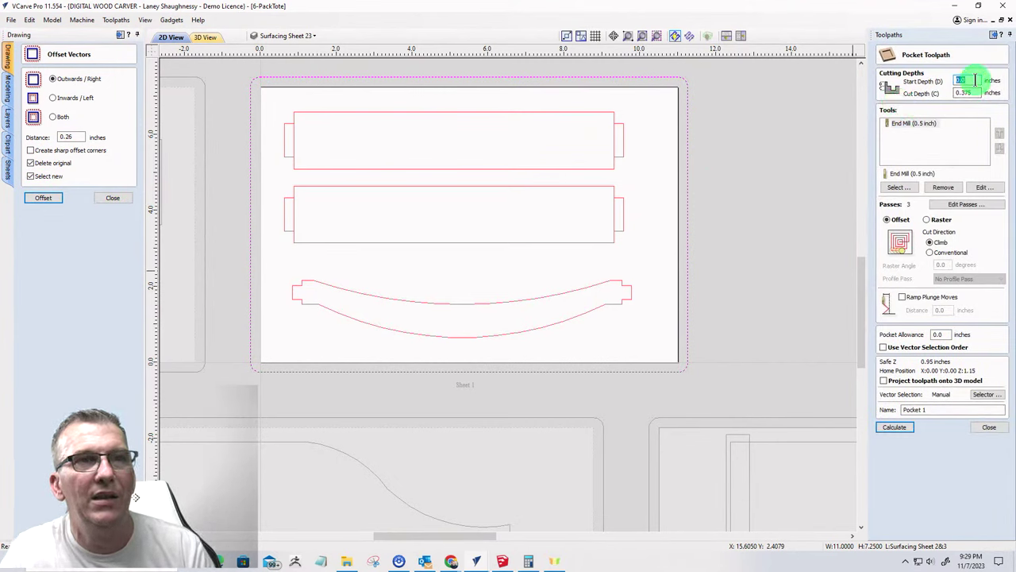
{"action": "double_click", "coordinate": [977, 92]}
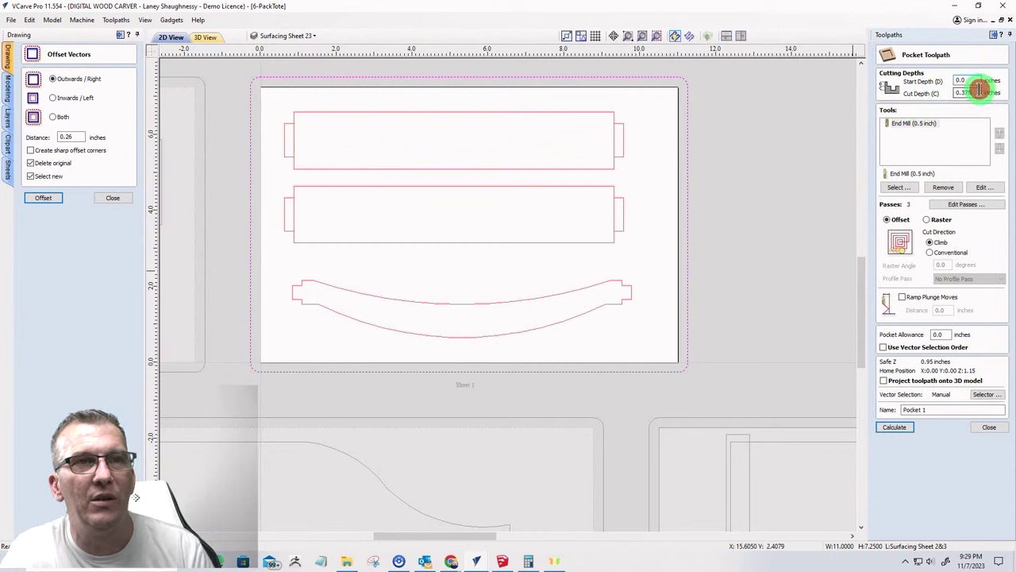
{"action": "type", "text": "0.25"}
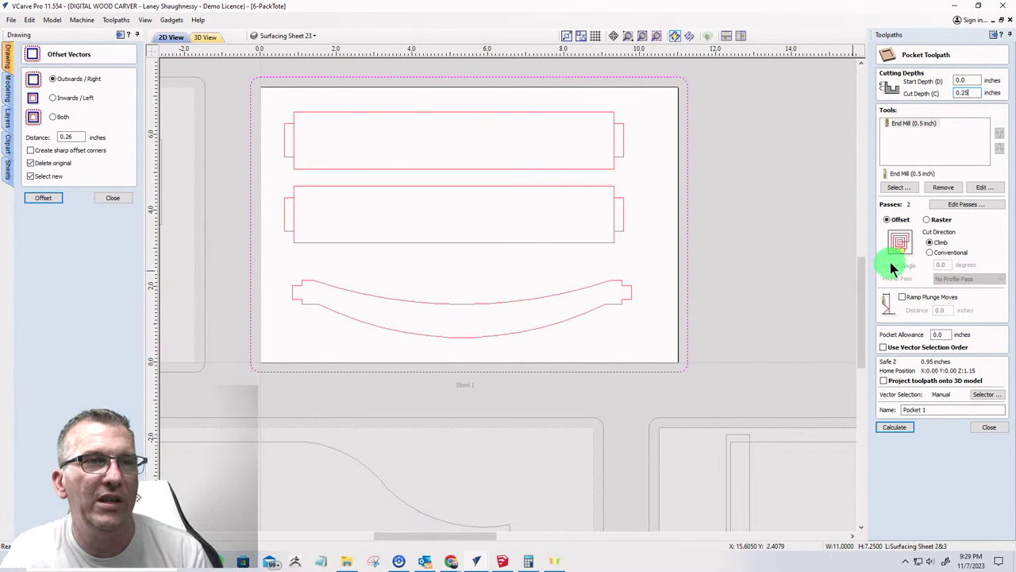
{"action": "left_click_drag", "start_coordinate": [935, 409], "coordinate": [866, 409]}
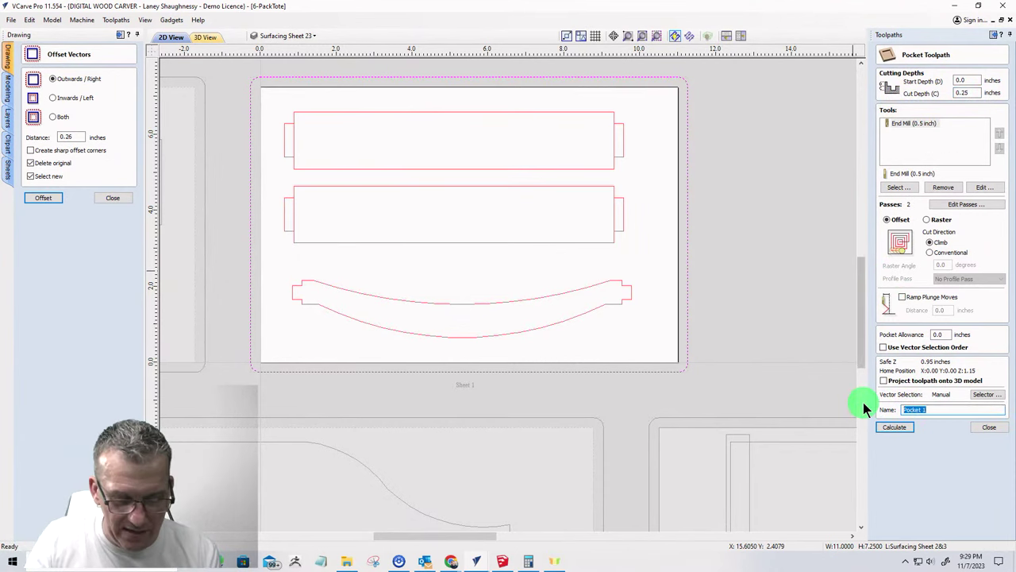
{"action": "type", "text": "Pock"}
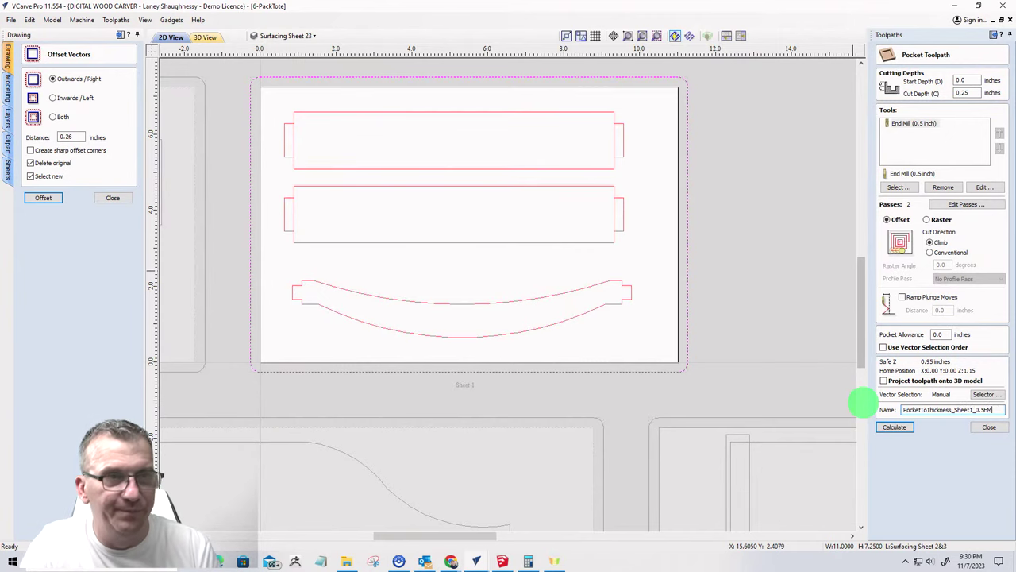
{"action": "left_click", "coordinate": [894, 427]}
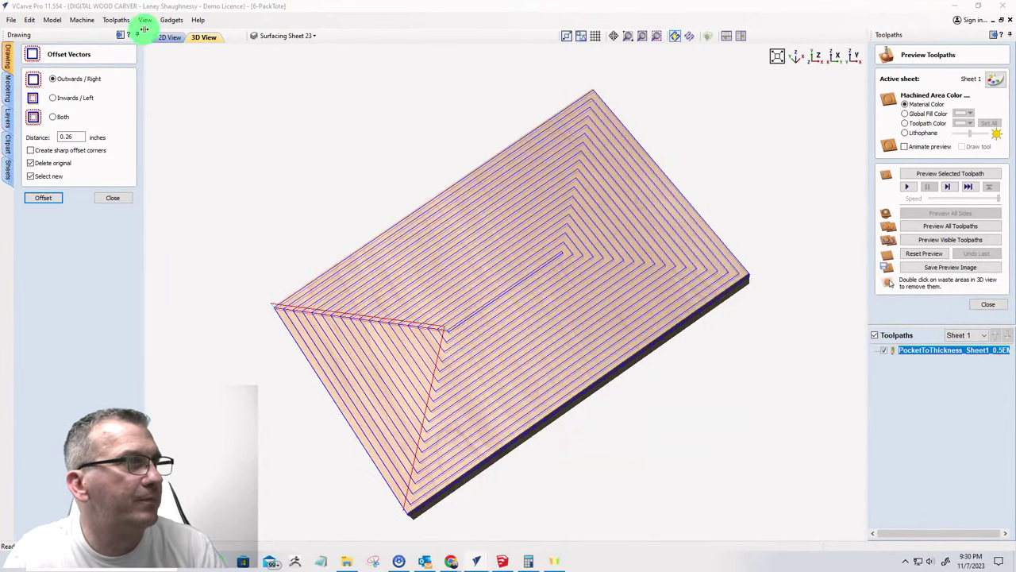
{"action": "left_click", "coordinate": [155, 38]}
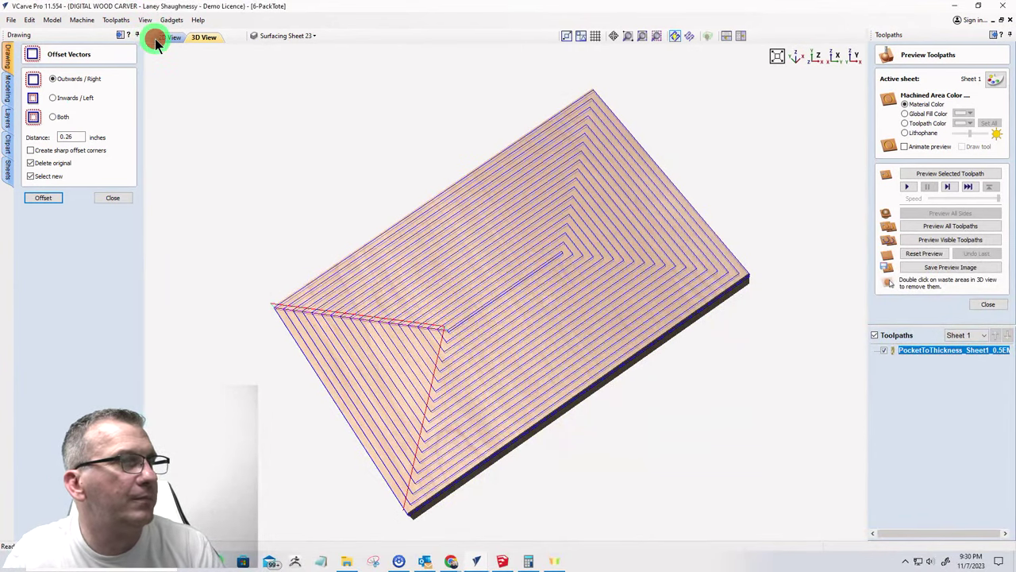
- Recalculate Sheet 1's surfacing toolpath as a raster clear with the profile pass First
{"action": "double_click", "coordinate": [930, 353]}
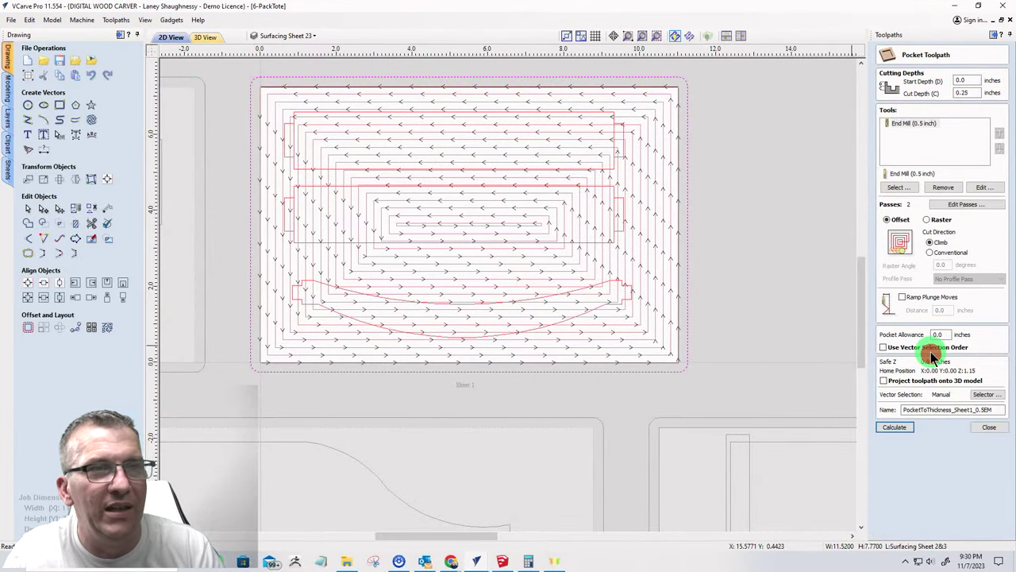
{"action": "left_click", "coordinate": [927, 219]}
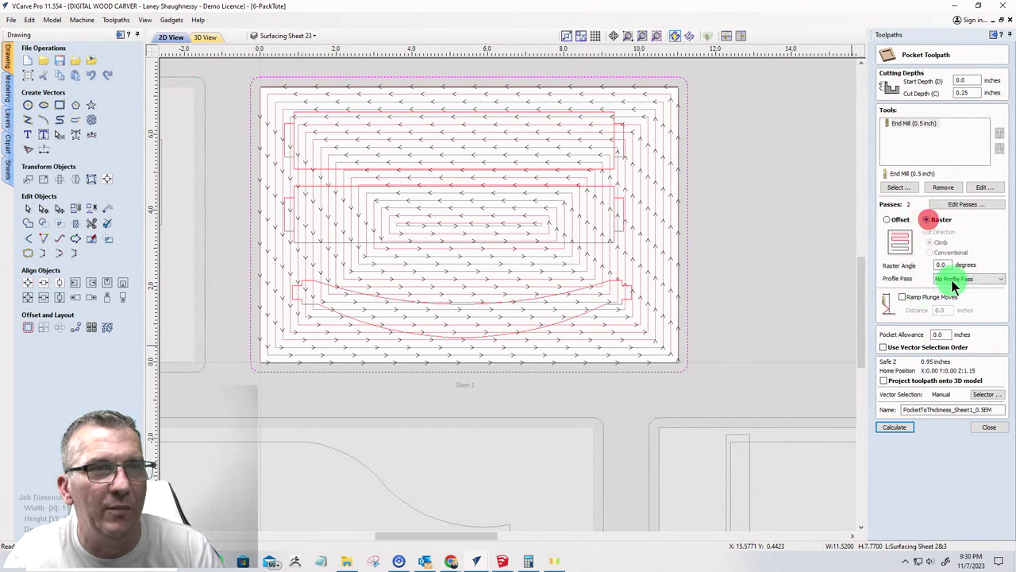
{"action": "left_click", "coordinate": [953, 280]}
{"action": "left_click", "coordinate": [945, 300]}
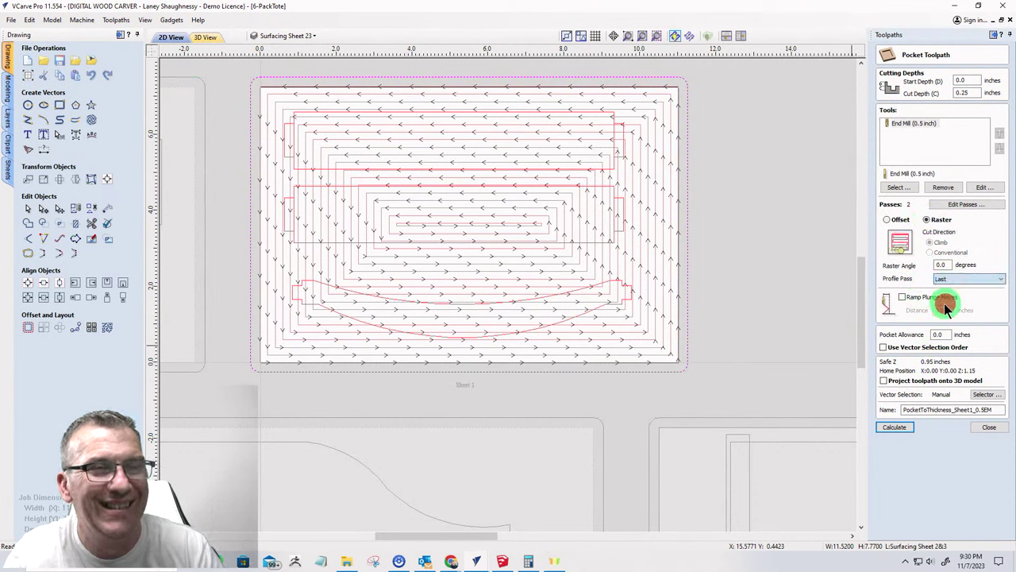
{"action": "left_click", "coordinate": [902, 429]}
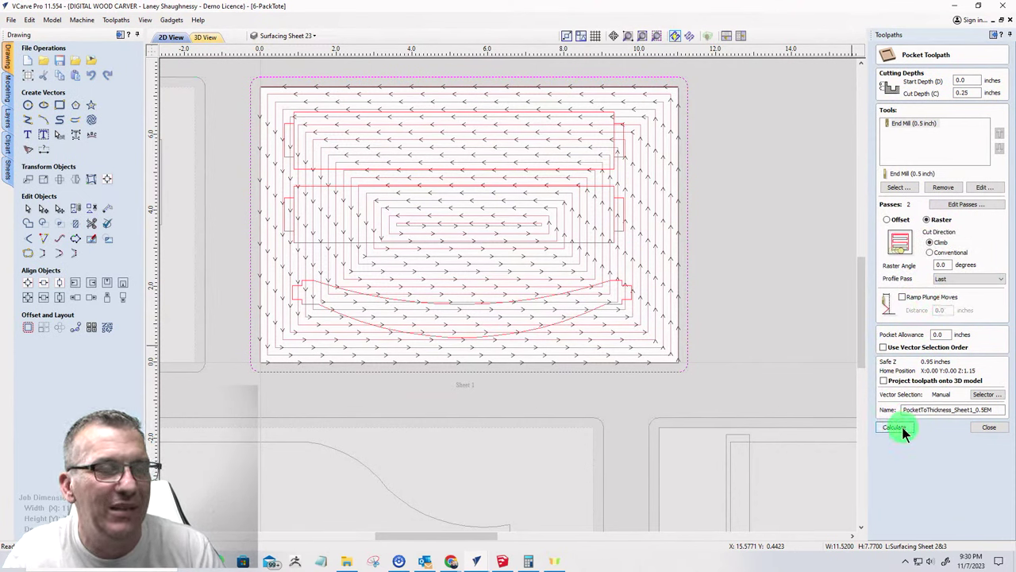
{"action": "left_click", "coordinate": [952, 279]}
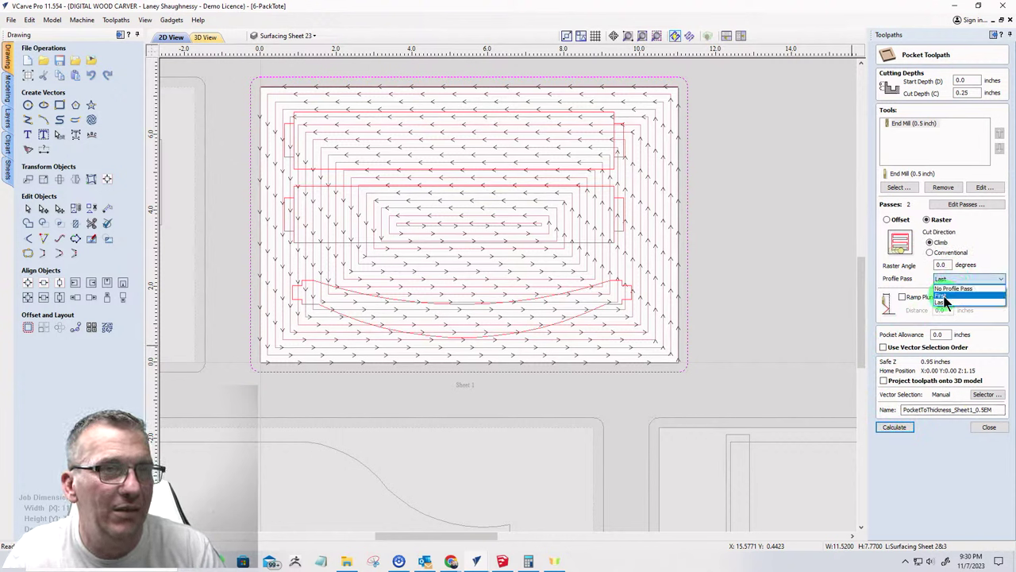
{"action": "left_click", "coordinate": [943, 296]}
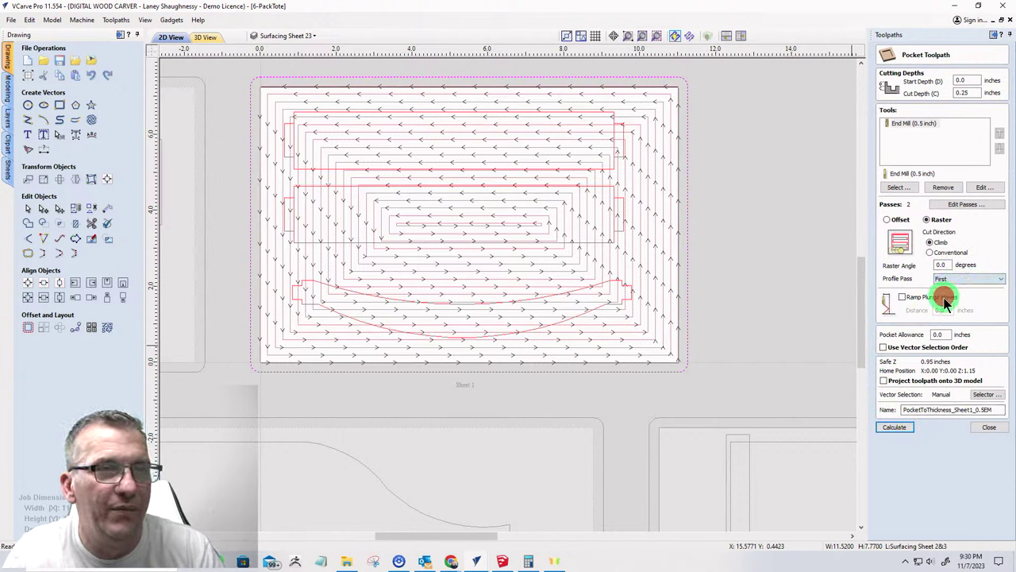
{"action": "left_click", "coordinate": [906, 427]}
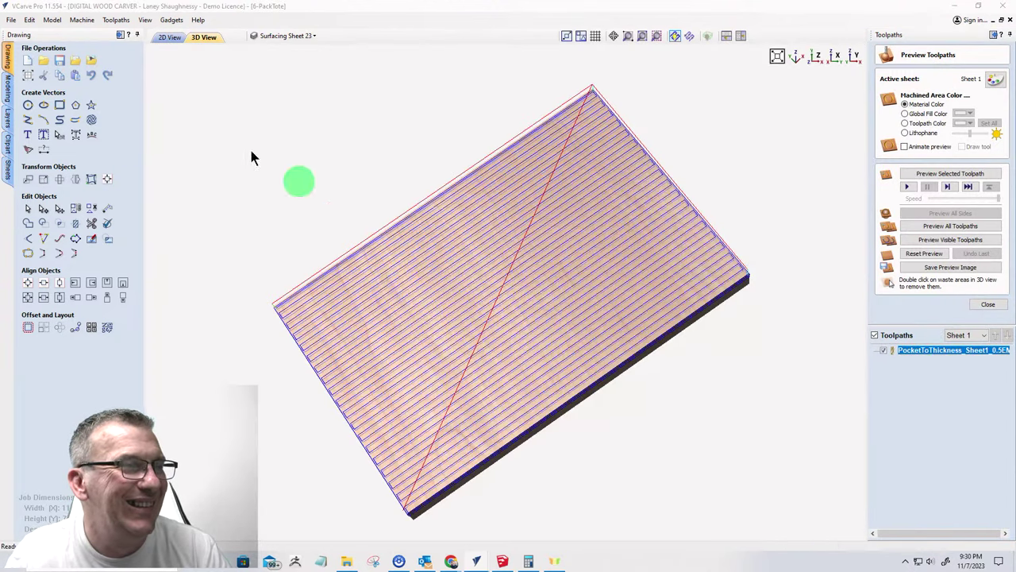
{"action": "left_click", "coordinate": [163, 39]}
{"action": "scroll", "coordinate": [516, 254], "scroll_direction": "down", "scroll_amount": 3}
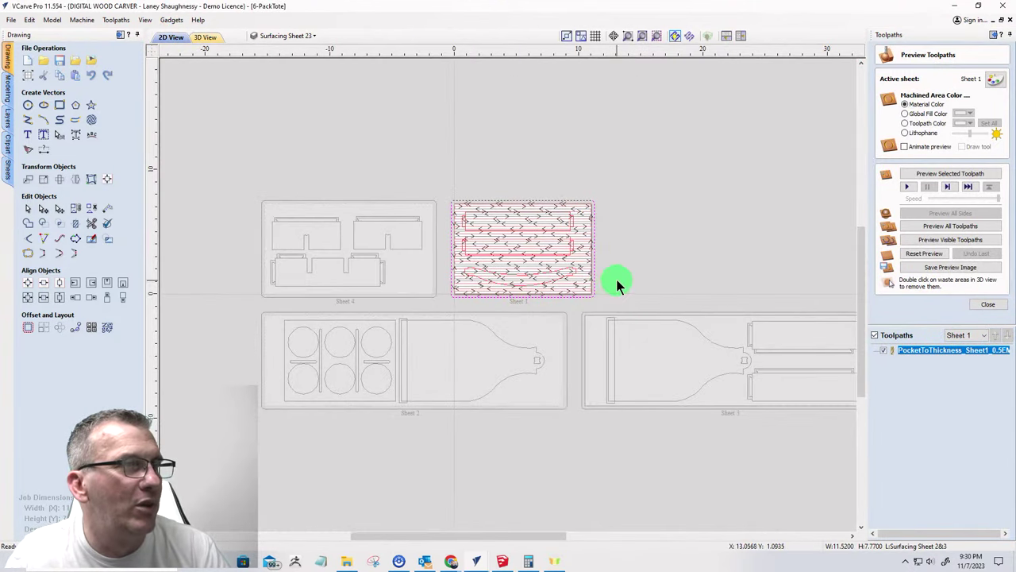
- Recalculate Sheet 4's surfacing toolpath as raster with the profile pass First
{"action": "left_click", "coordinate": [346, 238]}
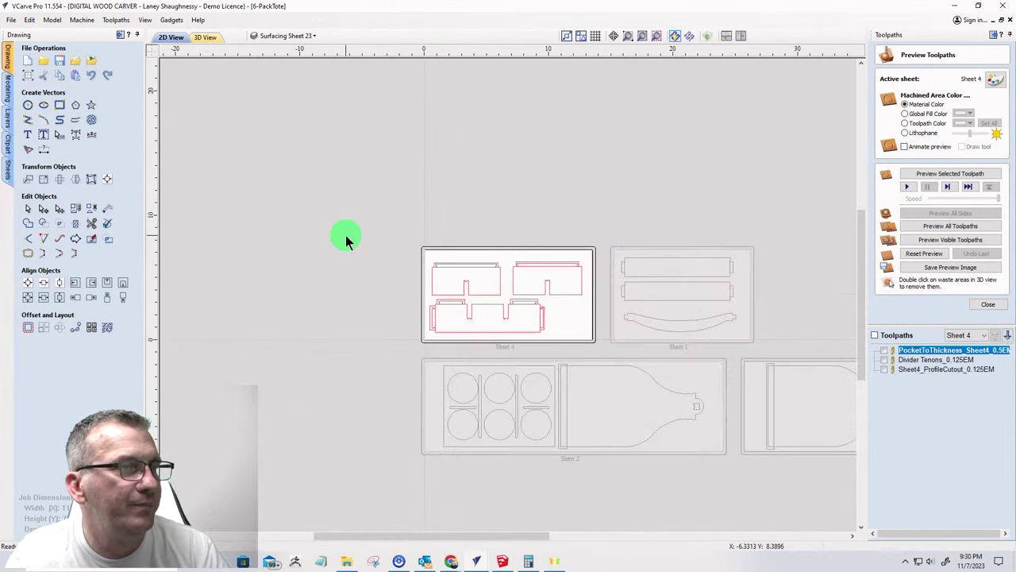
{"action": "double_click", "coordinate": [927, 352]}
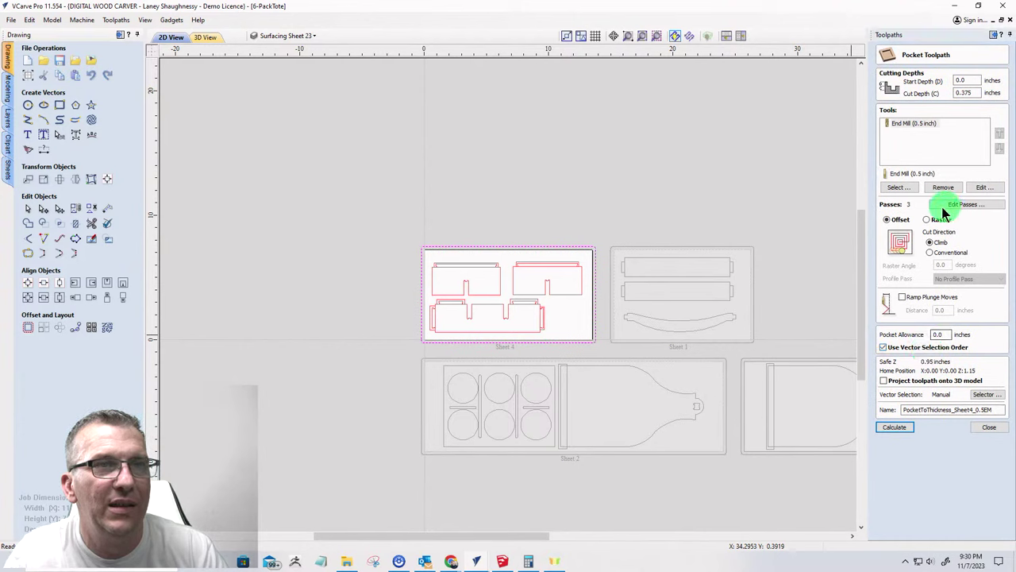
{"action": "left_click", "coordinate": [931, 220]}
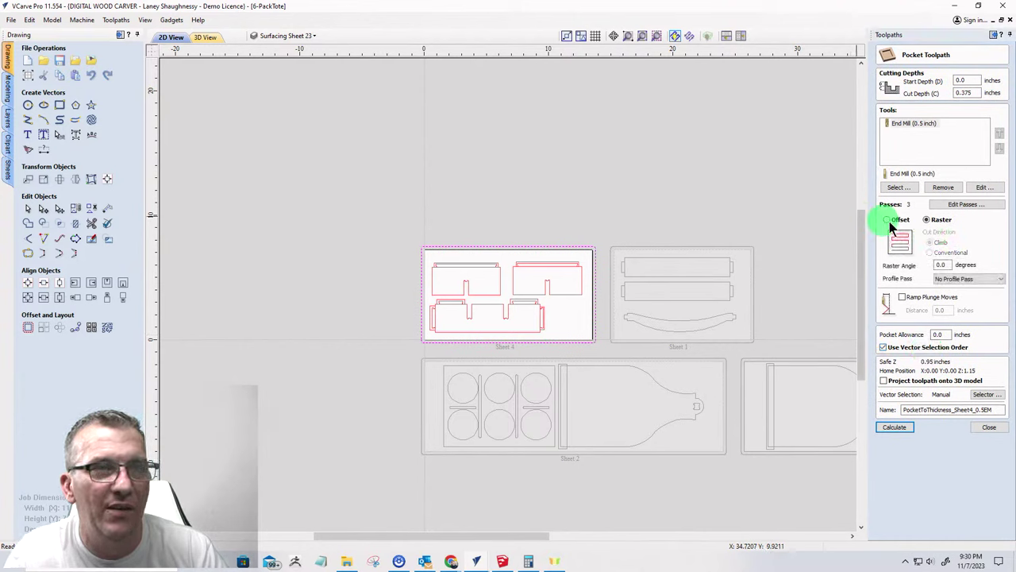
{"action": "left_click", "coordinate": [961, 279]}
{"action": "left_click", "coordinate": [941, 295]}
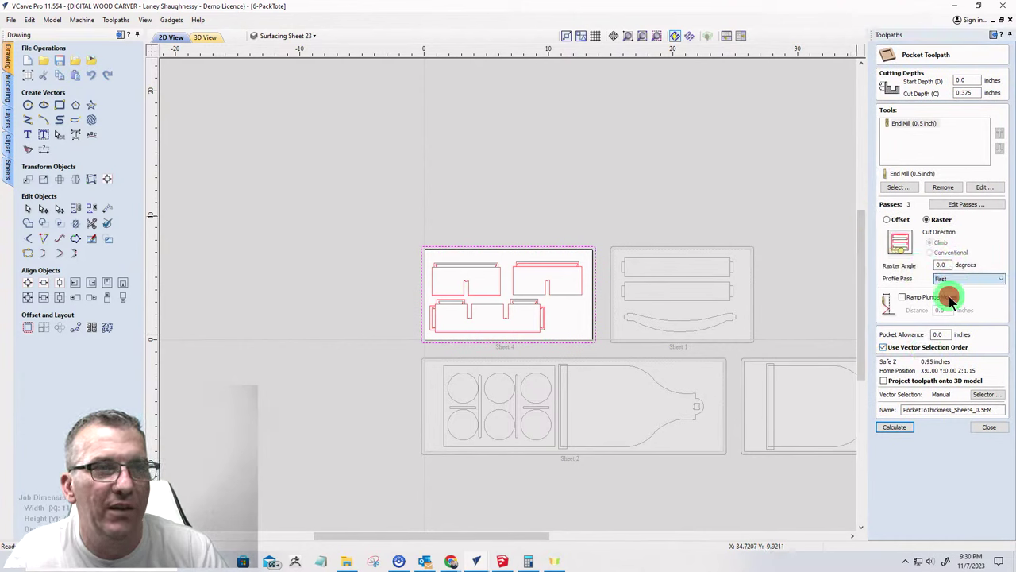
{"action": "left_click", "coordinate": [893, 428]}
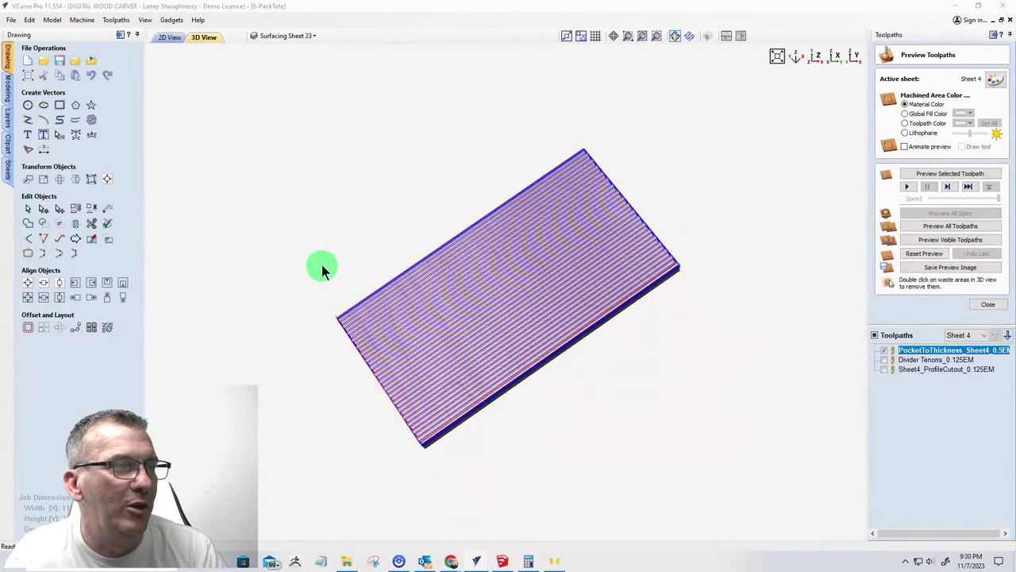
{"action": "left_click", "coordinate": [169, 37]}
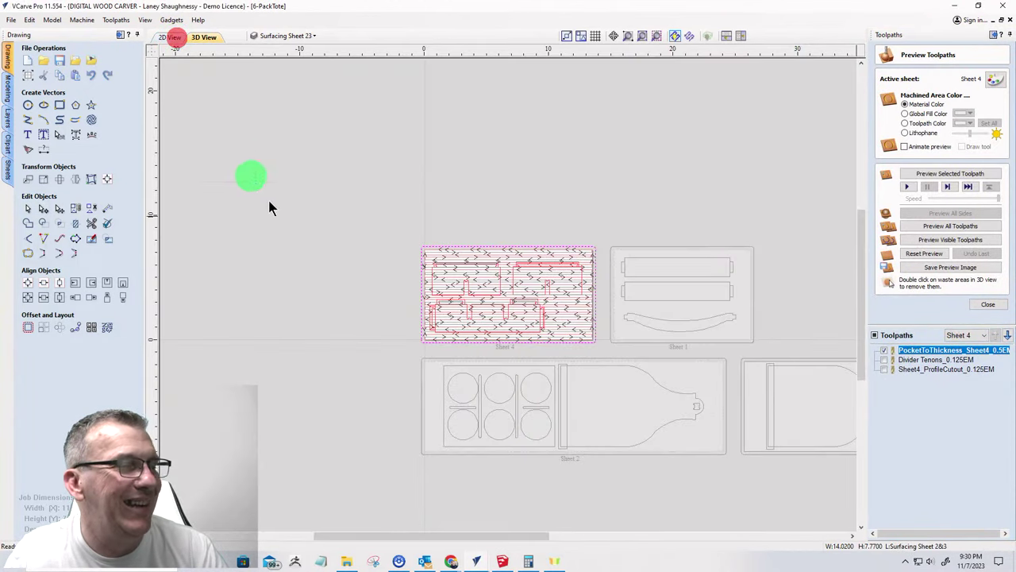
- Recalculate Sheet 2's Pocket to Thickness toolpath with the profile pass First
{"action": "double_click", "coordinate": [696, 402]}
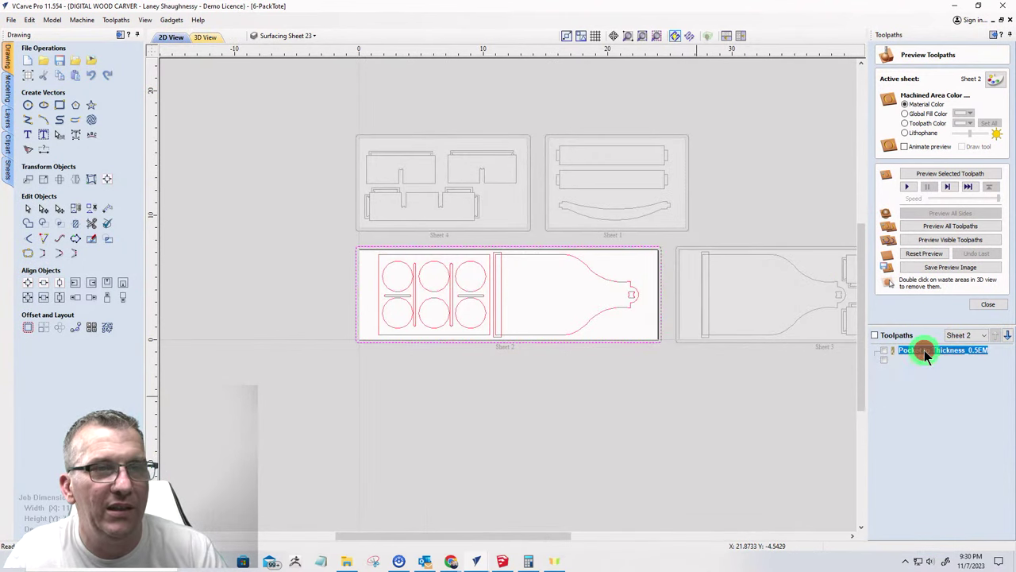
{"action": "double_click", "coordinate": [926, 350]}
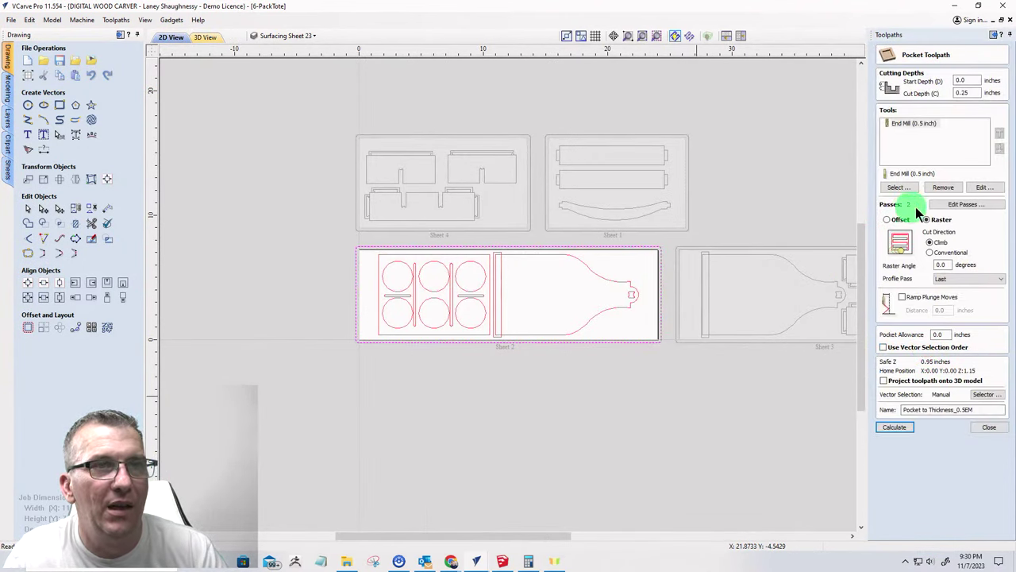
{"action": "left_click", "coordinate": [948, 279]}
{"action": "left_click", "coordinate": [942, 294]}
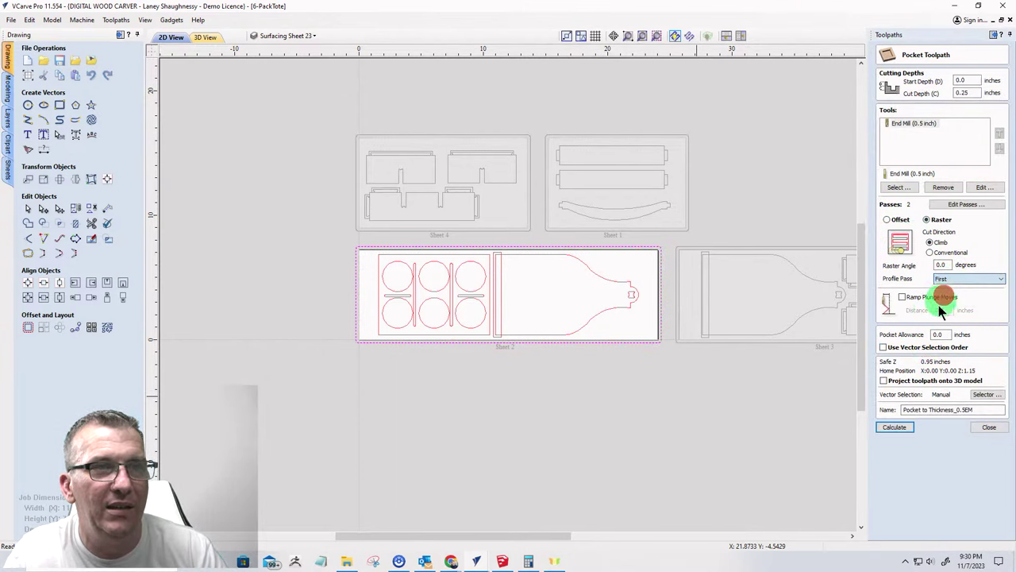
{"action": "left_click", "coordinate": [893, 427]}
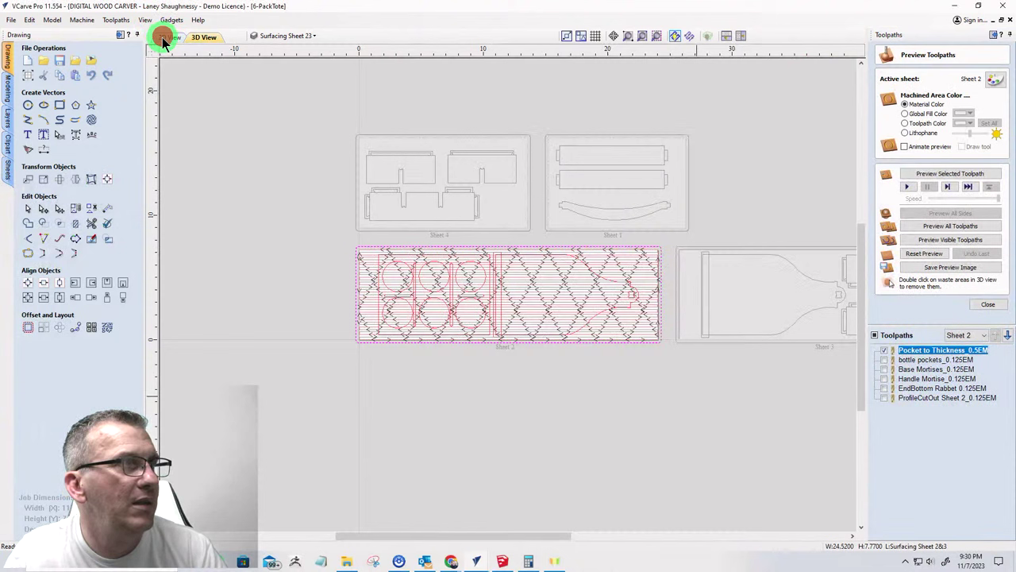
{"action": "left_click", "coordinate": [642, 278]}
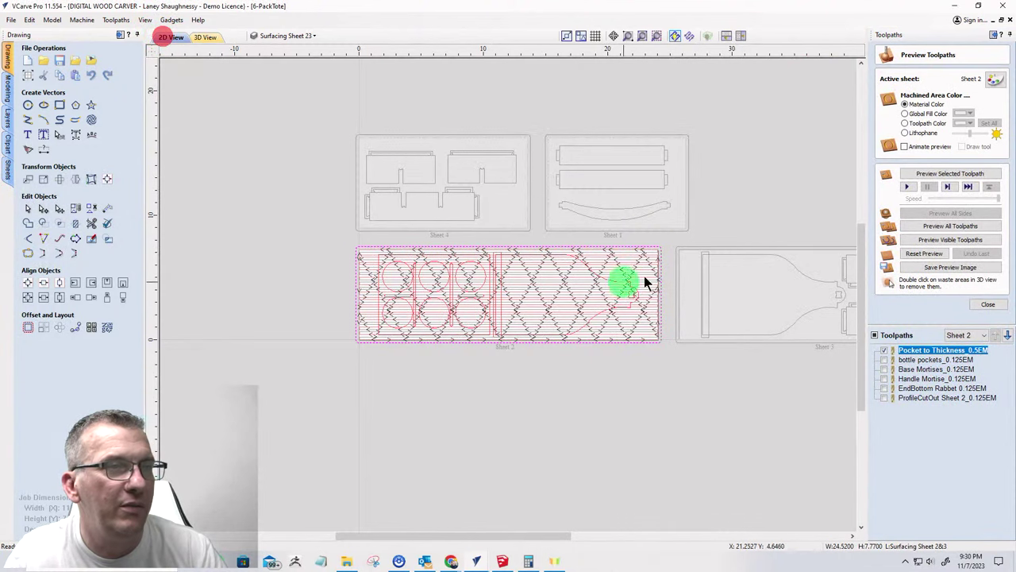
- Recalculate Sheet 3's Pocket to Thickness toolpath with the profile pass First
{"action": "left_click", "coordinate": [762, 281]}
{"action": "left_click", "coordinate": [885, 350]}
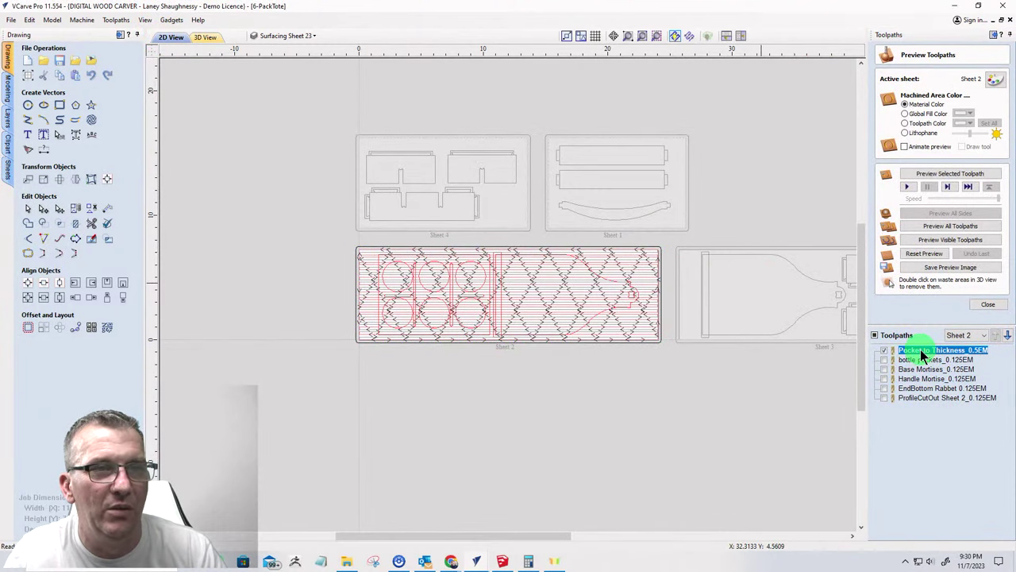
{"action": "left_click", "coordinate": [920, 349]}
{"action": "double_click", "coordinate": [921, 350]}
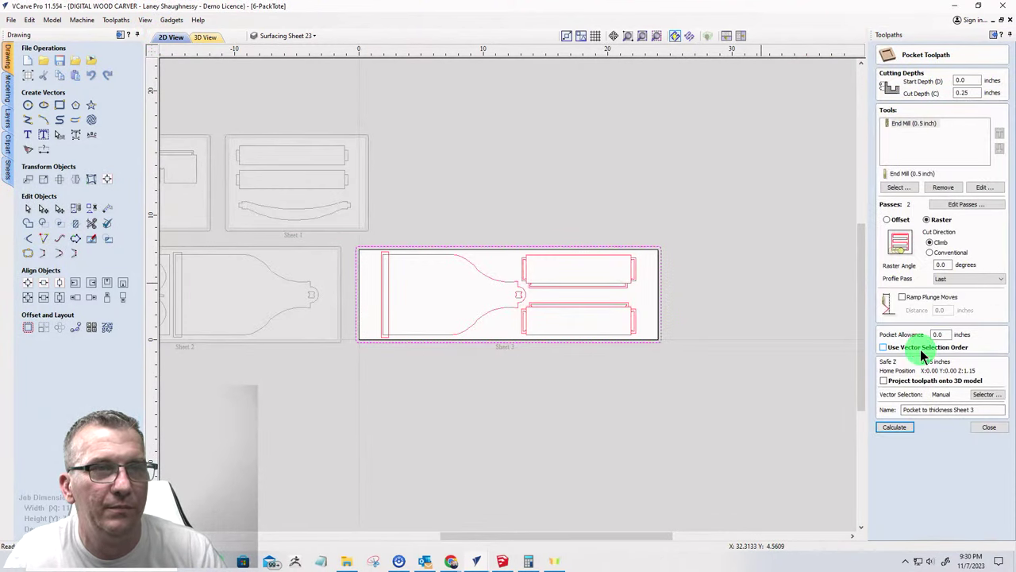
{"action": "left_click", "coordinate": [946, 279]}
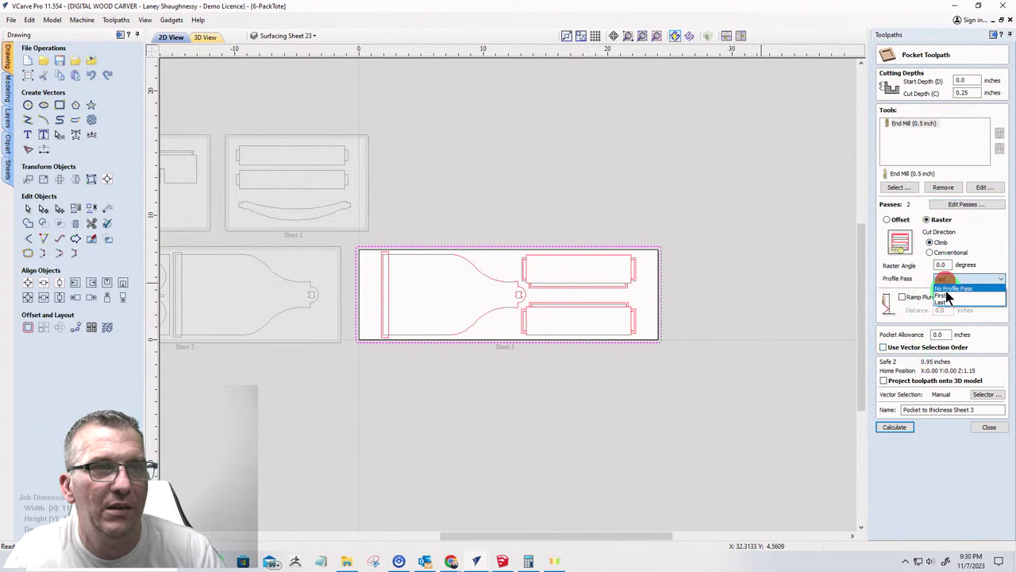
{"action": "left_click", "coordinate": [946, 295]}
{"action": "left_click", "coordinate": [894, 426]}
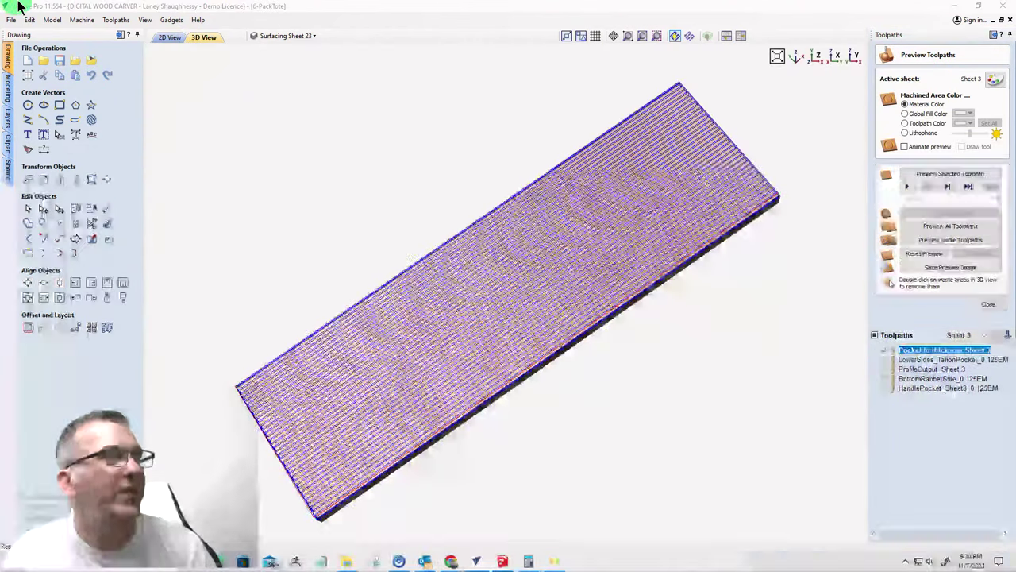
{"action": "left_click", "coordinate": [171, 44]}
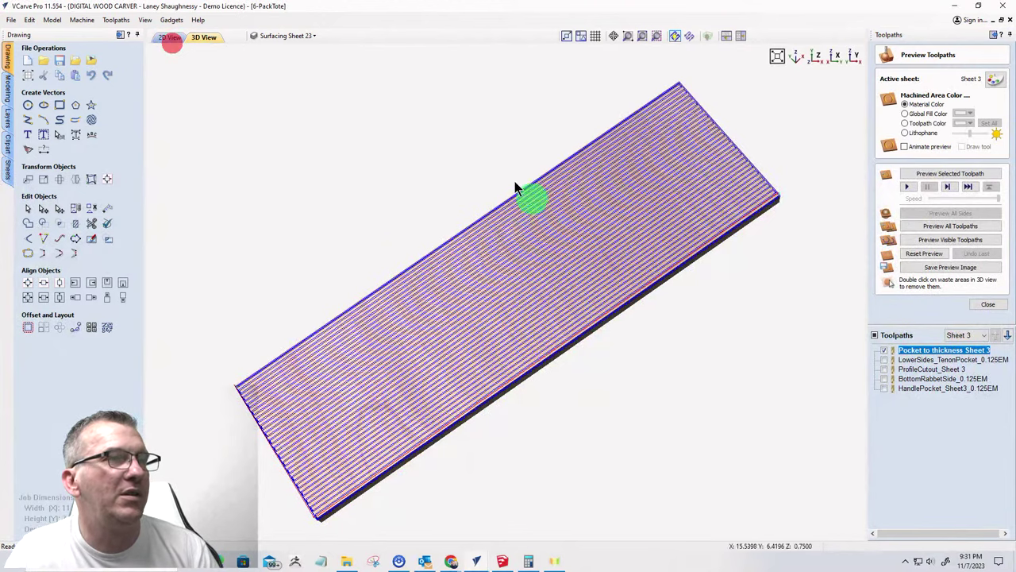
{"action": "left_click", "coordinate": [165, 38]}
- Make Sheet 1 active and zoom in on its two side panels and curved handle
{"action": "left_click", "coordinate": [318, 162]}
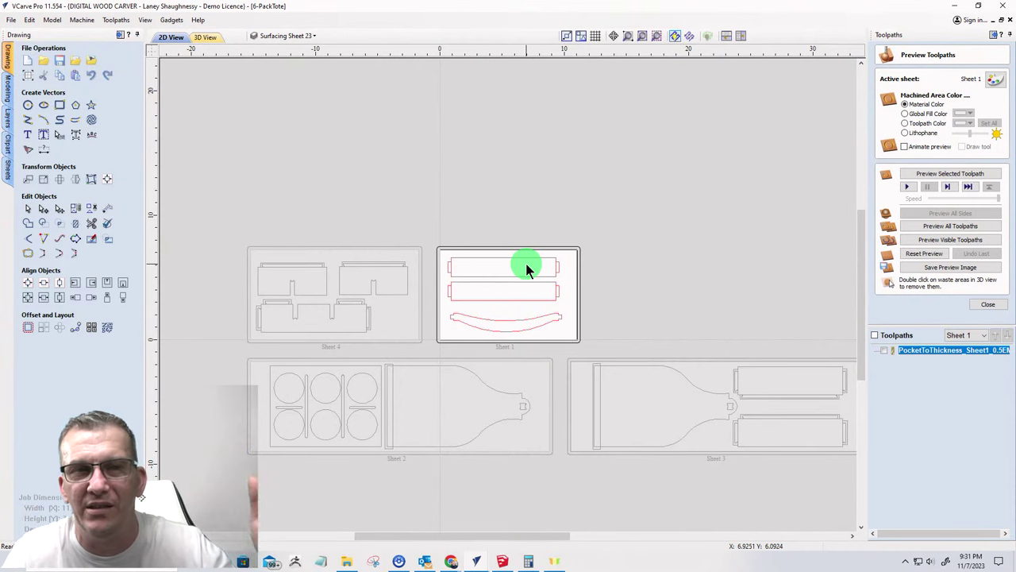
{"action": "scroll", "coordinate": [568, 290], "scroll_direction": "up", "scroll_amount": 3}
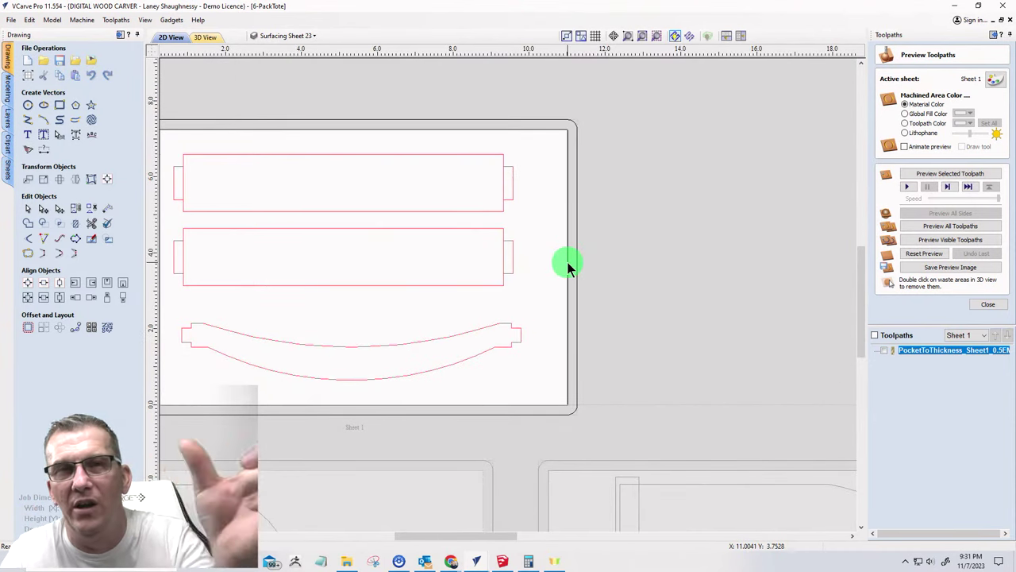
{"action": "scroll", "coordinate": [588, 279], "scroll_direction": "down", "scroll_amount": 1}
{"action": "scroll", "coordinate": [618, 314], "scroll_direction": "down", "scroll_amount": 3}
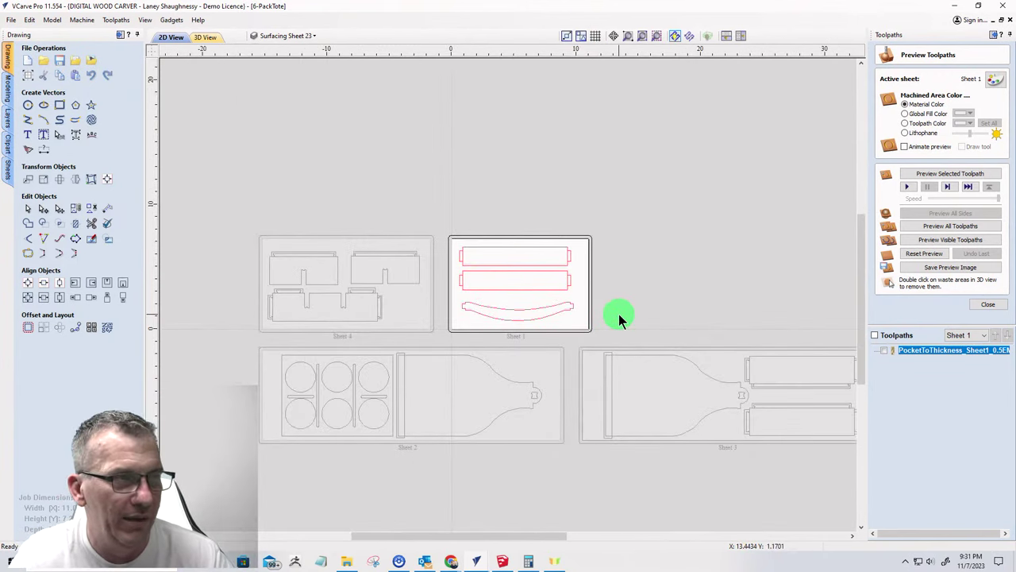
{"action": "scroll", "coordinate": [566, 328], "scroll_direction": "up", "scroll_amount": 3}
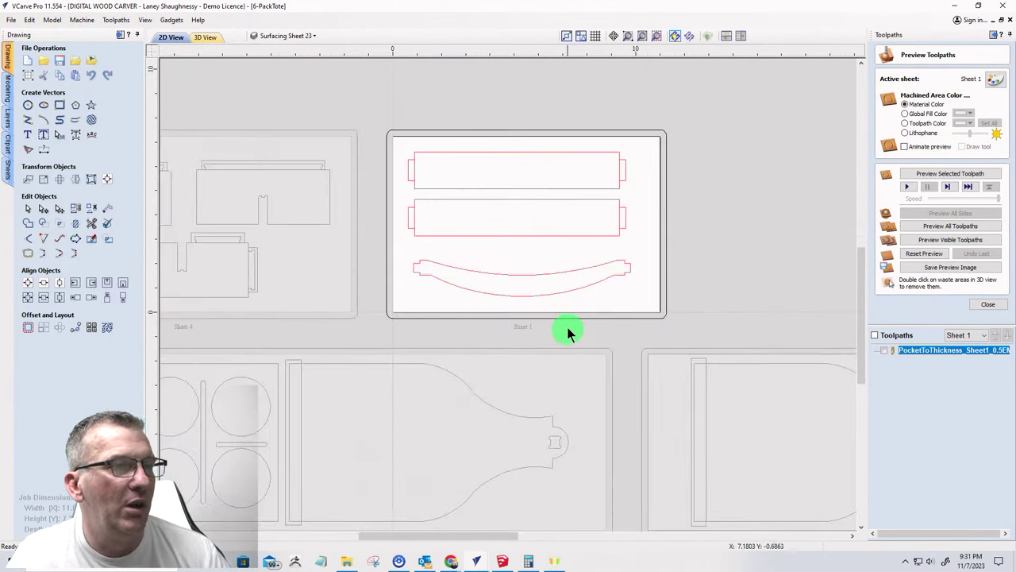
{"action": "scroll", "coordinate": [501, 208], "scroll_direction": "up", "scroll_amount": 1}
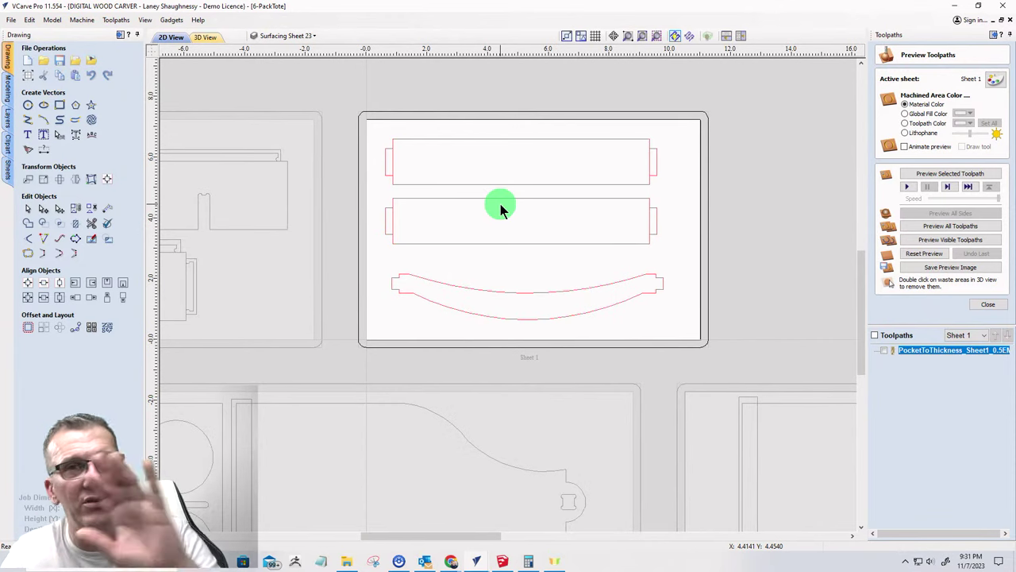
- Ungroup Sheet 1's top rectangle and curved handle outlines onto the groups layer
{"action": "left_click", "coordinate": [520, 184]}
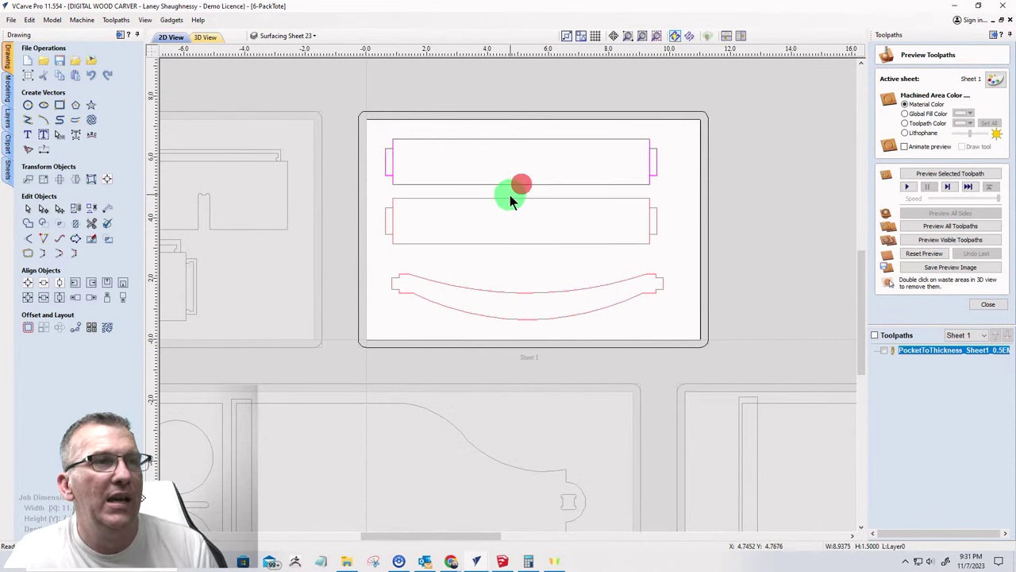
{"action": "left_click", "coordinate": [592, 307], "text": "shift"}
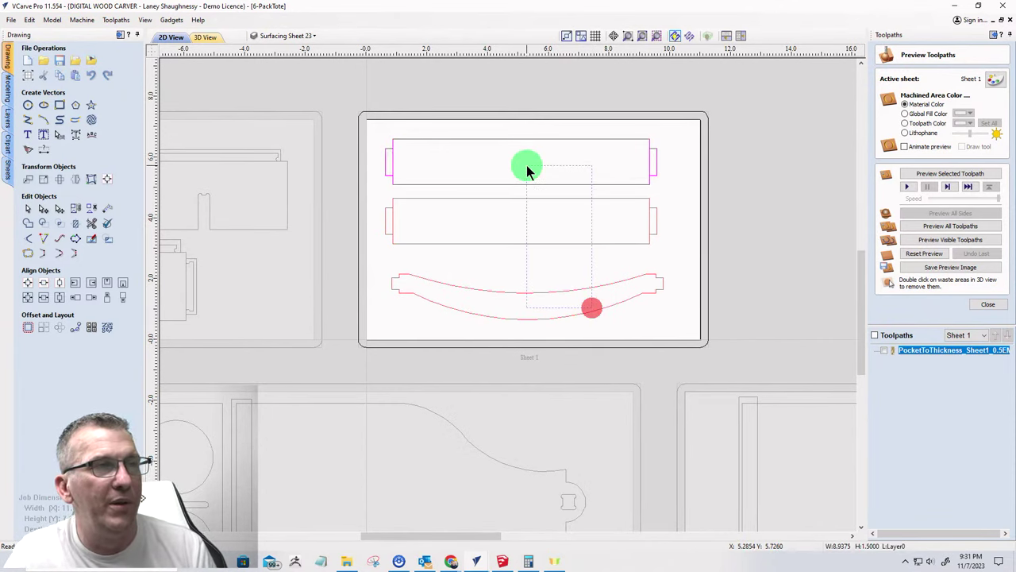
{"action": "right_click", "coordinate": [527, 185]}
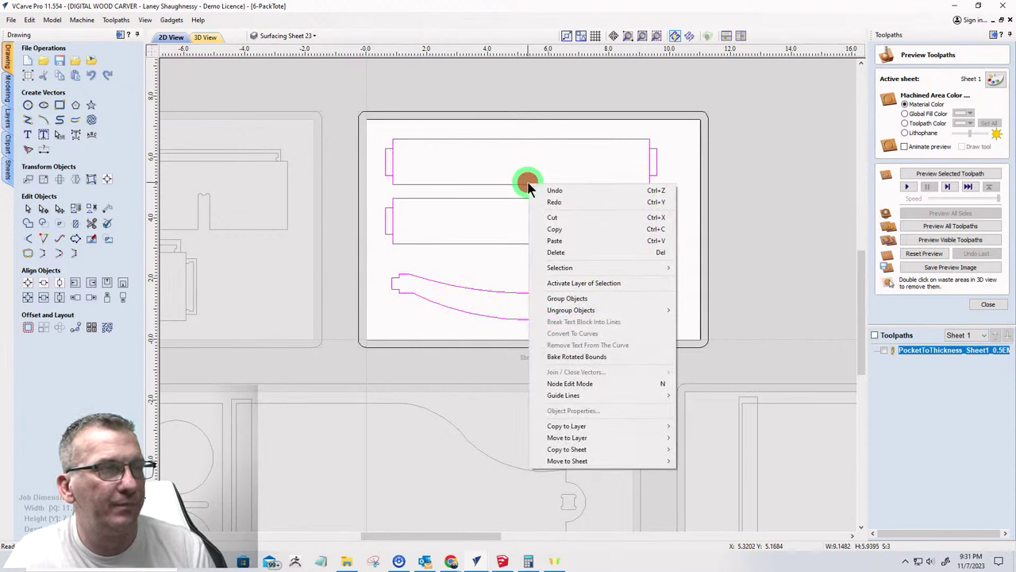
{"action": "mouse_move", "coordinate": [543, 314]}
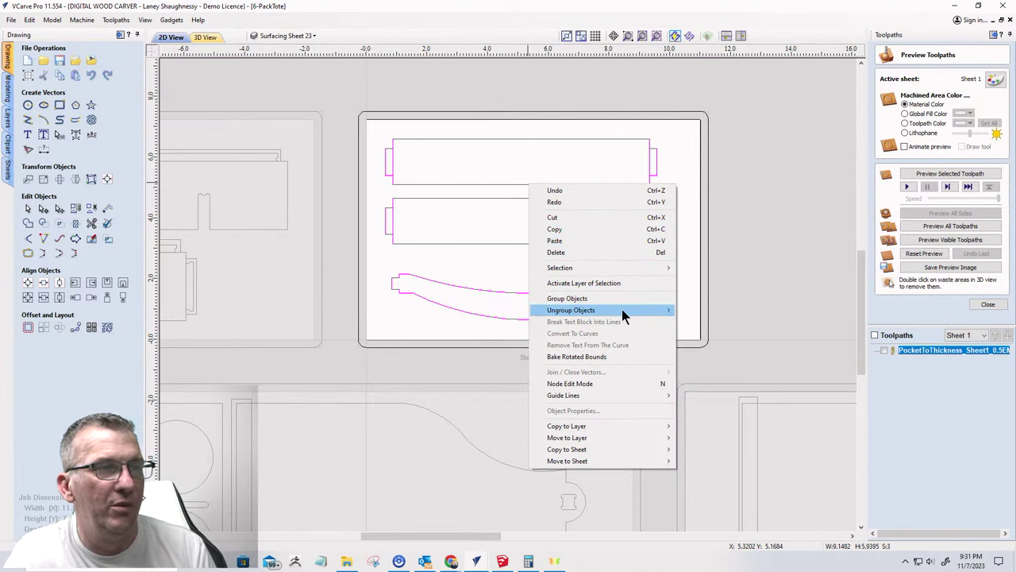
{"action": "mouse_move", "coordinate": [624, 311]}
{"action": "left_click", "coordinate": [700, 321]}
{"action": "left_click", "coordinate": [376, 241]}
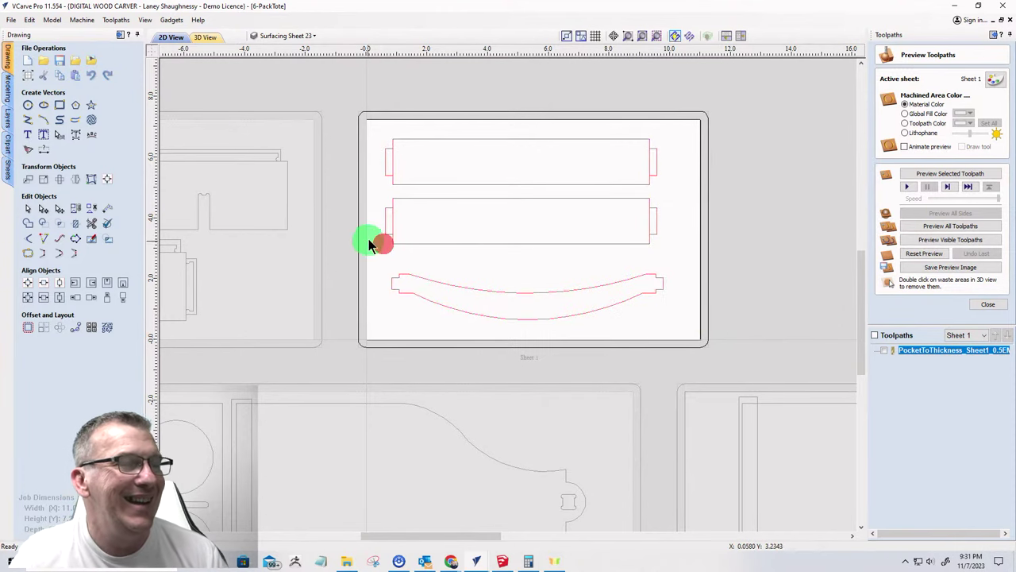
{"action": "scroll", "coordinate": [378, 225], "scroll_direction": "up", "scroll_amount": 4}
{"action": "scroll", "coordinate": [419, 212], "scroll_direction": "down", "scroll_amount": 5}
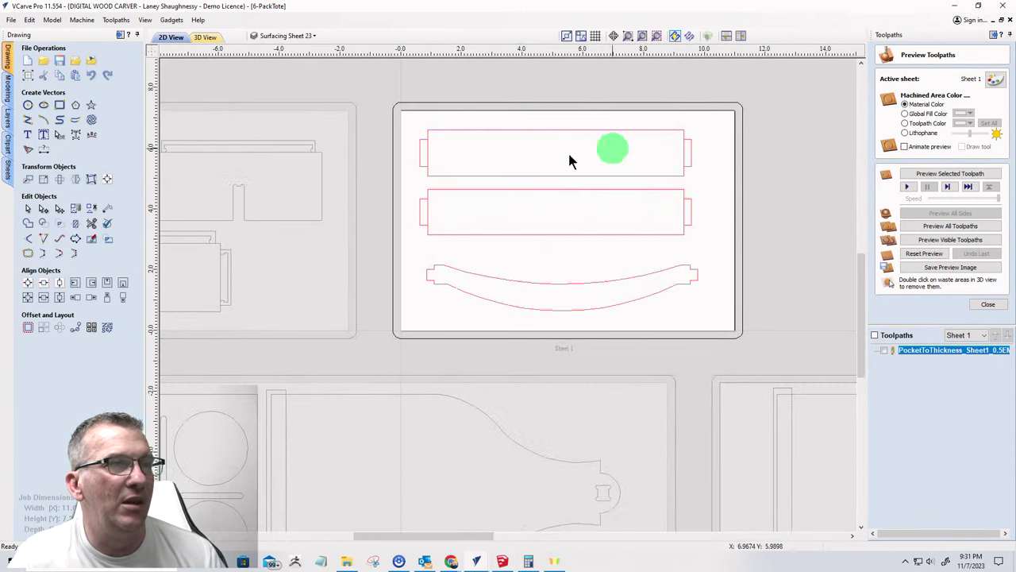
{"action": "scroll", "coordinate": [402, 151], "scroll_direction": "up", "scroll_amount": 3}
- Stretch the top panel's end tab outline taller and wider
{"action": "left_click", "coordinate": [443, 157]}
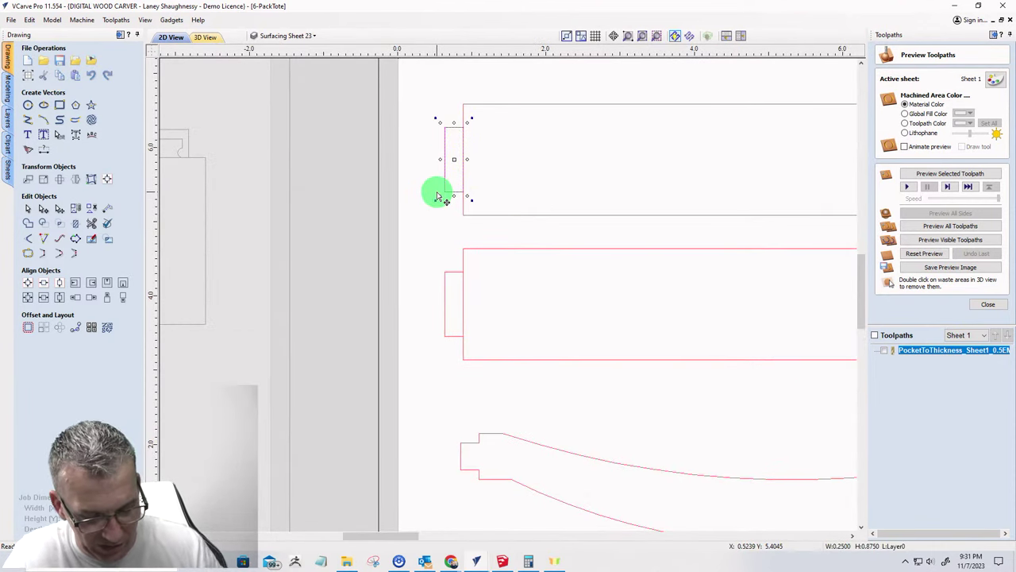
{"action": "left_click_drag", "start_coordinate": [453, 195], "coordinate": [452, 209]}
{"action": "left_click_drag", "start_coordinate": [439, 159], "coordinate": [426, 123]}
{"action": "scroll", "coordinate": [413, 159], "scroll_direction": "down", "scroll_amount": 4}
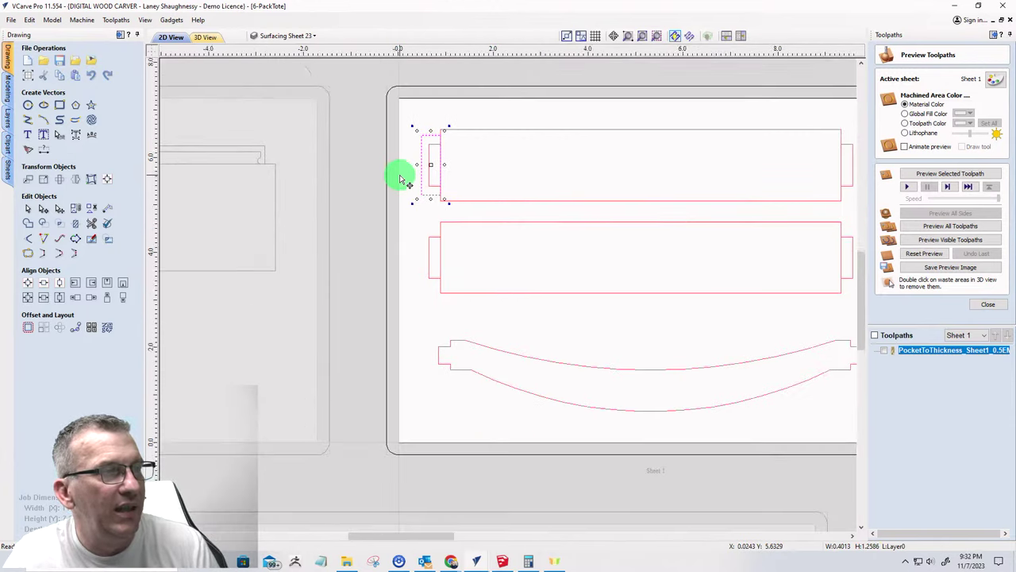
{"action": "scroll", "coordinate": [462, 215], "scroll_direction": "up", "scroll_amount": 5}
{"action": "left_click", "coordinate": [466, 204]}
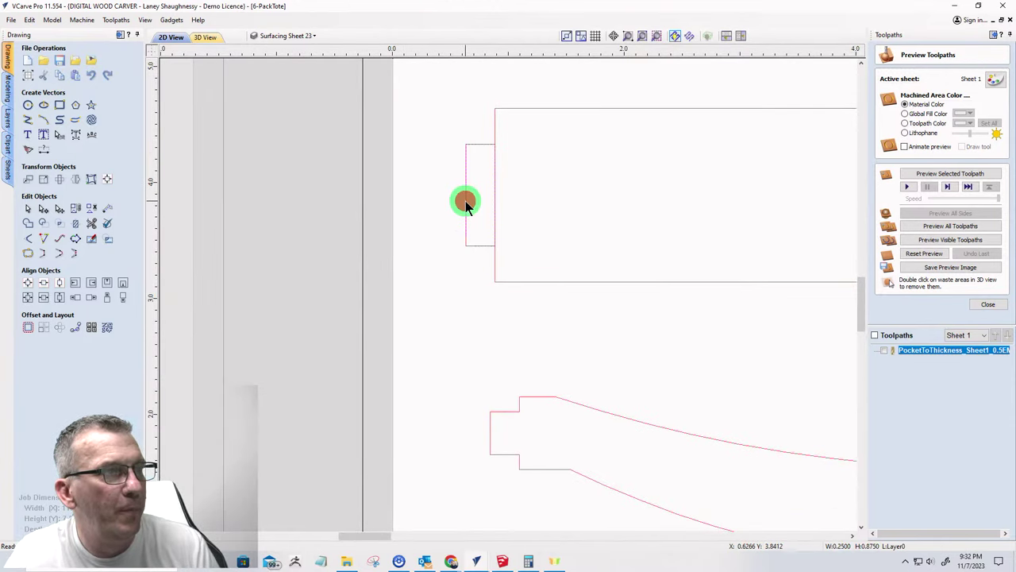
- Widen the middle panel's left tab outline leftward
{"action": "left_click", "coordinate": [479, 139]}
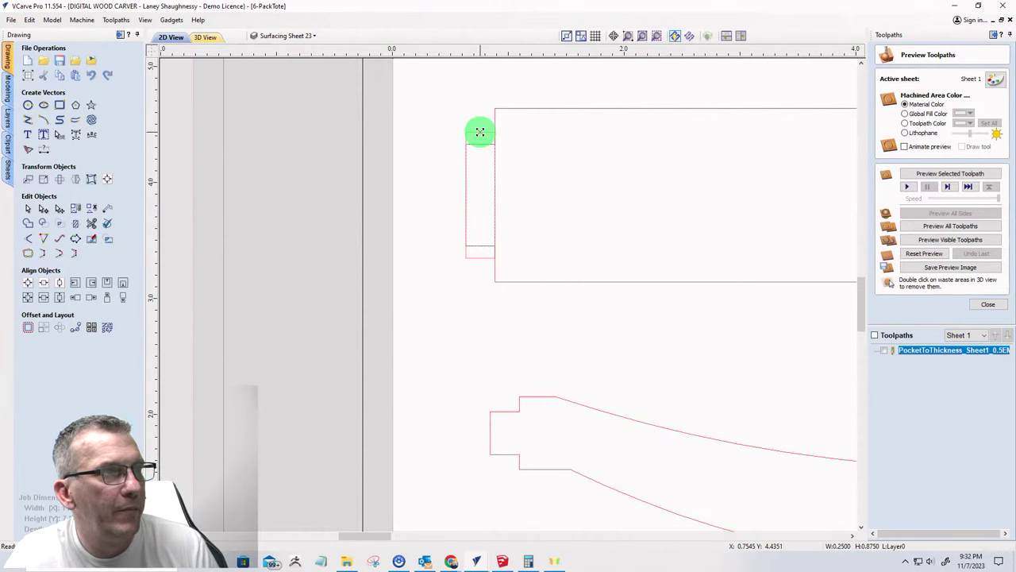
{"action": "left_click", "coordinate": [462, 198]}
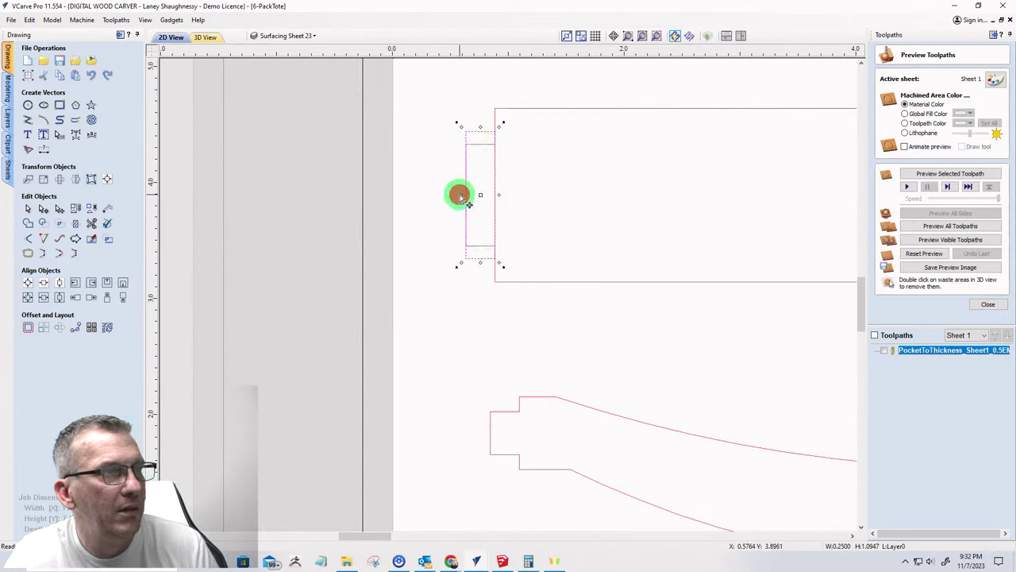
{"action": "left_click", "coordinate": [466, 130]}
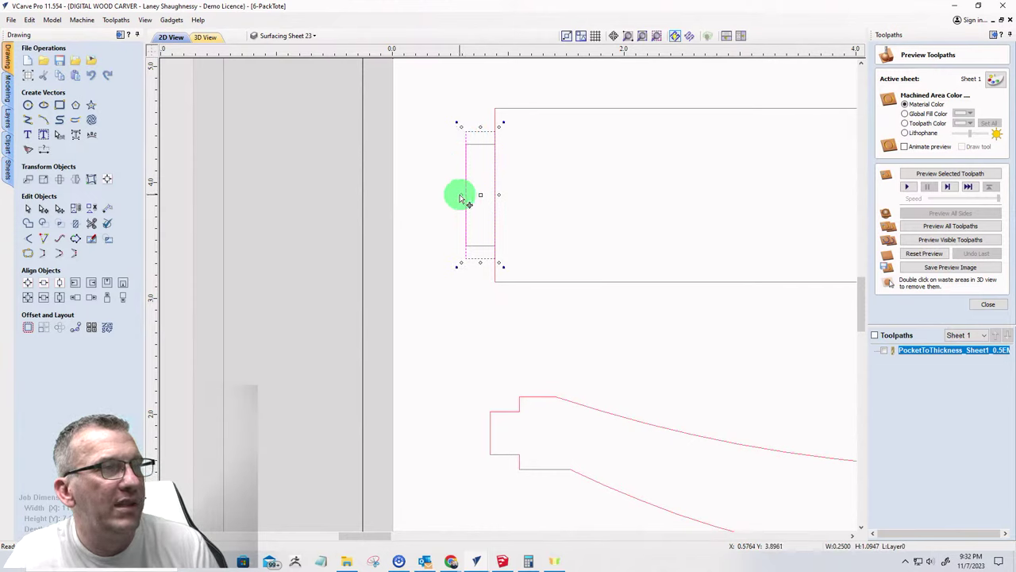
{"action": "left_click_drag", "start_coordinate": [461, 194], "coordinate": [450, 191]}
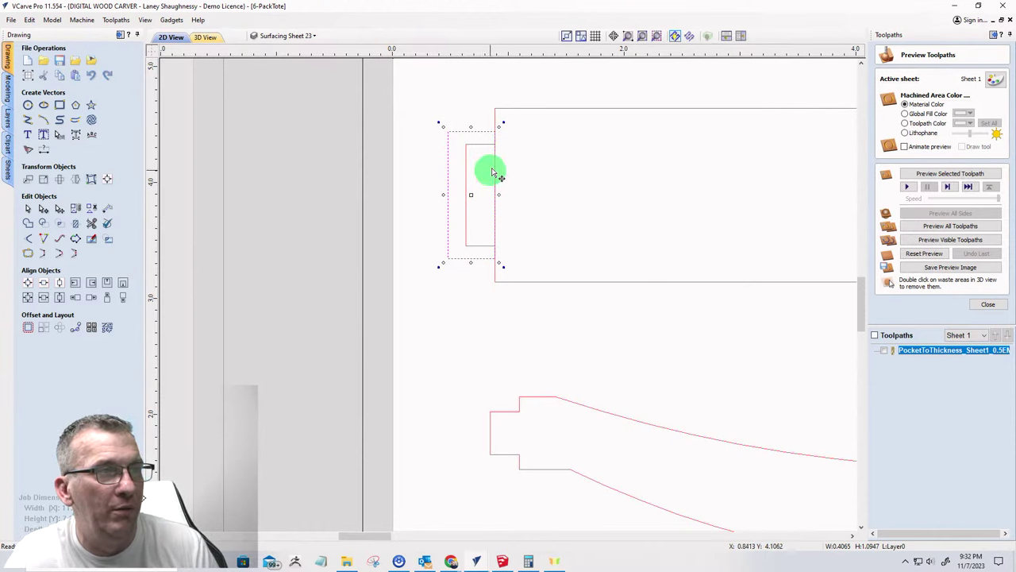
{"action": "scroll", "coordinate": [379, 226], "scroll_direction": "down", "scroll_amount": 4}
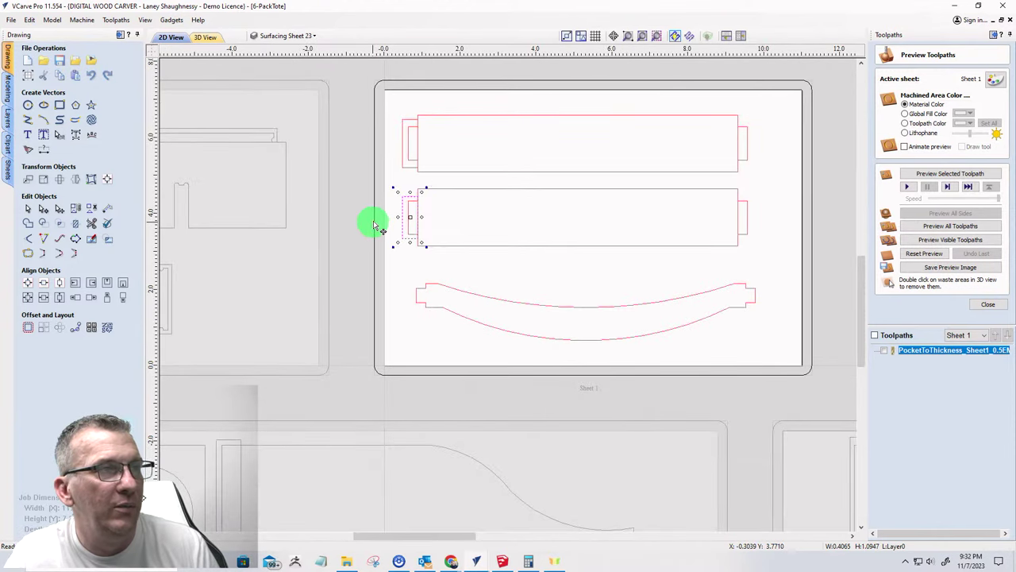
{"action": "scroll", "coordinate": [736, 155], "scroll_direction": "up", "scroll_amount": 4}
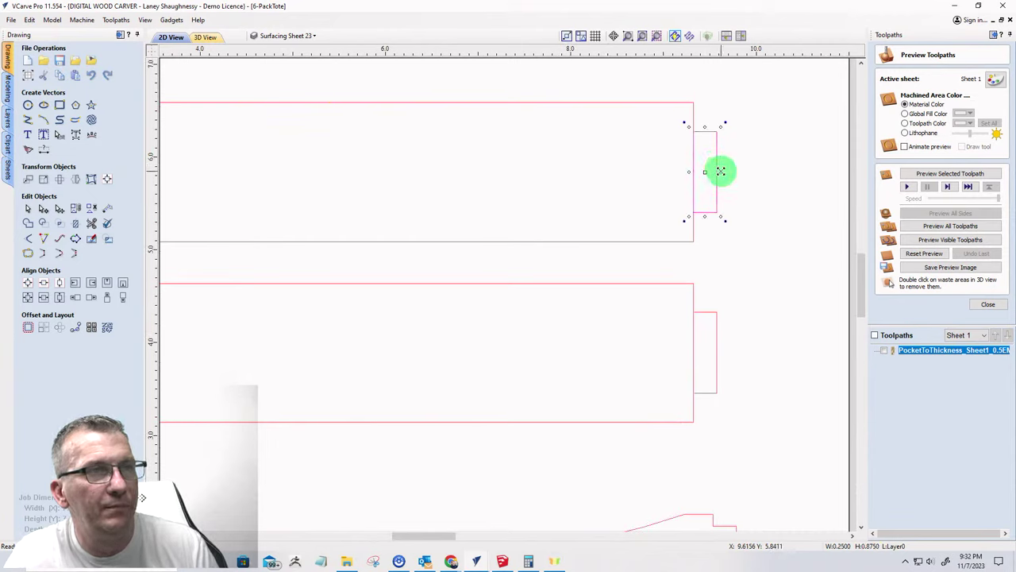
- Enlarge the right-end tab outlines on the top and lower panels
{"action": "left_click", "coordinate": [722, 172]}
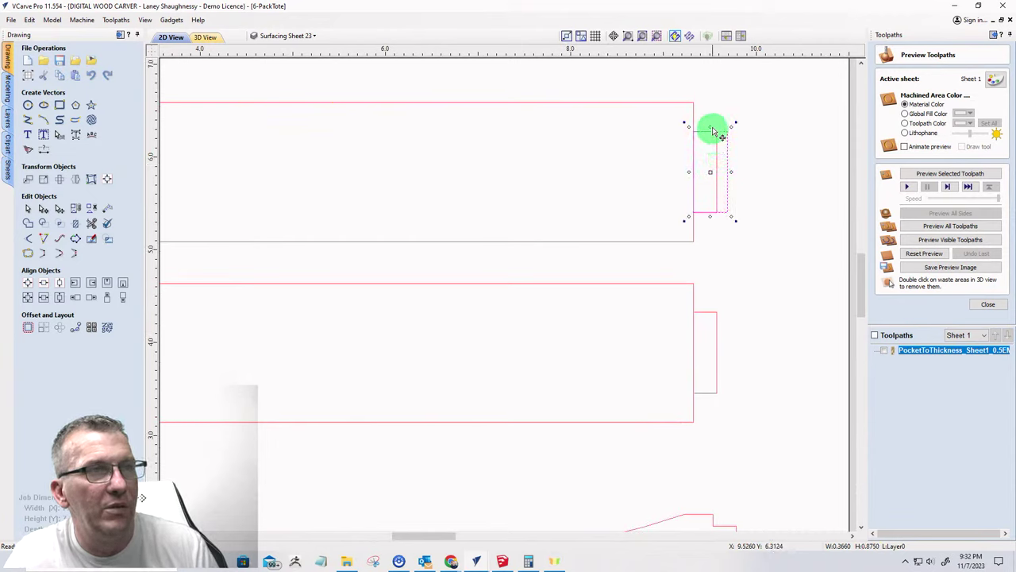
{"action": "left_click_drag", "start_coordinate": [710, 127], "coordinate": [710, 123]}
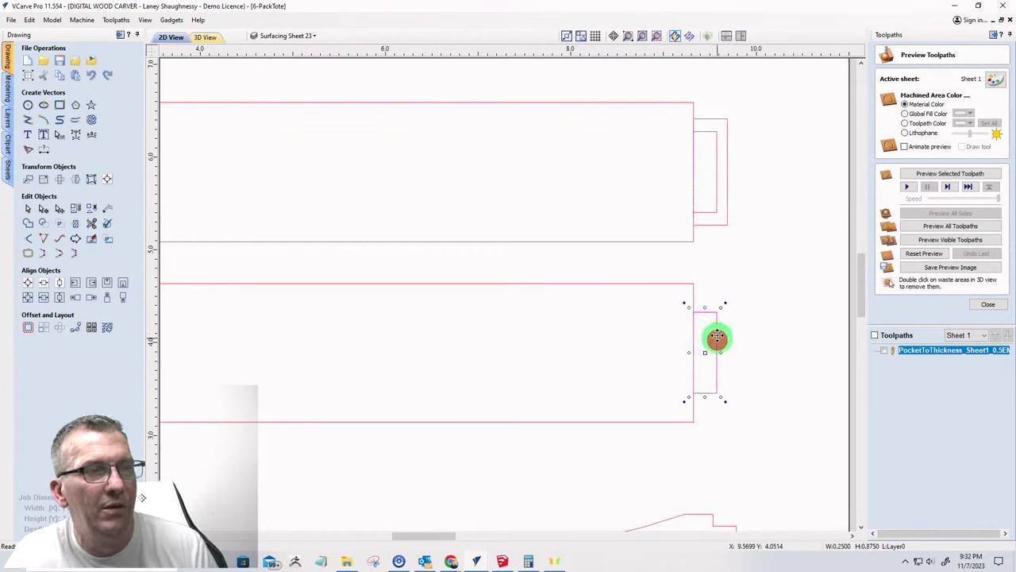
{"action": "left_click_drag", "start_coordinate": [705, 306], "coordinate": [707, 296]}
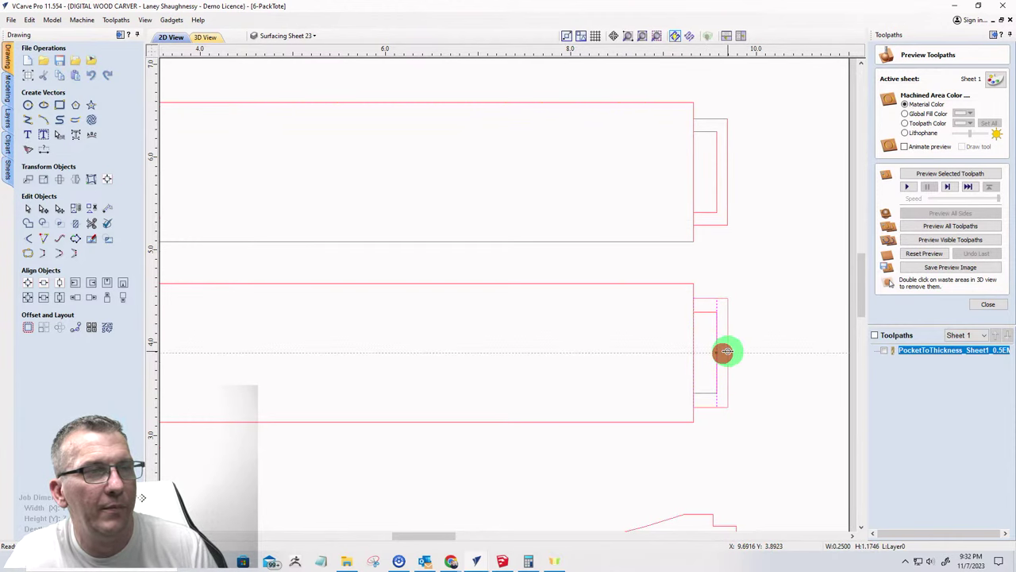
{"action": "scroll", "coordinate": [820, 288], "scroll_direction": "down", "scroll_amount": 3}
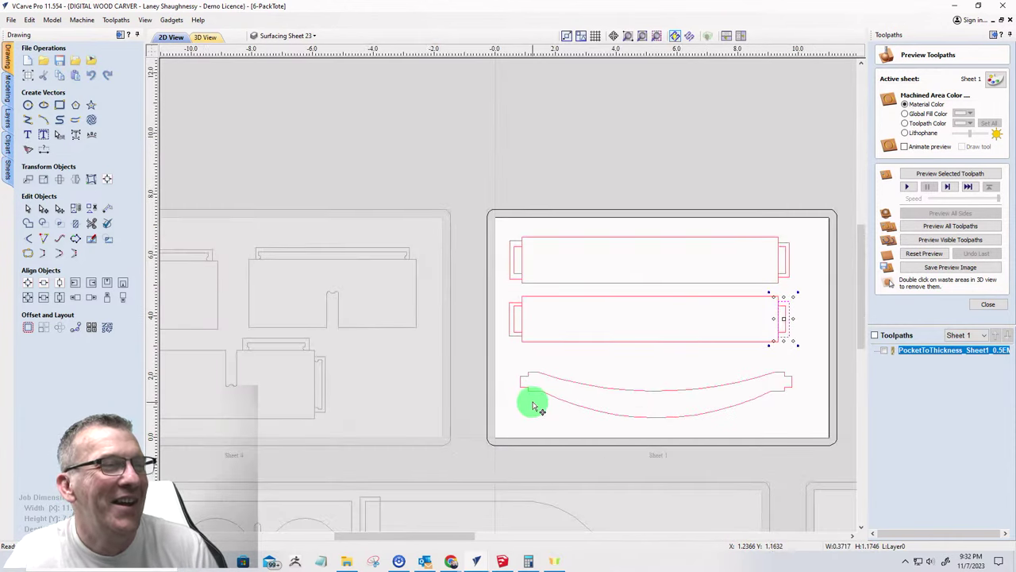
{"action": "scroll", "coordinate": [531, 400], "scroll_direction": "up", "scroll_amount": 5}
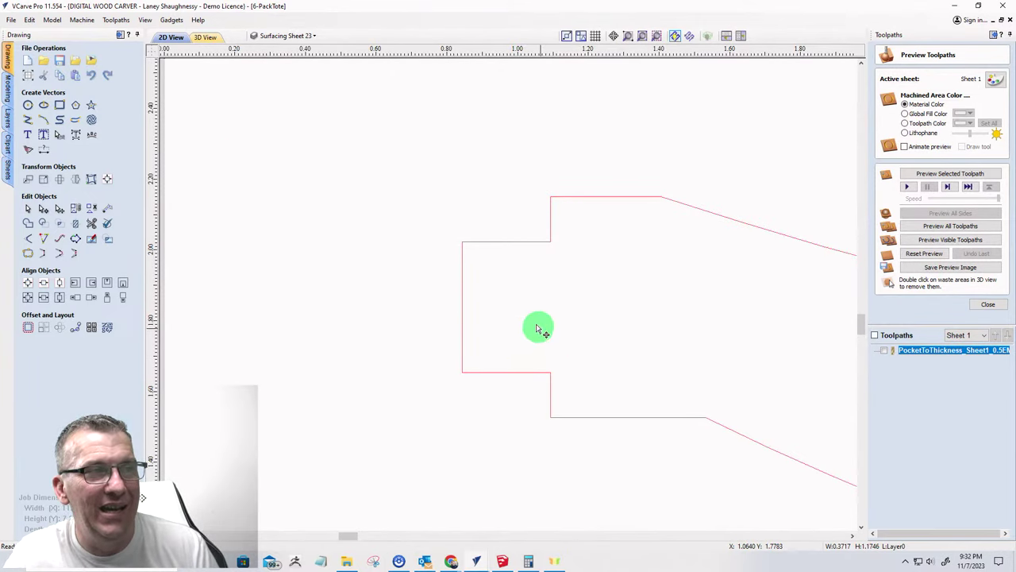
{"action": "scroll", "coordinate": [516, 290], "scroll_direction": "down", "scroll_amount": 3}
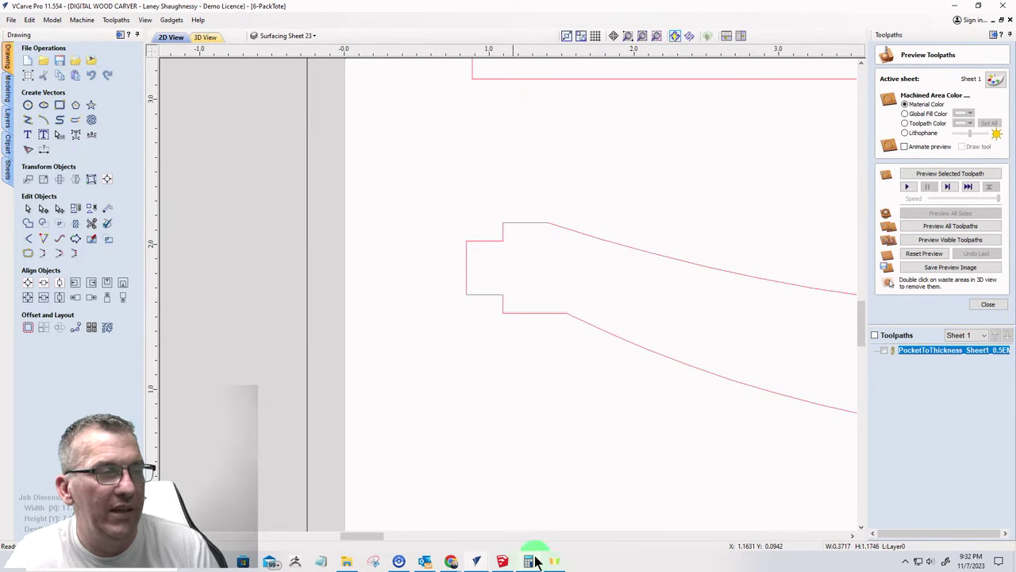
- Orbit and zoom around the SketchUp tote's curved handle to inspect its stepped tenon end
{"action": "left_click", "coordinate": [502, 562]}
{"action": "scroll", "coordinate": [529, 331], "scroll_direction": "down", "scroll_amount": 4}
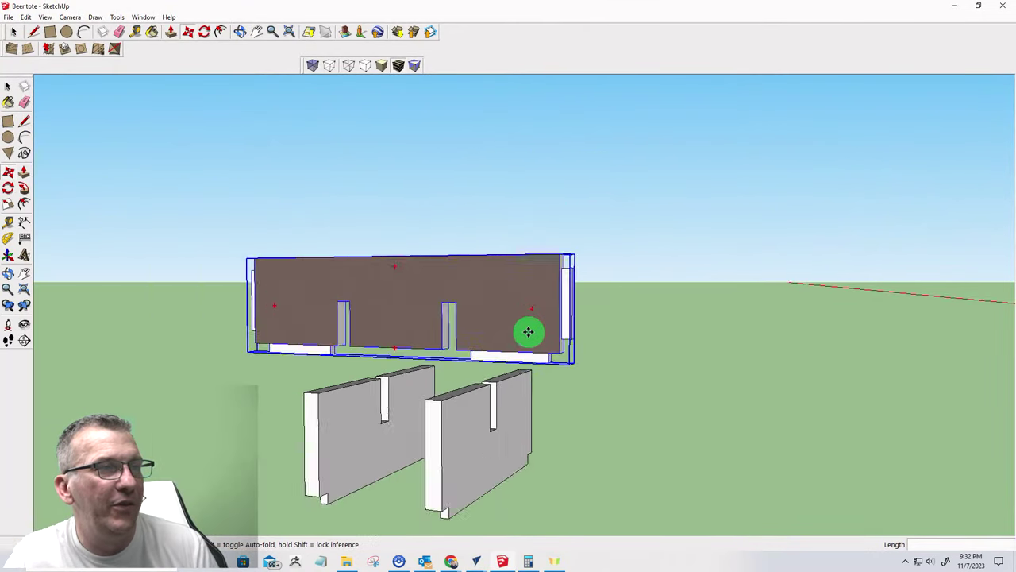
{"action": "scroll", "coordinate": [618, 104], "scroll_direction": "up", "scroll_amount": 5}
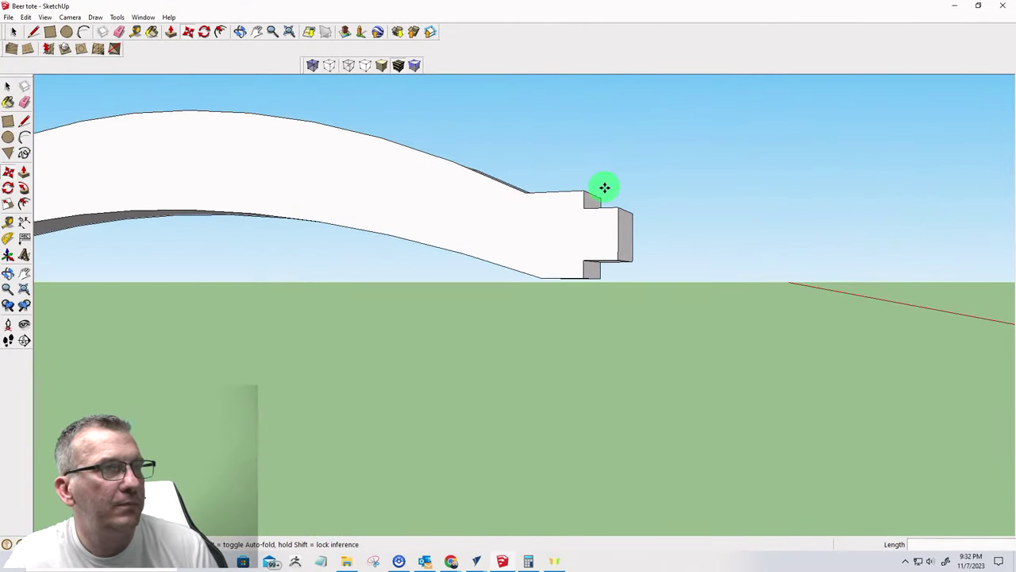
{"action": "middle_click_drag", "start_coordinate": [601, 186], "coordinate": [39, 289]}
{"action": "key", "text": "m"}
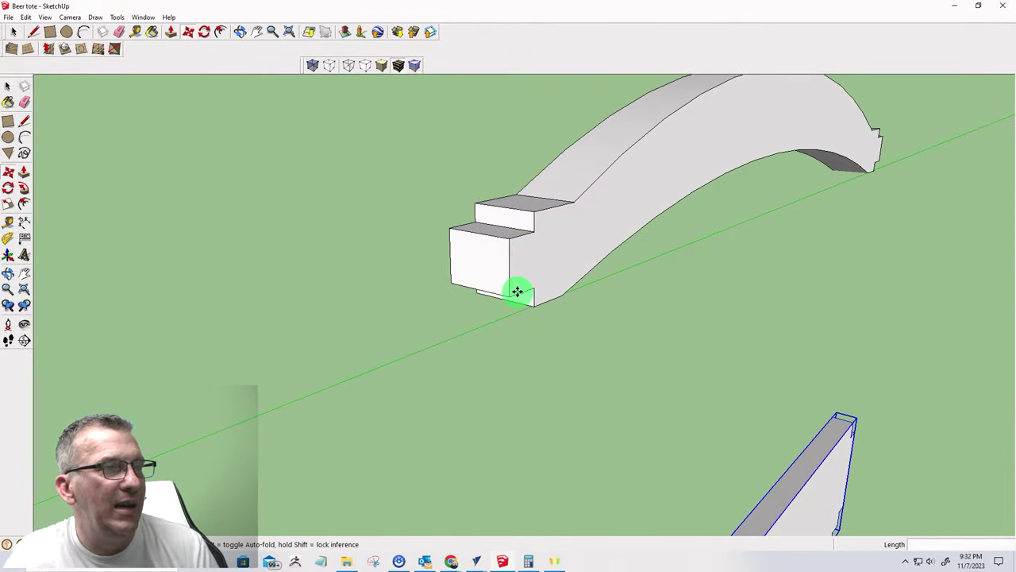
{"action": "middle_click_drag", "start_coordinate": [517, 291], "coordinate": [642, 361]}
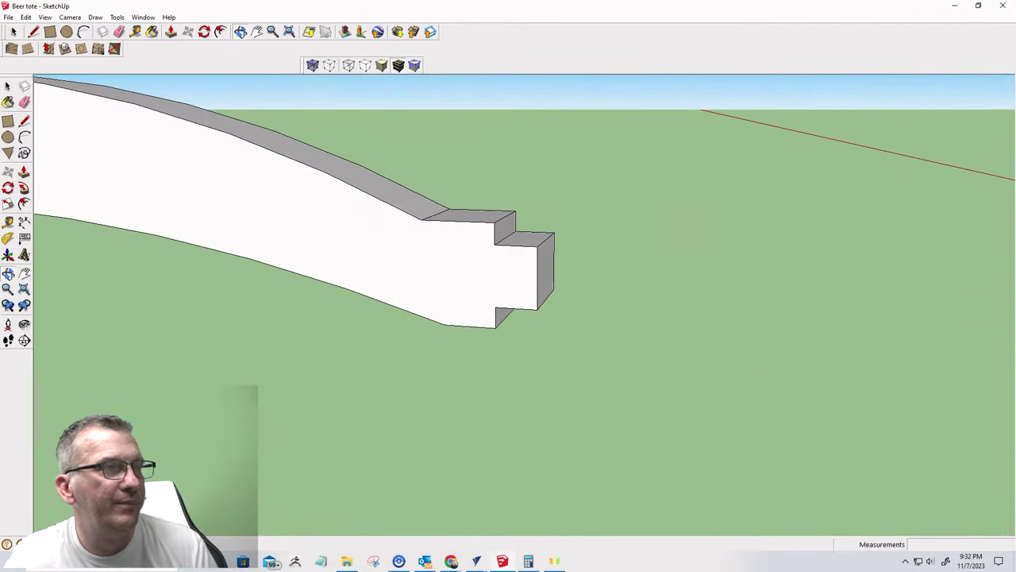
{"action": "scroll", "coordinate": [561, 249], "scroll_direction": "up", "scroll_amount": 4}
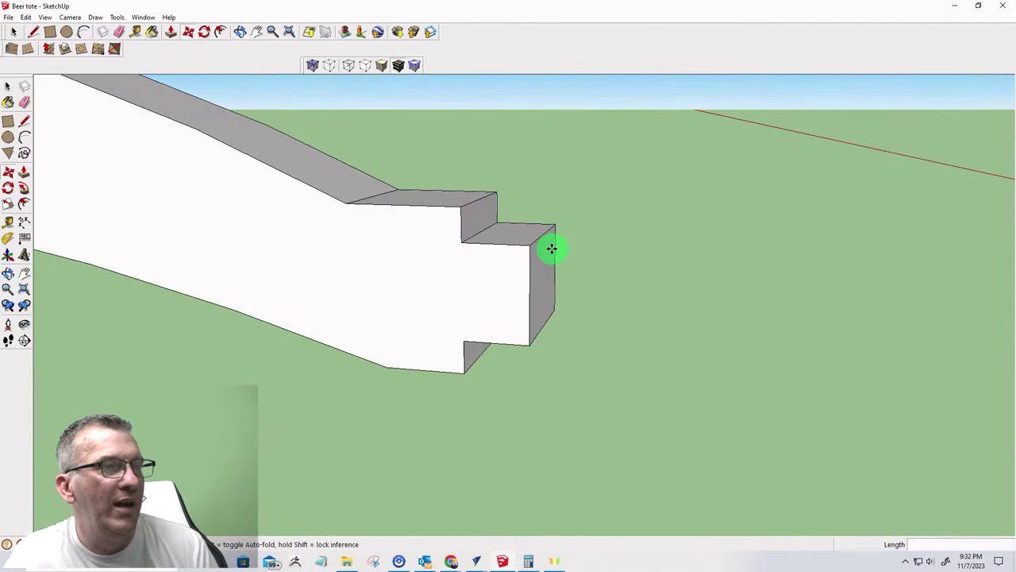
{"action": "scroll", "coordinate": [378, 228], "scroll_direction": "up", "scroll_amount": 3}
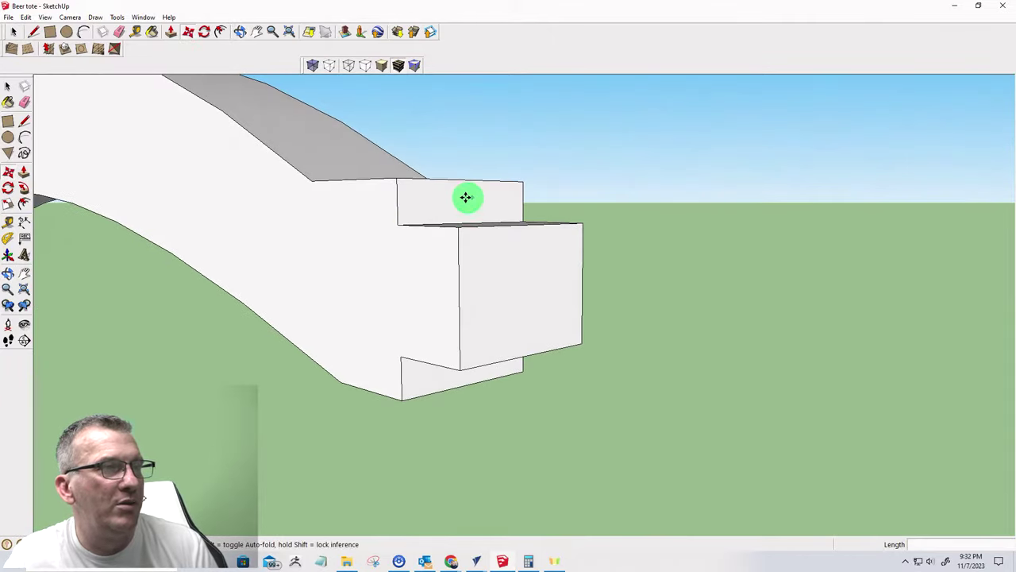
{"action": "middle_click_drag", "start_coordinate": [458, 370], "coordinate": [374, 266]}
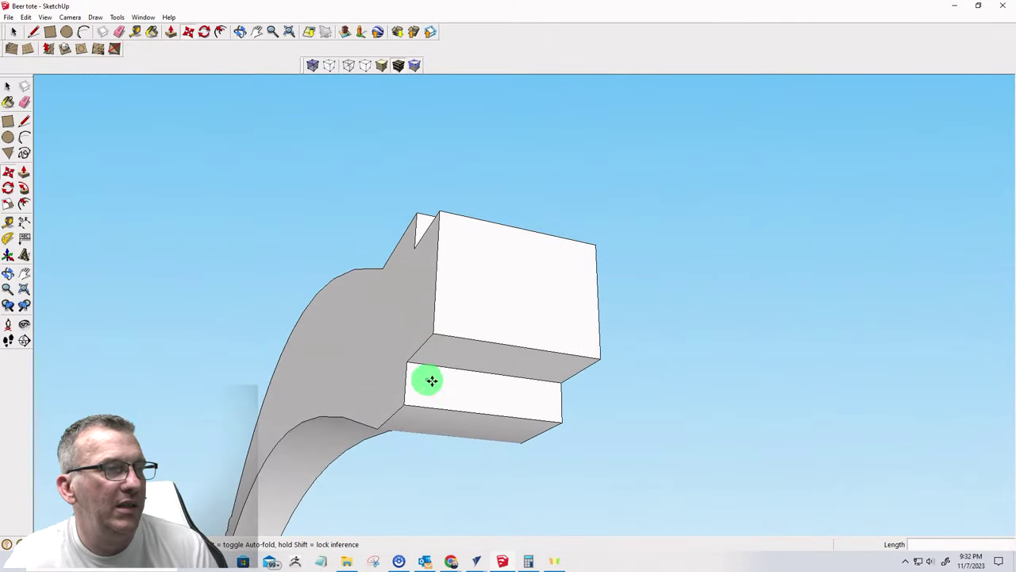
{"action": "scroll", "coordinate": [242, 252], "scroll_direction": "down", "scroll_amount": 2}
{"action": "left_click", "coordinate": [14, 31]}
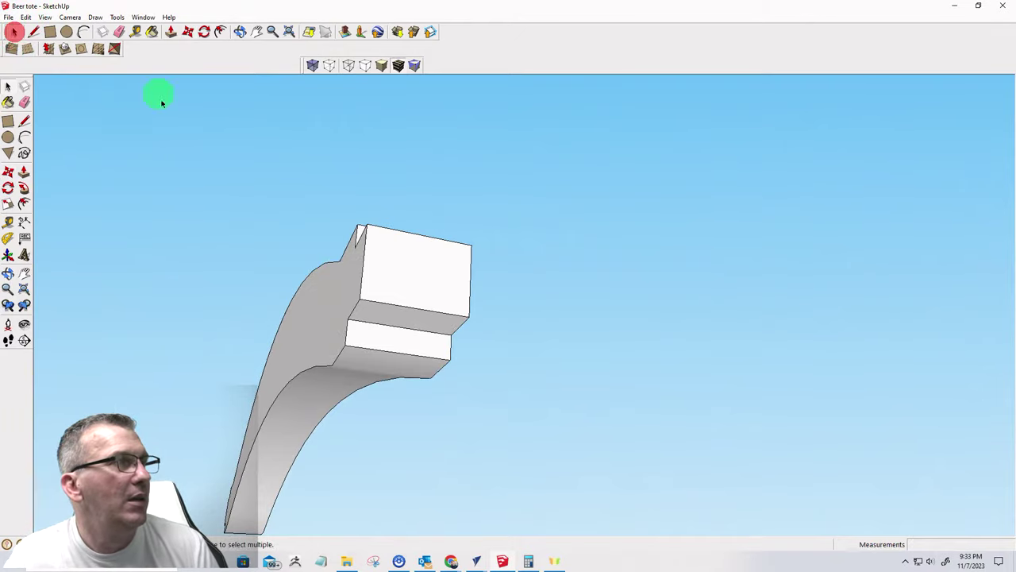
- Back in VCarve Pro, select the left and right tab outlines on the top and middle panels
{"action": "left_click", "coordinate": [960, 6]}
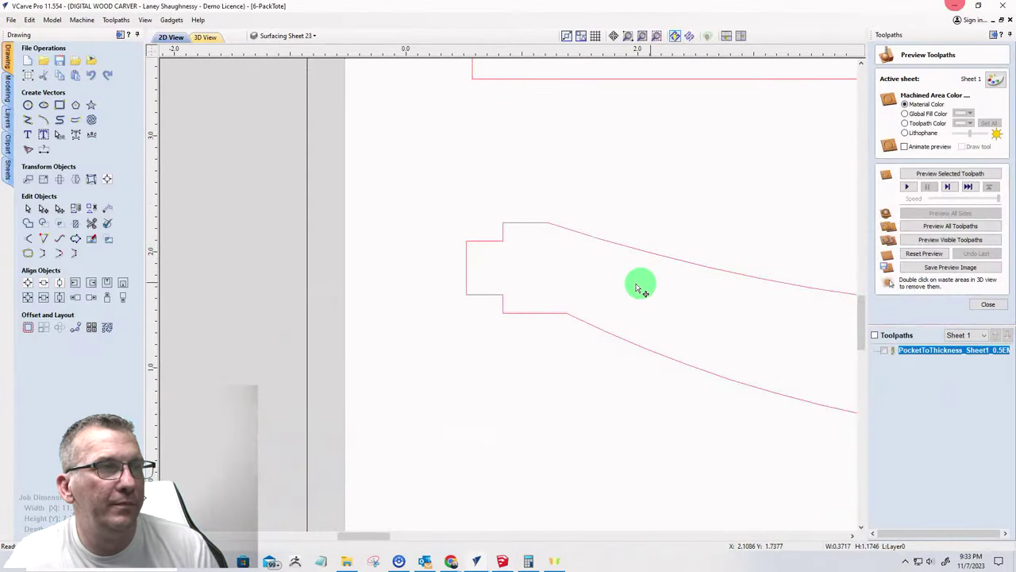
{"action": "scroll", "coordinate": [640, 283], "scroll_direction": "down", "scroll_amount": 5}
{"action": "scroll", "coordinate": [602, 250], "scroll_direction": "up", "scroll_amount": 2}
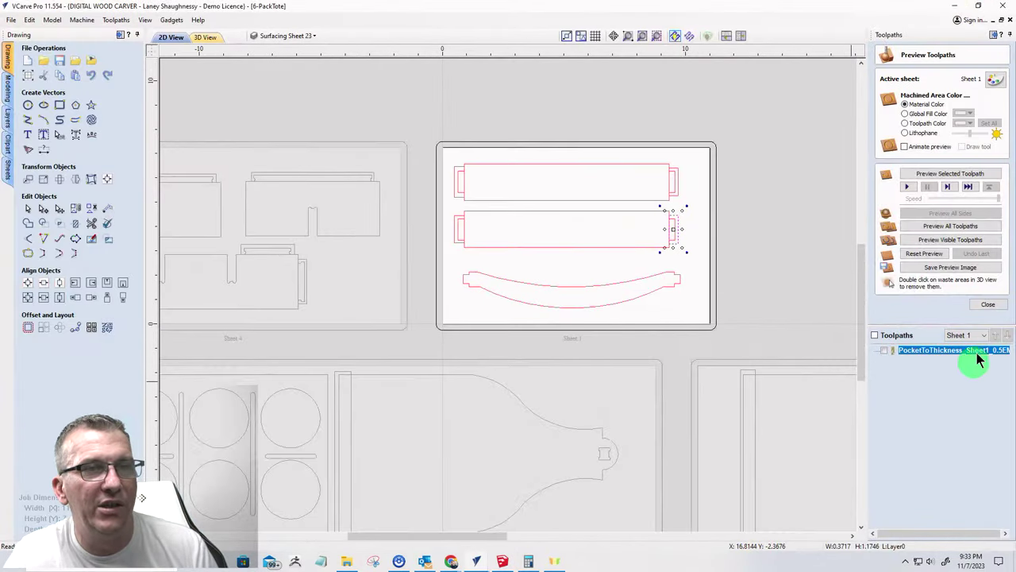
{"action": "left_click", "coordinate": [987, 304]}
{"action": "scroll", "coordinate": [422, 173], "scroll_direction": "up", "scroll_amount": 1}
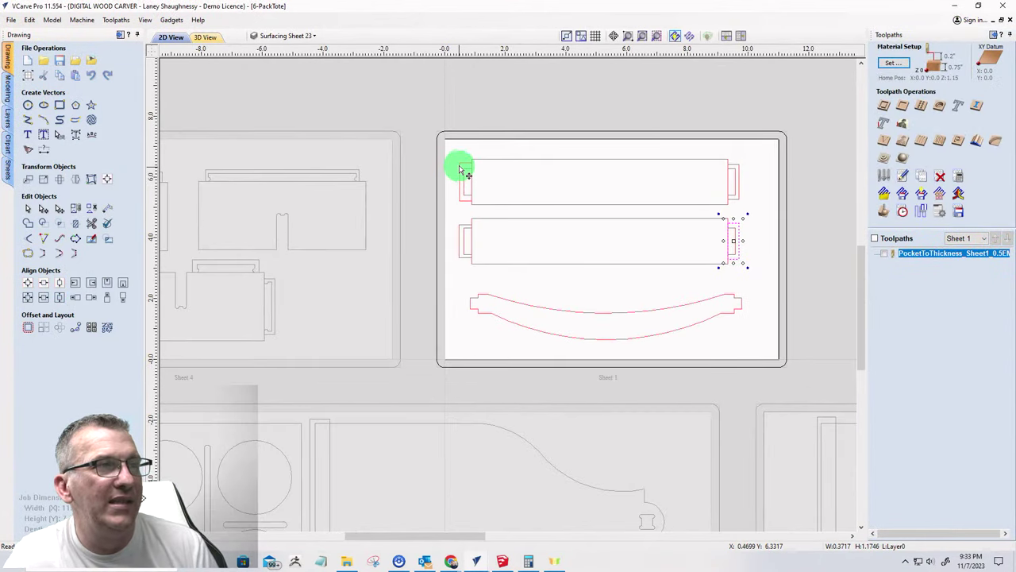
{"action": "left_click", "coordinate": [460, 165]}
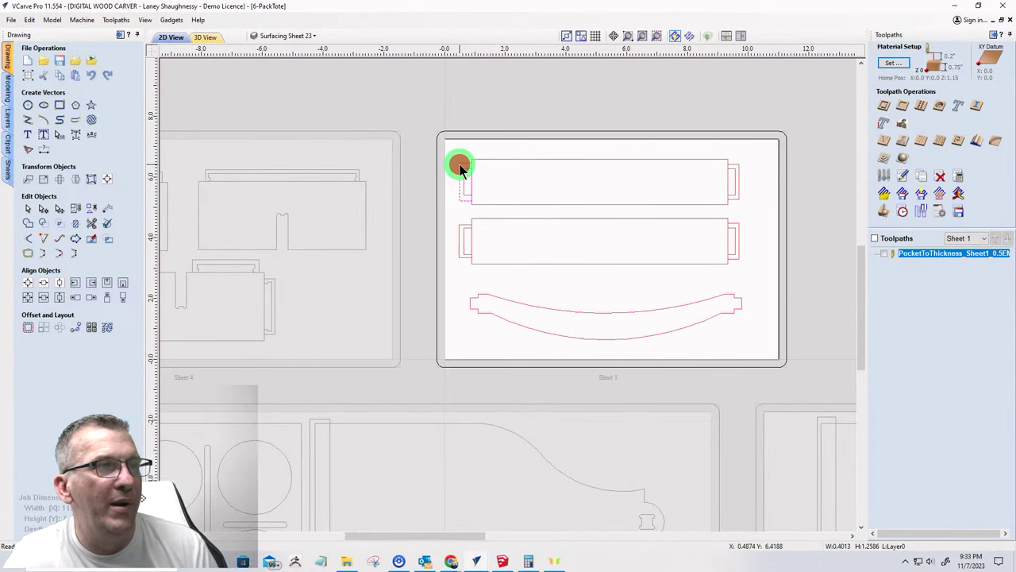
{"action": "left_click", "coordinate": [737, 164], "text": "shift"}
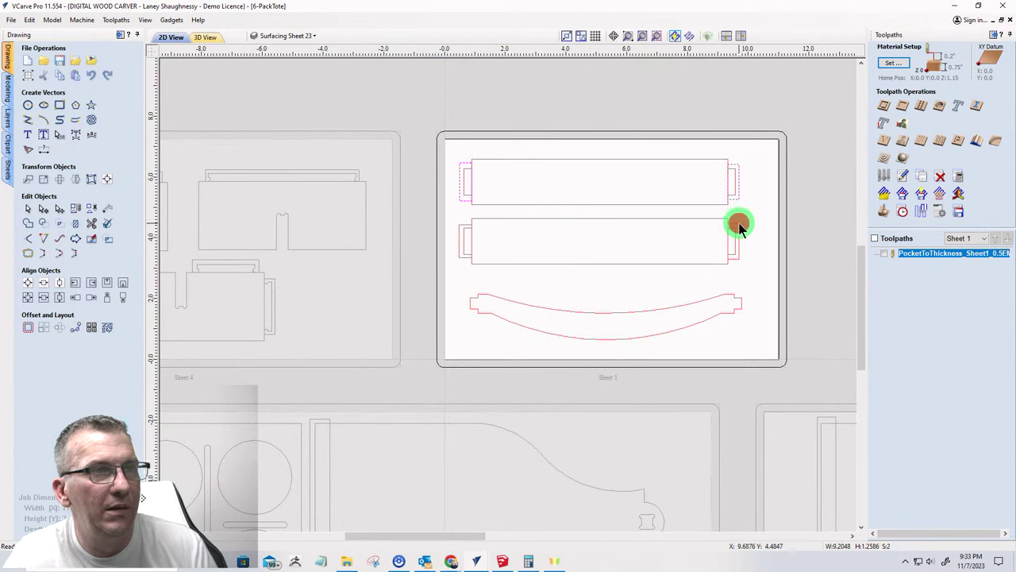
{"action": "left_click", "coordinate": [738, 224], "text": "shift"}
{"action": "left_click", "coordinate": [463, 230], "text": "shift"}
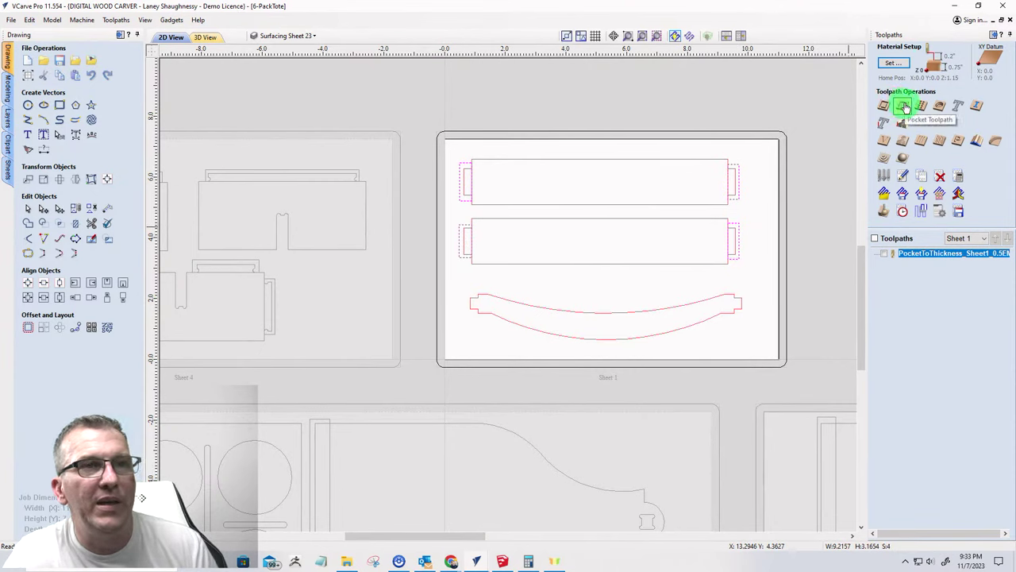
- Create a pocket toolpath for the four tabs with a 0.25 inch start depth
{"action": "left_click", "coordinate": [905, 107]}
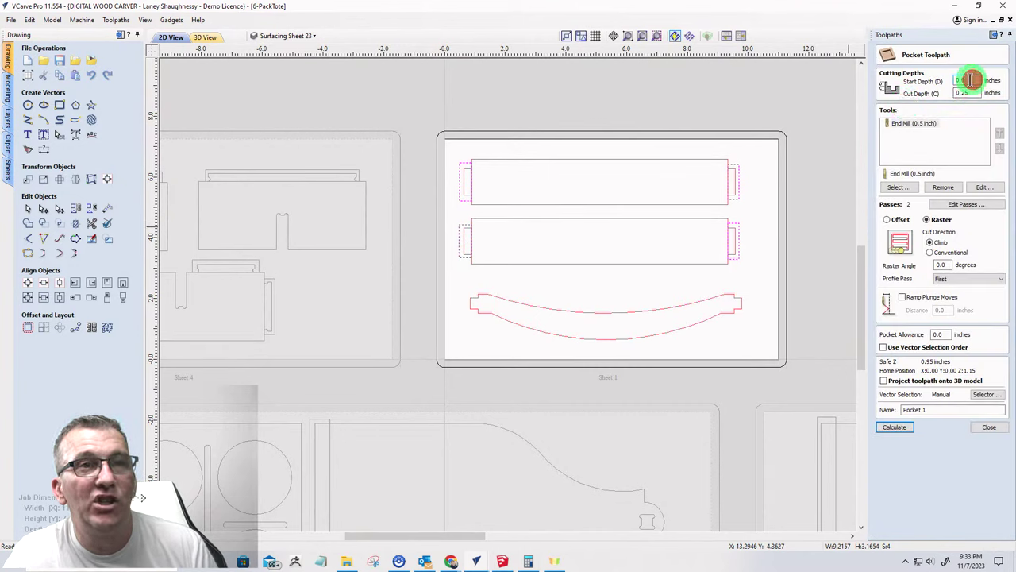
{"action": "left_click_drag", "start_coordinate": [970, 80], "coordinate": [907, 93]}
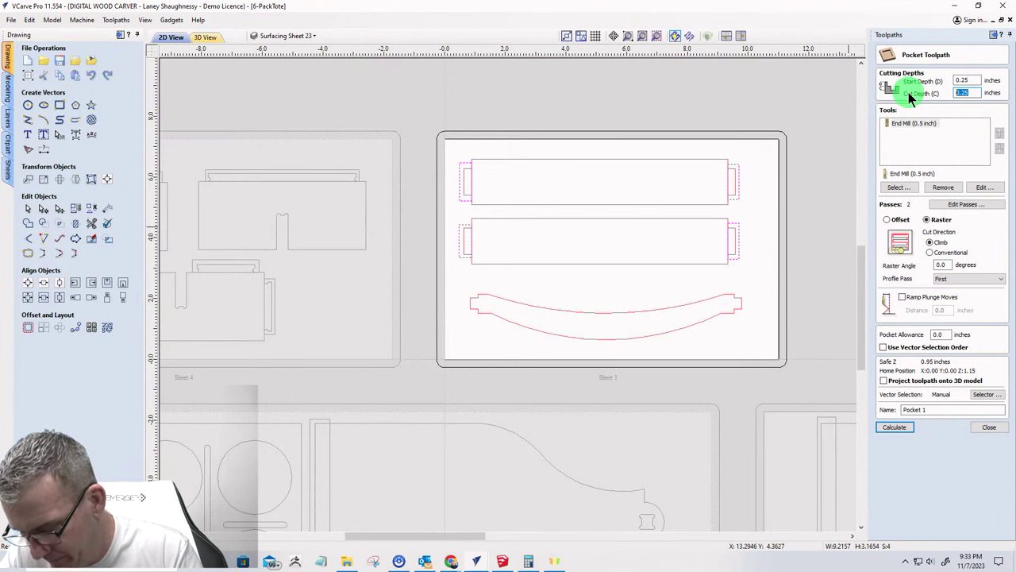
{"action": "type", "text": "0."}
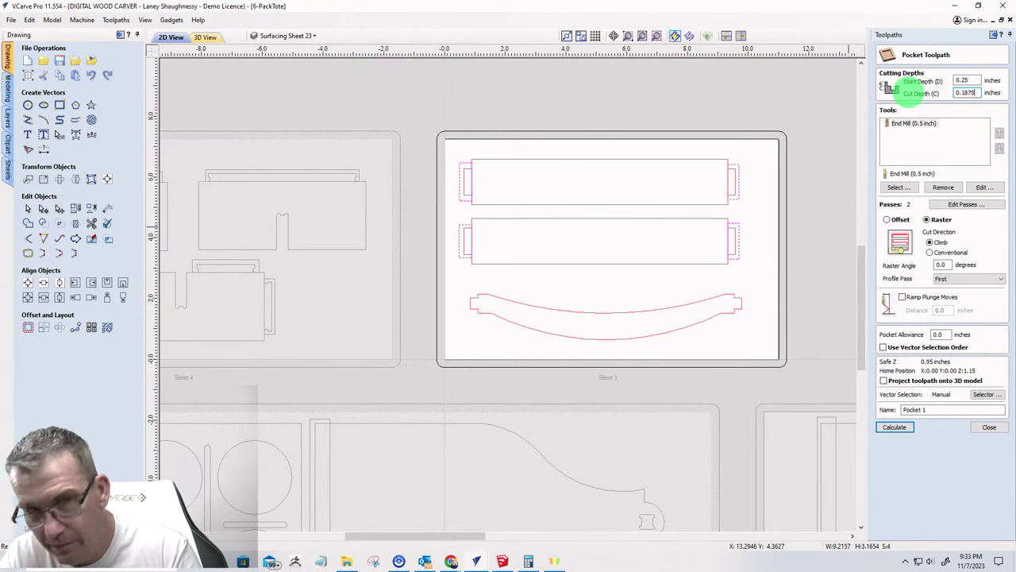
{"action": "left_click", "coordinate": [893, 426]}
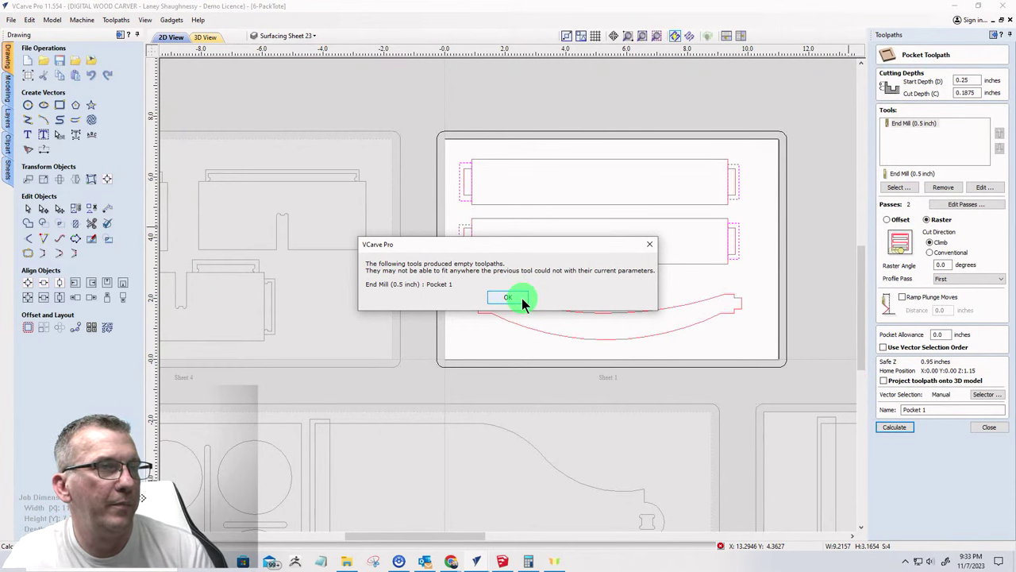
{"action": "left_click", "coordinate": [502, 299]}
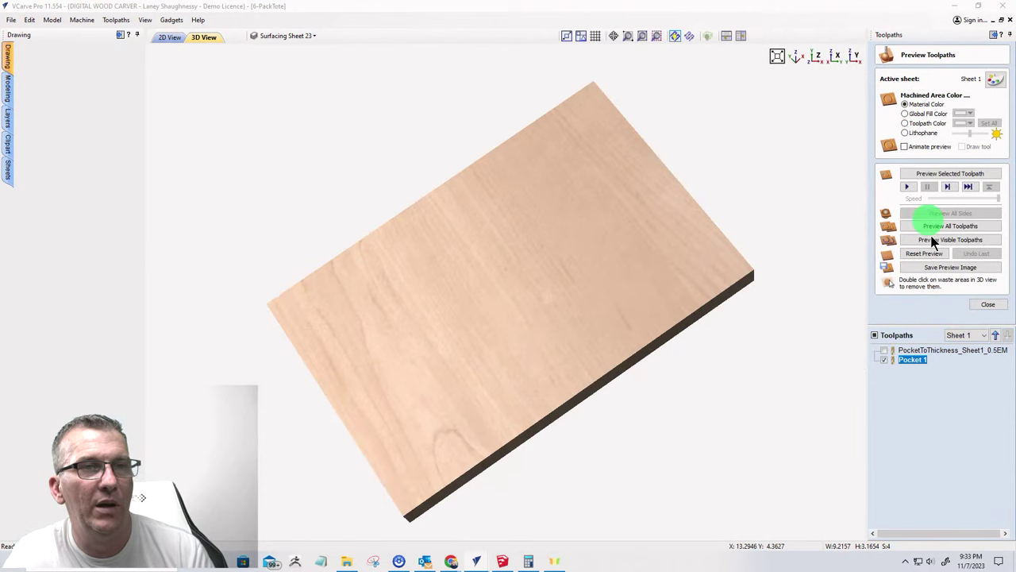
{"action": "left_click", "coordinate": [911, 359]}
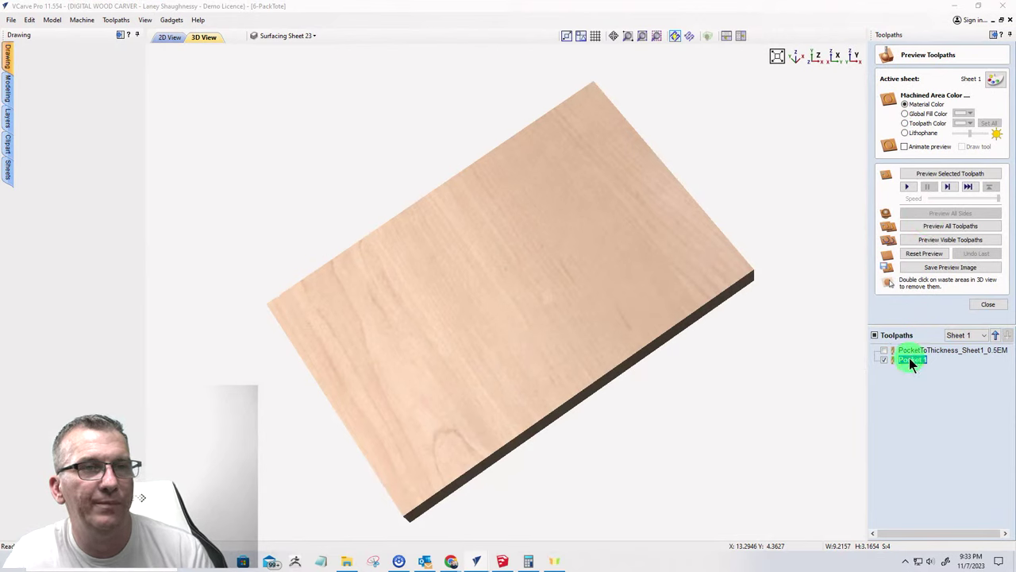
{"action": "double_click", "coordinate": [910, 358]}
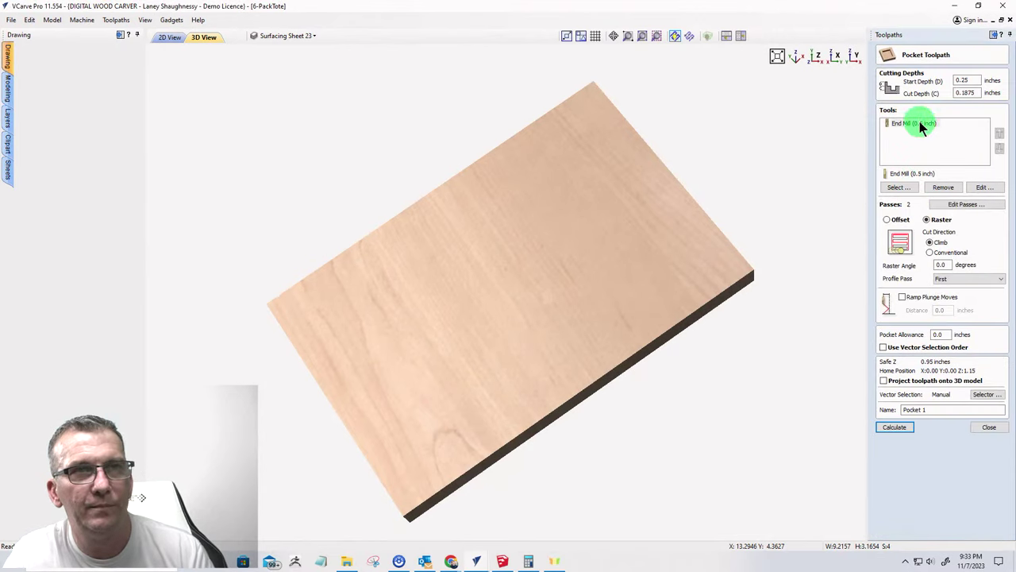
- Replace the toolpath's 0.5 inch end mill with the 0.125 inch end mill
{"action": "left_click", "coordinate": [941, 189]}
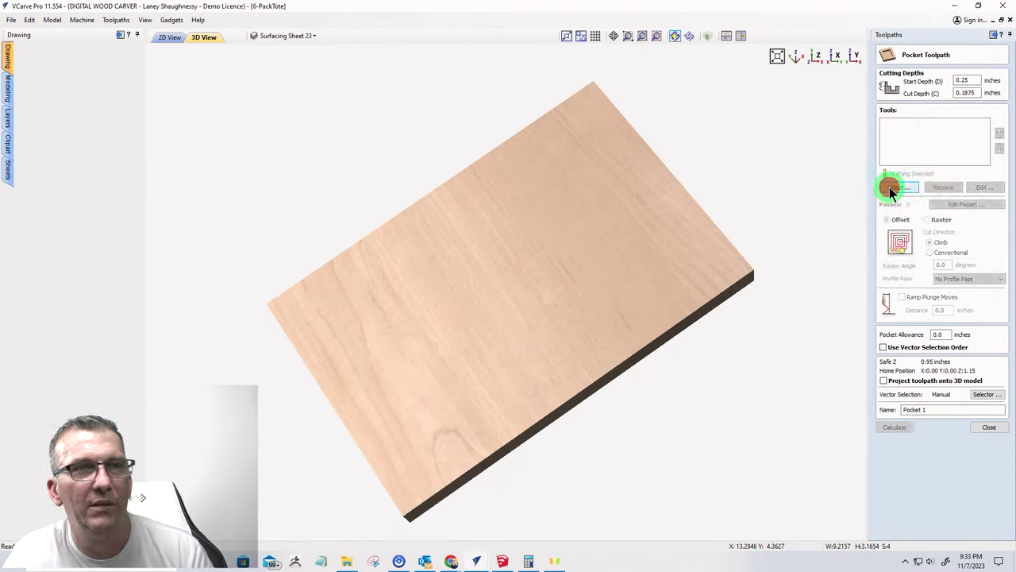
{"action": "left_click", "coordinate": [895, 187]}
{"action": "scroll", "coordinate": [355, 296], "scroll_direction": "down", "scroll_amount": 5}
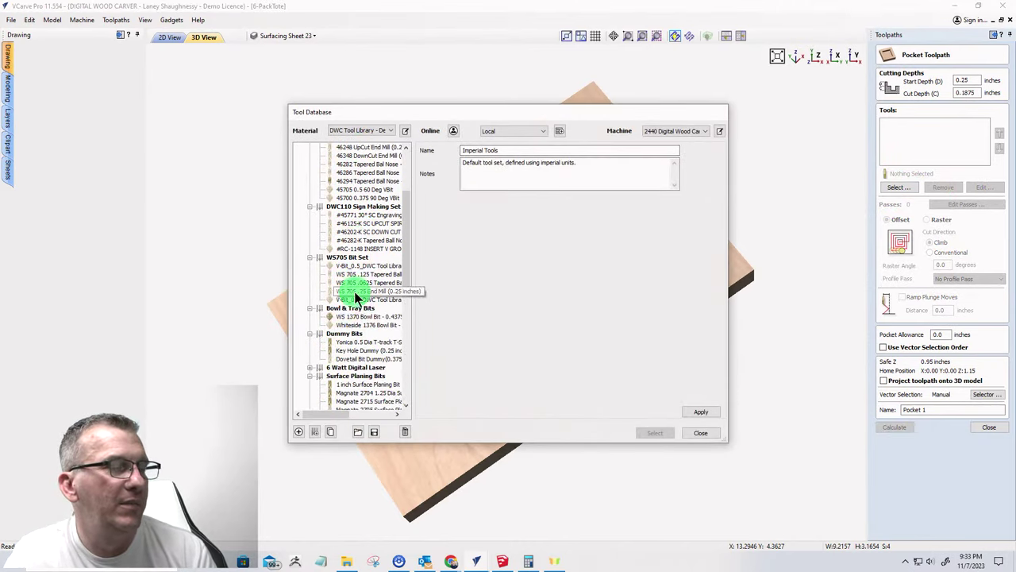
{"action": "scroll", "coordinate": [355, 297], "scroll_direction": "down", "scroll_amount": 4}
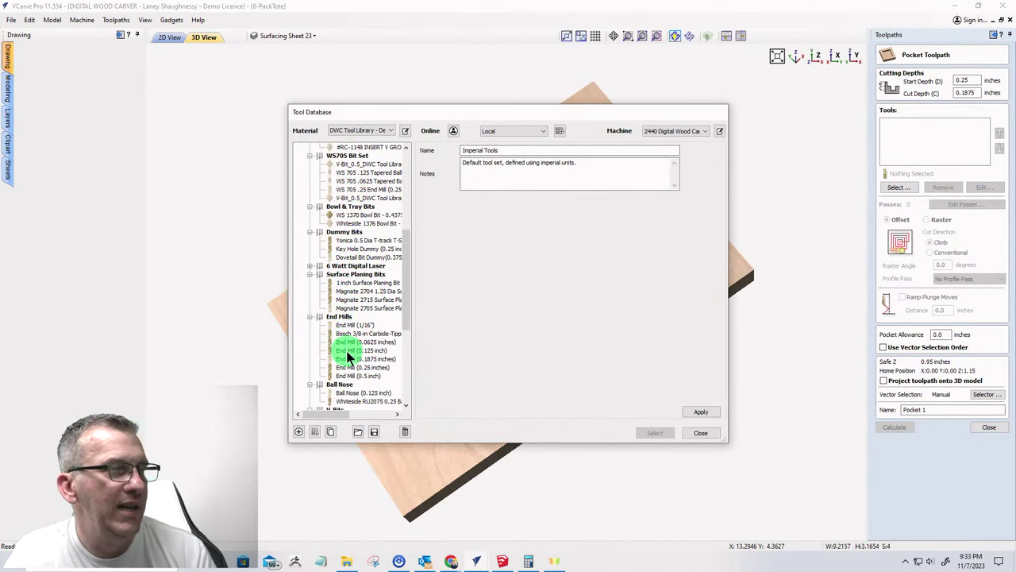
{"action": "left_click", "coordinate": [349, 351]}
{"action": "left_click", "coordinate": [654, 432]}
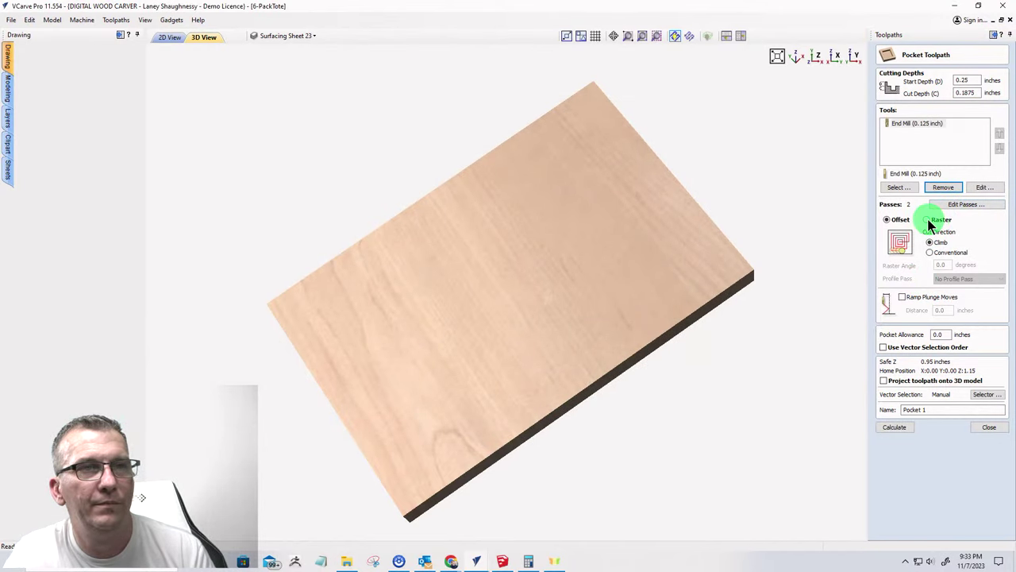
- Rename the toolpath UpperSides_TenonPocket_0.125EM
{"action": "left_click_drag", "start_coordinate": [938, 409], "coordinate": [903, 410]}
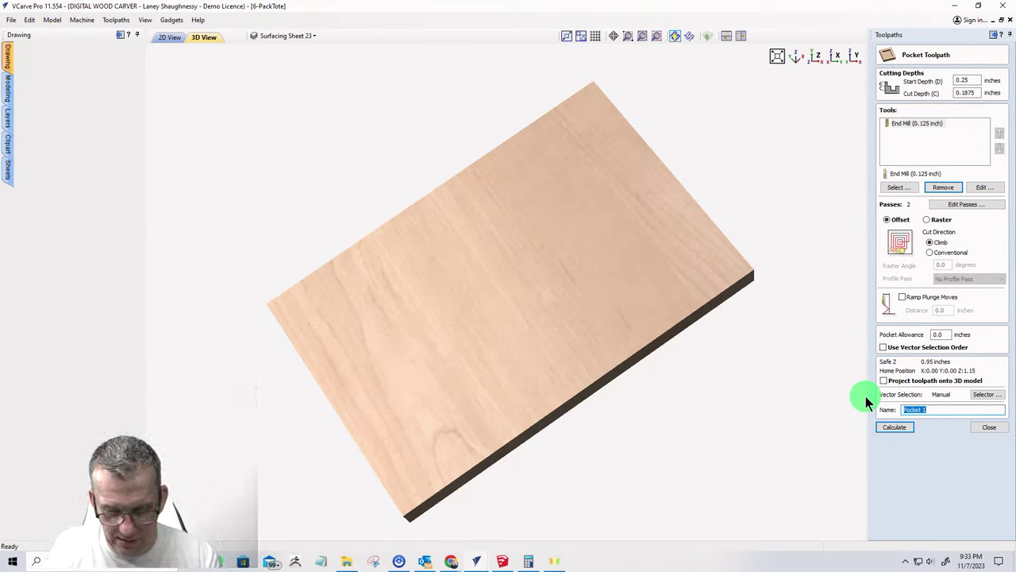
{"action": "type", "text": "T"}
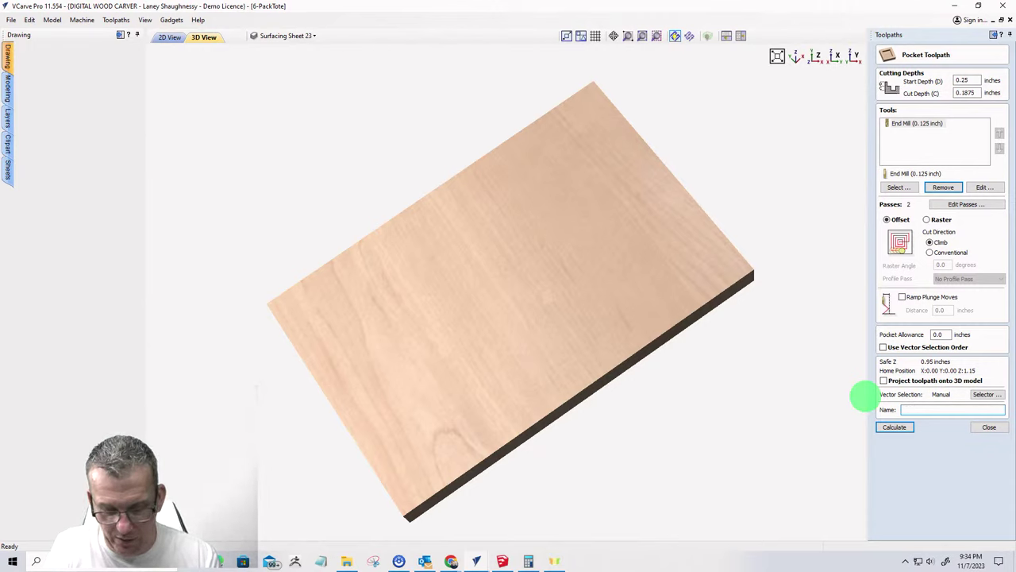
{"action": "type", "text": "ppser"}
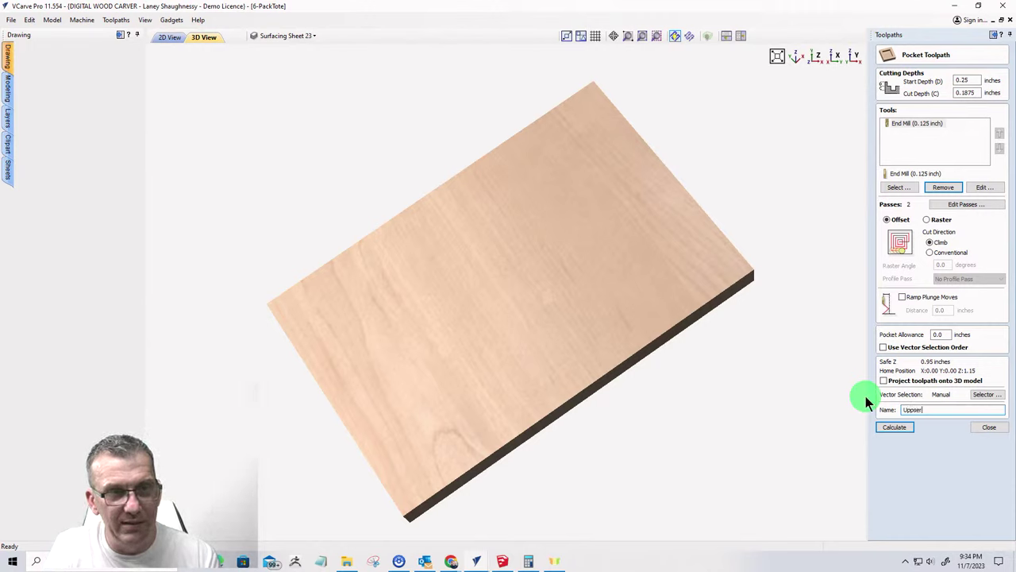
{"action": "key", "text": "BackSpace"}
{"action": "key", "text": "BackSpace"}
{"action": "type", "text": "er"}
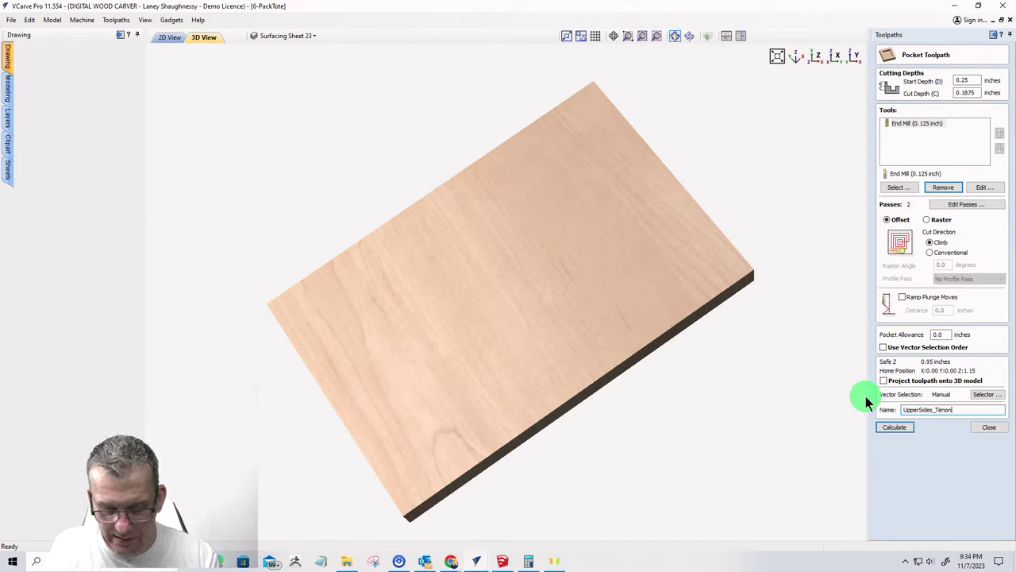
{"action": "type", "text": "Pocket_0.125EM"}
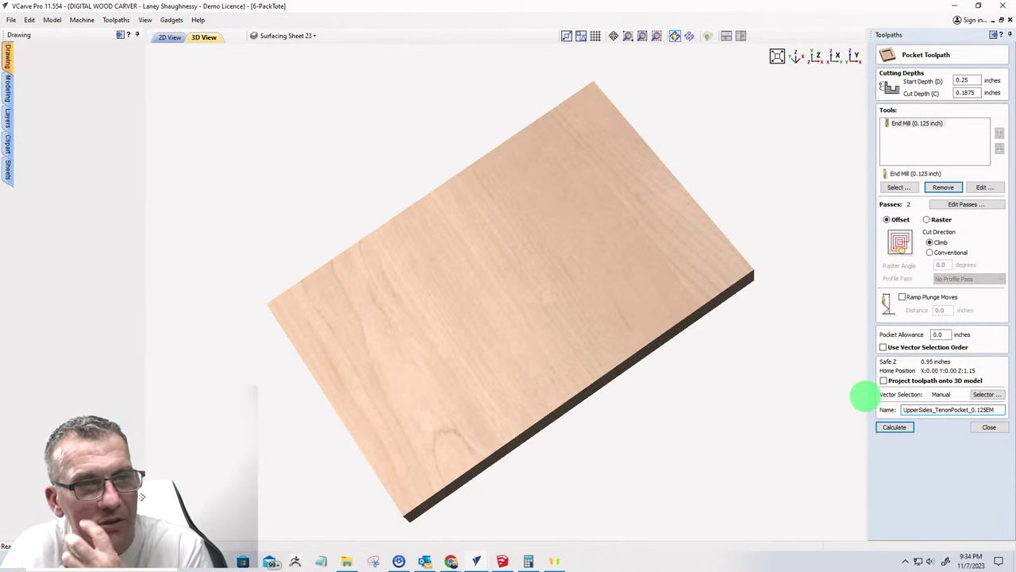
- Calculate the tenon pocket toolpath and preview it in 3D alongside the surfacing toolpath
{"action": "left_click", "coordinate": [888, 429]}
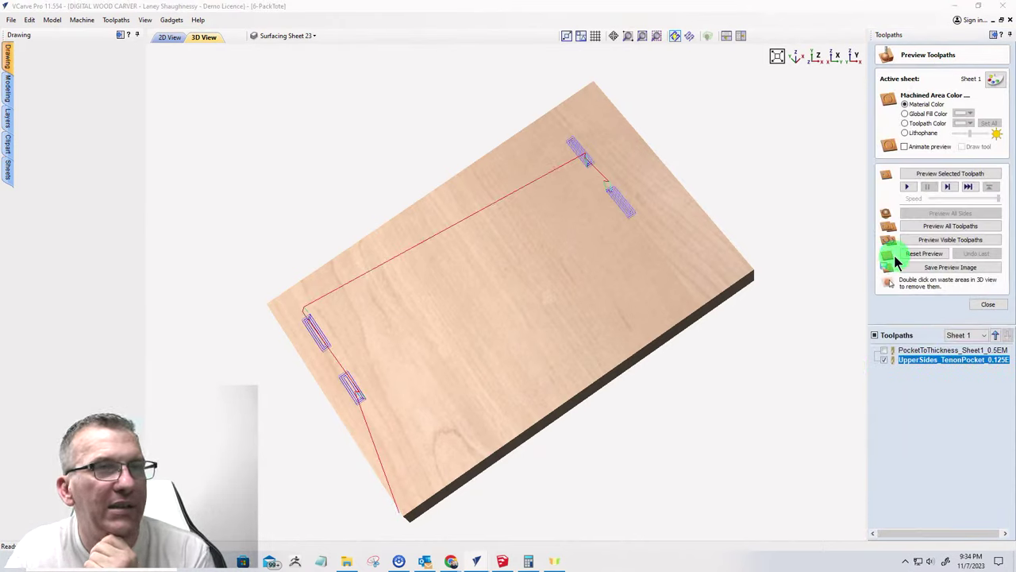
{"action": "left_click", "coordinate": [921, 242]}
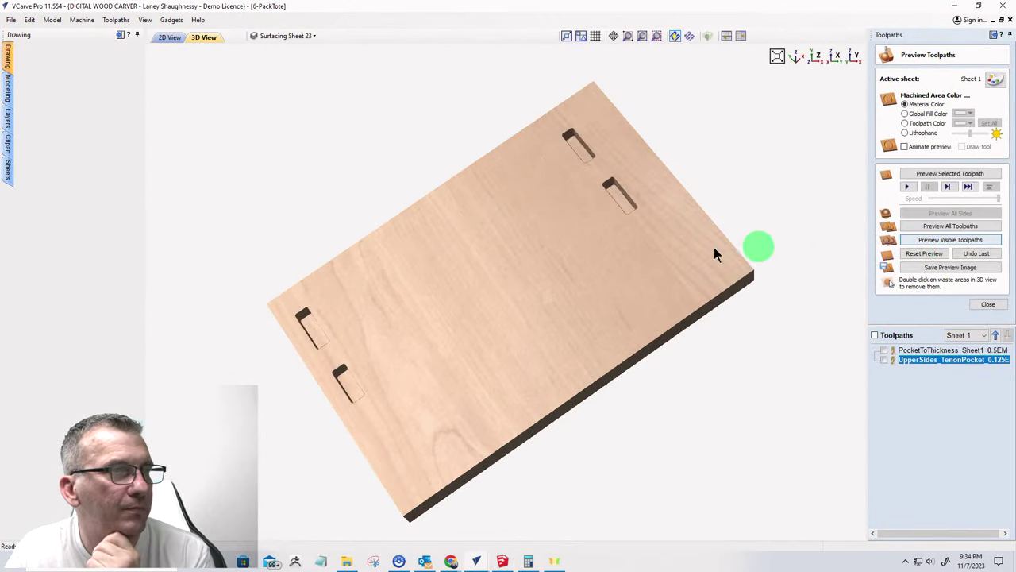
{"action": "left_click", "coordinate": [517, 262]}
{"action": "left_click", "coordinate": [901, 350]}
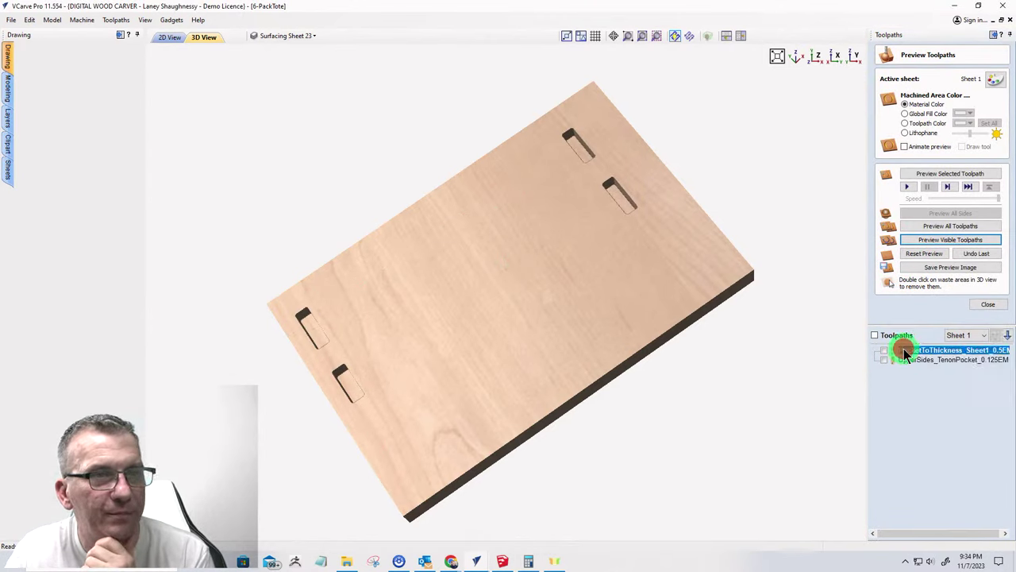
{"action": "left_click", "coordinate": [931, 241]}
{"action": "left_click", "coordinate": [508, 287]}
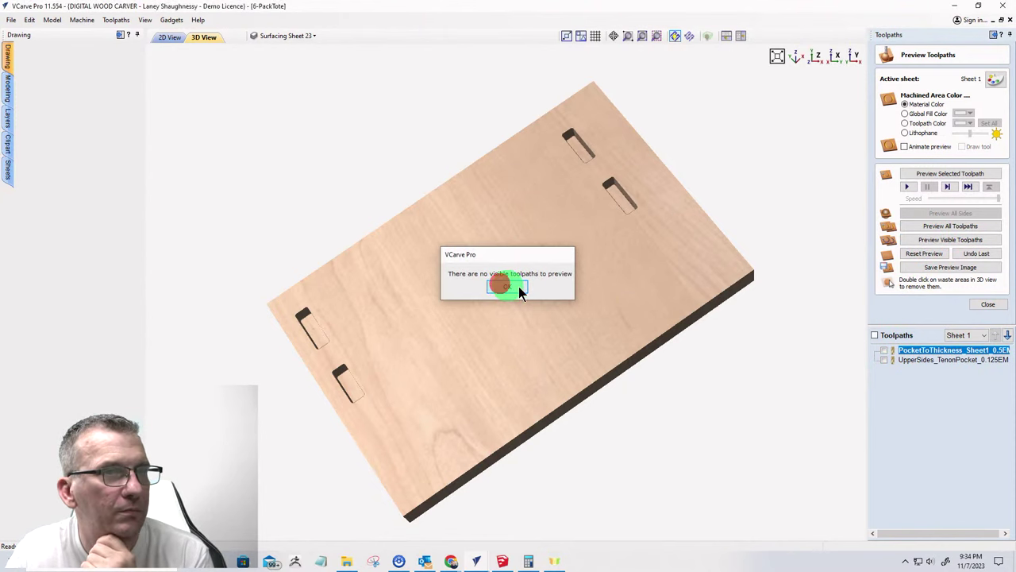
{"action": "left_click", "coordinate": [885, 350]}
{"action": "left_click", "coordinate": [921, 240]}
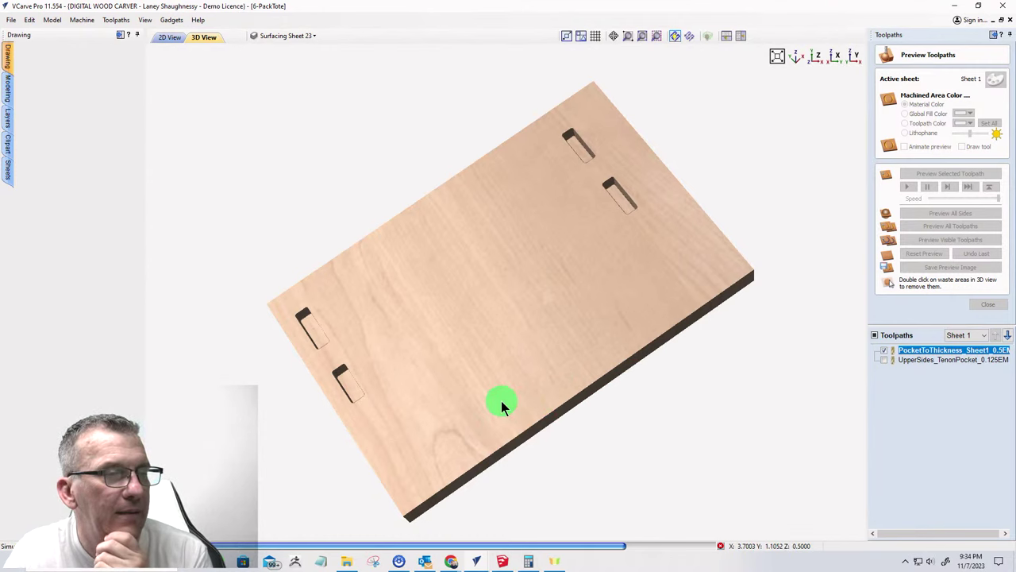
- Switch to 2D view, zoom in on Sheet 1's top panel, and box-select its outline
{"action": "left_click", "coordinate": [168, 37]}
{"action": "scroll", "coordinate": [467, 168], "scroll_direction": "up", "scroll_amount": 4}
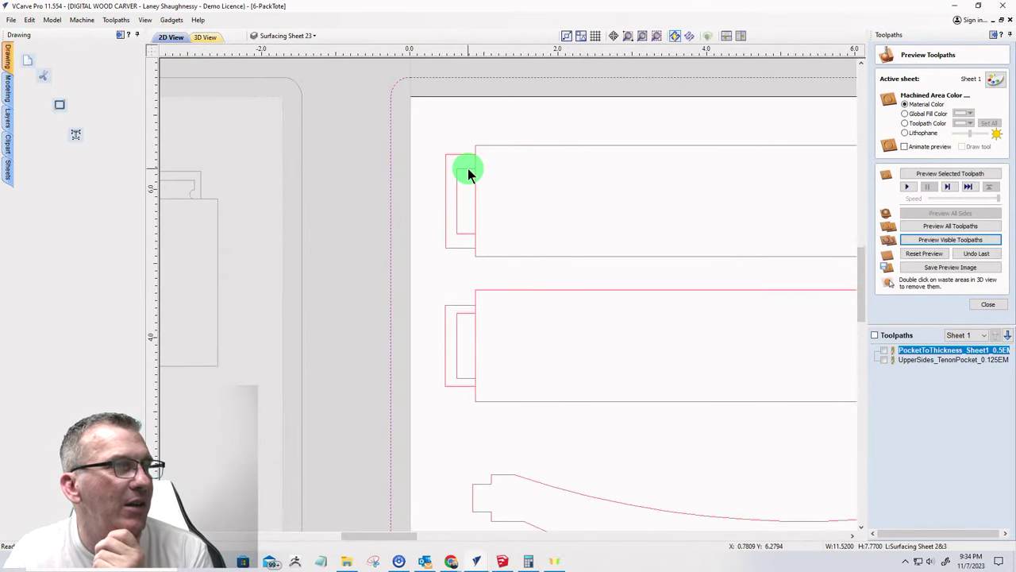
{"action": "left_click", "coordinate": [469, 170]}
{"action": "scroll", "coordinate": [480, 178], "scroll_direction": "down", "scroll_amount": 1}
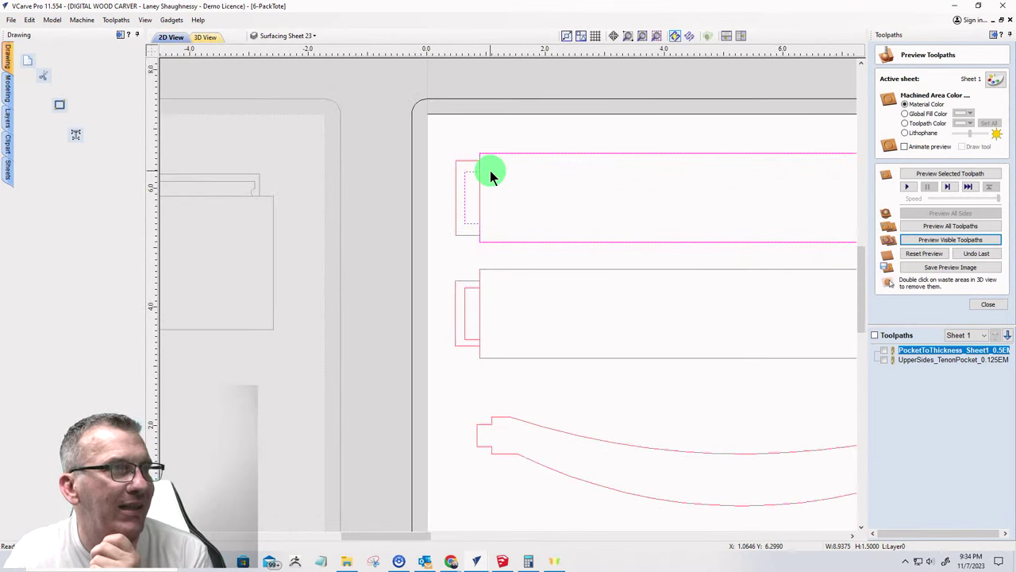
{"action": "scroll", "coordinate": [484, 191], "scroll_direction": "down", "scroll_amount": 4}
{"action": "scroll", "coordinate": [469, 225], "scroll_direction": "up", "scroll_amount": 5}
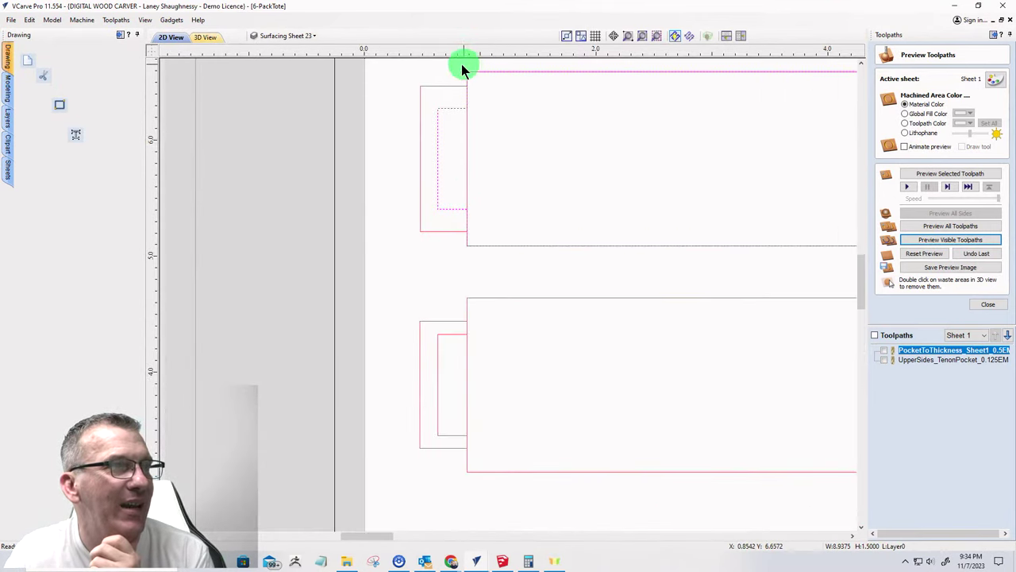
{"action": "scroll", "coordinate": [508, 270], "scroll_direction": "down", "scroll_amount": 2}
{"action": "scroll", "coordinate": [516, 262], "scroll_direction": "down", "scroll_amount": 4}
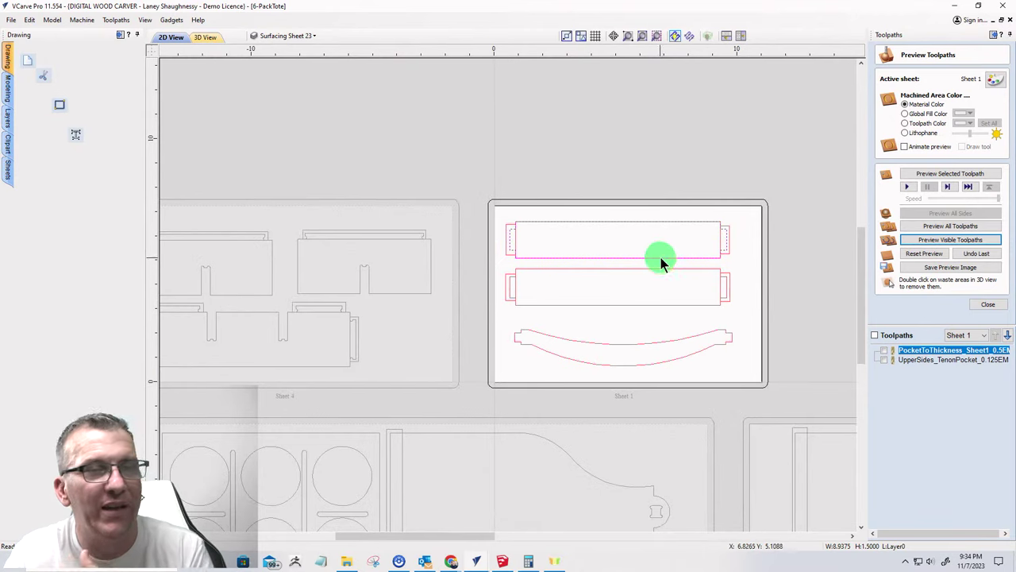
{"action": "scroll", "coordinate": [715, 273], "scroll_direction": "up", "scroll_amount": 4}
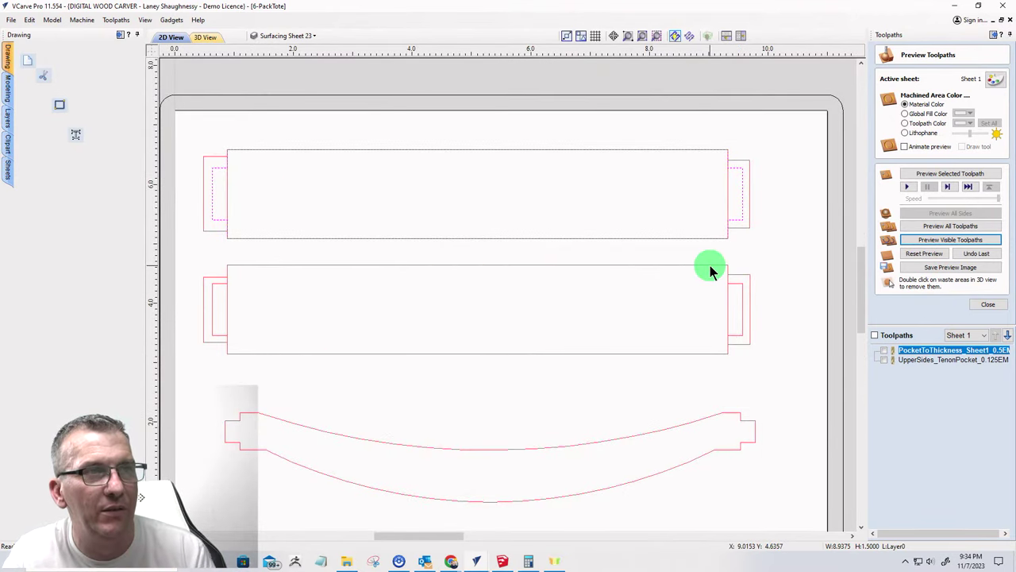
{"action": "left_click_drag", "start_coordinate": [768, 202], "coordinate": [722, 177]}
{"action": "scroll", "coordinate": [722, 177], "scroll_direction": "up", "scroll_amount": 3}
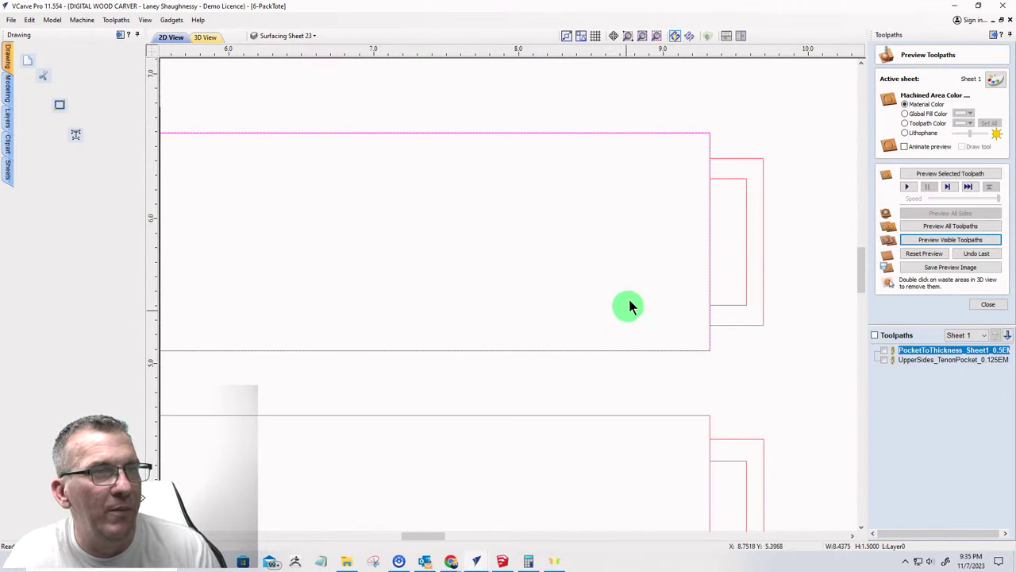
- Delete the selected stray vector, then select the top panel's rectangles and right-end vector
{"action": "right_click", "coordinate": [628, 214]}
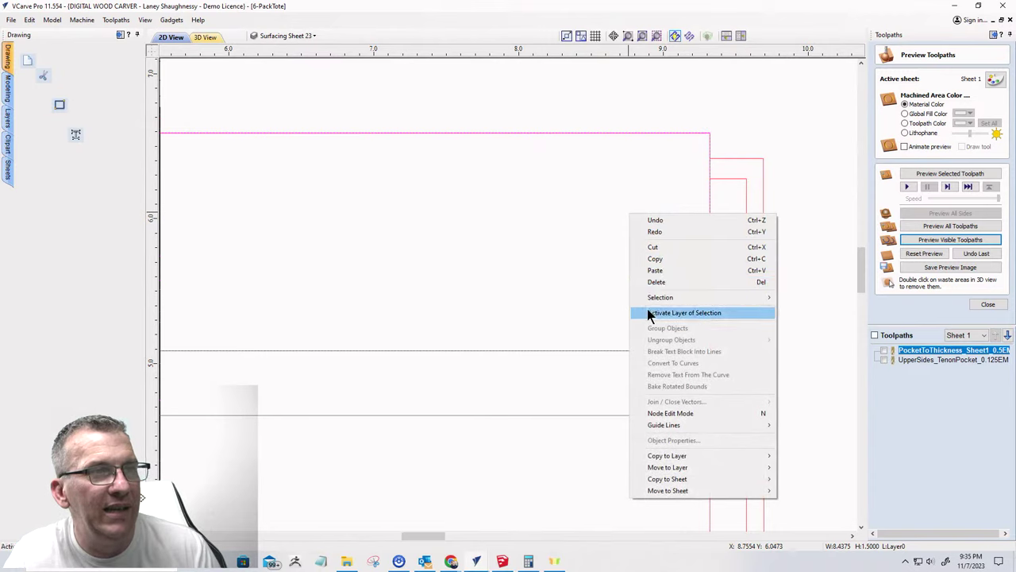
{"action": "left_click", "coordinate": [652, 282]}
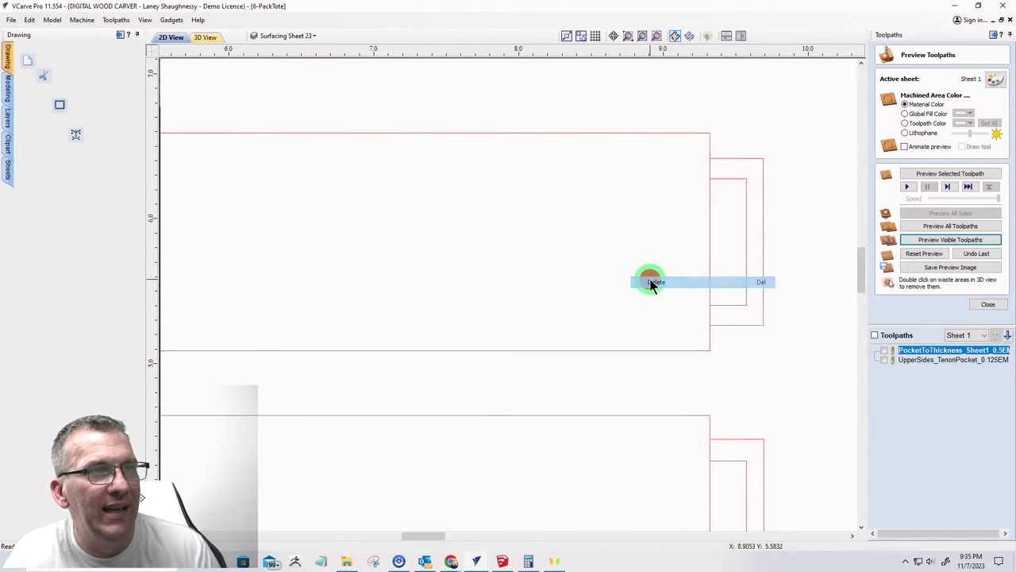
{"action": "left_click", "coordinate": [731, 179]}
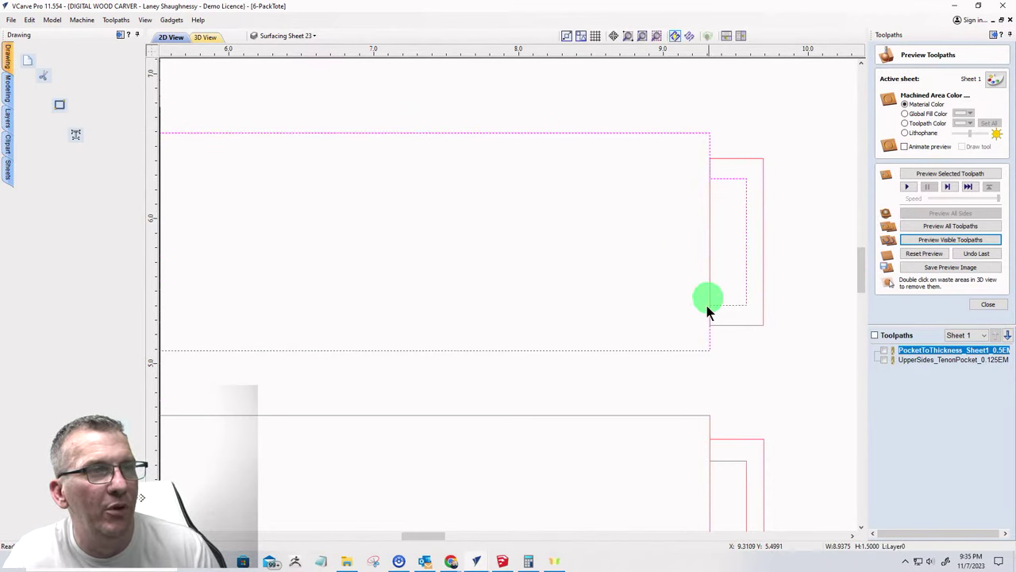
{"action": "left_click", "coordinate": [729, 323]}
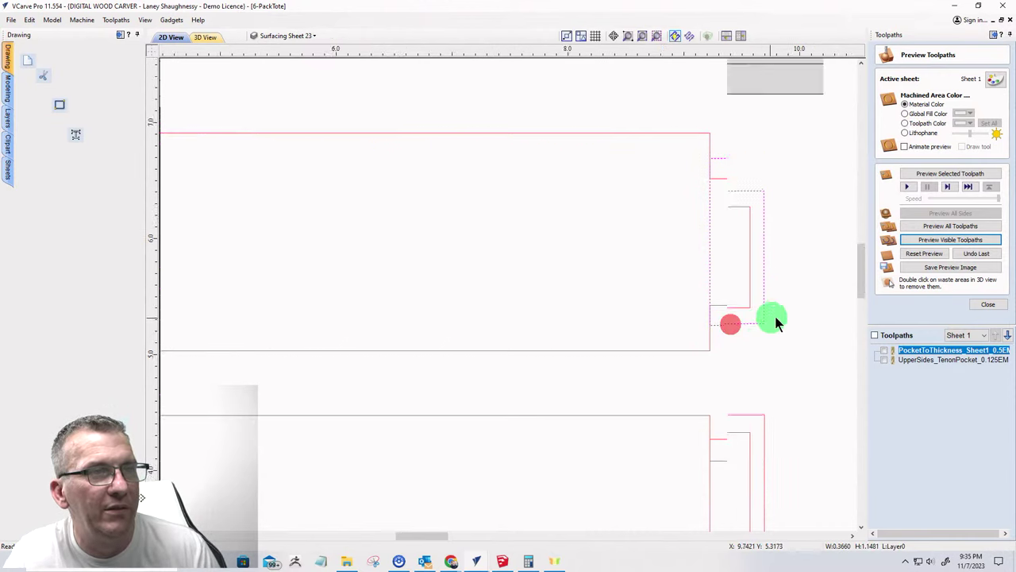
- Delete the lower panel's left-end vectors, keeping both small tenon rectangles
{"action": "key", "text": "F3"}
{"action": "scroll", "coordinate": [361, 425], "scroll_direction": "up", "scroll_amount": 3}
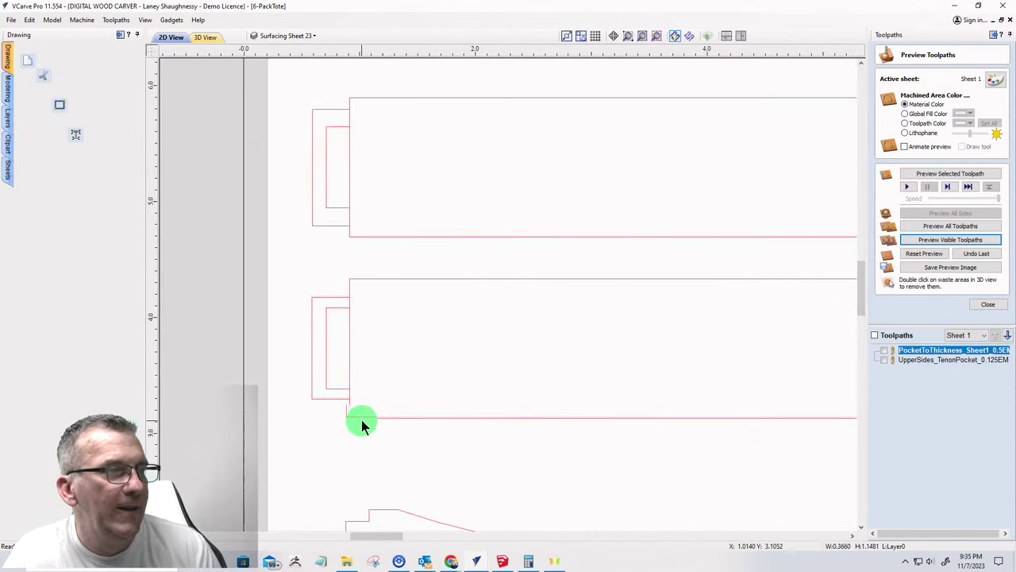
{"action": "scroll", "coordinate": [361, 425], "scroll_direction": "up", "scroll_amount": 1}
{"action": "left_click_drag", "start_coordinate": [399, 301], "coordinate": [287, 224]}
{"action": "left_click_drag", "start_coordinate": [449, 334], "coordinate": [256, 232]}
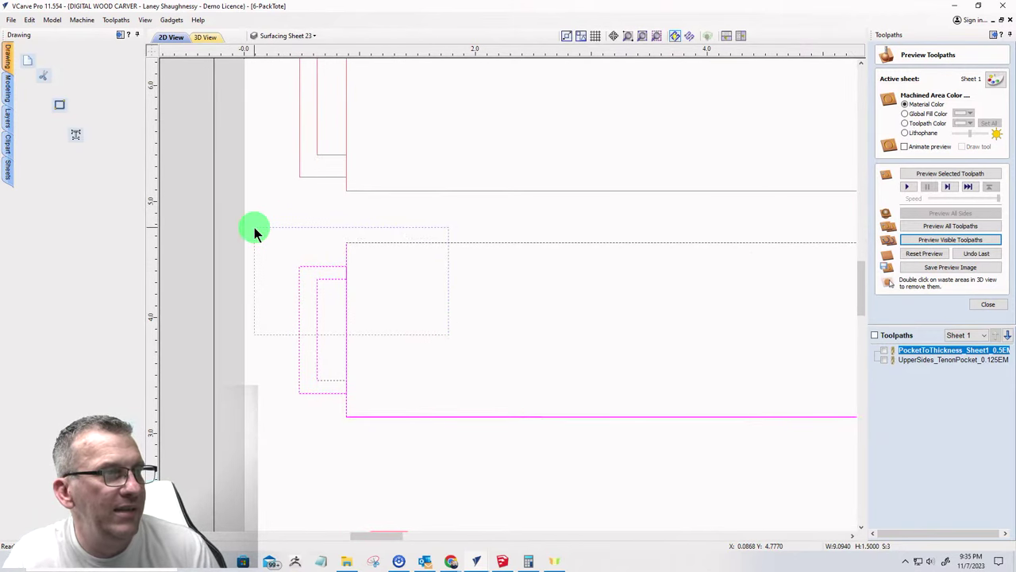
{"action": "left_click", "coordinate": [312, 269], "text": "ctrl"}
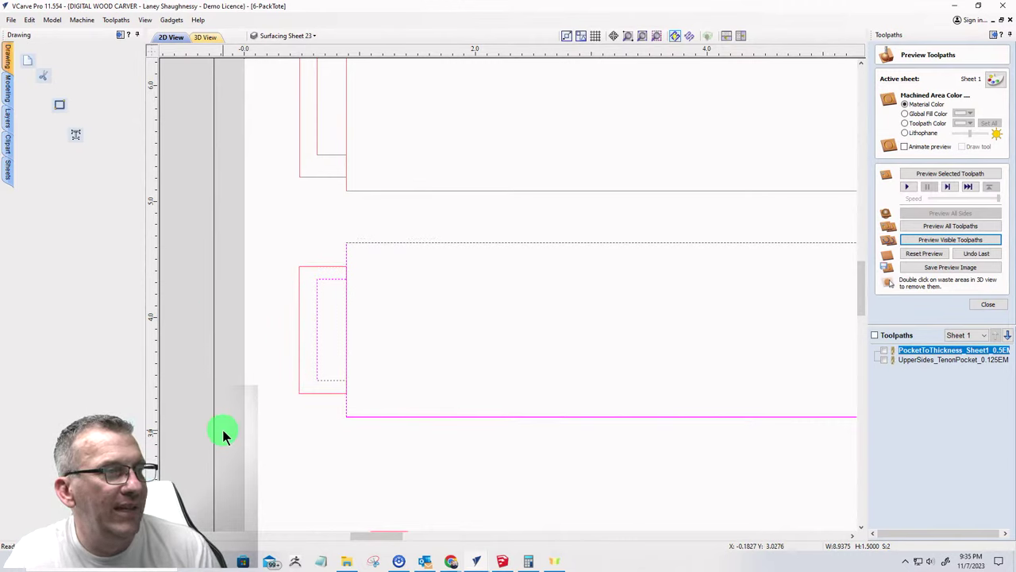
{"action": "left_click", "coordinate": [317, 289], "text": "ctrl"}
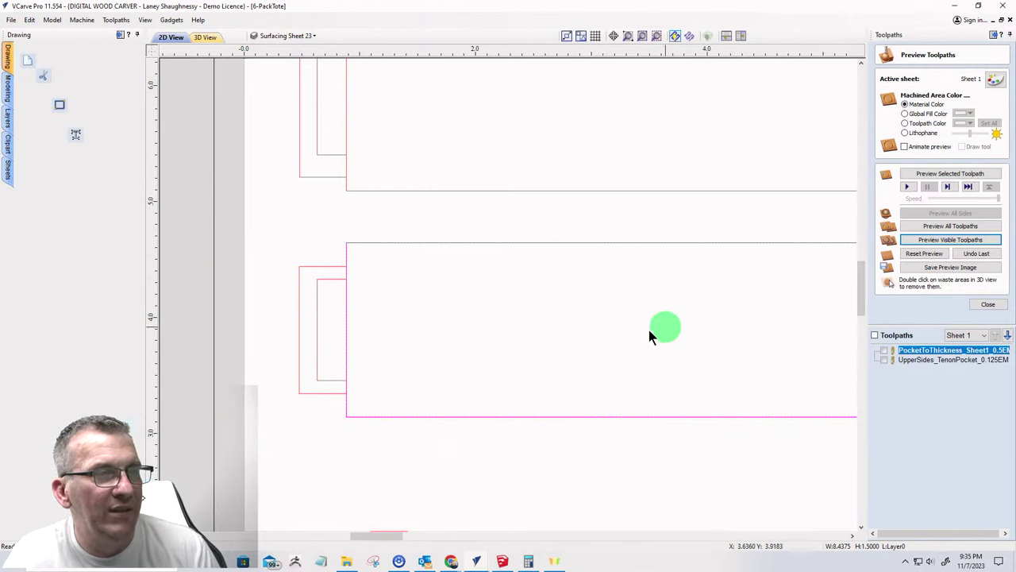
{"action": "right_click", "coordinate": [495, 328]}
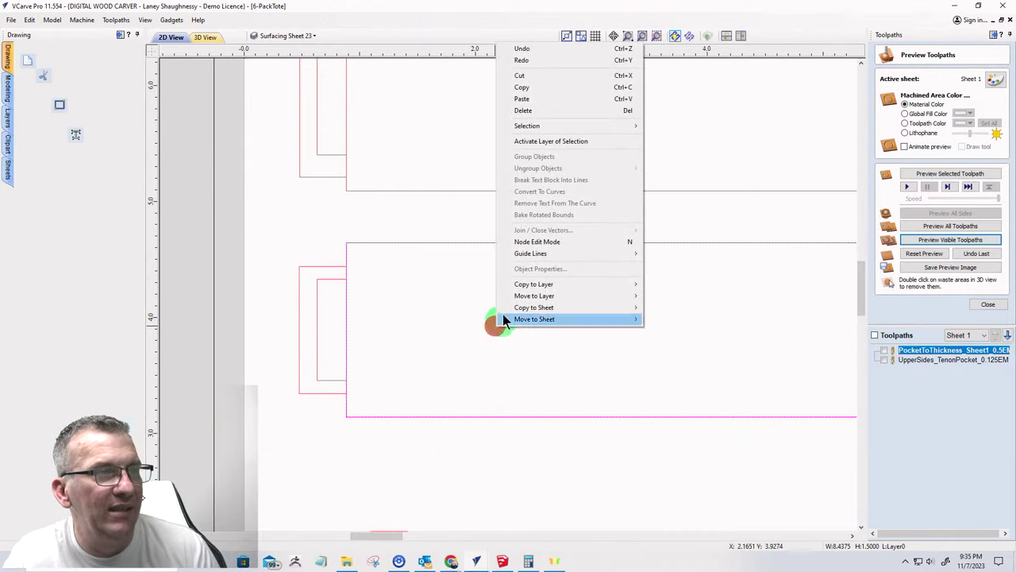
{"action": "left_click", "coordinate": [523, 111]}
{"action": "scroll", "coordinate": [408, 320], "scroll_direction": "down", "scroll_amount": 5}
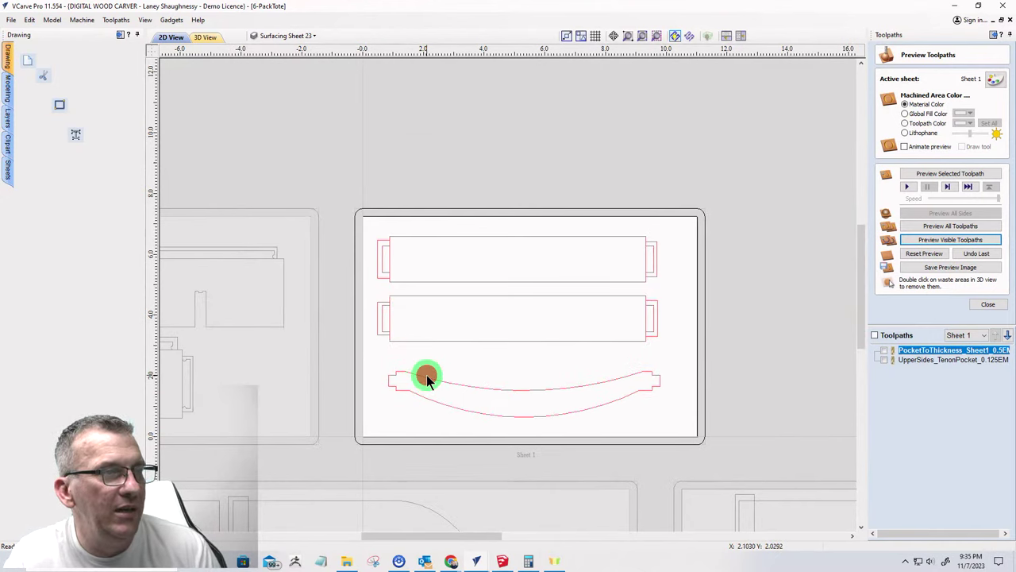
- Nudge the curved handle vector one arrow-key step down on Sheet 1
{"action": "scroll", "coordinate": [426, 378], "scroll_direction": "up", "scroll_amount": 8}
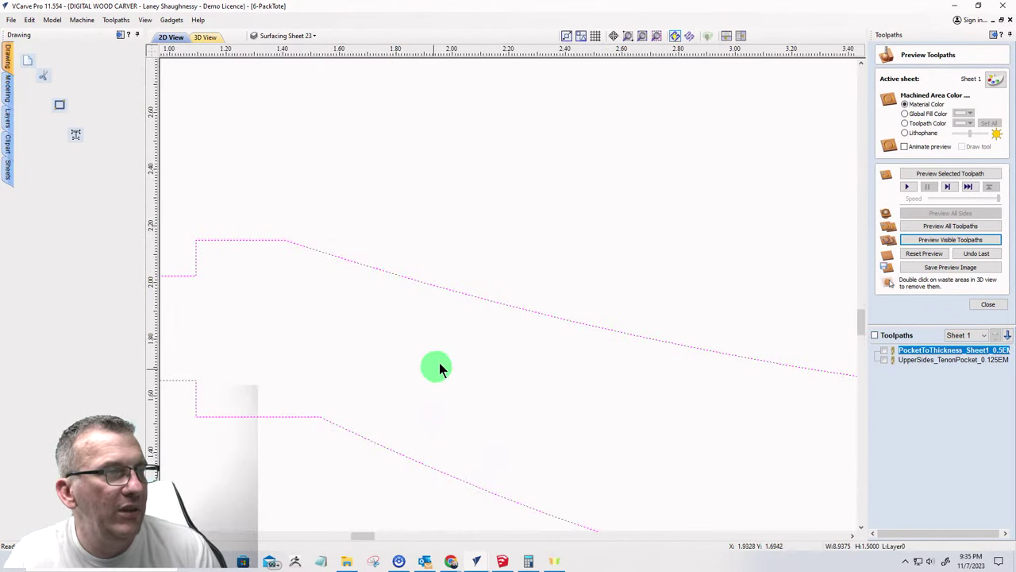
{"action": "left_click", "coordinate": [518, 307]}
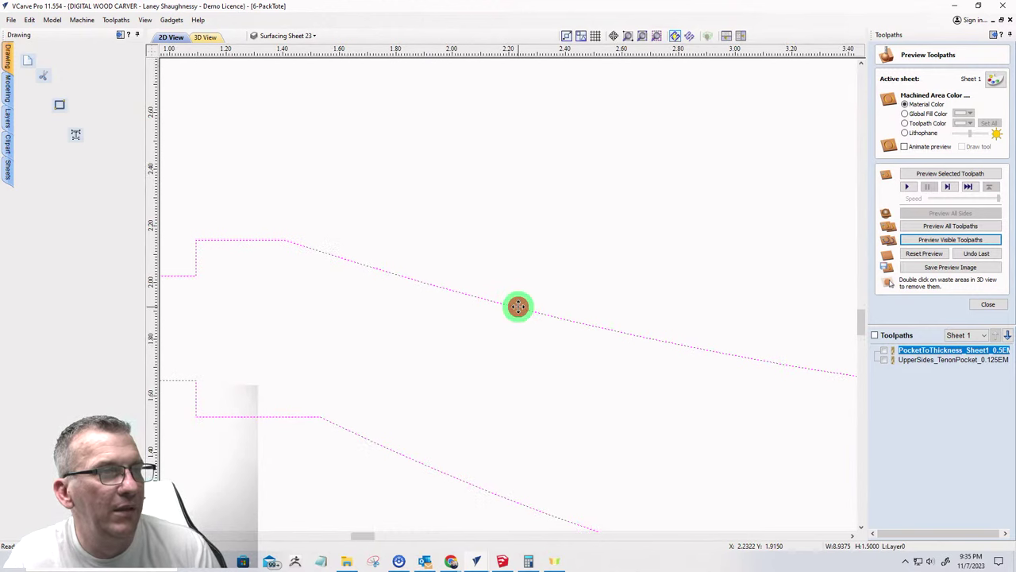
{"action": "scroll", "coordinate": [532, 277], "scroll_direction": "down", "scroll_amount": 2}
{"action": "scroll", "coordinate": [517, 412], "scroll_direction": "down", "scroll_amount": 5}
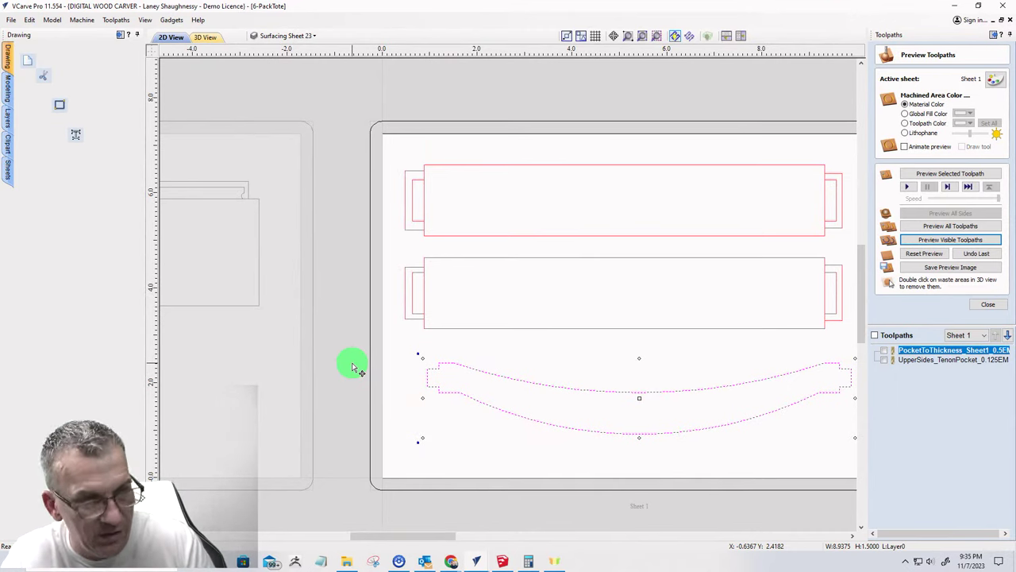
{"action": "key", "text": "Down"}
{"action": "scroll", "coordinate": [333, 393], "scroll_direction": "down", "scroll_amount": 3}
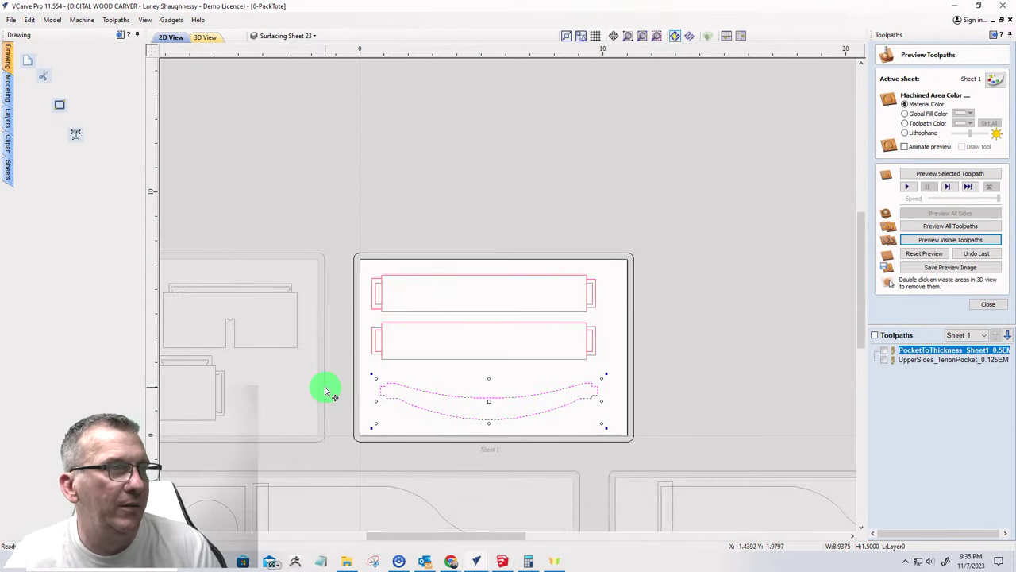
{"action": "scroll", "coordinate": [325, 392], "scroll_direction": "up", "scroll_amount": 3}
{"action": "mouse_move", "coordinate": [8, 73]}
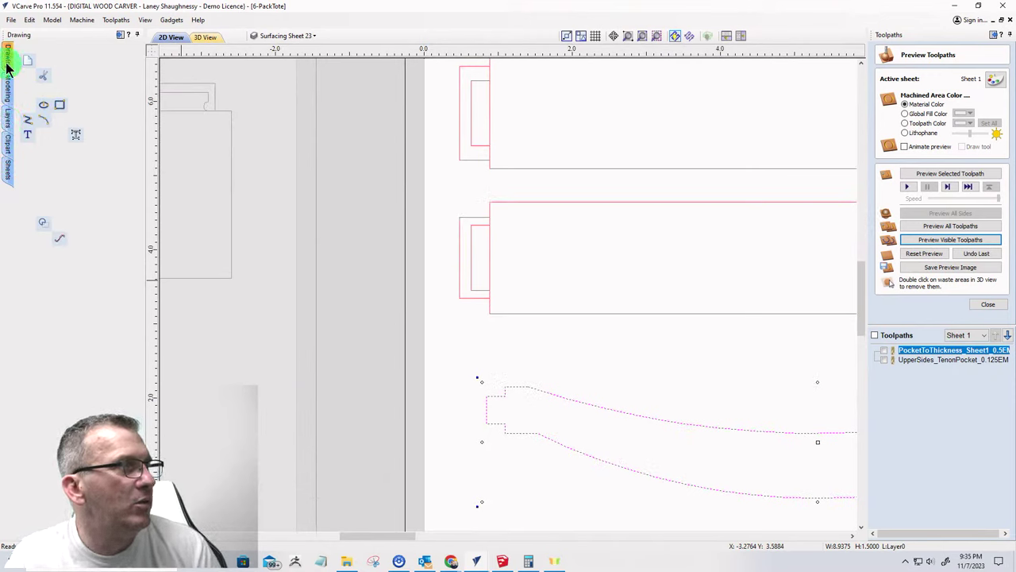
- Add T-bone fillets to the upper and lower inside corners of the handle's left tenon
{"action": "left_click", "coordinate": [38, 244]}
{"action": "left_click", "coordinate": [28, 240]}
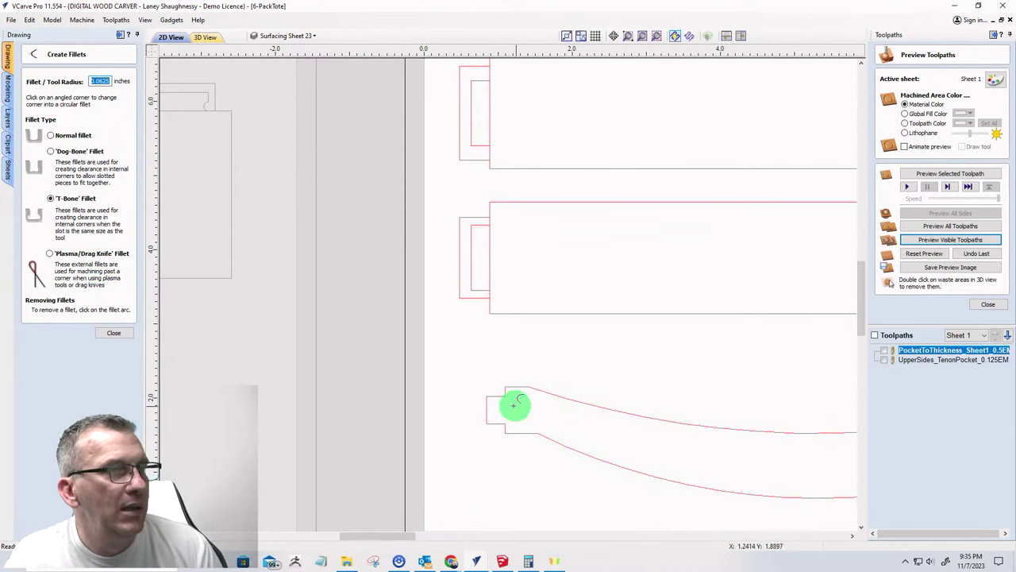
{"action": "scroll", "coordinate": [513, 404], "scroll_direction": "up", "scroll_amount": 5}
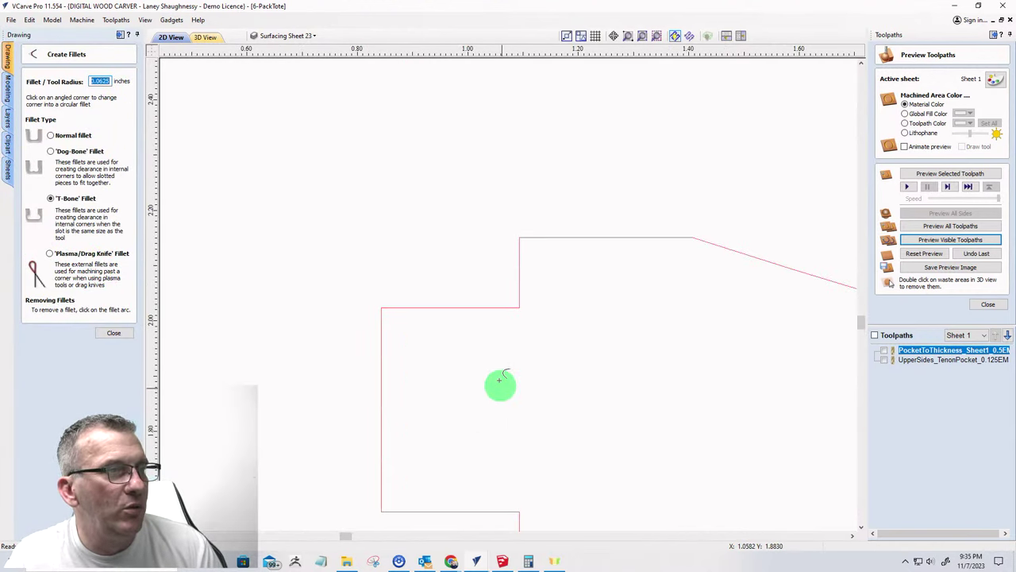
{"action": "left_click", "coordinate": [496, 308]}
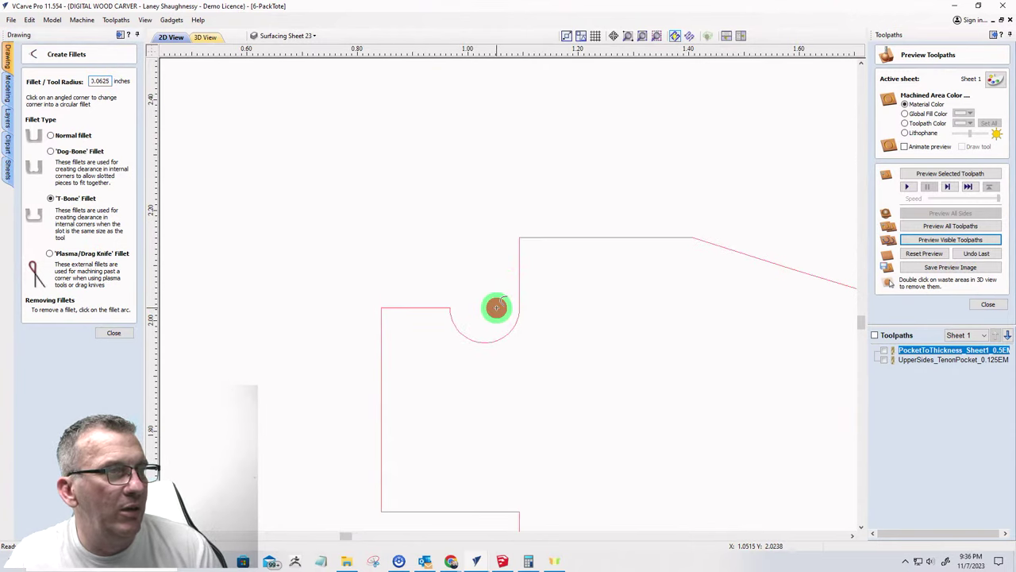
{"action": "left_click", "coordinate": [503, 509]}
{"action": "scroll", "coordinate": [359, 309], "scroll_direction": "down", "scroll_amount": 3}
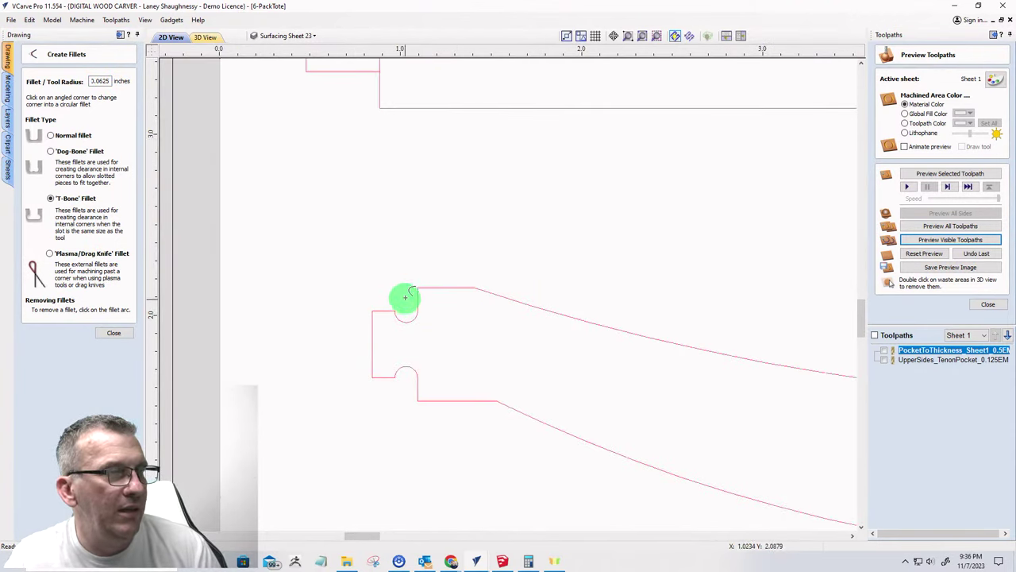
{"action": "scroll", "coordinate": [263, 313], "scroll_direction": "down", "scroll_amount": 3}
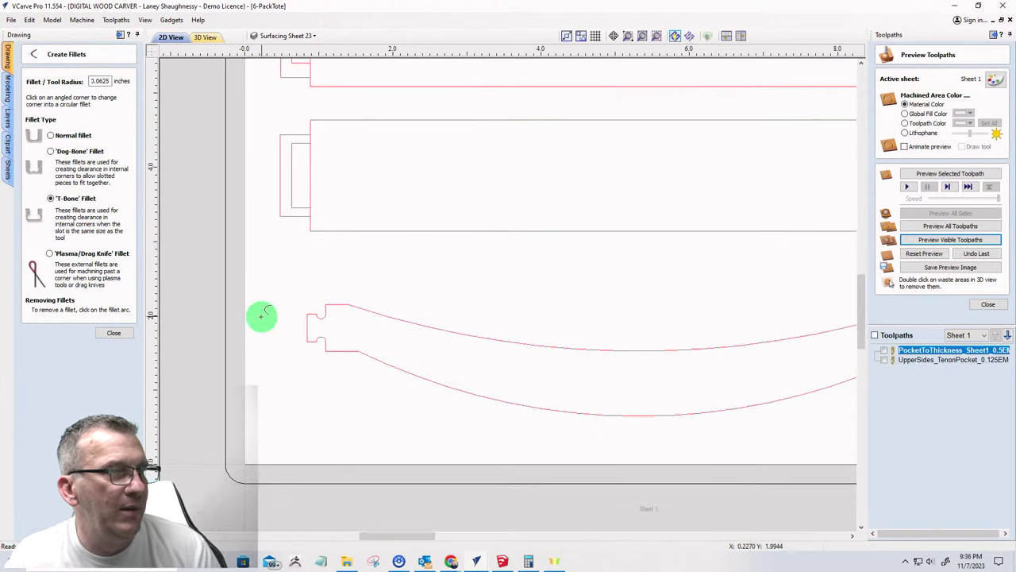
{"action": "scroll", "coordinate": [262, 316], "scroll_direction": "down", "scroll_amount": 3}
{"action": "scroll", "coordinate": [241, 317], "scroll_direction": "up", "scroll_amount": 4}
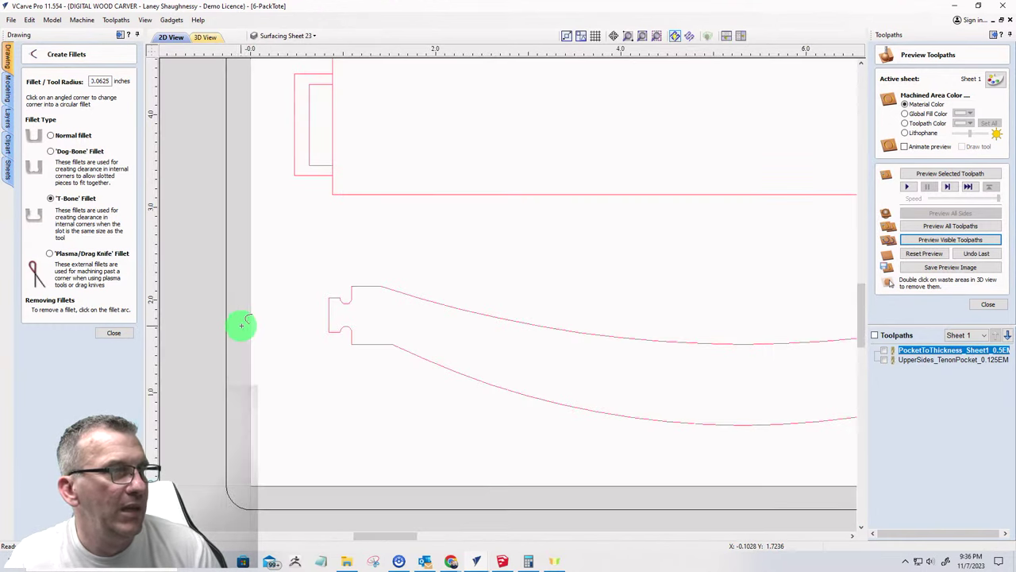
{"action": "left_click", "coordinate": [111, 333]}
{"action": "left_click", "coordinate": [50, 104]}
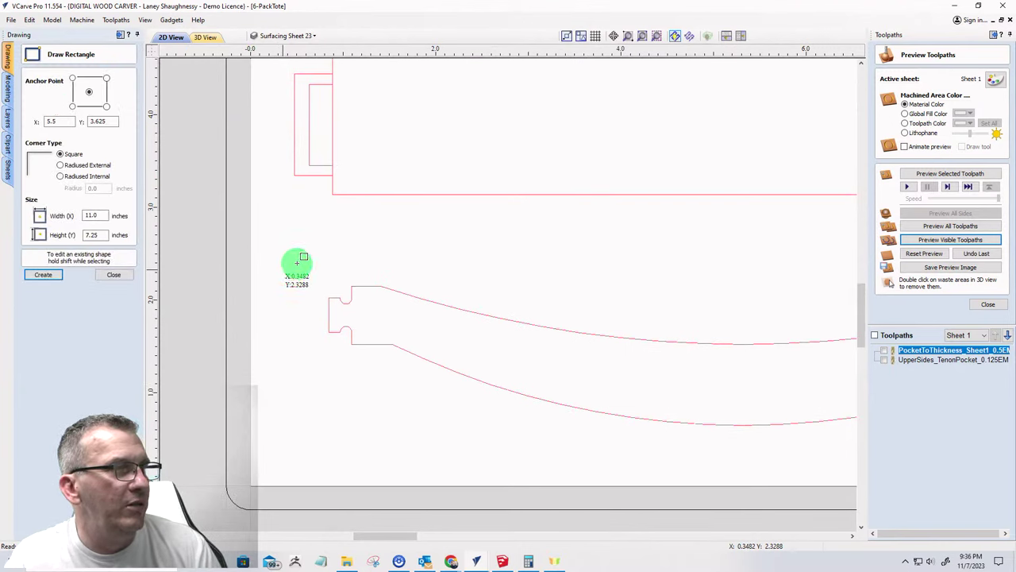
- Draw a 0.325 x 1.425 inch guide rectangle beside the handle's left tenon
{"action": "left_click", "coordinate": [297, 262]}
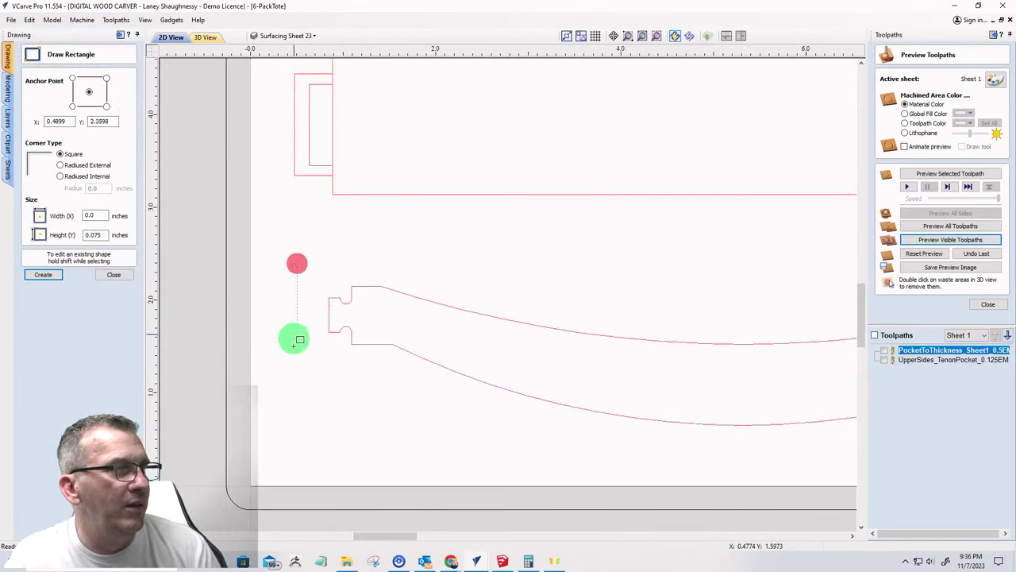
{"action": "left_click", "coordinate": [326, 394]}
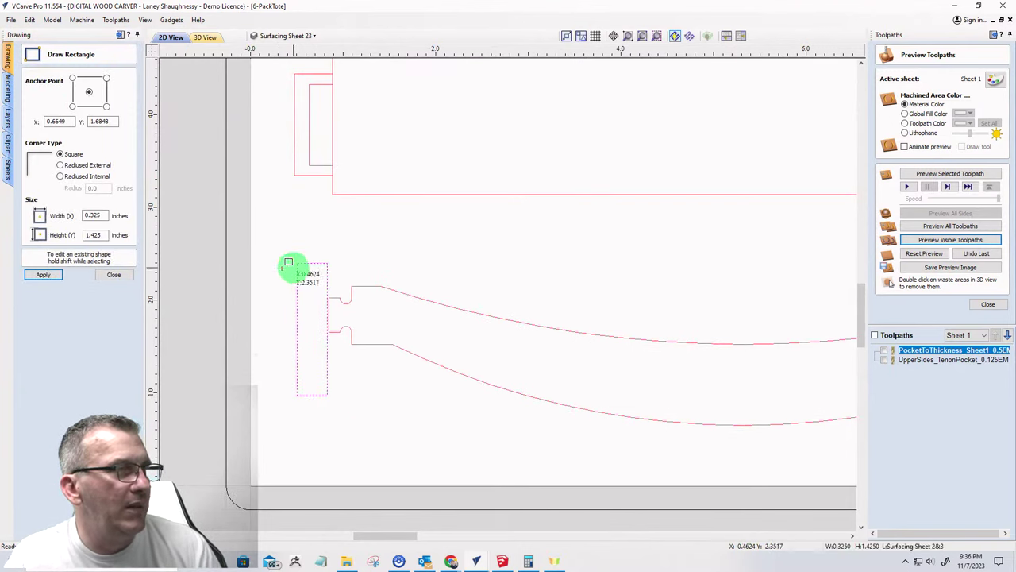
{"action": "left_click", "coordinate": [104, 272]}
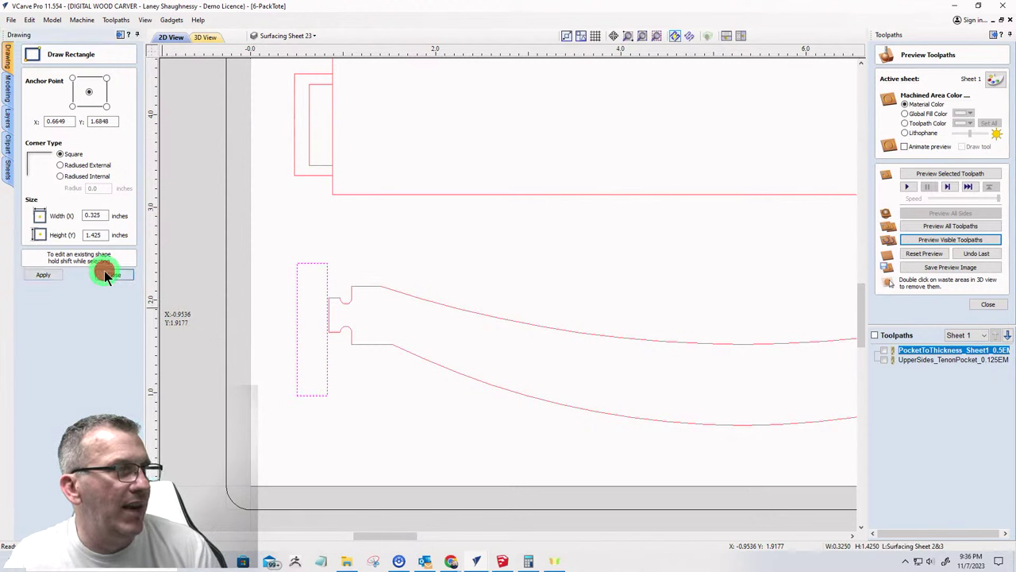
- Slide the handle against the guide rectangle, then undo the move and remove the rectangle
{"action": "left_click", "coordinate": [362, 290]}
{"action": "left_click", "coordinate": [359, 288]}
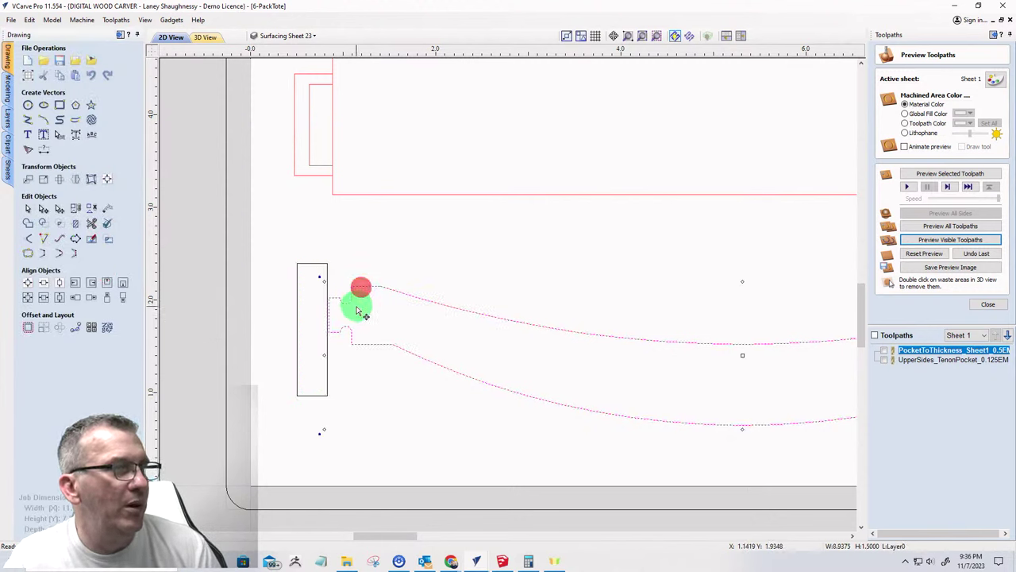
{"action": "left_click_drag", "start_coordinate": [352, 285], "coordinate": [329, 289]}
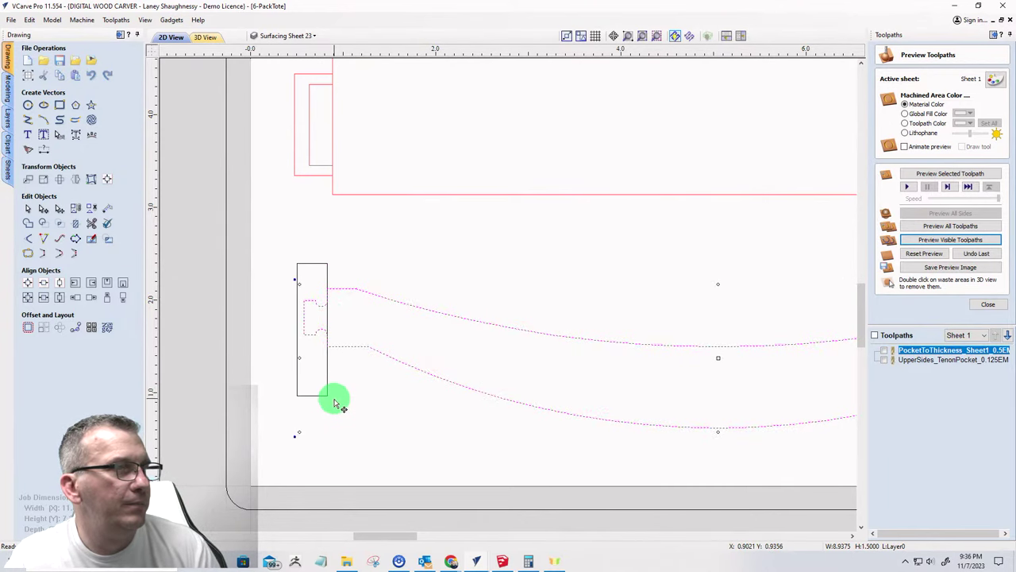
{"action": "scroll", "coordinate": [333, 405], "scroll_direction": "up", "scroll_amount": 3}
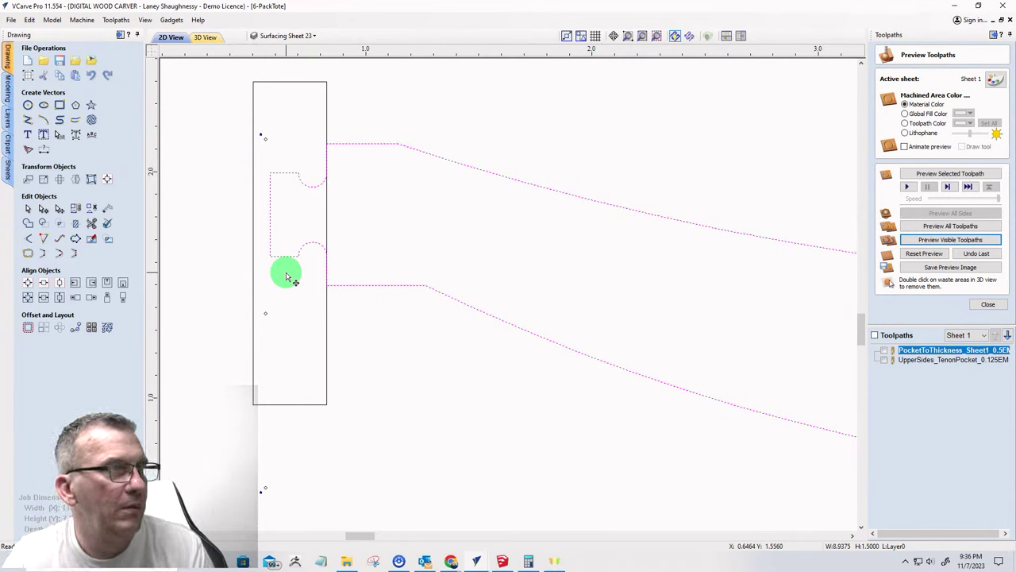
{"action": "key", "text": "ctrl+z"}
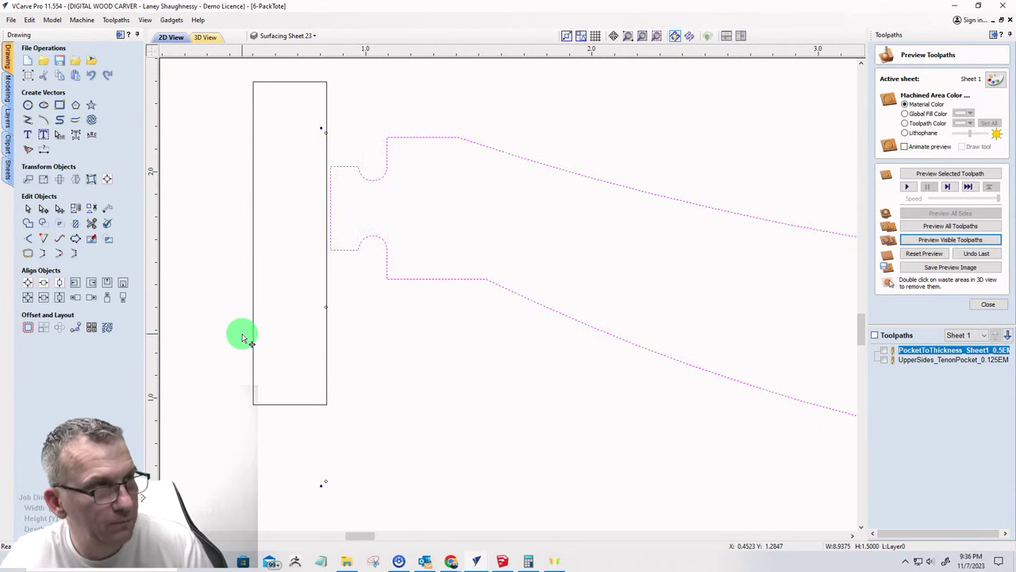
{"action": "key", "text": "ctrl+z"}
{"action": "scroll", "coordinate": [238, 333], "scroll_direction": "down", "scroll_amount": 5}
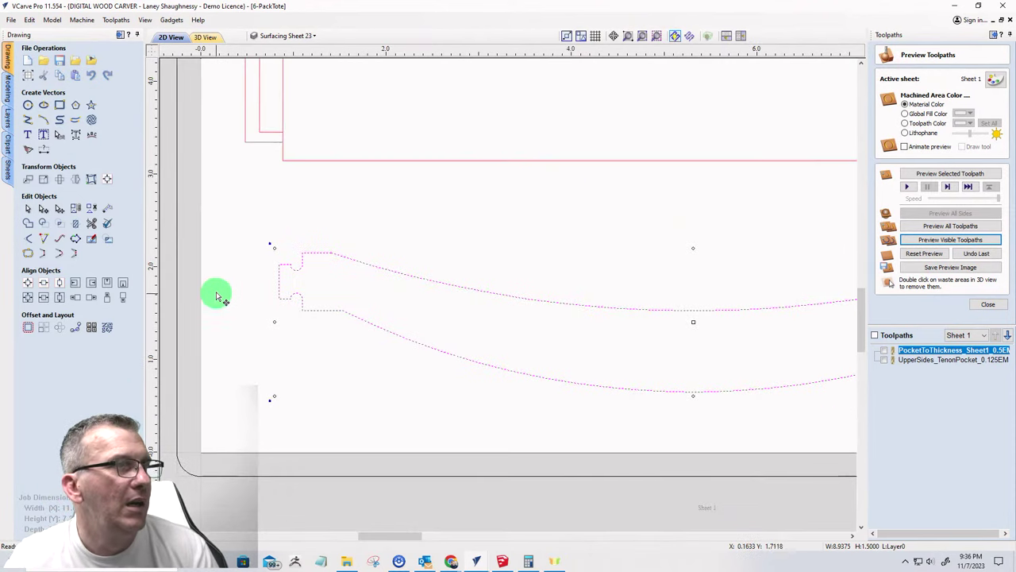
{"action": "scroll", "coordinate": [443, 283], "scroll_direction": "up", "scroll_amount": 5}
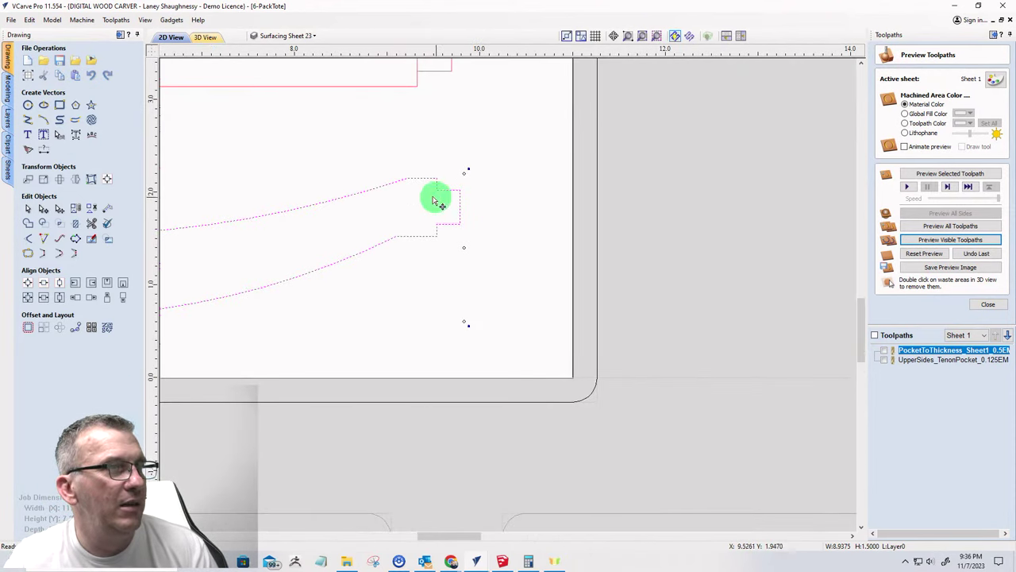
- T-bone fillet the first three inner tenon corners on the Sheet 1 panels at 0.0625 inch
{"action": "left_click", "coordinate": [28, 238]}
{"action": "scroll", "coordinate": [443, 187], "scroll_direction": "up", "scroll_amount": 4}
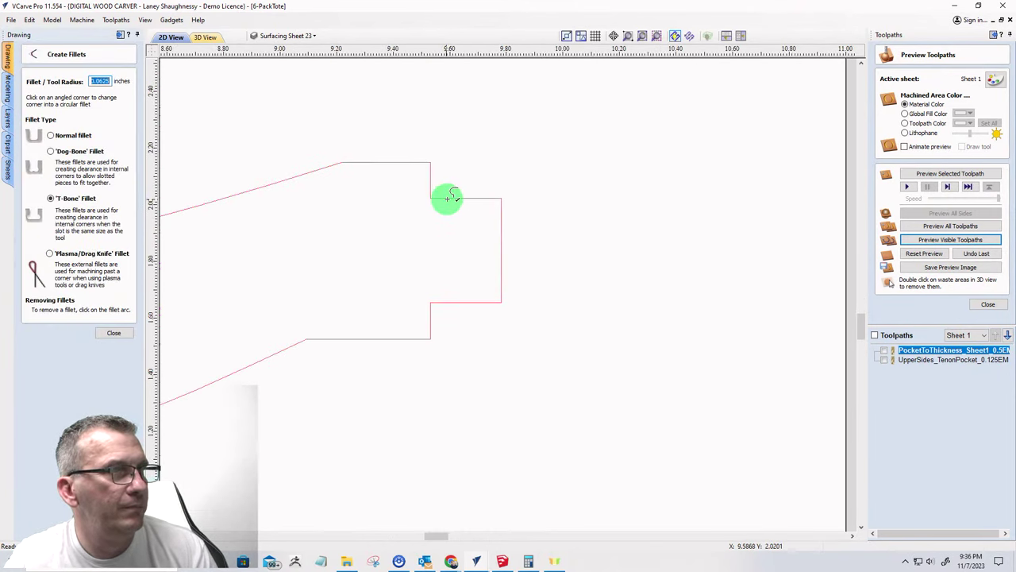
{"action": "left_click", "coordinate": [447, 197]}
{"action": "scroll", "coordinate": [451, 301], "scroll_direction": "down", "scroll_amount": 4}
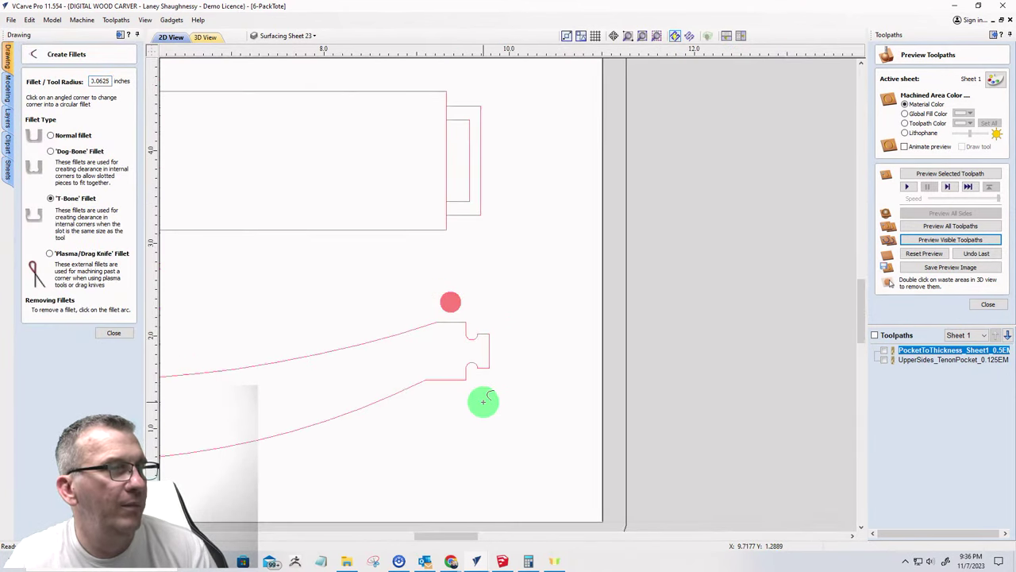
{"action": "scroll", "coordinate": [474, 331], "scroll_direction": "up", "scroll_amount": 4}
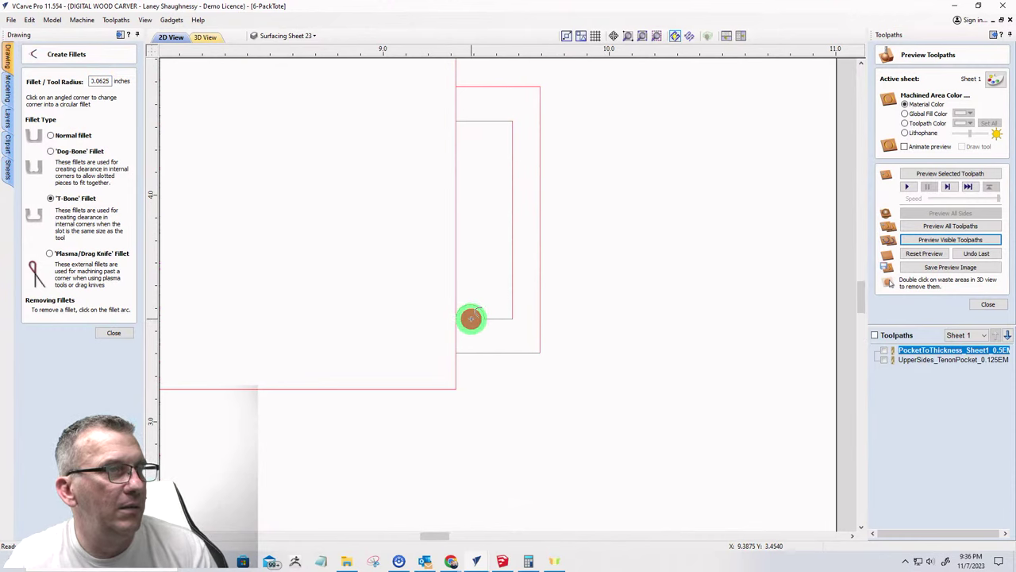
{"action": "left_click", "coordinate": [470, 318]}
{"action": "left_click", "coordinate": [471, 118]}
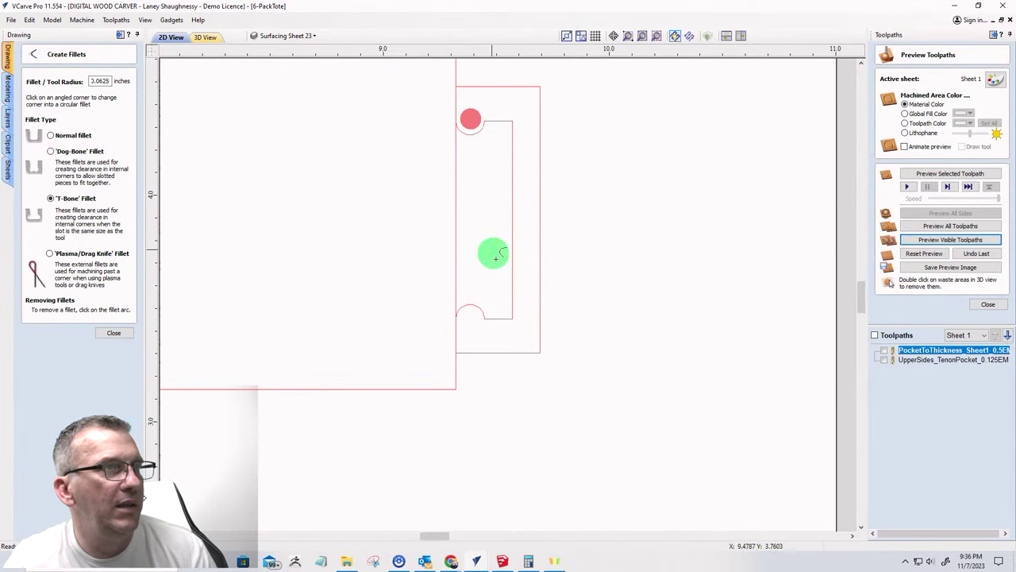
{"action": "scroll", "coordinate": [492, 249], "scroll_direction": "down", "scroll_amount": 5}
{"action": "scroll", "coordinate": [496, 109], "scroll_direction": "up", "scroll_amount": 5}
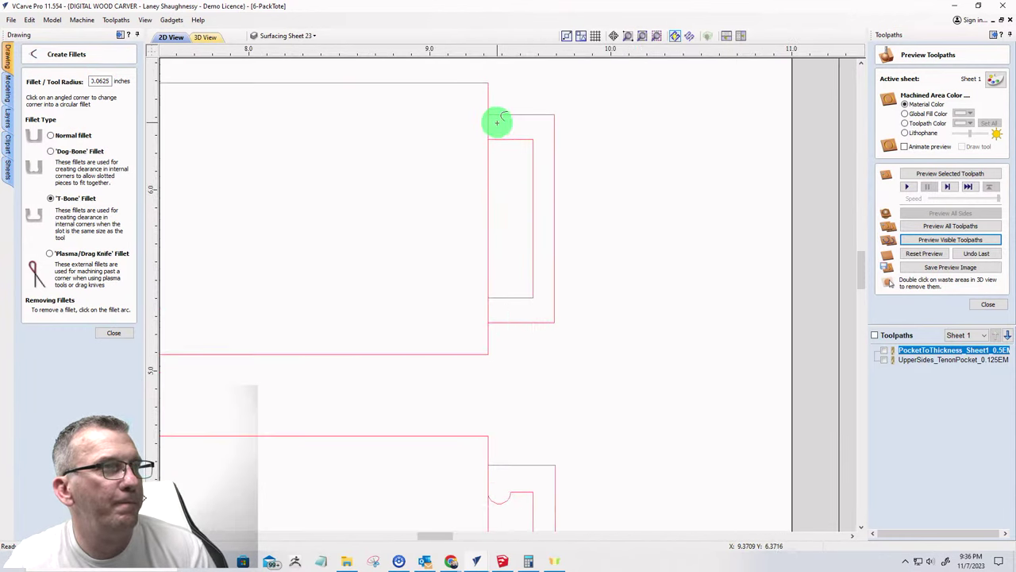
- T-bone fillet the remaining inner tab corners on the Sheet 1 parts and finish filleting
{"action": "left_click", "coordinate": [502, 138]}
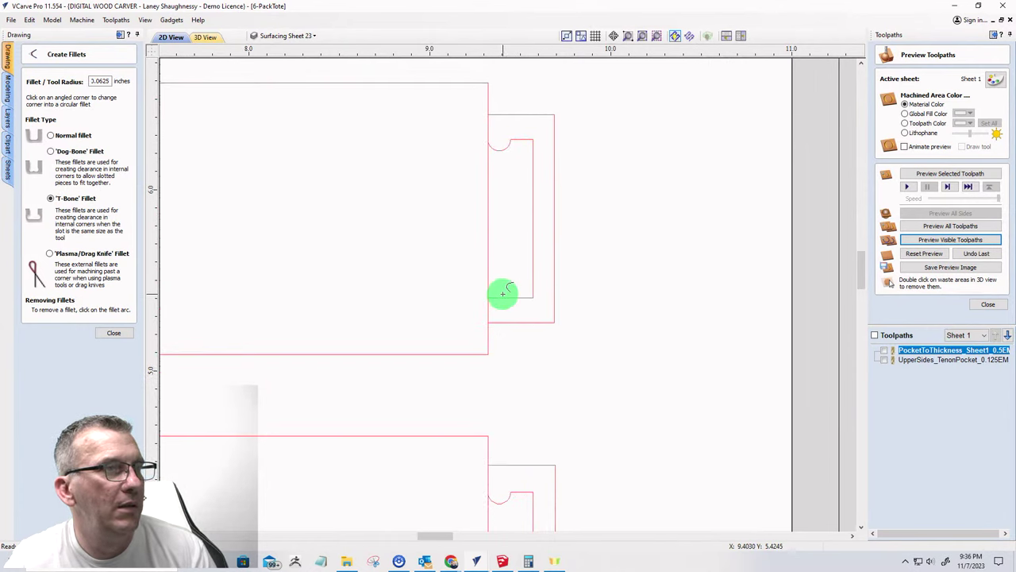
{"action": "scroll", "coordinate": [687, 344], "scroll_direction": "down", "scroll_amount": 5}
{"action": "scroll", "coordinate": [560, 343], "scroll_direction": "up", "scroll_amount": 5}
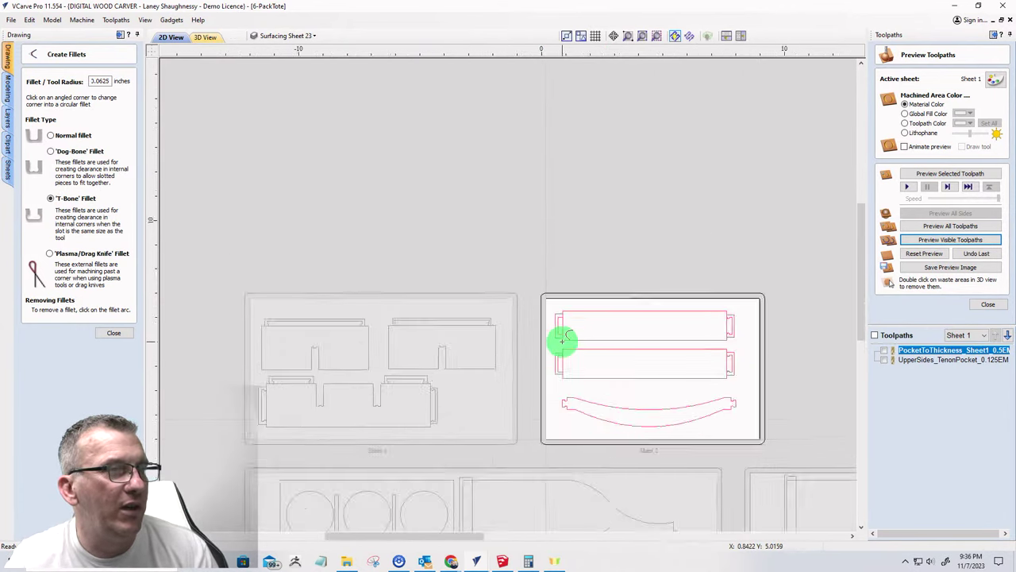
{"action": "scroll", "coordinate": [562, 292], "scroll_direction": "up", "scroll_amount": 3}
{"action": "left_click", "coordinate": [551, 259]}
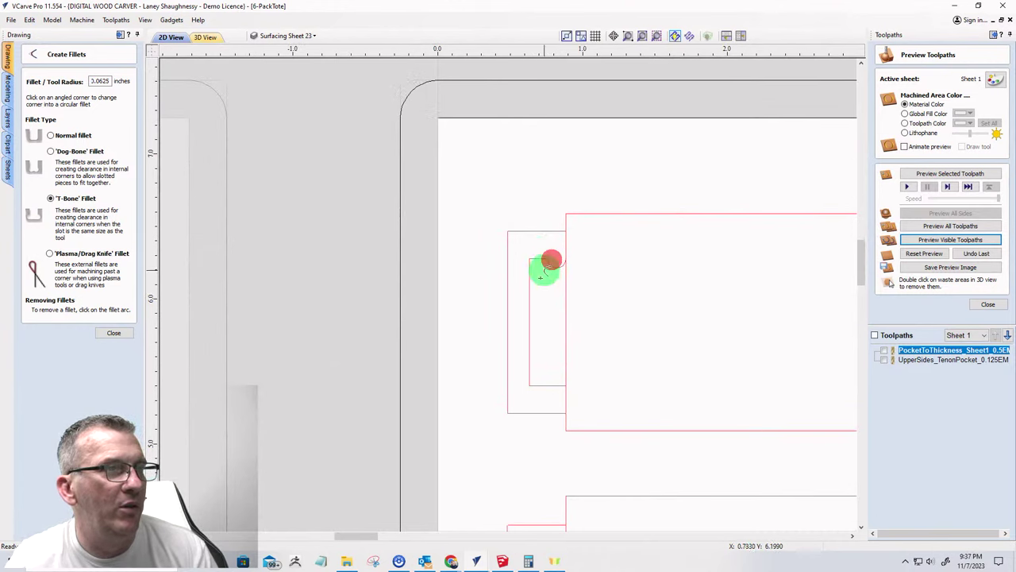
{"action": "scroll", "coordinate": [554, 387], "scroll_direction": "down", "scroll_amount": 8}
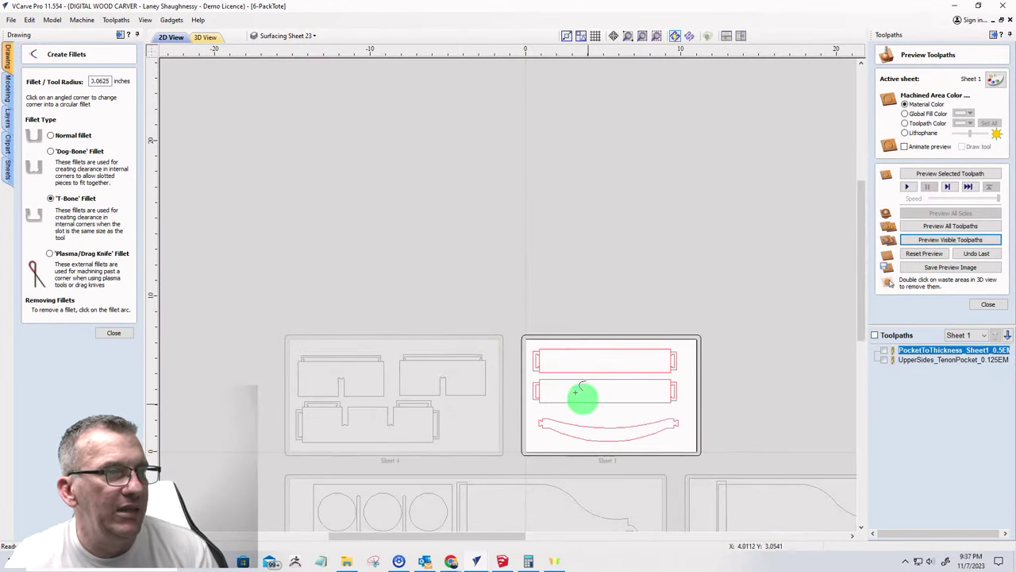
{"action": "scroll", "coordinate": [581, 397], "scroll_direction": "up", "scroll_amount": 6}
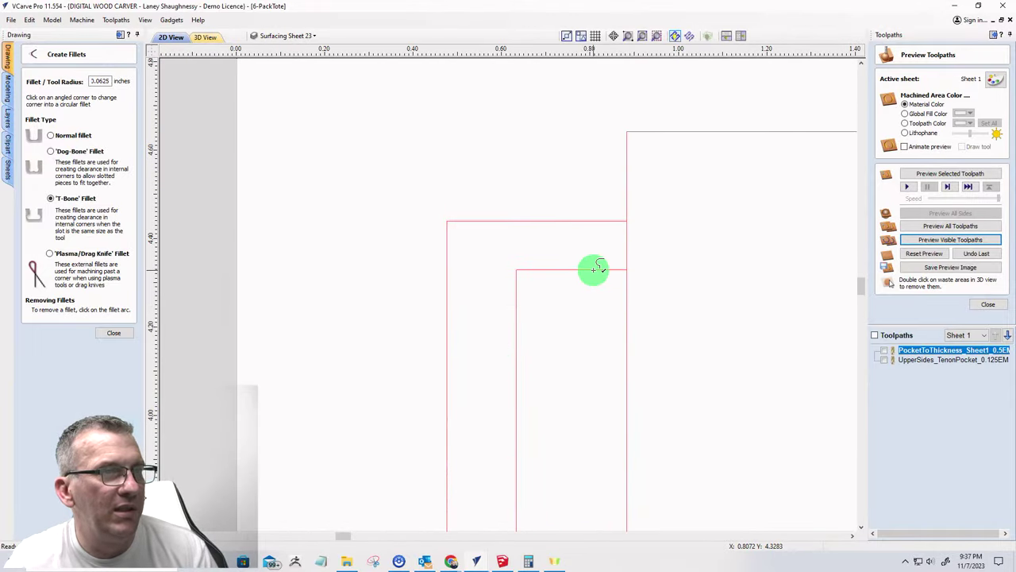
{"action": "left_click", "coordinate": [594, 270]}
{"action": "scroll", "coordinate": [521, 311], "scroll_direction": "down", "scroll_amount": 3}
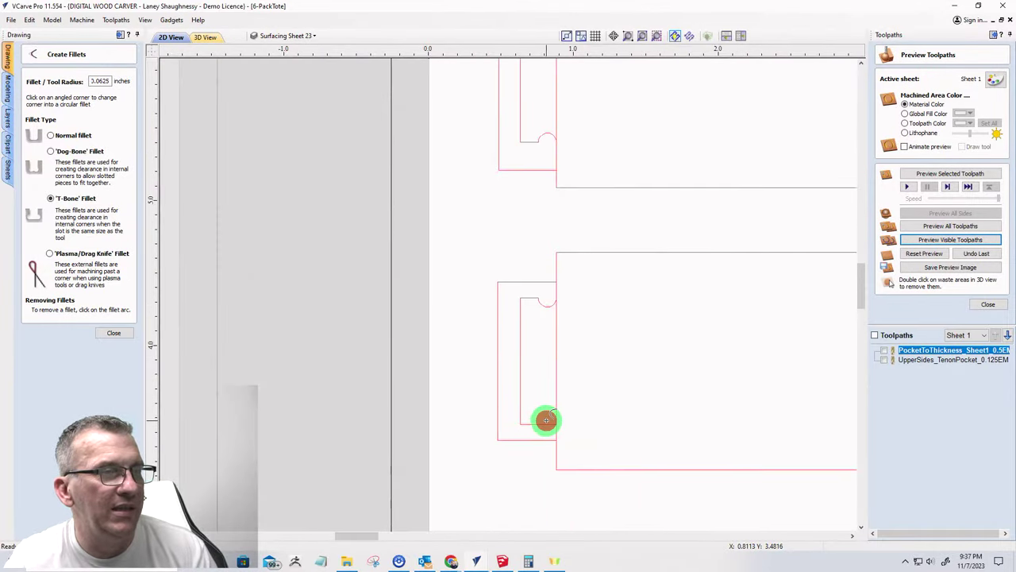
{"action": "scroll", "coordinate": [516, 389], "scroll_direction": "down", "scroll_amount": 4}
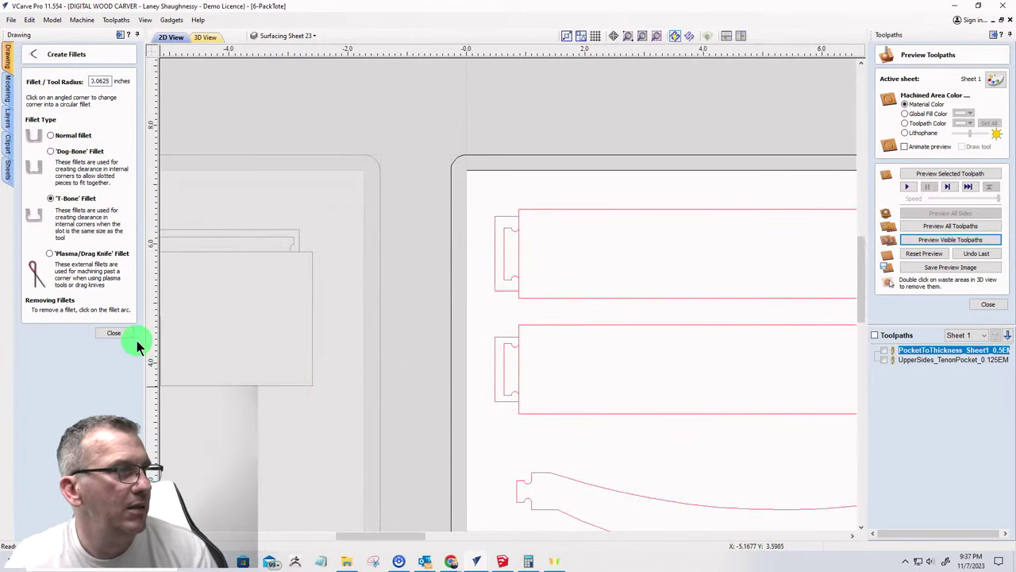
{"action": "left_click", "coordinate": [111, 334]}
{"action": "scroll", "coordinate": [468, 329], "scroll_direction": "down", "scroll_amount": 4}
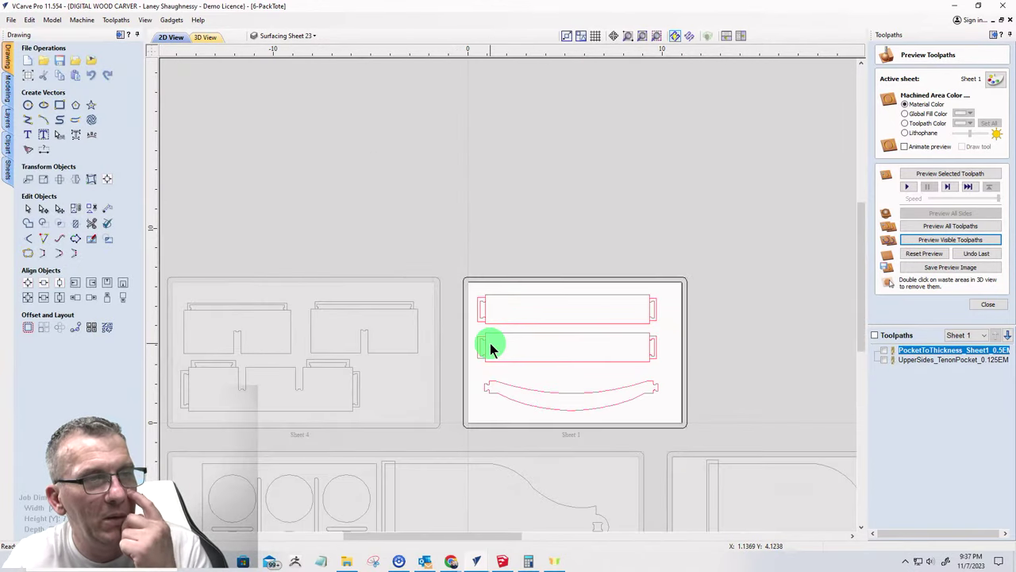
- Set up a 2D profile on the Sheet 1 parts: start 0.25, cut depth 0.5, named ProfileCutOut_Sheet1_0.125EM
{"action": "left_click", "coordinate": [616, 404]}
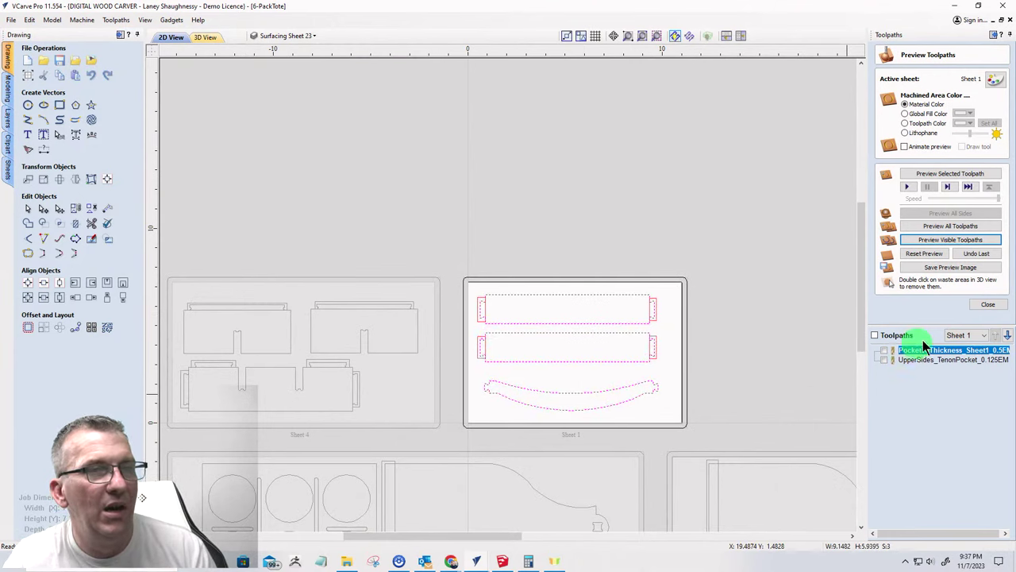
{"action": "left_click", "coordinate": [987, 305]}
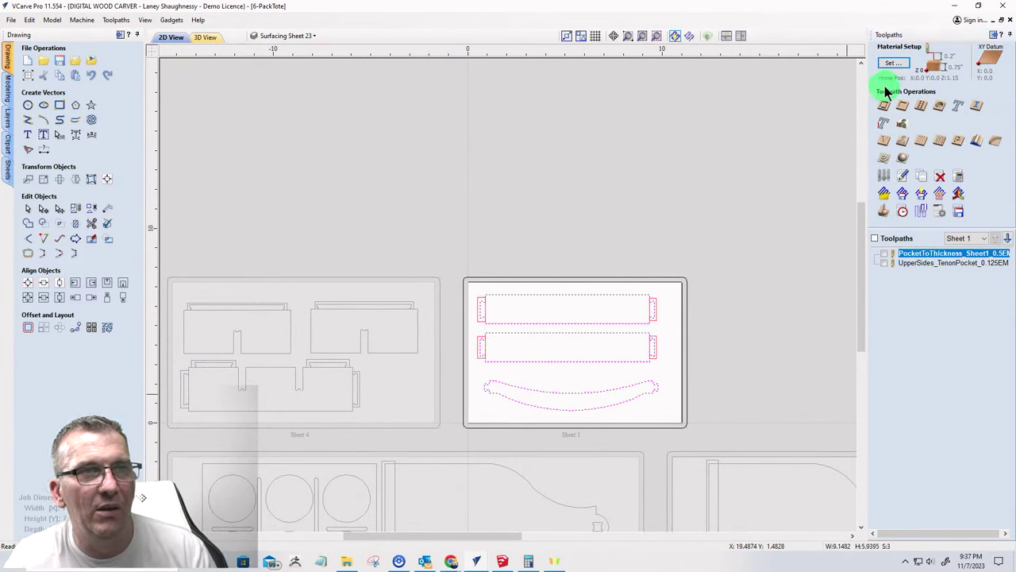
{"action": "left_click", "coordinate": [881, 102]}
{"action": "left_click", "coordinate": [959, 81]}
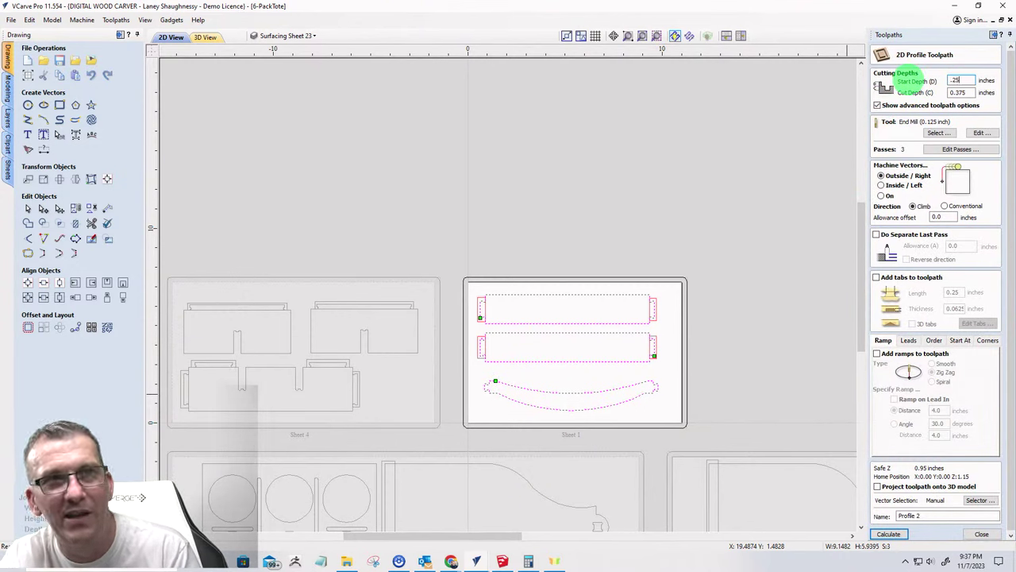
{"action": "left_click", "coordinate": [969, 92]}
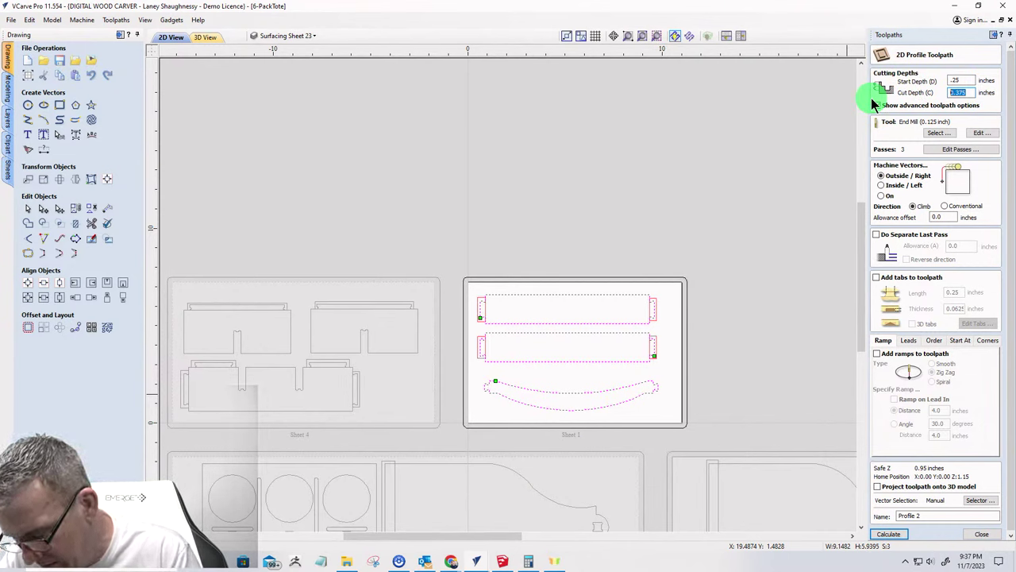
{"action": "type", "text": "5"}
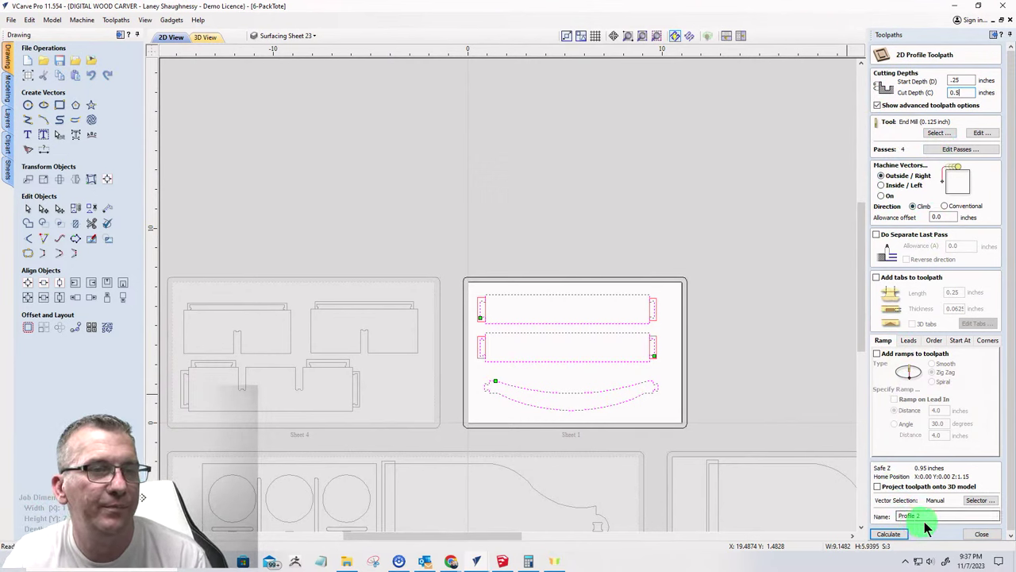
{"action": "left_click_drag", "start_coordinate": [924, 515], "coordinate": [822, 514]}
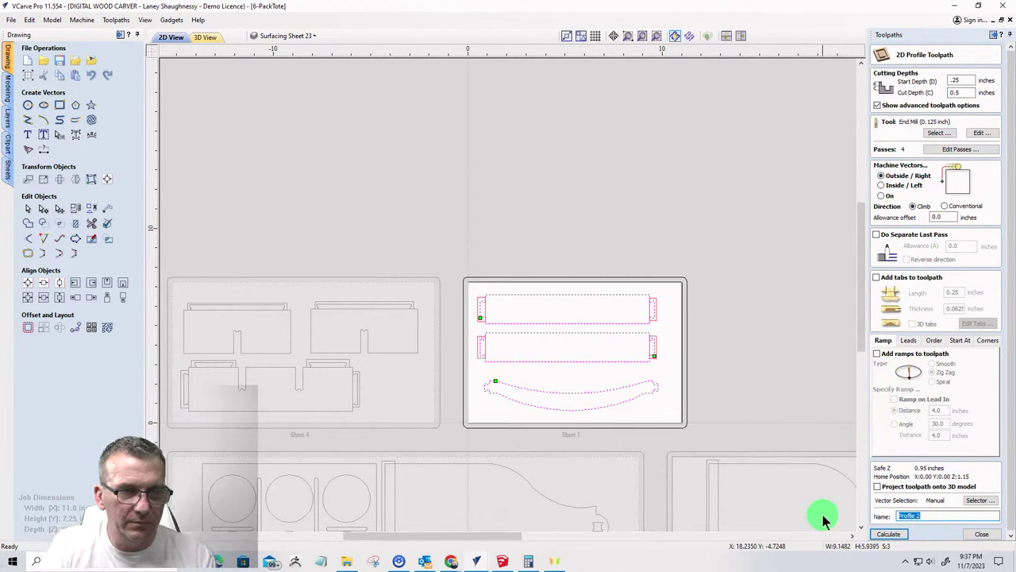
{"action": "type", "text": "Pro"}
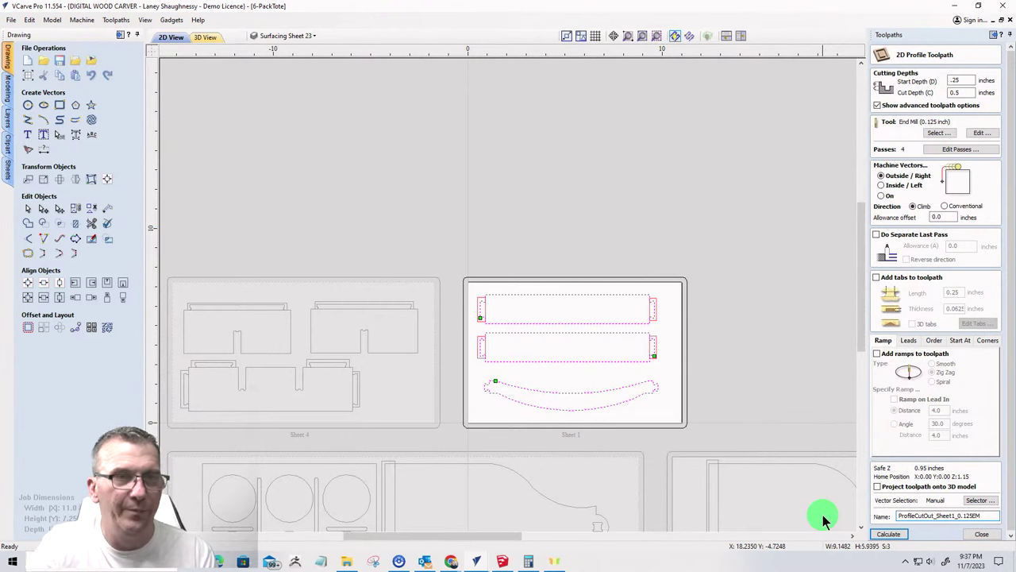
- Calculate the profile cut-out and preview all toolpaths in 3D with the waste removed
{"action": "left_click", "coordinate": [903, 534]}
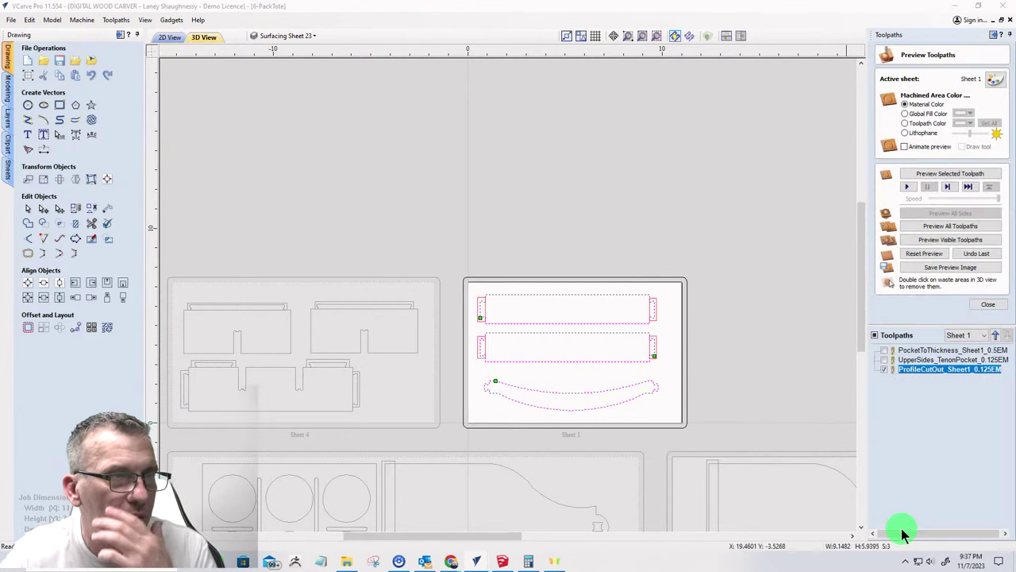
{"action": "left_click", "coordinate": [925, 229]}
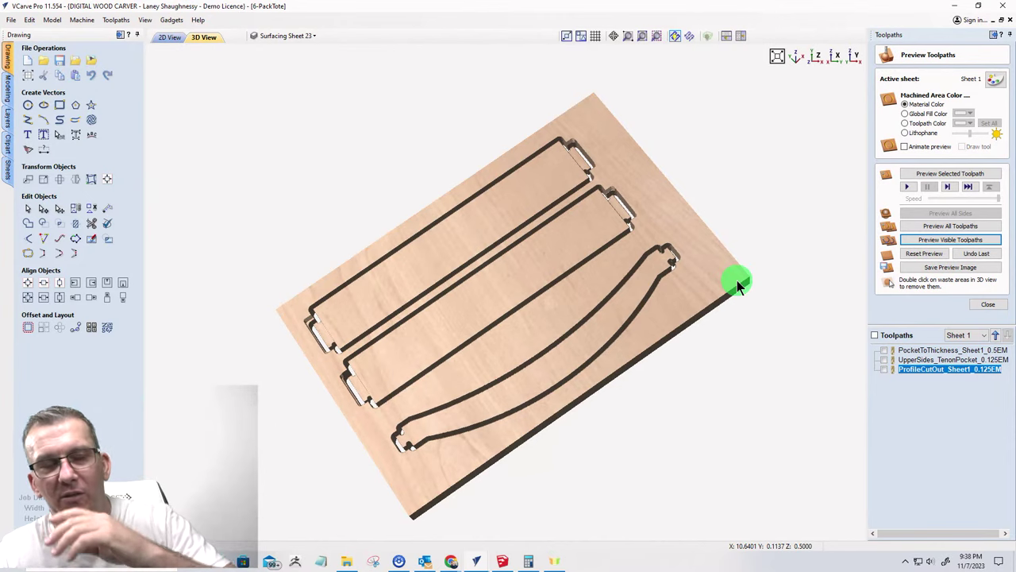
{"action": "left_click", "coordinate": [711, 294]}
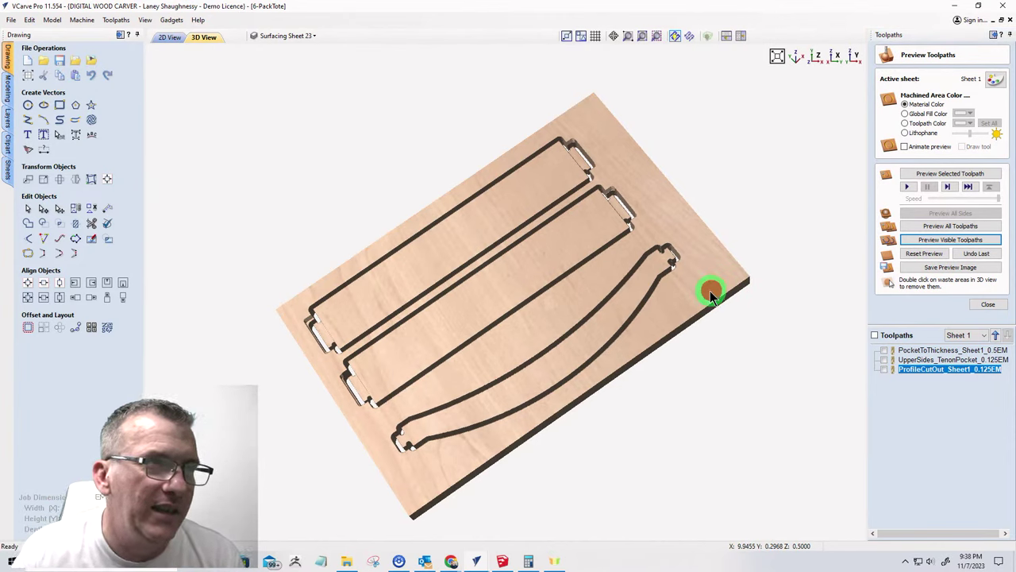
{"action": "double_click", "coordinate": [625, 298]}
{"action": "left_click_drag", "start_coordinate": [527, 356], "coordinate": [620, 272]}
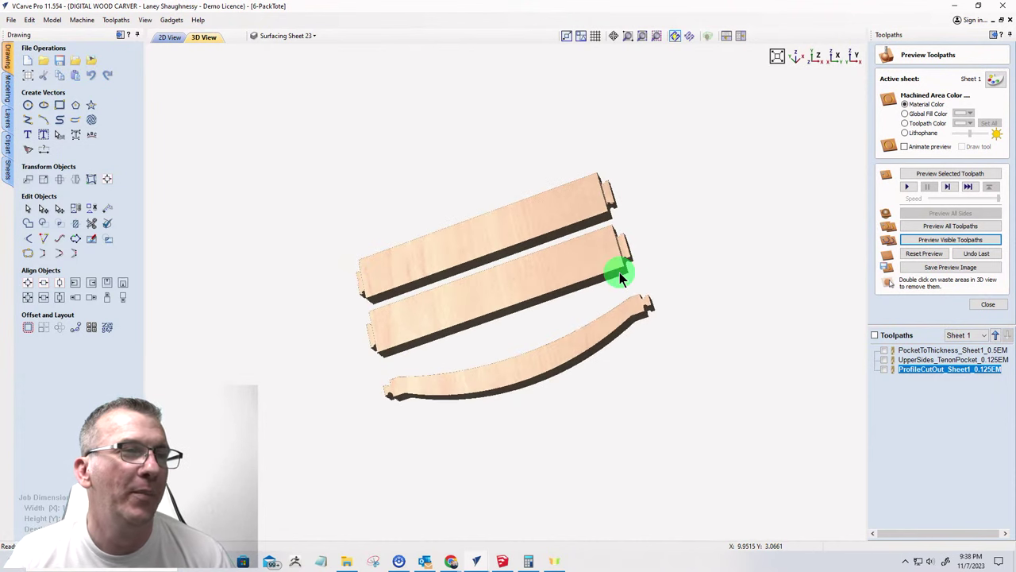
{"action": "scroll", "coordinate": [620, 272], "scroll_direction": "up", "scroll_amount": 2}
{"action": "left_click_drag", "start_coordinate": [627, 228], "coordinate": [651, 270]}
{"action": "scroll", "coordinate": [654, 272], "scroll_direction": "up", "scroll_amount": 3}
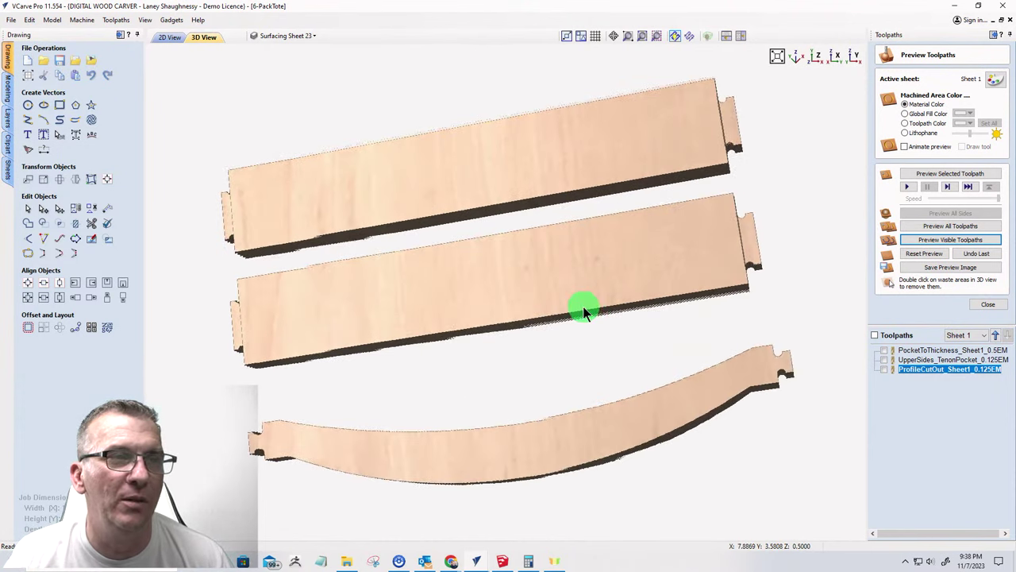
{"action": "scroll", "coordinate": [598, 286], "scroll_direction": "down", "scroll_amount": 2}
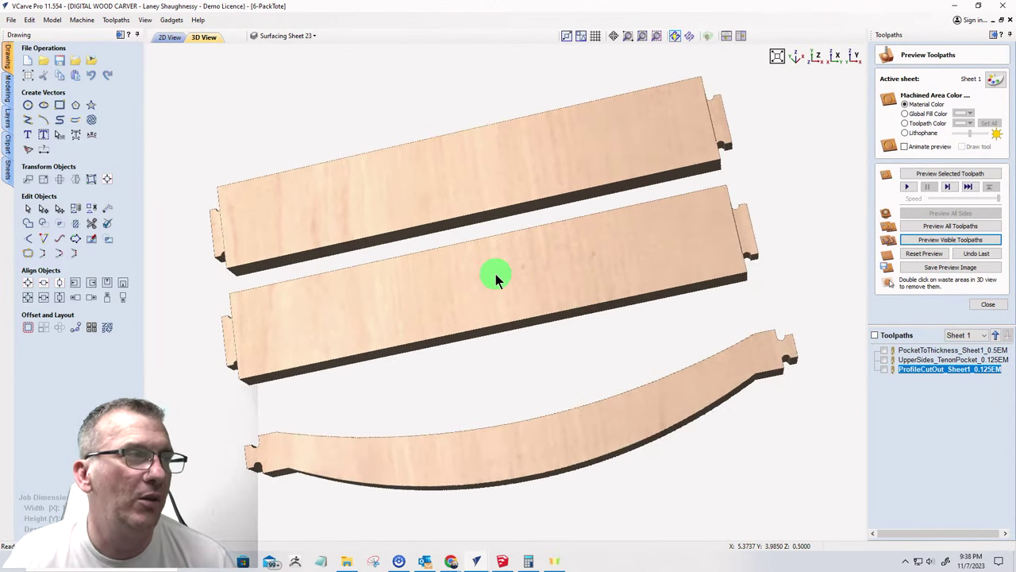
{"action": "scroll", "coordinate": [318, 175], "scroll_direction": "down", "scroll_amount": 2}
- Return to the 2D view and open the PocketToThickness_Sheet1_0.5EM toolpath for editing
{"action": "left_click", "coordinate": [166, 37]}
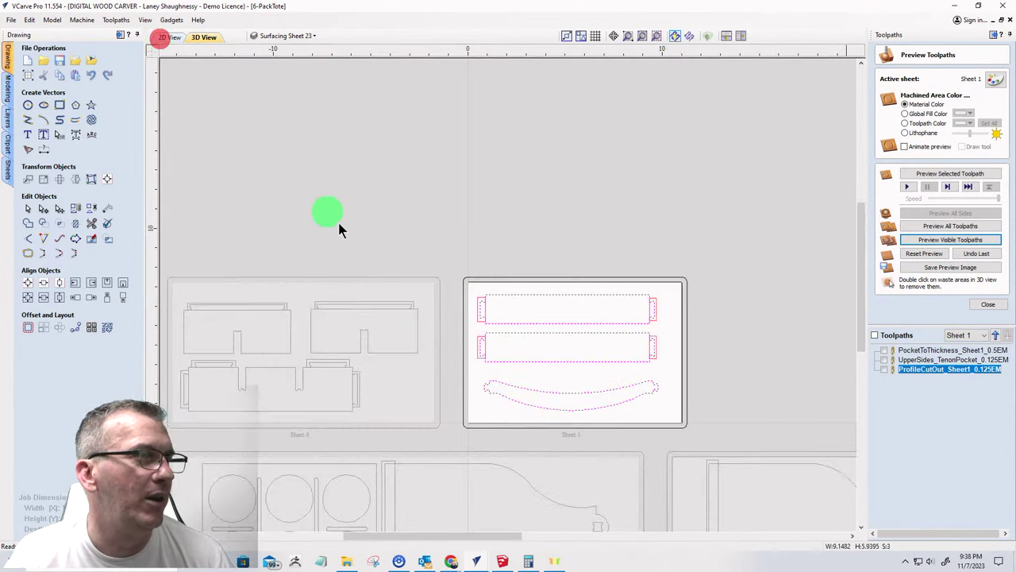
{"action": "scroll", "coordinate": [468, 162], "scroll_direction": "down", "scroll_amount": 1}
{"action": "scroll", "coordinate": [277, 318], "scroll_direction": "down", "scroll_amount": 2}
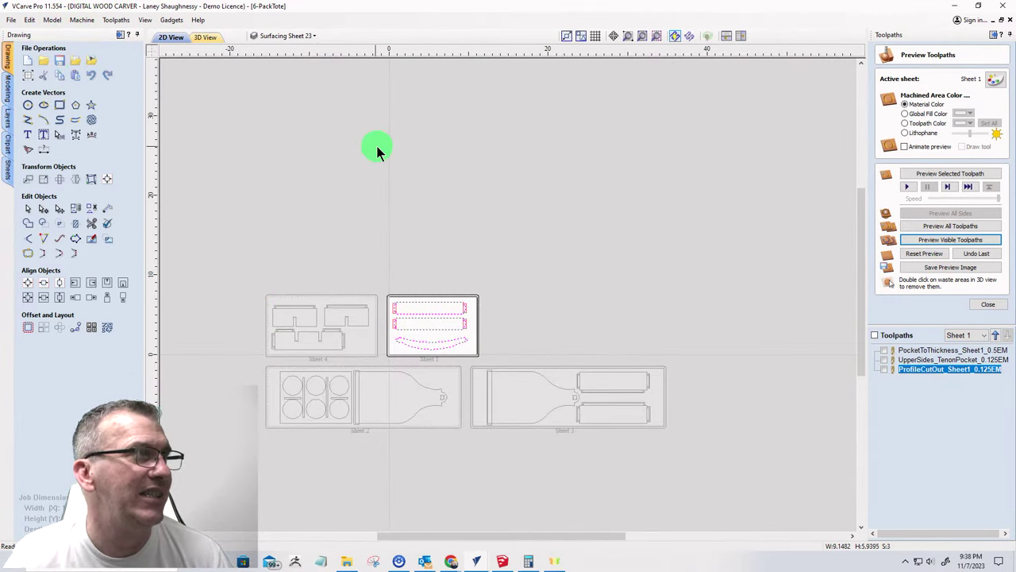
{"action": "scroll", "coordinate": [449, 392], "scroll_direction": "up", "scroll_amount": 2}
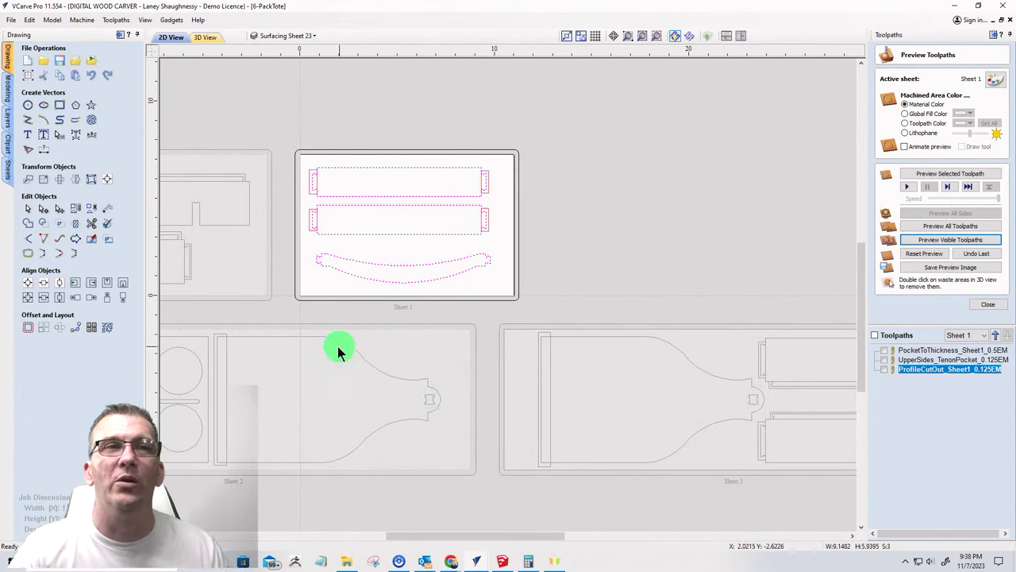
{"action": "left_click", "coordinate": [913, 350]}
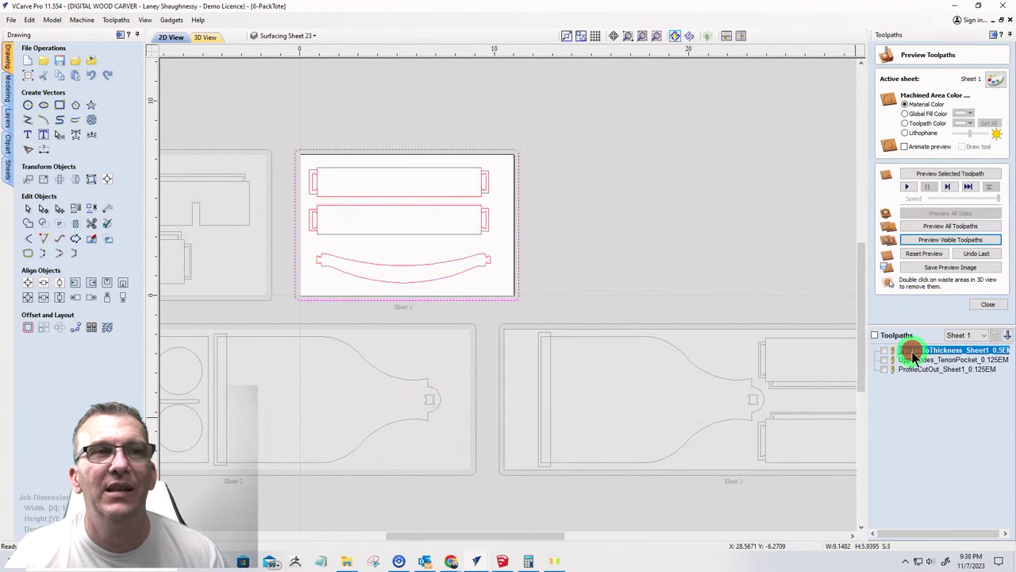
{"action": "double_click", "coordinate": [913, 355]}
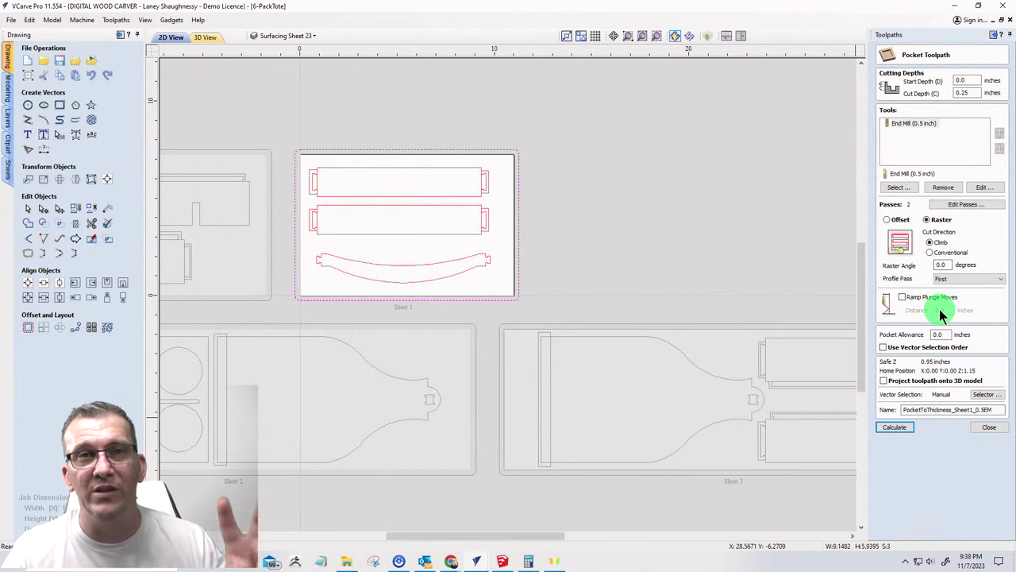
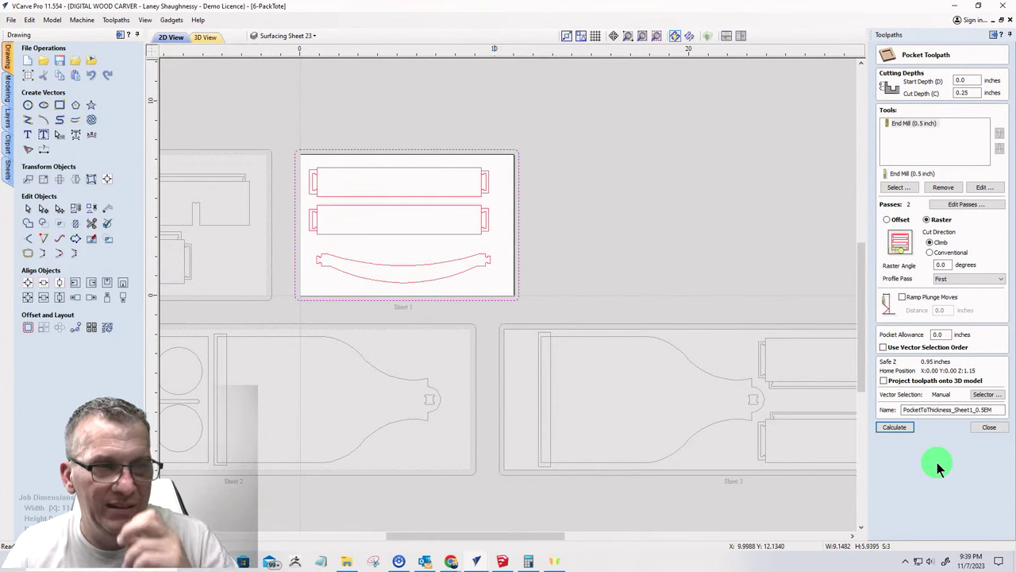
- Close the pocket toolpath settings and check UpperSides_TenonPocket, closing it without changes
{"action": "left_click", "coordinate": [988, 428]}
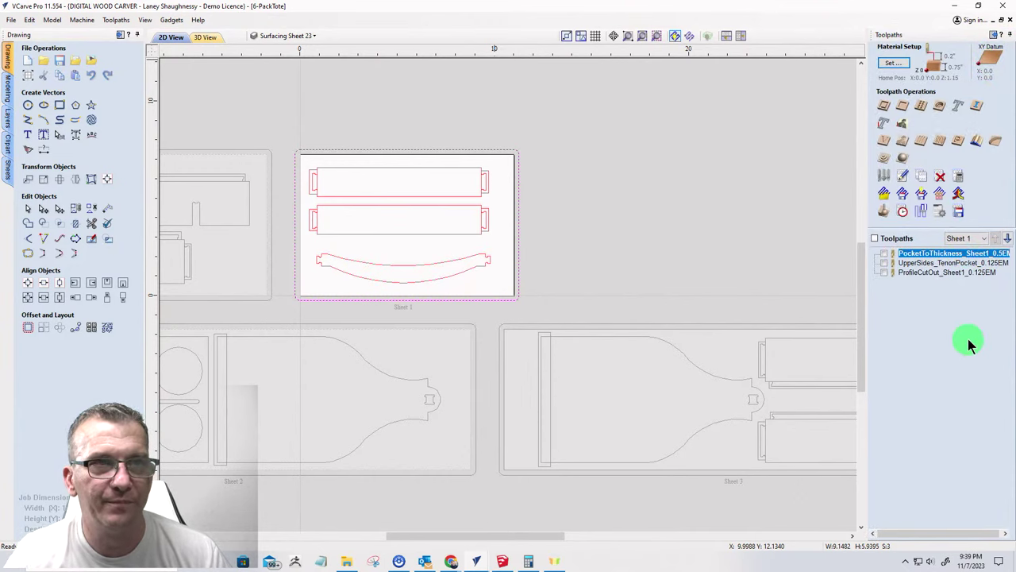
{"action": "double_click", "coordinate": [927, 262]}
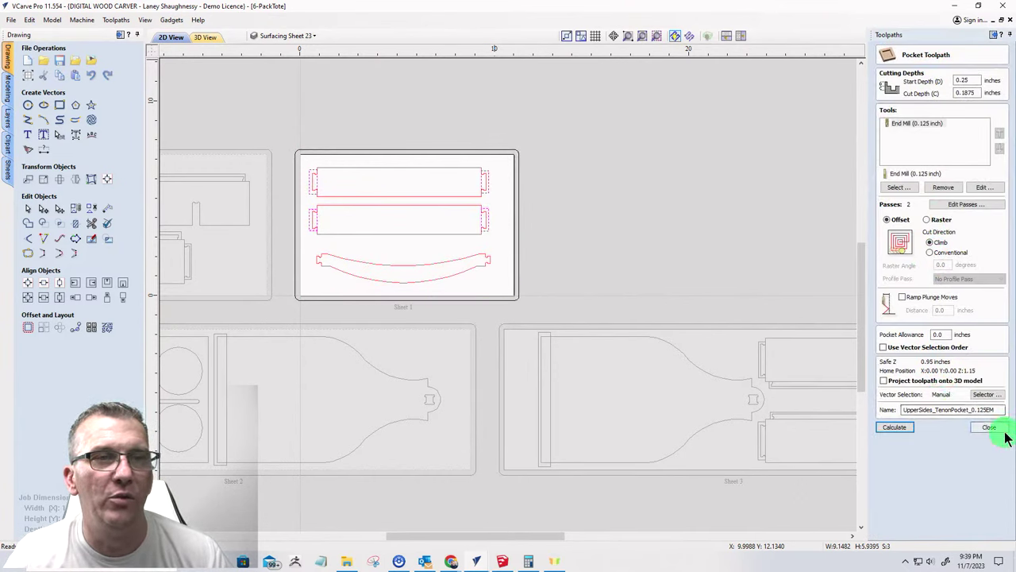
{"action": "left_click", "coordinate": [991, 428]}
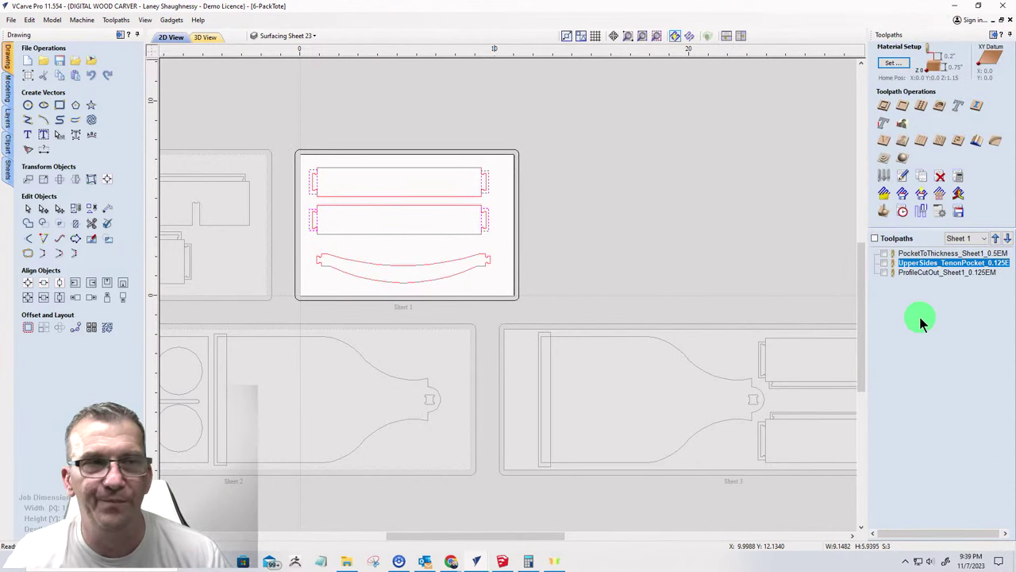
- Zoom the VCarve view out and switch to the SketchUp Beer tote model
{"action": "scroll", "coordinate": [698, 317], "scroll_direction": "down", "scroll_amount": 4}
{"action": "scroll", "coordinate": [657, 321], "scroll_direction": "up", "scroll_amount": 2}
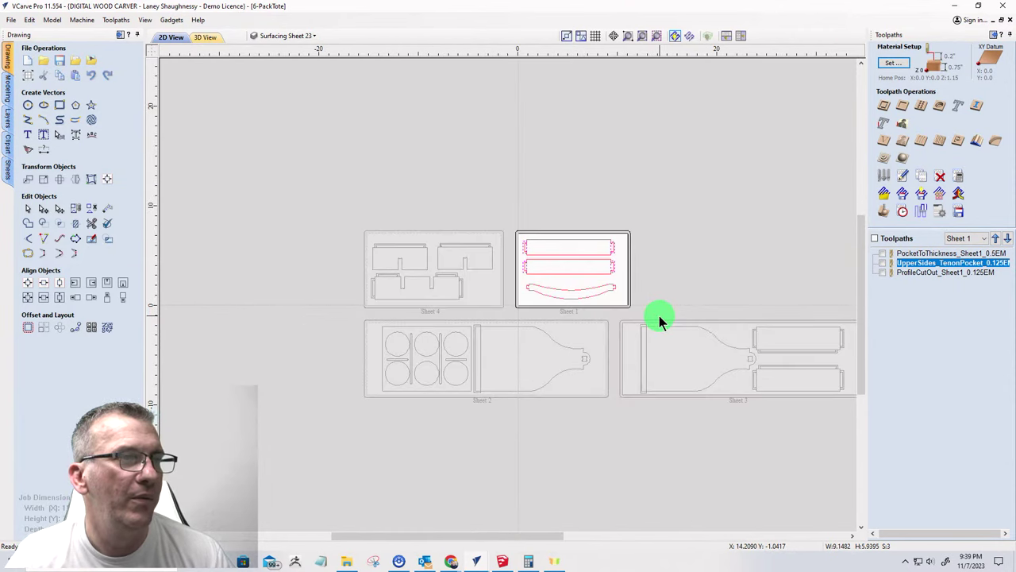
{"action": "scroll", "coordinate": [548, 298], "scroll_direction": "down", "scroll_amount": 4}
{"action": "left_click", "coordinate": [506, 562]}
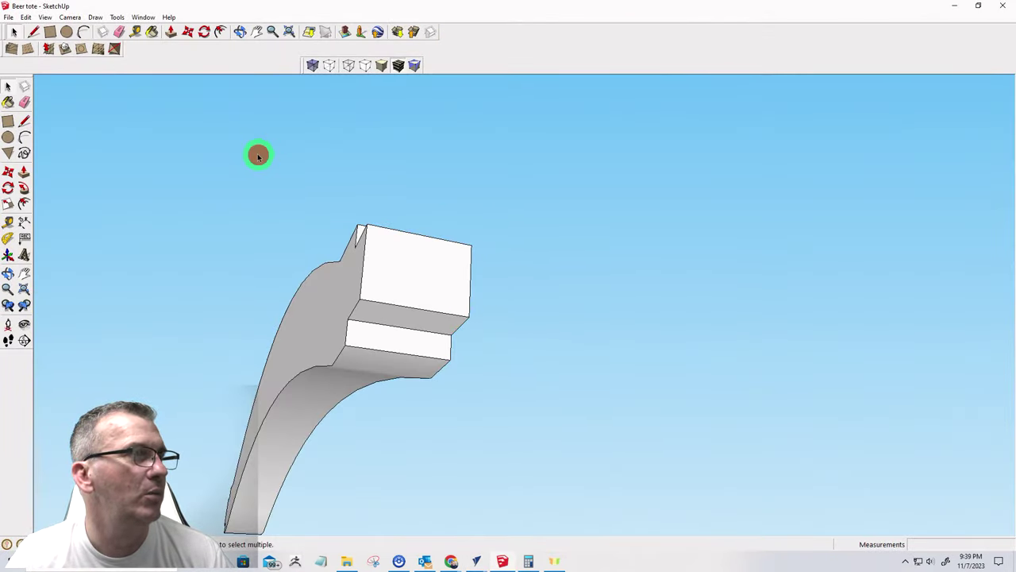
- Unhide all hidden parts of the Beer tote model
{"action": "left_click", "coordinate": [25, 17]}
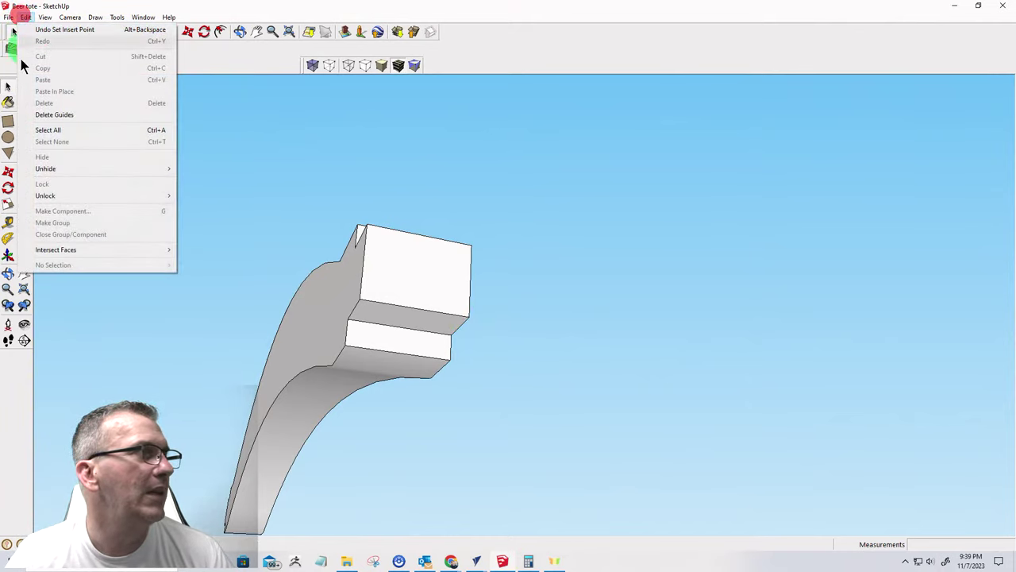
{"action": "mouse_move", "coordinate": [91, 173]}
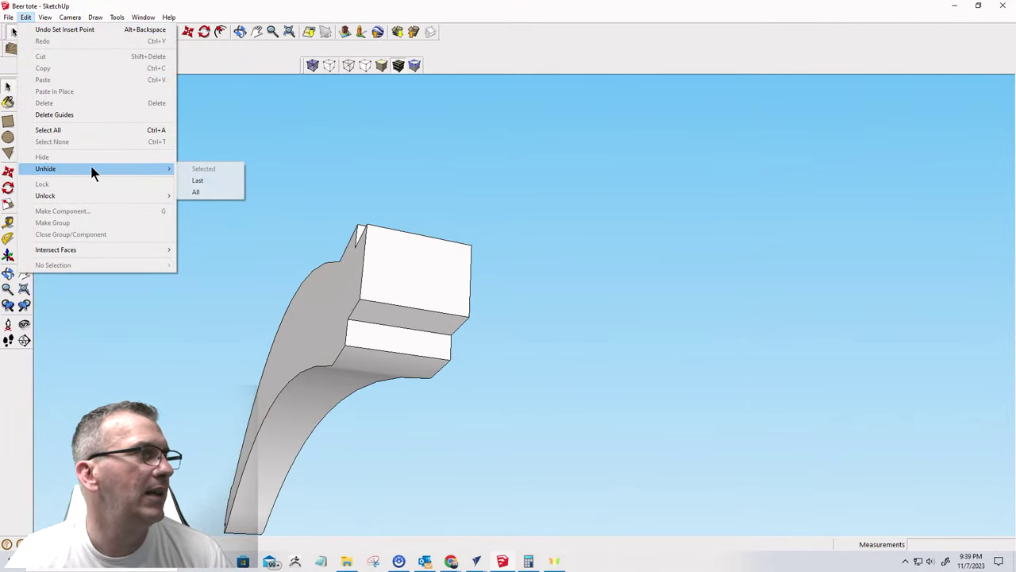
{"action": "left_click", "coordinate": [204, 191]}
- Move the curved handle left into the side arch slot
{"action": "middle_click_drag", "start_coordinate": [374, 220], "coordinate": [437, 419]}
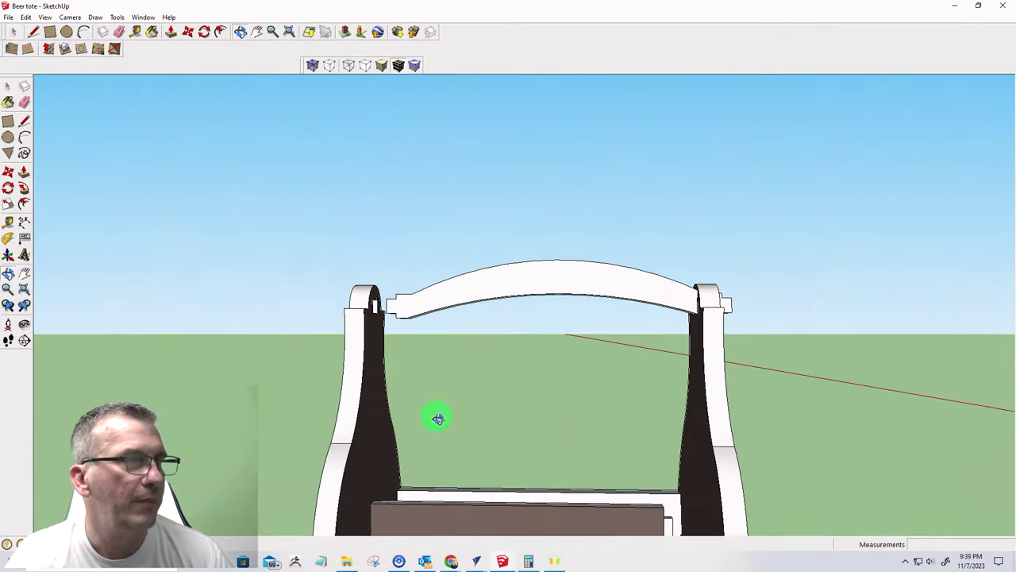
{"action": "middle_click_drag", "start_coordinate": [349, 291], "coordinate": [116, 124]}
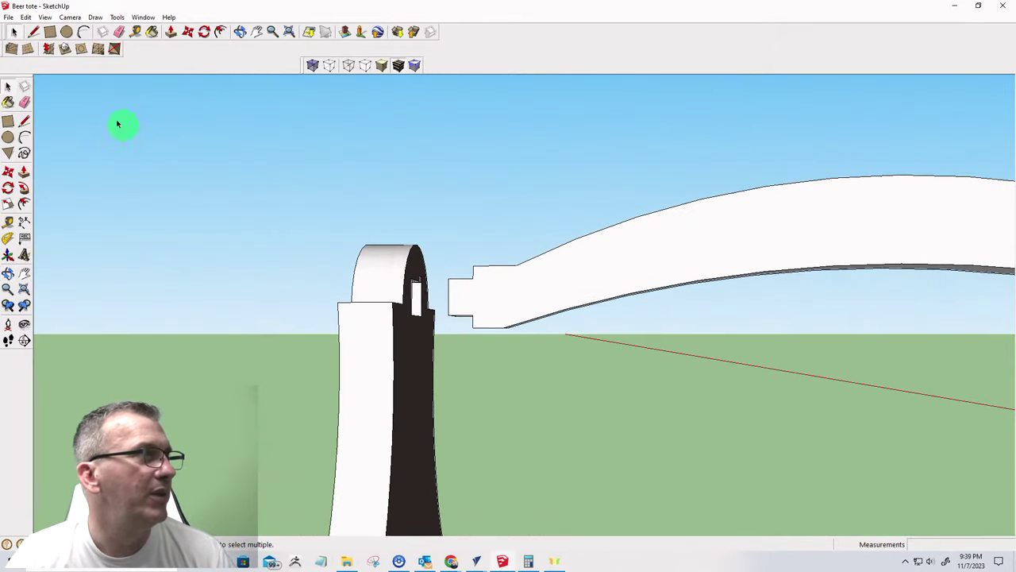
{"action": "left_click", "coordinate": [487, 314]}
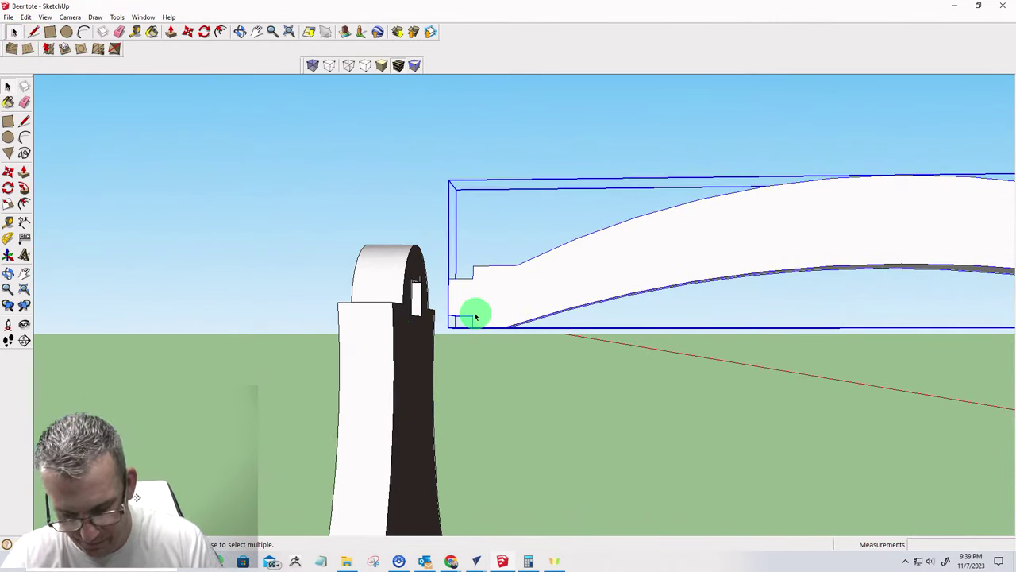
{"action": "key", "text": "m"}
{"action": "left_click_drag", "start_coordinate": [472, 317], "coordinate": [420, 318]}
- Orbit around the tote to inspect the handle span, dividers and bottle holes
{"action": "scroll", "coordinate": [420, 314], "scroll_direction": "up", "scroll_amount": 3}
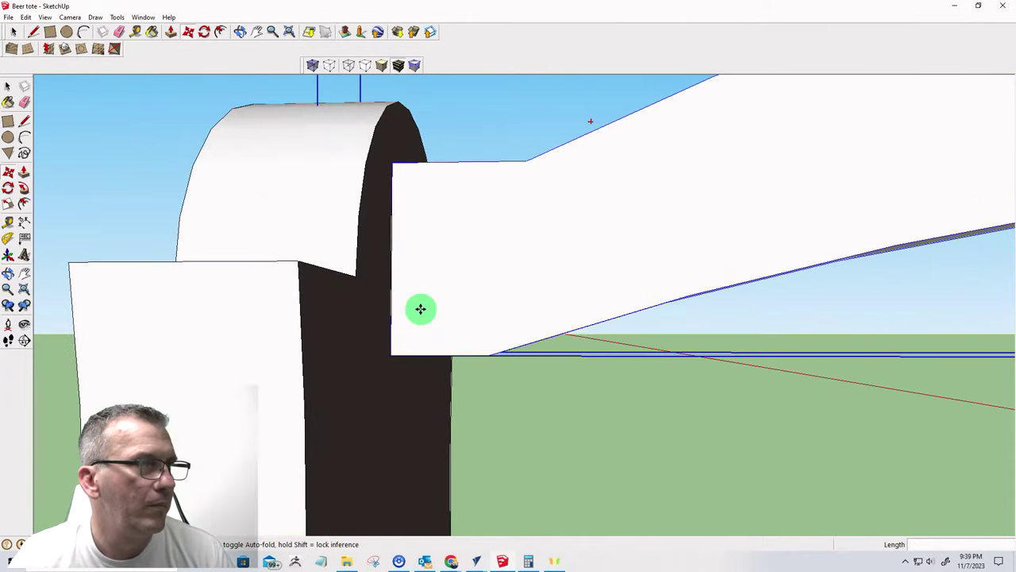
{"action": "middle_click_drag", "start_coordinate": [420, 309], "coordinate": [212, 334]}
{"action": "scroll", "coordinate": [212, 297], "scroll_direction": "down", "scroll_amount": 5}
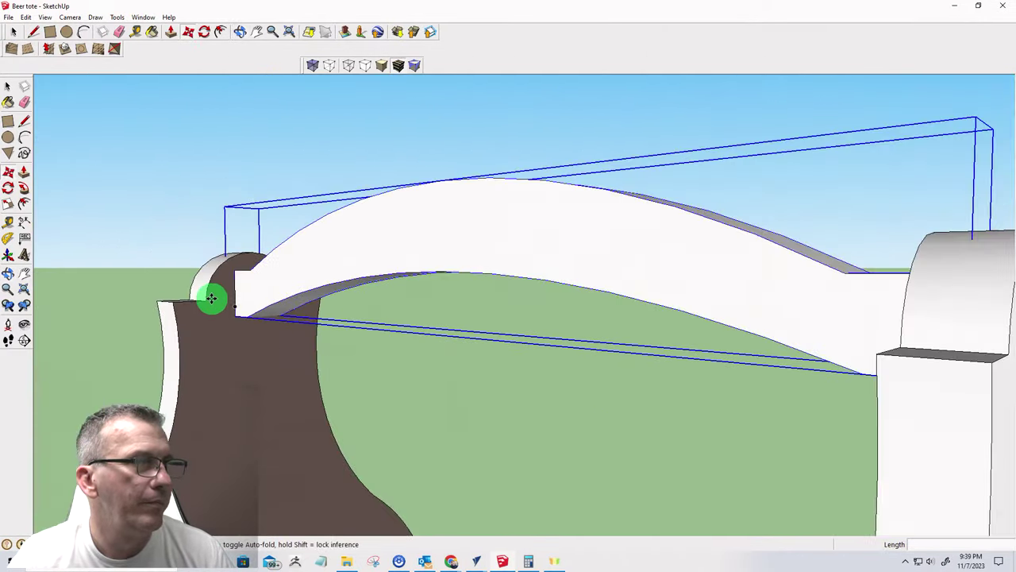
{"action": "scroll", "coordinate": [211, 296], "scroll_direction": "down", "scroll_amount": 3}
{"action": "middle_click_drag", "start_coordinate": [211, 295], "coordinate": [545, 347]}
{"action": "scroll", "coordinate": [529, 236], "scroll_direction": "down", "scroll_amount": 2}
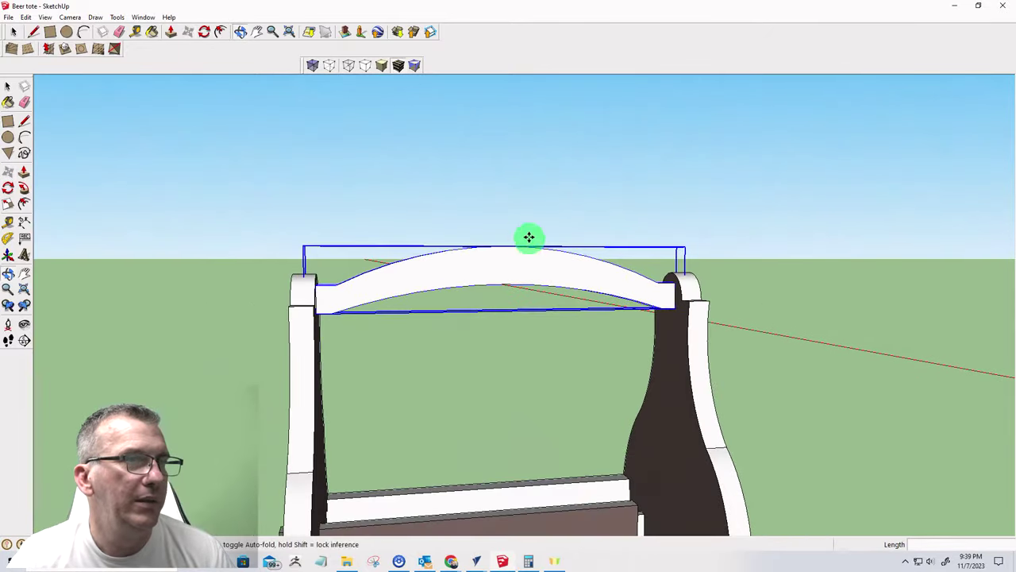
{"action": "scroll", "coordinate": [528, 231], "scroll_direction": "down", "scroll_amount": 4}
{"action": "middle_click_drag", "start_coordinate": [527, 297], "coordinate": [490, 421]}
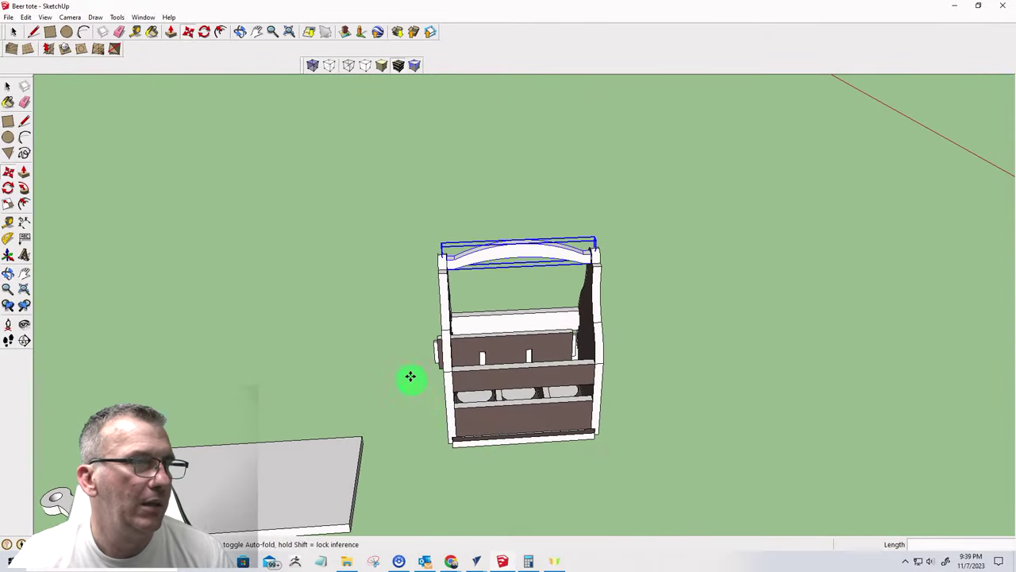
{"action": "scroll", "coordinate": [411, 377], "scroll_direction": "up", "scroll_amount": 3}
{"action": "middle_click_drag", "start_coordinate": [537, 370], "coordinate": [376, 468]}
{"action": "scroll", "coordinate": [598, 366], "scroll_direction": "up", "scroll_amount": 4}
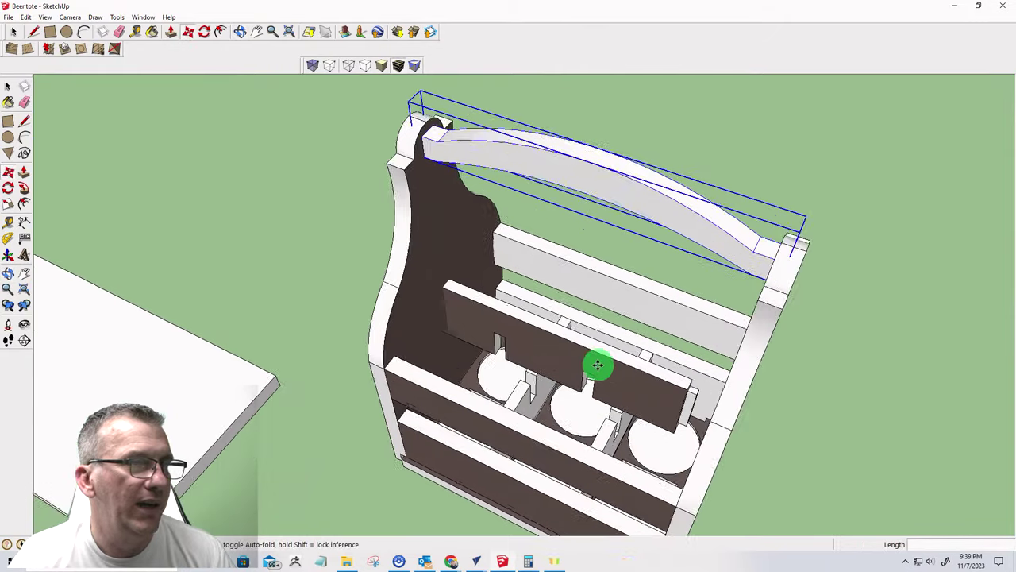
{"action": "scroll", "coordinate": [597, 365], "scroll_direction": "up", "scroll_amount": 6}
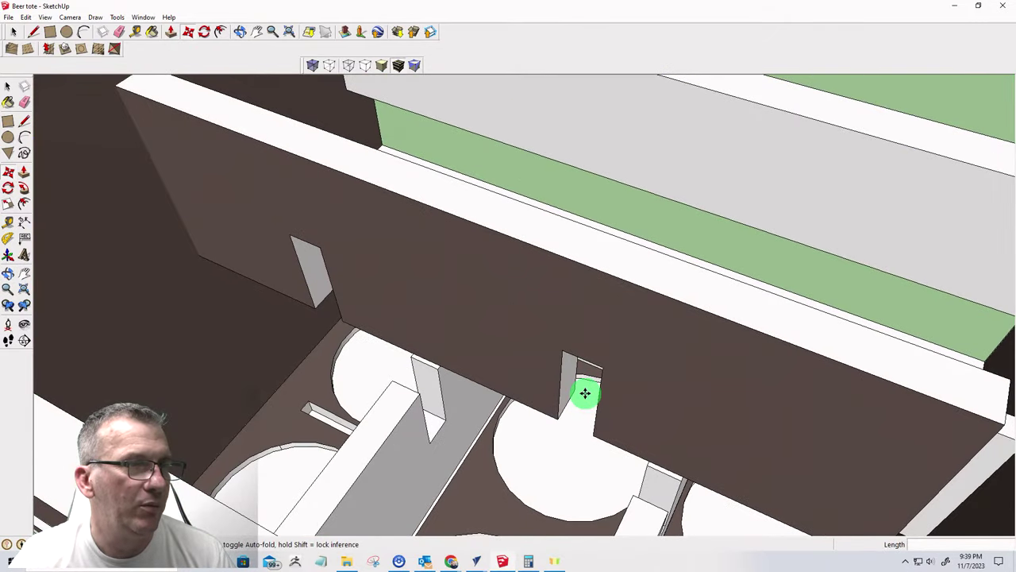
{"action": "middle_click_drag", "start_coordinate": [586, 392], "coordinate": [781, 260]}
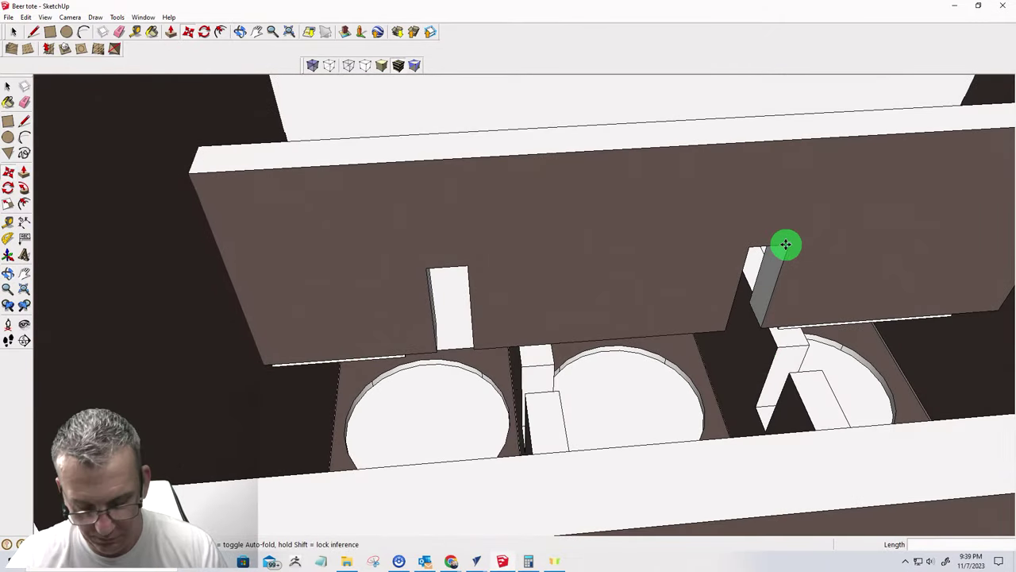
{"action": "key", "text": "space"}
{"action": "left_click", "coordinate": [791, 228]}
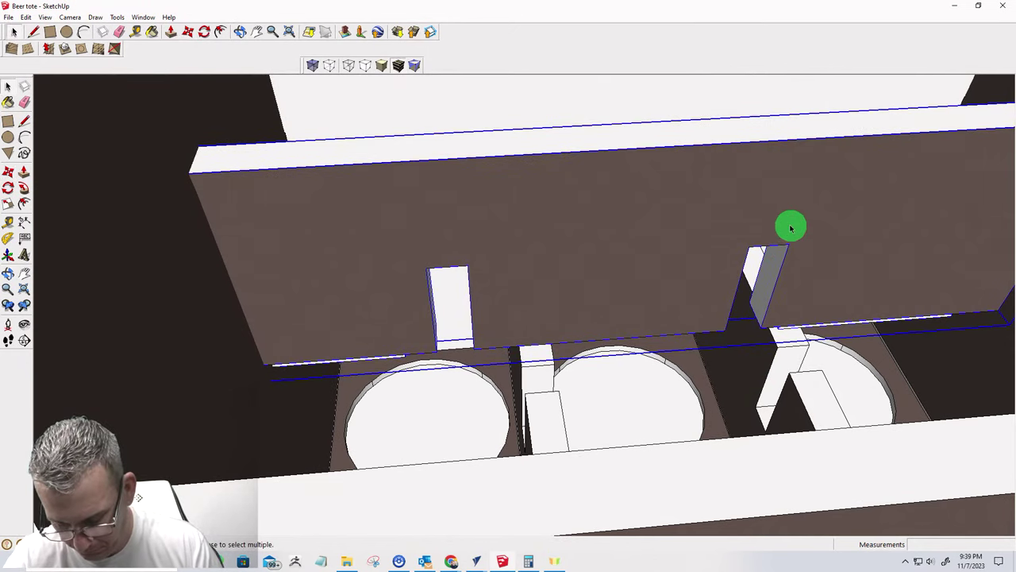
{"action": "key", "text": "m"}
{"action": "left_click_drag", "start_coordinate": [788, 246], "coordinate": [771, 398]}
{"action": "middle_click_drag", "start_coordinate": [770, 399], "coordinate": [767, 266]}
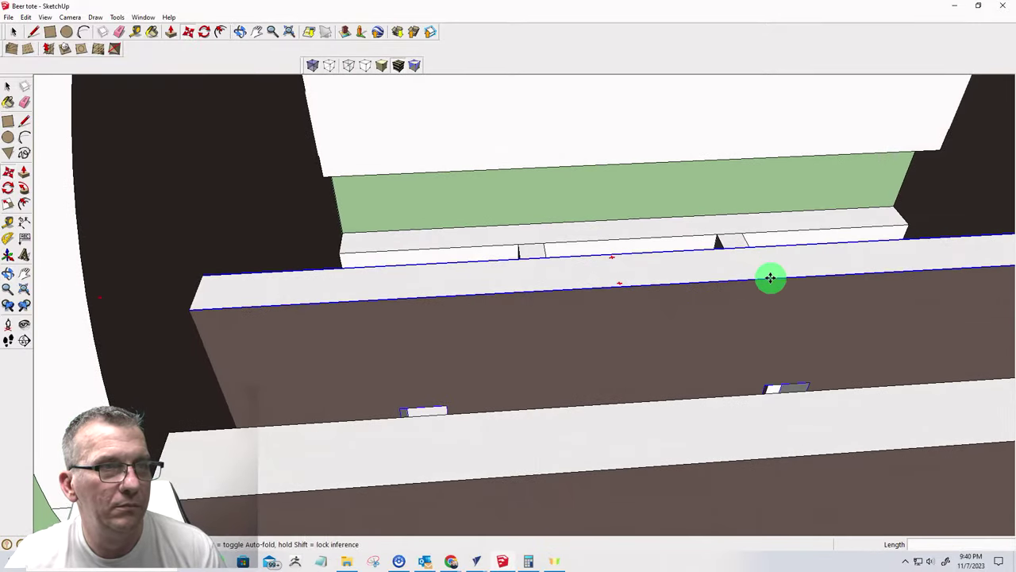
{"action": "left_click_drag", "start_coordinate": [770, 277], "coordinate": [767, 147]}
{"action": "left_click", "coordinate": [760, 238]}
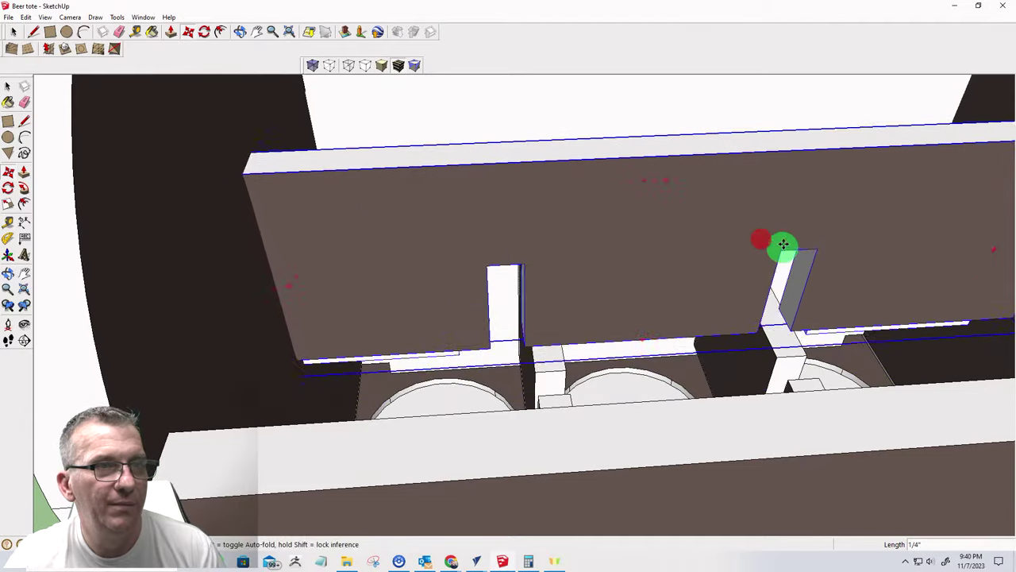
{"action": "left_click_drag", "start_coordinate": [766, 320], "coordinate": [781, 389]}
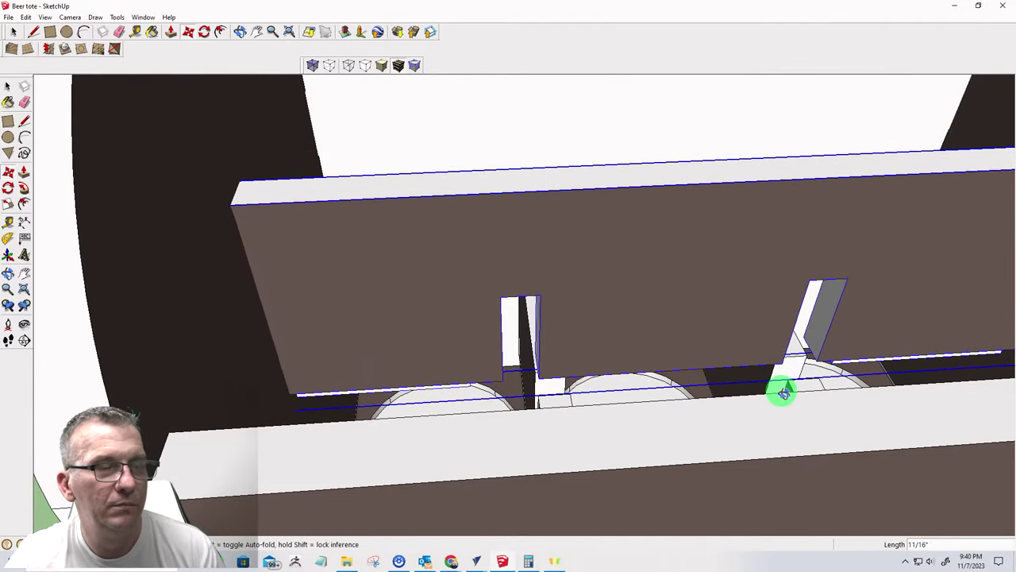
{"action": "middle_click_drag", "start_coordinate": [781, 390], "coordinate": [776, 268]}
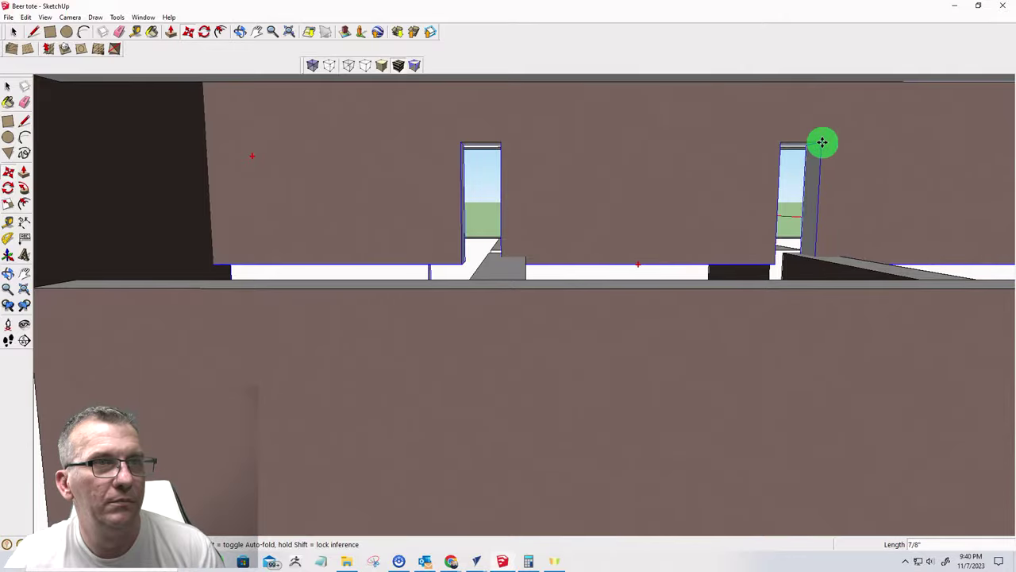
{"action": "left_click_drag", "start_coordinate": [820, 143], "coordinate": [825, 251]}
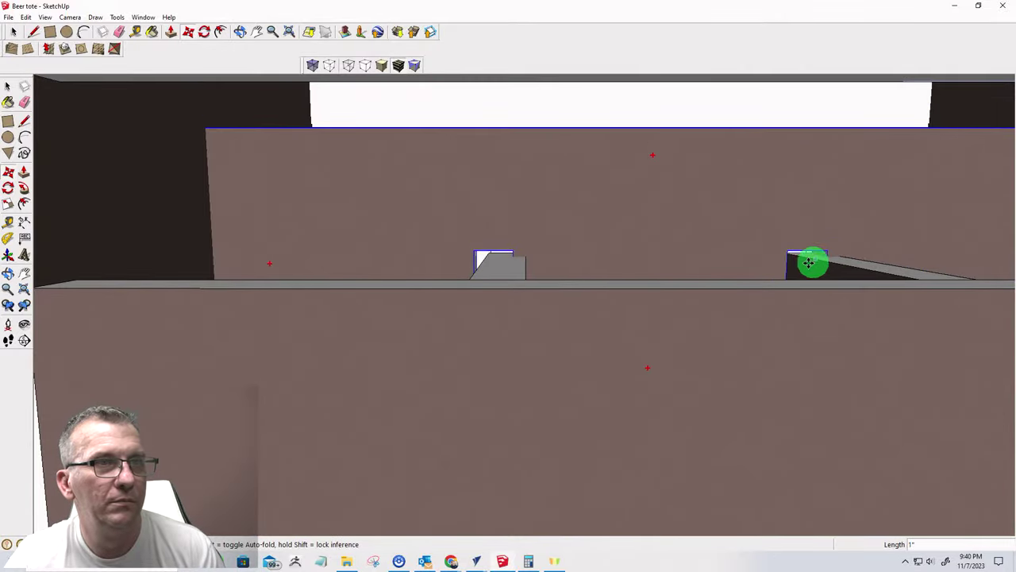
{"action": "scroll", "coordinate": [802, 263], "scroll_direction": "up", "scroll_amount": 4}
{"action": "scroll", "coordinate": [793, 254], "scroll_direction": "up", "scroll_amount": 3}
{"action": "left_click", "coordinate": [767, 232]}
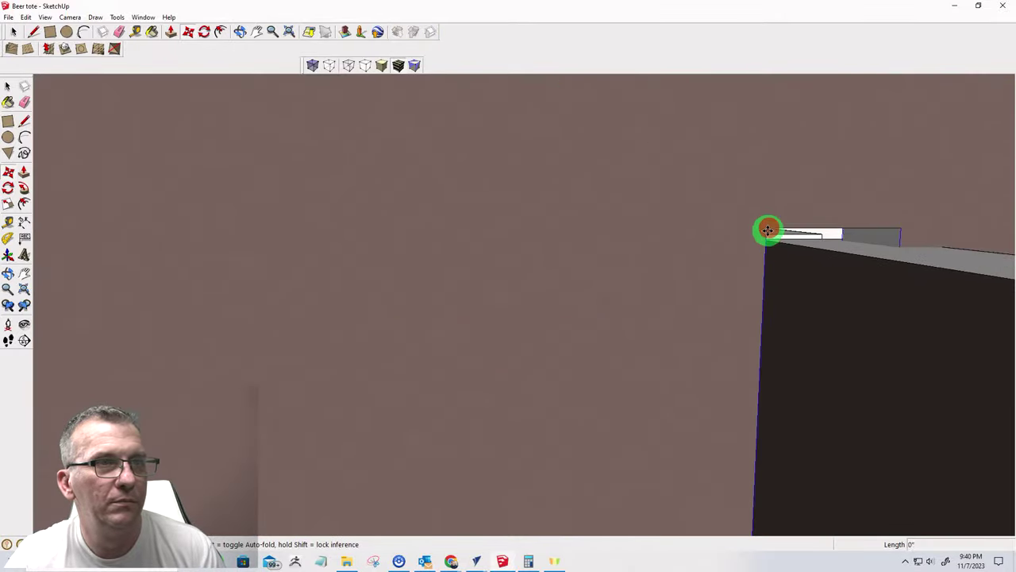
{"action": "key", "text": "Escape"}
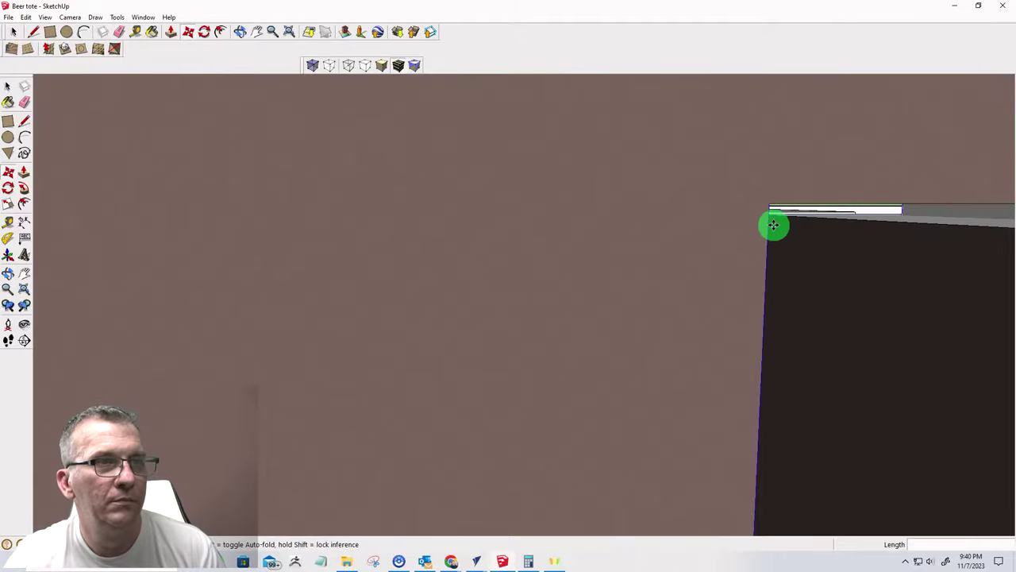
{"action": "left_click", "coordinate": [769, 204]}
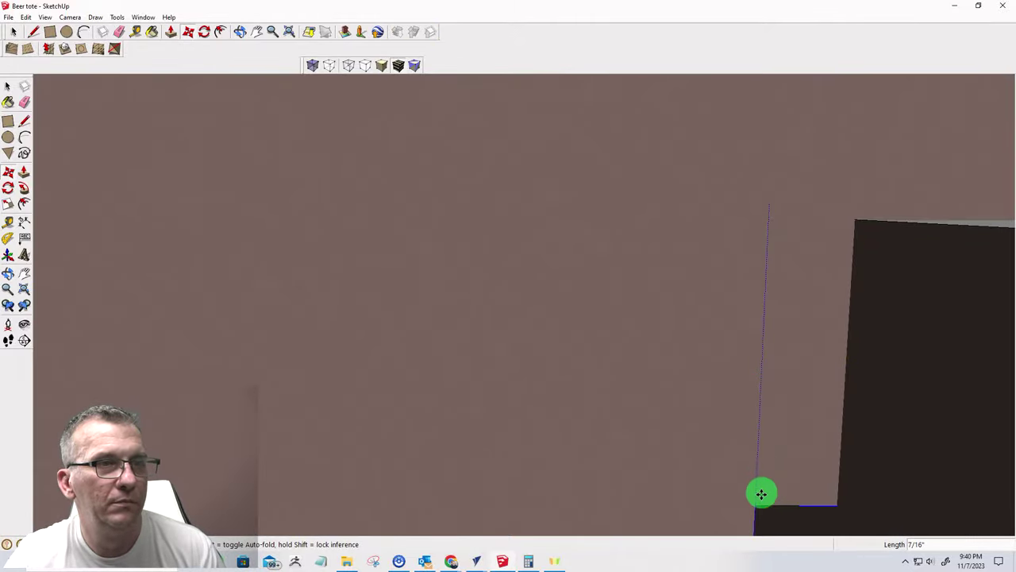
{"action": "left_click", "coordinate": [760, 489]}
{"action": "scroll", "coordinate": [692, 347], "scroll_direction": "down", "scroll_amount": 1}
{"action": "scroll", "coordinate": [692, 346], "scroll_direction": "down", "scroll_amount": 3}
{"action": "middle_click_drag", "start_coordinate": [691, 347], "coordinate": [782, 402]}
{"action": "scroll", "coordinate": [687, 297], "scroll_direction": "up", "scroll_amount": 3}
{"action": "scroll", "coordinate": [710, 349], "scroll_direction": "up", "scroll_amount": 2}
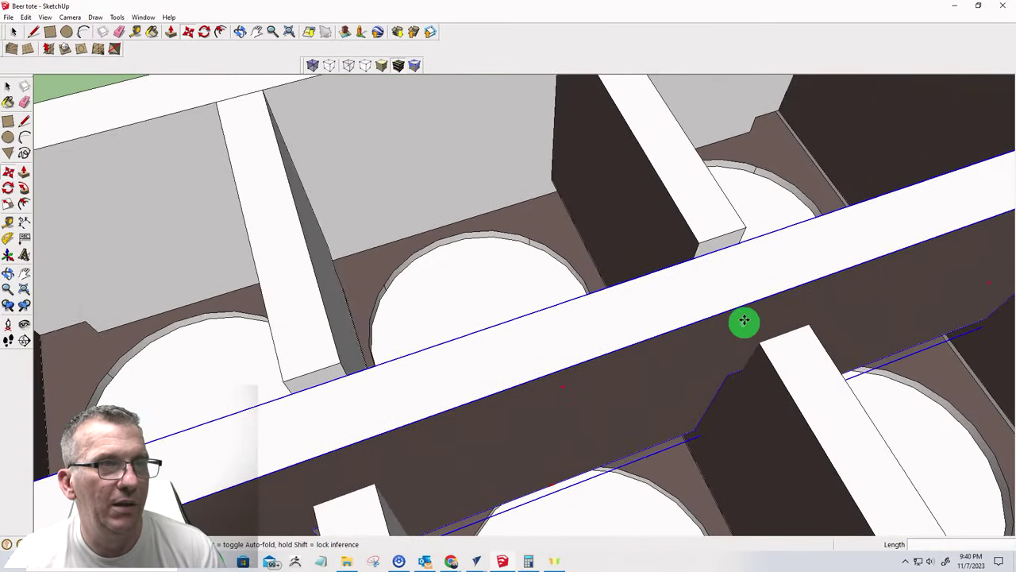
{"action": "left_click", "coordinate": [724, 386]}
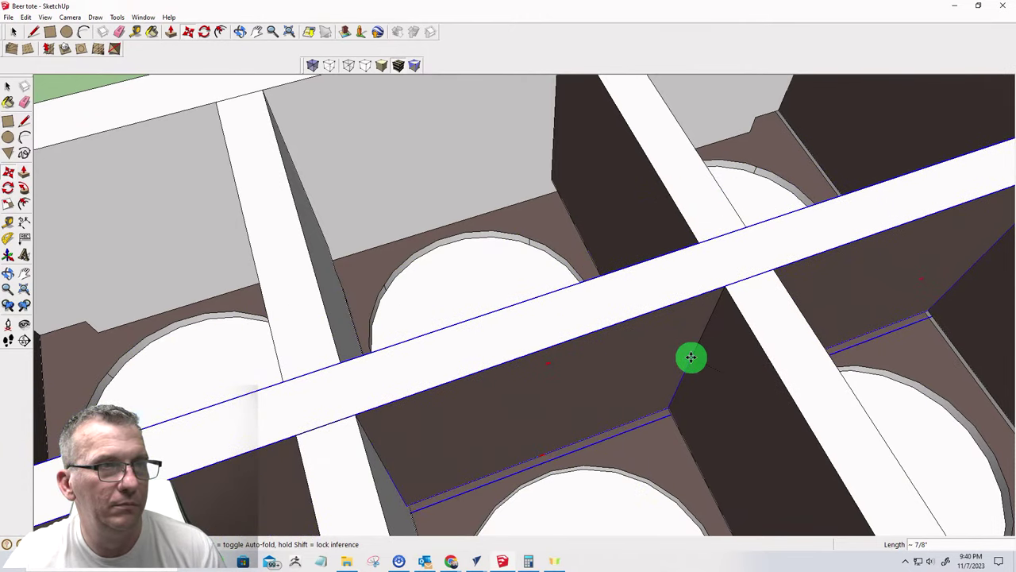
{"action": "left_click", "coordinate": [691, 357]}
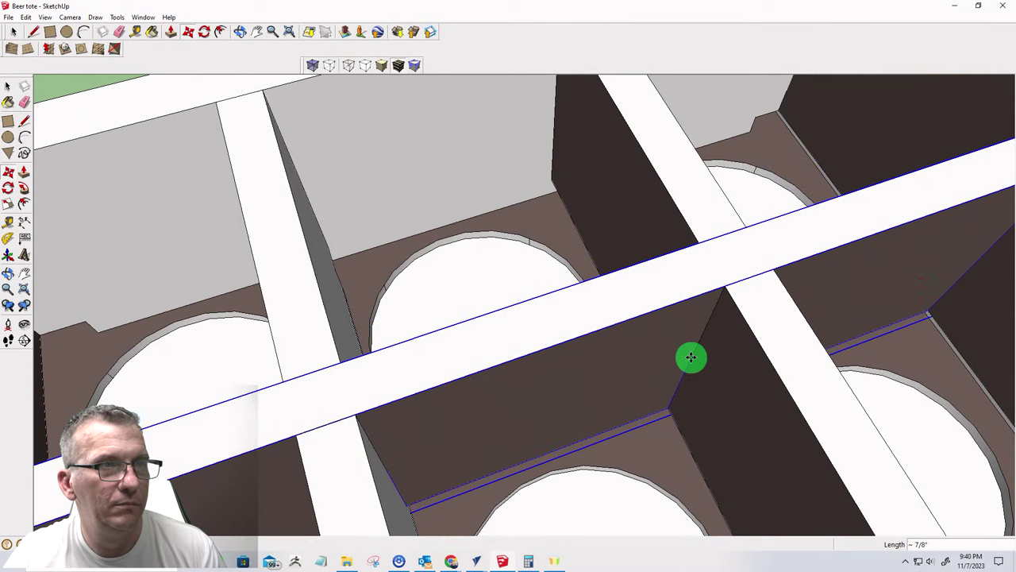
{"action": "left_click", "coordinate": [539, 180]}
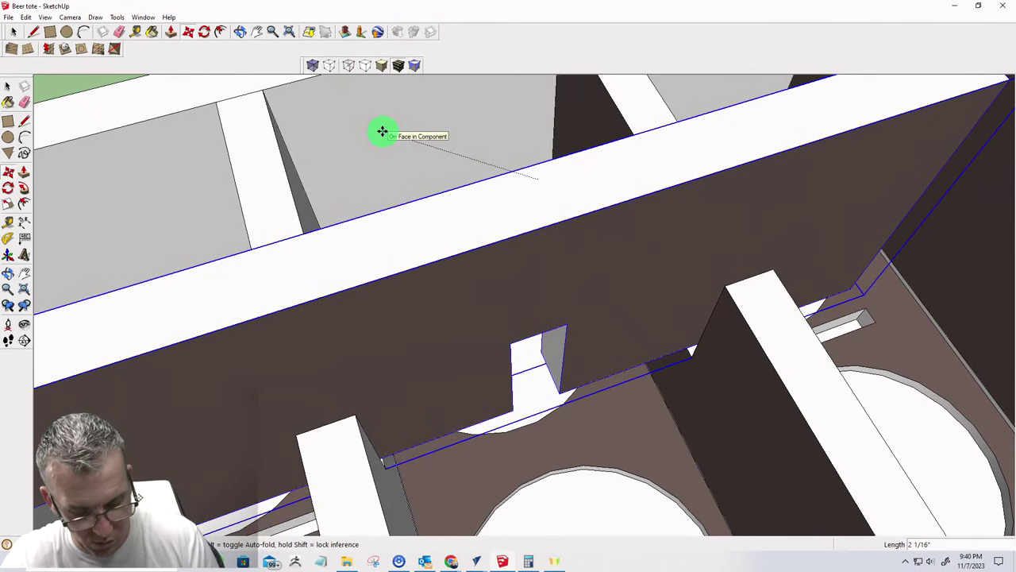
{"action": "key", "text": "Escape"}
{"action": "scroll", "coordinate": [508, 243], "scroll_direction": "down", "scroll_amount": 5}
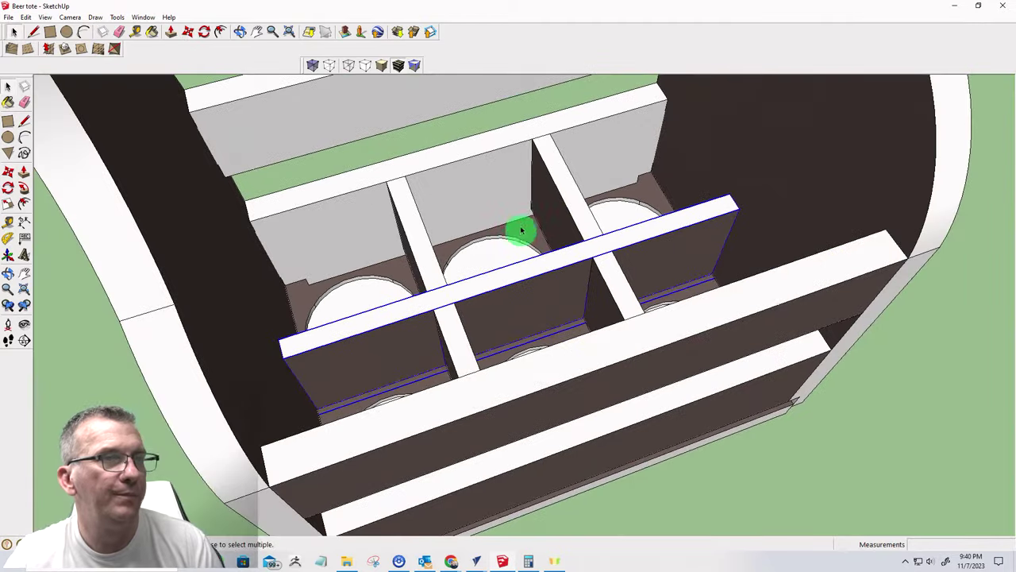
{"action": "mouse_move", "coordinate": [521, 227]}
{"action": "middle_mouse_down"}
{"action": "mouse_move", "coordinate": [619, 399]}
{"action": "mouse_move", "coordinate": [335, 318]}
{"action": "mouse_move", "coordinate": [551, 100]}
{"action": "mouse_move", "coordinate": [860, 120]}
{"action": "mouse_move", "coordinate": [381, 123]}
{"action": "mouse_move", "coordinate": [428, 148]}
{"action": "middle_mouse_up"}
{"action": "scroll", "coordinate": [438, 171], "scroll_direction": "down", "scroll_amount": 6}
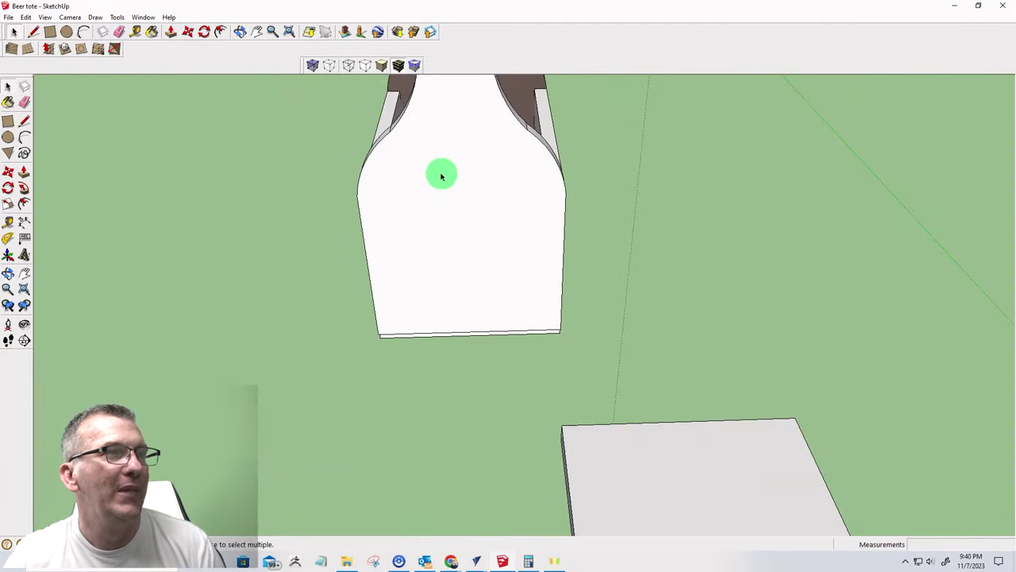
{"action": "scroll", "coordinate": [433, 68], "scroll_direction": "up", "scroll_amount": 4}
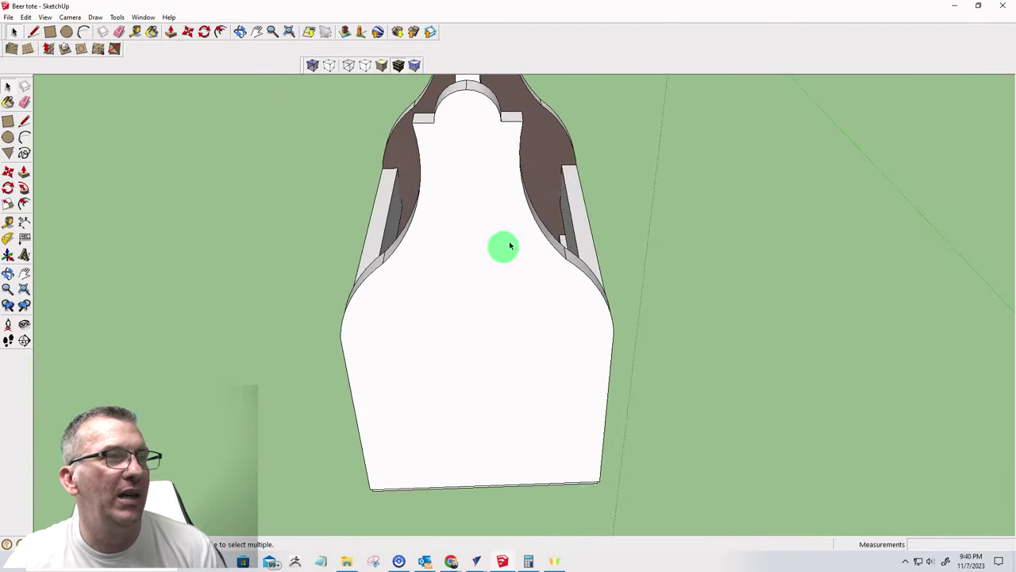
{"action": "mouse_move", "coordinate": [503, 245]}
{"action": "middle_mouse_down"}
{"action": "mouse_move", "coordinate": [494, 216]}
{"action": "mouse_move", "coordinate": [751, 329]}
{"action": "mouse_move", "coordinate": [715, 261]}
{"action": "mouse_move", "coordinate": [646, 184]}
{"action": "middle_mouse_up"}
{"action": "scroll", "coordinate": [646, 199], "scroll_direction": "up", "scroll_amount": 3}
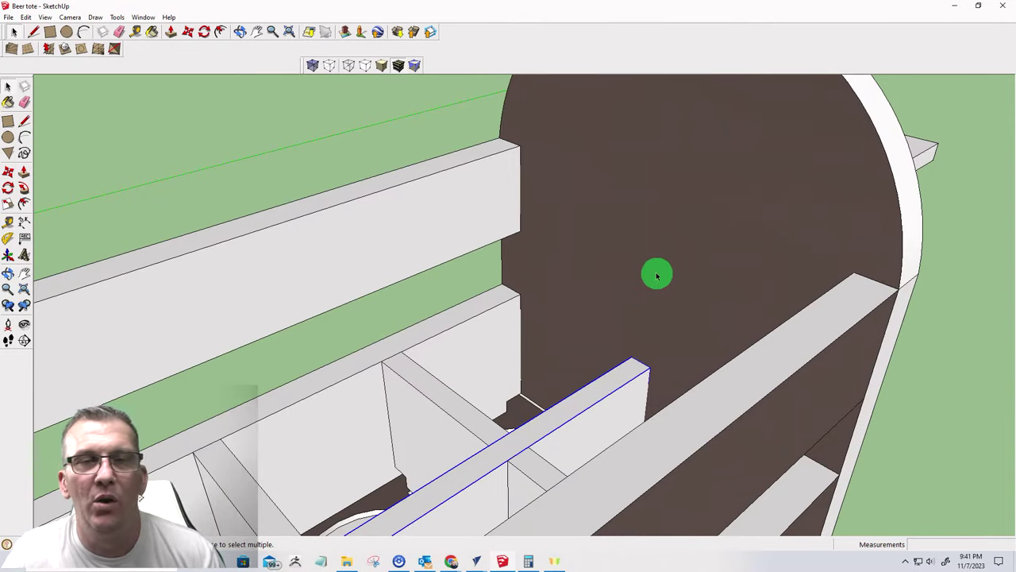
{"action": "mouse_move", "coordinate": [793, 322]}
{"action": "middle_mouse_down"}
{"action": "mouse_move", "coordinate": [465, 312]}
{"action": "mouse_move", "coordinate": [554, 341]}
{"action": "middle_mouse_up"}
{"action": "middle_click_drag", "start_coordinate": [629, 332], "coordinate": [483, 336]}
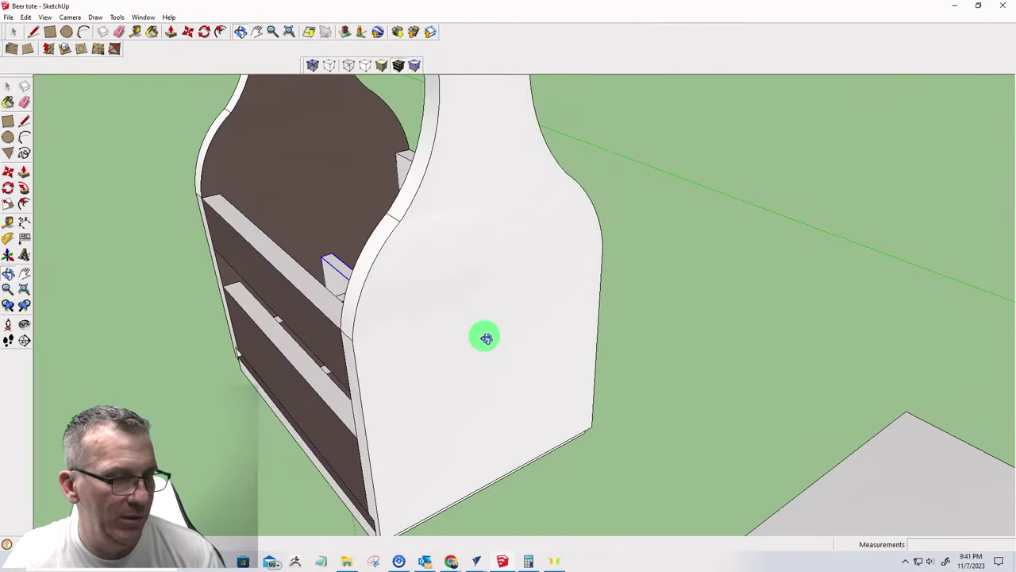
{"action": "mouse_move", "coordinate": [472, 286]}
{"action": "middle_mouse_down"}
{"action": "mouse_move", "coordinate": [596, 323]}
{"action": "mouse_move", "coordinate": [542, 302]}
{"action": "mouse_move", "coordinate": [540, 247]}
{"action": "middle_mouse_up"}
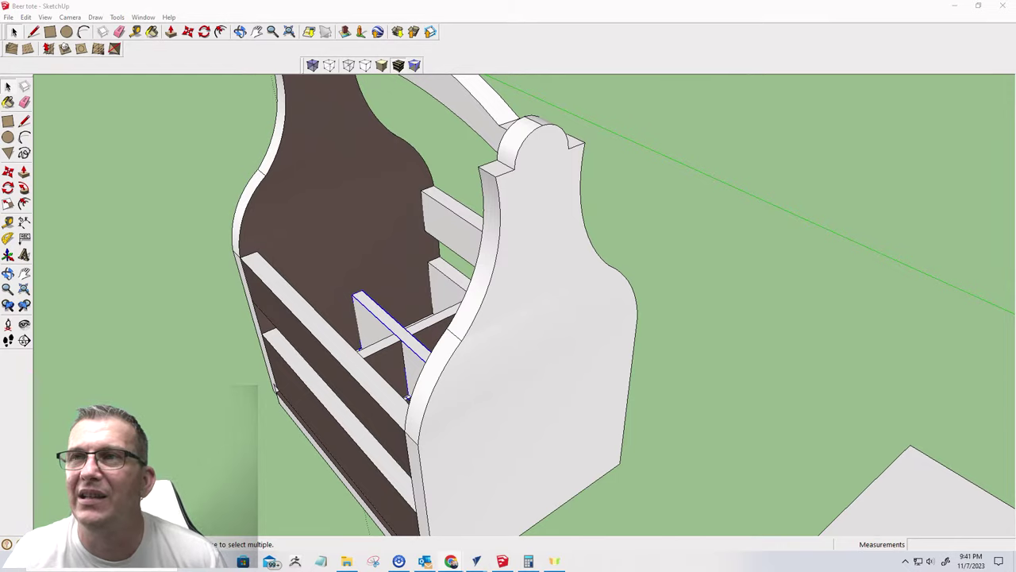
- Bring the Chrome Amazon window forward and maximize it on the ROYHOO bottle opener page
{"action": "key", "text": "alt+Tab"}
{"action": "left_click_drag", "start_coordinate": [383, 101], "coordinate": [336, 69]}
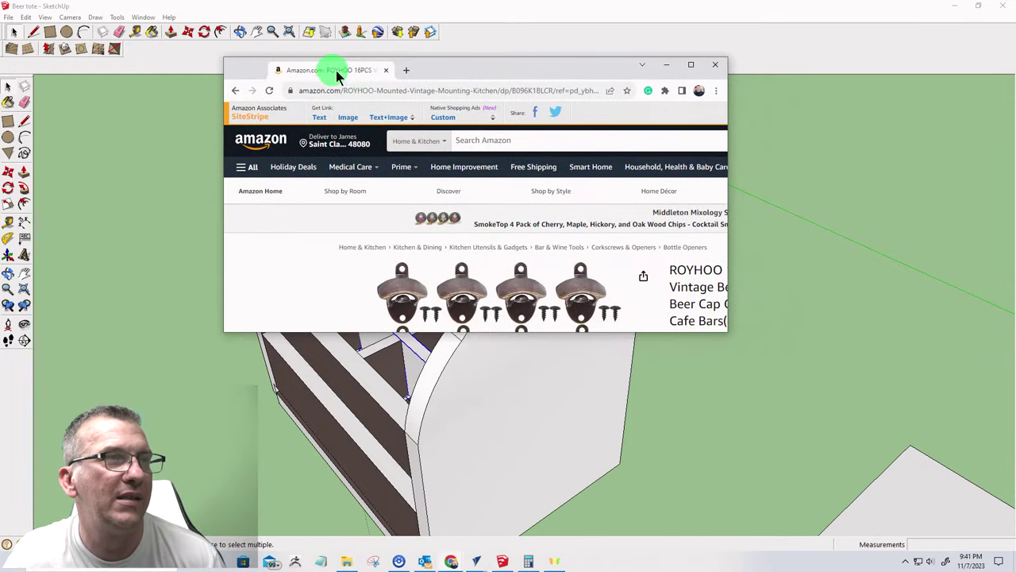
{"action": "left_click", "coordinate": [689, 65]}
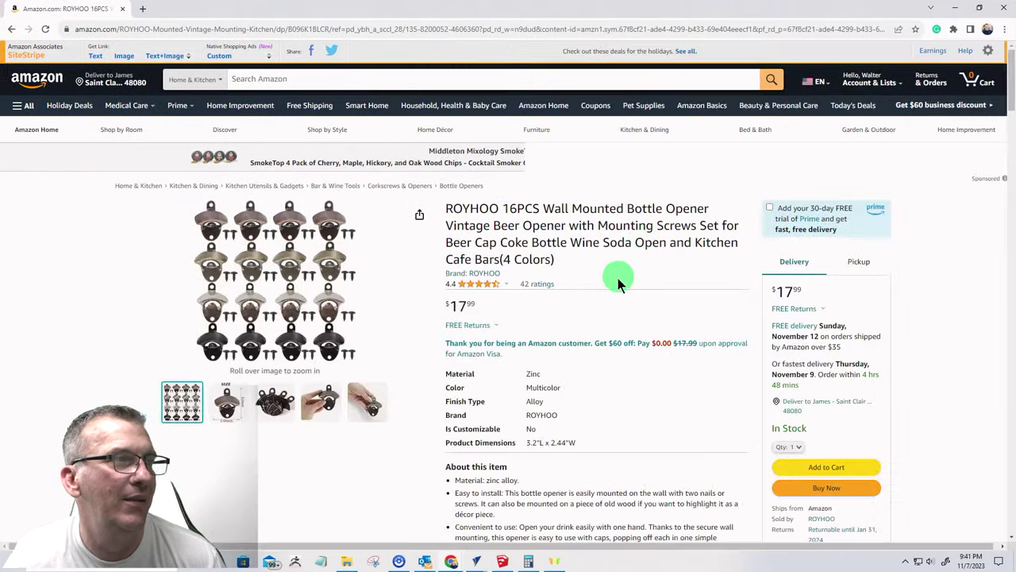
{"action": "mouse_move", "coordinate": [227, 435]}
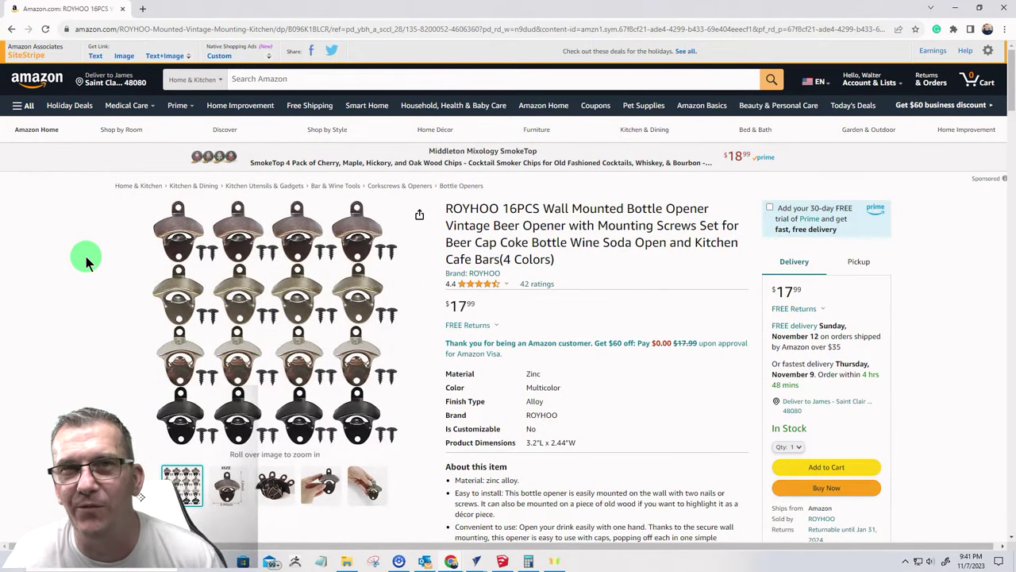
{"action": "mouse_move", "coordinate": [151, 278]}
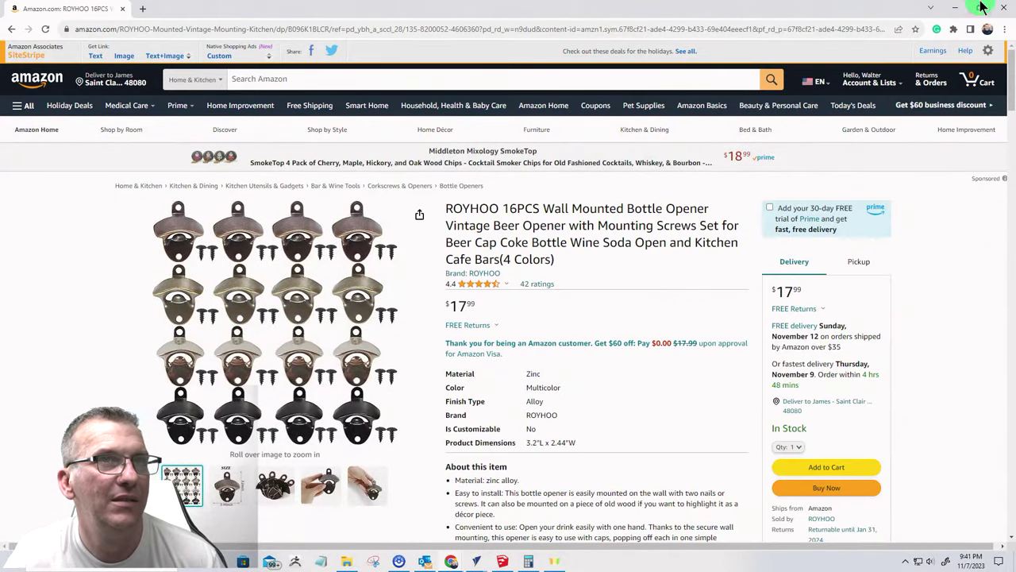
- Minimize Chrome and orbit the SketchUp tote to face its front
{"action": "left_click", "coordinate": [955, 7]}
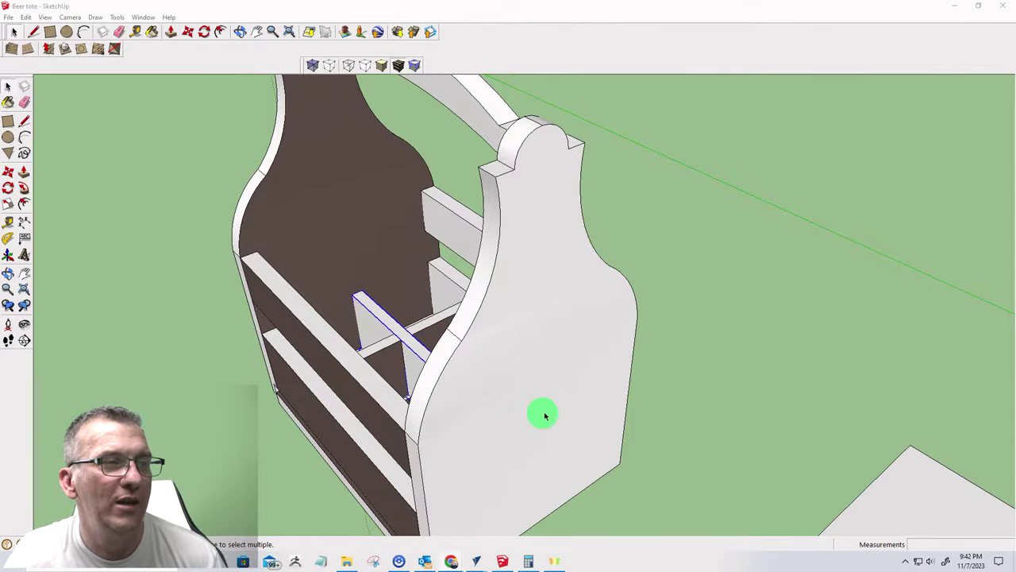
{"action": "middle_click_drag", "start_coordinate": [533, 356], "coordinate": [575, 337]}
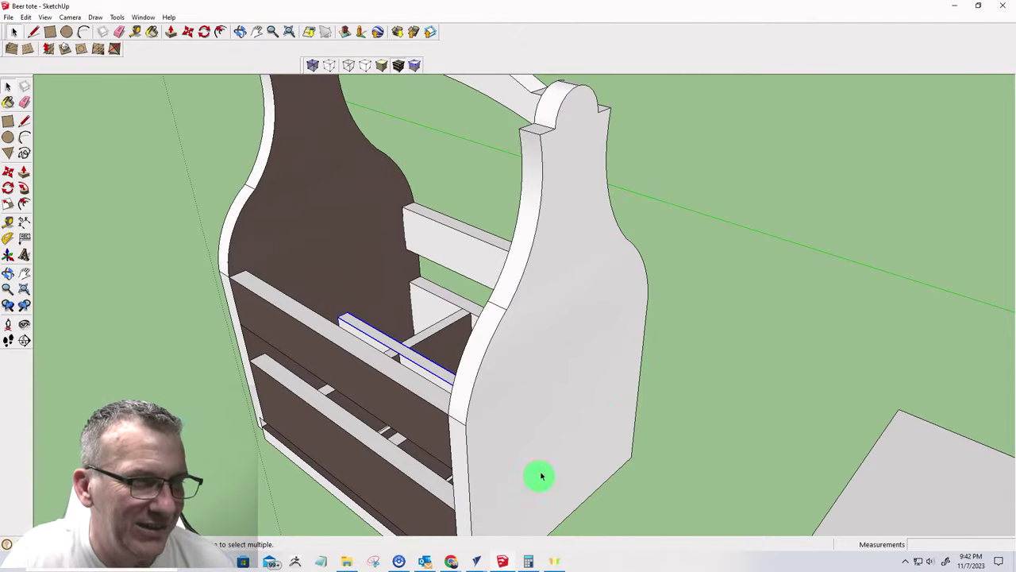
{"action": "middle_click_drag", "start_coordinate": [578, 416], "coordinate": [773, 373]}
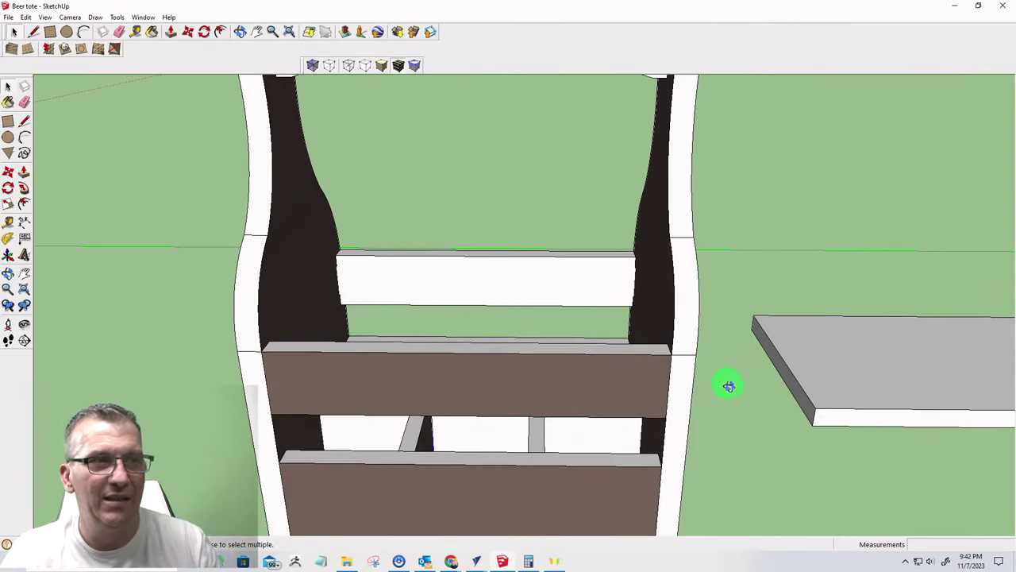
{"action": "middle_click_drag", "start_coordinate": [726, 383], "coordinate": [595, 327]}
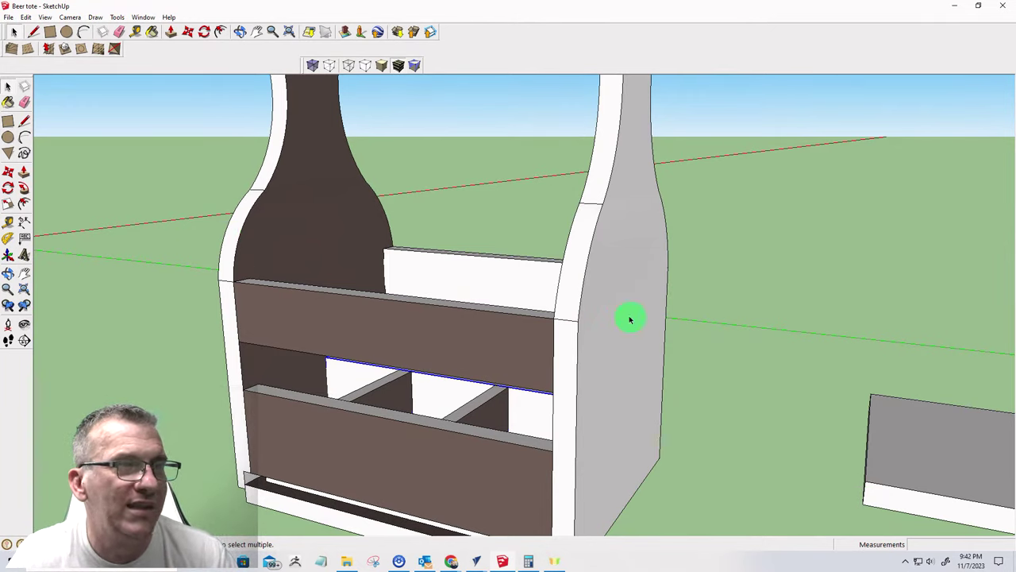
{"action": "left_click", "coordinate": [629, 177]}
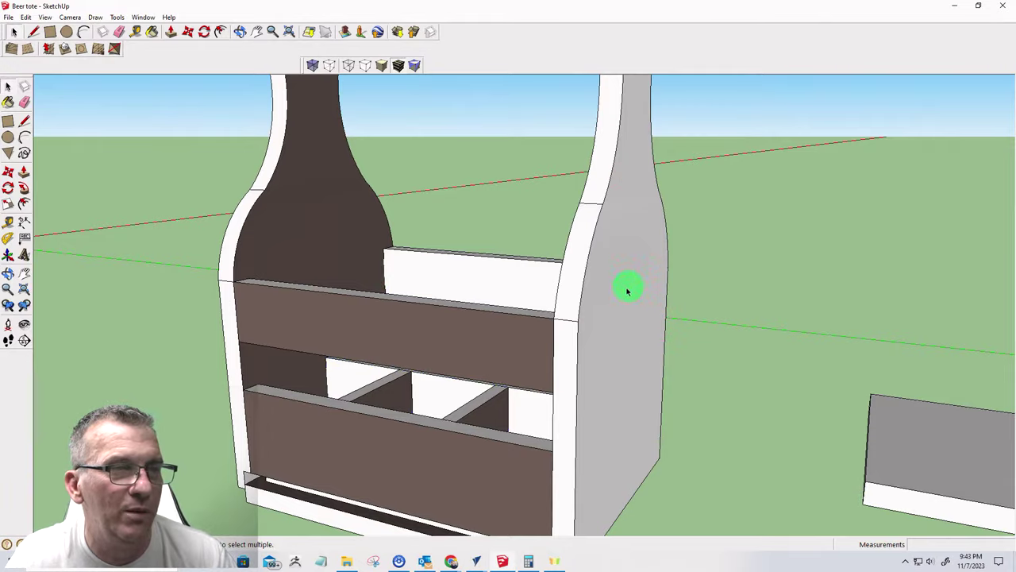
{"action": "middle_click_drag", "start_coordinate": [627, 286], "coordinate": [733, 215]}
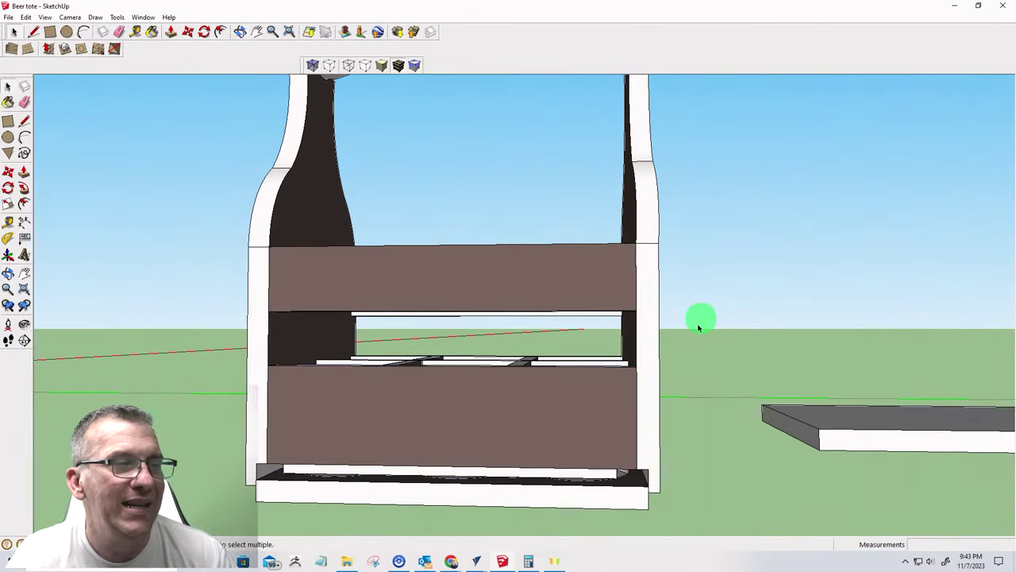
{"action": "scroll", "coordinate": [579, 469], "scroll_direction": "down", "scroll_amount": 2}
{"action": "scroll", "coordinate": [633, 493], "scroll_direction": "up", "scroll_amount": 5}
{"action": "scroll", "coordinate": [632, 493], "scroll_direction": "up", "scroll_amount": 1}
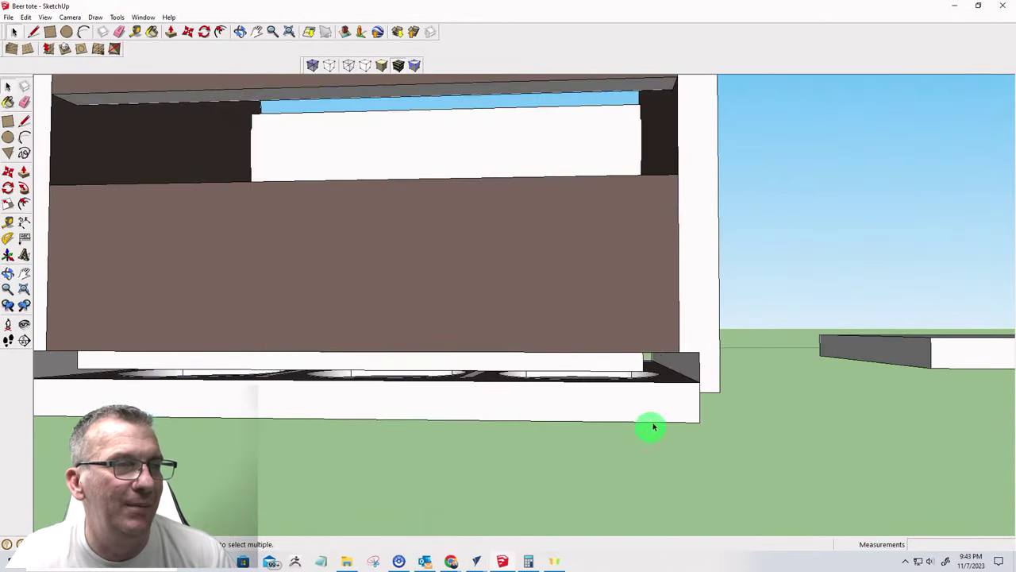
- Raise the tote's lower front rail by 3/8 inch and view it beside the cutting board
{"action": "left_click", "coordinate": [676, 389]}
{"action": "key", "text": "m"}
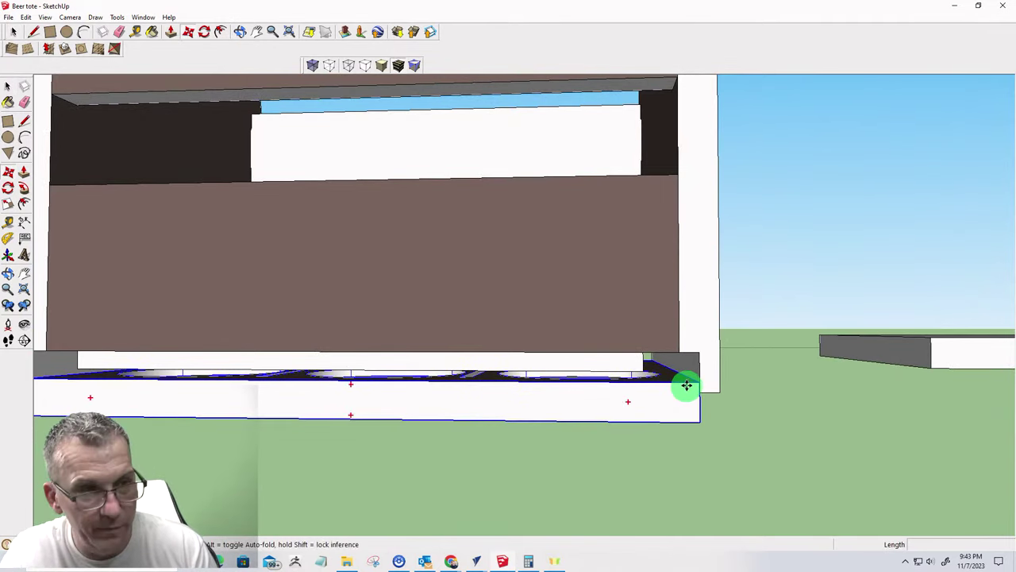
{"action": "left_click_drag", "start_coordinate": [696, 381], "coordinate": [698, 352]}
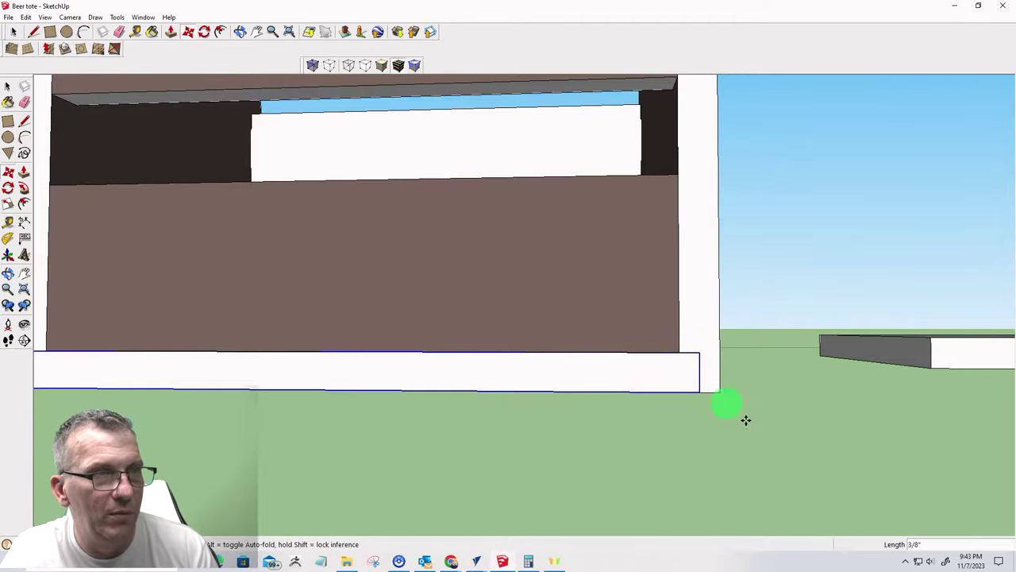
{"action": "middle_click_drag", "start_coordinate": [794, 411], "coordinate": [695, 547]}
{"action": "scroll", "coordinate": [595, 409], "scroll_direction": "down", "scroll_amount": 6}
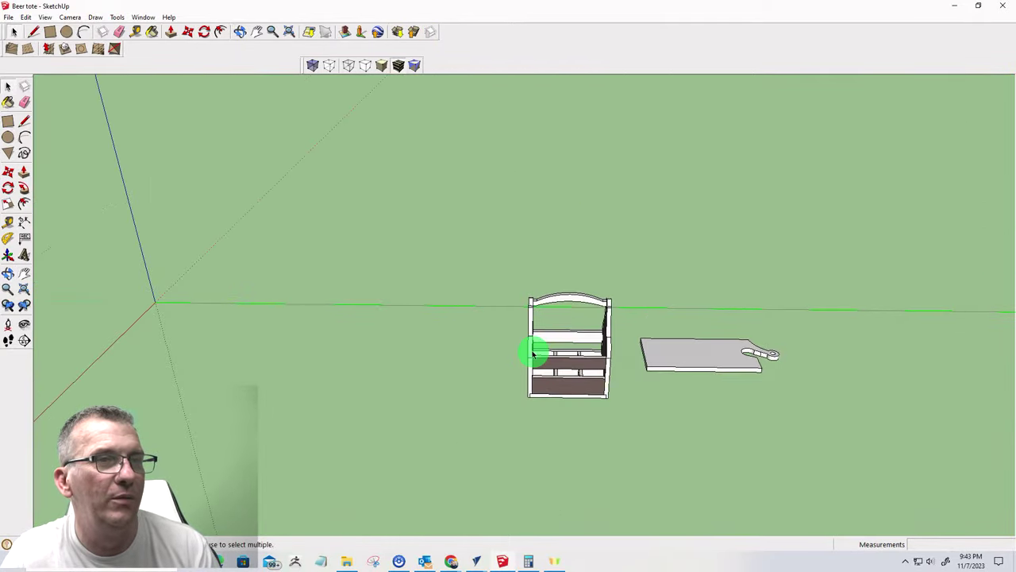
{"action": "mouse_move", "coordinate": [756, 417]}
{"action": "middle_mouse_down"}
{"action": "mouse_move", "coordinate": [608, 488]}
{"action": "mouse_move", "coordinate": [613, 396]}
{"action": "middle_mouse_up"}
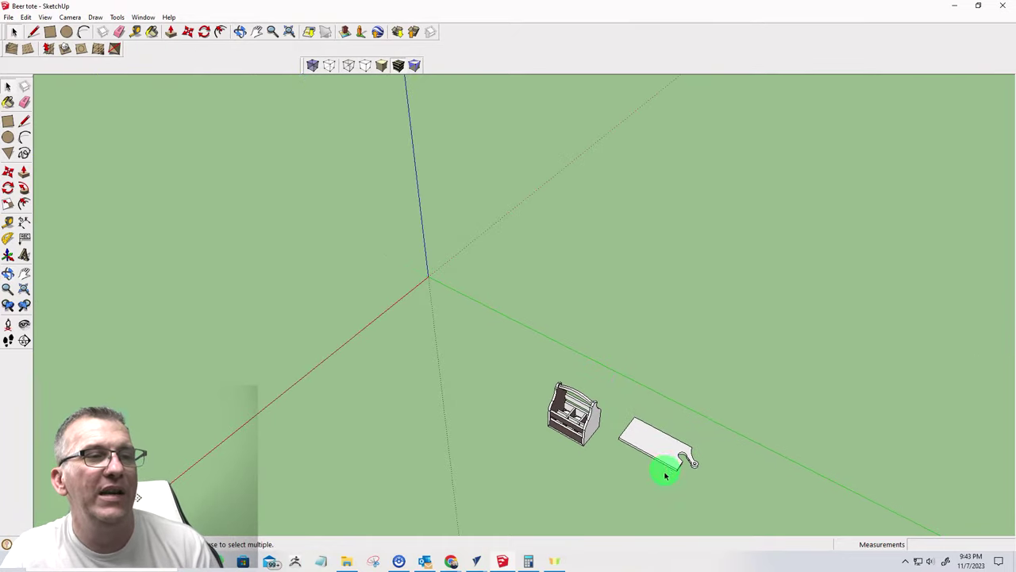
{"action": "scroll", "coordinate": [674, 461], "scroll_direction": "up", "scroll_amount": 8}
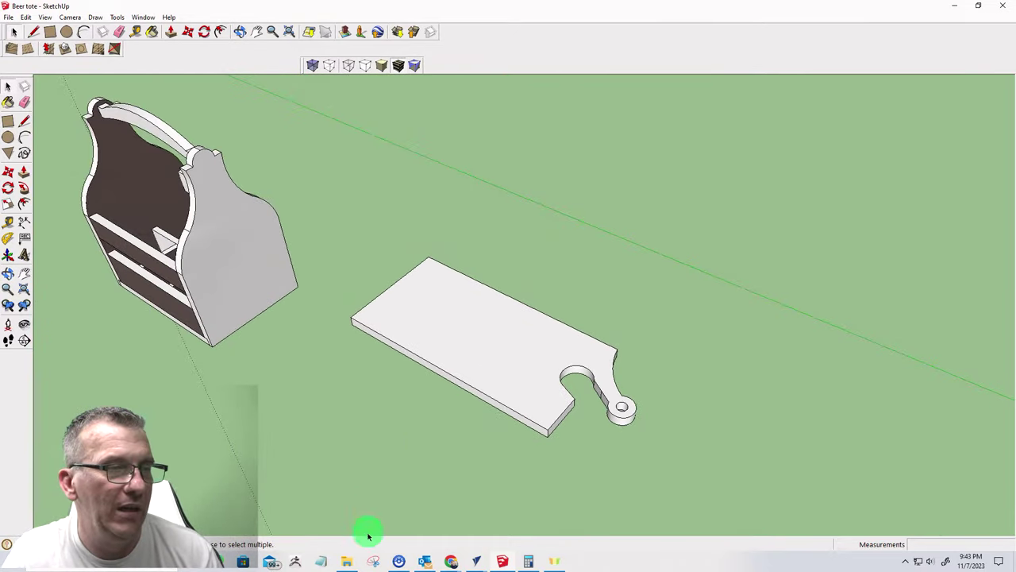
- Bring the Holiday Cheese & Wine Tray project forward in the 3D view
{"action": "mouse_move", "coordinate": [476, 560]}
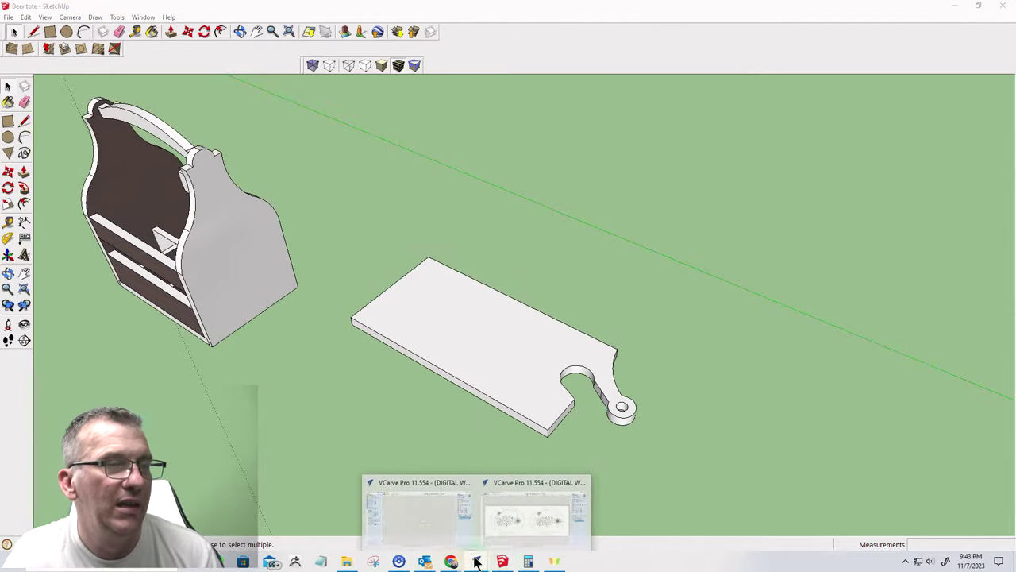
{"action": "left_click", "coordinate": [533, 518]}
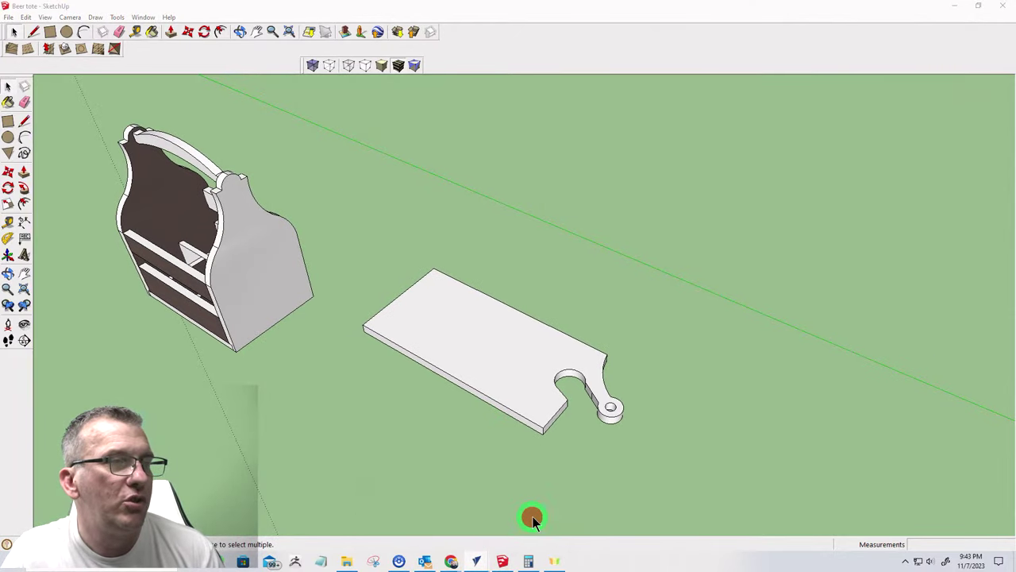
{"action": "scroll", "coordinate": [601, 318], "scroll_direction": "up", "scroll_amount": 4}
{"action": "scroll", "coordinate": [575, 312], "scroll_direction": "down", "scroll_amount": 5}
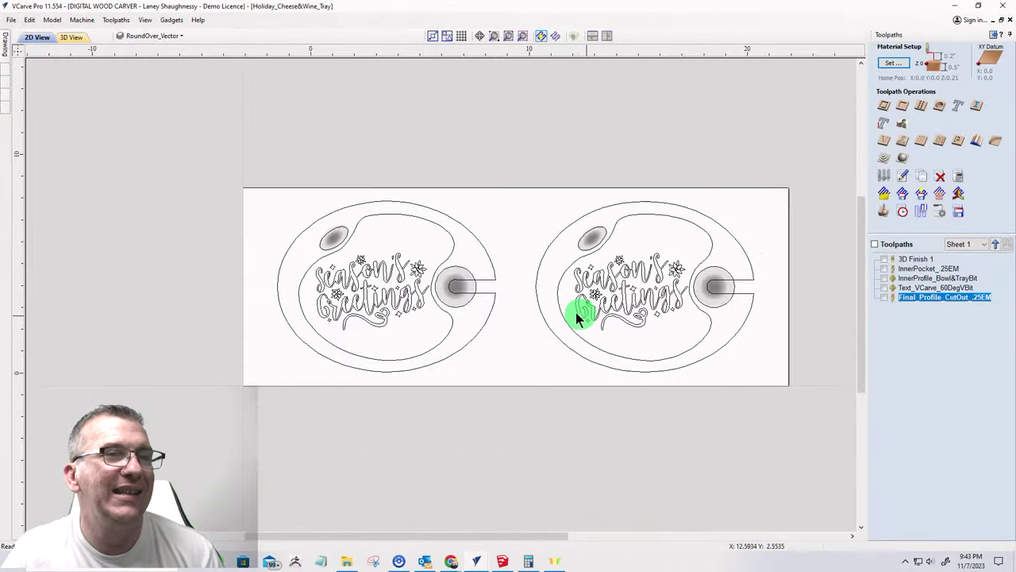
{"action": "scroll", "coordinate": [571, 308], "scroll_direction": "up", "scroll_amount": 5}
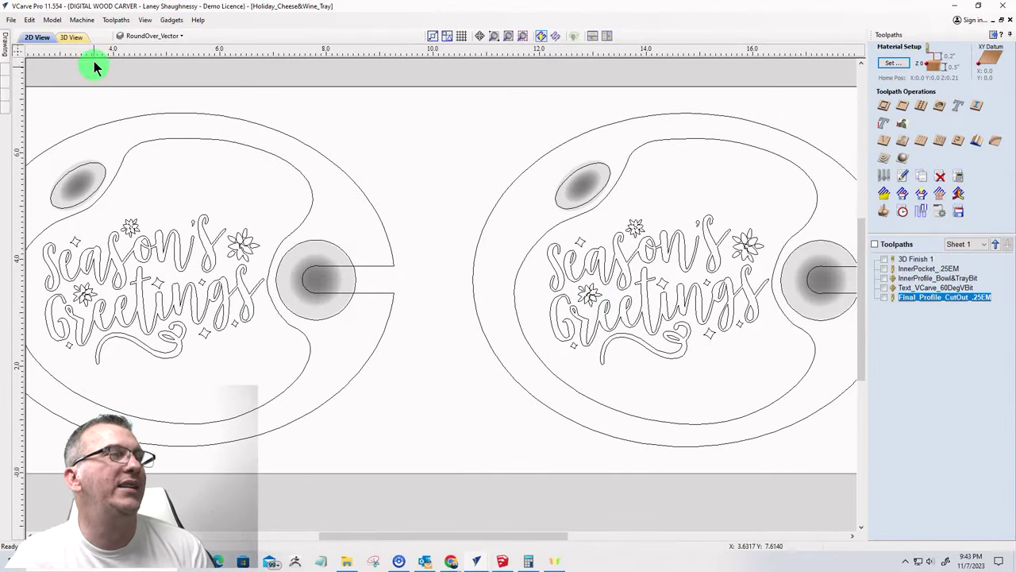
{"action": "left_click", "coordinate": [76, 37]}
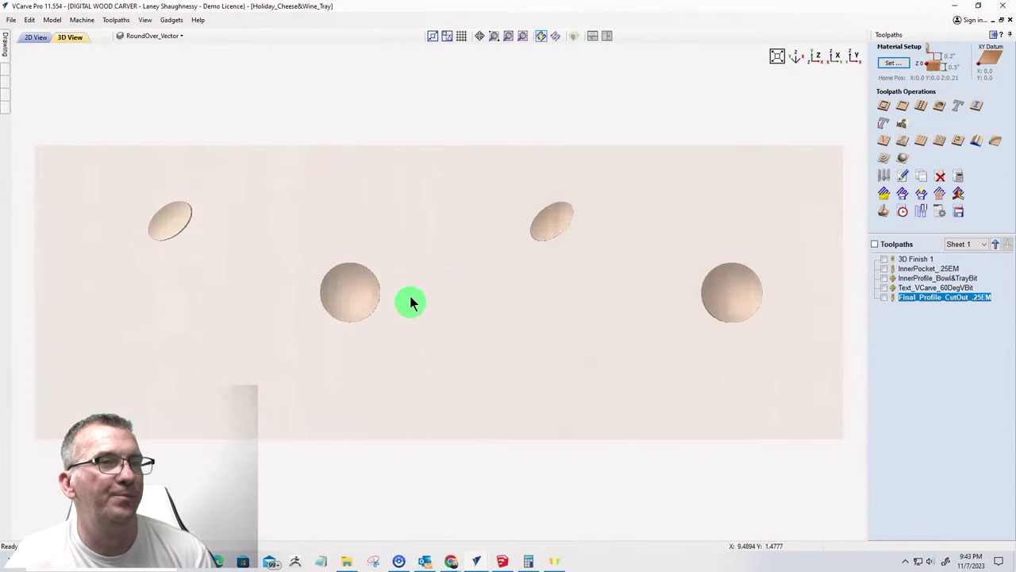
{"action": "middle_click_drag", "start_coordinate": [410, 301], "coordinate": [403, 260]}
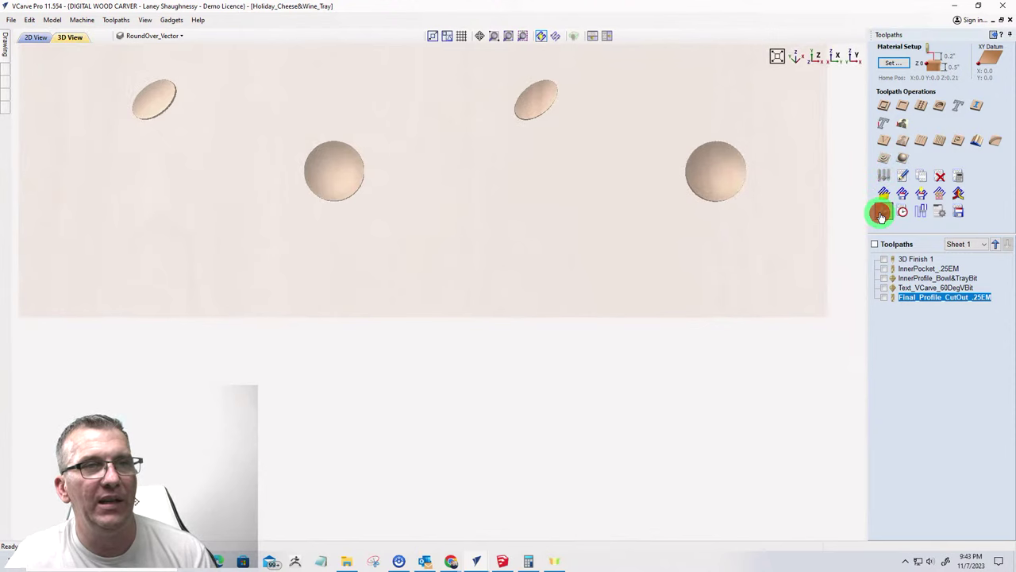
- Preview all toolpaths and remove the waste material around the trays
{"action": "left_click", "coordinate": [881, 215]}
{"action": "left_click", "coordinate": [936, 240]}
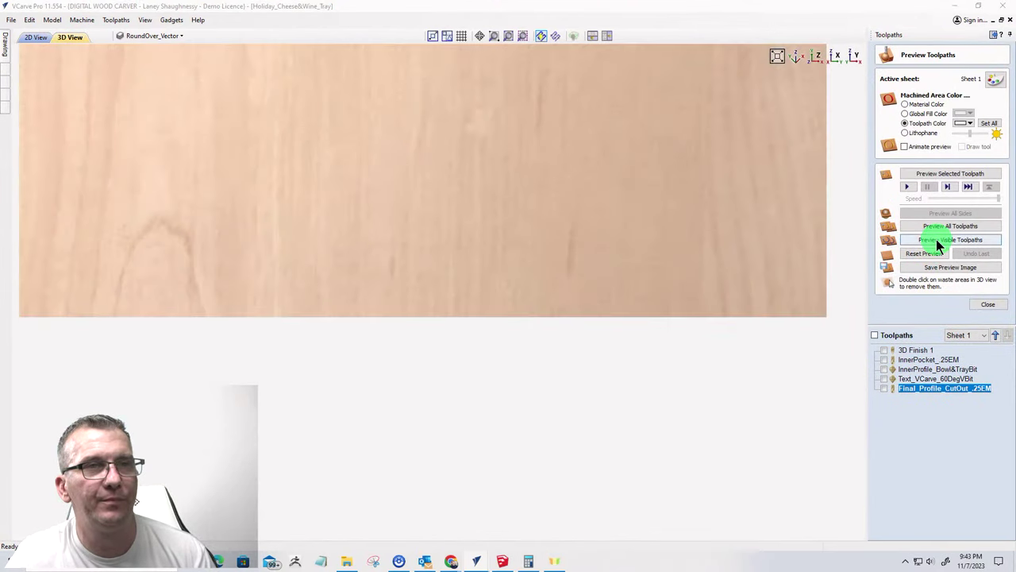
{"action": "left_click", "coordinate": [937, 223]}
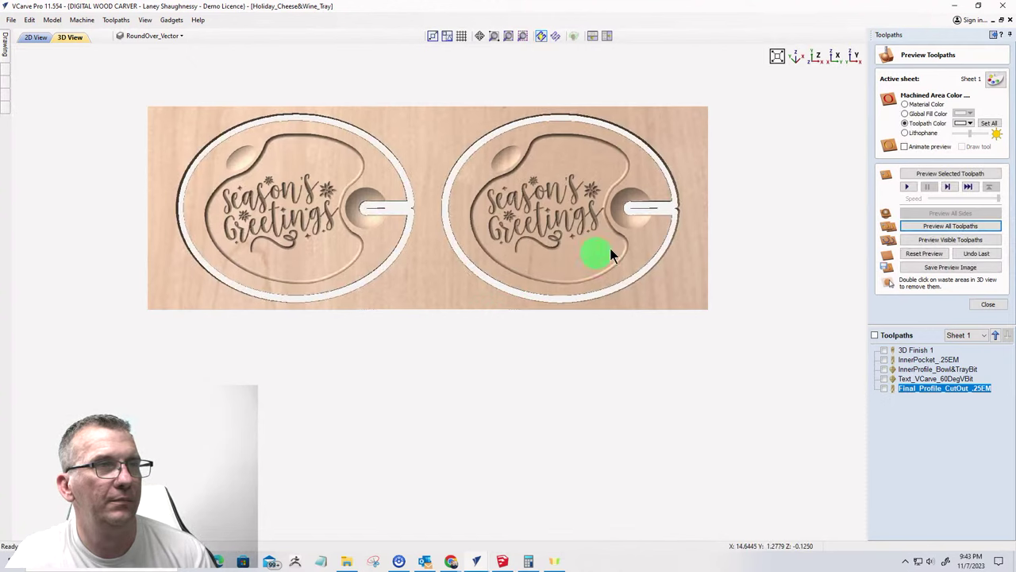
{"action": "double_click", "coordinate": [692, 254]}
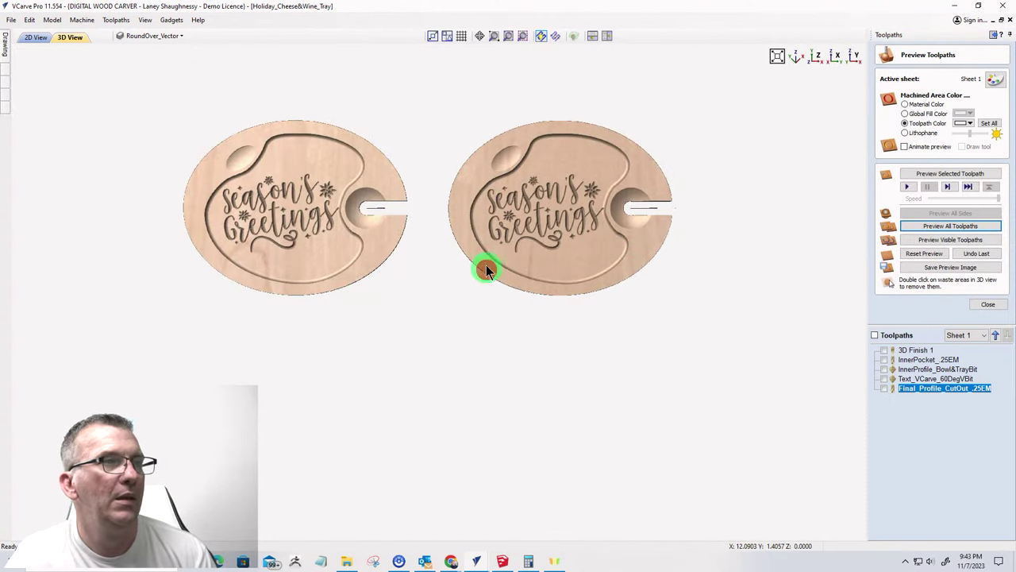
- Orbit the preview and remove the waste piece from the right tray's slot
{"action": "left_click_drag", "start_coordinate": [443, 121], "coordinate": [468, 181]}
{"action": "left_click_drag", "start_coordinate": [644, 198], "coordinate": [475, 386]}
{"action": "scroll", "coordinate": [480, 375], "scroll_direction": "up", "scroll_amount": 5}
{"action": "scroll", "coordinate": [482, 375], "scroll_direction": "down", "scroll_amount": 2}
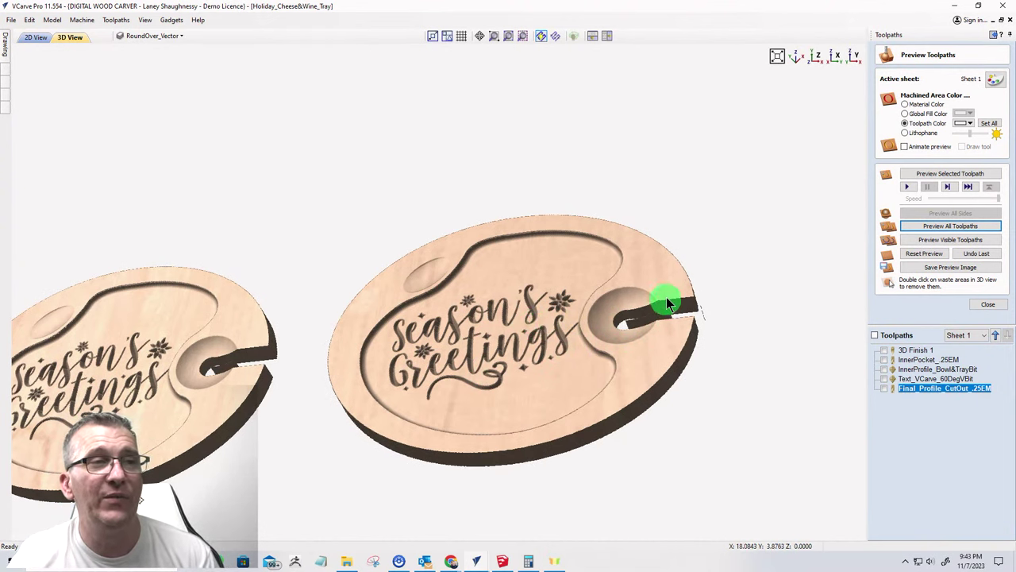
{"action": "left_click_drag", "start_coordinate": [666, 302], "coordinate": [696, 321]}
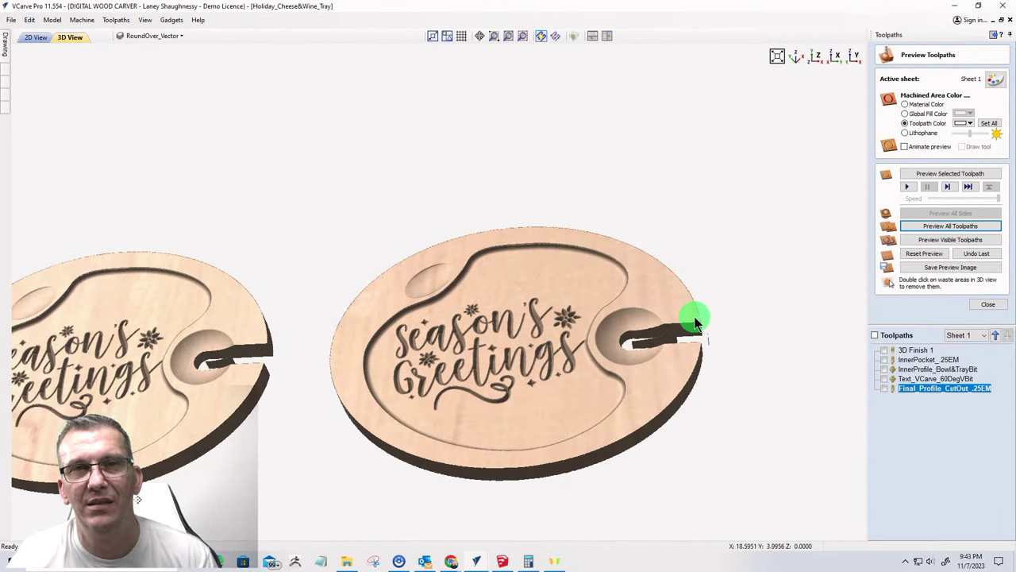
{"action": "left_click_drag", "start_coordinate": [694, 316], "coordinate": [692, 314]}
{"action": "left_click_drag", "start_coordinate": [664, 275], "coordinate": [751, 293]}
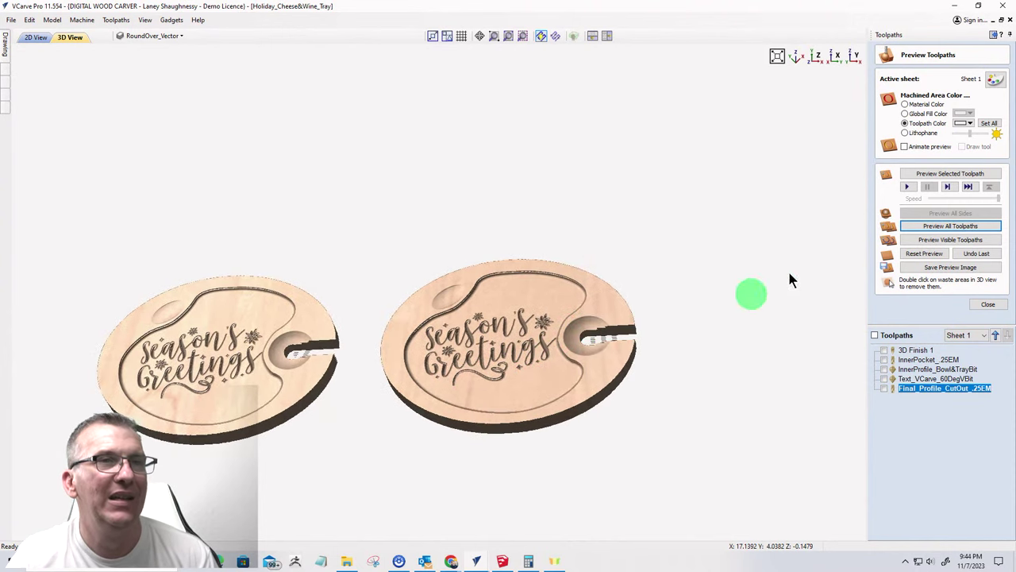
{"action": "left_click", "coordinate": [913, 176]}
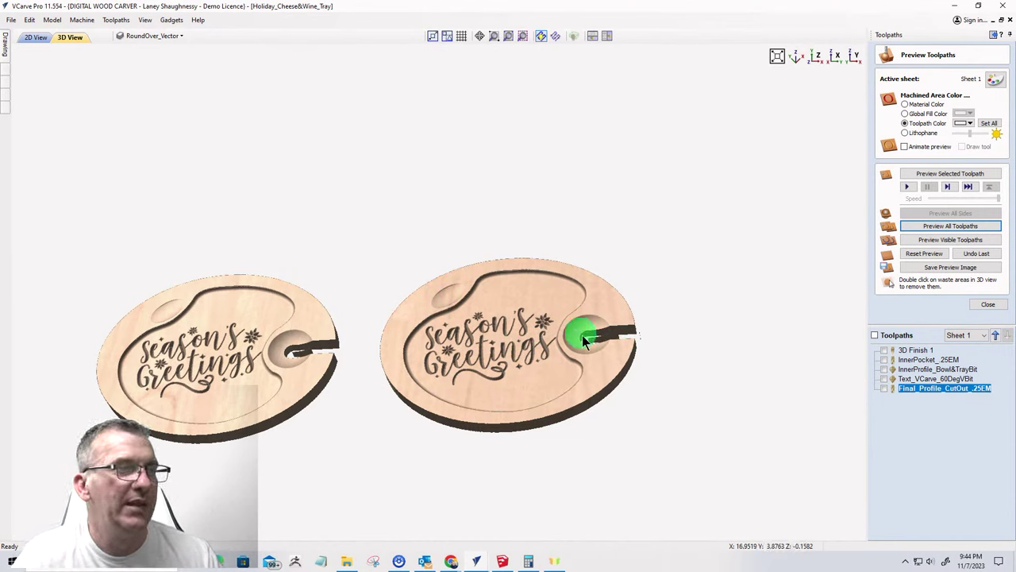
{"action": "double_click", "coordinate": [597, 332]}
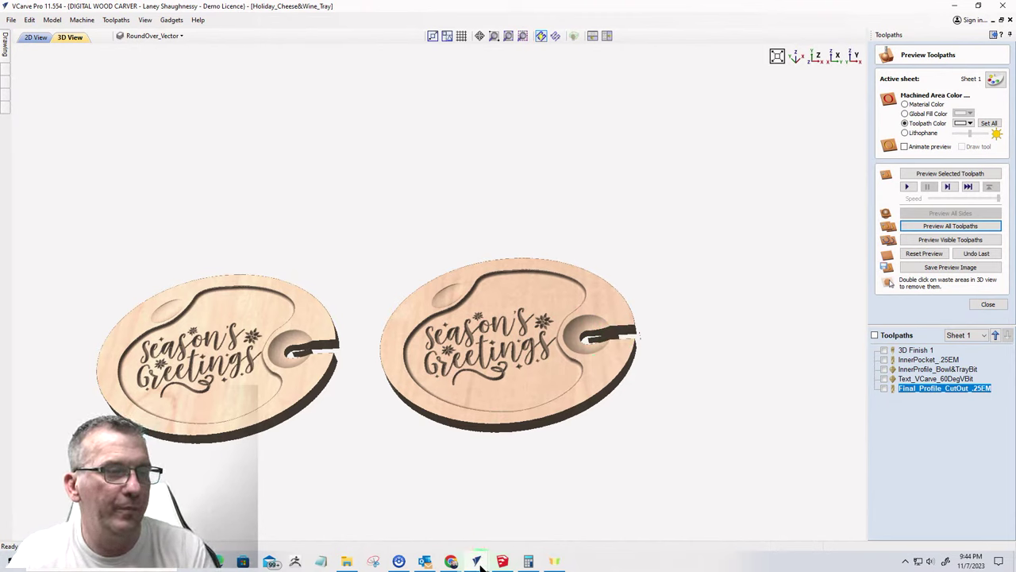
{"action": "mouse_move", "coordinate": [480, 565]}
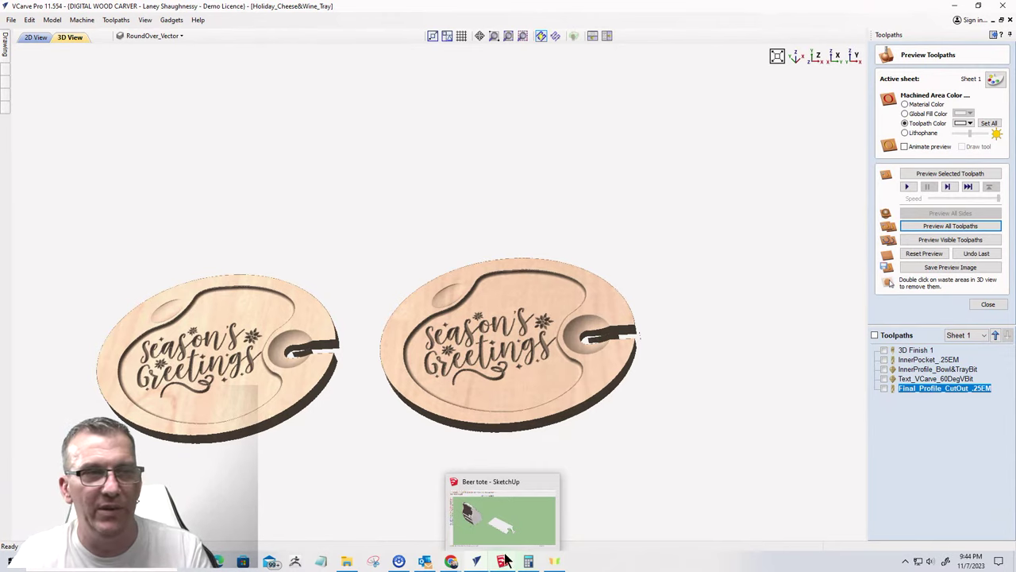
{"action": "mouse_move", "coordinate": [346, 562]}
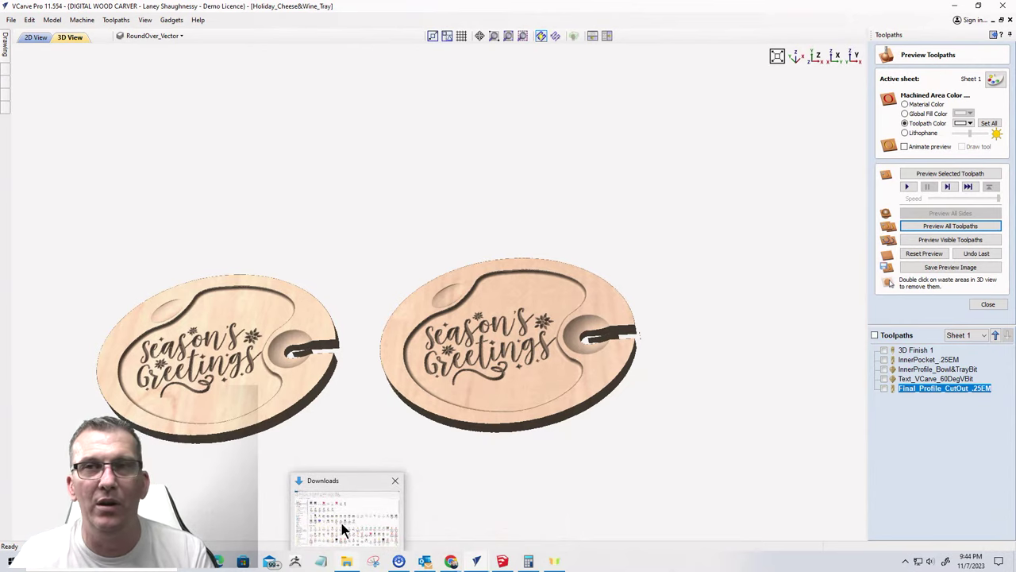
- Open the 3 tier tray.PNG reference photo and zoom in and back out
{"action": "left_click", "coordinate": [343, 530]}
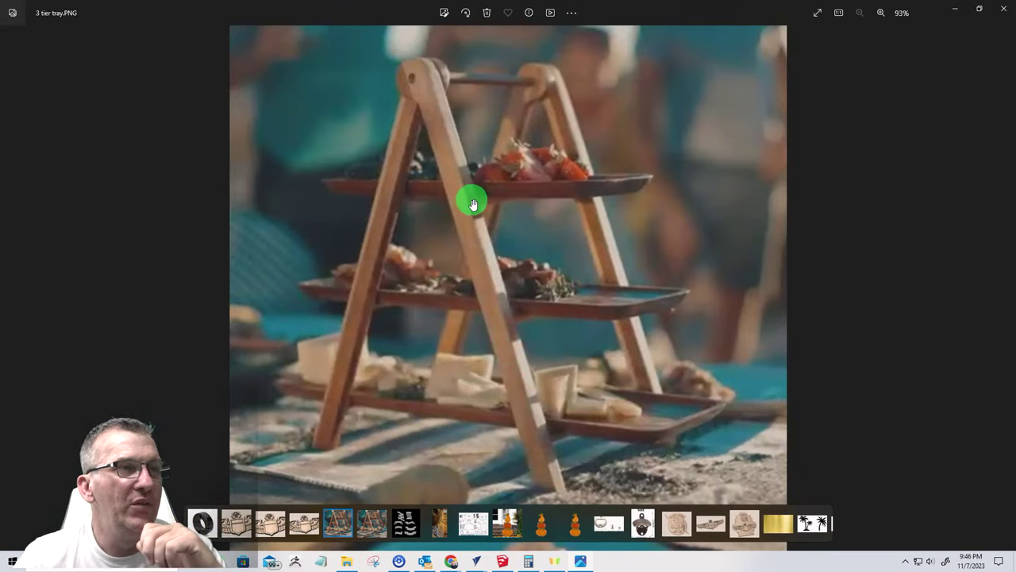
{"action": "scroll", "coordinate": [473, 204], "scroll_direction": "up", "scroll_amount": 3}
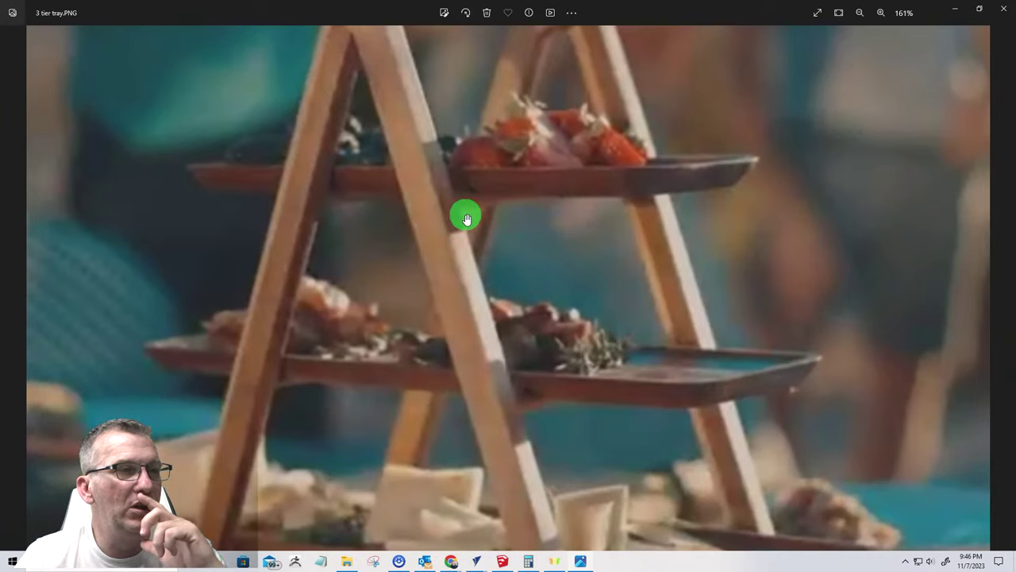
{"action": "scroll", "coordinate": [467, 218], "scroll_direction": "down", "scroll_amount": 3}
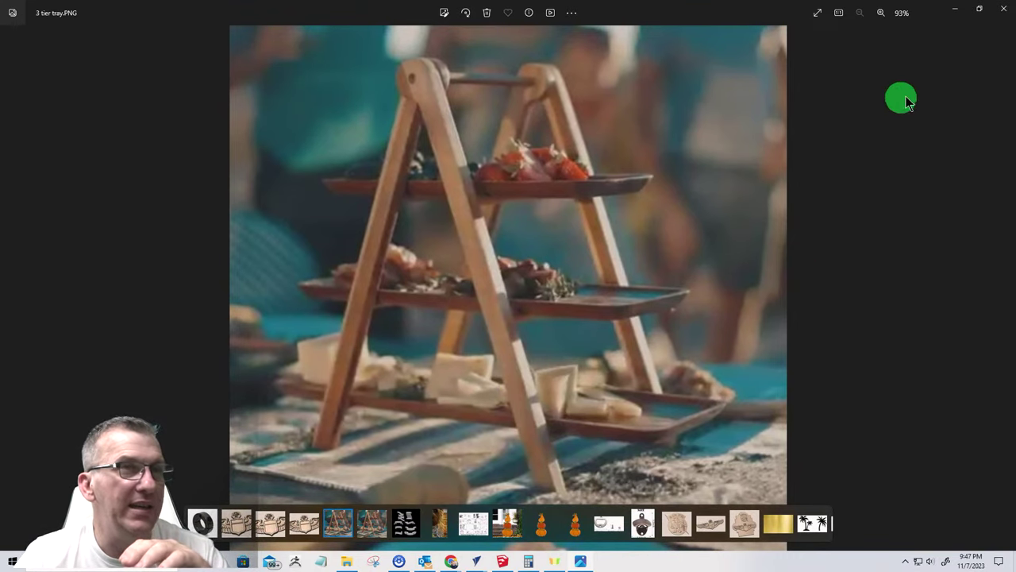
- Close the 3 tier tray photo and zoom around the party platter.PNG reference
{"action": "left_click", "coordinate": [1003, 10]}
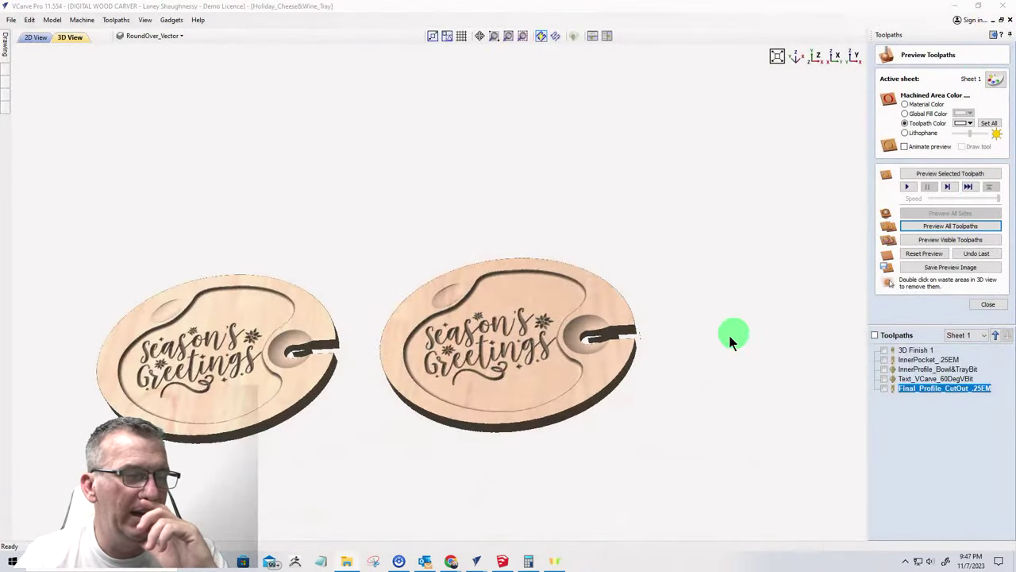
{"action": "scroll", "coordinate": [628, 488], "scroll_direction": "down", "scroll_amount": 2}
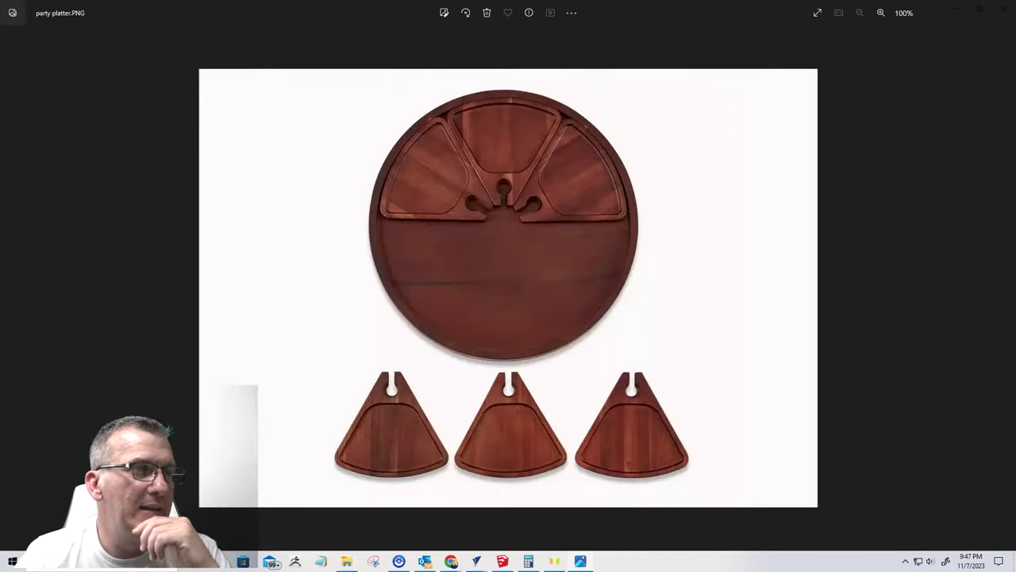
{"action": "scroll", "coordinate": [642, 389], "scroll_direction": "up", "scroll_amount": 2}
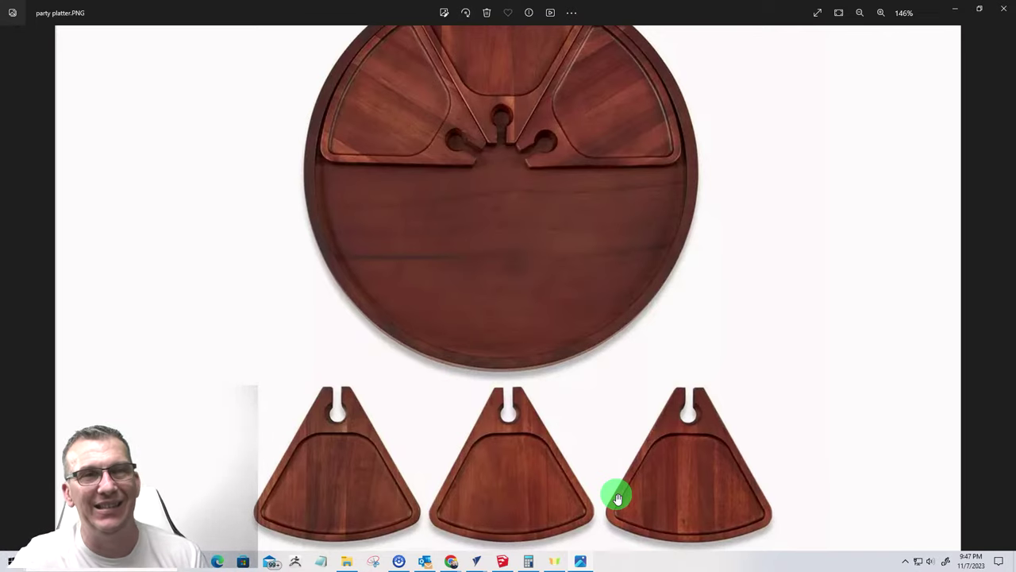
{"action": "scroll", "coordinate": [424, 270], "scroll_direction": "down", "scroll_amount": 1}
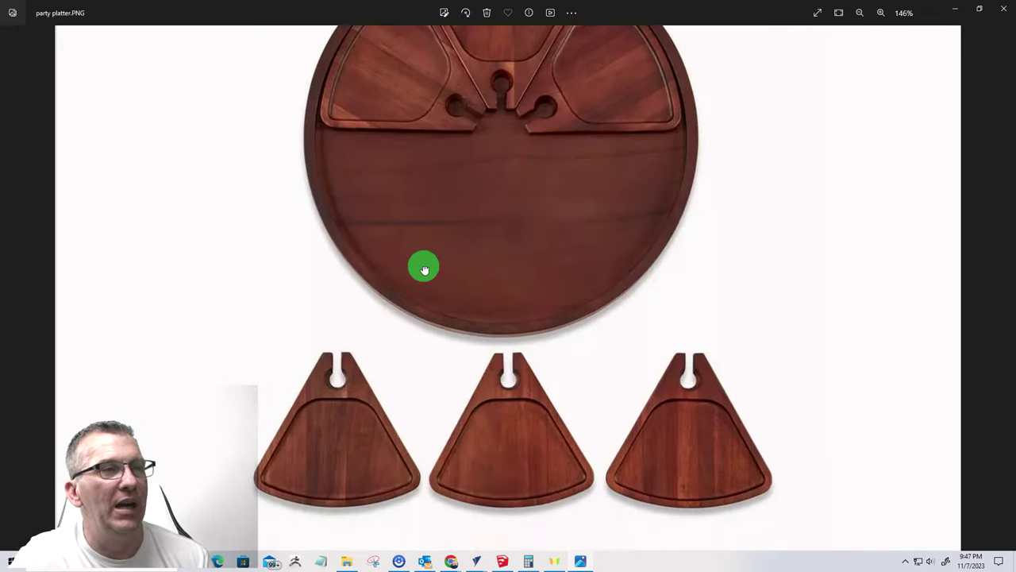
{"action": "scroll", "coordinate": [445, 278], "scroll_direction": "up", "scroll_amount": 1}
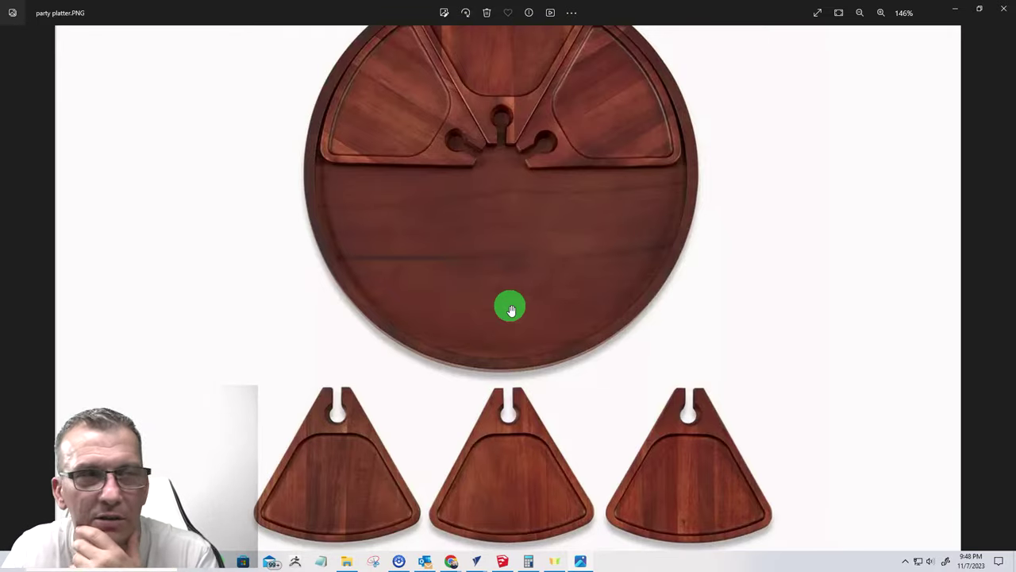
{"action": "scroll", "coordinate": [511, 310], "scroll_direction": "down", "scroll_amount": 3}
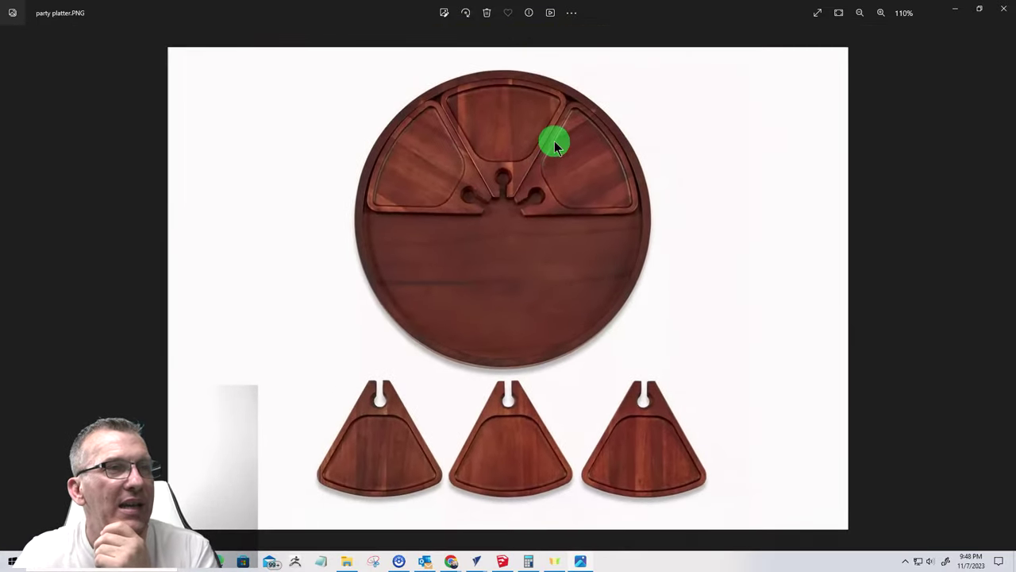
{"action": "scroll", "coordinate": [556, 141], "scroll_direction": "up", "scroll_amount": 4}
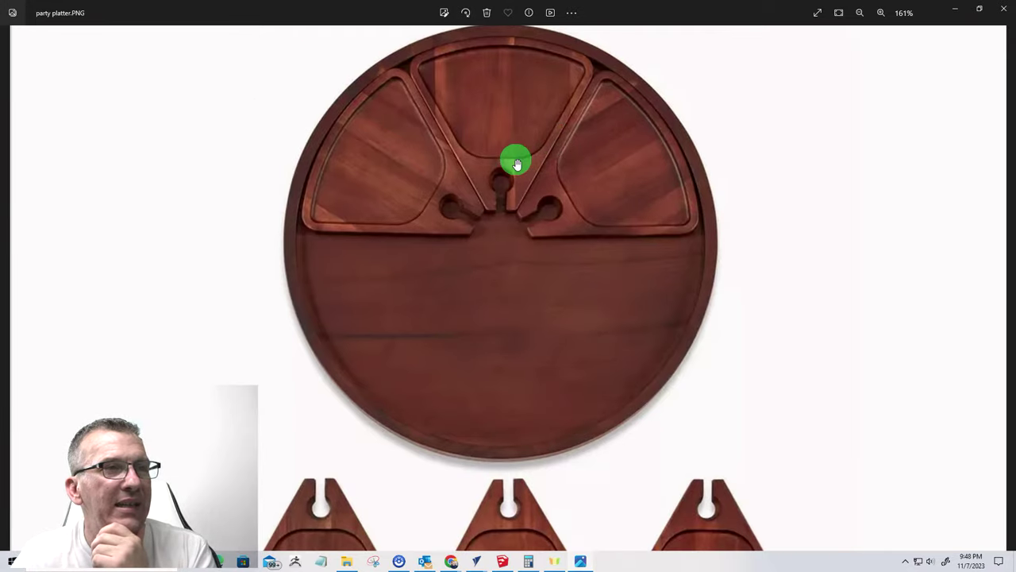
{"action": "scroll", "coordinate": [472, 163], "scroll_direction": "down", "scroll_amount": 2}
{"action": "scroll", "coordinate": [472, 163], "scroll_direction": "down", "scroll_amount": 1}
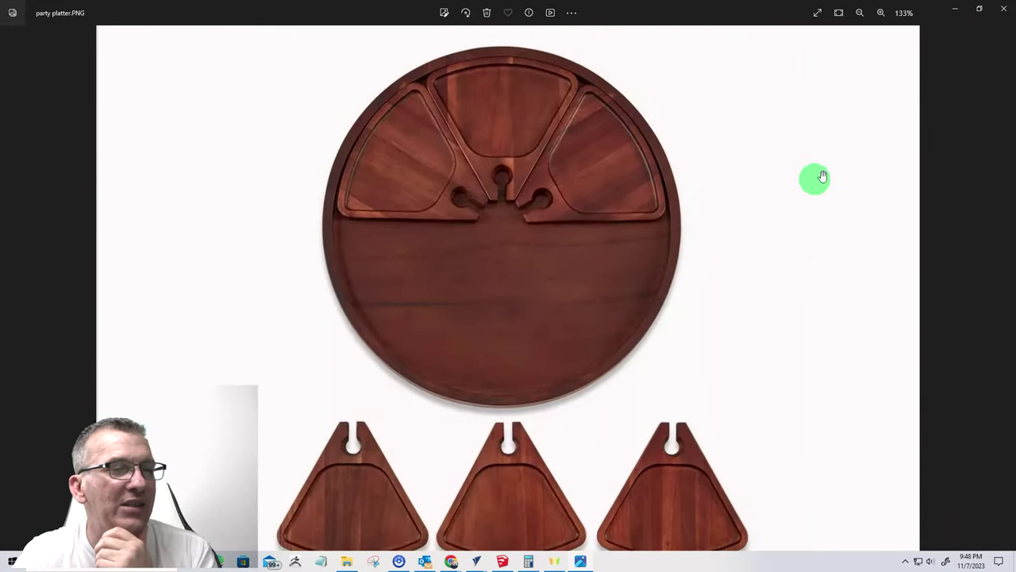
- Minimize Photos and show VCarve's 2D drawing view with the Drawing tools
{"action": "left_click", "coordinate": [955, 9]}
{"action": "left_click", "coordinate": [33, 37]}
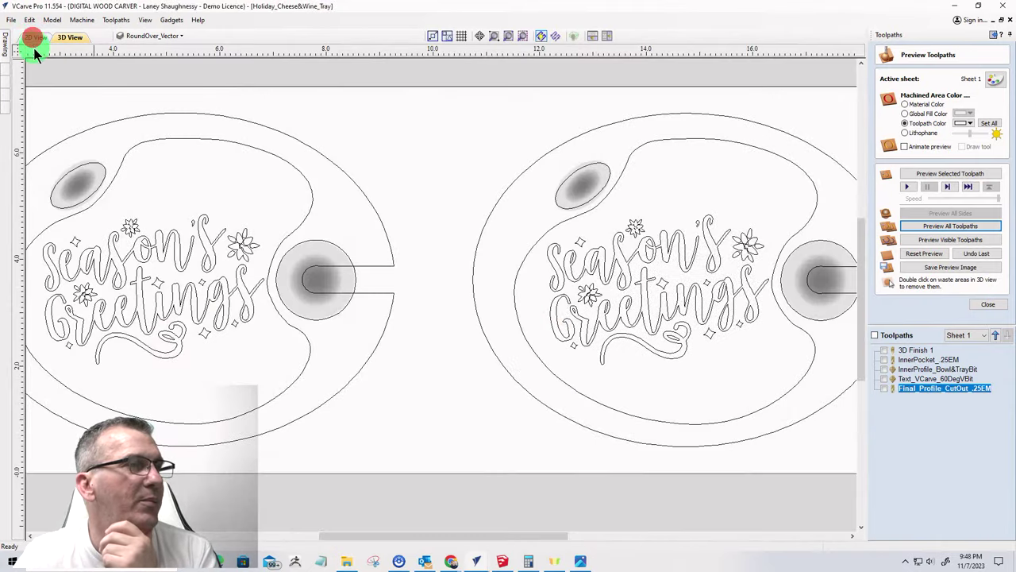
{"action": "left_click", "coordinate": [10, 40]}
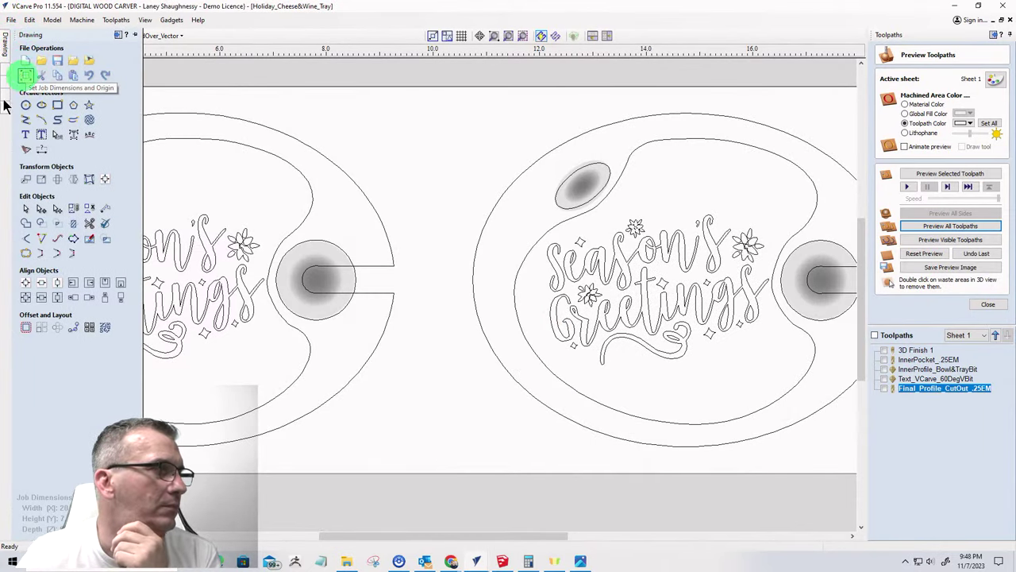
{"action": "scroll", "coordinate": [557, 307], "scroll_direction": "down", "scroll_amount": 3}
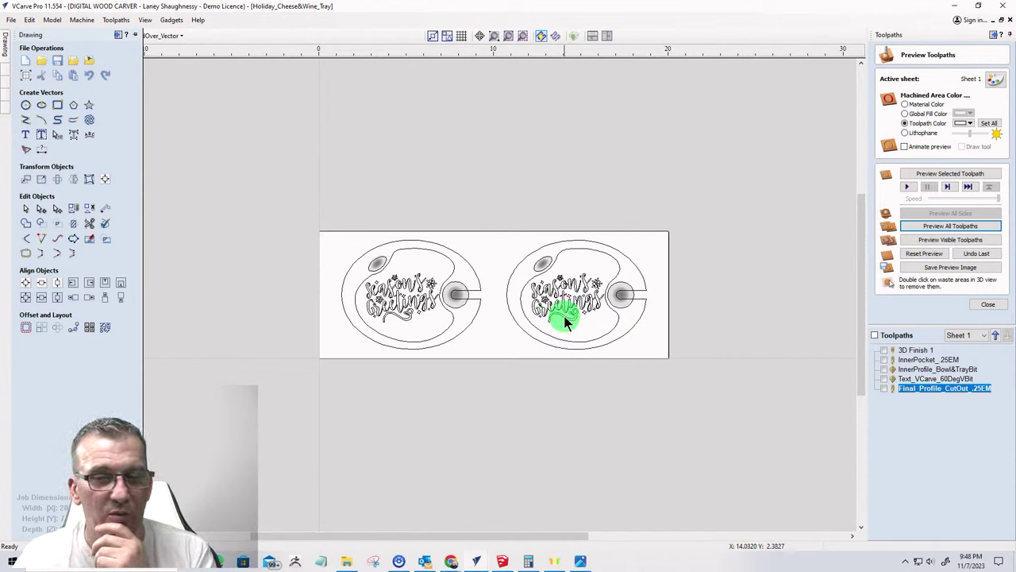
- Close the Holiday tray document and start a new job
{"action": "left_click", "coordinate": [11, 20]}
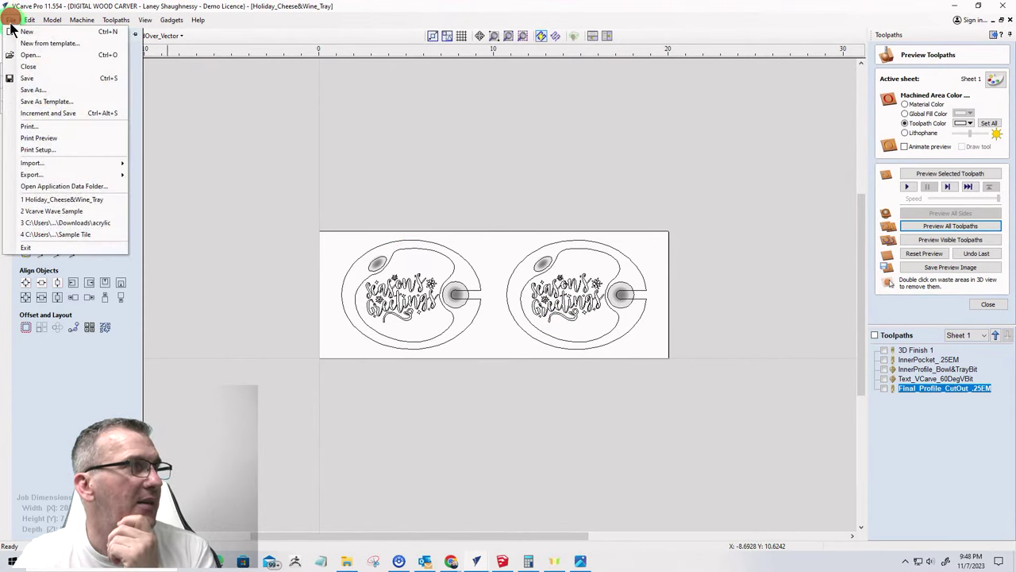
{"action": "left_click", "coordinate": [23, 66]}
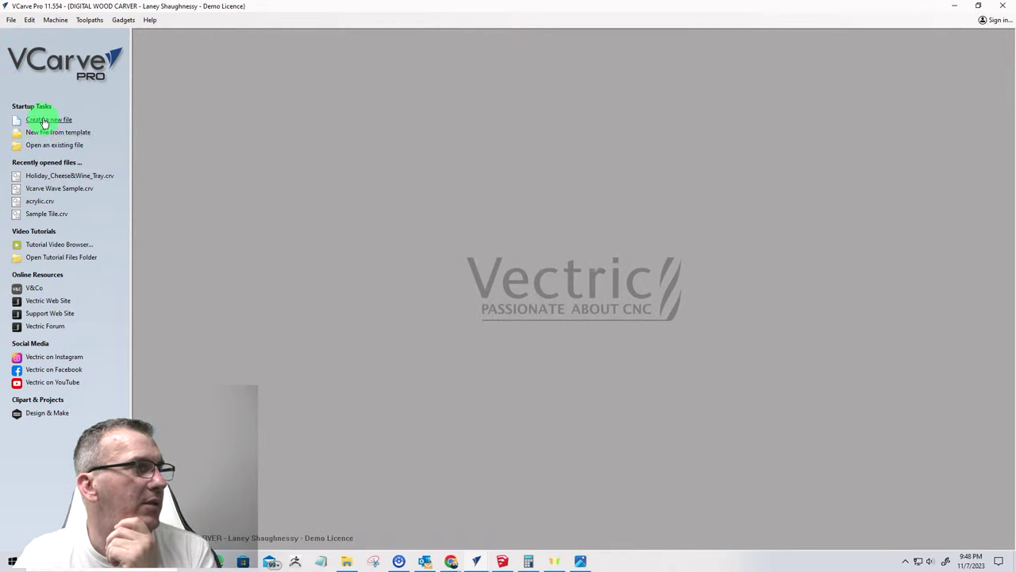
{"action": "left_click", "coordinate": [43, 120]}
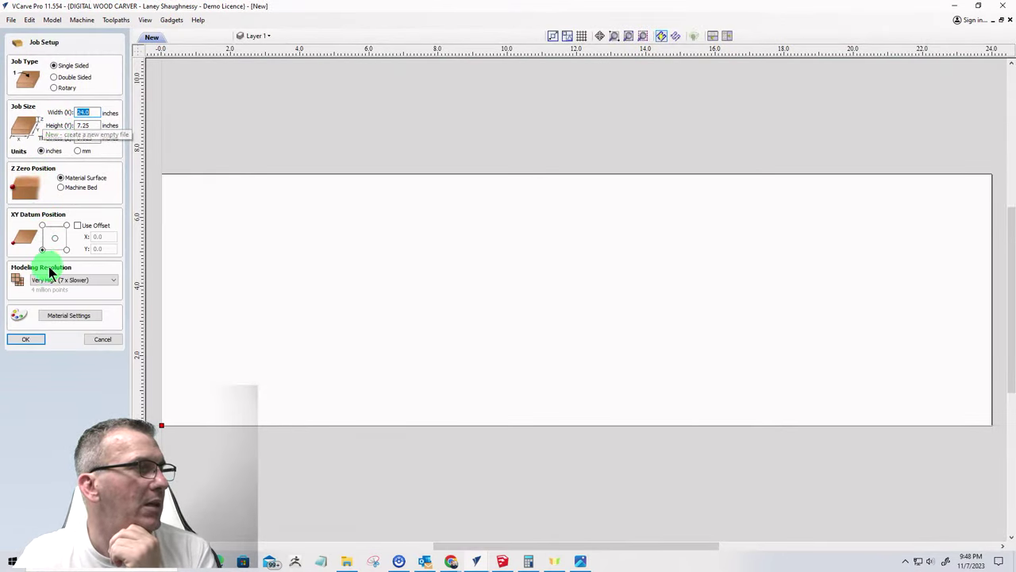
- Set the job height to 24 inches and the material thickness to 0.75 inches
{"action": "double_click", "coordinate": [87, 125]}
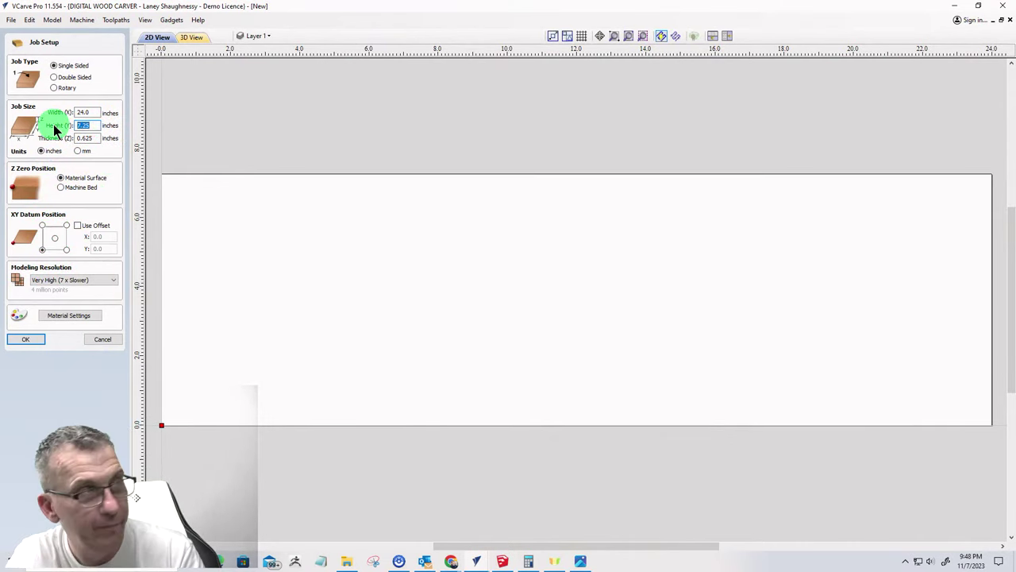
{"action": "left_click", "coordinate": [81, 139]}
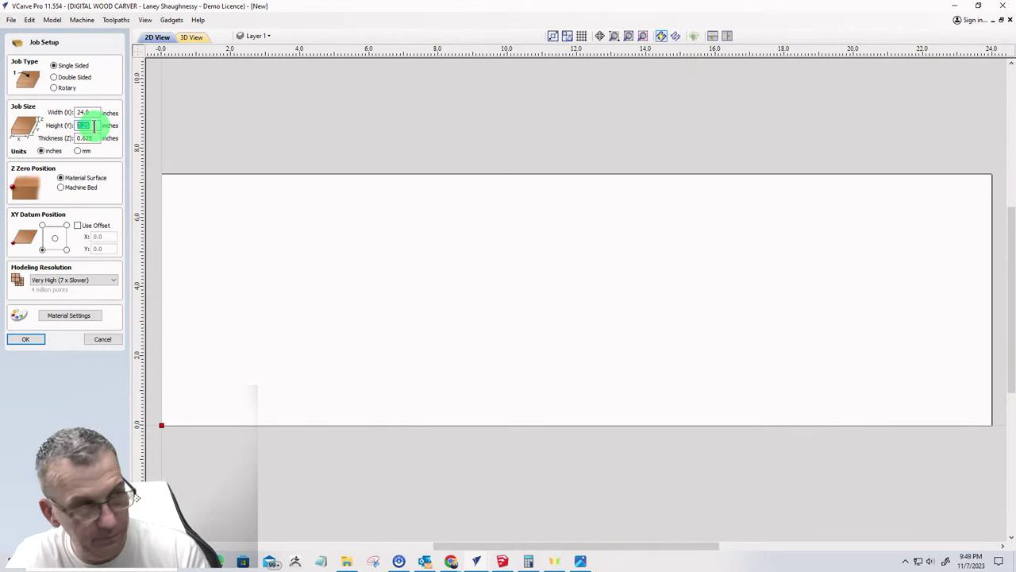
{"action": "double_click", "coordinate": [93, 127]}
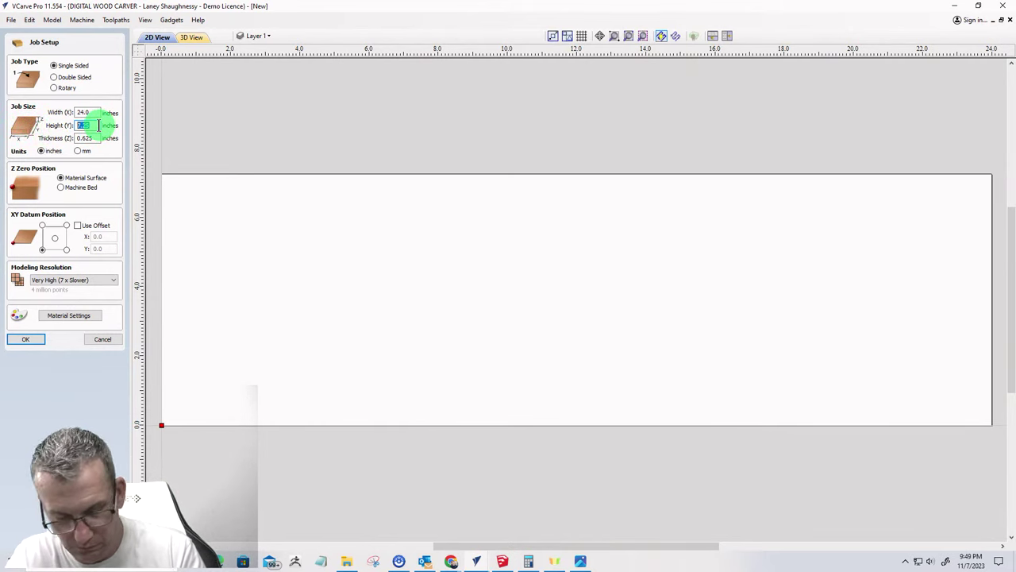
{"action": "key", "text": "BackSpace"}
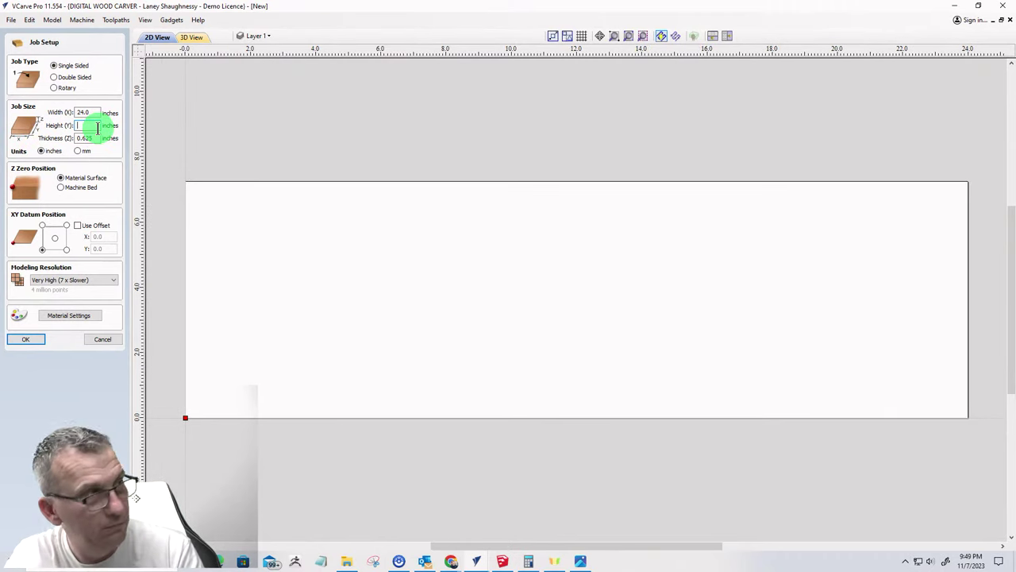
{"action": "left_click", "coordinate": [85, 124]}
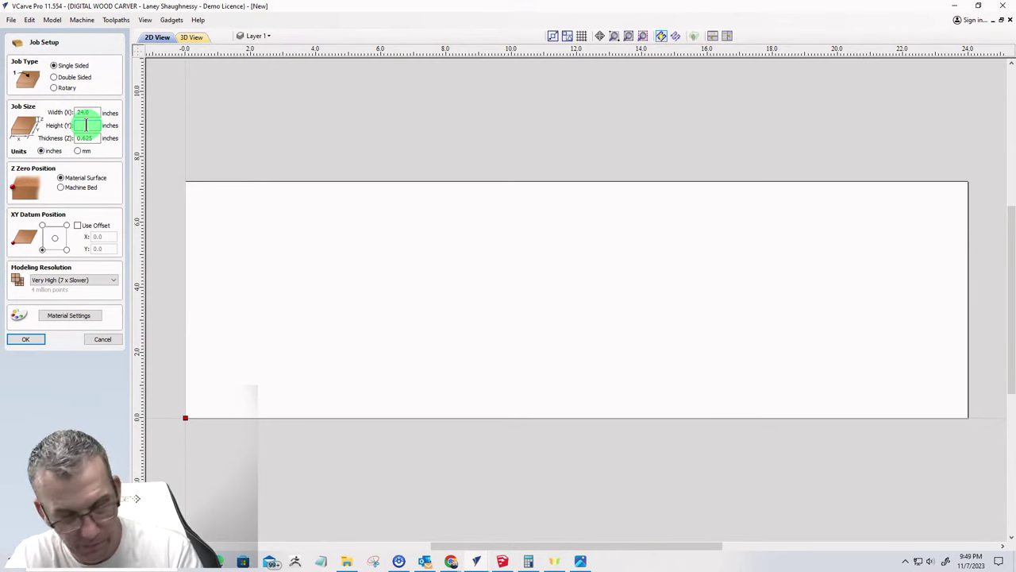
{"action": "key", "text": "Num_Lock"}
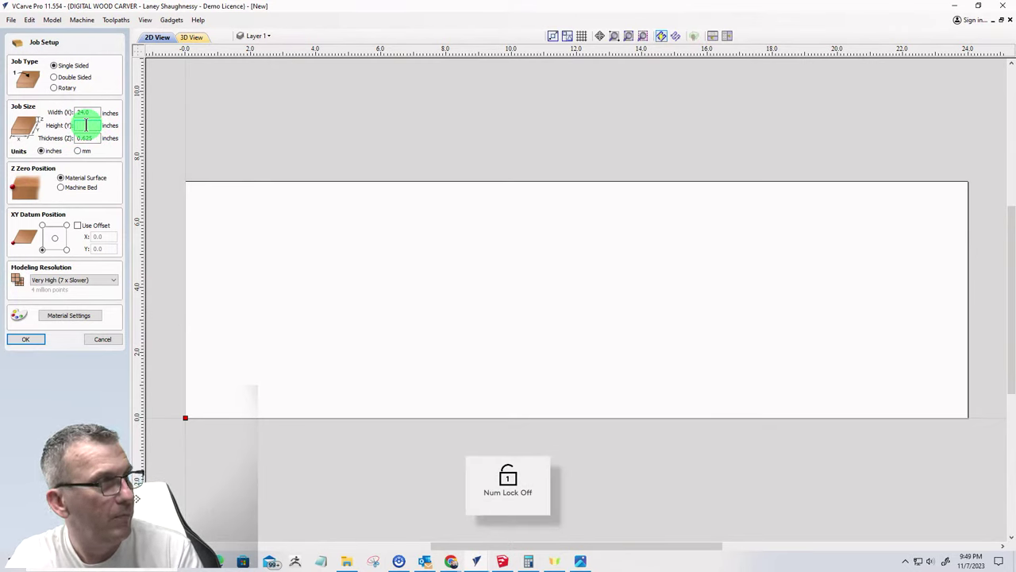
{"action": "key", "text": "Num_Lock"}
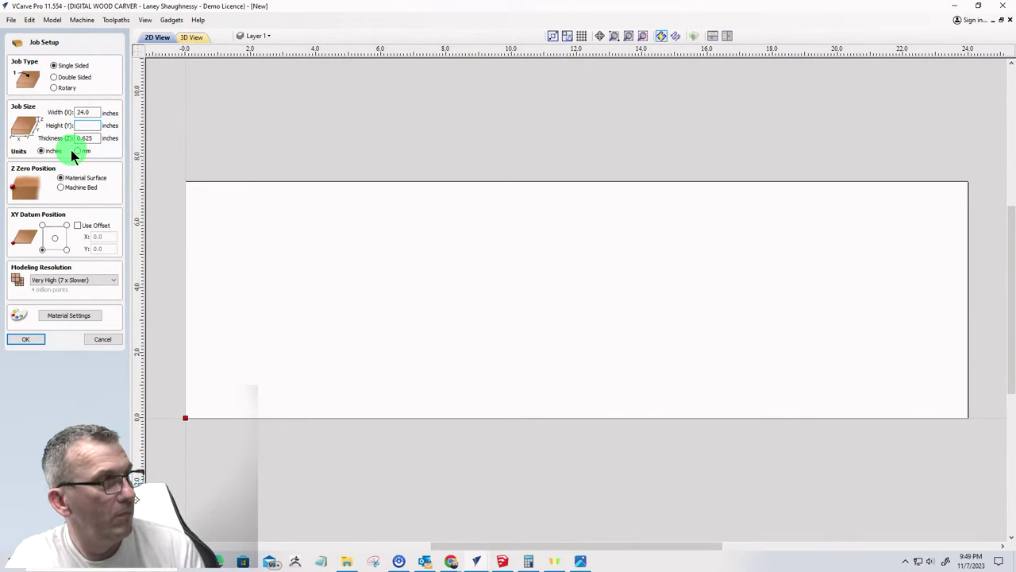
{"action": "left_click", "coordinate": [83, 127]}
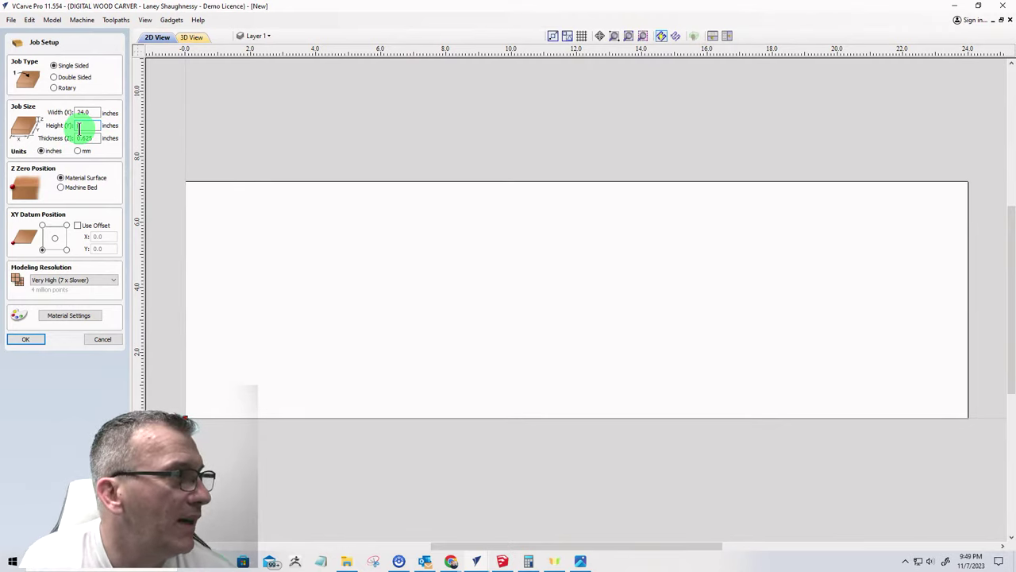
{"action": "type", "text": "2"}
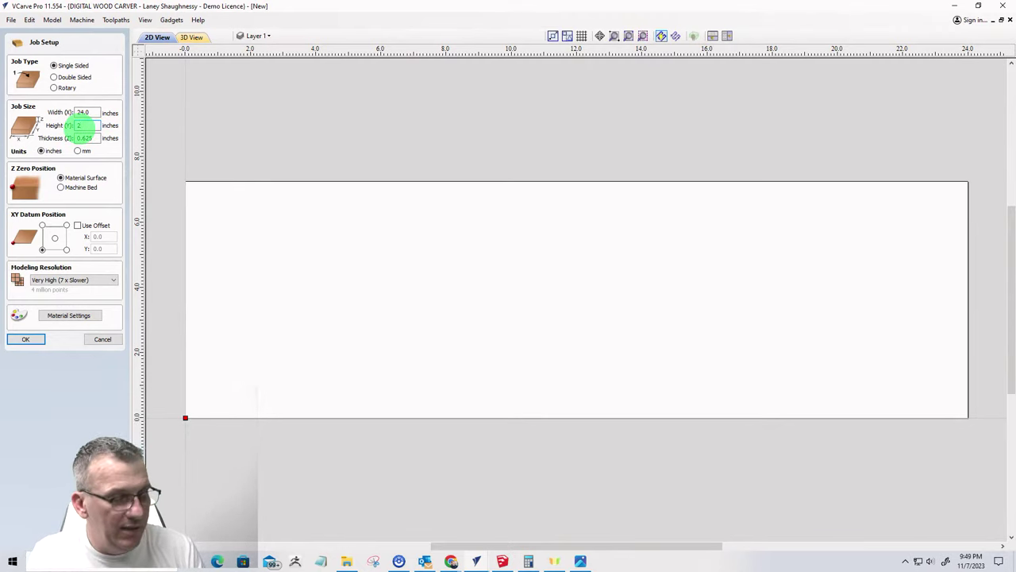
{"action": "type", "text": "4"}
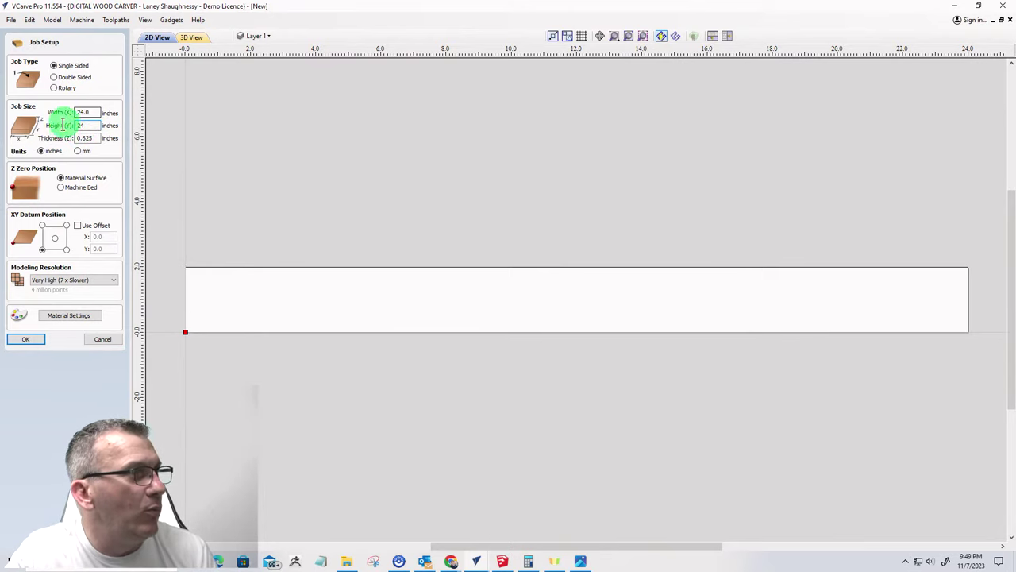
{"action": "left_click", "coordinate": [89, 138]}
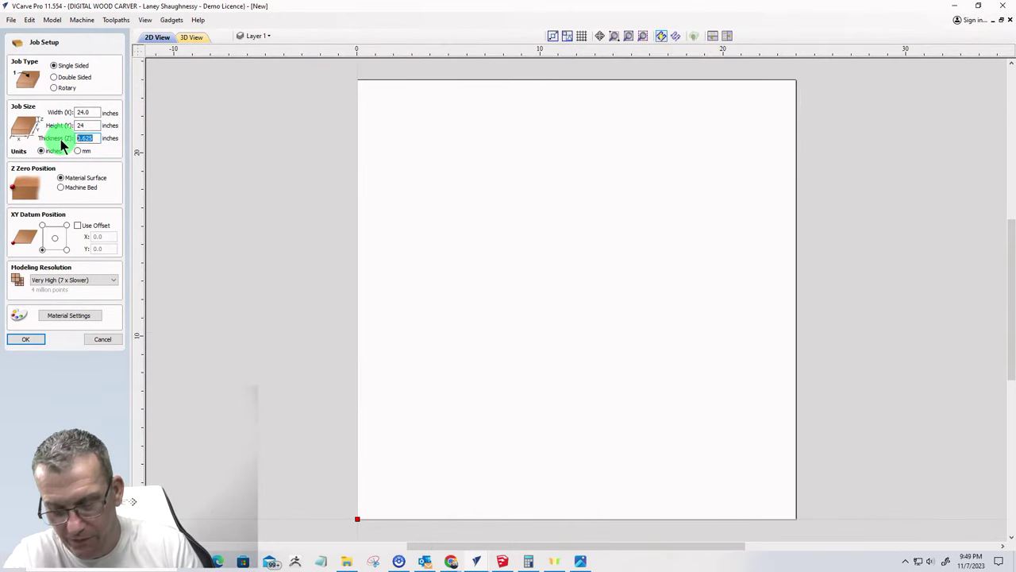
{"action": "key", "text": "BackSpace"}
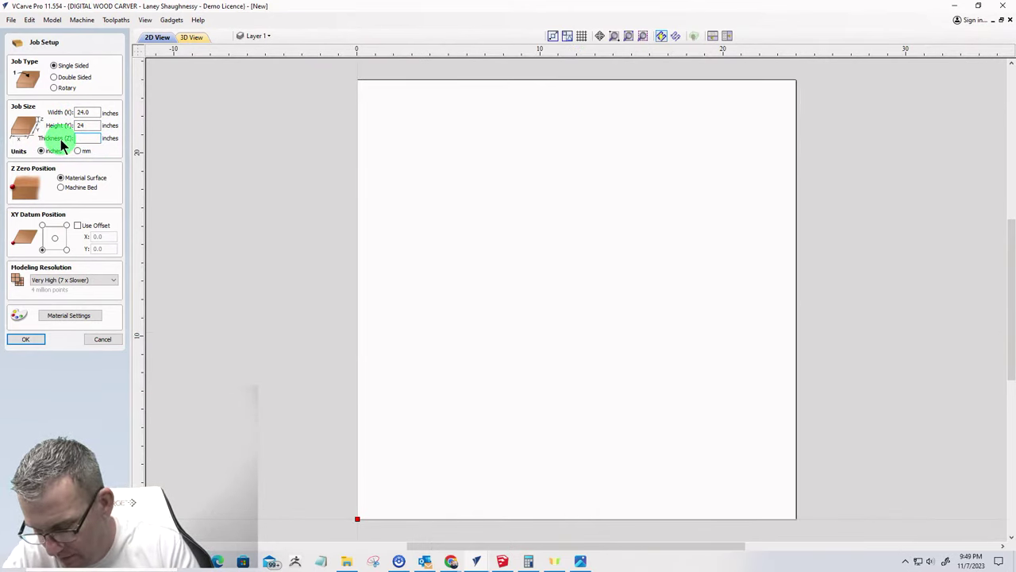
{"action": "type", "text": "0.75"}
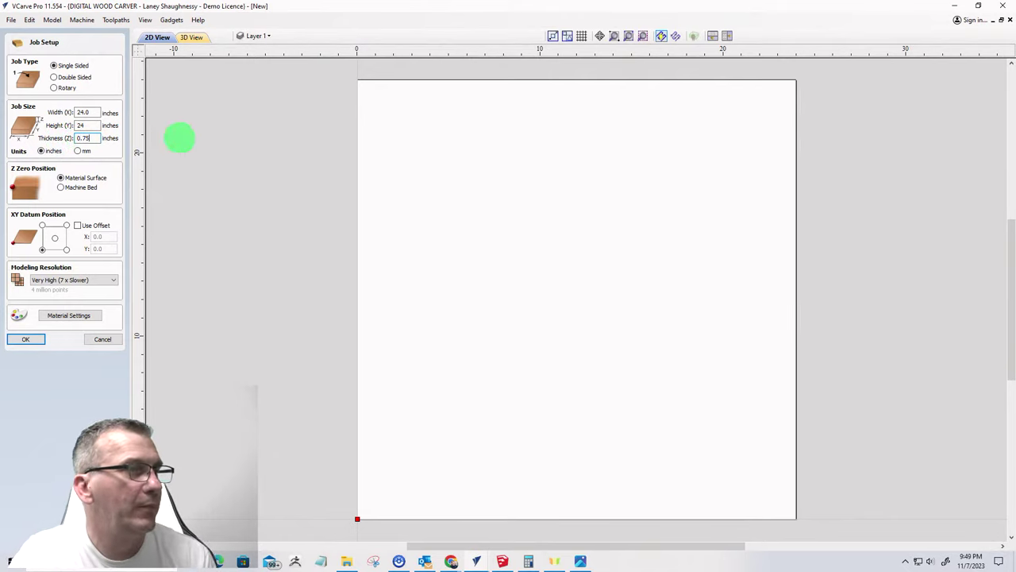
- Accept the job setup and draw a 24-inch diameter circle
{"action": "left_click", "coordinate": [25, 339]}
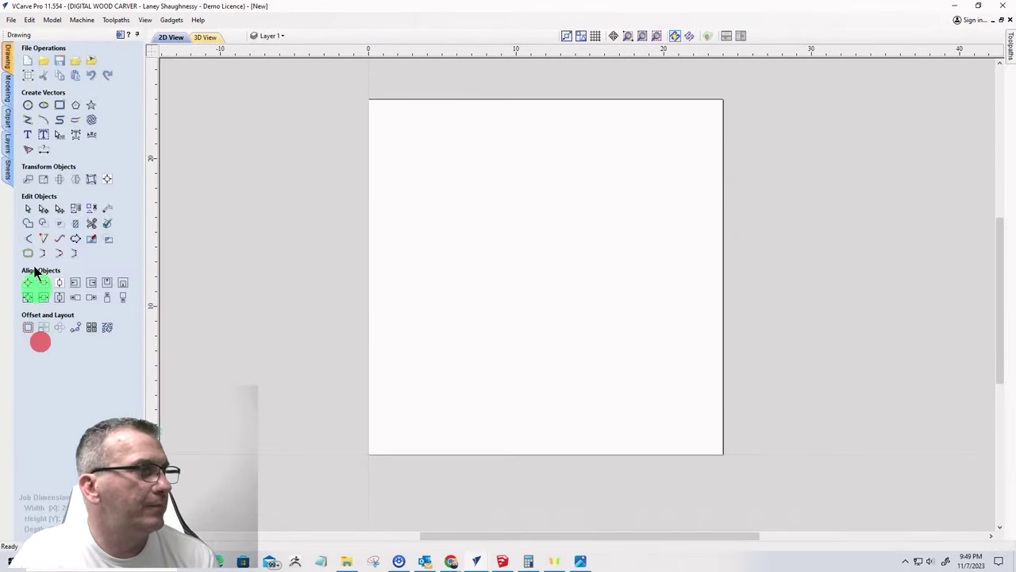
{"action": "left_click", "coordinate": [26, 109]}
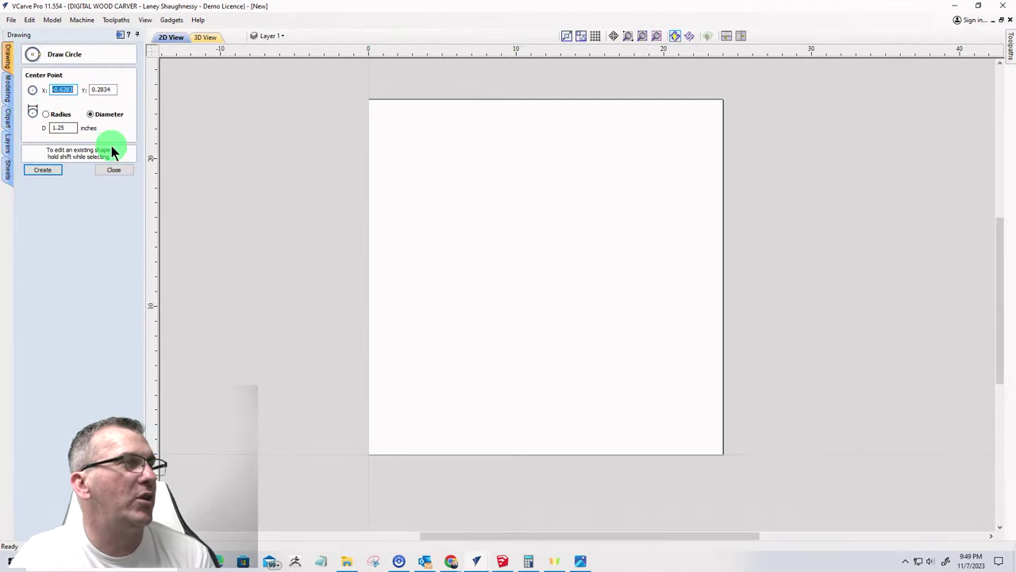
{"action": "double_click", "coordinate": [72, 127]}
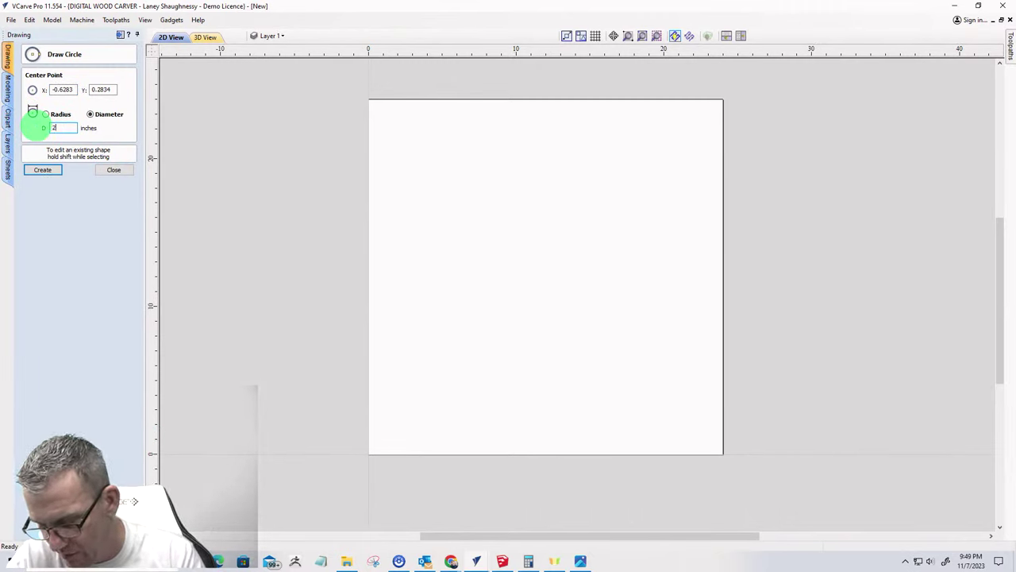
{"action": "type", "text": "24"}
{"action": "left_click", "coordinate": [43, 170]}
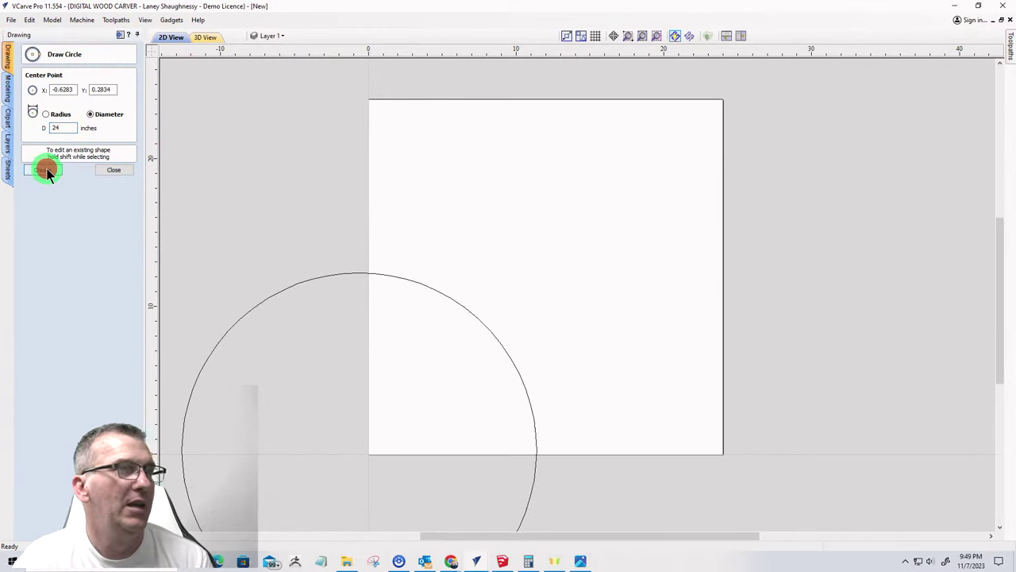
{"action": "left_click", "coordinate": [111, 170]}
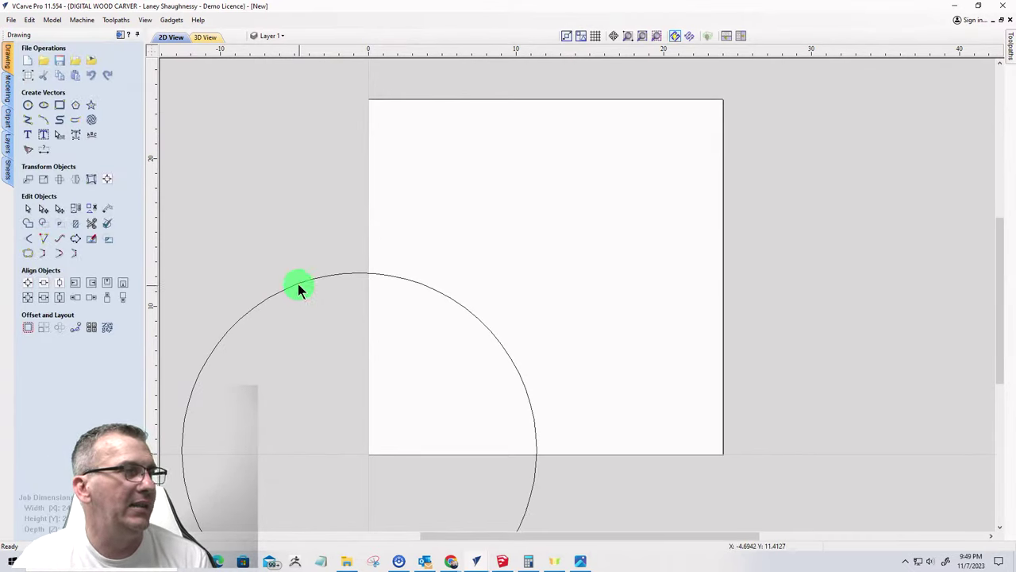
- Center the 24-inch circle on the material
{"action": "left_click", "coordinate": [296, 284]}
{"action": "left_click", "coordinate": [107, 179]}
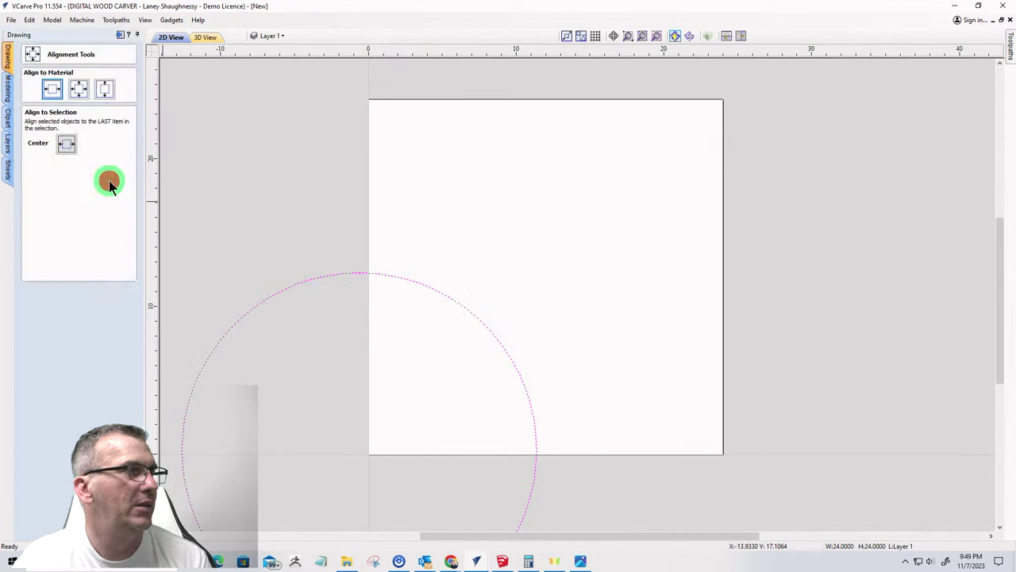
{"action": "left_click", "coordinate": [78, 89]}
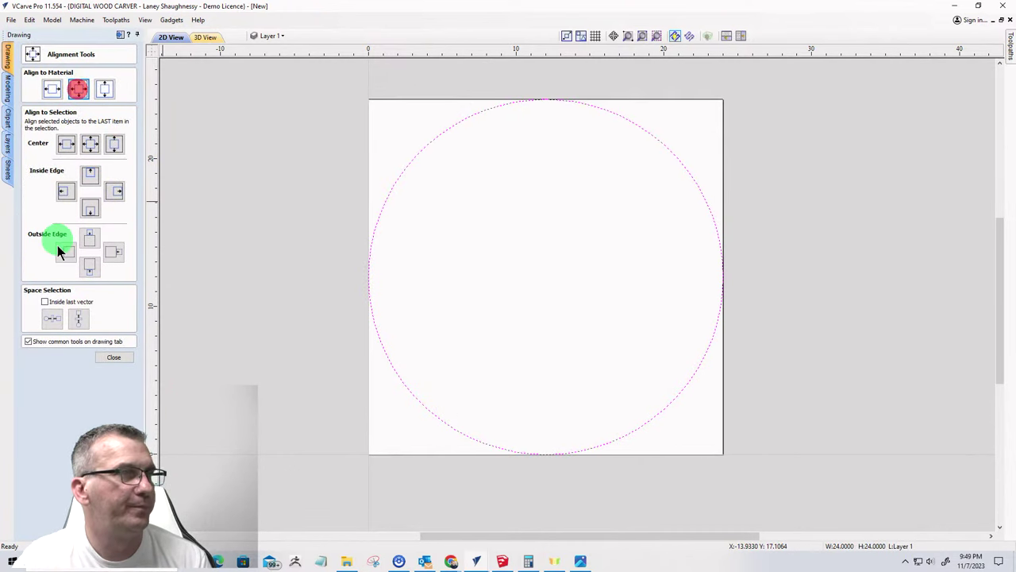
{"action": "left_click", "coordinate": [105, 357]}
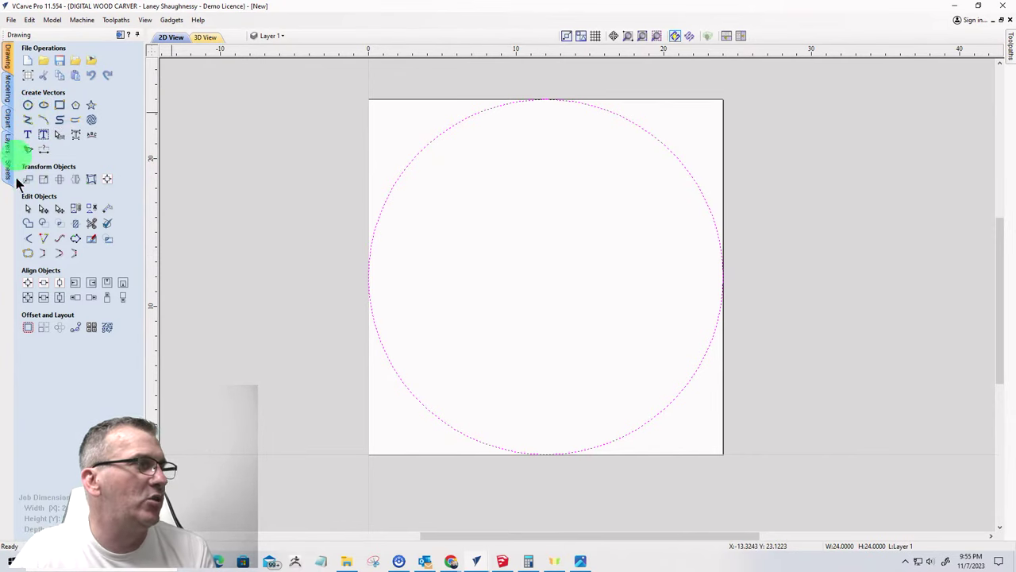
- Offset the 24-inch circle inwards by 0.375 inch to outline the rim
{"action": "left_click", "coordinate": [28, 329]}
{"action": "left_click", "coordinate": [52, 97]}
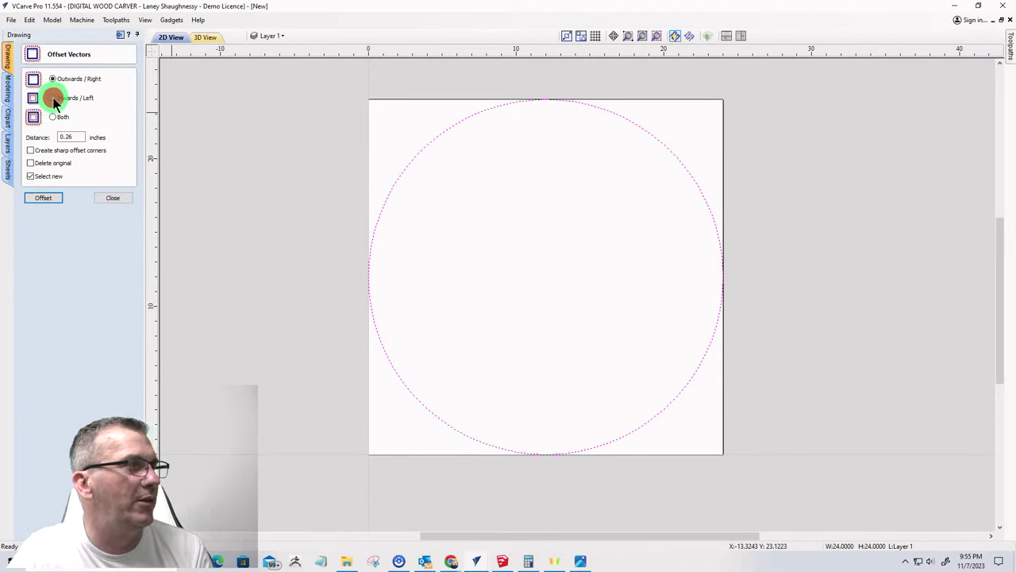
{"action": "left_click", "coordinate": [72, 143]}
{"action": "left_click_drag", "start_coordinate": [71, 137], "coordinate": [19, 139]}
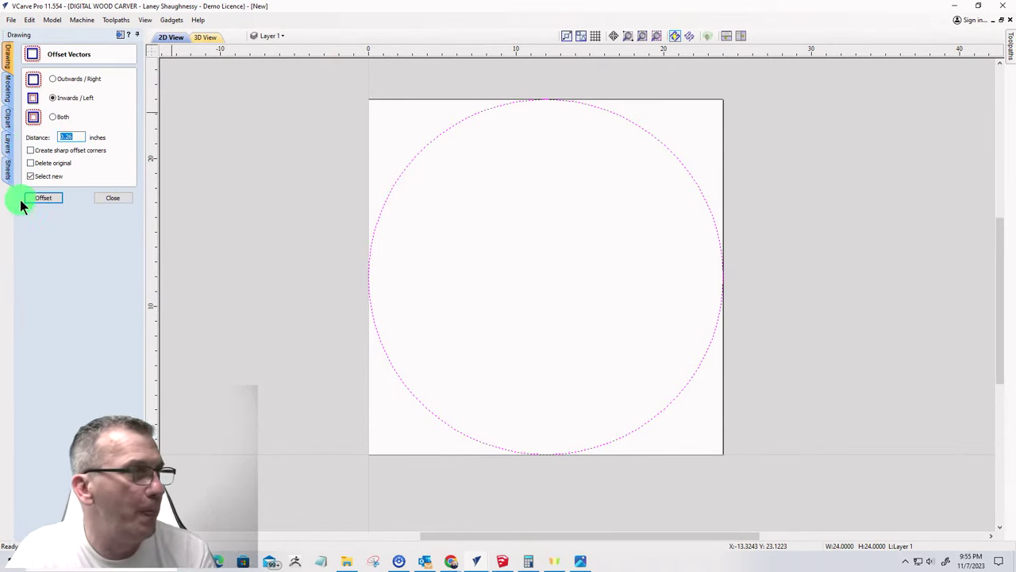
{"action": "type", "text": "0.375"}
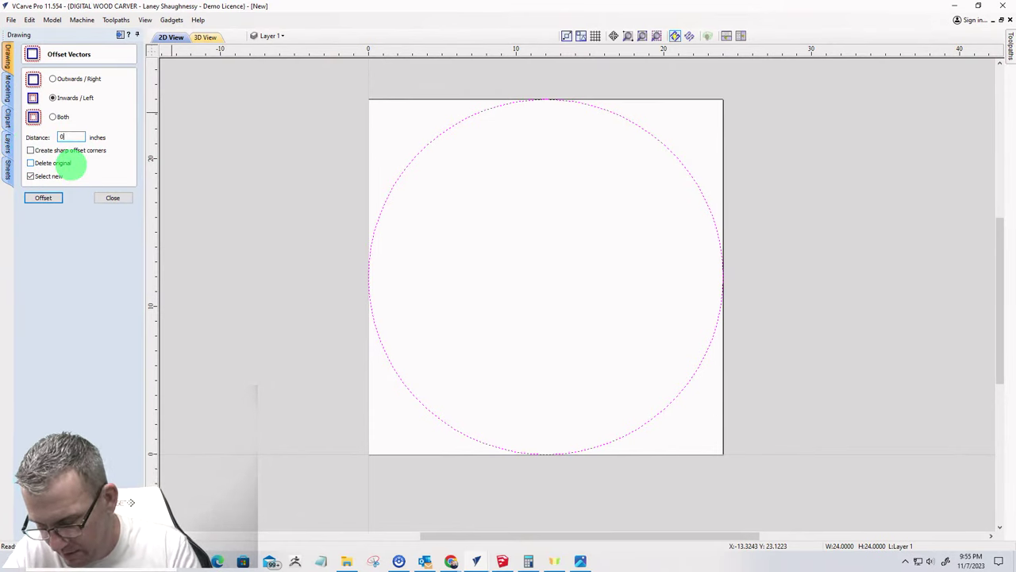
{"action": "left_click", "coordinate": [41, 199]}
{"action": "left_click", "coordinate": [113, 196]}
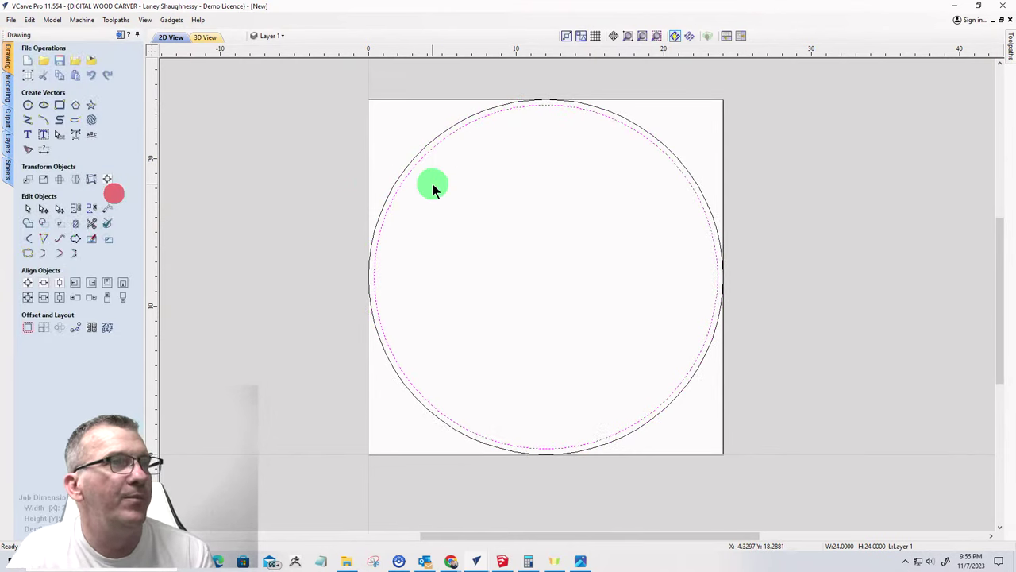
- Draw a vertical line from the top-edge midpoint to the bottom-edge midpoint, then select it
{"action": "left_click", "coordinate": [21, 118]}
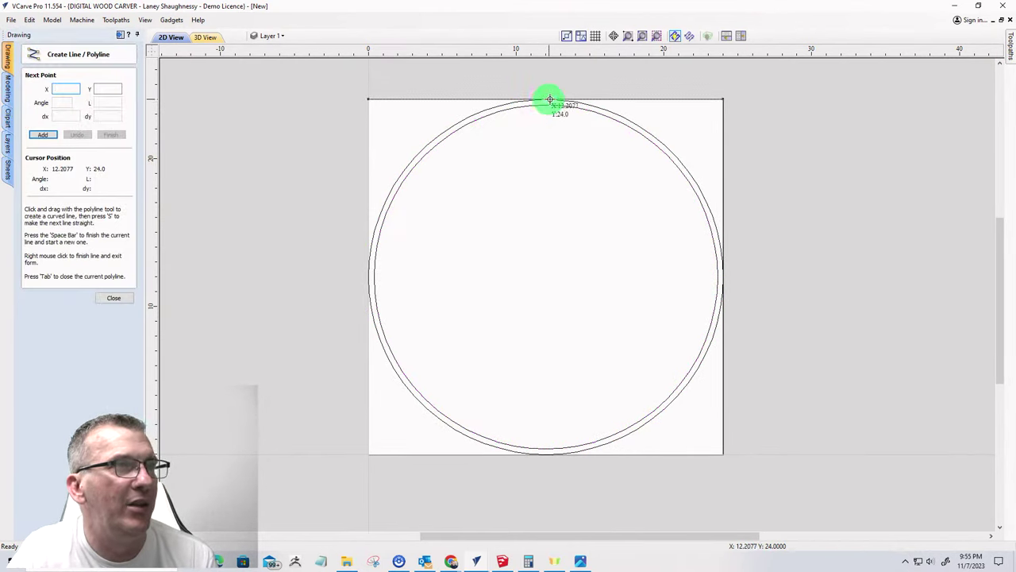
{"action": "left_click", "coordinate": [548, 99]}
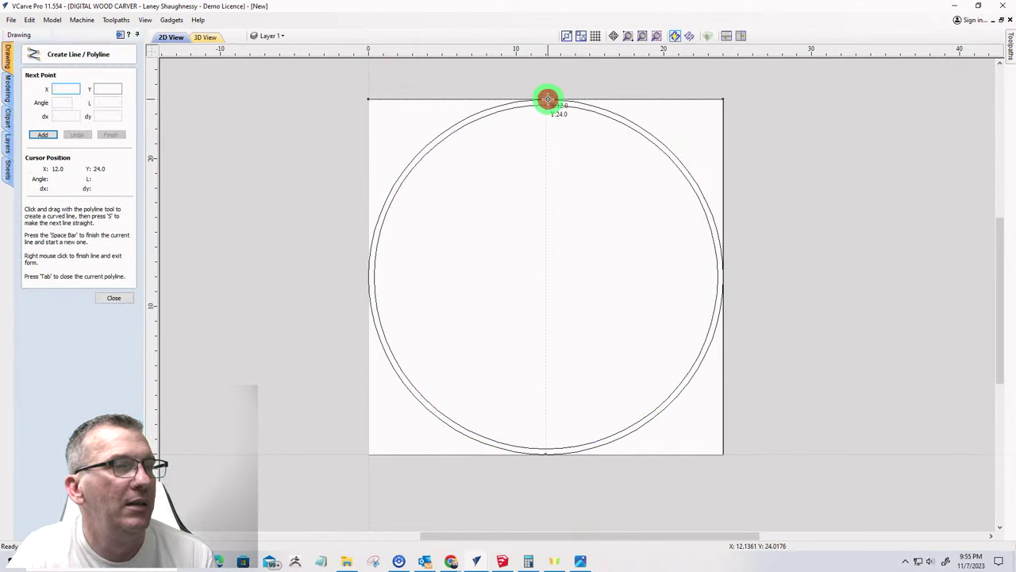
{"action": "left_click", "coordinate": [545, 453]}
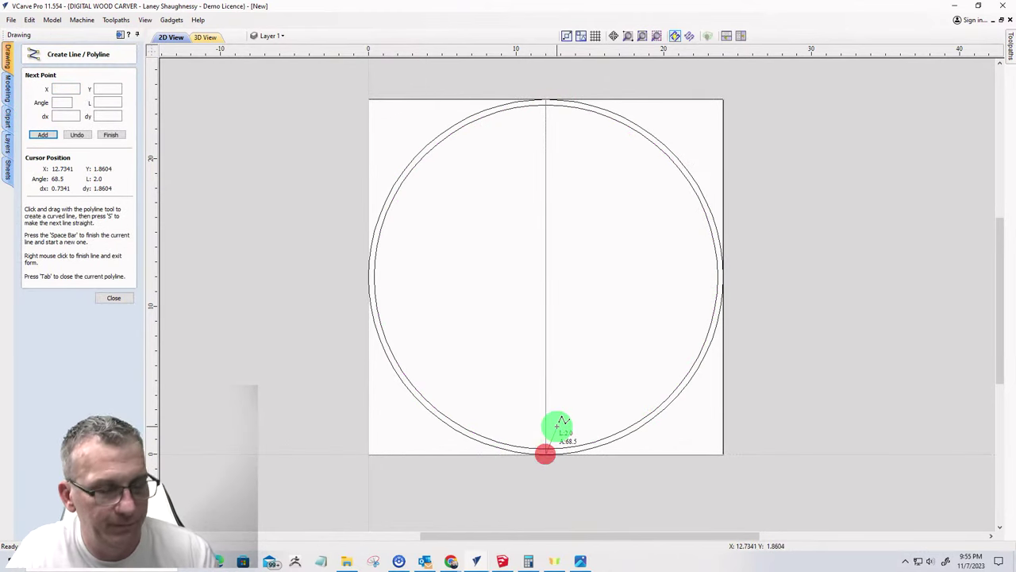
{"action": "left_click", "coordinate": [107, 297]}
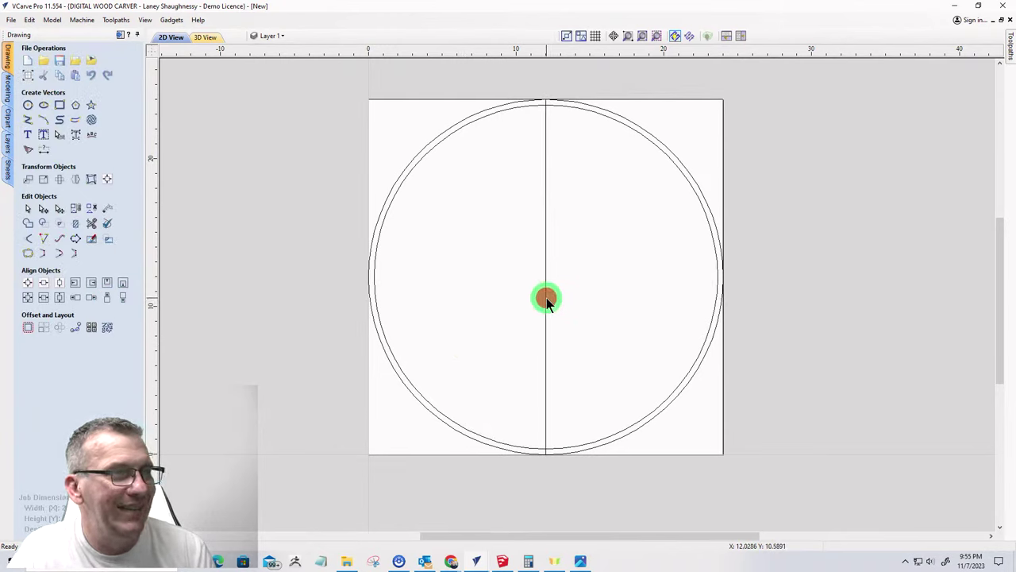
{"action": "left_click", "coordinate": [547, 300]}
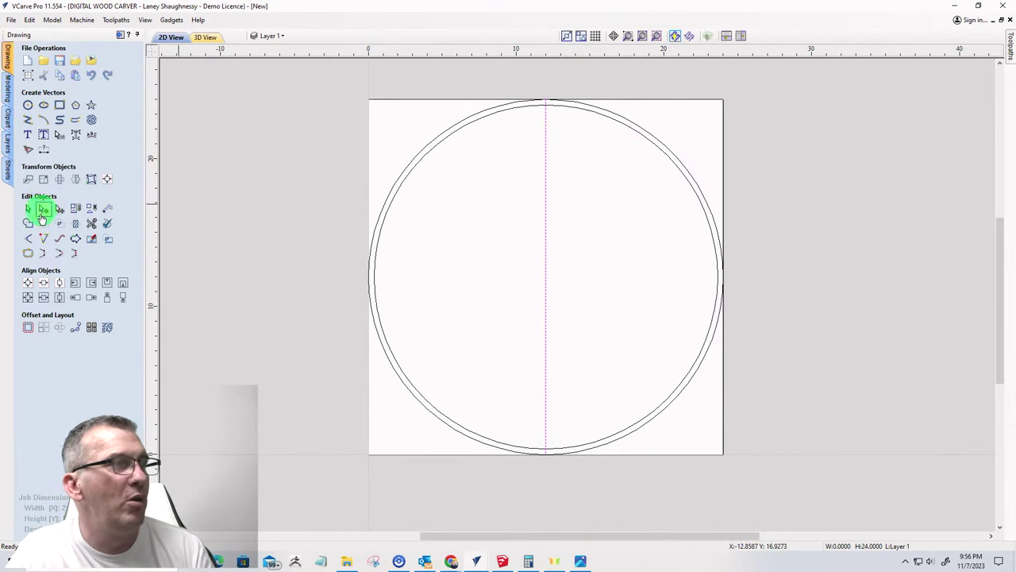
- Preview a 3-item circular copy of the centre line about the circle's centre, then remove the copies
{"action": "left_click", "coordinate": [48, 329]}
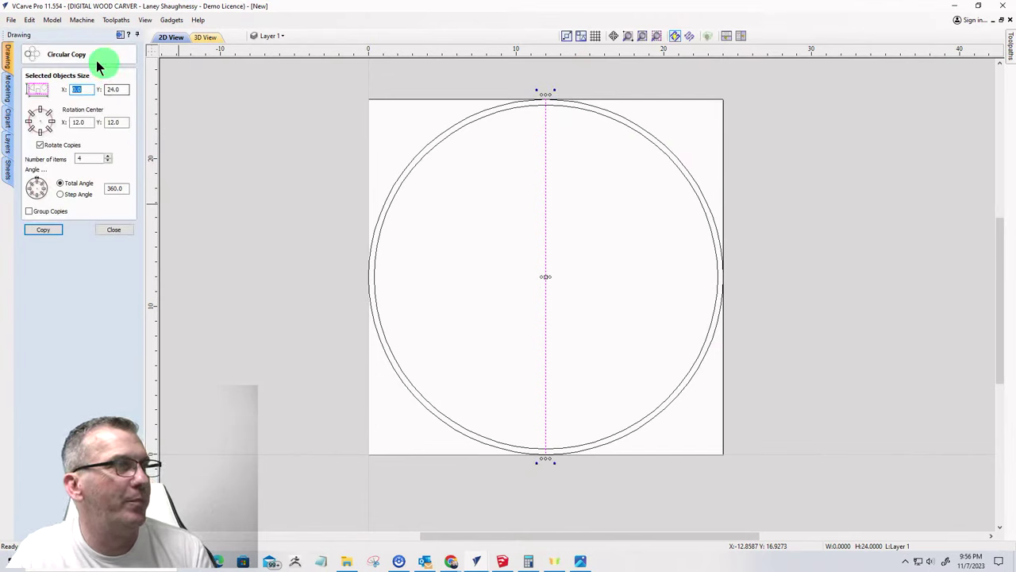
{"action": "left_click", "coordinate": [39, 125]}
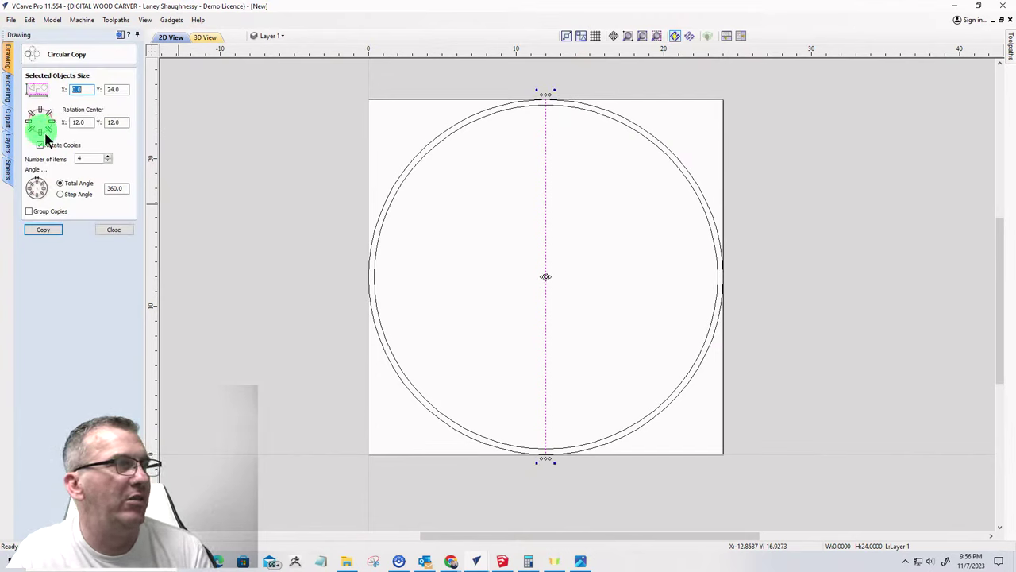
{"action": "left_click", "coordinate": [89, 157]}
{"action": "type", "text": "8"}
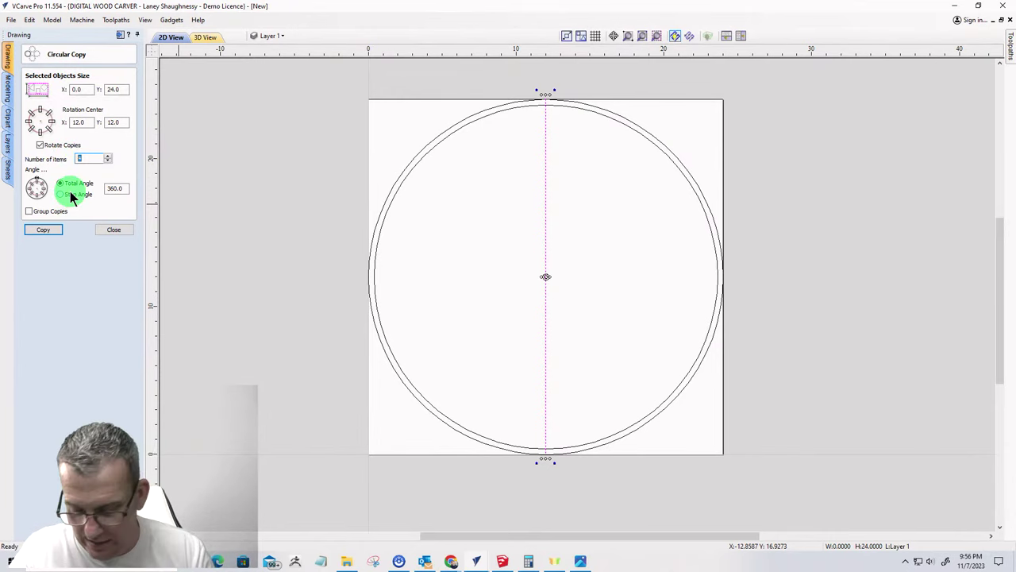
{"action": "double_click", "coordinate": [87, 158]}
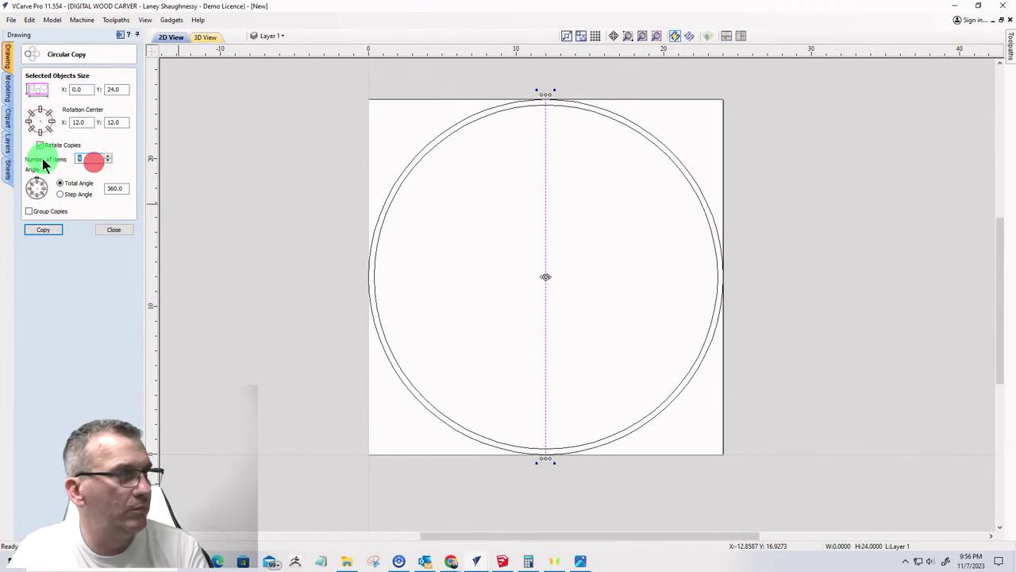
{"action": "type", "text": "3"}
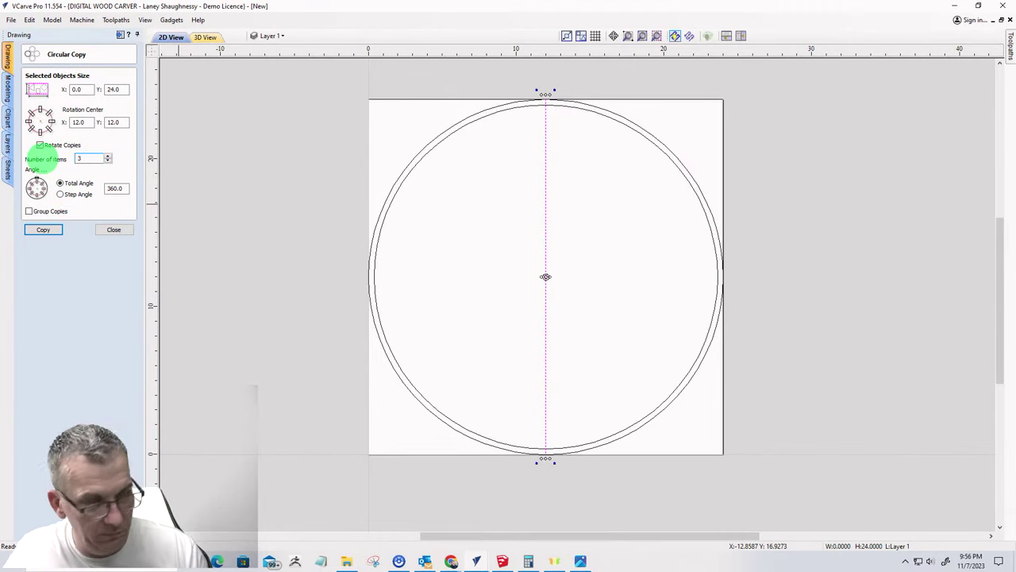
{"action": "left_click", "coordinate": [44, 230]}
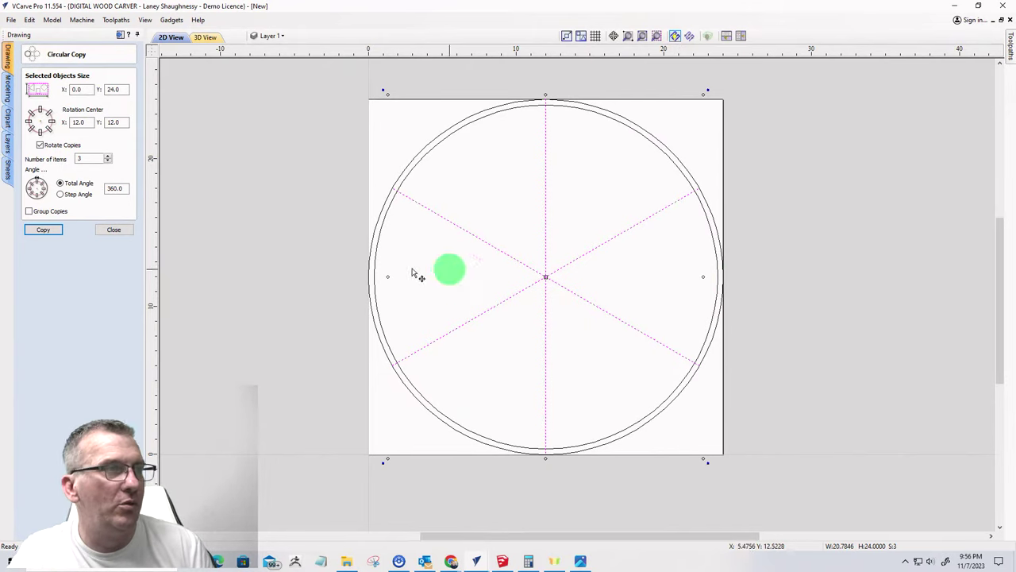
{"action": "left_click", "coordinate": [112, 230]}
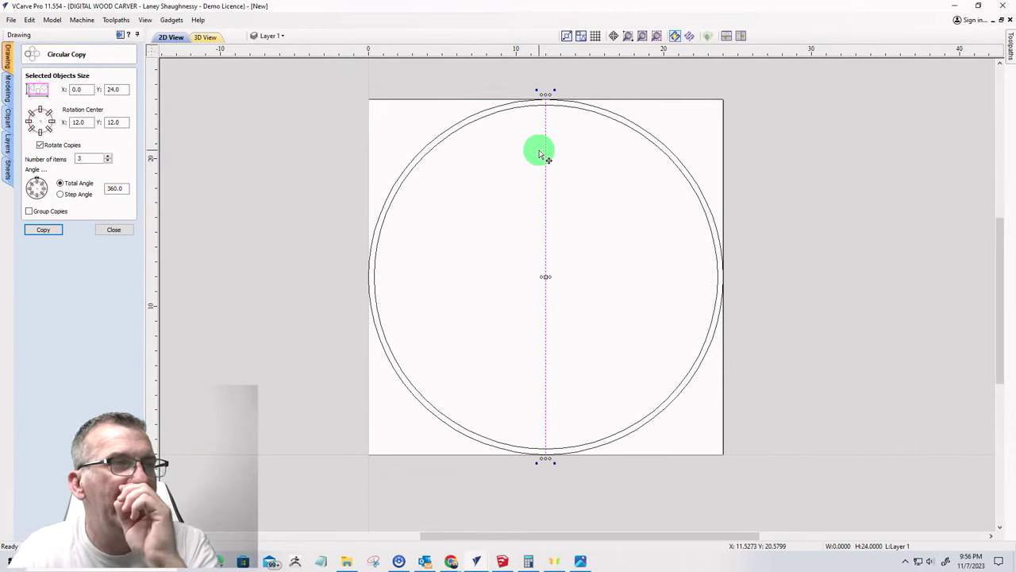
{"action": "left_click", "coordinate": [112, 230]}
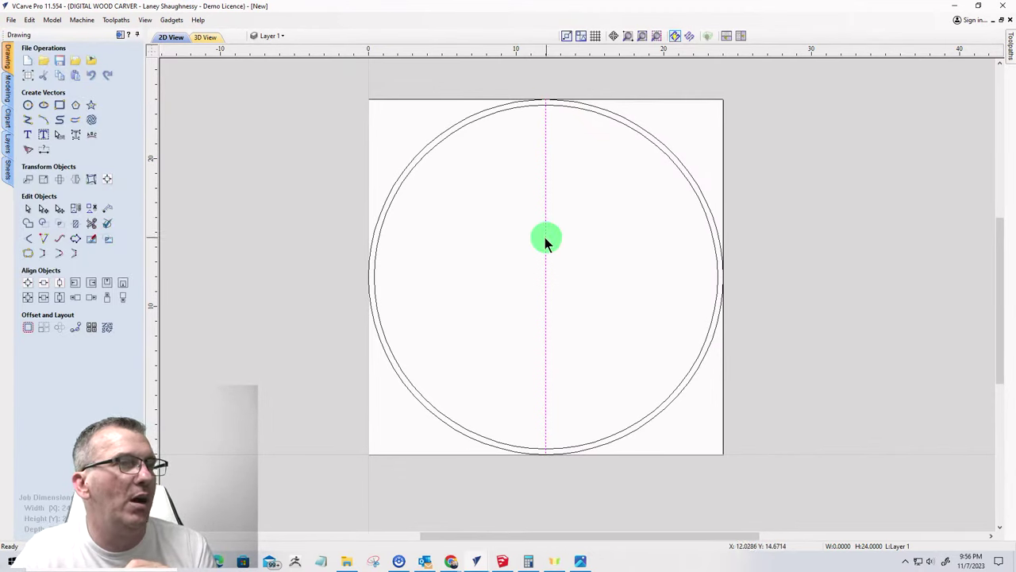
- Offset the centre line 0.1875 in on both sides and box-select all three lines
{"action": "left_click", "coordinate": [27, 326]}
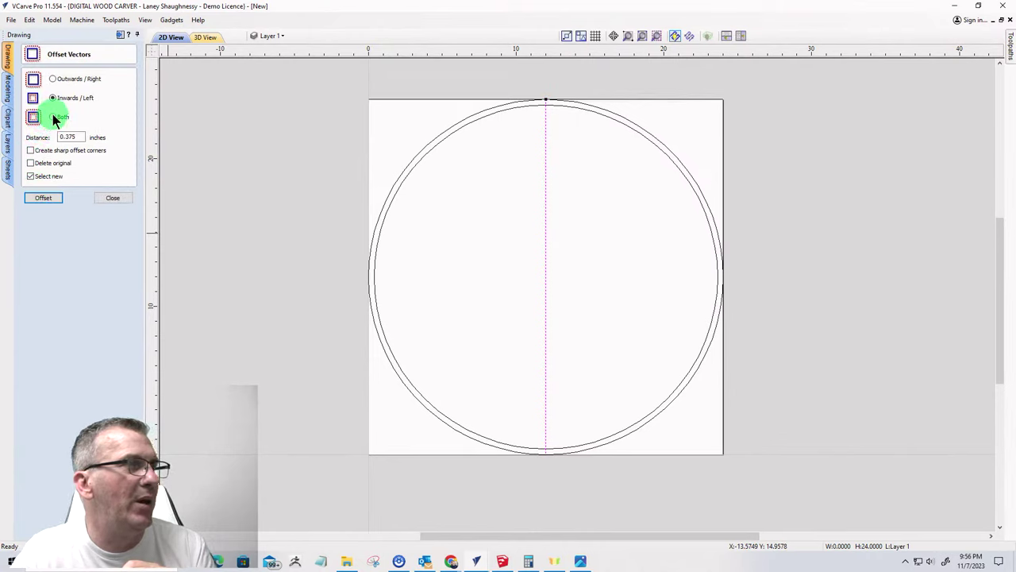
{"action": "left_click", "coordinate": [53, 116]}
{"action": "left_click_drag", "start_coordinate": [84, 137], "coordinate": [29, 139]}
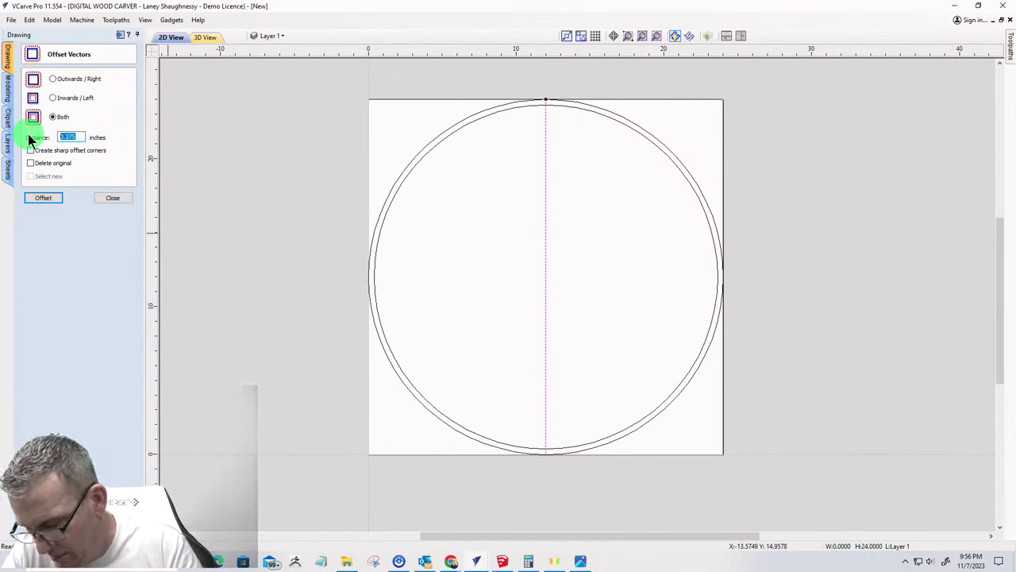
{"action": "type", "text": "."}
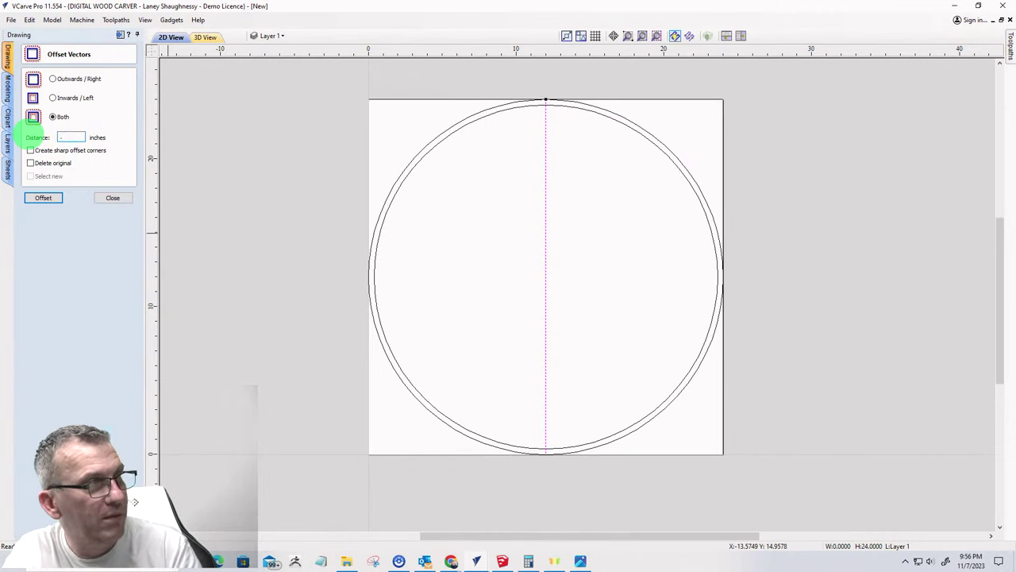
{"action": "type", "text": "1875"}
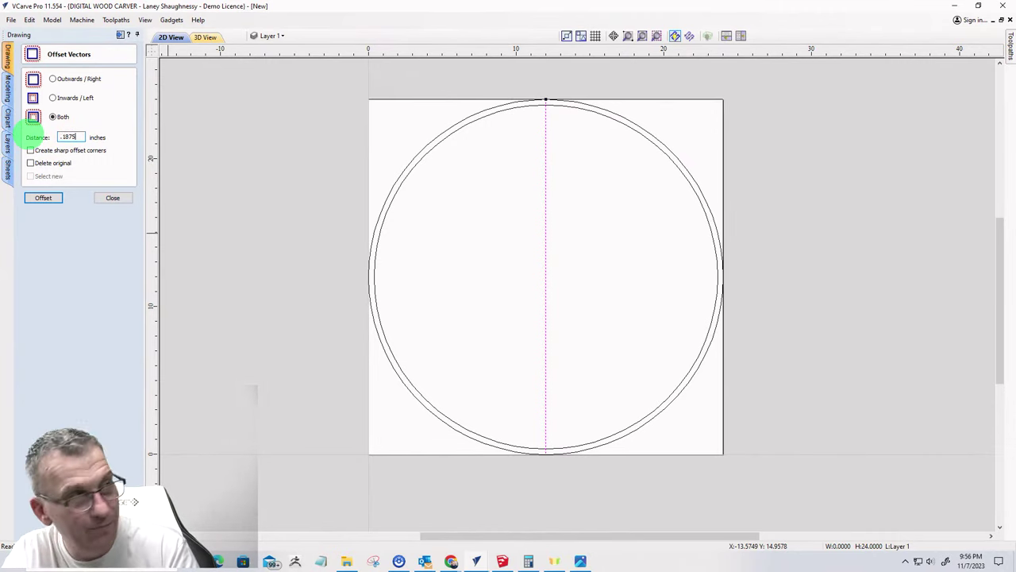
{"action": "left_click", "coordinate": [44, 198]}
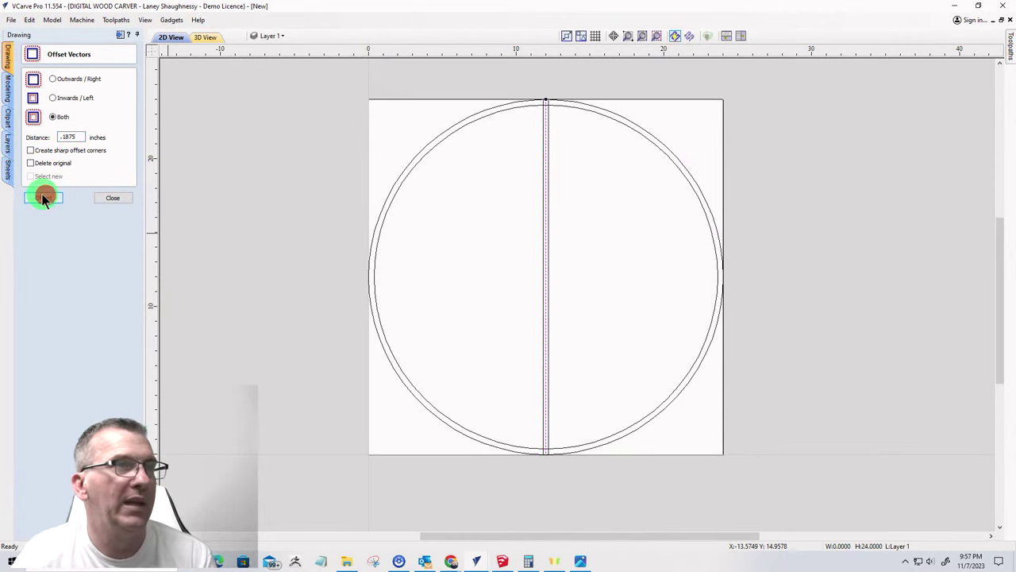
{"action": "left_click_drag", "start_coordinate": [608, 291], "coordinate": [524, 208]}
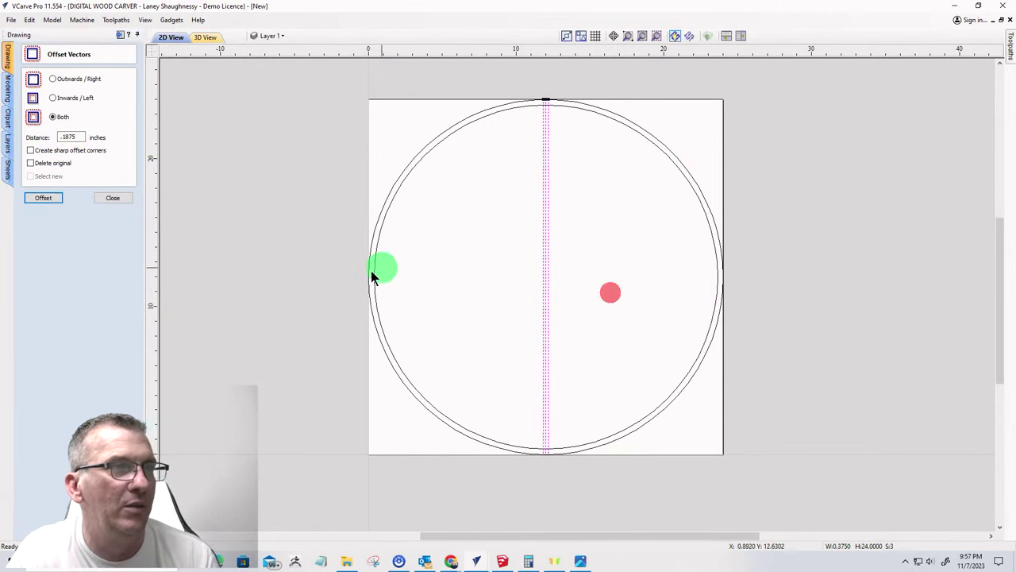
{"action": "left_click", "coordinate": [111, 198]}
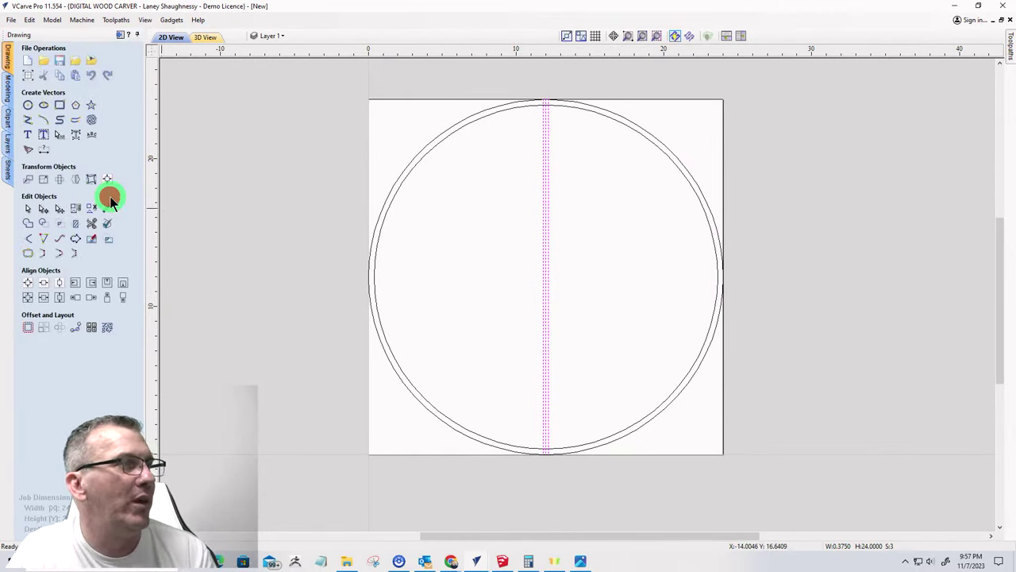
- Circular-copy the three lines as 3 items around the circle's centre
{"action": "left_click", "coordinate": [44, 328]}
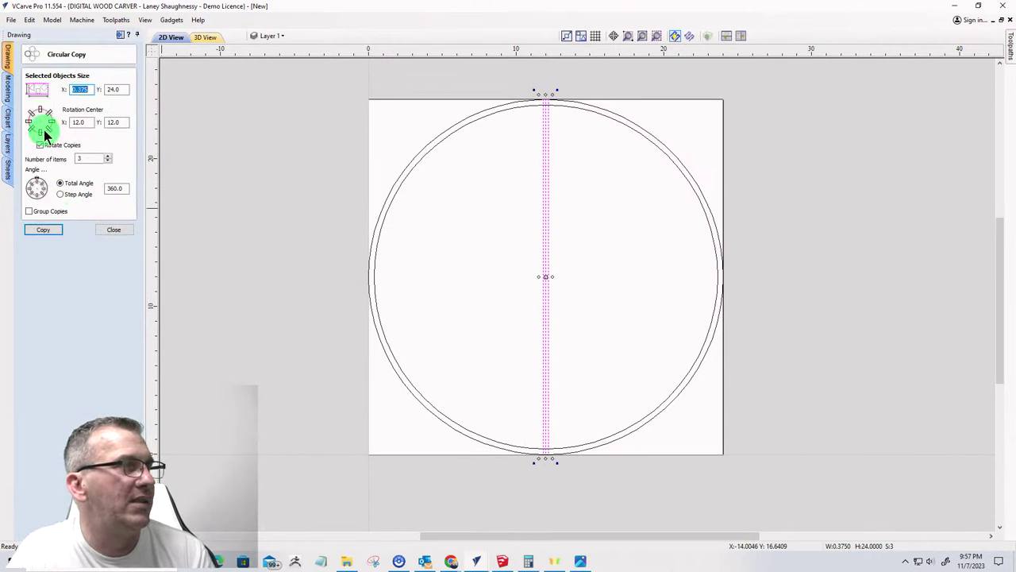
{"action": "left_click", "coordinate": [87, 155]}
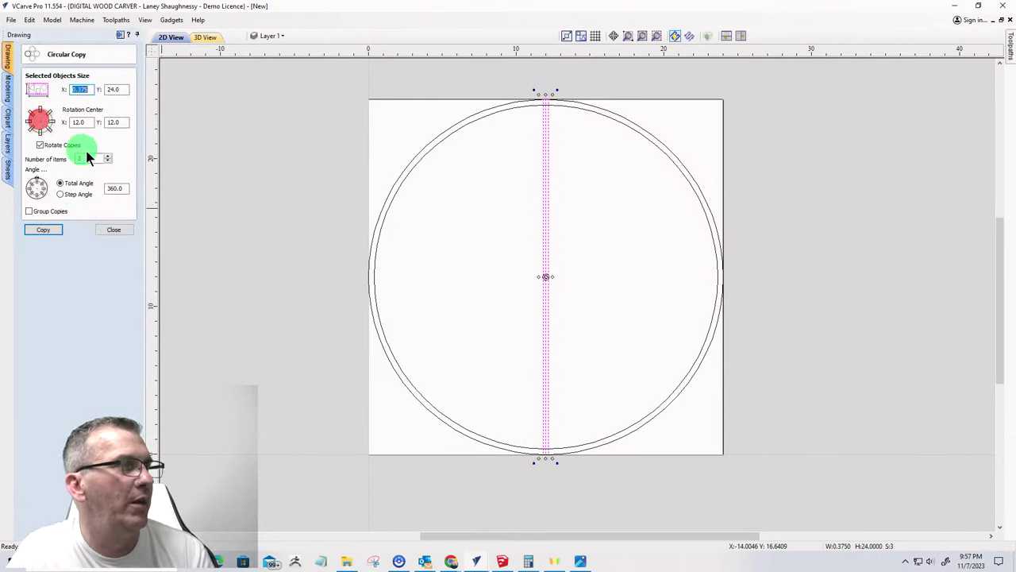
{"action": "left_click", "coordinate": [48, 230]}
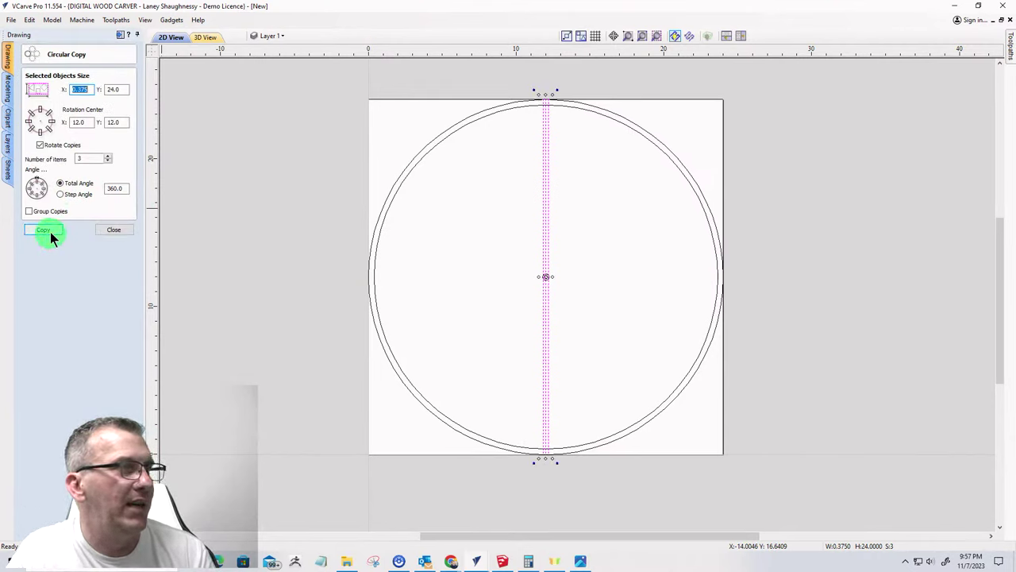
{"action": "left_click", "coordinate": [125, 230]}
- Select the vertical and diagonal centre lines and delete them, leaving only the paired spoke lines
{"action": "left_click", "coordinate": [516, 216]}
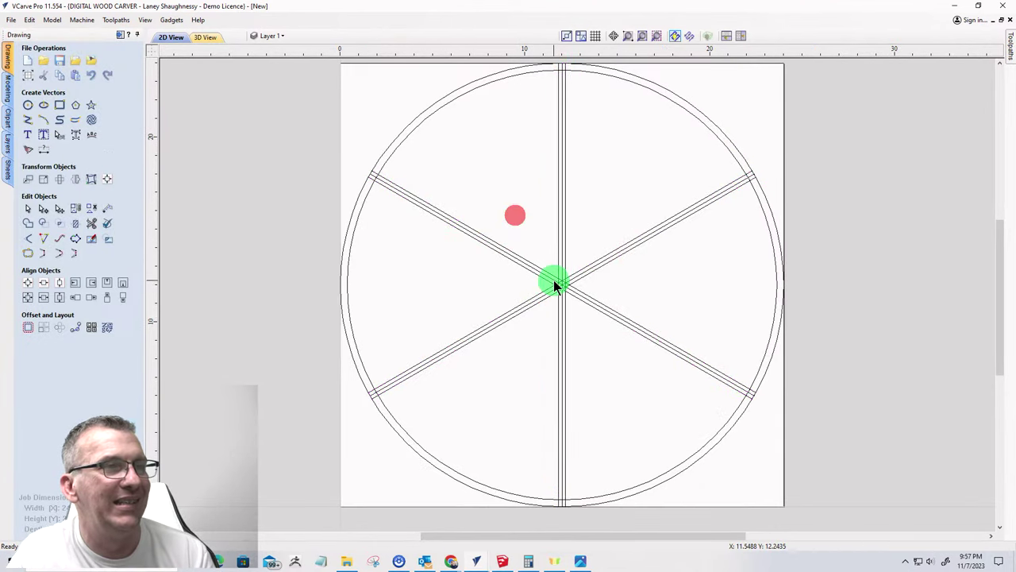
{"action": "scroll", "coordinate": [555, 279], "scroll_direction": "up", "scroll_amount": 5}
{"action": "scroll", "coordinate": [603, 300], "scroll_direction": "up", "scroll_amount": 3}
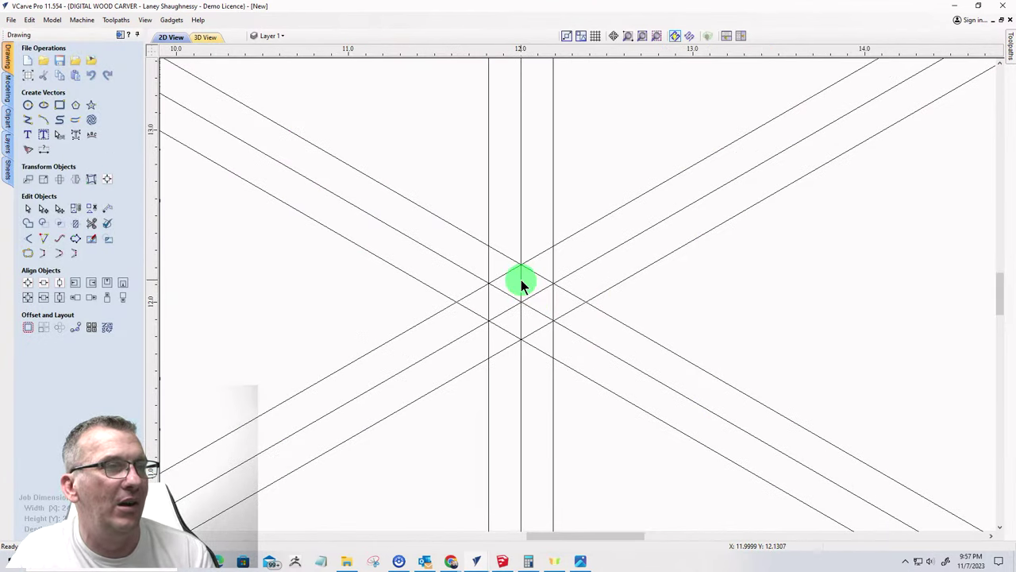
{"action": "left_click", "coordinate": [520, 270]}
{"action": "scroll", "coordinate": [520, 271], "scroll_direction": "down", "scroll_amount": 3}
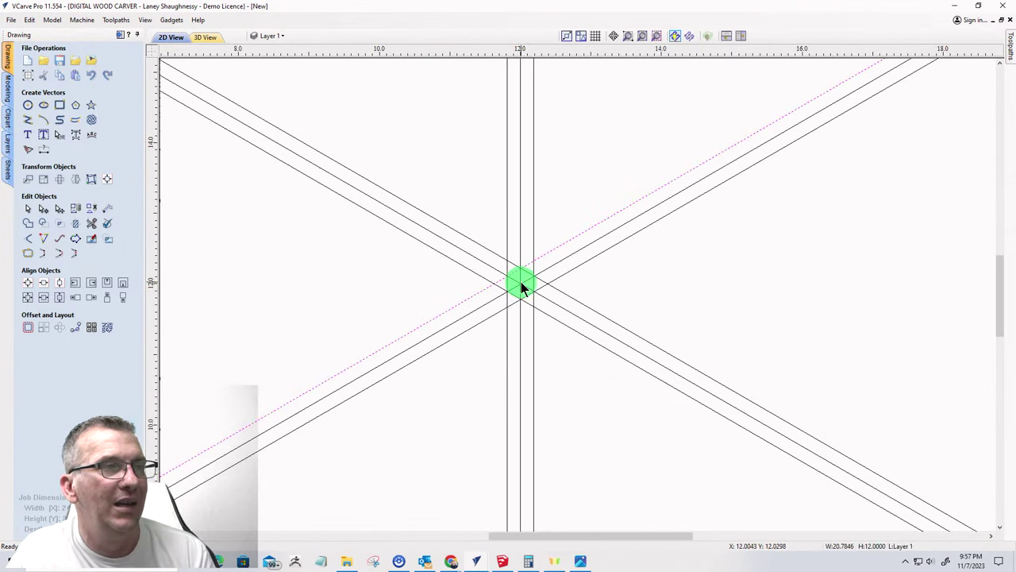
{"action": "left_click", "coordinate": [521, 283]}
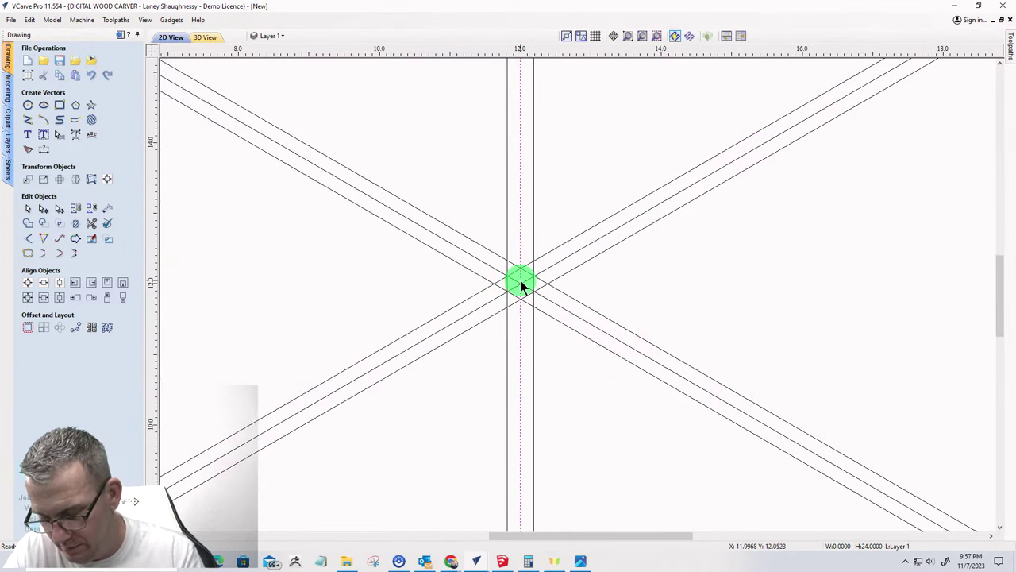
{"action": "left_click", "coordinate": [516, 279], "text": "shift"}
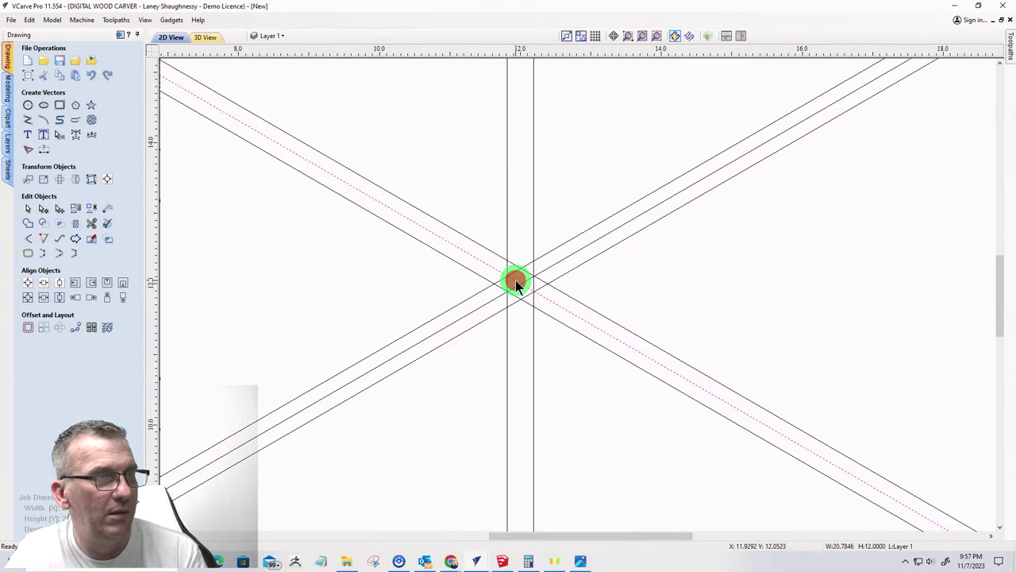
{"action": "key", "text": "Delete"}
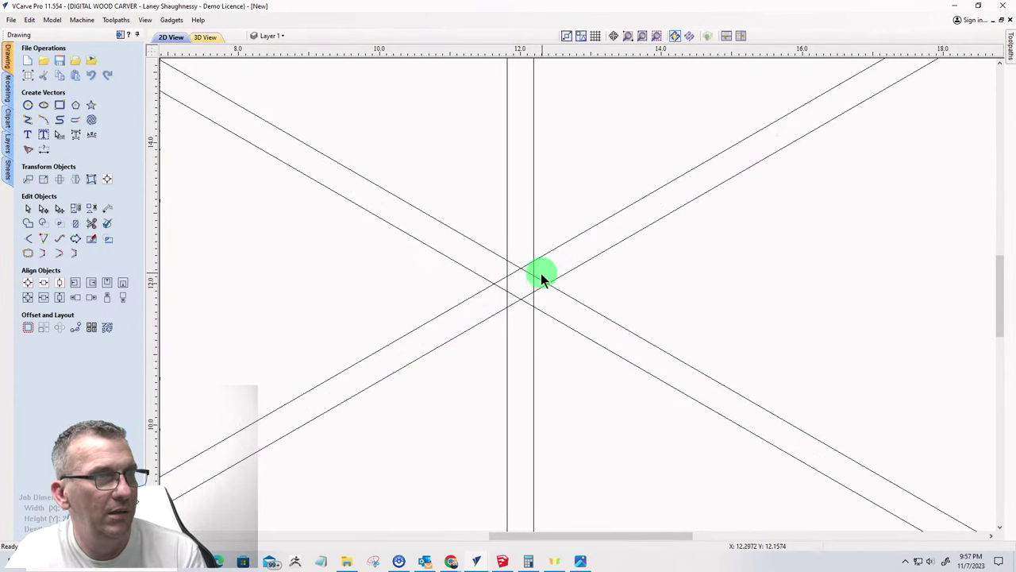
{"action": "scroll", "coordinate": [529, 290], "scroll_direction": "down", "scroll_amount": 4}
{"action": "scroll", "coordinate": [531, 285], "scroll_direction": "down", "scroll_amount": 3}
{"action": "scroll", "coordinate": [562, 204], "scroll_direction": "up", "scroll_amount": 4}
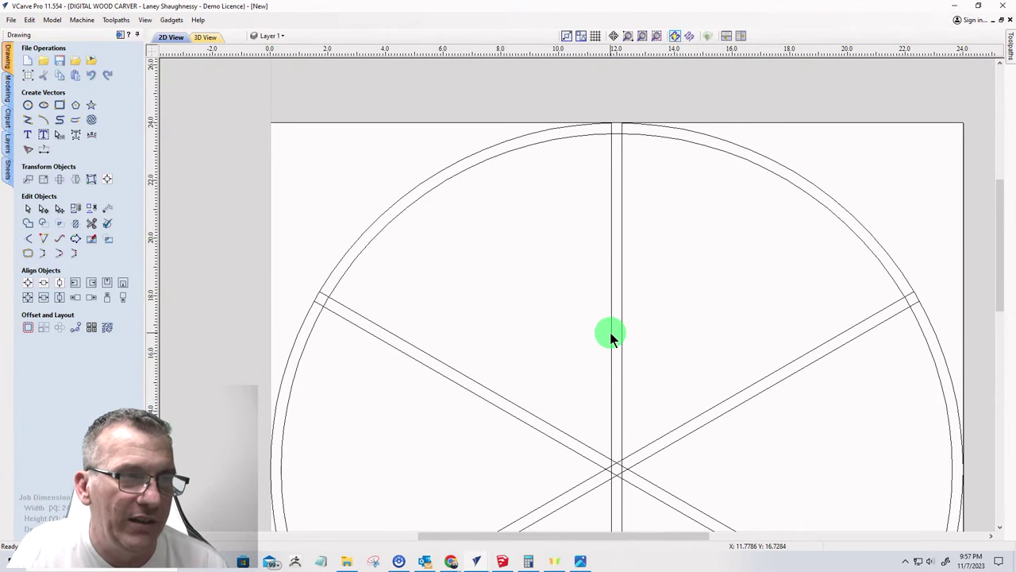
{"action": "scroll", "coordinate": [606, 155], "scroll_direction": "down", "scroll_amount": 3}
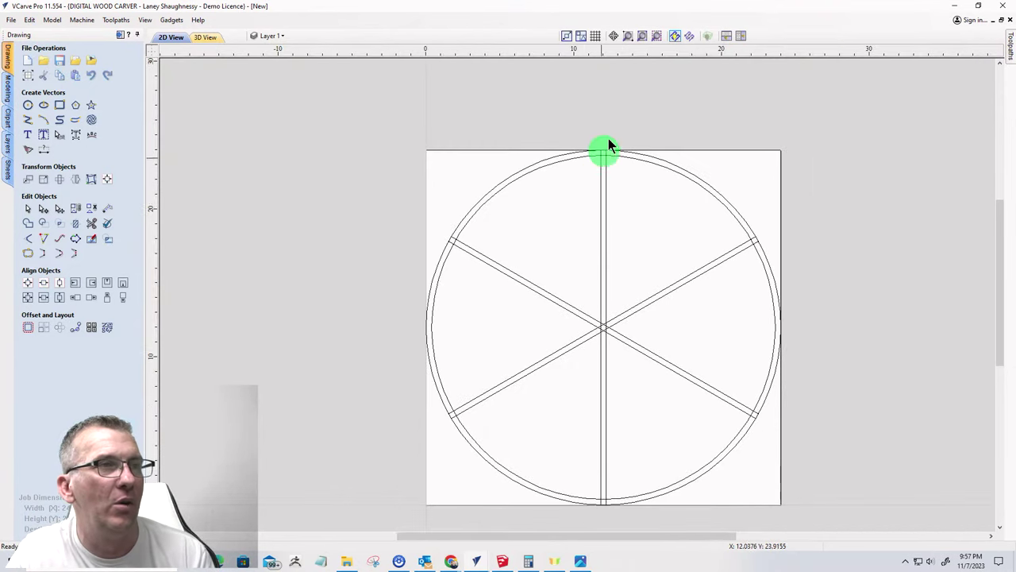
{"action": "scroll", "coordinate": [608, 145], "scroll_direction": "up", "scroll_amount": 3}
{"action": "scroll", "coordinate": [199, 209], "scroll_direction": "down", "scroll_amount": 5}
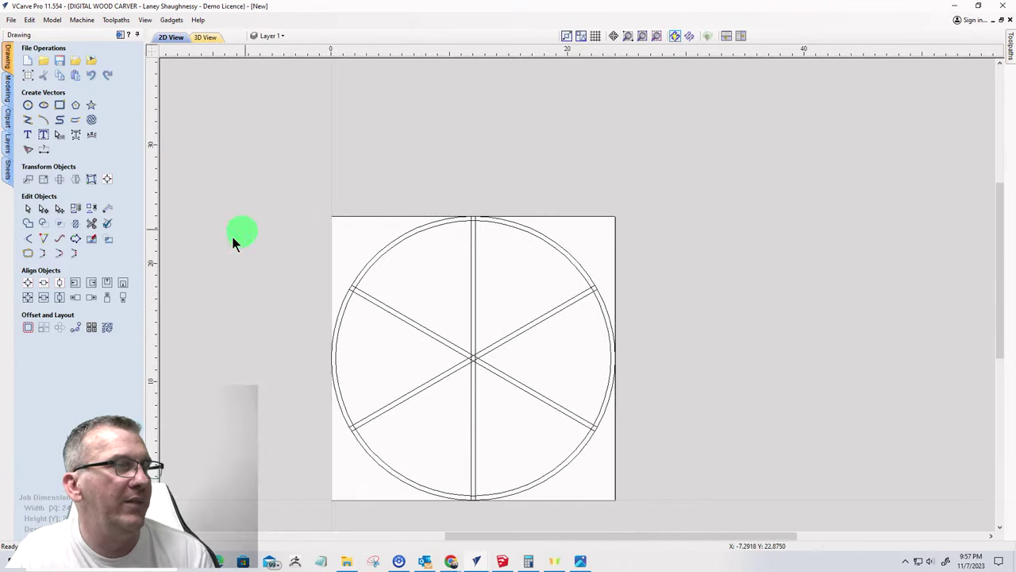
- Trim two spoke line sections lying between the rim arcs
{"action": "left_click", "coordinate": [91, 223]}
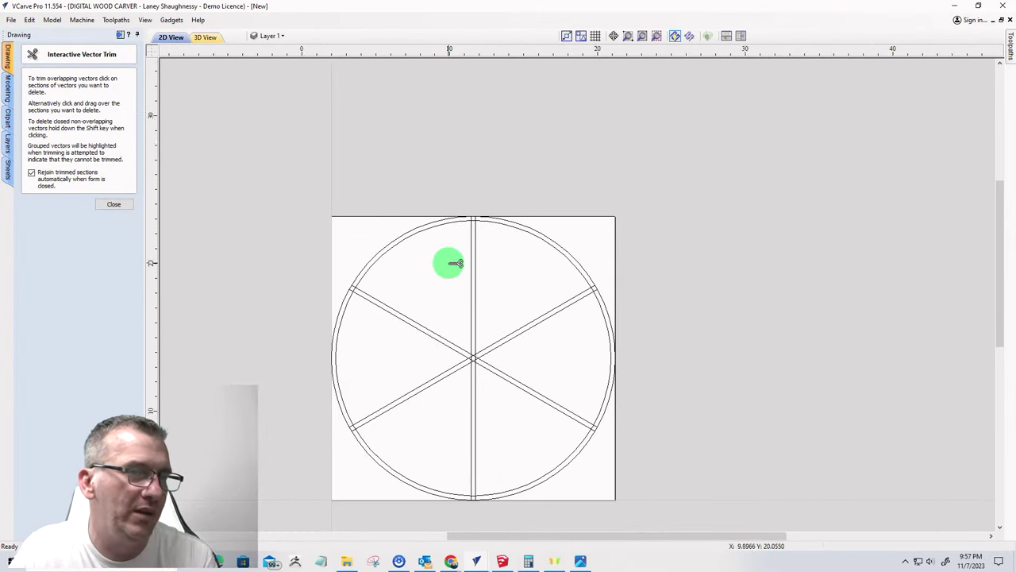
{"action": "scroll", "coordinate": [460, 246], "scroll_direction": "up", "scroll_amount": 2}
{"action": "scroll", "coordinate": [529, 87], "scroll_direction": "up", "scroll_amount": 4}
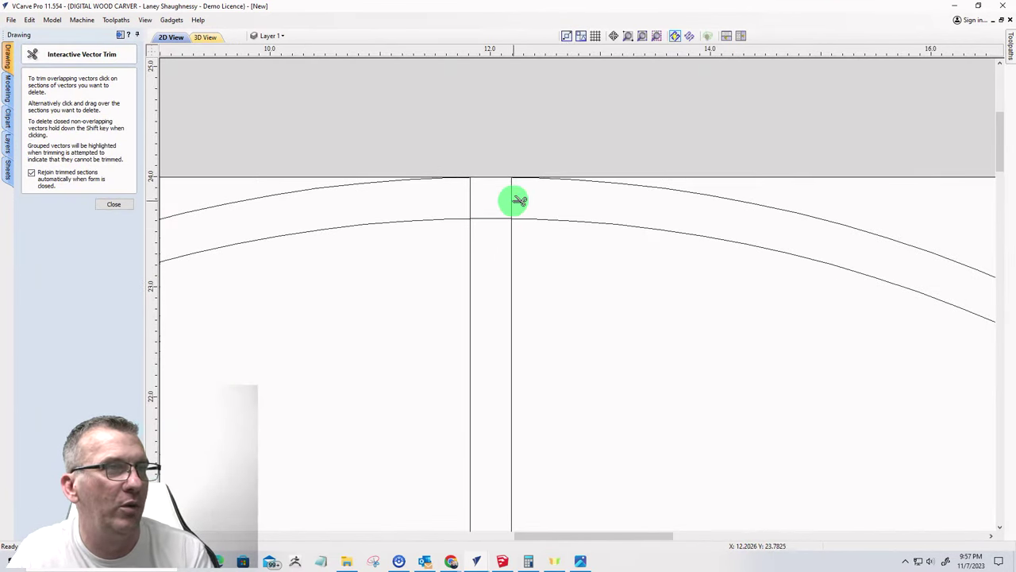
{"action": "left_click", "coordinate": [512, 200]}
{"action": "left_click", "coordinate": [470, 201]}
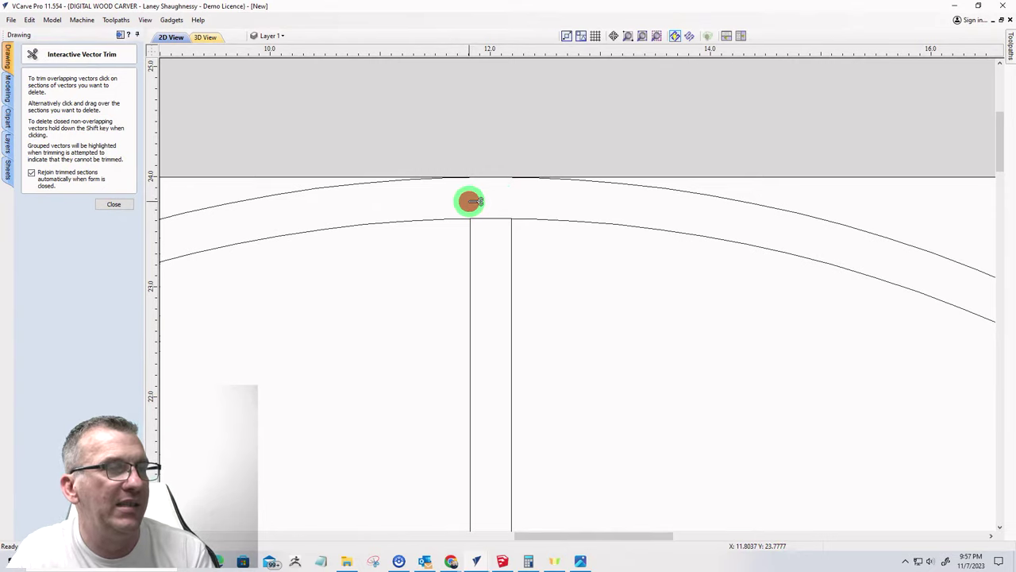
{"action": "scroll", "coordinate": [480, 200], "scroll_direction": "down", "scroll_amount": 2}
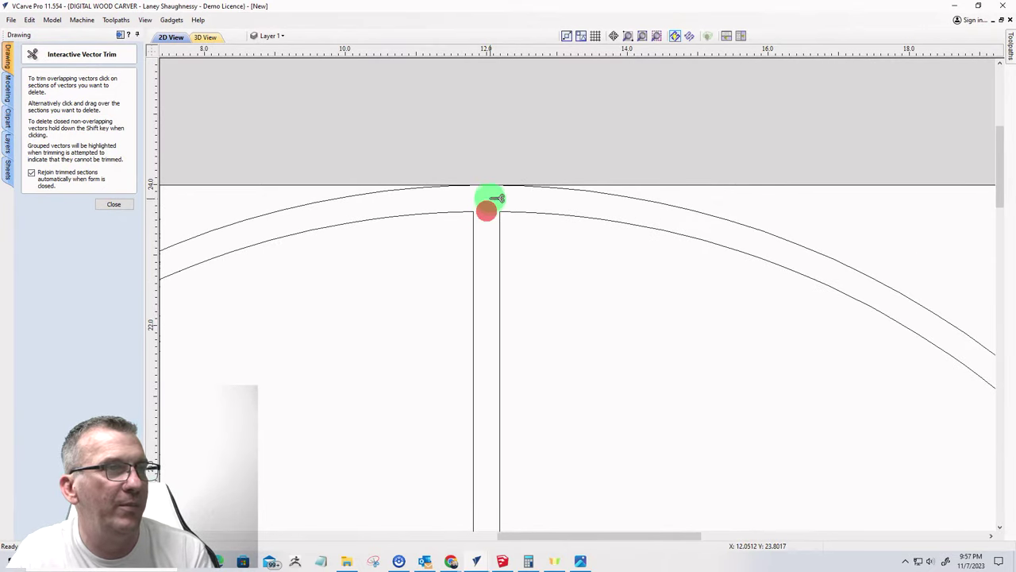
{"action": "scroll", "coordinate": [465, 164], "scroll_direction": "down", "scroll_amount": 5}
{"action": "scroll", "coordinate": [521, 233], "scroll_direction": "up", "scroll_amount": 3}
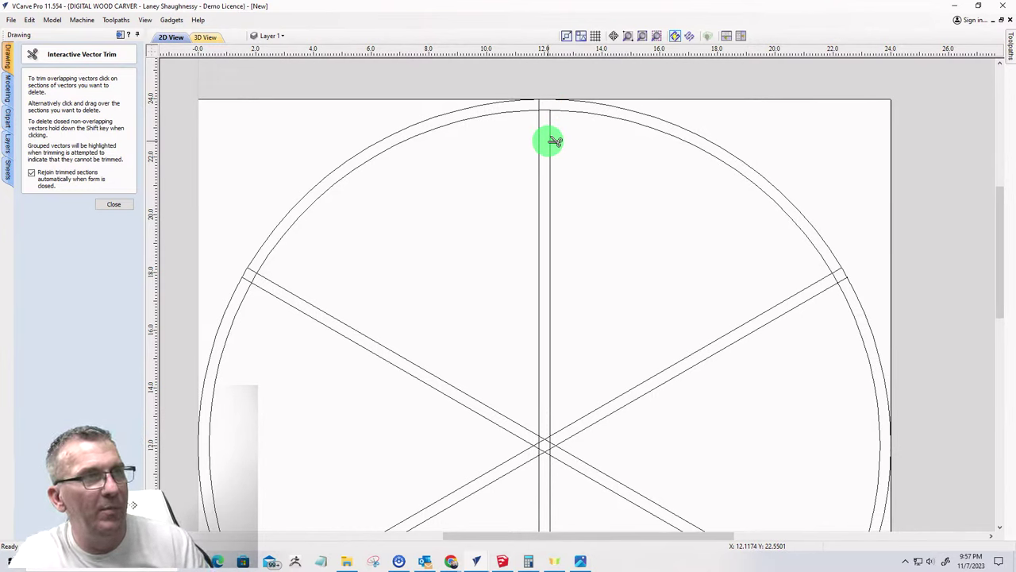
- Undo the spoke circular copies and the 0.1875 in offset lines, then exit trimming
{"action": "key", "text": "ctrl+z"}
{"action": "key", "text": "ctrl+z"}
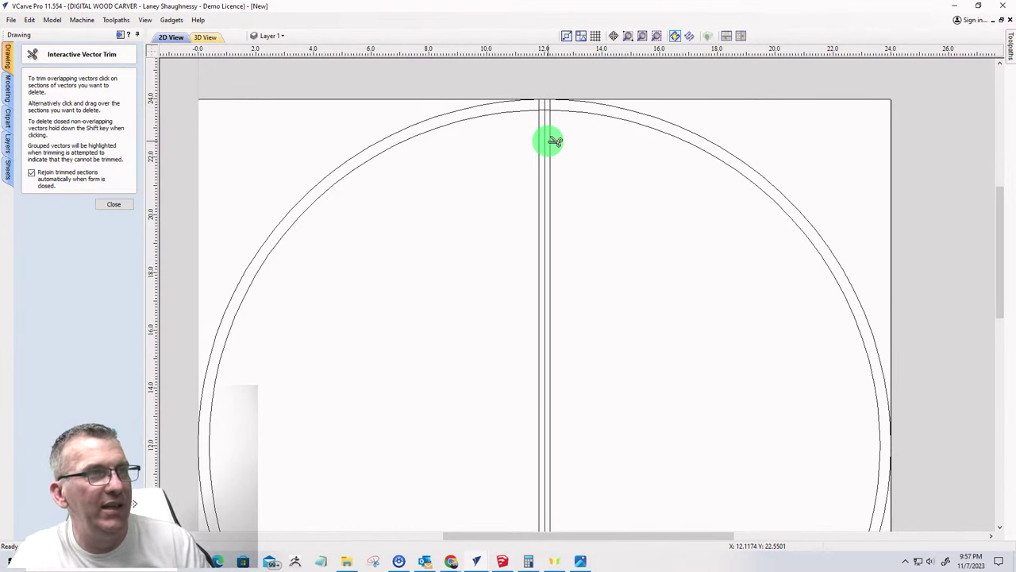
{"action": "key", "text": "ctrl+z"}
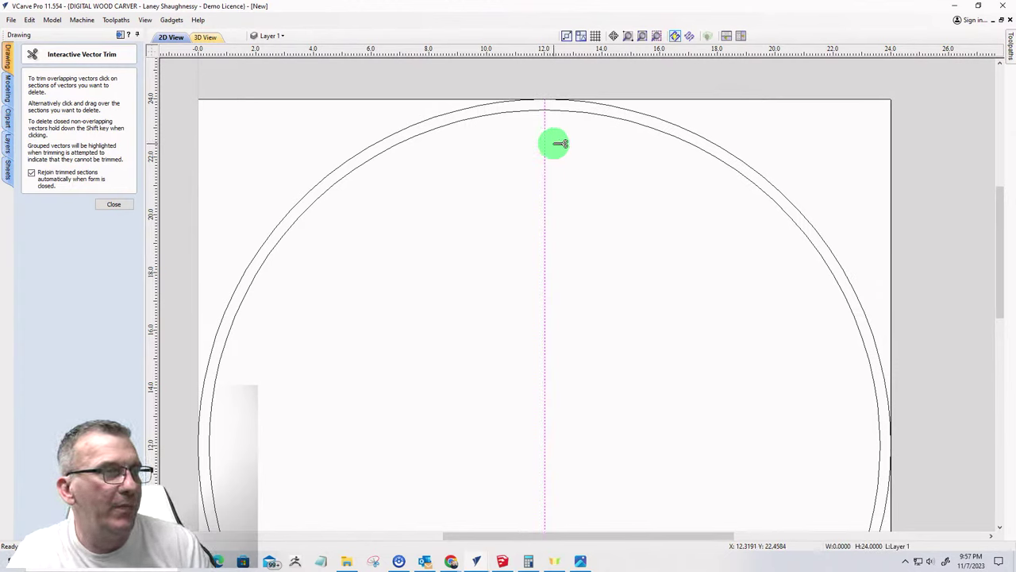
{"action": "left_click", "coordinate": [128, 200]}
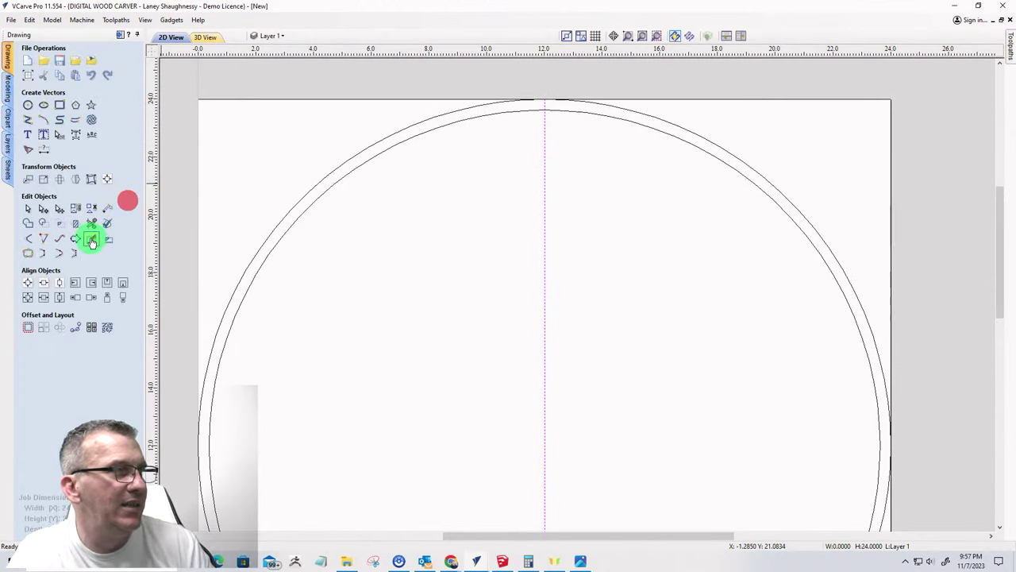
- Offset the centre line 0.03125 in on both sides and box-select the three lines
{"action": "left_click", "coordinate": [29, 330]}
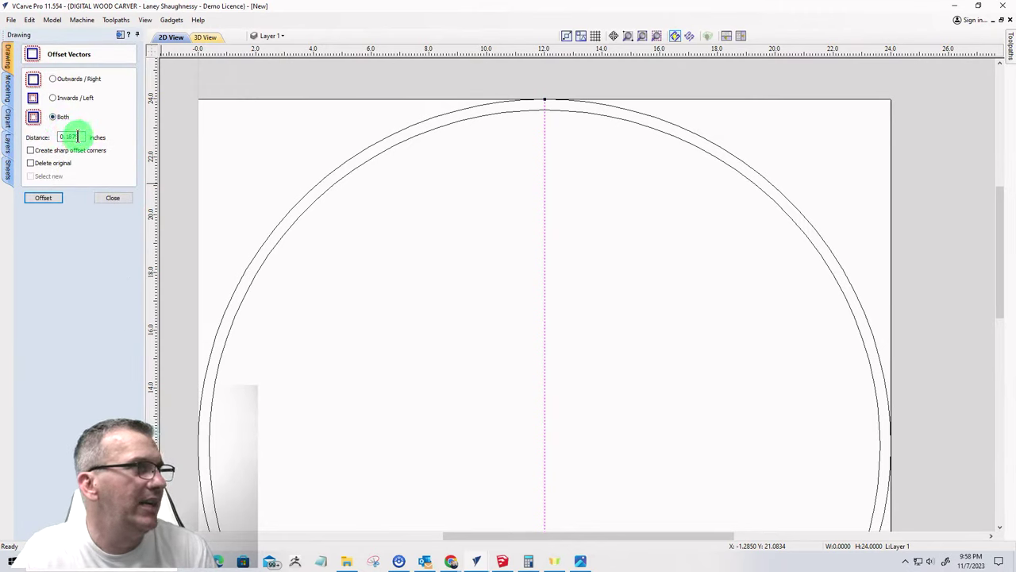
{"action": "left_click_drag", "start_coordinate": [80, 137], "coordinate": [67, 138]}
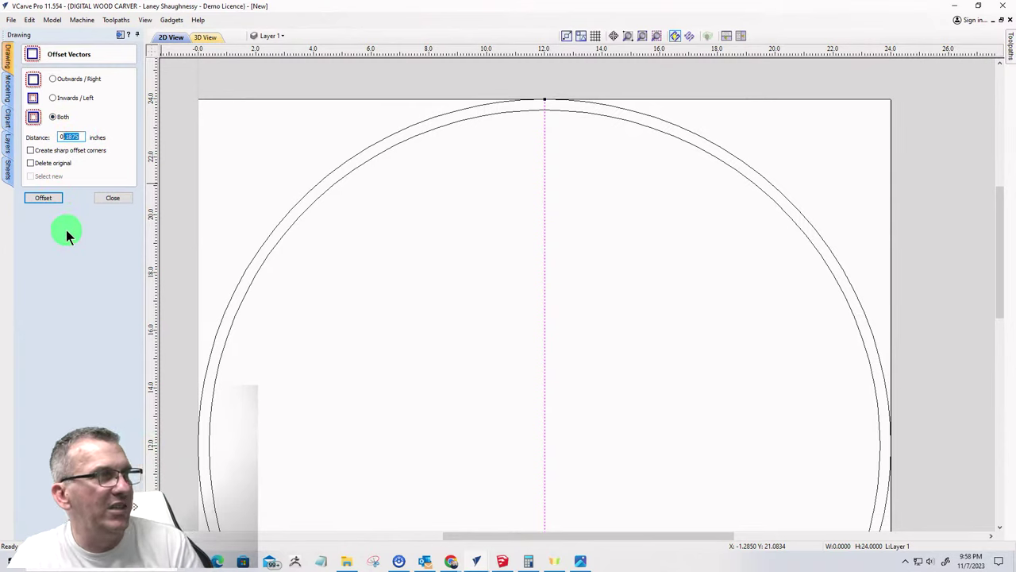
{"action": "type", "text": "0.0"}
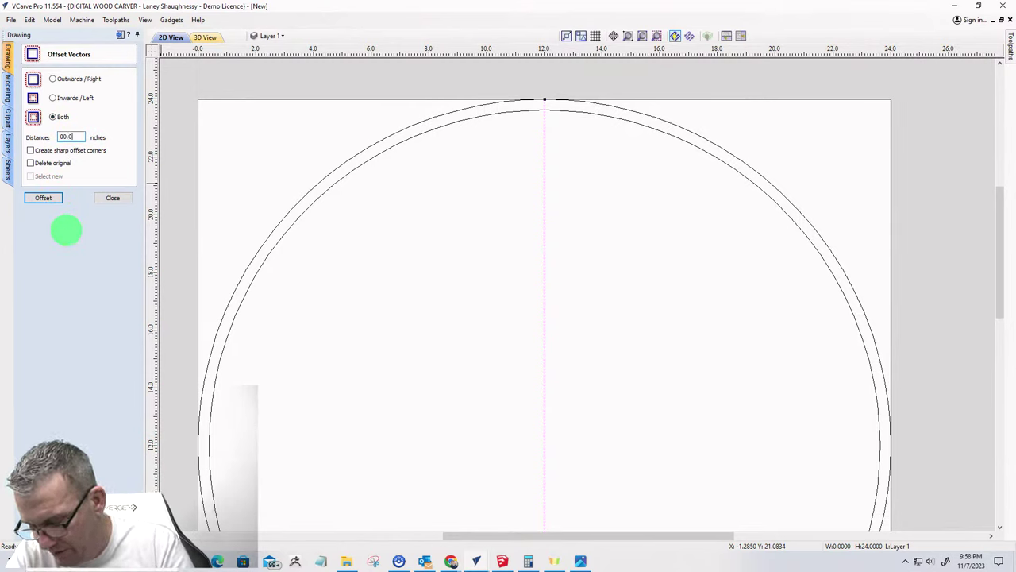
{"action": "type", "text": "3125"}
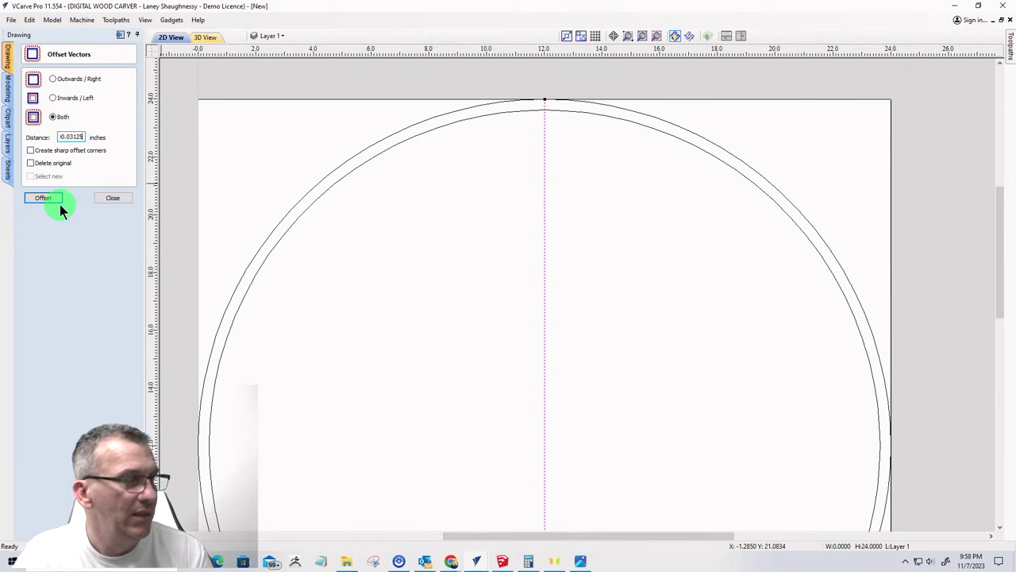
{"action": "key", "text": "Home"}
{"action": "key", "text": "Right"}
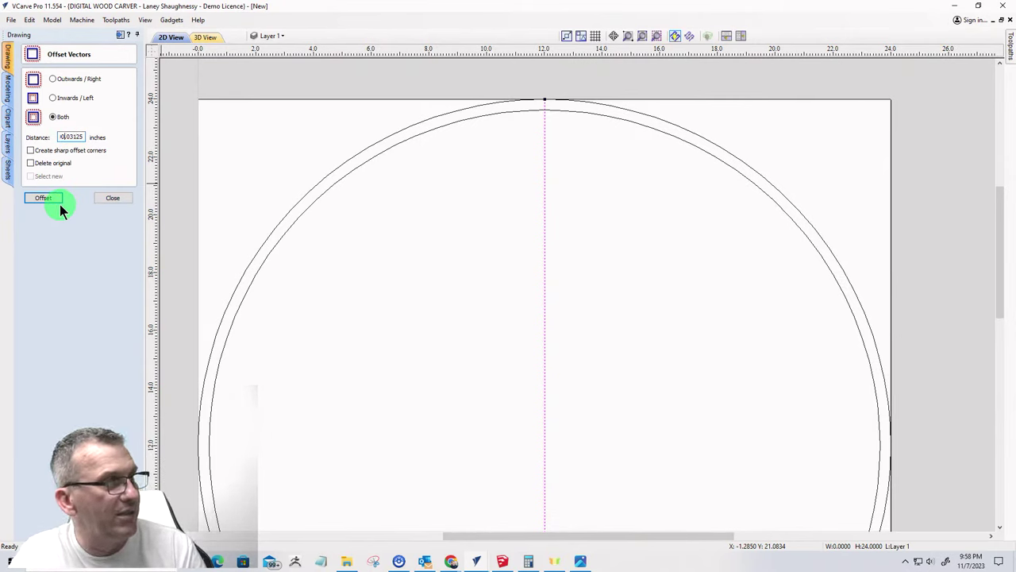
{"action": "key", "text": "BackSpace"}
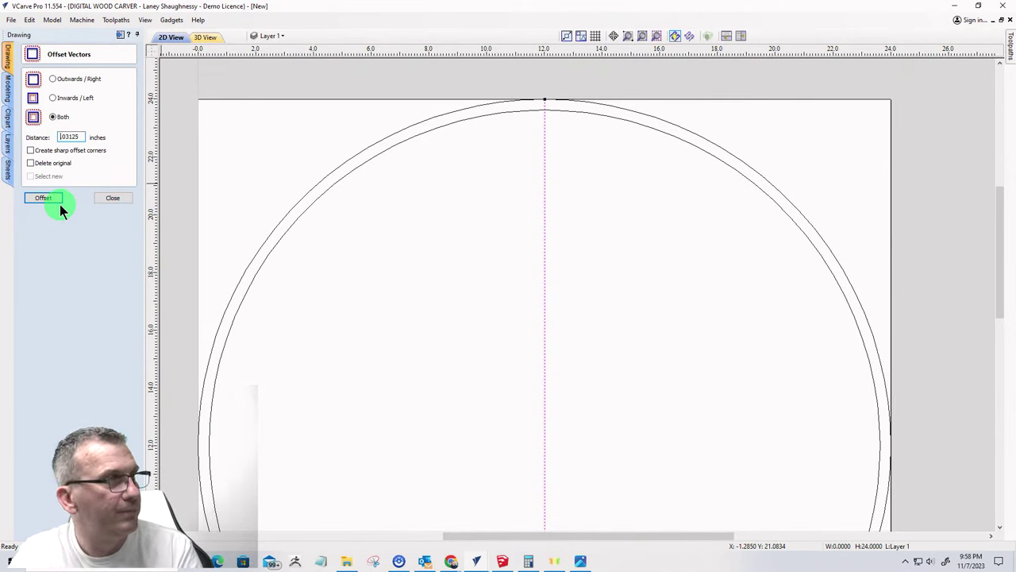
{"action": "left_click", "coordinate": [41, 198]}
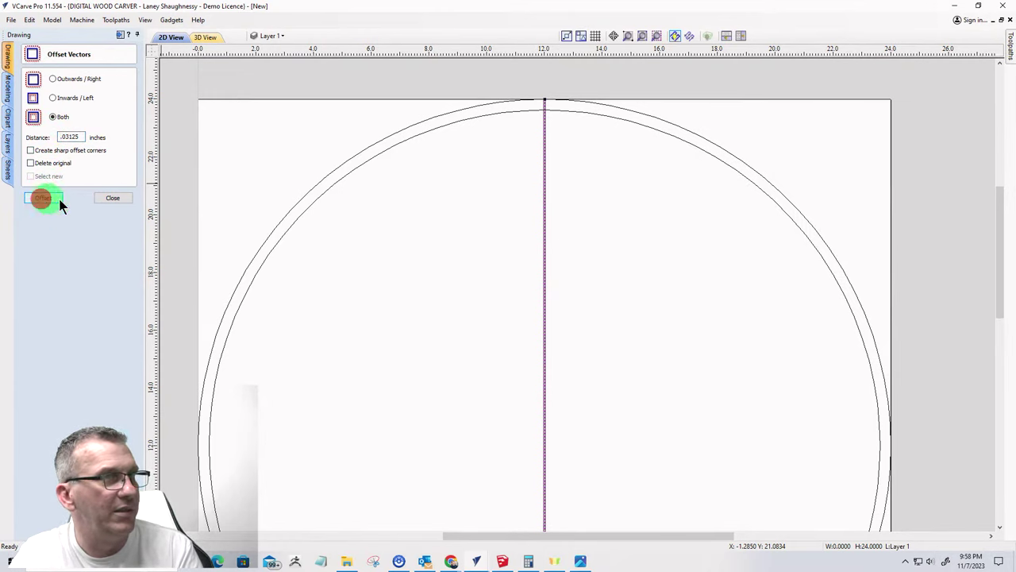
{"action": "left_click", "coordinate": [109, 199]}
{"action": "scroll", "coordinate": [580, 393], "scroll_direction": "down", "scroll_amount": 3}
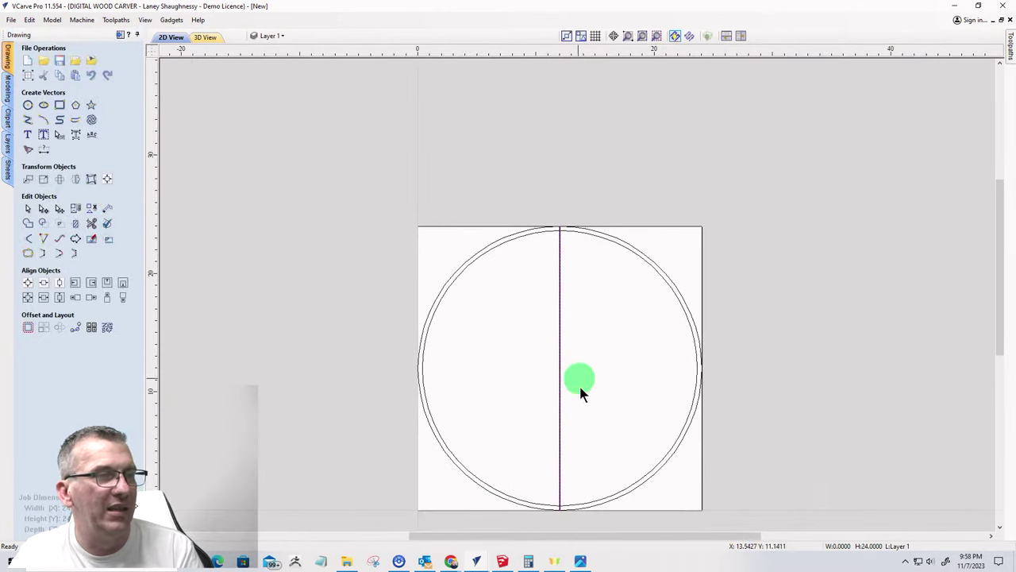
{"action": "left_click_drag", "start_coordinate": [547, 339], "coordinate": [509, 313]}
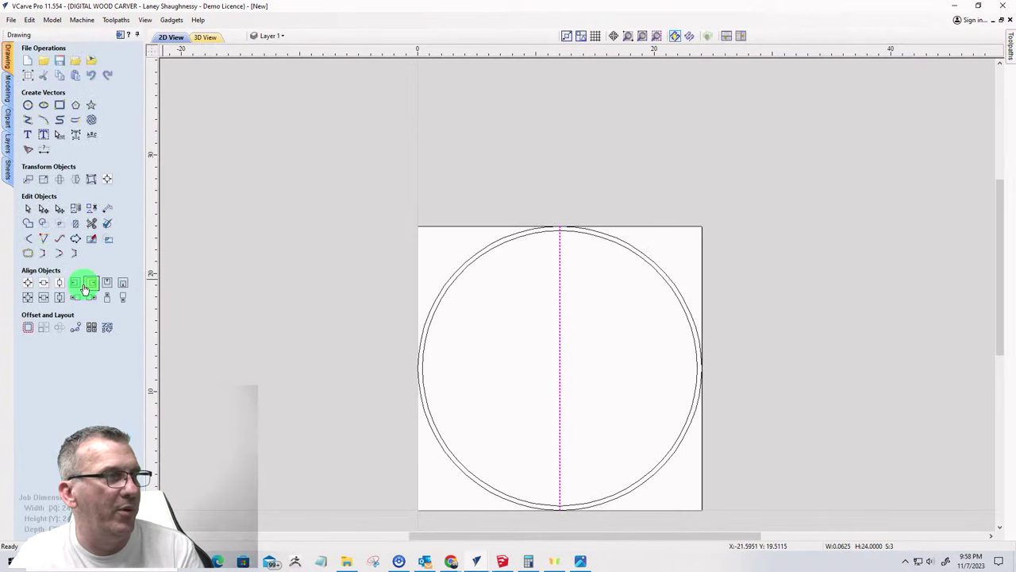
- Circular-copy the three thin channel lines about the centre as 3 items over 360°
{"action": "left_click", "coordinate": [59, 326]}
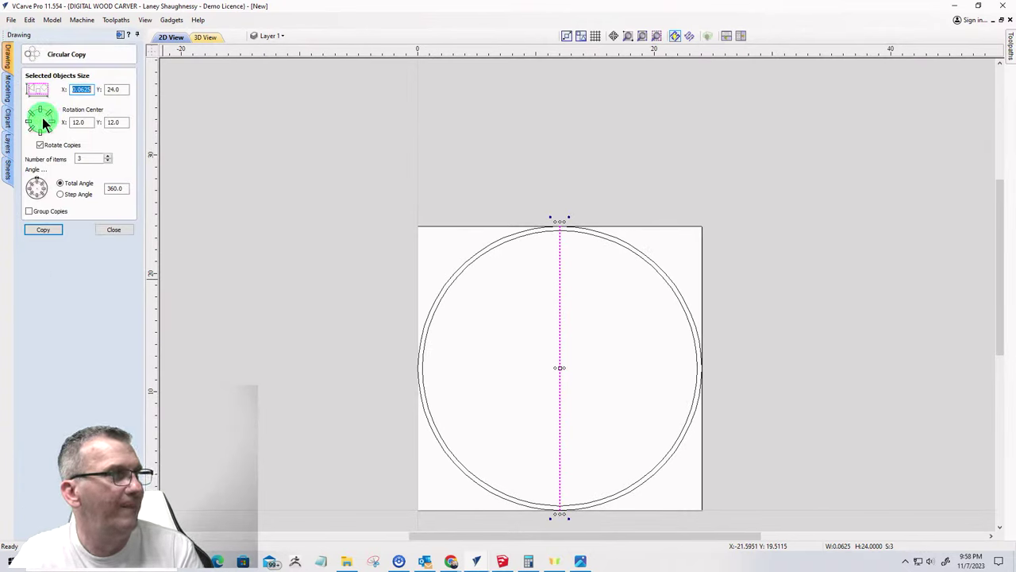
{"action": "left_click", "coordinate": [40, 123]}
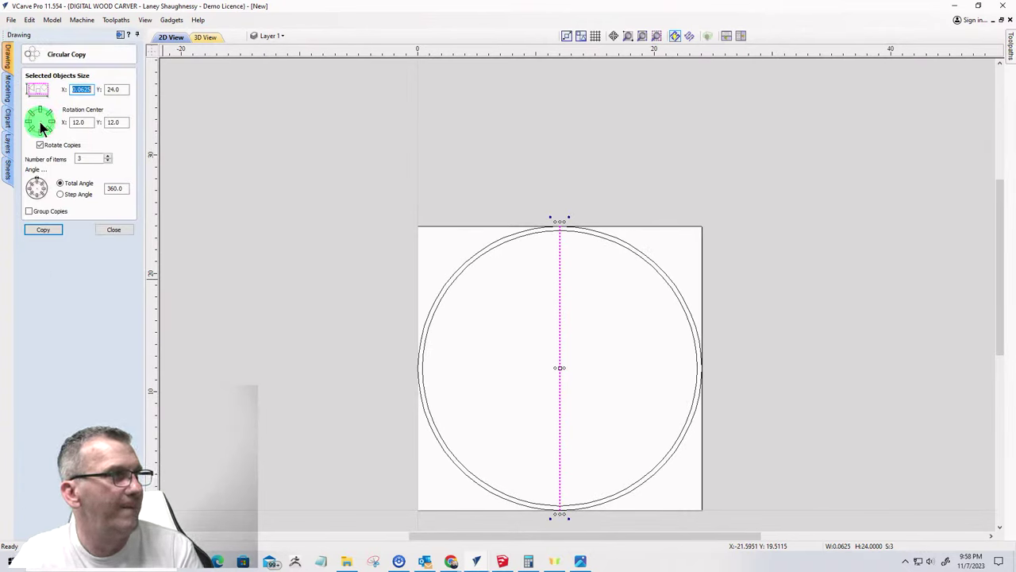
{"action": "left_click", "coordinate": [42, 228]}
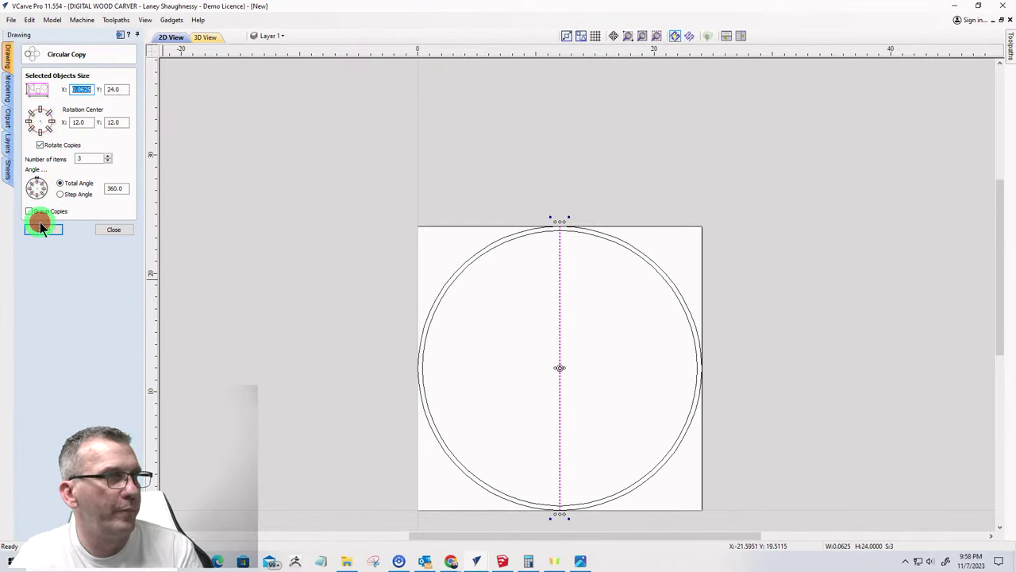
{"action": "left_click", "coordinate": [111, 230]}
{"action": "scroll", "coordinate": [583, 262], "scroll_direction": "up", "scroll_amount": 3}
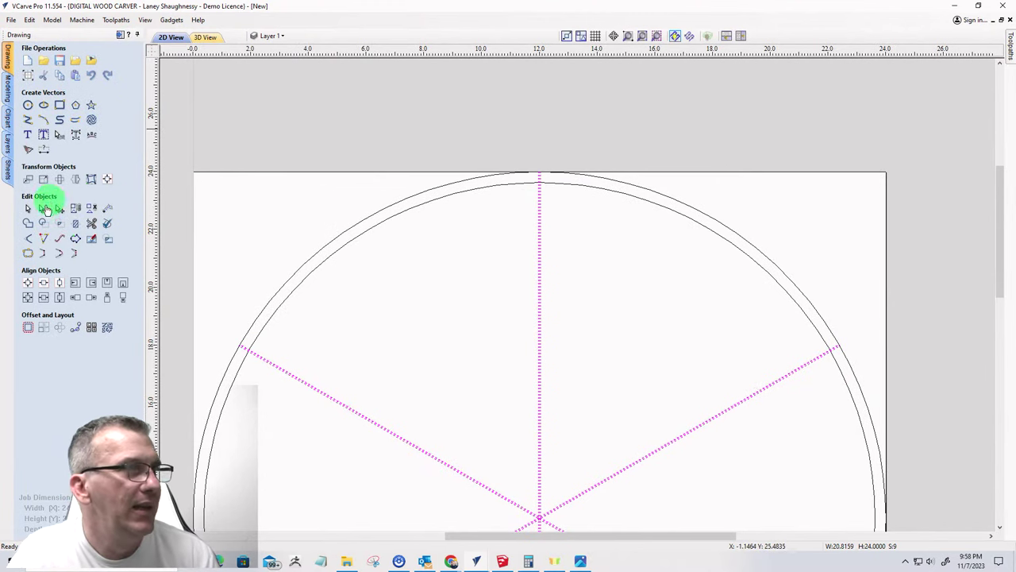
- Trim the spoke and arc segments where the spoke band crosses the rim band
{"action": "left_click", "coordinate": [91, 229]}
{"action": "scroll", "coordinate": [535, 152], "scroll_direction": "up", "scroll_amount": 3}
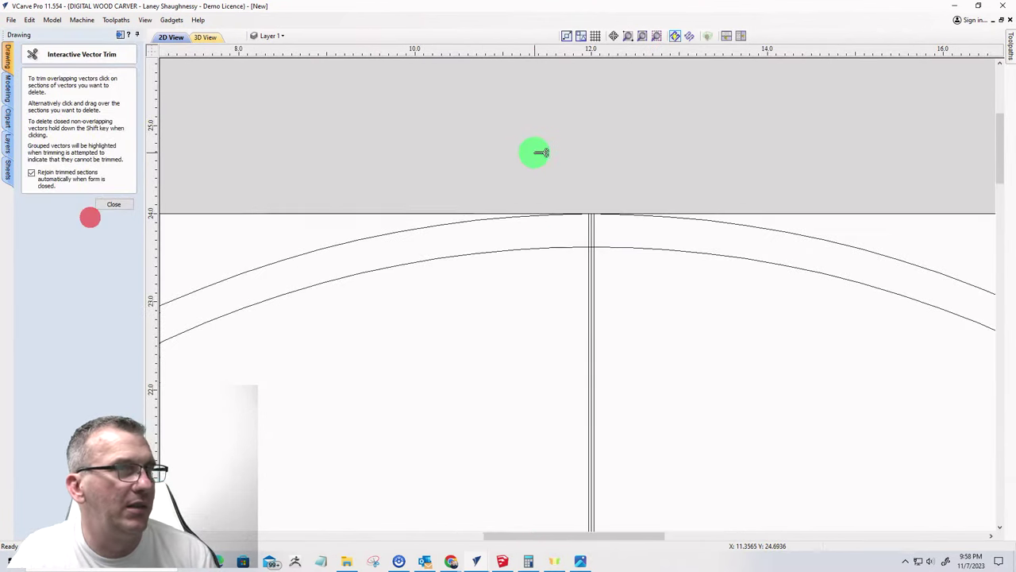
{"action": "scroll", "coordinate": [583, 265], "scroll_direction": "up", "scroll_amount": 2}
{"action": "scroll", "coordinate": [626, 165], "scroll_direction": "up", "scroll_amount": 2}
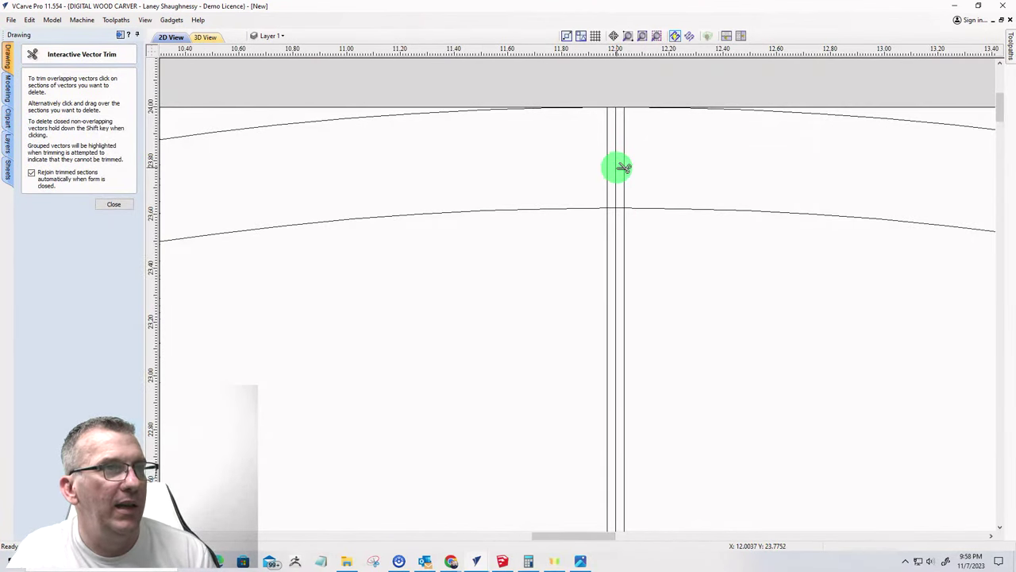
{"action": "left_click", "coordinate": [617, 166]}
{"action": "left_click", "coordinate": [621, 166]}
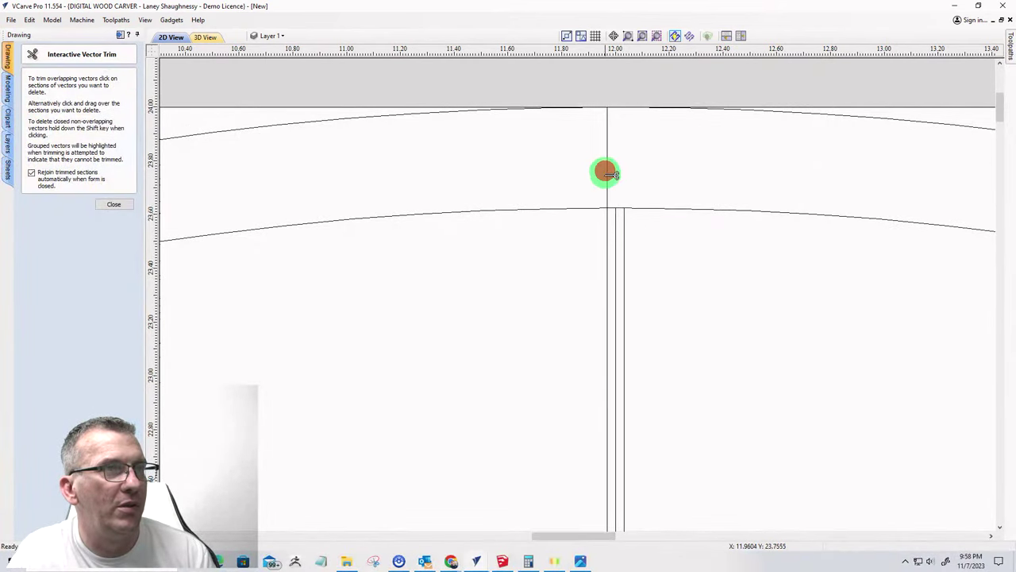
{"action": "left_click", "coordinate": [604, 175]}
{"action": "scroll", "coordinate": [612, 215], "scroll_direction": "up", "scroll_amount": 4}
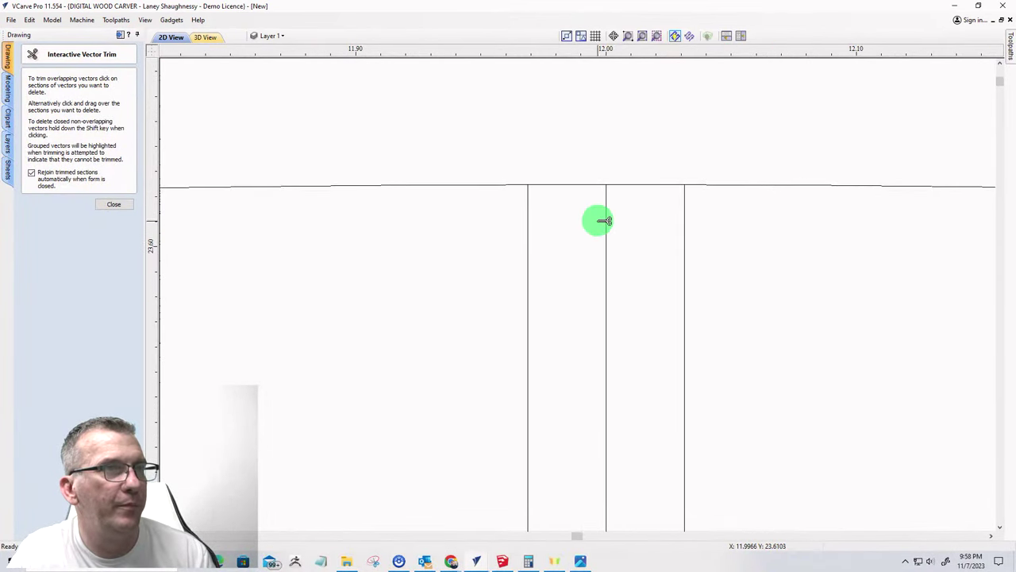
{"action": "left_click", "coordinate": [605, 220]}
{"action": "left_click", "coordinate": [608, 182]}
{"action": "scroll", "coordinate": [604, 157], "scroll_direction": "down", "scroll_amount": 3}
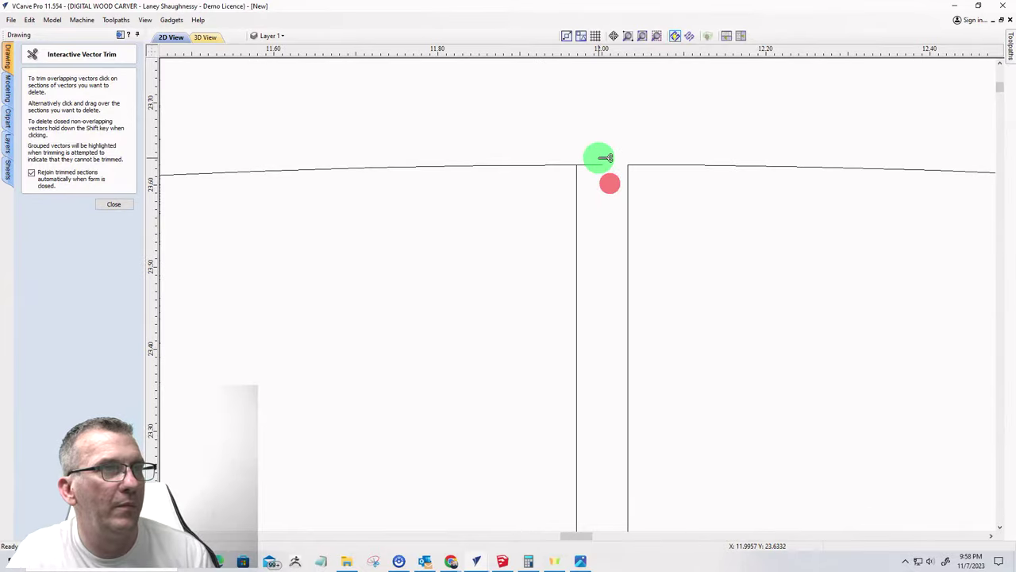
{"action": "scroll", "coordinate": [597, 166], "scroll_direction": "down", "scroll_amount": 5}
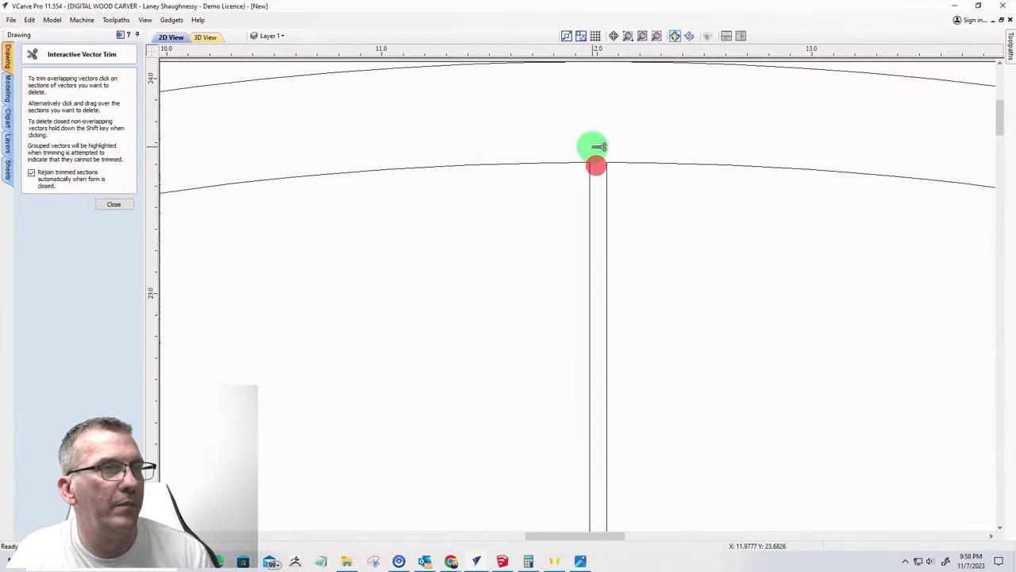
{"action": "scroll", "coordinate": [566, 291], "scroll_direction": "up", "scroll_amount": 5}
{"action": "scroll", "coordinate": [603, 256], "scroll_direction": "up", "scroll_amount": 8}
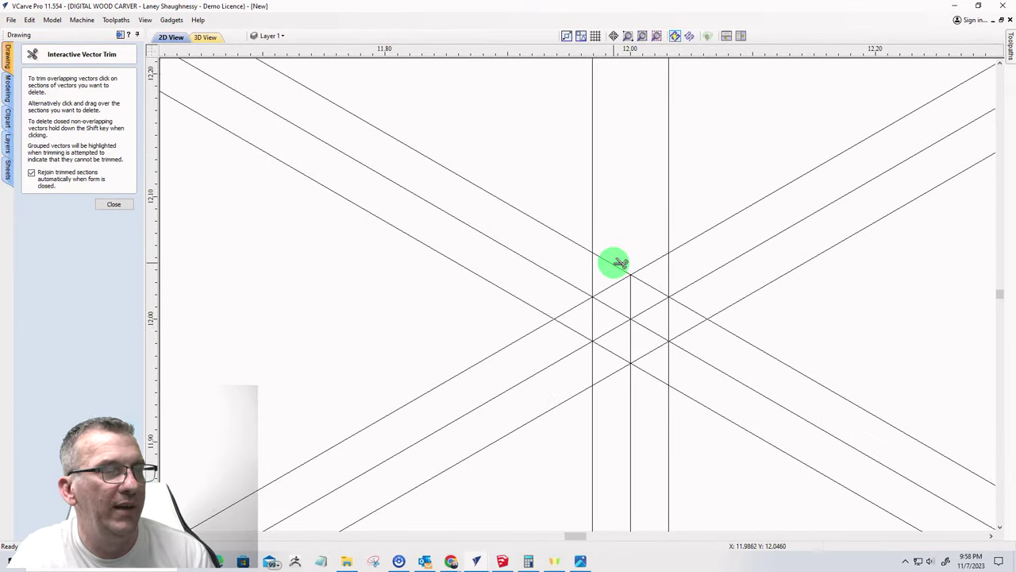
- Trim the diagonal segments at the centre crossing and the remaining channel segments near the rim
{"action": "left_click", "coordinate": [615, 265]}
{"action": "left_click", "coordinate": [597, 274]}
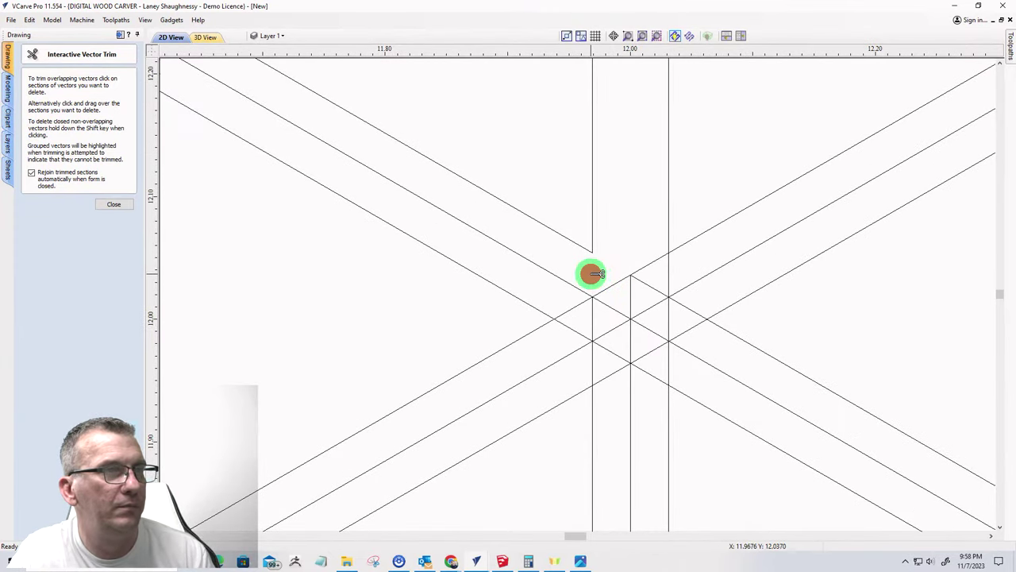
{"action": "scroll", "coordinate": [595, 274], "scroll_direction": "down", "scroll_amount": 3}
{"action": "left_click", "coordinate": [573, 275]}
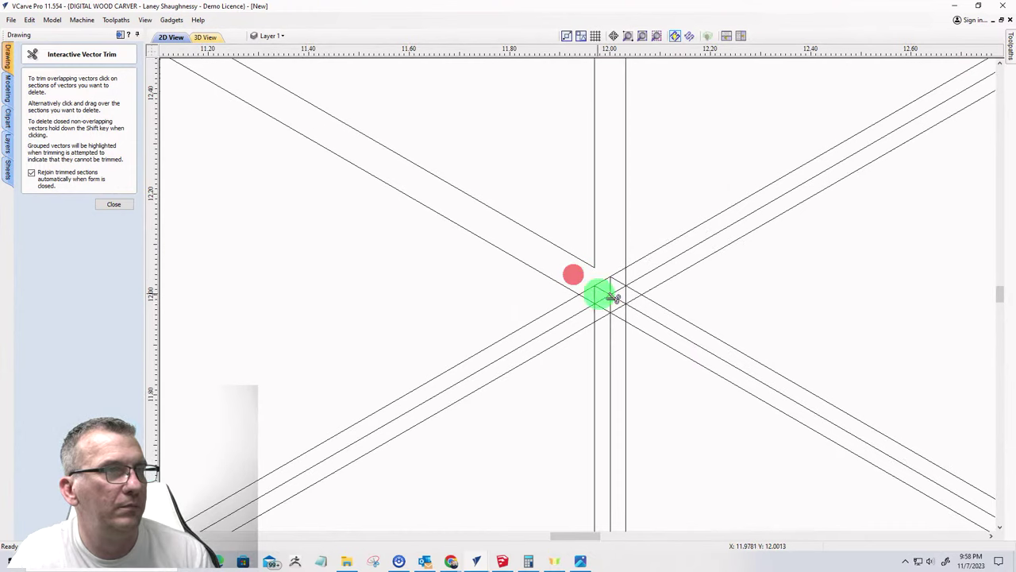
{"action": "scroll", "coordinate": [627, 294], "scroll_direction": "down", "scroll_amount": 5}
{"action": "scroll", "coordinate": [484, 196], "scroll_direction": "up", "scroll_amount": 5}
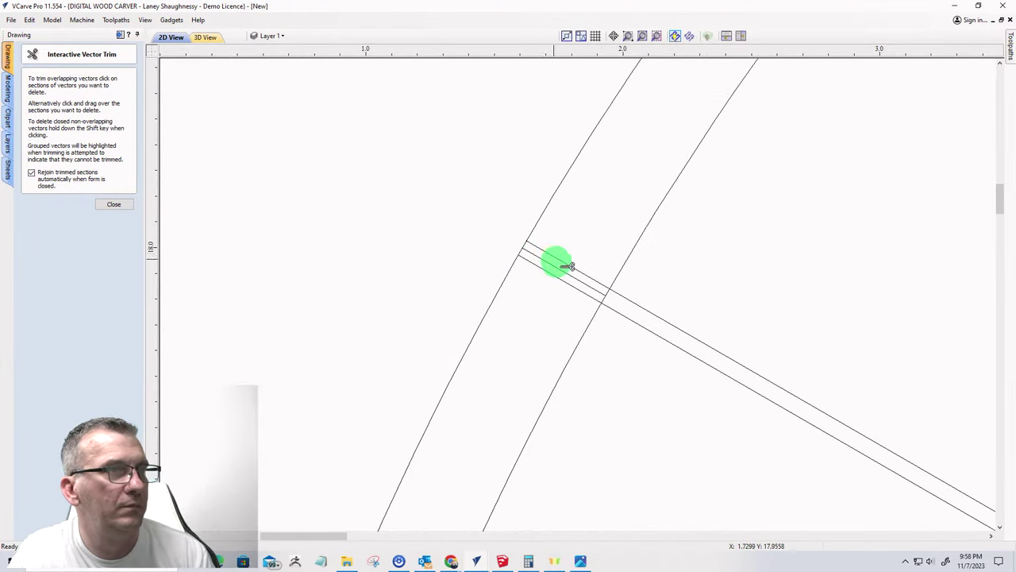
{"action": "scroll", "coordinate": [569, 266], "scroll_direction": "up", "scroll_amount": 2}
{"action": "left_click", "coordinate": [637, 314]}
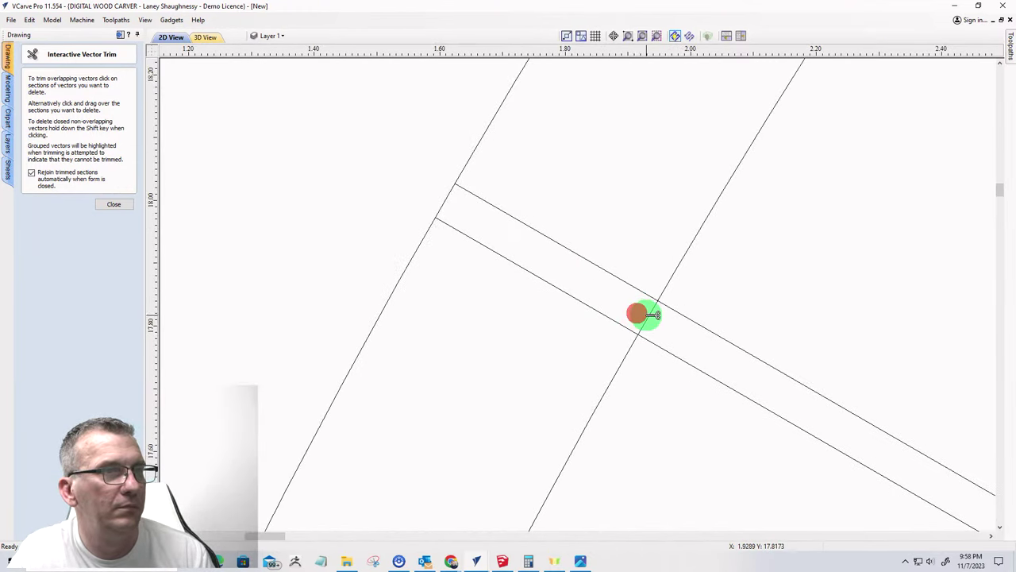
{"action": "left_click", "coordinate": [642, 289]}
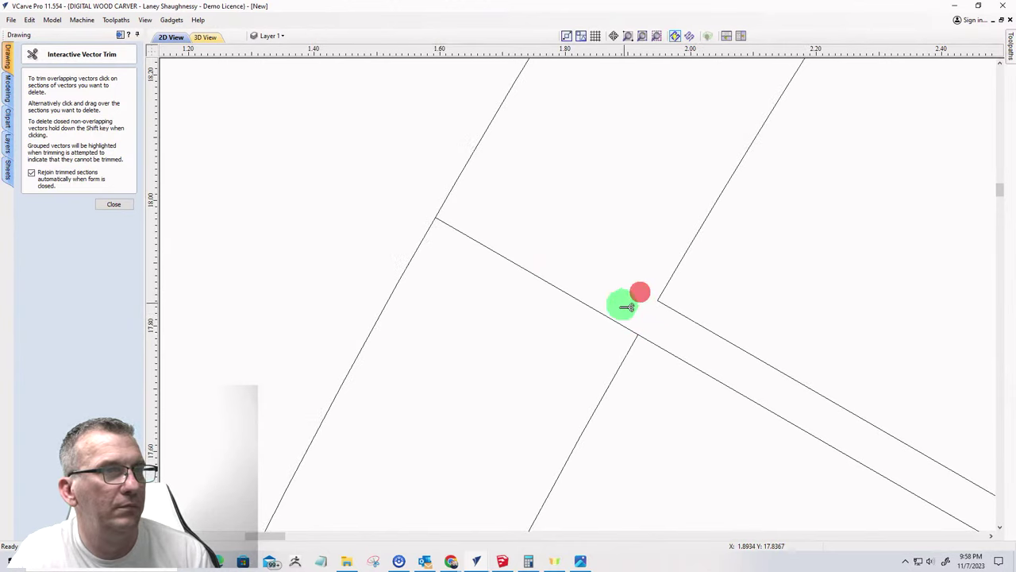
{"action": "left_click", "coordinate": [596, 311]}
{"action": "scroll", "coordinate": [504, 259], "scroll_direction": "down", "scroll_amount": 5}
{"action": "scroll", "coordinate": [500, 258], "scroll_direction": "up", "scroll_amount": 5}
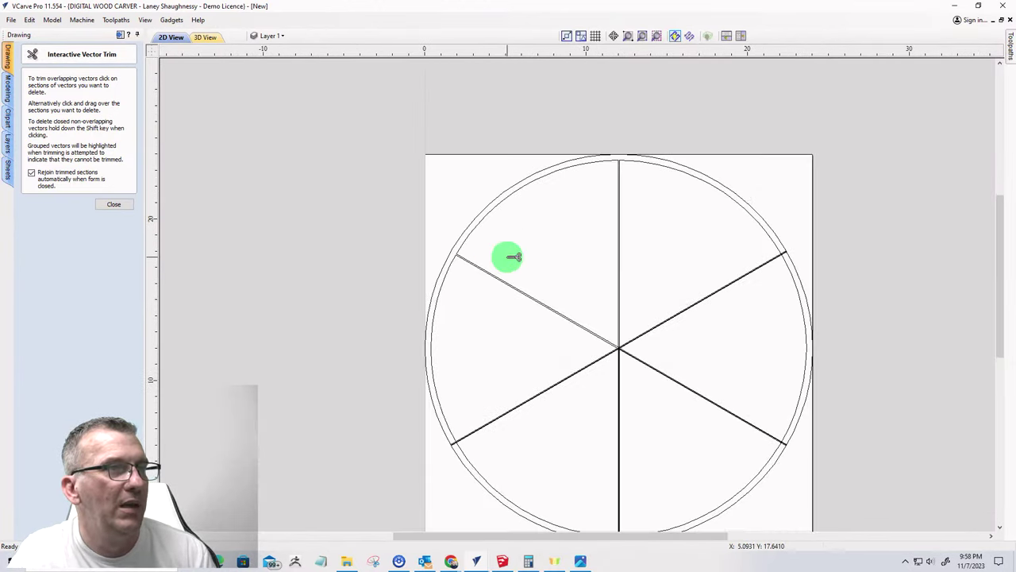
{"action": "left_click", "coordinate": [111, 204]}
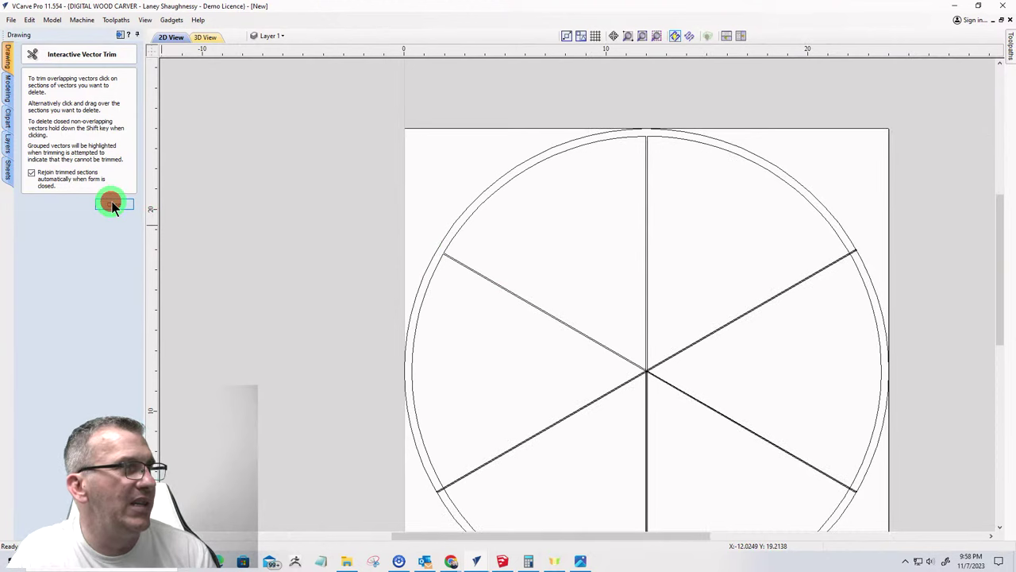
- Offset the upper-left wedge outline 0.375 in inward
{"action": "left_click", "coordinate": [524, 171]}
{"action": "left_click", "coordinate": [27, 327]}
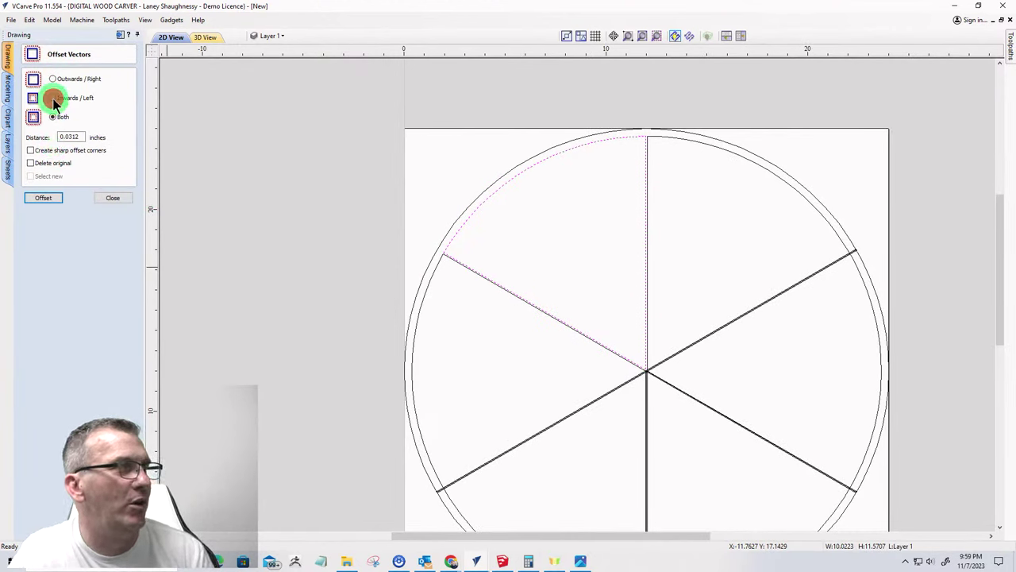
{"action": "left_click", "coordinate": [52, 98]}
{"action": "double_click", "coordinate": [71, 136]}
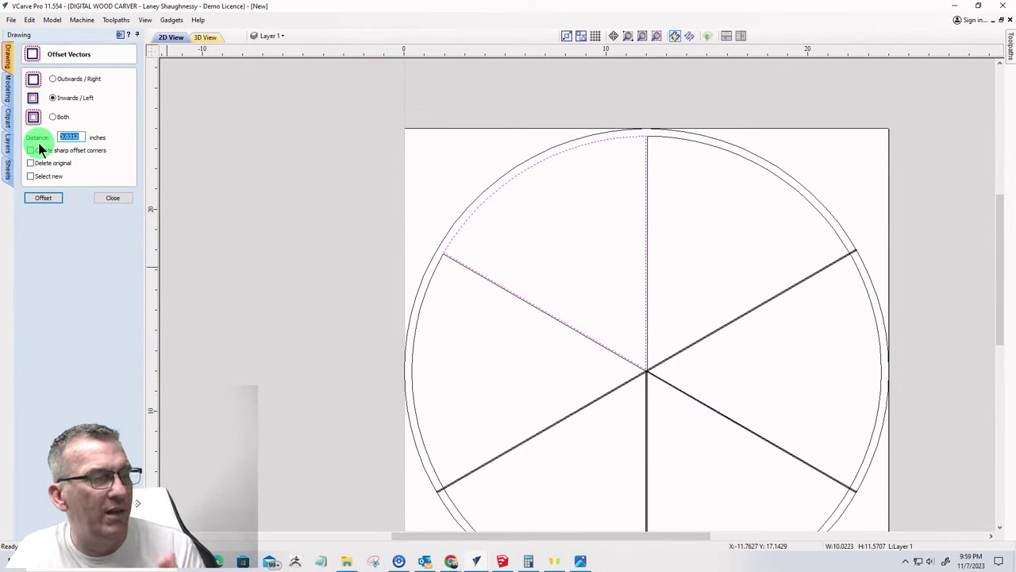
{"action": "type", "text": ".375"}
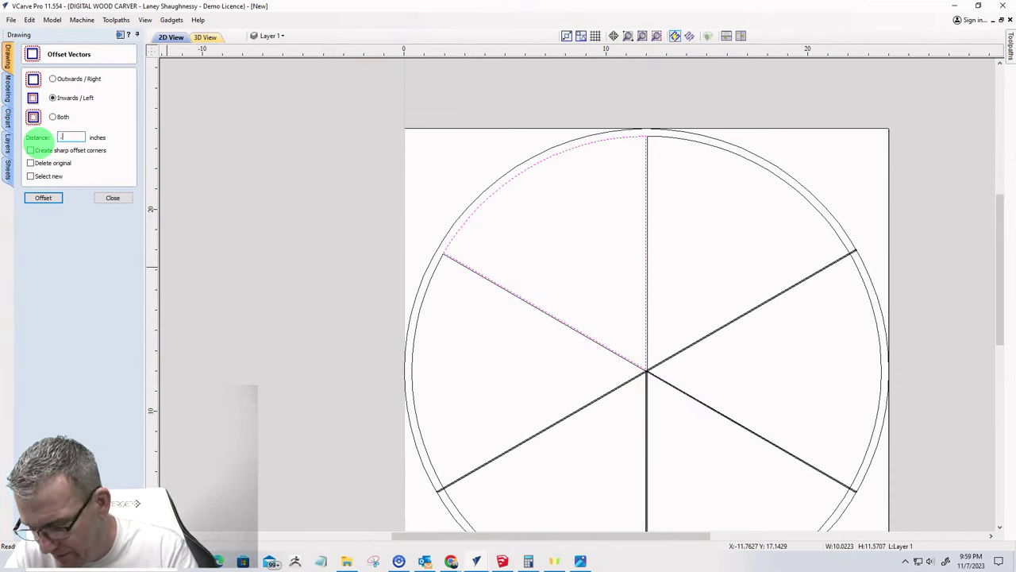
{"action": "left_click", "coordinate": [36, 198]}
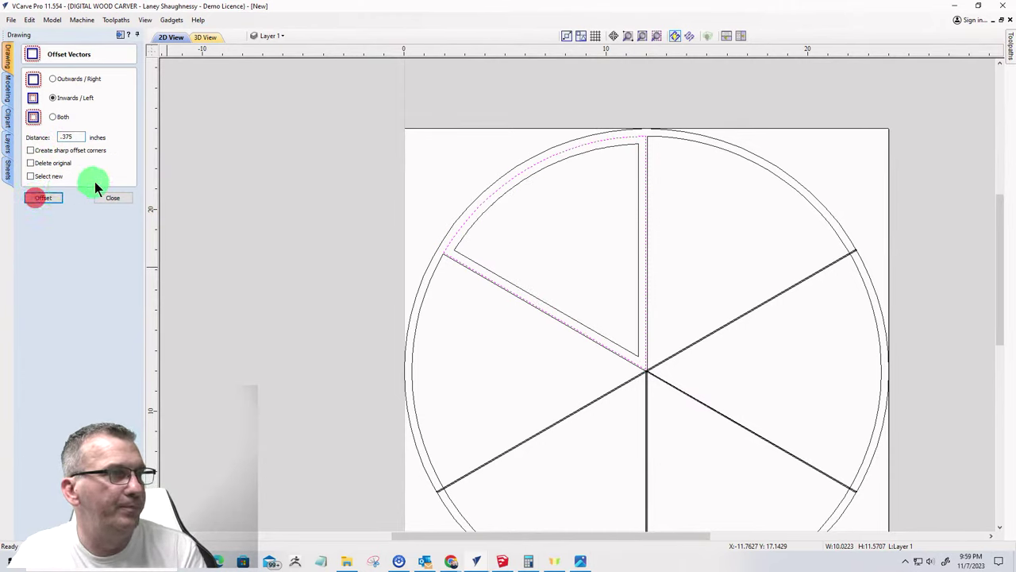
{"action": "left_click", "coordinate": [112, 198]}
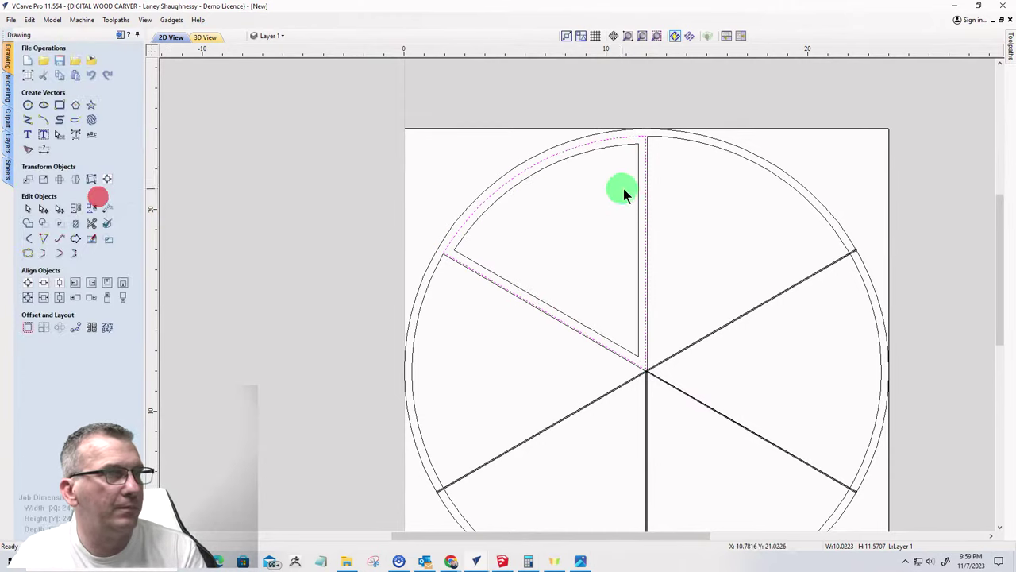
- Drag the inner wedge out of the platter to check it, then undo to return it in place
{"action": "left_click", "coordinate": [575, 144]}
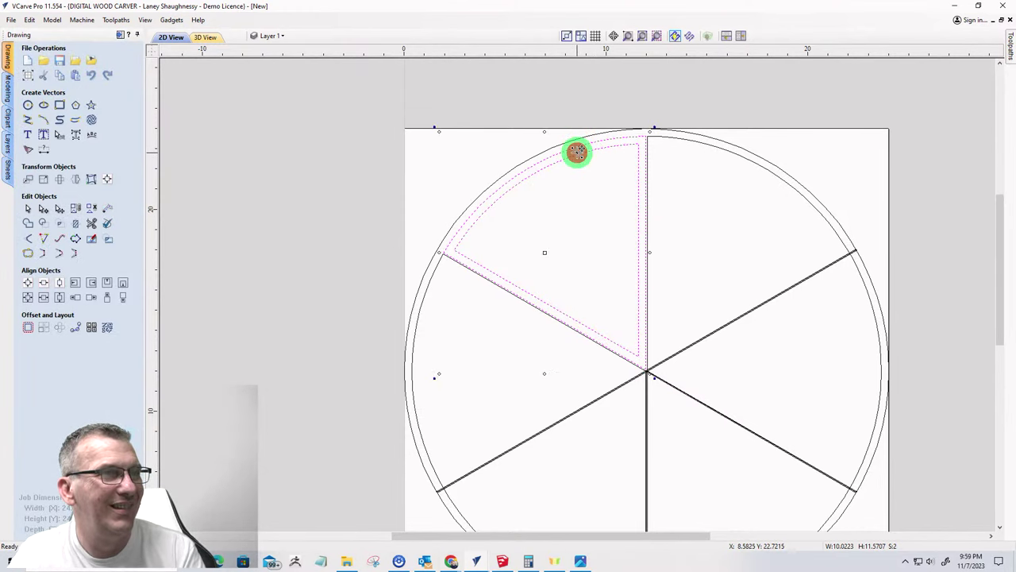
{"action": "left_click_drag", "start_coordinate": [577, 152], "coordinate": [281, 108]}
{"action": "scroll", "coordinate": [717, 213], "scroll_direction": "down", "scroll_amount": 3}
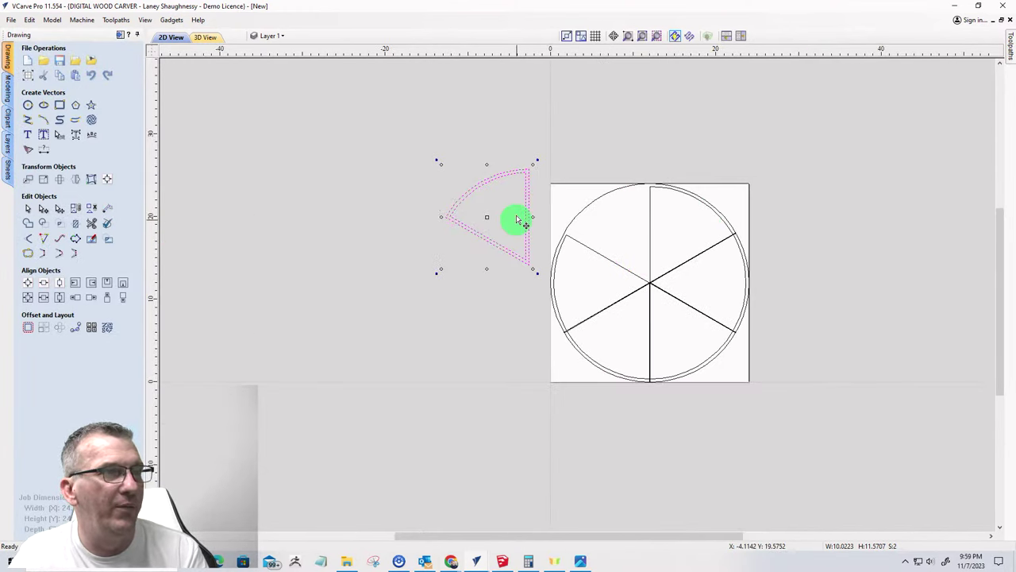
{"action": "scroll", "coordinate": [516, 220], "scroll_direction": "up", "scroll_amount": 3}
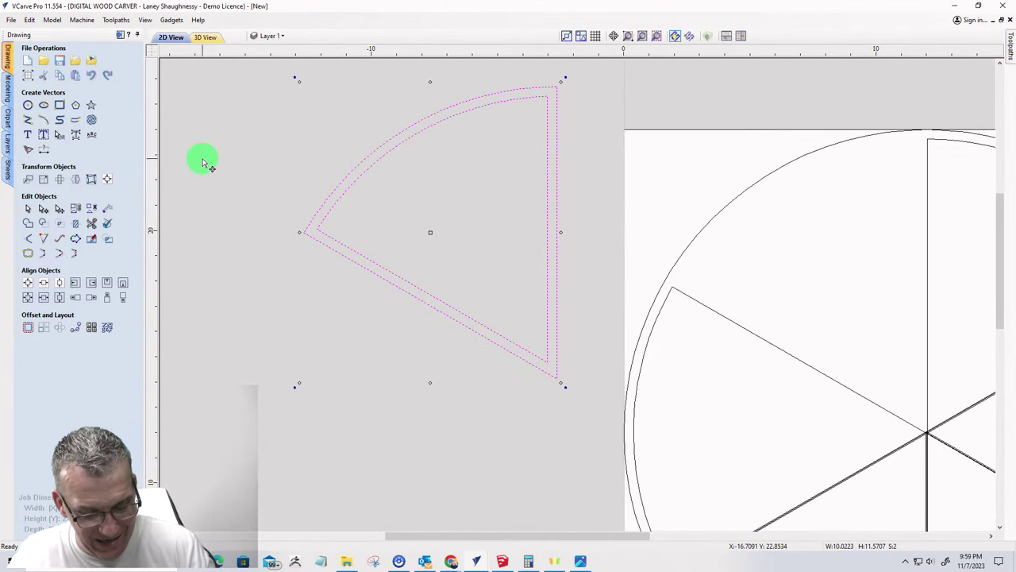
{"action": "key", "text": "ctrl+z"}
{"action": "scroll", "coordinate": [329, 162], "scroll_direction": "down", "scroll_amount": 3}
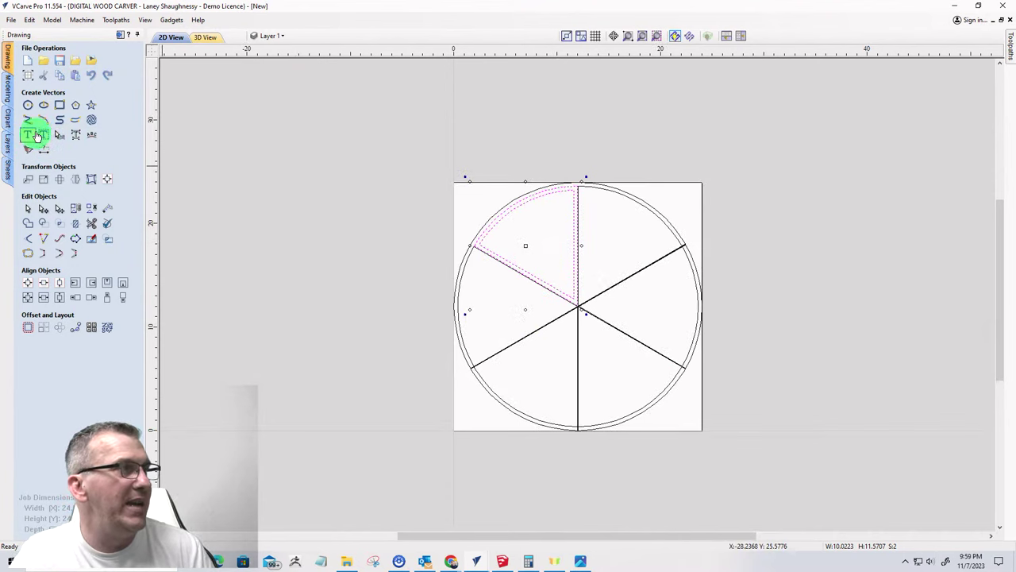
- Draw a 3 in diameter circle centred on the spoke intersection at (12, 12)
{"action": "left_click", "coordinate": [29, 105]}
{"action": "scroll", "coordinate": [594, 295], "scroll_direction": "up", "scroll_amount": 3}
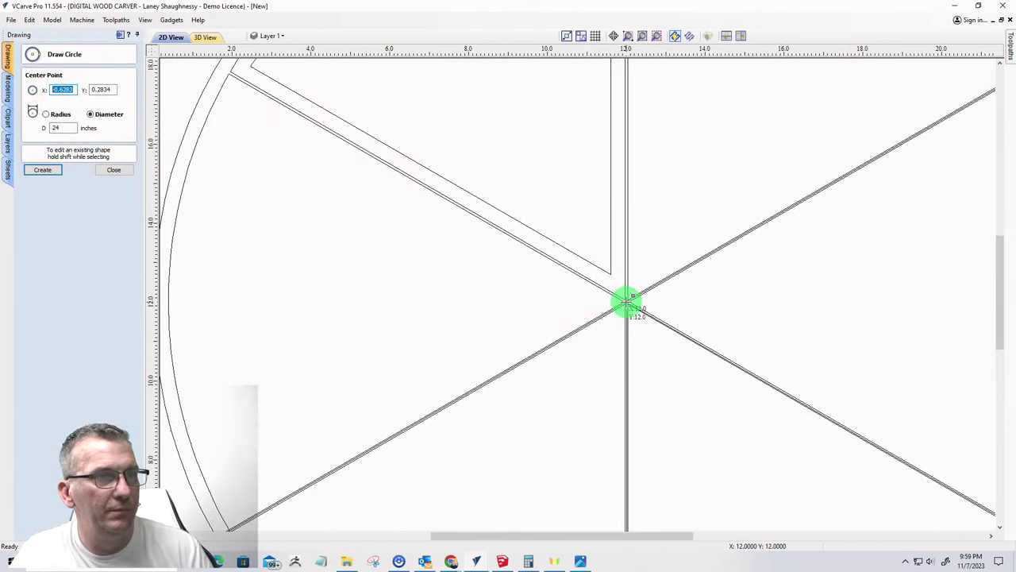
{"action": "left_click", "coordinate": [627, 301]}
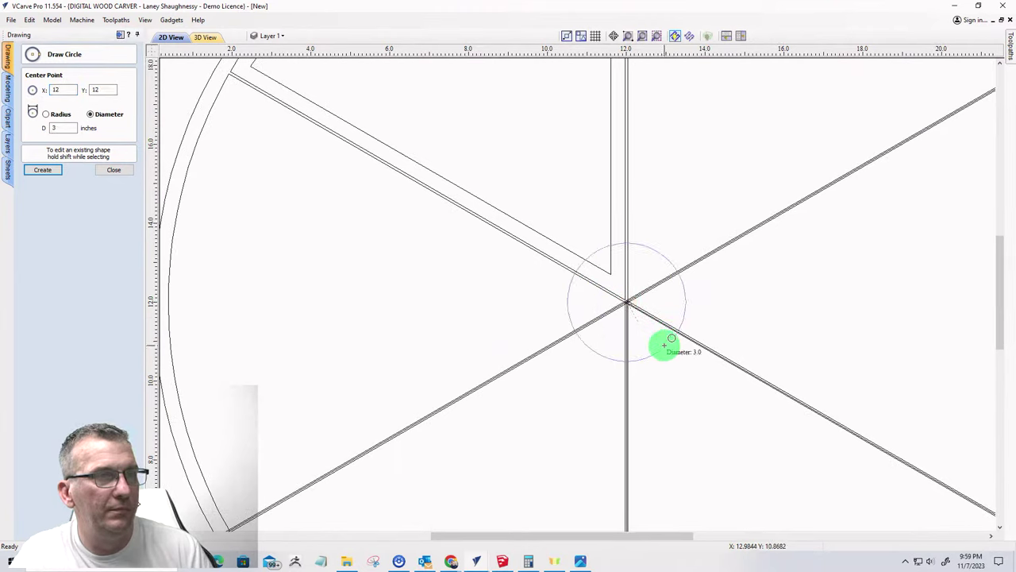
{"action": "left_click", "coordinate": [665, 343]}
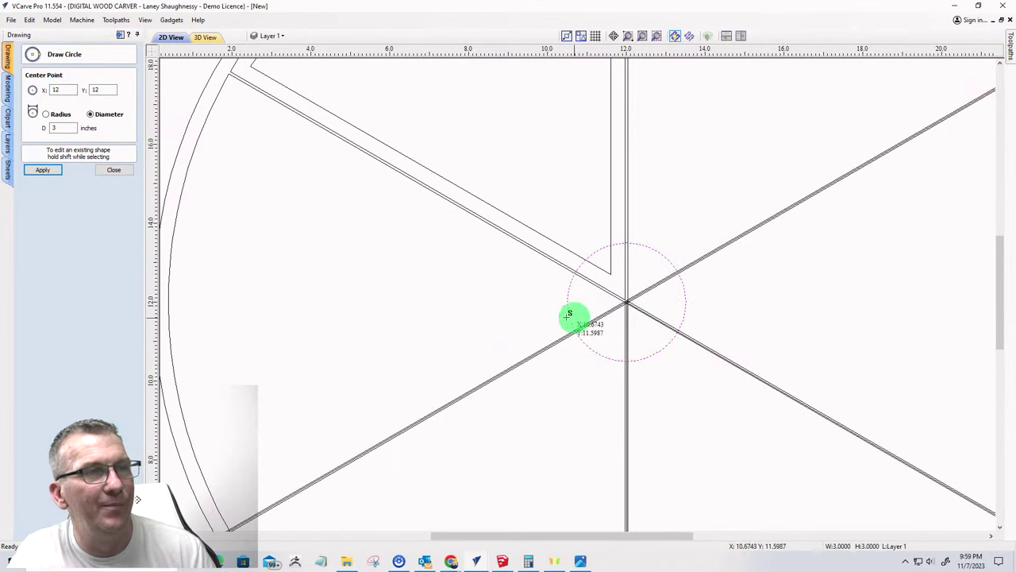
{"action": "left_click", "coordinate": [104, 162]}
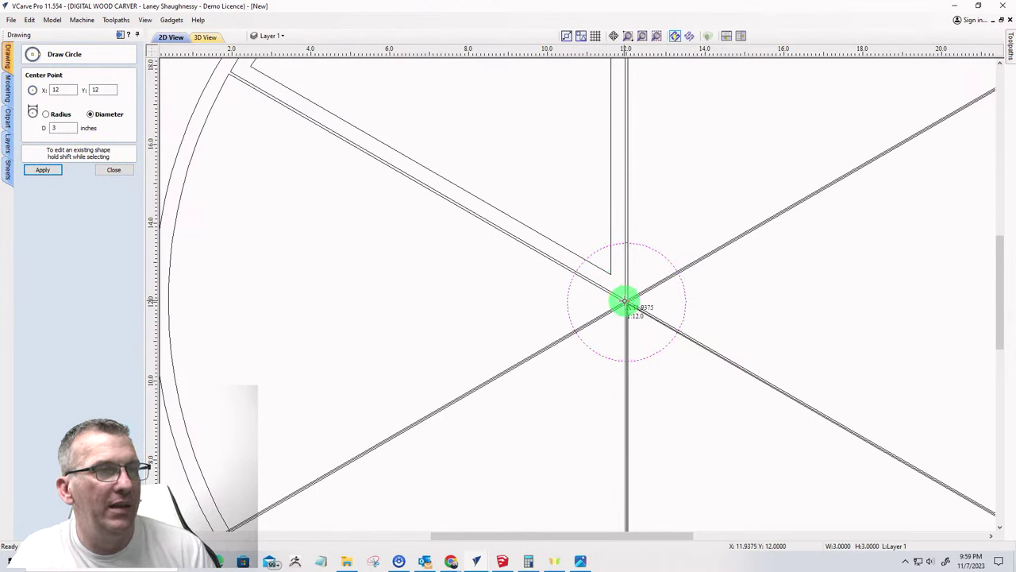
{"action": "left_click", "coordinate": [106, 169]}
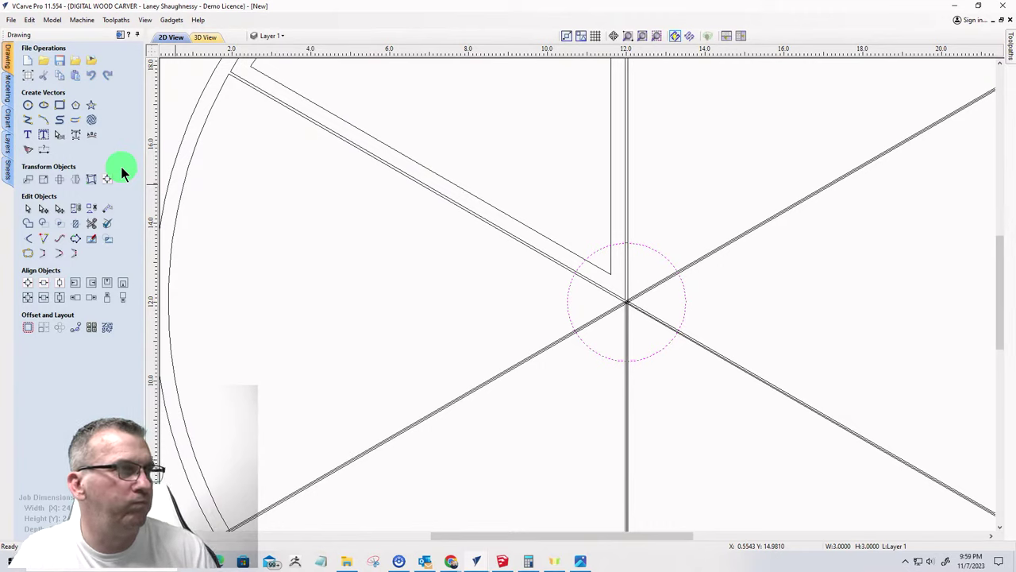
- Offset the 3-inch hub circle outward to create a larger surrounding circle
{"action": "left_click", "coordinate": [28, 333]}
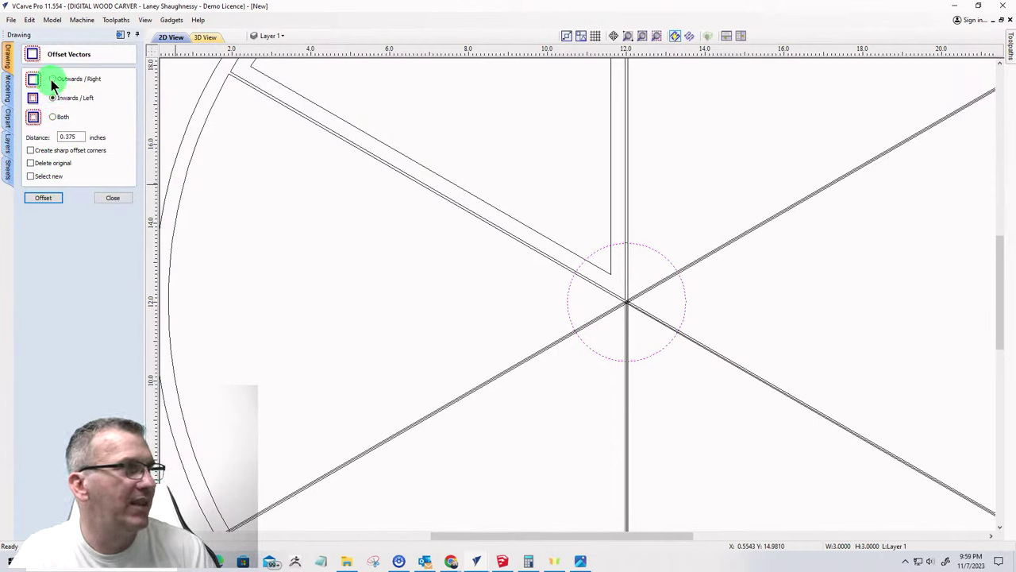
{"action": "left_click", "coordinate": [50, 79]}
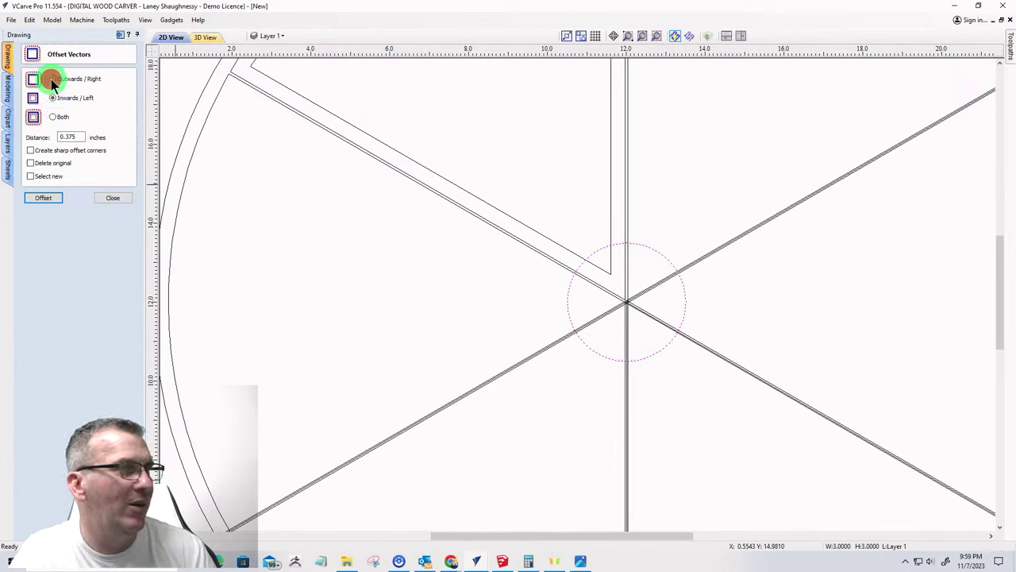
{"action": "left_click", "coordinate": [39, 197]}
{"action": "left_click", "coordinate": [102, 197]}
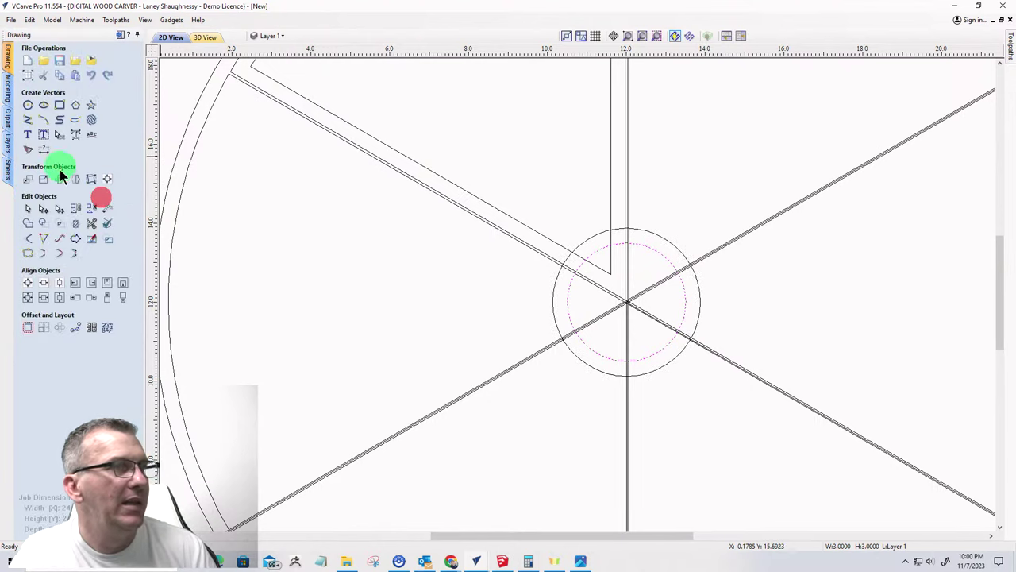
- Trim the outer and inner hub arcs crossing the vertical and diagonal spoke channels
{"action": "left_click", "coordinate": [93, 226]}
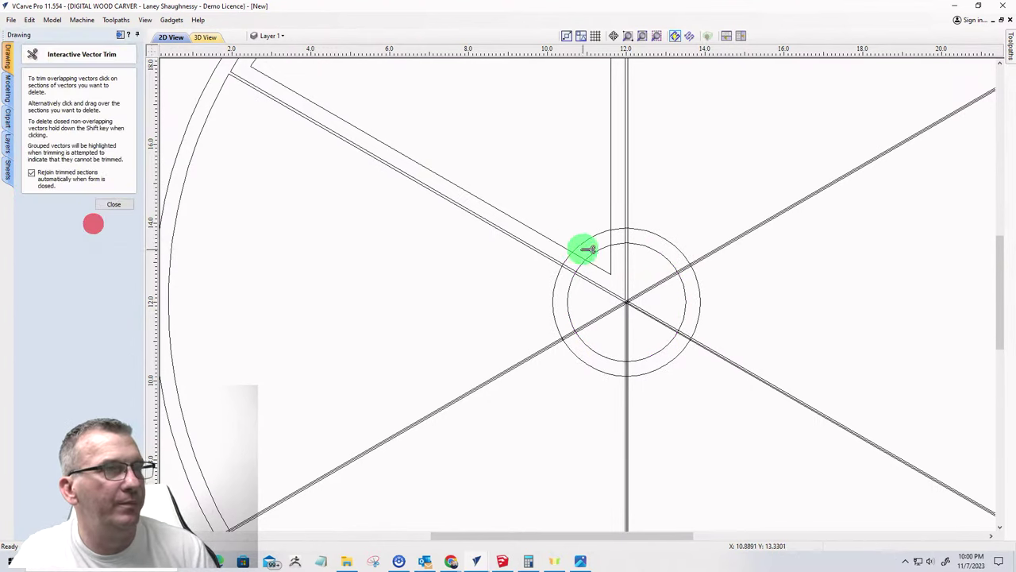
{"action": "scroll", "coordinate": [487, 317], "scroll_direction": "down", "scroll_amount": 2}
{"action": "scroll", "coordinate": [572, 264], "scroll_direction": "up", "scroll_amount": 4}
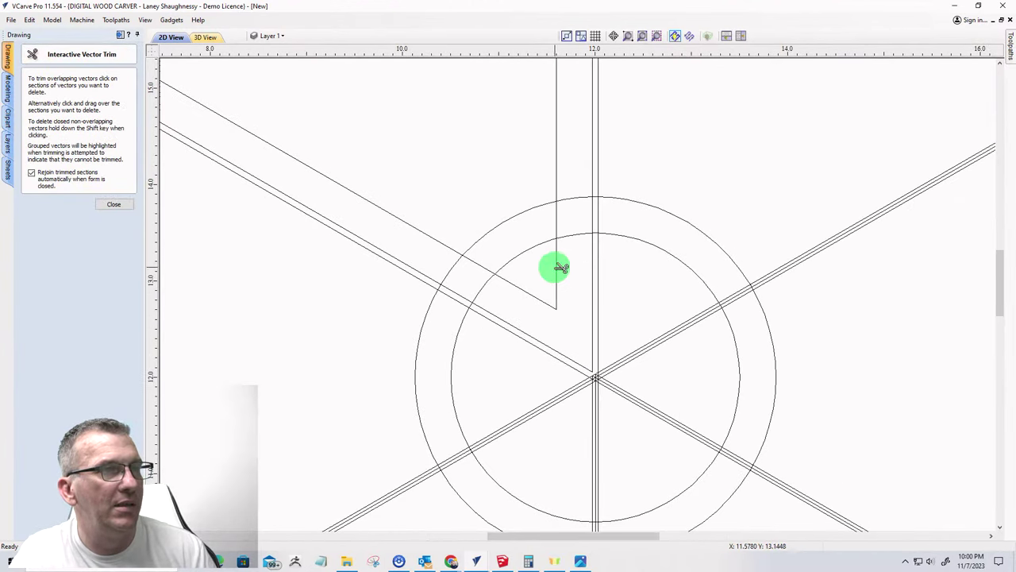
{"action": "left_click", "coordinate": [556, 267]}
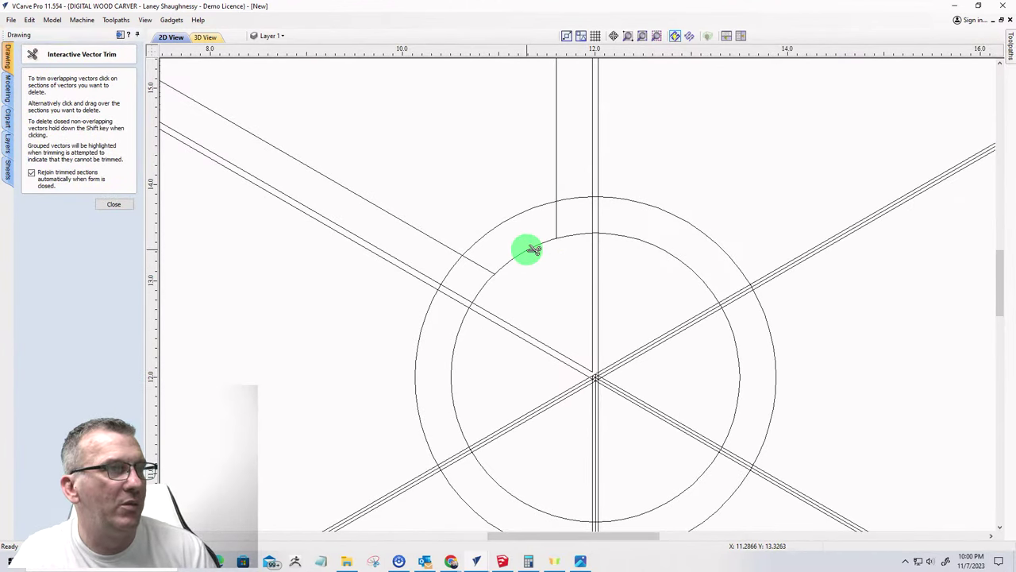
{"action": "left_click", "coordinate": [581, 196]}
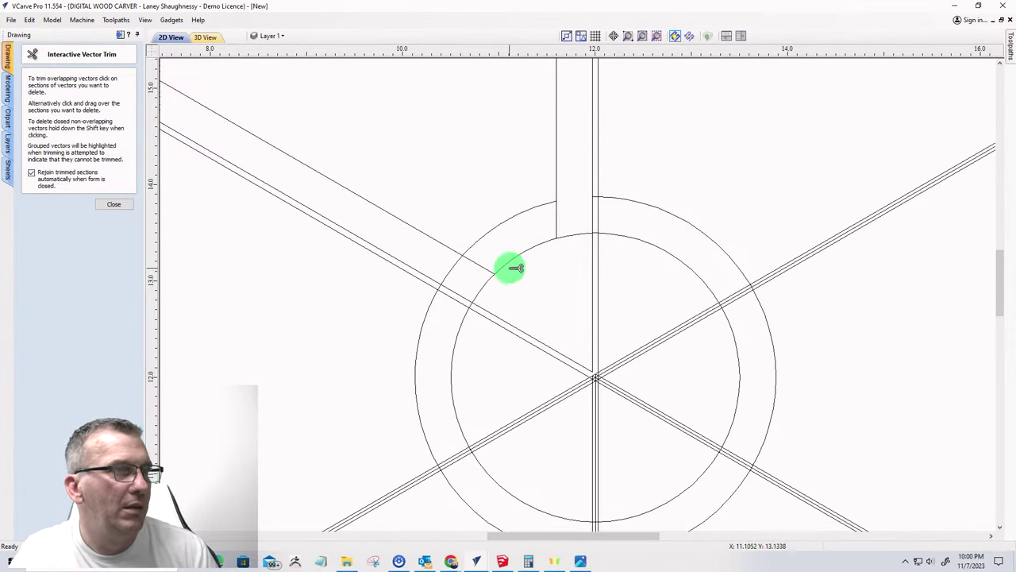
{"action": "left_click", "coordinate": [450, 270]}
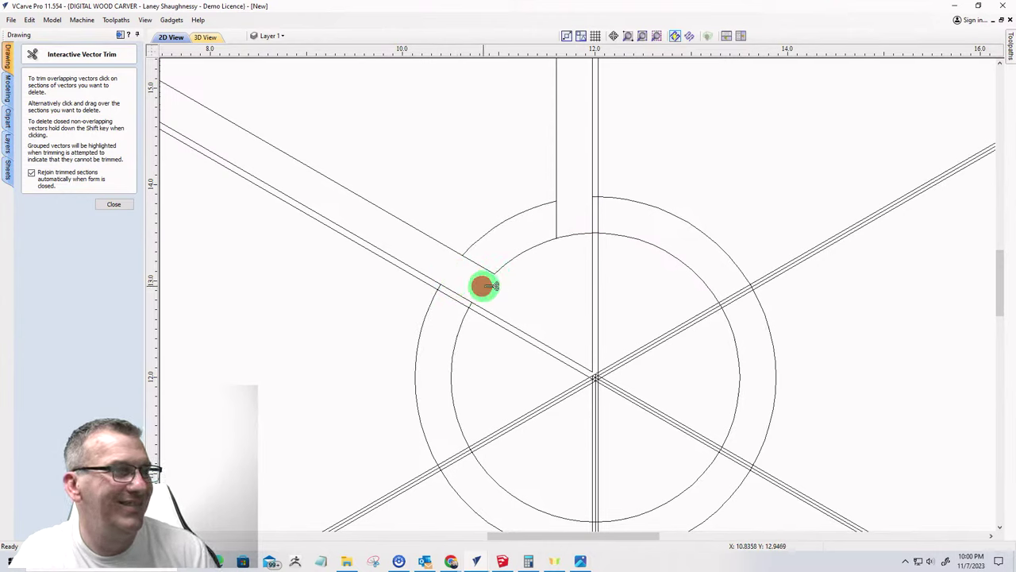
{"action": "left_click", "coordinate": [572, 233]}
{"action": "scroll", "coordinate": [573, 279], "scroll_direction": "down", "scroll_amount": 2}
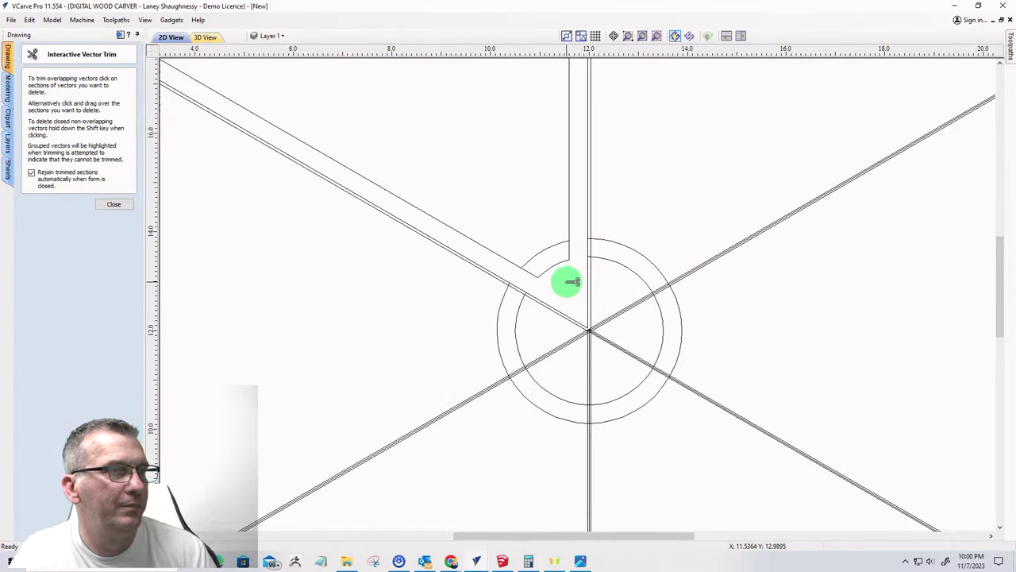
{"action": "left_click", "coordinate": [554, 249]}
{"action": "scroll", "coordinate": [421, 262], "scroll_direction": "down", "scroll_amount": 3}
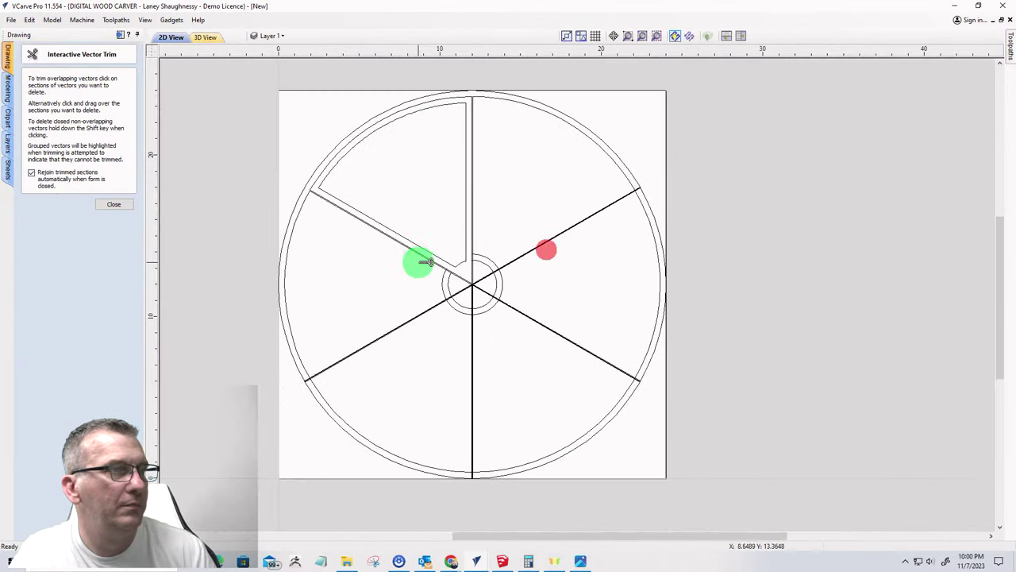
{"action": "scroll", "coordinate": [460, 281], "scroll_direction": "up", "scroll_amount": 3}
{"action": "scroll", "coordinate": [479, 281], "scroll_direction": "up", "scroll_amount": 3}
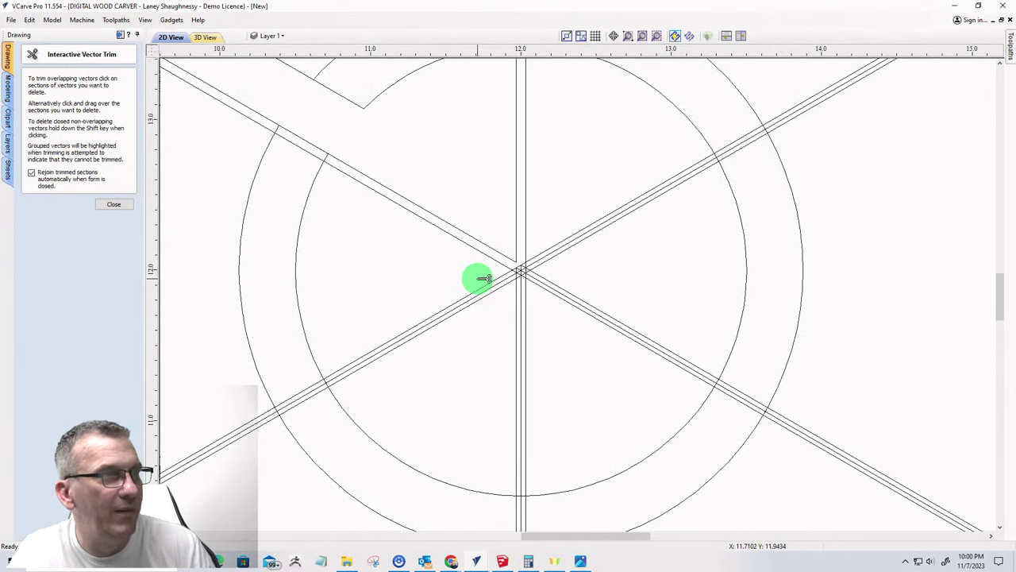
{"action": "scroll", "coordinate": [484, 278], "scroll_direction": "down", "scroll_amount": 2}
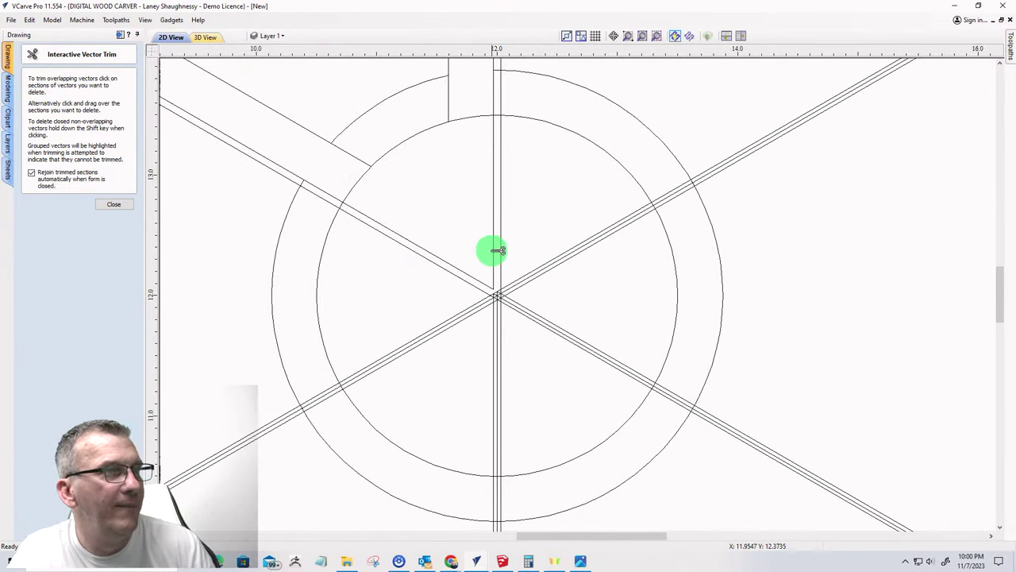
{"action": "scroll", "coordinate": [494, 254], "scroll_direction": "up", "scroll_amount": 1}
- Trim the remaining line pieces, short arc stubs and diagonal line at the hub, then finish trimming
{"action": "left_click", "coordinate": [491, 240]}
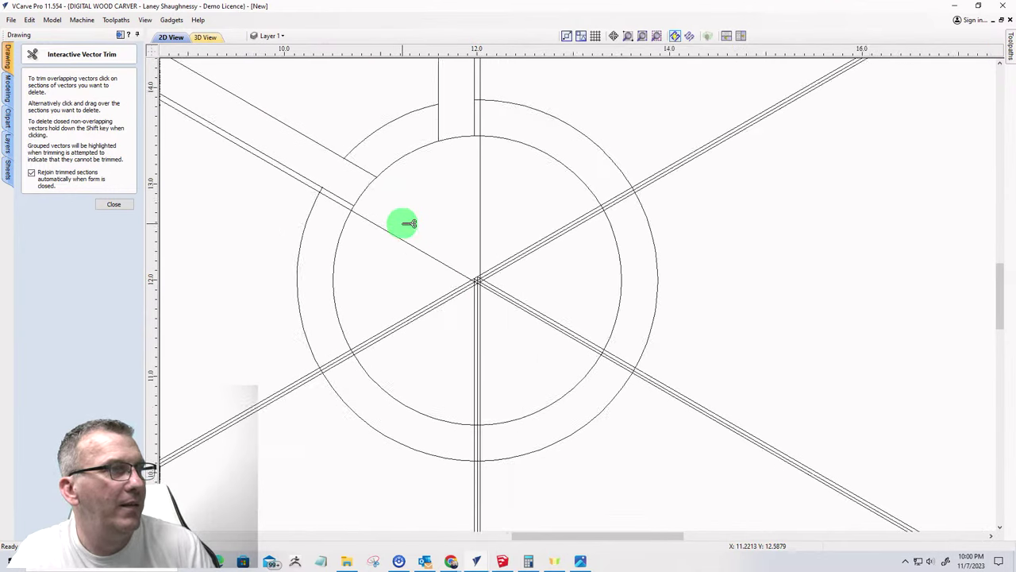
{"action": "scroll", "coordinate": [402, 222], "scroll_direction": "down", "scroll_amount": 2}
{"action": "left_click", "coordinate": [431, 144]}
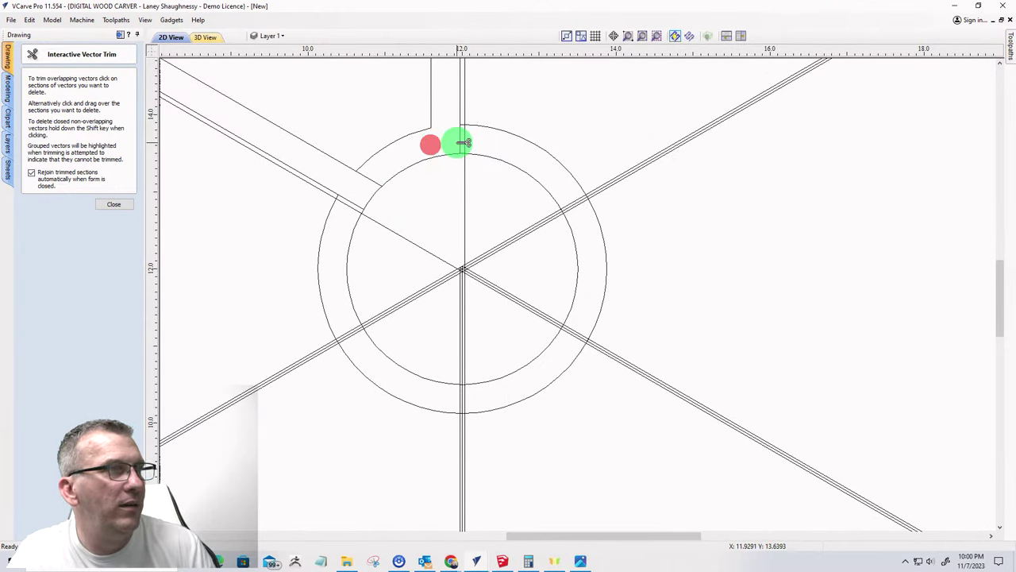
{"action": "scroll", "coordinate": [462, 137], "scroll_direction": "up", "scroll_amount": 2}
{"action": "left_click", "coordinate": [461, 136]}
{"action": "scroll", "coordinate": [465, 106], "scroll_direction": "up", "scroll_amount": 3}
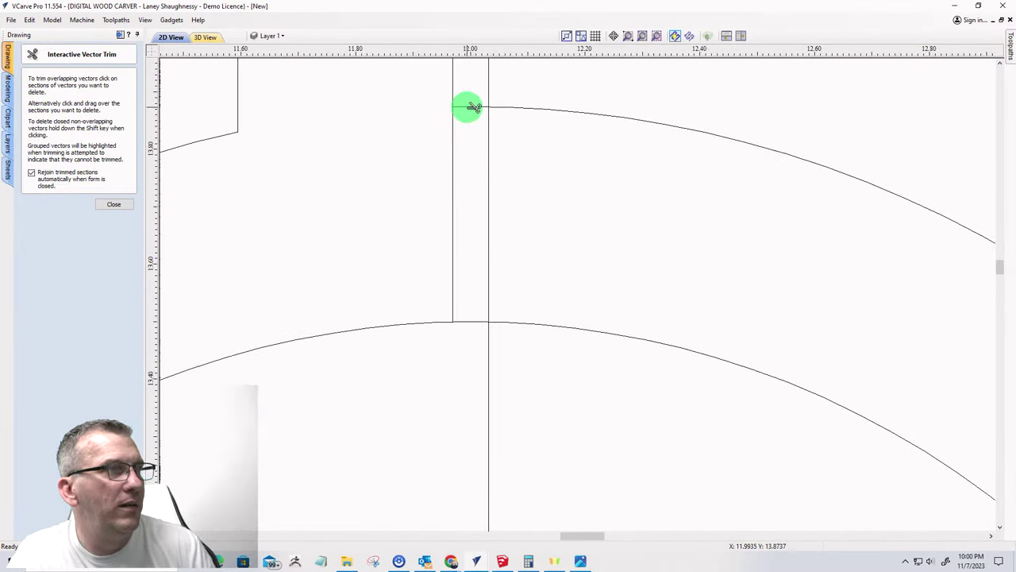
{"action": "left_click", "coordinate": [470, 104]}
{"action": "left_click", "coordinate": [475, 318]}
{"action": "scroll", "coordinate": [474, 309], "scroll_direction": "down", "scroll_amount": 5}
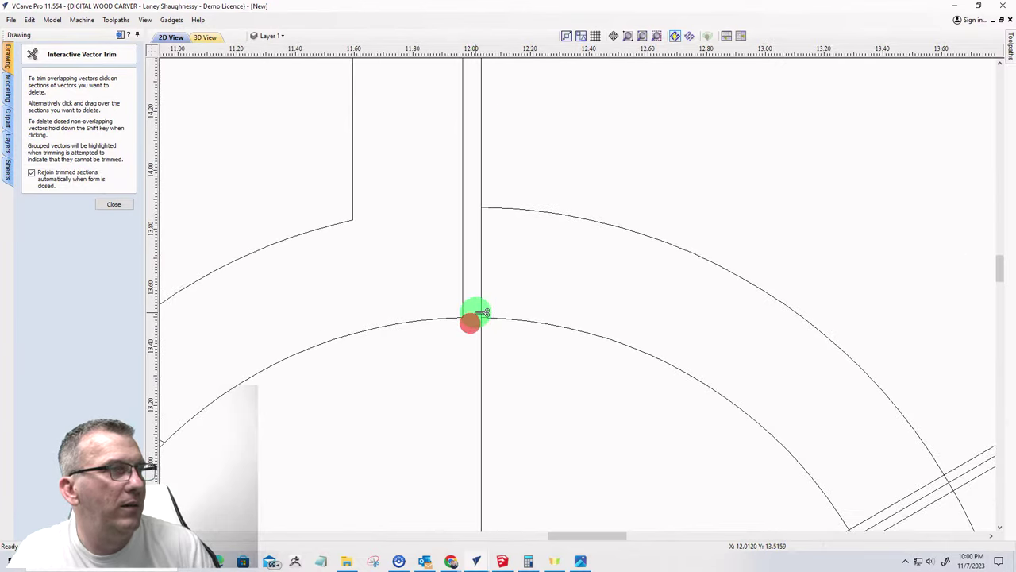
{"action": "scroll", "coordinate": [314, 360], "scroll_direction": "up", "scroll_amount": 4}
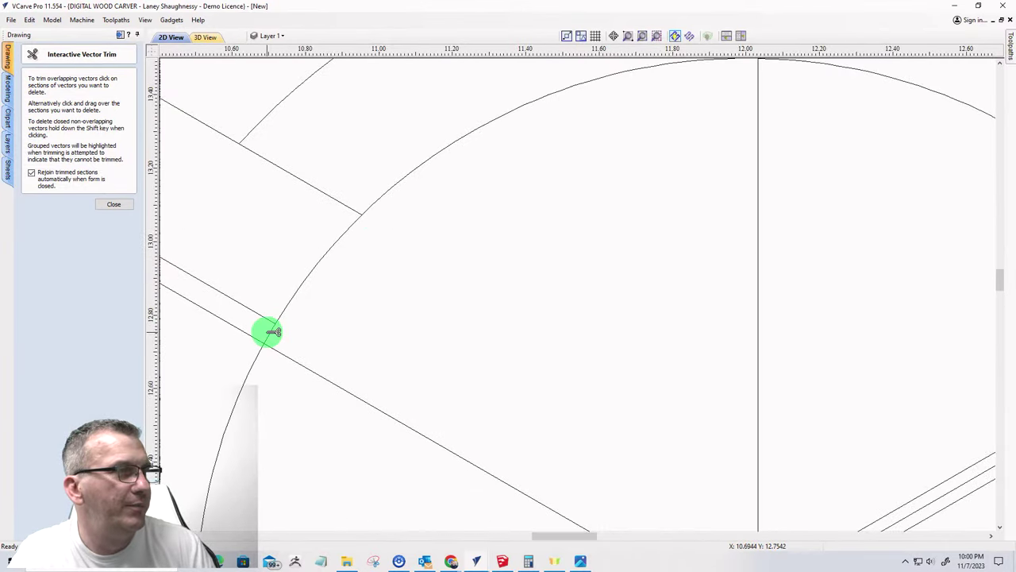
{"action": "scroll", "coordinate": [367, 309], "scroll_direction": "down", "scroll_amount": 3}
{"action": "scroll", "coordinate": [222, 297], "scroll_direction": "up", "scroll_amount": 5}
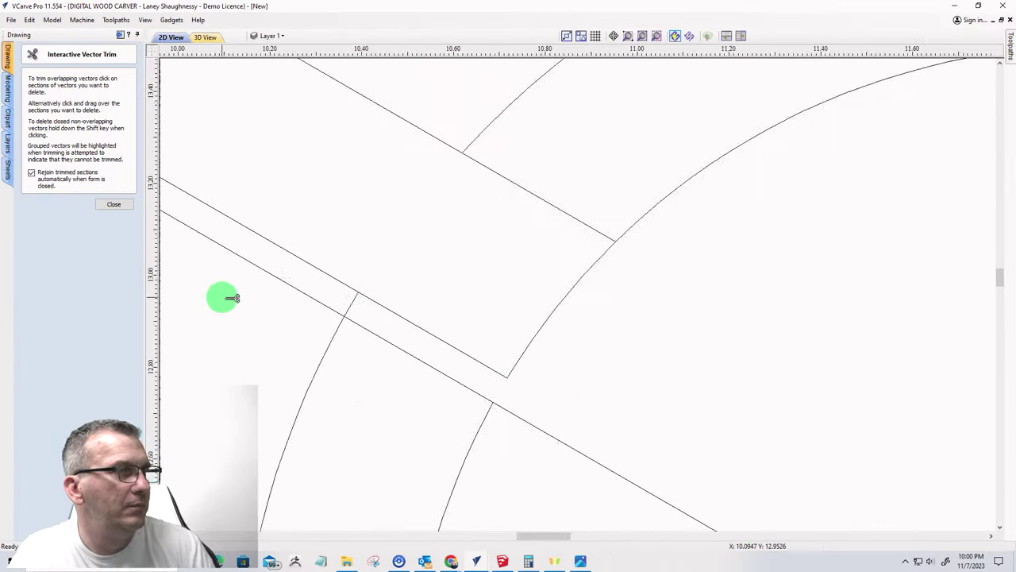
{"action": "left_click", "coordinate": [380, 310]}
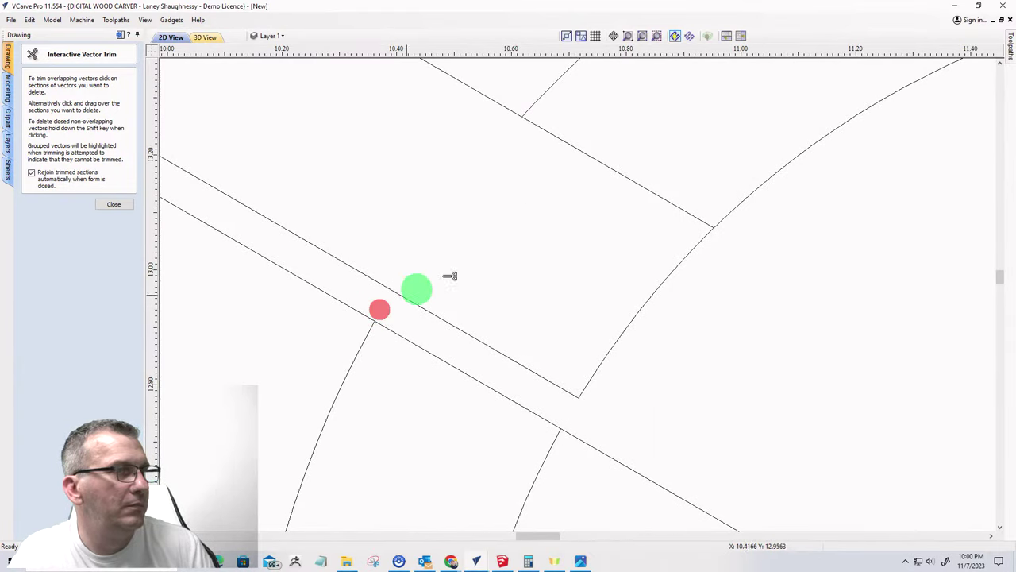
{"action": "left_click", "coordinate": [618, 169]}
{"action": "scroll", "coordinate": [533, 208], "scroll_direction": "down", "scroll_amount": 6}
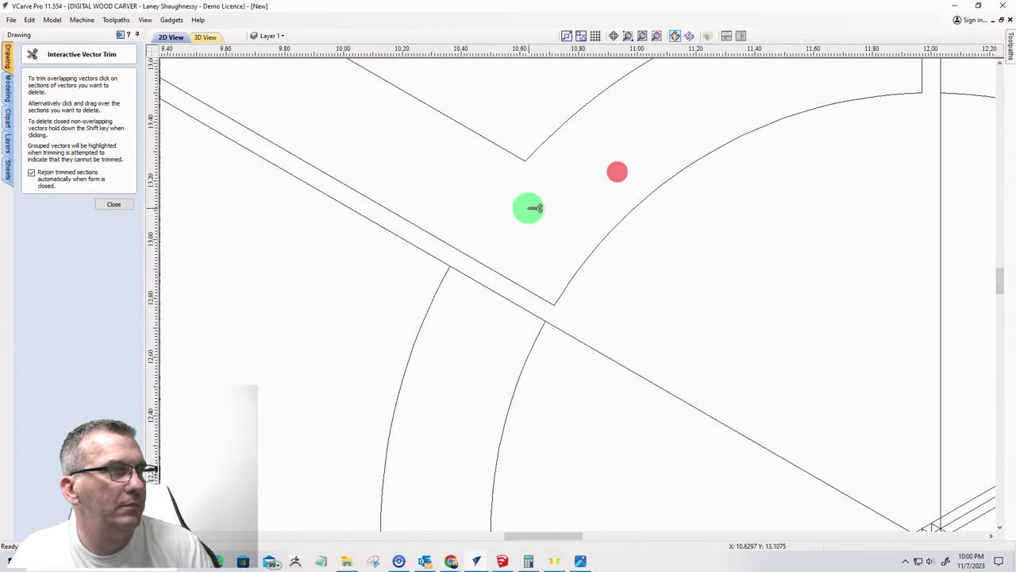
{"action": "left_click", "coordinate": [115, 204]}
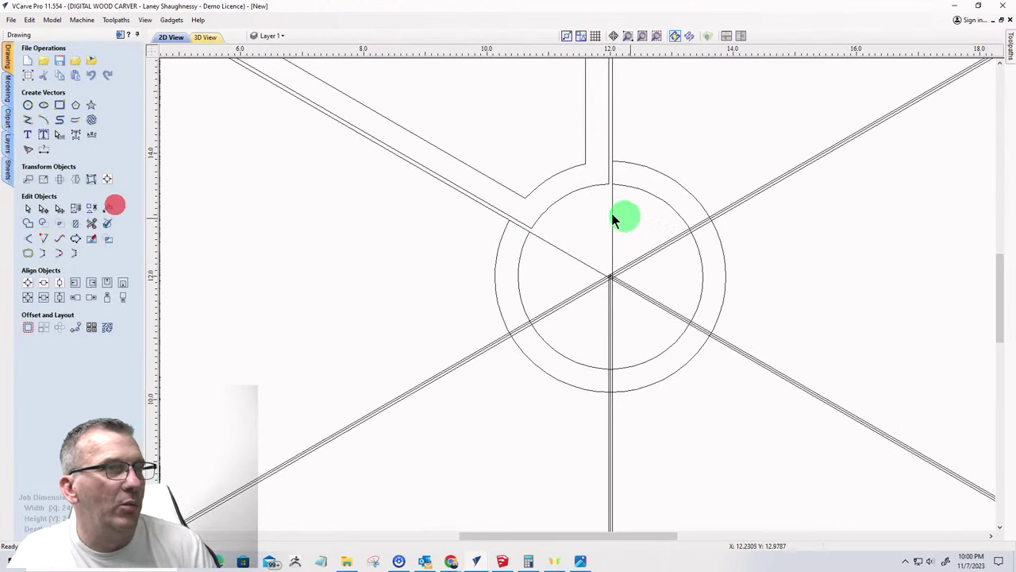
- Drag the upper-left sector tray outline left off the platter, then bring up the platter reference photo
{"action": "left_click", "coordinate": [576, 207]}
{"action": "scroll", "coordinate": [537, 163], "scroll_direction": "down", "scroll_amount": 2}
{"action": "scroll", "coordinate": [537, 162], "scroll_direction": "down", "scroll_amount": 3}
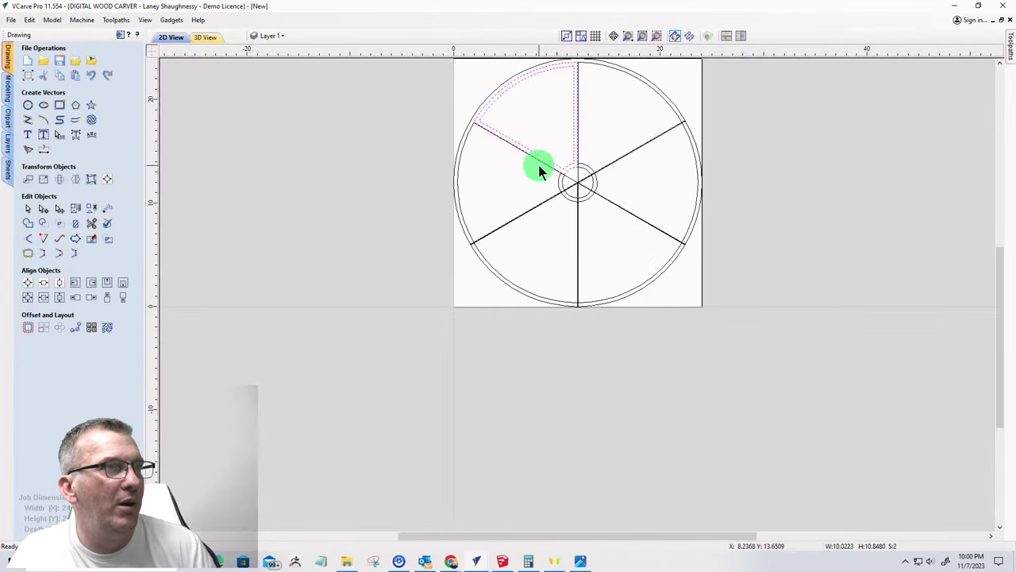
{"action": "left_click_drag", "start_coordinate": [484, 124], "coordinate": [487, 288]}
{"action": "scroll", "coordinate": [206, 209], "scroll_direction": "up", "scroll_amount": 5}
{"action": "scroll", "coordinate": [487, 288], "scroll_direction": "down", "scroll_amount": 4}
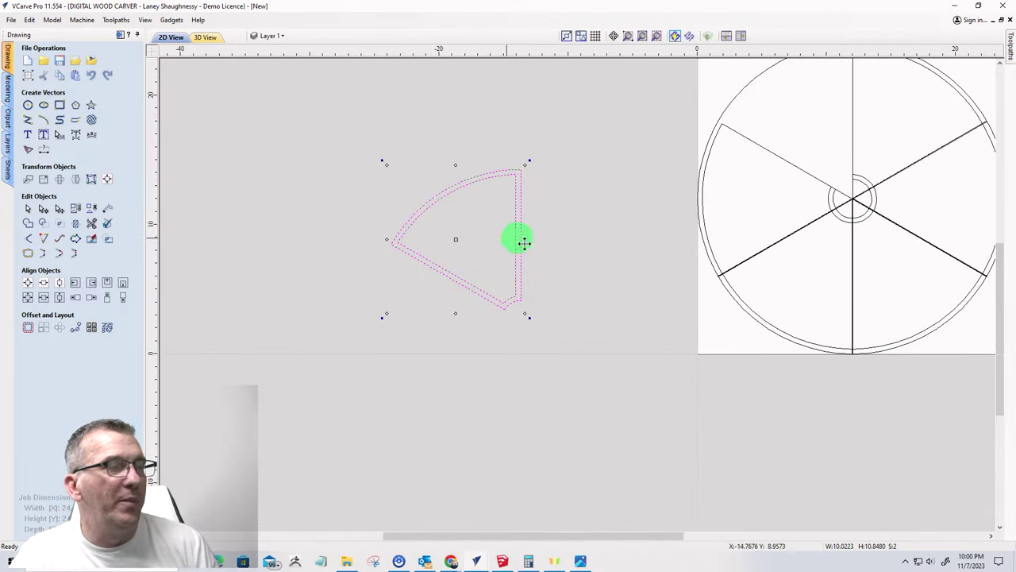
{"action": "scroll", "coordinate": [521, 239], "scroll_direction": "up", "scroll_amount": 4}
{"action": "scroll", "coordinate": [471, 310], "scroll_direction": "down", "scroll_amount": 3}
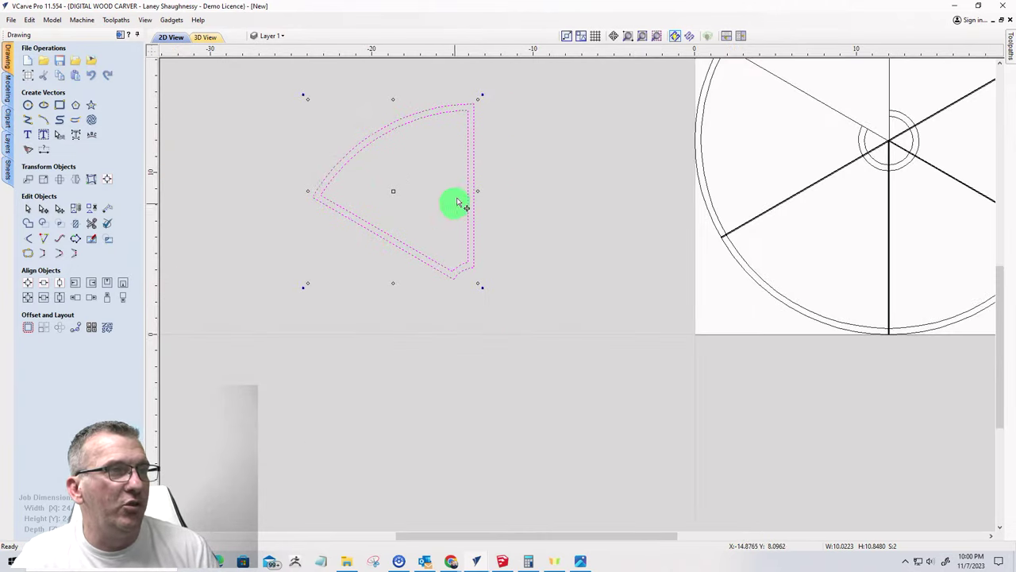
{"action": "scroll", "coordinate": [464, 265], "scroll_direction": "up", "scroll_amount": 2}
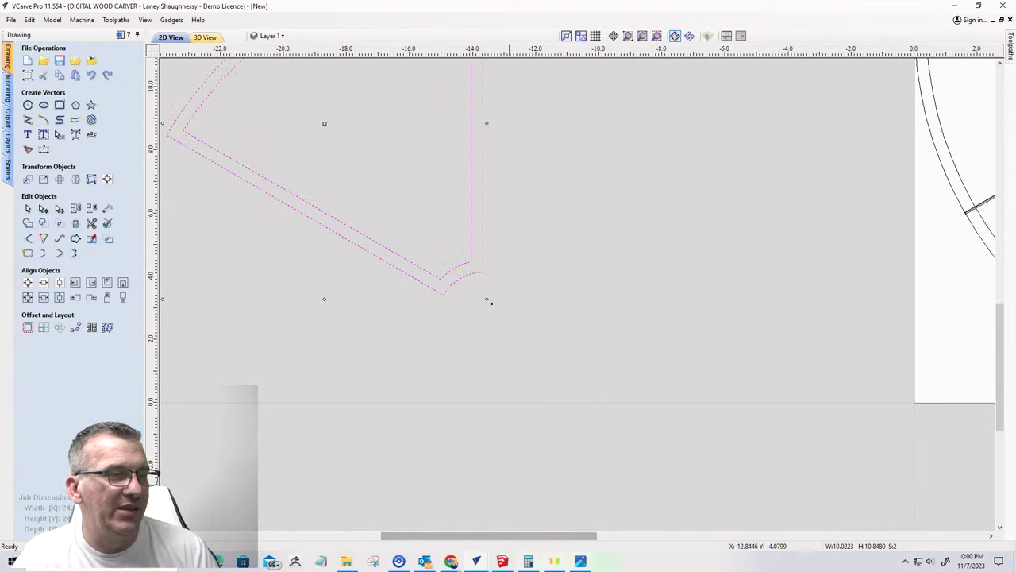
{"action": "left_click", "coordinate": [580, 561]}
- Look over the party platter photo and the three tier tray photo, then return to VCarve Pro
{"action": "scroll", "coordinate": [625, 166], "scroll_direction": "up", "scroll_amount": 1}
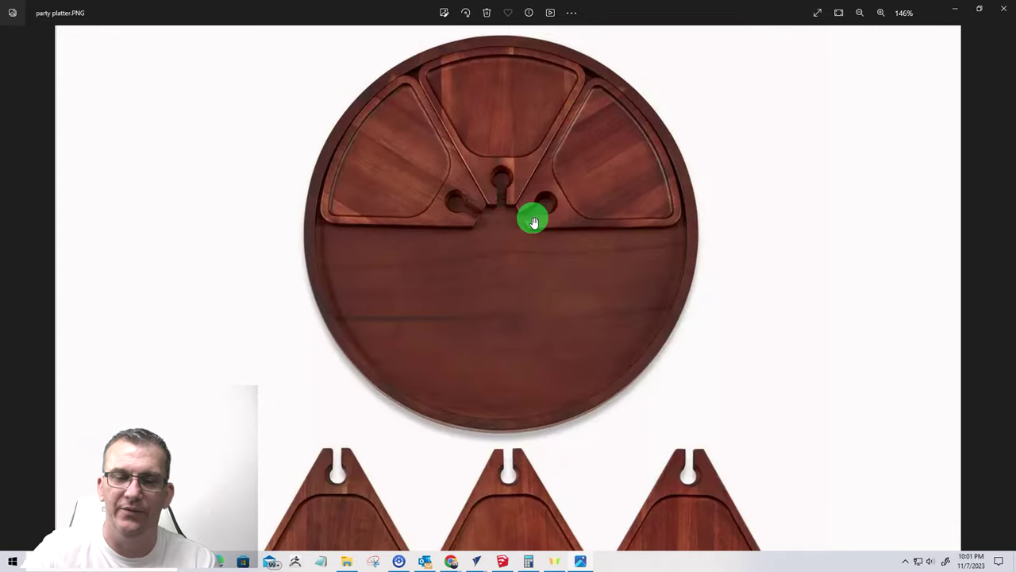
{"action": "scroll", "coordinate": [532, 222], "scroll_direction": "down", "scroll_amount": 2}
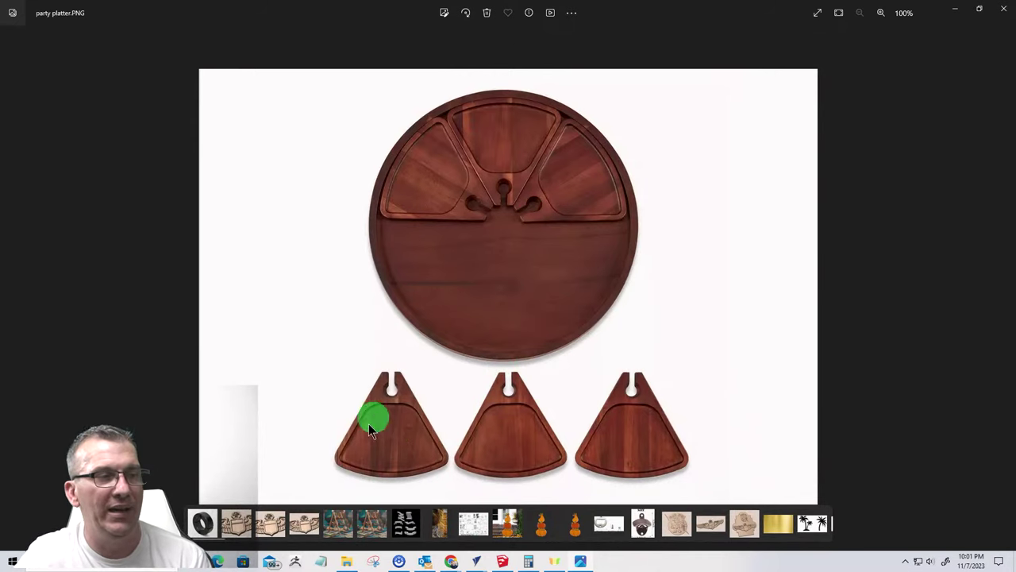
{"action": "left_click", "coordinate": [343, 532]}
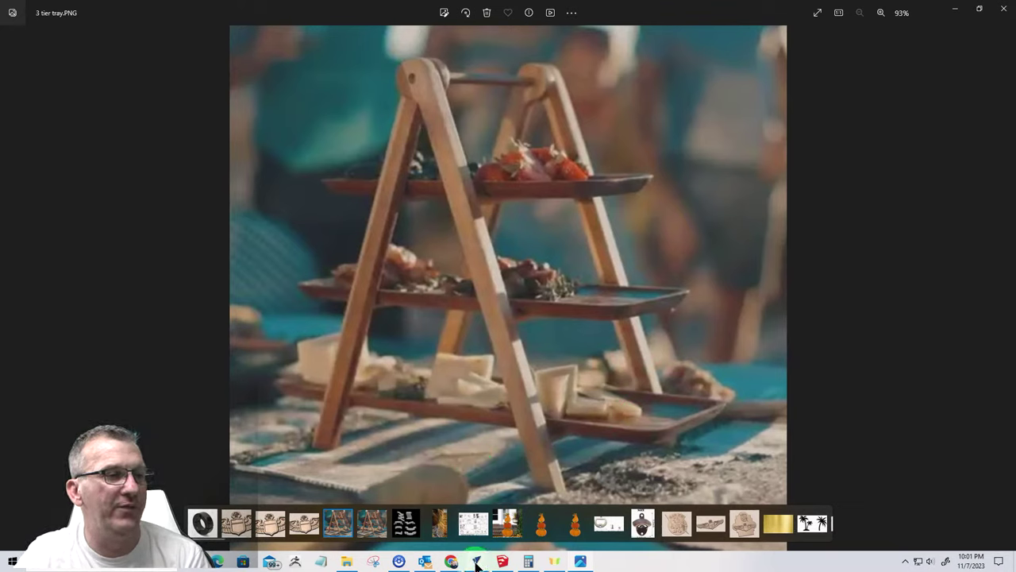
{"action": "mouse_move", "coordinate": [480, 562]}
{"action": "left_click", "coordinate": [518, 524]}
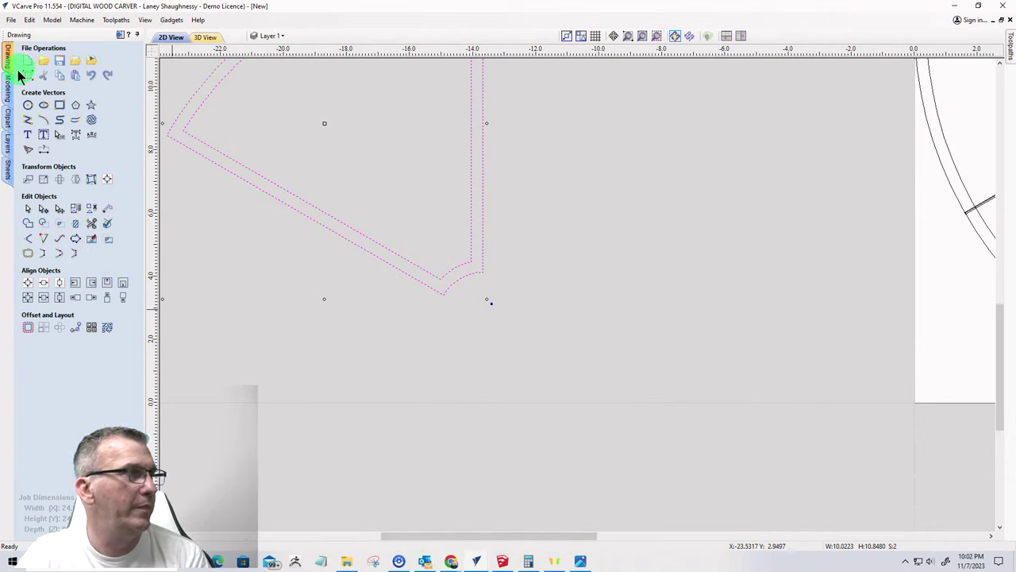
- Open recent file Holiday_Cheese&Wine_Tray, discarding changes to the unsaved platter design
{"action": "left_click", "coordinate": [11, 19]}
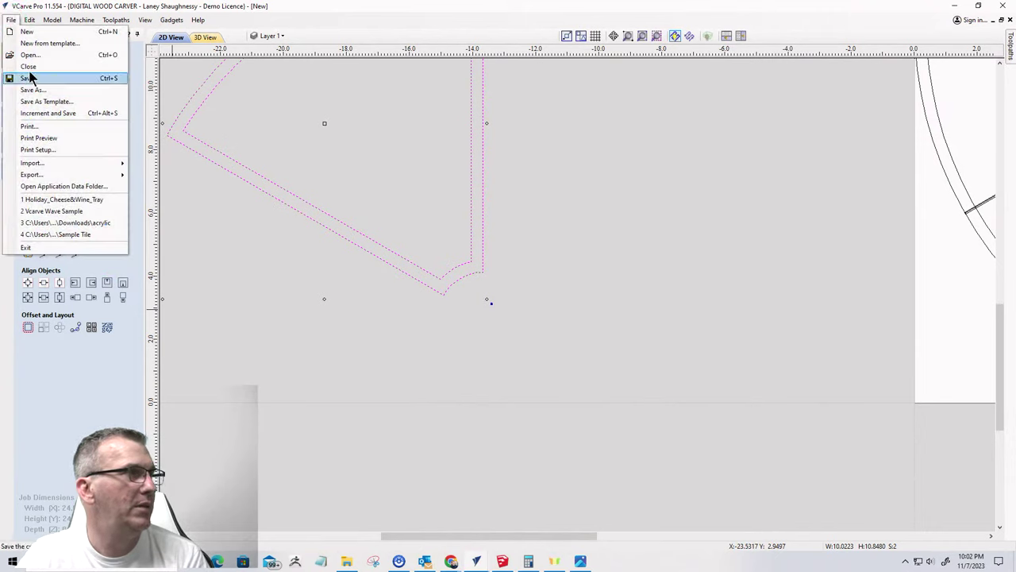
{"action": "left_click", "coordinate": [41, 203]}
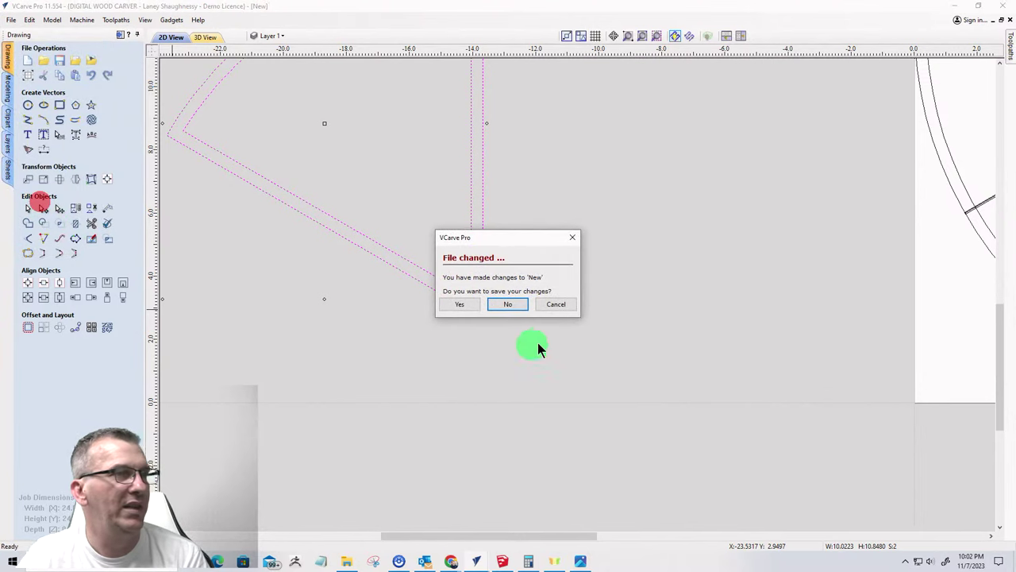
{"action": "left_click", "coordinate": [503, 304]}
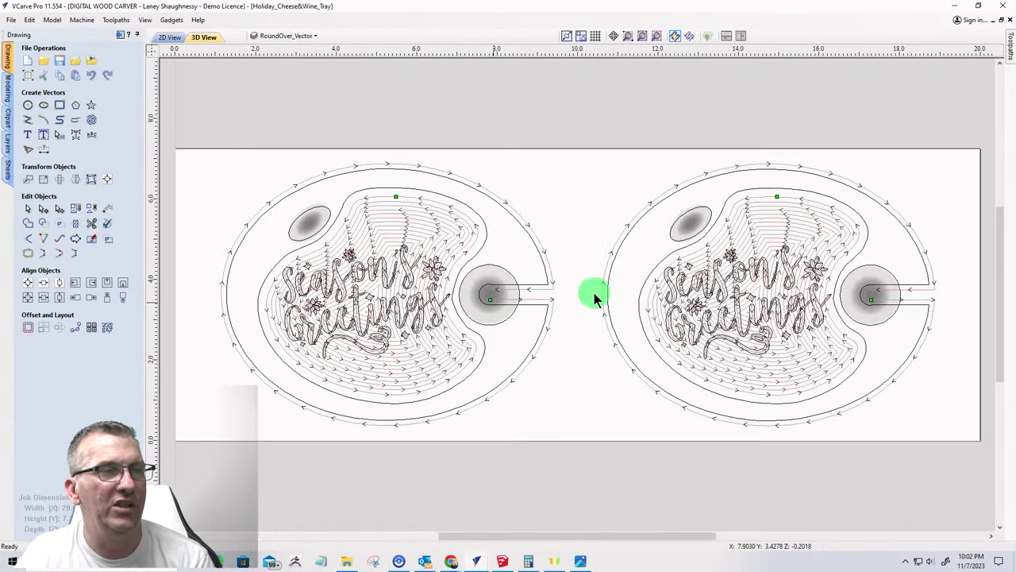
- Show the tray job's list of five toolpaths and hide all their previews on the trays
{"action": "left_click", "coordinate": [584, 310]}
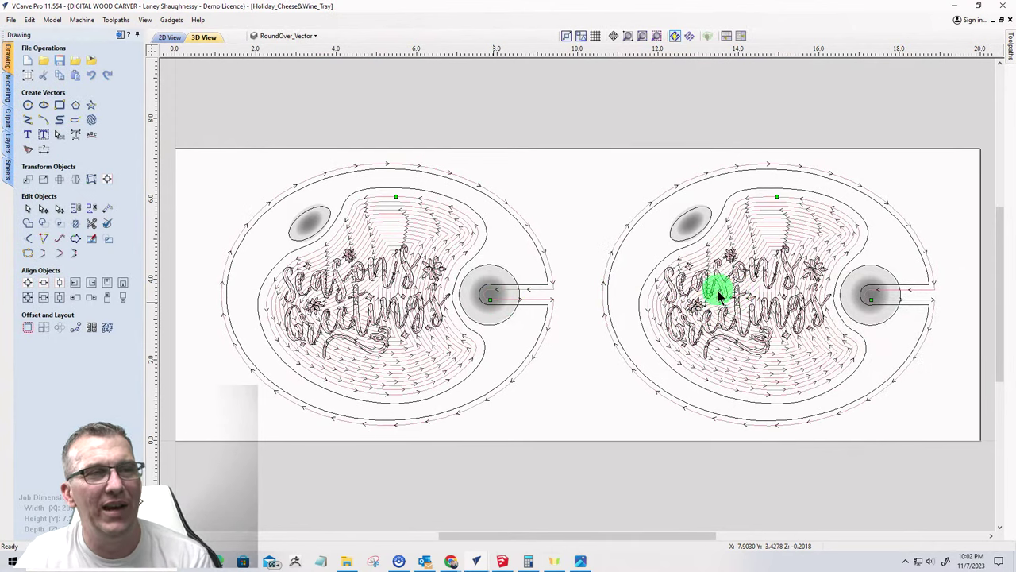
{"action": "scroll", "coordinate": [603, 238], "scroll_direction": "down", "scroll_amount": 2}
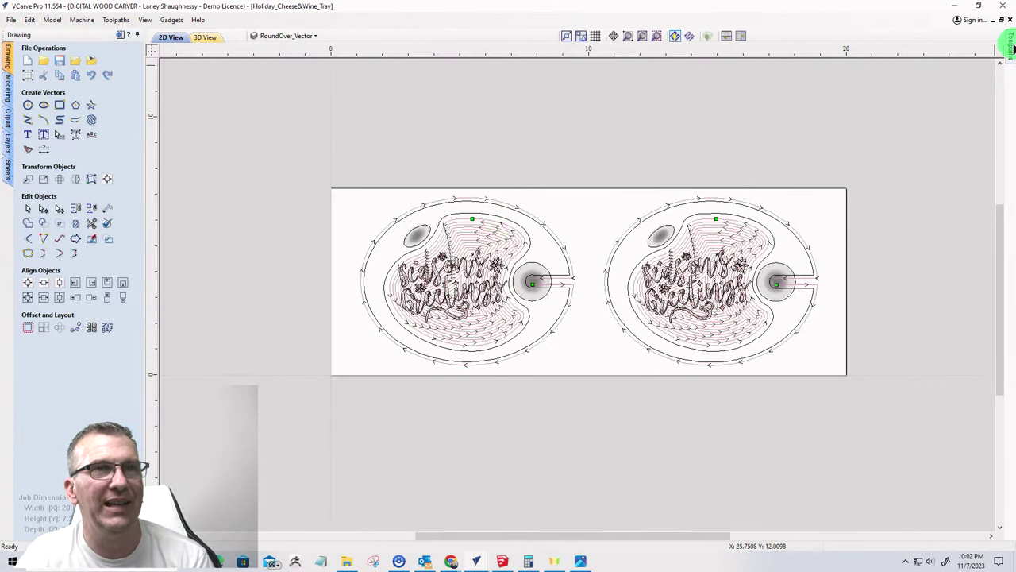
{"action": "left_click", "coordinate": [1006, 41]}
{"action": "left_click", "coordinate": [863, 238]}
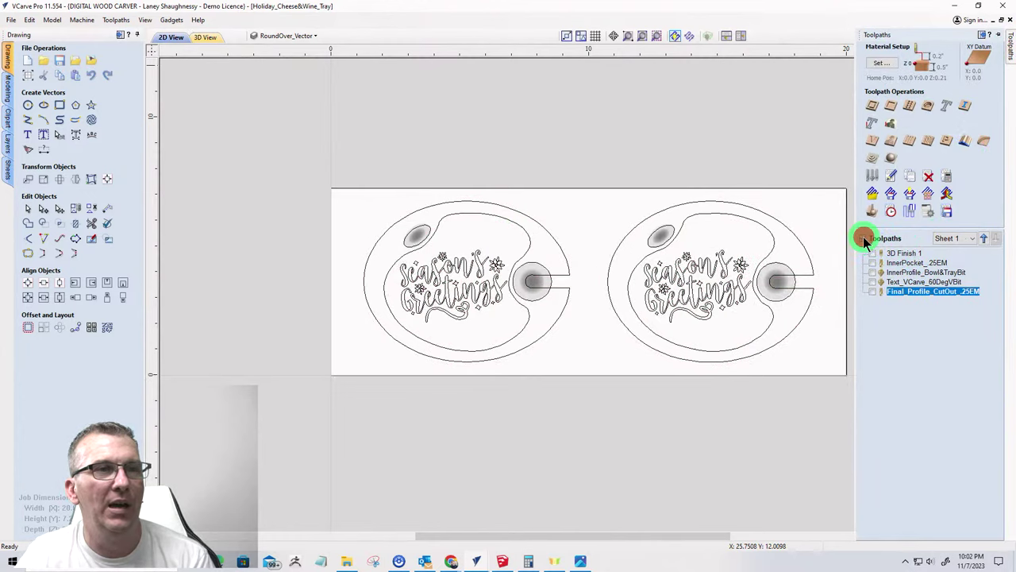
{"action": "scroll", "coordinate": [731, 317], "scroll_direction": "up", "scroll_amount": 3}
{"action": "scroll", "coordinate": [795, 294], "scroll_direction": "down", "scroll_amount": 1}
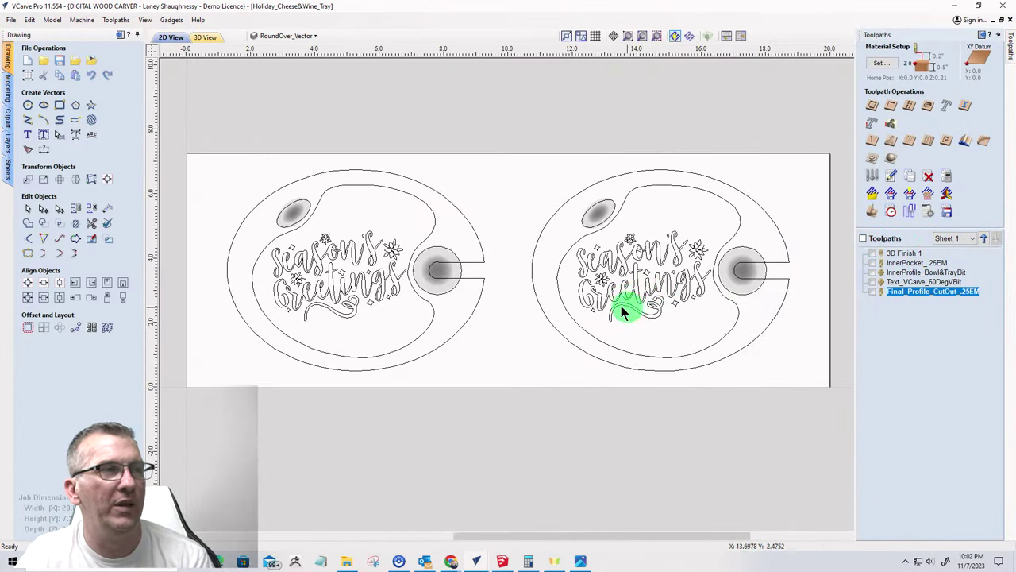
{"action": "scroll", "coordinate": [465, 281], "scroll_direction": "down", "scroll_amount": 3}
{"action": "scroll", "coordinate": [658, 299], "scroll_direction": "up", "scroll_amount": 4}
{"action": "scroll", "coordinate": [611, 186], "scroll_direction": "up", "scroll_amount": 1}
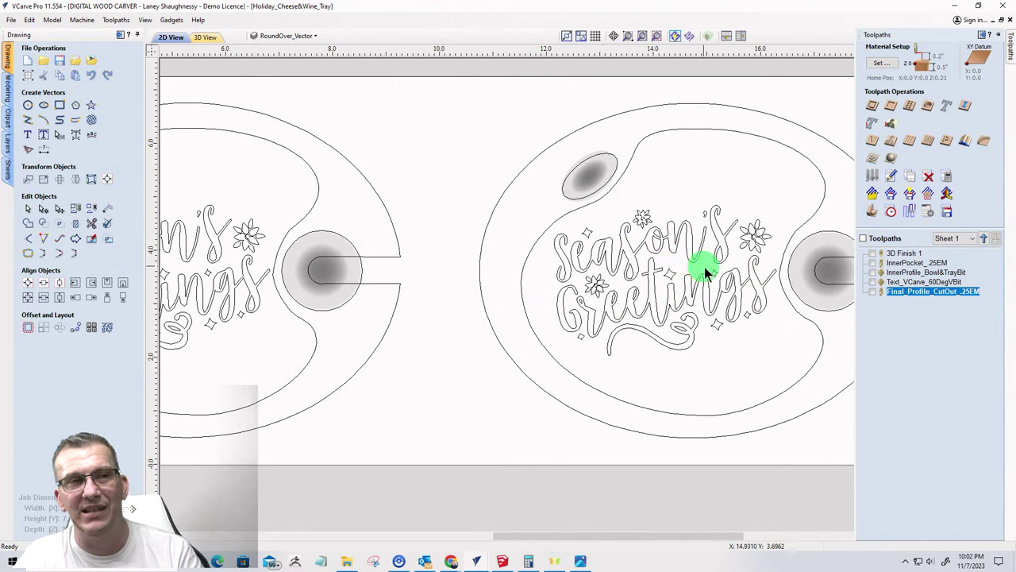
{"action": "scroll", "coordinate": [551, 239], "scroll_direction": "down", "scroll_amount": 2}
{"action": "scroll", "coordinate": [619, 275], "scroll_direction": "up", "scroll_amount": 2}
{"action": "scroll", "coordinate": [674, 310], "scroll_direction": "down", "scroll_amount": 1}
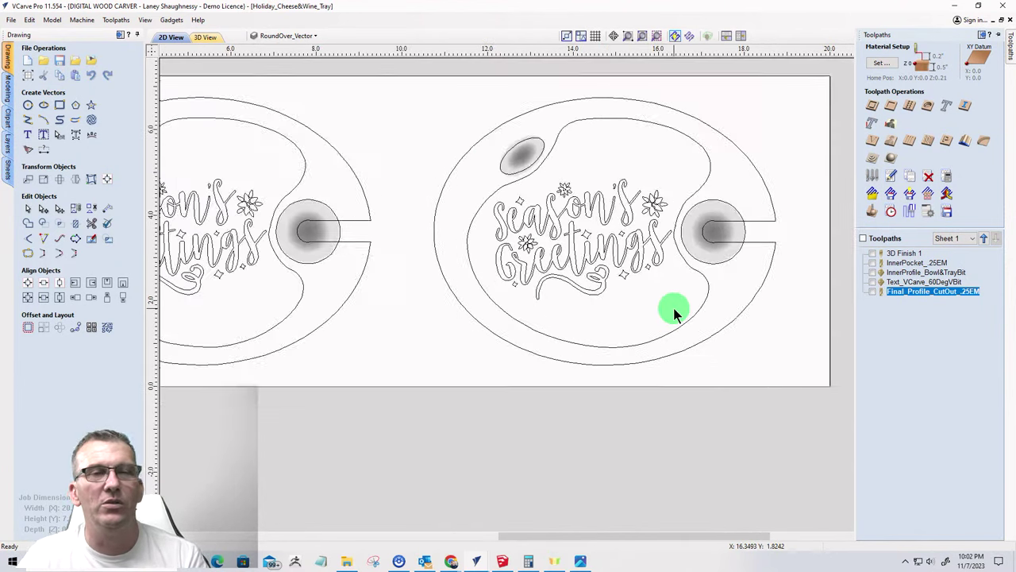
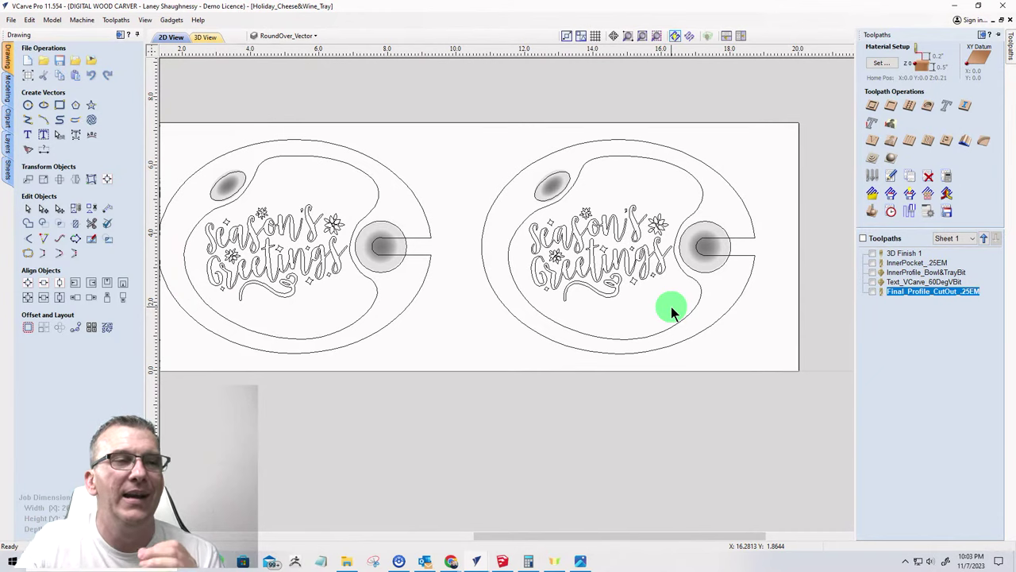
- Glance at the 6-PackTote document, then return to the Holiday_Cheese&Wine_Tray document
{"action": "scroll", "coordinate": [516, 401], "scroll_direction": "down", "scroll_amount": 3}
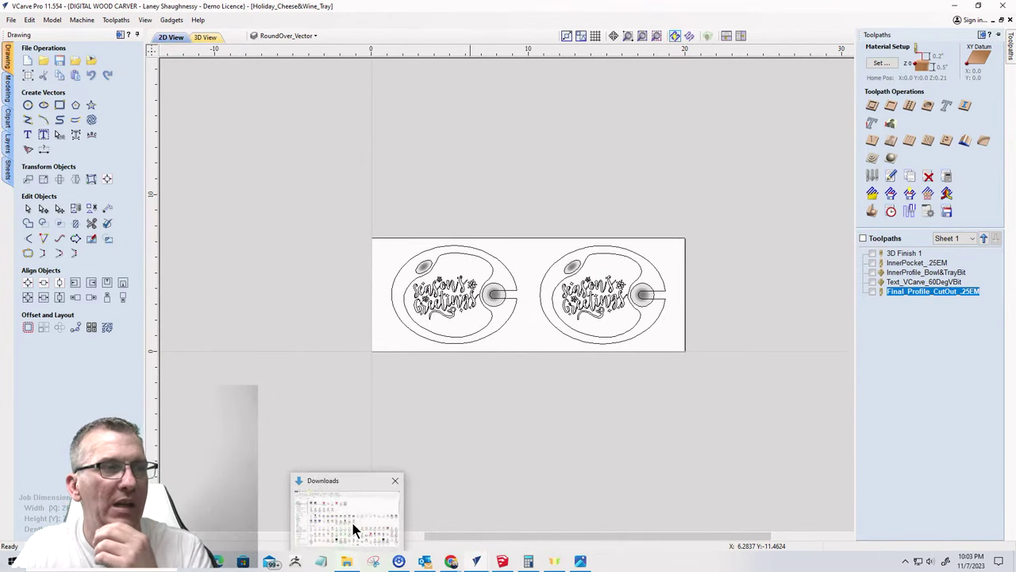
{"action": "mouse_move", "coordinate": [476, 564]}
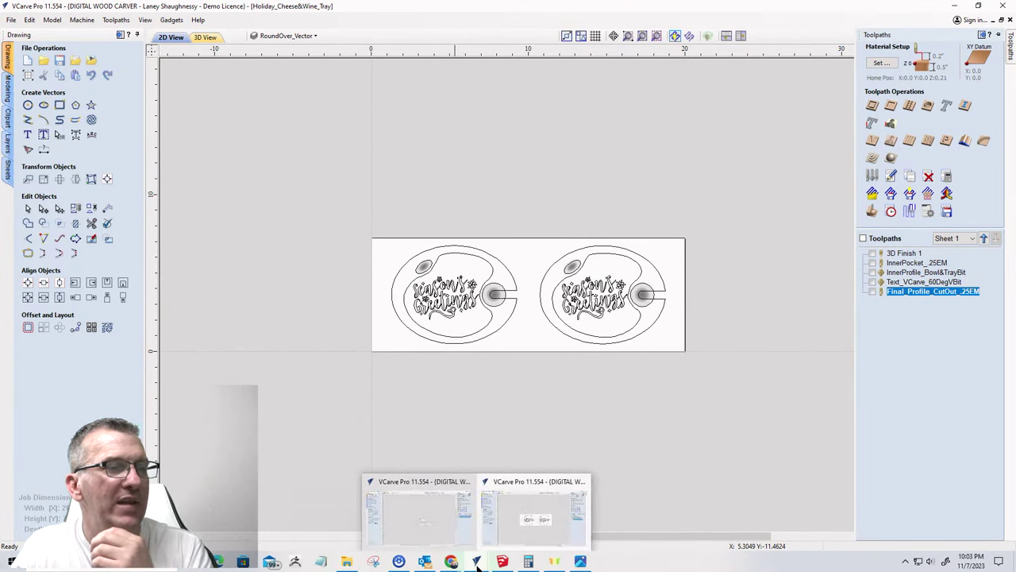
{"action": "left_click", "coordinate": [431, 538]}
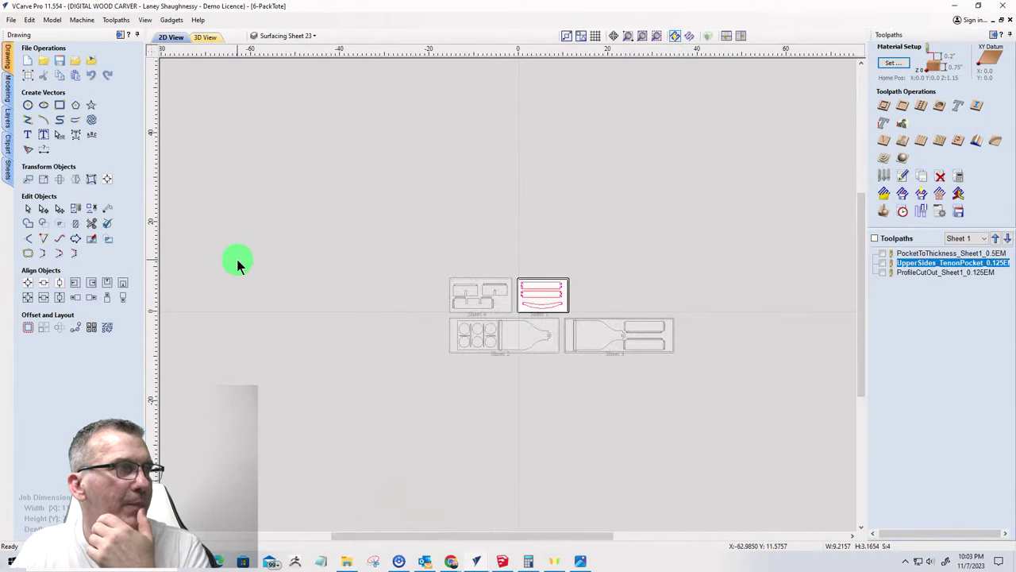
{"action": "scroll", "coordinate": [459, 175], "scroll_direction": "up", "scroll_amount": 3}
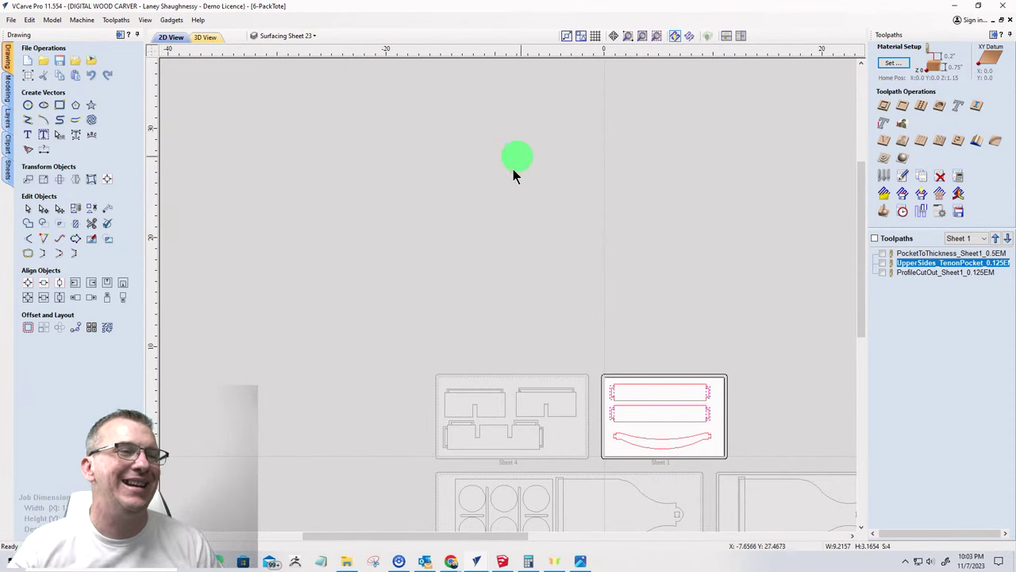
{"action": "scroll", "coordinate": [410, 182], "scroll_direction": "down", "scroll_amount": 1}
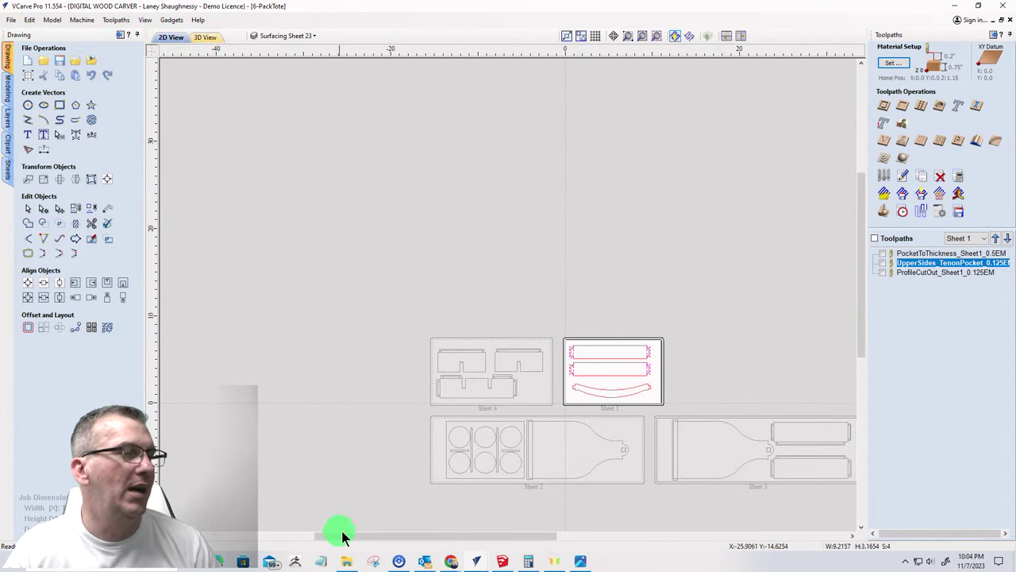
{"action": "mouse_move", "coordinate": [476, 560]}
{"action": "left_click", "coordinate": [521, 523]}
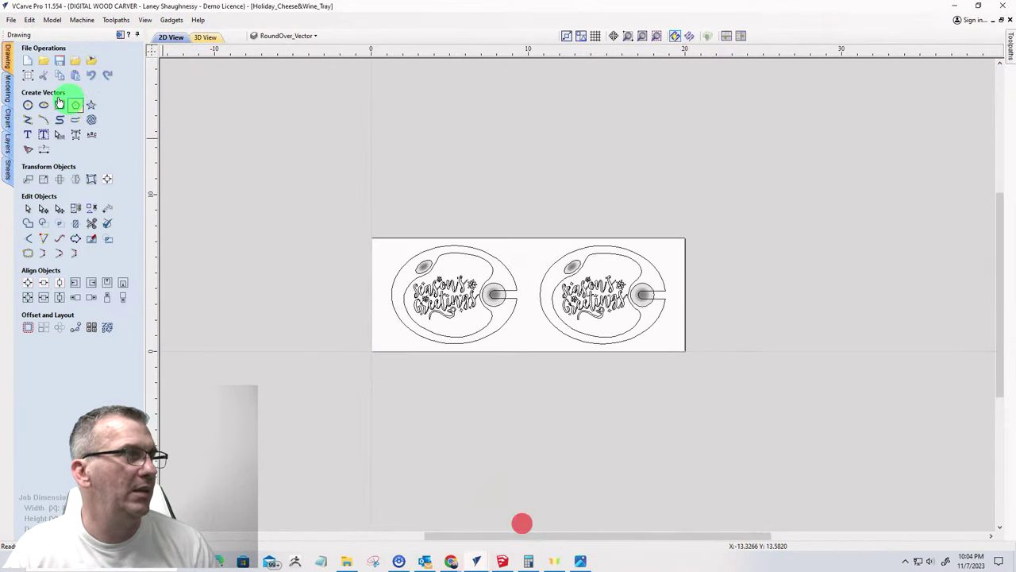
- Start a new 24 by 24 job and draw a rectangle stretched to 20.57 inches wide
{"action": "left_click", "coordinate": [28, 59]}
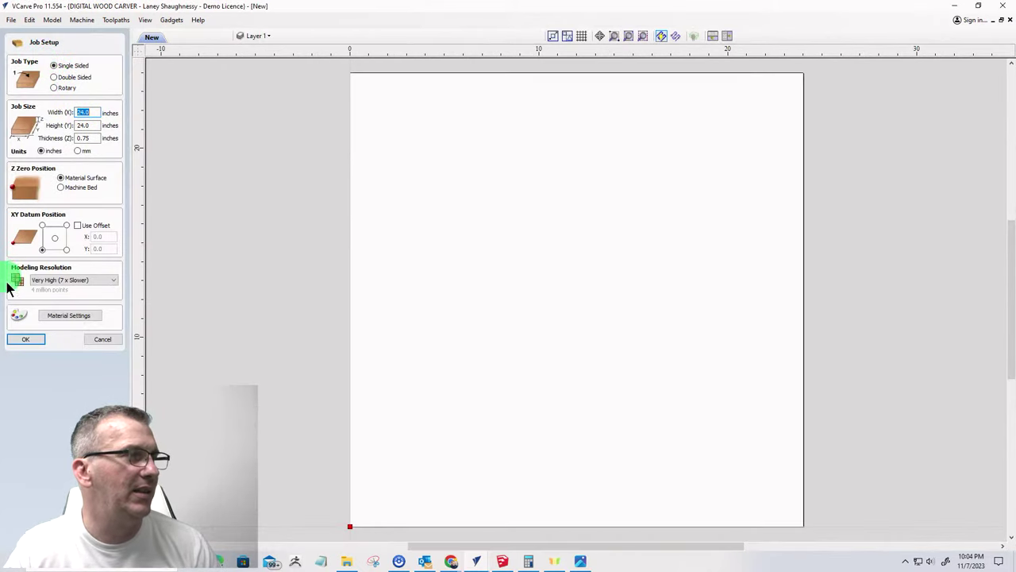
{"action": "left_click", "coordinate": [24, 339]}
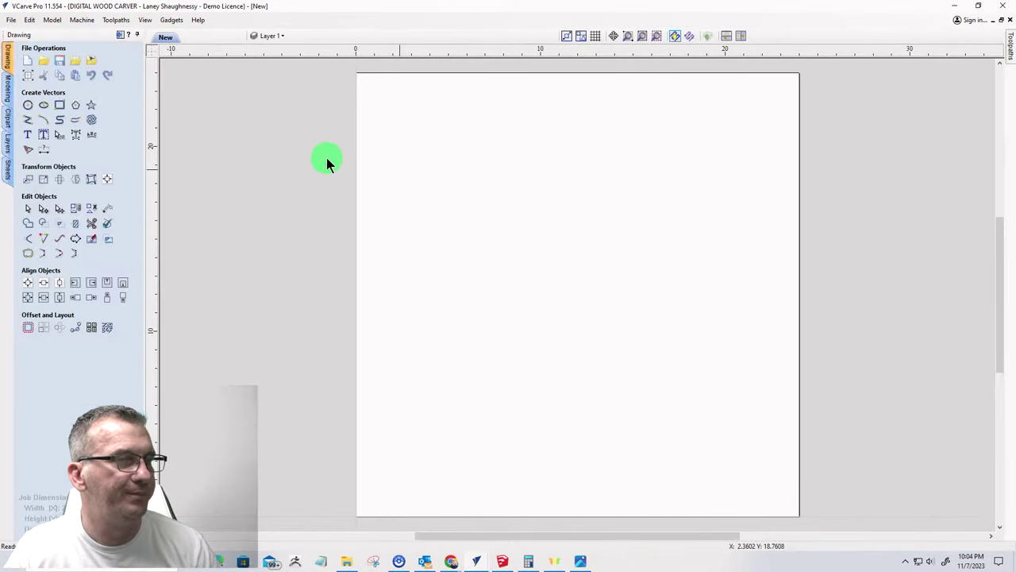
{"action": "left_click", "coordinate": [402, 187]}
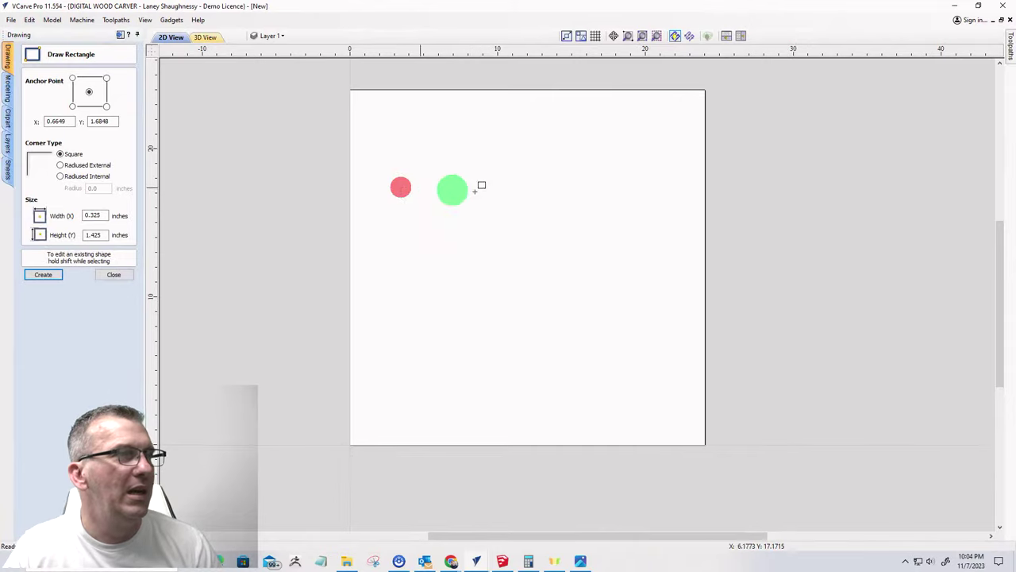
{"action": "left_click", "coordinate": [598, 277]}
{"action": "scroll", "coordinate": [647, 170], "scroll_direction": "up", "scroll_amount": 3}
{"action": "scroll", "coordinate": [478, 154], "scroll_direction": "down", "scroll_amount": 3}
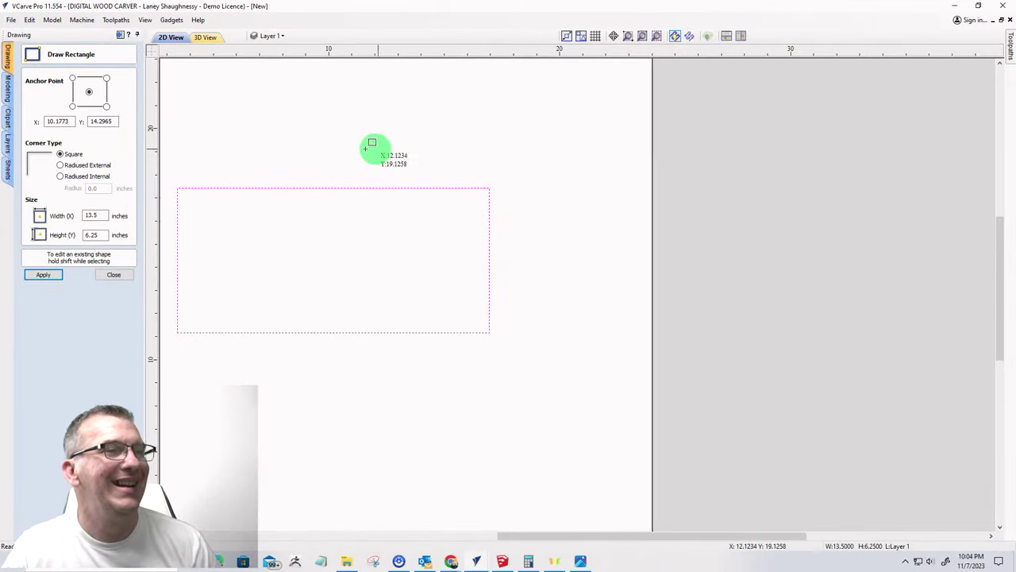
{"action": "left_click", "coordinate": [110, 275]}
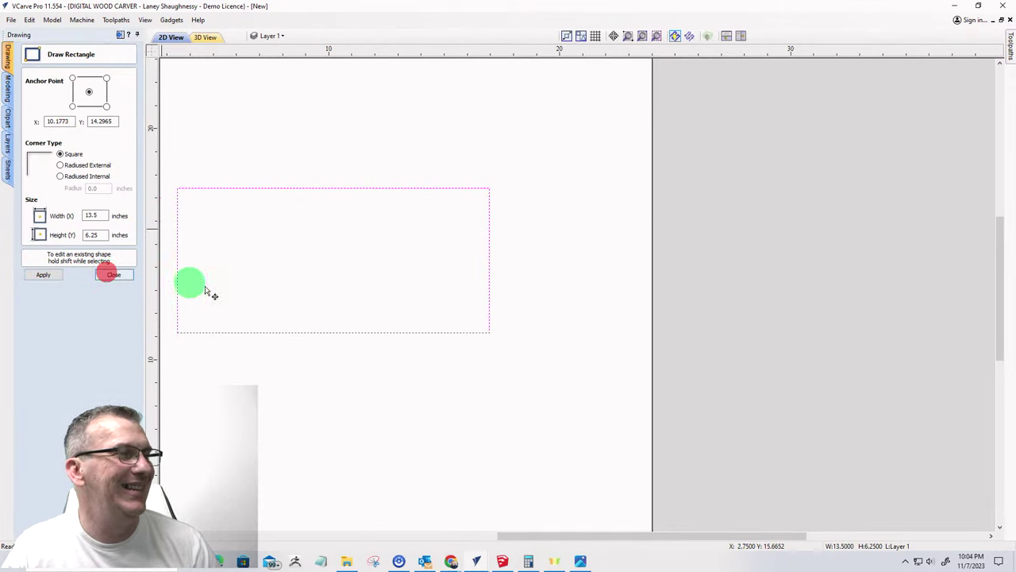
{"action": "left_click", "coordinate": [490, 265]}
{"action": "left_click_drag", "start_coordinate": [490, 265], "coordinate": [652, 256]}
{"action": "scroll", "coordinate": [582, 340], "scroll_direction": "down", "scroll_amount": 1}
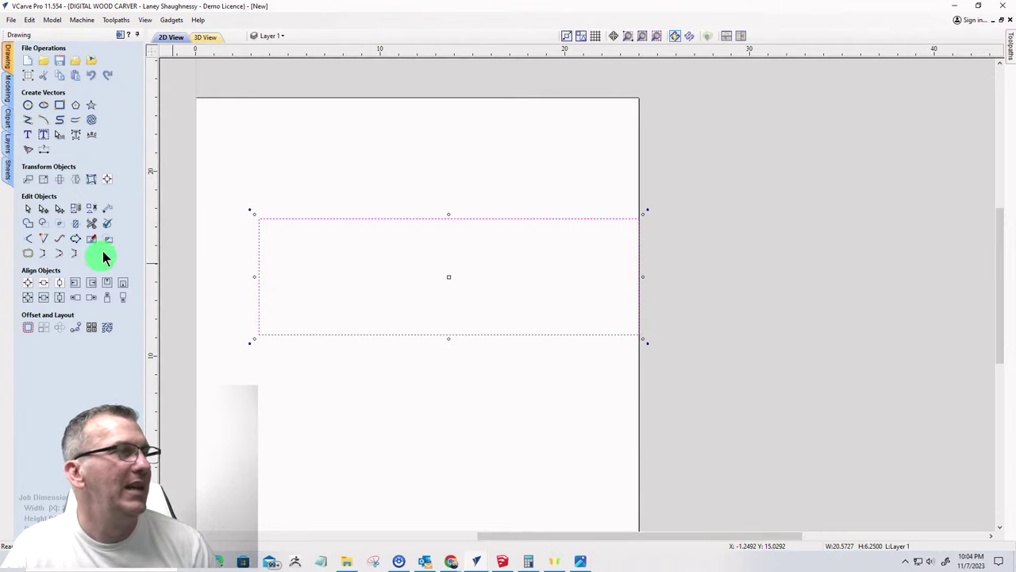
- Add a narrow strip across the rectangle's height and a small rectangle at its top right
{"action": "left_click", "coordinate": [59, 107]}
{"action": "scroll", "coordinate": [594, 361], "scroll_direction": "up", "scroll_amount": 1}
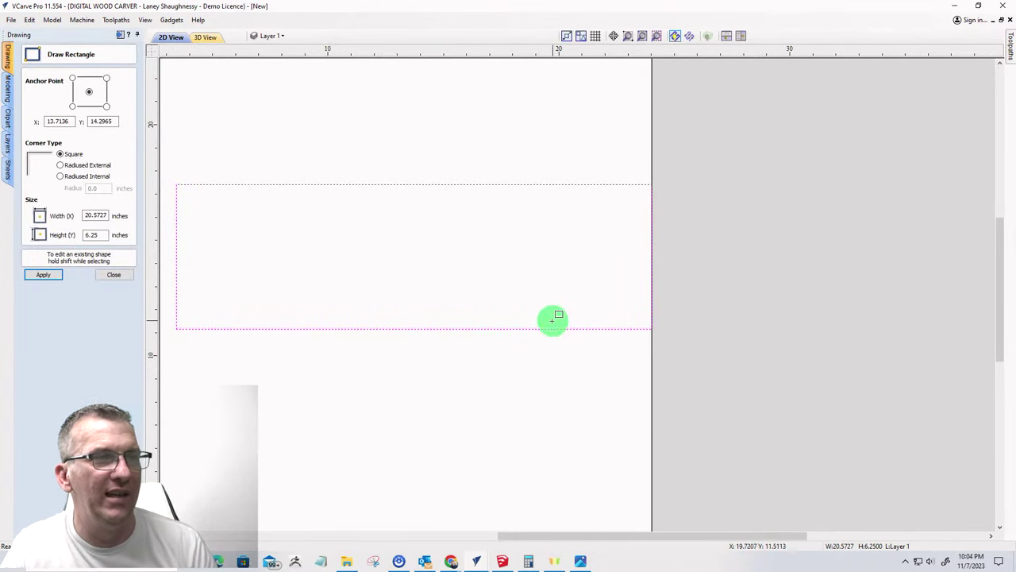
{"action": "left_click_drag", "start_coordinate": [551, 328], "coordinate": [523, 185]}
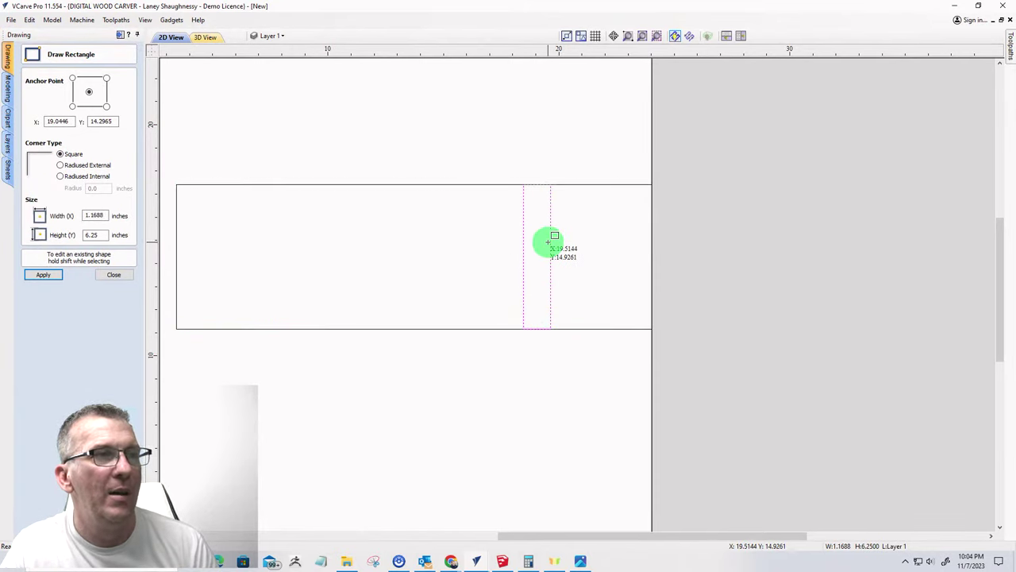
{"action": "left_click_drag", "start_coordinate": [551, 239], "coordinate": [595, 181]}
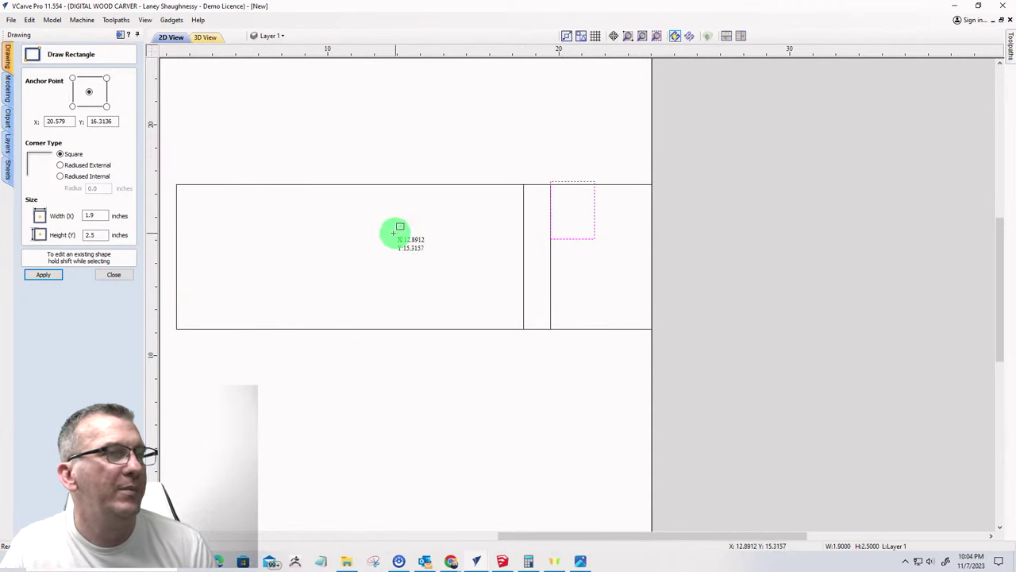
{"action": "left_click", "coordinate": [118, 275]}
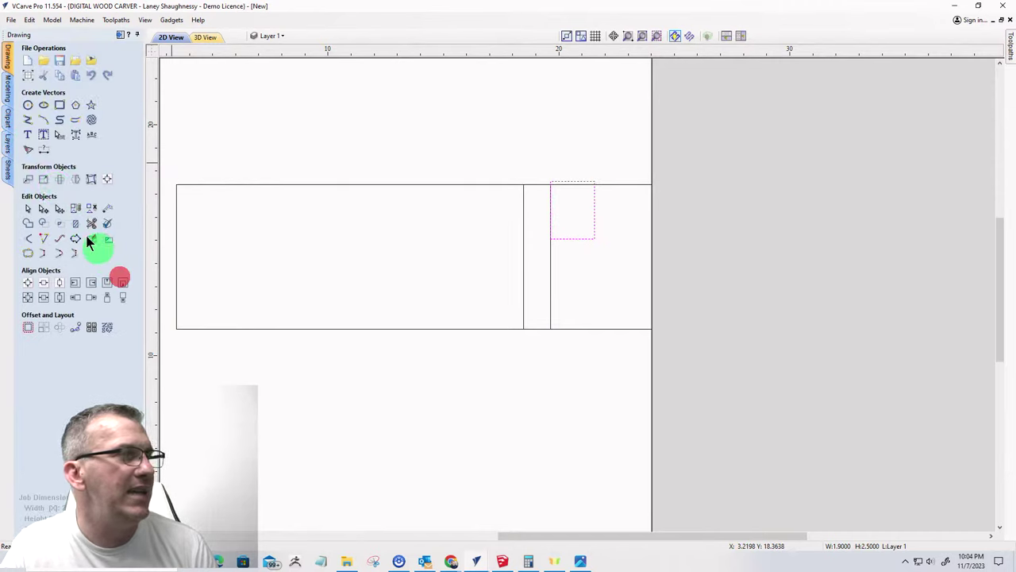
- Draw a 5.2 by 1.5 bar, rotate it about 20°, and move it onto the rectangle's right end
{"action": "left_click", "coordinate": [55, 104]}
{"action": "mouse_move", "coordinate": [406, 139]}
{"action": "left_mouse_down"}
{"action": "mouse_move", "coordinate": [461, 139]}
{"action": "mouse_move", "coordinate": [537, 186]}
{"action": "mouse_move", "coordinate": [525, 173]}
{"action": "left_mouse_up"}
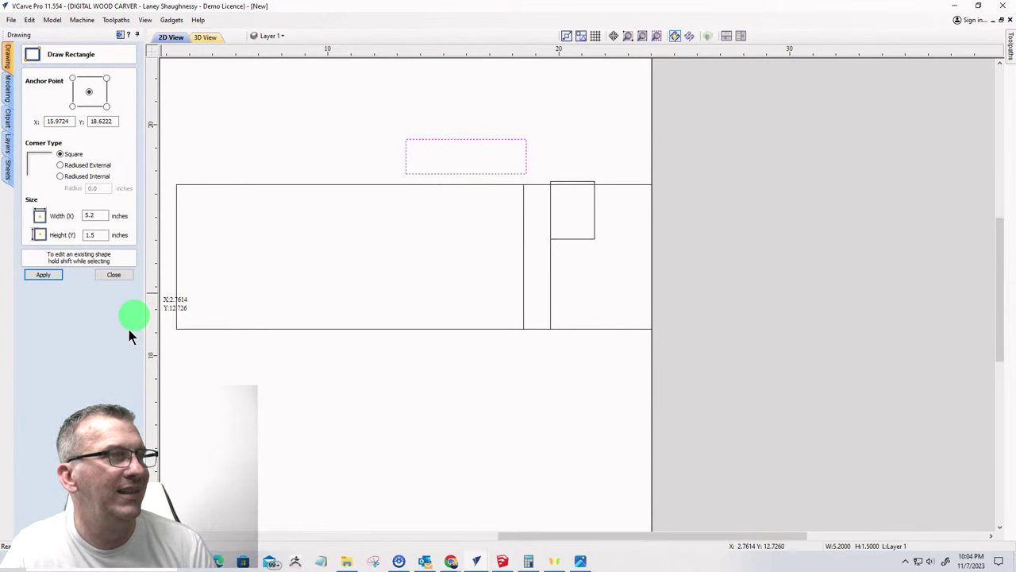
{"action": "left_click", "coordinate": [114, 274]}
{"action": "left_click", "coordinate": [476, 172]}
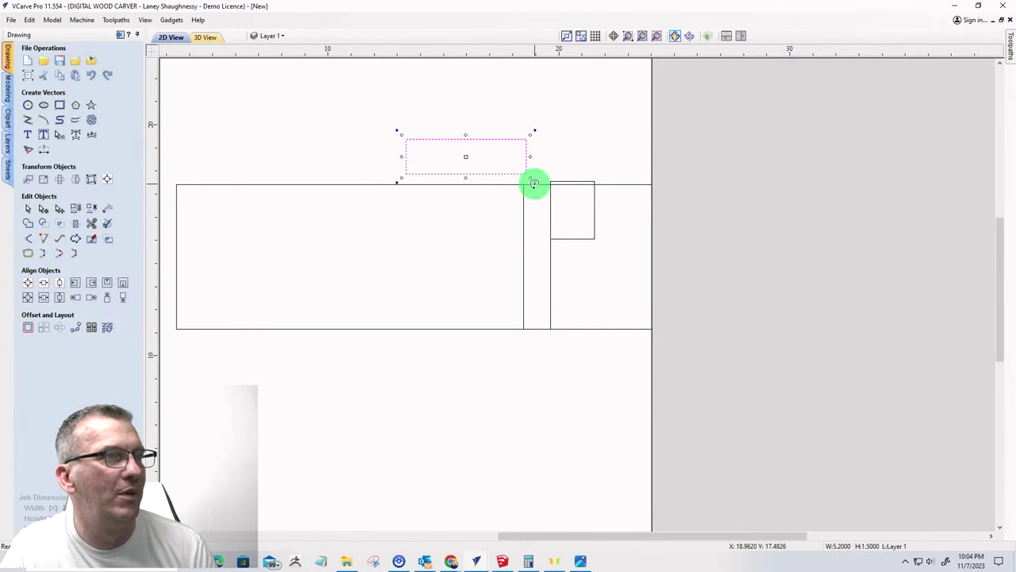
{"action": "left_click_drag", "start_coordinate": [534, 184], "coordinate": [517, 204]}
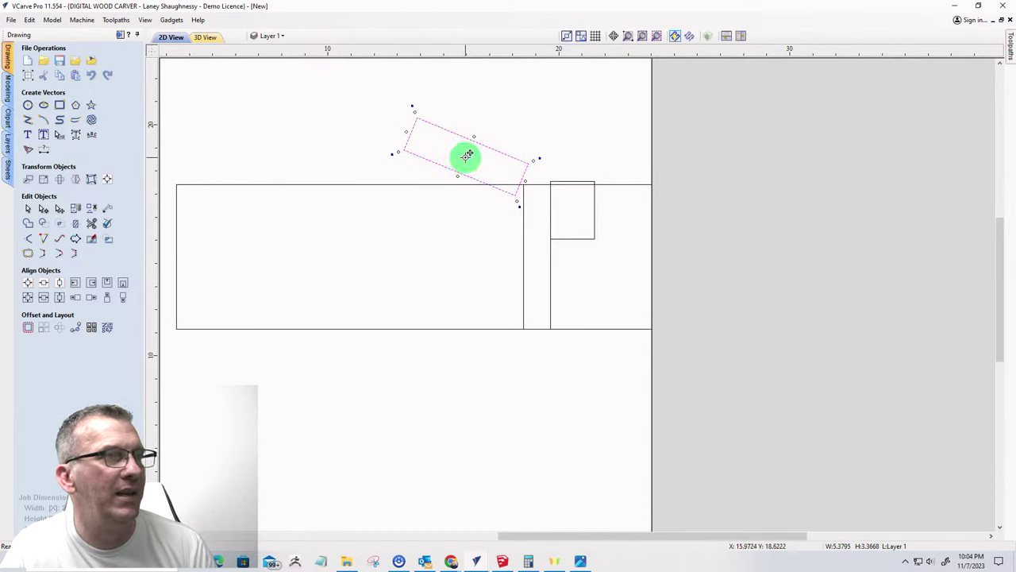
{"action": "left_click_drag", "start_coordinate": [467, 156], "coordinate": [598, 259]}
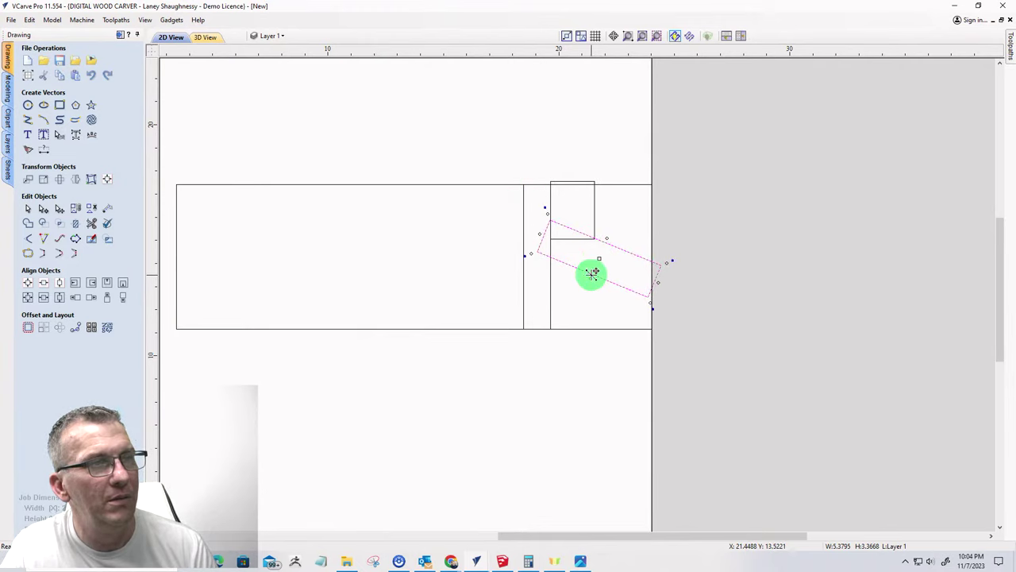
{"action": "scroll", "coordinate": [630, 289], "scroll_direction": "up", "scroll_amount": 3}
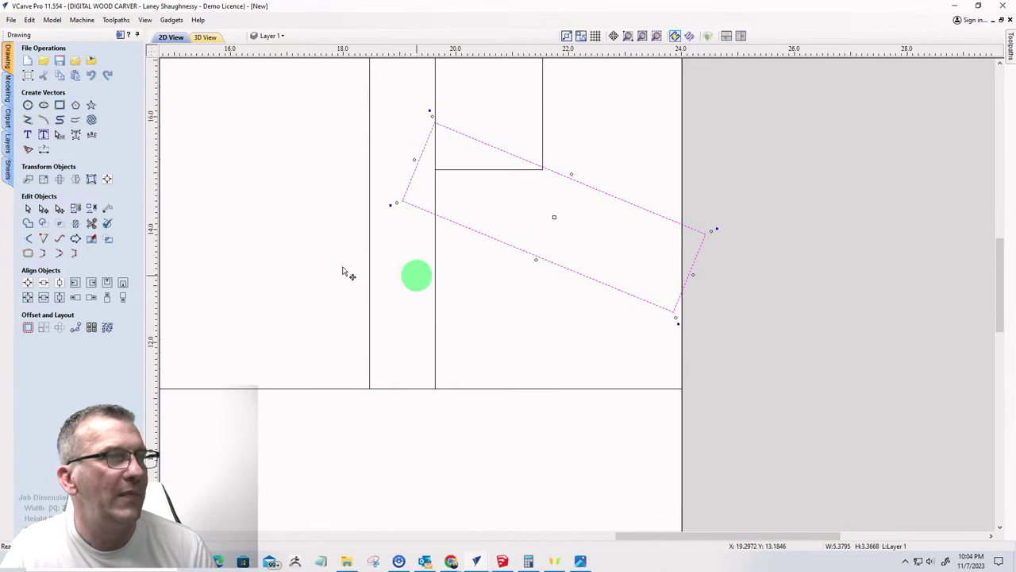
- Draw a circle near the bar's right end and enlarge it to fill the bar's end
{"action": "left_click", "coordinate": [28, 104]}
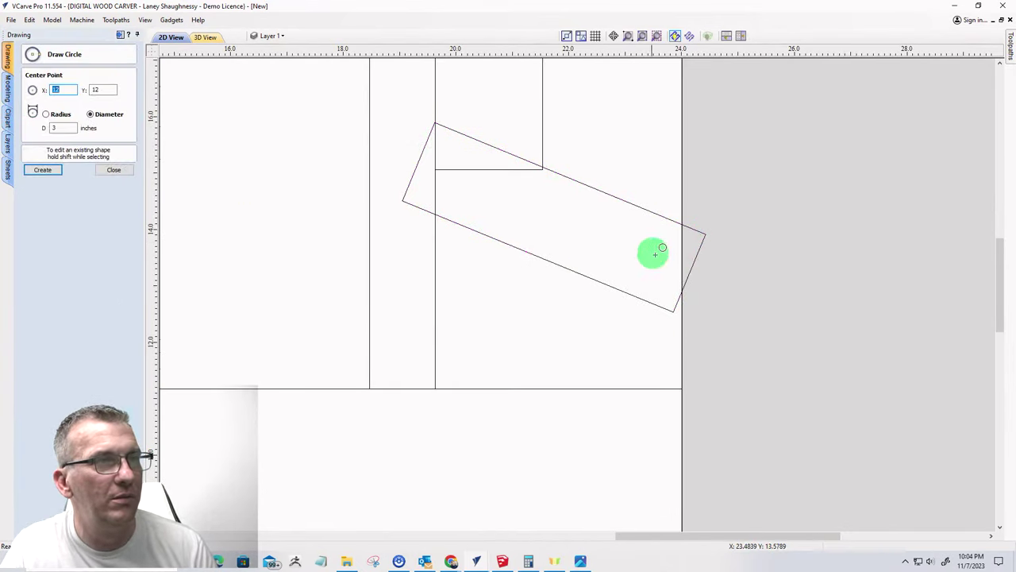
{"action": "left_click", "coordinate": [647, 252]}
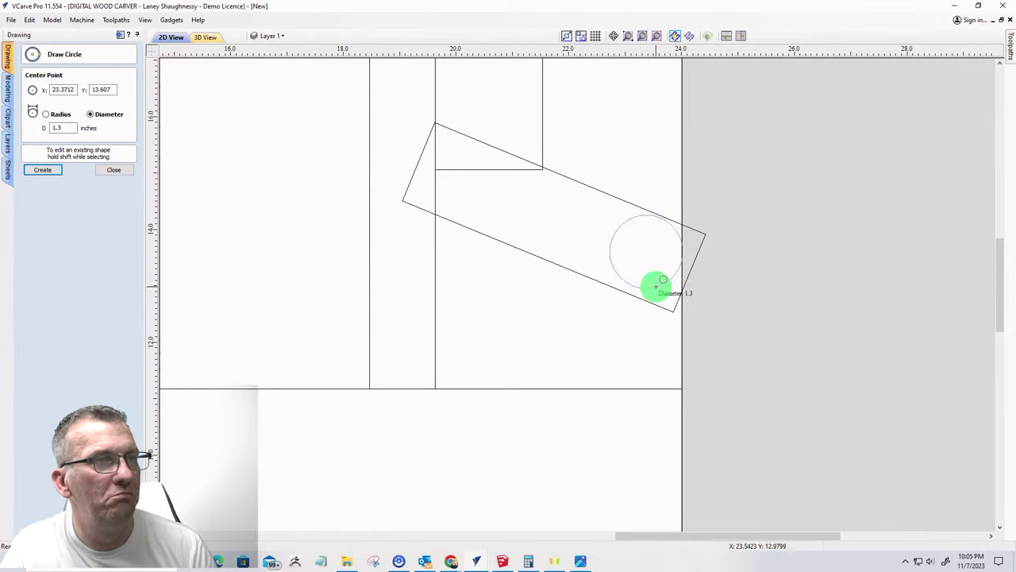
{"action": "left_click", "coordinate": [655, 284]}
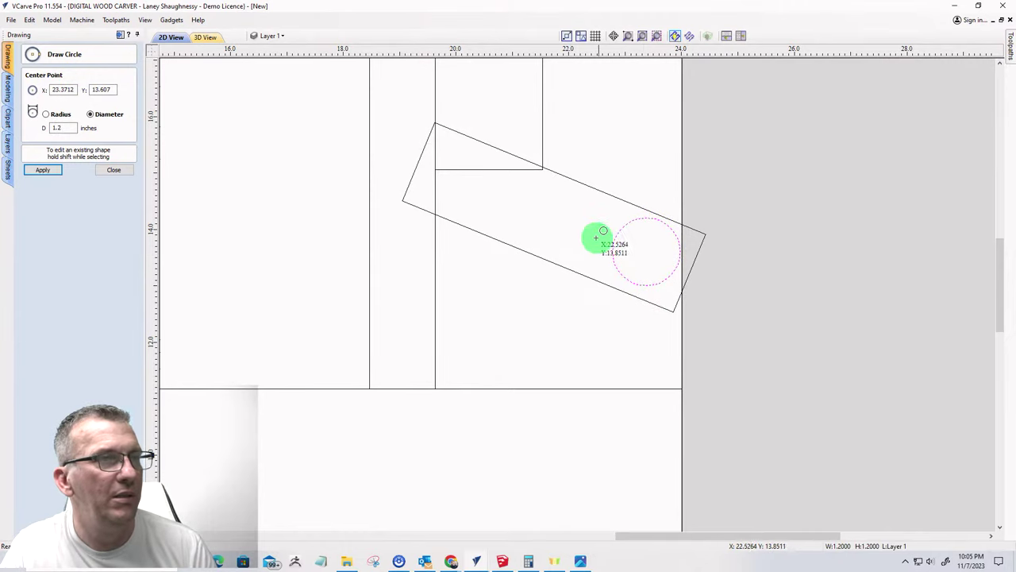
{"action": "left_click", "coordinate": [109, 170]}
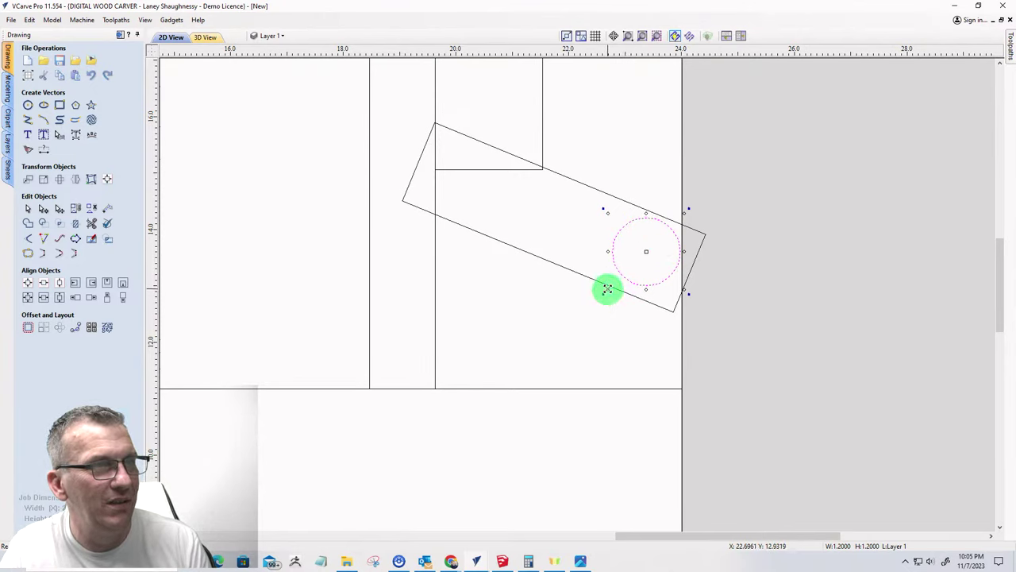
{"action": "mouse_move", "coordinate": [607, 289]}
{"action": "left_mouse_down"}
{"action": "mouse_move", "coordinate": [612, 306]}
{"action": "mouse_move", "coordinate": [617, 268]}
{"action": "mouse_move", "coordinate": [599, 374]}
{"action": "mouse_move", "coordinate": [652, 232]}
{"action": "left_mouse_up"}
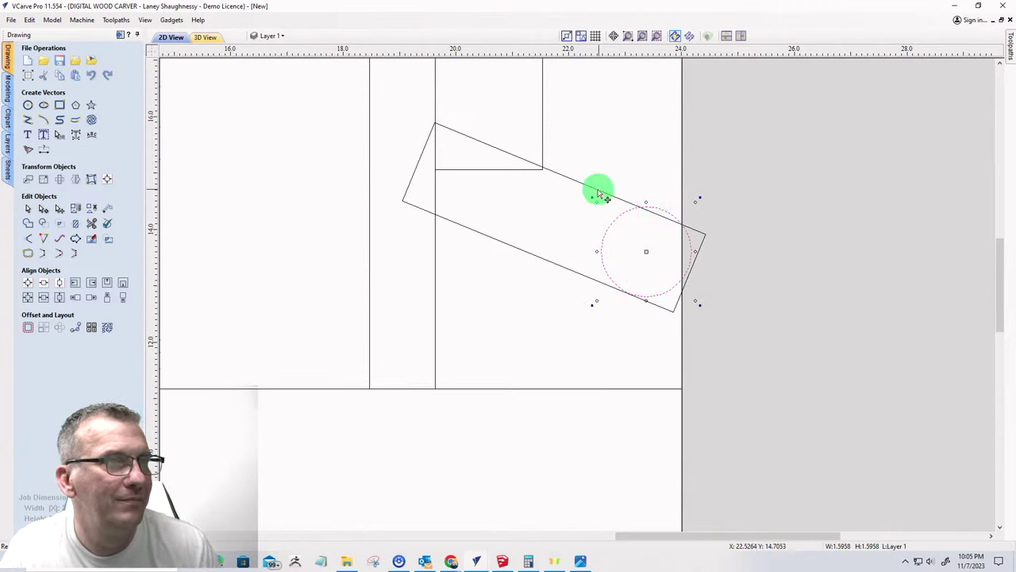
- Shift the angled bar to hug the circle, then shrink the circle into a 0.64-inch hole
{"action": "left_click", "coordinate": [597, 189]}
{"action": "left_click_drag", "start_coordinate": [568, 185], "coordinate": [666, 216]}
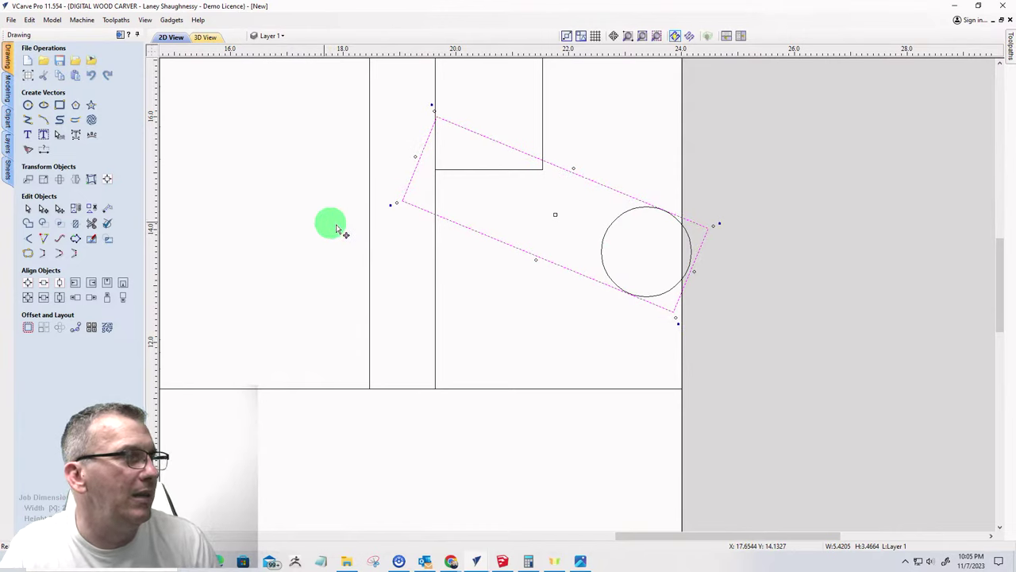
{"action": "left_click", "coordinate": [613, 227]}
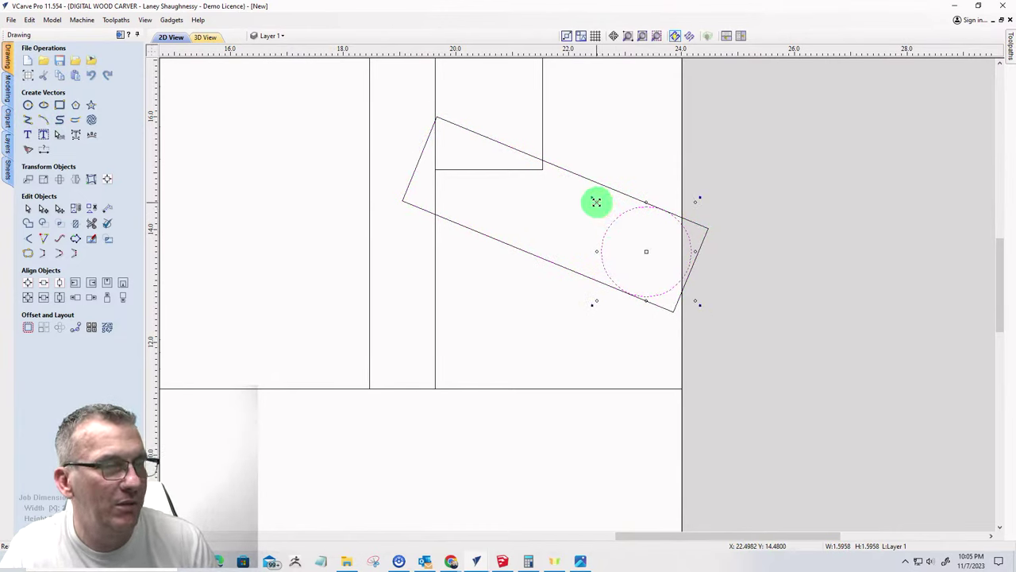
{"action": "left_click_drag", "start_coordinate": [596, 202], "coordinate": [612, 230]}
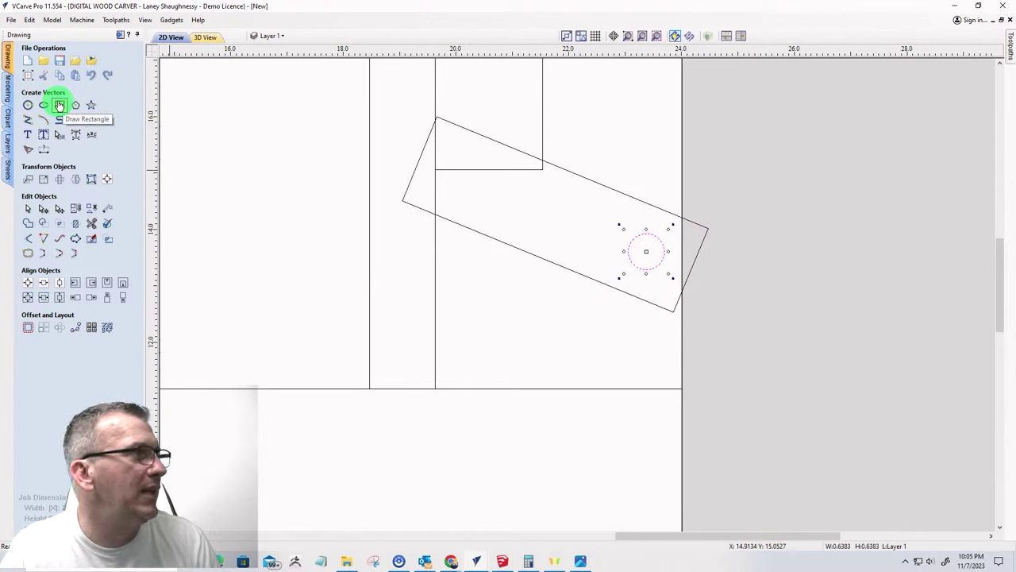
- Move the angled bar lower across the rectangle
{"action": "left_click", "coordinate": [58, 105]}
{"action": "left_click", "coordinate": [112, 275]}
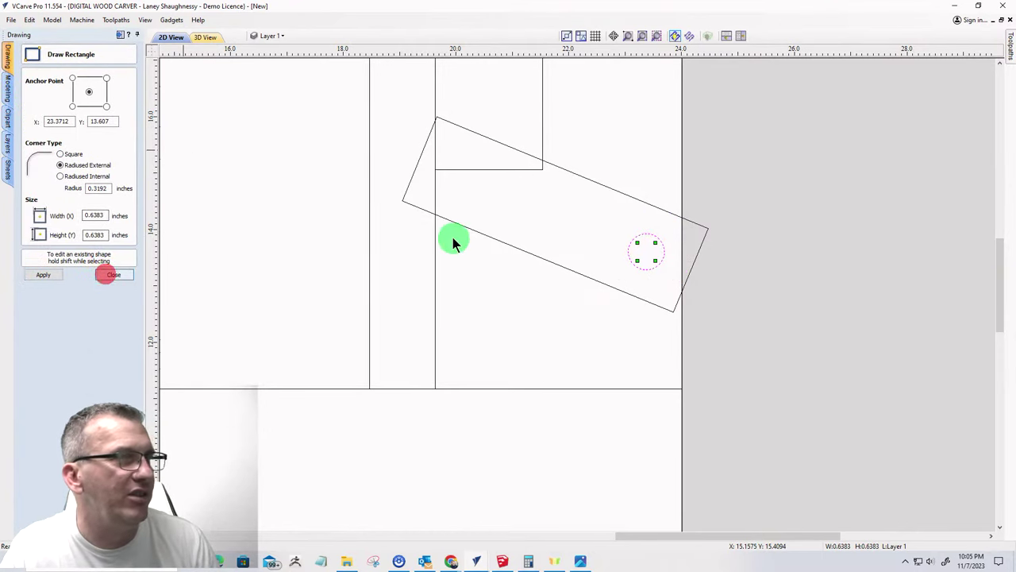
{"action": "left_click", "coordinate": [459, 229]}
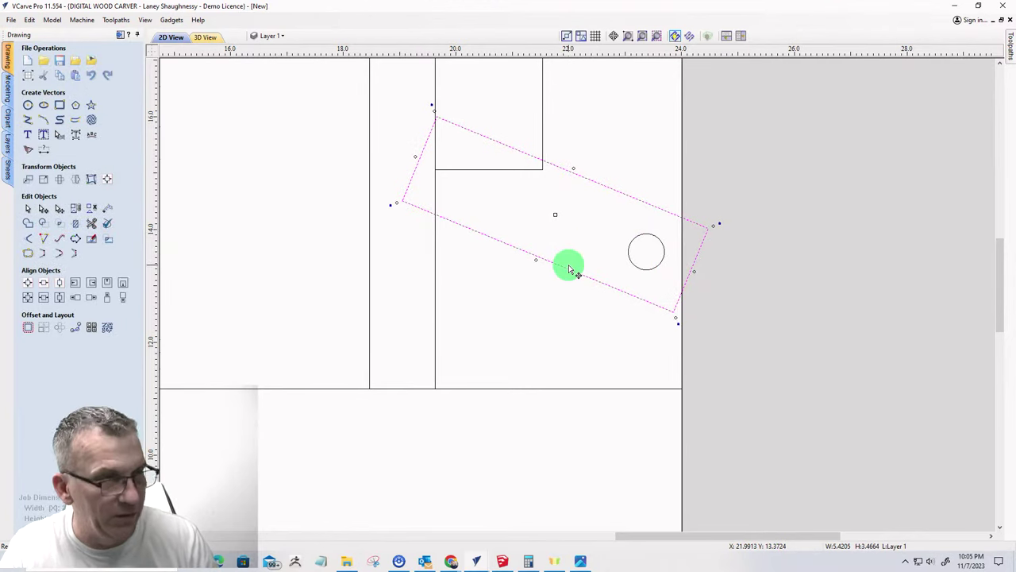
{"action": "left_click_drag", "start_coordinate": [570, 271], "coordinate": [487, 343]}
- Convert the tilted rectangle's left edge to an arc for a rounded end
{"action": "left_click", "coordinate": [42, 208]}
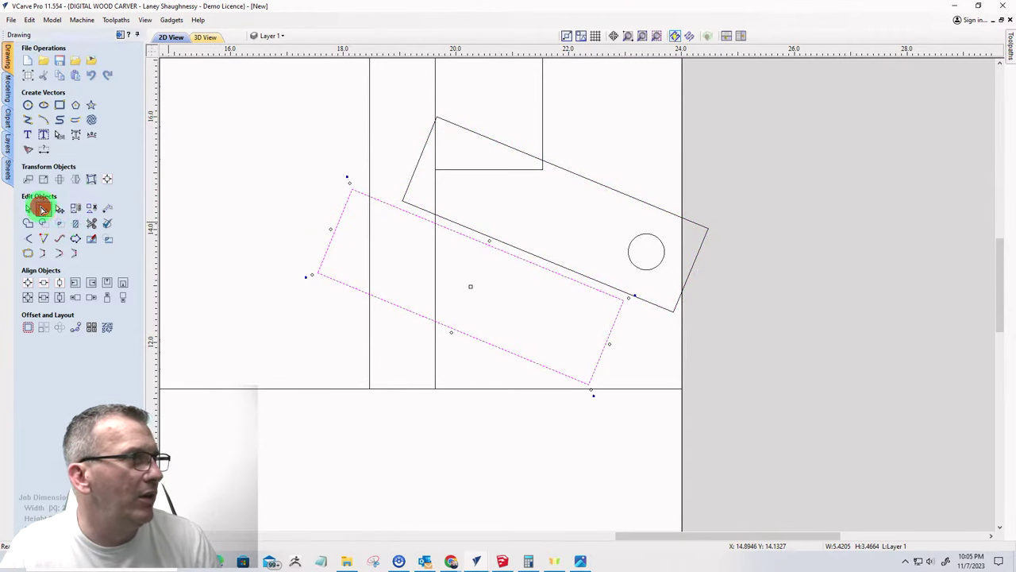
{"action": "right_click", "coordinate": [334, 243]}
{"action": "left_click", "coordinate": [343, 274]}
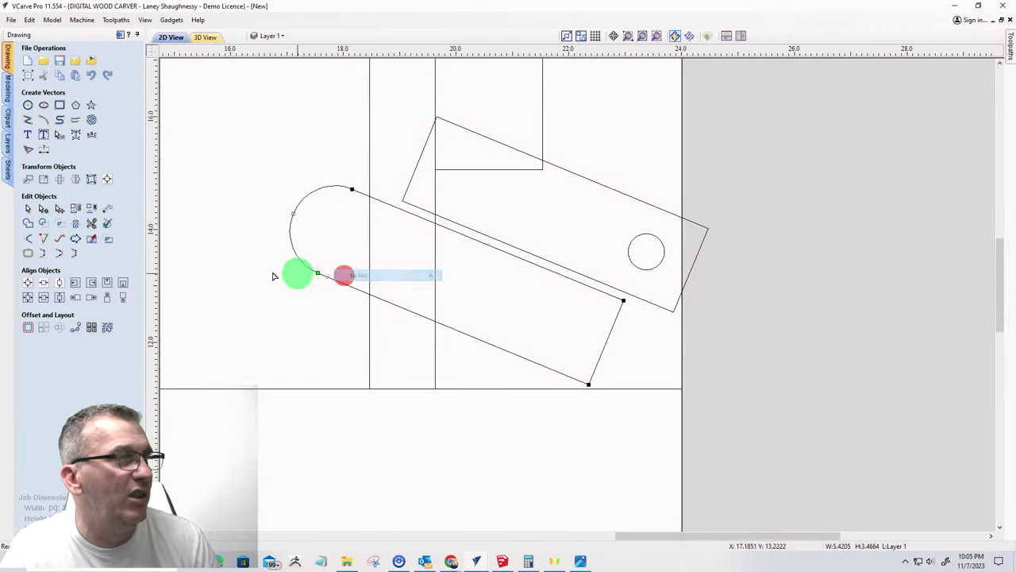
{"action": "left_click", "coordinate": [263, 140]}
{"action": "scroll", "coordinate": [240, 272], "scroll_direction": "down", "scroll_amount": 4}
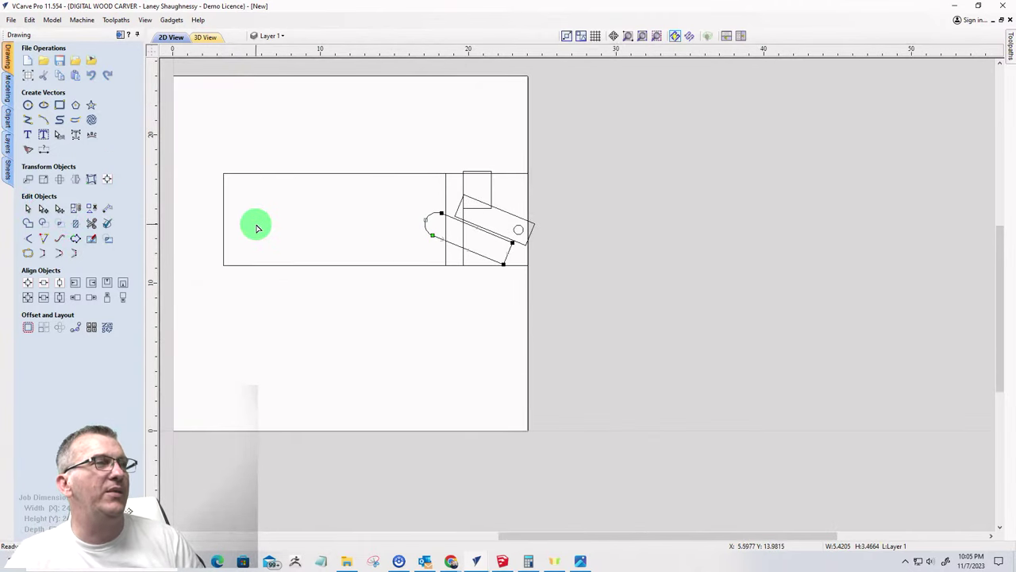
{"action": "scroll", "coordinate": [436, 205], "scroll_direction": "up", "scroll_amount": 3}
{"action": "scroll", "coordinate": [517, 170], "scroll_direction": "down", "scroll_amount": 3}
{"action": "scroll", "coordinate": [640, 92], "scroll_direction": "up", "scroll_amount": 3}
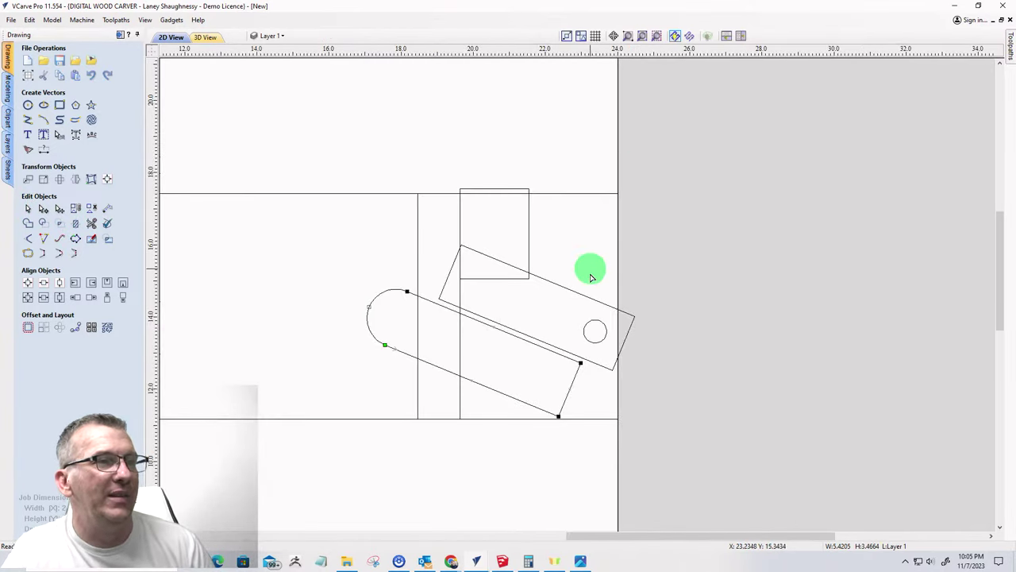
{"action": "scroll", "coordinate": [608, 362], "scroll_direction": "up", "scroll_amount": 2}
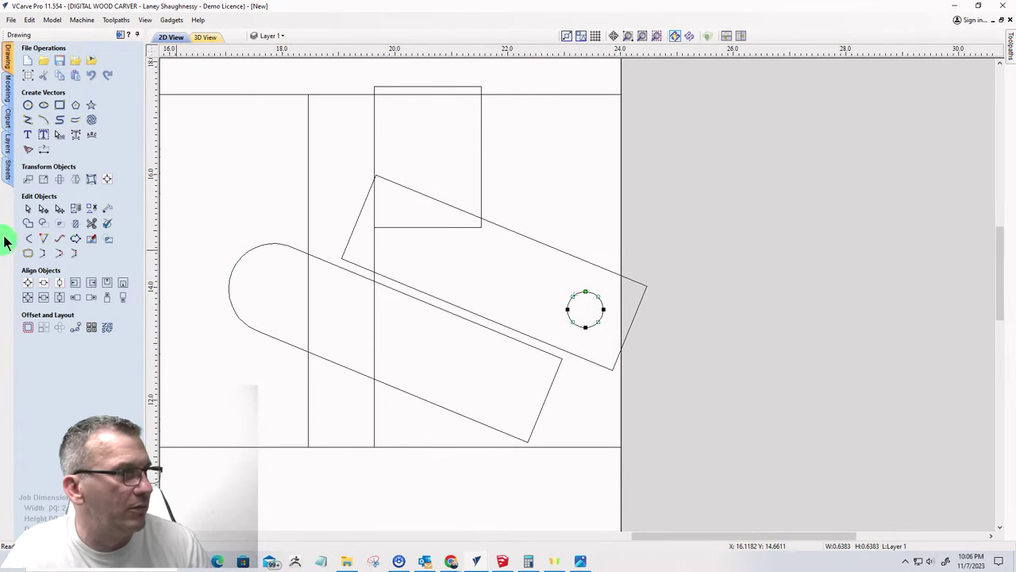
- Scale a larger 1.65-inch concentric circle around the small hole
{"action": "left_click", "coordinate": [27, 207]}
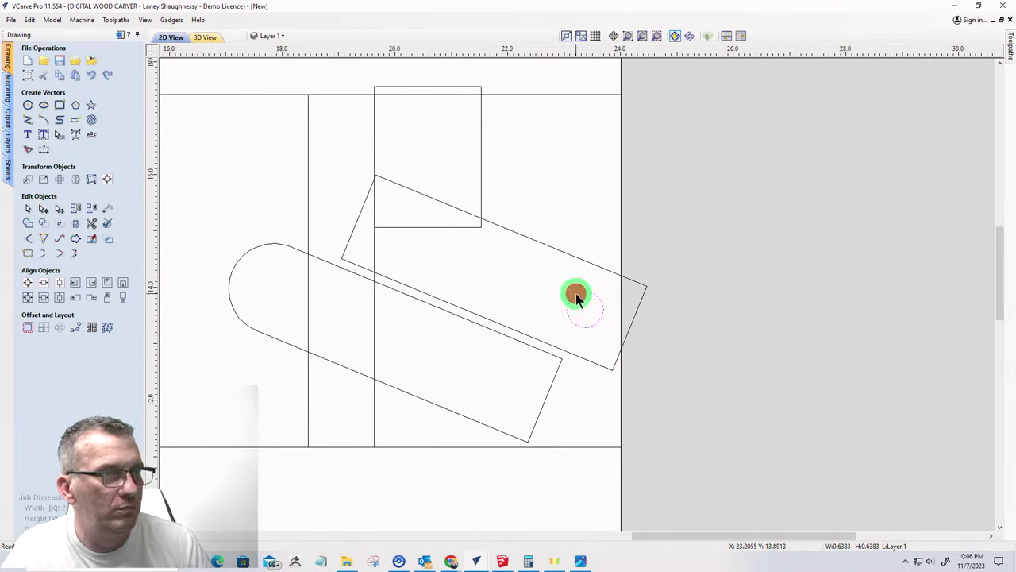
{"action": "left_click", "coordinate": [575, 293]}
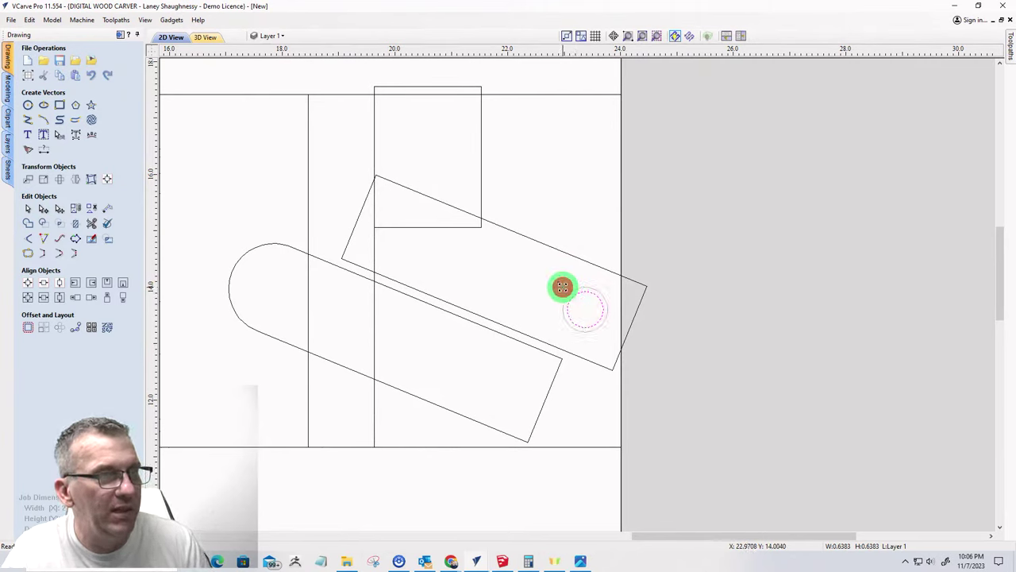
{"action": "left_click_drag", "start_coordinate": [562, 288], "coordinate": [508, 267]}
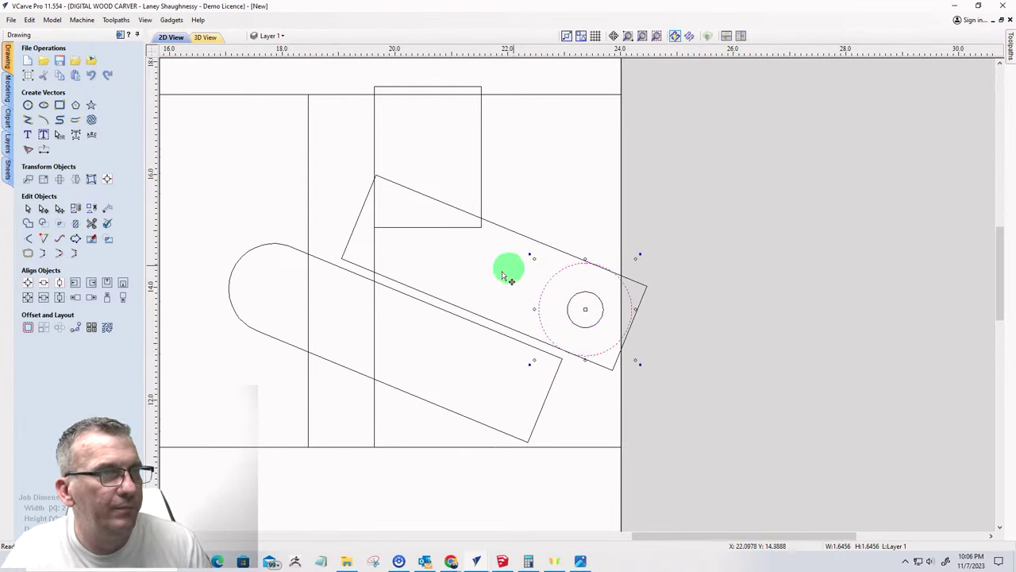
{"action": "left_click", "coordinate": [322, 220]}
- Select all vectors and nudge the whole drawing slightly left
{"action": "scroll", "coordinate": [386, 234], "scroll_direction": "down", "scroll_amount": 2}
{"action": "scroll", "coordinate": [389, 236], "scroll_direction": "down", "scroll_amount": 3}
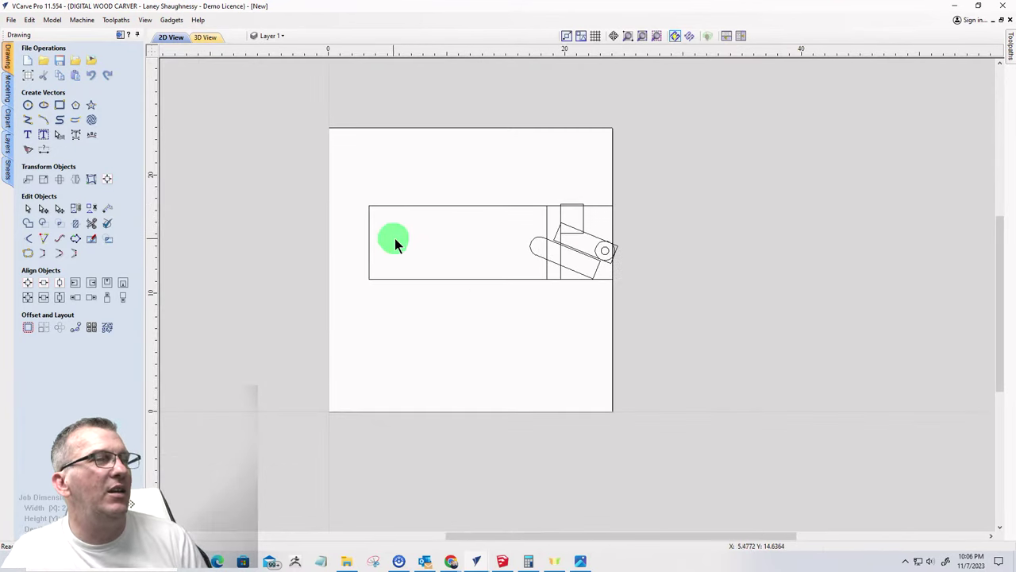
{"action": "left_click_drag", "start_coordinate": [645, 339], "coordinate": [646, 334]}
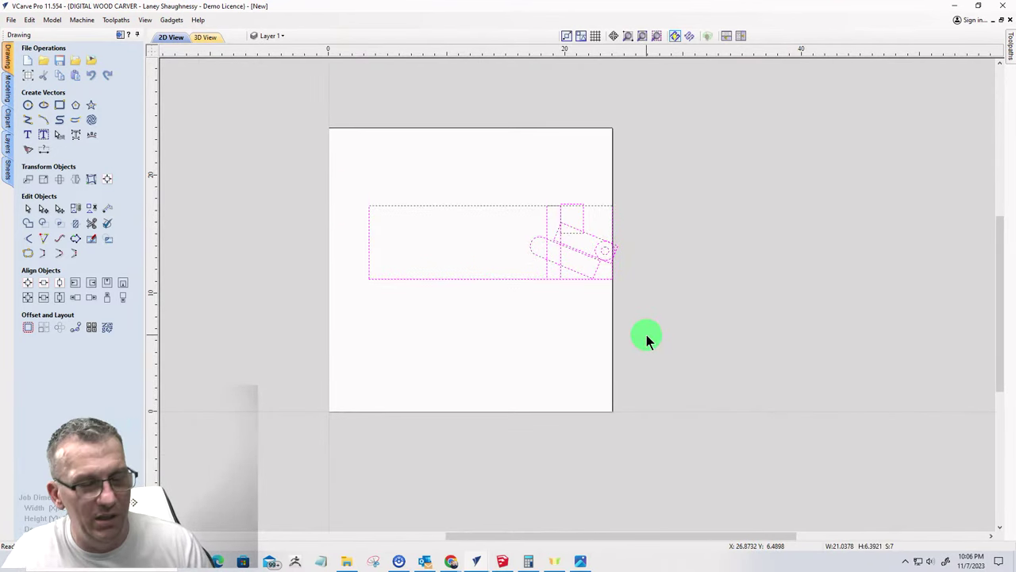
{"action": "key", "text": "Left"}
{"action": "key", "text": "Left"}
{"action": "key", "text": "Left"}
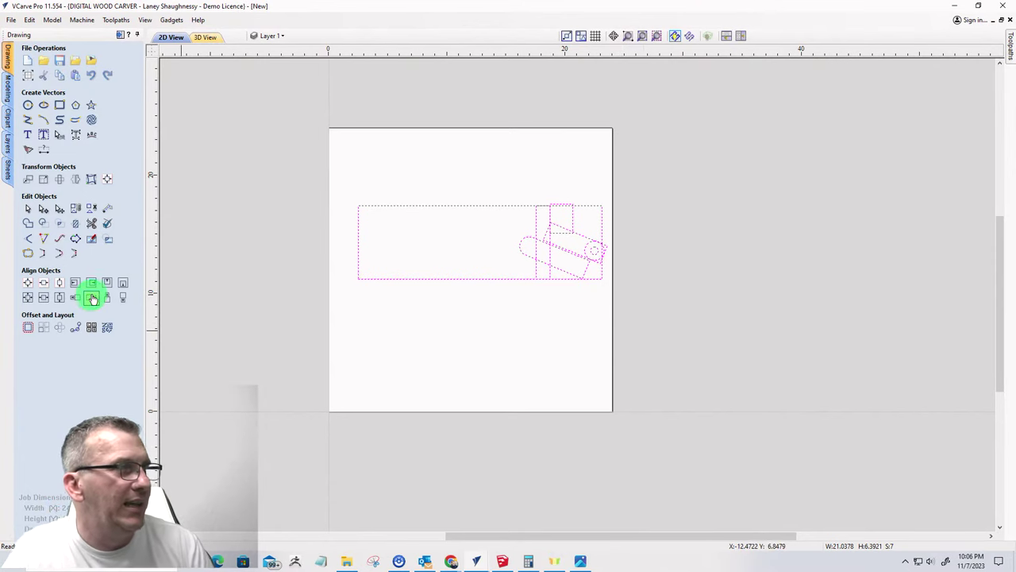
- Trim the rectangle's right edge, the slanted edge, and the outer circle overlaps at the arm end
{"action": "left_click", "coordinate": [91, 223]}
{"action": "scroll", "coordinate": [623, 211], "scroll_direction": "up", "scroll_amount": 3}
{"action": "scroll", "coordinate": [623, 211], "scroll_direction": "up", "scroll_amount": 2}
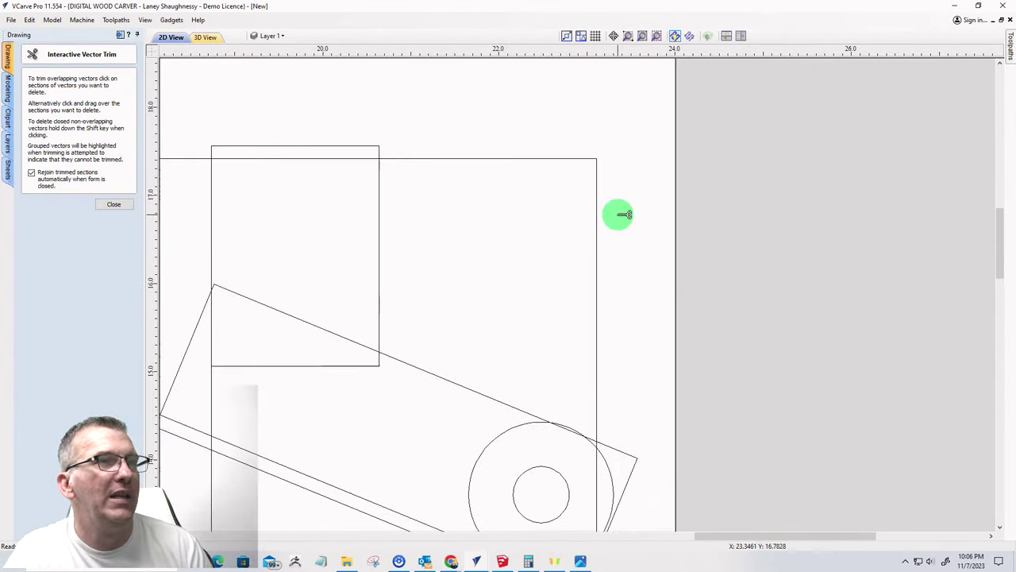
{"action": "left_click", "coordinate": [596, 209]}
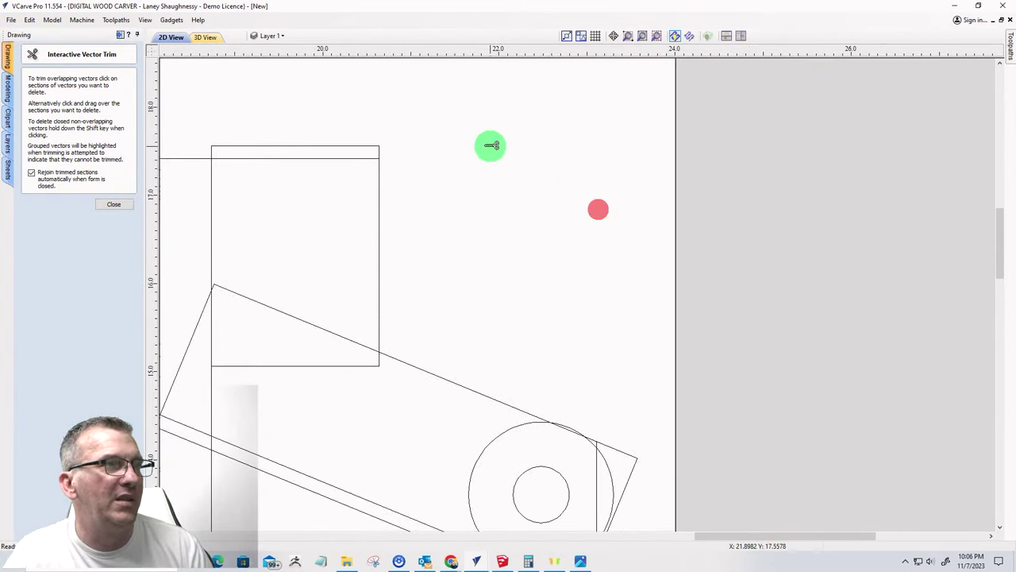
{"action": "scroll", "coordinate": [460, 174], "scroll_direction": "down", "scroll_amount": 2}
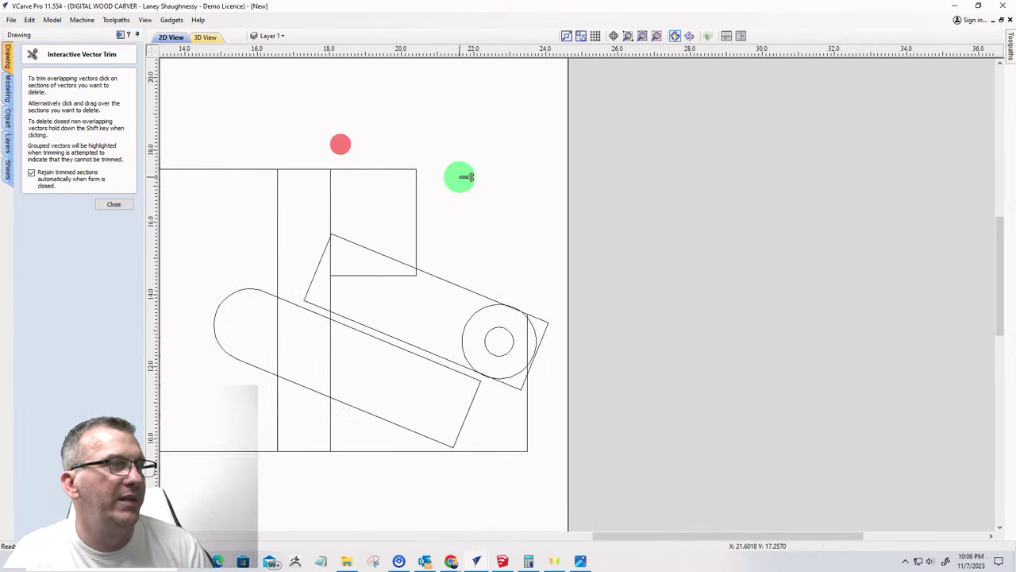
{"action": "scroll", "coordinate": [438, 301], "scroll_direction": "up", "scroll_amount": 3}
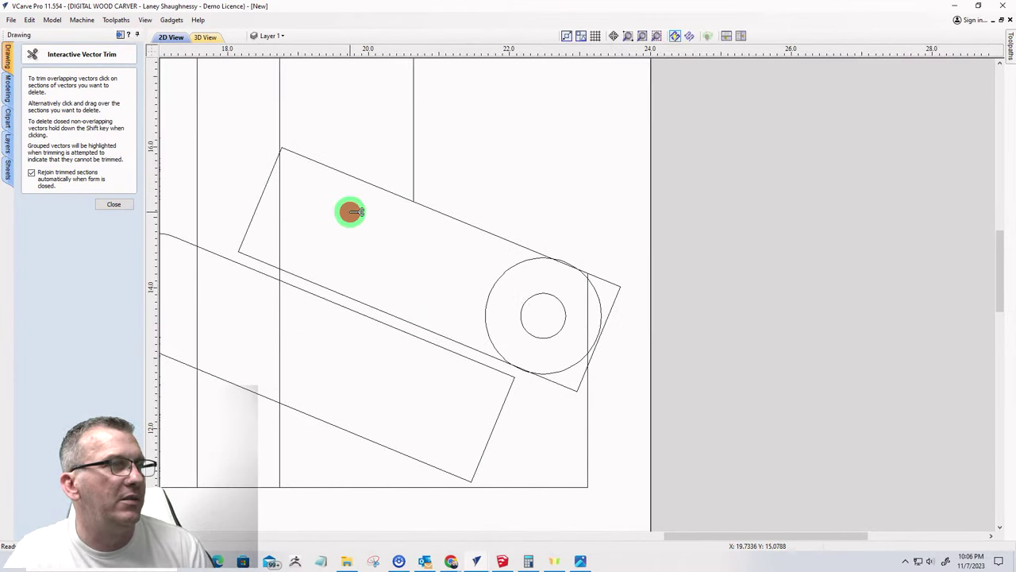
{"action": "left_click", "coordinate": [264, 189]}
{"action": "scroll", "coordinate": [380, 172], "scroll_direction": "down", "scroll_amount": 2}
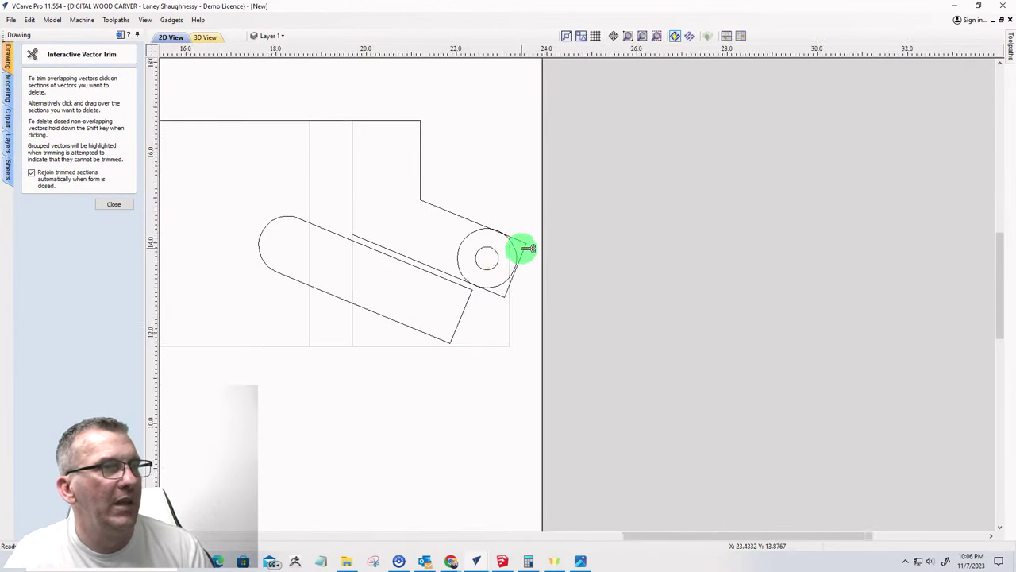
{"action": "scroll", "coordinate": [522, 249], "scroll_direction": "up", "scroll_amount": 5}
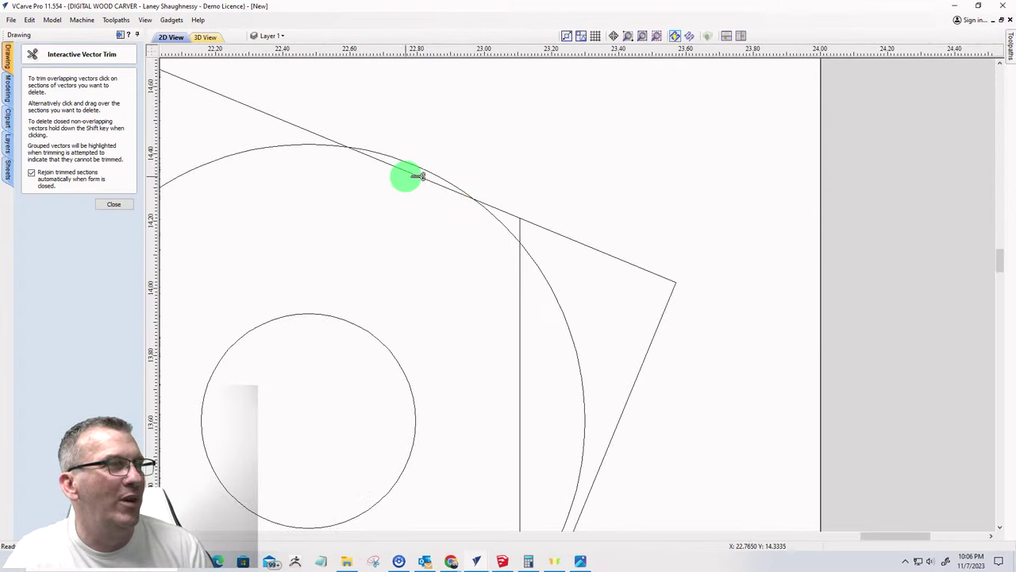
{"action": "left_click", "coordinate": [377, 161]}
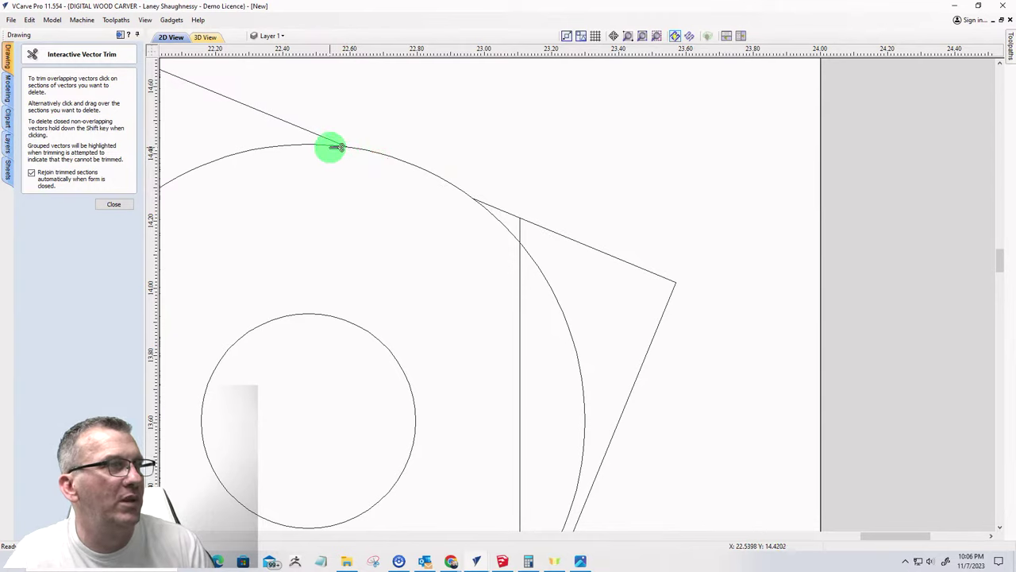
{"action": "left_click", "coordinate": [321, 146]}
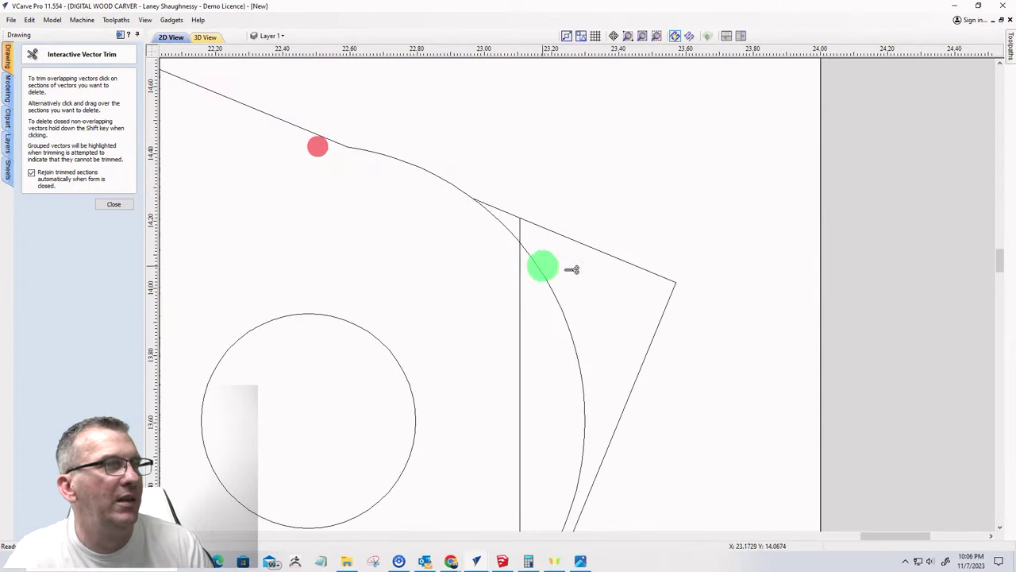
{"action": "left_click", "coordinate": [521, 227]}
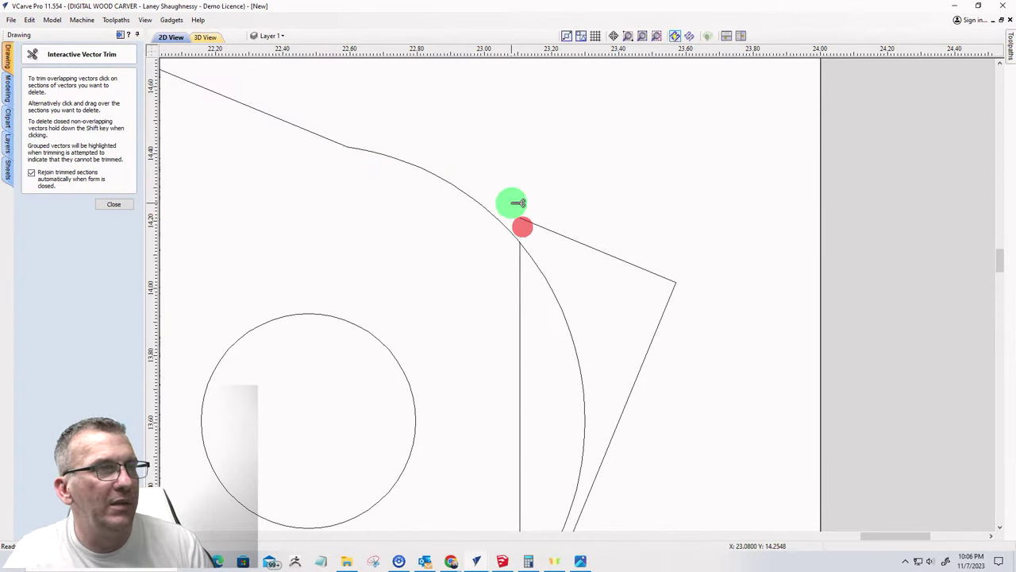
{"action": "left_click", "coordinate": [551, 230]}
{"action": "scroll", "coordinate": [601, 221], "scroll_direction": "down", "scroll_amount": 3}
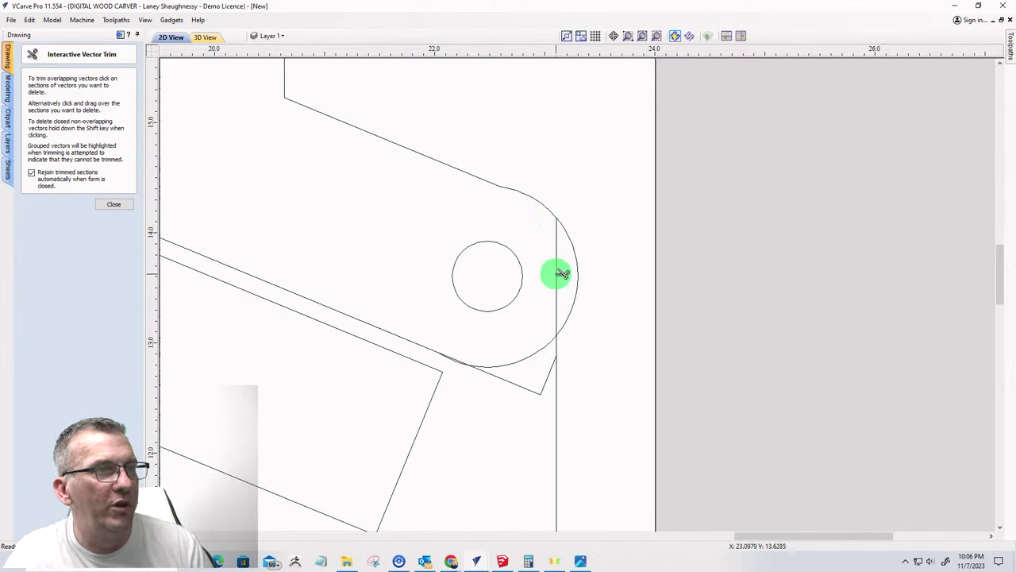
{"action": "left_click_drag", "start_coordinate": [574, 361], "coordinate": [535, 385]}
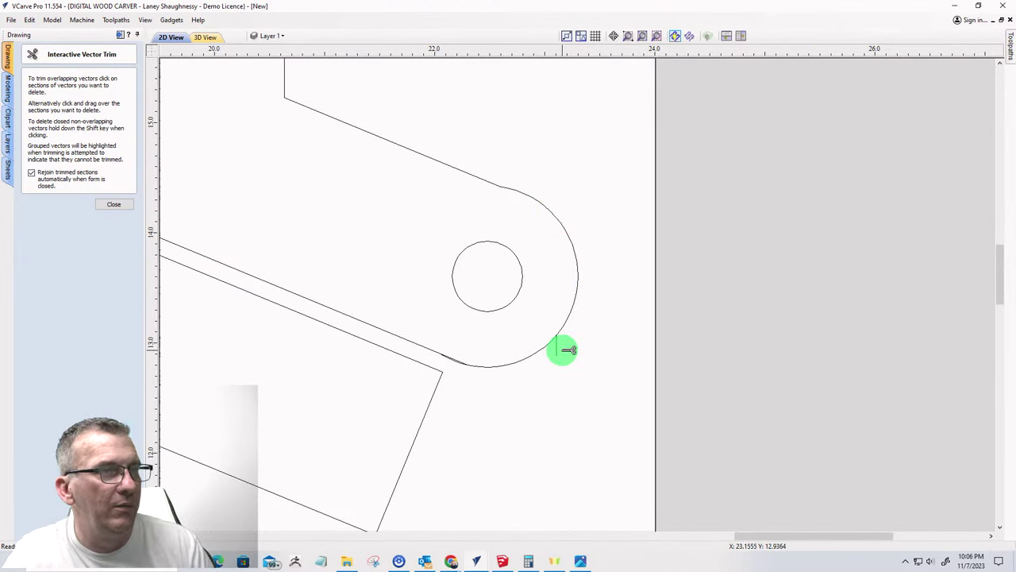
- Trim the lower arm and lower rectangle's interior lines, undoing one mistaken trim
{"action": "scroll", "coordinate": [436, 374], "scroll_direction": "up", "scroll_amount": 5}
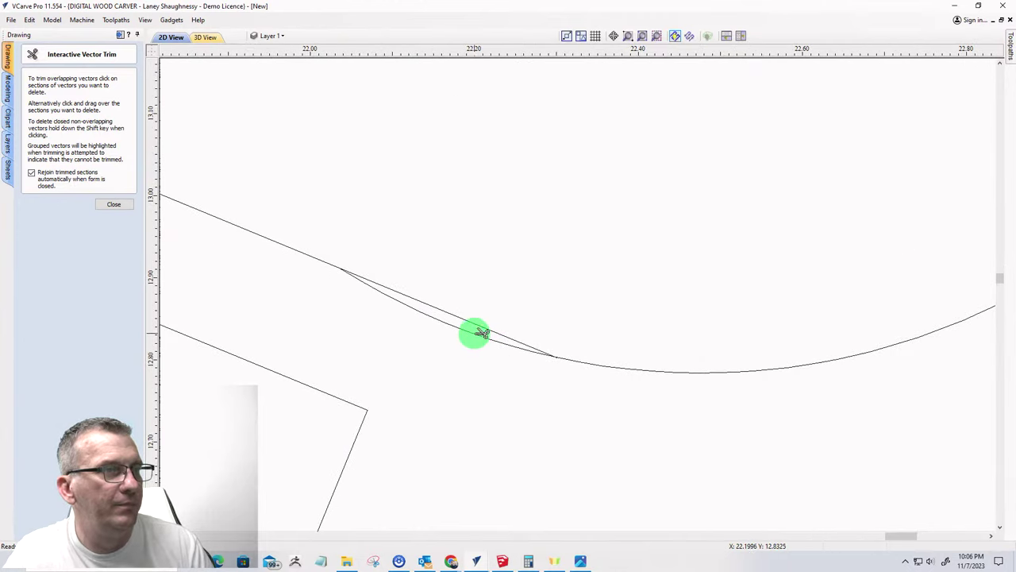
{"action": "scroll", "coordinate": [433, 299], "scroll_direction": "down", "scroll_amount": 2}
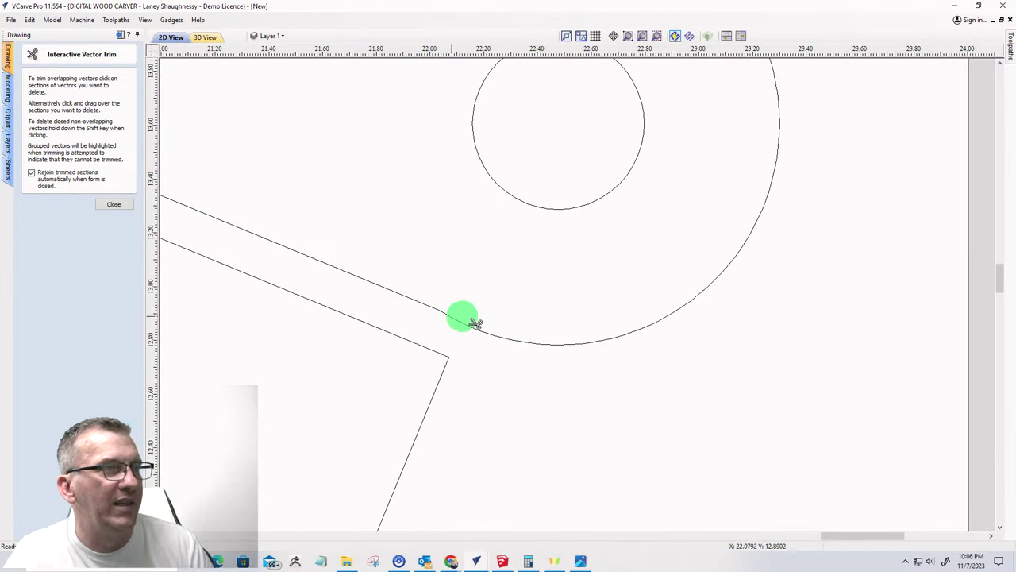
{"action": "scroll", "coordinate": [598, 301], "scroll_direction": "down", "scroll_amount": 2}
{"action": "scroll", "coordinate": [565, 347], "scroll_direction": "up", "scroll_amount": 1}
{"action": "scroll", "coordinate": [411, 277], "scroll_direction": "down", "scroll_amount": 3}
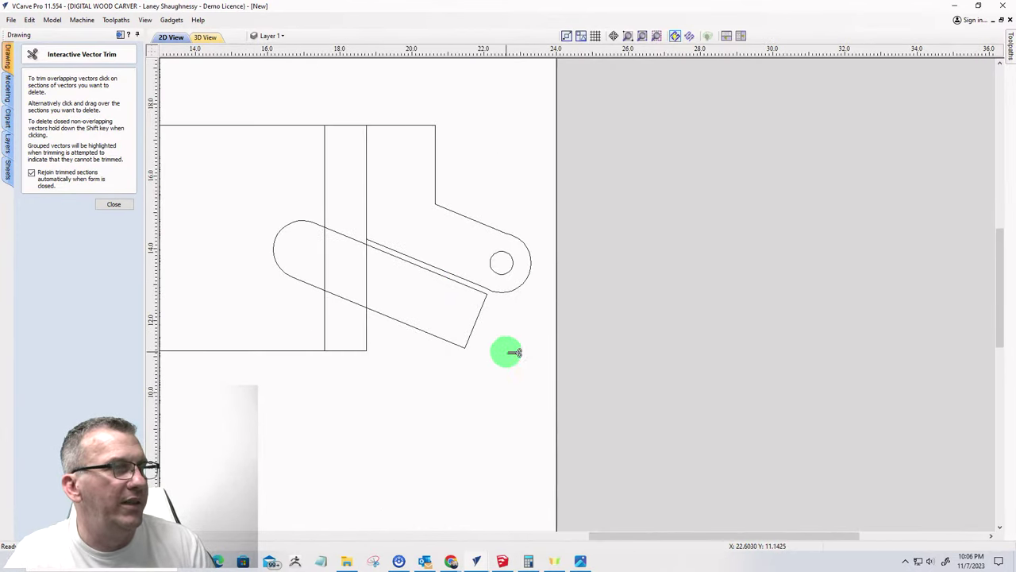
{"action": "left_click_drag", "start_coordinate": [492, 332], "coordinate": [461, 310]}
{"action": "scroll", "coordinate": [369, 283], "scroll_direction": "up", "scroll_amount": 2}
{"action": "left_click_drag", "start_coordinate": [383, 281], "coordinate": [367, 269]}
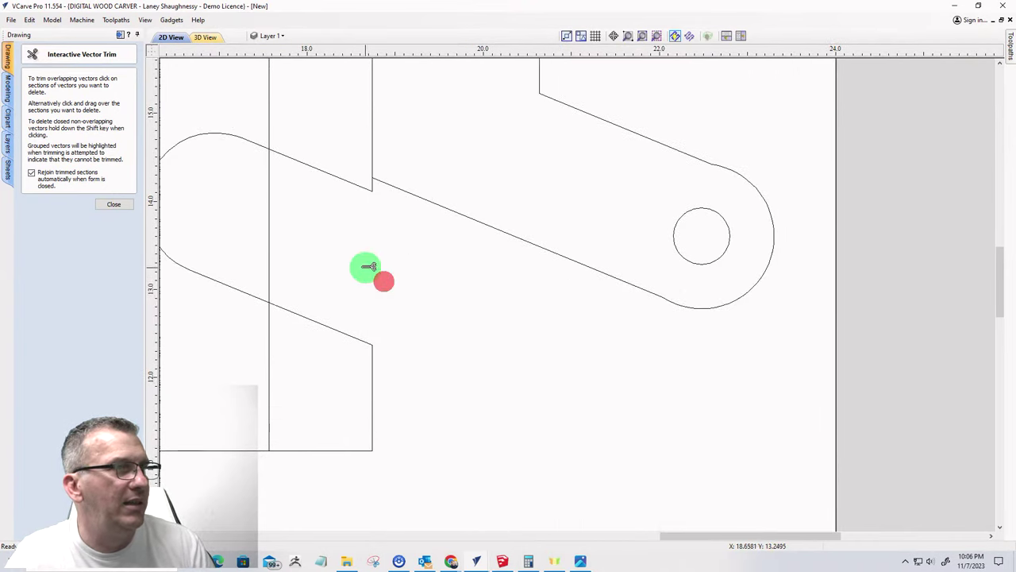
{"action": "left_click_drag", "start_coordinate": [277, 374], "coordinate": [264, 355]}
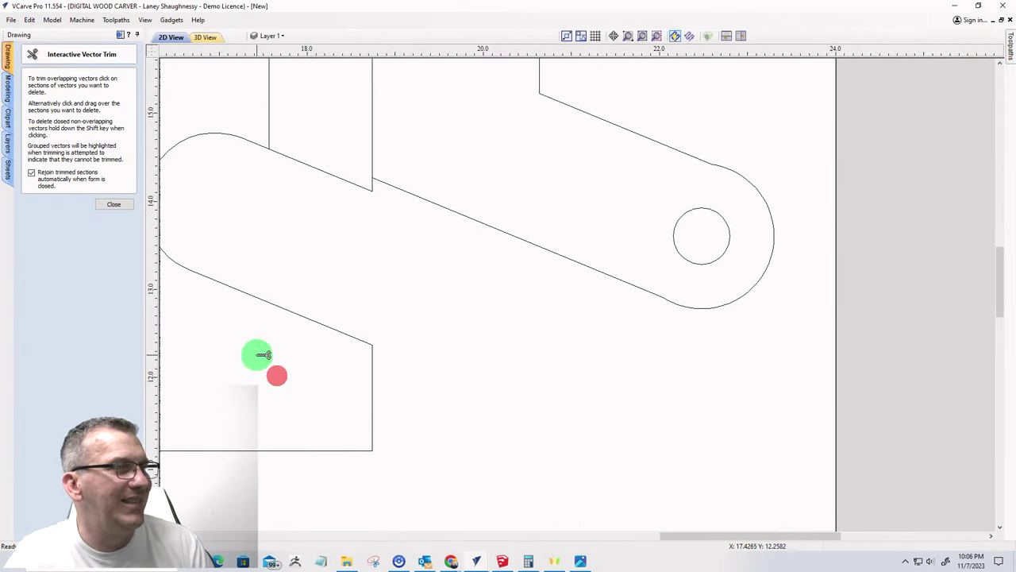
{"action": "key", "text": "ctrl+z"}
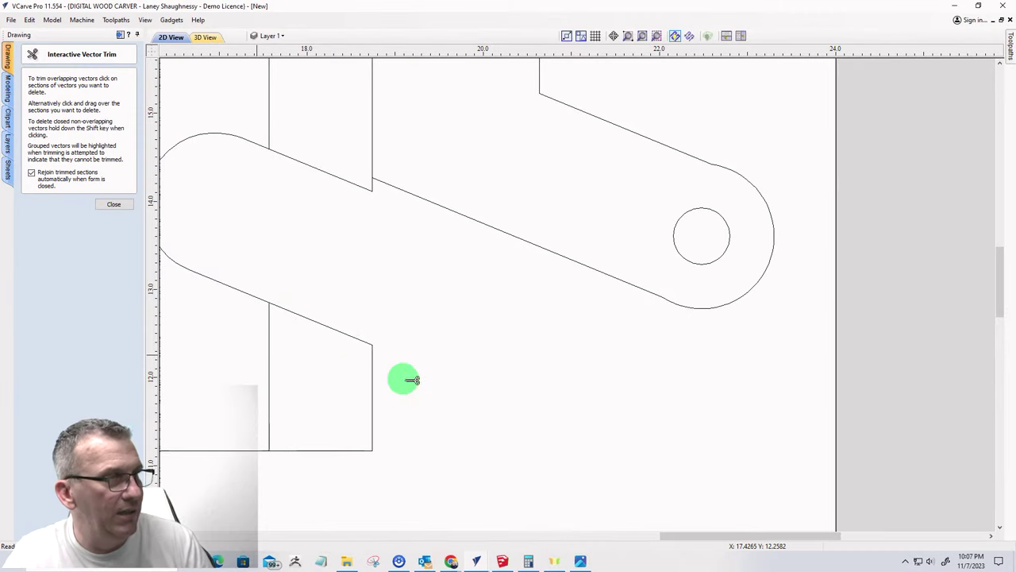
{"action": "mouse_move", "coordinate": [384, 365]}
{"action": "left_mouse_down"}
{"action": "mouse_move", "coordinate": [358, 365]}
{"action": "mouse_move", "coordinate": [338, 319]}
{"action": "left_mouse_up"}
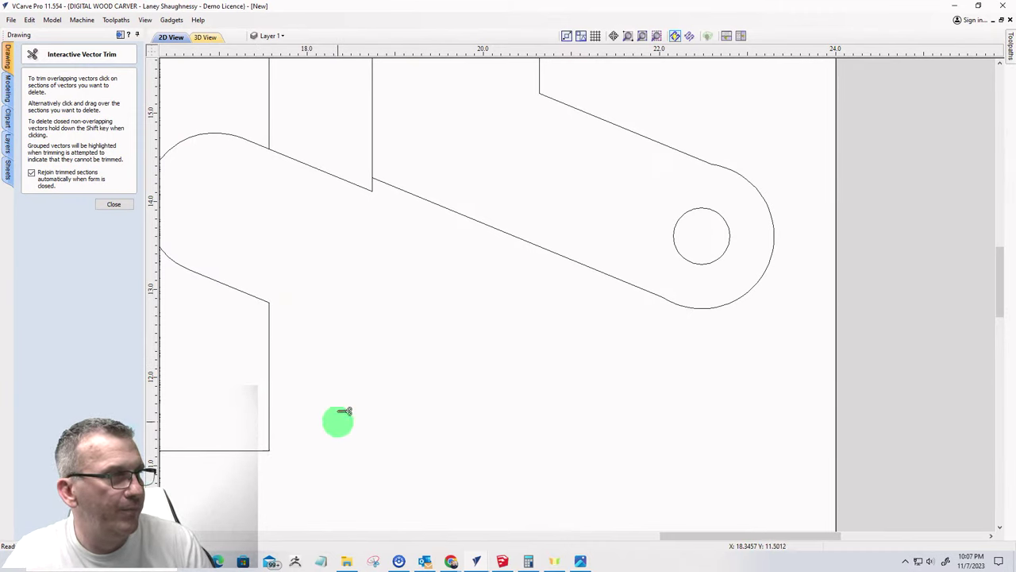
- Trim the vertical segments crossing the top rectangle so its top edge is continuous
{"action": "scroll", "coordinate": [335, 256], "scroll_direction": "down", "scroll_amount": 3}
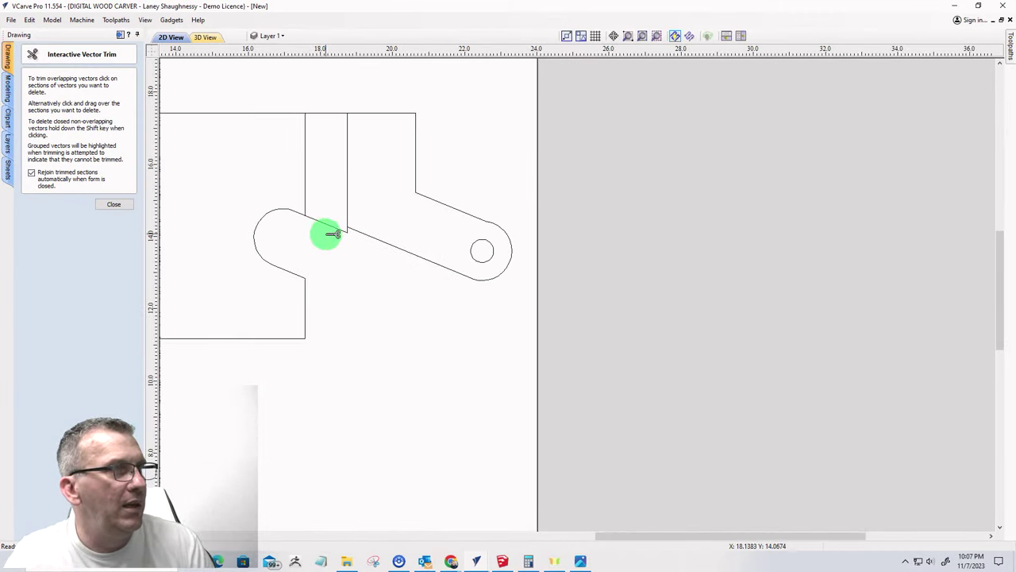
{"action": "scroll", "coordinate": [333, 228], "scroll_direction": "up", "scroll_amount": 2}
{"action": "scroll", "coordinate": [329, 227], "scroll_direction": "down", "scroll_amount": 2}
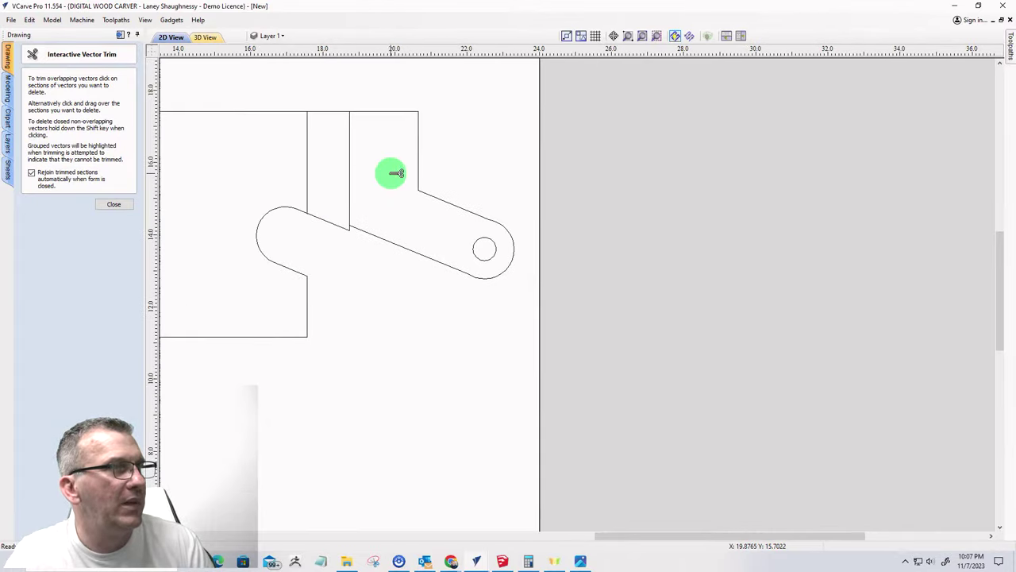
{"action": "left_click_drag", "start_coordinate": [388, 173], "coordinate": [274, 155]}
{"action": "left_click", "coordinate": [349, 212]}
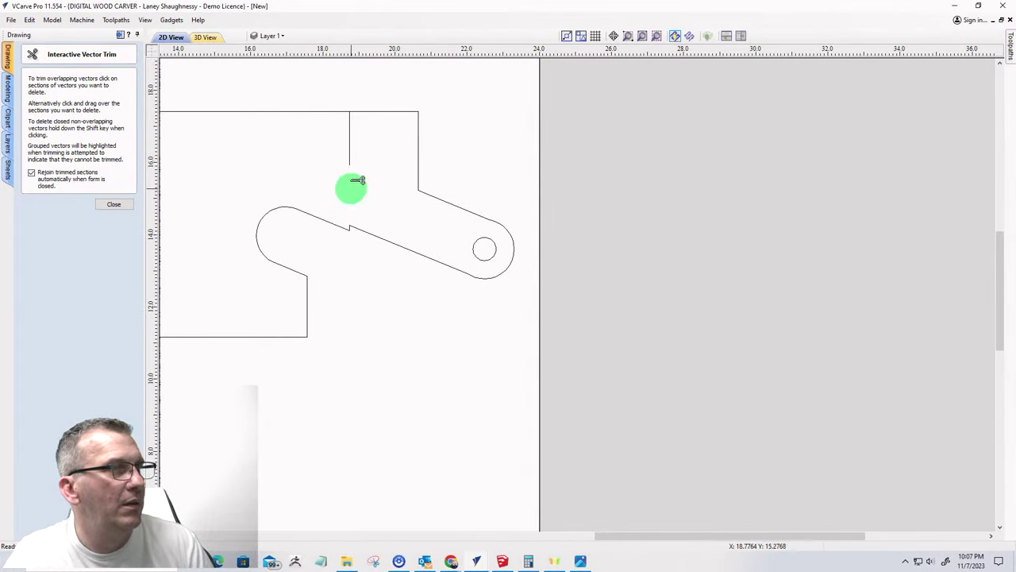
{"action": "left_click", "coordinate": [351, 144]}
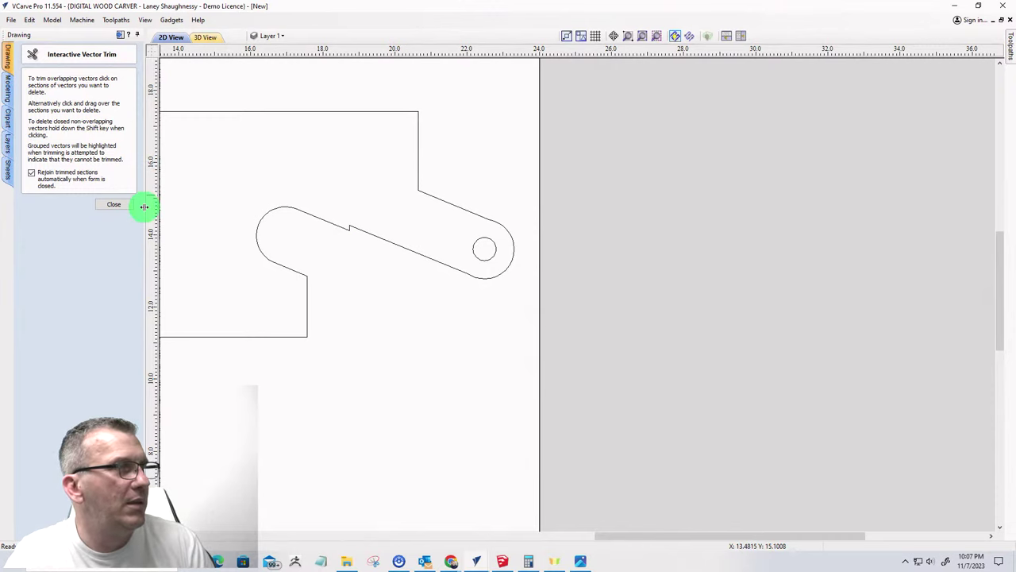
- Delete the notch node on the arm's upper slanted edge so it runs straight
{"action": "left_click", "coordinate": [116, 206]}
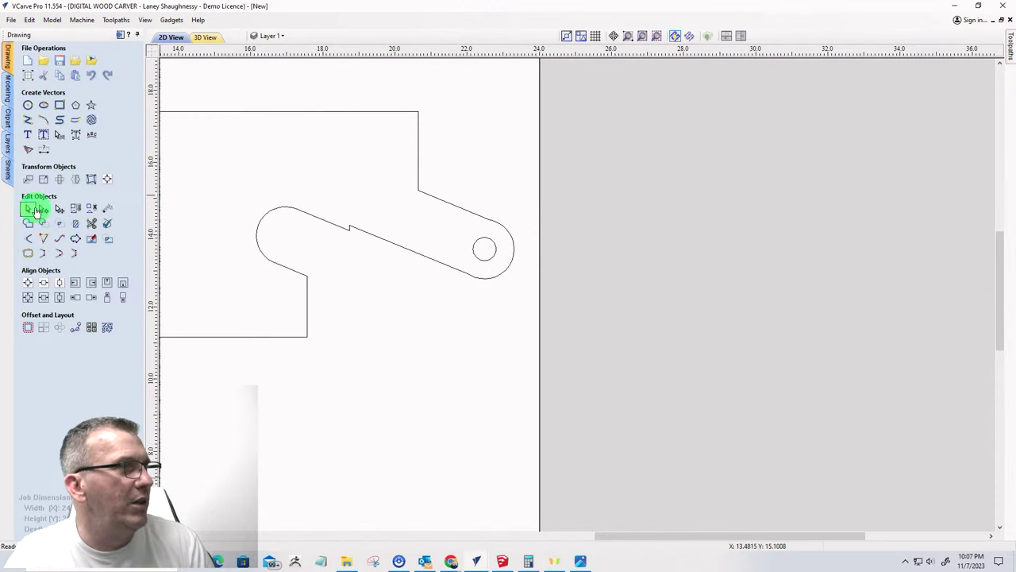
{"action": "left_click", "coordinate": [33, 209]}
{"action": "left_click", "coordinate": [44, 208]}
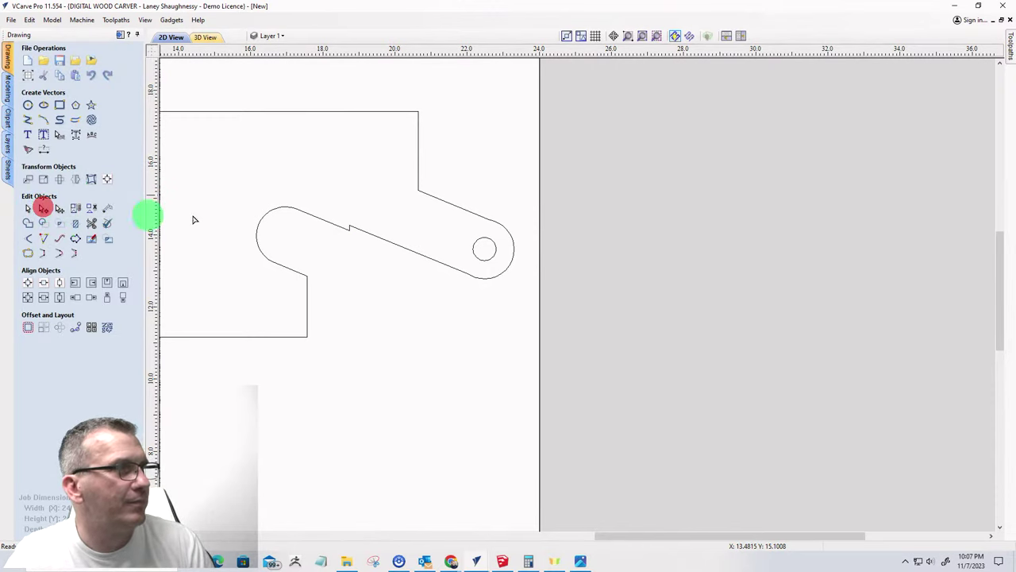
{"action": "left_click", "coordinate": [346, 230]}
{"action": "scroll", "coordinate": [346, 229], "scroll_direction": "up", "scroll_amount": 5}
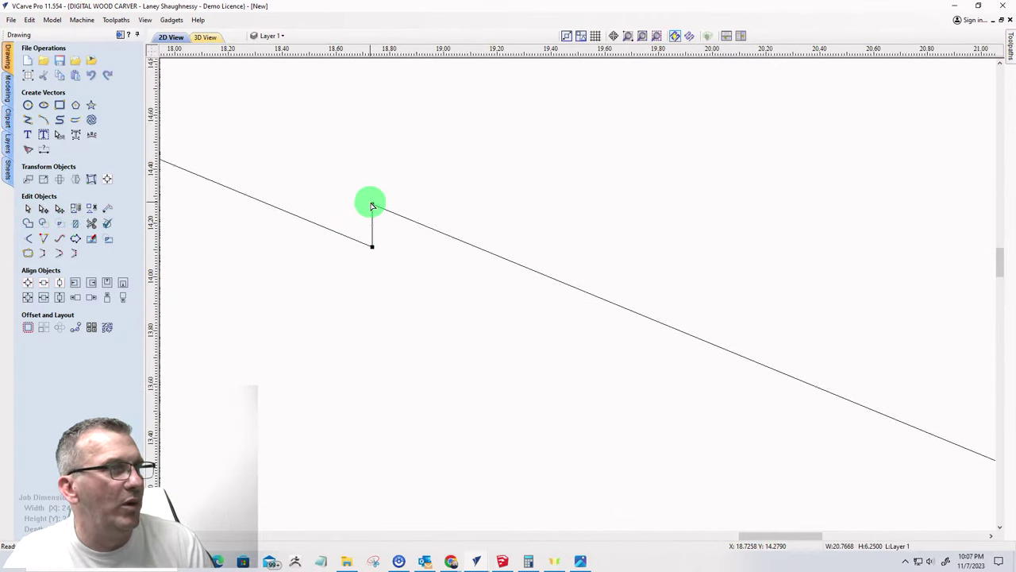
{"action": "right_click", "coordinate": [373, 210]}
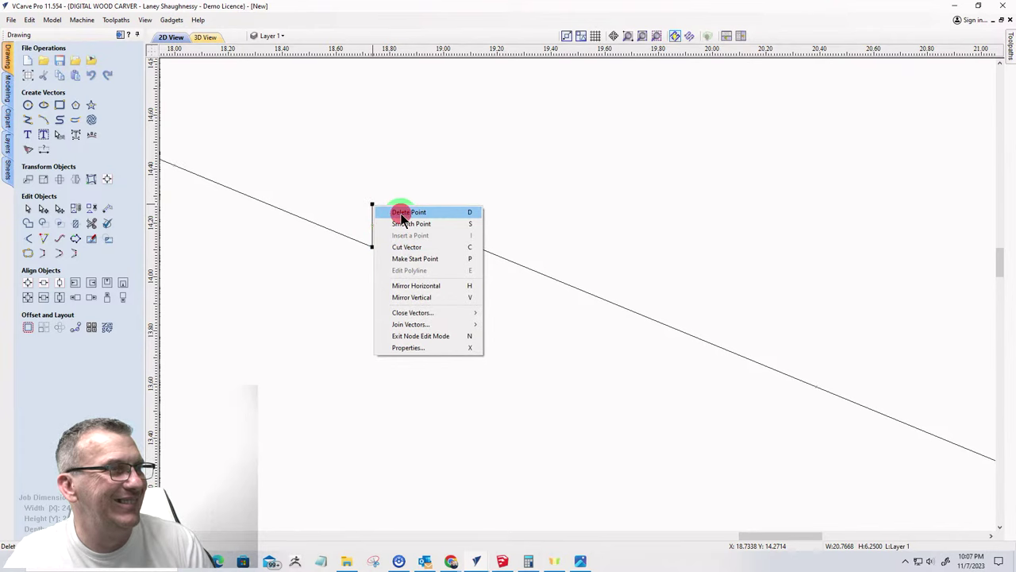
{"action": "left_click", "coordinate": [402, 216]}
{"action": "scroll", "coordinate": [356, 236], "scroll_direction": "down", "scroll_amount": 5}
{"action": "scroll", "coordinate": [410, 217], "scroll_direction": "down", "scroll_amount": 1}
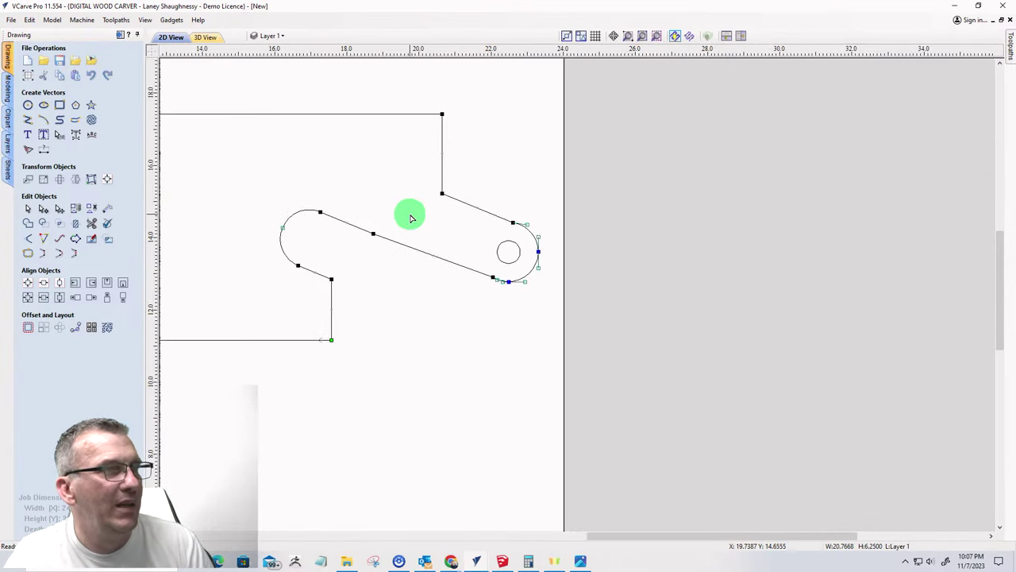
{"action": "scroll", "coordinate": [428, 246], "scroll_direction": "down", "scroll_amount": 1}
{"action": "scroll", "coordinate": [429, 278], "scroll_direction": "down", "scroll_amount": 1}
{"action": "scroll", "coordinate": [378, 304], "scroll_direction": "up", "scroll_amount": 2}
{"action": "scroll", "coordinate": [334, 301], "scroll_direction": "down", "scroll_amount": 1}
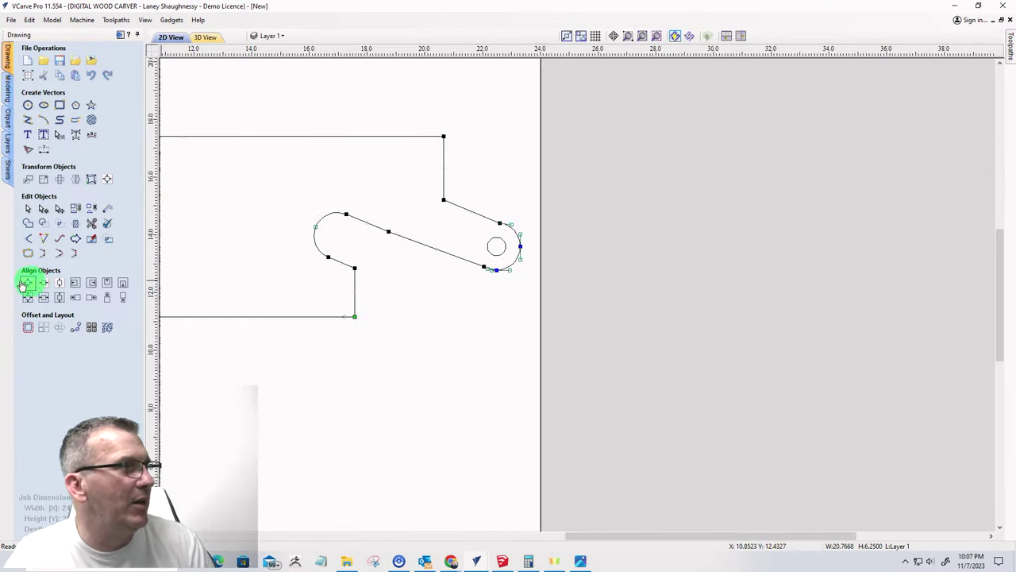
- Set a 0.5-inch Normal fillet and round the rectangle's top-right corner
{"action": "left_click", "coordinate": [27, 237]}
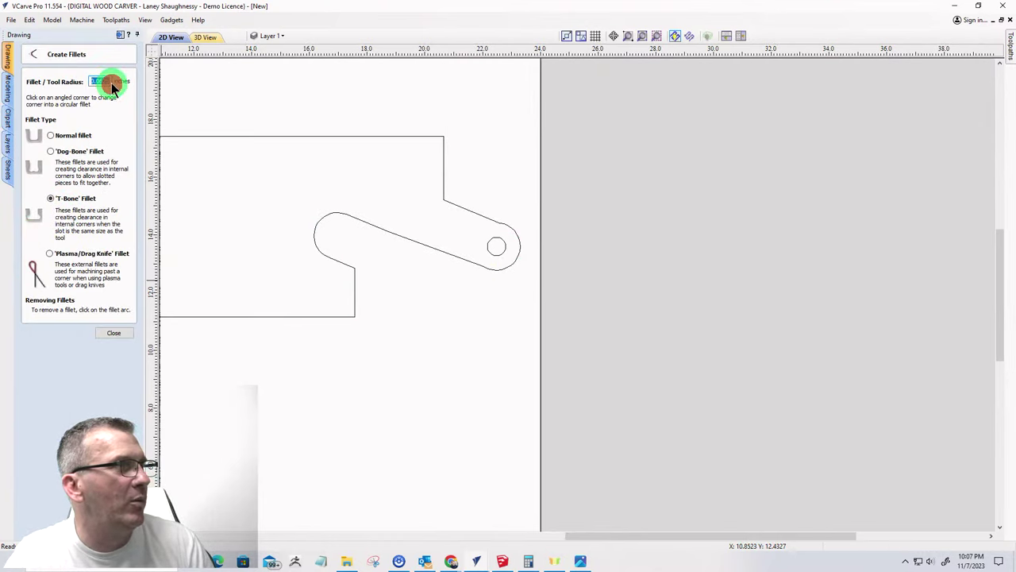
{"action": "type", "text": "0.2"}
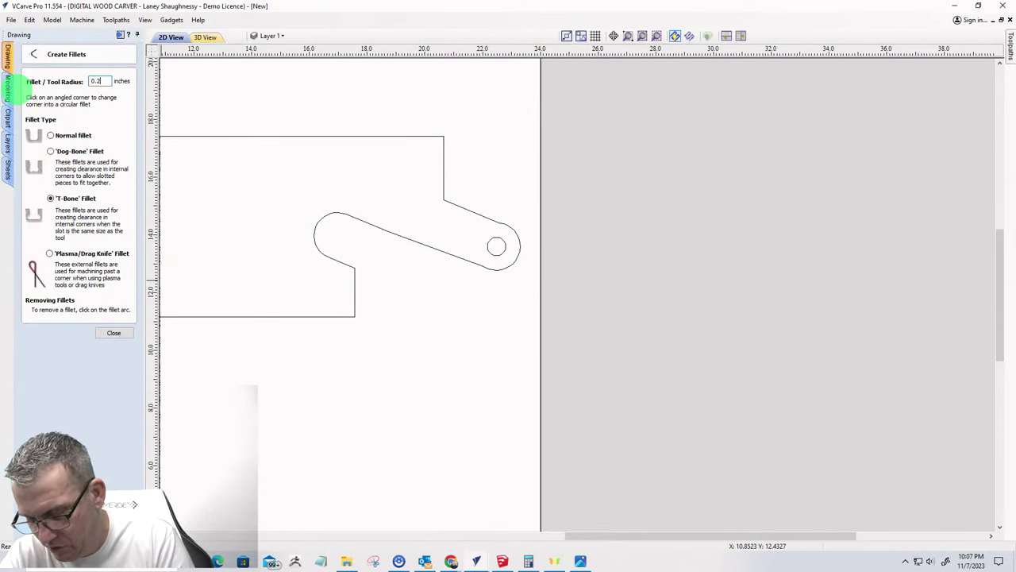
{"action": "type", "text": "5"}
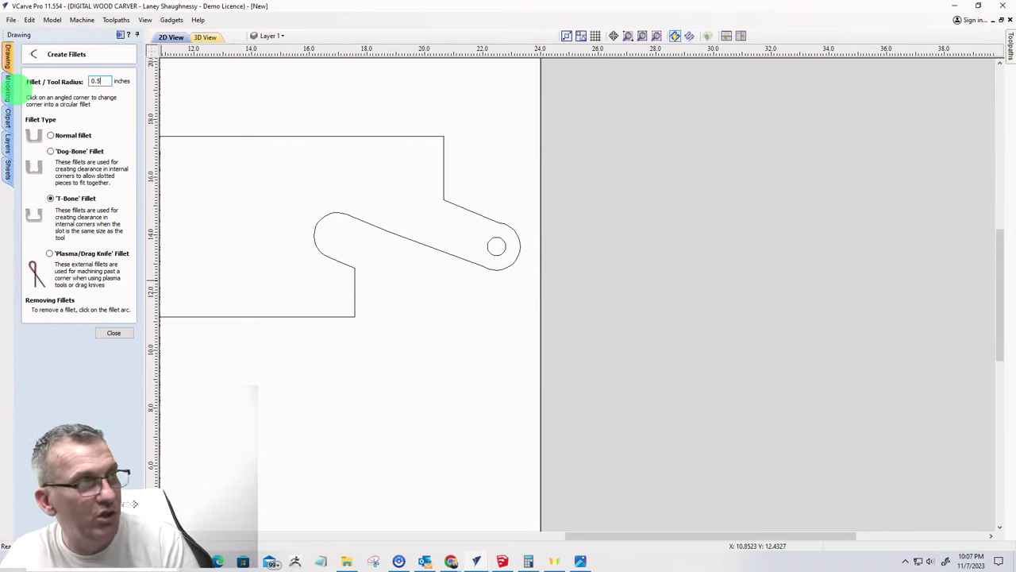
{"action": "left_click", "coordinate": [443, 137]}
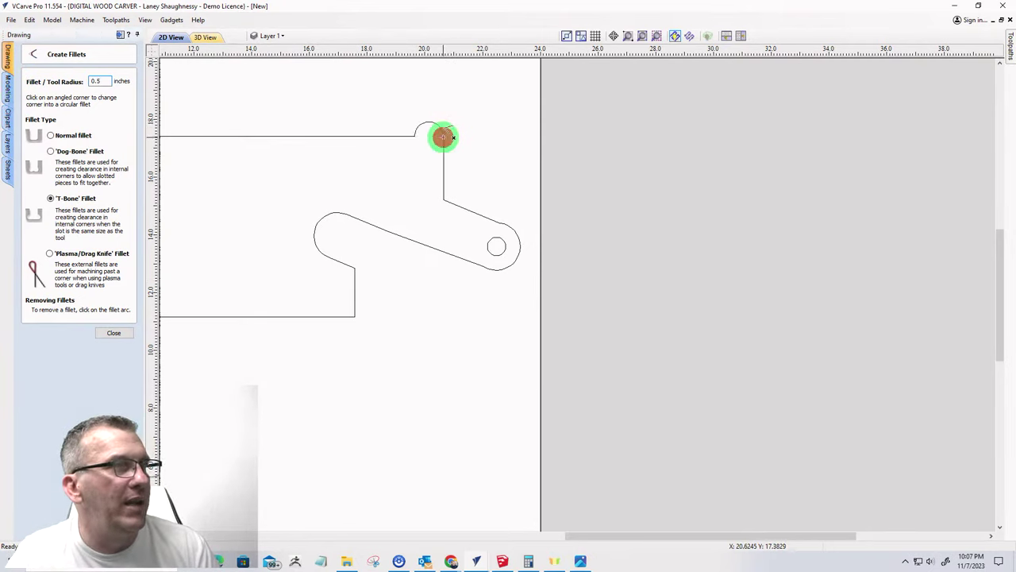
{"action": "left_click", "coordinate": [443, 137]}
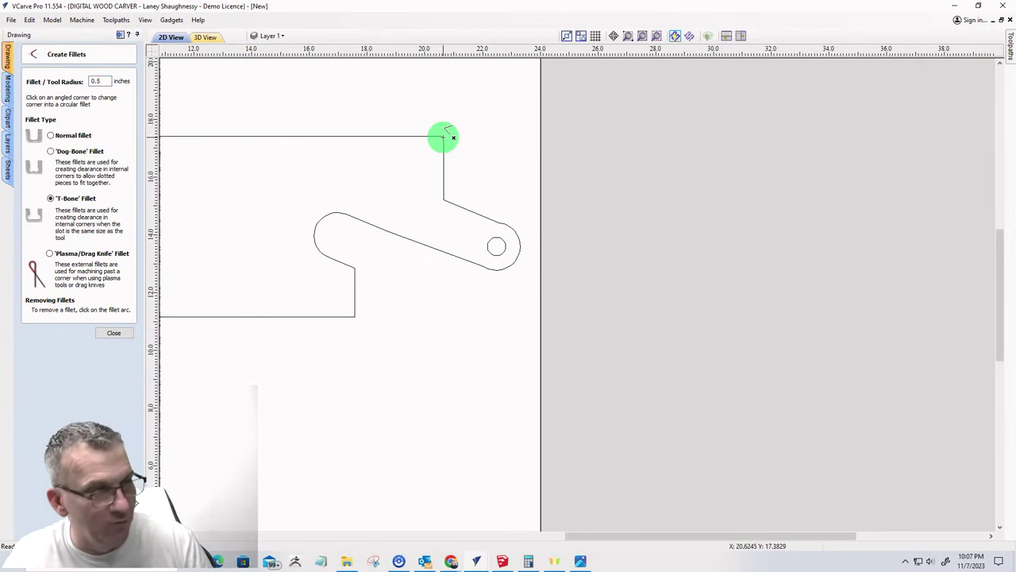
{"action": "left_click", "coordinate": [46, 139]}
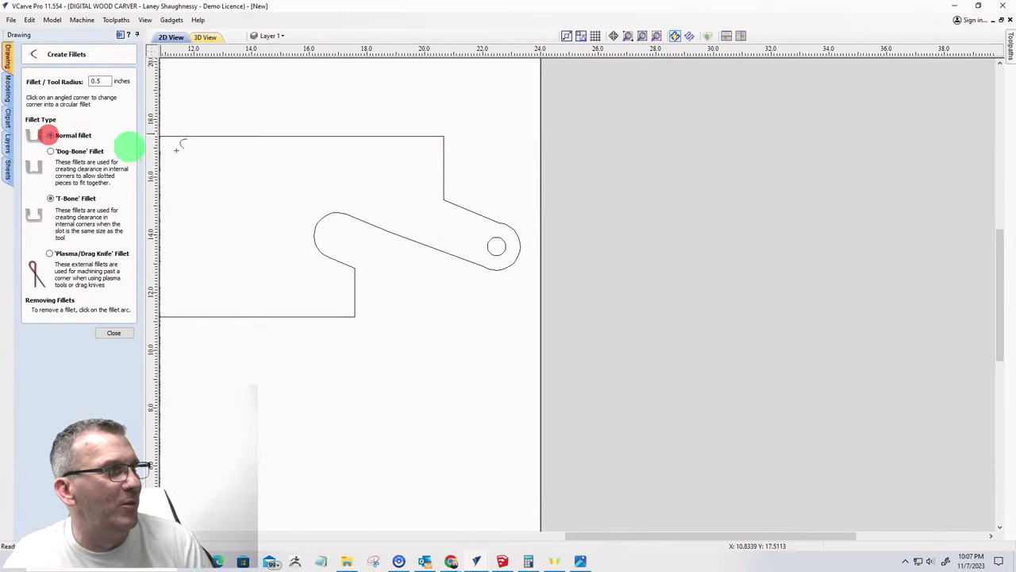
{"action": "left_click", "coordinate": [443, 137]}
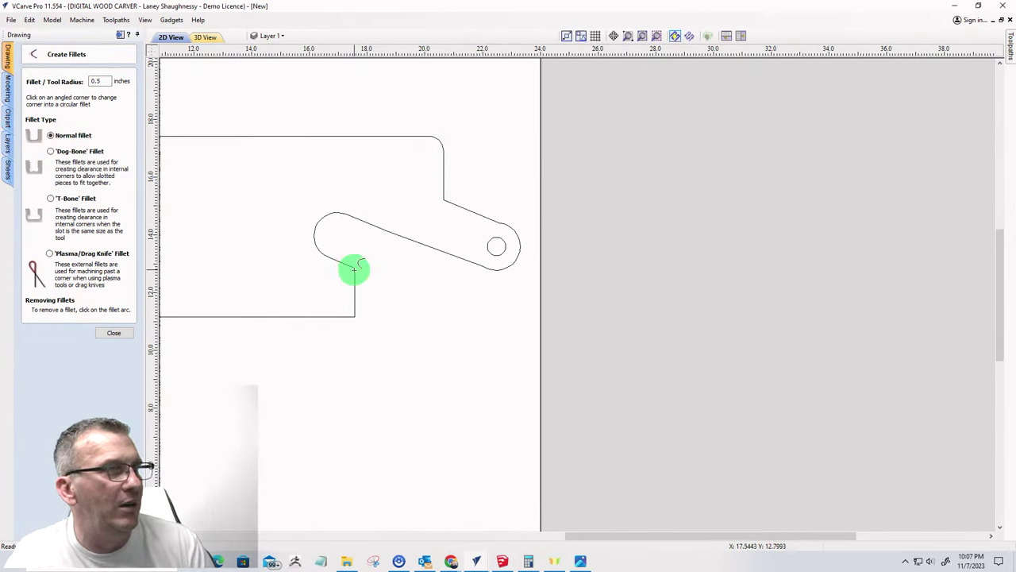
- Fillet the rectangle's bottom-right corner and both inner corners where it meets the arm
{"action": "left_click", "coordinate": [354, 270]}
{"action": "left_click", "coordinate": [354, 315]}
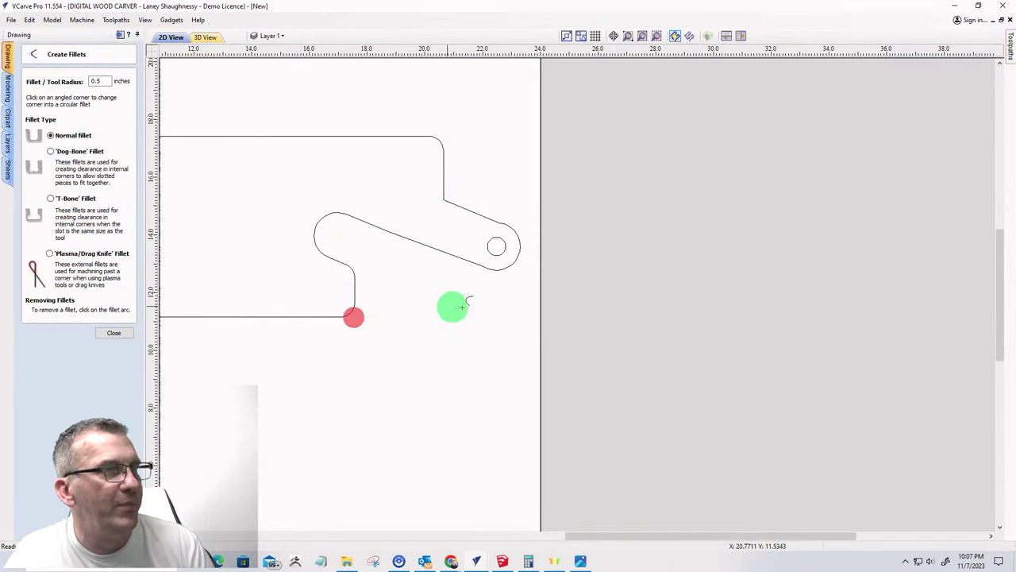
{"action": "key", "text": "F3"}
{"action": "scroll", "coordinate": [548, 314], "scroll_direction": "up", "scroll_amount": 5}
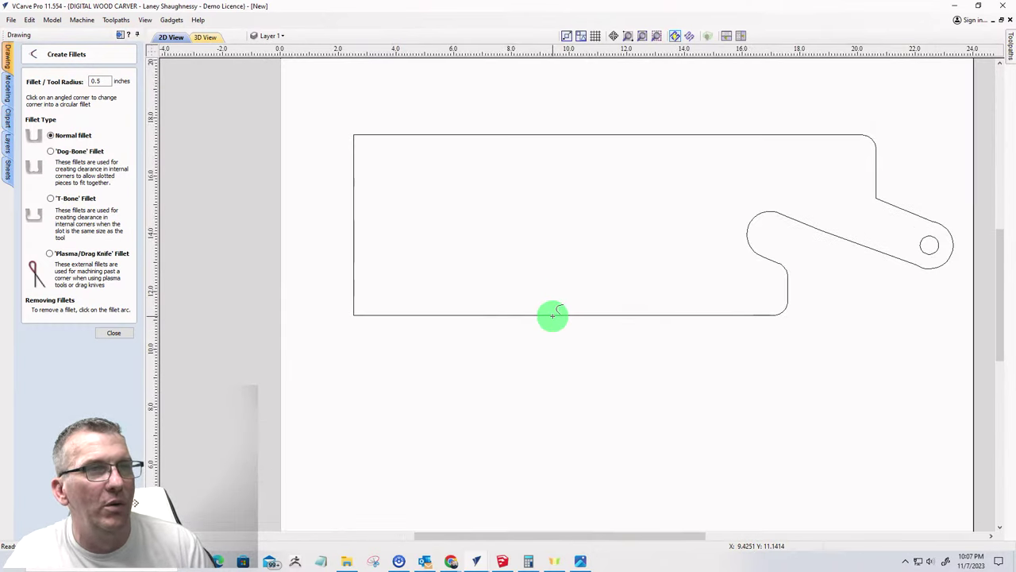
{"action": "left_click", "coordinate": [877, 196]}
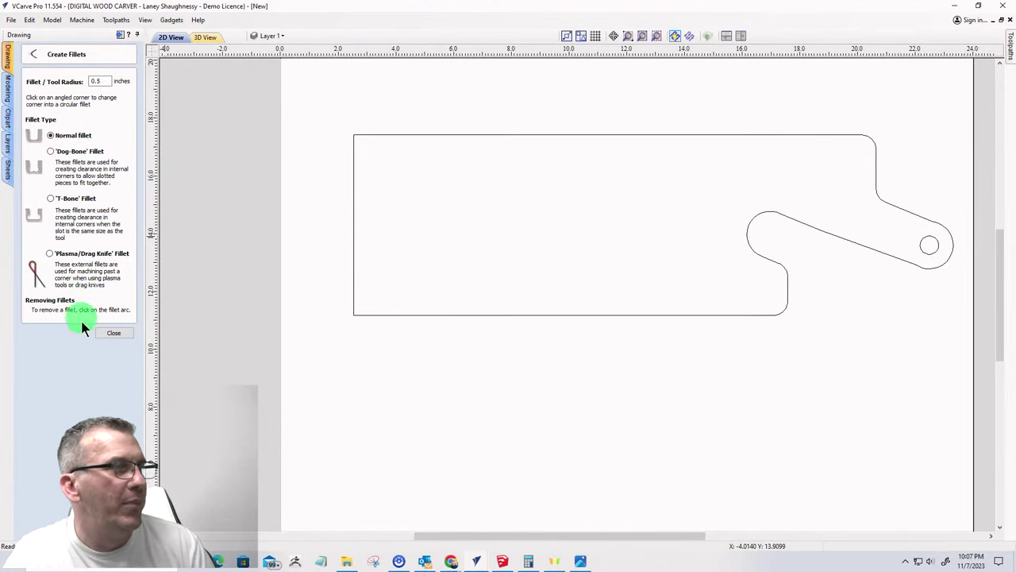
{"action": "left_click", "coordinate": [106, 334]}
{"action": "scroll", "coordinate": [584, 305], "scroll_direction": "down", "scroll_amount": 3}
{"action": "scroll", "coordinate": [797, 260], "scroll_direction": "up", "scroll_amount": 5}
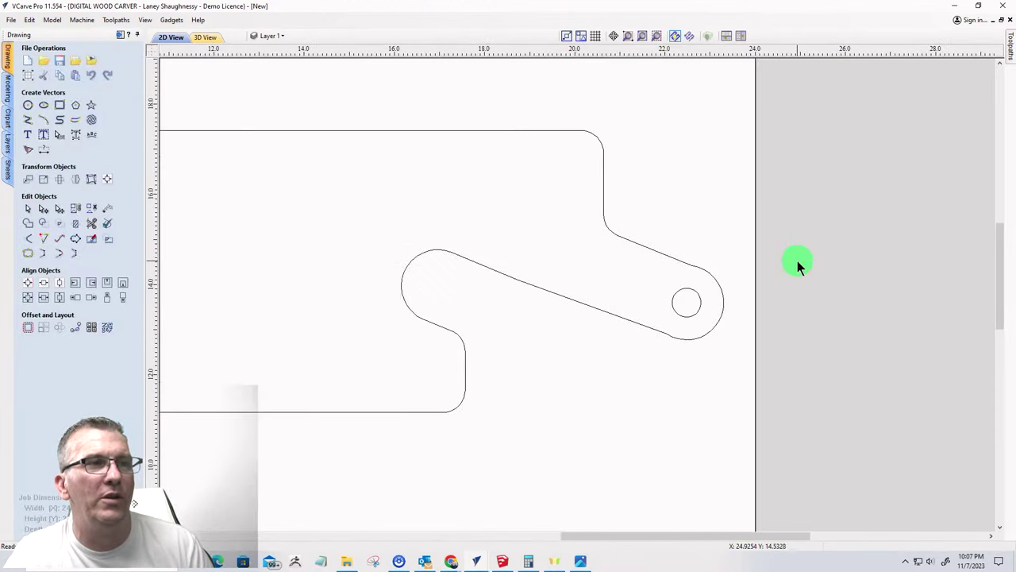
{"action": "scroll", "coordinate": [797, 262], "scroll_direction": "down", "scroll_amount": 2}
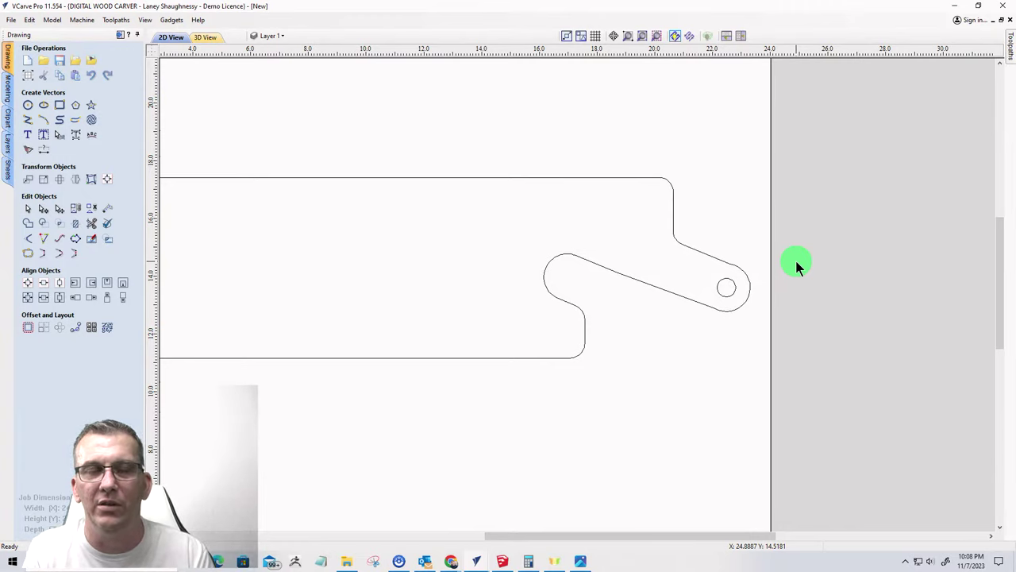
{"action": "scroll", "coordinate": [730, 274], "scroll_direction": "down", "scroll_amount": 3}
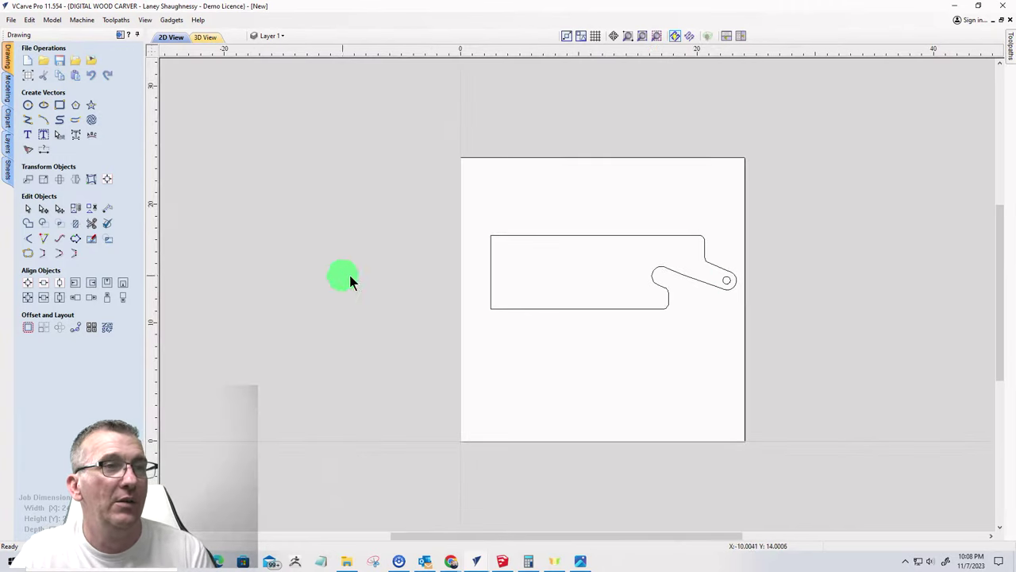
{"action": "left_click", "coordinate": [490, 239]}
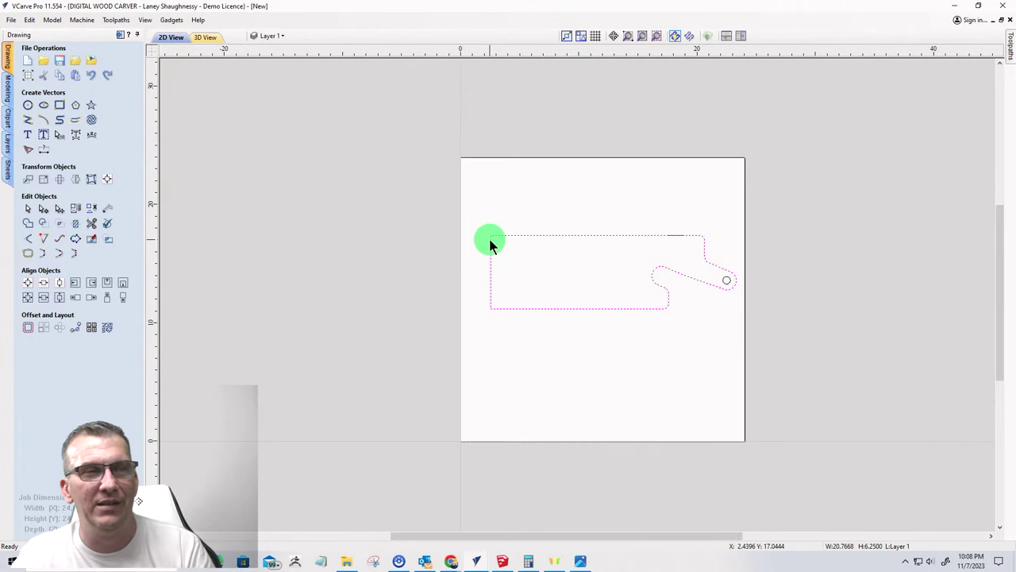
{"action": "left_click", "coordinate": [656, 217]}
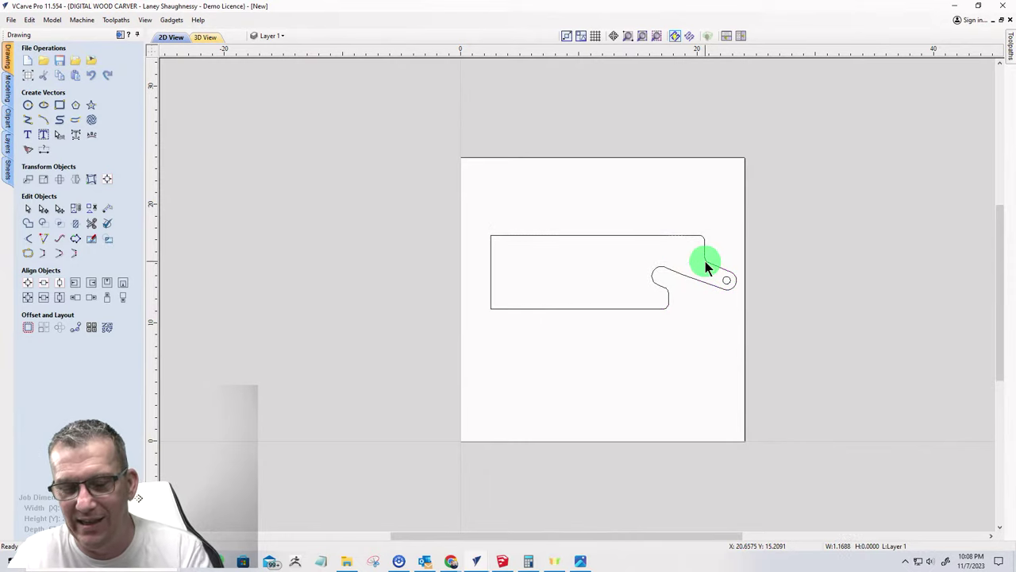
{"action": "scroll", "coordinate": [664, 335], "scroll_direction": "down", "scroll_amount": 2}
{"action": "scroll", "coordinate": [665, 333], "scroll_direction": "up", "scroll_amount": 5}
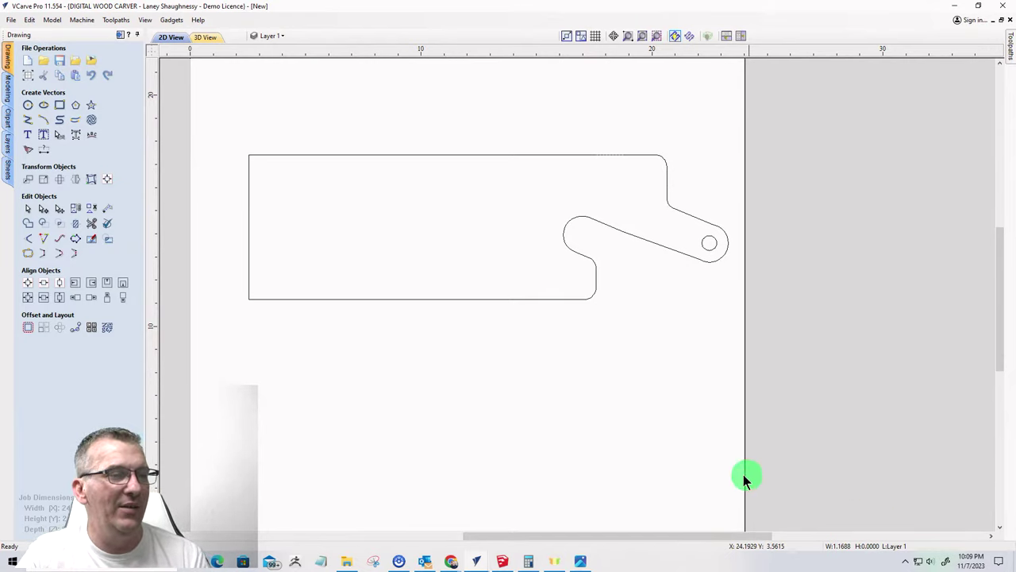
{"action": "mouse_move", "coordinate": [502, 561]}
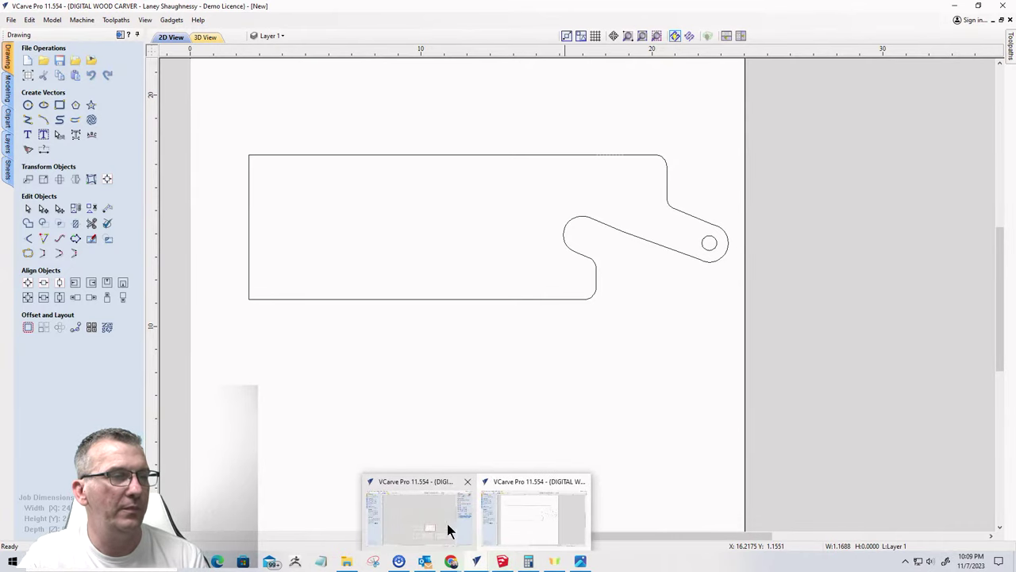
- Bring up the 6-PackTote job with its four sheets and Sheet 1 toolpaths
{"action": "left_click", "coordinate": [447, 523]}
{"action": "scroll", "coordinate": [386, 262], "scroll_direction": "up", "scroll_amount": 2}
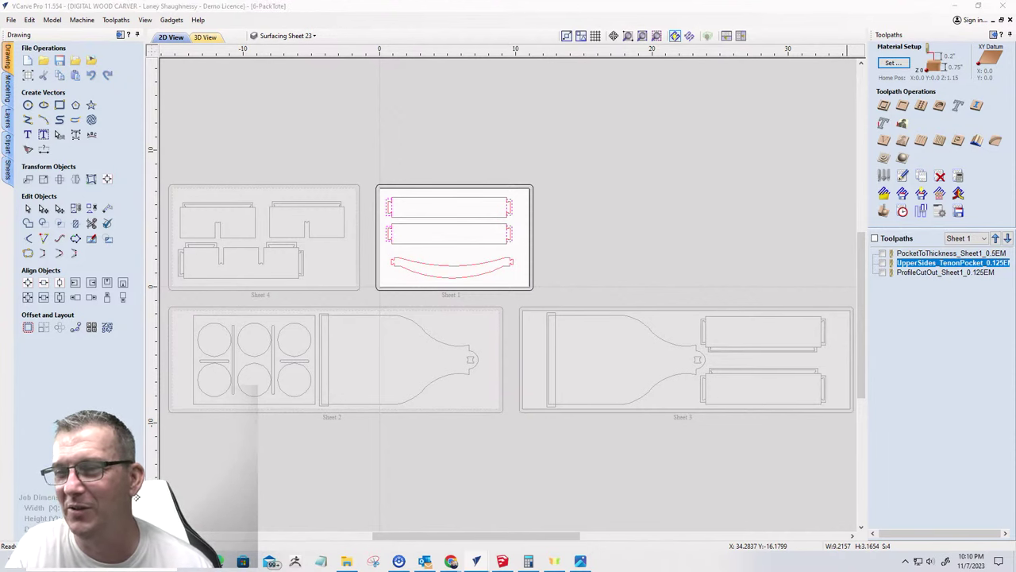
{"action": "left_click", "coordinate": [451, 561]}
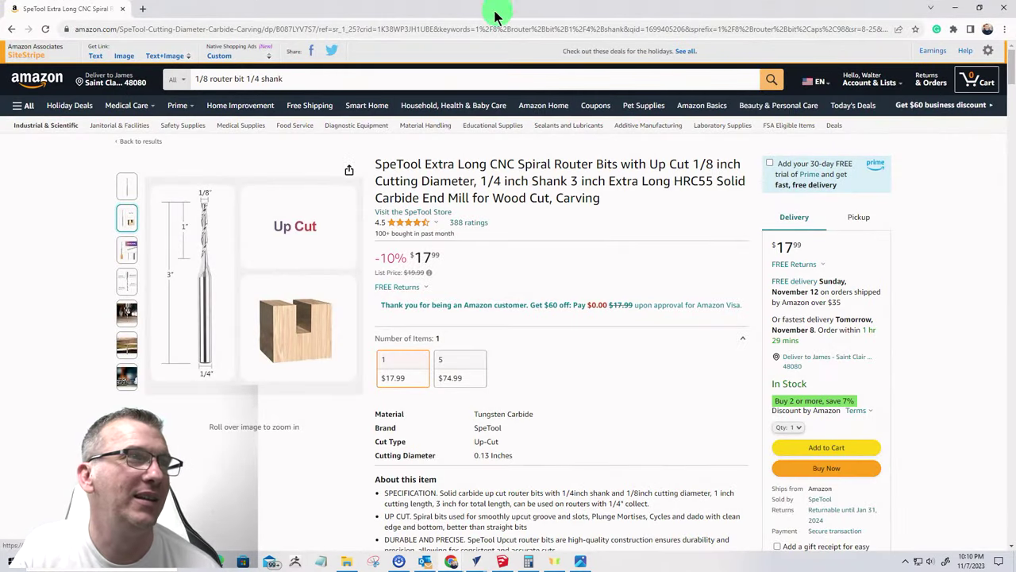
{"action": "key", "text": "alt+Tab"}
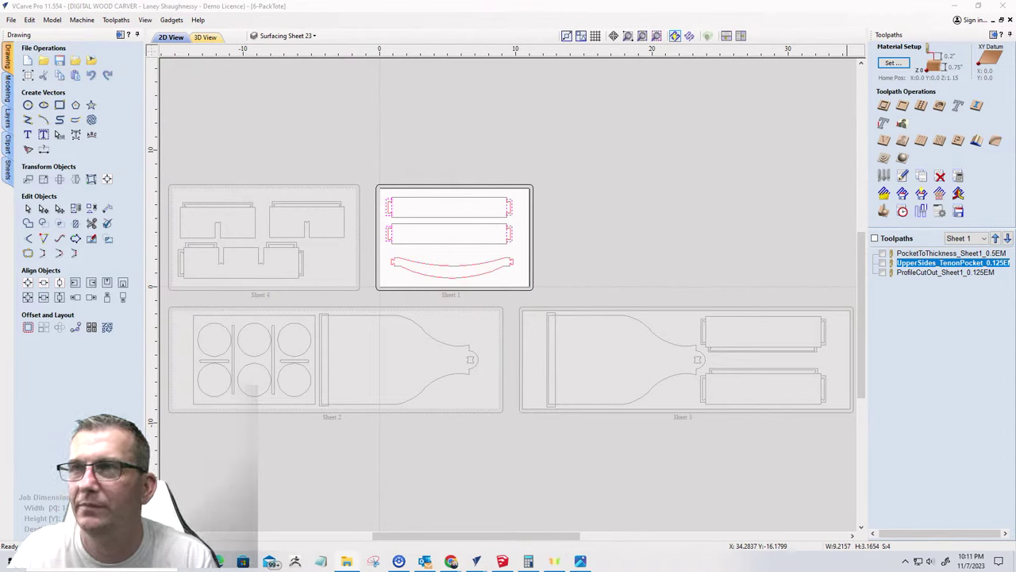
- Bring the Member Thank you Card (1).jpg image up full screen in Windows Photos
{"action": "key", "text": "alt+Tab"}
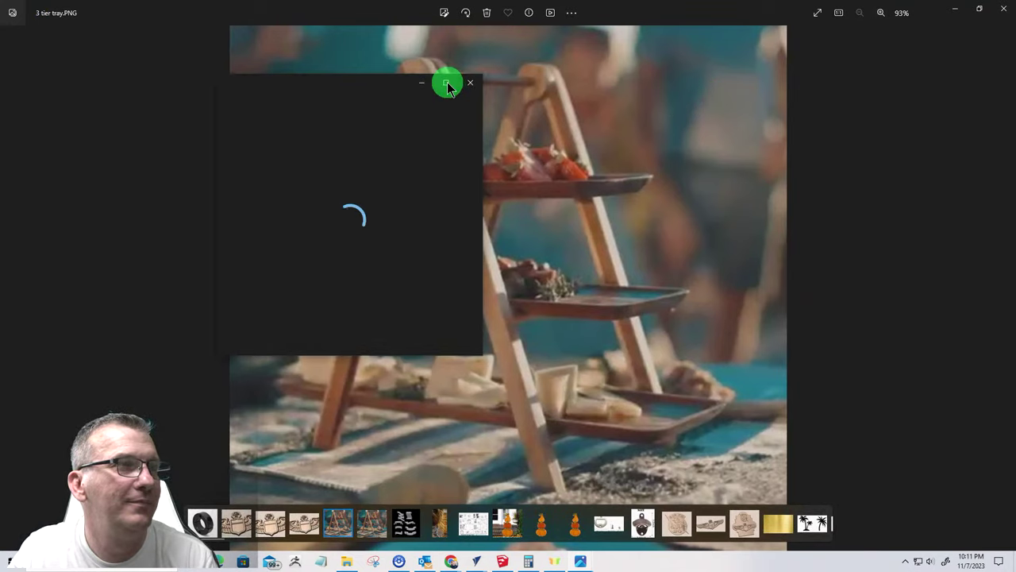
{"action": "left_click", "coordinate": [447, 84]}
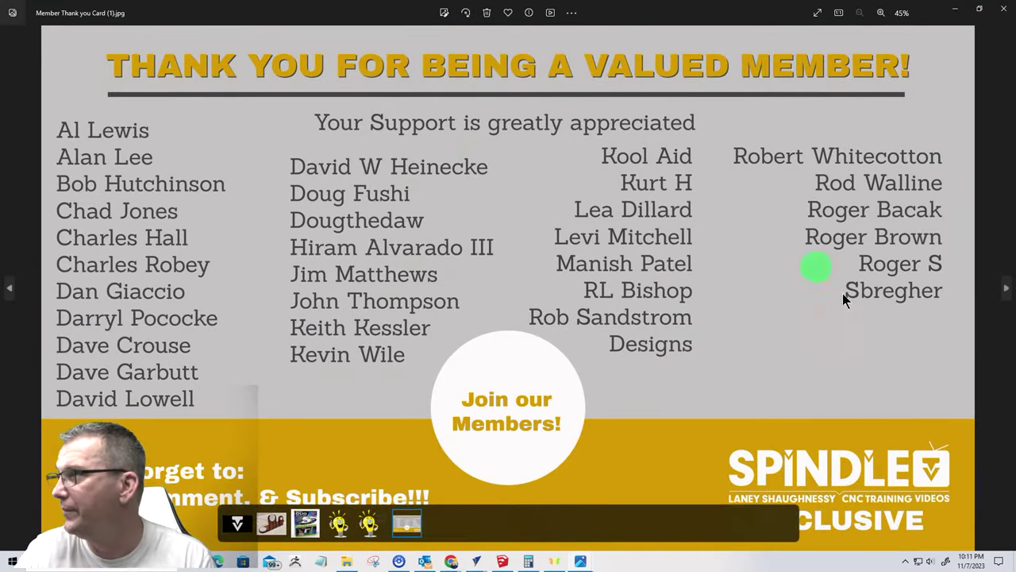
{"action": "key", "text": "alt+Tab"}
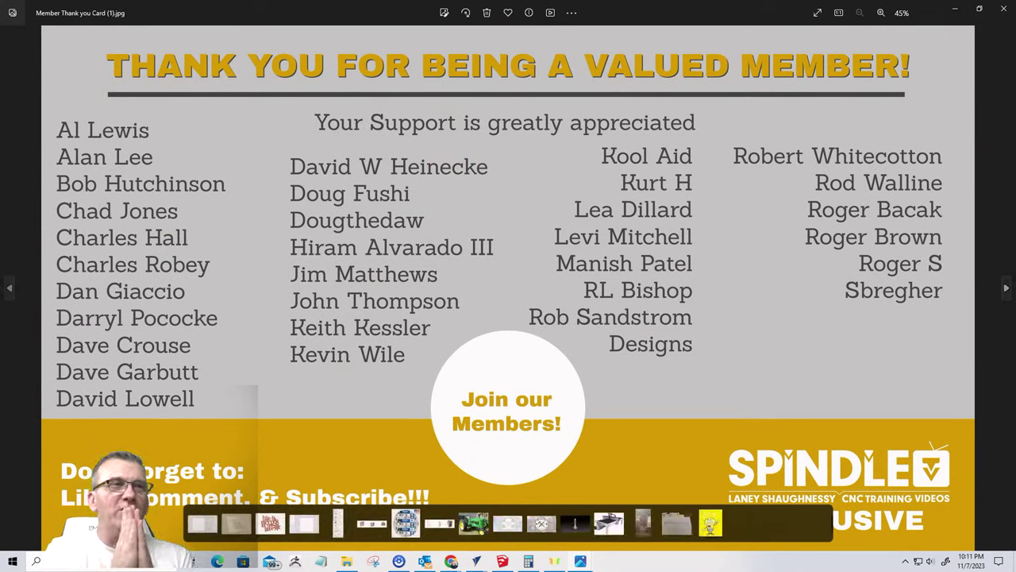